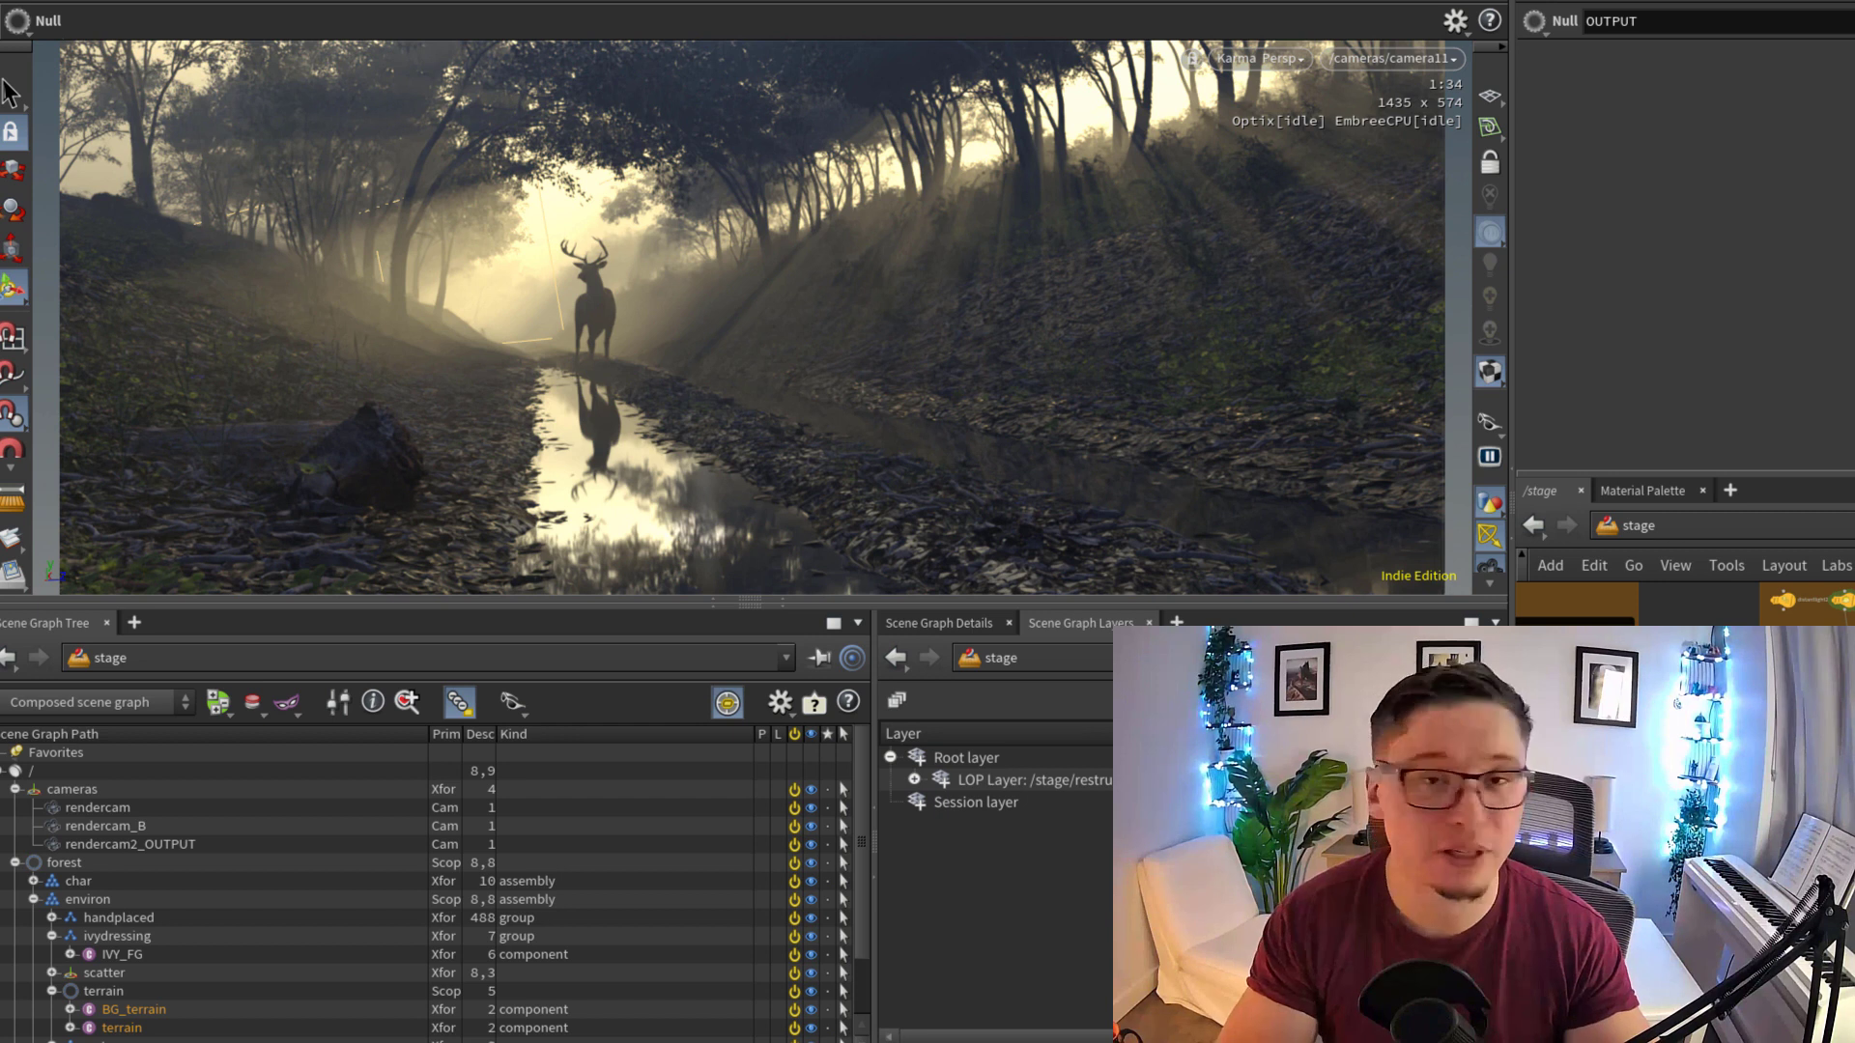
Look over the stage network's scatter, stag, water puddle, material assignment and lights groups
{"action": "scroll", "coordinate": [1686, 811], "scroll_direction": "down", "scroll_amount": 3}
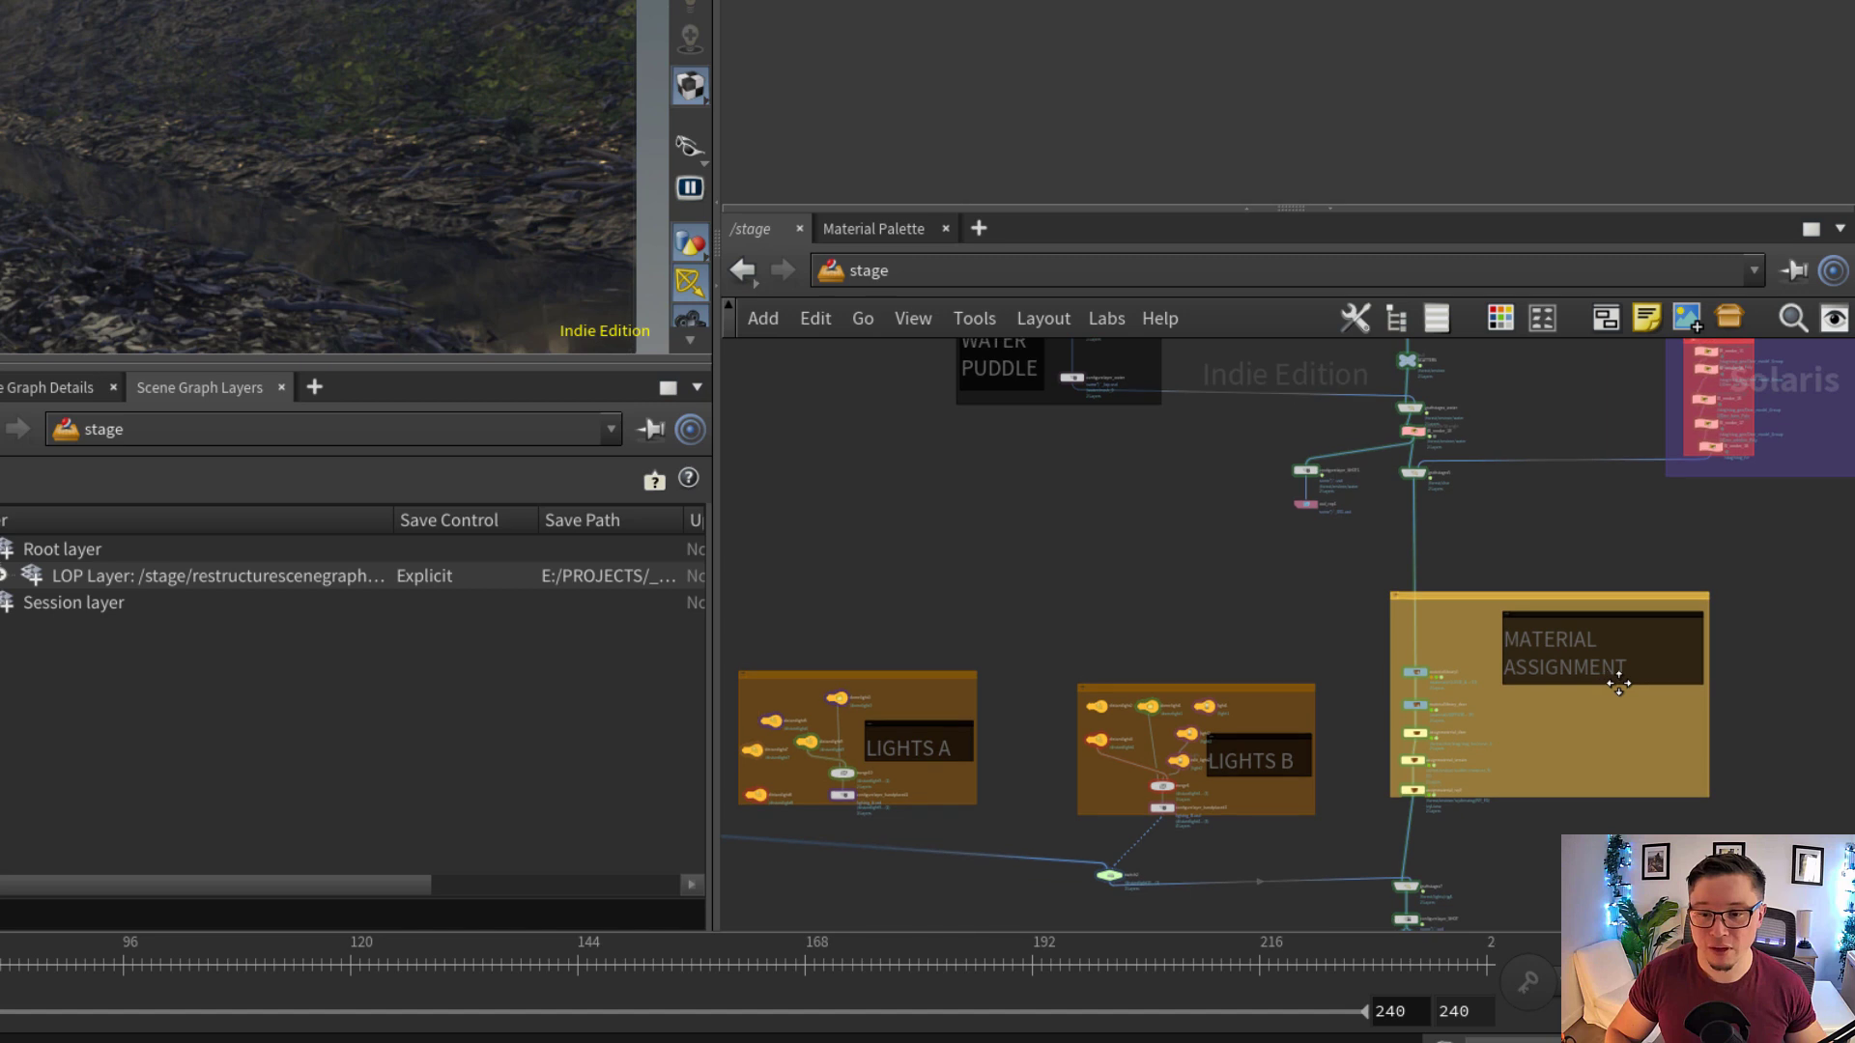
{"action": "scroll", "coordinate": [1628, 679], "scroll_direction": "down", "scroll_amount": 4}
{"action": "middle_click_drag", "start_coordinate": [1797, 597], "coordinate": [1683, 765]}
{"action": "scroll", "coordinate": [1683, 765], "scroll_direction": "down", "scroll_amount": 5}
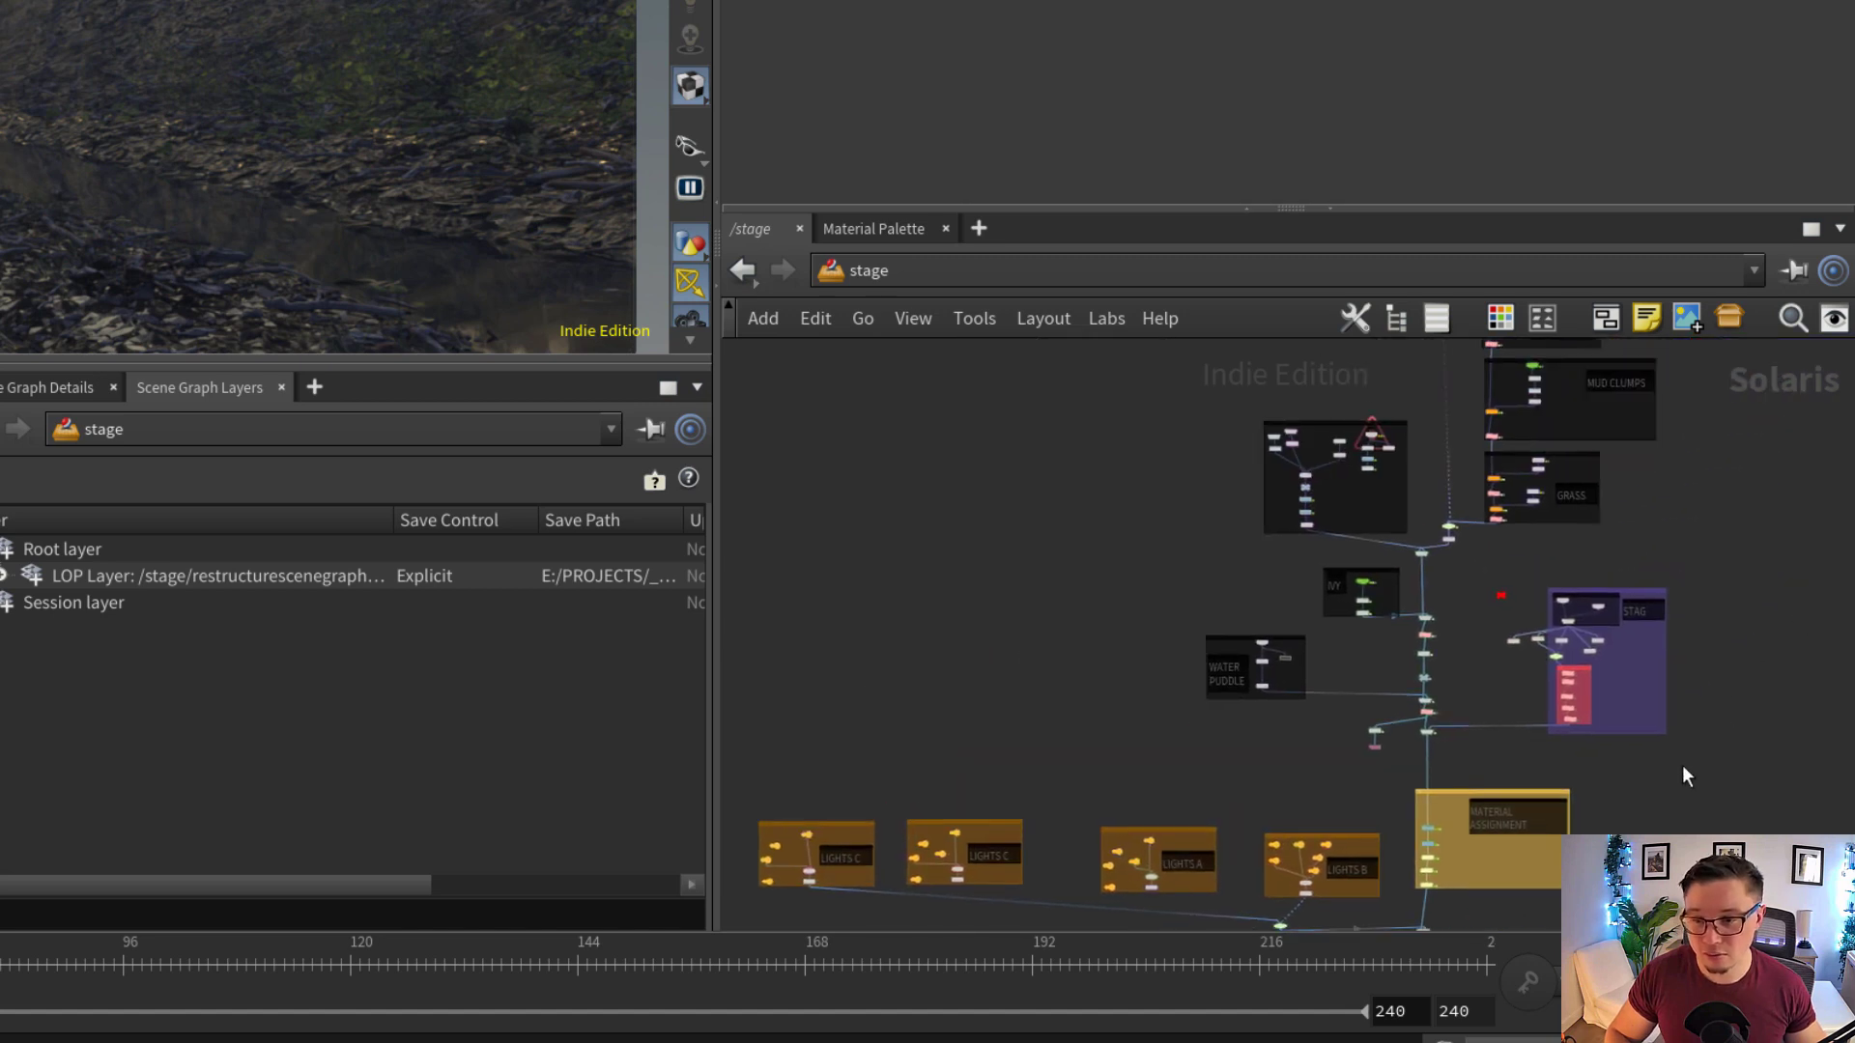
{"action": "middle_click_drag", "start_coordinate": [1729, 633], "coordinate": [1522, 527]}
{"action": "scroll", "coordinate": [1609, 790], "scroll_direction": "down", "scroll_amount": 2}
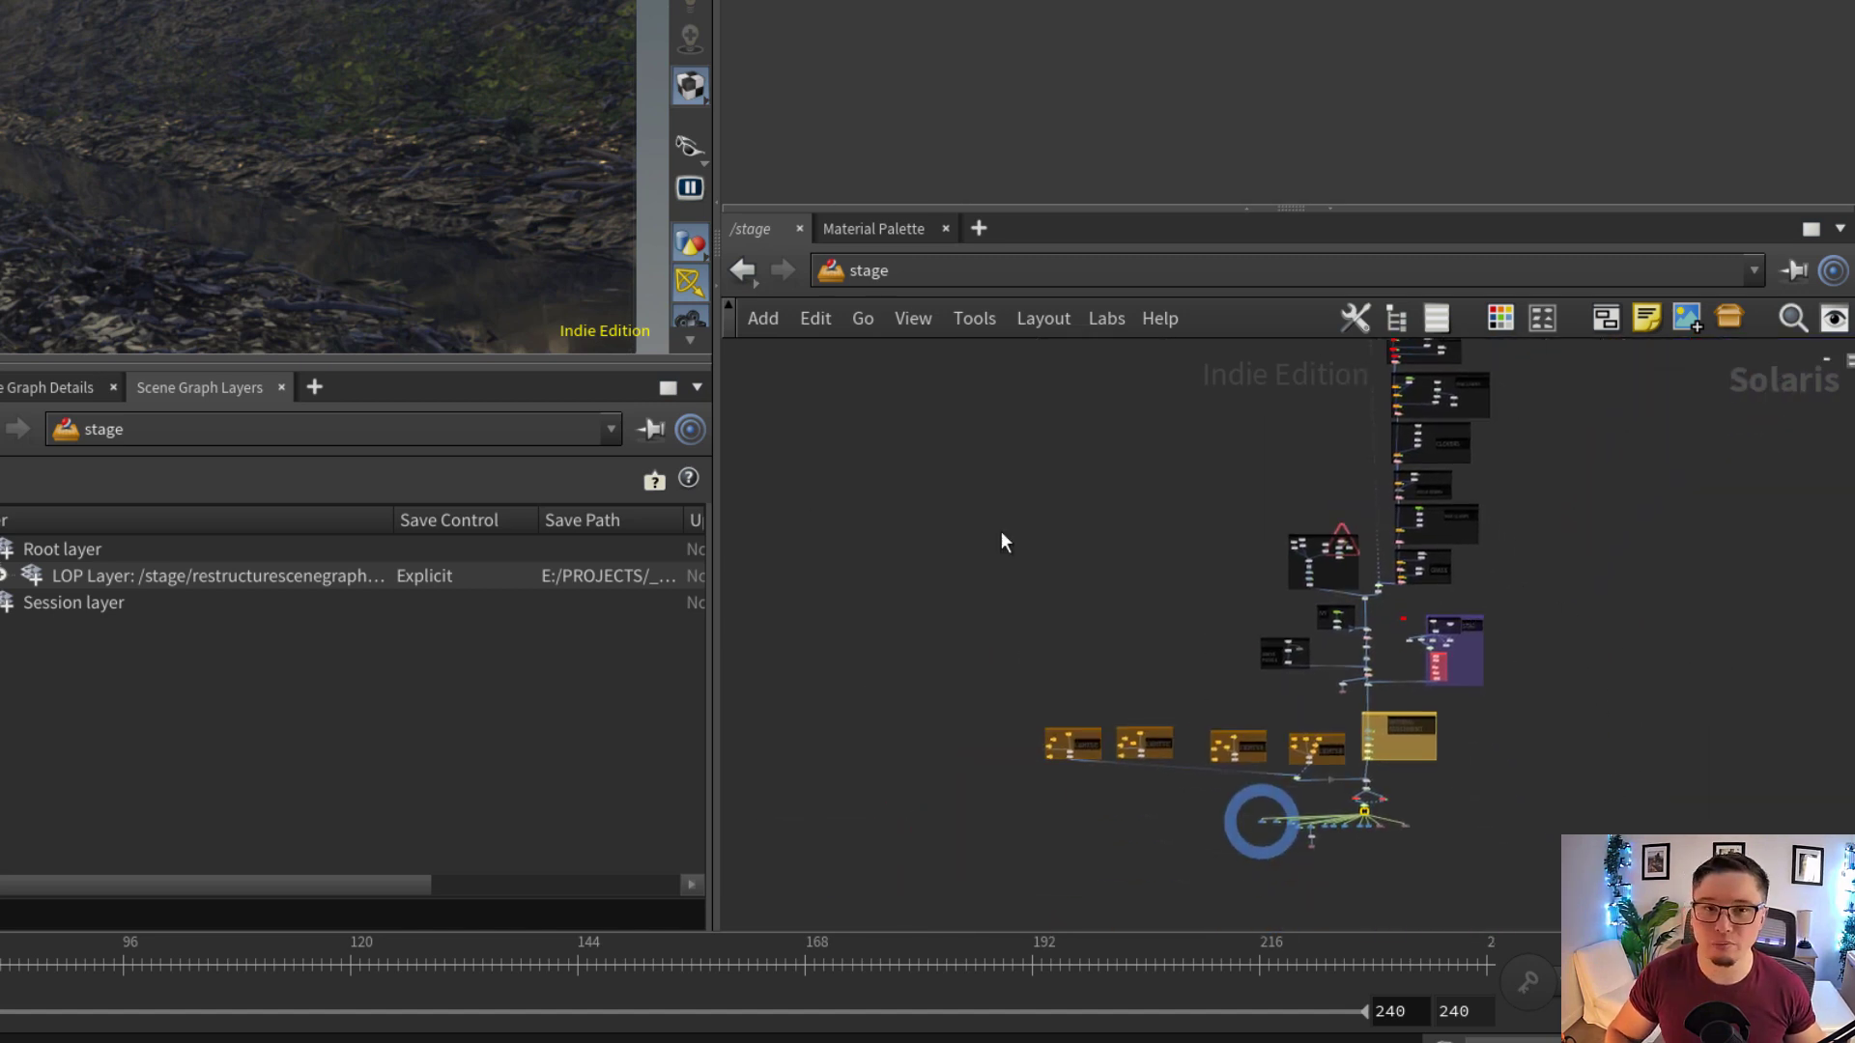
{"action": "scroll", "coordinate": [1097, 683], "scroll_direction": "up", "scroll_amount": 2}
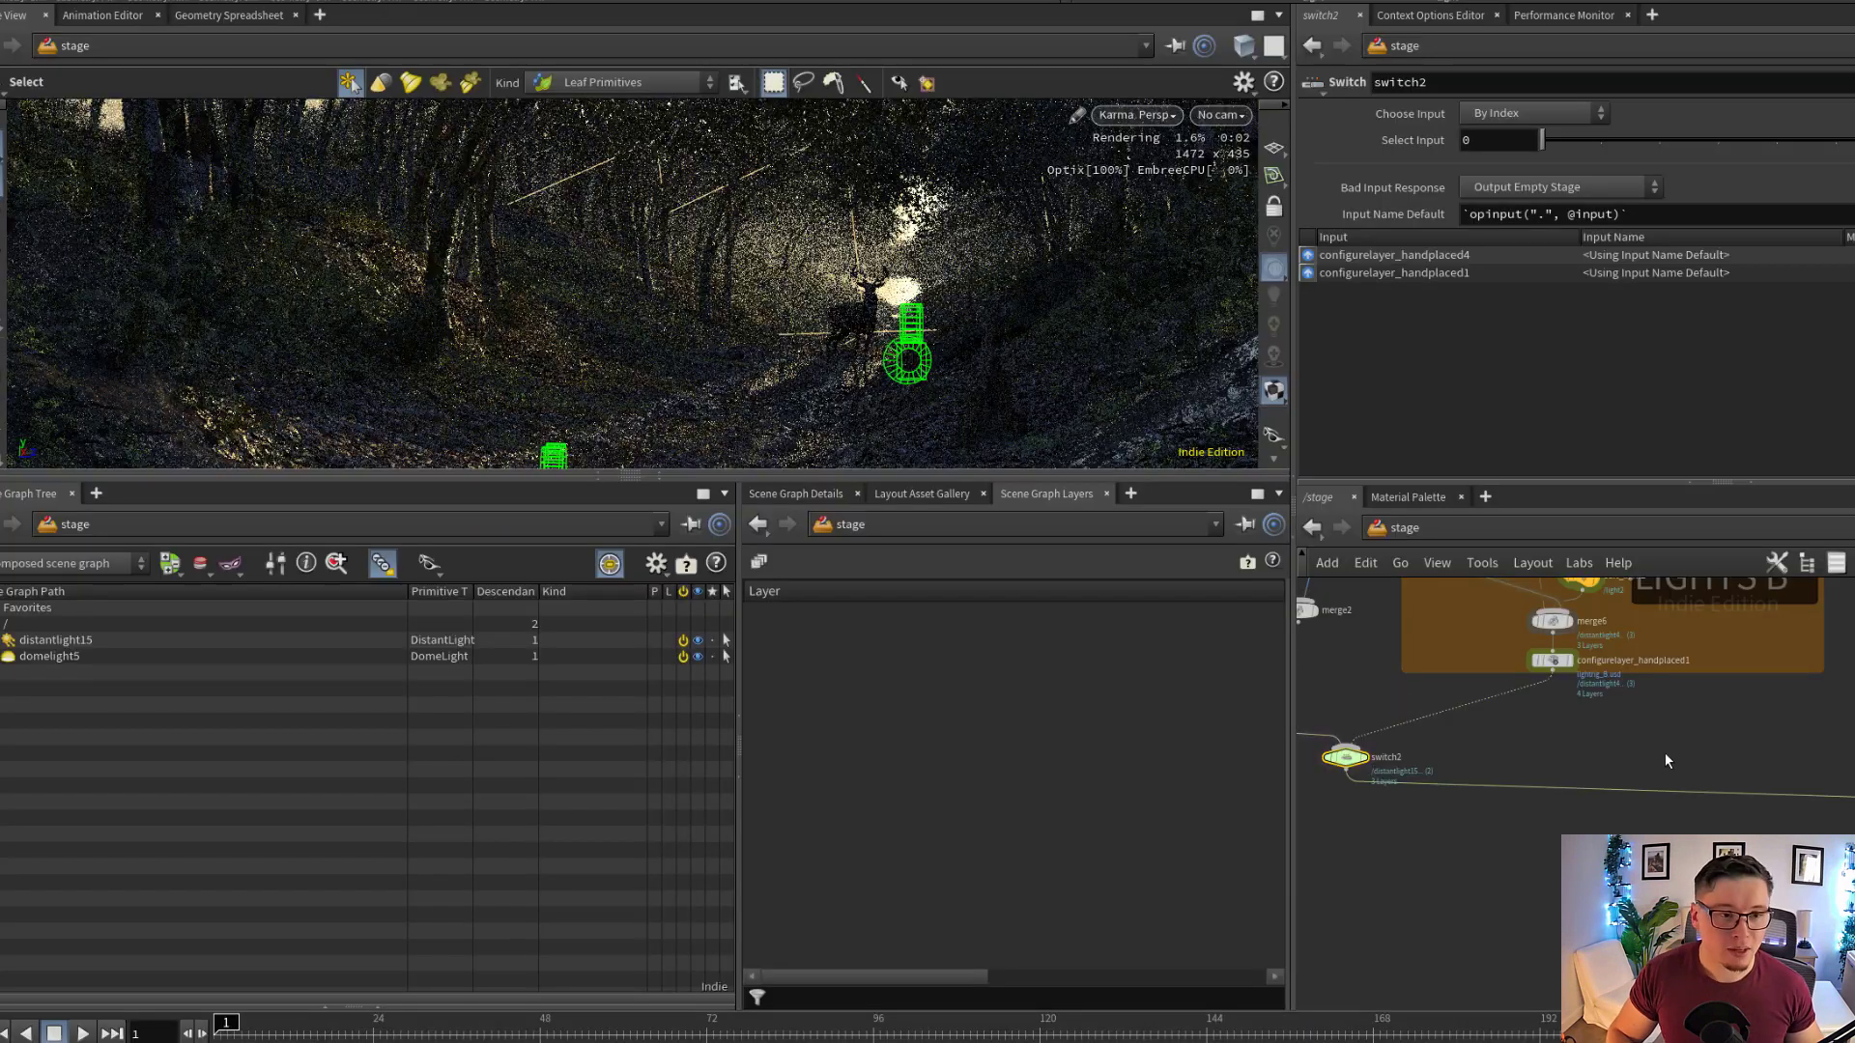
{"action": "middle_click_drag", "start_coordinate": [1666, 751], "coordinate": [1631, 784]}
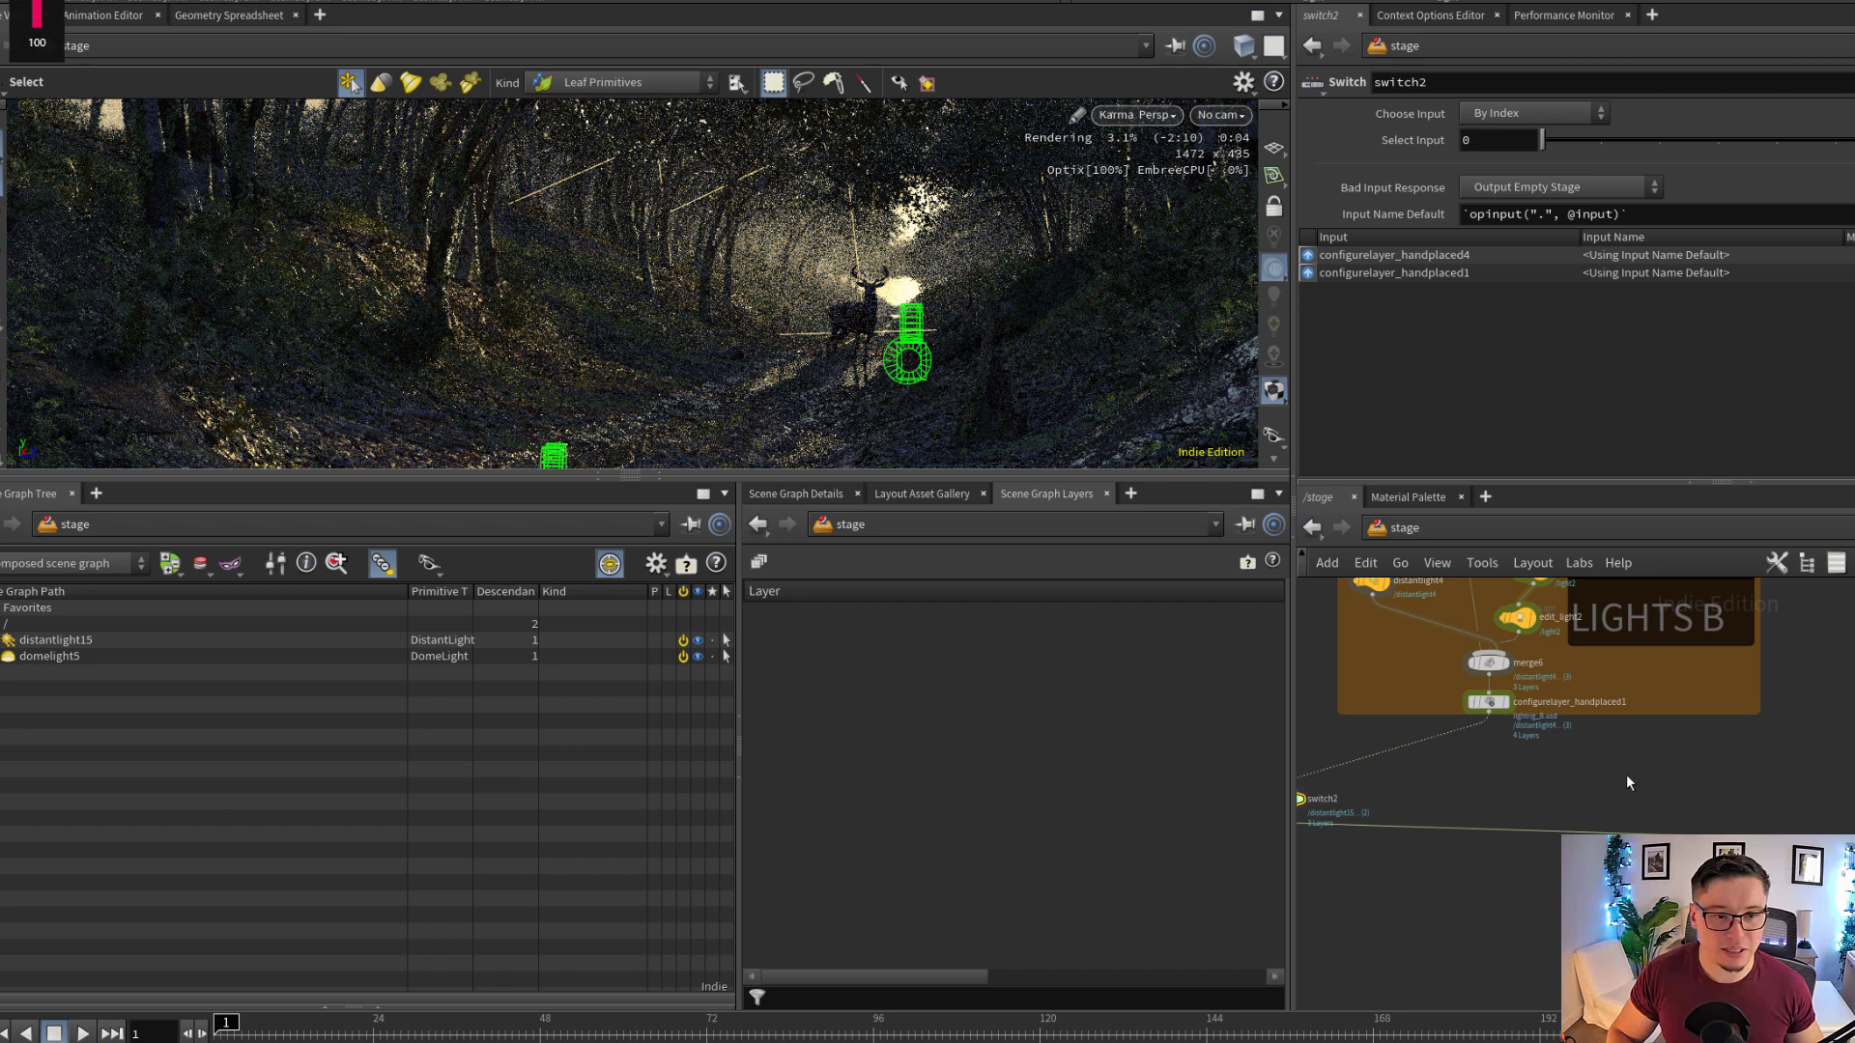
{"action": "middle_click_drag", "start_coordinate": [1673, 847], "coordinate": [1633, 793]}
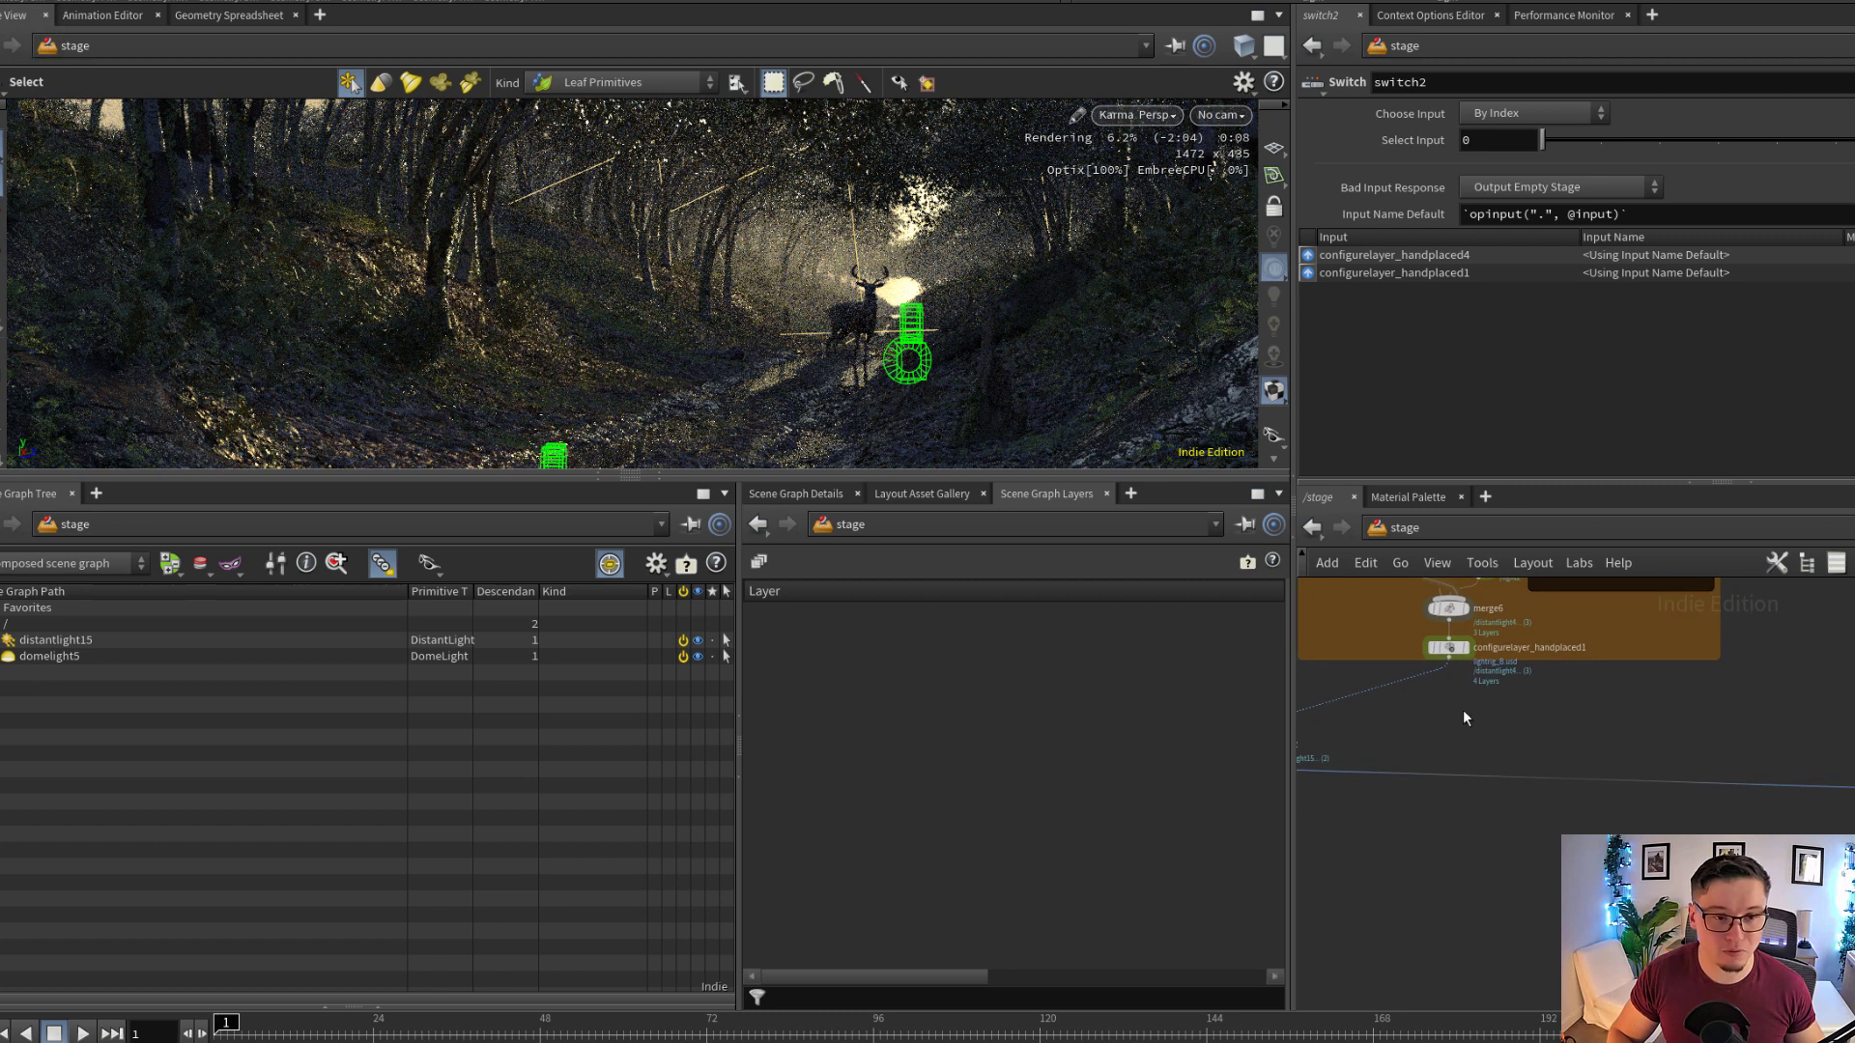
{"action": "middle_click_drag", "start_coordinate": [1462, 709], "coordinate": [1522, 752]}
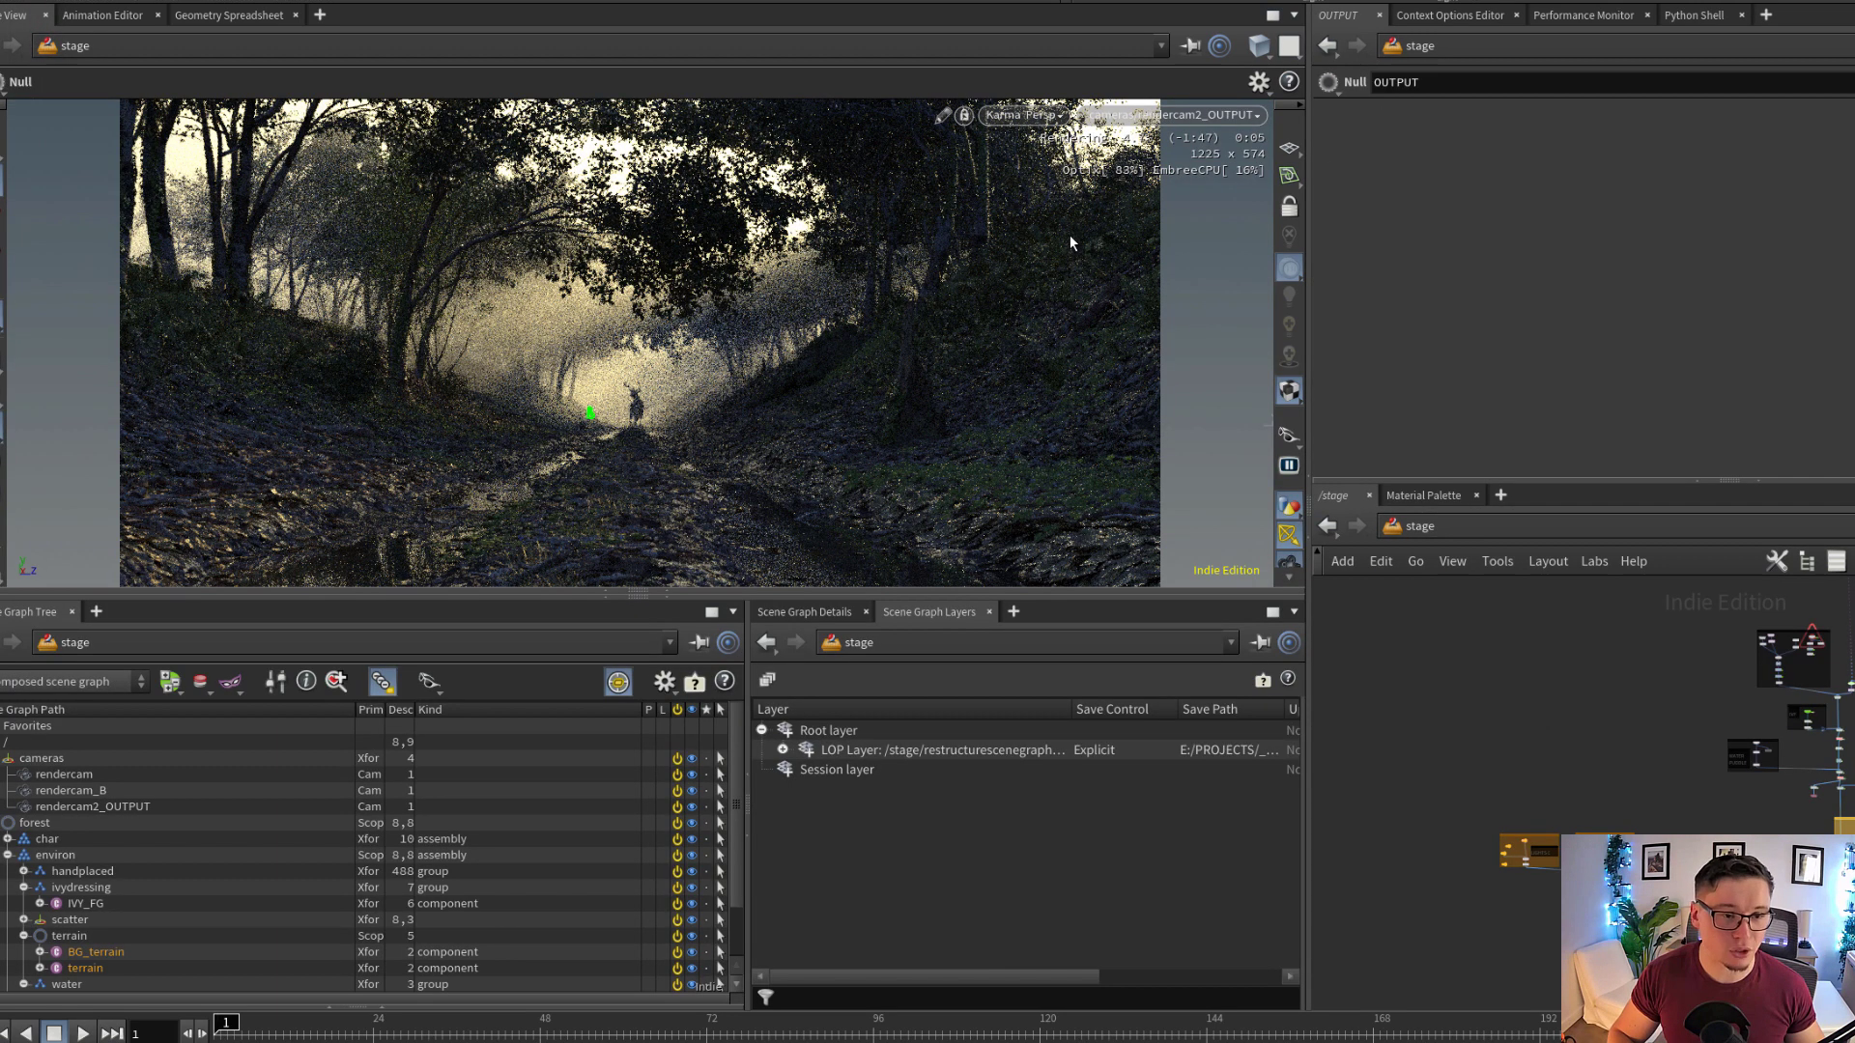
View the scene through /cameras/rendercam_B and set the switch2 node's Select Input to 1
{"action": "left_click", "coordinate": [1177, 115]}
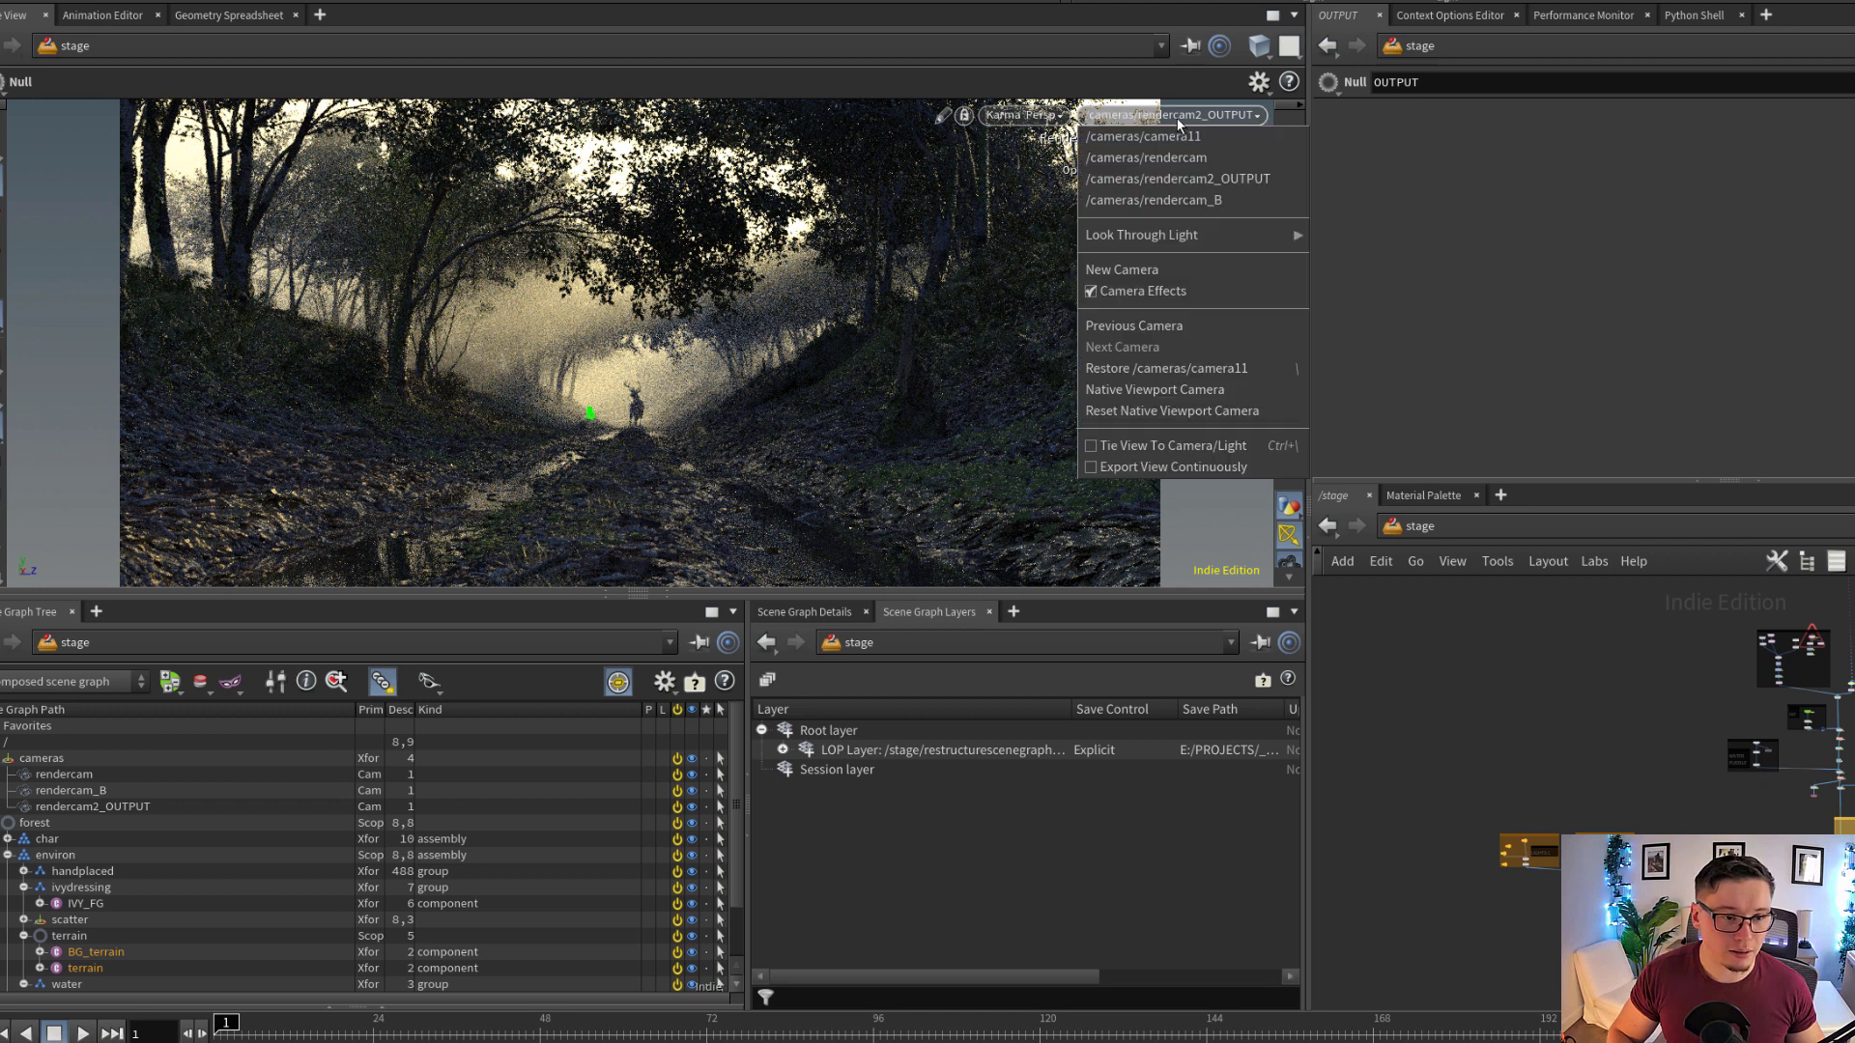
{"action": "left_click", "coordinate": [1202, 201]}
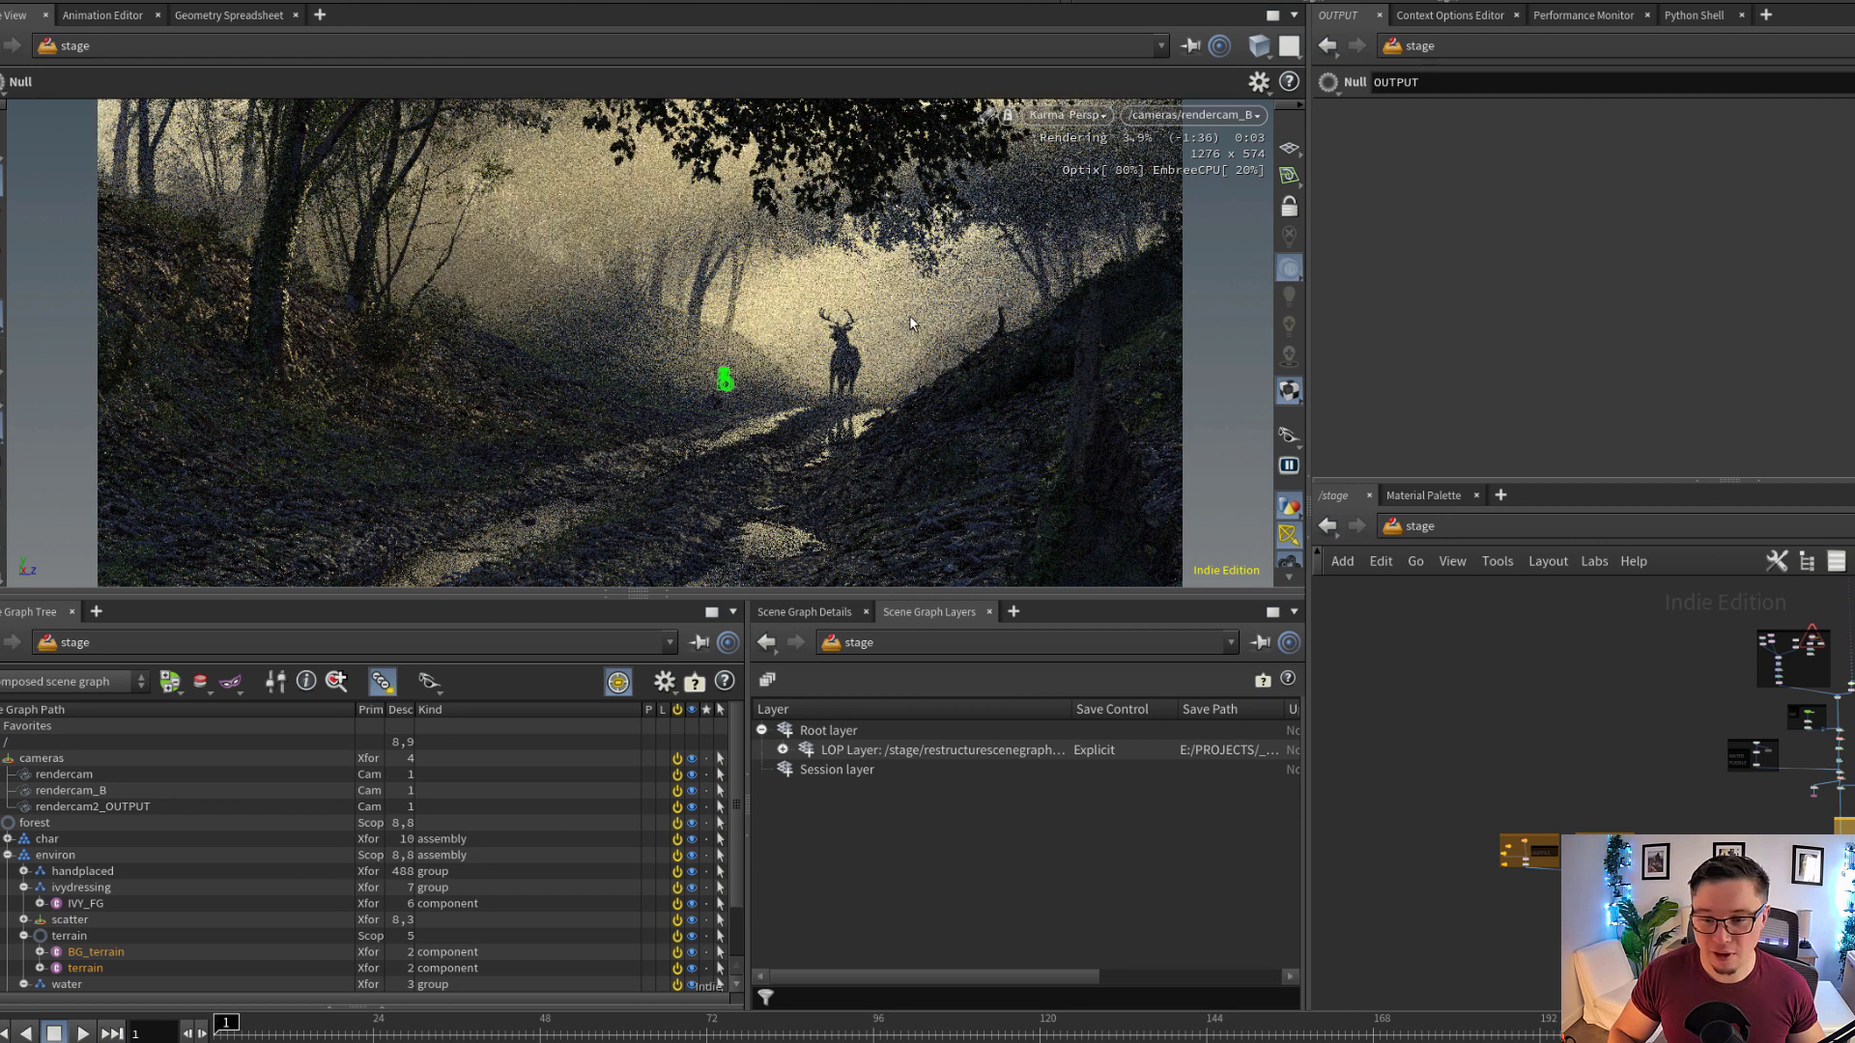
{"action": "scroll", "coordinate": [1514, 837], "scroll_direction": "up", "scroll_amount": 10}
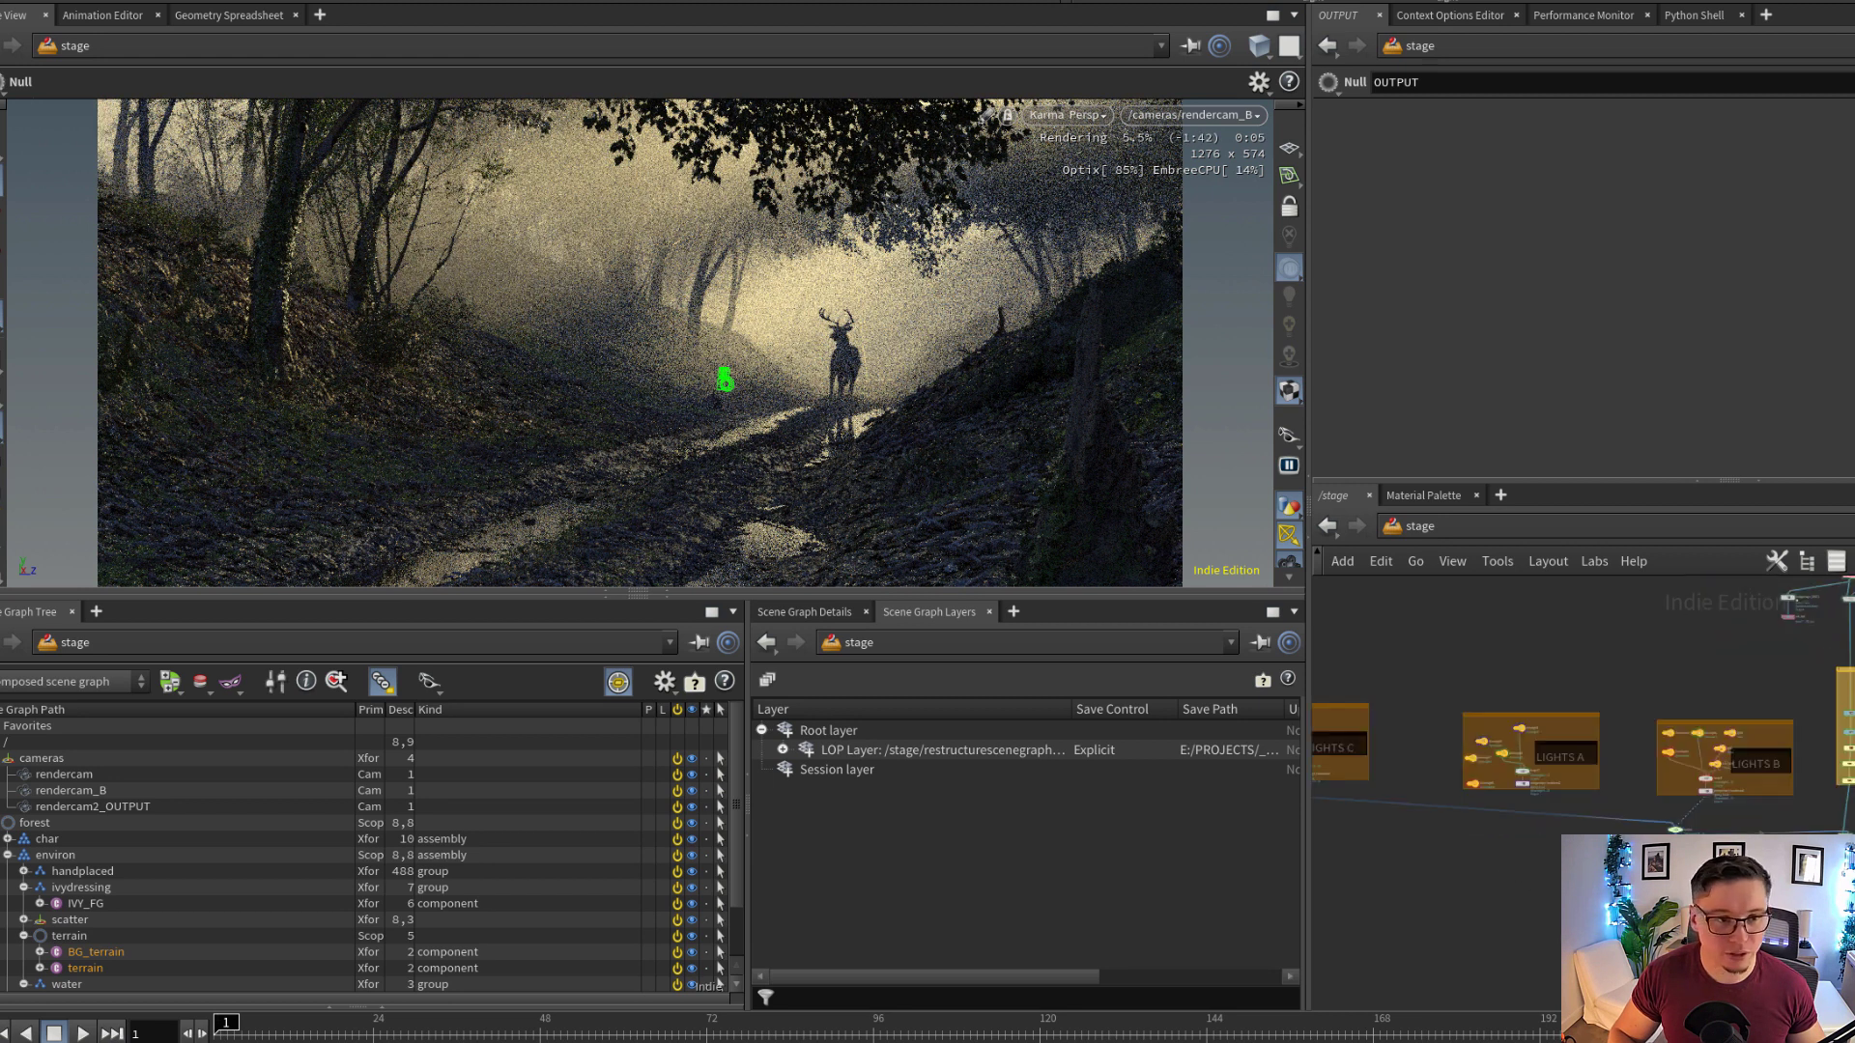
{"action": "scroll", "coordinate": [1676, 850], "scroll_direction": "up", "scroll_amount": 2}
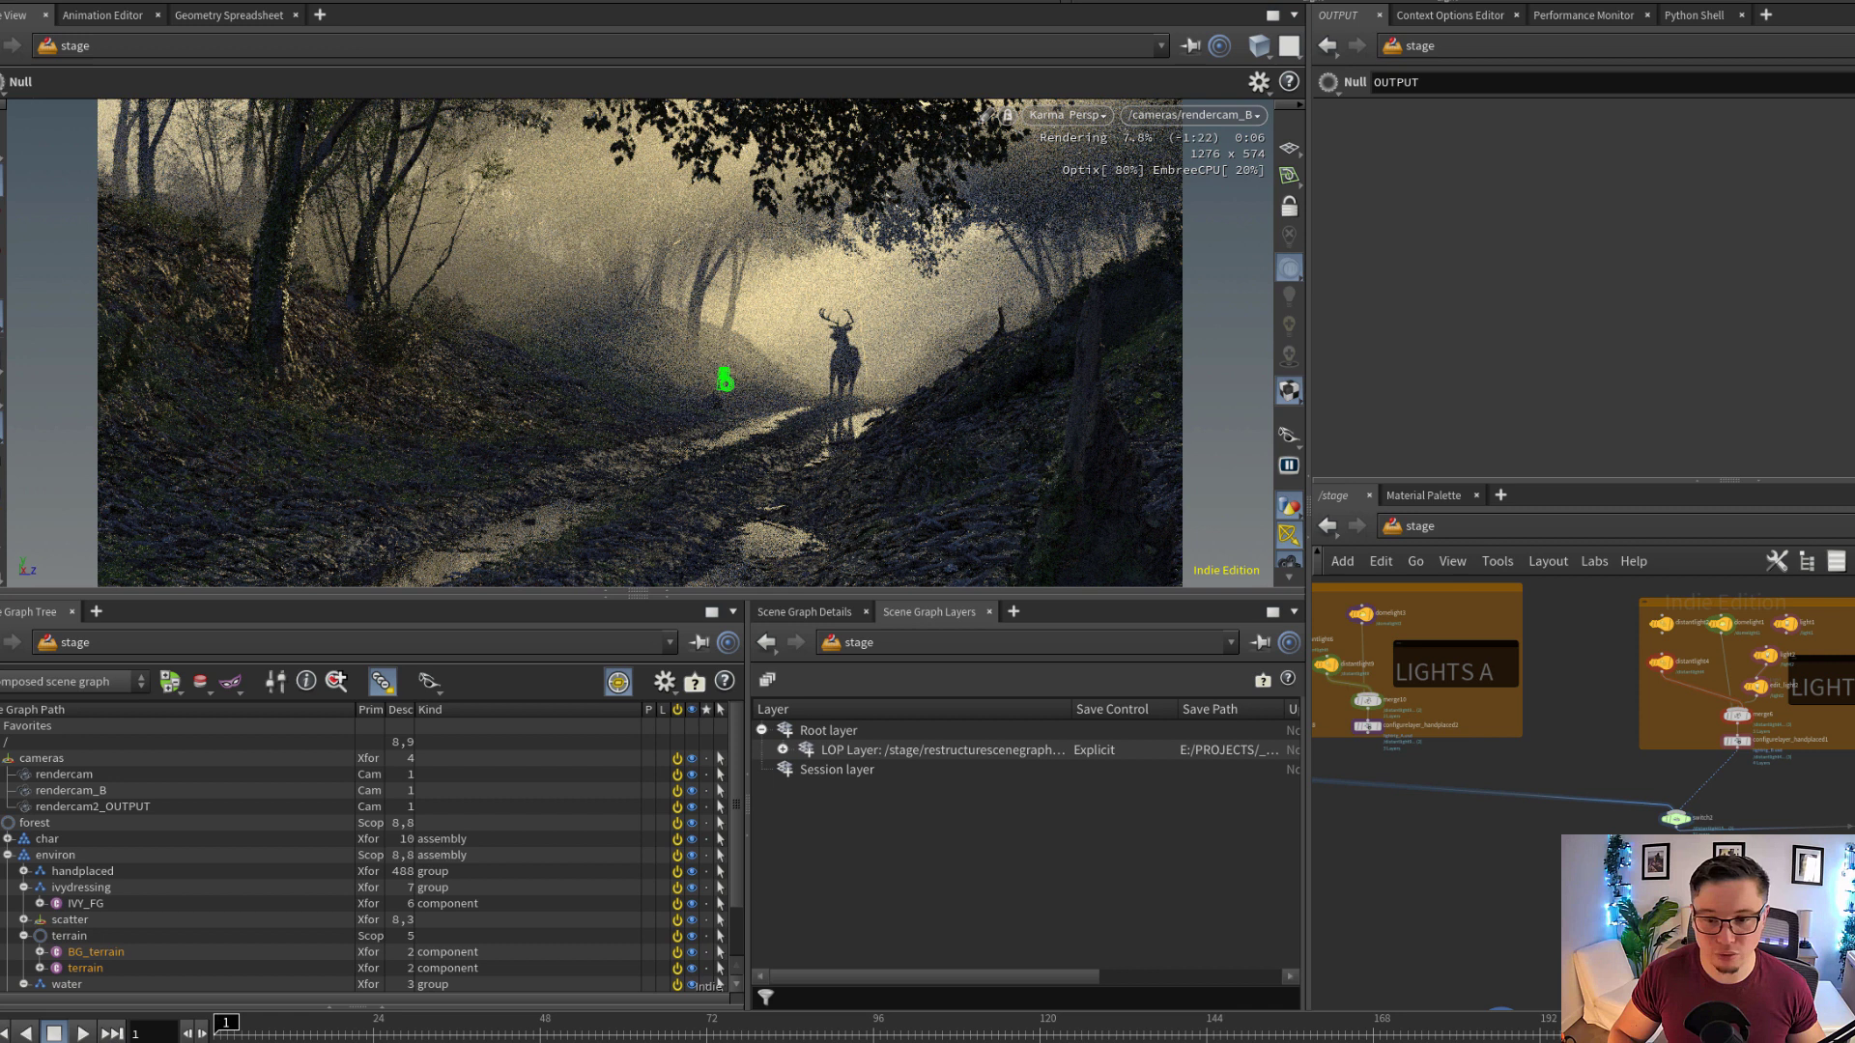
{"action": "left_click", "coordinate": [1673, 817]}
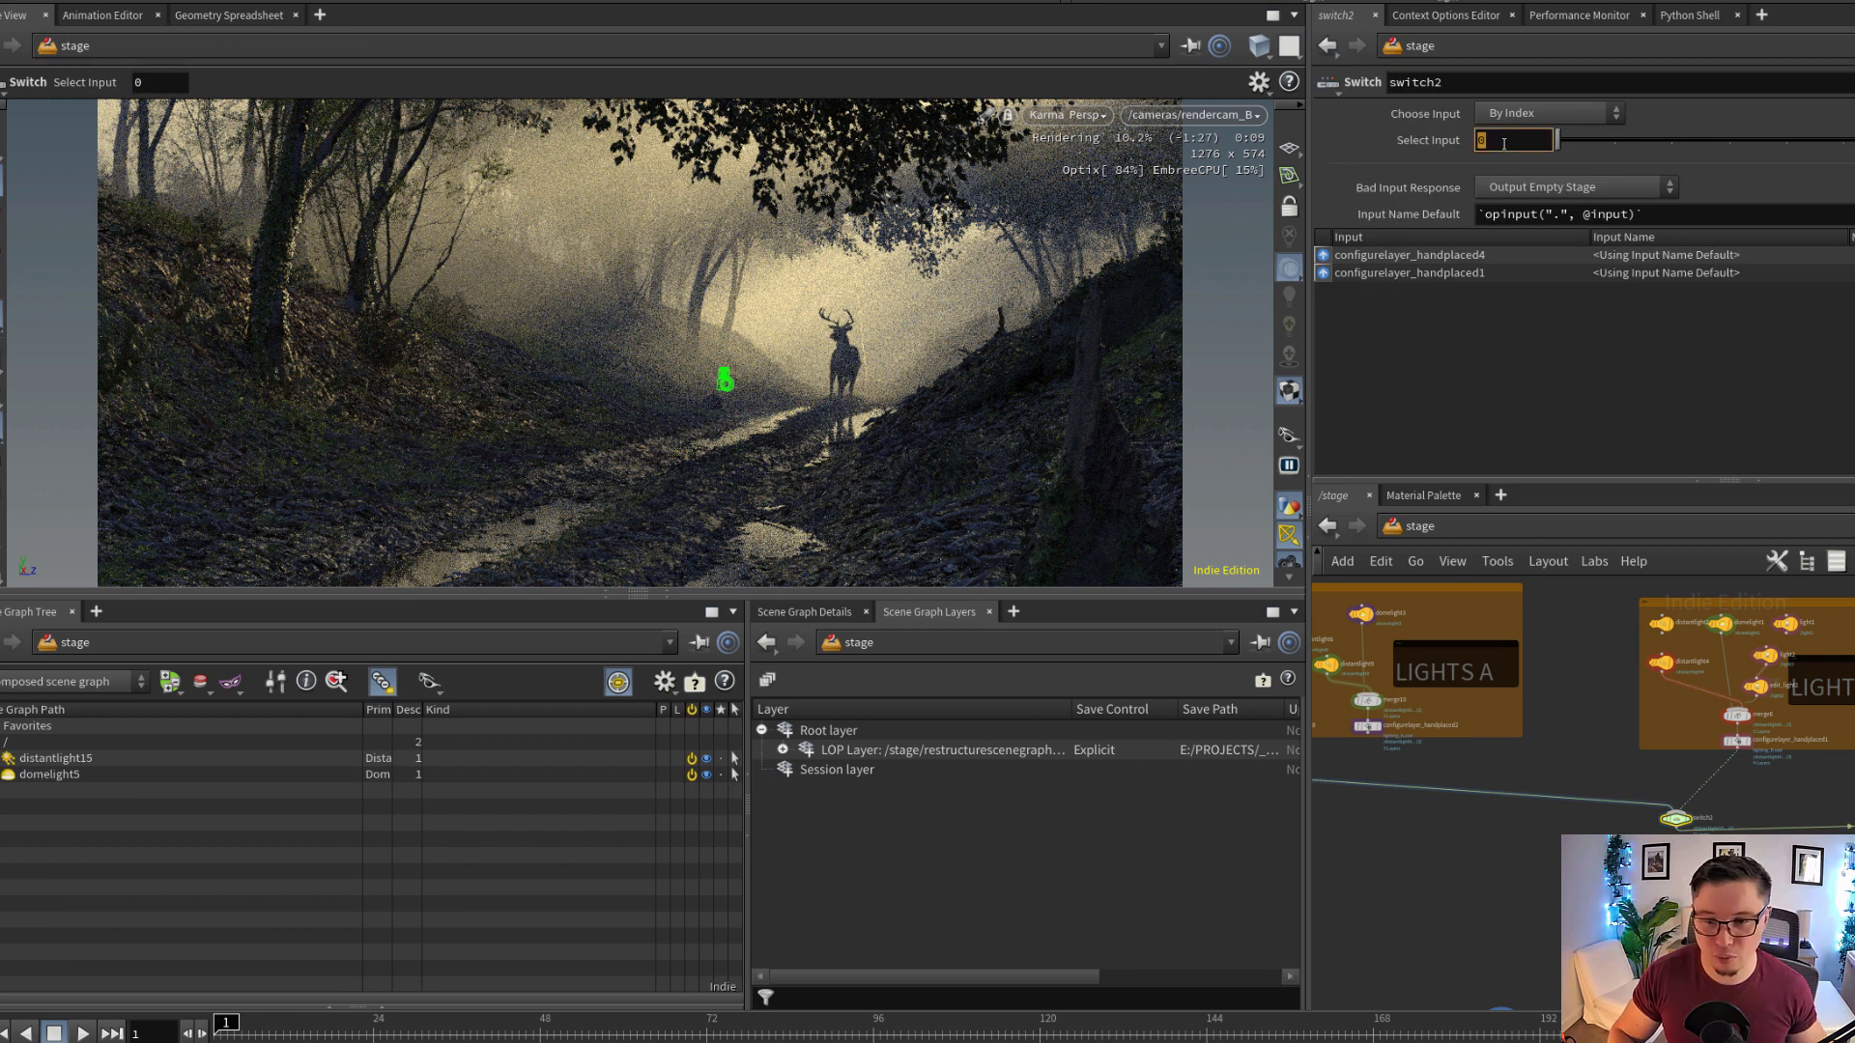
{"action": "middle_click_drag", "start_coordinate": [1670, 764], "coordinate": [1693, 775]}
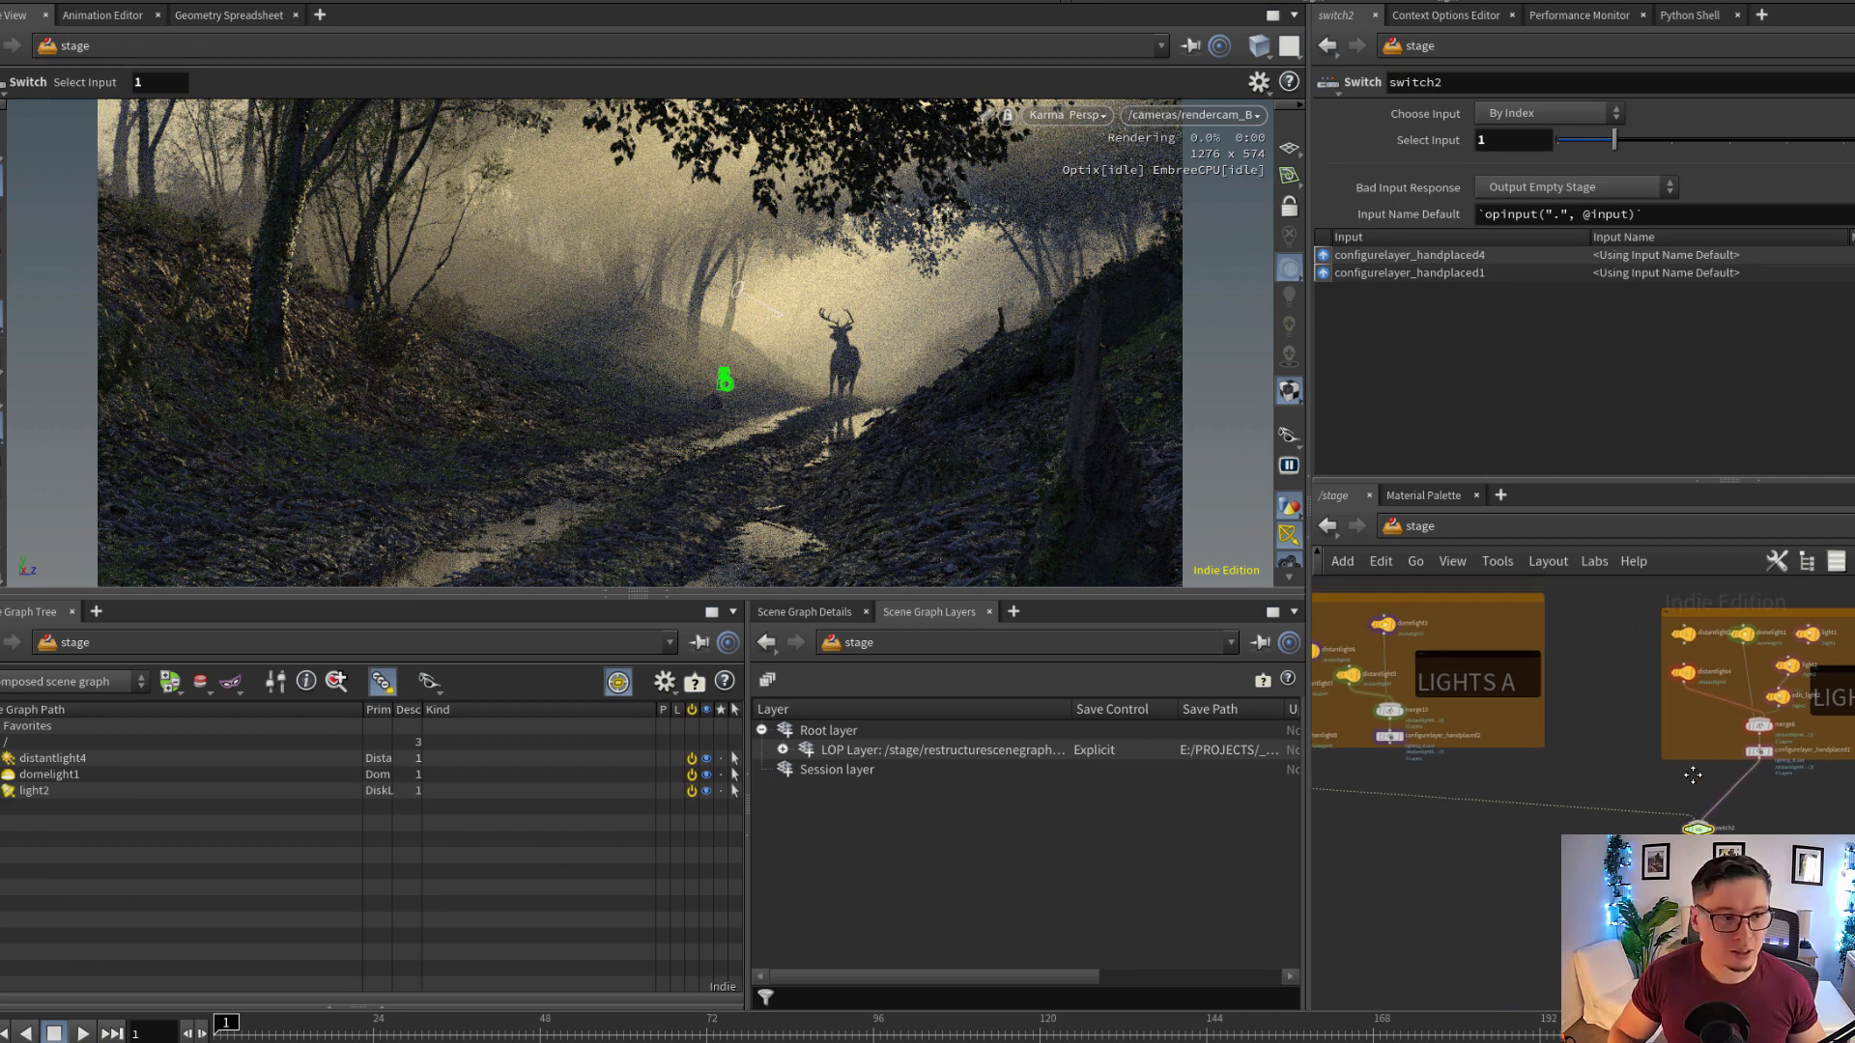
{"action": "middle_click_drag", "start_coordinate": [1582, 718], "coordinate": [1623, 745]}
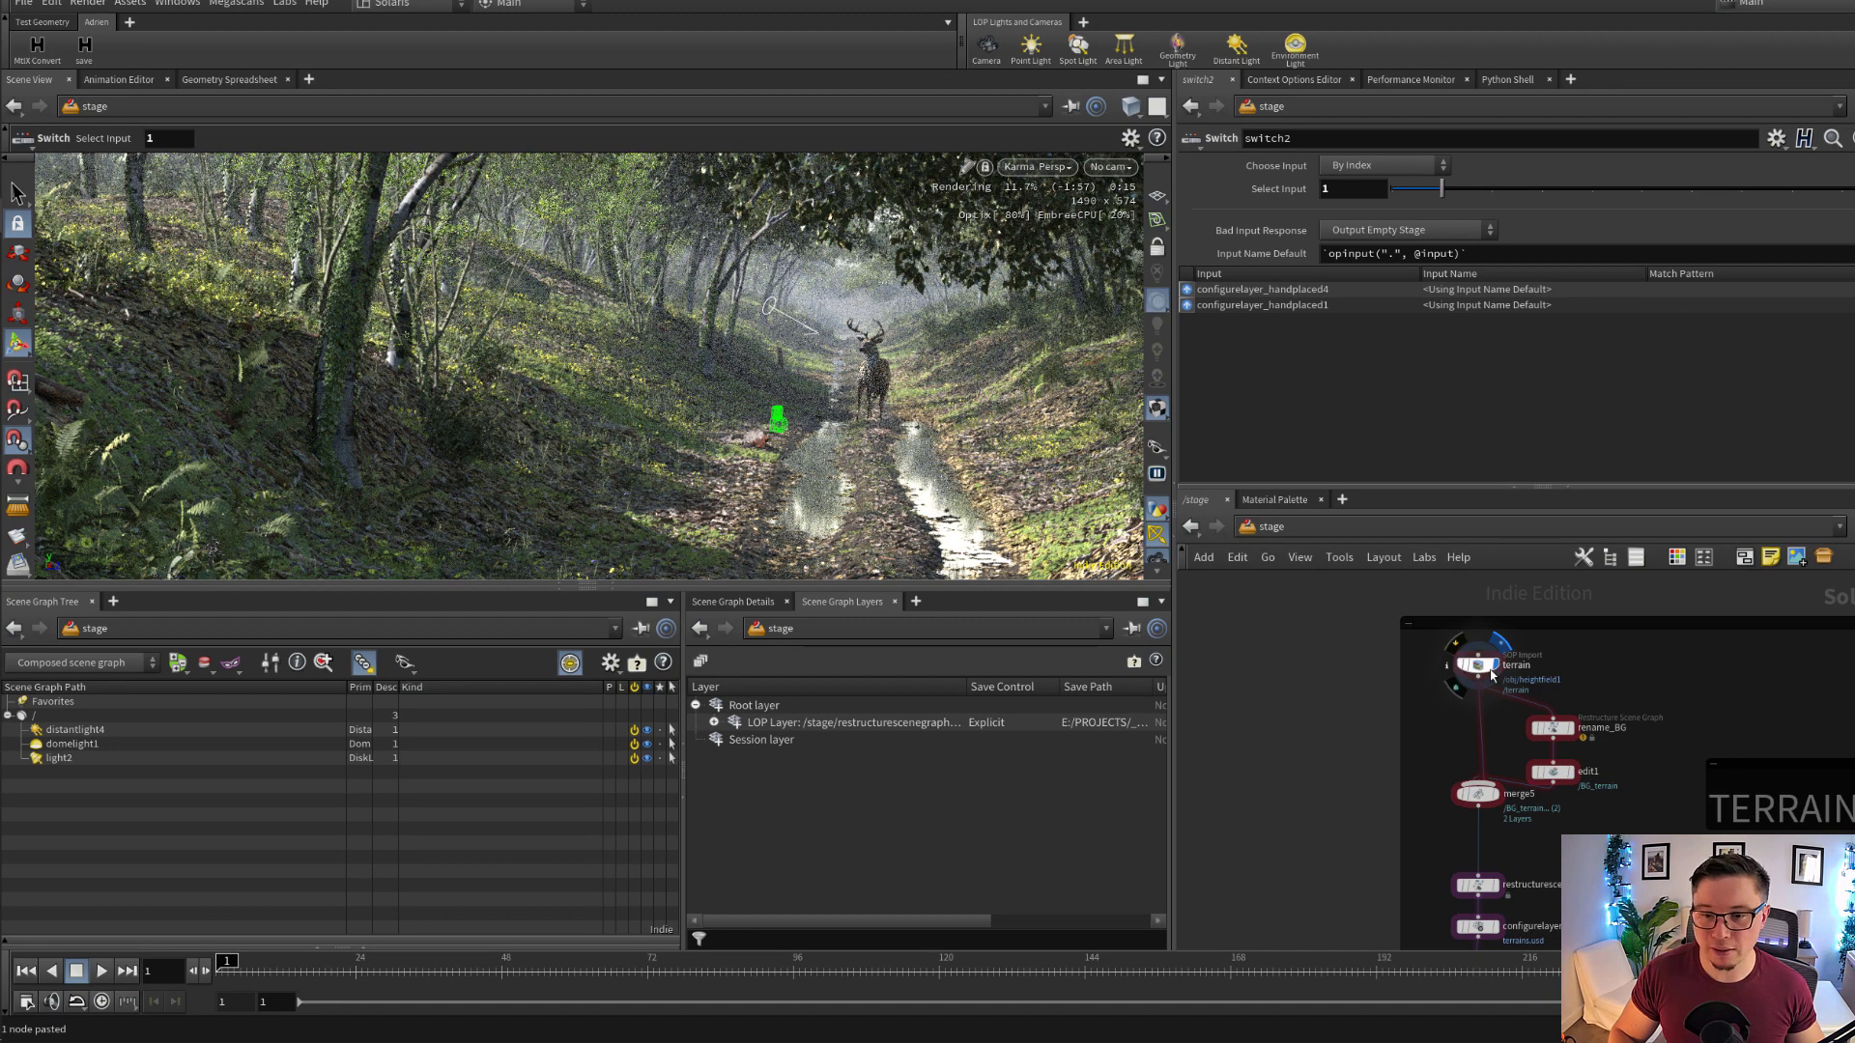
Display the terrain SOP Import node and change the viewport renderer to Houdini GL
{"action": "left_click", "coordinate": [1478, 667]}
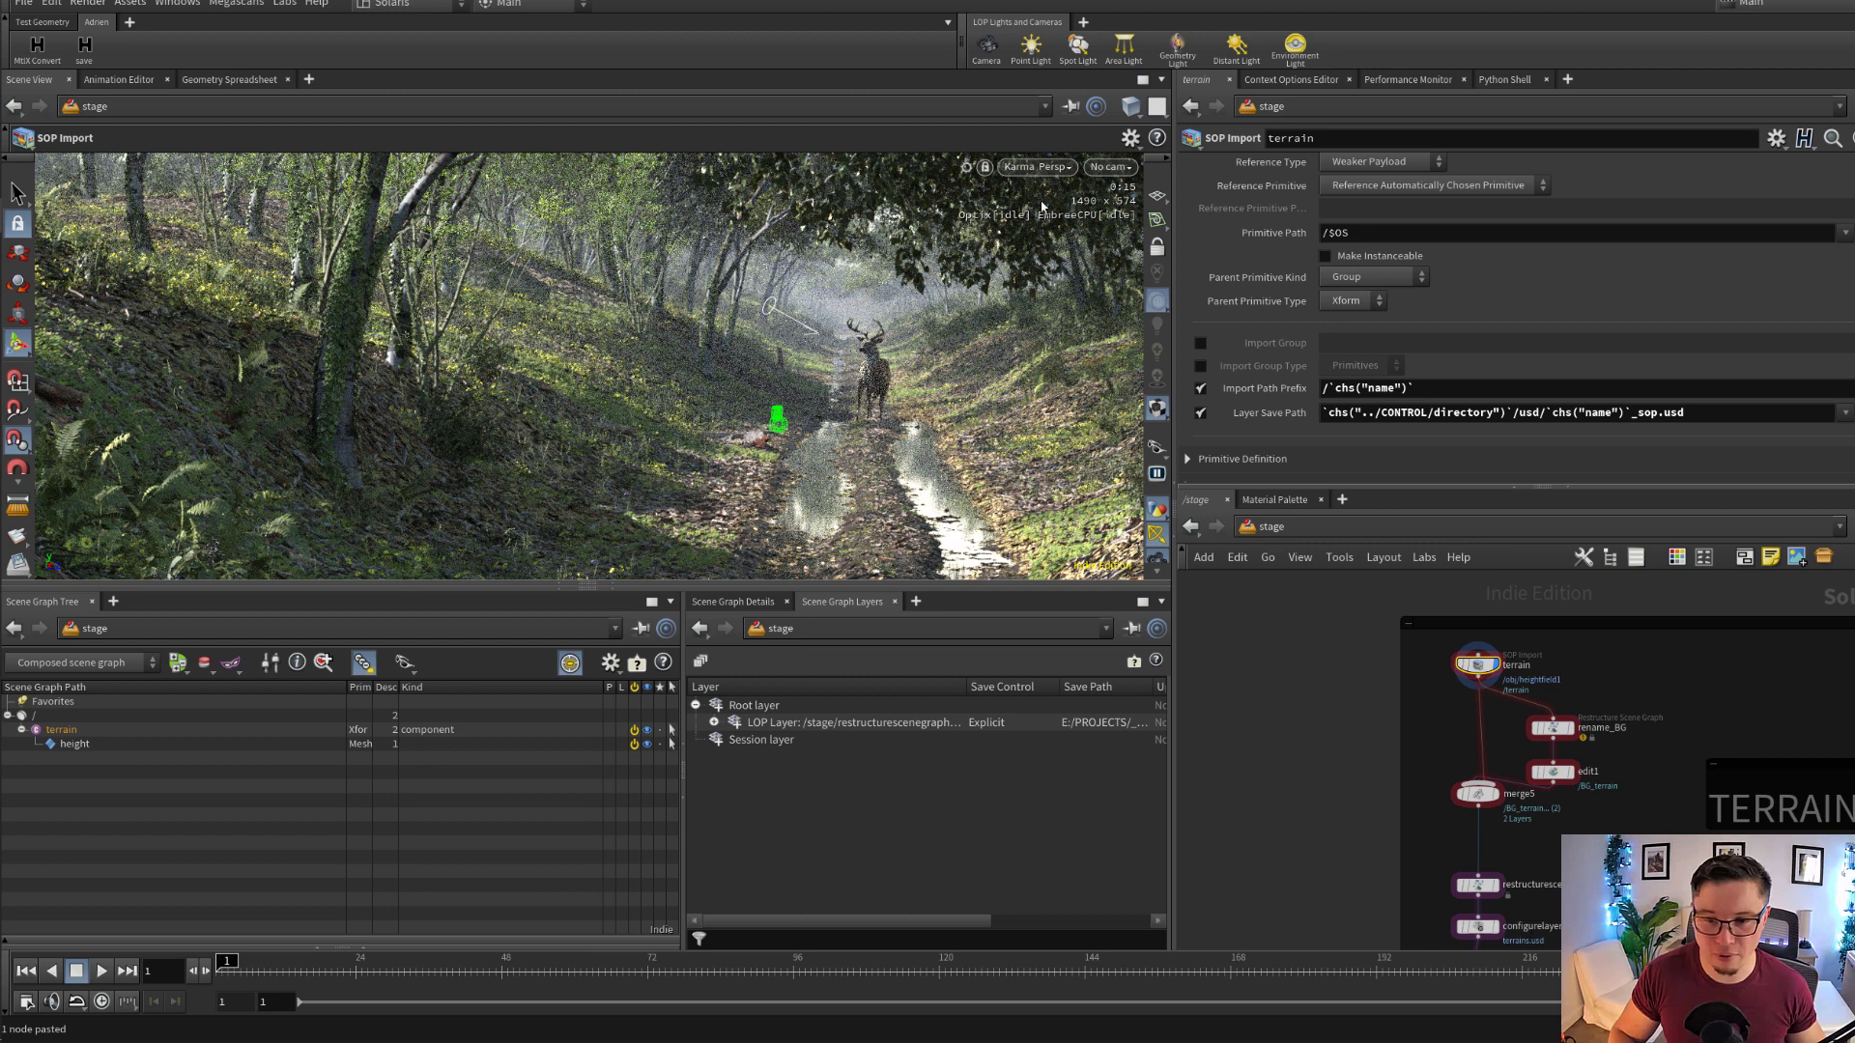
{"action": "left_click", "coordinate": [1048, 169]}
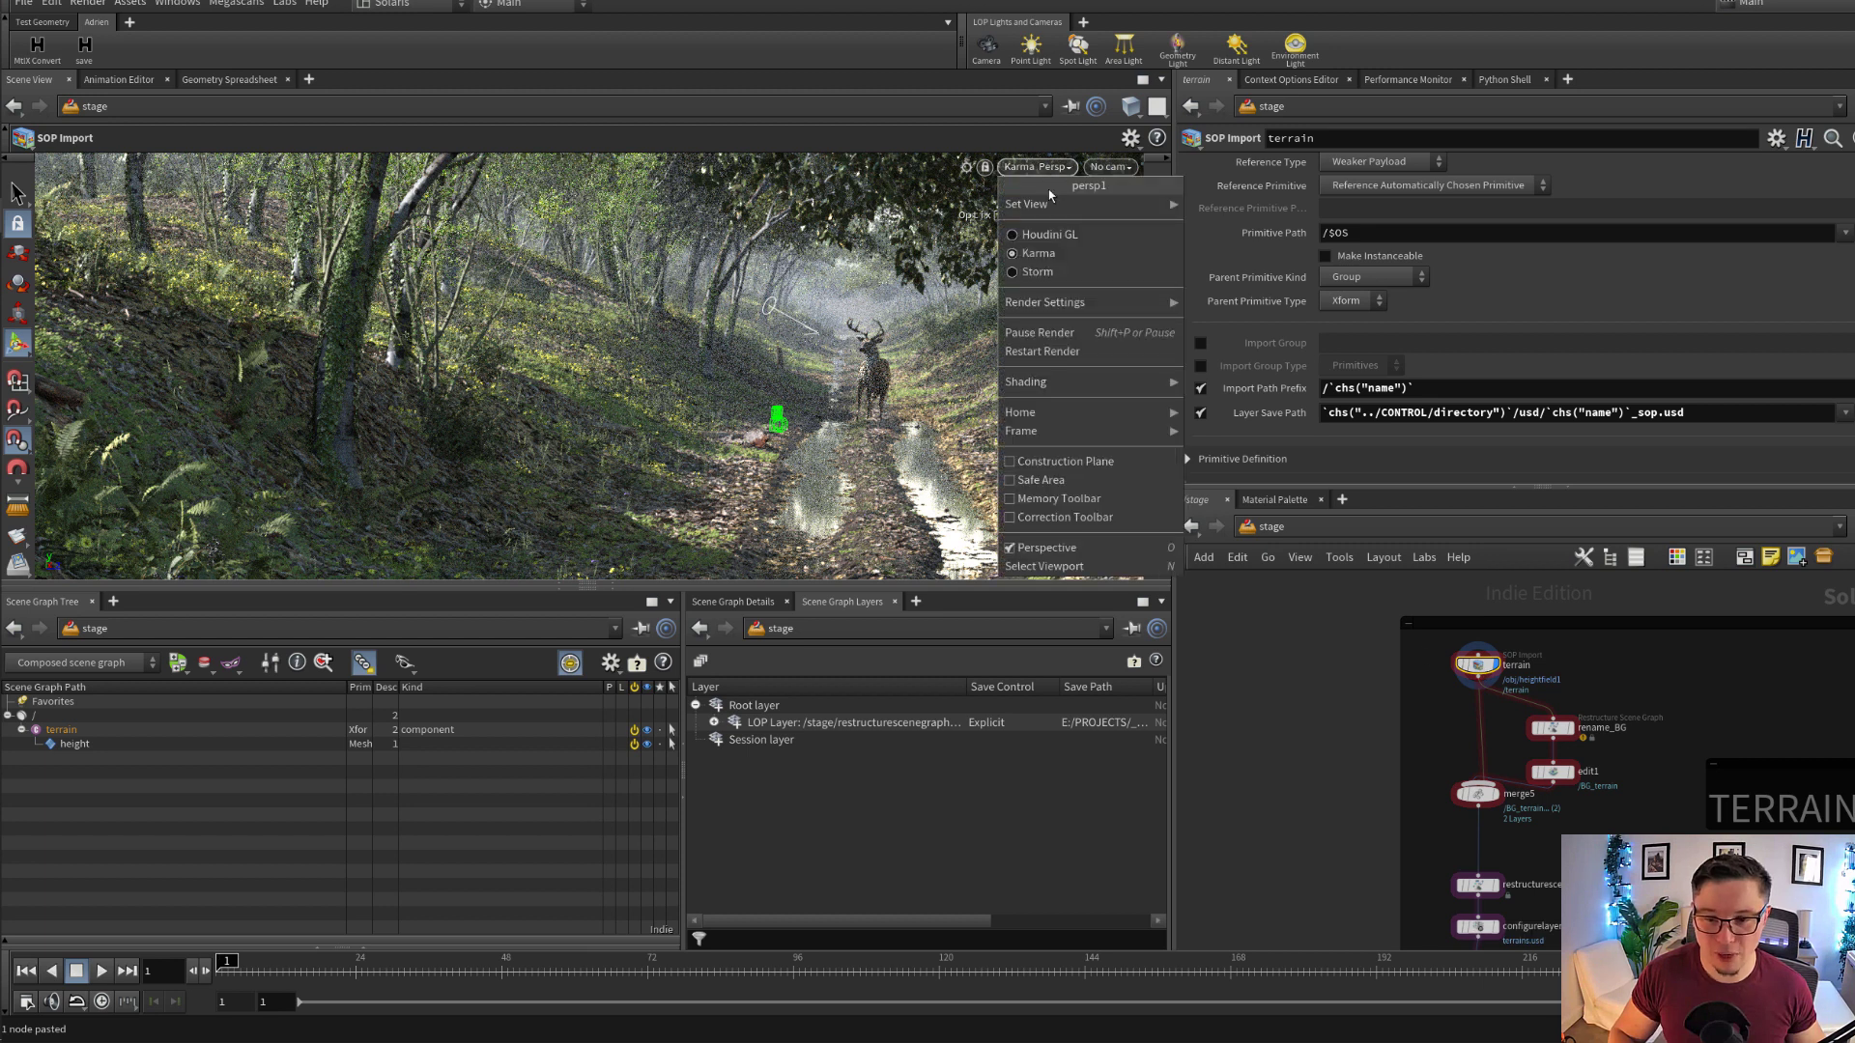
{"action": "left_click", "coordinate": [1067, 238]}
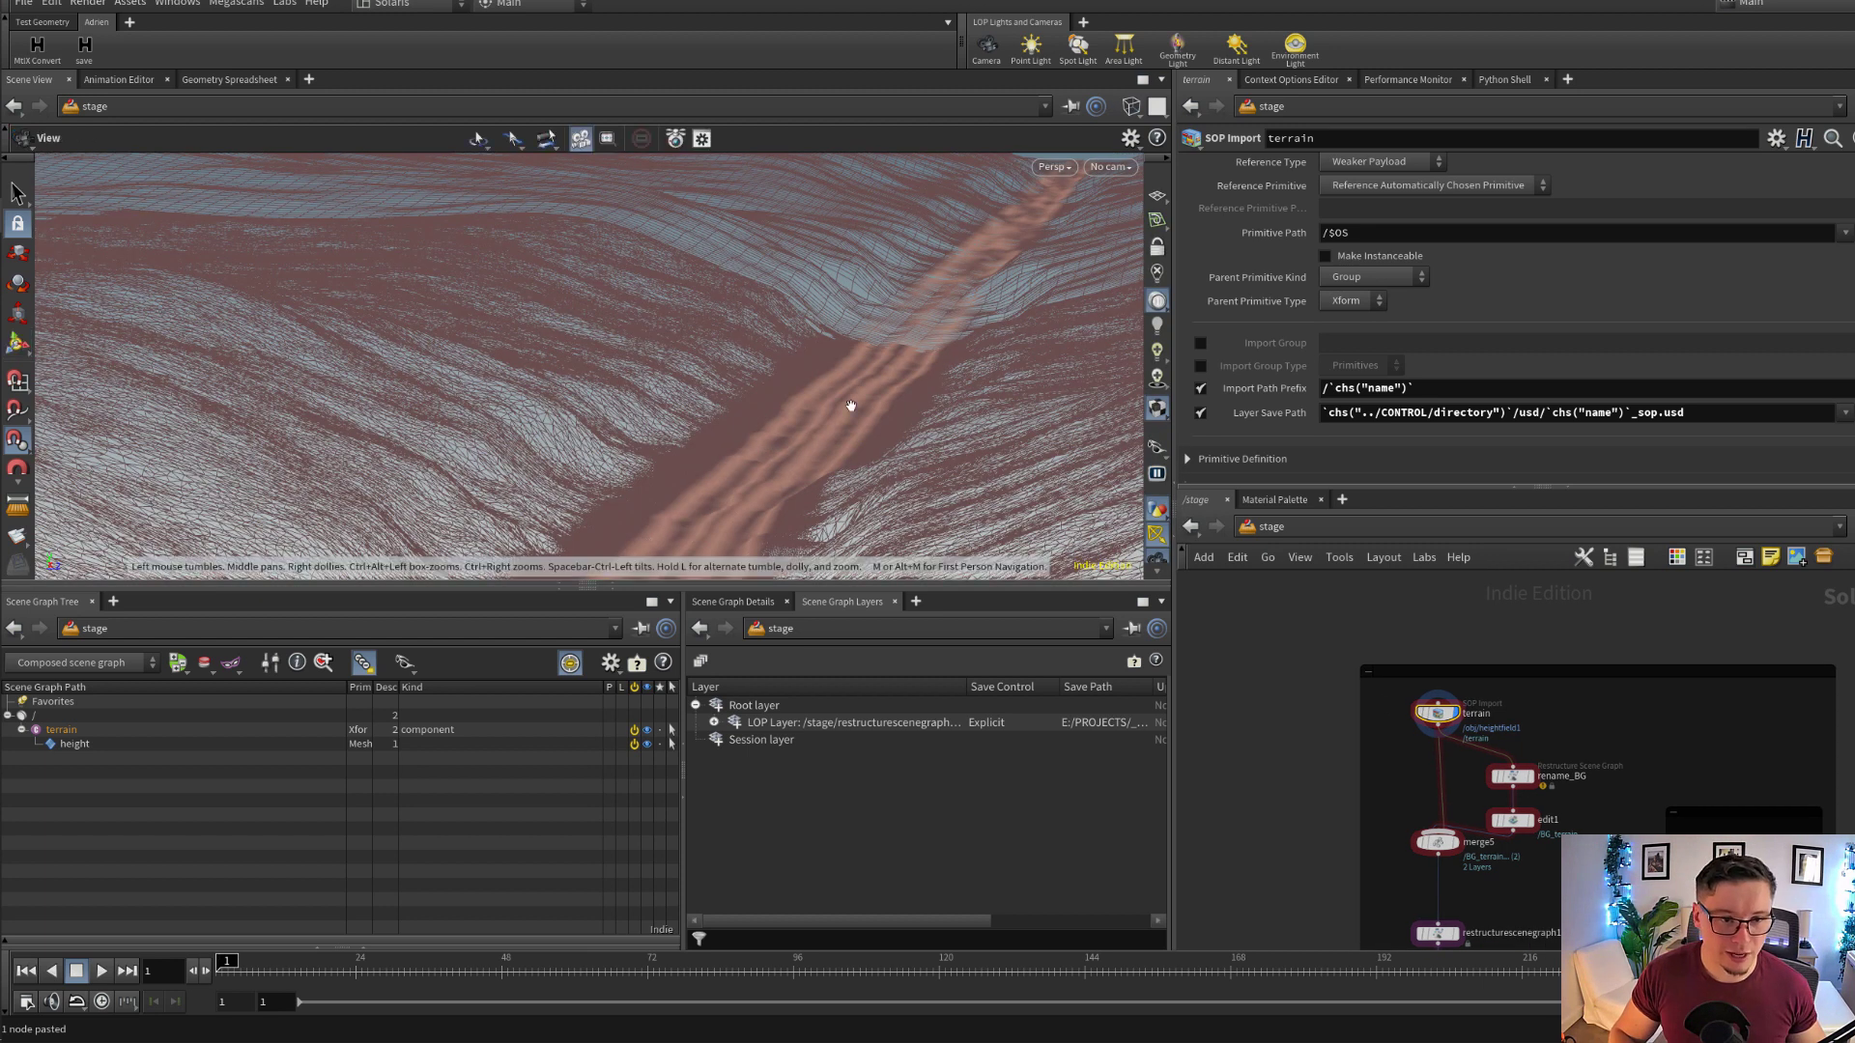
Examine the imported terrain mesh and its central track from several angles in wireframe and shaded display
{"action": "right_click_drag", "start_coordinate": [820, 411], "coordinate": [587, 415]}
{"action": "left_click_drag", "start_coordinate": [587, 414], "coordinate": [681, 471]}
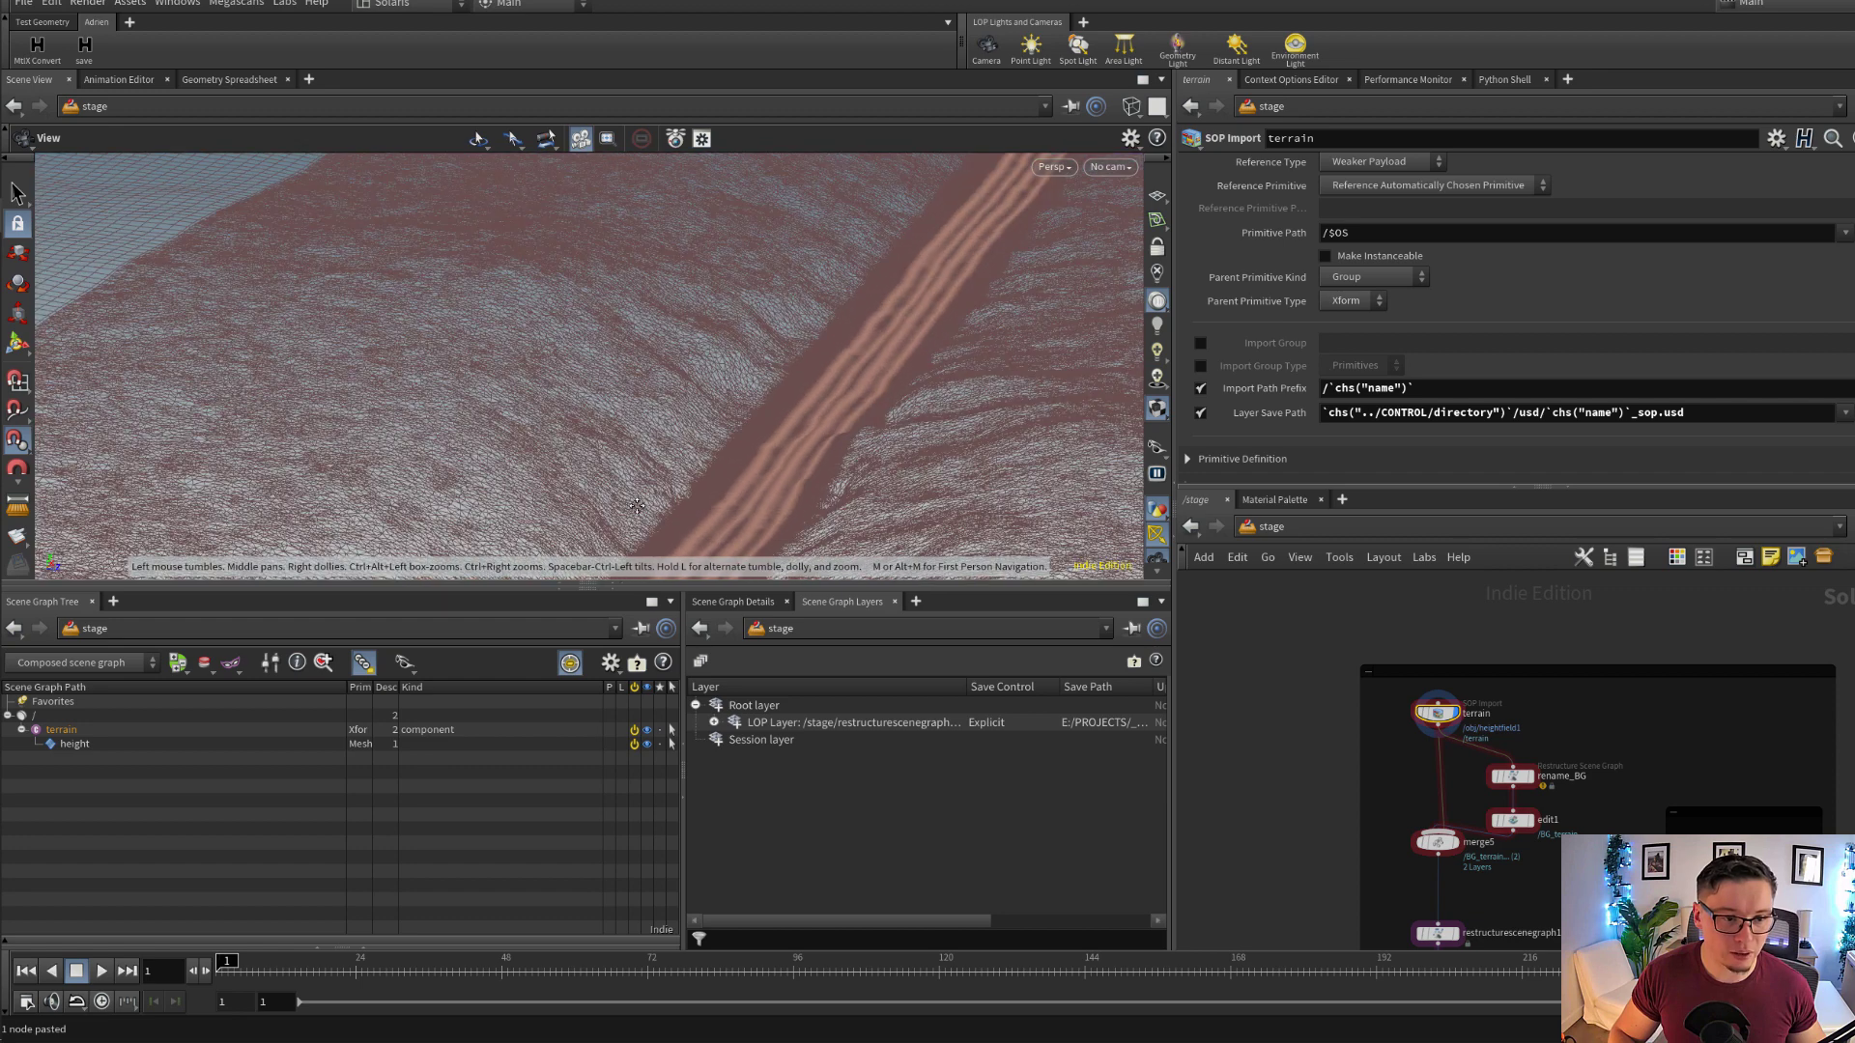
{"action": "middle_click_drag", "start_coordinate": [681, 471], "coordinate": [705, 367]}
{"action": "left_click_drag", "start_coordinate": [705, 367], "coordinate": [550, 405]}
{"action": "mouse_move", "coordinate": [825, 401]}
{"action": "left_mouse_down"}
{"action": "mouse_move", "coordinate": [841, 380]}
{"action": "mouse_move", "coordinate": [873, 415]}
{"action": "mouse_move", "coordinate": [968, 404]}
{"action": "mouse_move", "coordinate": [834, 450]}
{"action": "mouse_move", "coordinate": [828, 426]}
{"action": "mouse_move", "coordinate": [1014, 298]}
{"action": "mouse_move", "coordinate": [812, 373]}
{"action": "mouse_move", "coordinate": [891, 449]}
{"action": "mouse_move", "coordinate": [869, 406]}
{"action": "left_mouse_up"}
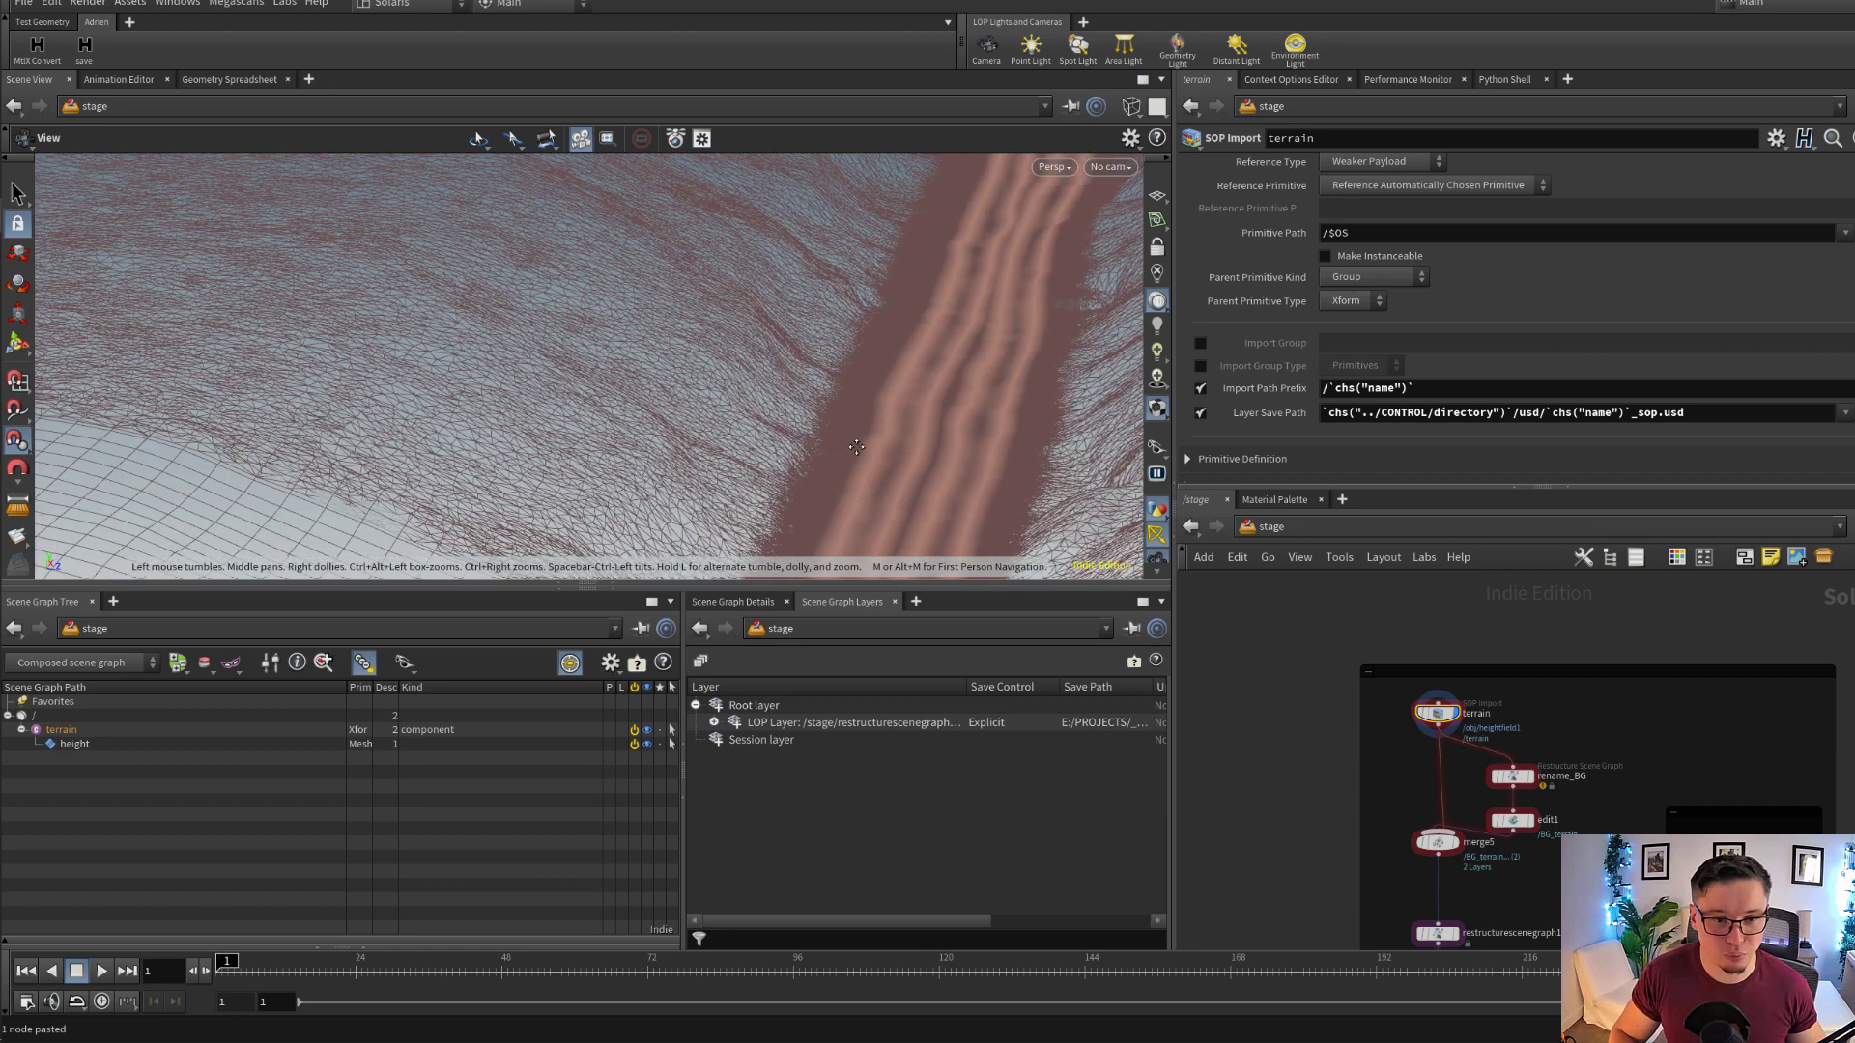
{"action": "right_click_drag", "start_coordinate": [870, 405], "coordinate": [1118, 422]}
{"action": "key", "text": "shift+w"}
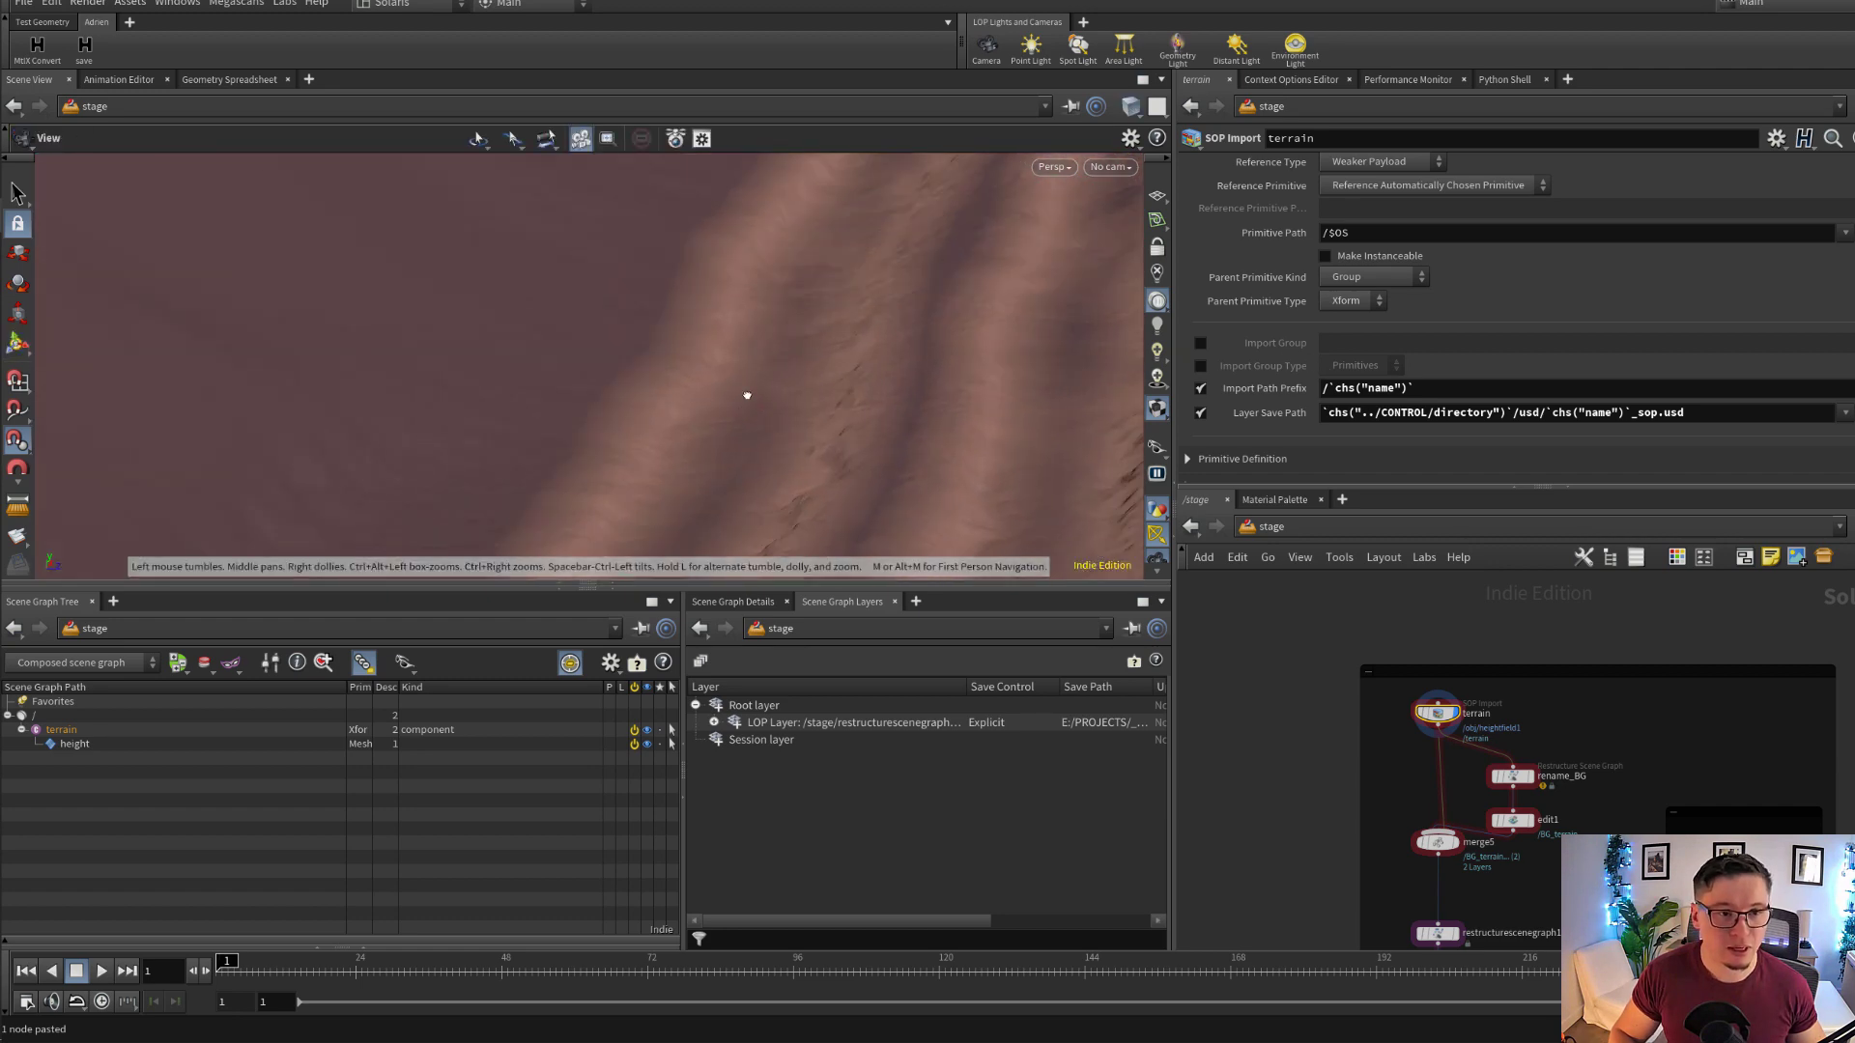
{"action": "mouse_move", "coordinate": [746, 396]}
{"action": "left_mouse_down"}
{"action": "mouse_move", "coordinate": [670, 386]}
{"action": "mouse_move", "coordinate": [816, 464]}
{"action": "left_mouse_up"}
{"action": "key", "text": "shift+w"}
{"action": "right_click_drag", "start_coordinate": [816, 464], "coordinate": [672, 342]}
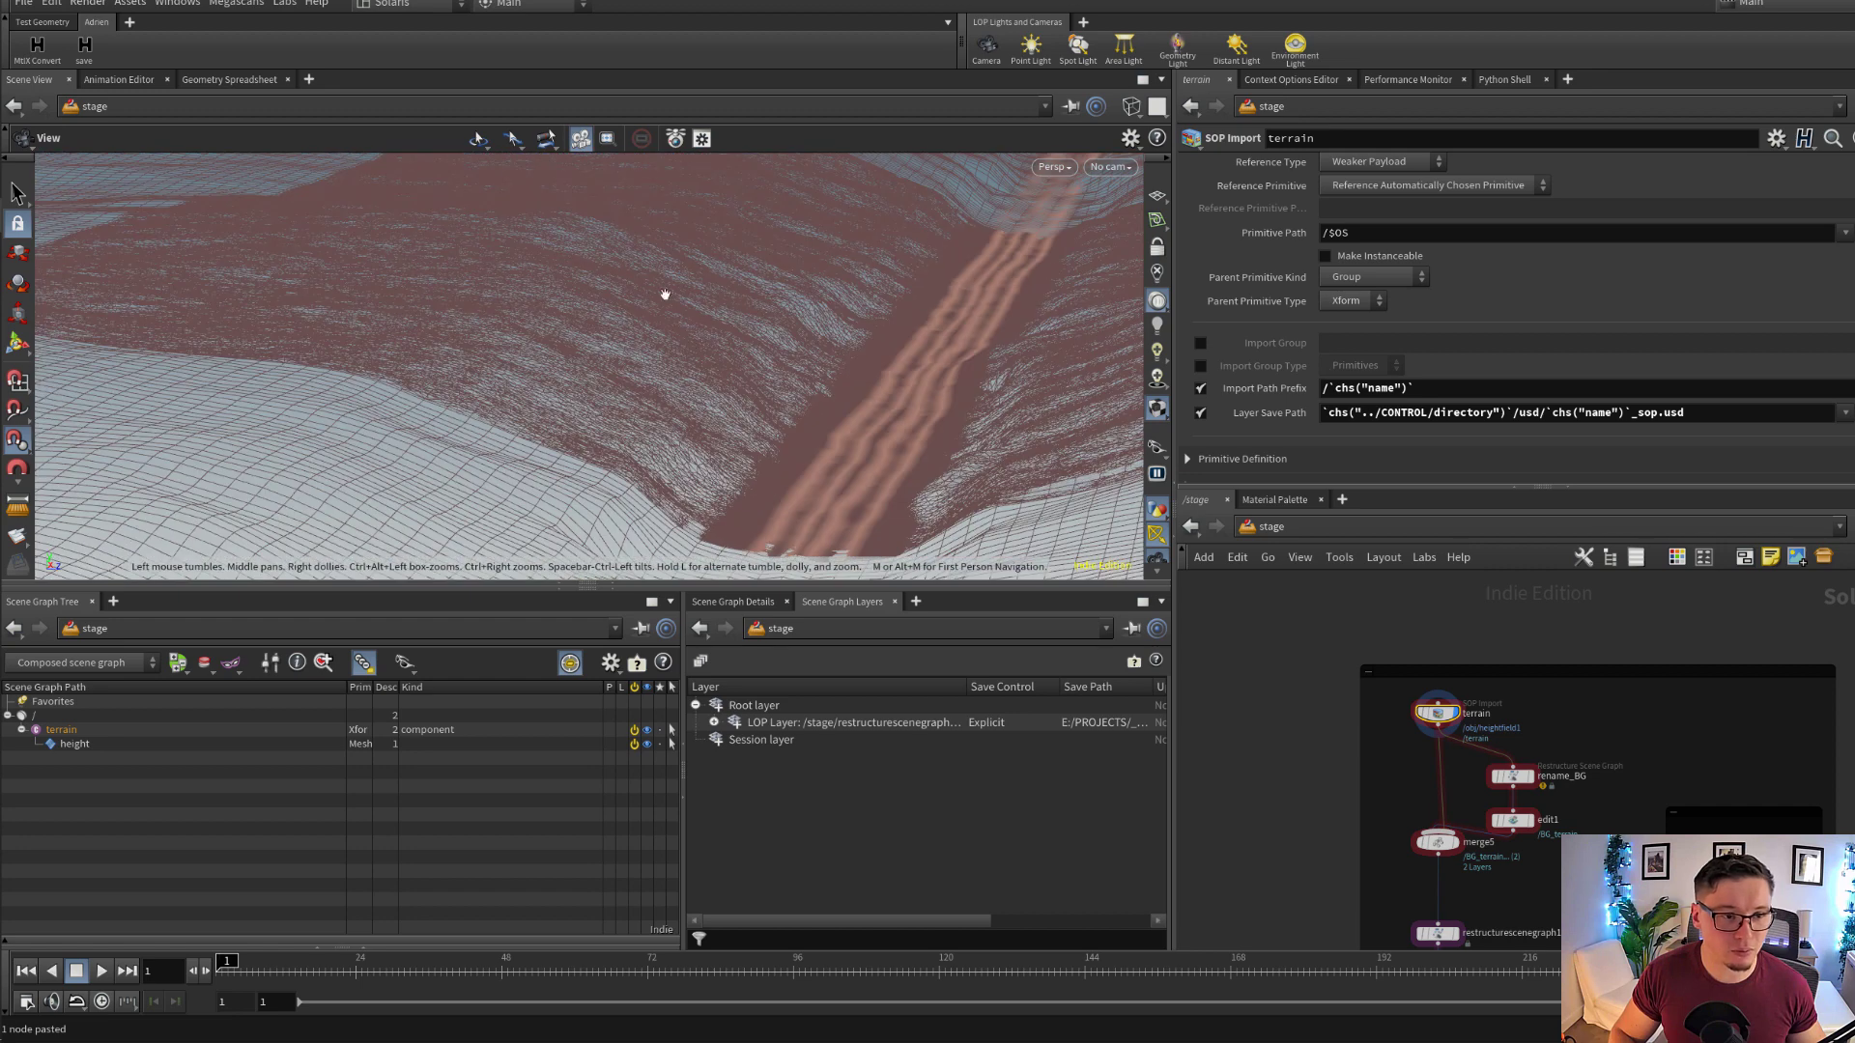
{"action": "left_click_drag", "start_coordinate": [664, 295], "coordinate": [469, 349]}
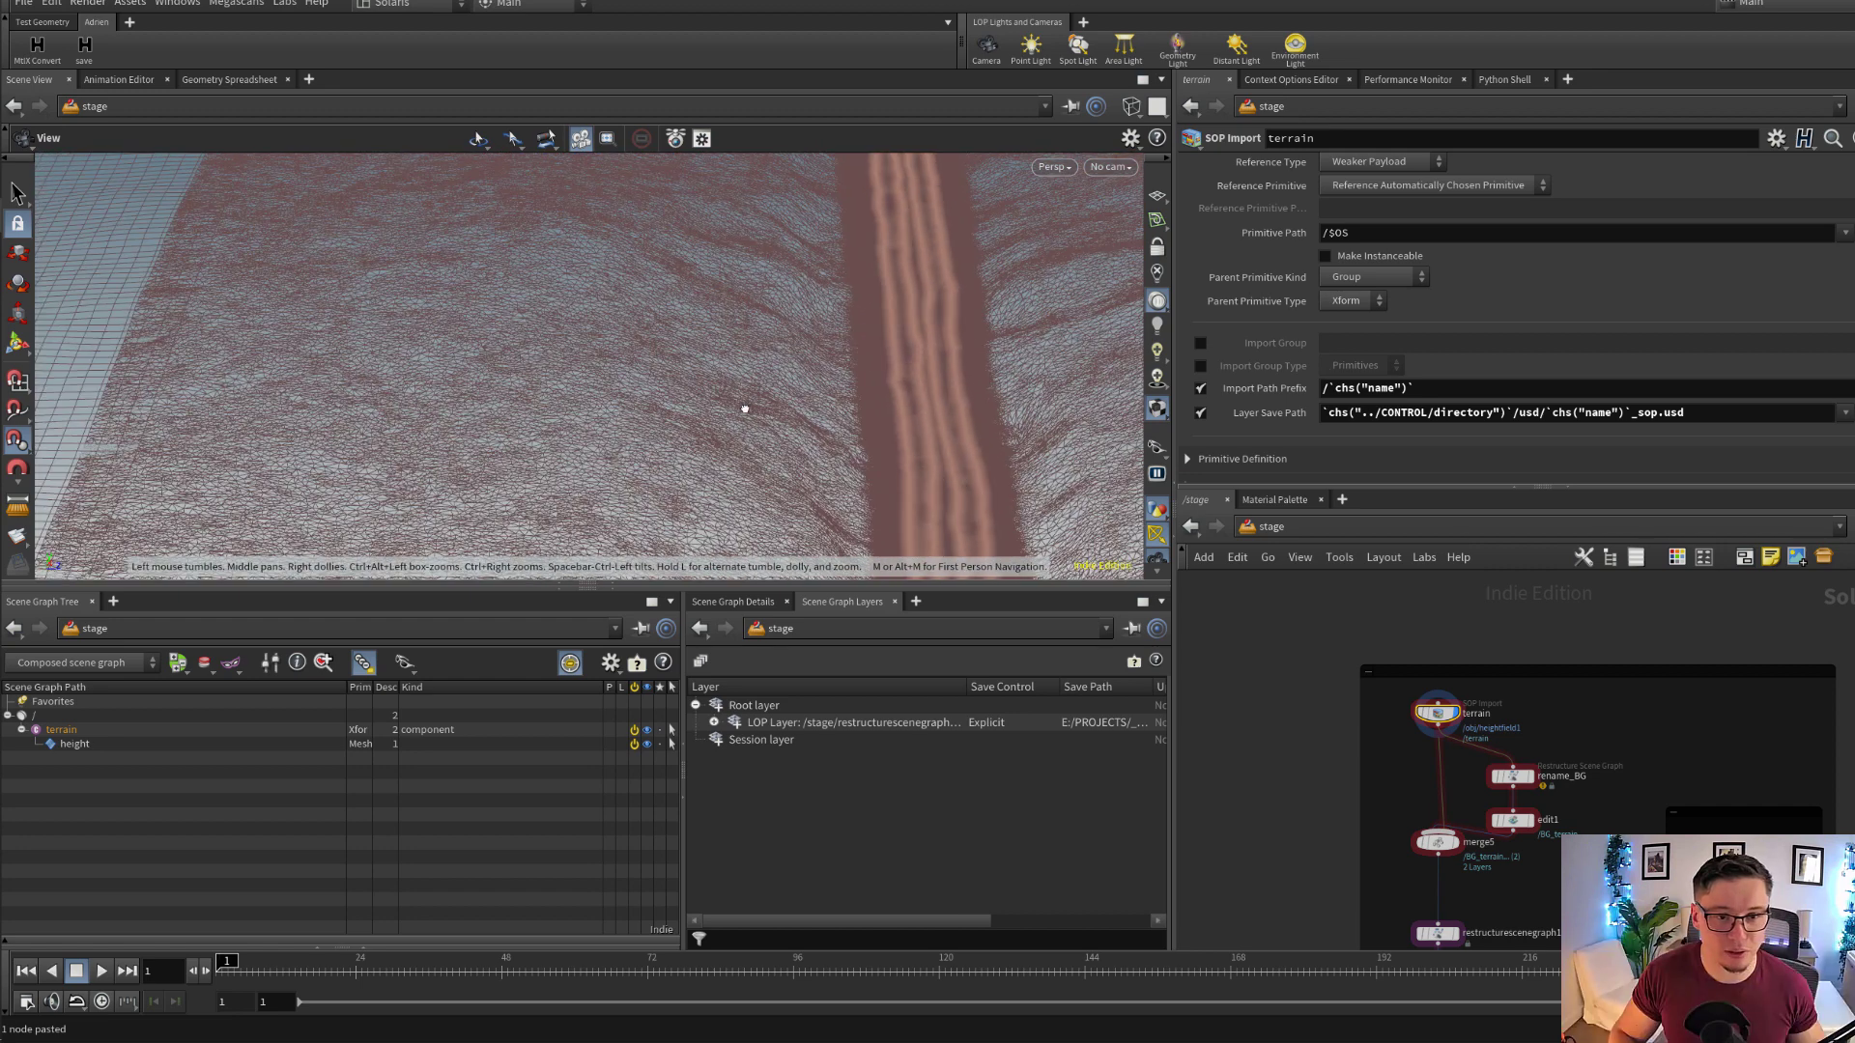
{"action": "mouse_move", "coordinate": [744, 409]}
{"action": "left_mouse_down"}
{"action": "mouse_move", "coordinate": [982, 477]}
{"action": "mouse_move", "coordinate": [889, 405]}
{"action": "mouse_move", "coordinate": [691, 443]}
{"action": "left_mouse_up"}
{"action": "key", "text": "shift+w"}
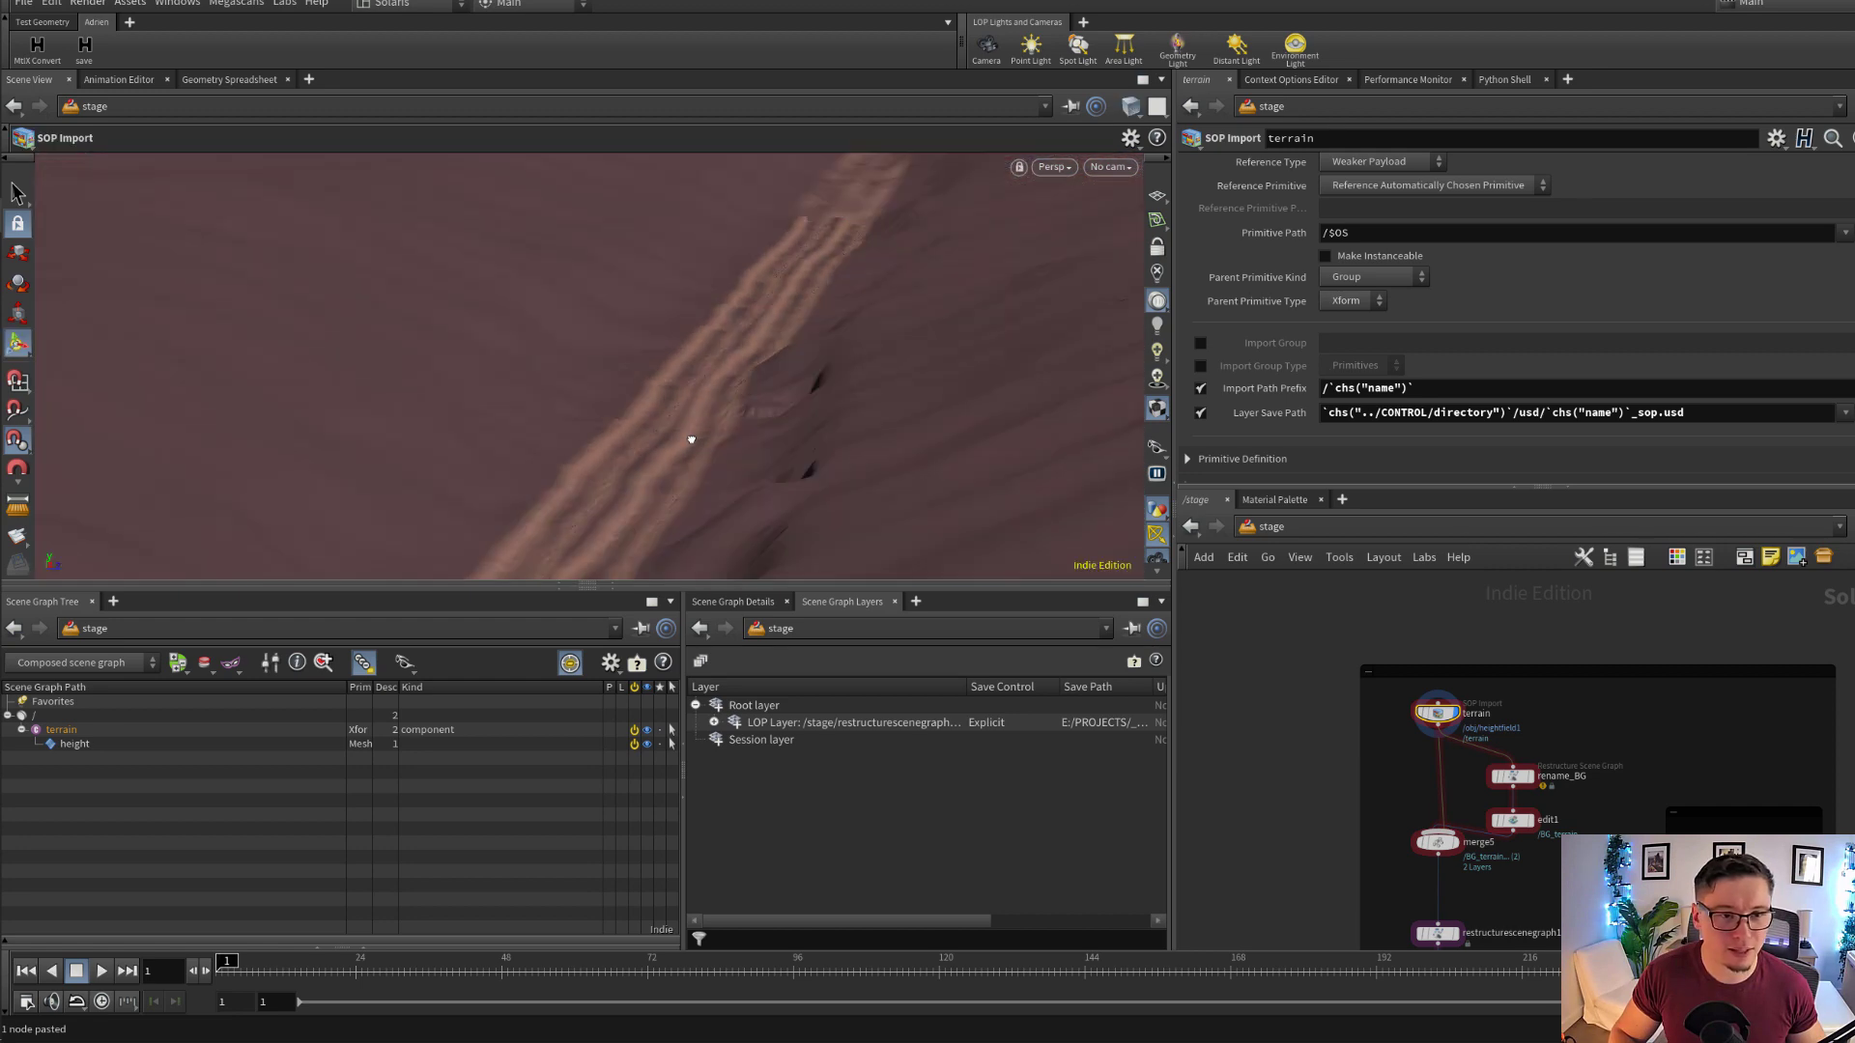
Change the network from stage to obj and enter the heightfield1 geometry node
{"action": "left_click", "coordinate": [1355, 531]}
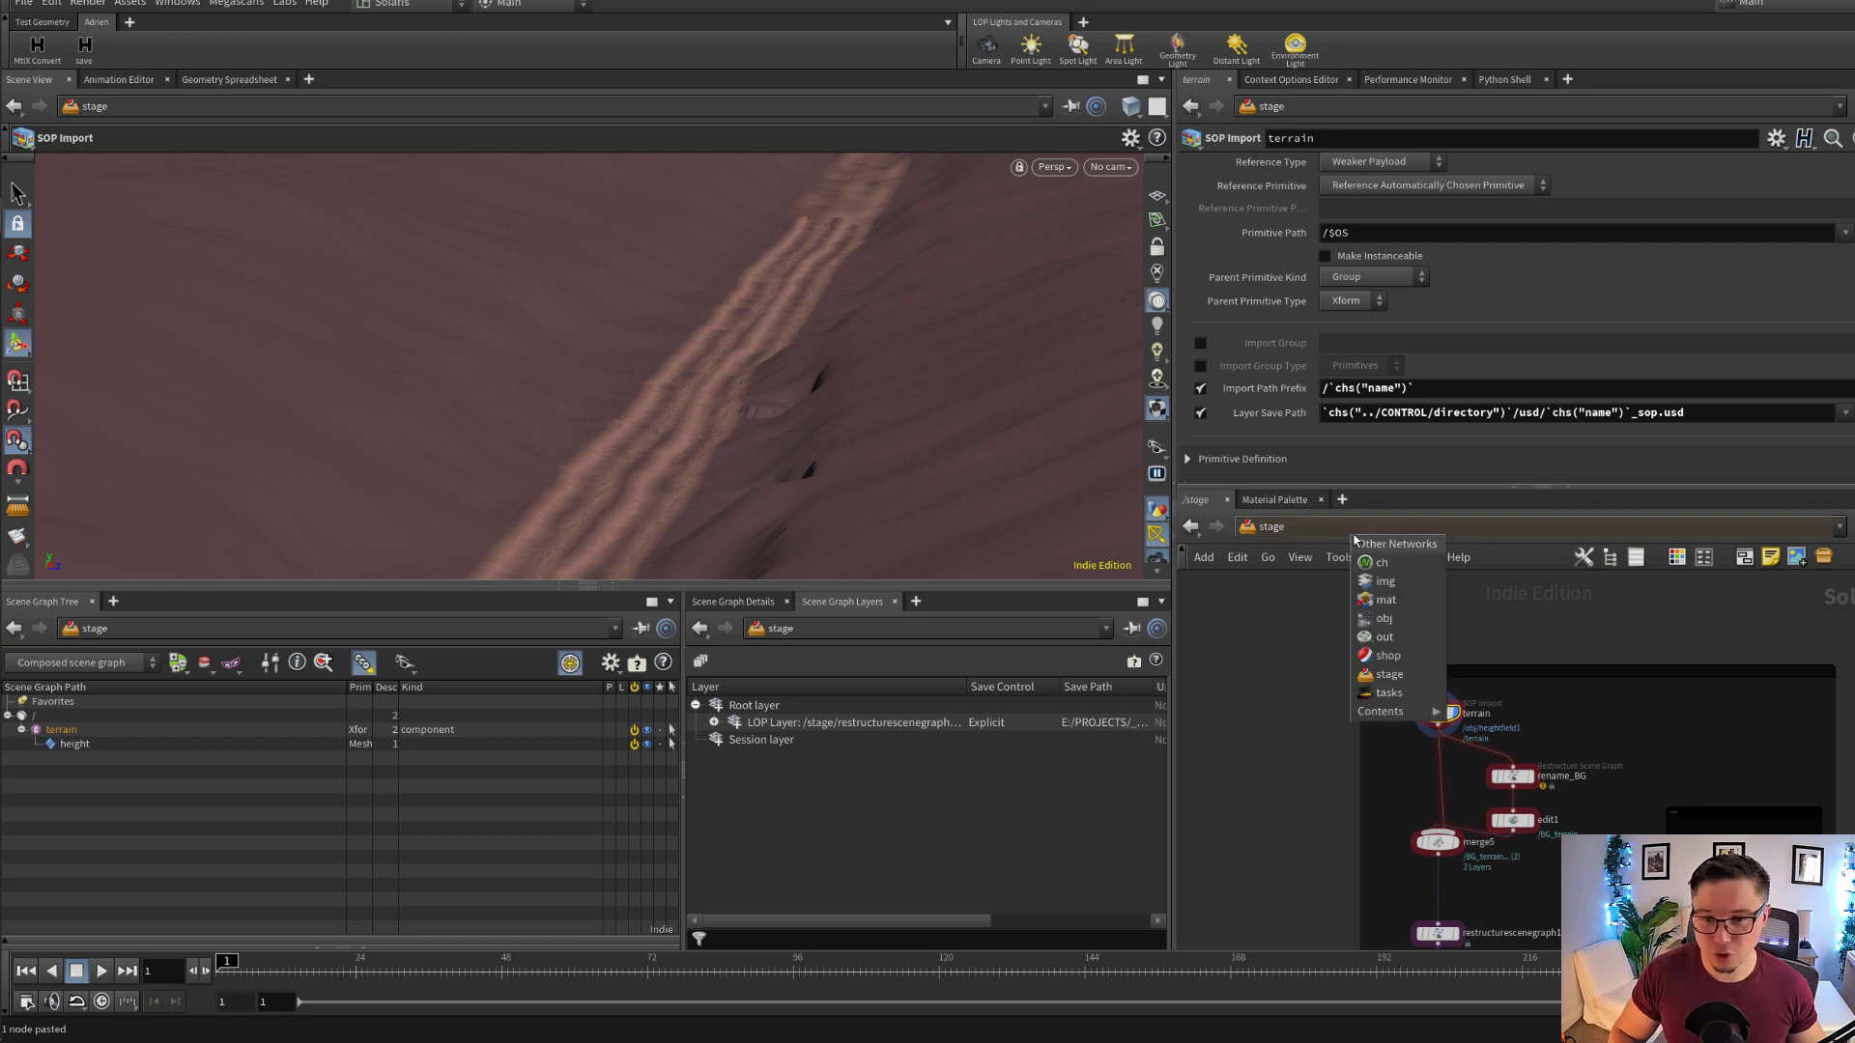
{"action": "left_click", "coordinate": [1387, 618]}
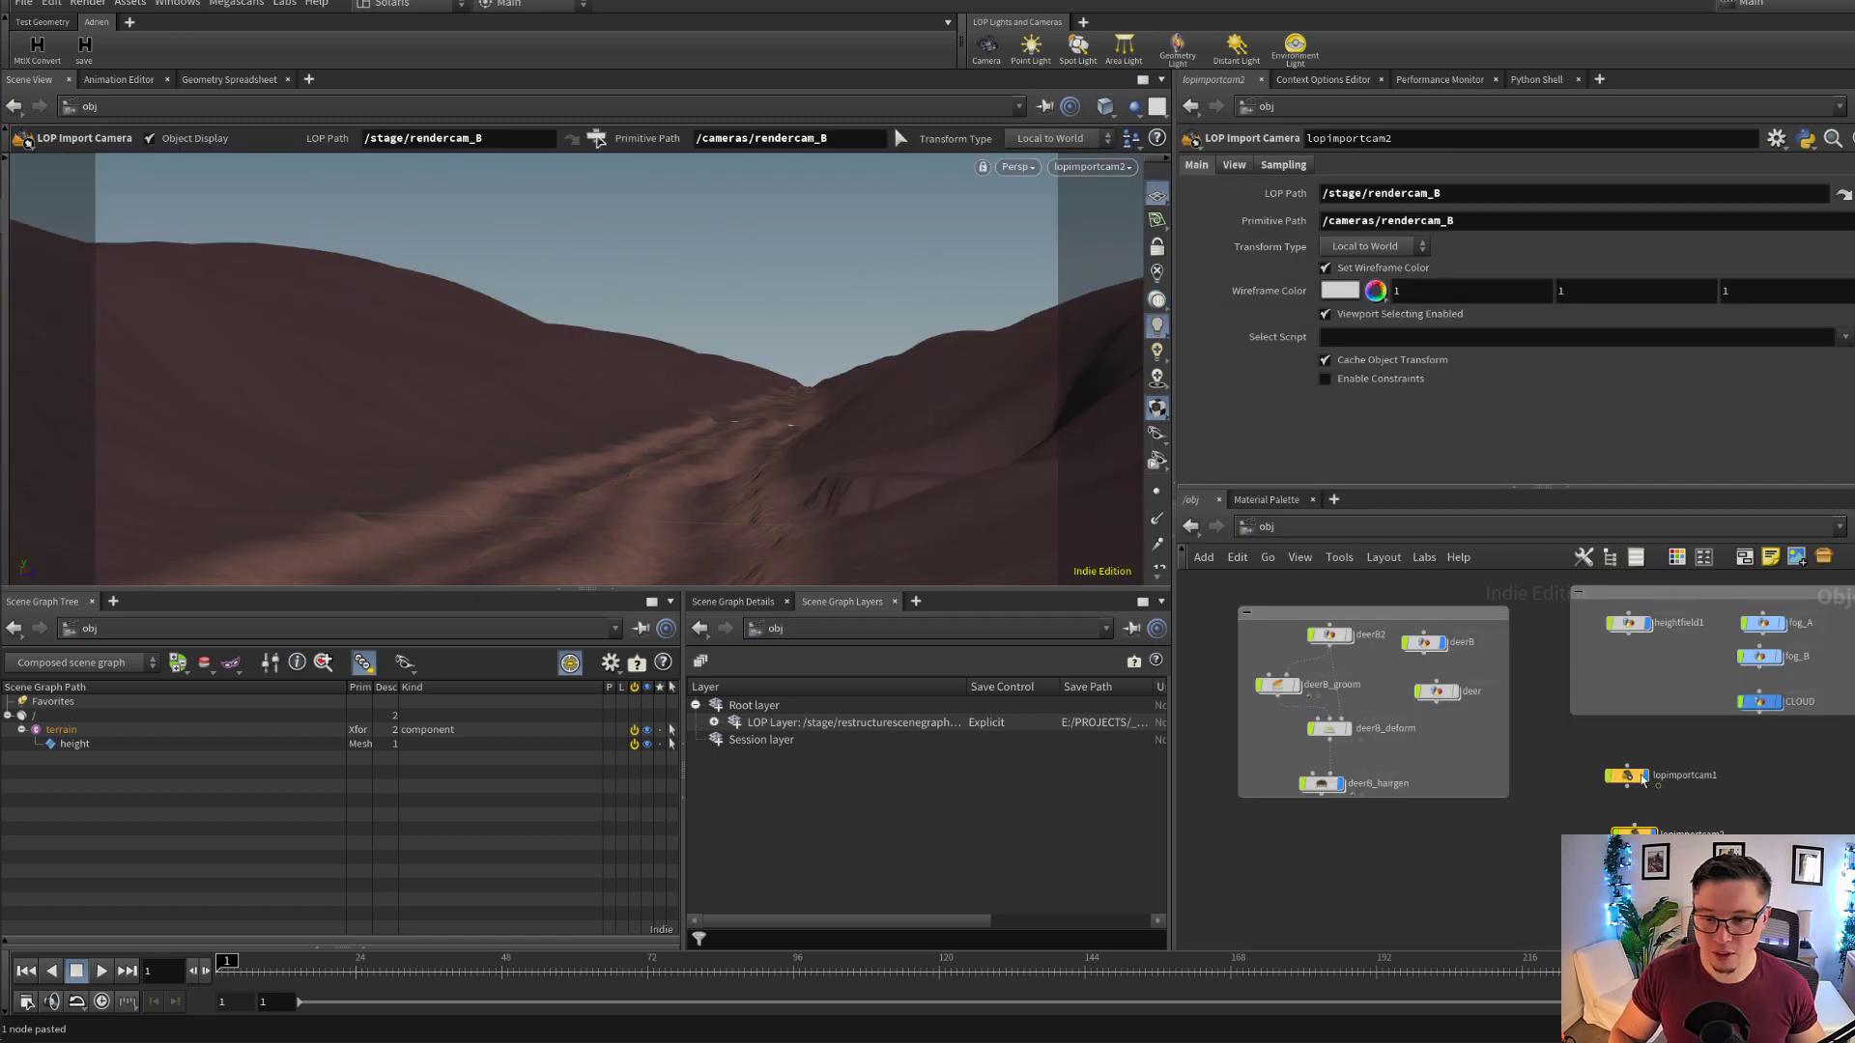
{"action": "middle_click_drag", "start_coordinate": [1570, 710], "coordinate": [1595, 812]}
{"action": "middle_click_drag", "start_coordinate": [1705, 766], "coordinate": [1585, 774]}
{"action": "scroll", "coordinate": [1592, 758], "scroll_direction": "up", "scroll_amount": 3}
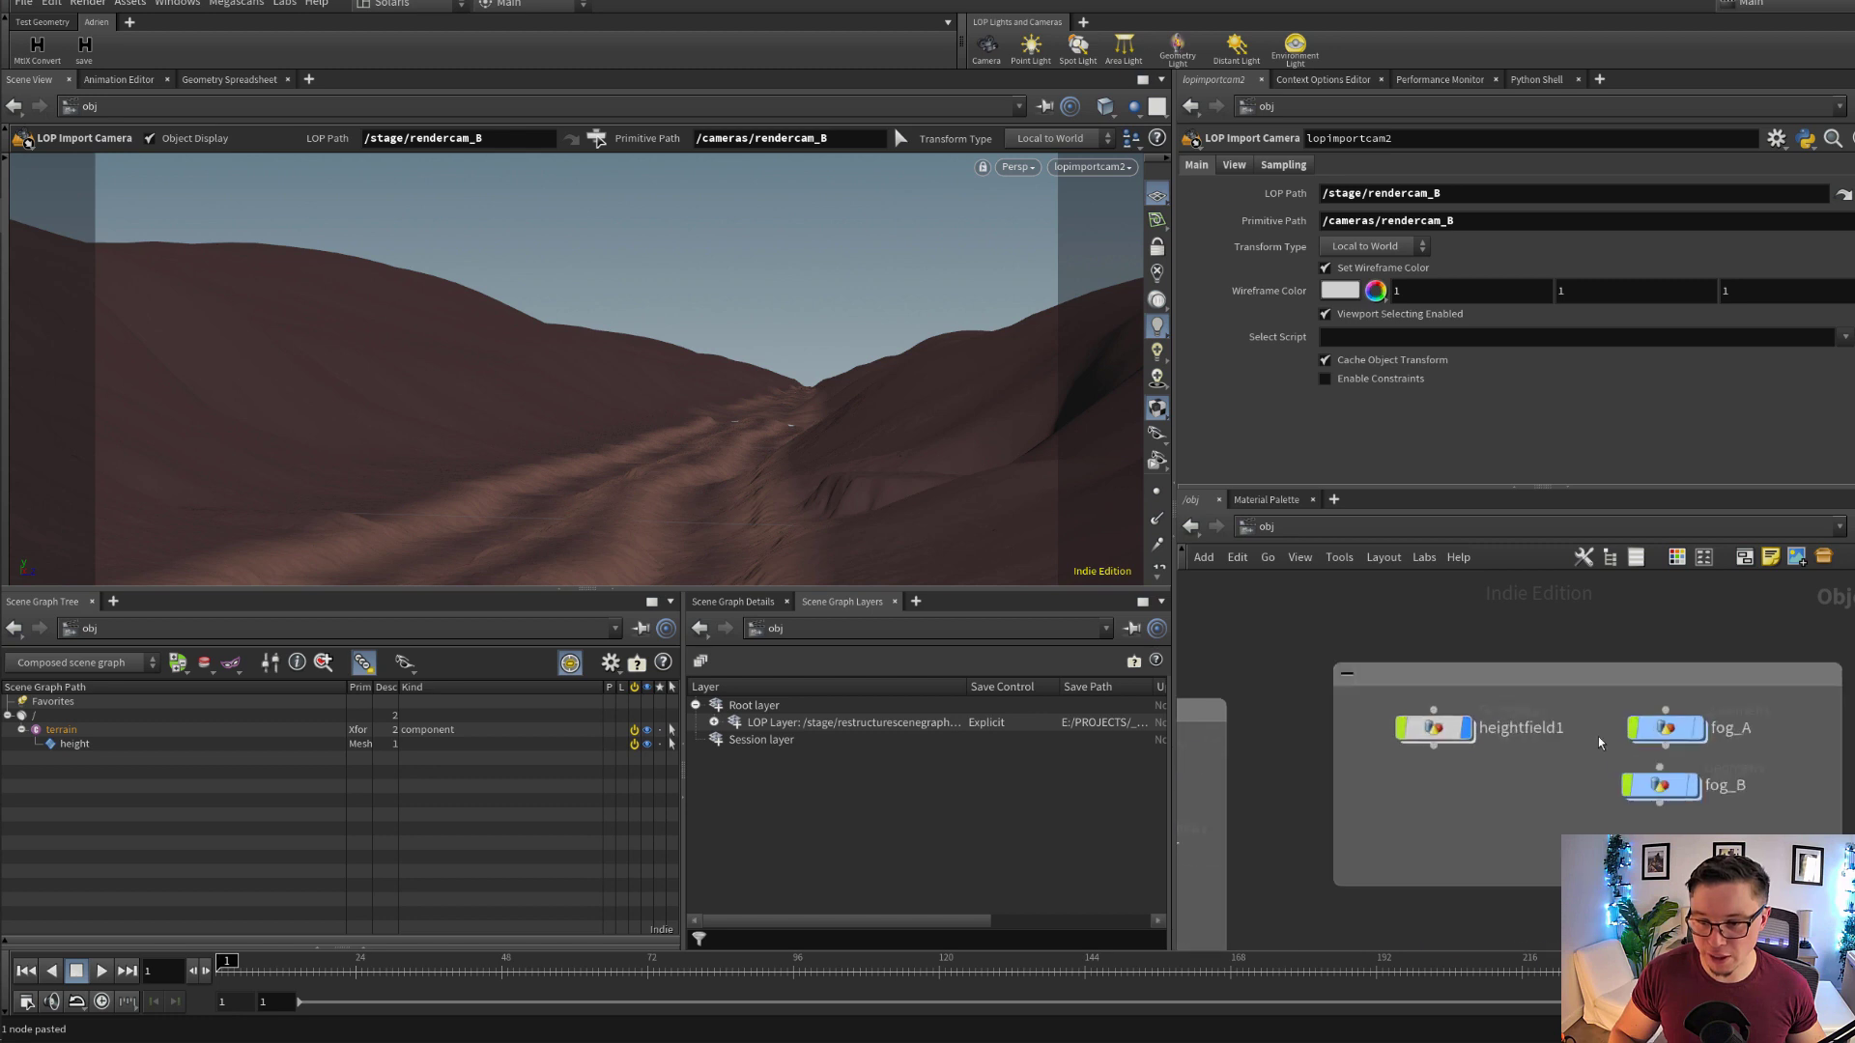
{"action": "left_click", "coordinate": [1444, 734]}
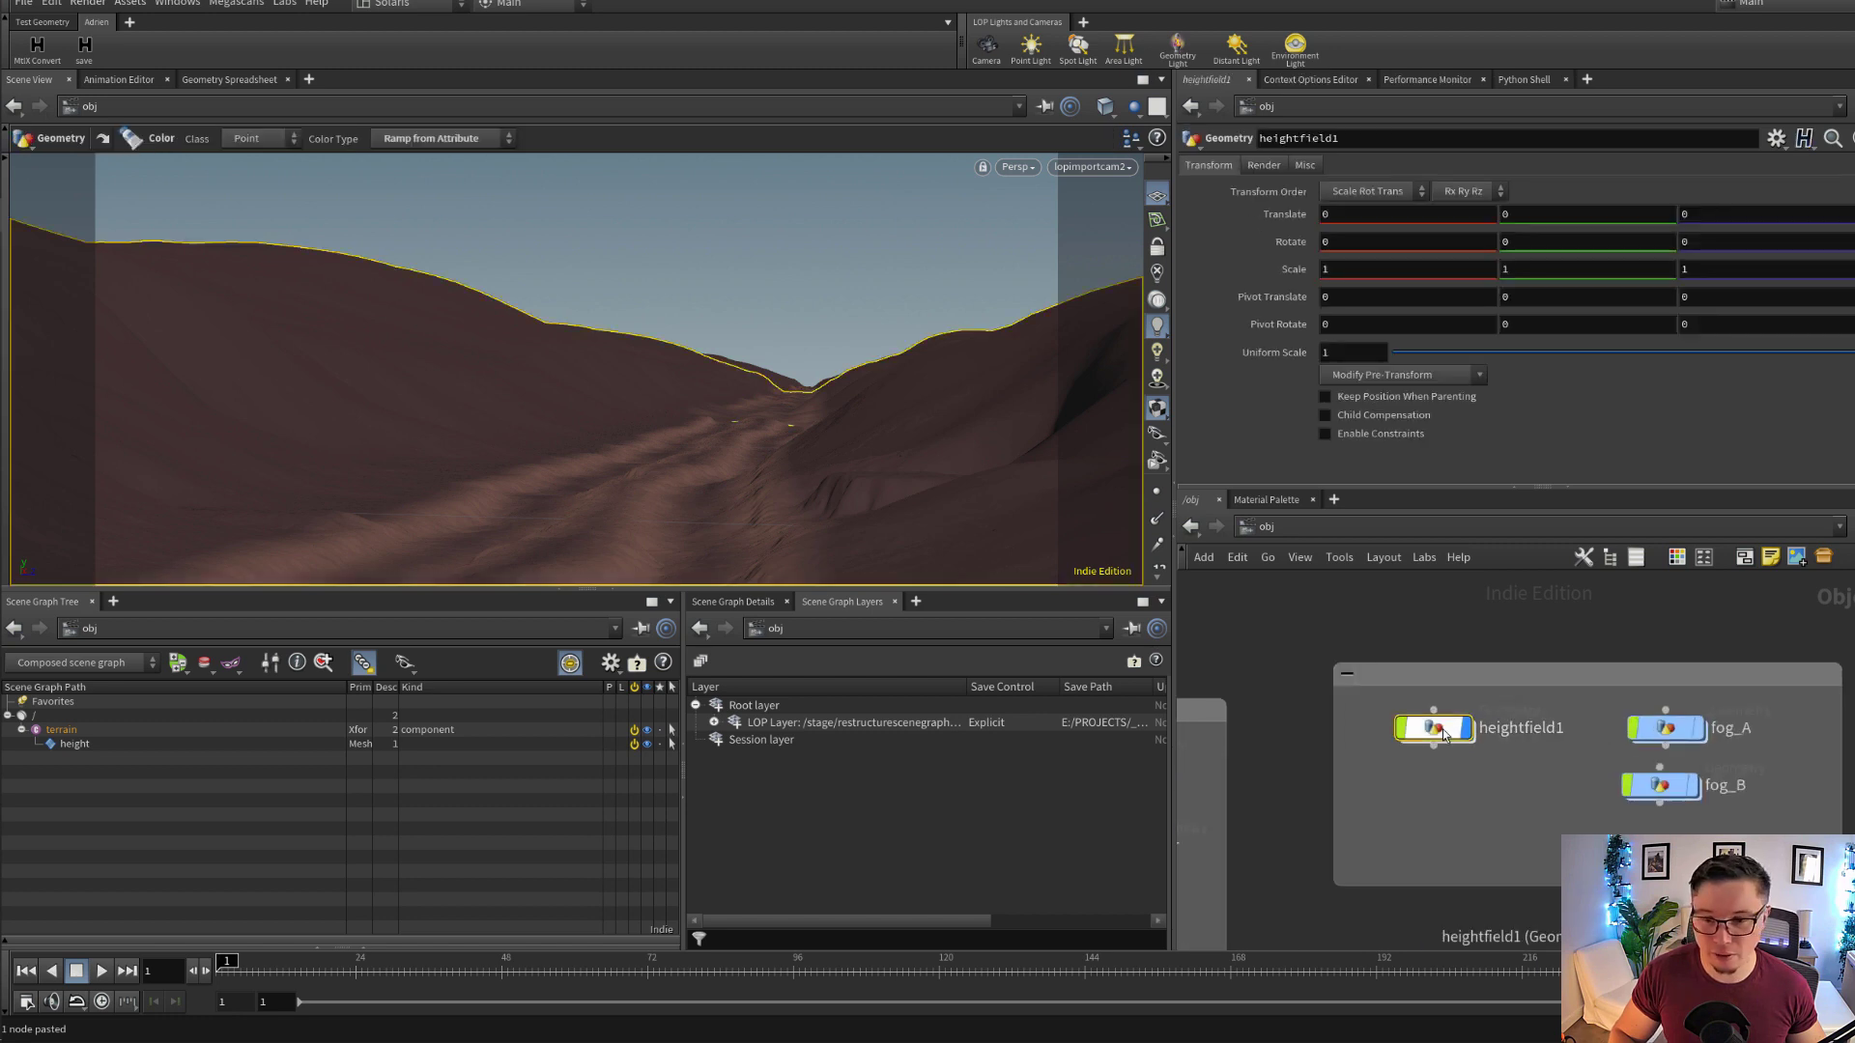
{"action": "double_click", "coordinate": [1444, 734]}
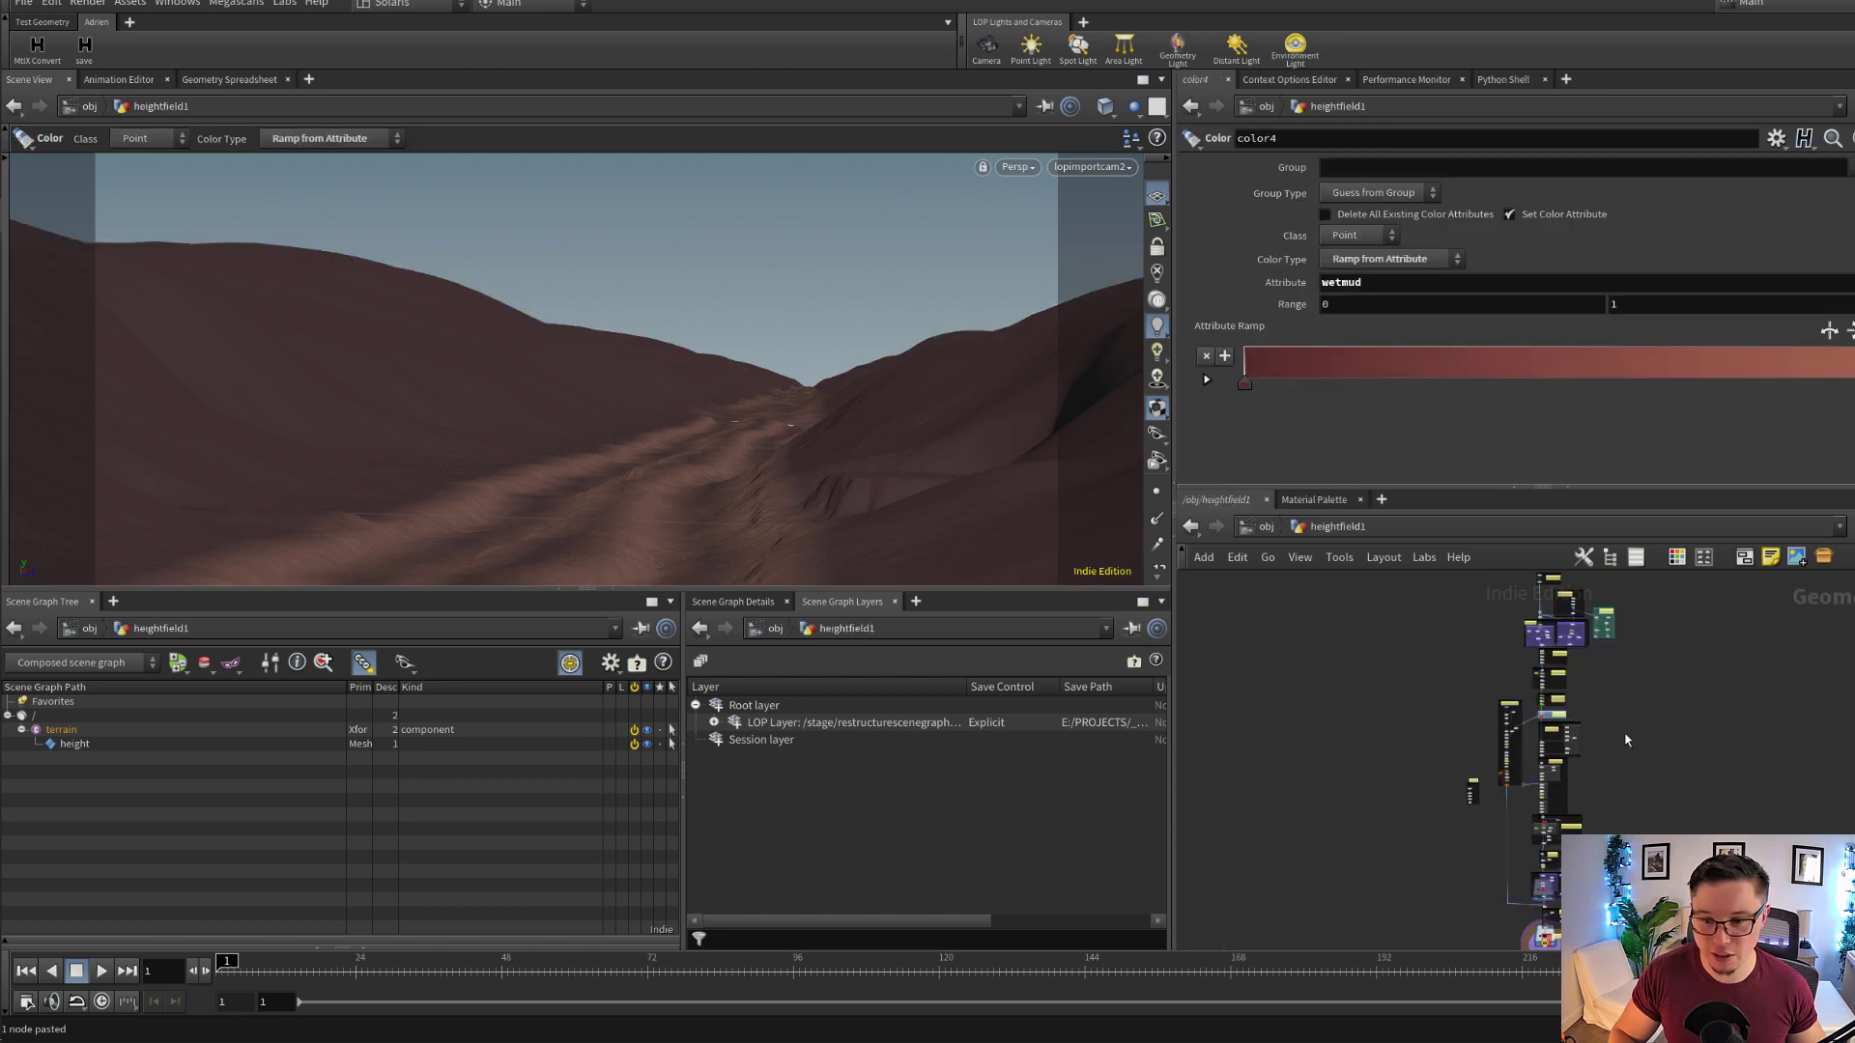
{"action": "scroll", "coordinate": [1626, 740], "scroll_direction": "down", "scroll_amount": 2}
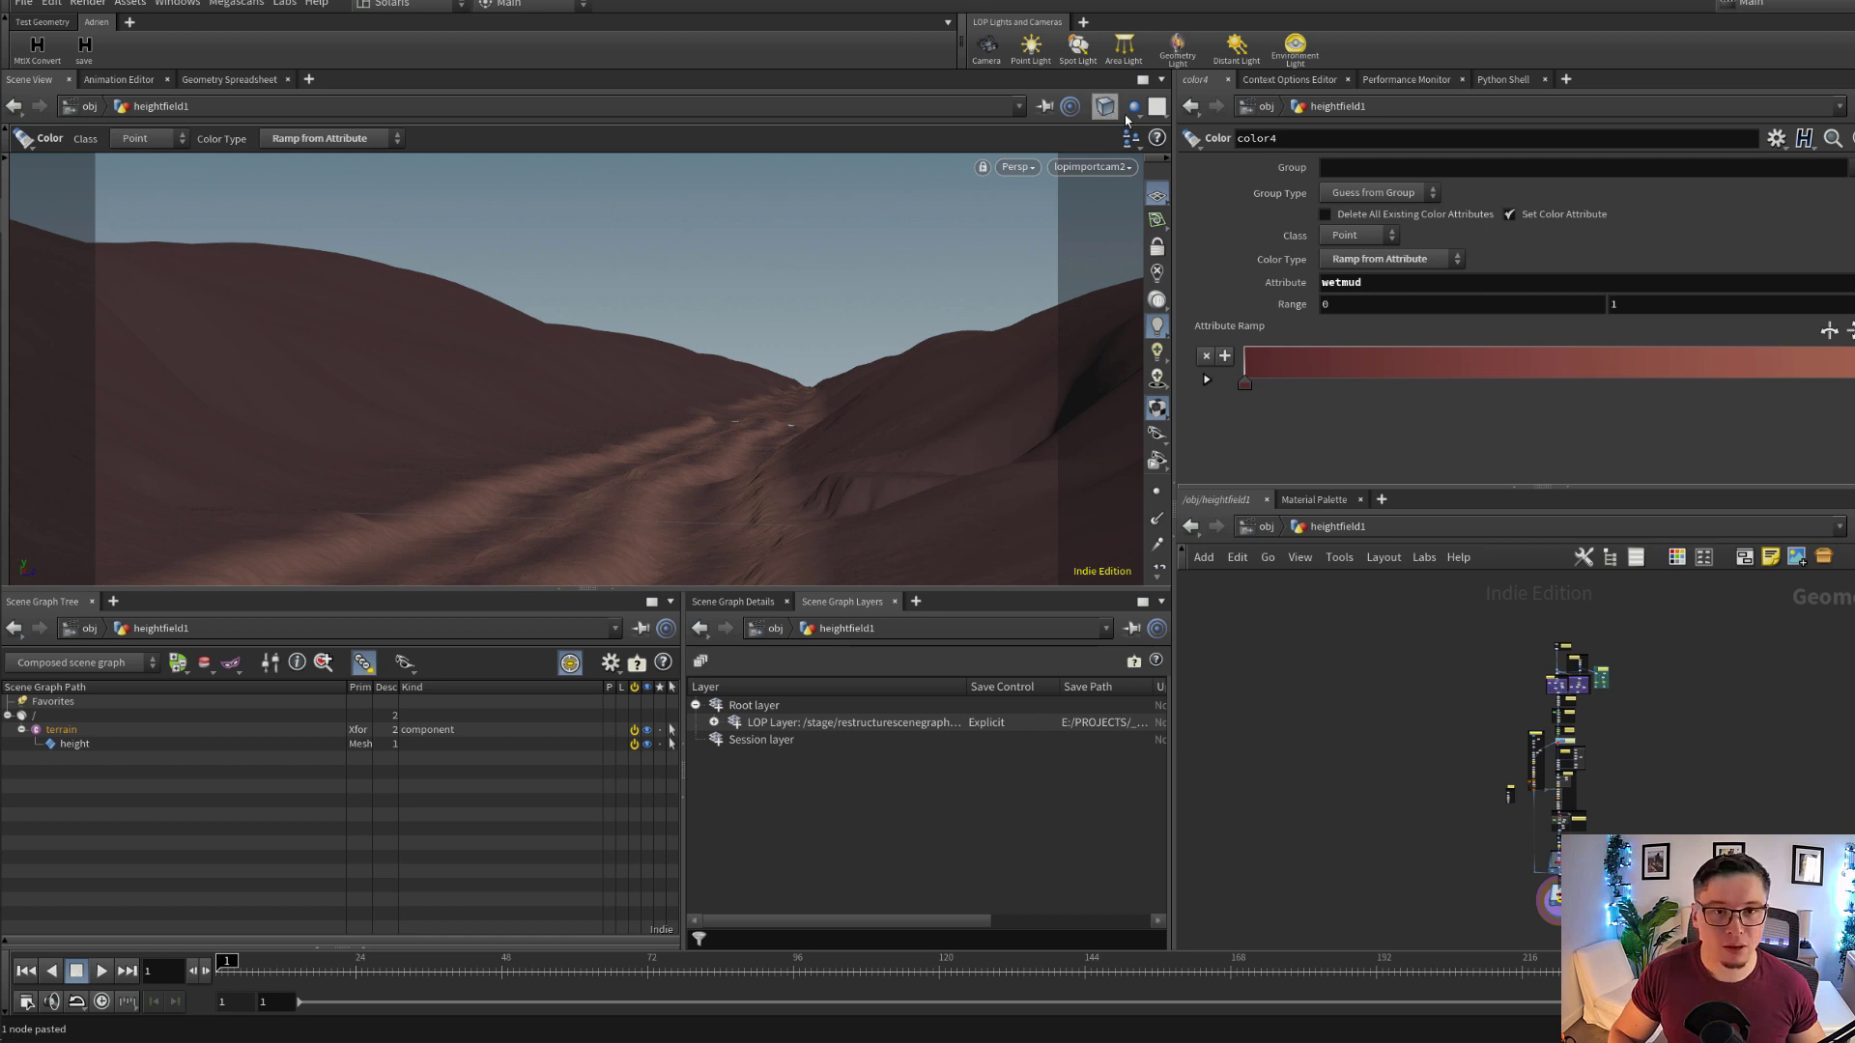
Switch to the Build desktop, hide other objects in the viewport and frame the heightfield terrain
{"action": "left_click", "coordinate": [386, 10]}
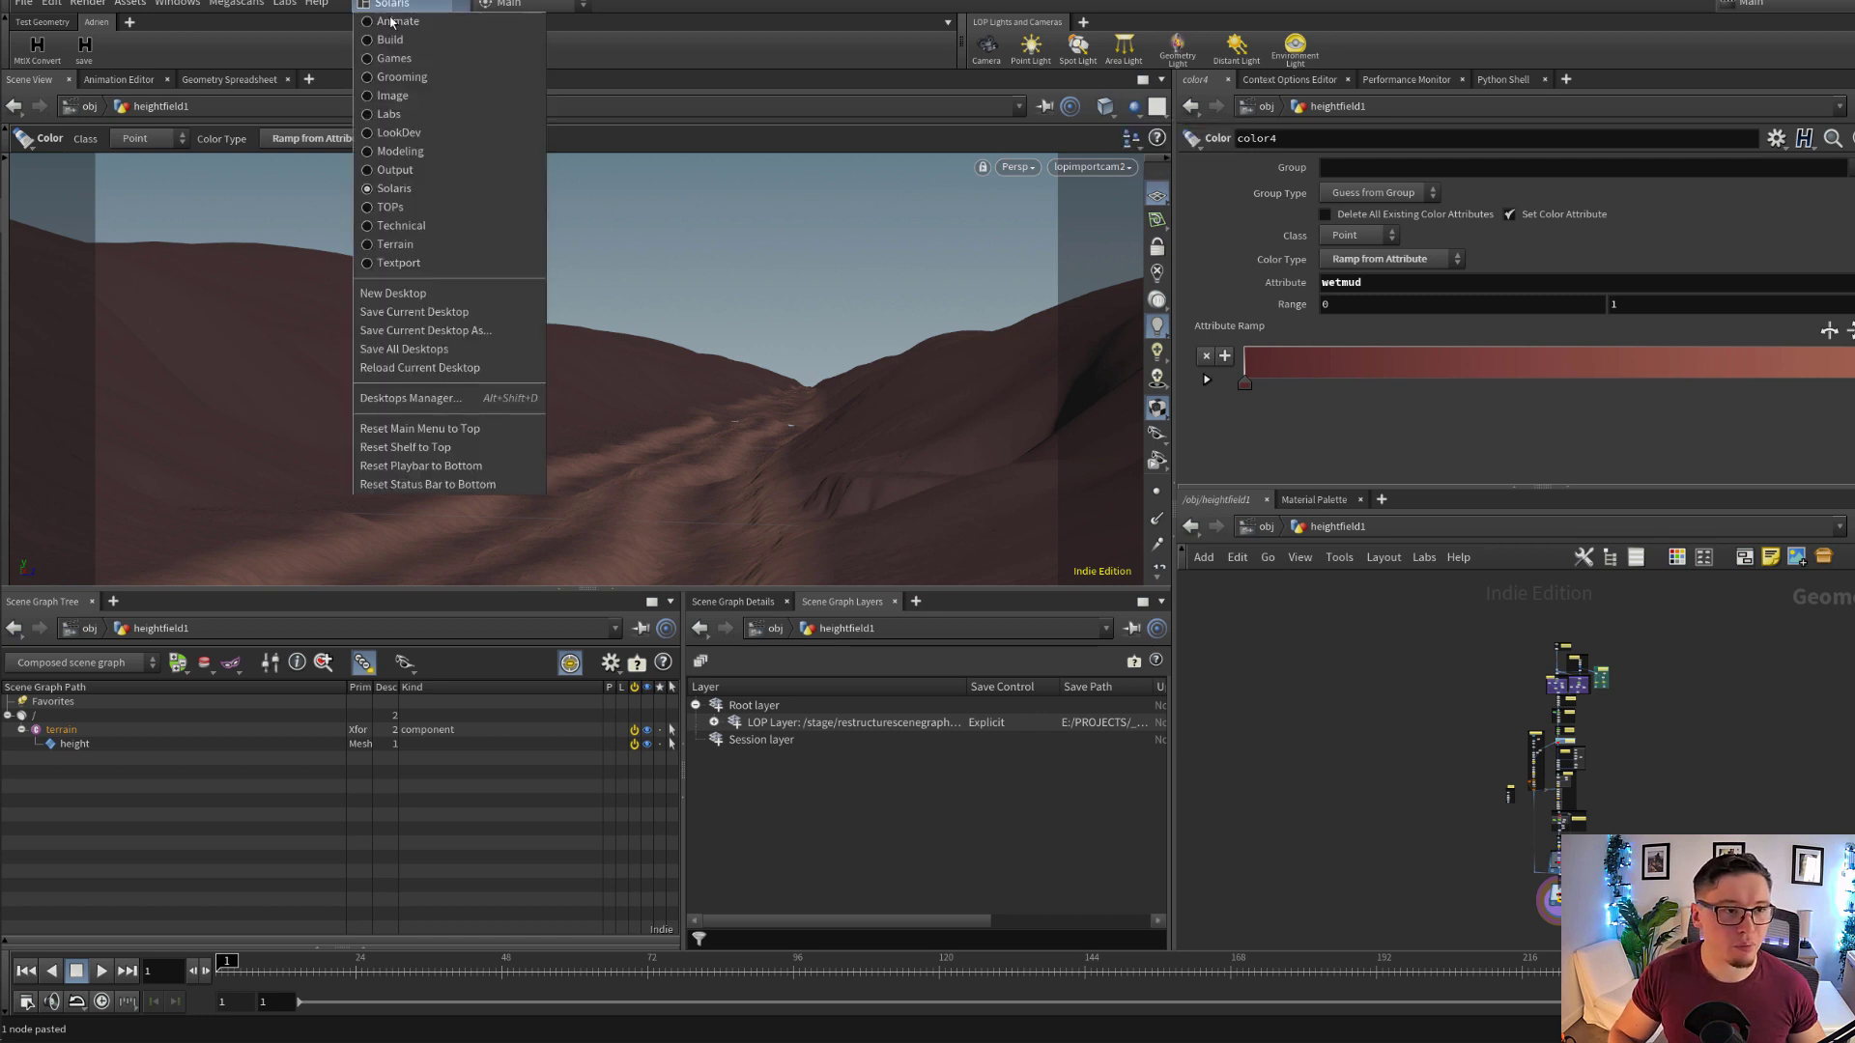
{"action": "left_click", "coordinate": [406, 43]}
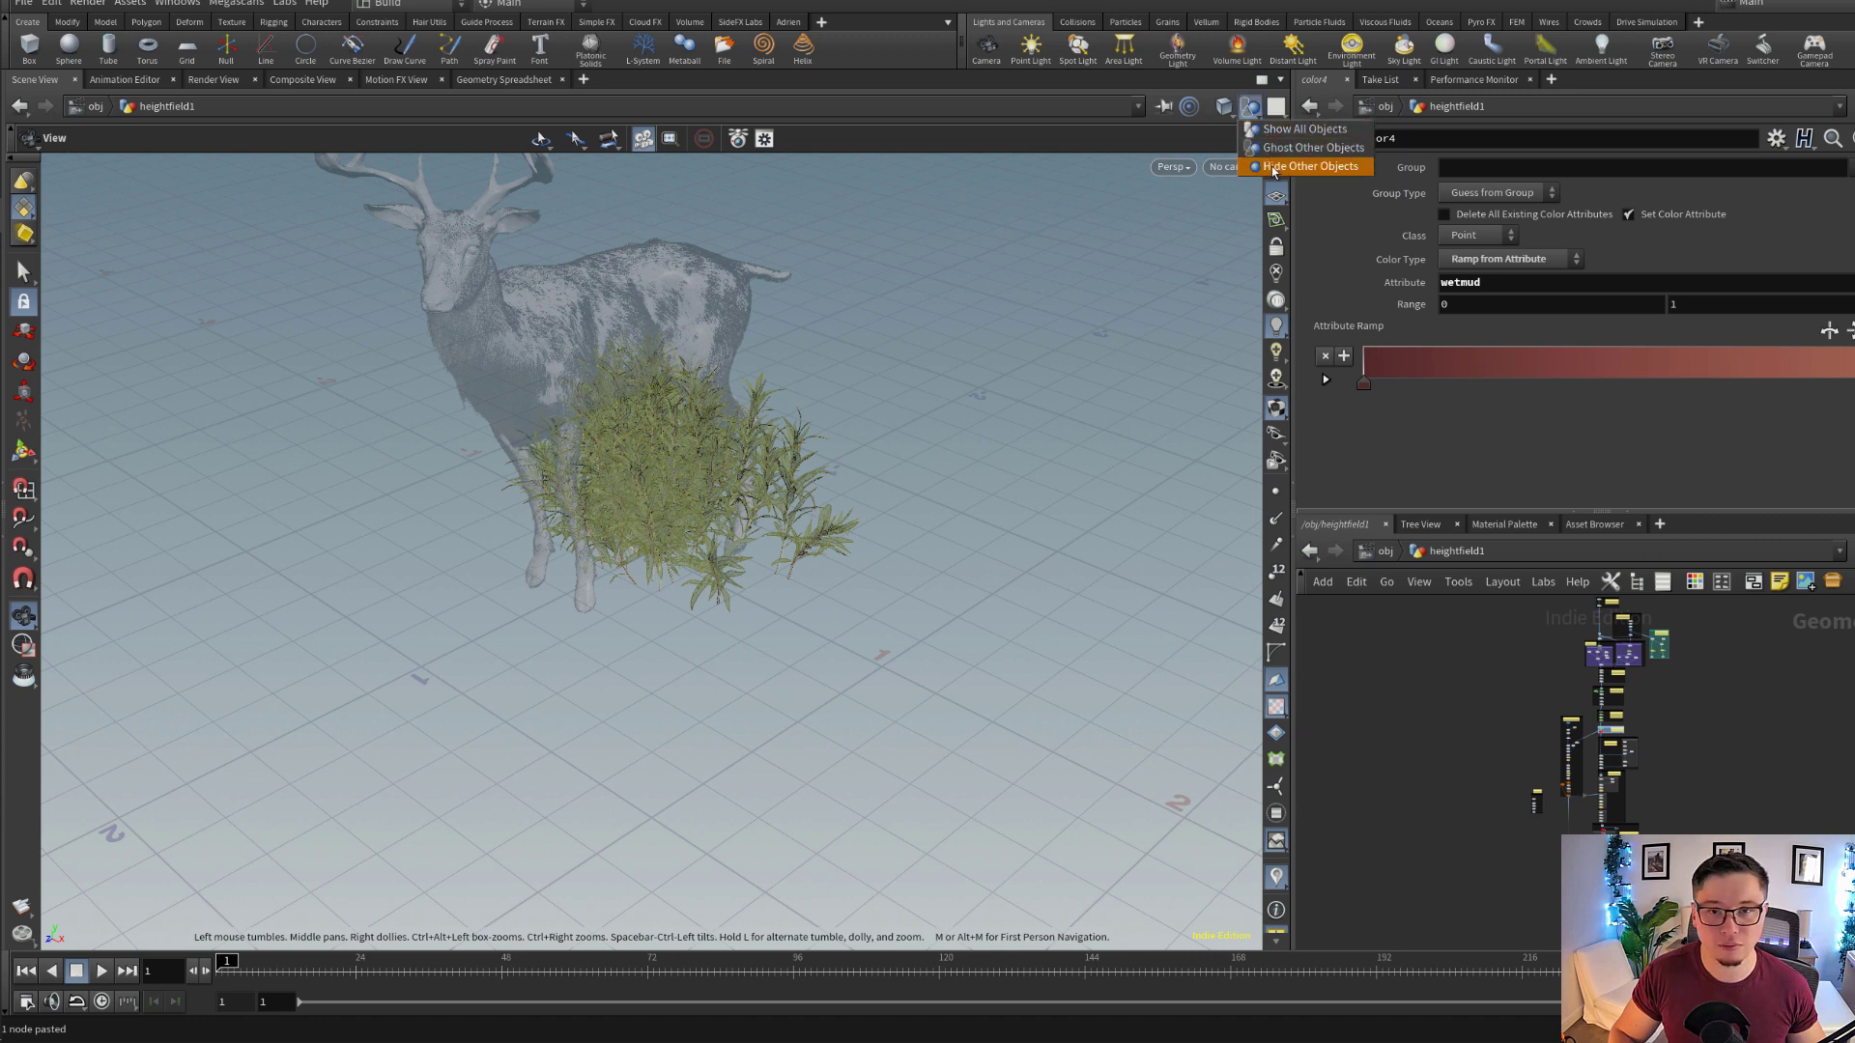
{"action": "left_click", "coordinate": [1250, 108]}
{"action": "key", "text": "f"}
Inspect the full terrain in wireframe and shaded display, and turn off the viewport's reference grid
{"action": "right_click_drag", "start_coordinate": [611, 557], "coordinate": [947, 619]}
{"action": "mouse_move", "coordinate": [947, 619]}
{"action": "left_mouse_down"}
{"action": "mouse_move", "coordinate": [734, 600]}
{"action": "mouse_move", "coordinate": [795, 675]}
{"action": "left_mouse_up"}
{"action": "key", "text": "shift+w"}
{"action": "right_click_drag", "start_coordinate": [795, 675], "coordinate": [1123, 600]}
{"action": "middle_click_drag", "start_coordinate": [1122, 600], "coordinate": [634, 786]}
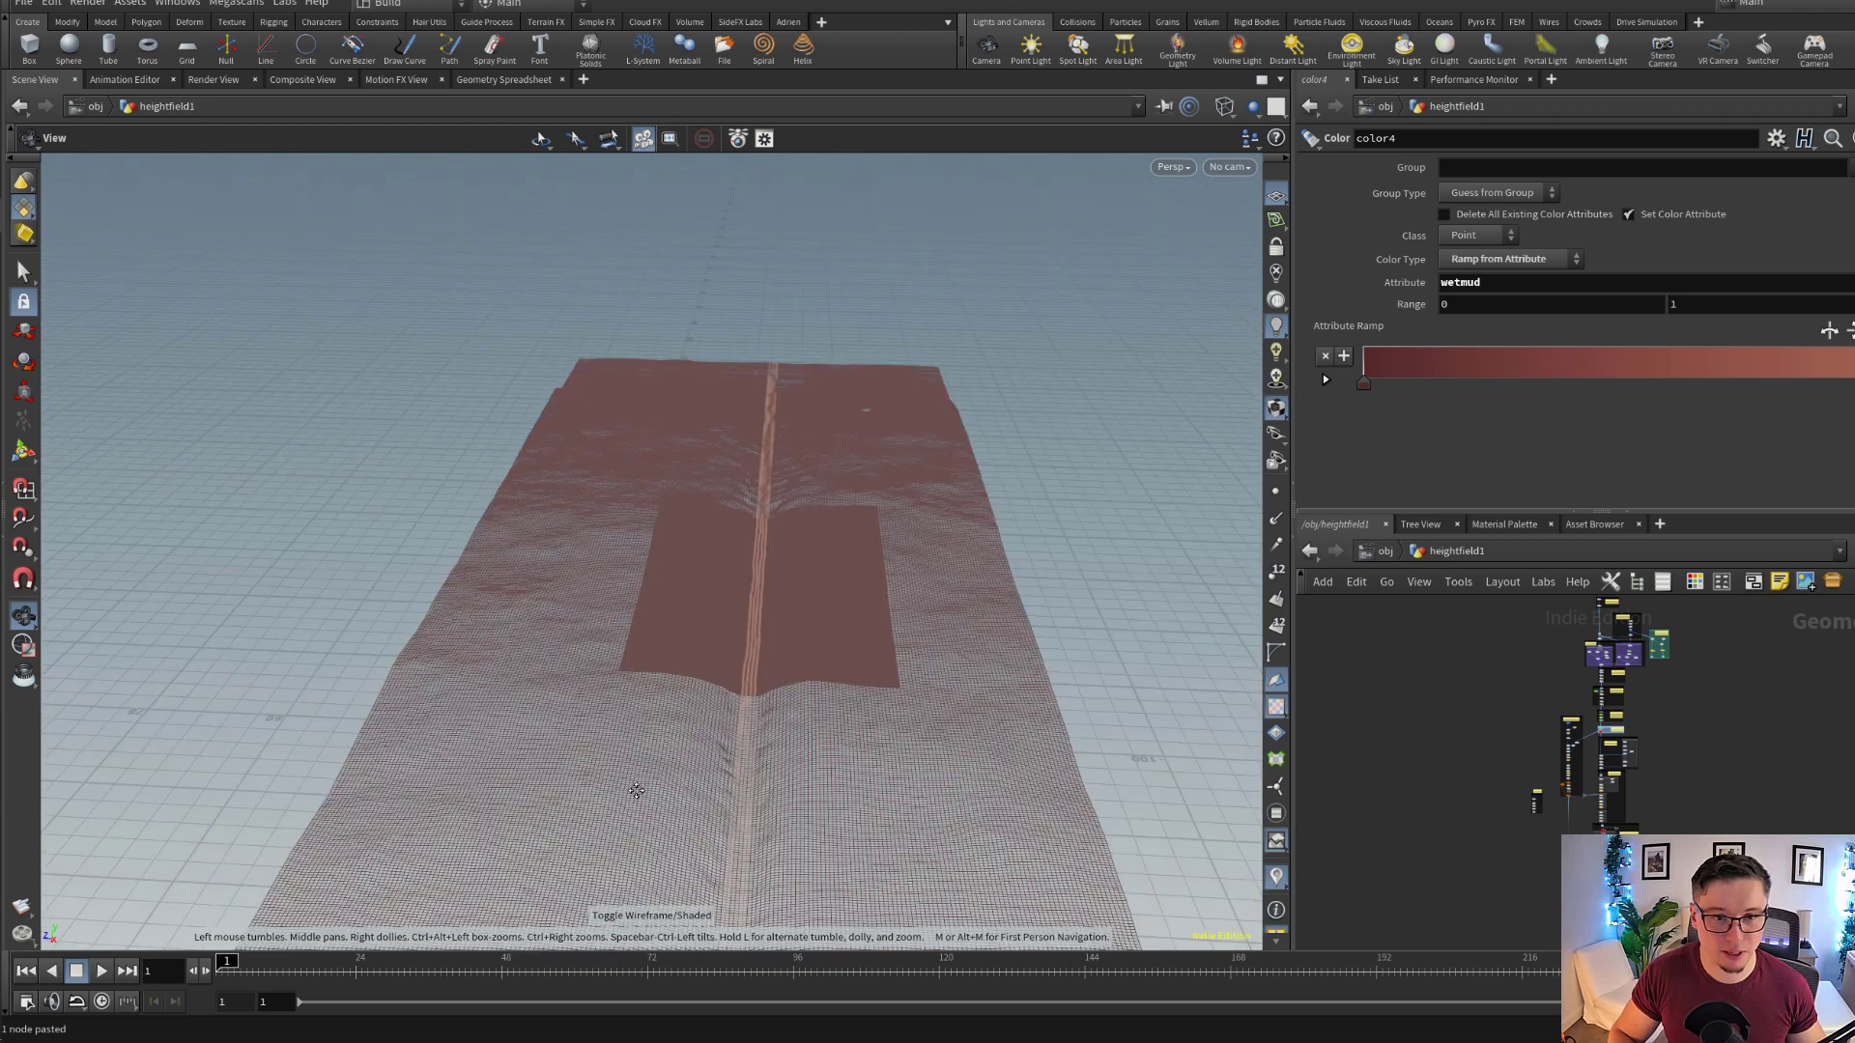
{"action": "right_click_drag", "start_coordinate": [634, 787], "coordinate": [1353, 728]}
{"action": "left_click_drag", "start_coordinate": [927, 679], "coordinate": [762, 683]}
{"action": "key", "text": "shift+w"}
{"action": "right_click_drag", "start_coordinate": [762, 683], "coordinate": [907, 674]}
{"action": "left_click_drag", "start_coordinate": [907, 673], "coordinate": [675, 695]}
{"action": "left_click", "coordinate": [1280, 204]}
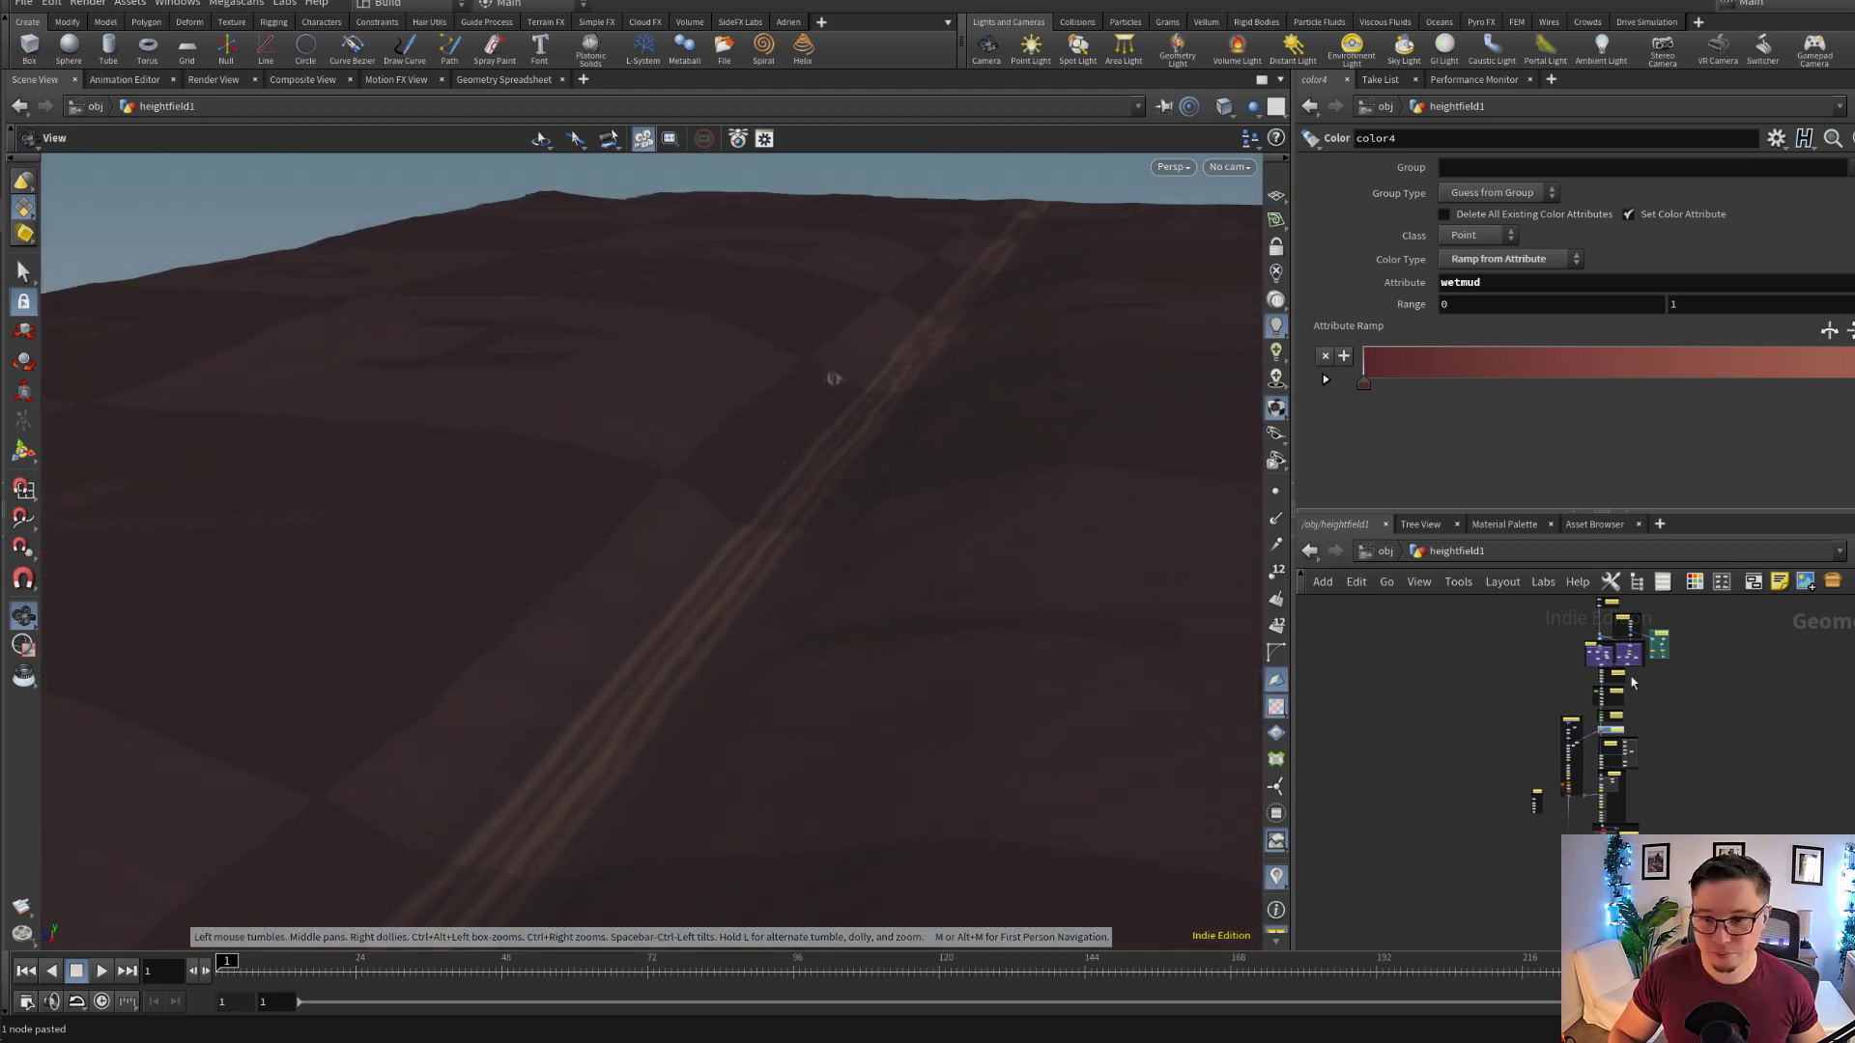
Show the heightfield1 node in the INIT HEIGHTFIELD group and its parameters
{"action": "middle_click_drag", "start_coordinate": [1730, 636], "coordinate": [1731, 774]}
{"action": "scroll", "coordinate": [1613, 732], "scroll_direction": "up", "scroll_amount": 10}
{"action": "scroll", "coordinate": [1509, 765], "scroll_direction": "up", "scroll_amount": 4}
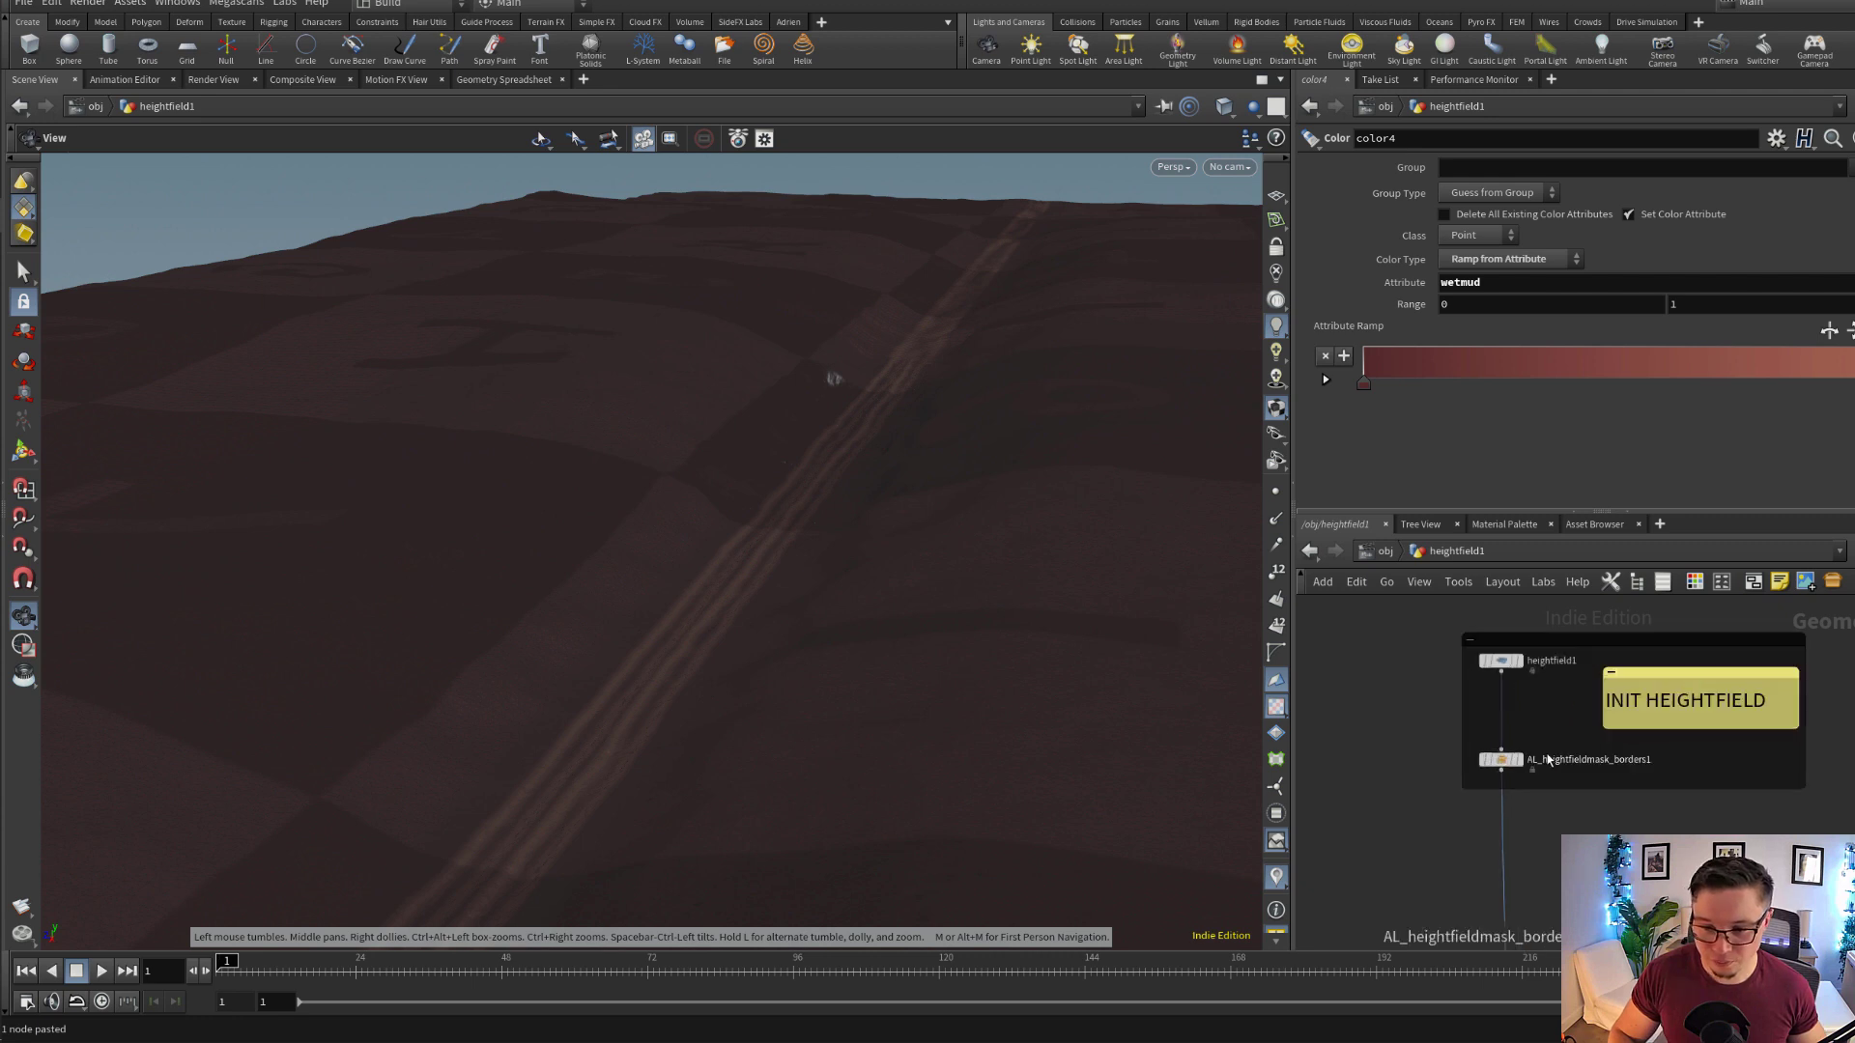
{"action": "middle_click_drag", "start_coordinate": [1585, 777], "coordinate": [1598, 786]}
{"action": "middle_click_drag", "start_coordinate": [1597, 786], "coordinate": [1614, 854]}
{"action": "scroll", "coordinate": [1614, 854], "scroll_direction": "up", "scroll_amount": 2}
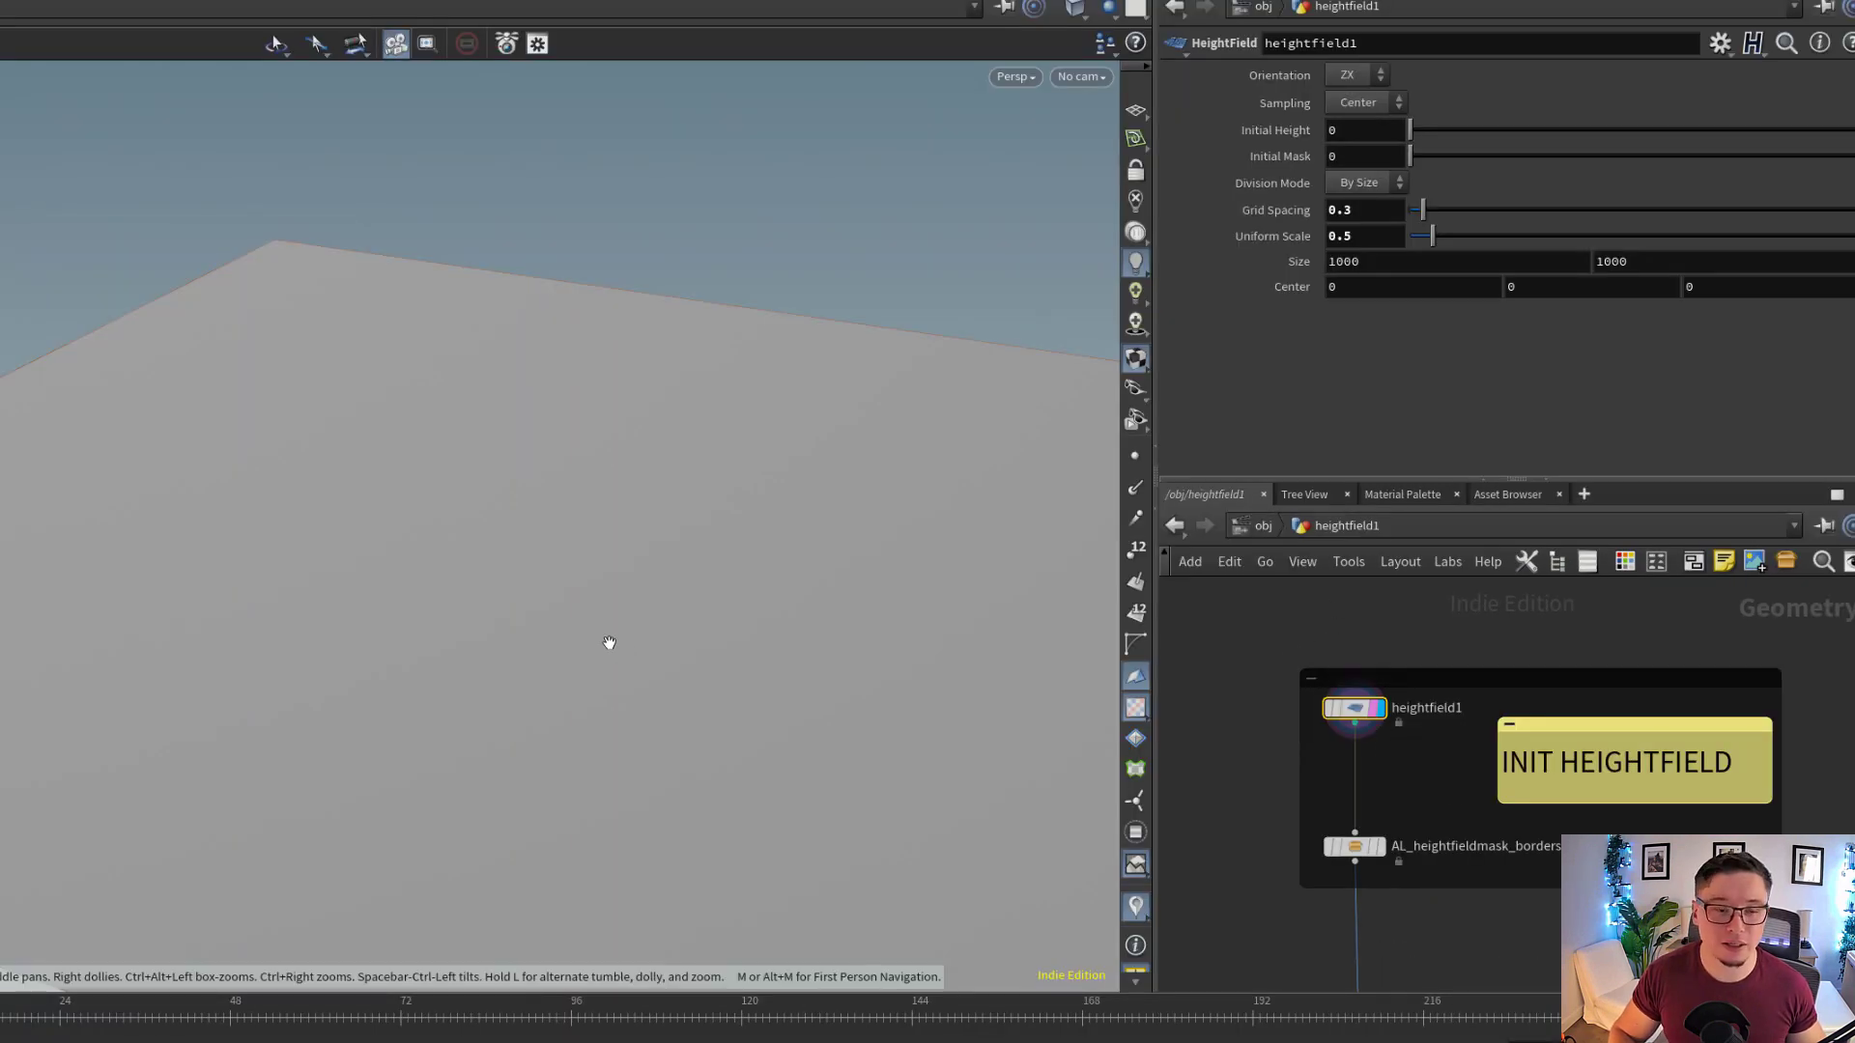
Examine the Size, Grid Spacing and Uniform Scale parameters of the heightfield1 node
{"action": "left_click_drag", "start_coordinate": [546, 598], "coordinate": [538, 571]}
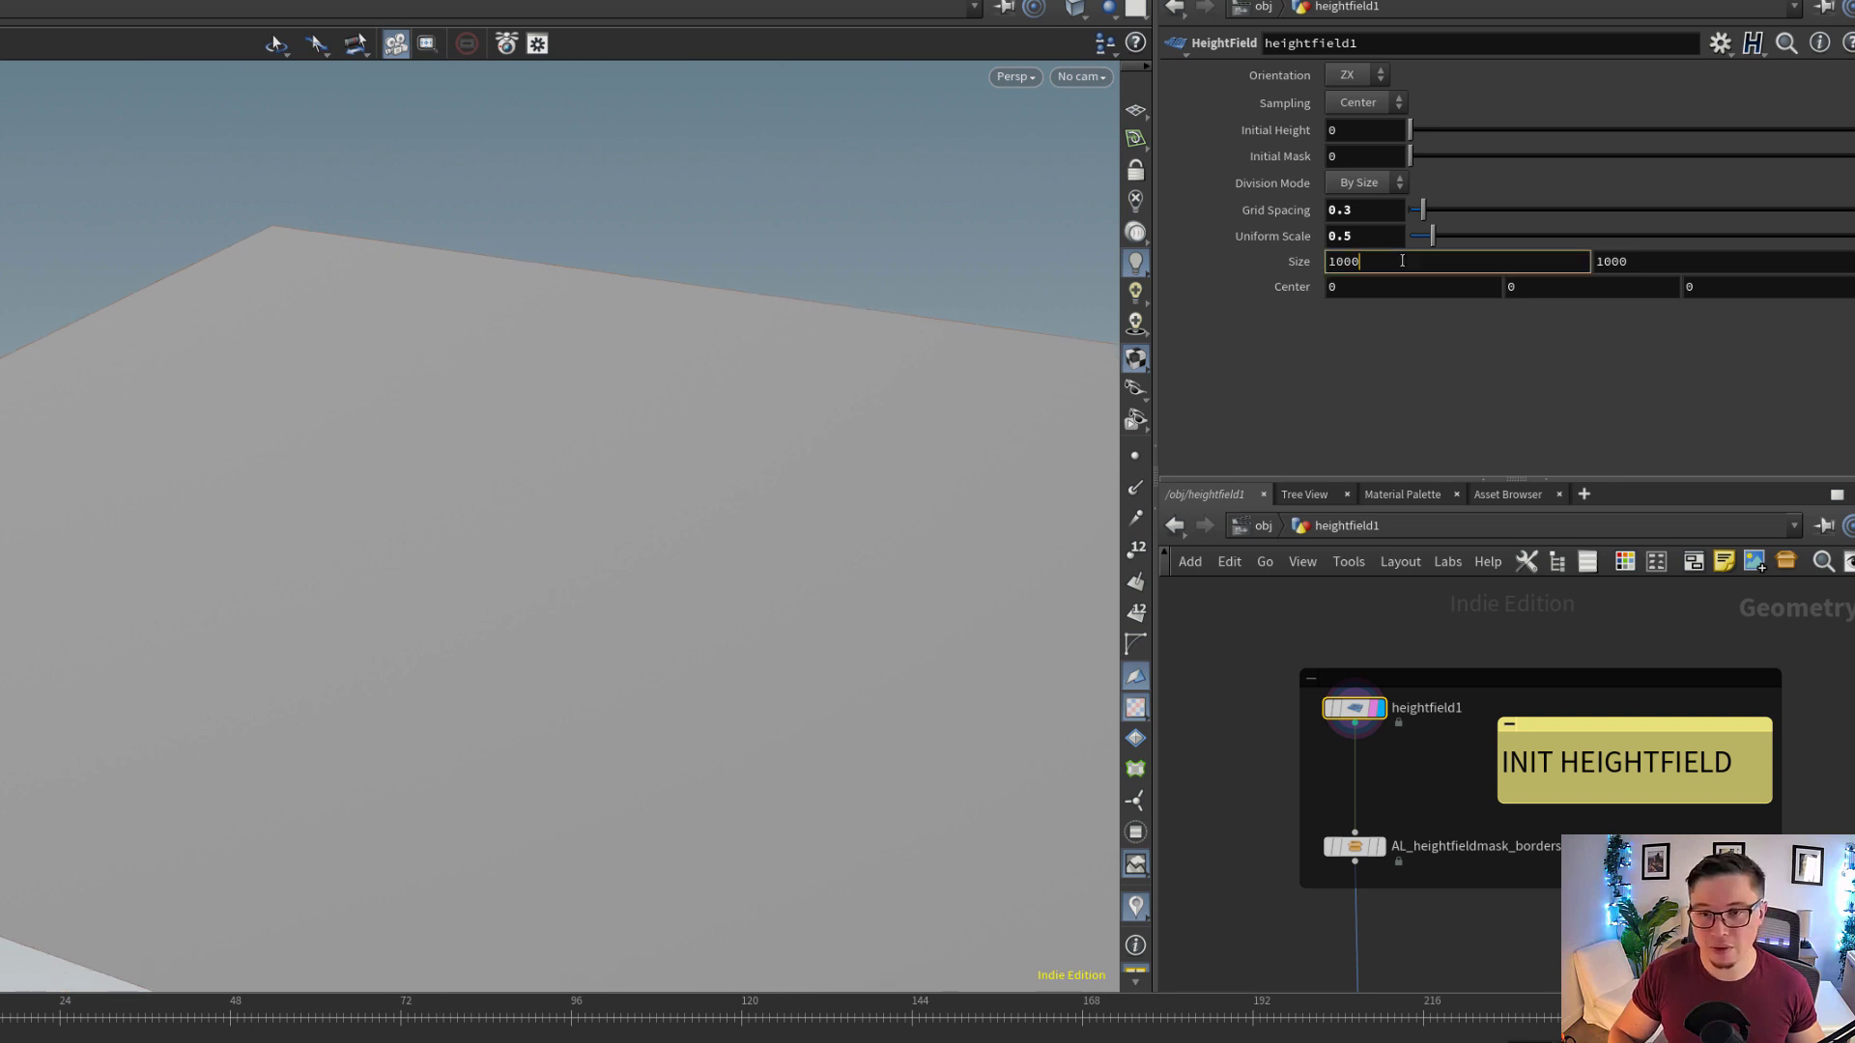
{"action": "left_click", "coordinate": [1662, 266]}
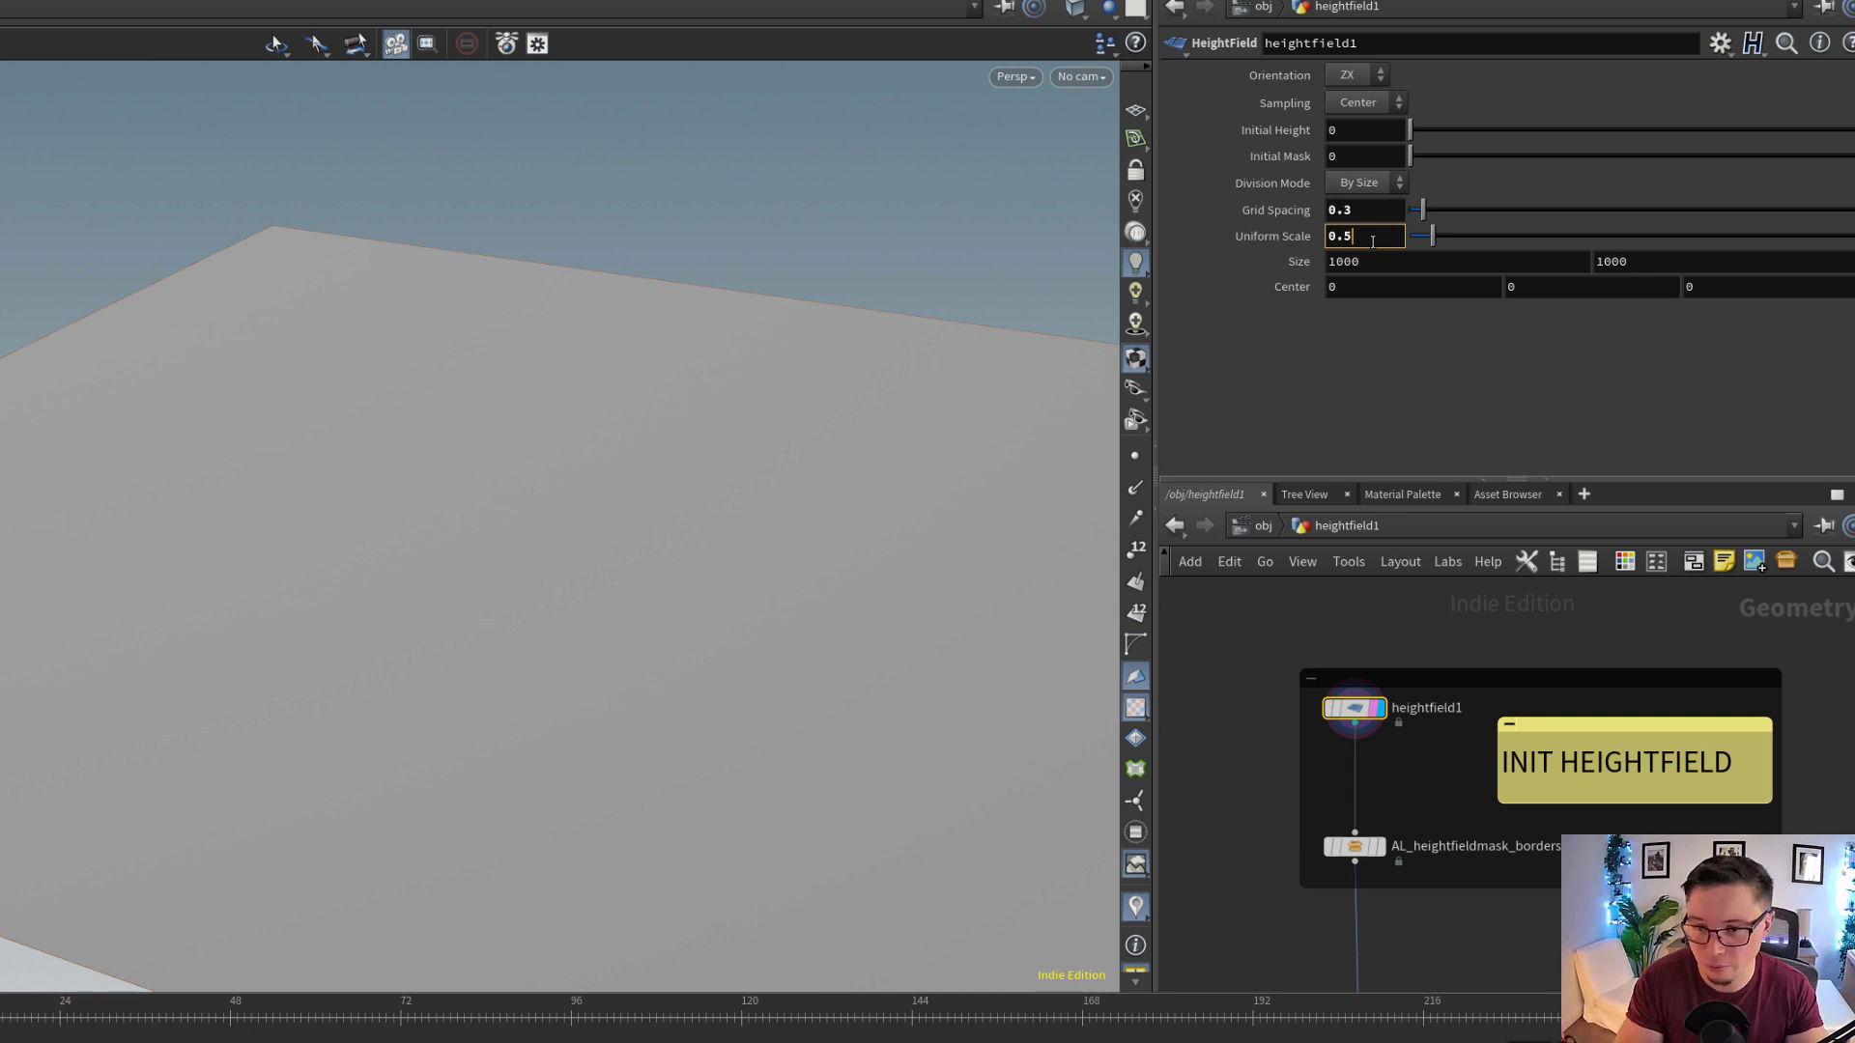
Display the AL_heightfieldmask_borders1 node with its parameters and inspect the border mask on the heightfield
{"action": "scroll", "coordinate": [1486, 734], "scroll_direction": "up", "scroll_amount": 3}
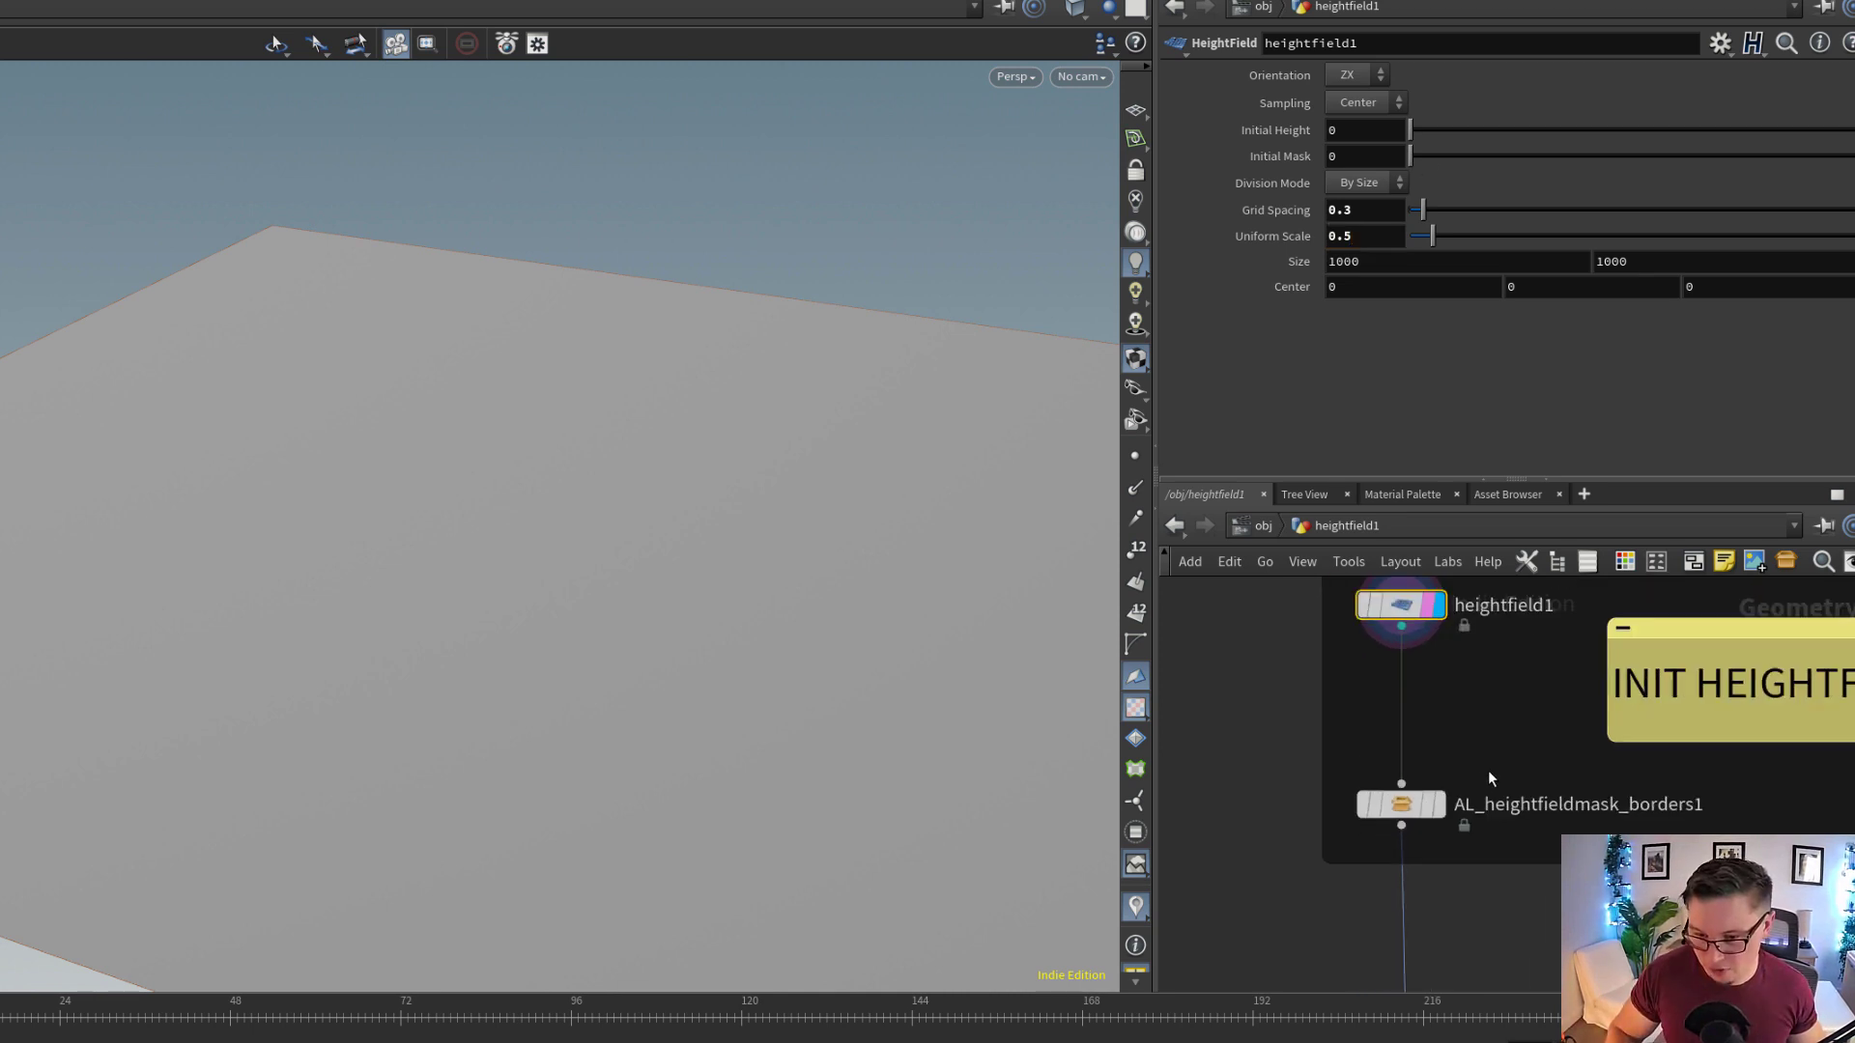
{"action": "middle_click_drag", "start_coordinate": [1528, 819], "coordinate": [1445, 748]}
{"action": "left_click", "coordinate": [1355, 737]}
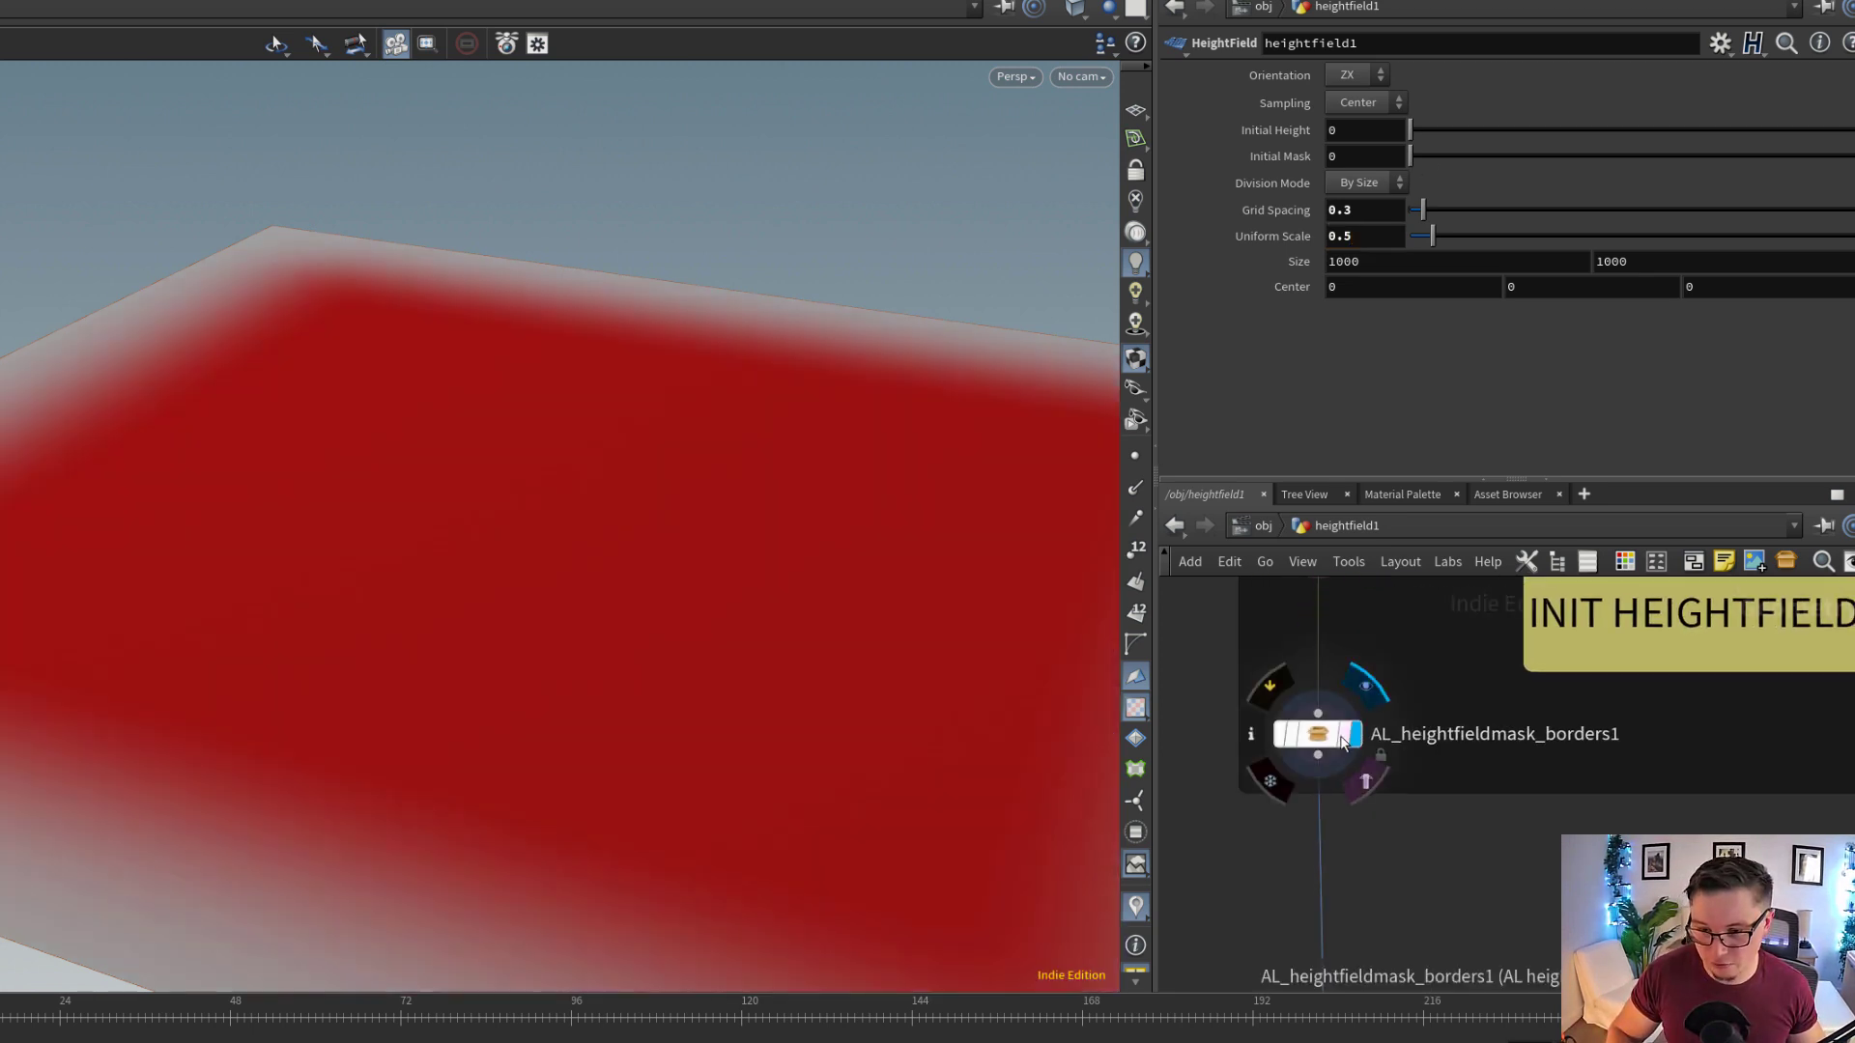
{"action": "left_click", "coordinate": [1315, 744]}
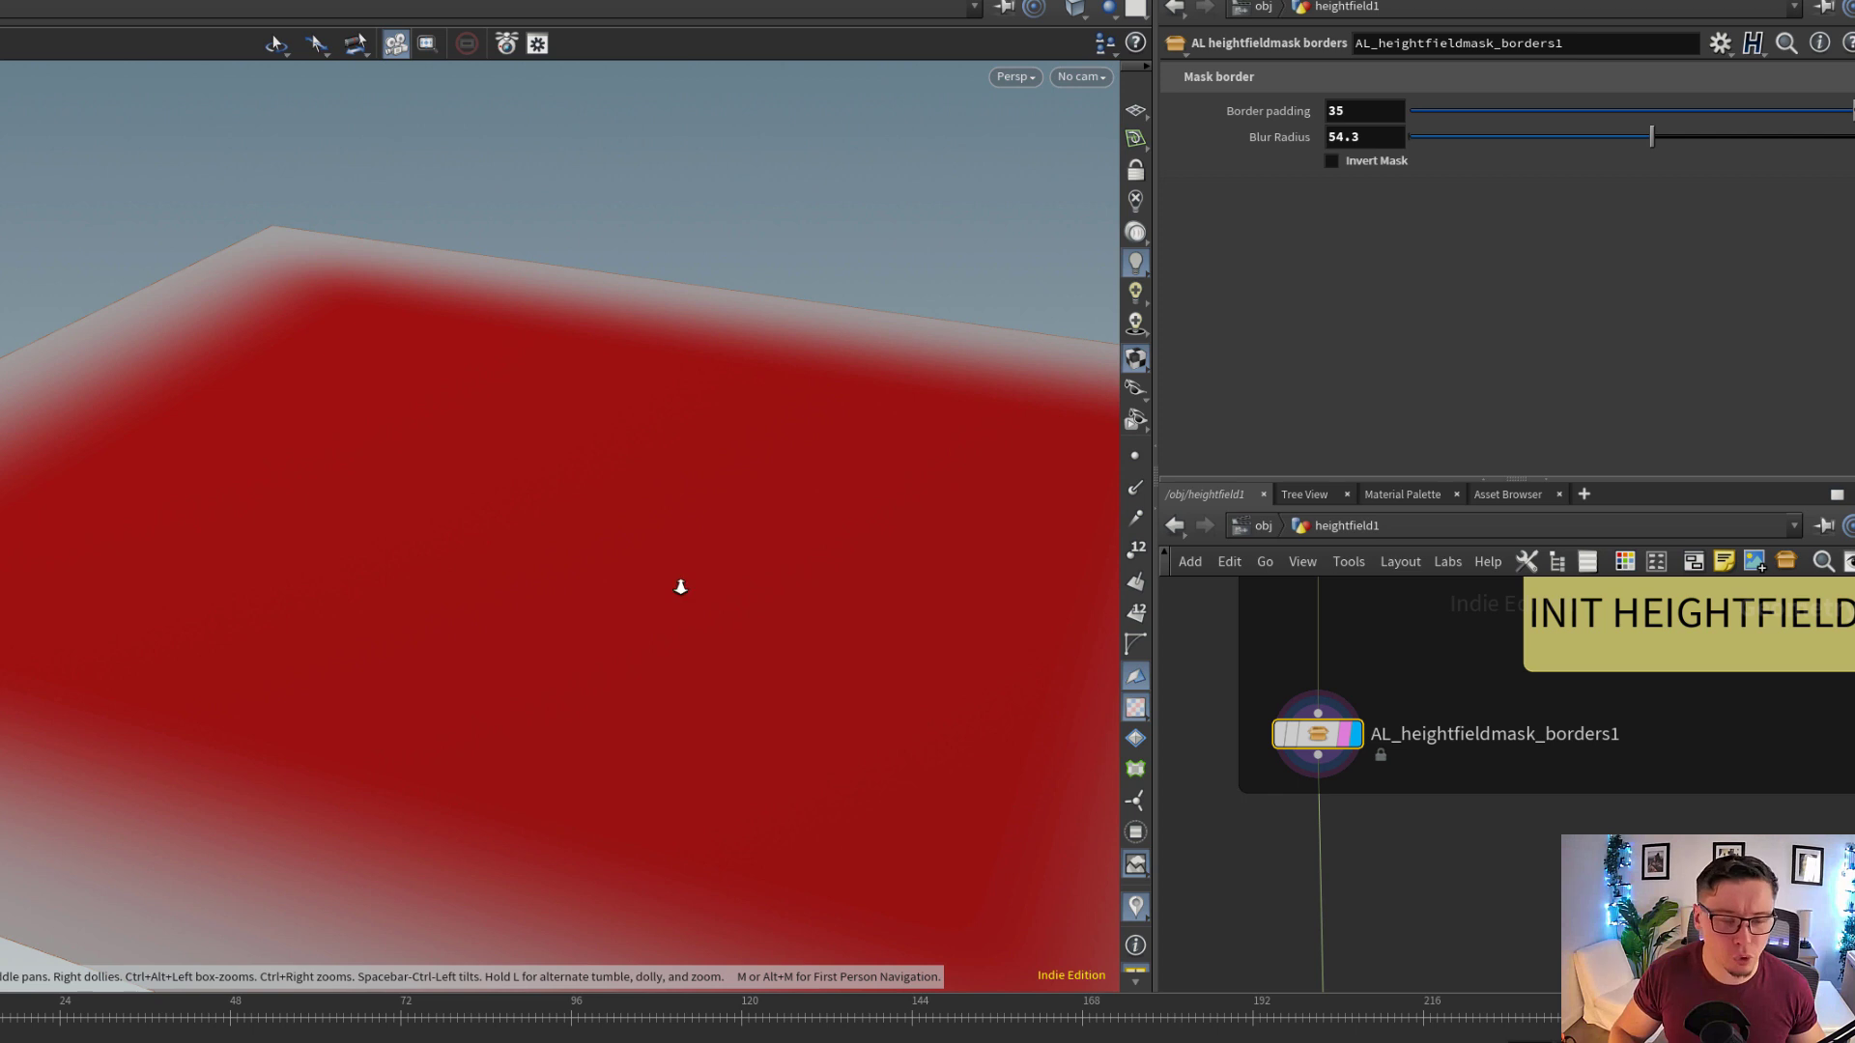
{"action": "left_click_drag", "start_coordinate": [679, 583], "coordinate": [542, 561]}
{"action": "left_click_drag", "start_coordinate": [656, 600], "coordinate": [642, 600]}
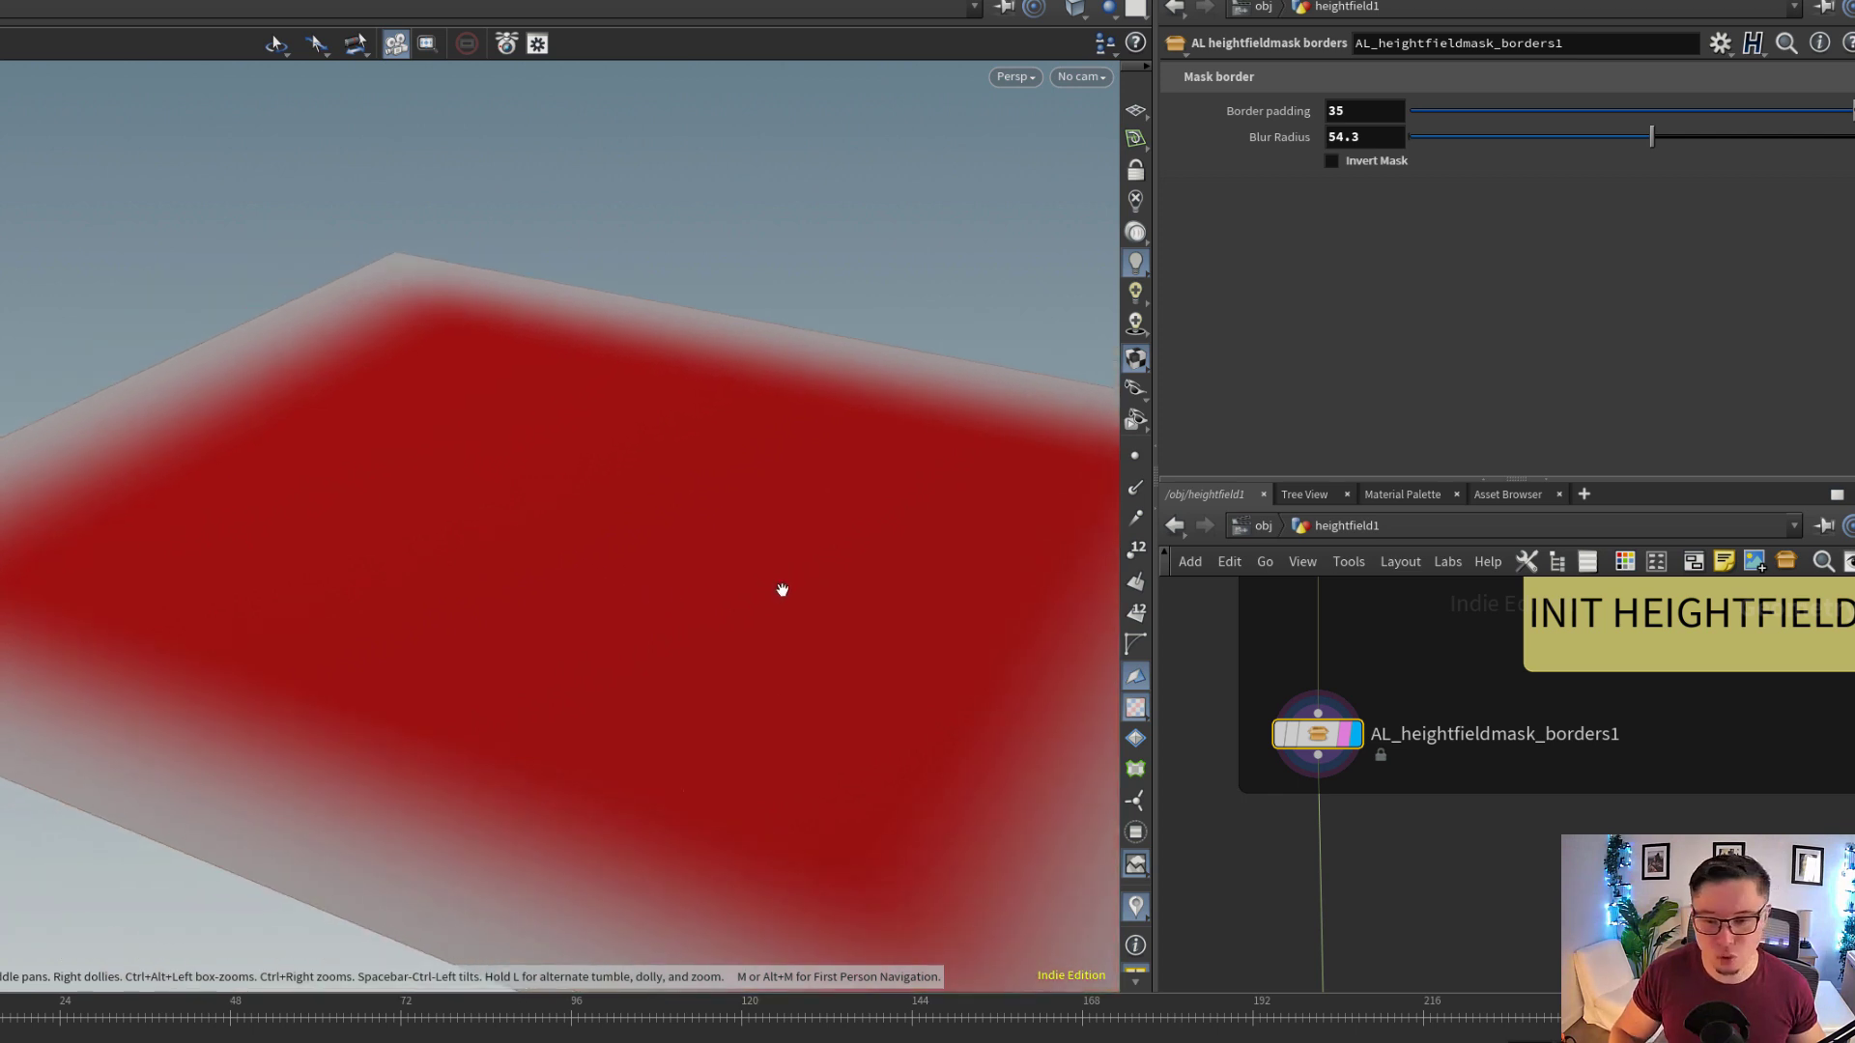
Look through the network inside AL_heightfieldmask_borders1 and return to the heightfield1 level
{"action": "double_click", "coordinate": [1327, 739]}
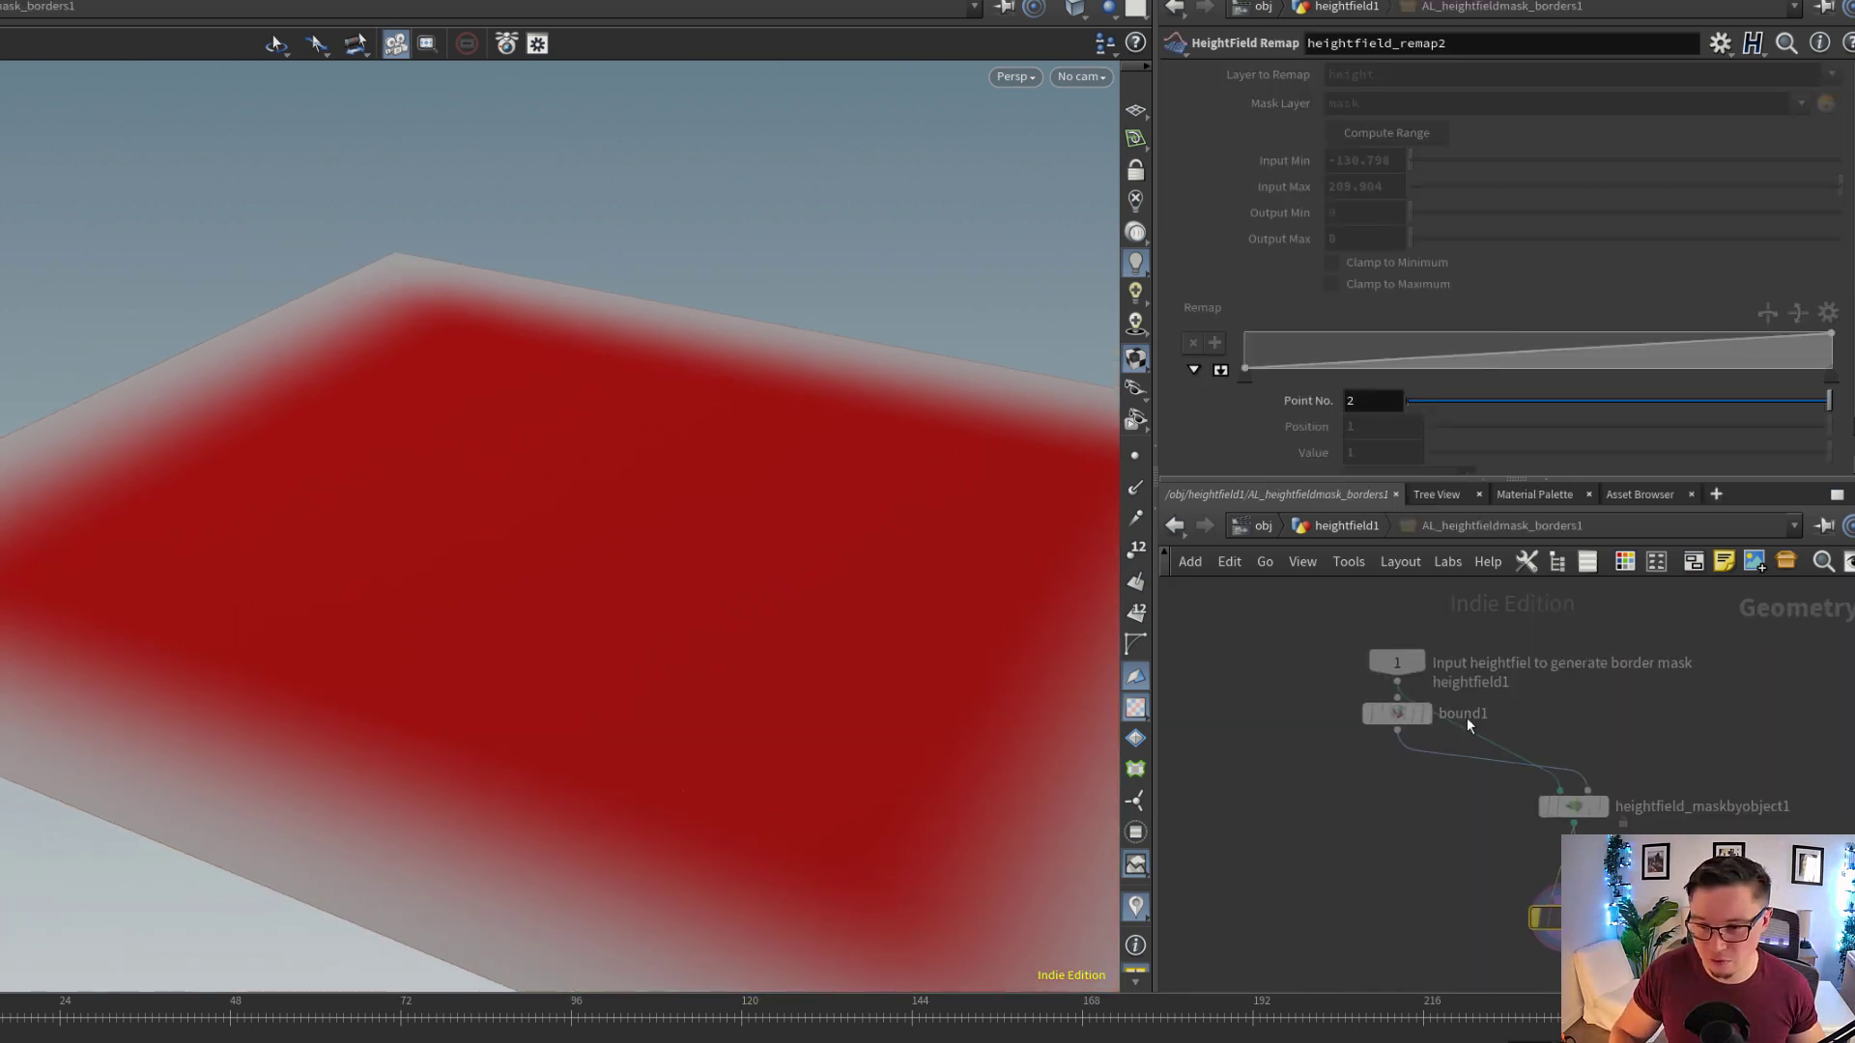
{"action": "middle_click_drag", "start_coordinate": [1663, 768], "coordinate": [1574, 704]}
{"action": "scroll", "coordinate": [1578, 706], "scroll_direction": "down", "scroll_amount": 1}
{"action": "left_click", "coordinate": [1347, 525]}
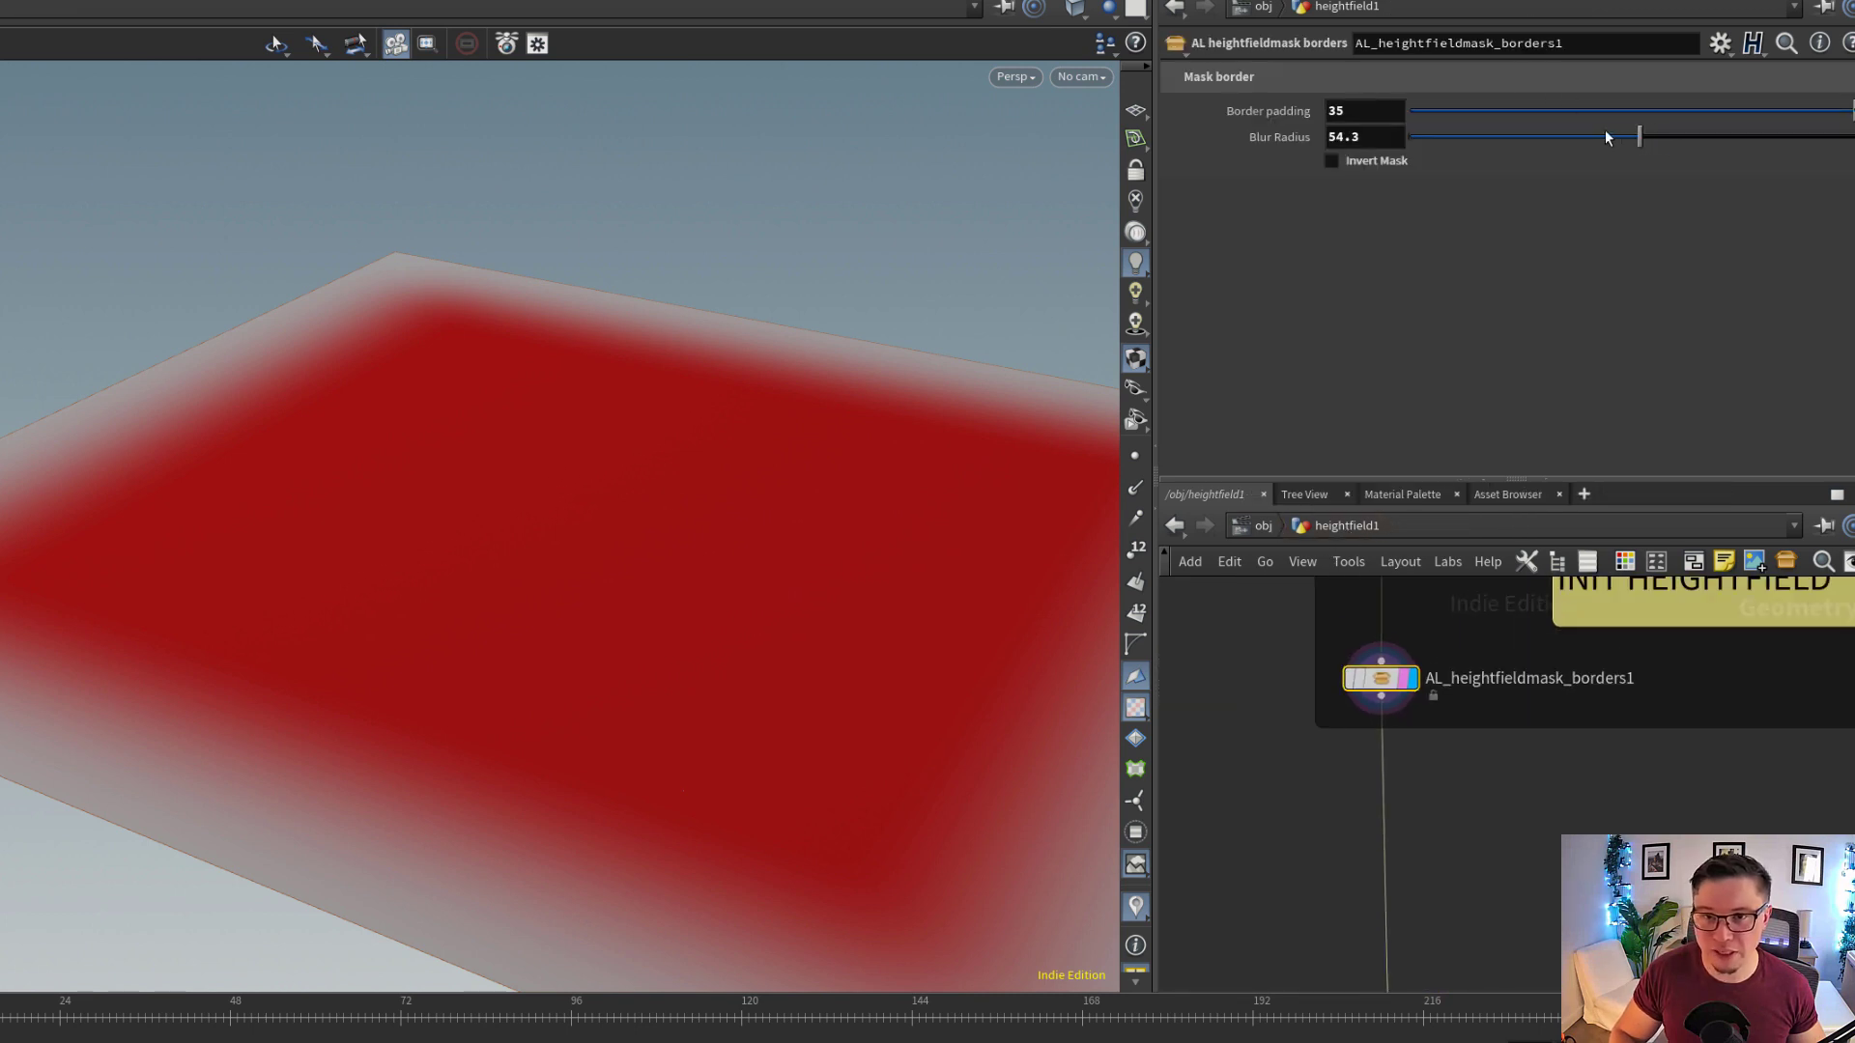
Set the Blur Radius of AL_heightfieldmask_borders1 to 66.6 and inspect the mask edges
{"action": "mouse_move", "coordinate": [1604, 129]}
{"action": "left_mouse_down"}
{"action": "mouse_move", "coordinate": [1537, 129]}
{"action": "mouse_move", "coordinate": [1634, 136]}
{"action": "left_mouse_up"}
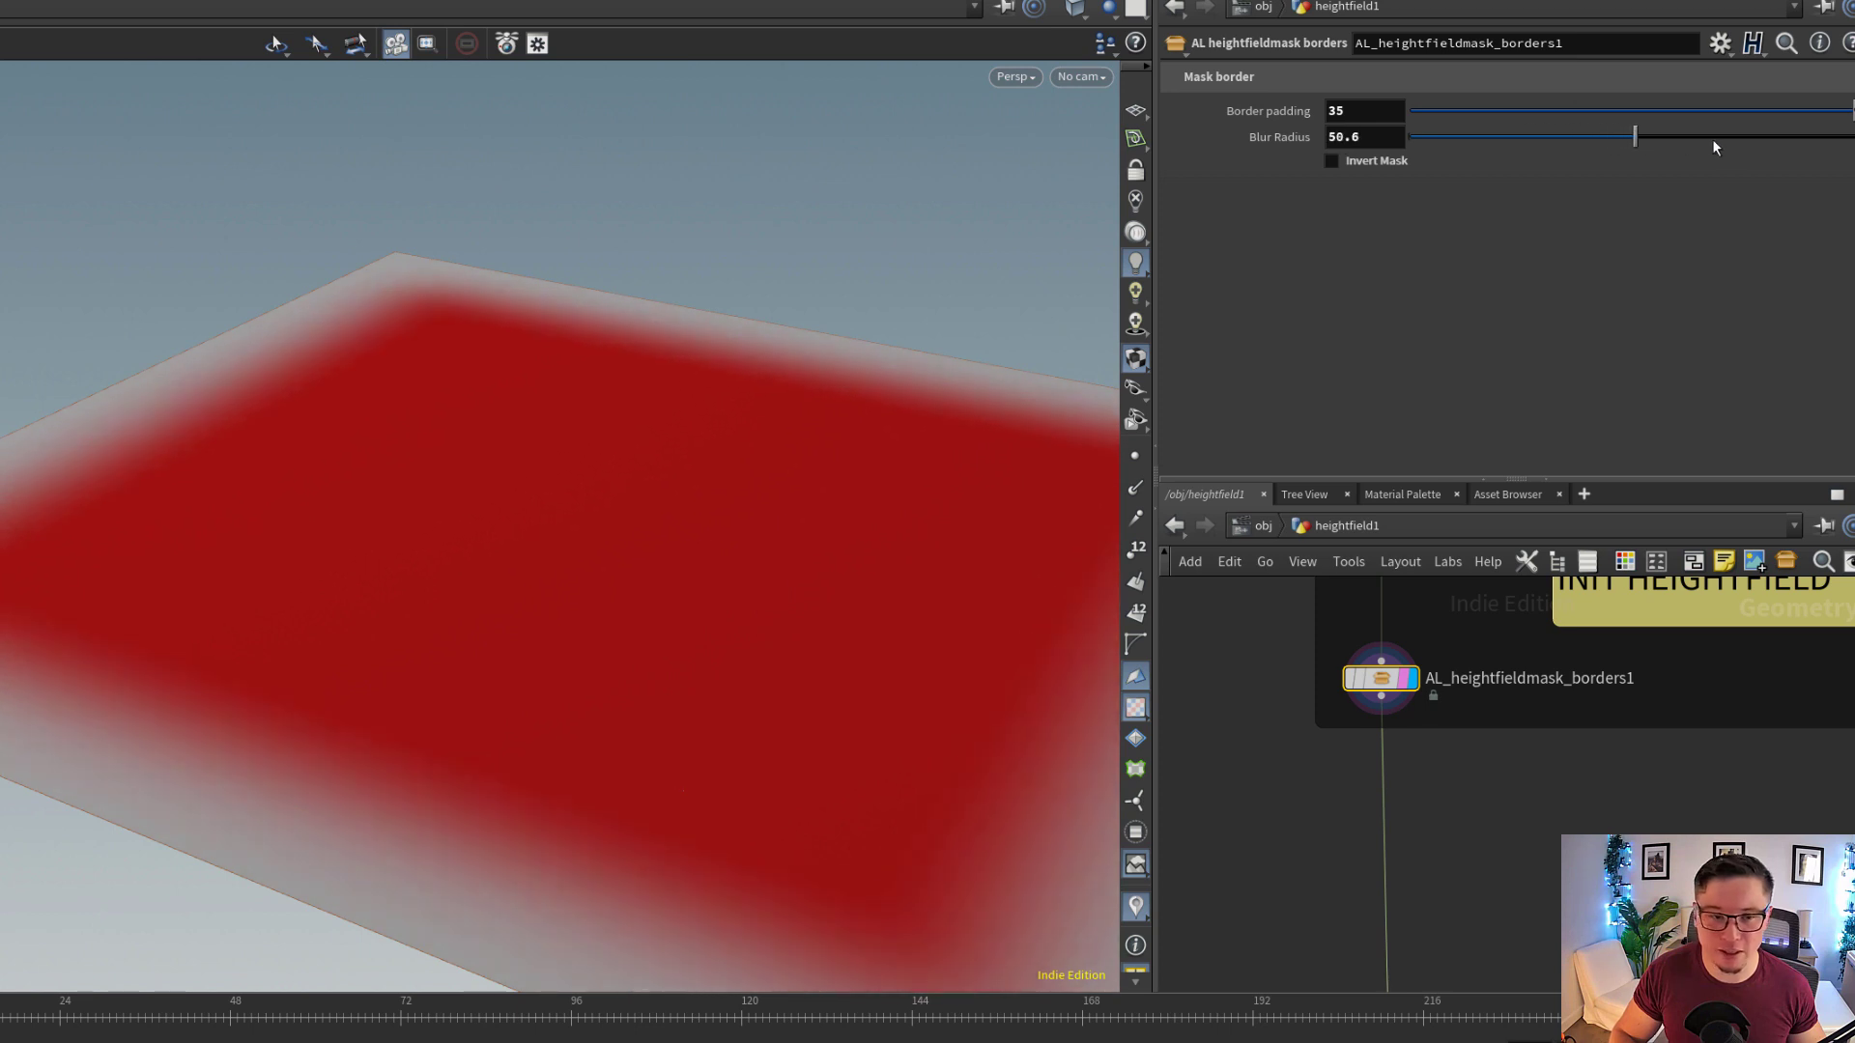
{"action": "left_click", "coordinate": [1706, 136]}
{"action": "scroll", "coordinate": [1512, 831], "scroll_direction": "down", "scroll_amount": 1}
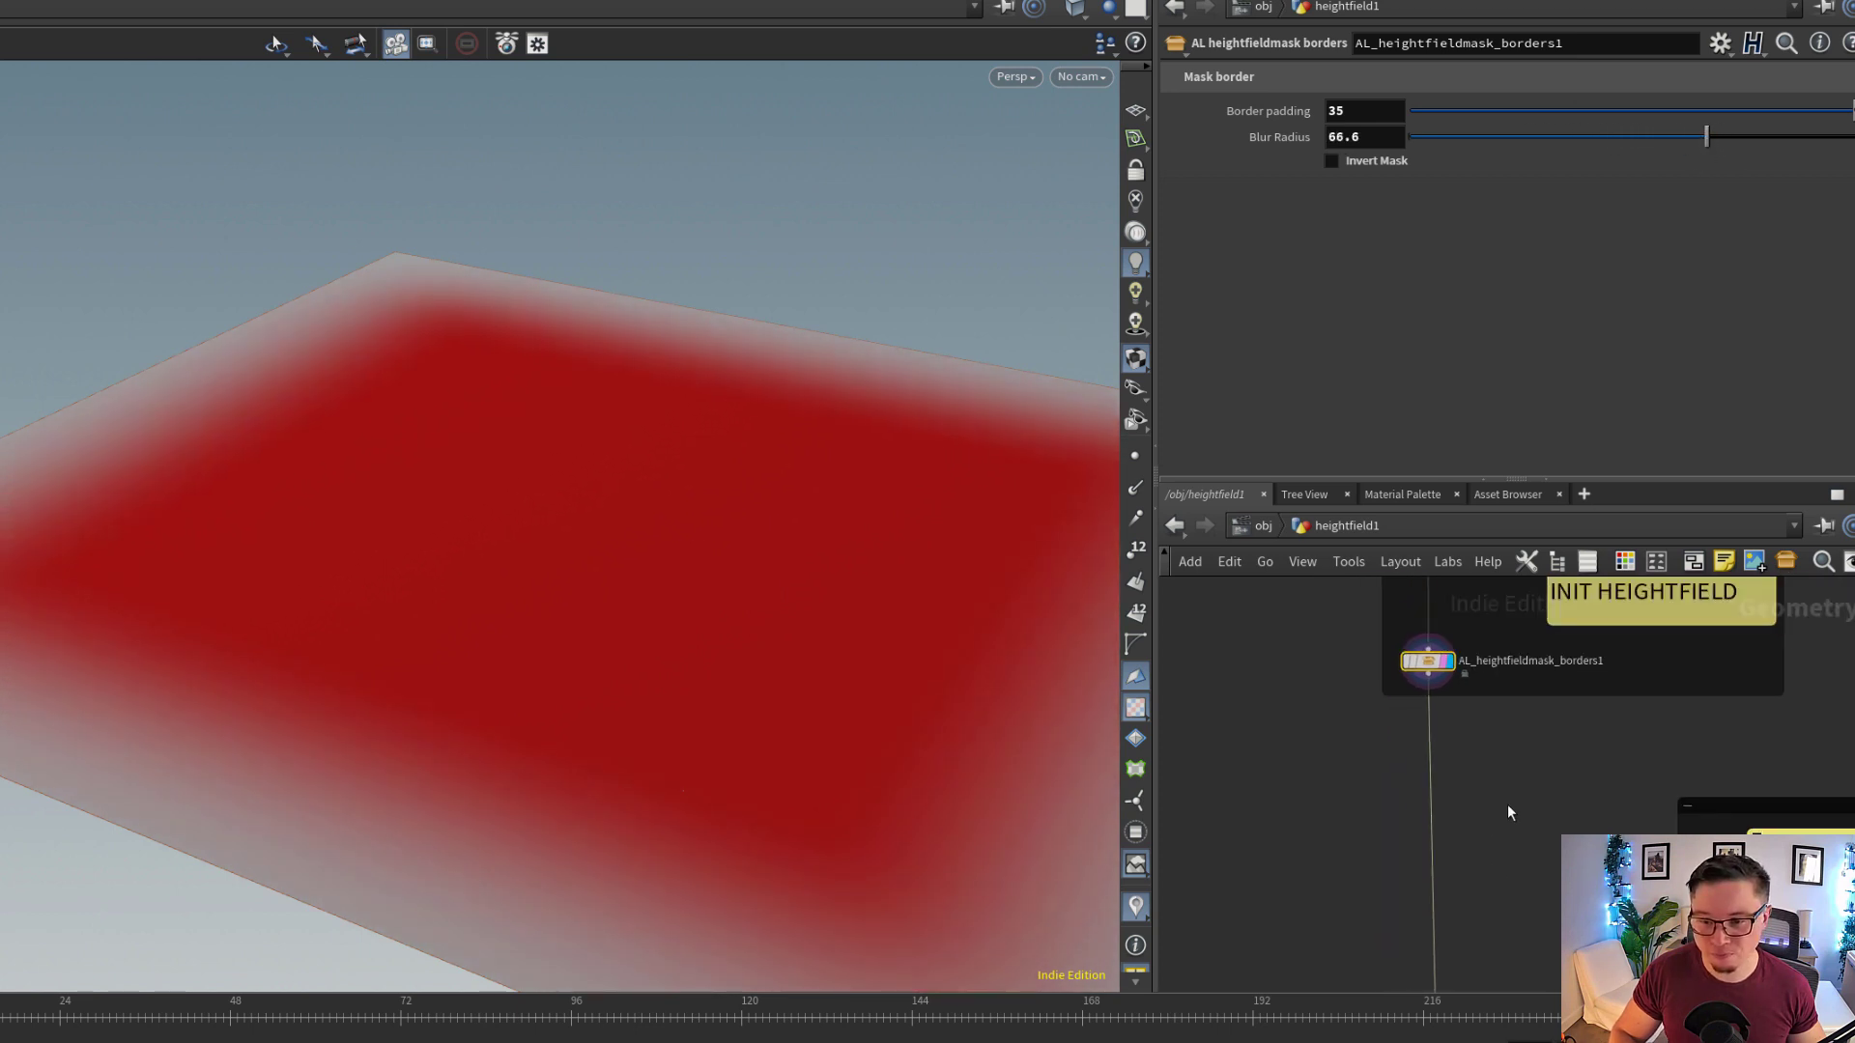
{"action": "scroll", "coordinate": [1507, 806], "scroll_direction": "down", "scroll_amount": 1}
{"action": "middle_click_drag", "start_coordinate": [1475, 923], "coordinate": [1478, 800]}
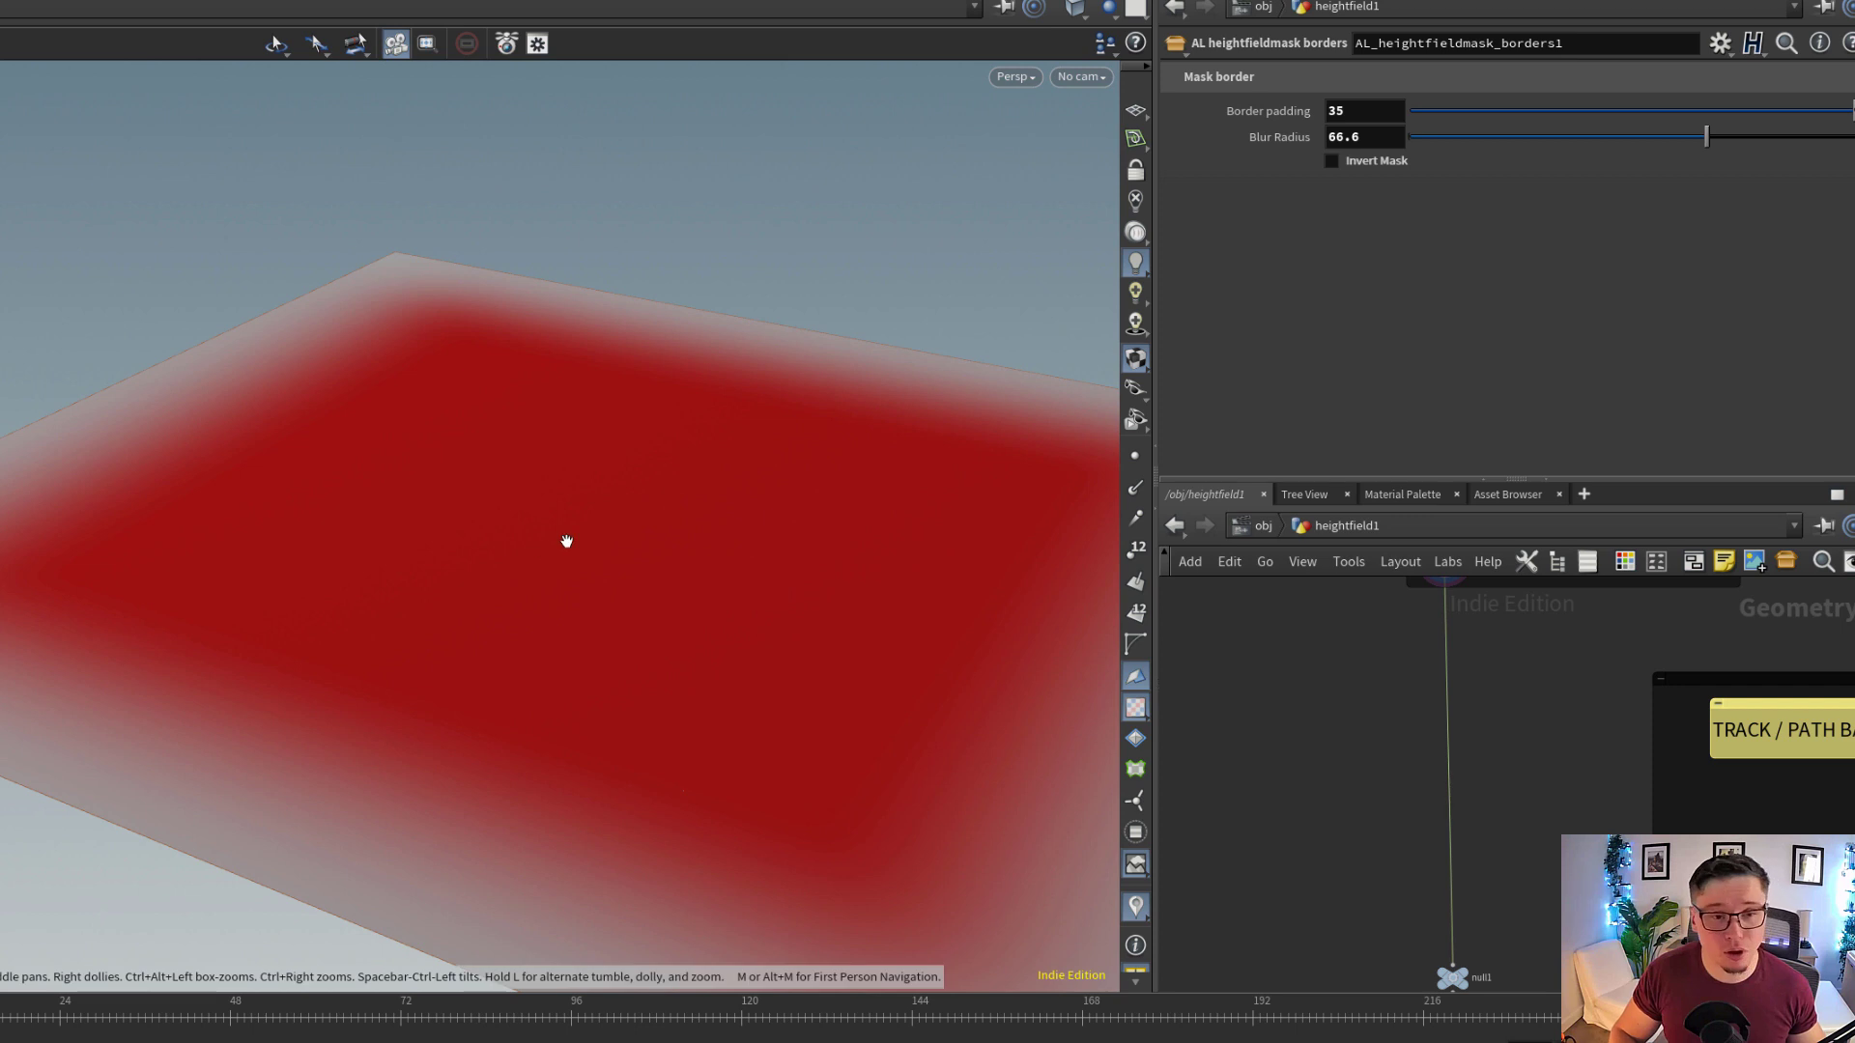
{"action": "mouse_move", "coordinate": [566, 541]}
{"action": "left_mouse_down"}
{"action": "mouse_move", "coordinate": [468, 592]}
{"action": "mouse_move", "coordinate": [569, 574]}
{"action": "left_mouse_up"}
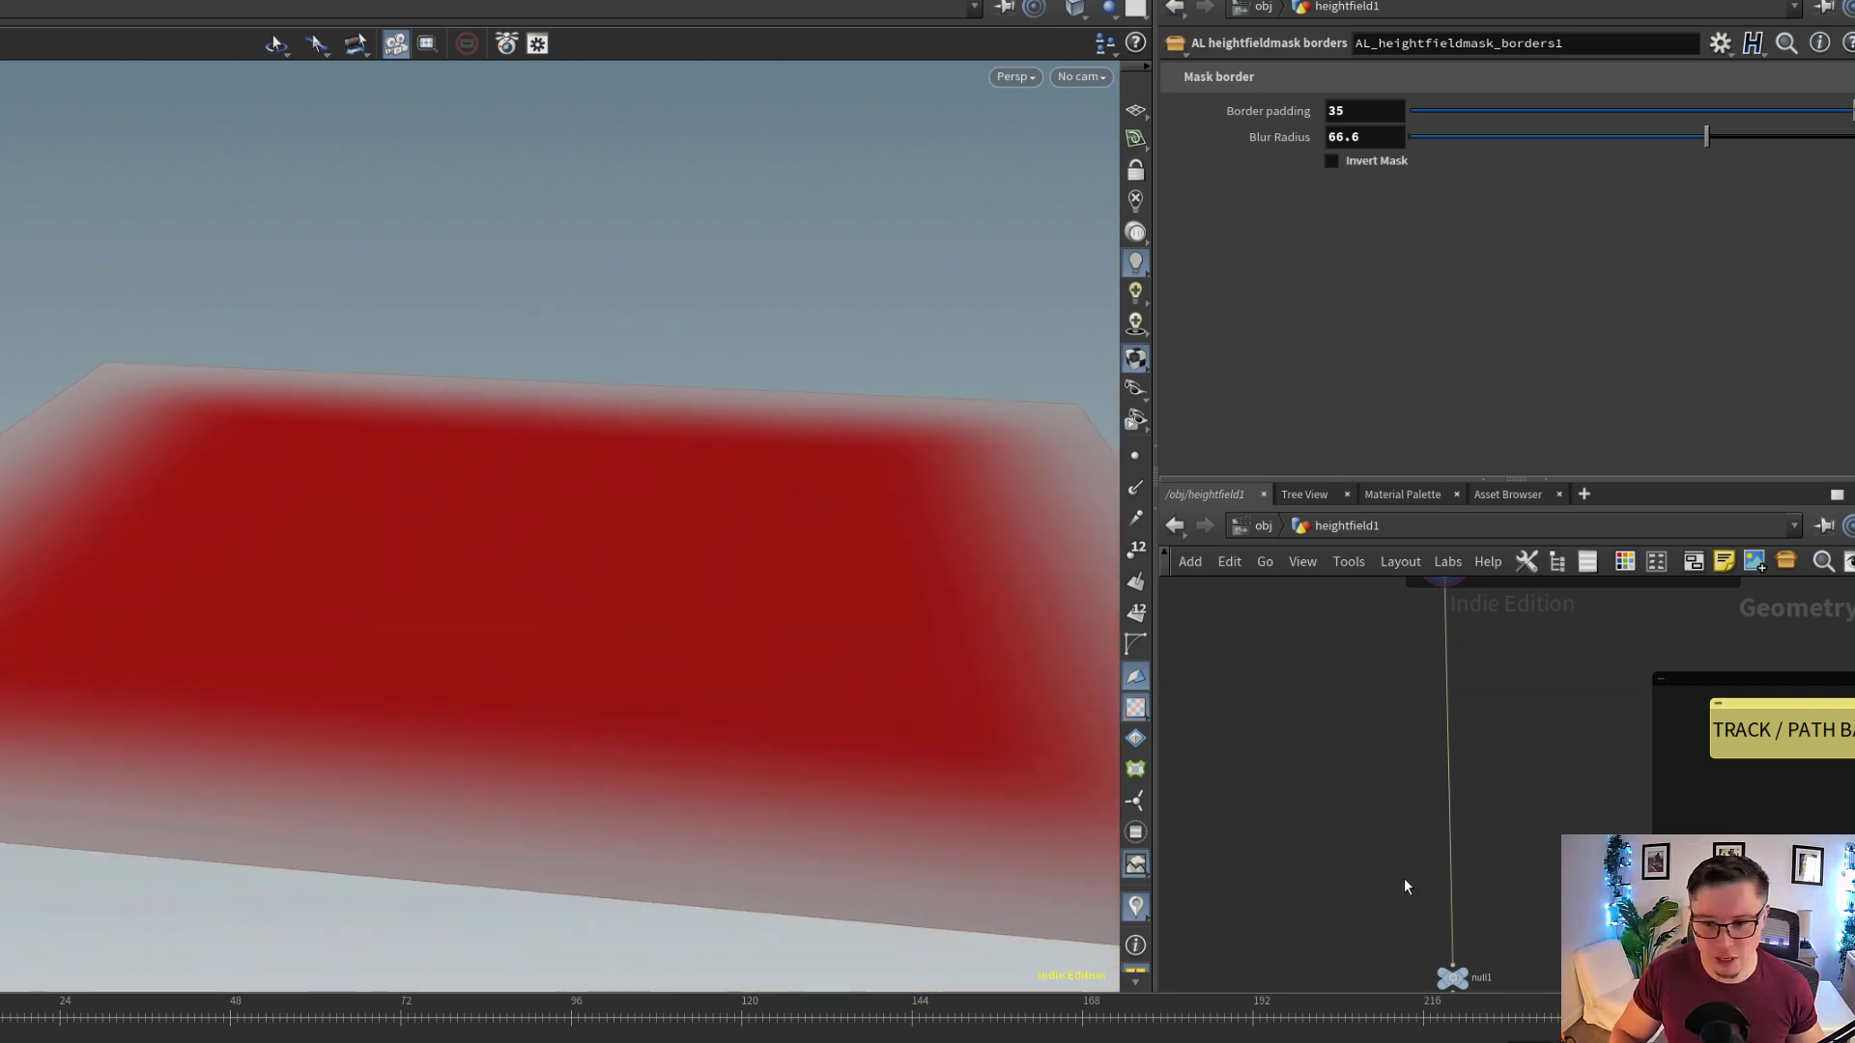
Display the heightfield_maskbyobject1 node below null1 with its parameters and inspect the path strip in the mask
{"action": "middle_click_drag", "start_coordinate": [1471, 925], "coordinate": [1449, 777]}
{"action": "scroll", "coordinate": [1449, 777], "scroll_direction": "down", "scroll_amount": 1}
{"action": "middle_click_drag", "start_coordinate": [1476, 884], "coordinate": [1459, 755]}
{"action": "scroll", "coordinate": [1459, 755], "scroll_direction": "up", "scroll_amount": 3}
{"action": "middle_click_drag", "start_coordinate": [1577, 655], "coordinate": [1484, 777]}
{"action": "scroll", "coordinate": [1349, 880], "scroll_direction": "up", "scroll_amount": 1}
{"action": "left_click", "coordinate": [1339, 872]}
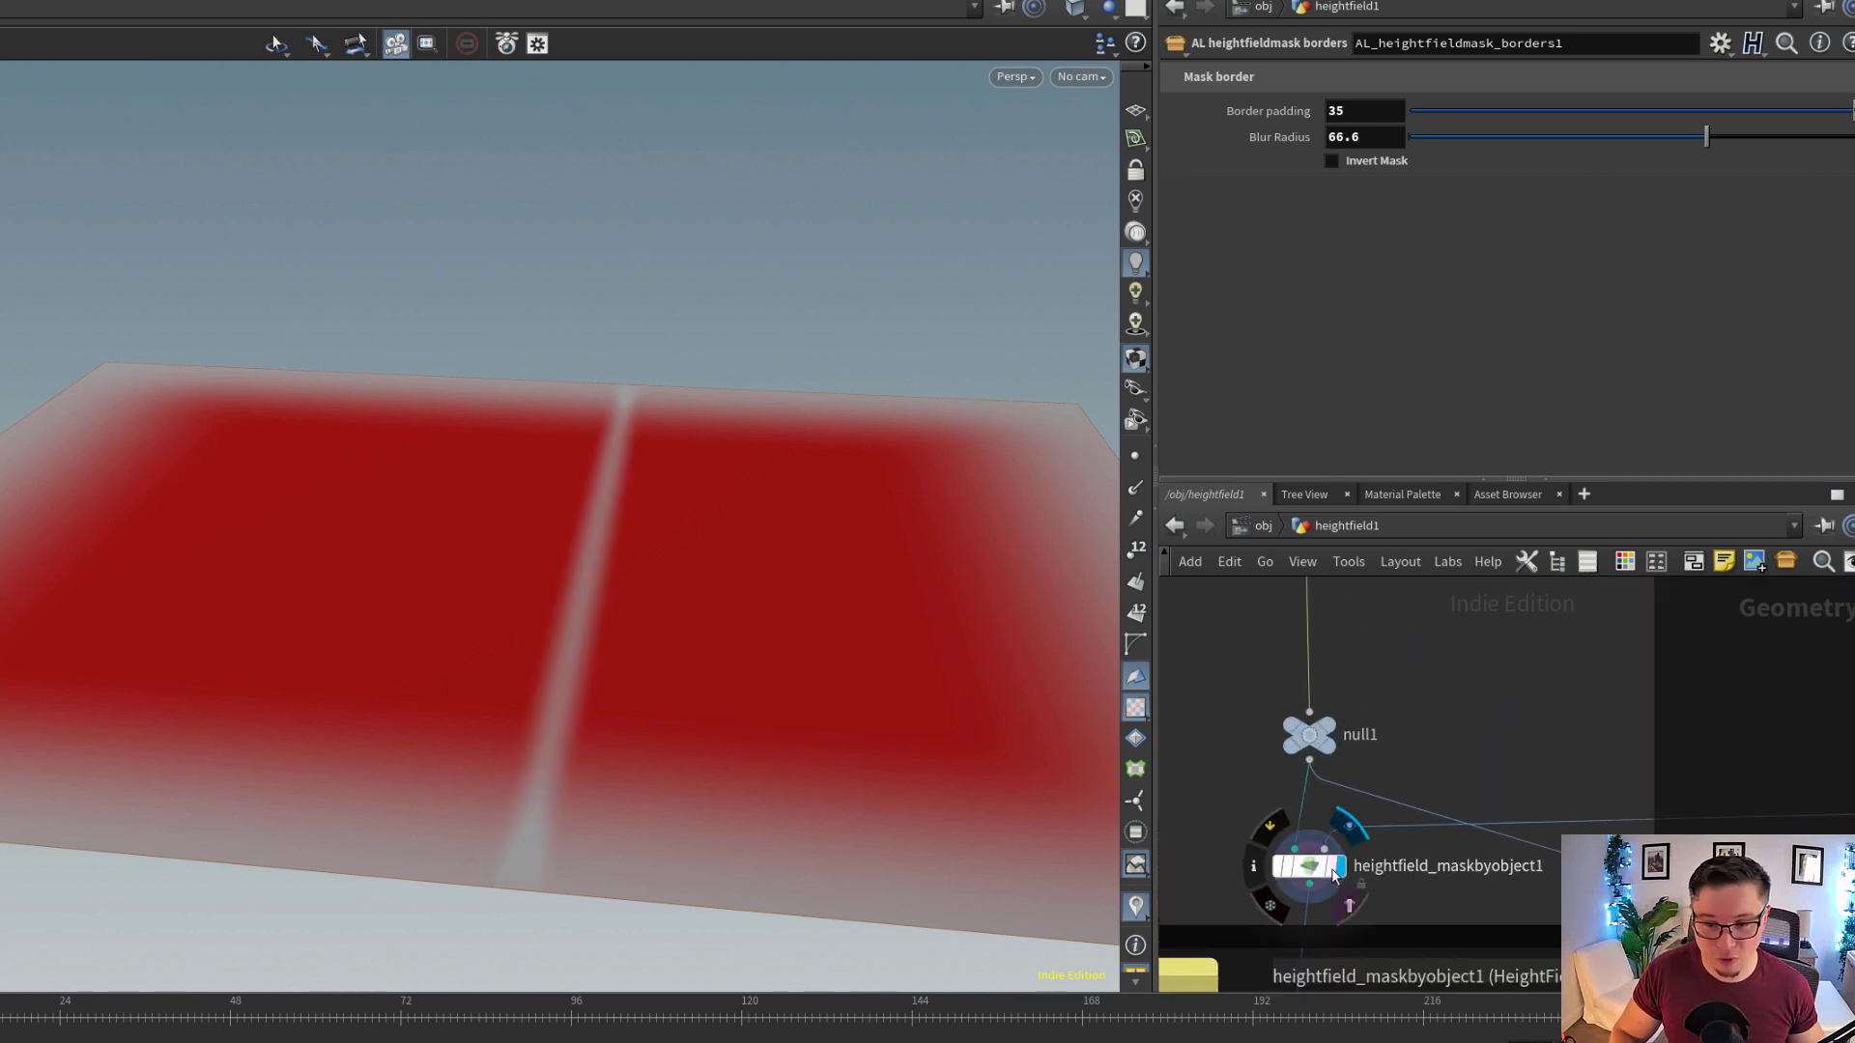
{"action": "left_click", "coordinate": [1311, 869]}
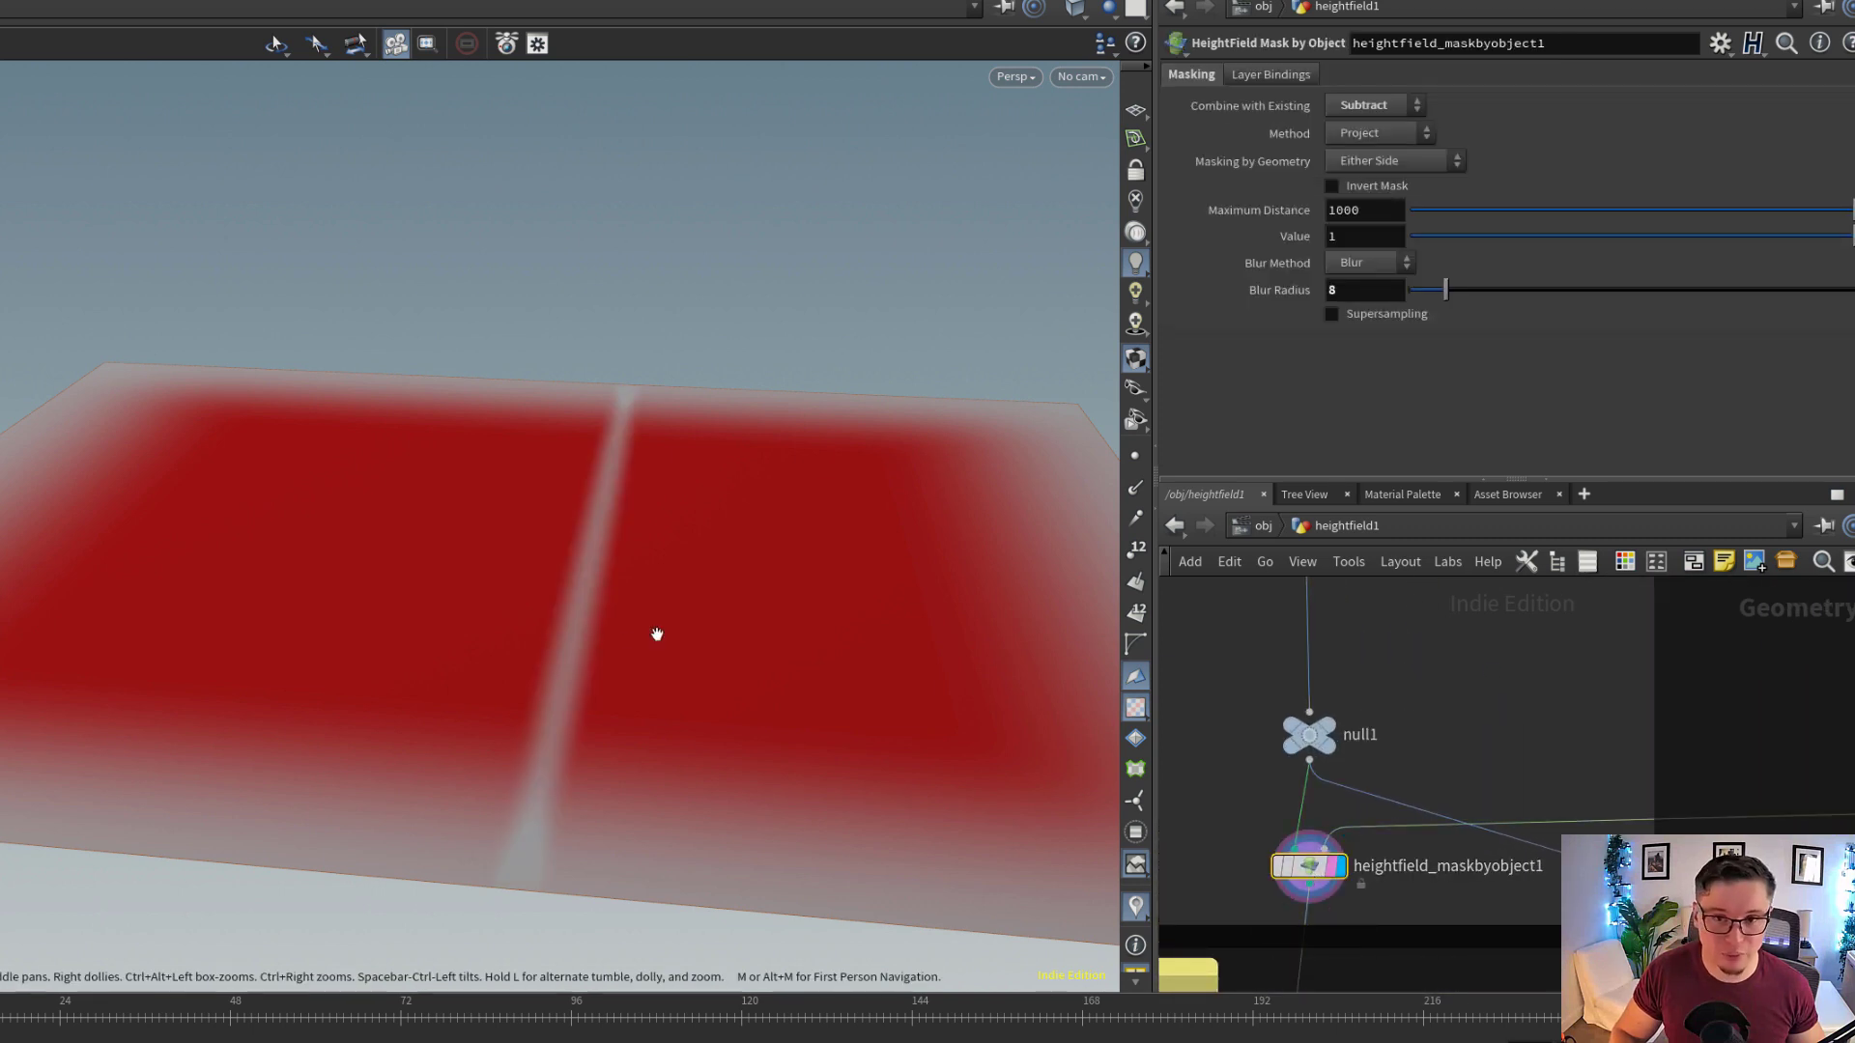
{"action": "left_click_drag", "start_coordinate": [654, 634], "coordinate": [959, 714]}
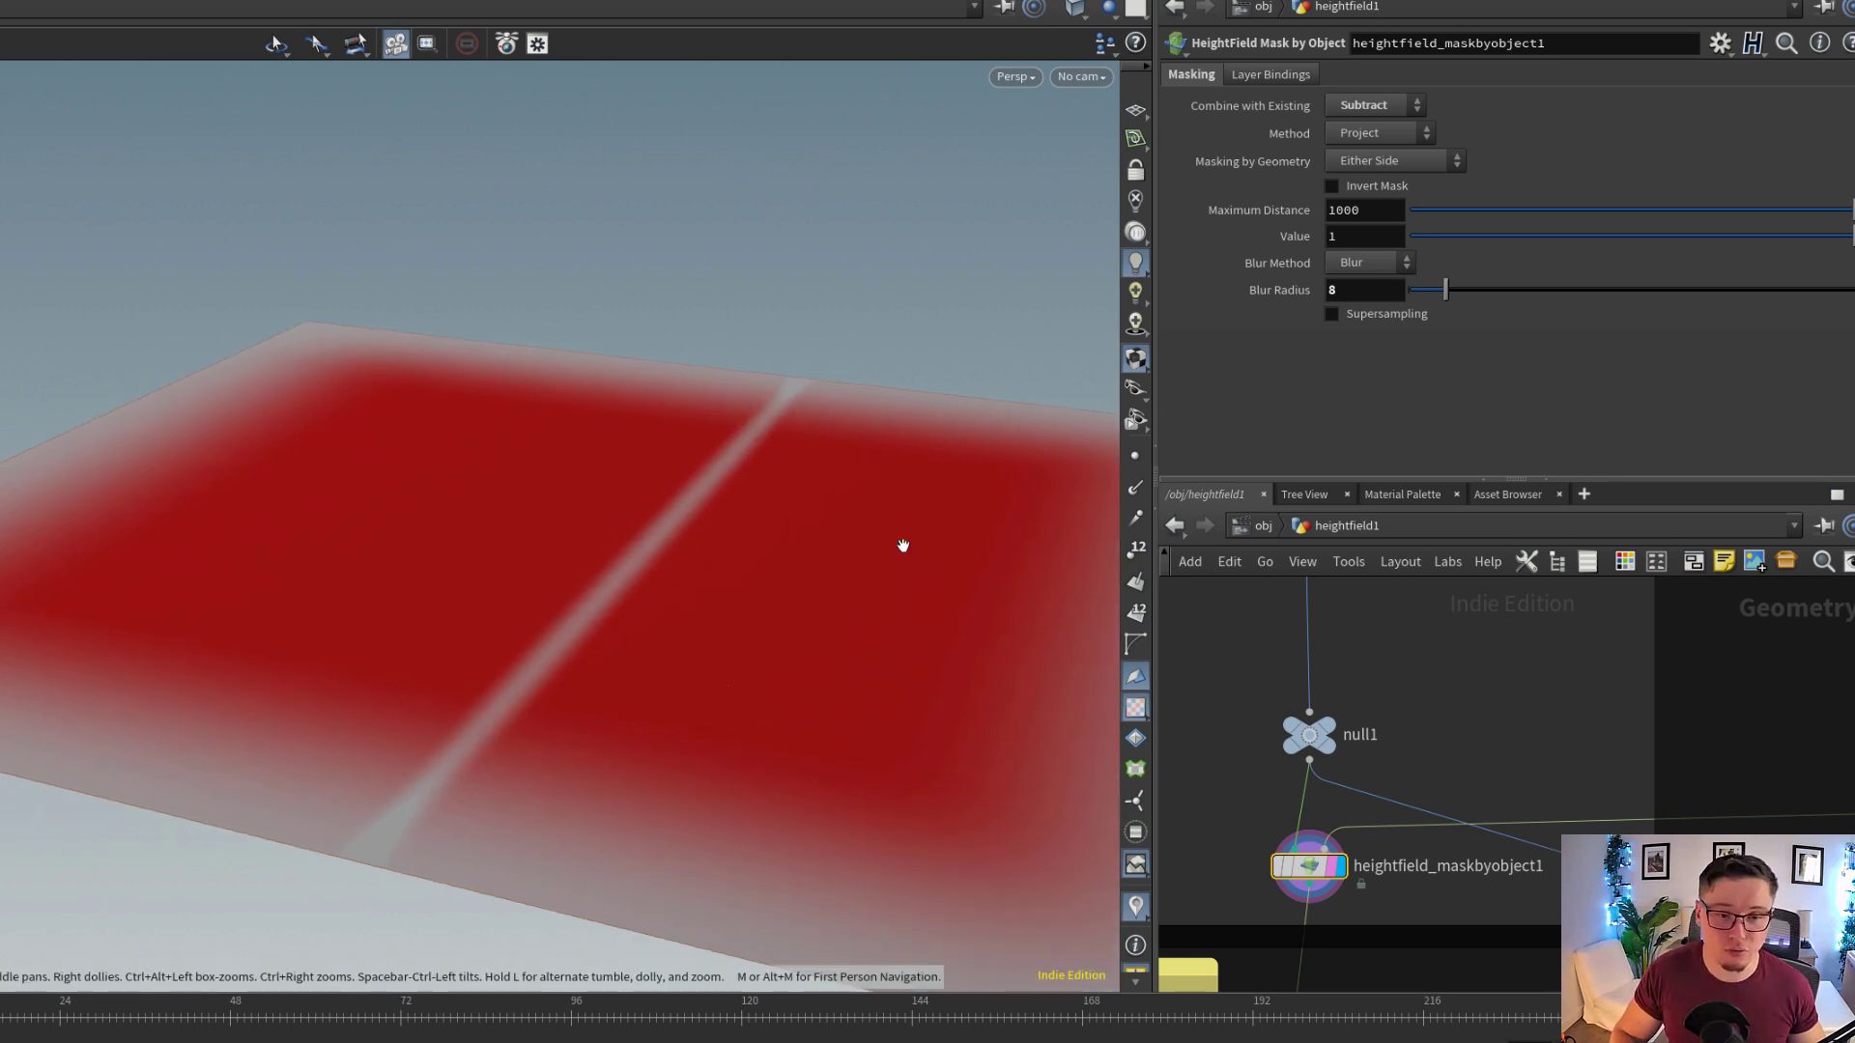
Display curve1 in the TRACK / PATH BASE group with its parameters and inspect the curve's shape
{"action": "middle_click_drag", "start_coordinate": [1580, 703], "coordinate": [1387, 761]}
{"action": "scroll", "coordinate": [1387, 762], "scroll_direction": "down", "scroll_amount": 3}
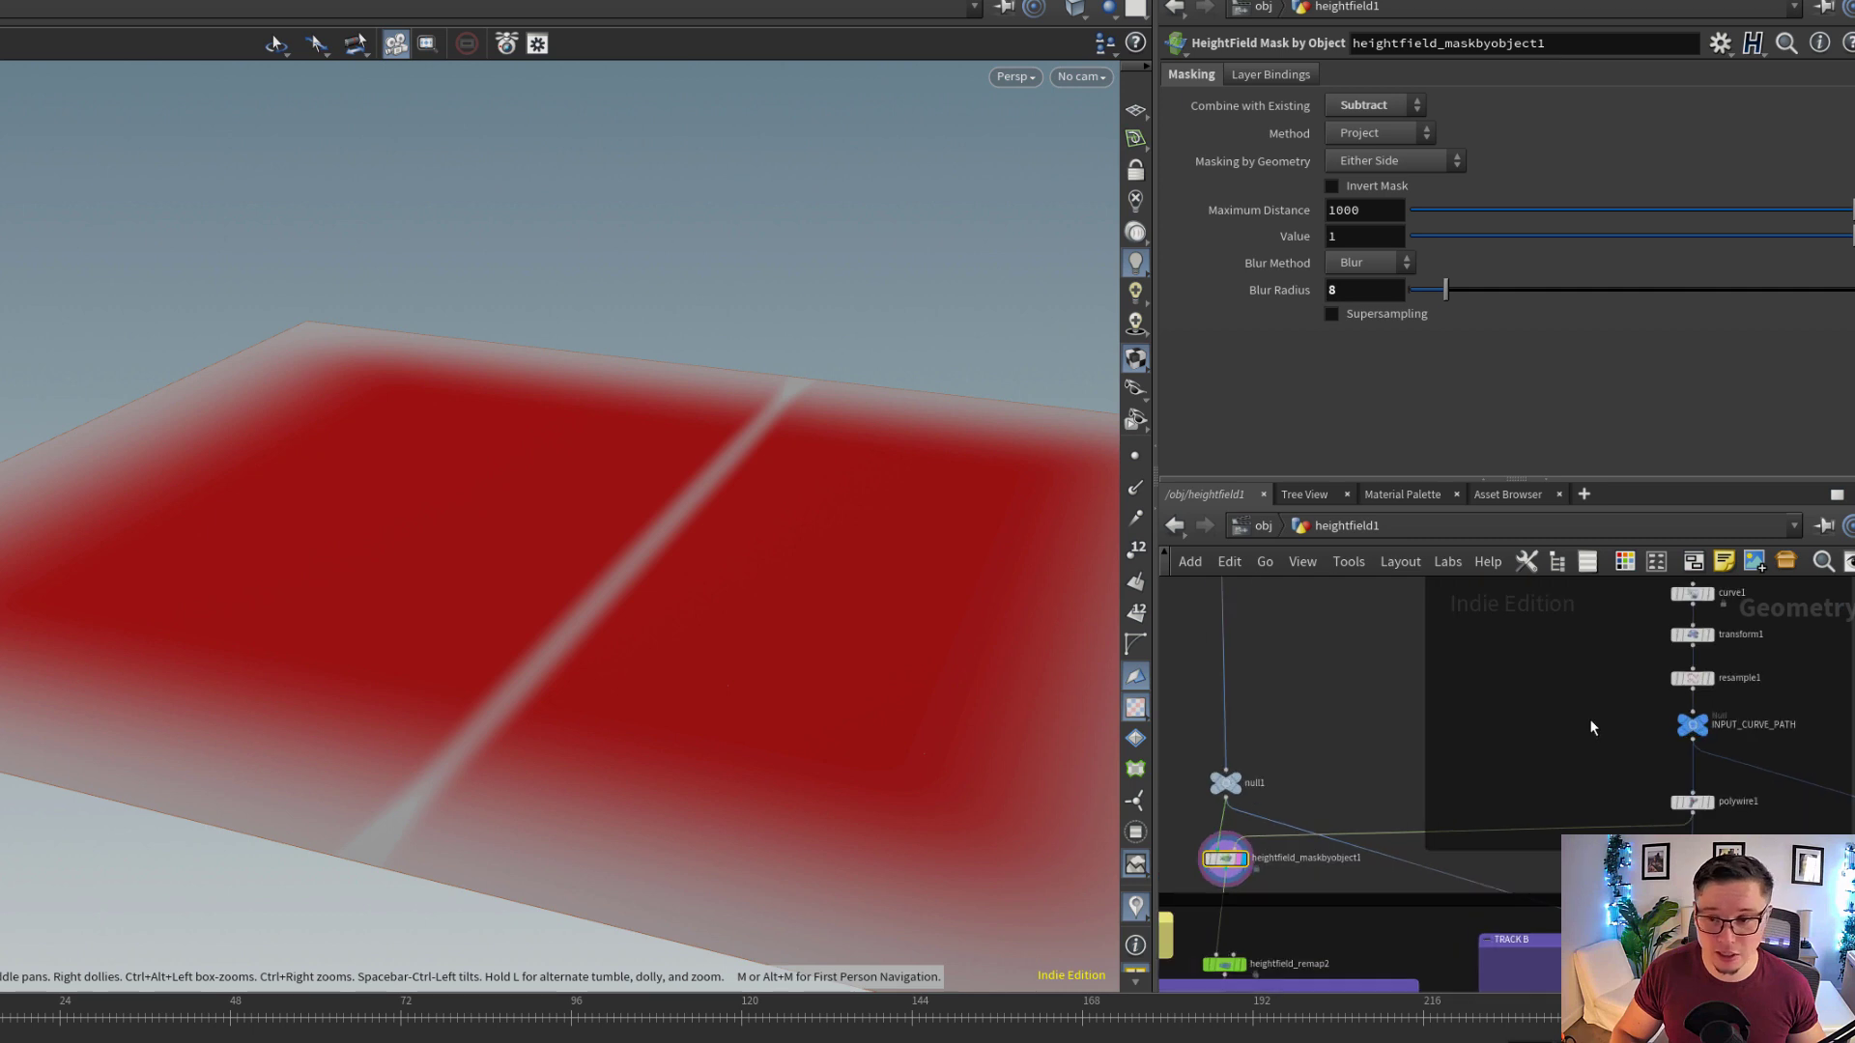
{"action": "scroll", "coordinate": [1590, 705], "scroll_direction": "up", "scroll_amount": 5}
{"action": "left_click", "coordinate": [1473, 697]}
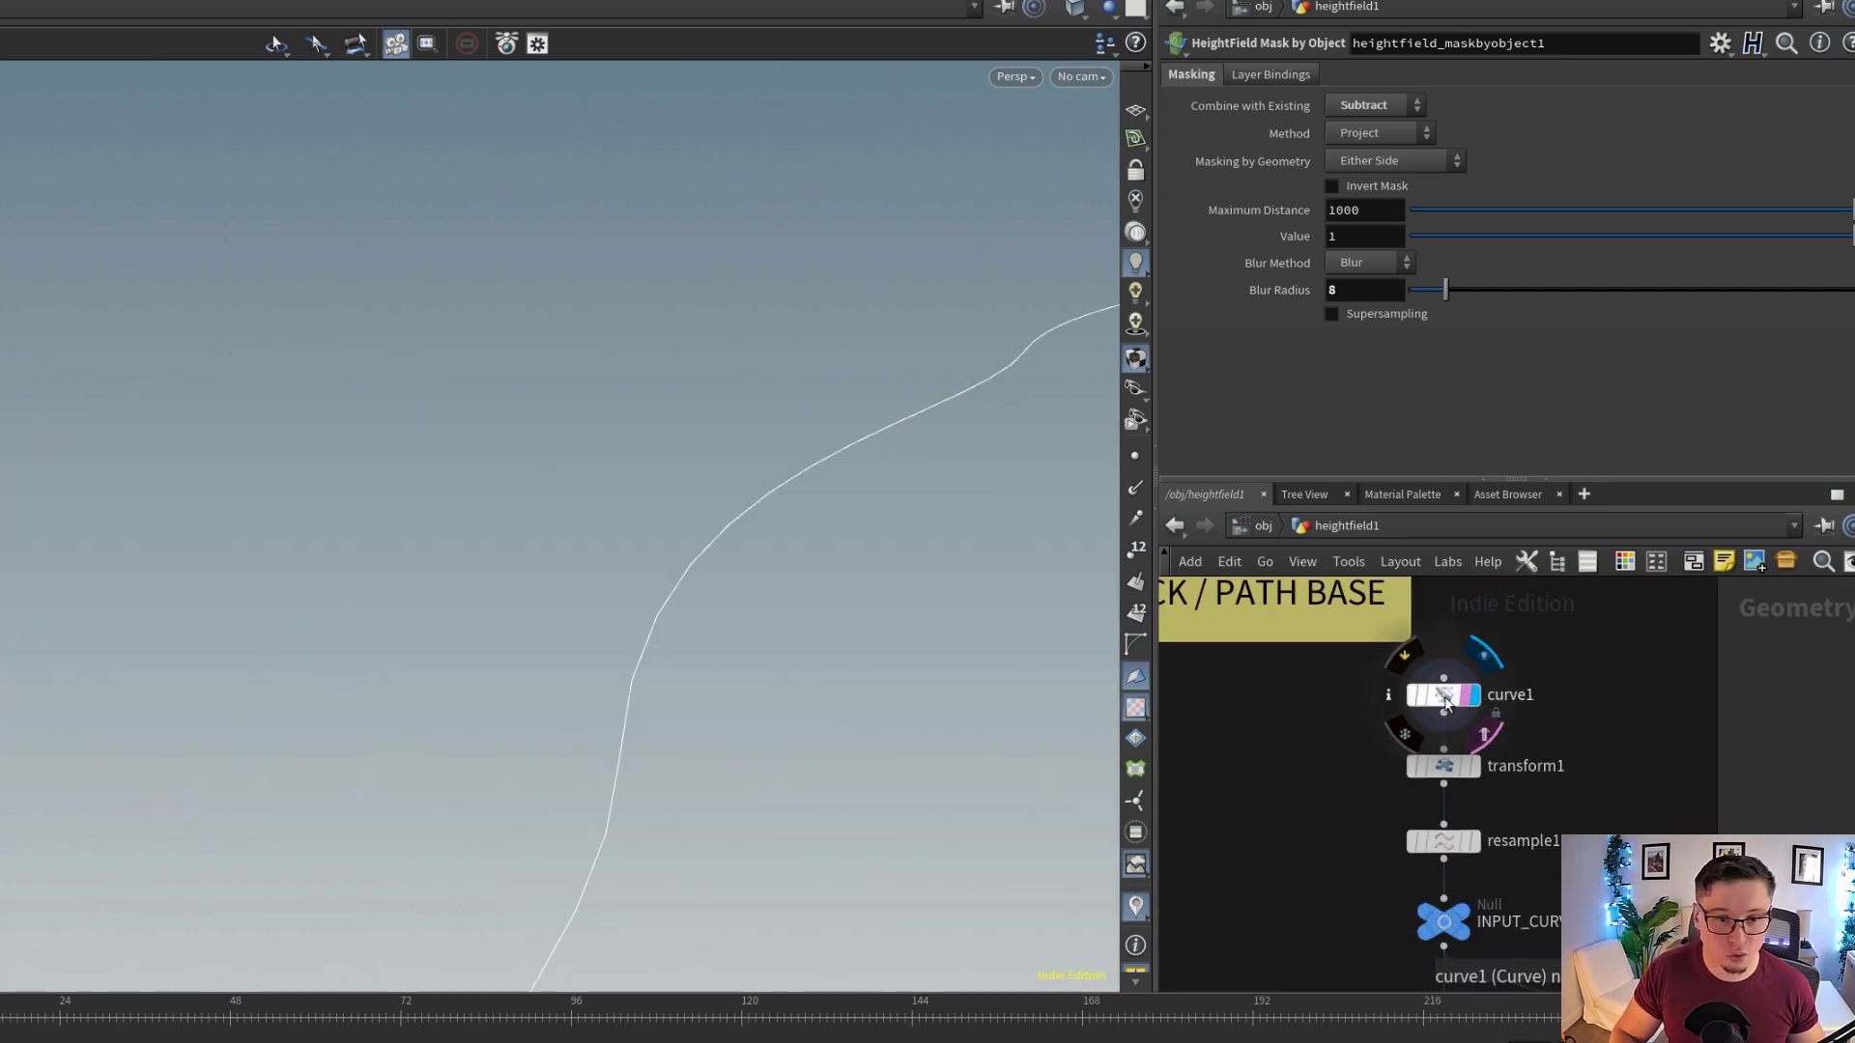
{"action": "left_click", "coordinate": [1446, 702]}
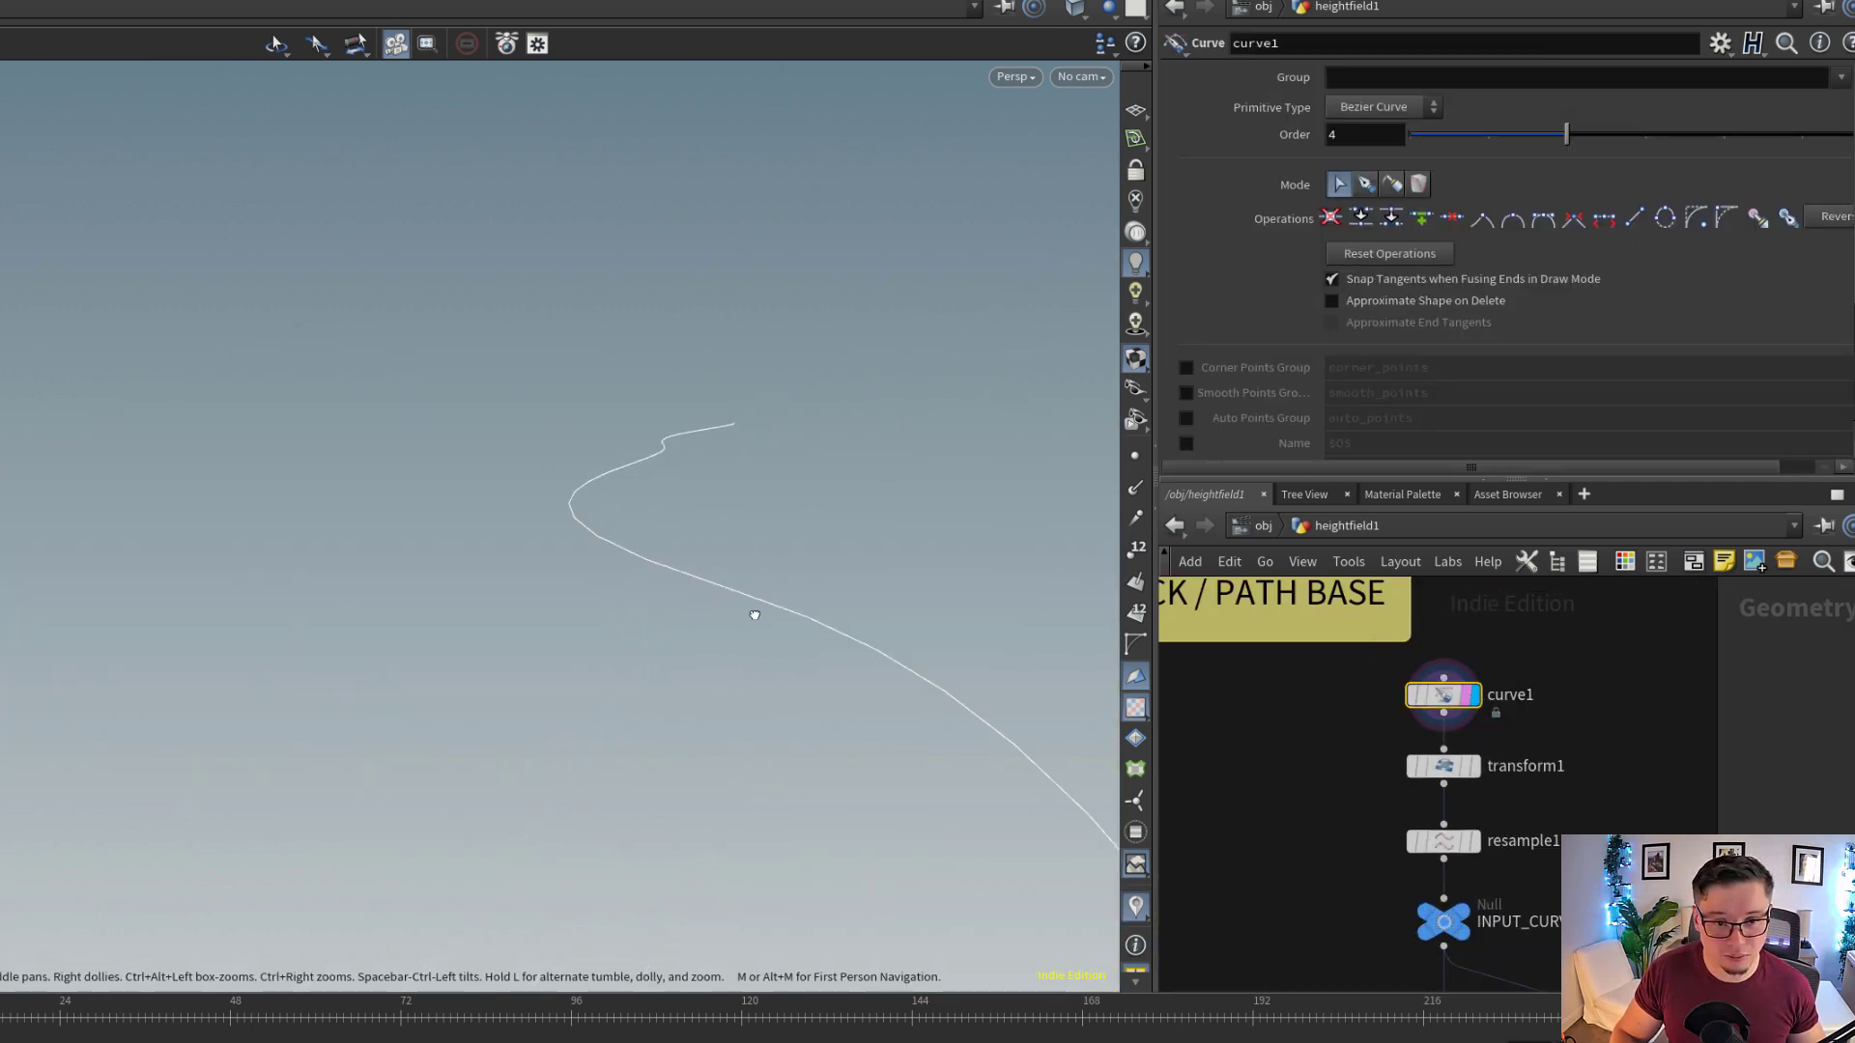
{"action": "middle_click_drag", "start_coordinate": [1586, 822], "coordinate": [1592, 806]}
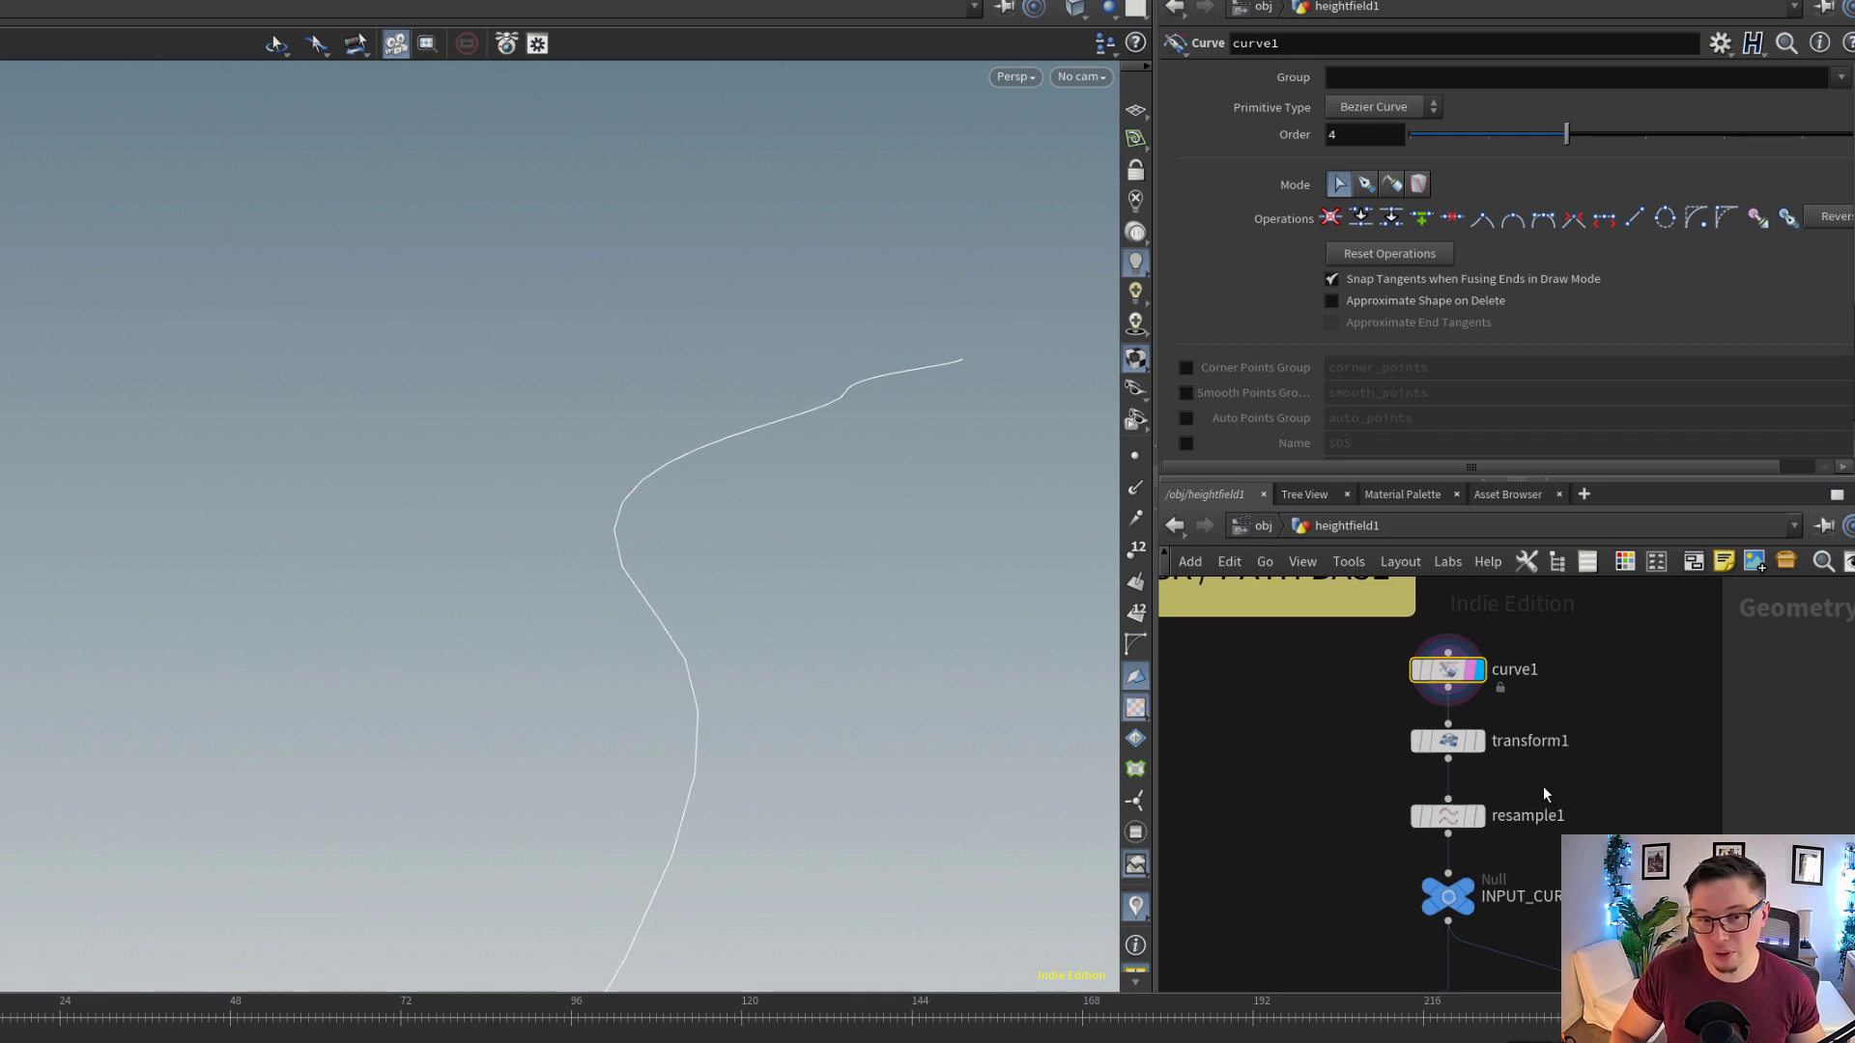
Display and select the INPUT_CURVE_PATH null at the end of the track curve chain
{"action": "middle_click_drag", "start_coordinate": [1326, 840], "coordinate": [1439, 827]}
{"action": "scroll", "coordinate": [1440, 827], "scroll_direction": "down", "scroll_amount": 2}
{"action": "scroll", "coordinate": [1440, 835], "scroll_direction": "down", "scroll_amount": 1}
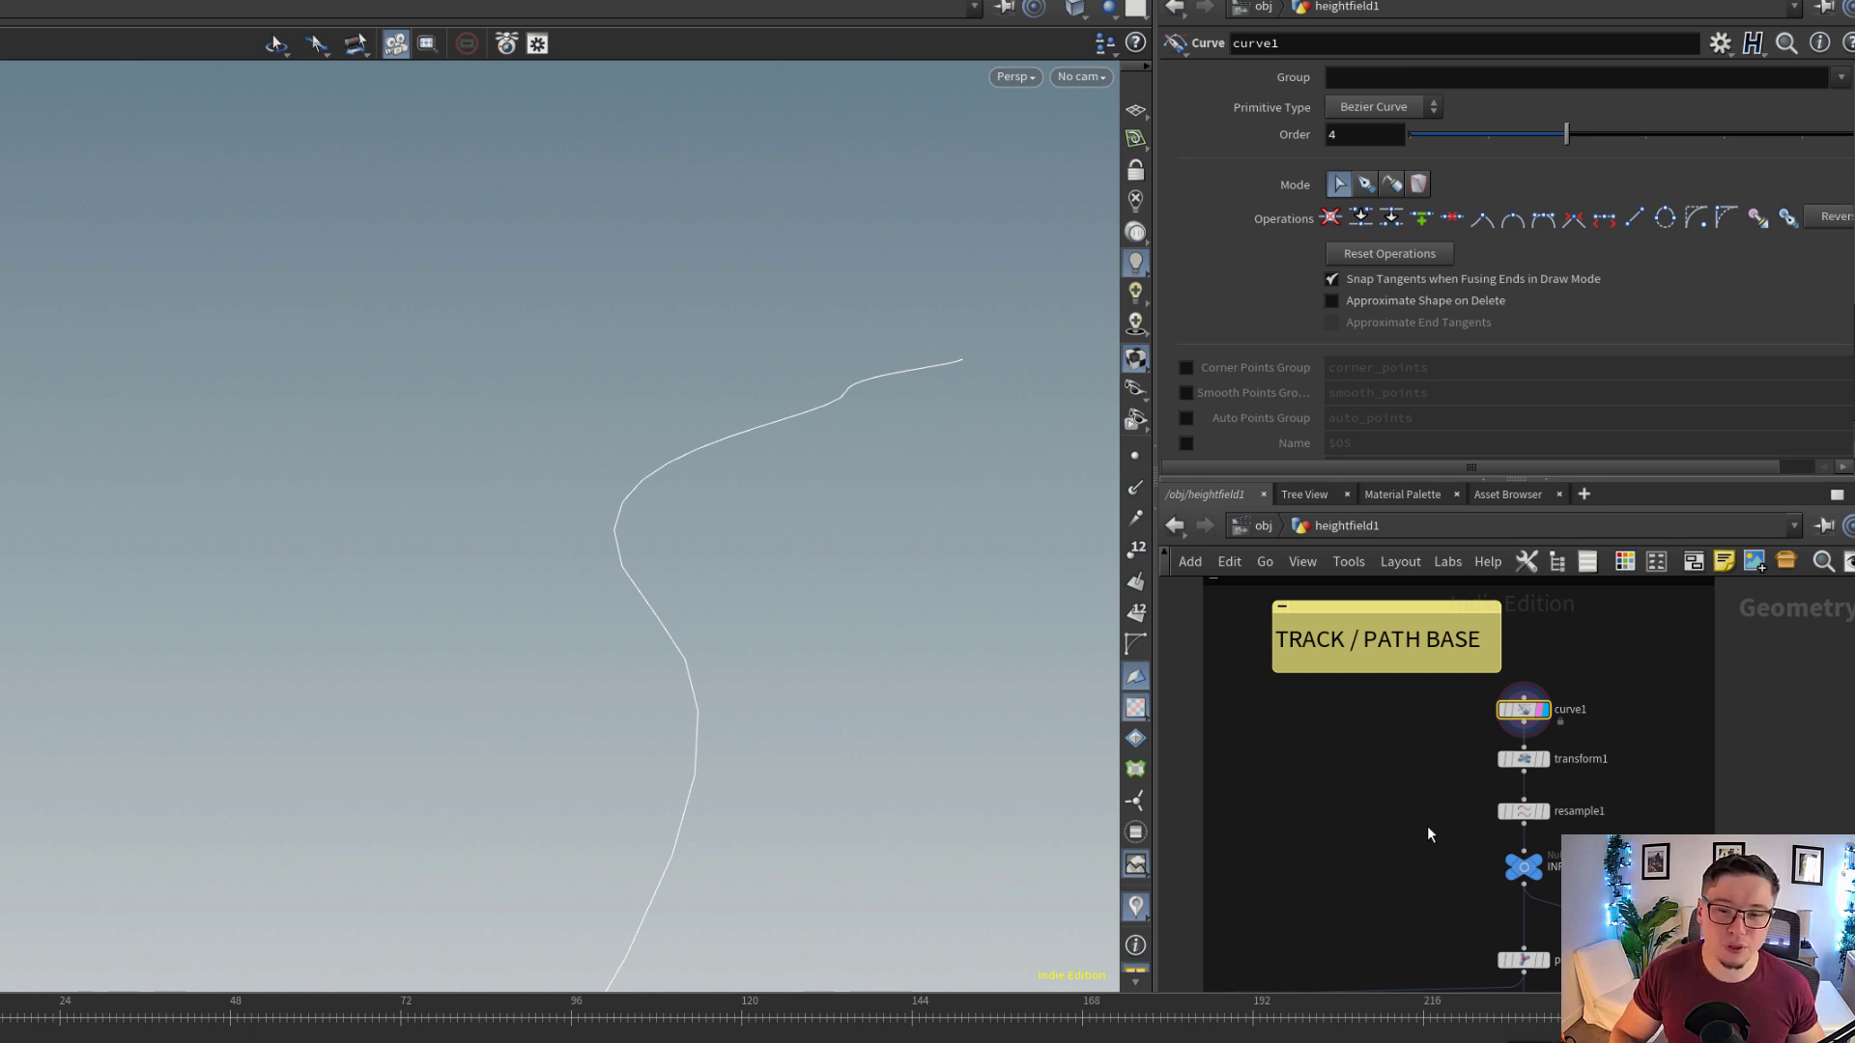
{"action": "middle_click_drag", "start_coordinate": [1424, 779], "coordinate": [1462, 659]}
{"action": "middle_click_drag", "start_coordinate": [1474, 832], "coordinate": [1538, 845]}
{"action": "scroll", "coordinate": [1538, 845], "scroll_direction": "up", "scroll_amount": 2}
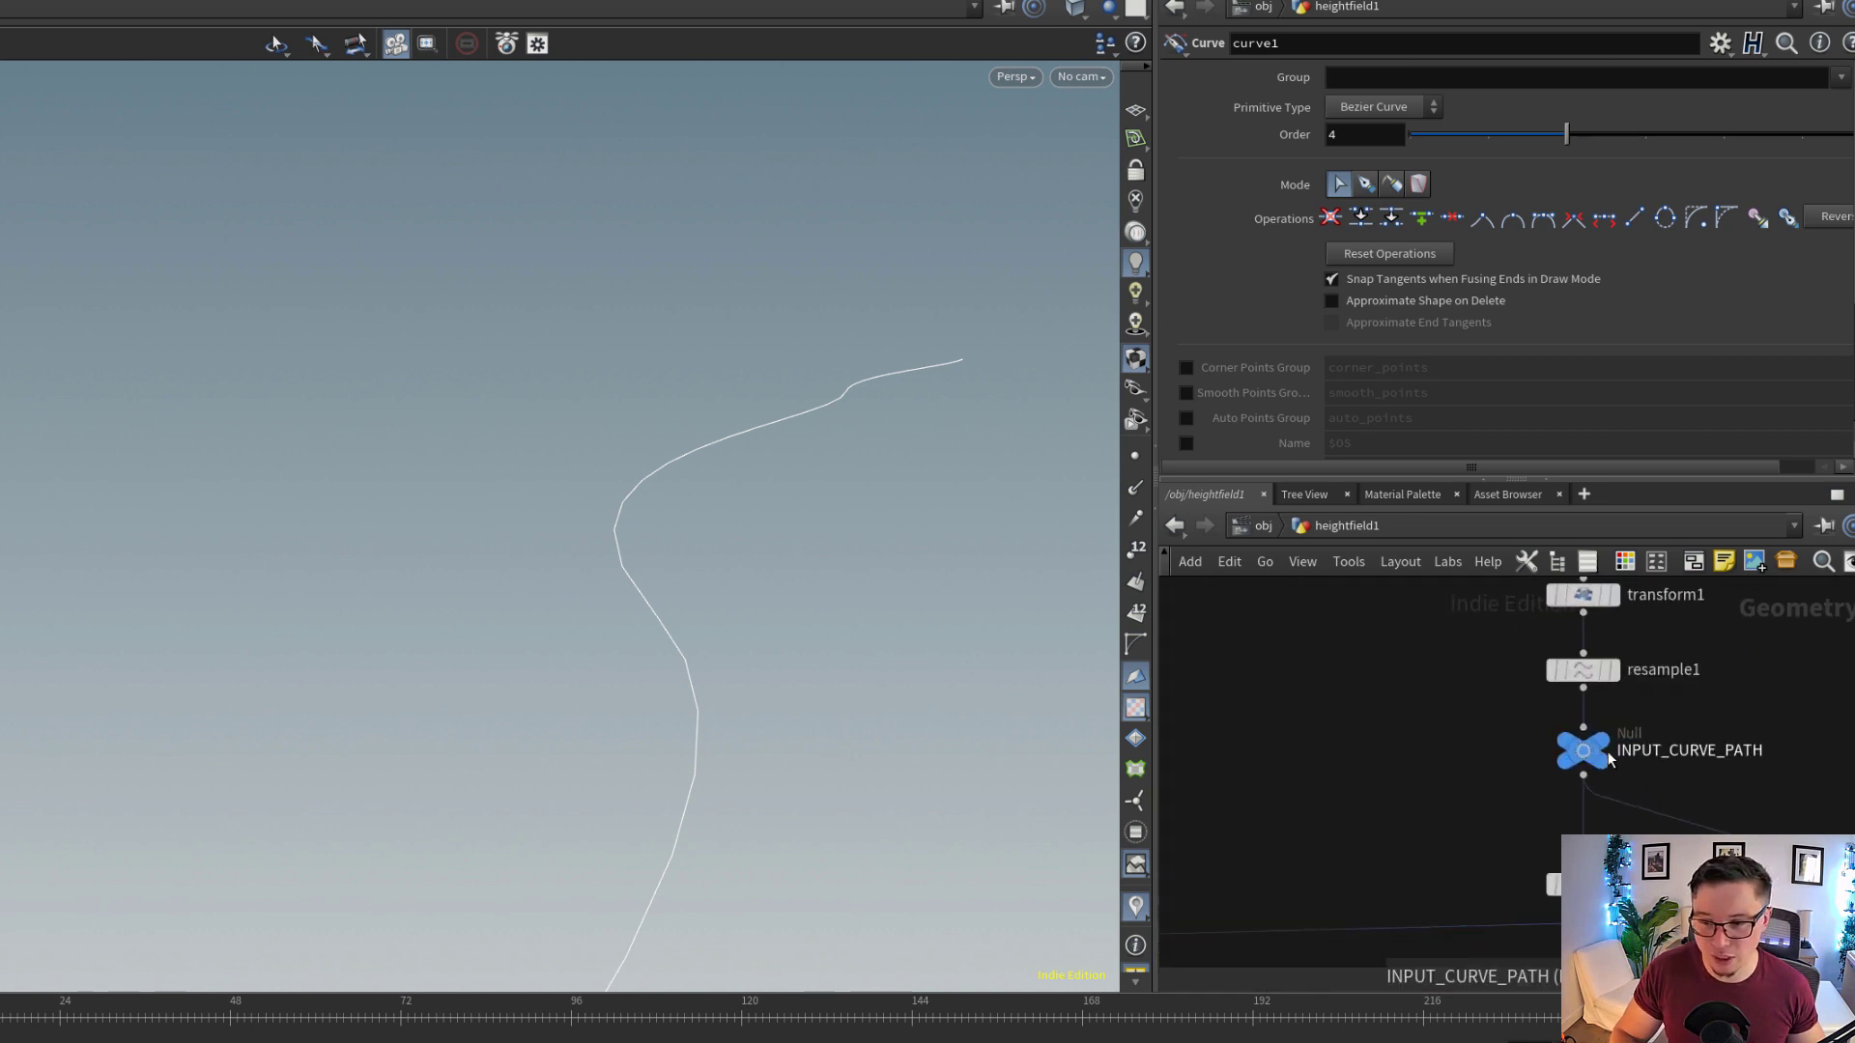
{"action": "left_click", "coordinate": [1624, 712]}
{"action": "left_click", "coordinate": [1599, 761]}
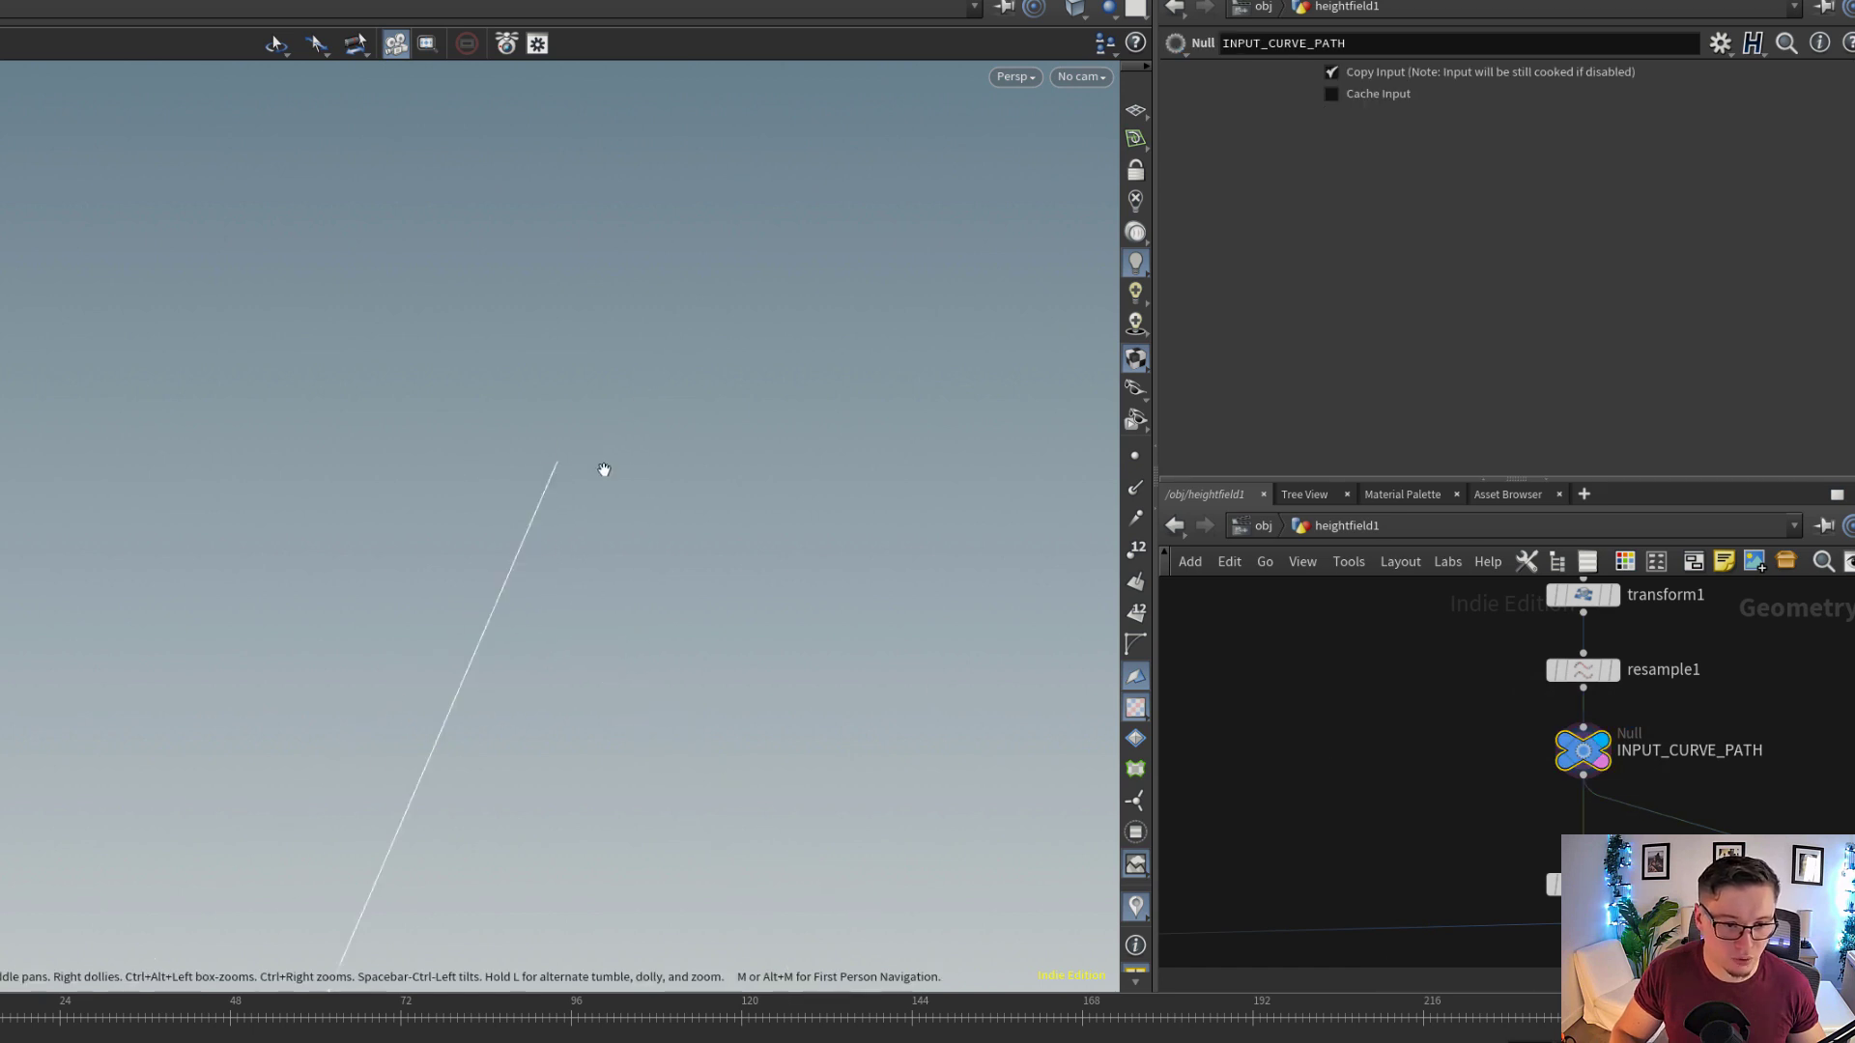
Display polywire1 with its parameters and inspect the tube generated along the path curve
{"action": "middle_click_drag", "start_coordinate": [1400, 774], "coordinate": [1347, 654]}
{"action": "scroll", "coordinate": [1347, 654], "scroll_direction": "up", "scroll_amount": 1}
{"action": "left_click", "coordinate": [1594, 791]}
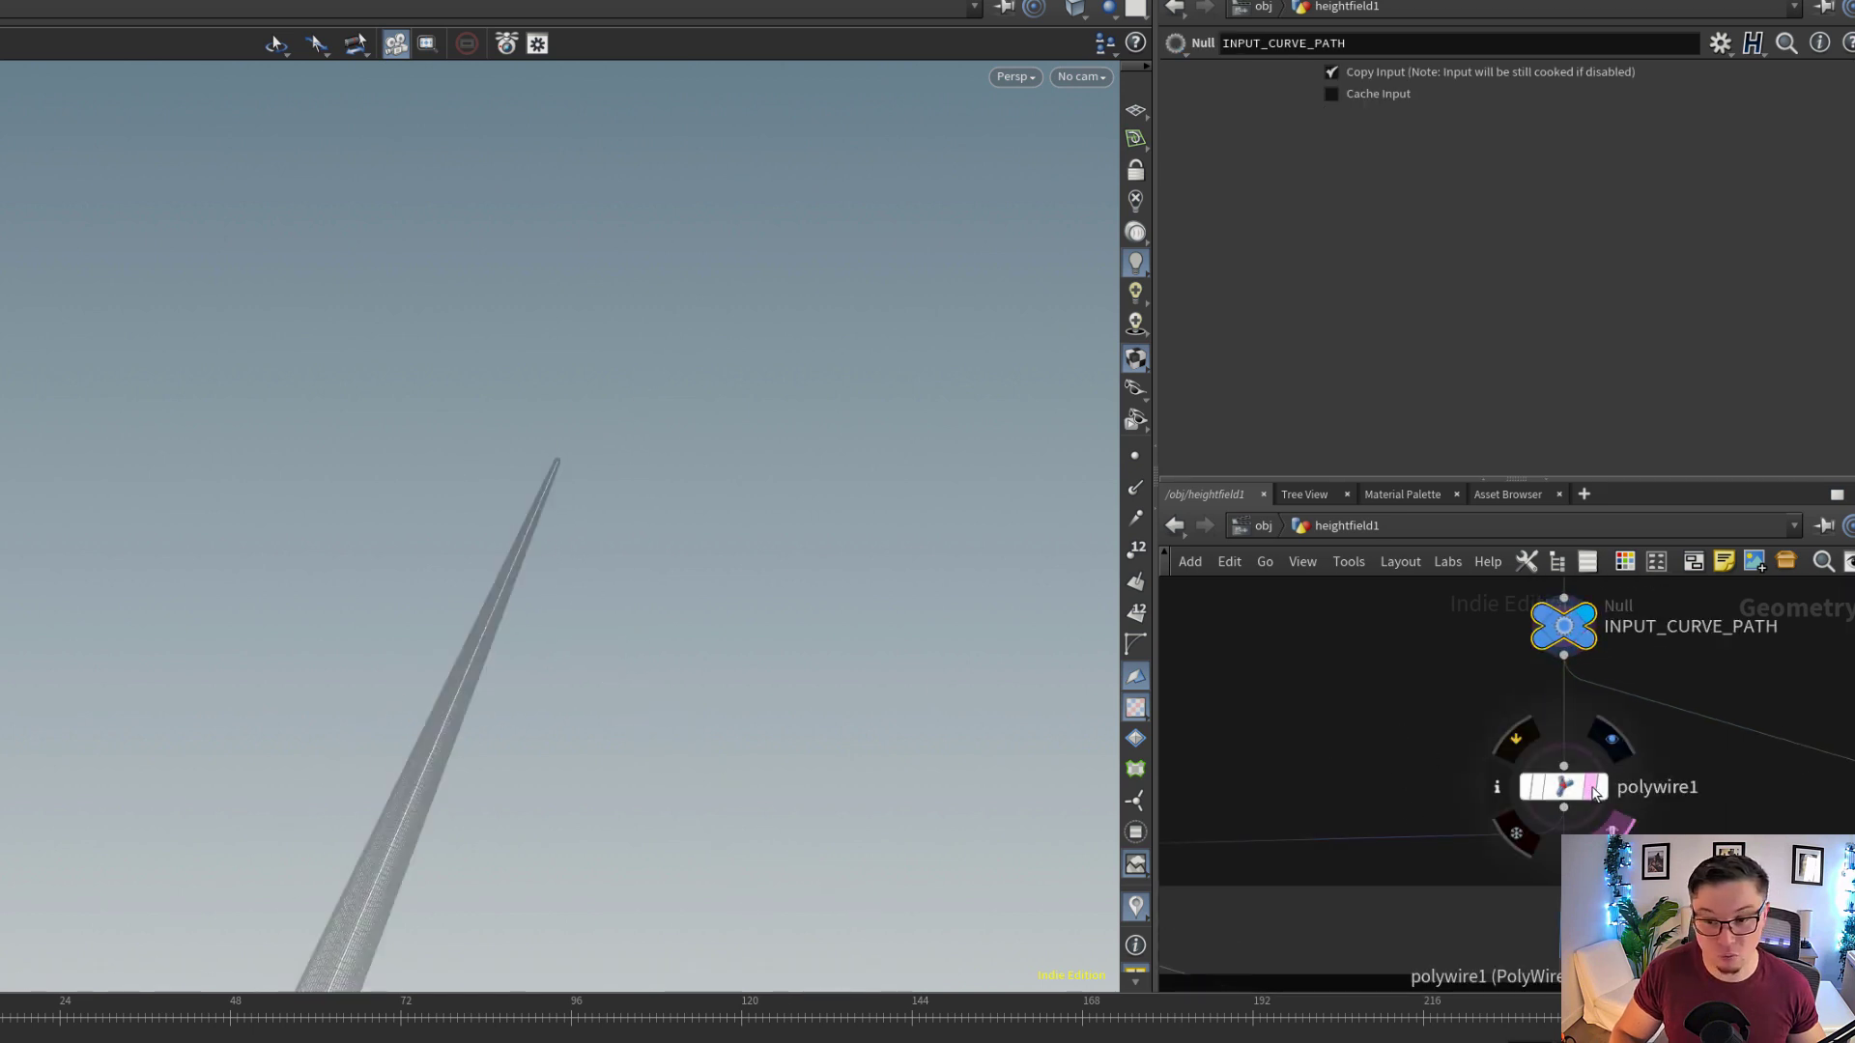
{"action": "left_click", "coordinate": [1599, 793]}
{"action": "left_click_drag", "start_coordinate": [773, 744], "coordinate": [612, 575]}
{"action": "scroll", "coordinate": [1256, 774], "scroll_direction": "down", "scroll_amount": 3}
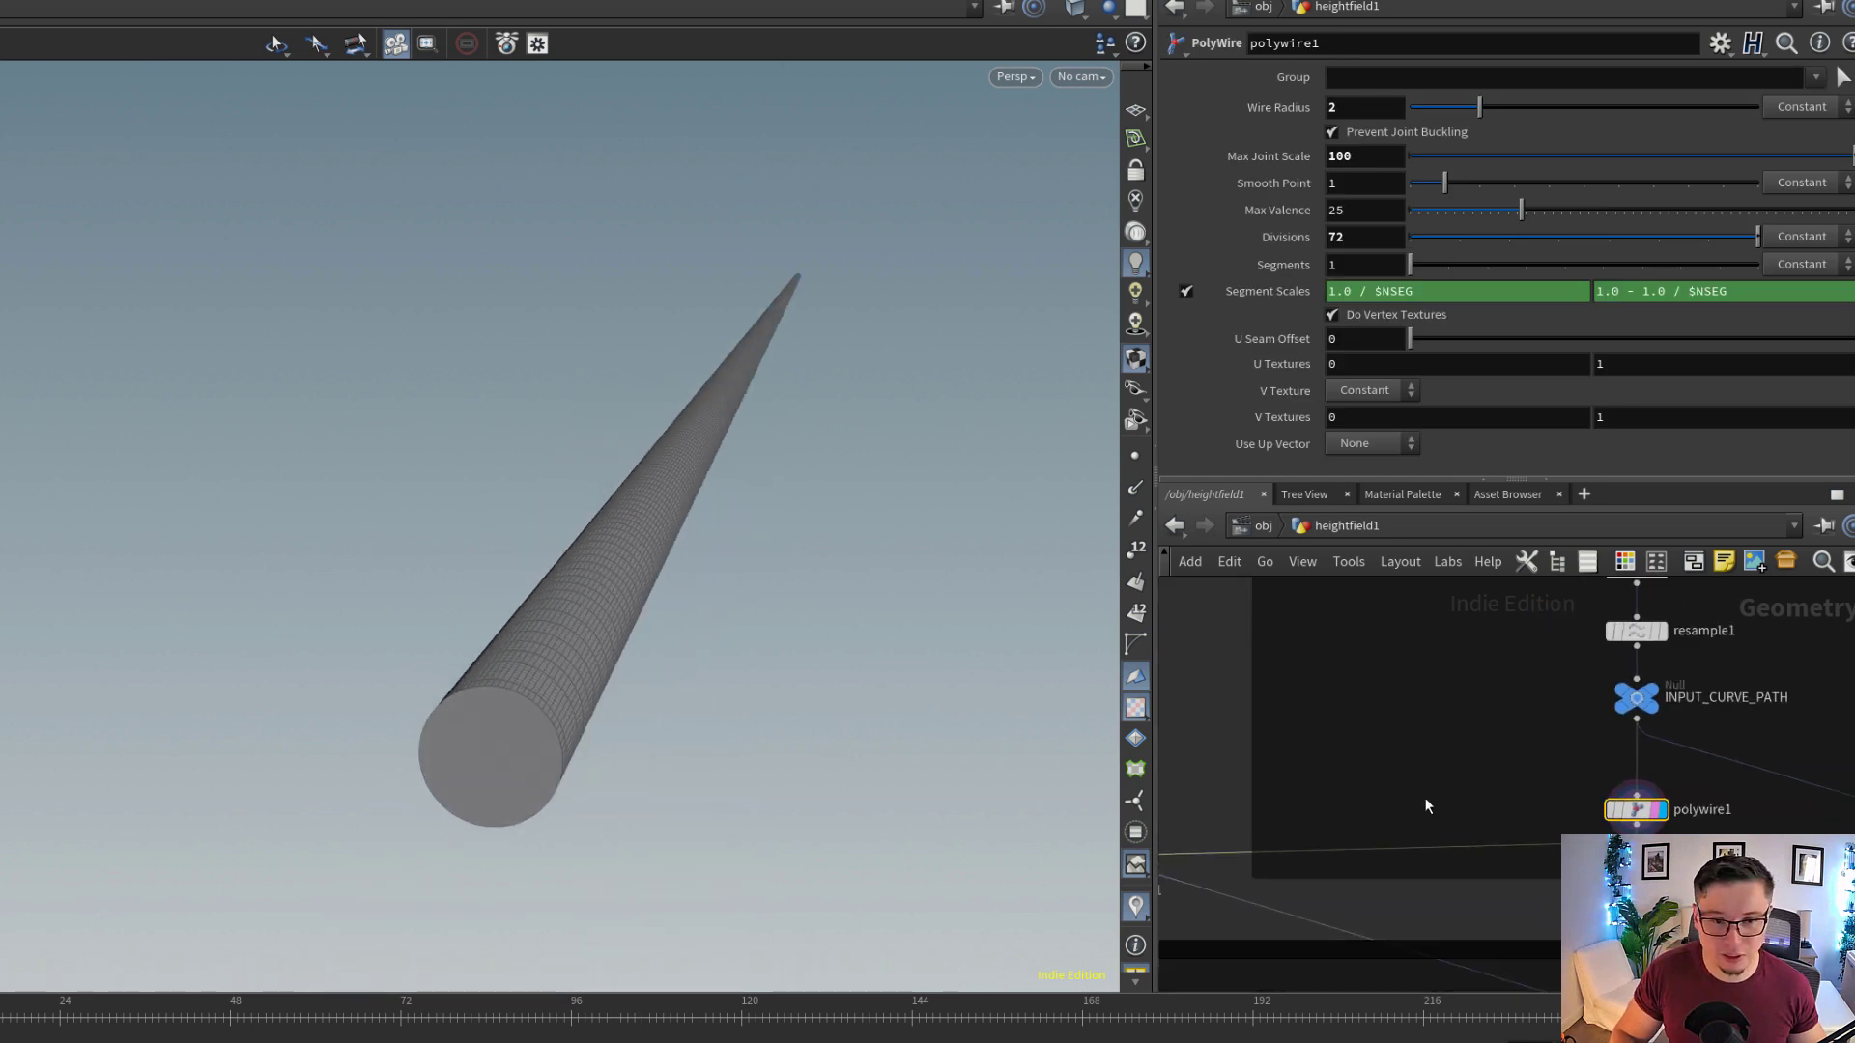
Display heightfield_maskbyobject1 again, compare its mask with the polywire tube, and show the node's masking parameters
{"action": "scroll", "coordinate": [1285, 794], "scroll_direction": "down", "scroll_amount": 1}
{"action": "middle_click_drag", "start_coordinate": [1319, 792], "coordinate": [1680, 754]}
{"action": "scroll", "coordinate": [1407, 852], "scroll_direction": "up", "scroll_amount": 6}
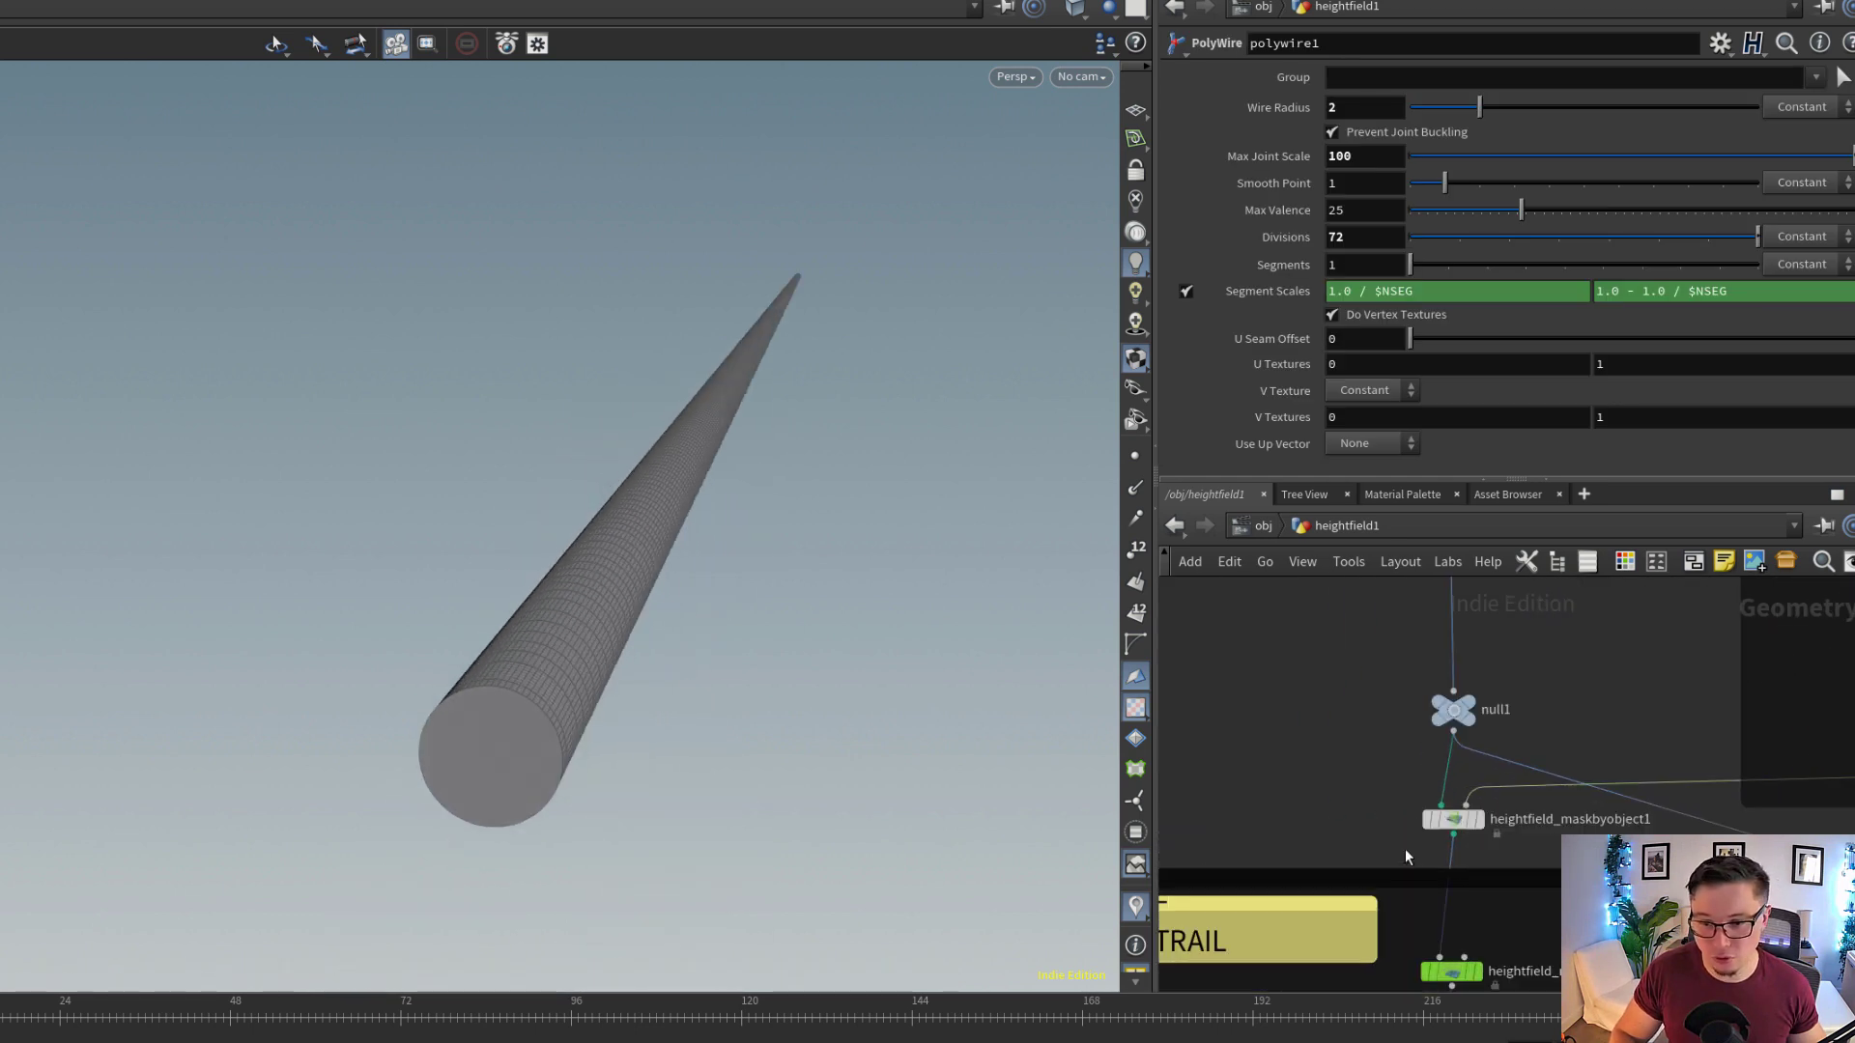
{"action": "left_click", "coordinate": [1497, 828]}
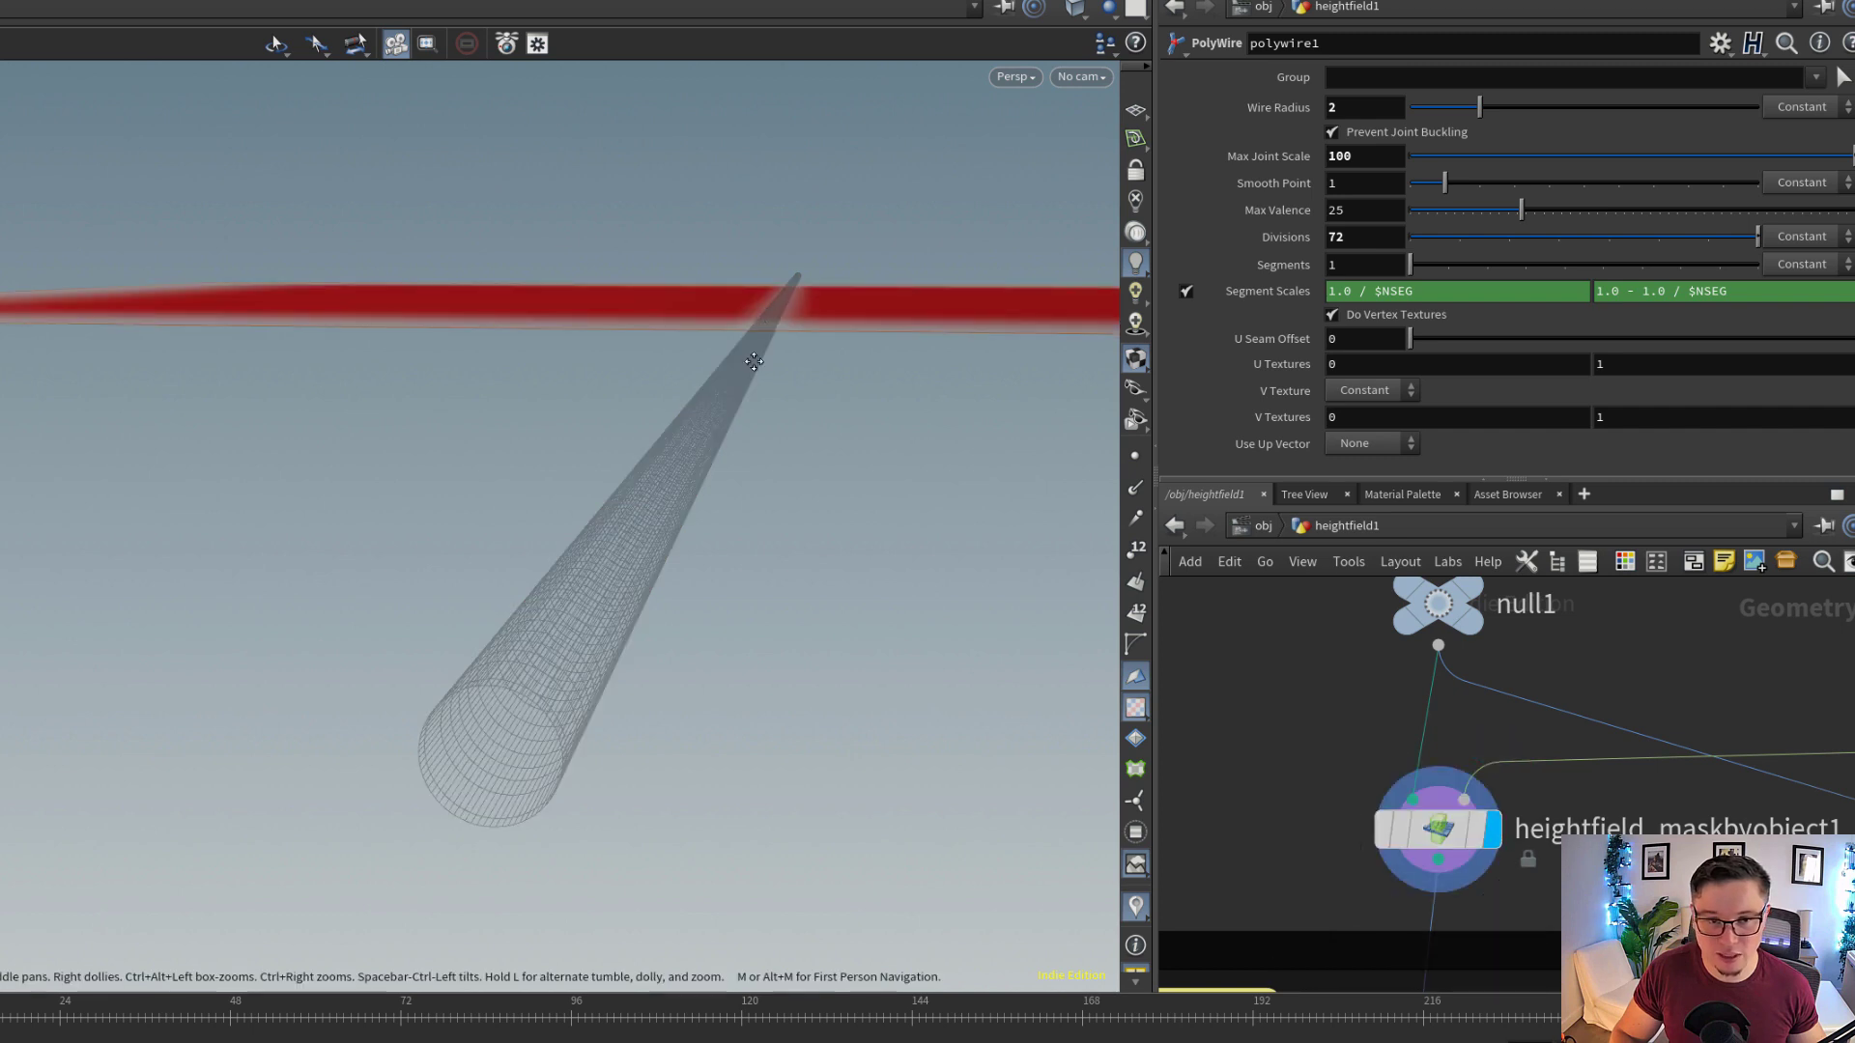
{"action": "left_click_drag", "start_coordinate": [755, 362], "coordinate": [705, 454]}
{"action": "left_click_drag", "start_coordinate": [697, 637], "coordinate": [715, 652]}
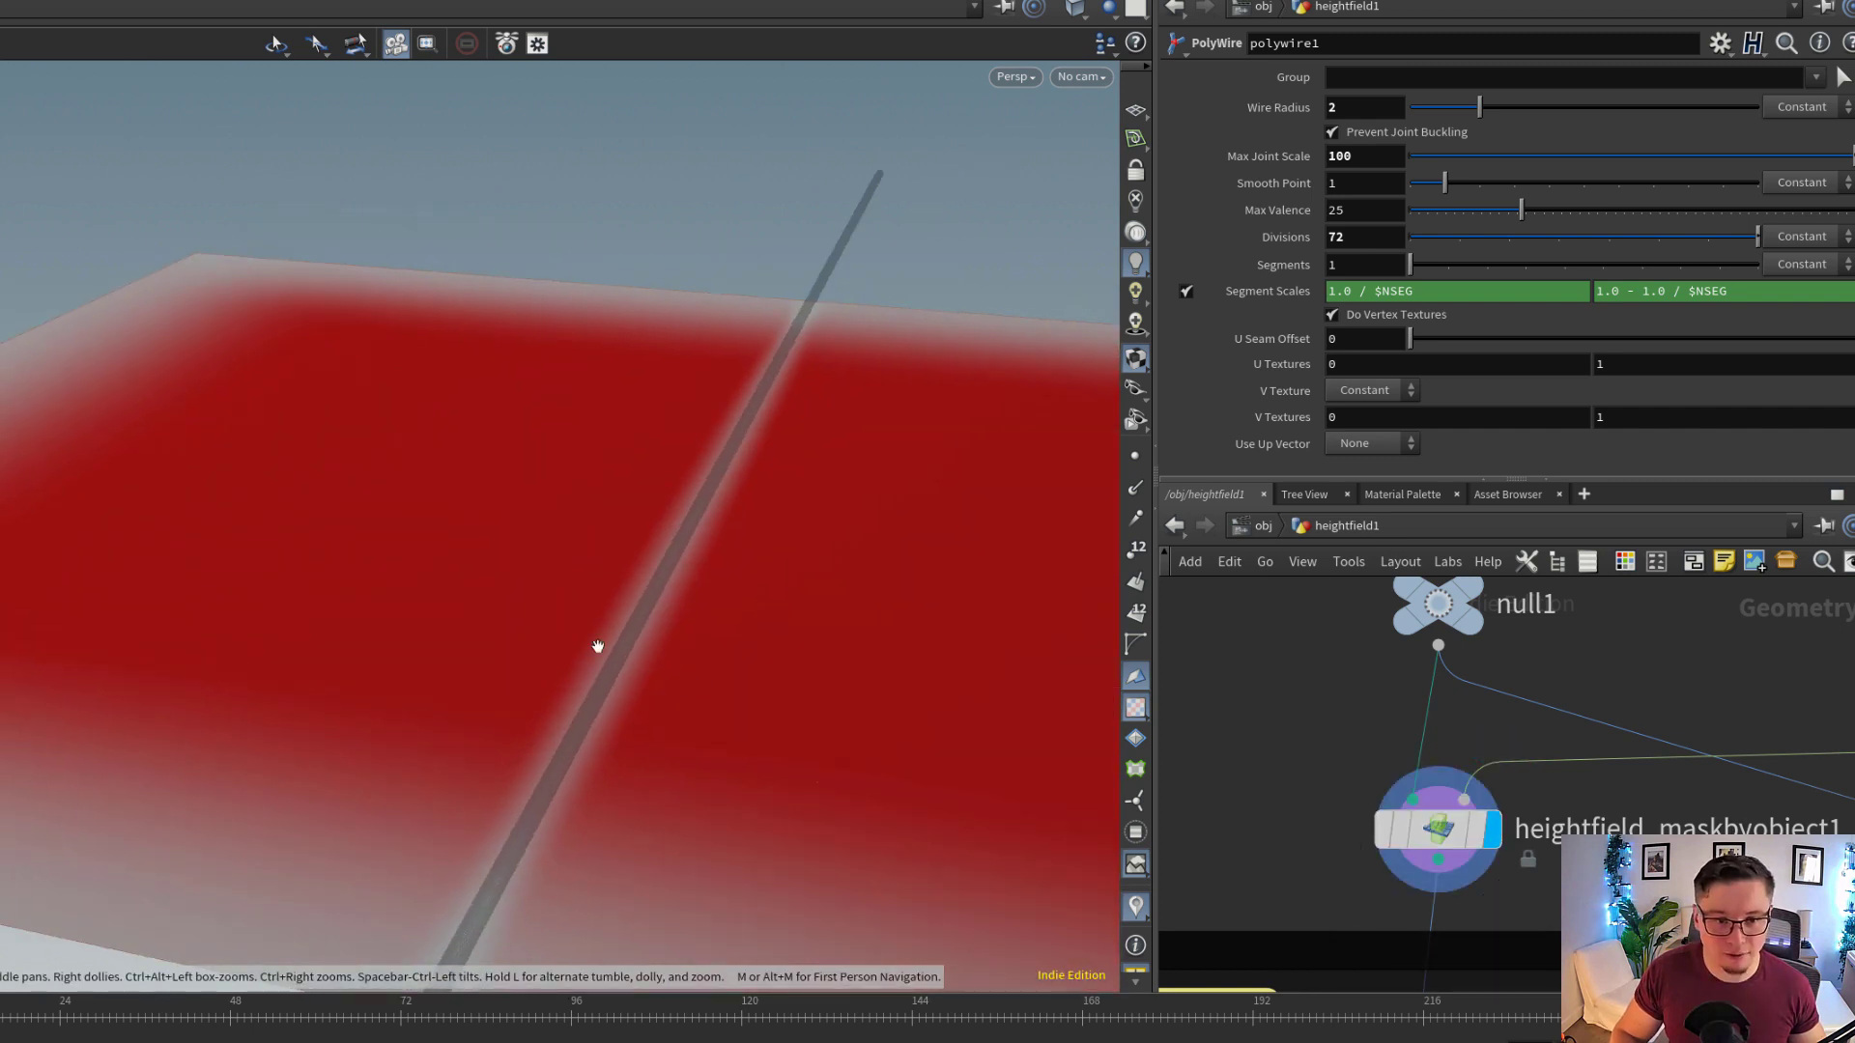
{"action": "left_click", "coordinate": [1477, 829]}
{"action": "left_click", "coordinate": [1439, 829]}
{"action": "scroll", "coordinate": [1662, 907], "scroll_direction": "down", "scroll_amount": 2}
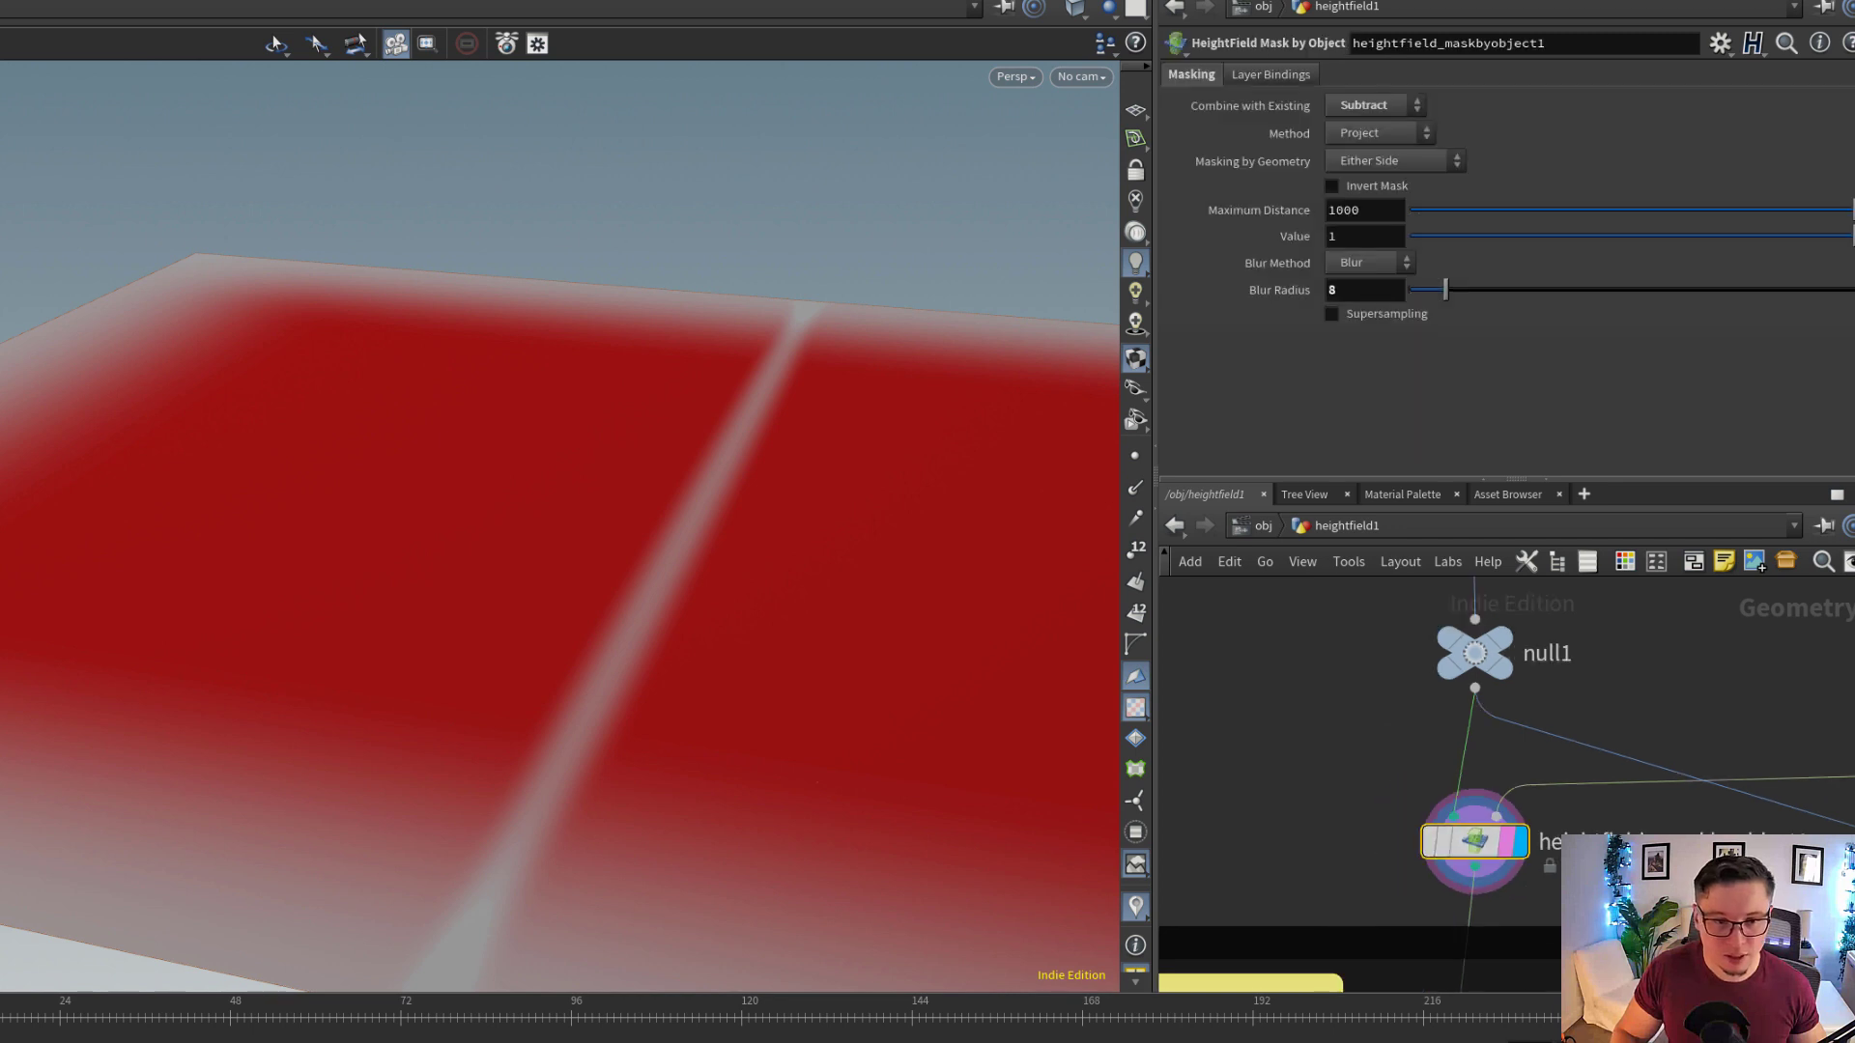
Display the heightfield_remap2 node above the TRACK A group and show its remap parameters
{"action": "scroll", "coordinate": [1608, 878], "scroll_direction": "down", "scroll_amount": 2}
{"action": "middle_click_drag", "start_coordinate": [1608, 878], "coordinate": [1524, 762]}
{"action": "middle_click_drag", "start_coordinate": [1521, 837], "coordinate": [1538, 674]}
{"action": "scroll", "coordinate": [1493, 744], "scroll_direction": "up", "scroll_amount": 2}
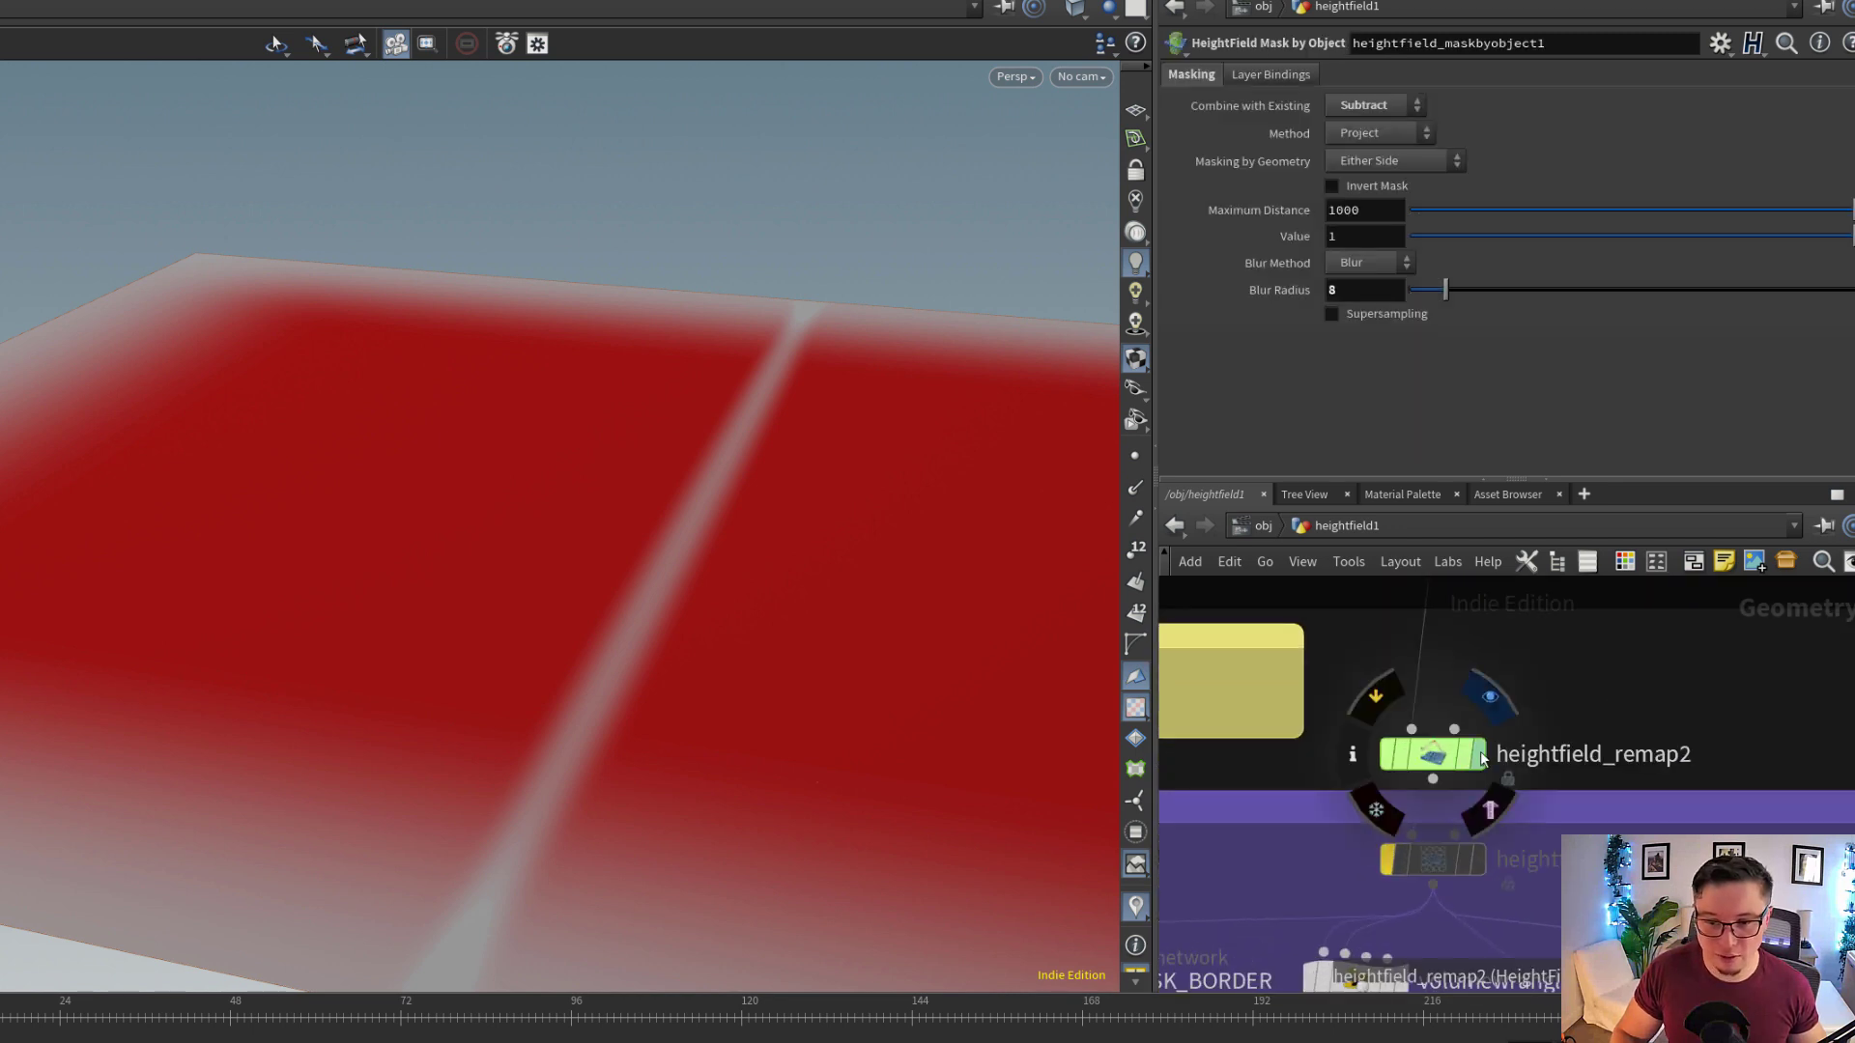
{"action": "left_click", "coordinate": [1474, 761]}
{"action": "left_click", "coordinate": [1460, 762]}
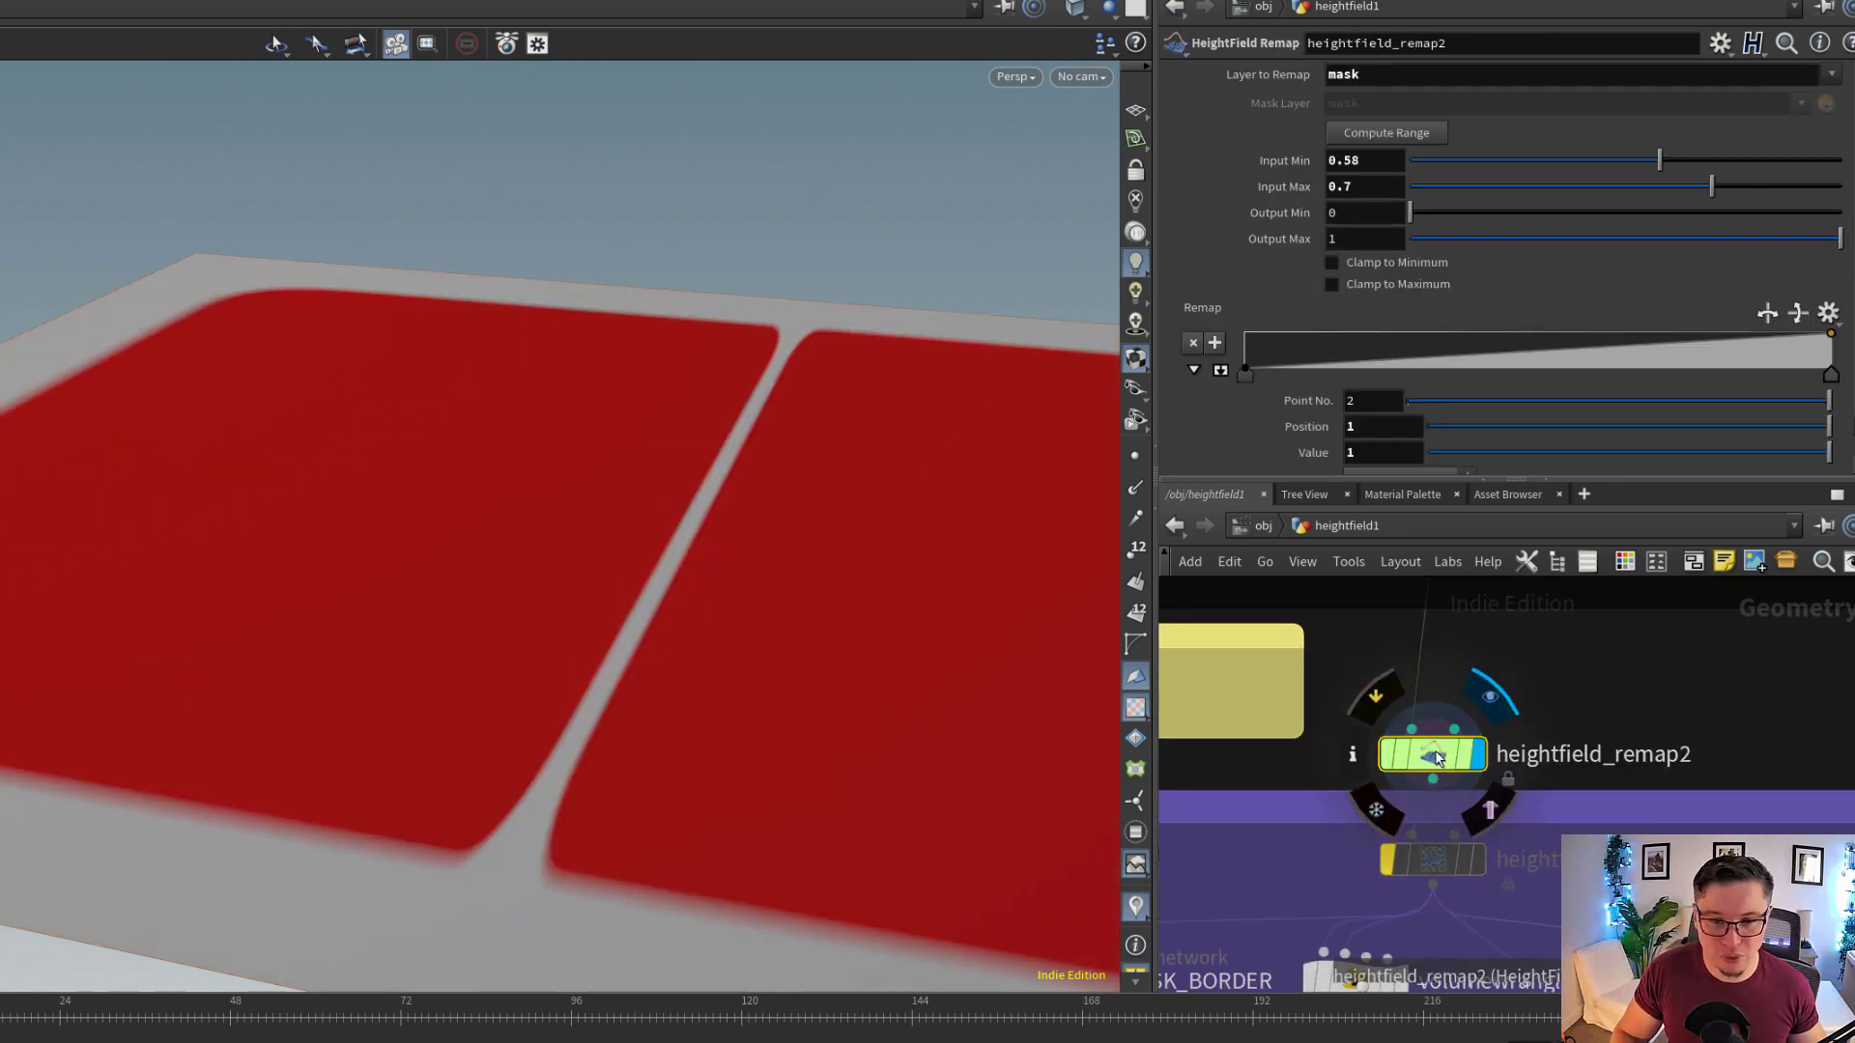
Try a different Input Min on heightfield_remap2 while viewing the mask, and undo the change
{"action": "scroll", "coordinate": [543, 650], "scroll_direction": "up", "scroll_amount": 3}
{"action": "left_click_drag", "start_coordinate": [612, 698], "coordinate": [639, 676]}
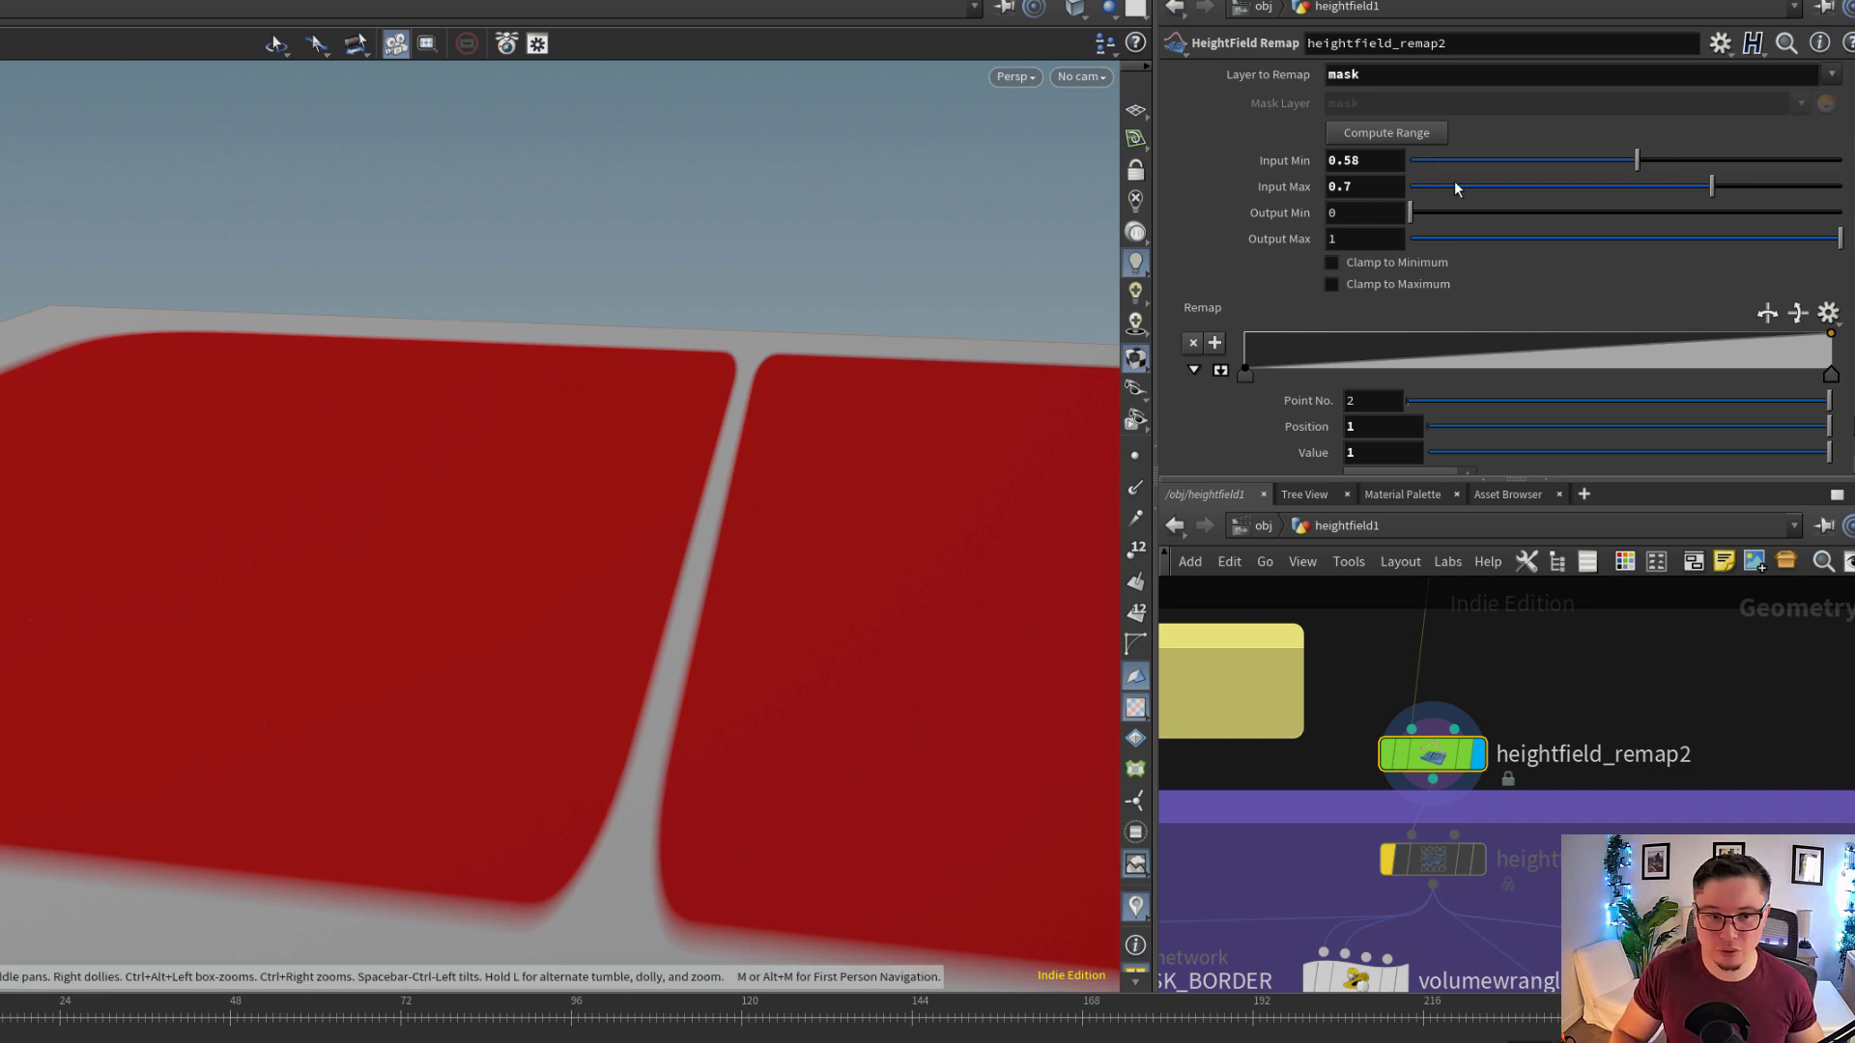
{"action": "left_click_drag", "start_coordinate": [1454, 183], "coordinate": [1598, 138]}
{"action": "key", "text": "ctrl+z"}
Select volumewrangle1 in the TRACK A group and show its VEX code
{"action": "middle_click_drag", "start_coordinate": [1587, 866], "coordinate": [1594, 757]}
{"action": "scroll", "coordinate": [1589, 756], "scroll_direction": "down", "scroll_amount": 3}
{"action": "middle_click_drag", "start_coordinate": [1539, 871], "coordinate": [1590, 764]}
{"action": "left_click_drag", "start_coordinate": [1484, 753], "coordinate": [1497, 752]}
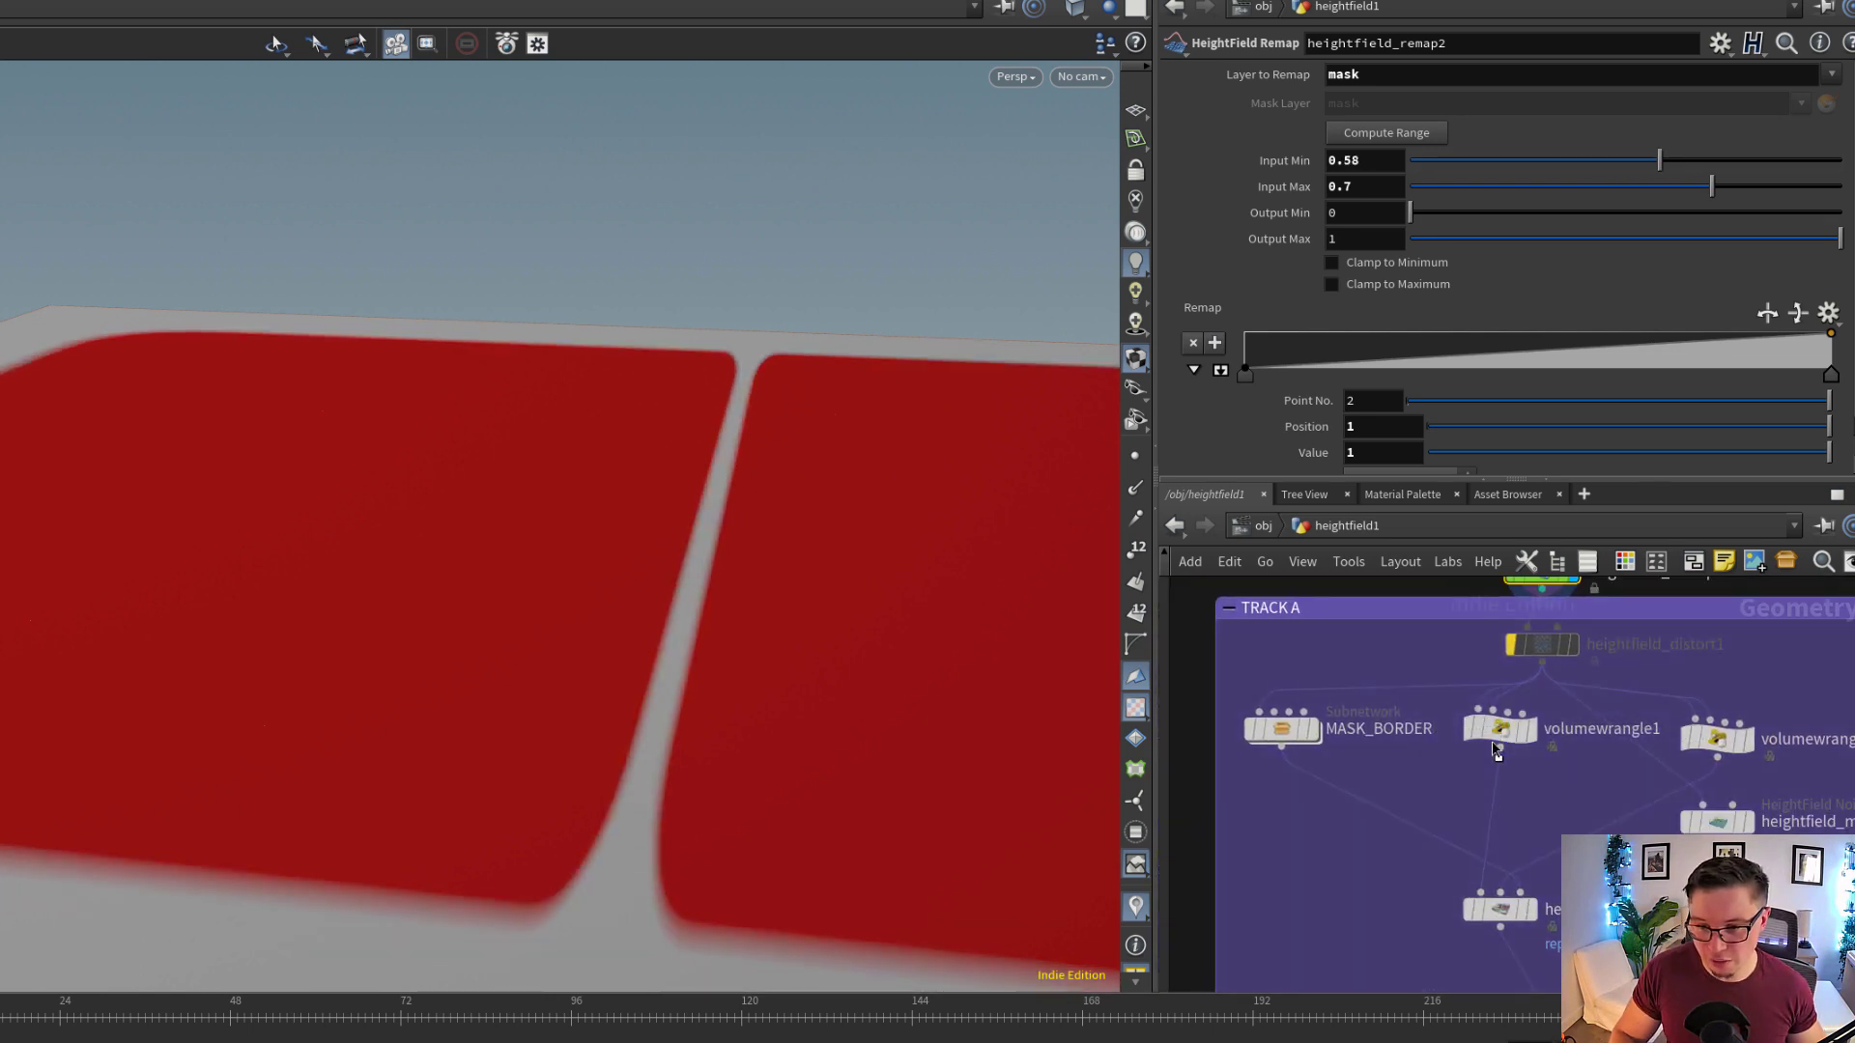
{"action": "scroll", "coordinate": [1496, 744], "scroll_direction": "up", "scroll_amount": 1}
{"action": "left_click", "coordinate": [1506, 733]}
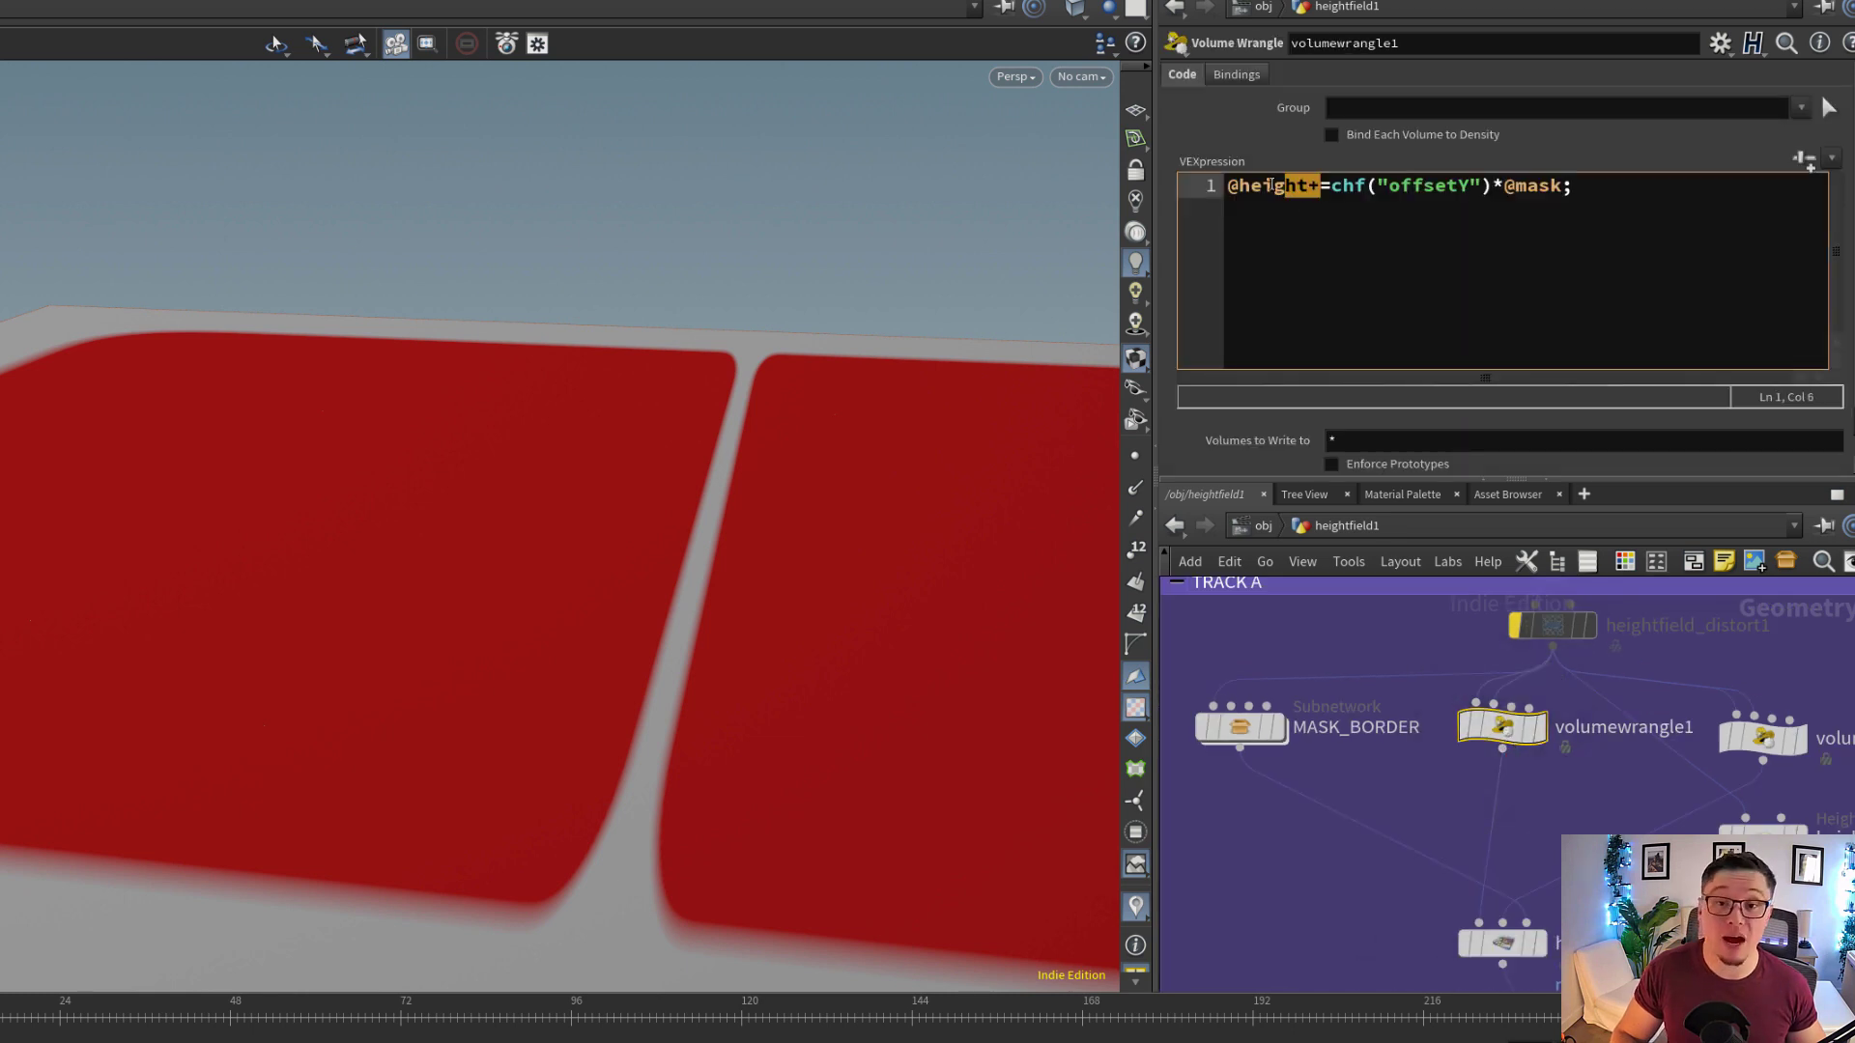
Examine the Offsety parameter of volumewrangle1, toggling between its channel expression and evaluated value
{"action": "scroll", "coordinate": [1266, 430], "scroll_direction": "down", "scroll_amount": 1}
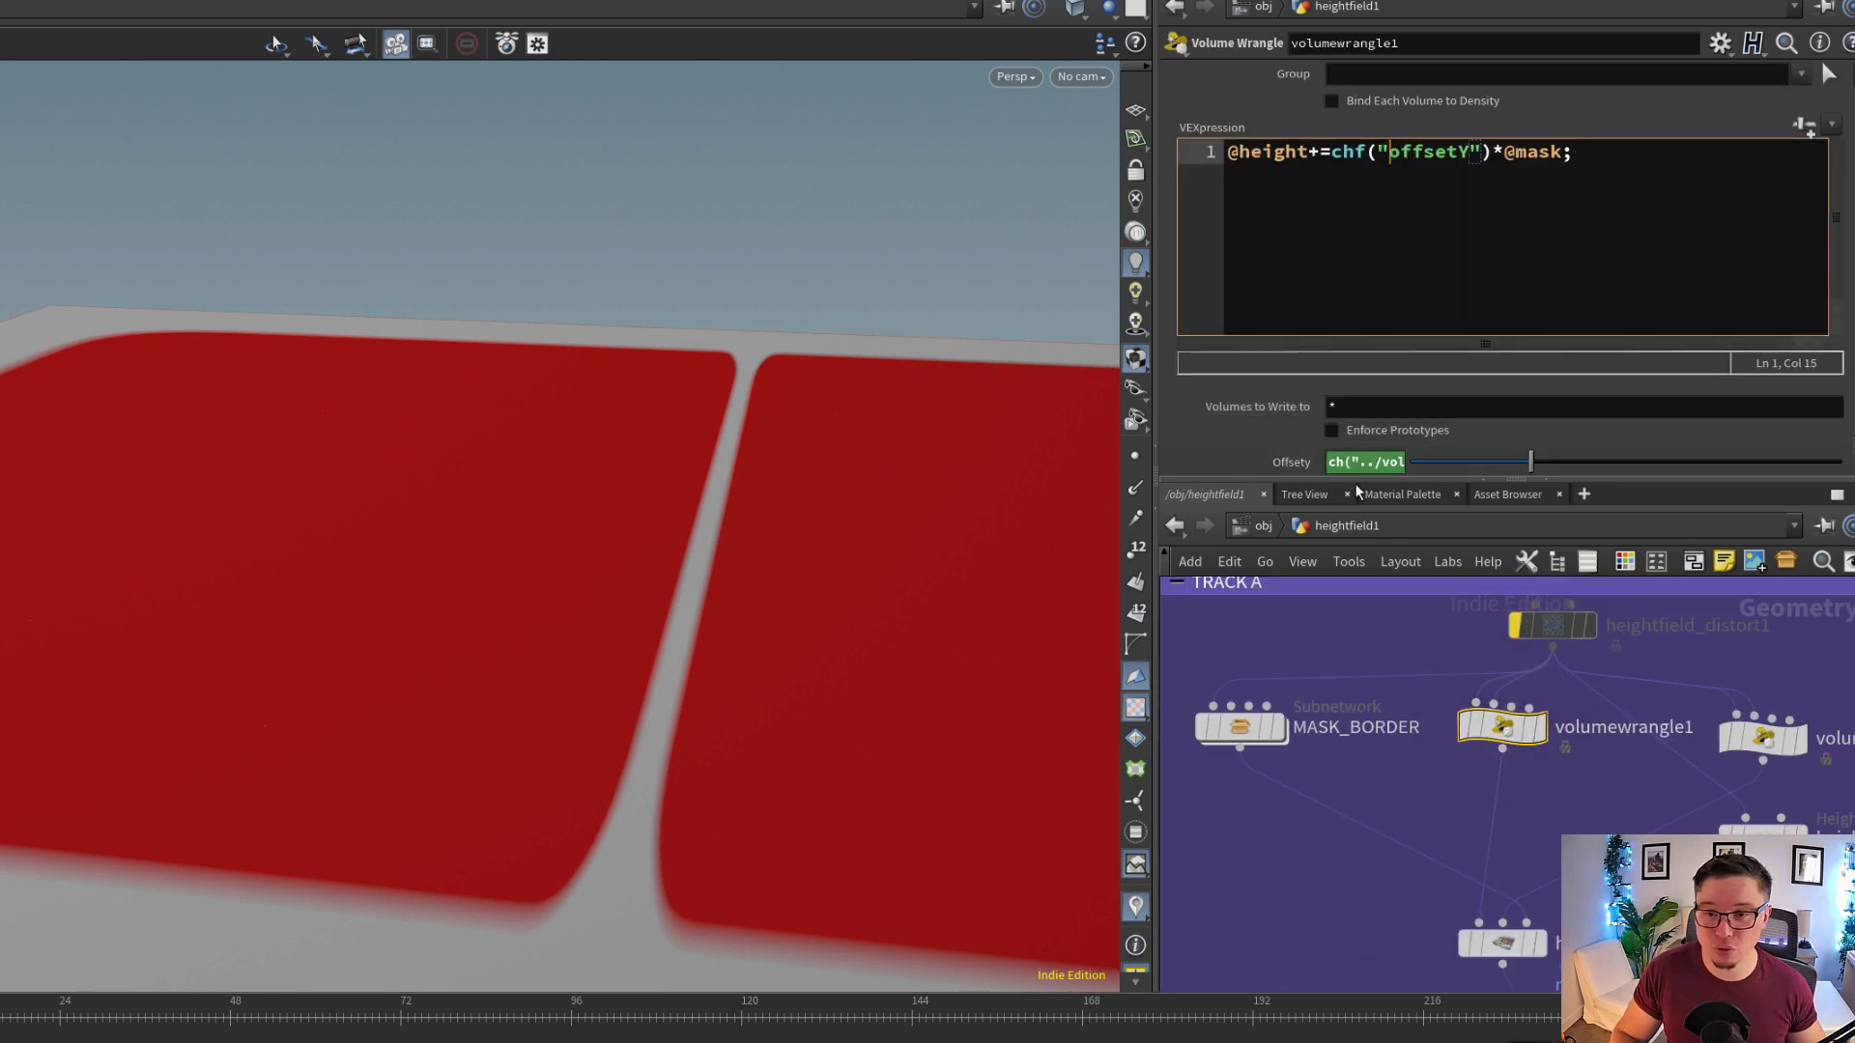
{"action": "left_click", "coordinate": [1305, 469]}
{"action": "left_click", "coordinate": [1304, 469]}
{"action": "left_click", "coordinate": [1304, 468]}
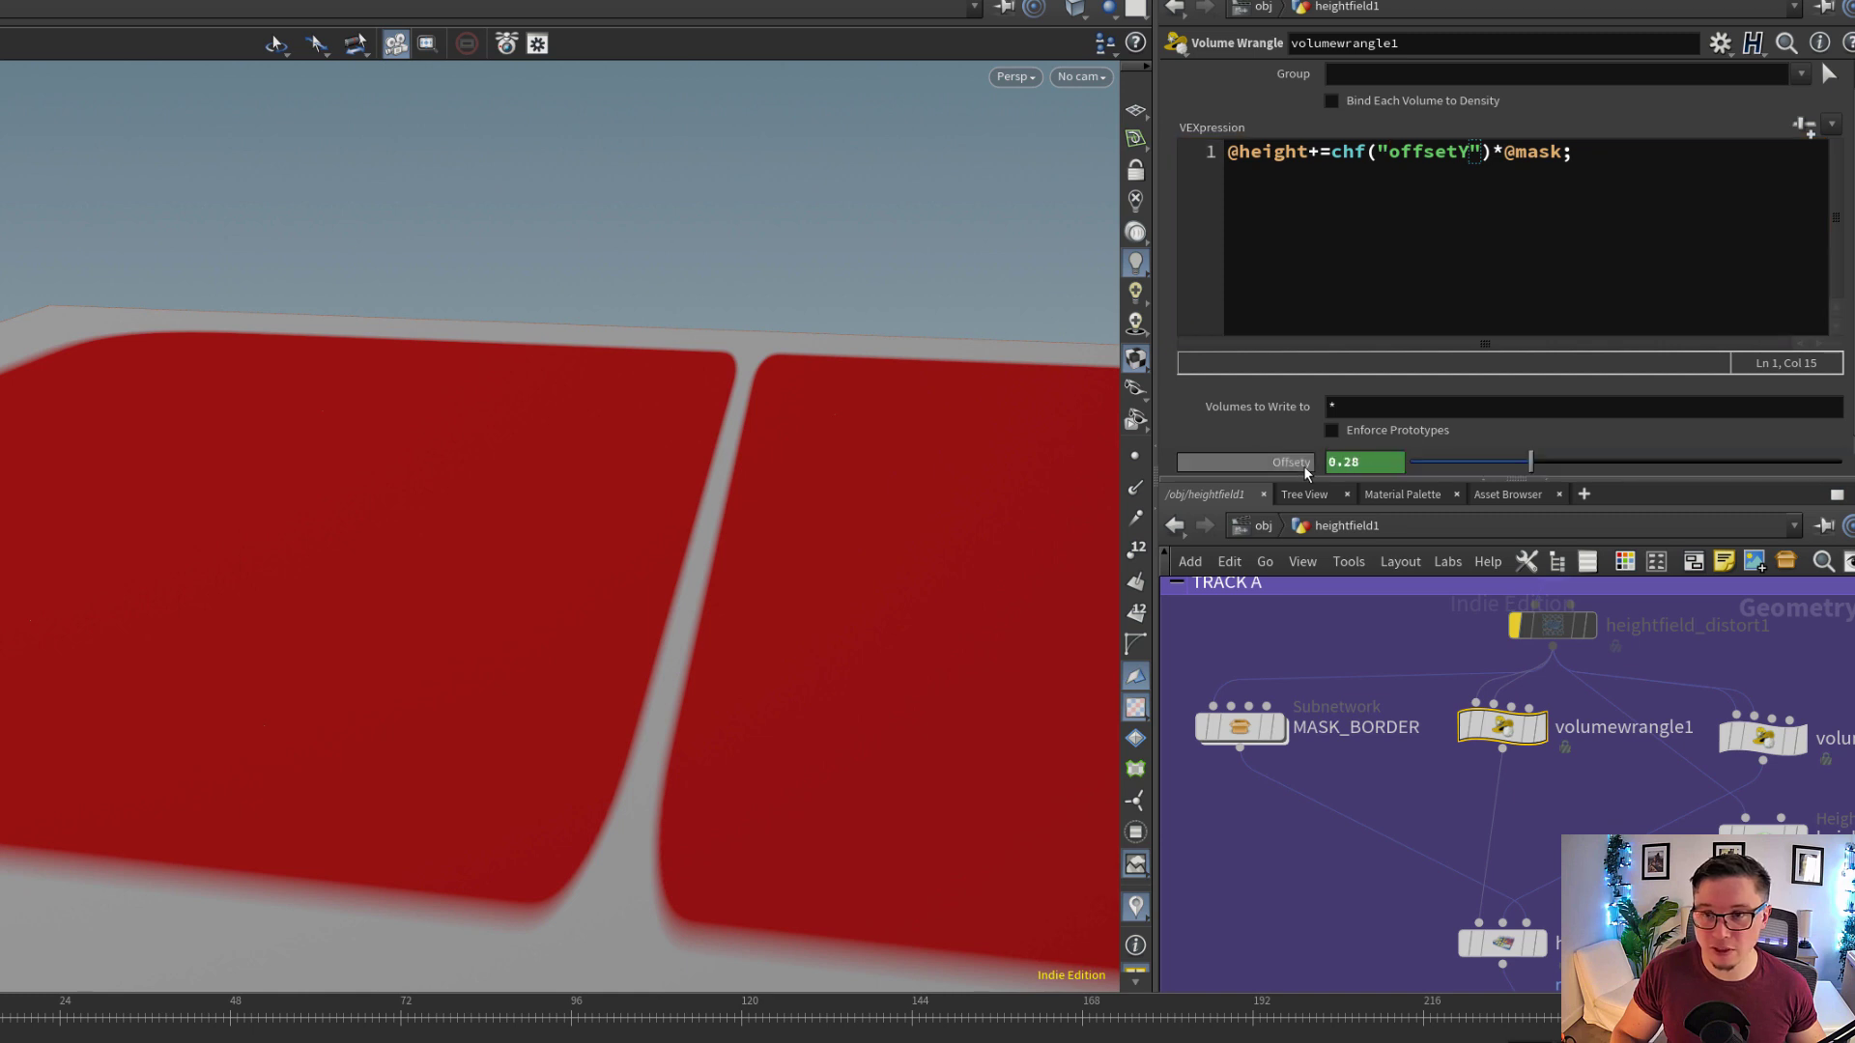
{"action": "mouse_move", "coordinate": [1522, 734]}
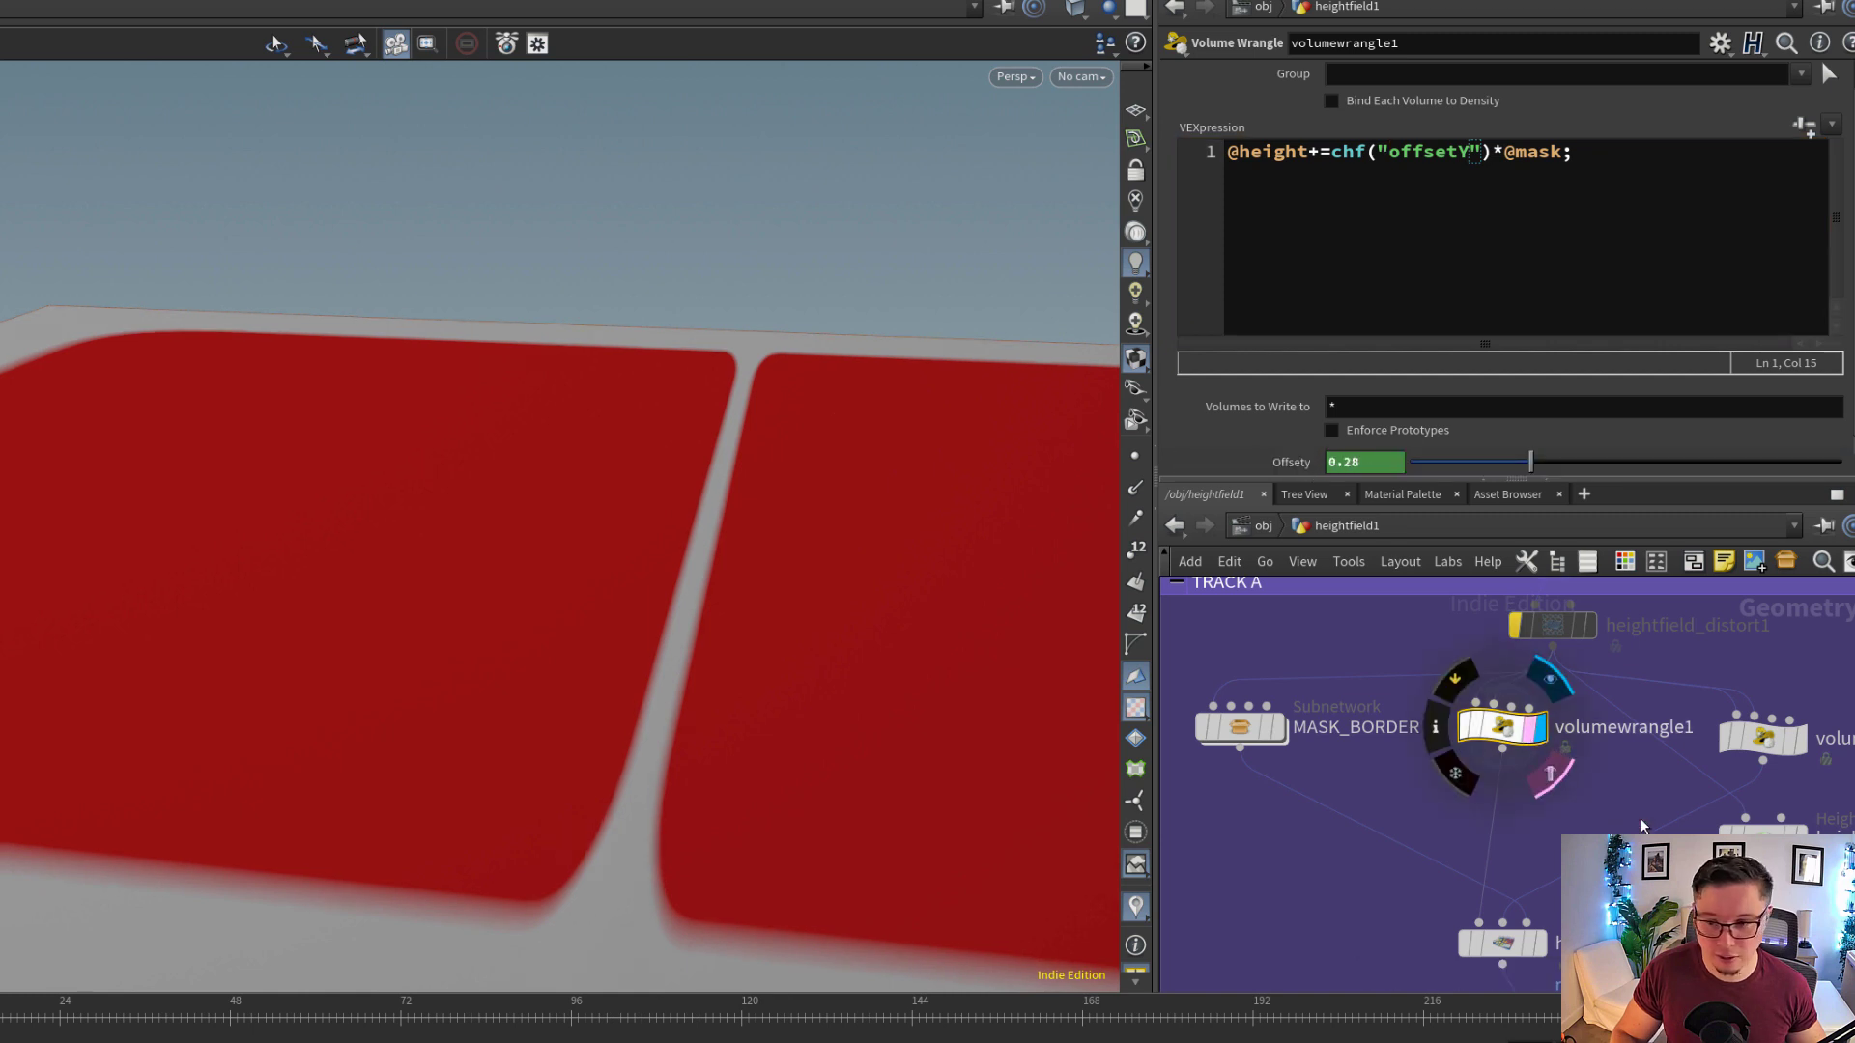
{"action": "left_click", "coordinate": [1799, 751]}
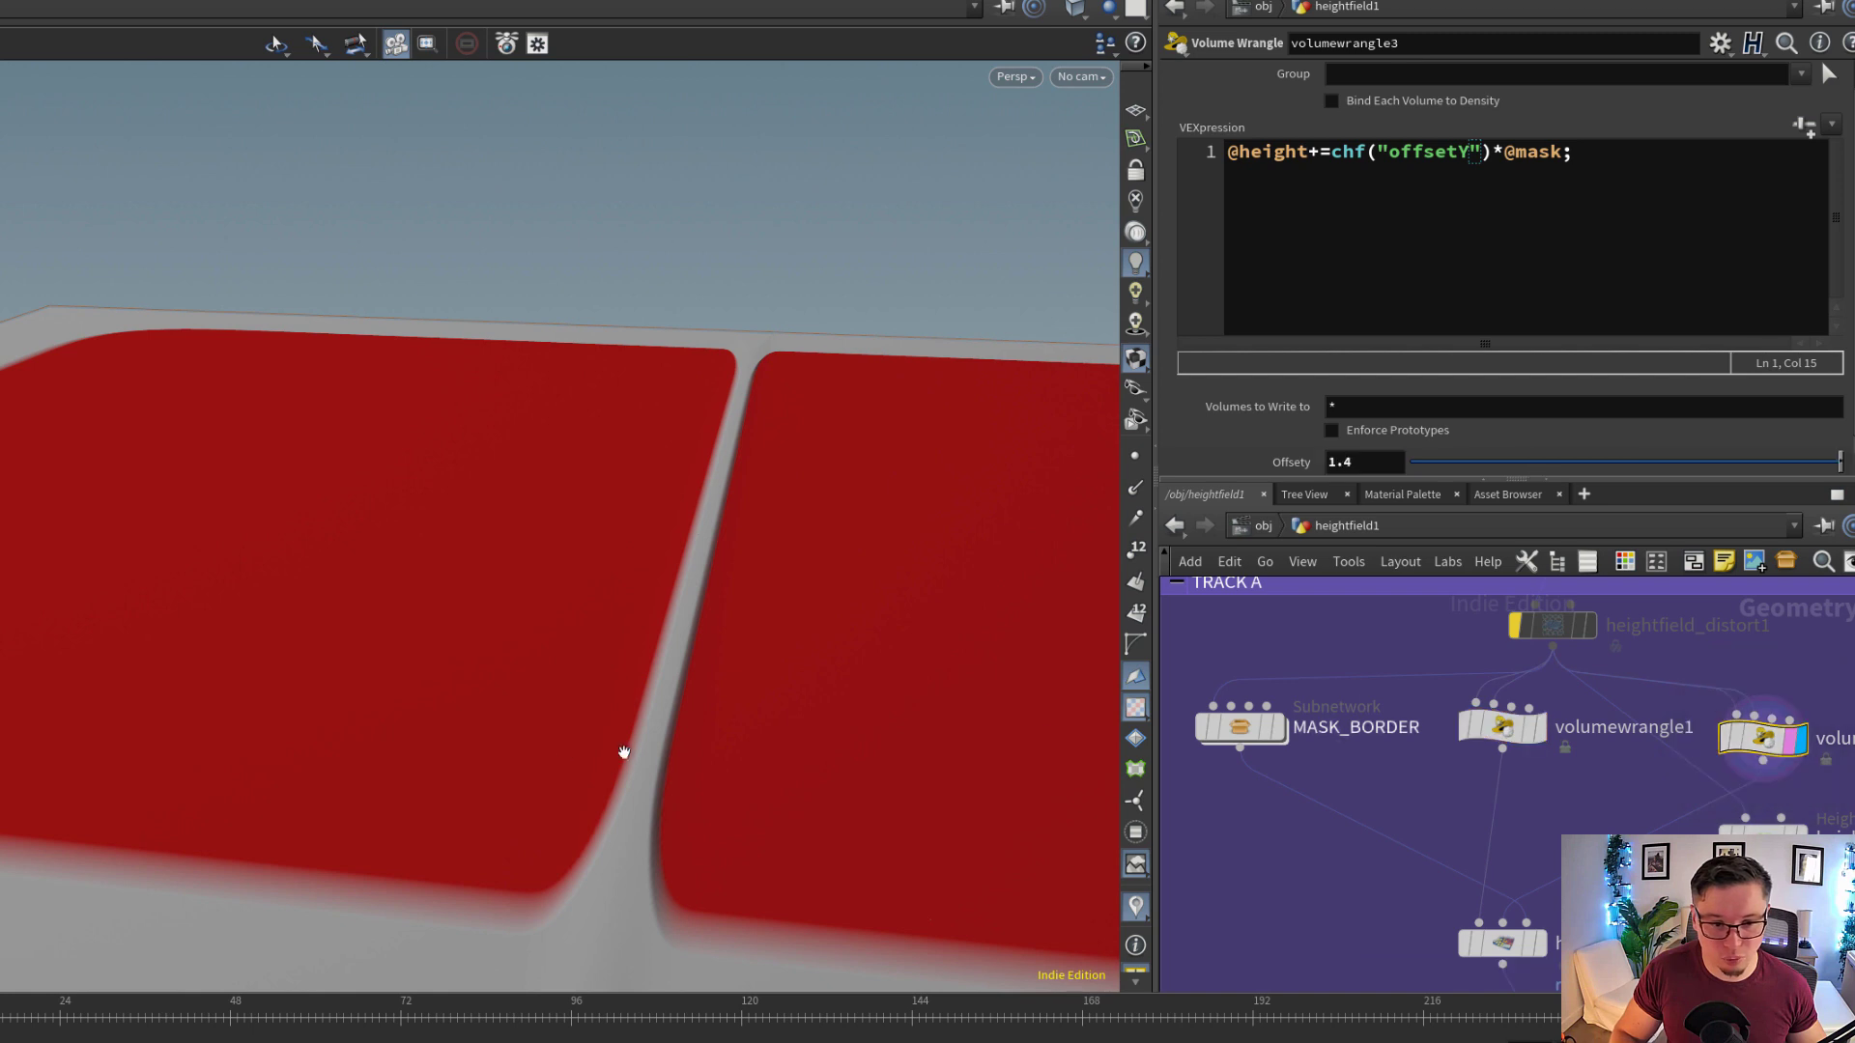
{"action": "left_click_drag", "start_coordinate": [746, 754], "coordinate": [786, 673]}
{"action": "left_click", "coordinate": [1499, 151]}
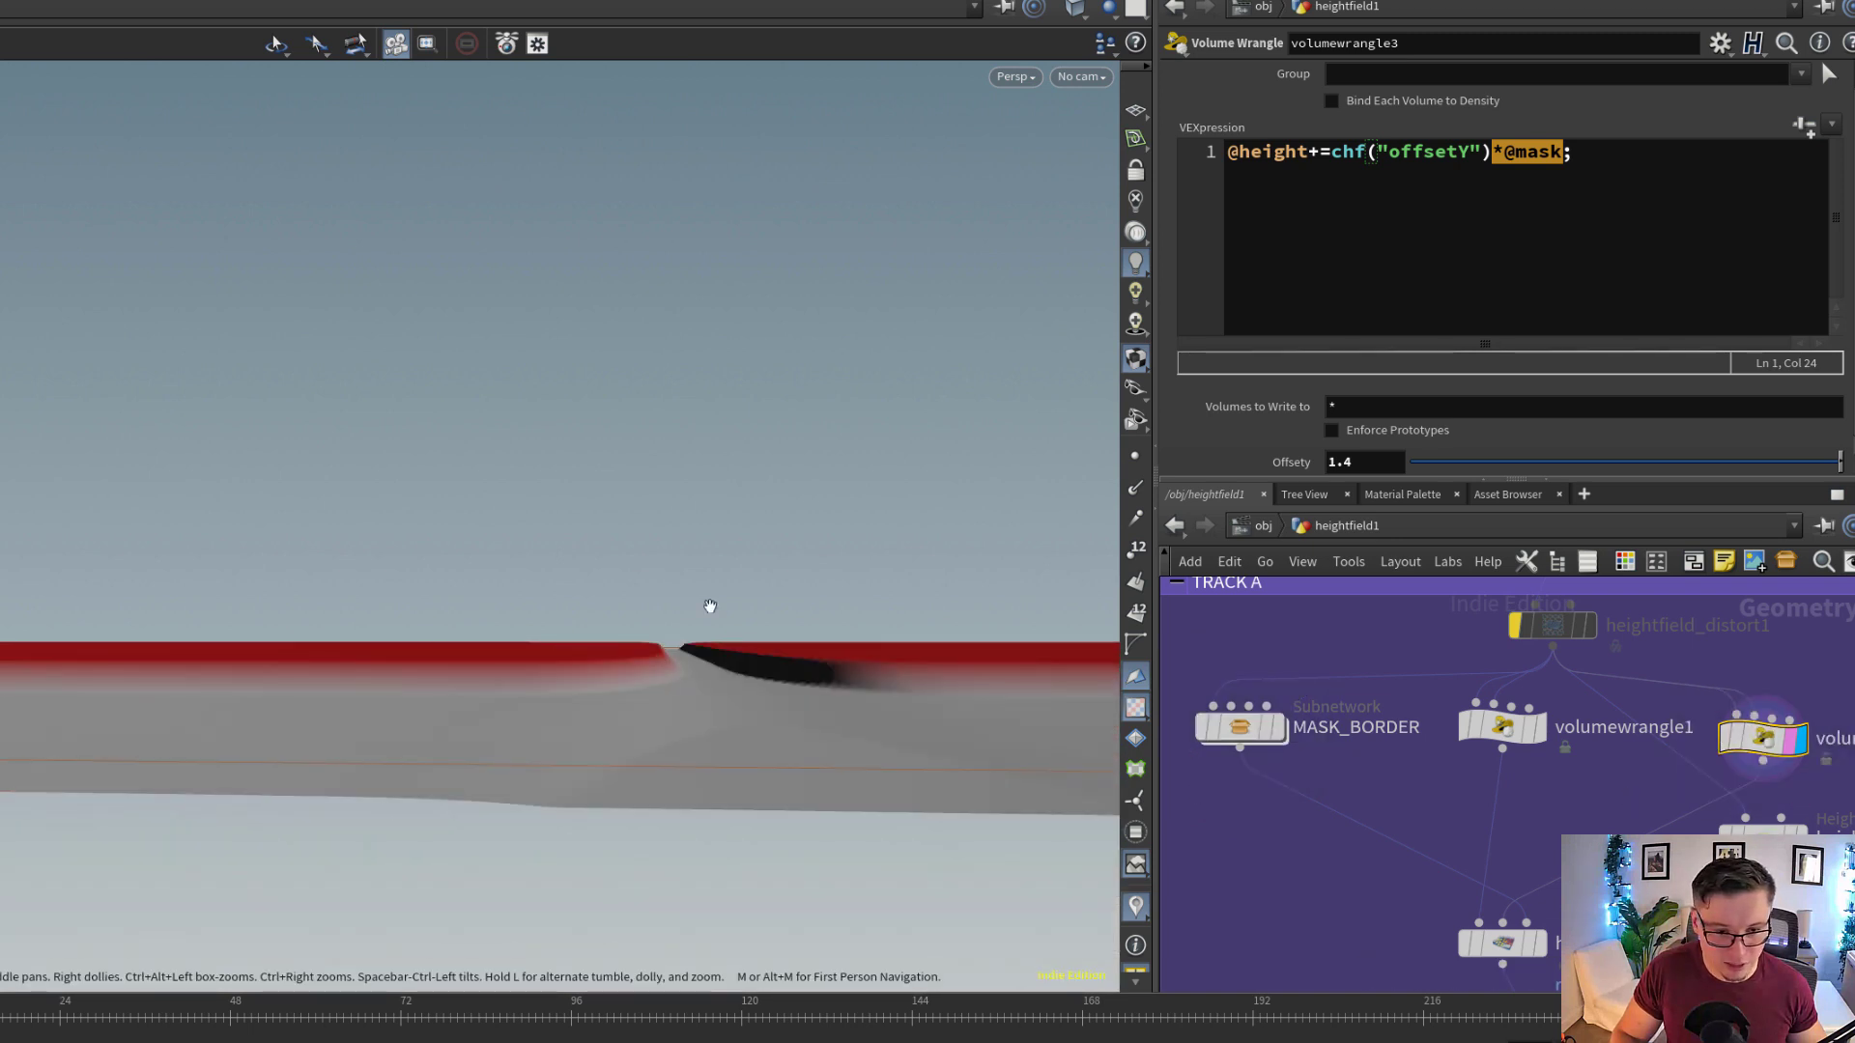
{"action": "left_click_drag", "start_coordinate": [706, 629], "coordinate": [703, 678]}
{"action": "scroll", "coordinate": [1498, 807], "scroll_direction": "down", "scroll_amount": 4}
{"action": "scroll", "coordinate": [1526, 821], "scroll_direction": "up", "scroll_amount": 2}
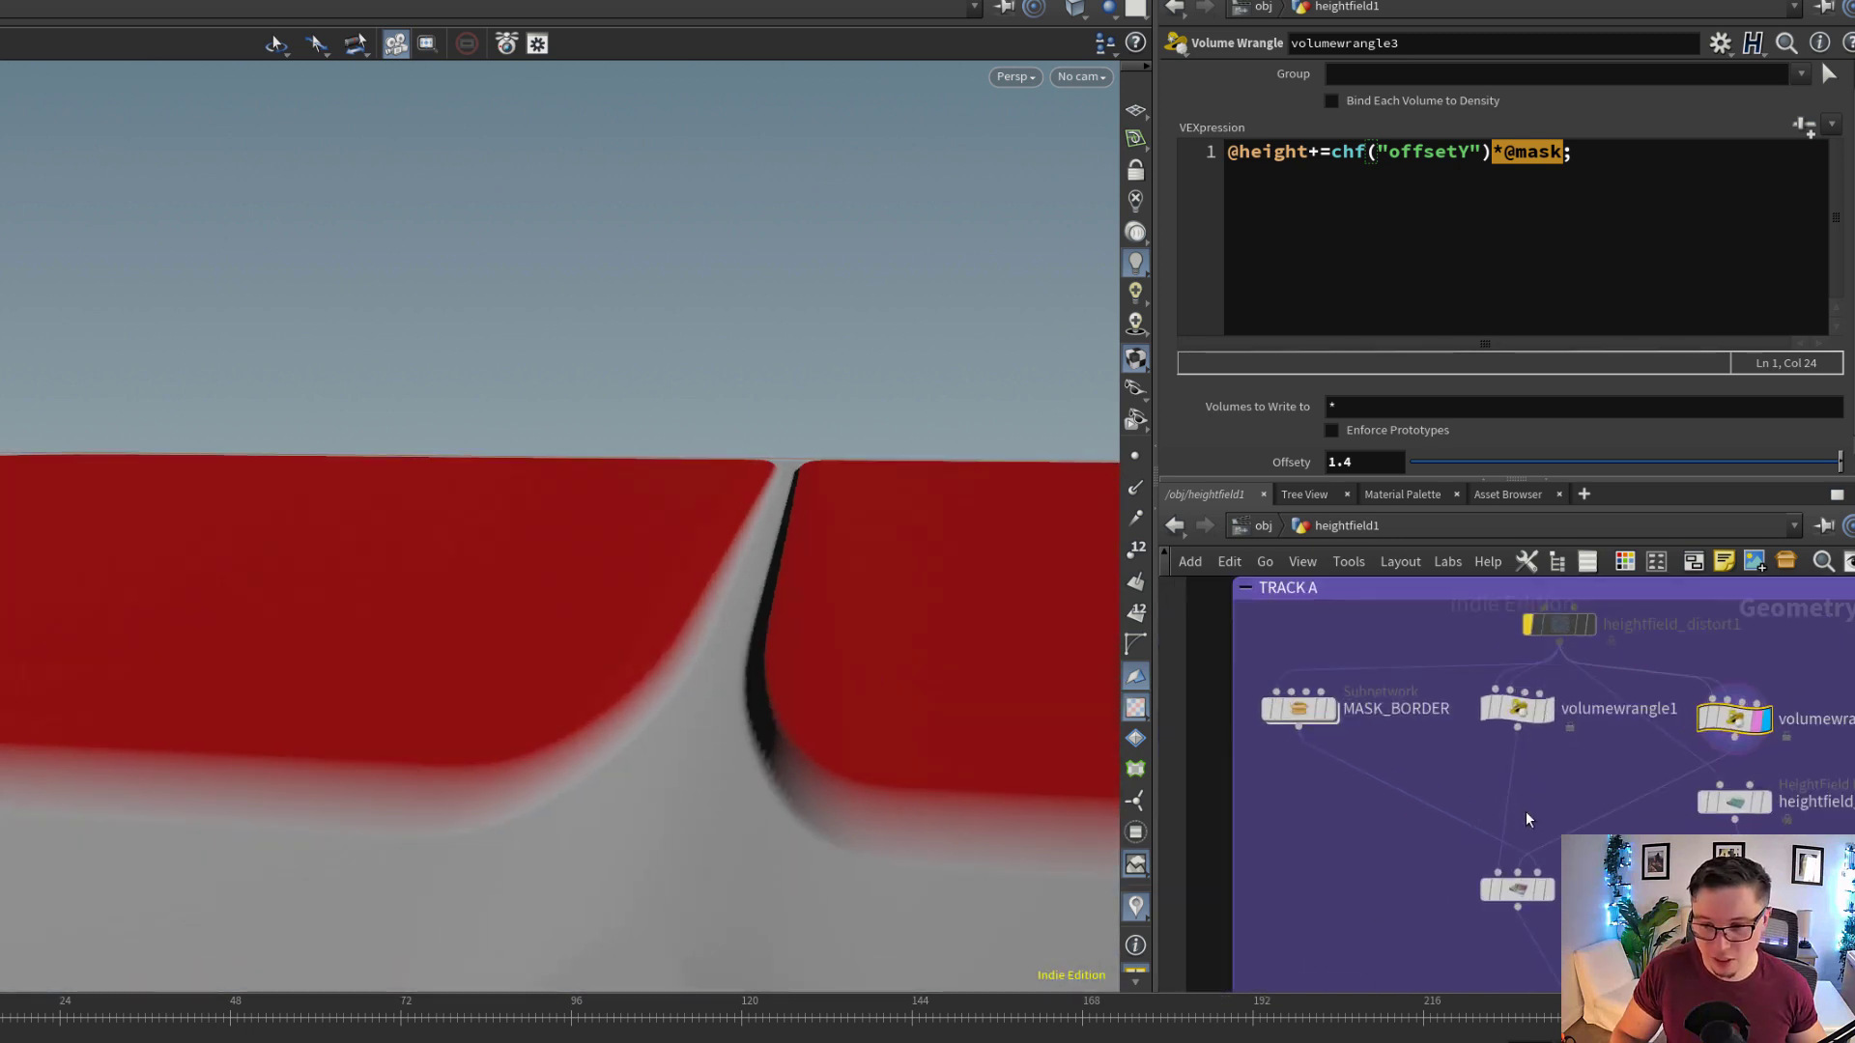
Display volumewrangle1 and compare its height offset across the trail with that of volumewrangle3
{"action": "left_click", "coordinate": [1551, 709]}
{"action": "left_click", "coordinate": [1531, 707]}
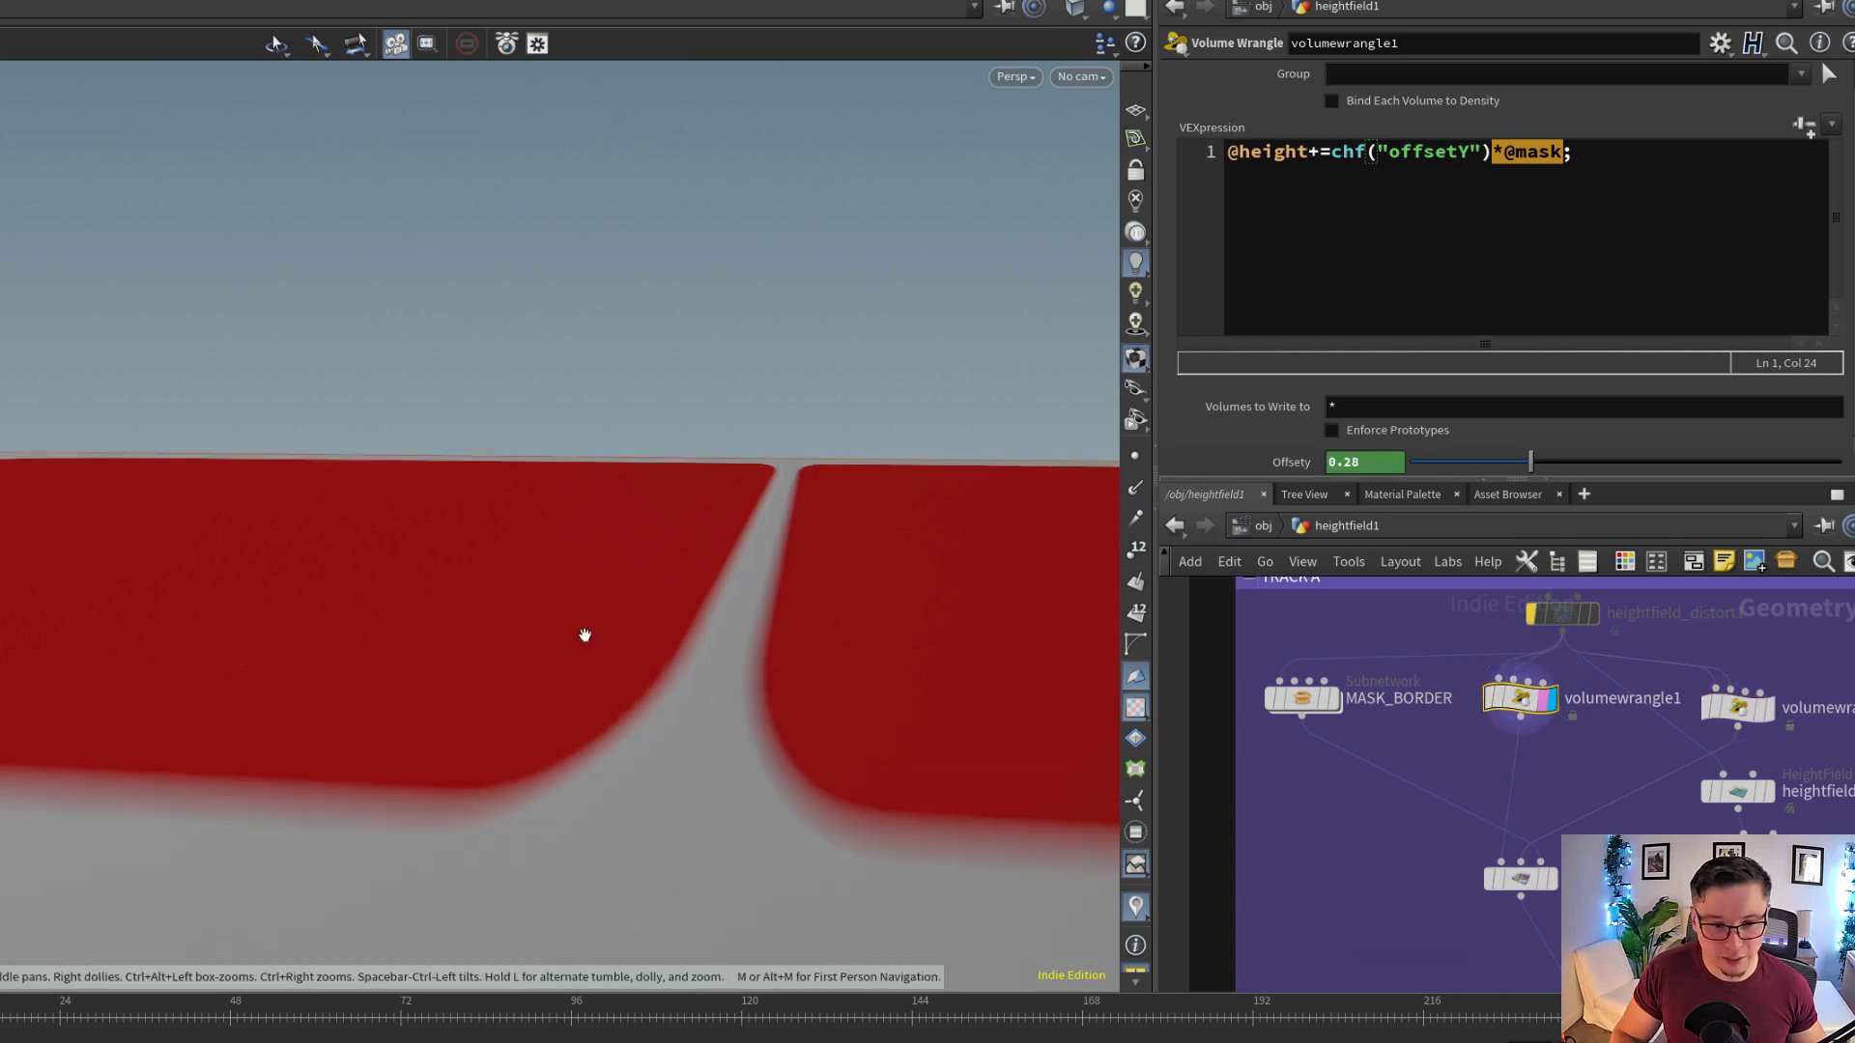
{"action": "right_click_drag", "start_coordinate": [635, 642], "coordinate": [726, 678]}
{"action": "left_click", "coordinate": [531, 742]}
{"action": "left_click_drag", "start_coordinate": [607, 724], "coordinate": [614, 704]}
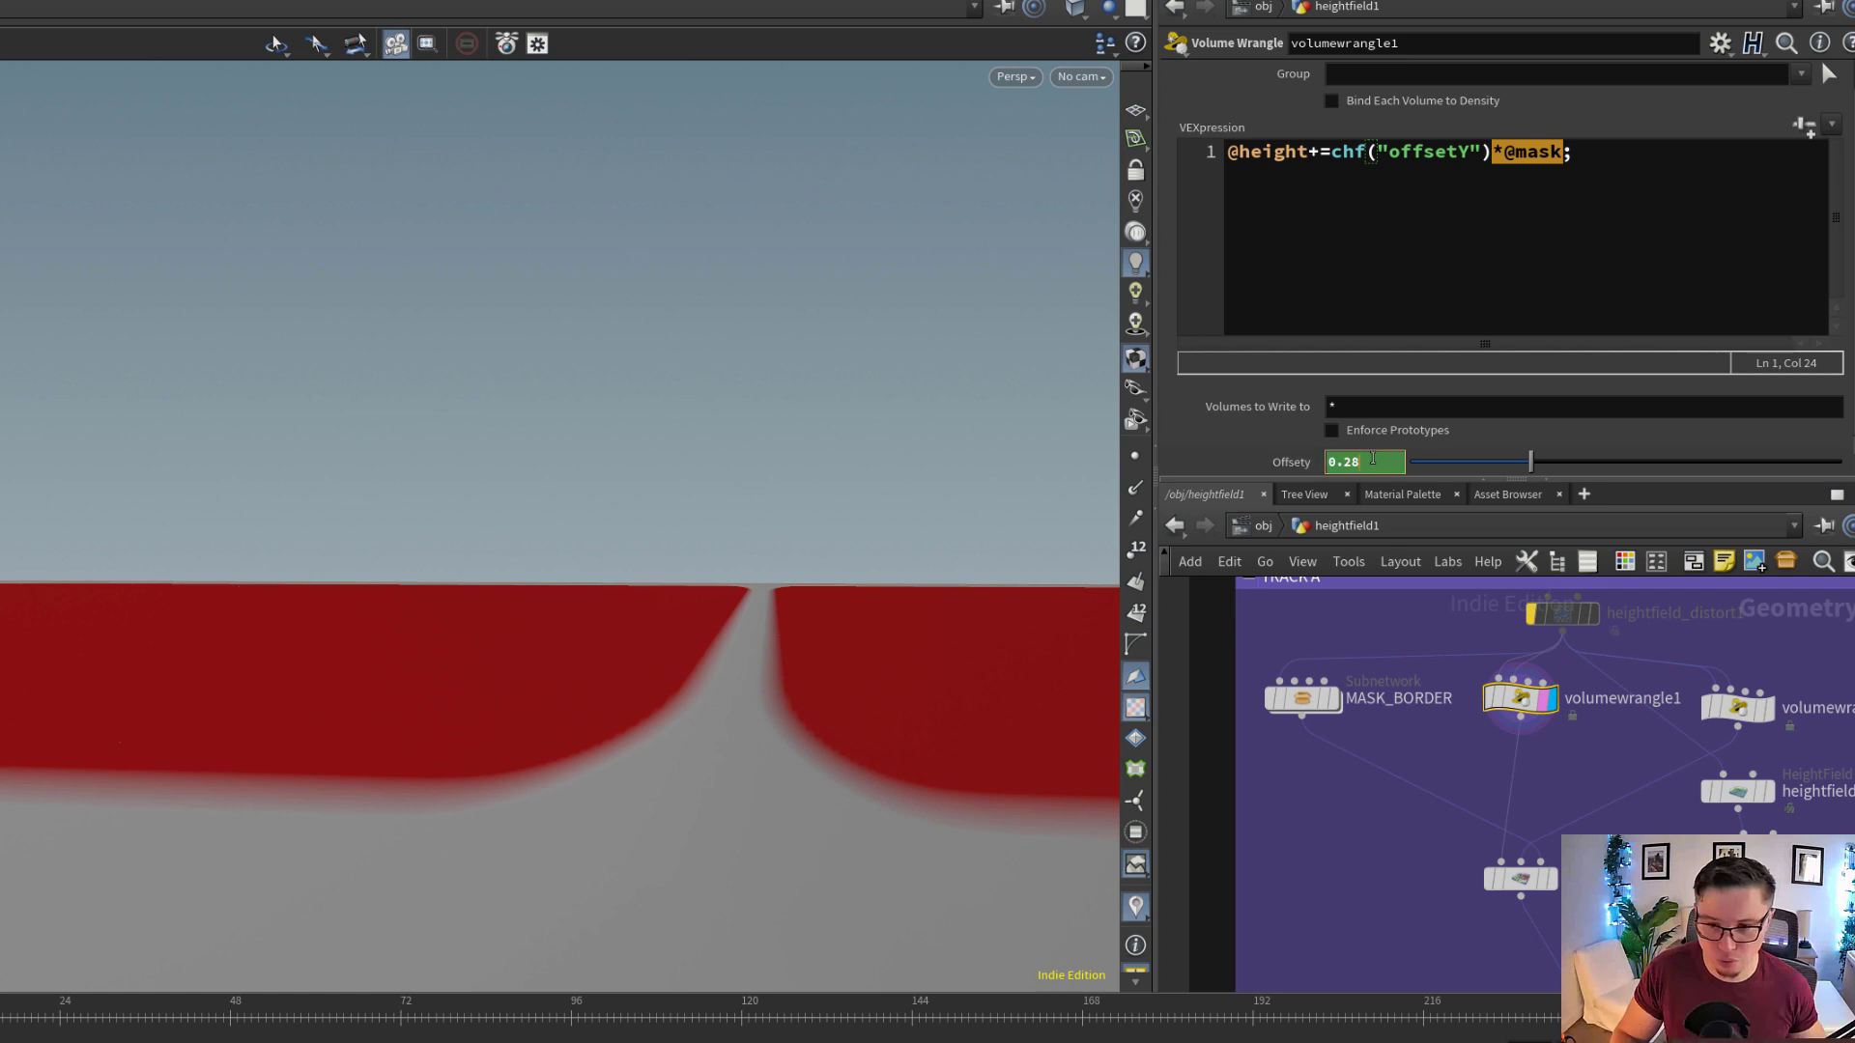
Show volumewrangle3's parameters, then display the MASK_BORDER subnetwork and inspect its noisy border mask on the terrain
{"action": "left_click", "coordinate": [1764, 710]}
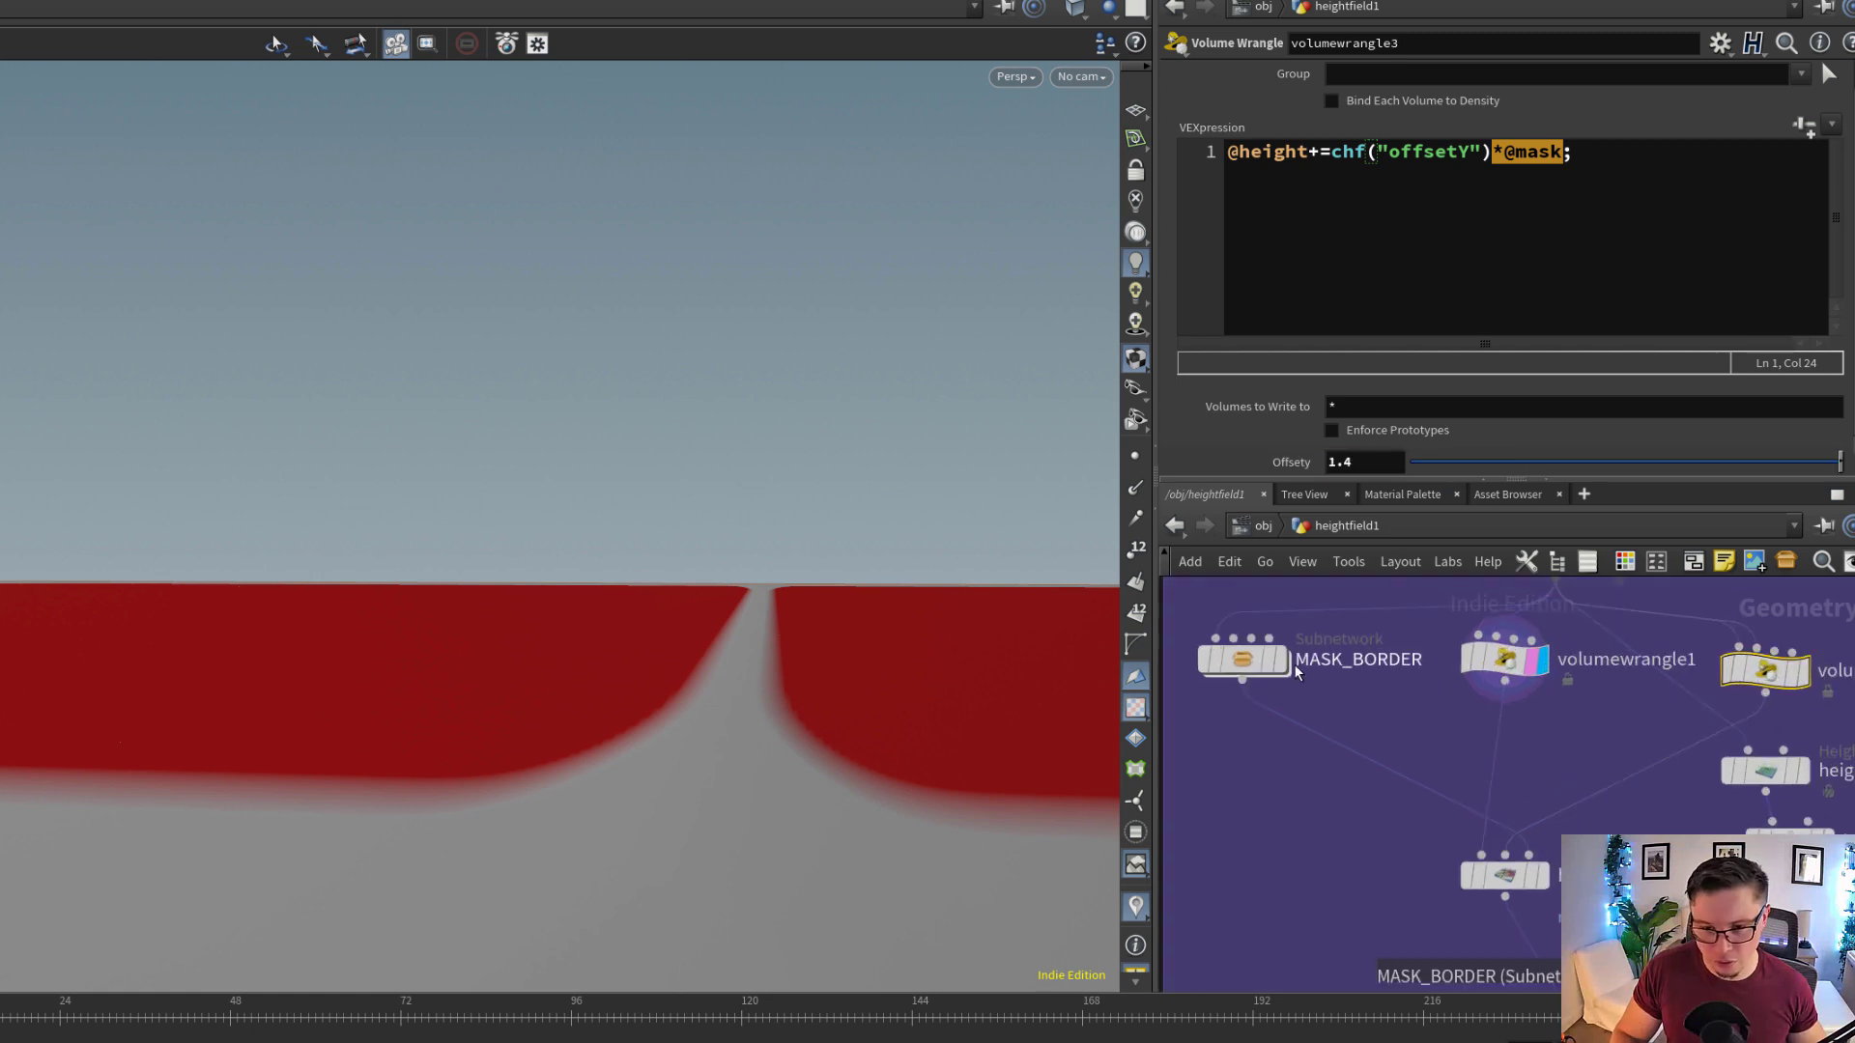
{"action": "double_click", "coordinate": [1294, 662]}
{"action": "left_click", "coordinate": [1285, 667]}
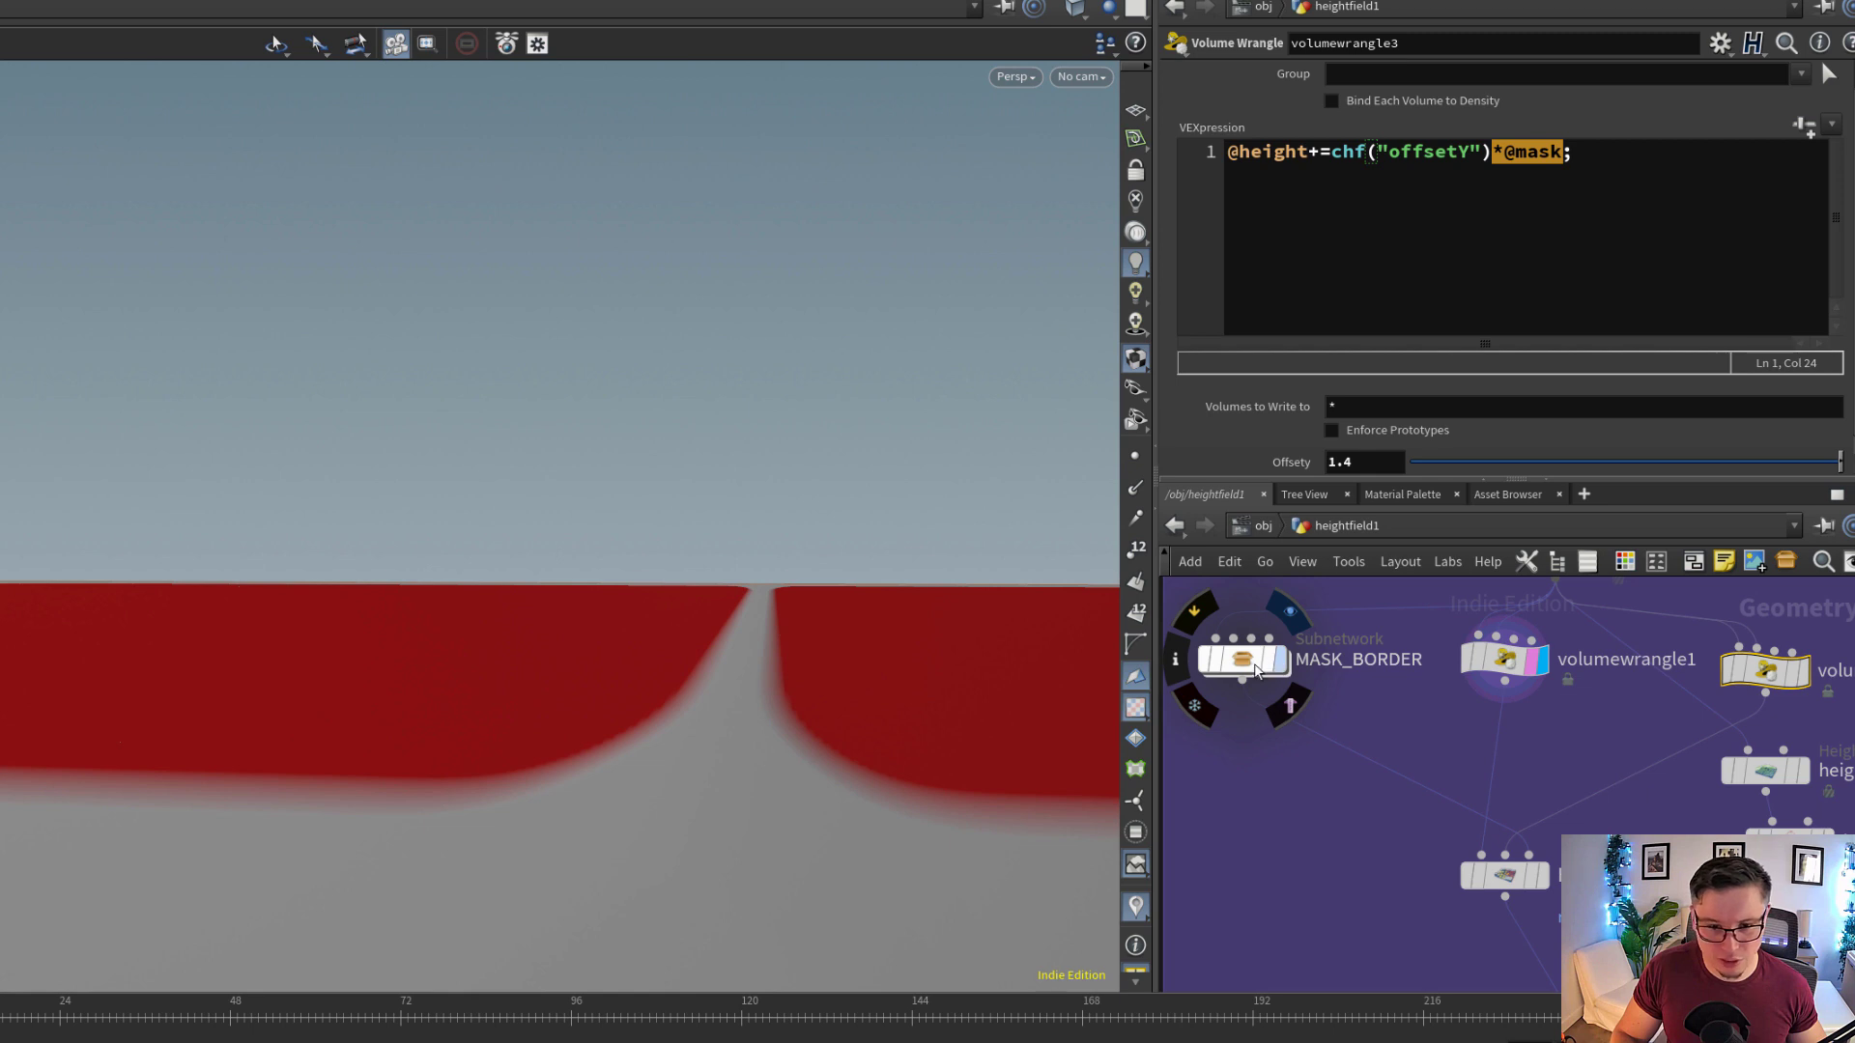
{"action": "left_click", "coordinate": [1245, 672]}
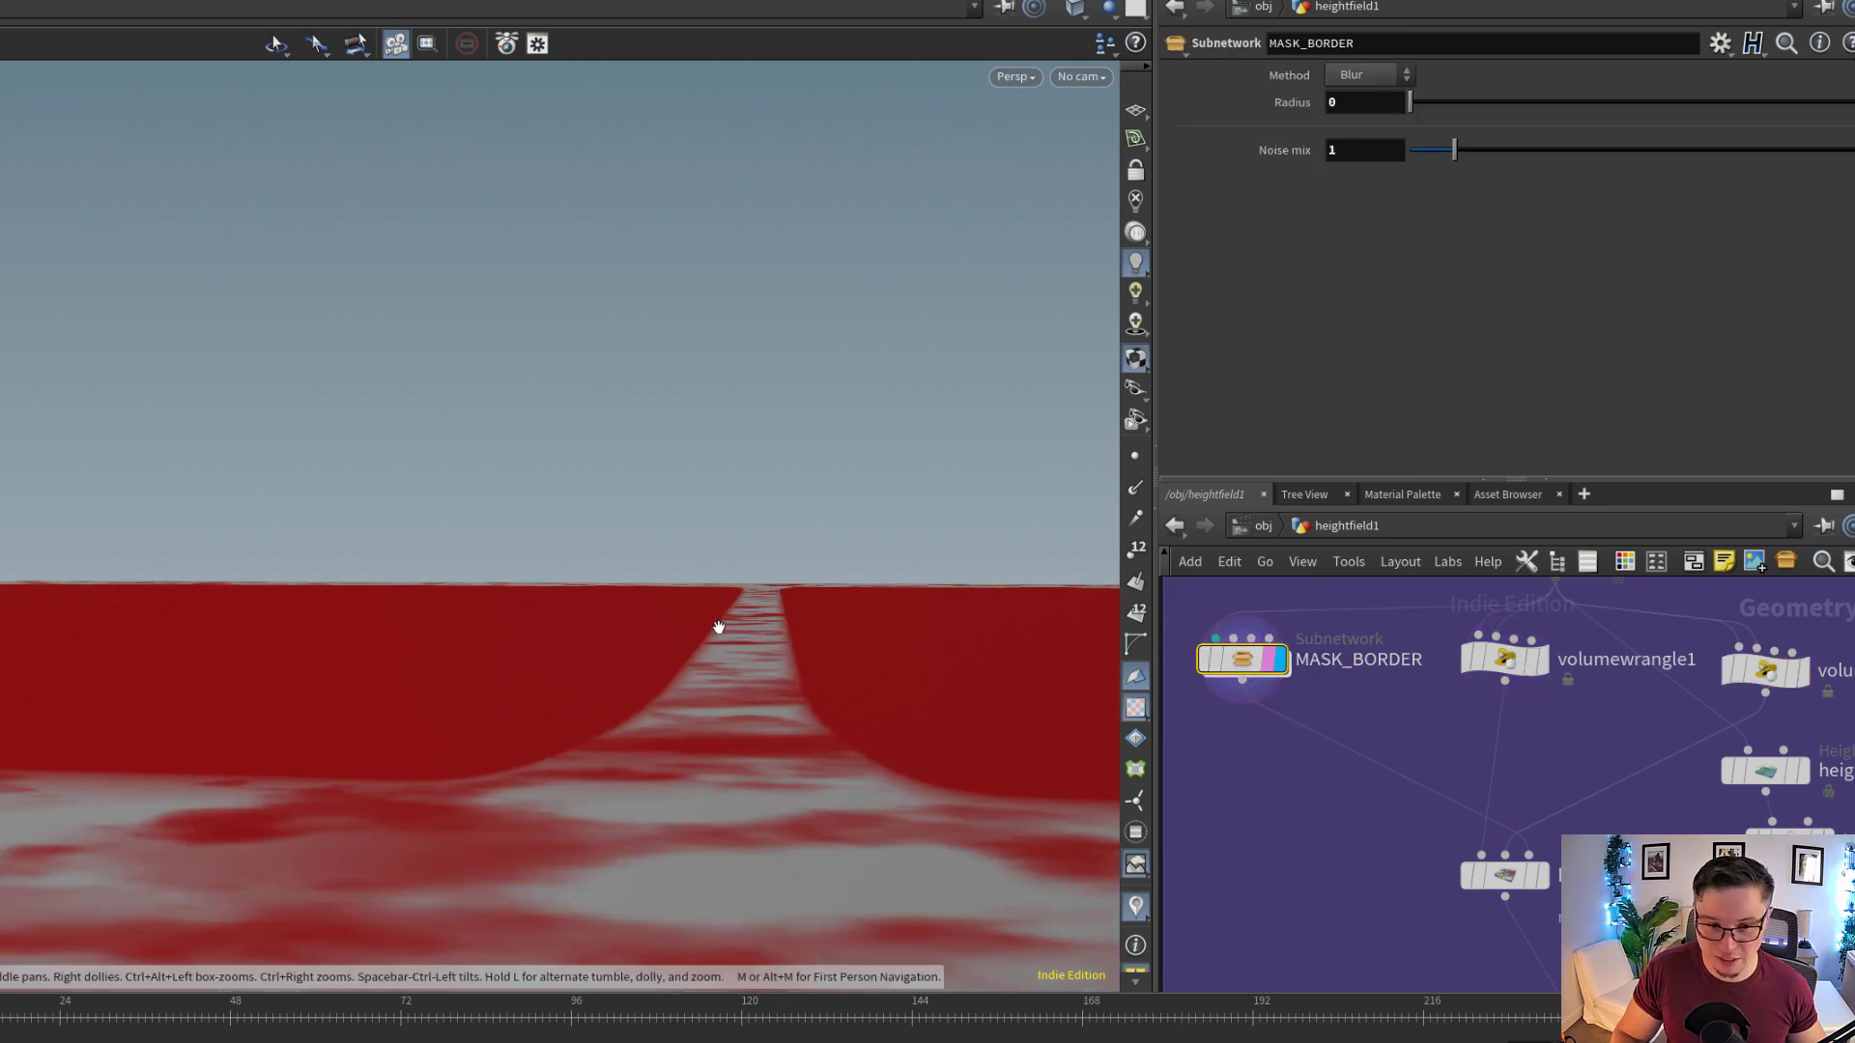
{"action": "left_click_drag", "start_coordinate": [717, 630], "coordinate": [717, 658]}
{"action": "right_click_drag", "start_coordinate": [739, 685], "coordinate": [475, 655]}
{"action": "left_click_drag", "start_coordinate": [475, 655], "coordinate": [847, 616]}
Display heightfield_layer1 in the TRACK A group and inspect the blended terrain along the trail
{"action": "middle_click_drag", "start_coordinate": [1411, 872], "coordinate": [1384, 796]}
{"action": "scroll", "coordinate": [1384, 796], "scroll_direction": "up", "scroll_amount": 1}
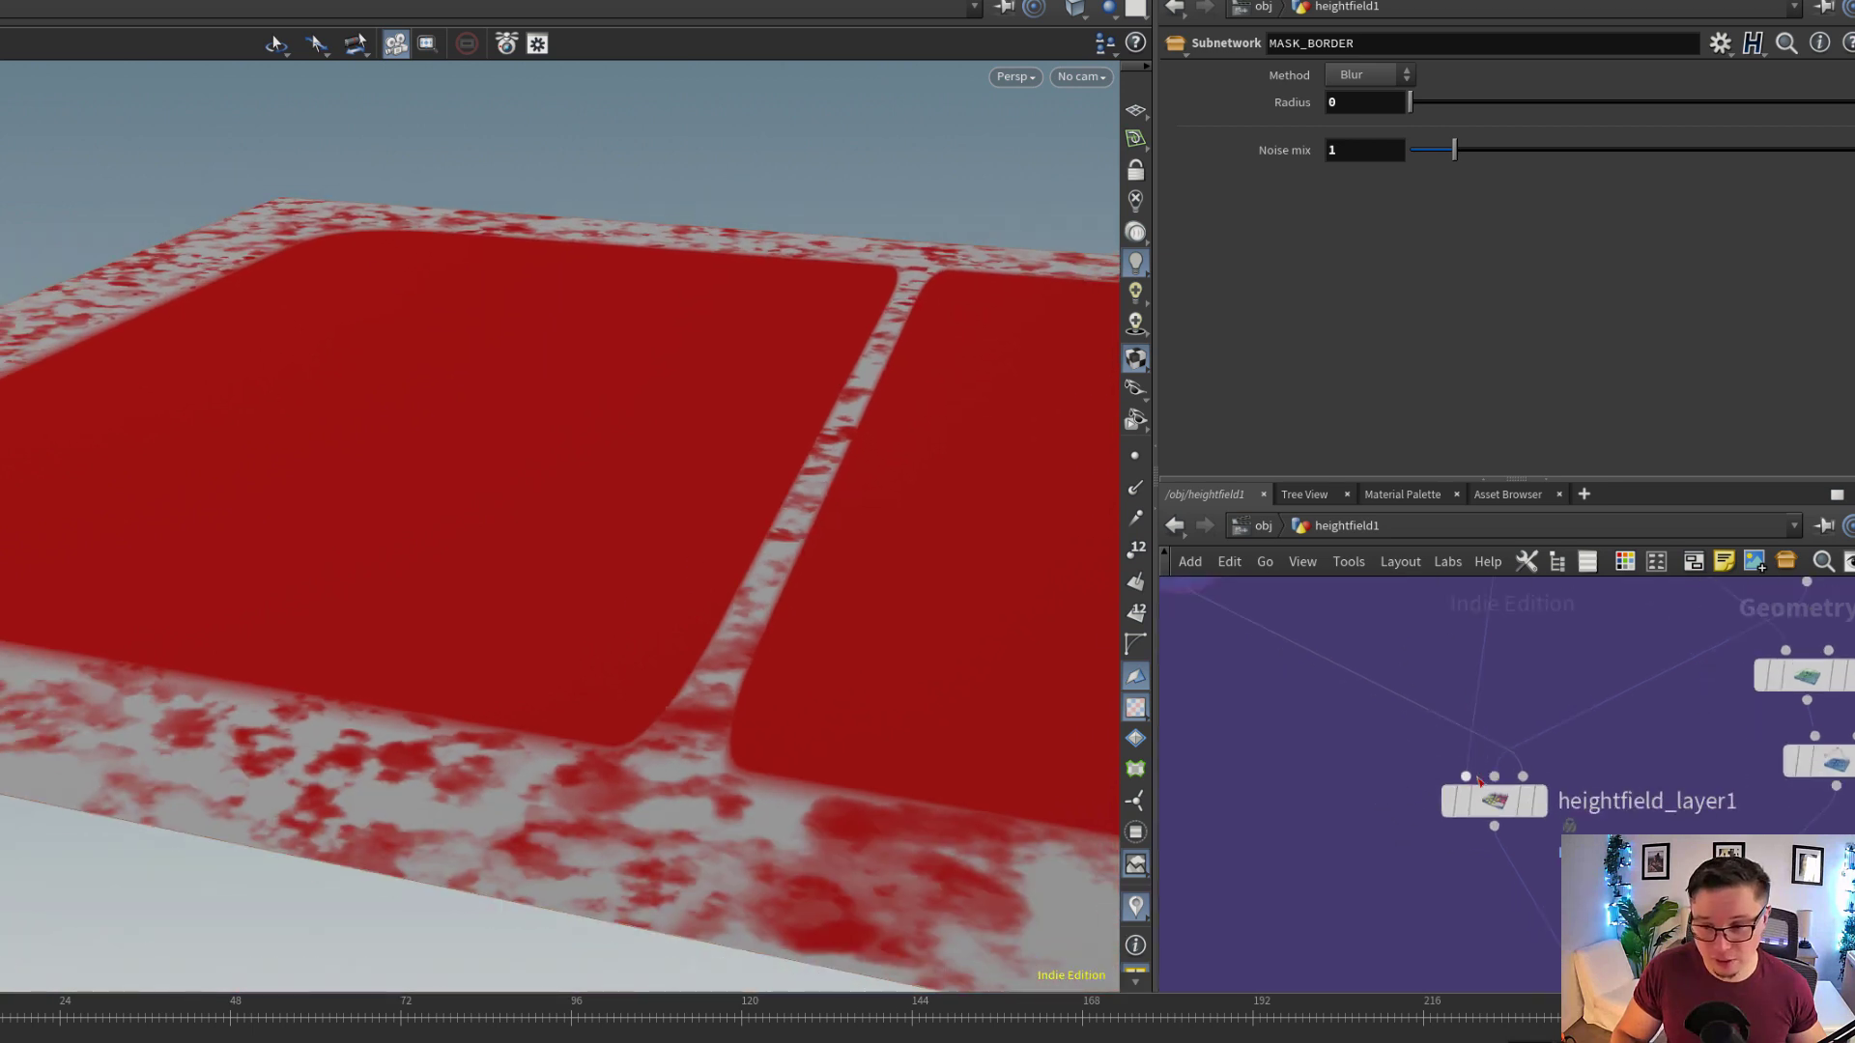
{"action": "left_click", "coordinate": [1506, 802]}
{"action": "left_click", "coordinate": [1540, 802]}
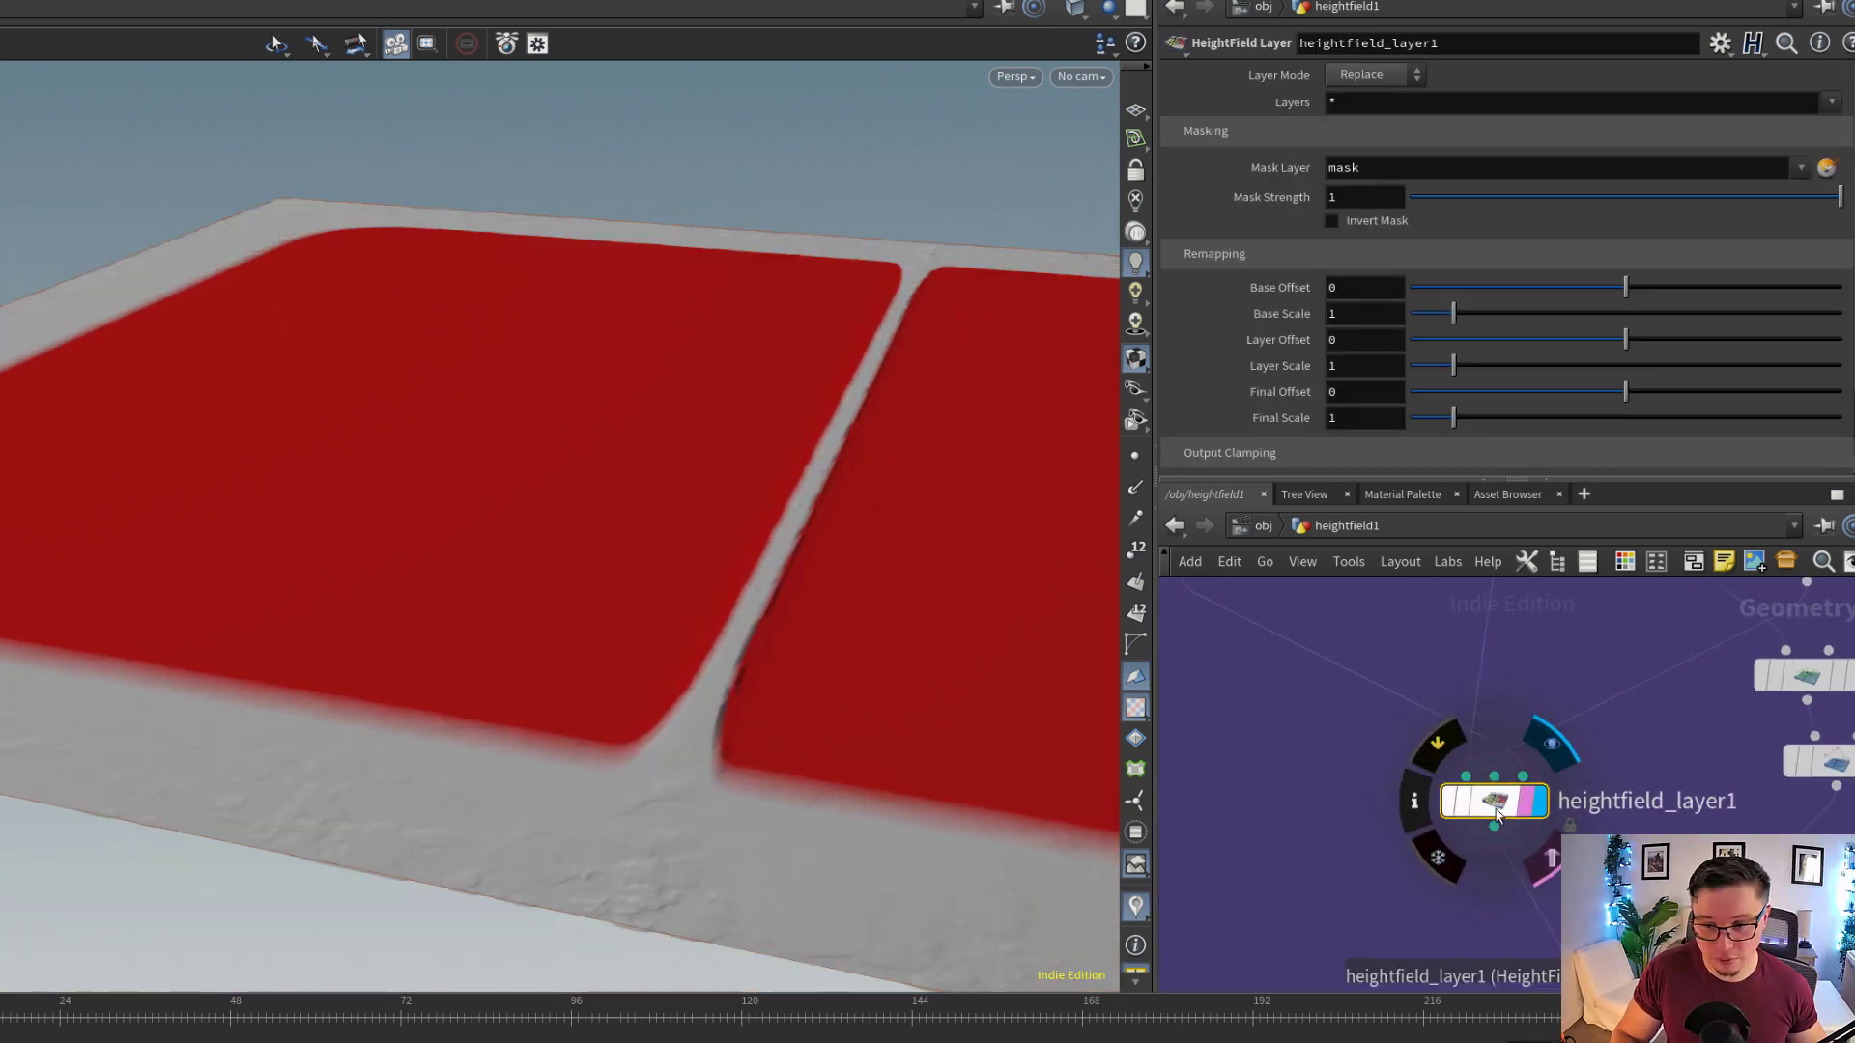
{"action": "left_click_drag", "start_coordinate": [1036, 630], "coordinate": [737, 746]}
{"action": "scroll", "coordinate": [1537, 847], "scroll_direction": "down", "scroll_amount": 3}
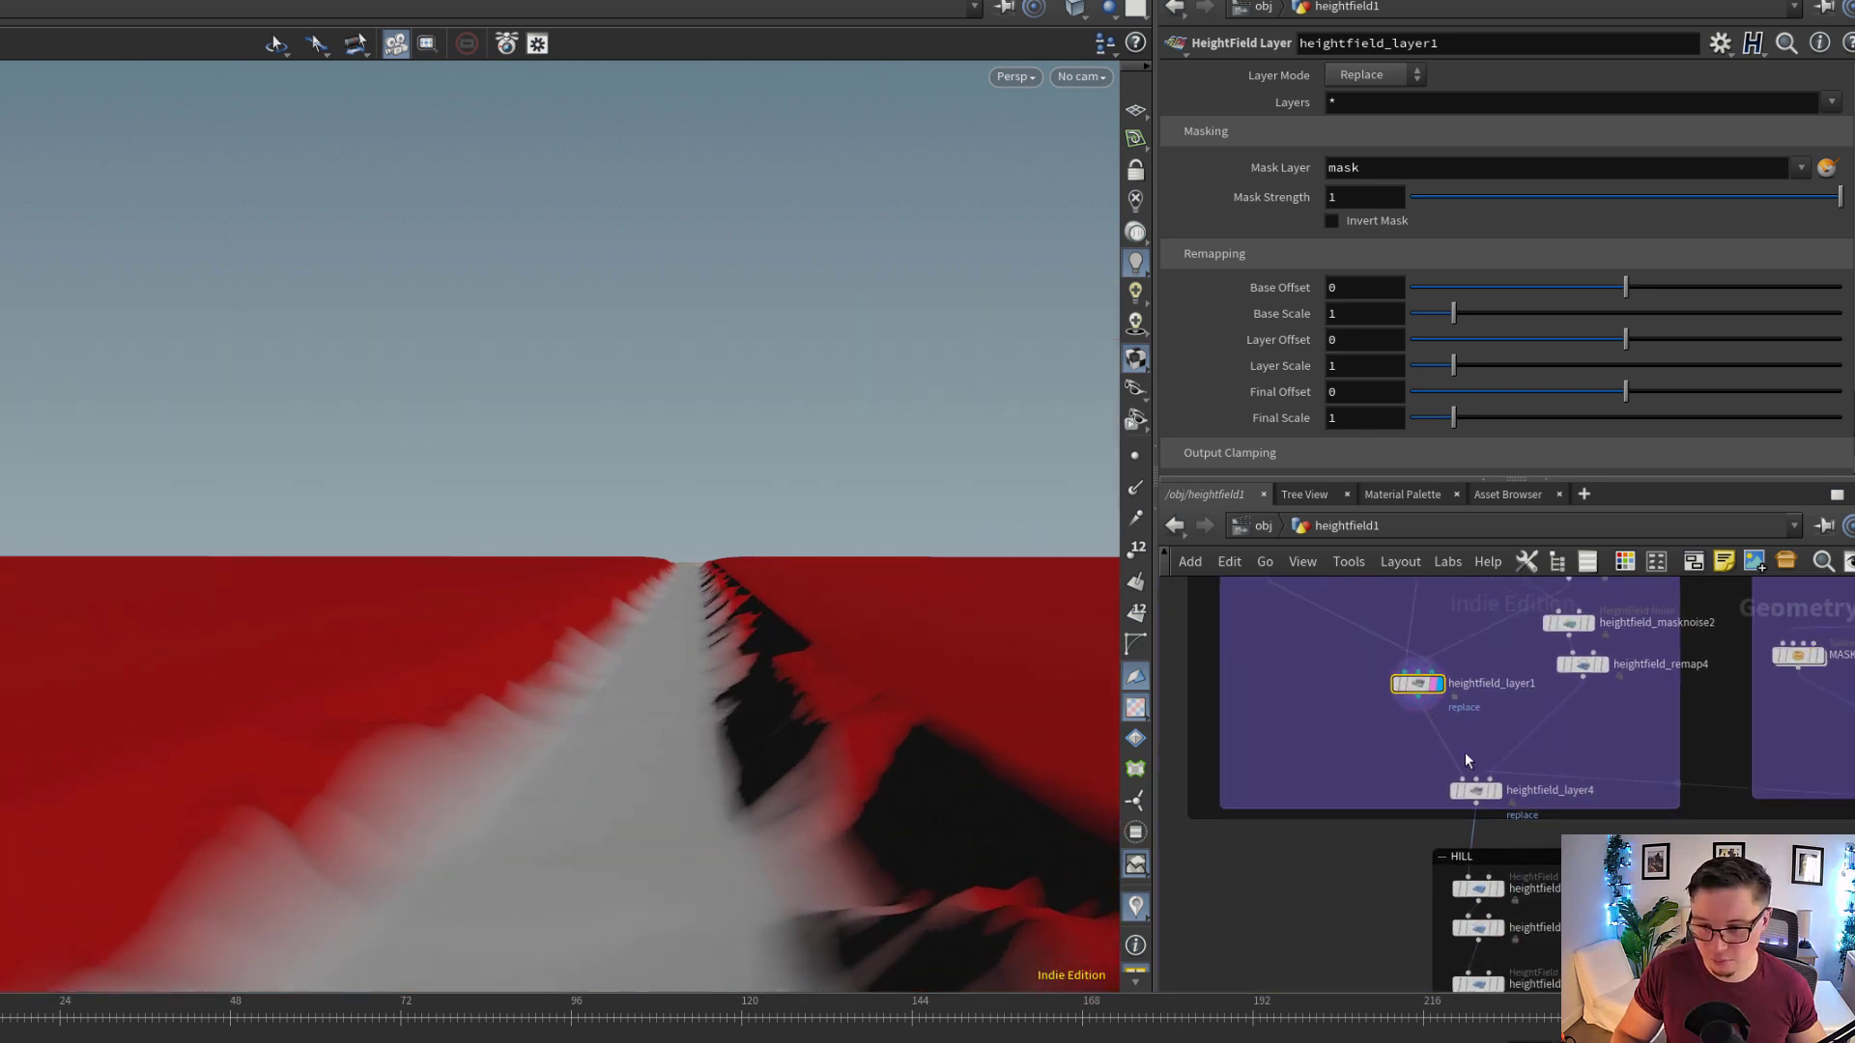
Display heightfield_layer4 at the end of the TRACK A group and inspect the combined trail
{"action": "scroll", "coordinate": [1515, 699], "scroll_direction": "up", "scroll_amount": 3}
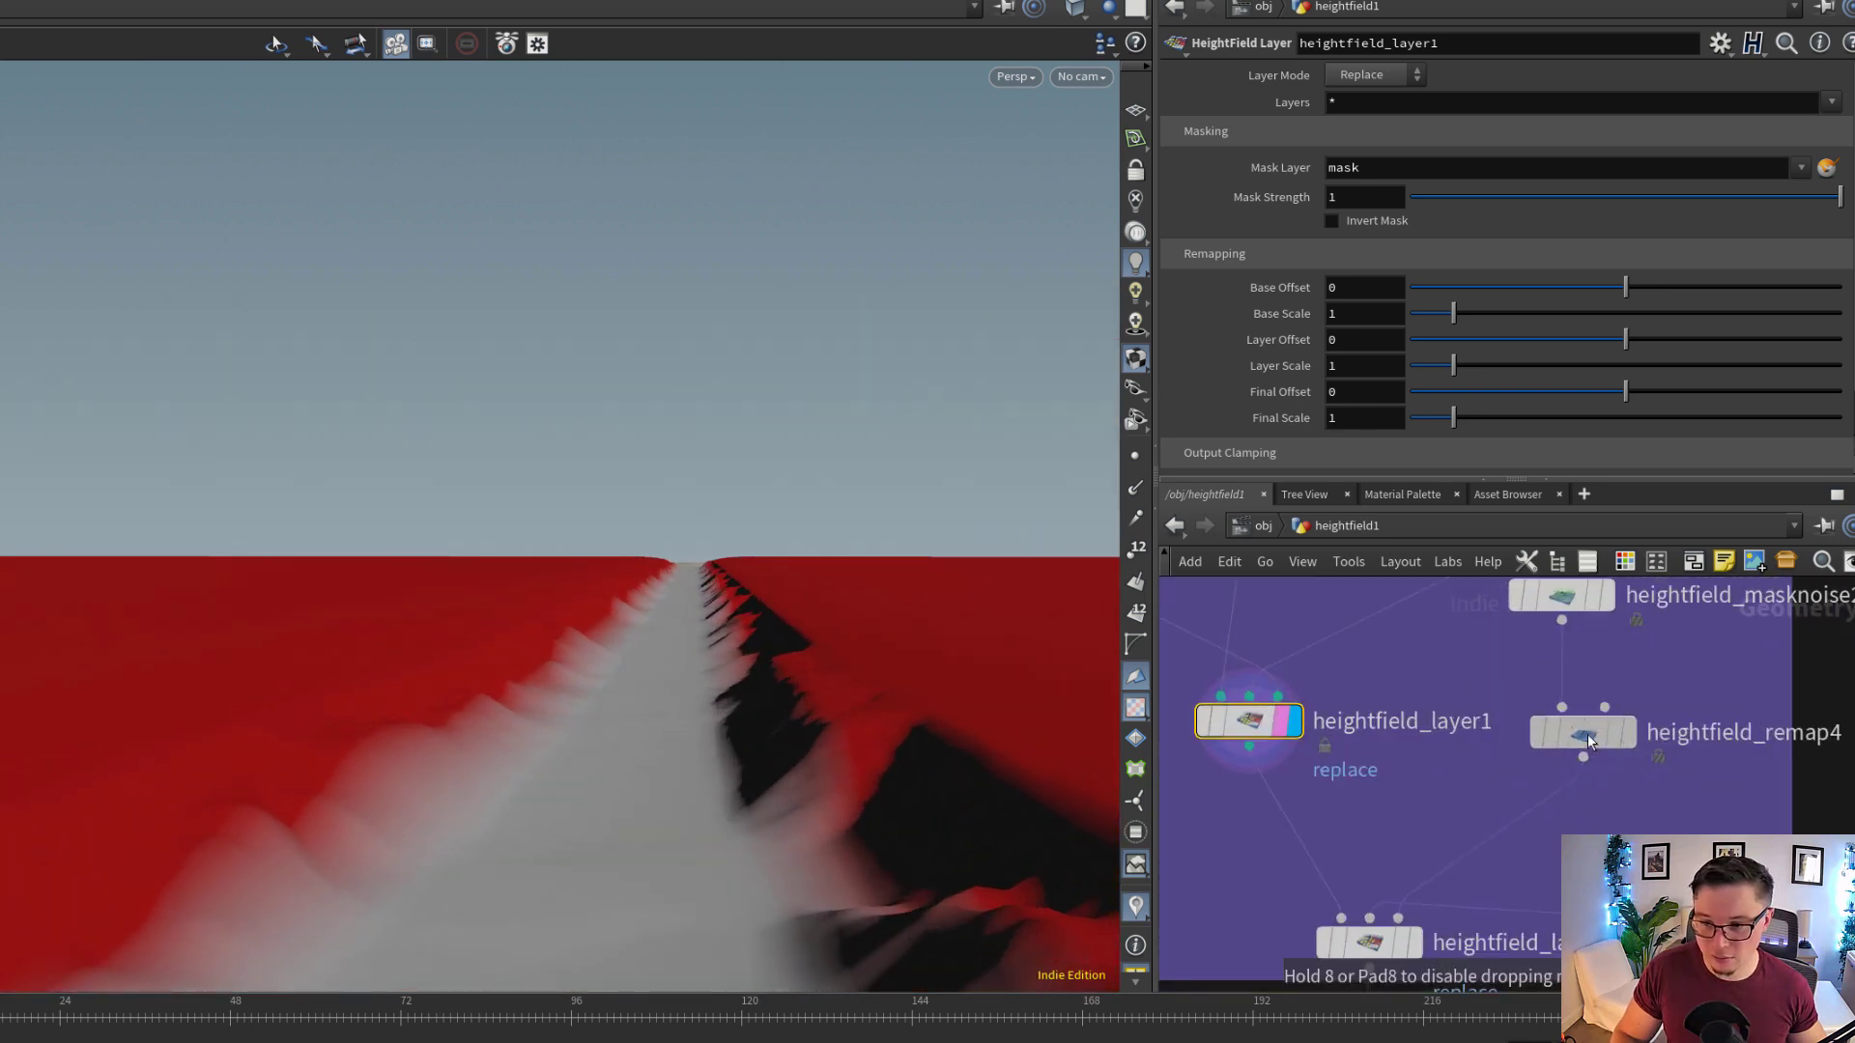
{"action": "scroll", "coordinate": [1478, 739], "scroll_direction": "up", "scroll_amount": 2}
{"action": "mouse_move", "coordinate": [1449, 812]}
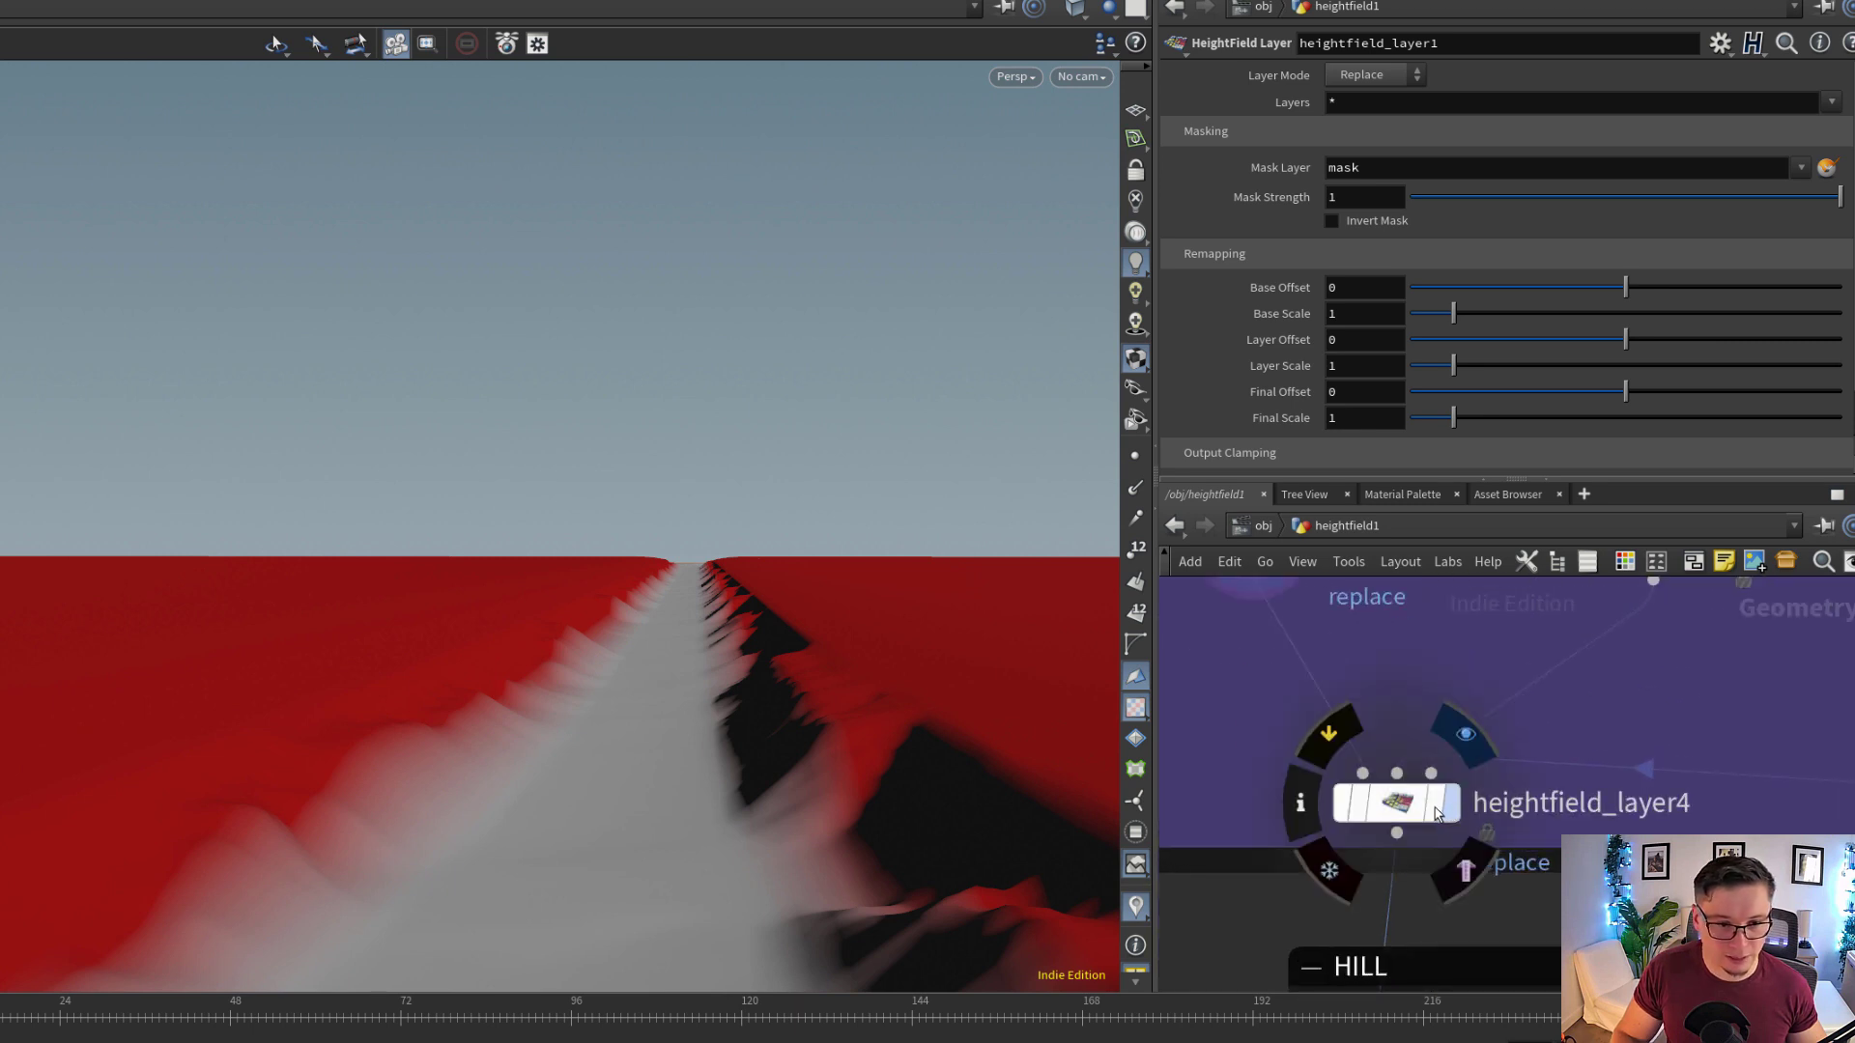
{"action": "left_click", "coordinate": [1436, 815]}
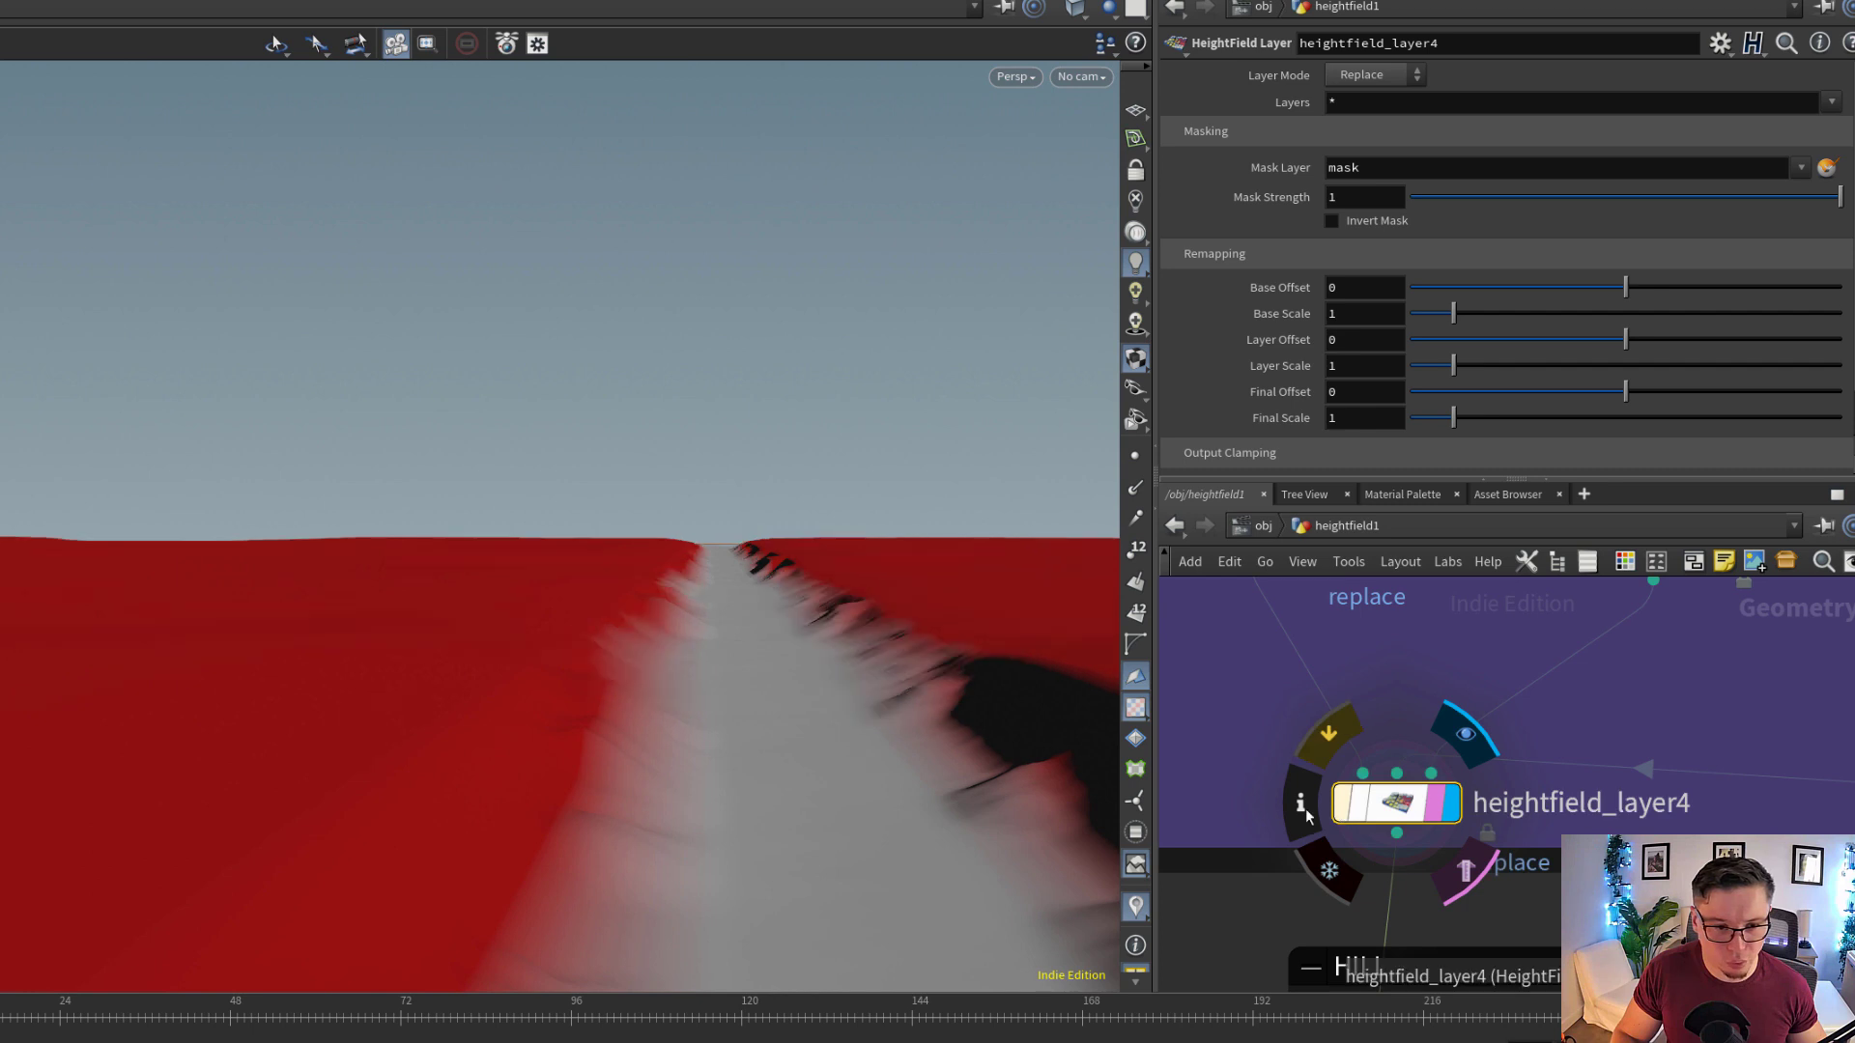
{"action": "mouse_move", "coordinate": [628, 647]}
{"action": "left_mouse_down"}
{"action": "mouse_move", "coordinate": [621, 708]}
{"action": "mouse_move", "coordinate": [650, 650]}
{"action": "mouse_move", "coordinate": [658, 763]}
{"action": "mouse_move", "coordinate": [645, 643]}
{"action": "left_mouse_up"}
Toggle the bypass of heightfield_layer4 on and off to compare the trail with and without the layer
{"action": "left_click", "coordinate": [1337, 808]}
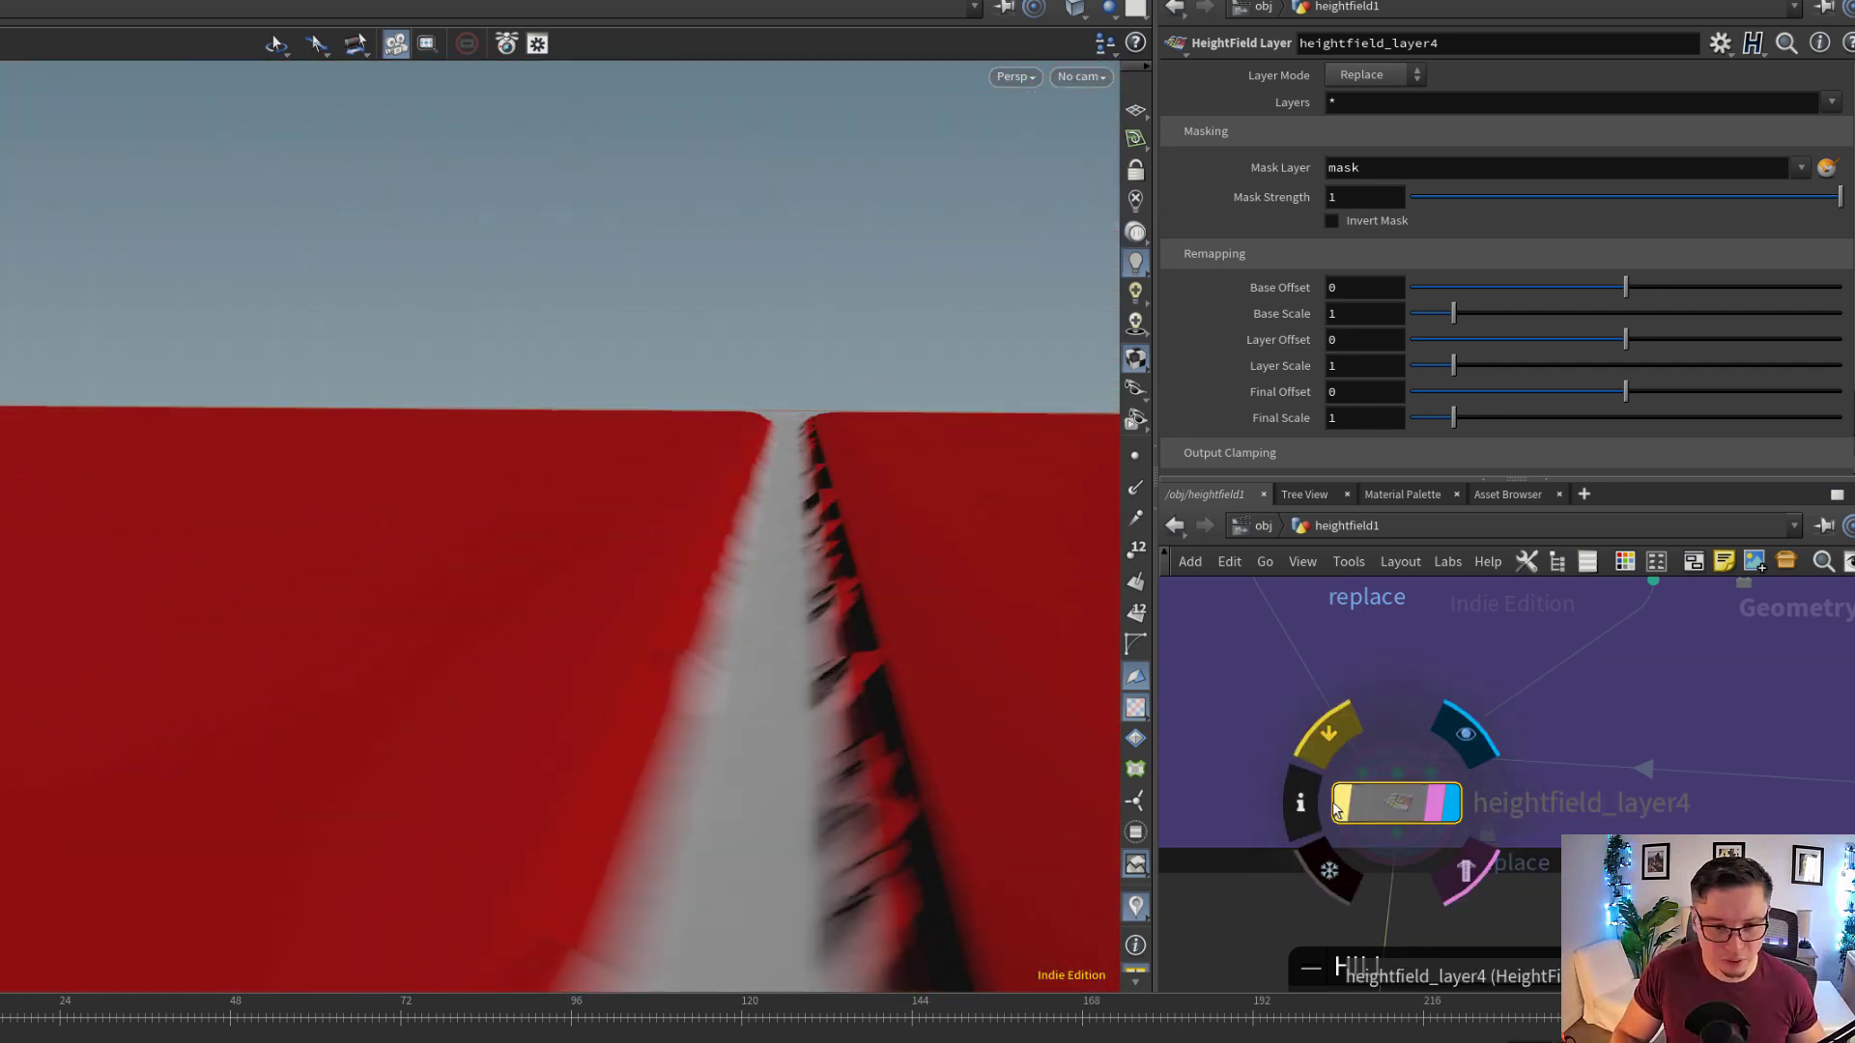
{"action": "left_click", "coordinate": [1335, 810]}
{"action": "left_click", "coordinate": [1337, 809]}
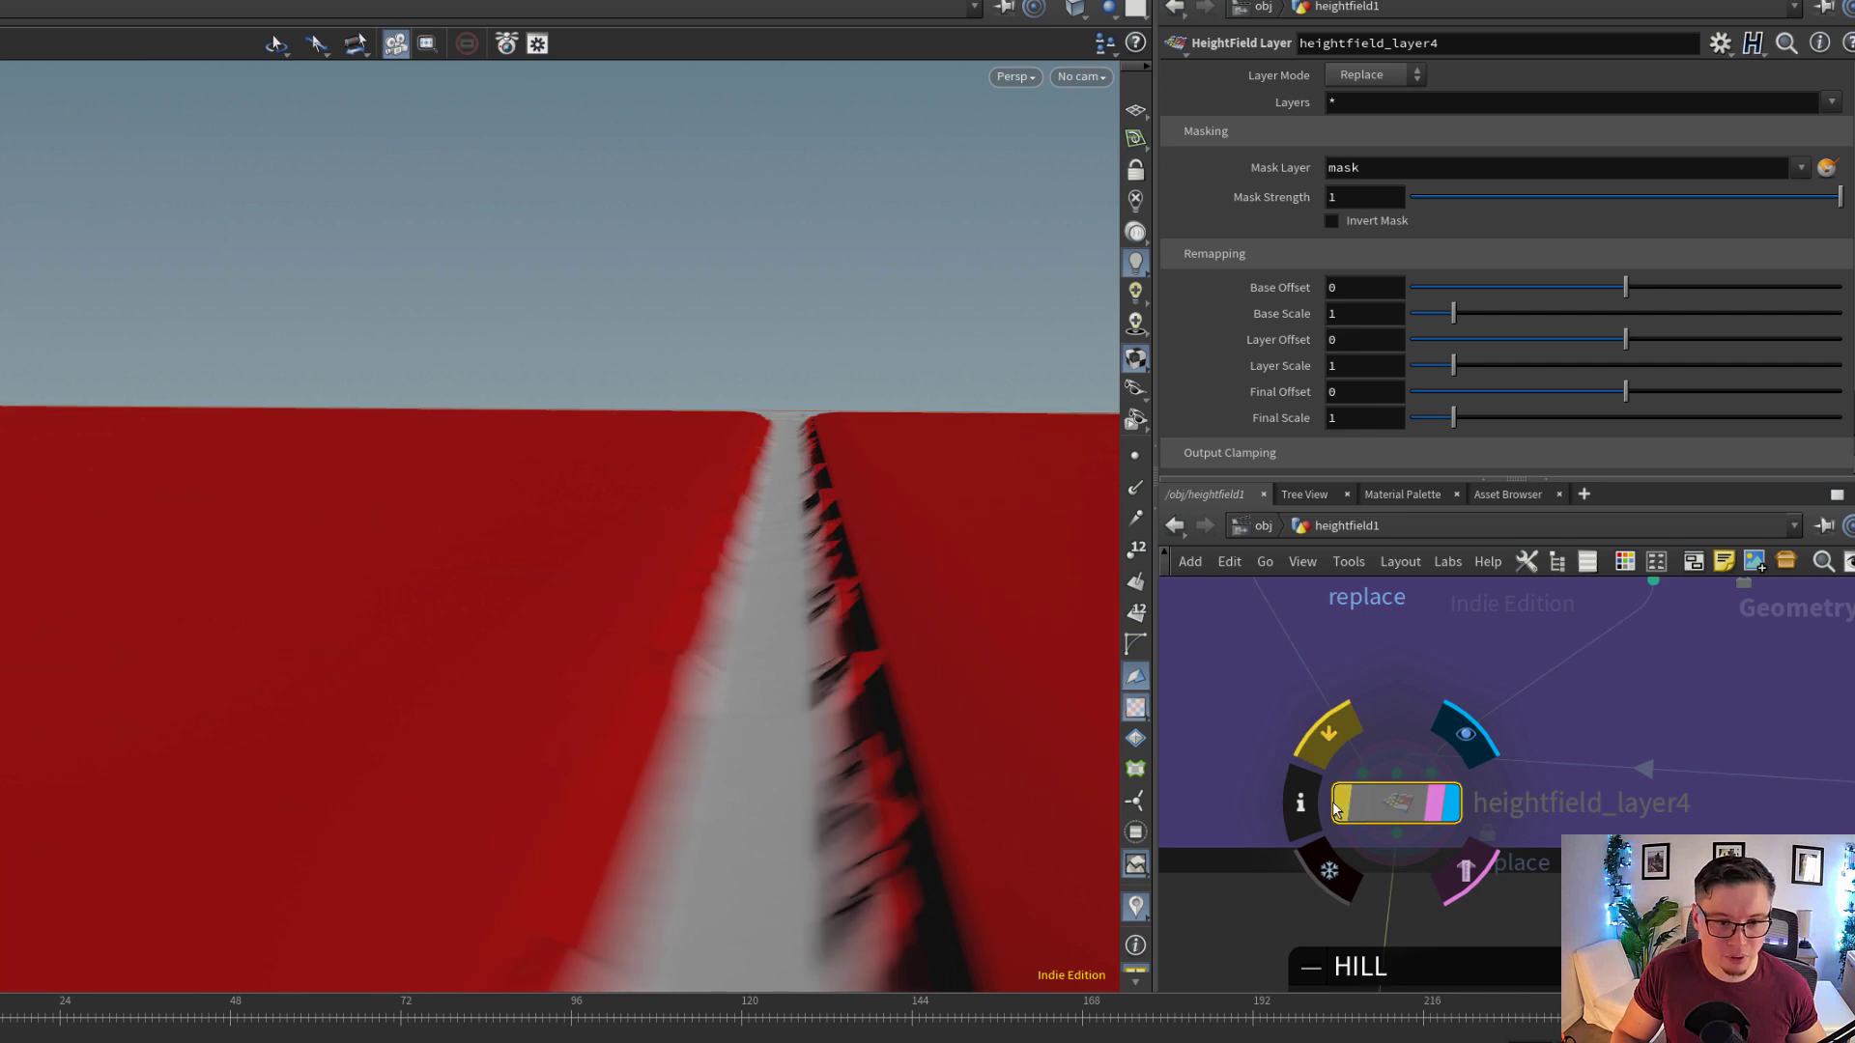
{"action": "left_click", "coordinate": [1337, 809]}
{"action": "mouse_move", "coordinate": [725, 643]}
{"action": "left_mouse_down"}
{"action": "mouse_move", "coordinate": [717, 676]}
{"action": "mouse_move", "coordinate": [733, 613]}
{"action": "left_mouse_up"}
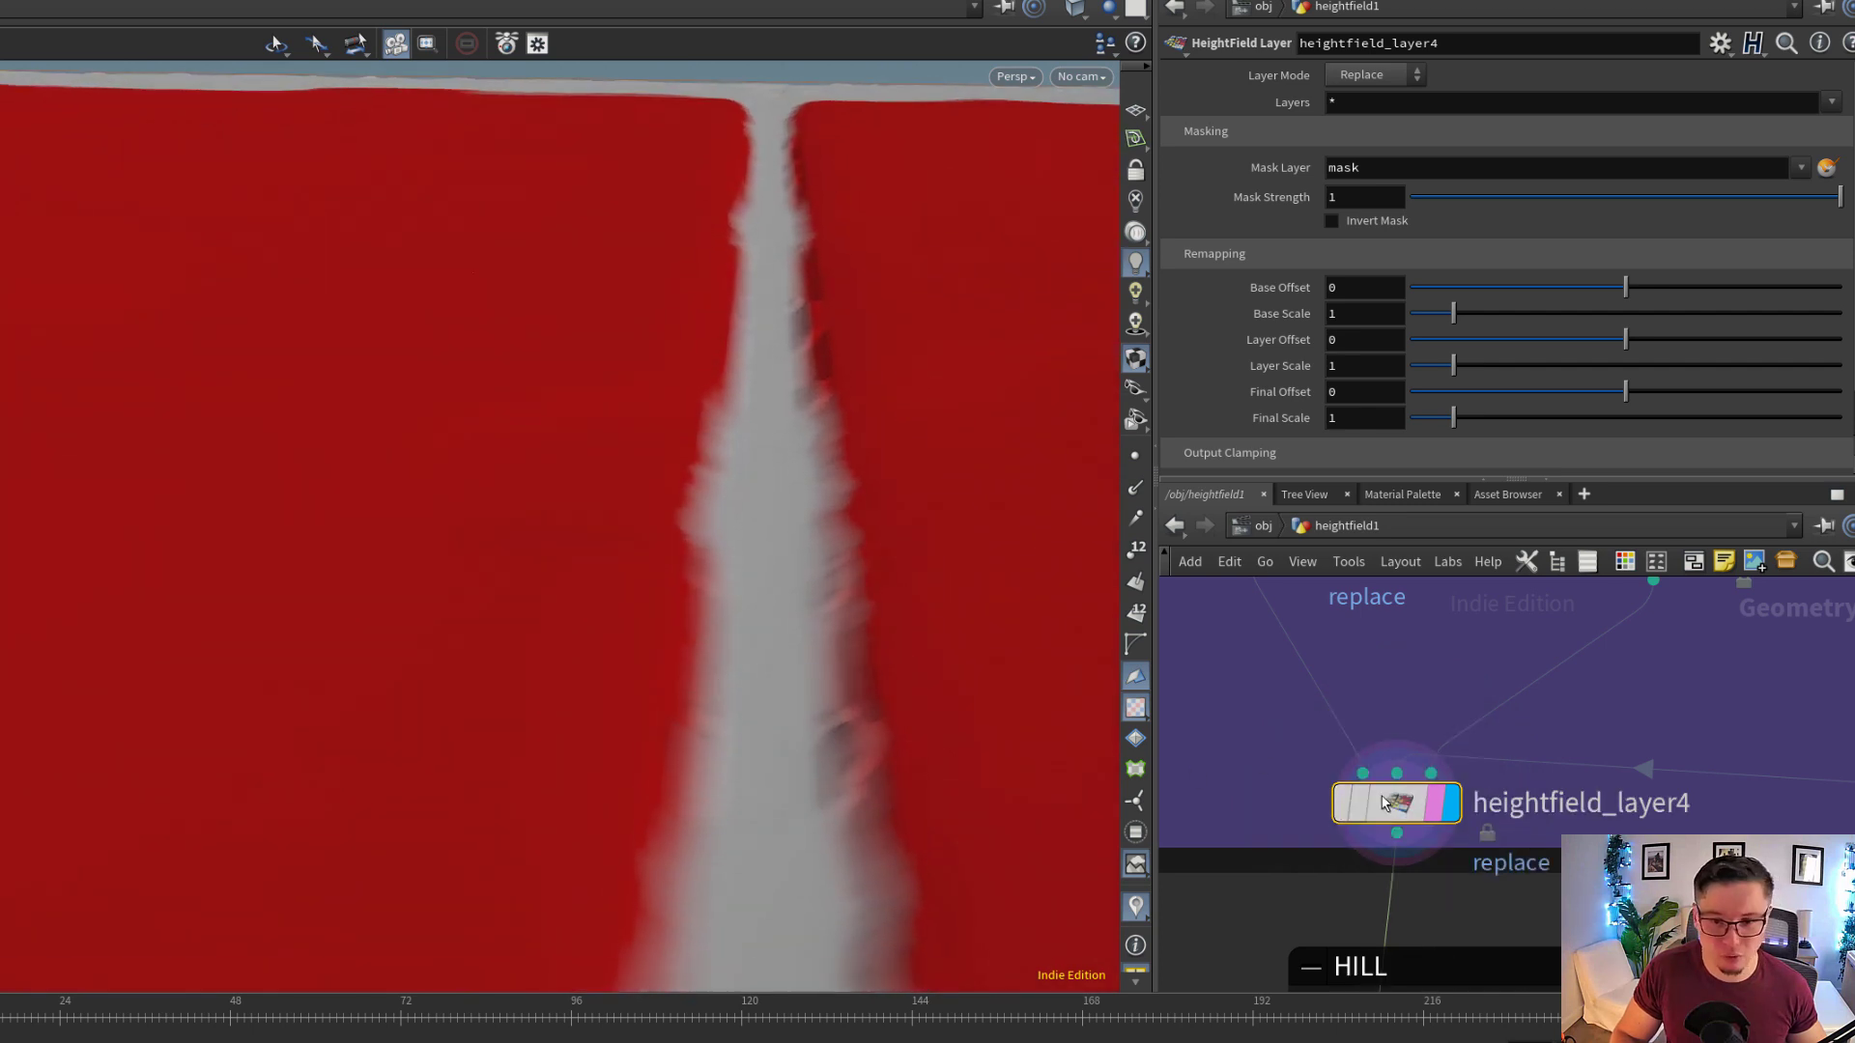
{"action": "left_click", "coordinate": [1341, 805]}
{"action": "left_click", "coordinate": [1341, 806]}
Enlarge the network editor on the TRACK B group and show the masking parameters of heightfield_maskbyobject2
{"action": "middle_click_drag", "start_coordinate": [1390, 788], "coordinate": [1194, 819]}
{"action": "scroll", "coordinate": [1194, 819], "scroll_direction": "down", "scroll_amount": 3}
{"action": "scroll", "coordinate": [1364, 791], "scroll_direction": "down", "scroll_amount": 2}
{"action": "middle_click_drag", "start_coordinate": [1487, 791], "coordinate": [1384, 808]}
{"action": "middle_click_drag", "start_coordinate": [1680, 744], "coordinate": [1676, 817]}
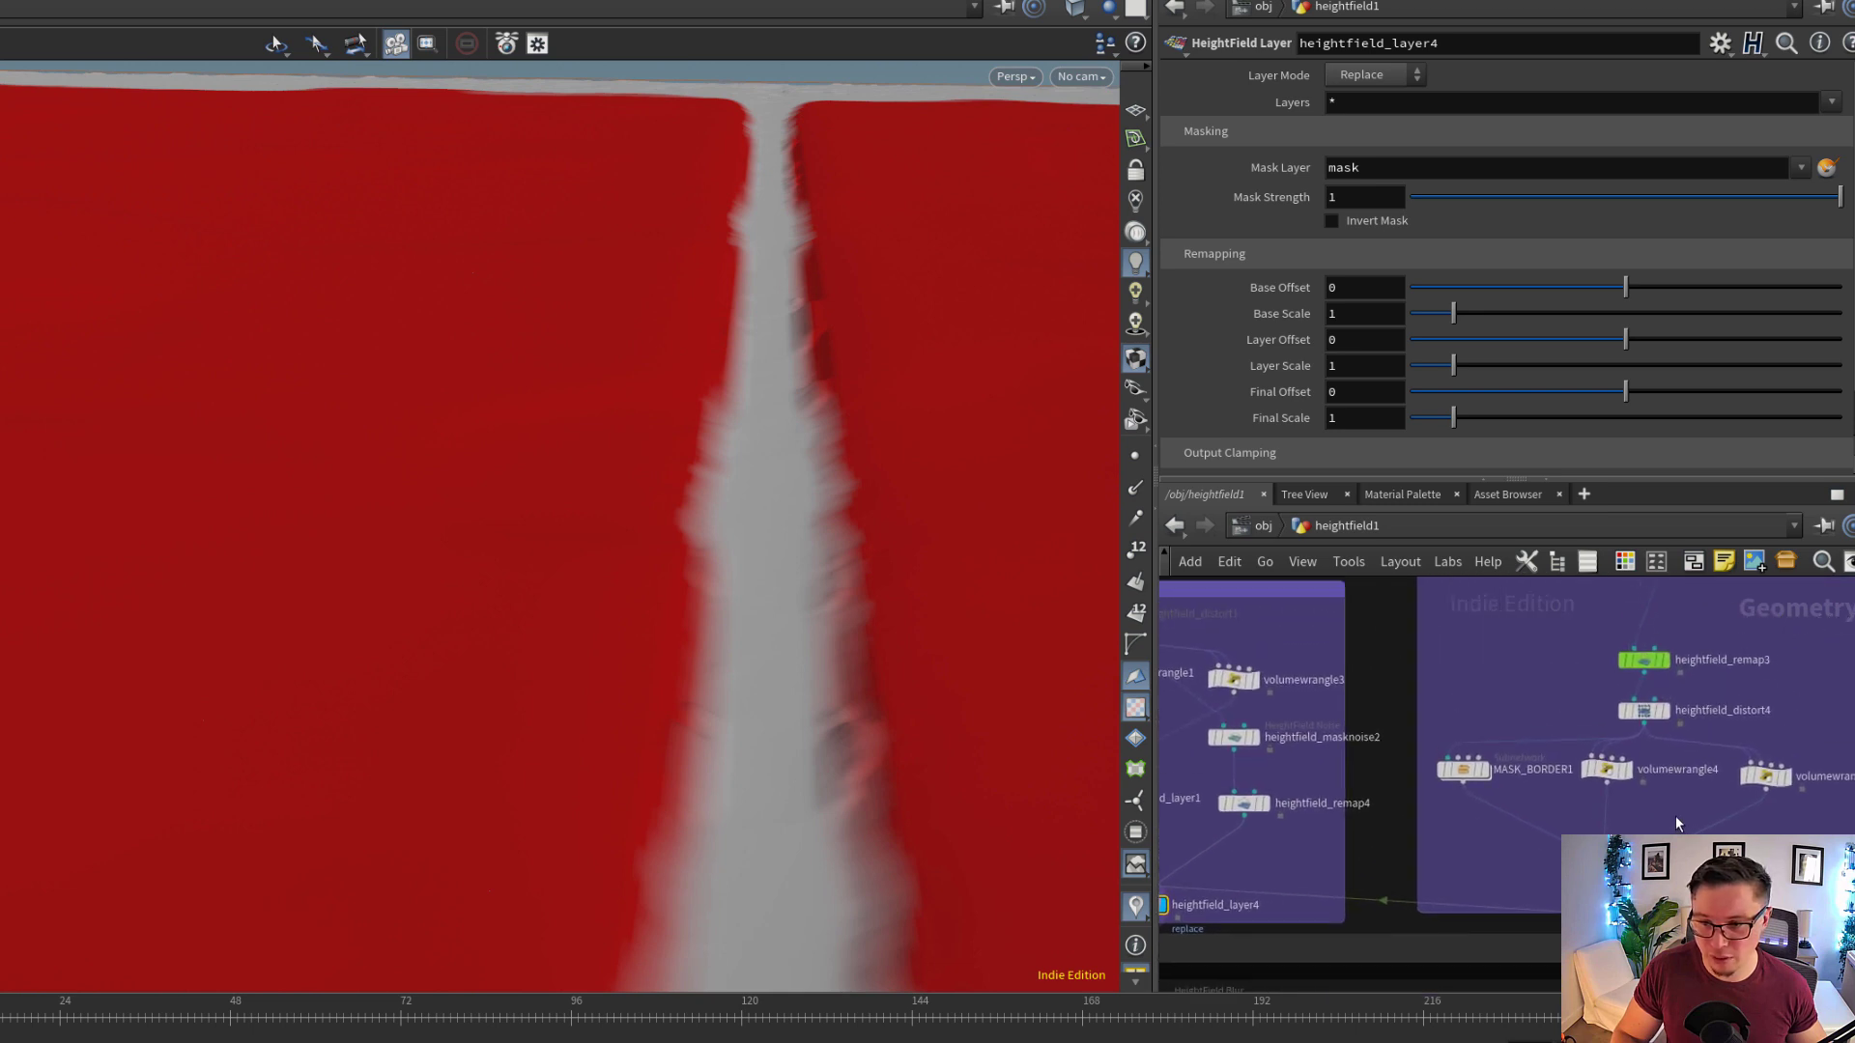
{"action": "scroll", "coordinate": [1675, 822], "scroll_direction": "down", "scroll_amount": 2}
{"action": "middle_click_drag", "start_coordinate": [1556, 774], "coordinate": [1529, 747]}
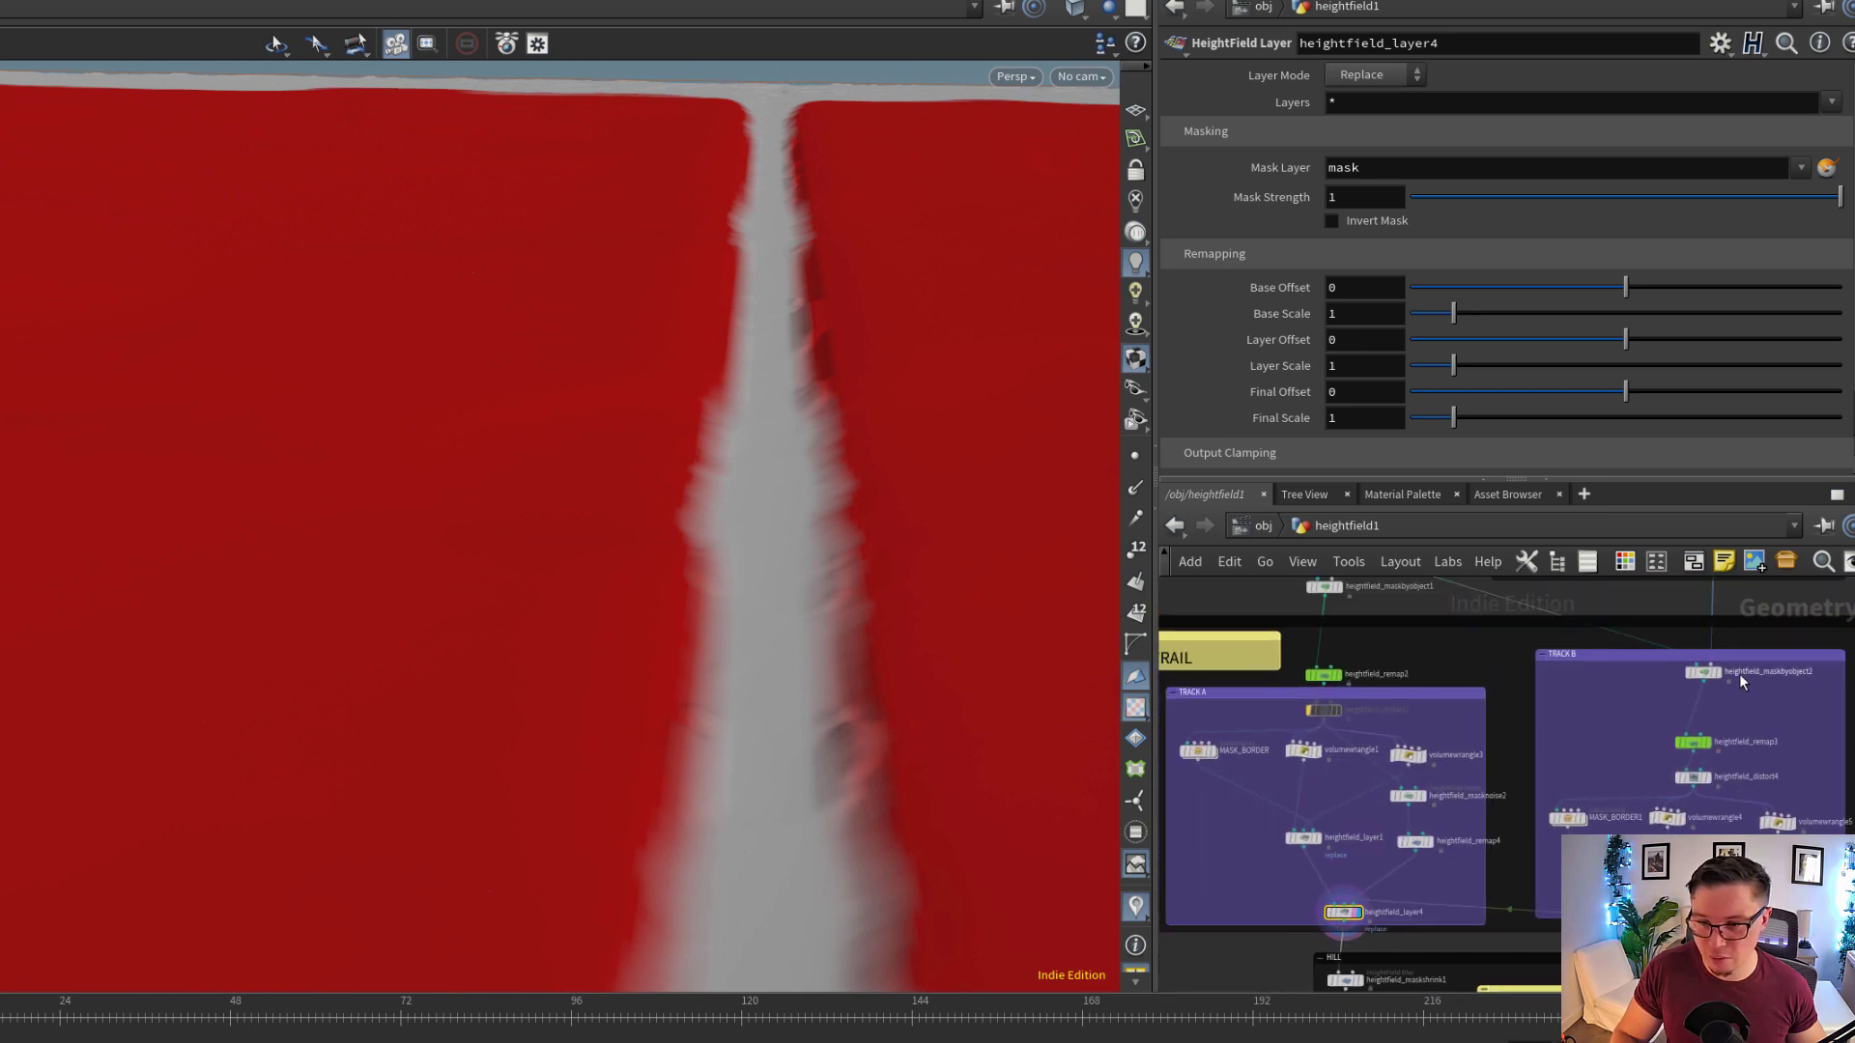
{"action": "middle_click_drag", "start_coordinate": [1745, 708], "coordinate": [1740, 708]}
{"action": "key", "text": "ctrl+b"}
{"action": "scroll", "coordinate": [889, 488], "scroll_direction": "up", "scroll_amount": 4}
{"action": "left_click", "coordinate": [1020, 307]}
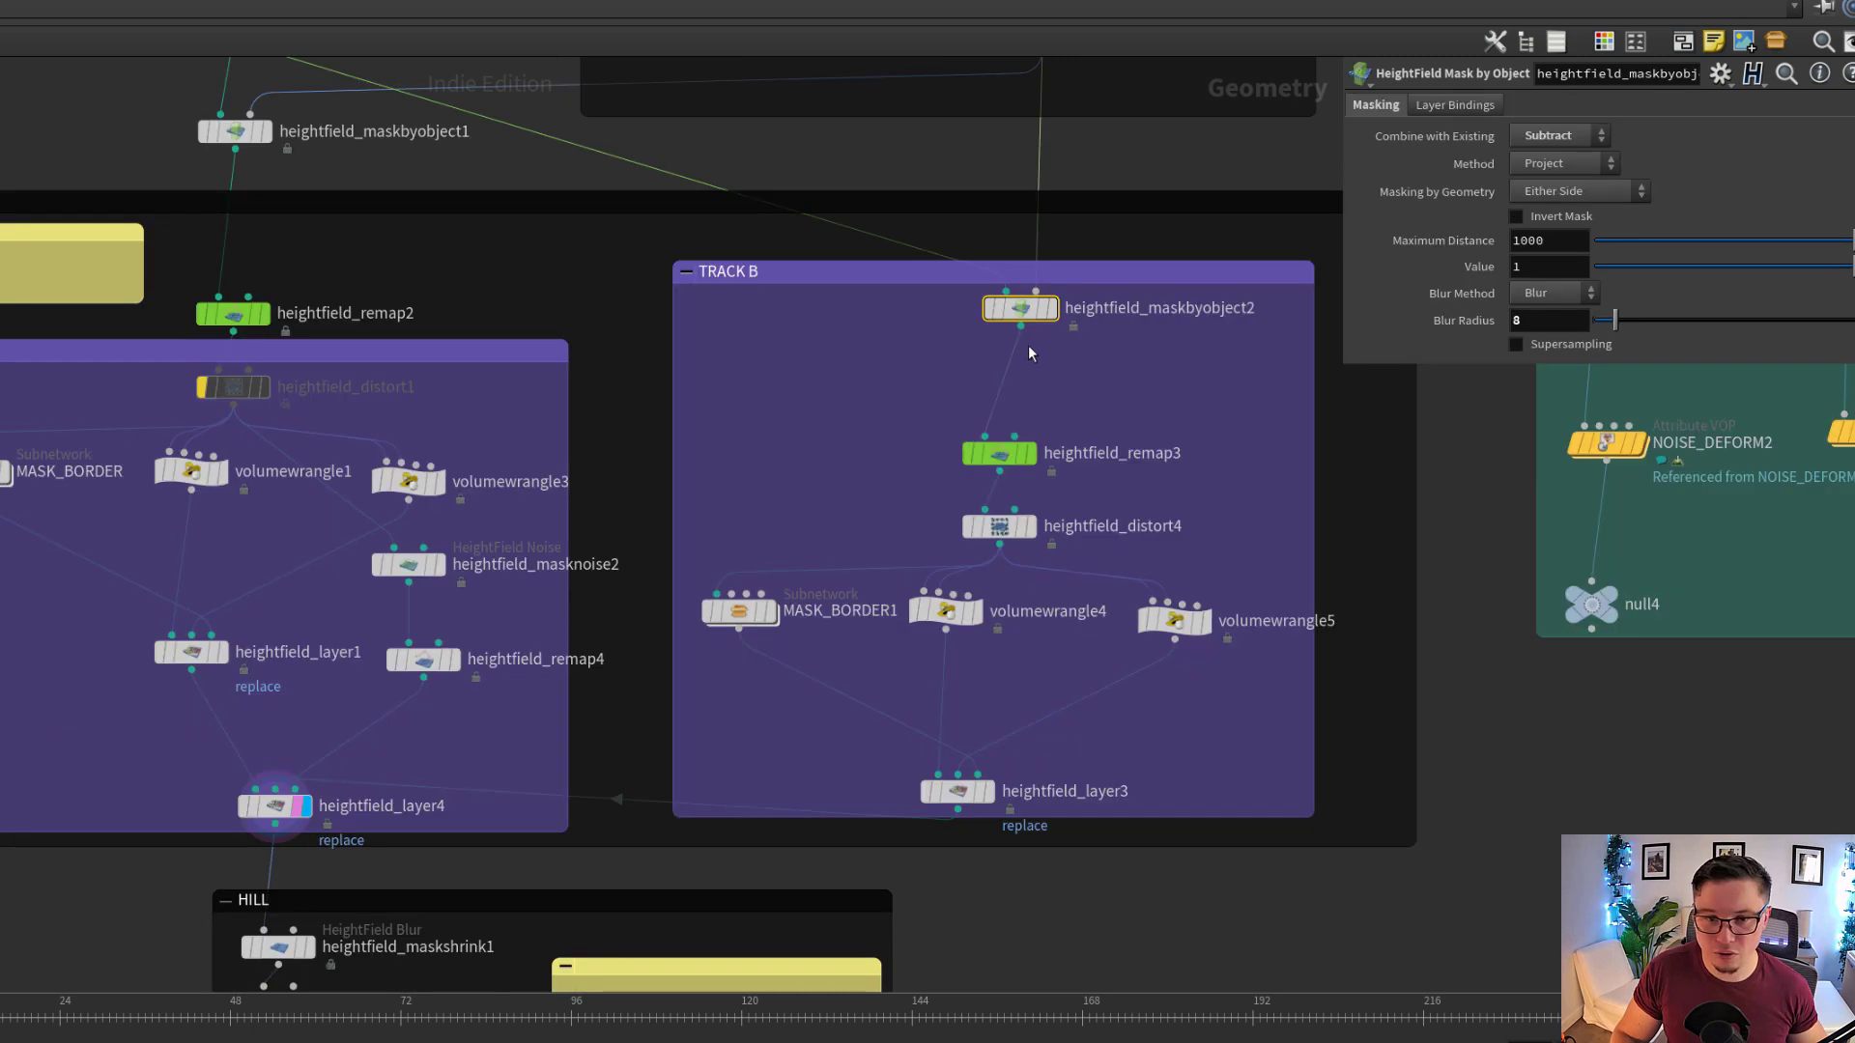
Display heightfield_remap3 in the TRACK B group with its remap parameters and restore the pane layout to see the mask
{"action": "scroll", "coordinate": [1028, 333], "scroll_direction": "up", "scroll_amount": 1}
{"action": "left_click_drag", "start_coordinate": [996, 501], "coordinate": [995, 477]}
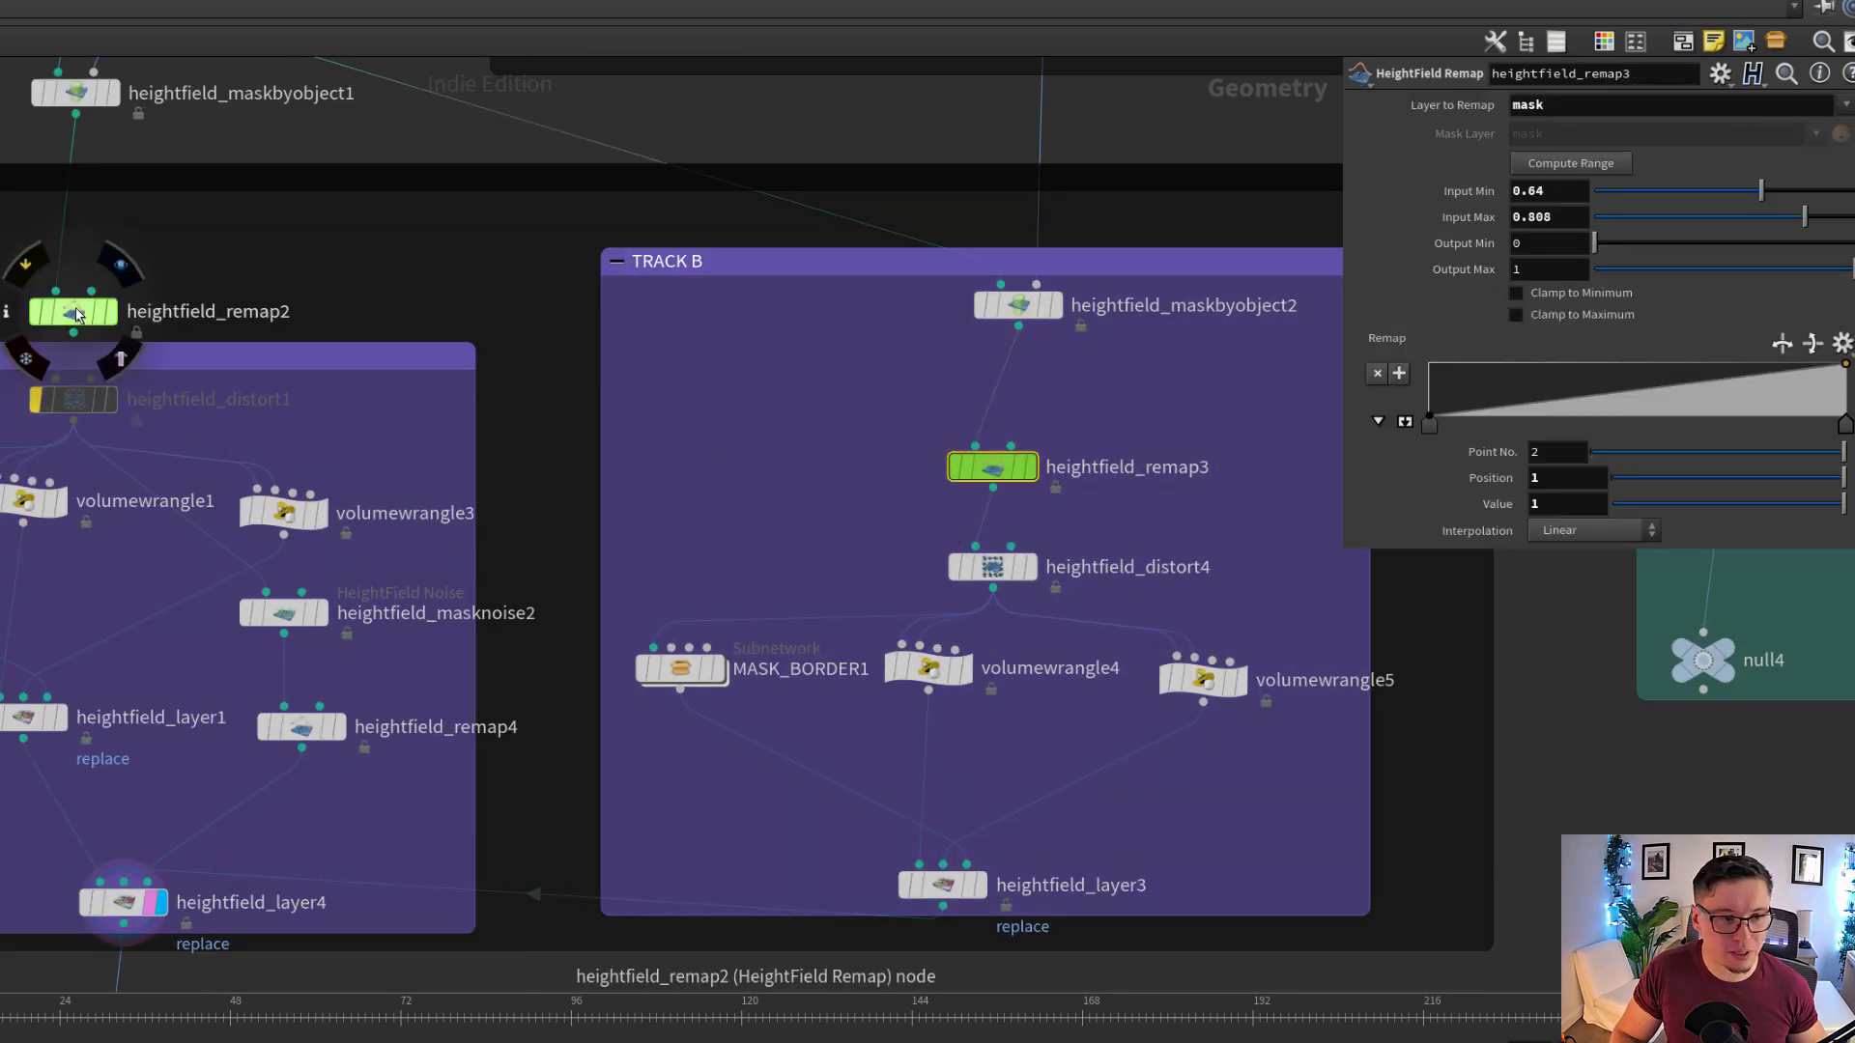
{"action": "left_click", "coordinate": [992, 467]}
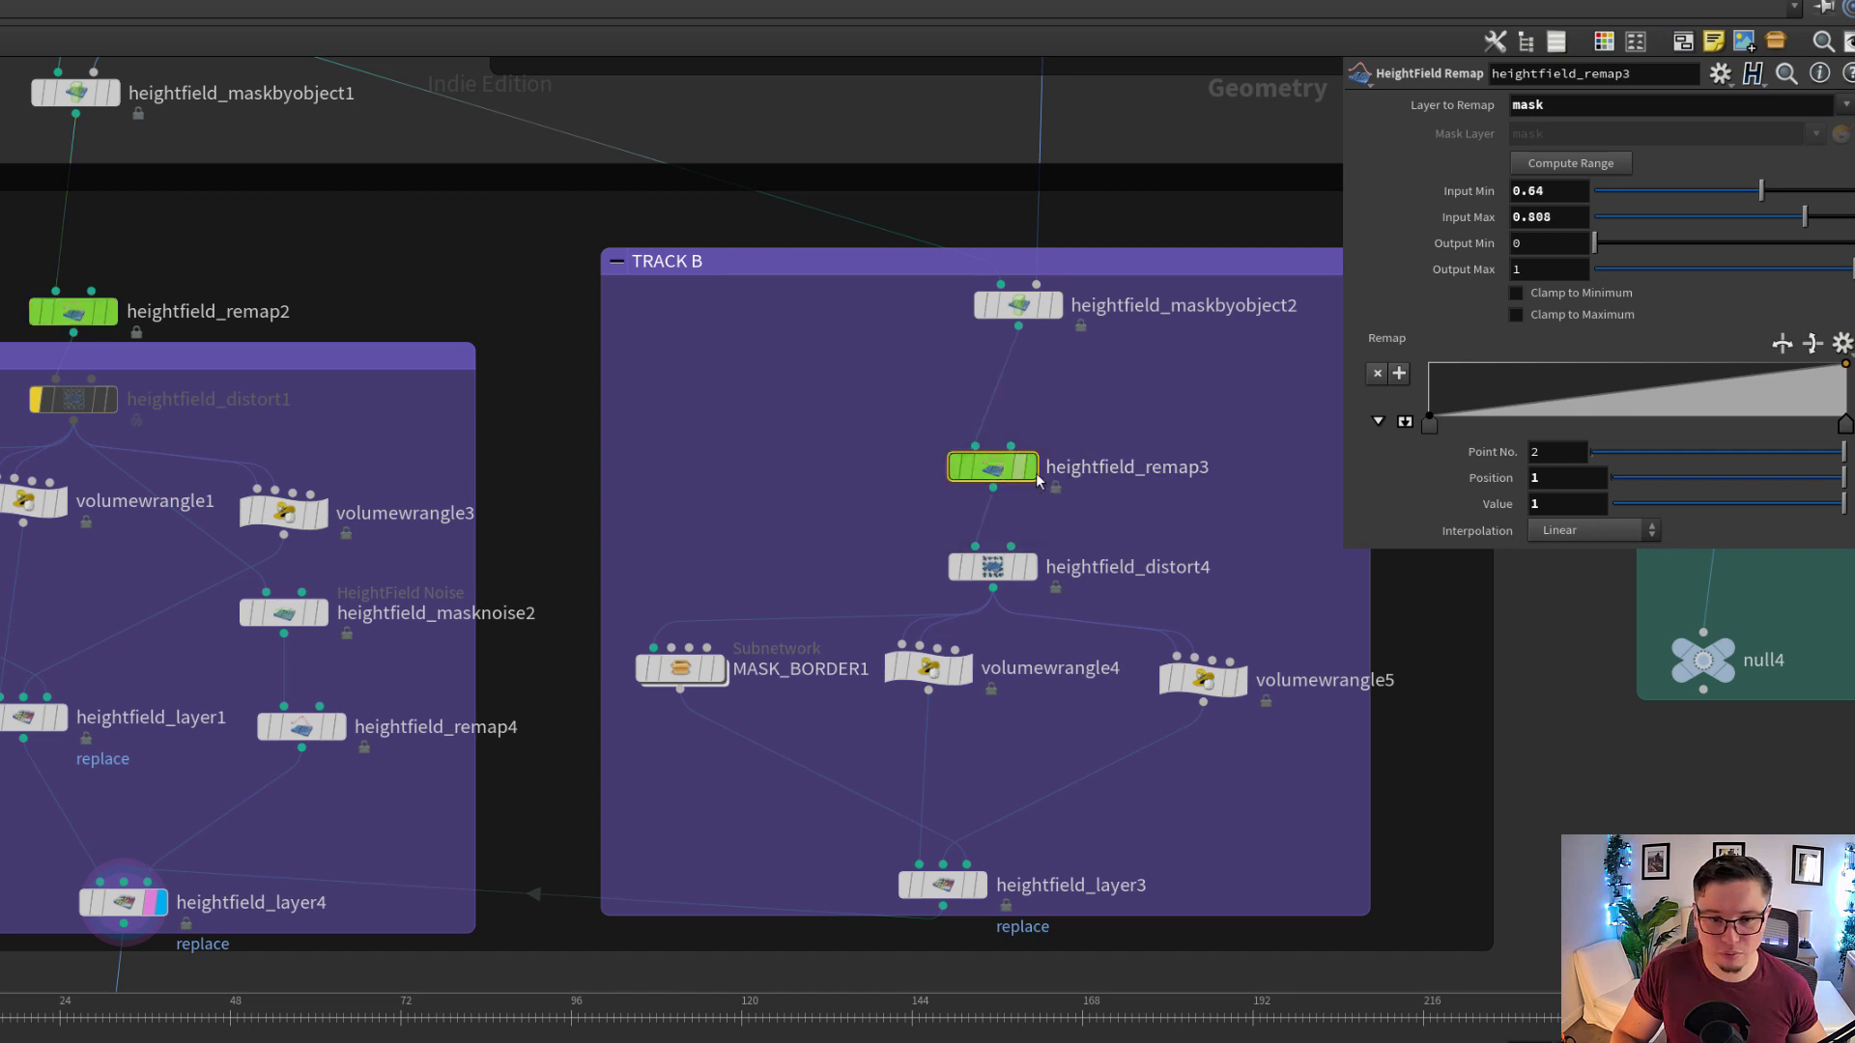
{"action": "left_click", "coordinate": [1028, 466]}
{"action": "middle_click_drag", "start_coordinate": [1190, 549], "coordinate": [1142, 536]}
{"action": "key", "text": "ctrl+b"}
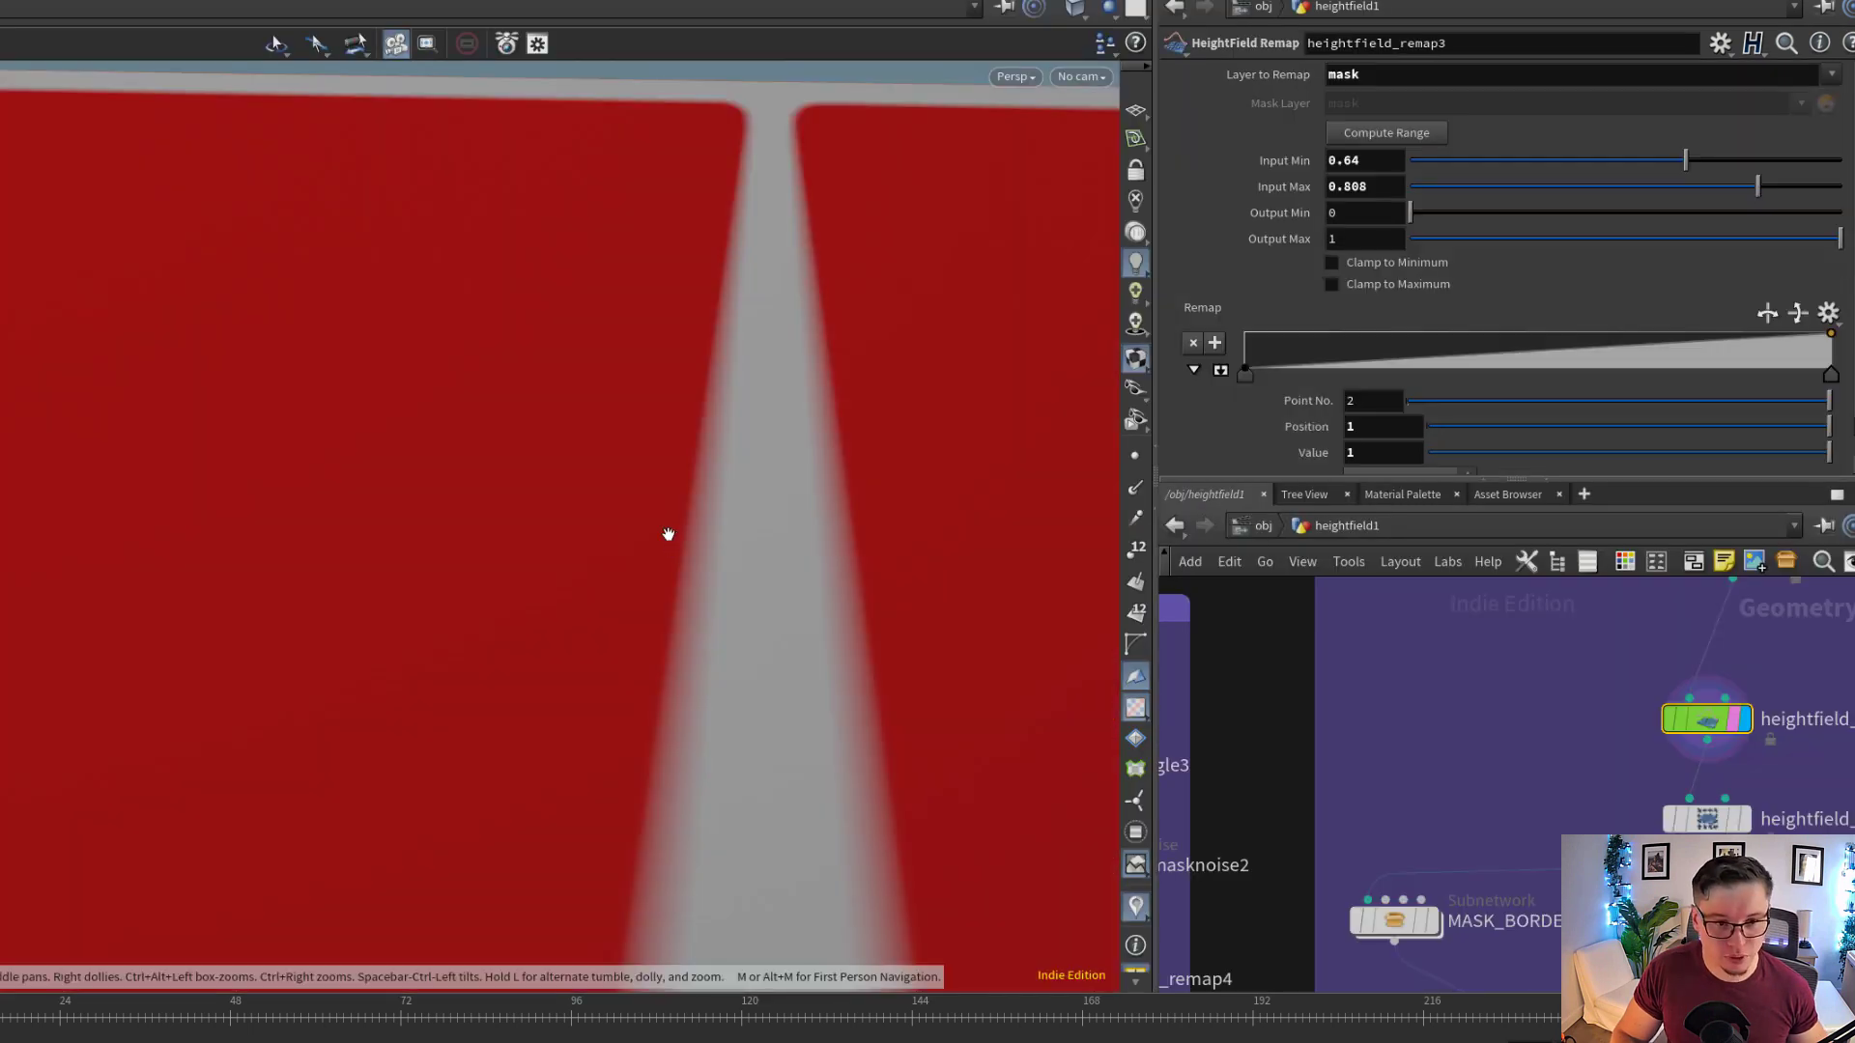
Display heightfield_remap2 above the TRACK A group to compare its path mask with that of heightfield_remap3
{"action": "middle_click_drag", "start_coordinate": [1545, 675], "coordinate": [1752, 779]}
{"action": "right_click_drag", "start_coordinate": [1752, 779], "coordinate": [1307, 730]}
{"action": "middle_click_drag", "start_coordinate": [1307, 730], "coordinate": [1517, 749]}
{"action": "right_click_drag", "start_coordinate": [1516, 750], "coordinate": [1686, 761]}
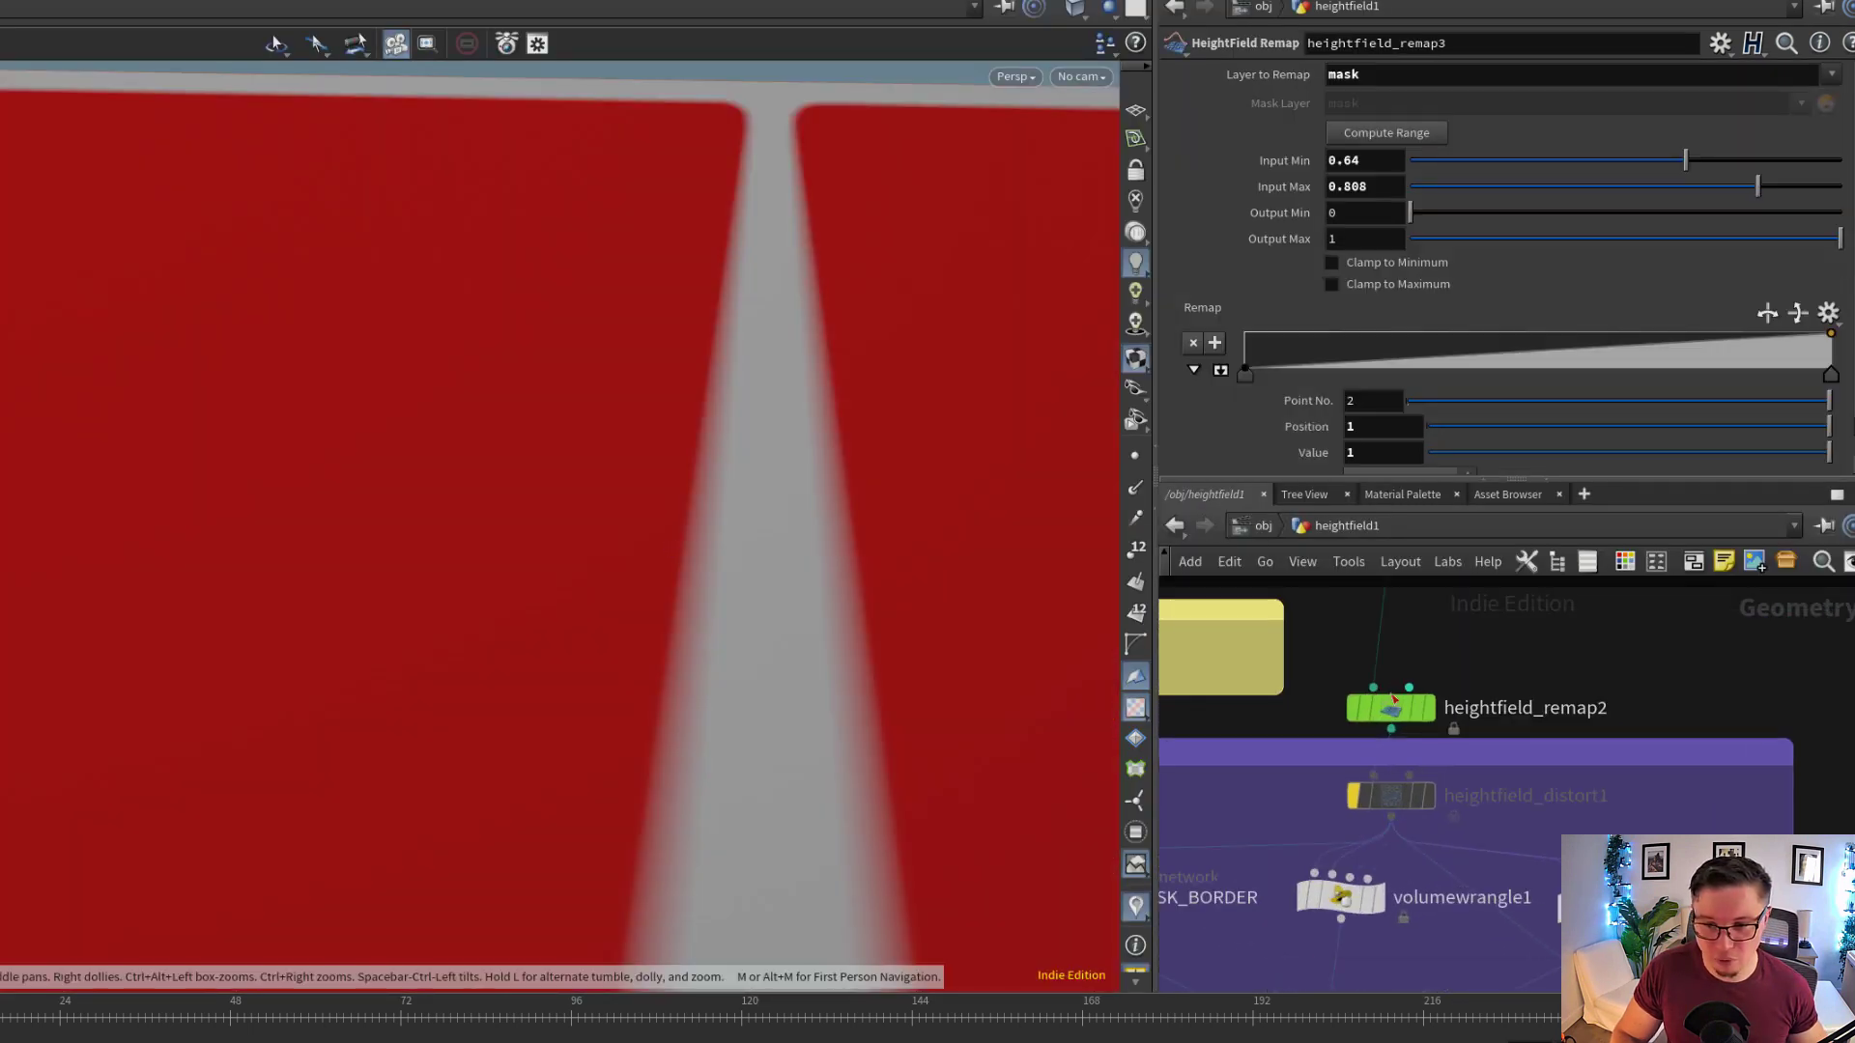
{"action": "left_click", "coordinate": [1431, 715]}
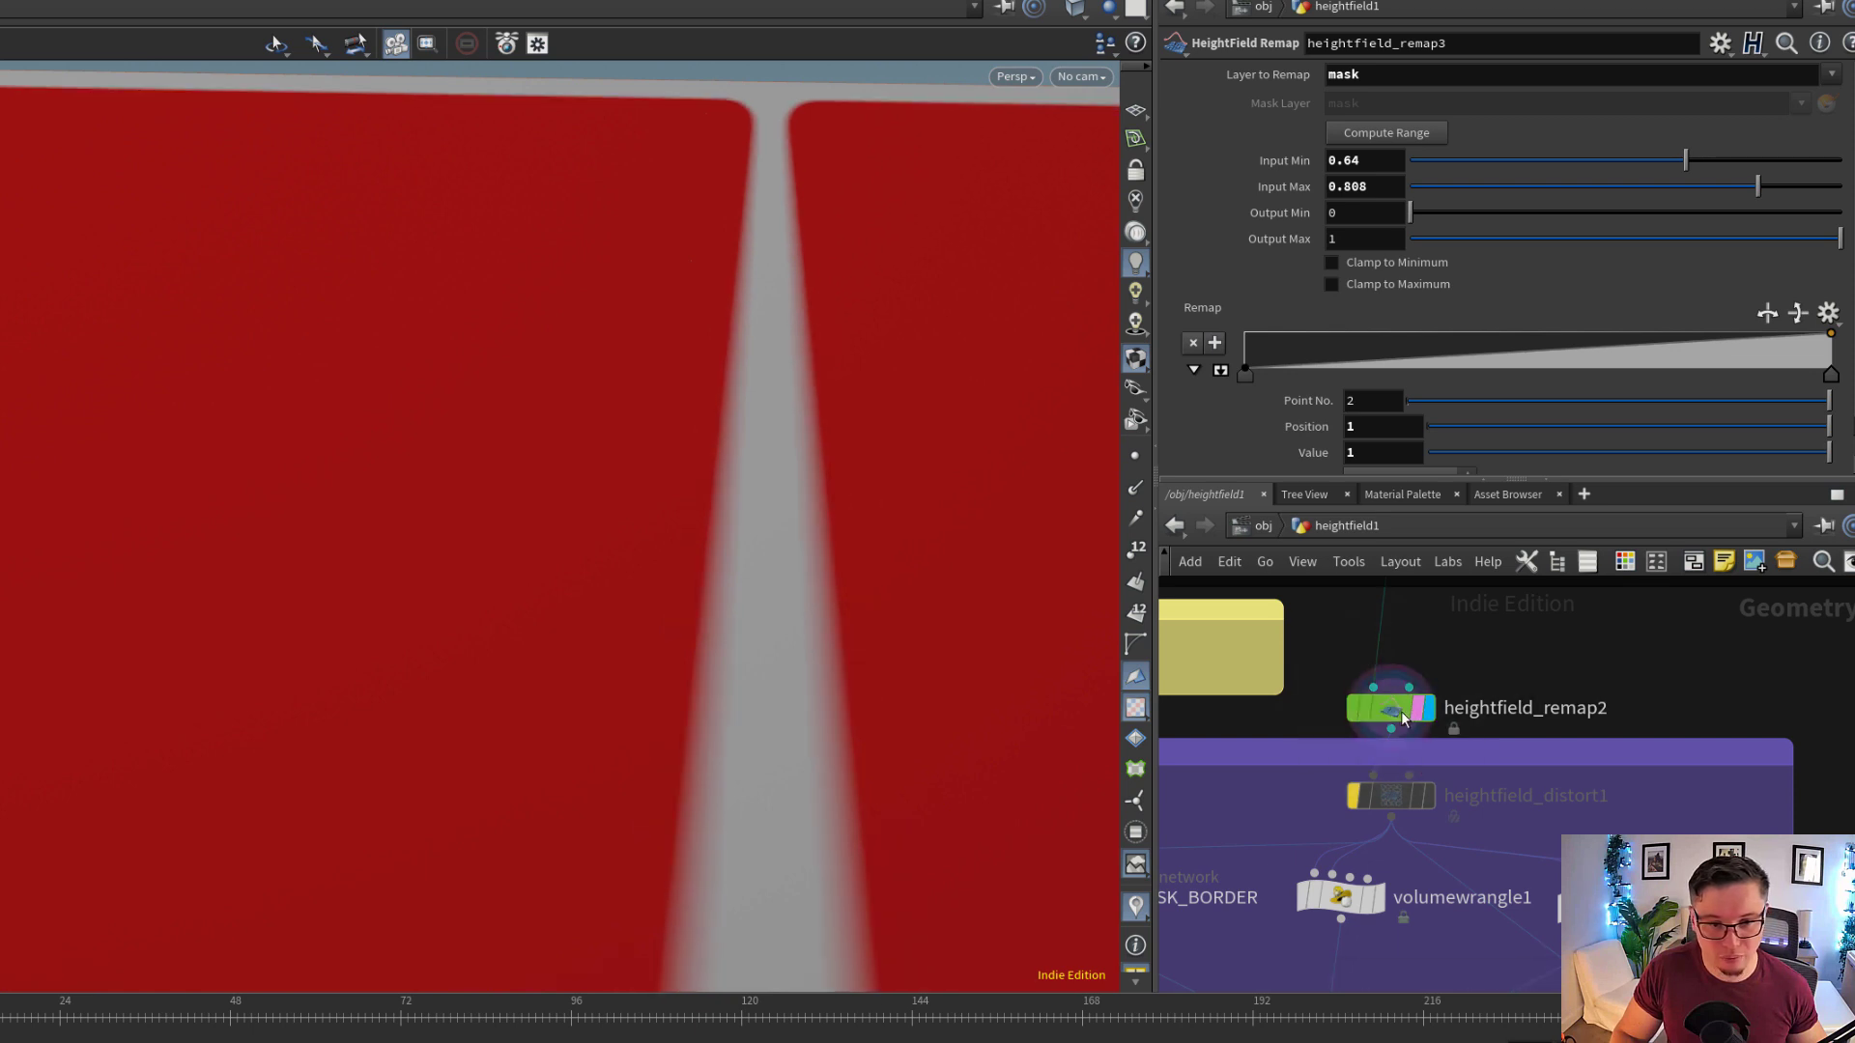
Display heightfield_layer4 at the end of the TRACK A group again and show its layer parameters
{"action": "scroll", "coordinate": [1543, 702], "scroll_direction": "down", "scroll_amount": 5}
{"action": "middle_click", "coordinate": [1574, 784]}
{"action": "middle_click_drag", "start_coordinate": [1623, 882], "coordinate": [1465, 782]}
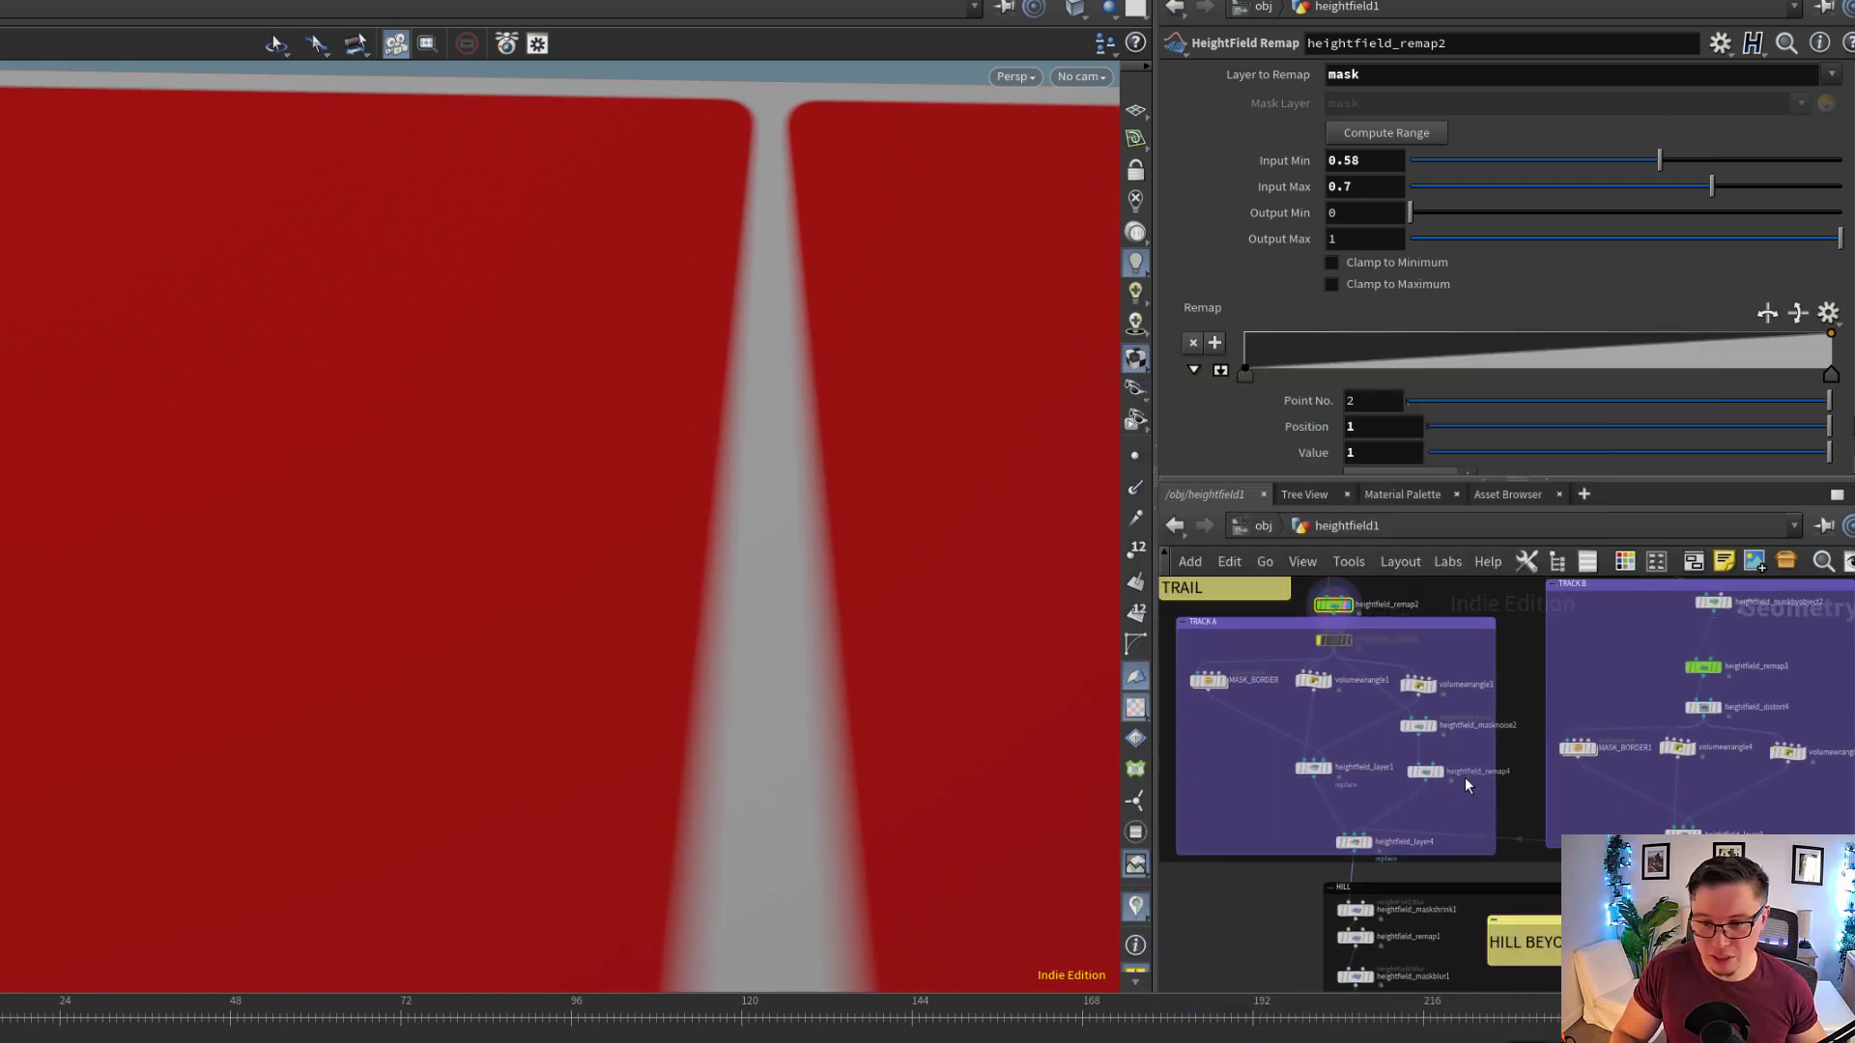
{"action": "scroll", "coordinate": [1386, 833], "scroll_direction": "up", "scroll_amount": 4}
{"action": "left_click", "coordinate": [1338, 850]}
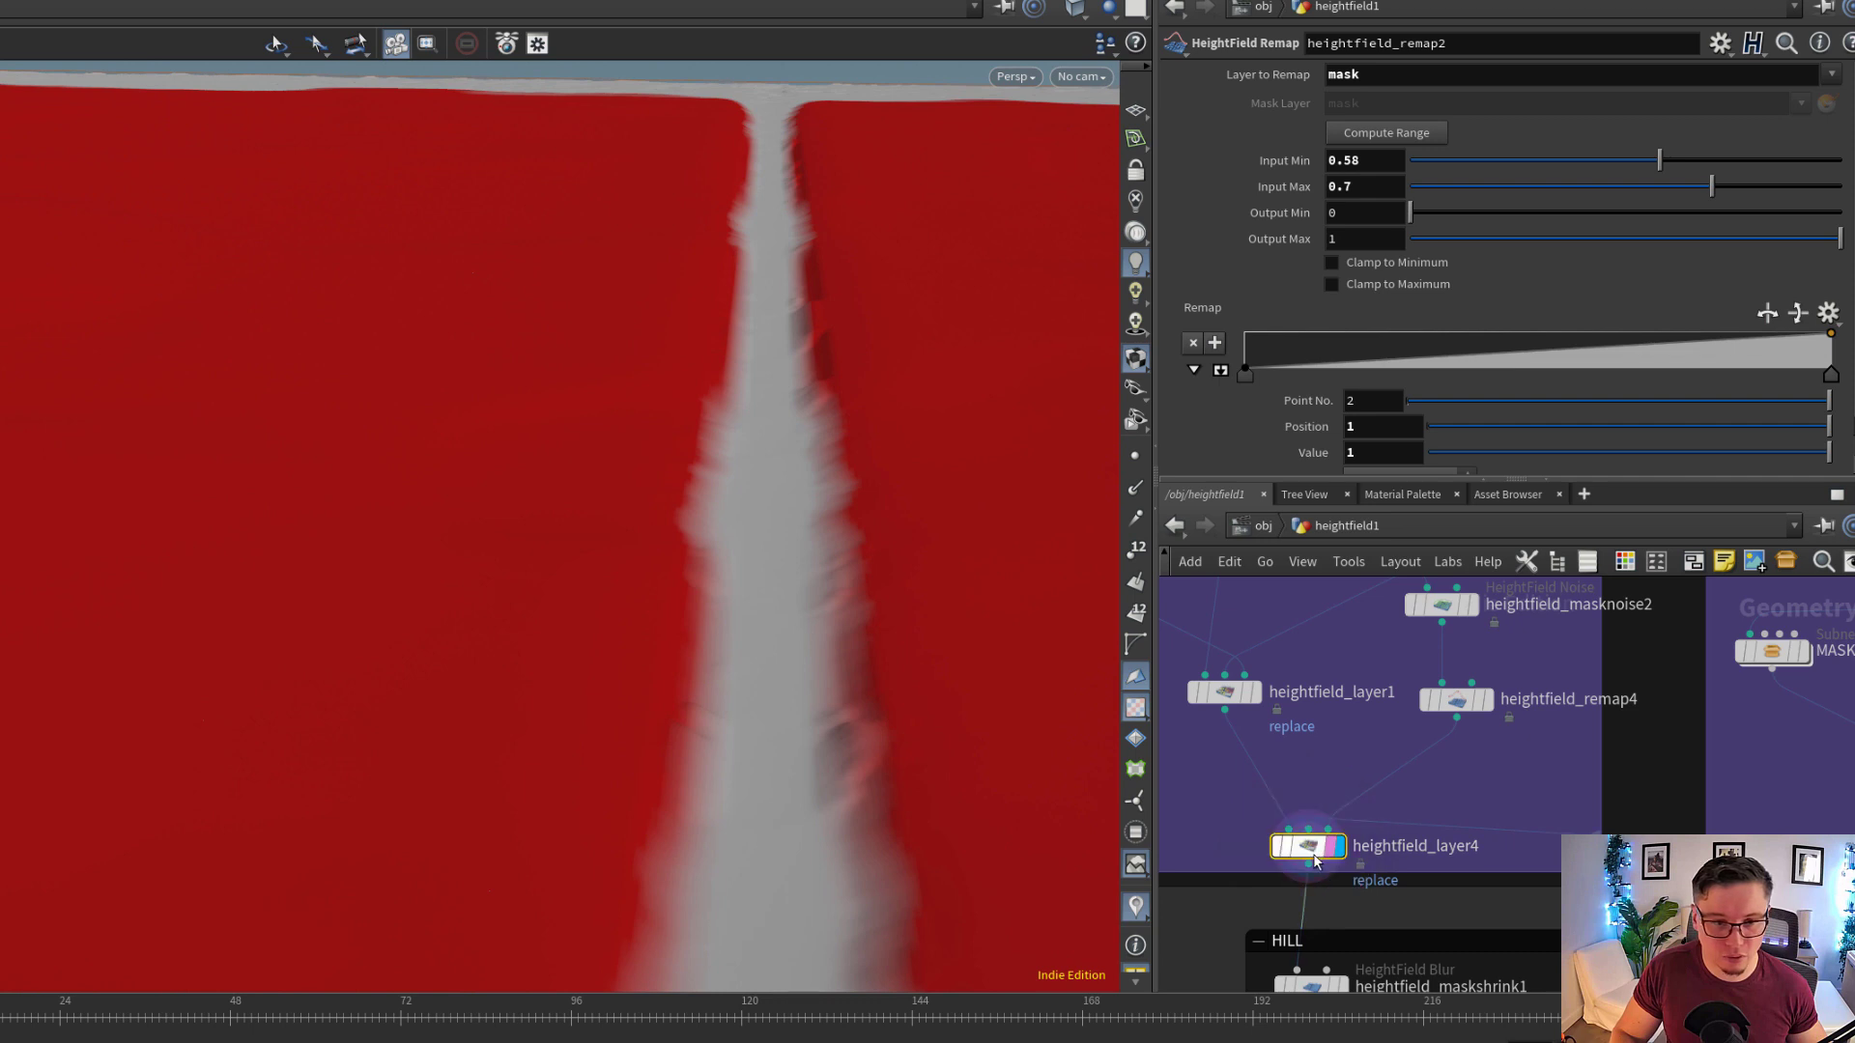
{"action": "left_click", "coordinate": [1314, 858]}
Examine the chain of nodes in the HILL group and the terrain on both sides of the trail
{"action": "middle_click_drag", "start_coordinate": [1402, 877], "coordinate": [1527, 684]}
{"action": "scroll", "coordinate": [1480, 775], "scroll_direction": "down", "scroll_amount": 2}
{"action": "scroll", "coordinate": [1478, 773], "scroll_direction": "down", "scroll_amount": 2}
{"action": "scroll", "coordinate": [1498, 729], "scroll_direction": "up", "scroll_amount": 1}
{"action": "scroll", "coordinate": [1523, 732], "scroll_direction": "up", "scroll_amount": 2}
{"action": "scroll", "coordinate": [1563, 756], "scroll_direction": "down", "scroll_amount": 1}
{"action": "scroll", "coordinate": [1522, 684], "scroll_direction": "down", "scroll_amount": 1}
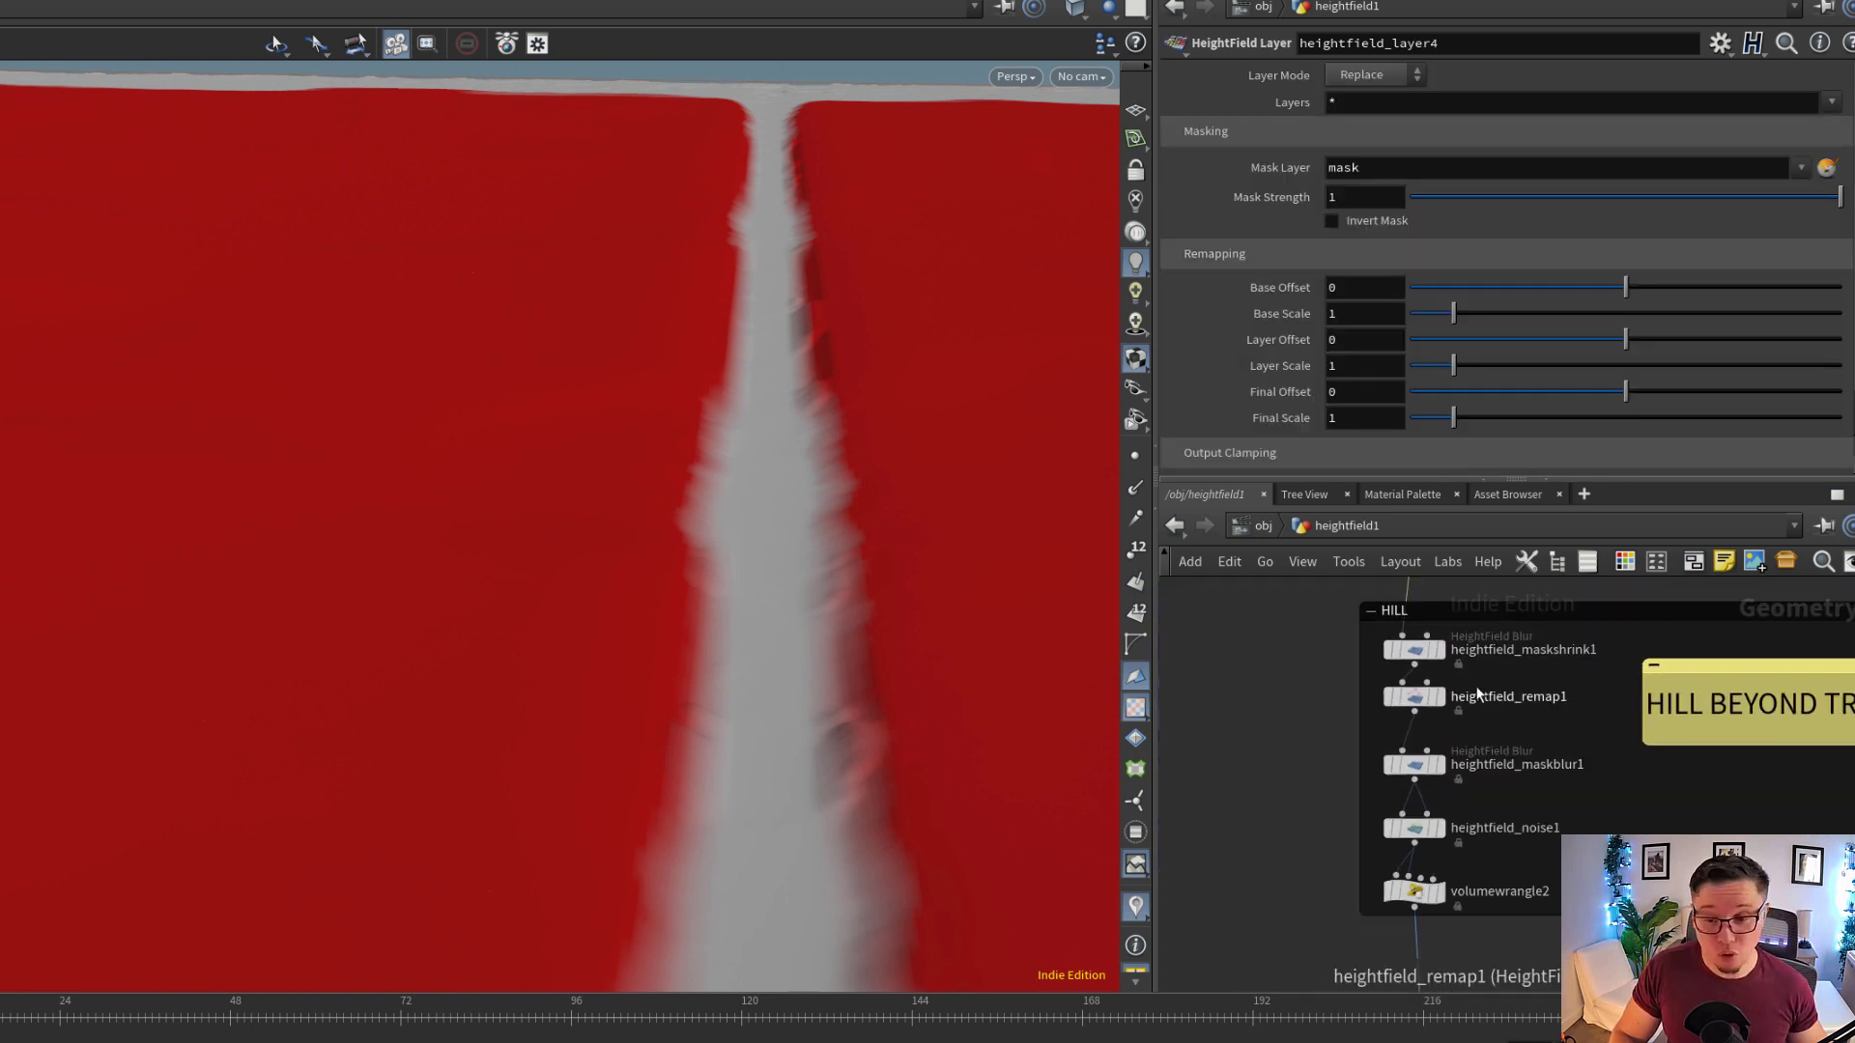
{"action": "scroll", "coordinate": [1478, 694], "scroll_direction": "up", "scroll_amount": 1}
{"action": "left_click_drag", "start_coordinate": [727, 660], "coordinate": [518, 489]}
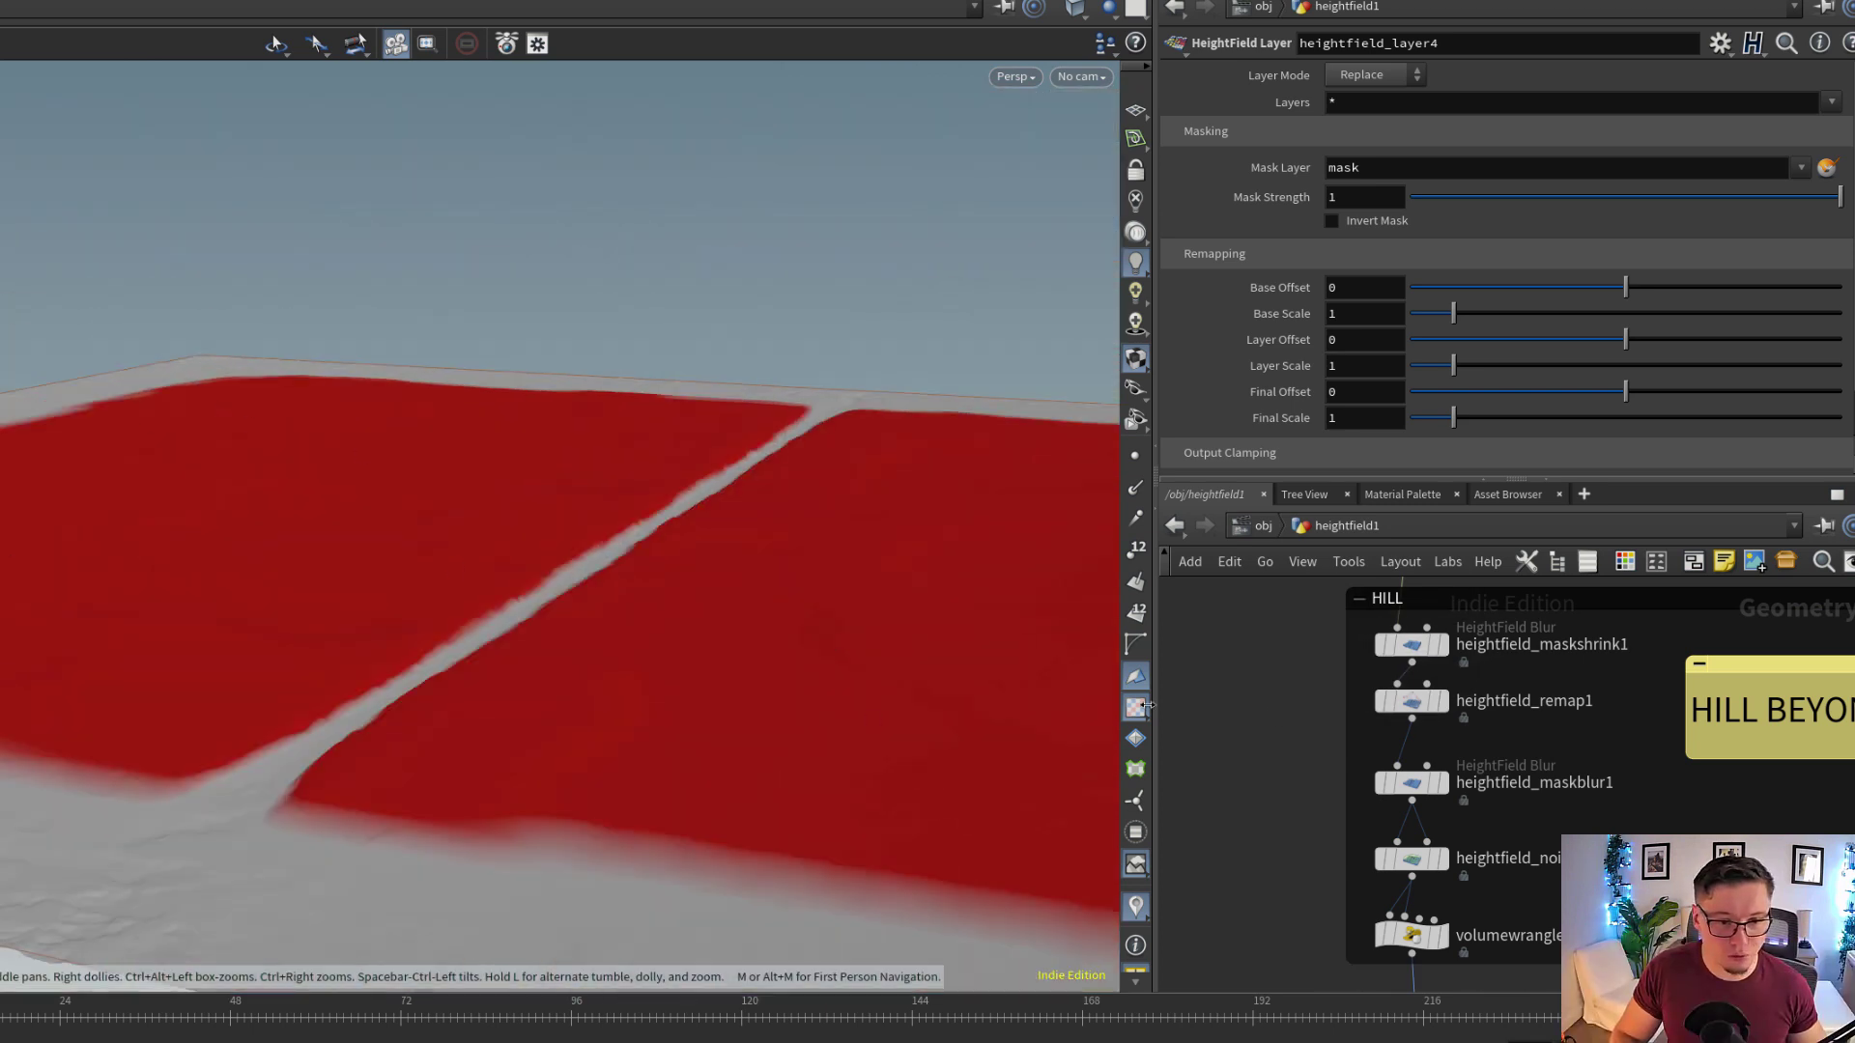
{"action": "scroll", "coordinate": [1527, 767], "scroll_direction": "up", "scroll_amount": 2}
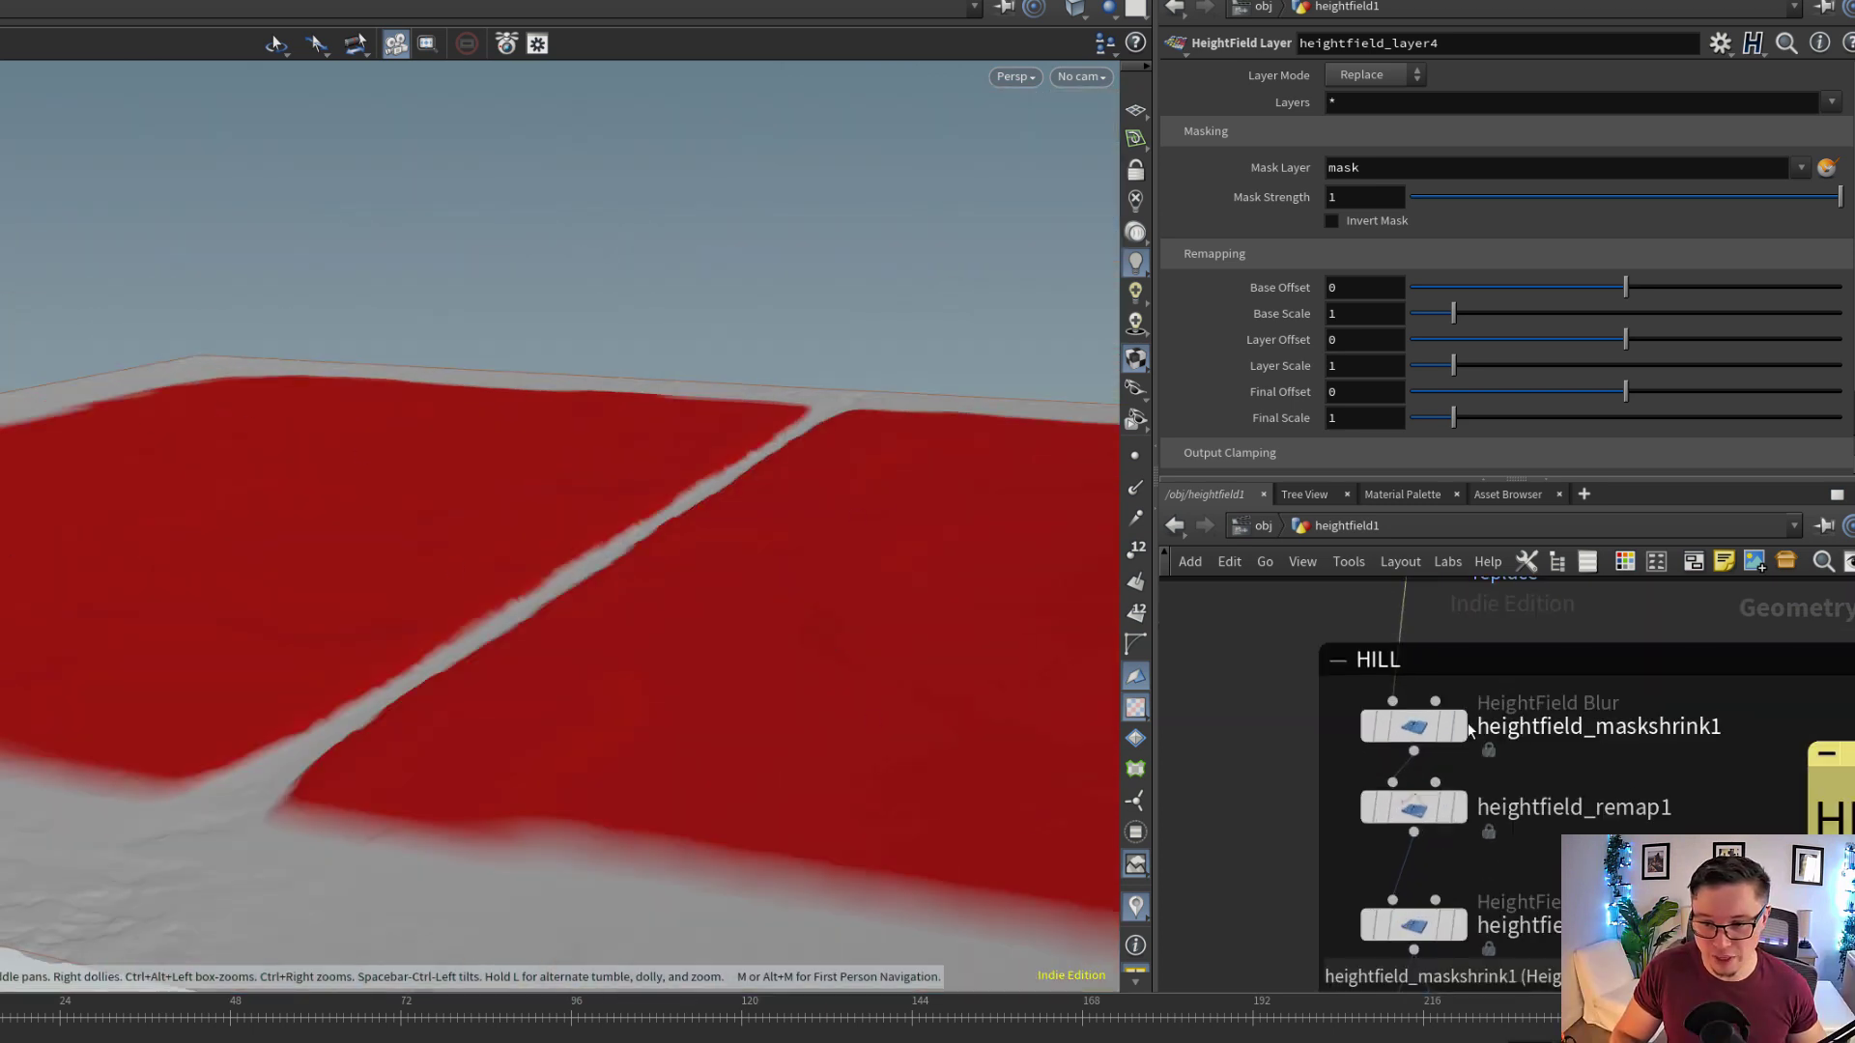
Display heightfield_maskshrink1 in the HILL group and inspect its Shrink settings and the resulting mask
{"action": "left_click", "coordinate": [1438, 733]}
{"action": "left_click", "coordinate": [1436, 731]}
{"action": "left_click_drag", "start_coordinate": [425, 618], "coordinate": [619, 590]}
{"action": "left_click", "coordinate": [1388, 152]}
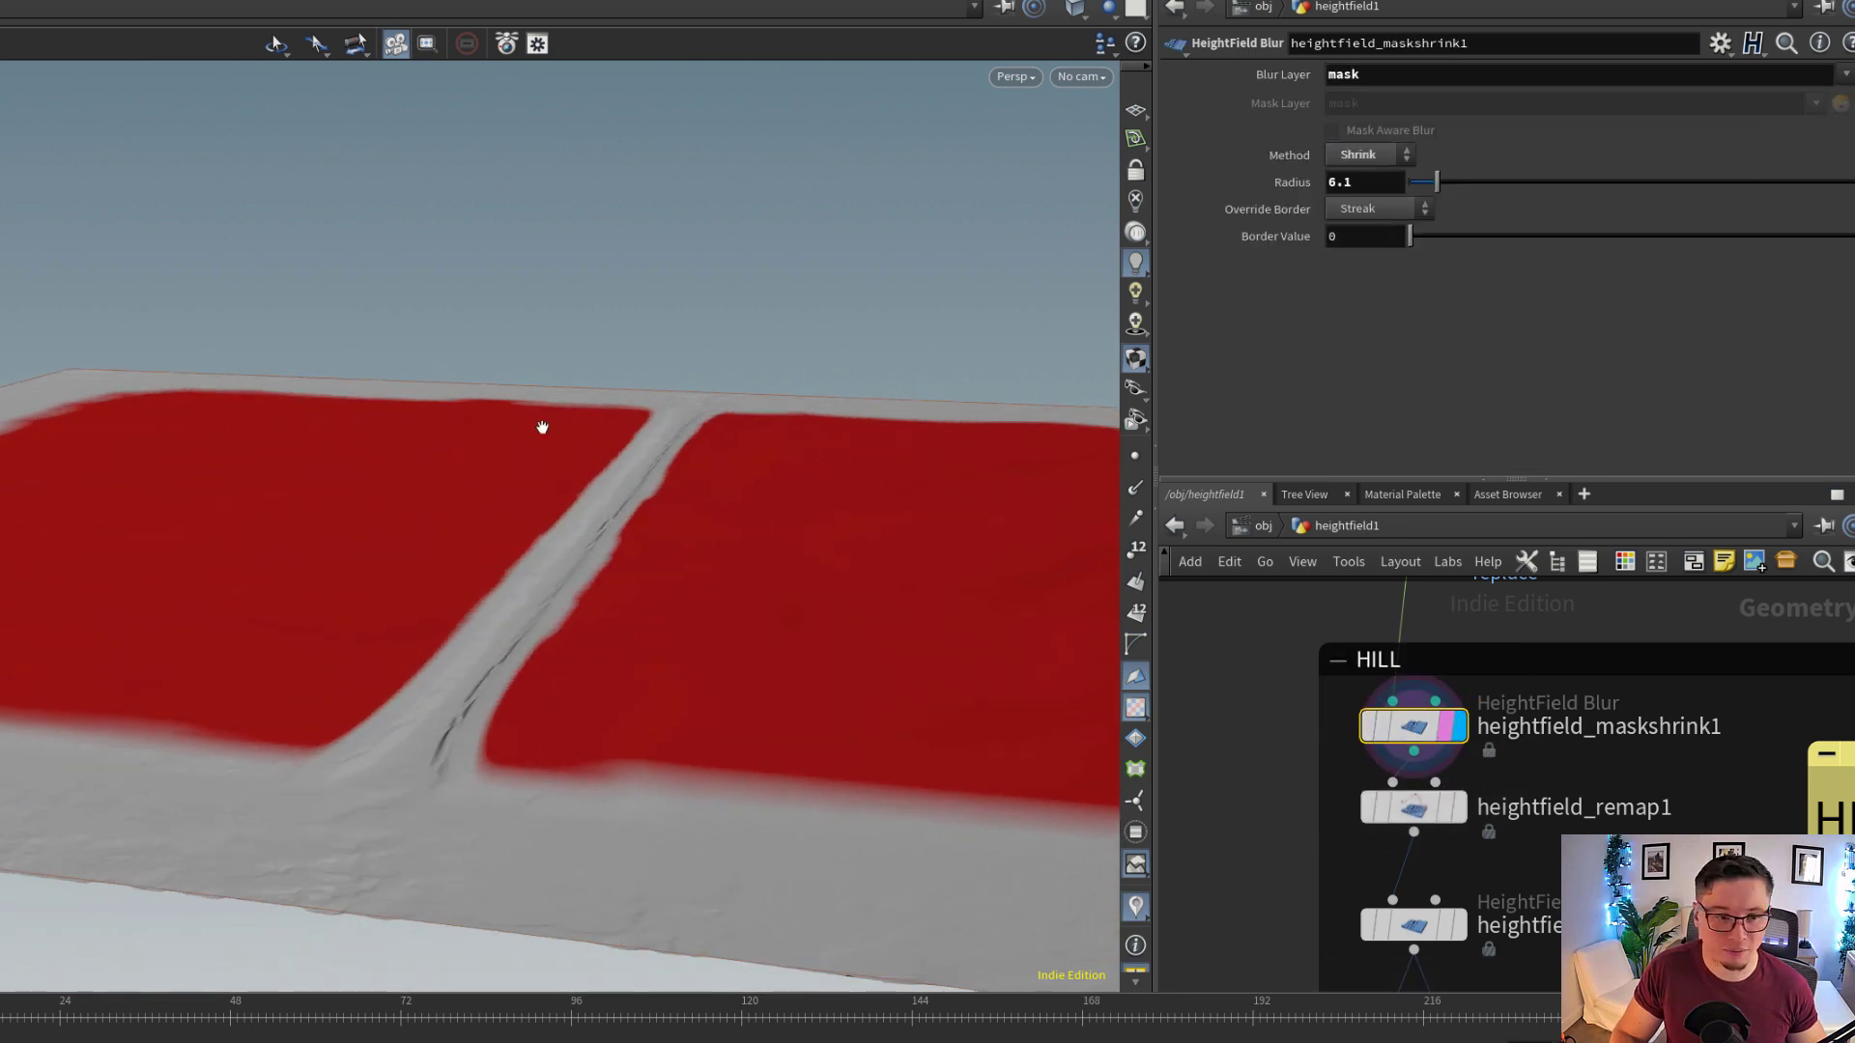
{"action": "left_click_drag", "start_coordinate": [541, 426], "coordinate": [779, 483]}
Display heightfield_remap1 and the following heightfield_maskblur1, showing the channel expression that drives the blur radius
{"action": "middle_click_drag", "start_coordinate": [1528, 835], "coordinate": [1558, 640]}
{"action": "scroll", "coordinate": [1546, 732], "scroll_direction": "up", "scroll_amount": 1}
{"action": "left_click", "coordinate": [1406, 657]}
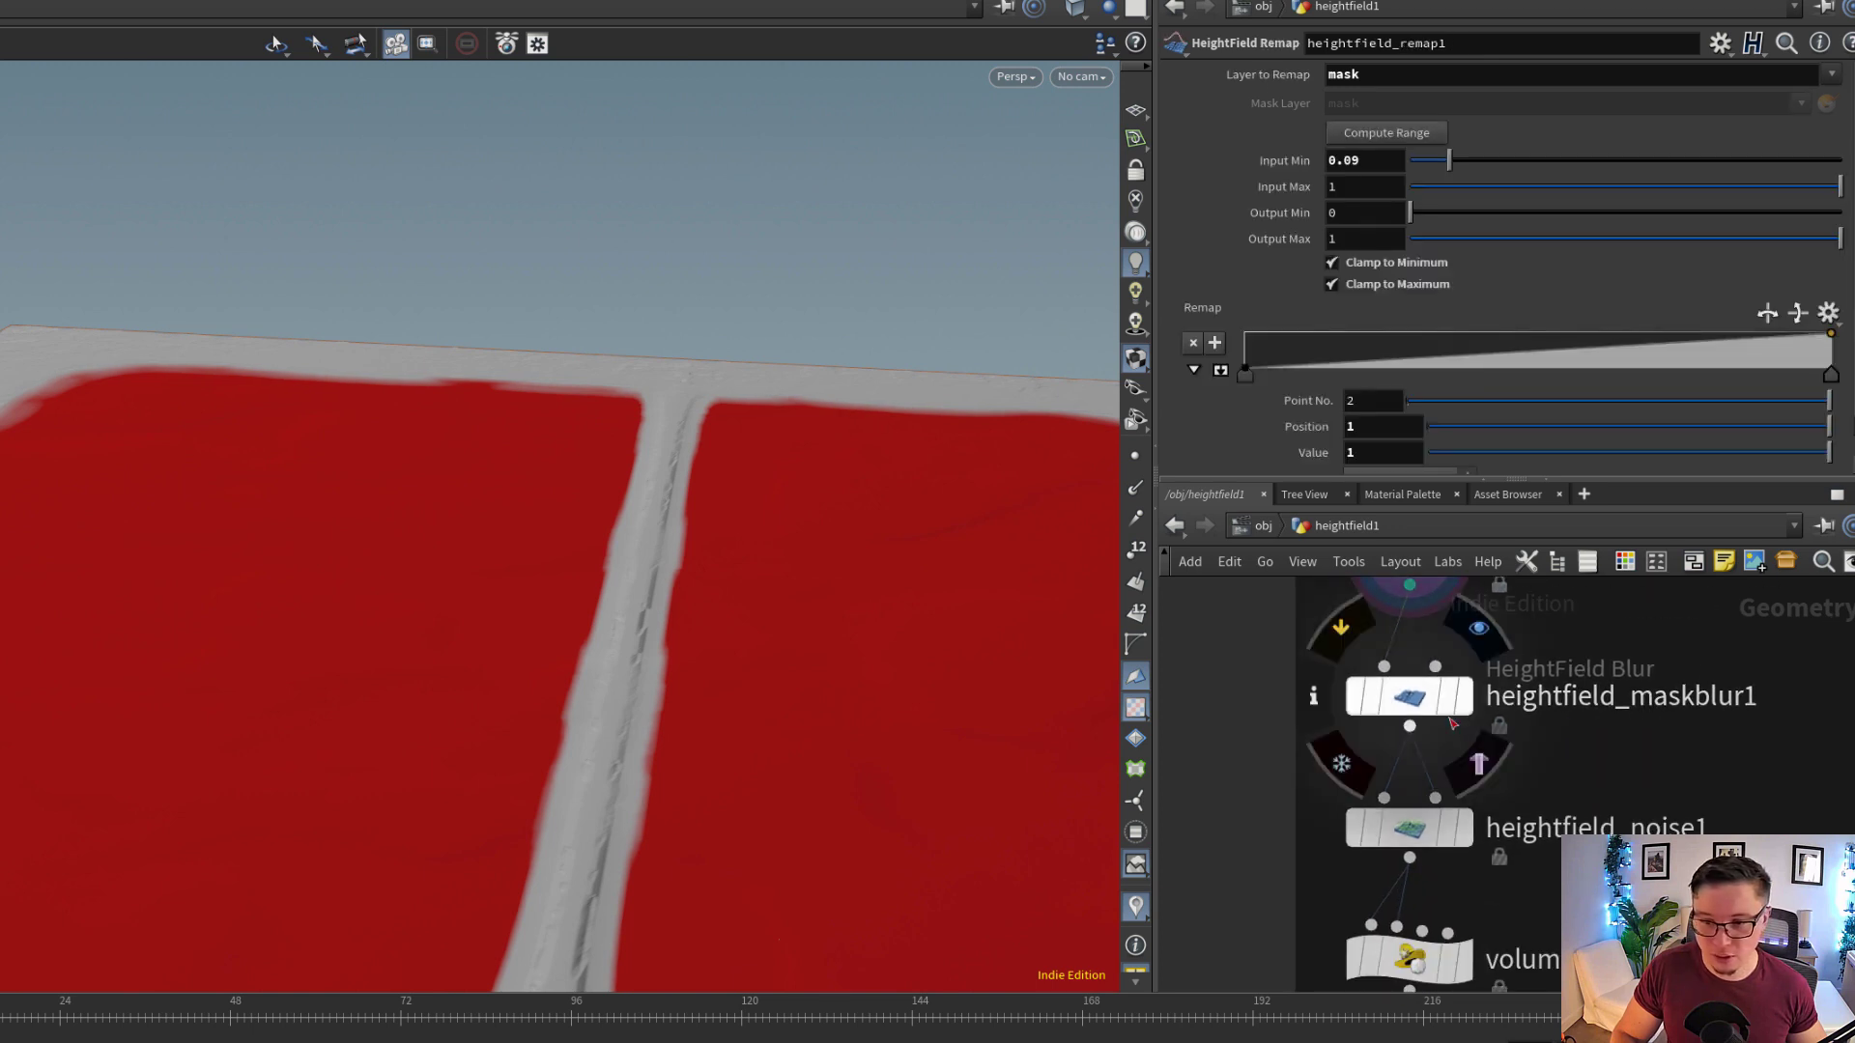
{"action": "left_click", "coordinate": [1461, 705]}
{"action": "middle_click_drag", "start_coordinate": [1518, 883], "coordinate": [1542, 746]}
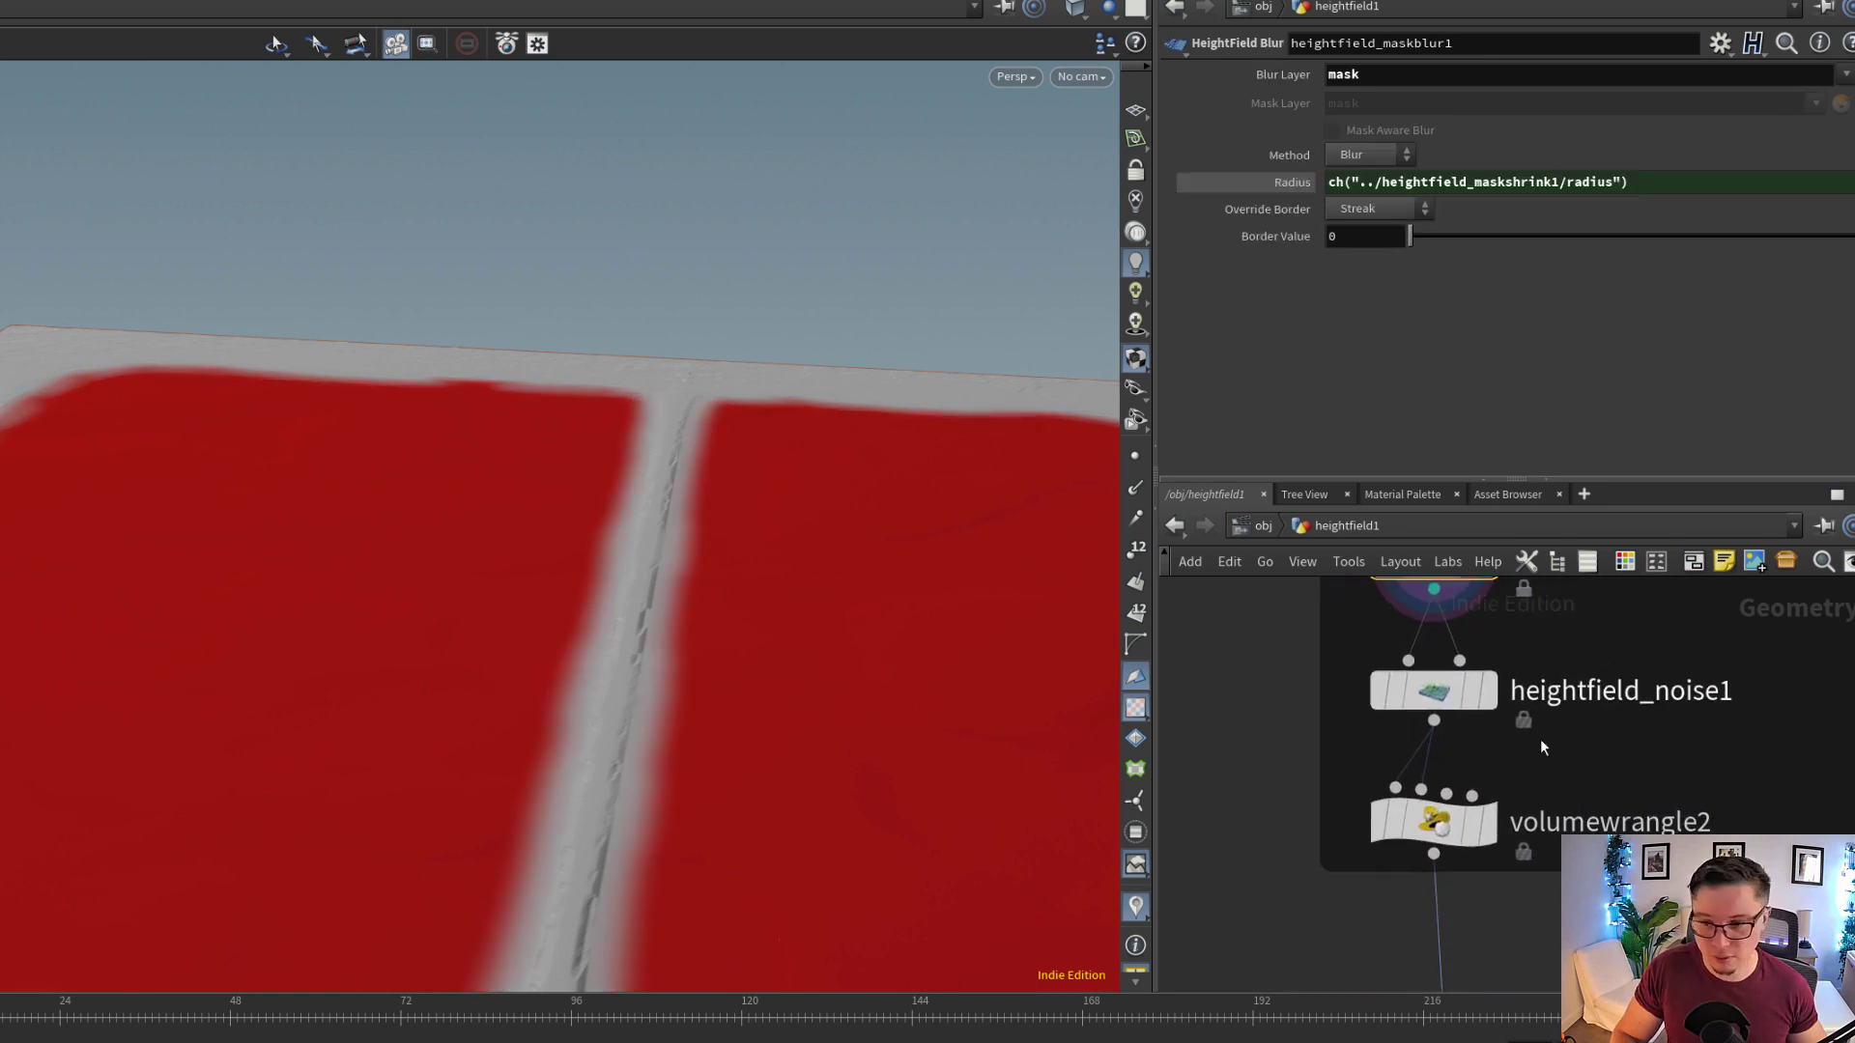
Display heightfield_noise1 in the HILL group and toggle its bypass to compare the terrain with and without the noise
{"action": "left_click", "coordinate": [1478, 692]}
{"action": "left_click_drag", "start_coordinate": [531, 696], "coordinate": [728, 807]}
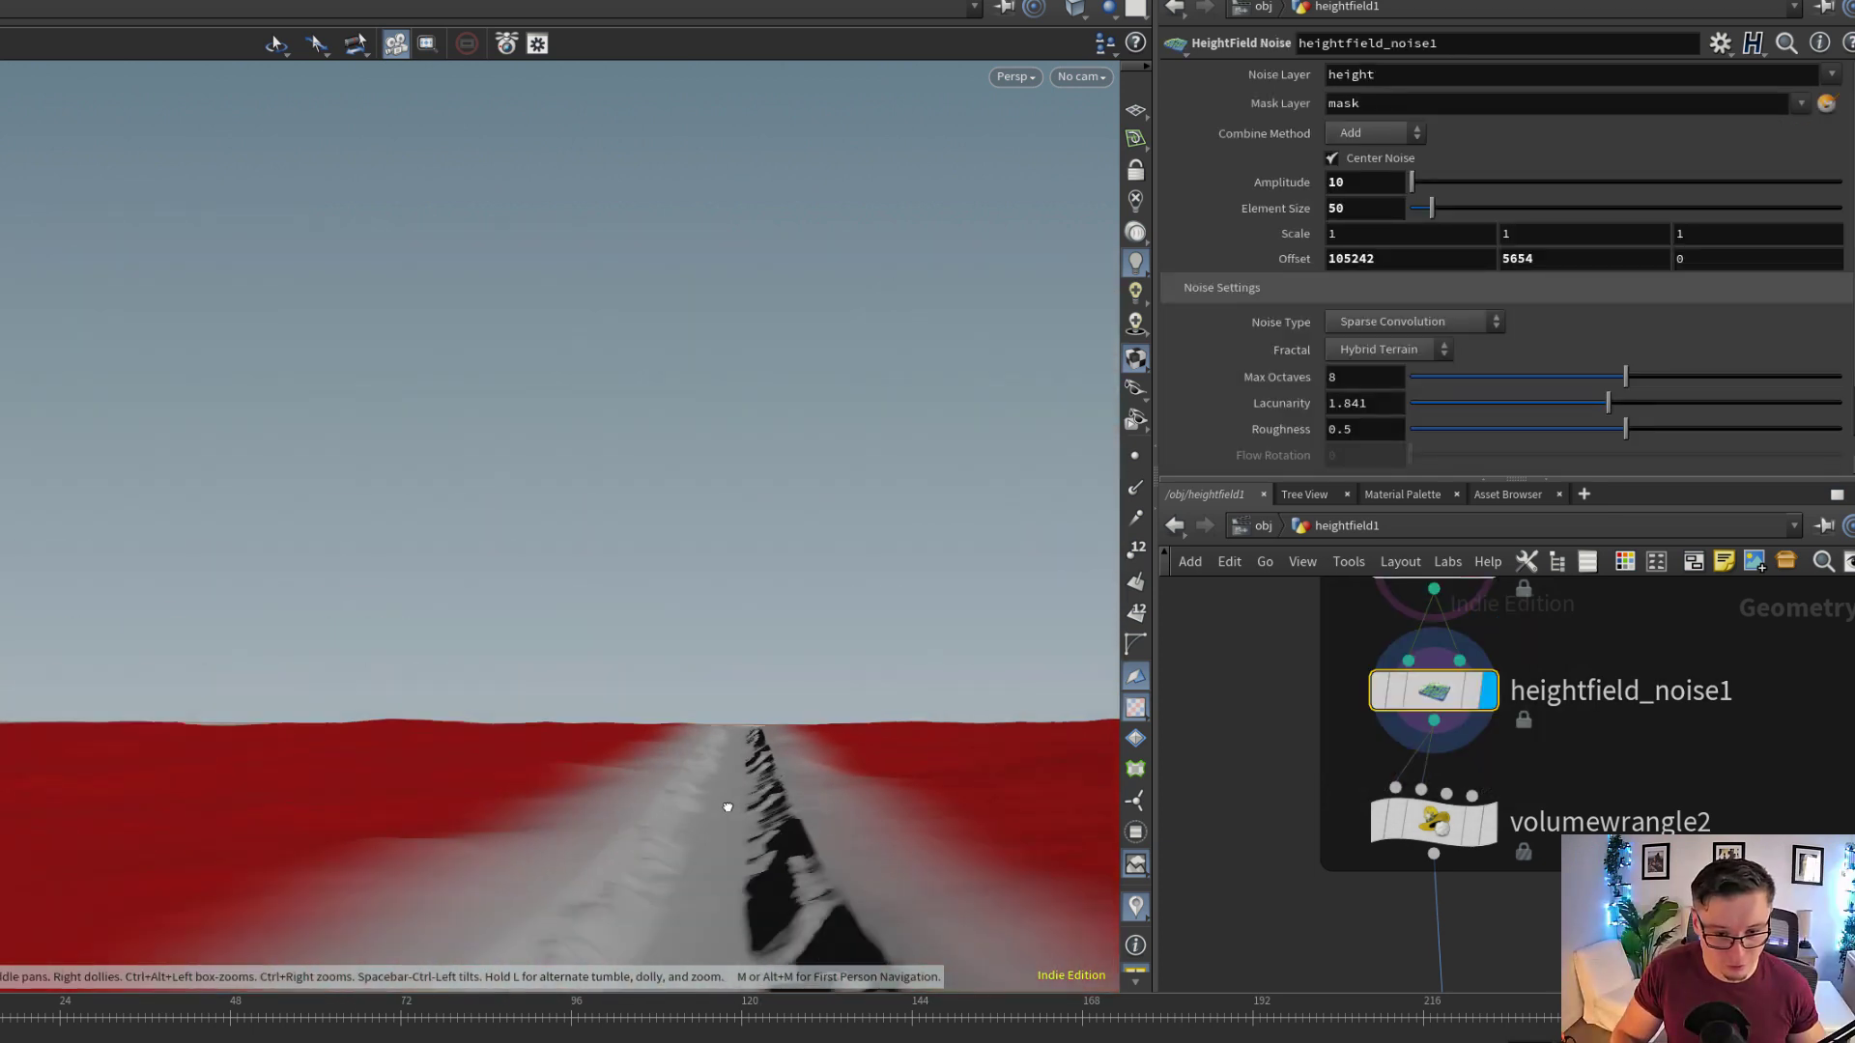
{"action": "left_click", "coordinate": [1372, 699]}
{"action": "left_click_drag", "start_coordinate": [725, 812], "coordinate": [733, 797]}
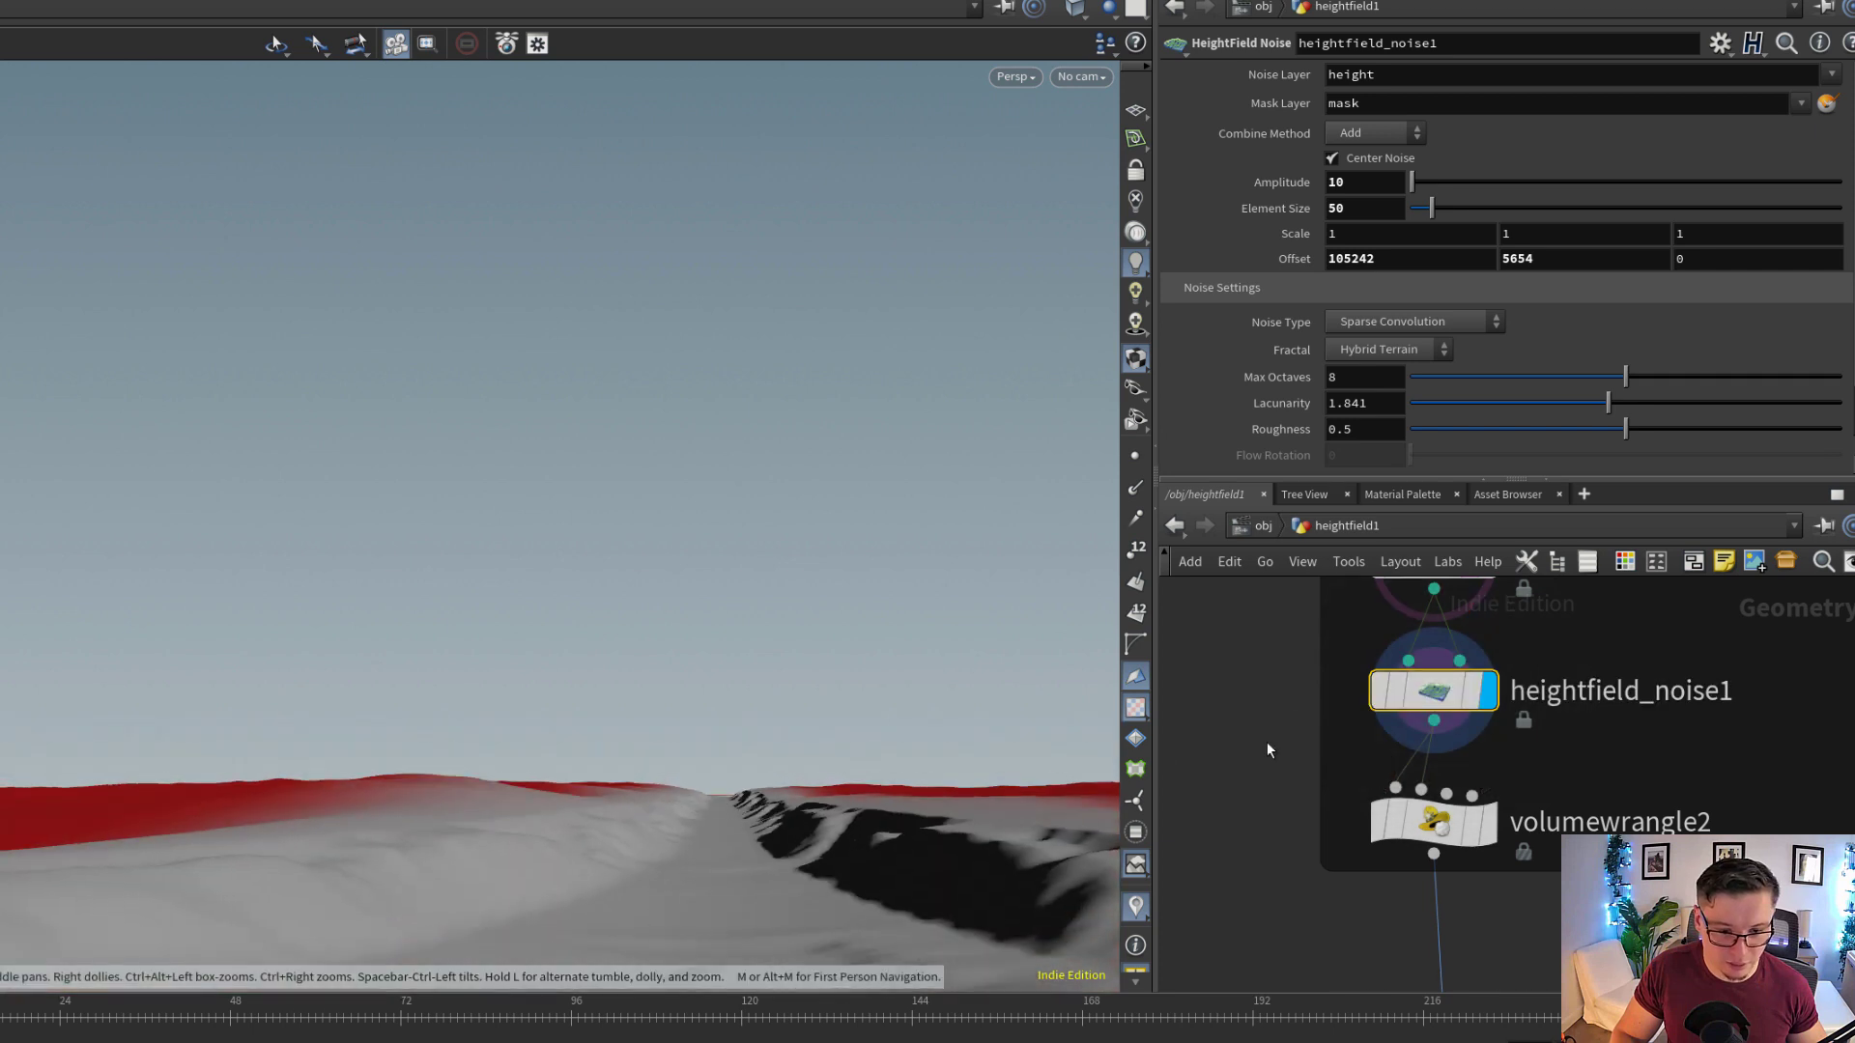
{"action": "left_click", "coordinate": [1379, 695]}
{"action": "left_click", "coordinate": [1379, 695]}
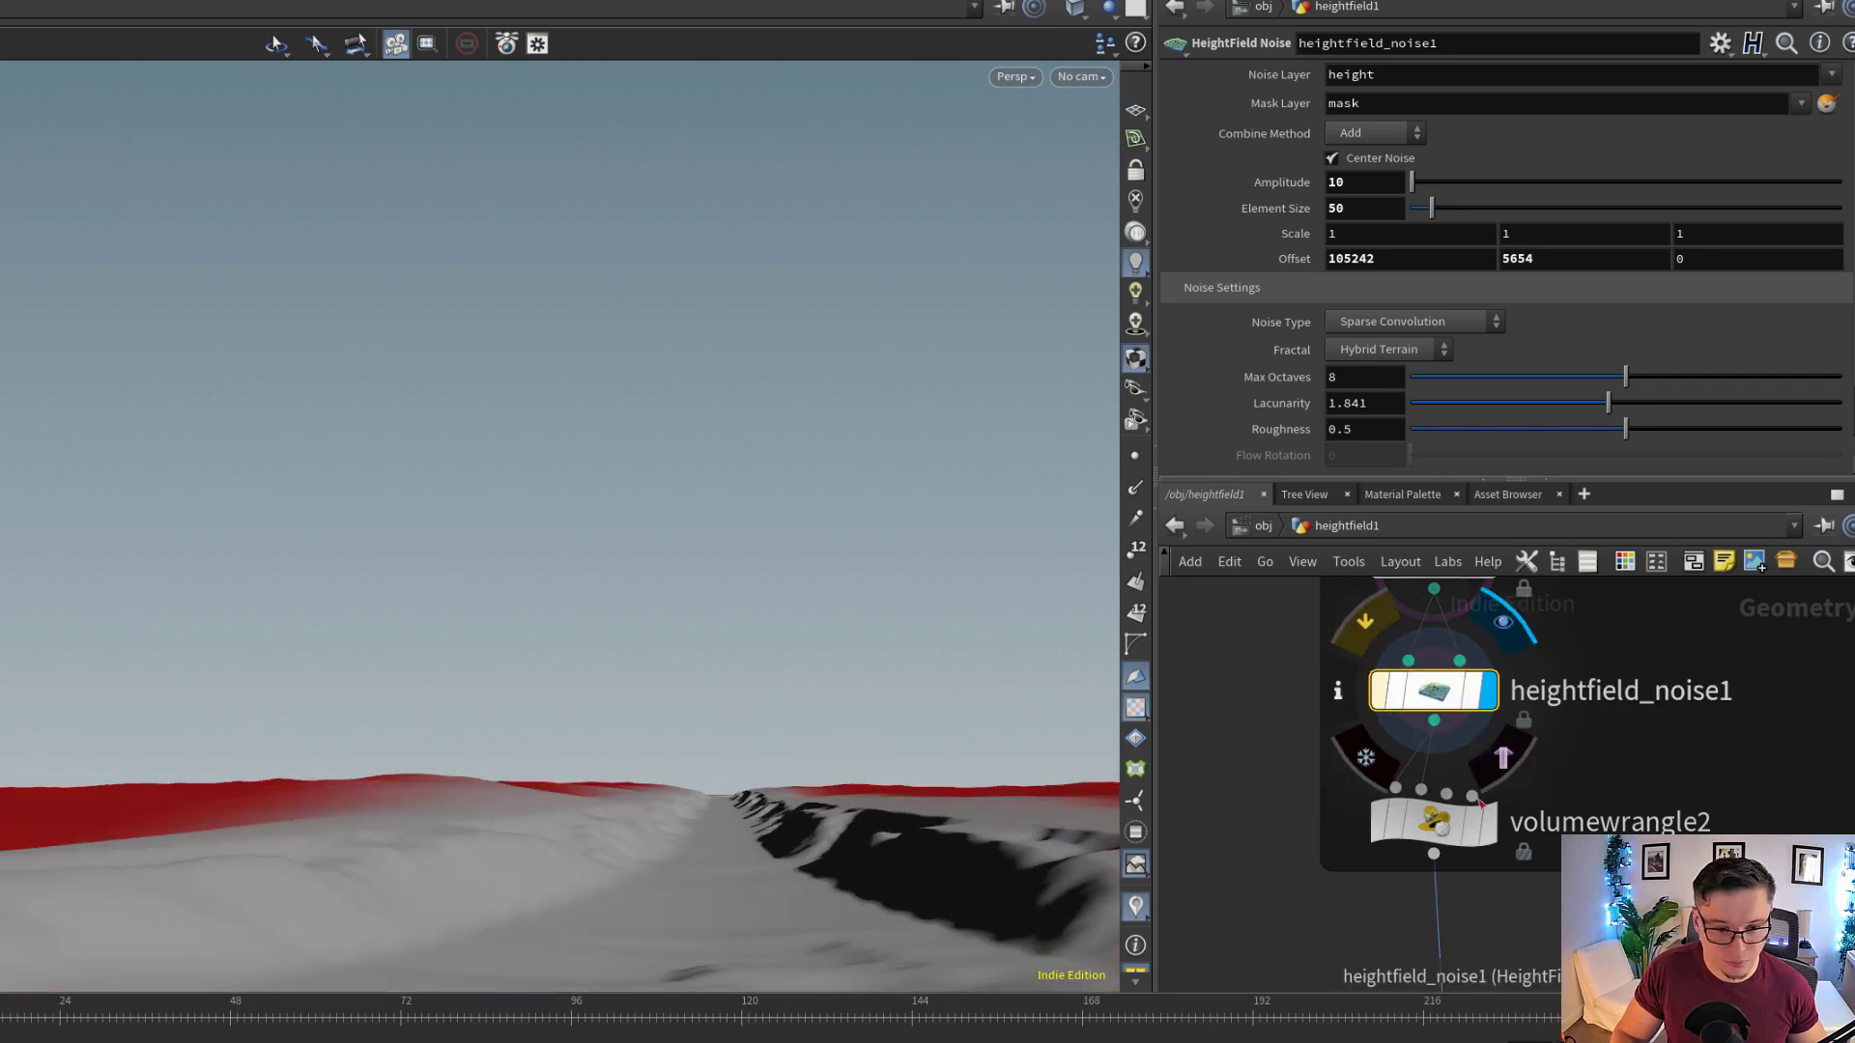
Display volumewrangle2 at the end of the HILL group and inspect its mask-driven height expression and the hills beside the trail
{"action": "left_click", "coordinate": [1493, 838]}
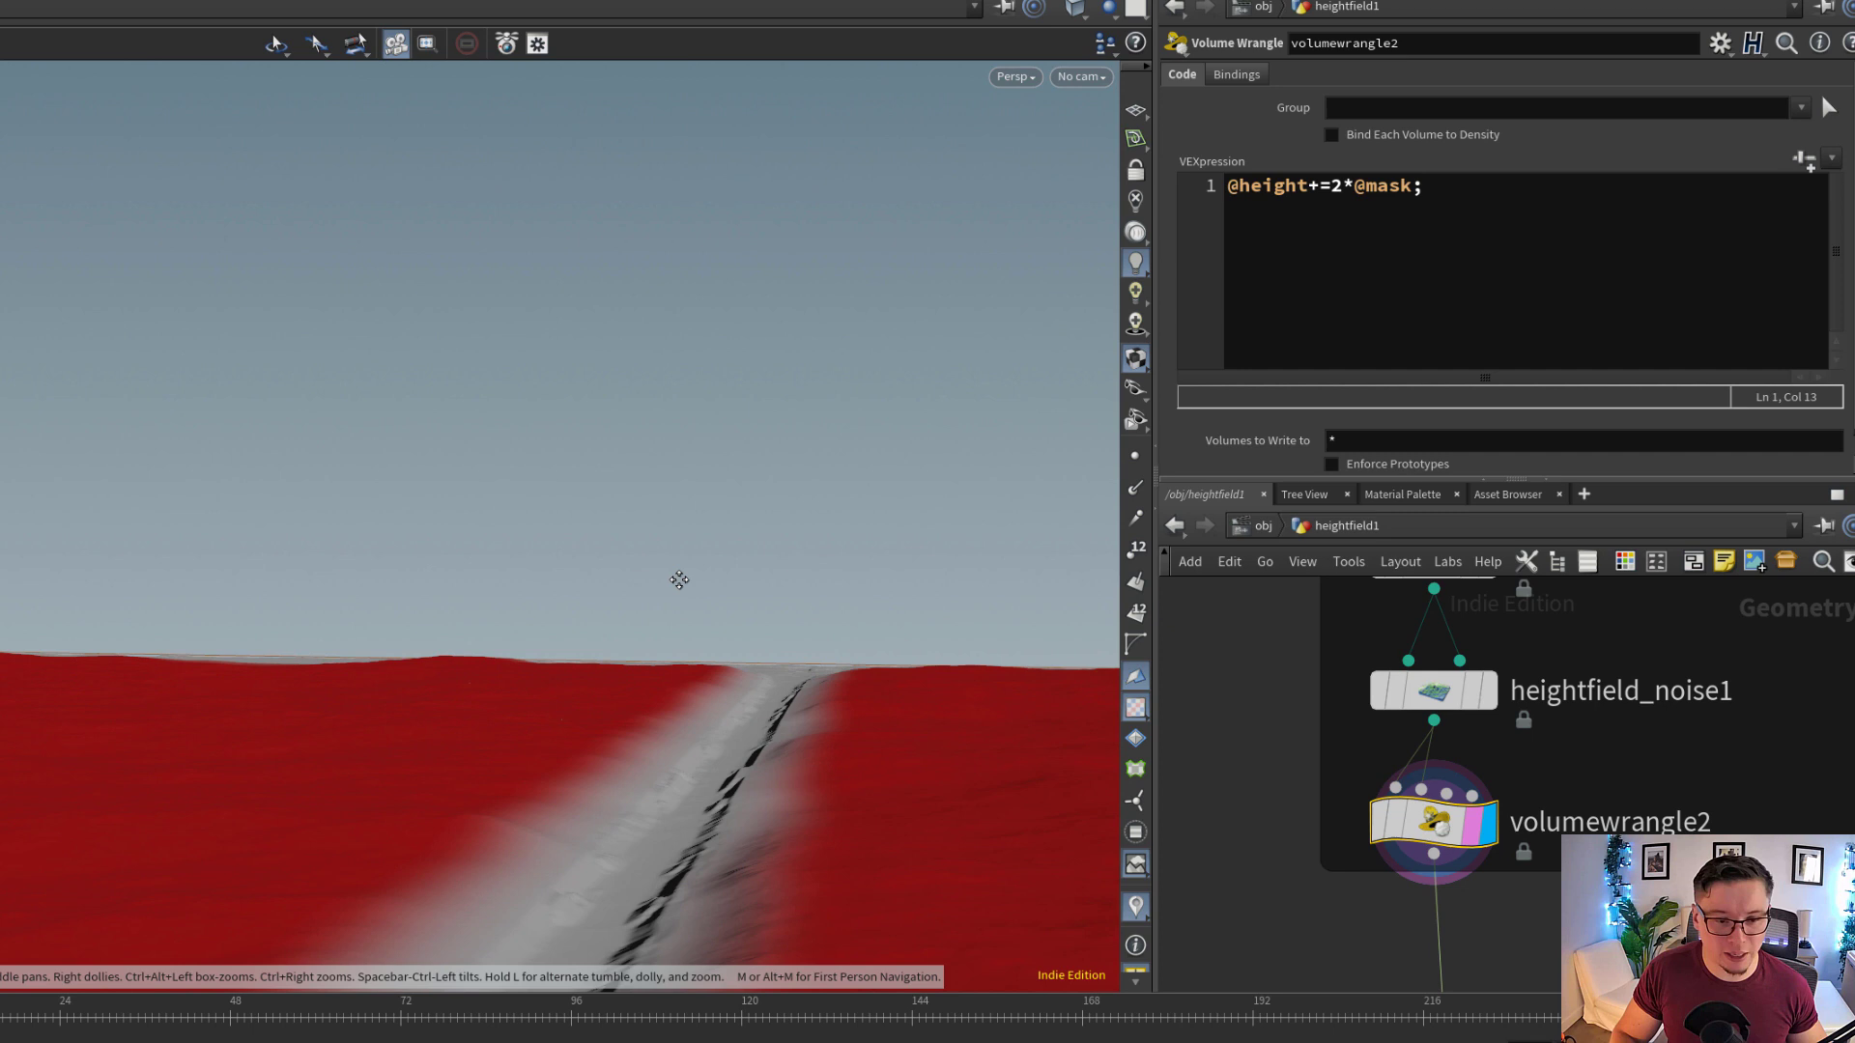
{"action": "left_click_drag", "start_coordinate": [679, 580], "coordinate": [649, 638]}
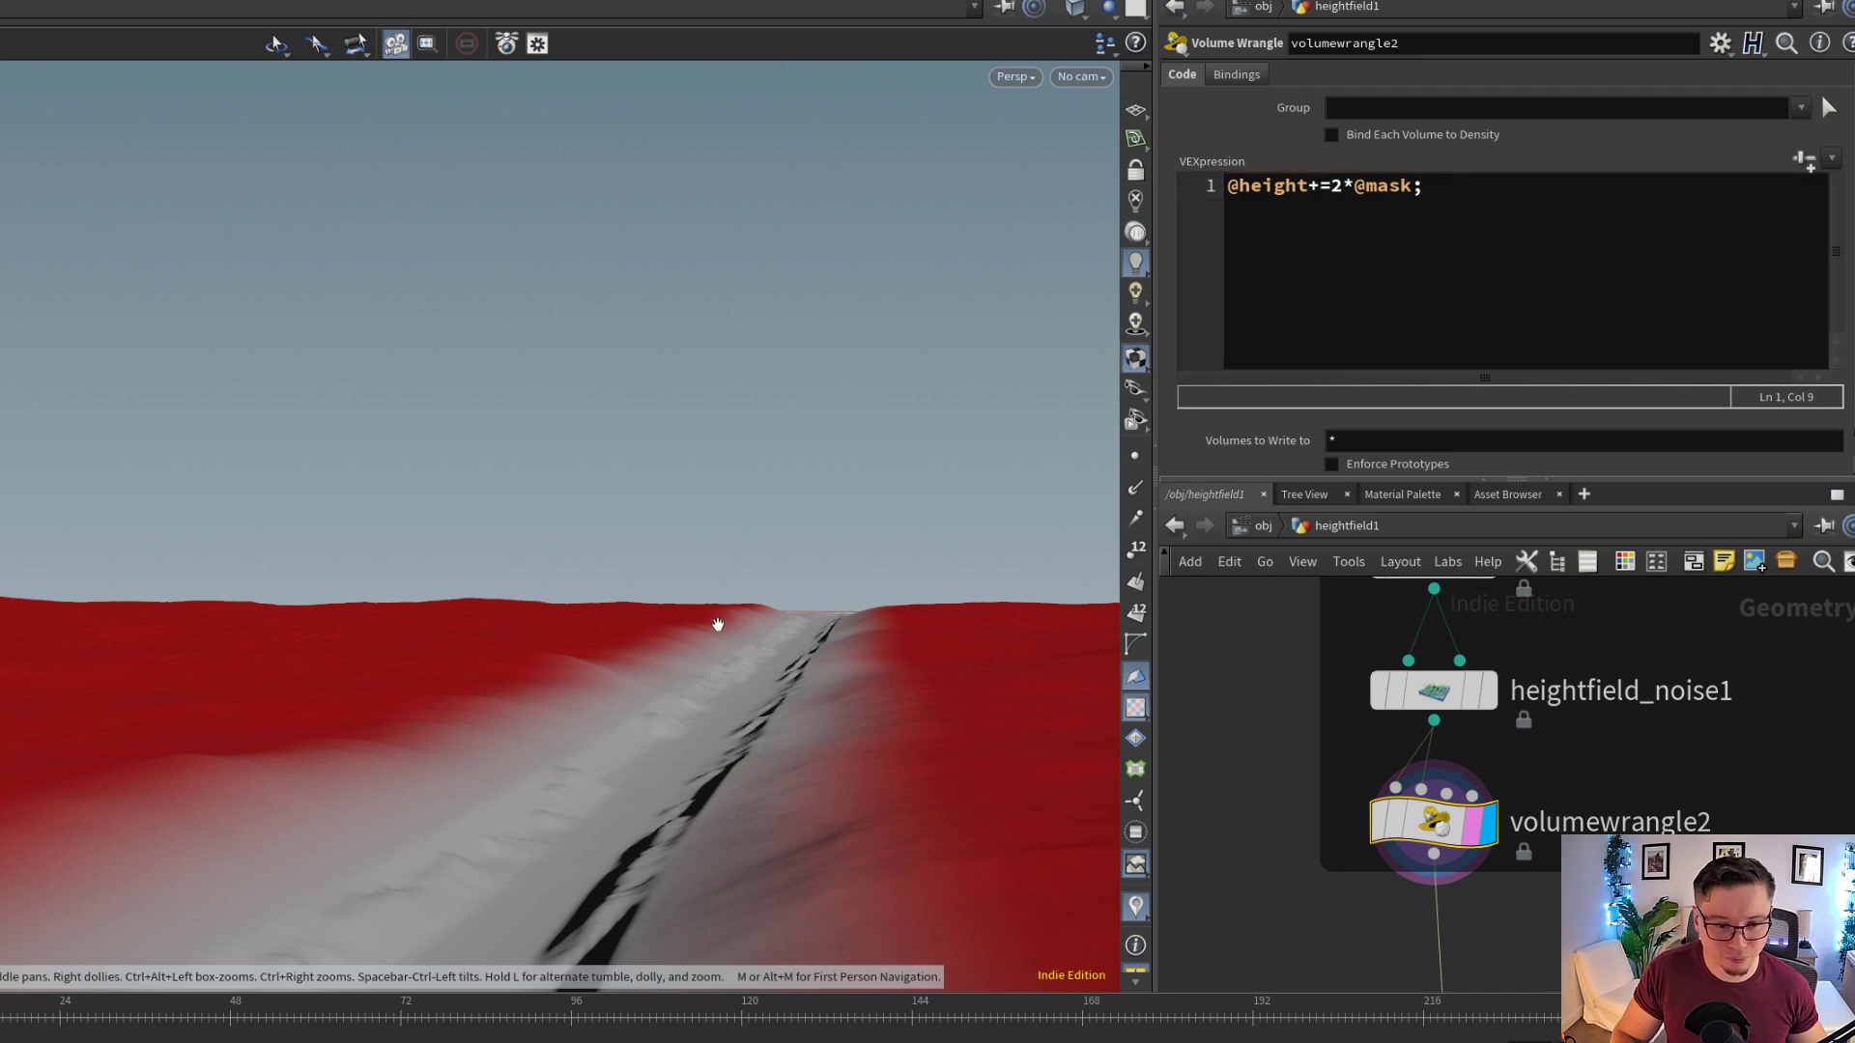
{"action": "middle_click_drag", "start_coordinate": [717, 624], "coordinate": [761, 596]}
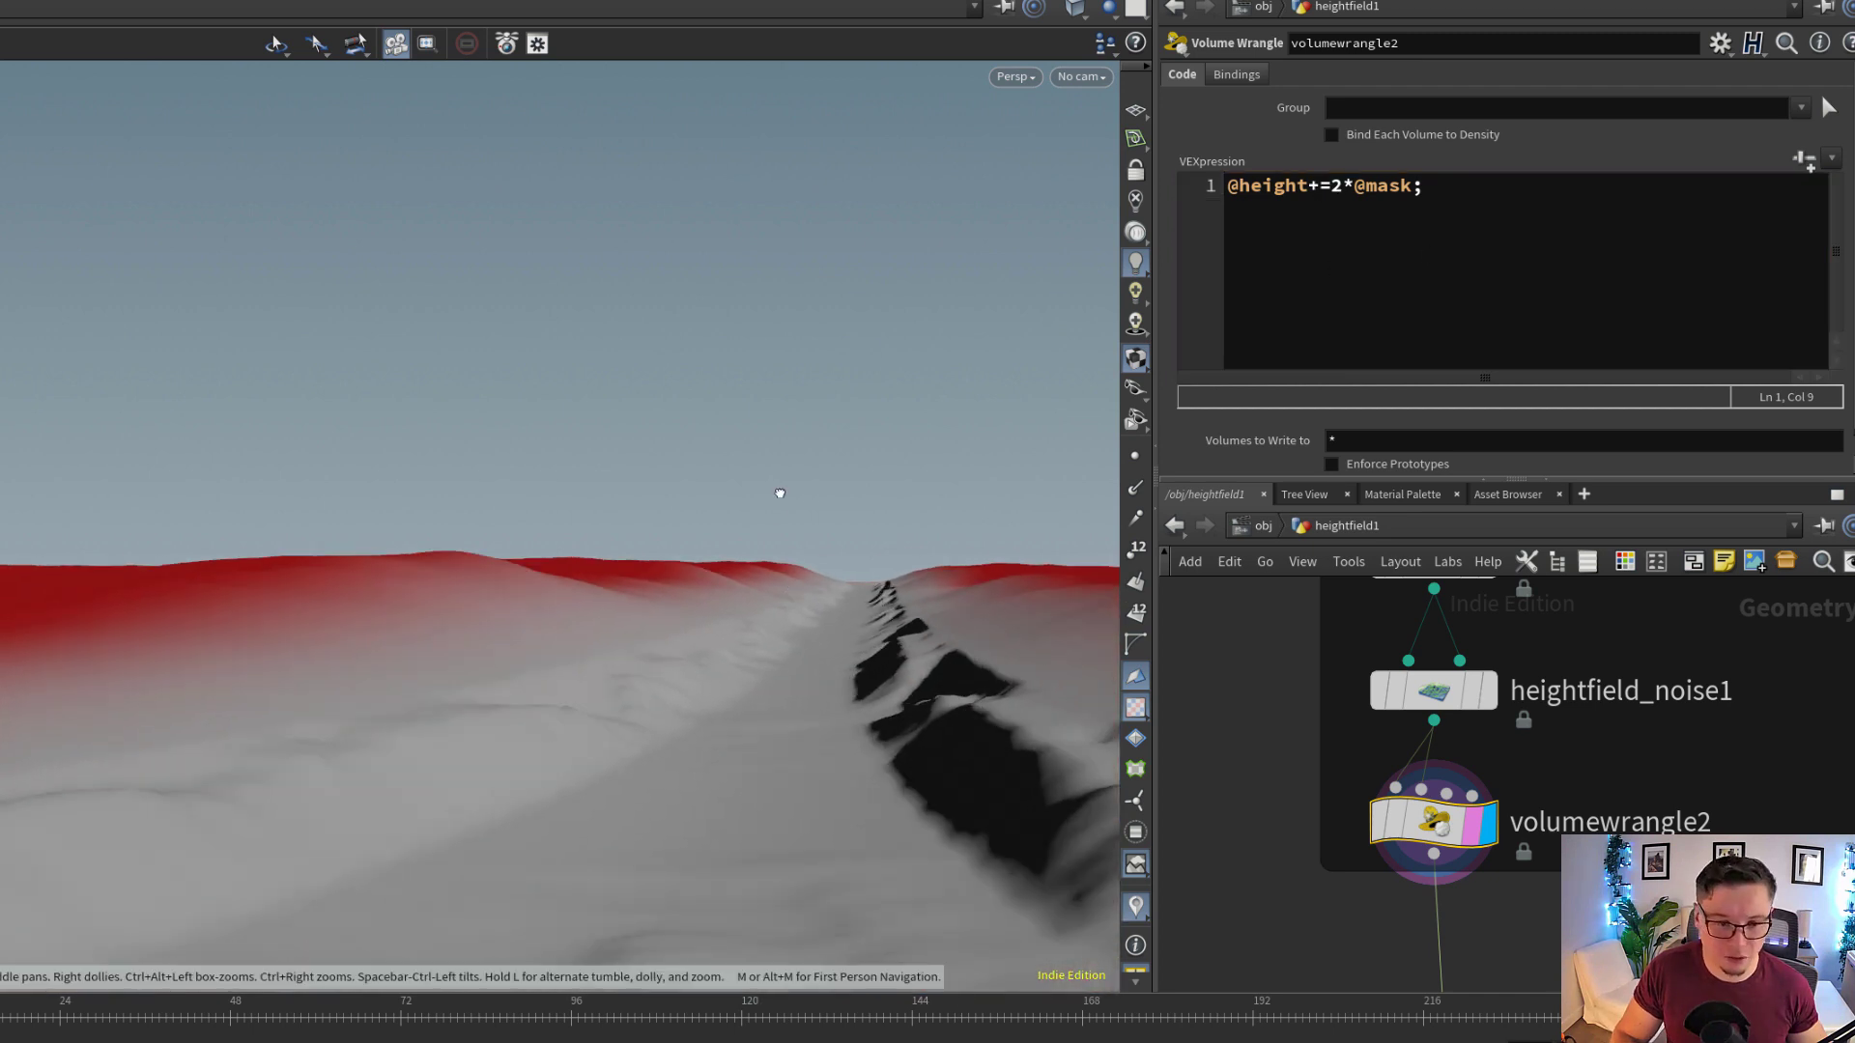
{"action": "left_click_drag", "start_coordinate": [779, 492], "coordinate": [666, 425]}
Move heightfield_maskbyfeature1 farther away from heightfield_maskbyfeature2 in the group below null6
{"action": "scroll", "coordinate": [1360, 826], "scroll_direction": "down", "scroll_amount": 1}
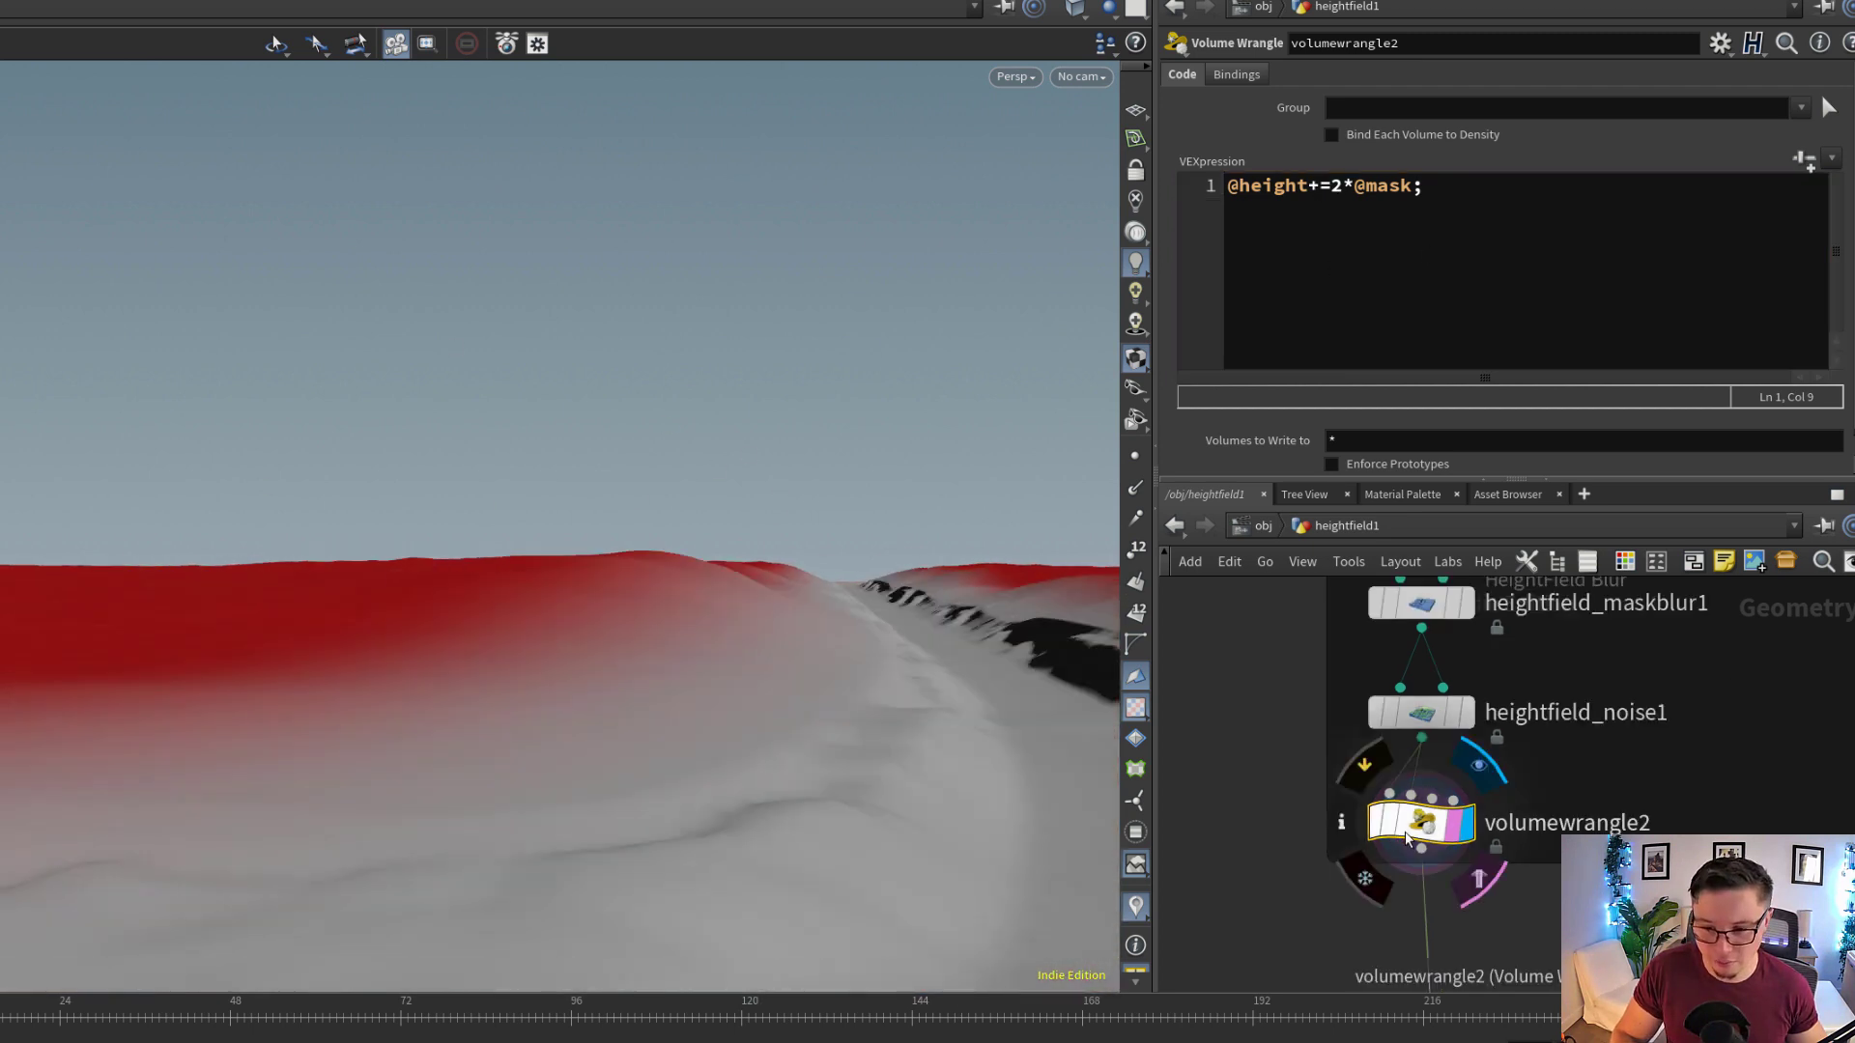
{"action": "left_click_drag", "start_coordinate": [1421, 828], "coordinate": [1435, 831]}
{"action": "middle_click_drag", "start_coordinate": [1605, 987], "coordinate": [1608, 628]}
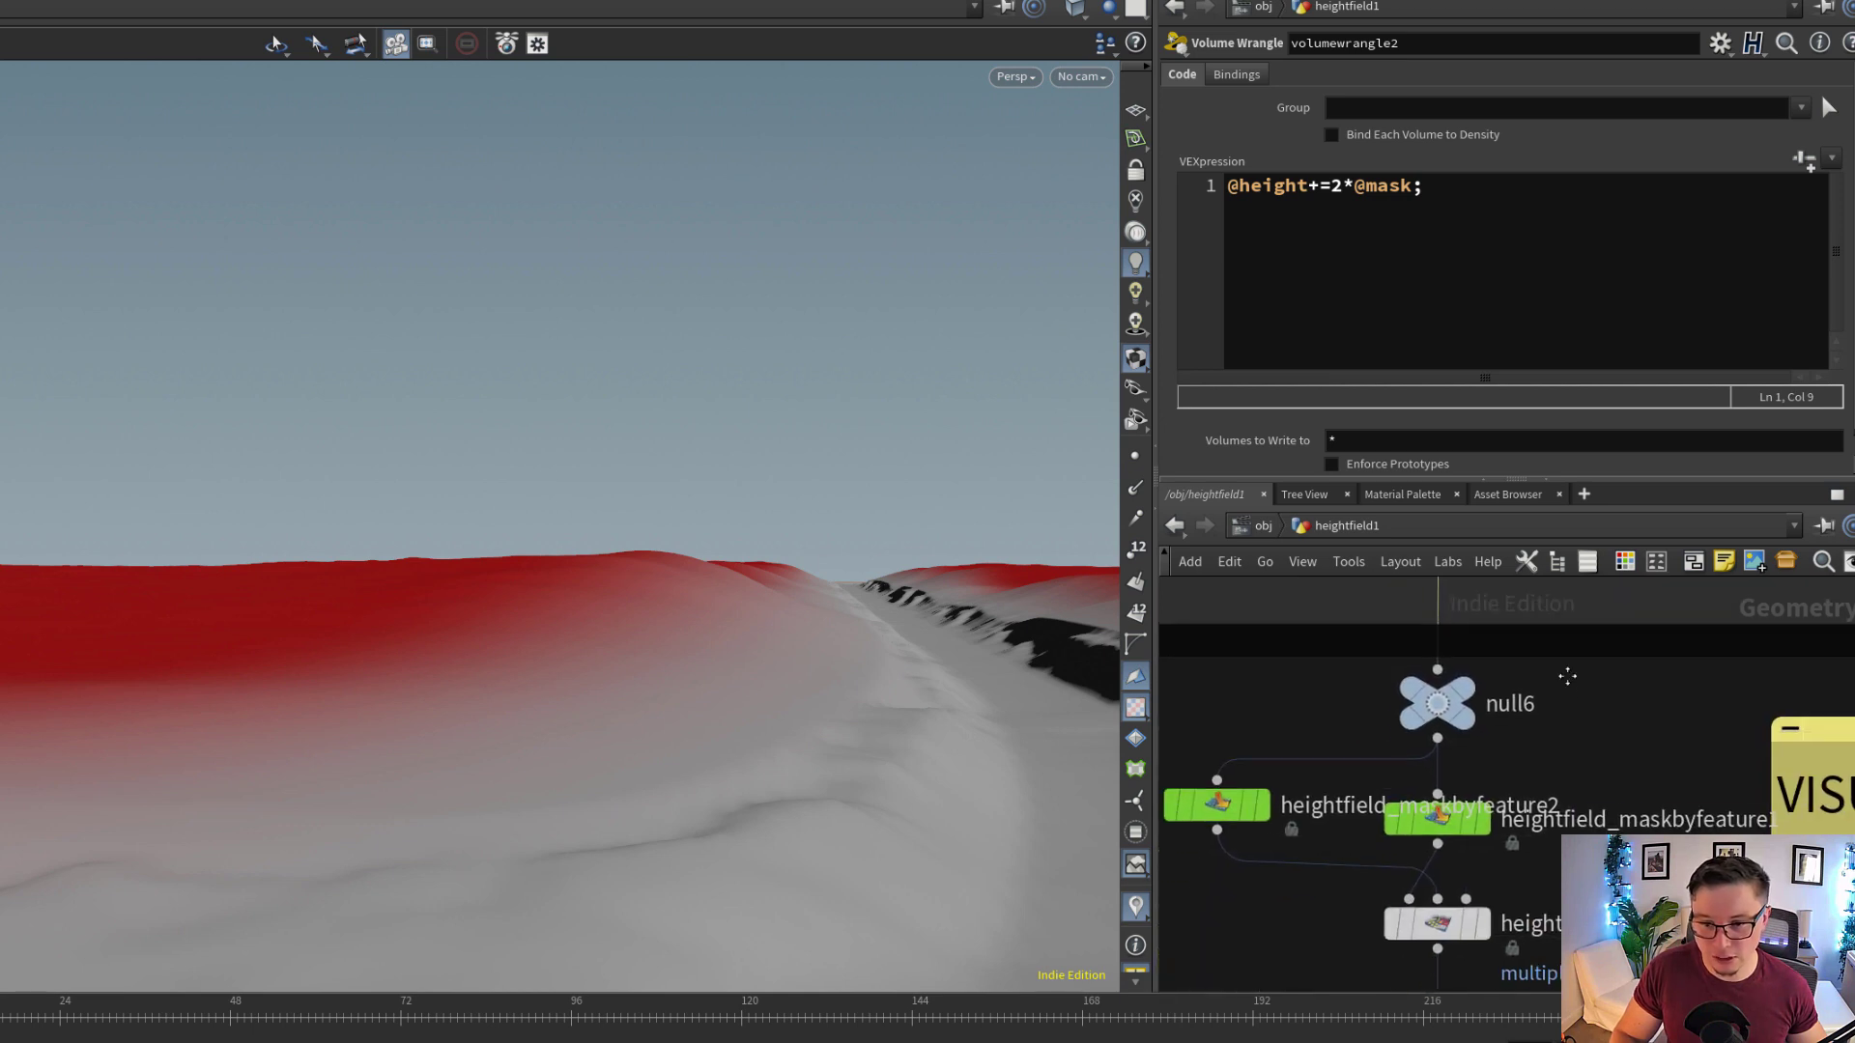
{"action": "scroll", "coordinate": [1567, 677], "scroll_direction": "down", "scroll_amount": 3}
{"action": "left_click_drag", "start_coordinate": [1489, 778], "coordinate": [1521, 777]}
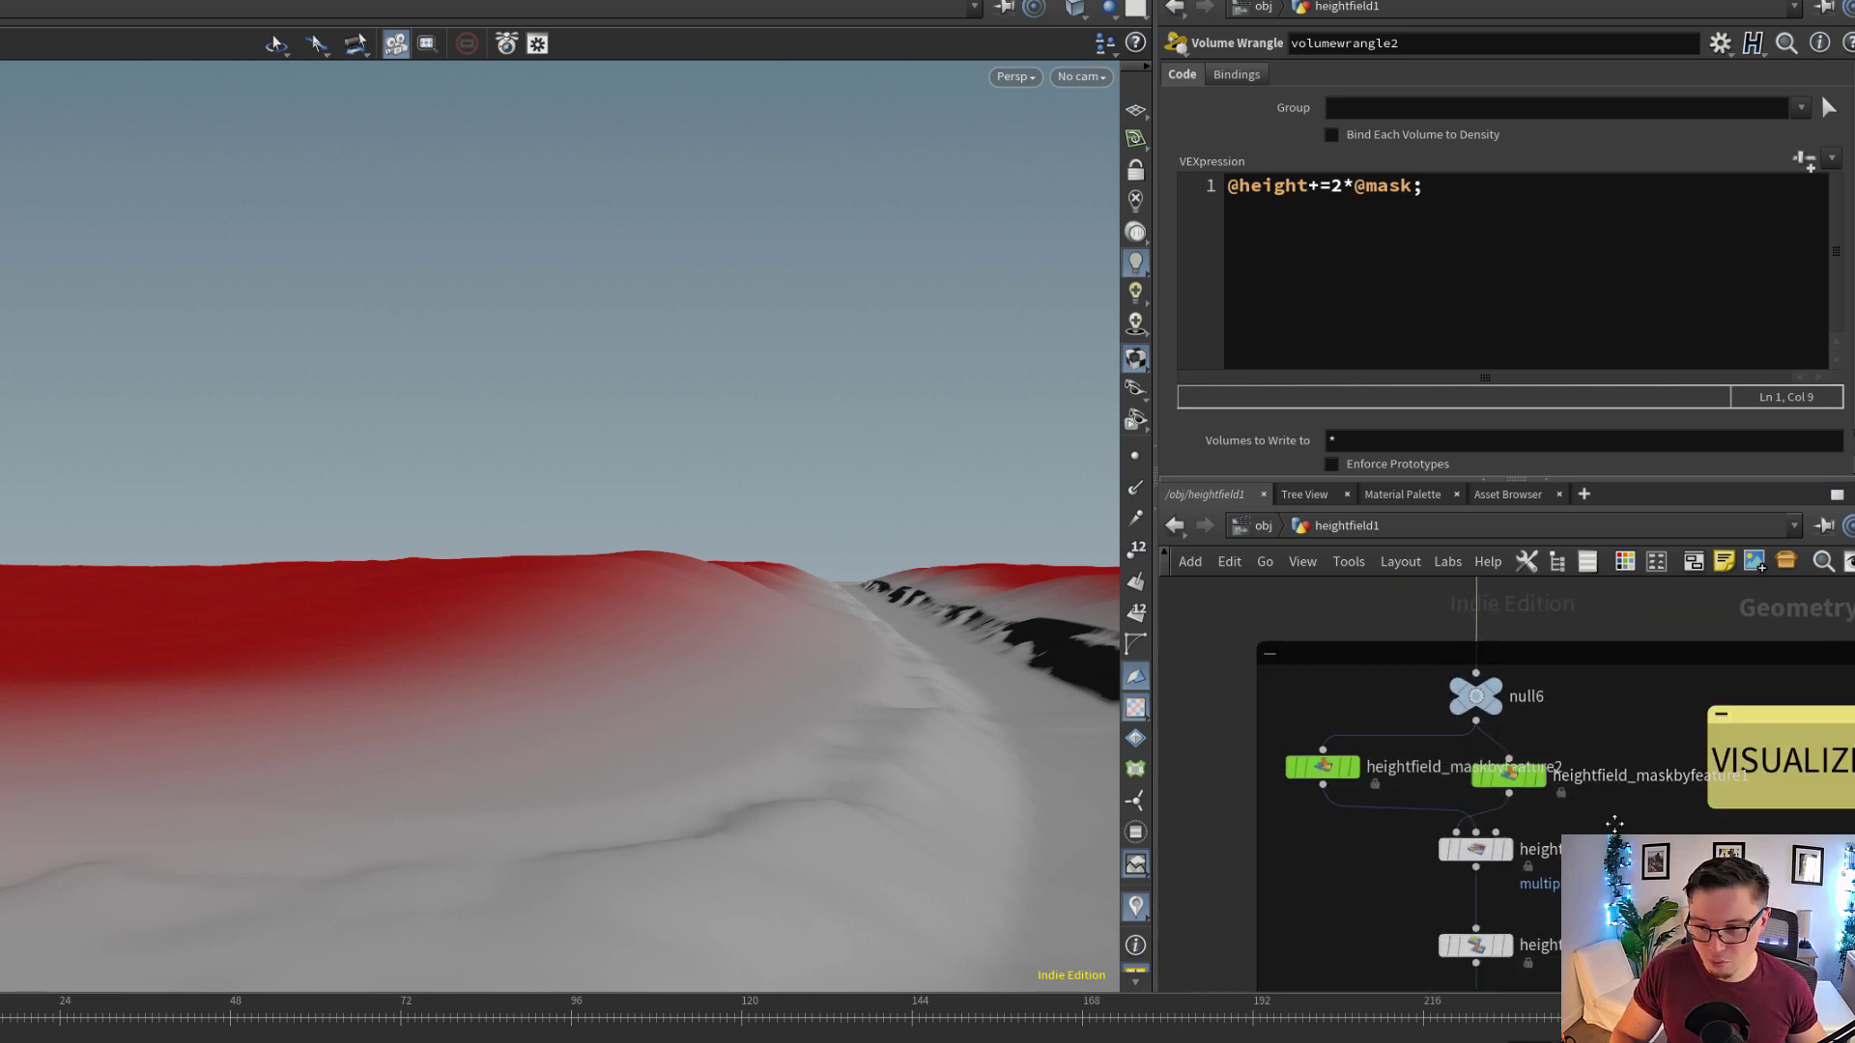
{"action": "middle_click_drag", "start_coordinate": [1629, 818], "coordinate": [1608, 710]}
{"action": "scroll", "coordinate": [1537, 662], "scroll_direction": "down", "scroll_amount": 1}
{"action": "middle_click_drag", "start_coordinate": [1537, 662], "coordinate": [1562, 761]}
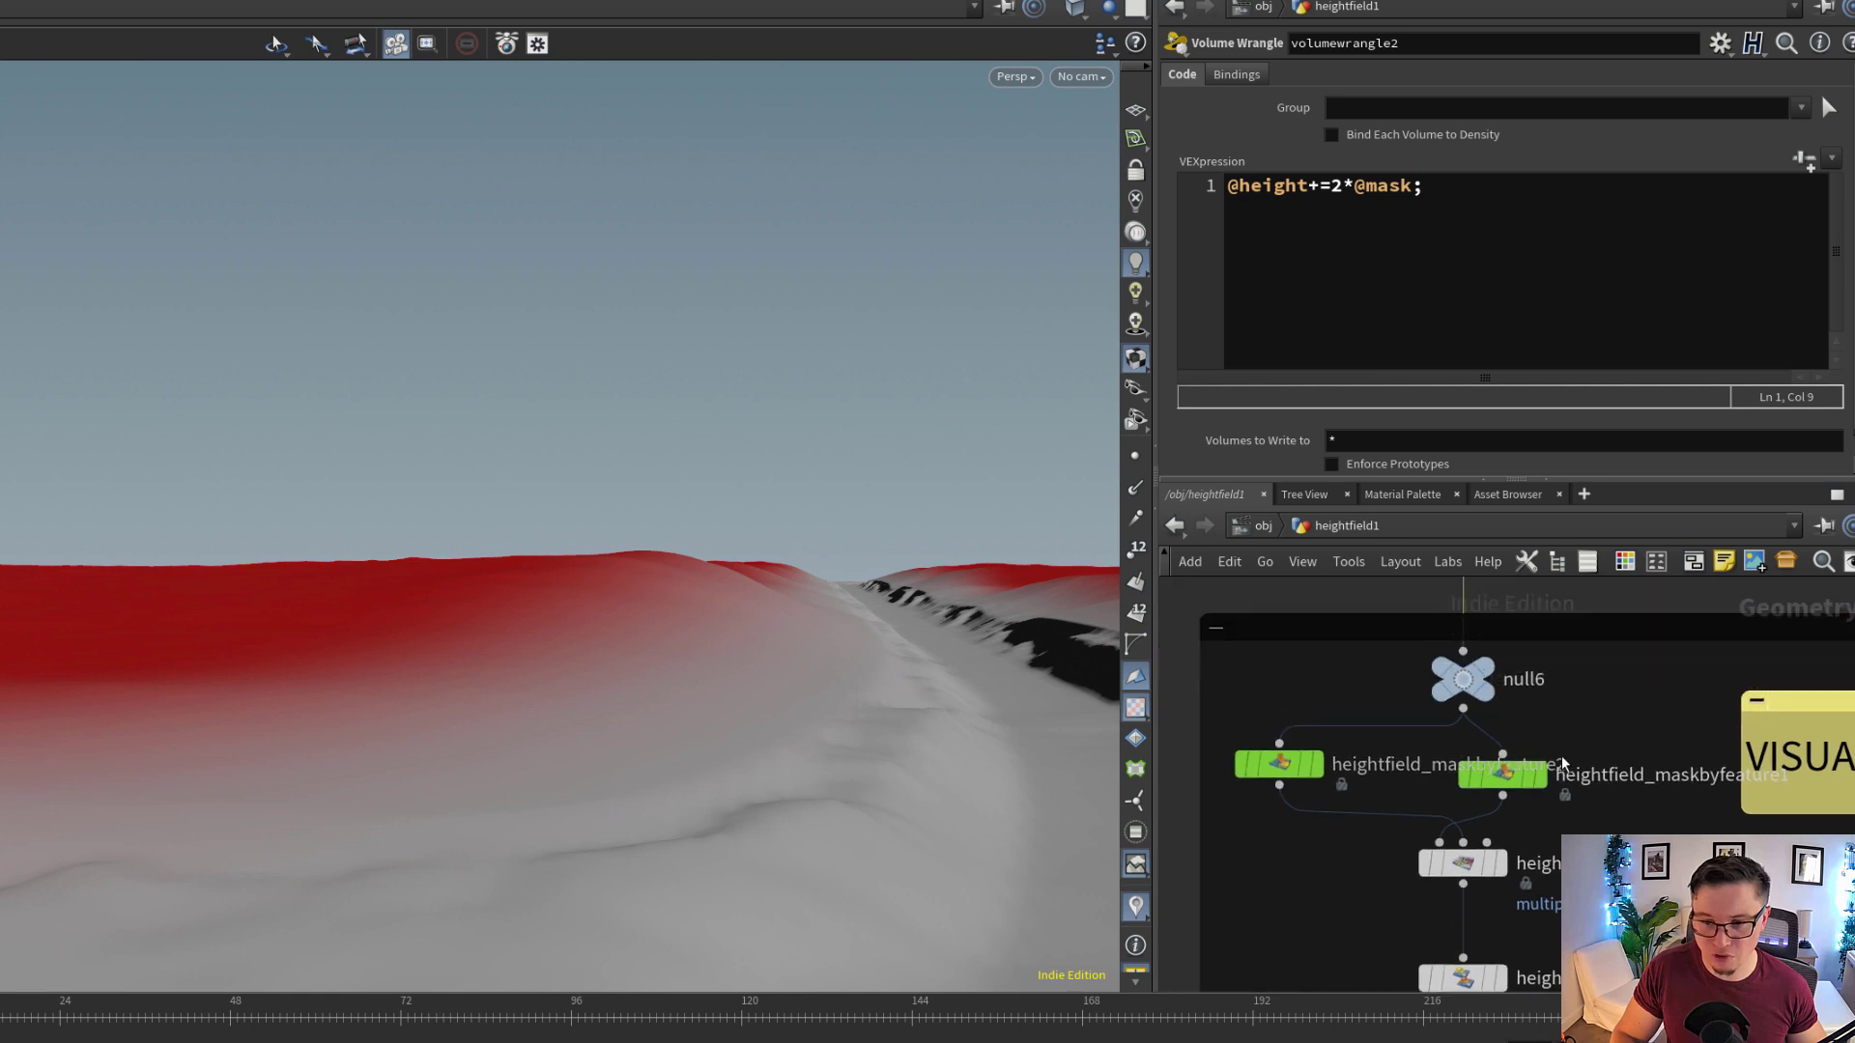
{"action": "left_click_drag", "start_coordinate": [1500, 775], "coordinate": [1537, 797]}
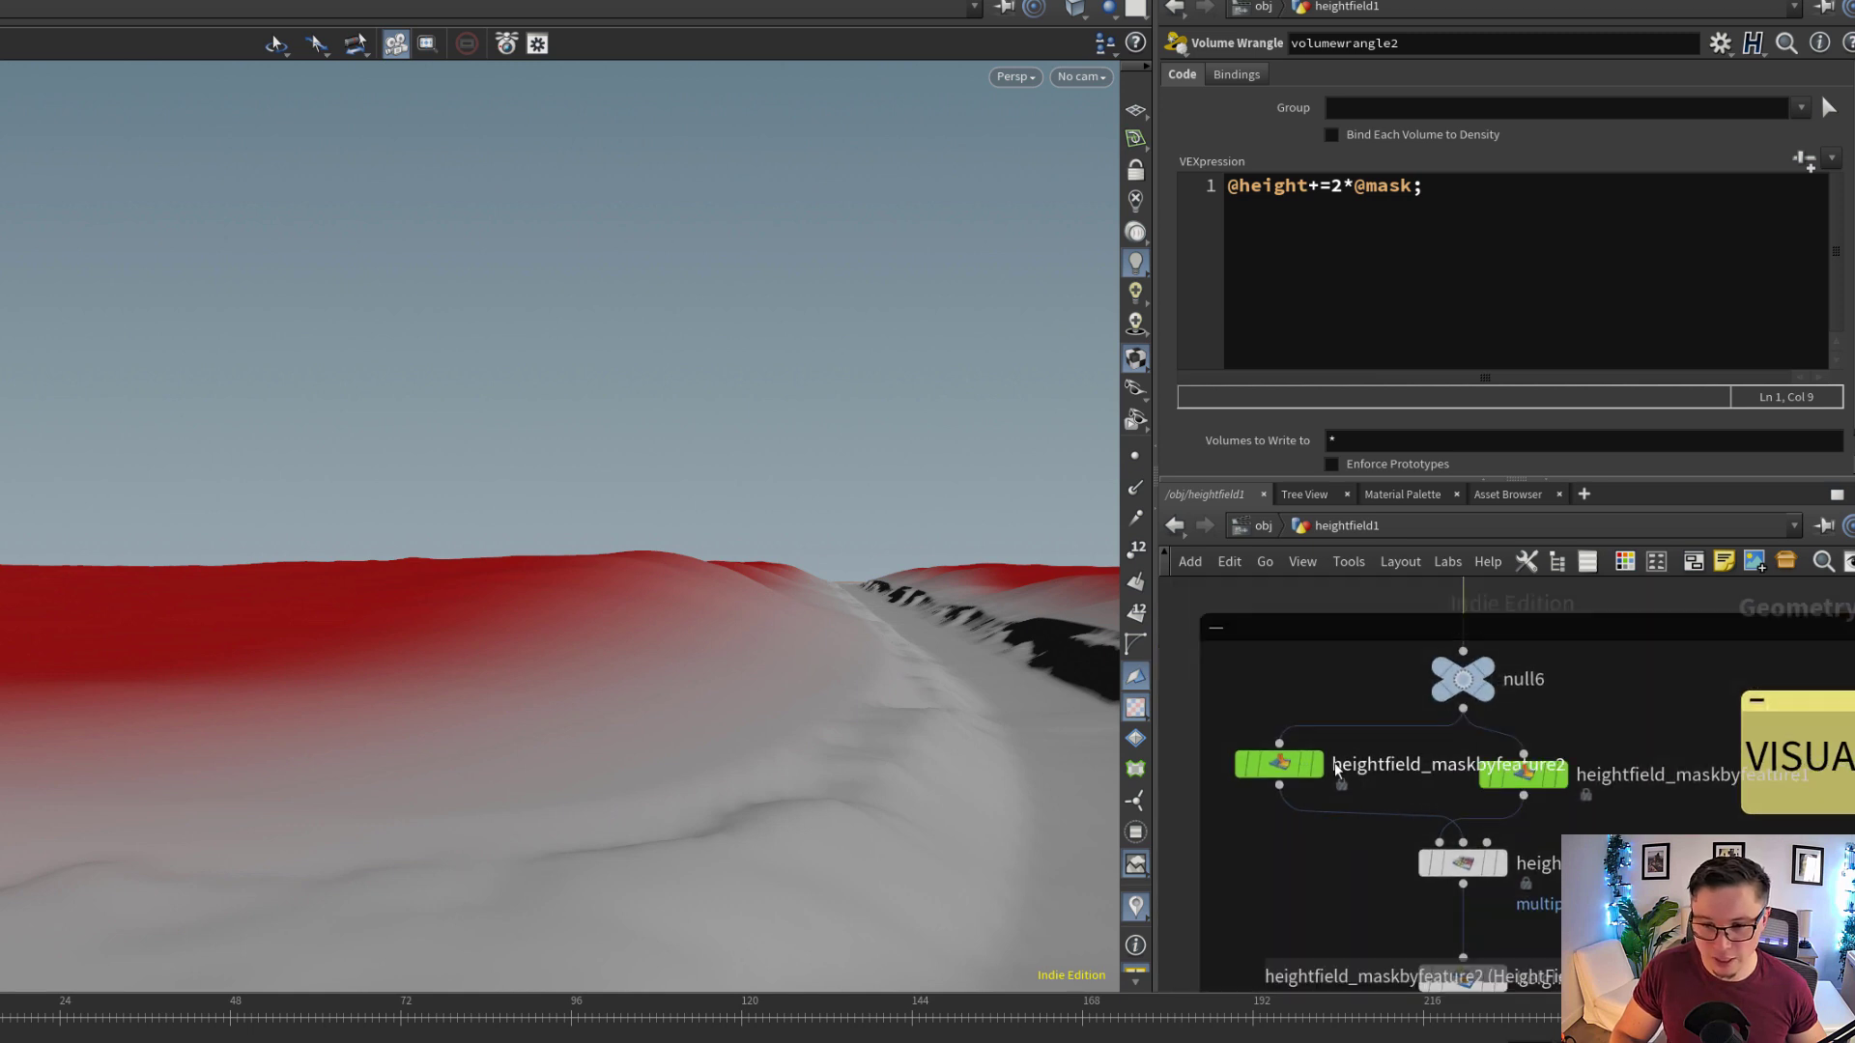
Display heightfield_layer2, examine its multiplied mask along the trail, and inspect the settings of the two mask-by-feature nodes feeding it
{"action": "left_click", "coordinate": [1500, 865]}
{"action": "middle_click_drag", "start_coordinate": [716, 737], "coordinate": [660, 685]}
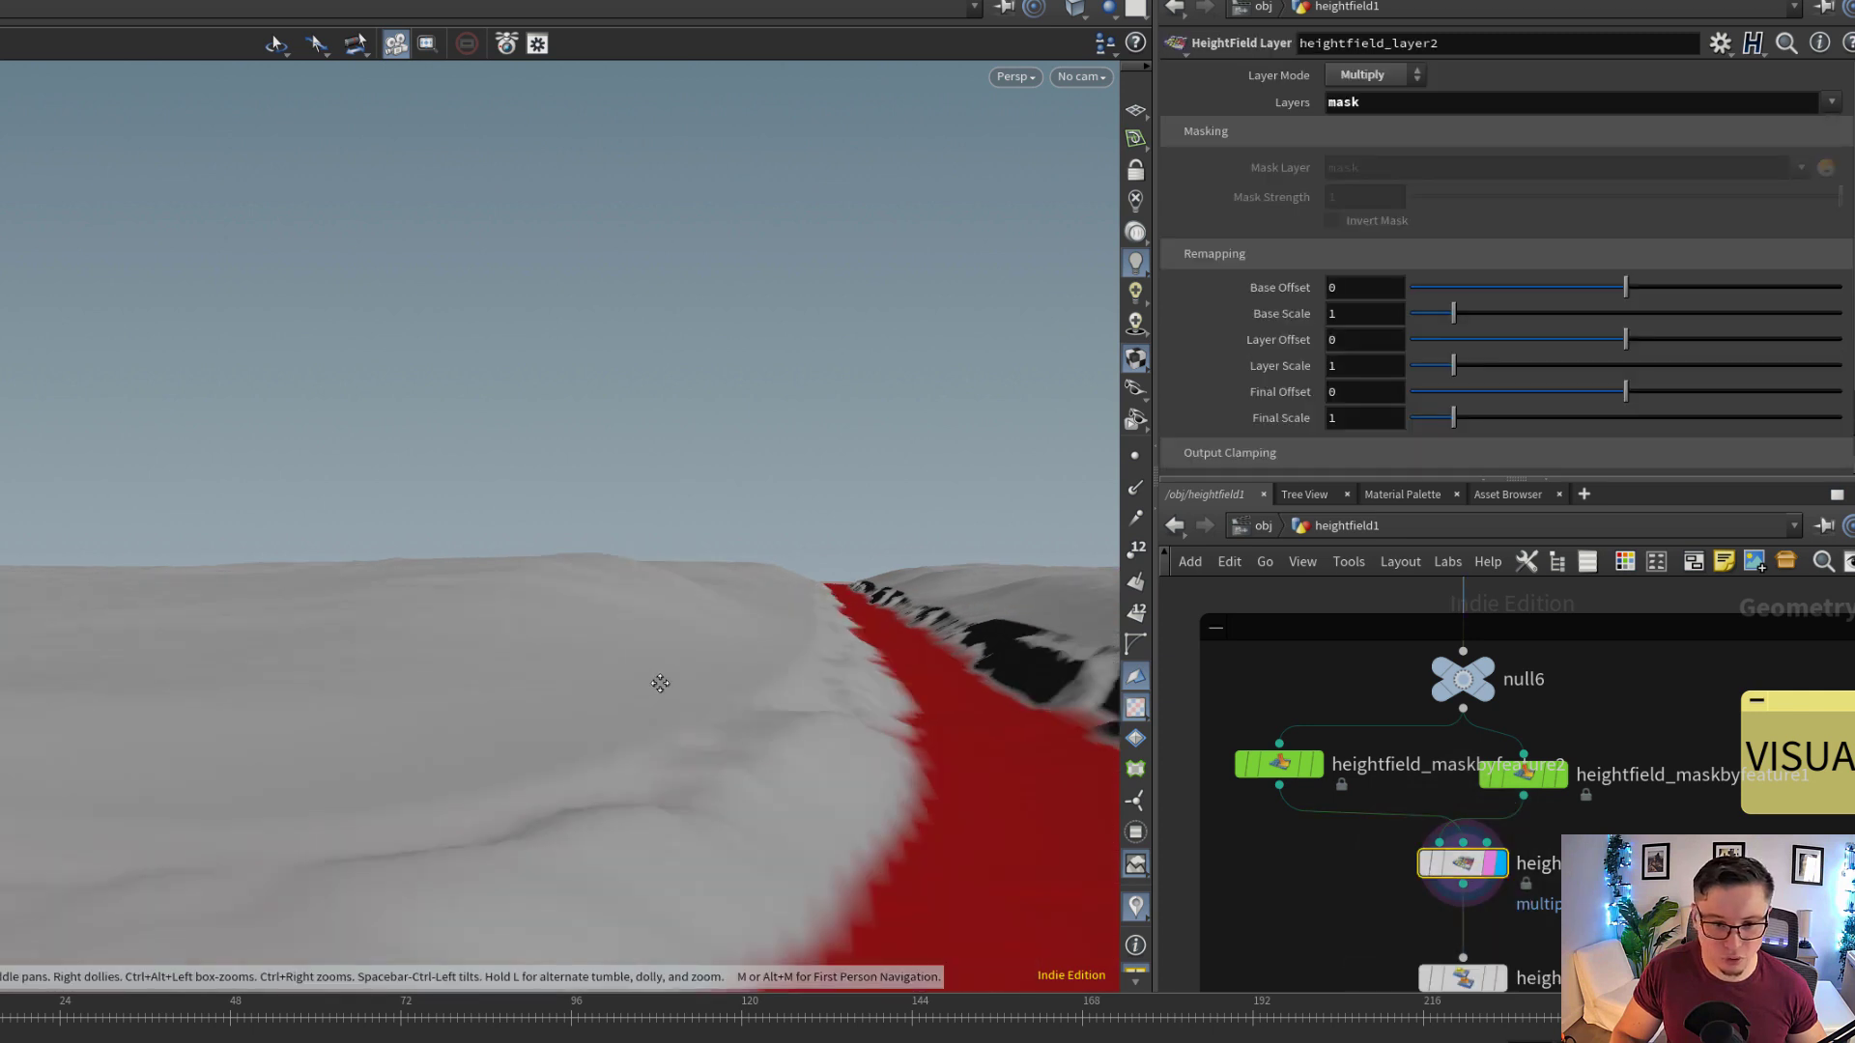
{"action": "right_click_drag", "start_coordinate": [660, 685], "coordinate": [721, 687]}
{"action": "middle_click_drag", "start_coordinate": [1038, 691], "coordinate": [1023, 566]}
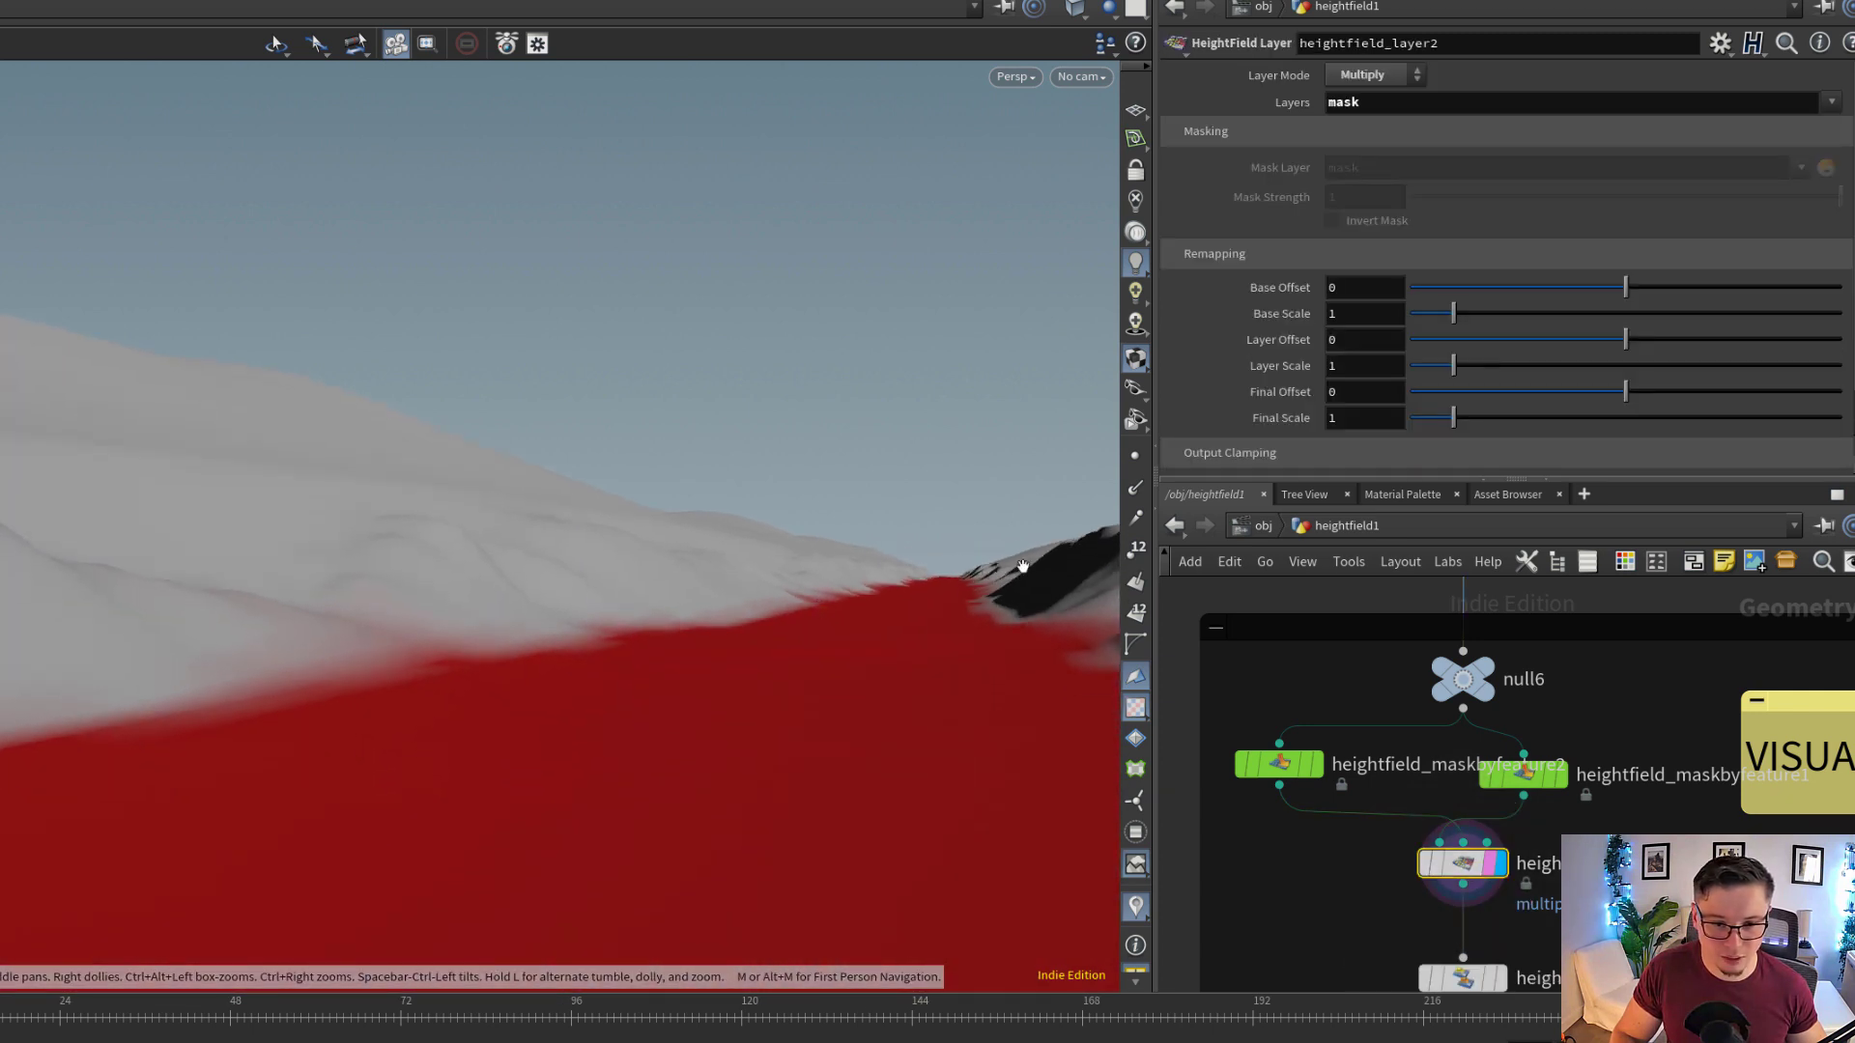
{"action": "middle_click_drag", "start_coordinate": [955, 495], "coordinate": [989, 696]}
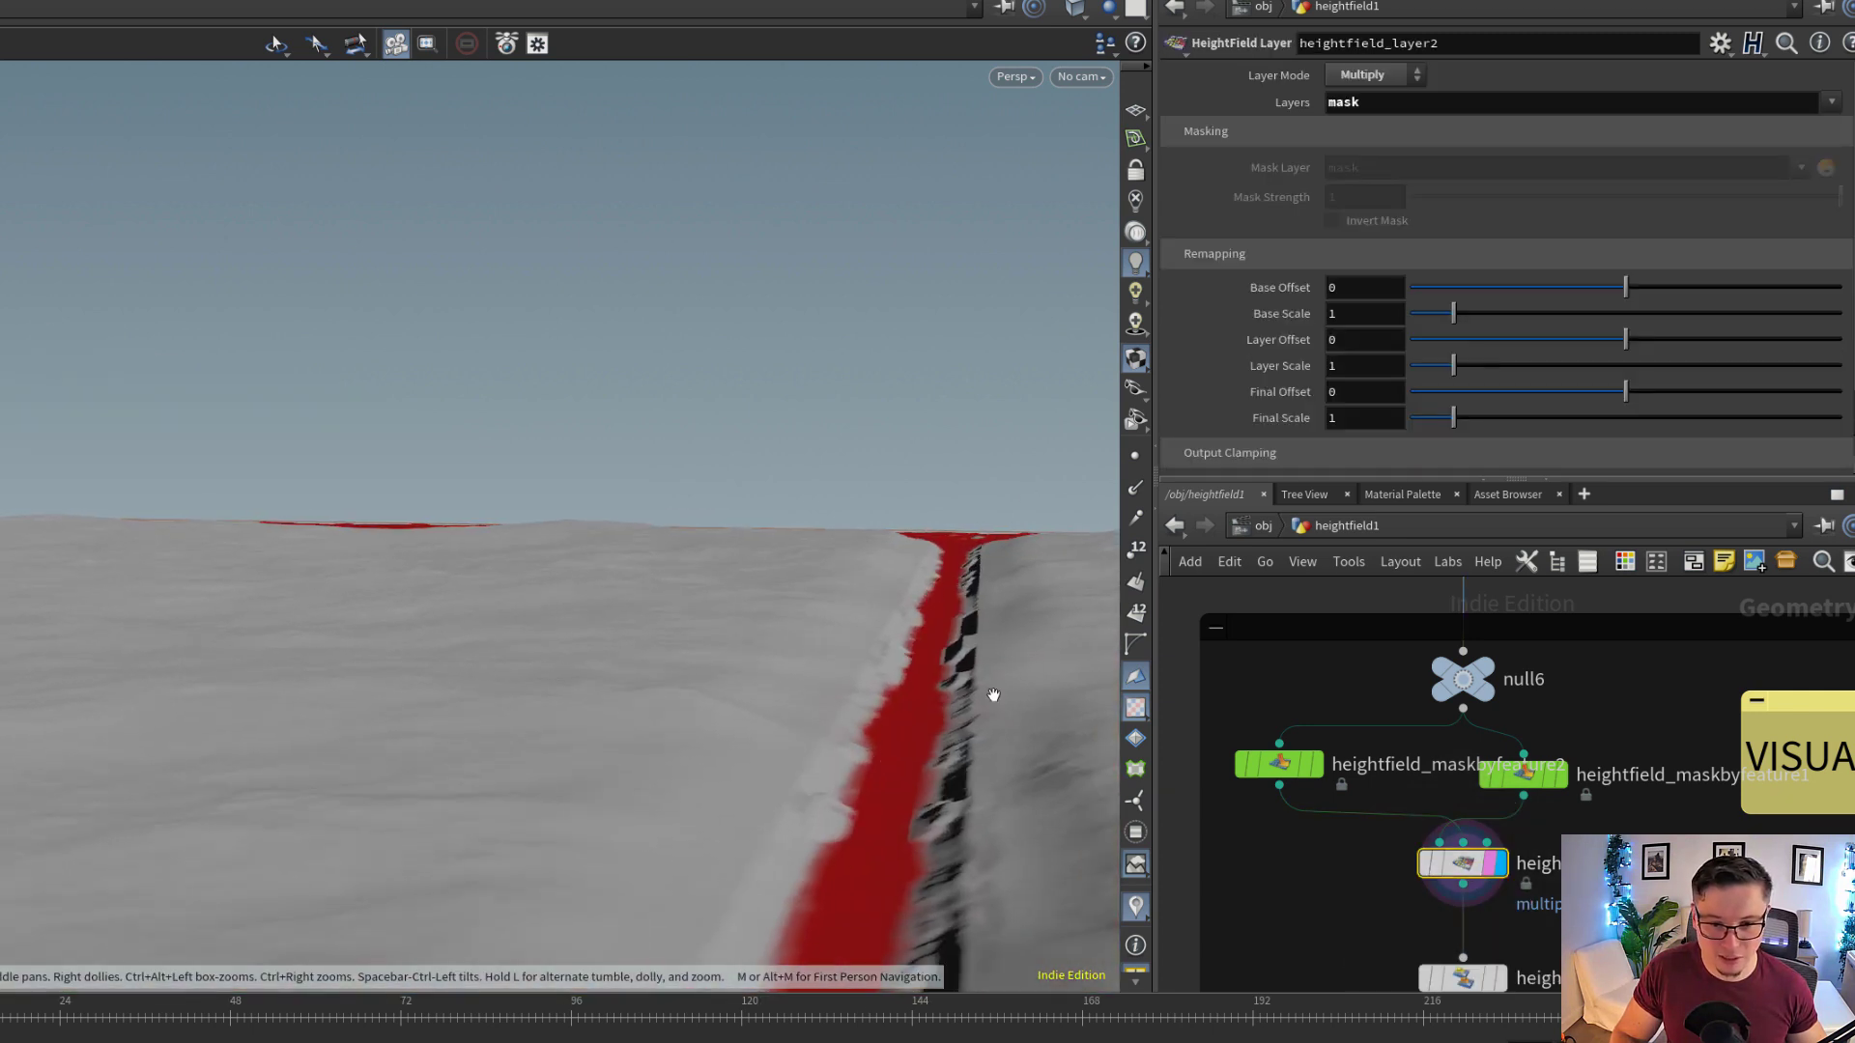
{"action": "left_click", "coordinate": [1288, 768]}
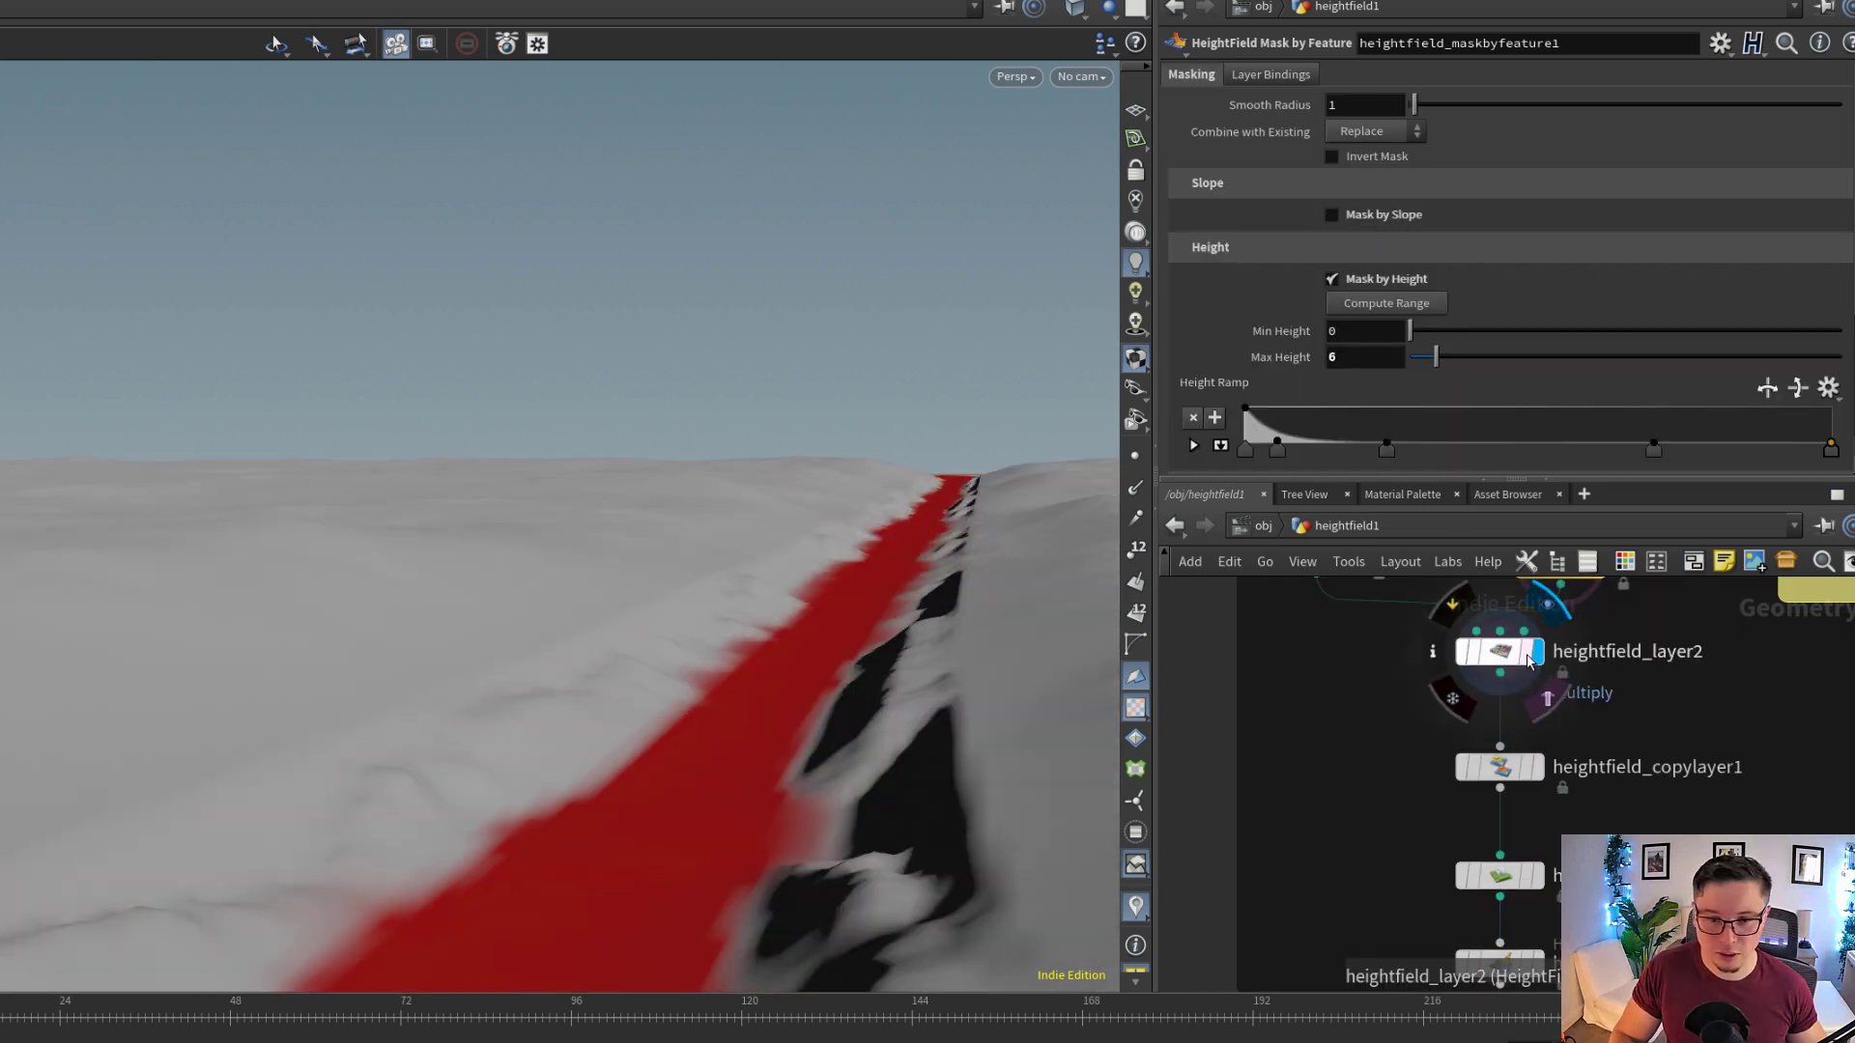
{"action": "left_click", "coordinate": [1499, 652]}
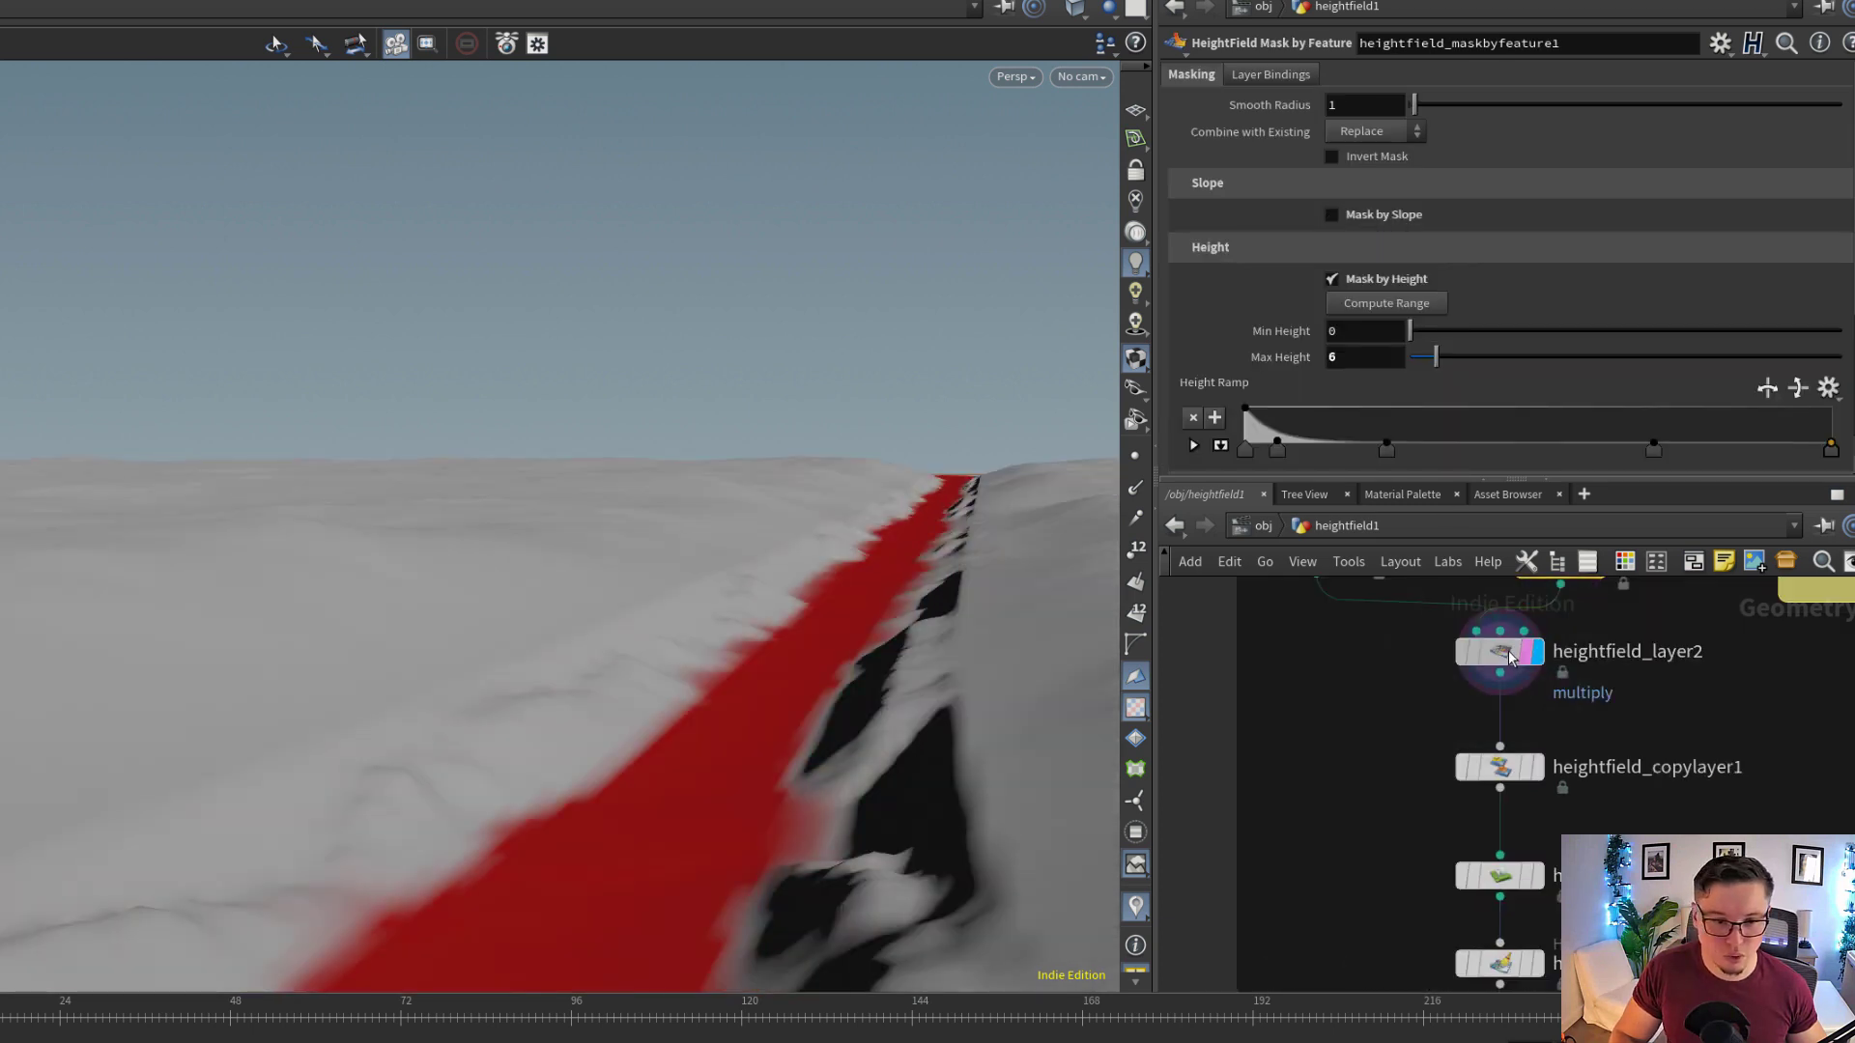
Display heightfield_copylayer1, inspect its copy of mask to the path layer, and check the layers in its node info
{"action": "scroll", "coordinate": [607, 700], "scroll_direction": "down", "scroll_amount": 6}
{"action": "scroll", "coordinate": [1559, 819], "scroll_direction": "down", "scroll_amount": 1}
{"action": "middle_click_drag", "start_coordinate": [1559, 820], "coordinate": [1597, 766]}
{"action": "scroll", "coordinate": [1597, 766], "scroll_direction": "up", "scroll_amount": 1}
{"action": "scroll", "coordinate": [1568, 718], "scroll_direction": "down", "scroll_amount": 1}
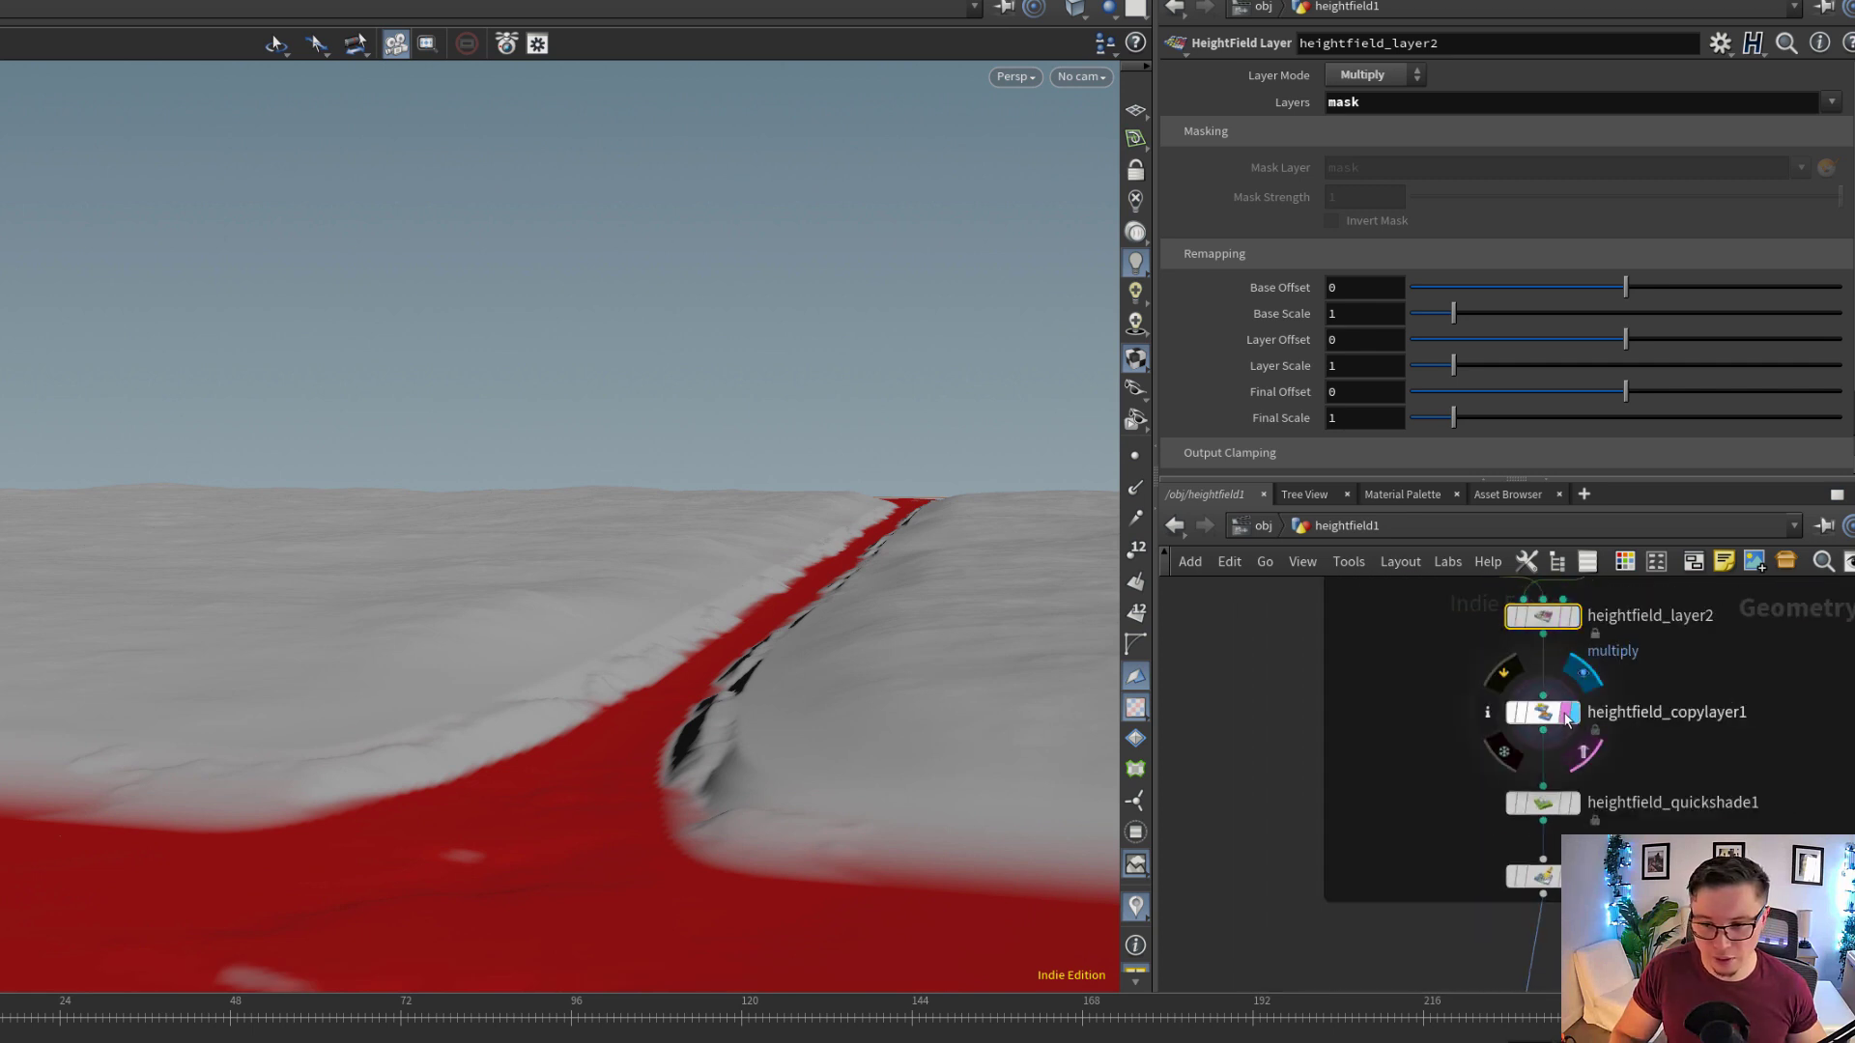
{"action": "left_click", "coordinate": [1544, 718]}
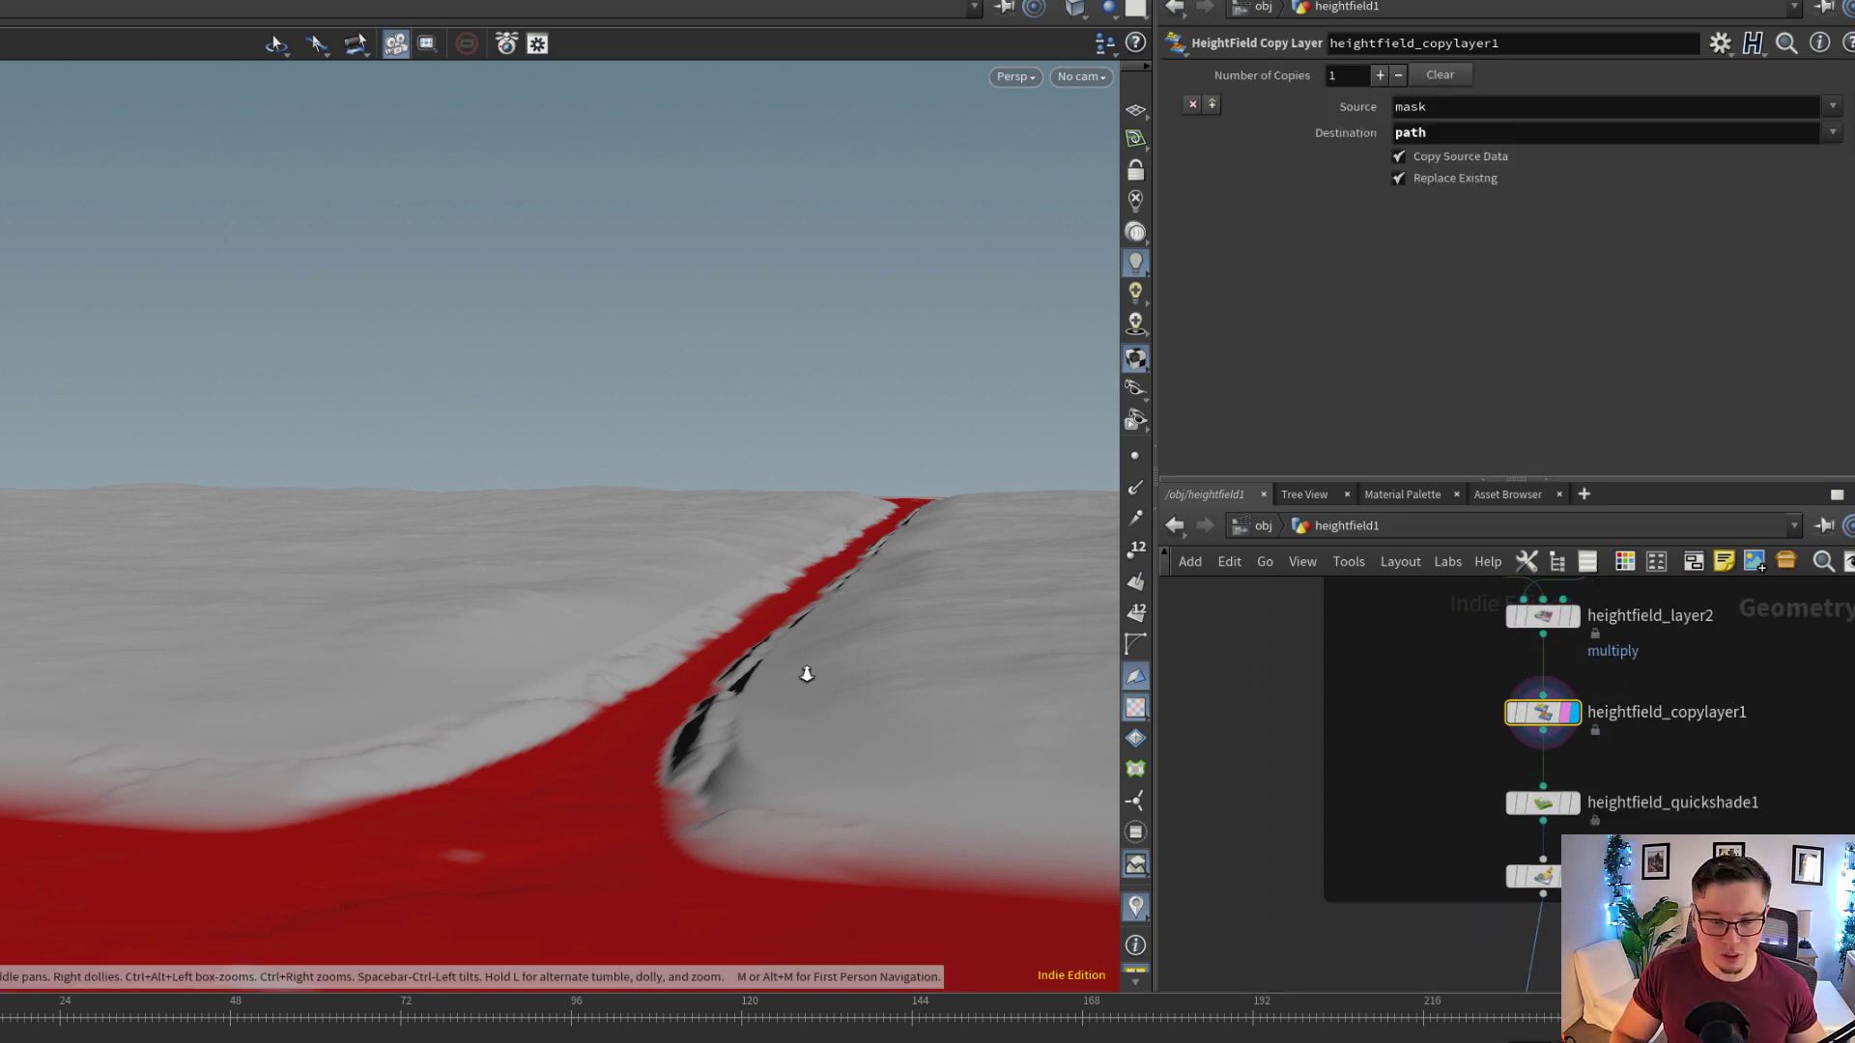
{"action": "scroll", "coordinate": [809, 673], "scroll_direction": "up", "scroll_amount": 5}
{"action": "left_click_drag", "start_coordinate": [692, 725], "coordinate": [773, 596]}
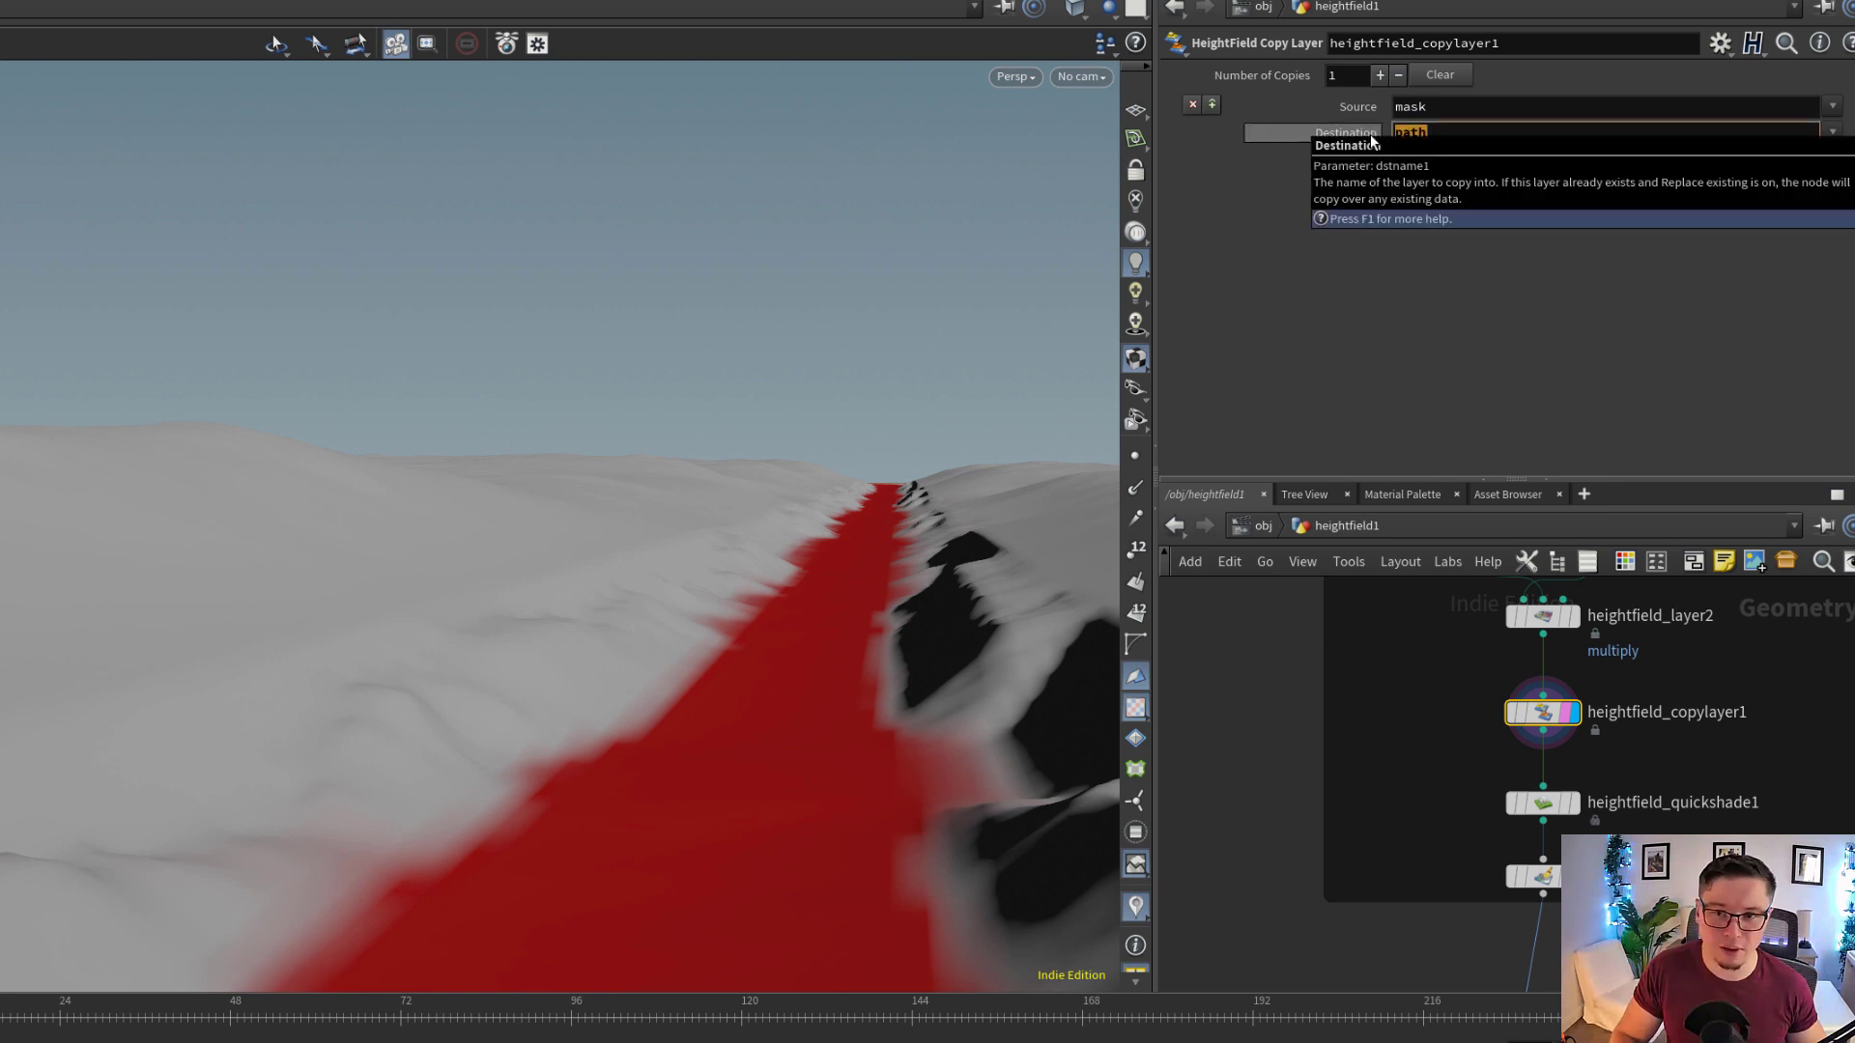
{"action": "left_click", "coordinate": [1517, 713]}
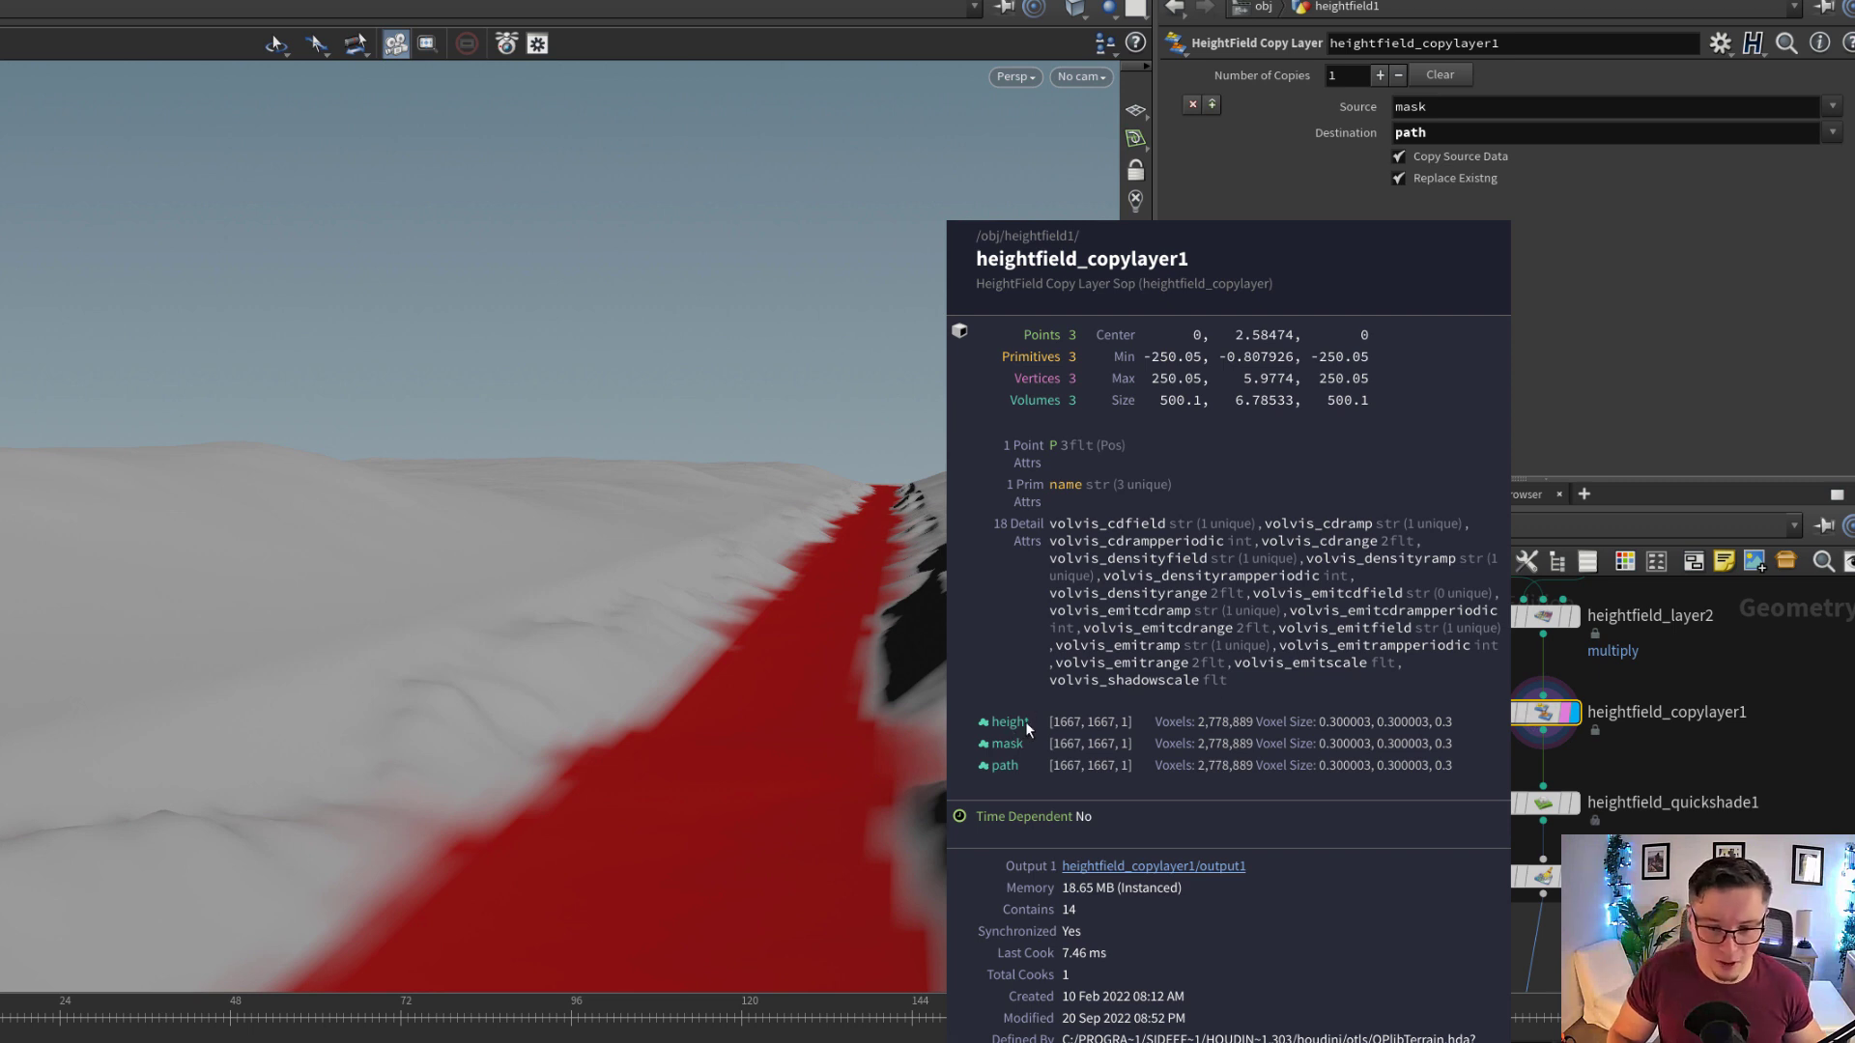
{"action": "middle_click_drag", "start_coordinate": [1009, 775], "coordinate": [1024, 774]}
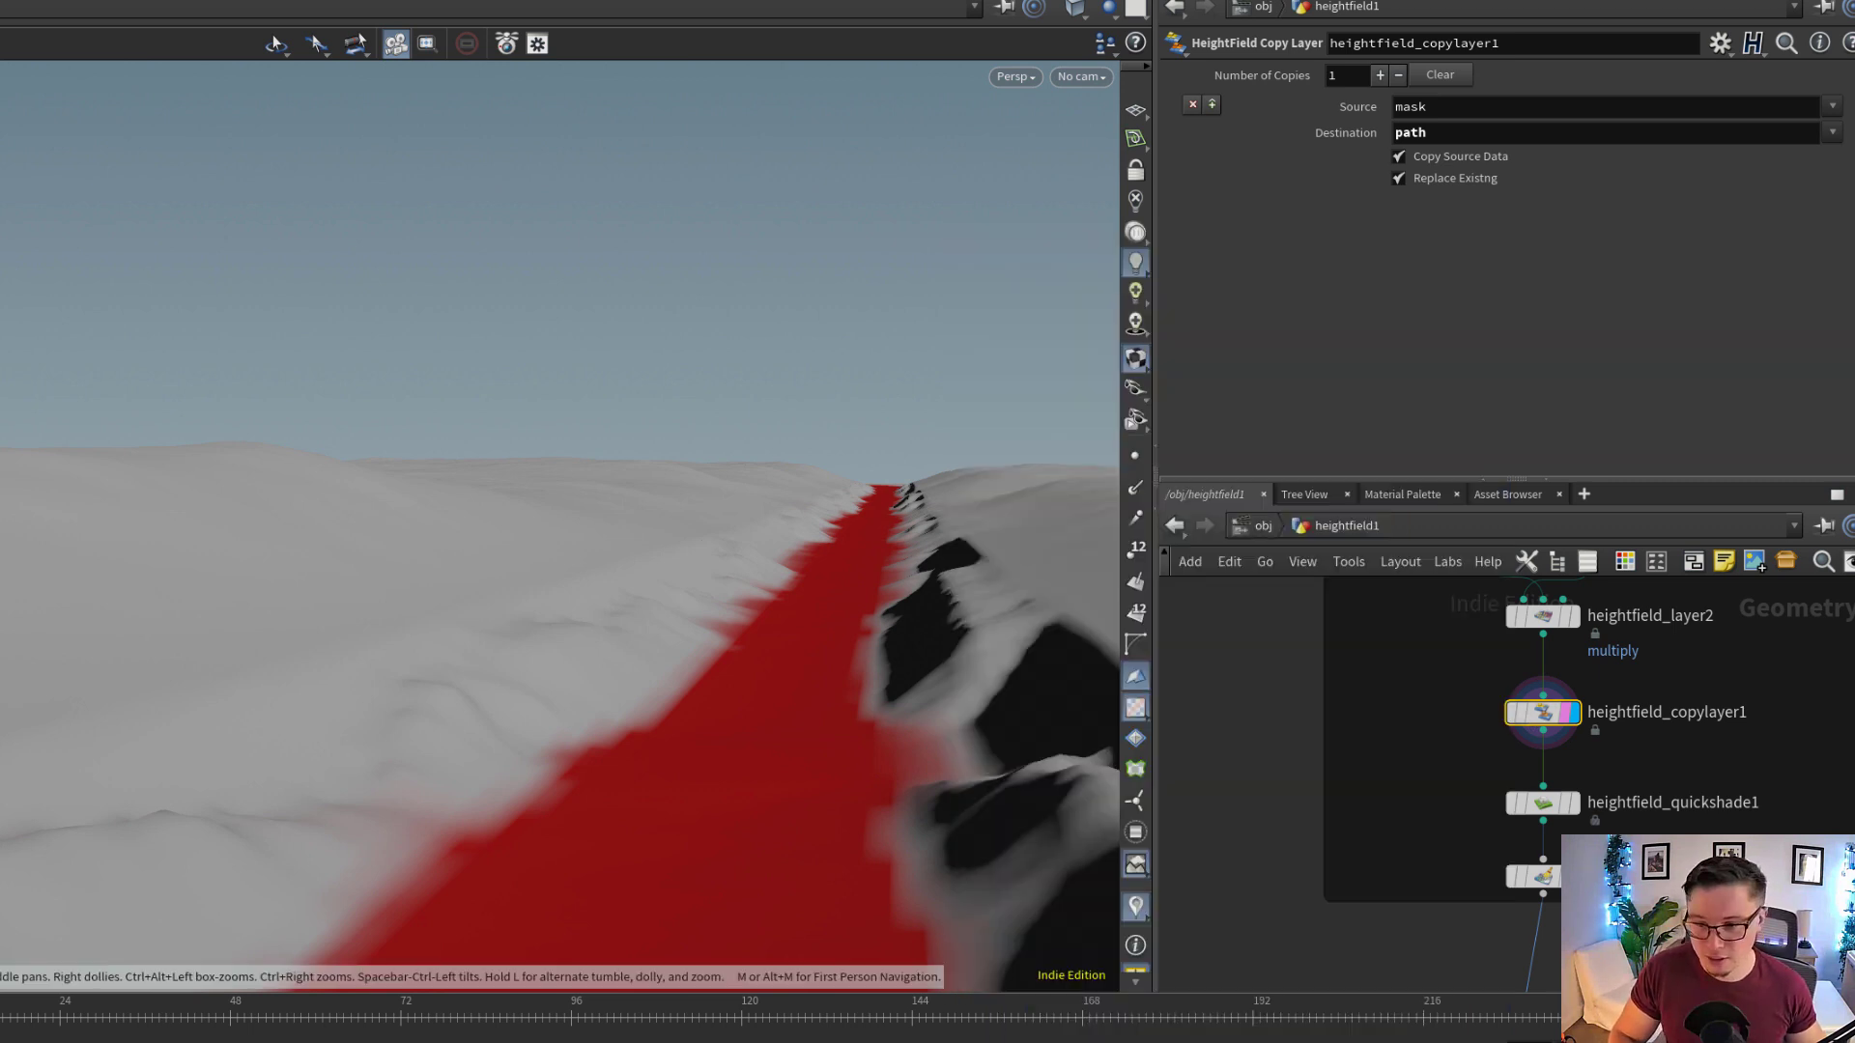
Display heightfield_maskclear1 below the quick shade node and show its layer clear settings
{"action": "middle_click_drag", "start_coordinate": [1527, 864], "coordinate": [1475, 834]}
{"action": "scroll", "coordinate": [1475, 834], "scroll_direction": "up", "scroll_amount": 2}
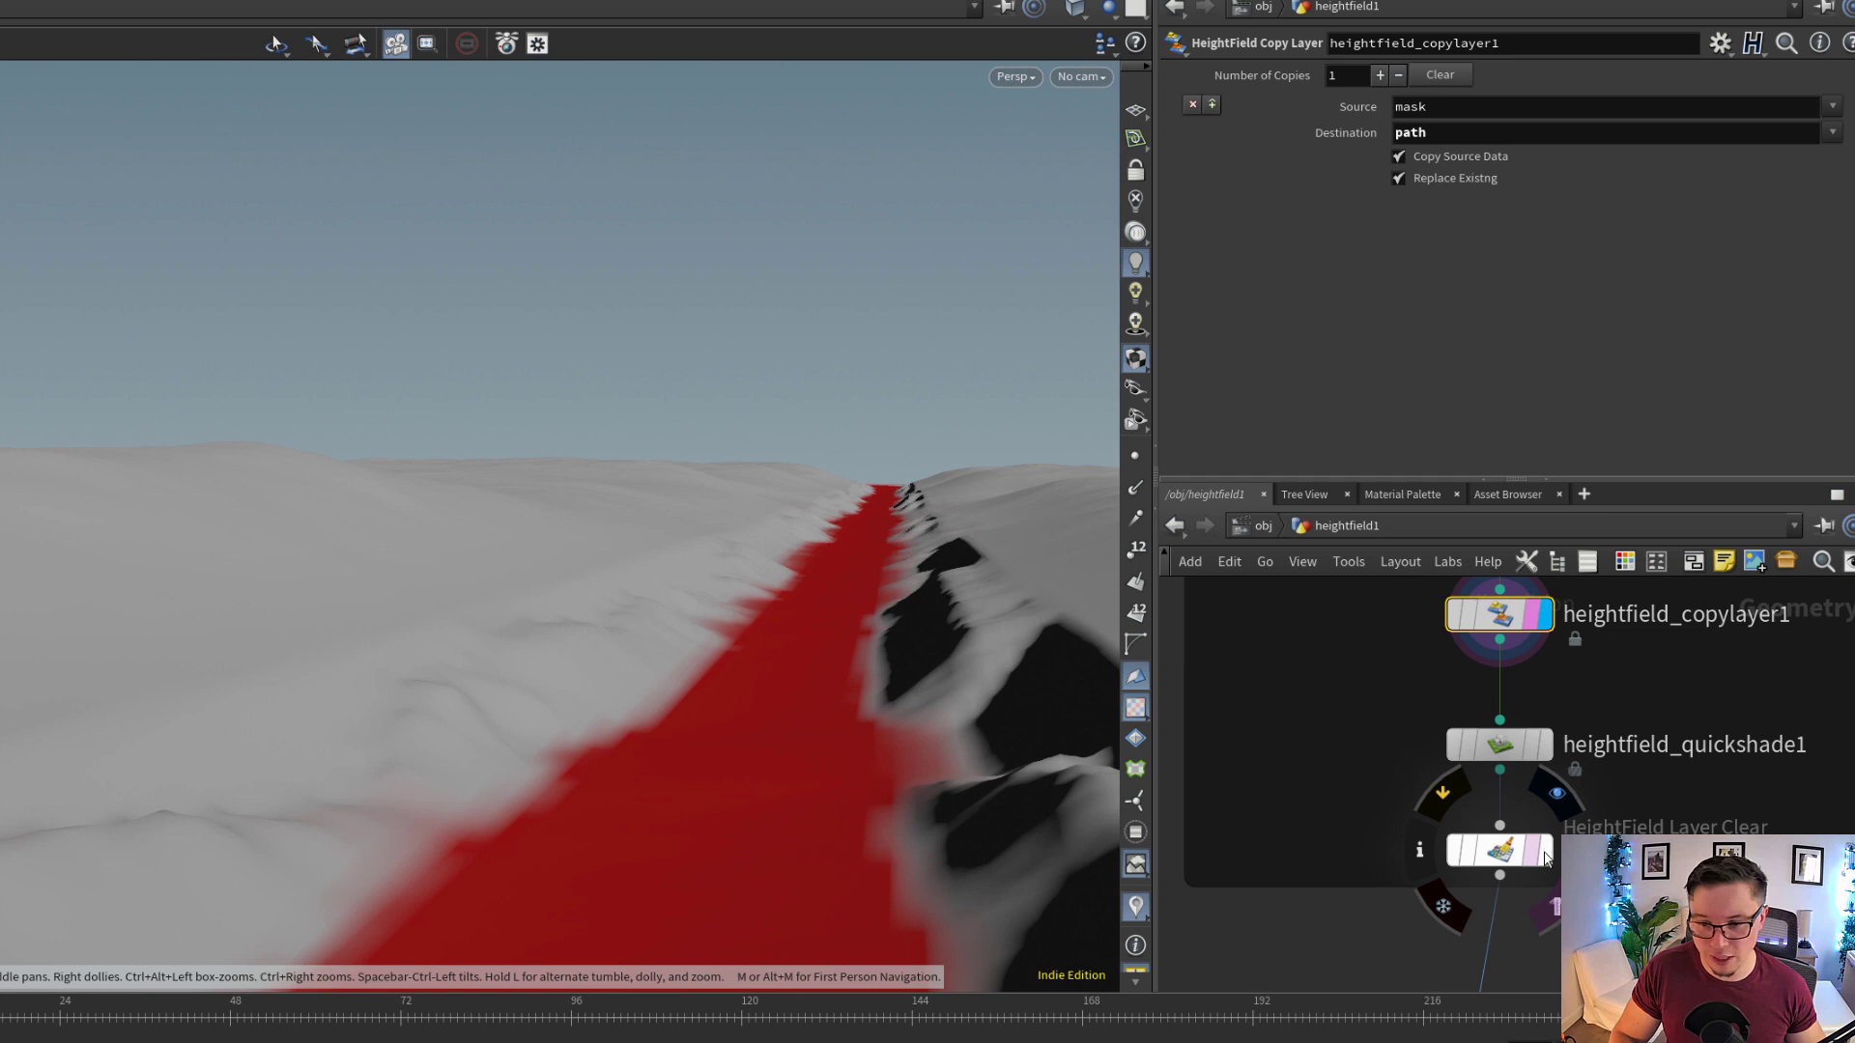
{"action": "left_click", "coordinate": [1537, 856]}
{"action": "left_click", "coordinate": [1519, 852]}
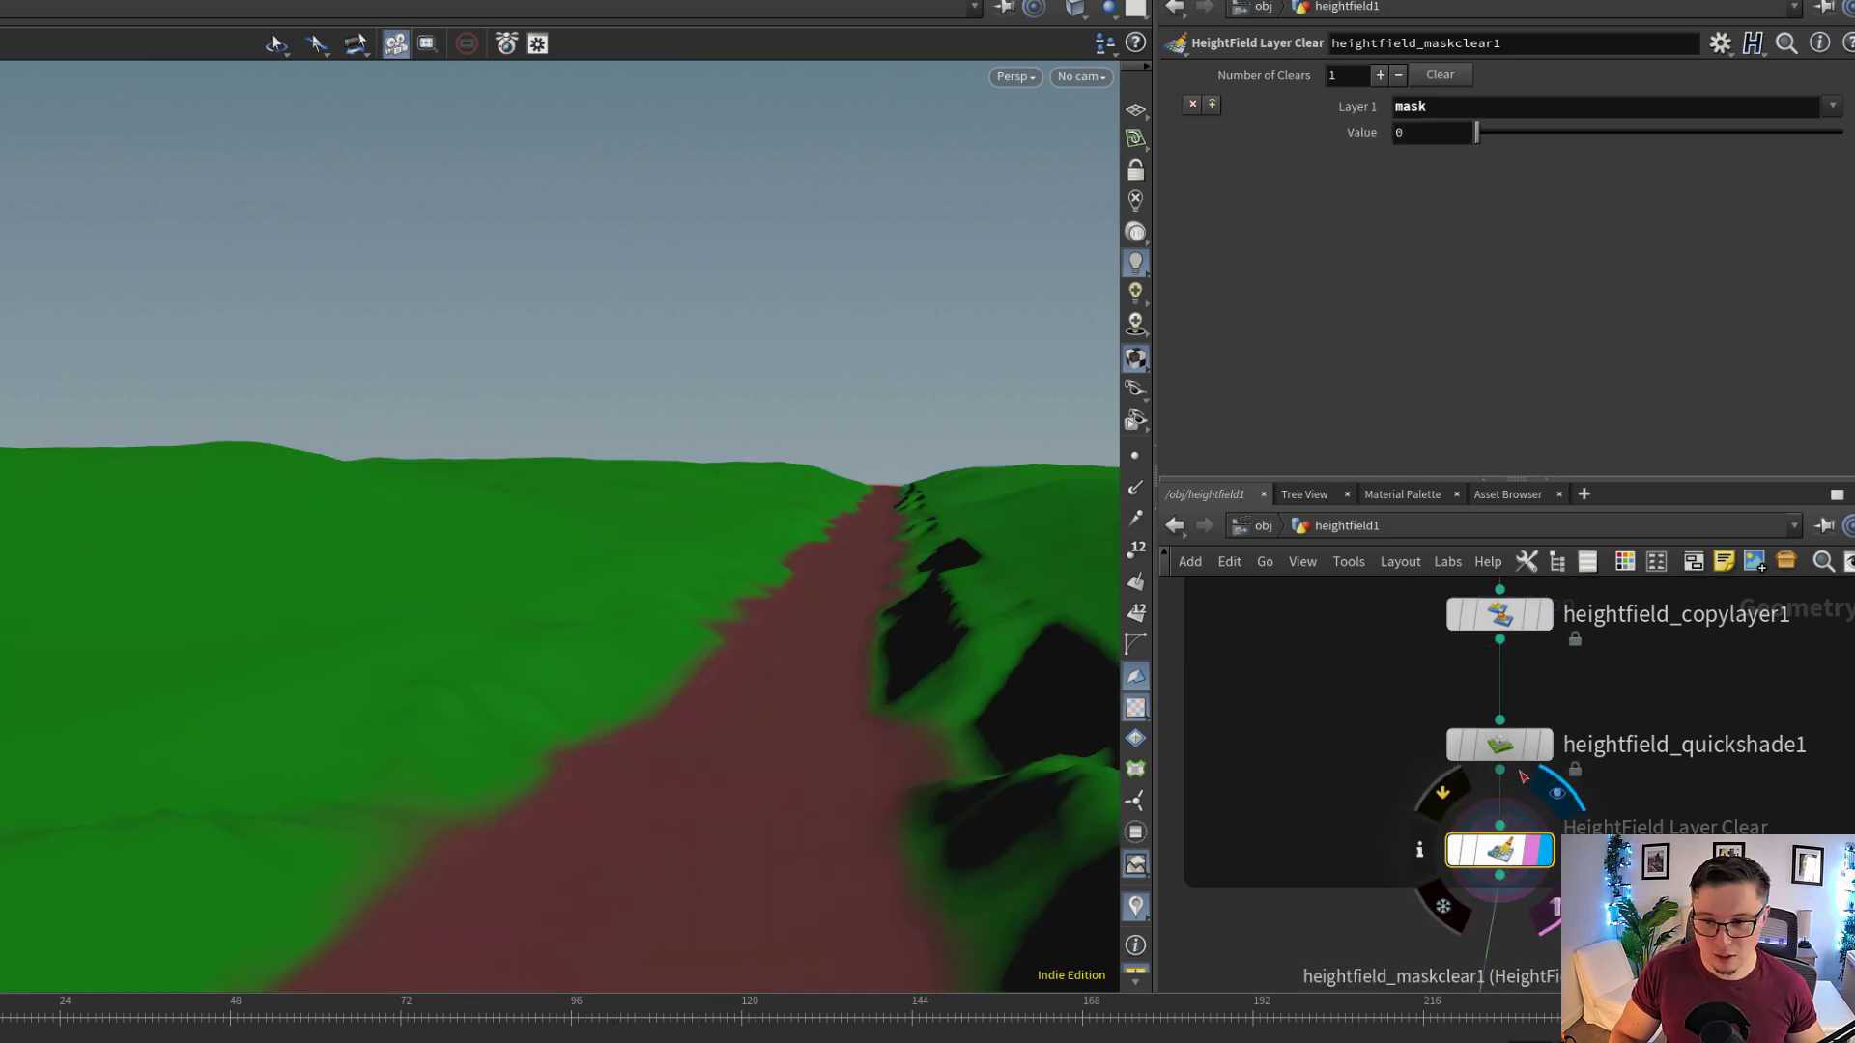
Inspect the Base tint and terrain layer 1 of heightfield_quickshade1, including its path mask, against the shaded terrain
{"action": "left_click", "coordinate": [1524, 745]}
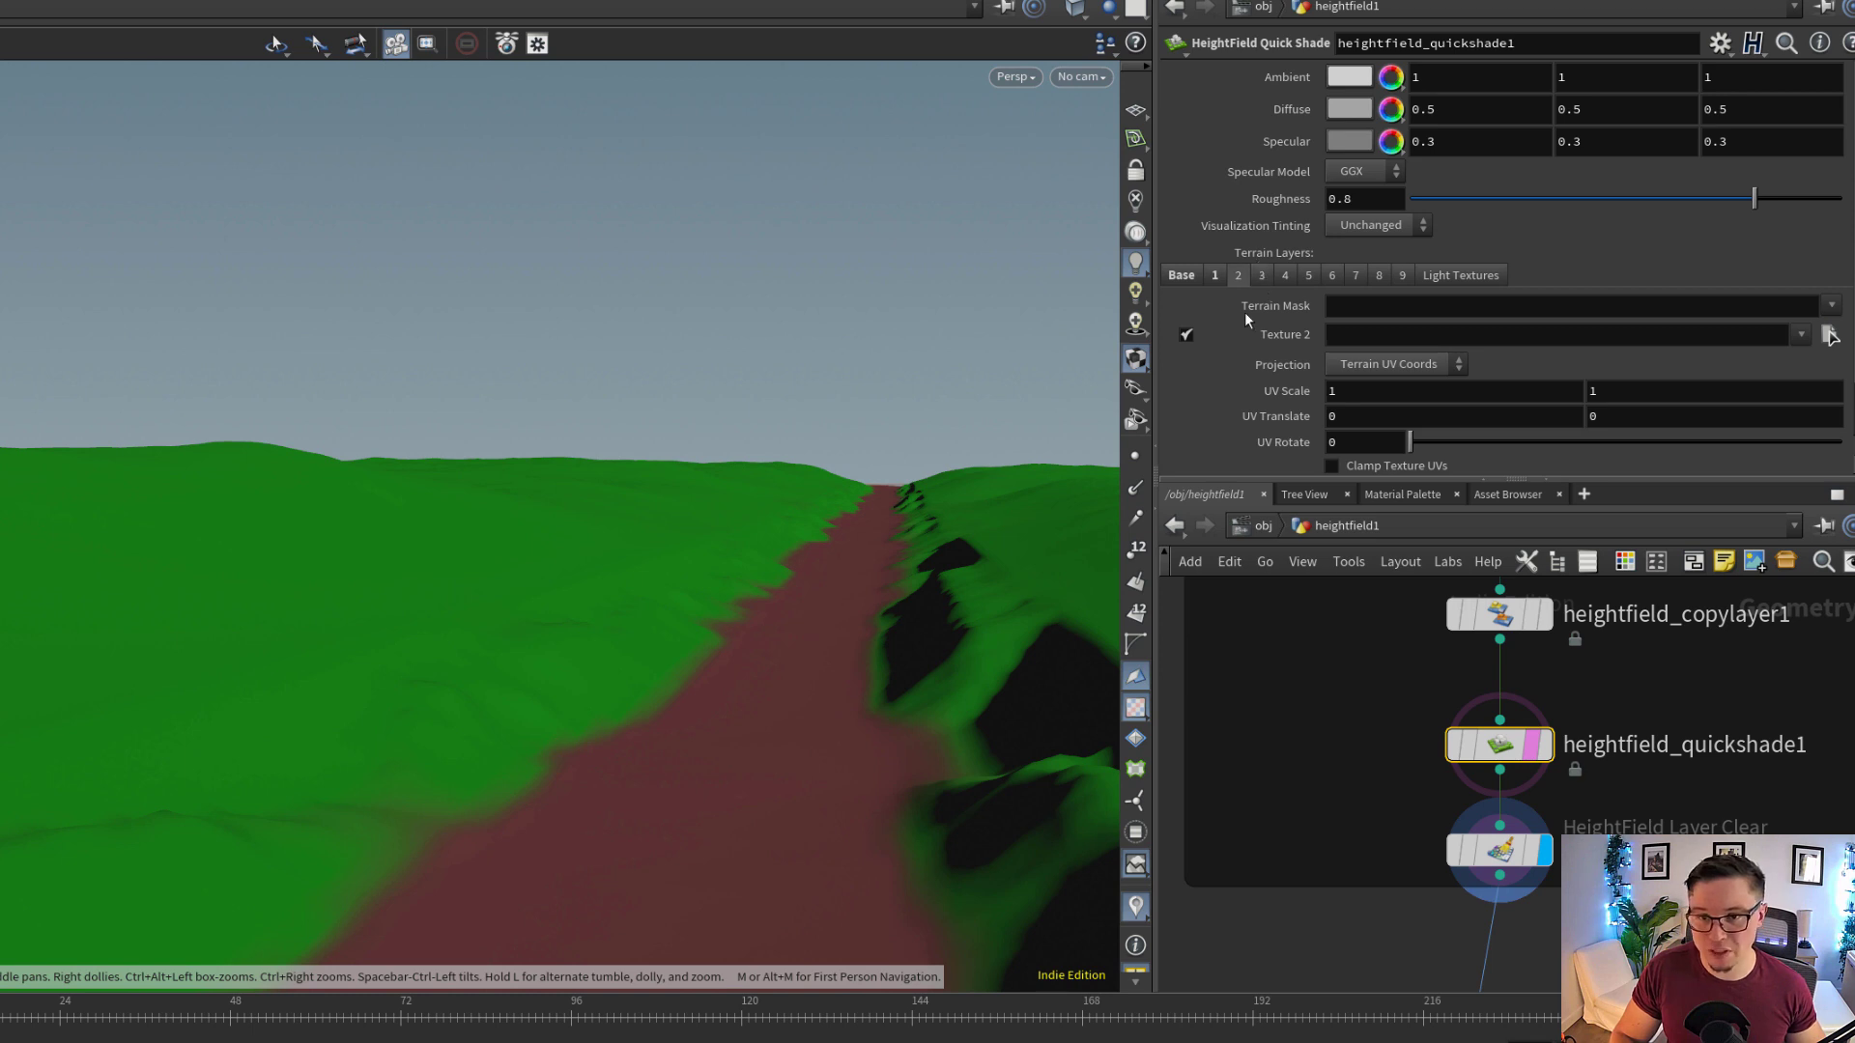
{"action": "scroll", "coordinate": [1187, 289], "scroll_direction": "down", "scroll_amount": 2}
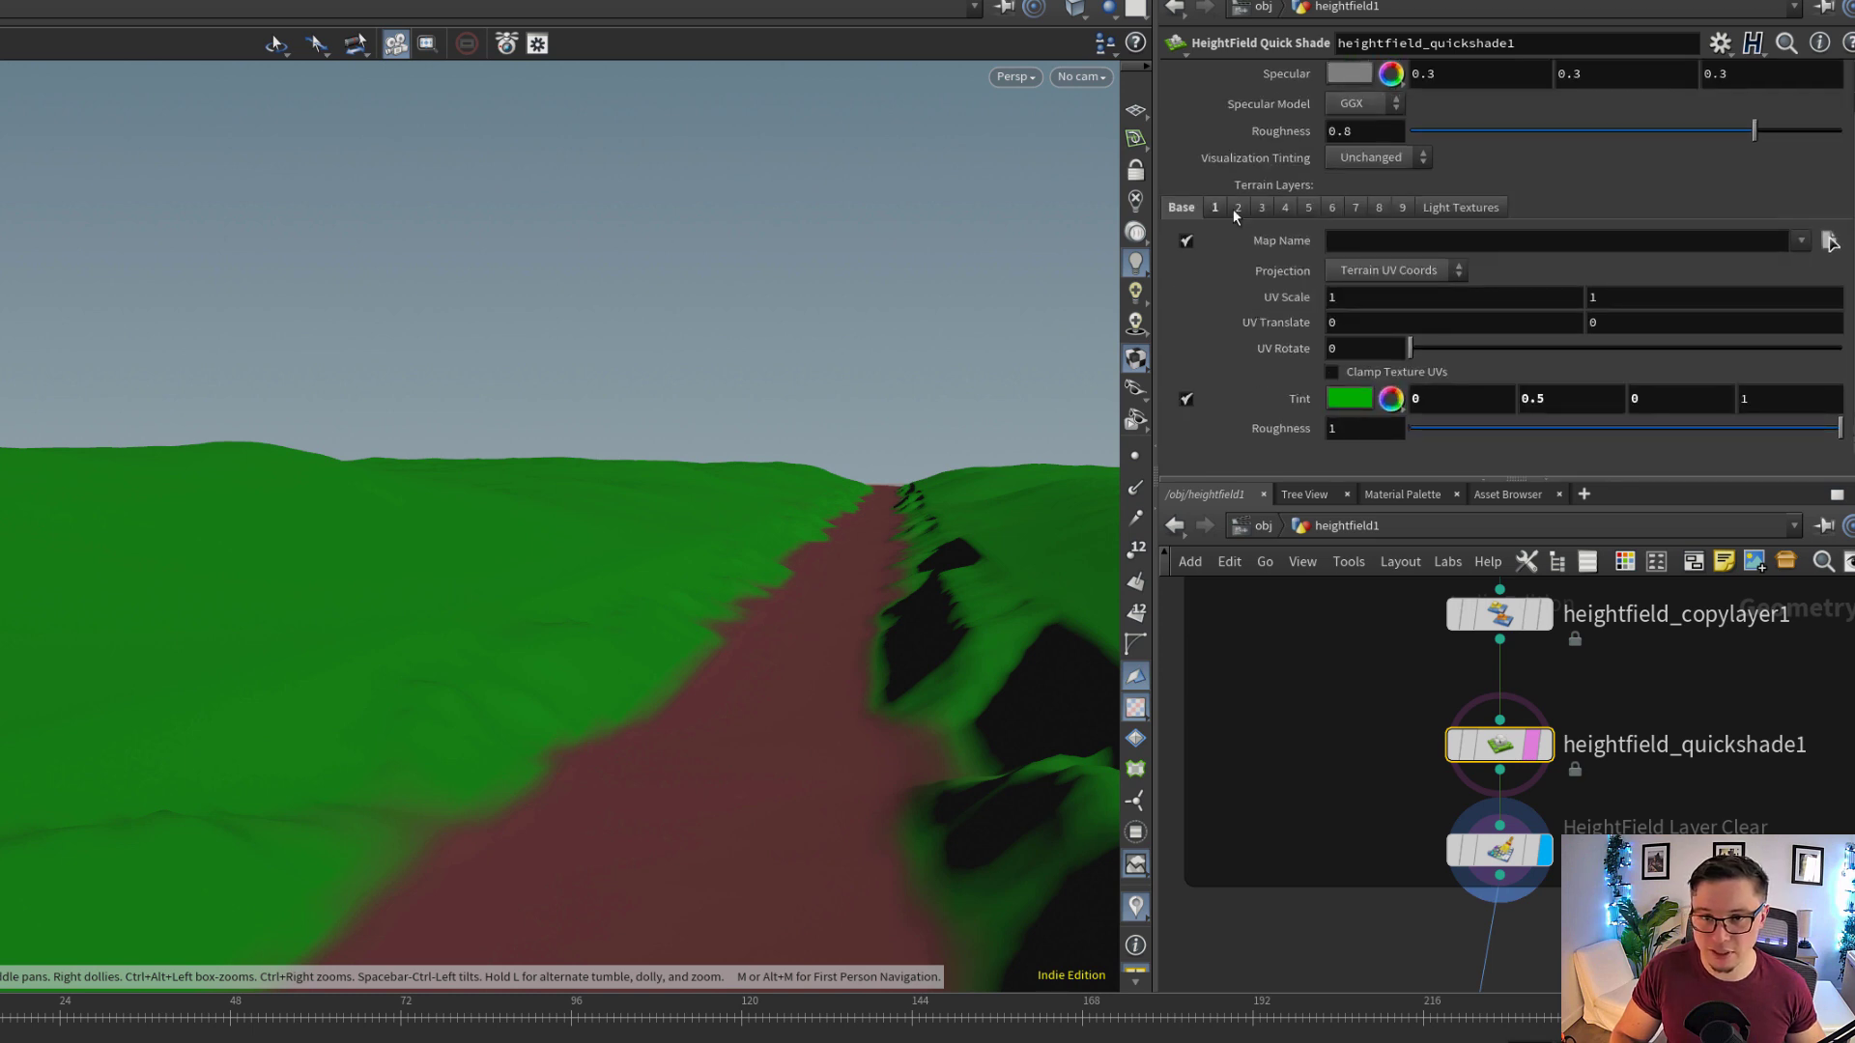
{"action": "left_click", "coordinate": [1217, 208]}
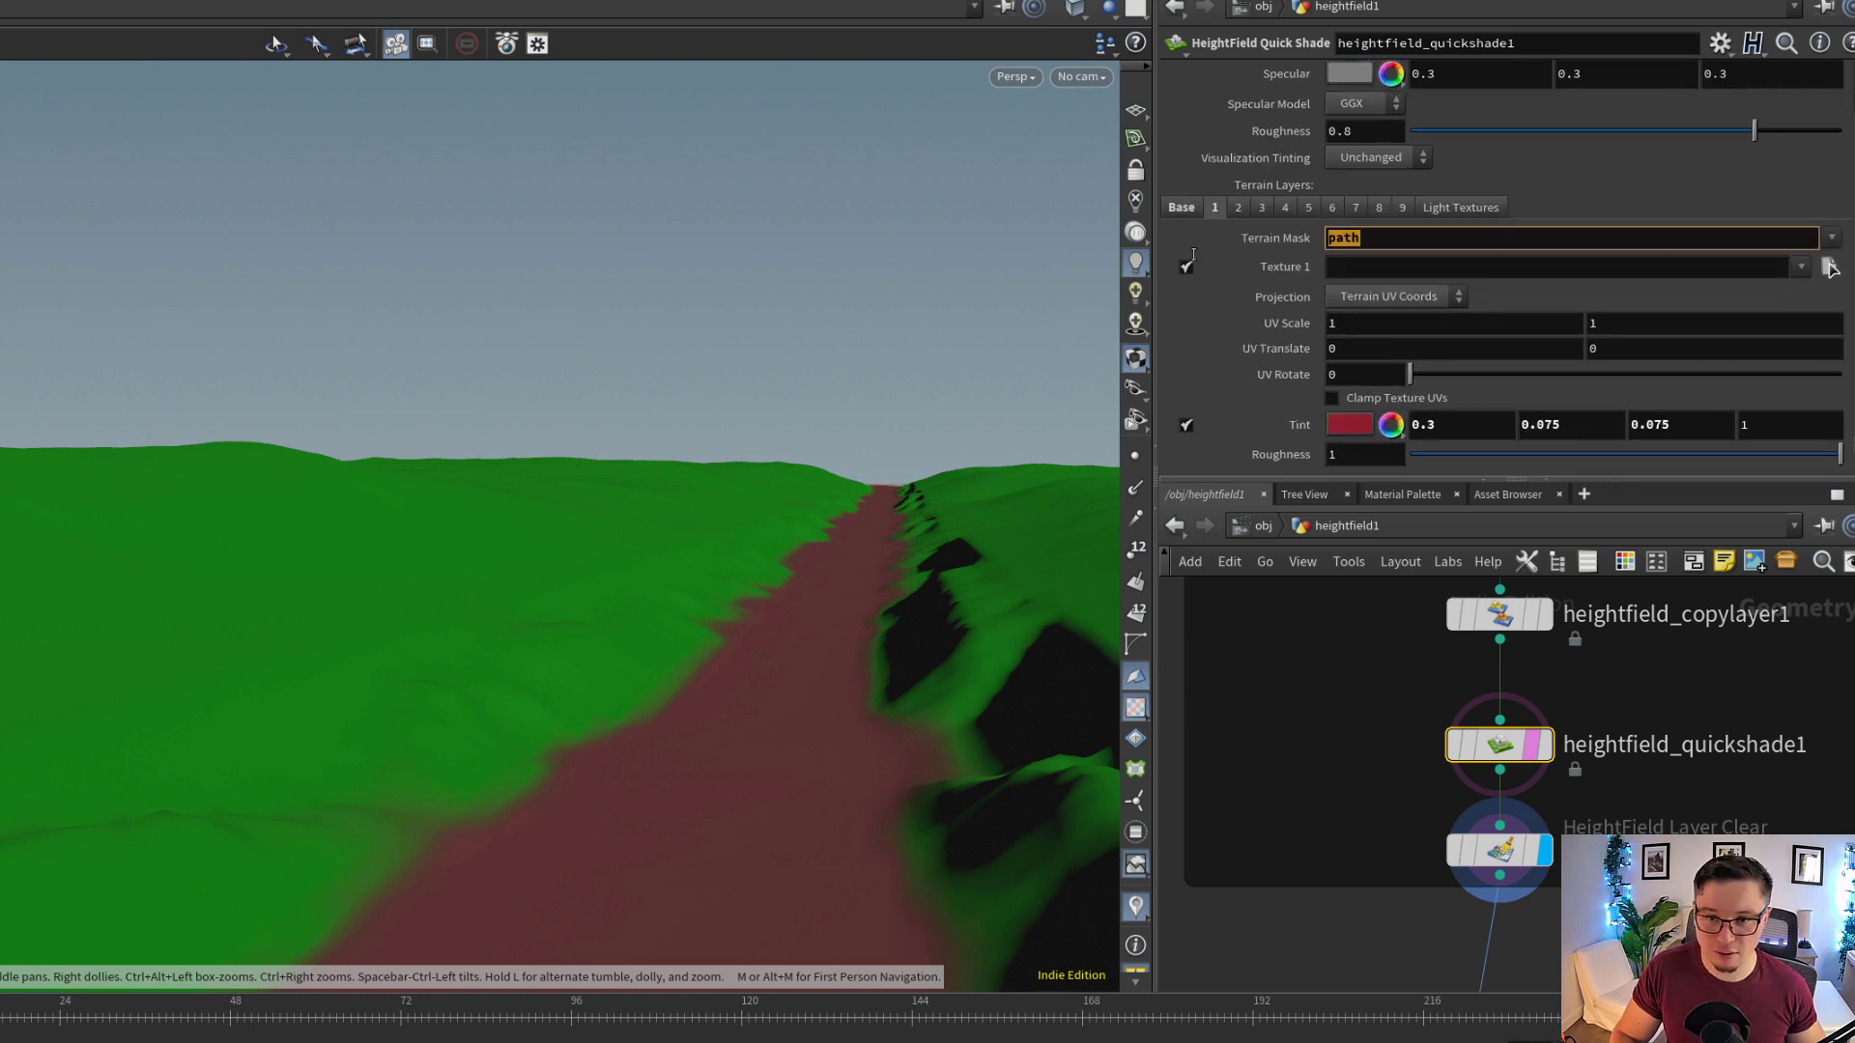
{"action": "scroll", "coordinate": [799, 550], "scroll_direction": "down", "scroll_amount": 2}
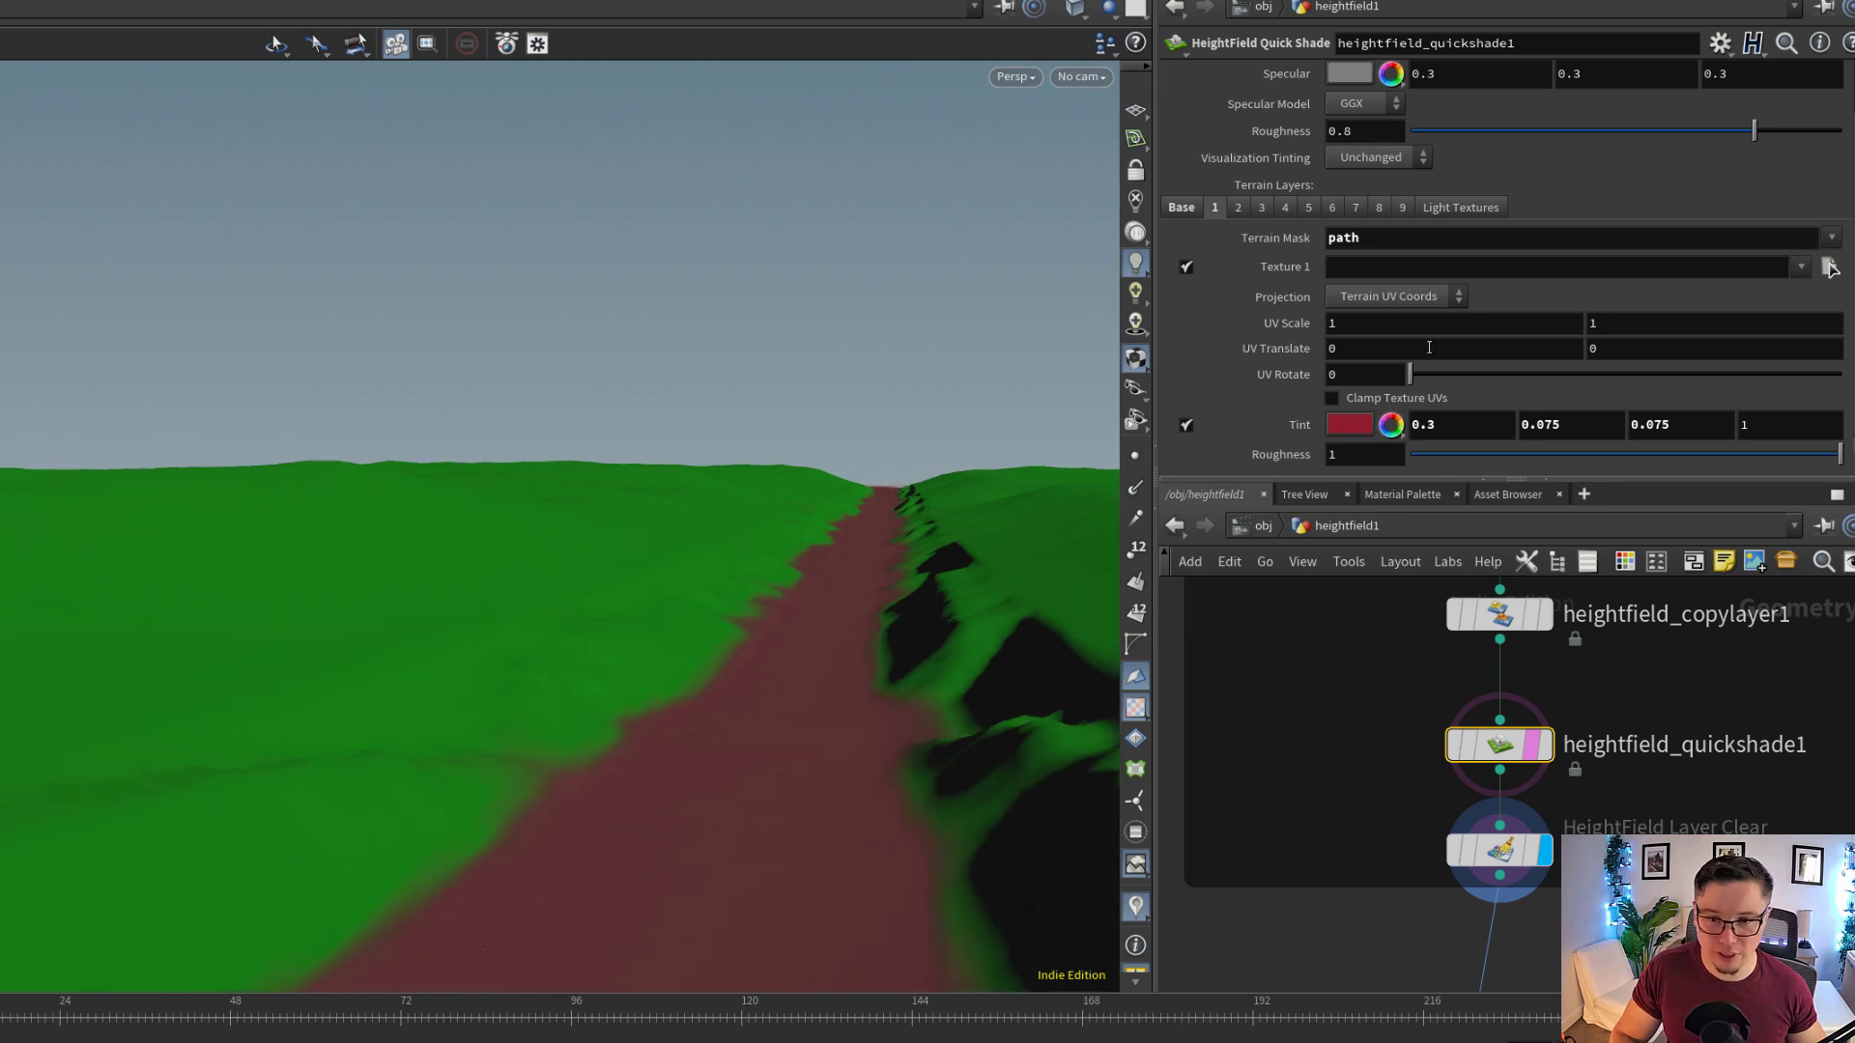
{"action": "mouse_move", "coordinate": [811, 575]}
{"action": "left_mouse_down"}
{"action": "mouse_move", "coordinate": [779, 651]}
{"action": "mouse_move", "coordinate": [563, 655]}
{"action": "mouse_move", "coordinate": [821, 593]}
{"action": "mouse_move", "coordinate": [798, 576]}
{"action": "left_mouse_up"}
Display heightfield_distort2 in the SHAPING group and show its distortion parameters
{"action": "middle_click_drag", "start_coordinate": [1550, 889], "coordinate": [1546, 760]}
{"action": "scroll", "coordinate": [1545, 754], "scroll_direction": "down", "scroll_amount": 3}
{"action": "middle_click_drag", "start_coordinate": [1552, 954], "coordinate": [1559, 775]}
{"action": "scroll", "coordinate": [1559, 775], "scroll_direction": "up", "scroll_amount": 3}
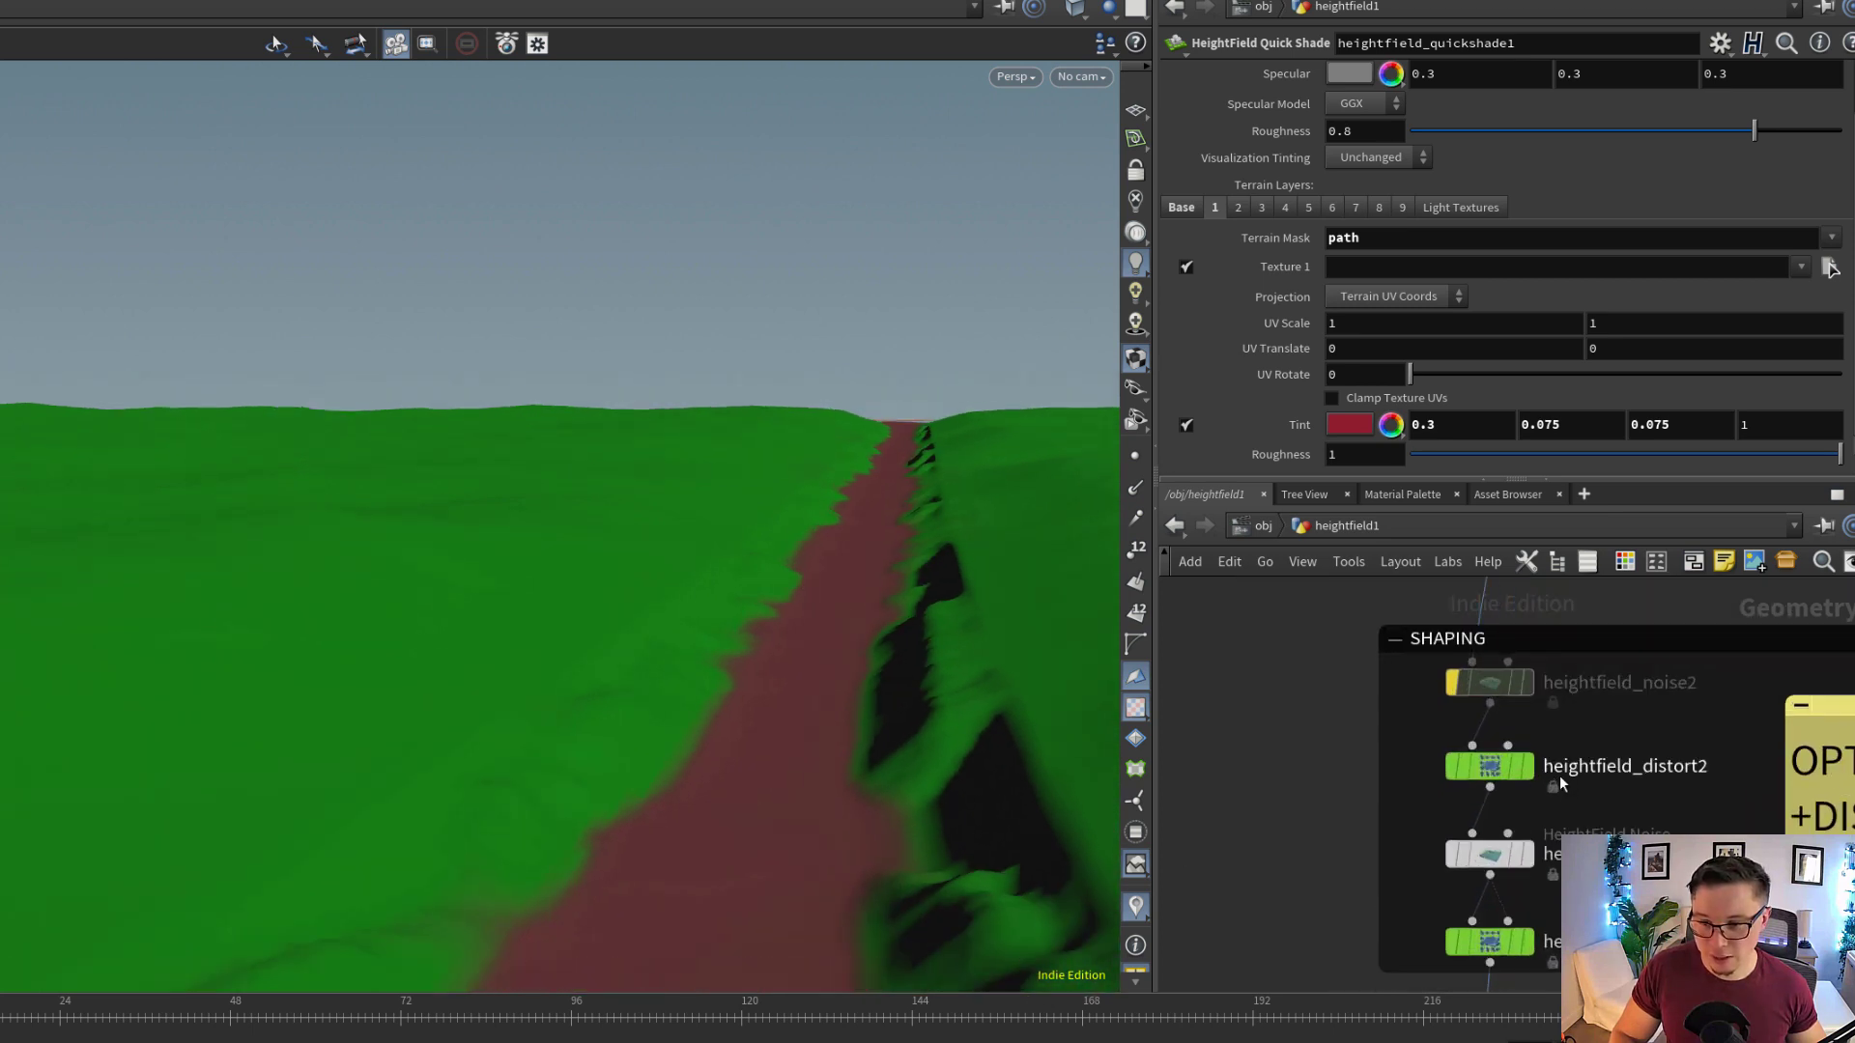
{"action": "left_click", "coordinate": [1524, 775]}
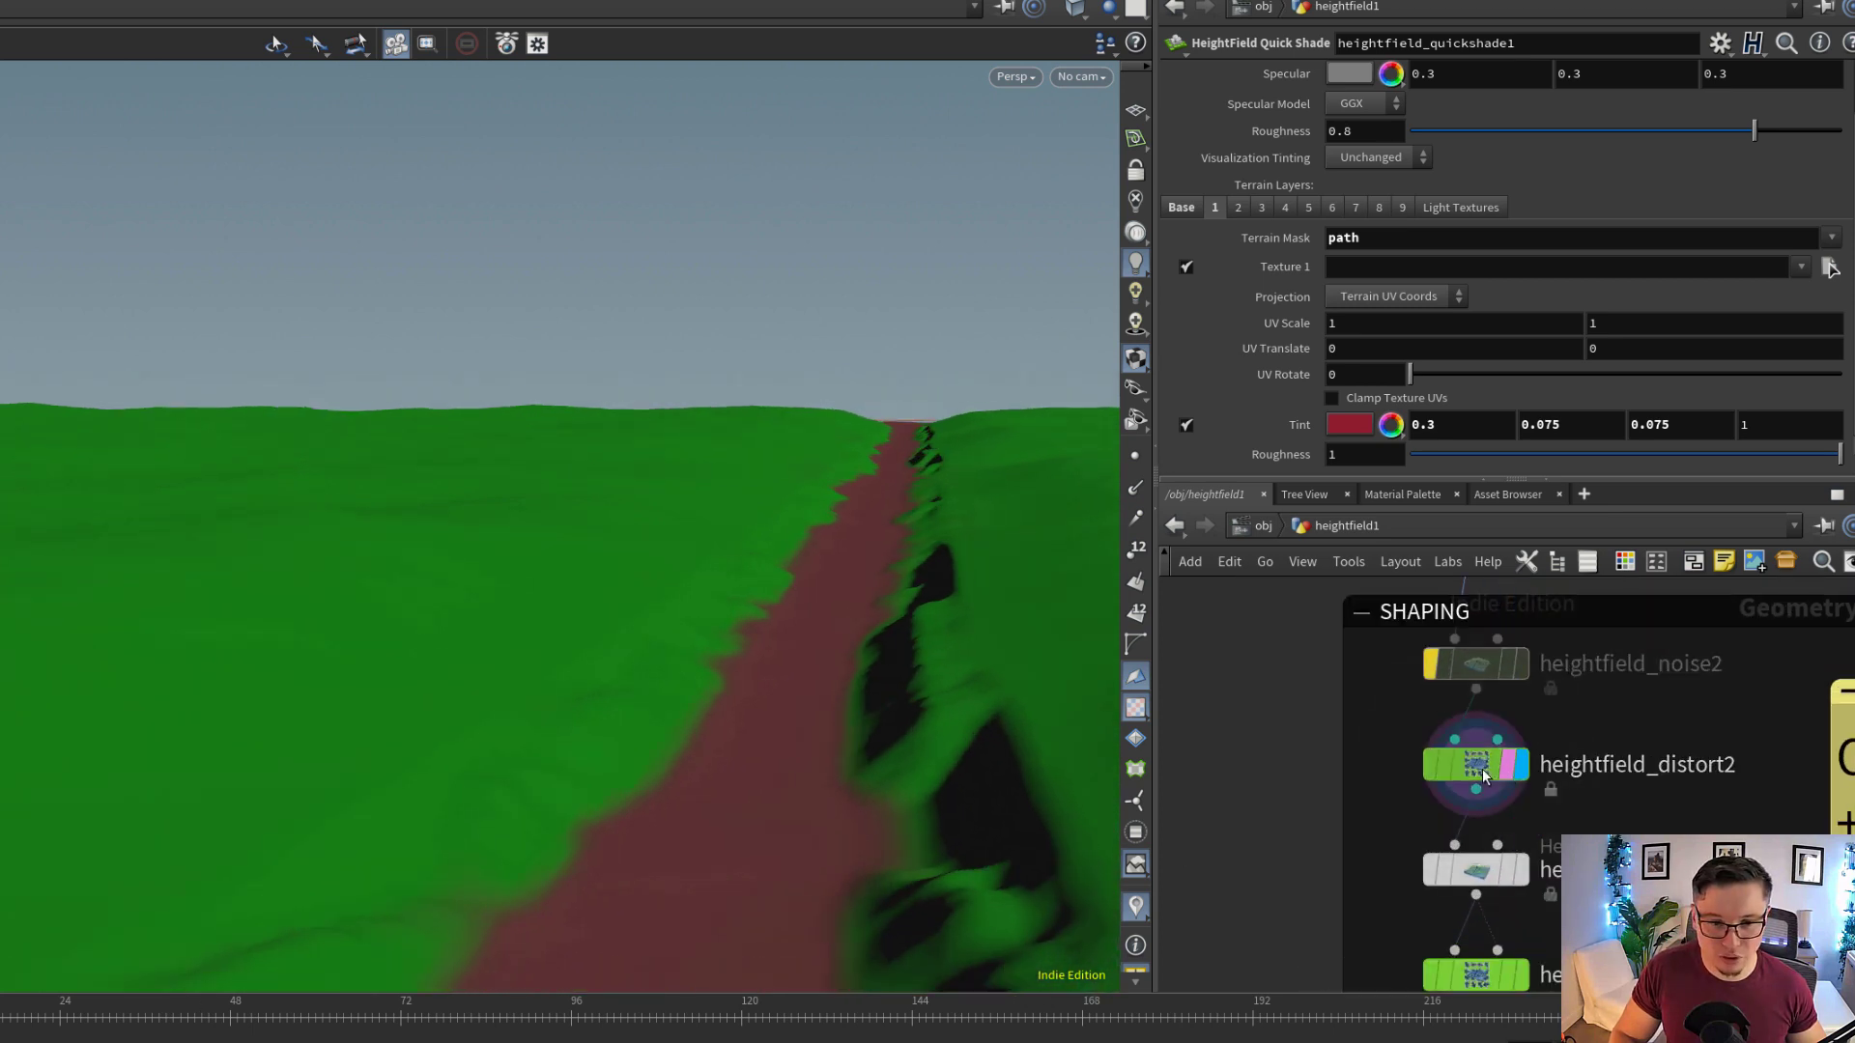
{"action": "left_click", "coordinate": [1497, 773]}
Display heightfield_masknoise1 in the SHAPING group and show the noise settings for the mask layer
{"action": "middle_click_drag", "start_coordinate": [1548, 914], "coordinate": [1548, 763]}
{"action": "scroll", "coordinate": [1513, 732], "scroll_direction": "up", "scroll_amount": 2}
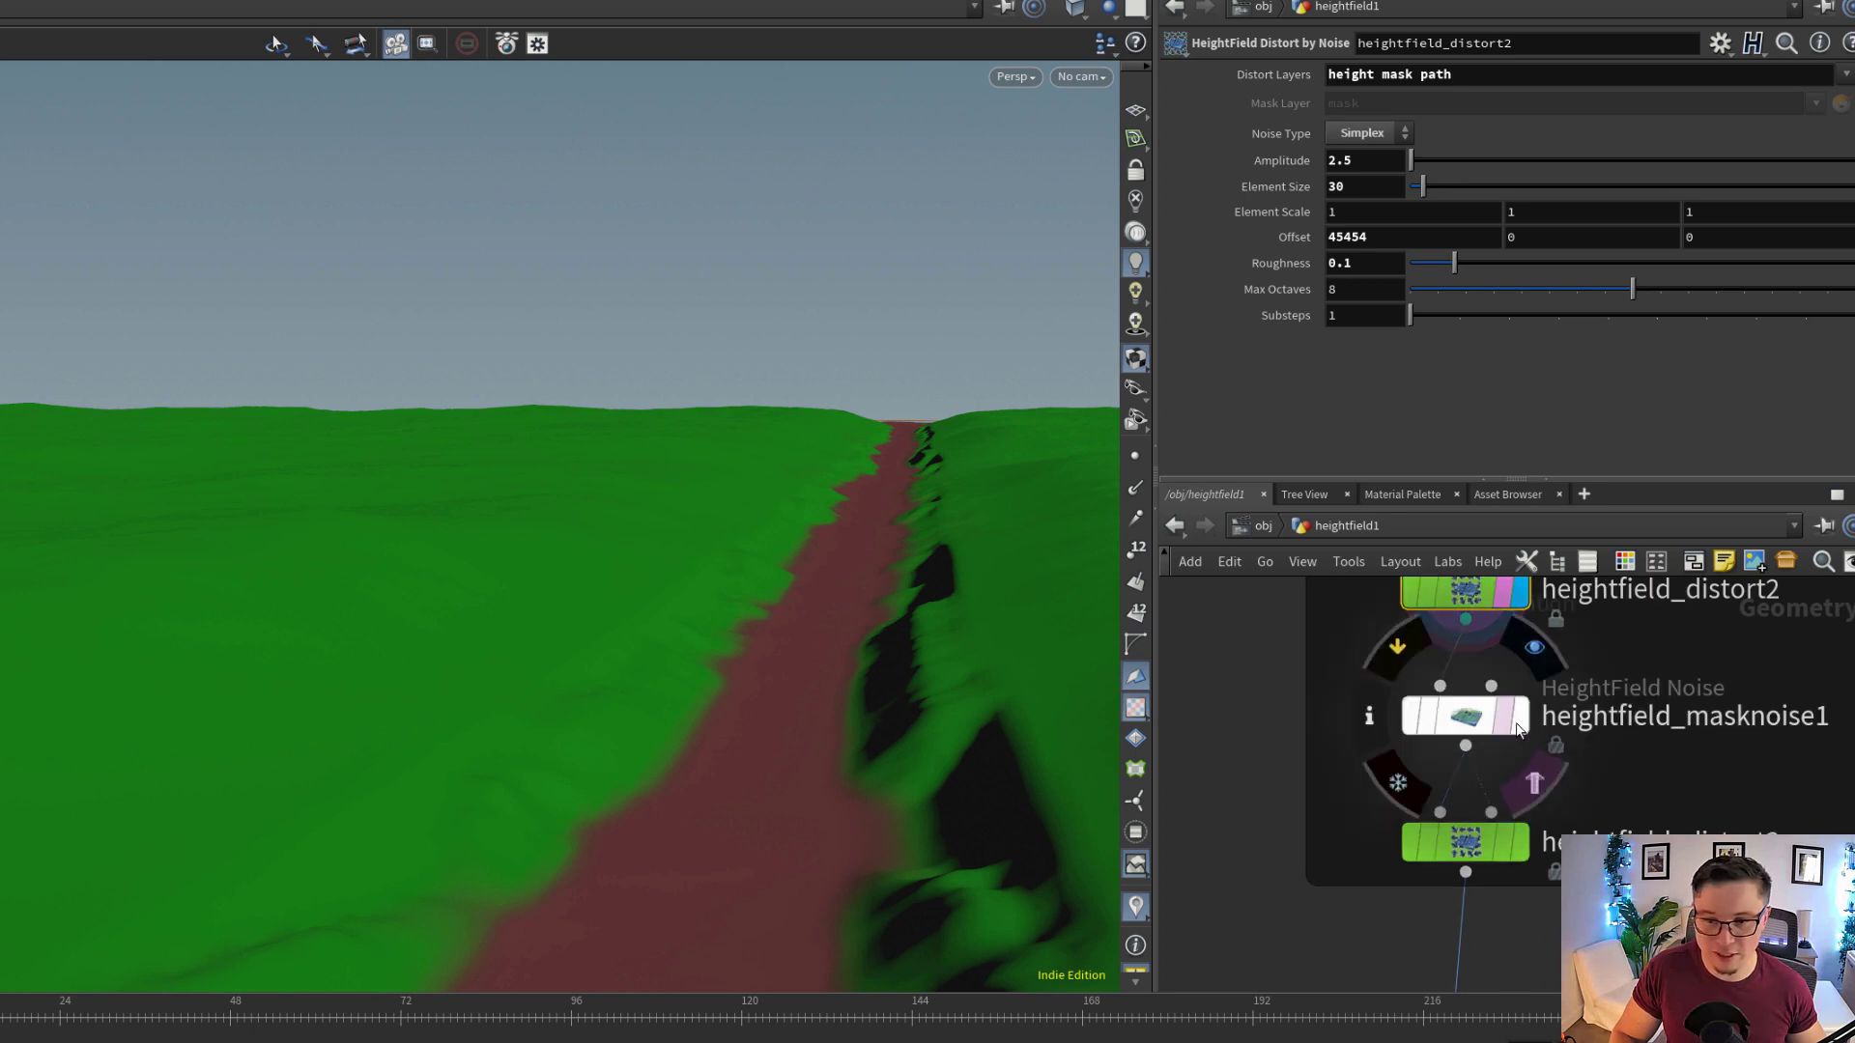
{"action": "left_click", "coordinate": [1525, 727]}
{"action": "left_click", "coordinate": [1487, 720]}
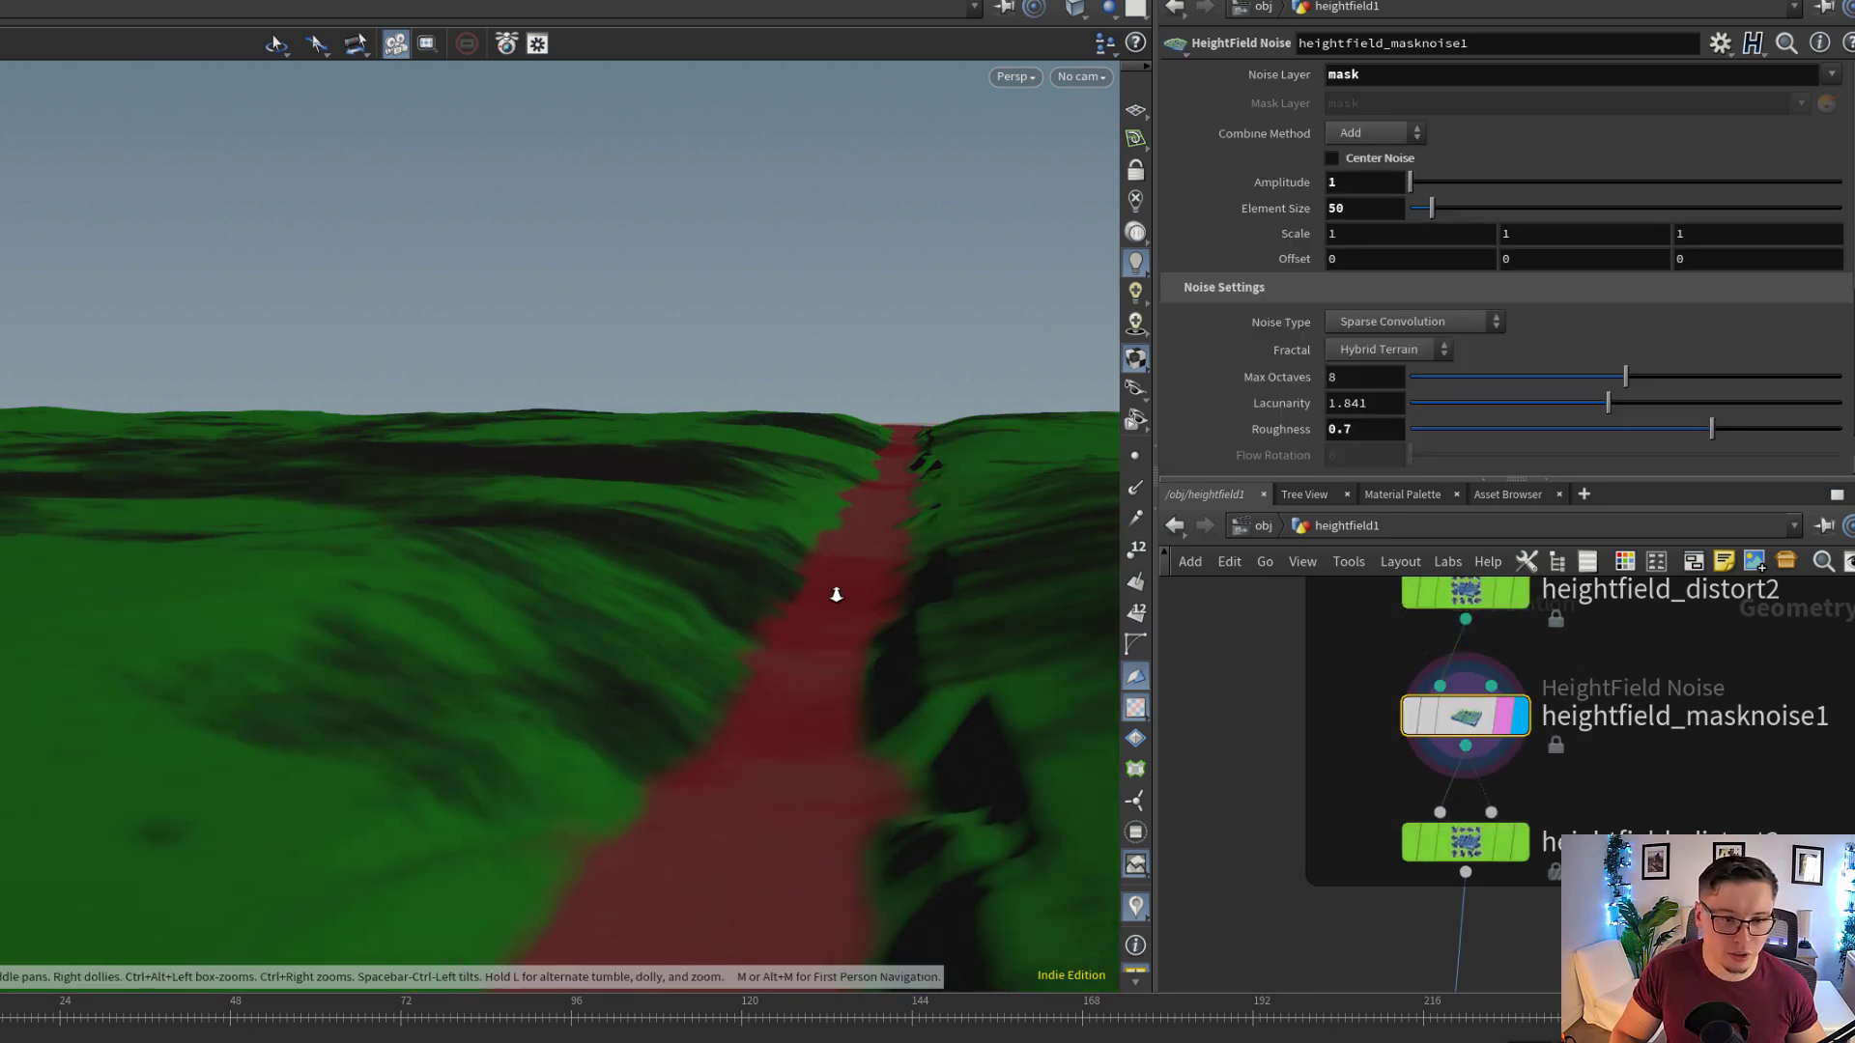
Display heightfield_distort3 and examine its Curl distortion settings and the resulting trail from several angles
{"action": "left_click", "coordinate": [1523, 843]}
{"action": "left_click", "coordinate": [1488, 841]}
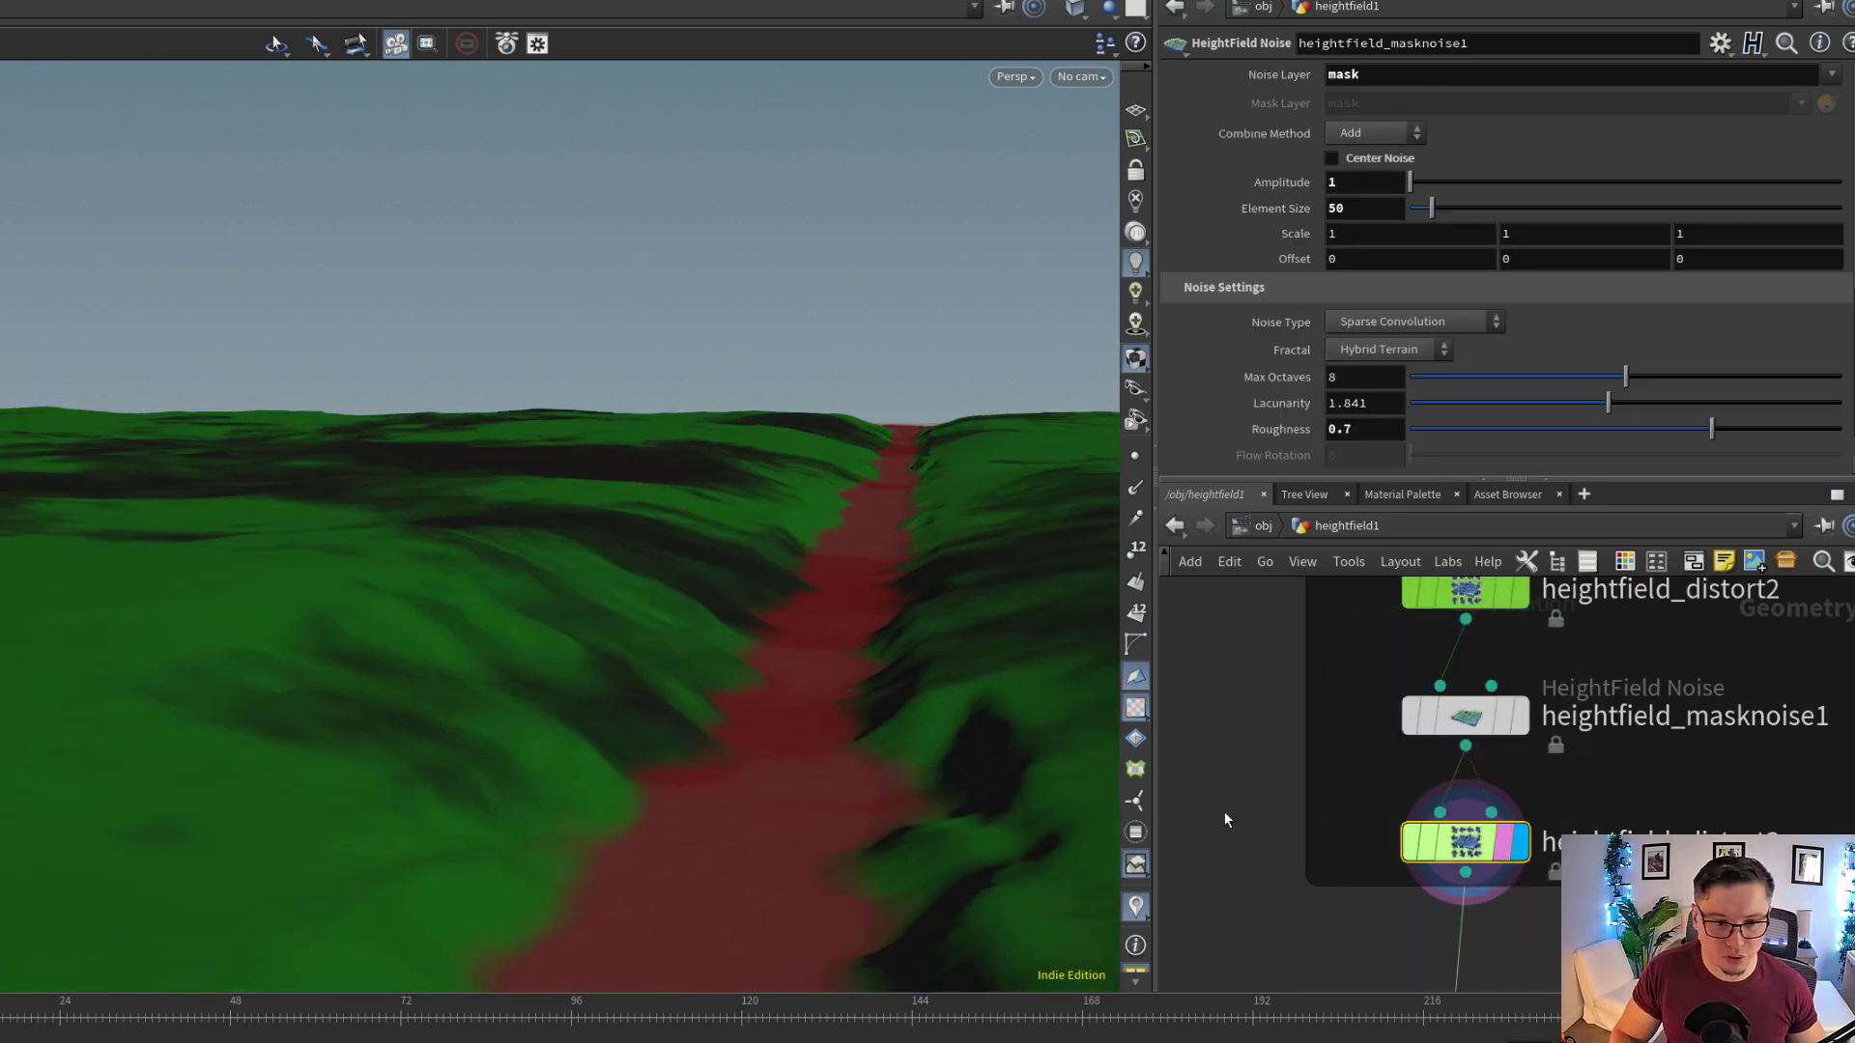
{"action": "middle_click_drag", "start_coordinate": [807, 700], "coordinate": [890, 738]}
{"action": "left_click_drag", "start_coordinate": [831, 735], "coordinate": [854, 714]}
{"action": "scroll", "coordinate": [760, 542], "scroll_direction": "down", "scroll_amount": 4}
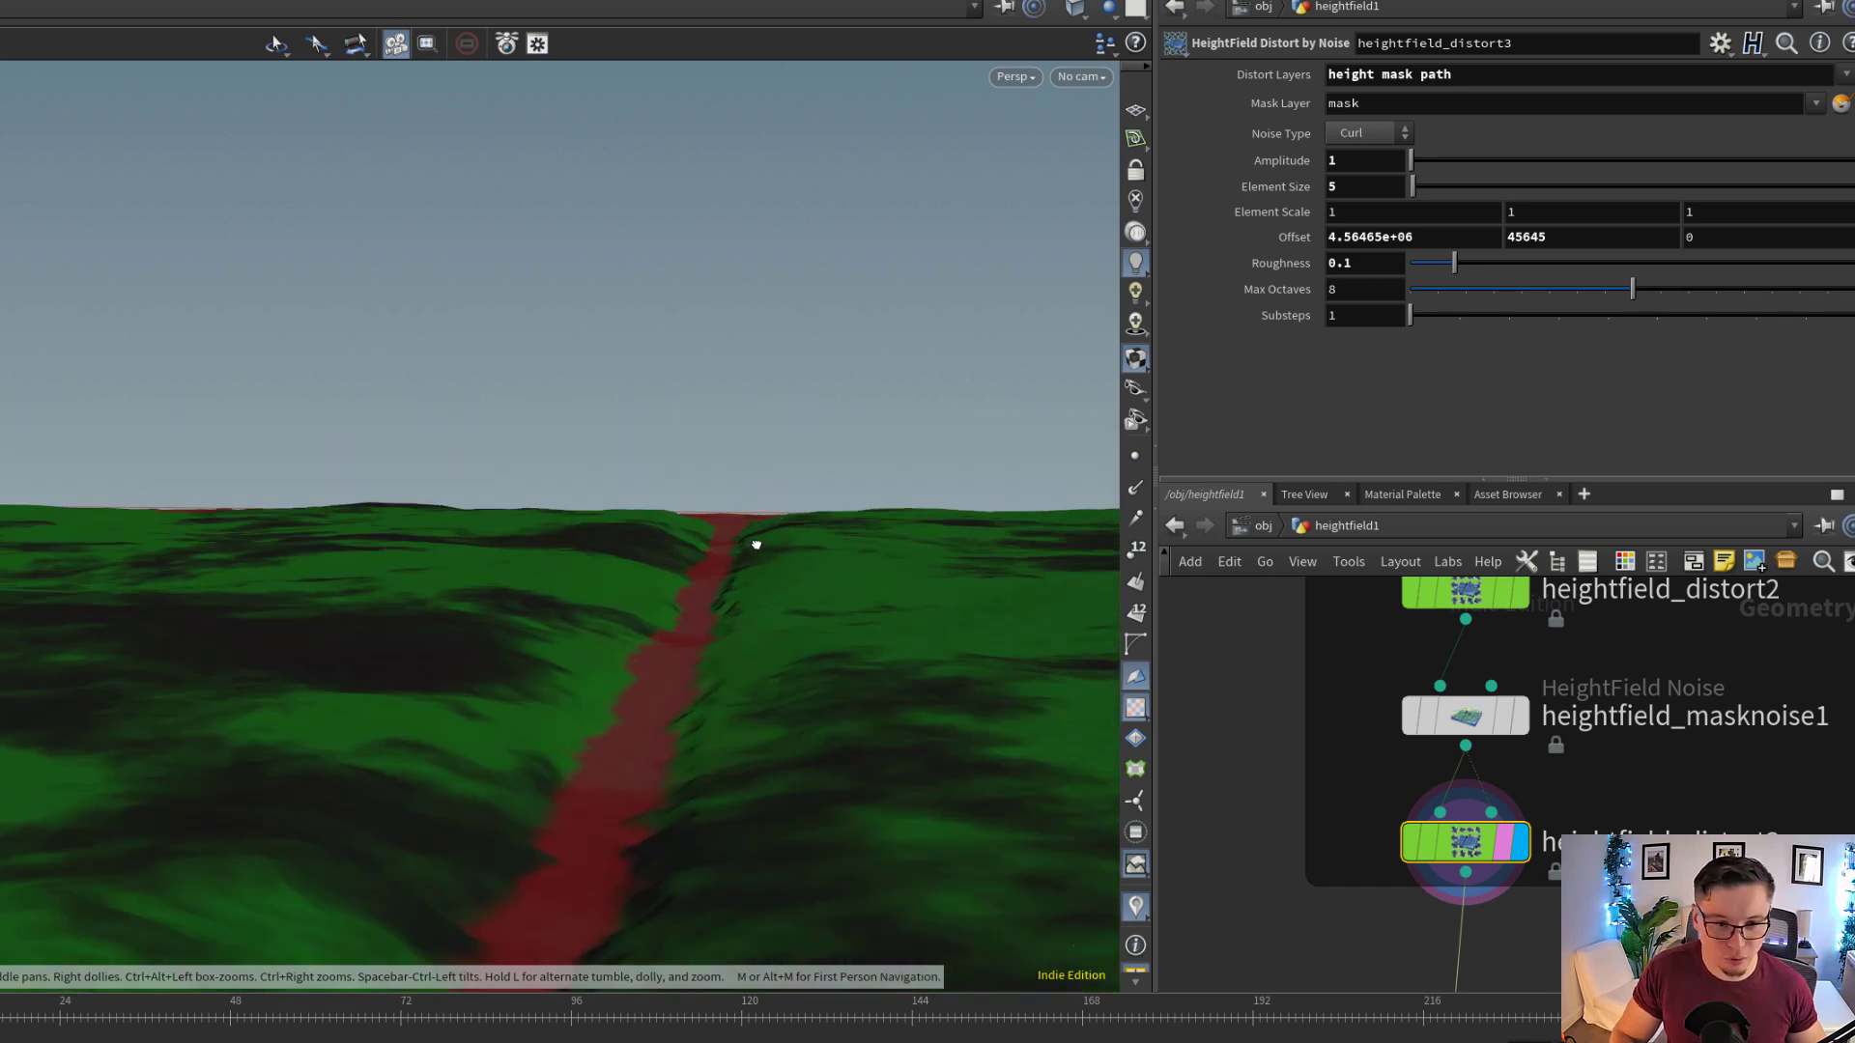
{"action": "middle_click_drag", "start_coordinate": [539, 837], "coordinate": [675, 523]}
{"action": "scroll", "coordinate": [675, 524], "scroll_direction": "up", "scroll_amount": 3}
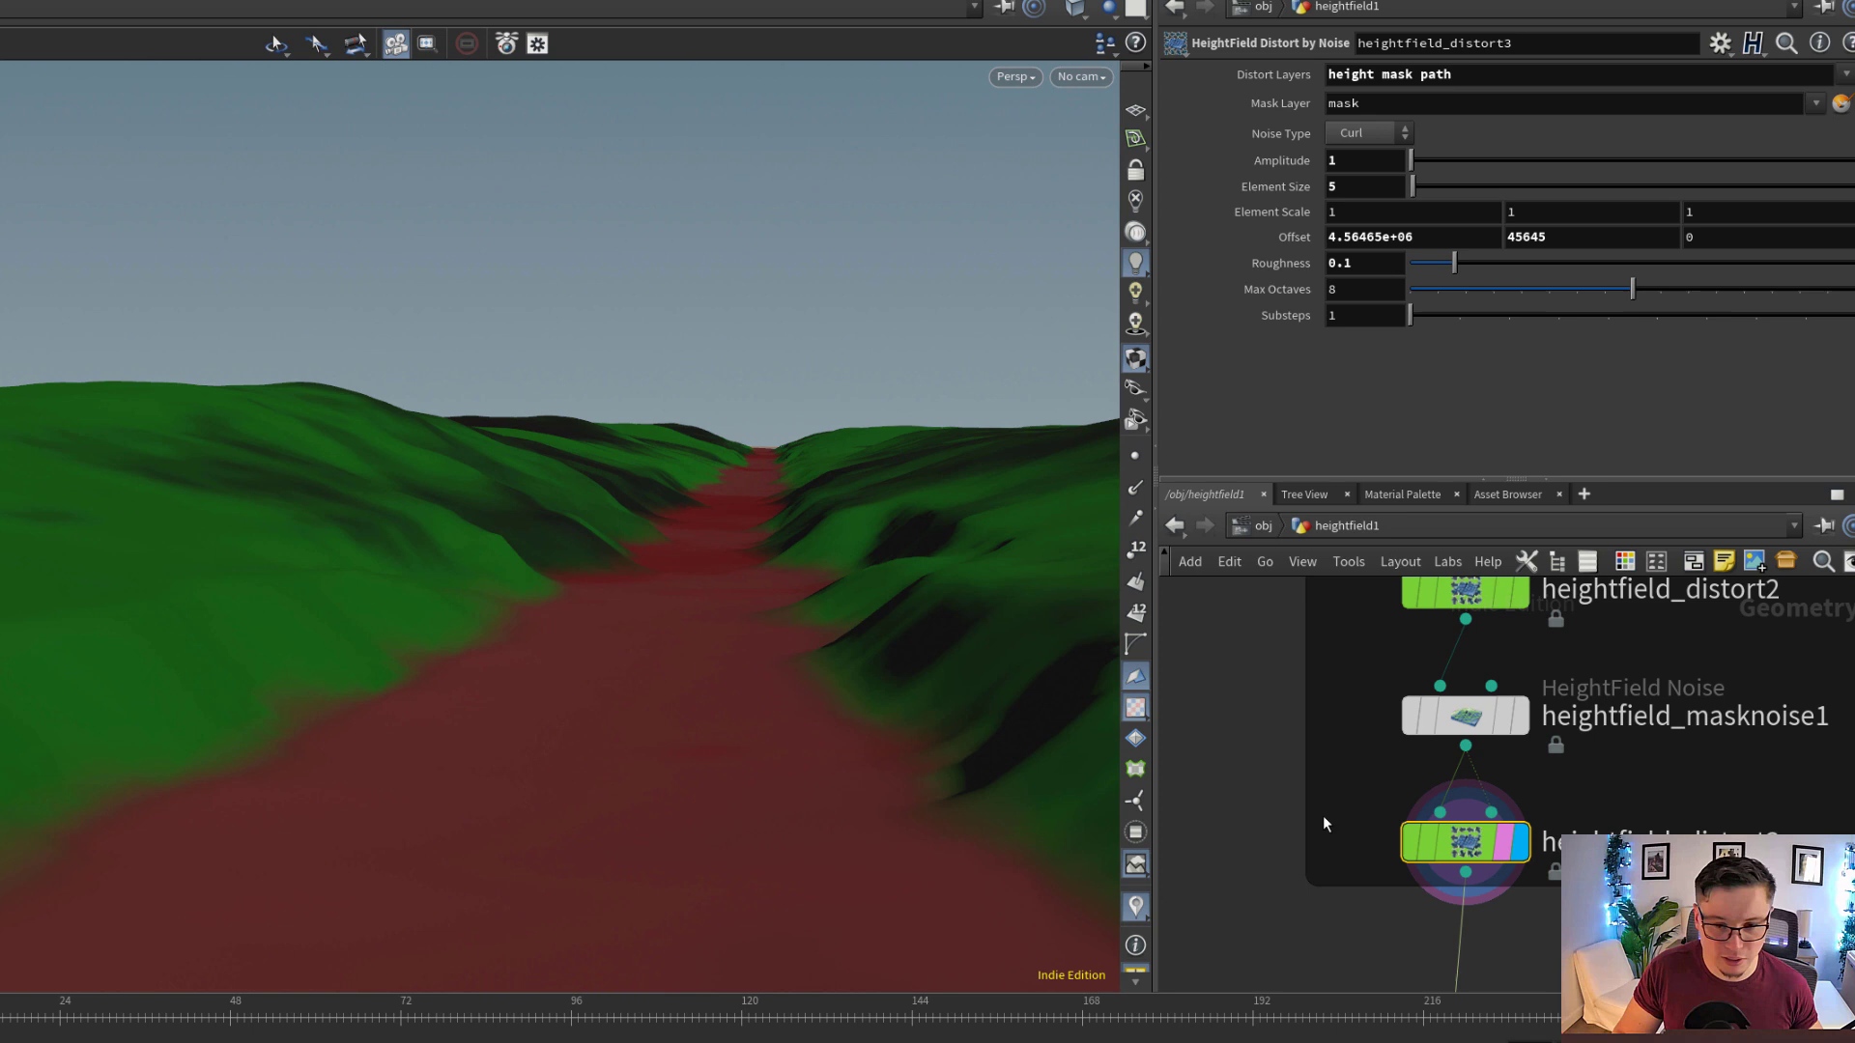
Toggle the bypass of heightfield_distort3 to compare the trail edges with and without the distortion, leaving the node active
{"action": "left_click", "coordinate": [1413, 850]}
{"action": "left_click", "coordinate": [1412, 850]}
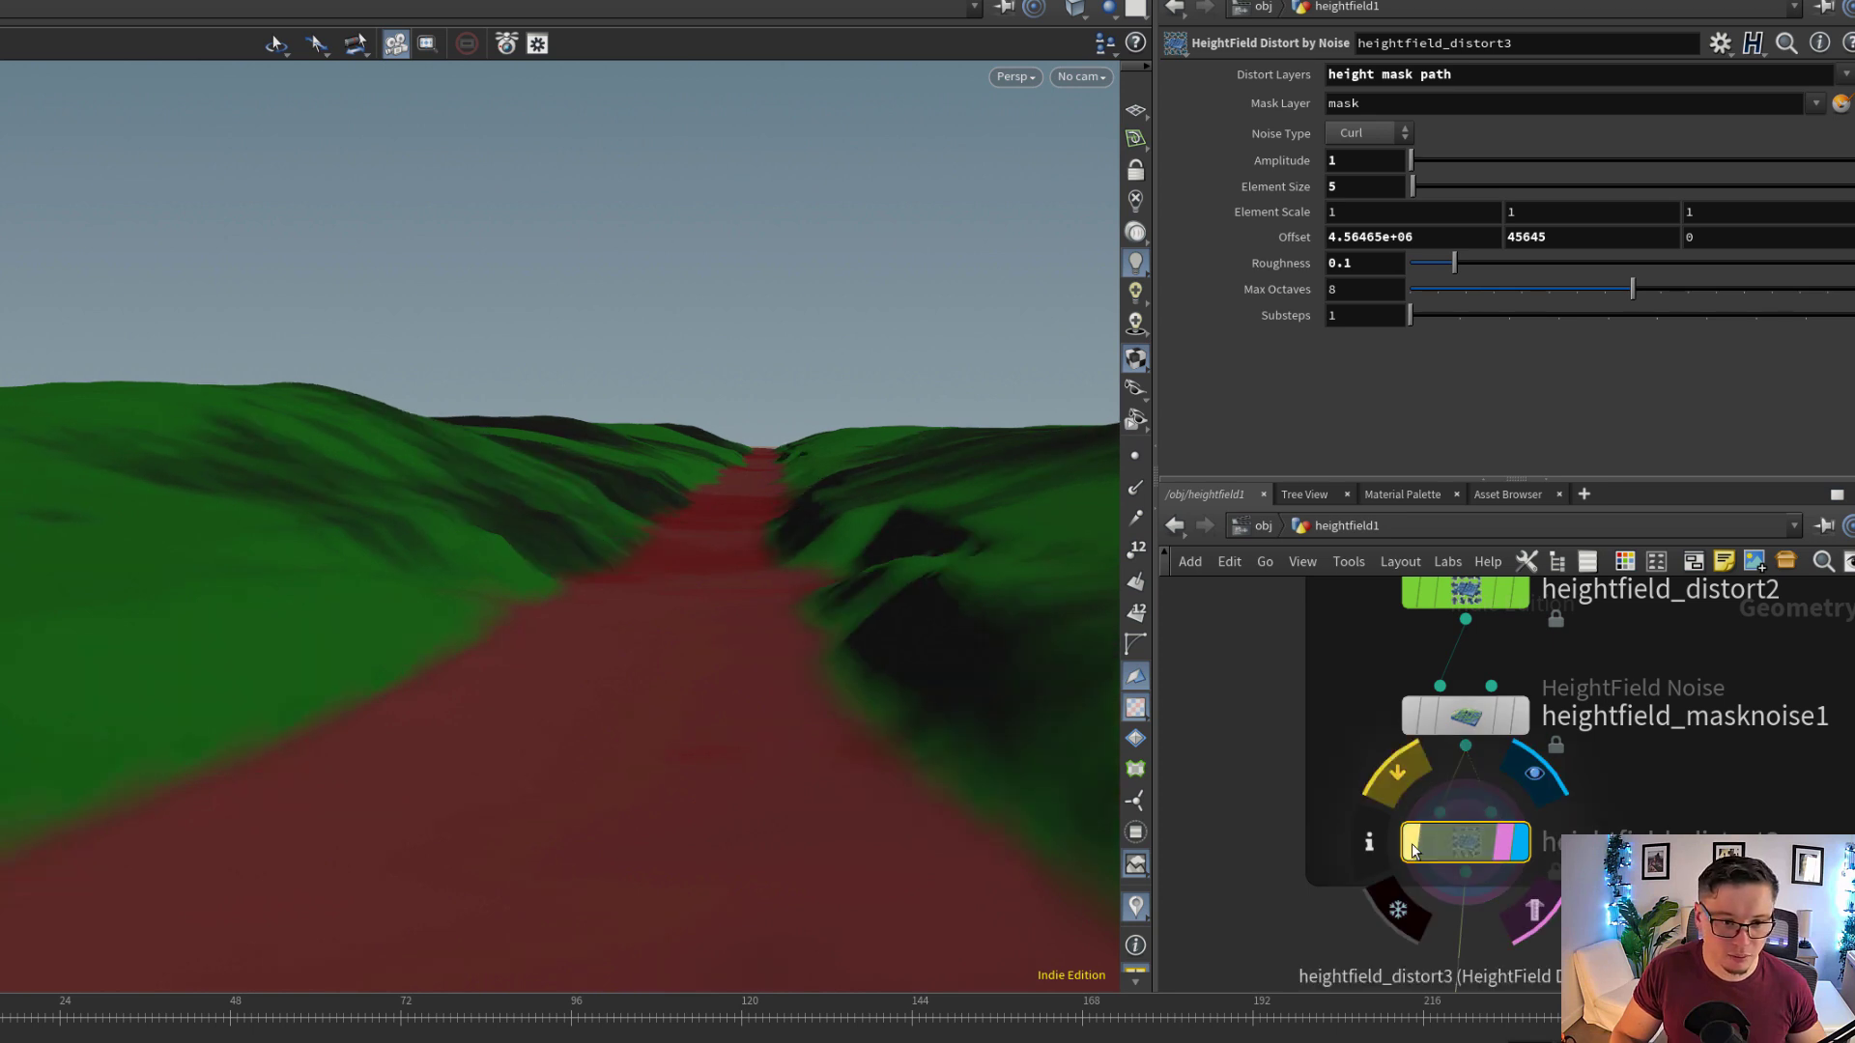
{"action": "left_click", "coordinate": [1412, 850]}
{"action": "left_click_drag", "start_coordinate": [689, 500], "coordinate": [697, 508]}
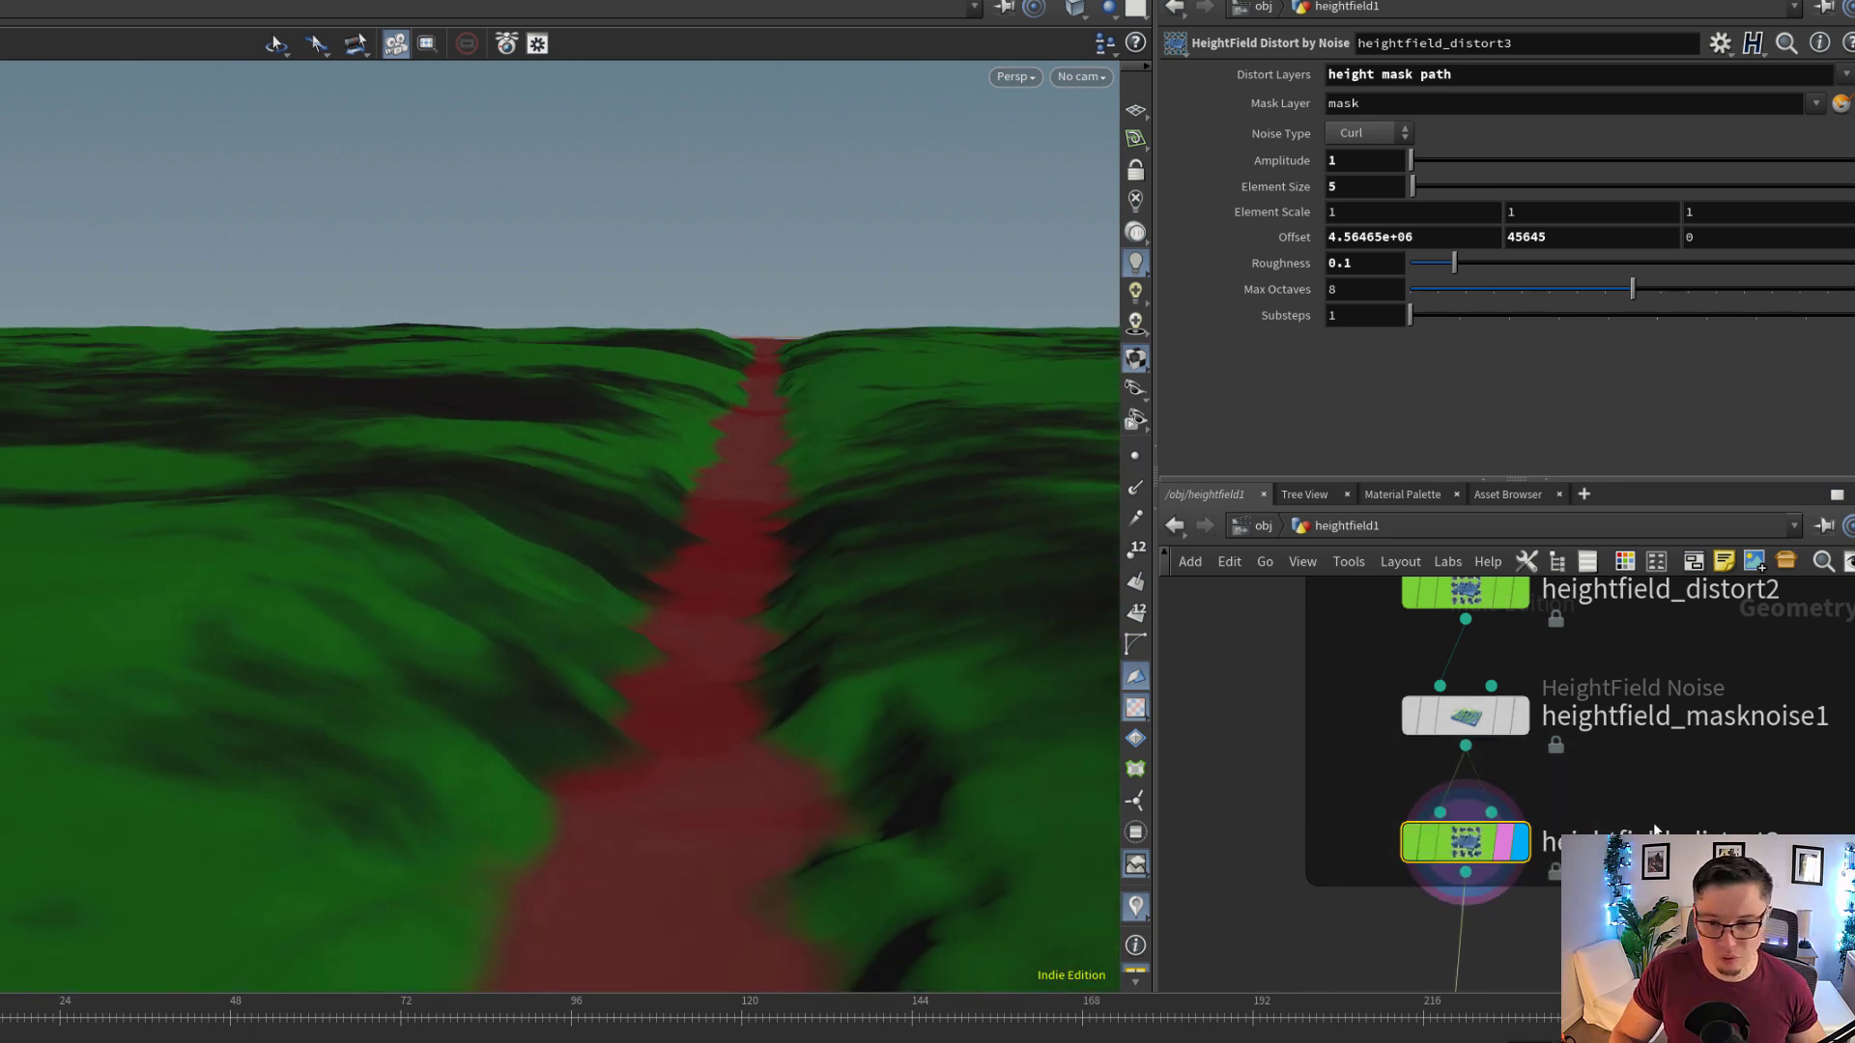
Display heightfield_crop1 in the OPTIMIZE group and toggle its bypass to compare full and cropped terrain, leaving the node active
{"action": "scroll", "coordinate": [1608, 760], "scroll_direction": "down", "scroll_amount": 4}
{"action": "middle_click_drag", "start_coordinate": [1584, 759], "coordinate": [1559, 552]}
{"action": "scroll", "coordinate": [1592, 810], "scroll_direction": "up", "scroll_amount": 3}
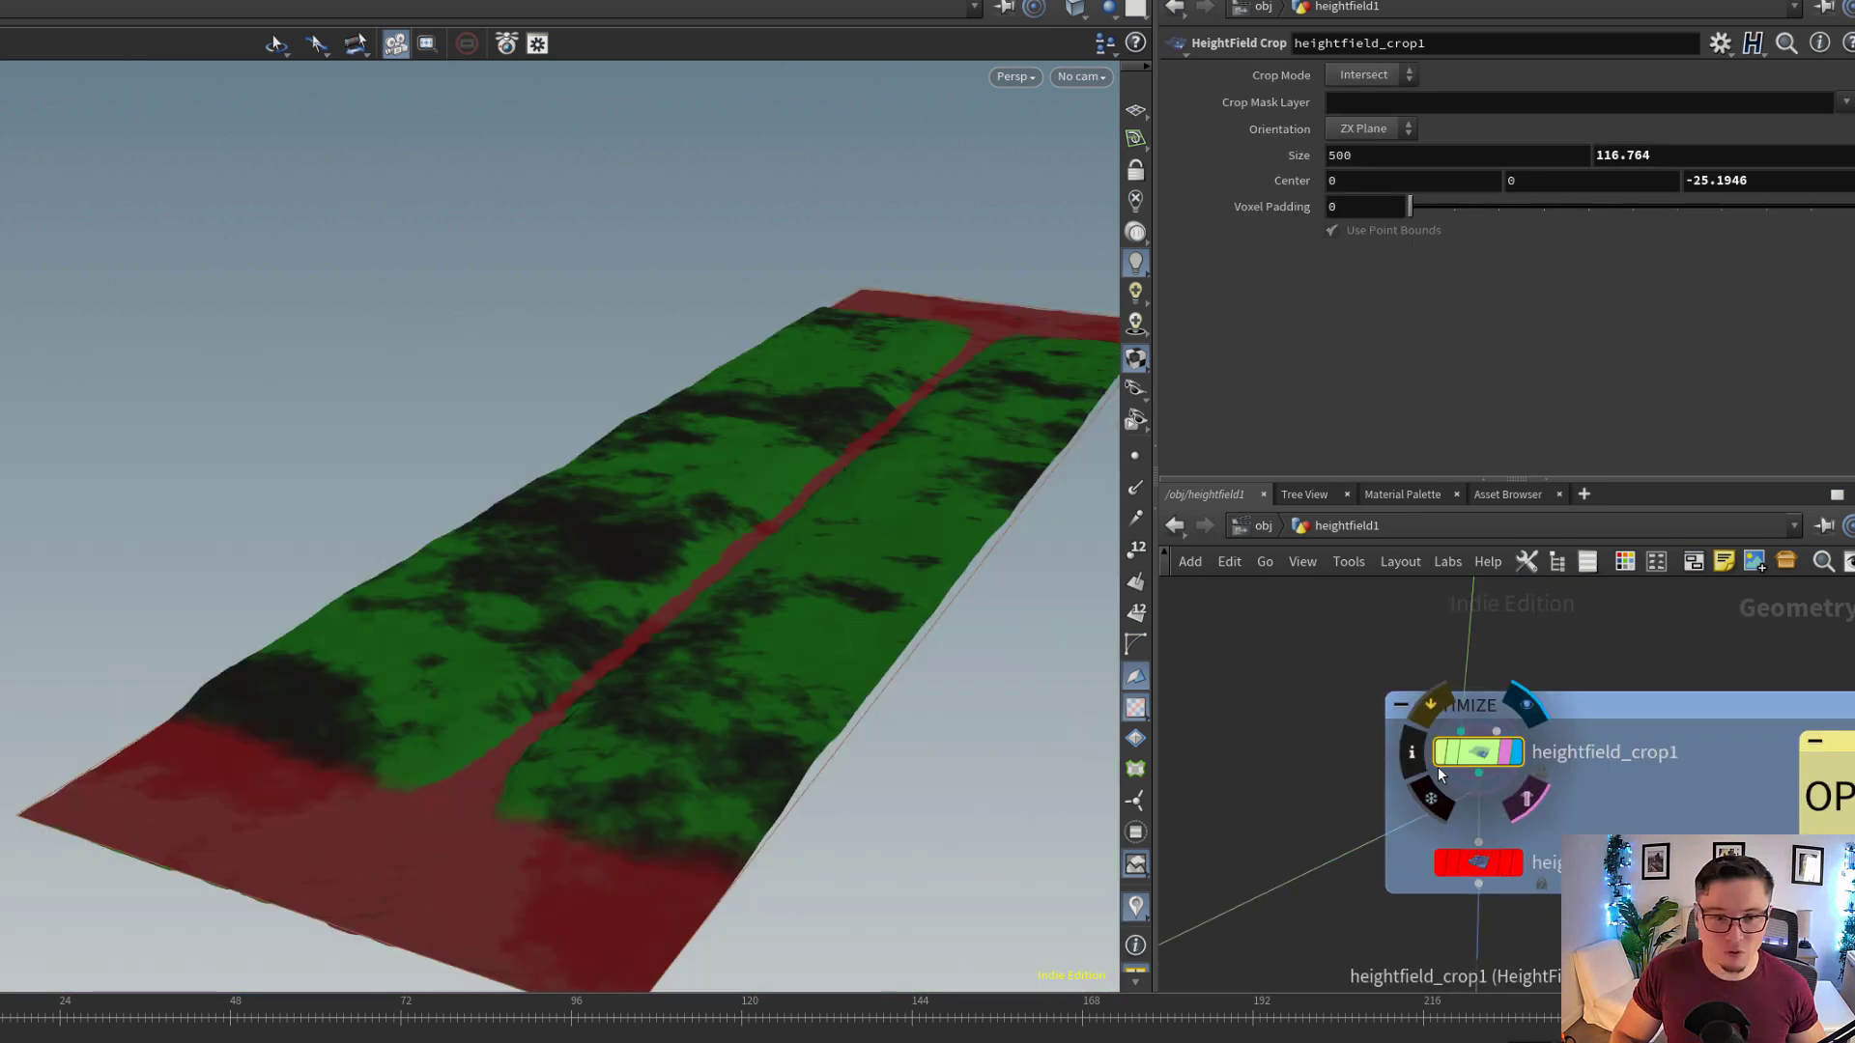
{"action": "left_click", "coordinate": [1438, 768]}
{"action": "left_click", "coordinate": [1437, 767]}
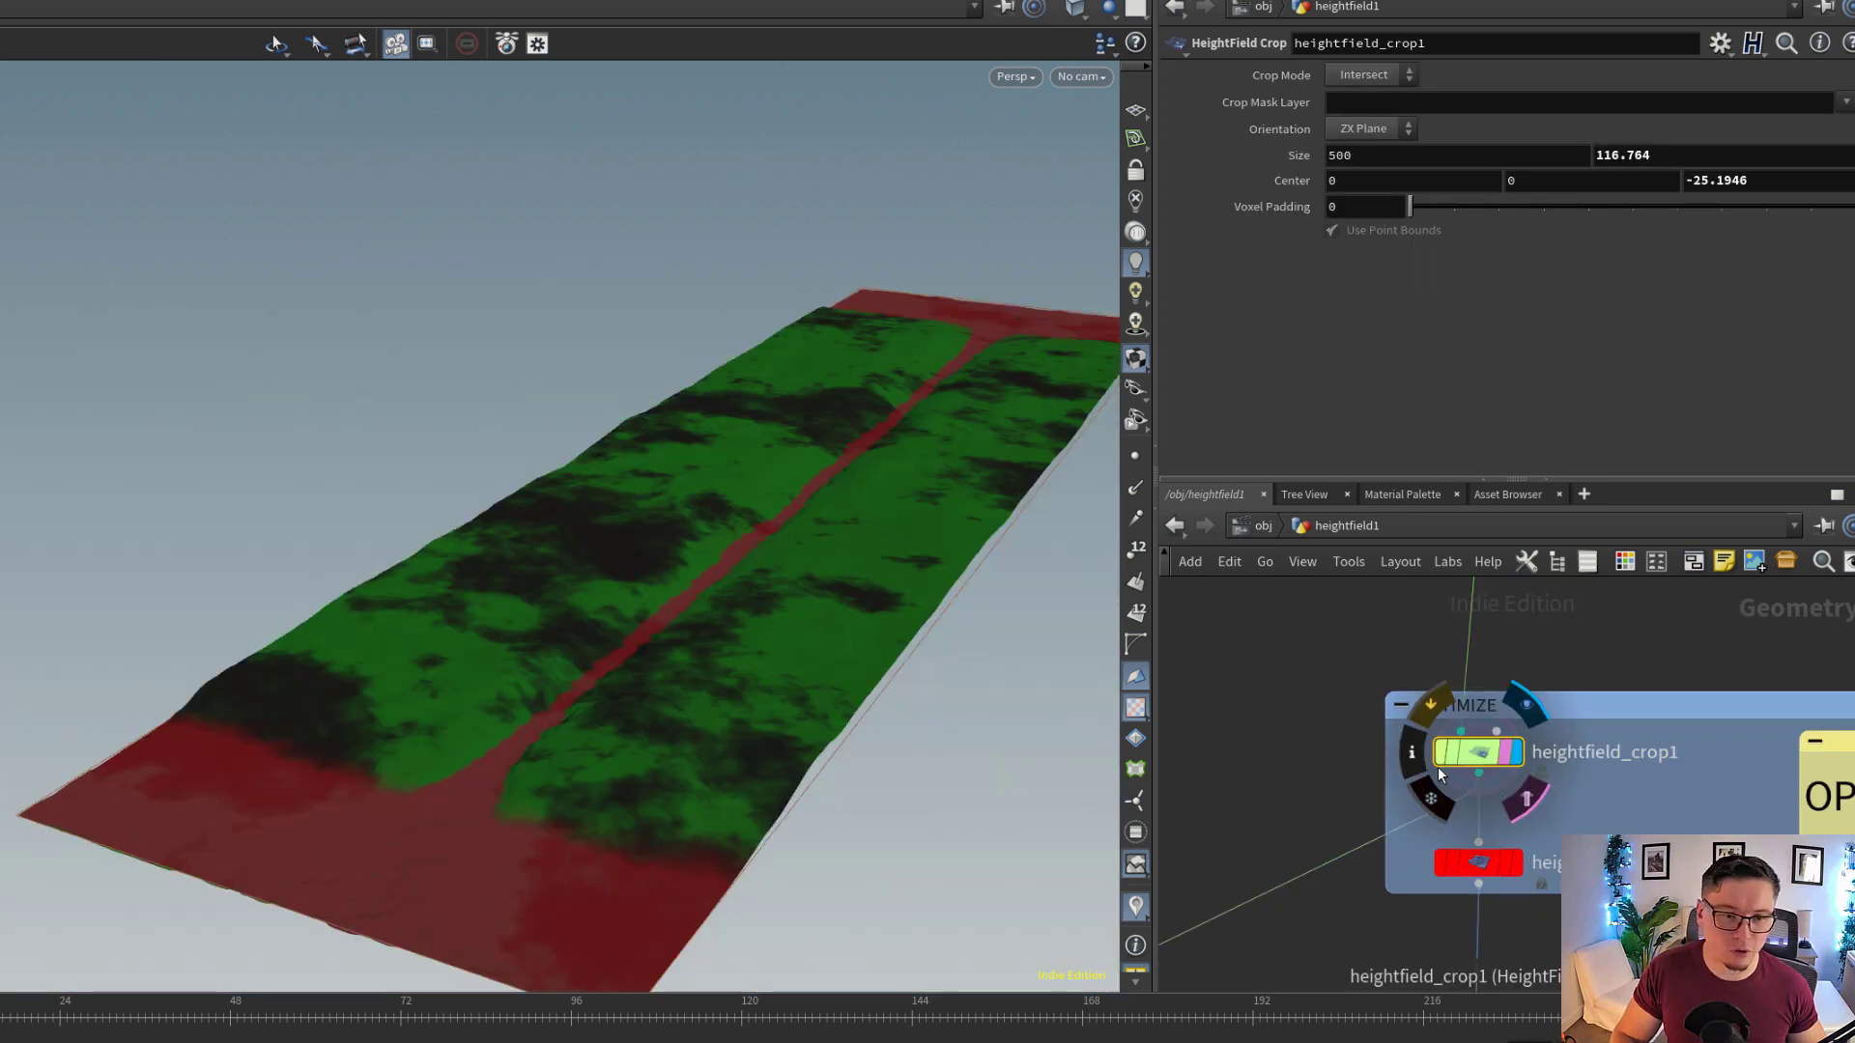
{"action": "left_click", "coordinate": [1437, 768]}
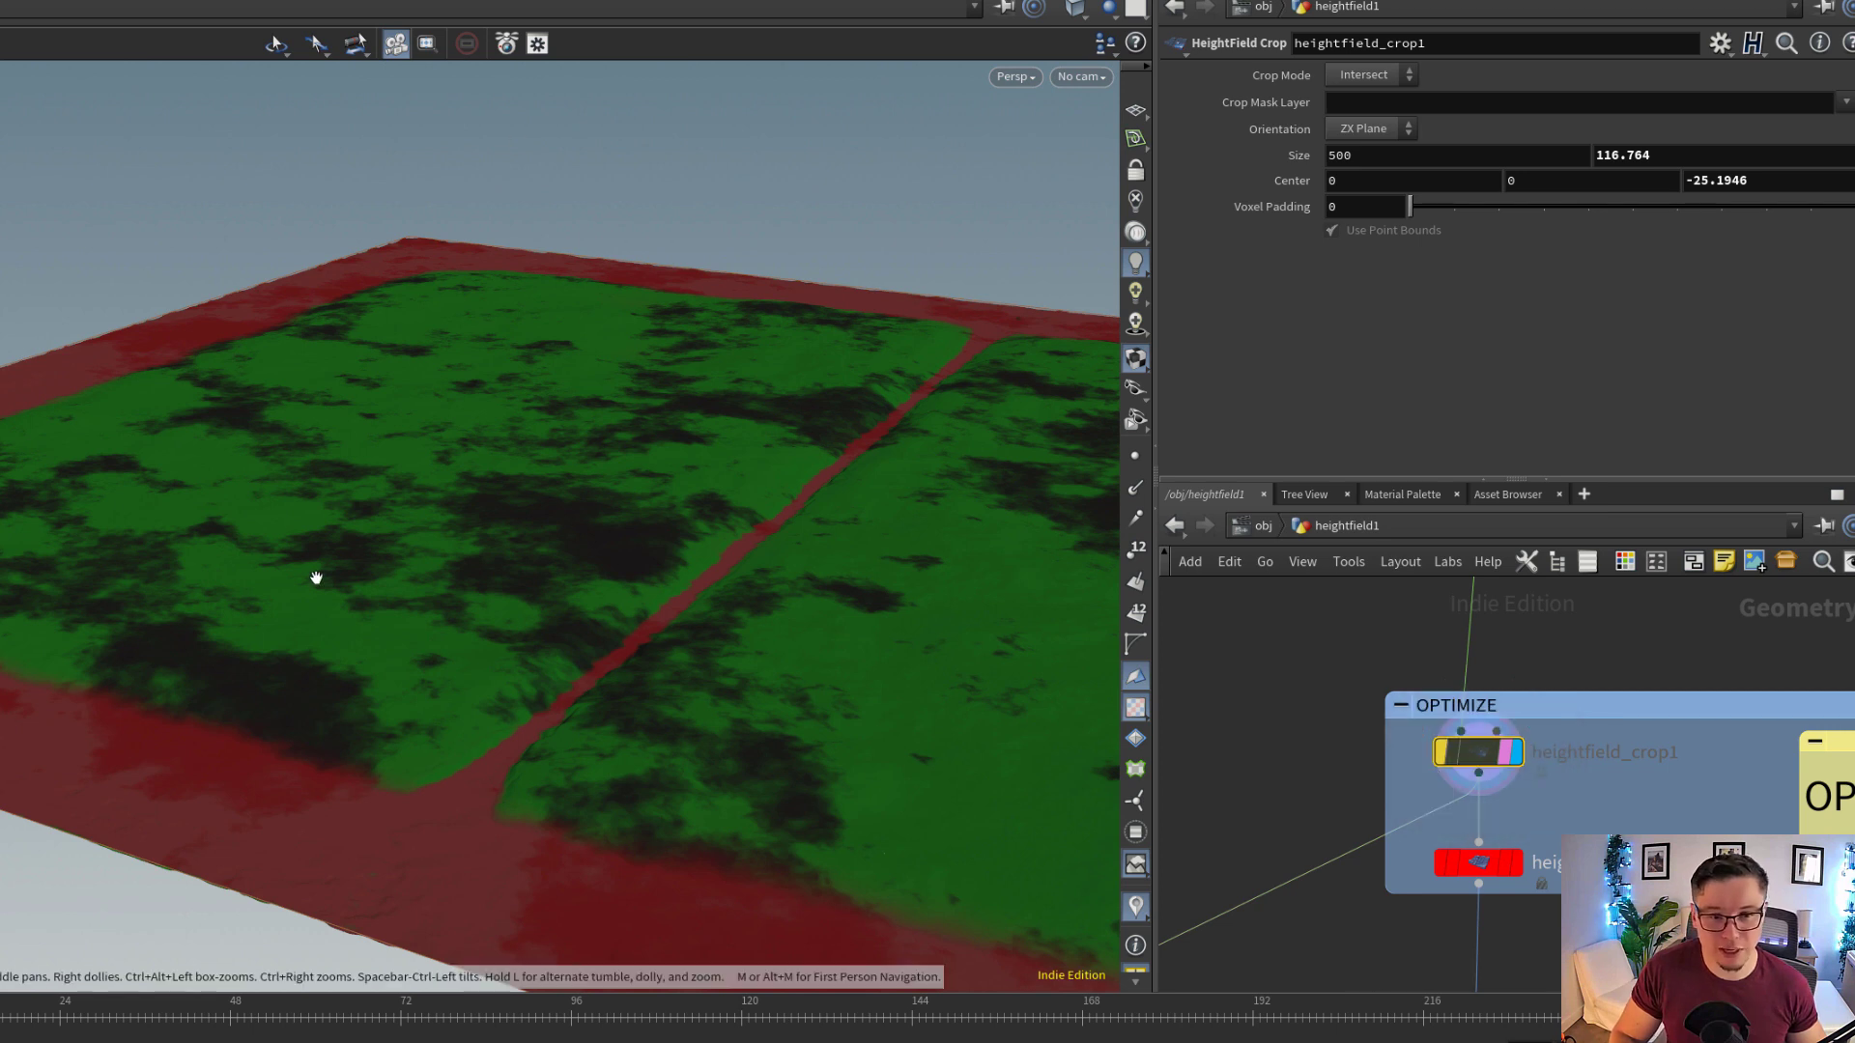
{"action": "left_click", "coordinate": [1440, 754]}
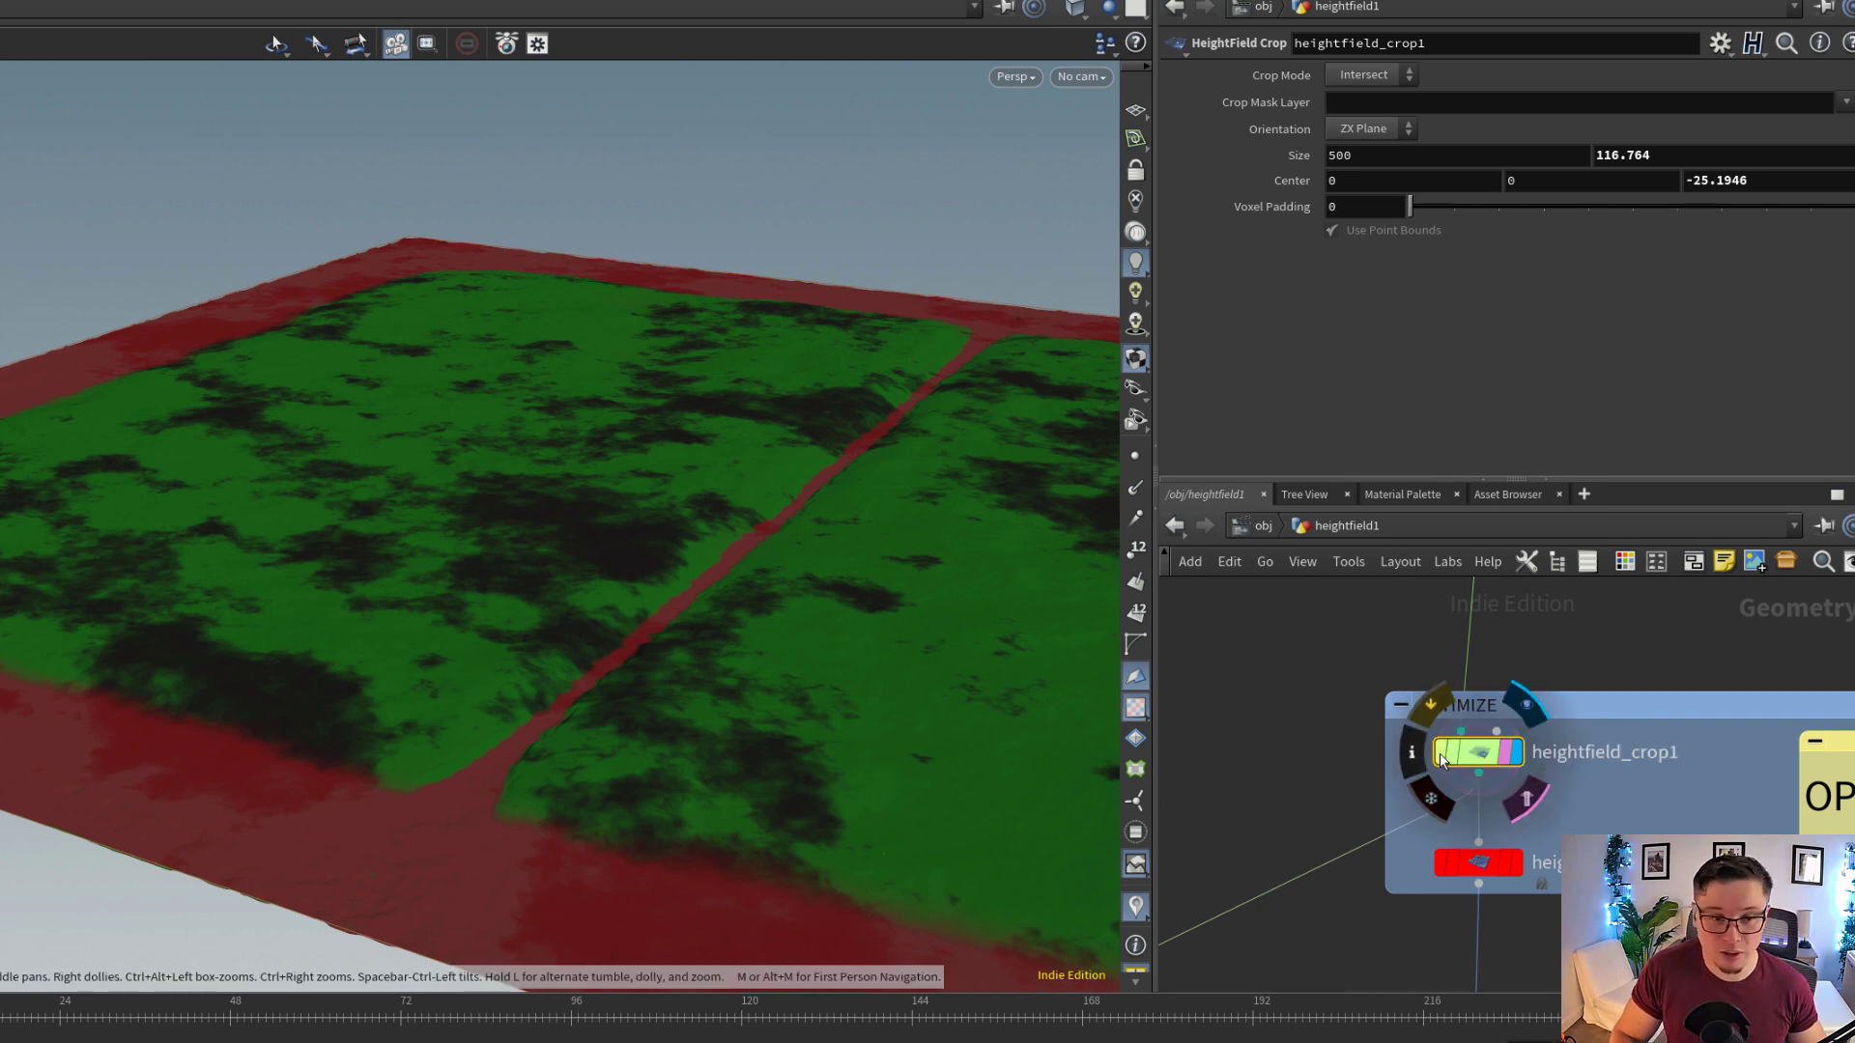
{"action": "left_click_drag", "start_coordinate": [768, 569], "coordinate": [621, 667]}
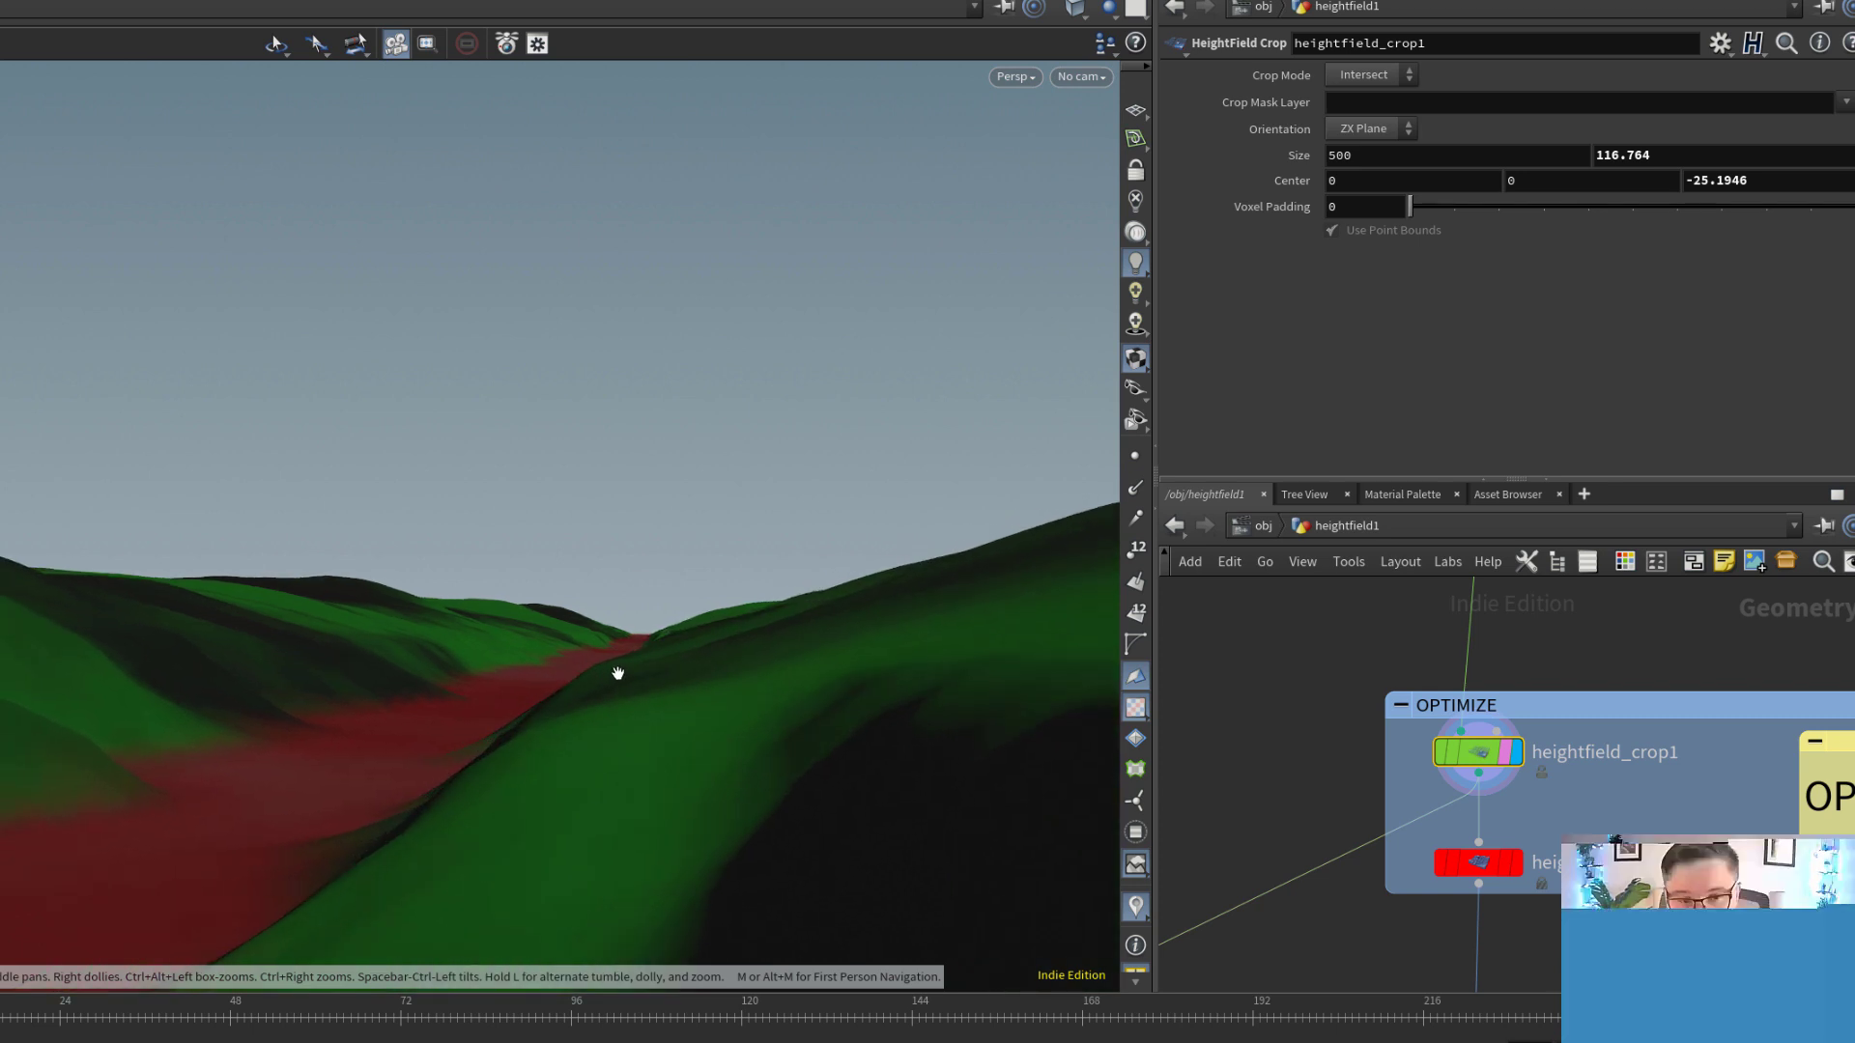
{"action": "mouse_move", "coordinate": [1357, 770]}
{"action": "left_click", "coordinate": [1444, 763]}
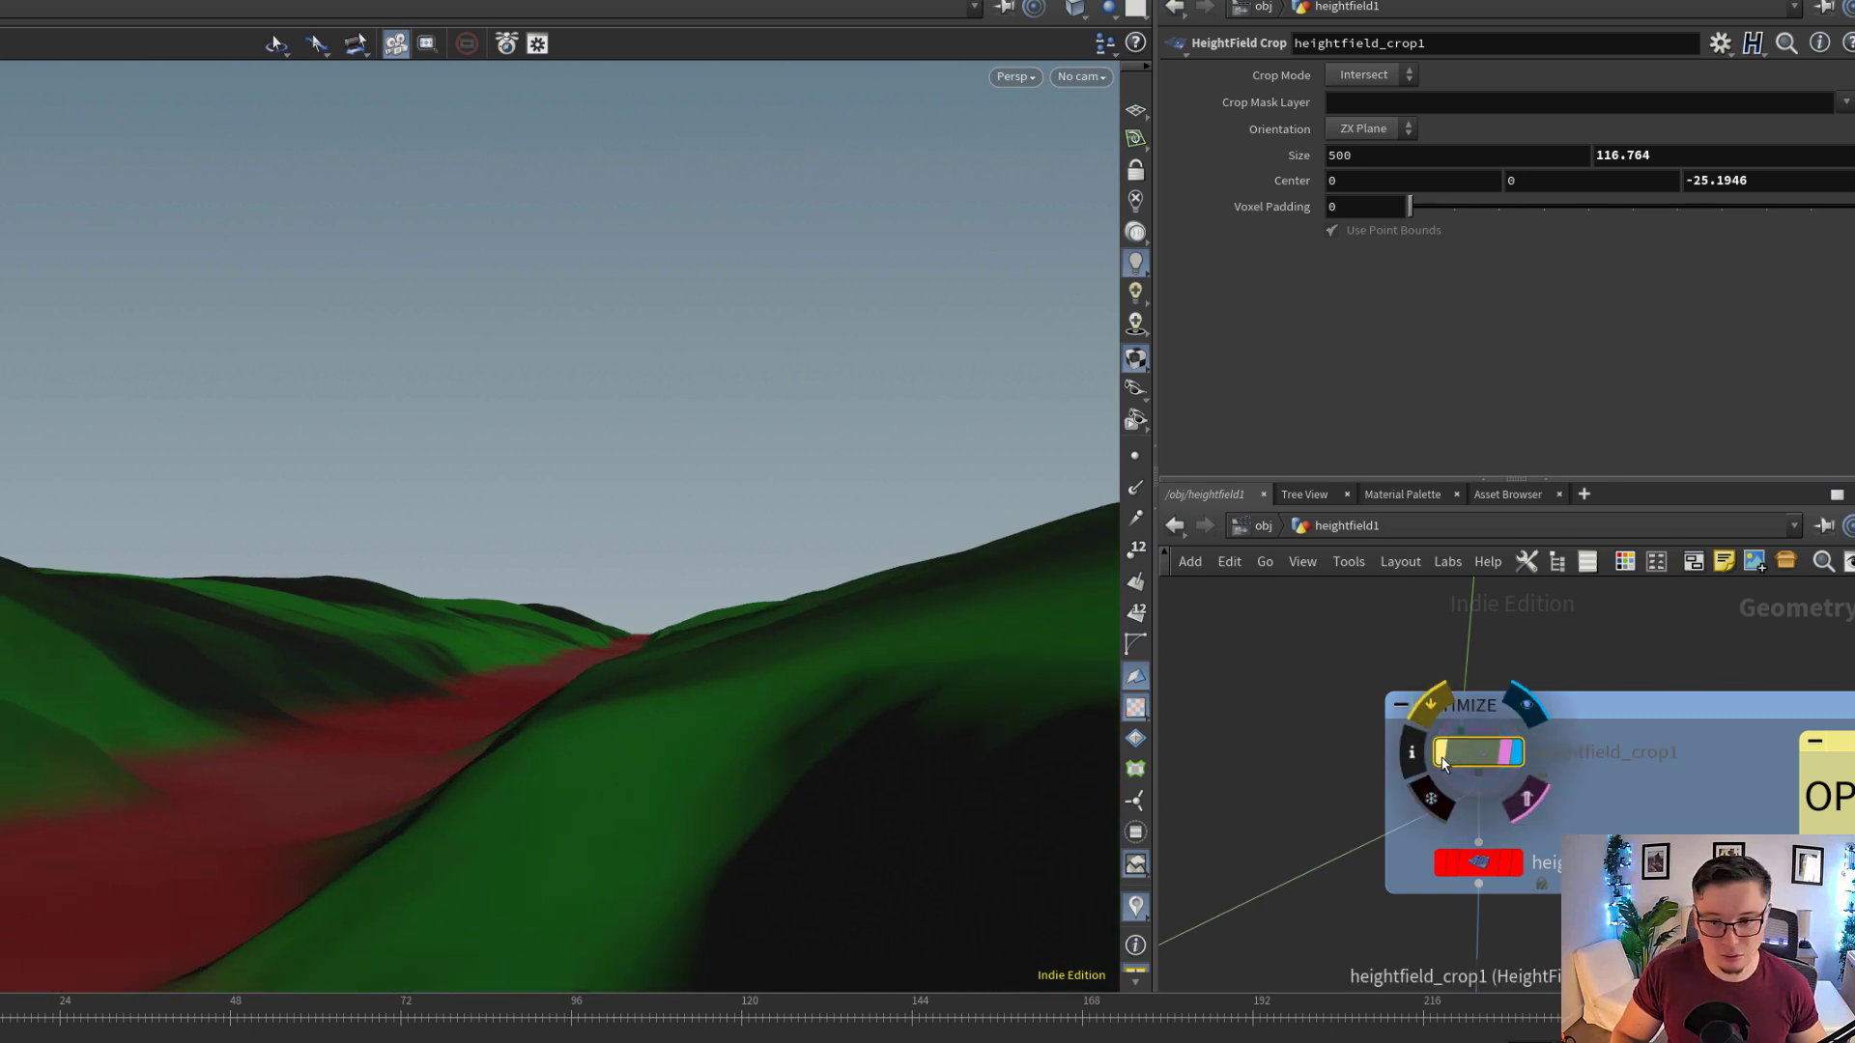
{"action": "left_click", "coordinate": [1443, 761]}
Display heightfield_resample1 and compare the terrain with and without the resampling, leaving the node active
{"action": "middle_click_drag", "start_coordinate": [1671, 812], "coordinate": [1652, 711]}
{"action": "scroll", "coordinate": [1652, 711], "scroll_direction": "down", "scroll_amount": 3}
{"action": "scroll", "coordinate": [1565, 744], "scroll_direction": "up", "scroll_amount": 4}
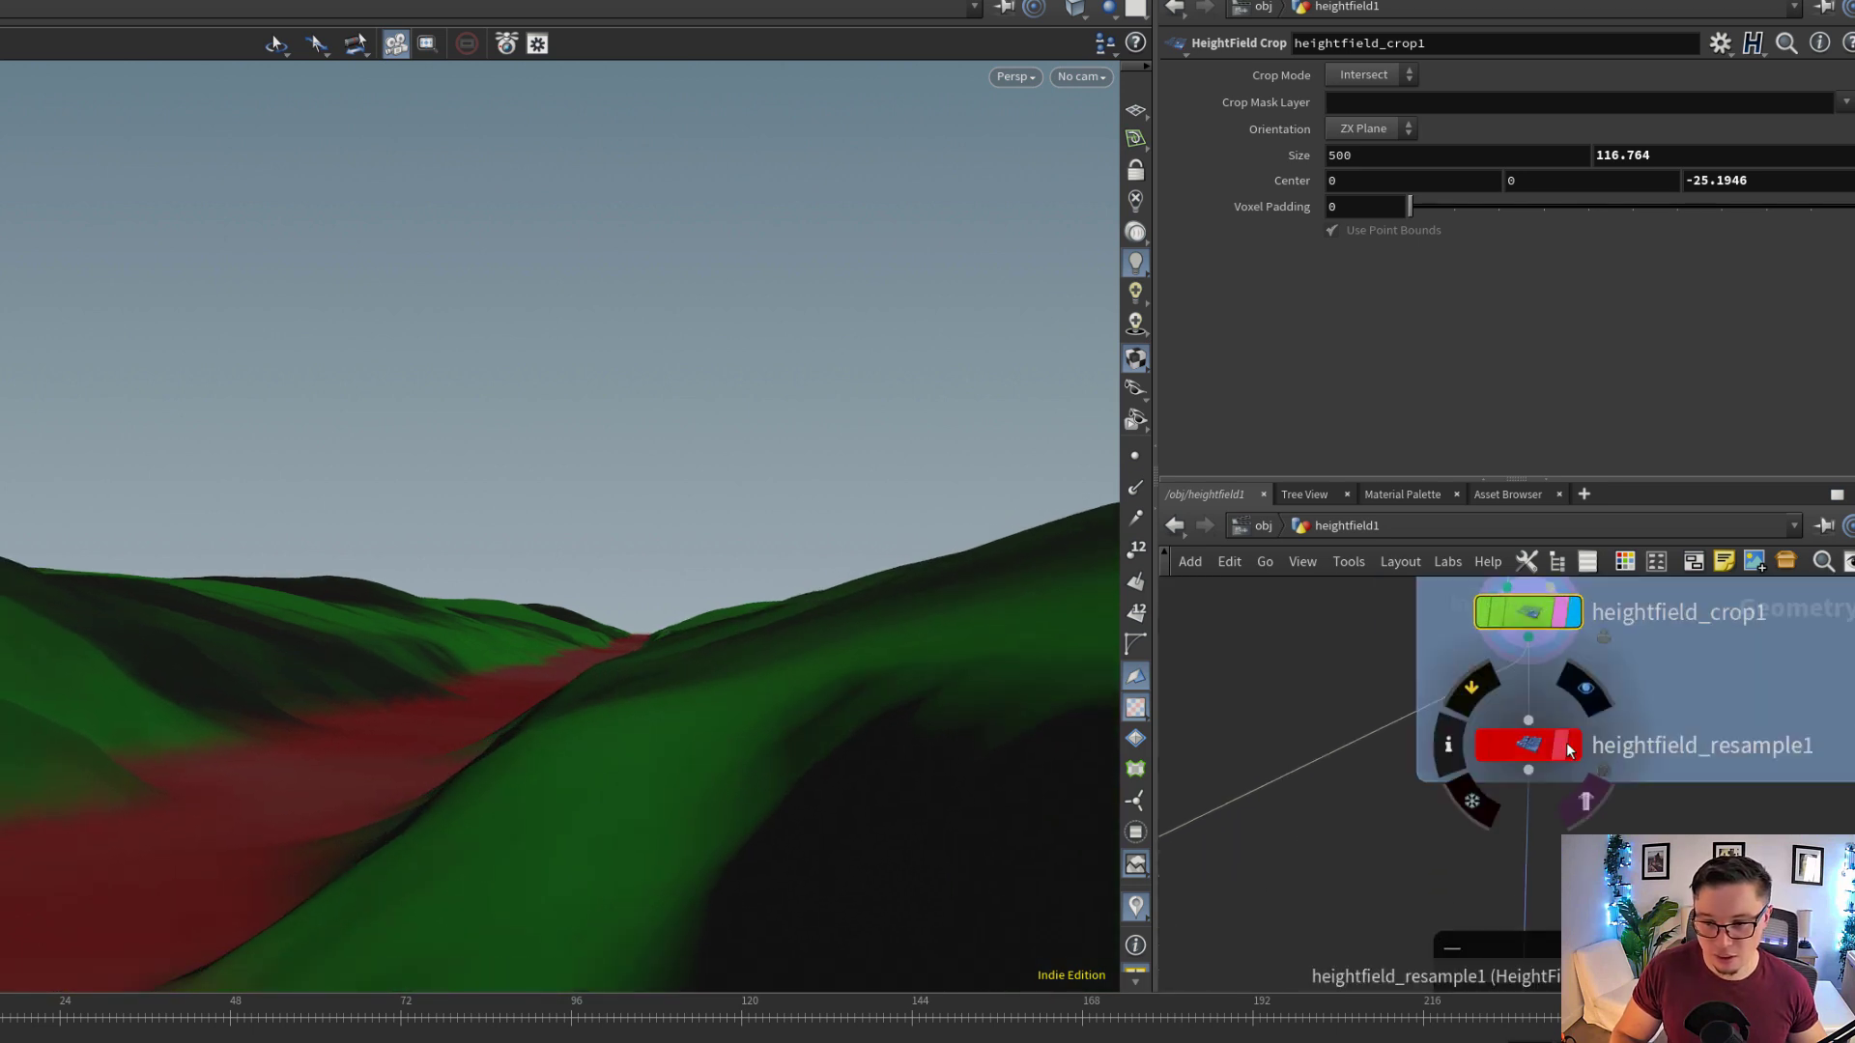
{"action": "left_click", "coordinate": [1569, 750]}
{"action": "left_click", "coordinate": [1531, 742]}
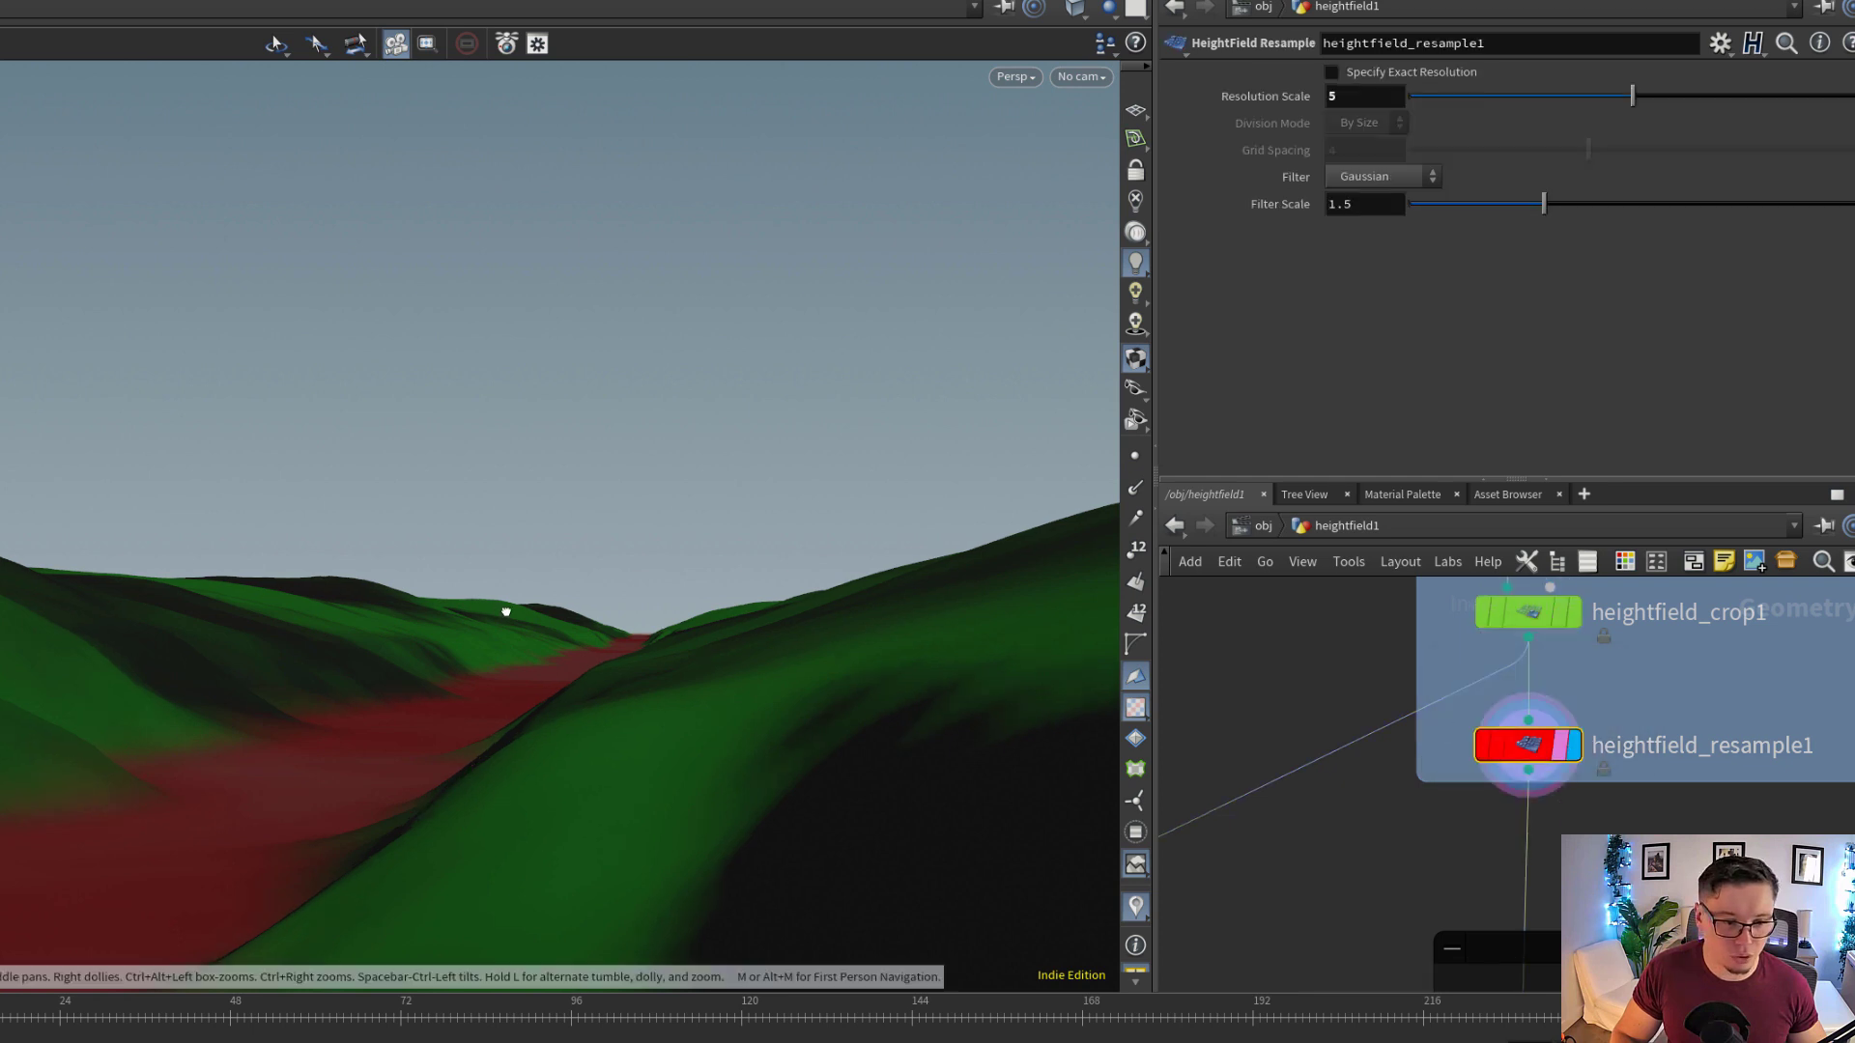
{"action": "key", "text": "w"}
{"action": "key", "text": "w"}
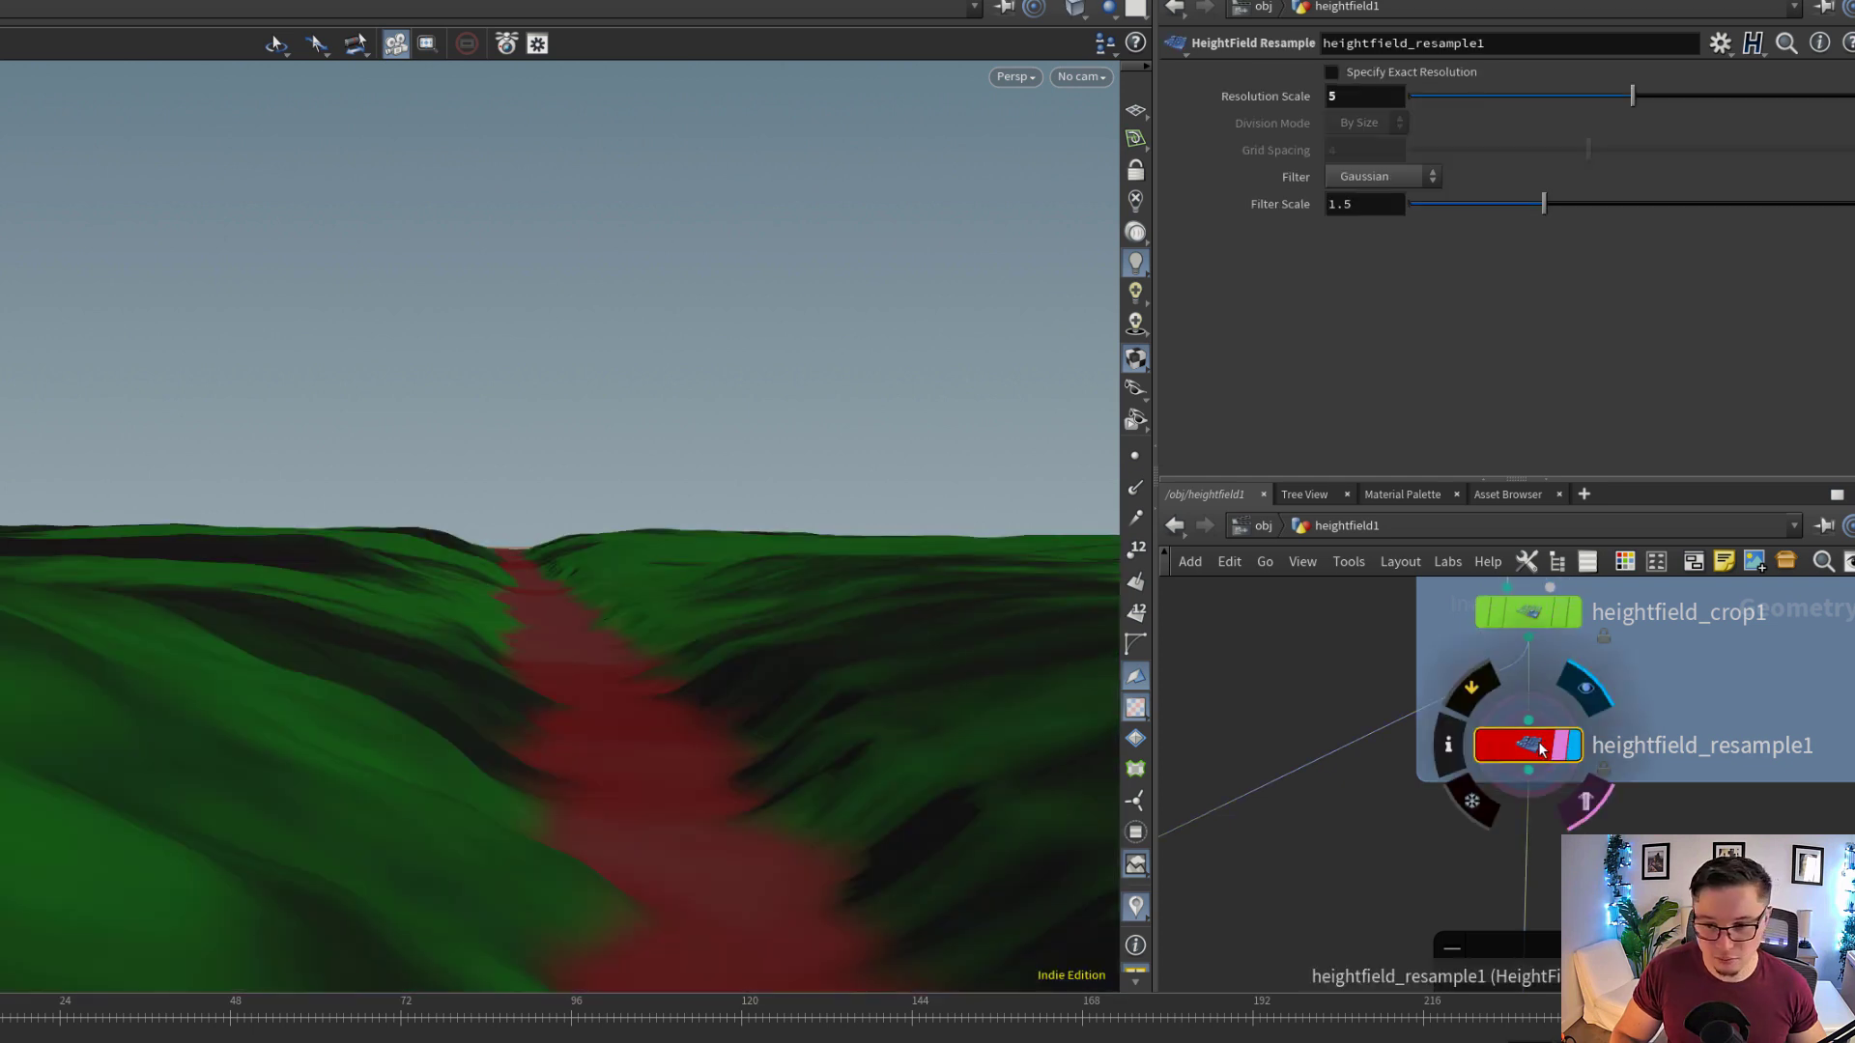
{"action": "middle_click", "coordinate": [1531, 752]}
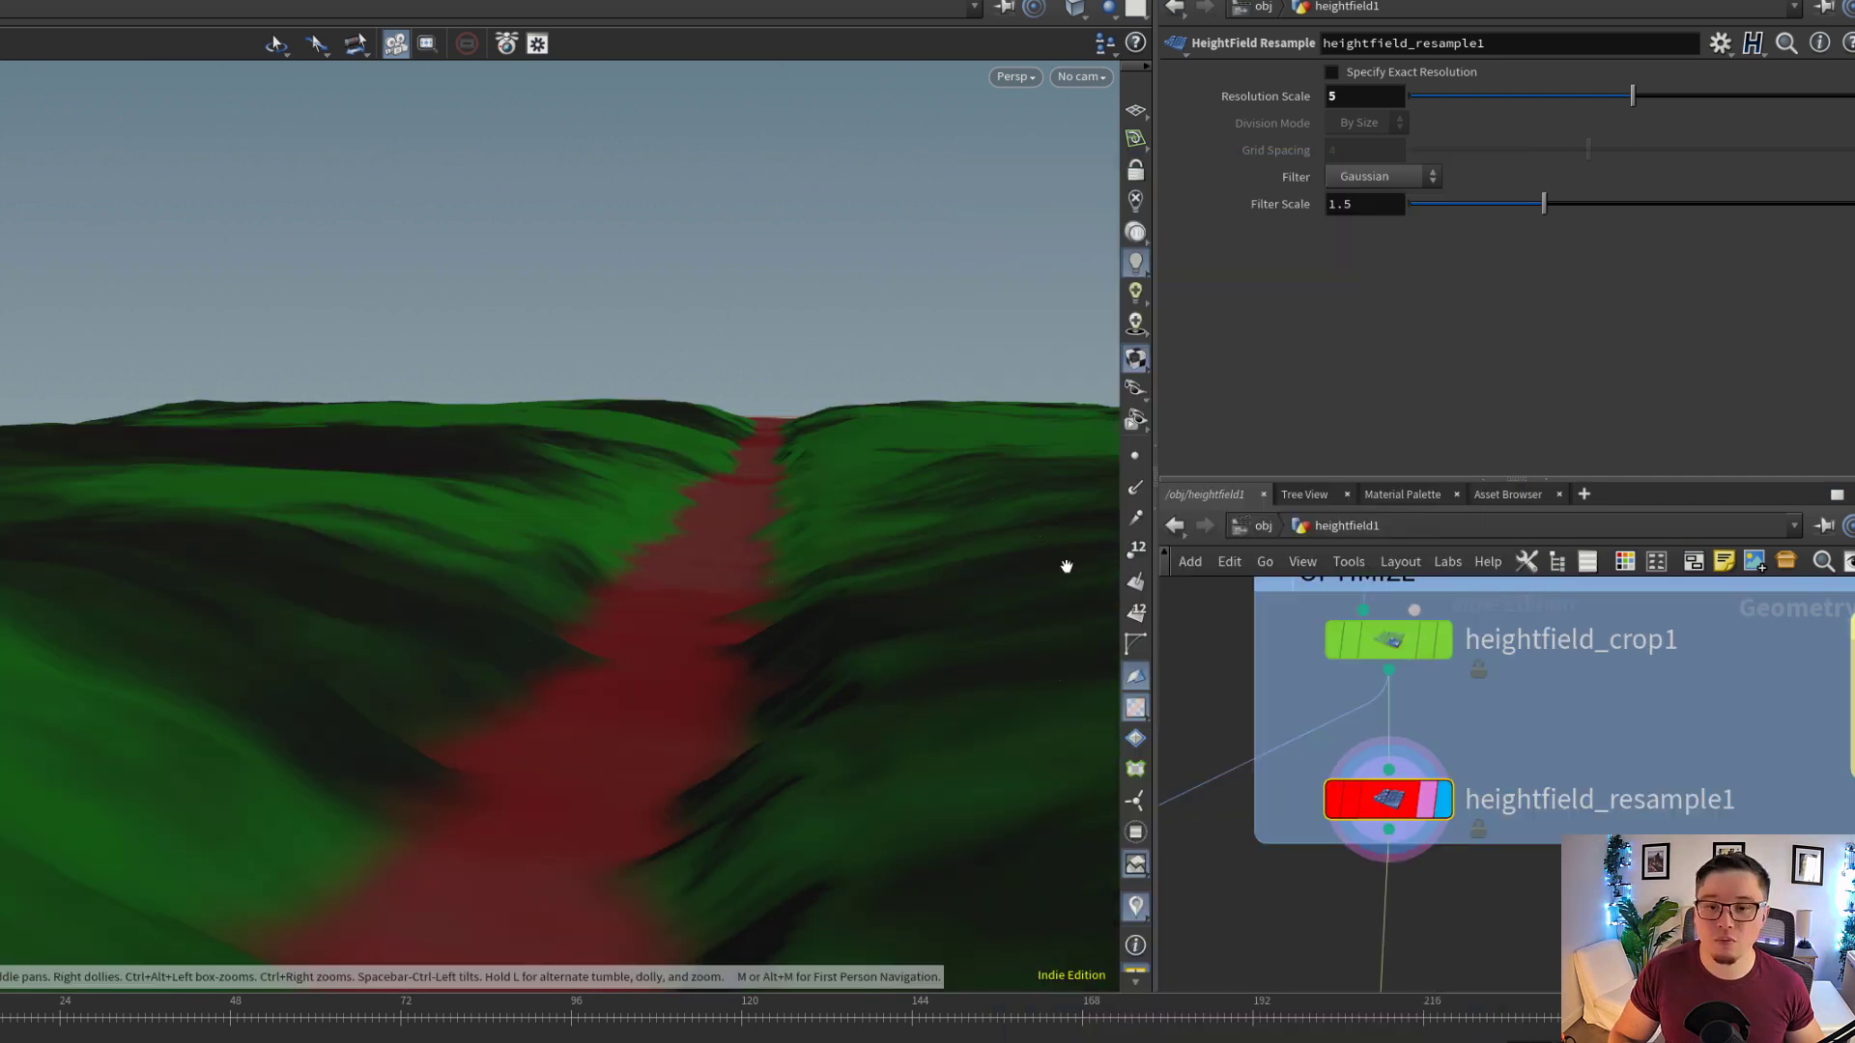
Display polywire3 in the trail middle network and show the wire parameters for the curve merged from null4
{"action": "scroll", "coordinate": [1541, 749], "scroll_direction": "down", "scroll_amount": 5}
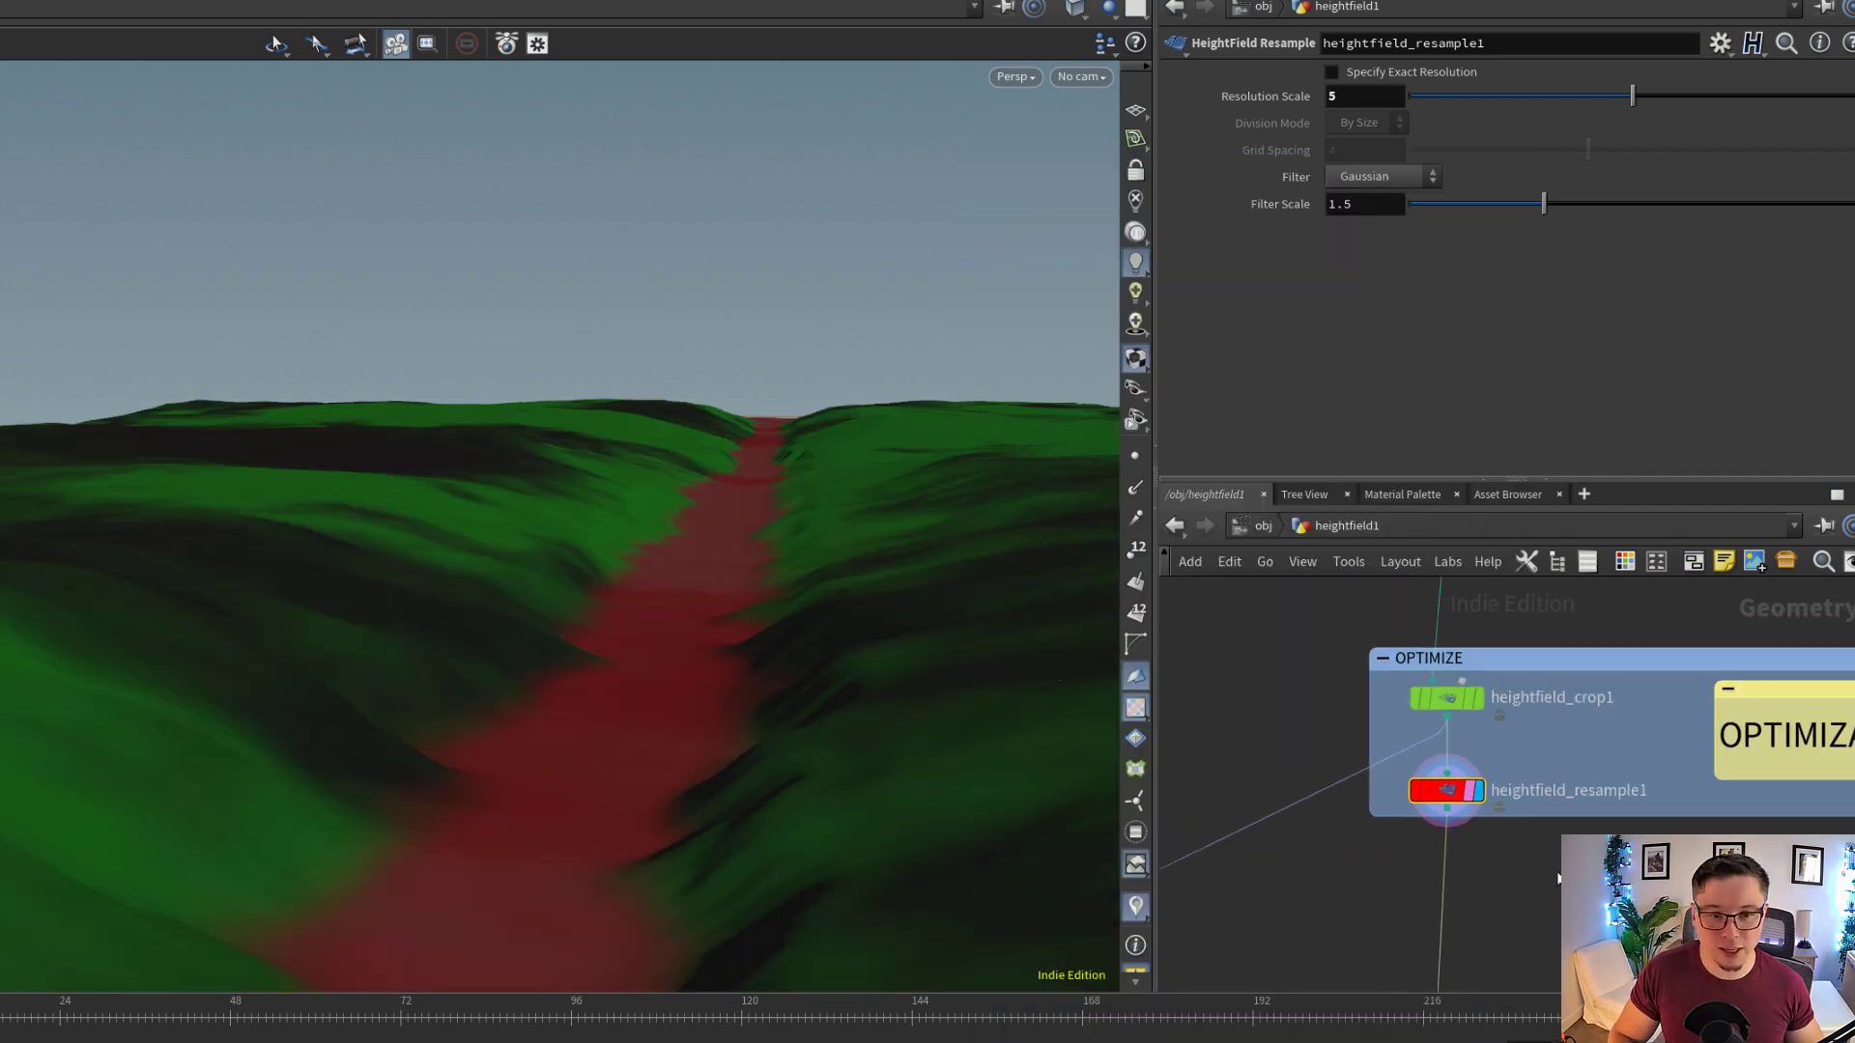
{"action": "middle_click_drag", "start_coordinate": [1519, 852], "coordinate": [1520, 566]}
{"action": "scroll", "coordinate": [1486, 814], "scroll_direction": "up", "scroll_amount": 3}
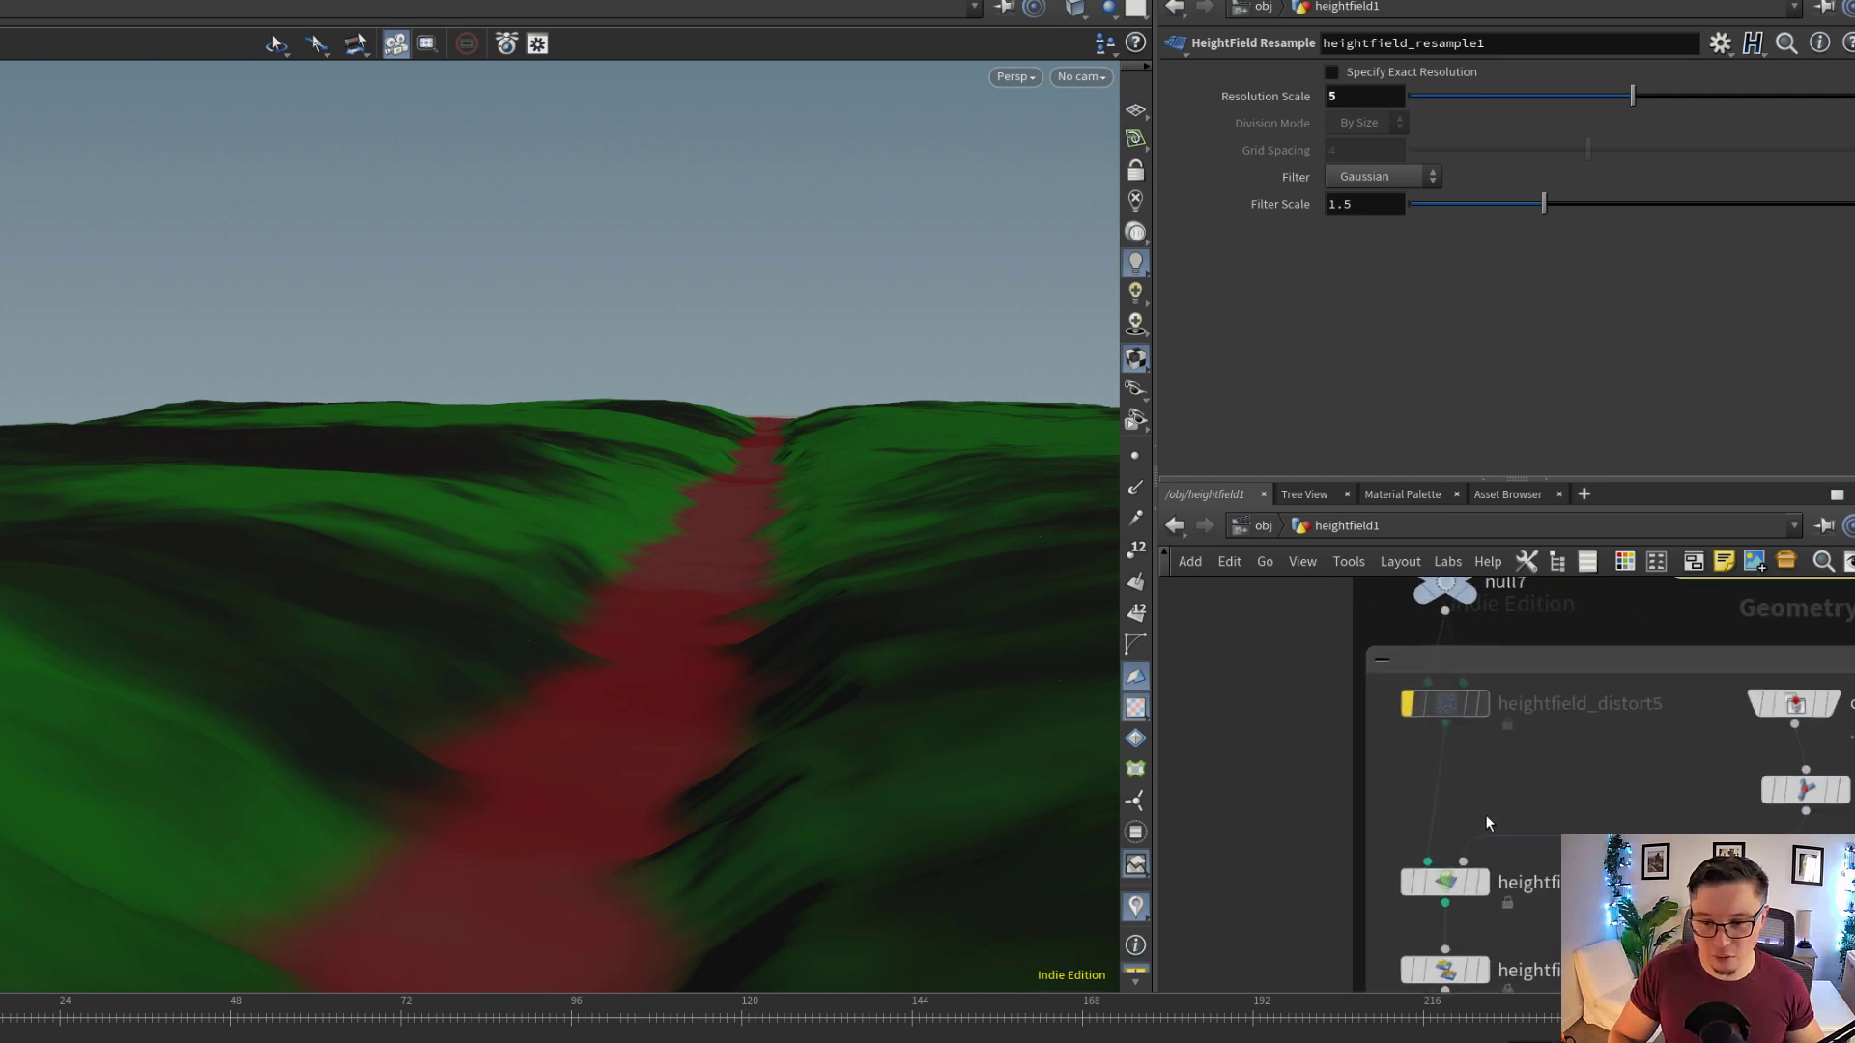
{"action": "middle_click_drag", "start_coordinate": [1486, 815], "coordinate": [1487, 653]}
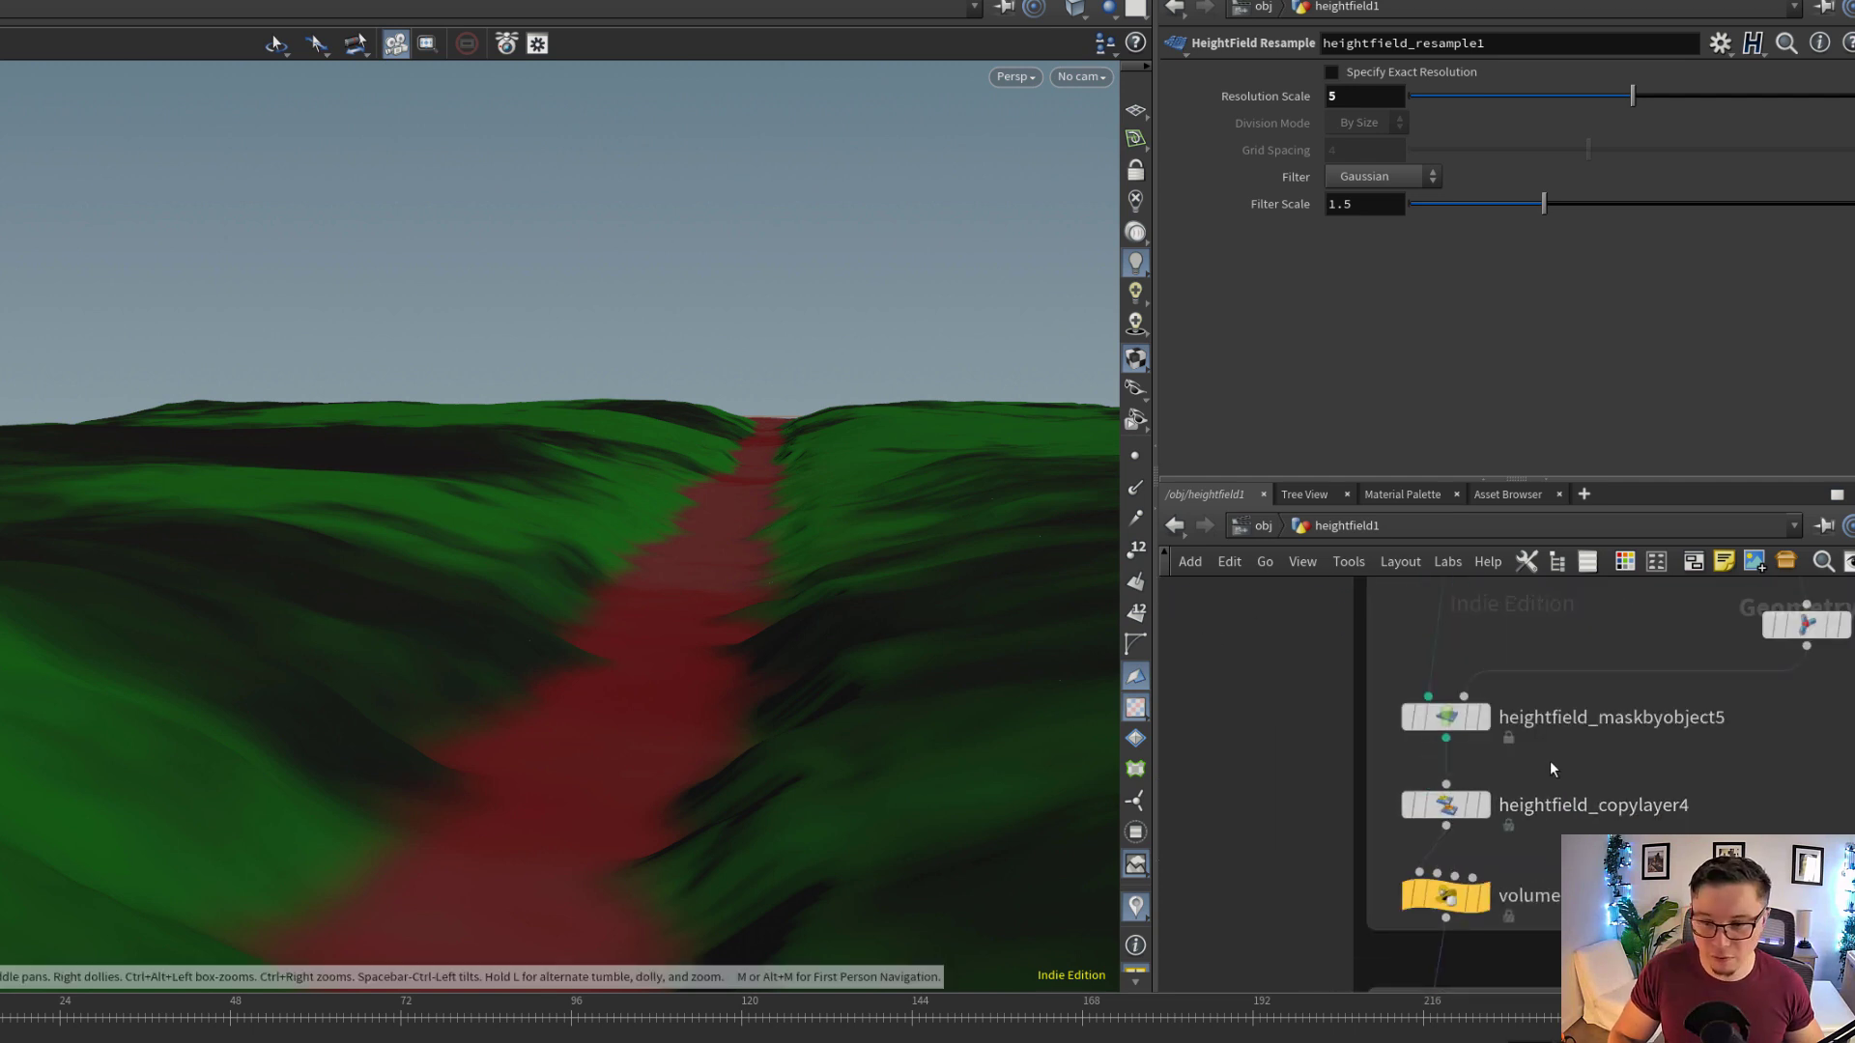
{"action": "middle_click_drag", "start_coordinate": [1549, 761], "coordinate": [1449, 904]}
{"action": "middle_click_drag", "start_coordinate": [1792, 731], "coordinate": [1743, 759]}
{"action": "left_click", "coordinate": [1698, 783]}
{"action": "left_click", "coordinate": [1667, 790]}
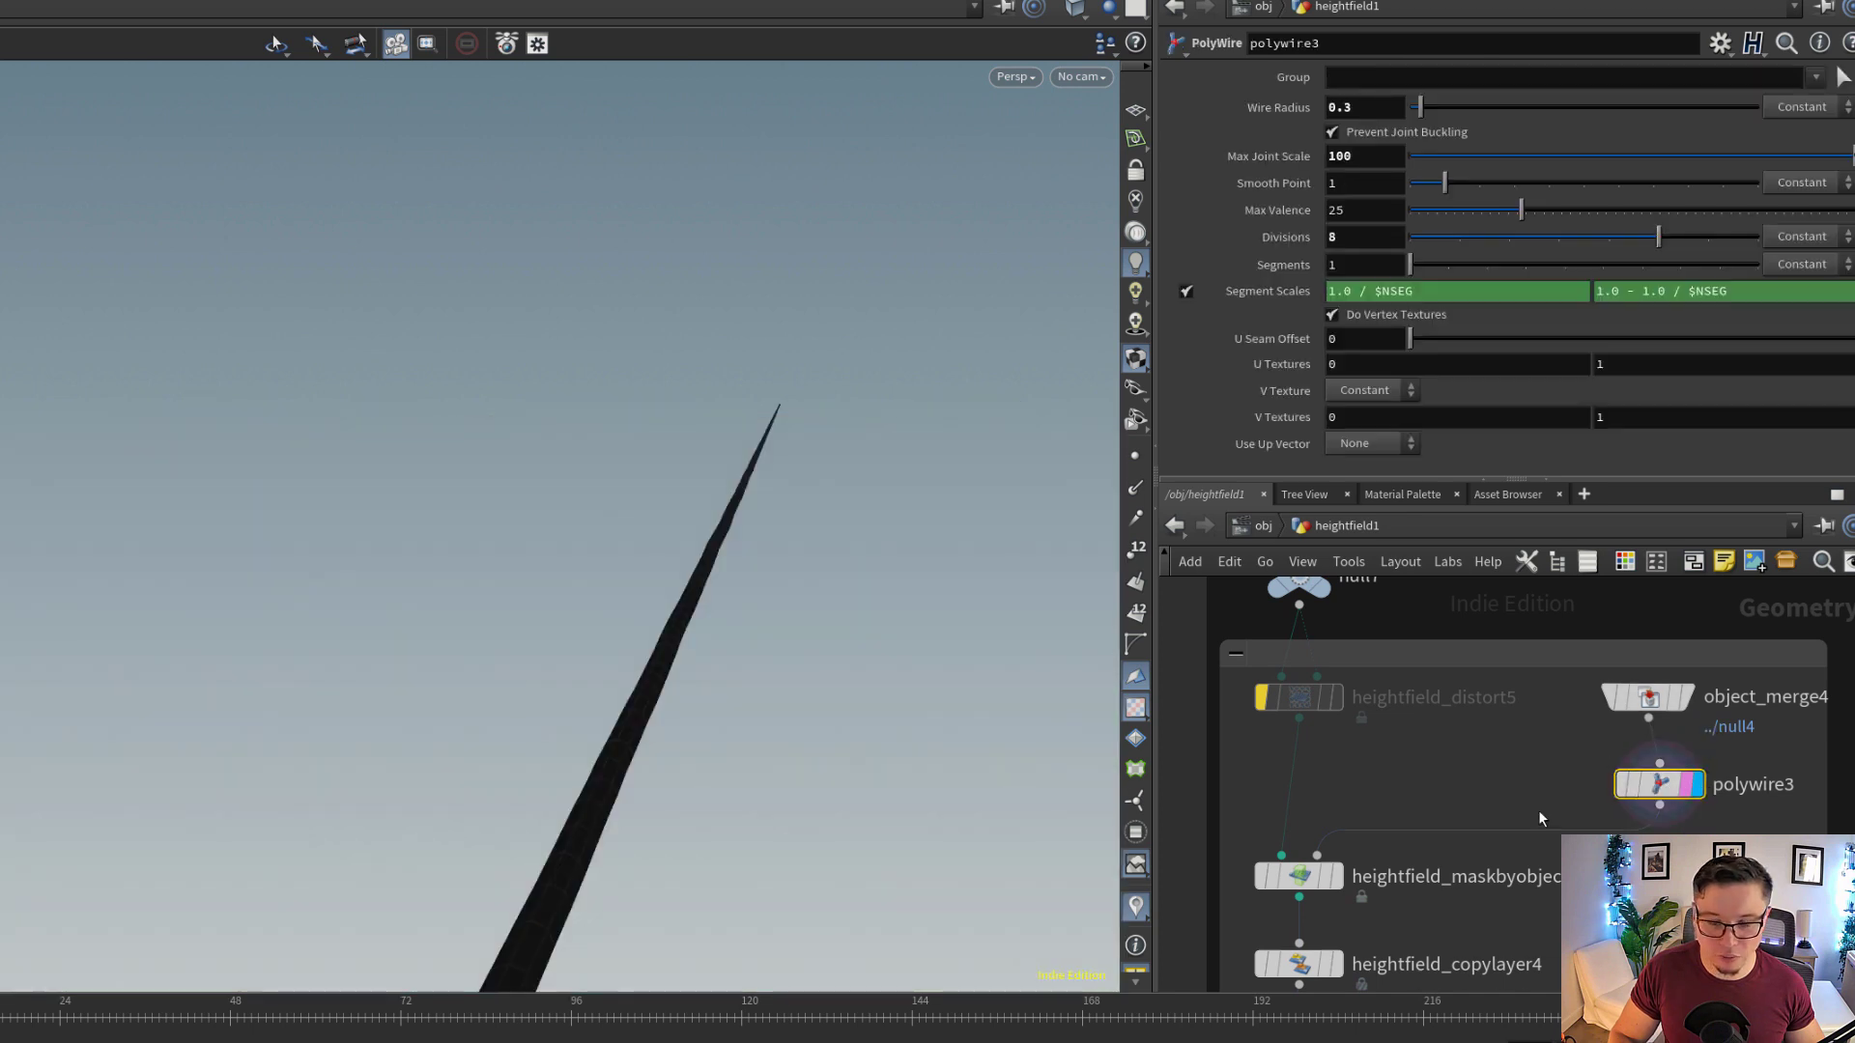
Display heightfield_maskbyobject5 and examine the mask along the middle of the trail
{"action": "scroll", "coordinate": [1525, 779], "scroll_direction": "down", "scroll_amount": 3}
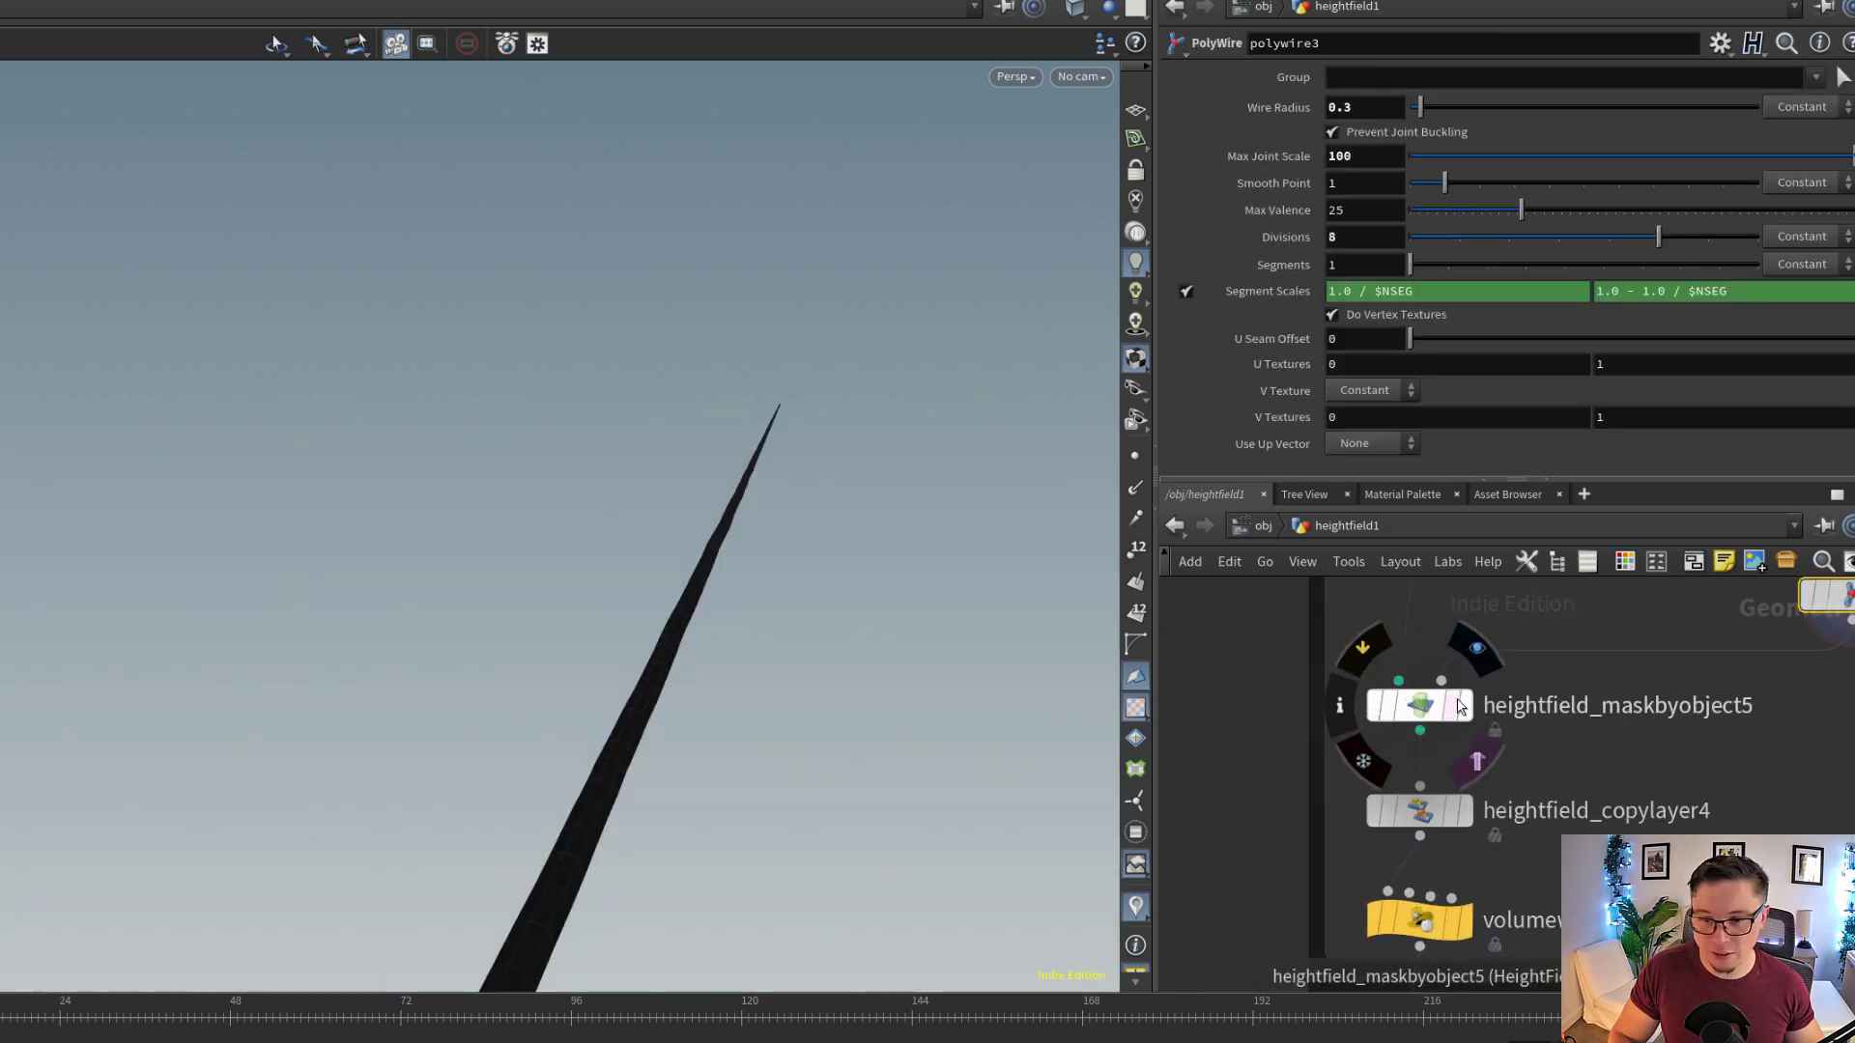
{"action": "left_click", "coordinate": [1473, 659]}
{"action": "left_click_drag", "start_coordinate": [642, 678], "coordinate": [615, 847]}
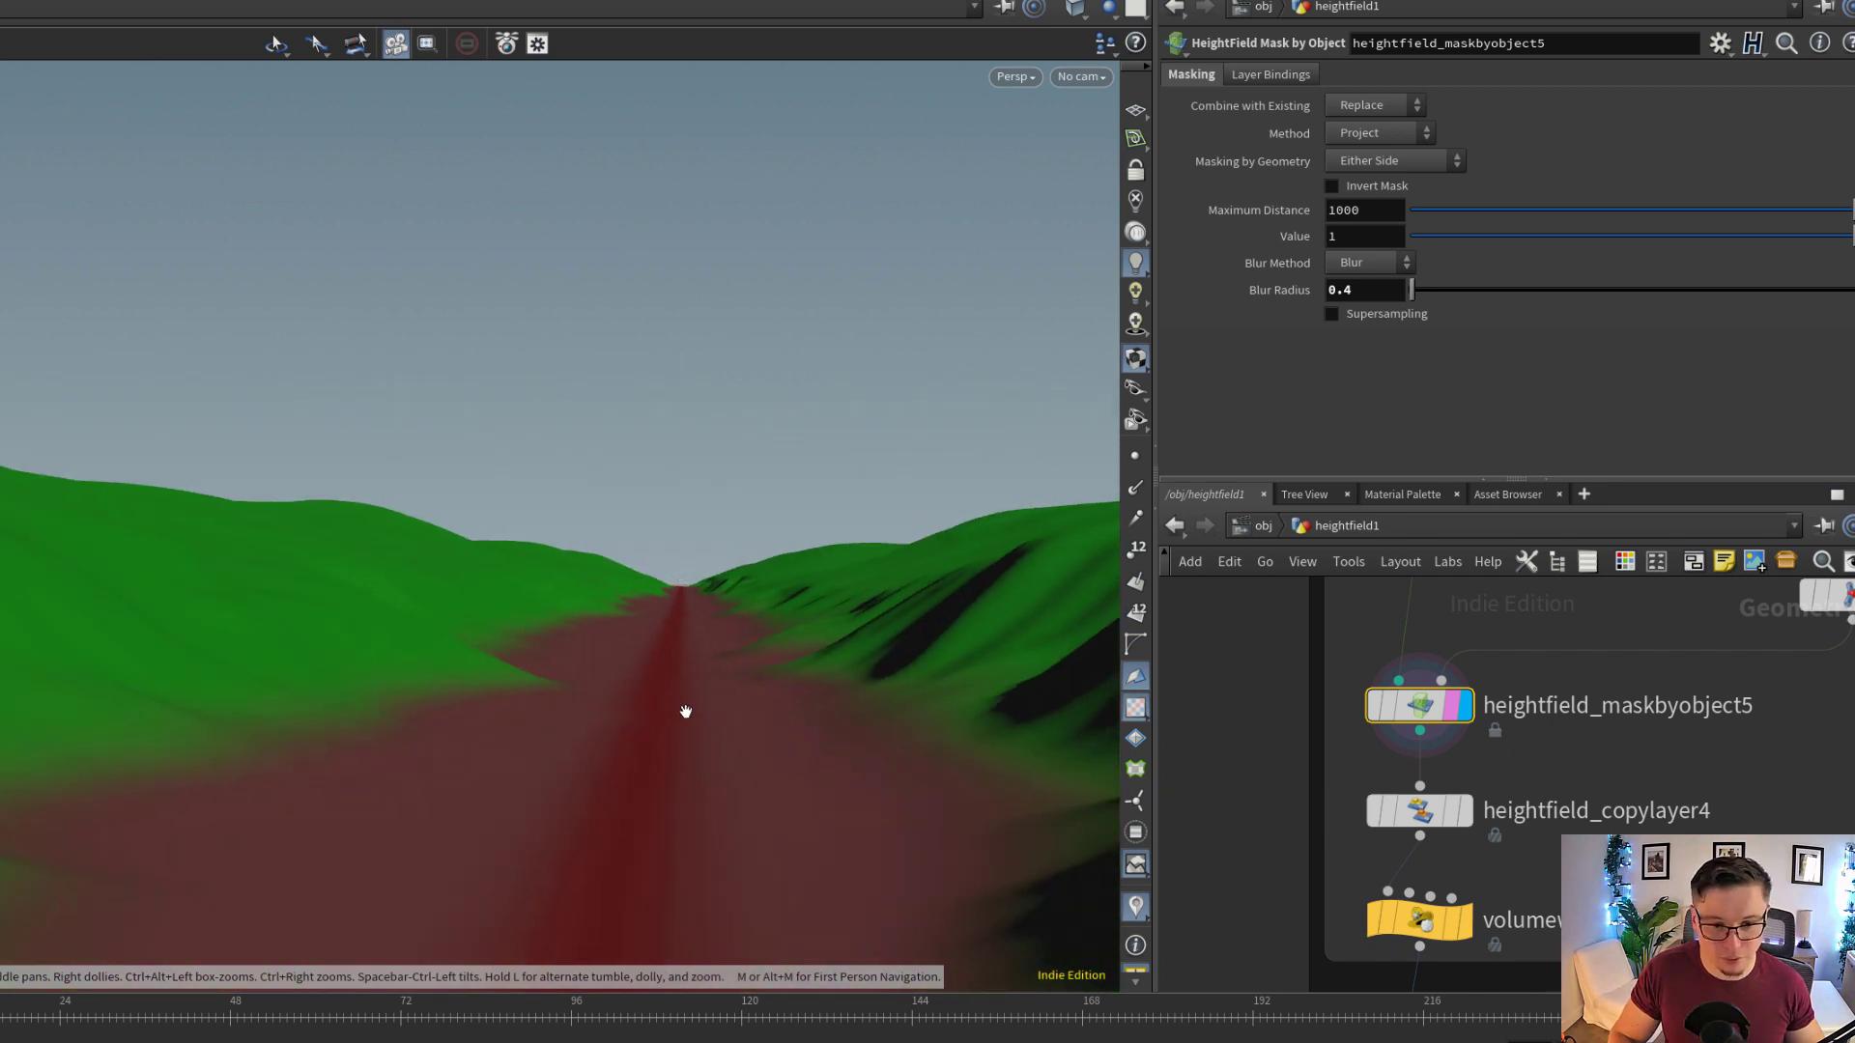
Display heightfield_copylayer4 and examine how it copies the mask layer to middlesrc
{"action": "middle_click_drag", "start_coordinate": [1524, 868], "coordinate": [1511, 769]}
{"action": "scroll", "coordinate": [1511, 767], "scroll_direction": "up", "scroll_amount": 1}
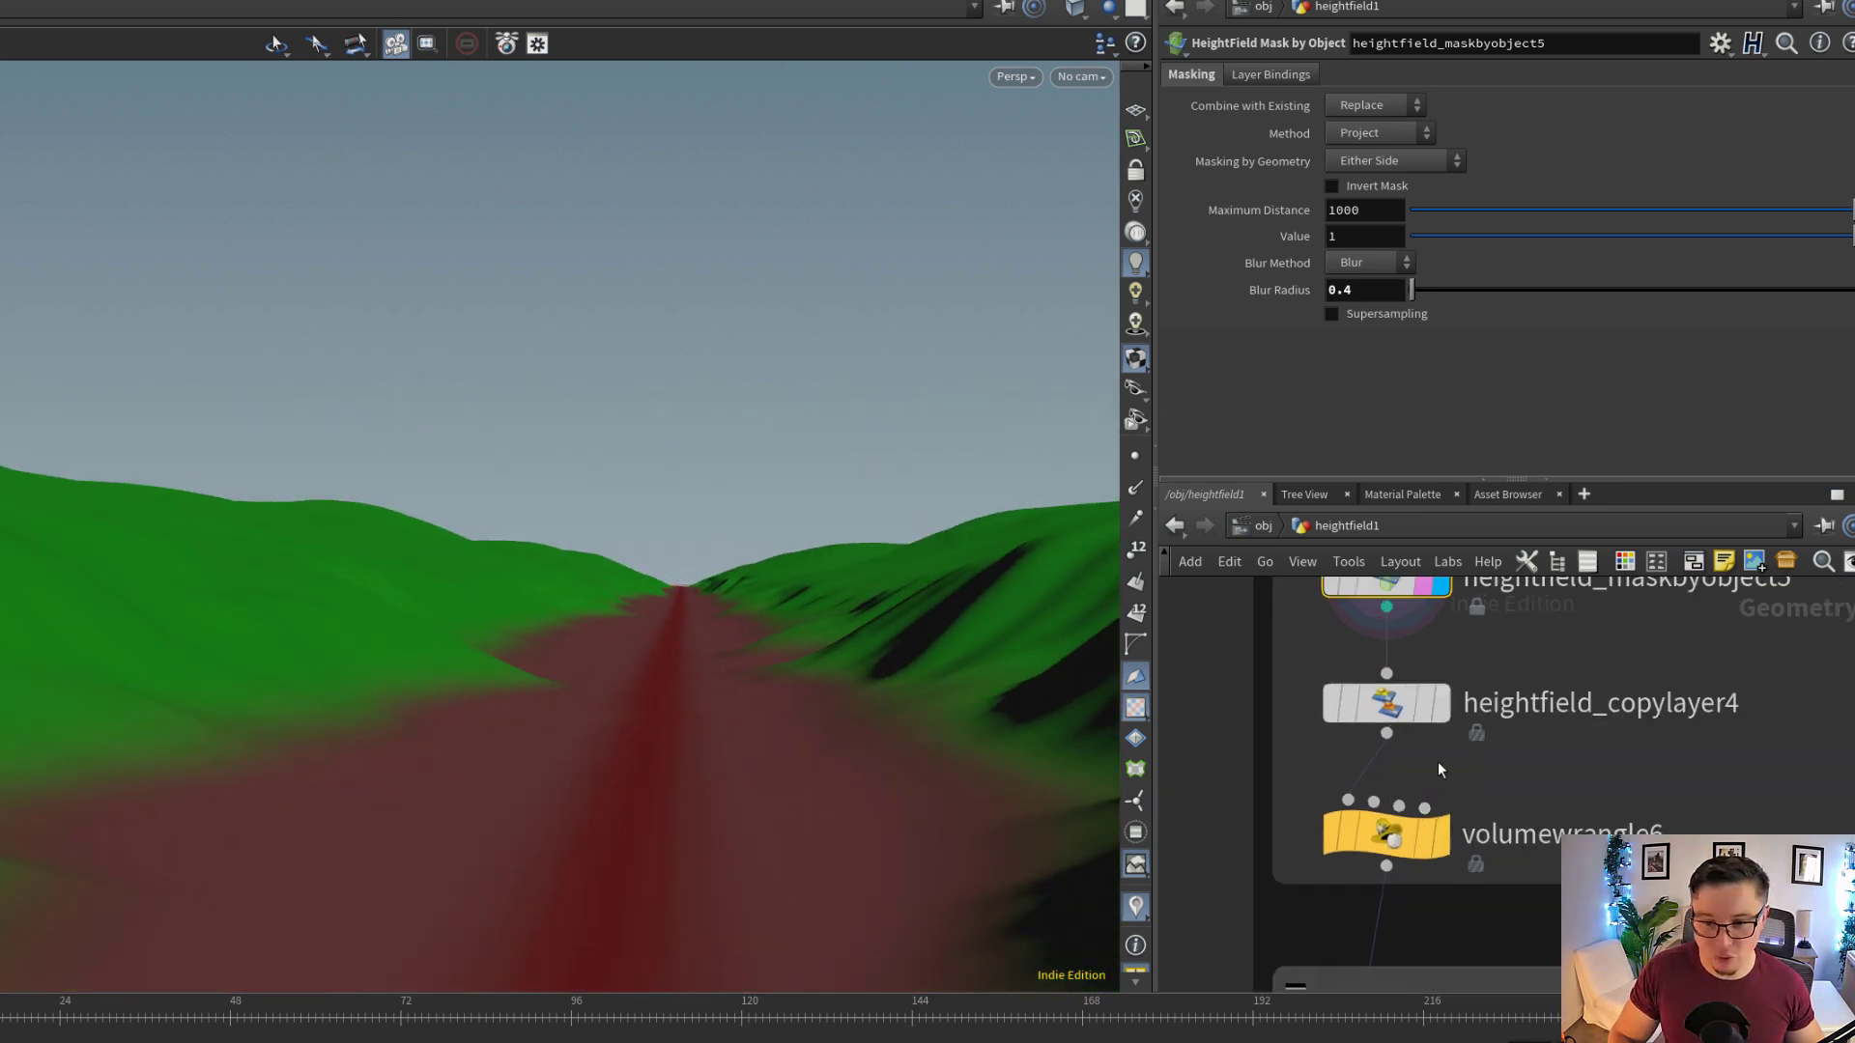
{"action": "left_click", "coordinate": [1407, 707]}
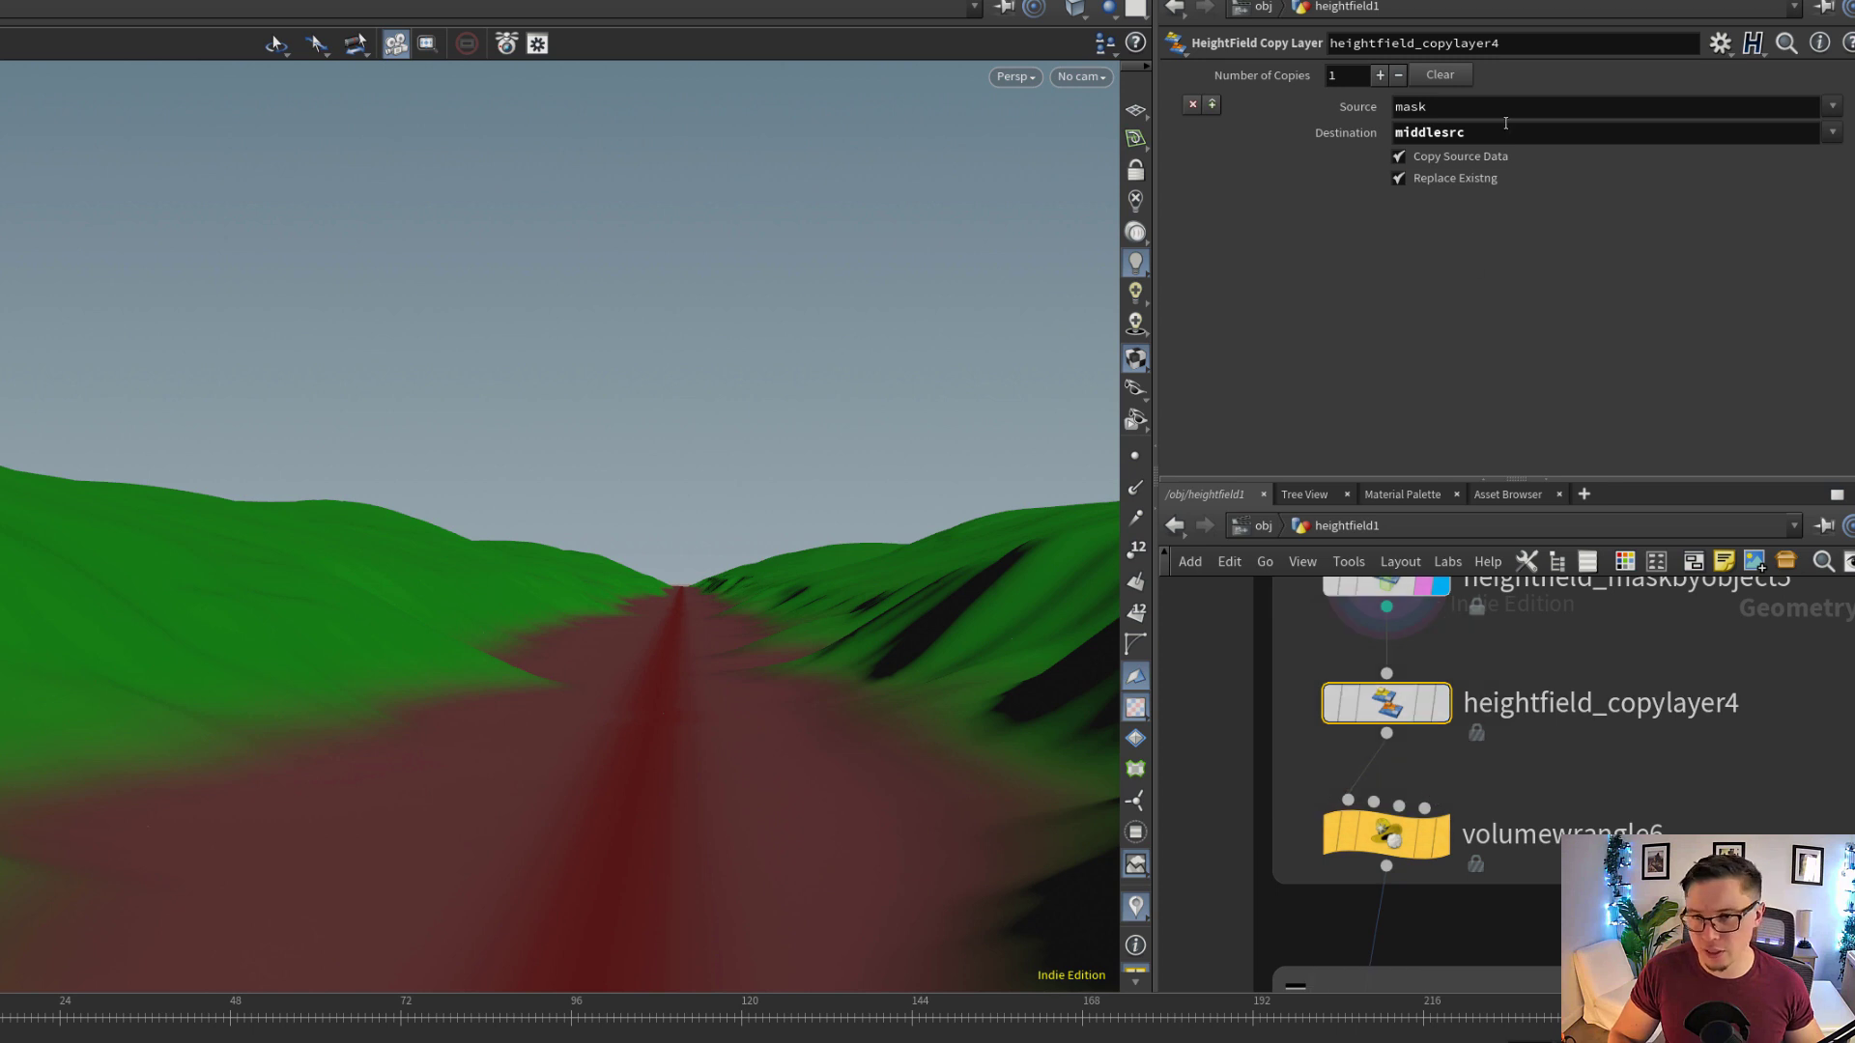
{"action": "double_click", "coordinate": [1454, 132]}
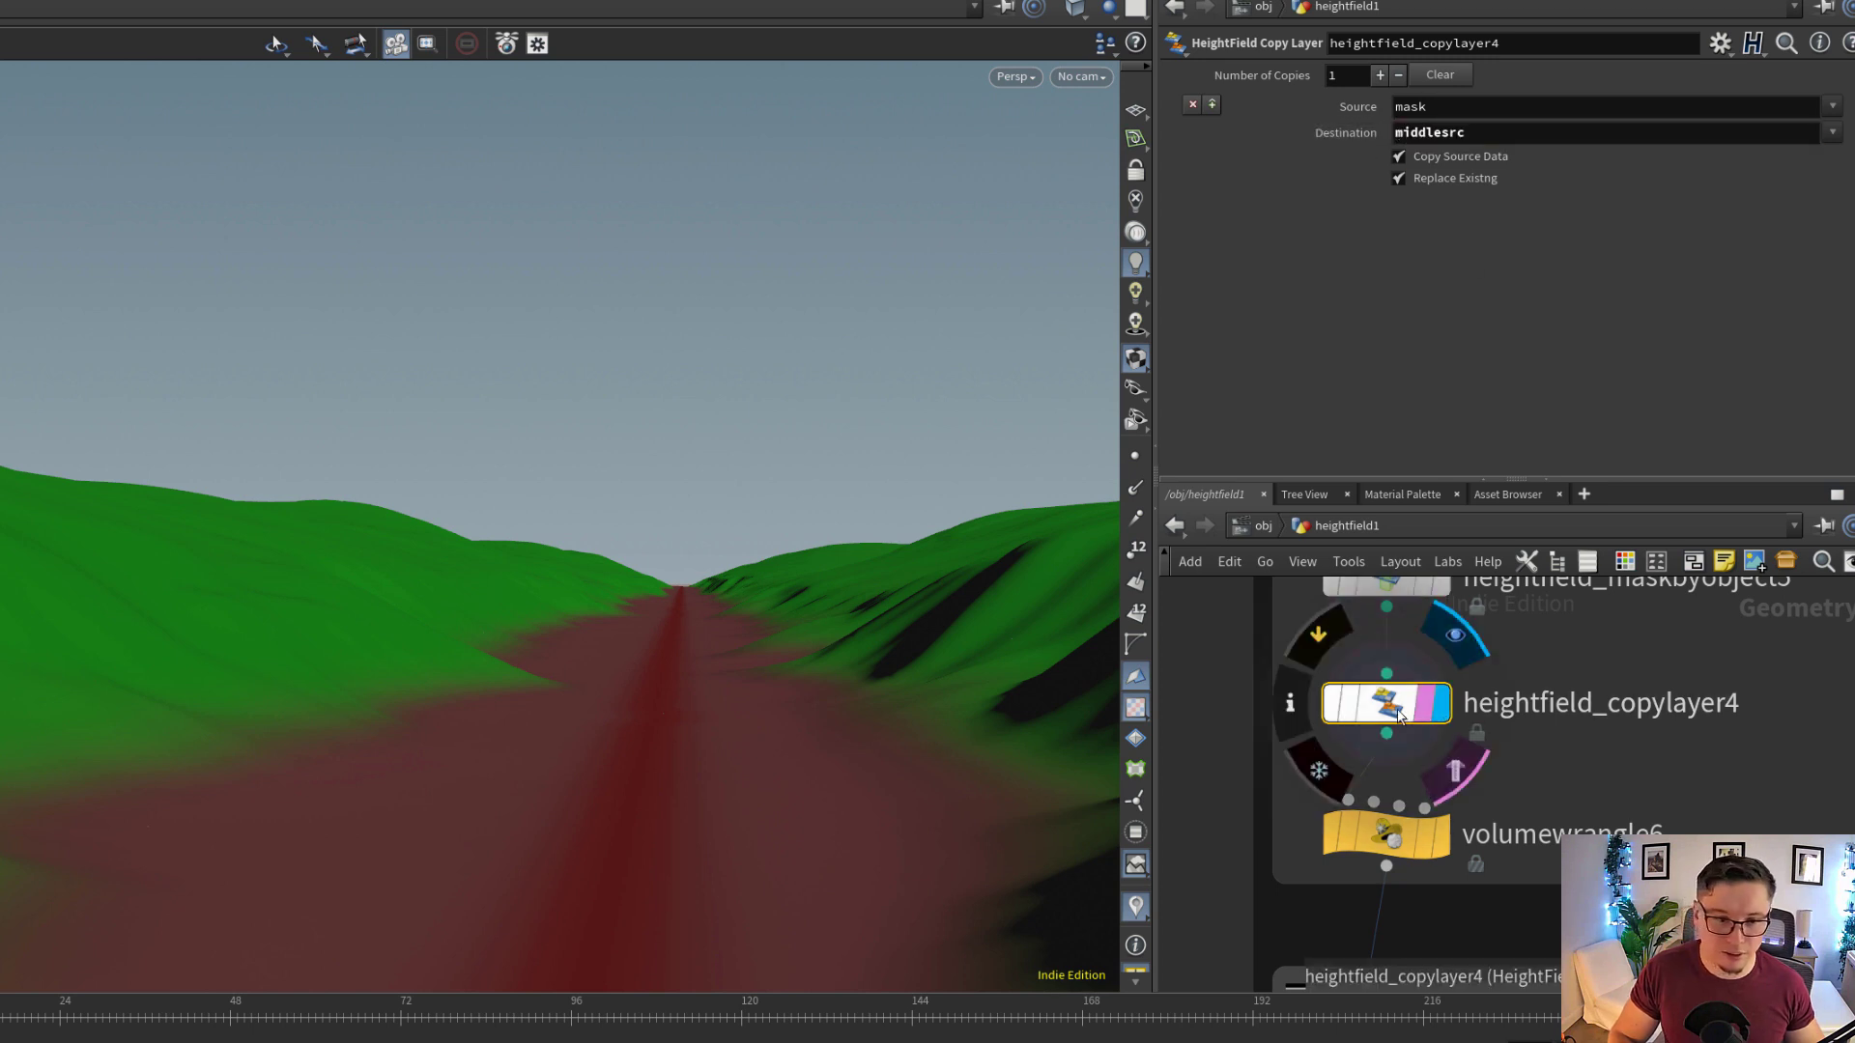
{"action": "middle_click", "coordinate": [1398, 715]}
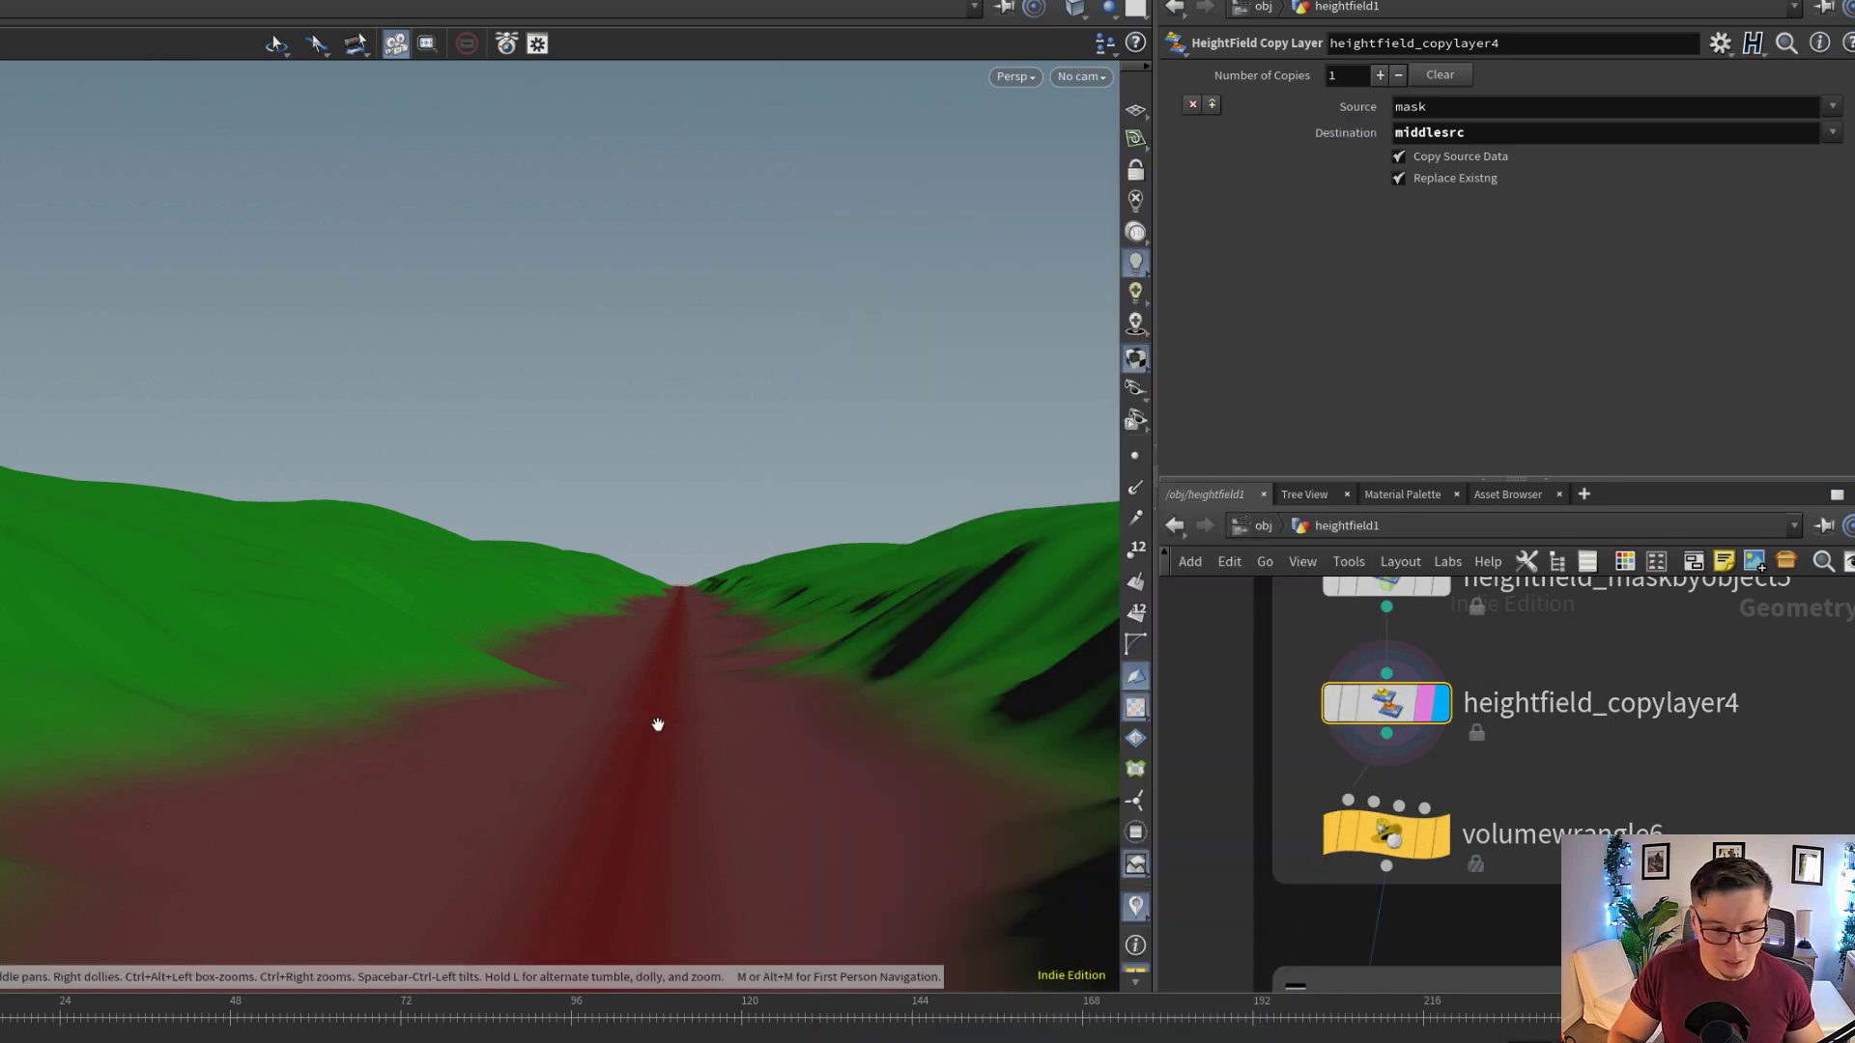
{"action": "left_click_drag", "start_coordinate": [686, 718], "coordinate": [706, 671]}
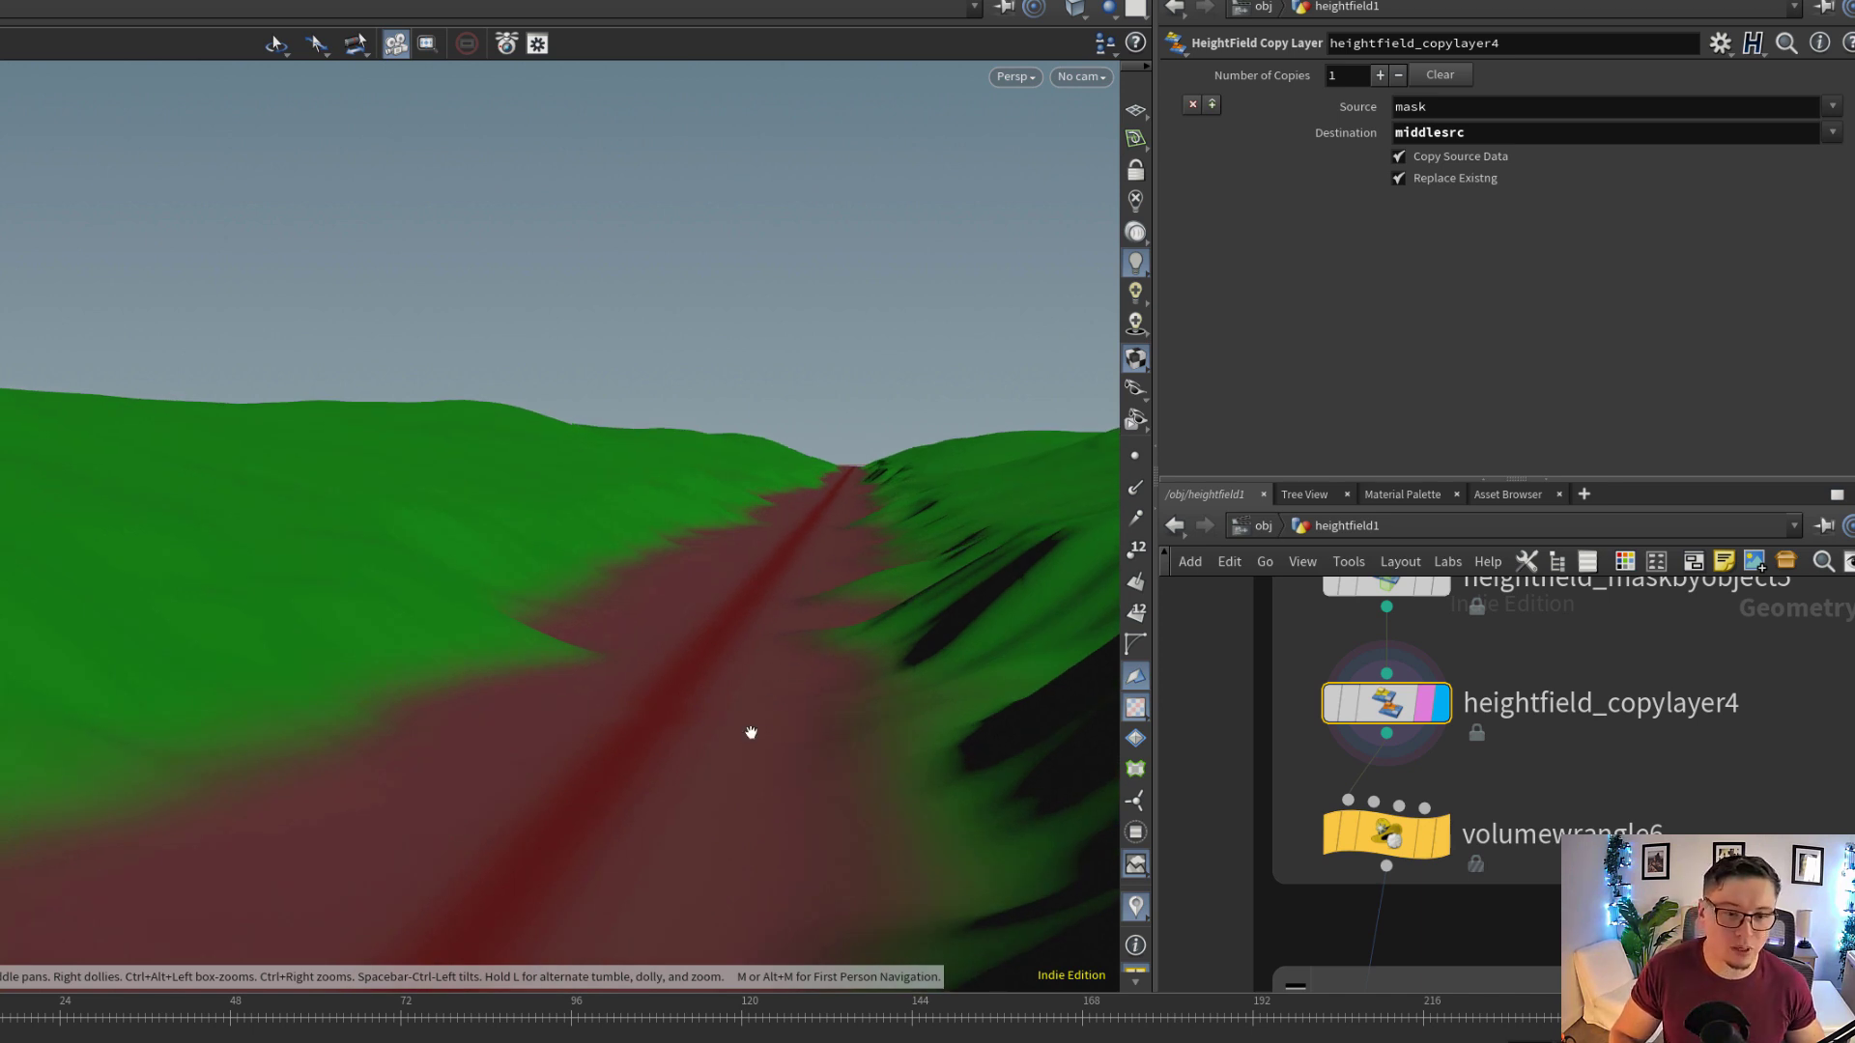
Display volumewrangle6 and examine how its expression raises the height along the masked middle of the trail
{"action": "middle_click_drag", "start_coordinate": [1480, 767], "coordinate": [1498, 707]}
{"action": "scroll", "coordinate": [1459, 759], "scroll_direction": "up", "scroll_amount": 3}
{"action": "left_click", "coordinate": [1445, 794]}
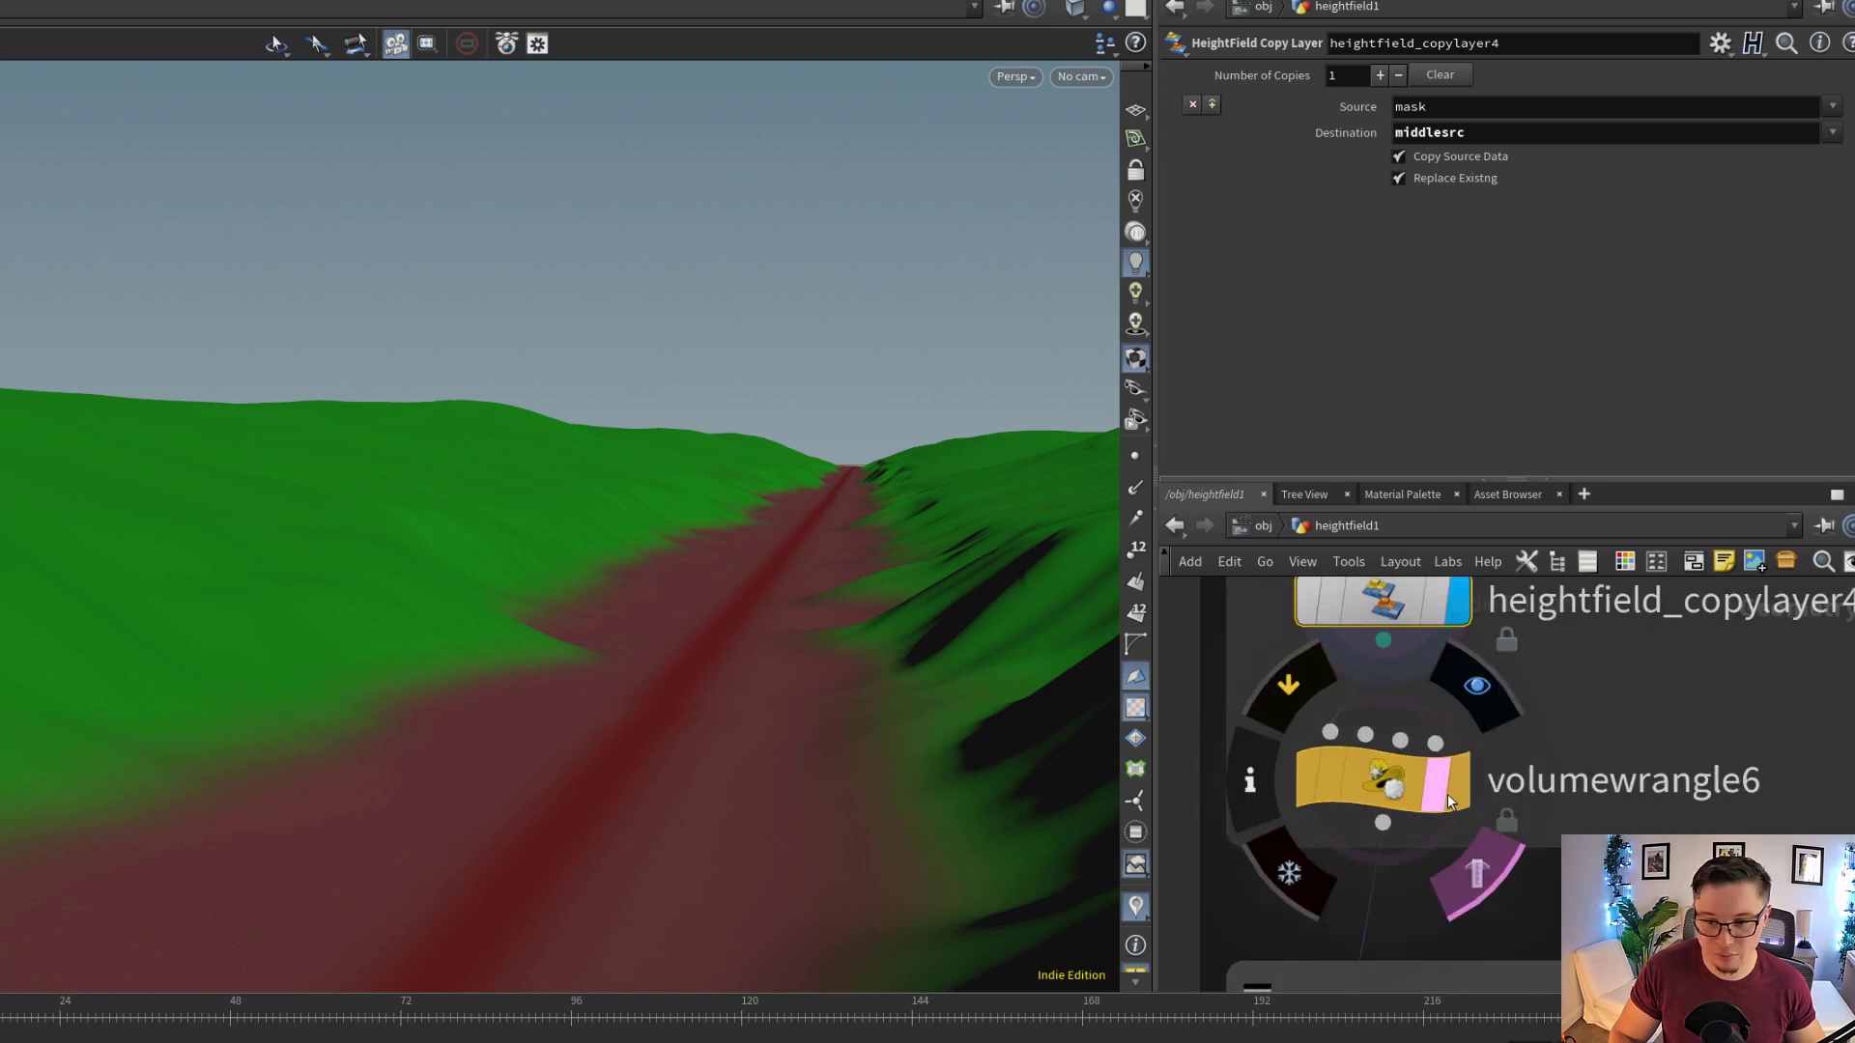
{"action": "left_click", "coordinate": [1457, 790]}
{"action": "left_click", "coordinate": [1411, 807]}
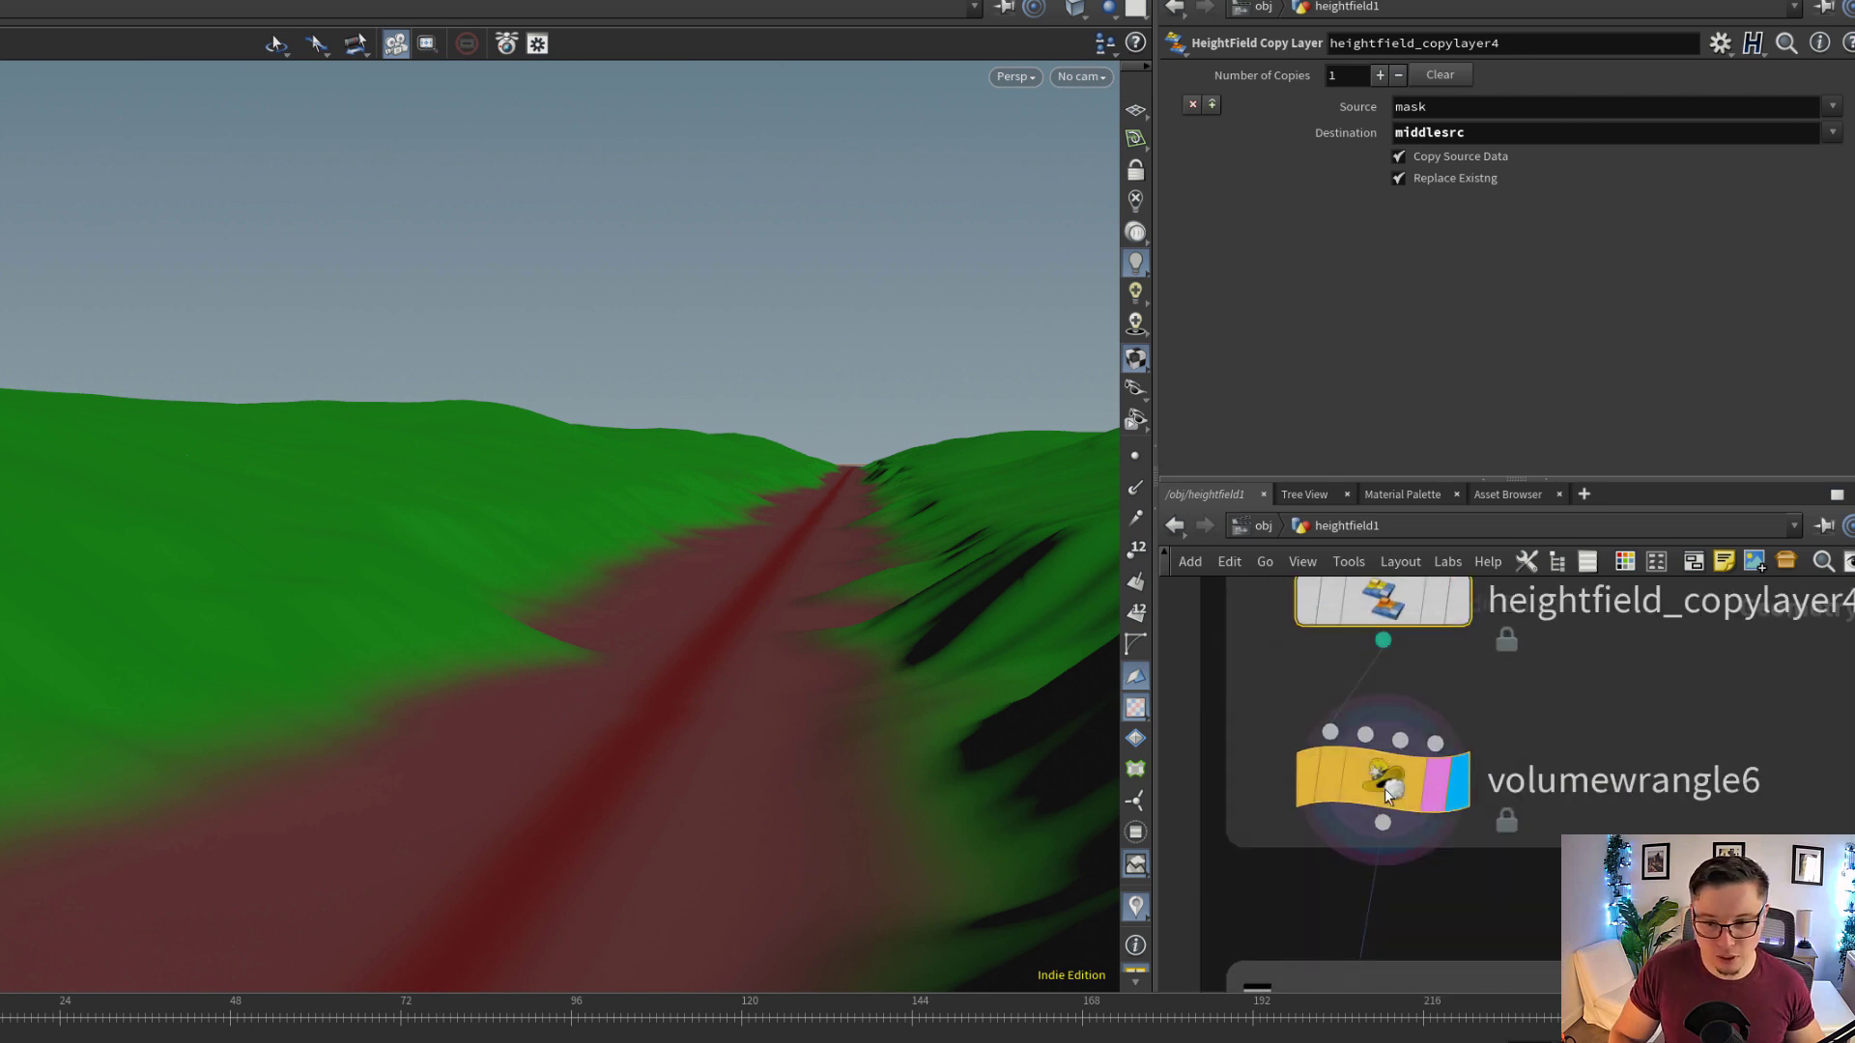
{"action": "left_click_drag", "start_coordinate": [729, 654], "coordinate": [745, 633]}
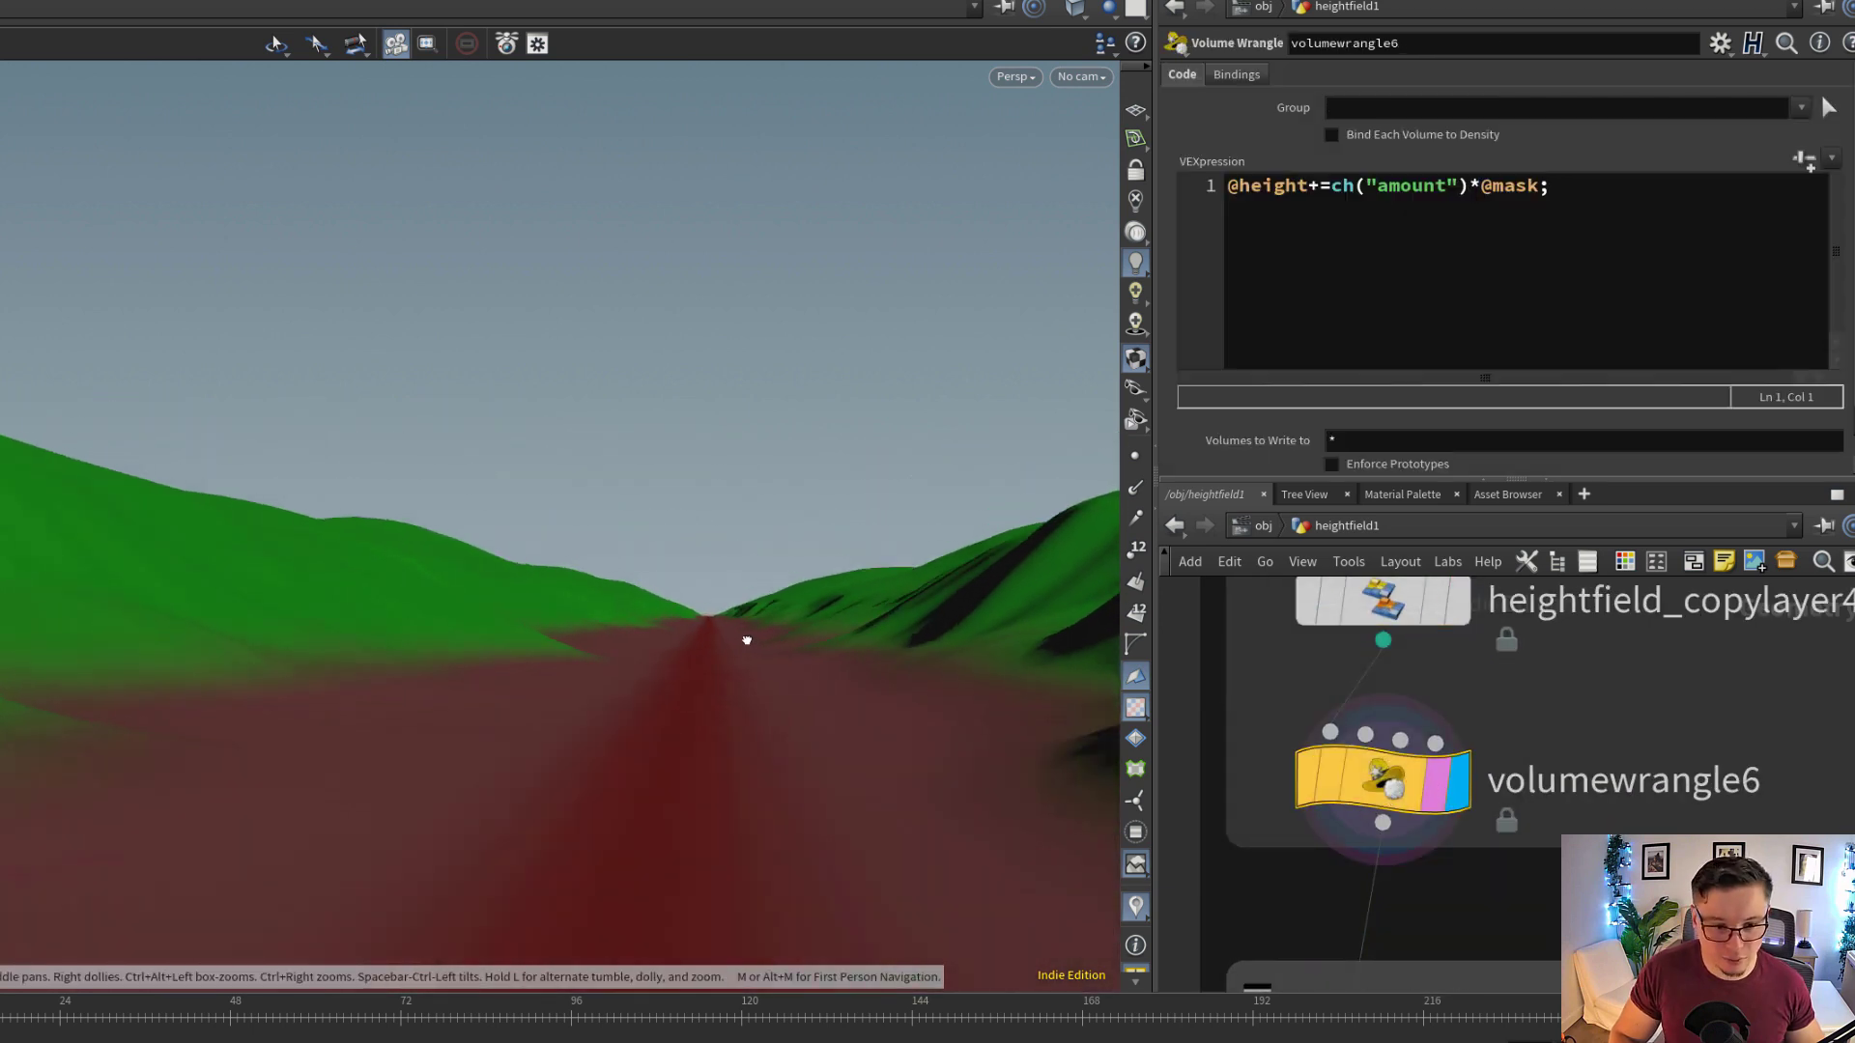
{"action": "left_click", "coordinate": [1302, 771]}
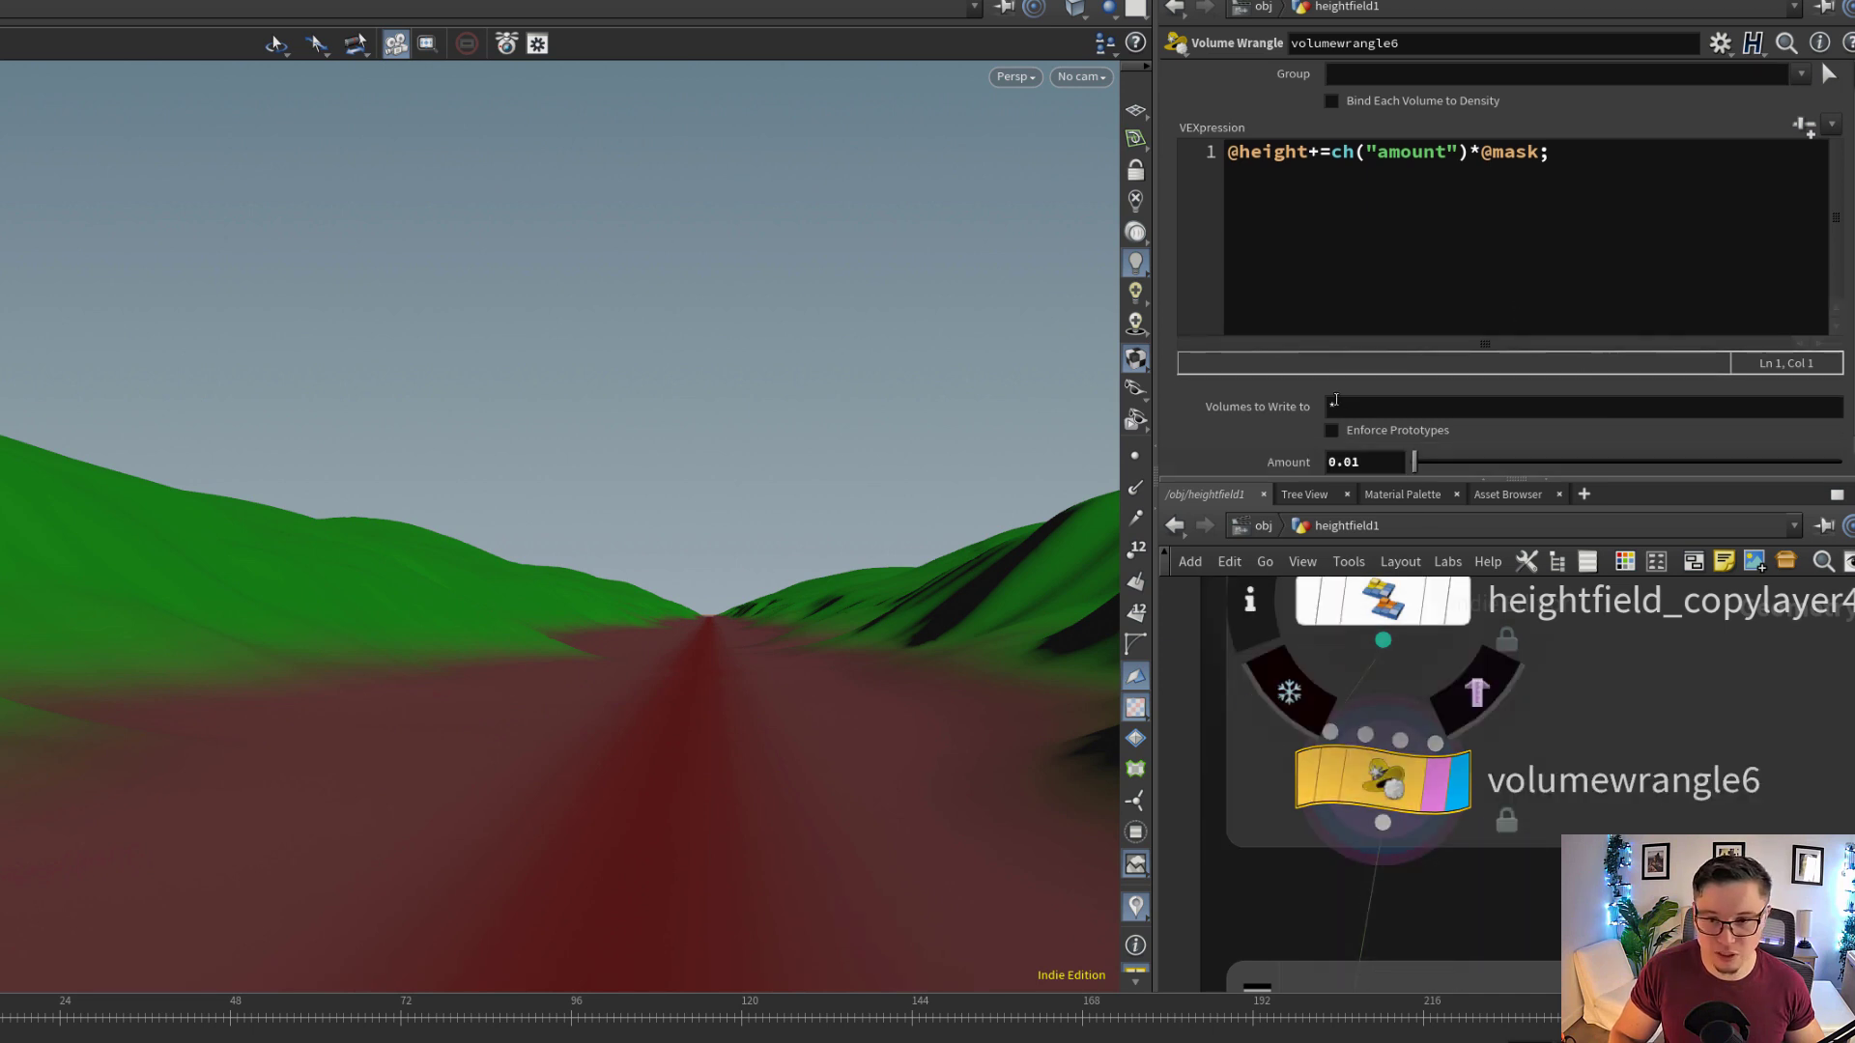
Display heightfield_maskbyobject4 and examine the two track masks along the trail
{"action": "scroll", "coordinate": [1522, 889], "scroll_direction": "down", "scroll_amount": 2}
{"action": "middle_click_drag", "start_coordinate": [1522, 955], "coordinate": [1519, 642]}
{"action": "mouse_move", "coordinate": [1475, 713]}
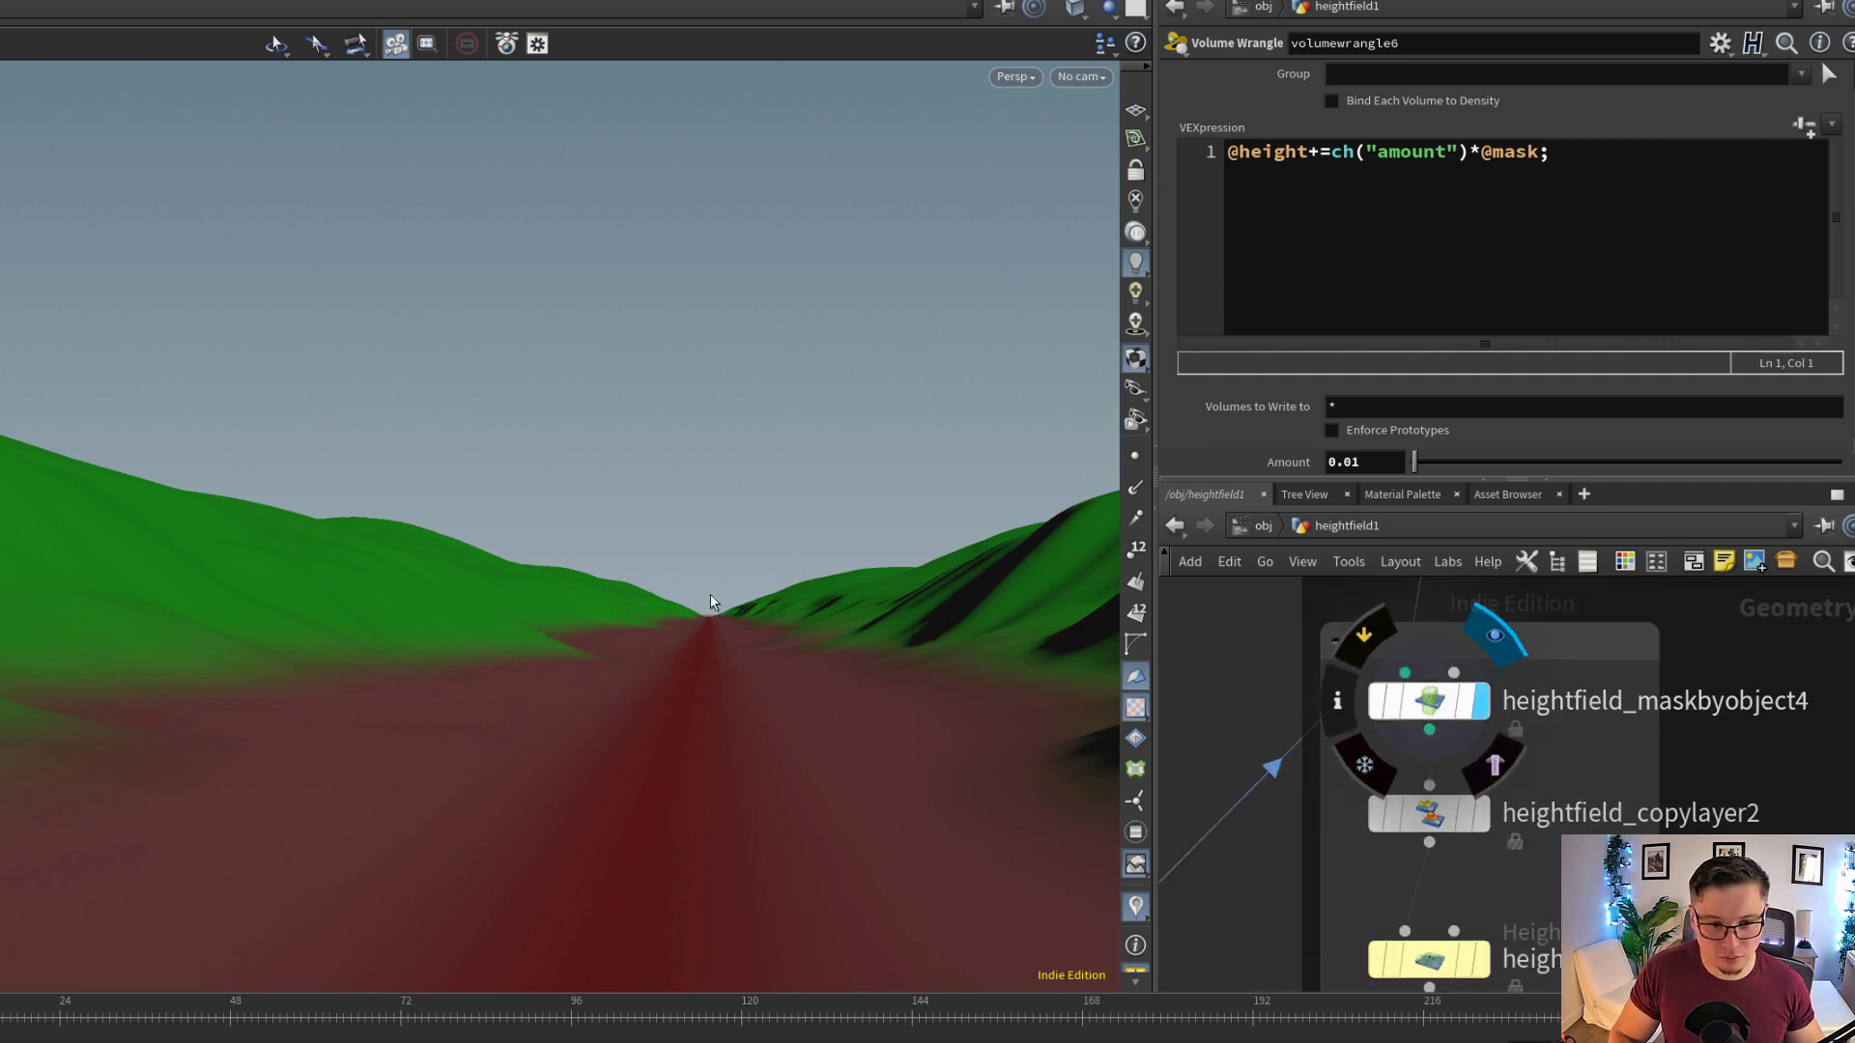
{"action": "left_click_drag", "start_coordinate": [779, 593], "coordinate": [758, 619]}
{"action": "middle_click_drag", "start_coordinate": [712, 721], "coordinate": [708, 547]}
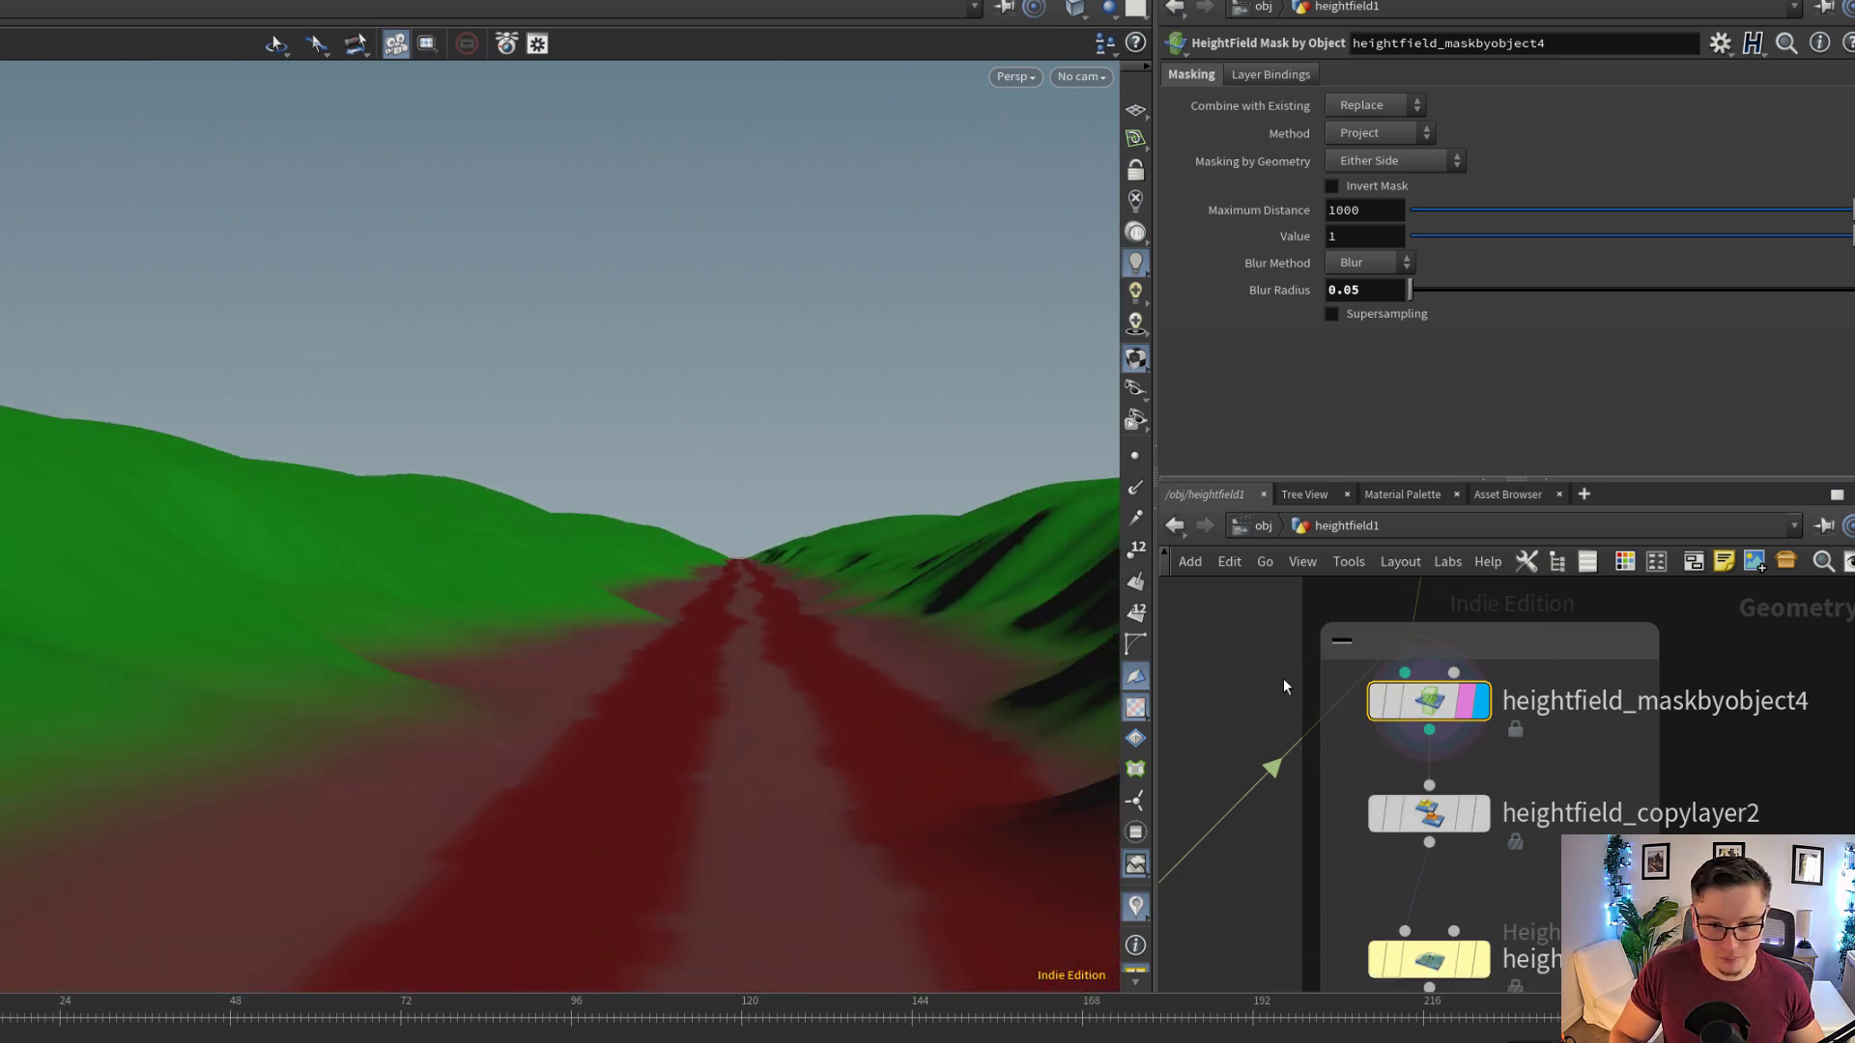
Display object_merge1 in the TRAIL / PATH SHAPING network and inspect the merged INPUT_CURVE_PATH curve
{"action": "scroll", "coordinate": [1424, 642], "scroll_direction": "down", "scroll_amount": 6}
{"action": "scroll", "coordinate": [1582, 851], "scroll_direction": "down", "scroll_amount": 3}
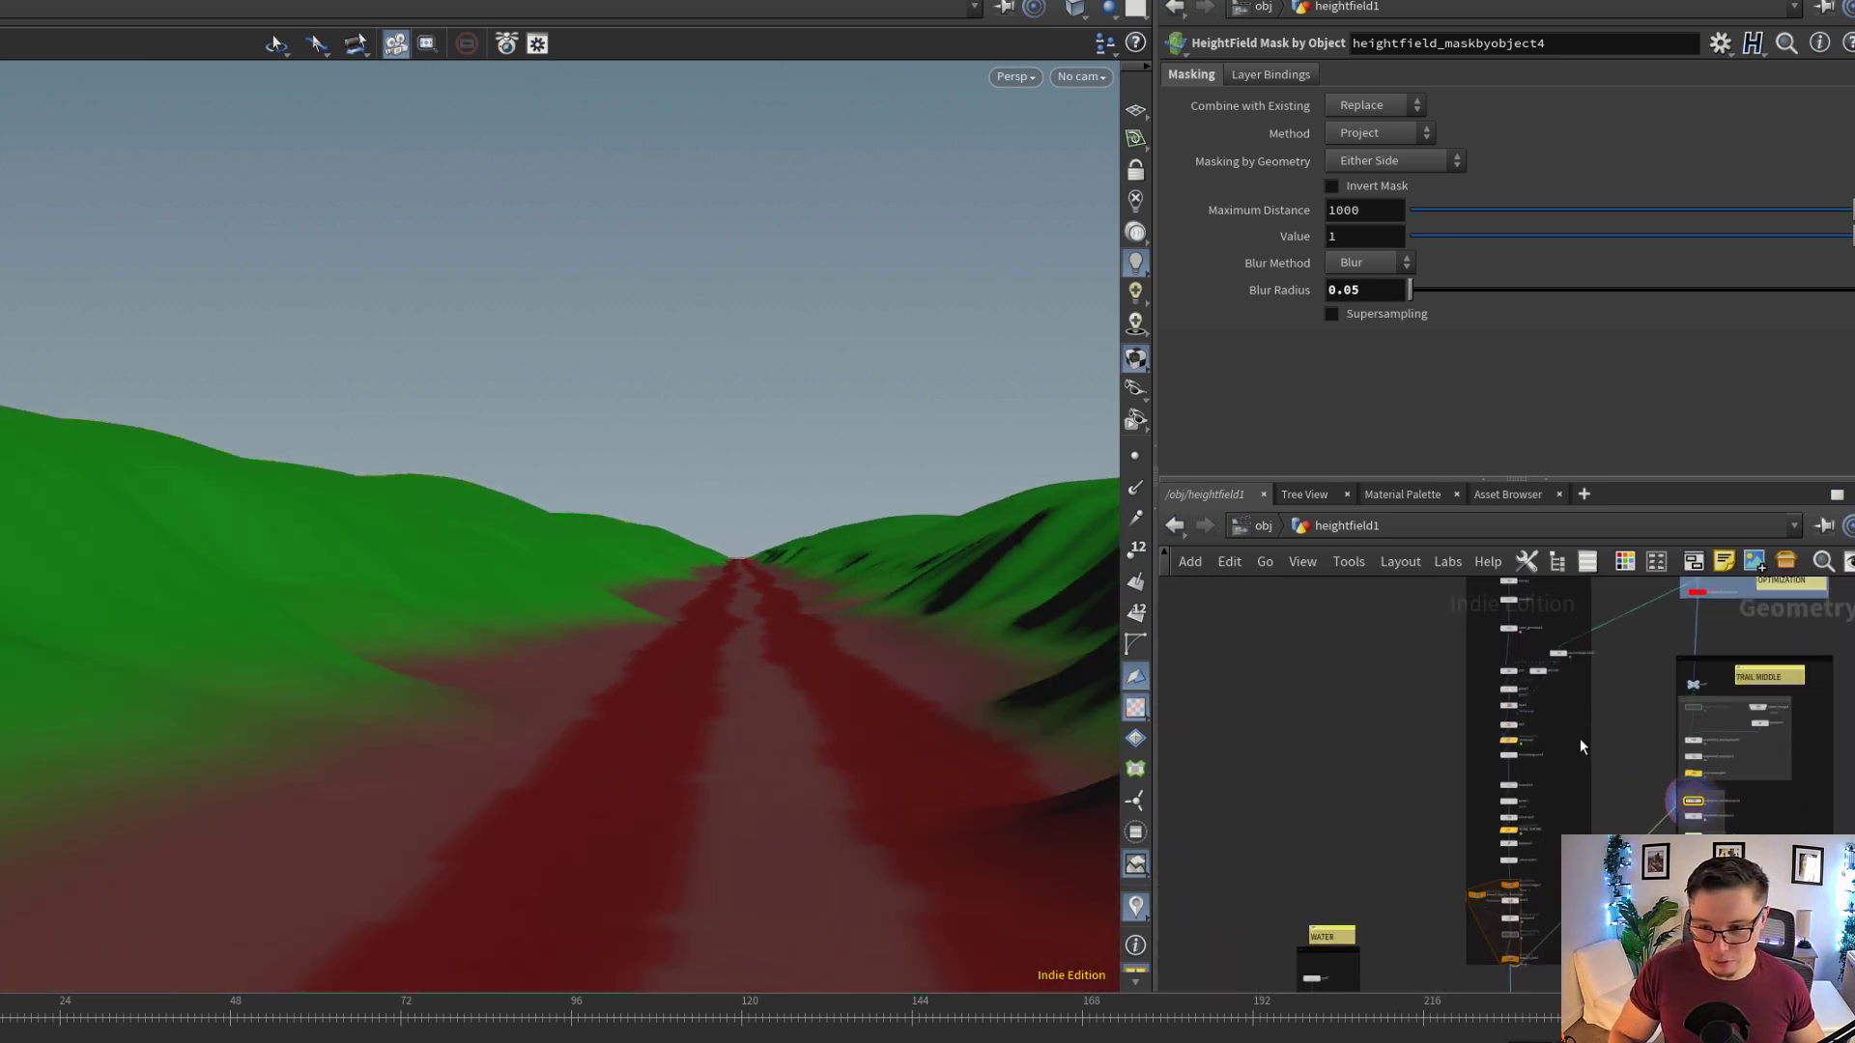
{"action": "middle_click_drag", "start_coordinate": [1580, 738], "coordinate": [1551, 859]}
{"action": "scroll", "coordinate": [1498, 691], "scroll_direction": "up", "scroll_amount": 10}
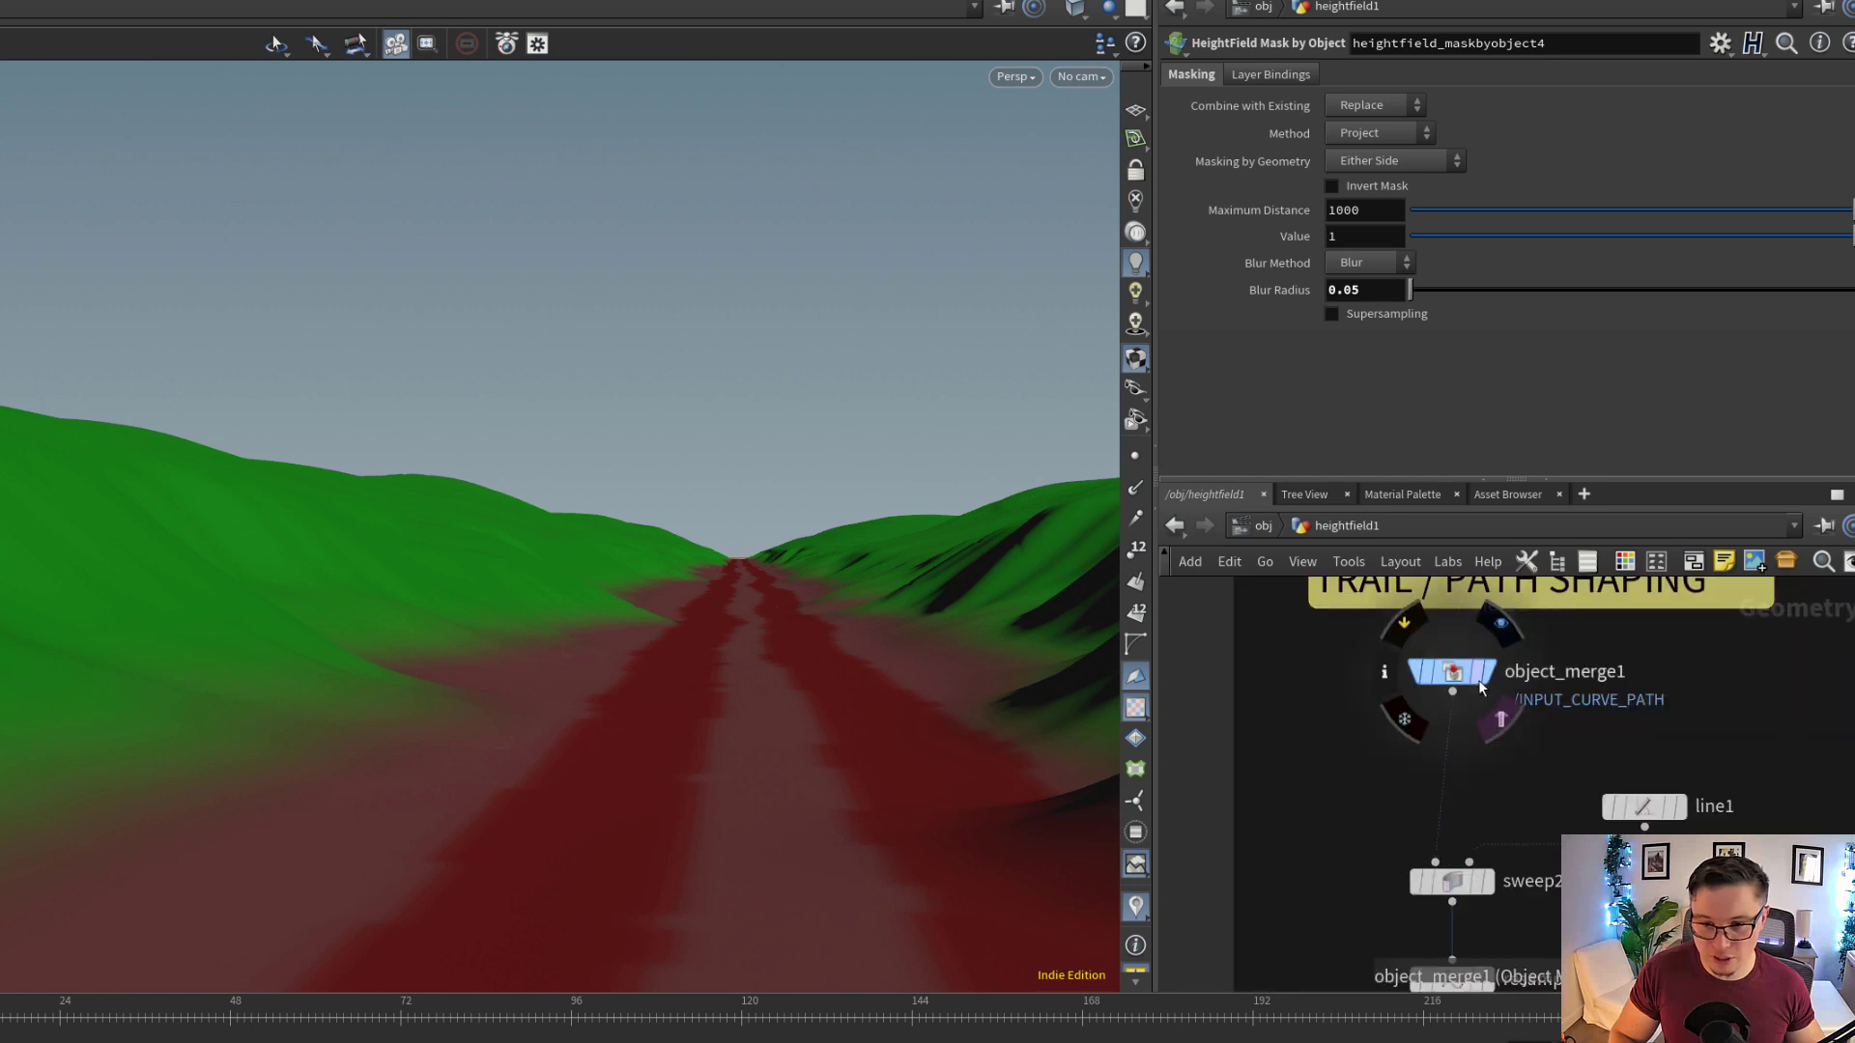
{"action": "left_click", "coordinate": [1488, 671]}
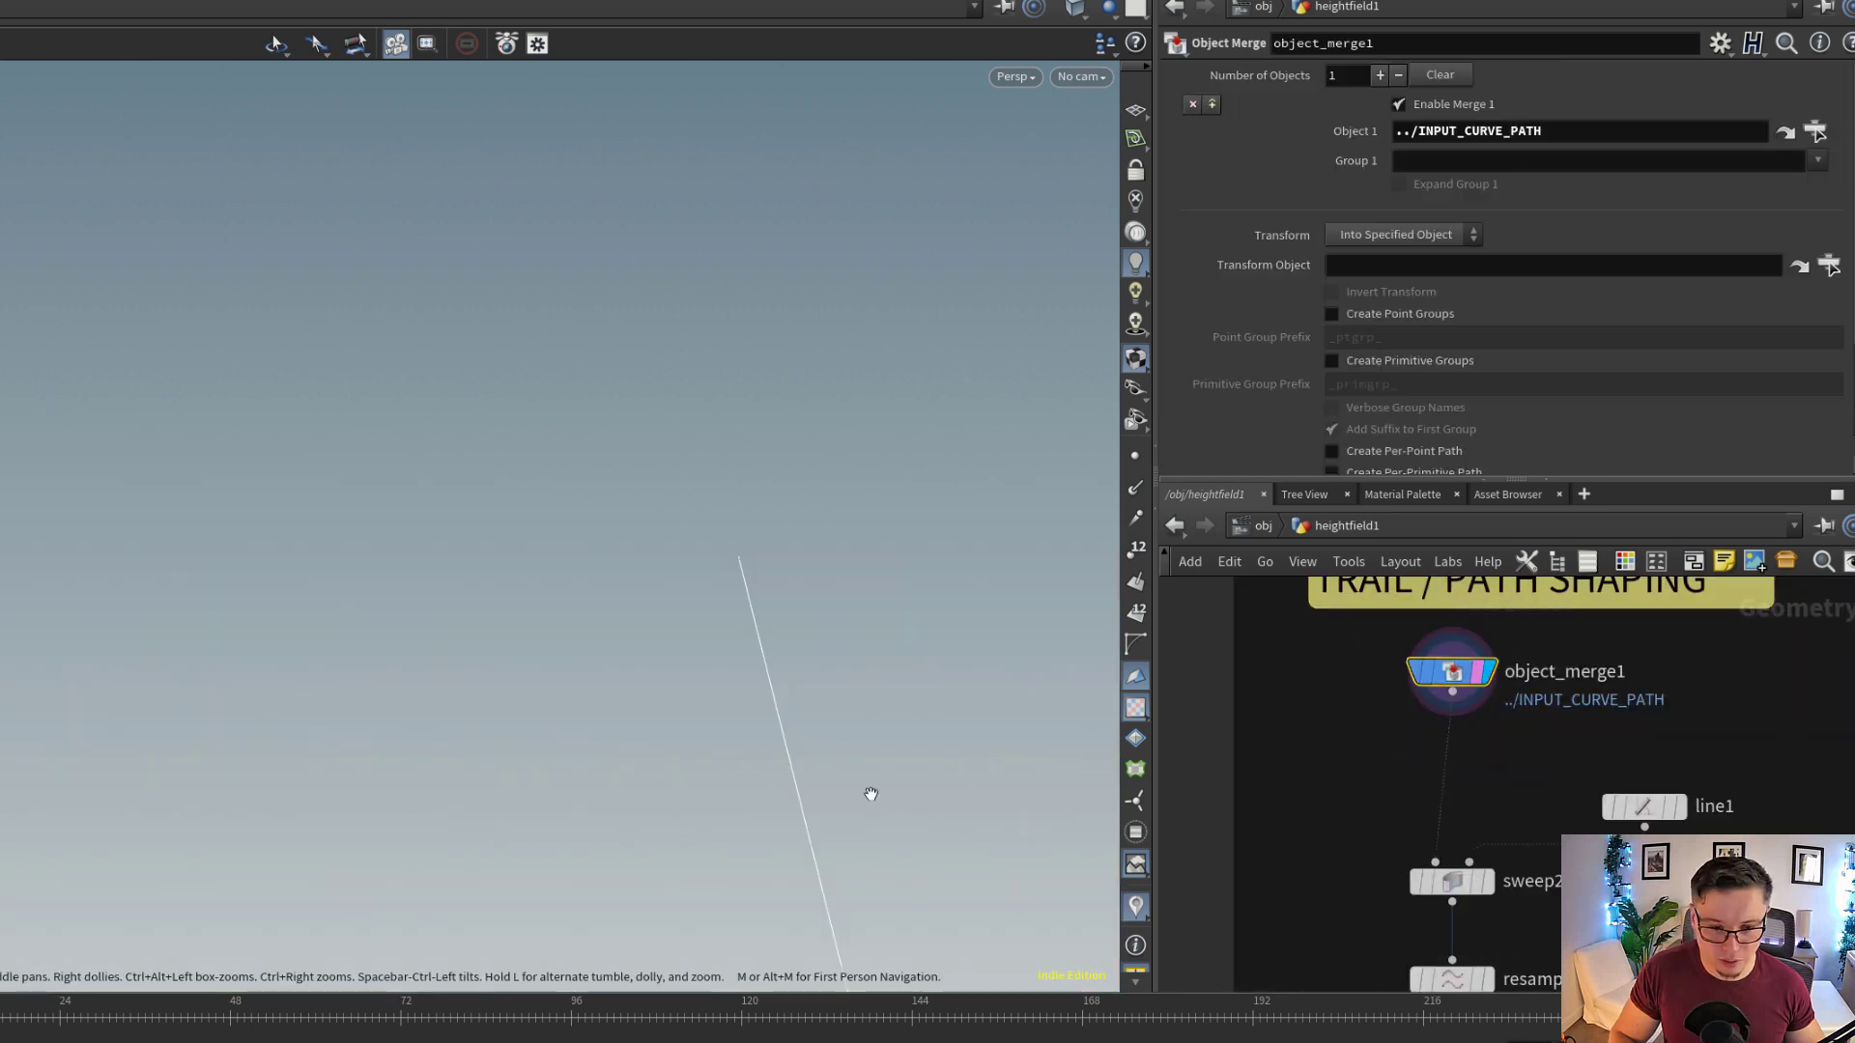
{"action": "left_click_drag", "start_coordinate": [870, 794], "coordinate": [657, 724]}
Display sweep2 and cable_generator1 further down the path shaping chain, showing the cable generator's shape controls
{"action": "left_click", "coordinate": [1489, 881]}
{"action": "mouse_move", "coordinate": [1602, 972]}
{"action": "middle_mouse_down"}
{"action": "mouse_move", "coordinate": [1573, 803]}
{"action": "mouse_move", "coordinate": [1616, 658]}
{"action": "middle_mouse_up"}
{"action": "left_click", "coordinate": [1502, 813]}
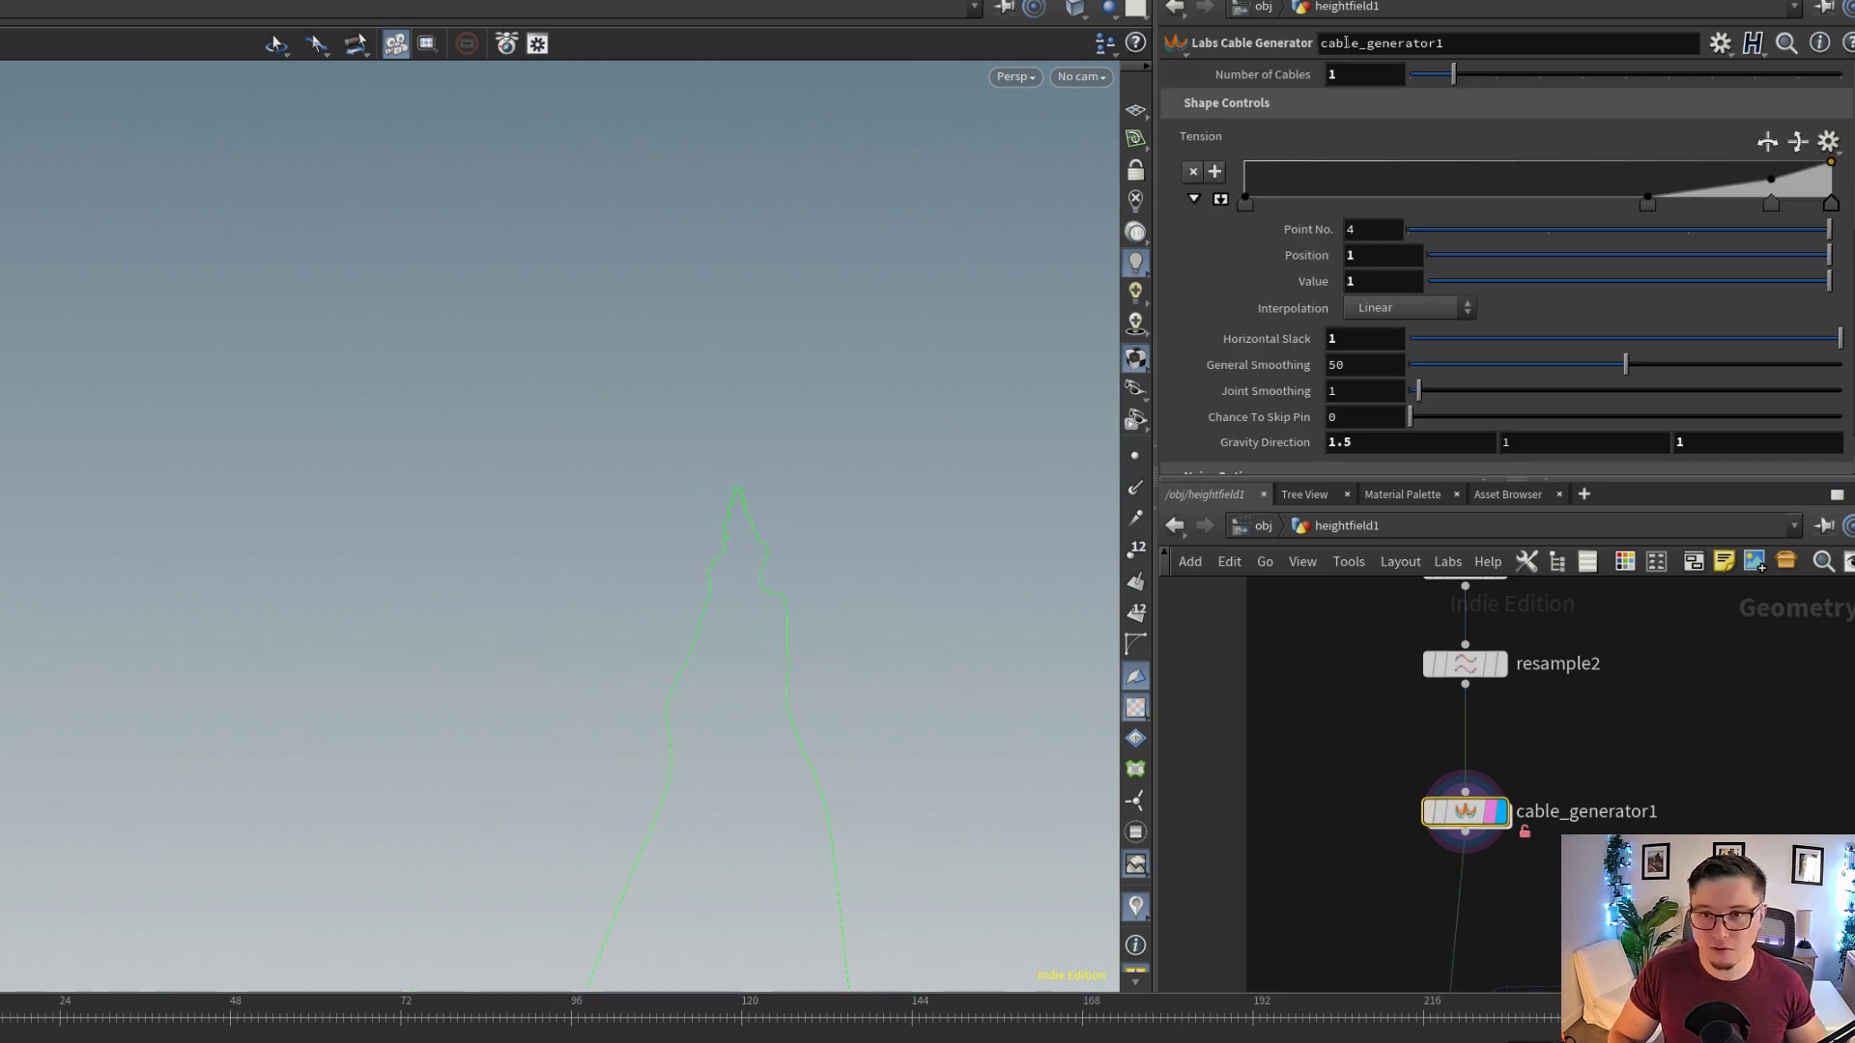
Try higher Number of Cables values on cable_generator1 to compare the trail curves, and set it back to 1
{"action": "left_click_drag", "start_coordinate": [737, 669], "coordinate": [801, 671]}
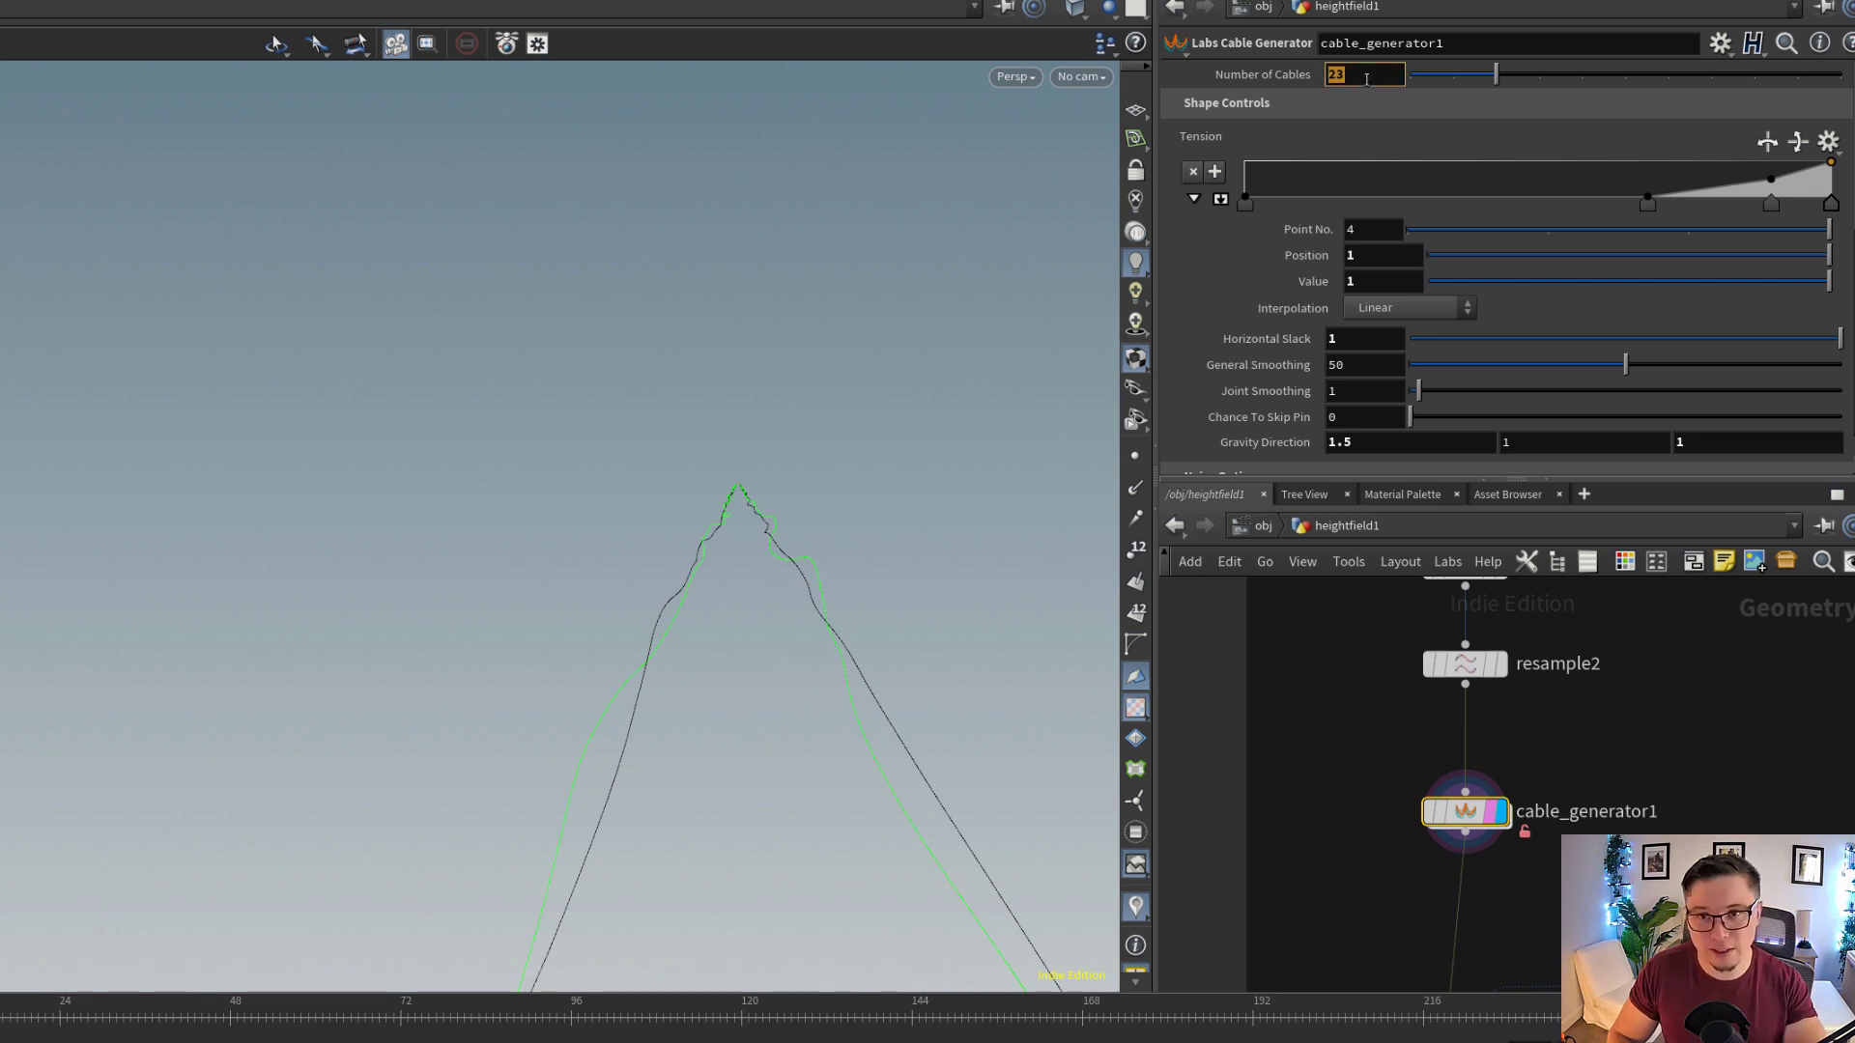
{"action": "left_click_drag", "start_coordinate": [766, 609], "coordinate": [764, 654]}
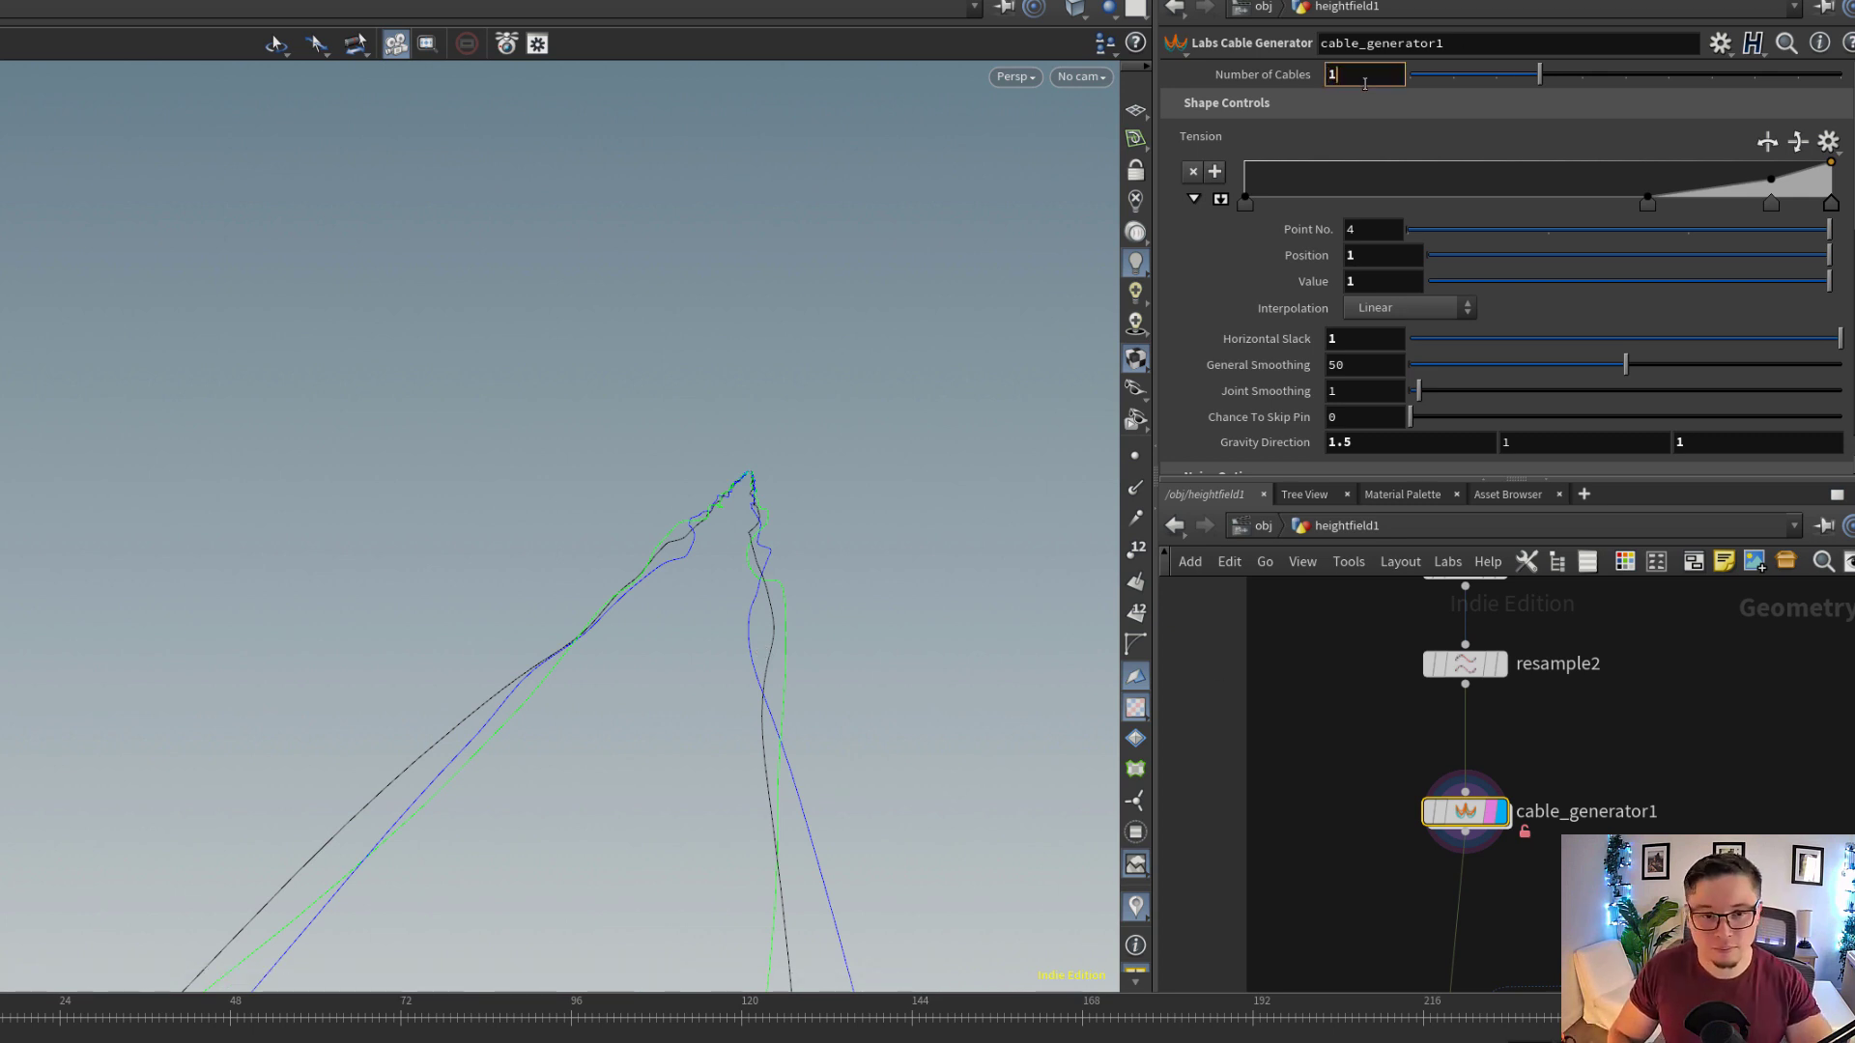
{"action": "key", "text": "Return"}
Display ray1 below the cable generator and show how it projects the curves downward
{"action": "middle_click_drag", "start_coordinate": [1542, 866], "coordinate": [1555, 559]}
{"action": "scroll", "coordinate": [1531, 746], "scroll_direction": "up", "scroll_amount": 1}
{"action": "scroll", "coordinate": [1531, 746], "scroll_direction": "down", "scroll_amount": 1}
{"action": "left_click", "coordinate": [1523, 683]}
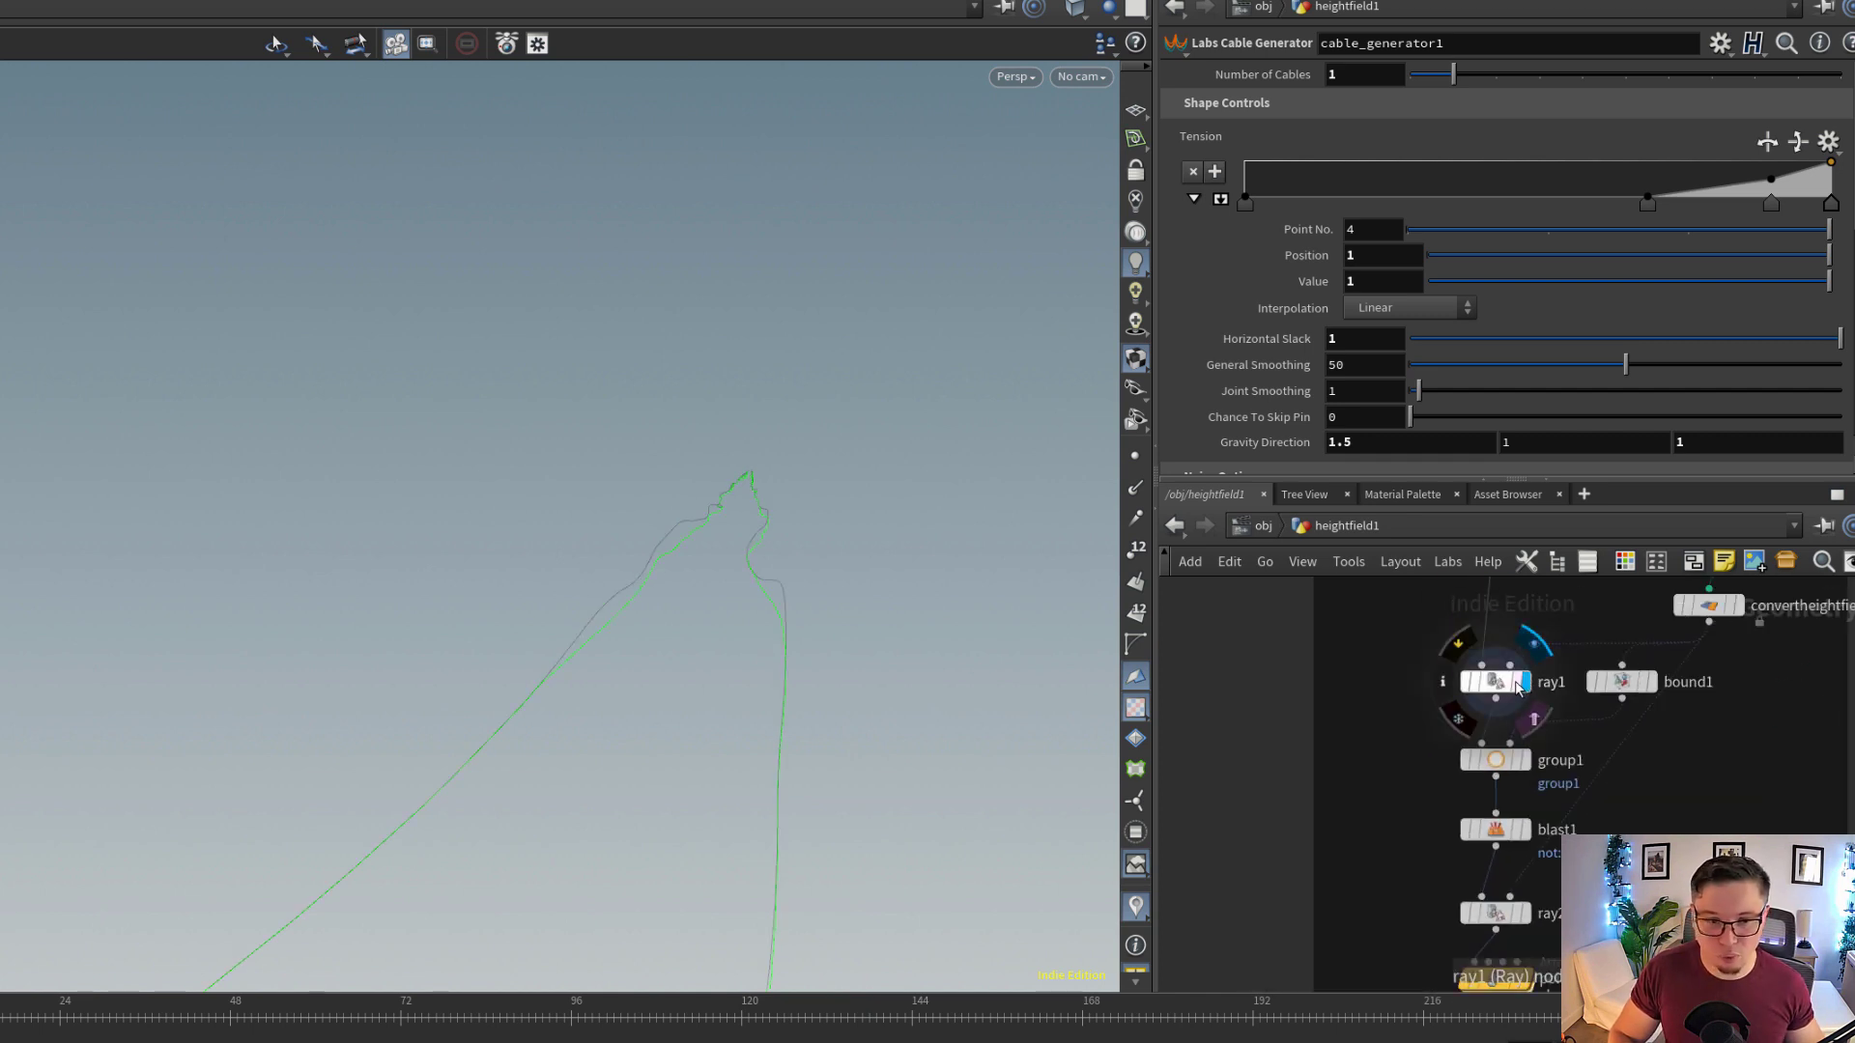
{"action": "left_click", "coordinate": [1503, 682]}
{"action": "middle_click_drag", "start_coordinate": [1534, 760], "coordinate": [1502, 757]}
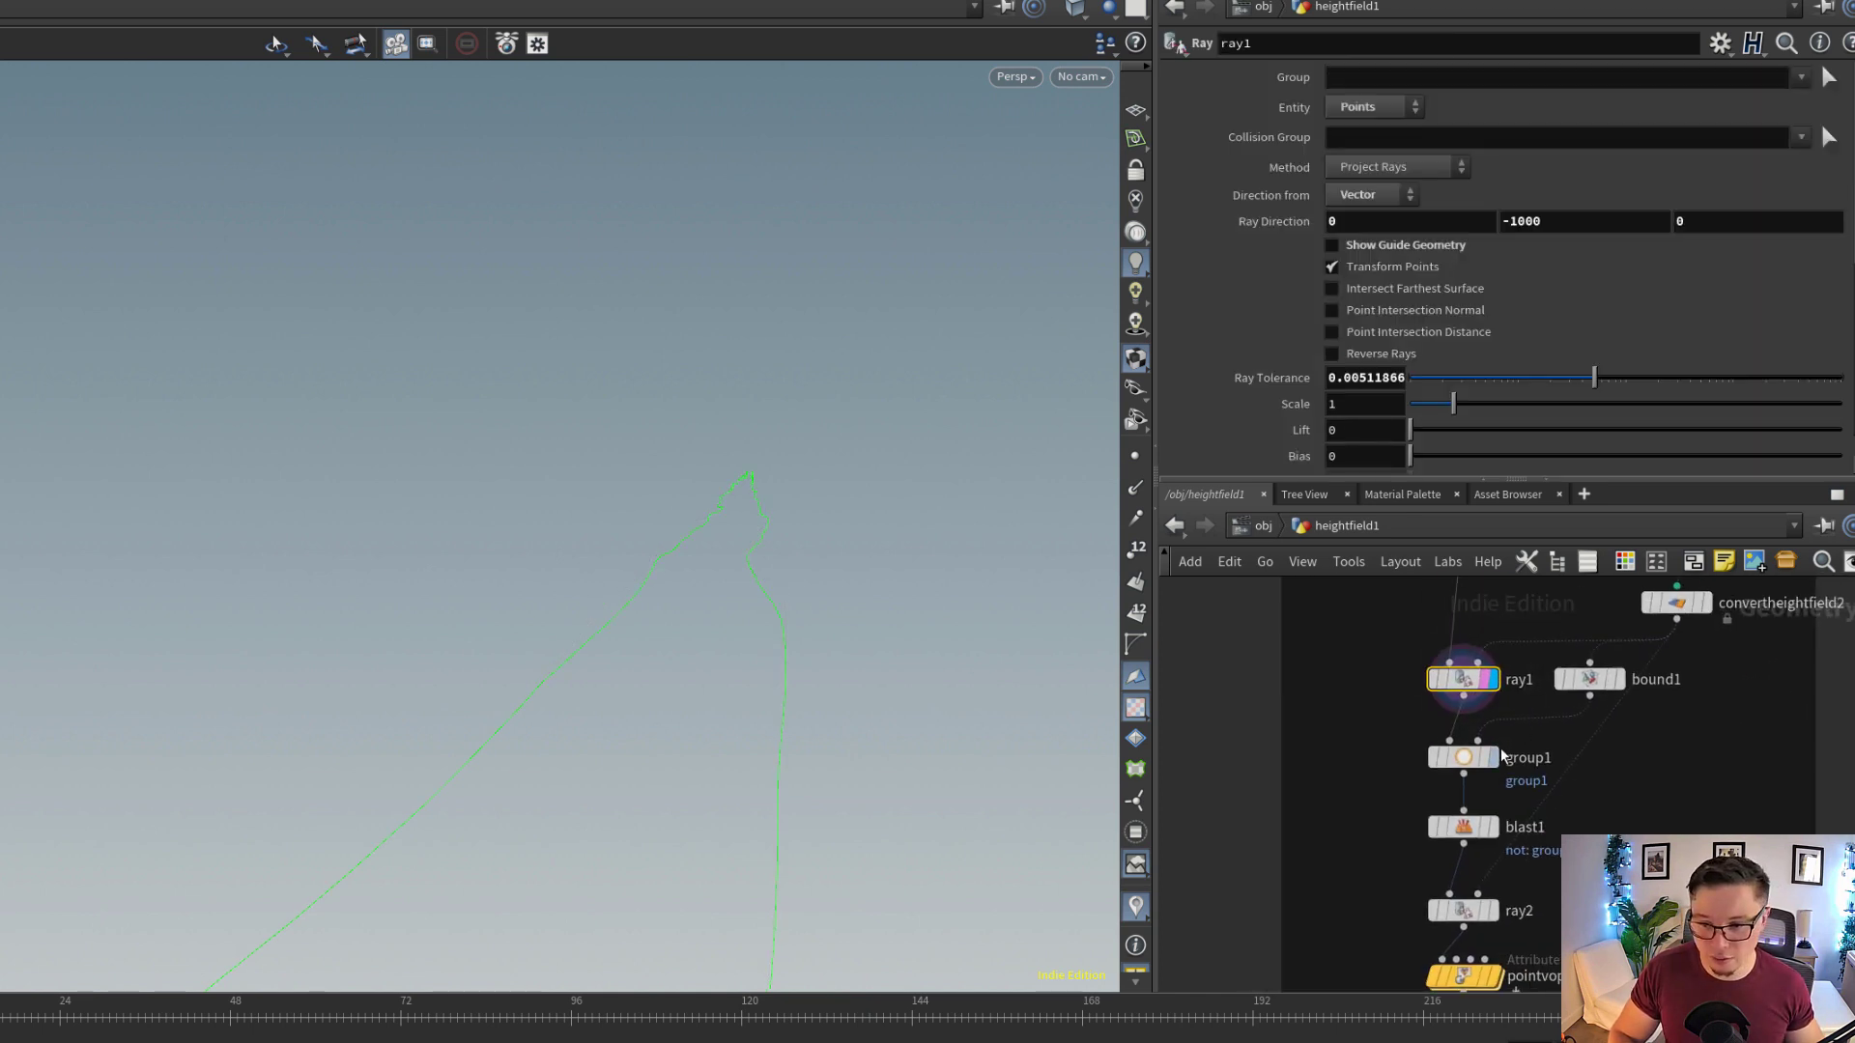
Display group1 below ray1 and examine from several angles how its bounding object selects the curve points
{"action": "scroll", "coordinate": [1503, 756], "scroll_direction": "up", "scroll_amount": 2}
{"action": "middle_click_drag", "start_coordinate": [1530, 850], "coordinate": [1520, 745]}
{"action": "left_click", "coordinate": [1481, 654]}
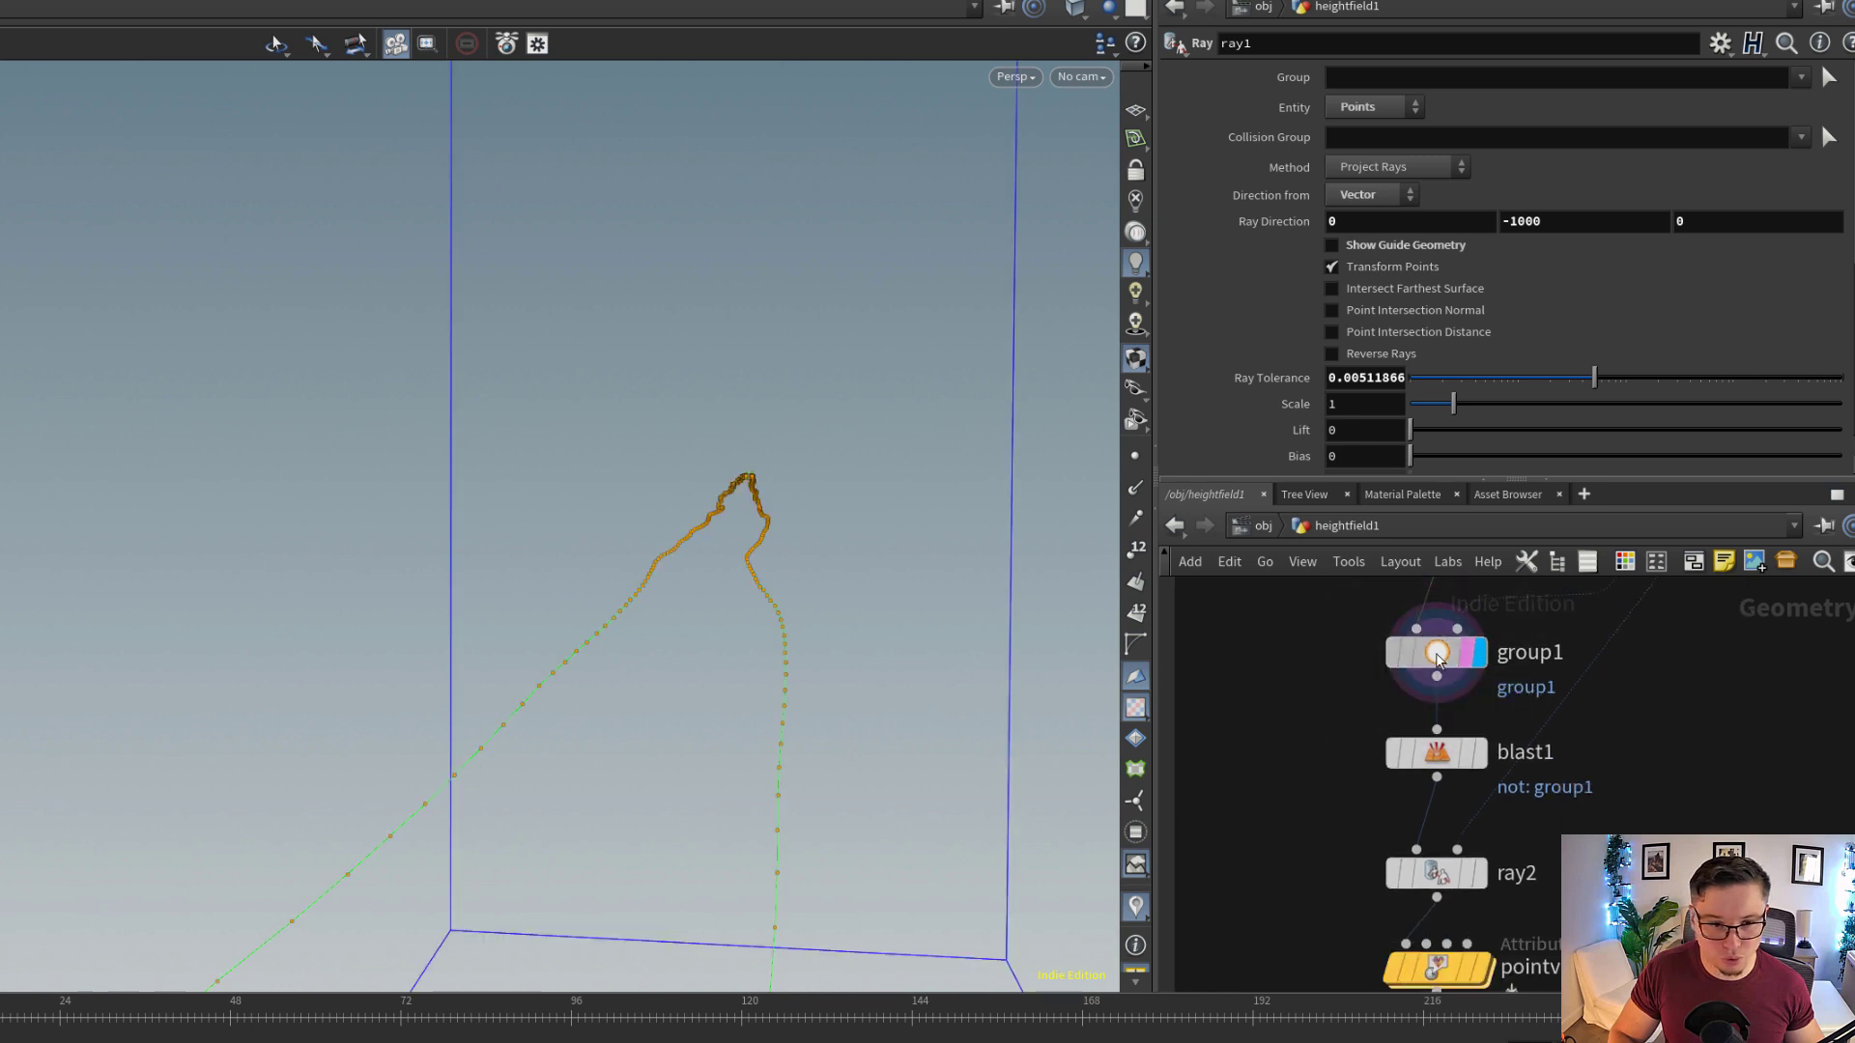
{"action": "left_click", "coordinate": [1437, 660]}
{"action": "left_click_drag", "start_coordinate": [966, 483], "coordinate": [371, 592]}
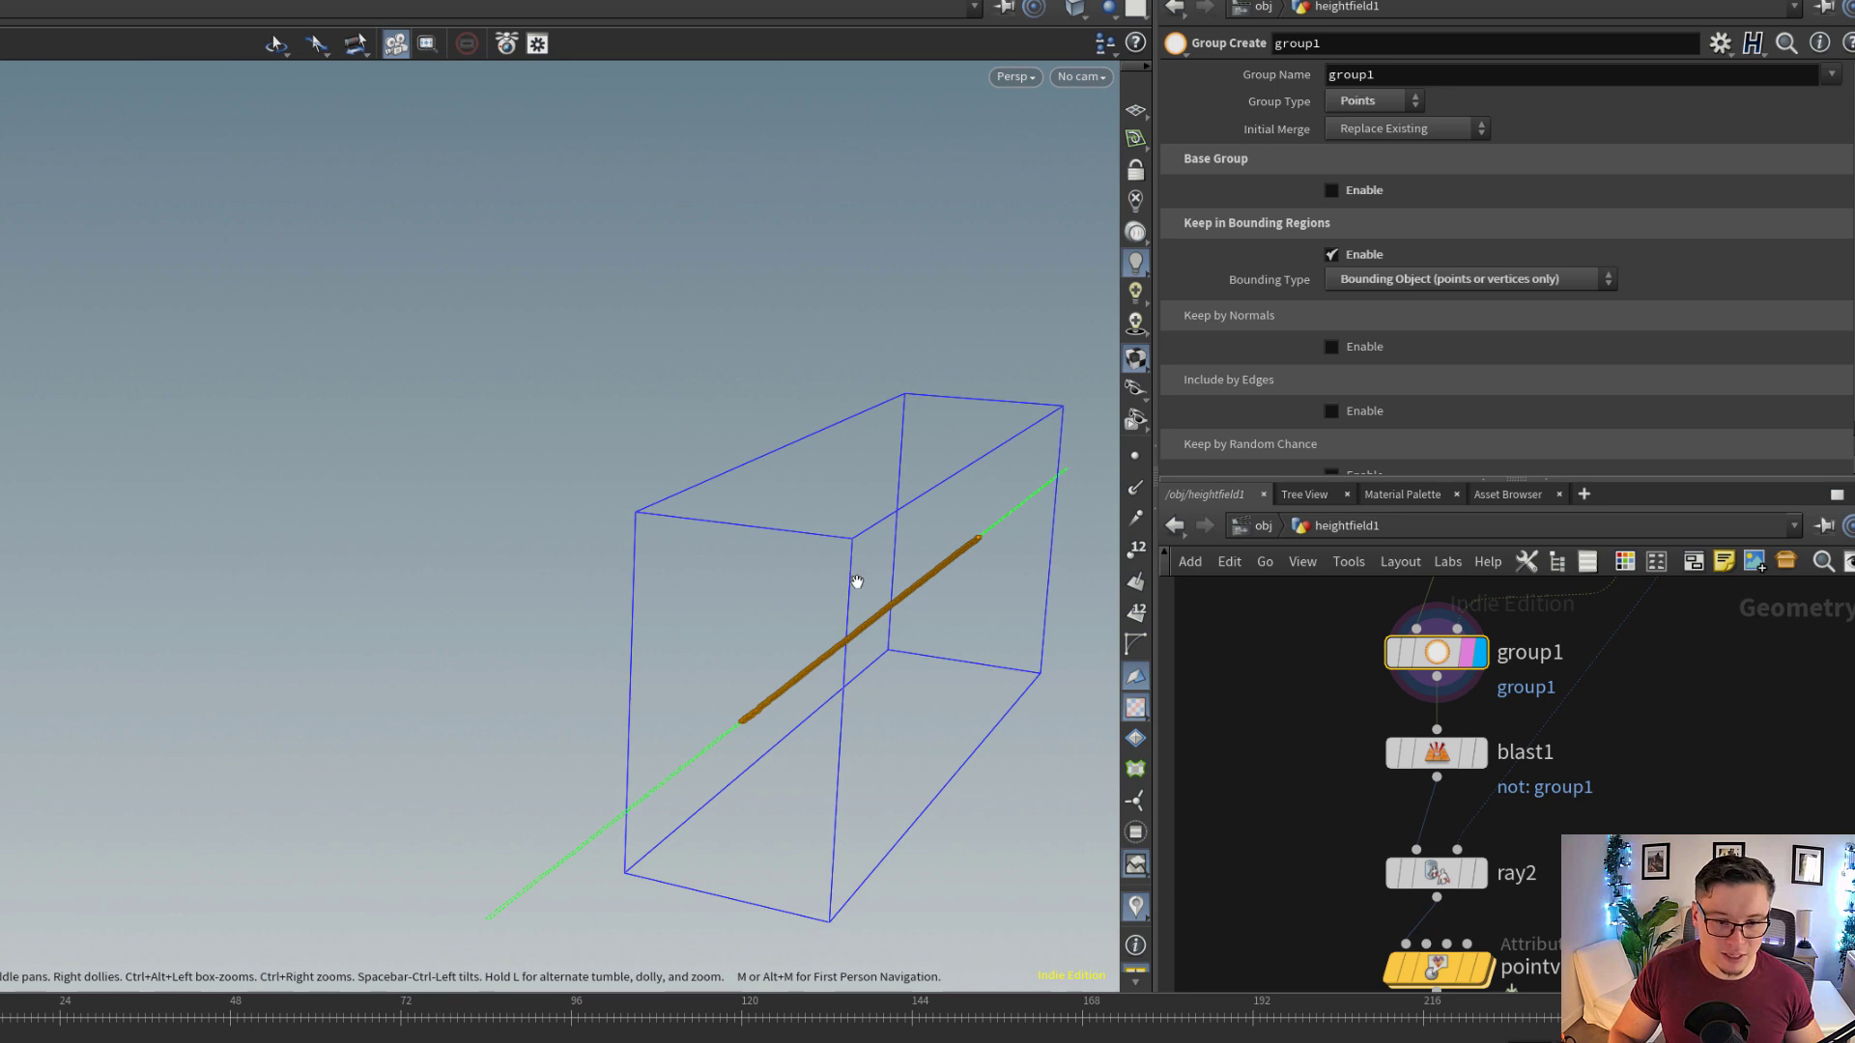
{"action": "left_click_drag", "start_coordinate": [857, 581], "coordinate": [841, 641]}
{"action": "left_click_drag", "start_coordinate": [530, 888], "coordinate": [447, 378]}
{"action": "left_click_drag", "start_coordinate": [519, 773], "coordinate": [808, 629]}
{"action": "middle_click_drag", "start_coordinate": [808, 631], "coordinate": [766, 646]}
{"action": "right_click_drag", "start_coordinate": [766, 647], "coordinate": [685, 646]}
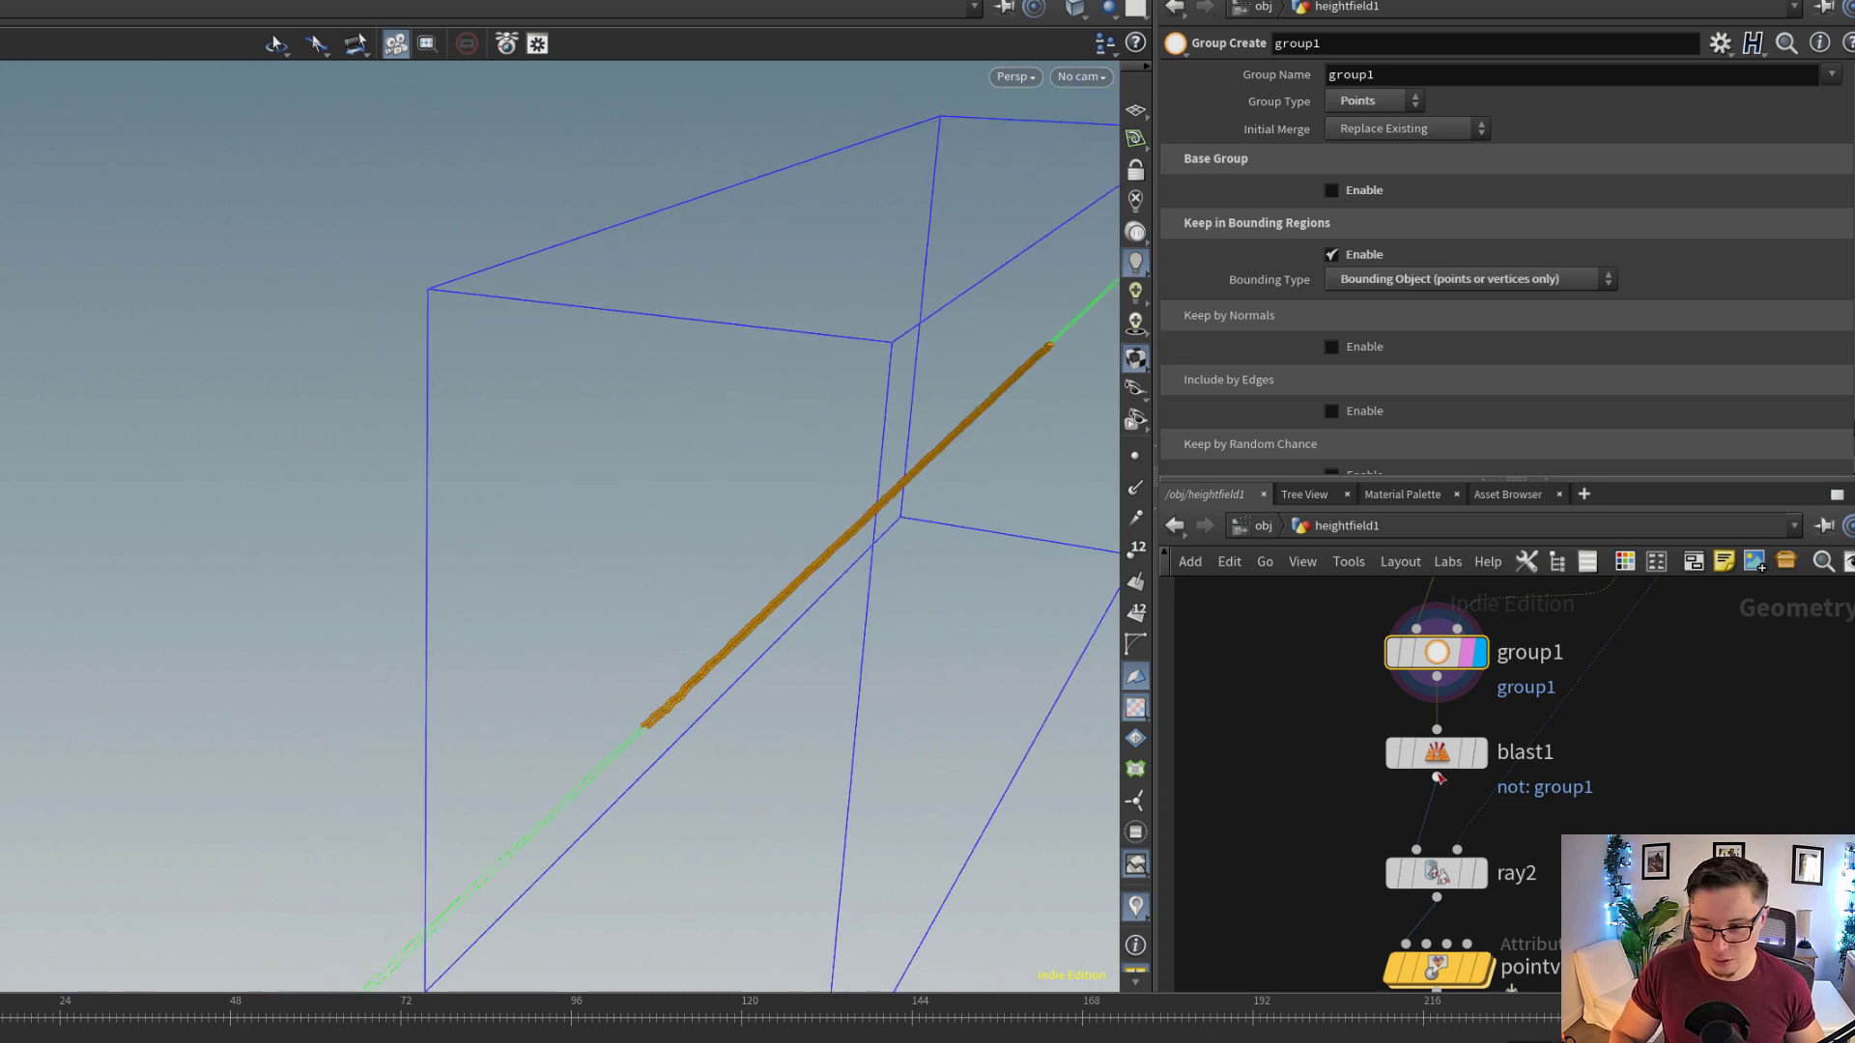
Display blast1 to view only the grouped curve section, and open the settings of ray2 below it
{"action": "left_click", "coordinate": [1483, 754]}
{"action": "left_click", "coordinate": [1464, 759]}
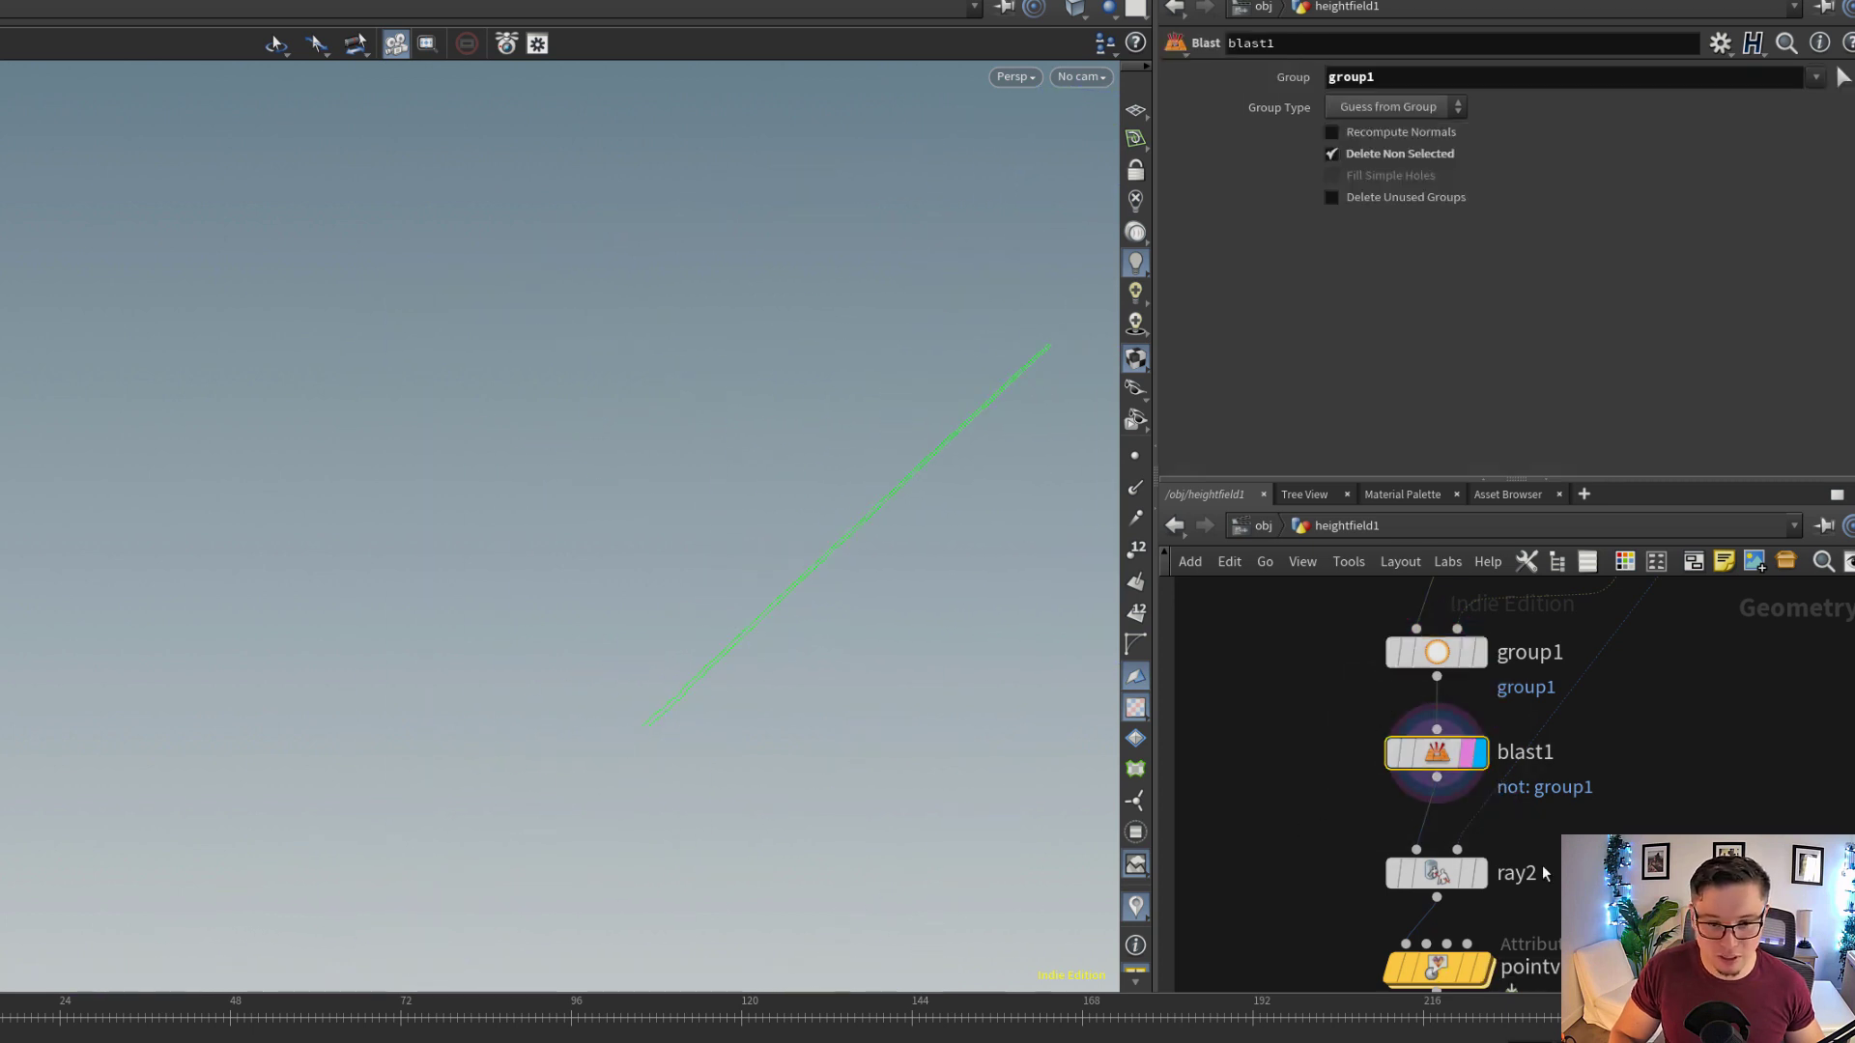
{"action": "middle_click_drag", "start_coordinate": [1530, 867], "coordinate": [1523, 787]}
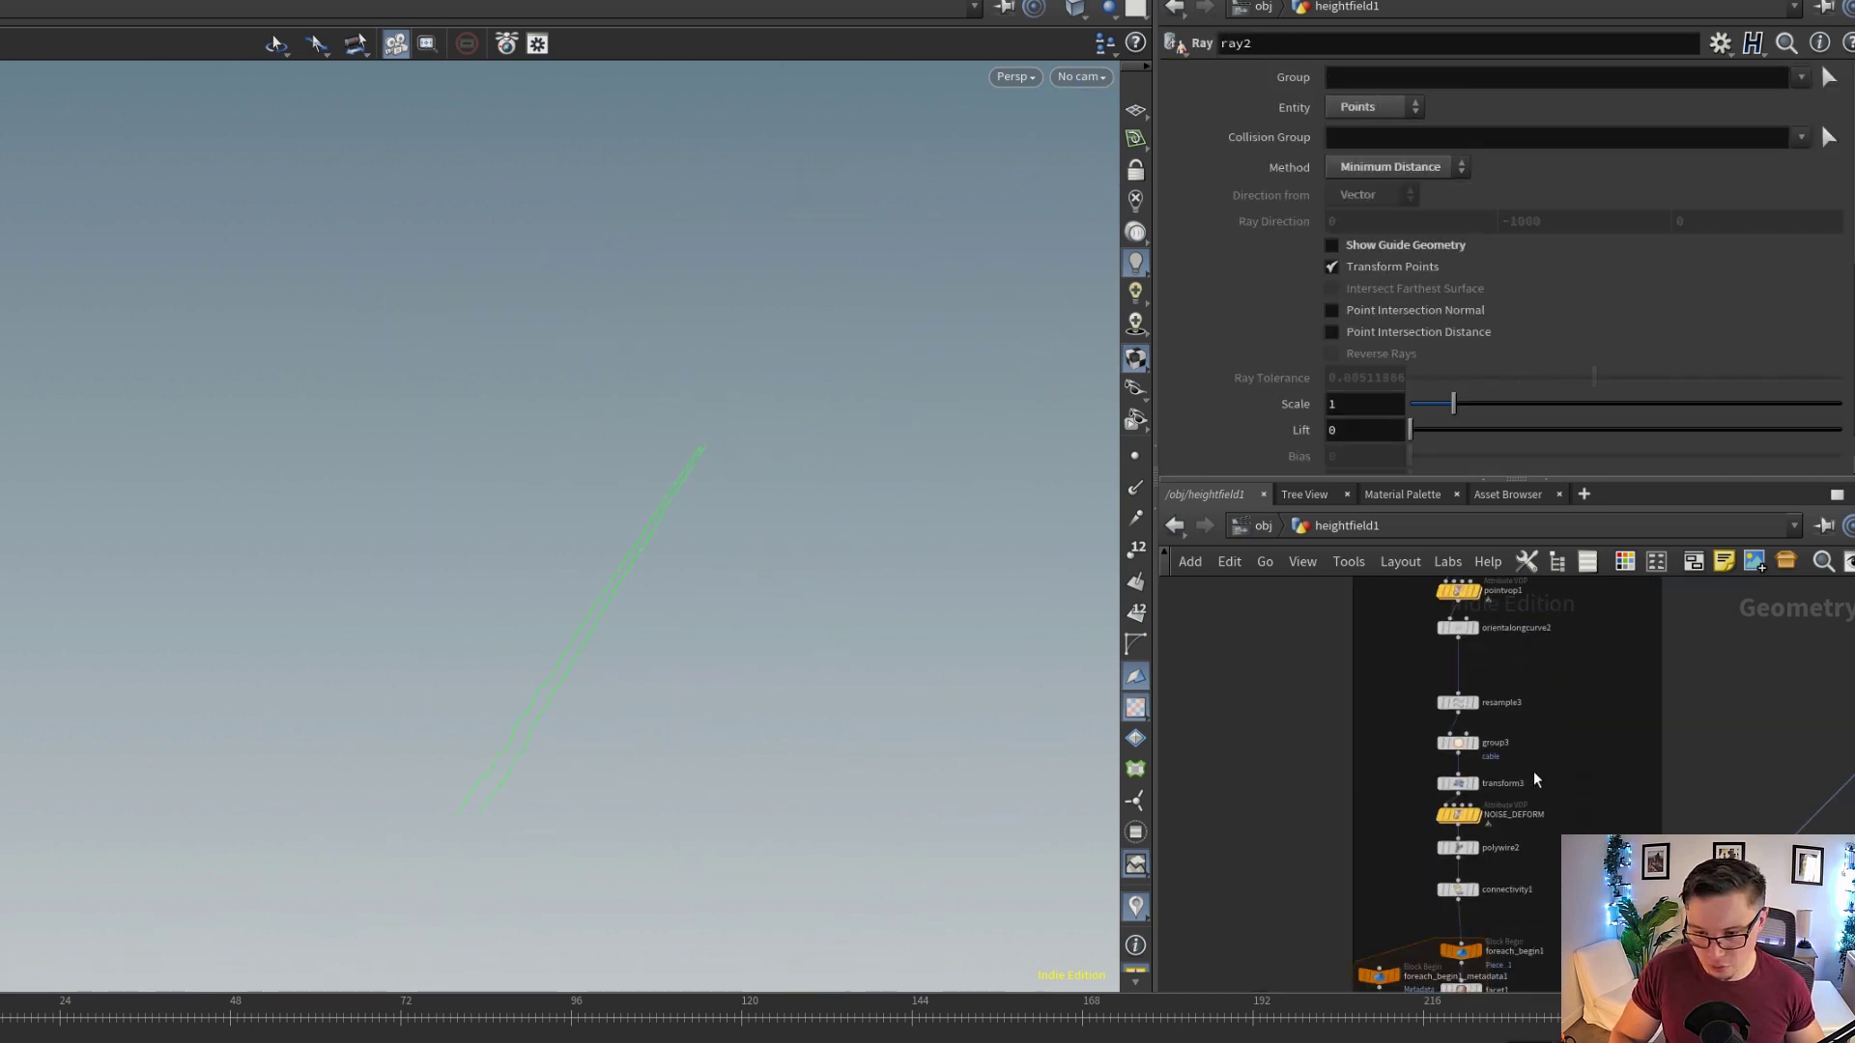
{"action": "scroll", "coordinate": [1517, 768], "scroll_direction": "up", "scroll_amount": 5}
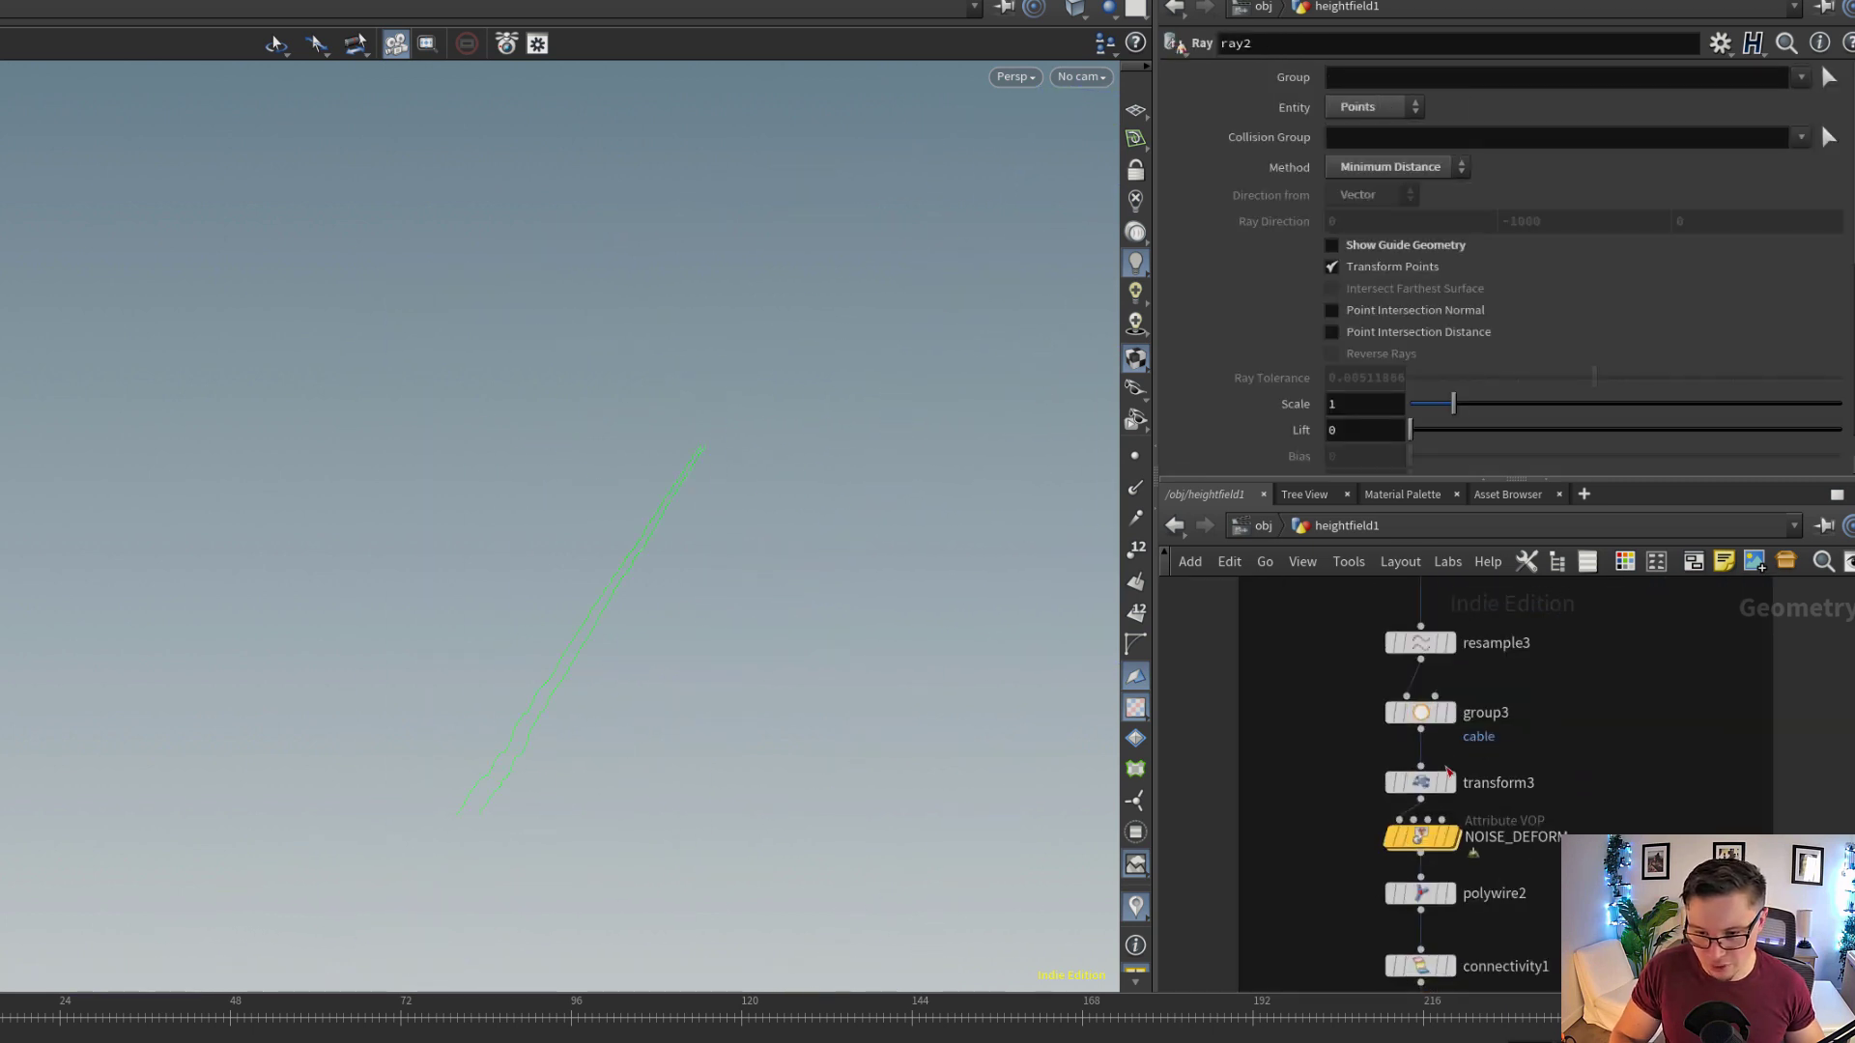
Display the NOISE_DEFORM Attribute VOP further down the chain and view its noise settings and the deformed curves
{"action": "middle_click_drag", "start_coordinate": [1528, 899], "coordinate": [1544, 744]}
{"action": "scroll", "coordinate": [1543, 744], "scroll_direction": "up", "scroll_amount": 2}
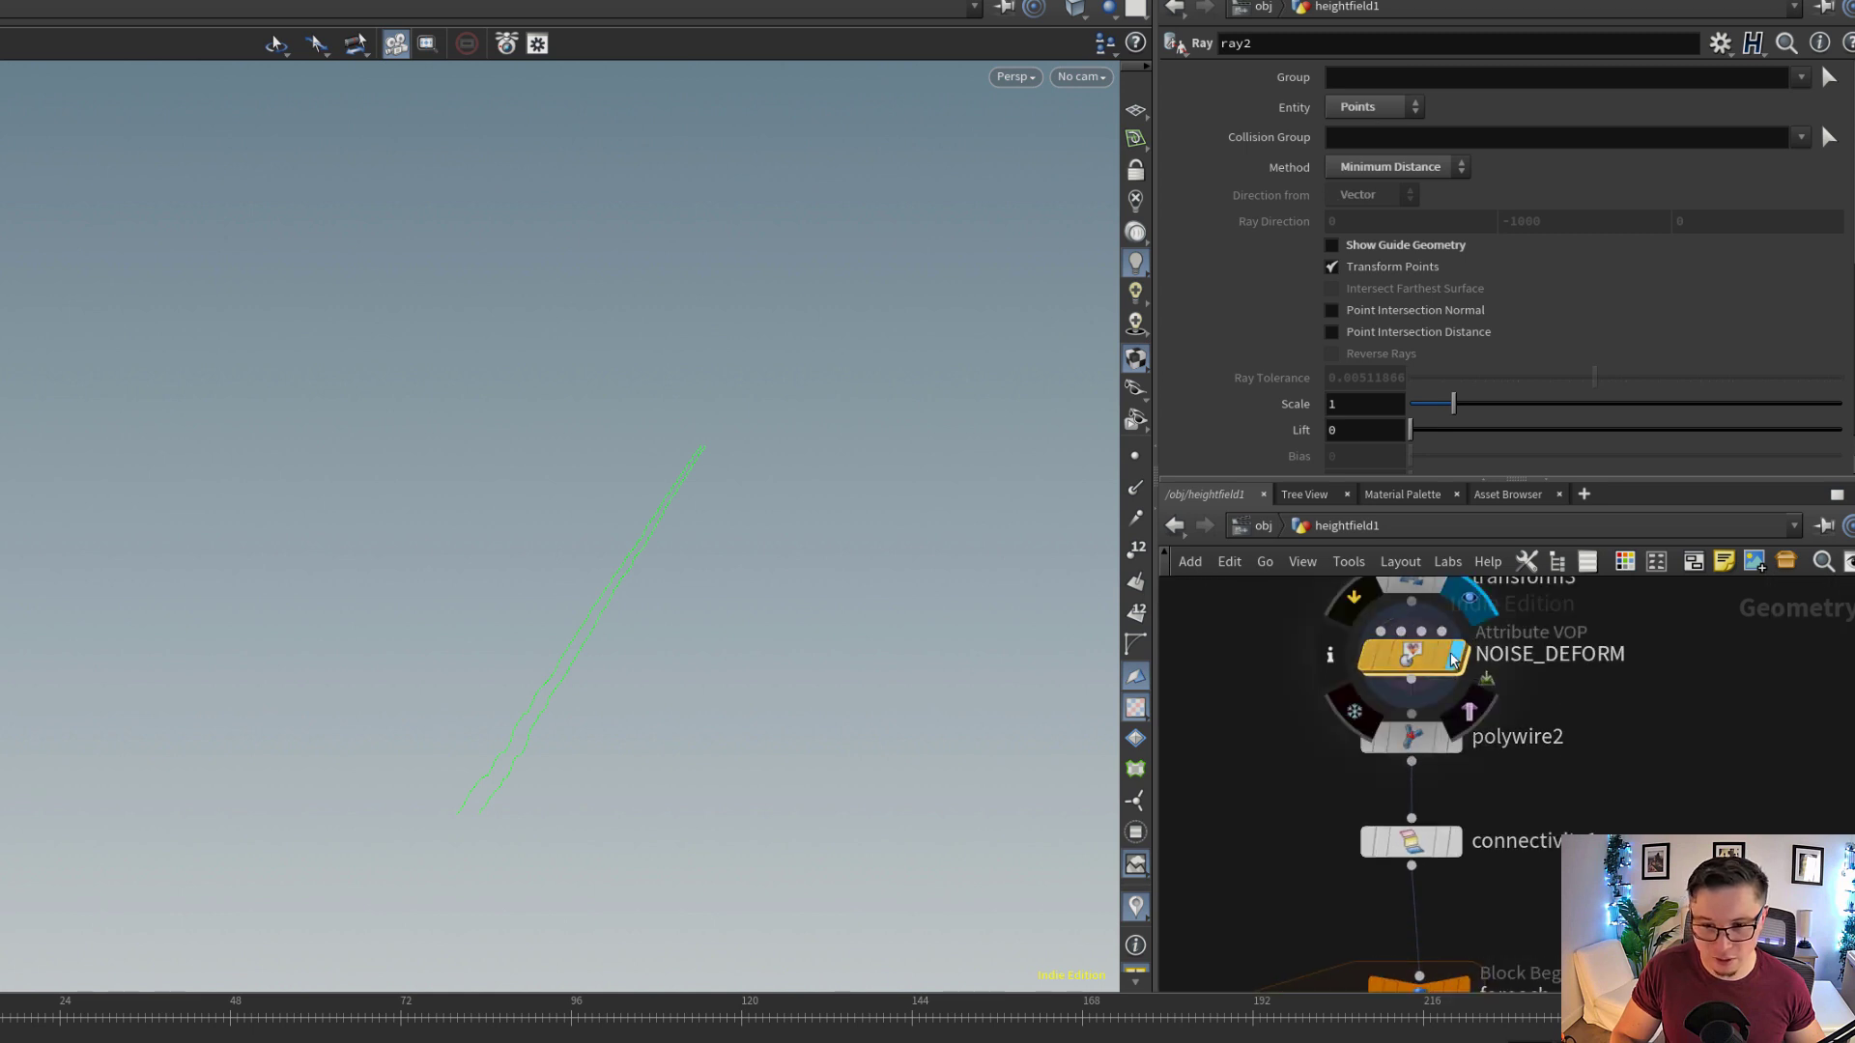
{"action": "left_click", "coordinate": [1410, 659]}
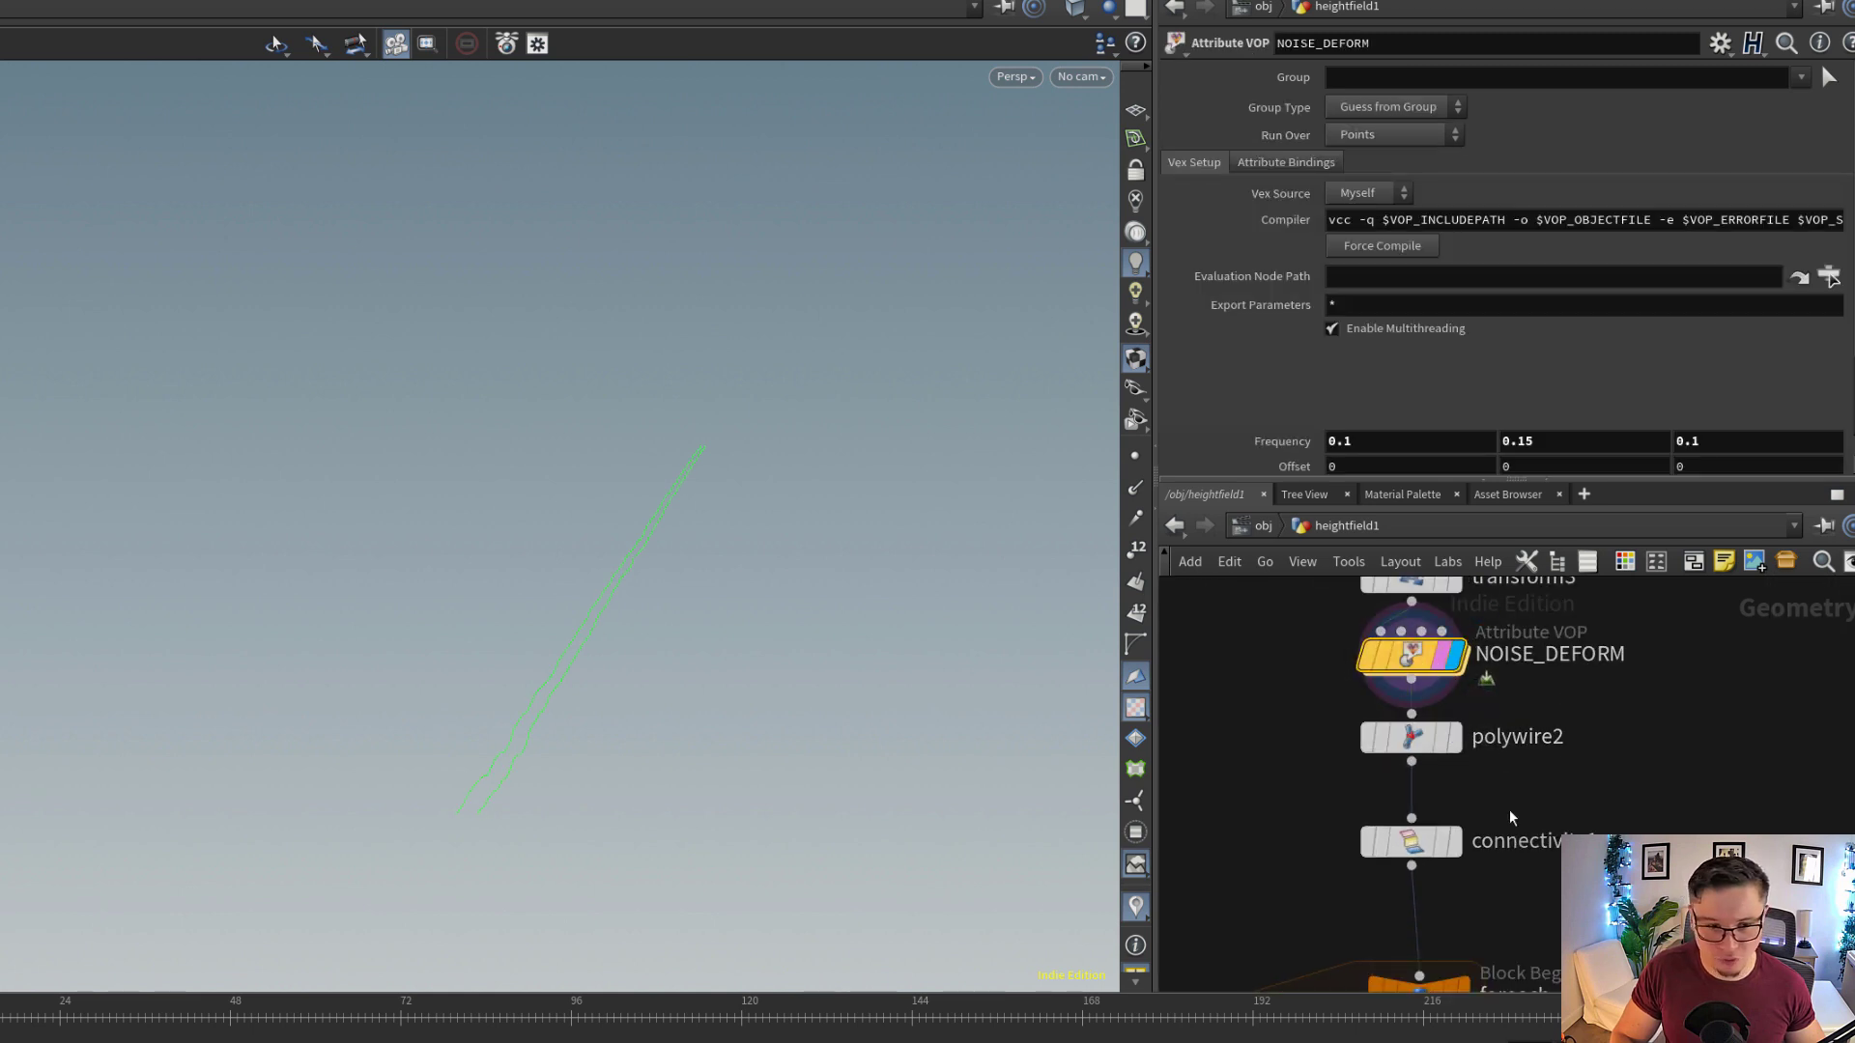
{"action": "middle_click_drag", "start_coordinate": [1509, 810], "coordinate": [1513, 684]}
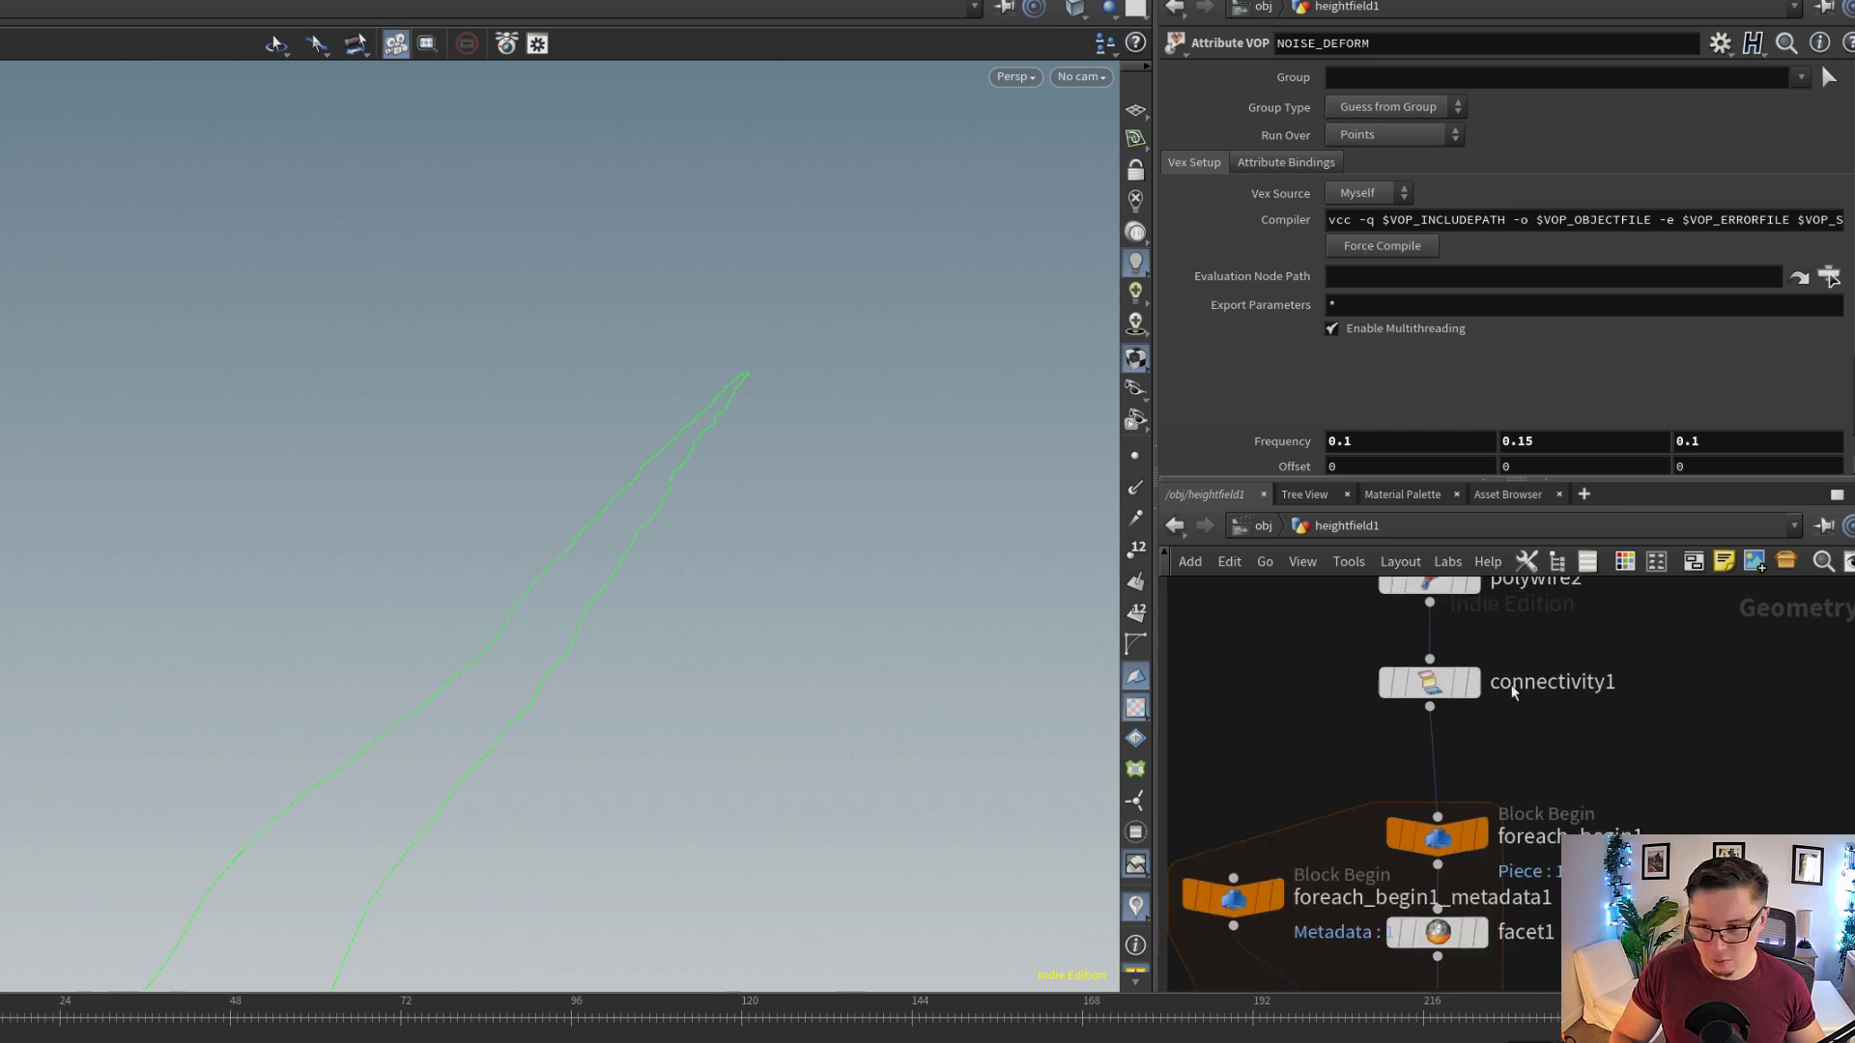
Display foreach_end1 at the end of the for-each block and inspect the two noisy tube meshes
{"action": "middle_click_drag", "start_coordinate": [1582, 810], "coordinate": [1577, 715]}
{"action": "scroll", "coordinate": [1576, 716], "scroll_direction": "down", "scroll_amount": 3}
{"action": "middle_click_drag", "start_coordinate": [1559, 928], "coordinate": [1576, 759]}
{"action": "scroll", "coordinate": [1576, 767], "scroll_direction": "up", "scroll_amount": 1}
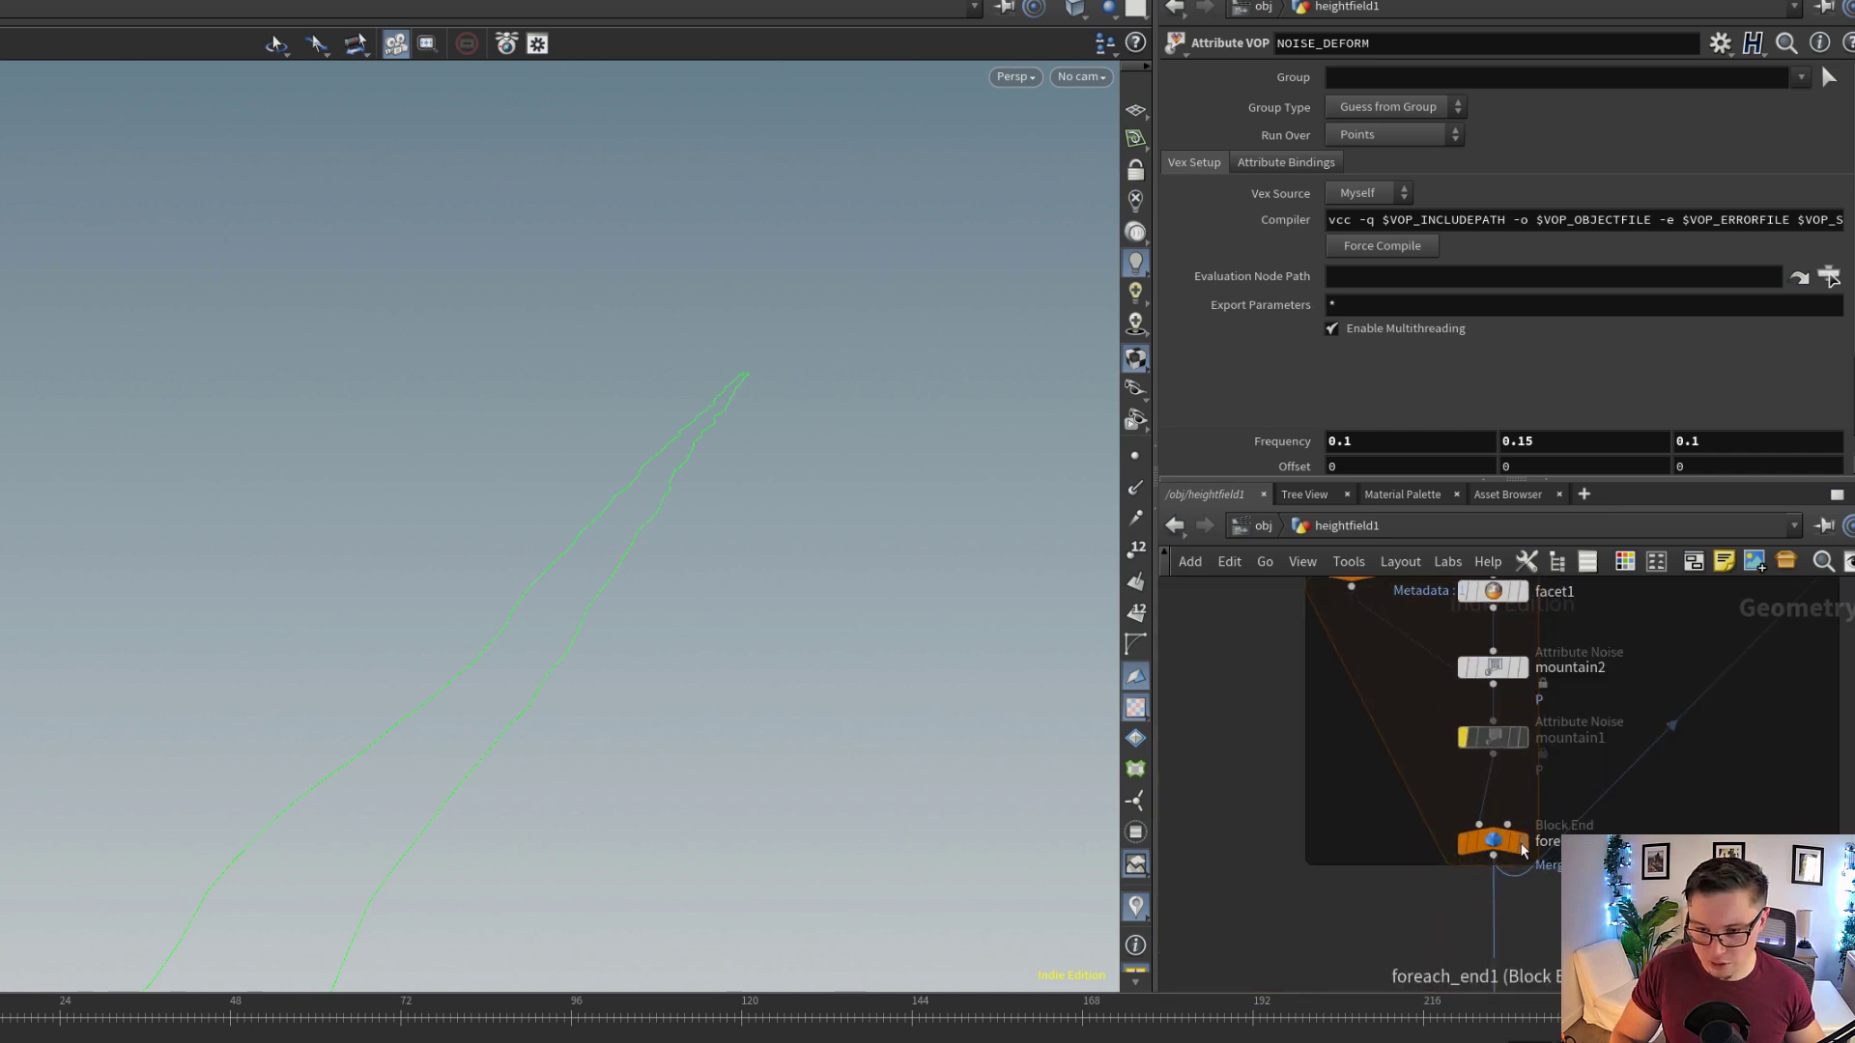
{"action": "left_click", "coordinate": [1516, 848]}
{"action": "left_click", "coordinate": [1495, 848]}
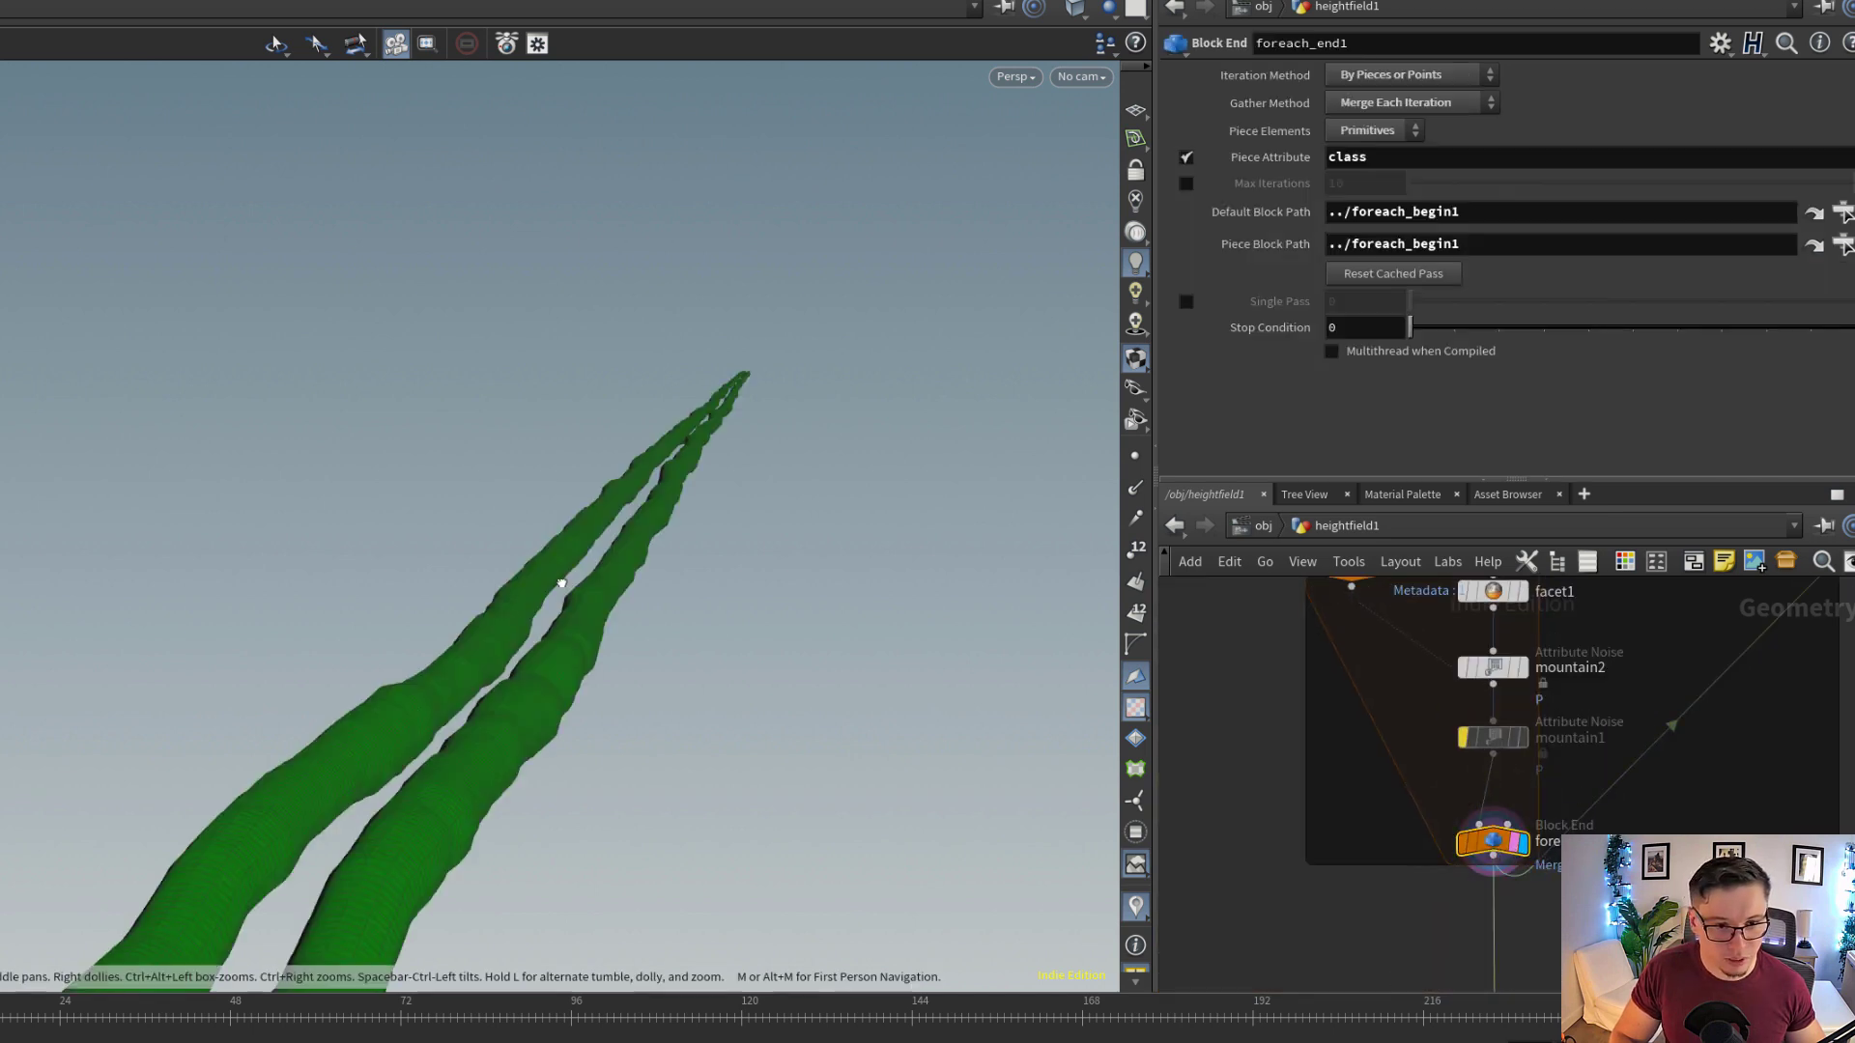
{"action": "left_click_drag", "start_coordinate": [502, 599], "coordinate": [601, 679]}
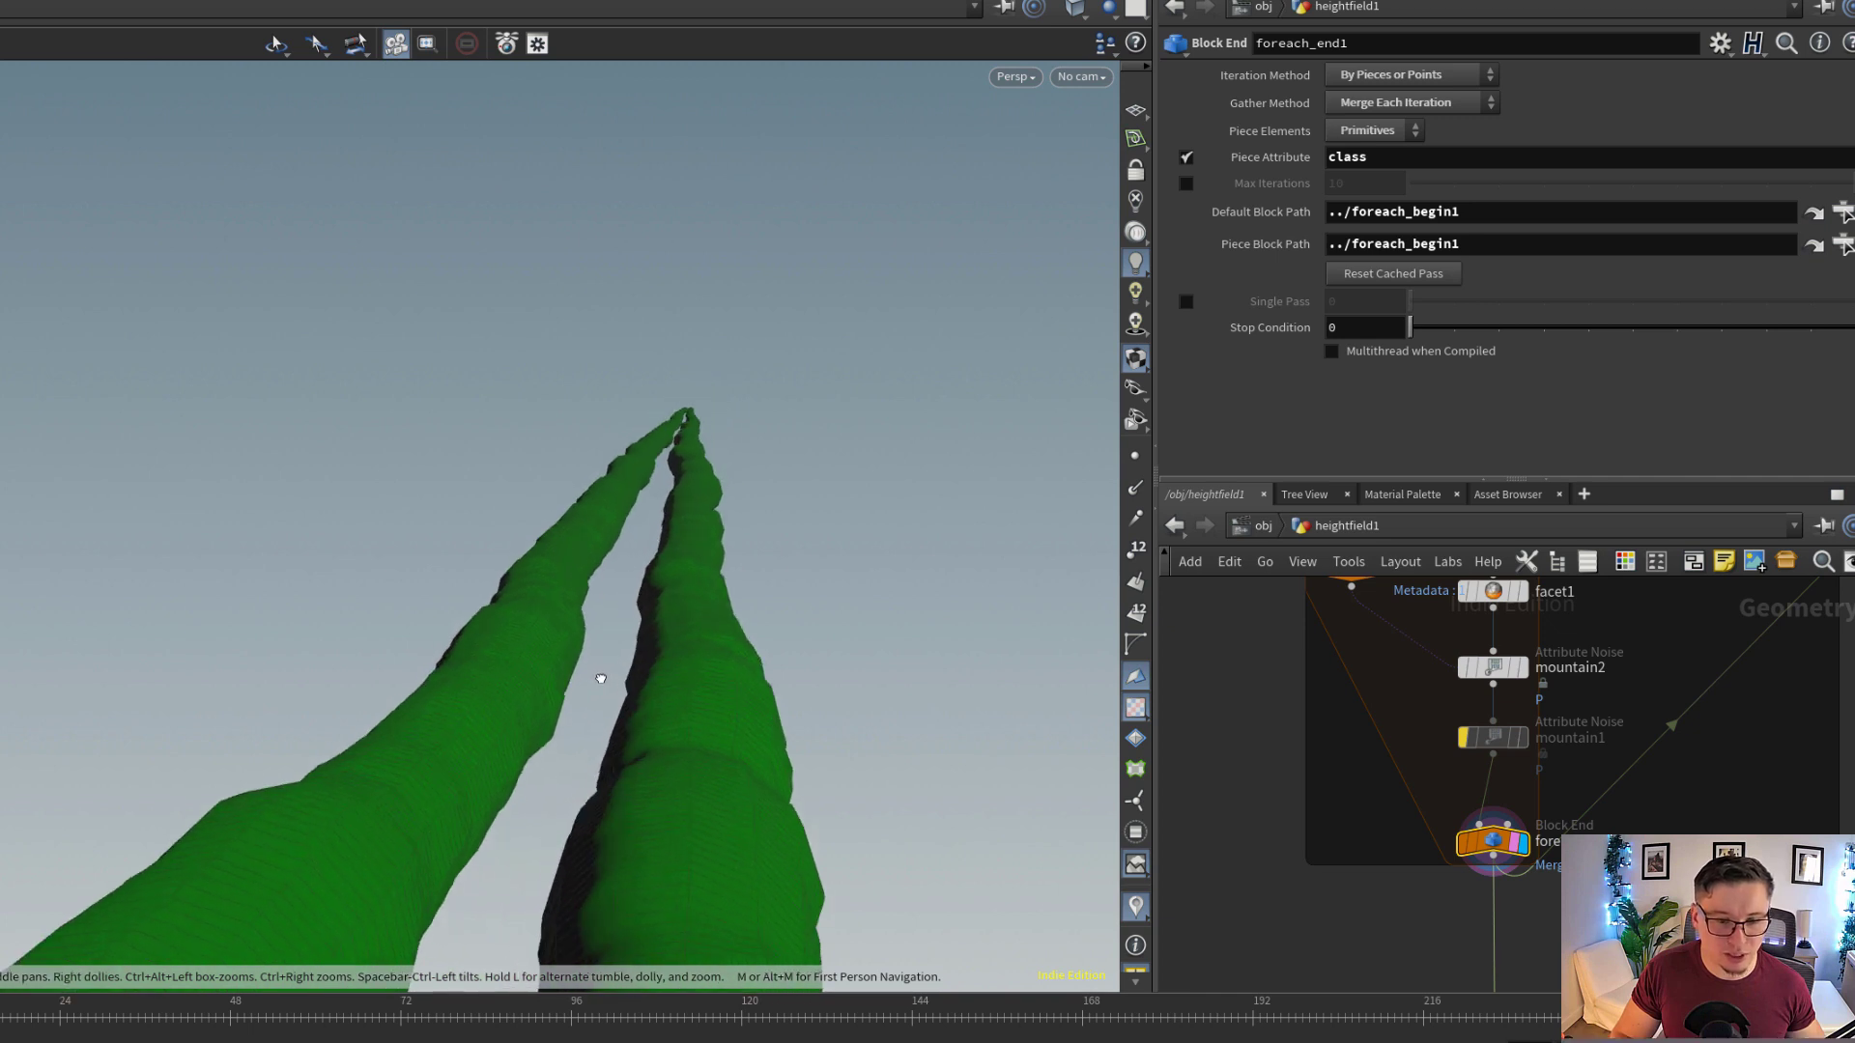
Toggle the bypass of mountain2 inside the for-each block off and on to compare the tube surfaces
{"action": "middle_click_drag", "start_coordinate": [1507, 676], "coordinate": [1510, 711]}
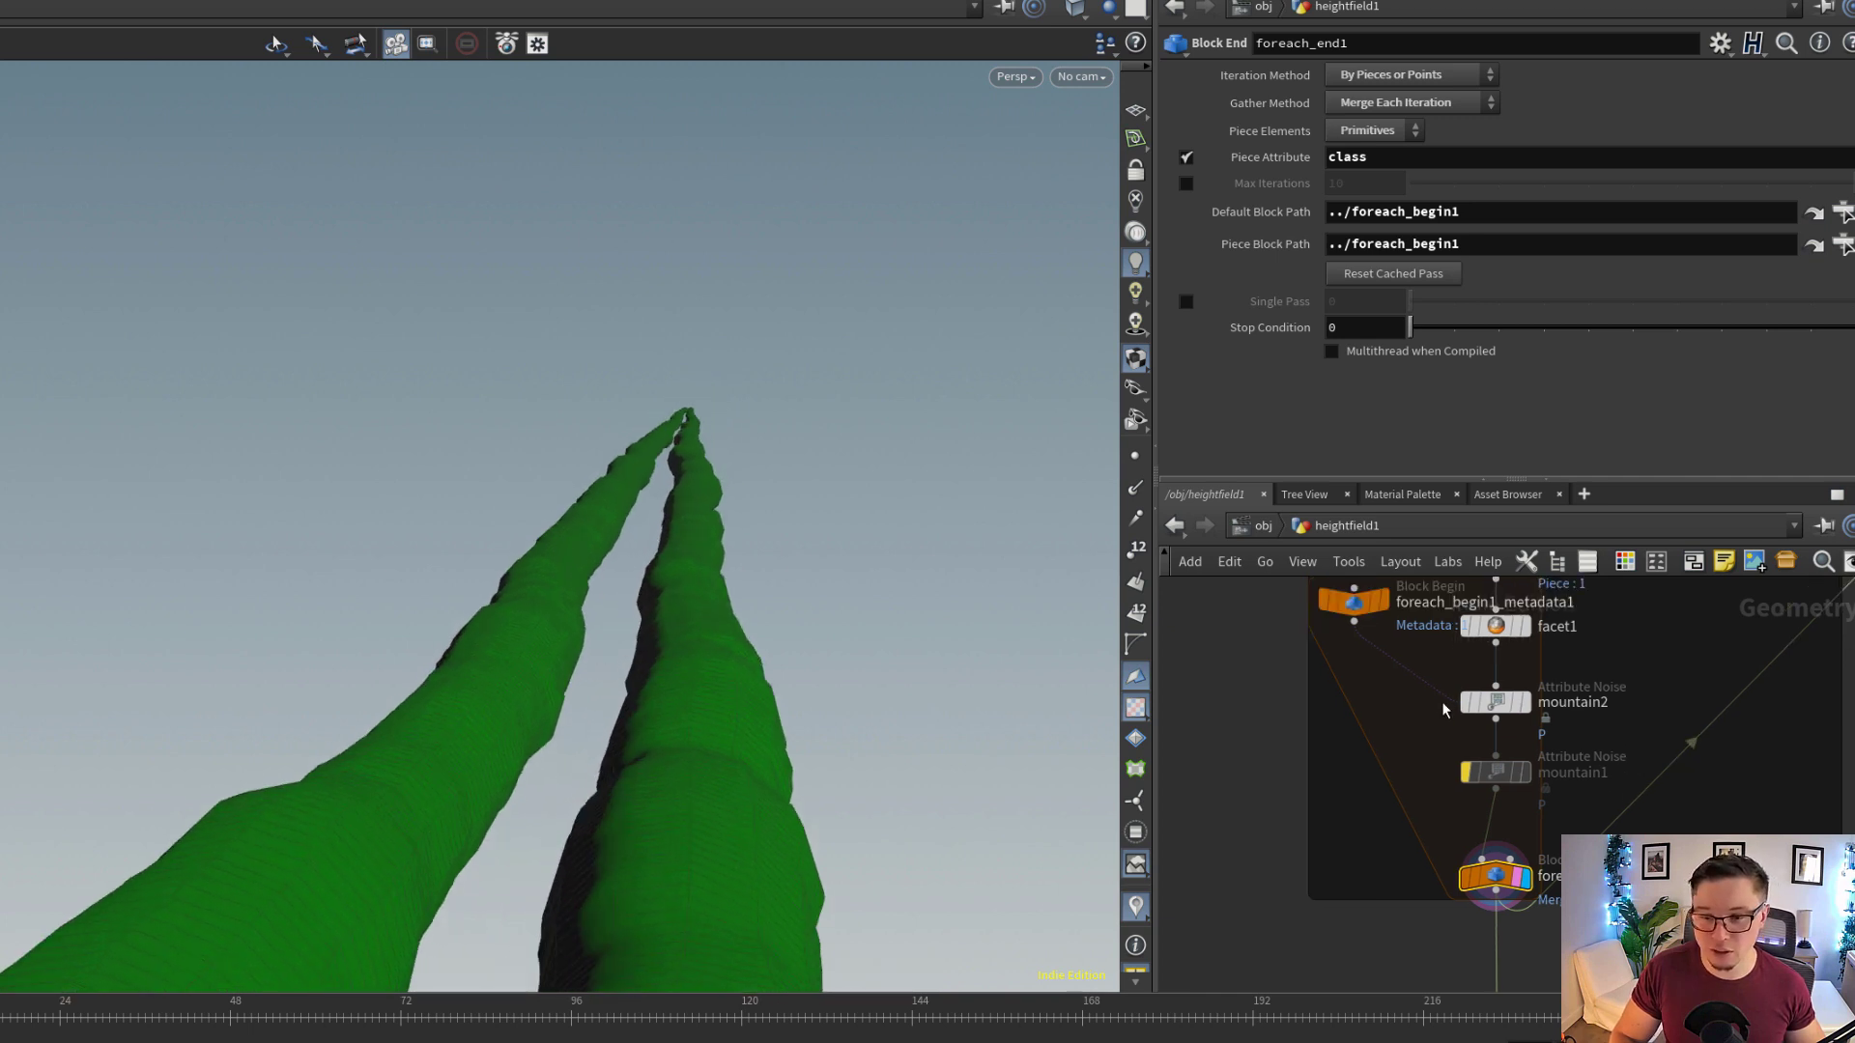
{"action": "left_click", "coordinate": [1463, 705]}
{"action": "left_click", "coordinate": [1463, 709]}
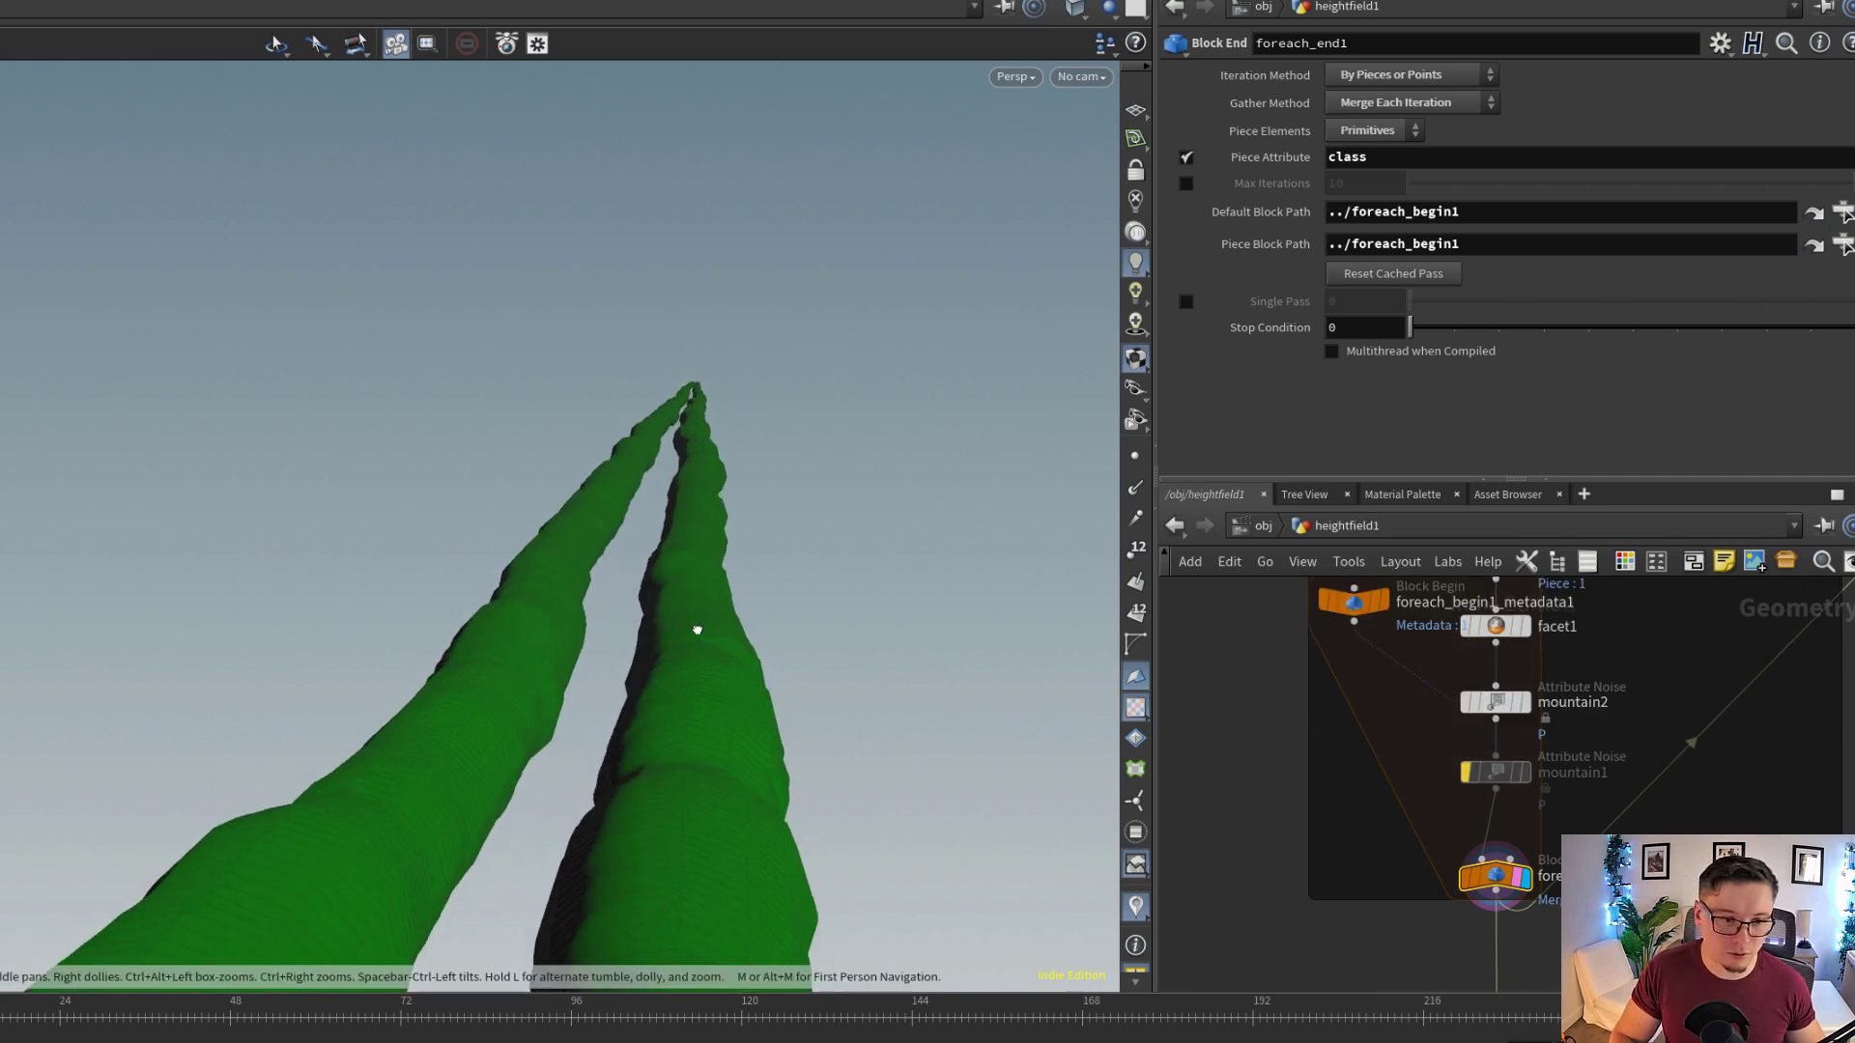
{"action": "left_click_drag", "start_coordinate": [696, 629], "coordinate": [664, 660]}
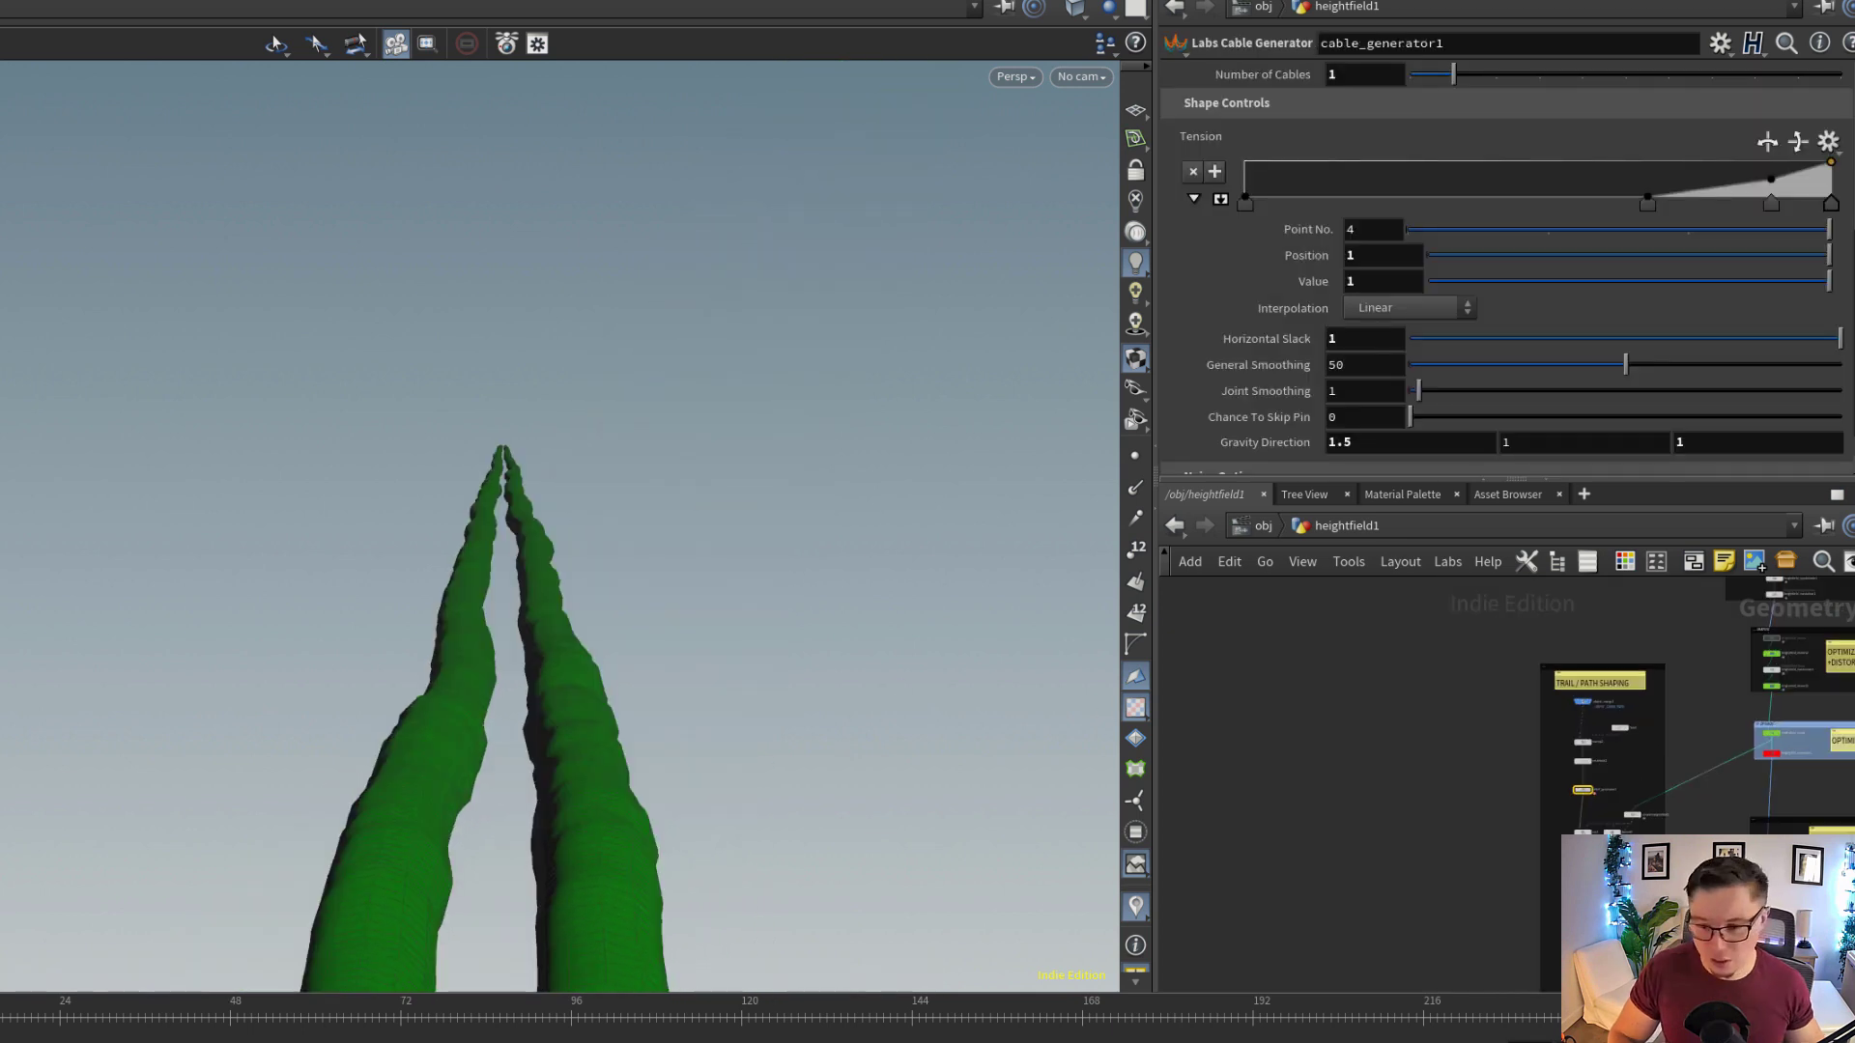
Display heightfield_maskbyobject4, which receives the tube meshes, and view the terrain mask it builds
{"action": "scroll", "coordinate": [1632, 667], "scroll_direction": "down", "scroll_amount": 1}
{"action": "middle_click_drag", "start_coordinate": [1686, 826], "coordinate": [1562, 850]}
{"action": "scroll", "coordinate": [1649, 682], "scroll_direction": "up", "scroll_amount": 1}
{"action": "scroll", "coordinate": [1624, 727], "scroll_direction": "up", "scroll_amount": 2}
{"action": "scroll", "coordinate": [1607, 766], "scroll_direction": "up", "scroll_amount": 5}
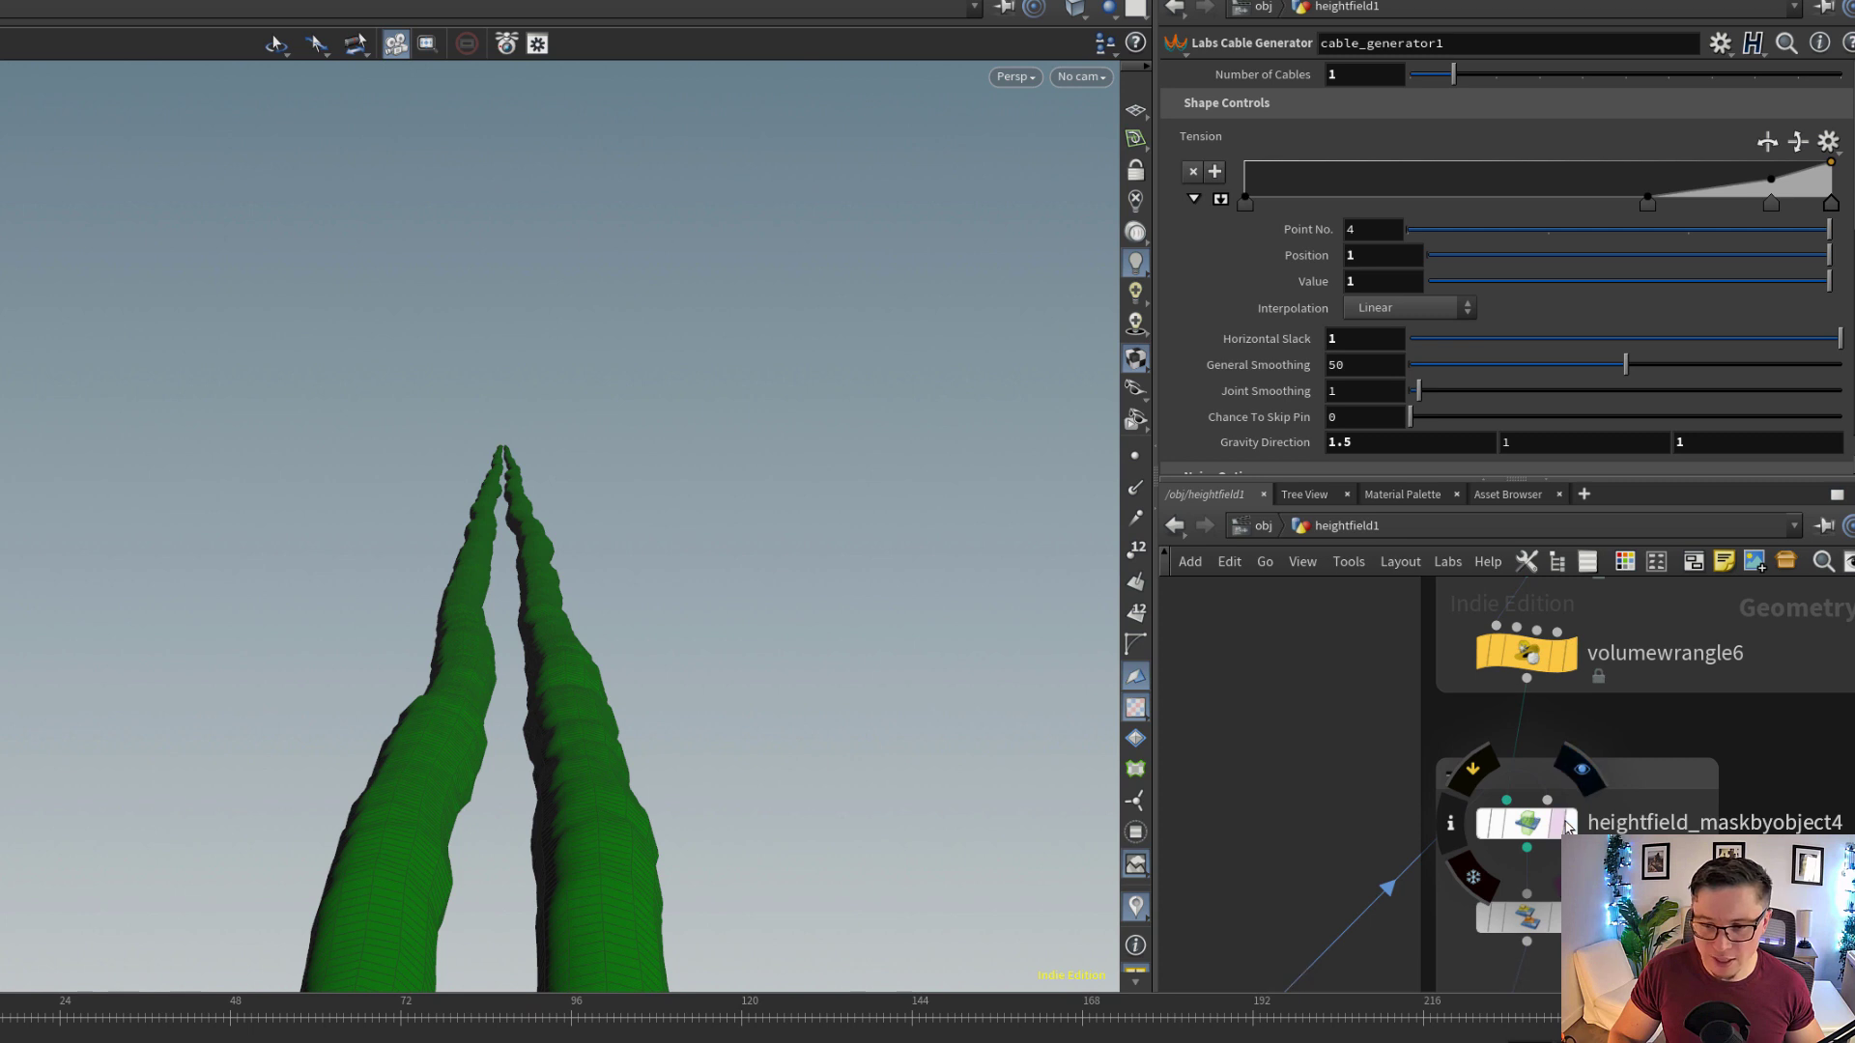
{"action": "left_click", "coordinate": [1570, 824]}
{"action": "left_click_drag", "start_coordinate": [621, 641], "coordinate": [649, 493]}
Display heightfield_copylayer2 and show how it copies the mask layer to trailA
{"action": "middle_click_drag", "start_coordinate": [1539, 951], "coordinate": [1502, 717]}
{"action": "scroll", "coordinate": [1536, 712], "scroll_direction": "up", "scroll_amount": 1}
{"action": "left_click", "coordinate": [1520, 687]}
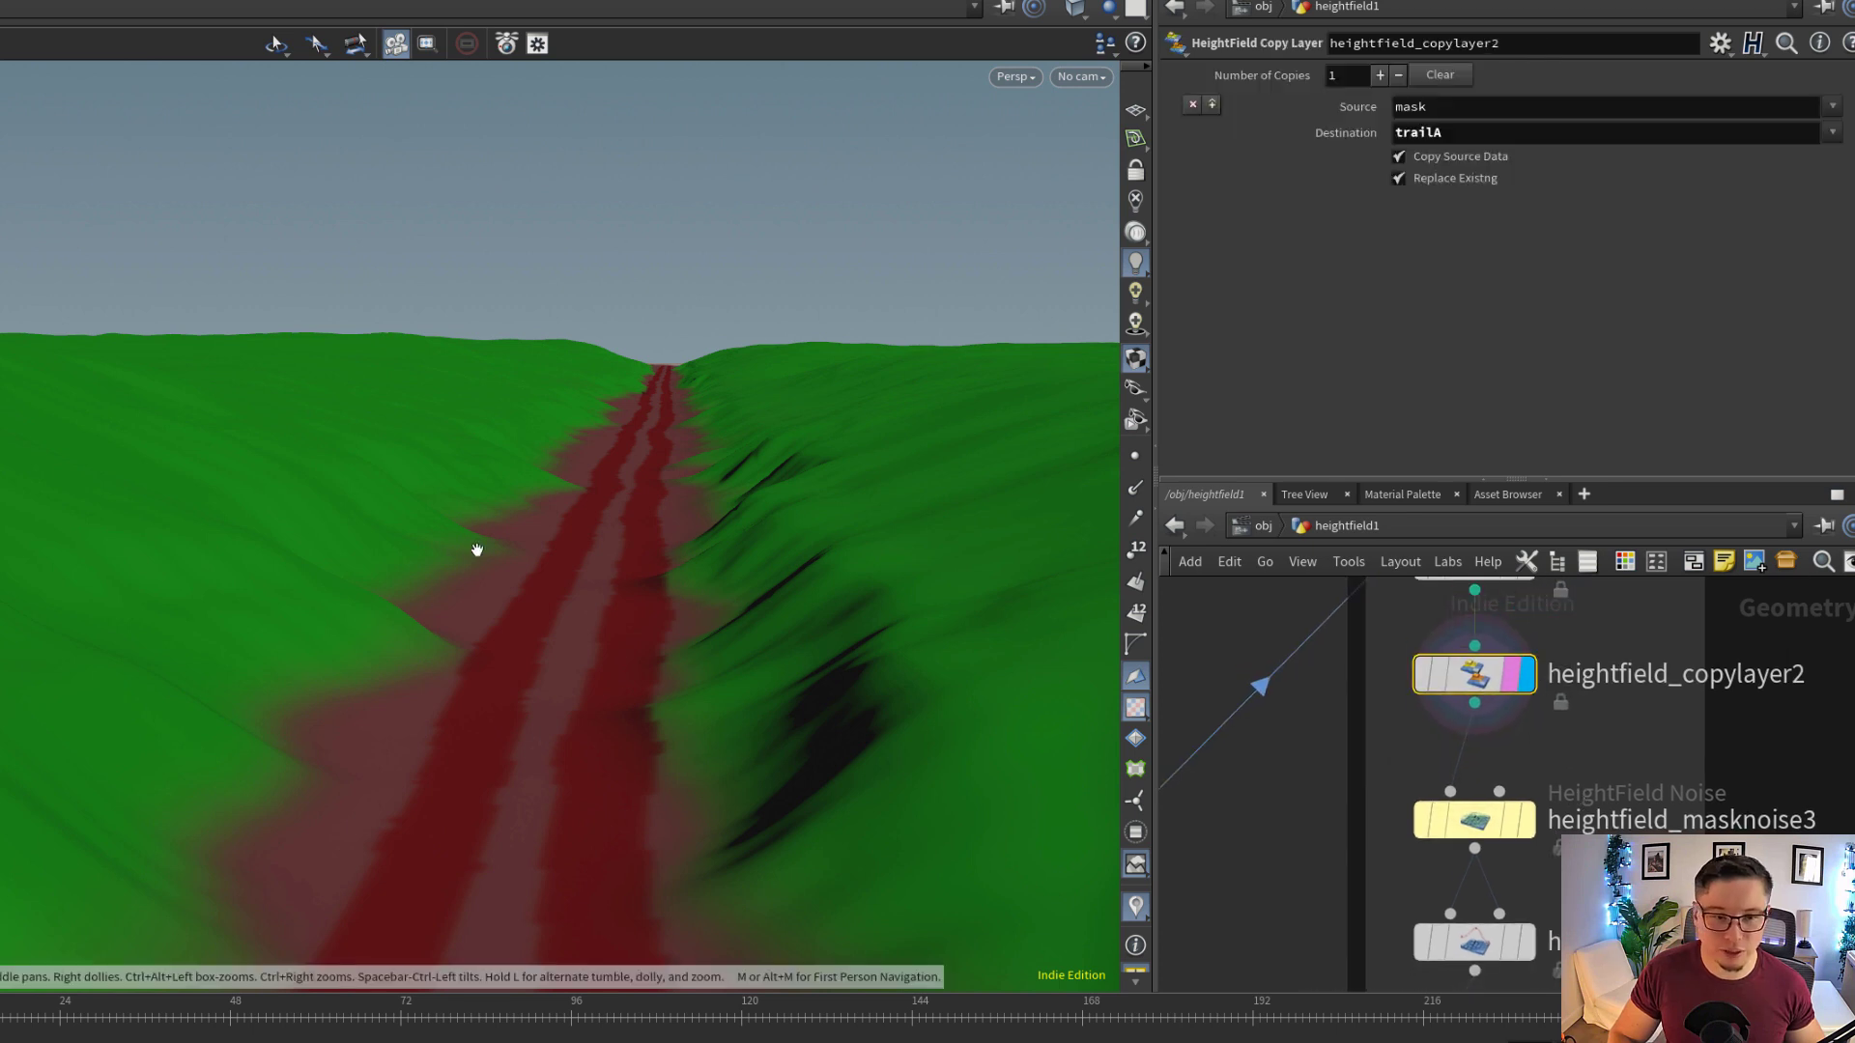
{"action": "middle_click_drag", "start_coordinate": [1493, 676], "coordinate": [1493, 724]}
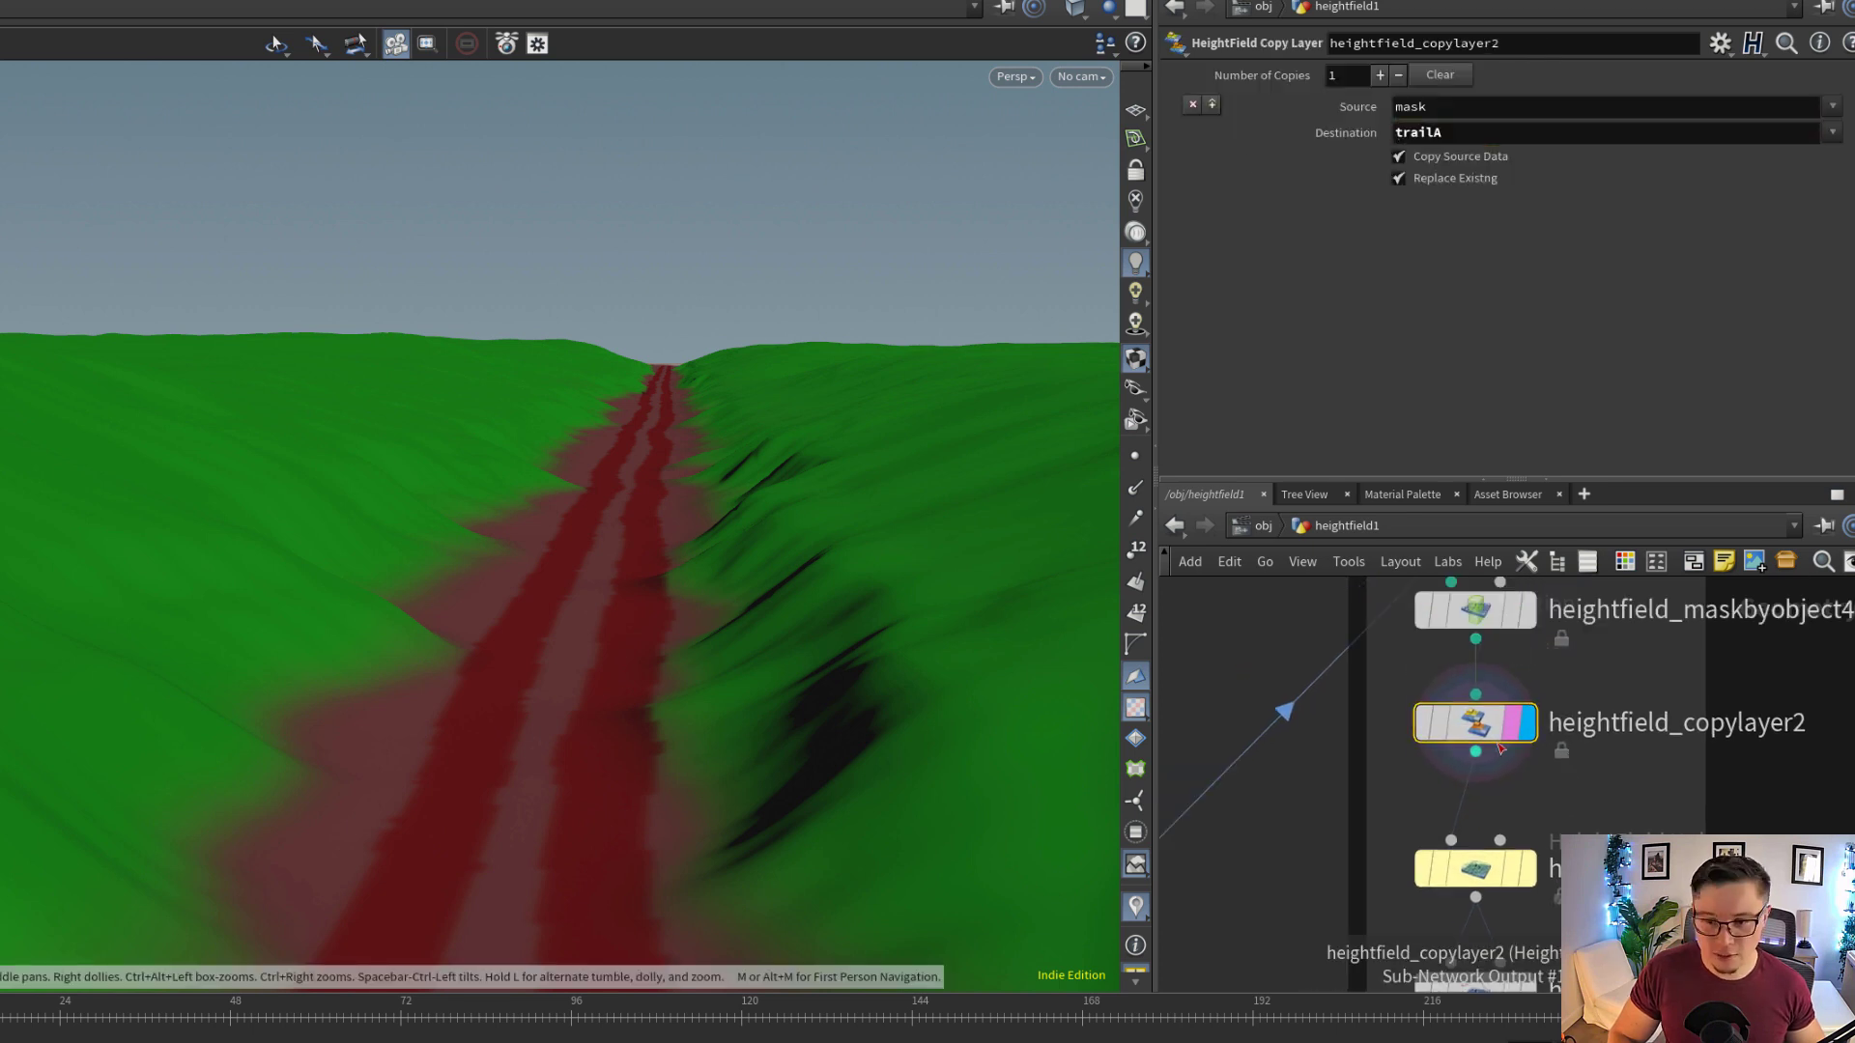
{"action": "middle_click", "coordinate": [1485, 725]}
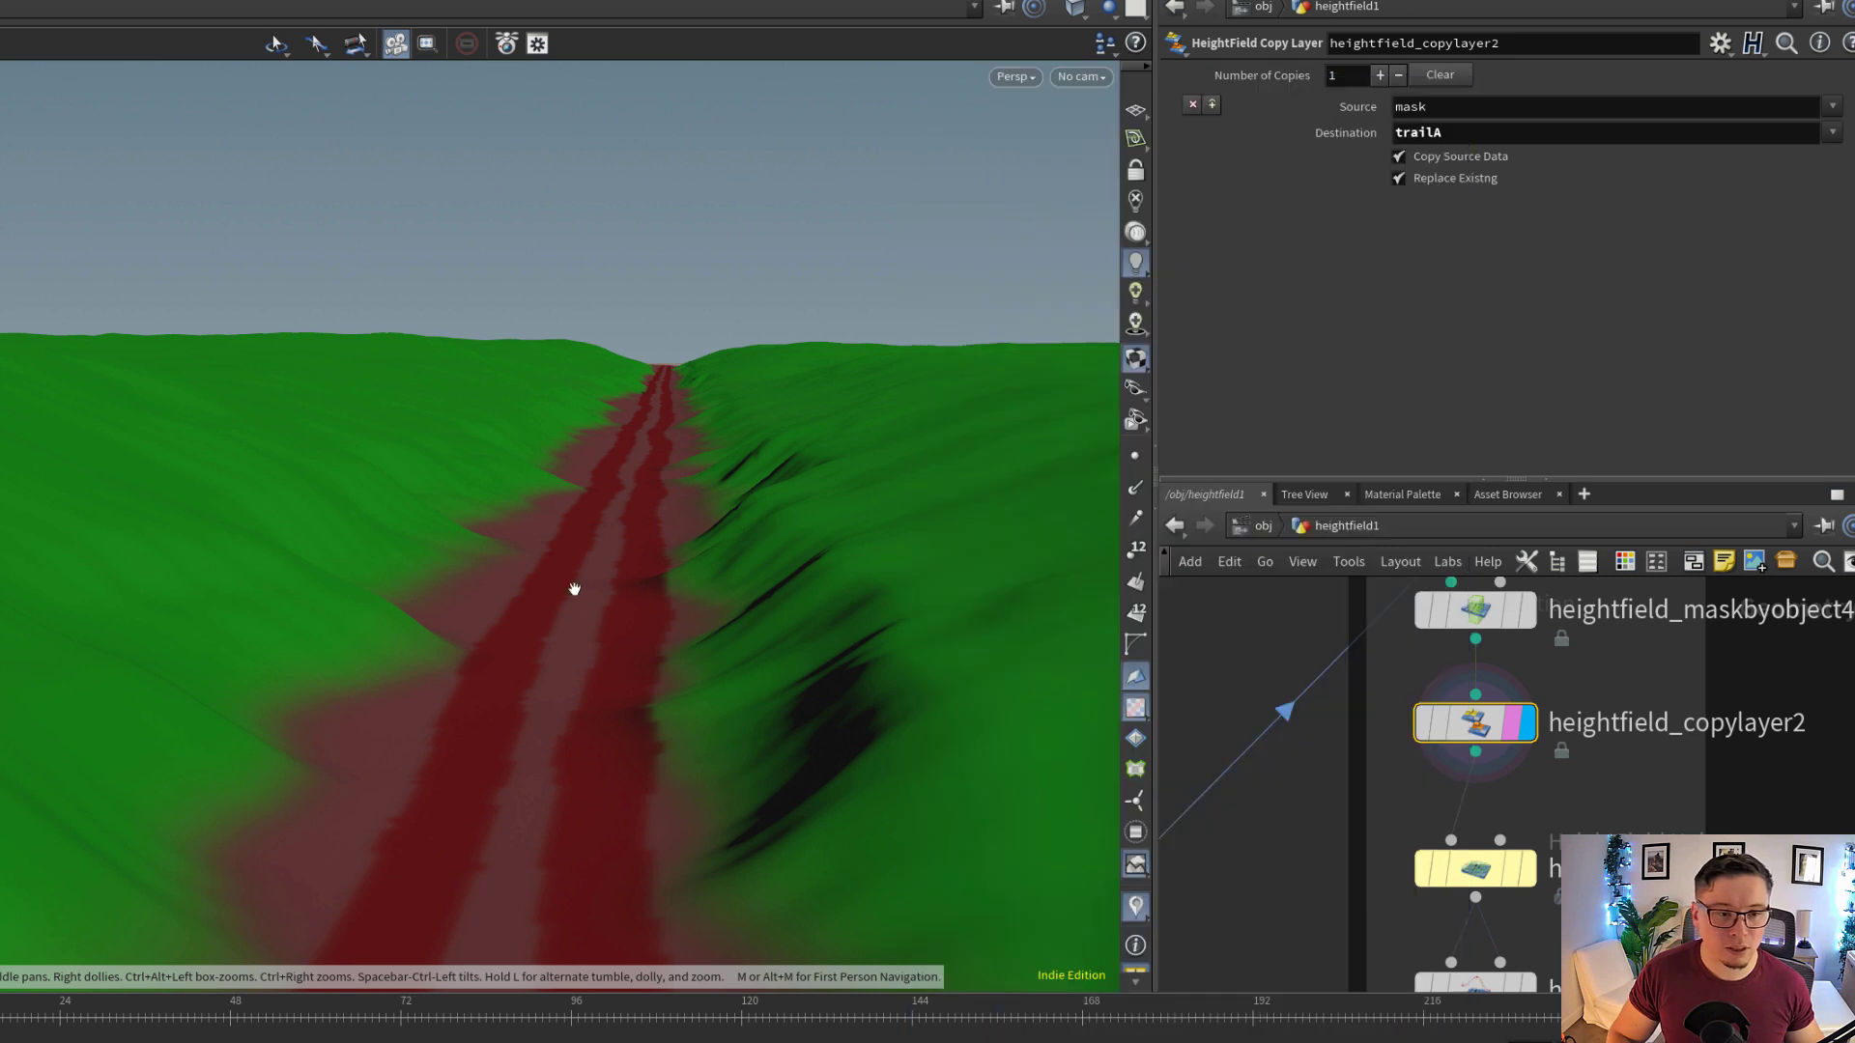
{"action": "mouse_move", "coordinate": [579, 588]}
{"action": "left_mouse_down"}
{"action": "mouse_move", "coordinate": [581, 622]}
{"action": "mouse_move", "coordinate": [578, 601]}
{"action": "left_mouse_up"}
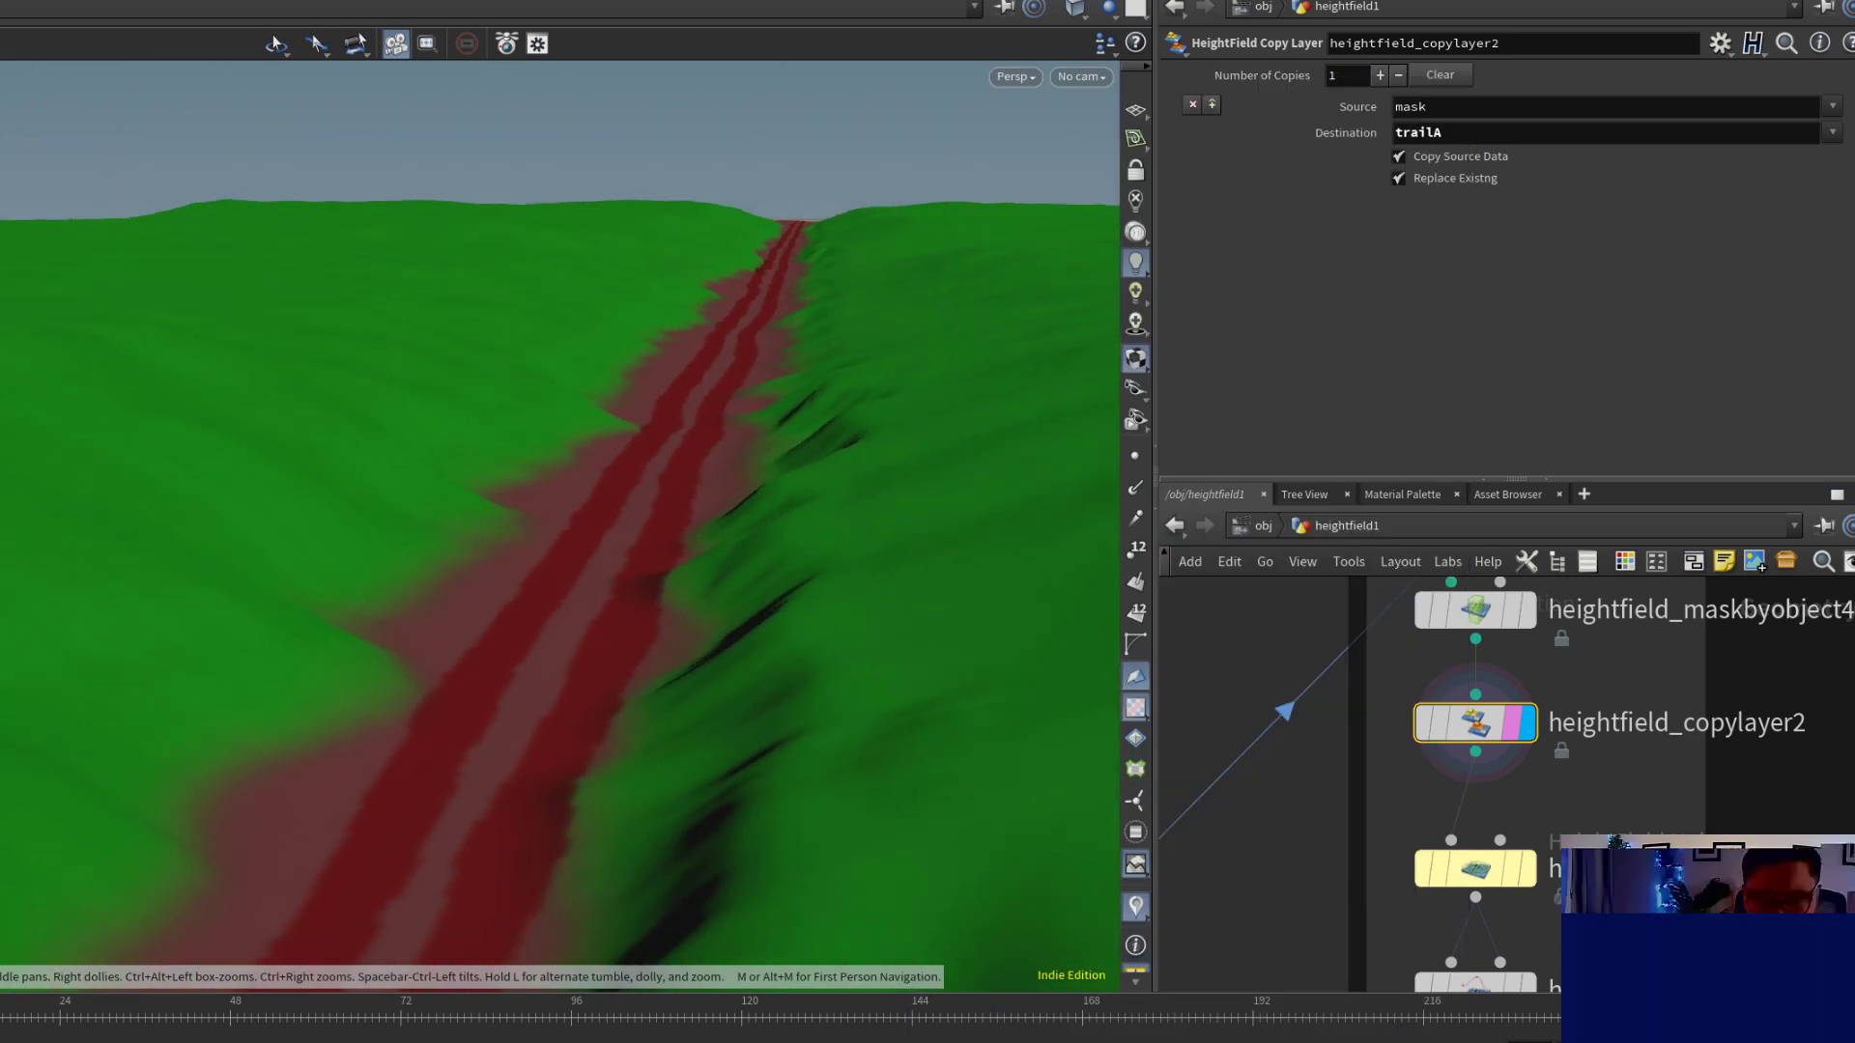
Display heightfield_masknoise3 with its noise settings and inspect the broken-up track mask along the trail
{"action": "middle_click_drag", "start_coordinate": [1690, 779], "coordinate": [1699, 624]}
{"action": "mouse_move", "coordinate": [1517, 724]}
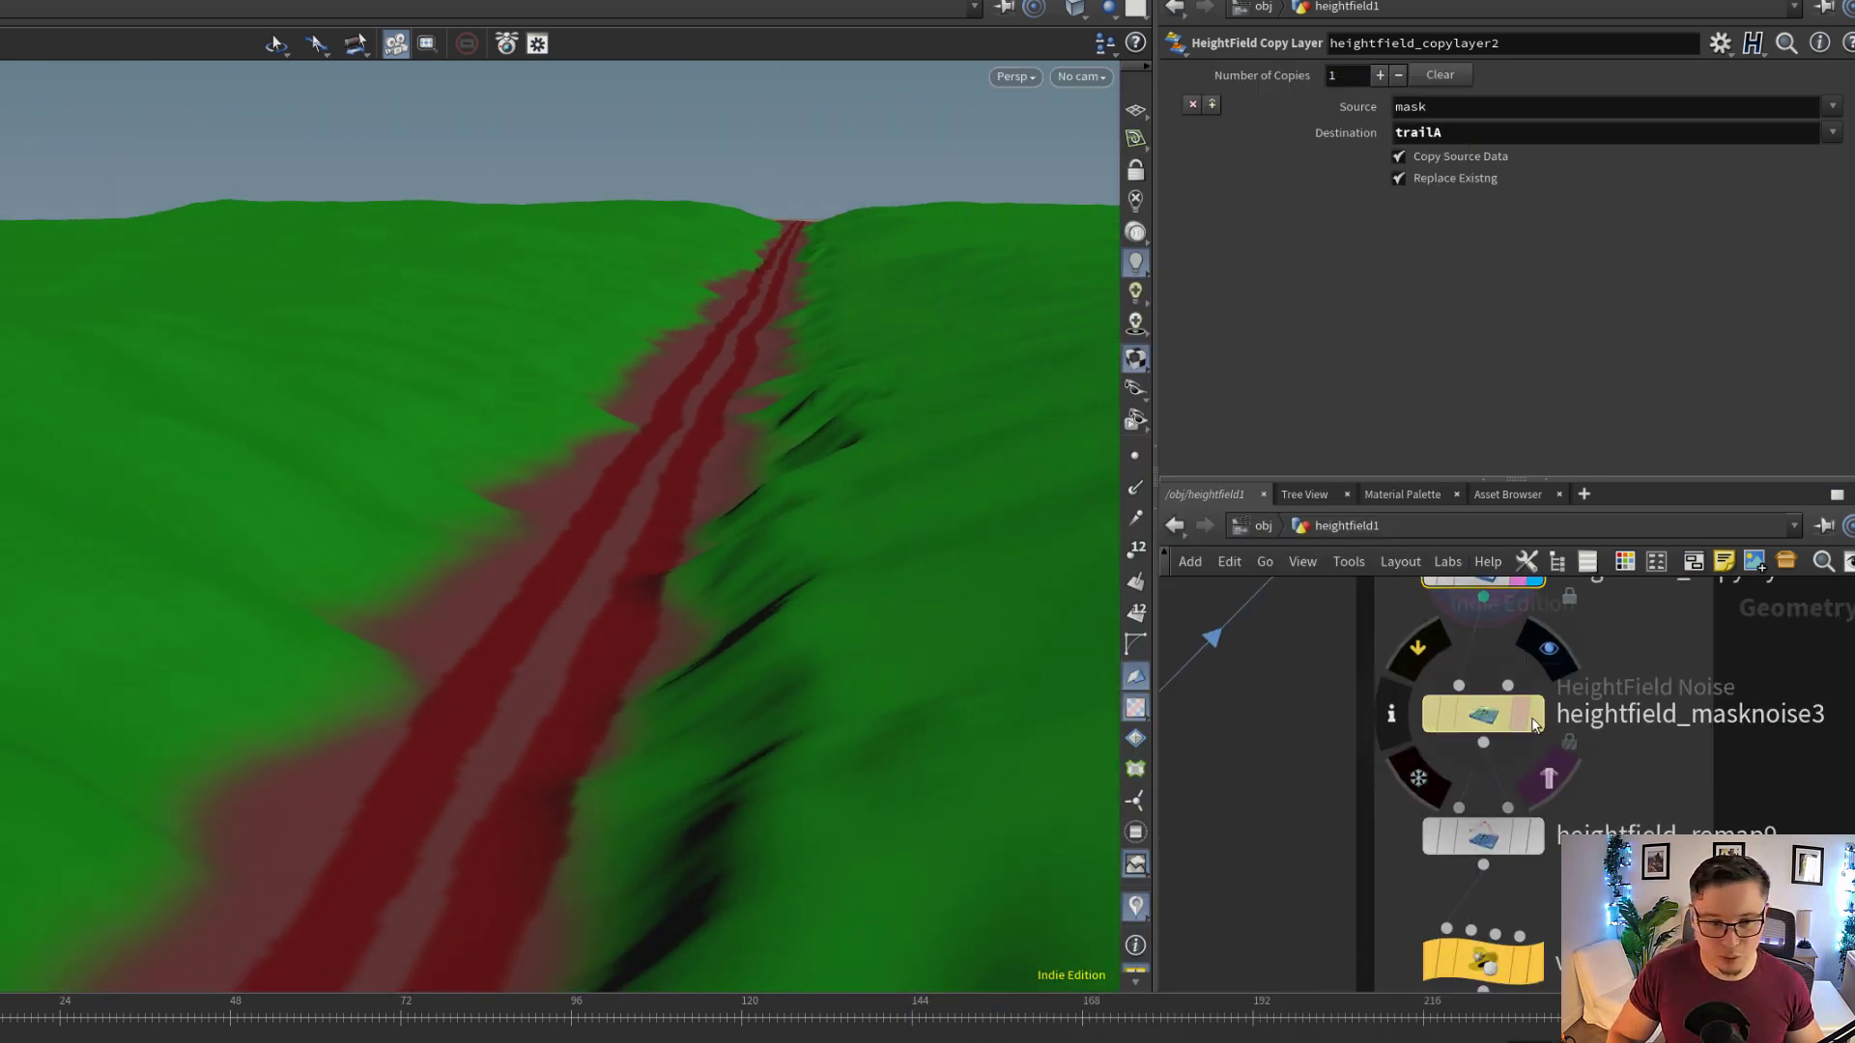
{"action": "left_click", "coordinate": [1533, 716]}
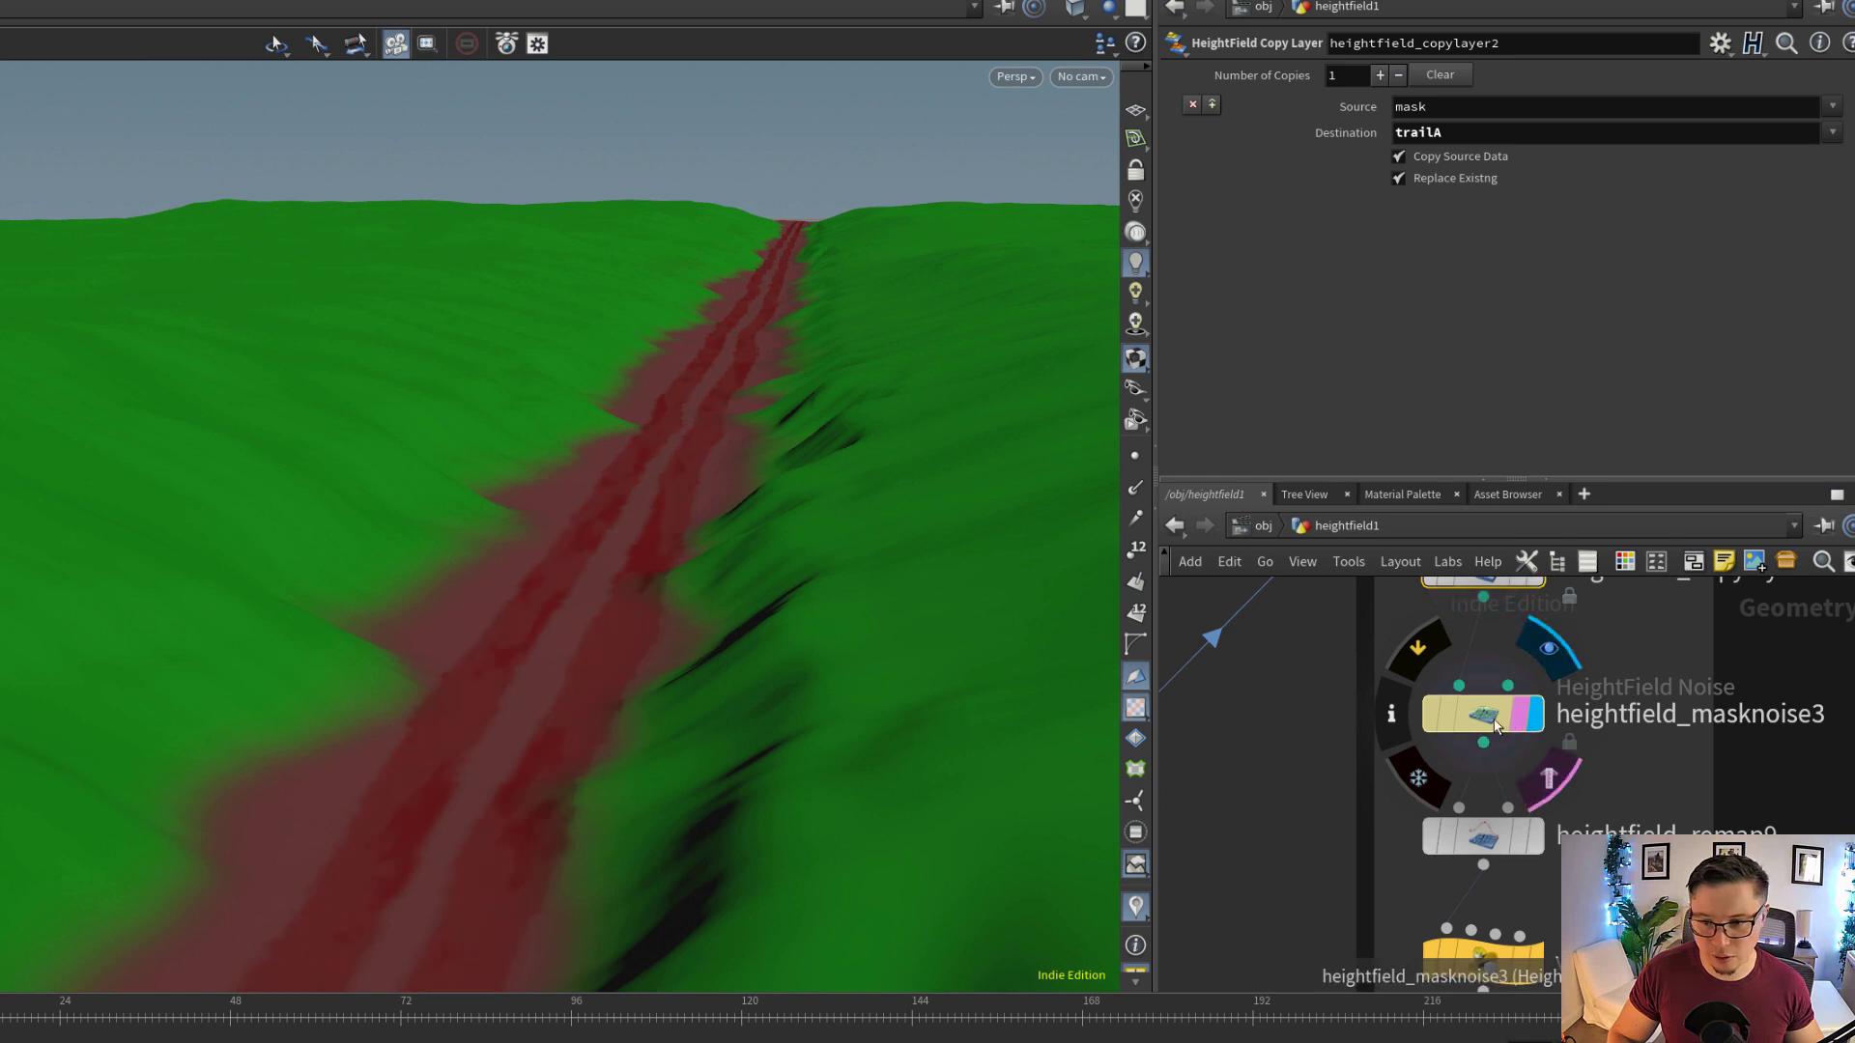
{"action": "scroll", "coordinate": [1604, 758], "scroll_direction": "down", "scroll_amount": 1}
{"action": "scroll", "coordinate": [854, 576], "scroll_direction": "up", "scroll_amount": 4}
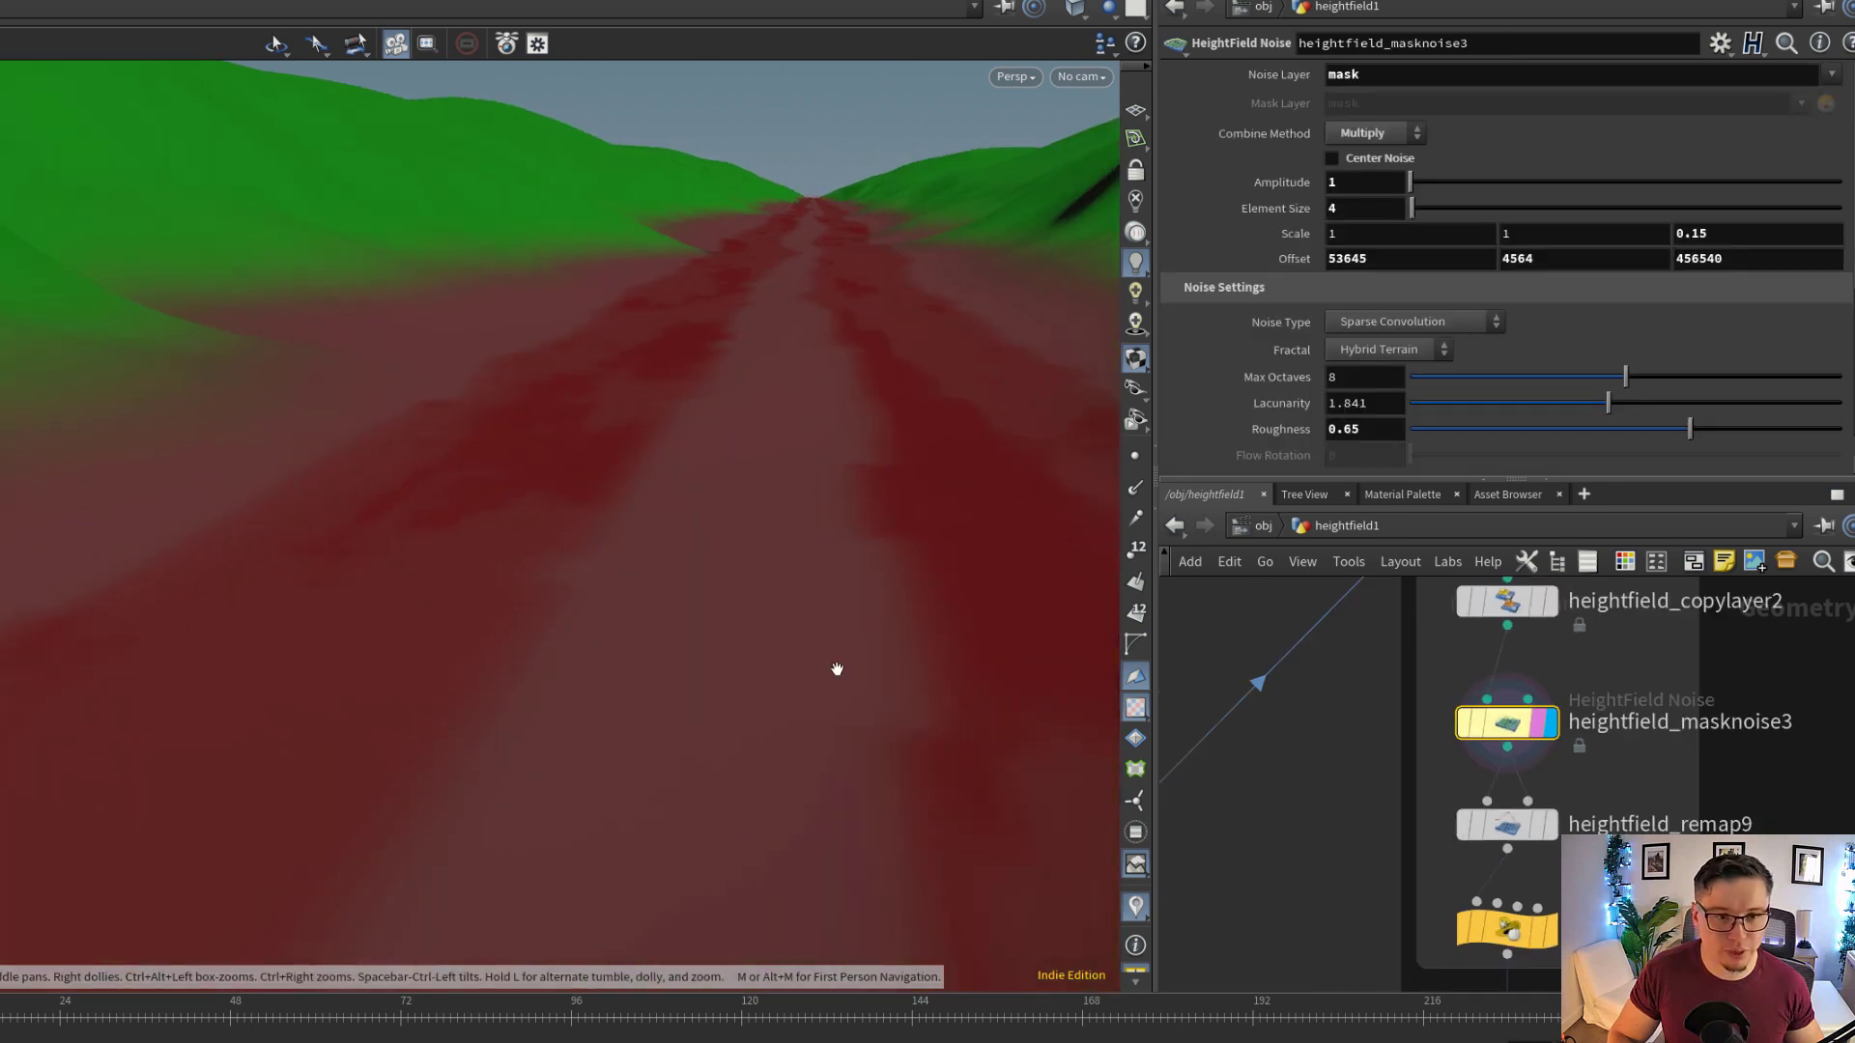
{"action": "middle_click_drag", "start_coordinate": [833, 666], "coordinate": [791, 738]}
{"action": "left_click_drag", "start_coordinate": [792, 738], "coordinate": [803, 499]}
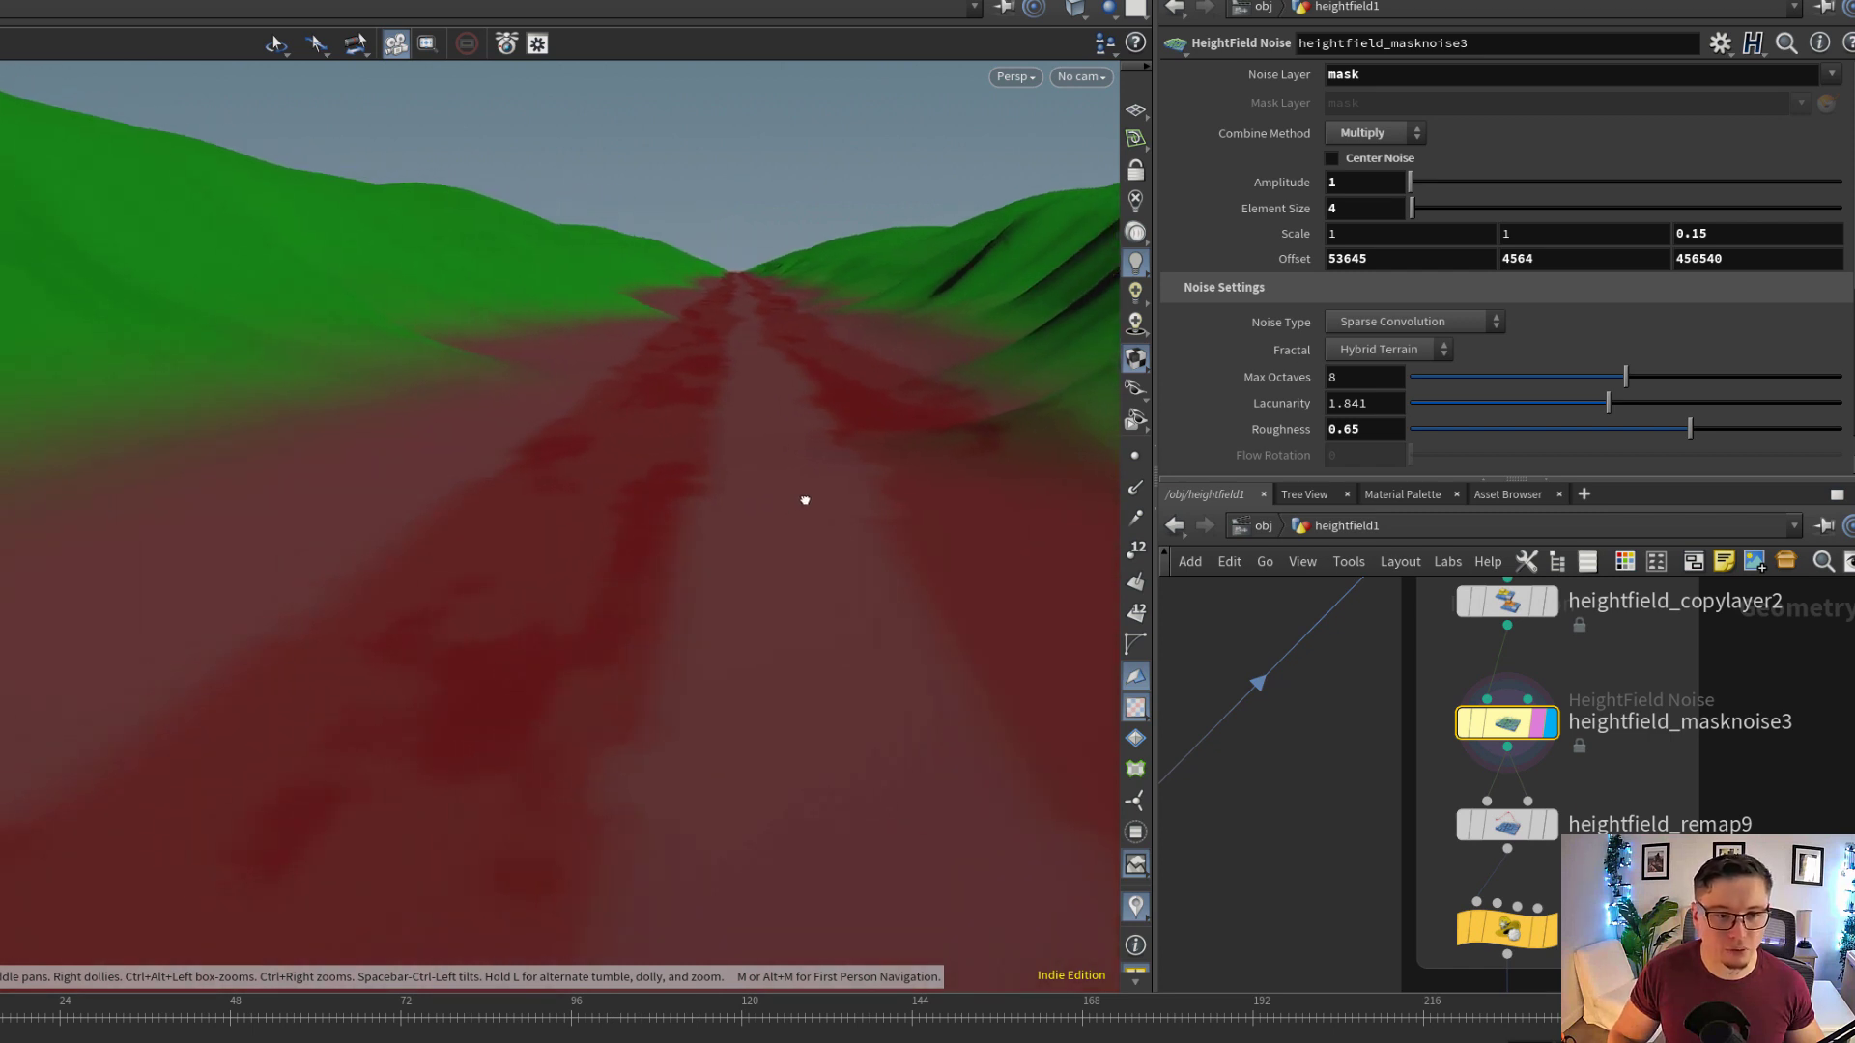
Display heightfield_remap9 with its remap settings and inspect the remapped track mask
{"action": "middle_click_drag", "start_coordinate": [1657, 844], "coordinate": [1652, 755]}
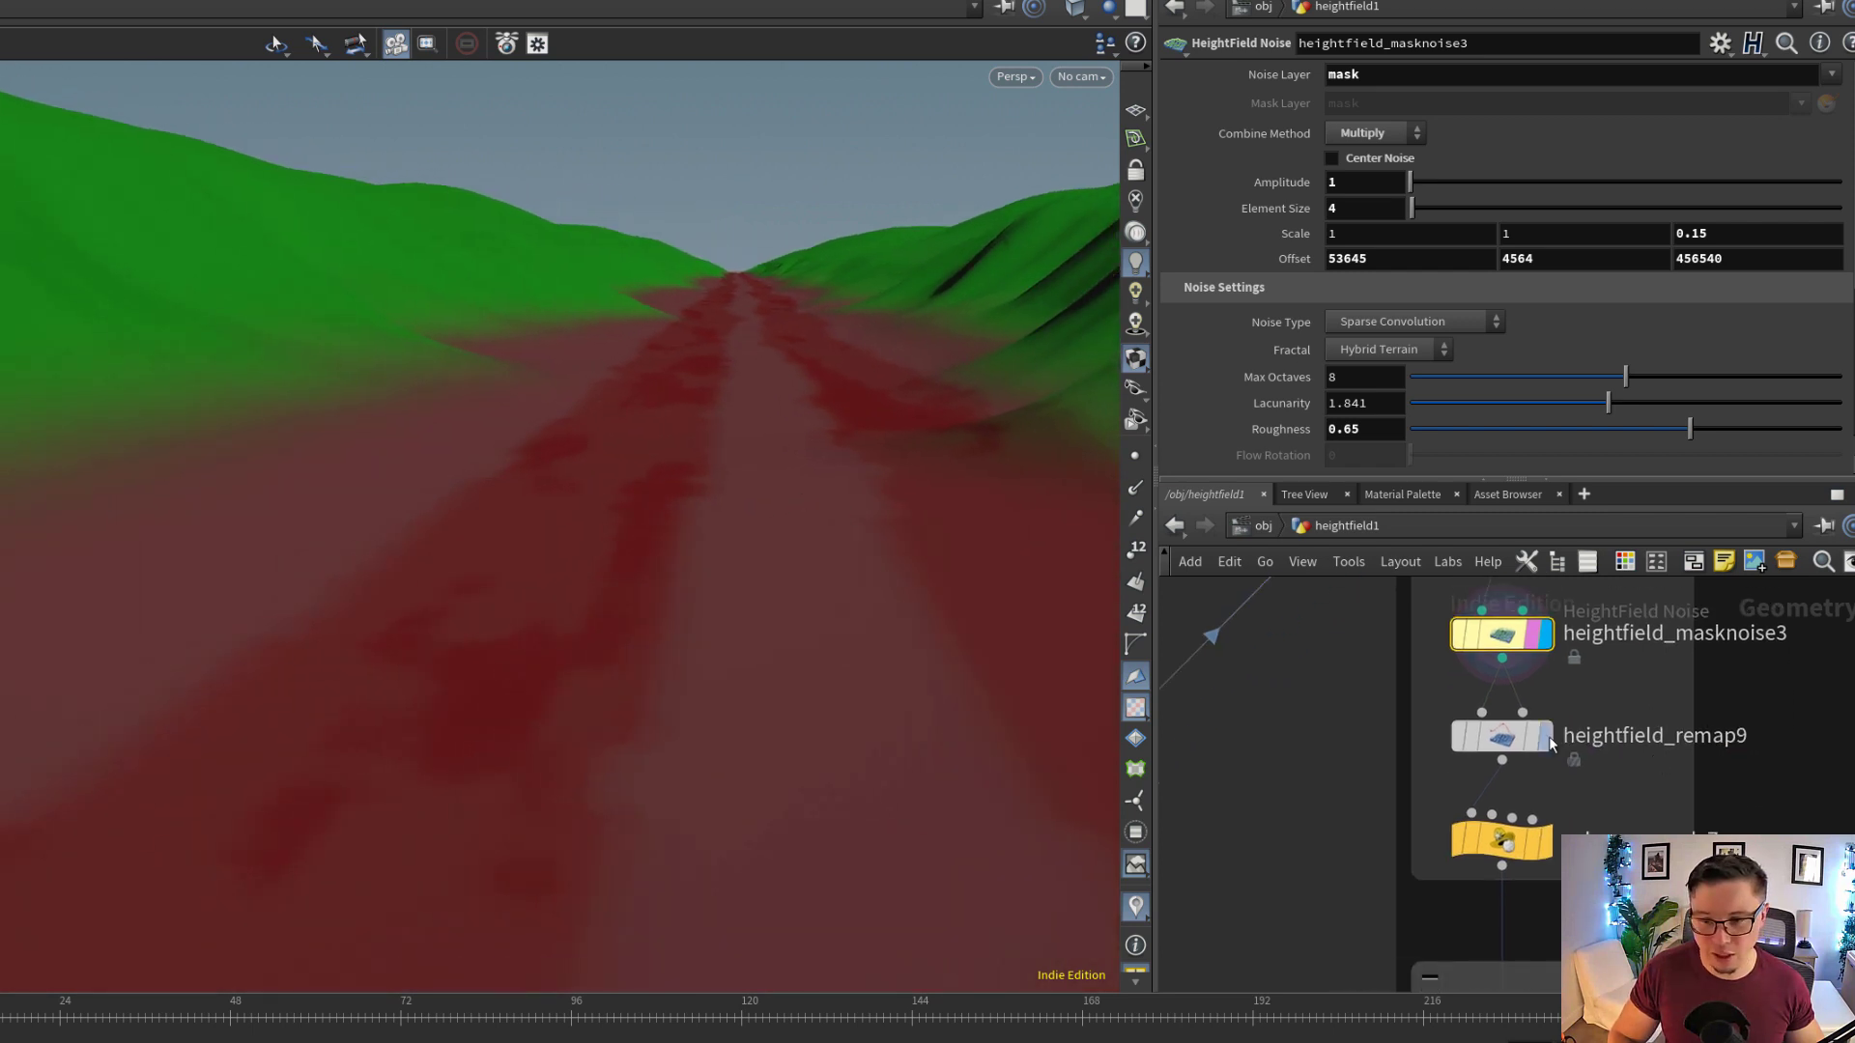
{"action": "left_click", "coordinate": [1548, 737]}
{"action": "left_click", "coordinate": [1511, 745]}
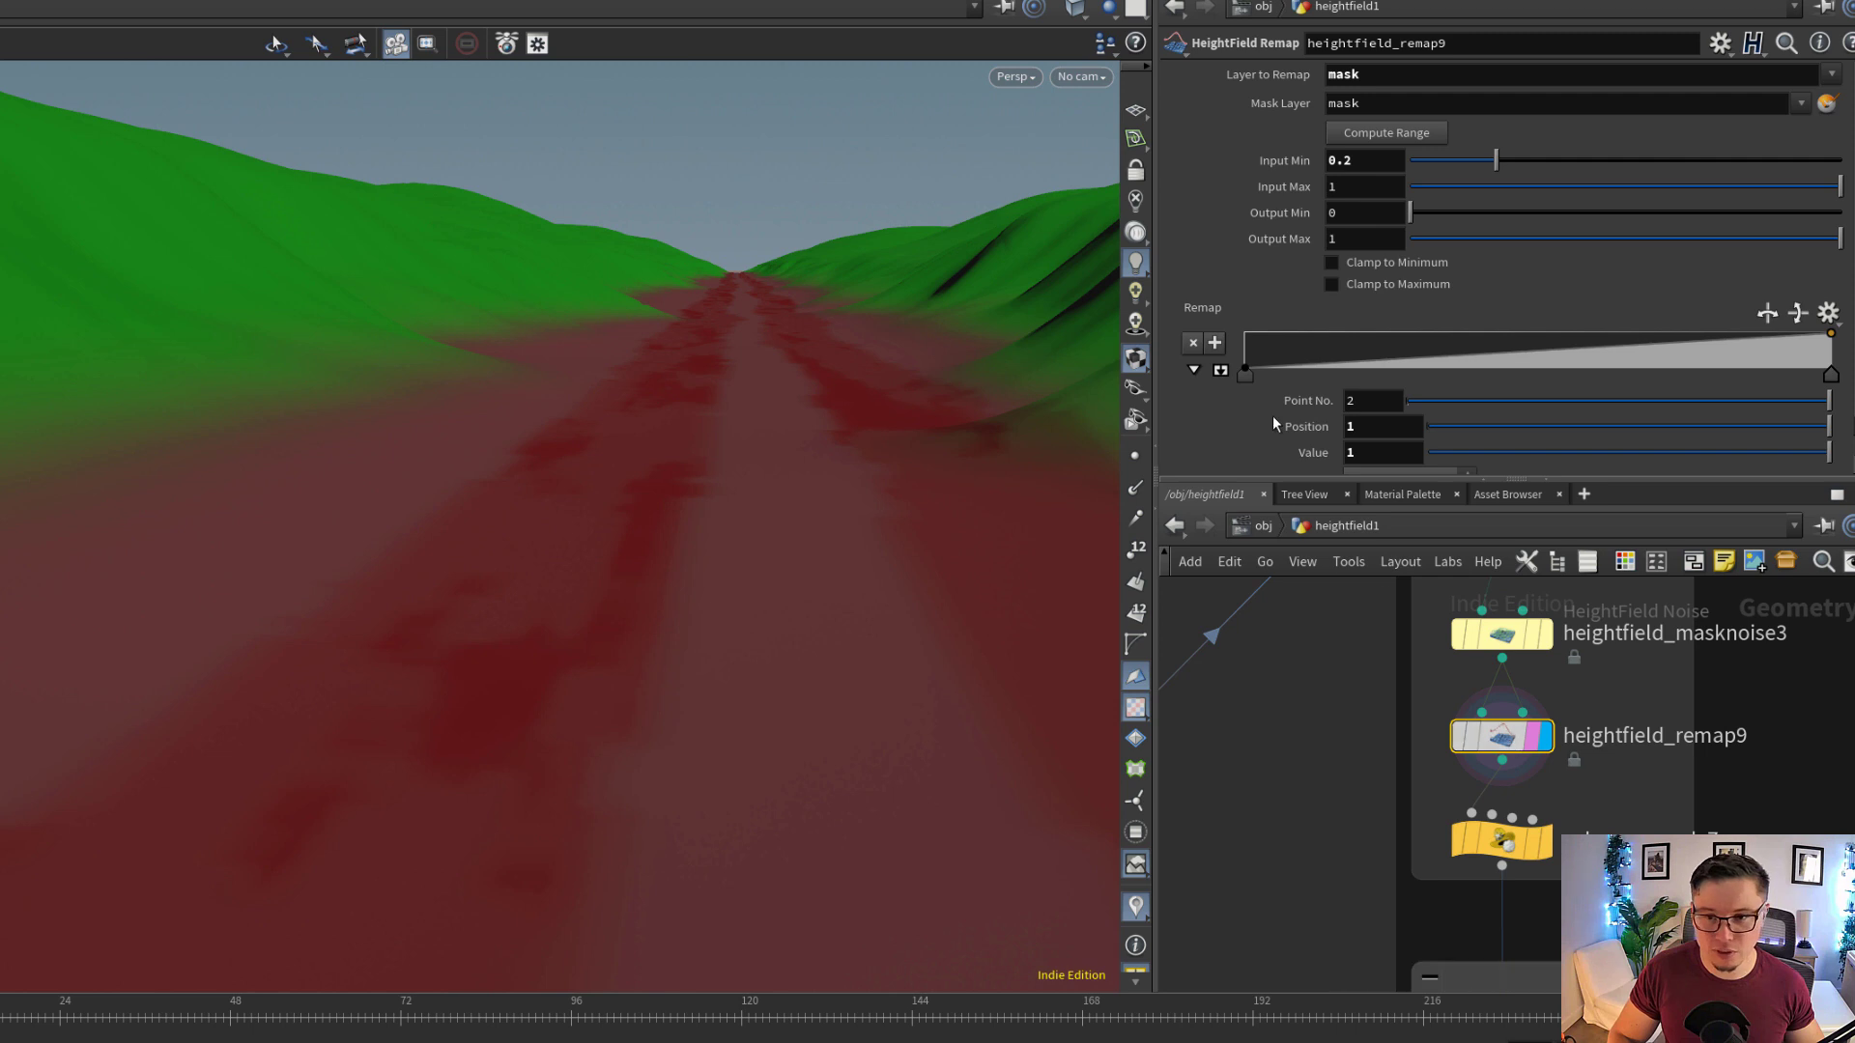
{"action": "left_click_drag", "start_coordinate": [596, 580], "coordinate": [567, 617]}
{"action": "scroll", "coordinate": [1551, 863], "scroll_direction": "up", "scroll_amount": 2}
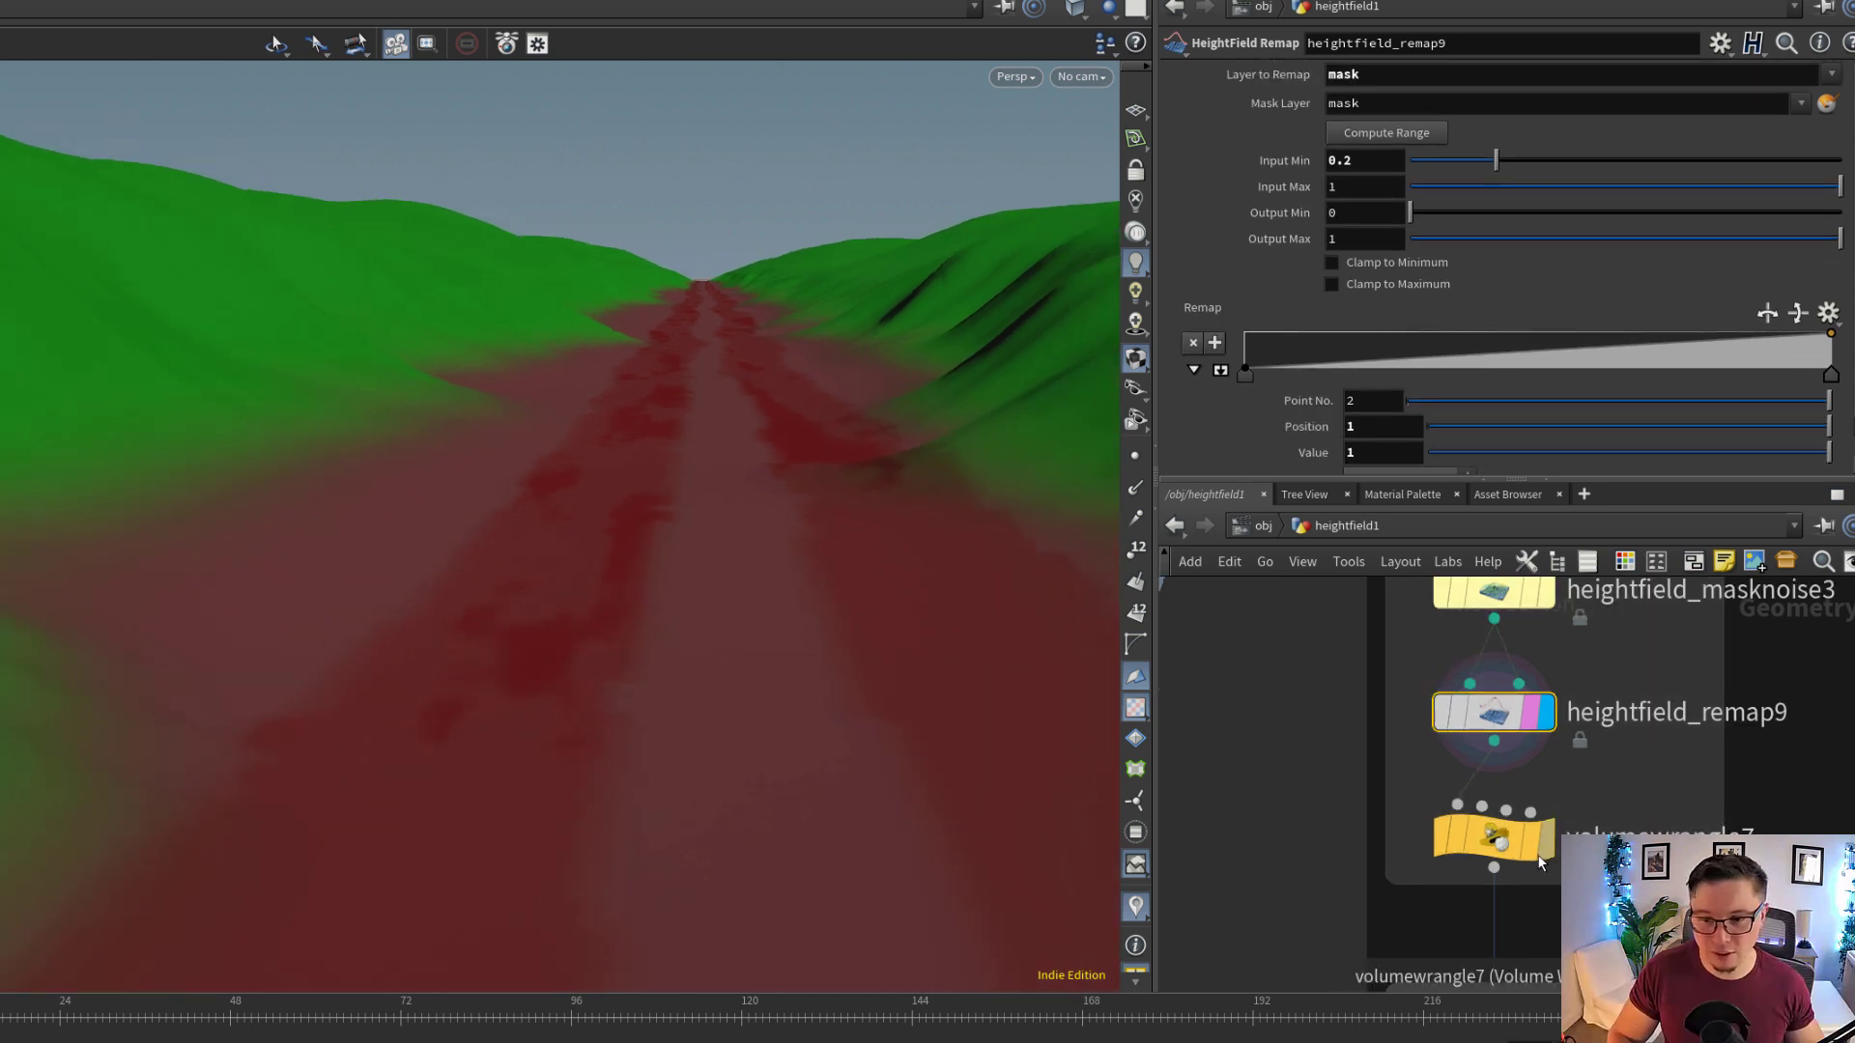
Display volumewrangle7 and toggle its bypass repeatedly to compare the trail with and without the lowered tracks
{"action": "left_click", "coordinate": [1543, 840]}
{"action": "right_click_drag", "start_coordinate": [595, 584], "coordinate": [641, 629]}
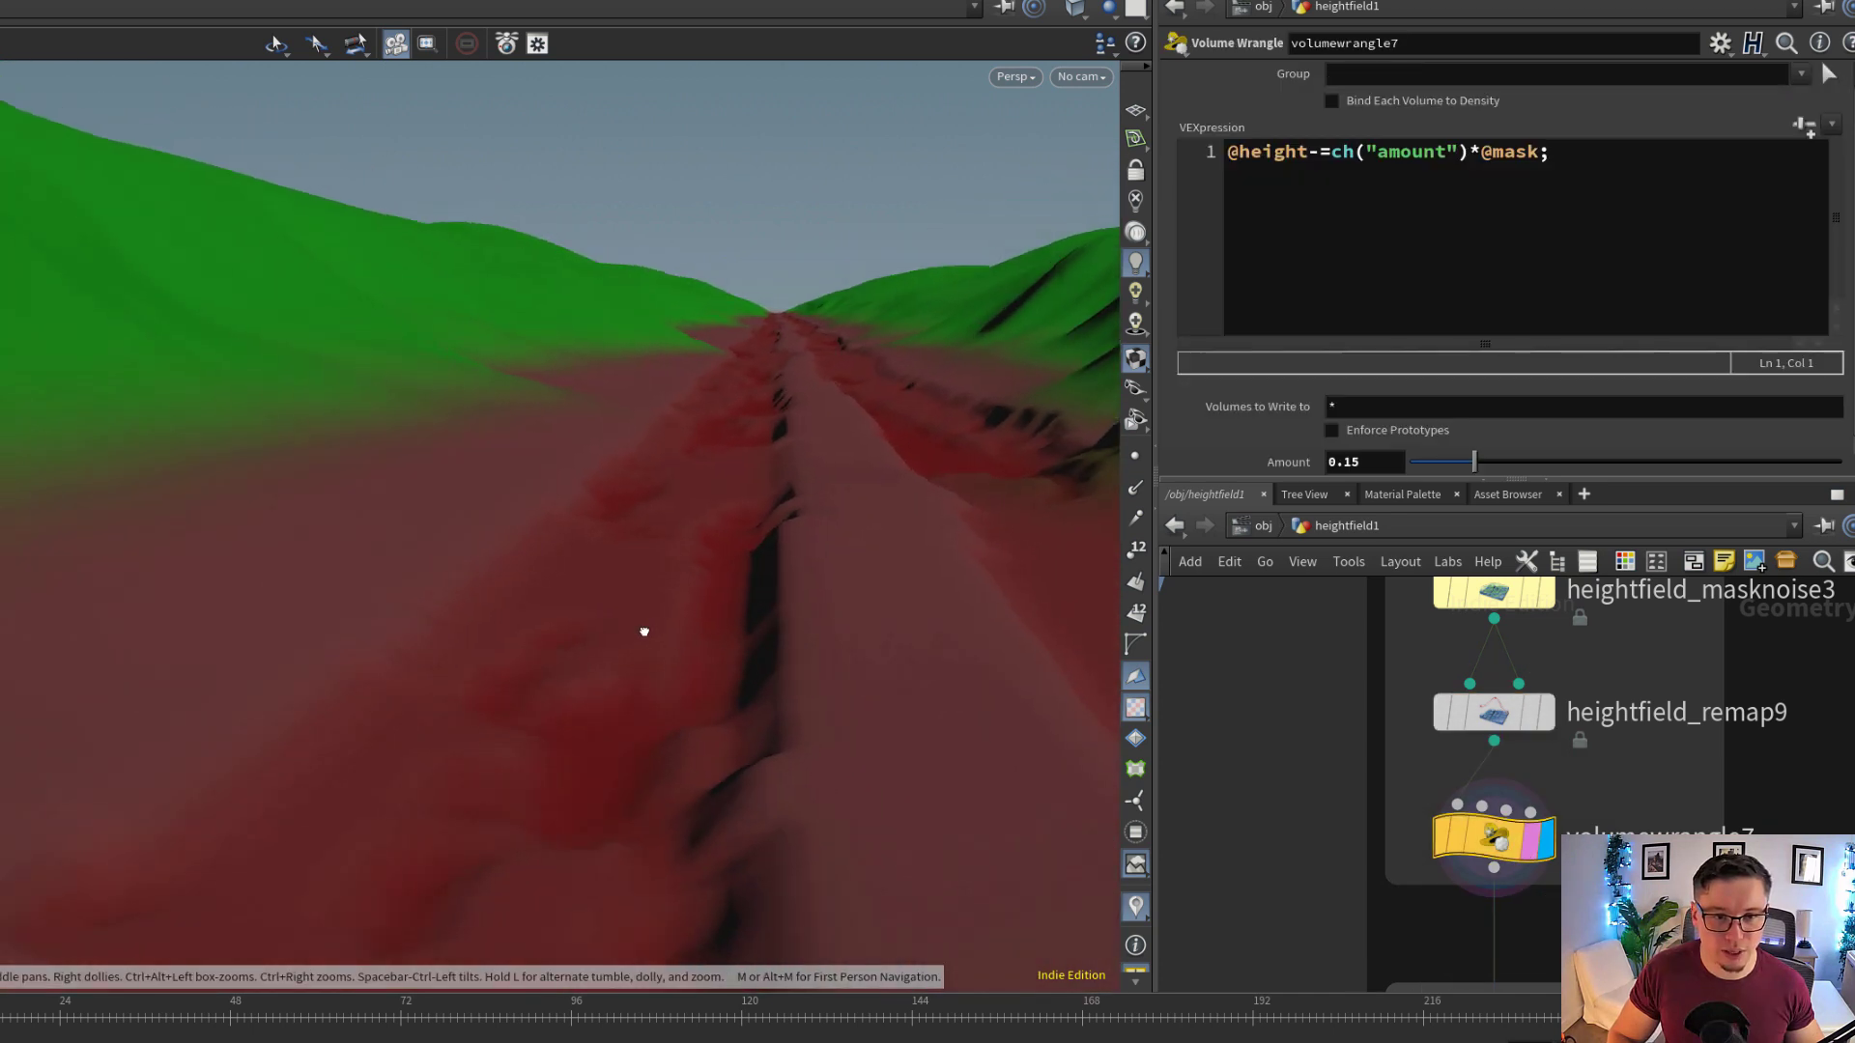
{"action": "left_click", "coordinate": [1440, 843]}
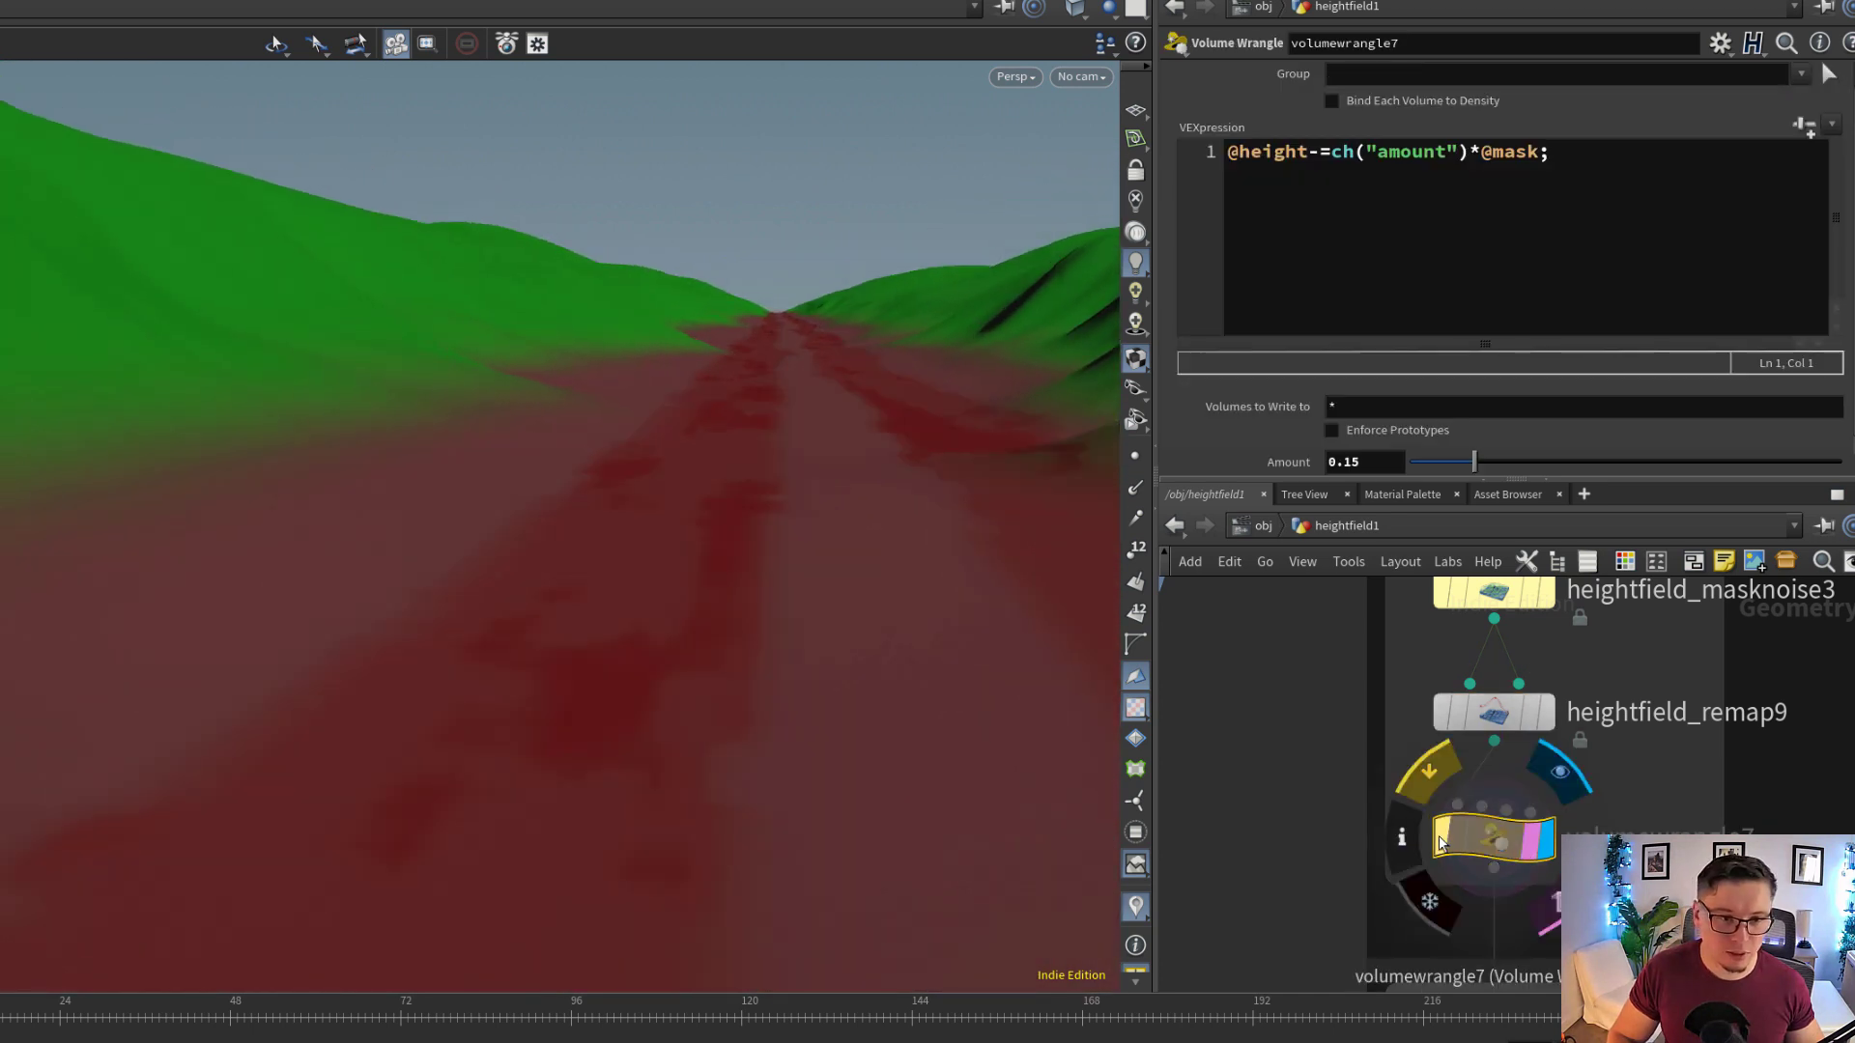
{"action": "left_click", "coordinate": [1440, 842]}
{"action": "left_click", "coordinate": [1440, 842]}
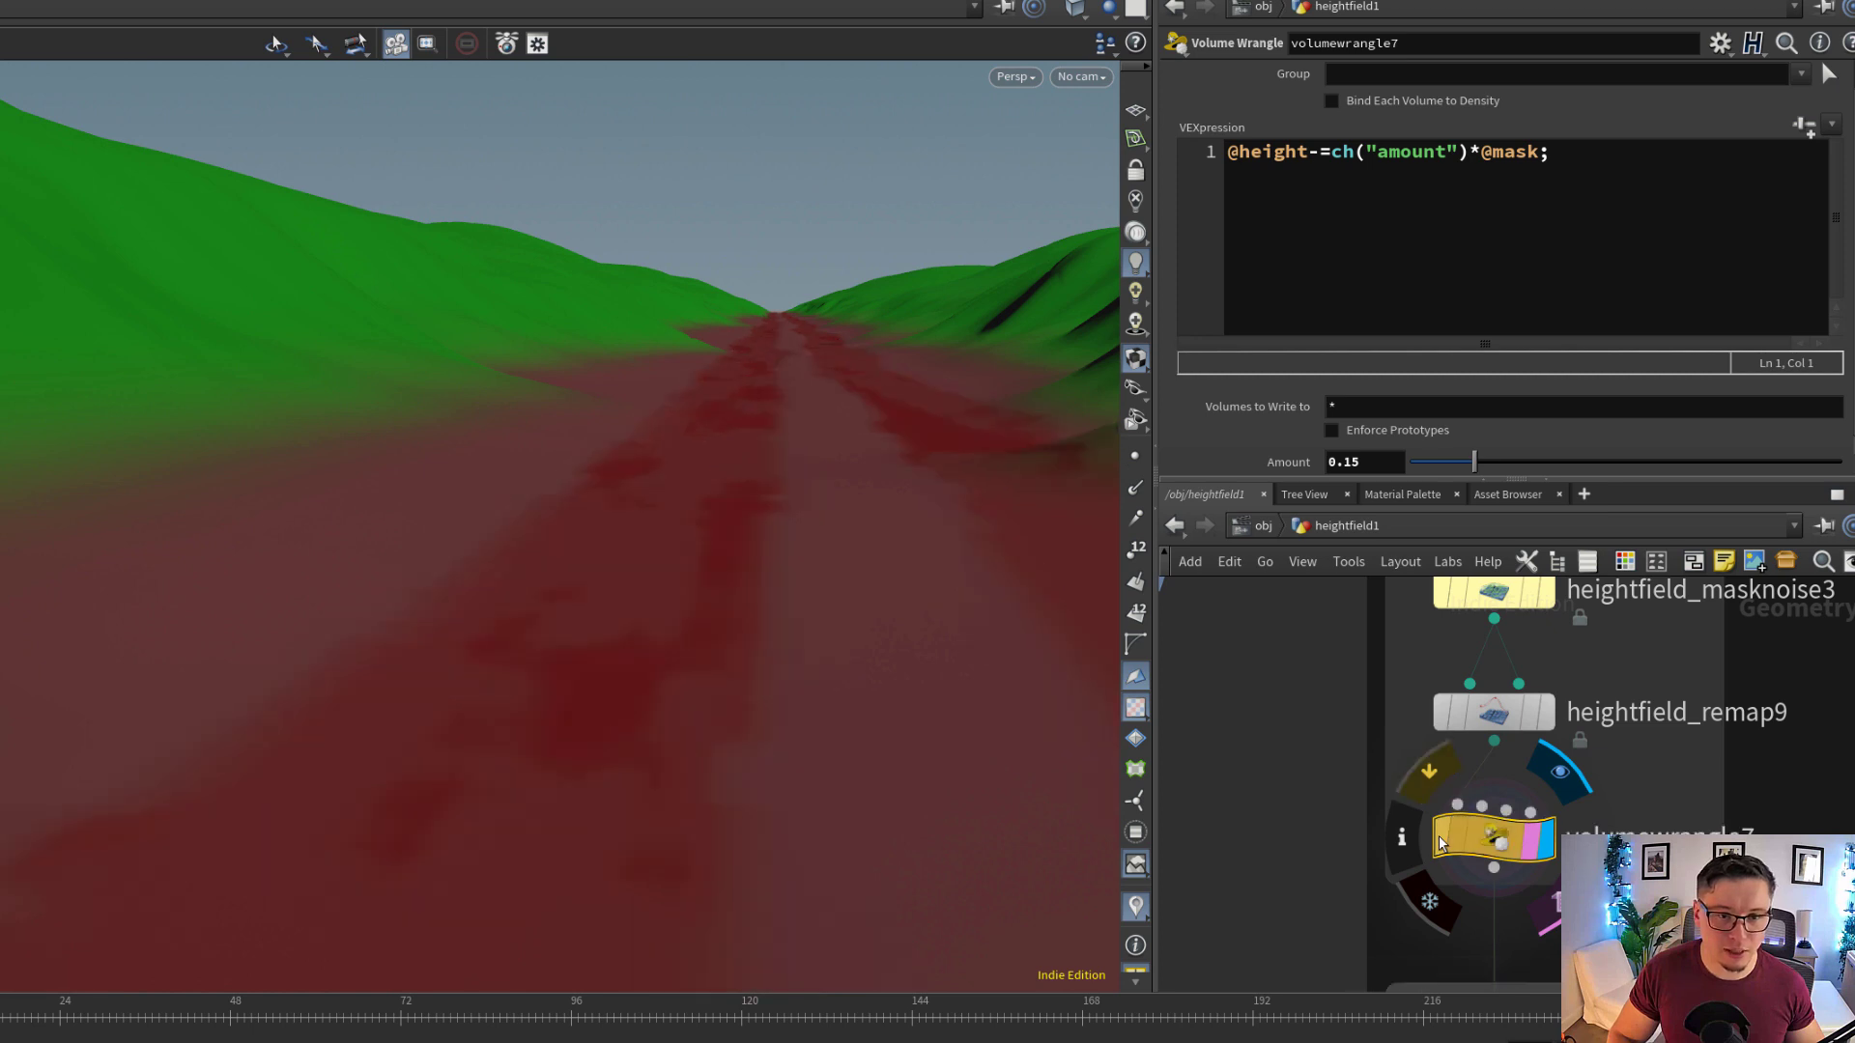
{"action": "left_click", "coordinate": [1439, 843]}
{"action": "left_click_drag", "start_coordinate": [803, 634], "coordinate": [853, 590]}
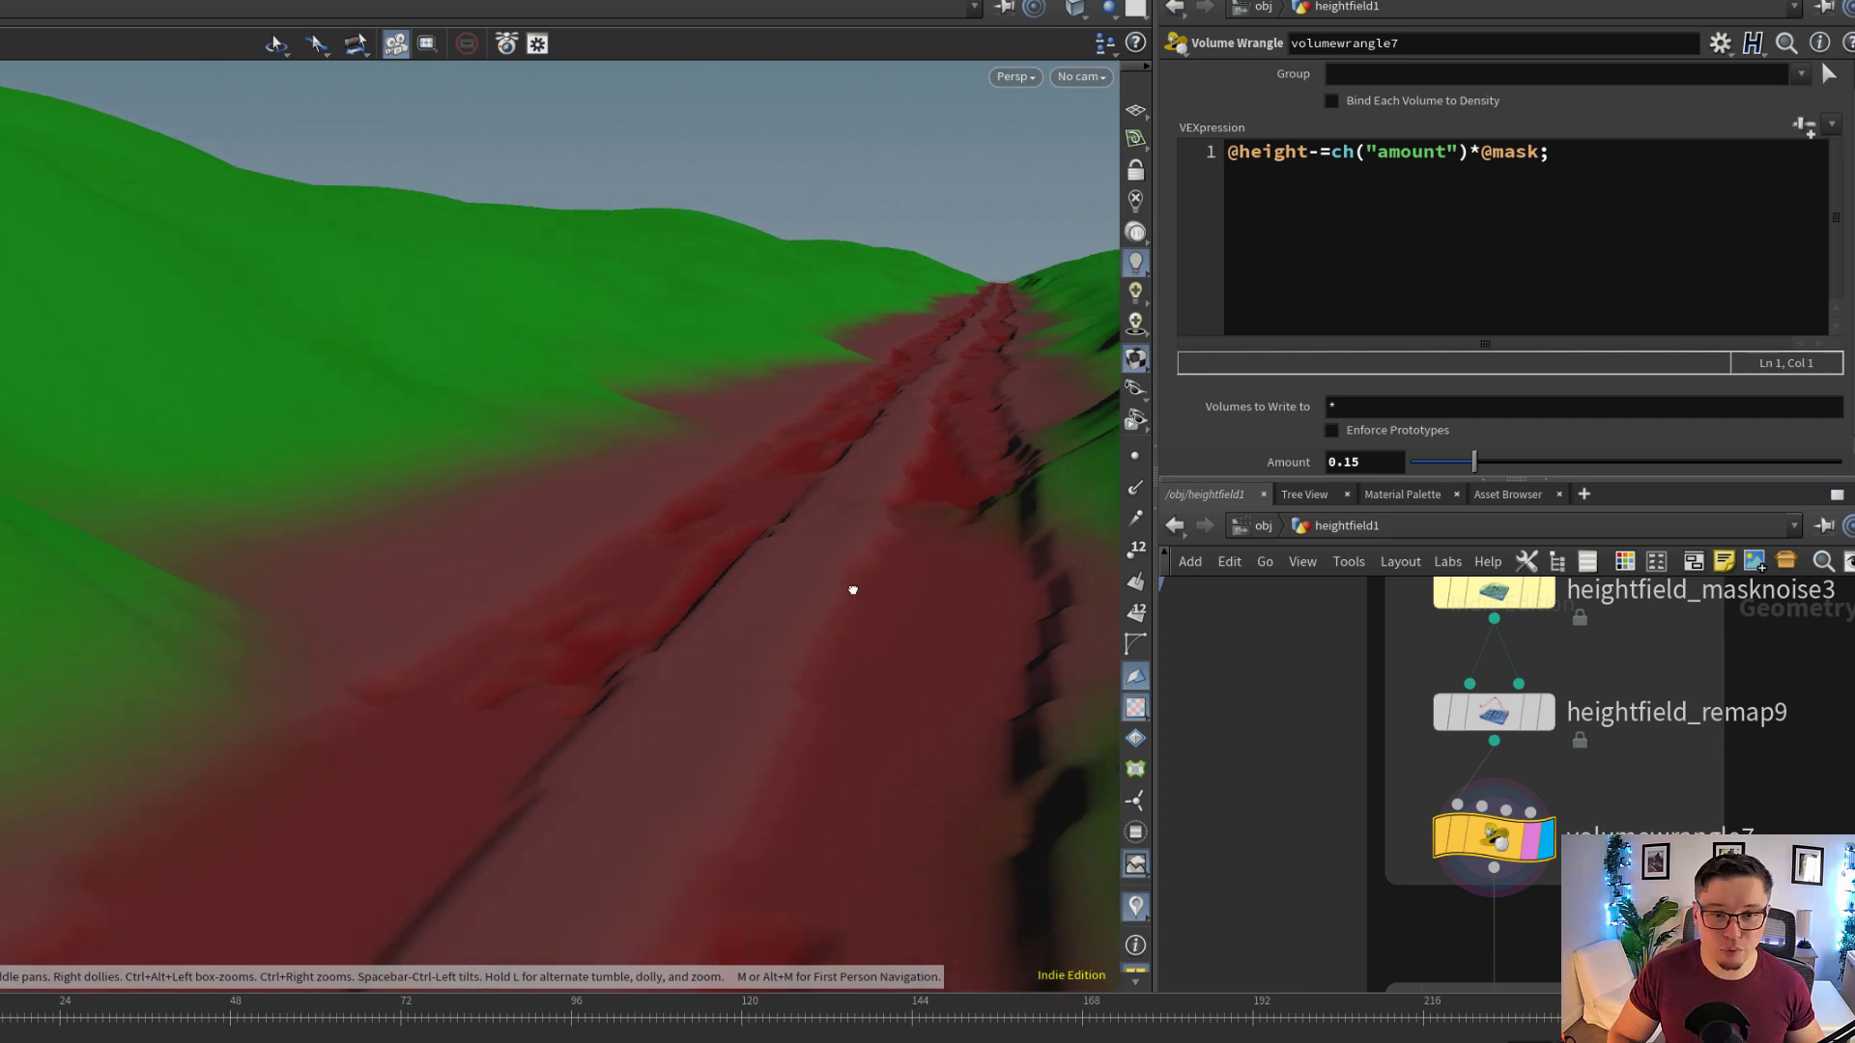
{"action": "left_click_drag", "start_coordinate": [979, 345], "coordinate": [745, 600]}
Display heightfield_combinelayers1 and show how it copies middlesrc and subtracts the mask to isolate the trail's middle
{"action": "scroll", "coordinate": [1565, 753], "scroll_direction": "down", "scroll_amount": 5}
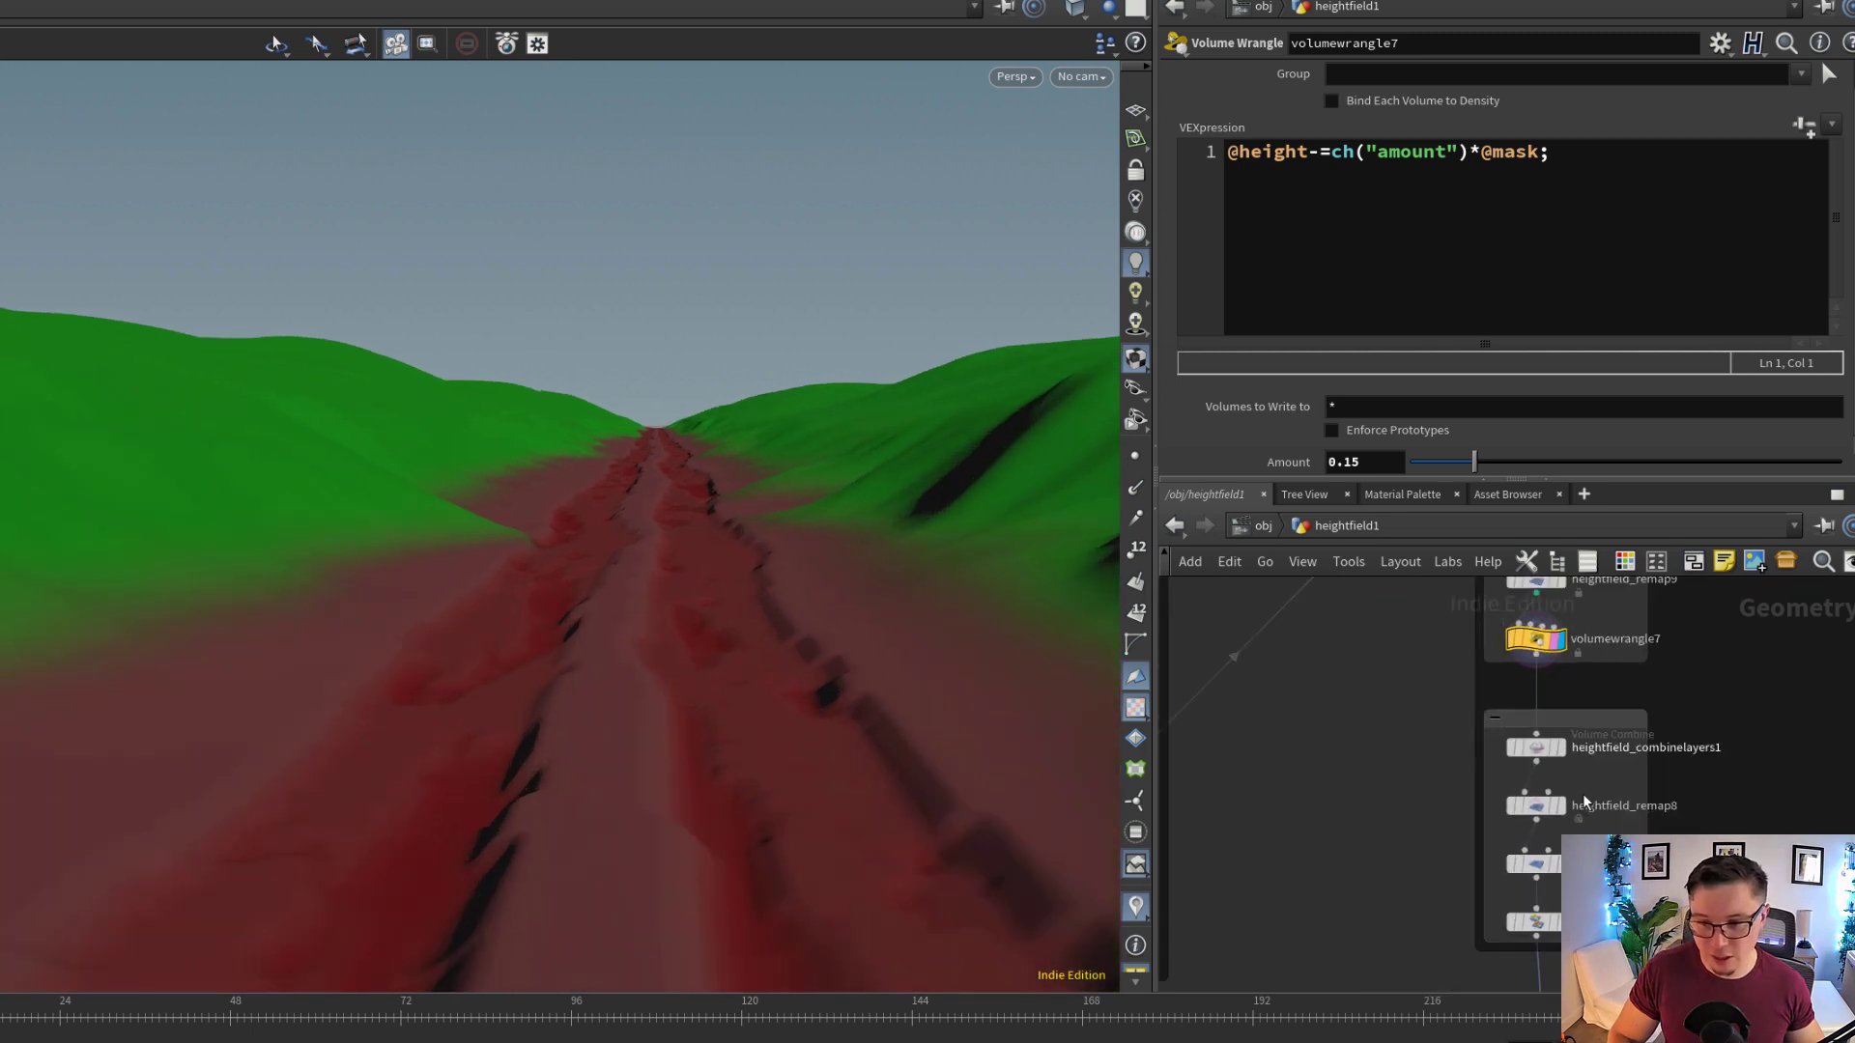
{"action": "scroll", "coordinate": [1584, 801], "scroll_direction": "up", "scroll_amount": 2}
{"action": "middle_click_drag", "start_coordinate": [1584, 802], "coordinate": [1592, 738]}
{"action": "scroll", "coordinate": [1565, 691], "scroll_direction": "up", "scroll_amount": 1}
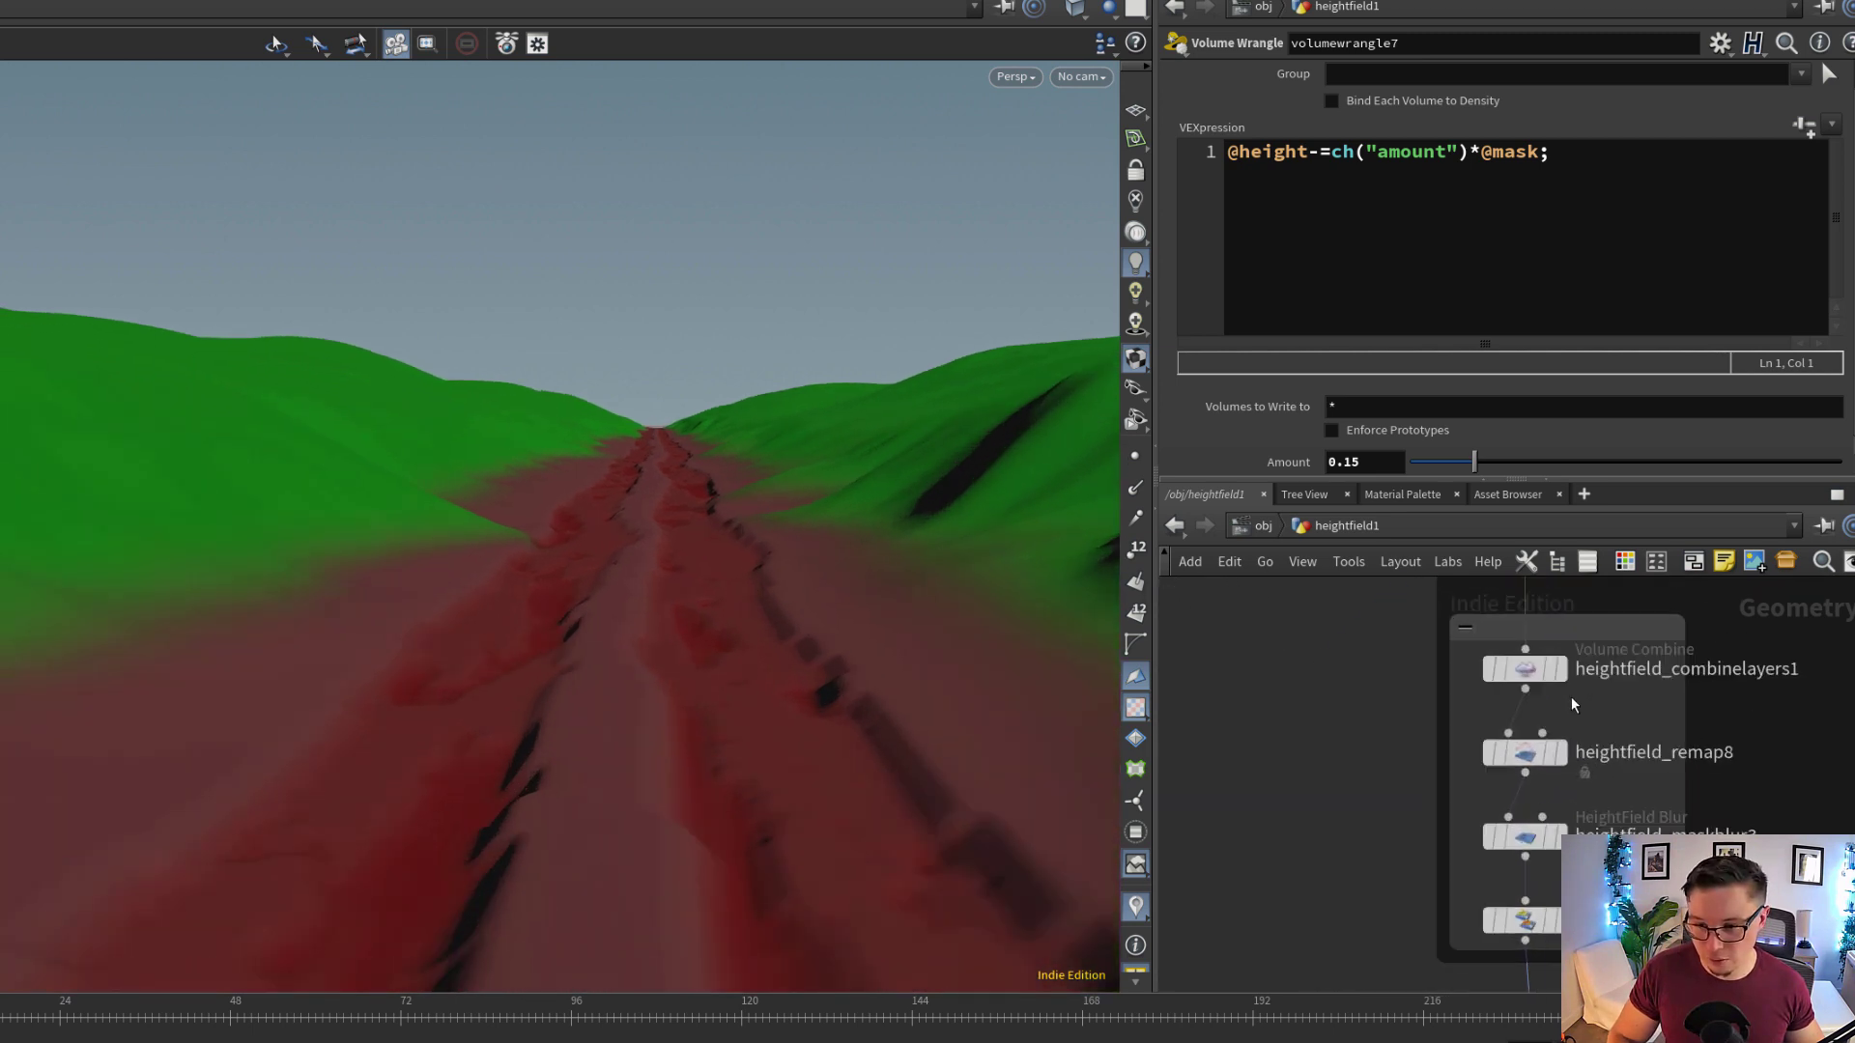
{"action": "left_click", "coordinate": [1540, 676]}
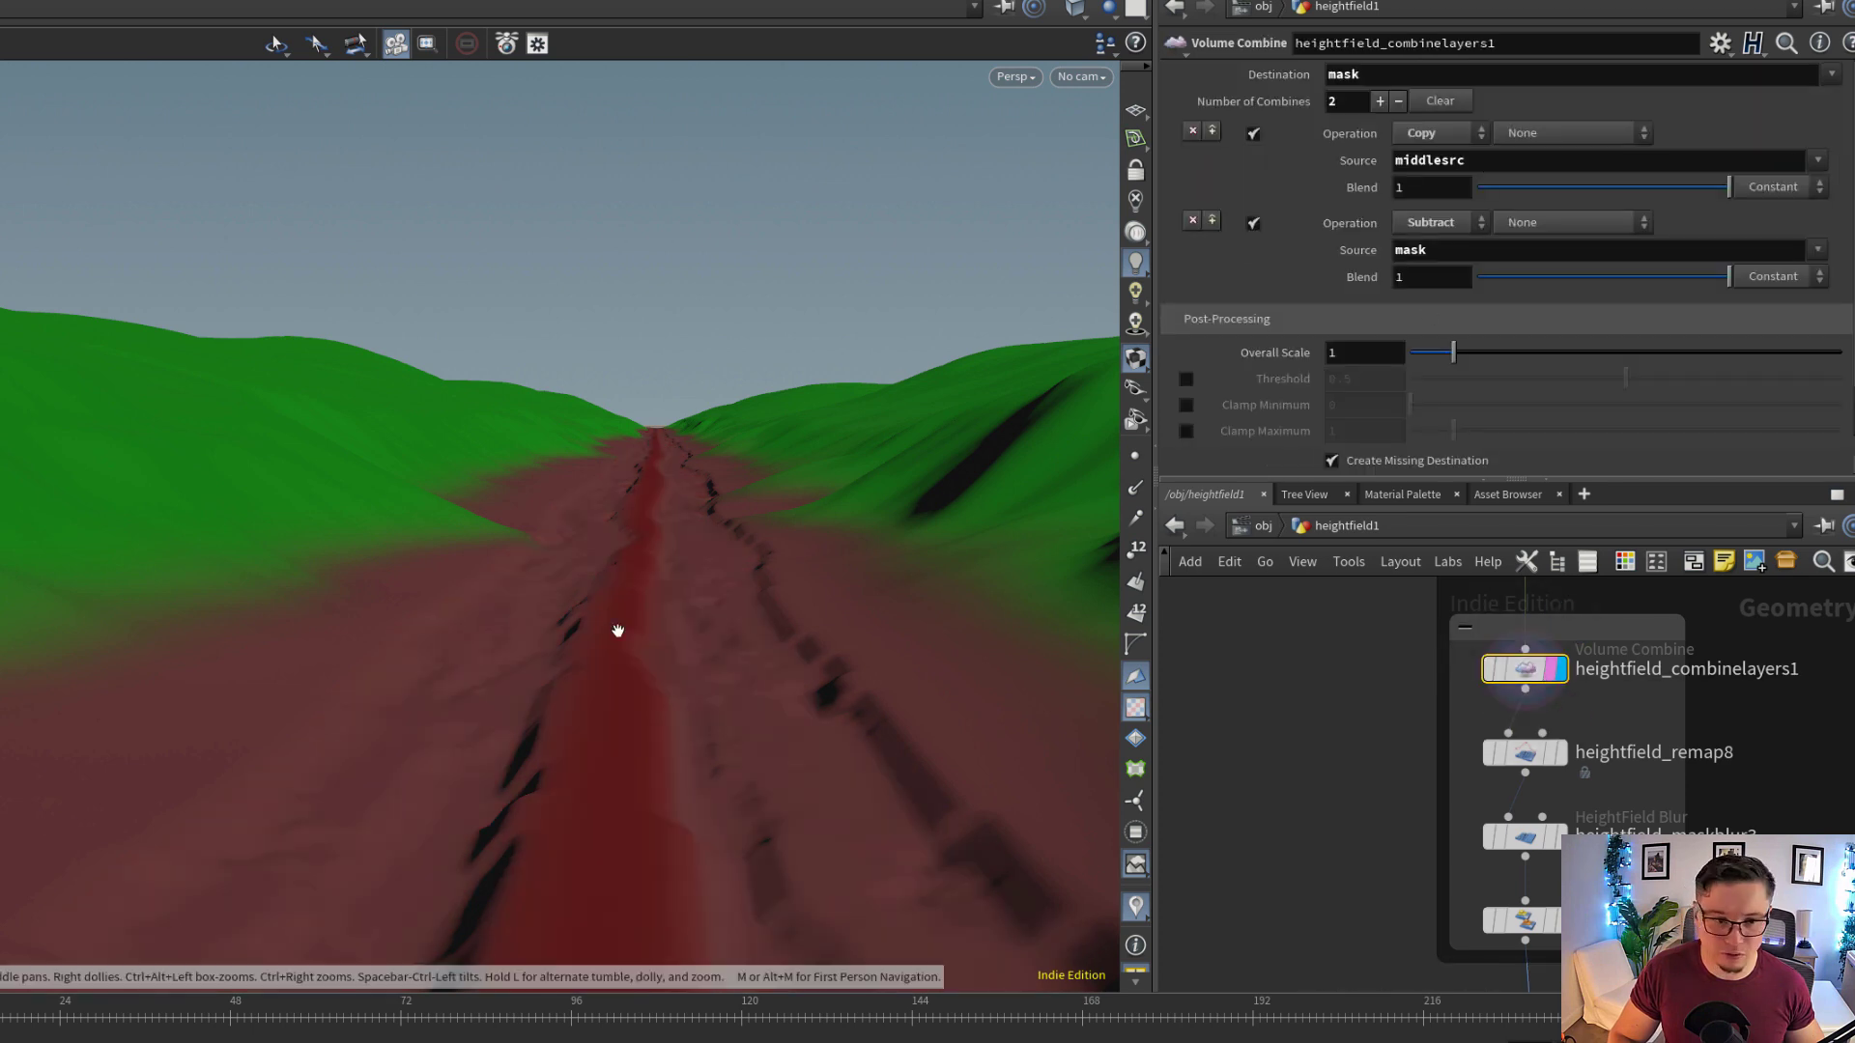
{"action": "left_click_drag", "start_coordinate": [612, 629], "coordinate": [874, 770]}
Display heightfield_copylayer5 at the end of the block and inspect the mask it copies to the middle layer
{"action": "middle_click_drag", "start_coordinate": [1584, 838], "coordinate": [1570, 764]}
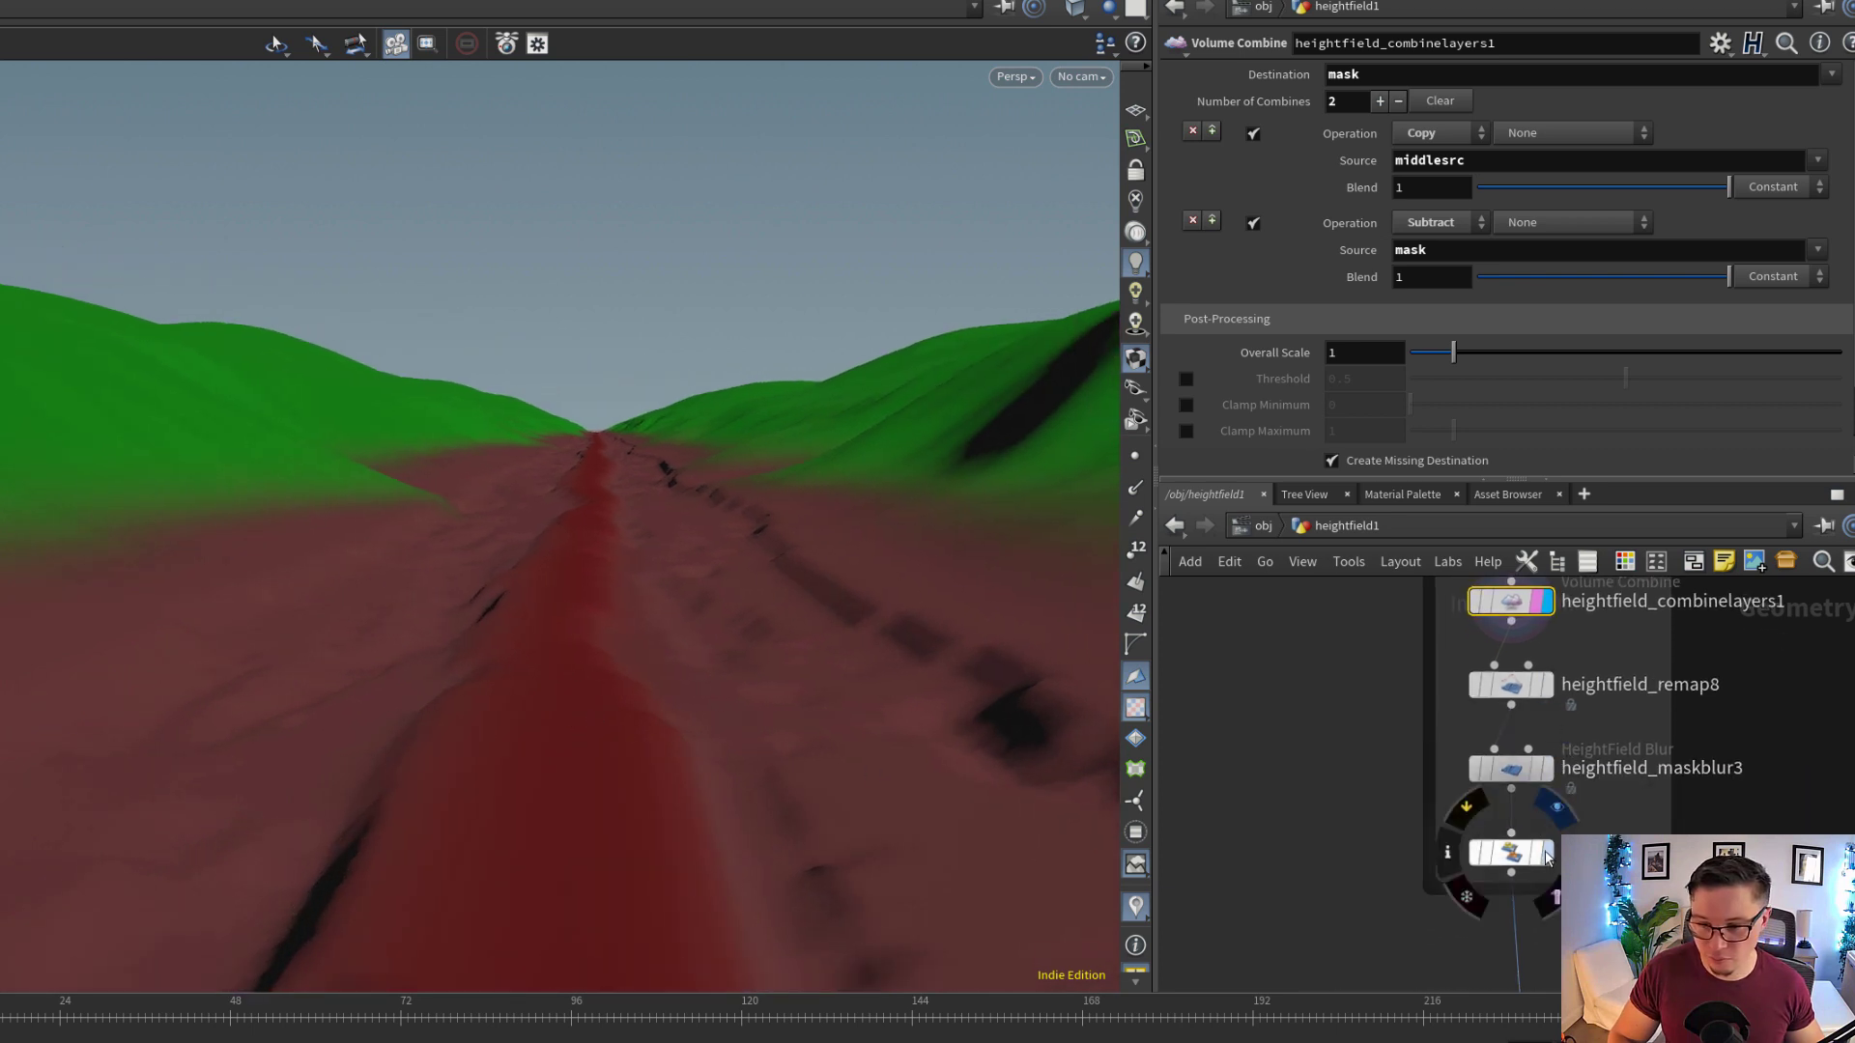
{"action": "left_click", "coordinate": [1524, 856]}
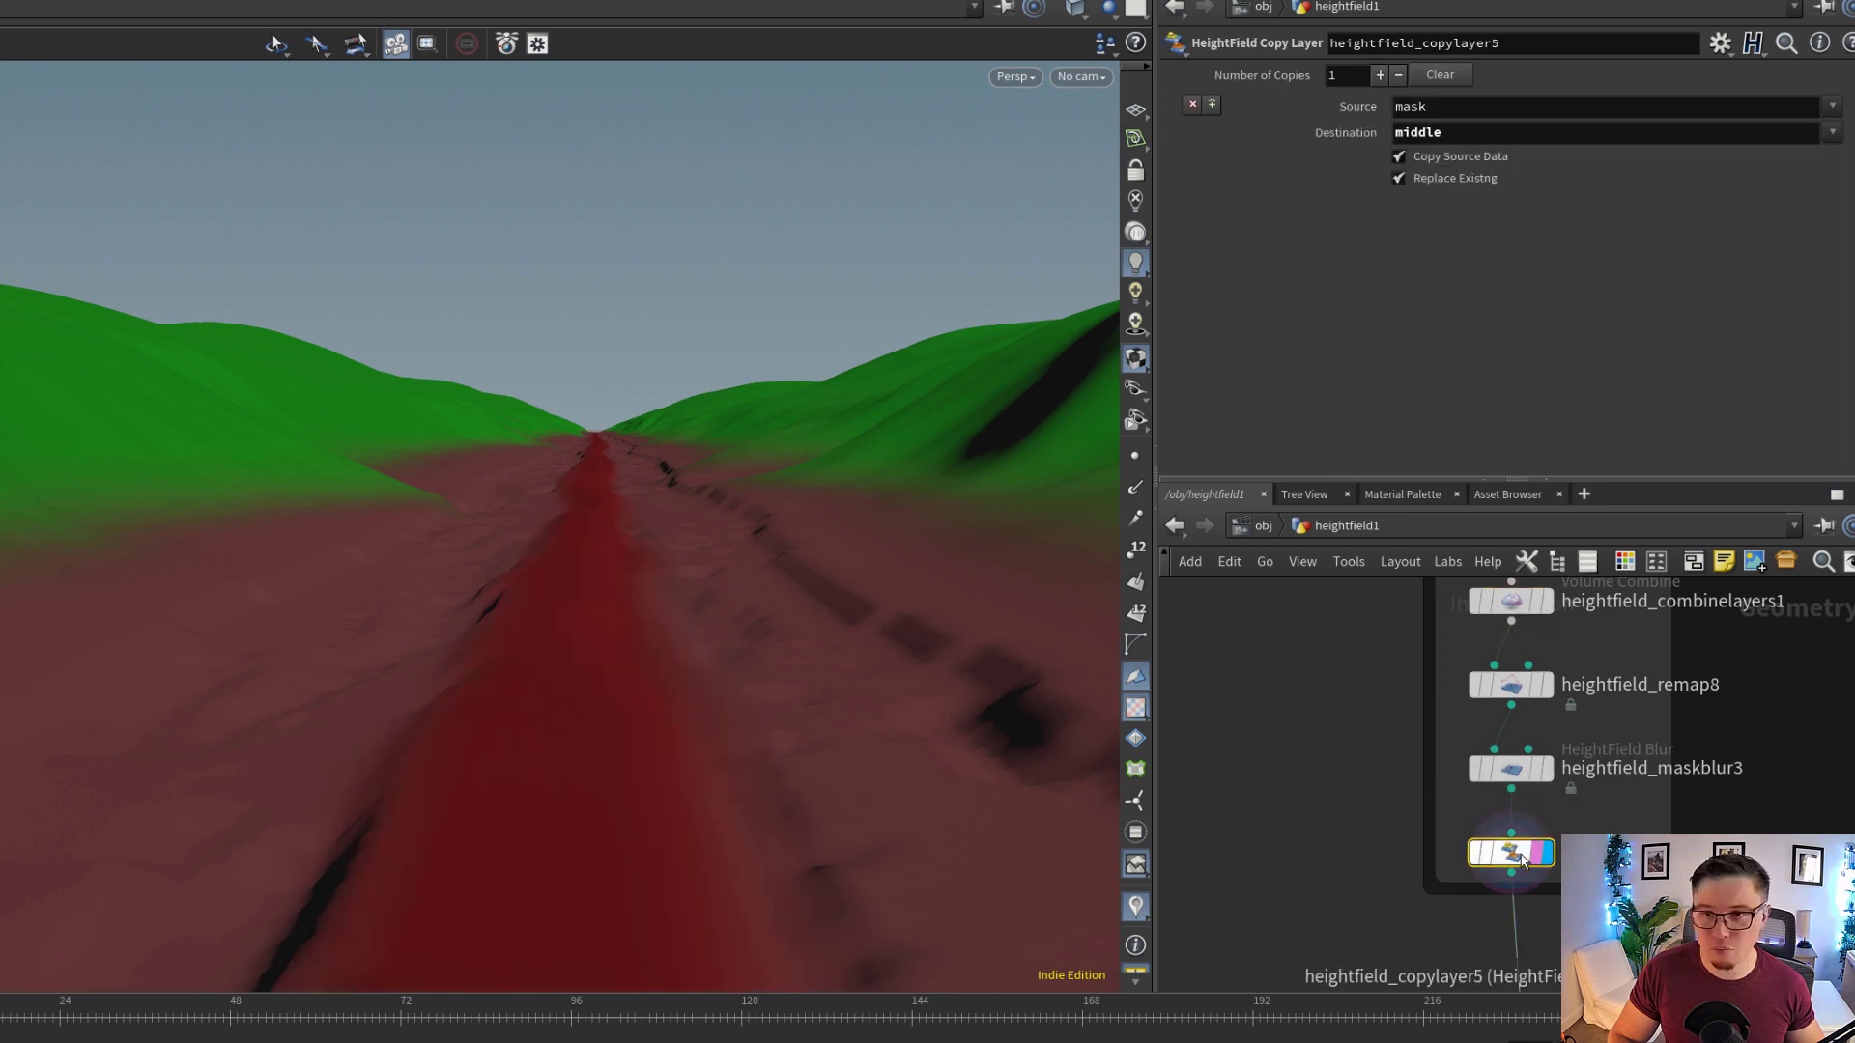
{"action": "mouse_move", "coordinate": [663, 704]}
{"action": "left_mouse_down"}
{"action": "mouse_move", "coordinate": [704, 699]}
{"action": "mouse_move", "coordinate": [677, 701]}
{"action": "left_mouse_up"}
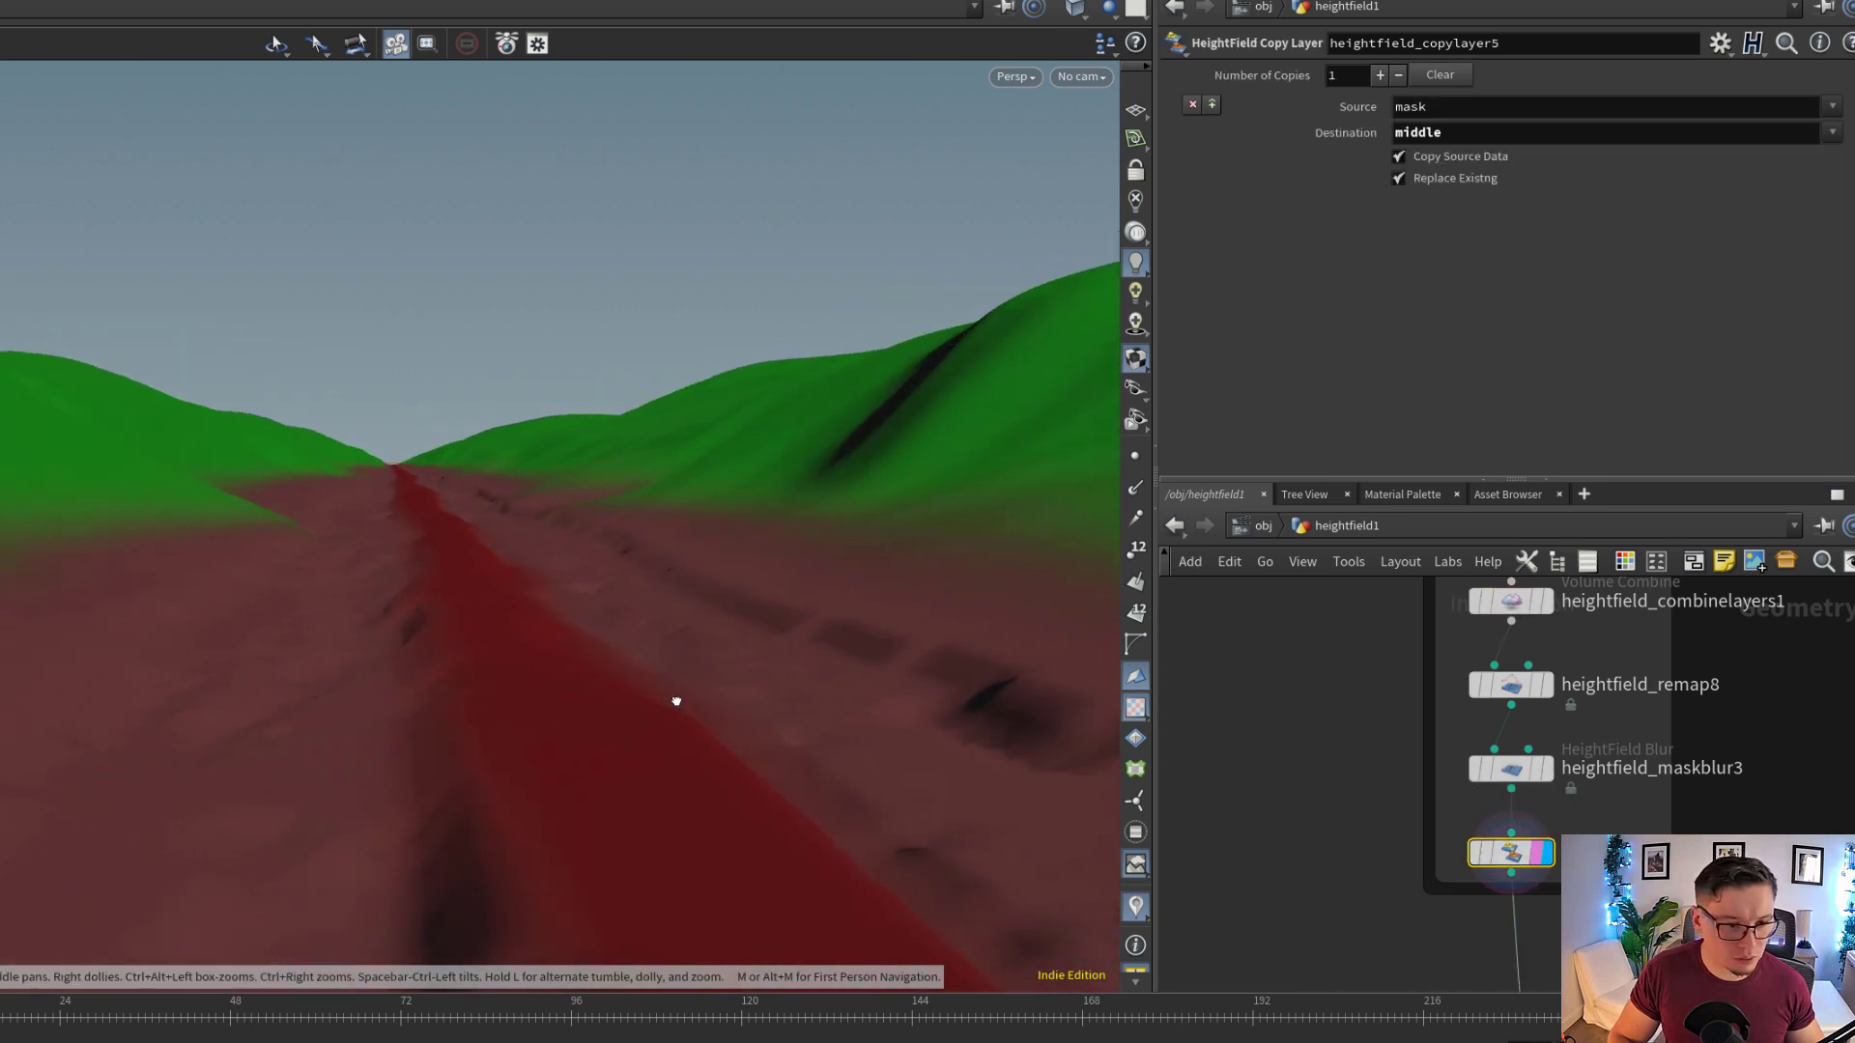
Examine the middle mask running along the trail between the wheel tracks from several close and distant angles
{"action": "left_click_drag", "start_coordinate": [506, 636], "coordinate": [646, 364]}
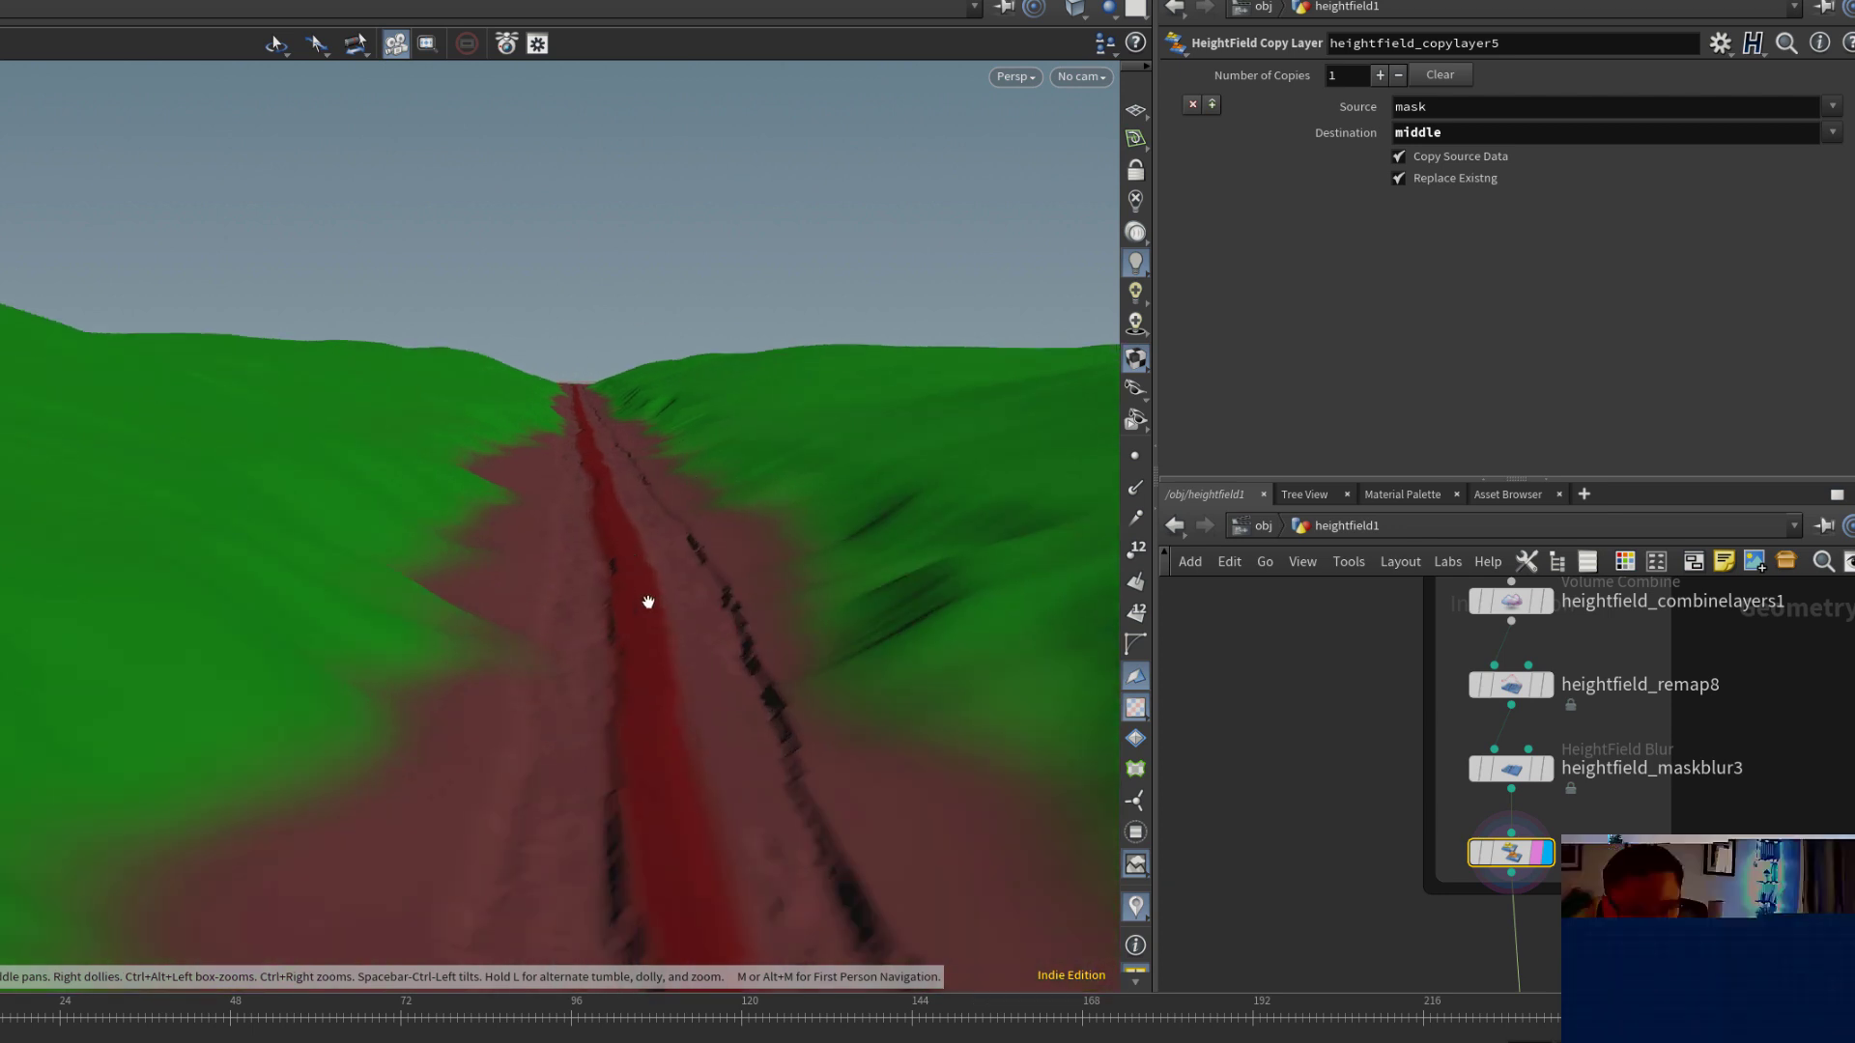
{"action": "left_click_drag", "start_coordinate": [664, 690], "coordinate": [679, 849]}
{"action": "middle_click_drag", "start_coordinate": [679, 849], "coordinate": [705, 429]}
{"action": "right_click_drag", "start_coordinate": [704, 429], "coordinate": [541, 580]}
{"action": "middle_click_drag", "start_coordinate": [663, 671], "coordinate": [666, 513]}
{"action": "right_click_drag", "start_coordinate": [666, 513], "coordinate": [674, 530]}
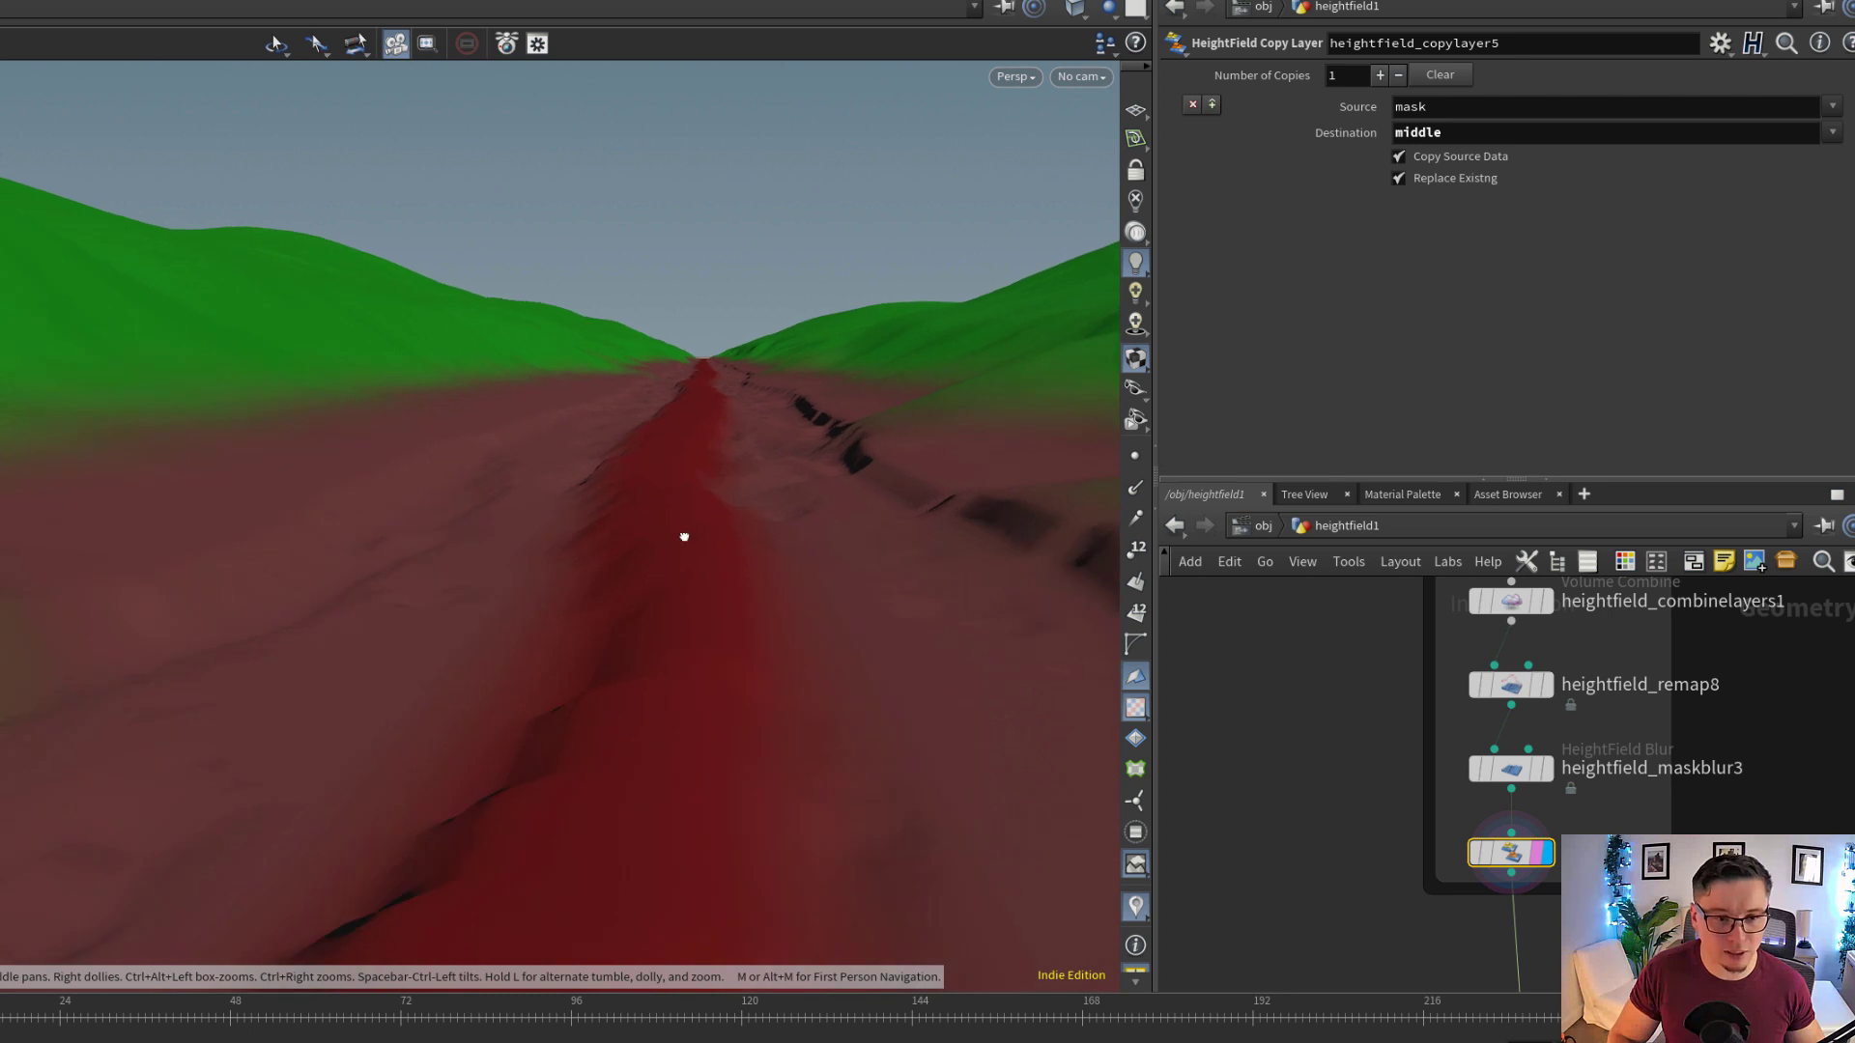
{"action": "left_click_drag", "start_coordinate": [683, 534], "coordinate": [663, 546]}
{"action": "right_click_drag", "start_coordinate": [741, 592], "coordinate": [1188, 658]}
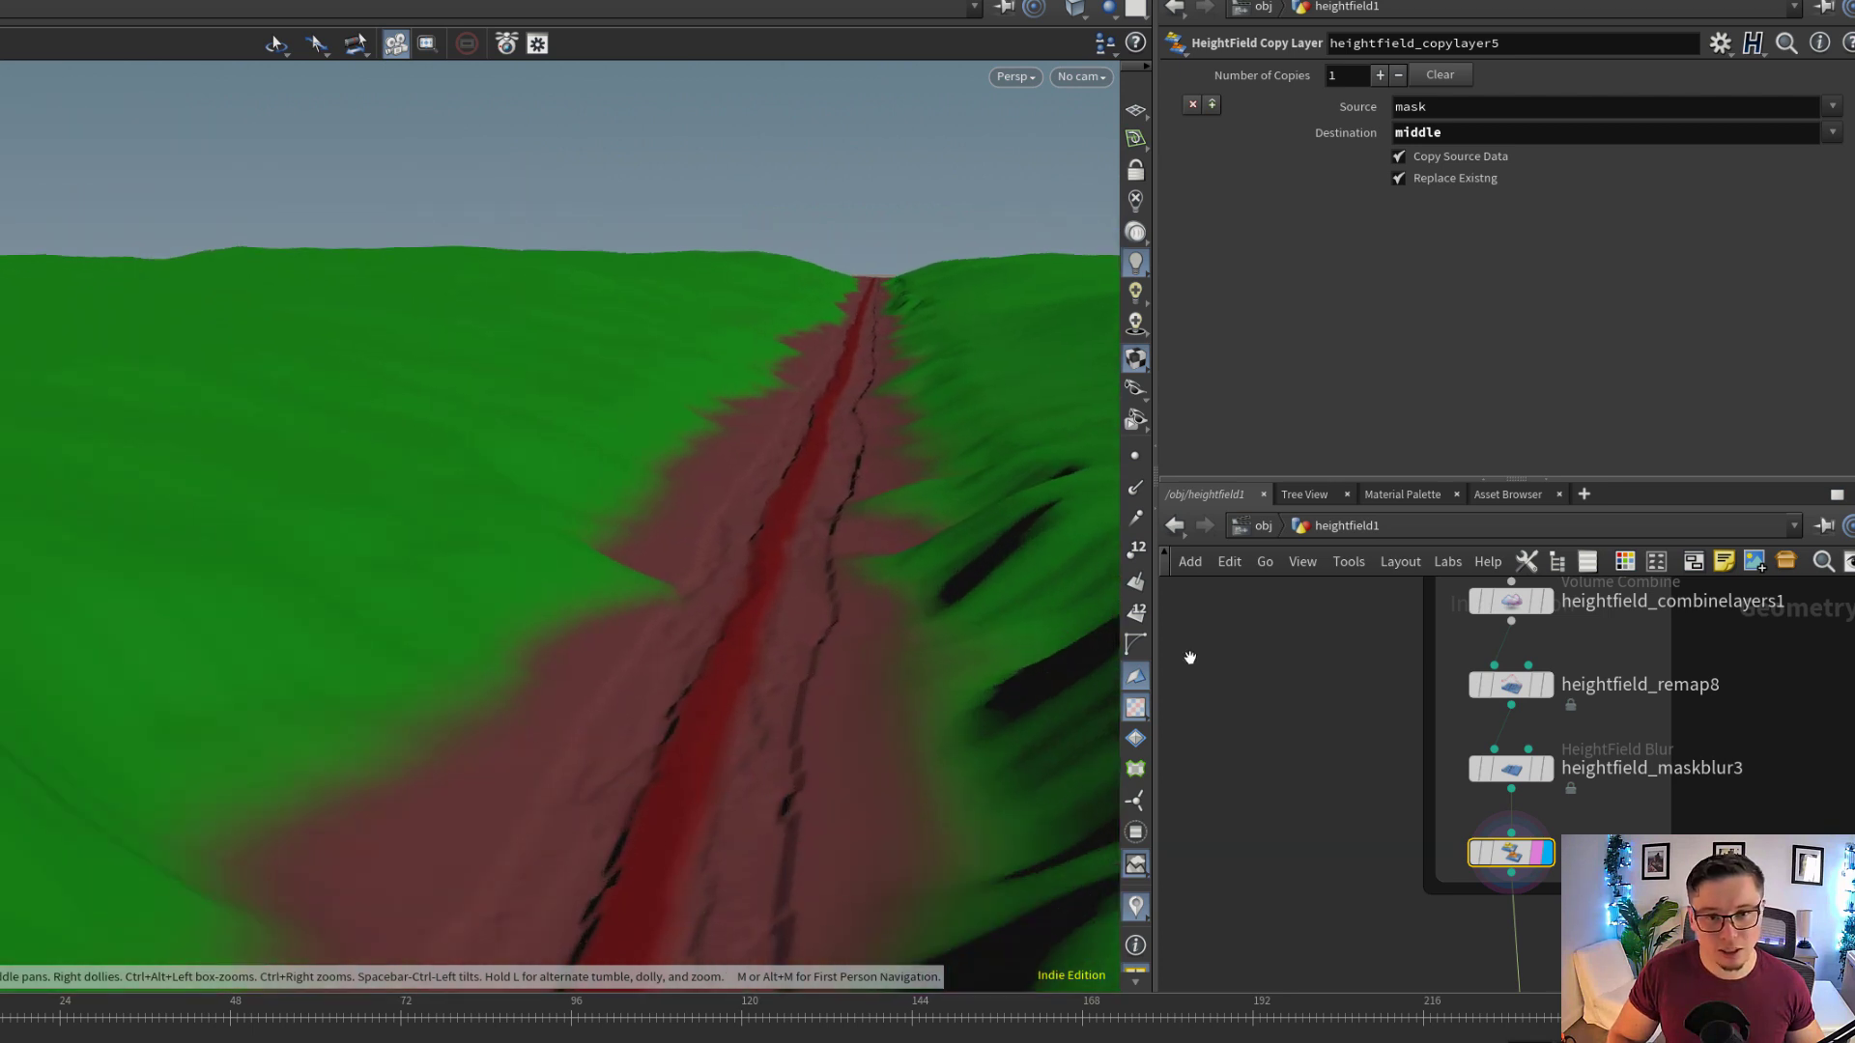
Display heightfield_crop2 below null3 with its settings and frame the cropped terrain
{"action": "scroll", "coordinate": [1620, 808], "scroll_direction": "down", "scroll_amount": 4}
{"action": "middle_click_drag", "start_coordinate": [1637, 891], "coordinate": [1570, 723]}
{"action": "scroll", "coordinate": [1565, 723], "scroll_direction": "up", "scroll_amount": 8}
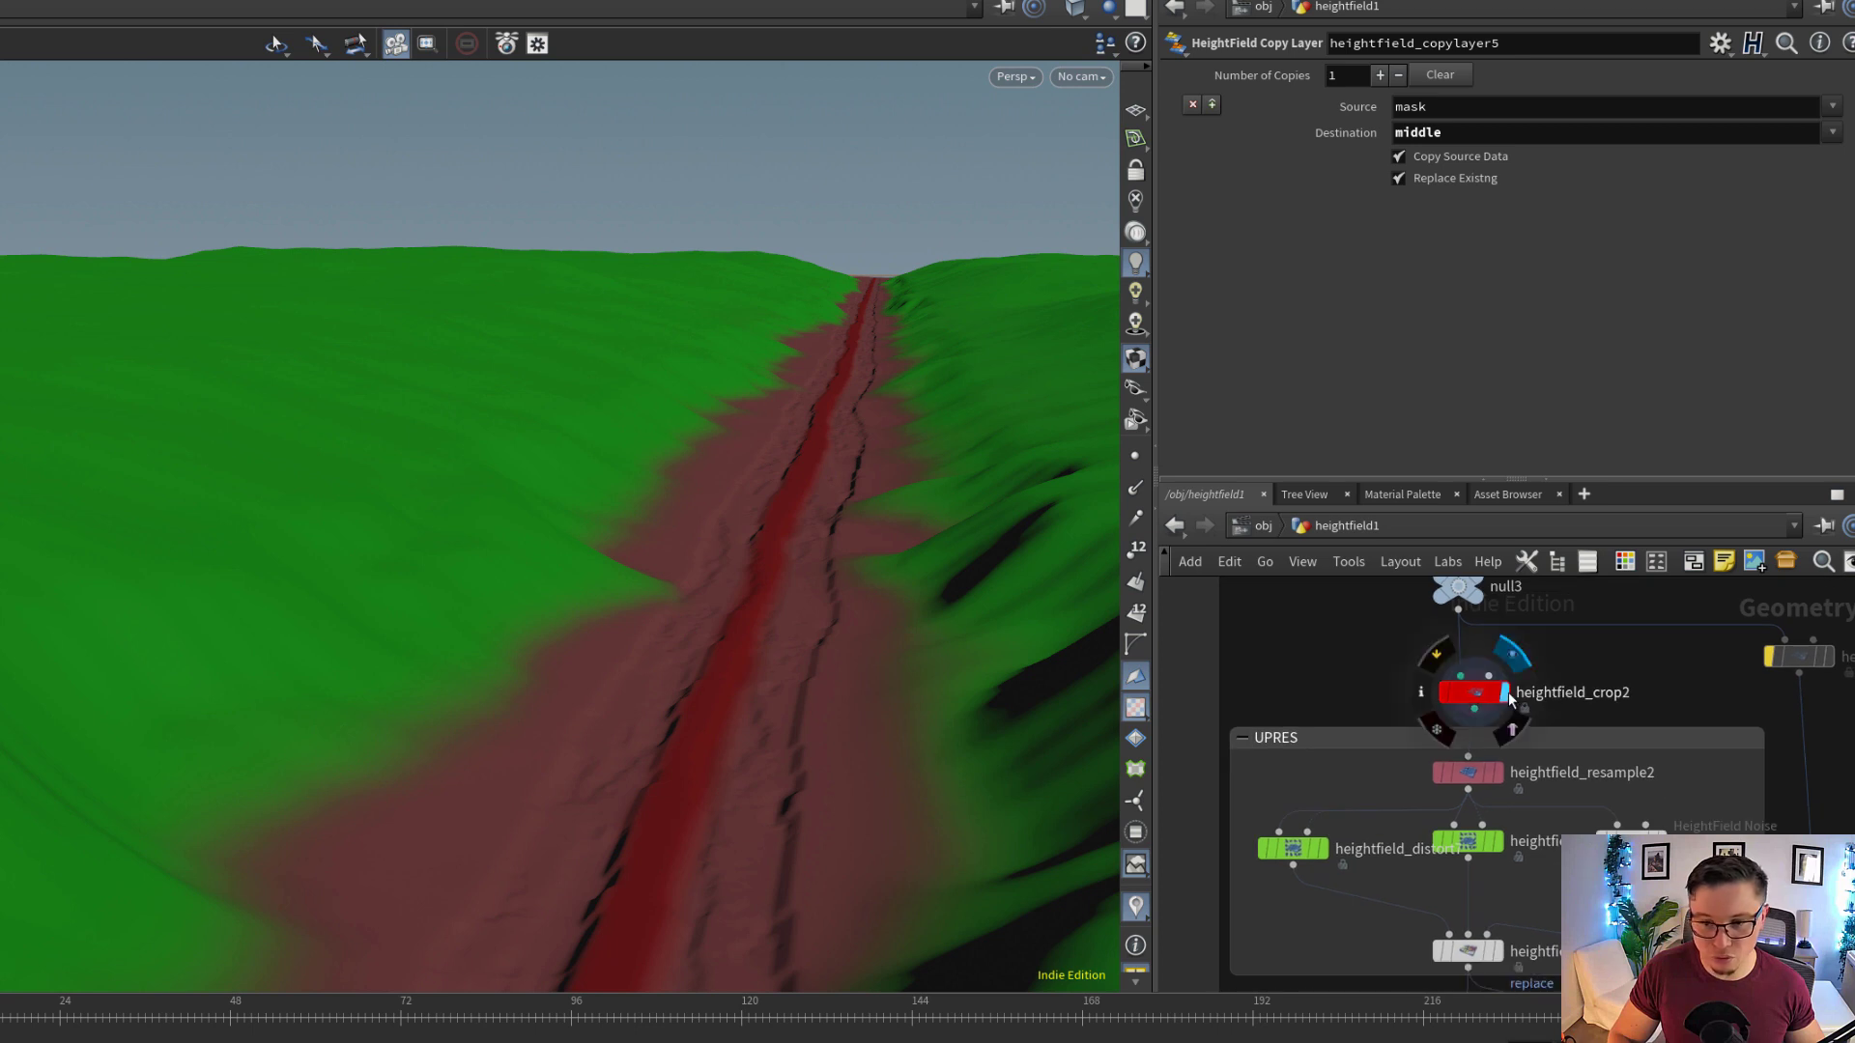
{"action": "left_click", "coordinate": [1503, 695]}
{"action": "left_click", "coordinate": [1486, 697]}
{"action": "left_click_drag", "start_coordinate": [766, 236], "coordinate": [786, 463]}
{"action": "key", "text": "f"}
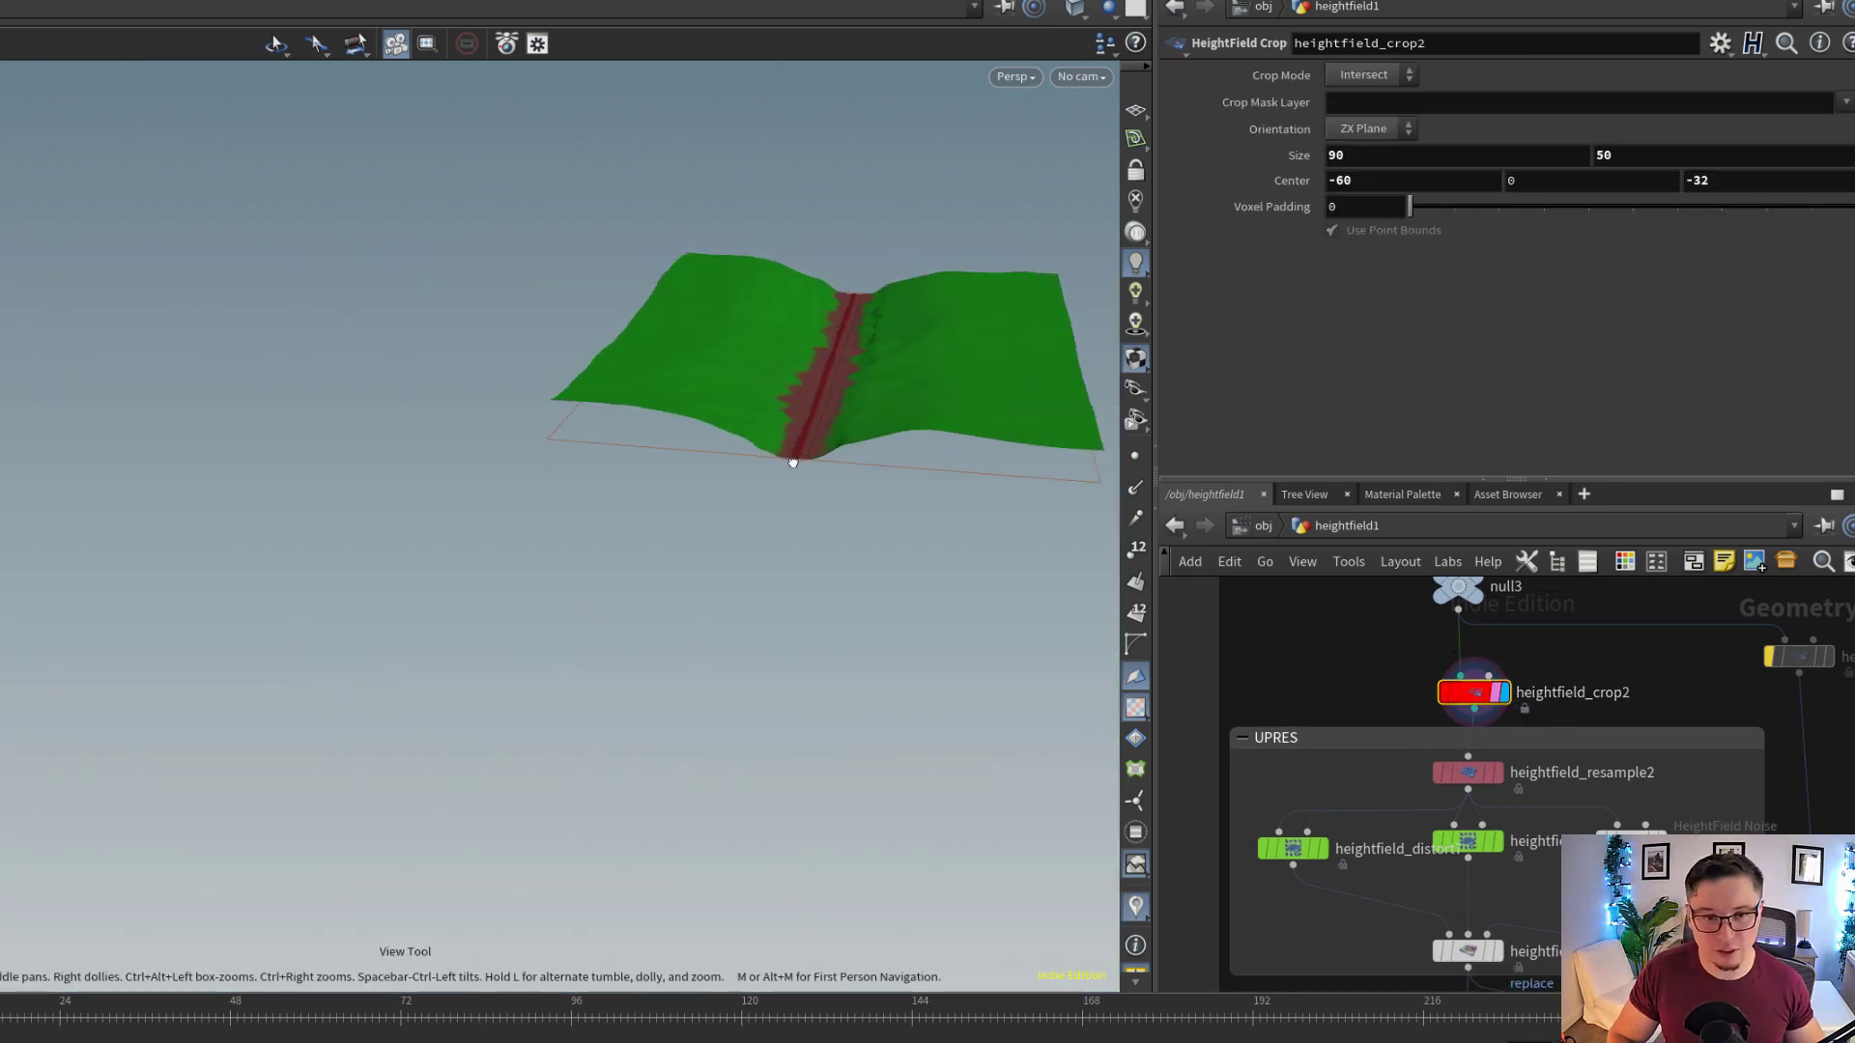
{"action": "scroll", "coordinate": [846, 506], "scroll_direction": "up", "scroll_amount": 5}
{"action": "left_click_drag", "start_coordinate": [845, 506], "coordinate": [460, 684]}
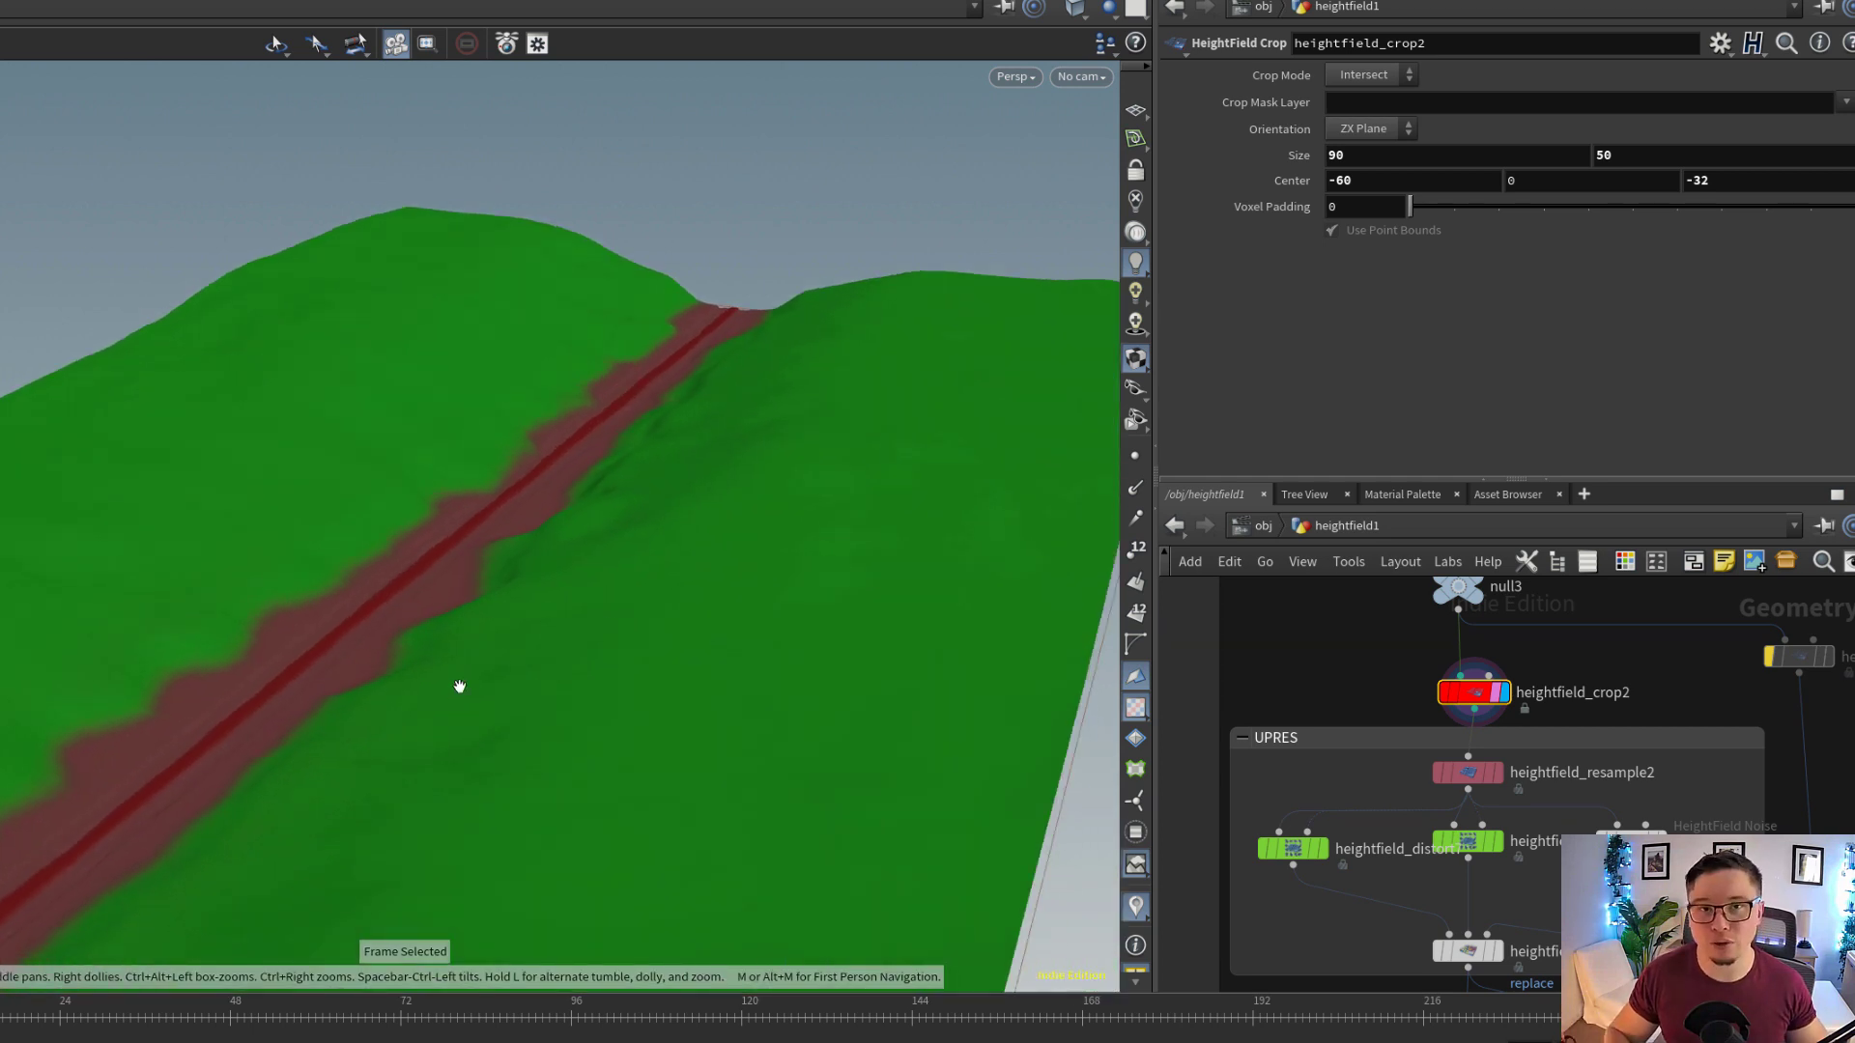
Toggle the bypass of heightfield_crop2 off and on to compare the full terrain with the cropped area
{"action": "scroll", "coordinate": [477, 570], "scroll_direction": "down", "scroll_amount": 5}
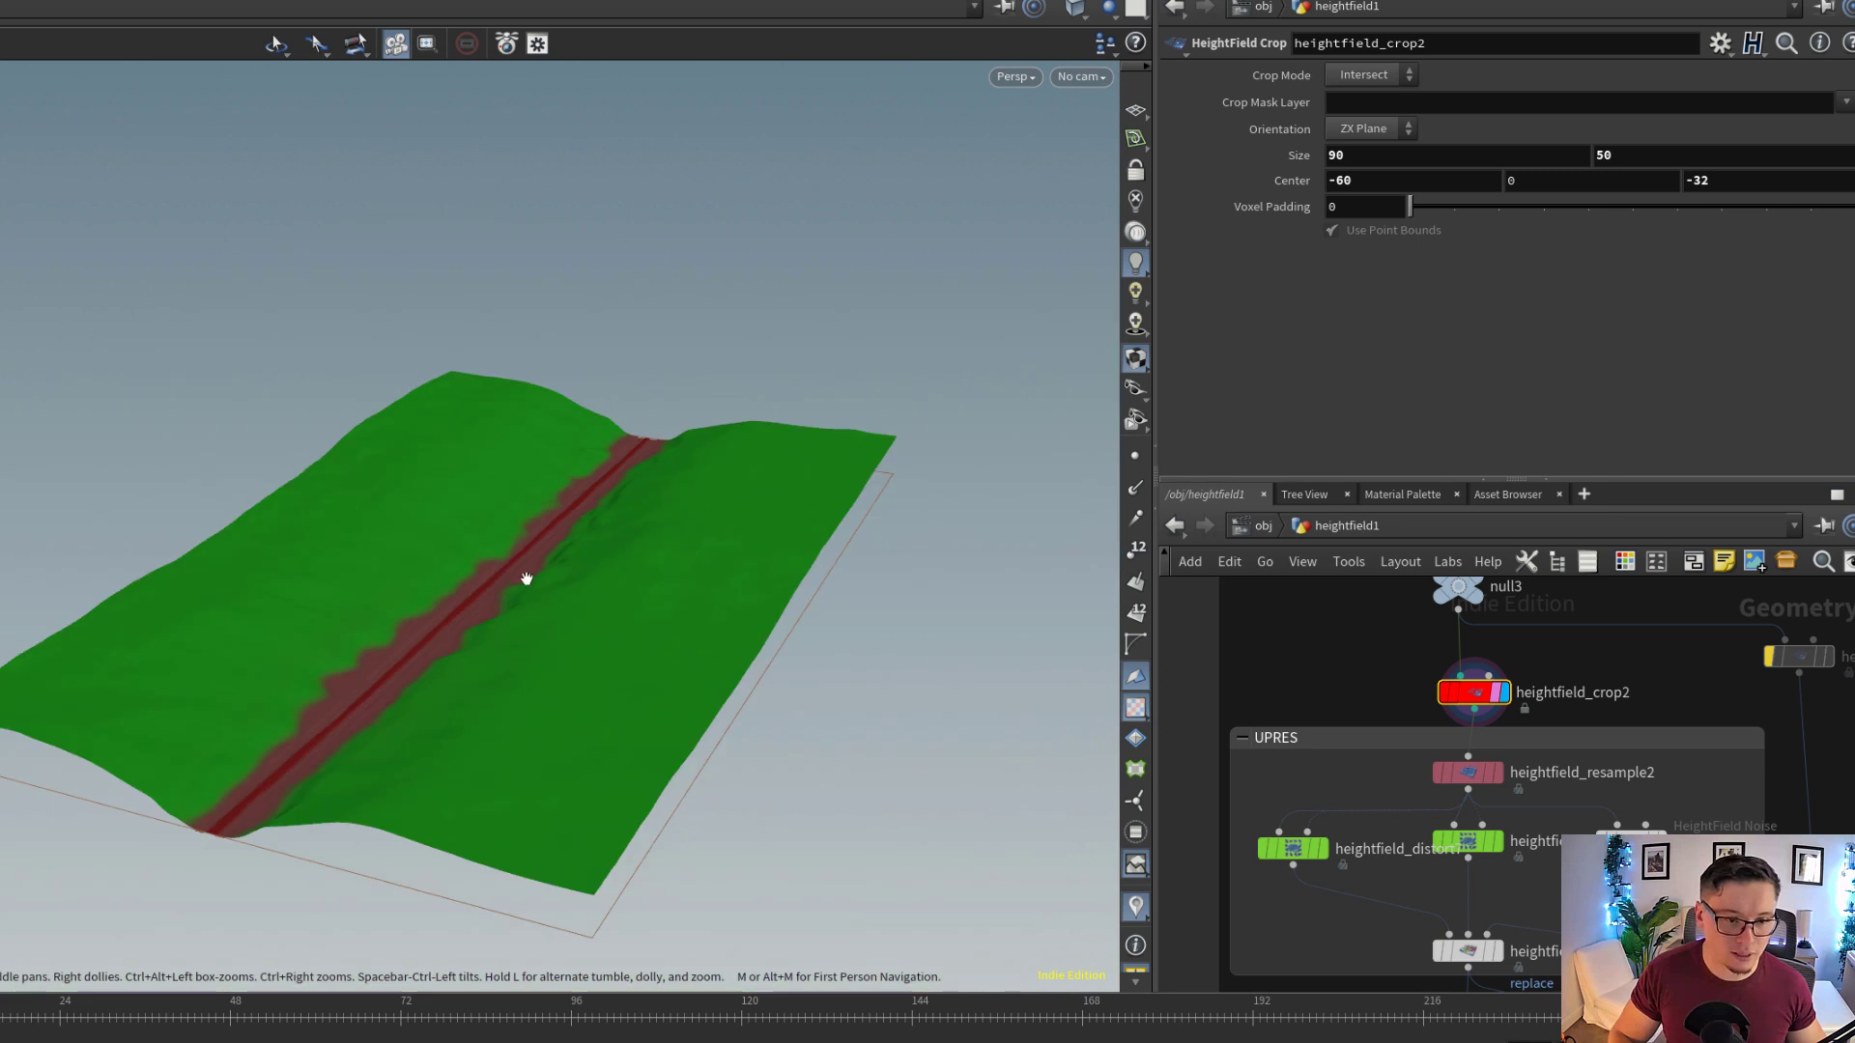
{"action": "left_click_drag", "start_coordinate": [526, 578], "coordinate": [551, 628]}
{"action": "left_click", "coordinate": [1442, 695]}
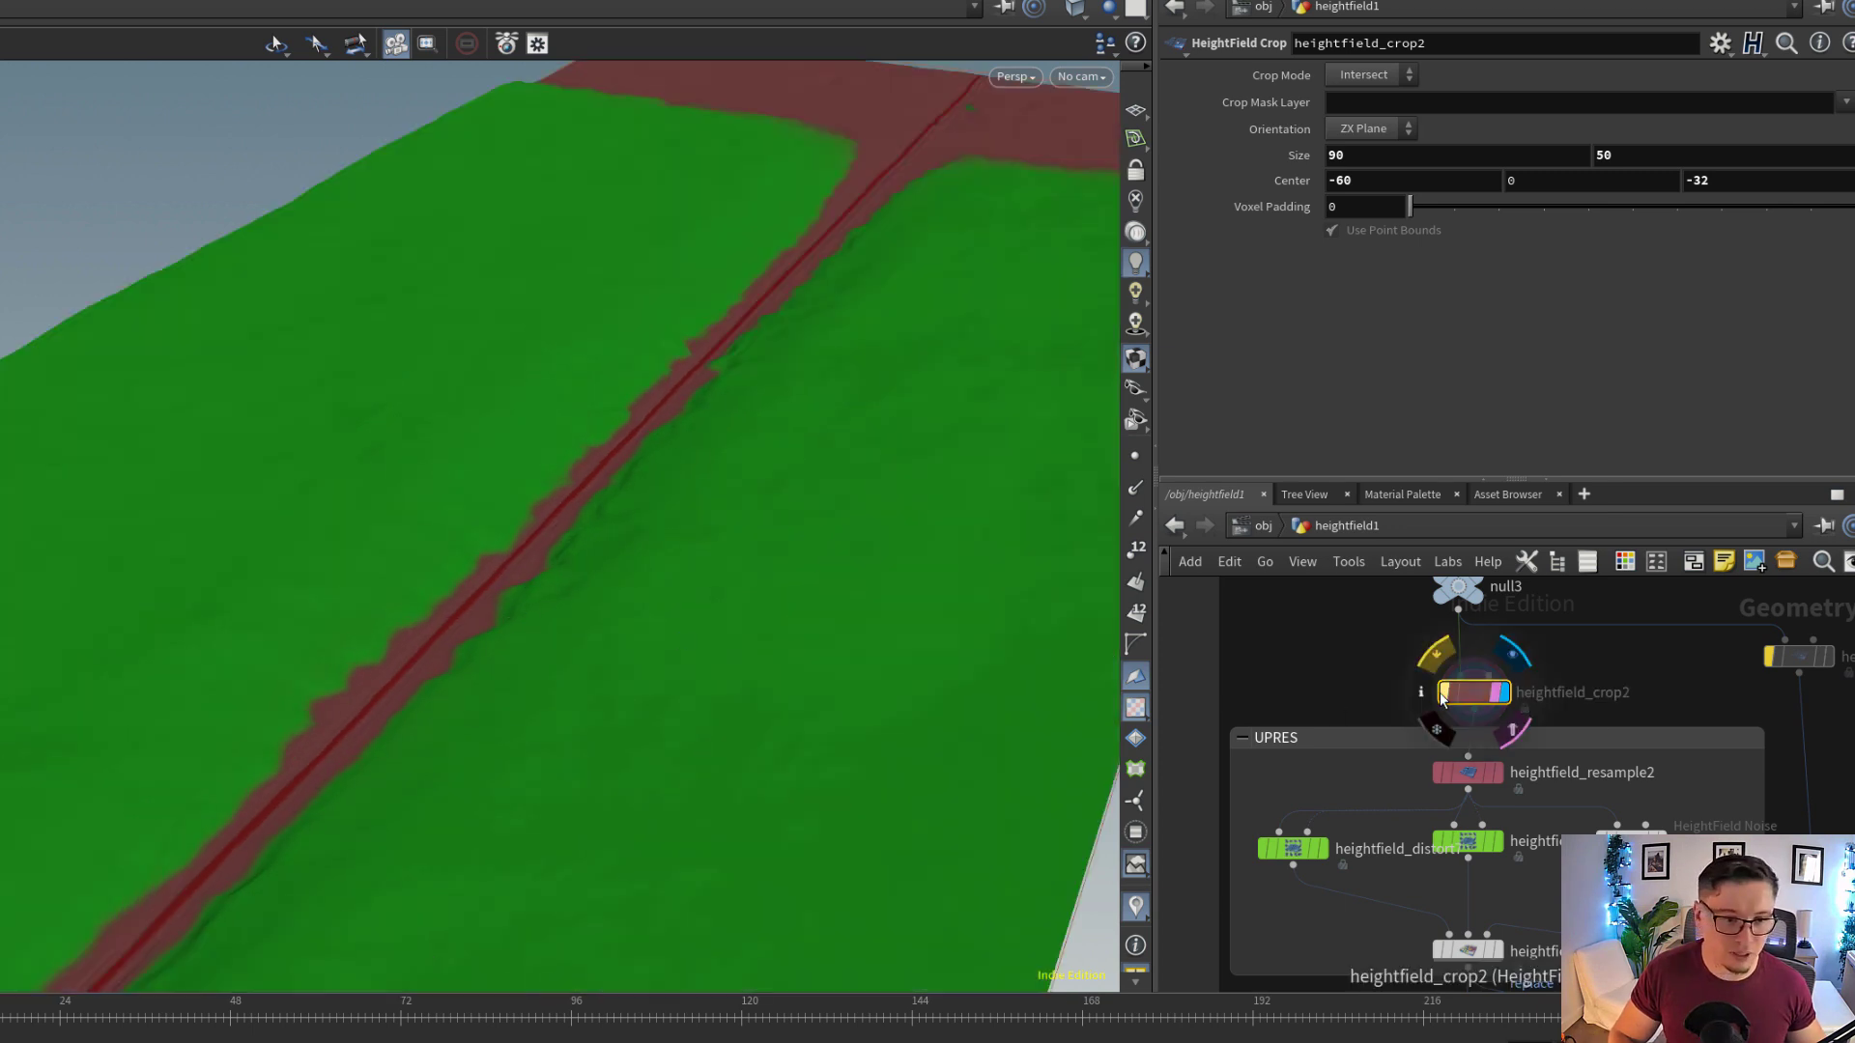
{"action": "left_click", "coordinate": [1439, 692]}
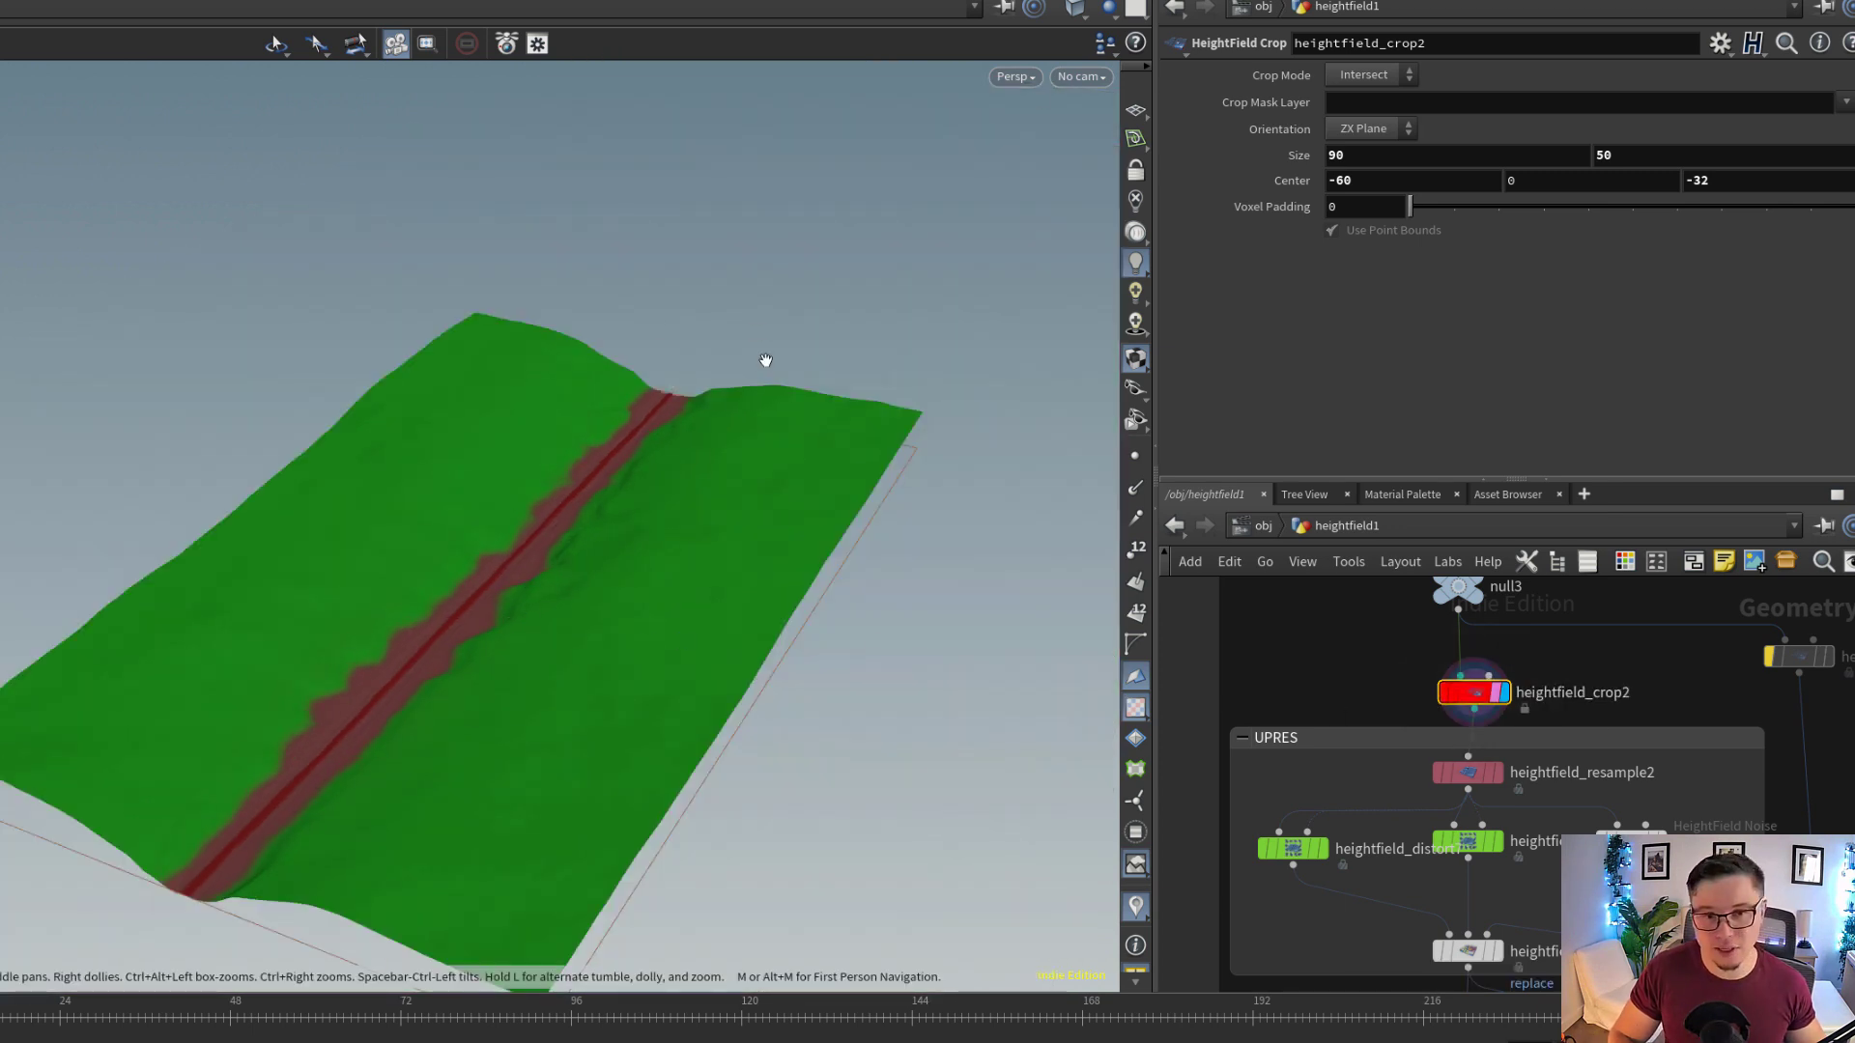
Display heightfield_resample2 in the UPRES block and examine its resolution scale and the upsampled trail
{"action": "scroll", "coordinate": [1555, 765], "scroll_direction": "up", "scroll_amount": 3}
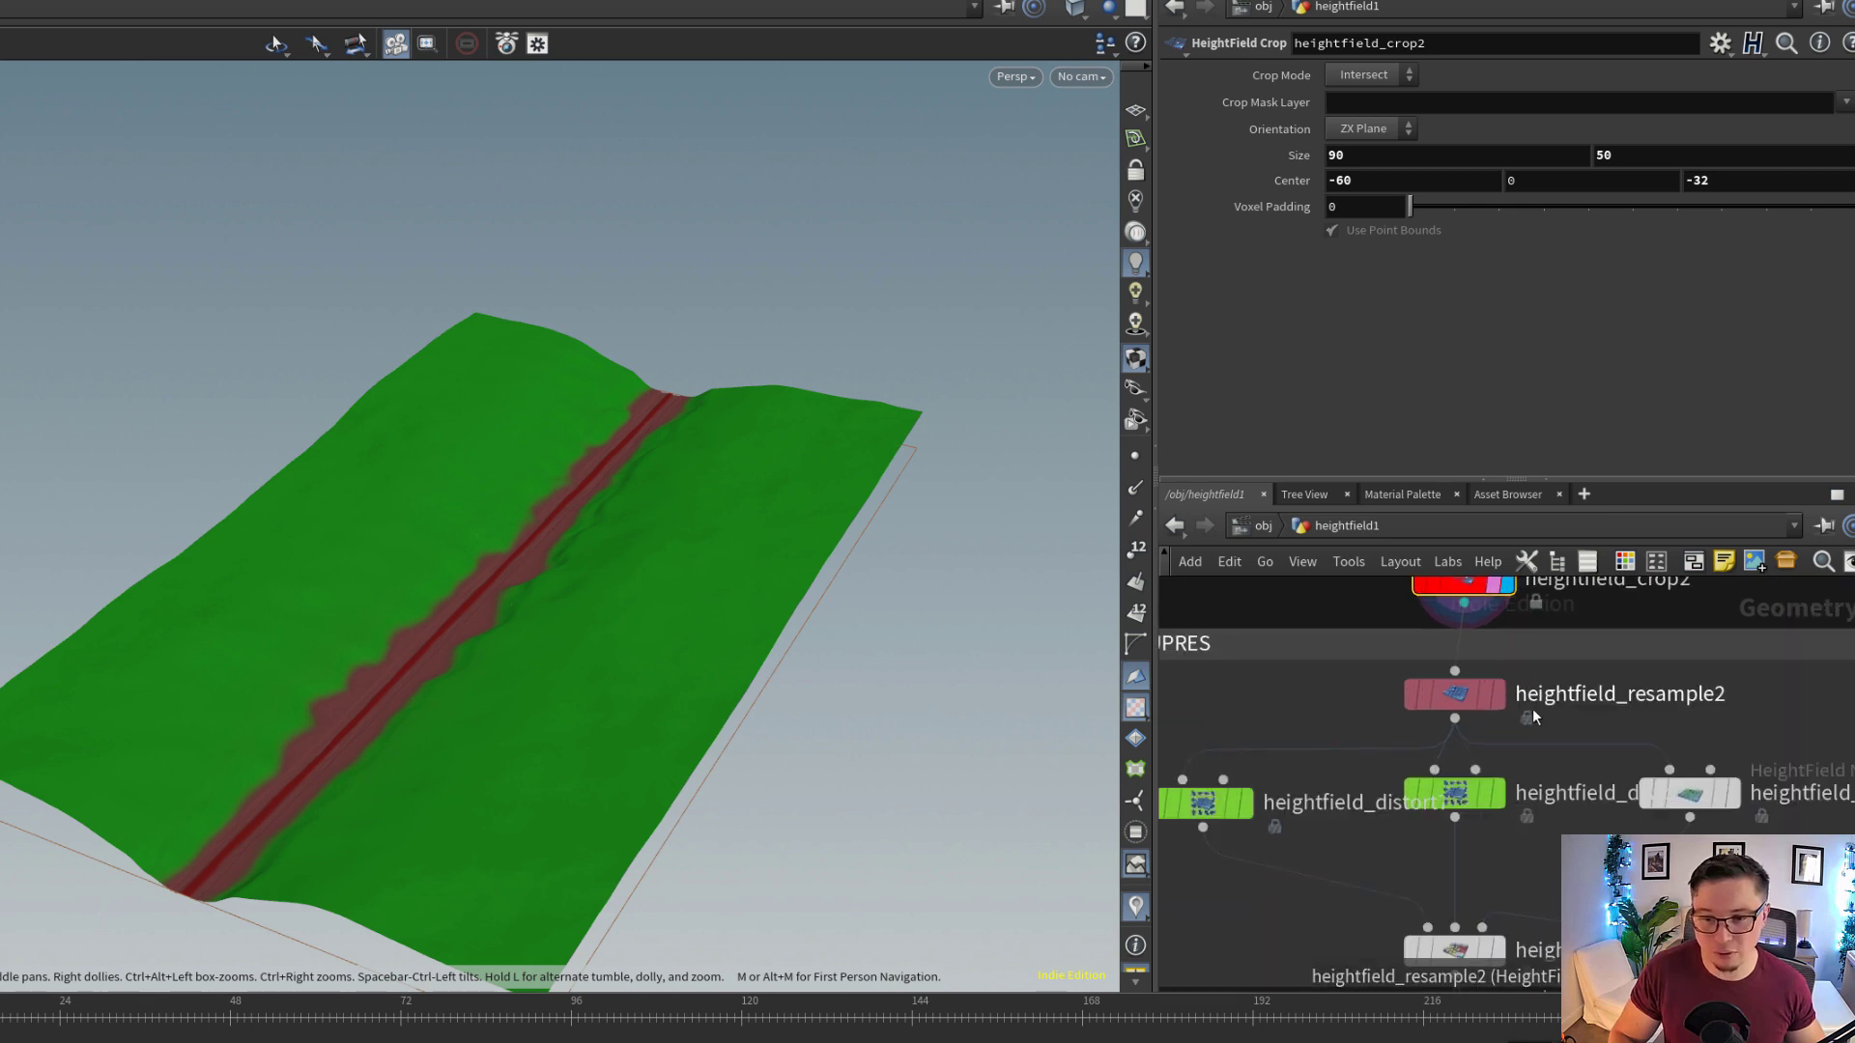
{"action": "left_click", "coordinate": [1487, 696]}
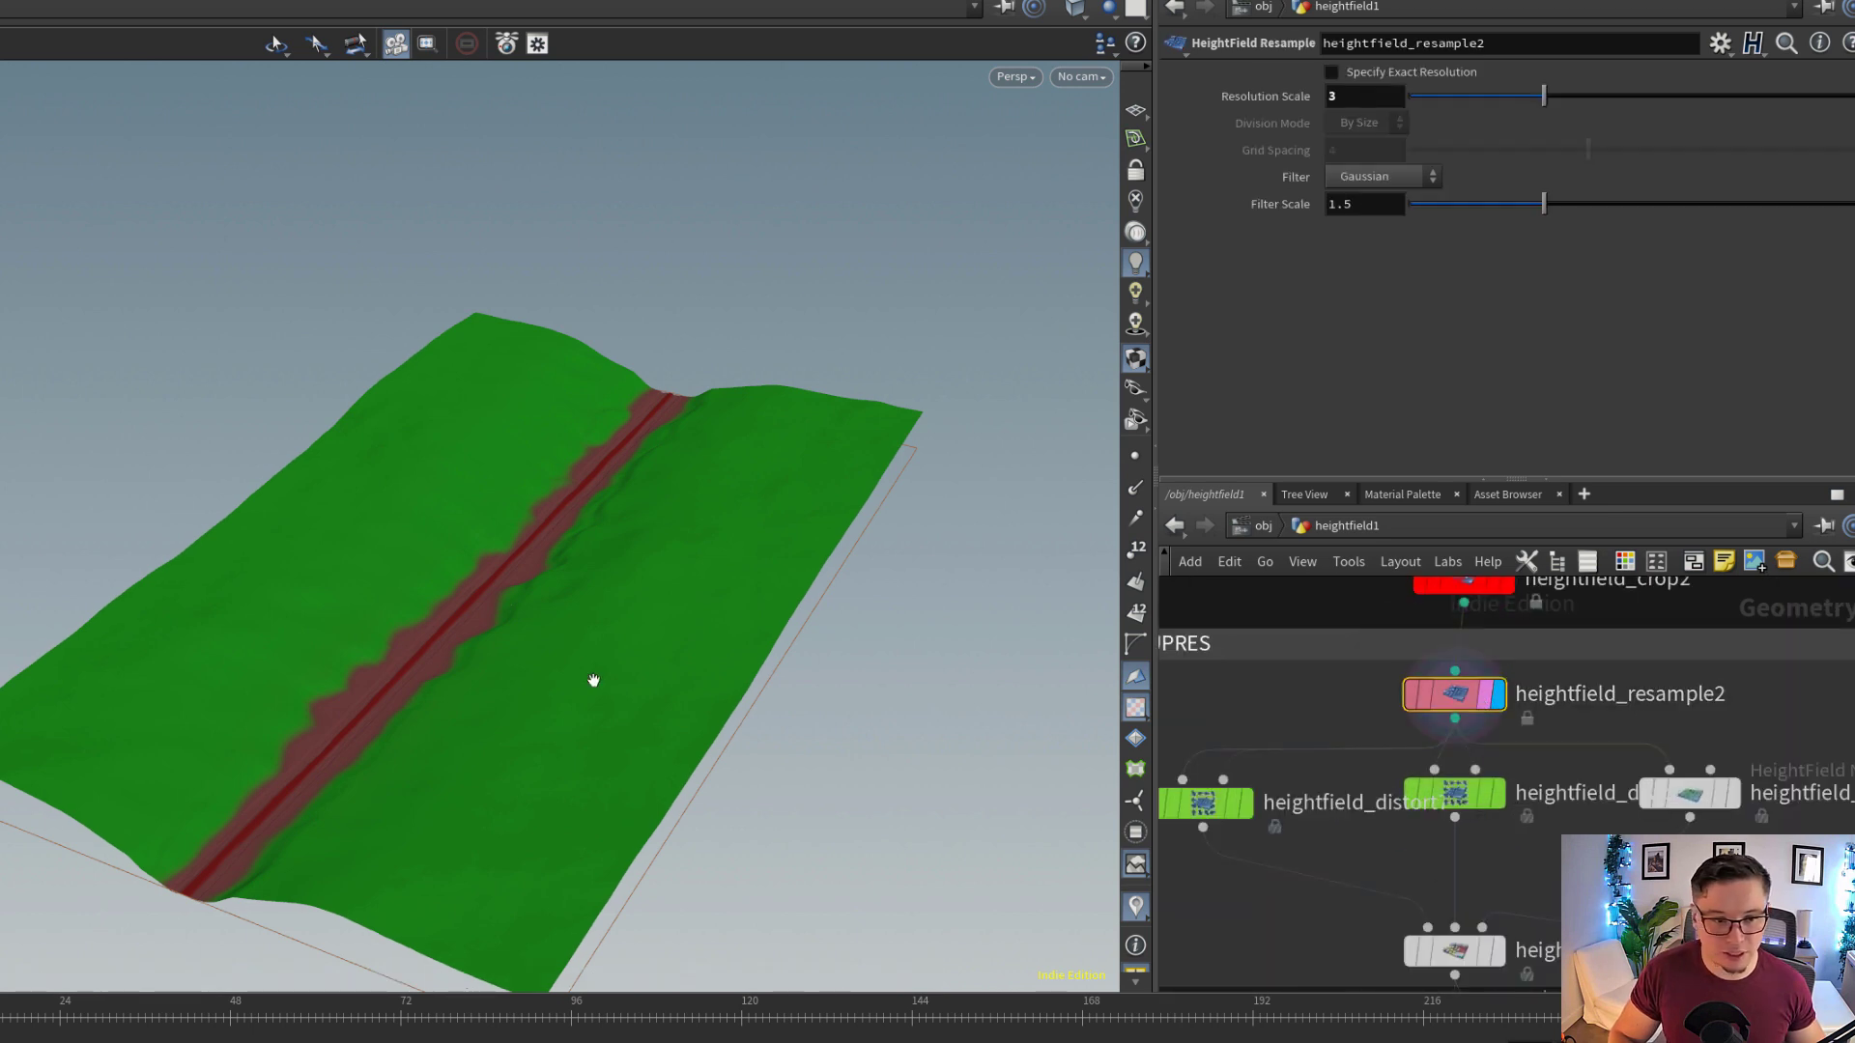
{"action": "scroll", "coordinate": [695, 621], "scroll_direction": "up", "scroll_amount": 5}
{"action": "scroll", "coordinate": [467, 729], "scroll_direction": "down", "scroll_amount": 3}
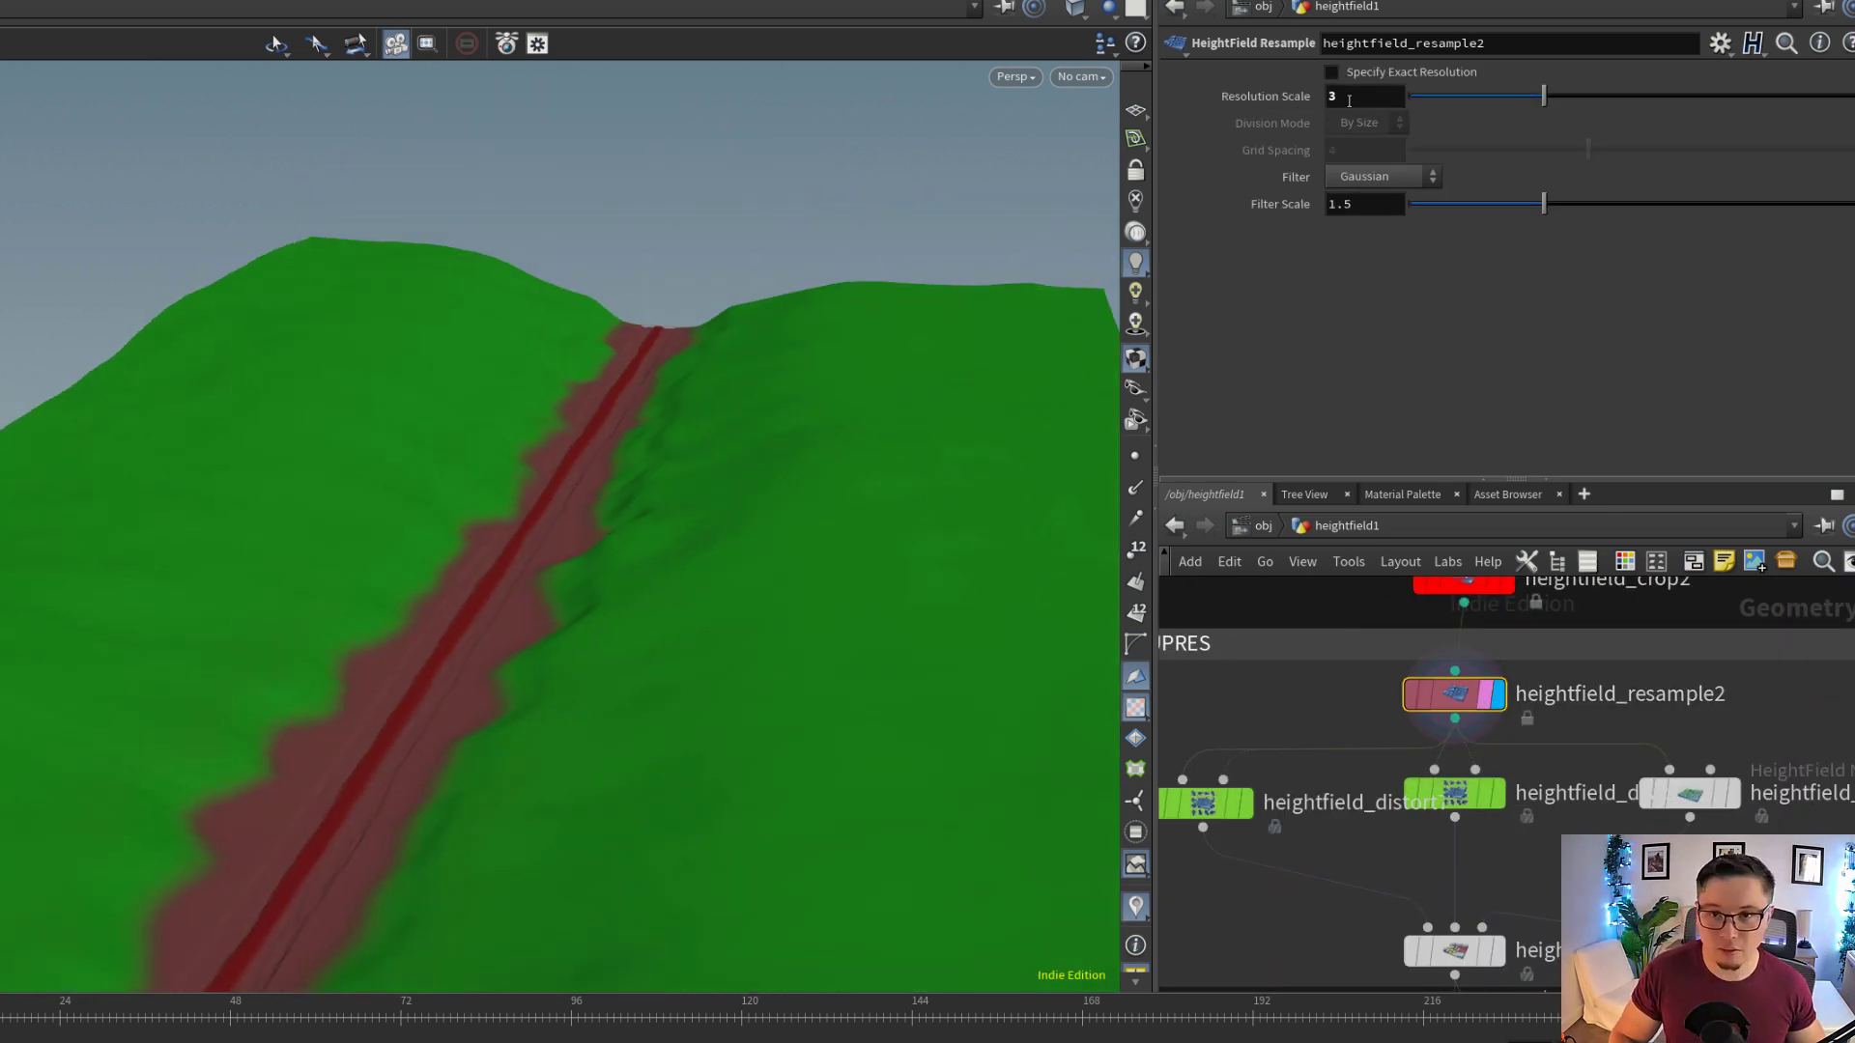
{"action": "left_click_drag", "start_coordinate": [506, 580], "coordinate": [749, 619]}
Display heightfield_distort8 and examine how its curl noise distorts the height within the path mask
{"action": "middle_click_drag", "start_coordinate": [1567, 769], "coordinate": [1571, 684]}
{"action": "scroll", "coordinate": [1571, 684], "scroll_direction": "down", "scroll_amount": 2}
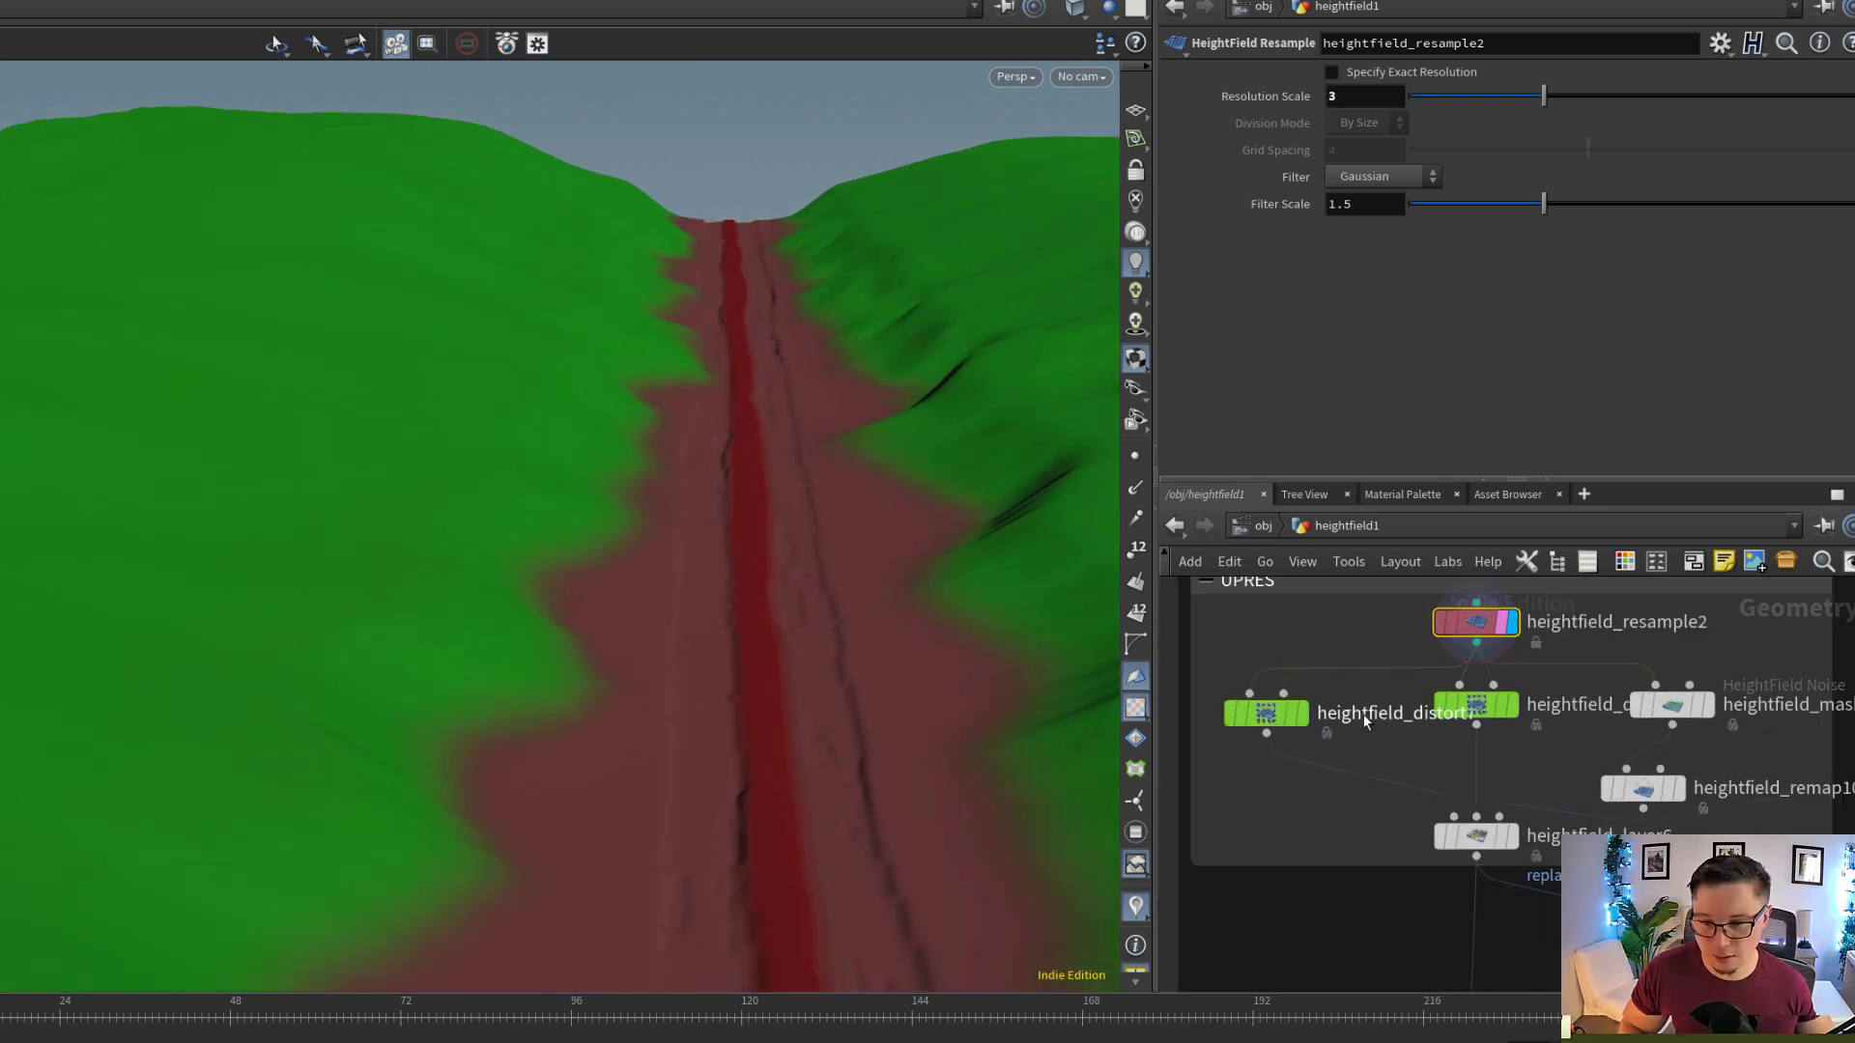
{"action": "left_click_drag", "start_coordinate": [1487, 716], "coordinate": [1503, 715]}
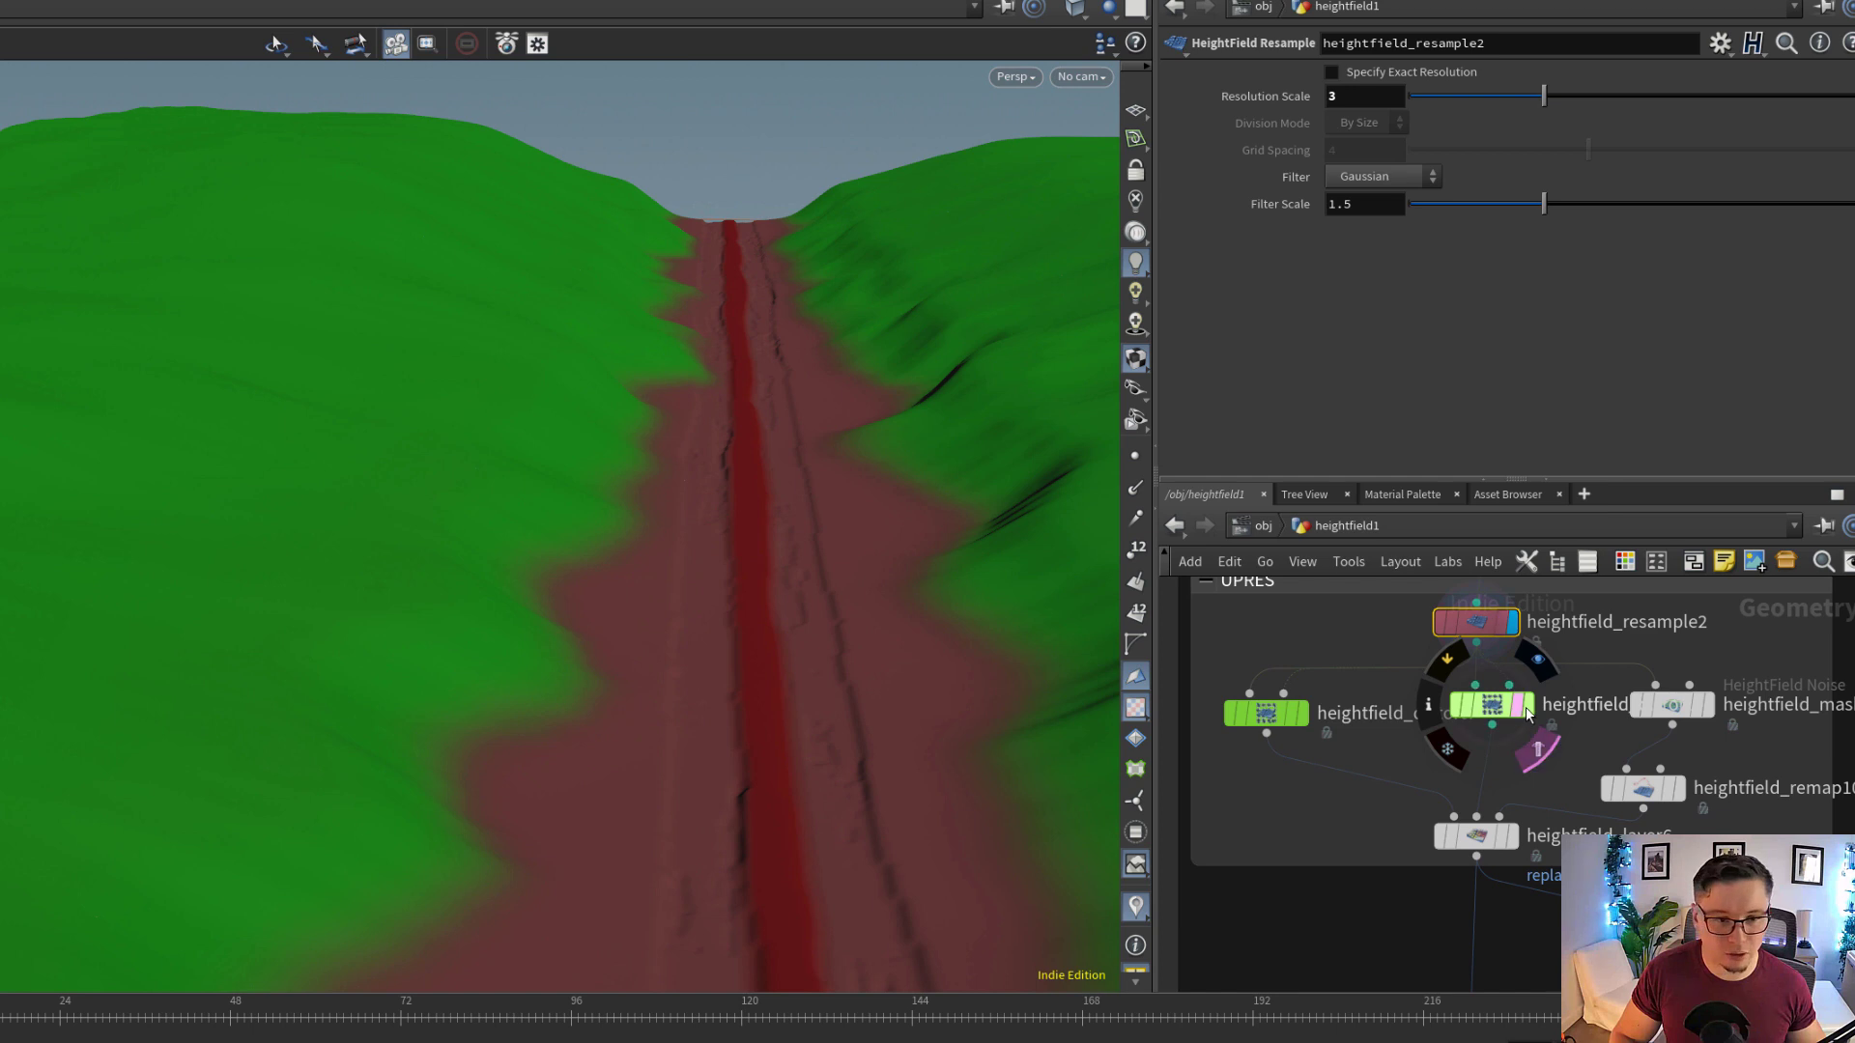
{"action": "left_click", "coordinate": [1527, 713]}
{"action": "scroll", "coordinate": [1330, 693], "scroll_direction": "up", "scroll_amount": 3}
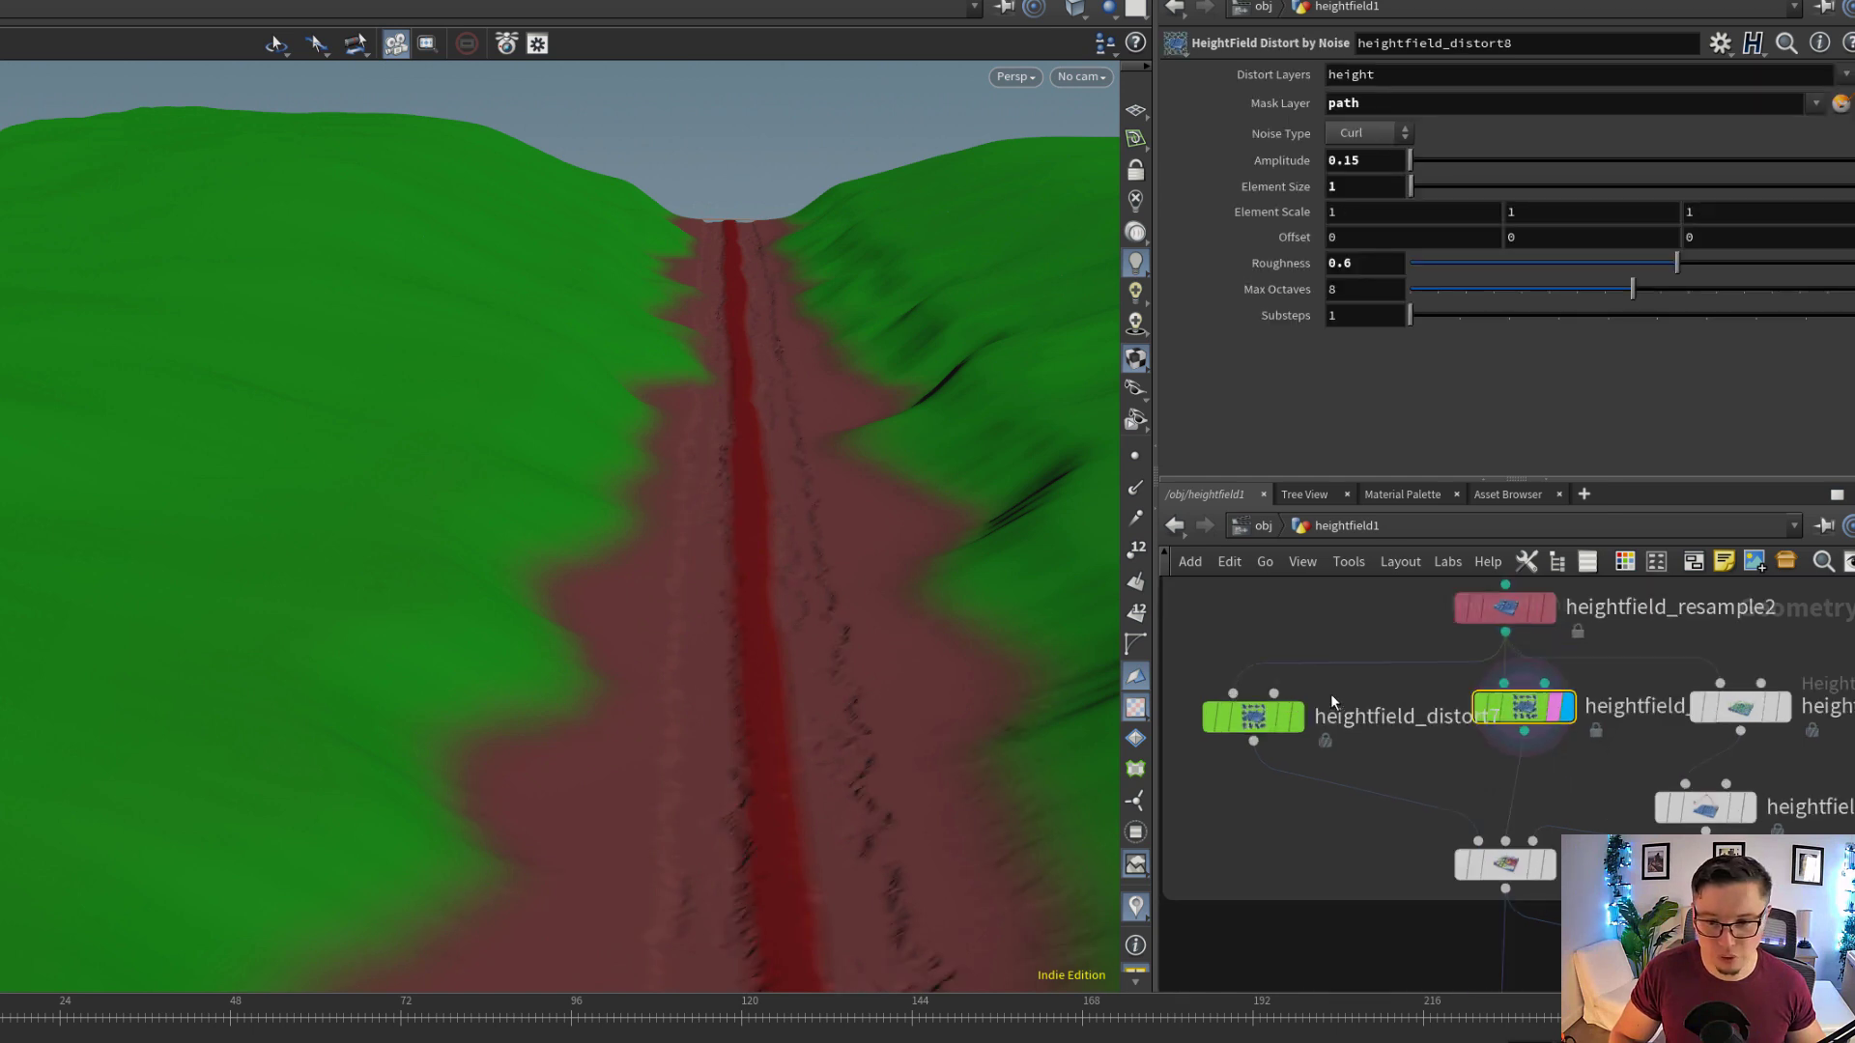
Inspect the simplex noise settings and distort layers of heightfield_distort7, and display heightfield_layer6 below it
{"action": "left_click", "coordinate": [1248, 726]}
{"action": "middle_click_drag", "start_coordinate": [1411, 789], "coordinate": [1361, 652]}
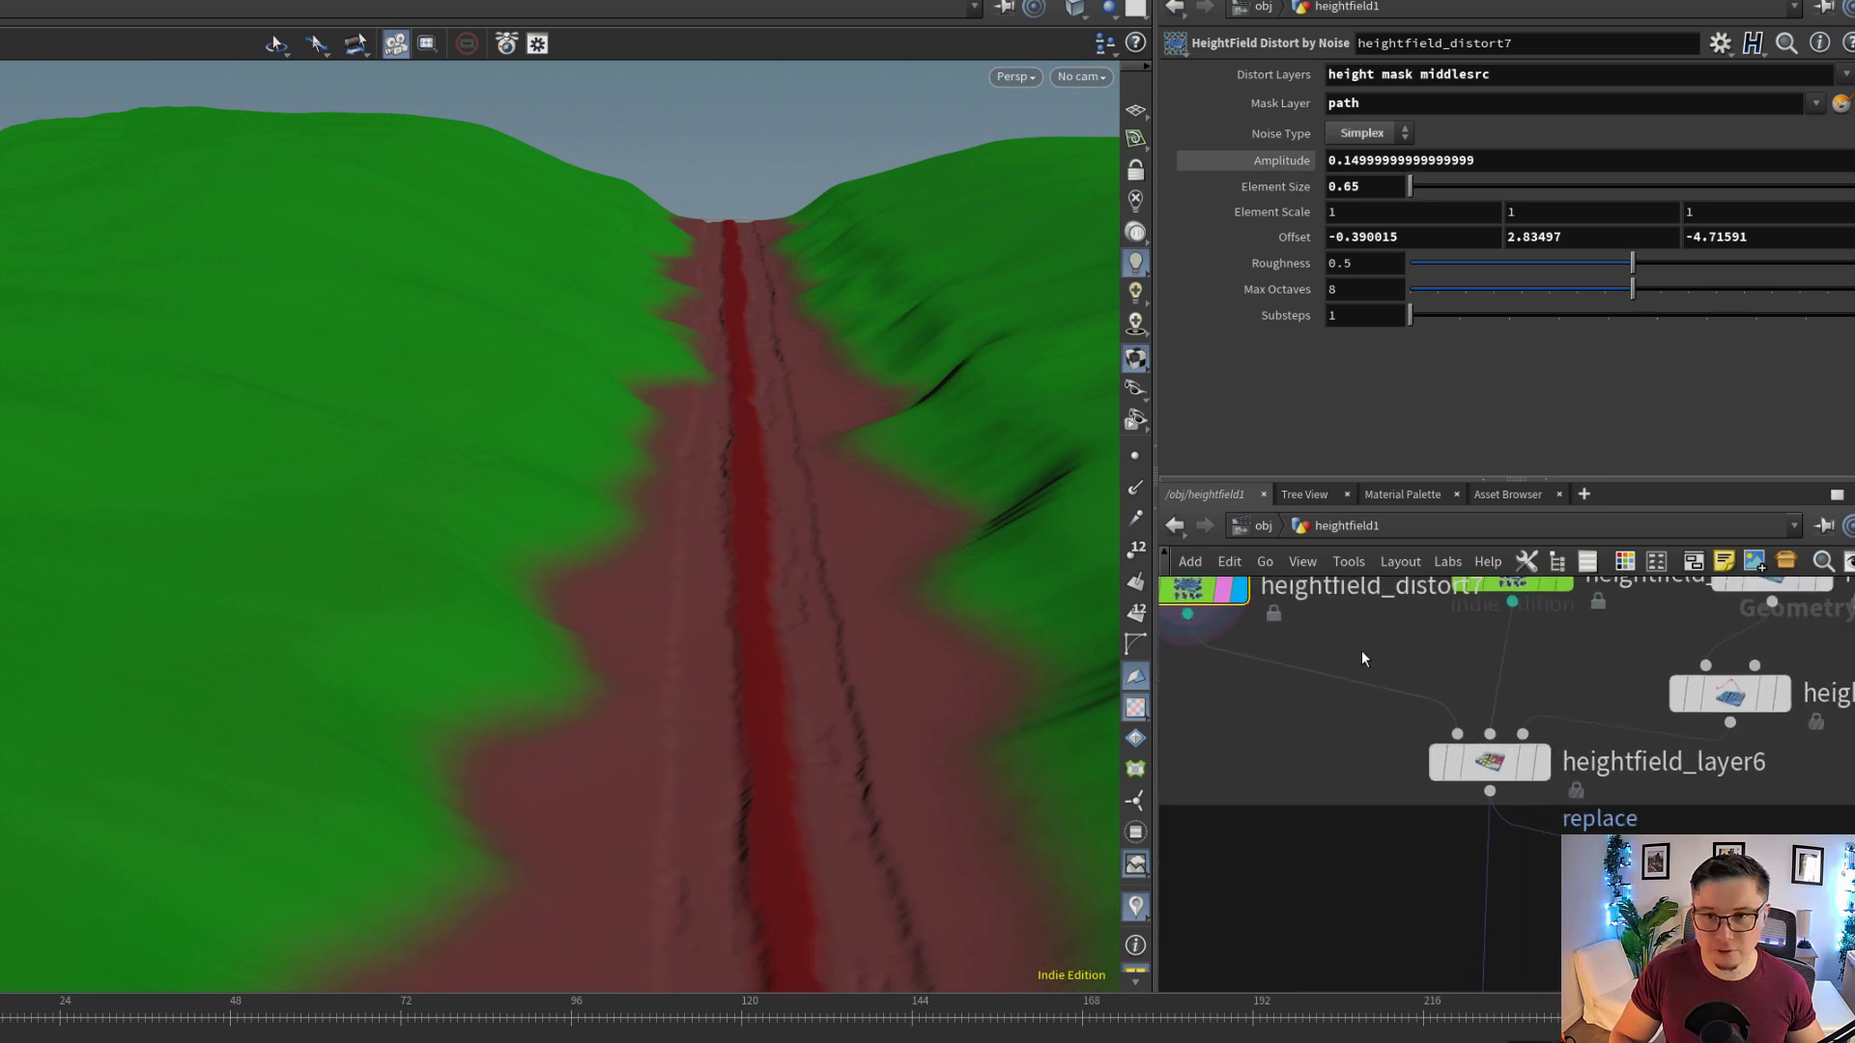
{"action": "scroll", "coordinate": [1445, 669], "scroll_direction": "up", "scroll_amount": 3}
{"action": "mouse_move", "coordinate": [1569, 815]}
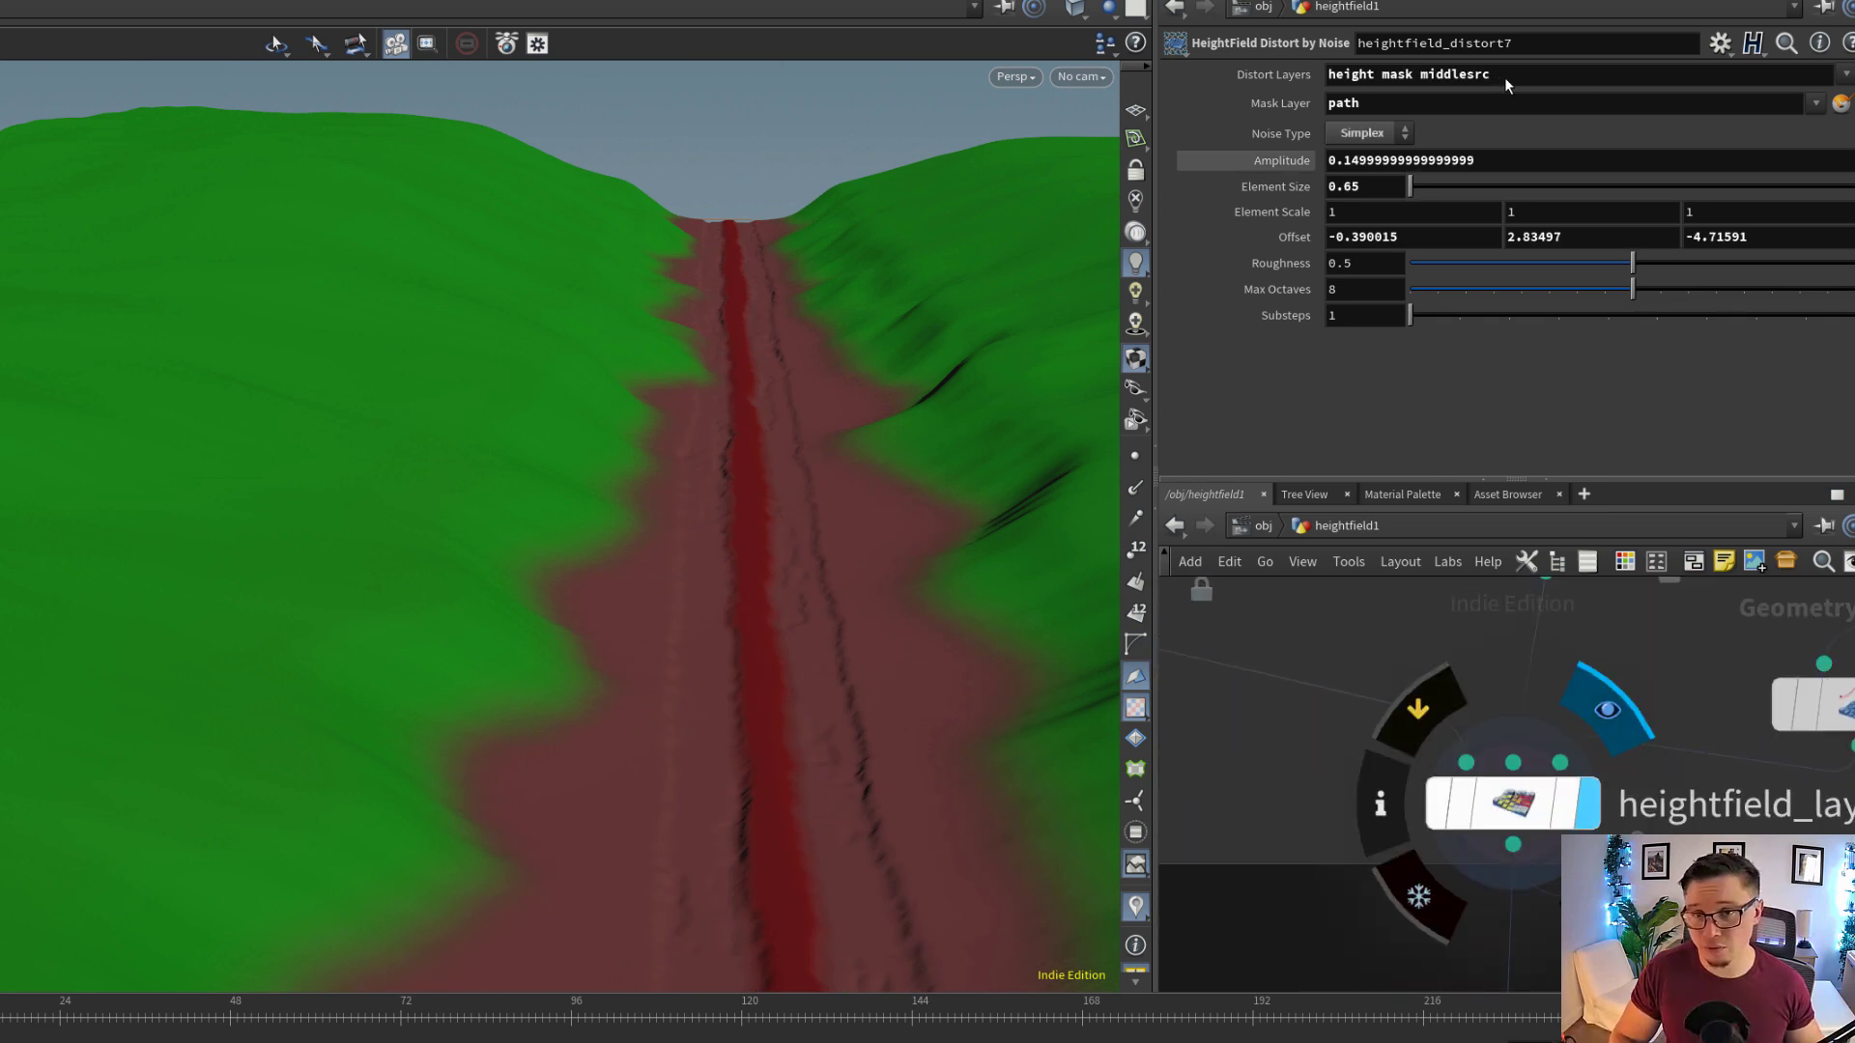
{"action": "left_click_drag", "start_coordinate": [1493, 76], "coordinate": [1268, 73]}
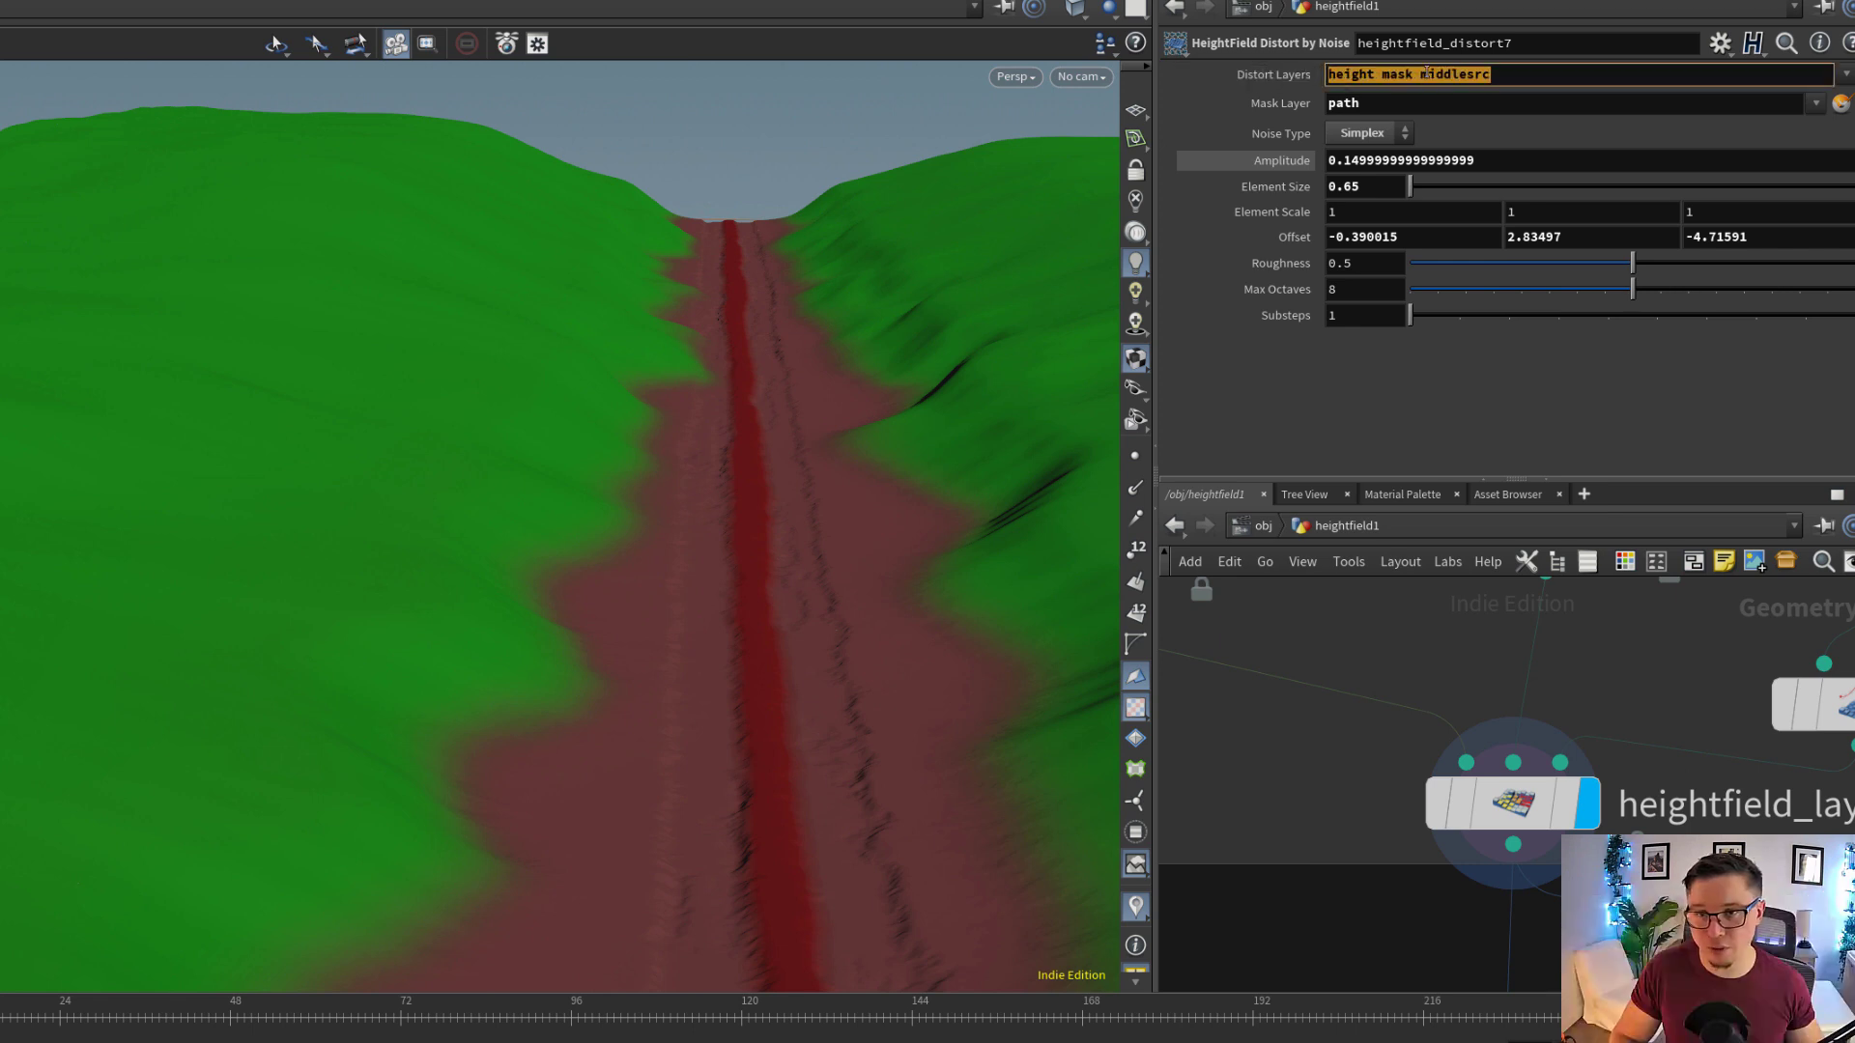
Select heightfield_distort8 to compare its distort layers and noise settings with those of heightfield_distort7
{"action": "scroll", "coordinate": [1488, 693], "scroll_direction": "down", "scroll_amount": 4}
{"action": "middle_click_drag", "start_coordinate": [1485, 623], "coordinate": [1500, 709]}
{"action": "scroll", "coordinate": [1502, 716], "scroll_direction": "up", "scroll_amount": 2}
{"action": "left_click_drag", "start_coordinate": [1501, 723], "coordinate": [1569, 657]}
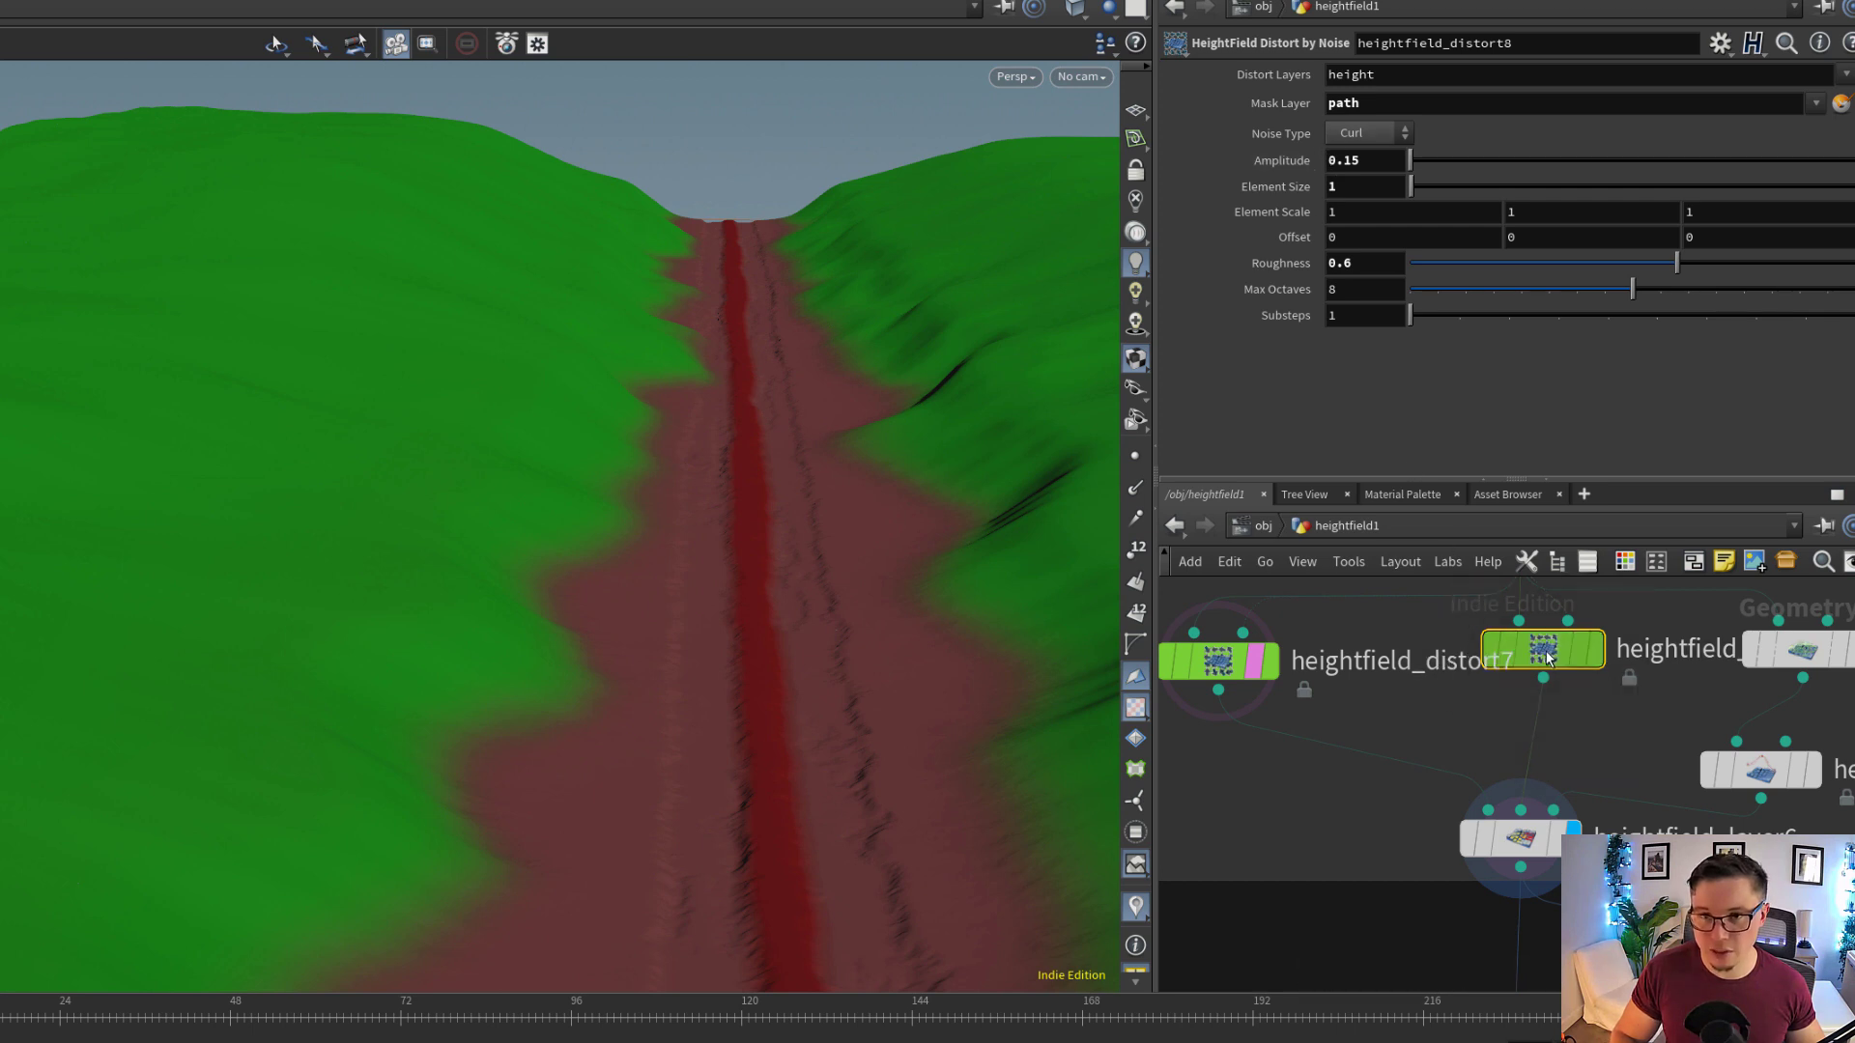
Select heightfield_layer6 to show its layer settings and toggle its bypass to compare the masked trail distortion
{"action": "middle_click_drag", "start_coordinate": [1597, 740], "coordinate": [1588, 671]}
{"action": "scroll", "coordinate": [1567, 772], "scroll_direction": "up", "scroll_amount": 2}
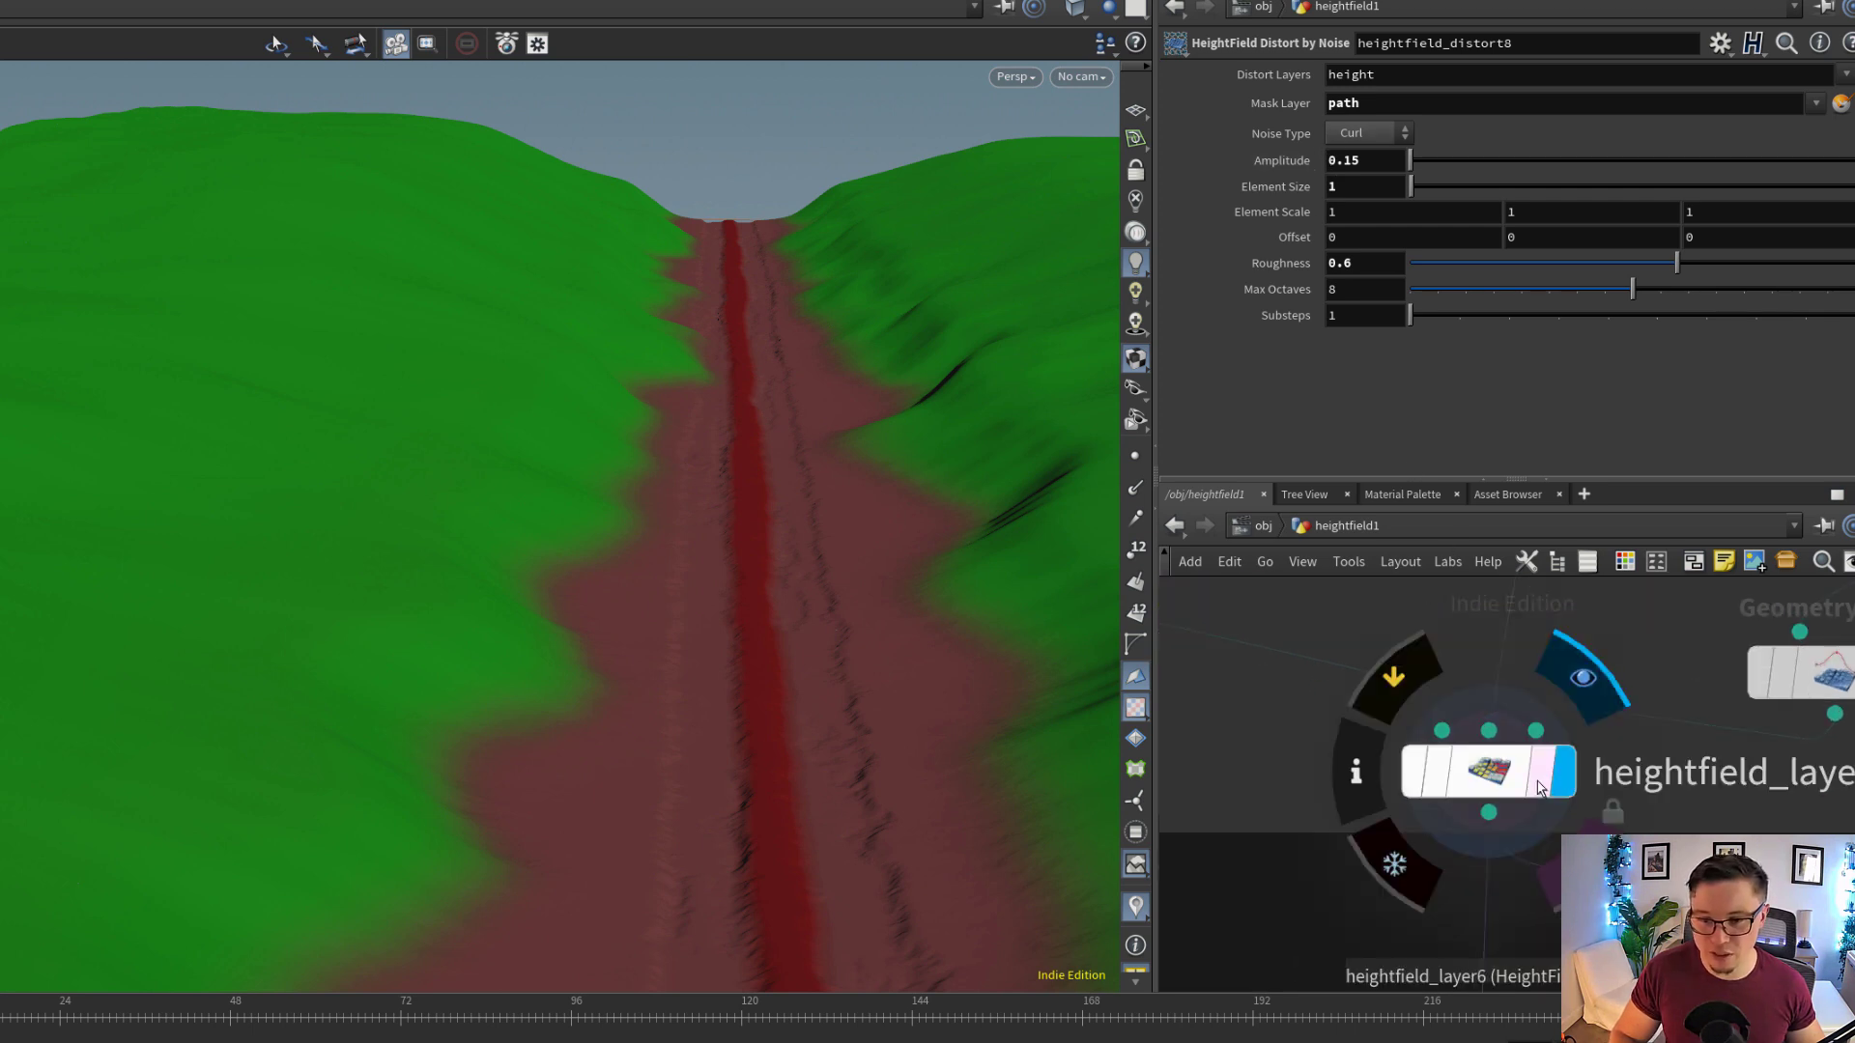
{"action": "left_click", "coordinate": [1505, 786]}
{"action": "left_click_drag", "start_coordinate": [903, 667], "coordinate": [842, 633]}
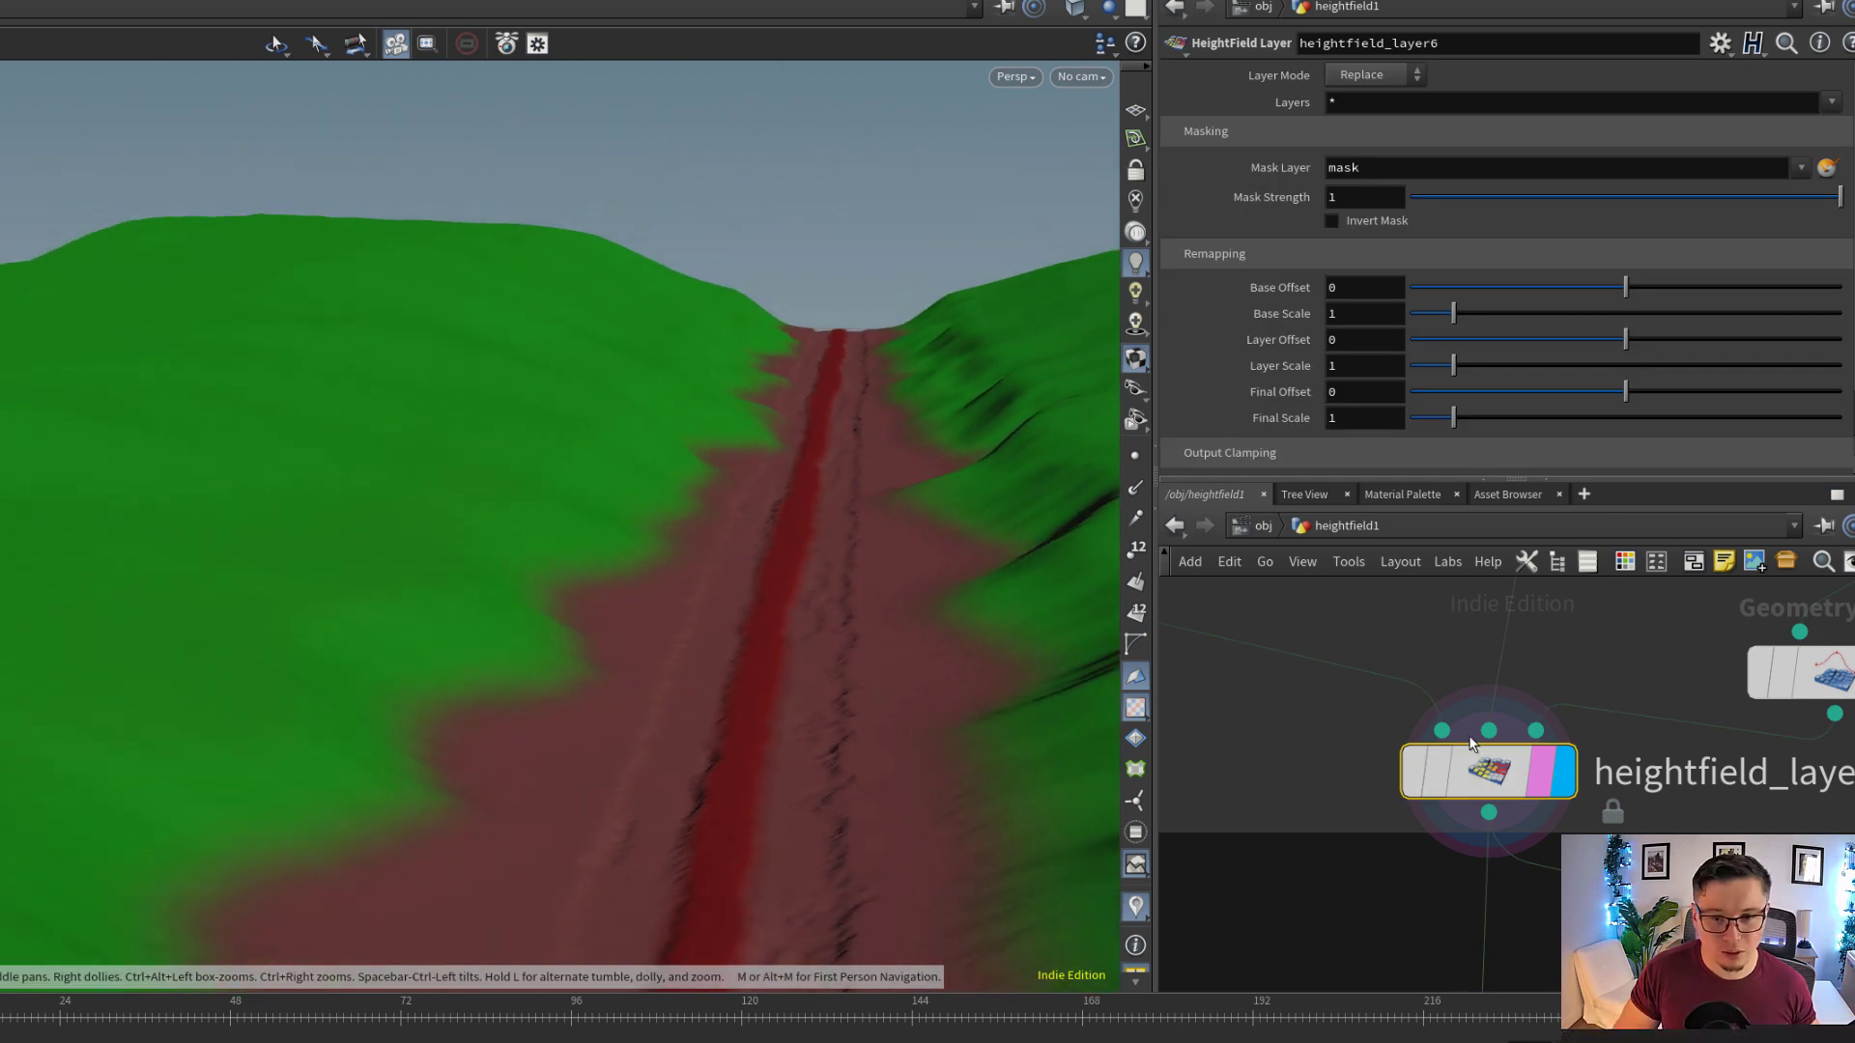
{"action": "left_click", "coordinate": [1416, 772]}
{"action": "left_click", "coordinate": [1415, 773]}
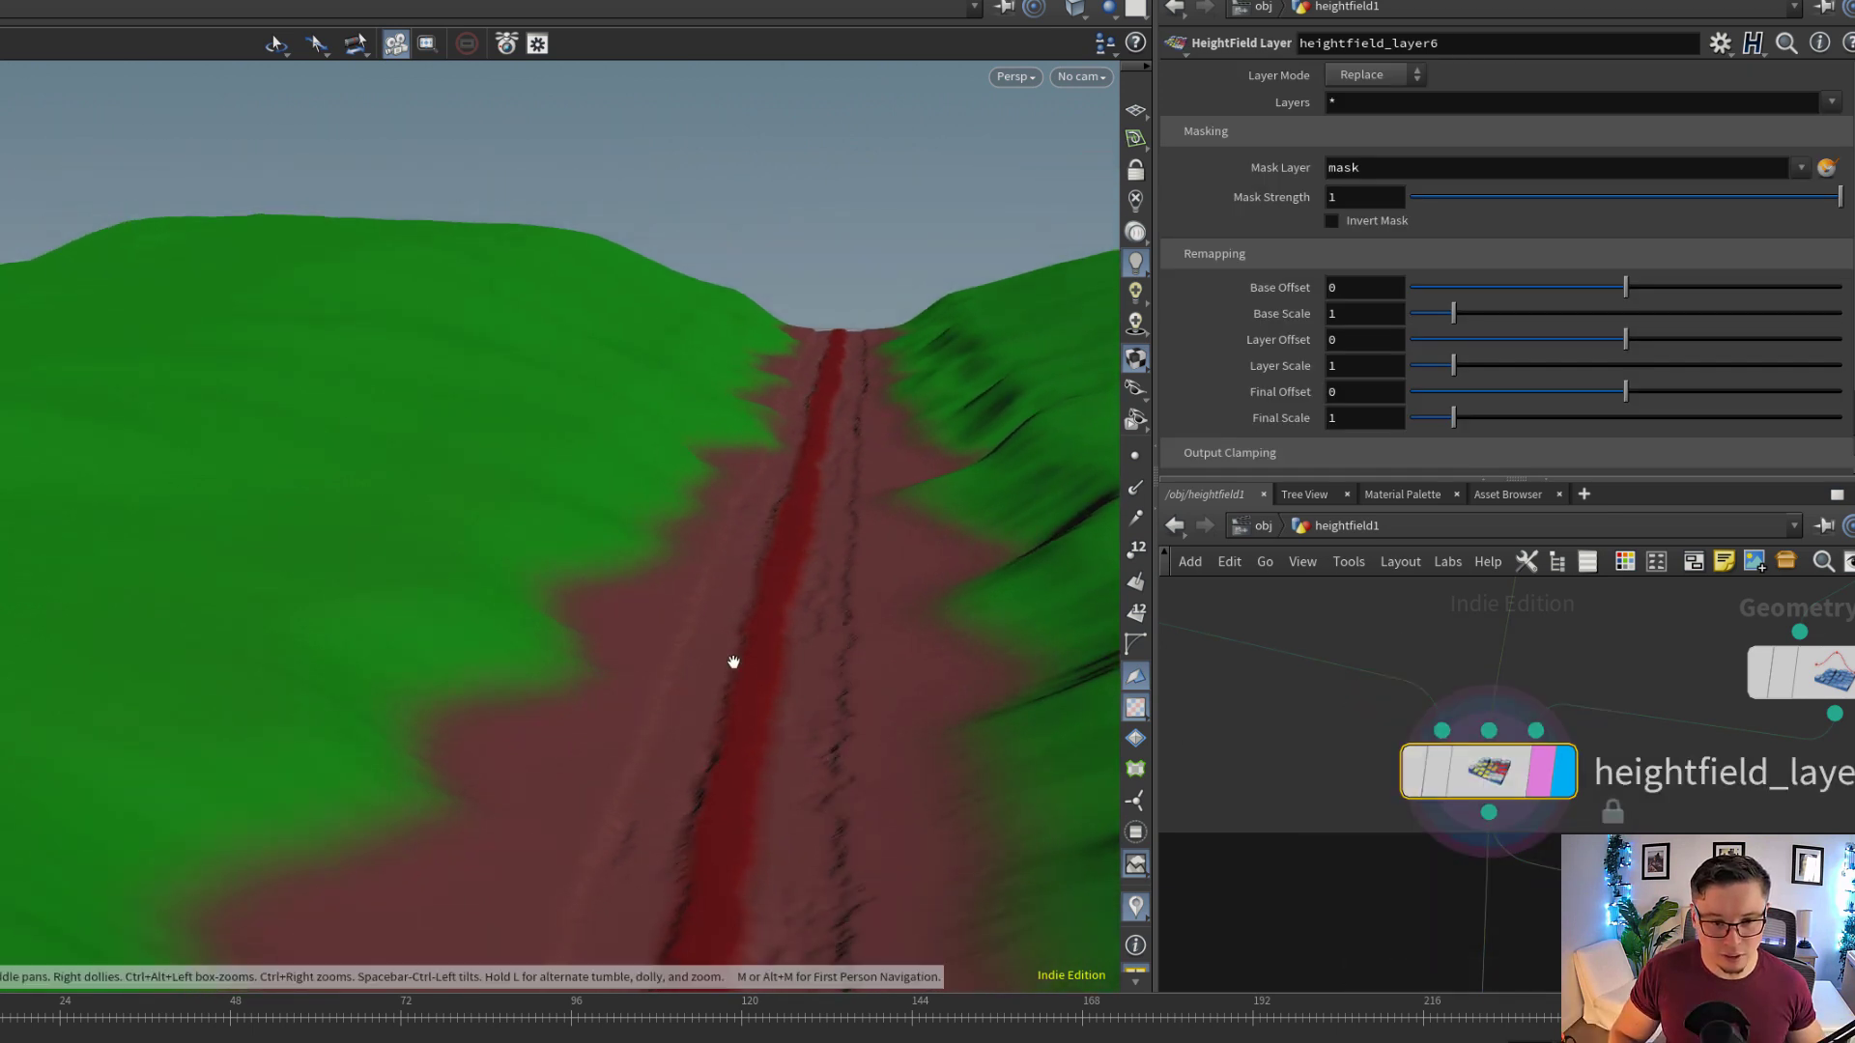
Inspect the distorted tracks up close and toggle the bypass of heightfield_layer6 again to compare the track edges
{"action": "right_click_drag", "start_coordinate": [861, 669], "coordinate": [1536, 637]}
{"action": "left_click_drag", "start_coordinate": [801, 717], "coordinate": [817, 699]}
{"action": "middle_click_drag", "start_coordinate": [795, 762], "coordinate": [820, 572]}
{"action": "left_click_drag", "start_coordinate": [820, 572], "coordinate": [798, 585]}
{"action": "mouse_move", "coordinate": [1555, 787]}
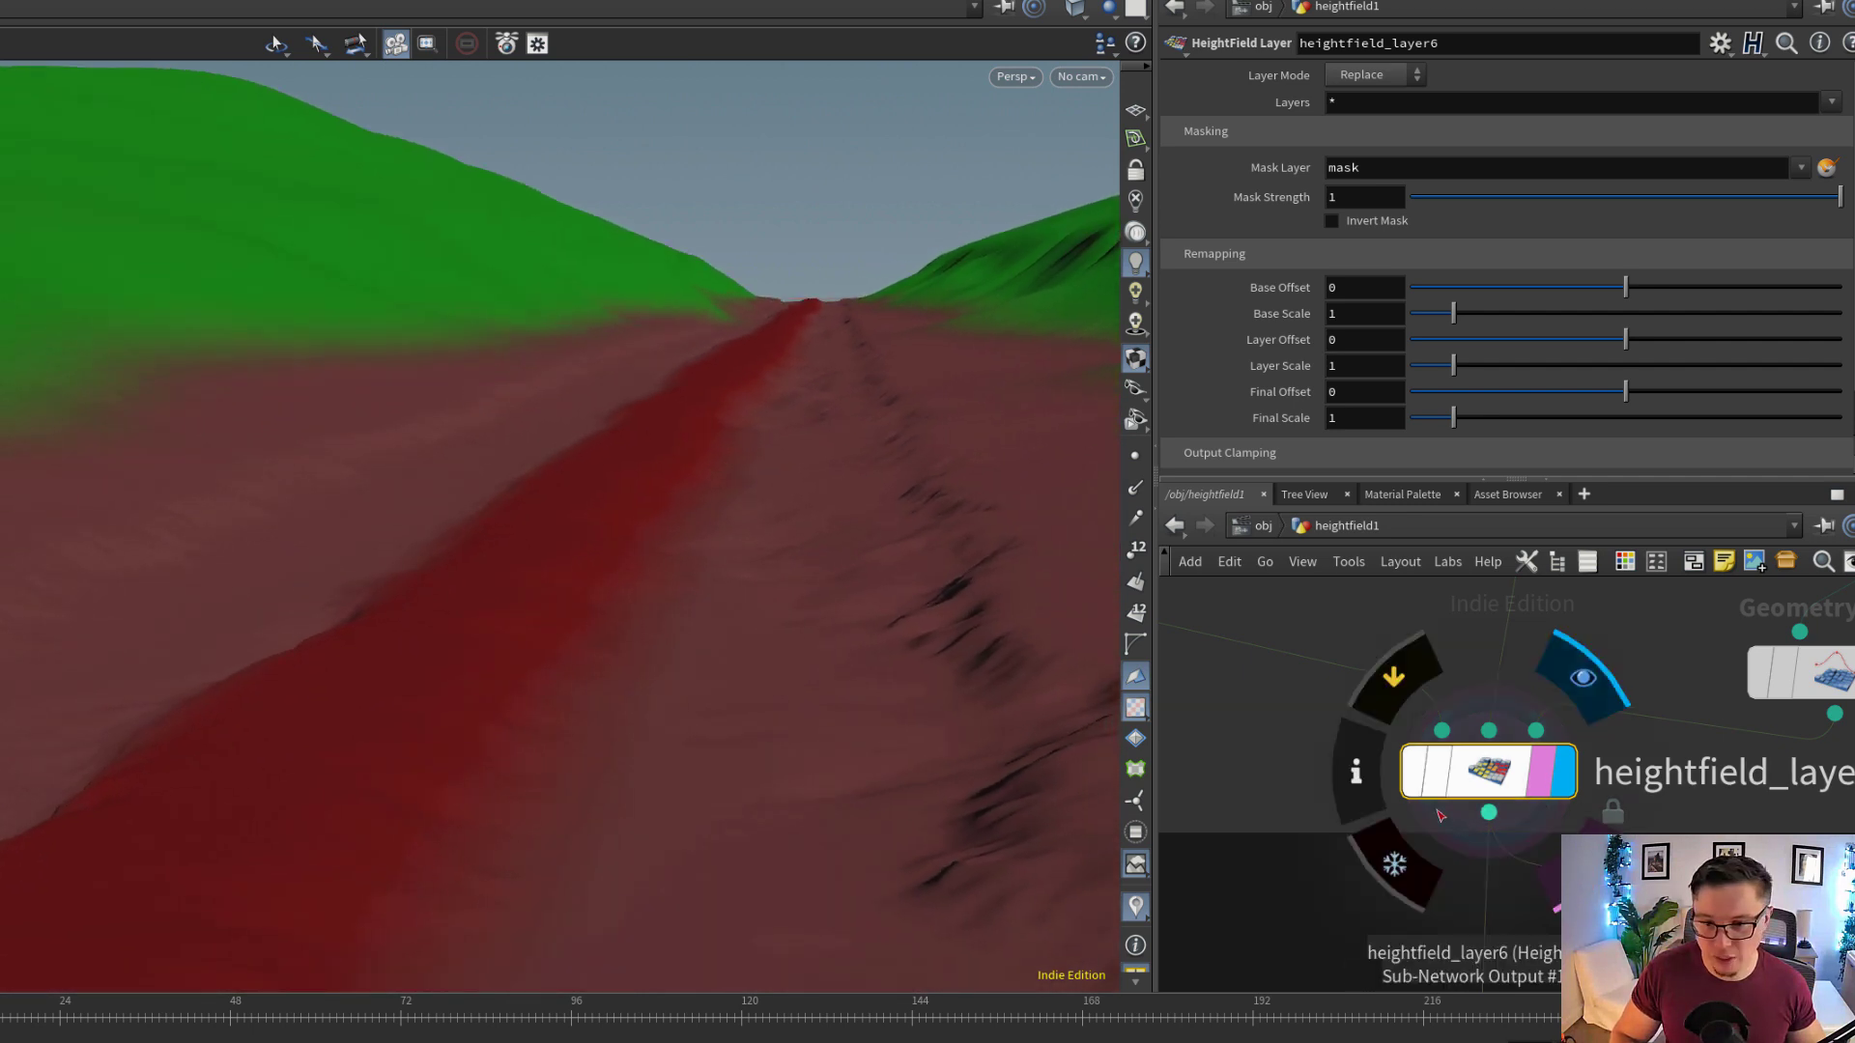
{"action": "left_click", "coordinate": [1416, 778]}
{"action": "left_click", "coordinate": [1417, 783]}
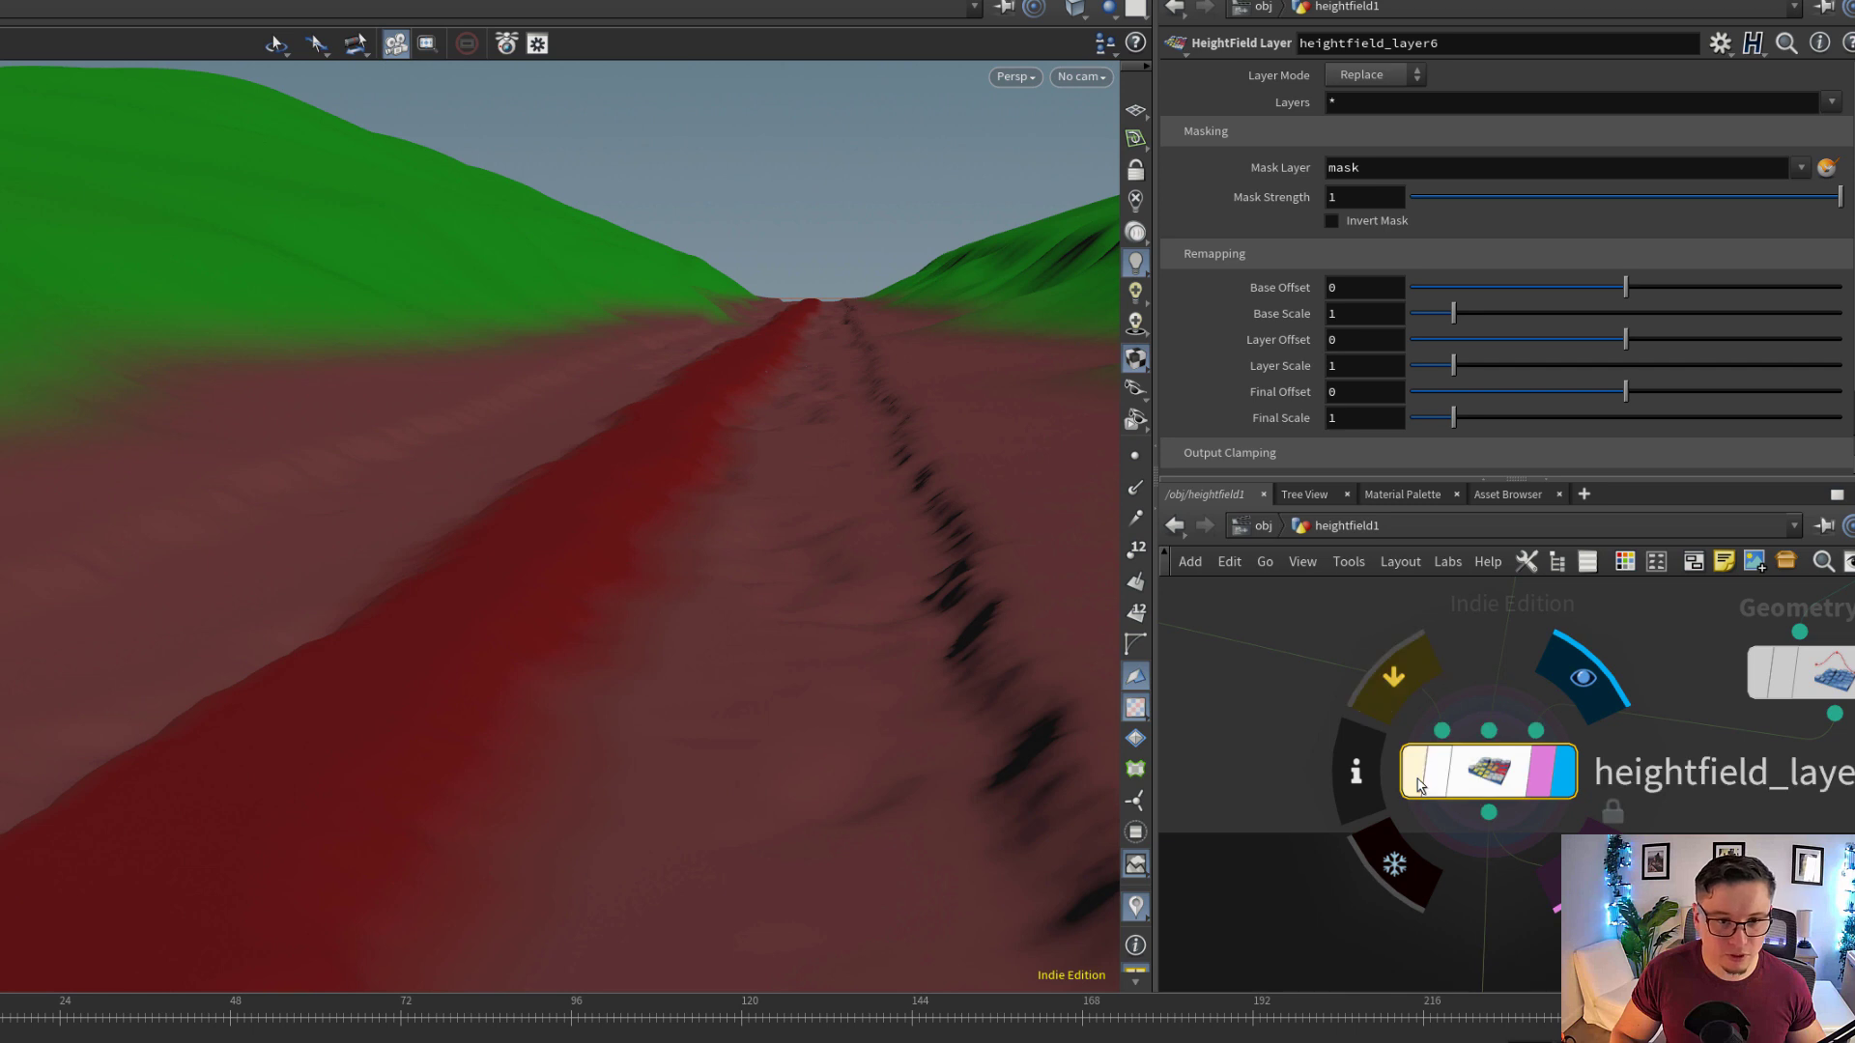
{"action": "left_click_drag", "start_coordinate": [641, 563], "coordinate": [903, 631]}
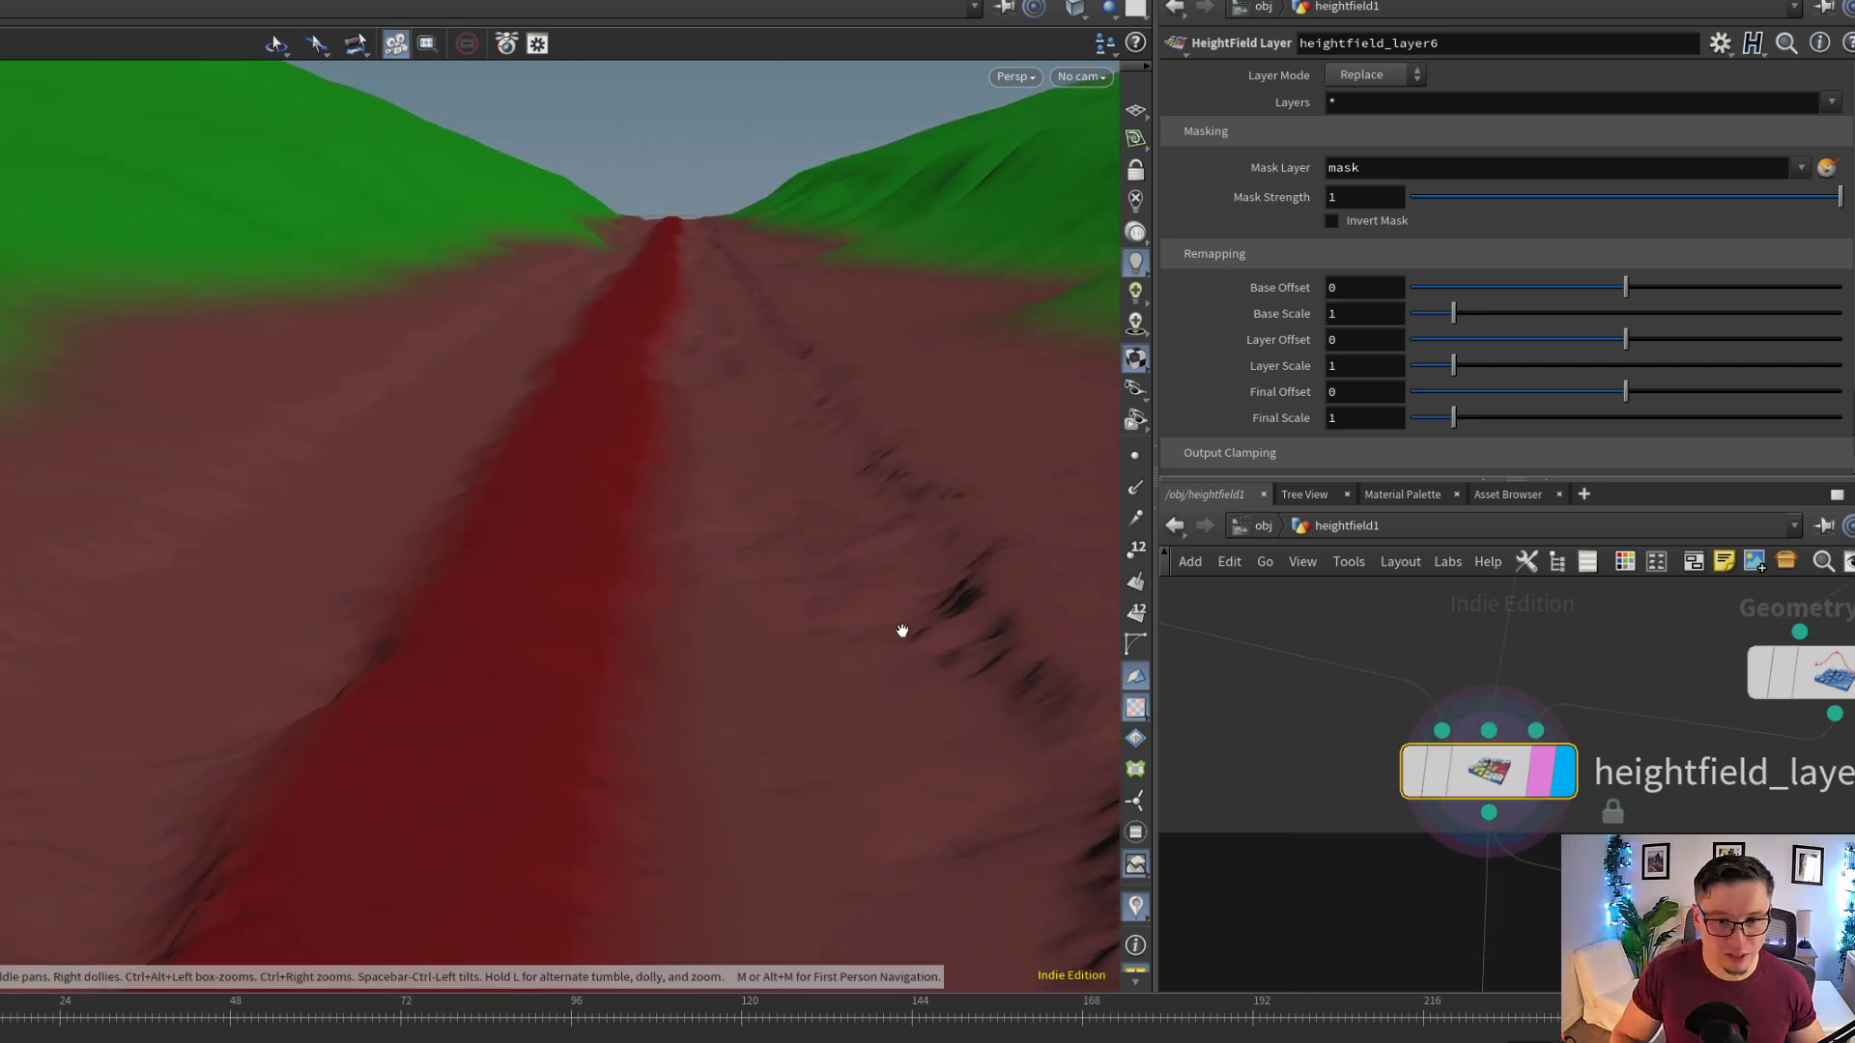
{"action": "mouse_move", "coordinate": [607, 542]}
{"action": "left_mouse_down"}
{"action": "mouse_move", "coordinate": [706, 551]}
{"action": "mouse_move", "coordinate": [600, 559]}
{"action": "mouse_move", "coordinate": [782, 571]}
{"action": "mouse_move", "coordinate": [638, 559]}
{"action": "left_mouse_up"}
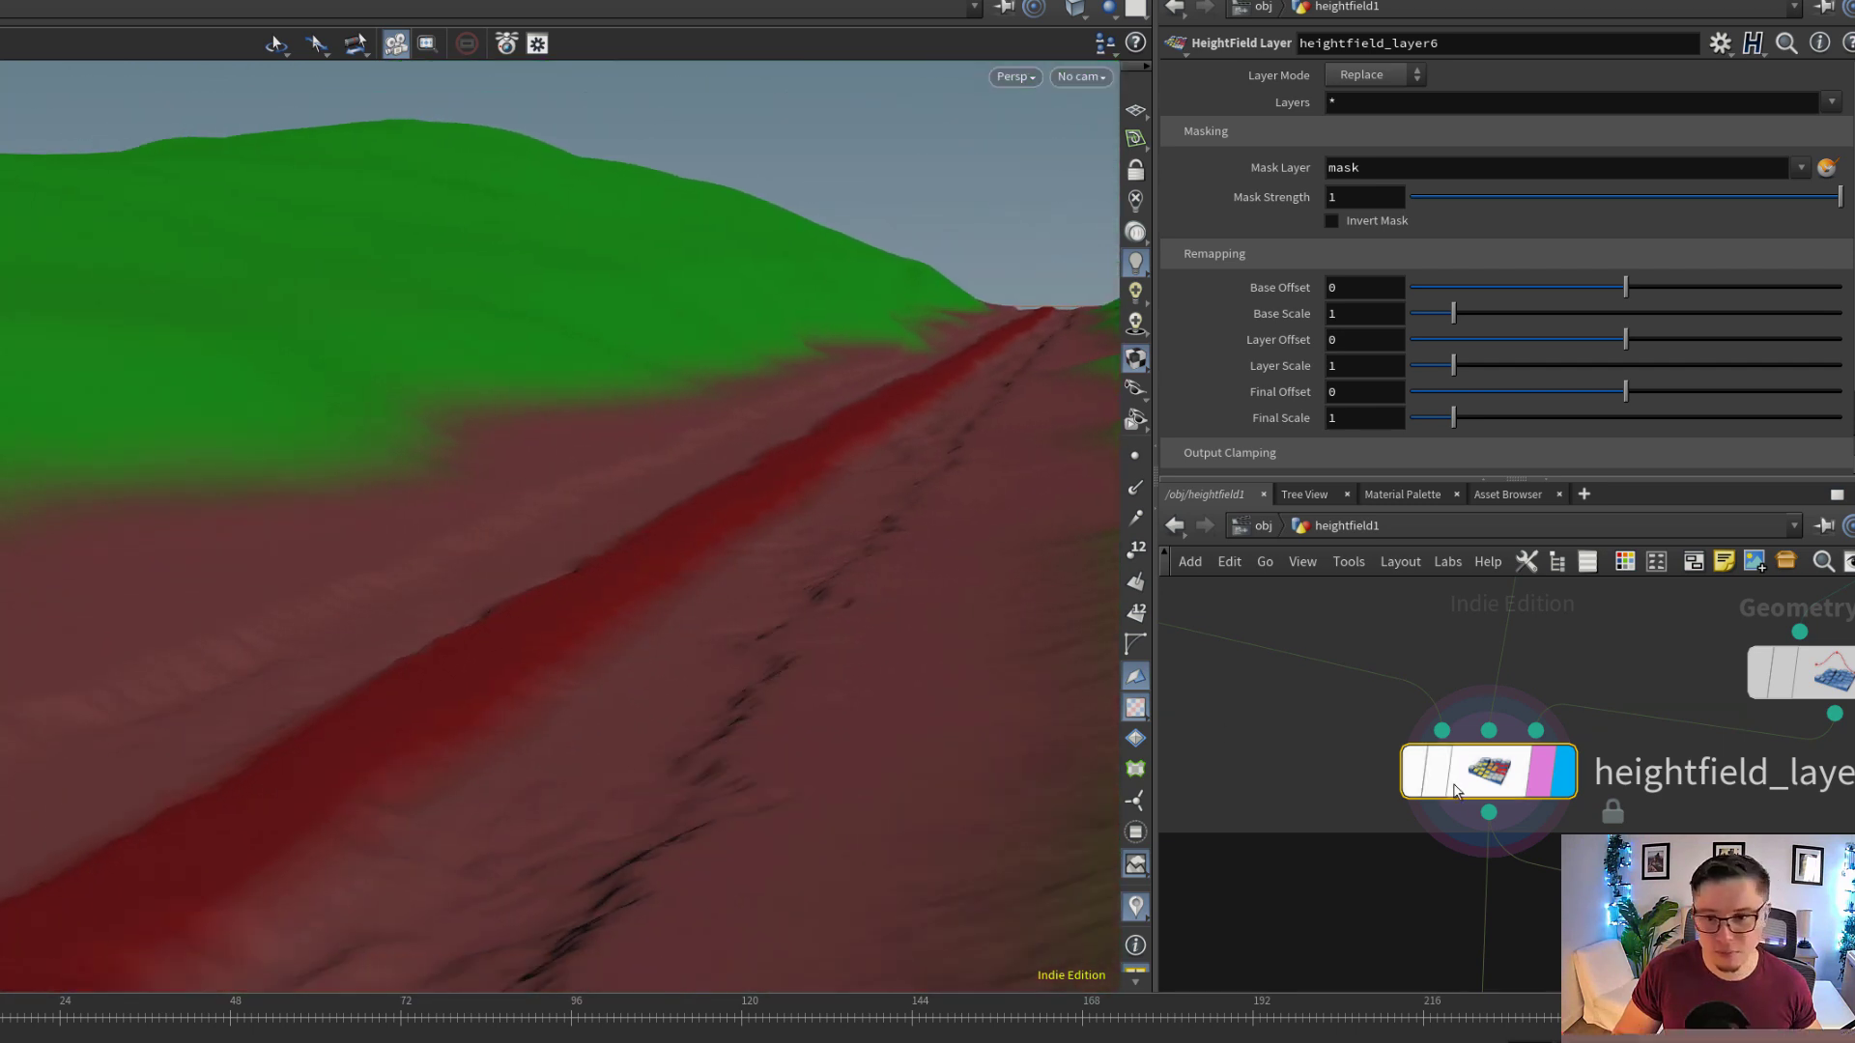
Display heightfield_noise3 and toggle its bypass to compare the trail's middle with and without the added noise
{"action": "scroll", "coordinate": [1443, 821], "scroll_direction": "down", "scroll_amount": 4}
{"action": "middle_click_drag", "start_coordinate": [1440, 927], "coordinate": [1414, 709]}
{"action": "scroll", "coordinate": [1442, 790], "scroll_direction": "up", "scroll_amount": 2}
{"action": "mouse_move", "coordinate": [1424, 794]}
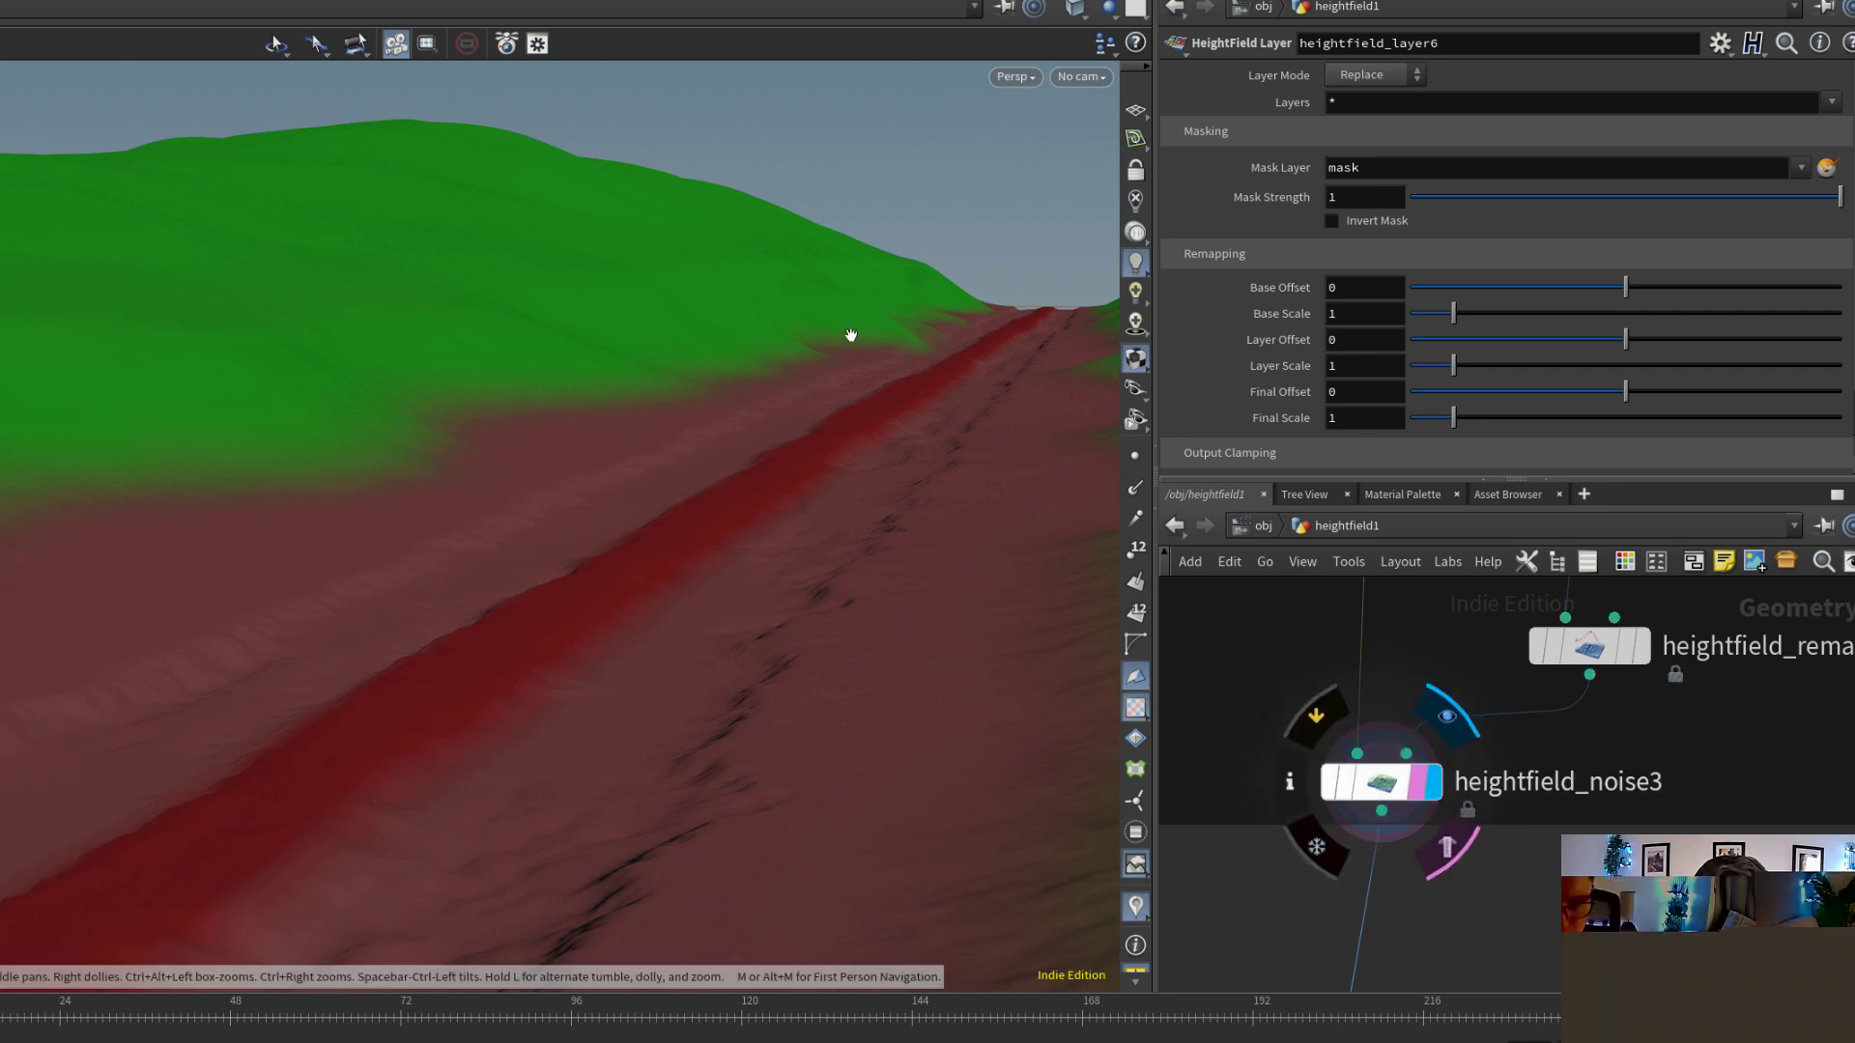
{"action": "left_click_drag", "start_coordinate": [519, 724], "coordinate": [515, 624]}
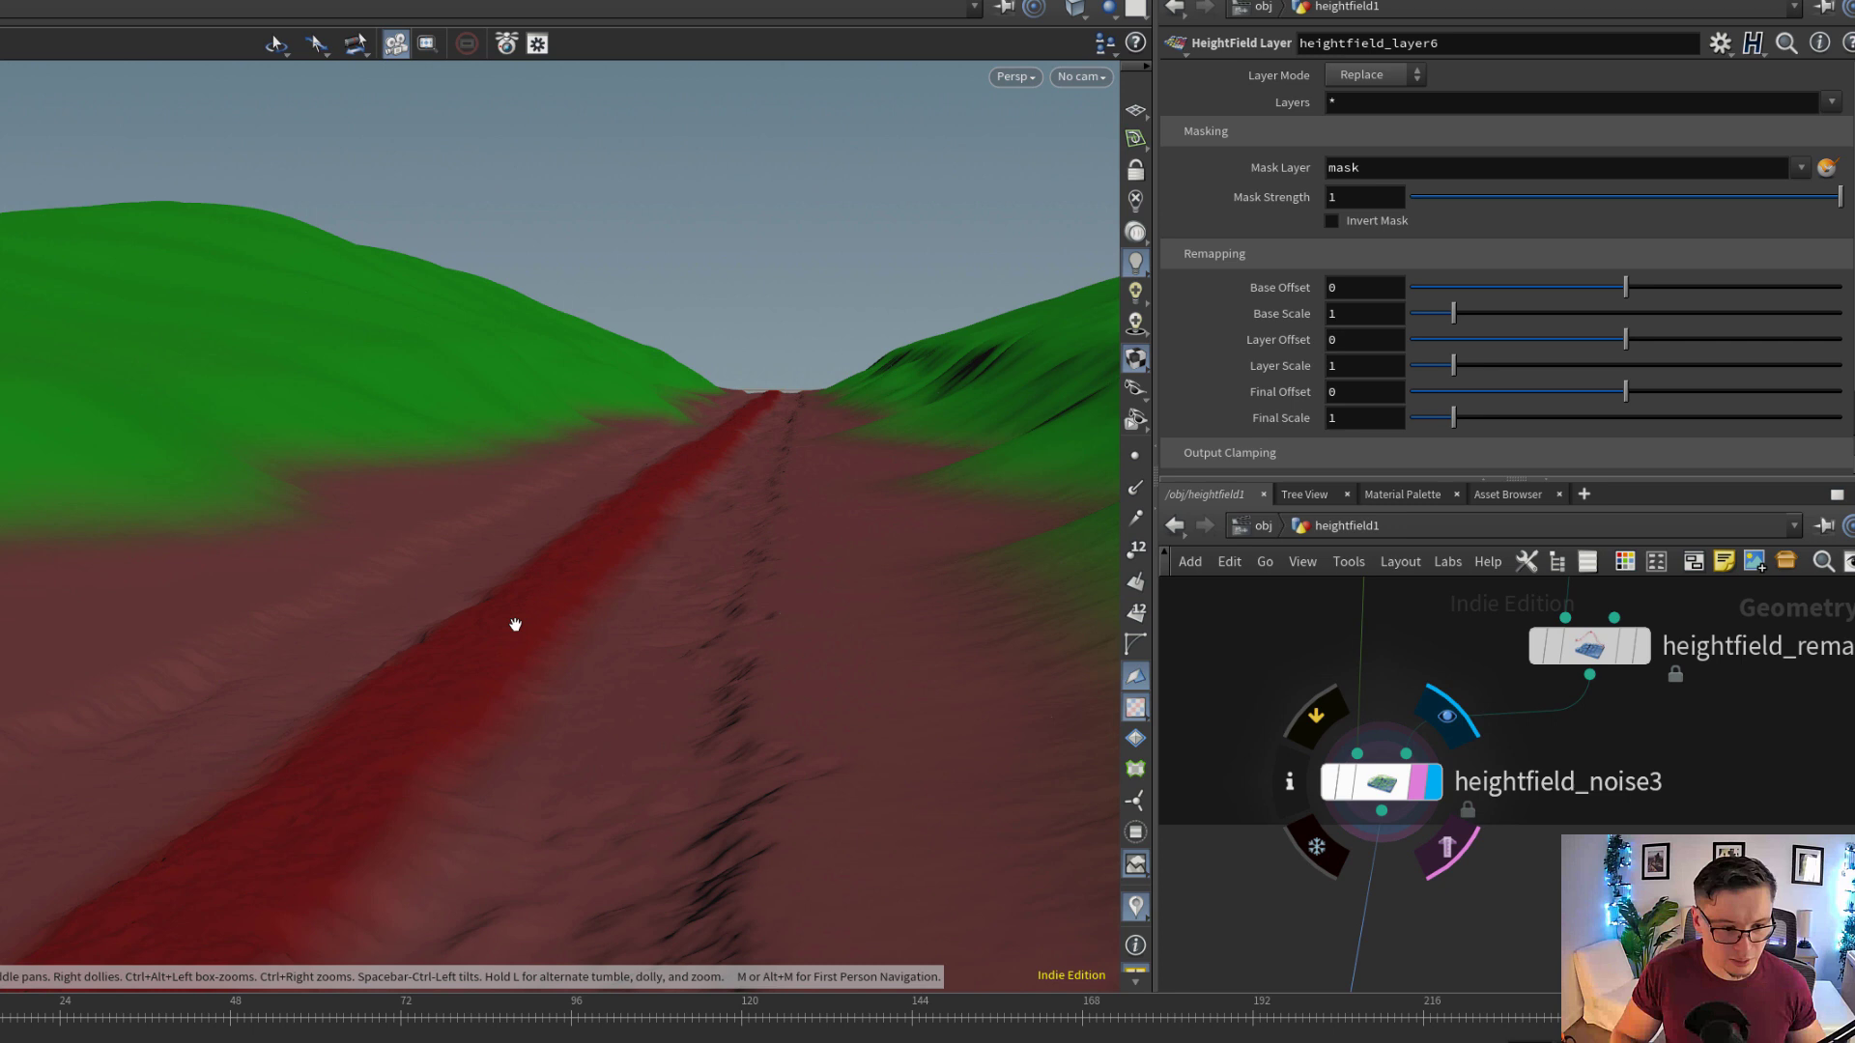
{"action": "left_click", "coordinate": [1325, 789]}
{"action": "left_click_drag", "start_coordinate": [410, 708], "coordinate": [578, 688]}
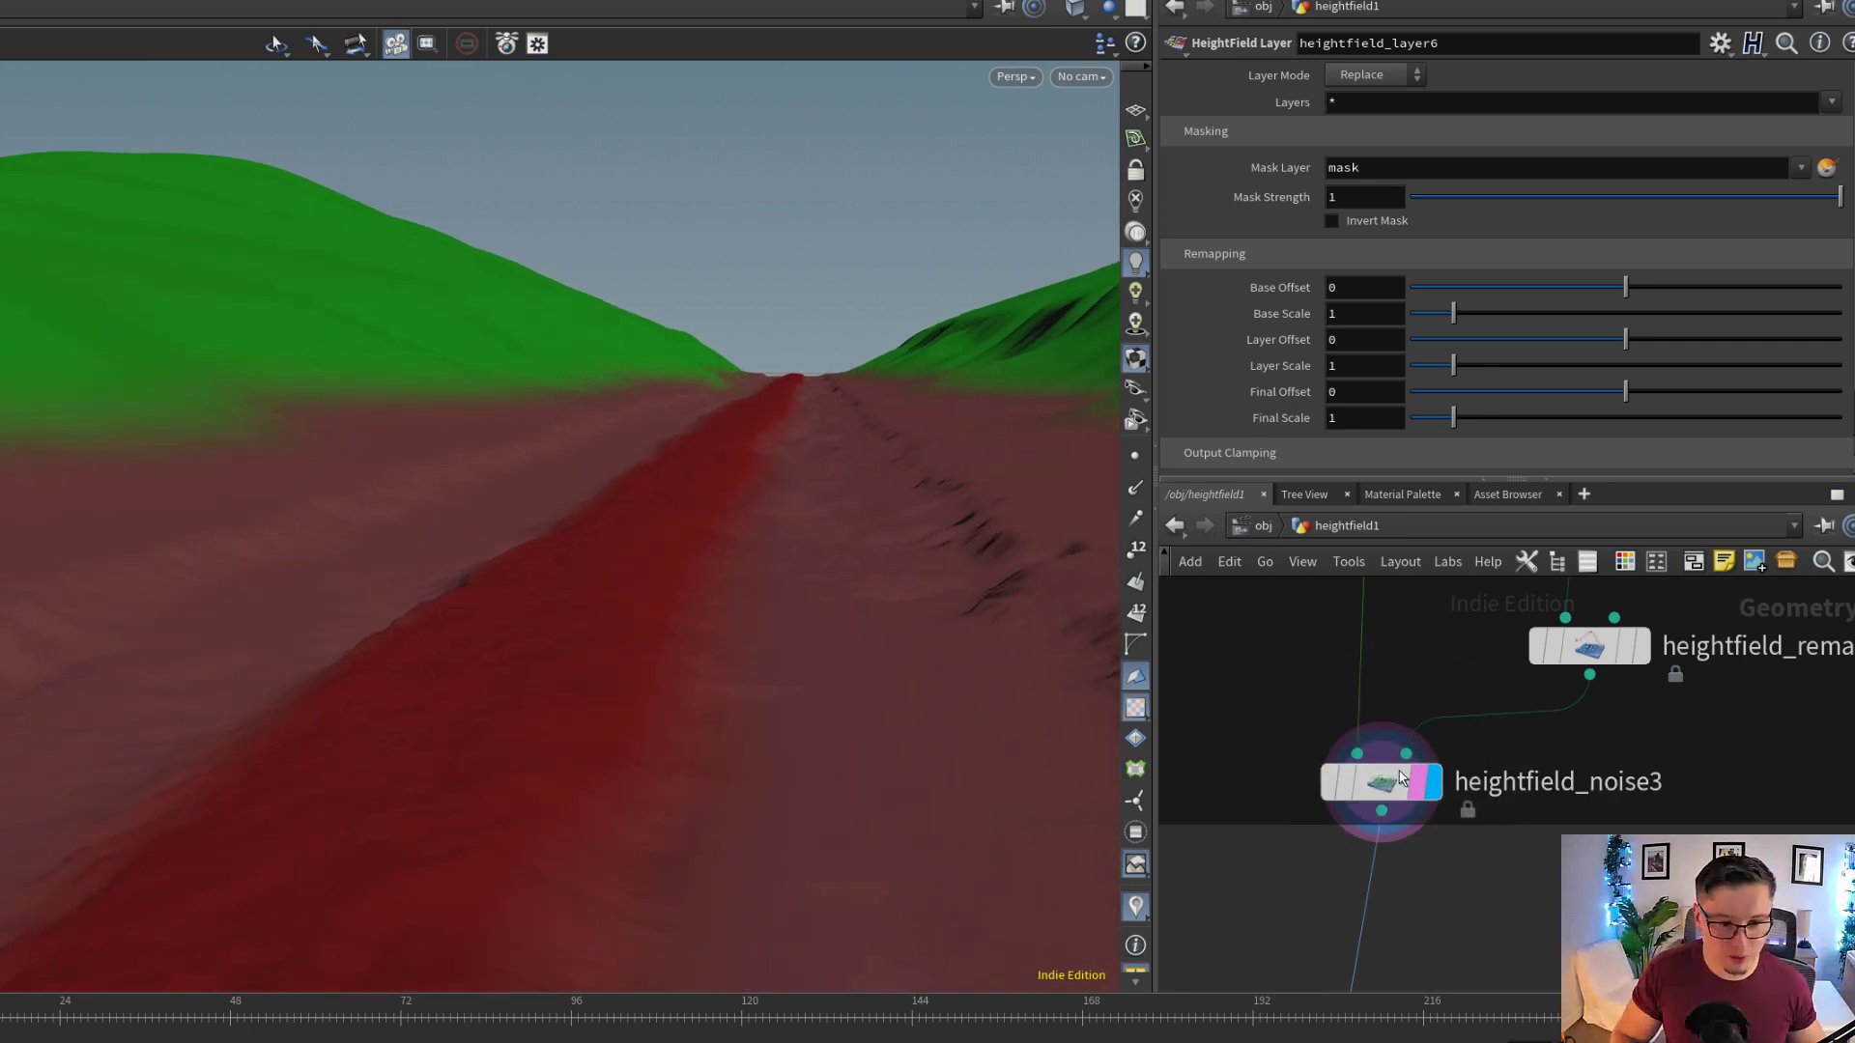
{"action": "left_click", "coordinate": [1332, 783]}
{"action": "left_click", "coordinate": [1331, 785]}
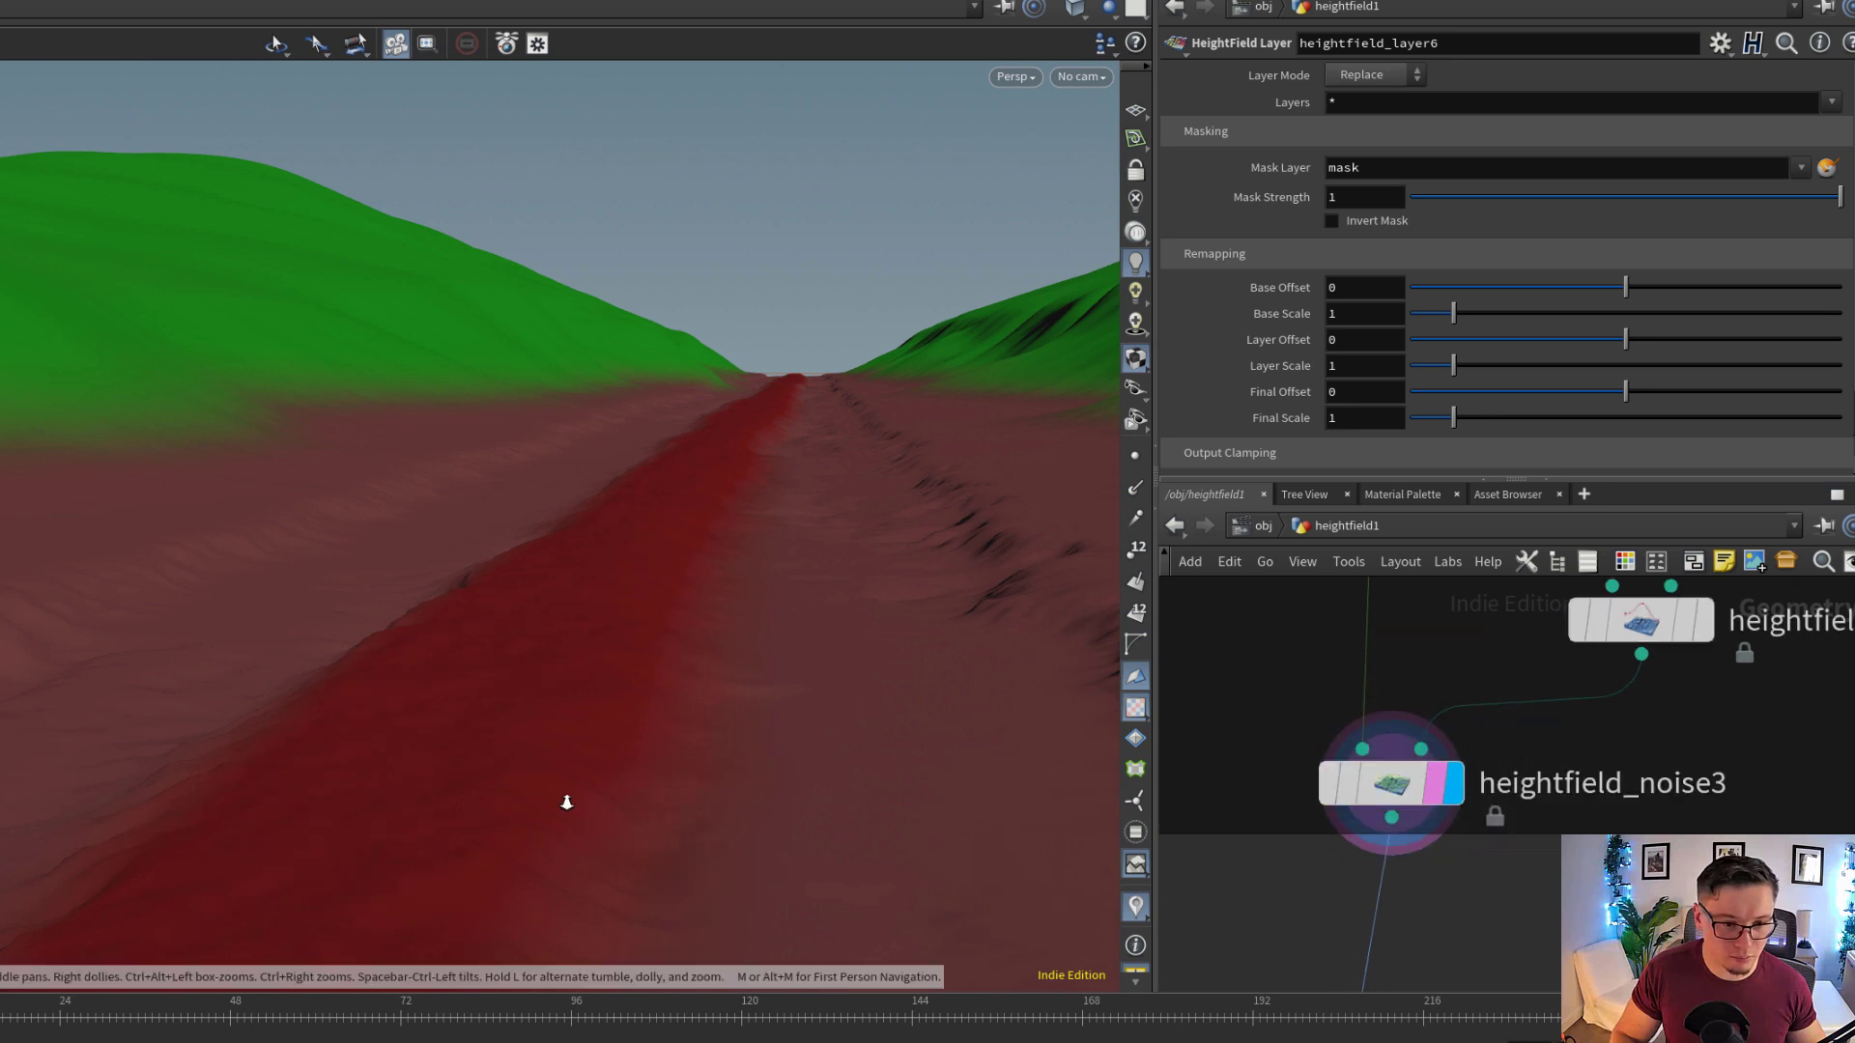
View the trail's middle from a lower angle while toggling the bypass of heightfield_noise3 once more
{"action": "left_click_drag", "start_coordinate": [563, 799], "coordinate": [695, 803]}
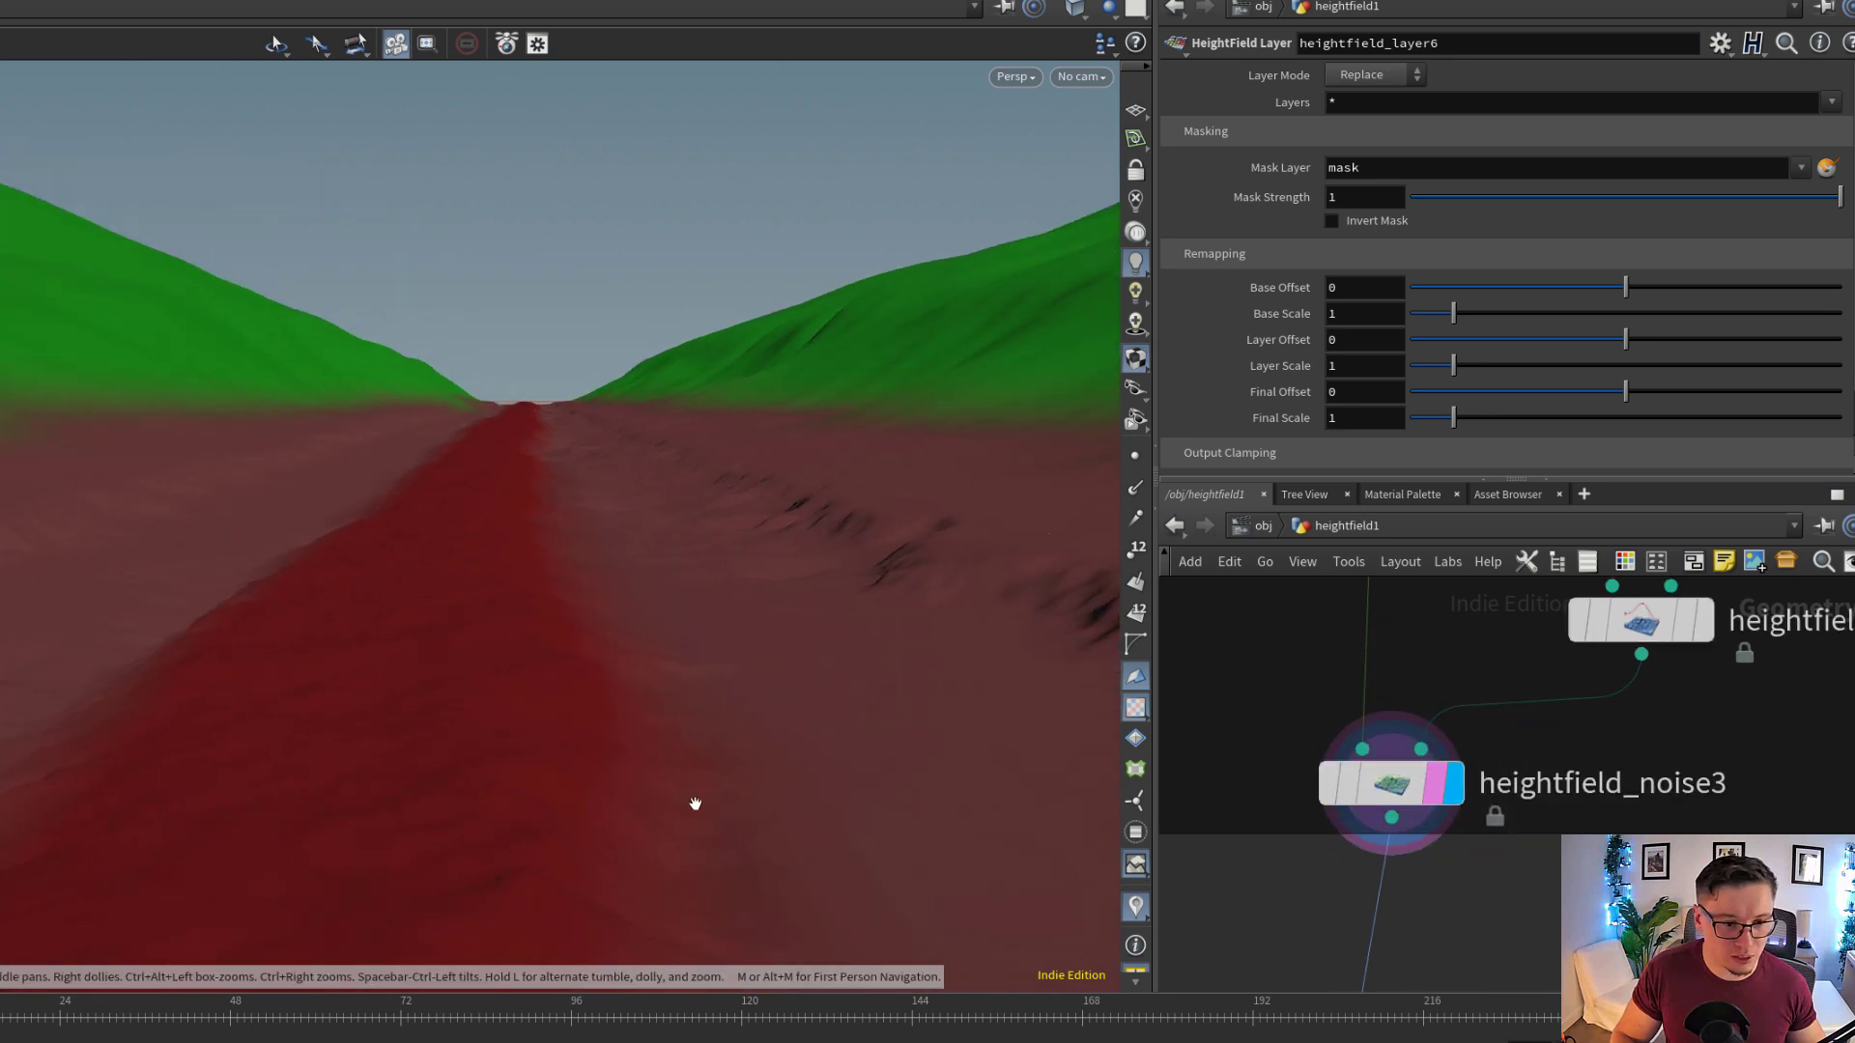
{"action": "left_click", "coordinate": [1331, 789]}
{"action": "left_click", "coordinate": [1331, 788]}
{"action": "left_click_drag", "start_coordinate": [455, 650], "coordinate": [423, 696]}
{"action": "left_click", "coordinate": [1336, 775]}
Display heightfield_layer5 beneath the DETAIL TRACK note and show its layer settings
{"action": "middle_click_drag", "start_coordinate": [1444, 886], "coordinate": [1461, 703]}
{"action": "scroll", "coordinate": [1463, 706], "scroll_direction": "up", "scroll_amount": 3}
{"action": "left_click_drag", "start_coordinate": [1542, 671], "coordinate": [1565, 669]}
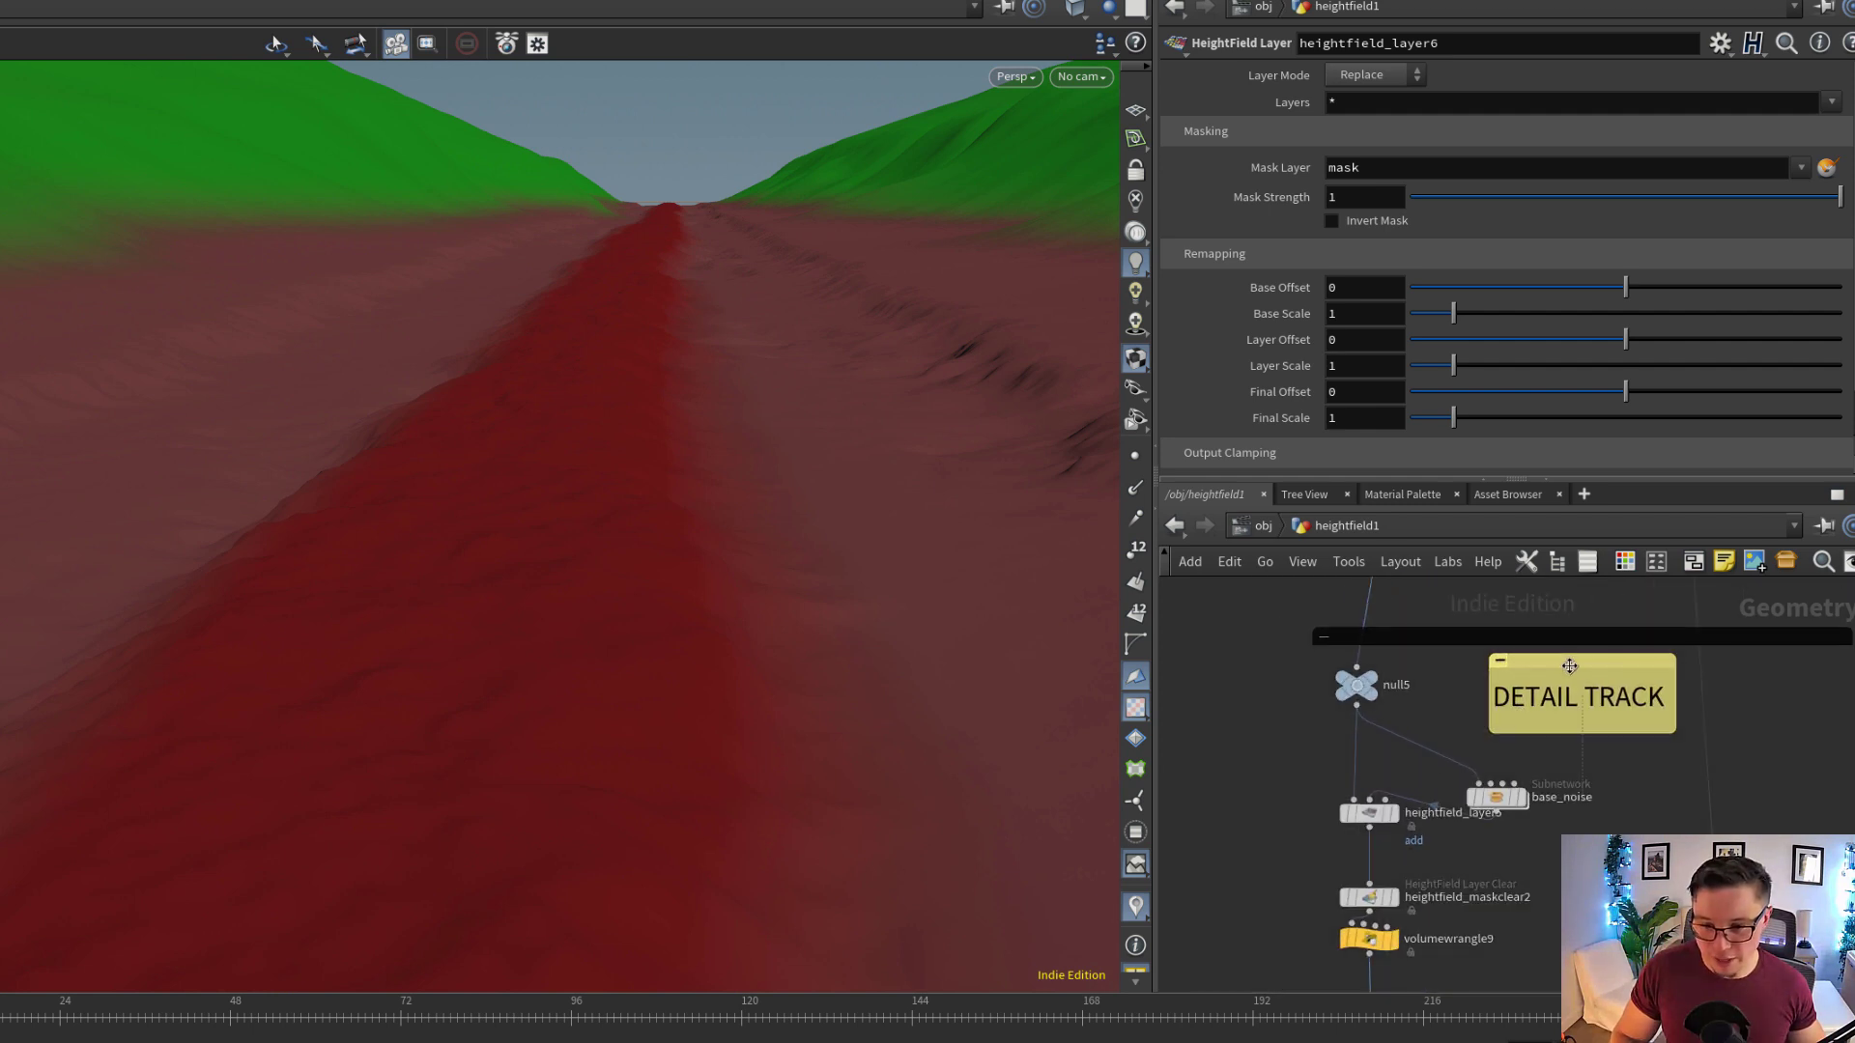
{"action": "left_click_drag", "start_coordinate": [1369, 813], "coordinate": [1369, 829]}
{"action": "middle_click_drag", "start_coordinate": [1445, 835], "coordinate": [1499, 784]}
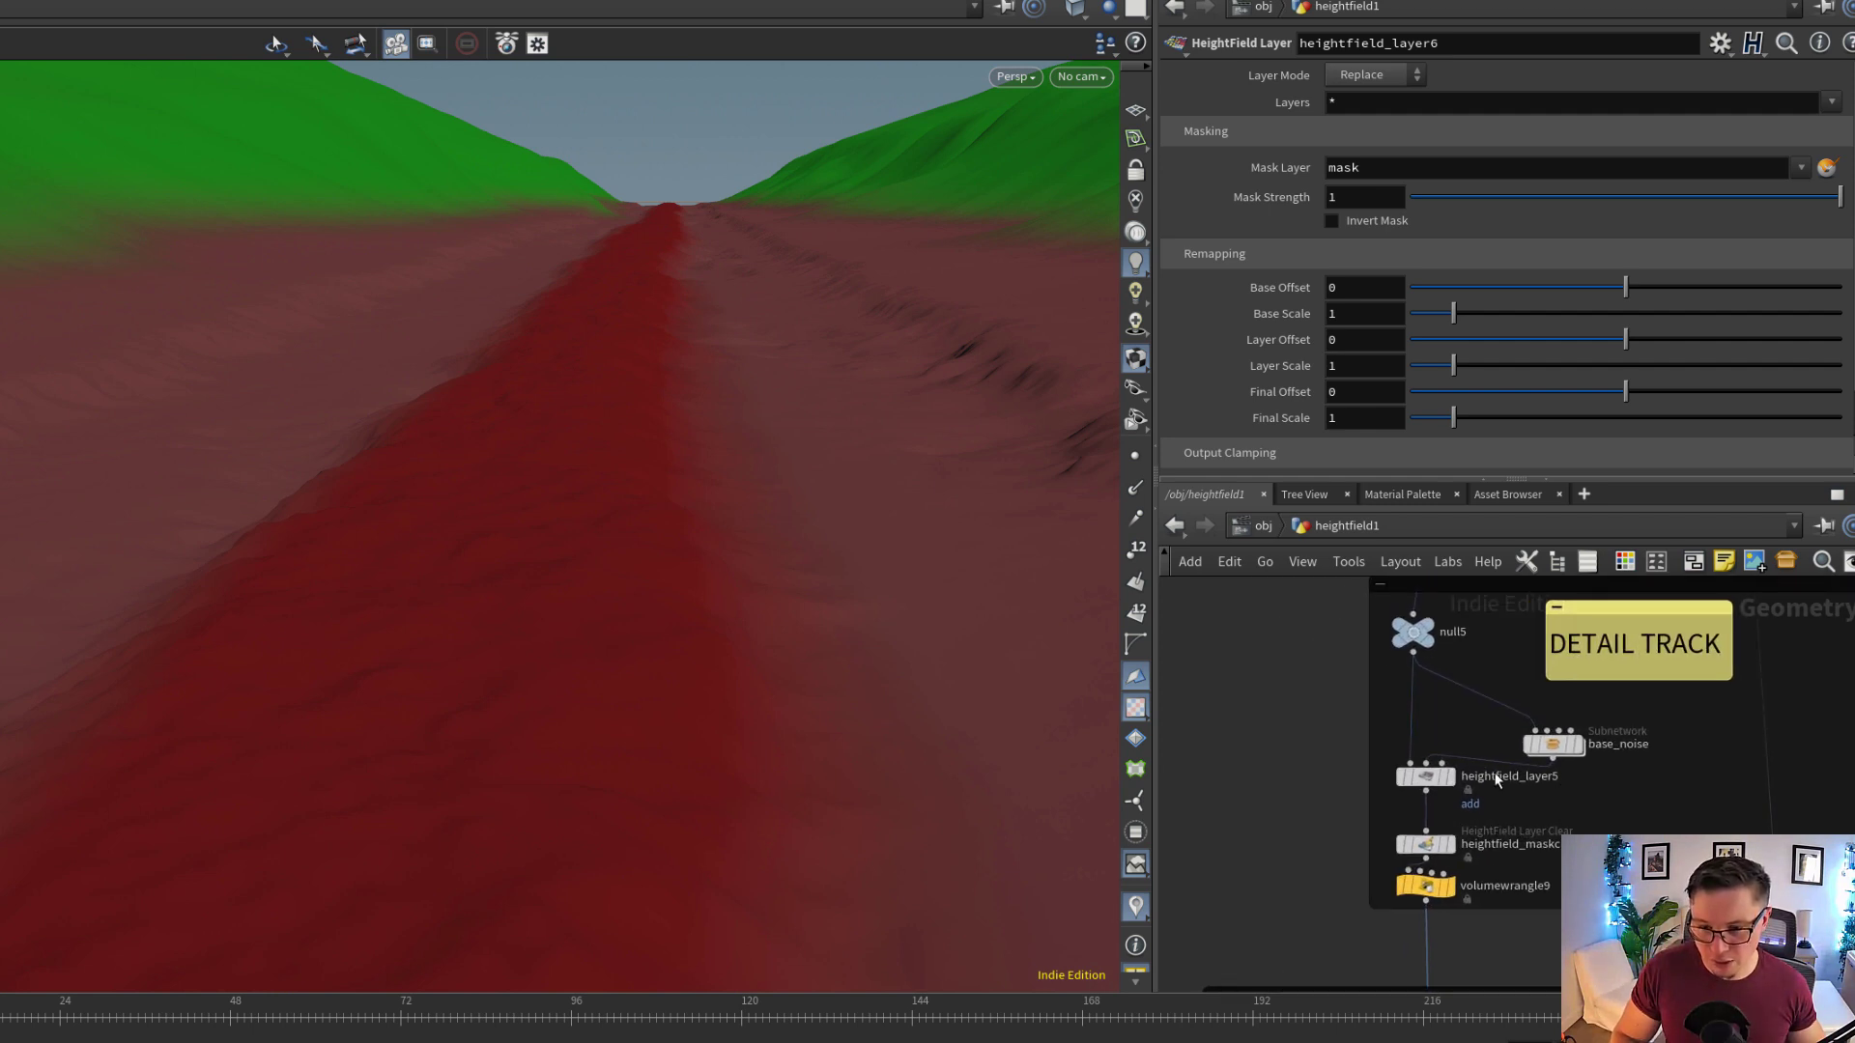
{"action": "scroll", "coordinate": [1499, 778], "scroll_direction": "up", "scroll_amount": 2}
{"action": "left_click_drag", "start_coordinate": [1575, 757], "coordinate": [1421, 810]}
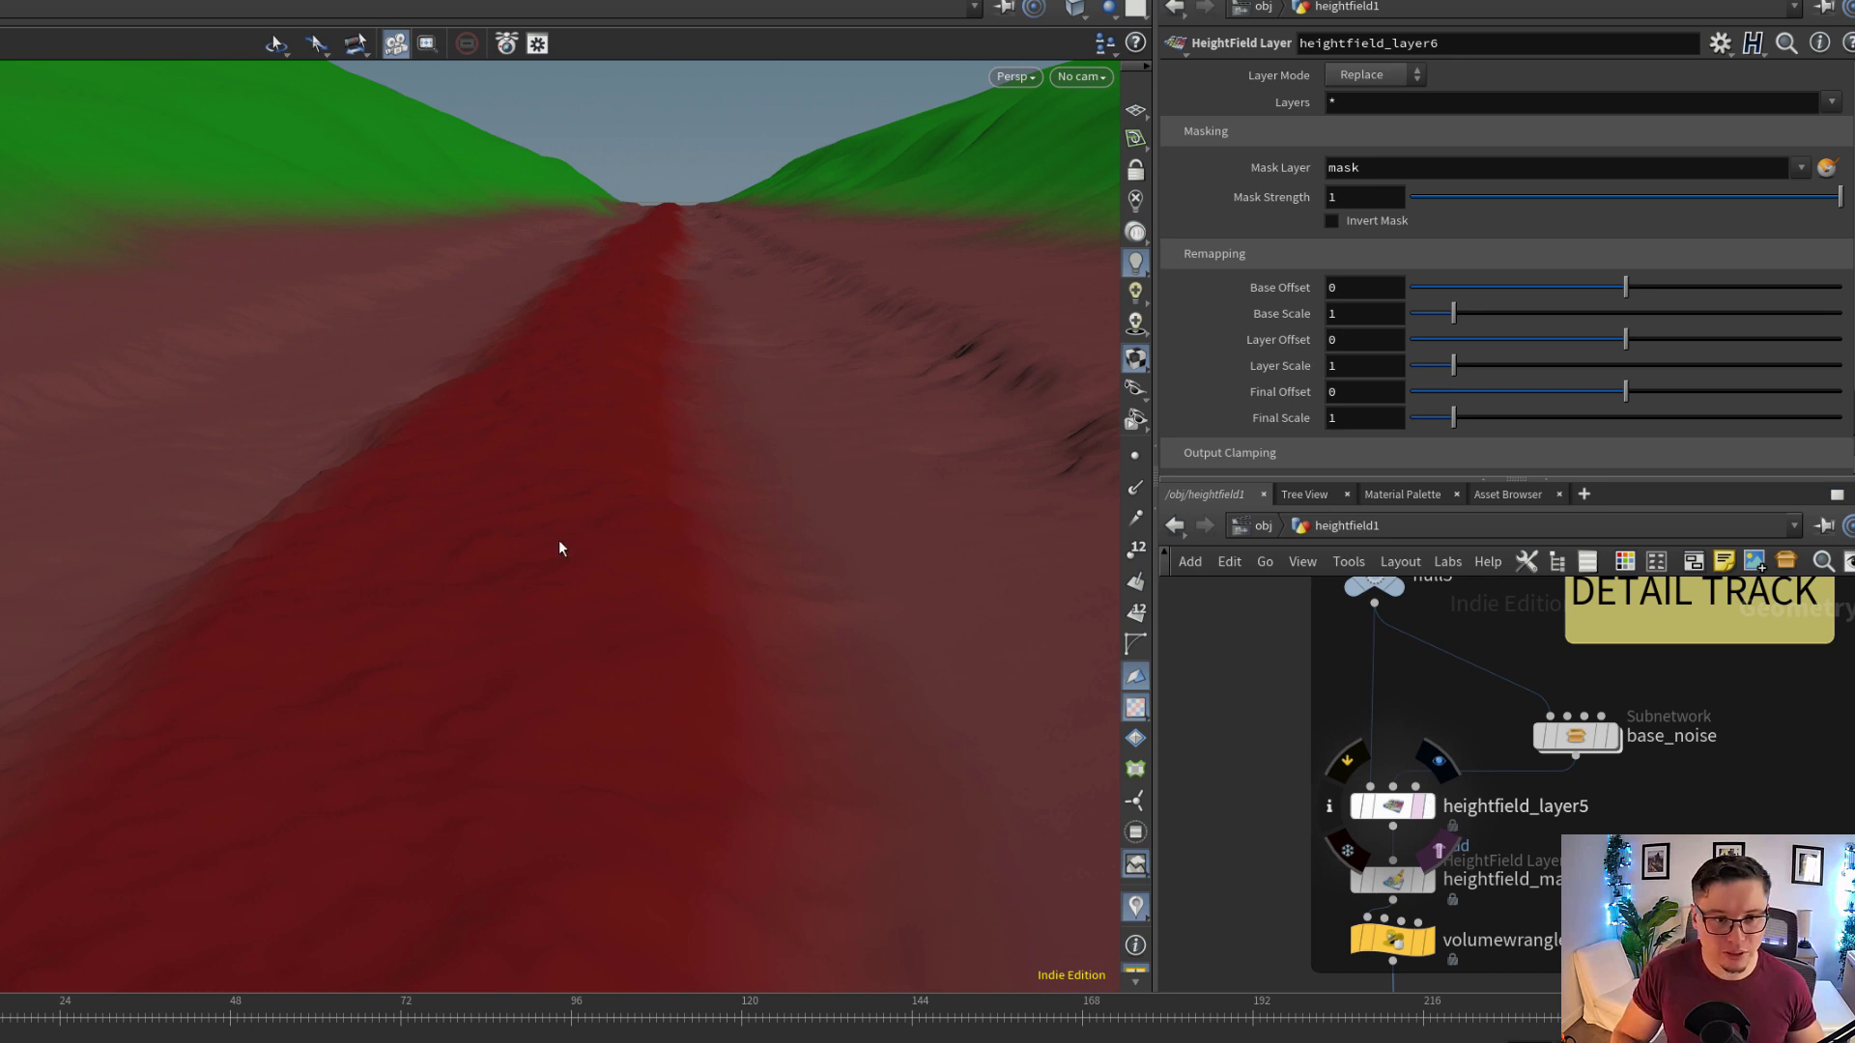
{"action": "left_click", "coordinate": [1418, 807]}
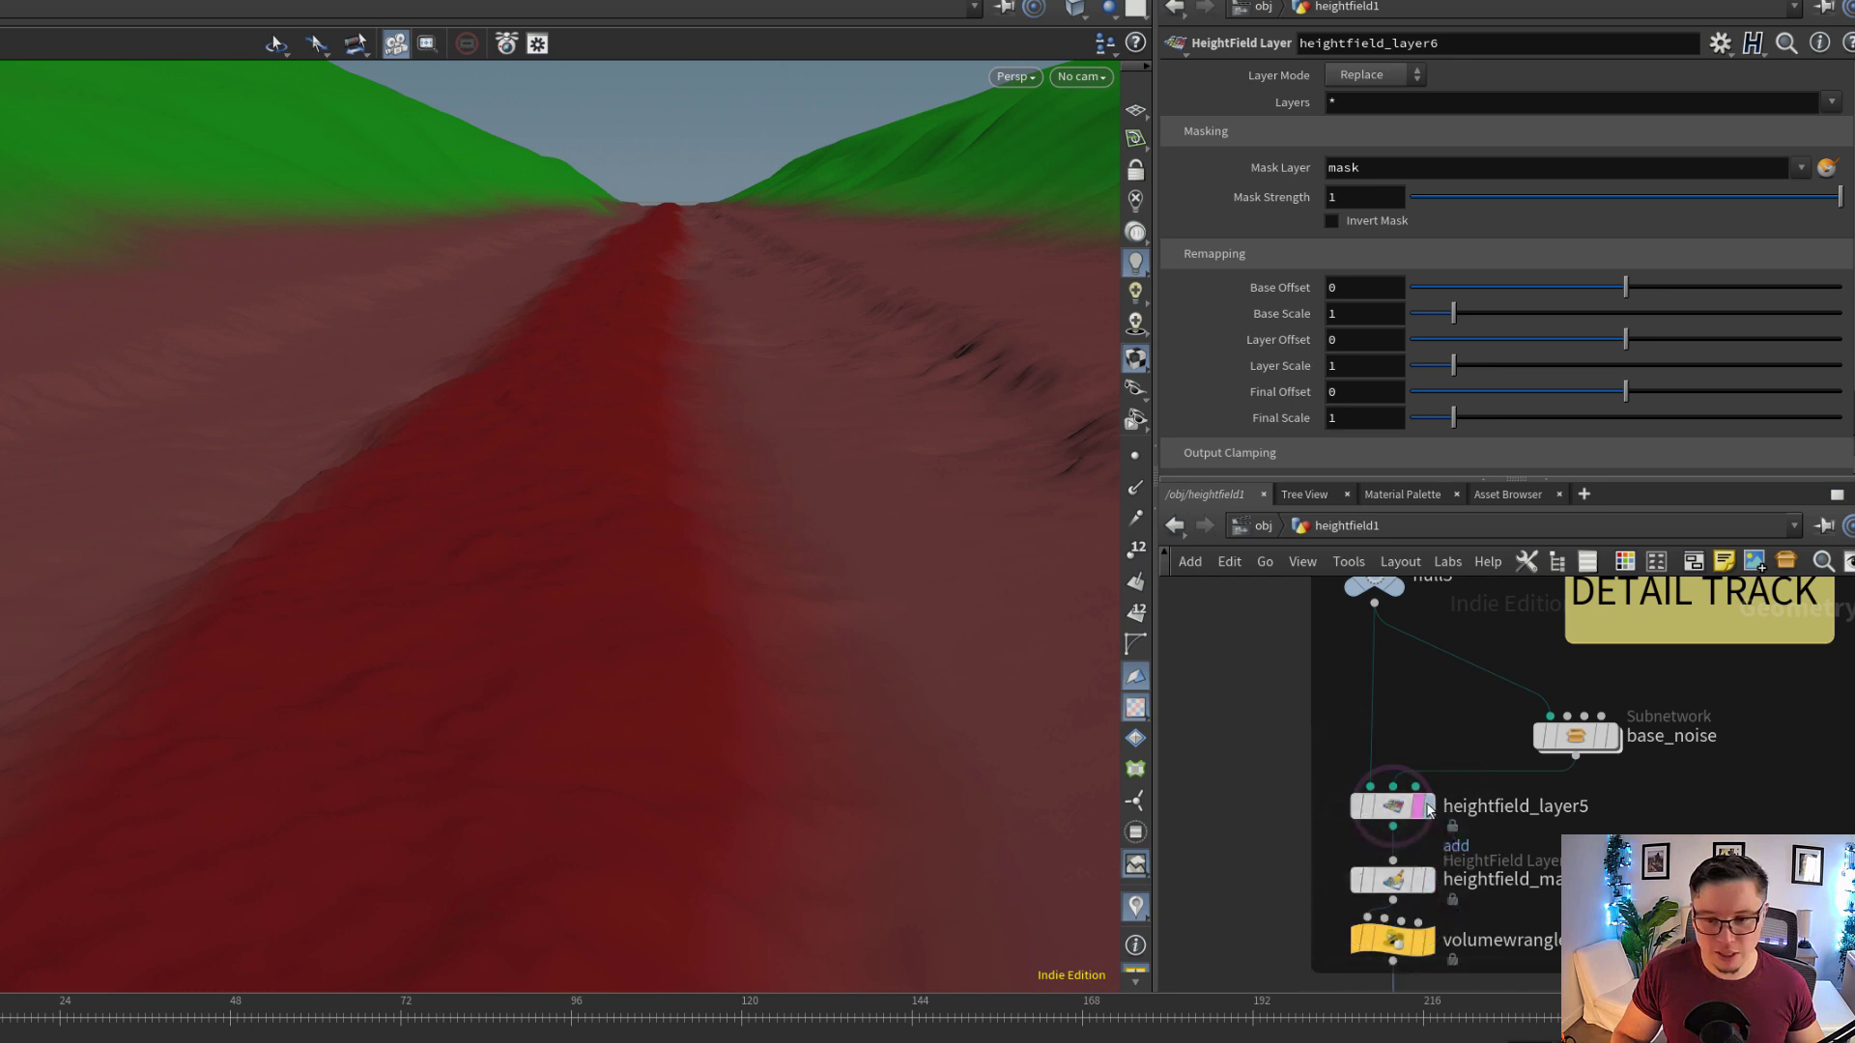
{"action": "left_click", "coordinate": [1430, 807]}
{"action": "left_click", "coordinate": [1403, 819]}
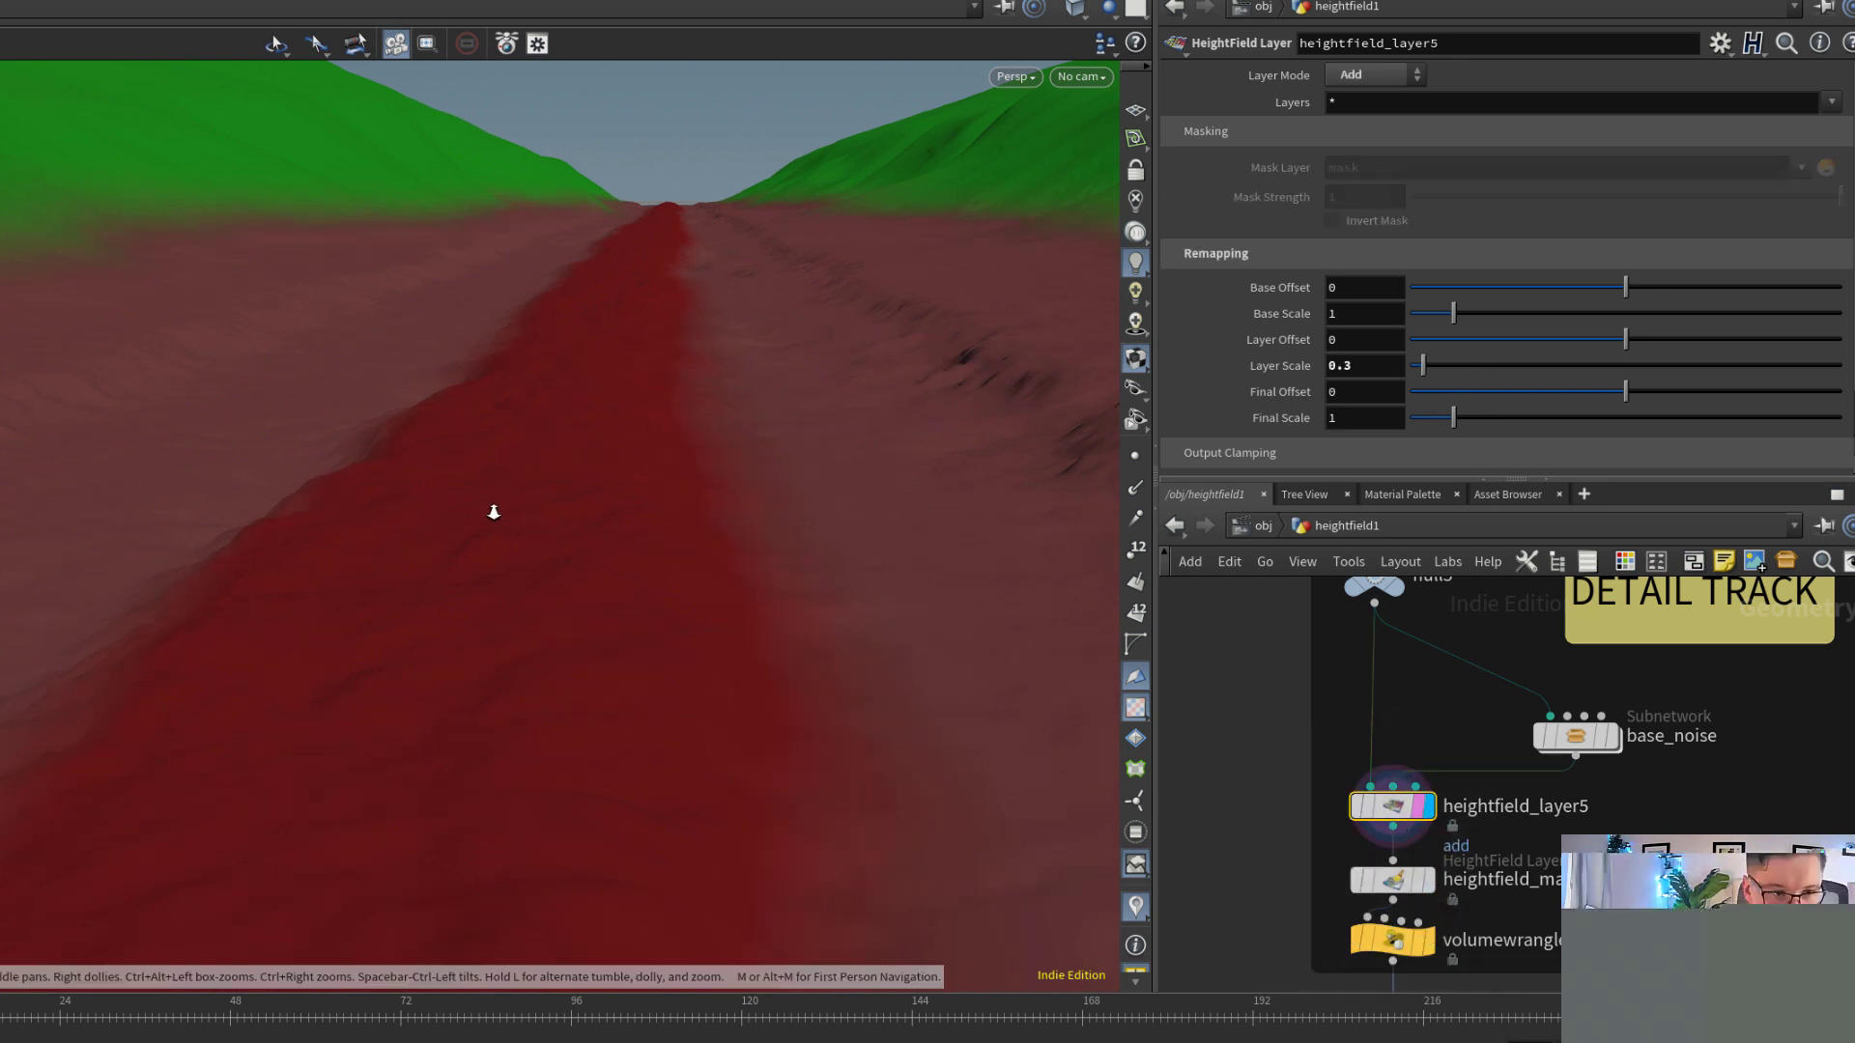
Examine the noise added across the terrain and along the trail, from a full overview down to ground level
{"action": "left_click_drag", "start_coordinate": [493, 513], "coordinate": [1026, 557]}
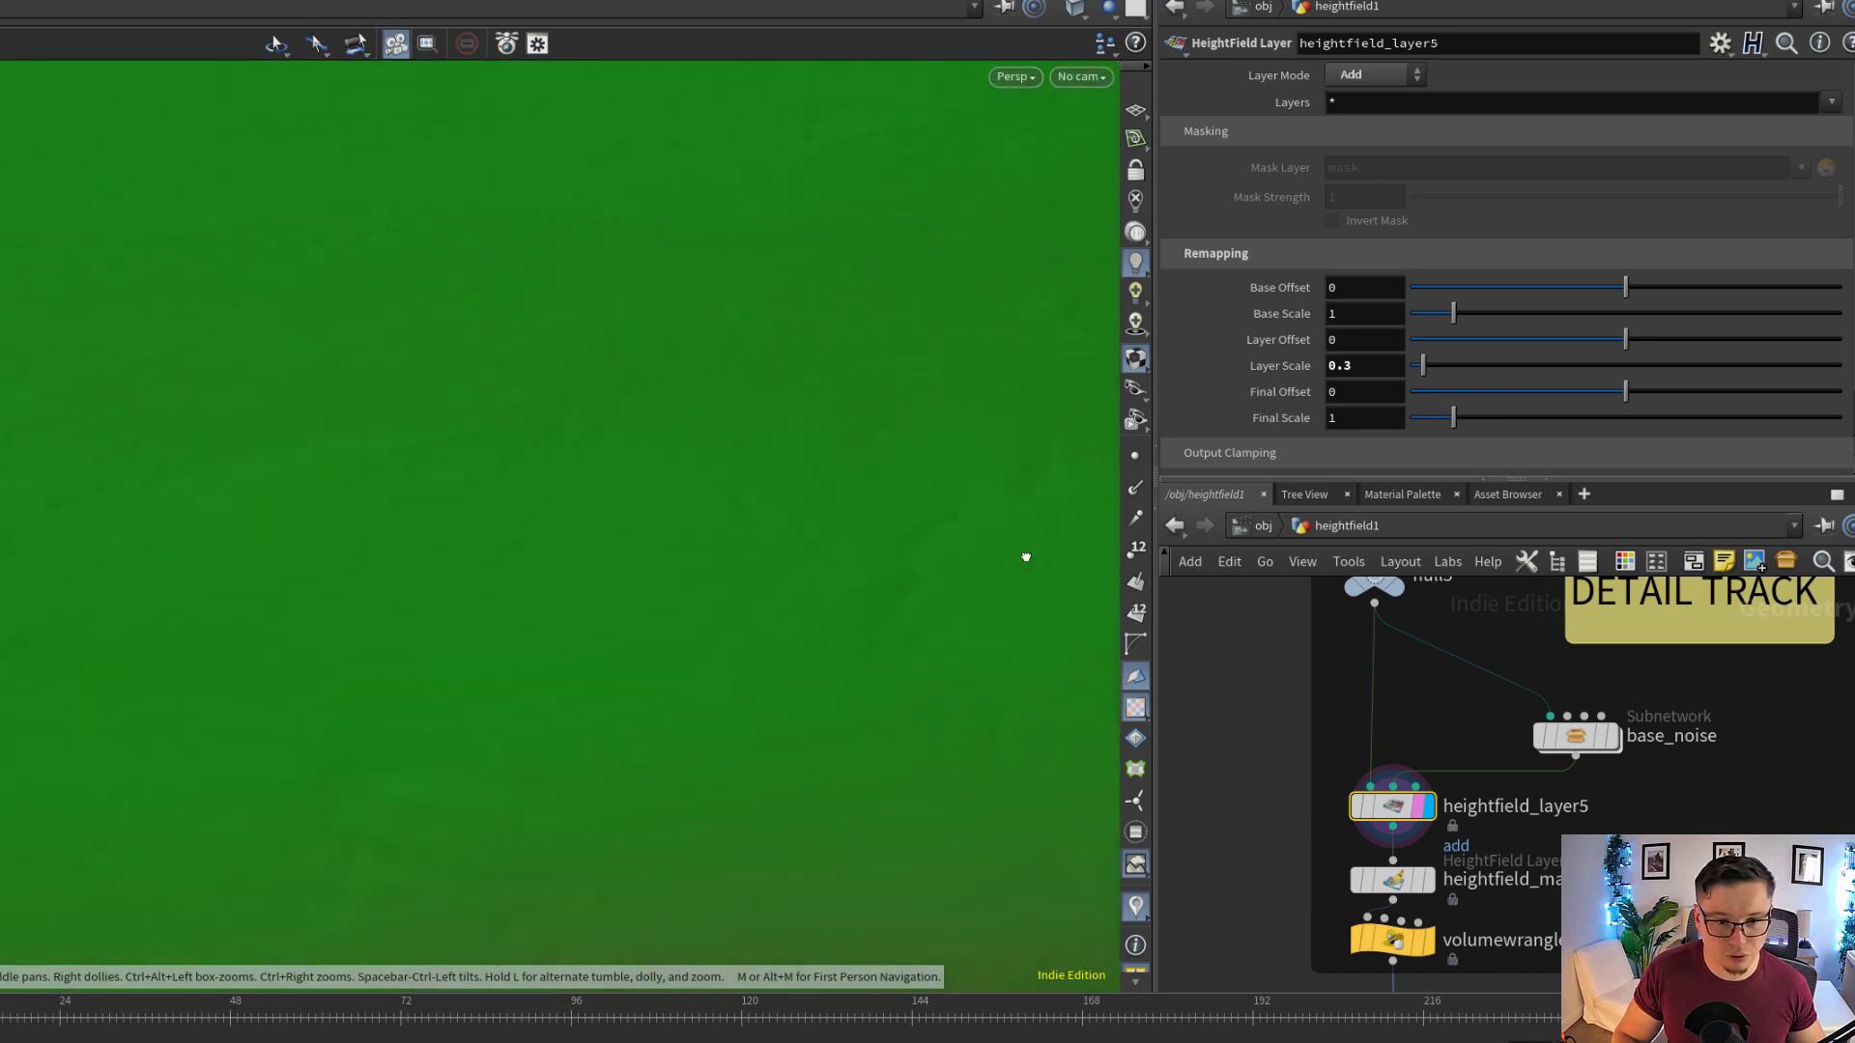
{"action": "left_click_drag", "start_coordinate": [817, 599], "coordinate": [641, 620]}
{"action": "left_click_drag", "start_coordinate": [774, 601], "coordinate": [760, 600]}
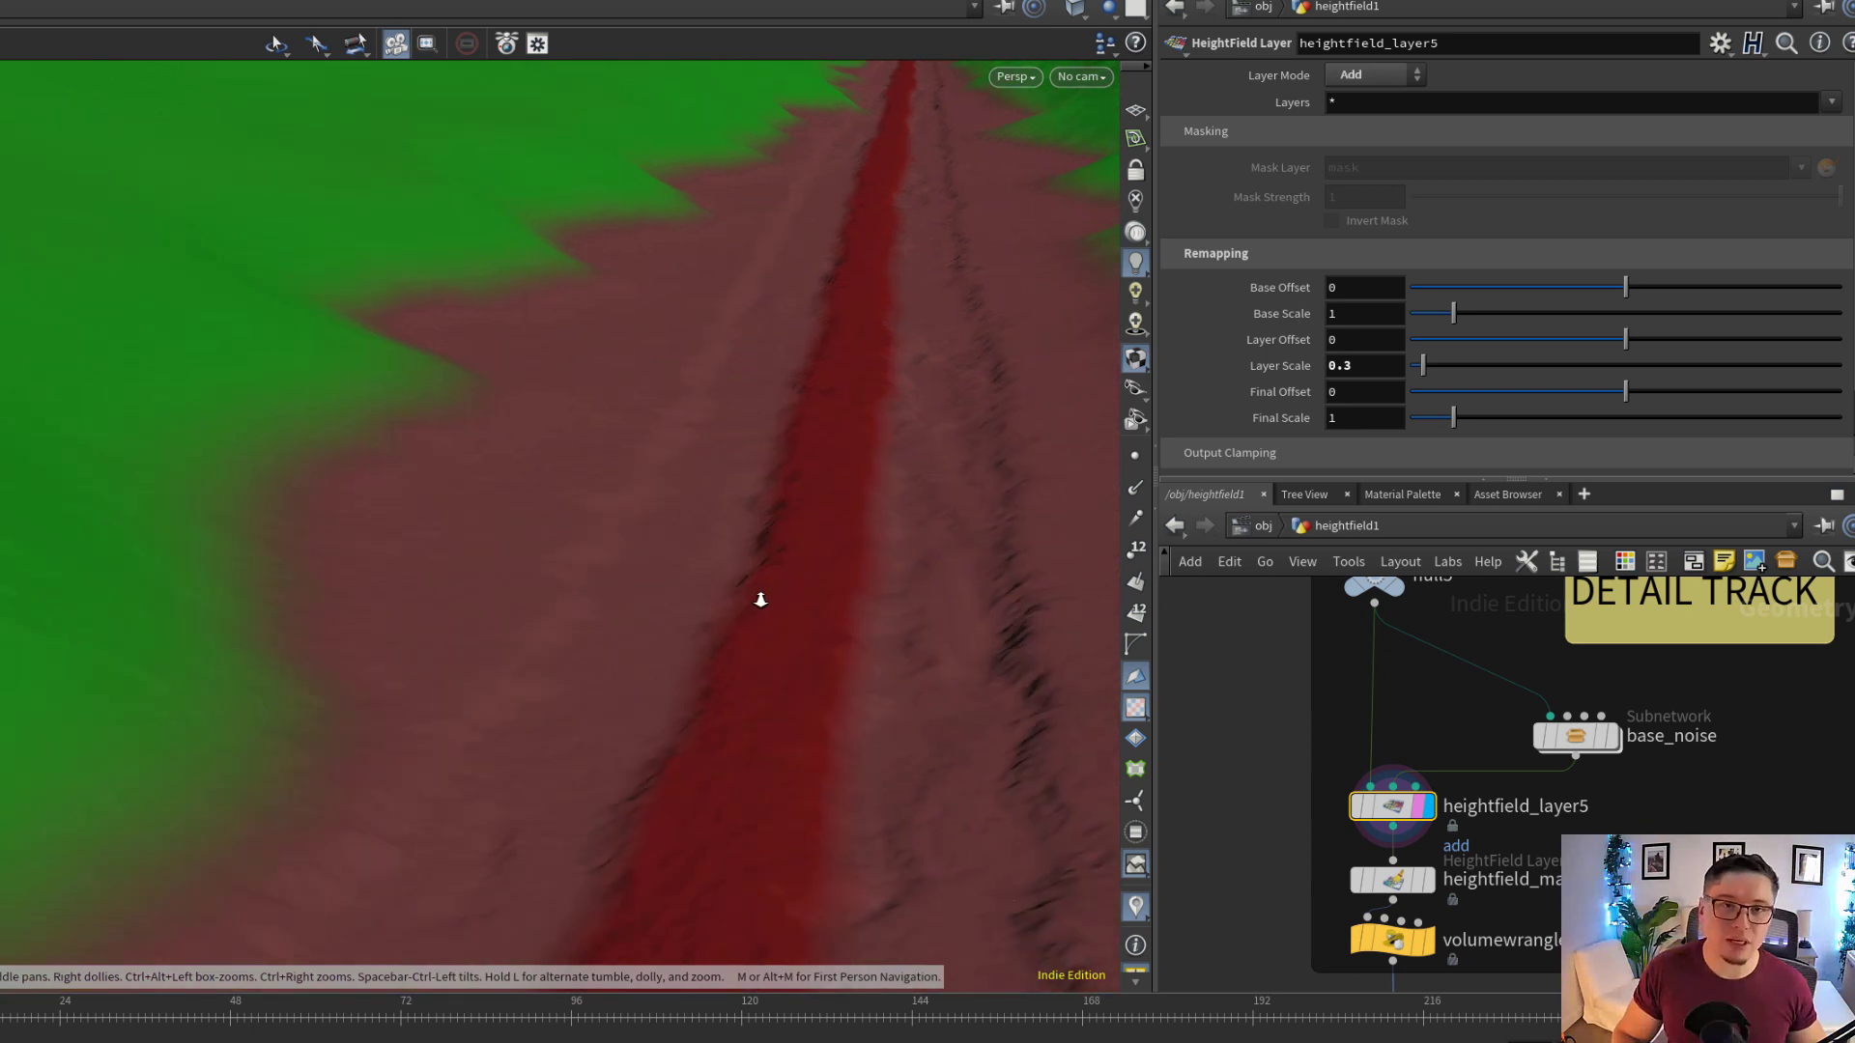
{"action": "right_click_drag", "start_coordinate": [765, 589], "coordinate": [7, 506]}
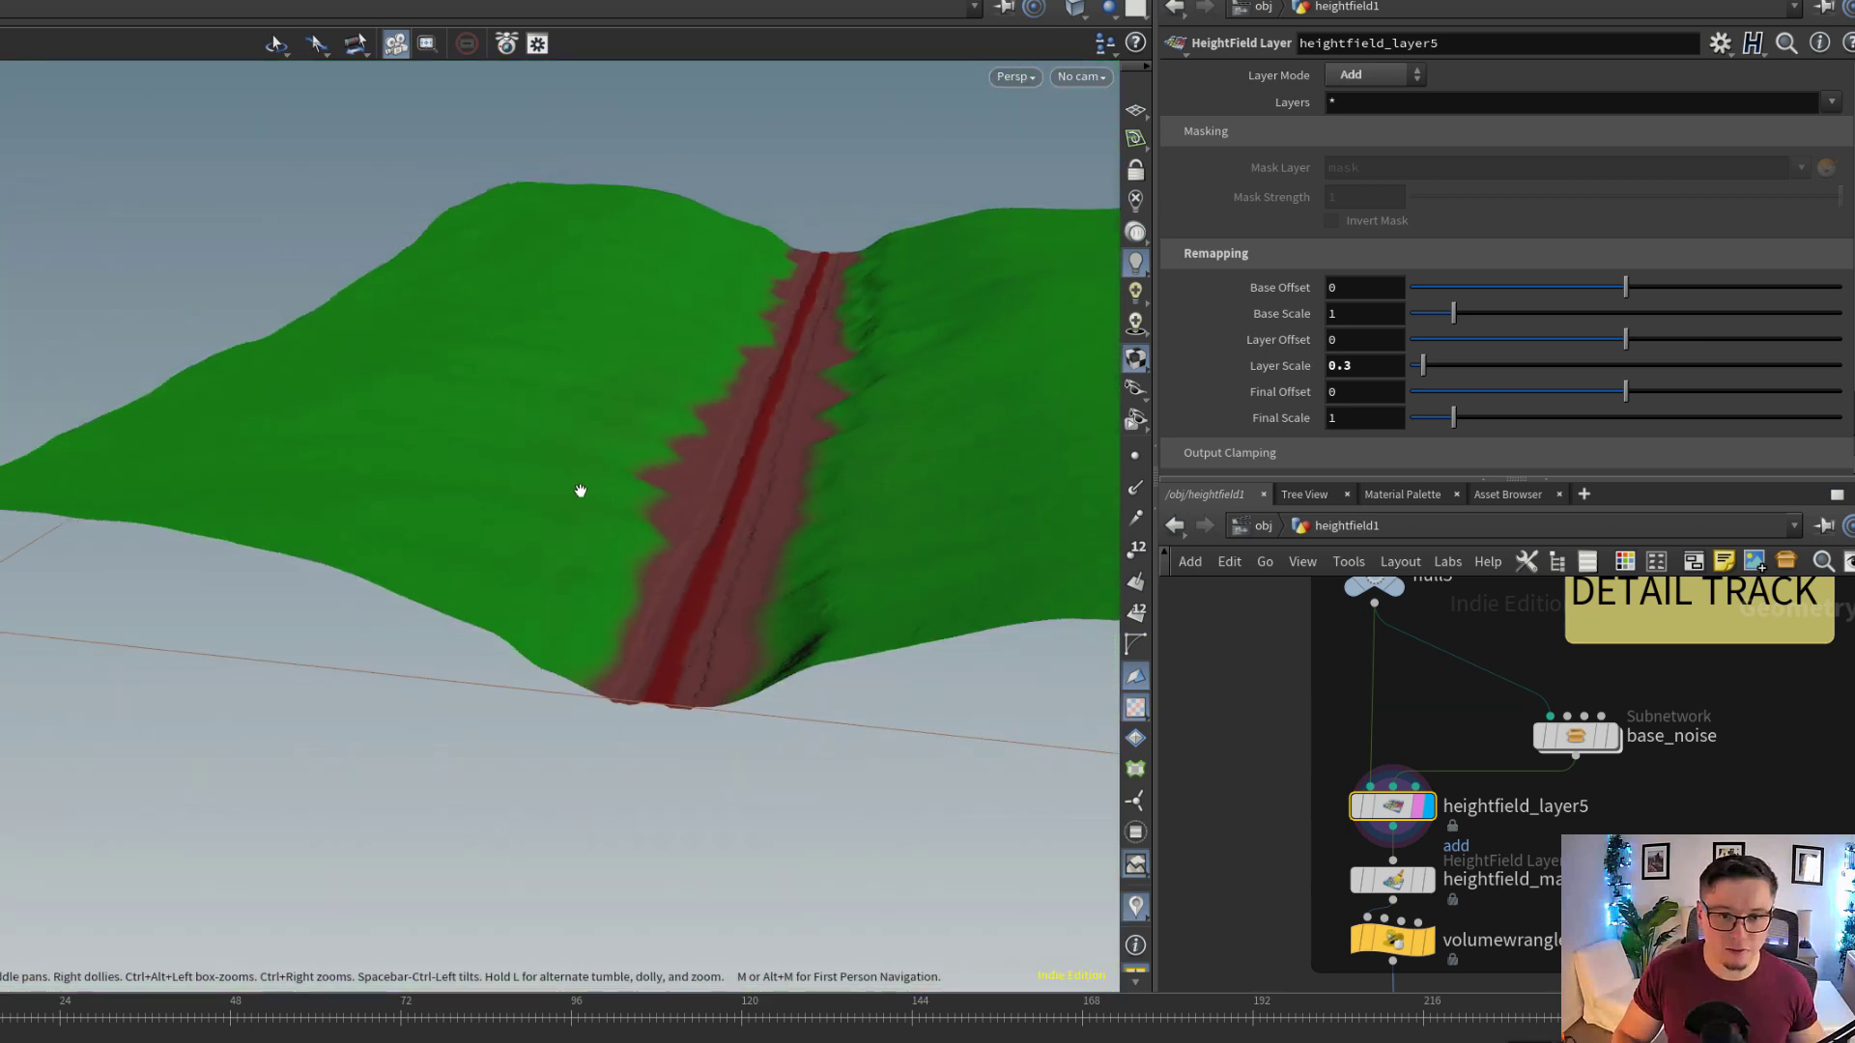
{"action": "left_click_drag", "start_coordinate": [787, 385], "coordinate": [794, 444]}
{"action": "right_click_drag", "start_coordinate": [794, 444], "coordinate": [776, 583]}
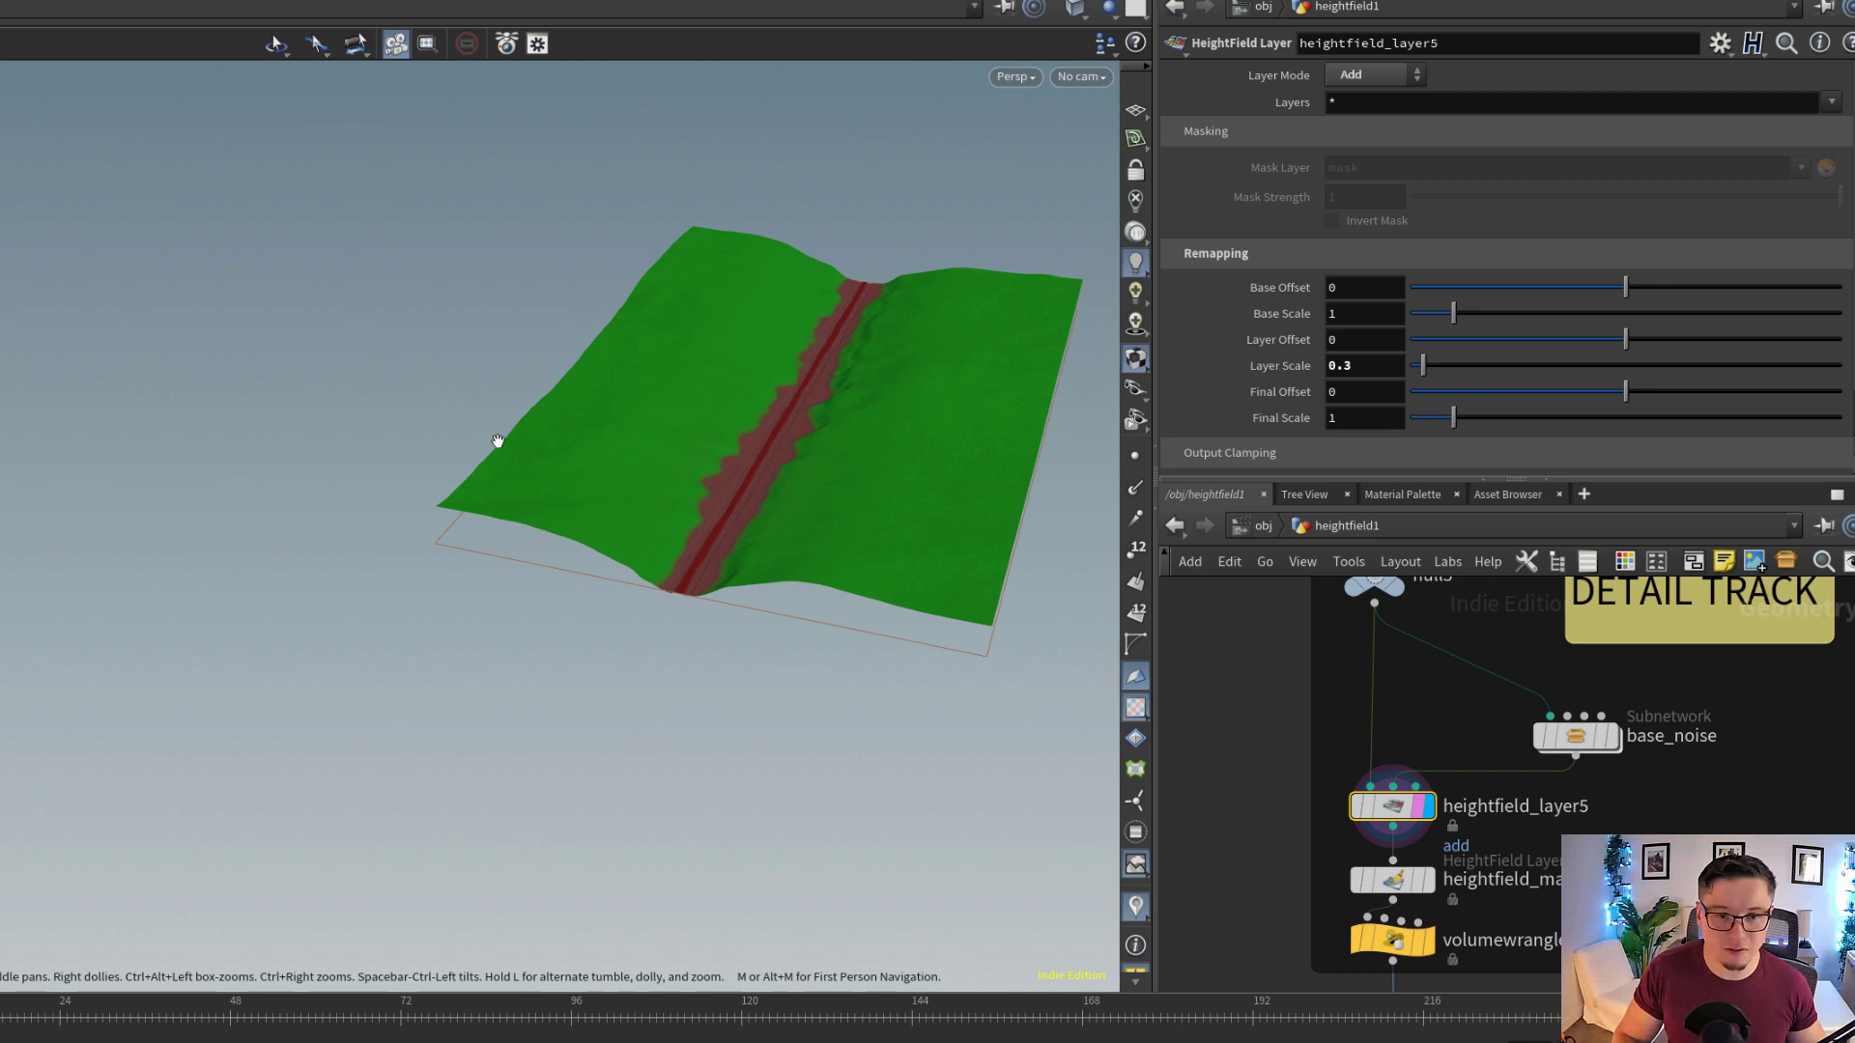
{"action": "right_click_drag", "start_coordinate": [739, 443], "coordinate": [1366, 397]}
{"action": "left_click_drag", "start_coordinate": [679, 661], "coordinate": [716, 596]}
{"action": "right_click_drag", "start_coordinate": [716, 596], "coordinate": [1060, 641]}
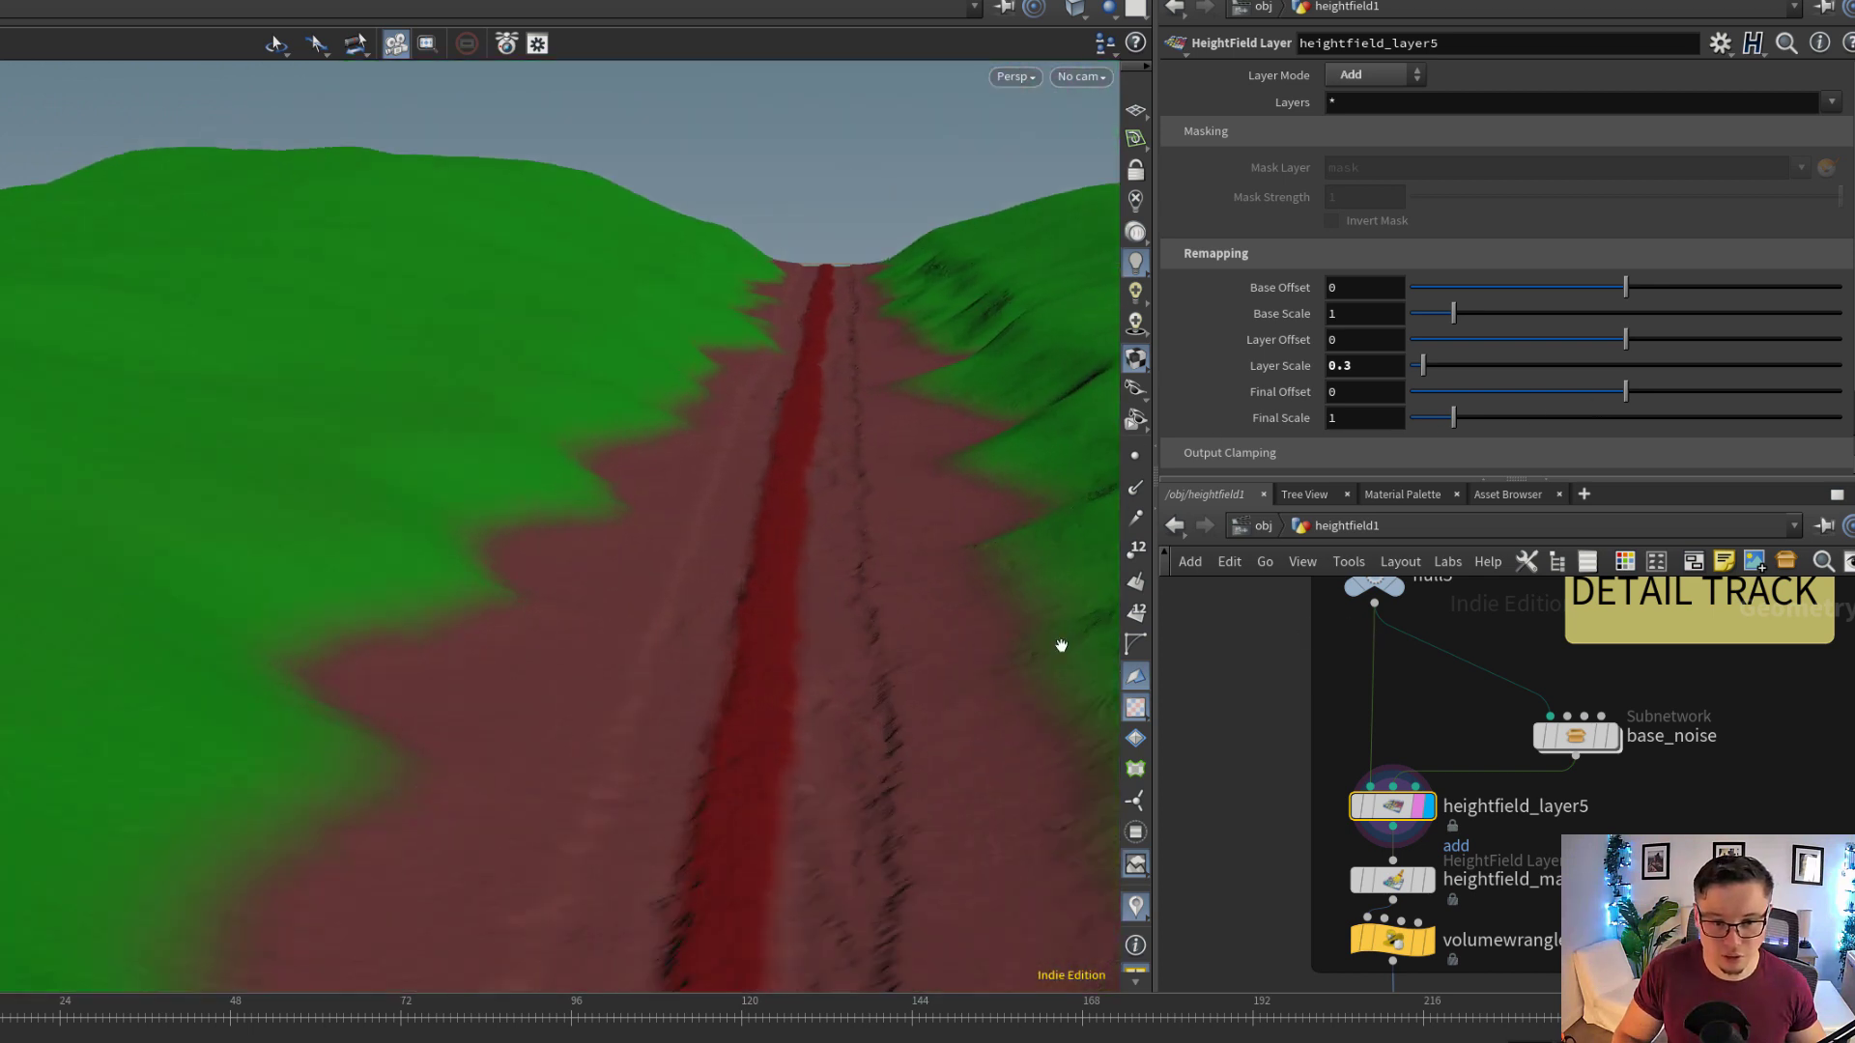
{"action": "left_click_drag", "start_coordinate": [674, 640], "coordinate": [610, 659]}
{"action": "right_click_drag", "start_coordinate": [609, 659], "coordinate": [966, 669]}
{"action": "left_click_drag", "start_coordinate": [662, 724], "coordinate": [414, 737]}
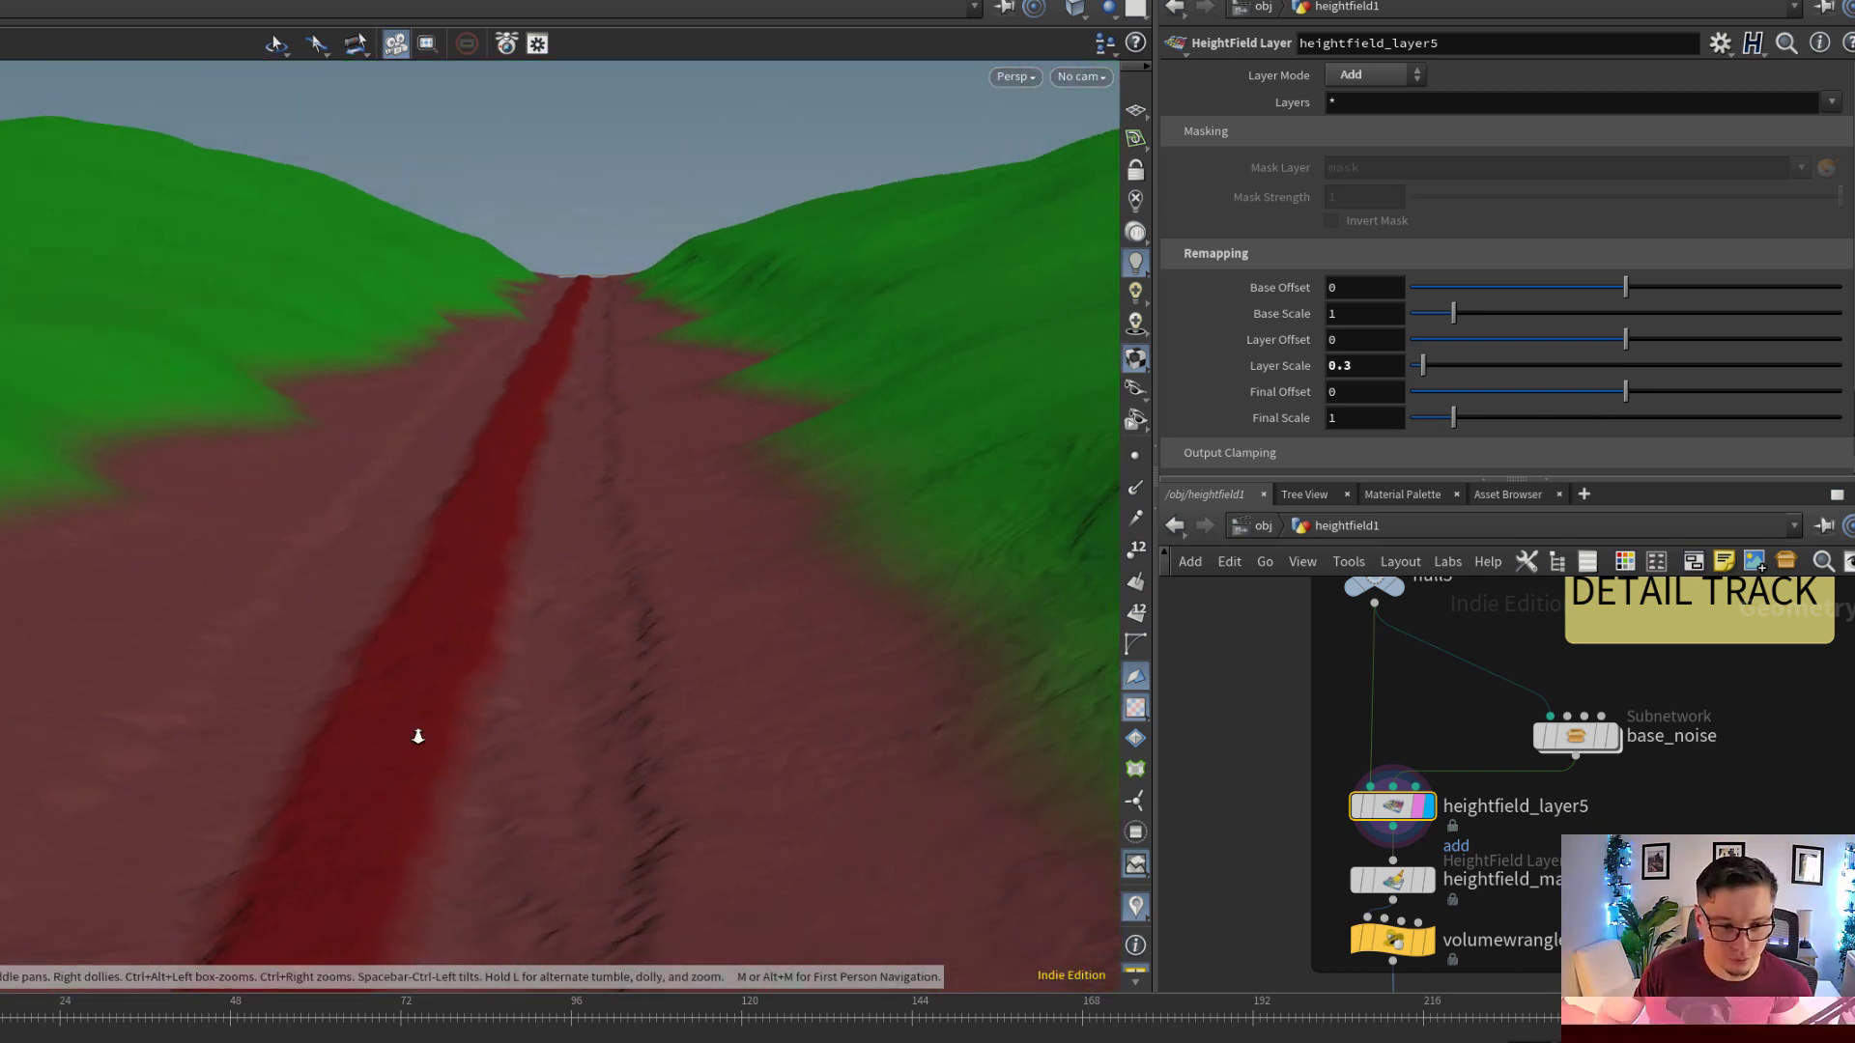
{"action": "right_click_drag", "start_coordinate": [415, 737], "coordinate": [632, 742]}
Display volumewrangle9, toggle its bypass to compare the trail's middle height, and show its VEX expression
{"action": "scroll", "coordinate": [1401, 821], "scroll_direction": "up", "scroll_amount": 2}
{"action": "left_click", "coordinate": [1415, 812]}
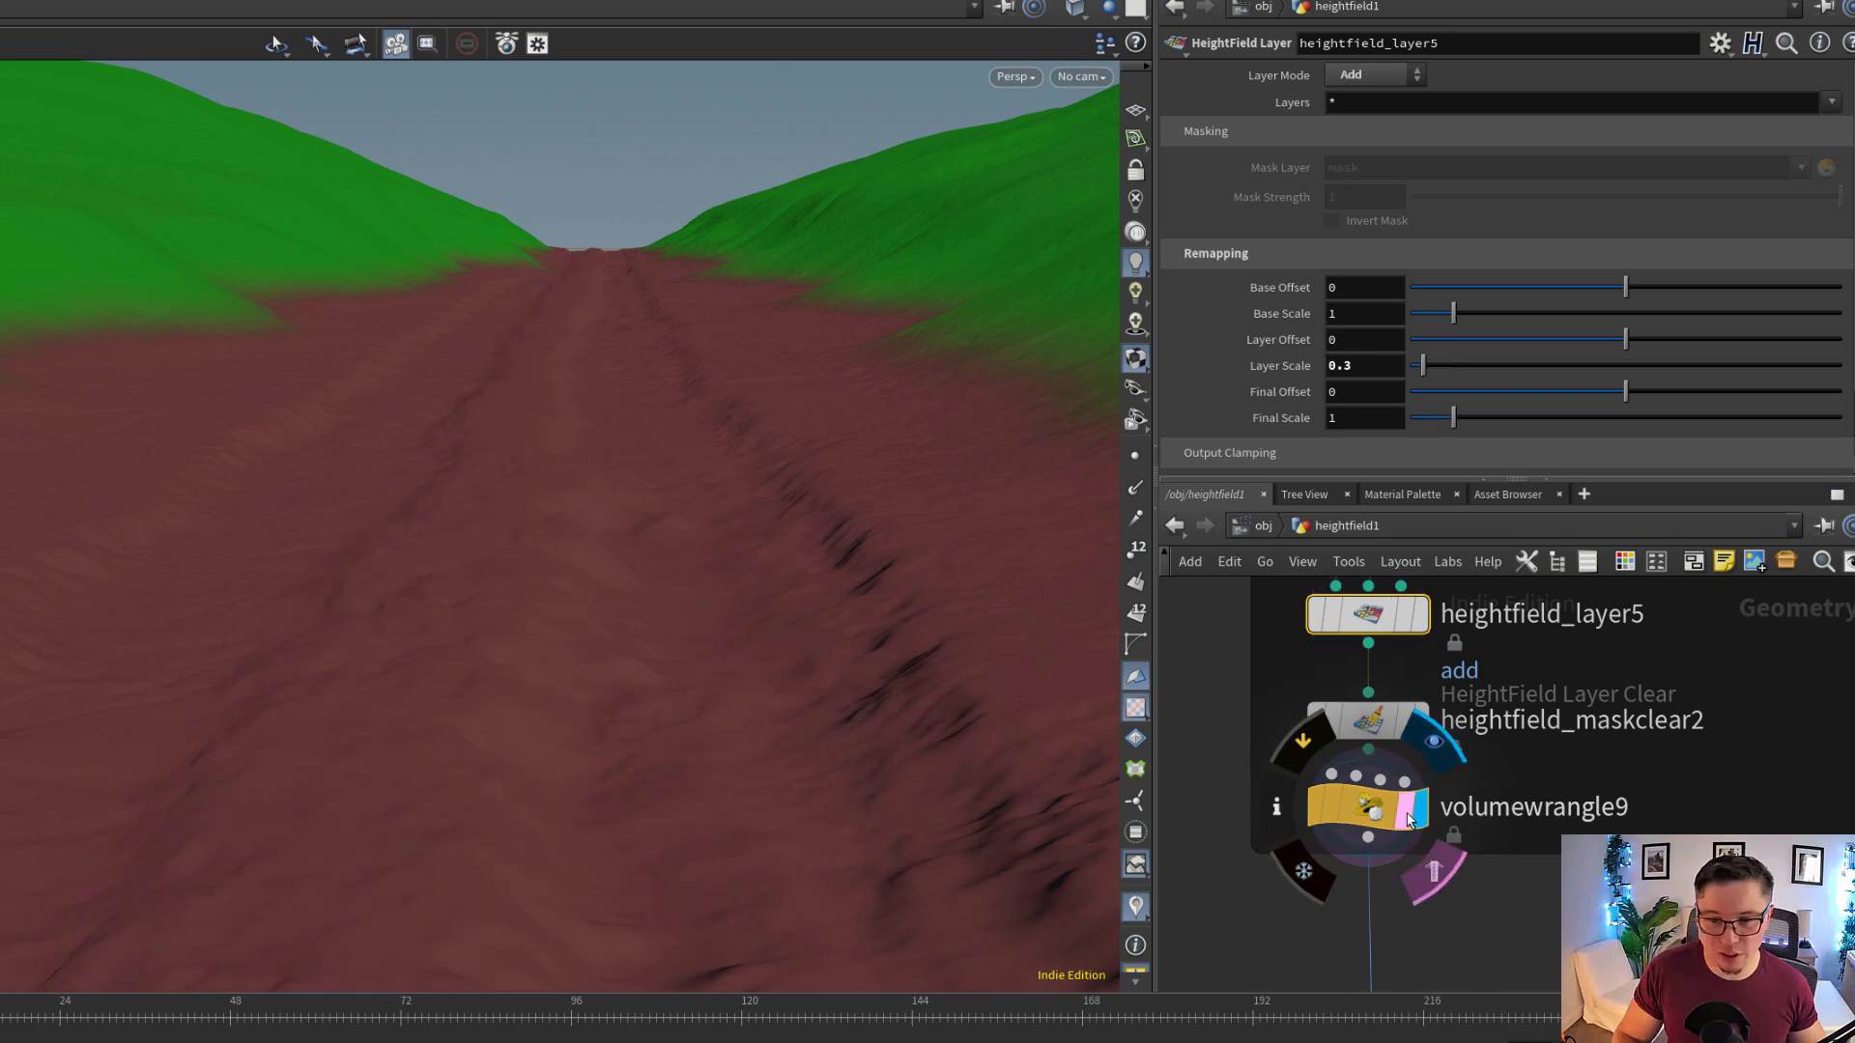
{"action": "left_click", "coordinate": [1364, 834]}
{"action": "left_click", "coordinate": [1367, 856]}
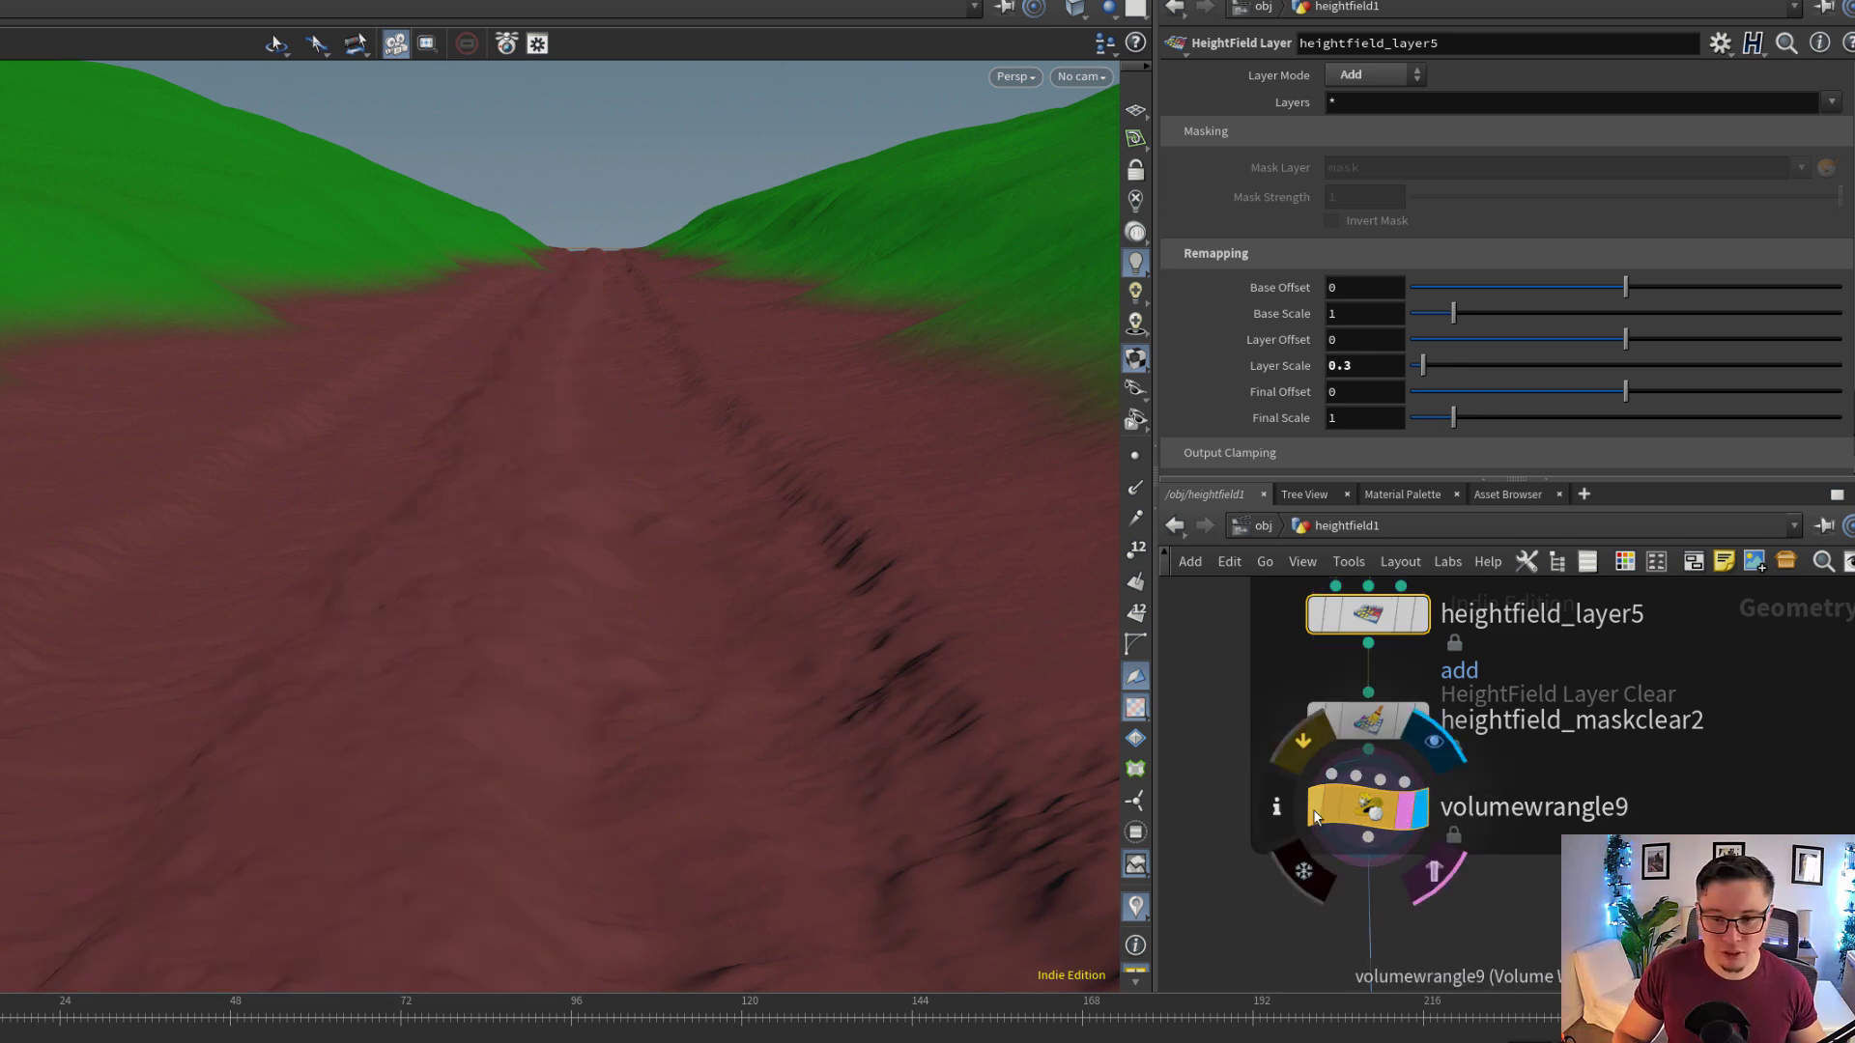
{"action": "left_click", "coordinate": [1314, 811]}
{"action": "left_click", "coordinate": [1314, 811]}
{"action": "left_click", "coordinate": [1367, 812]}
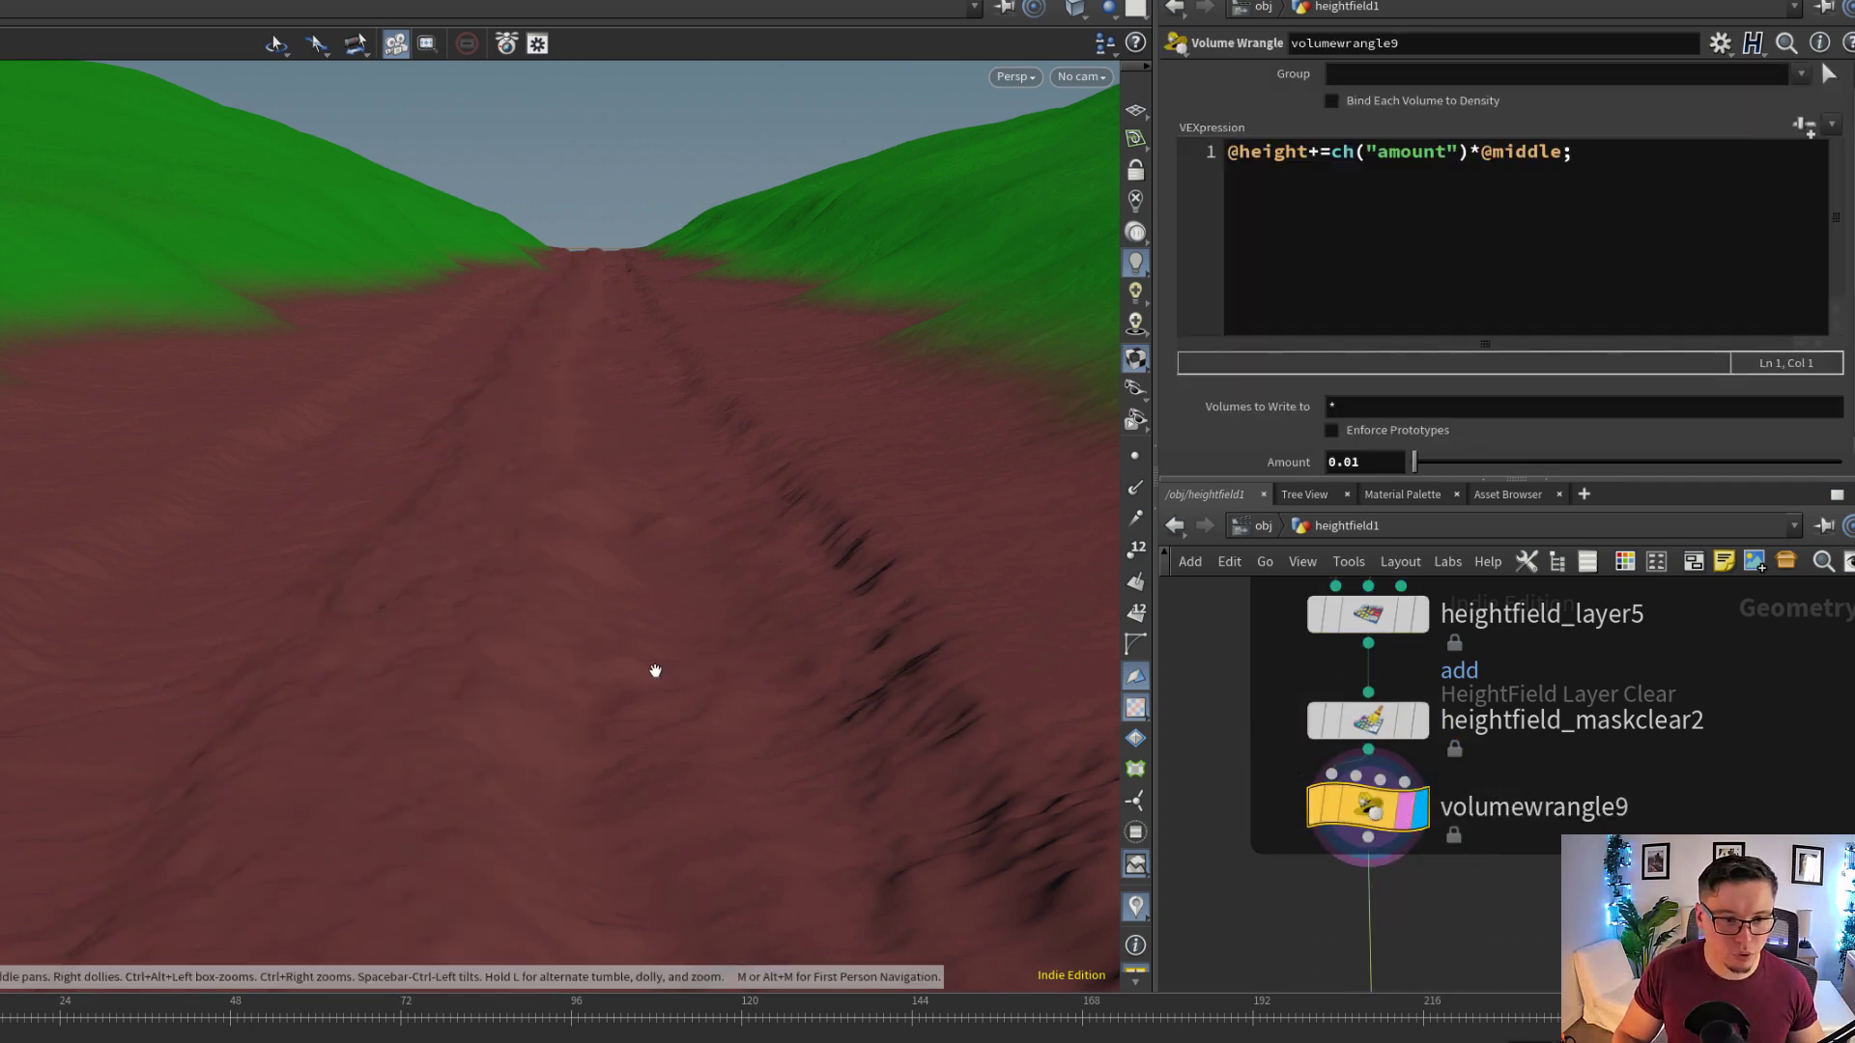
{"action": "left_click_drag", "start_coordinate": [654, 666], "coordinate": [541, 628]}
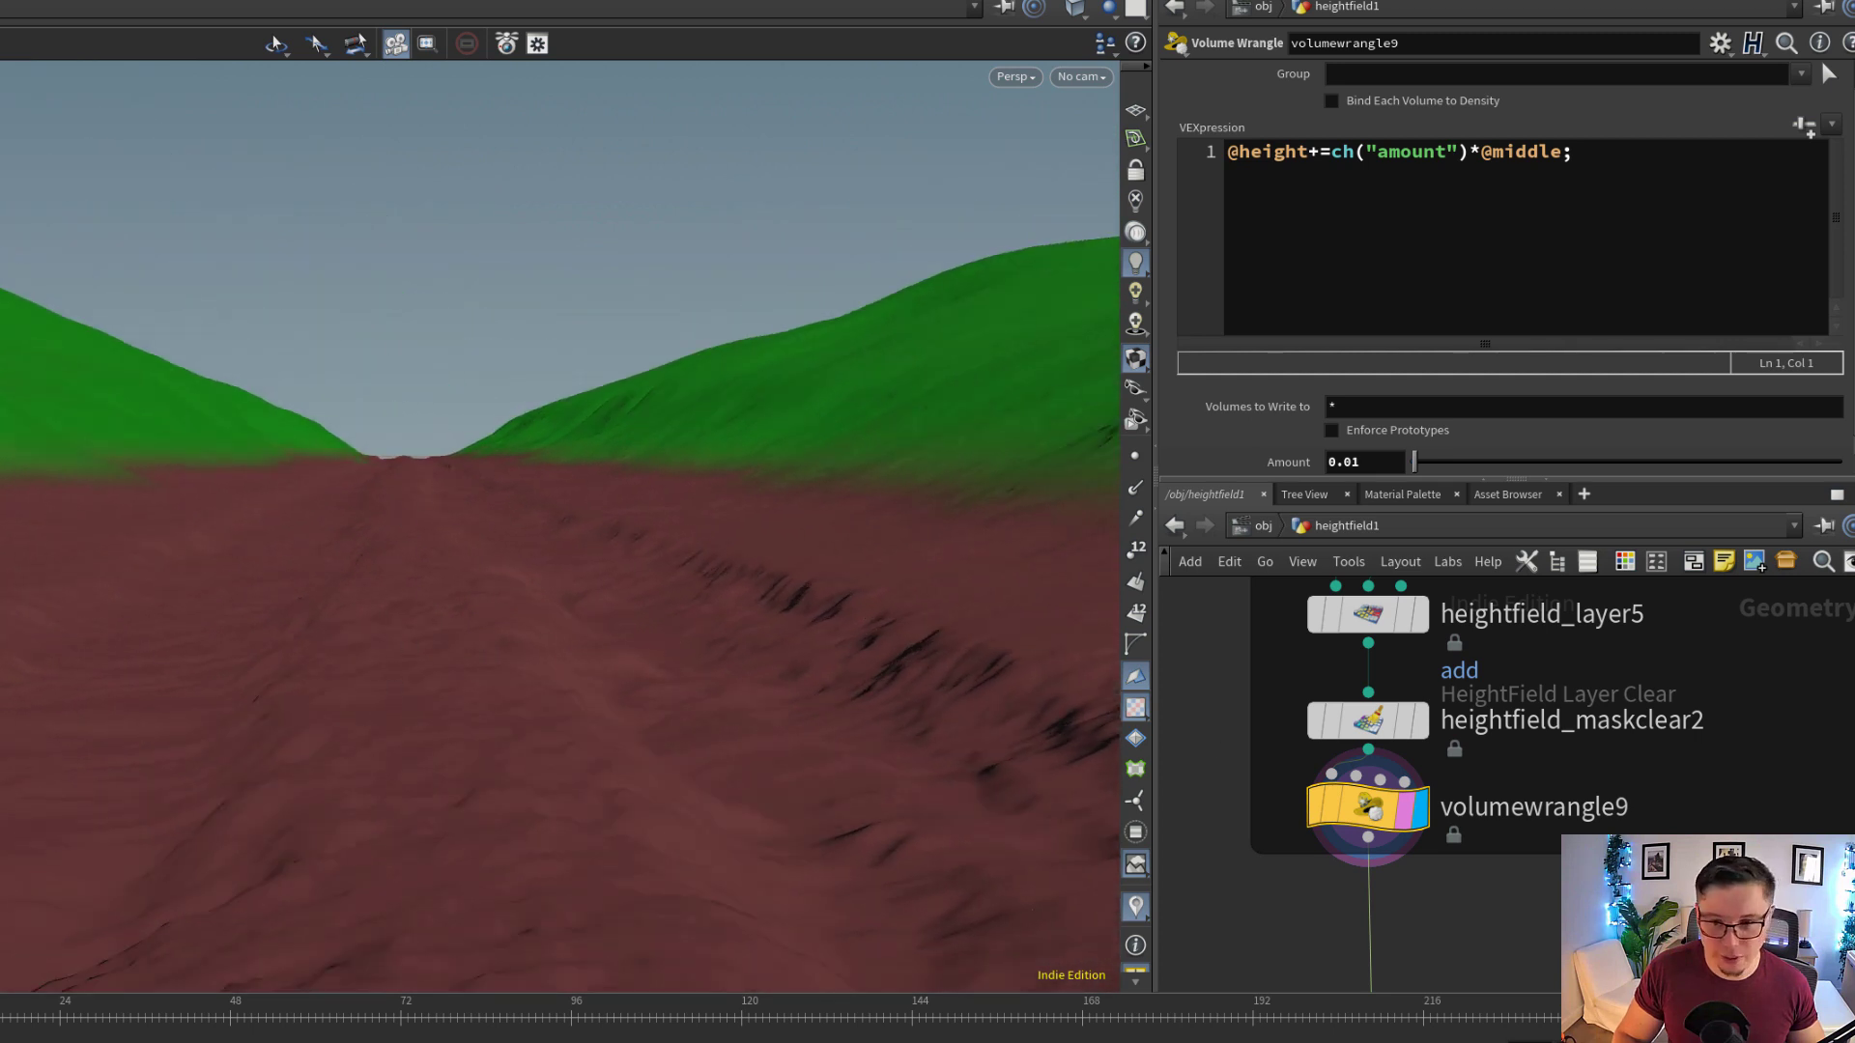
Go to the purple polygon conversion group and display object_merge2 with its merge settings
{"action": "middle_click_drag", "start_coordinate": [1589, 901], "coordinate": [1548, 849]}
{"action": "scroll", "coordinate": [1549, 849], "scroll_direction": "down", "scroll_amount": 5}
{"action": "middle_click_drag", "start_coordinate": [1446, 920], "coordinate": [1494, 644]}
{"action": "scroll", "coordinate": [1489, 755], "scroll_direction": "down", "scroll_amount": 1}
{"action": "scroll", "coordinate": [1364, 848], "scroll_direction": "up", "scroll_amount": 1}
{"action": "scroll", "coordinate": [1527, 809], "scroll_direction": "down", "scroll_amount": 2}
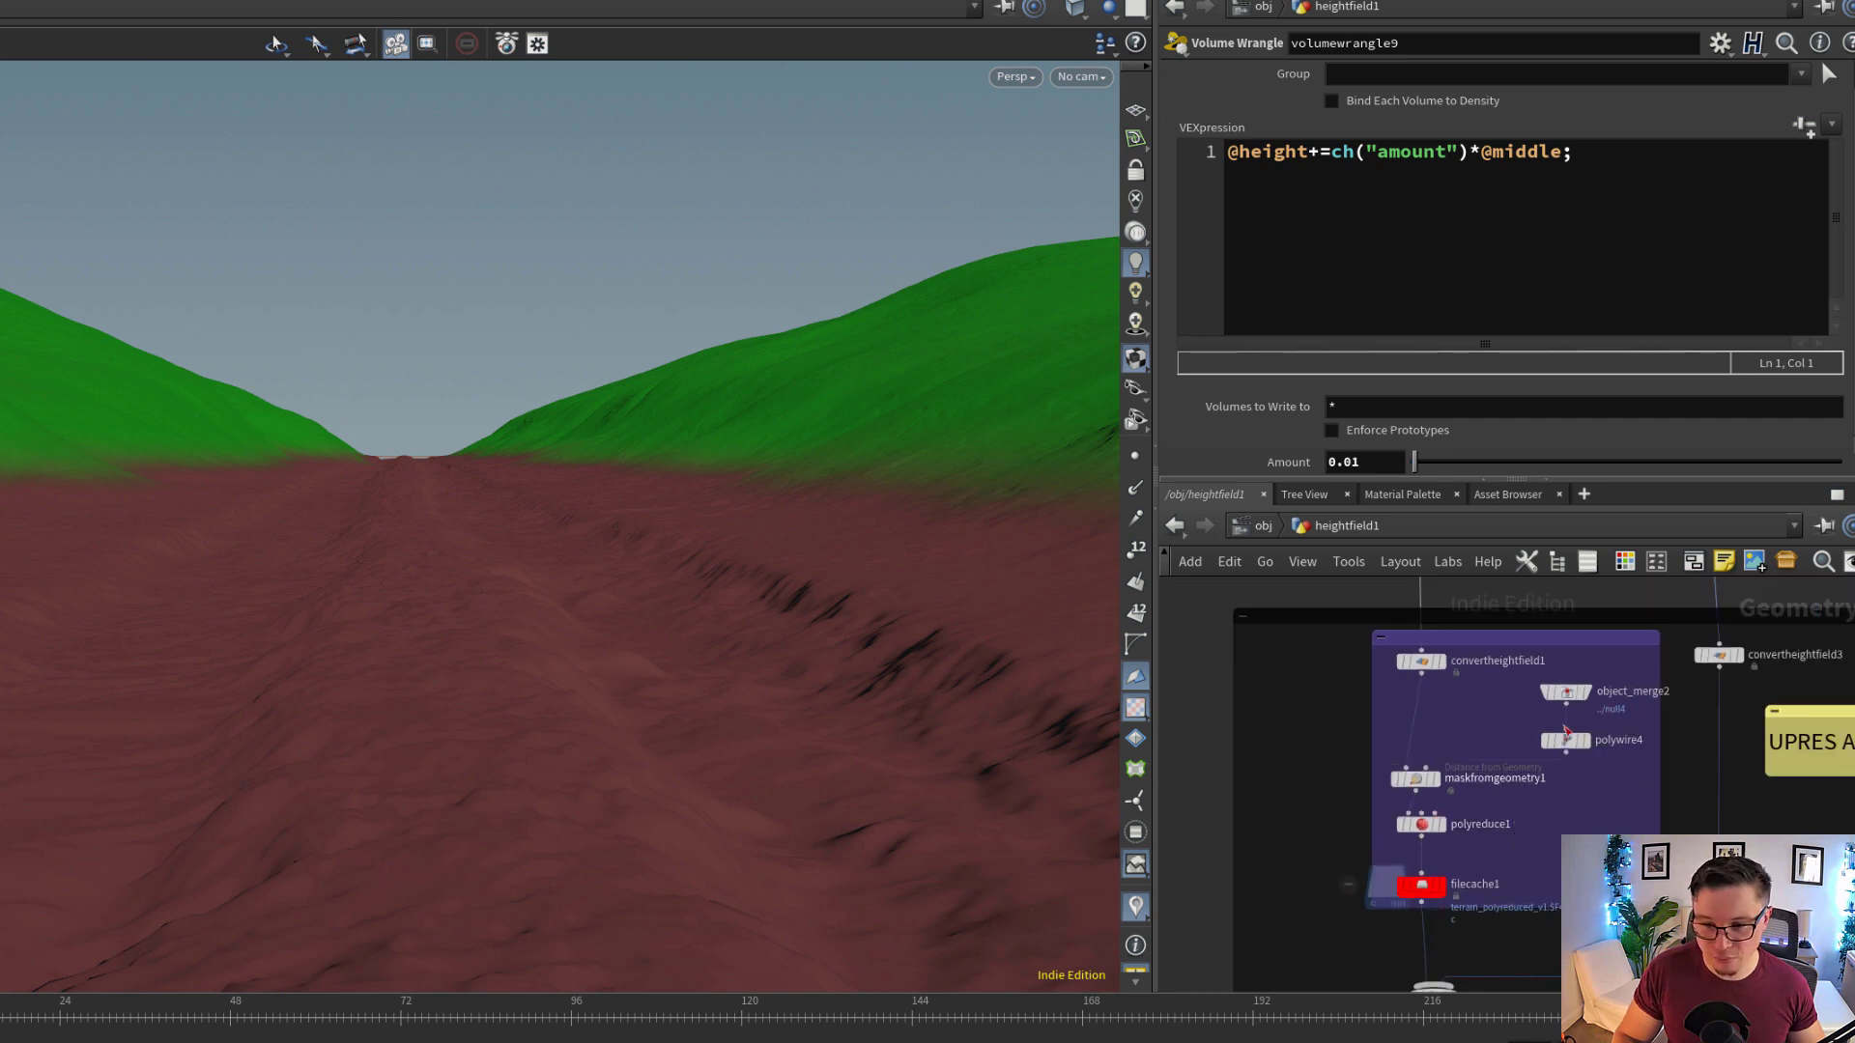
{"action": "scroll", "coordinate": [1592, 711], "scroll_direction": "up", "scroll_amount": 4}
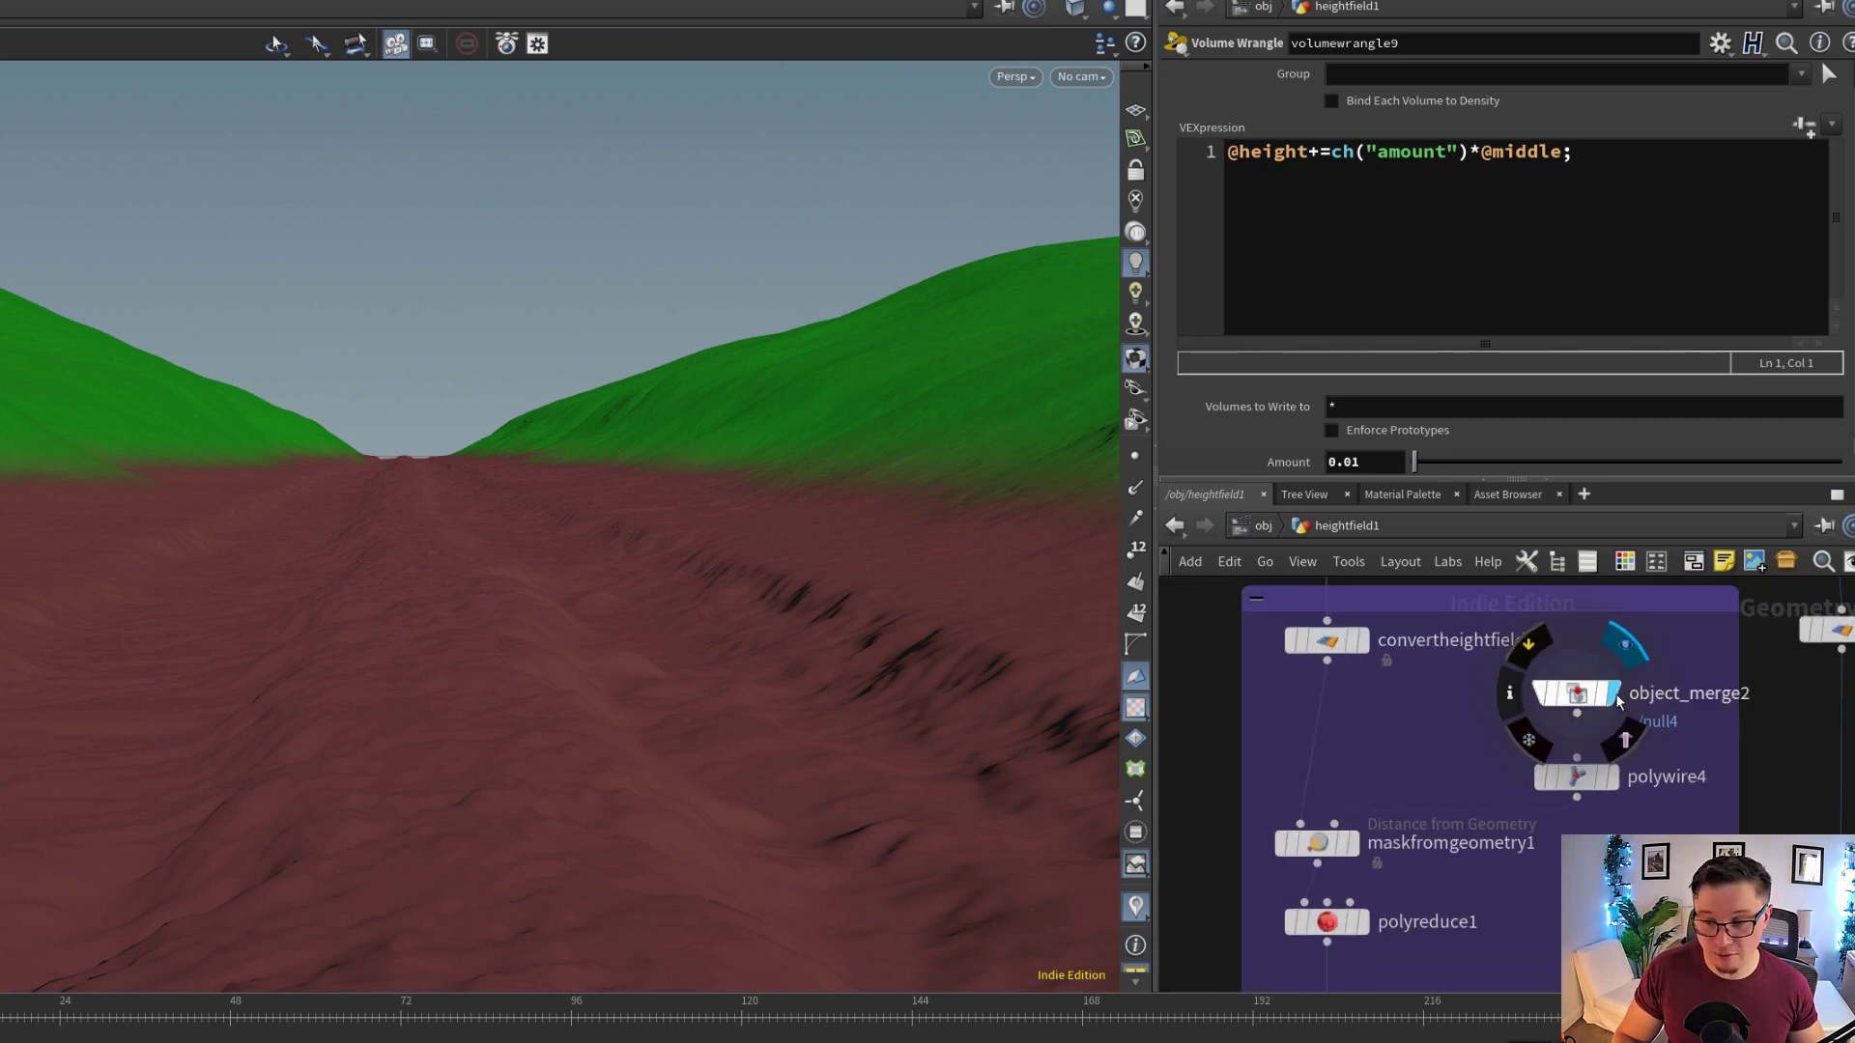
{"action": "left_click", "coordinate": [1617, 696]}
{"action": "left_click", "coordinate": [1625, 740]}
{"action": "left_click", "coordinate": [1584, 695]}
Display polywire4 with its settings and view the whole tube built along the trail curve
{"action": "left_click", "coordinate": [1614, 787]}
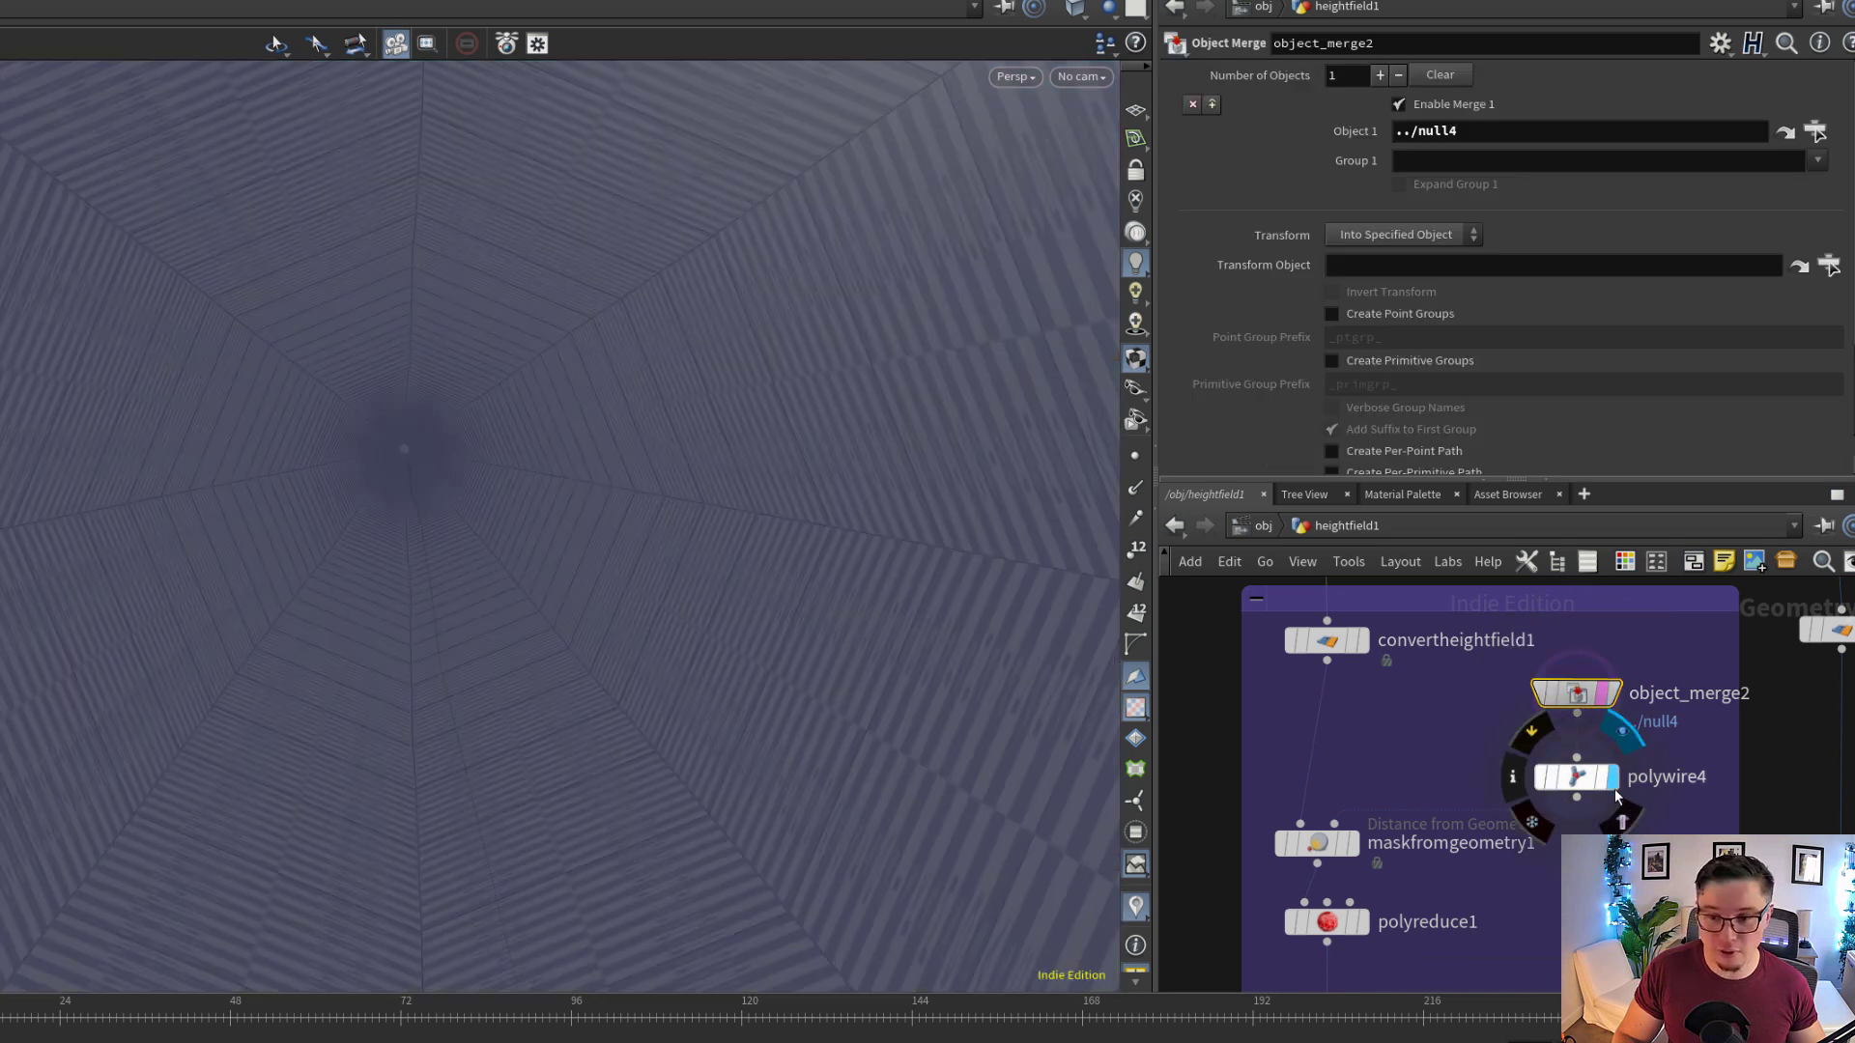
{"action": "left_click", "coordinate": [1582, 778]}
{"action": "left_click_drag", "start_coordinate": [293, 592], "coordinate": [675, 579]}
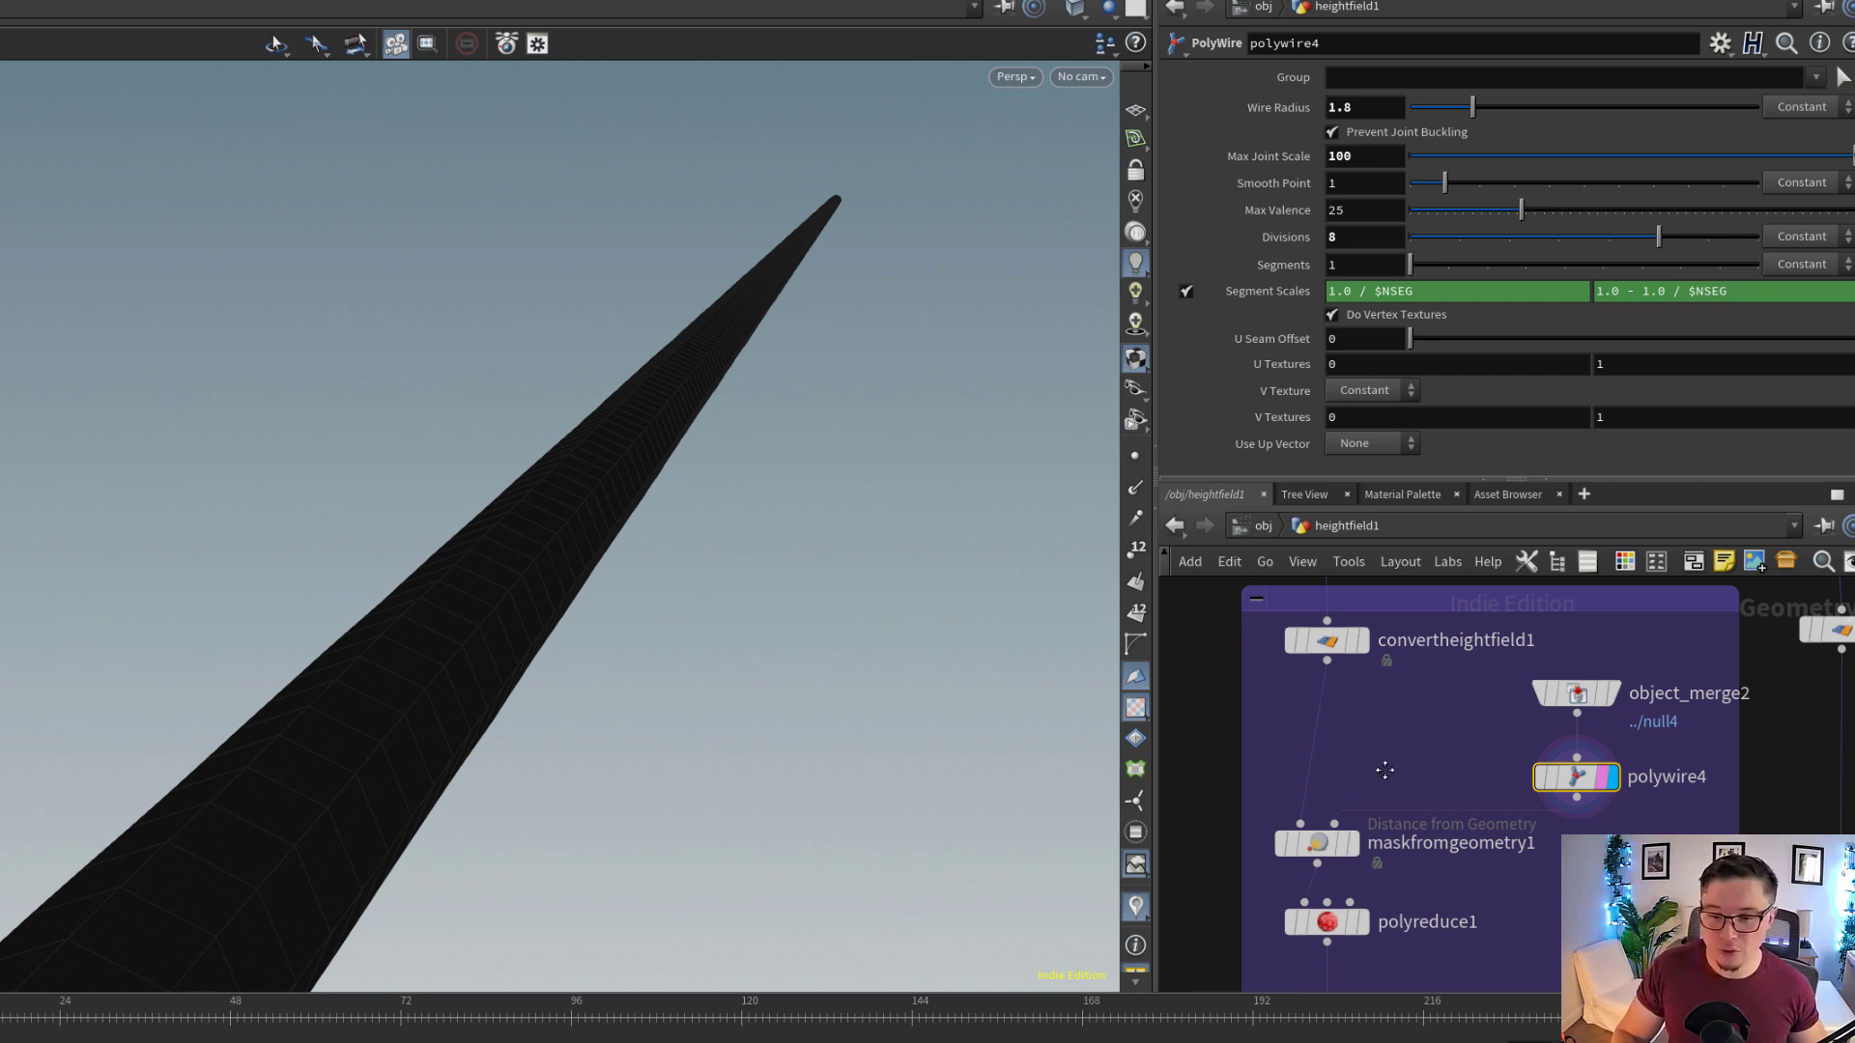
Display filecache1 below polyreduce1 to view the cached terrain mesh and its cache settings
{"action": "middle_click_drag", "start_coordinate": [1385, 770], "coordinate": [1490, 749]}
{"action": "scroll", "coordinate": [1423, 761], "scroll_direction": "up", "scroll_amount": 2}
{"action": "left_click_drag", "start_coordinate": [1460, 613], "coordinate": [1449, 610]}
{"action": "mouse_move", "coordinate": [1521, 713]}
{"action": "middle_mouse_down"}
{"action": "mouse_move", "coordinate": [1523, 869]}
{"action": "mouse_move", "coordinate": [1539, 722]}
{"action": "middle_mouse_up"}
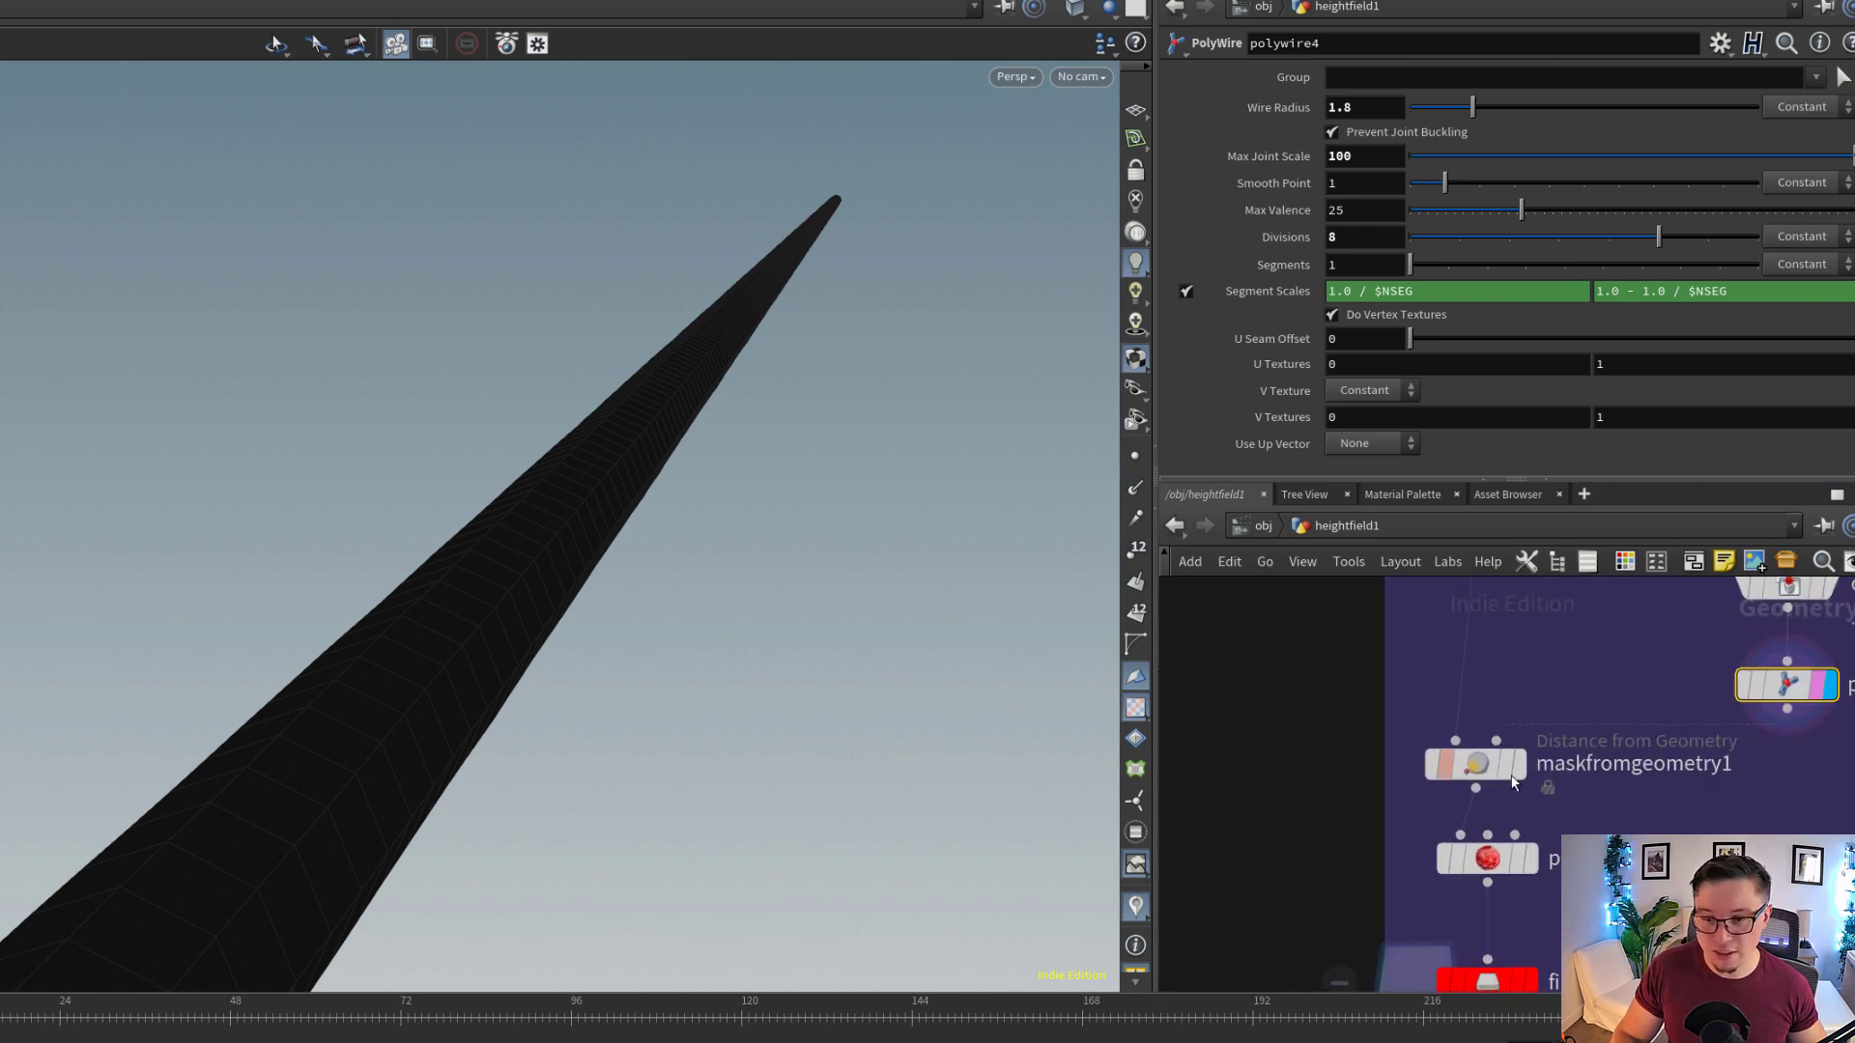
{"action": "middle_click_drag", "start_coordinate": [1630, 823], "coordinate": [1496, 847]}
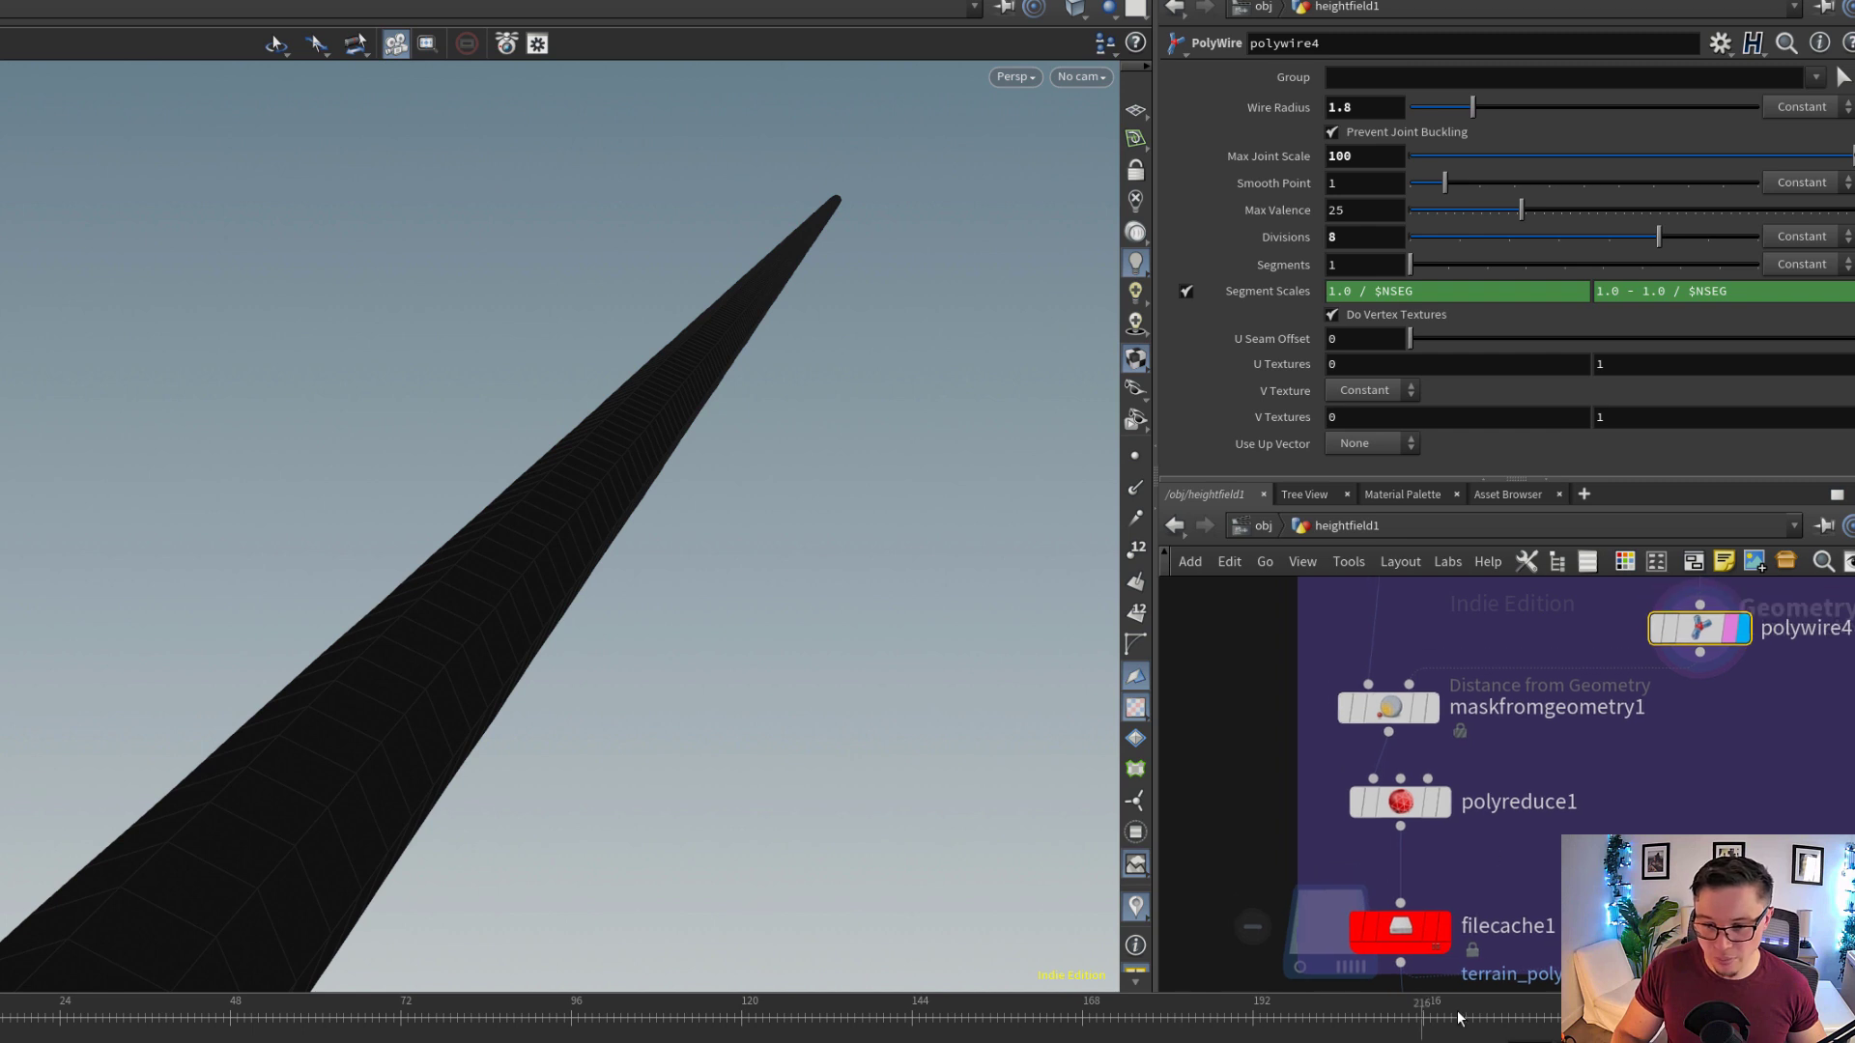
{"action": "left_click", "coordinate": [1403, 936]}
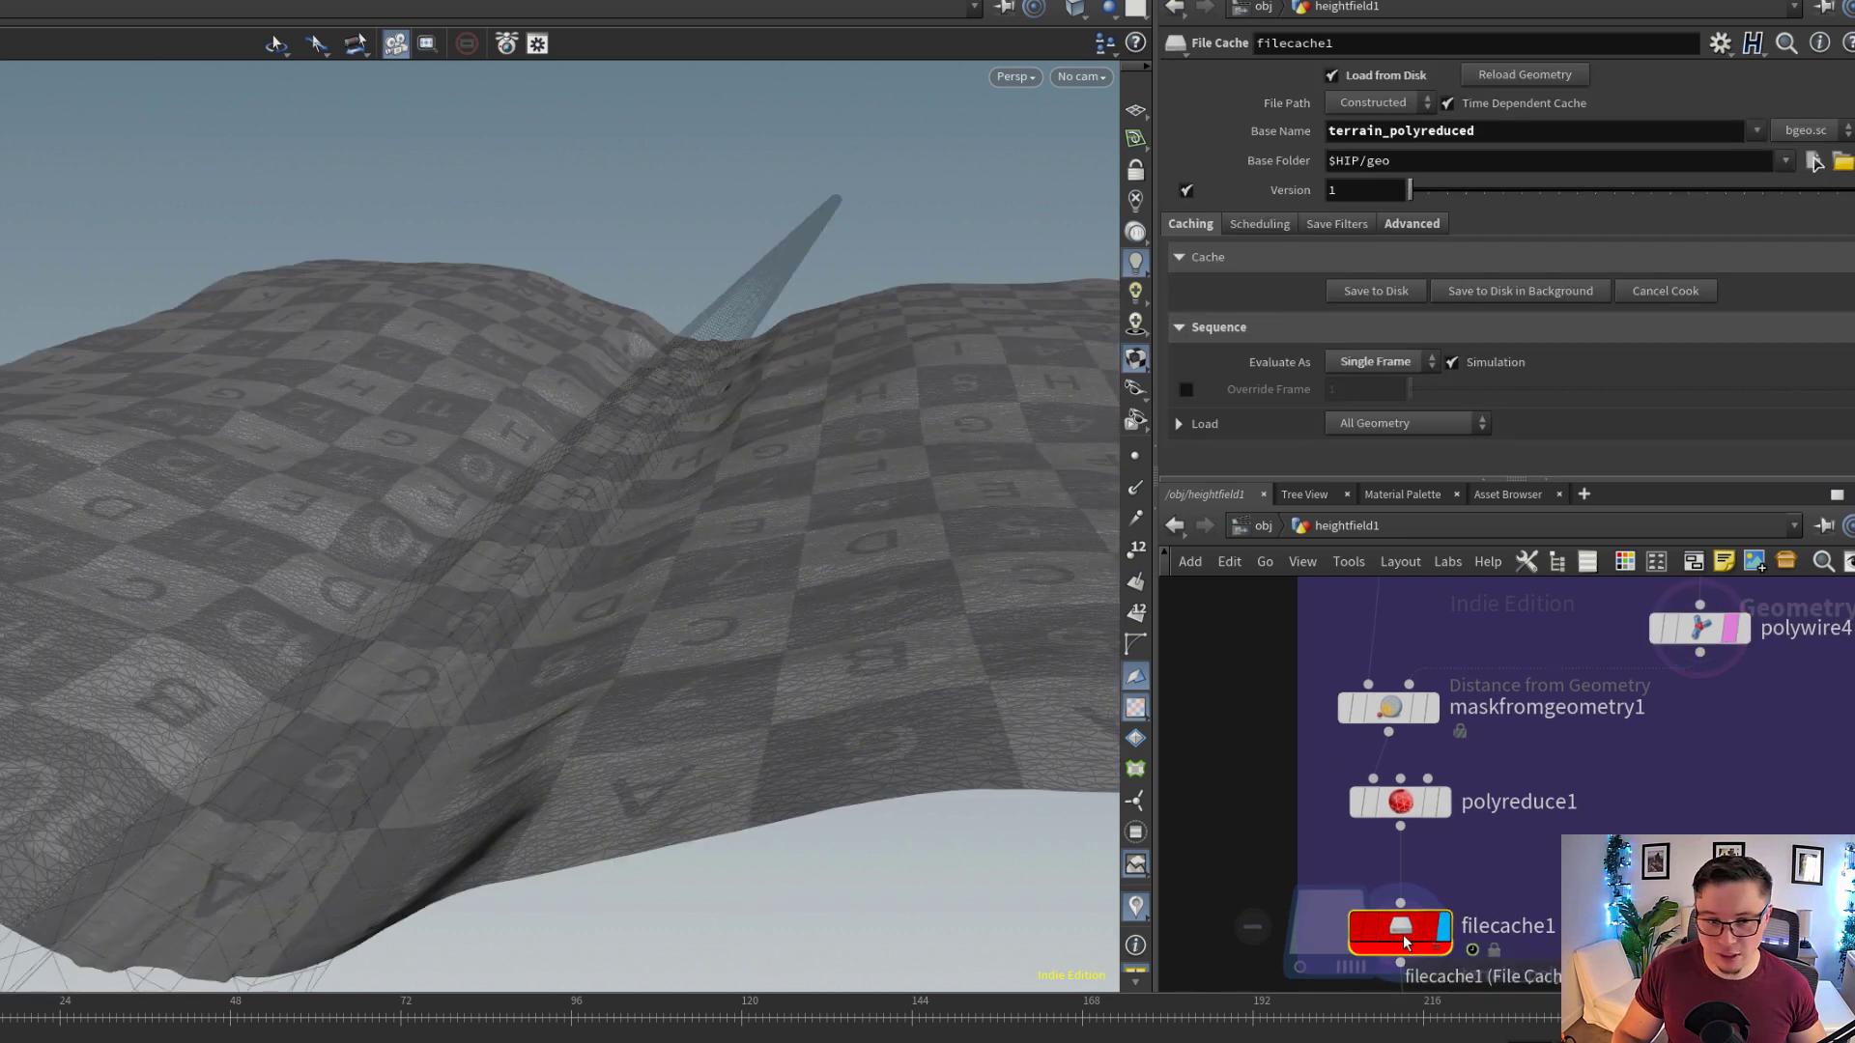
Show maskfromgeometry1's settings, highlight its retention output mask, and view where the tube intersects the trail
{"action": "left_click", "coordinate": [1425, 720]}
{"action": "scroll", "coordinate": [1284, 693], "scroll_direction": "up", "scroll_amount": 2}
{"action": "double_click", "coordinate": [1379, 253]}
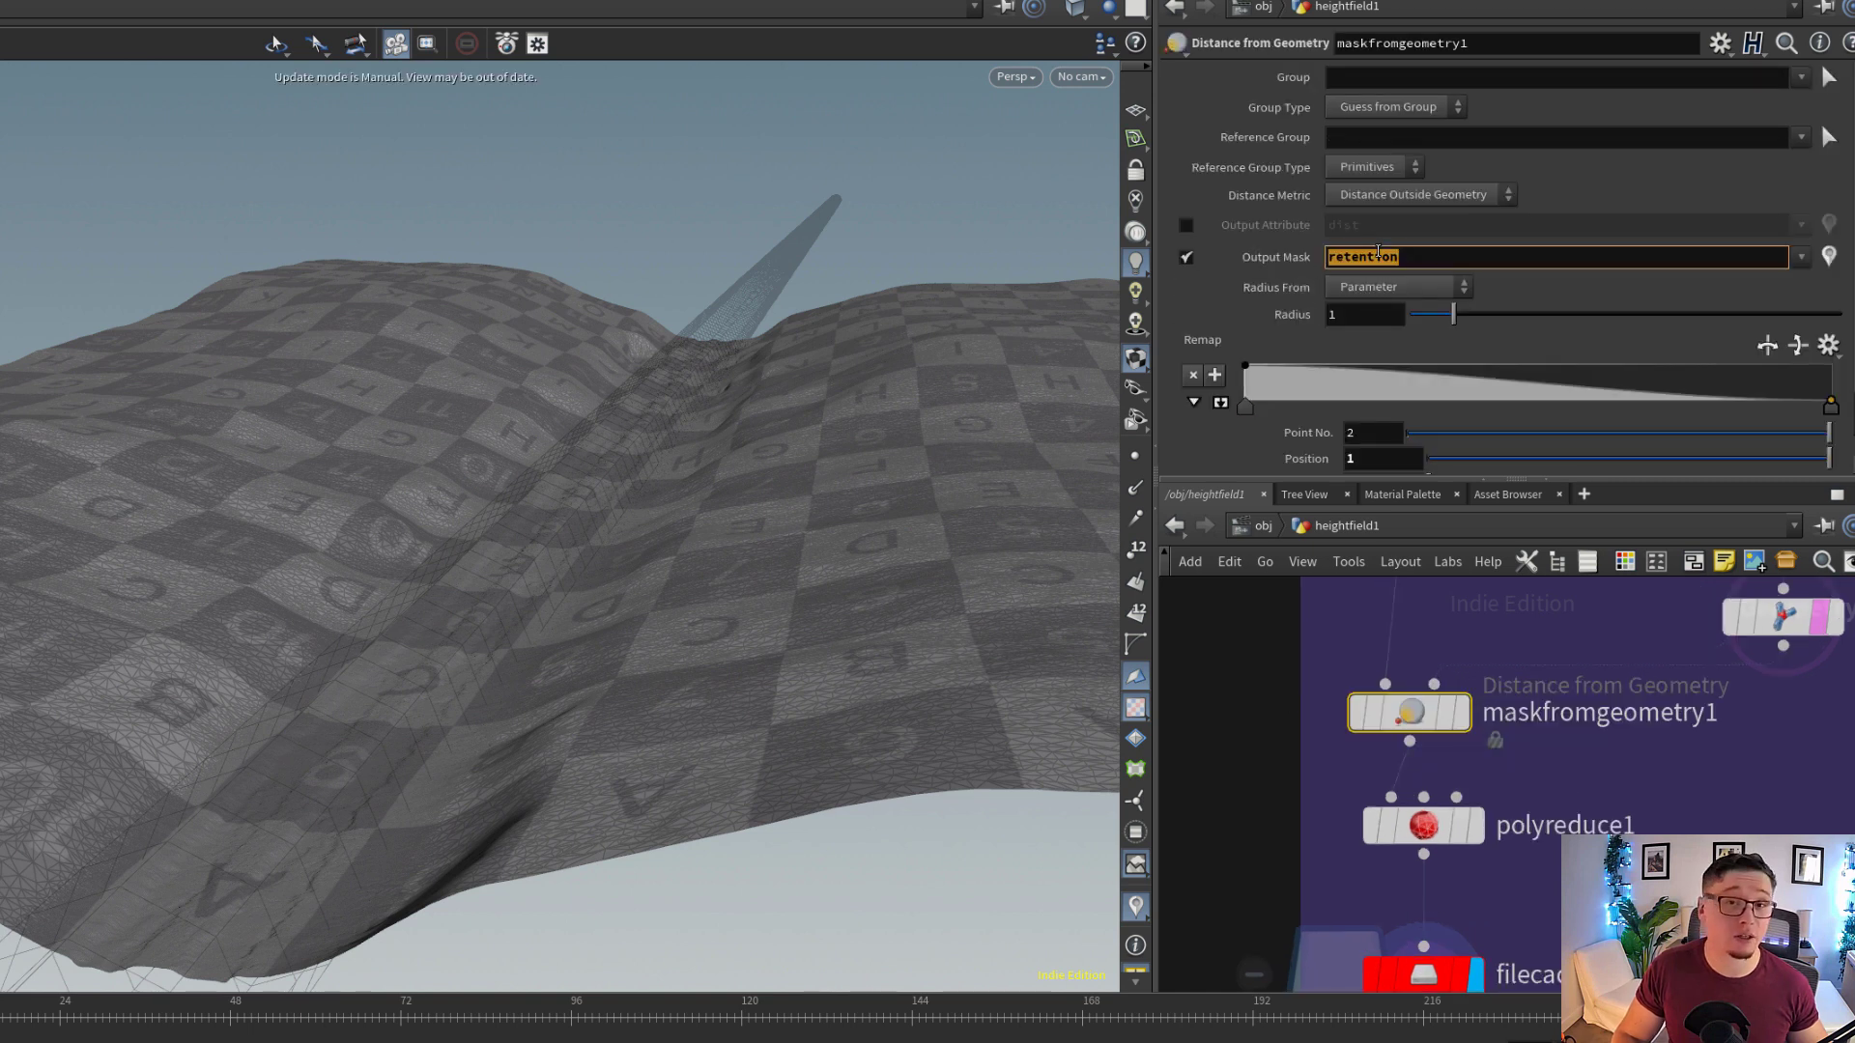
{"action": "middle_click_drag", "start_coordinate": [1617, 804], "coordinate": [1624, 870]}
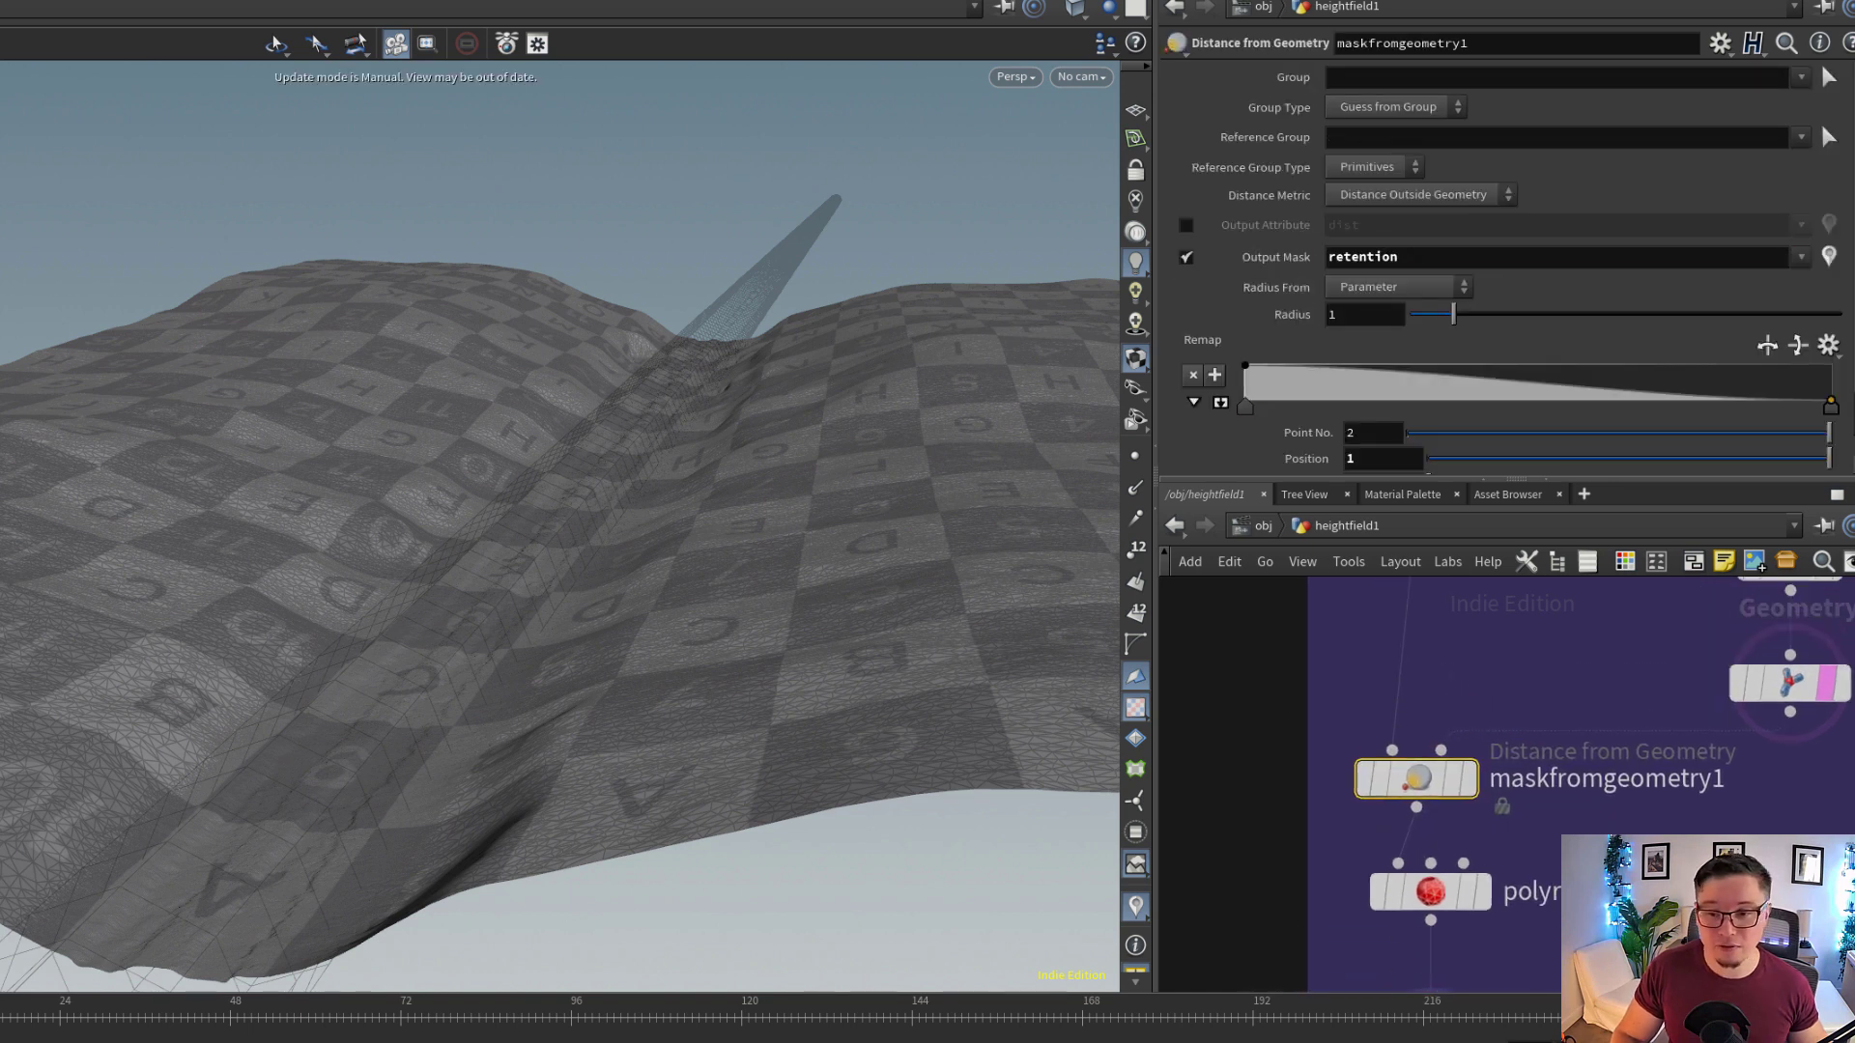
{"action": "right_click_drag", "start_coordinate": [518, 480], "coordinate": [593, 546], "text": "alt"}
{"action": "left_click_drag", "start_coordinate": [592, 547], "coordinate": [416, 568], "text": "alt"}
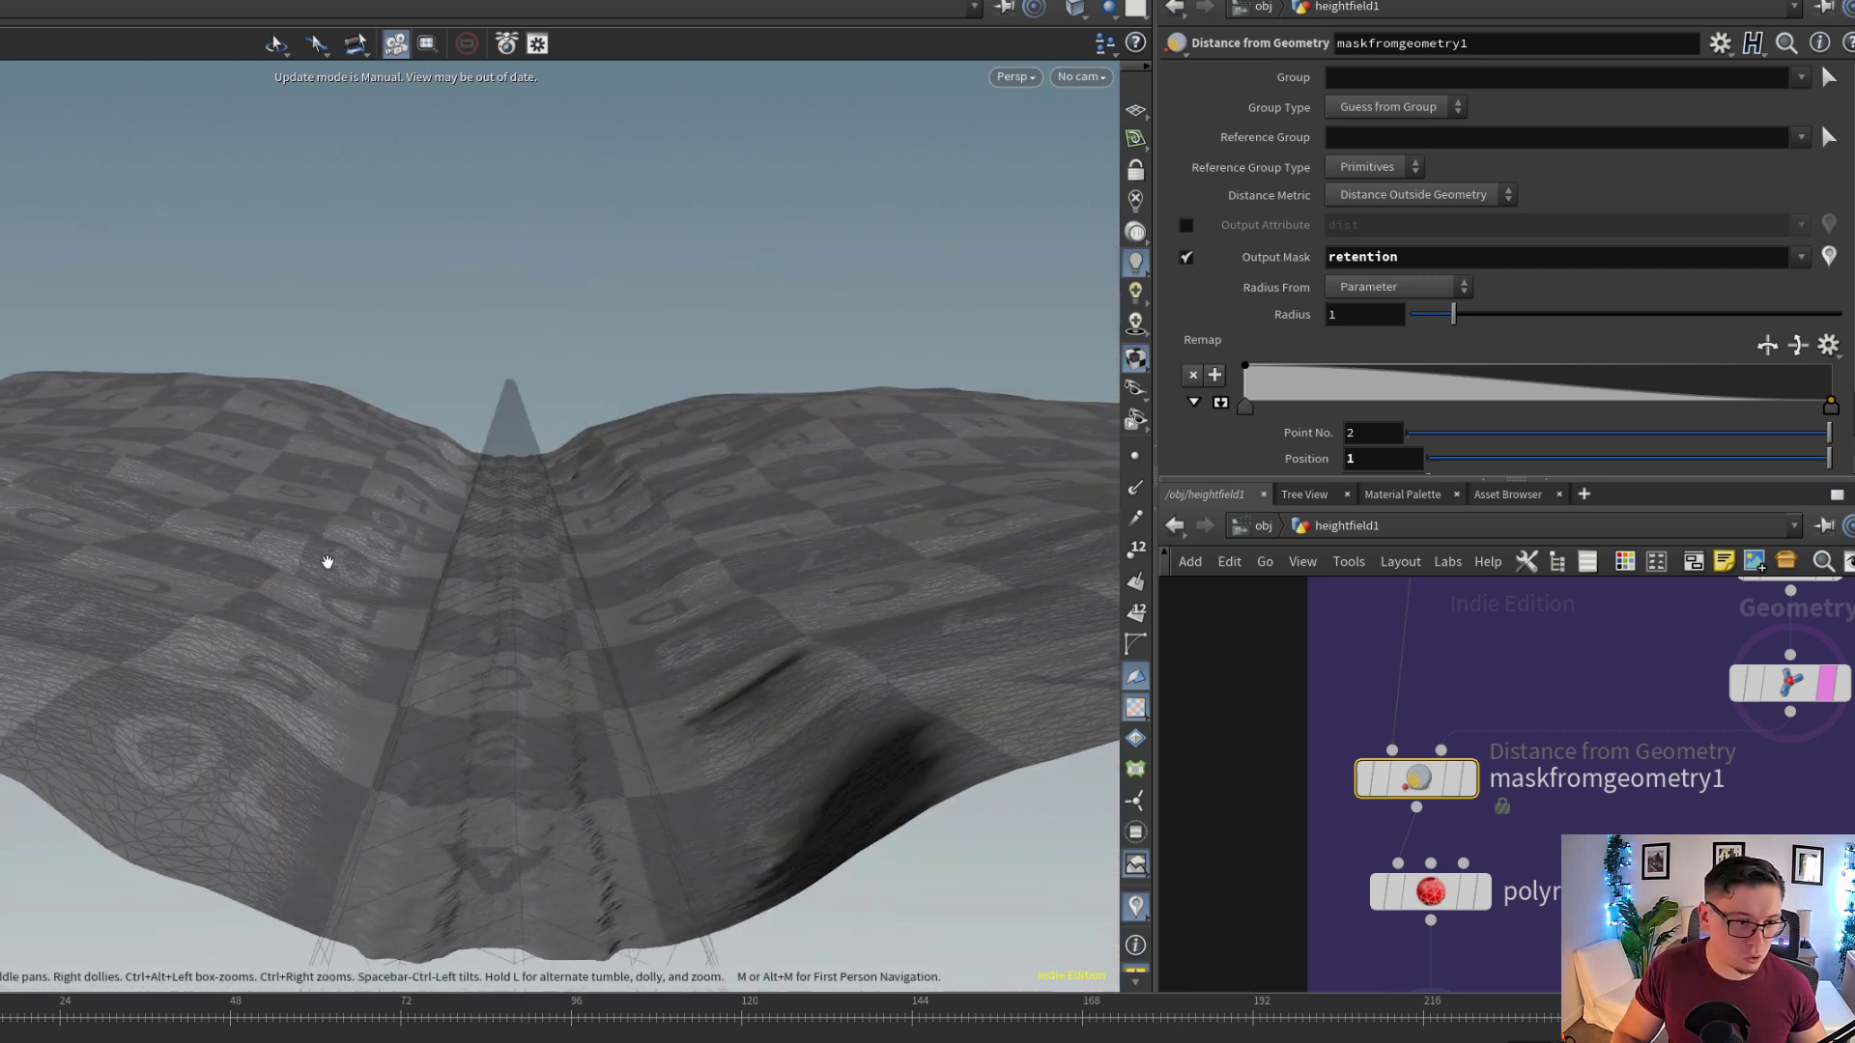
Show polyreduce1's settings and point out the attribute and weight under Retain Density by Attribute
{"action": "middle_click_drag", "start_coordinate": [1401, 895], "coordinate": [1407, 645]}
{"action": "left_click", "coordinate": [1408, 645]}
{"action": "scroll", "coordinate": [1314, 309], "scroll_direction": "down", "scroll_amount": 5}
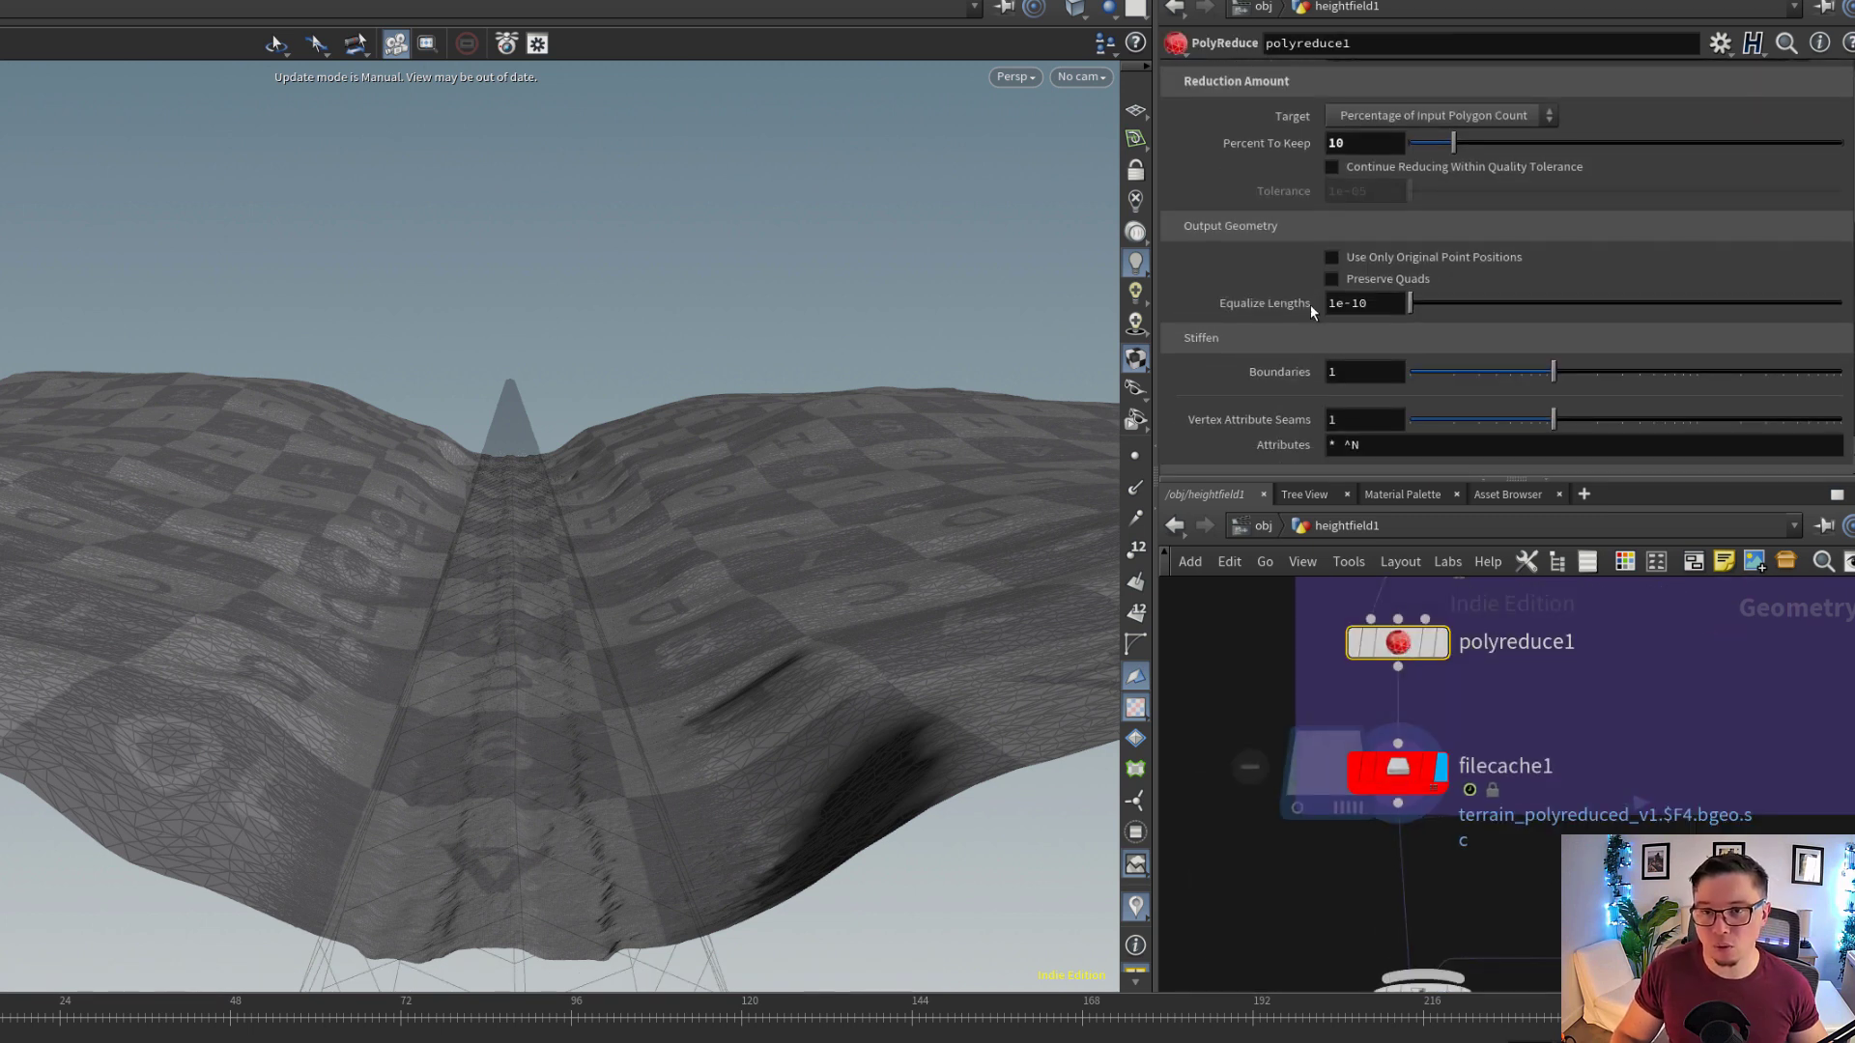
{"action": "scroll", "coordinate": [1312, 304], "scroll_direction": "down", "scroll_amount": 10}
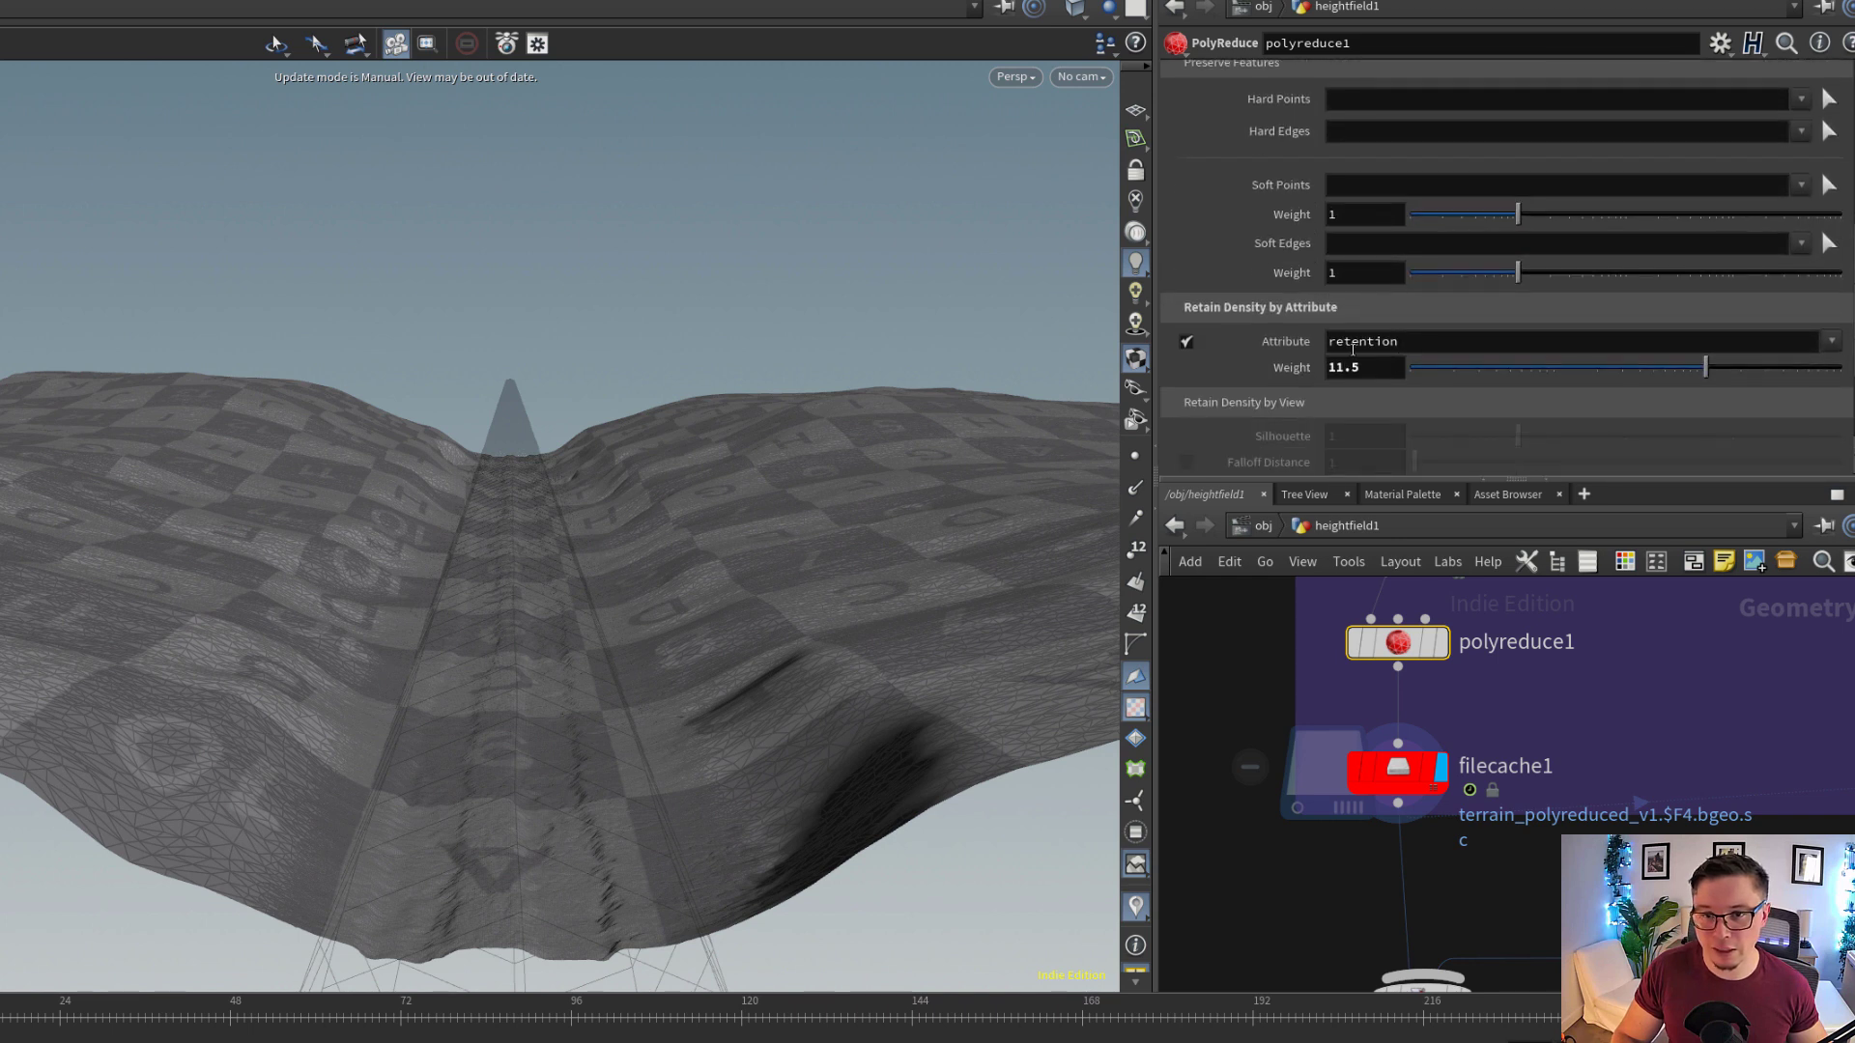
{"action": "left_click", "coordinate": [1457, 346]}
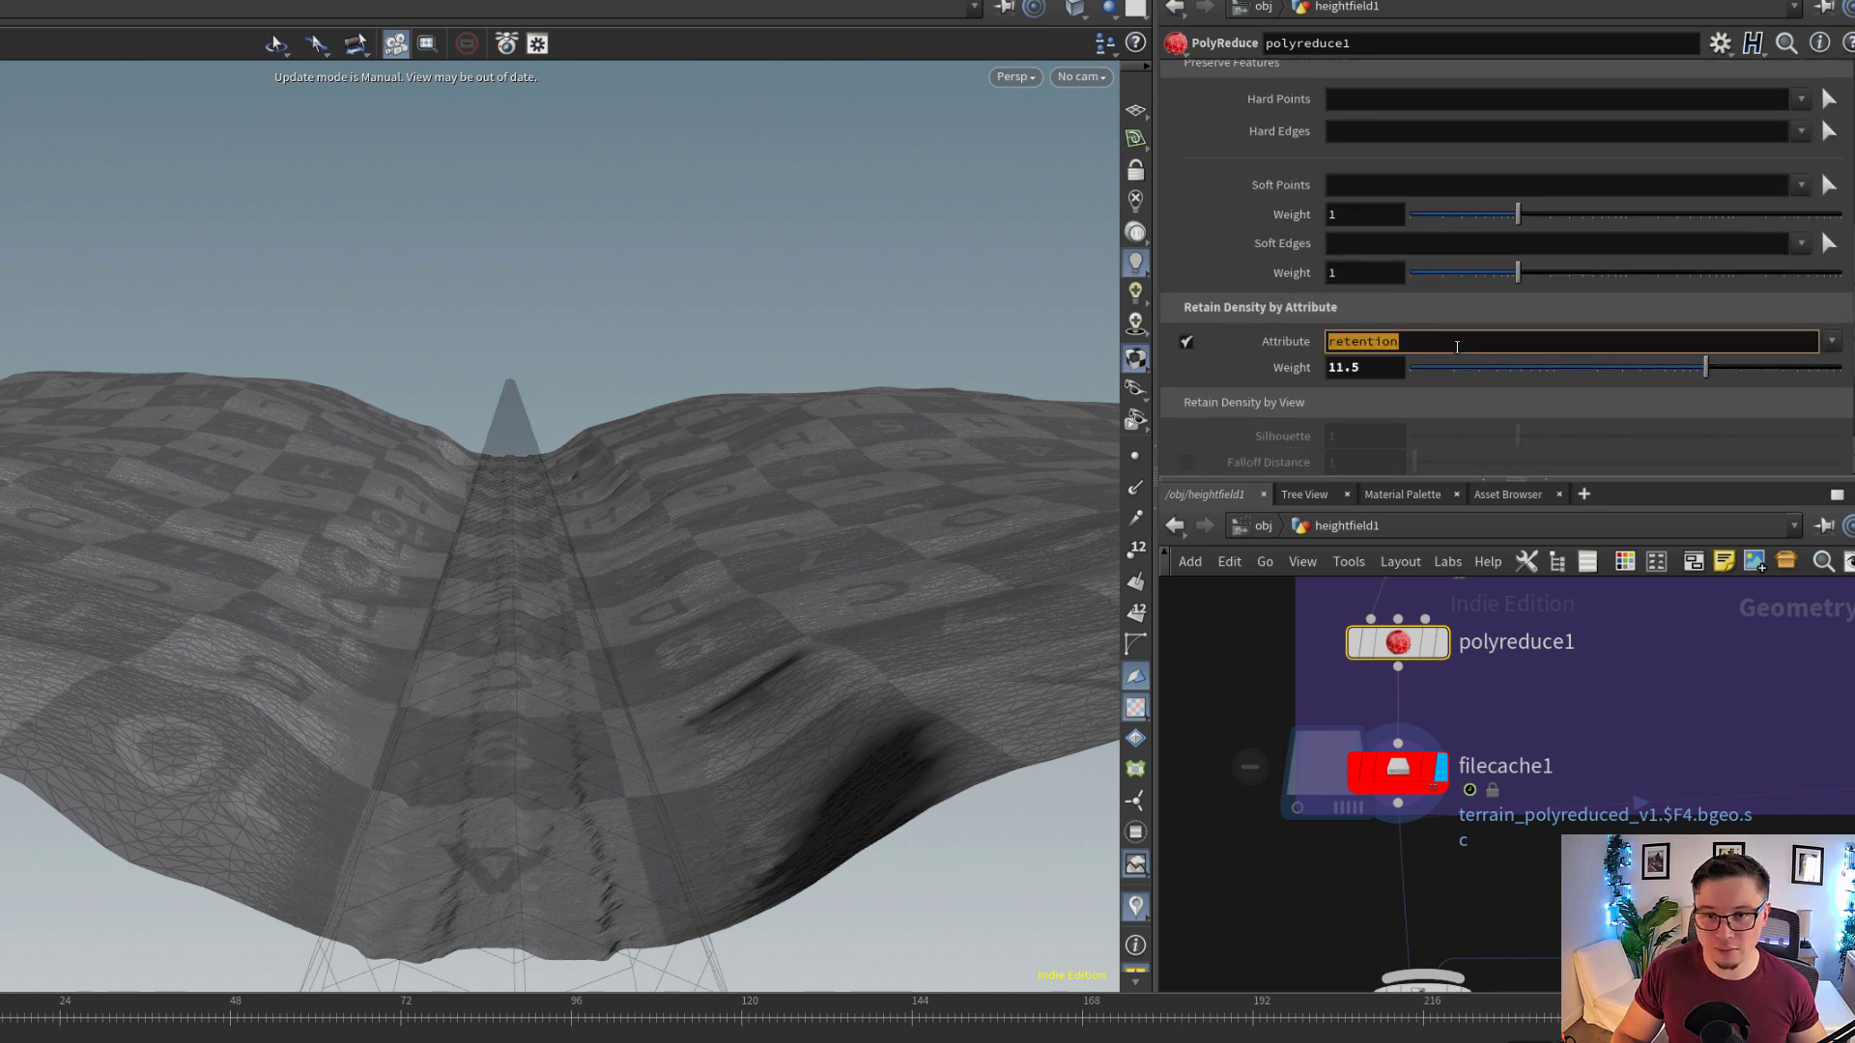
{"action": "left_click", "coordinate": [1387, 368]}
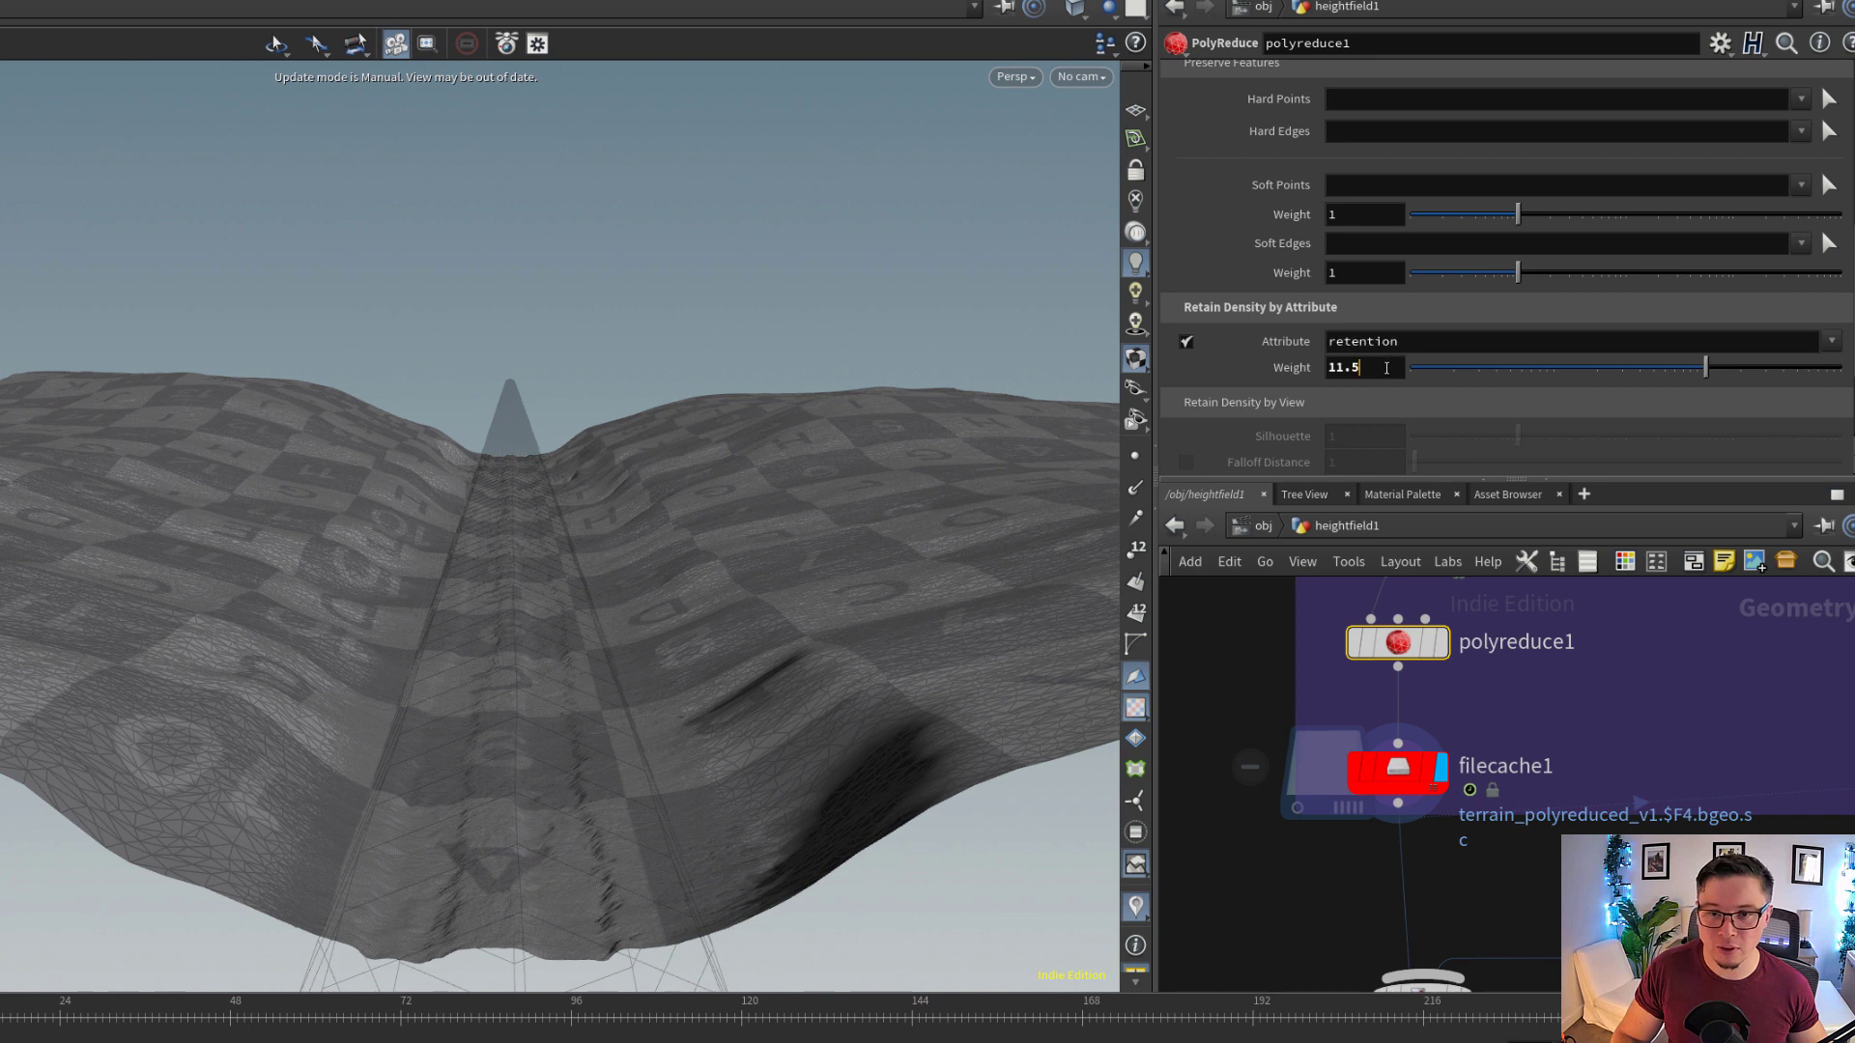
Examine the reduced mesh's wireframe up close on the trail and out on the hillside
{"action": "left_click_drag", "start_coordinate": [526, 588], "coordinate": [299, 580]}
{"action": "left_click_drag", "start_coordinate": [488, 788], "coordinate": [808, 695]}
{"action": "left_click_drag", "start_coordinate": [678, 422], "coordinate": [683, 170]}
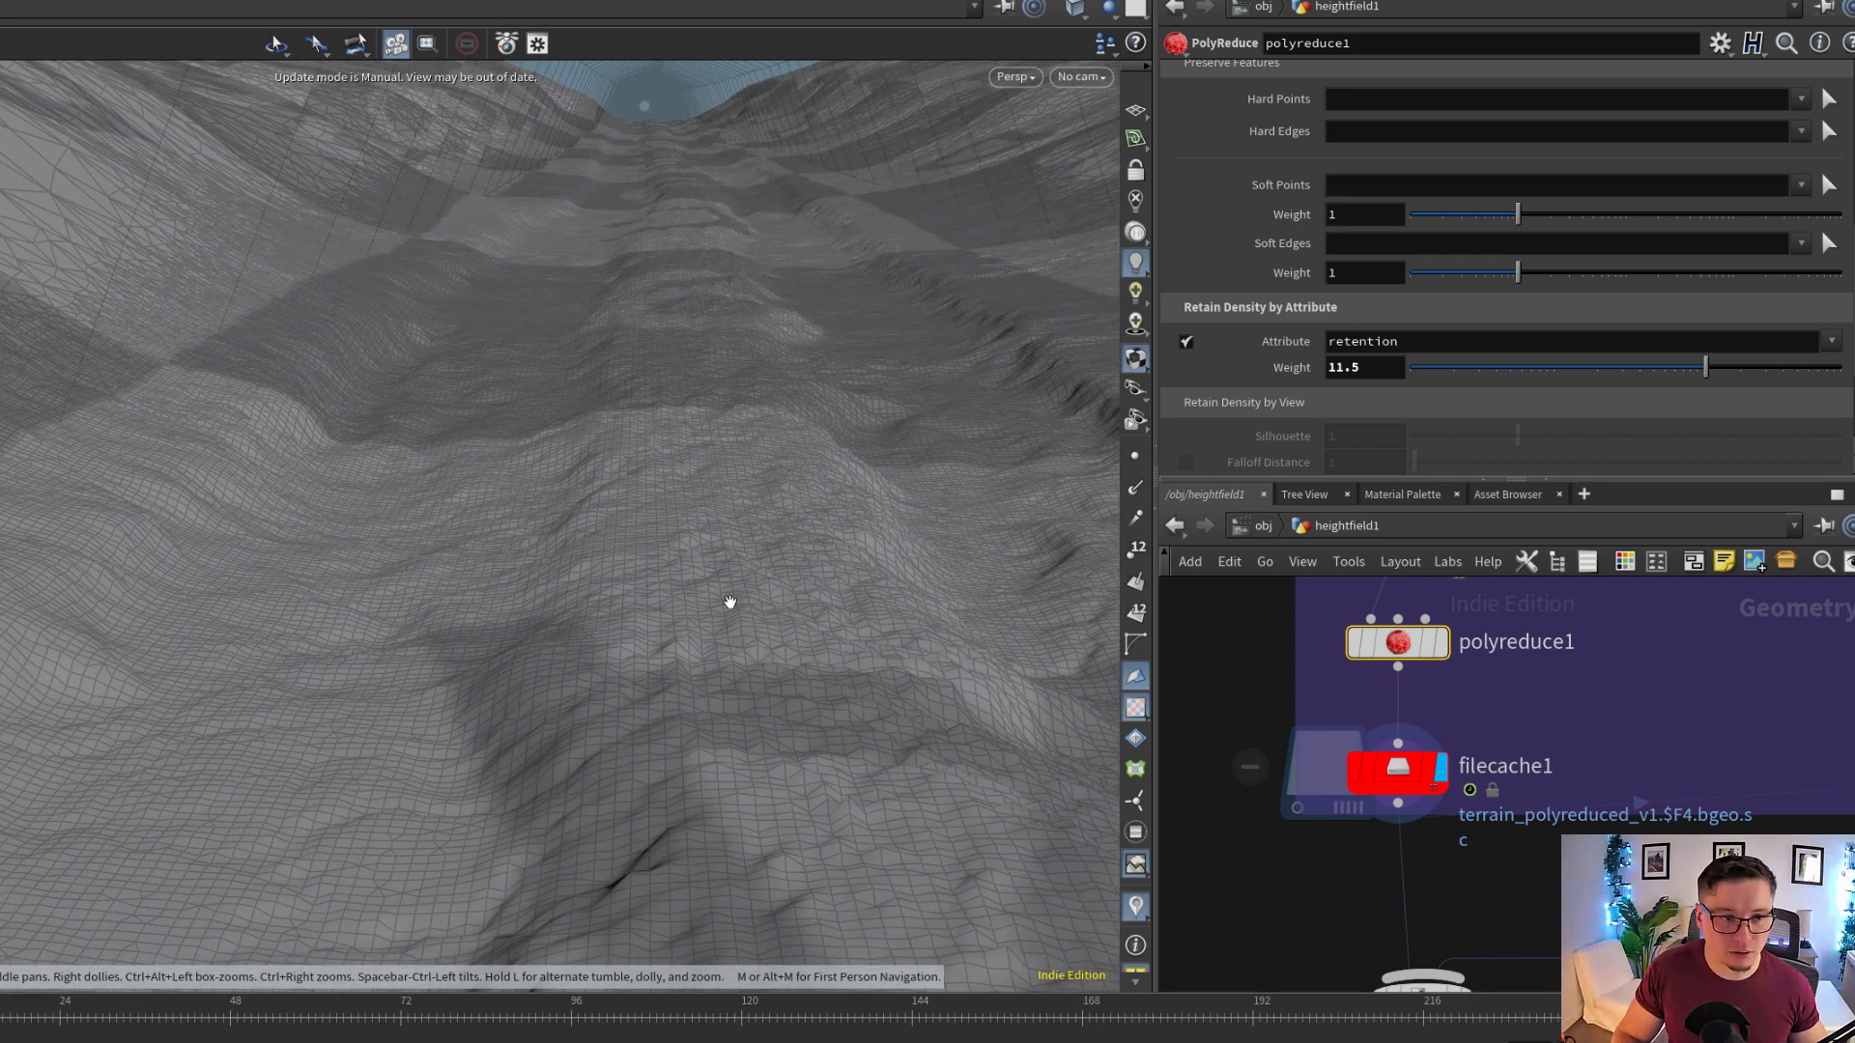
{"action": "left_click_drag", "start_coordinate": [729, 602], "coordinate": [816, 620]}
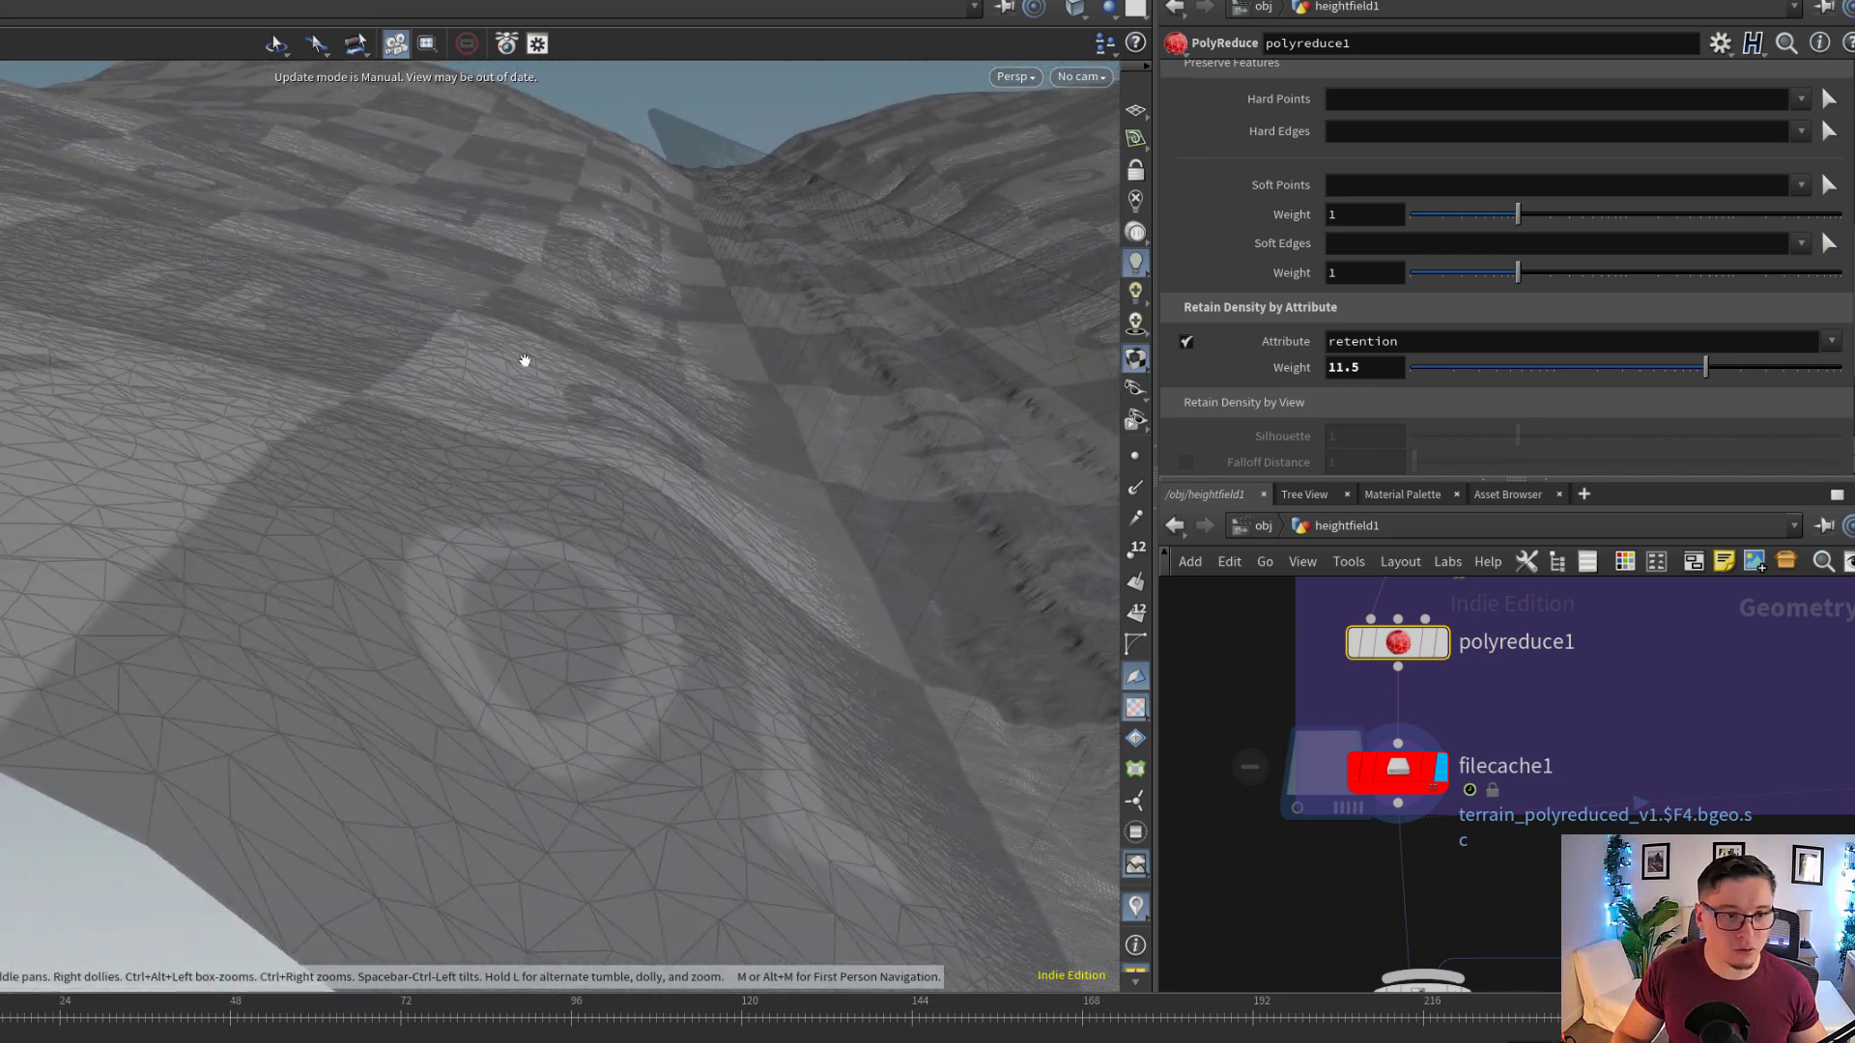
{"action": "left_click_drag", "start_coordinate": [85, 357], "coordinate": [844, 725]}
{"action": "middle_click_drag", "start_coordinate": [845, 725], "coordinate": [628, 688]}
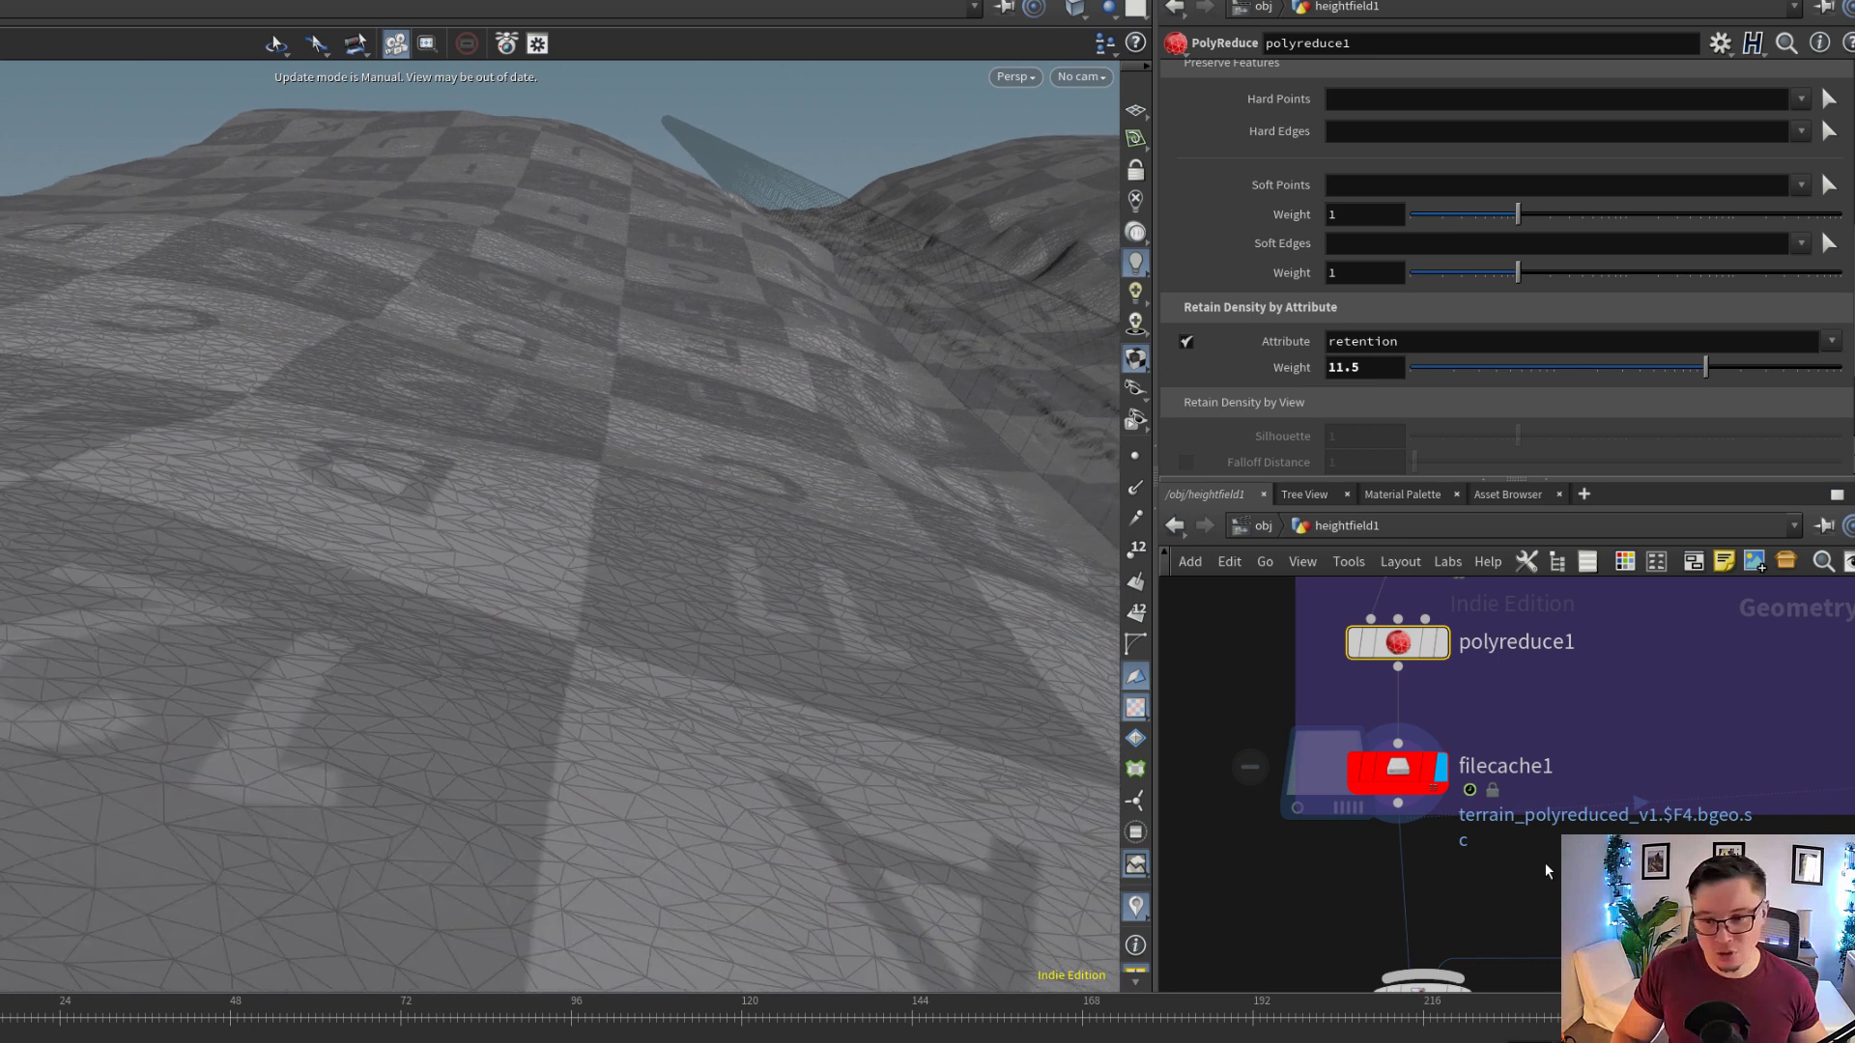
Compare the polygon density of the trail with the surrounding hills from wider viewpoints
{"action": "scroll", "coordinate": [1544, 866], "scroll_direction": "down", "scroll_amount": 2}
{"action": "middle_click_drag", "start_coordinate": [1545, 866], "coordinate": [1496, 813]}
{"action": "left_click_drag", "start_coordinate": [911, 567], "coordinate": [580, 582]}
{"action": "right_click_drag", "start_coordinate": [579, 581], "coordinate": [645, 634]}
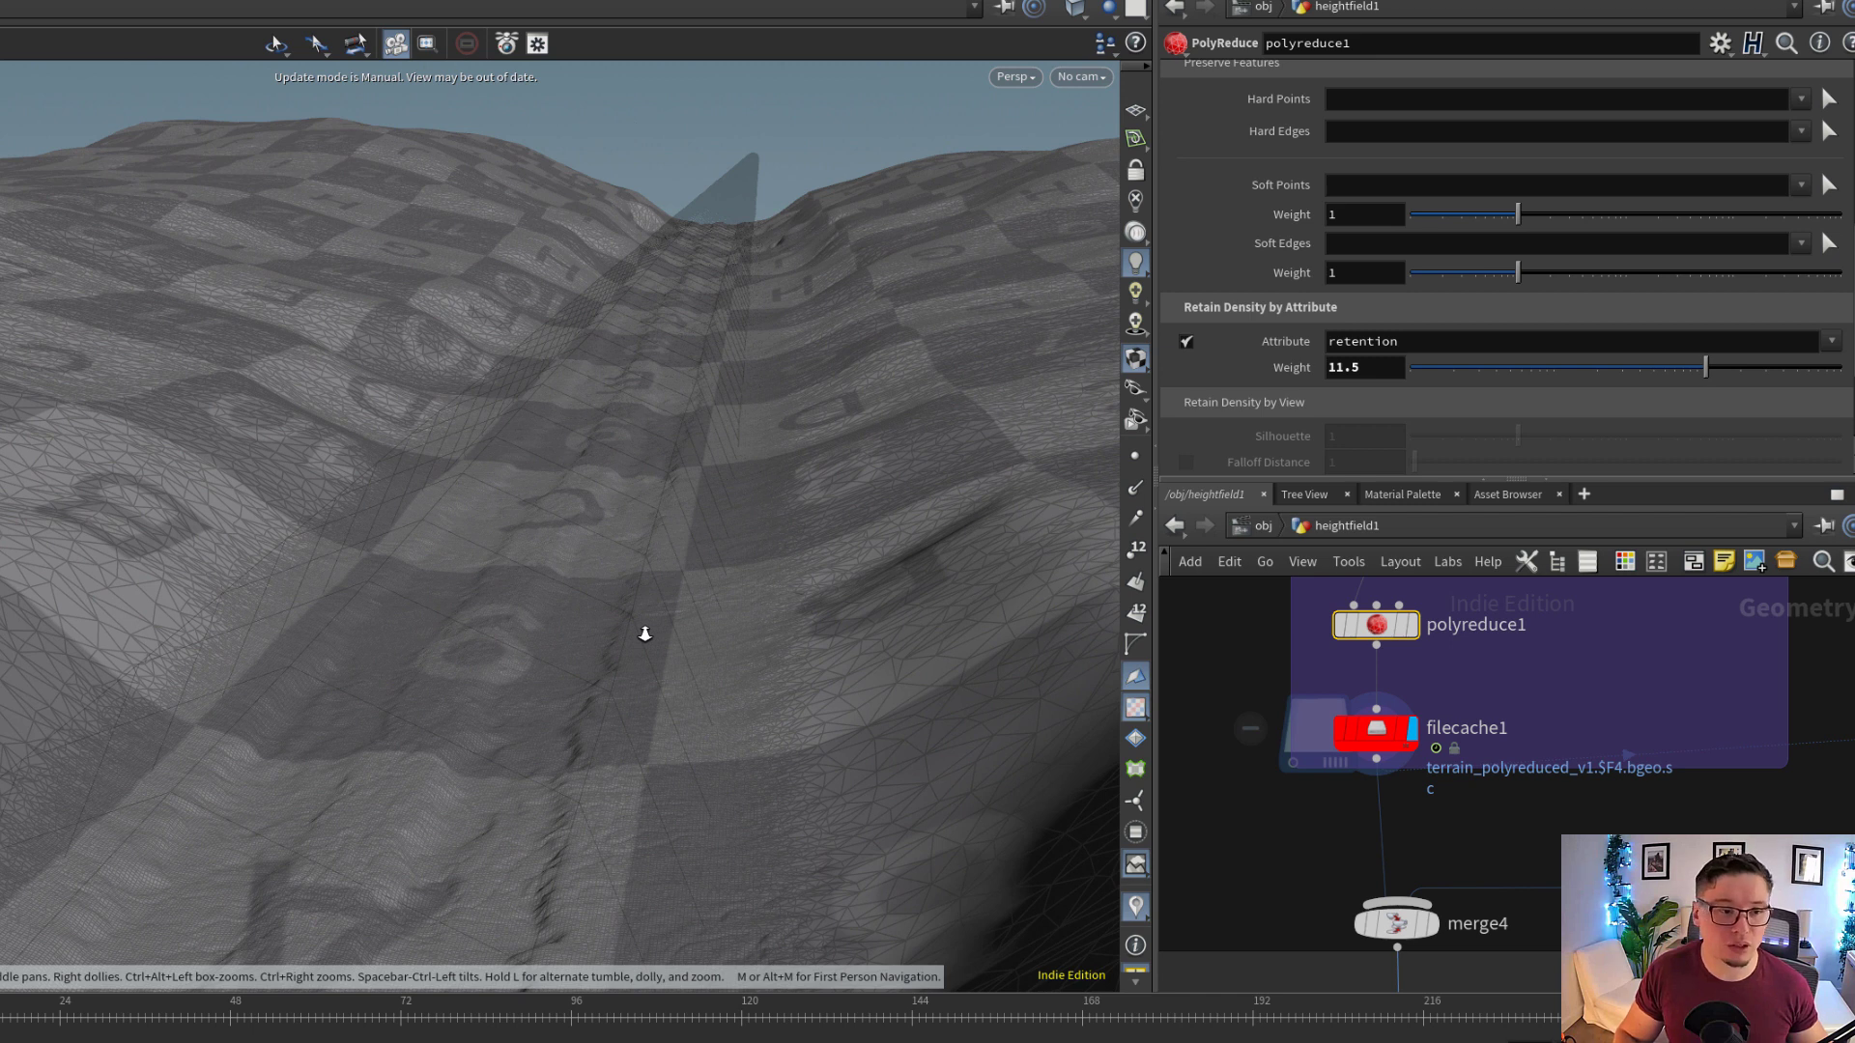
{"action": "left_click_drag", "start_coordinate": [180, 562], "coordinate": [157, 503]}
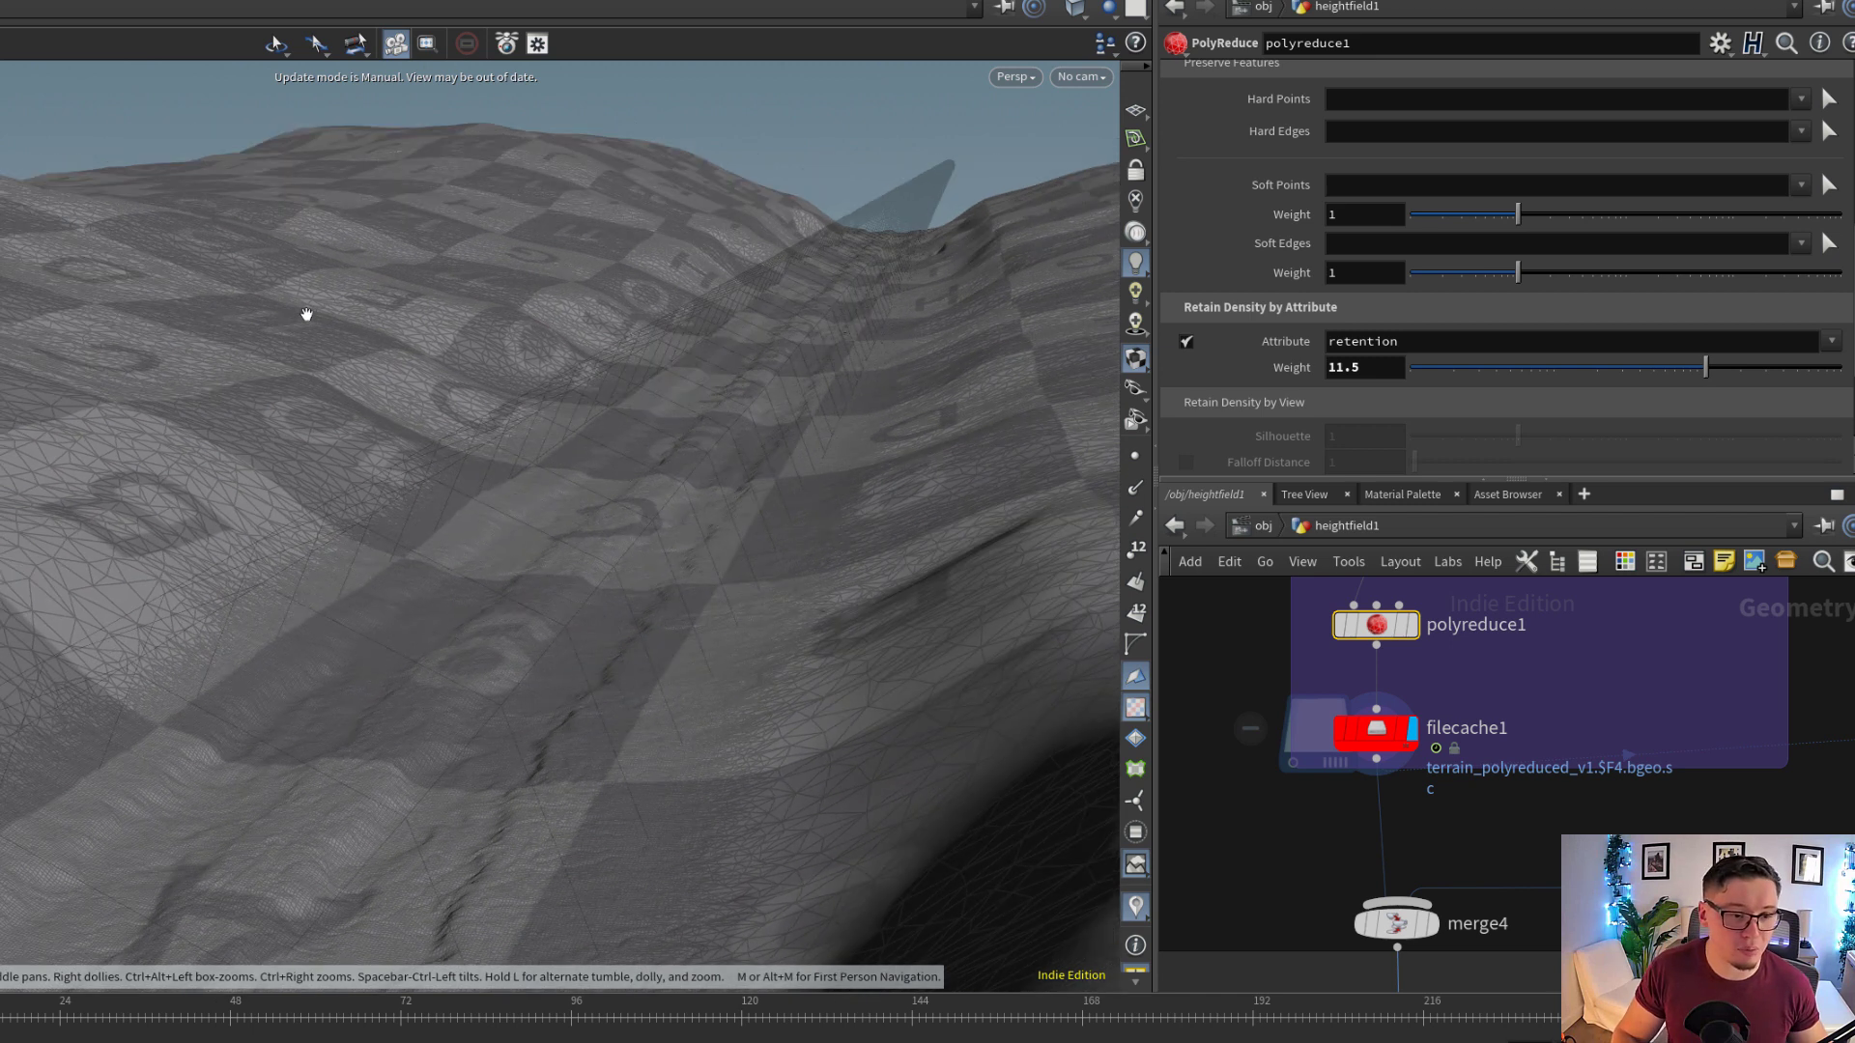
{"action": "left_click_drag", "start_coordinate": [452, 534], "coordinate": [484, 525]}
{"action": "scroll", "coordinate": [1418, 811], "scroll_direction": "down", "scroll_amount": 5}
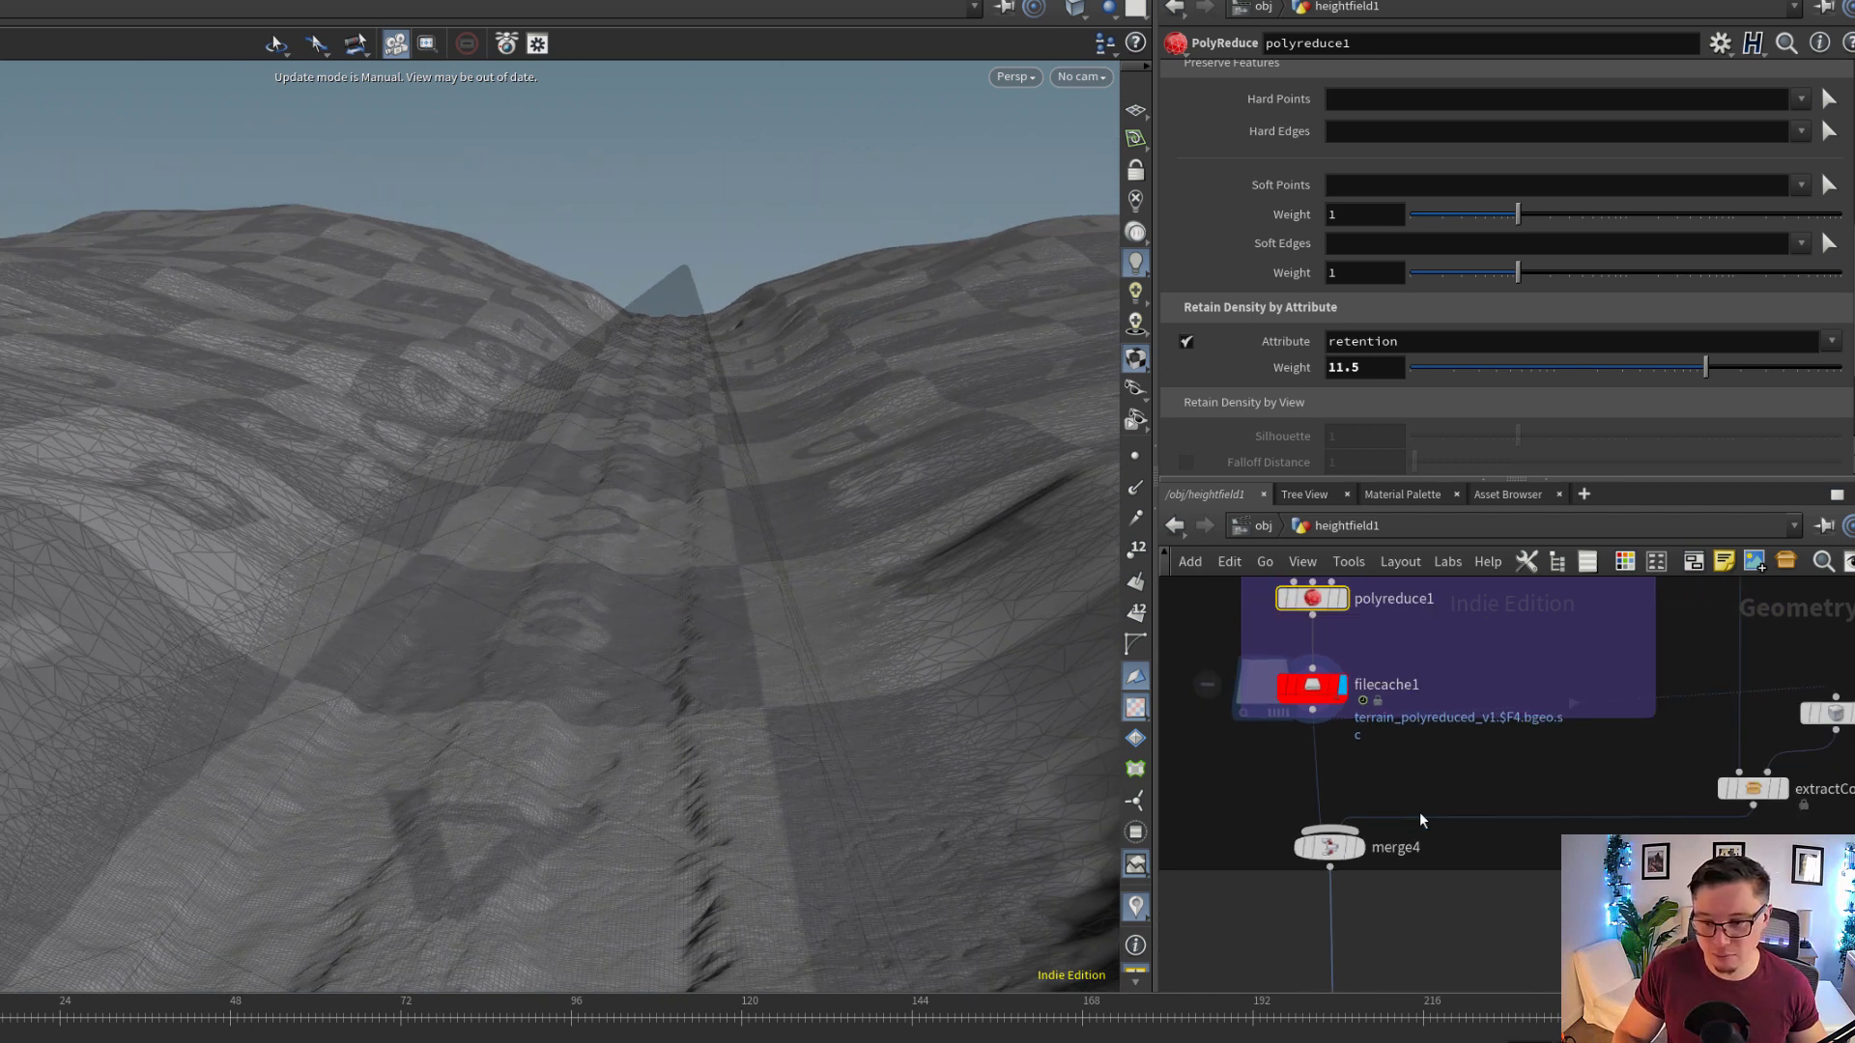
Display the output of merge4, which combines filecache1 with extractContactGeo1, and show its input list
{"action": "scroll", "coordinate": [1413, 845], "scroll_direction": "up", "scroll_amount": 2}
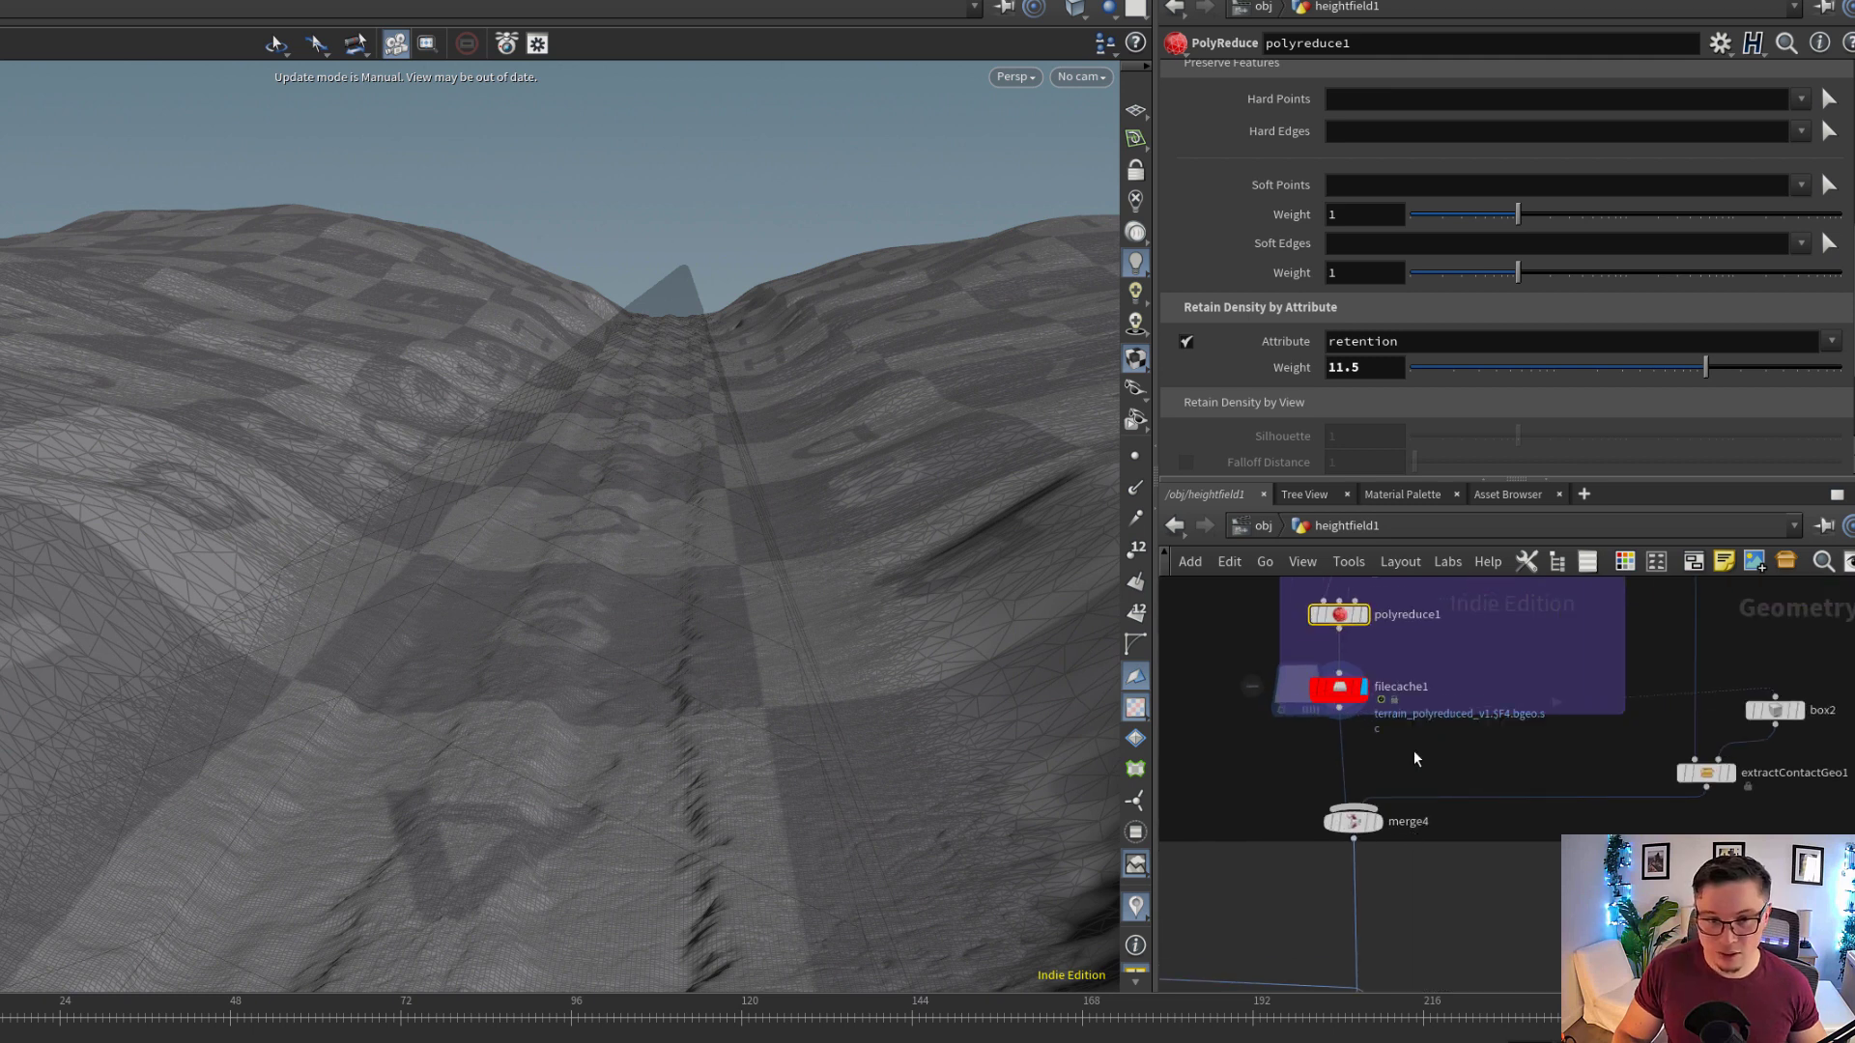
{"action": "scroll", "coordinate": [1414, 756], "scroll_direction": "down", "scroll_amount": 1}
{"action": "middle_click_drag", "start_coordinate": [1568, 746], "coordinate": [1572, 781]}
{"action": "scroll", "coordinate": [1572, 780], "scroll_direction": "up", "scroll_amount": 1}
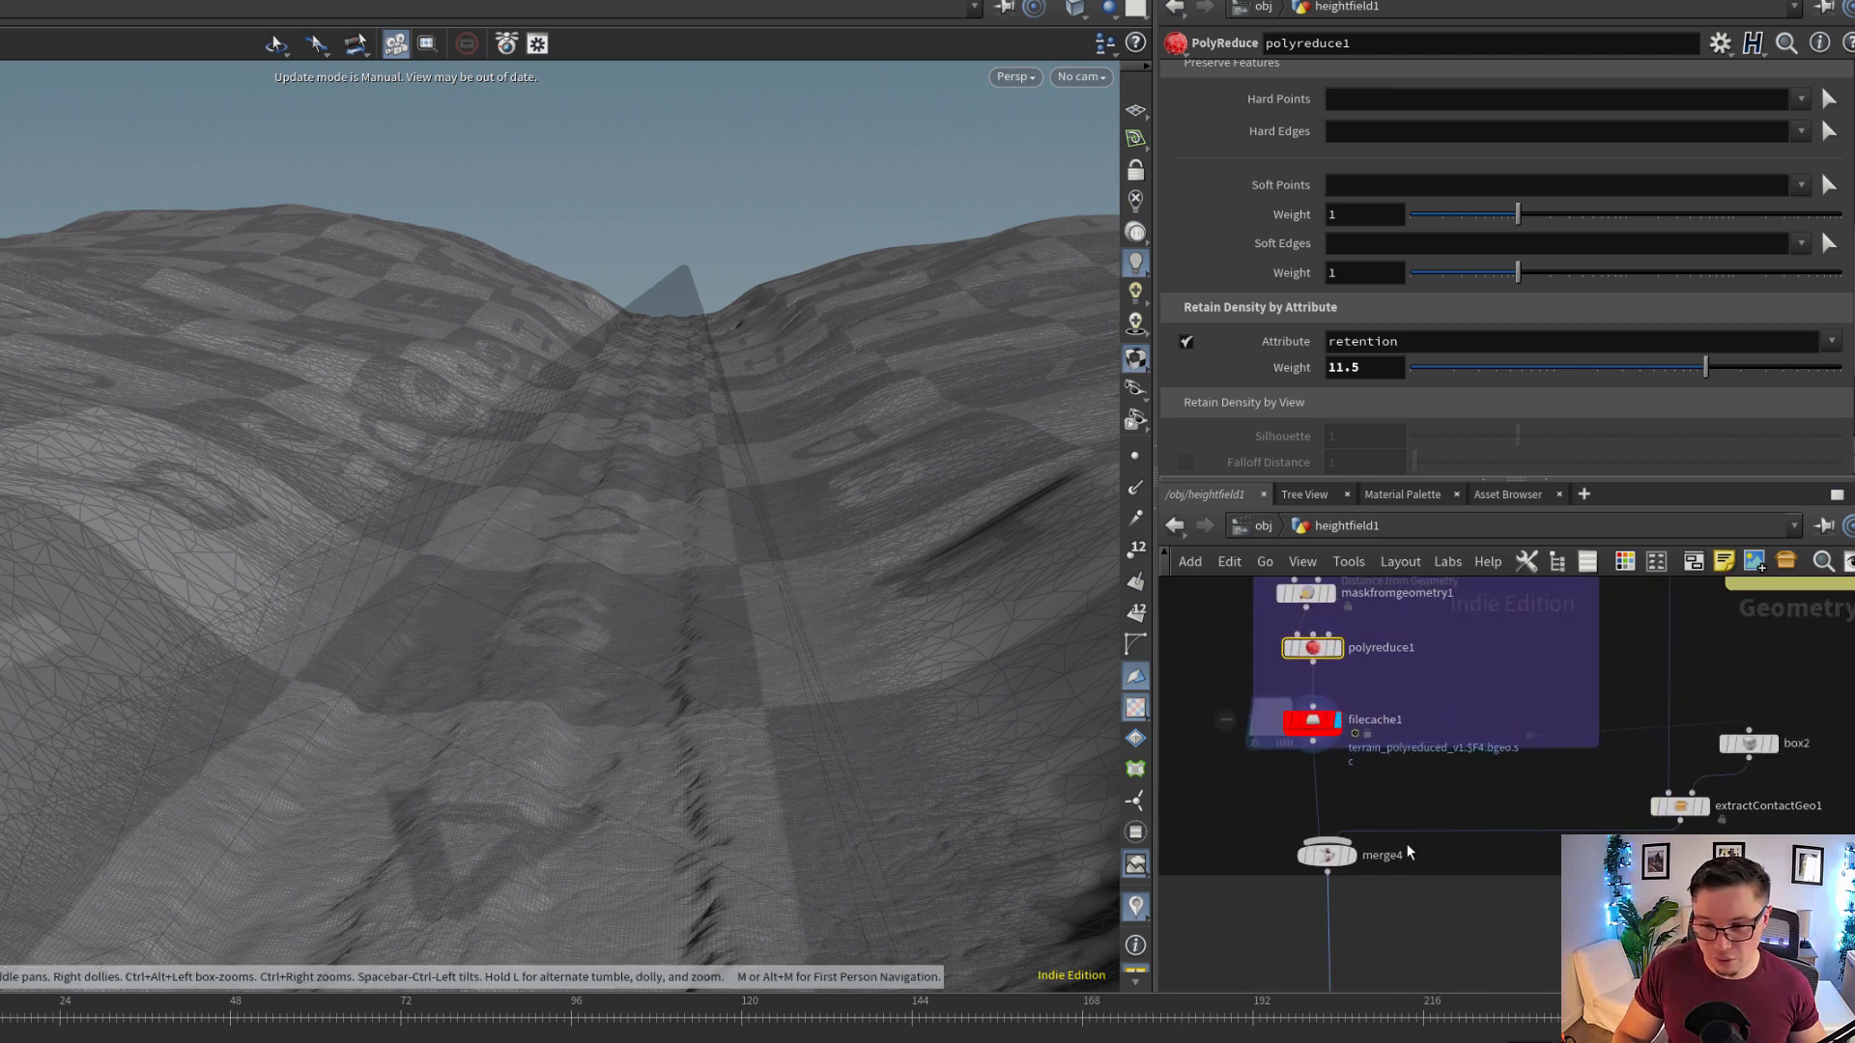
{"action": "scroll", "coordinate": [1391, 850], "scroll_direction": "up", "scroll_amount": 2}
{"action": "left_click", "coordinate": [1336, 864]}
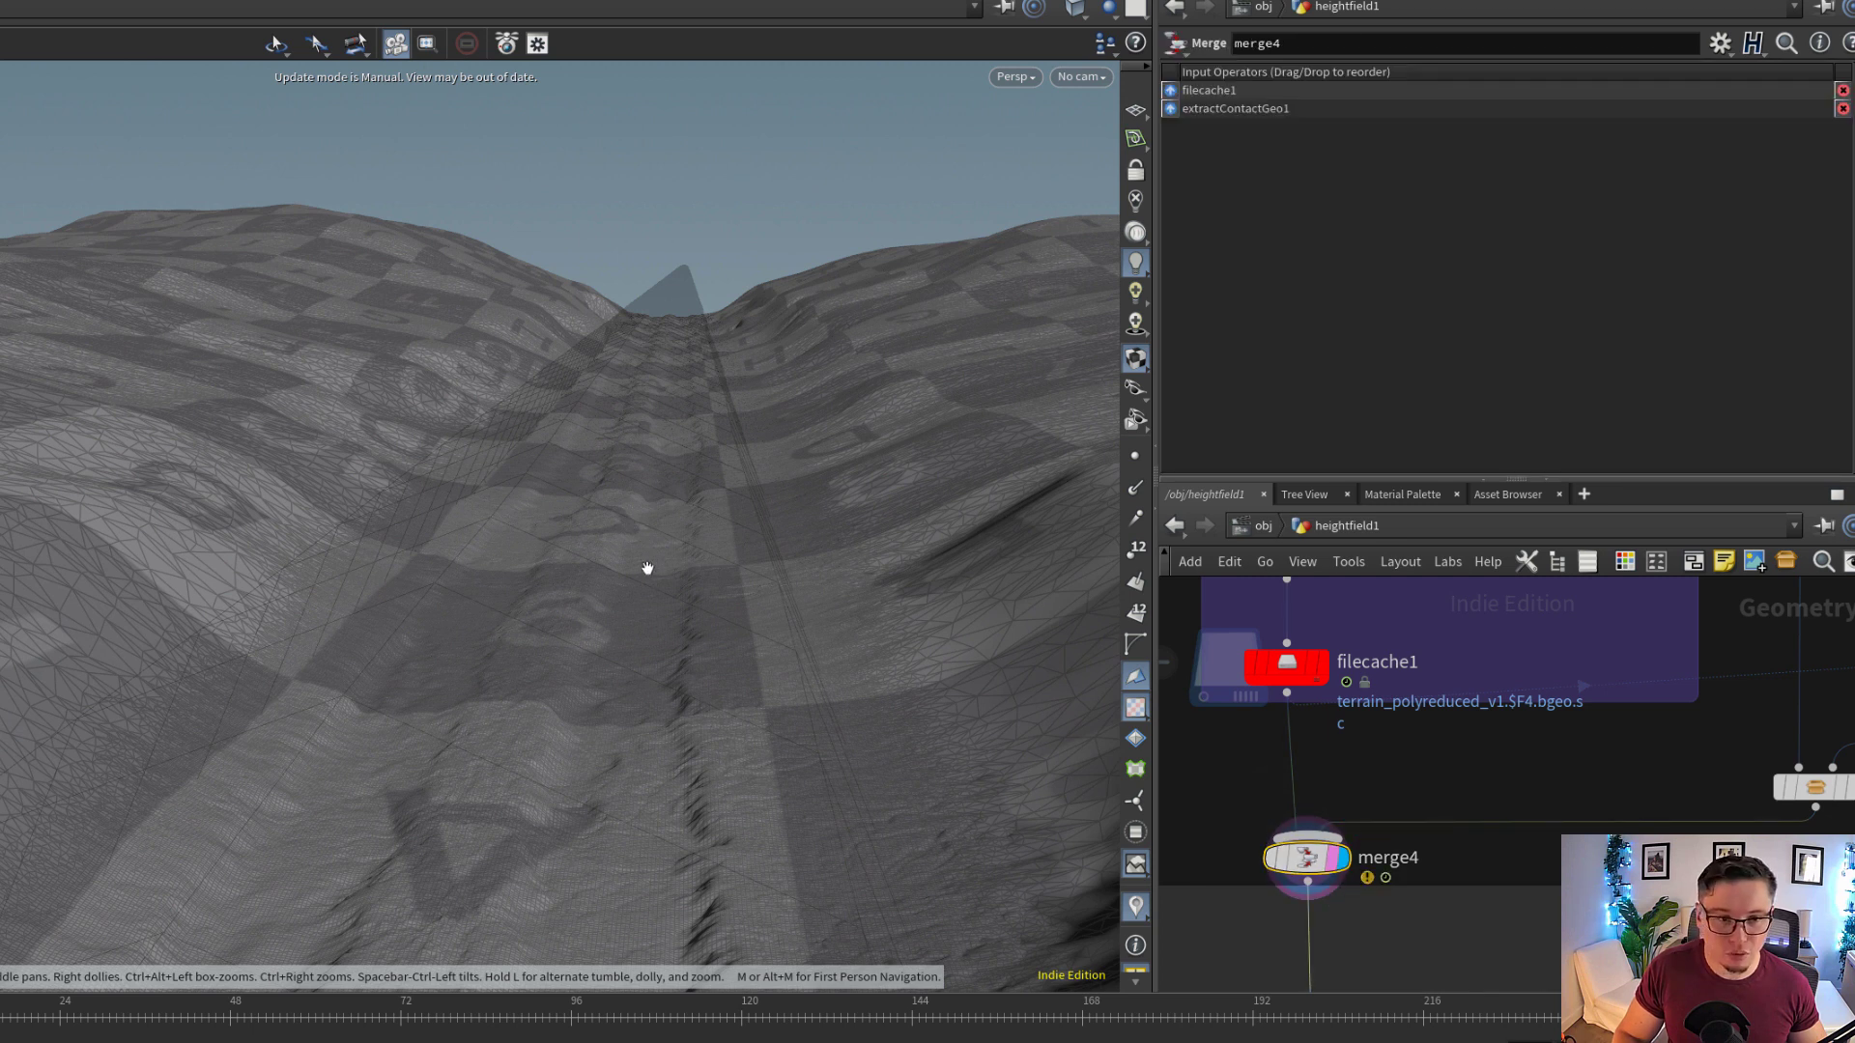
Examine the seam between the dense trail mesh and the coarse surrounding ground up close, in both wireframe and shaded display
{"action": "right_click_drag", "start_coordinate": [645, 568], "coordinate": [356, 577]}
{"action": "middle_click_drag", "start_coordinate": [501, 675], "coordinate": [580, 599]}
{"action": "right_click_drag", "start_coordinate": [590, 565], "coordinate": [615, 617]}
{"action": "left_click_drag", "start_coordinate": [616, 617], "coordinate": [587, 641]}
{"action": "key", "text": "shift+w"}
{"action": "left_click_drag", "start_coordinate": [646, 527], "coordinate": [571, 684]}
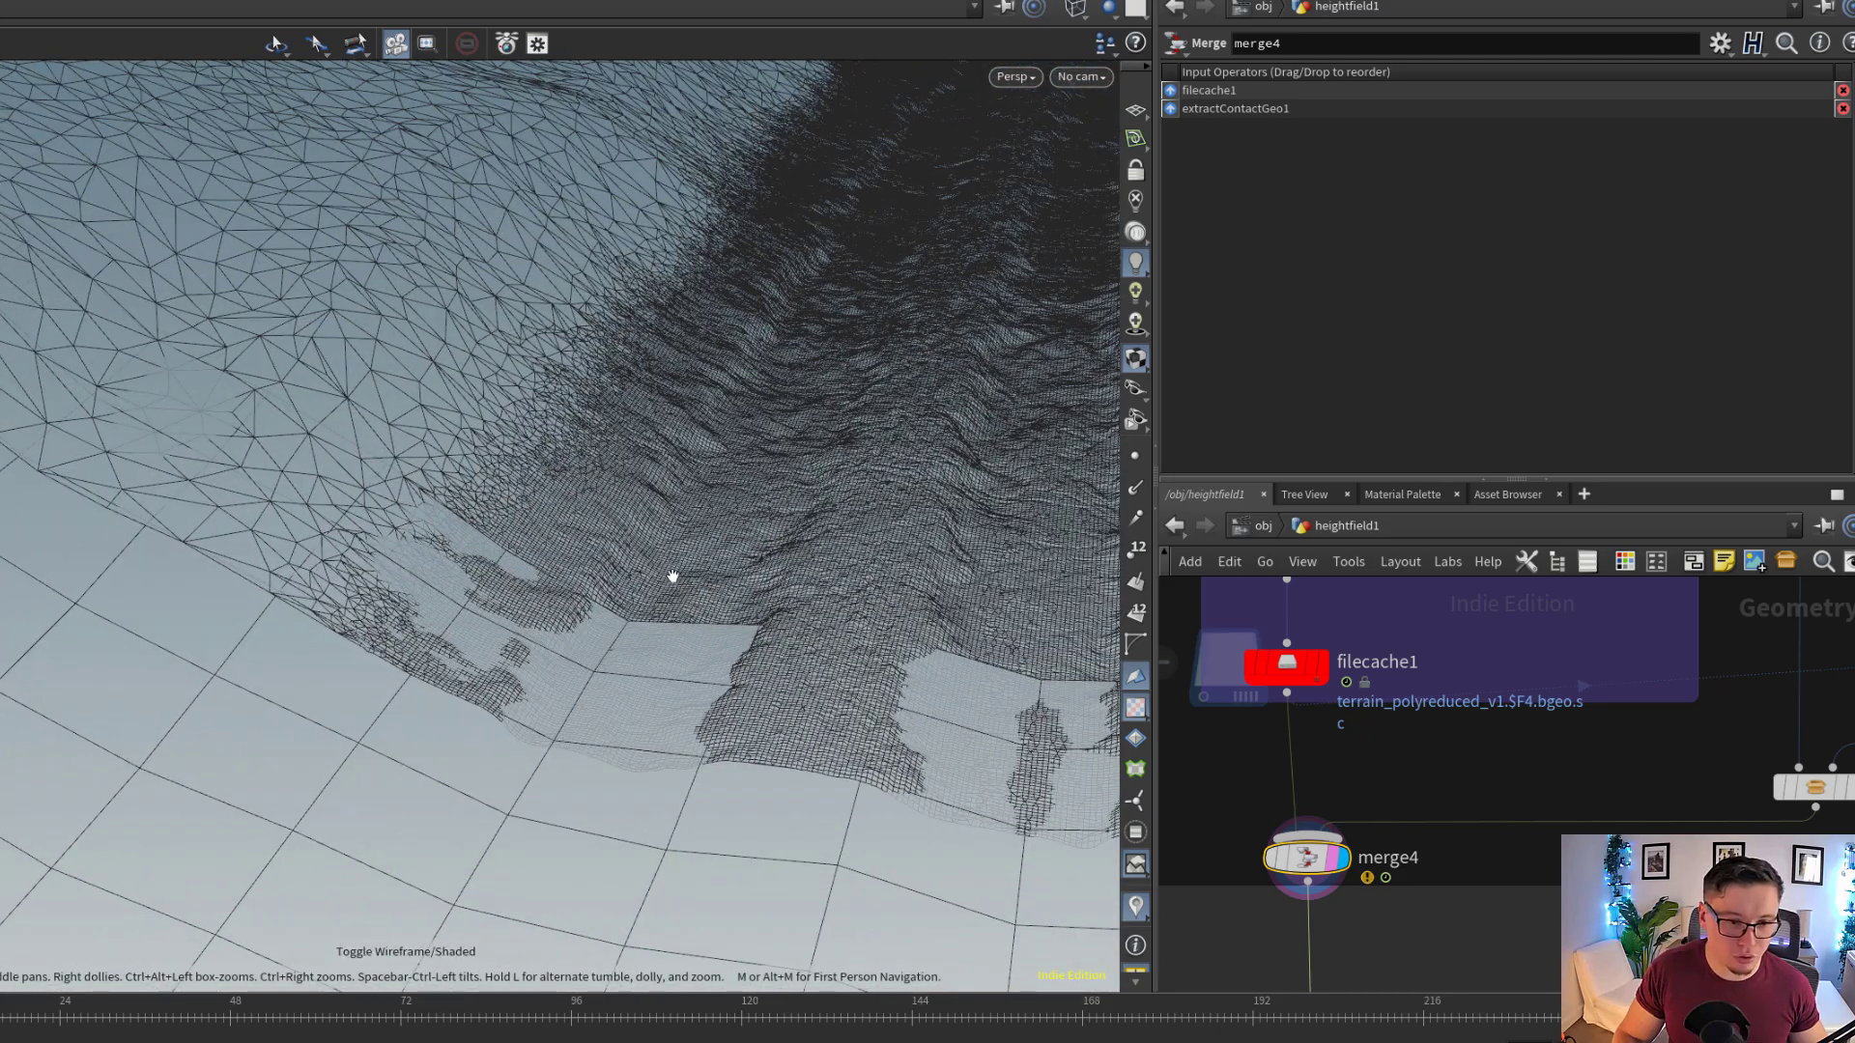
{"action": "right_click_drag", "start_coordinate": [672, 577], "coordinate": [359, 572]}
{"action": "left_click_drag", "start_coordinate": [663, 513], "coordinate": [396, 538]}
{"action": "key", "text": "shift+w"}
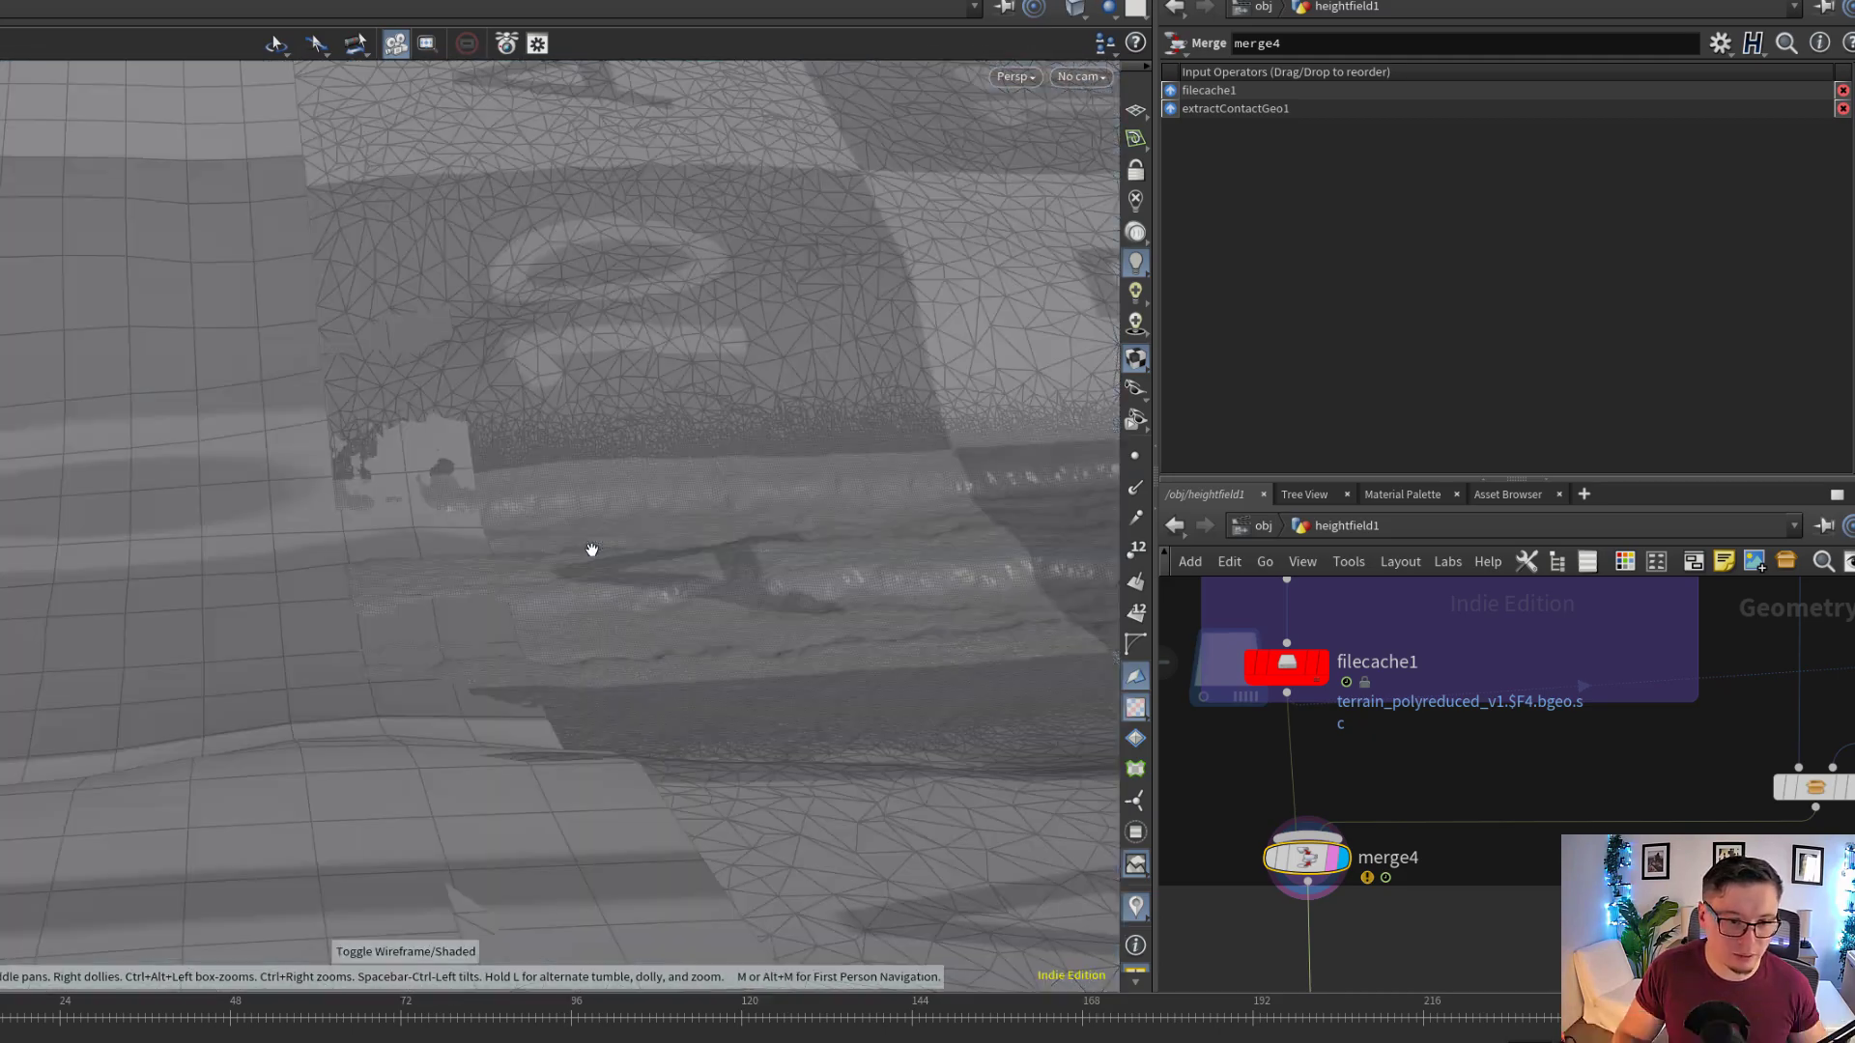
Inspect the merged terrain along the trail and over the hills from low and elevated viewpoints, toggling between wireframe and shaded display
{"action": "right_click_drag", "start_coordinate": [591, 548], "coordinate": [415, 556]}
{"action": "middle_click_drag", "start_coordinate": [734, 522], "coordinate": [463, 541]}
{"action": "left_click_drag", "start_coordinate": [541, 541], "coordinate": [460, 516]}
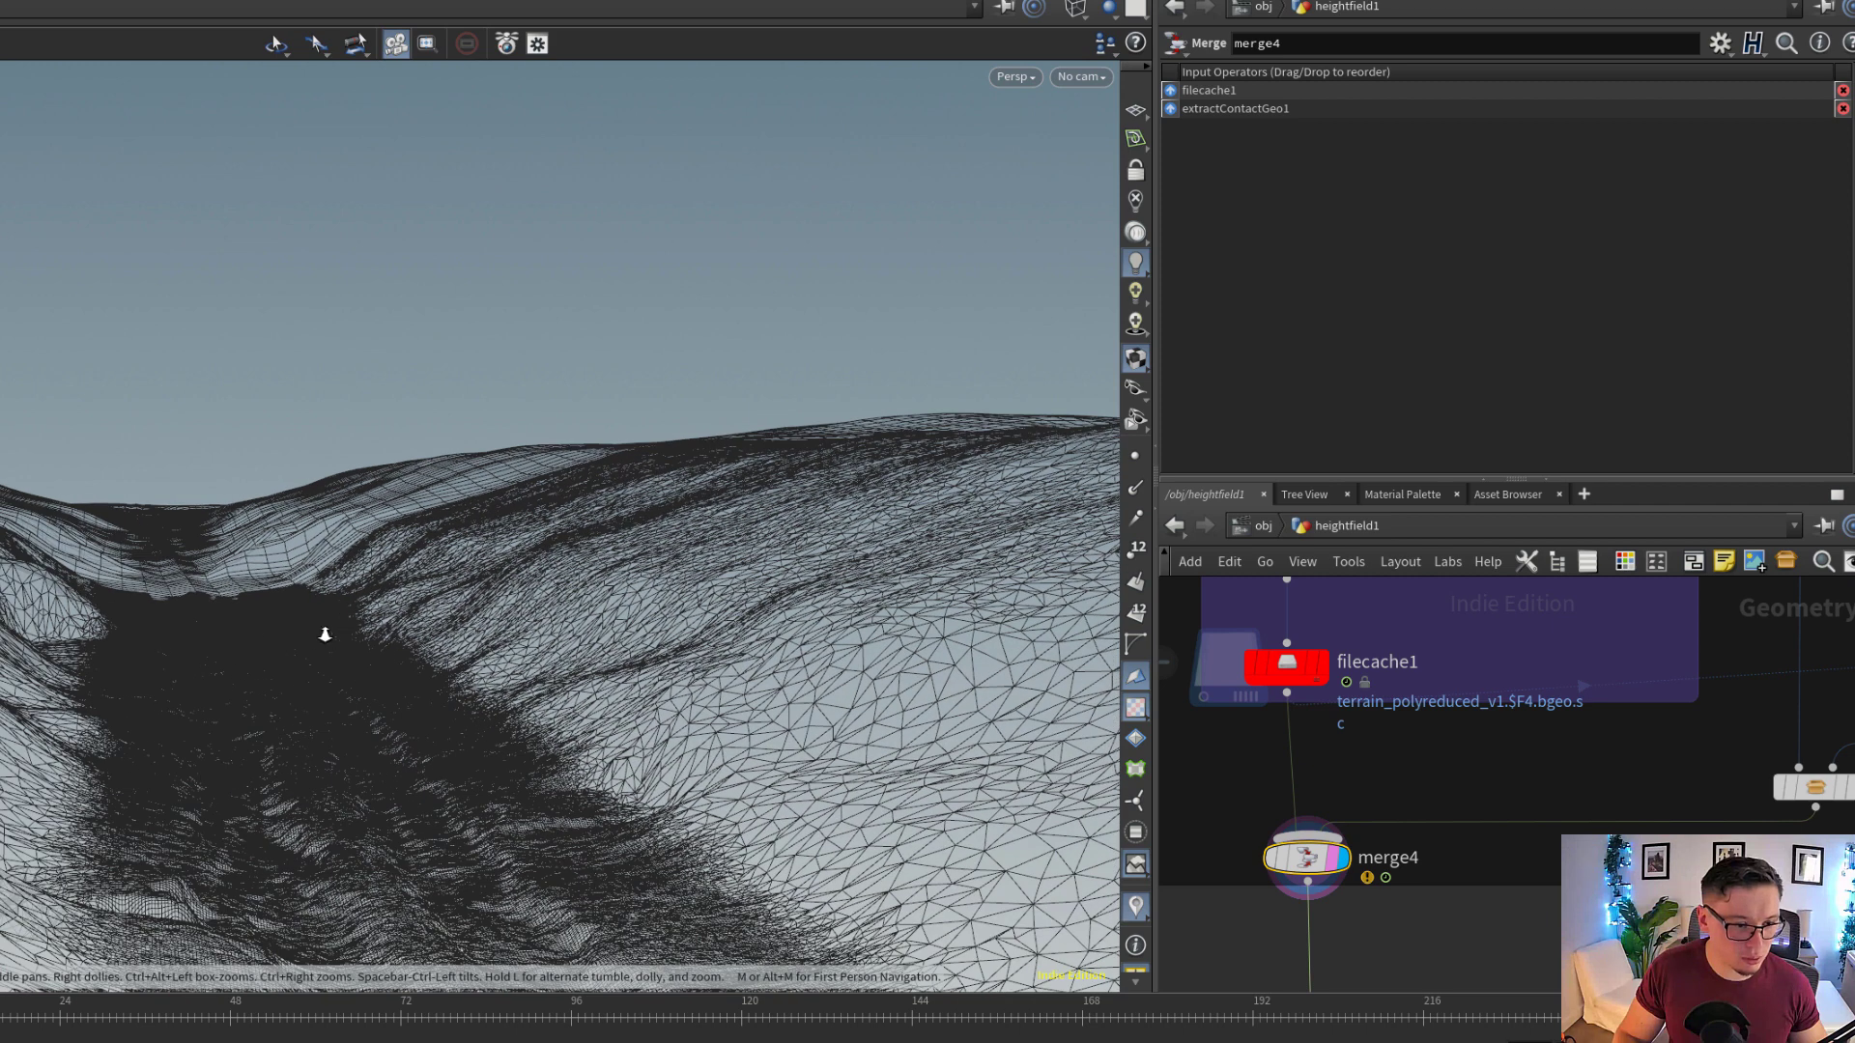
{"action": "left_click_drag", "start_coordinate": [325, 634], "coordinate": [203, 648]}
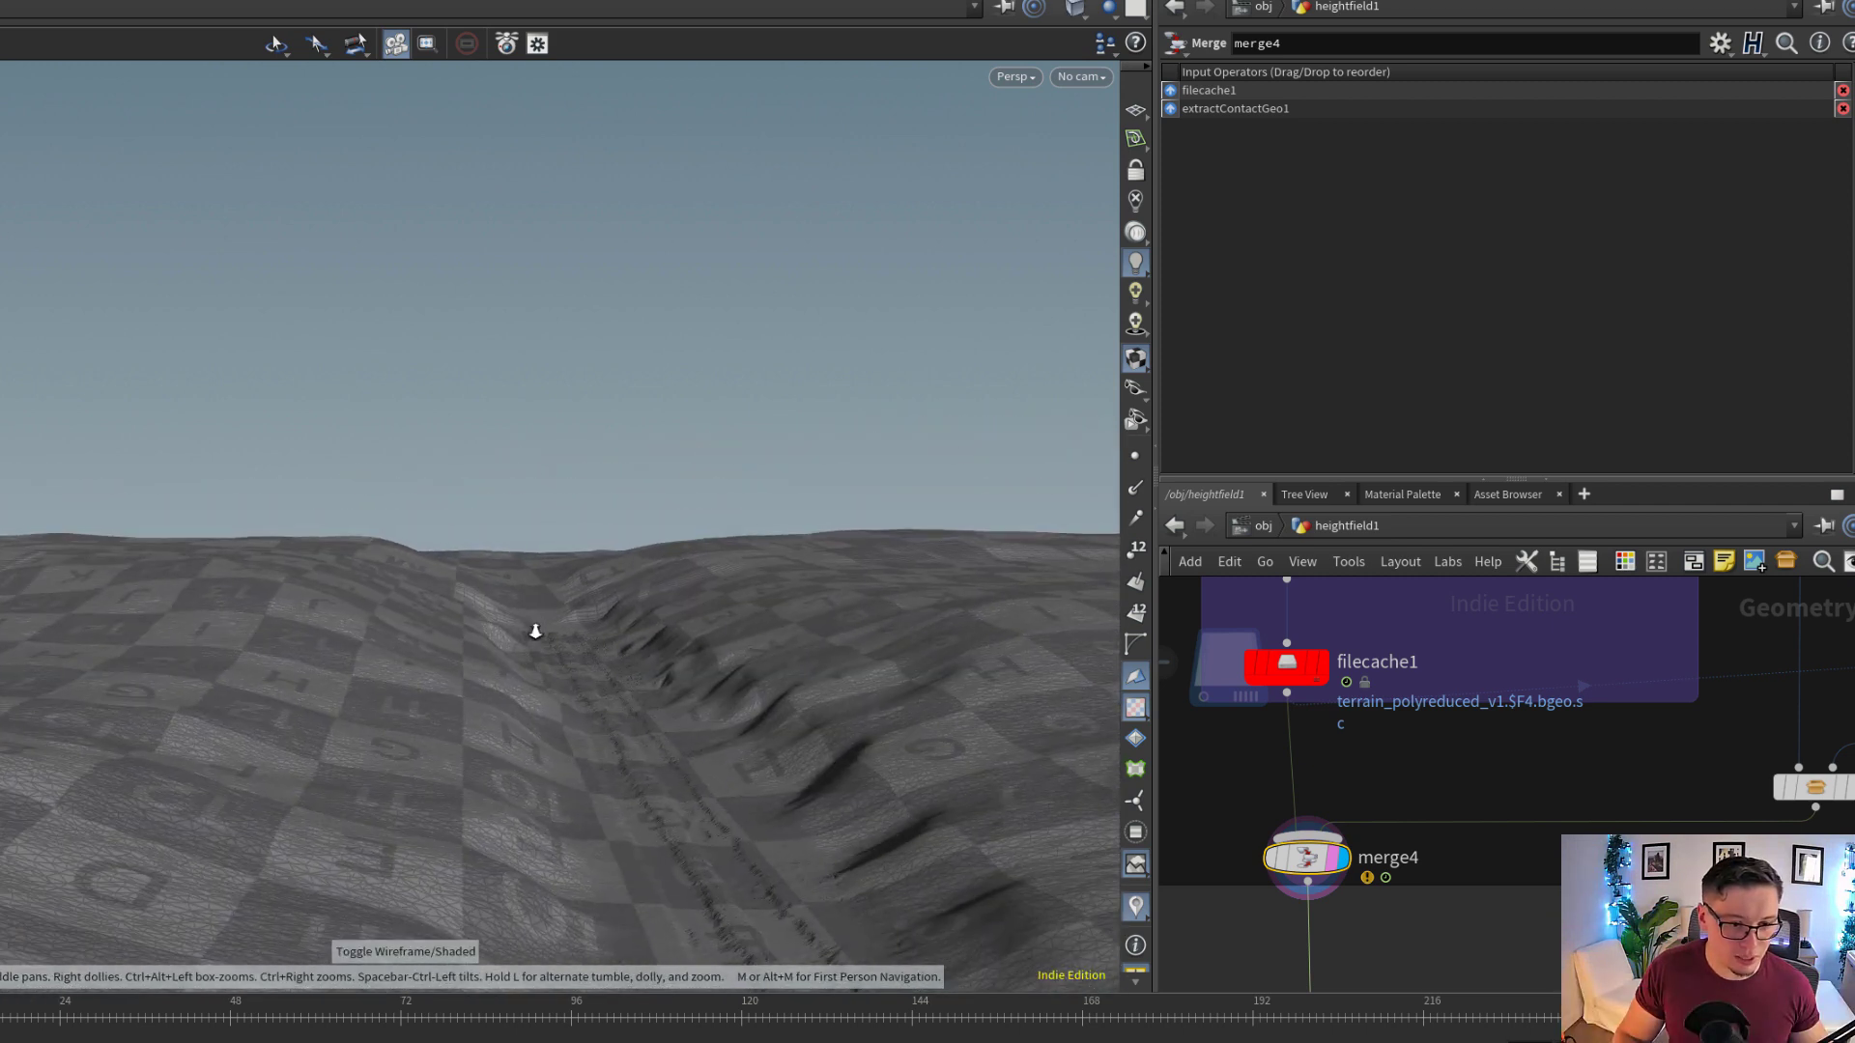
{"action": "left_click_drag", "start_coordinate": [600, 670], "coordinate": [916, 538]}
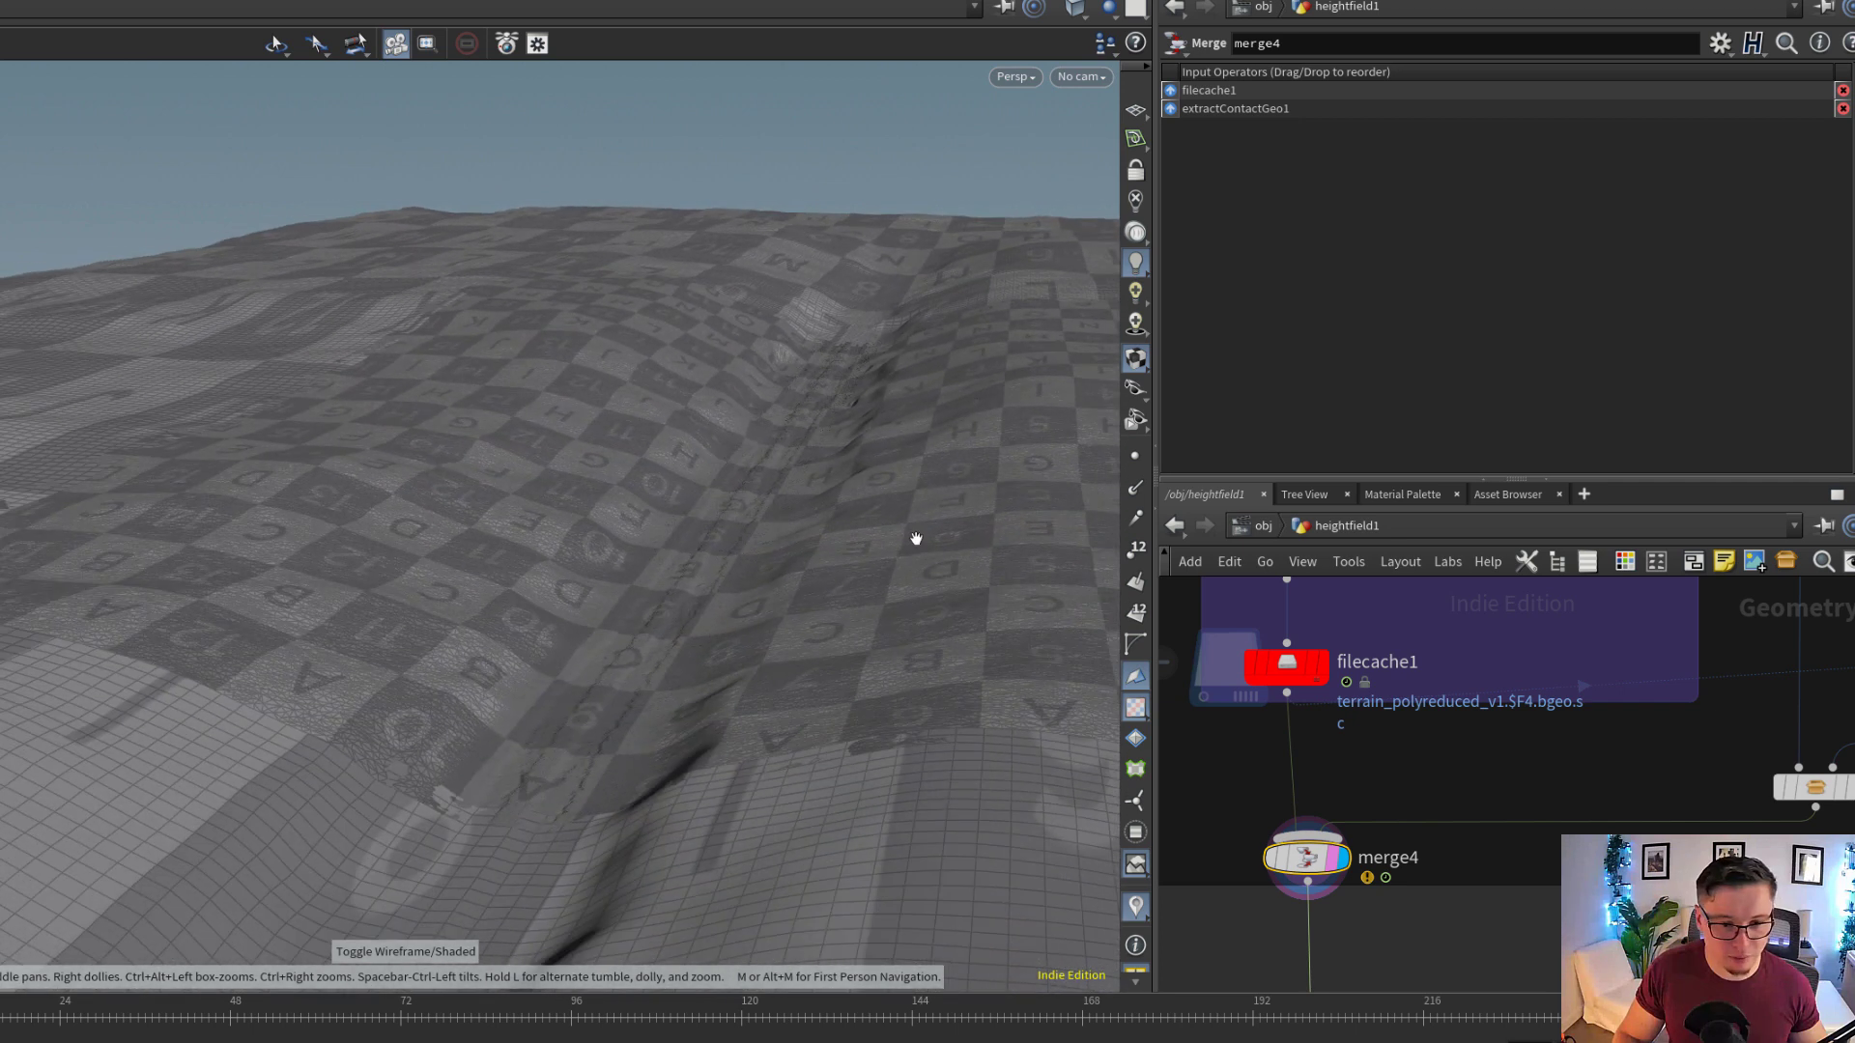
Show filecache1's caching settings and view the merged terrain looking down the length of the trail
{"action": "middle_click_drag", "start_coordinate": [1336, 690], "coordinate": [1388, 843]}
{"action": "left_click", "coordinate": [1340, 818]}
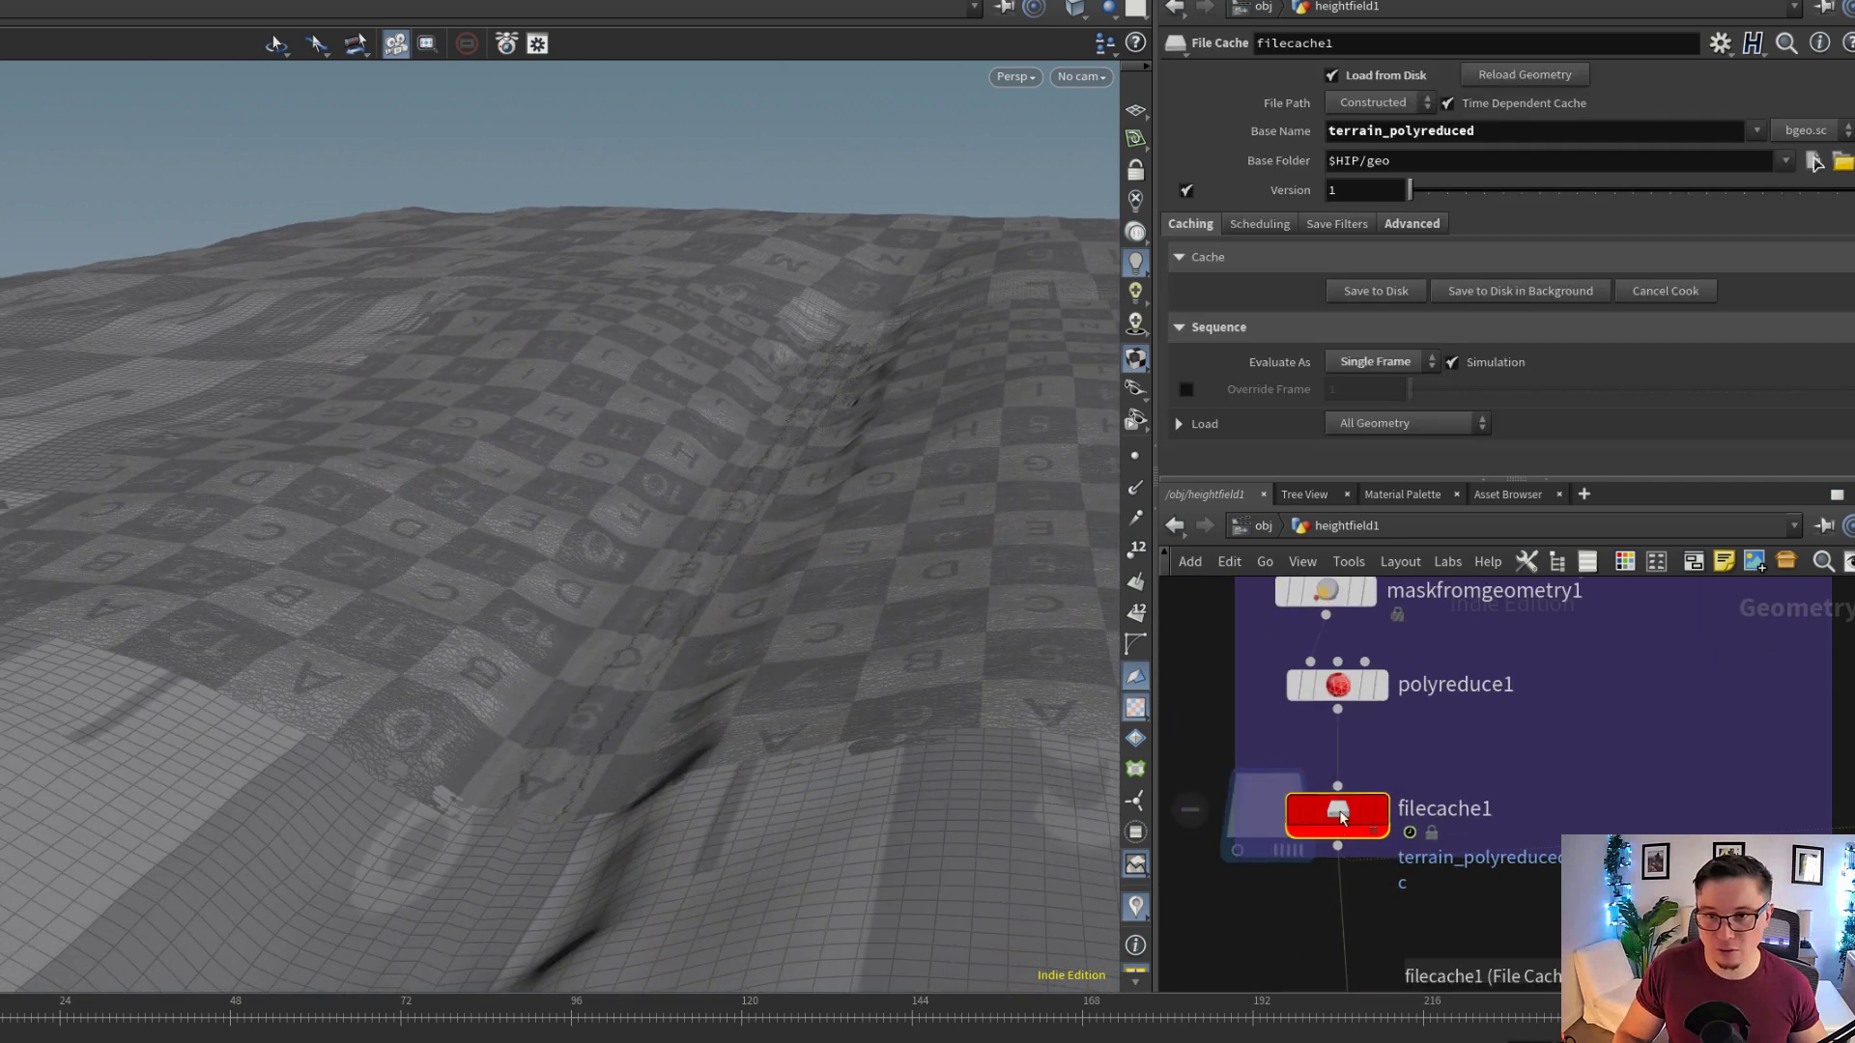
{"action": "left_click_drag", "start_coordinate": [485, 570], "coordinate": [726, 675]}
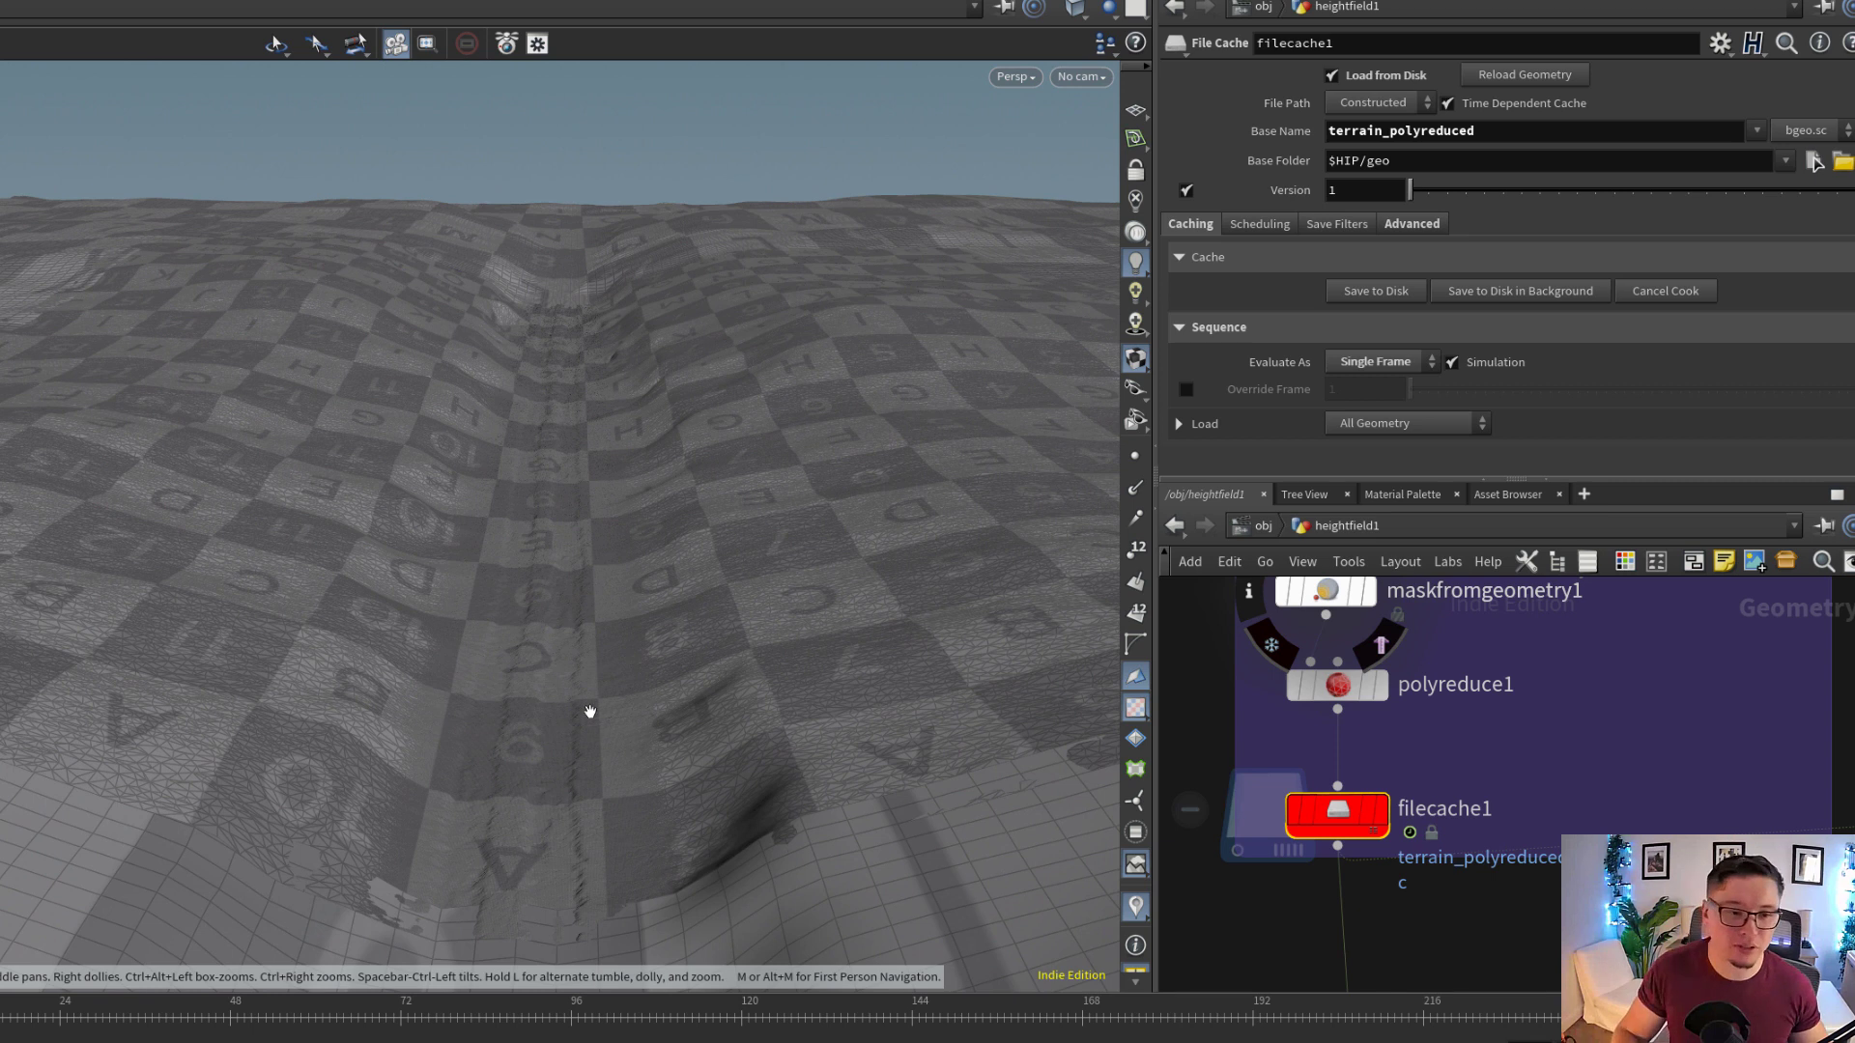
{"action": "left_click_drag", "start_coordinate": [591, 712], "coordinate": [607, 672]}
Follow the network downstream from merge4 past TRACE_TRACK2 to the AL_maskbuilder1 and AL_maskbuilder2 nodes
{"action": "scroll", "coordinate": [1597, 766], "scroll_direction": "down", "scroll_amount": 5}
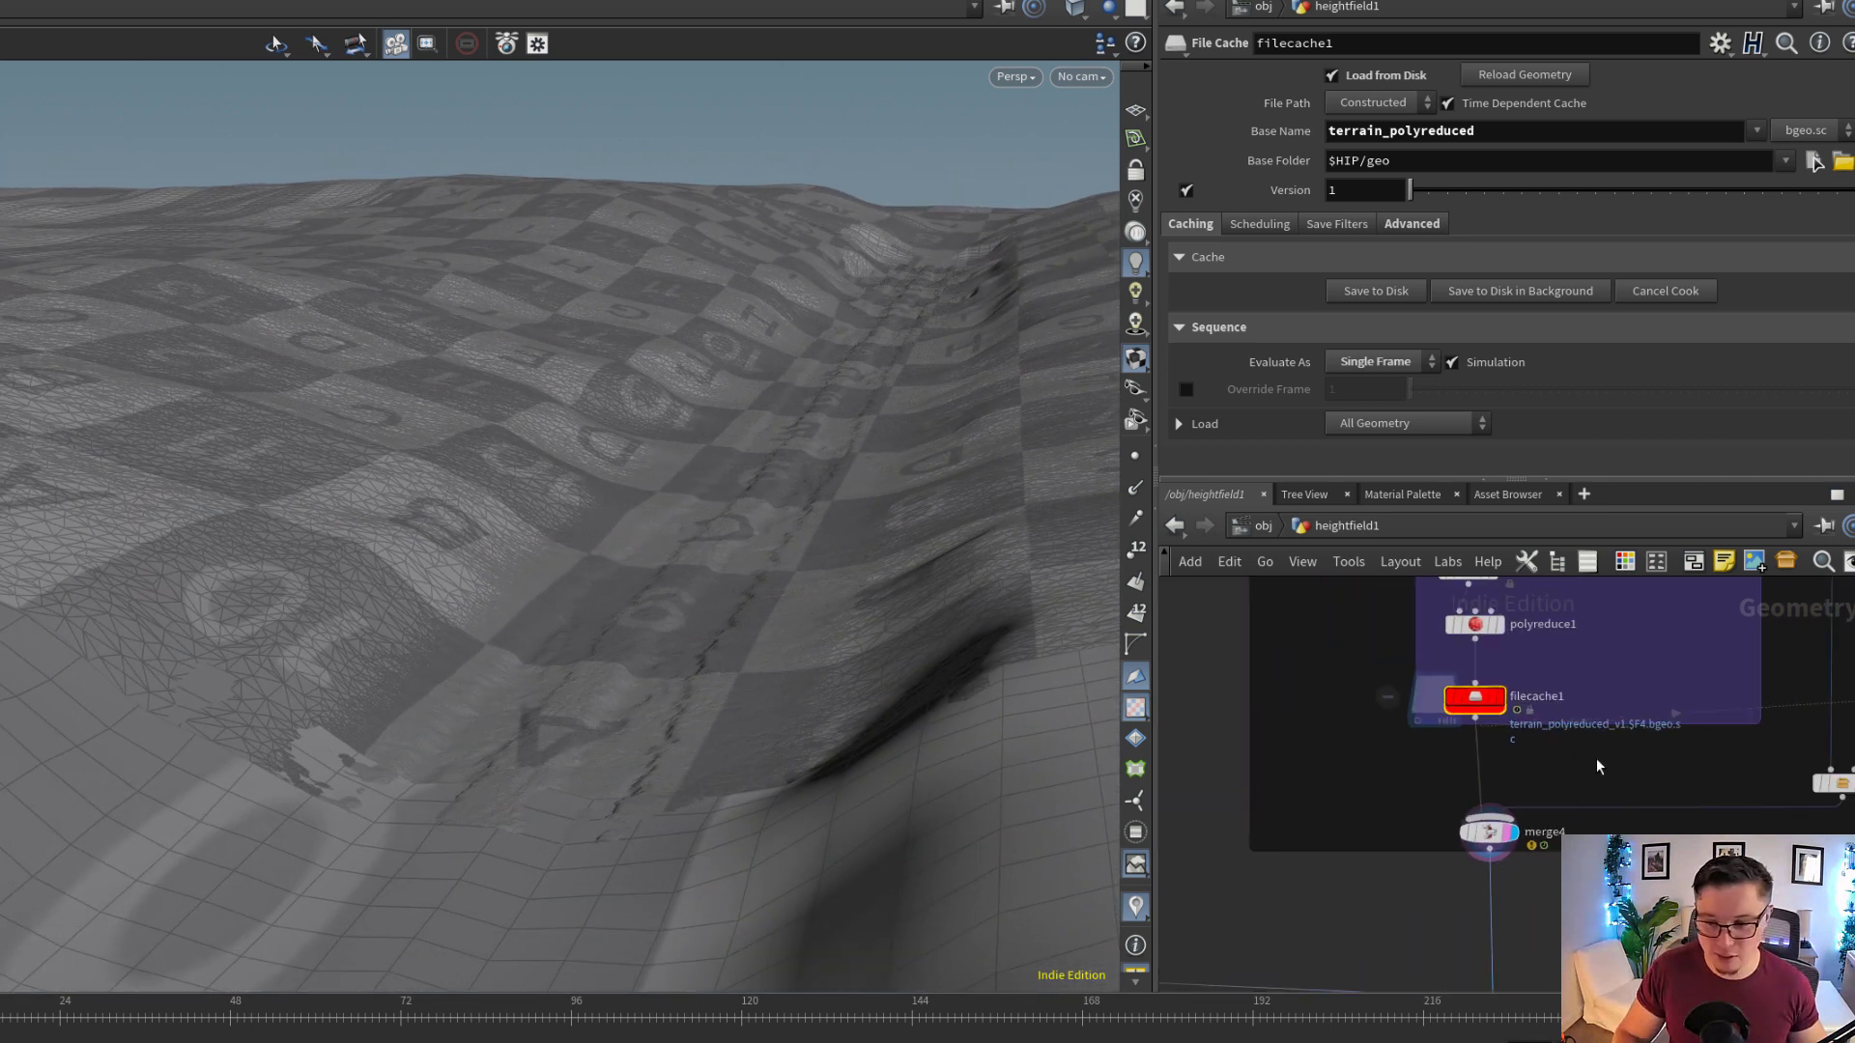
{"action": "scroll", "coordinate": [1587, 788], "scroll_direction": "down", "scroll_amount": 4}
{"action": "middle_click_drag", "start_coordinate": [1571, 929], "coordinate": [1571, 717]}
{"action": "scroll", "coordinate": [1571, 717], "scroll_direction": "up", "scroll_amount": 5}
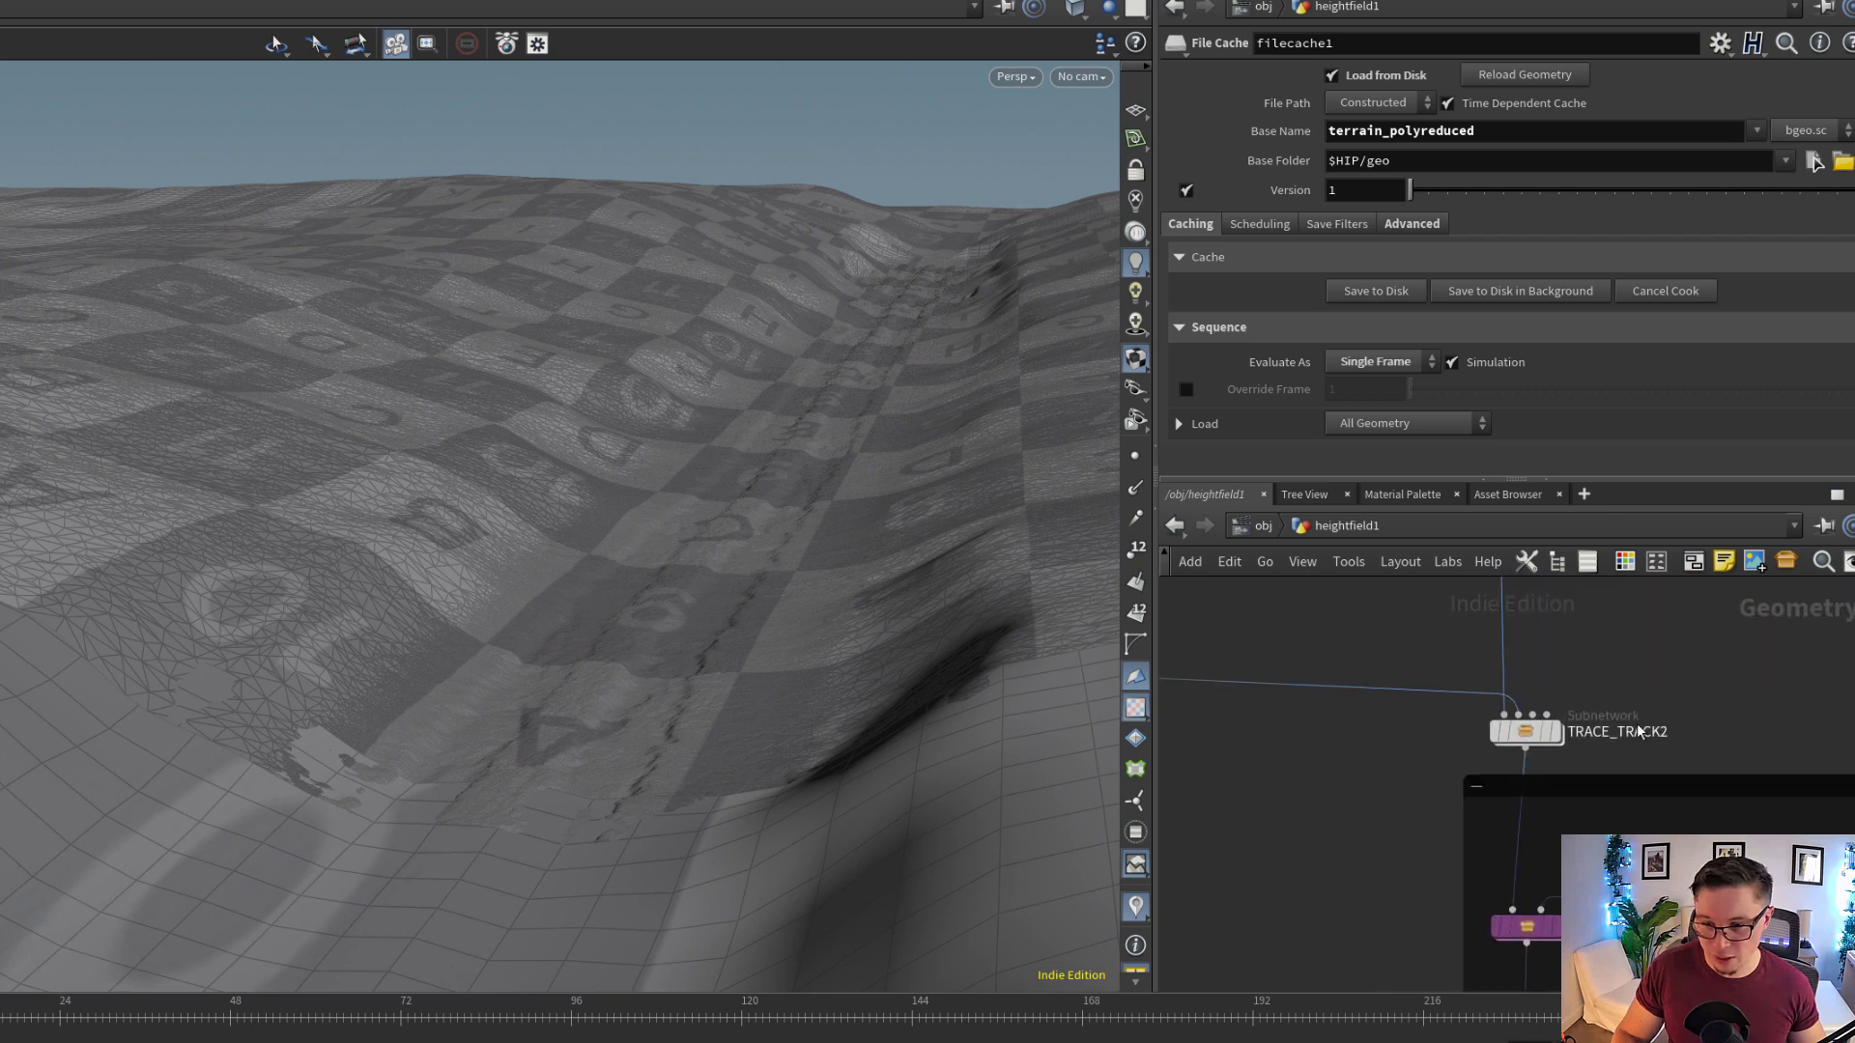
{"action": "scroll", "coordinate": [1640, 737], "scroll_direction": "down", "scroll_amount": 5}
{"action": "middle_click_drag", "start_coordinate": [1644, 887], "coordinate": [1606, 784]}
{"action": "scroll", "coordinate": [1608, 770], "scroll_direction": "up", "scroll_amount": 3}
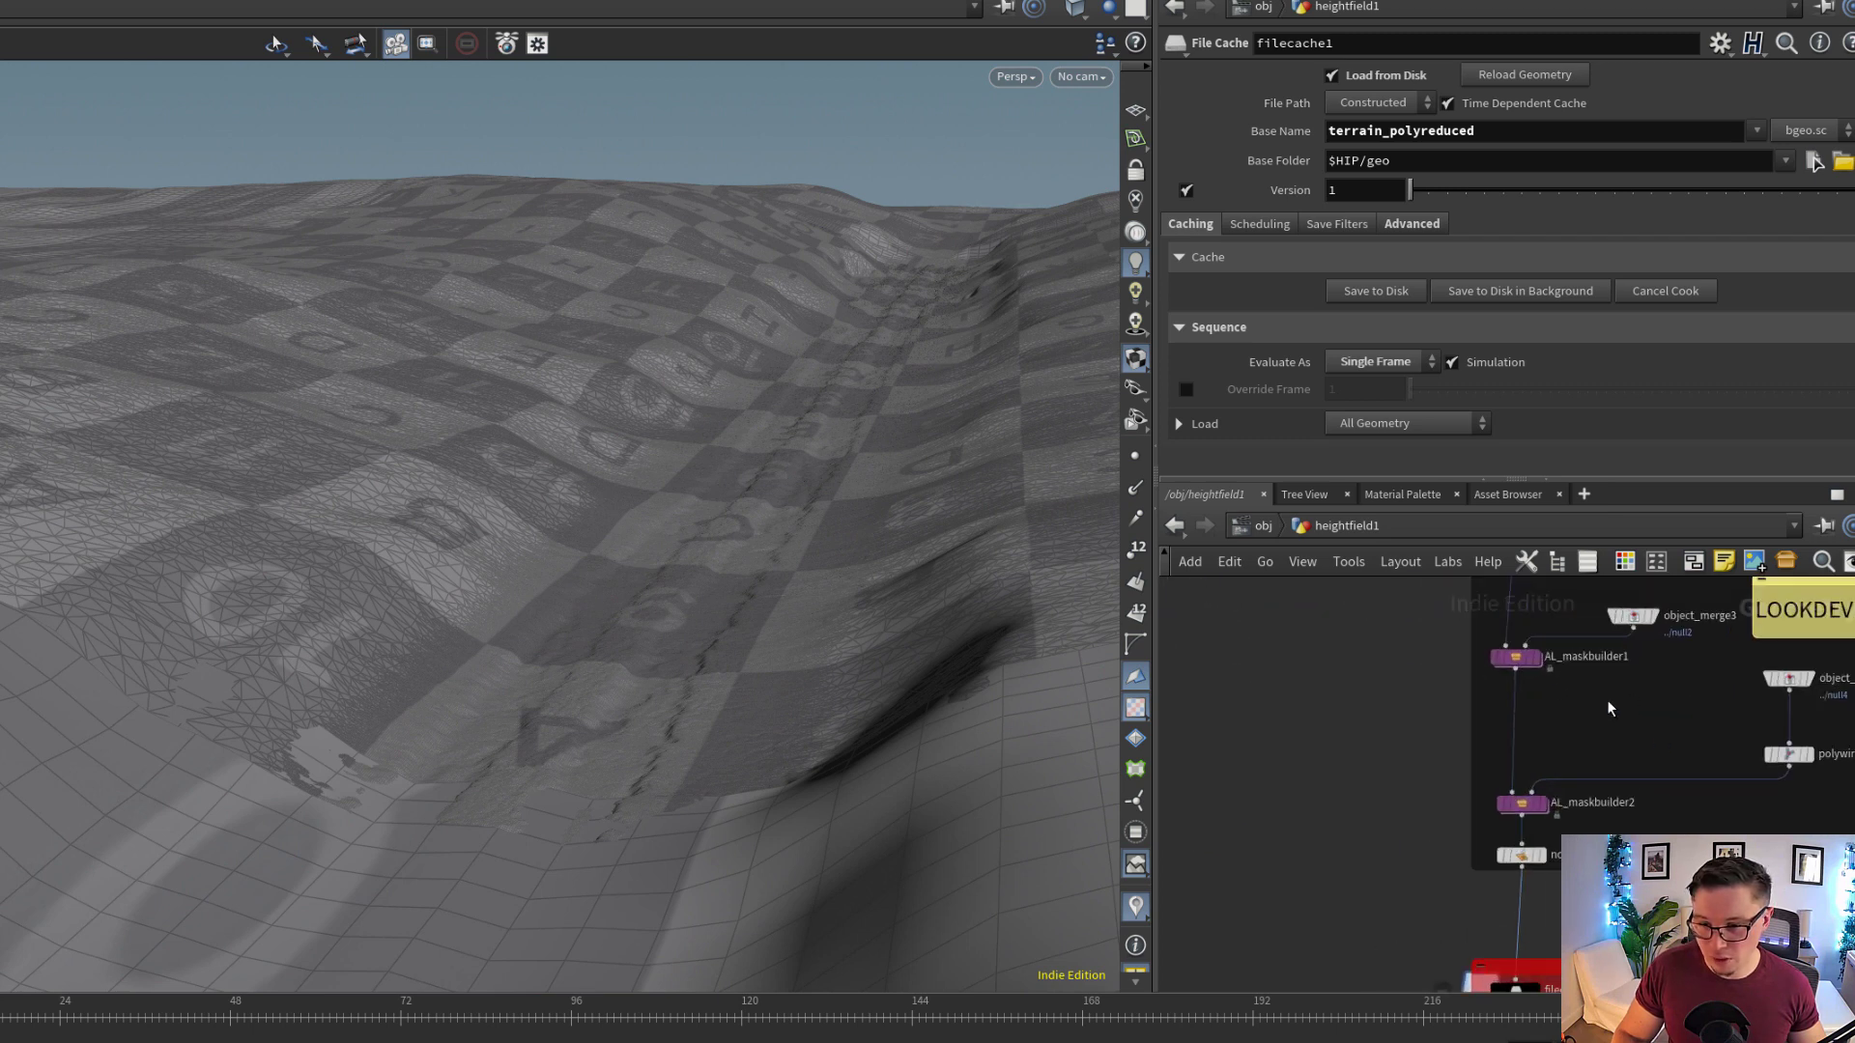
{"action": "middle_click_drag", "start_coordinate": [1609, 708], "coordinate": [1549, 754]}
{"action": "scroll", "coordinate": [1591, 773], "scroll_direction": "up", "scroll_amount": 2}
{"action": "middle_click_drag", "start_coordinate": [1541, 819], "coordinate": [1464, 798]}
{"action": "scroll", "coordinate": [1403, 831], "scroll_direction": "up", "scroll_amount": 2}
{"action": "mouse_move", "coordinate": [1355, 940]}
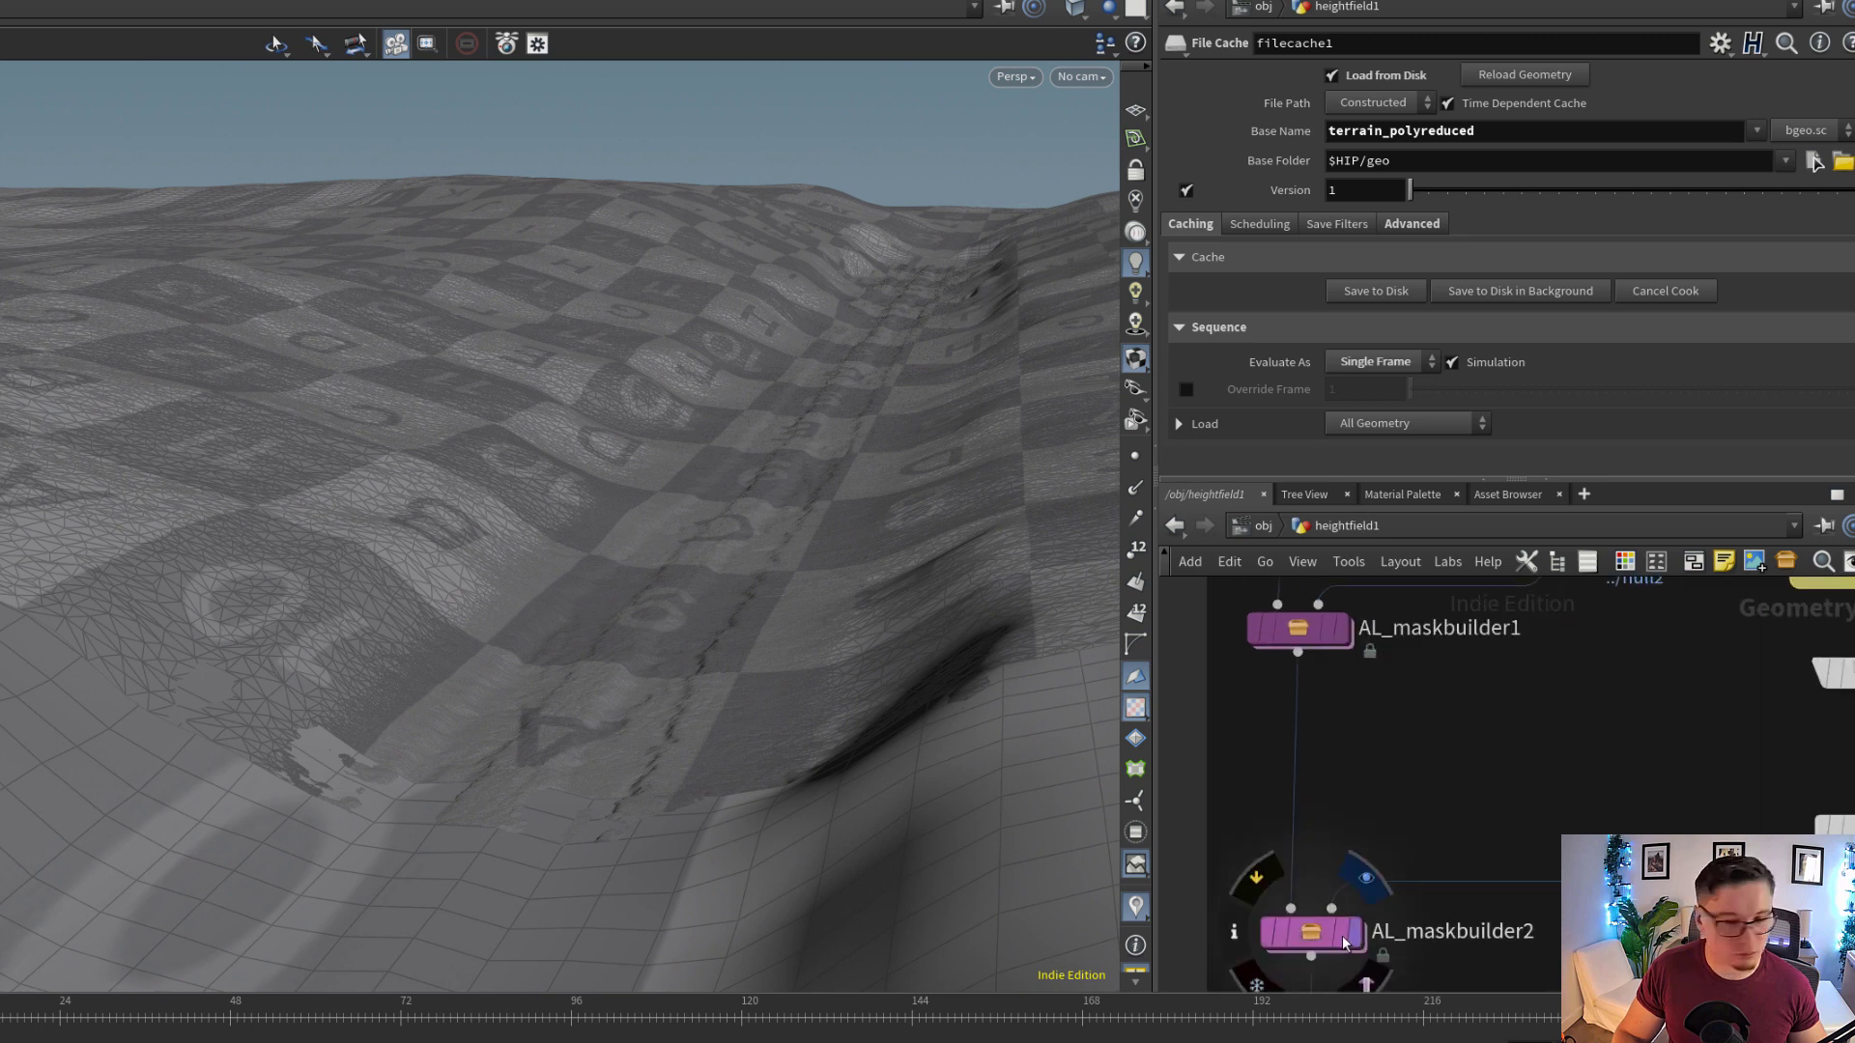
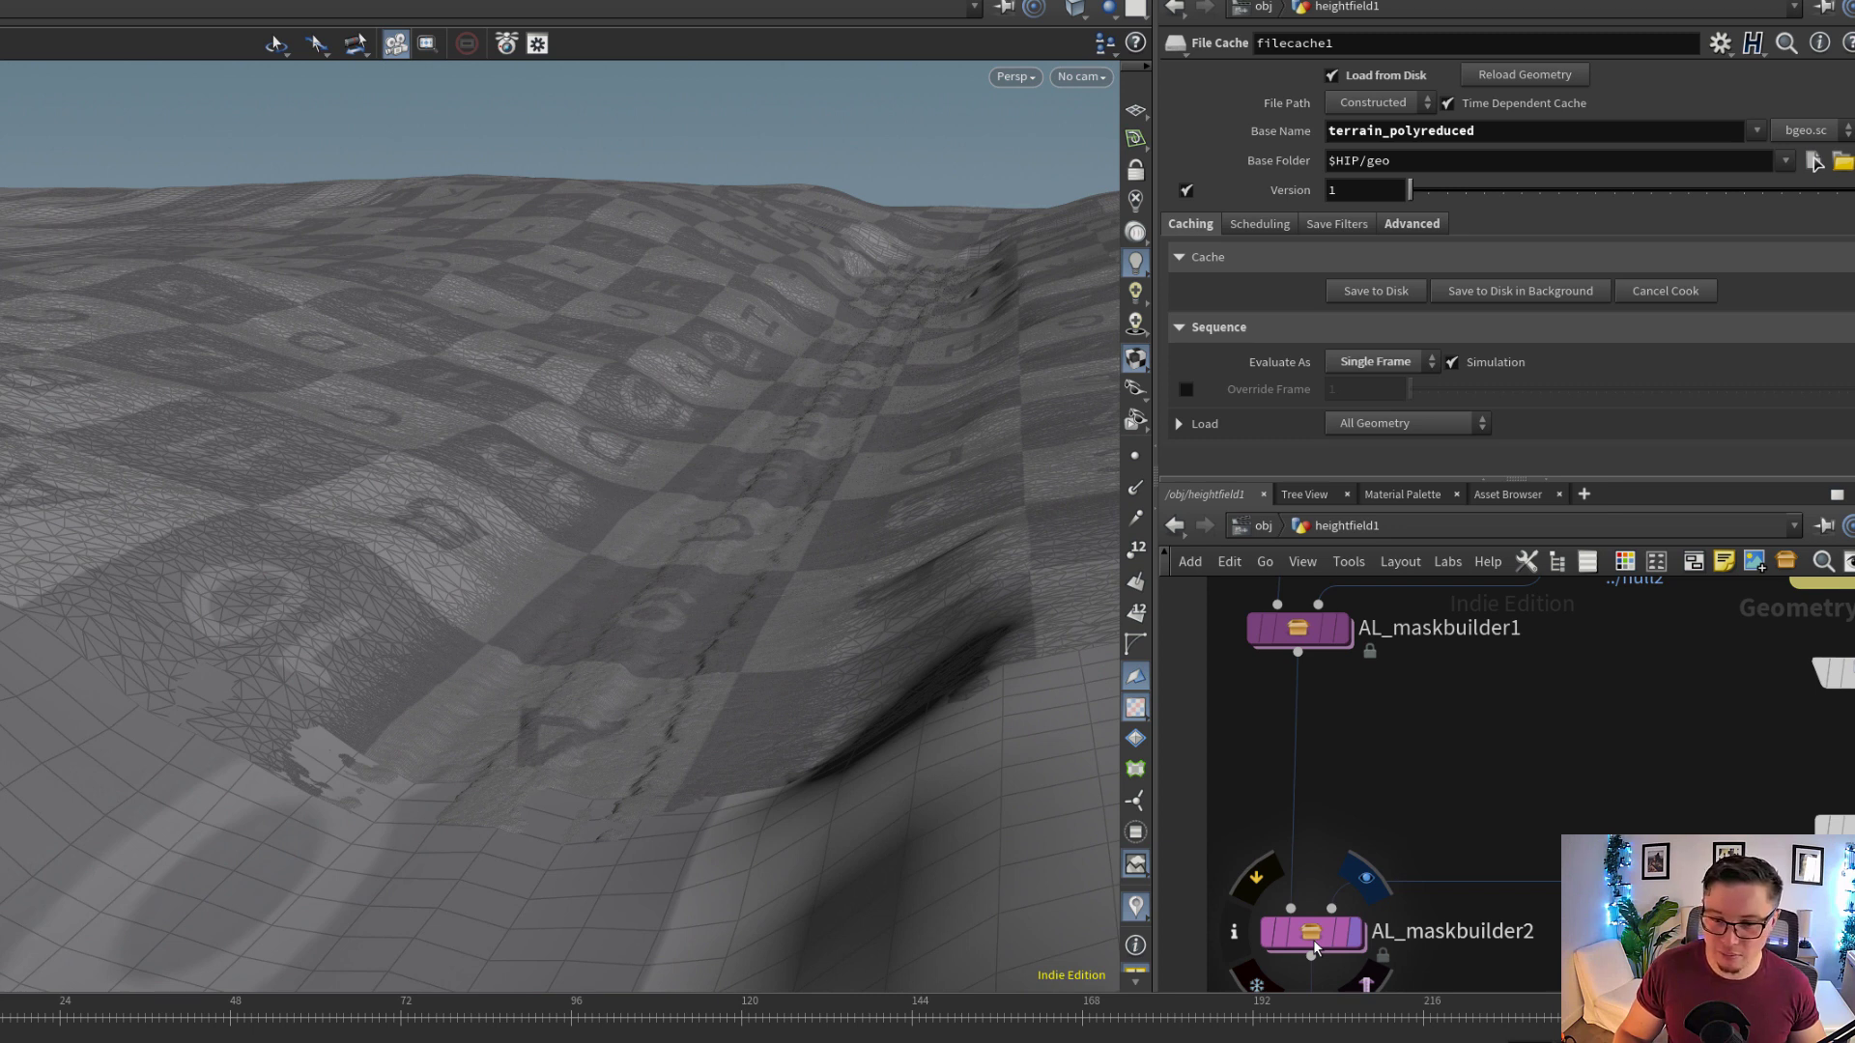
Display AL_maskbuilder2 and visualize its middleB attribute to examine the mask along the trail
{"action": "key", "text": "r"}
{"action": "left_click", "coordinate": [1314, 942]}
{"action": "left_click", "coordinate": [1314, 942]}
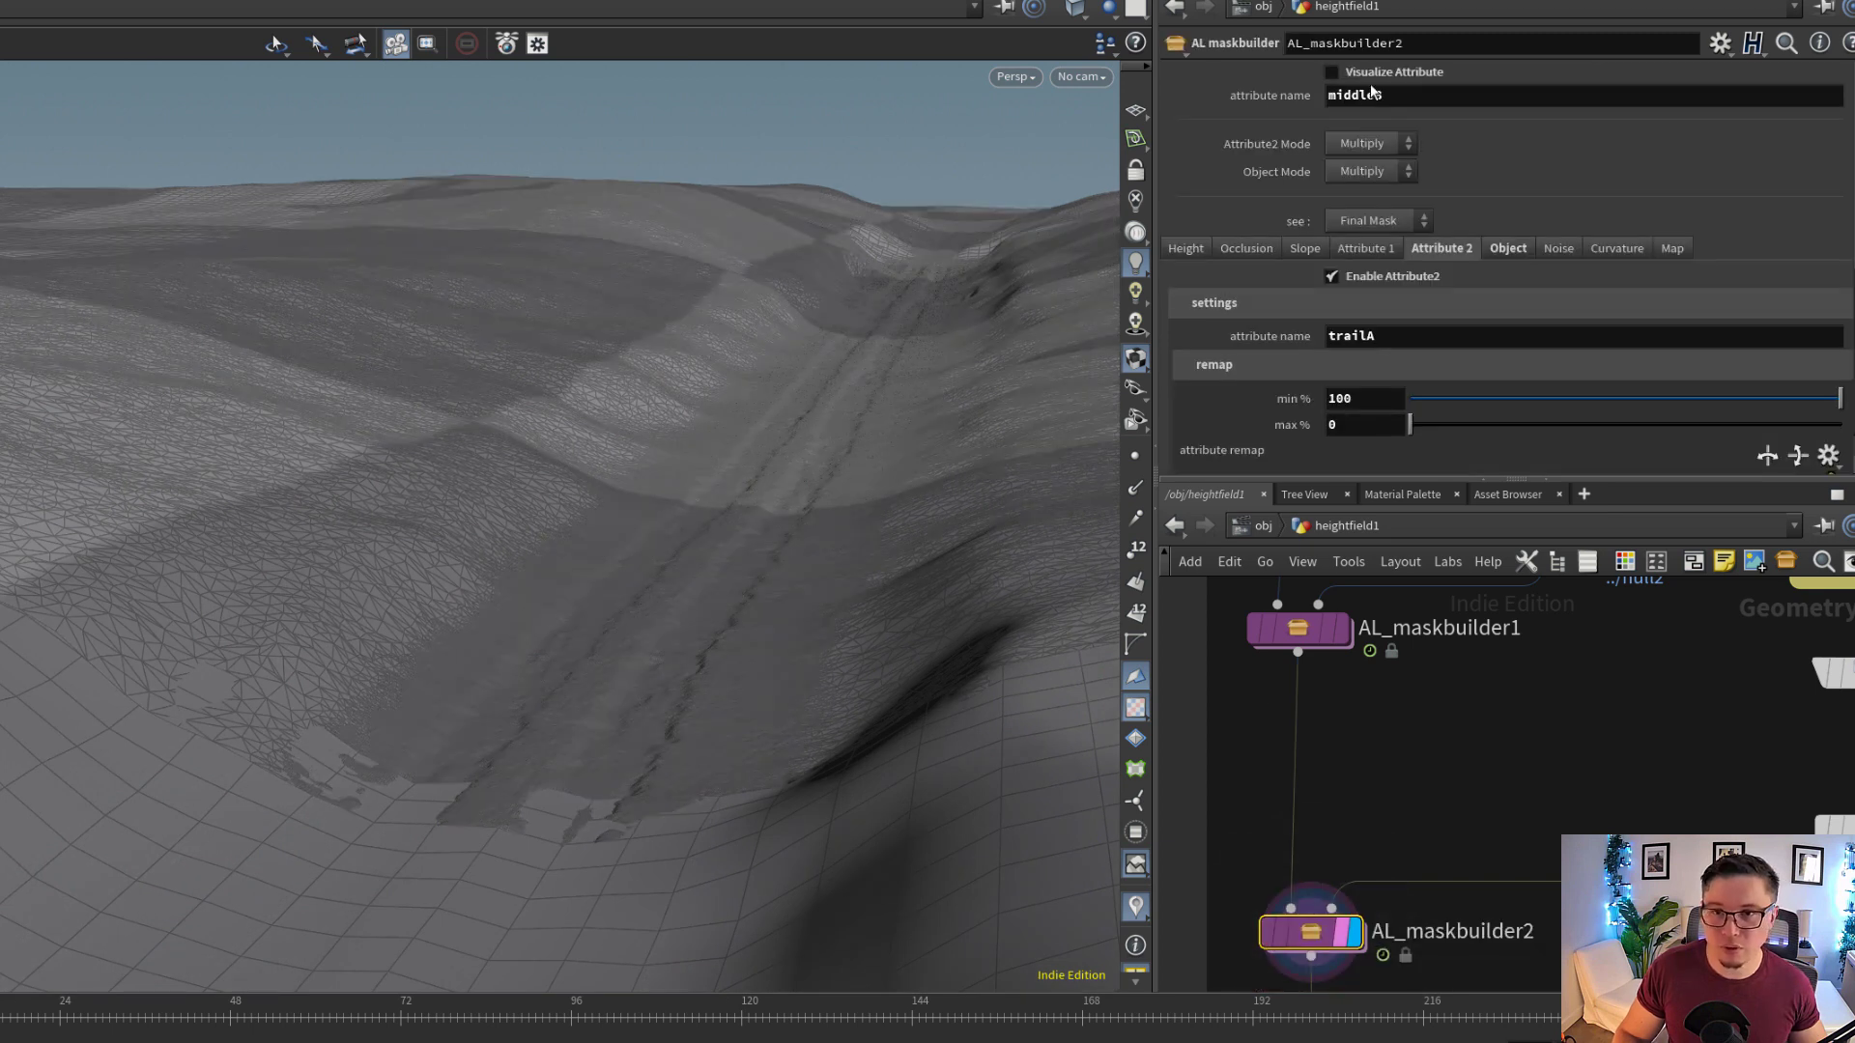
{"action": "left_click", "coordinate": [1412, 74]}
{"action": "left_click_drag", "start_coordinate": [773, 387], "coordinate": [683, 418]}
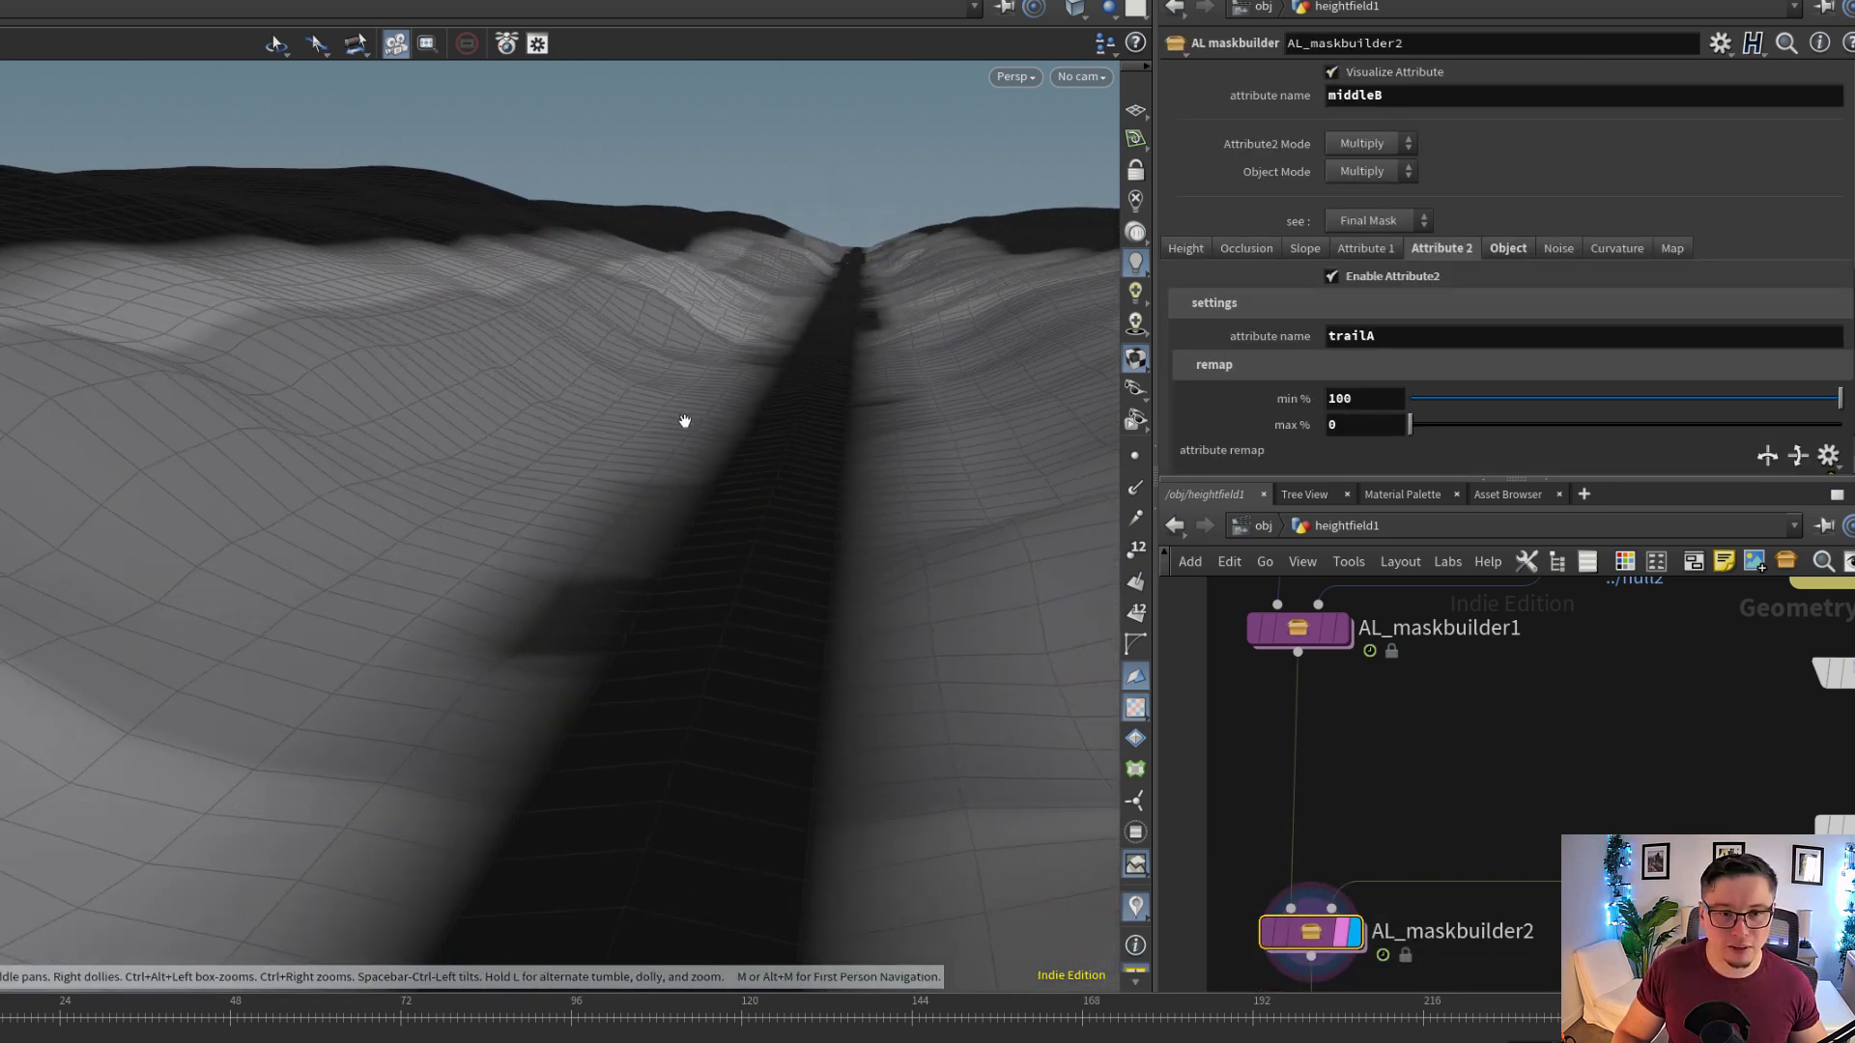
{"action": "right_click_drag", "start_coordinate": [683, 418], "coordinate": [566, 413]}
{"action": "middle_click_drag", "start_coordinate": [566, 414], "coordinate": [578, 421]}
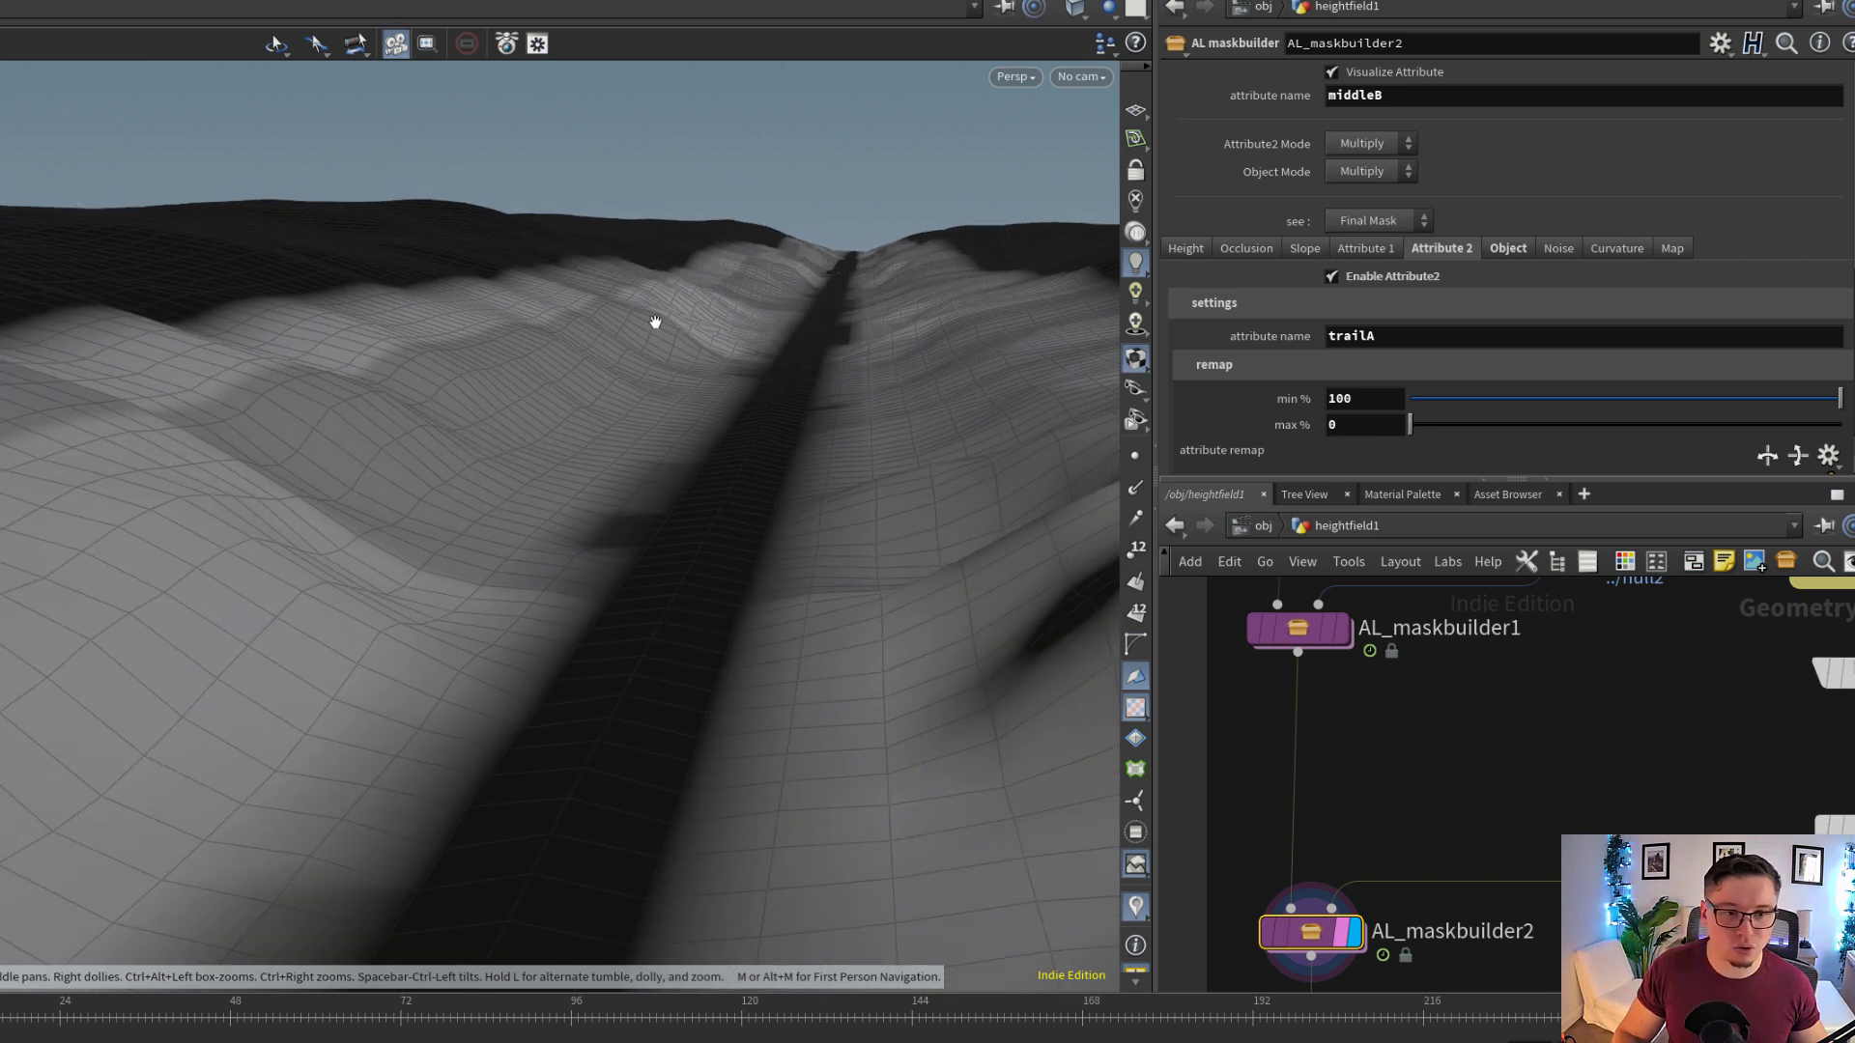
{"action": "left_click_drag", "start_coordinate": [899, 546], "coordinate": [699, 510]}
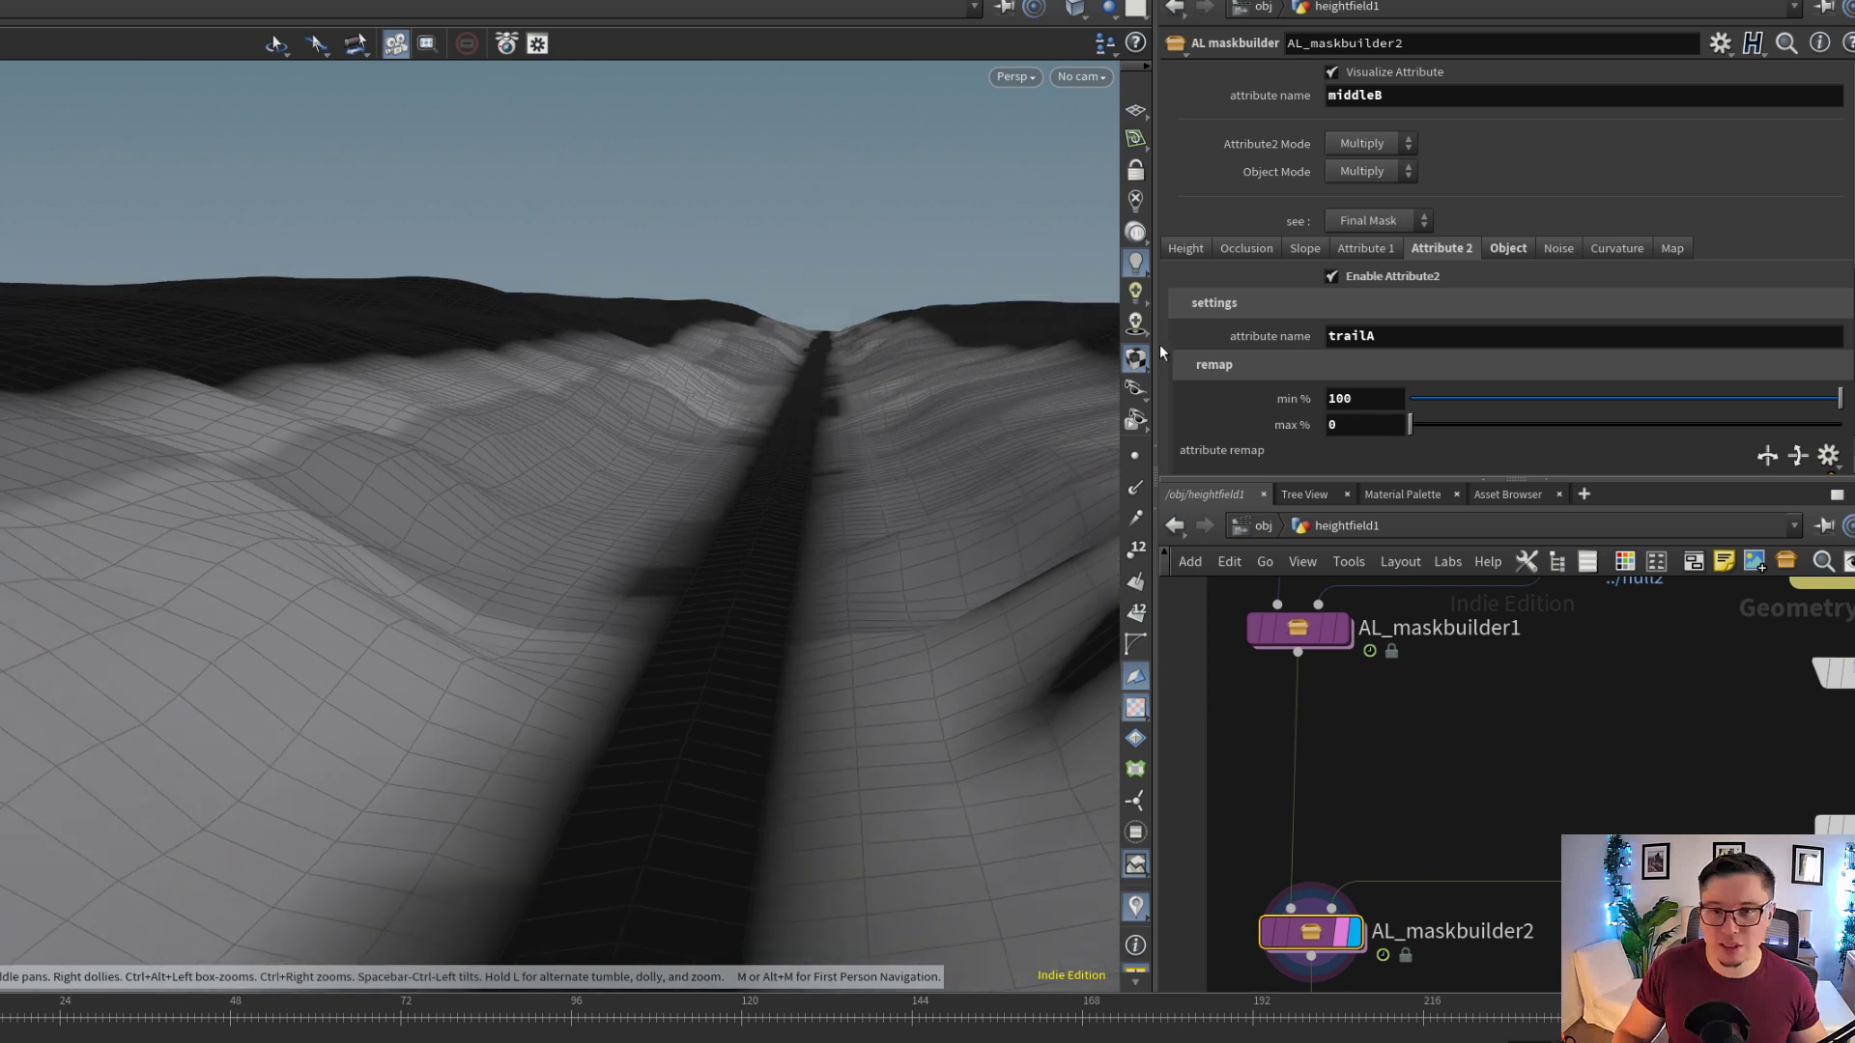
{"action": "left_click", "coordinate": [1394, 75]}
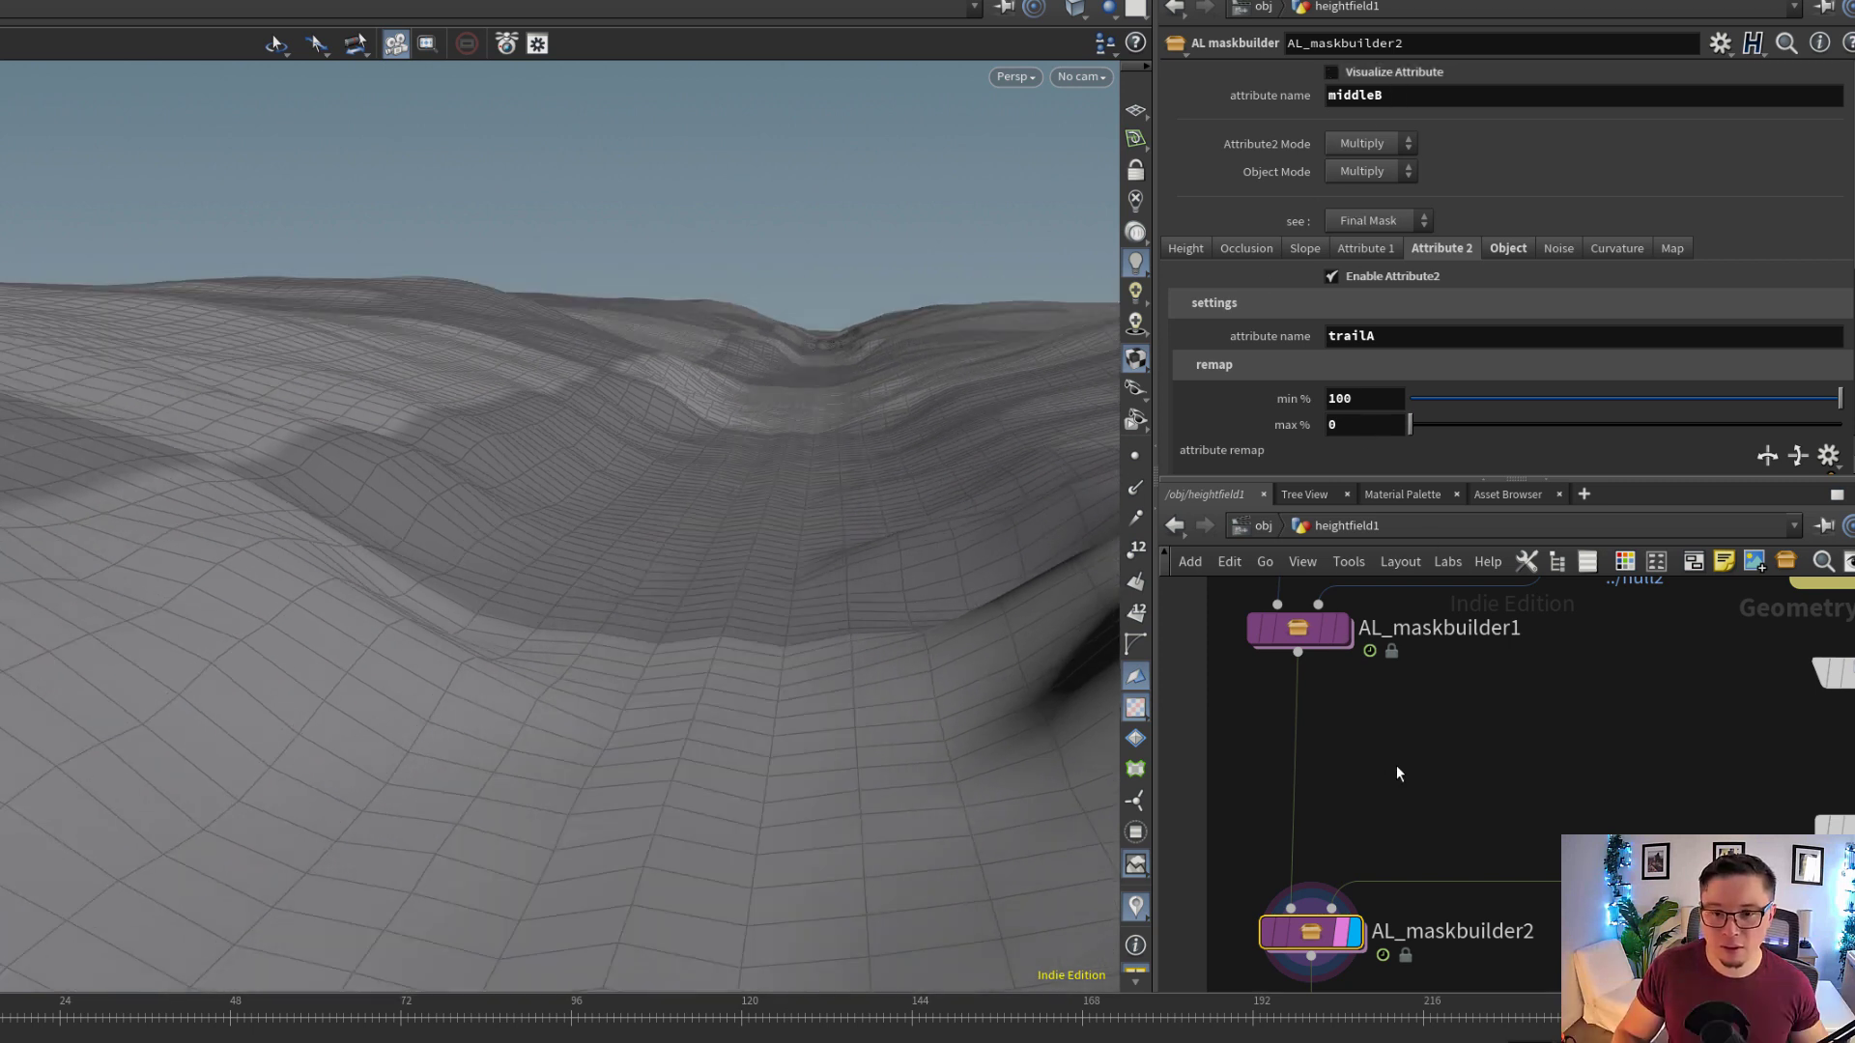
Display AL_maskbuilder1 and visualize its masksplit attribute, examining the split along the trail and over the hills
{"action": "left_click", "coordinate": [1345, 630]}
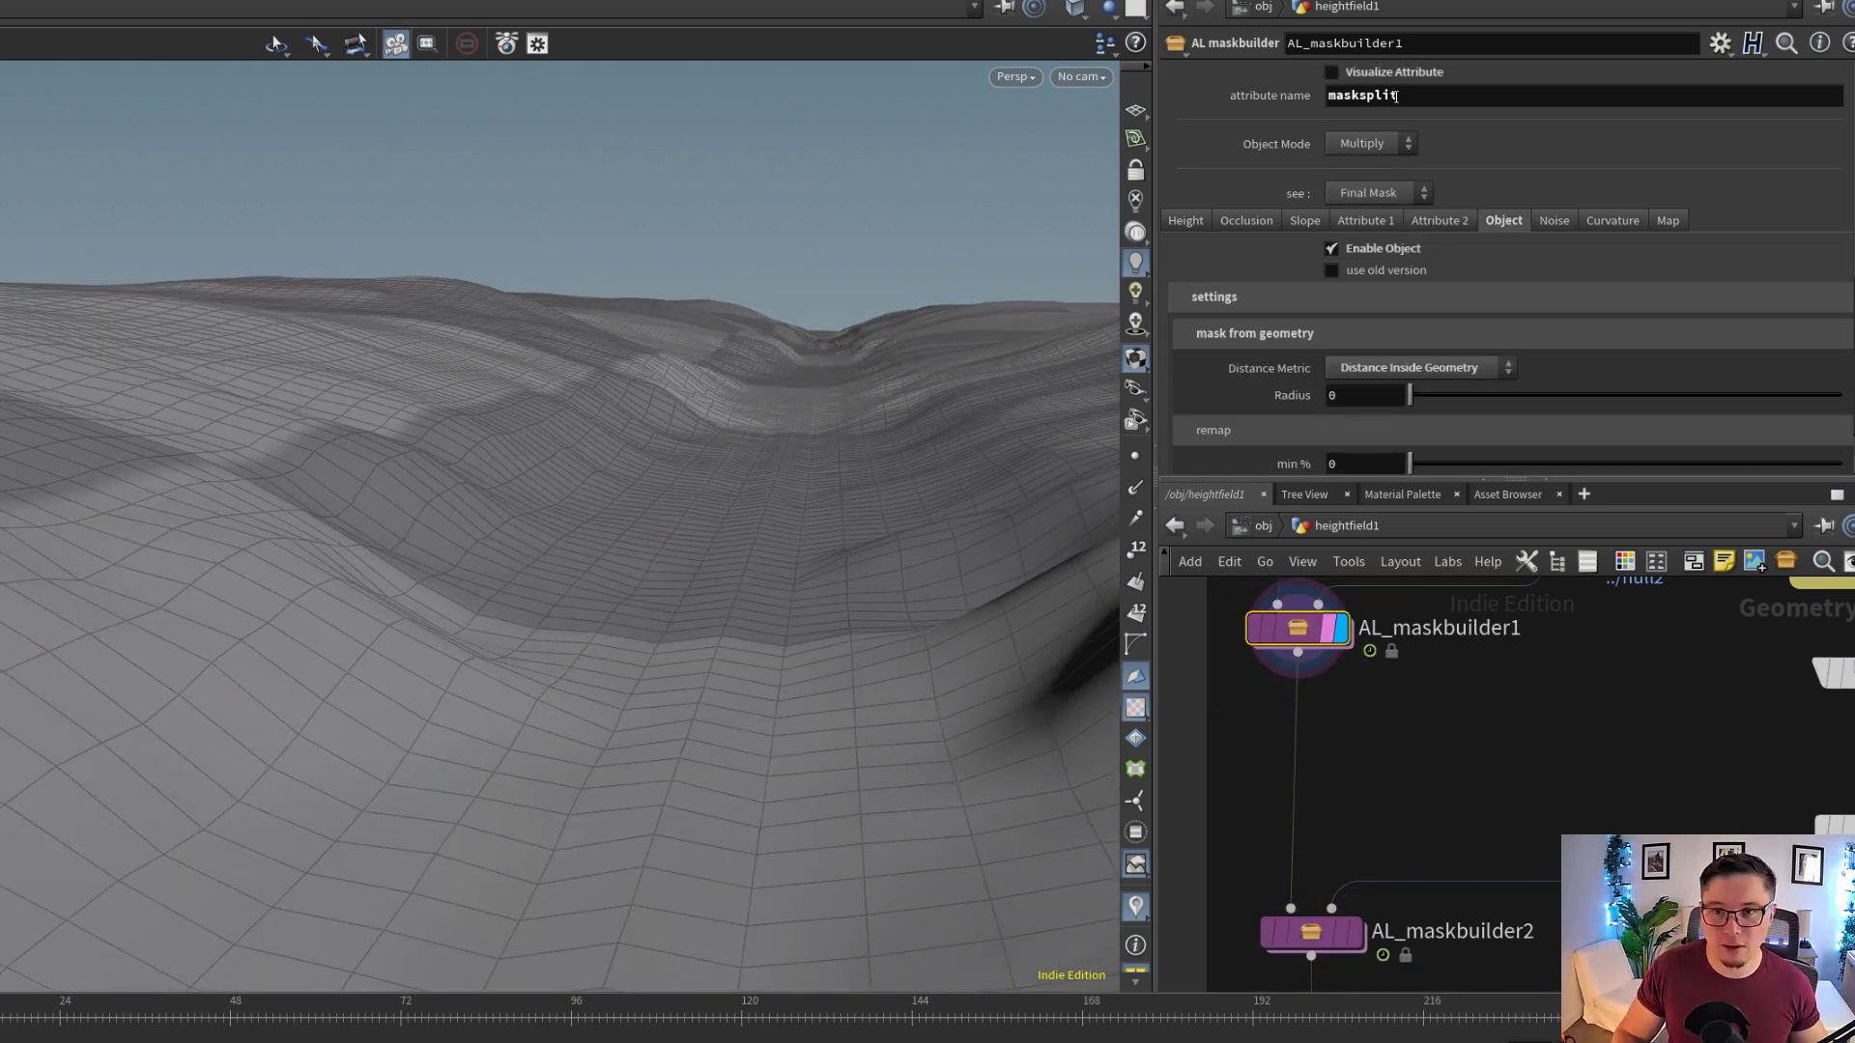
{"action": "left_click", "coordinate": [1392, 83]}
{"action": "left_click_drag", "start_coordinate": [787, 518], "coordinate": [749, 523]}
{"action": "left_click_drag", "start_coordinate": [756, 650], "coordinate": [766, 634]}
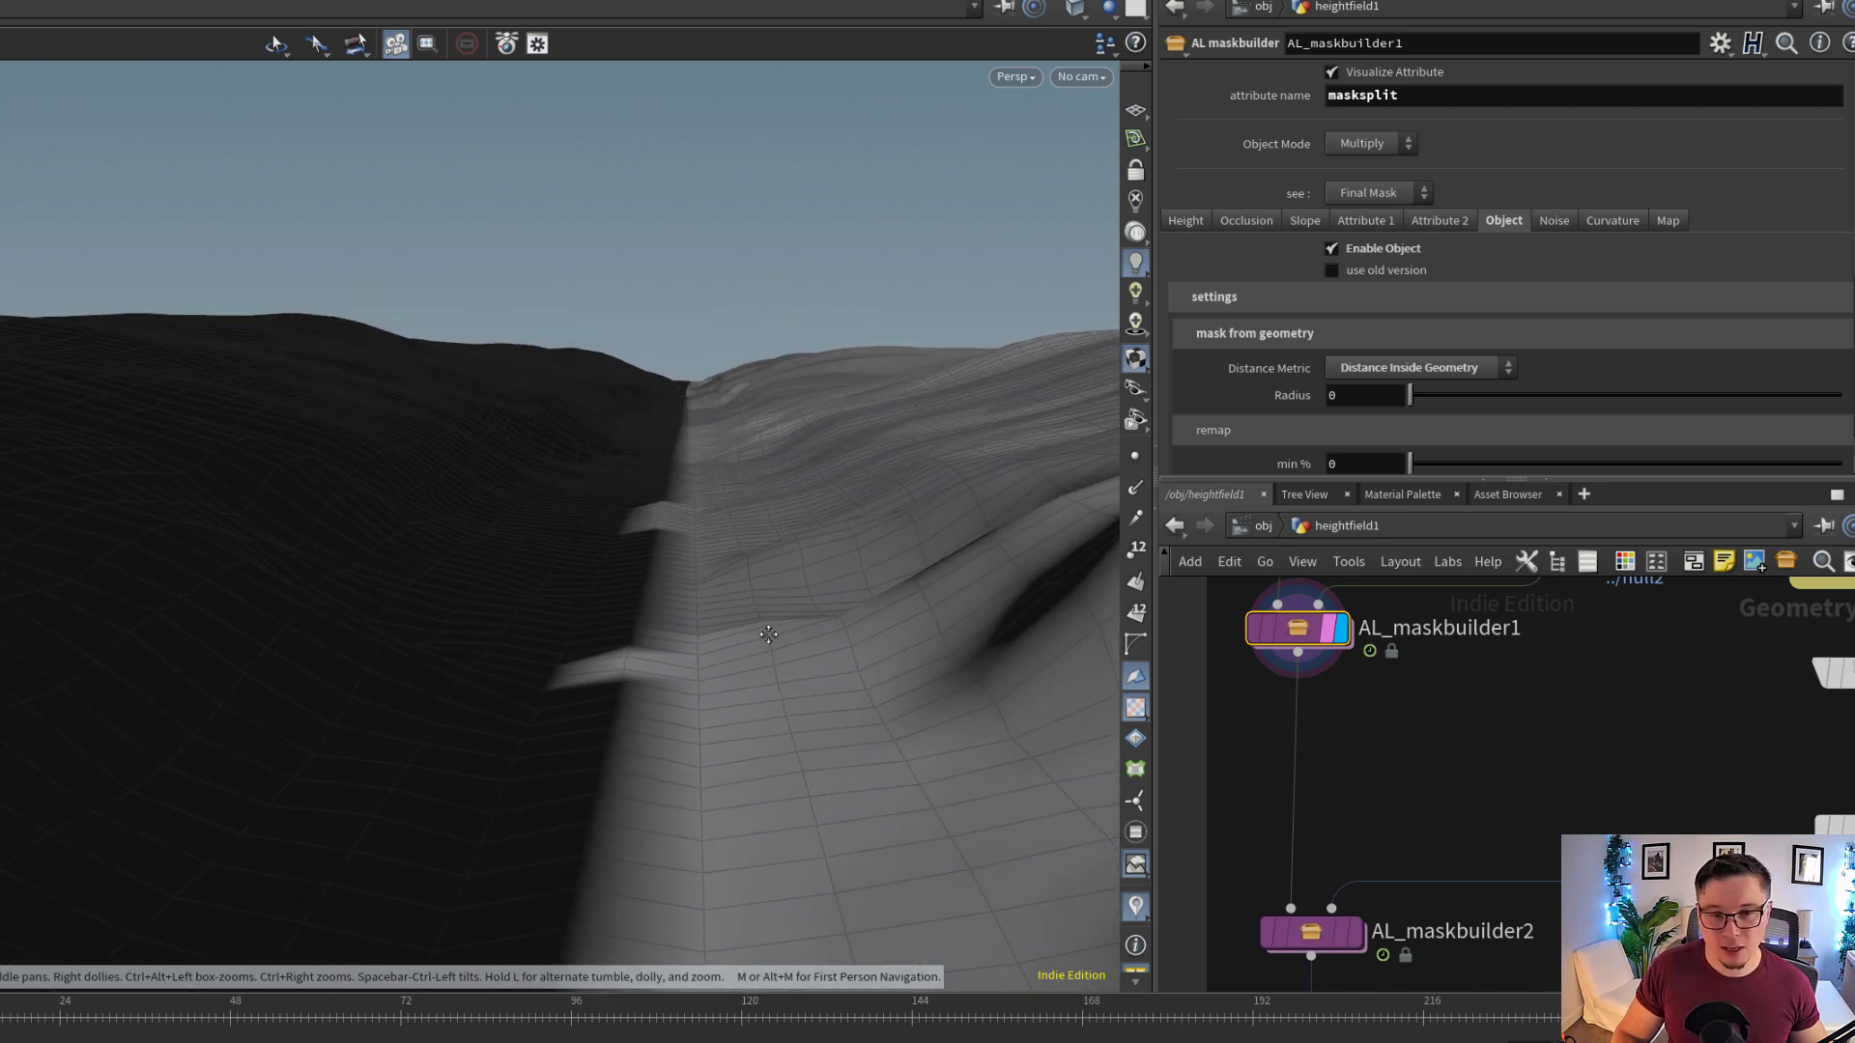
{"action": "middle_click_drag", "start_coordinate": [766, 634], "coordinate": [632, 634]}
{"action": "left_click_drag", "start_coordinate": [588, 634], "coordinate": [638, 633]}
{"action": "middle_click_drag", "start_coordinate": [638, 633], "coordinate": [598, 625]}
{"action": "left_click_drag", "start_coordinate": [598, 624], "coordinate": [741, 500]}
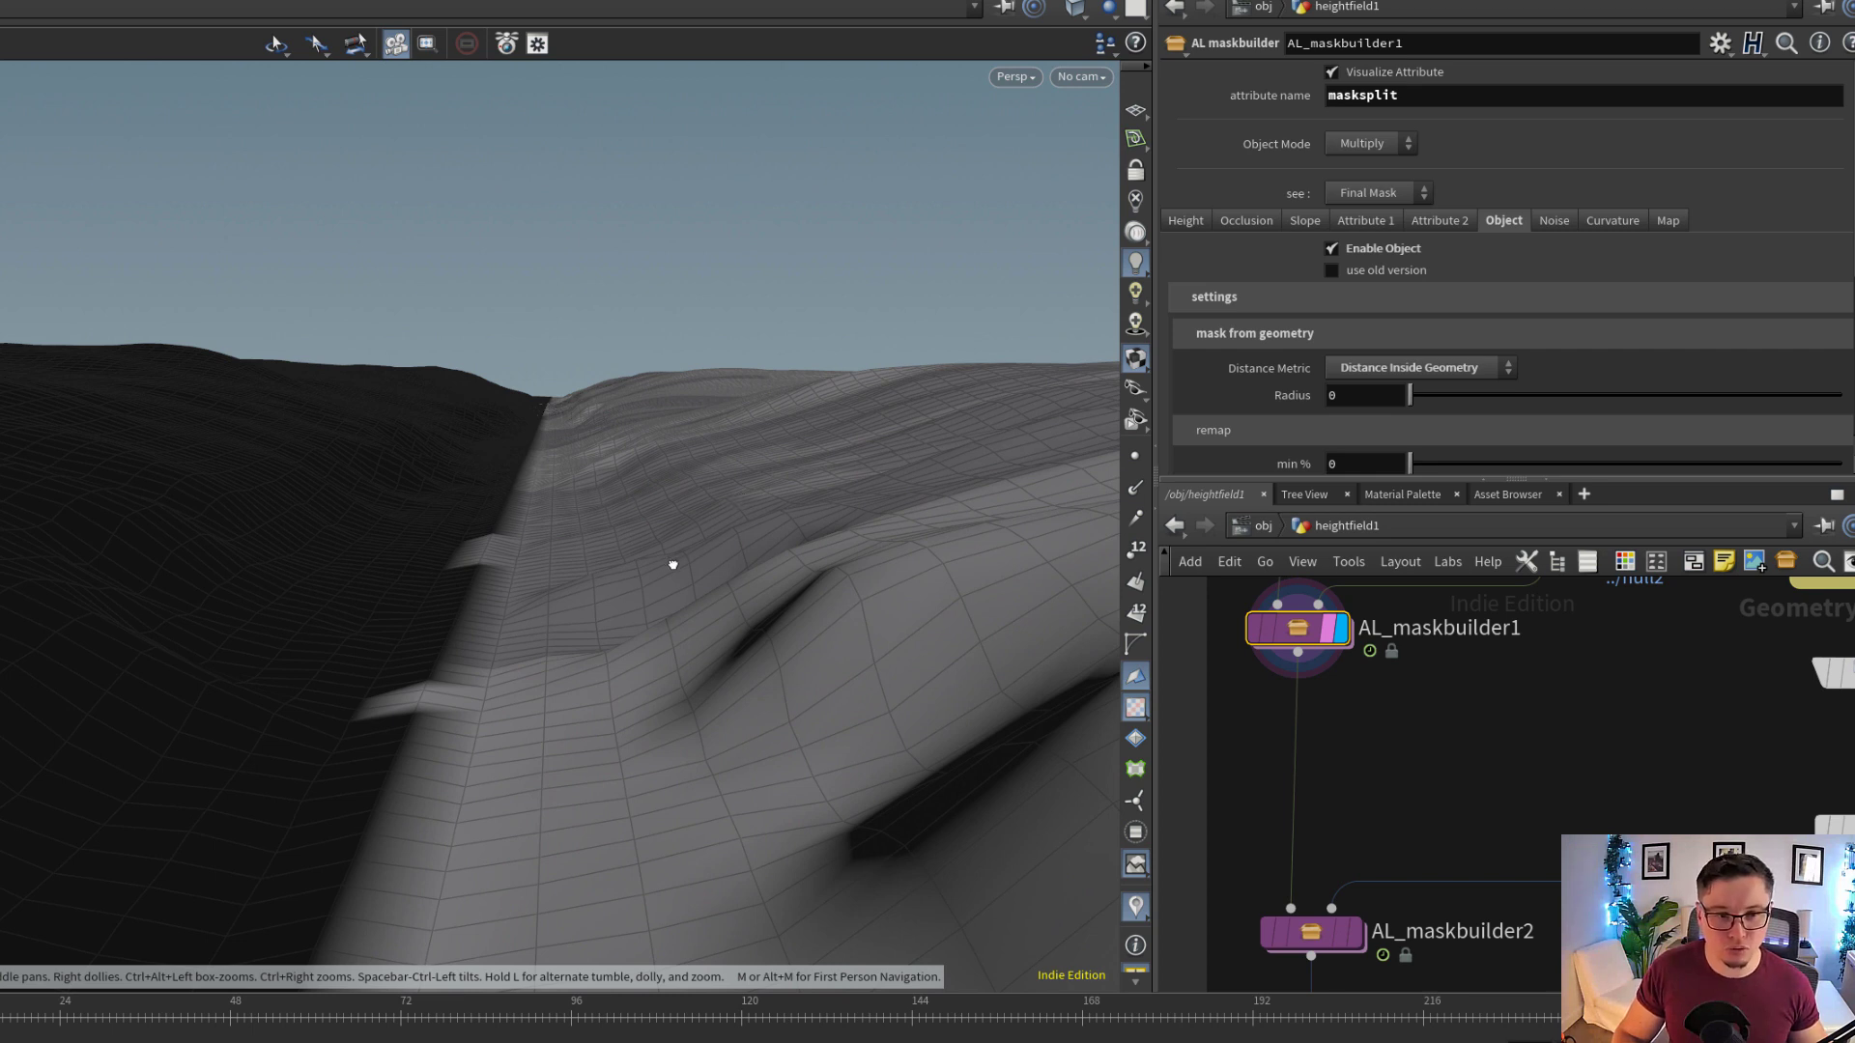
{"action": "left_click_drag", "start_coordinate": [674, 566], "coordinate": [601, 461]}
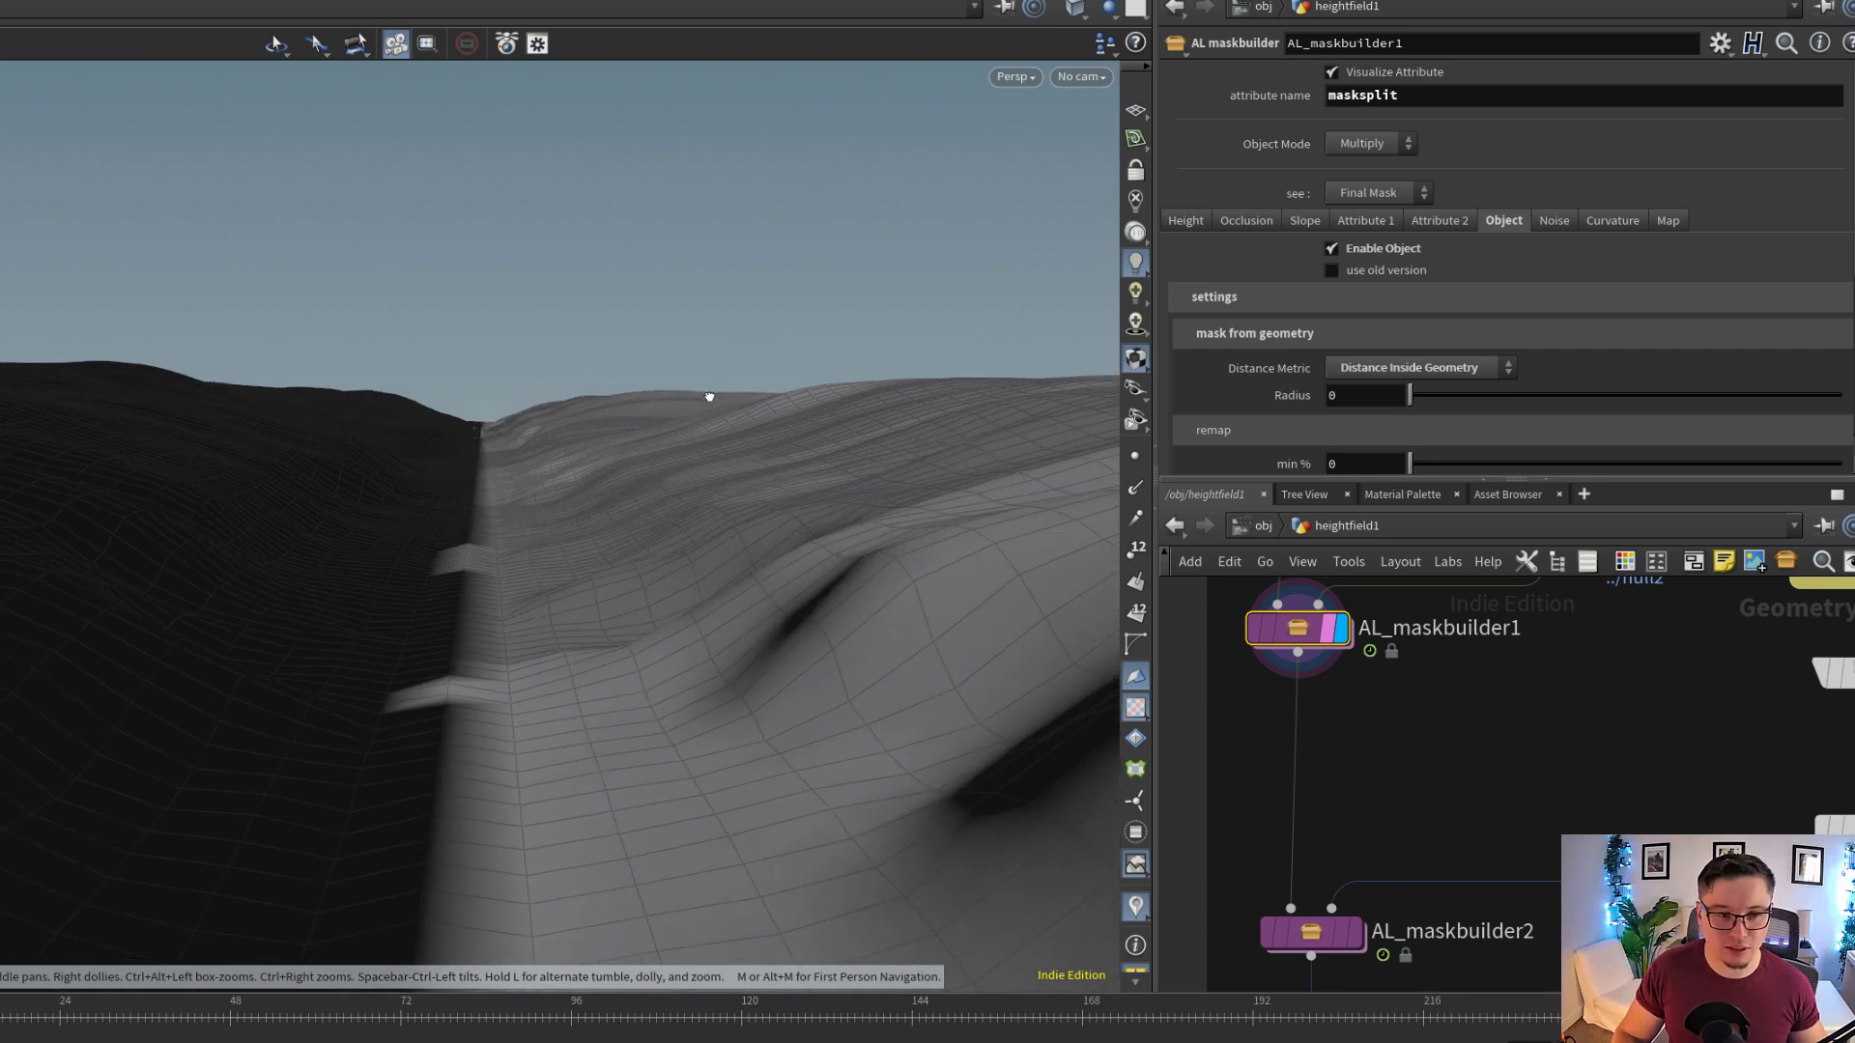
{"action": "left_click_drag", "start_coordinate": [708, 393], "coordinate": [338, 484]}
{"action": "left_click_drag", "start_coordinate": [338, 484], "coordinate": [521, 483]}
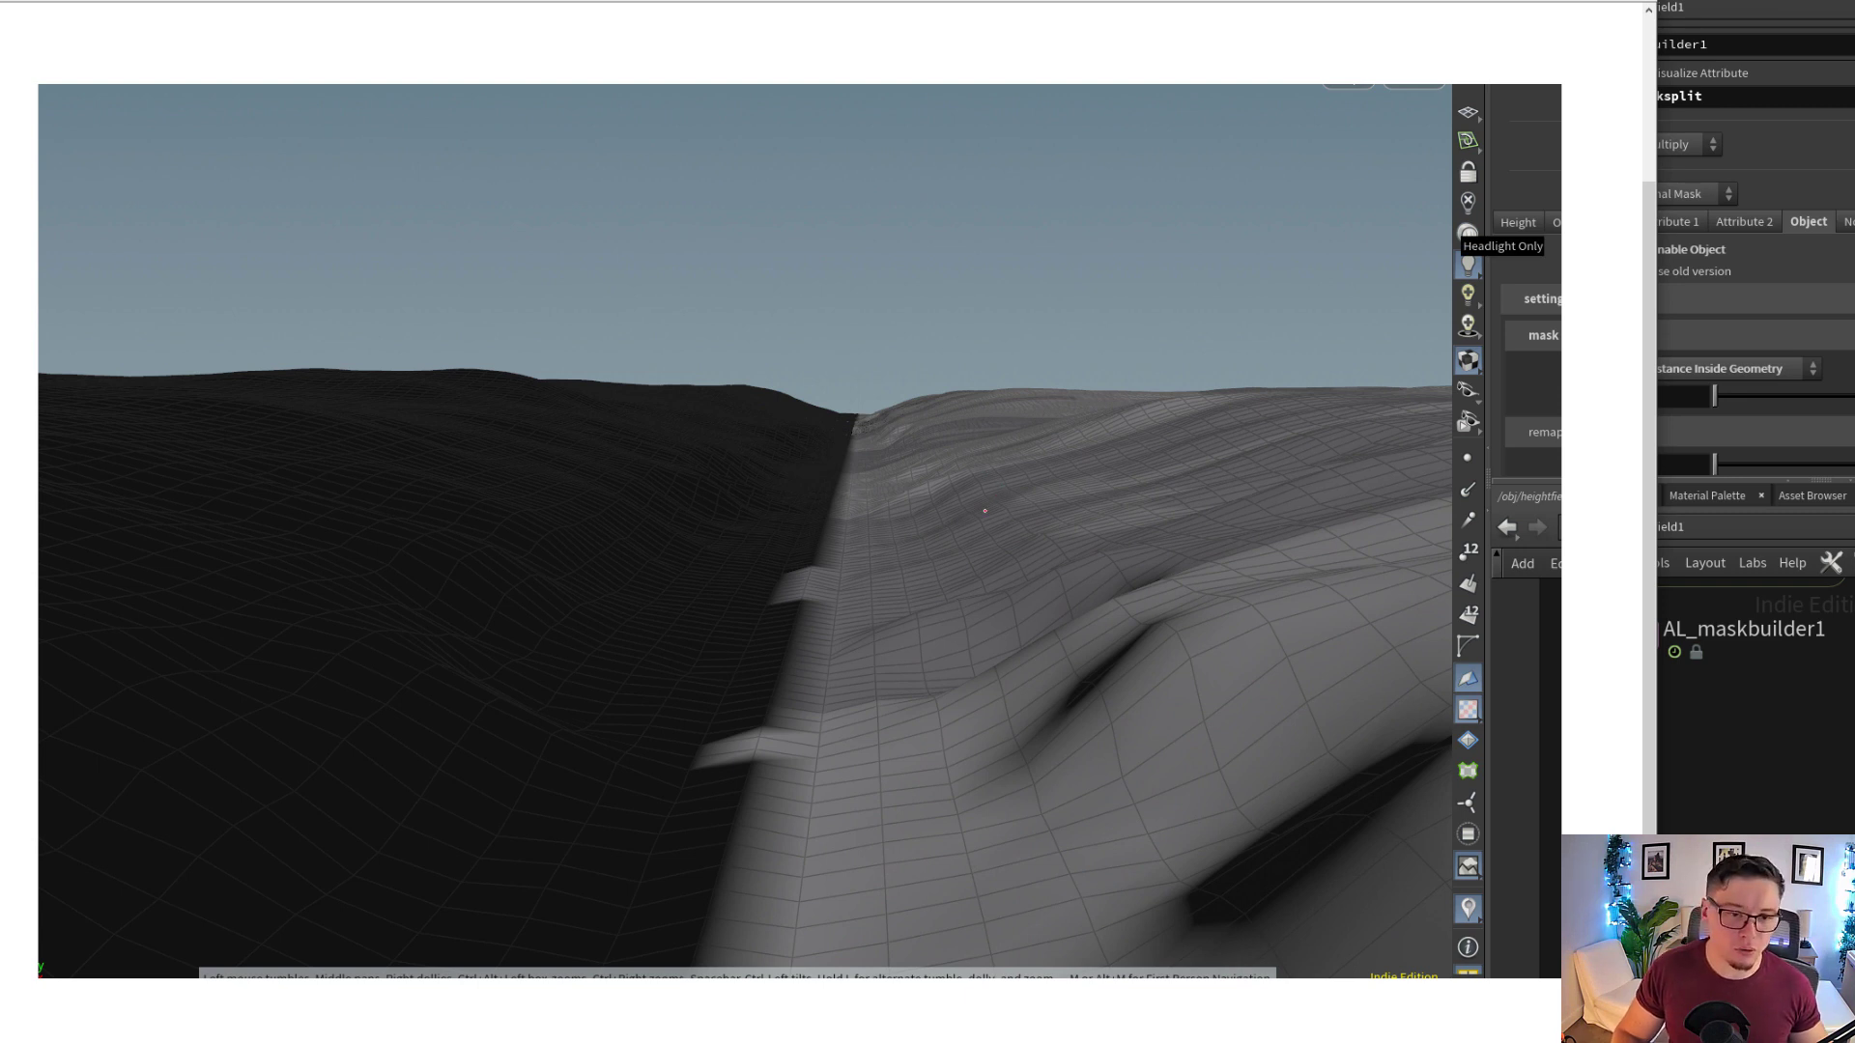
Annotate the masksplit view with red curved strokes rising from the slopes on both sides of the trail
{"action": "left_click_drag", "start_coordinate": [984, 511], "coordinate": [948, 310]}
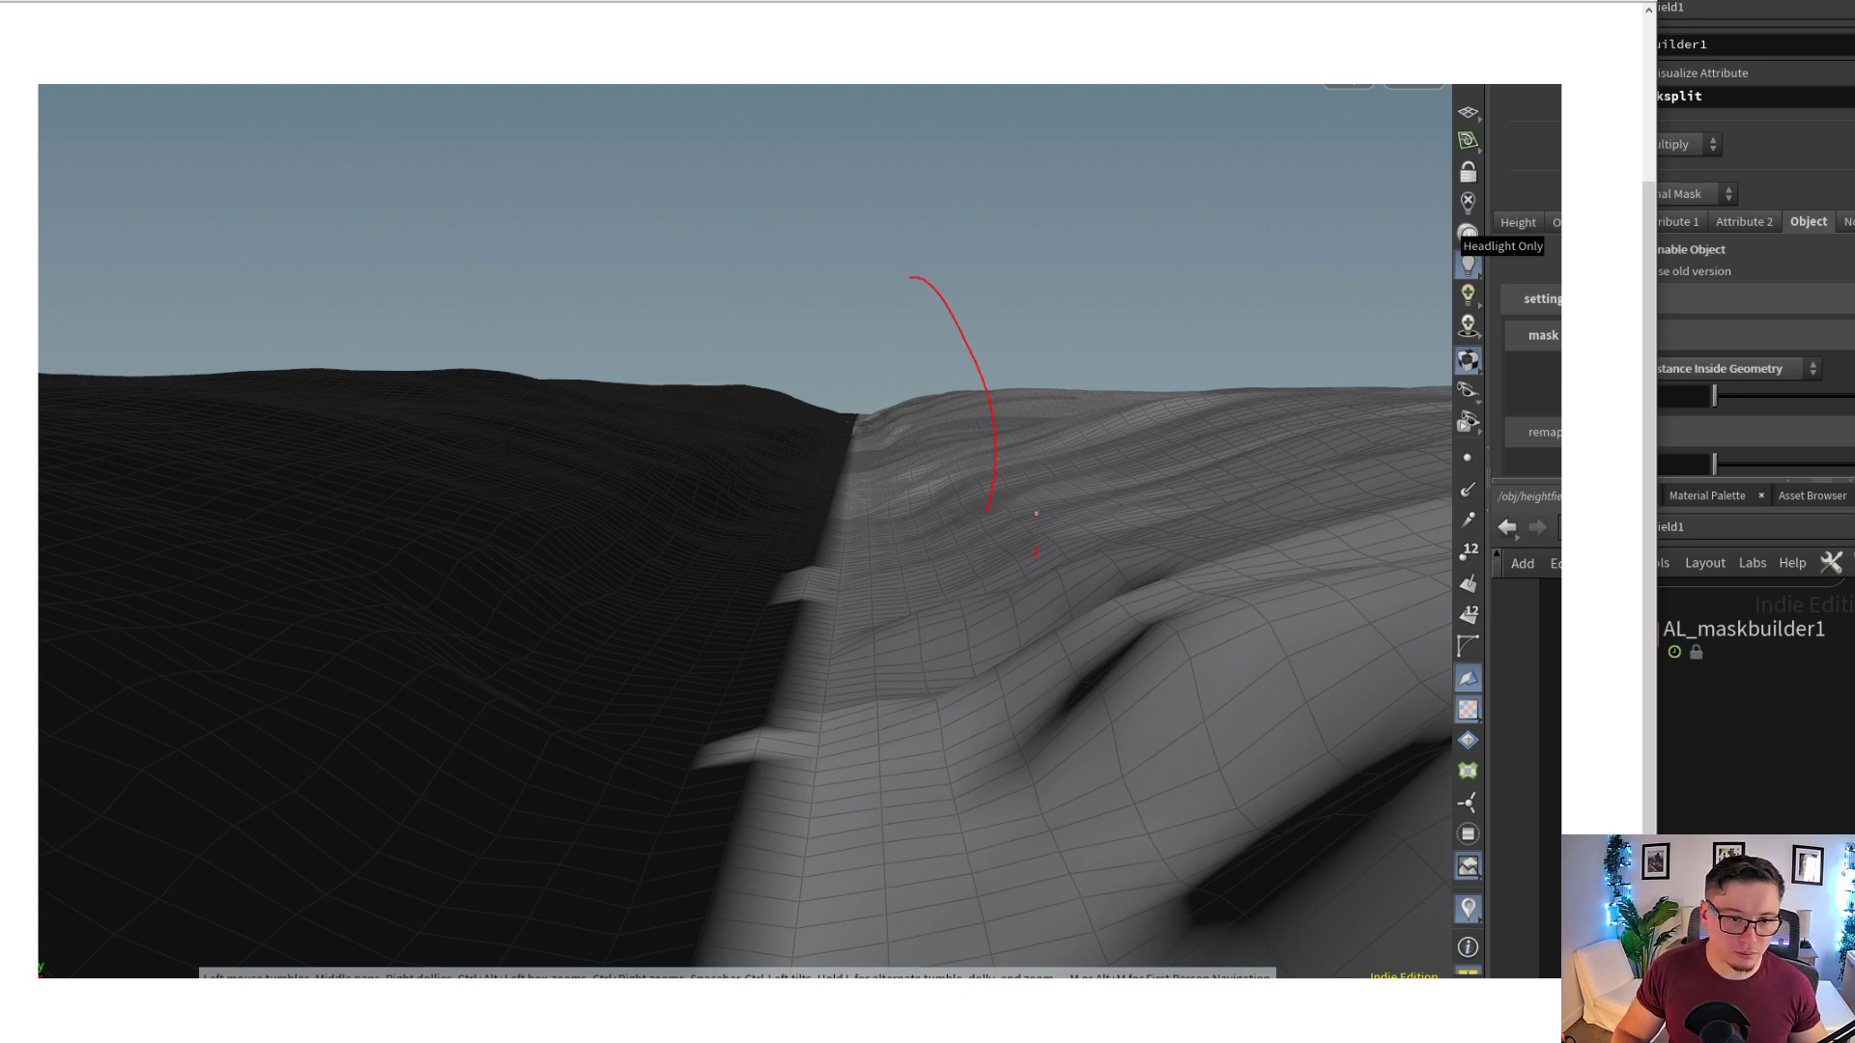
{"action": "left_click_drag", "start_coordinate": [1036, 513], "coordinate": [910, 314]}
{"action": "left_click_drag", "start_coordinate": [1172, 555], "coordinate": [978, 367]}
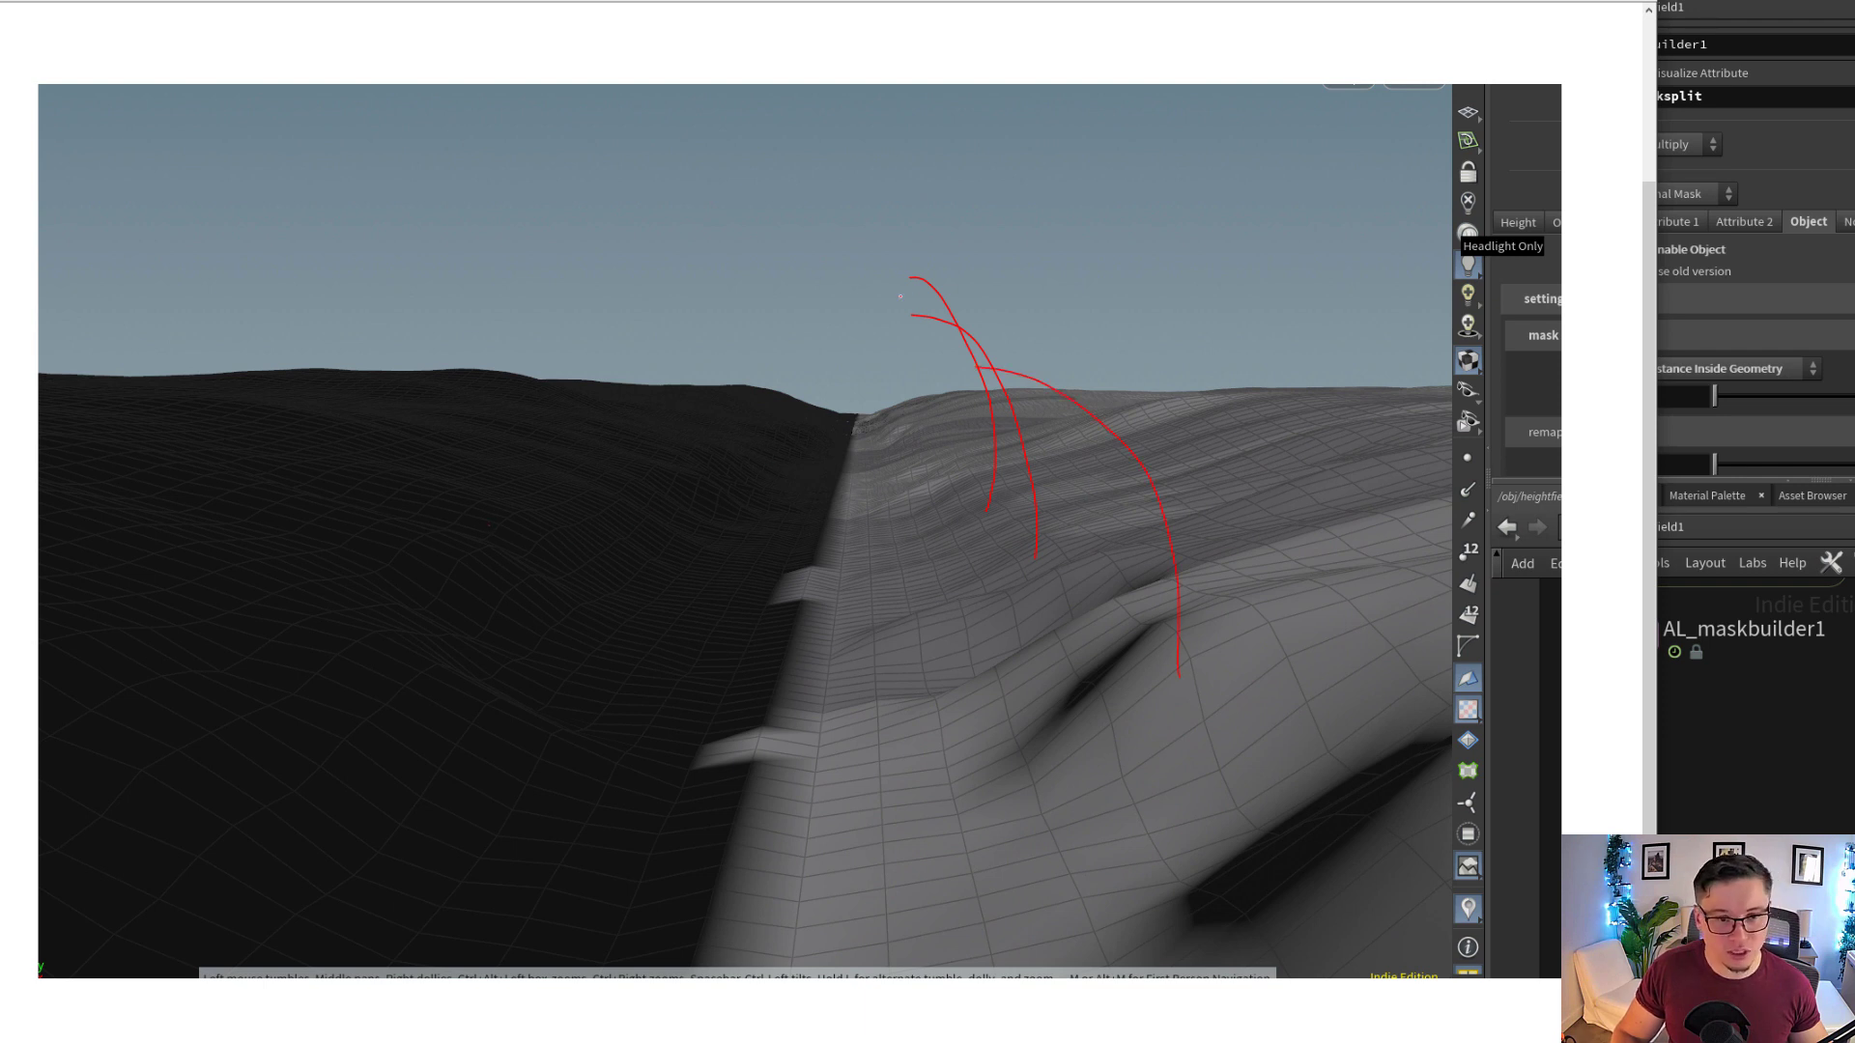
{"action": "left_click_drag", "start_coordinate": [986, 450], "coordinate": [869, 254]}
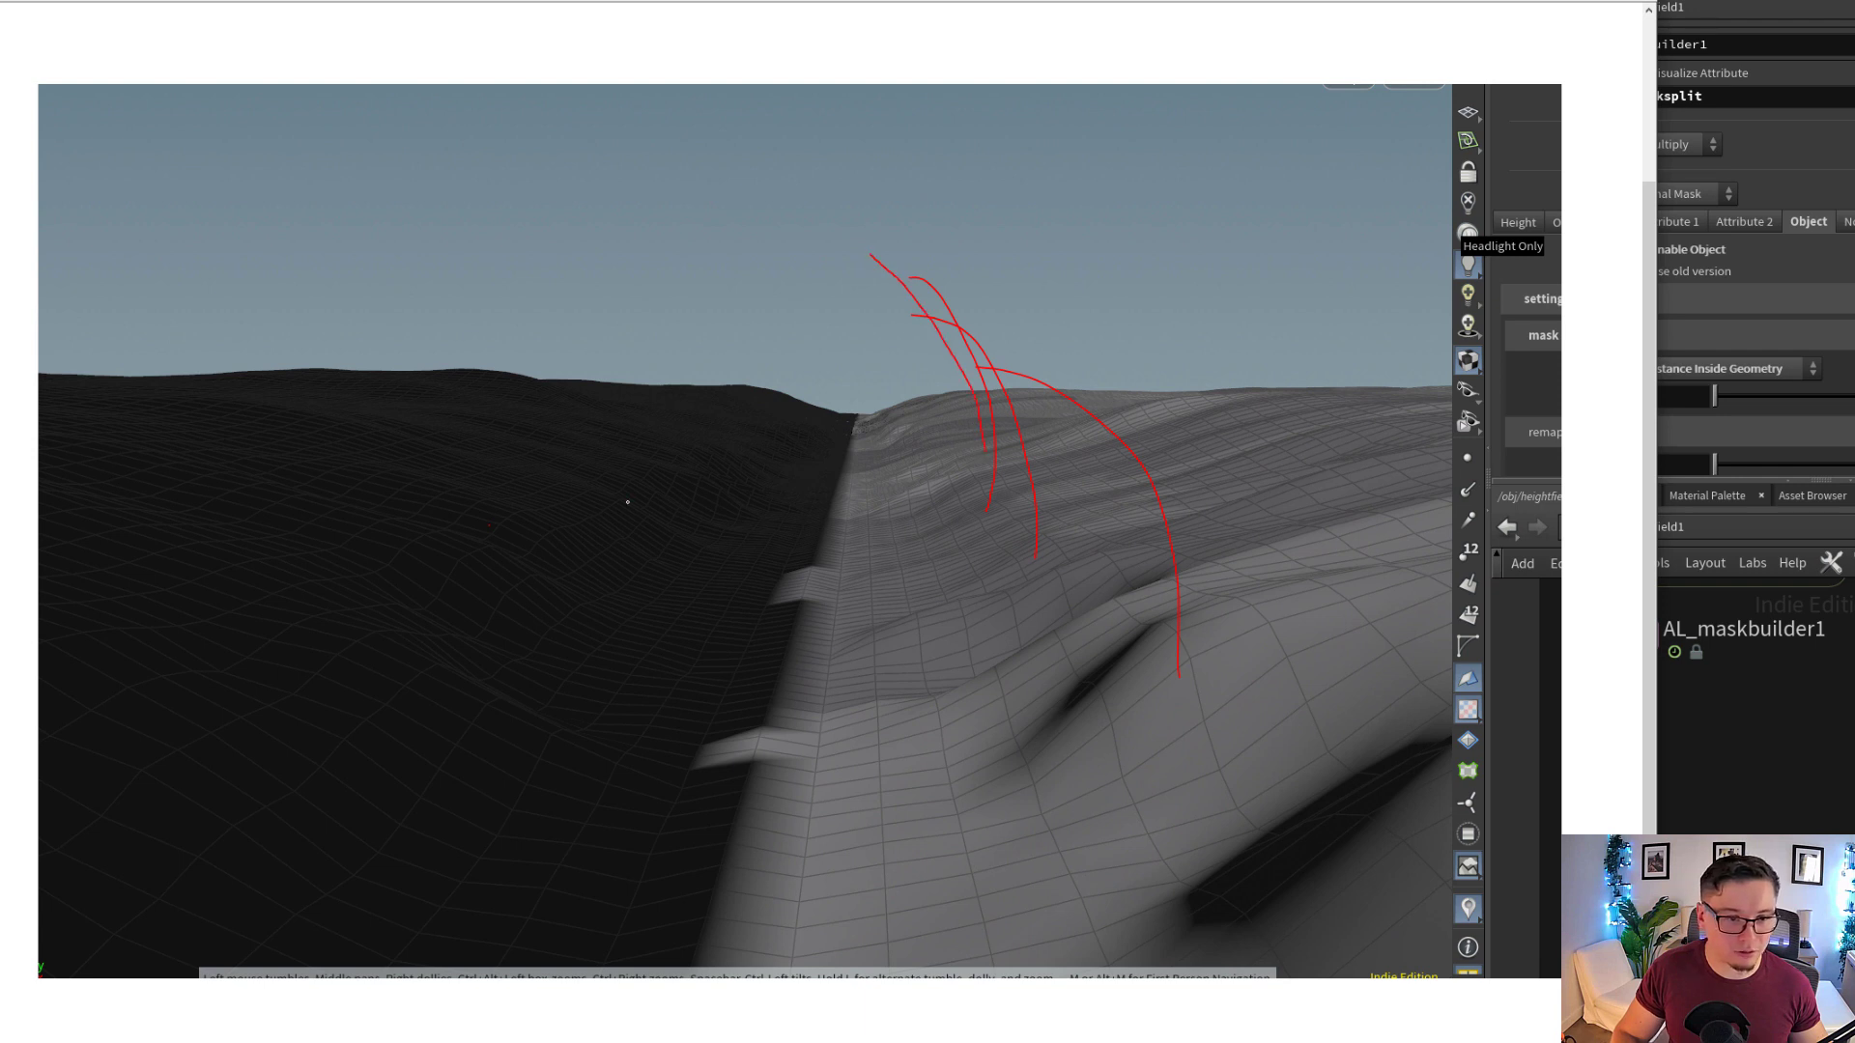
{"action": "left_click_drag", "start_coordinate": [577, 470], "coordinate": [777, 271]}
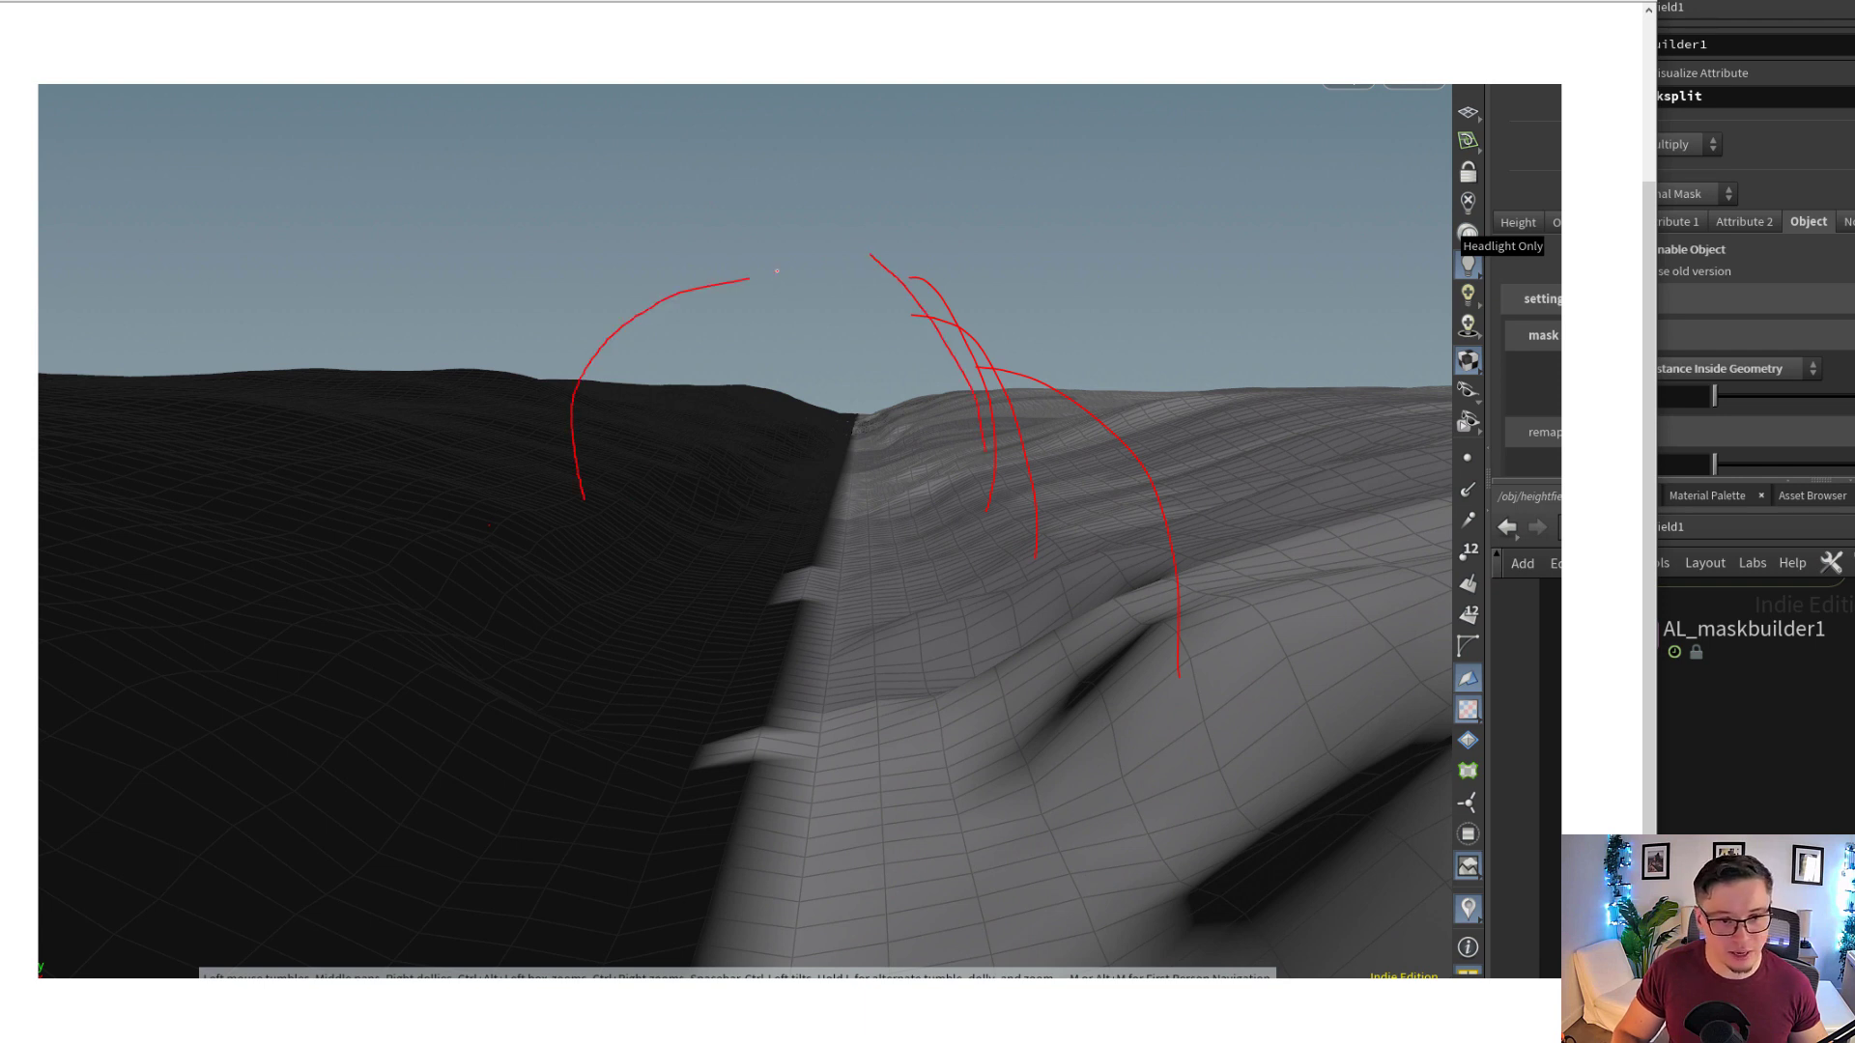
{"action": "left_click_drag", "start_coordinate": [518, 495], "coordinate": [757, 279]}
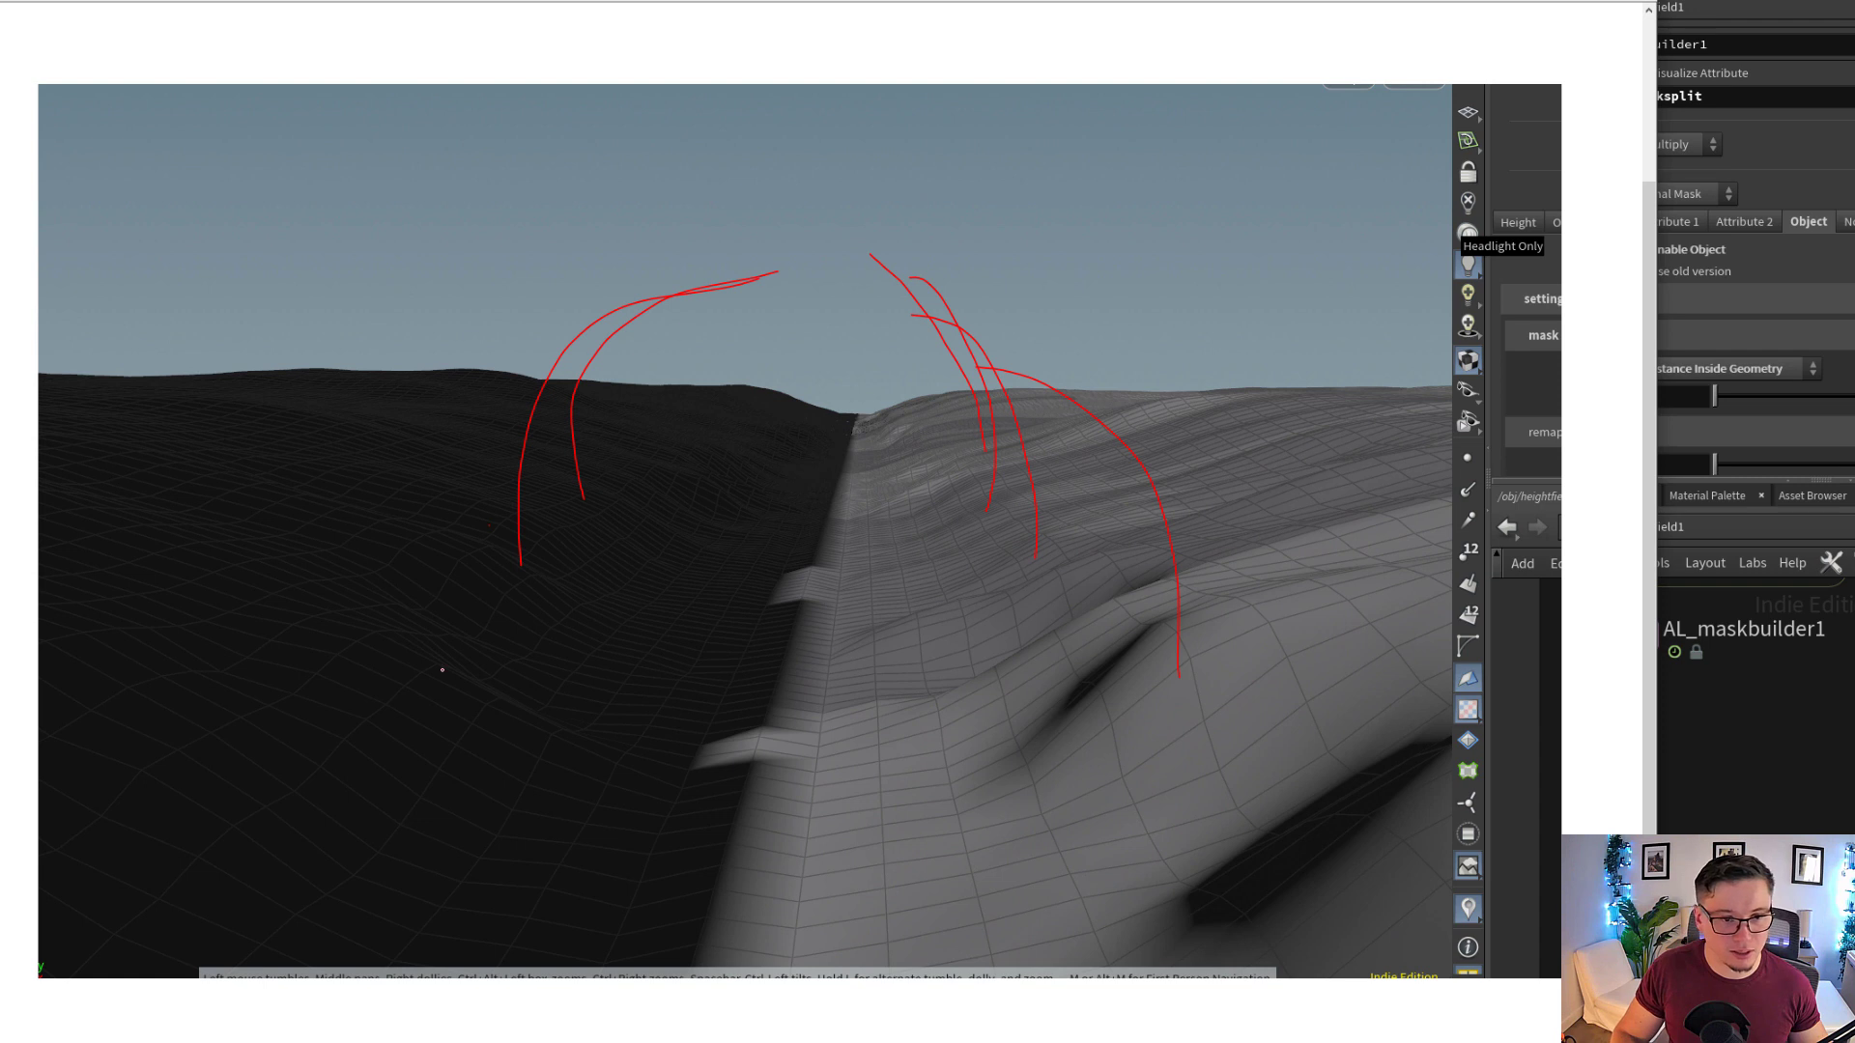
{"action": "left_click_drag", "start_coordinate": [442, 668], "coordinate": [718, 328]}
{"action": "left_click_drag", "start_coordinate": [1150, 744], "coordinate": [901, 354]}
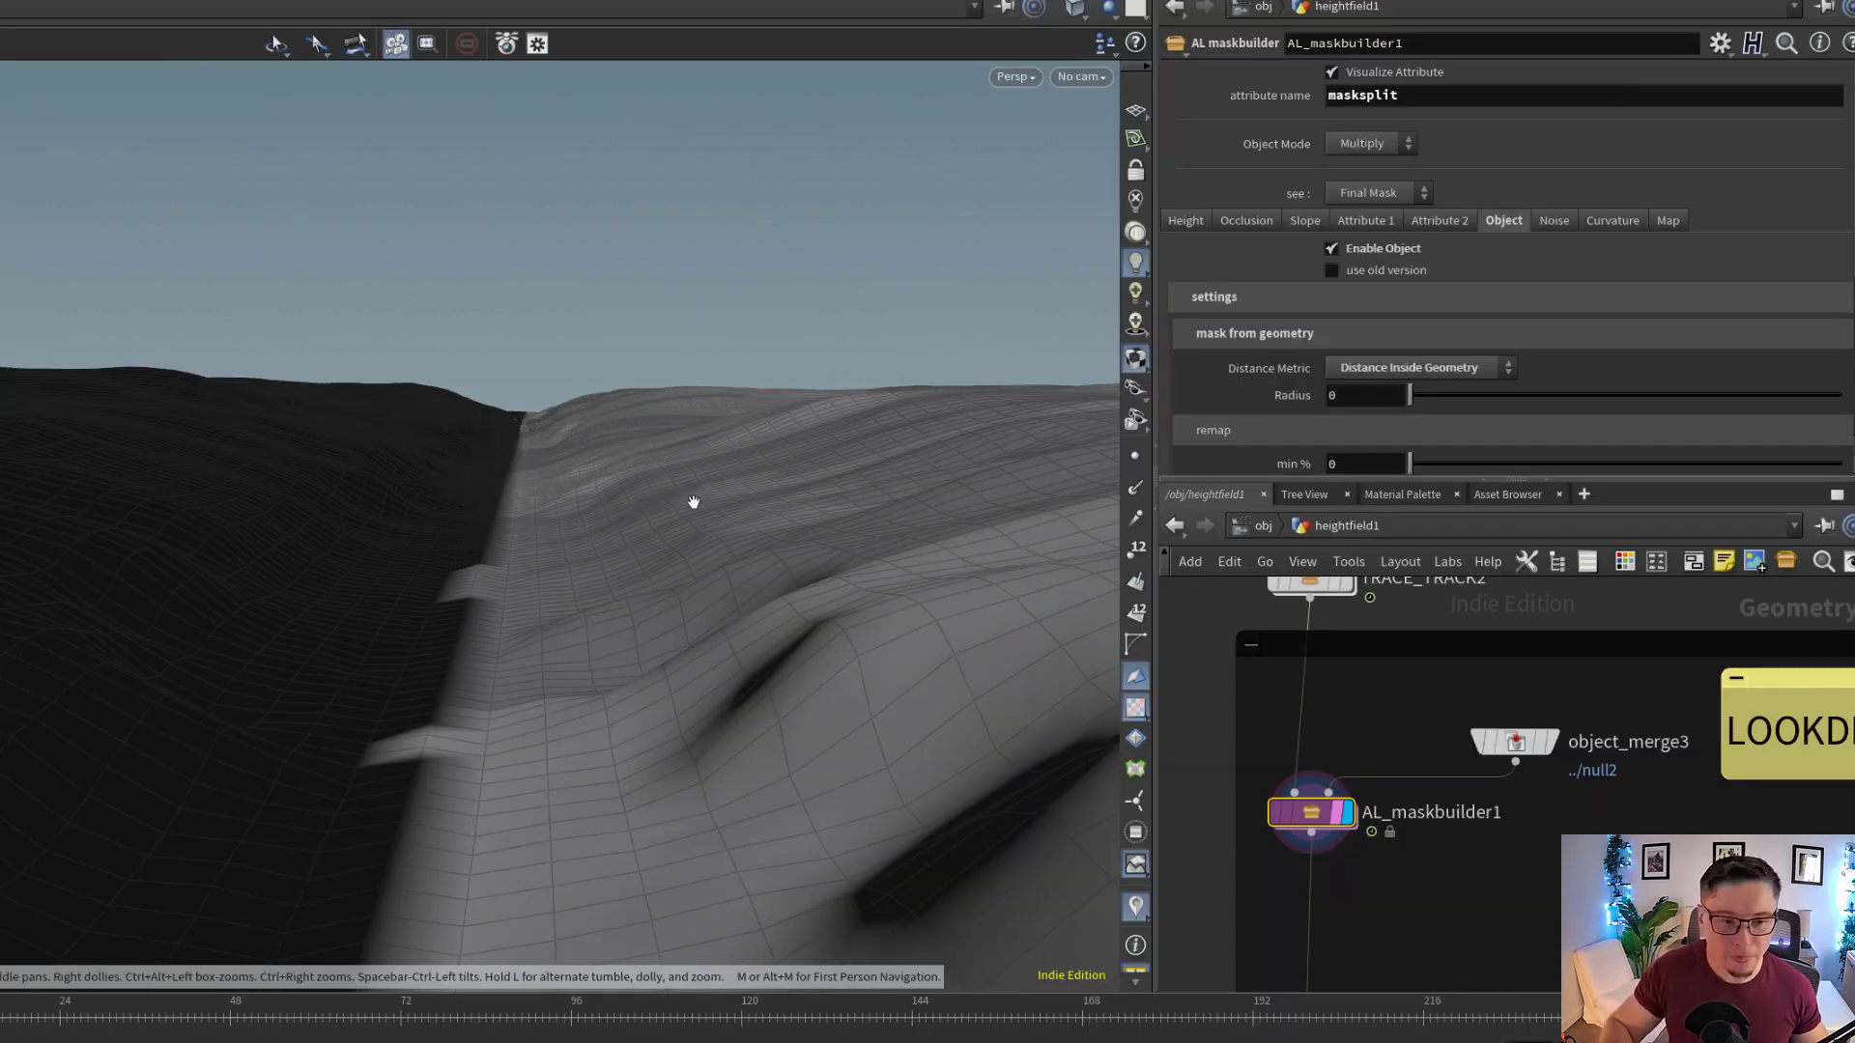
Display object_merge3 and examine the box geometry that feeds AL_maskbuilder1 as a mask object
{"action": "left_click_drag", "start_coordinate": [625, 535], "coordinate": [592, 551]}
{"action": "middle_click_drag", "start_coordinate": [525, 590], "coordinate": [577, 584]}
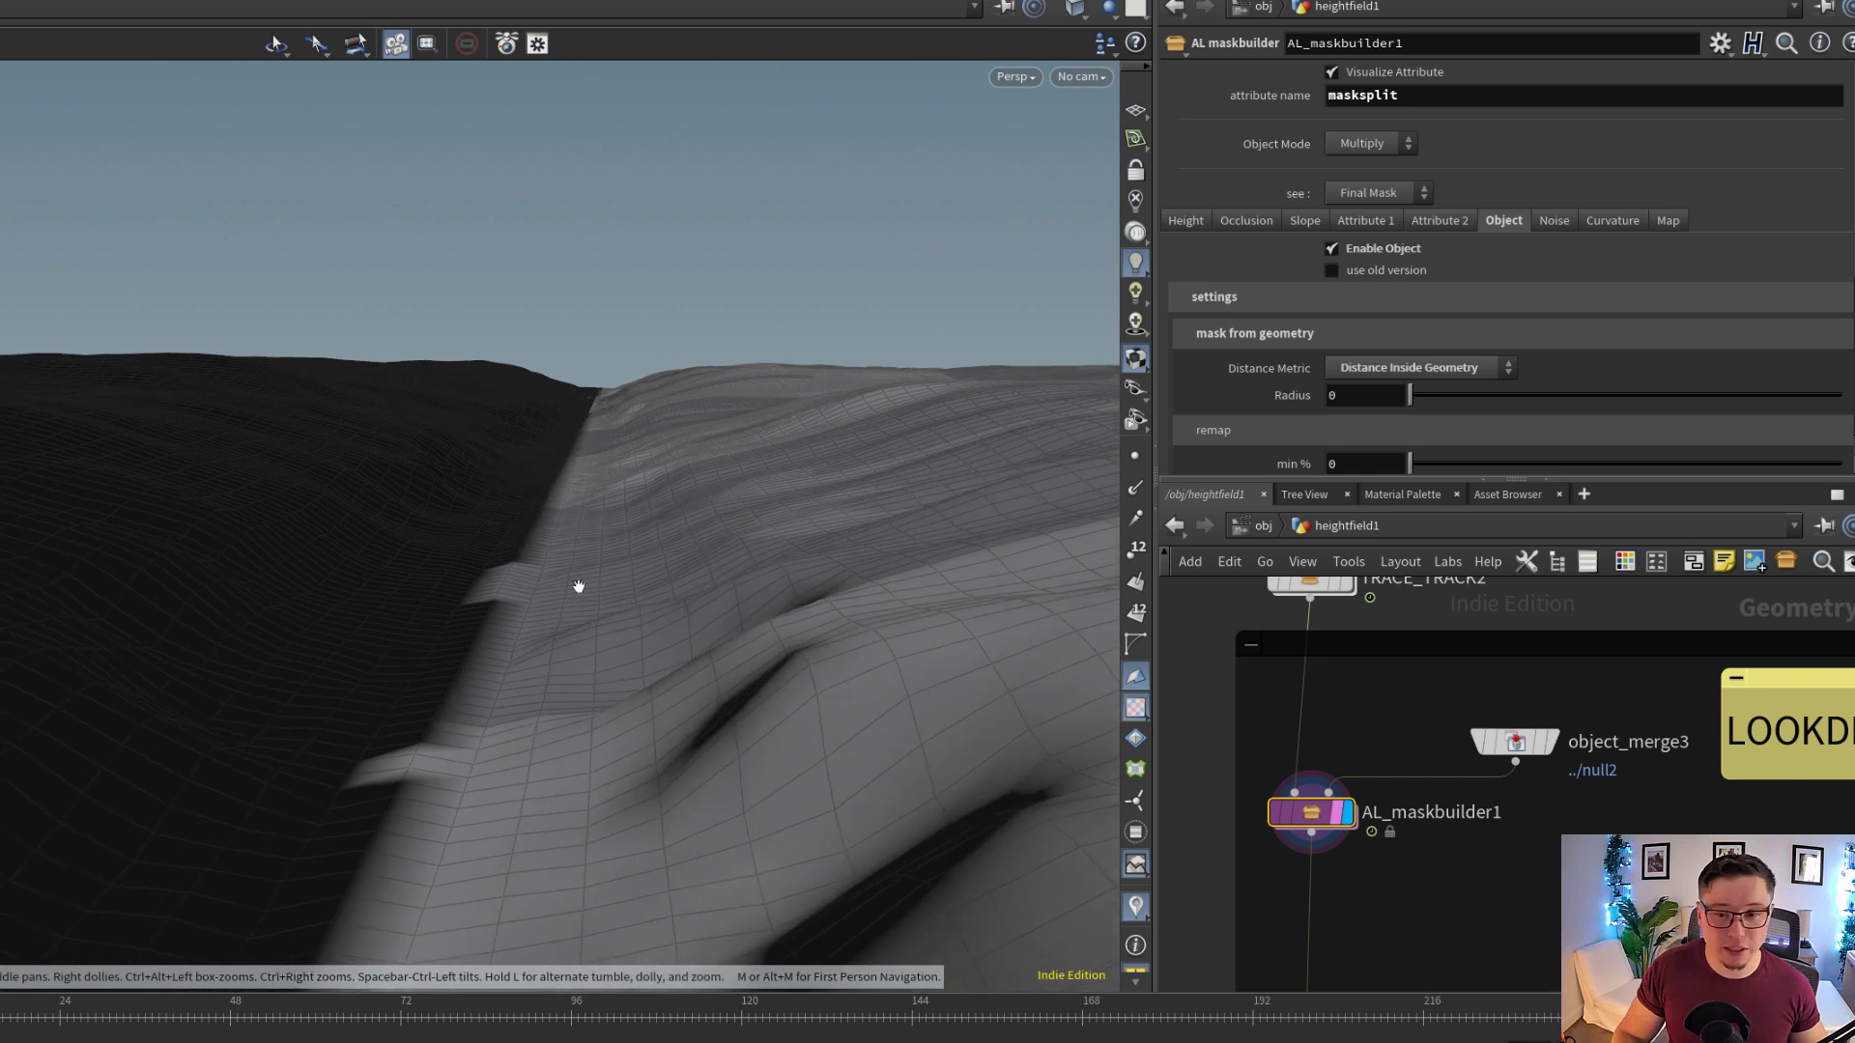
{"action": "left_click", "coordinate": [1551, 742]}
{"action": "left_click", "coordinate": [1540, 743]}
{"action": "left_click", "coordinate": [1514, 743]}
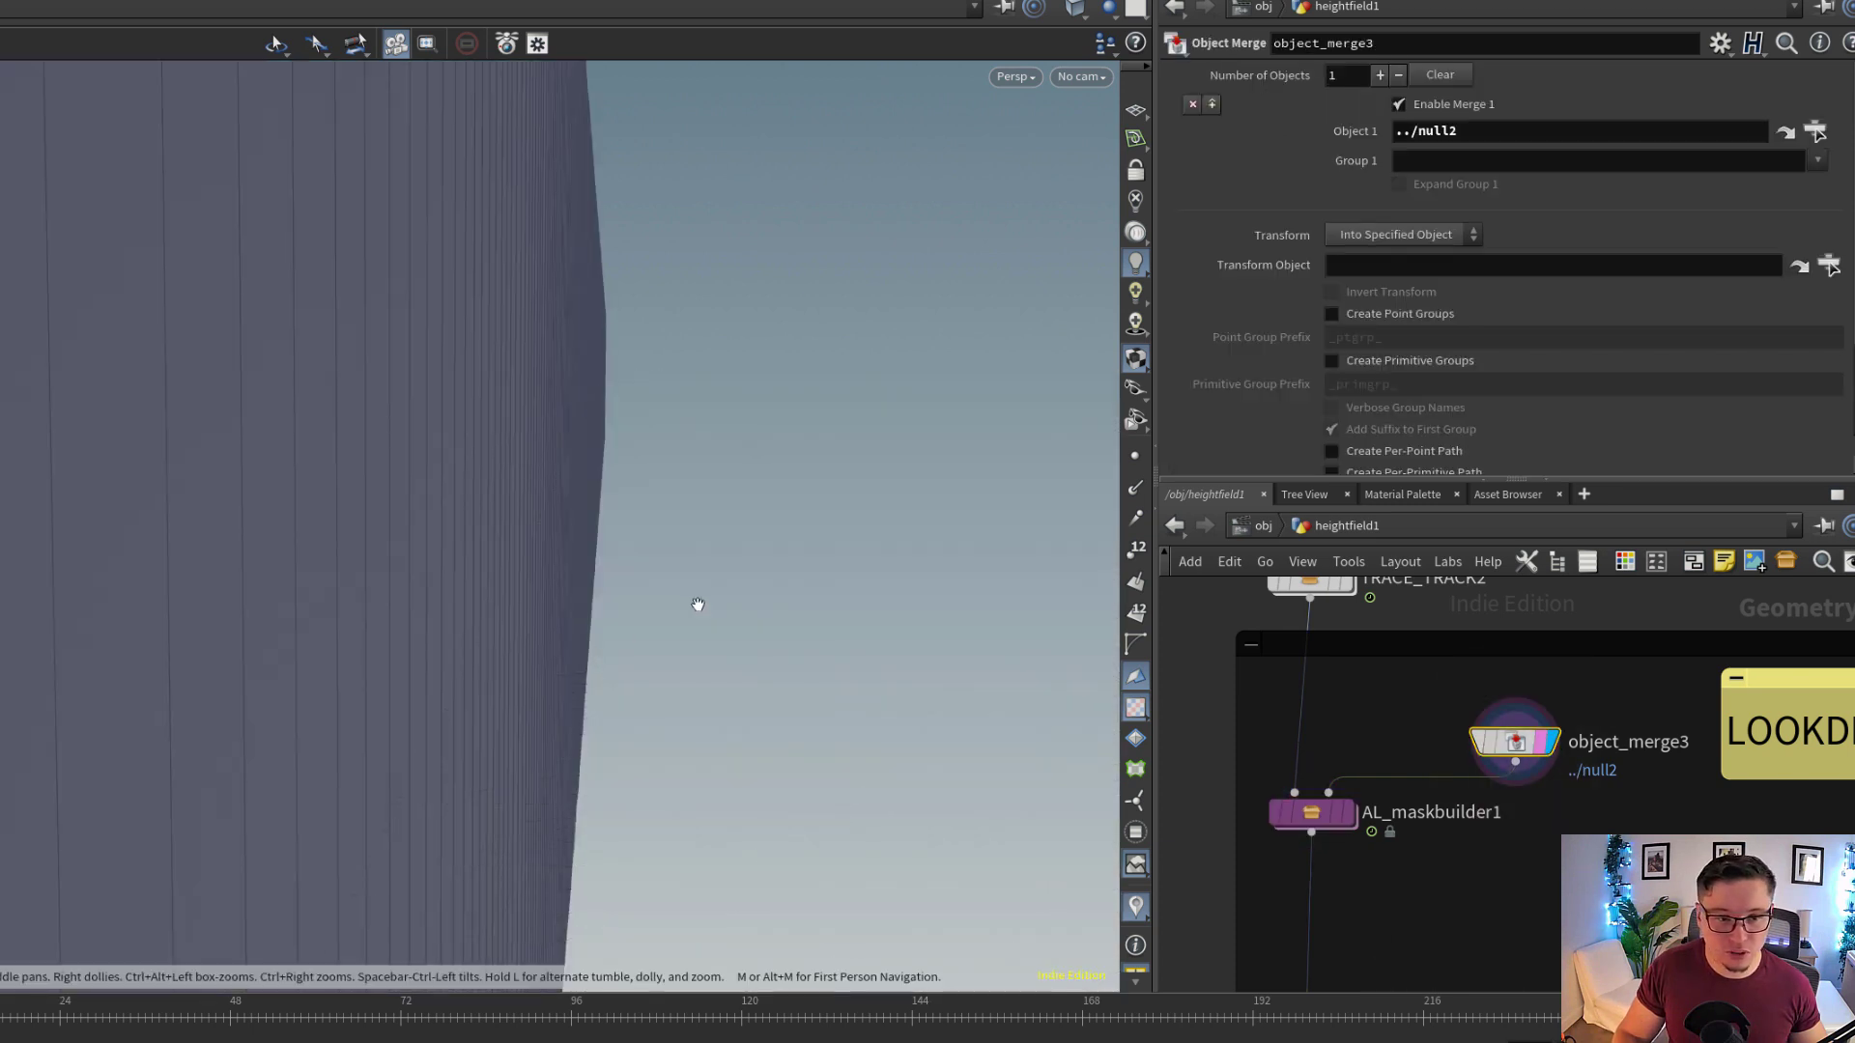
{"action": "left_click_drag", "start_coordinate": [697, 605], "coordinate": [707, 537]}
{"action": "right_click_drag", "start_coordinate": [707, 537], "coordinate": [447, 583]}
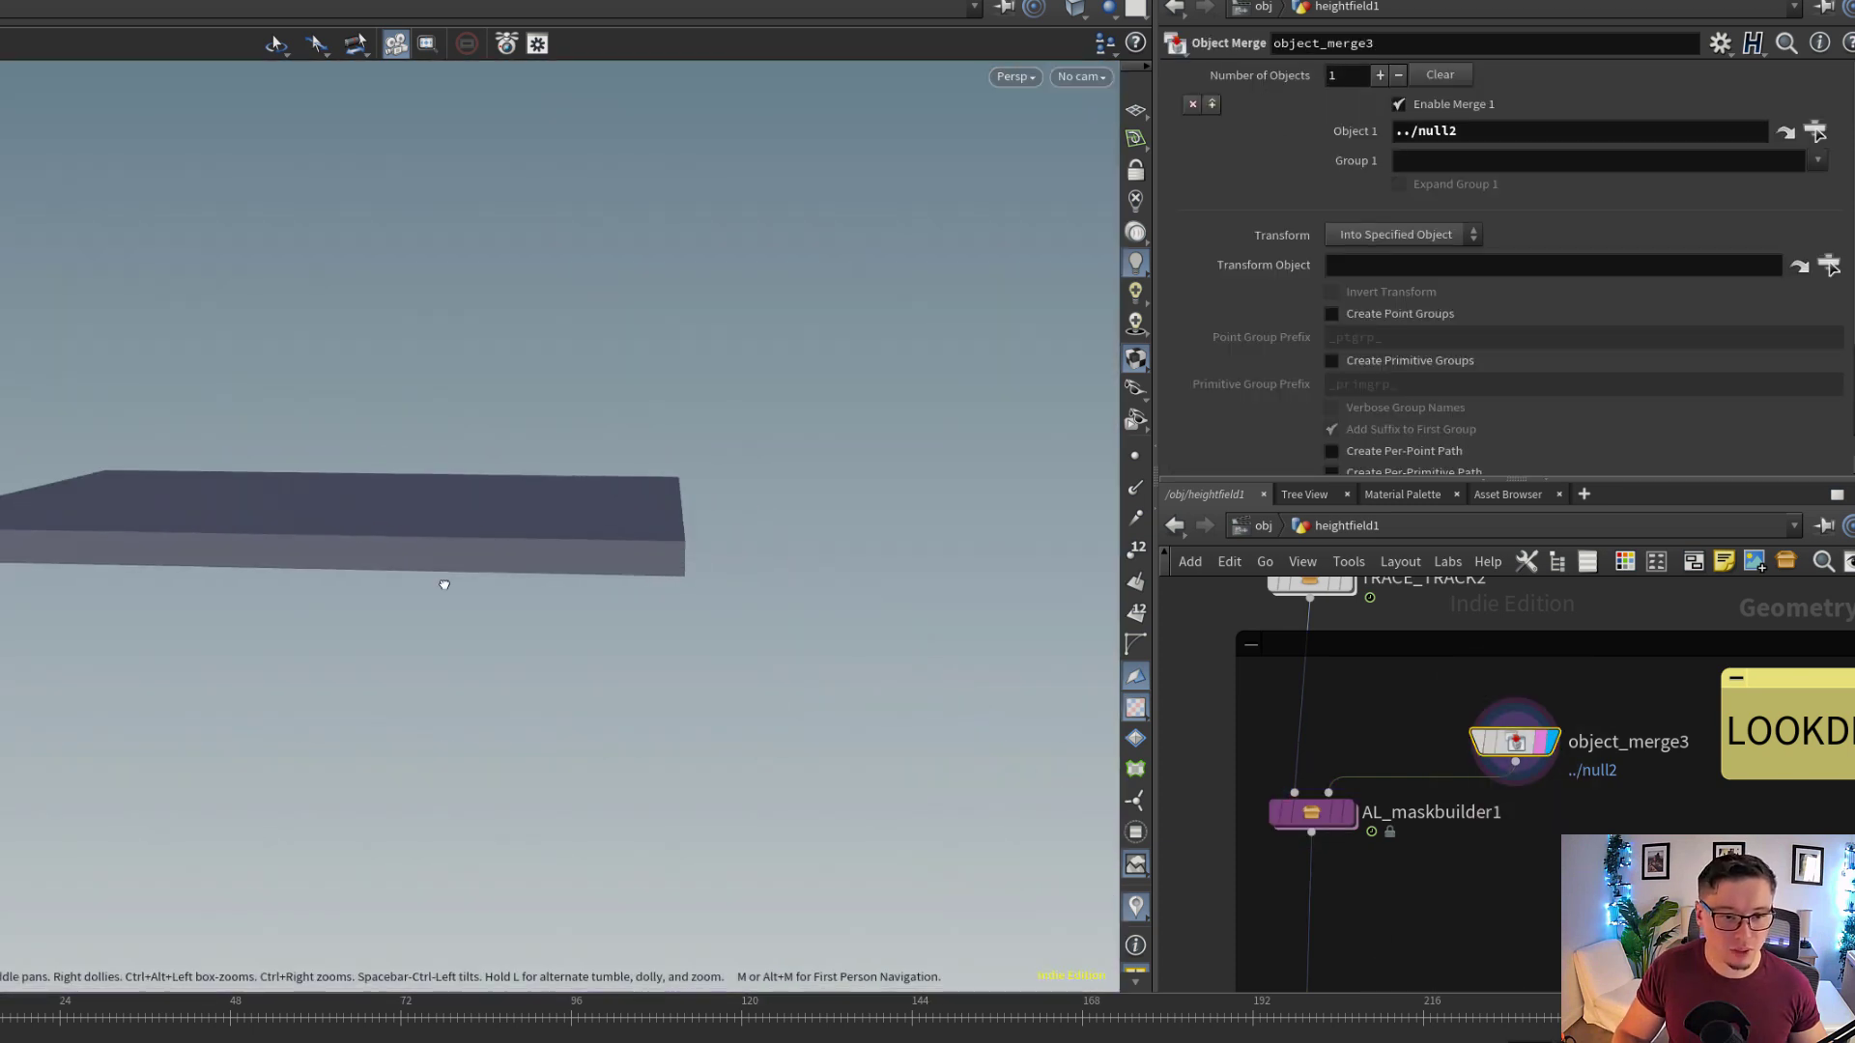
{"action": "left_click_drag", "start_coordinate": [447, 584], "coordinate": [508, 578]}
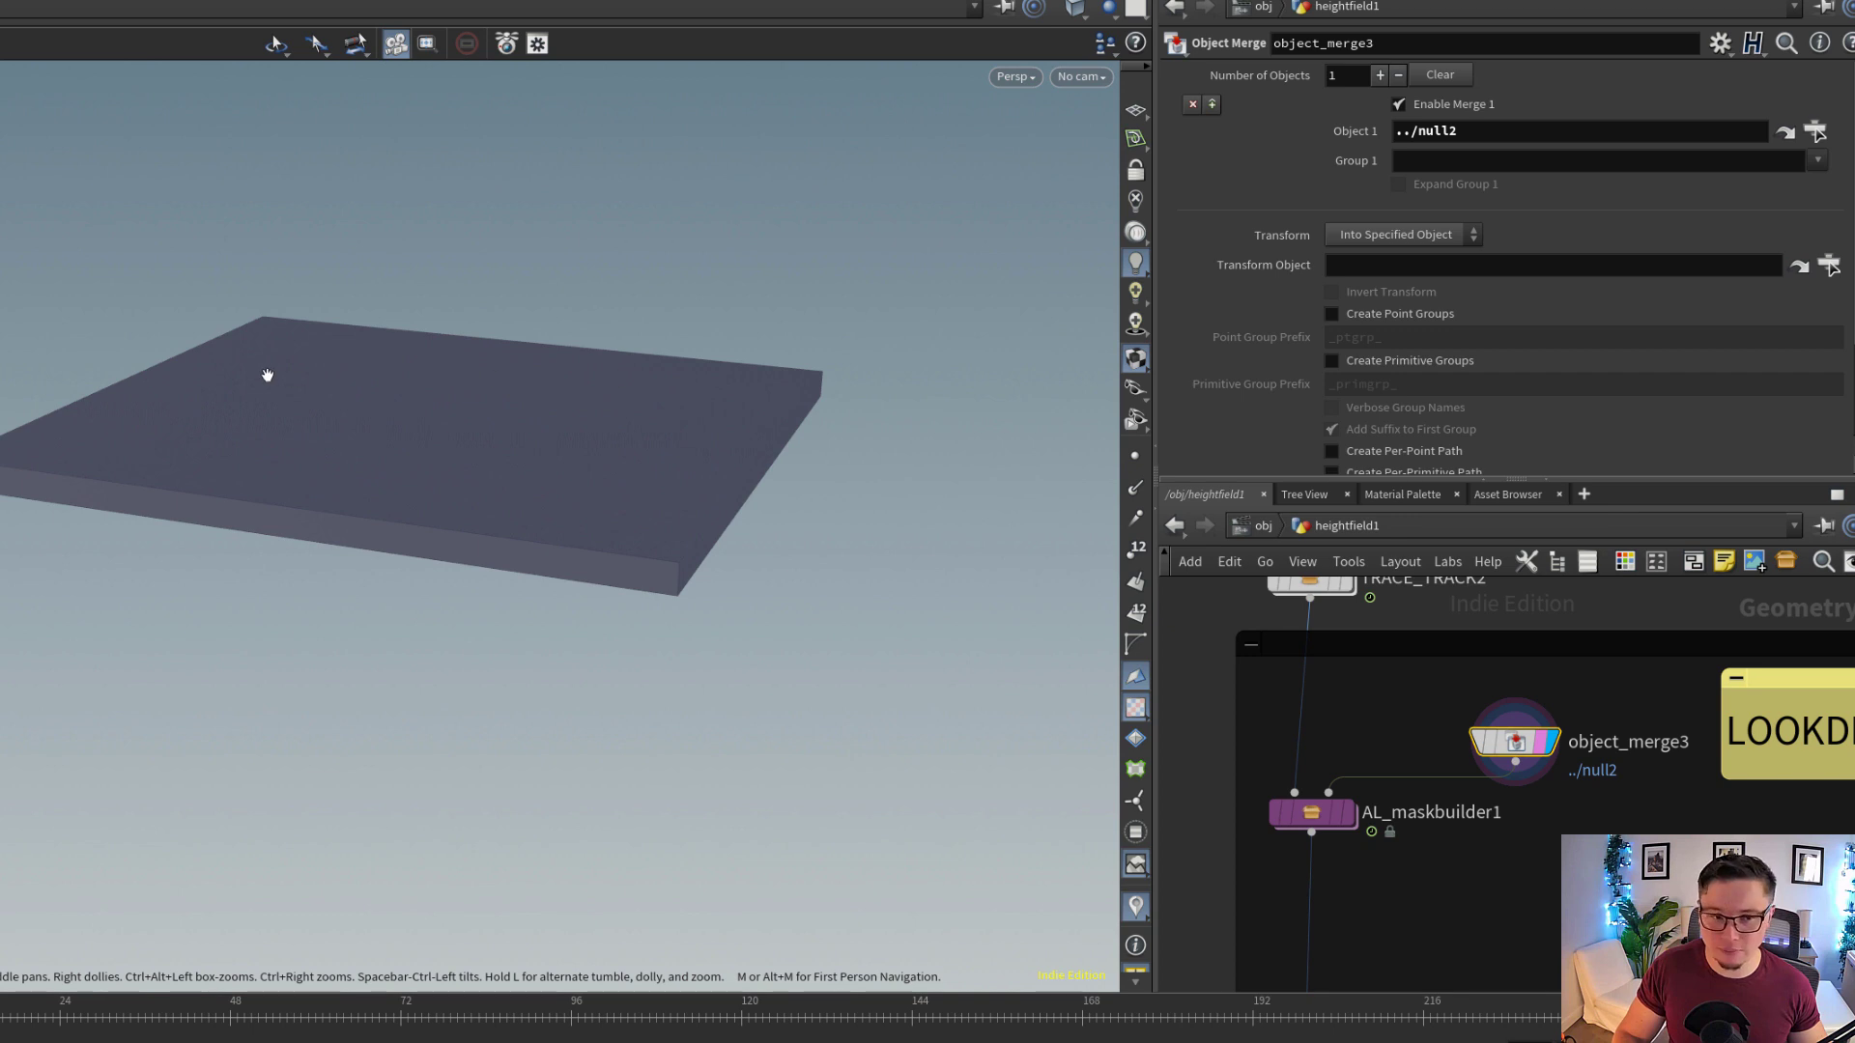
Display AL_maskbuilder1 with object_merge3 still selected and examine how the box overlaps the terrain at the mask's edge
{"action": "scroll", "coordinate": [1338, 802], "scroll_direction": "up", "scroll_amount": 3}
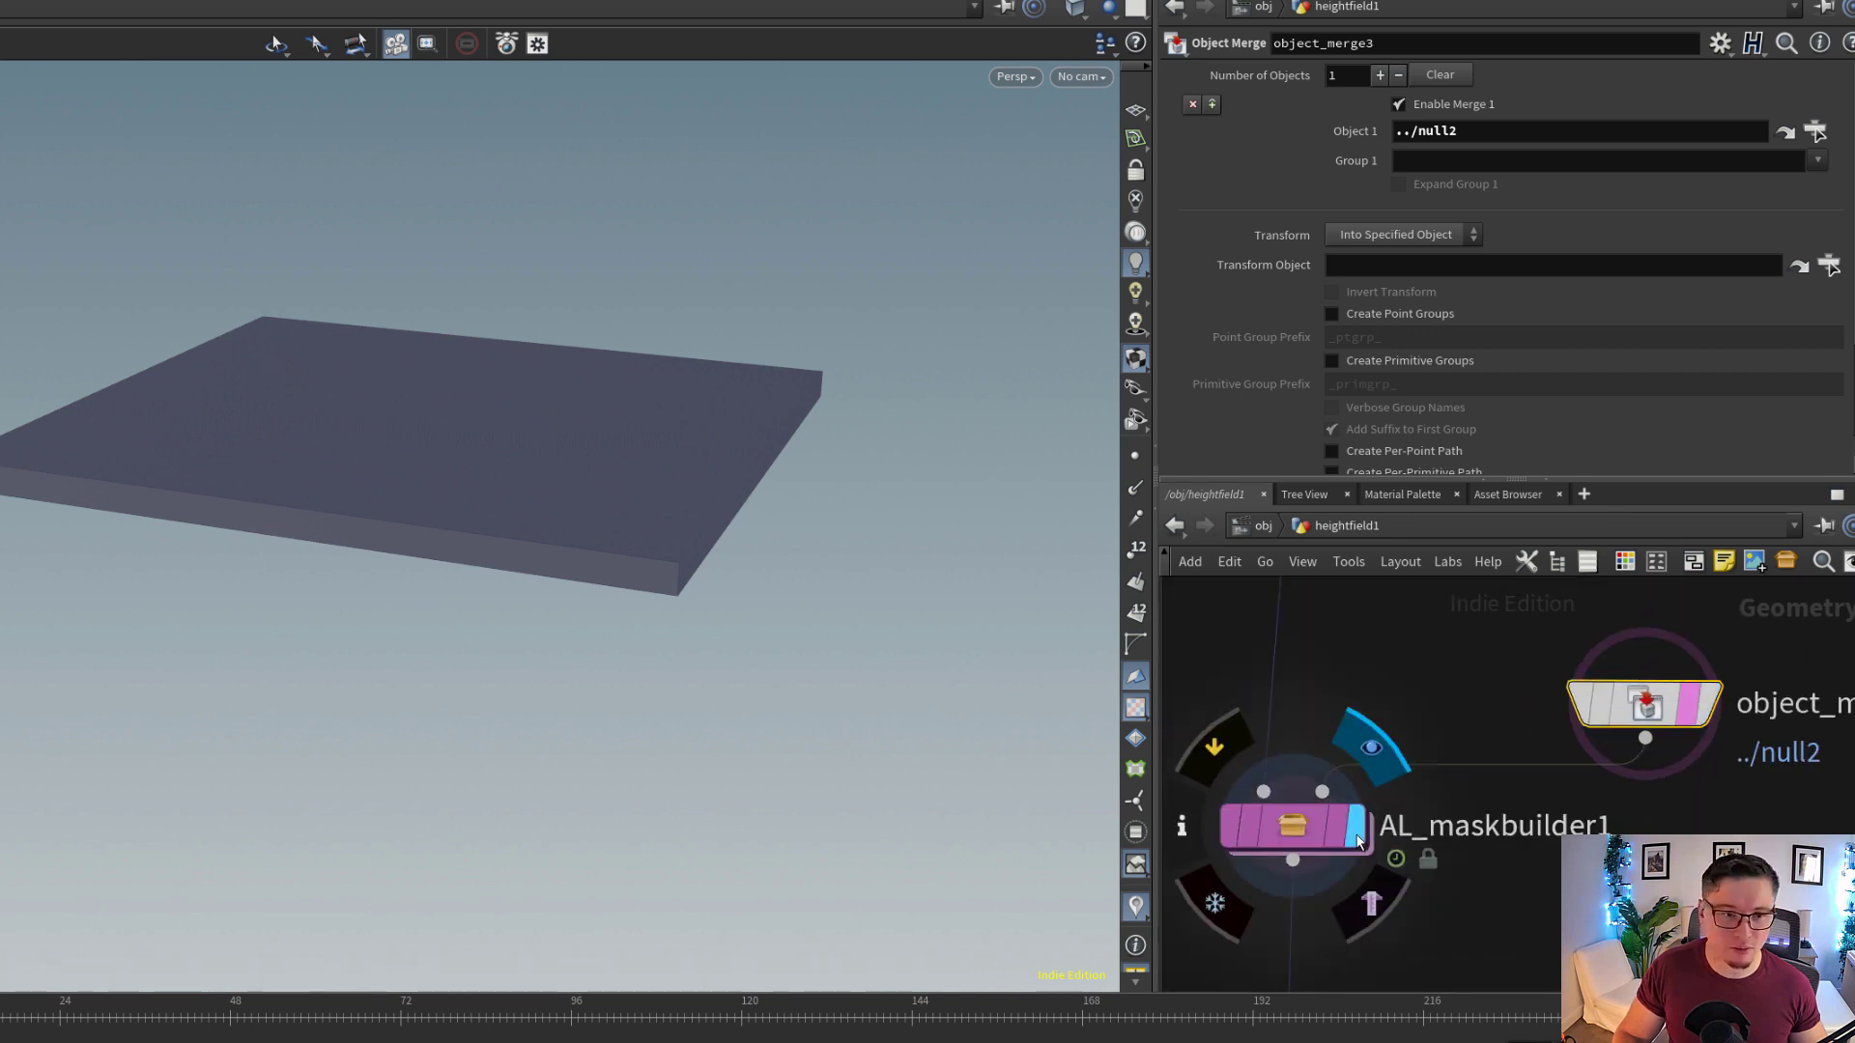
{"action": "left_click", "coordinate": [1357, 840]}
{"action": "left_click_drag", "start_coordinate": [650, 513], "coordinate": [633, 302]}
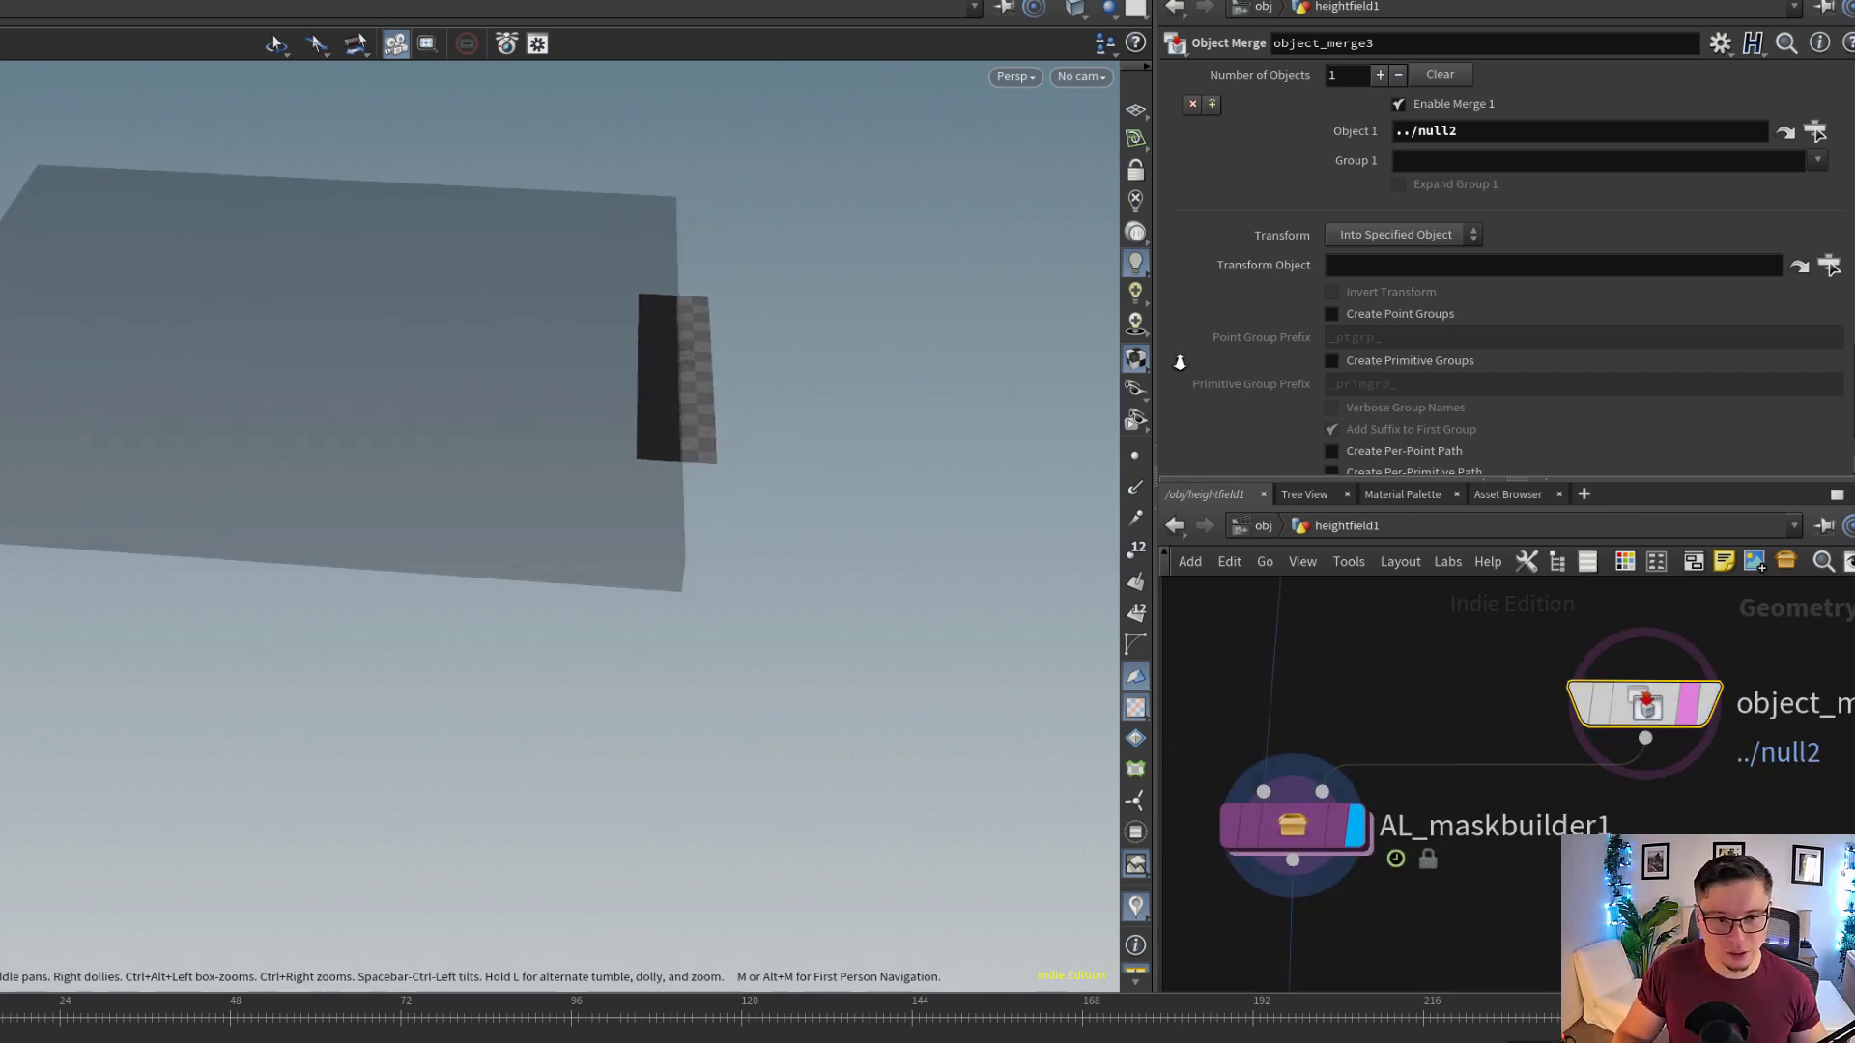
{"action": "right_click_drag", "start_coordinate": [1179, 363], "coordinate": [928, 550]}
{"action": "left_click_drag", "start_coordinate": [928, 551], "coordinate": [677, 471]}
{"action": "right_click_drag", "start_coordinate": [678, 472], "coordinate": [831, 556]}
{"action": "middle_click_drag", "start_coordinate": [831, 555], "coordinate": [853, 604]}
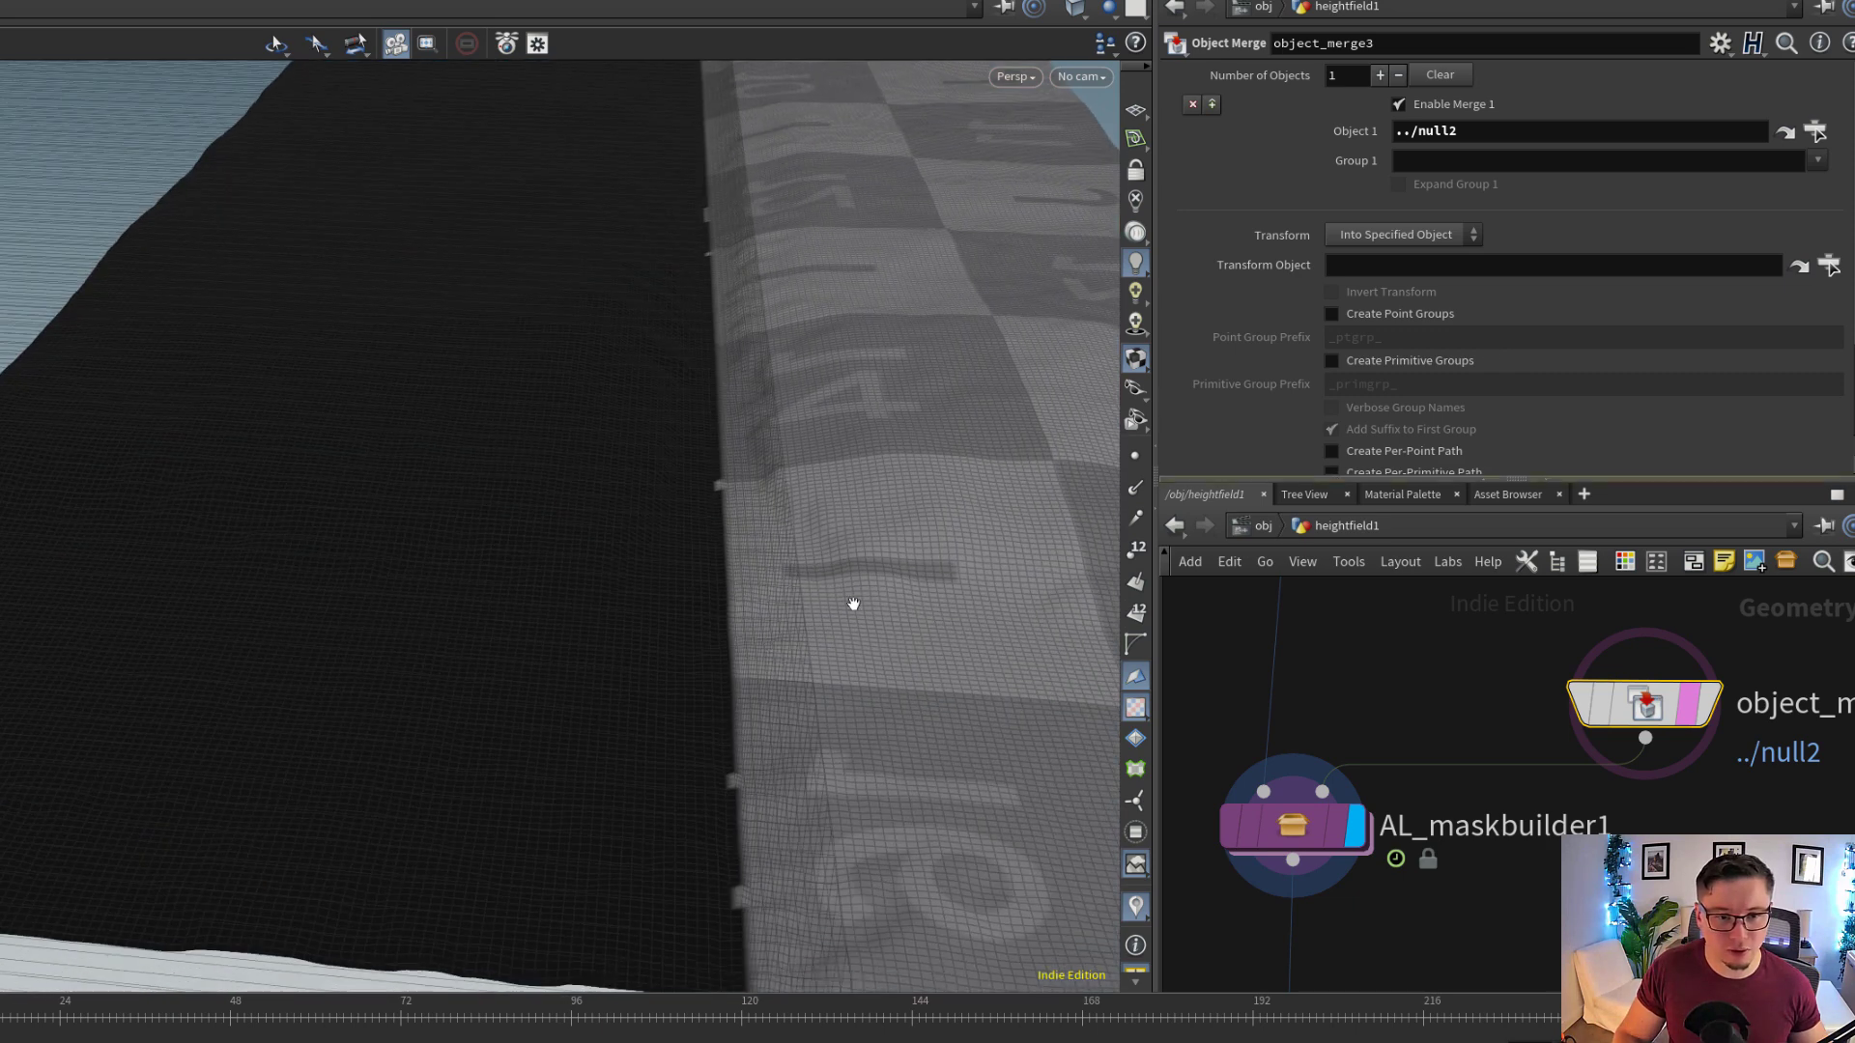
{"action": "right_click_drag", "start_coordinate": [853, 603], "coordinate": [762, 563]}
{"action": "left_click_drag", "start_coordinate": [762, 563], "coordinate": [763, 541]}
{"action": "right_click_drag", "start_coordinate": [764, 541], "coordinate": [995, 621]}
{"action": "left_click_drag", "start_coordinate": [995, 621], "coordinate": [687, 589]}
{"action": "left_click_drag", "start_coordinate": [878, 563], "coordinate": [926, 486]}
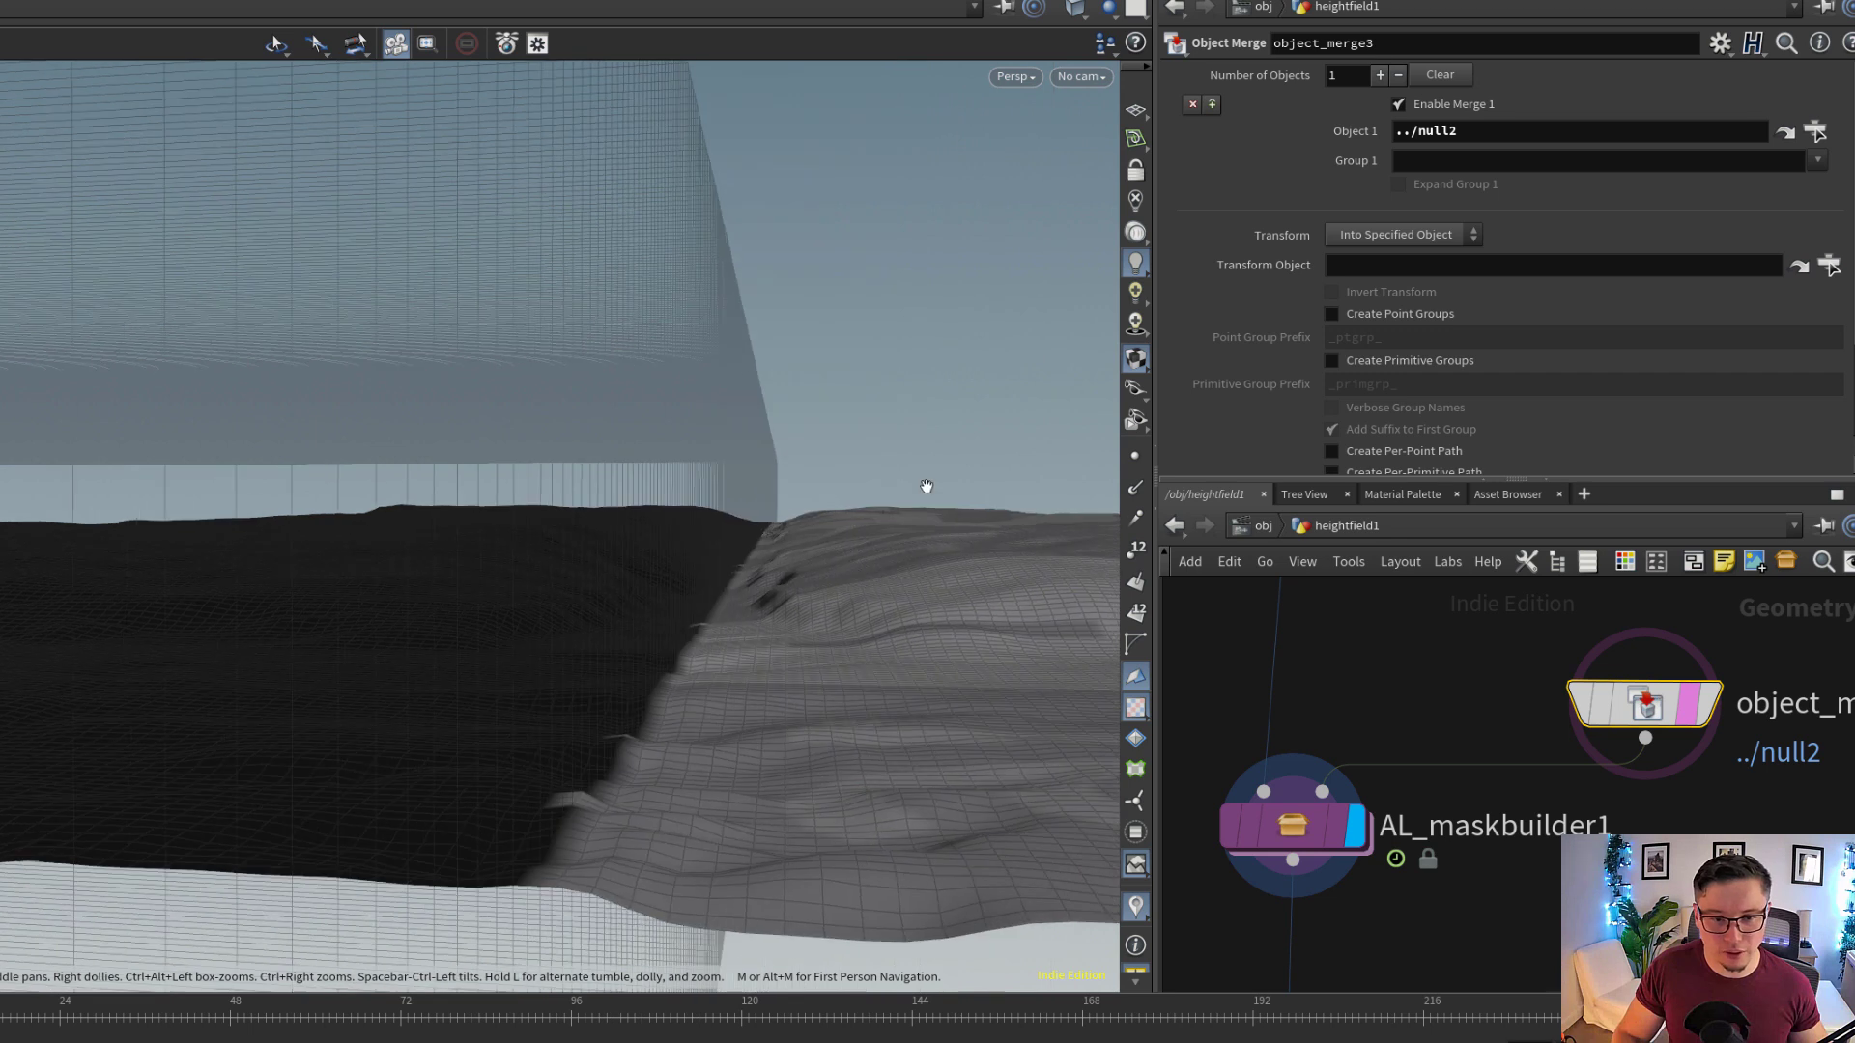
Show the Object mask and remap settings of AL_maskbuilder1 alongside the masked terrain
{"action": "left_click", "coordinate": [1293, 826]}
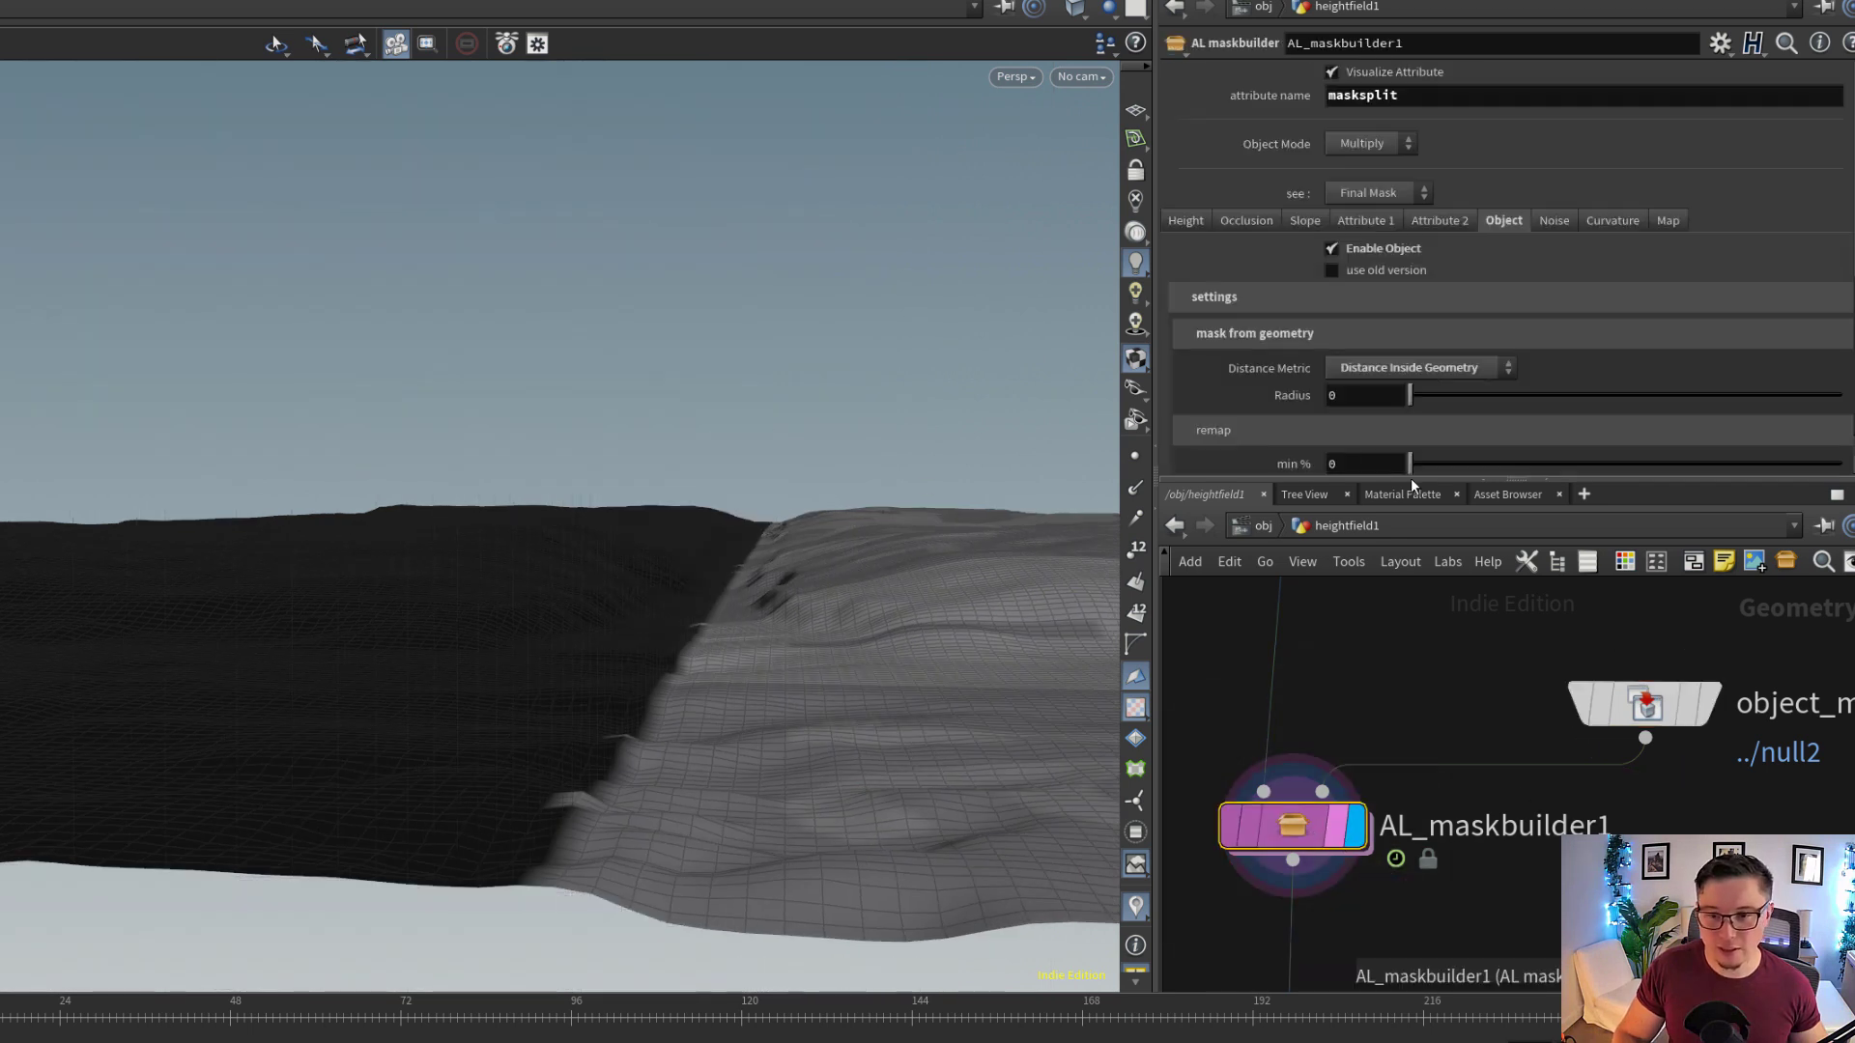
{"action": "scroll", "coordinate": [1381, 280], "scroll_direction": "down", "scroll_amount": 1}
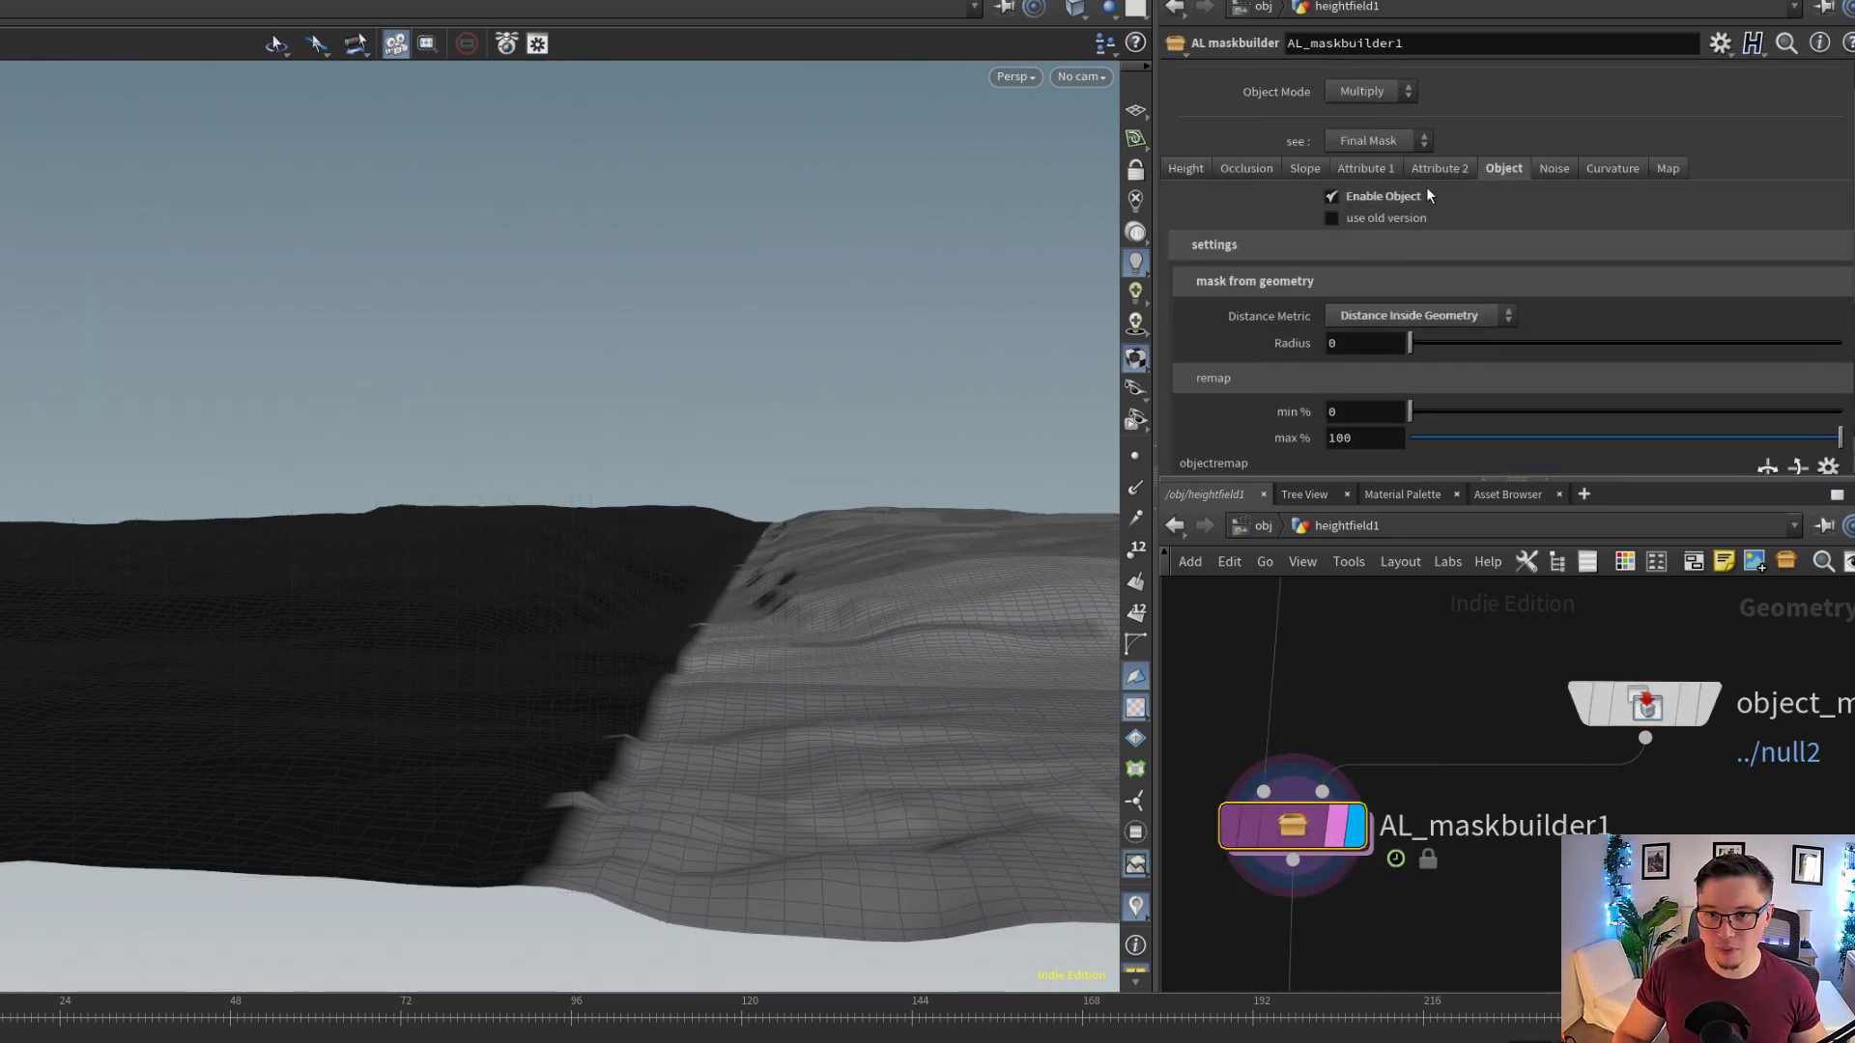
{"action": "left_click_drag", "start_coordinate": [415, 629], "coordinate": [704, 629]}
Follow the network down to filecache2, display it and view its caching settings and the cached terrain
{"action": "middle_click_drag", "start_coordinate": [1456, 829], "coordinate": [1470, 723]}
{"action": "scroll", "coordinate": [1454, 834], "scroll_direction": "down", "scroll_amount": 6}
{"action": "scroll", "coordinate": [1465, 770], "scroll_direction": "down", "scroll_amount": 1}
{"action": "scroll", "coordinate": [1449, 836], "scroll_direction": "up", "scroll_amount": 4}
{"action": "scroll", "coordinate": [1471, 727], "scroll_direction": "down", "scroll_amount": 1}
{"action": "scroll", "coordinate": [1470, 723], "scroll_direction": "up", "scroll_amount": 1}
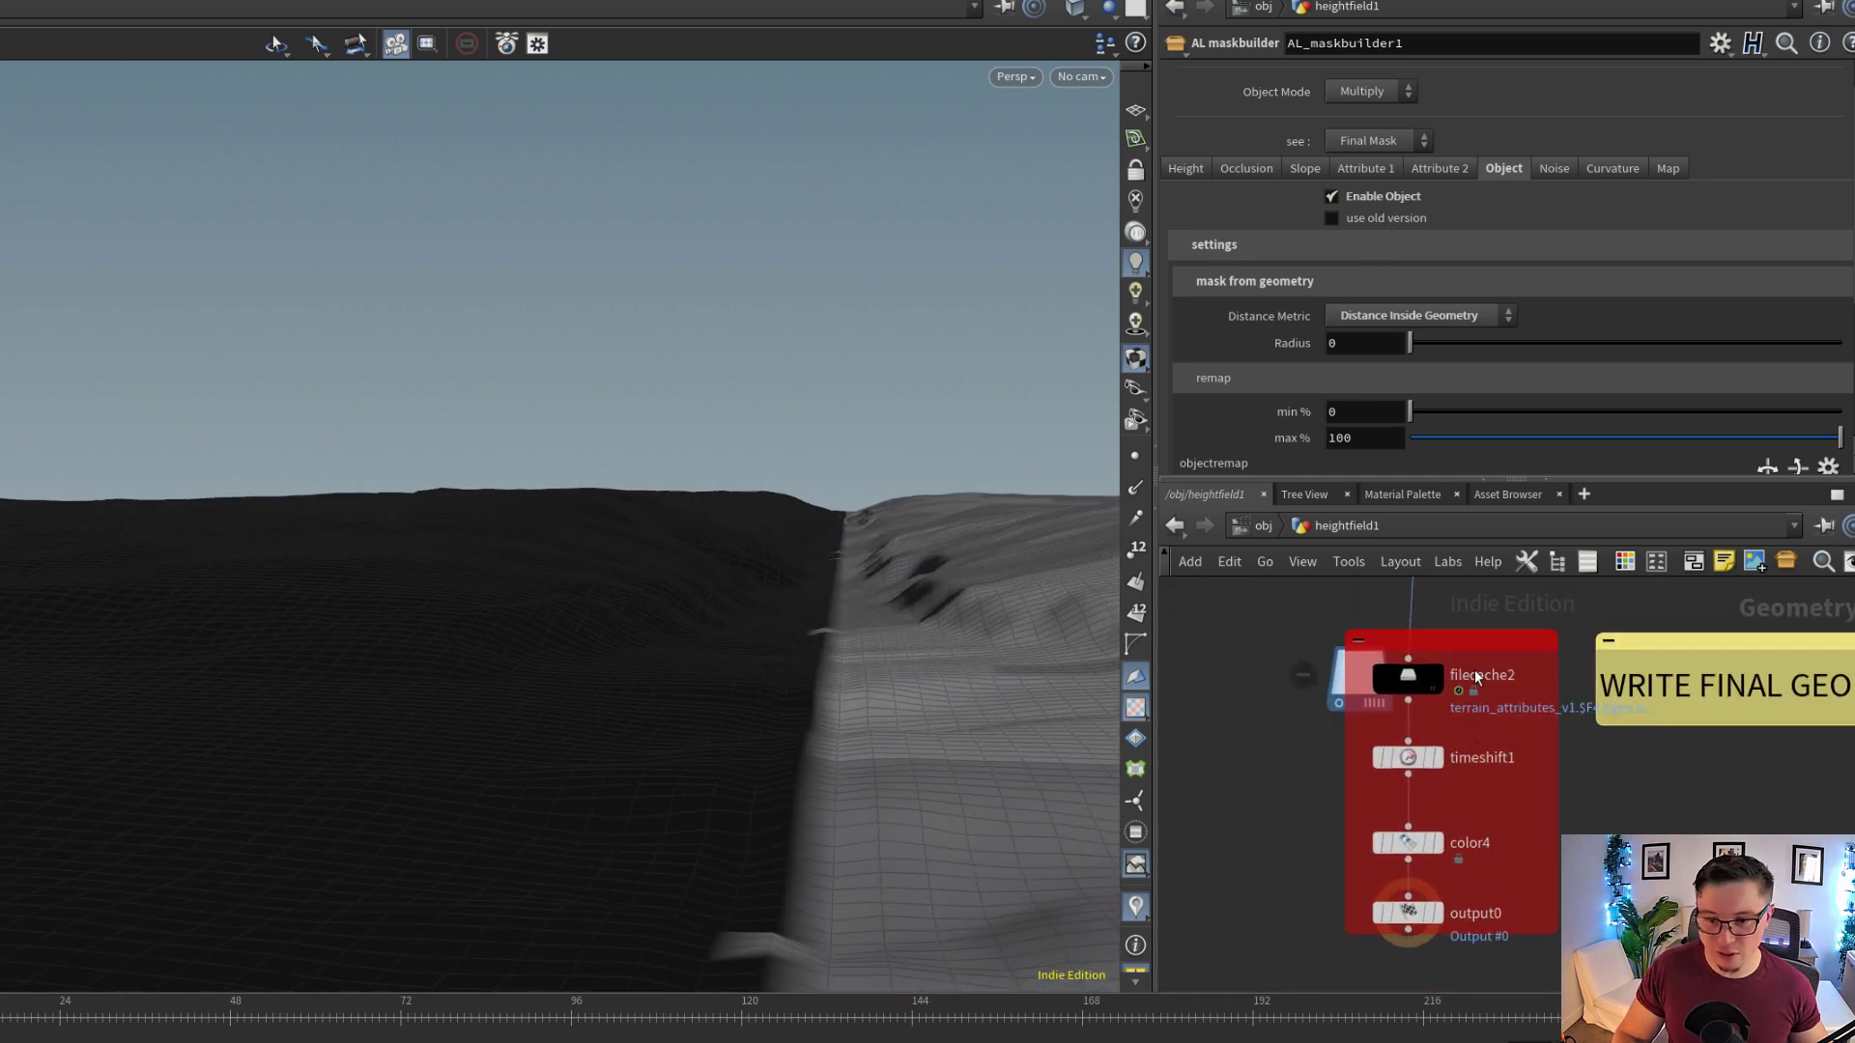
{"action": "scroll", "coordinate": [1473, 669], "scroll_direction": "up", "scroll_amount": 3}
{"action": "left_click", "coordinate": [1416, 681]}
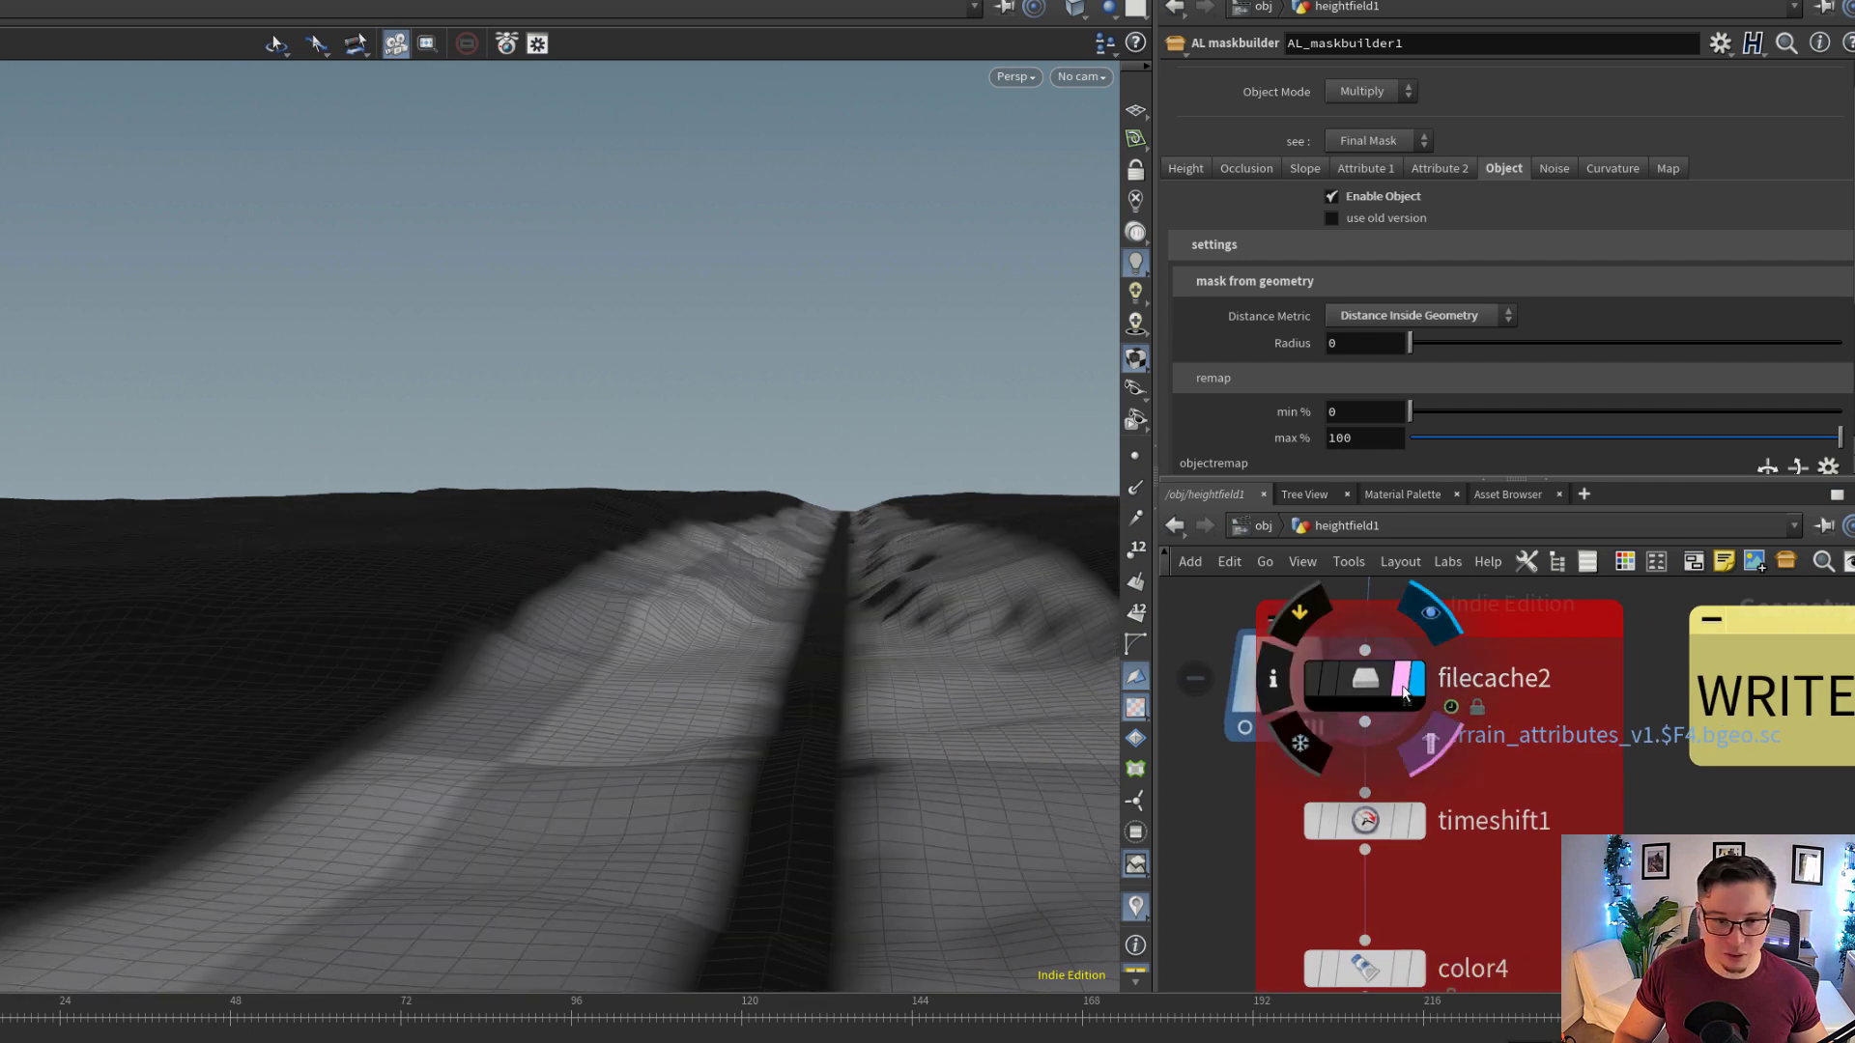
{"action": "left_click", "coordinate": [1377, 687]}
{"action": "left_click_drag", "start_coordinate": [630, 606], "coordinate": [1101, 609]}
Display color4 and examine how its wetmud attribute ramp colours the terrain along the trail
{"action": "middle_click_drag", "start_coordinate": [1522, 870], "coordinate": [1530, 745]}
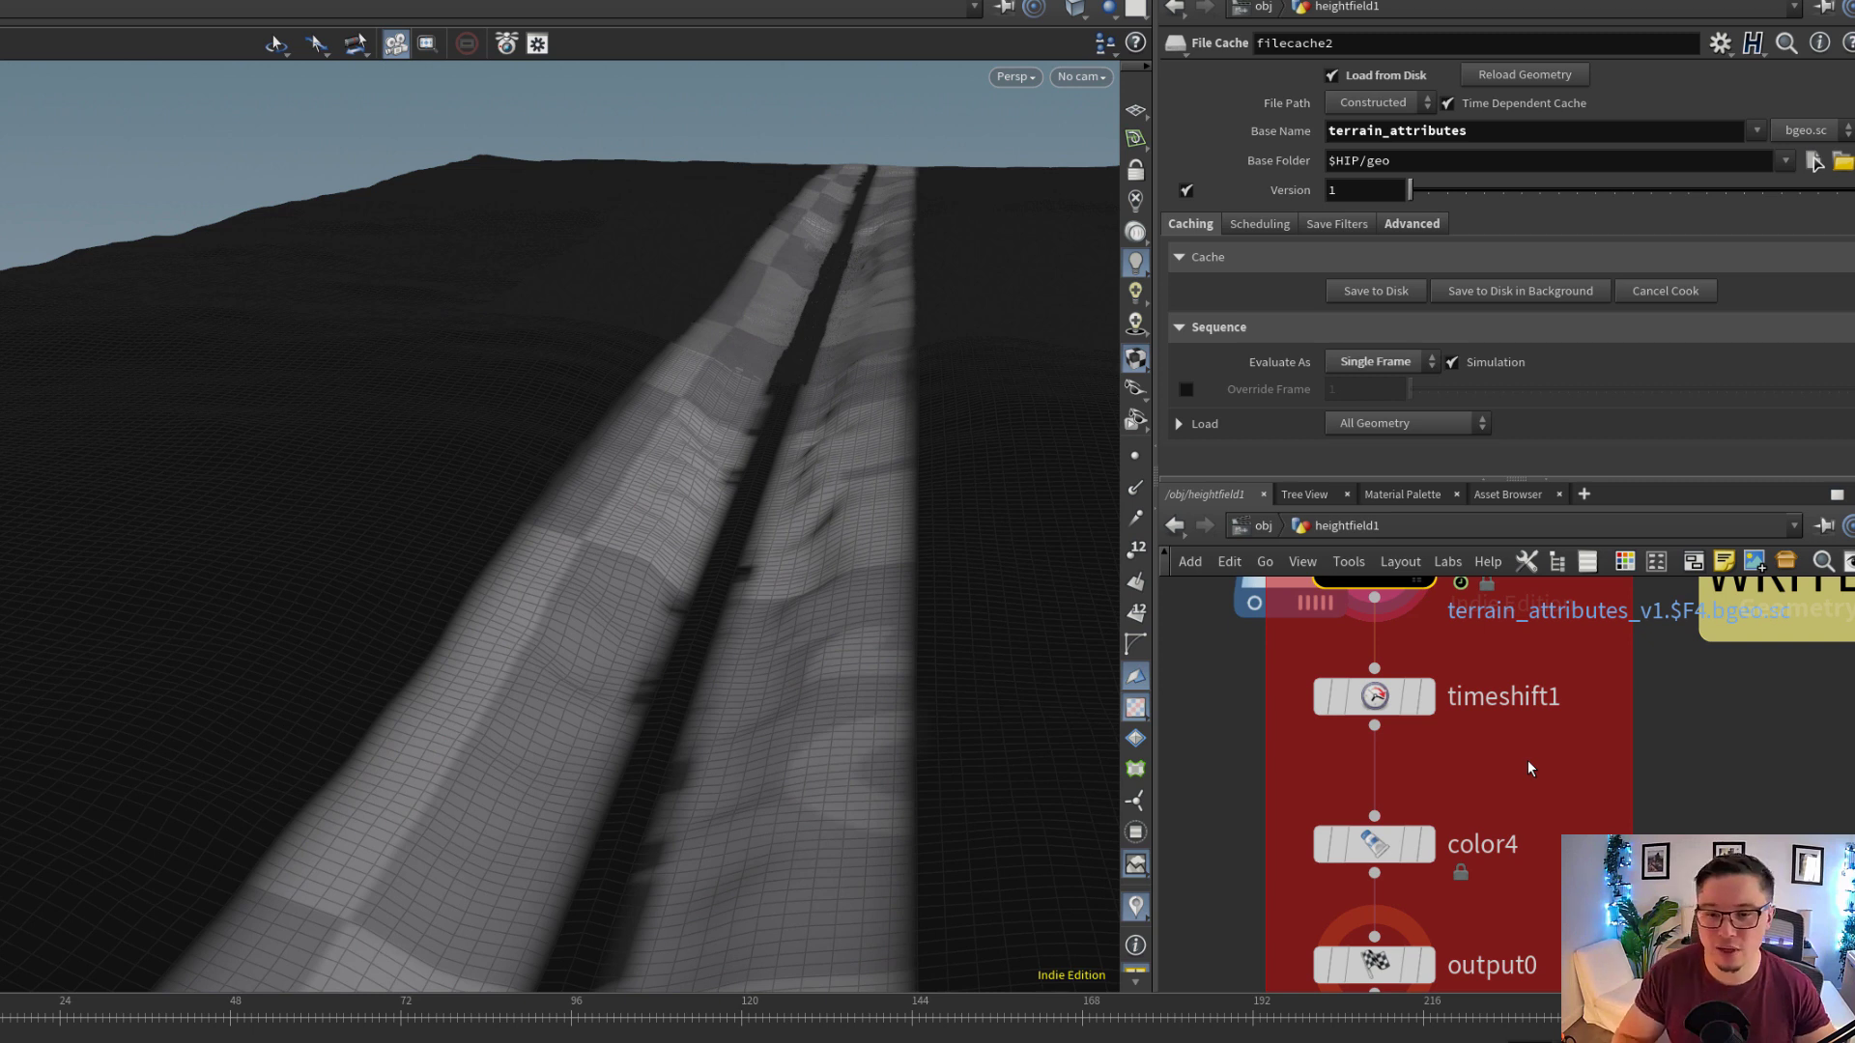
{"action": "middle_click_drag", "start_coordinate": [1524, 903], "coordinate": [1598, 817]}
{"action": "scroll", "coordinate": [1595, 819], "scroll_direction": "down", "scroll_amount": 1}
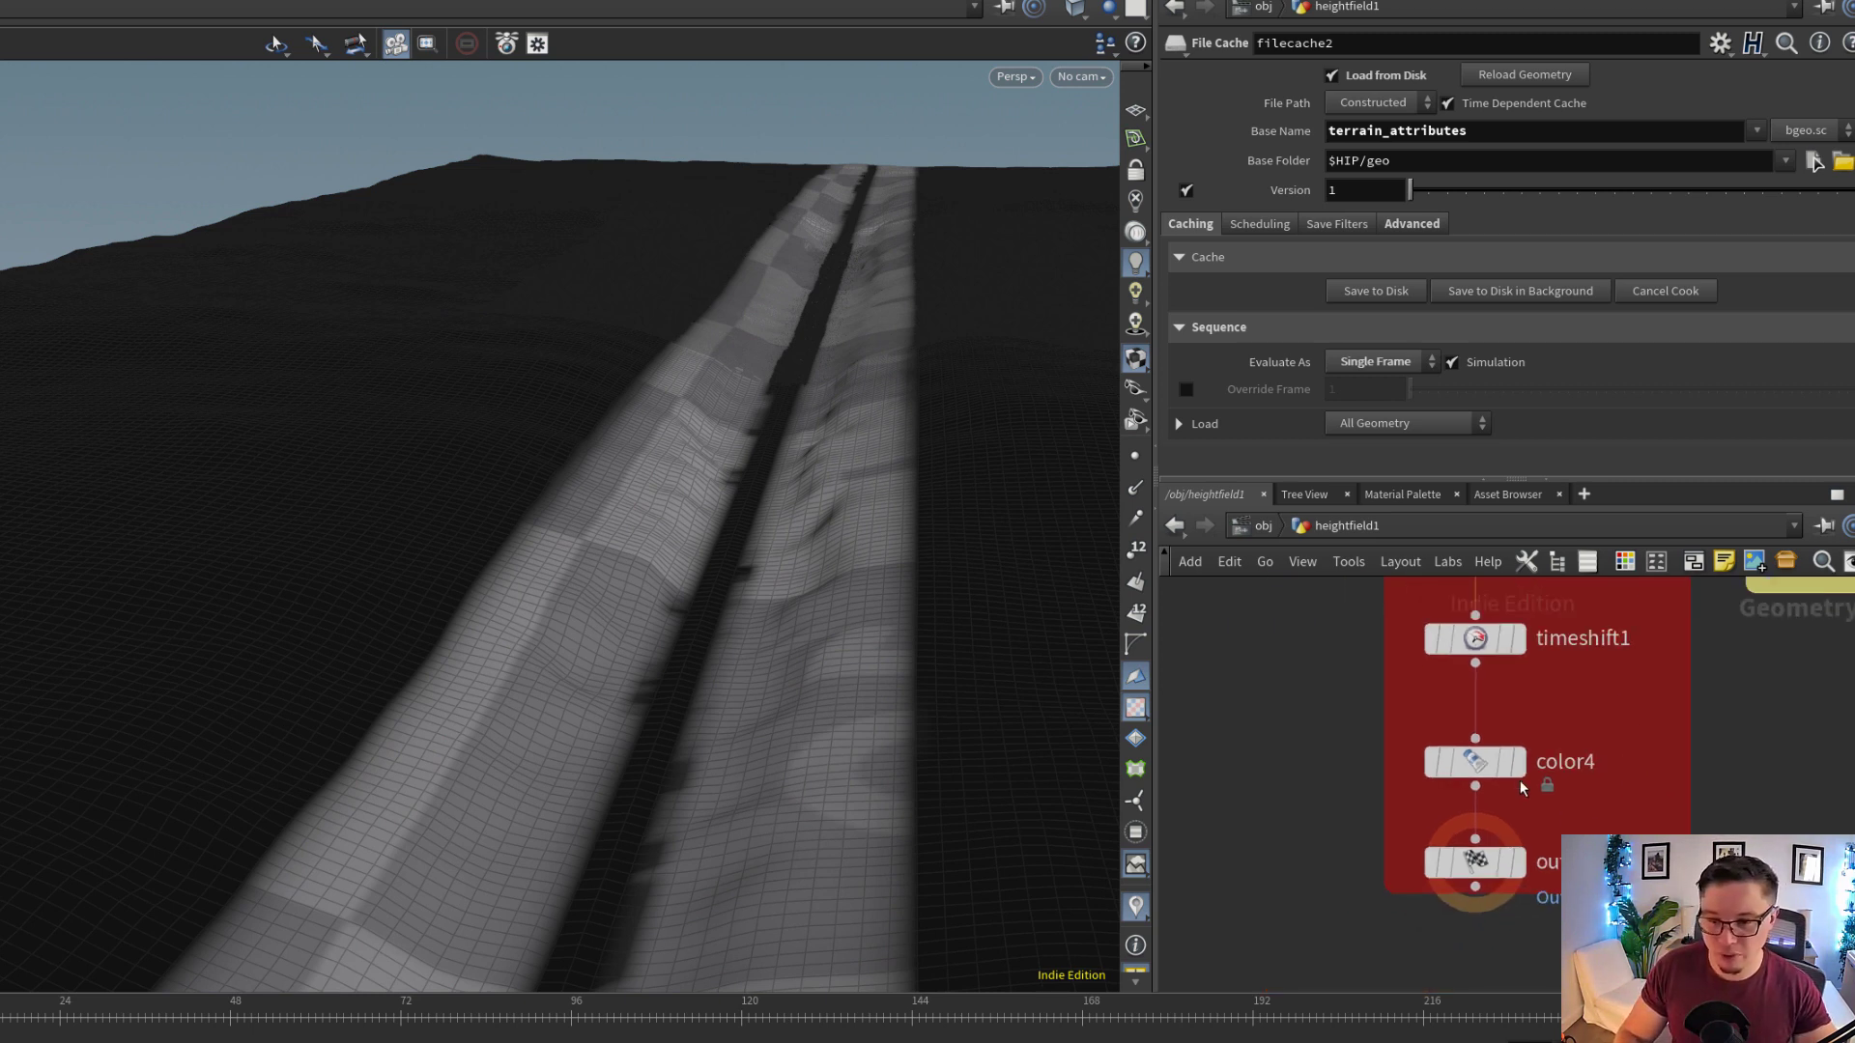
{"action": "left_click", "coordinate": [1517, 768]}
{"action": "left_click", "coordinate": [1493, 769]}
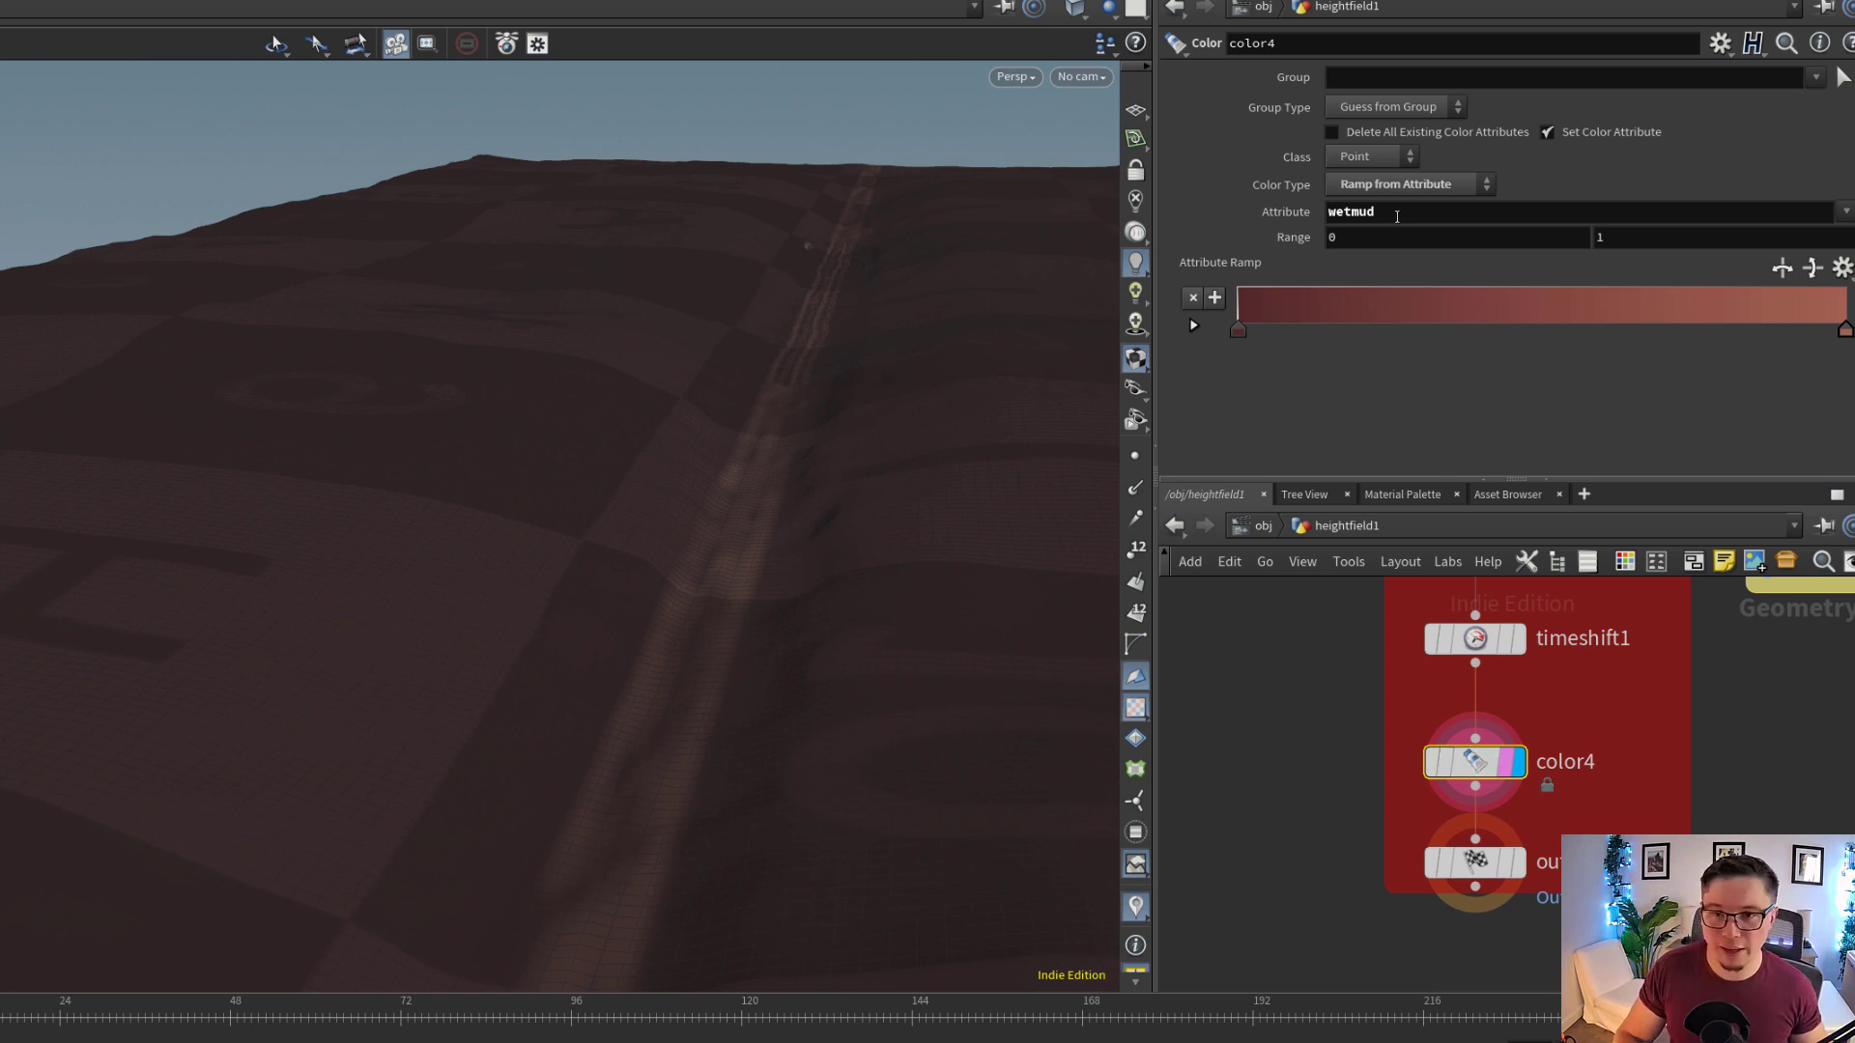
{"action": "key", "text": "Return"}
{"action": "left_click_drag", "start_coordinate": [669, 629], "coordinate": [749, 699]}
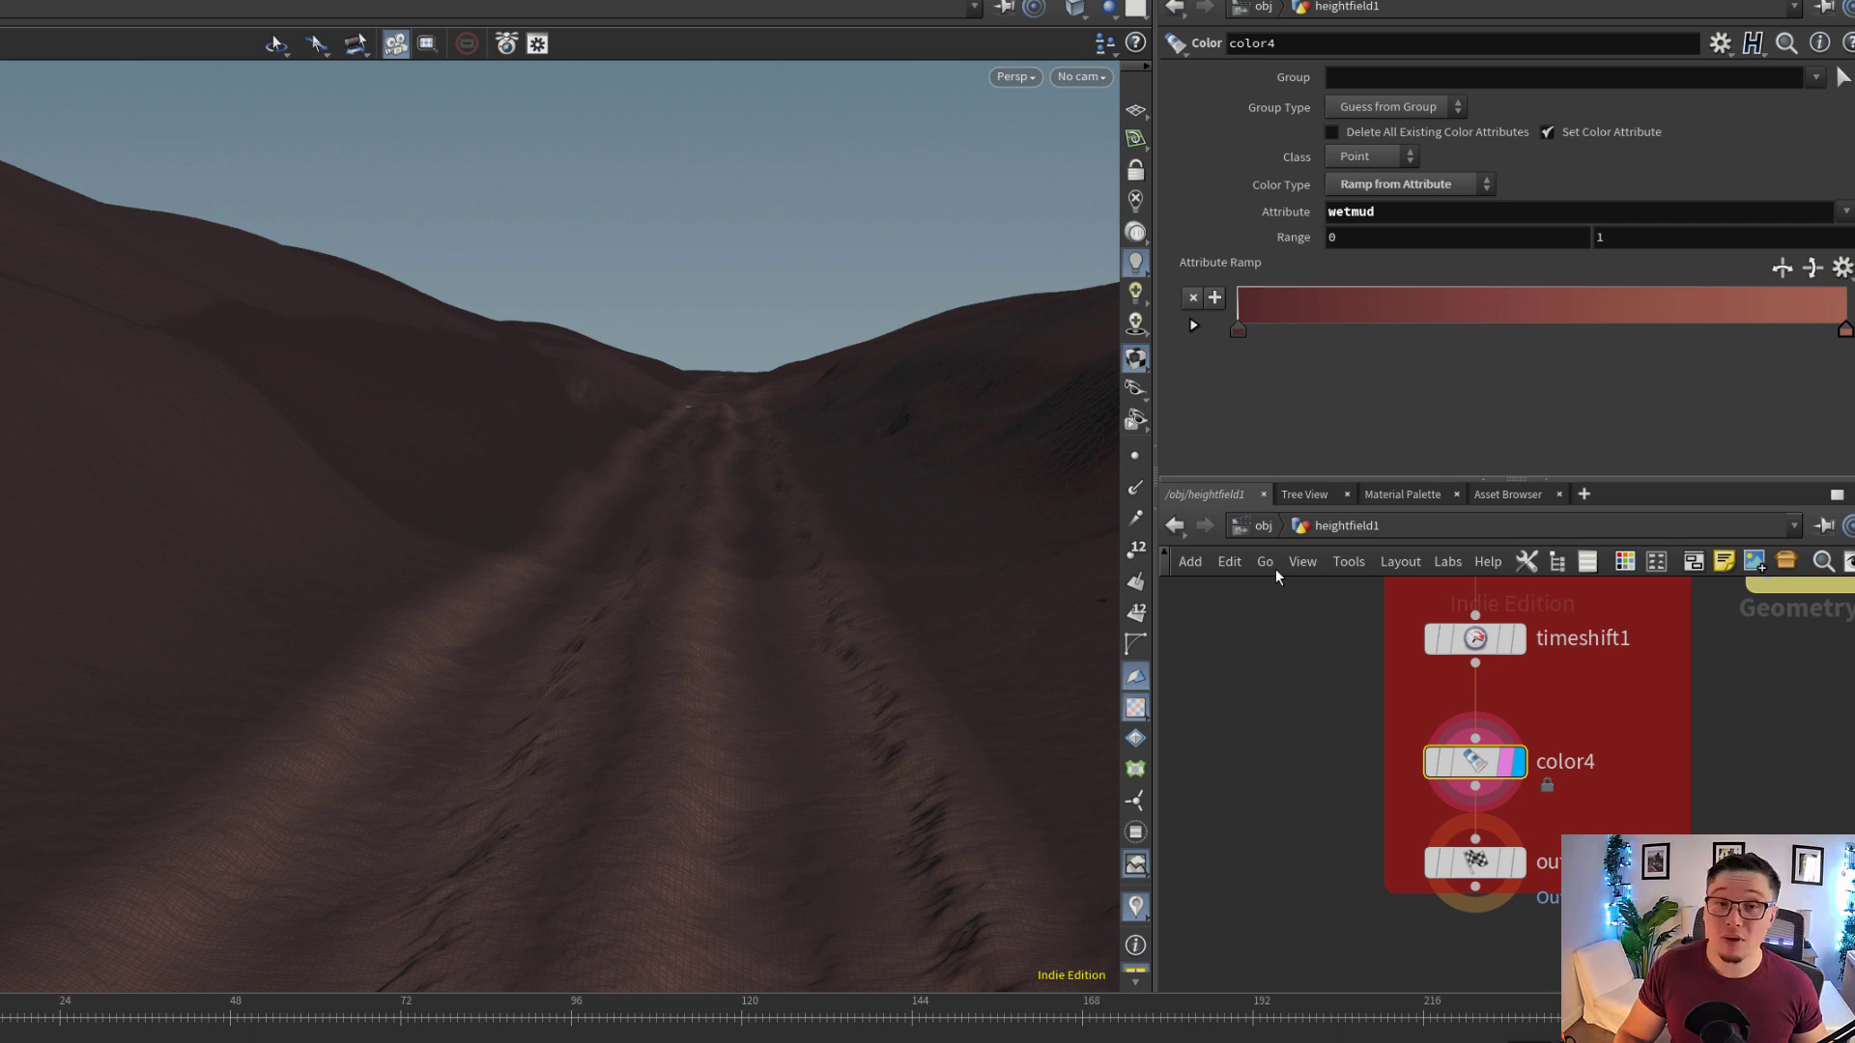
Leave the heightfield1 network and return to the obj level, bringing the heightfield1 object into view
{"action": "middle_click_drag", "start_coordinate": [1341, 686], "coordinate": [1333, 829]}
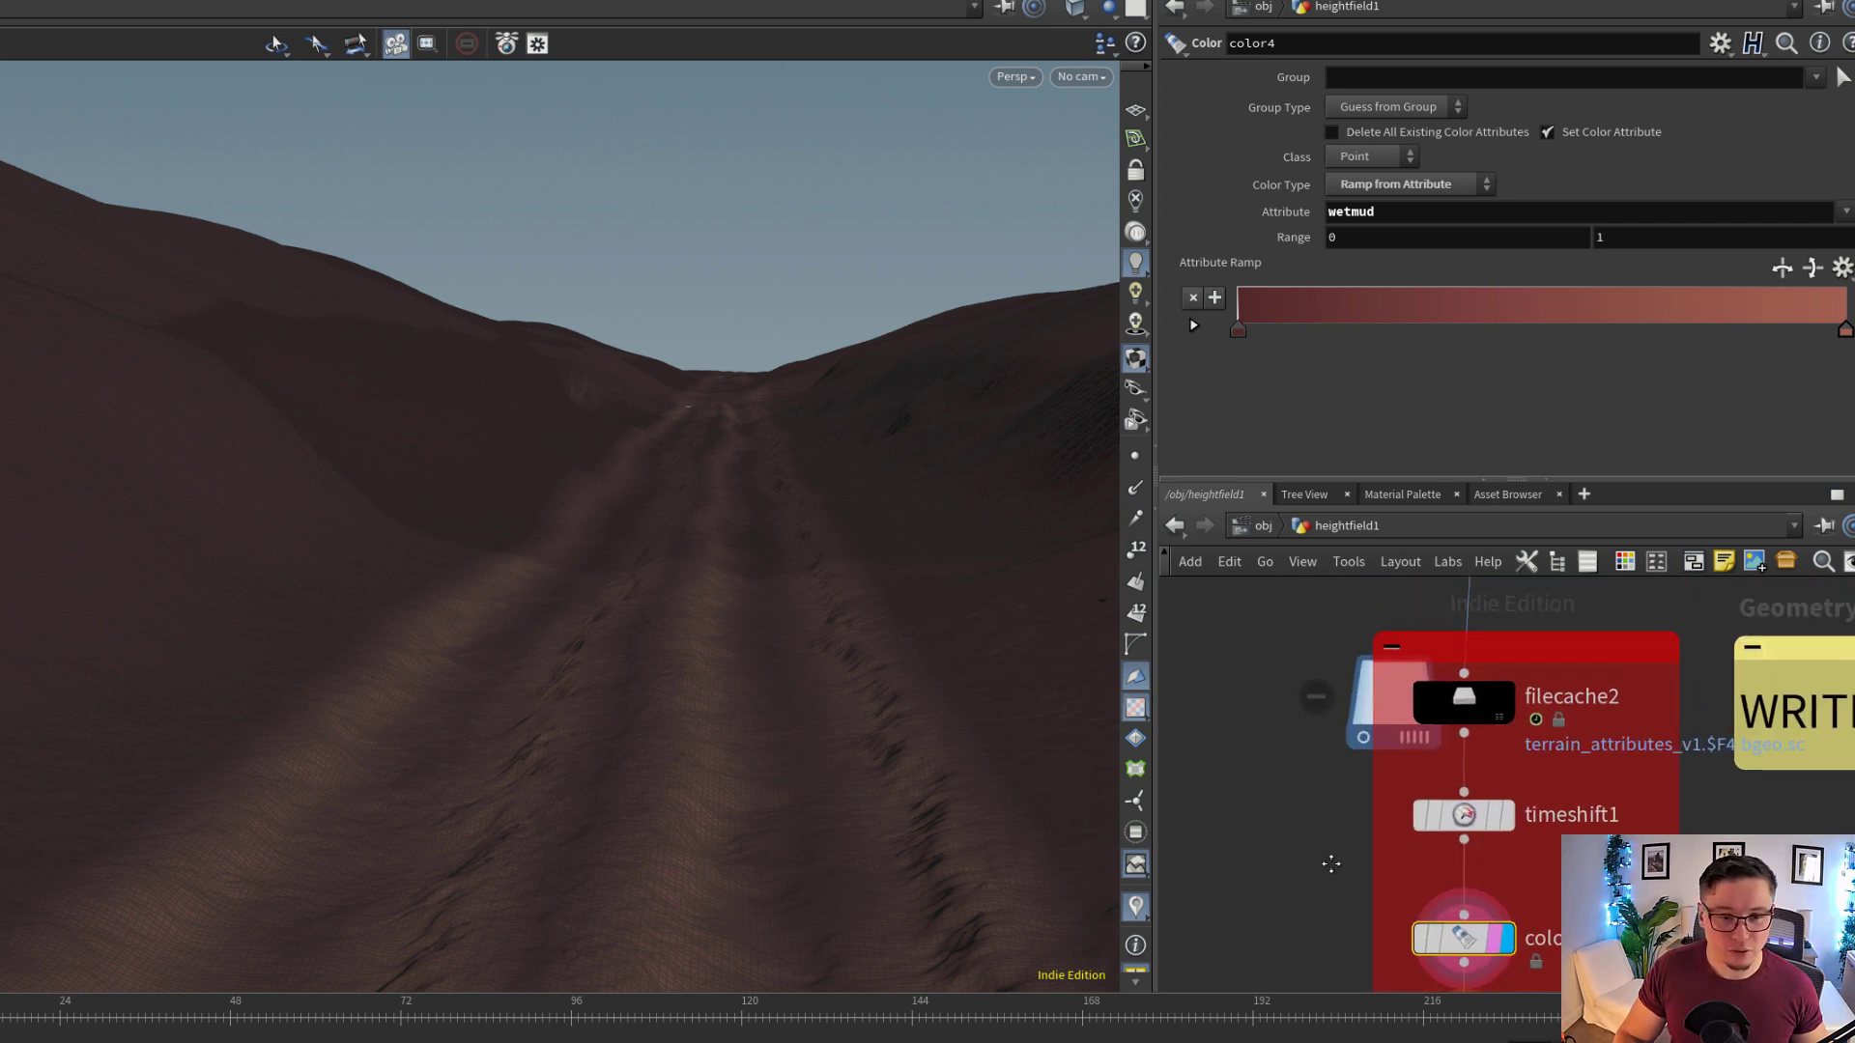
{"action": "scroll", "coordinate": [1331, 833], "scroll_direction": "down", "scroll_amount": 2}
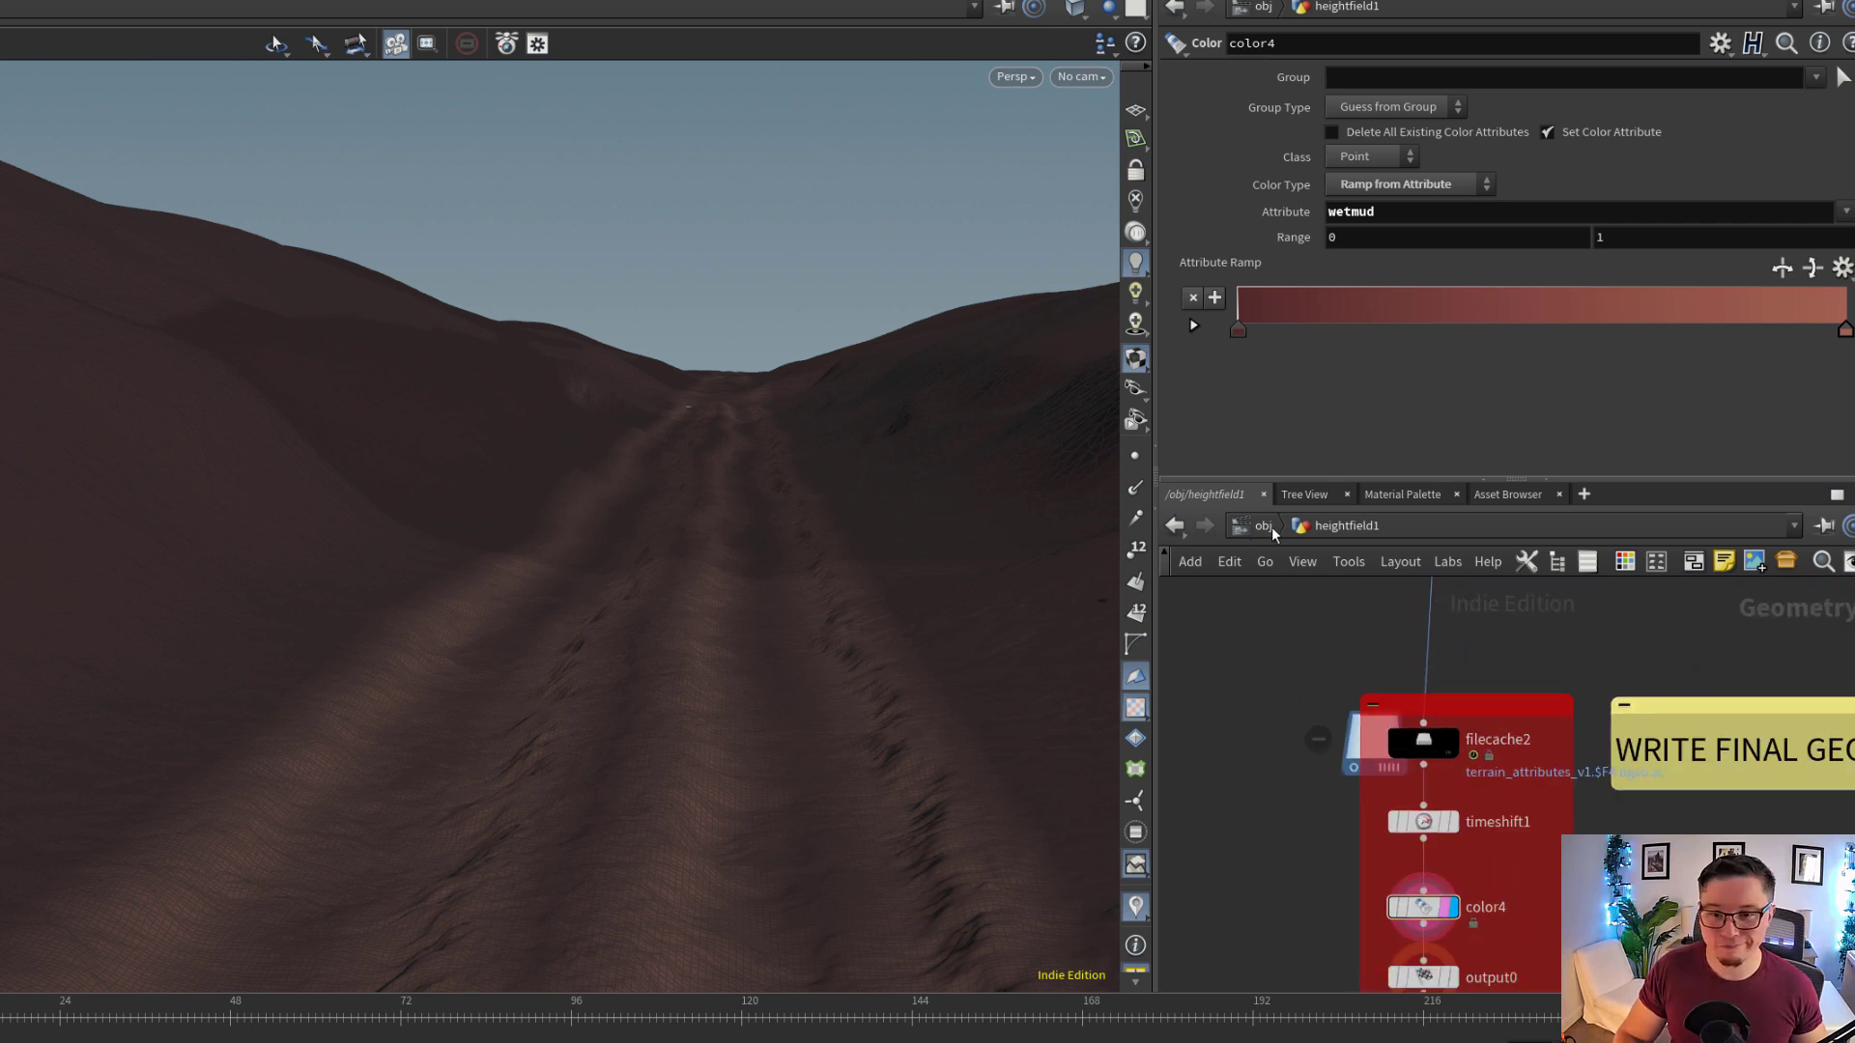
{"action": "left_click", "coordinate": [1271, 526]}
{"action": "key", "text": "f"}
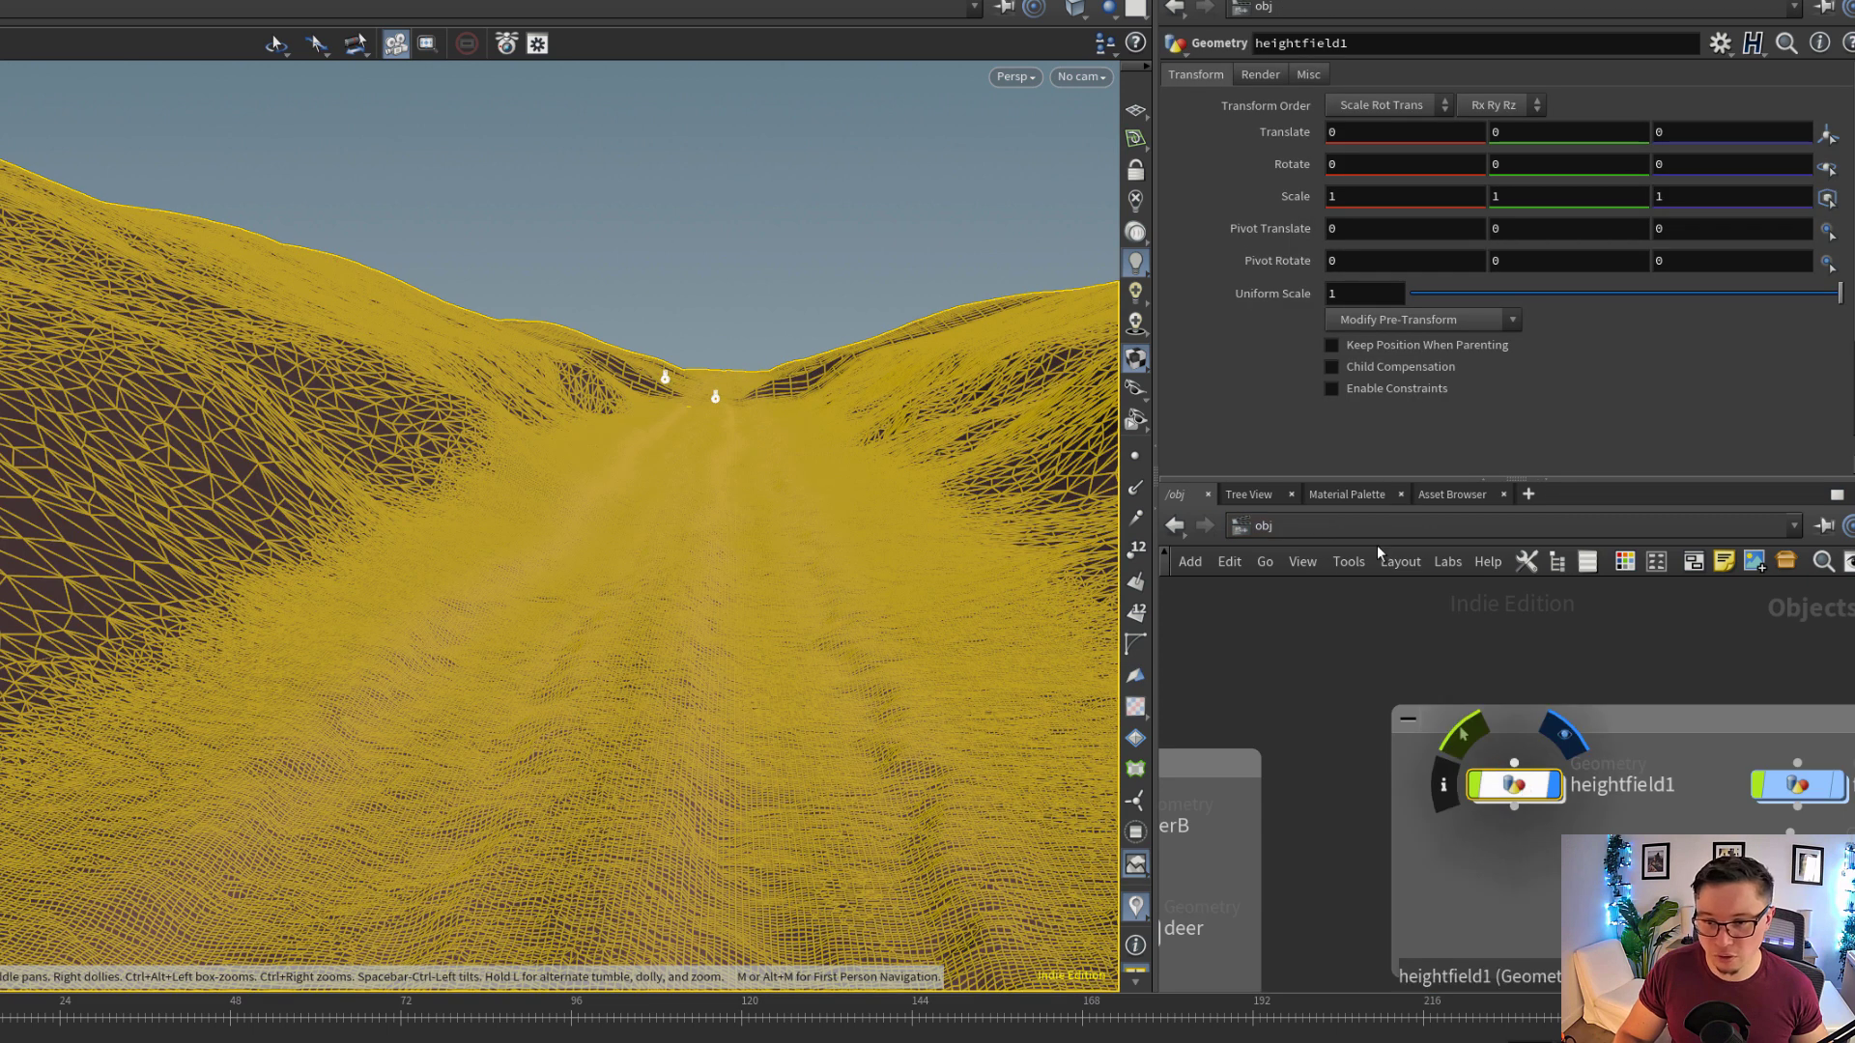
Switch to the stage network and display the terrain SOP Import that references /obj/heightfield1
{"action": "left_click", "coordinate": [1353, 527]}
{"action": "left_click", "coordinate": [1413, 685]}
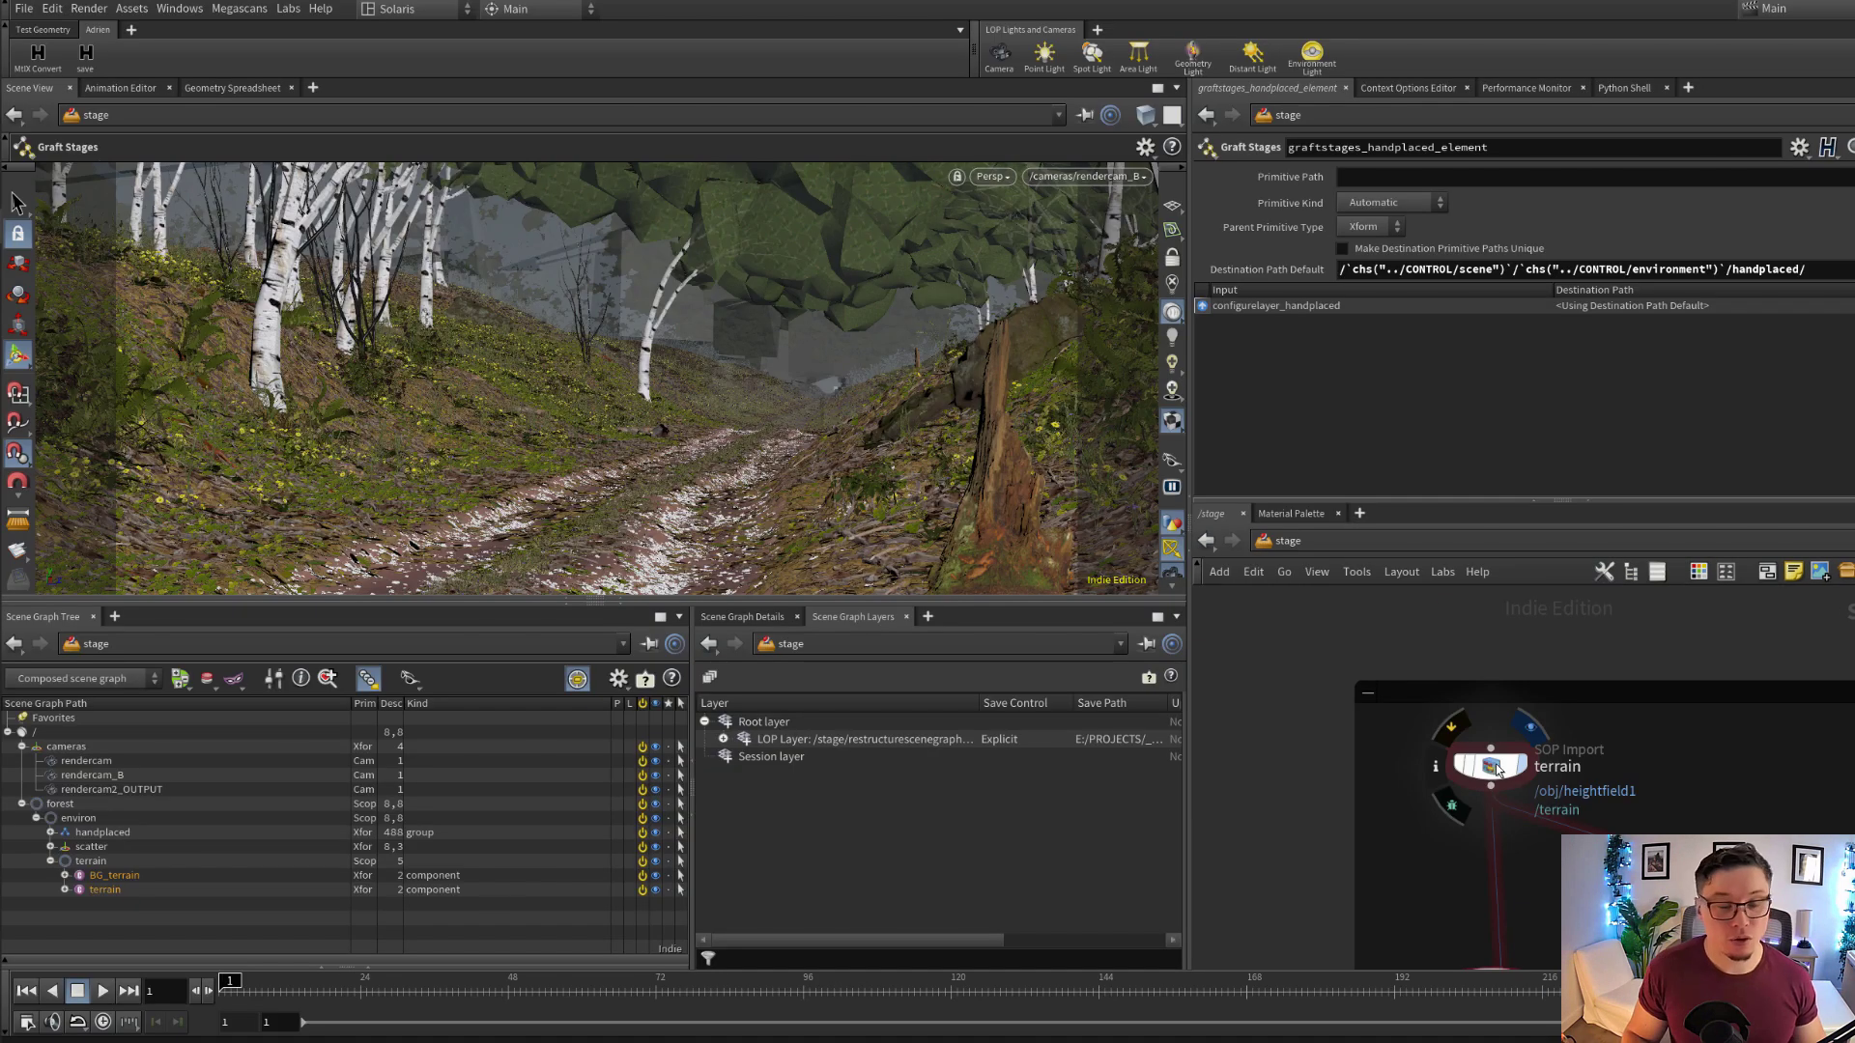
{"action": "left_click", "coordinate": [1497, 768]}
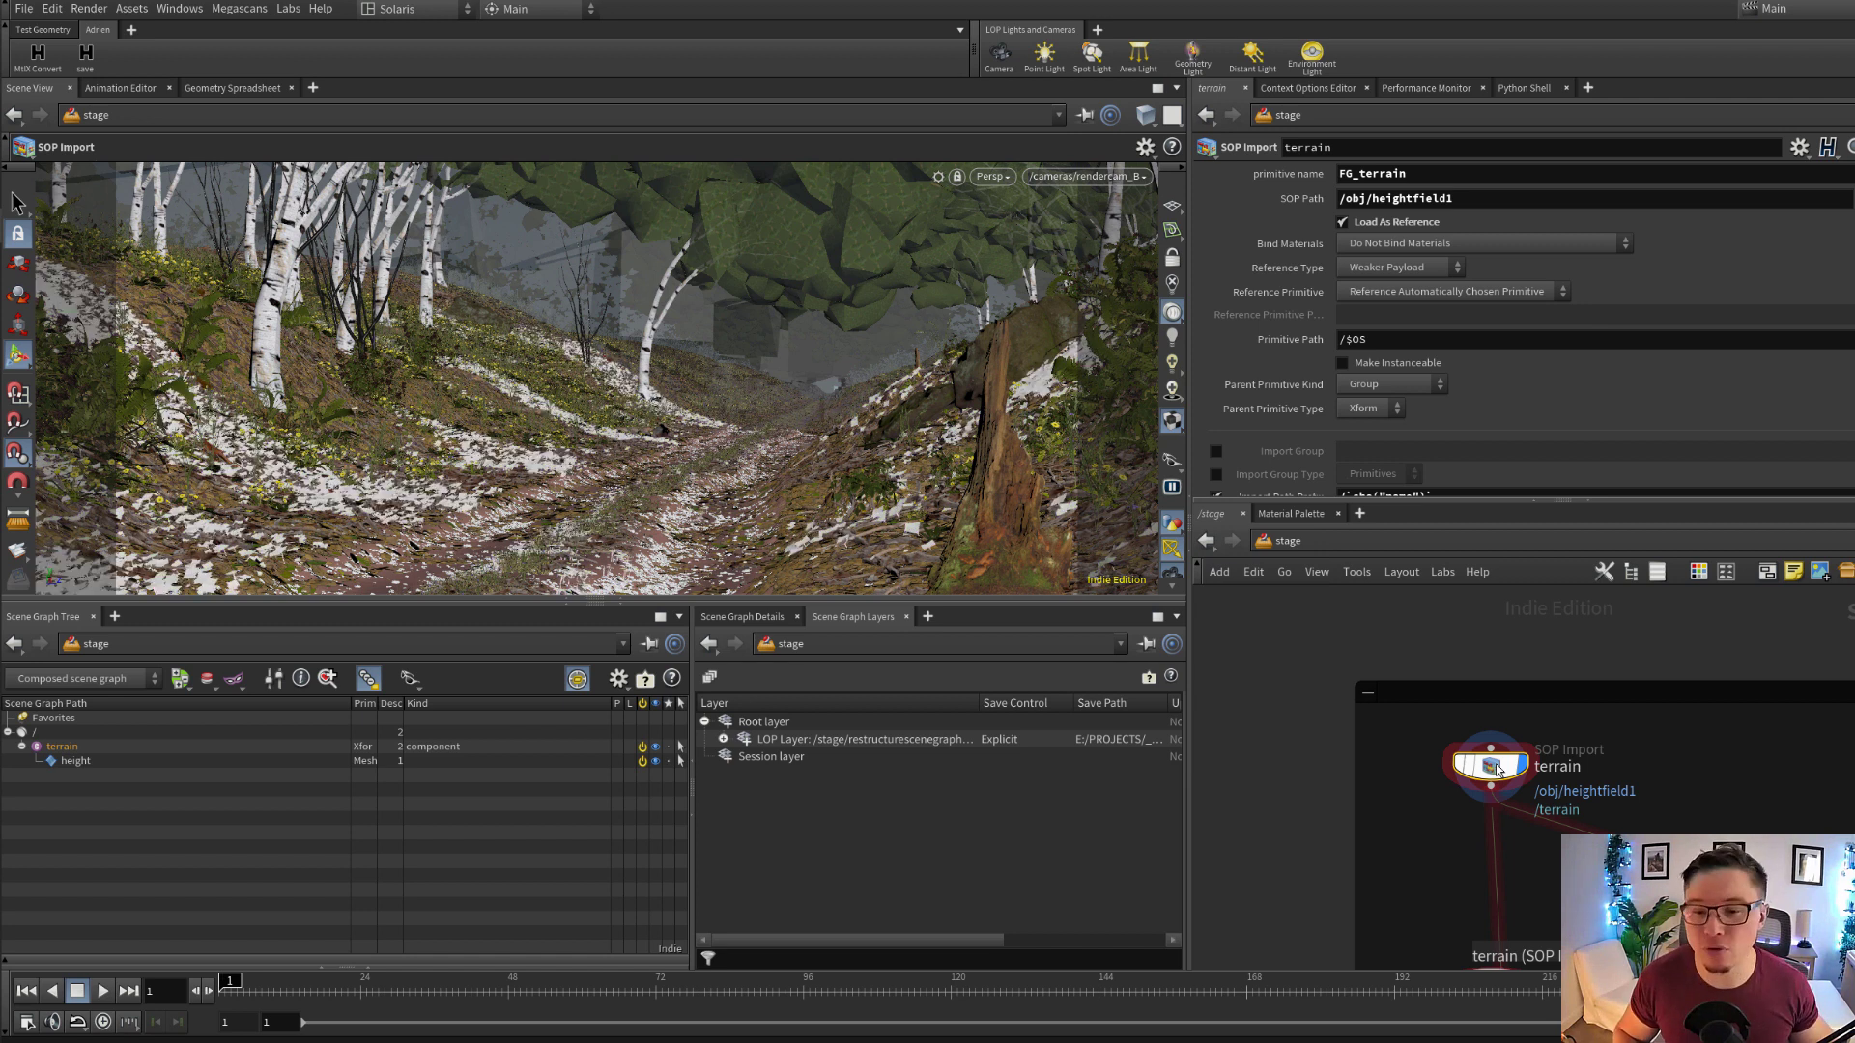
{"action": "mouse_move", "coordinate": [1494, 763]}
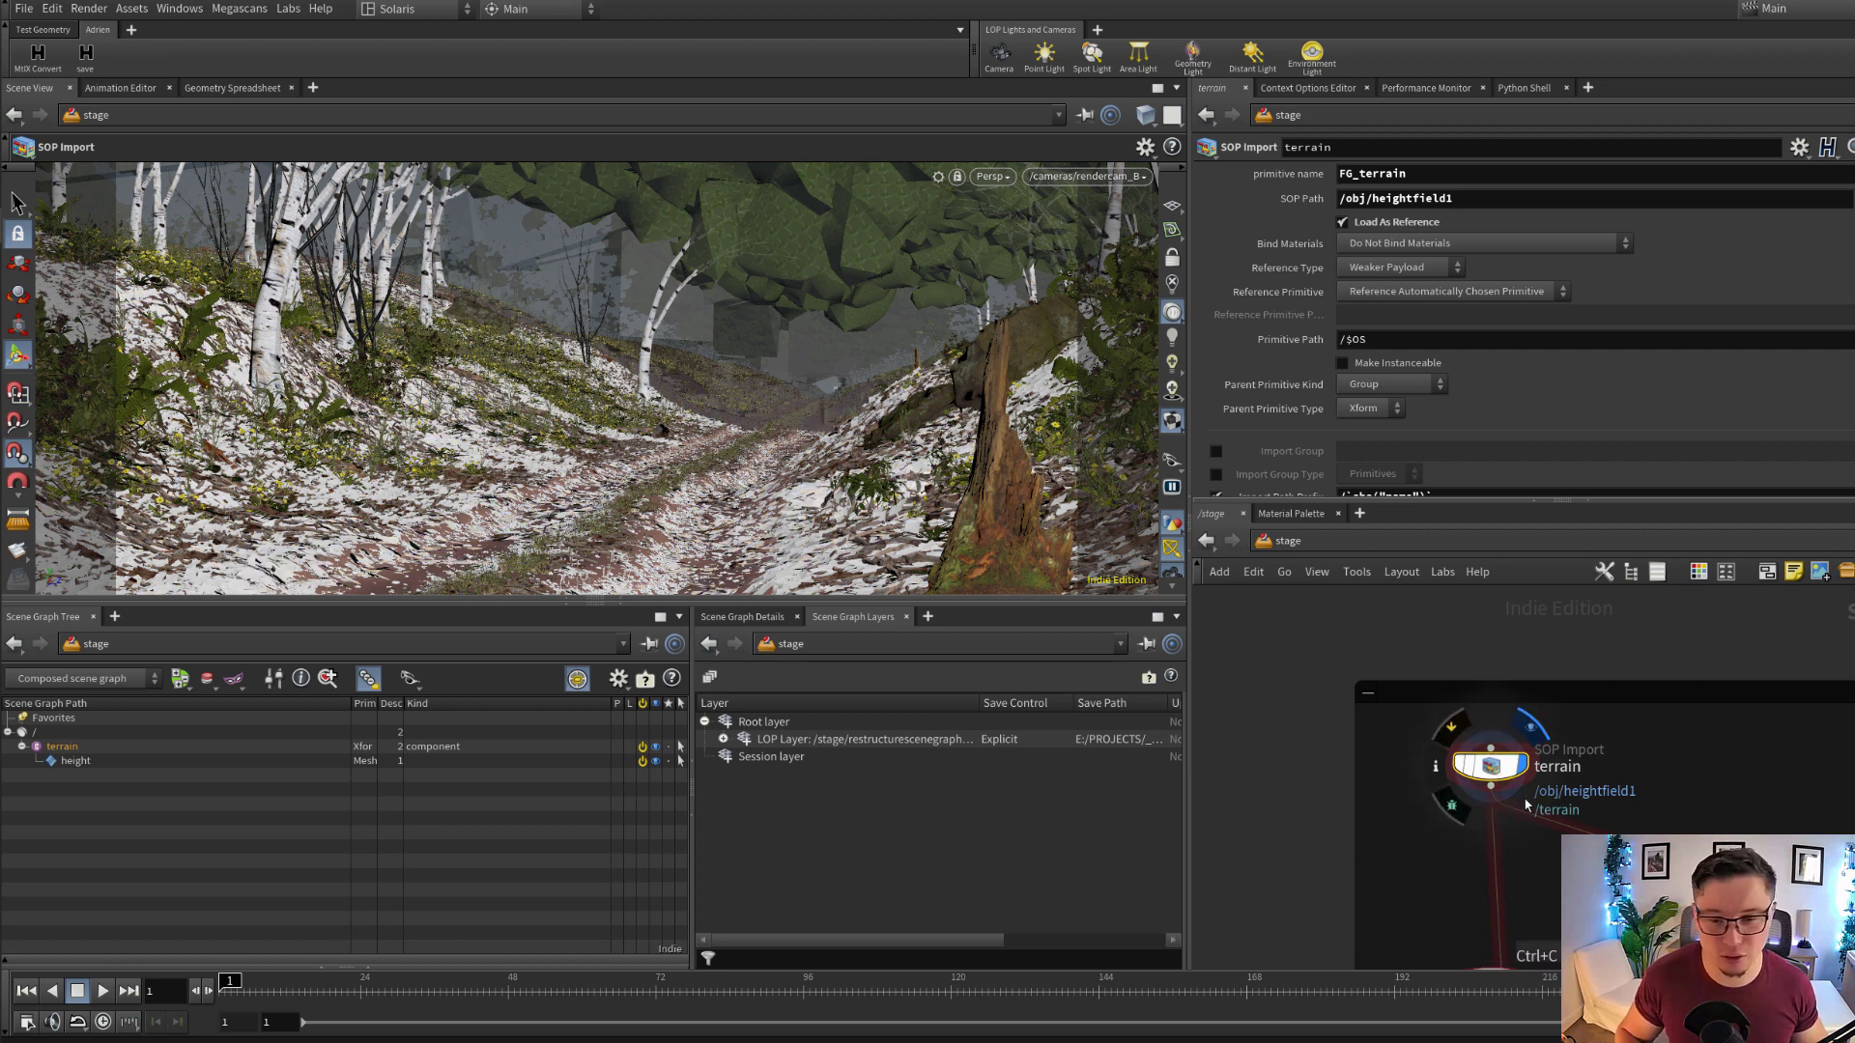
Duplicate the terrain SOP Import node into the empty area beside the terrain network box
{"action": "key", "text": "ctrl+c"}
{"action": "scroll", "coordinate": [1644, 774], "scroll_direction": "down", "scroll_amount": 7}
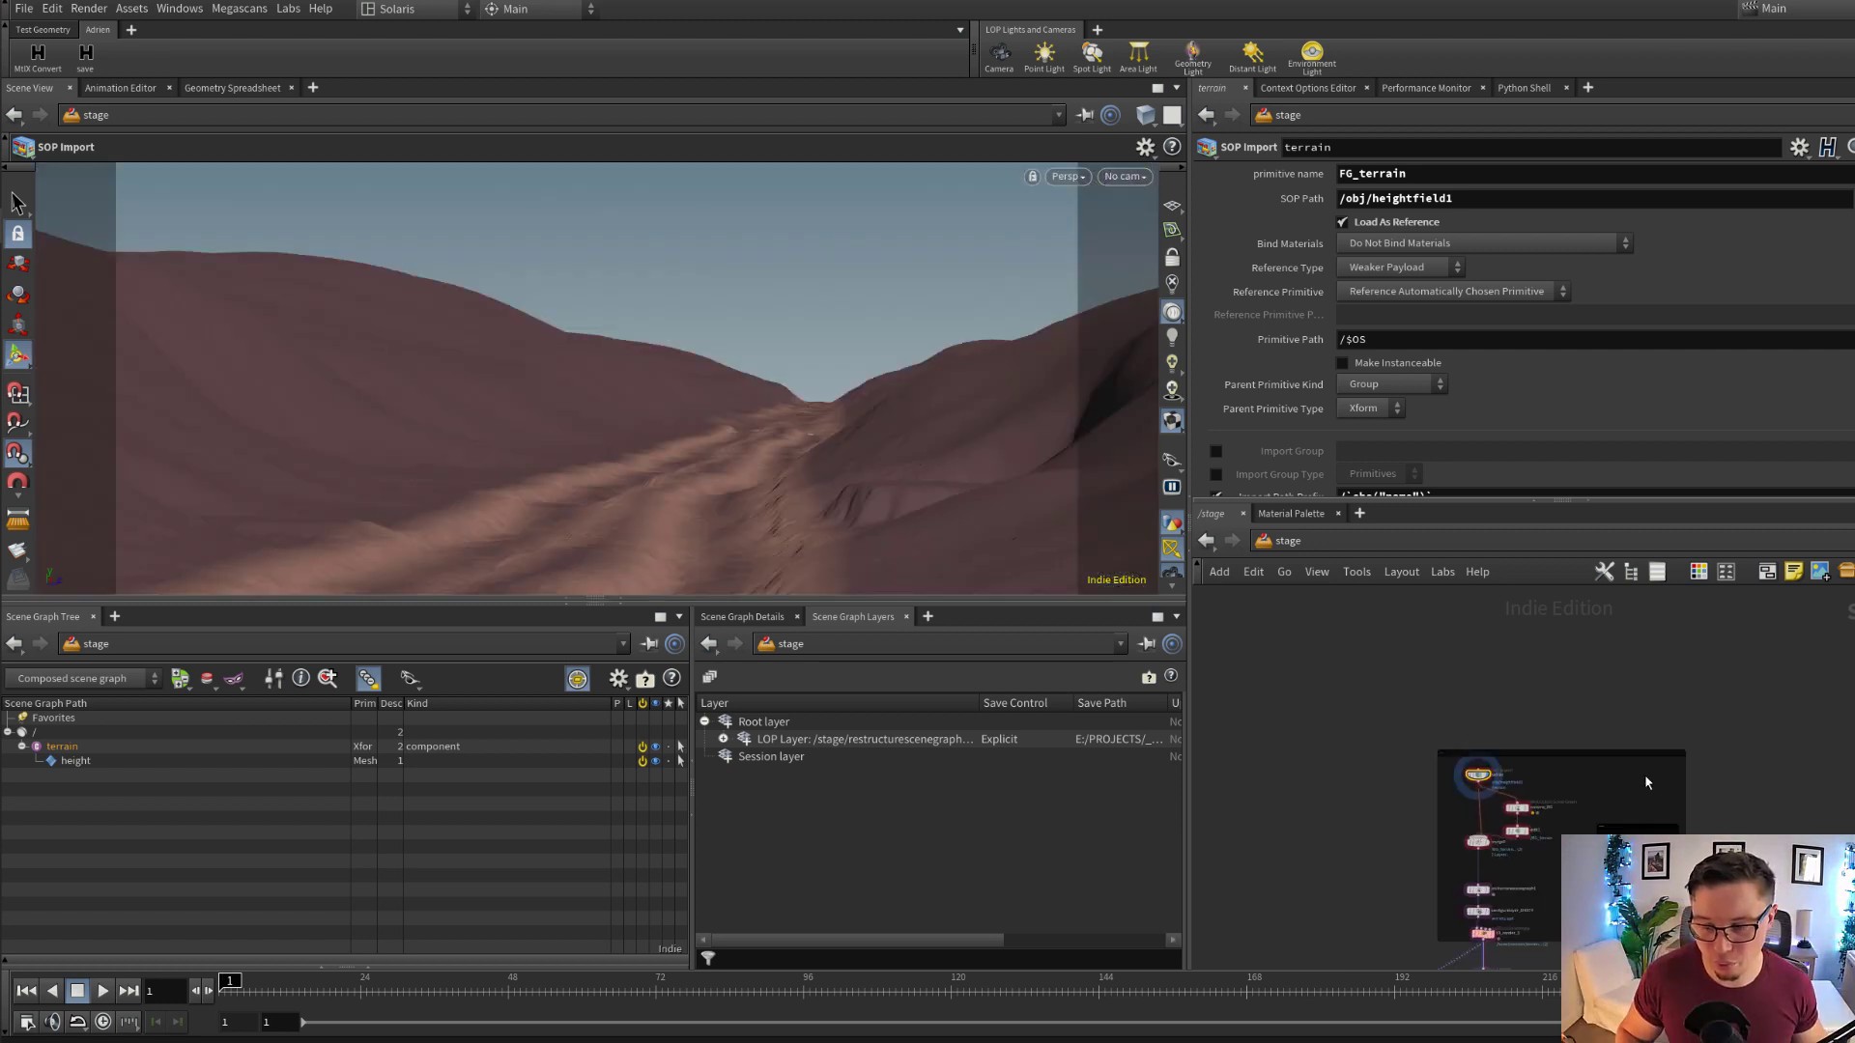
{"action": "scroll", "coordinate": [1710, 794], "scroll_direction": "up", "scroll_amount": 6}
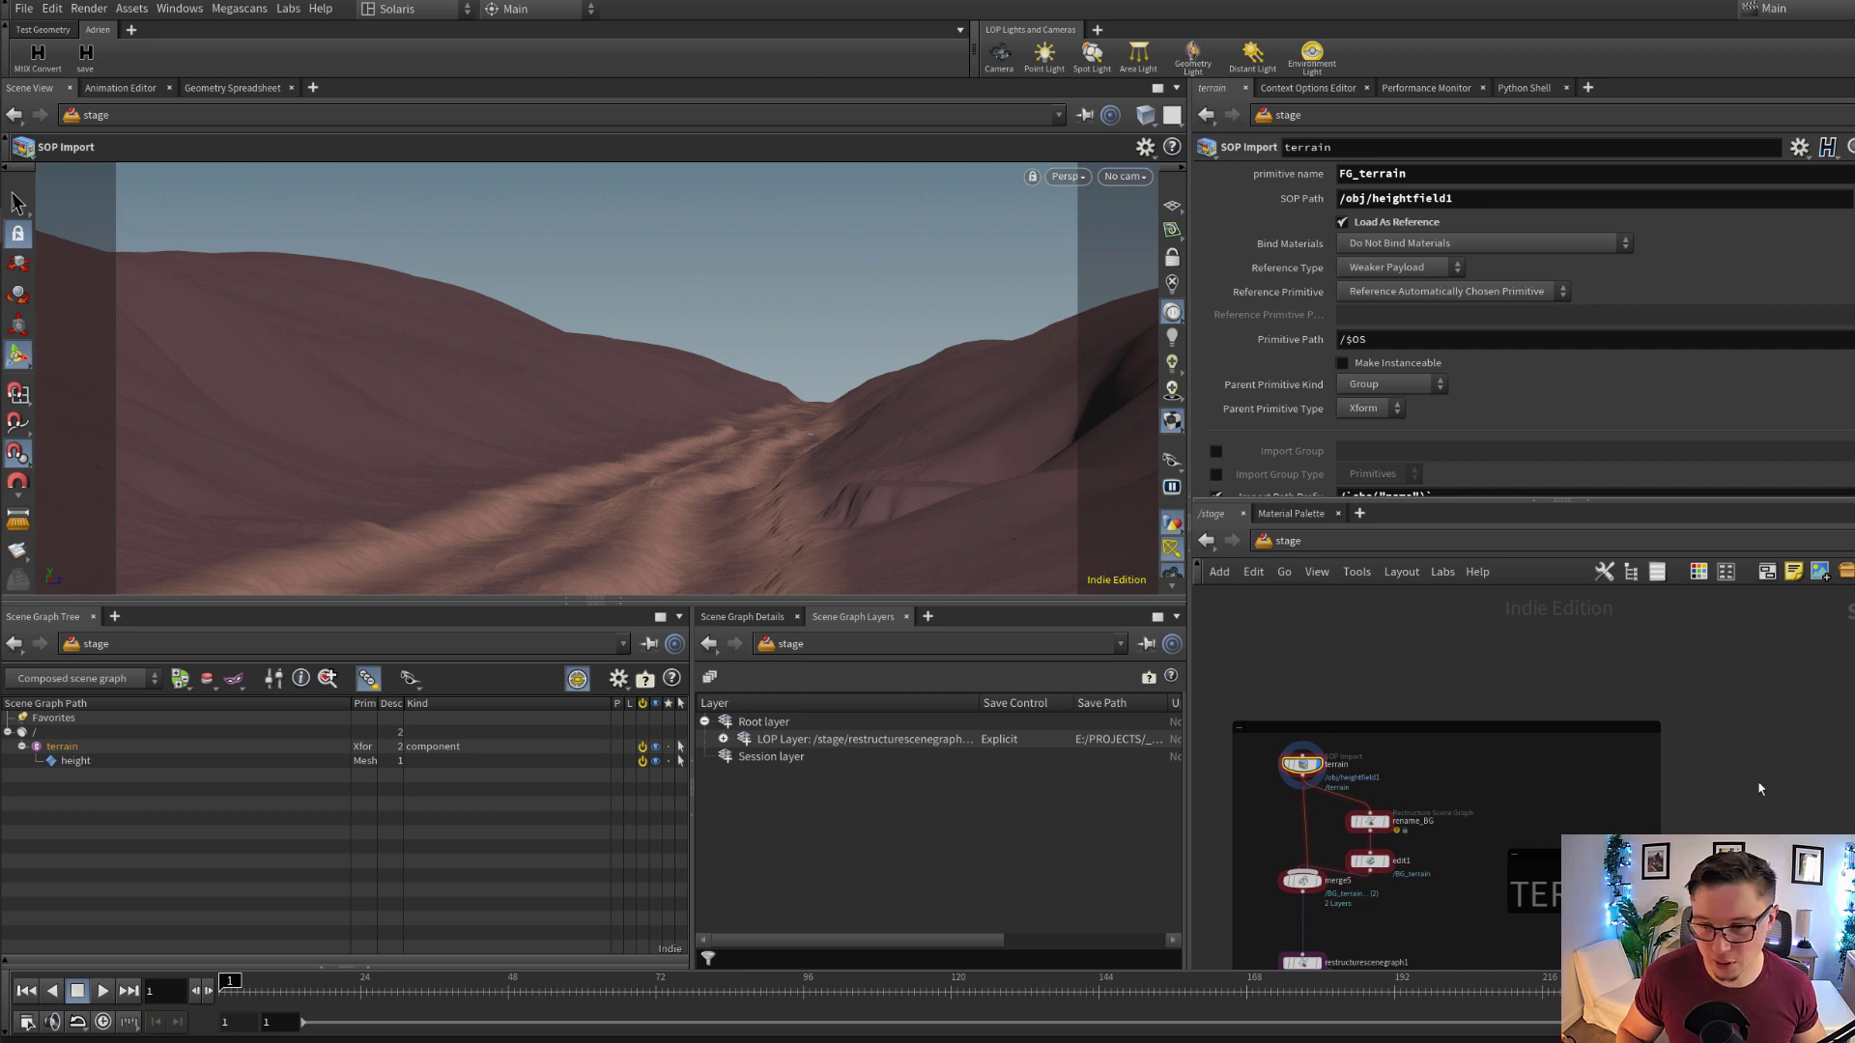
{"action": "key", "text": "ctrl+v"}
{"action": "scroll", "coordinate": [1760, 788], "scroll_direction": "up", "scroll_amount": 5}
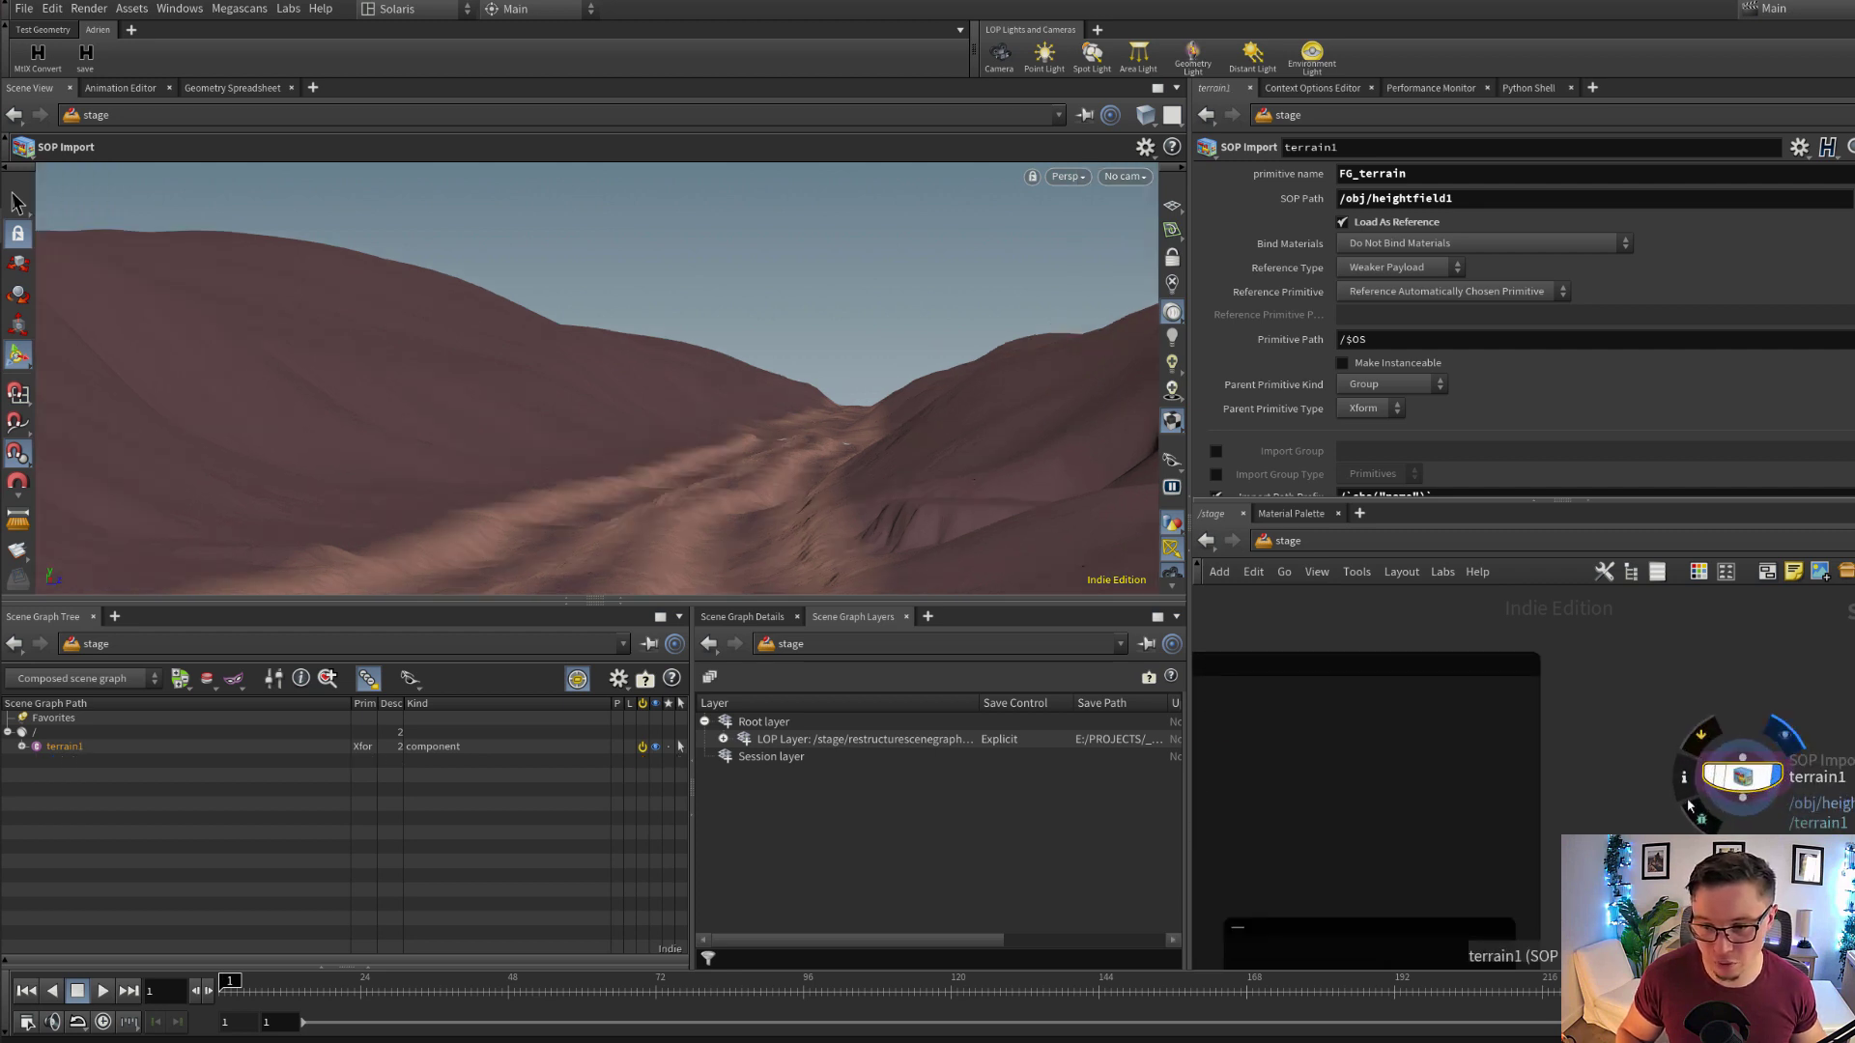
{"action": "scroll", "coordinate": [1693, 829], "scroll_direction": "down", "scroll_amount": 5}
{"action": "scroll", "coordinate": [1671, 814], "scroll_direction": "up", "scroll_amount": 3}
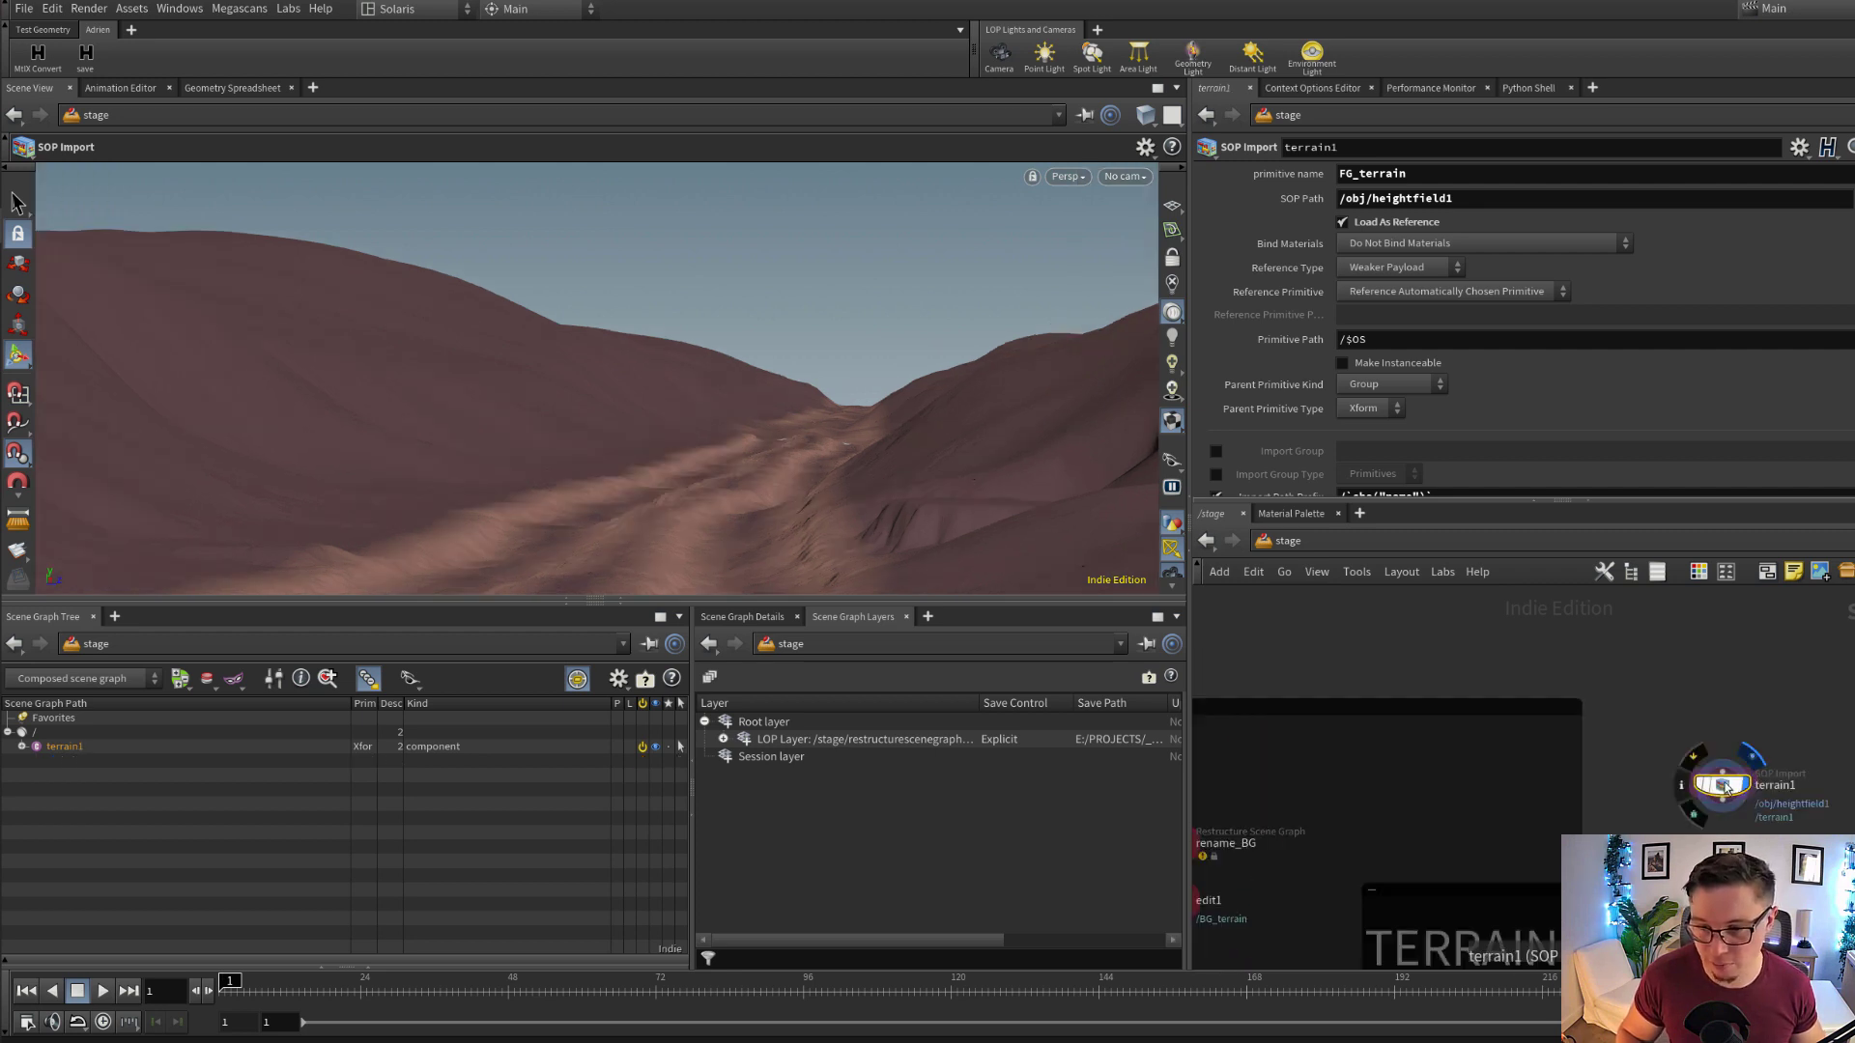
{"action": "scroll", "coordinate": [1813, 833], "scroll_direction": "up", "scroll_amount": 4}
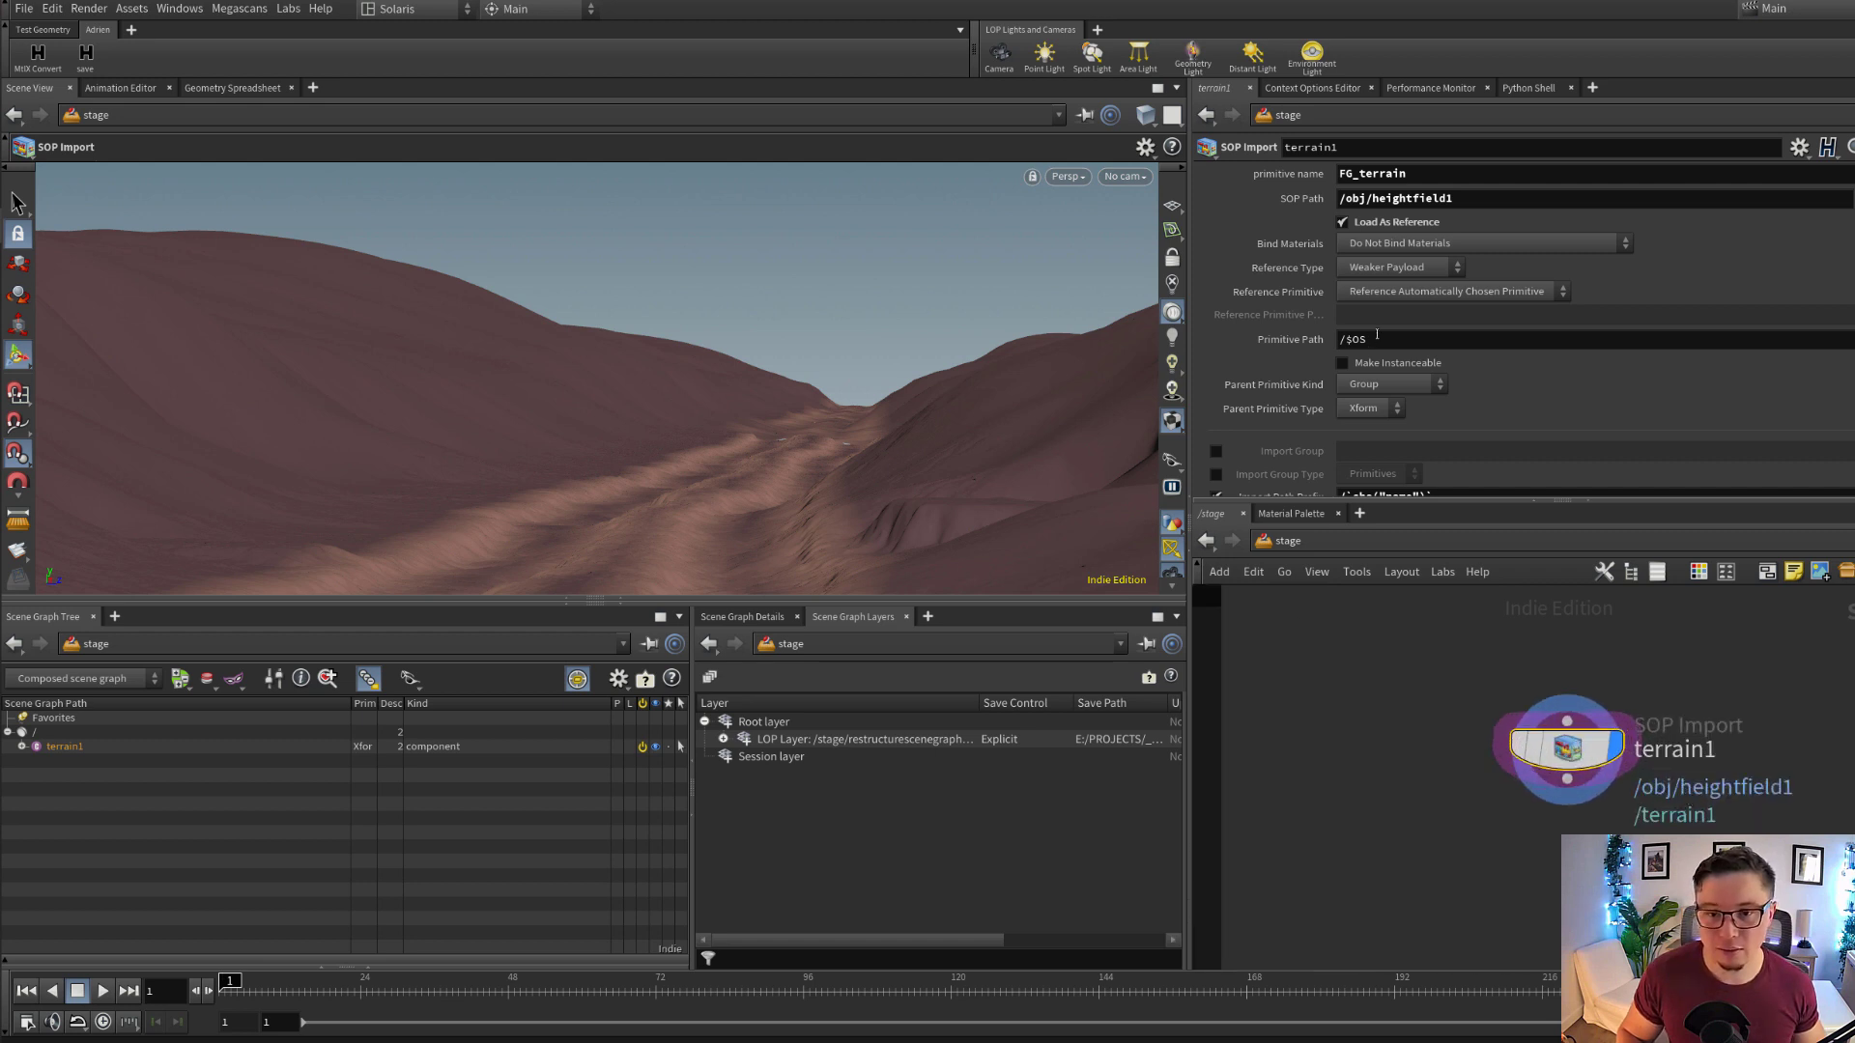
Examine terrain1's import parameters, focusing on the CONTROL directory reference in the Layer Save Path expression
{"action": "scroll", "coordinate": [1454, 330], "scroll_direction": "down", "scroll_amount": 3}
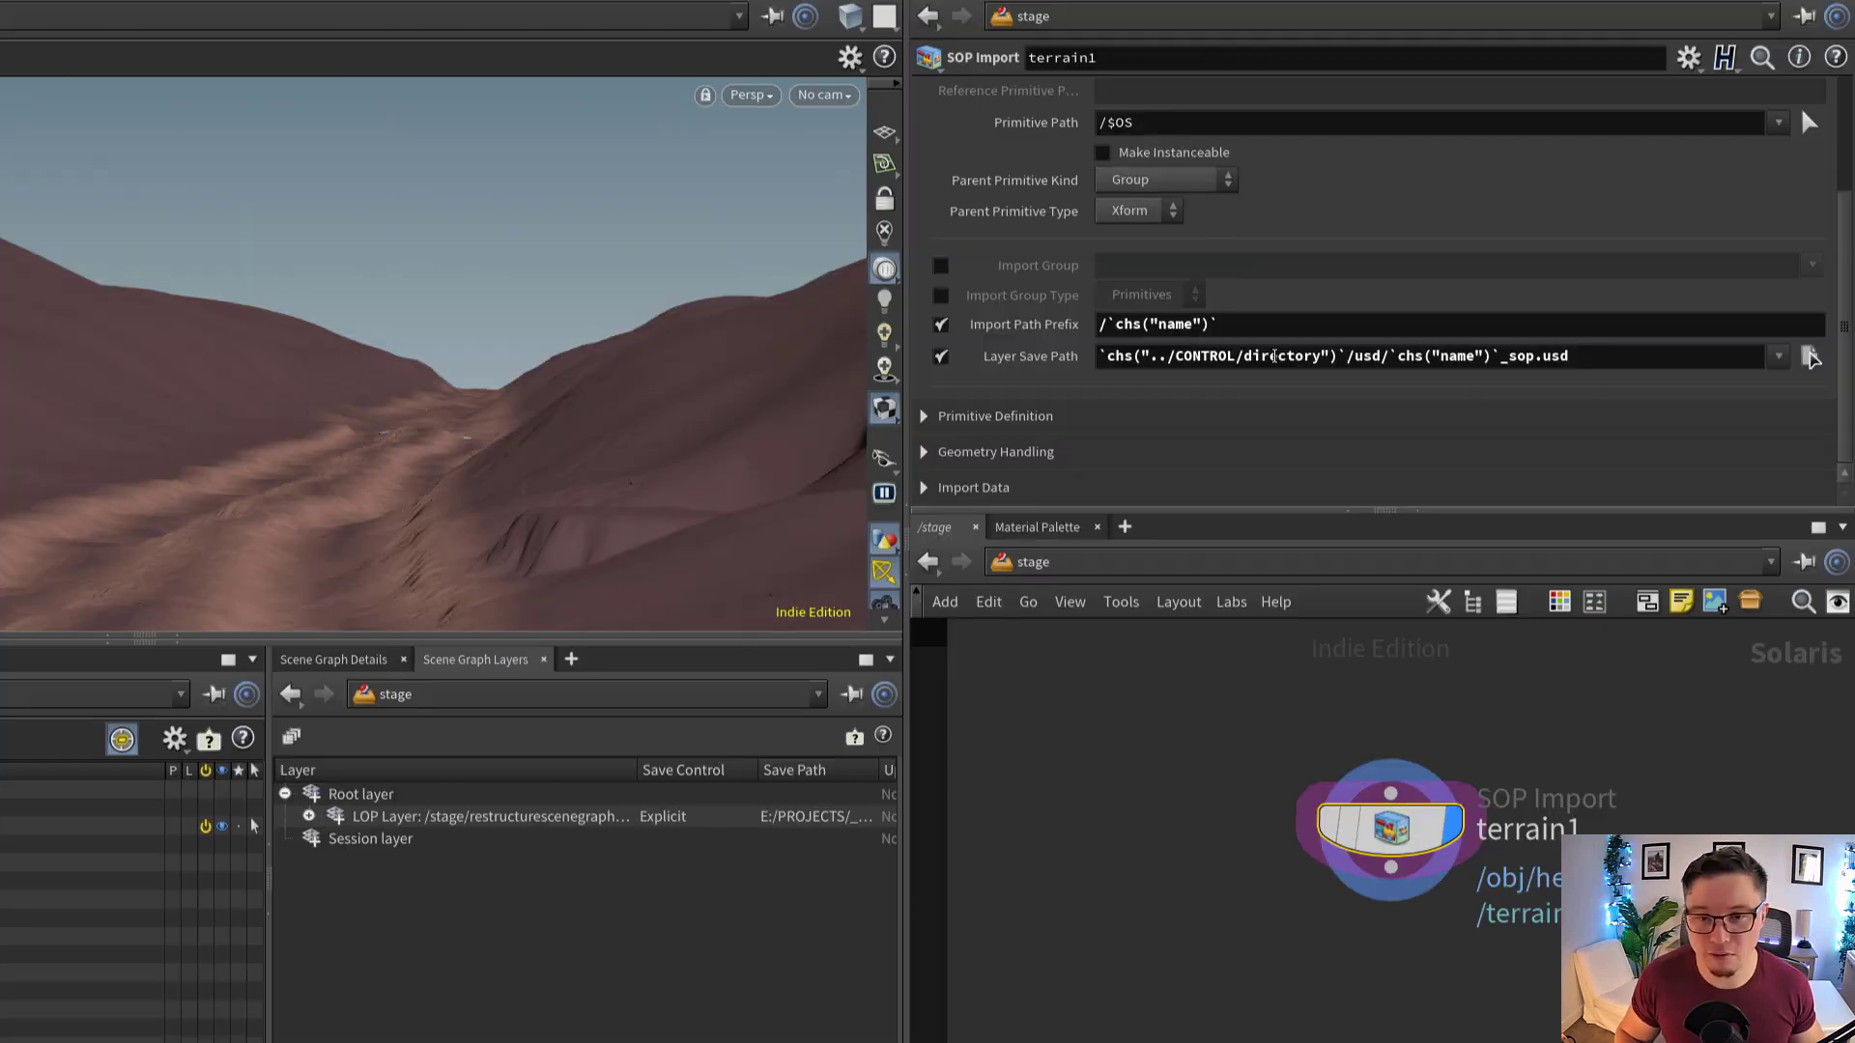
{"action": "scroll", "coordinate": [1527, 309], "scroll_direction": "up", "scroll_amount": 3}
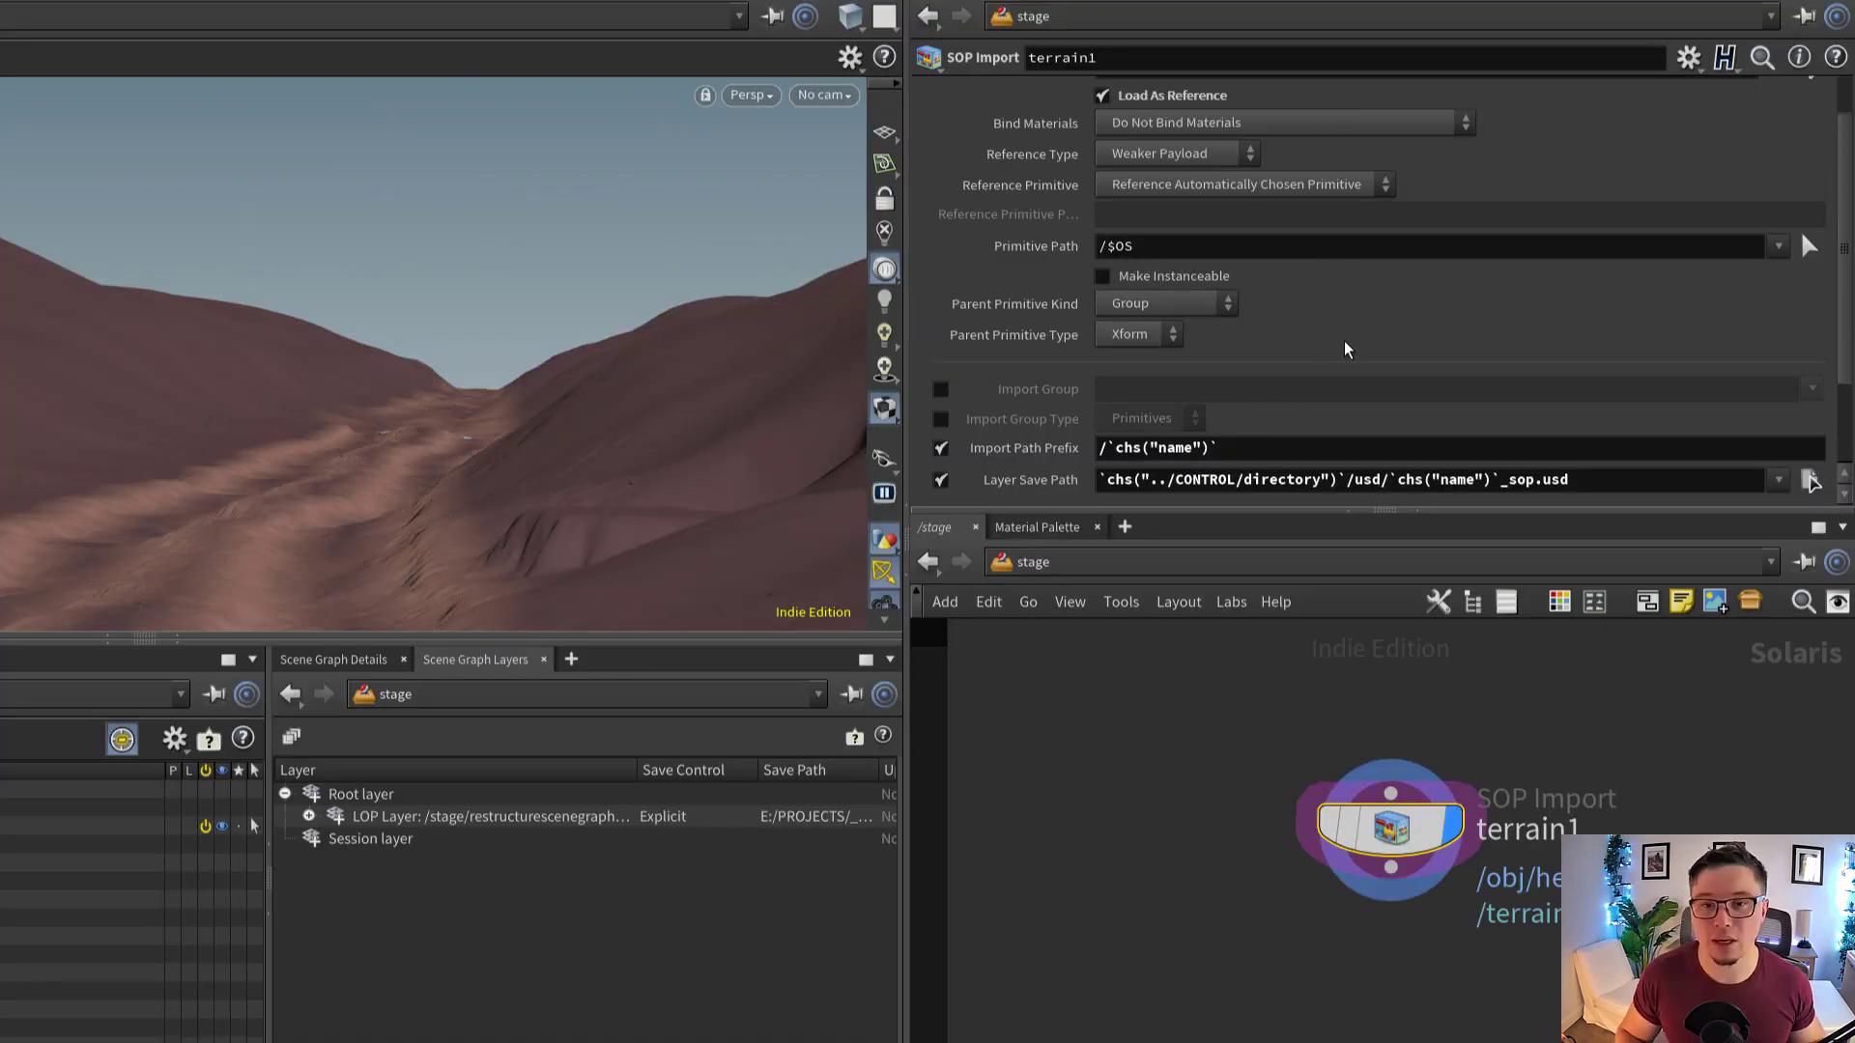
{"action": "scroll", "coordinate": [1348, 350], "scroll_direction": "down", "scroll_amount": 2}
{"action": "scroll", "coordinate": [1350, 356], "scroll_direction": "up", "scroll_amount": 1}
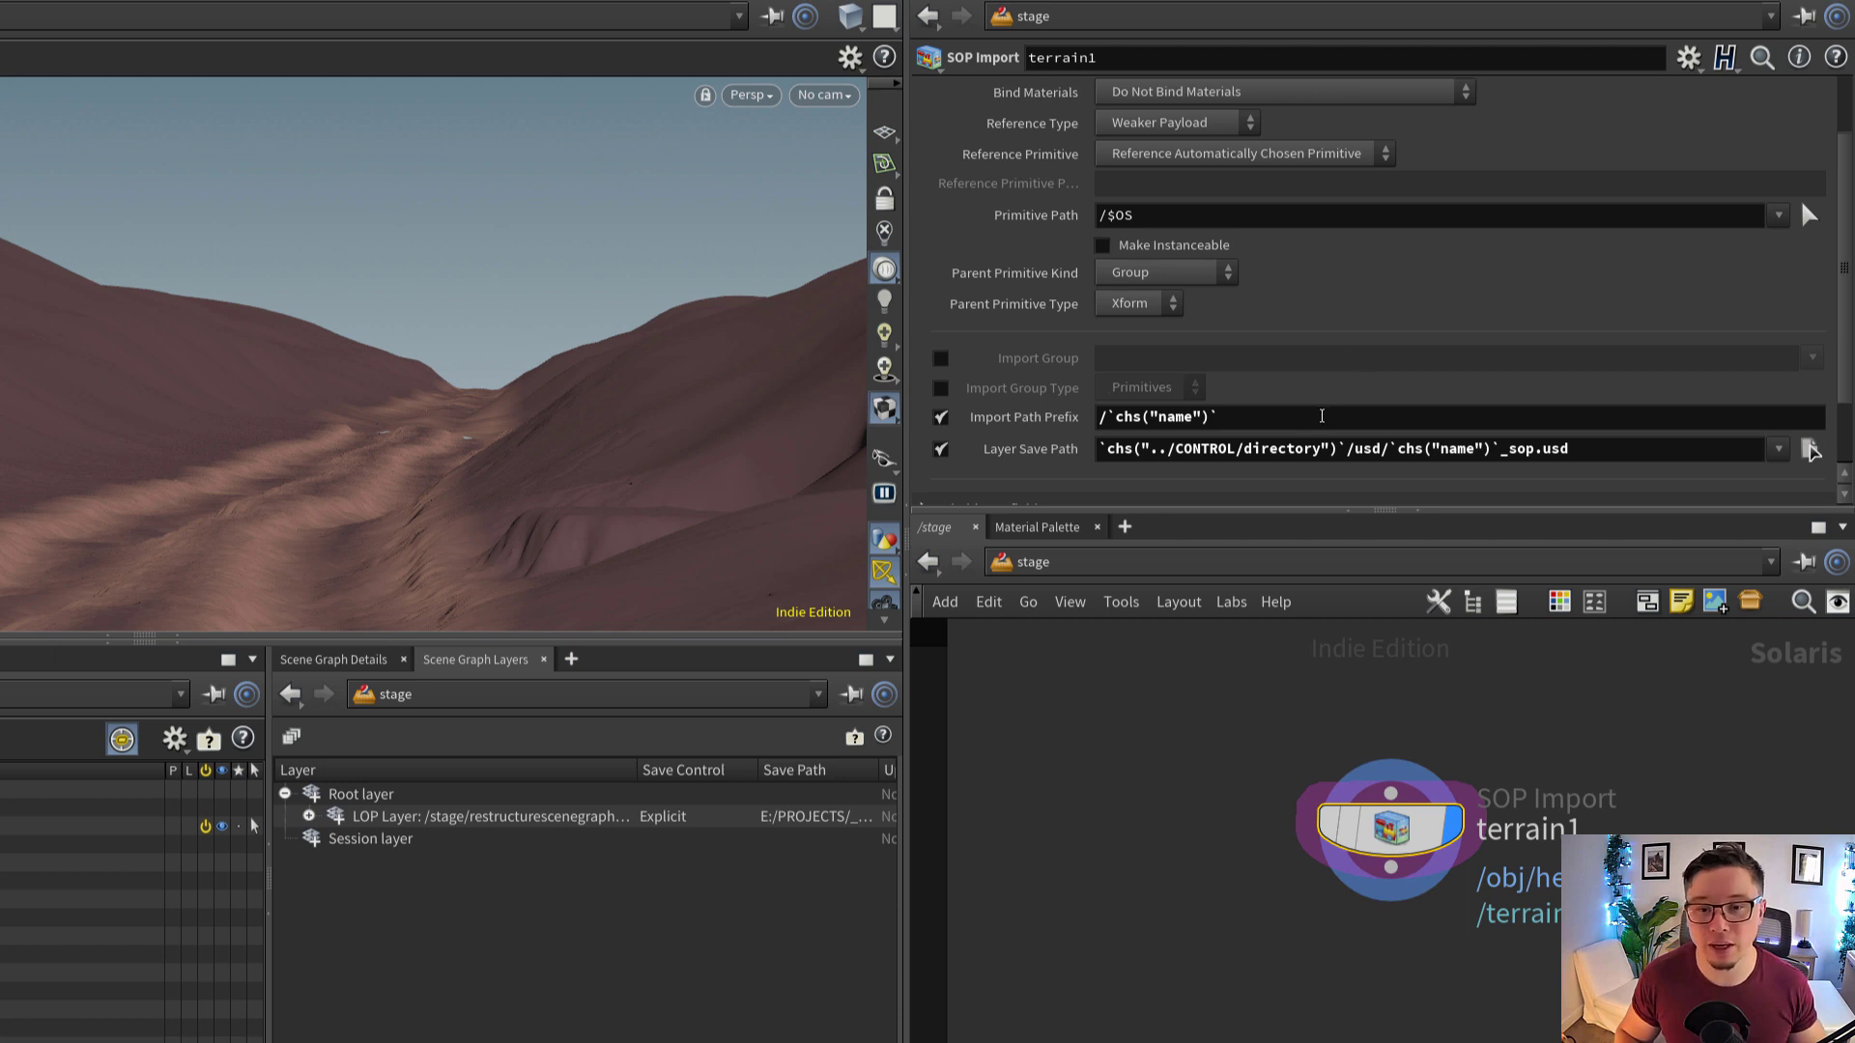
{"action": "mouse_move", "coordinate": [1350, 449]}
{"action": "left_mouse_down"}
{"action": "mouse_move", "coordinate": [1099, 450]}
{"action": "mouse_move", "coordinate": [1324, 457]}
{"action": "left_mouse_up"}
{"action": "left_click", "coordinate": [1173, 451]}
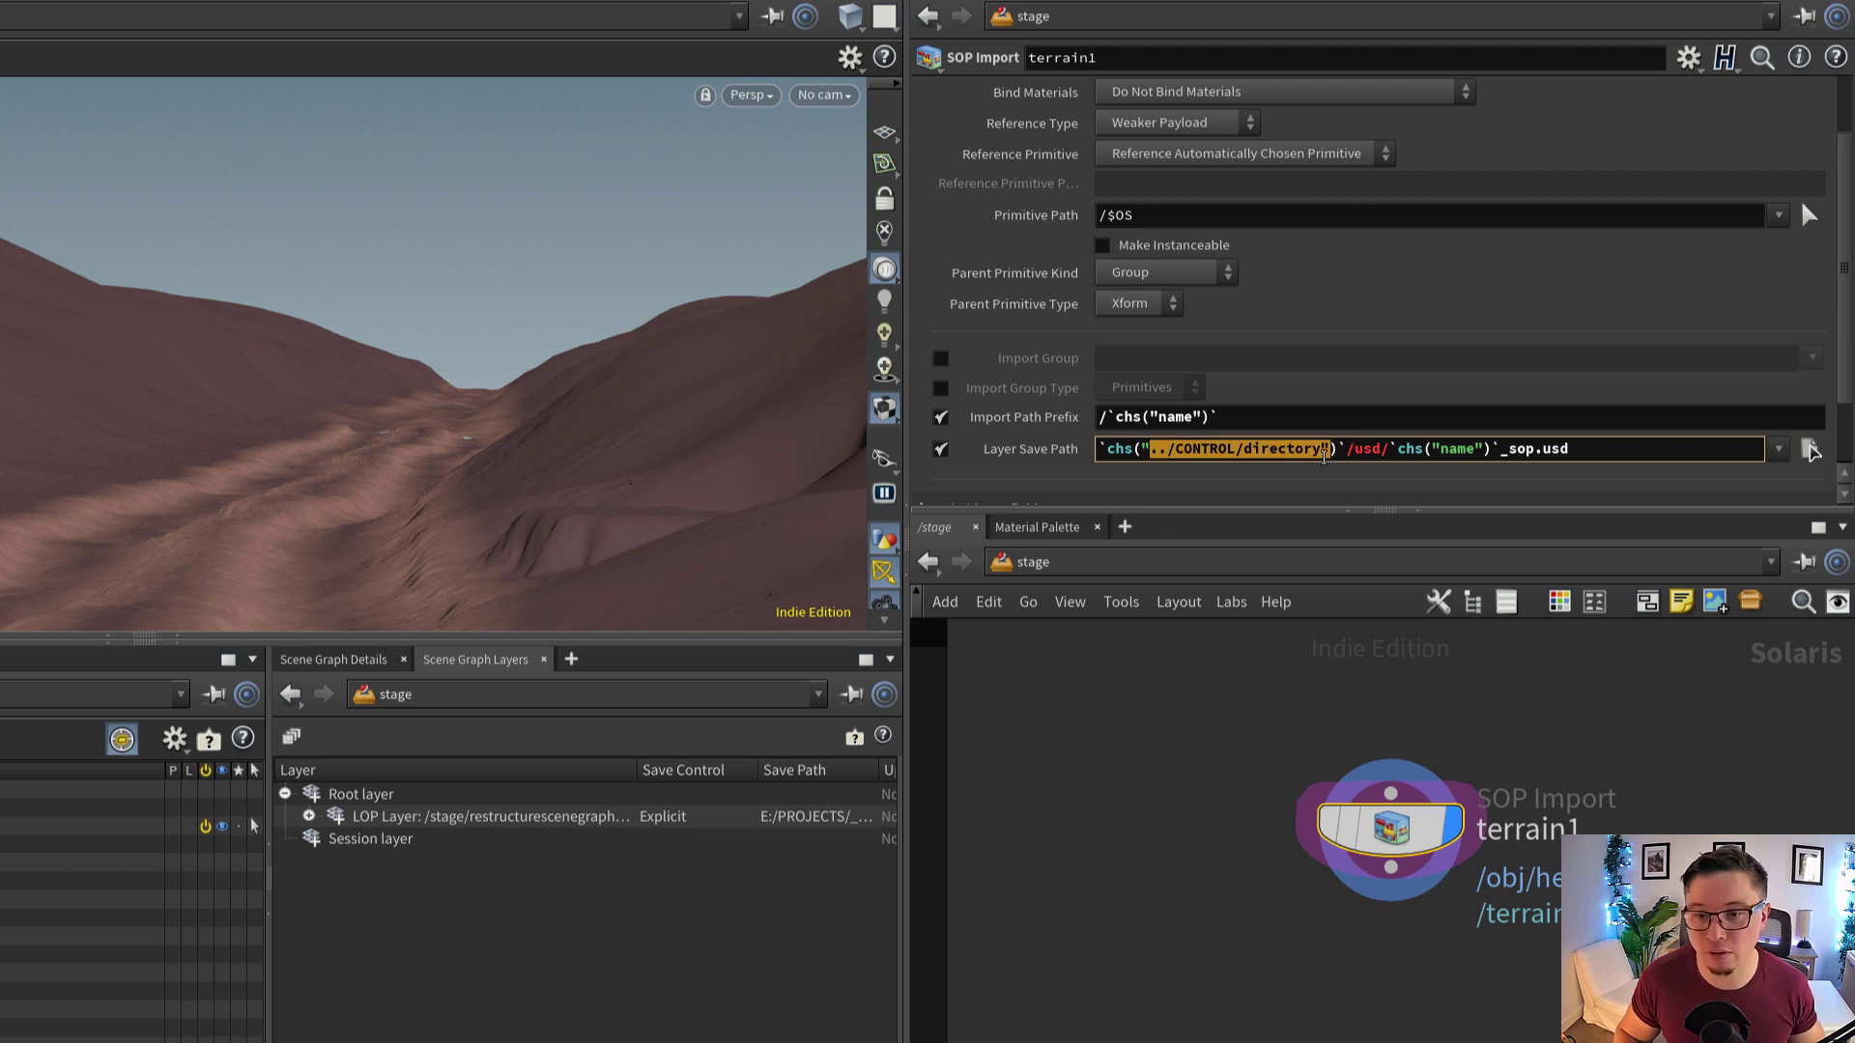
{"action": "left_click", "coordinate": [1246, 449]}
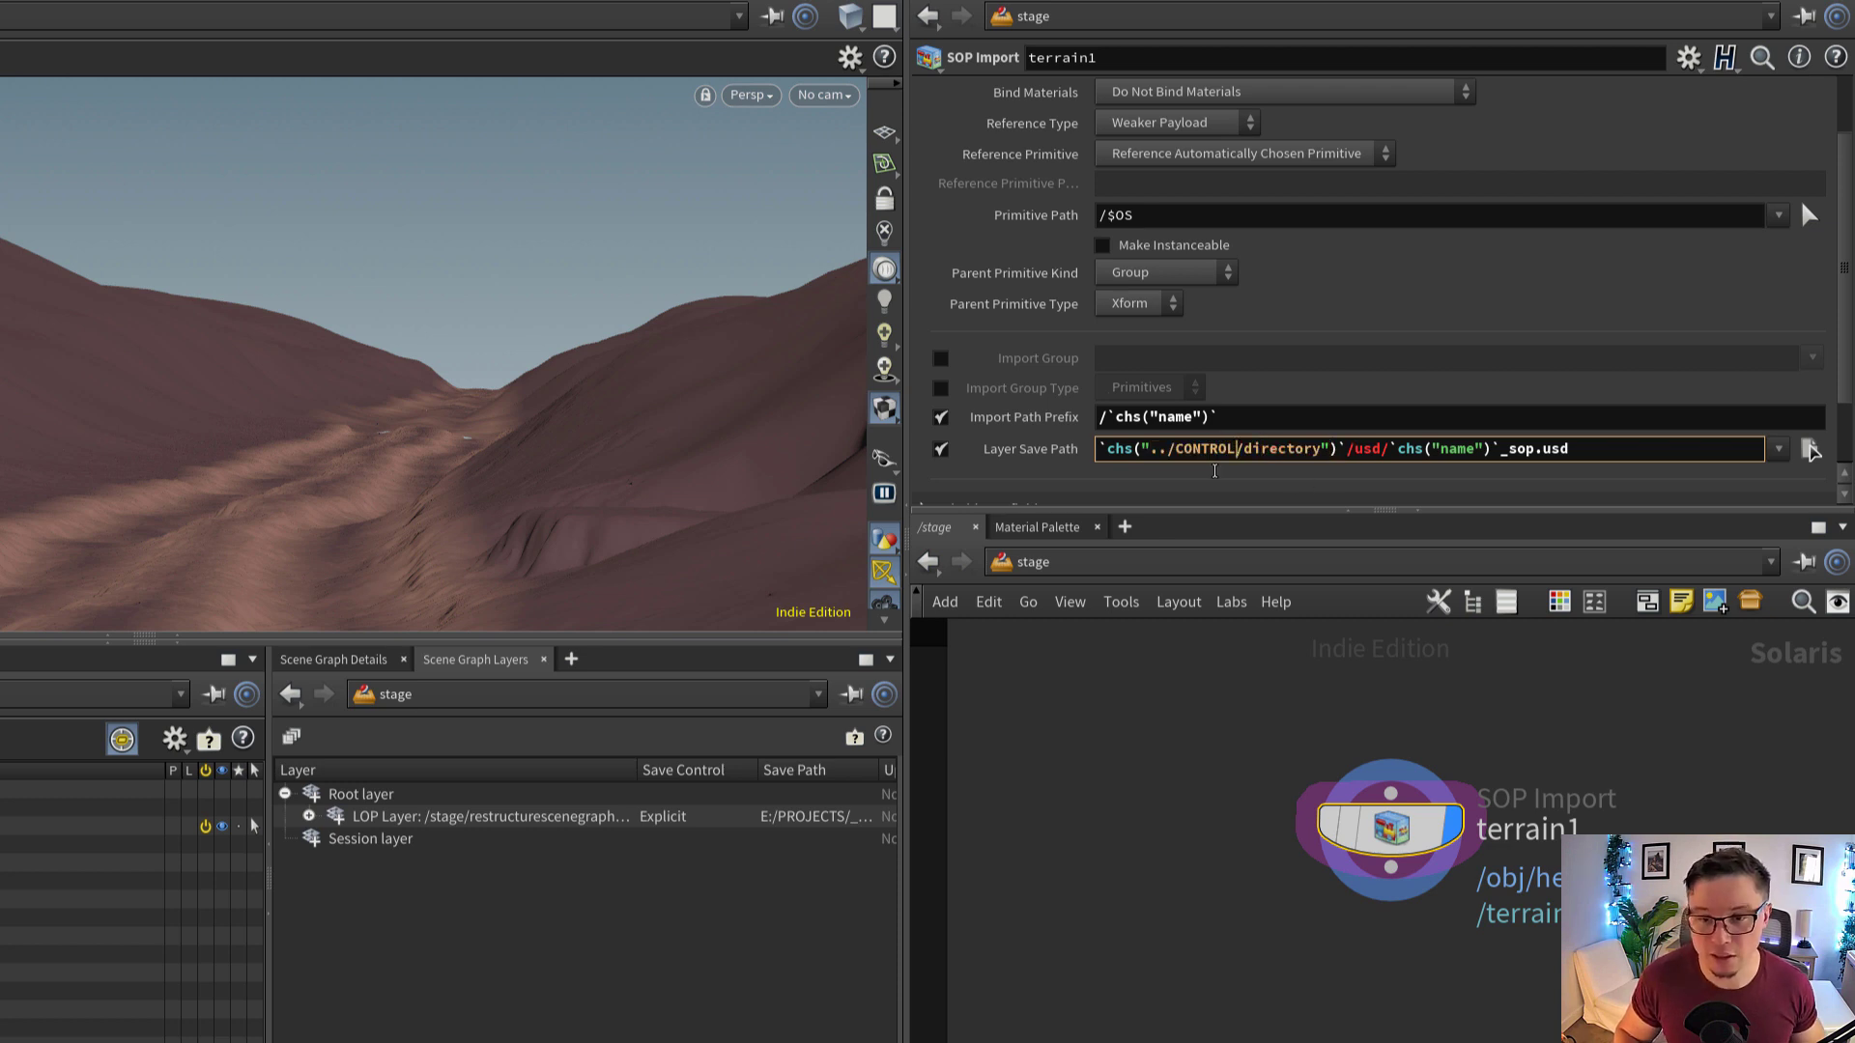
{"action": "double_click", "coordinate": [1205, 449]}
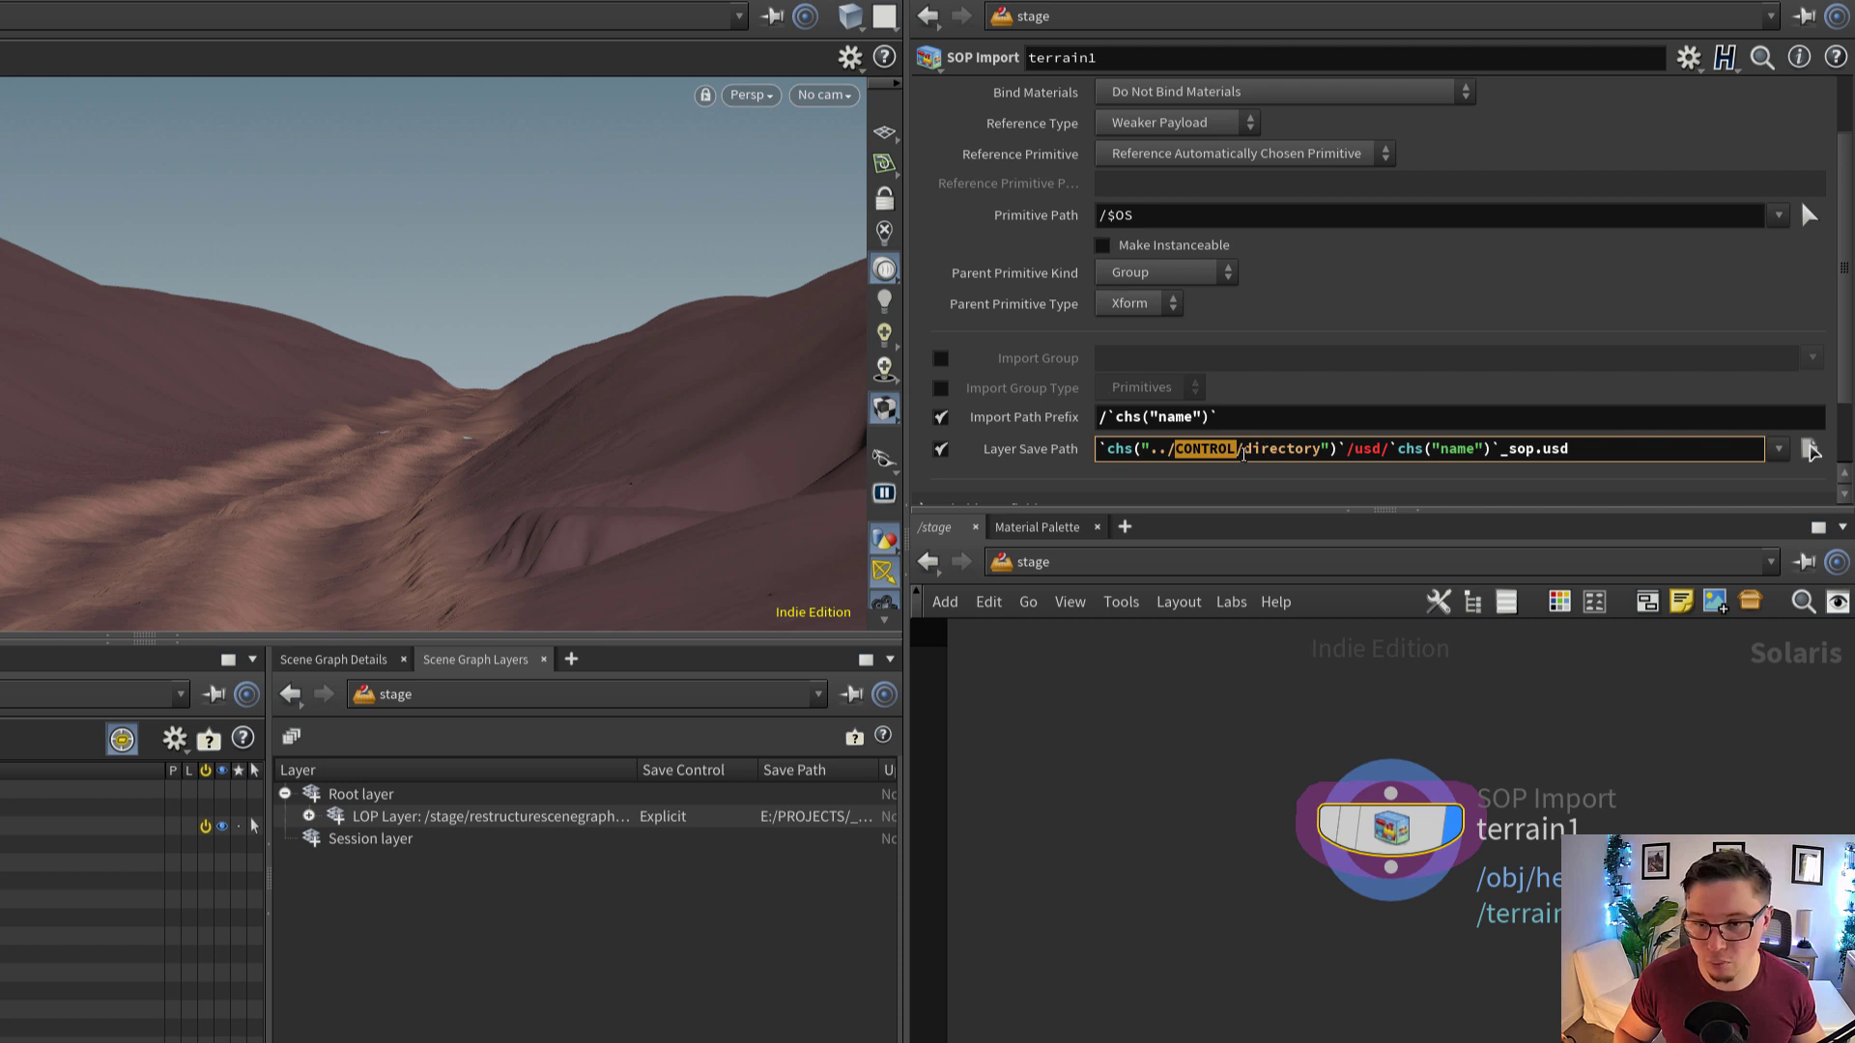
{"action": "left_click_drag", "start_coordinate": [1245, 452], "coordinate": [1319, 458]}
{"action": "left_click_drag", "start_coordinate": [1511, 710], "coordinate": [1369, 893]}
Disable terrain1's import path prefix and layer save path overrides, and set its primitive path to /terrain_FG
{"action": "left_click", "coordinate": [942, 450]}
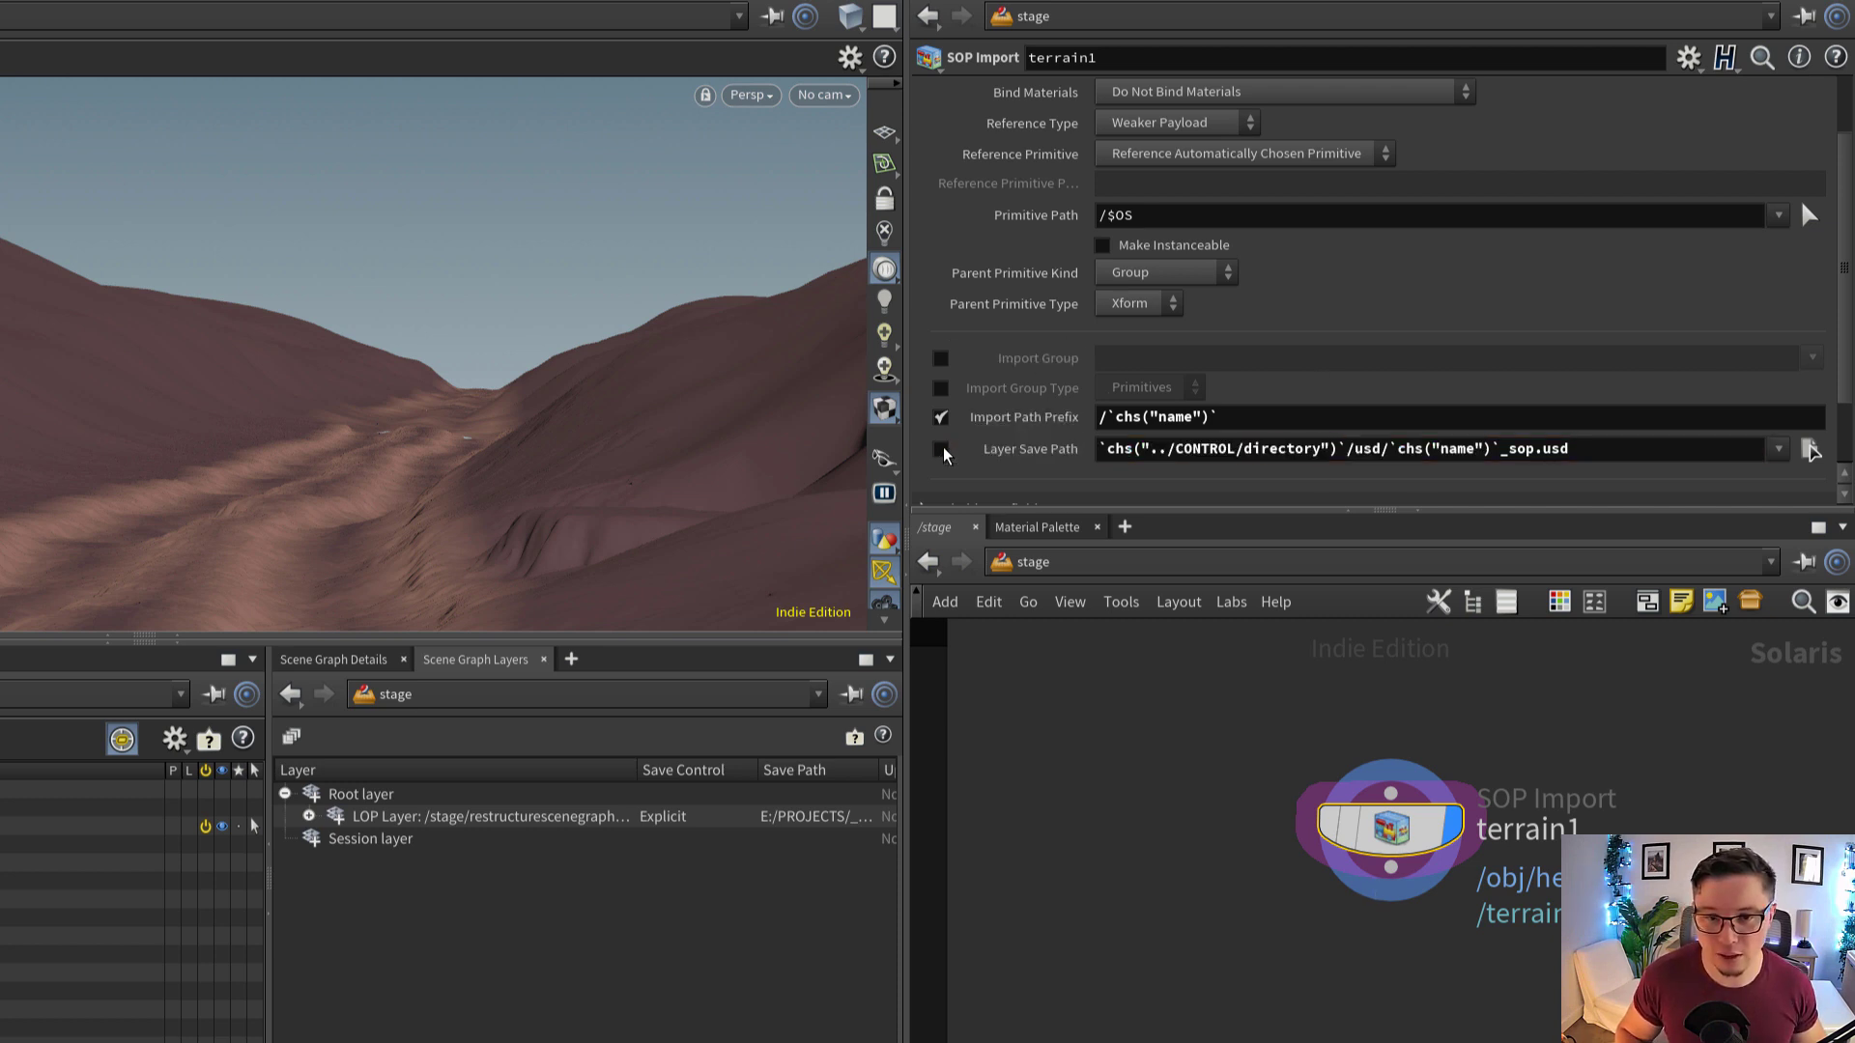
{"action": "scroll", "coordinate": [1280, 314], "scroll_direction": "up", "scroll_amount": 3}
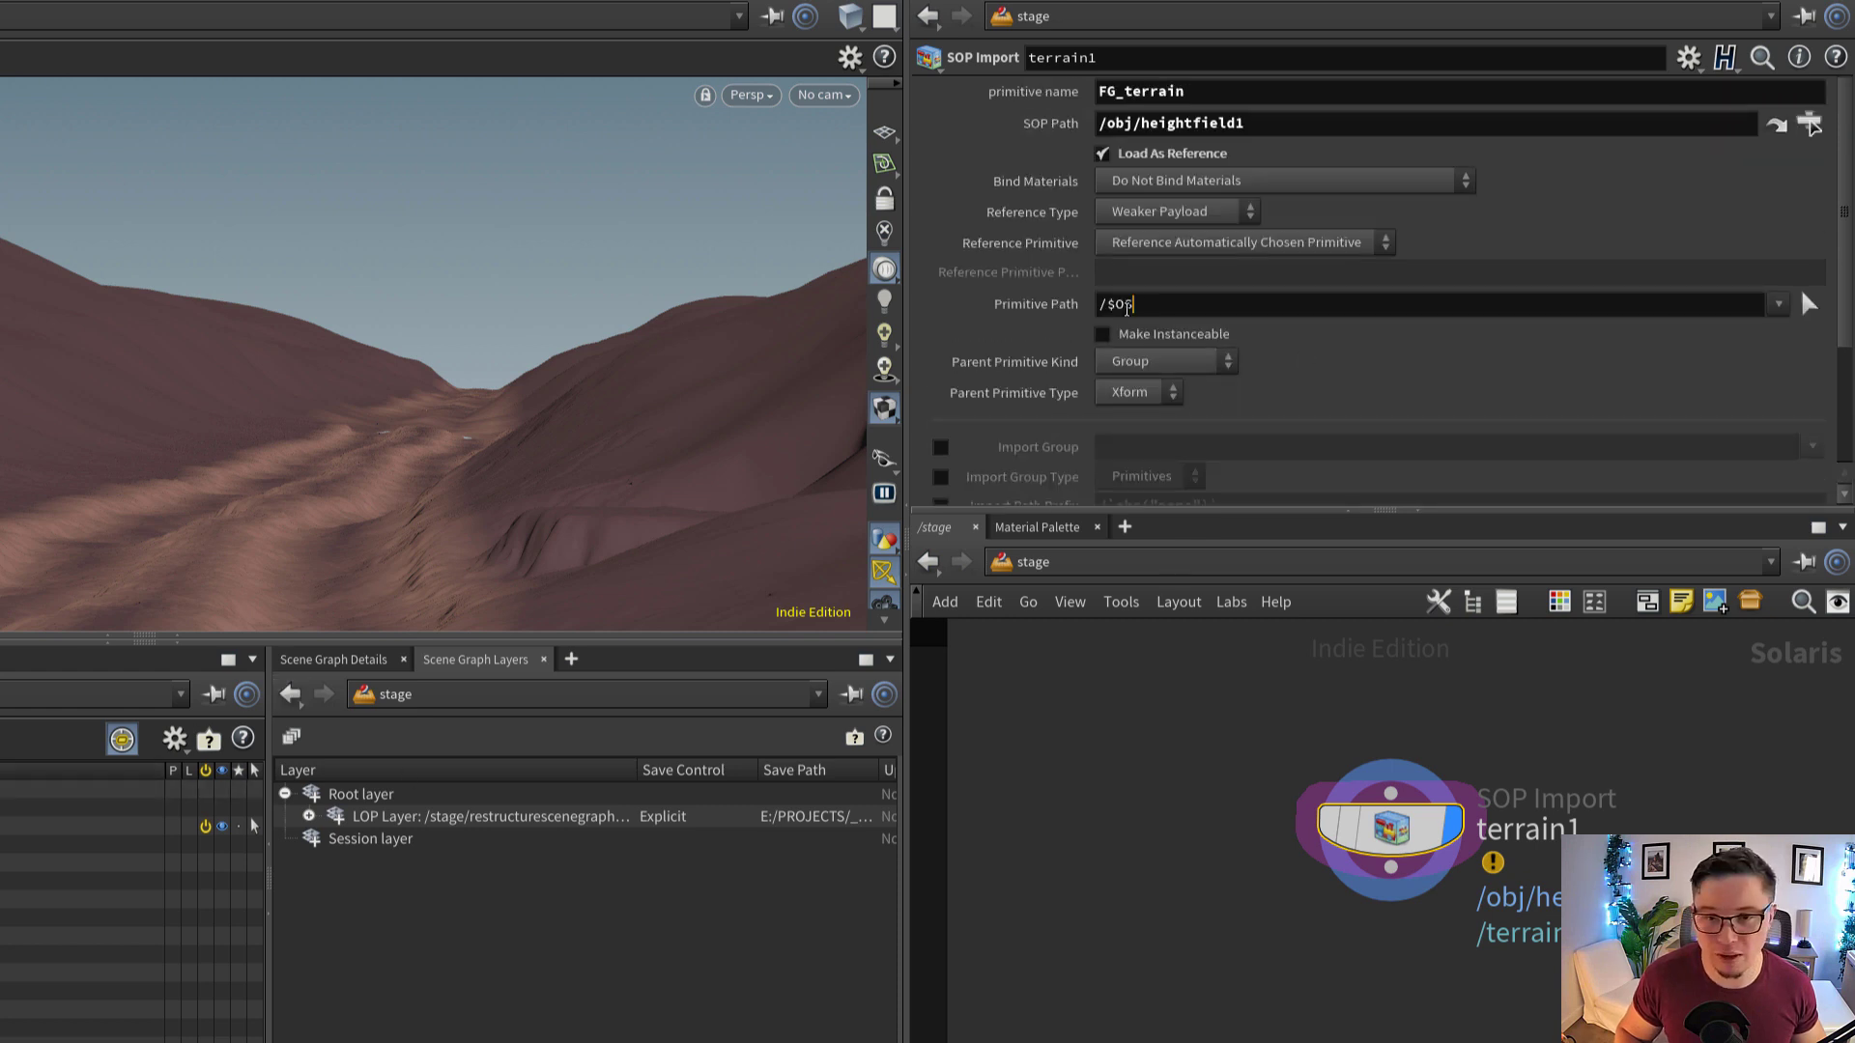
{"action": "left_click", "coordinate": [1127, 305]}
{"action": "key", "text": "BackSpace"}
{"action": "key", "text": "BackSpace"}
{"action": "key", "text": "BackSpace"}
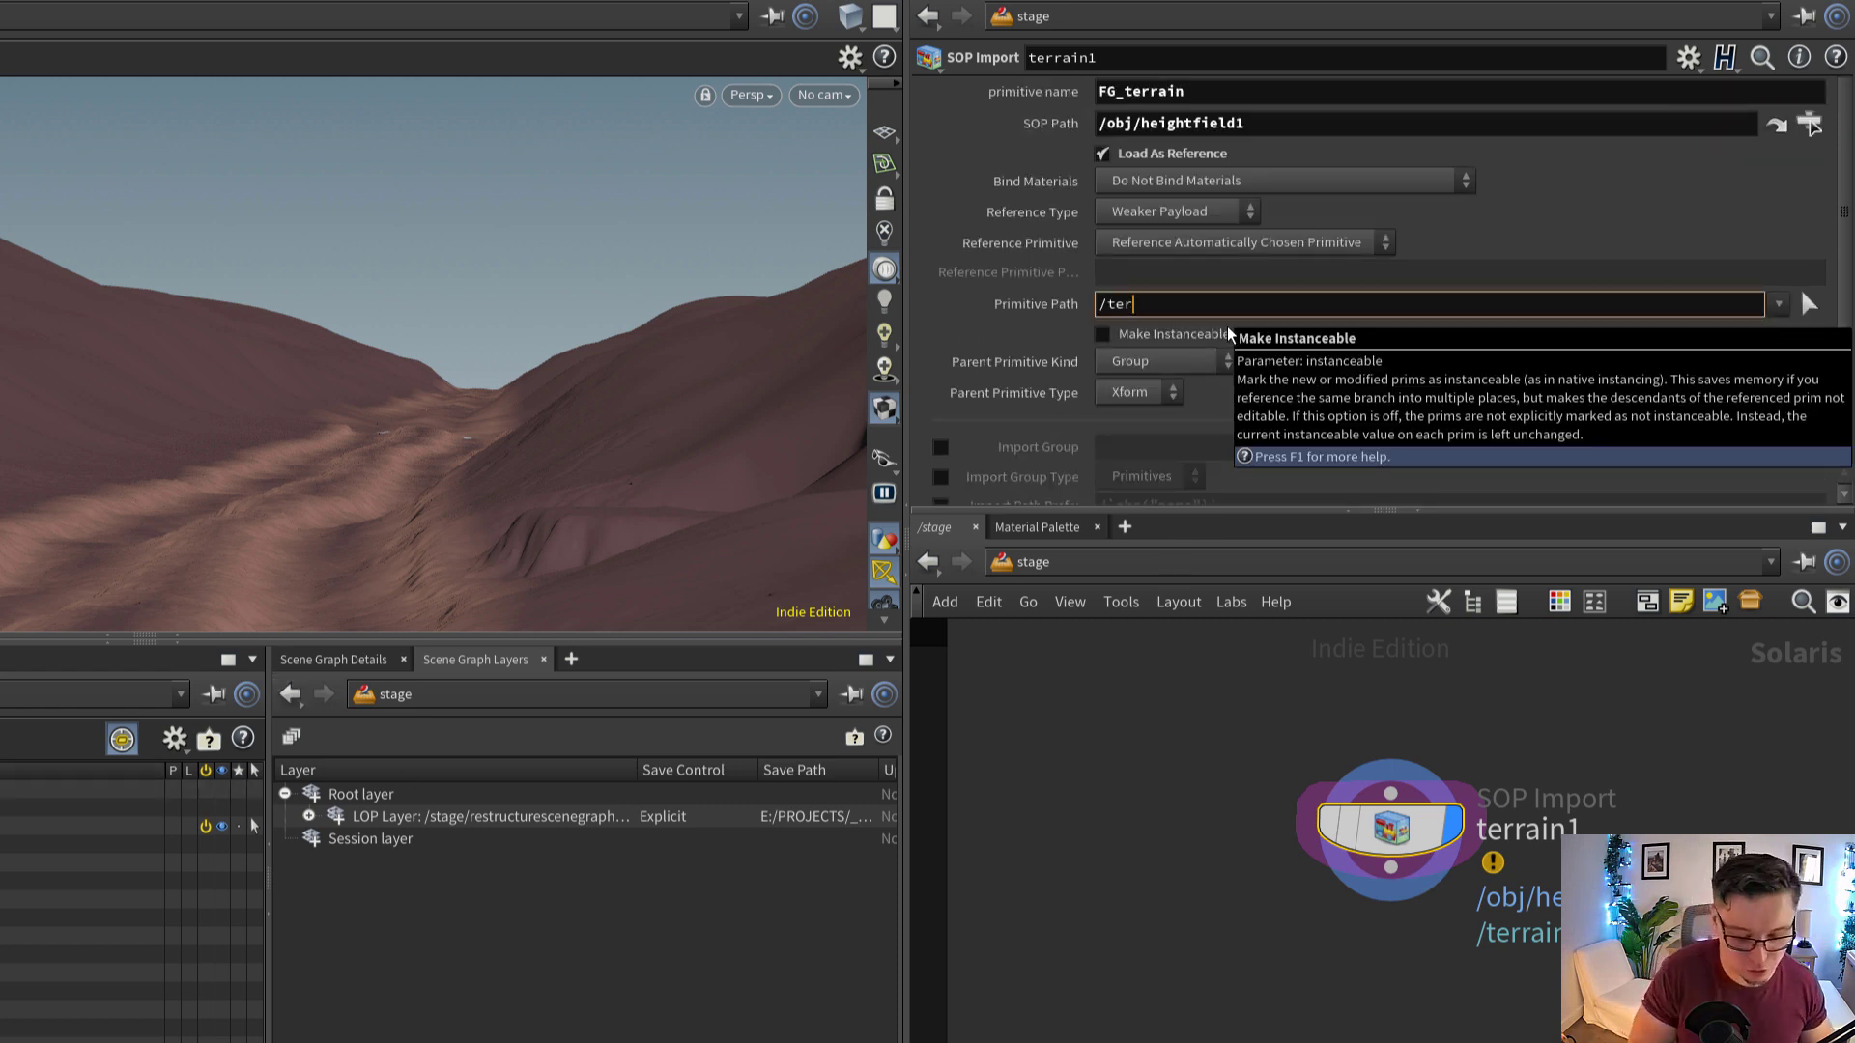
{"action": "type", "text": "terrain_"}
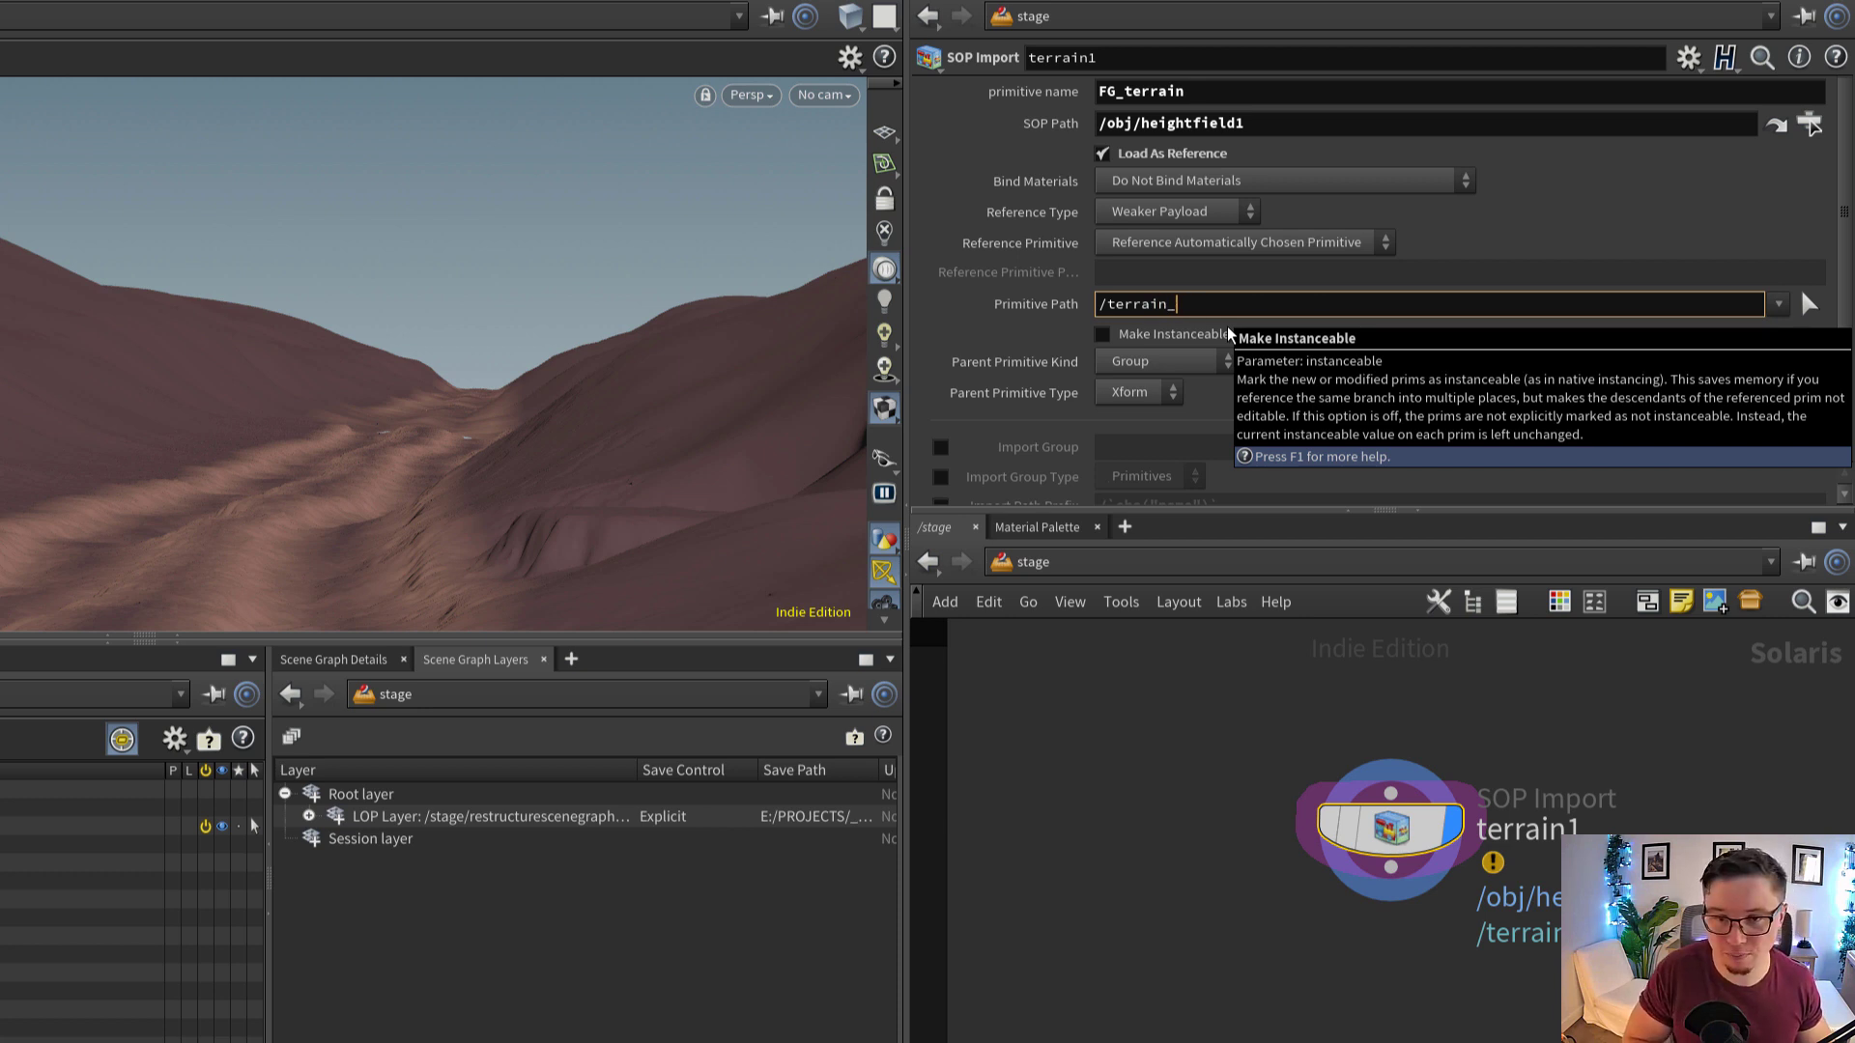
{"action": "type", "text": "FG"}
{"action": "key", "text": "Return"}
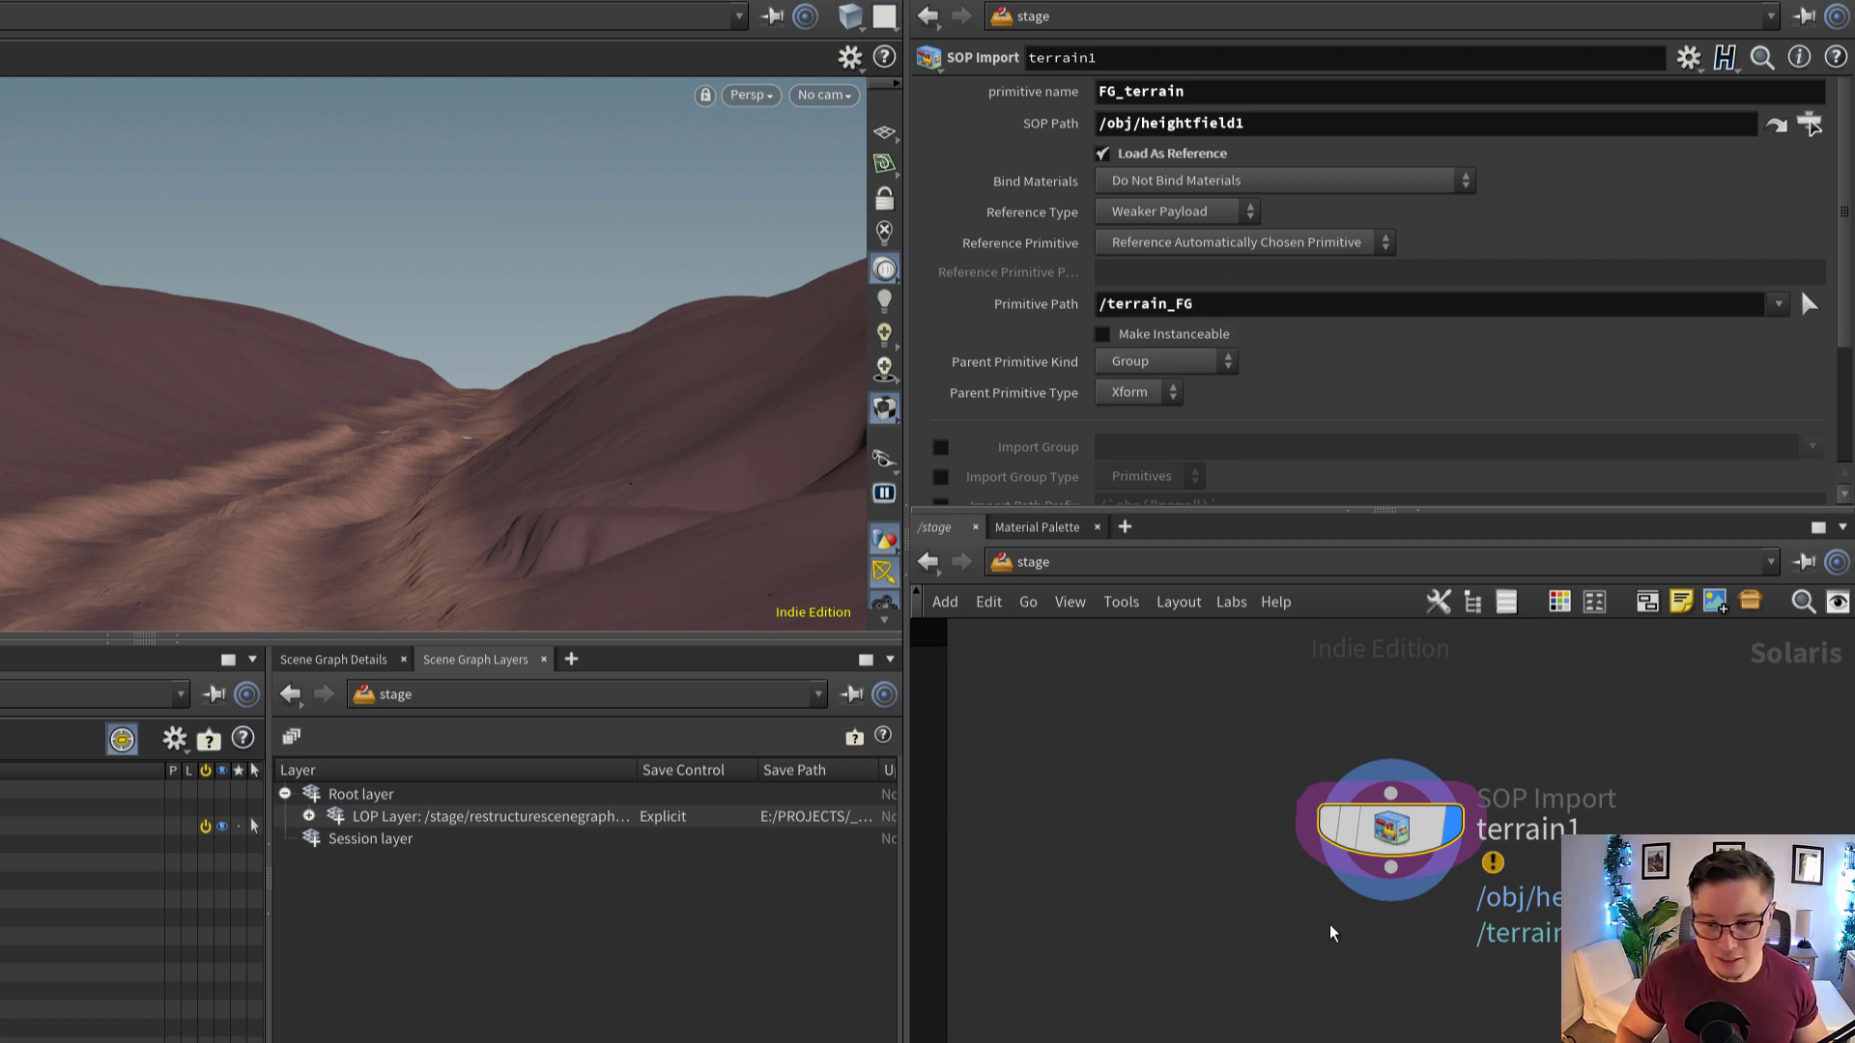
Add an Instancer node and place it below terrain1
{"action": "middle_click_drag", "start_coordinate": [1329, 932], "coordinate": [1380, 895]}
{"action": "scroll", "coordinate": [1400, 924], "scroll_direction": "down", "scroll_amount": 1}
{"action": "scroll", "coordinate": [1400, 923], "scroll_direction": "up", "scroll_amount": 1}
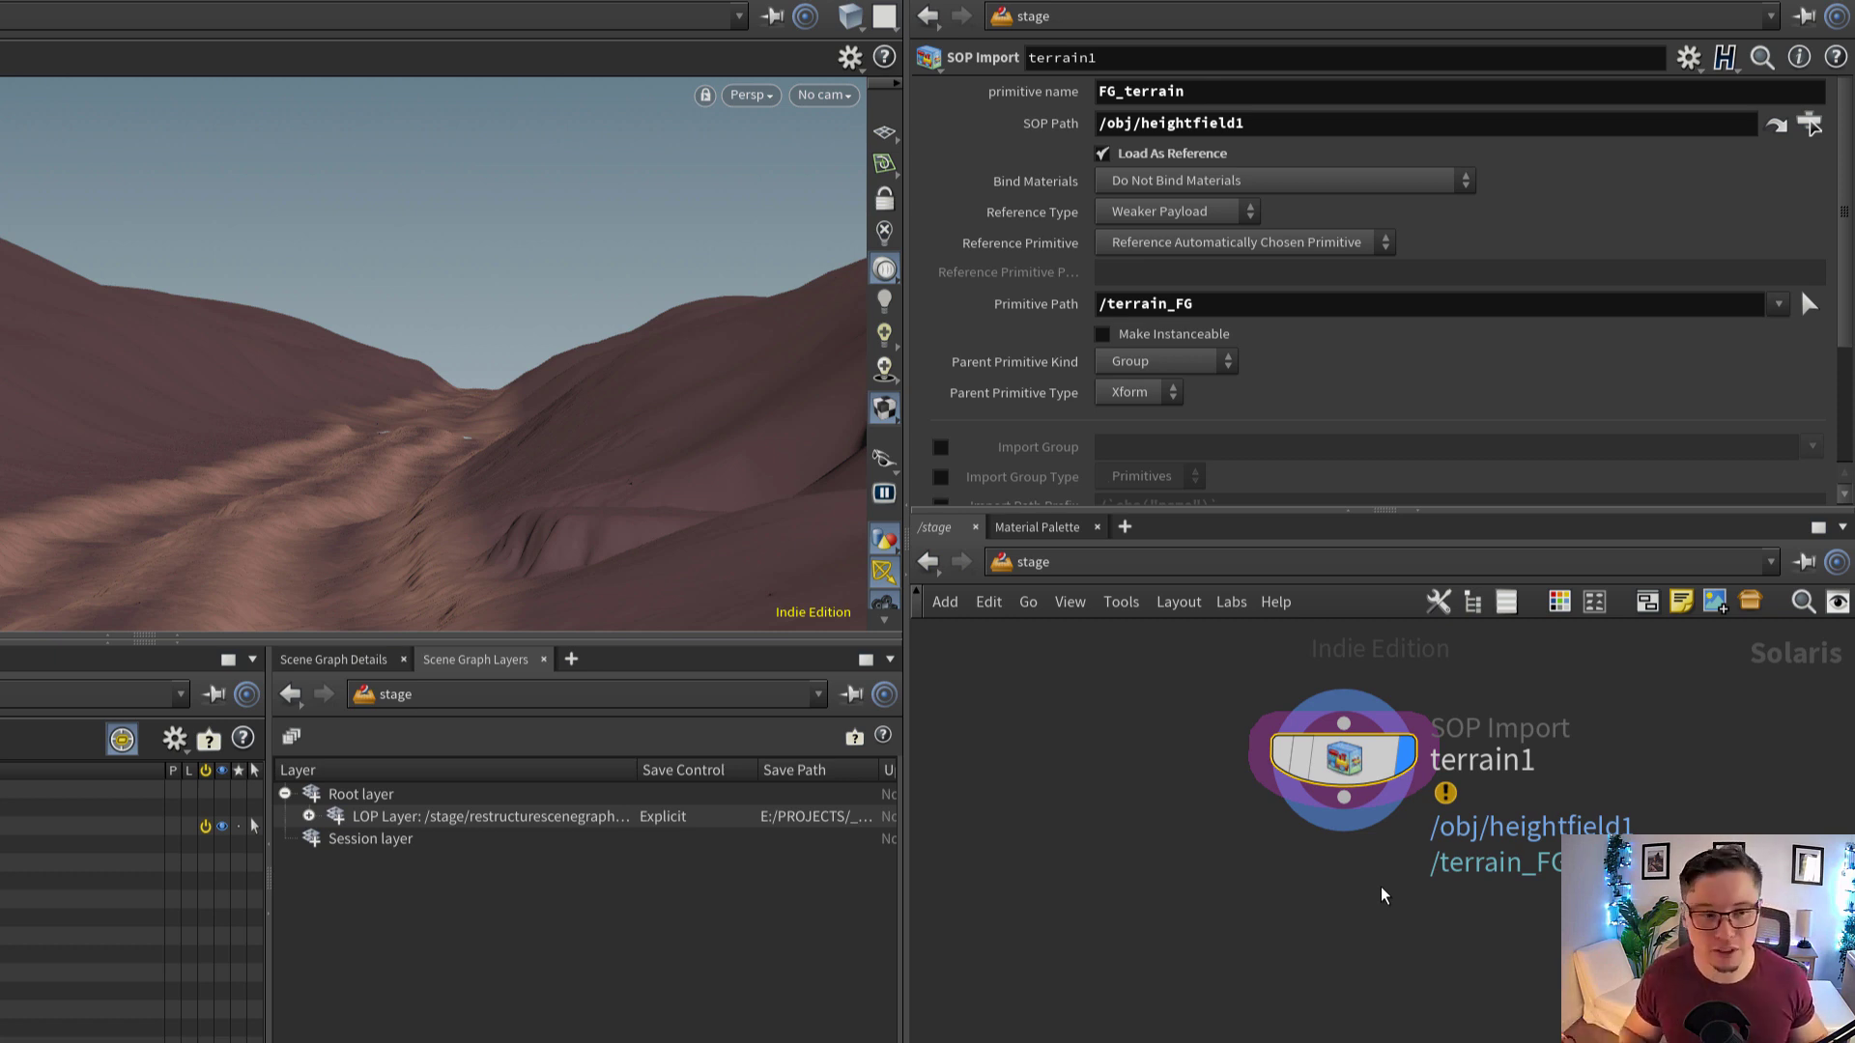
{"action": "key", "text": "Tab"}
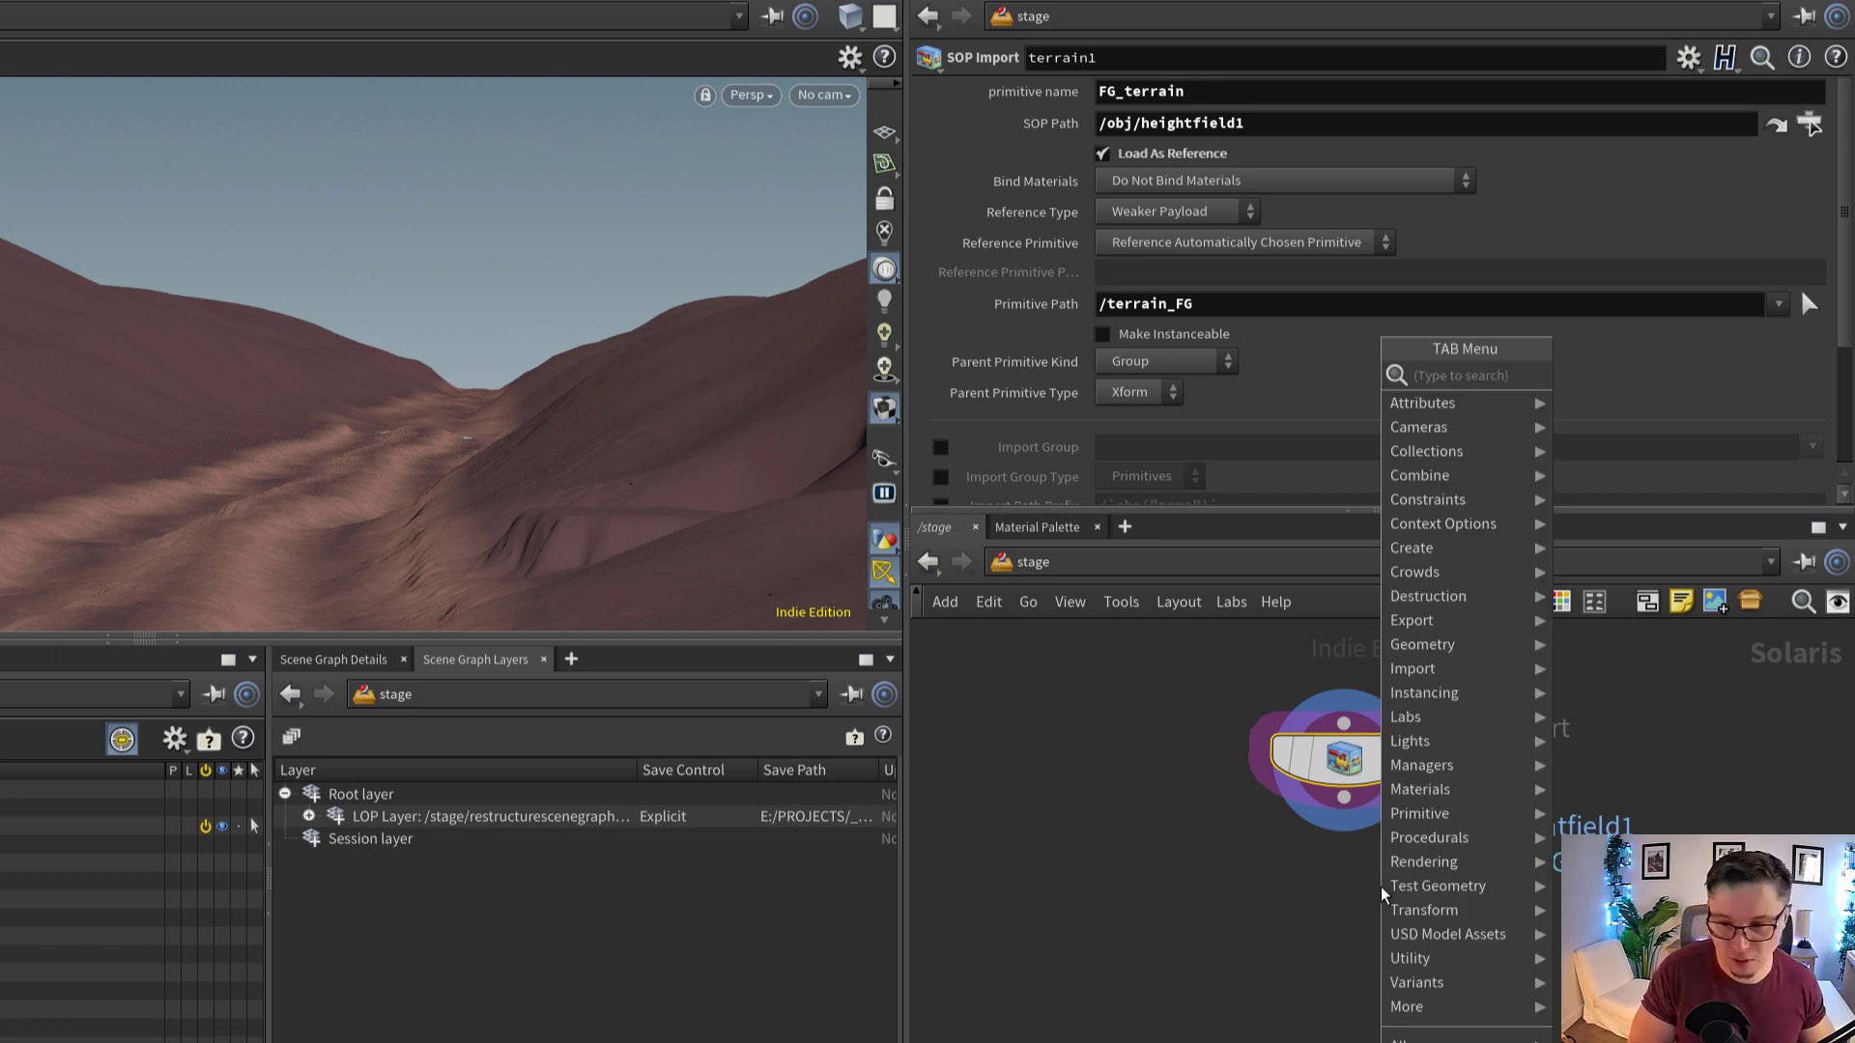
{"action": "type", "text": "insta"}
{"action": "key", "text": "Return"}
{"action": "left_click", "coordinate": [1381, 894]}
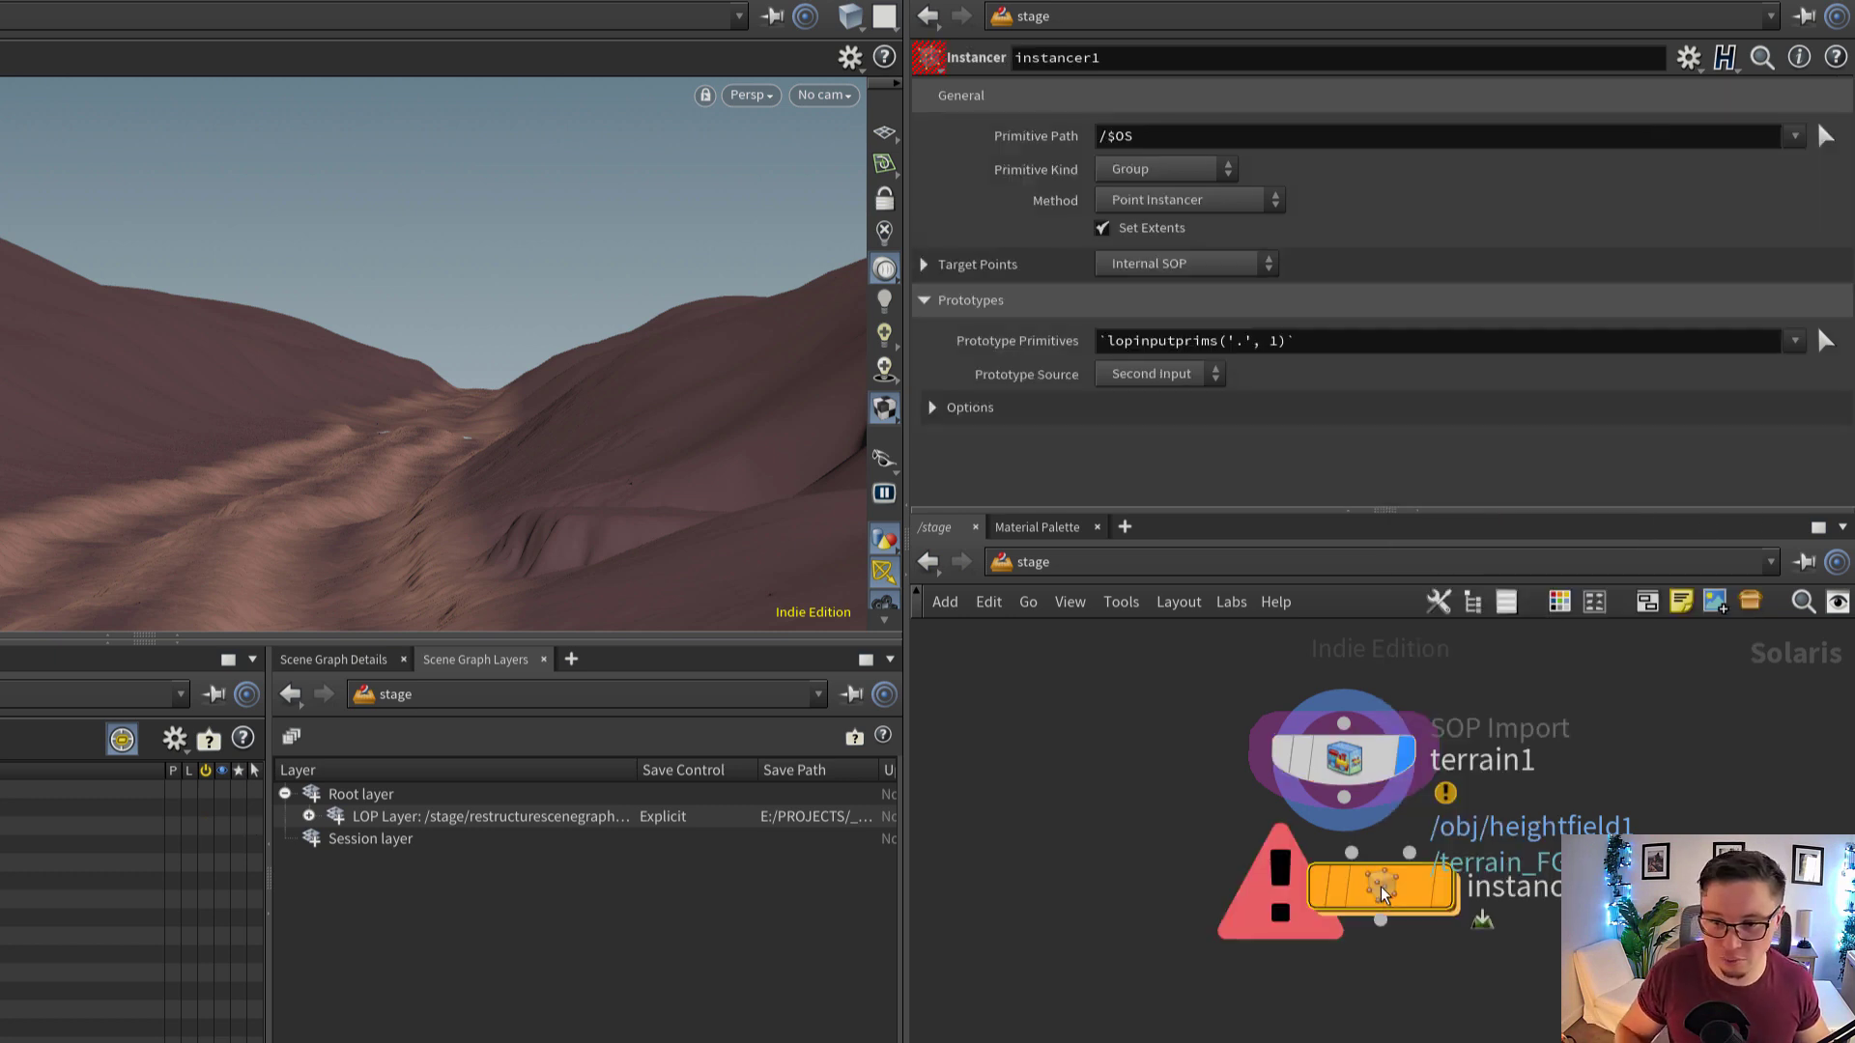
{"action": "left_click_drag", "start_coordinate": [1382, 895], "coordinate": [1343, 1041]}
Connect terrain1's output to the Instancer's first input and display the Instancer
{"action": "left_click", "coordinate": [1315, 996]}
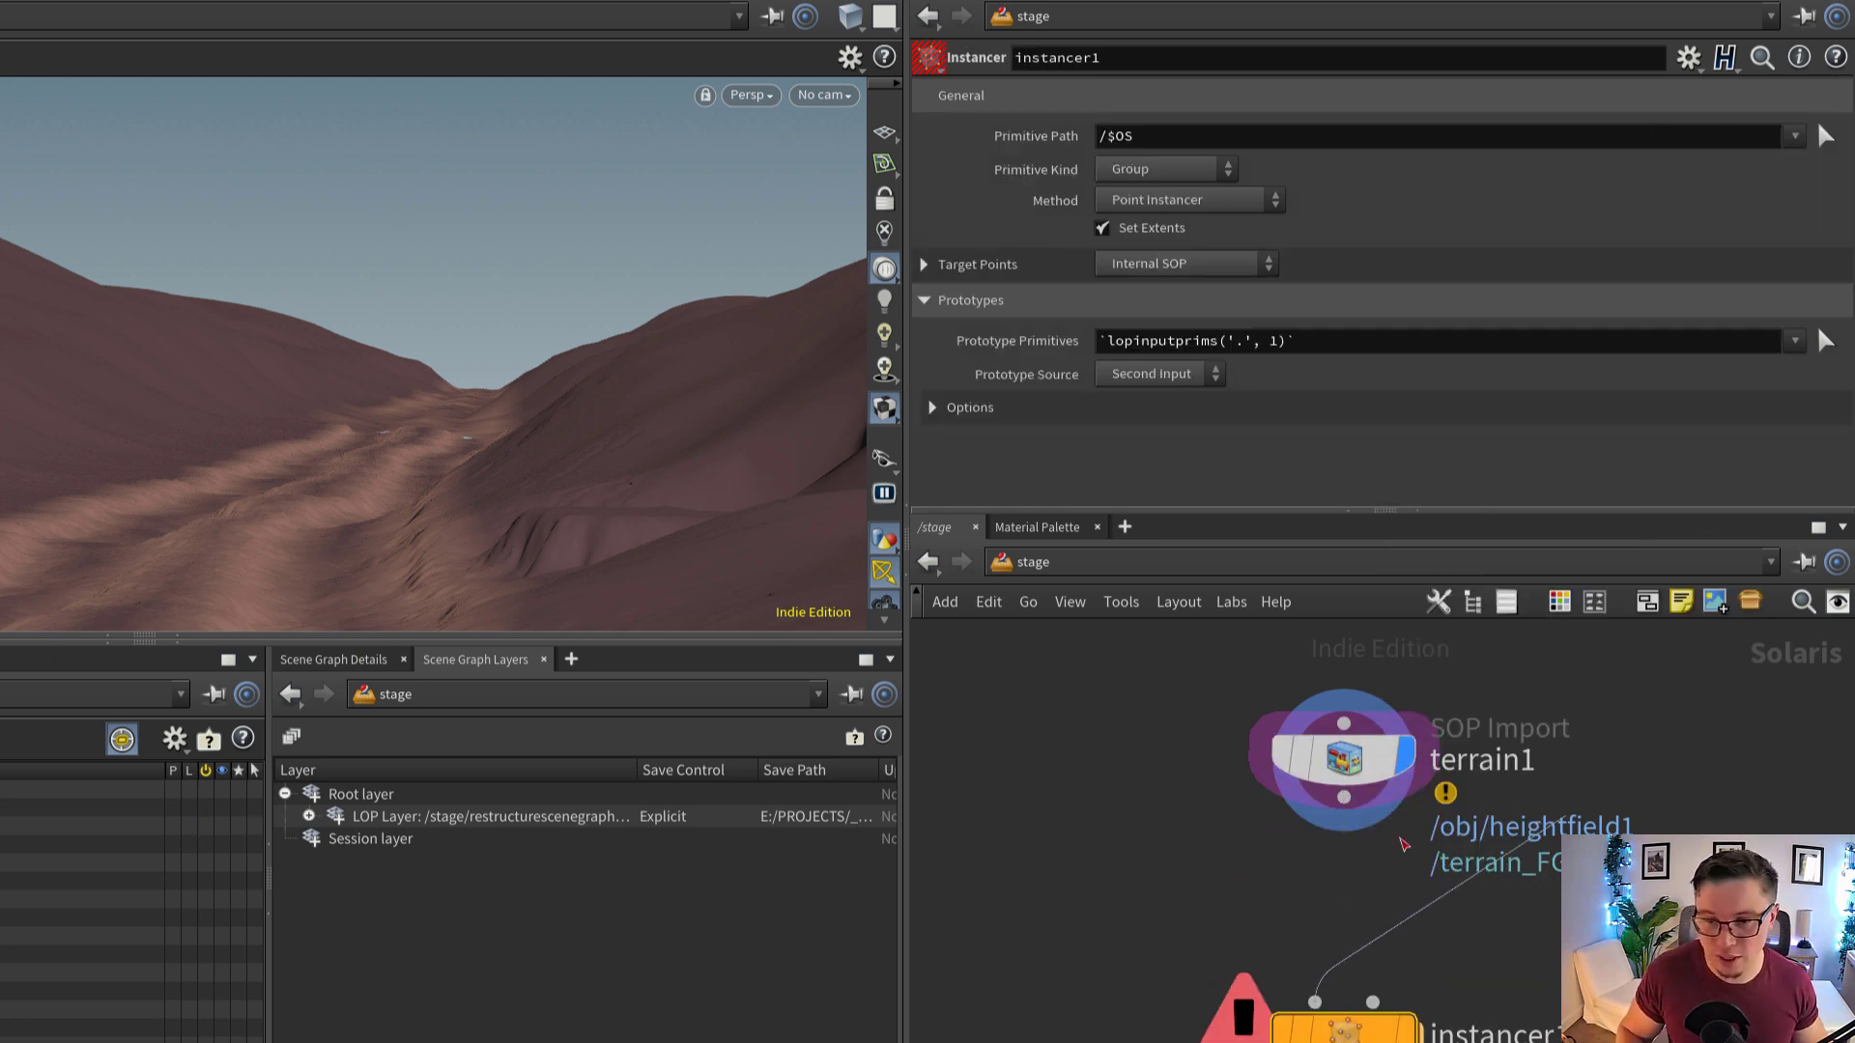
{"action": "left_click", "coordinate": [1344, 798]}
{"action": "middle_click_drag", "start_coordinate": [1391, 914], "coordinate": [1401, 827]}
{"action": "scroll", "coordinate": [1402, 828], "scroll_direction": "down", "scroll_amount": 1}
{"action": "left_click", "coordinate": [1413, 937]}
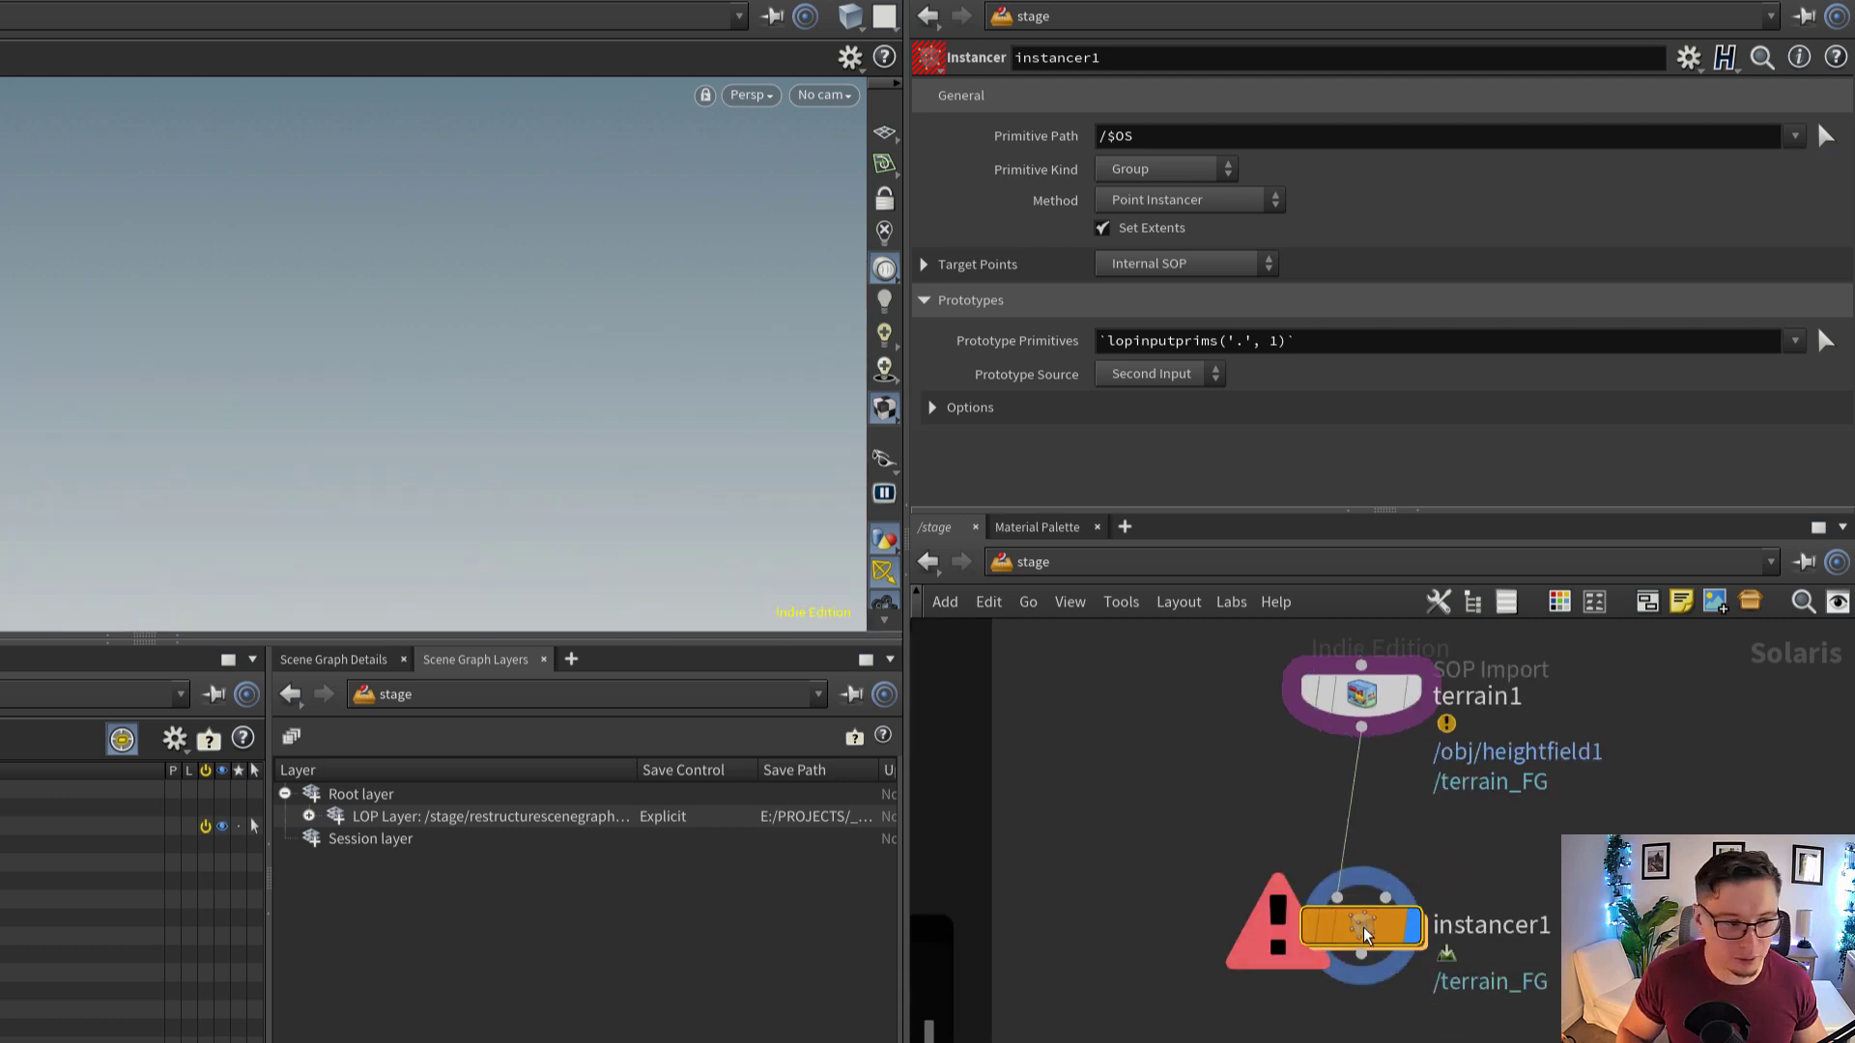
Enter the Instancer's internal network and add a LOP Import node
{"action": "double_click", "coordinate": [1366, 936]}
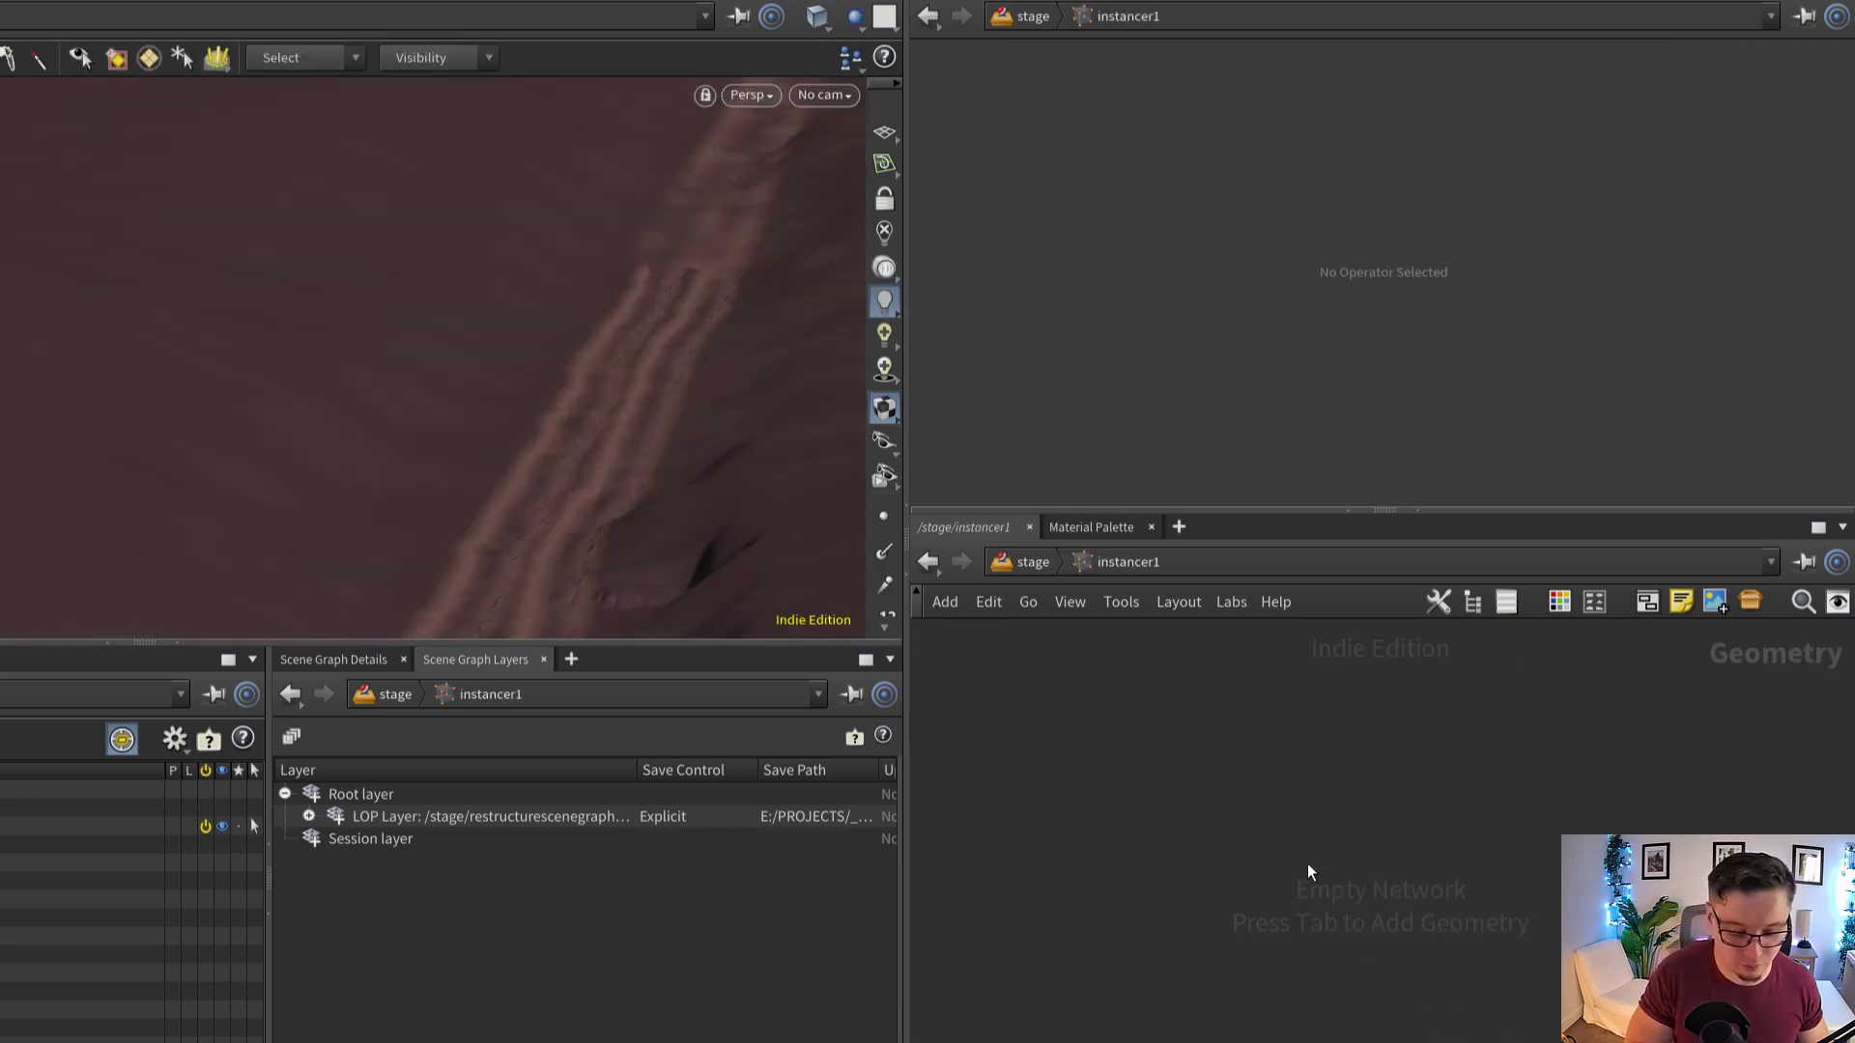
{"action": "key", "text": "Tab"}
{"action": "type", "text": "lopi"}
{"action": "key", "text": "Return"}
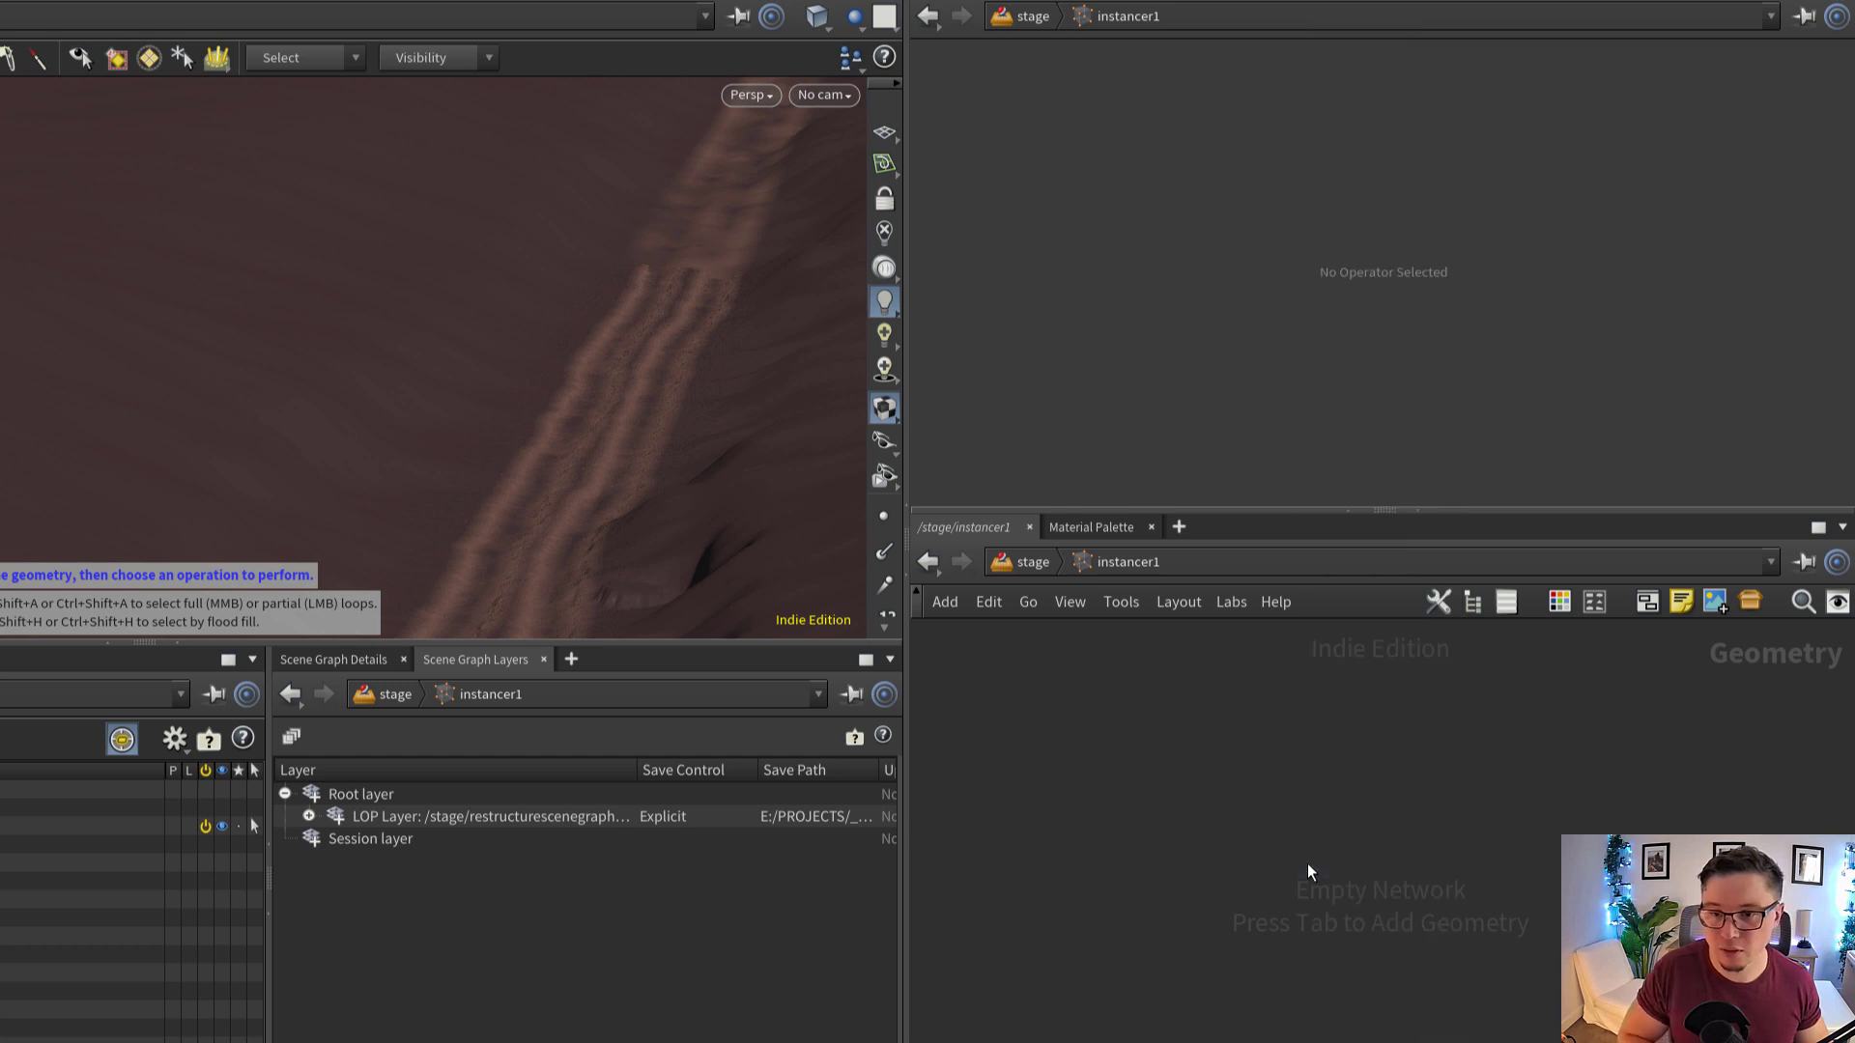
{"action": "left_click", "coordinate": [1307, 863]}
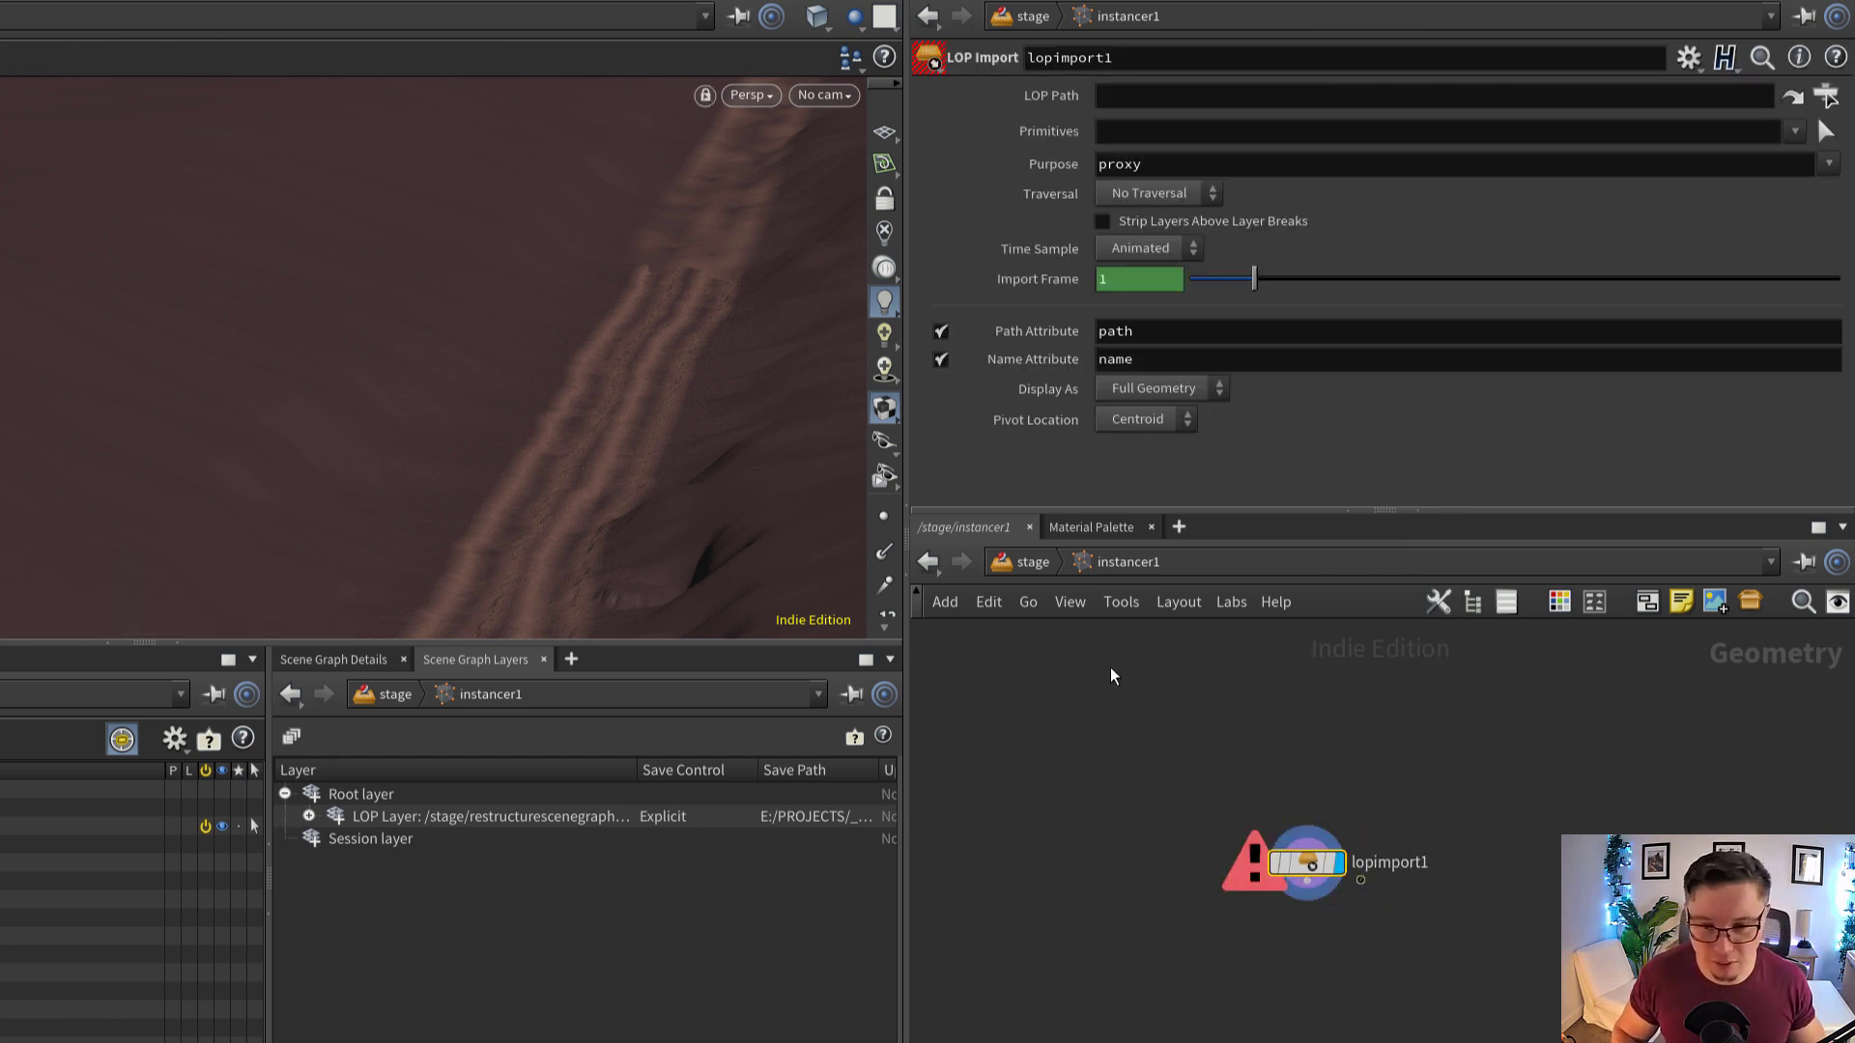
{"action": "scroll", "coordinate": [1172, 729], "scroll_direction": "up", "scroll_amount": 2}
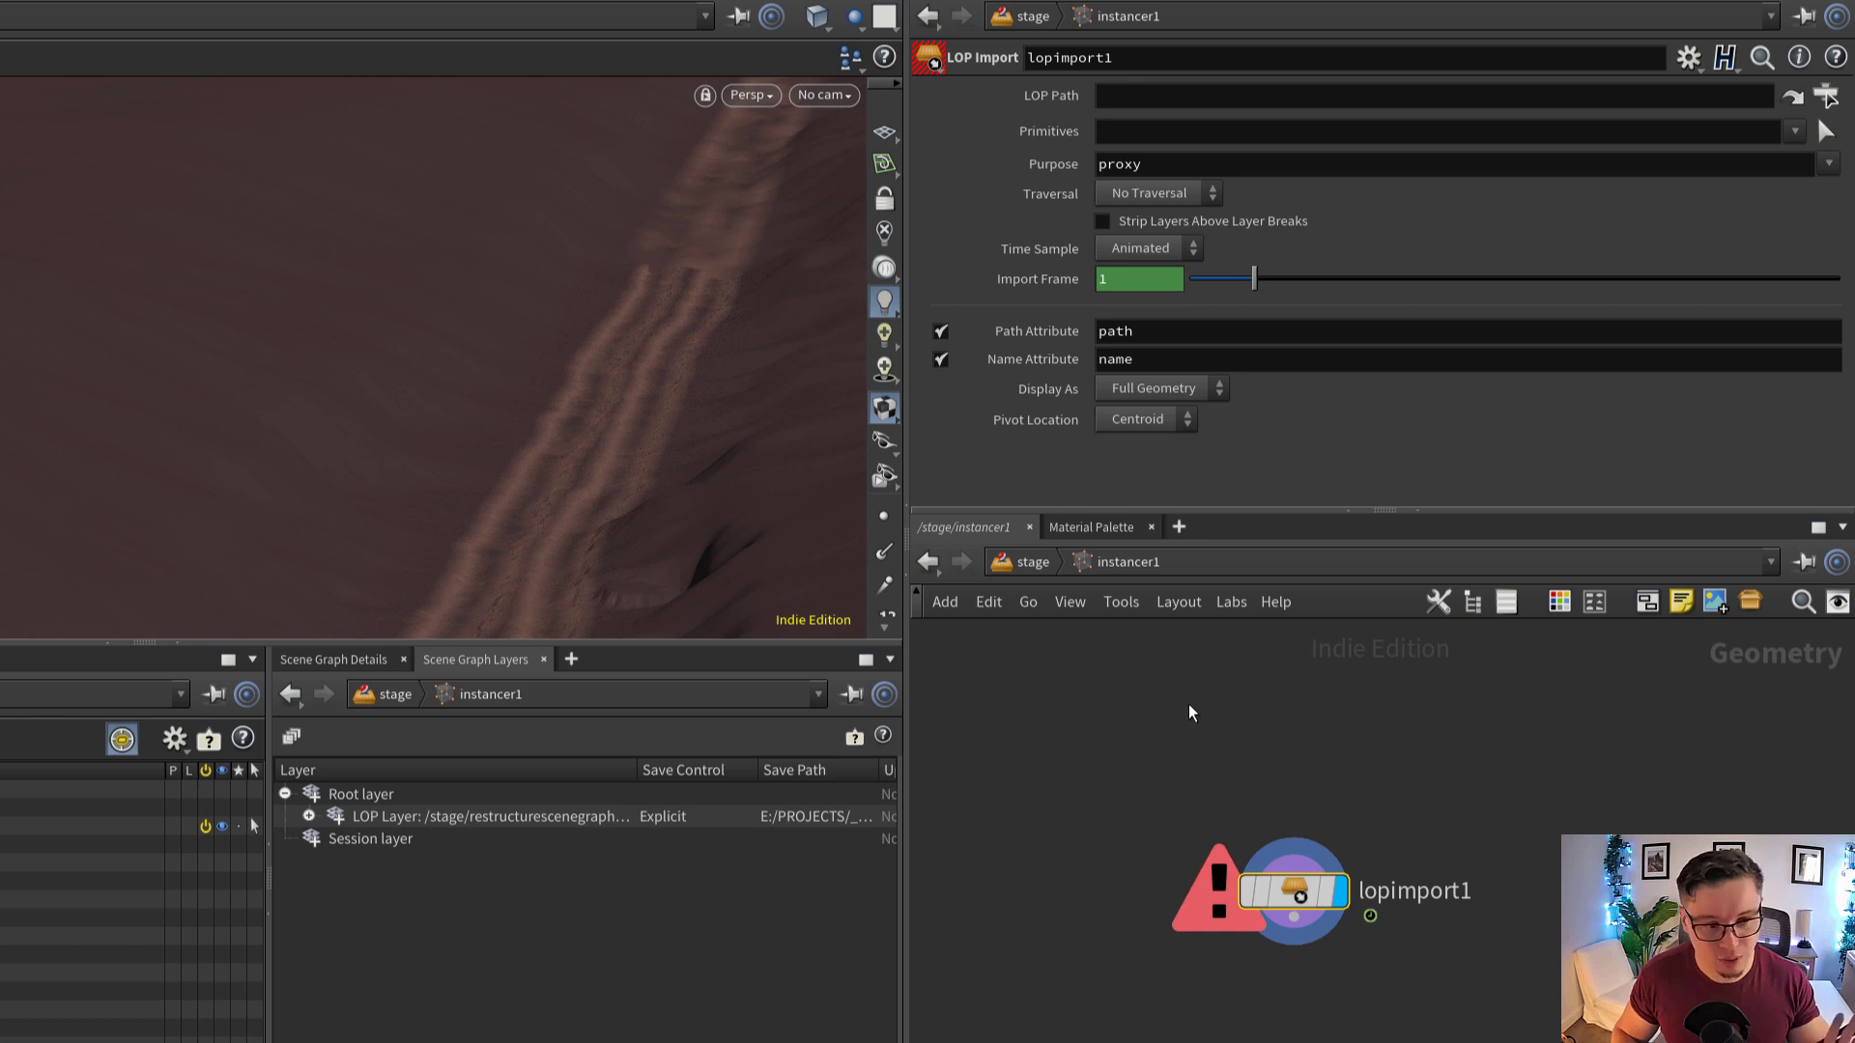
Go back to the stage level to display the terrain1 import, and re-enter the Instancer's network
{"action": "left_click", "coordinate": [1026, 562]}
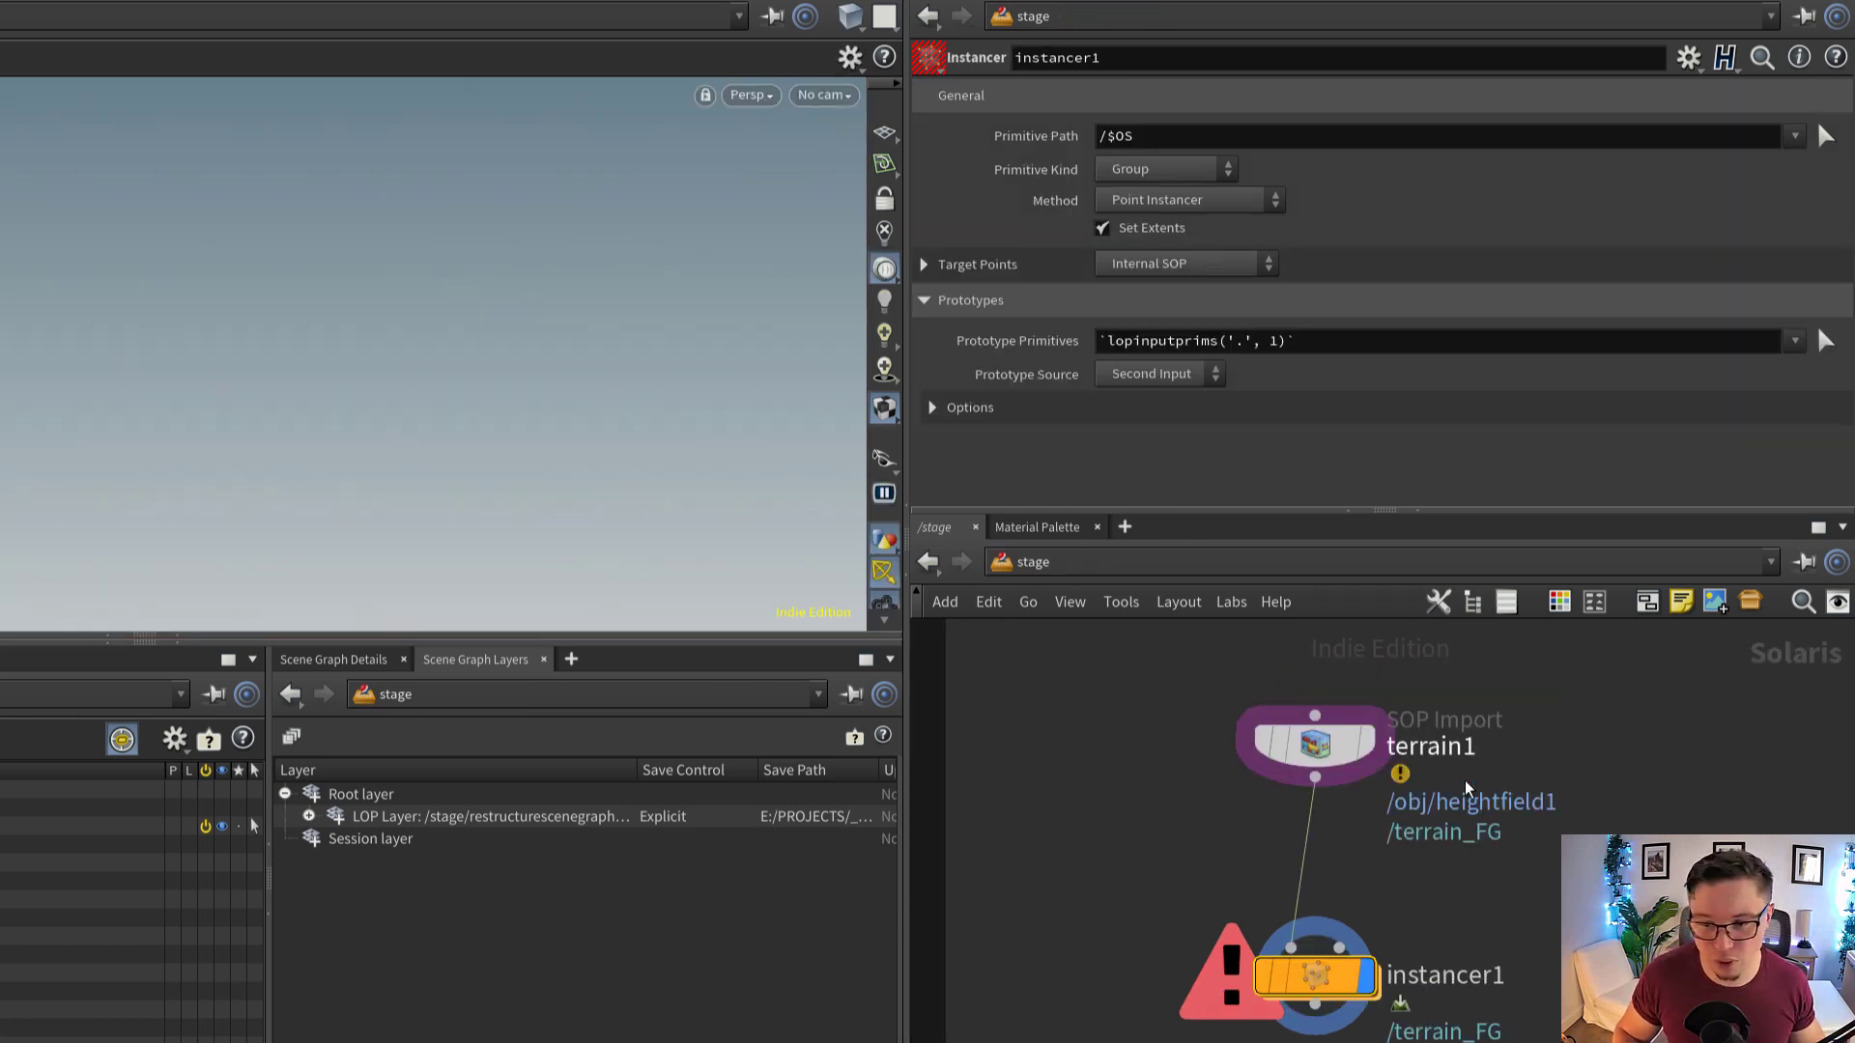
{"action": "left_click", "coordinate": [1436, 746]}
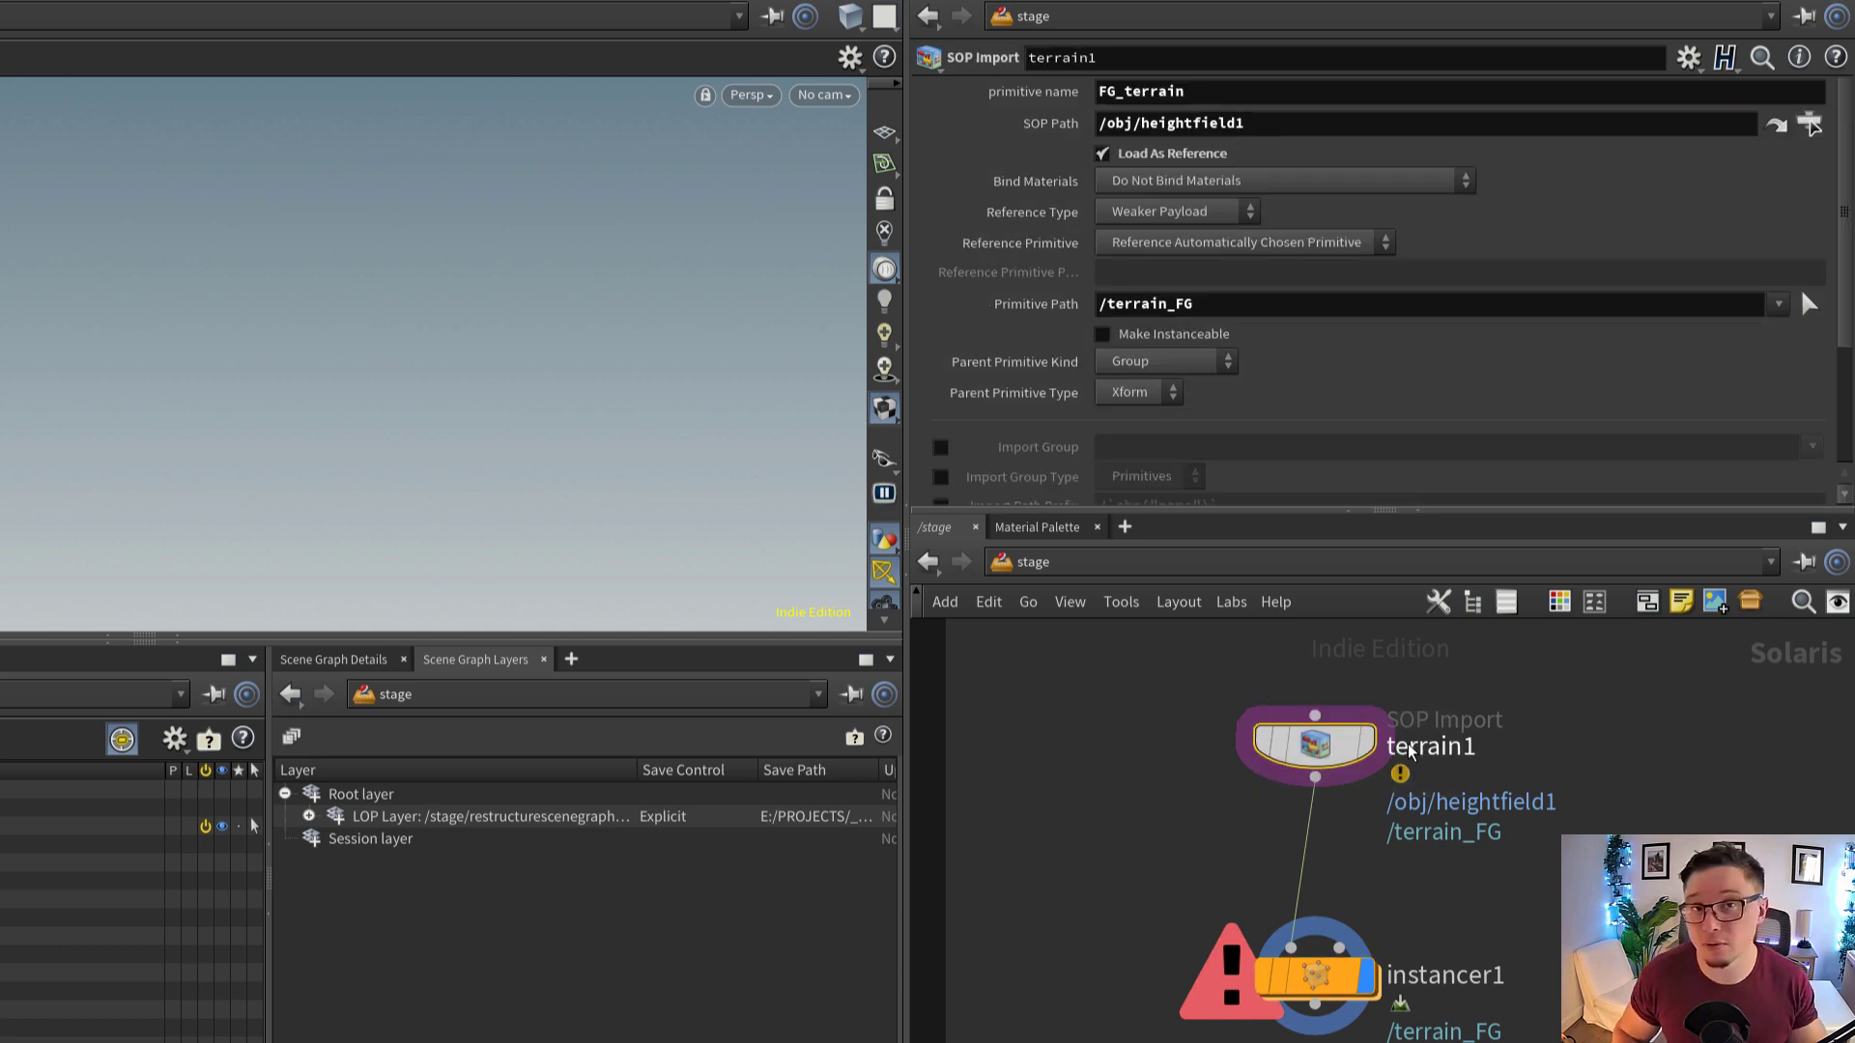
{"action": "left_click", "coordinate": [1362, 746]}
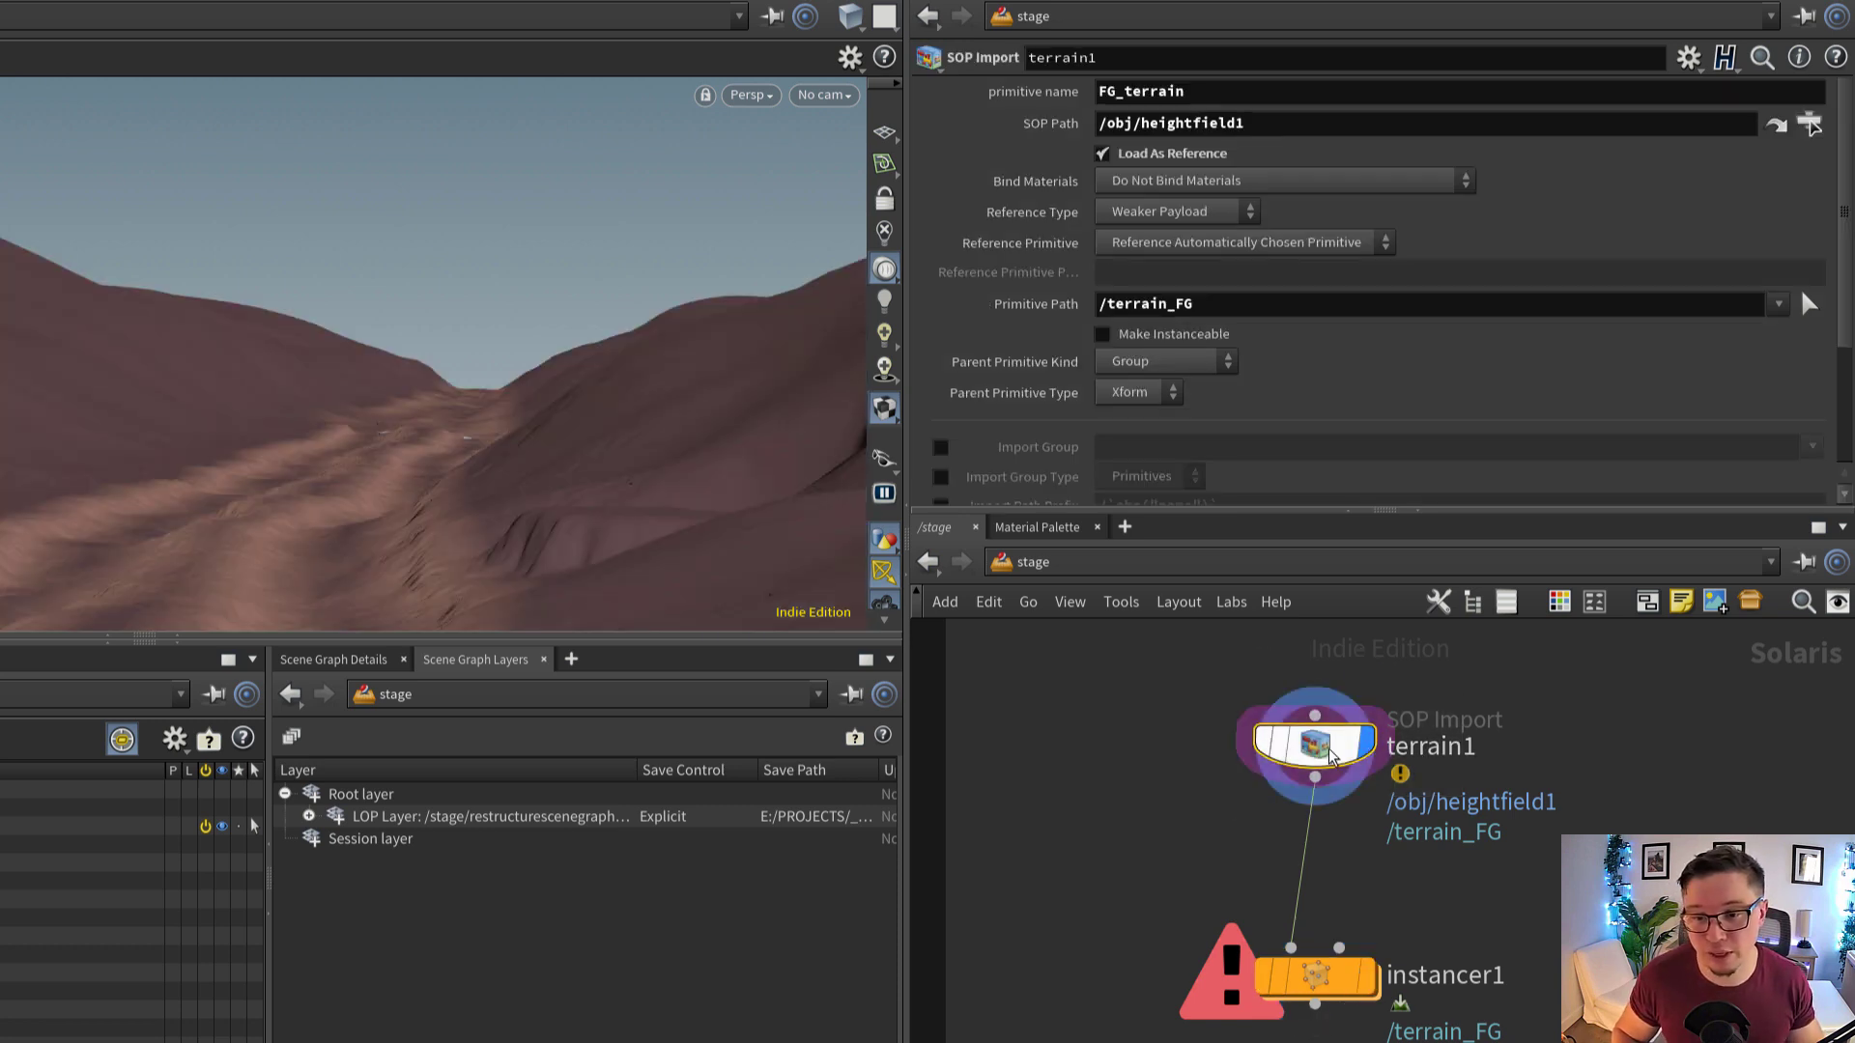
{"action": "mouse_move", "coordinate": [1330, 754]}
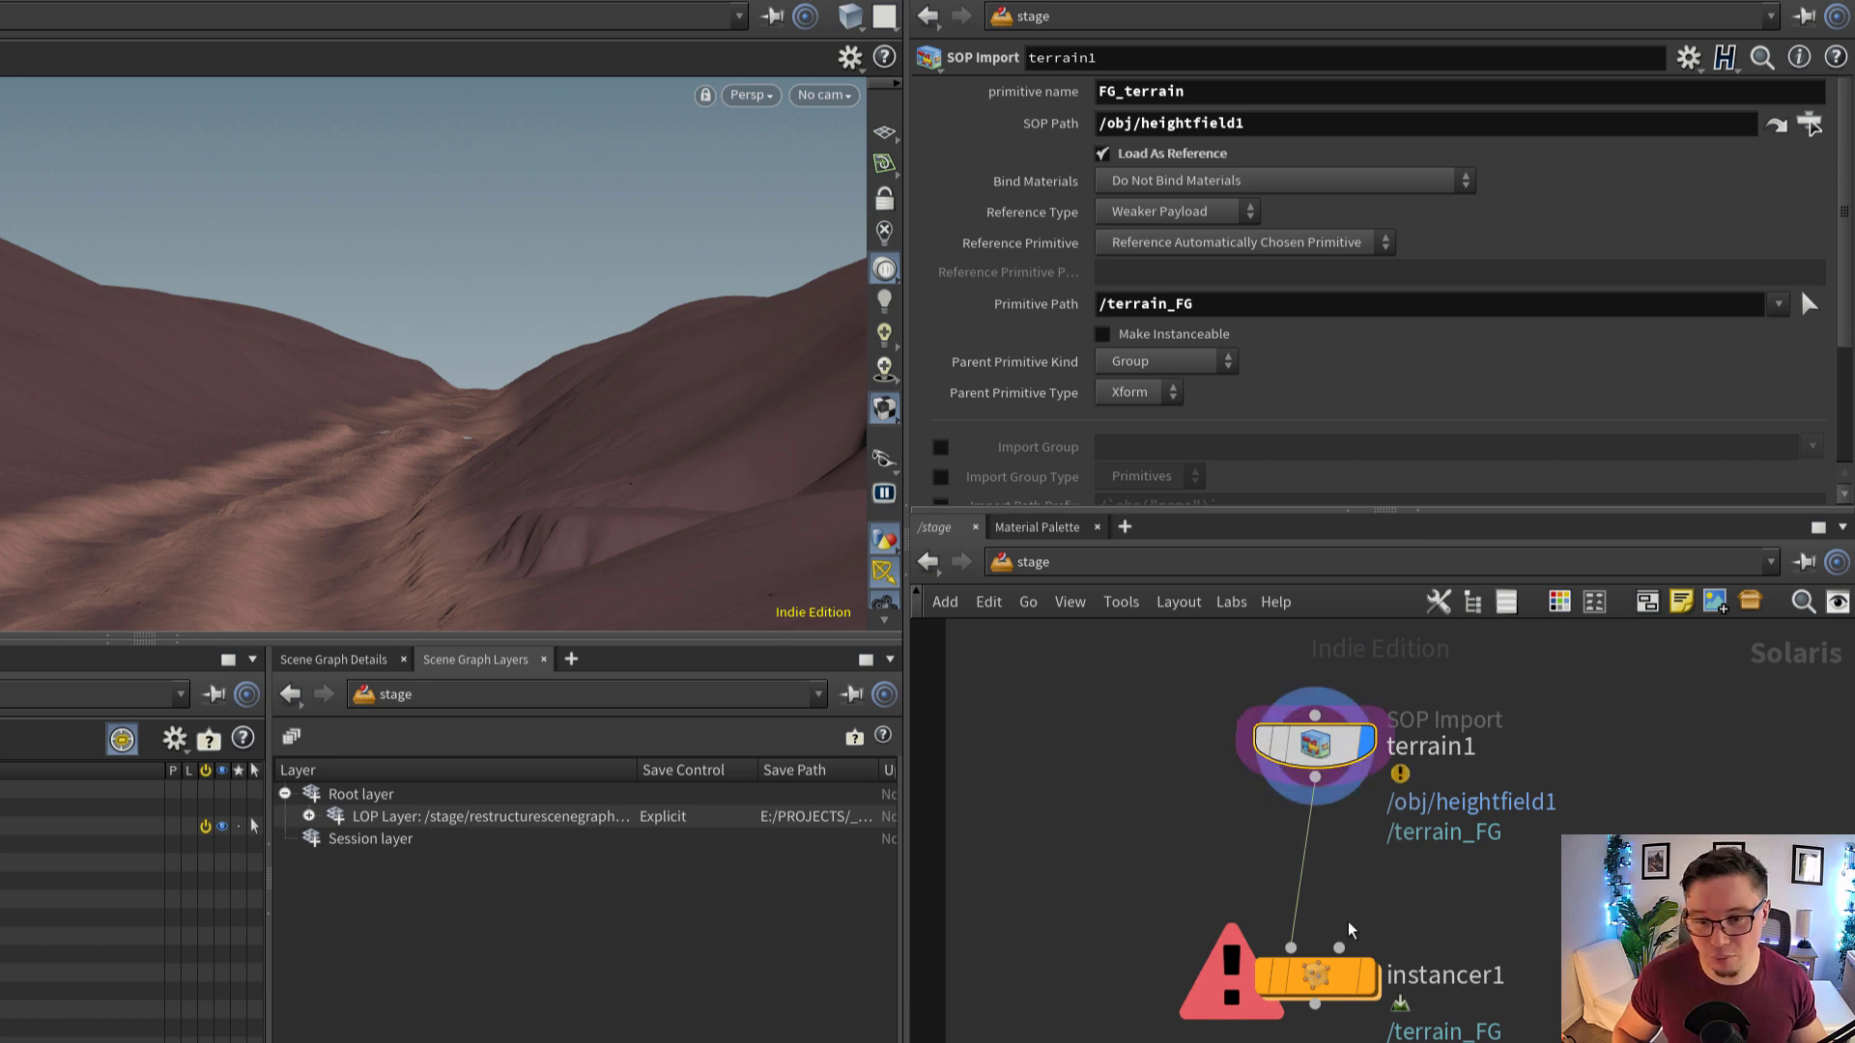
{"action": "double_click", "coordinate": [1314, 976]}
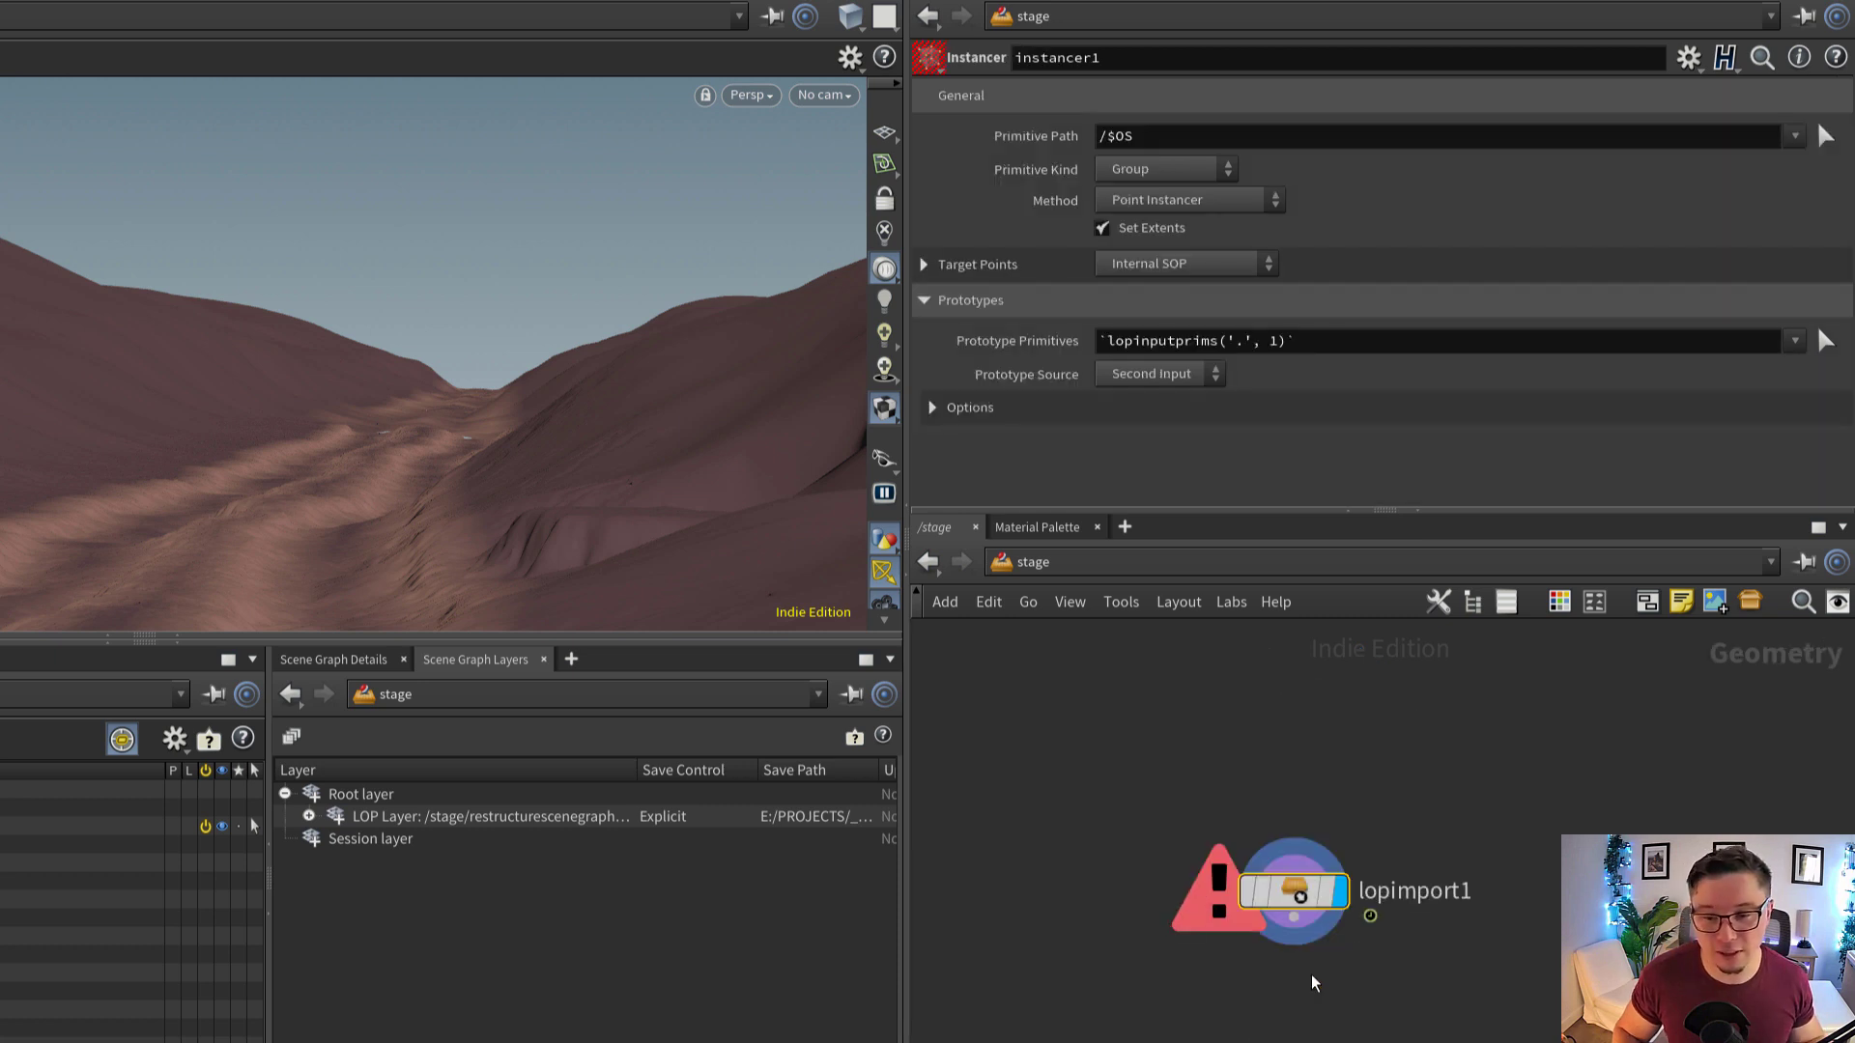
Add an Object Merge node beside lopimport1 in the Instancer's network
{"action": "left_click", "coordinate": [1306, 915]}
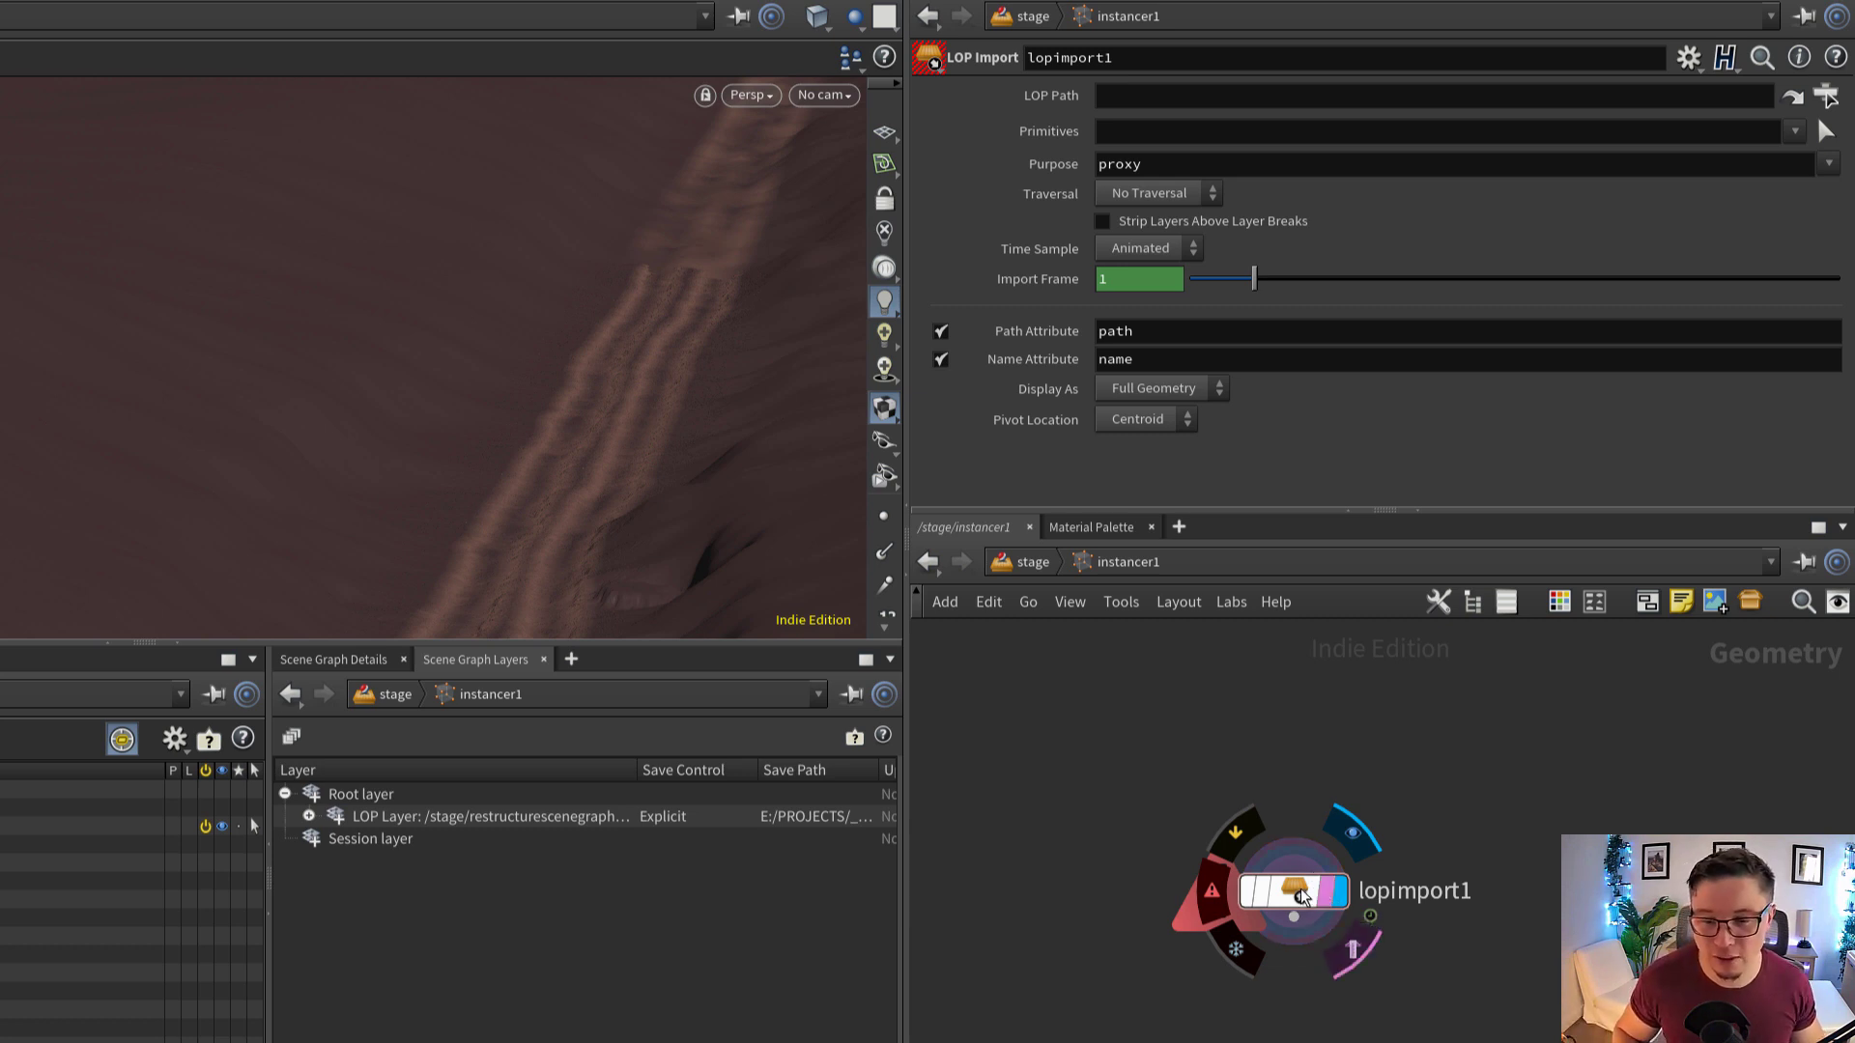
{"action": "left_click_drag", "start_coordinate": [1295, 887], "coordinate": [1233, 859]}
{"action": "key", "text": "Tab"}
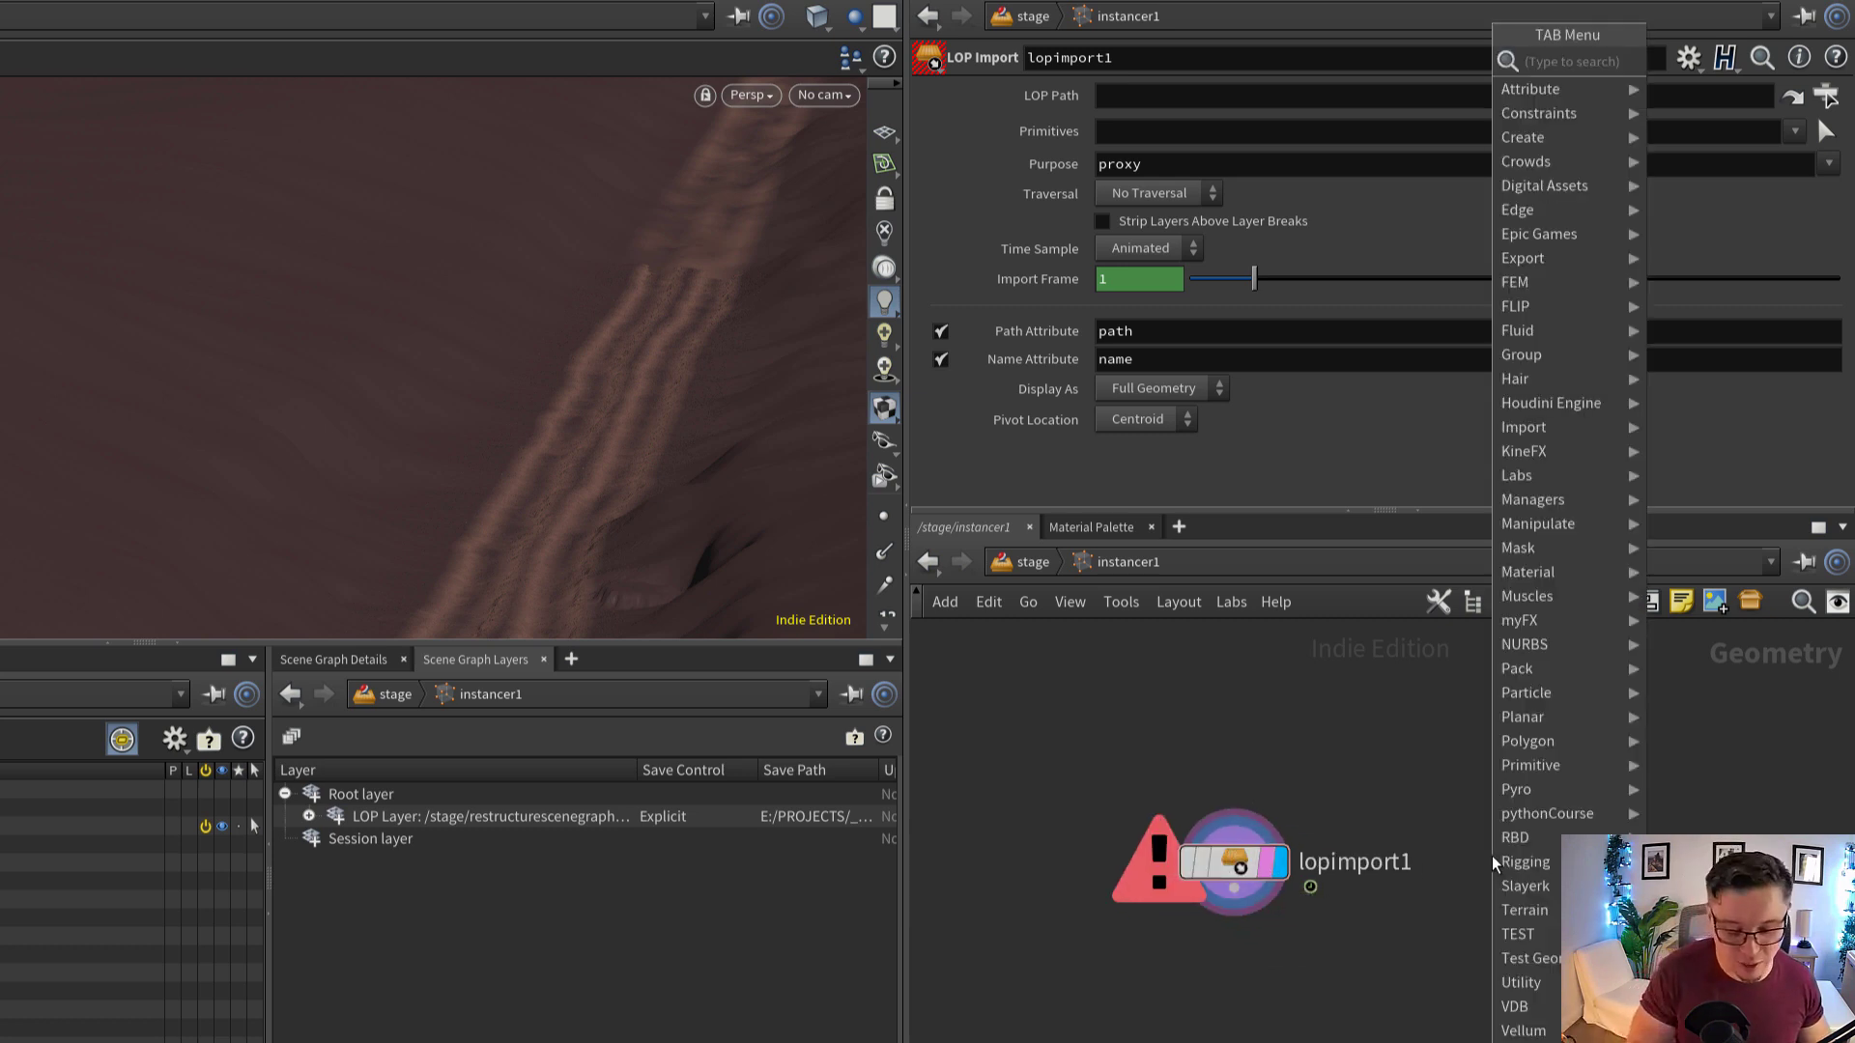
{"action": "type", "text": "objec"}
{"action": "key", "text": "Return"}
{"action": "left_click", "coordinate": [1491, 856]}
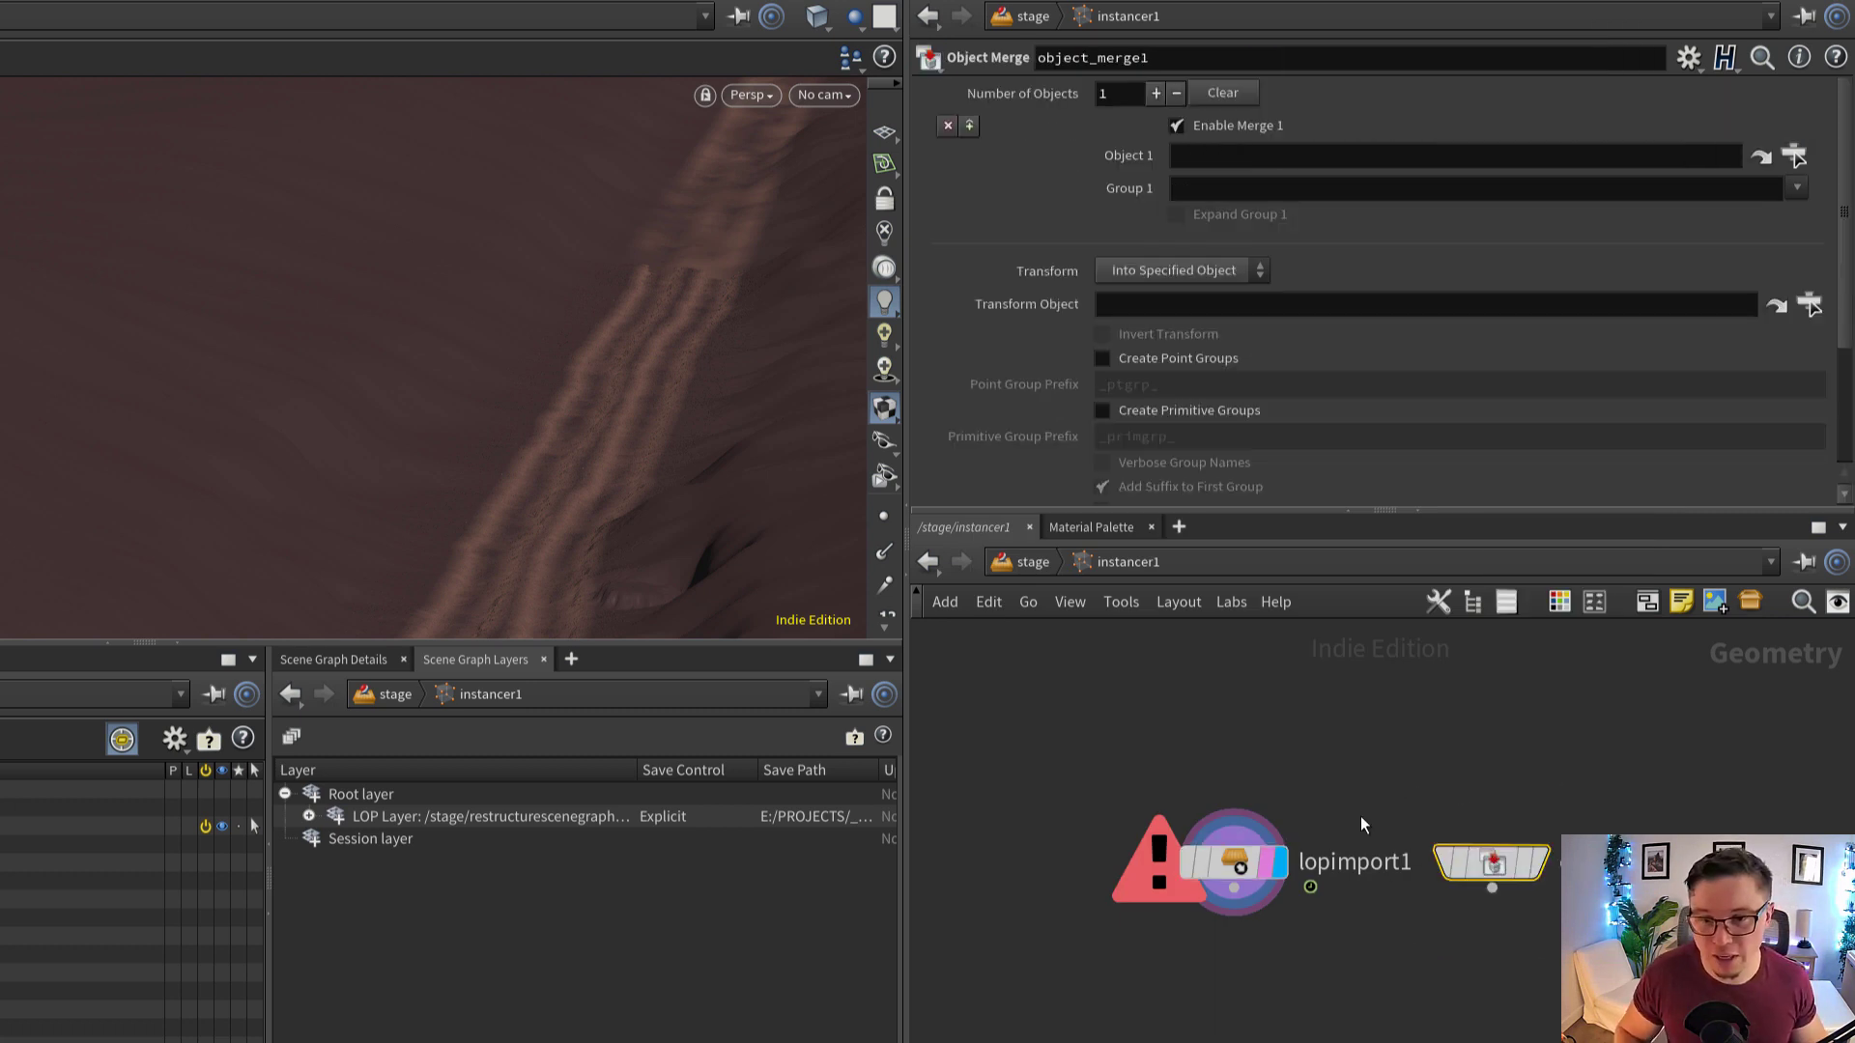
{"action": "left_click", "coordinate": [1243, 769]}
{"action": "left_click_drag", "start_coordinate": [1507, 866], "coordinate": [1492, 842]}
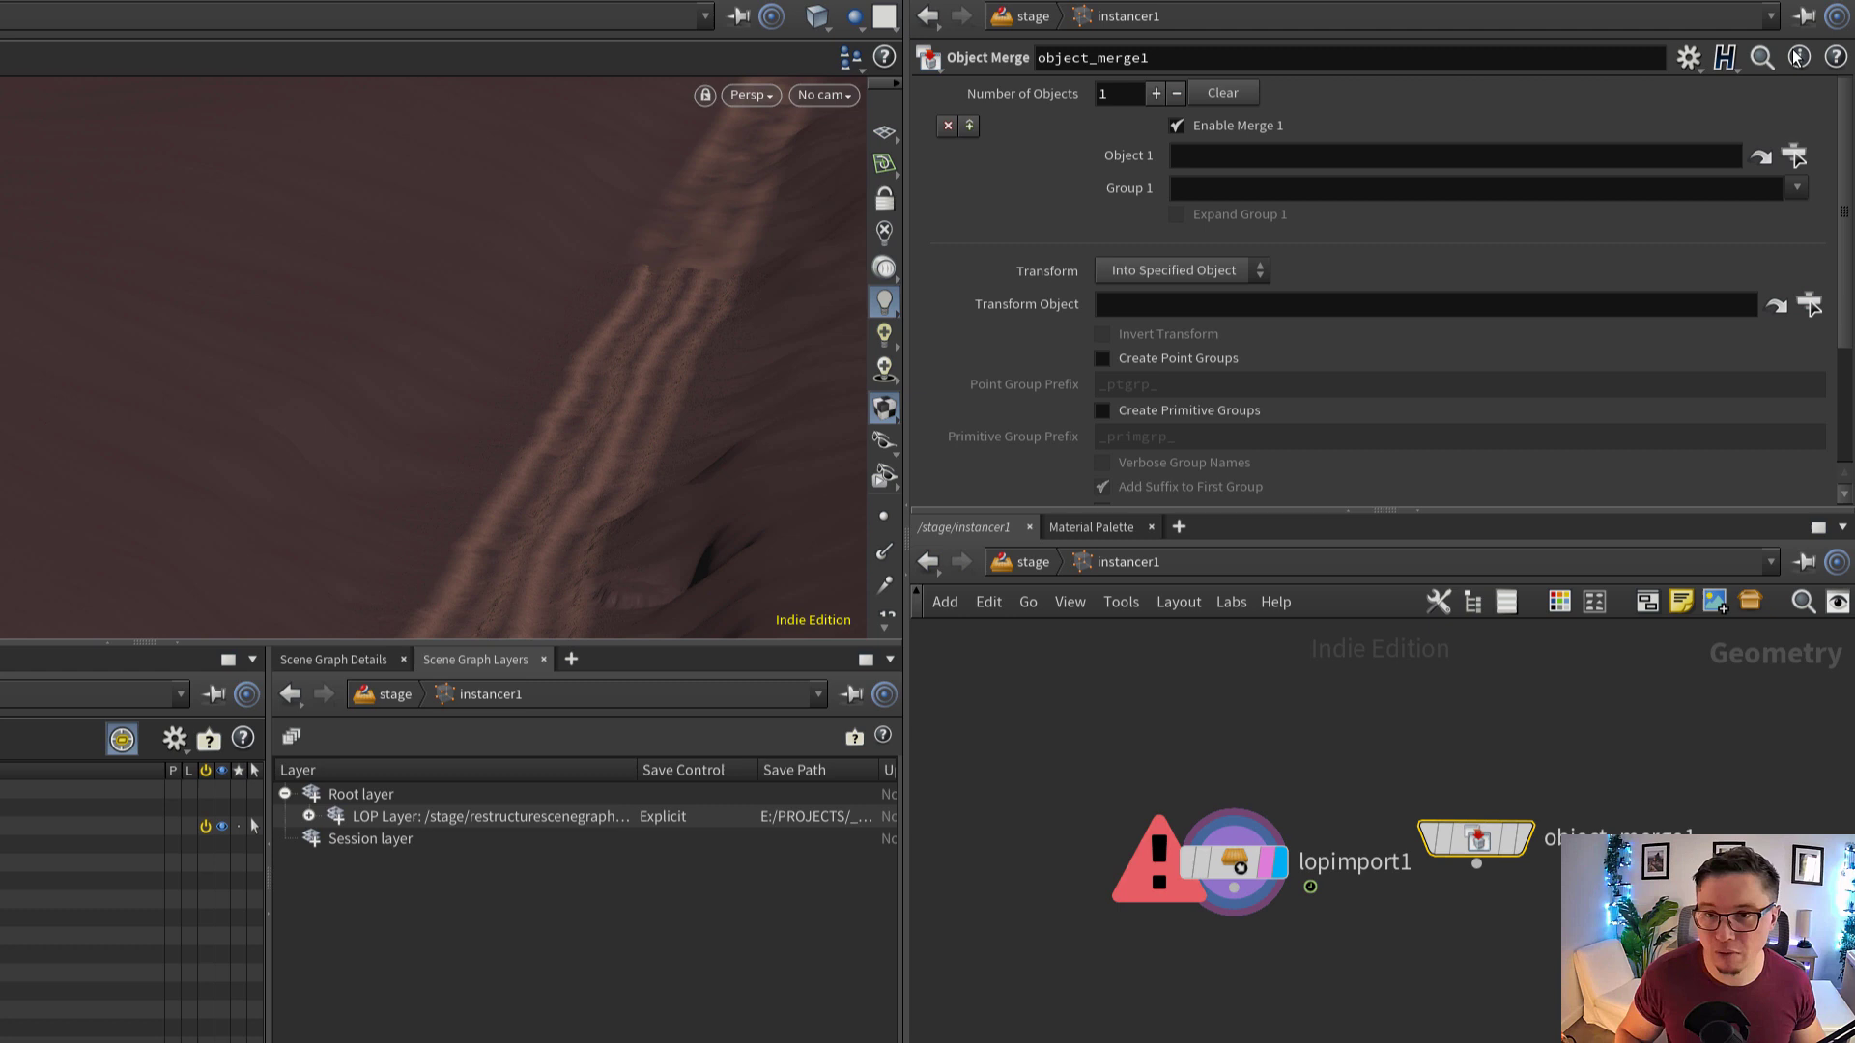
Set the Object Merge's Object 1 to /obj/heightfield1 and display the node beside lopimport1
{"action": "left_click", "coordinate": [1794, 156]}
{"action": "scroll", "coordinate": [1642, 159], "scroll_direction": "down", "scroll_amount": 5}
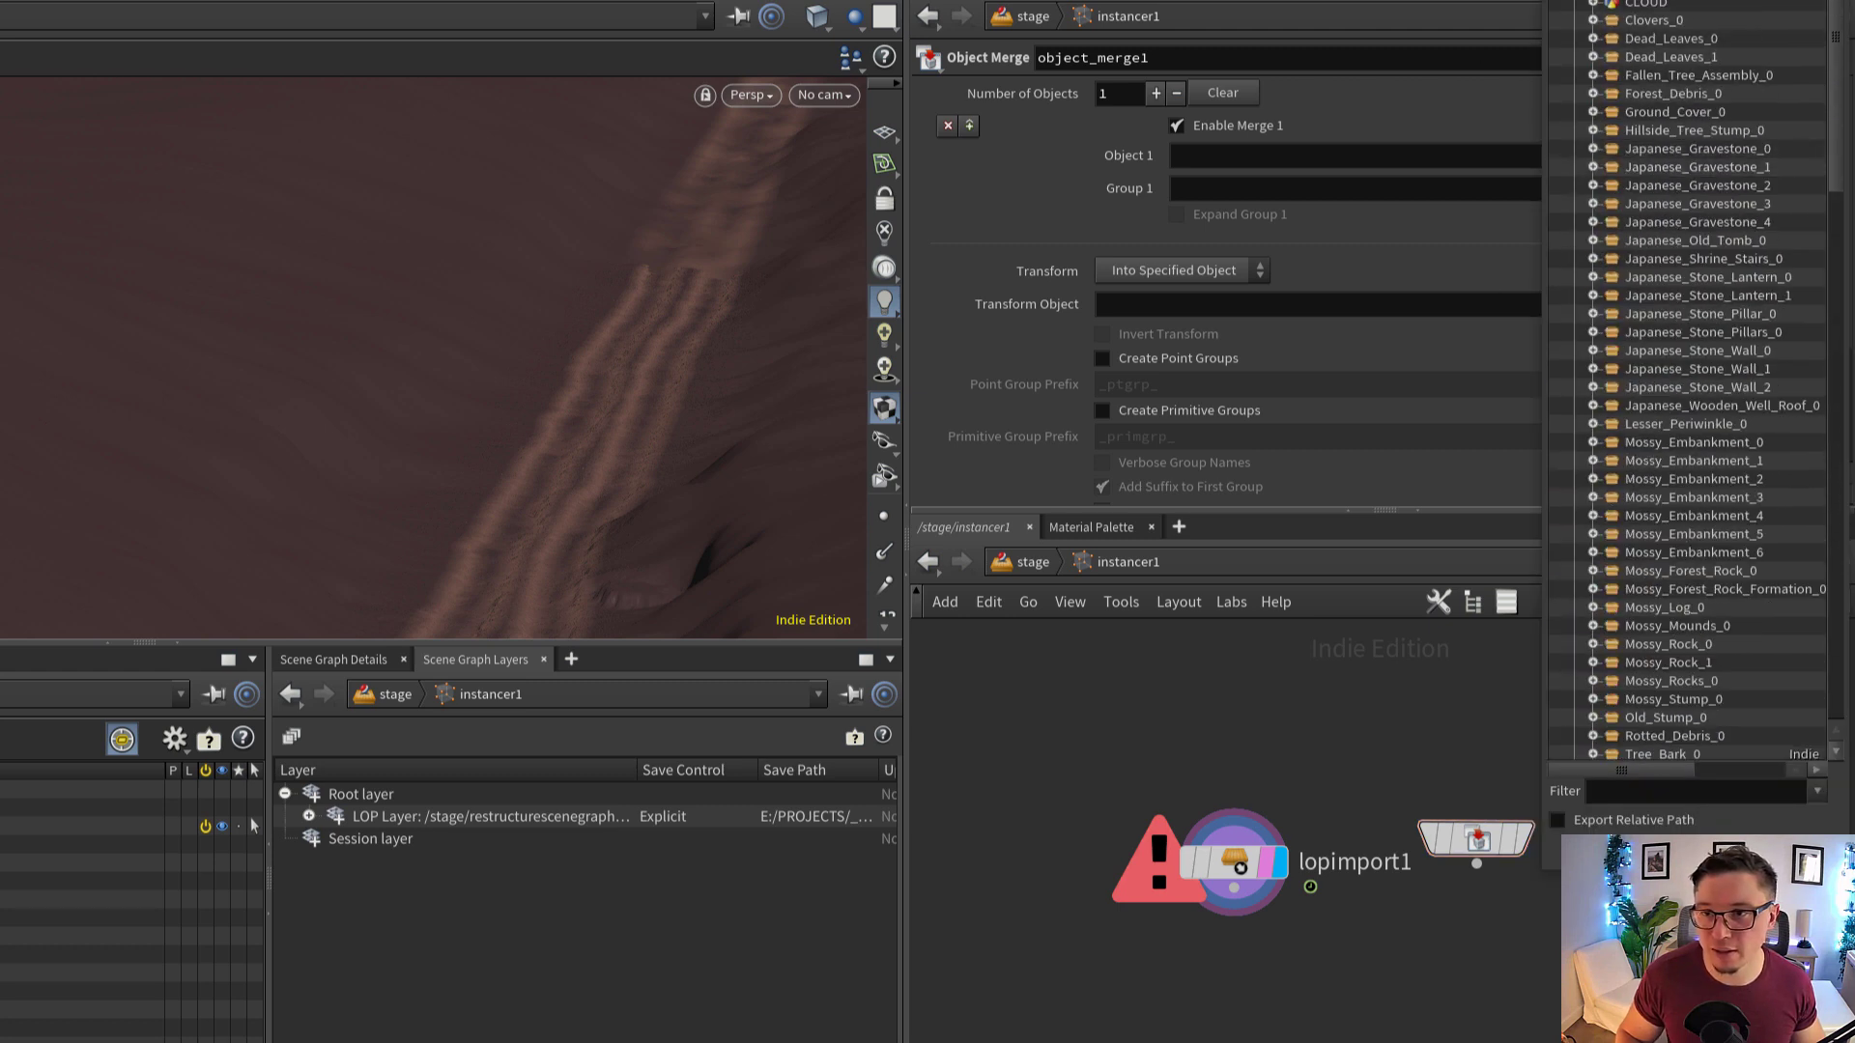
{"action": "scroll", "coordinate": [1710, 434], "scroll_direction": "down", "scroll_amount": 4}
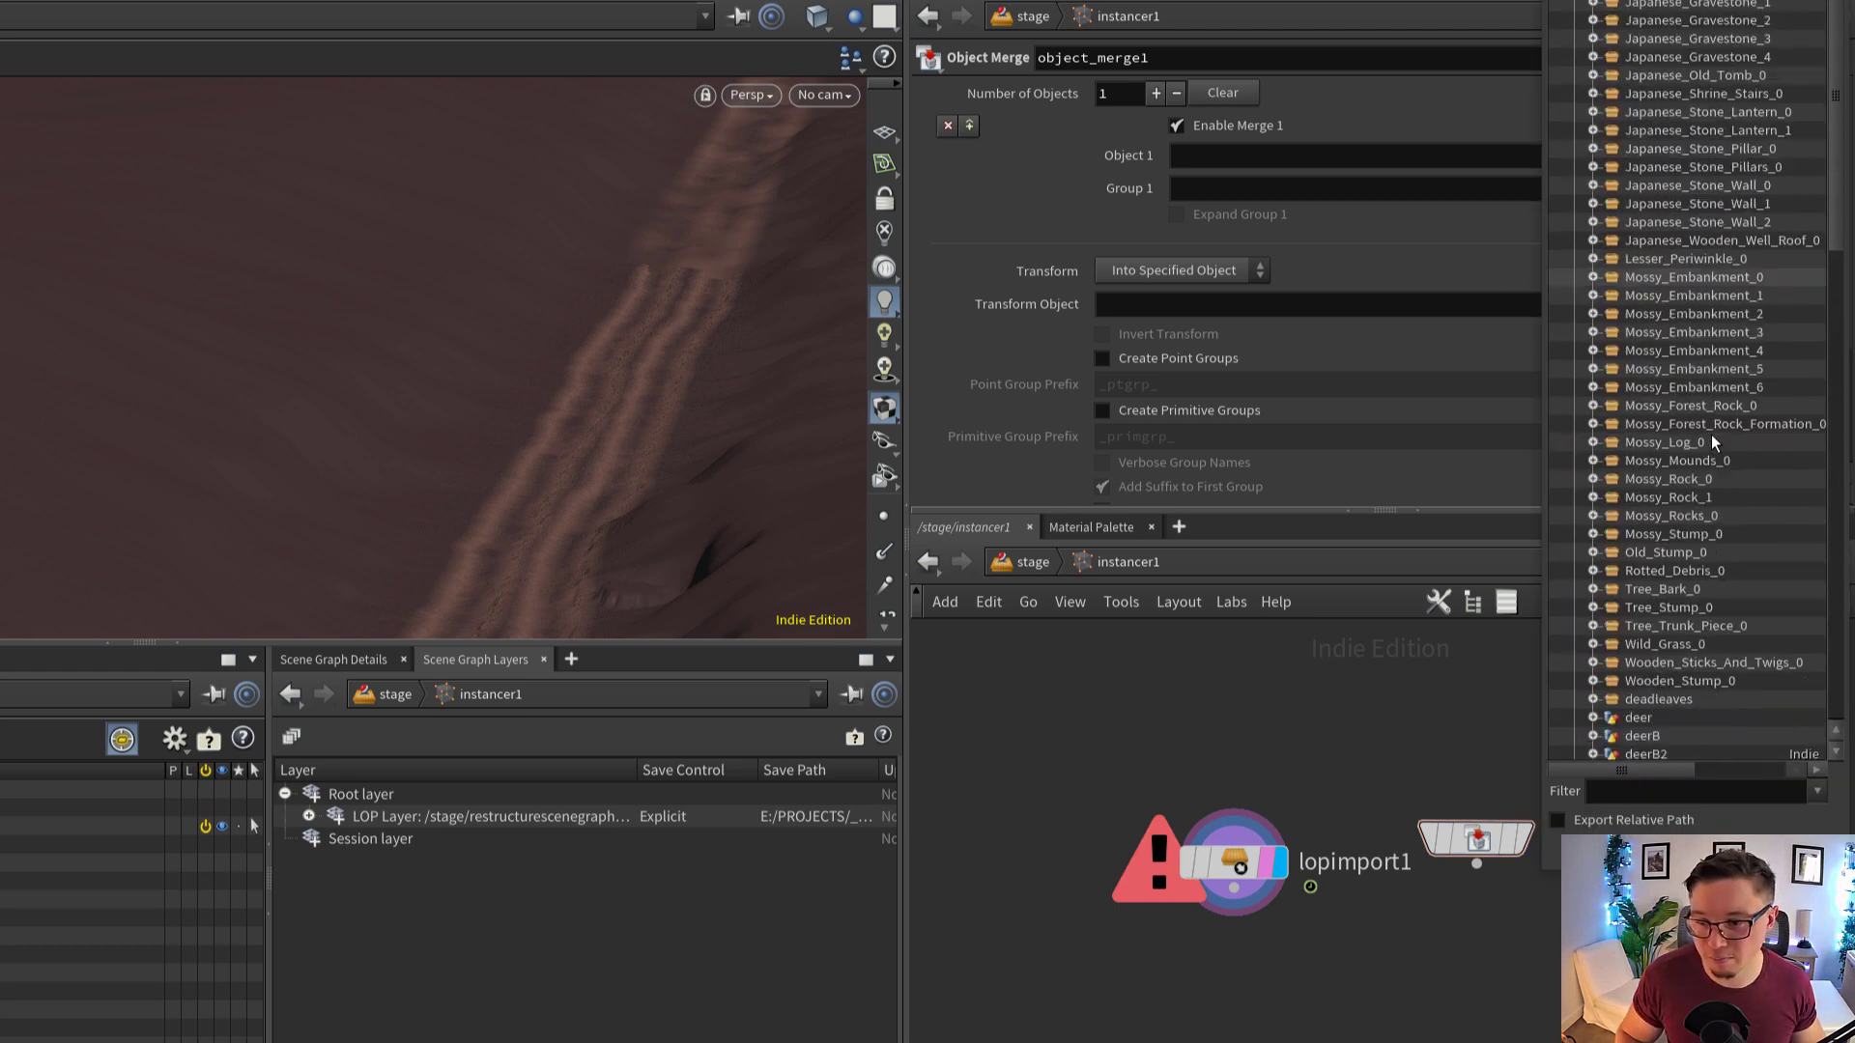
{"action": "scroll", "coordinate": [1712, 433], "scroll_direction": "down", "scroll_amount": 5}
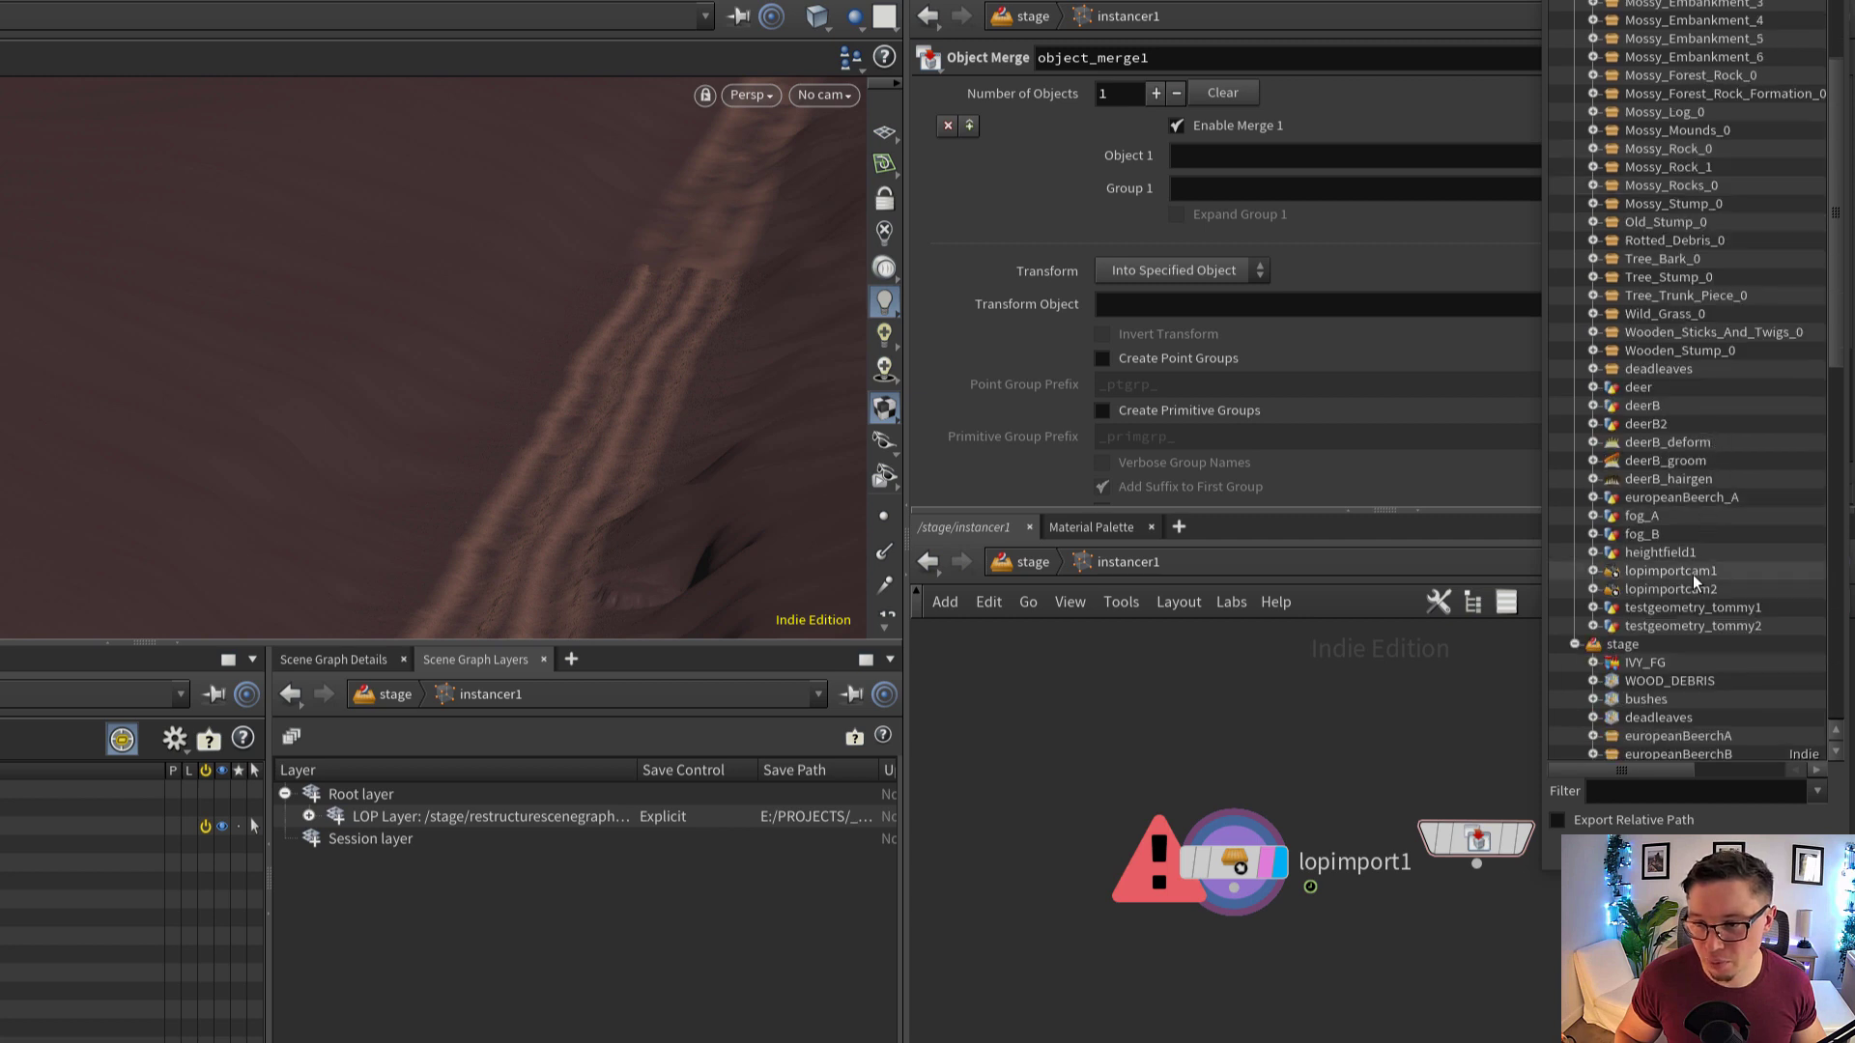
{"action": "double_click", "coordinate": [1707, 552]}
{"action": "mouse_move", "coordinate": [1495, 846]}
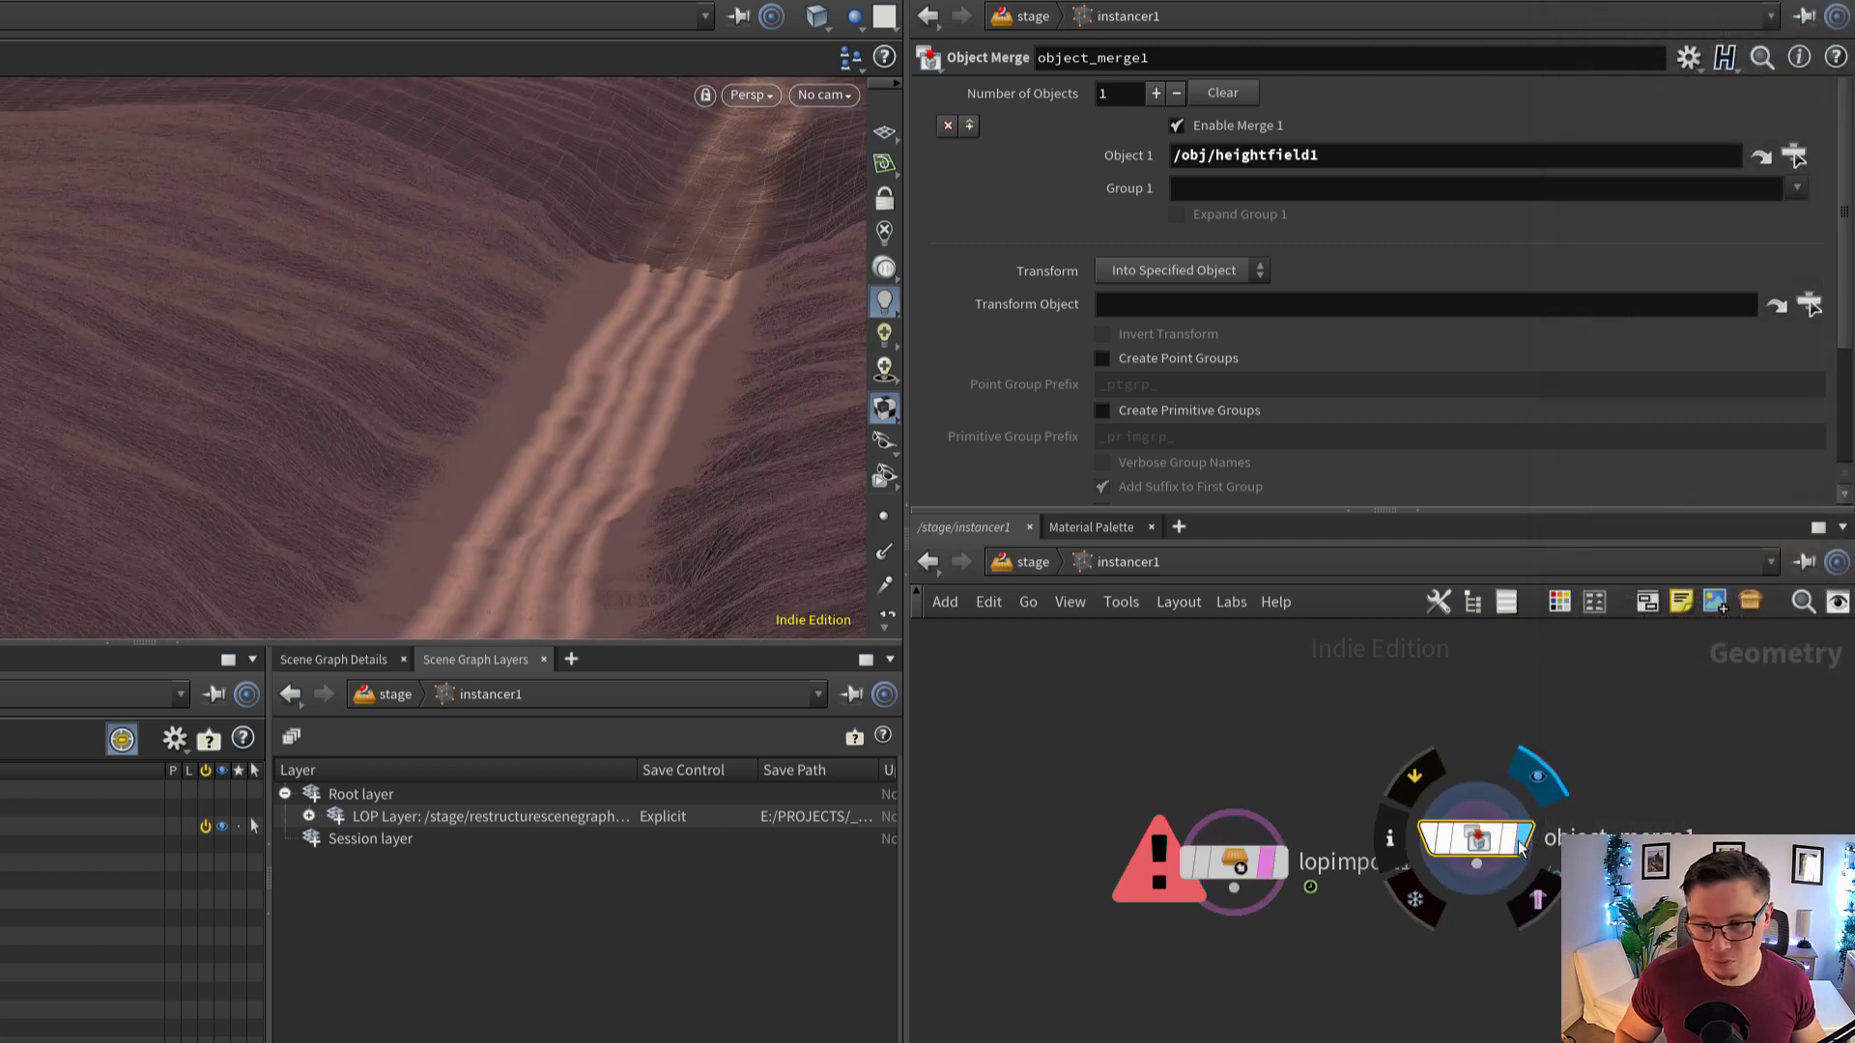
{"action": "left_click_drag", "start_coordinate": [1495, 841], "coordinate": [1517, 865]}
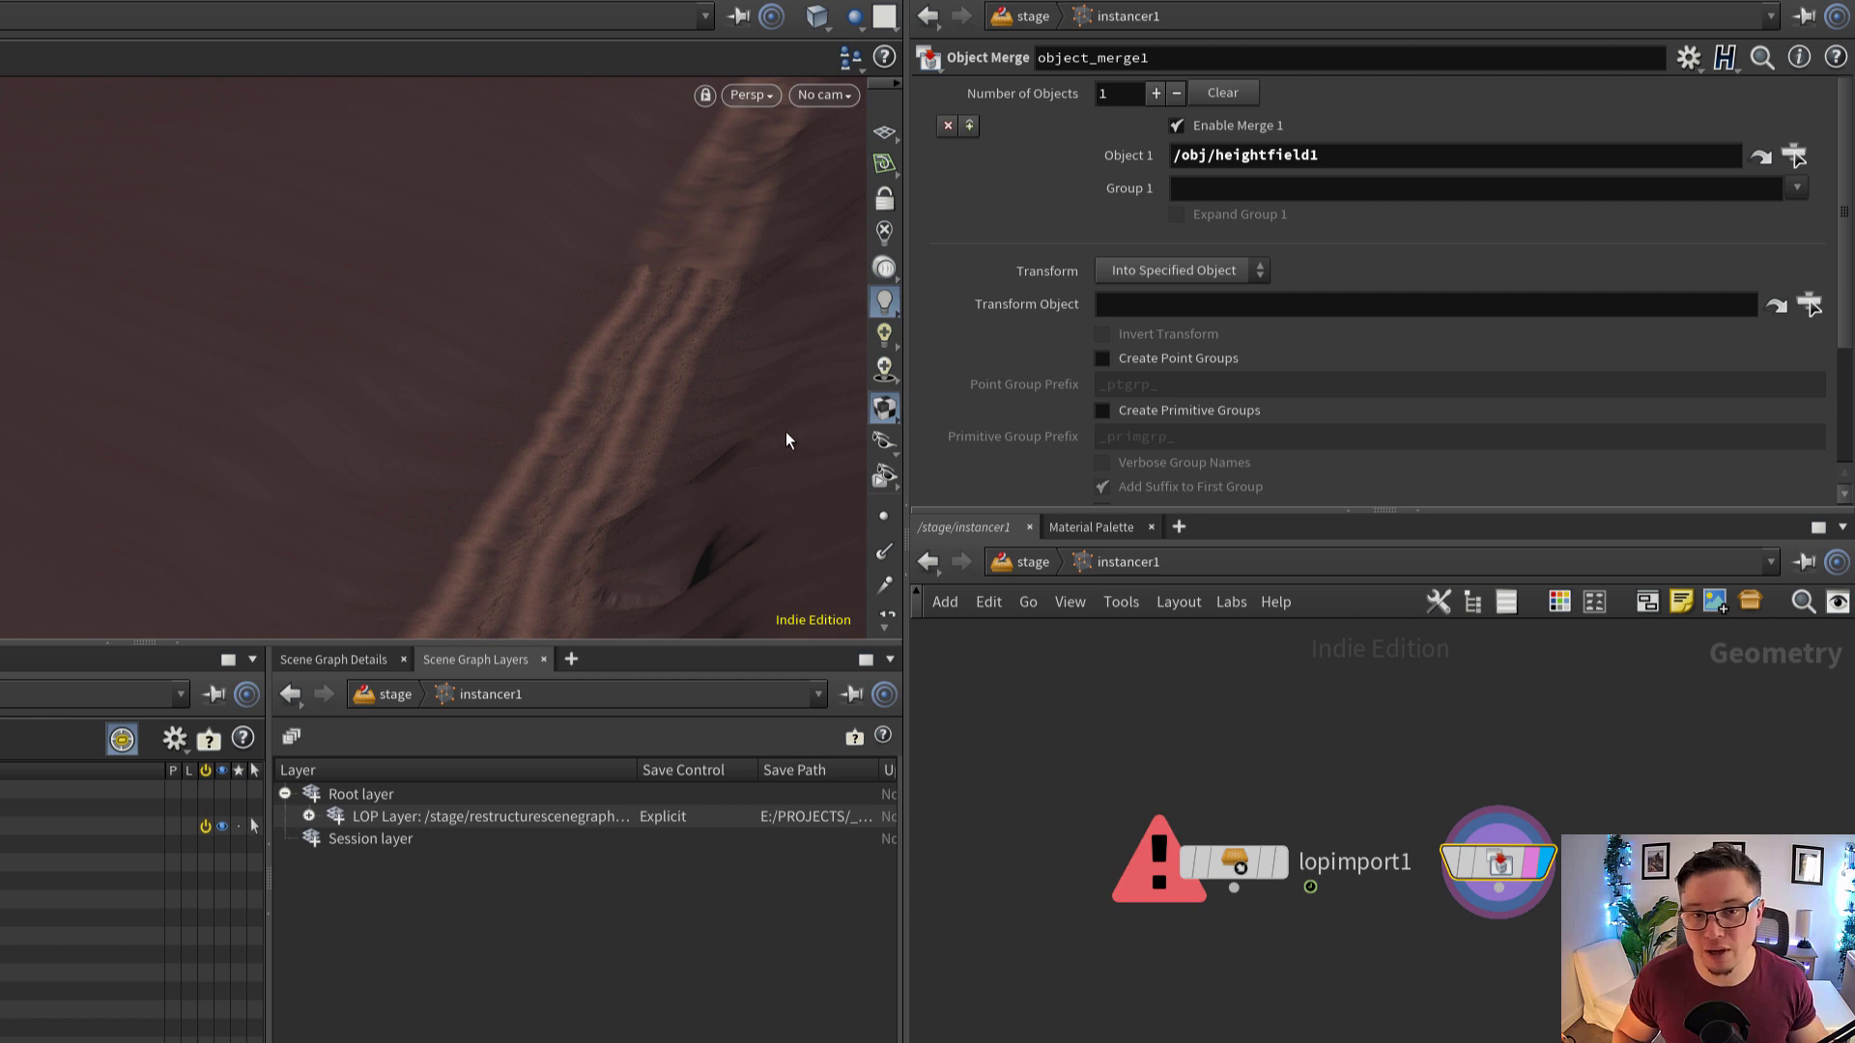
{"action": "left_click_drag", "start_coordinate": [1502, 863], "coordinate": [1519, 863]}
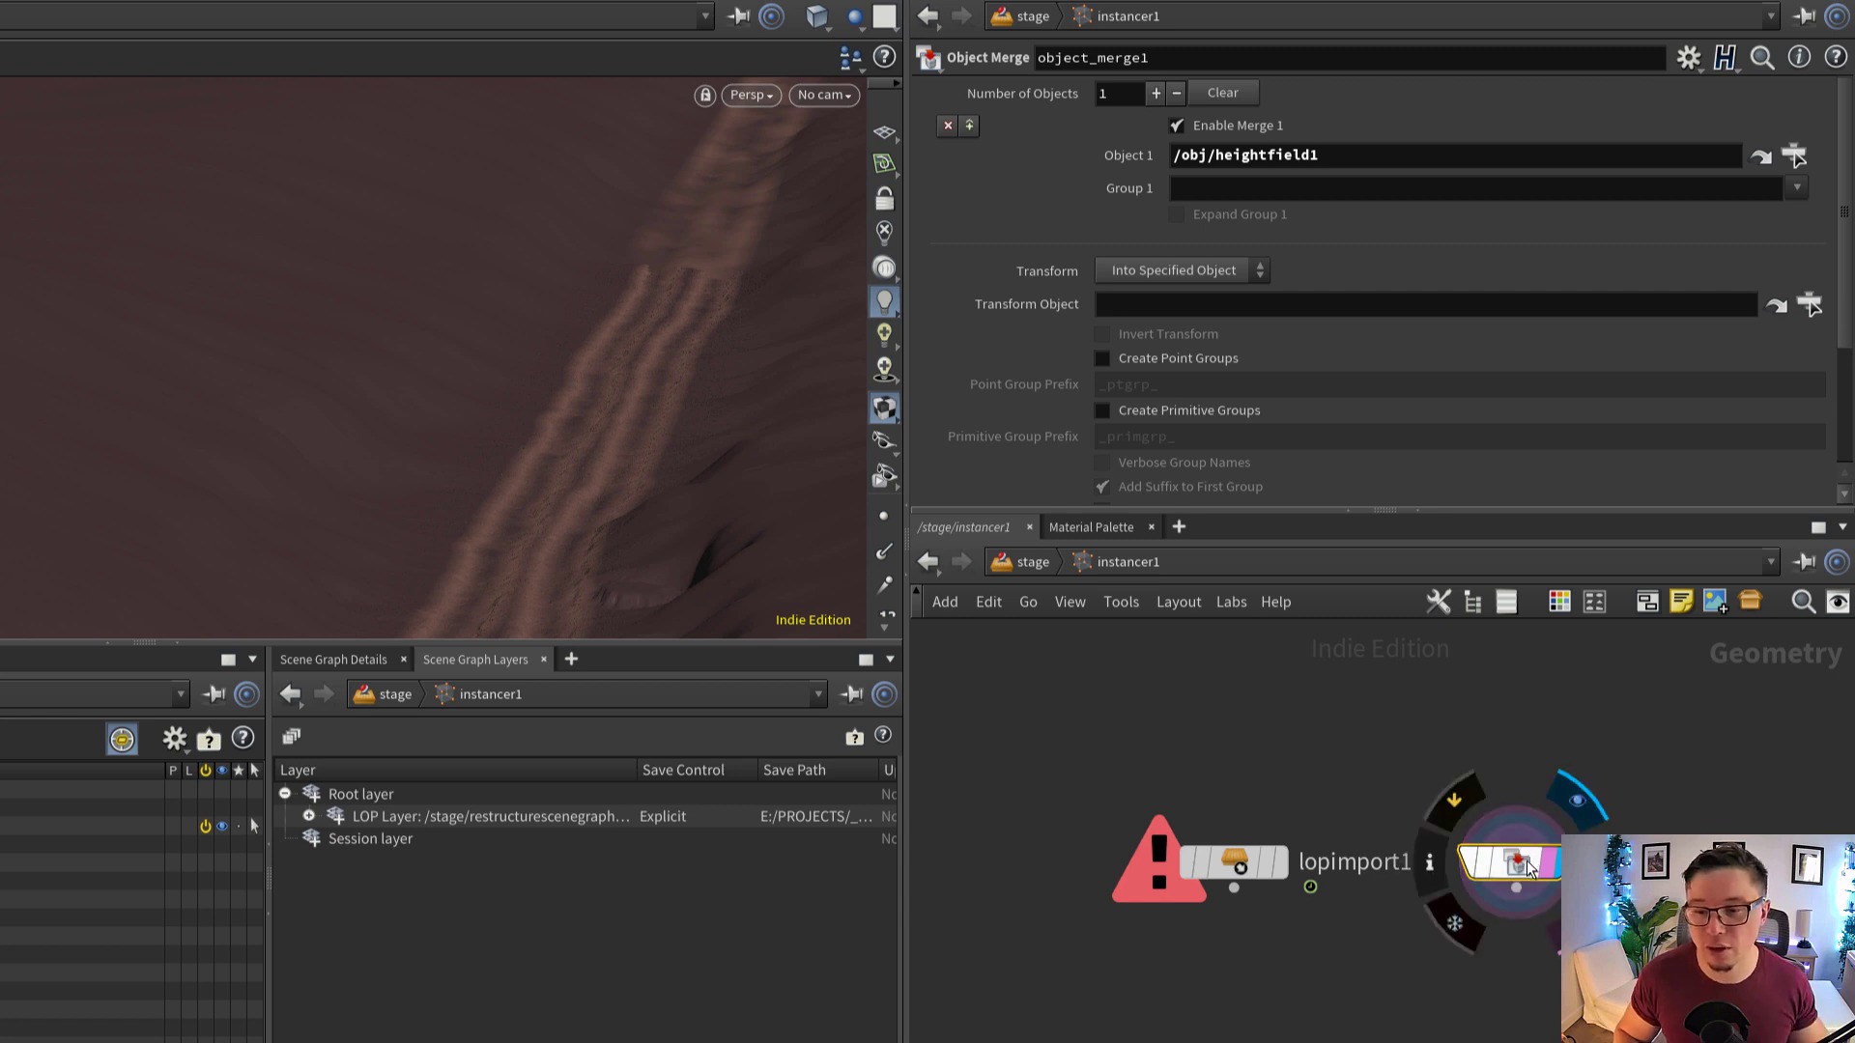
Display lopimport1 and set its LOP Path to the stage's terrain1 node as ../../terrain1
{"action": "left_click", "coordinate": [1278, 860]}
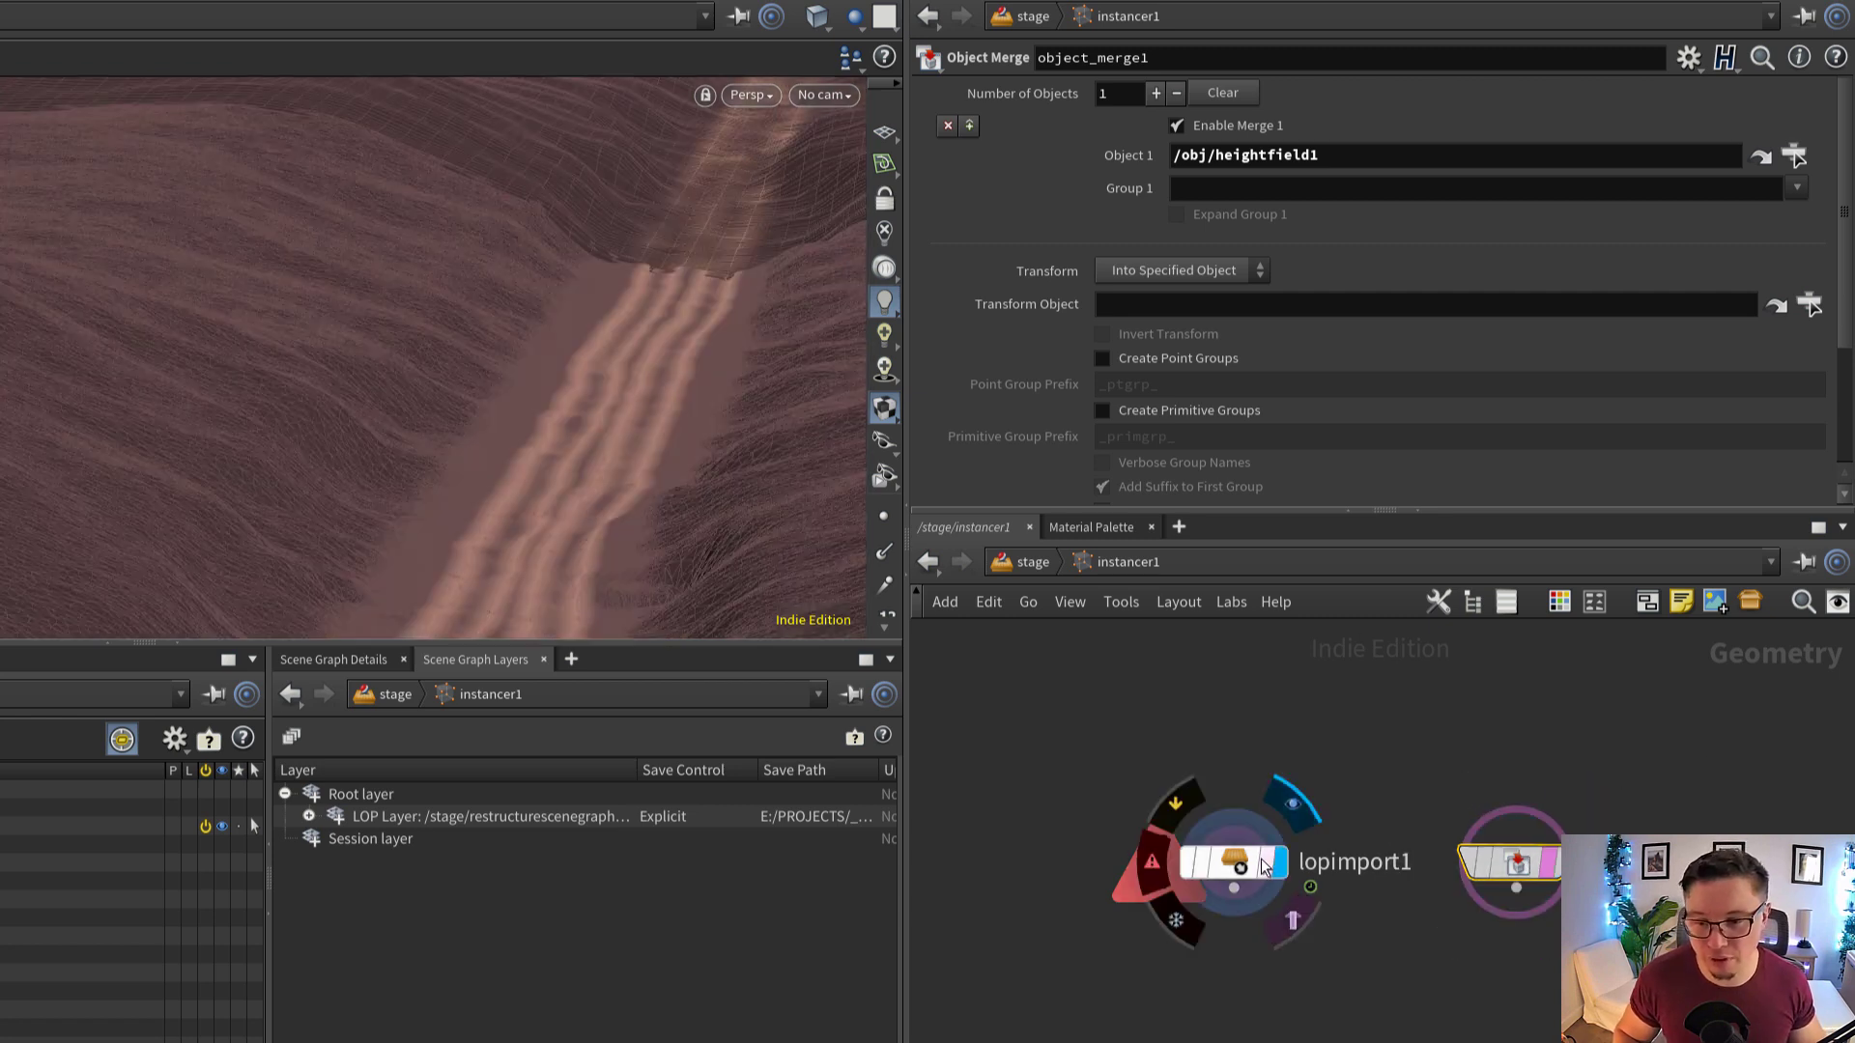
{"action": "left_click", "coordinate": [1239, 861]}
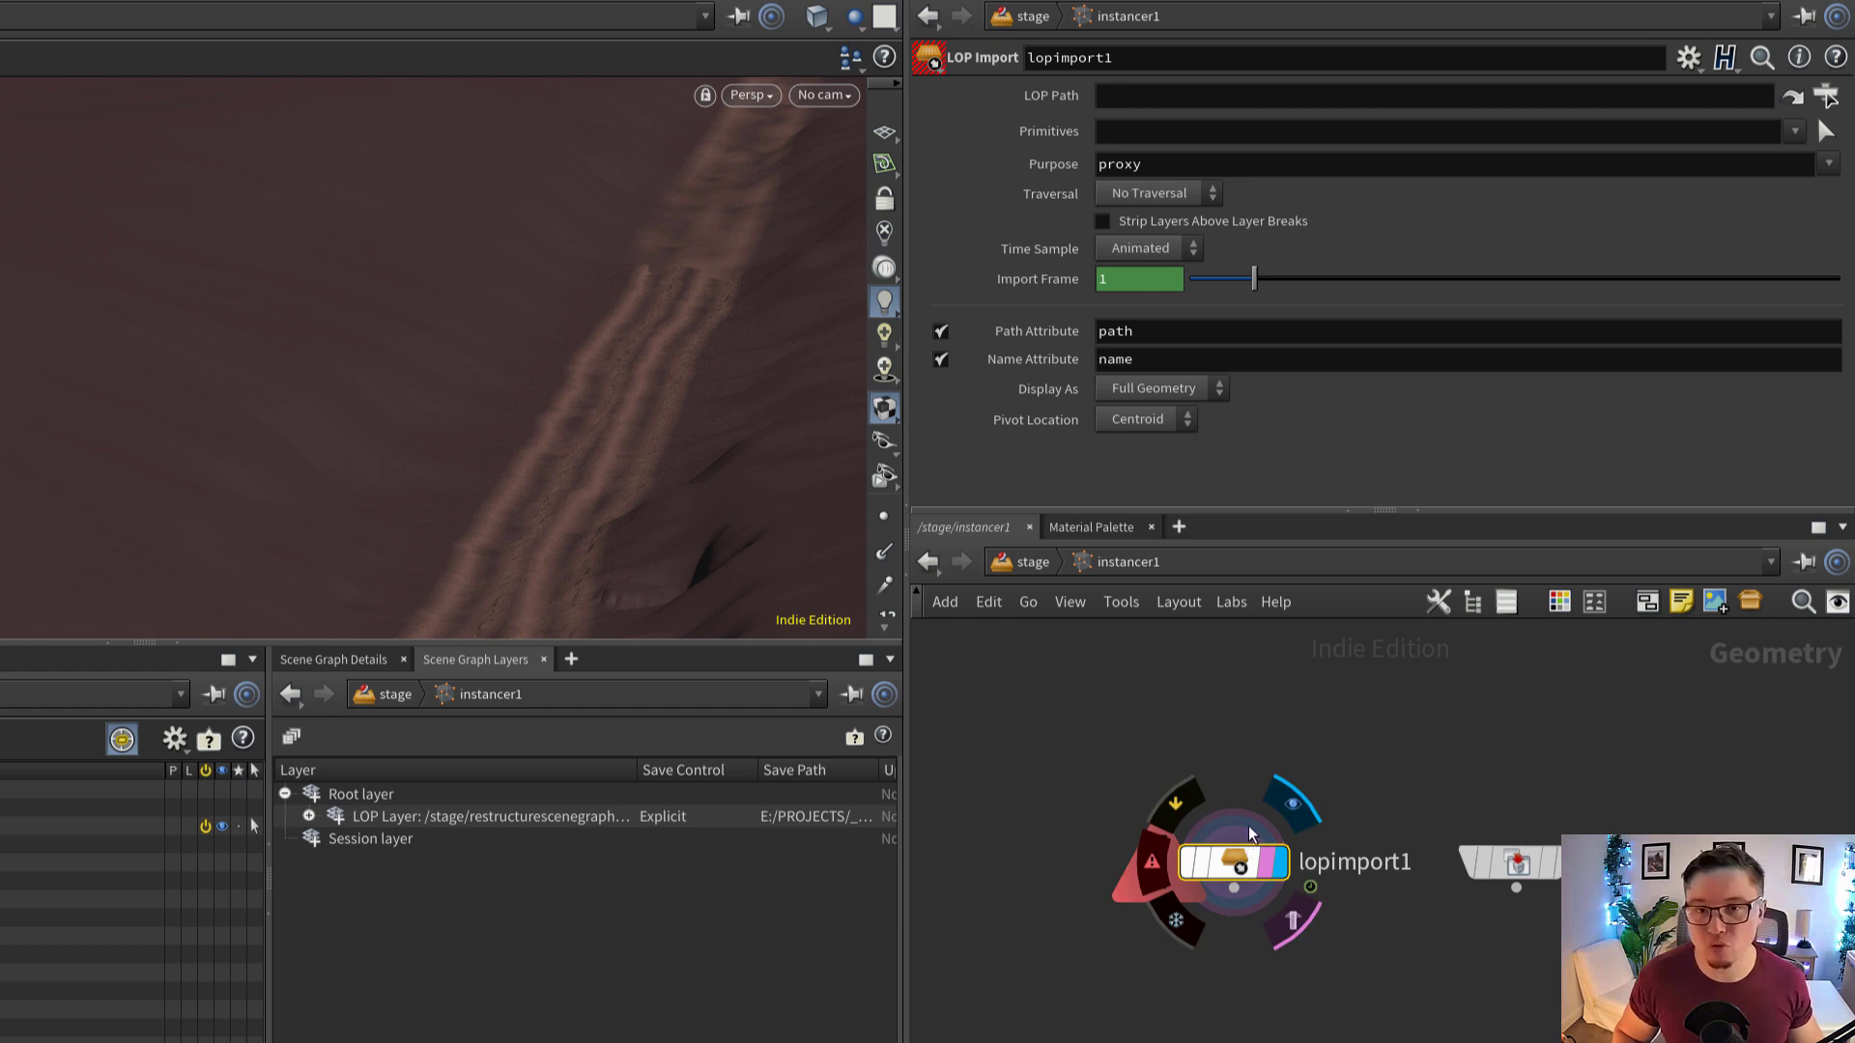
{"action": "left_click", "coordinate": [1826, 95]}
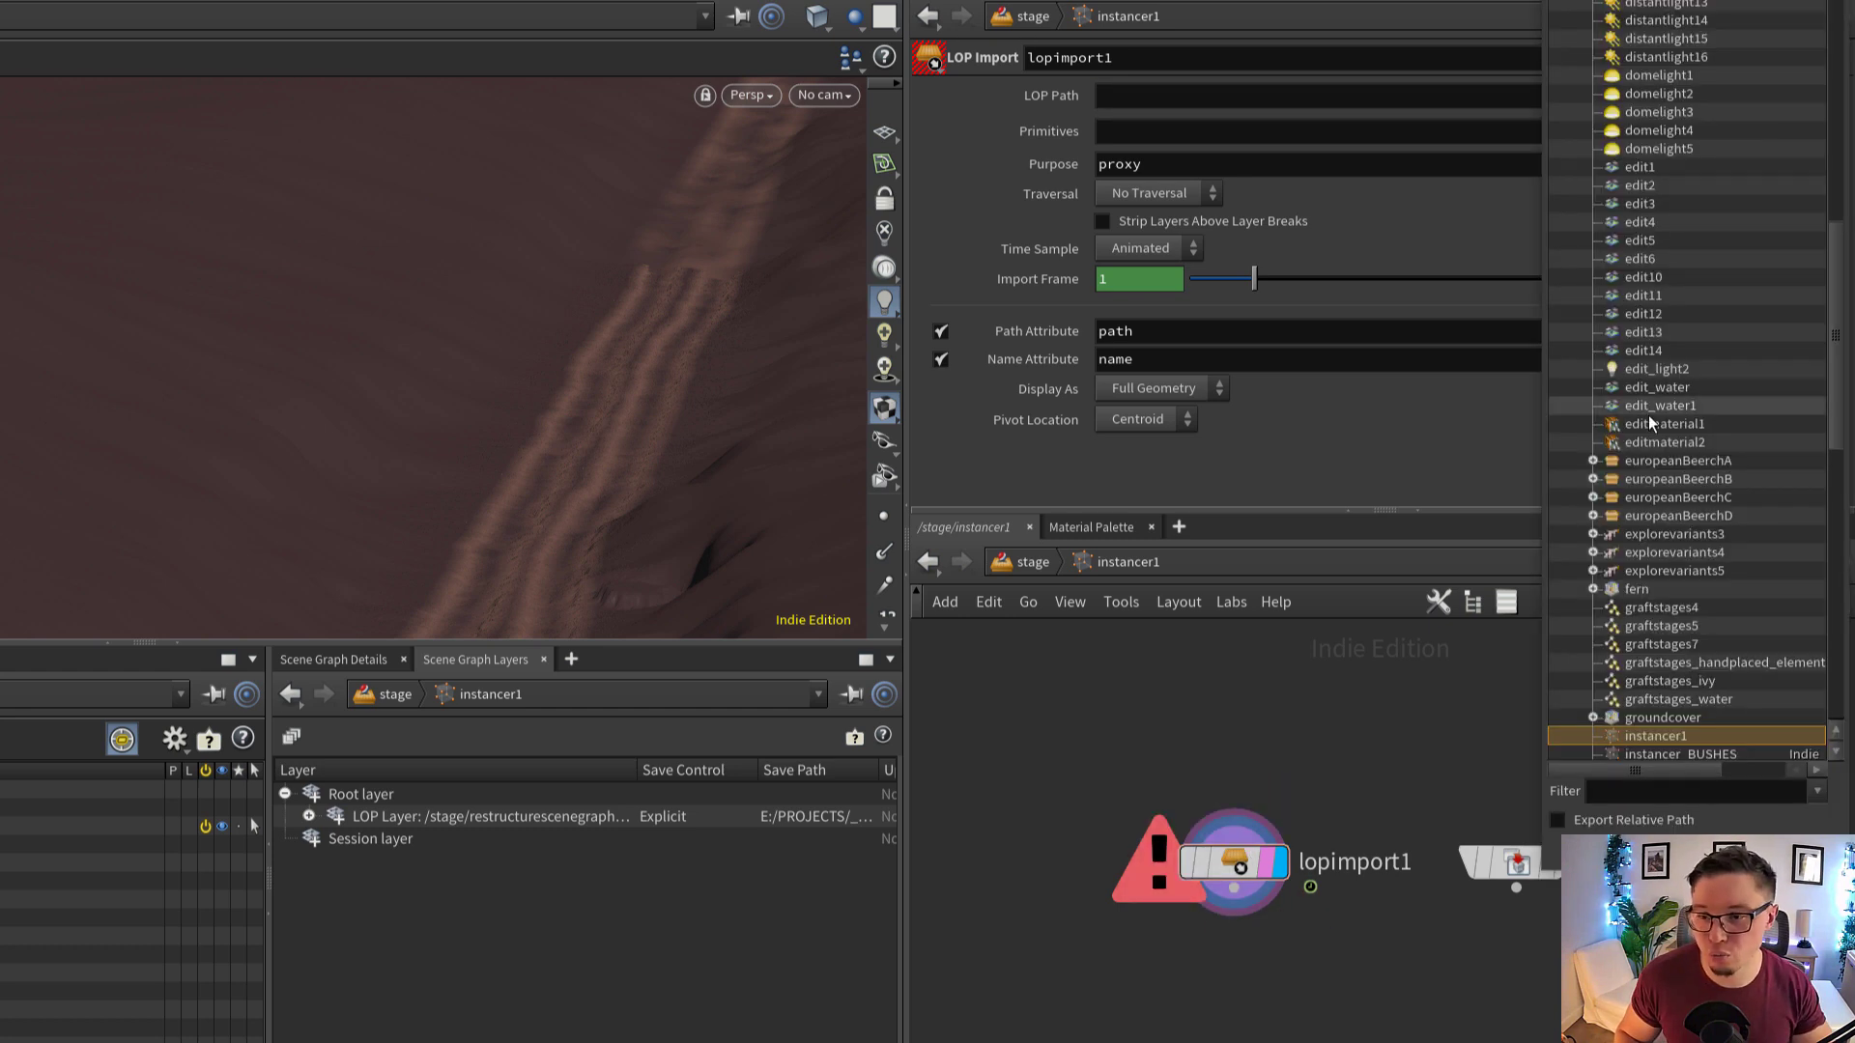
{"action": "left_click", "coordinate": [1792, 851]}
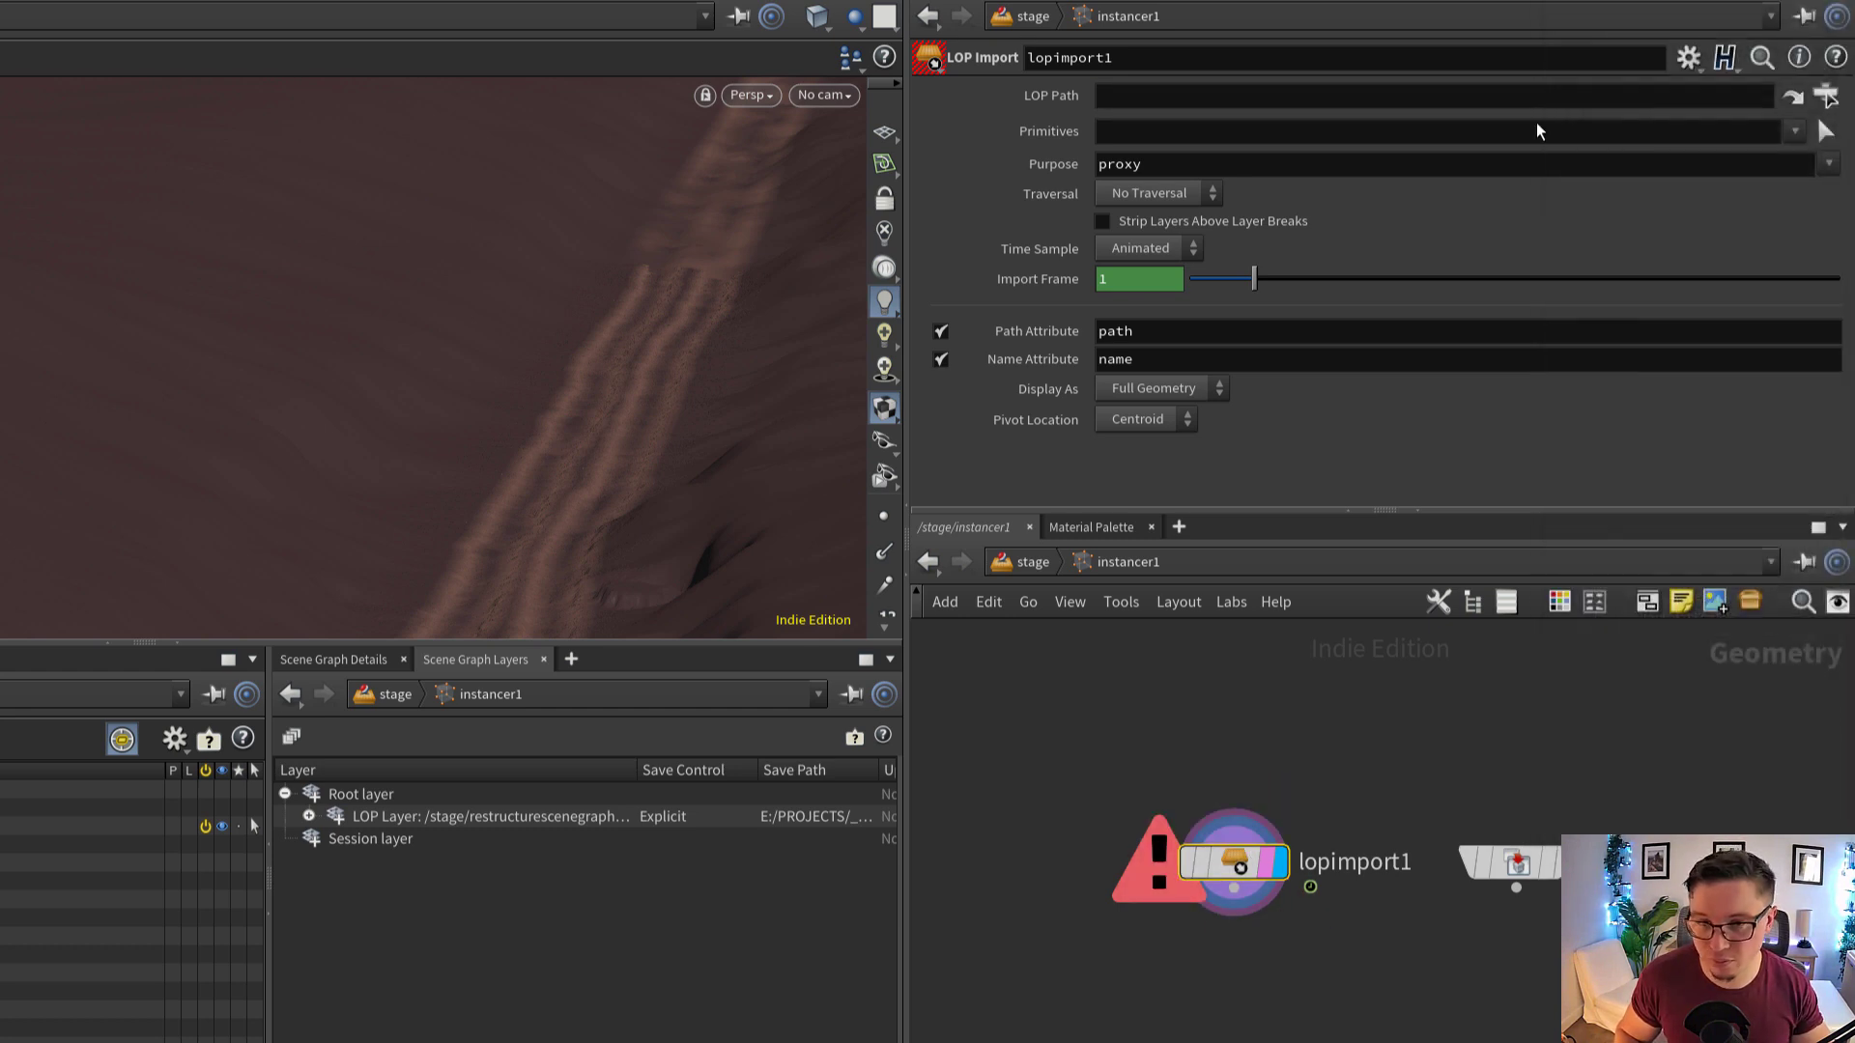
{"action": "key", "text": "u"}
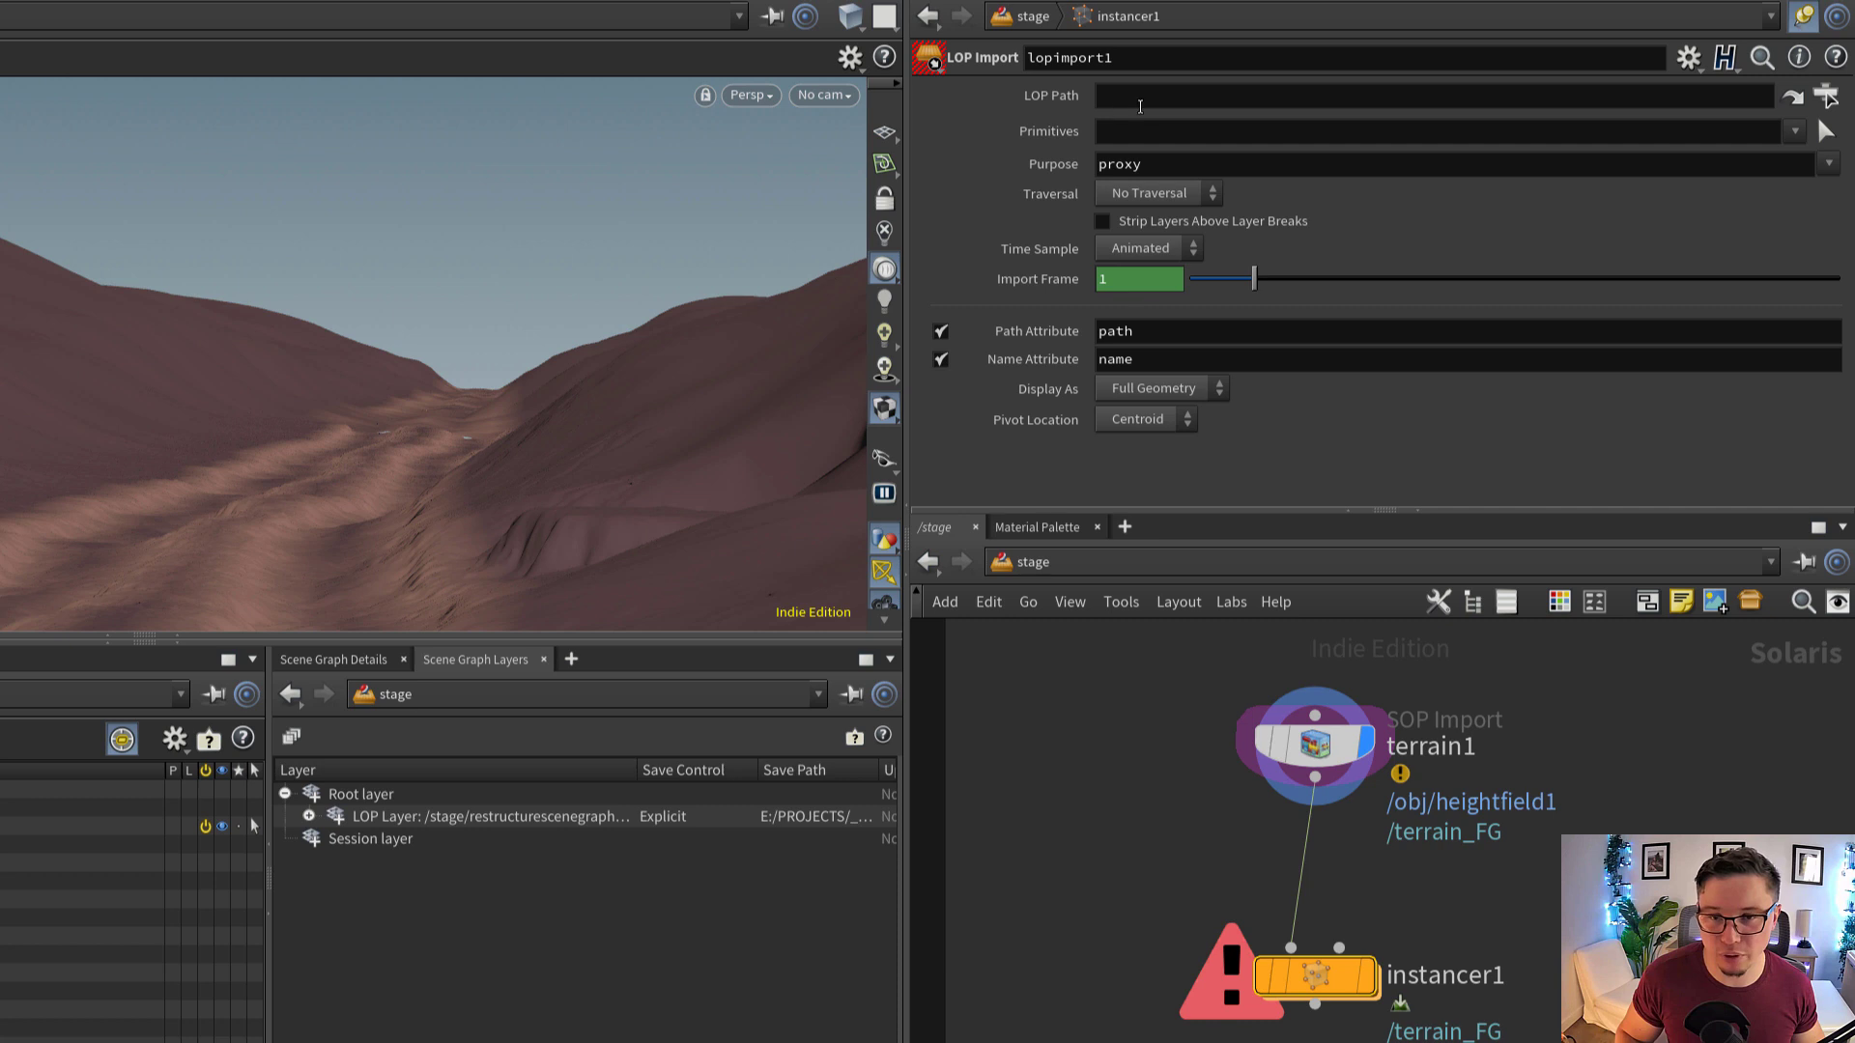
{"action": "left_click_drag", "start_coordinate": [1131, 94], "coordinate": [1132, 94]}
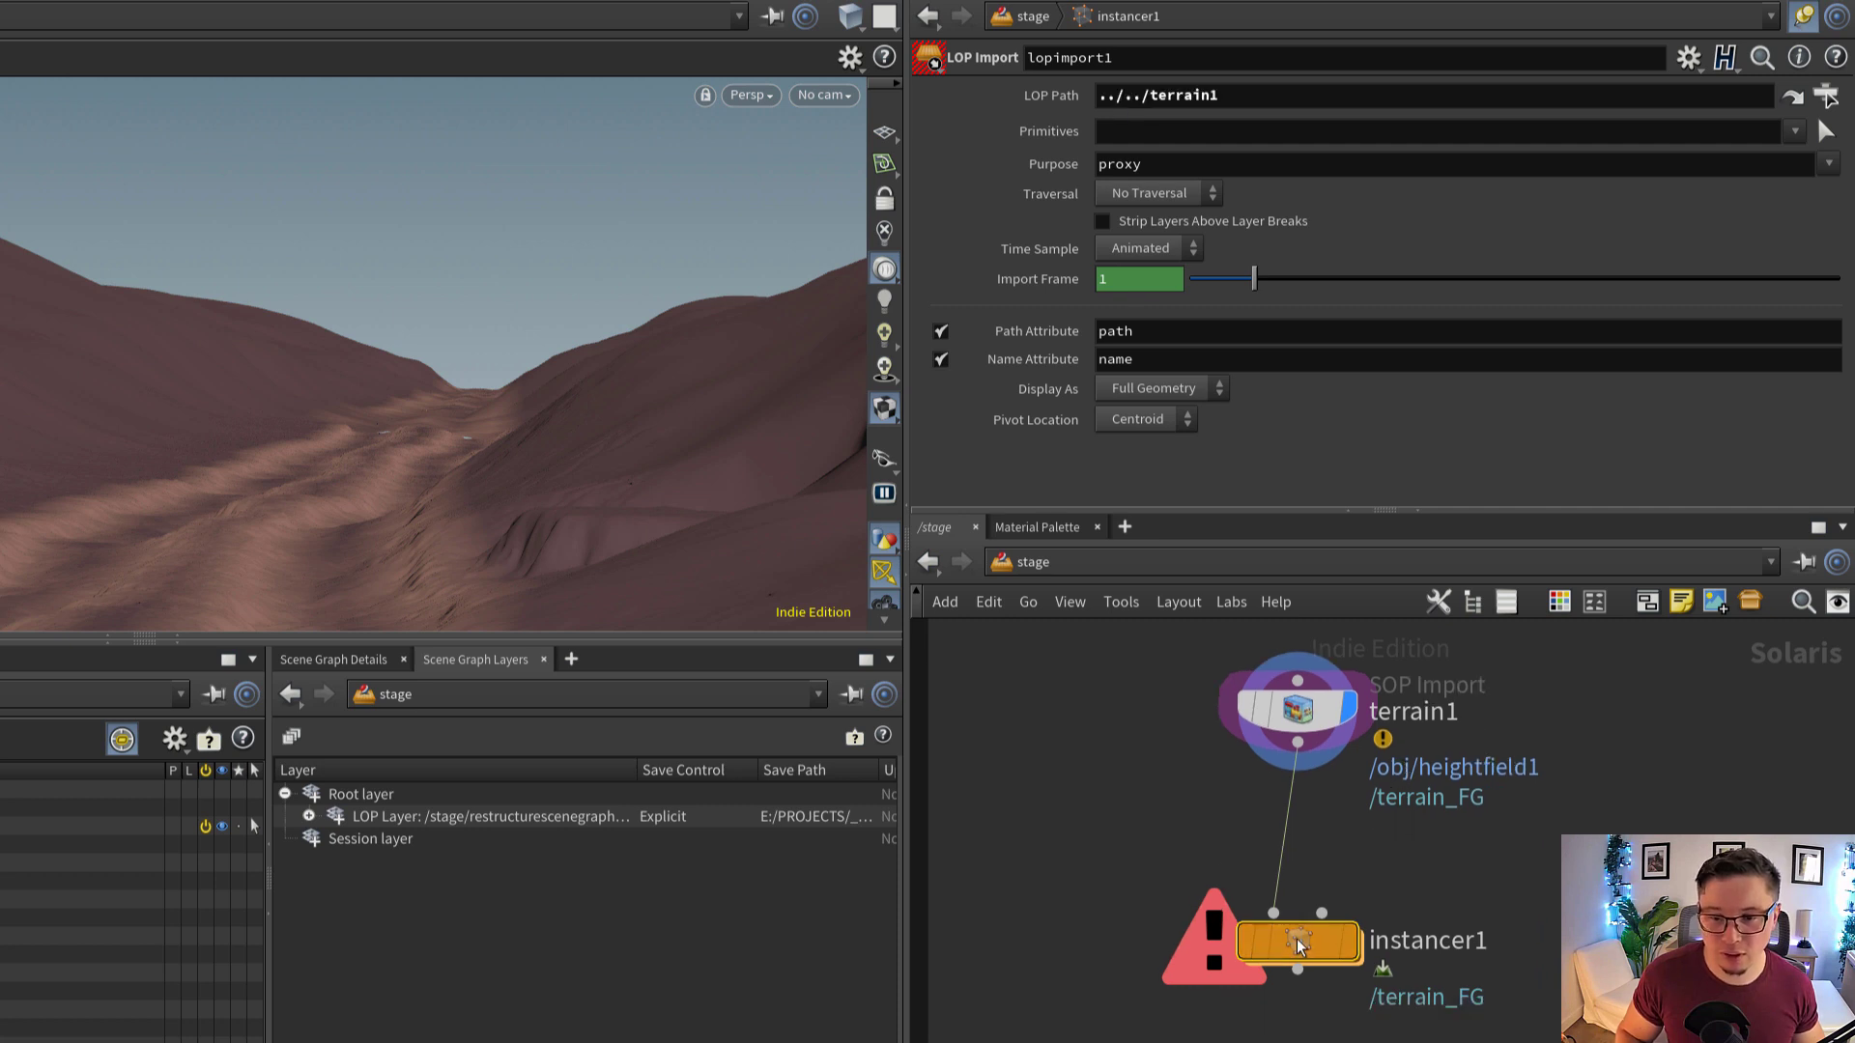
{"action": "double_click", "coordinate": [1297, 939]}
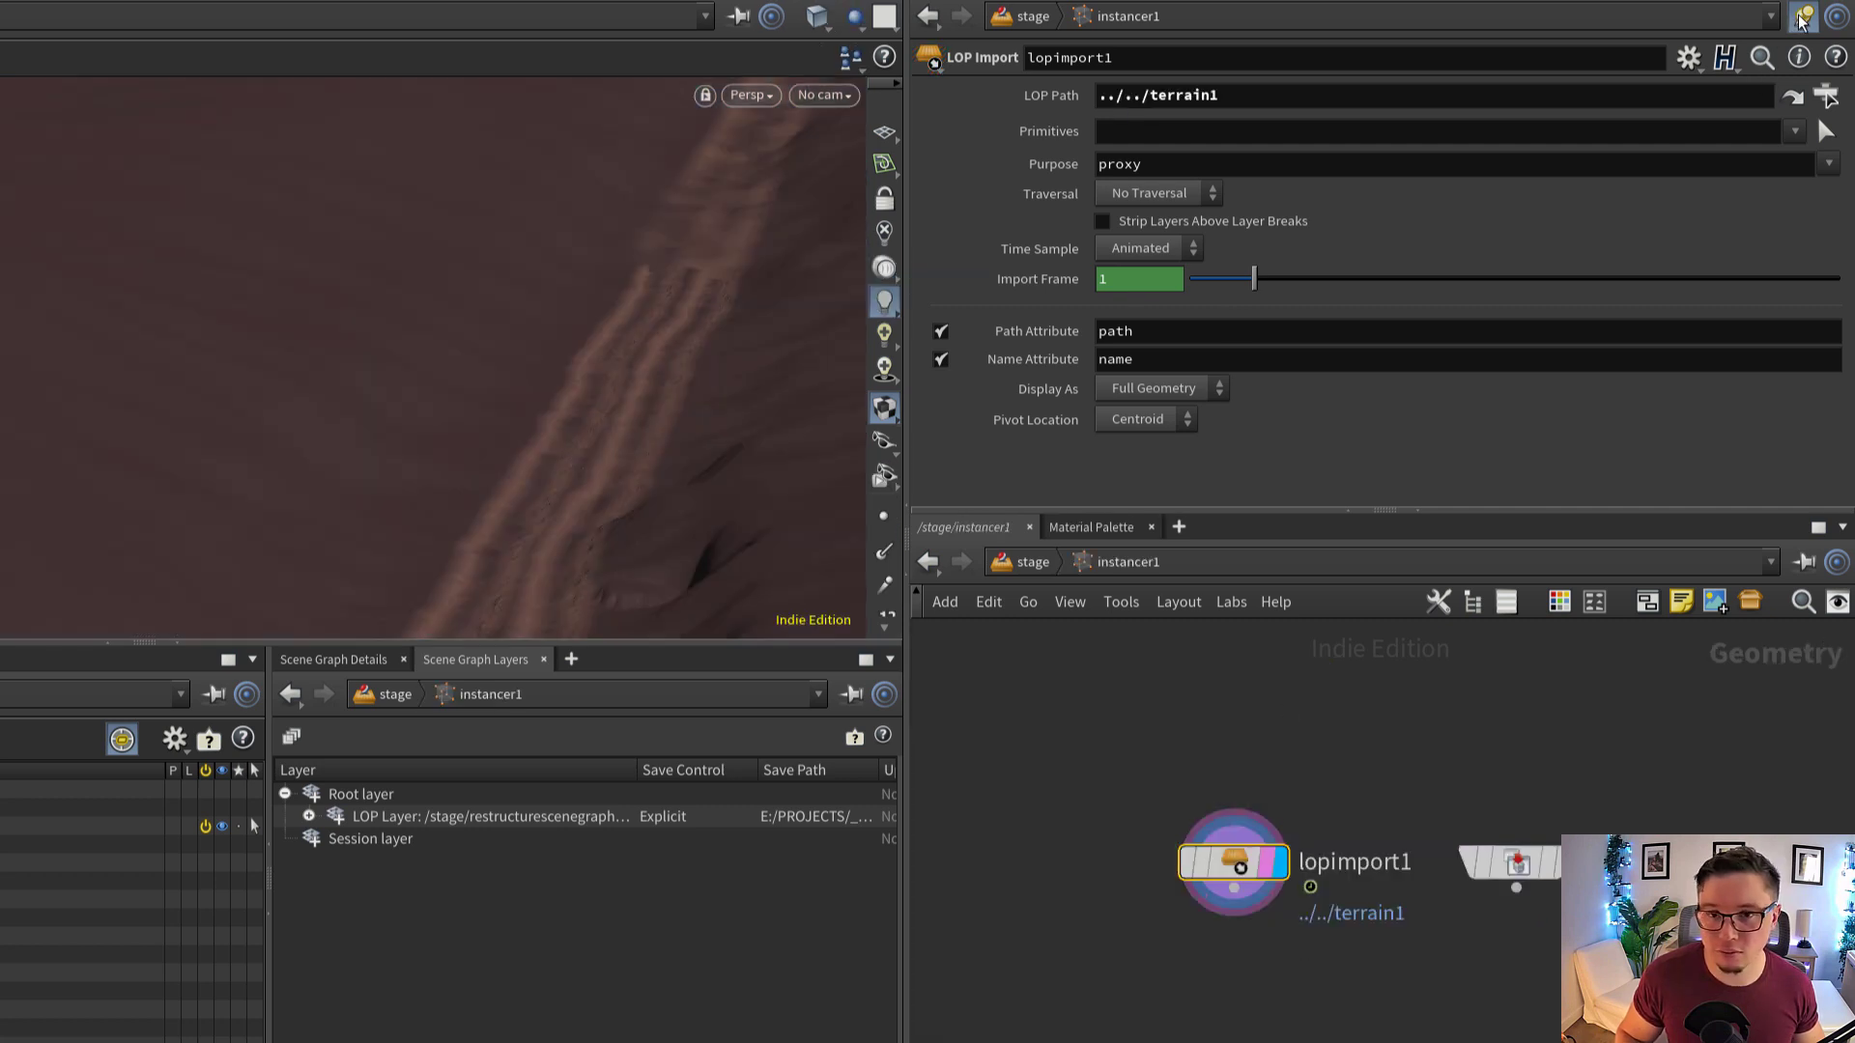
Choose /terrain_FG as the primitive that lopimport1 imports
{"action": "left_click", "coordinate": [1825, 132]}
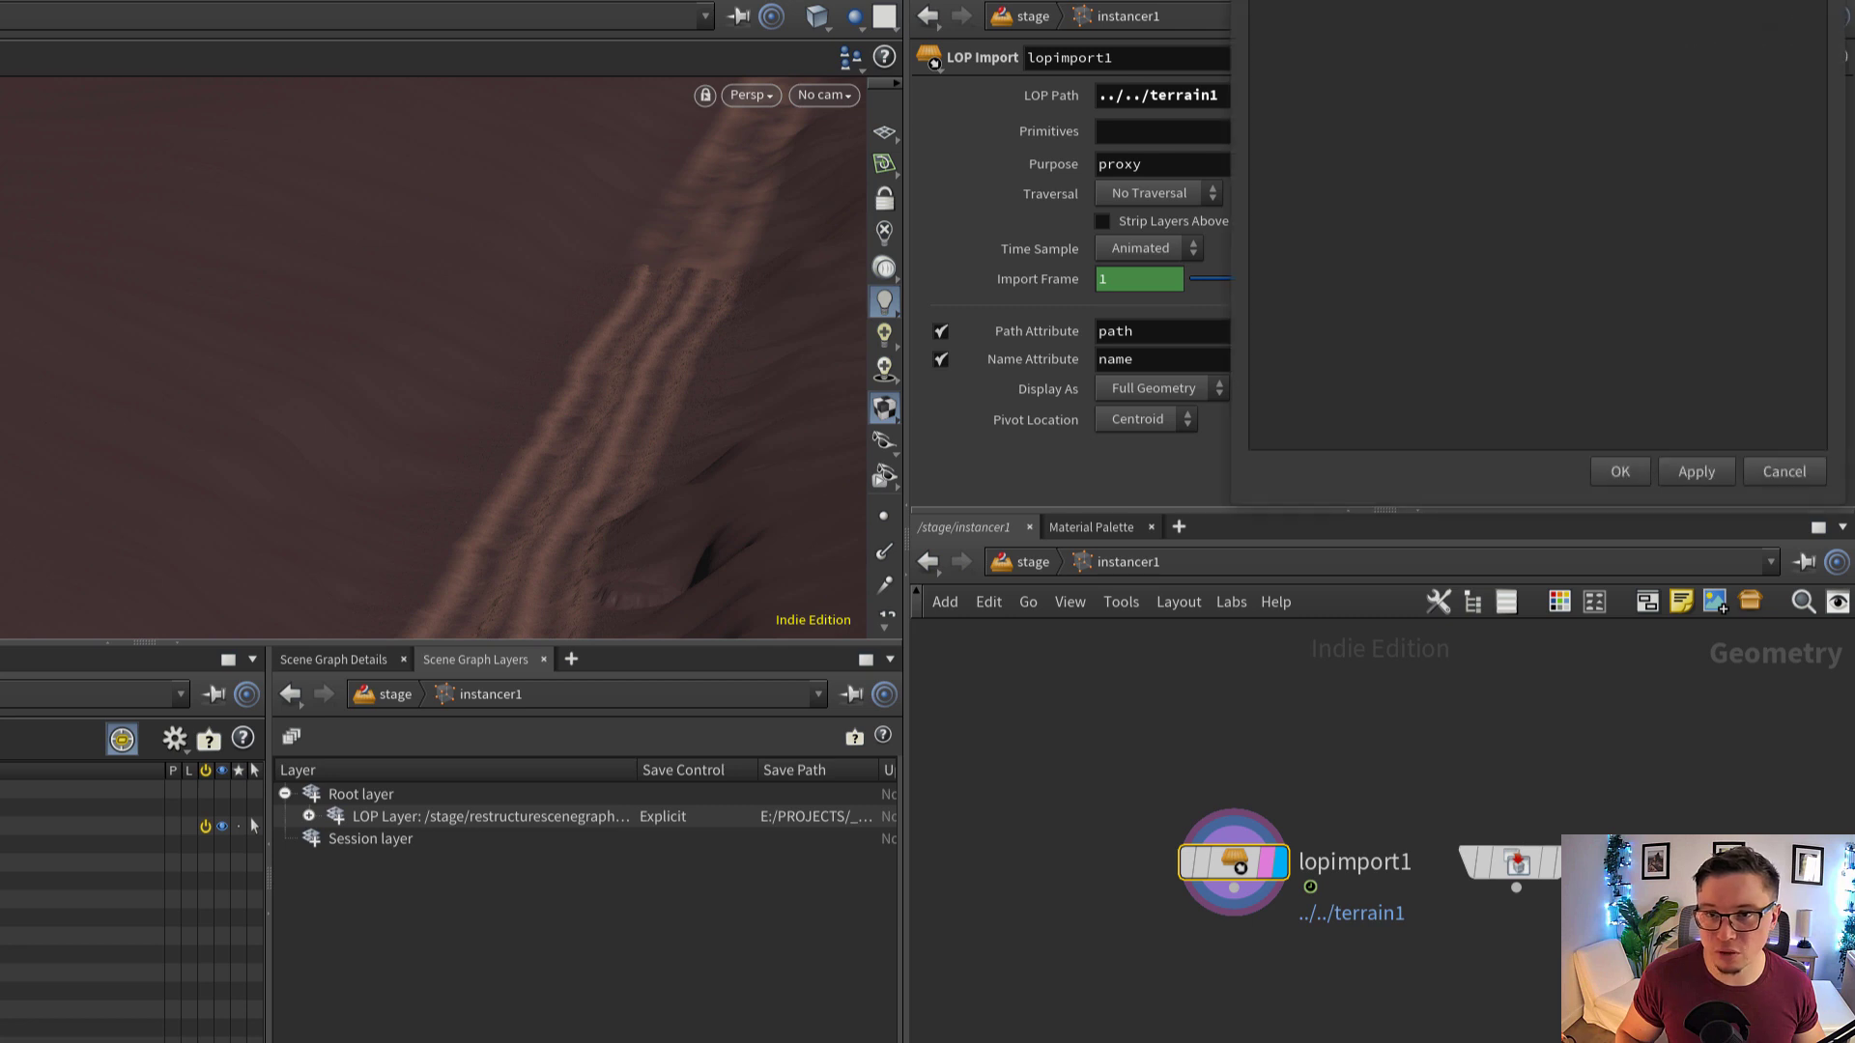
{"action": "left_click", "coordinate": [688, 138]}
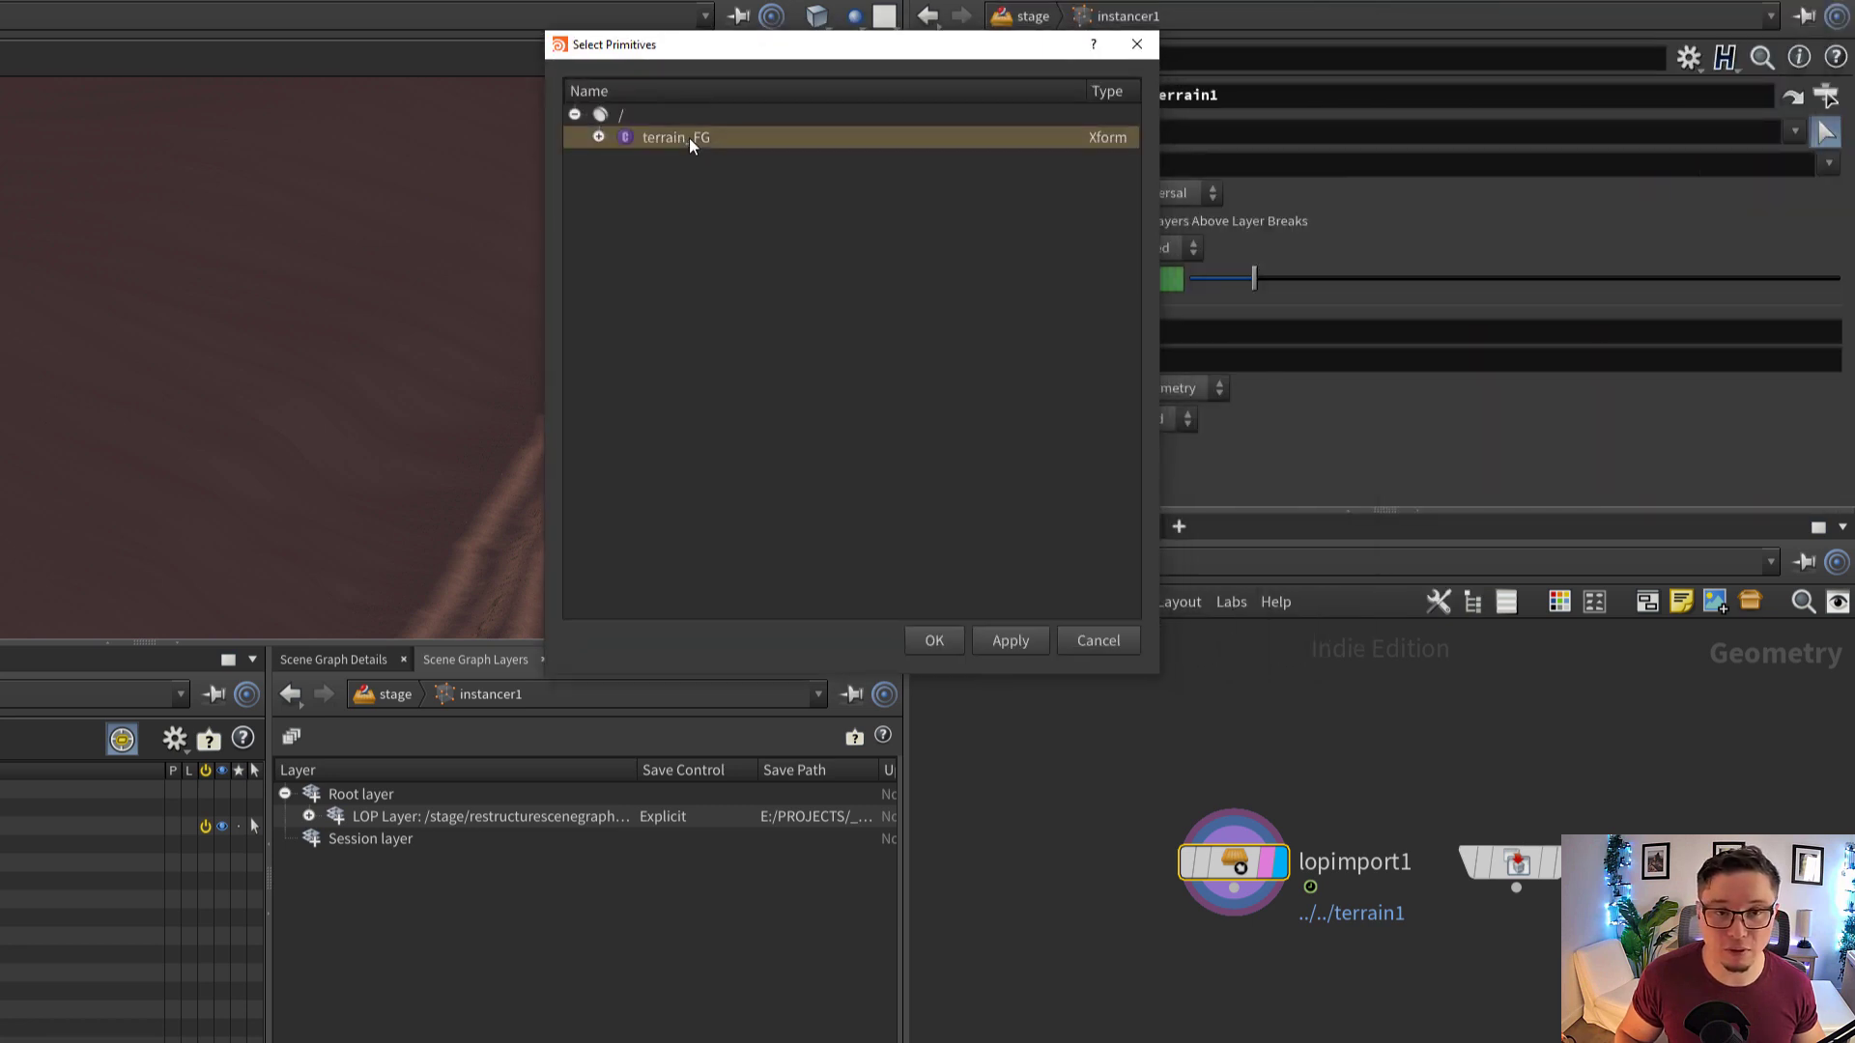
{"action": "left_click", "coordinate": [929, 641]}
{"action": "left_click_drag", "start_coordinate": [1239, 861], "coordinate": [1186, 848]}
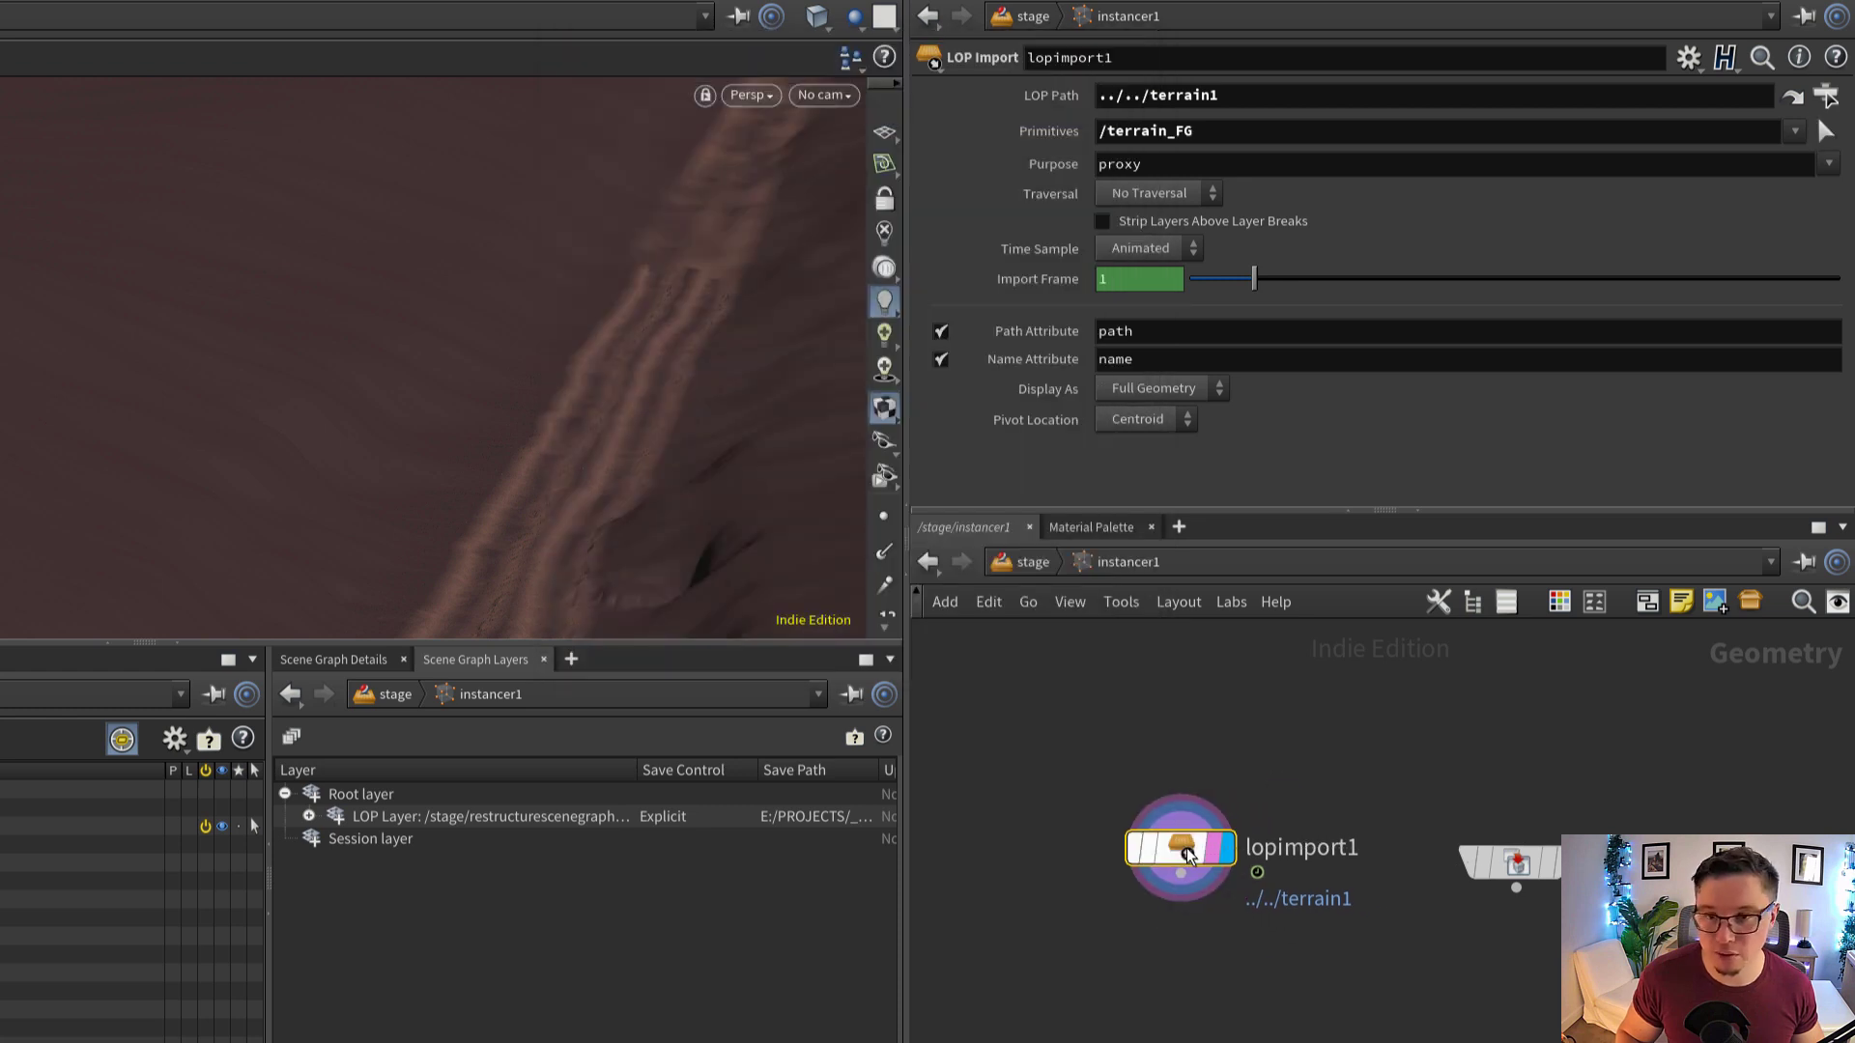
Go back to the stage level, change terrain1's Primitive Path to /terrain_hero, and select that primitive in the scene graph
{"action": "left_click", "coordinate": [1033, 562]}
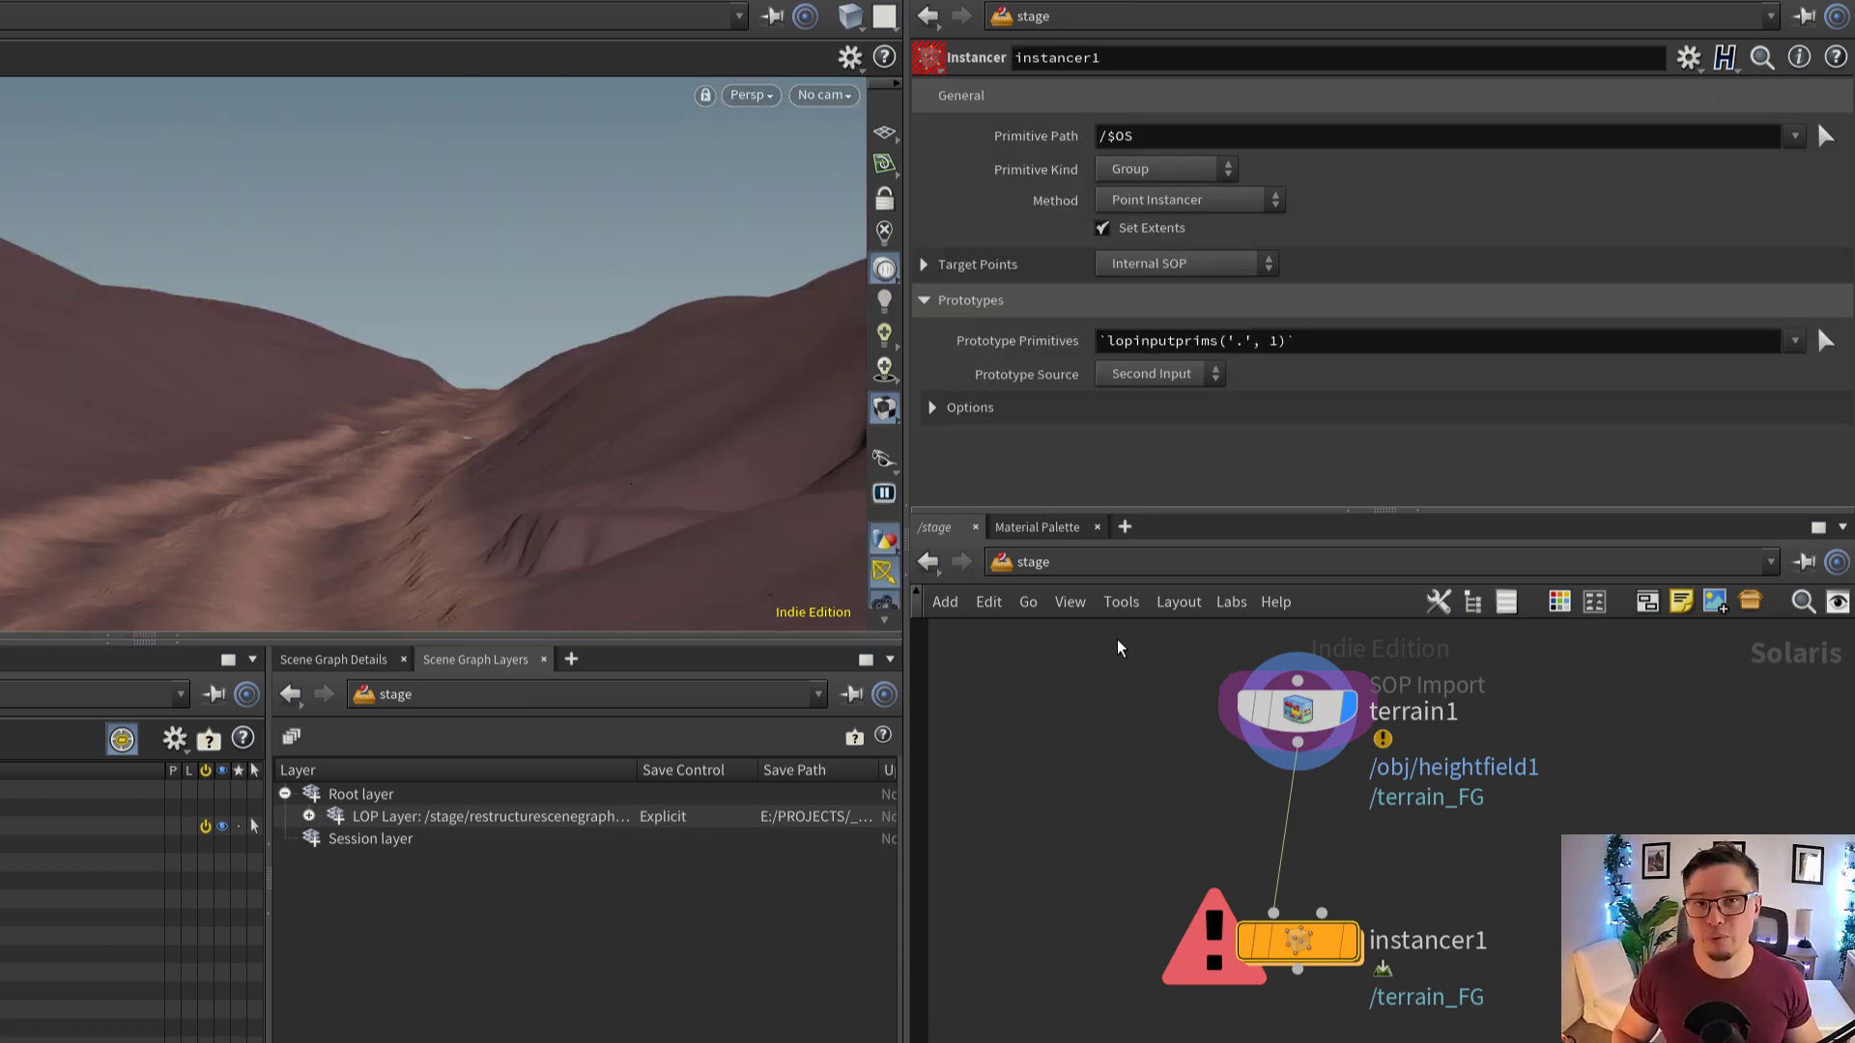
{"action": "left_click", "coordinate": [1298, 710]}
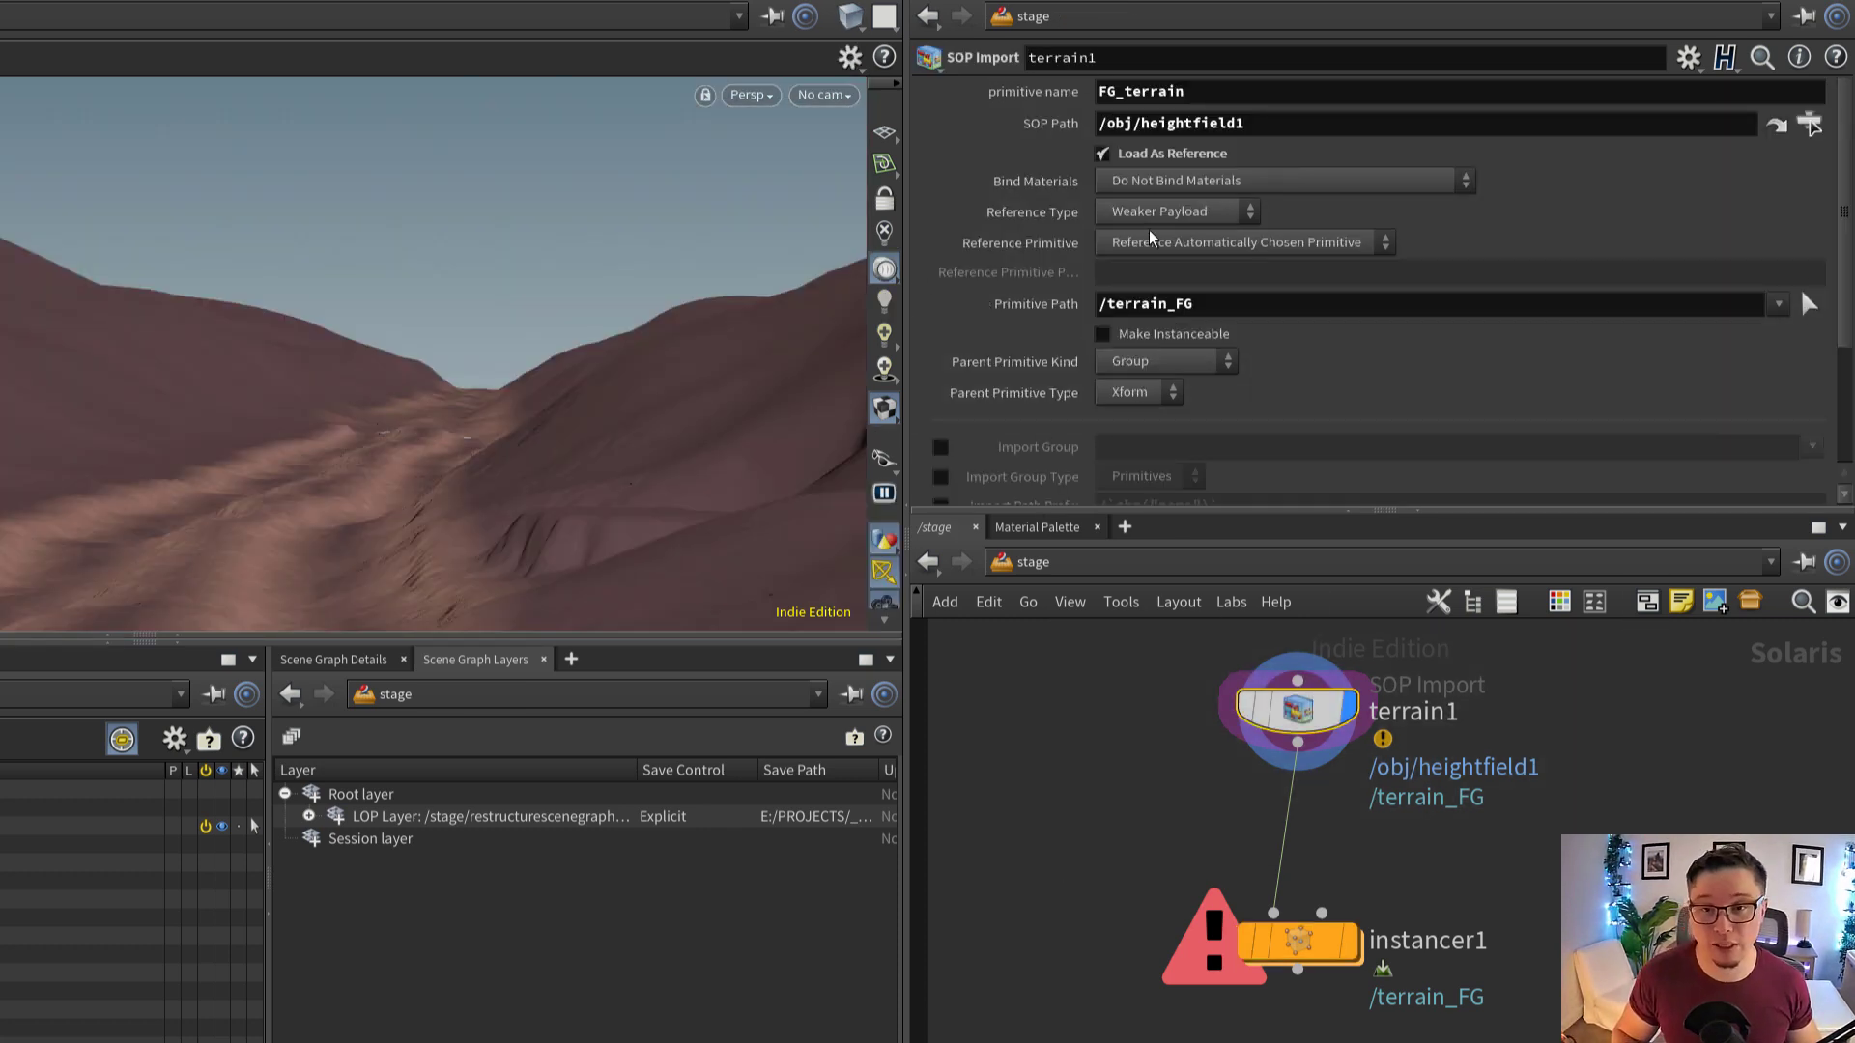
{"action": "left_click", "coordinate": [1224, 303]}
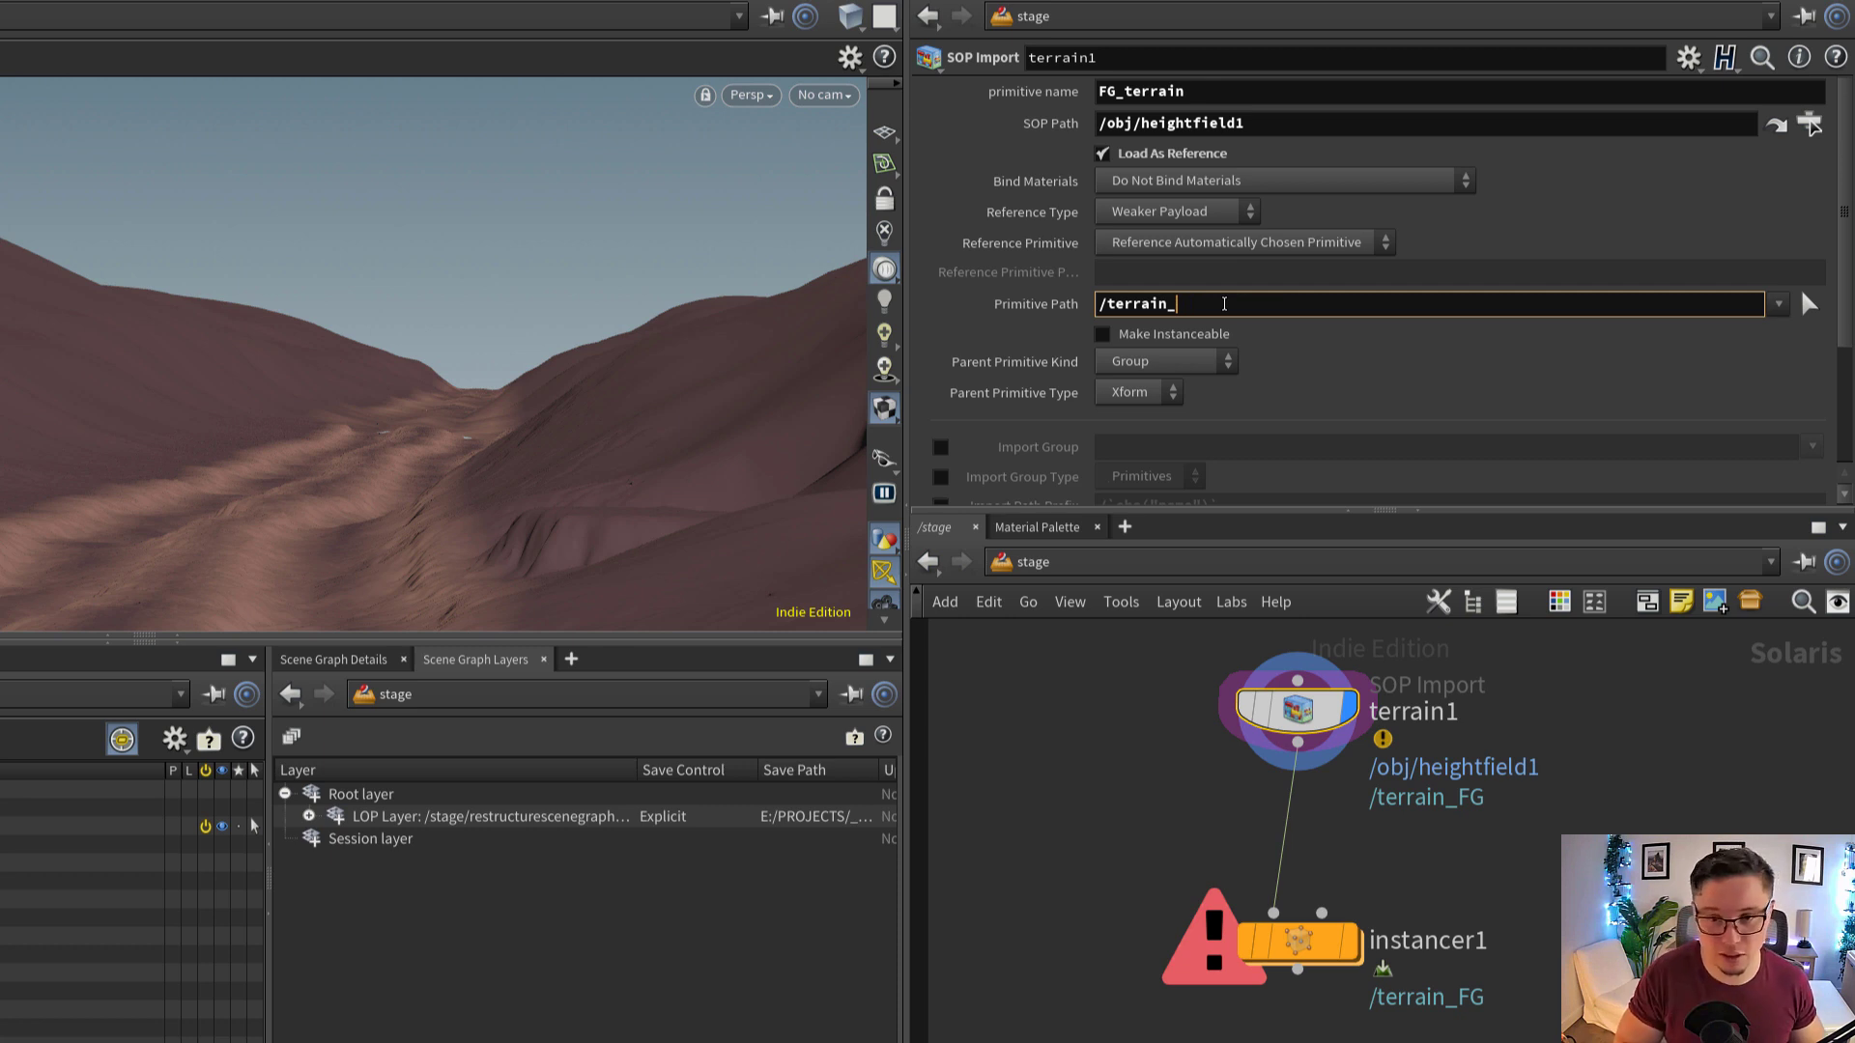
{"action": "type", "text": "herop"}
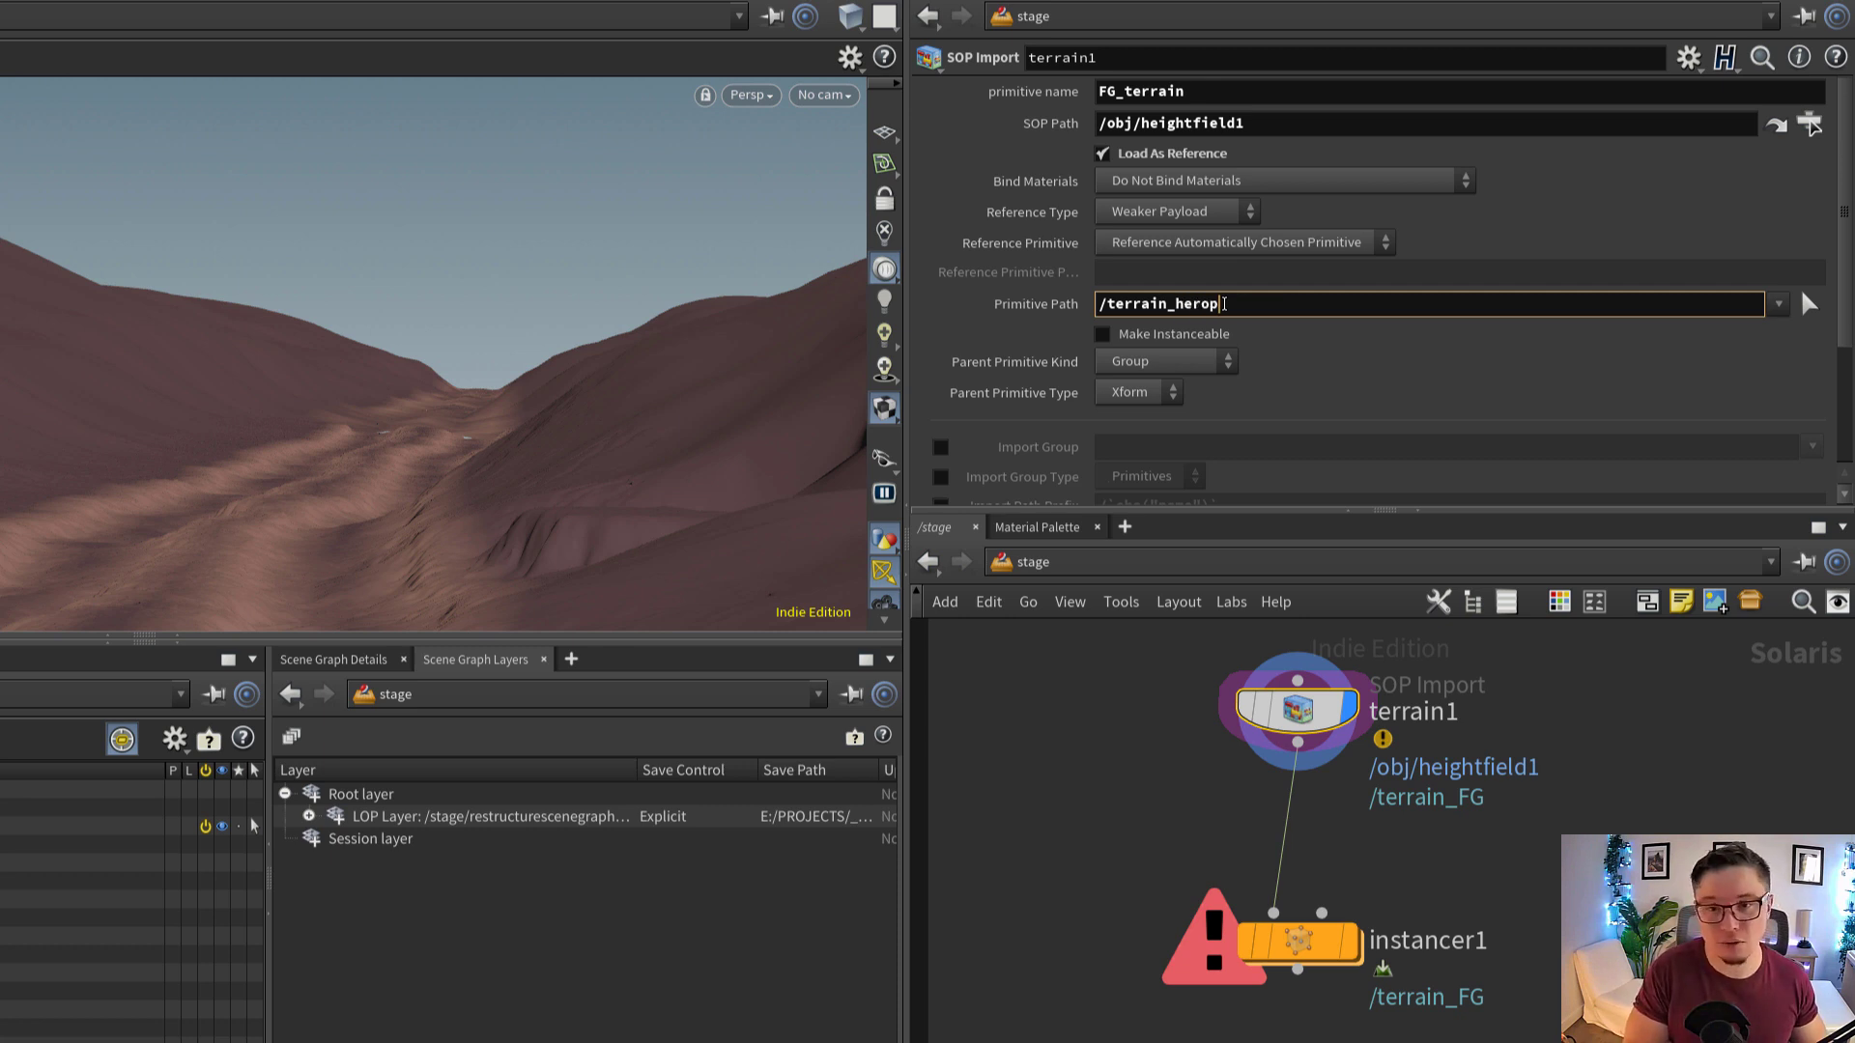
{"action": "key", "text": "Return"}
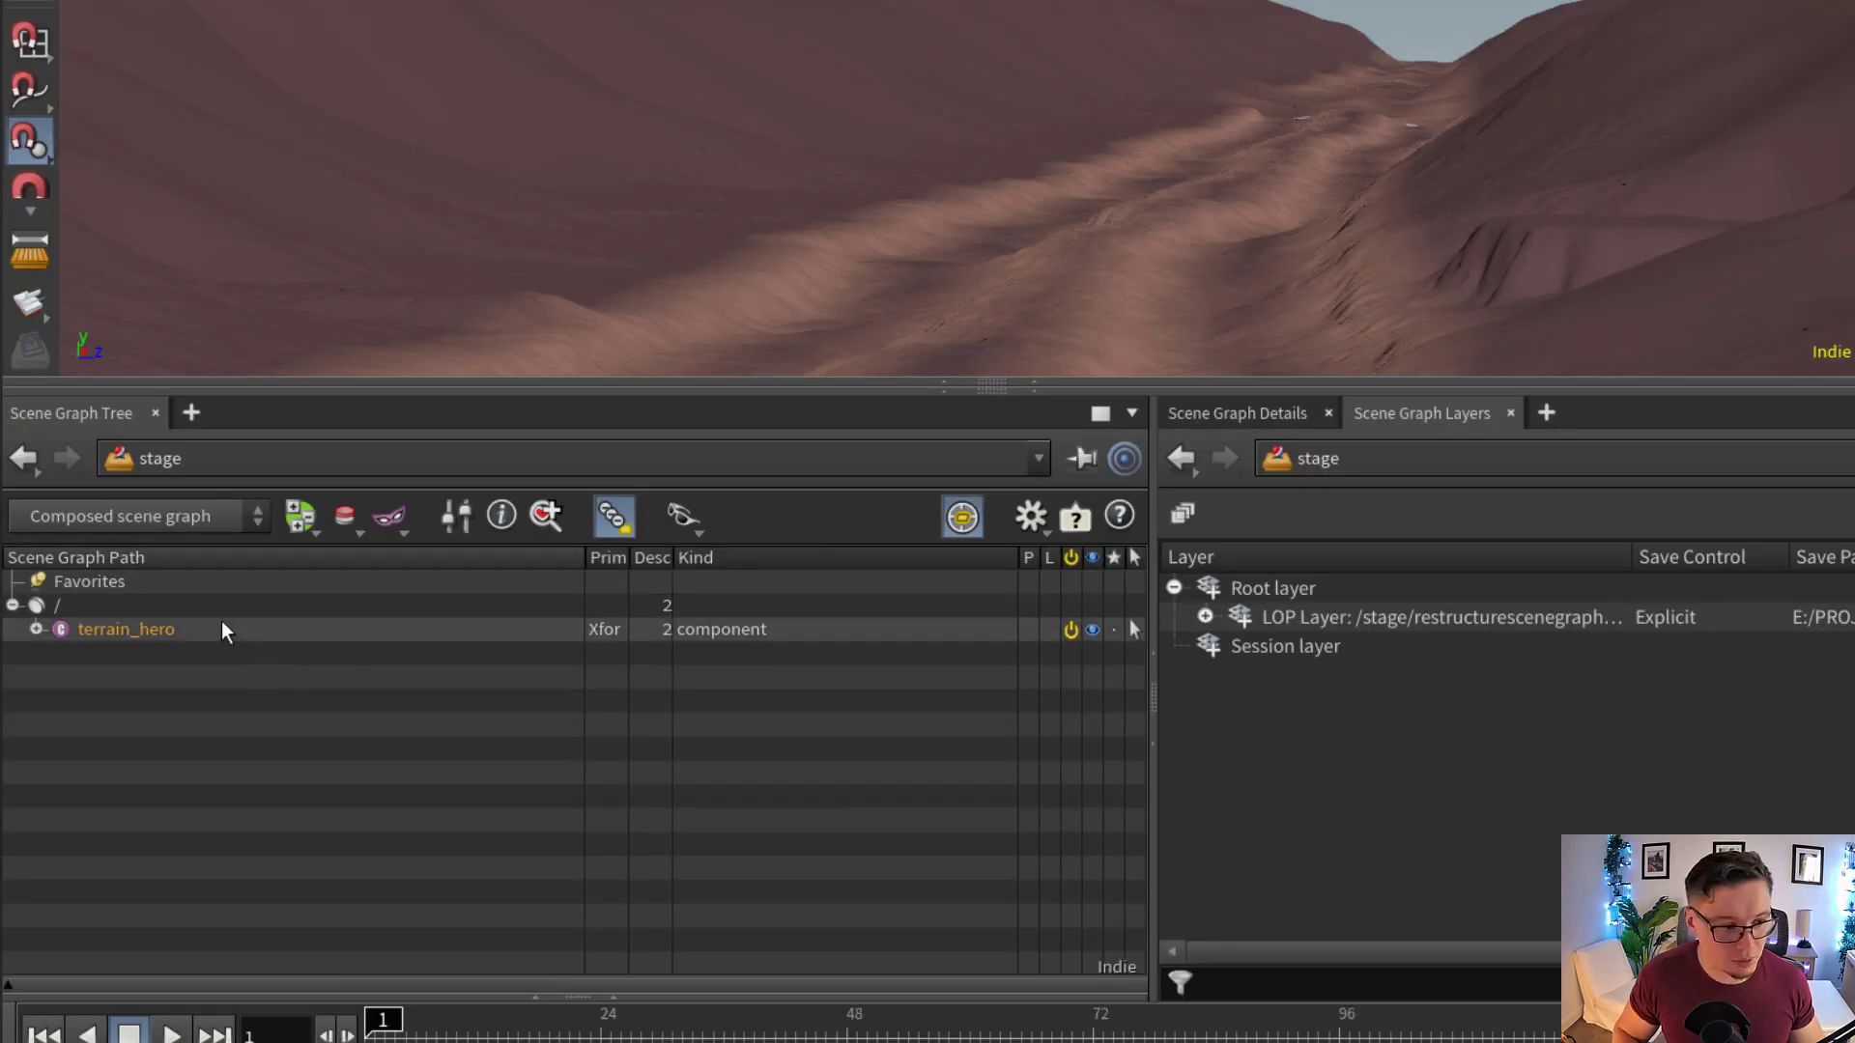
{"action": "left_click", "coordinate": [222, 629]}
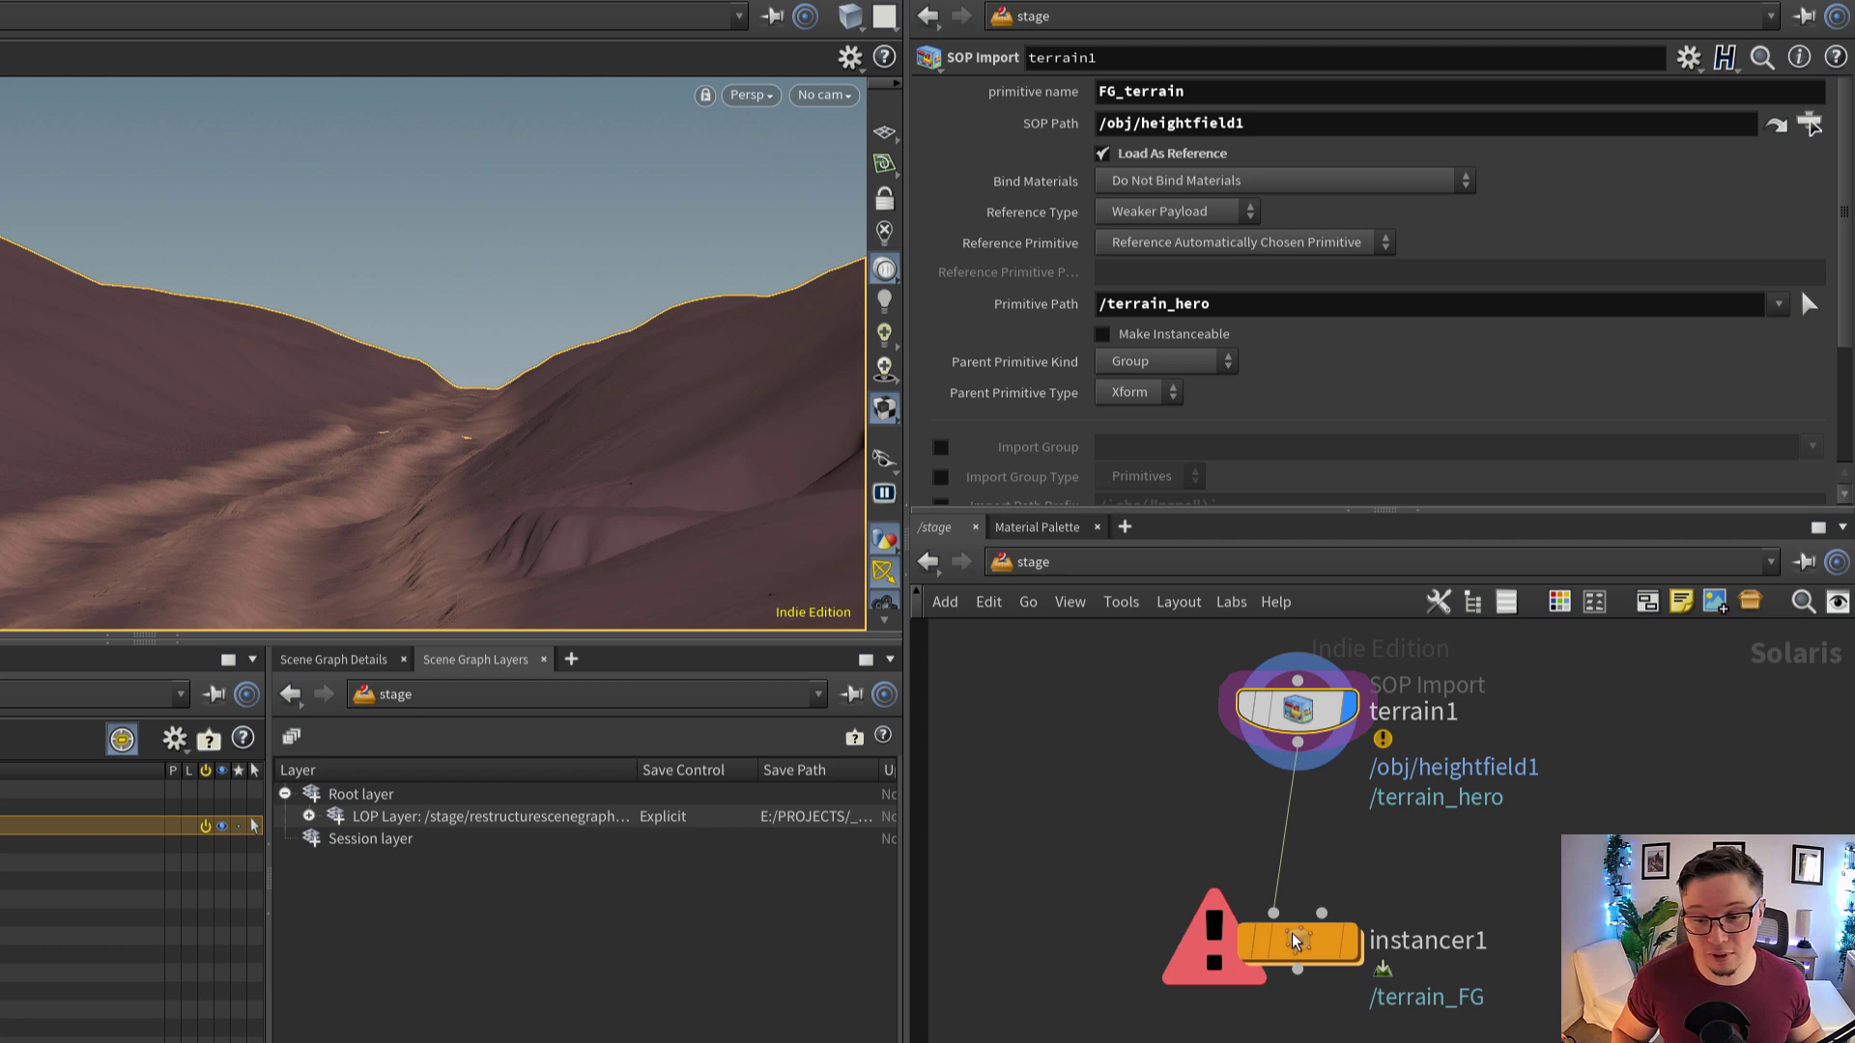
Re-enter the Instancer's network and check the Primitives path on lopimport1 against terrain1's renamed primitive
{"action": "left_click", "coordinate": [1294, 937]}
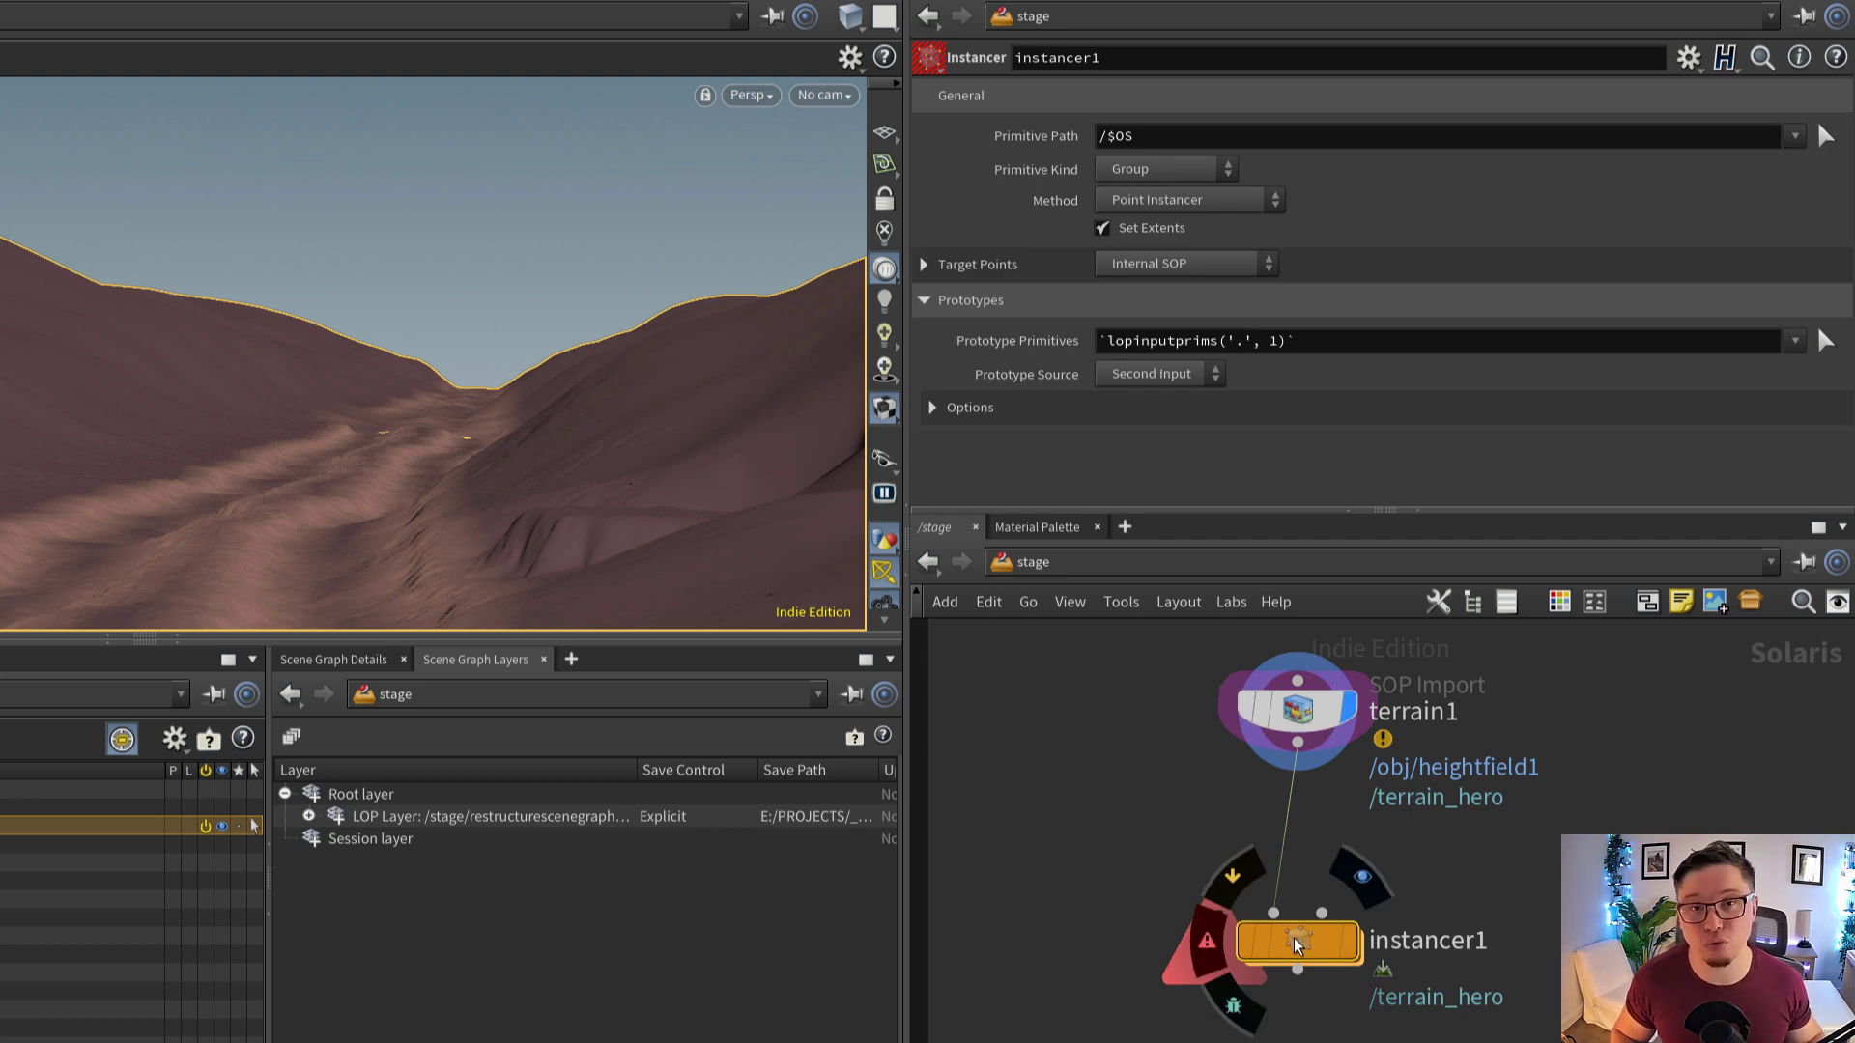
{"action": "double_click", "coordinate": [1294, 939]}
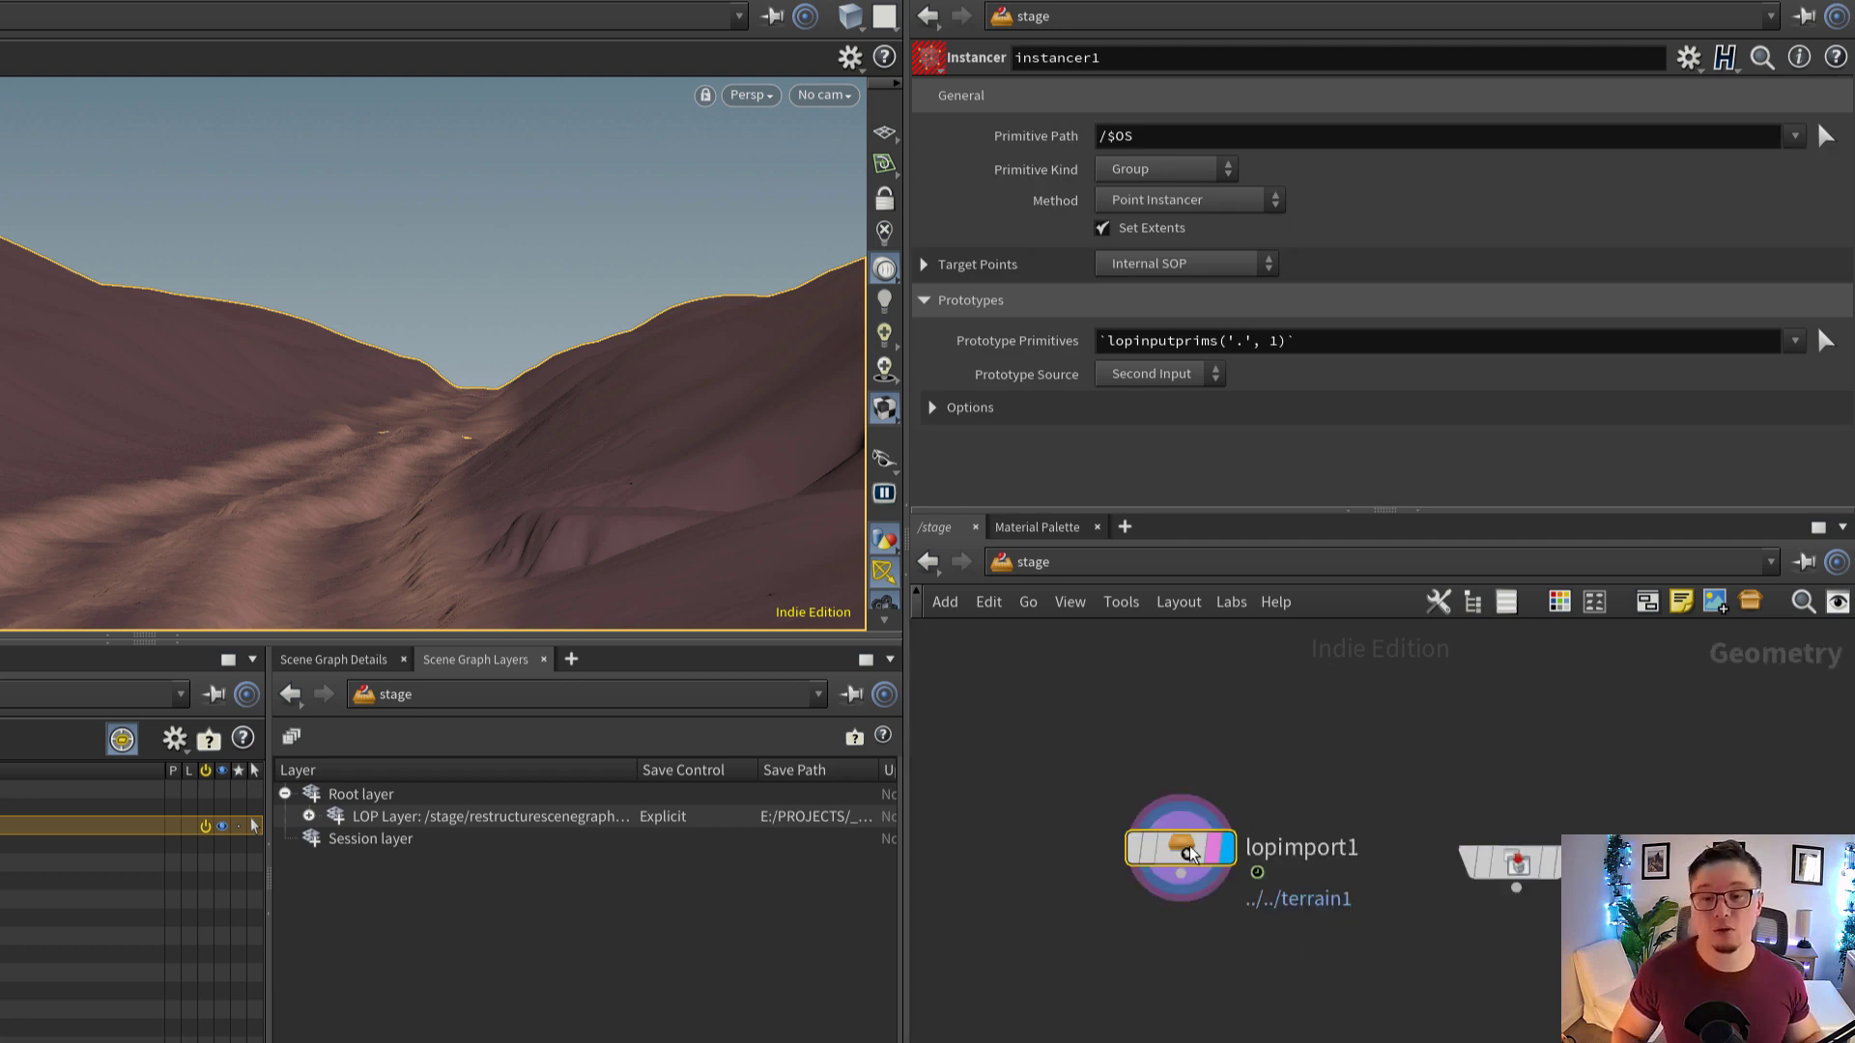
{"action": "left_click_drag", "start_coordinate": [1190, 847], "coordinate": [1201, 849]}
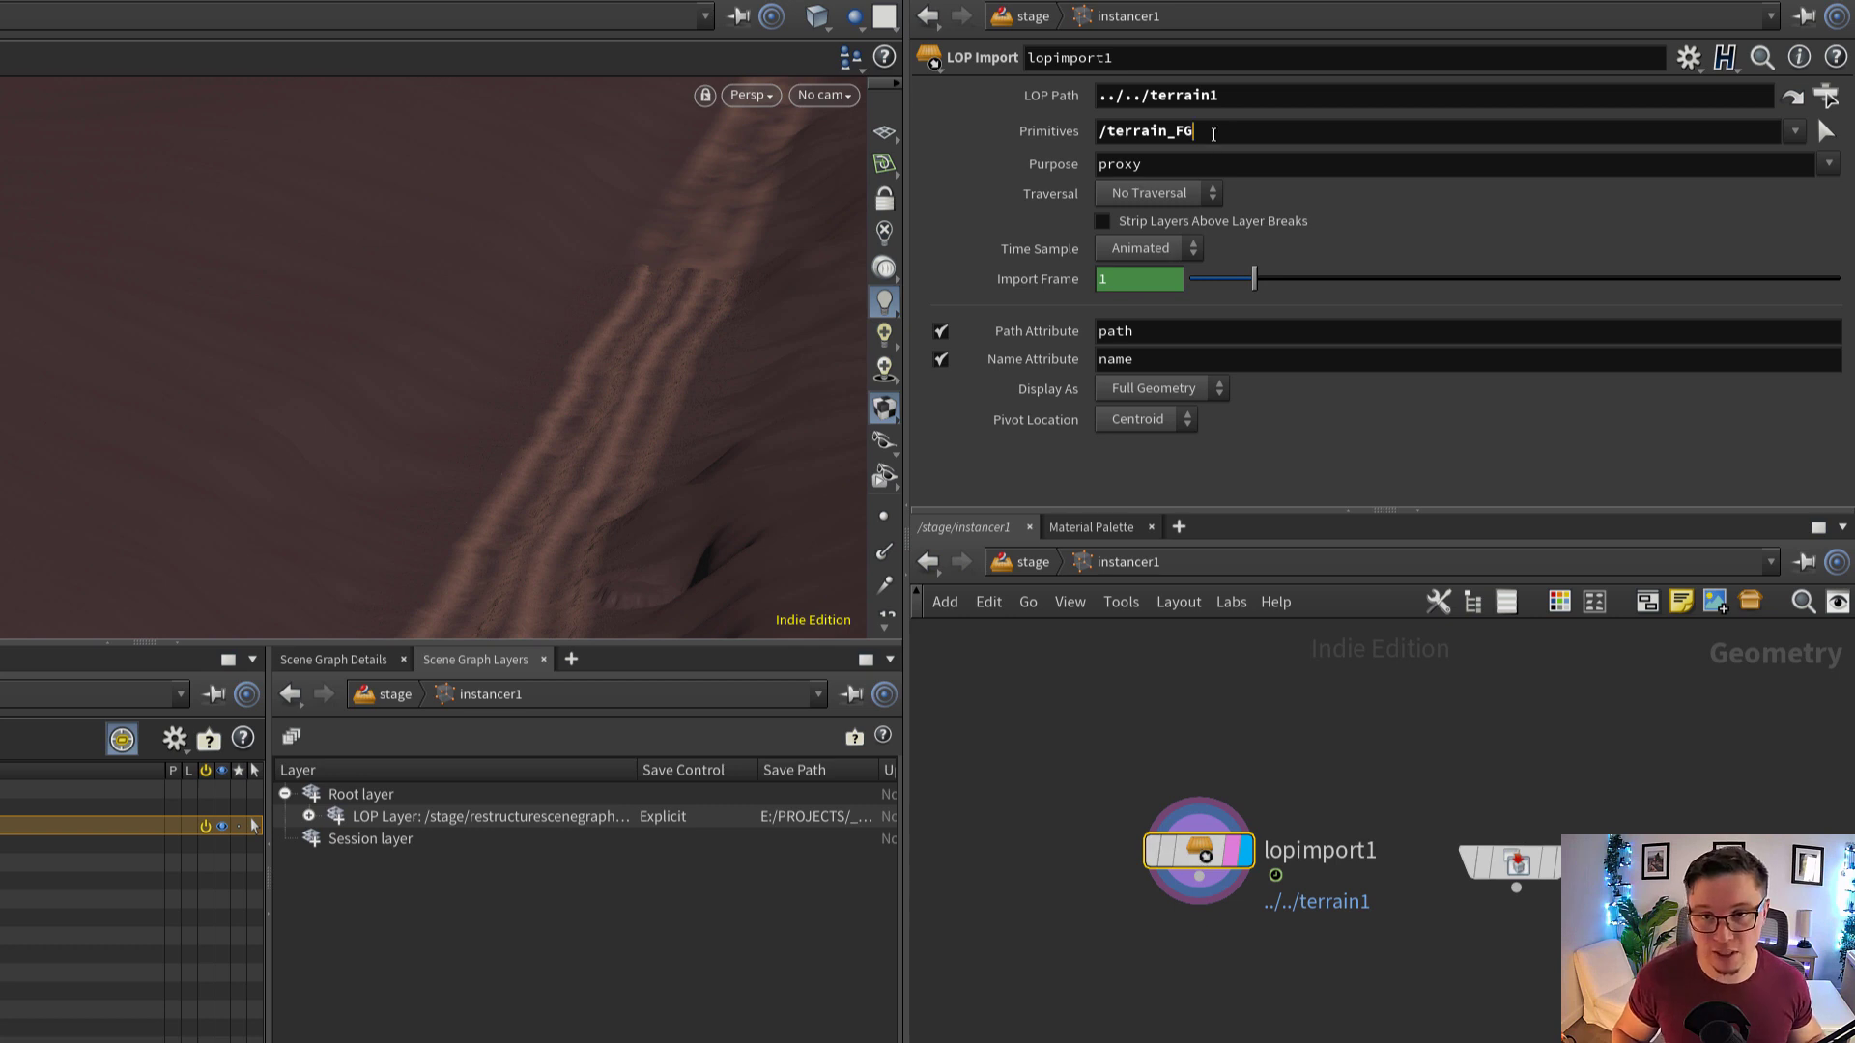
{"action": "left_click_drag", "start_coordinate": [1214, 134], "coordinate": [1073, 147]}
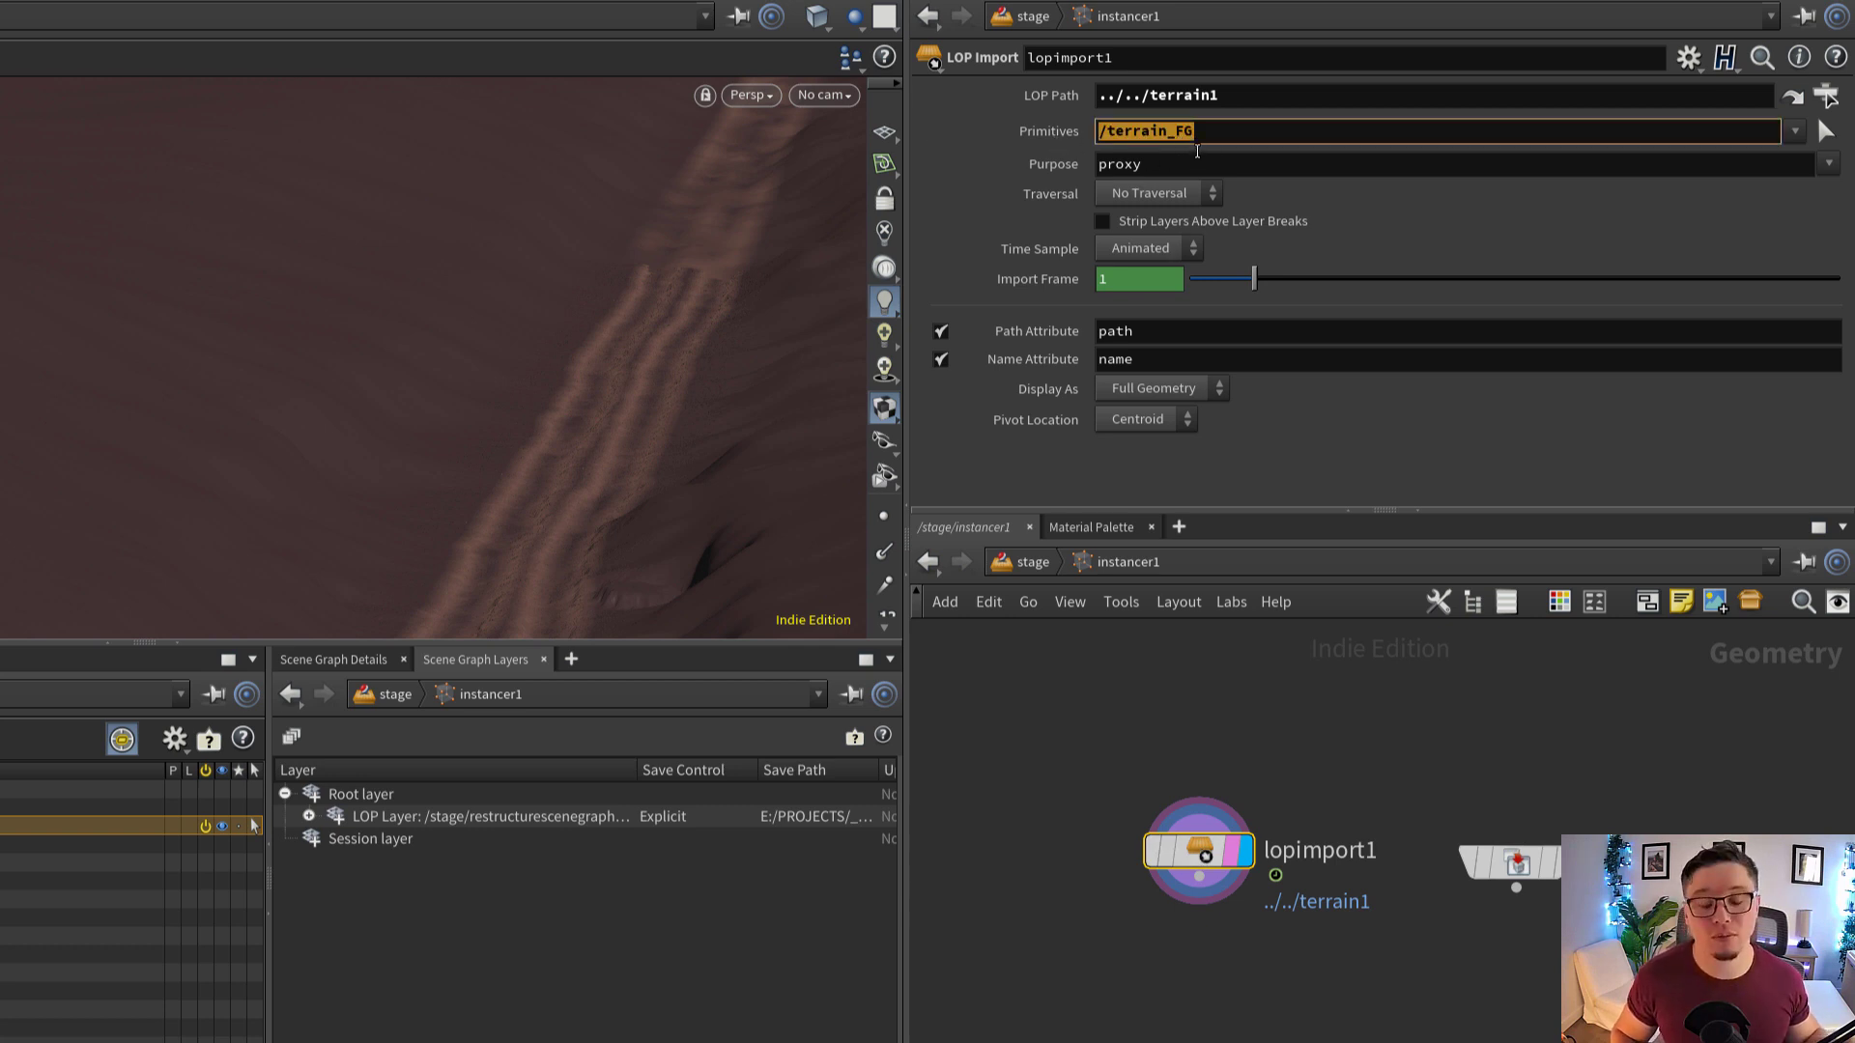
{"action": "left_click_drag", "start_coordinate": [1239, 134], "coordinate": [1092, 137]}
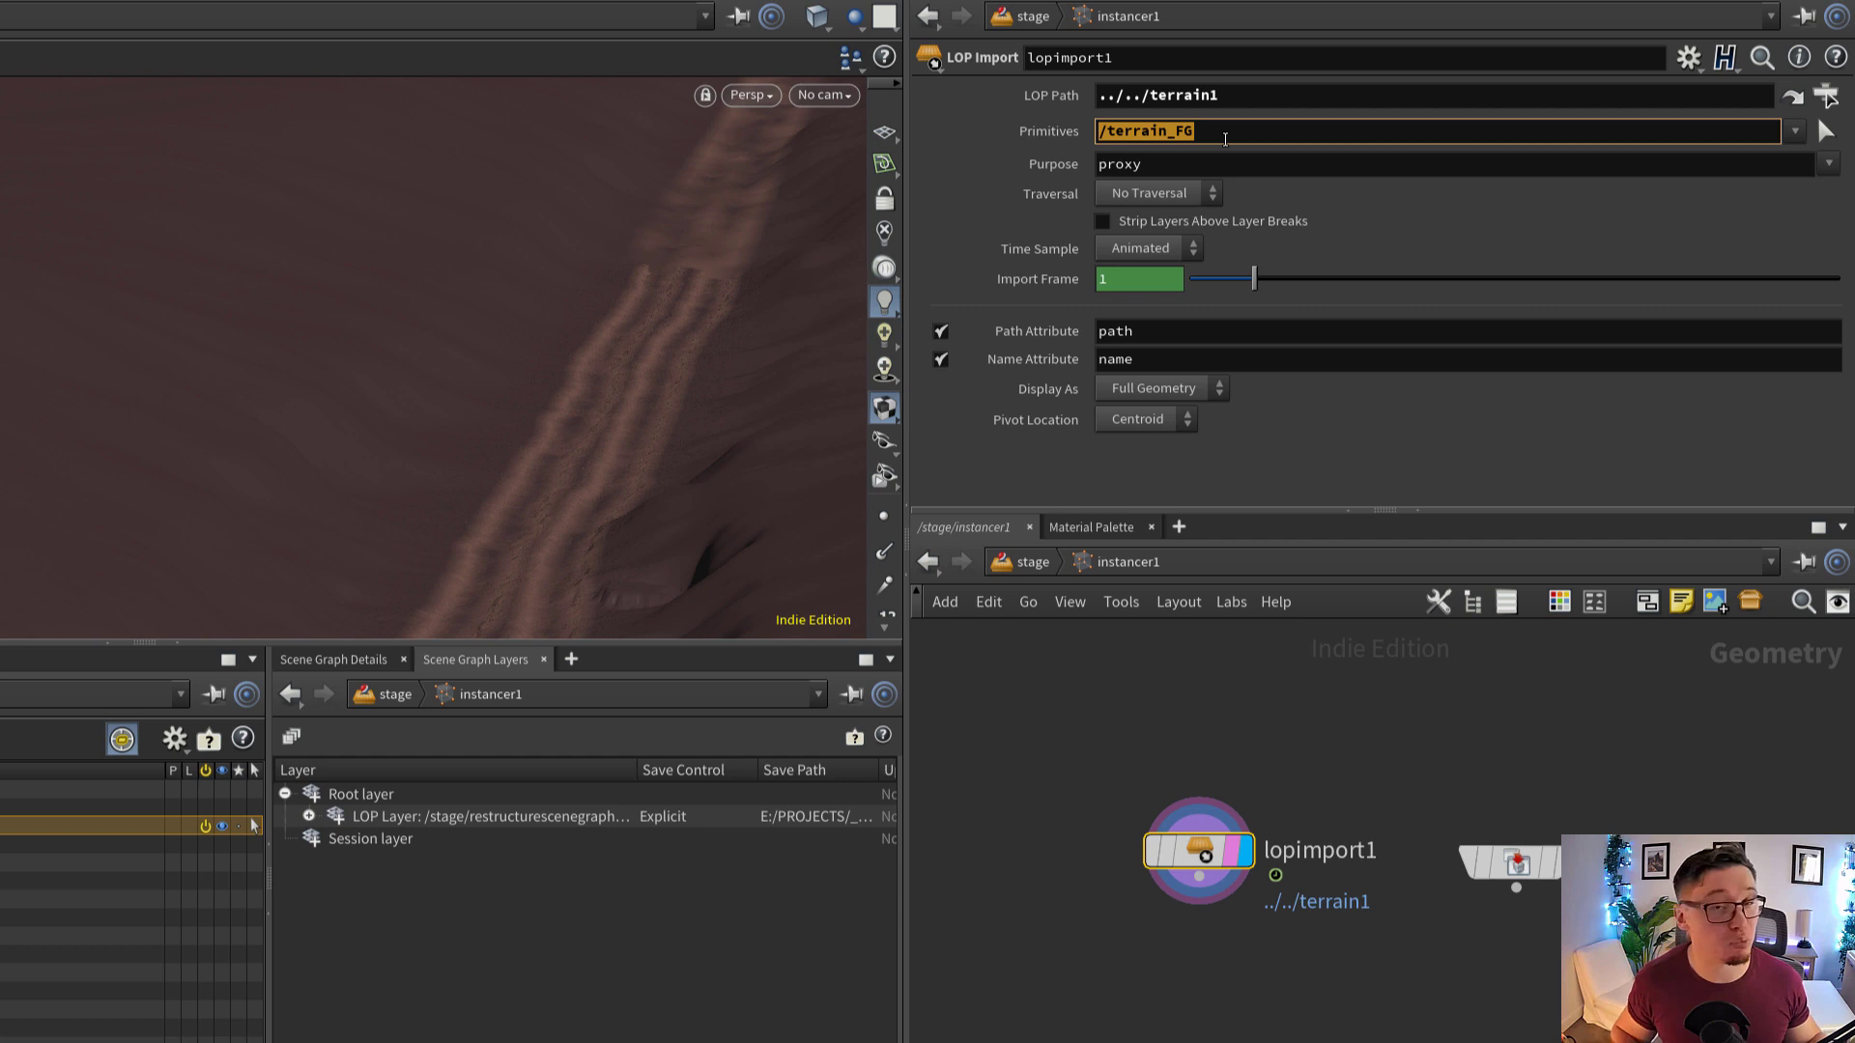
{"action": "left_click", "coordinate": [1261, 137]}
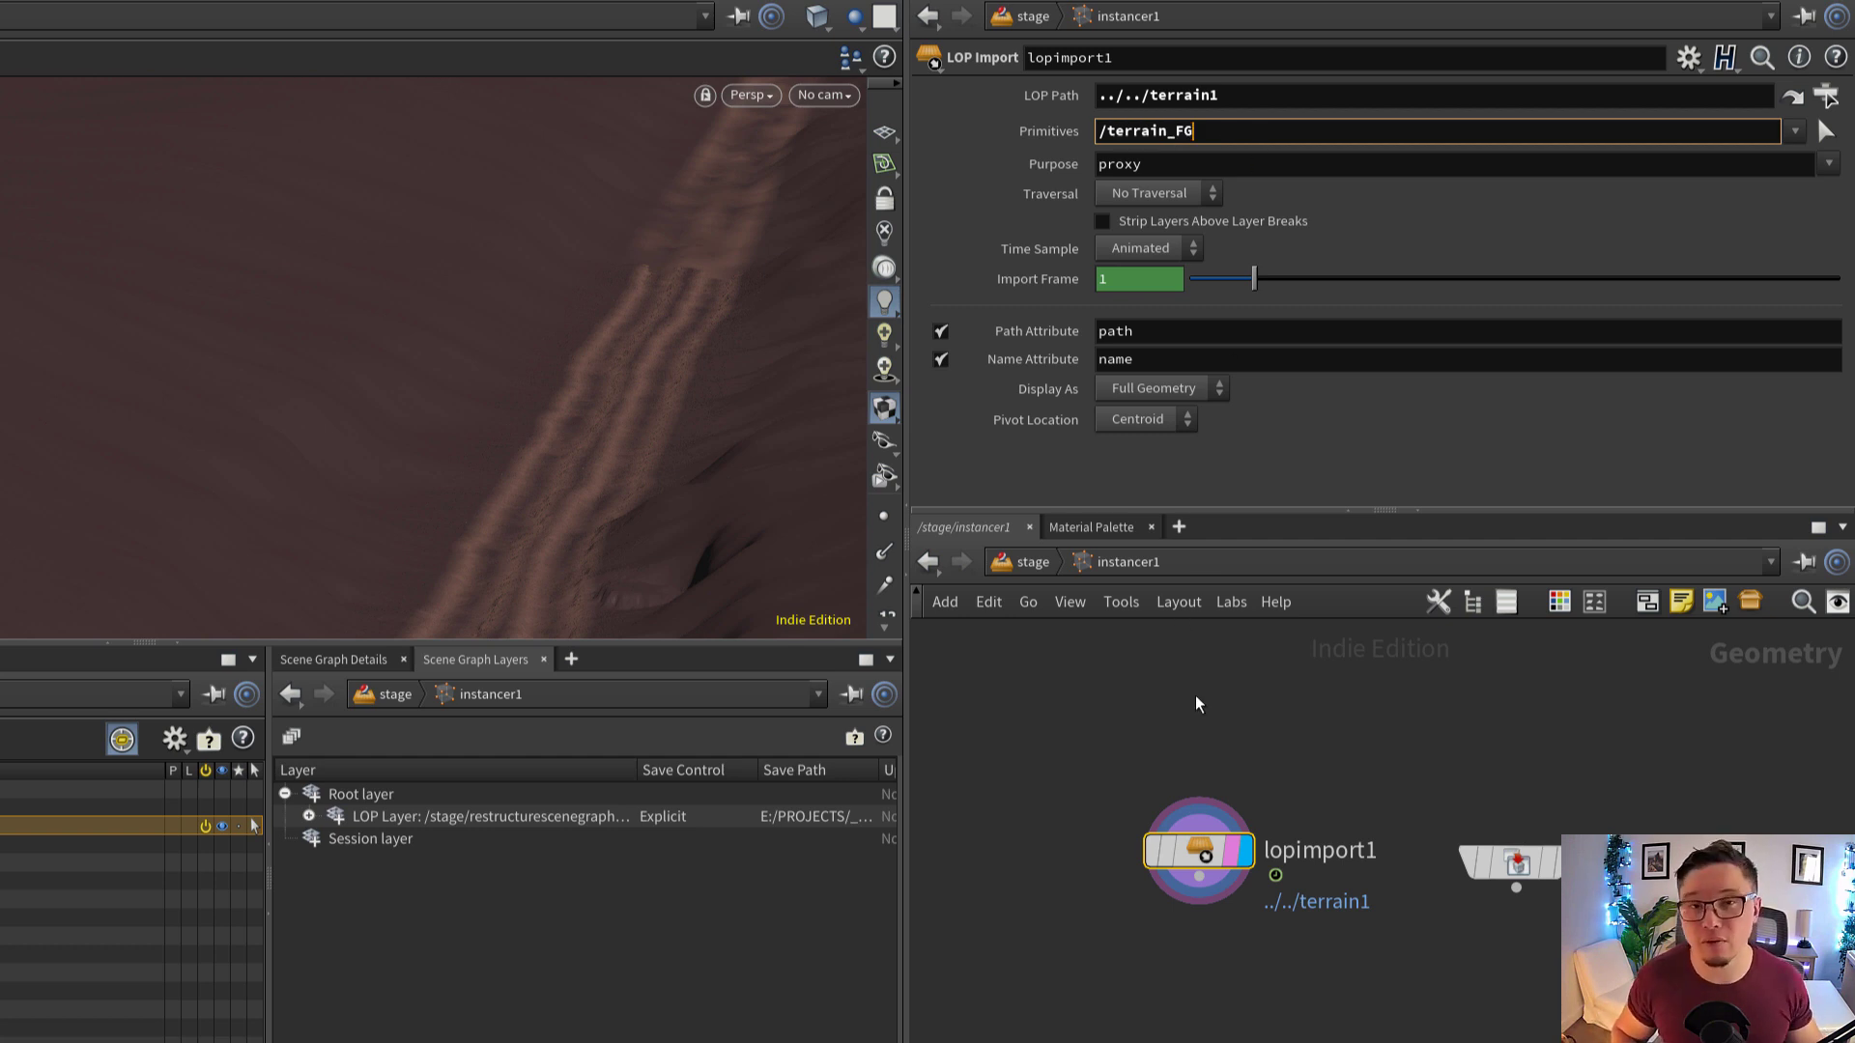
{"action": "left_click", "coordinate": [1261, 747]}
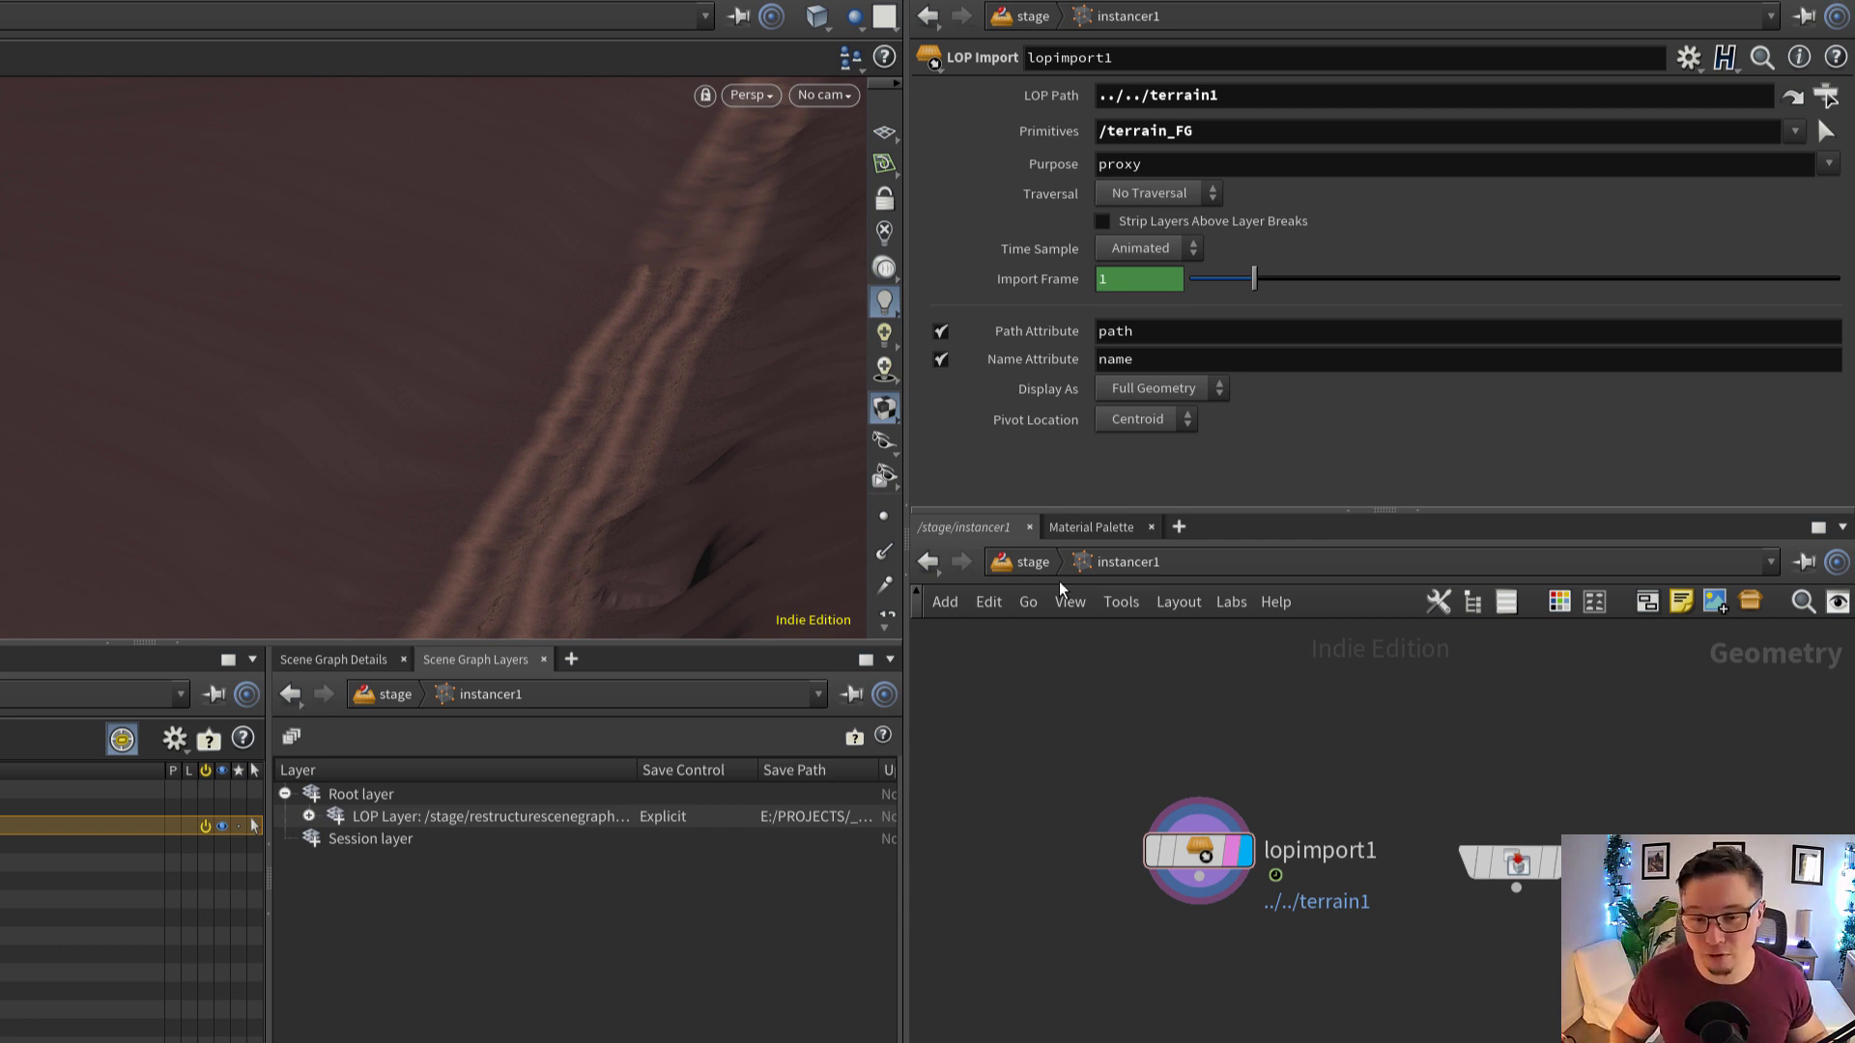
Return to the stage level and add a new String parameter at the head of terrain1's parameter interface, above primitive name
{"action": "left_click", "coordinate": [1040, 564]}
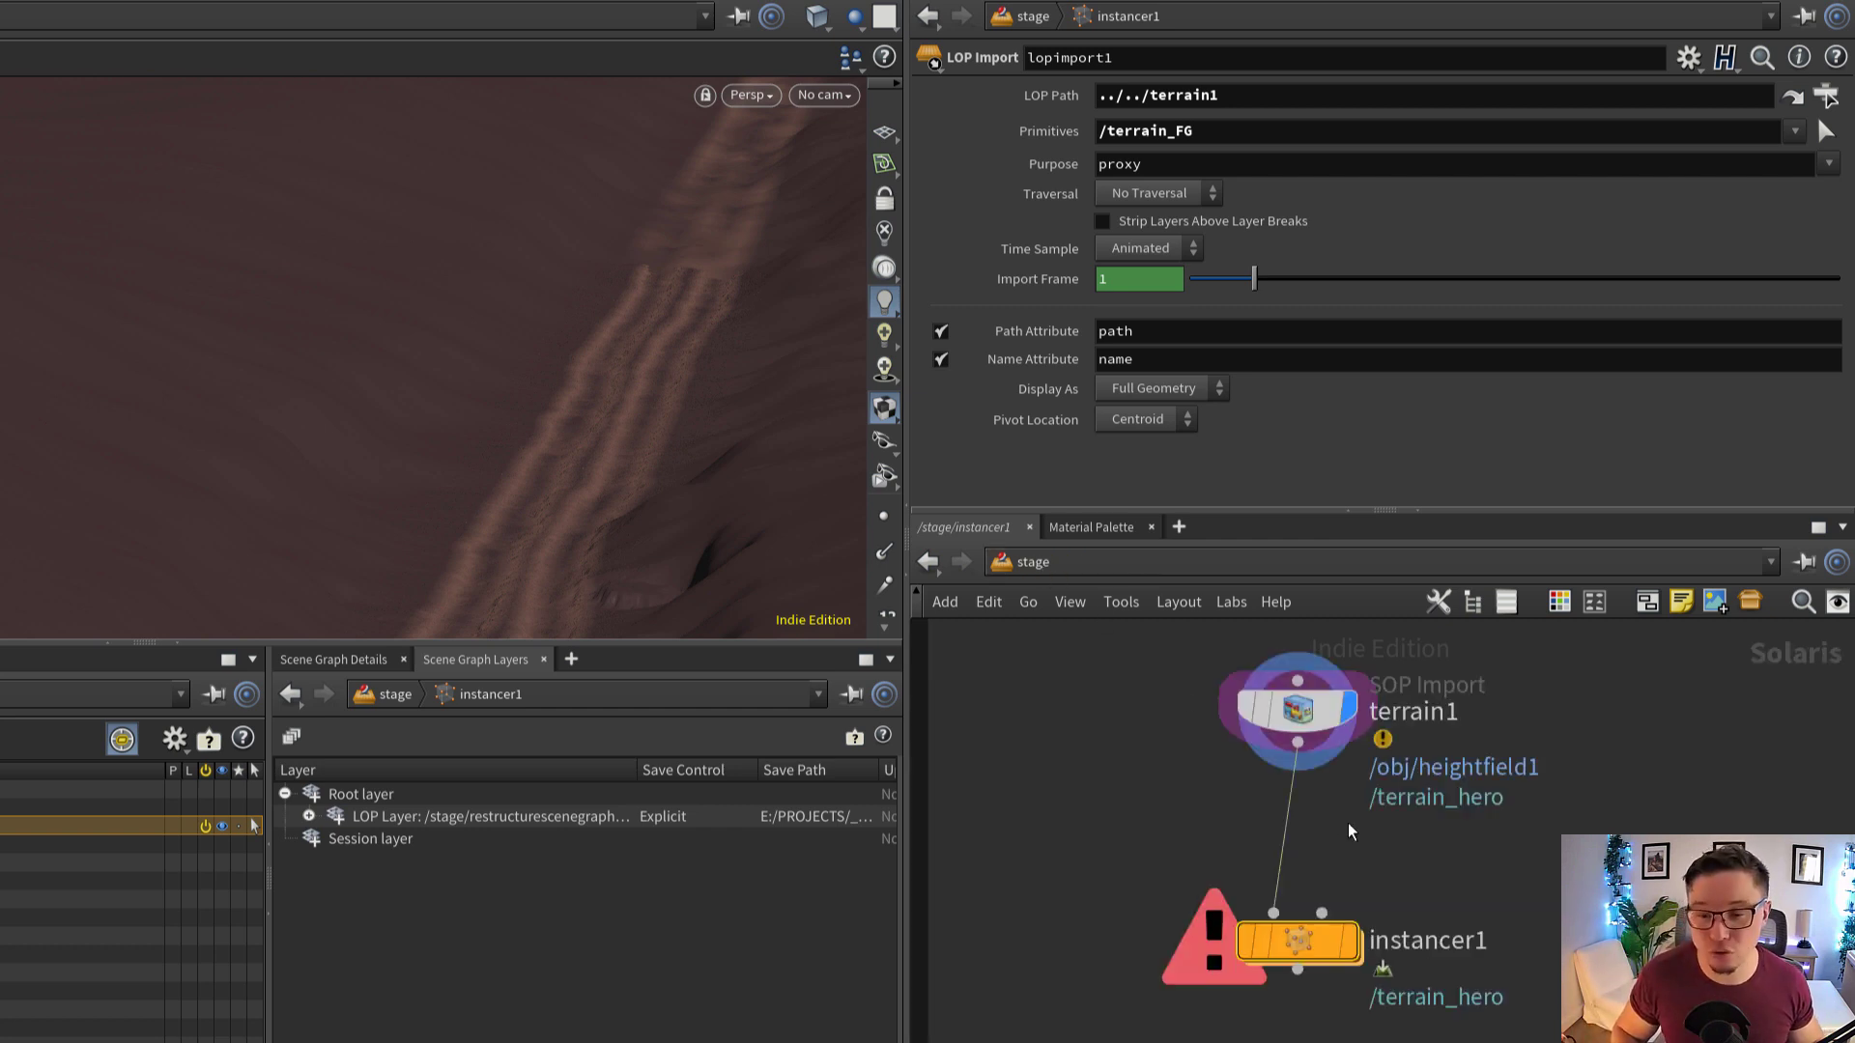
{"action": "left_click", "coordinate": [1249, 674]}
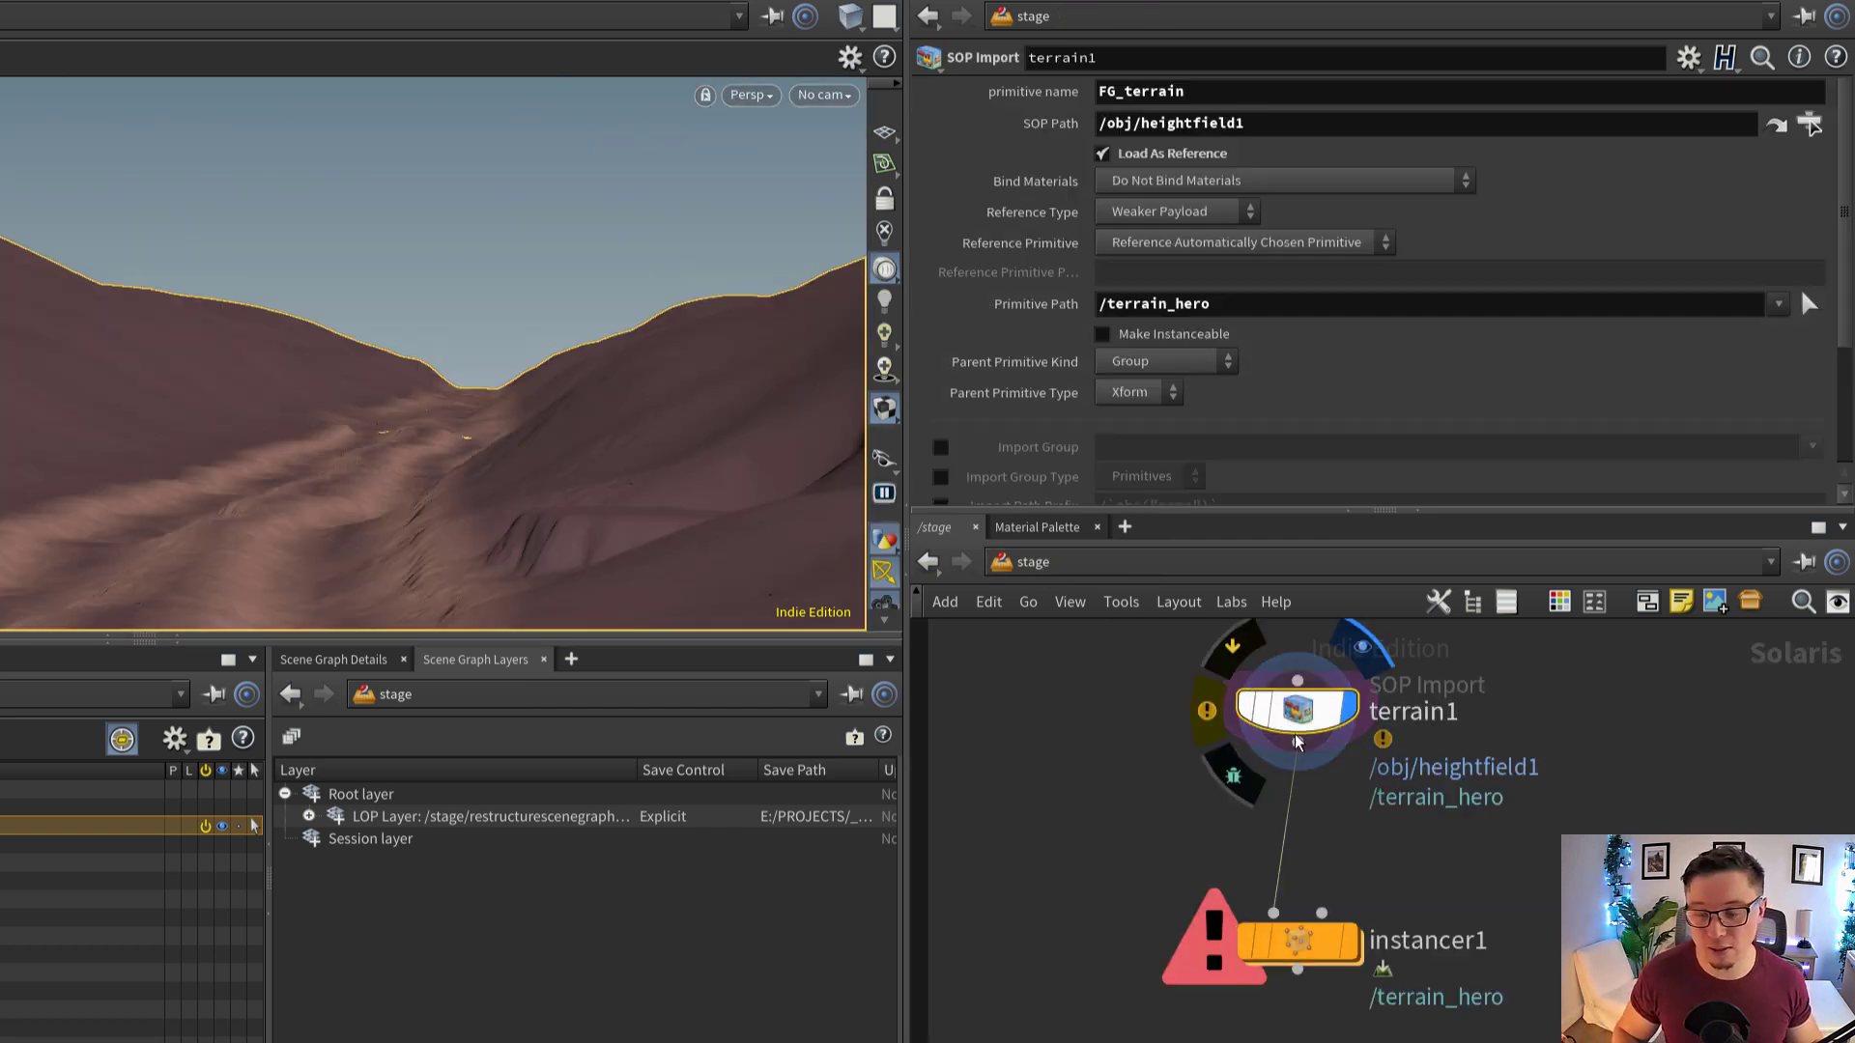
{"action": "left_click", "coordinate": [1688, 57]}
{"action": "left_click", "coordinate": [1647, 81]}
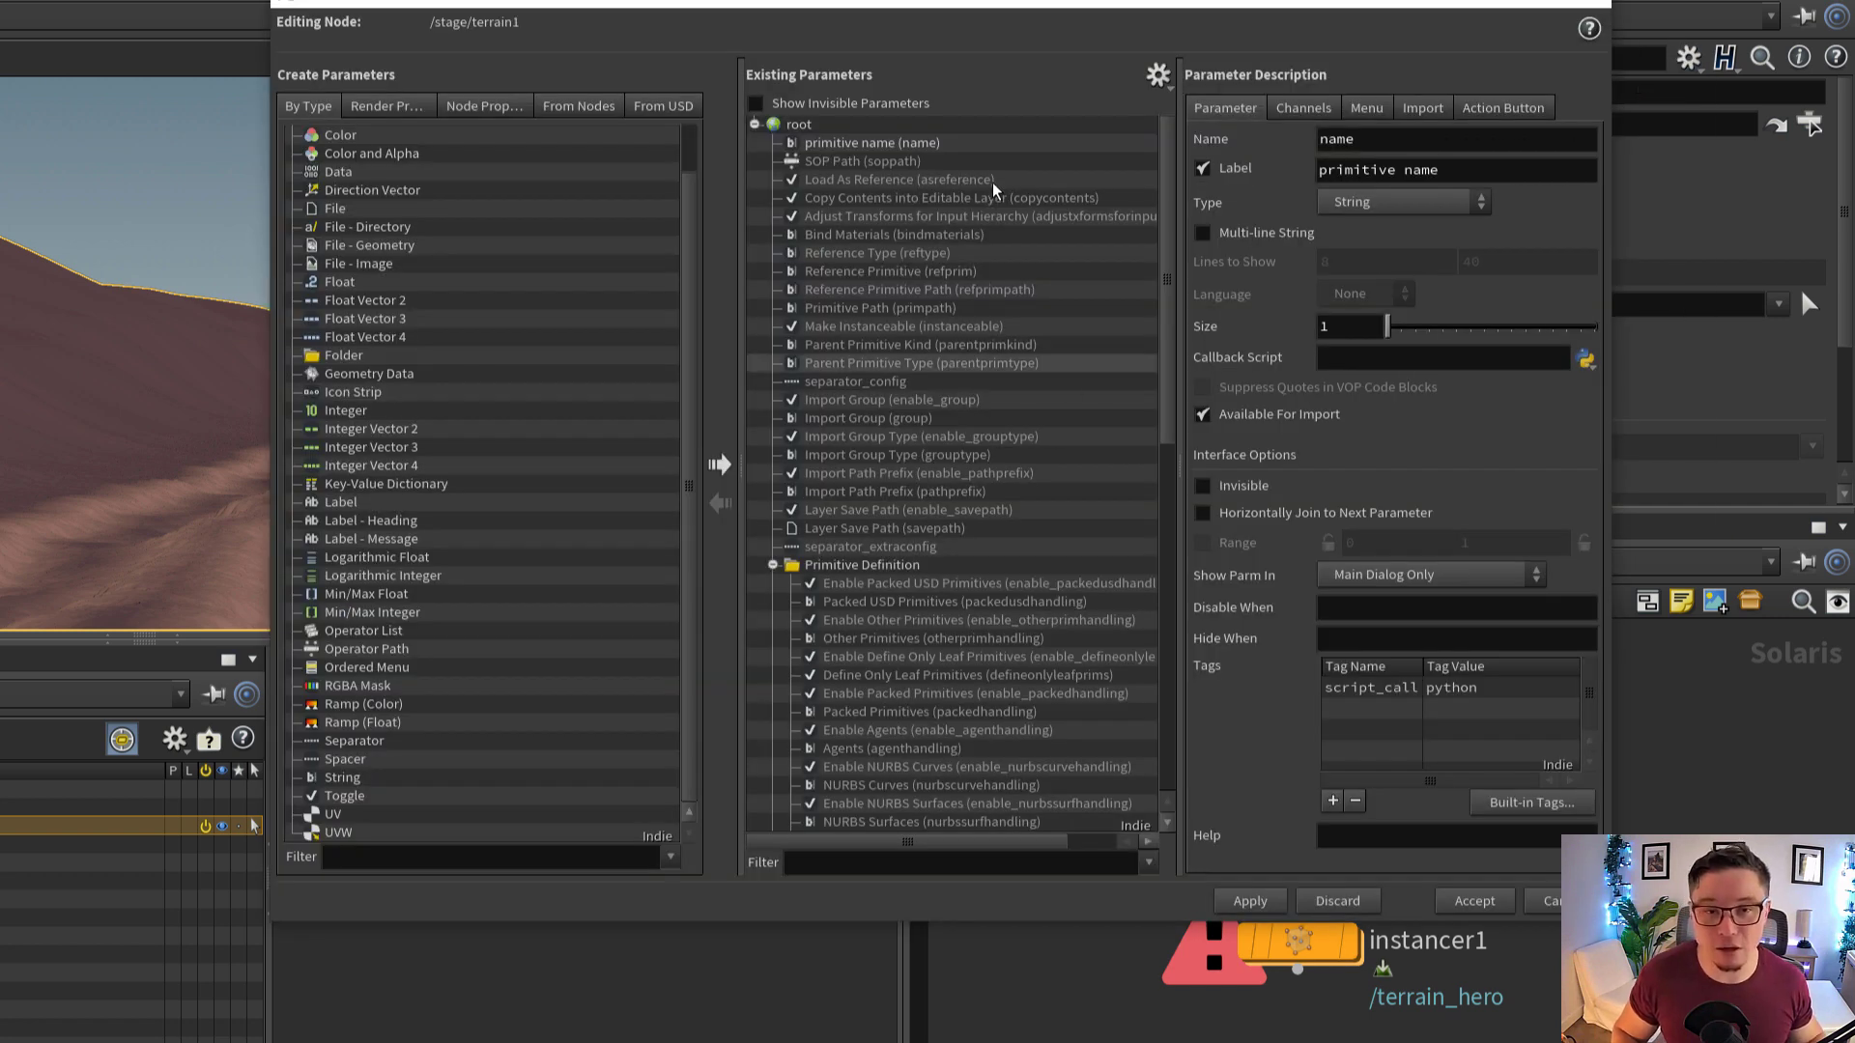
{"action": "left_click", "coordinate": [902, 197]}
{"action": "left_click", "coordinate": [901, 149]}
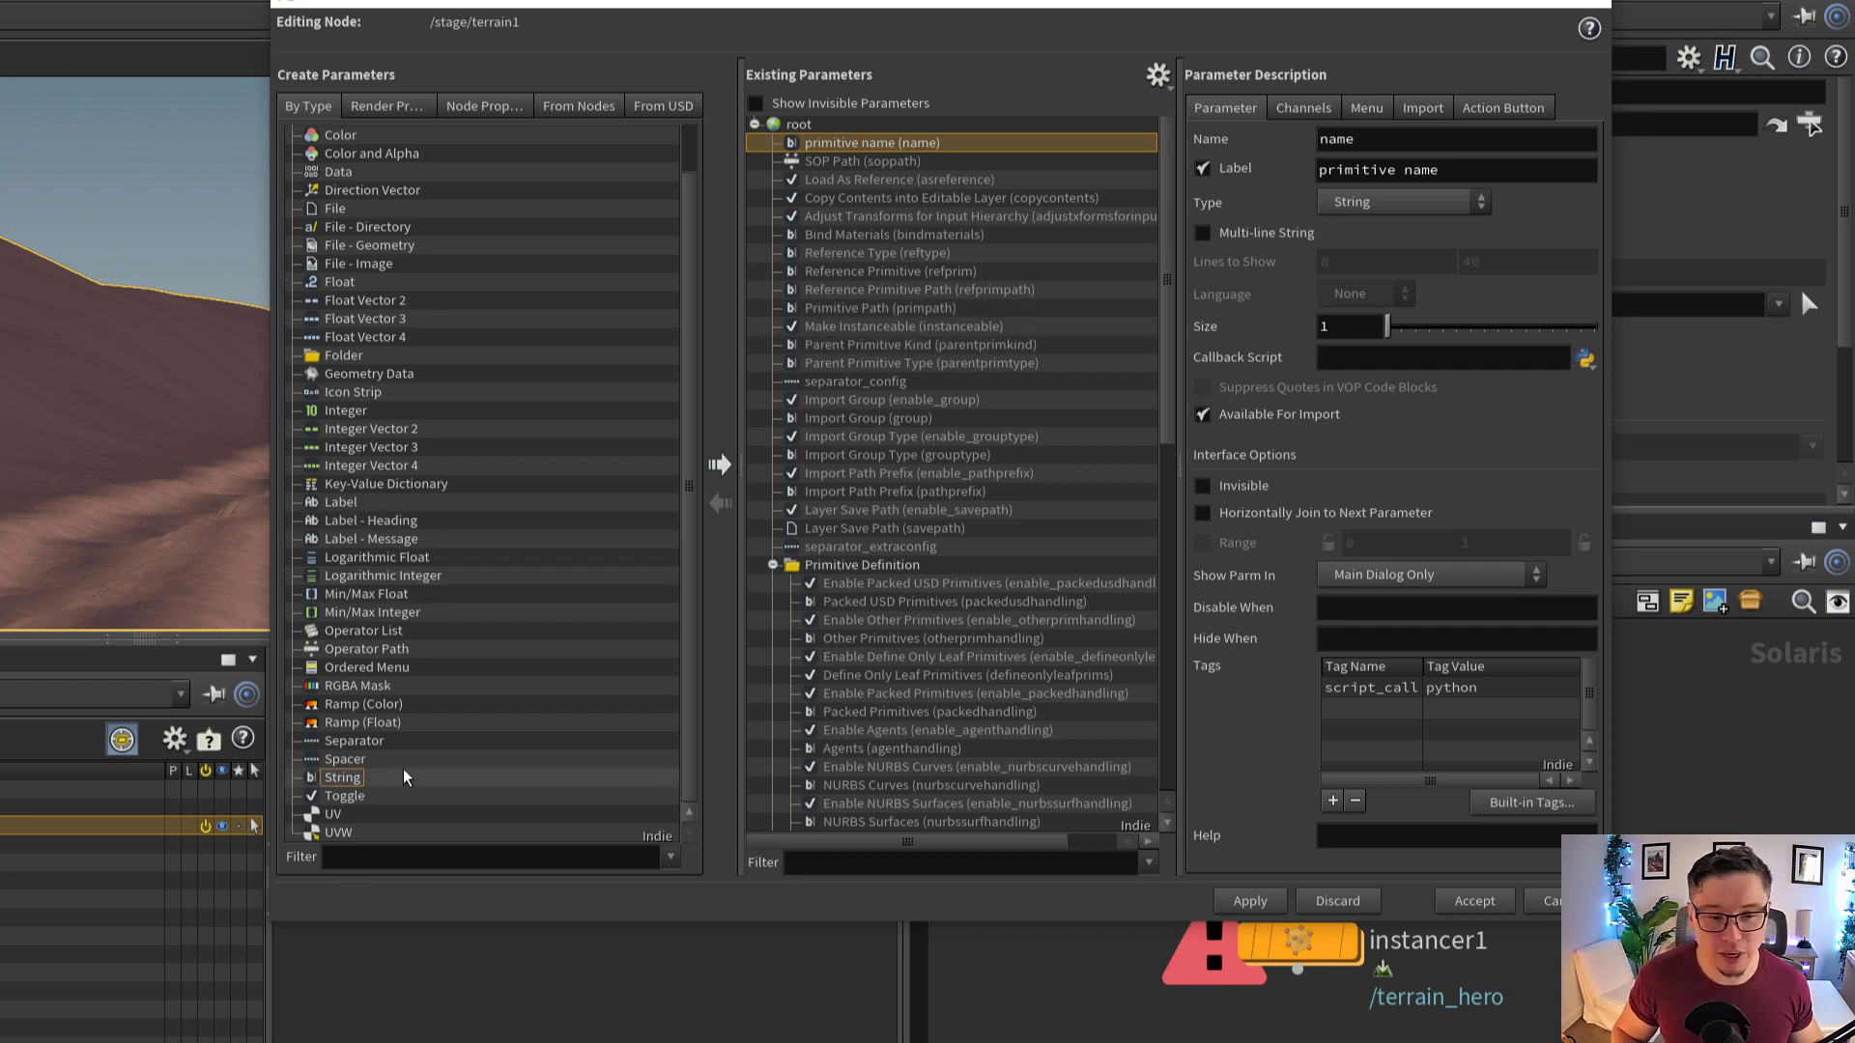
{"action": "left_click_drag", "start_coordinate": [341, 787], "coordinate": [912, 144]}
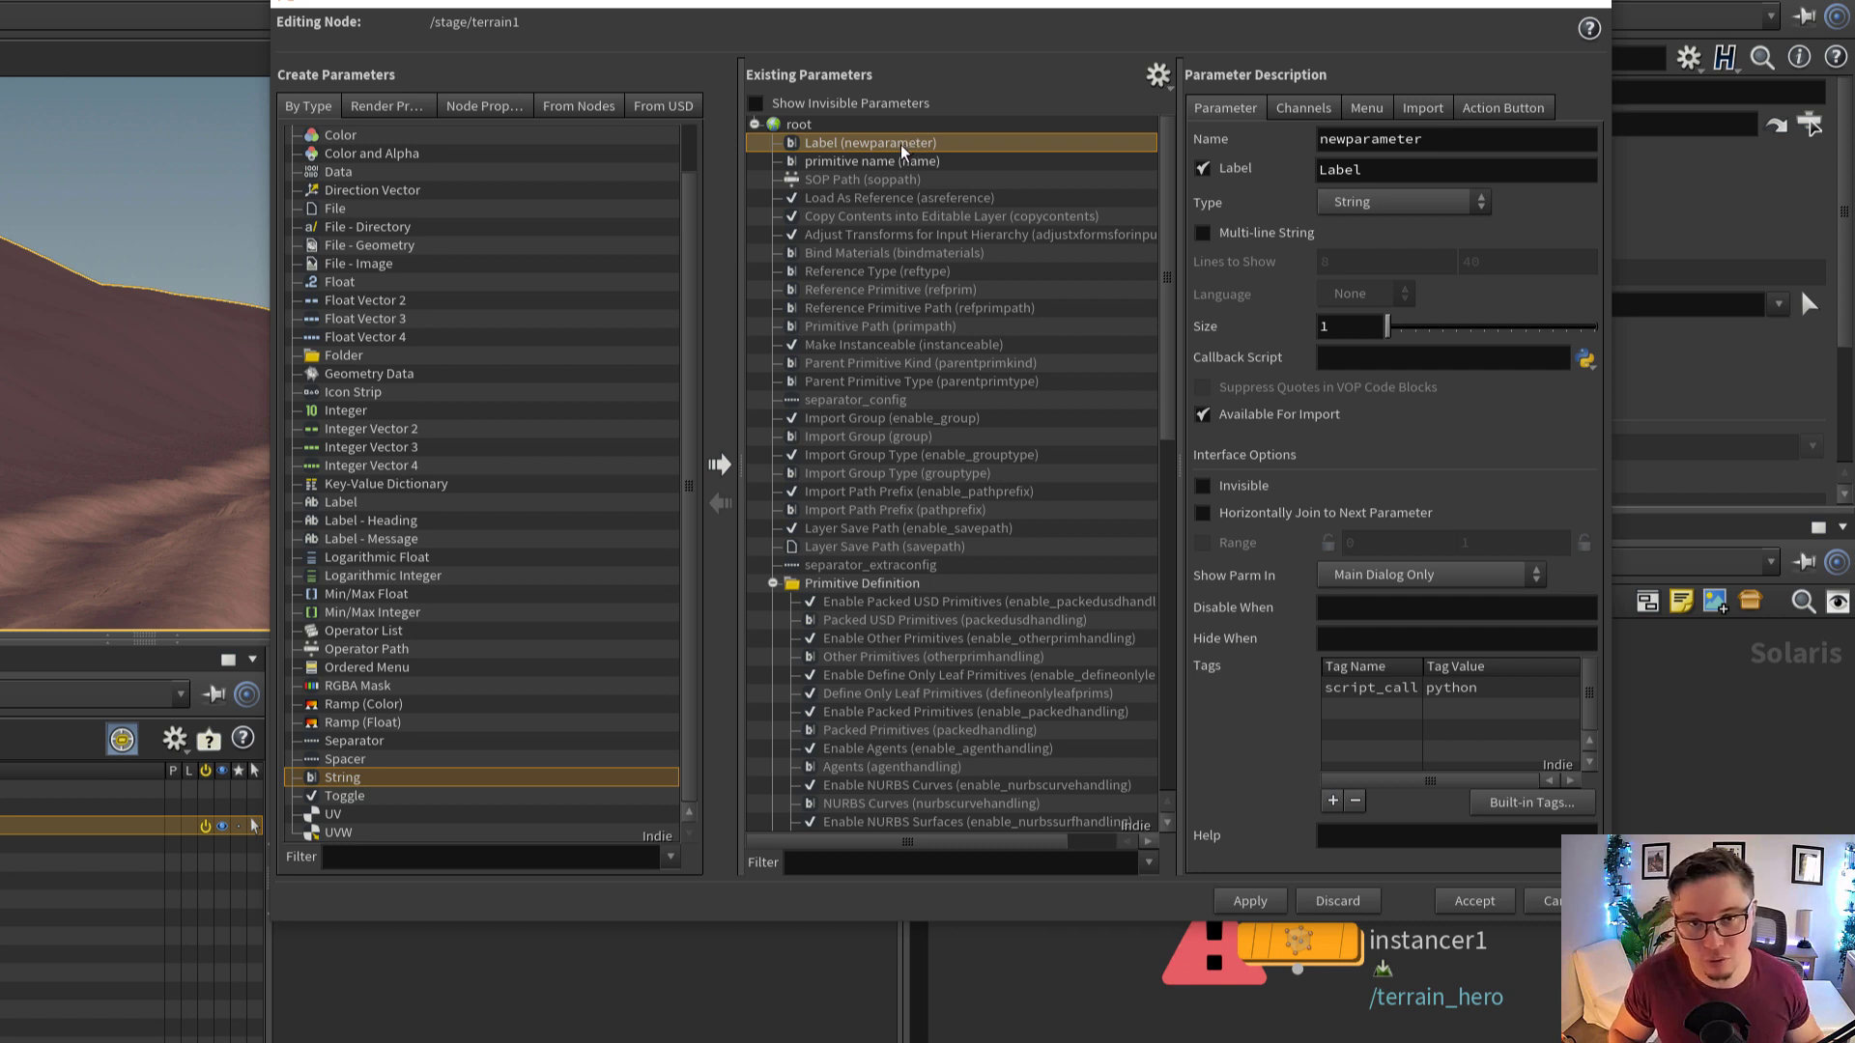
Name the new string parameter assetname, label it asset name, and accept the interface changes
{"action": "double_click", "coordinate": [1390, 140]}
{"action": "type", "text": "asset"}
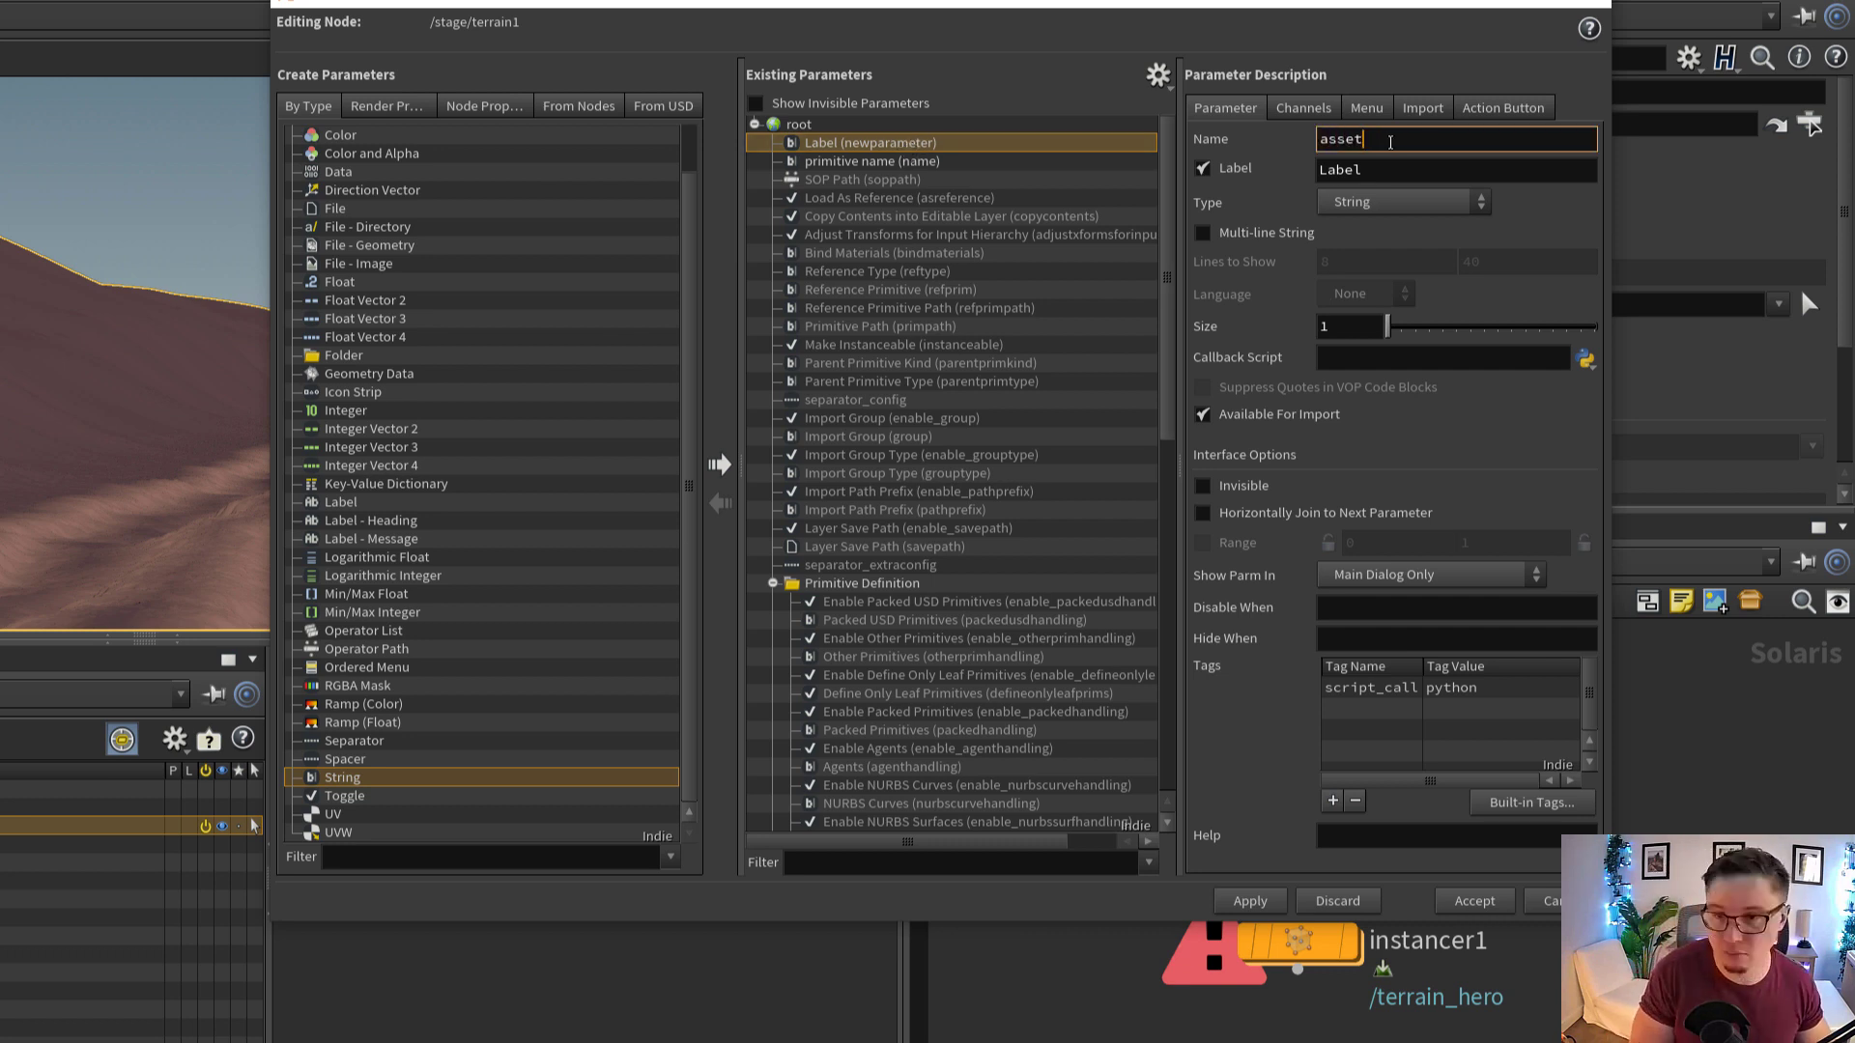
{"action": "type", "text": "name"}
{"action": "key", "text": "Tab"}
{"action": "type", "text": "as"}
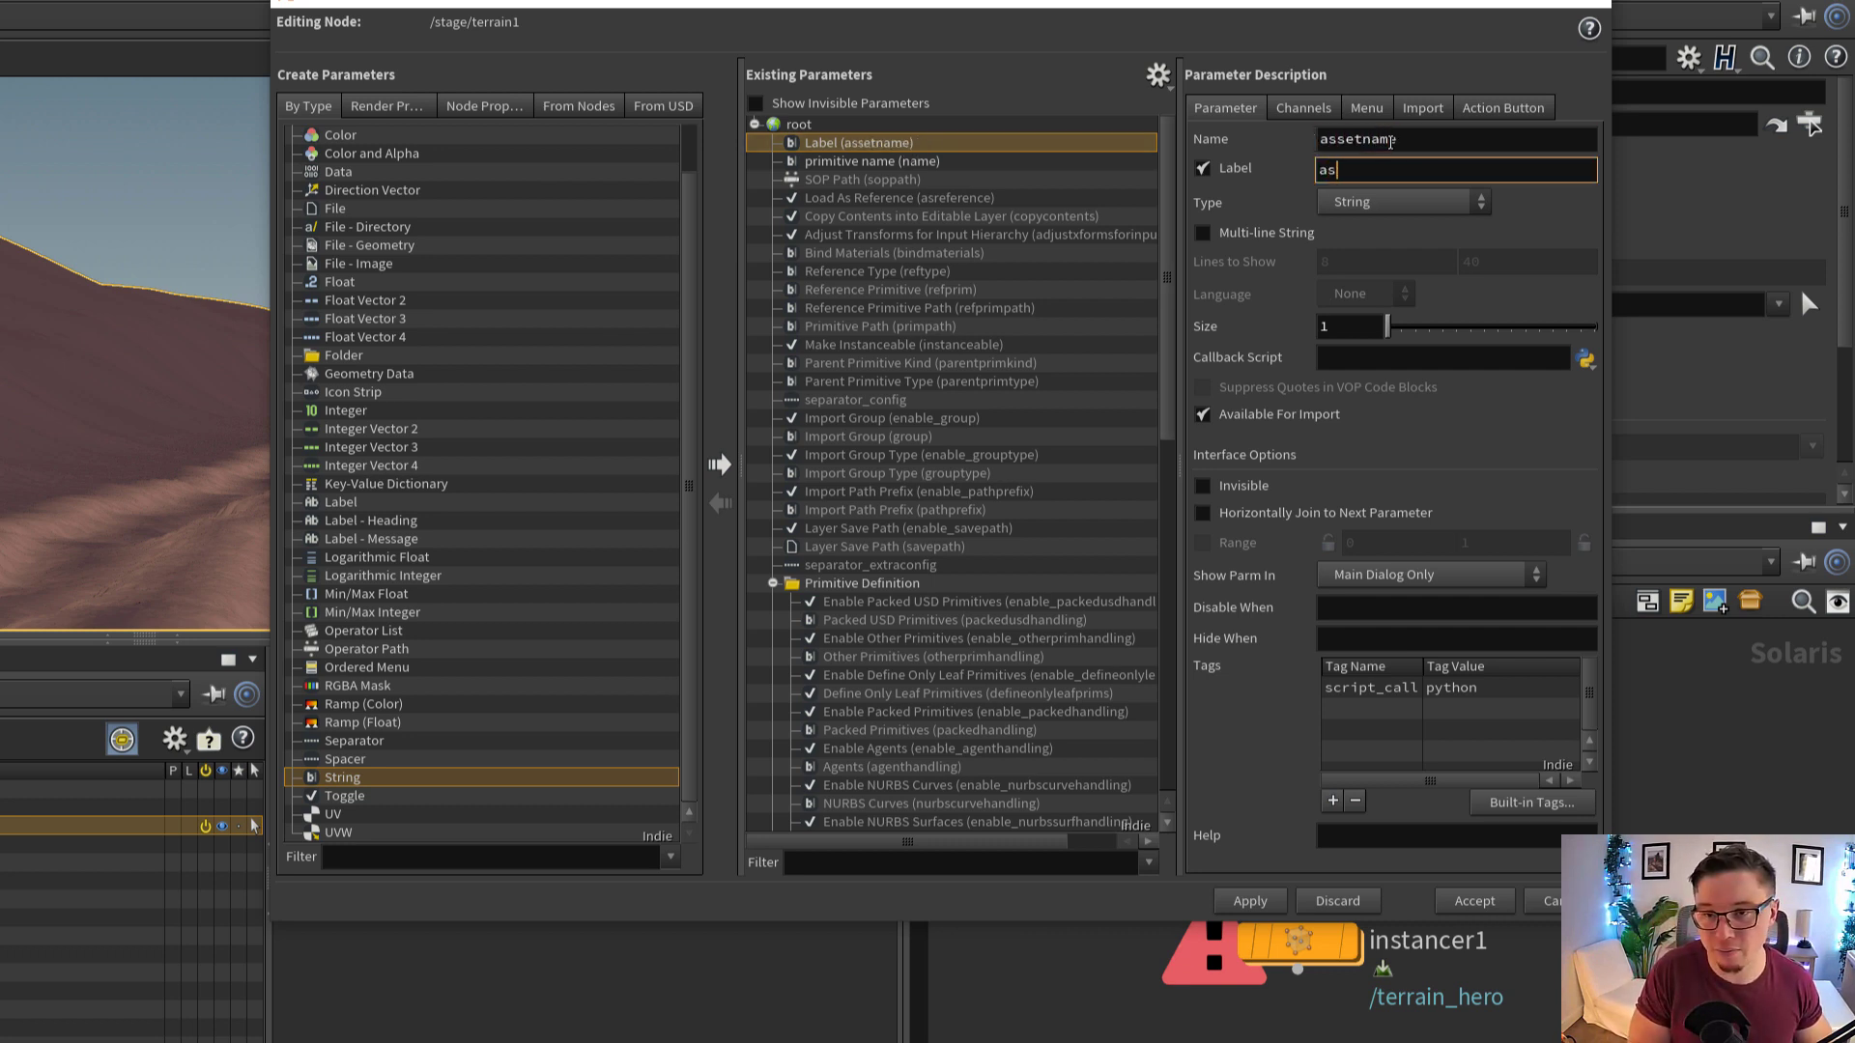
{"action": "type", "text": "set name"}
{"action": "key", "text": "Return"}
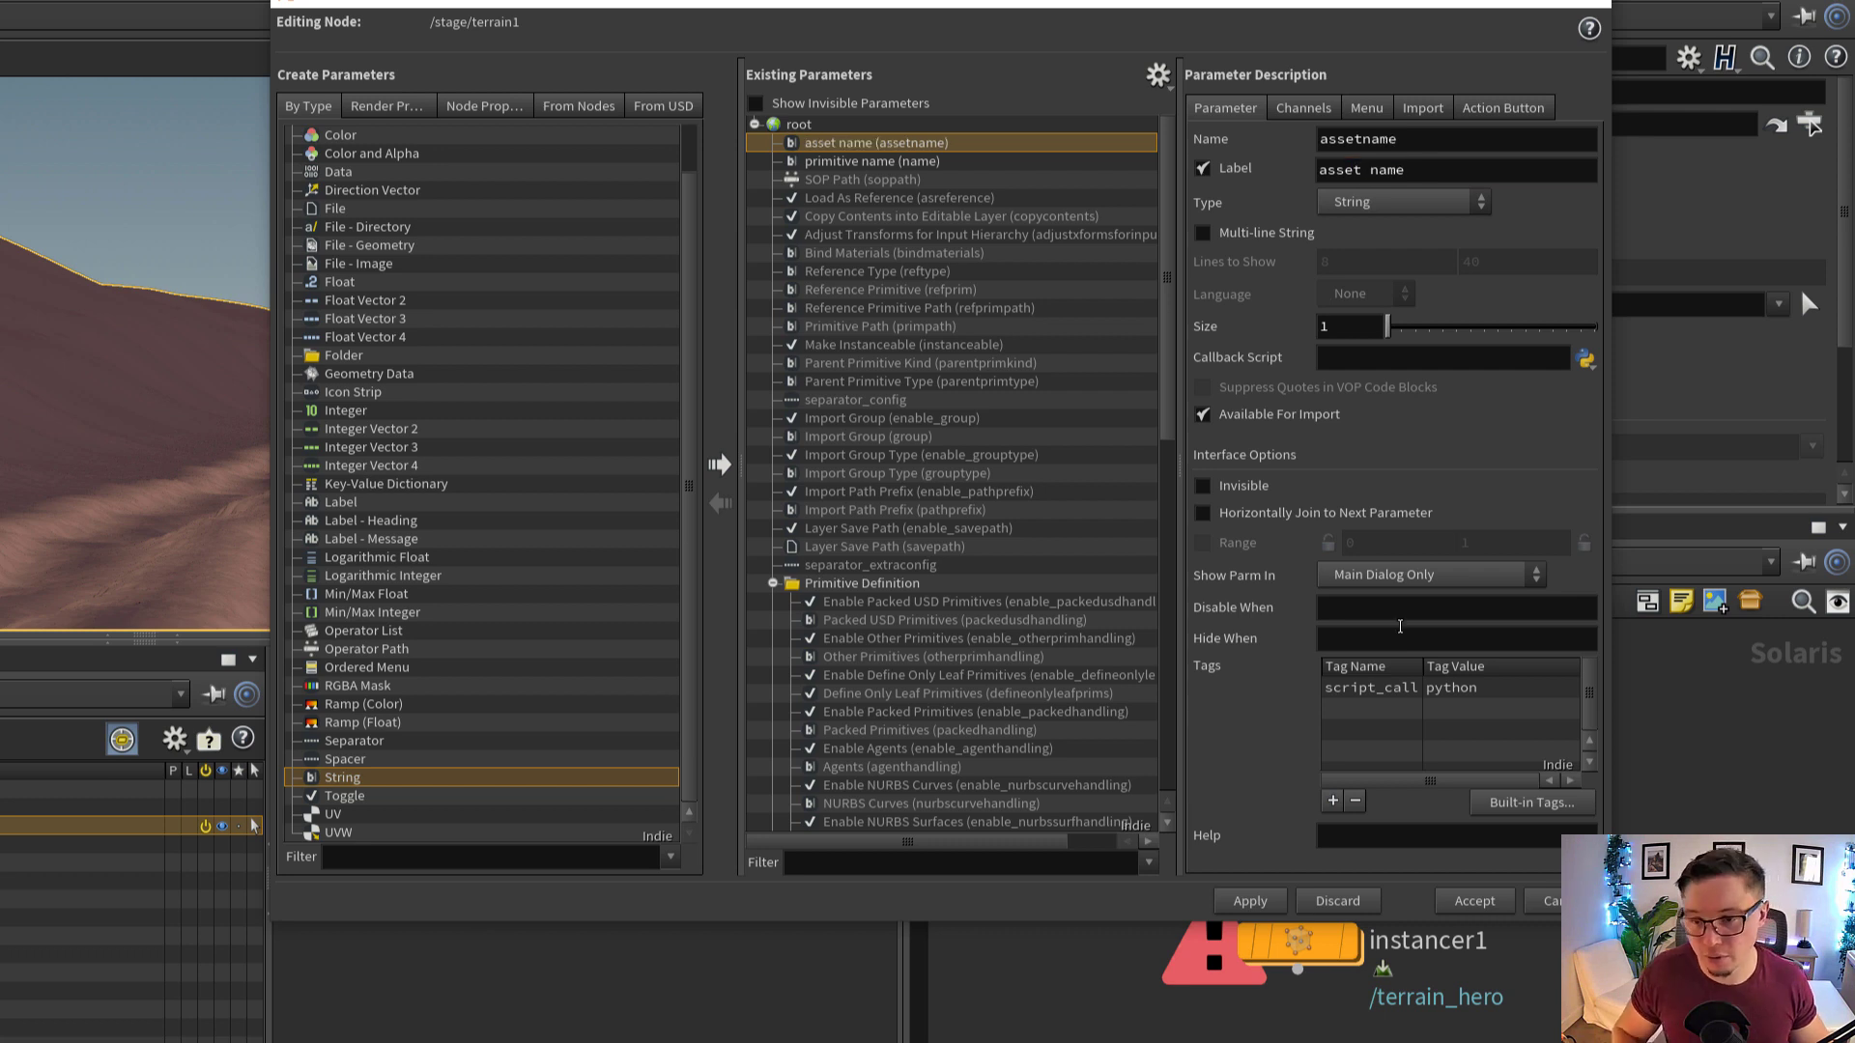
{"action": "left_click", "coordinate": [1474, 901]}
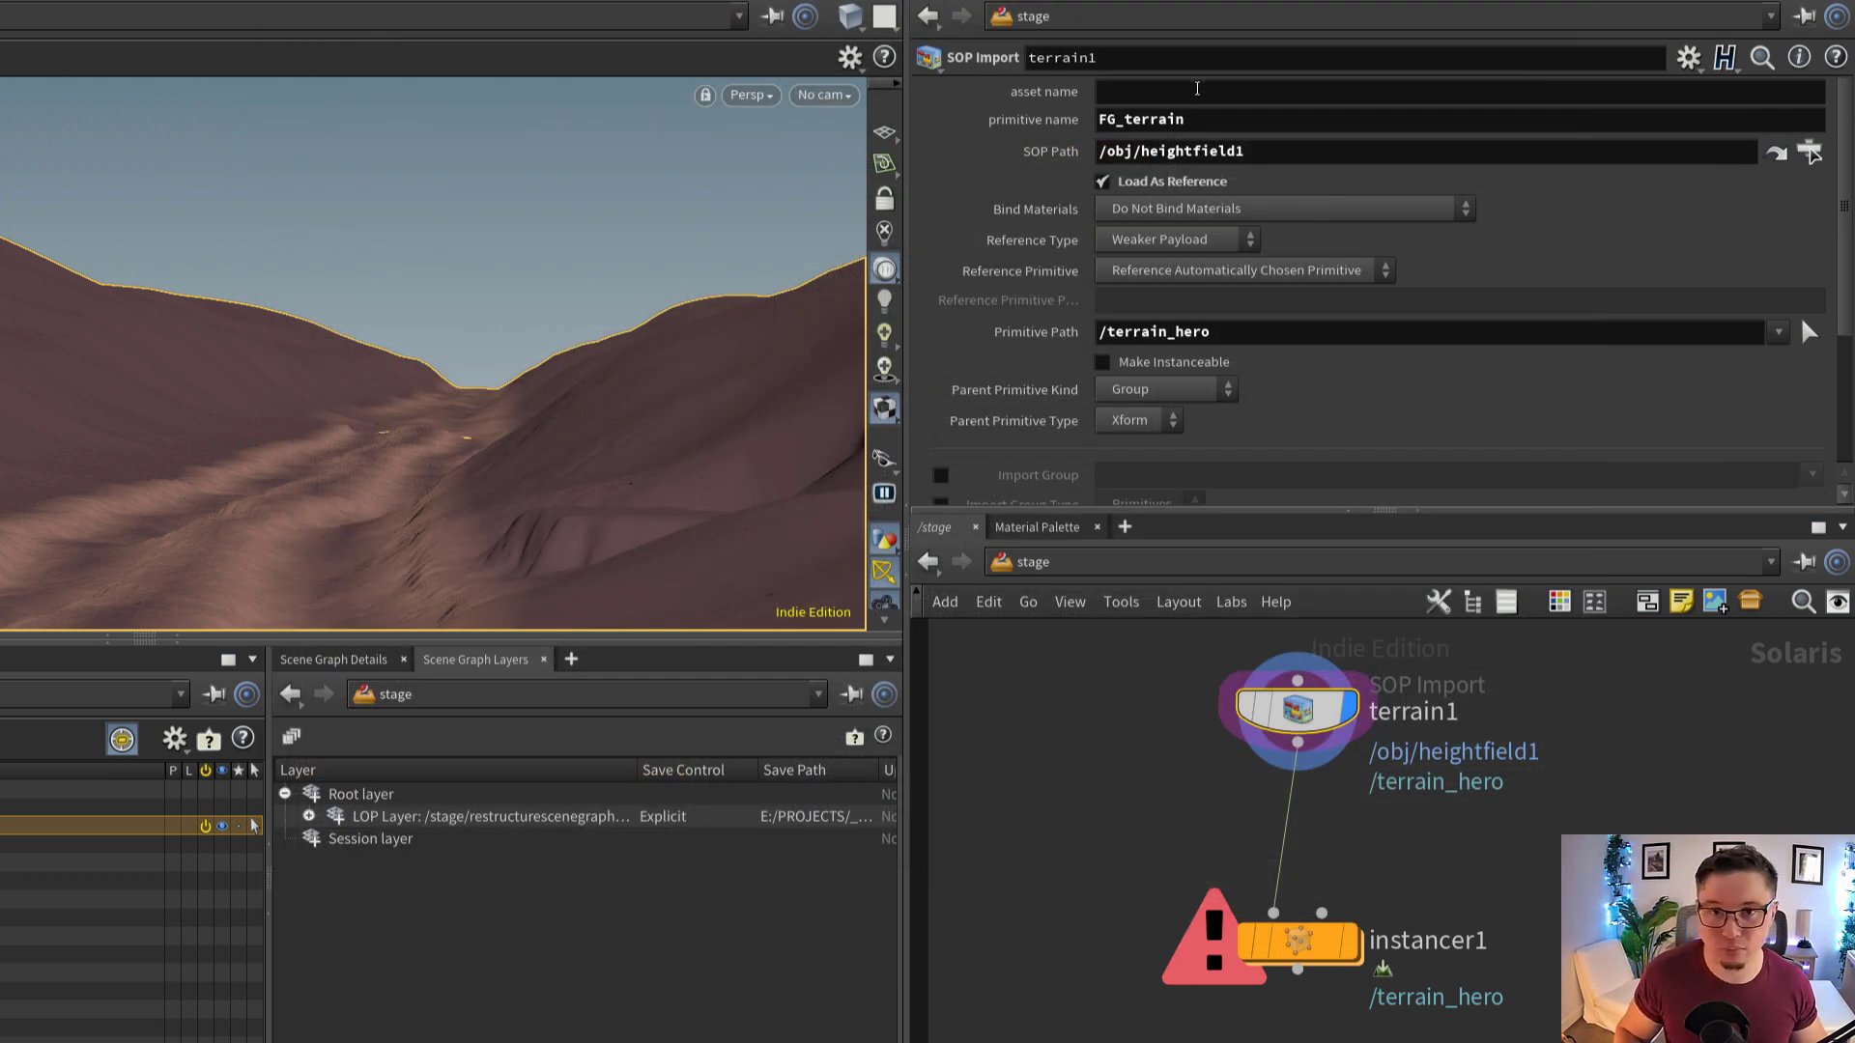
Set terrain1's asset name to terrain
{"action": "left_click", "coordinate": [1195, 96]}
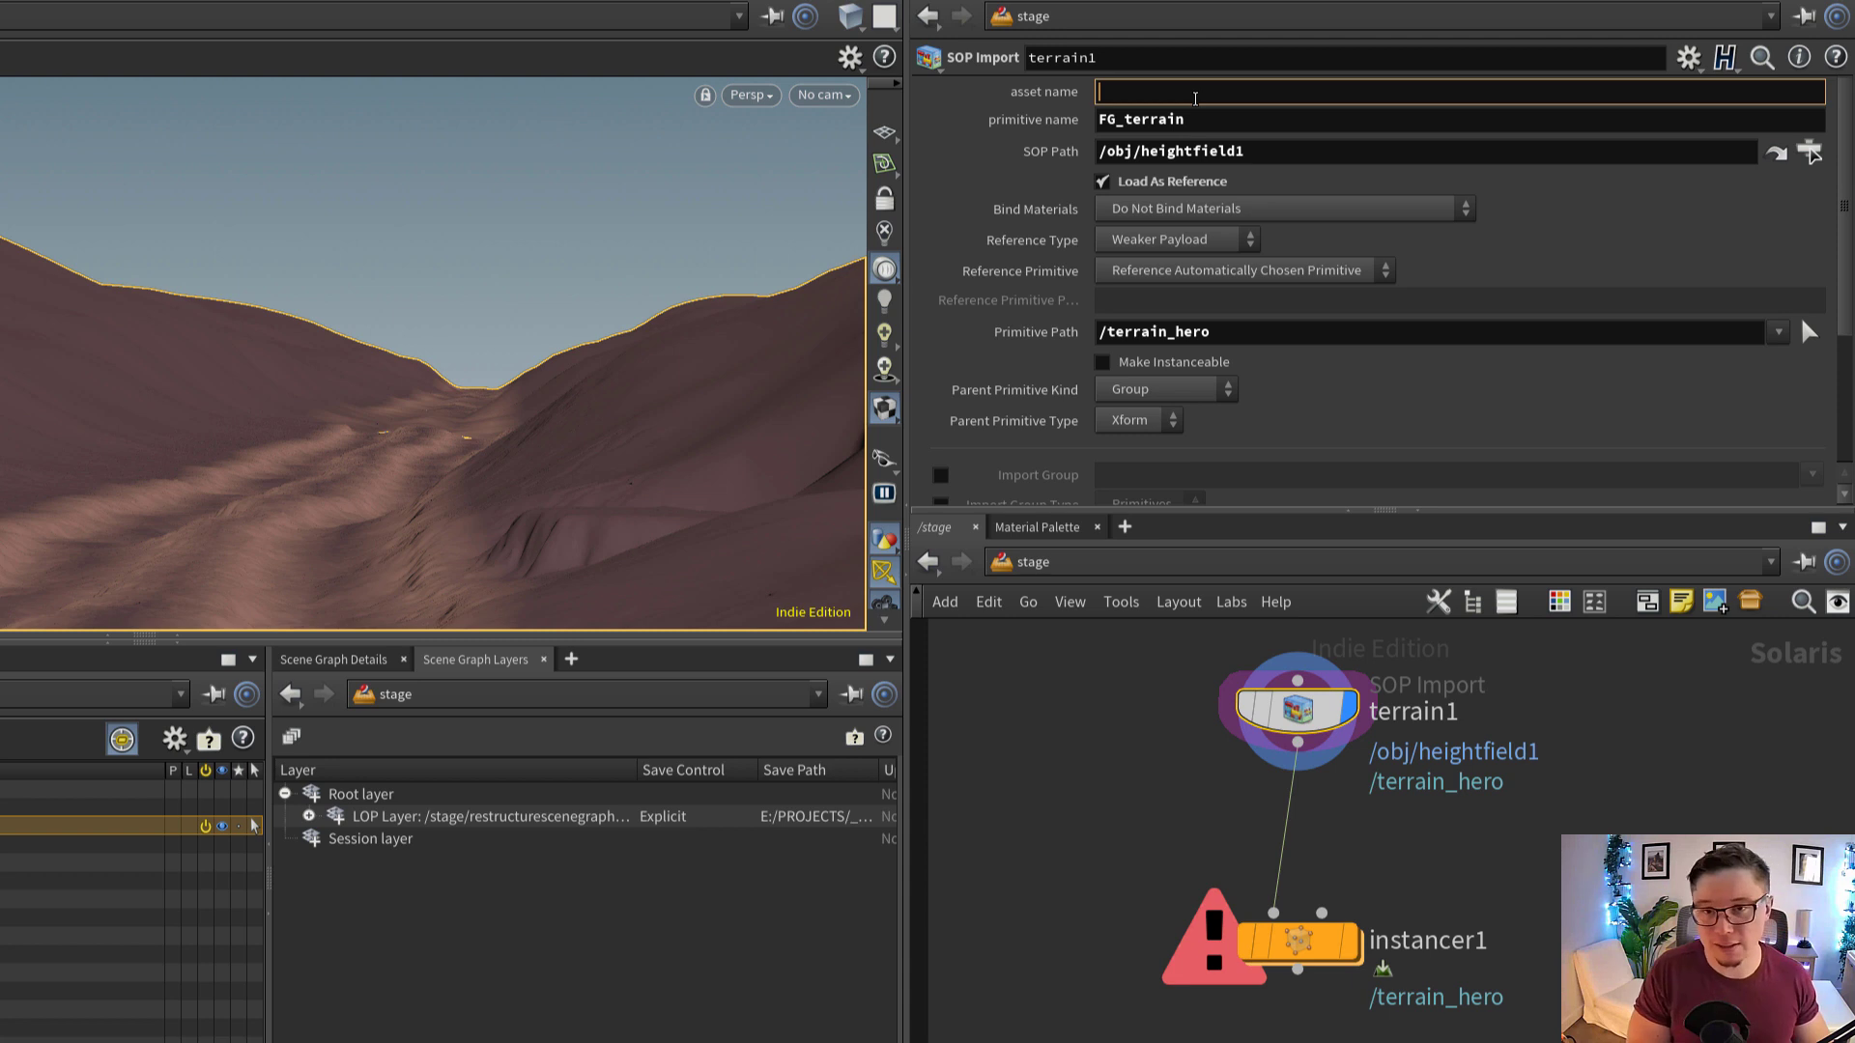
{"action": "type", "text": "terrain"}
{"action": "key", "text": "Return"}
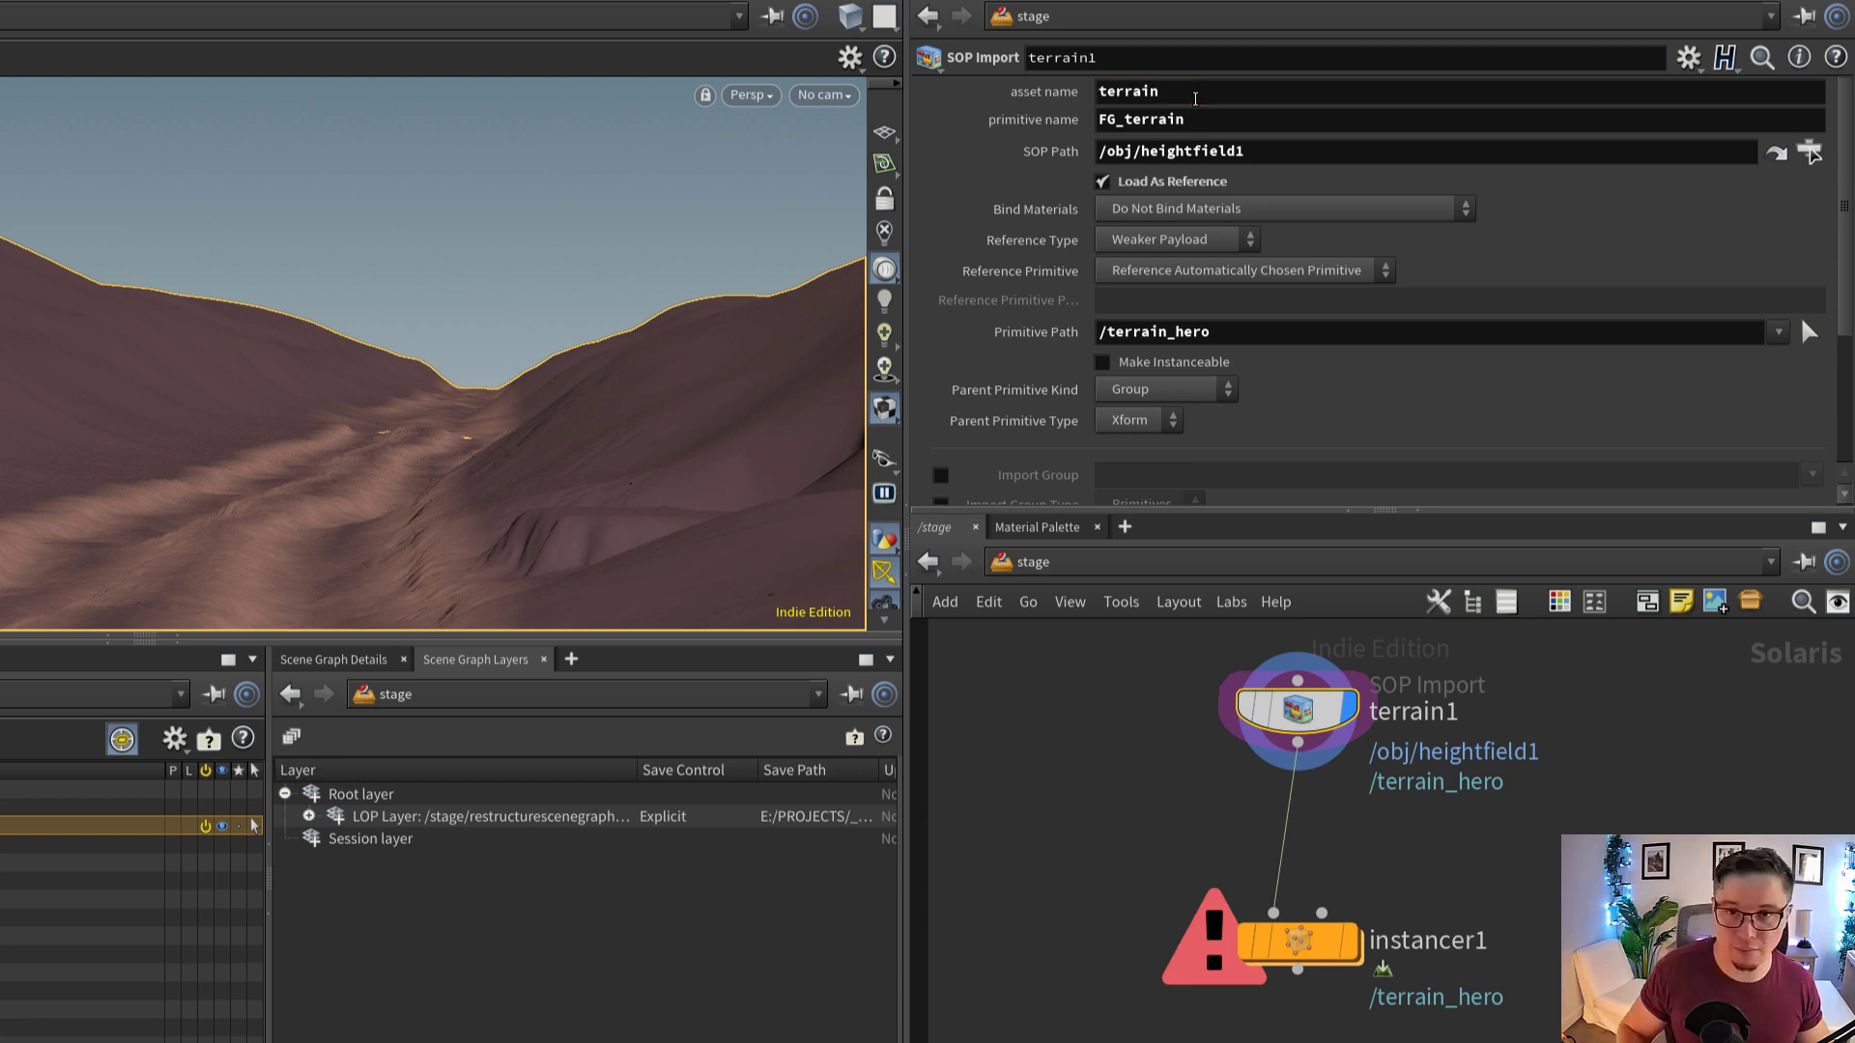
Replace the name in terrain1's Primitive Path with a relative reference to asset name, giving /`chs("assetname")`
{"action": "right_click", "coordinate": [1076, 93]}
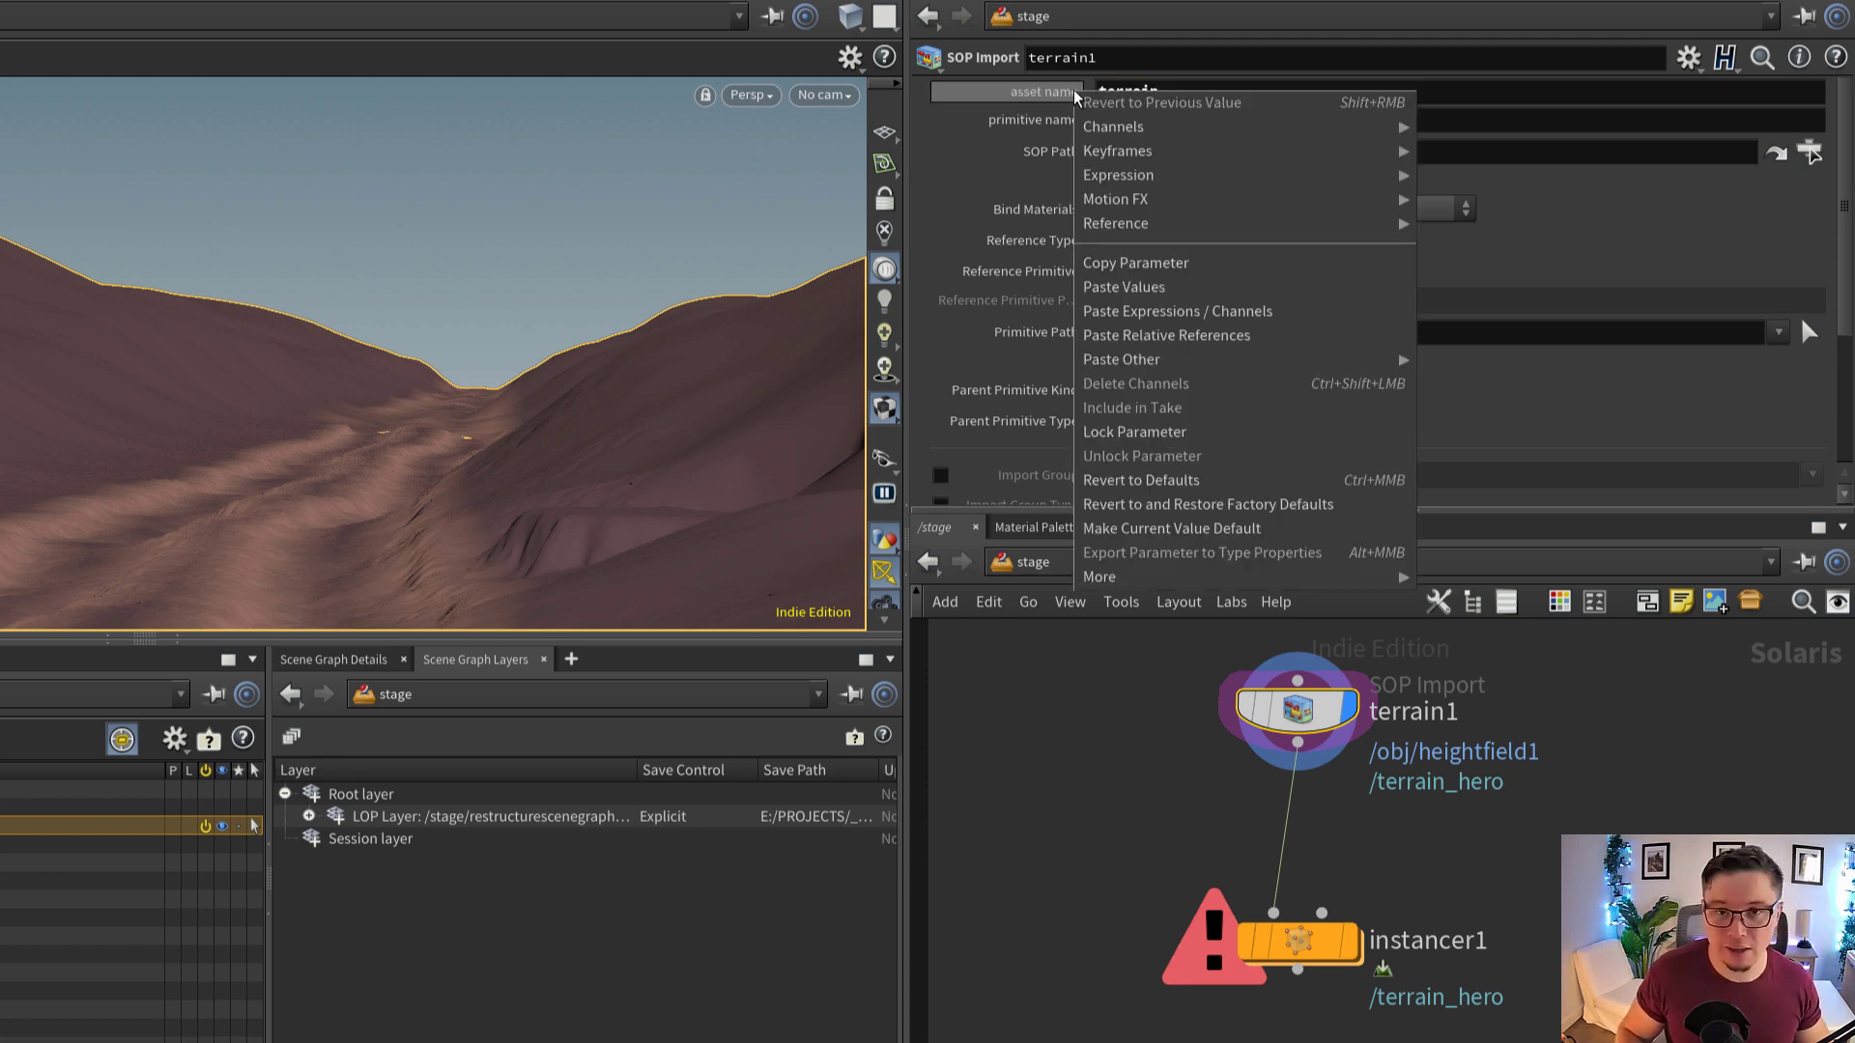
{"action": "left_click", "coordinate": [1183, 273]}
{"action": "left_click_drag", "start_coordinate": [1210, 331], "coordinate": [1103, 362]}
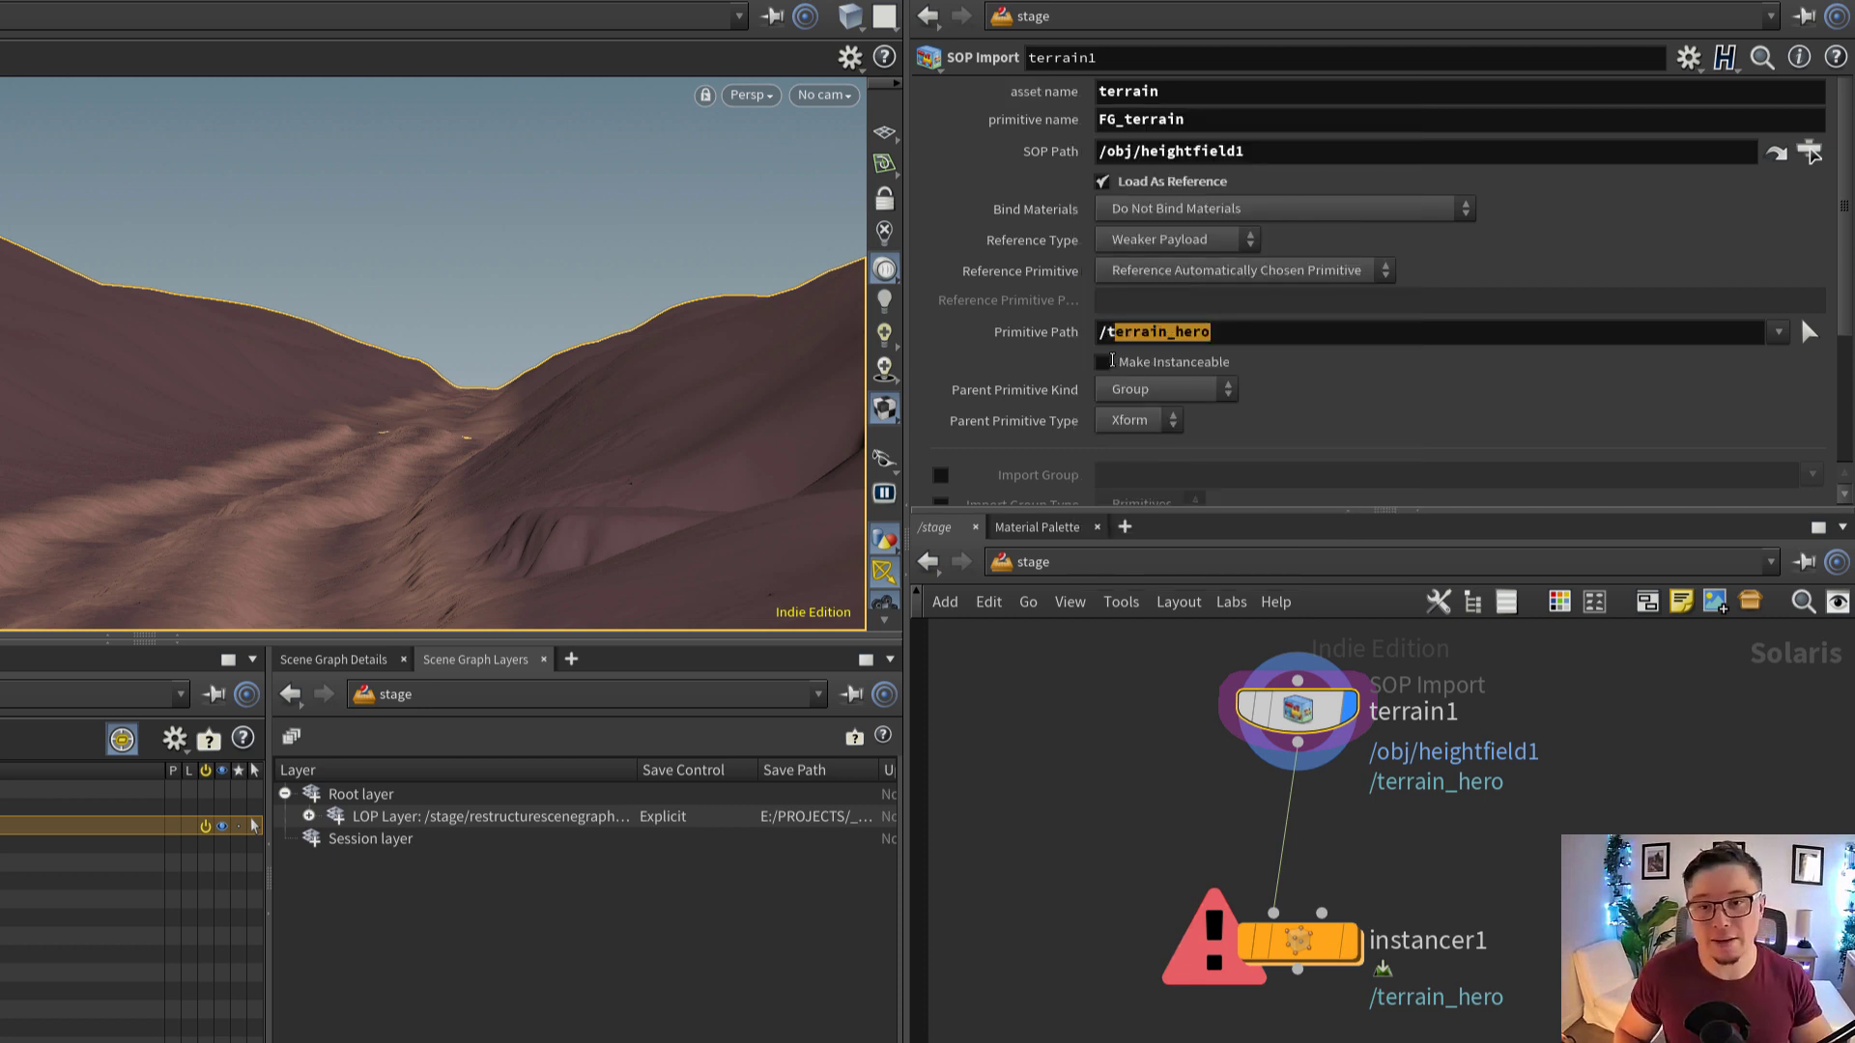
{"action": "key", "text": "BackSpace"}
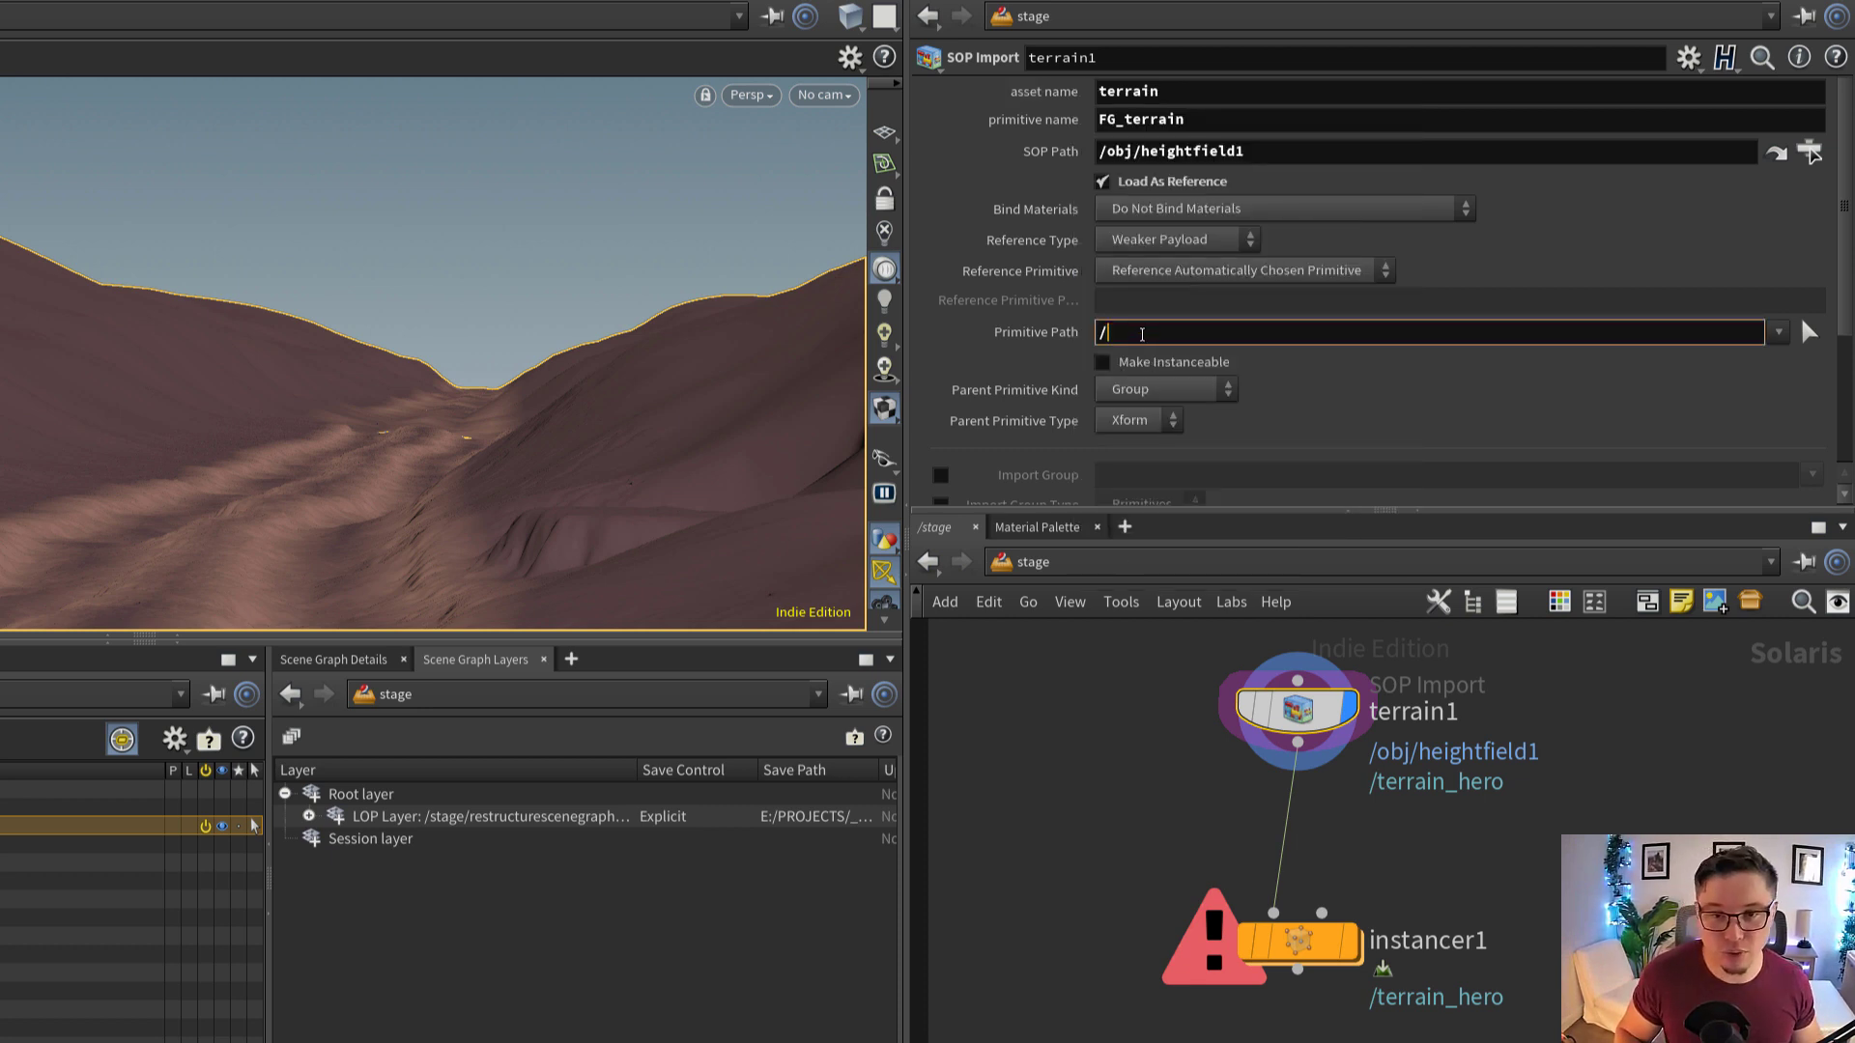
{"action": "right_click", "coordinate": [1142, 335]}
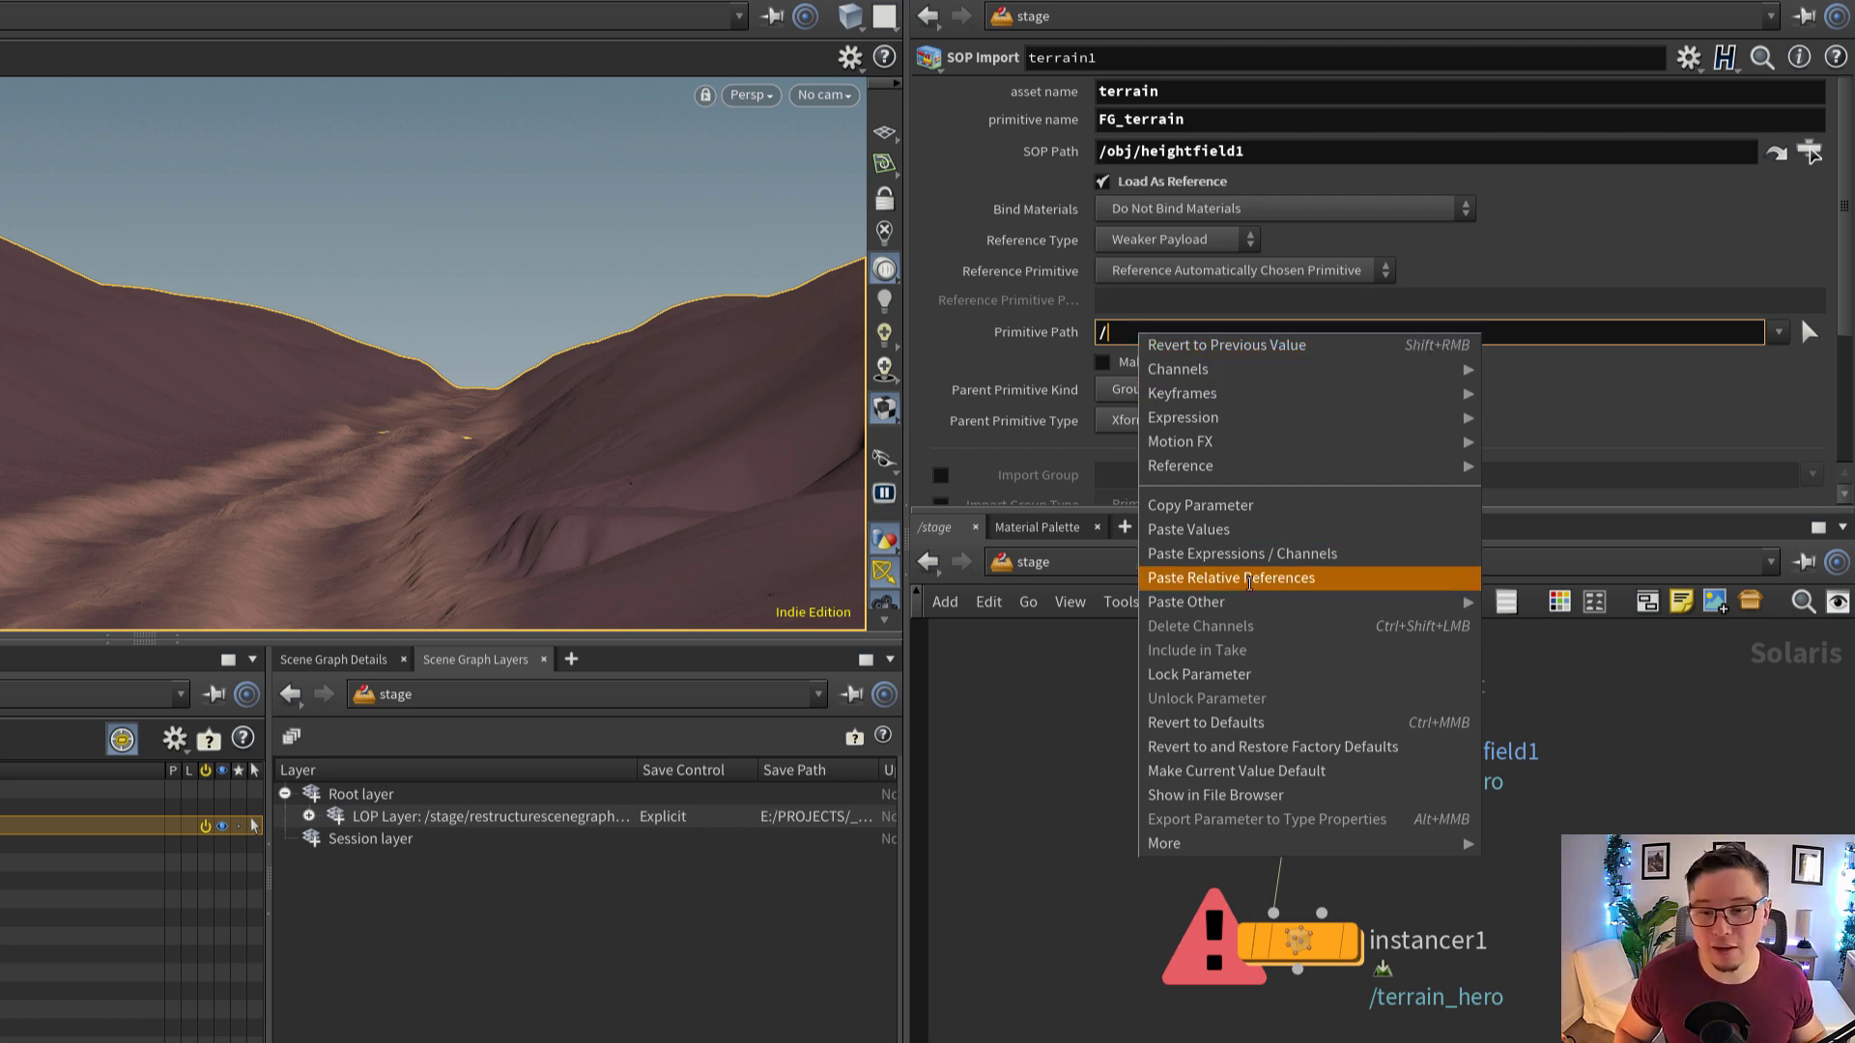
{"action": "left_click", "coordinate": [1283, 578]}
{"action": "left_click_drag", "start_coordinate": [1261, 333], "coordinate": [1109, 368]}
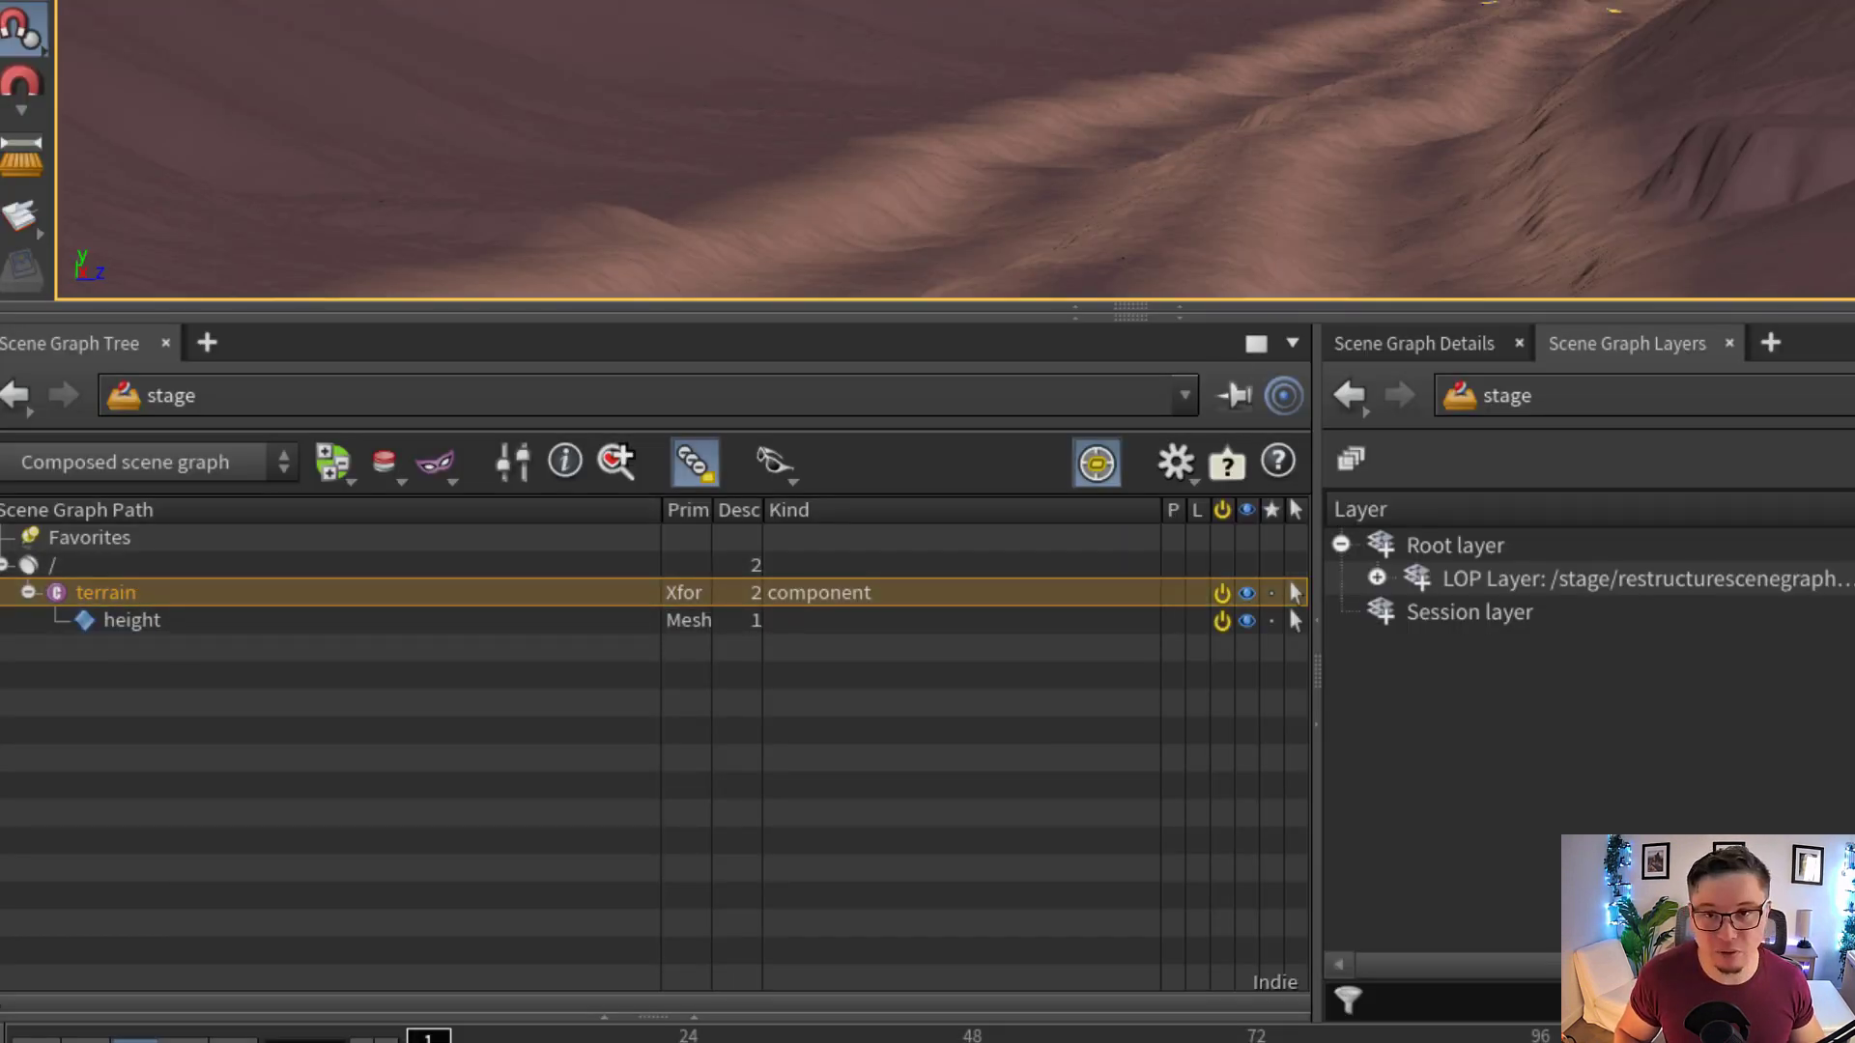
Change terrain1's asset name to terrain_test1
{"action": "left_click", "coordinate": [1199, 97]}
{"action": "type", "text": "1"}
{"action": "key", "text": "Return"}
{"action": "type", "text": "_test"}
{"action": "key", "text": "Return"}
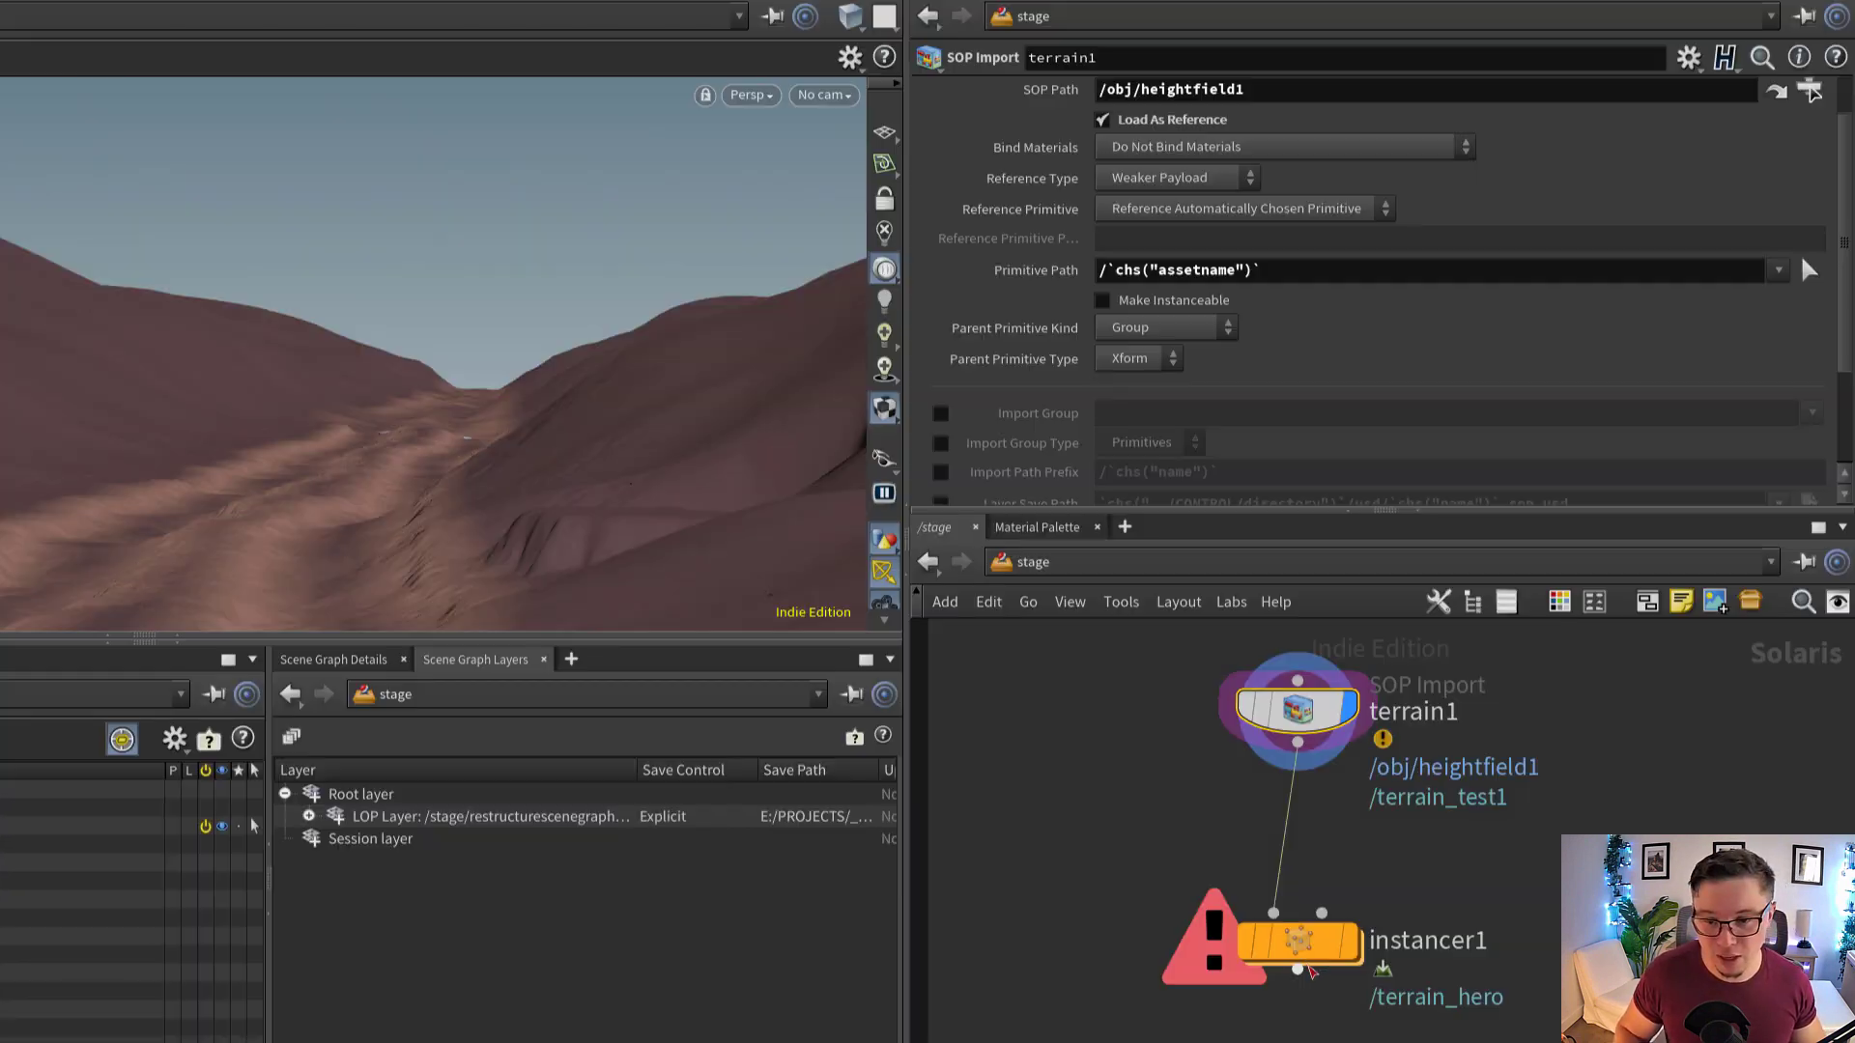
Inside instancer1, set lopimport1's Primitives to /`chs("../../terrain1/assetname")` using a relative reference to terrain1's asset name
{"action": "left_click", "coordinate": [1299, 936]}
{"action": "double_click", "coordinate": [1307, 941]}
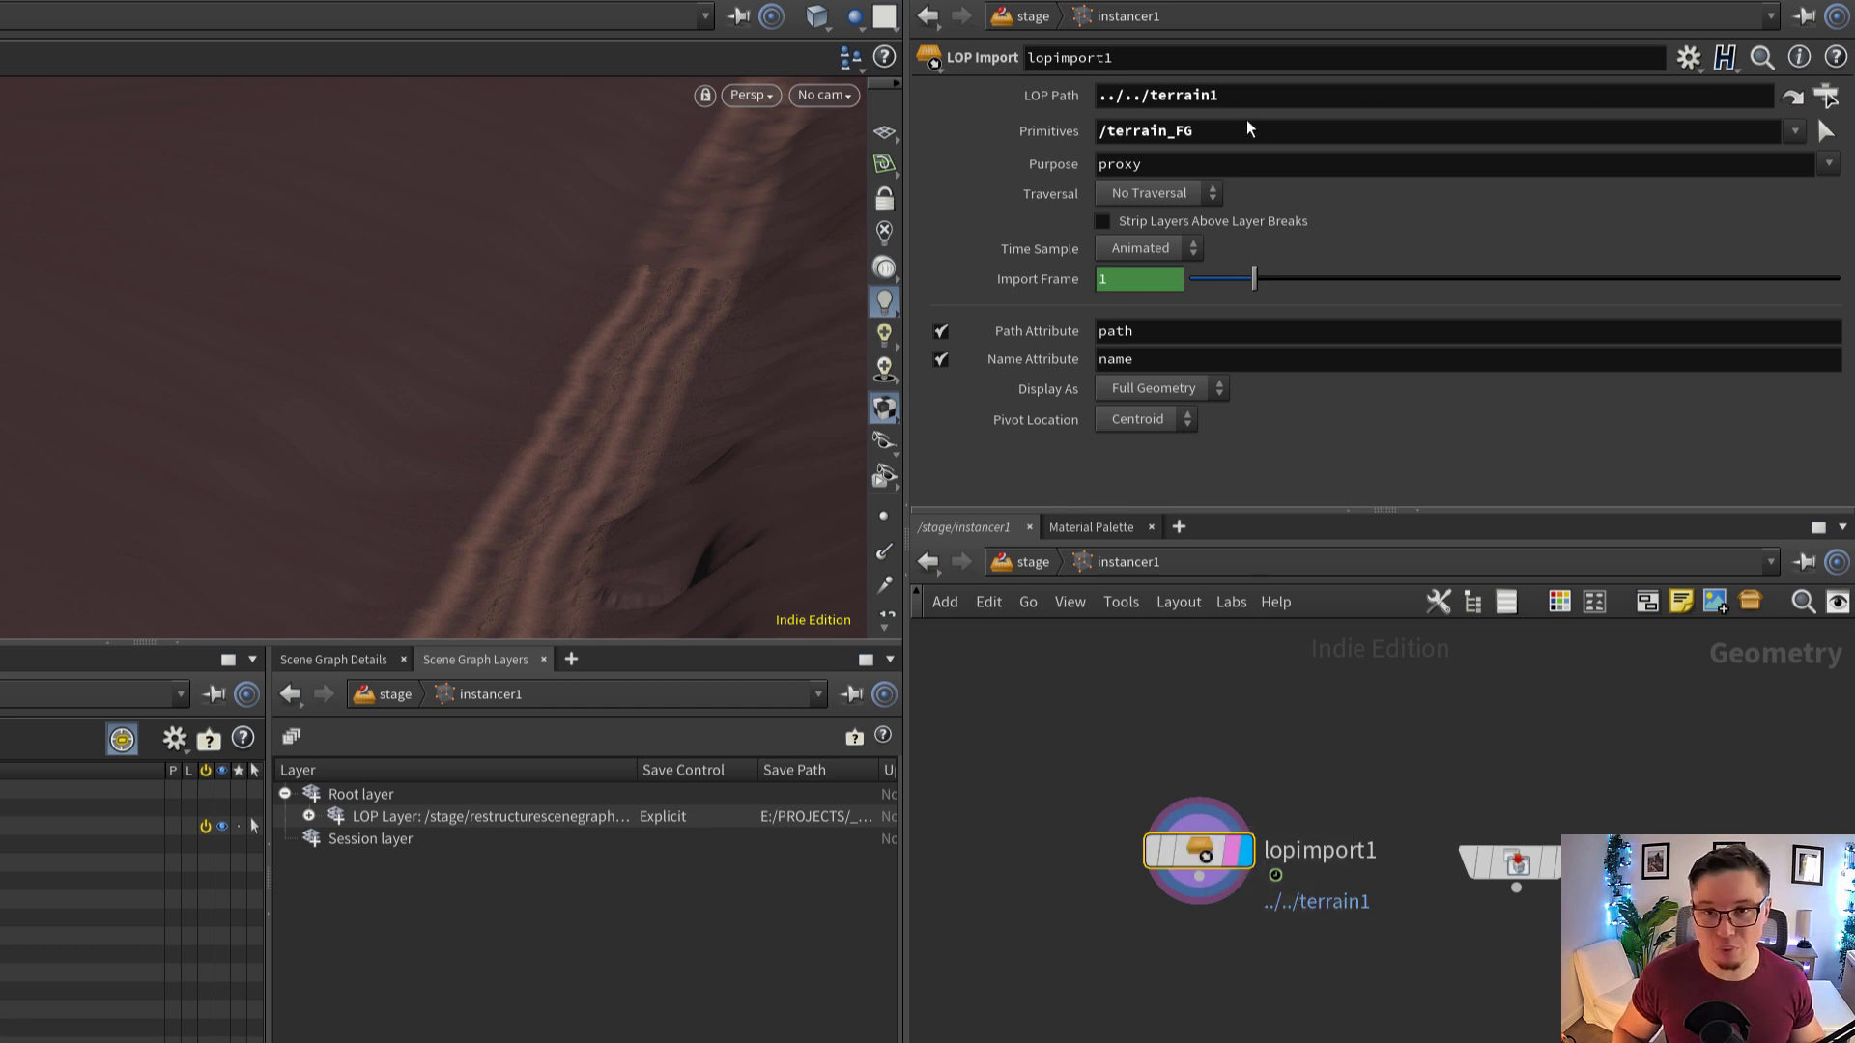
{"action": "left_click_drag", "start_coordinate": [1247, 130], "coordinate": [1109, 166]}
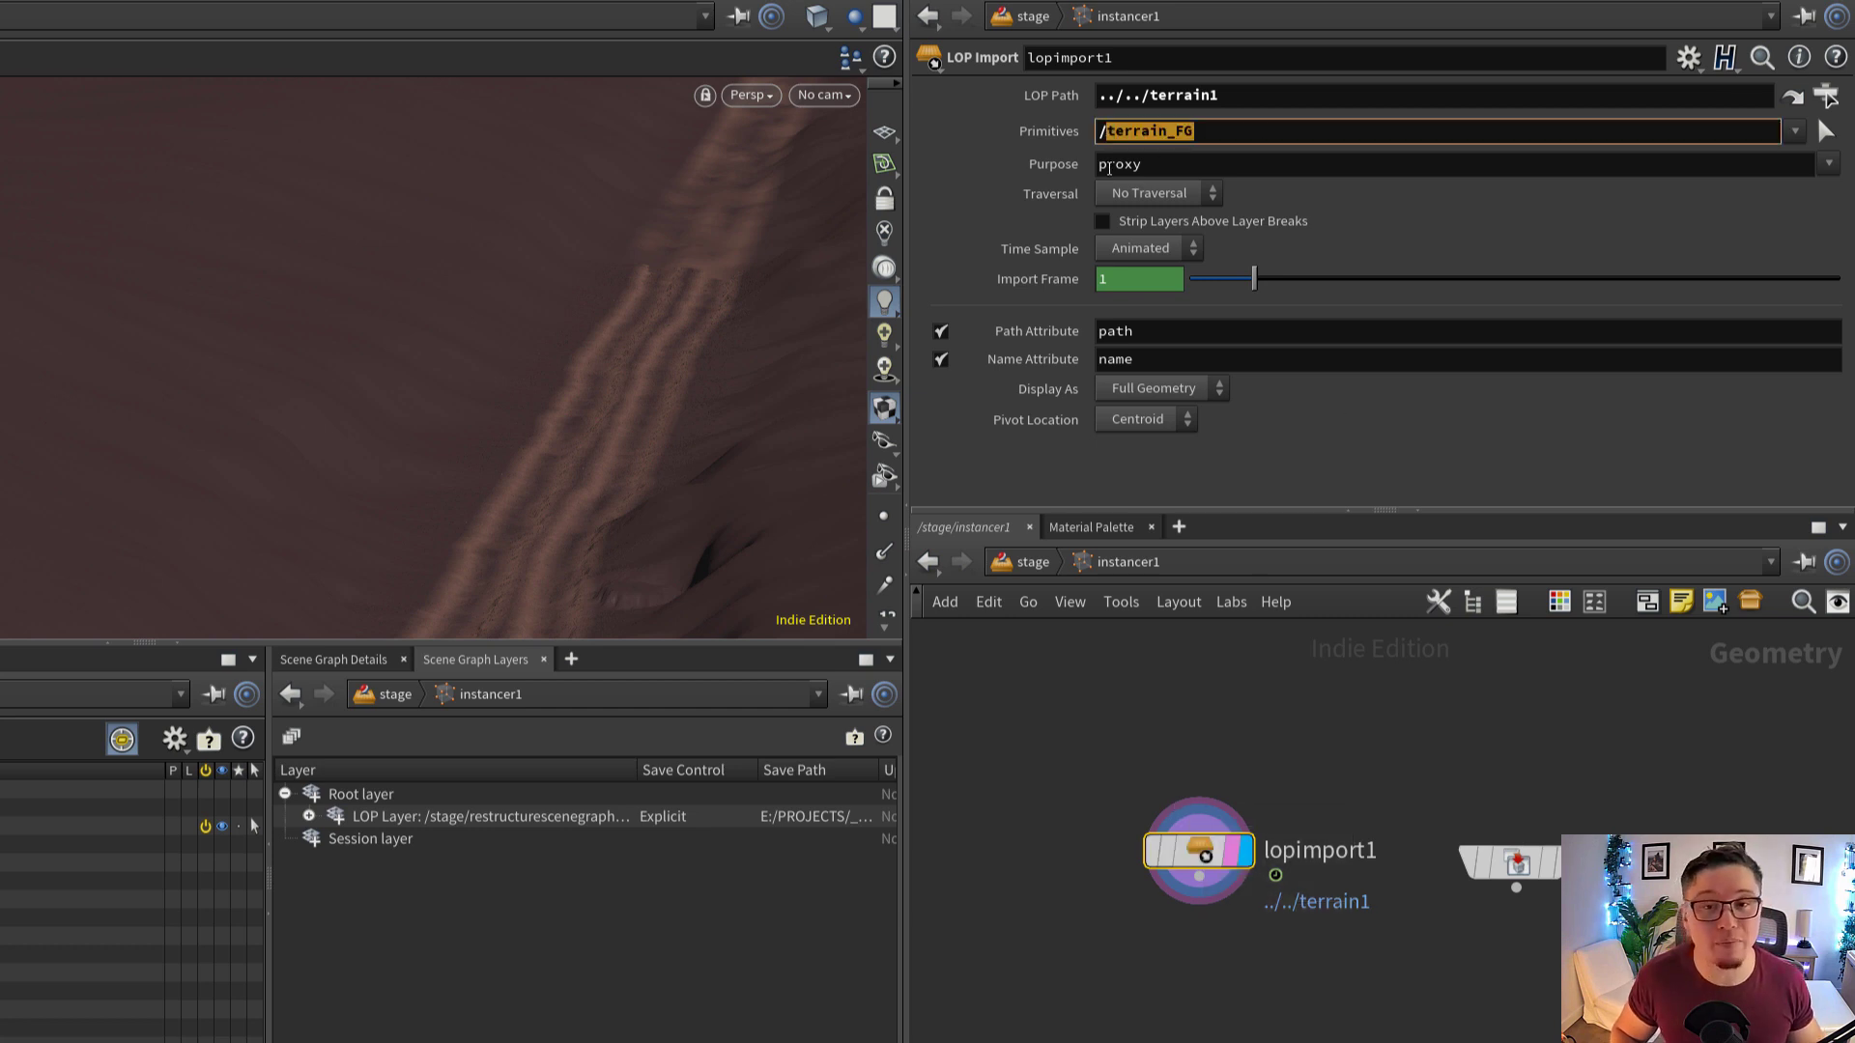
{"action": "right_click", "coordinate": [1151, 133]}
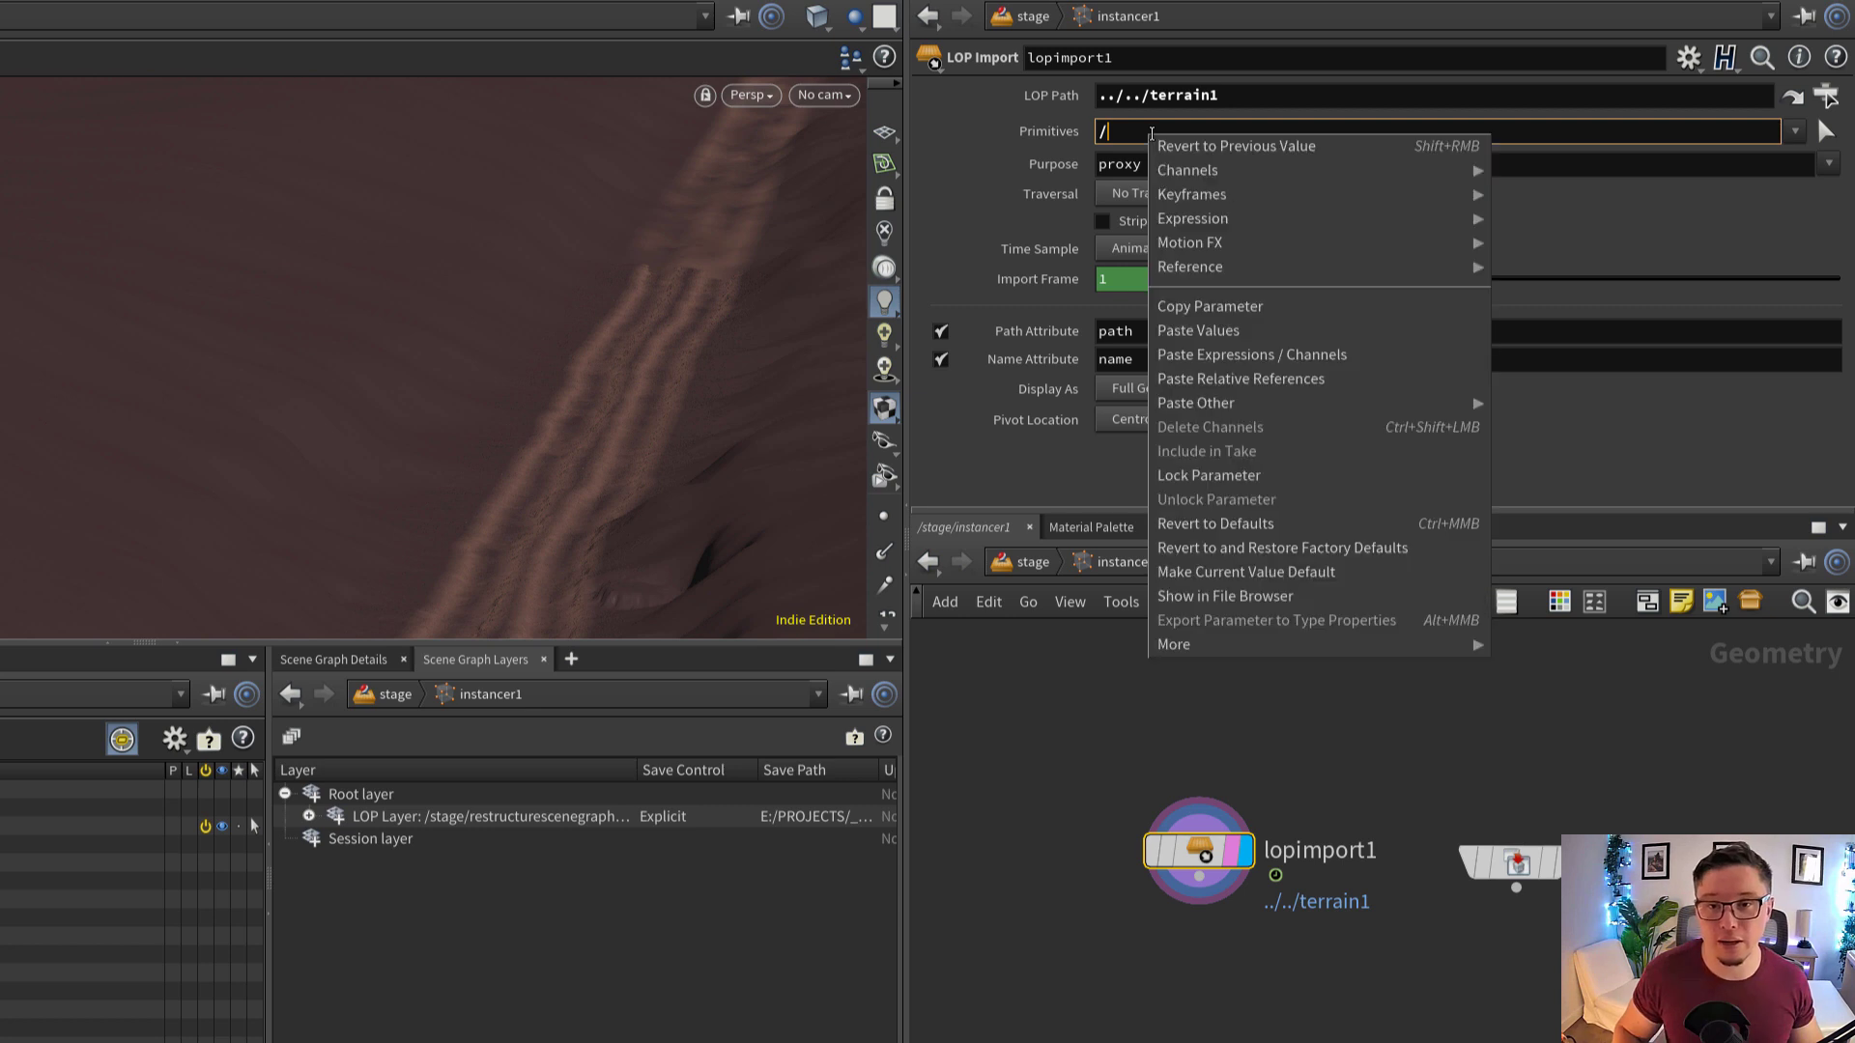
{"action": "left_click", "coordinate": [1239, 375]}
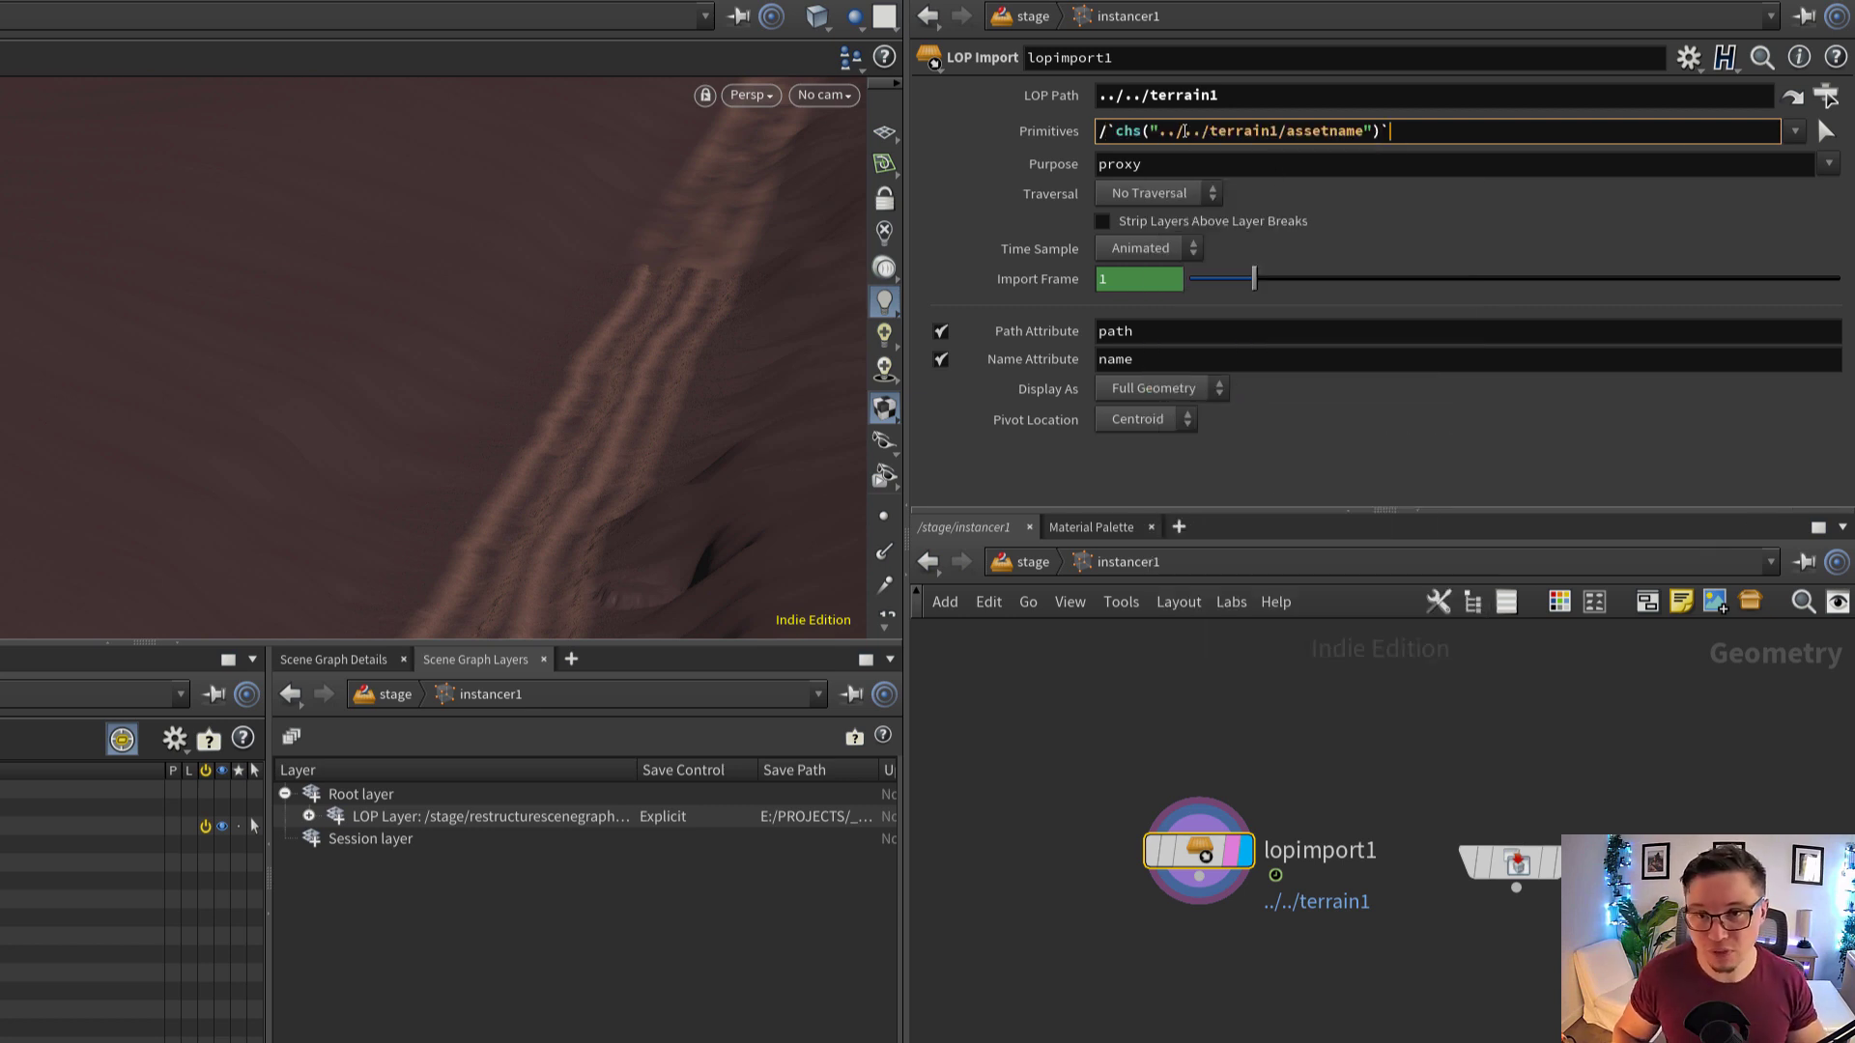
Examine the relative path, parameter name and chs function in lopimport1's Primitives expression
{"action": "left_click_drag", "start_coordinate": [1161, 134], "coordinate": [1192, 153]}
{"action": "left_click", "coordinate": [1214, 131]}
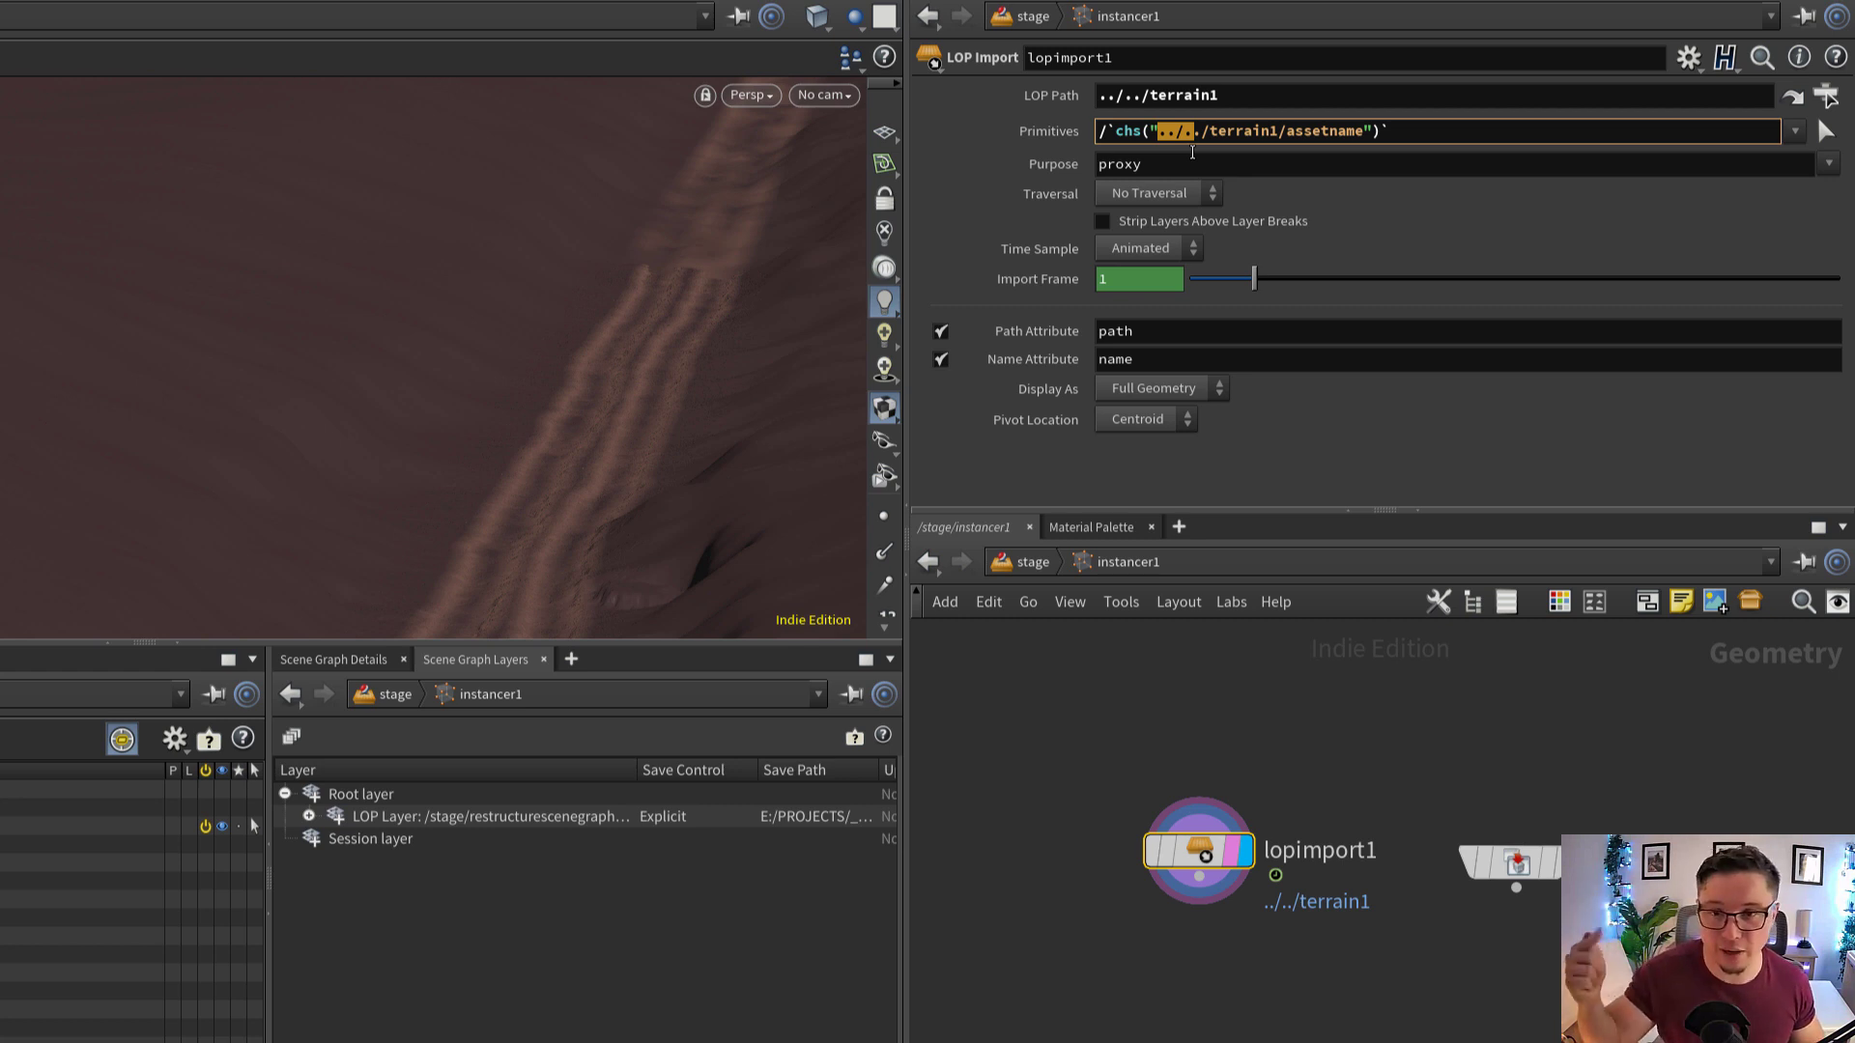
{"action": "left_click_drag", "start_coordinate": [1215, 132], "coordinate": [1358, 157]}
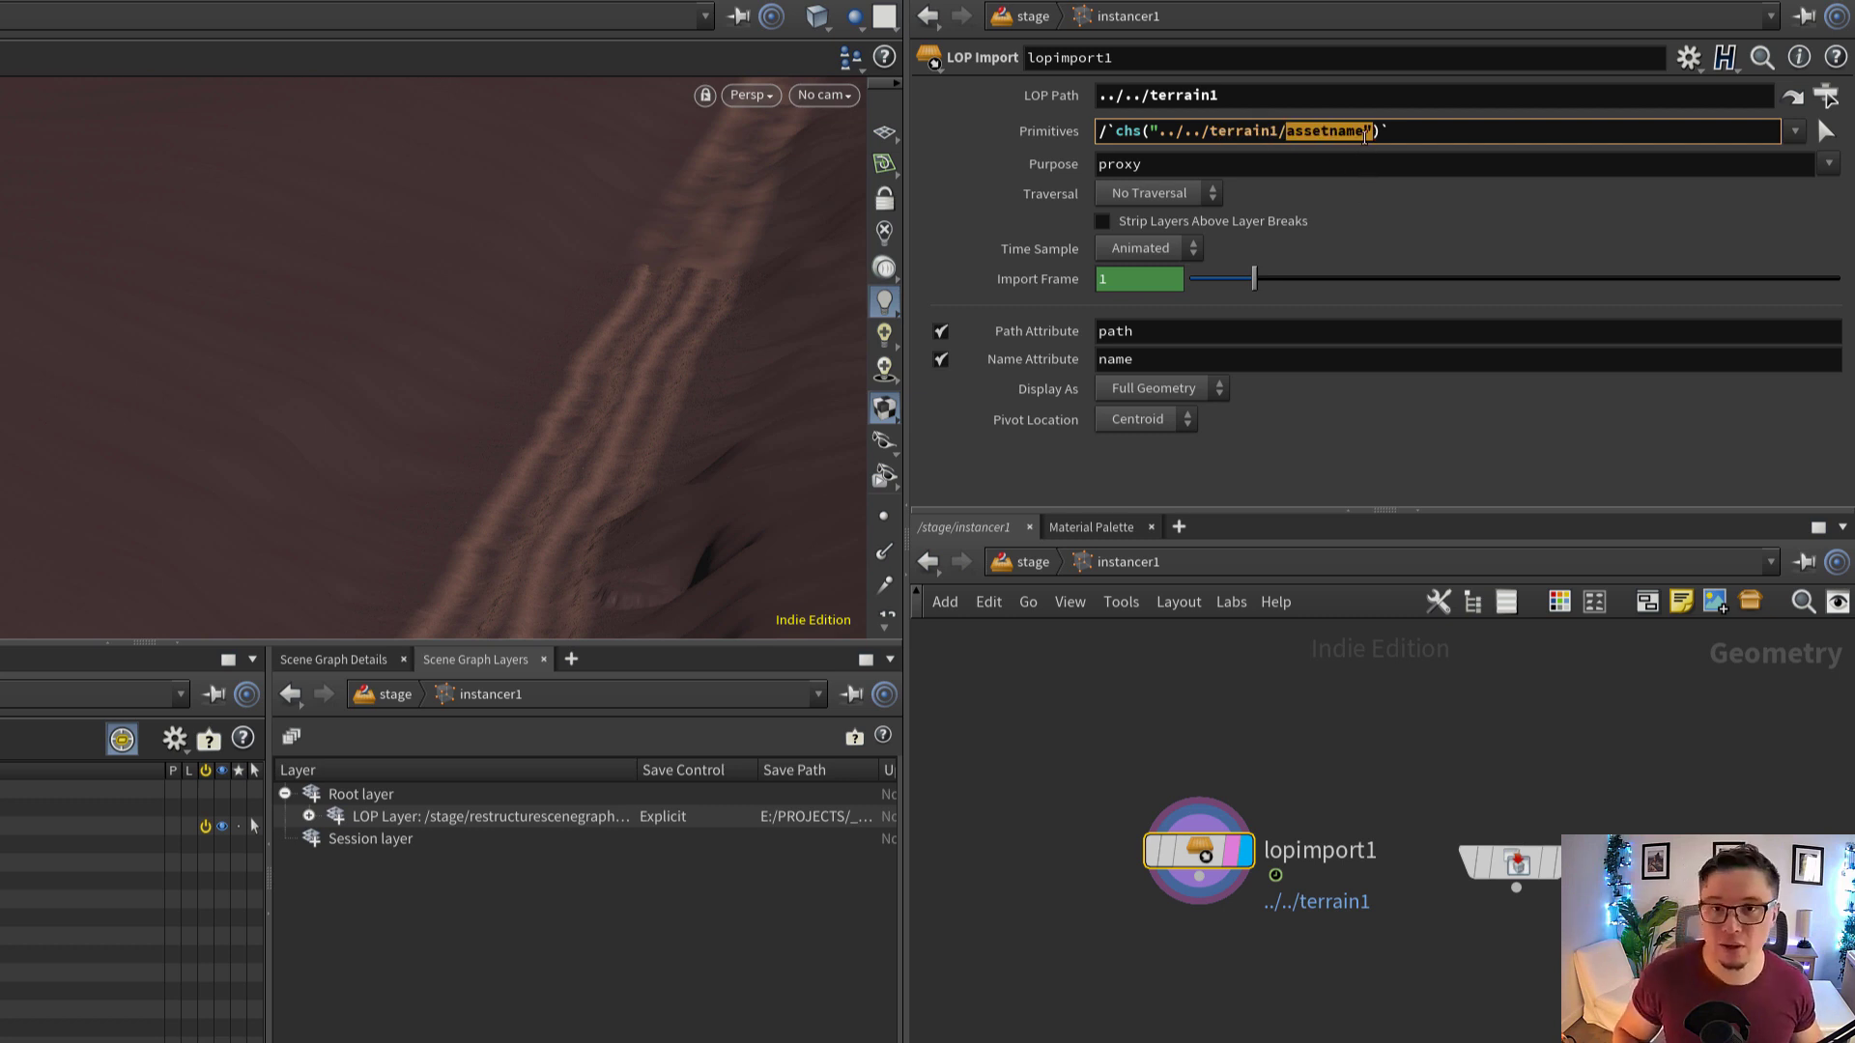
{"action": "double_click", "coordinate": [1132, 131]}
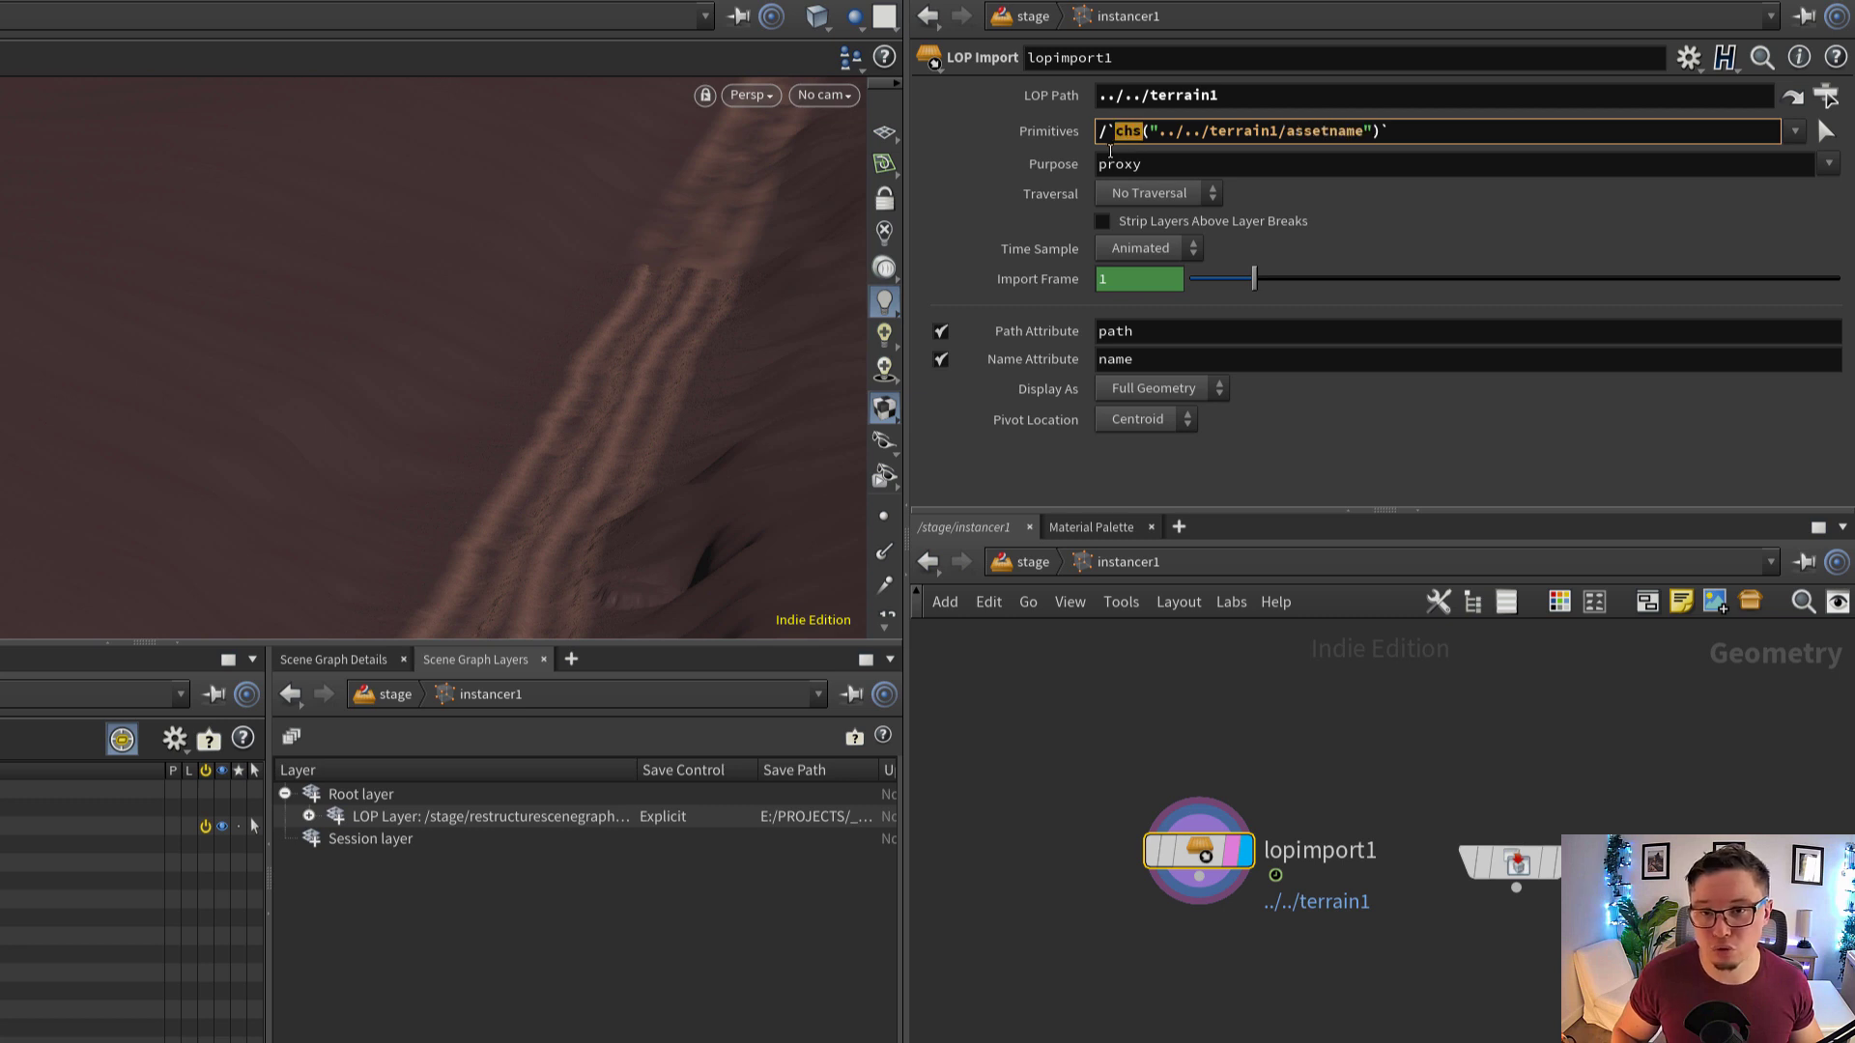
{"action": "left_click", "coordinate": [1150, 130]}
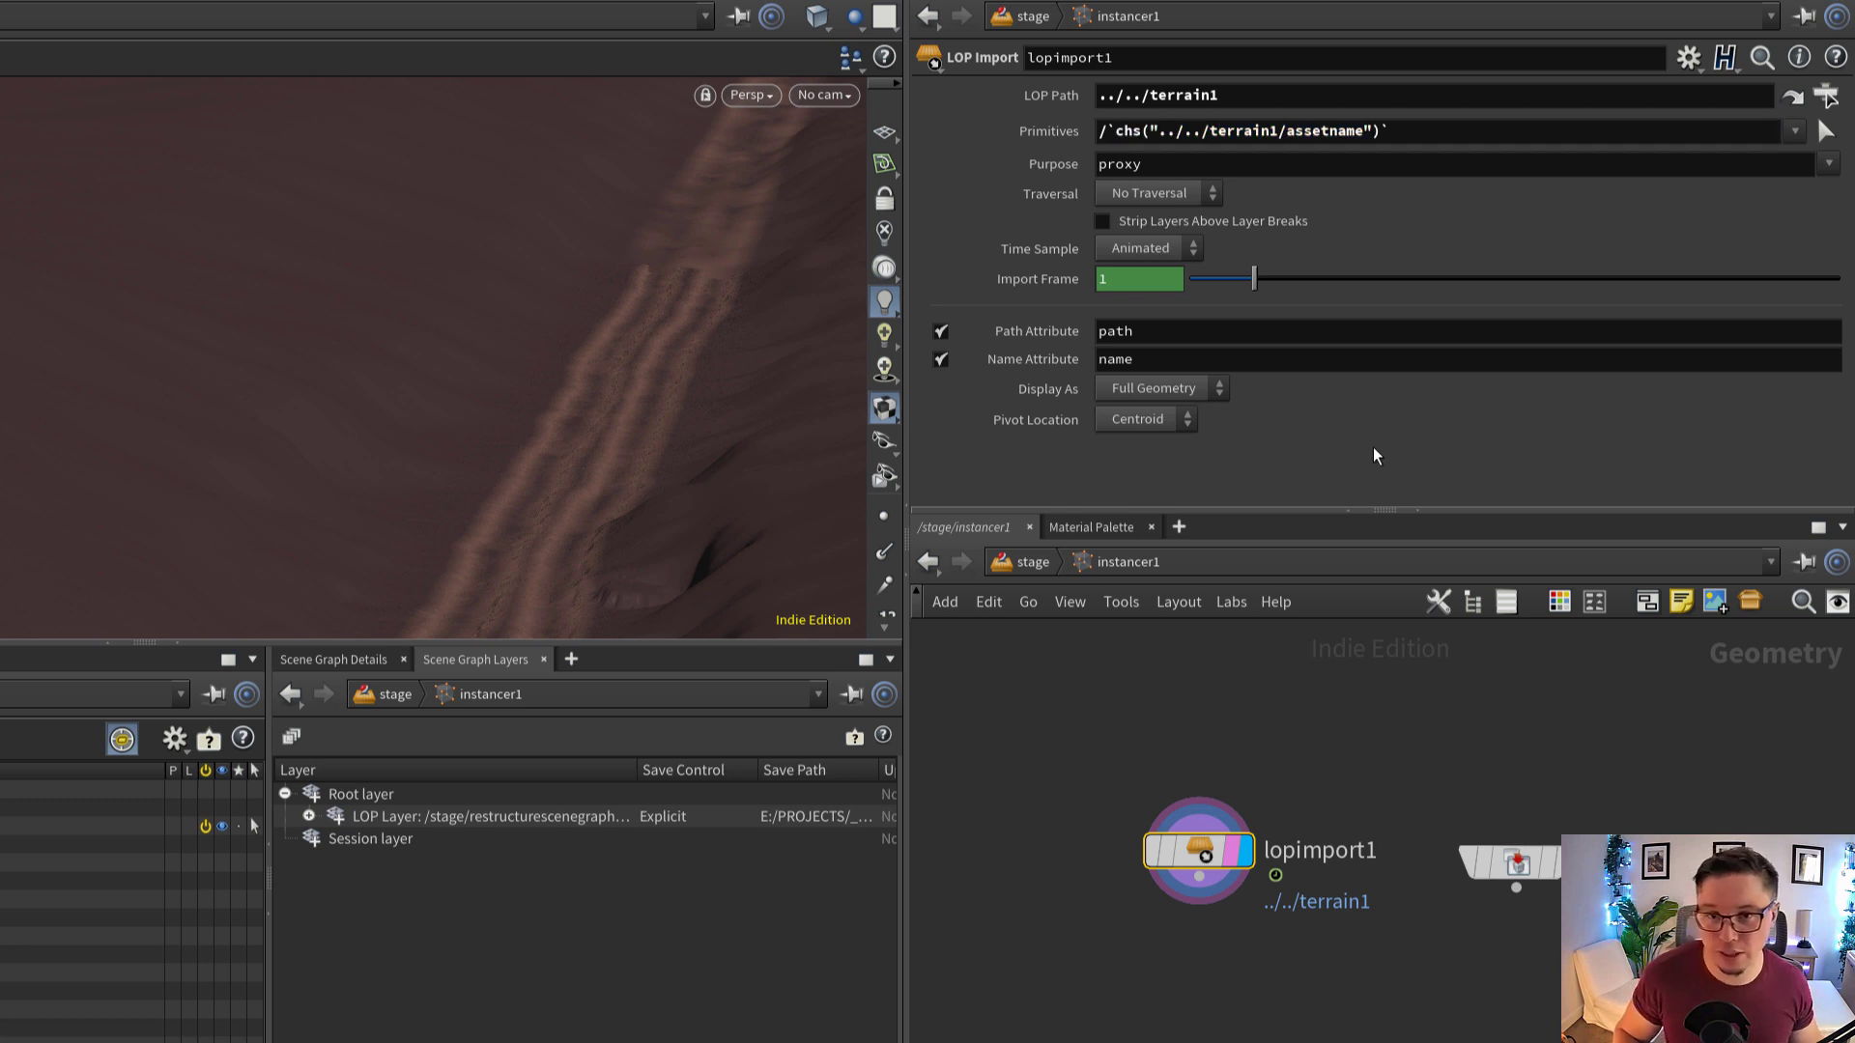
{"action": "mouse_move", "coordinate": [1208, 852]}
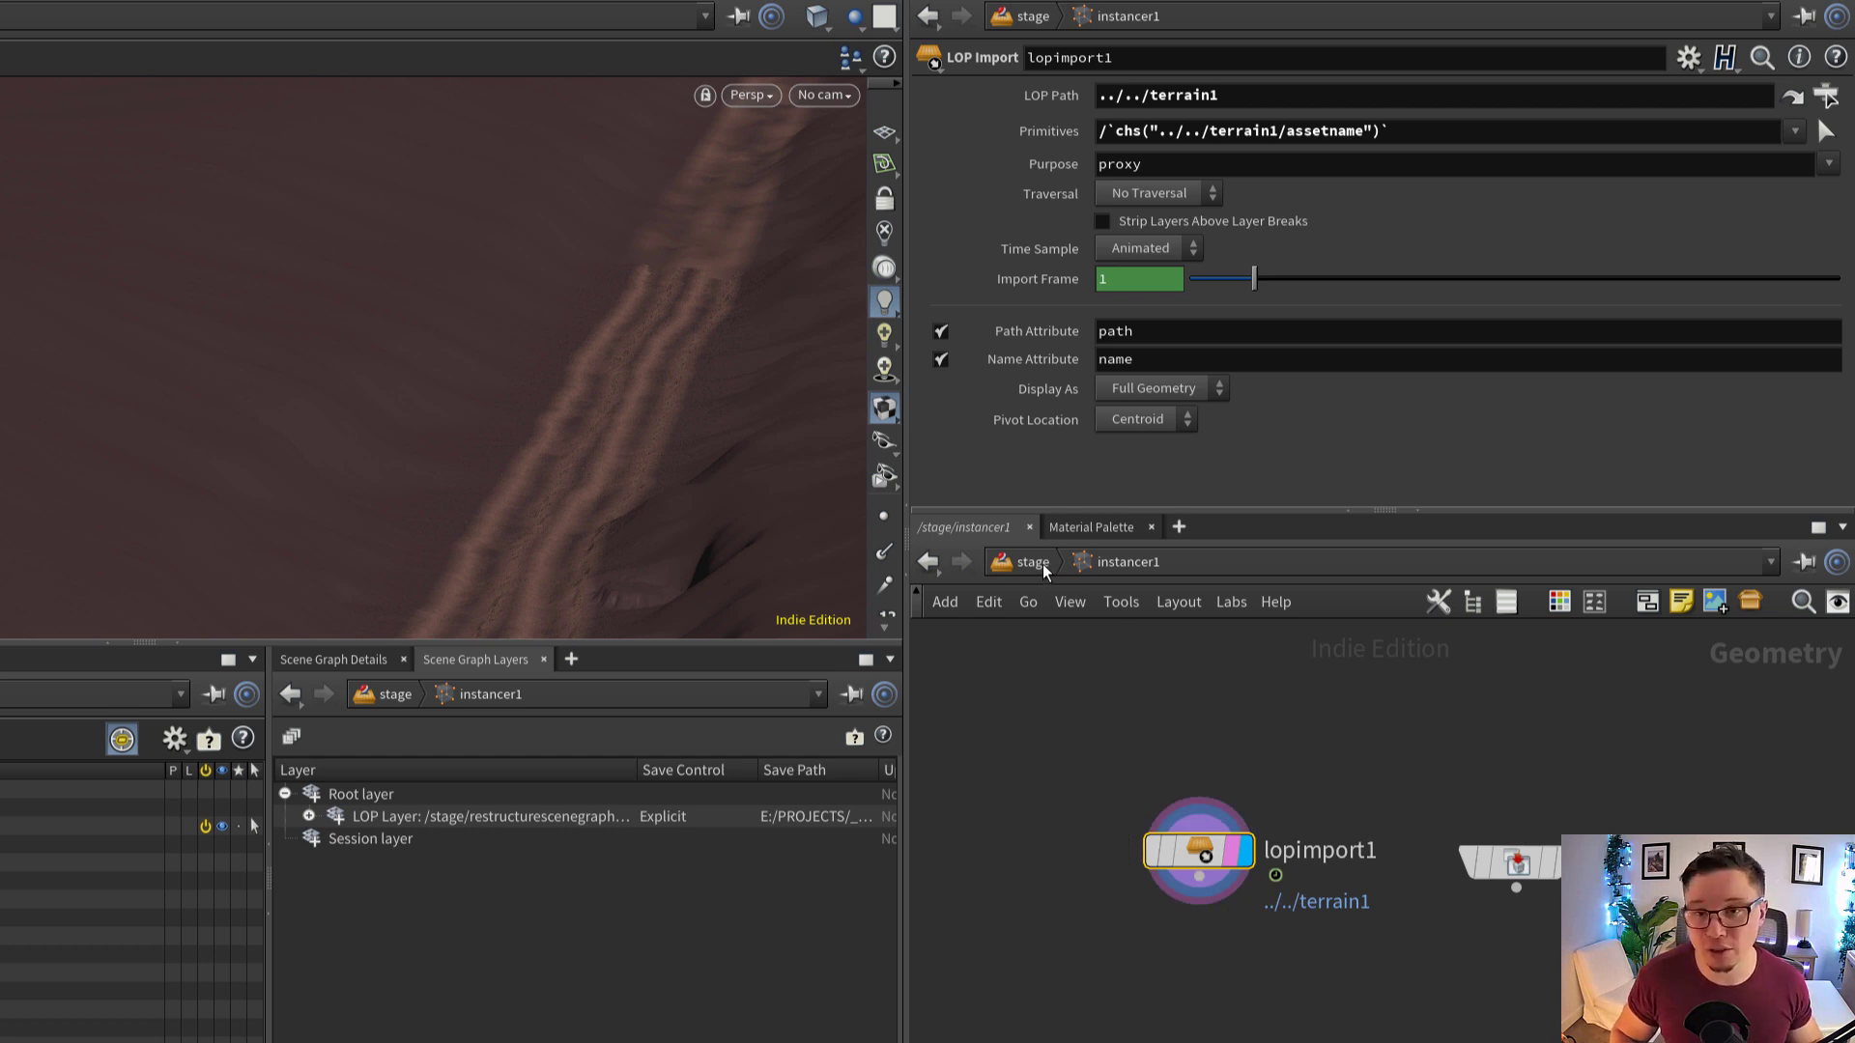
{"action": "left_click_drag", "start_coordinate": [1388, 131], "coordinate": [1098, 131]}
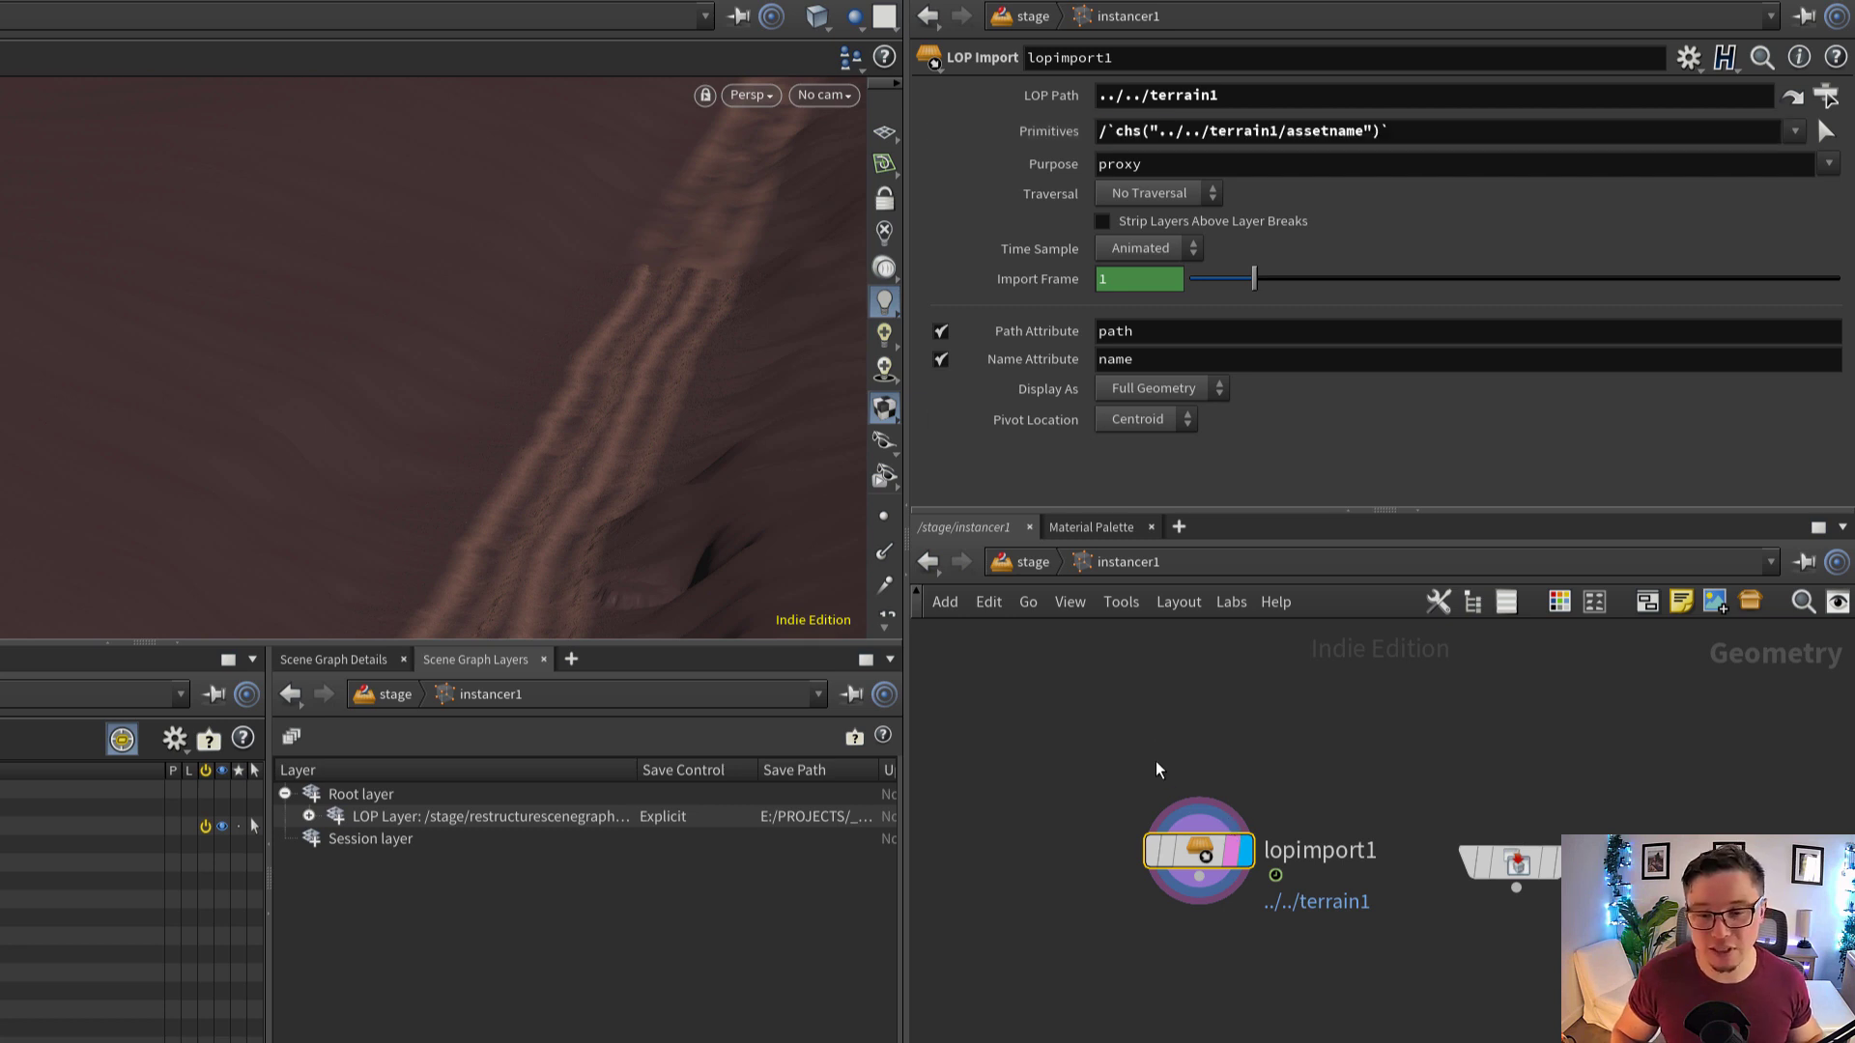
{"action": "left_click_drag", "start_coordinate": [1156, 761], "coordinate": [1368, 912]}
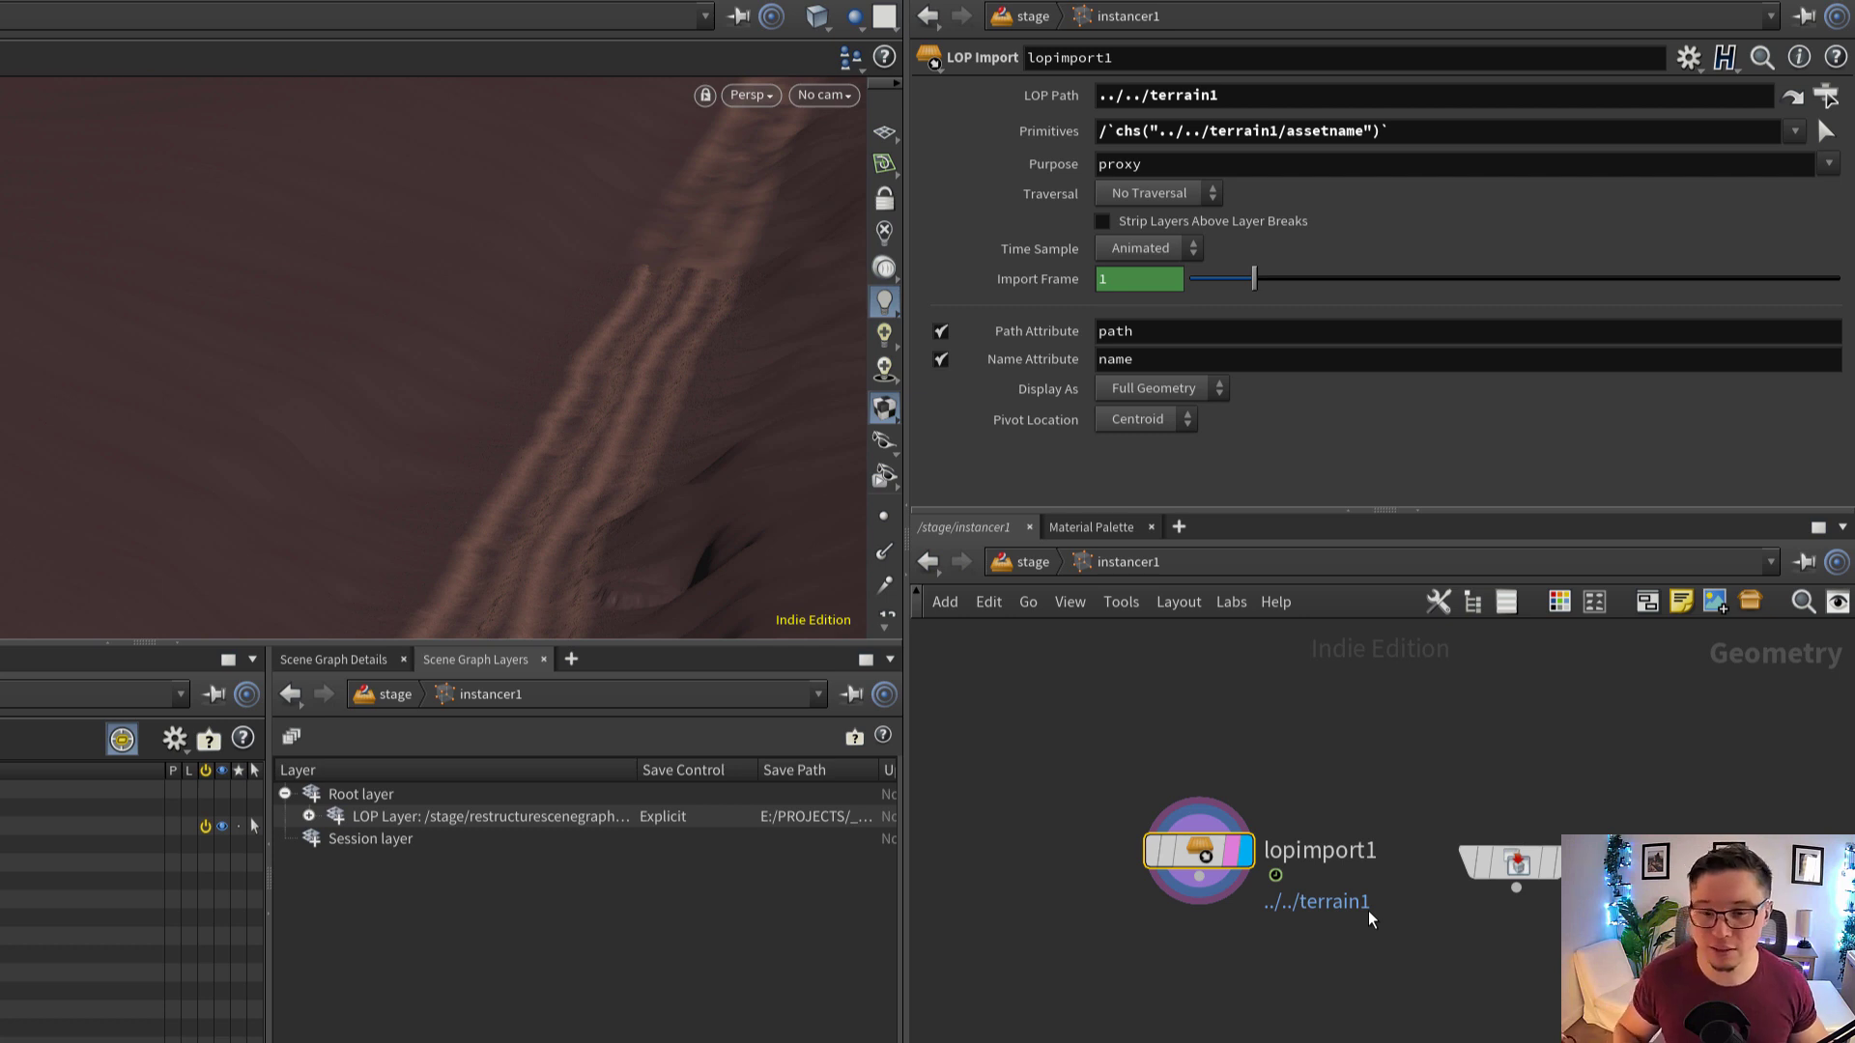
Return to the stage level, select terrain1 and instancer1, and look over the TERRAIN and GRASS sections of the node network
{"action": "left_click", "coordinate": [1035, 561]}
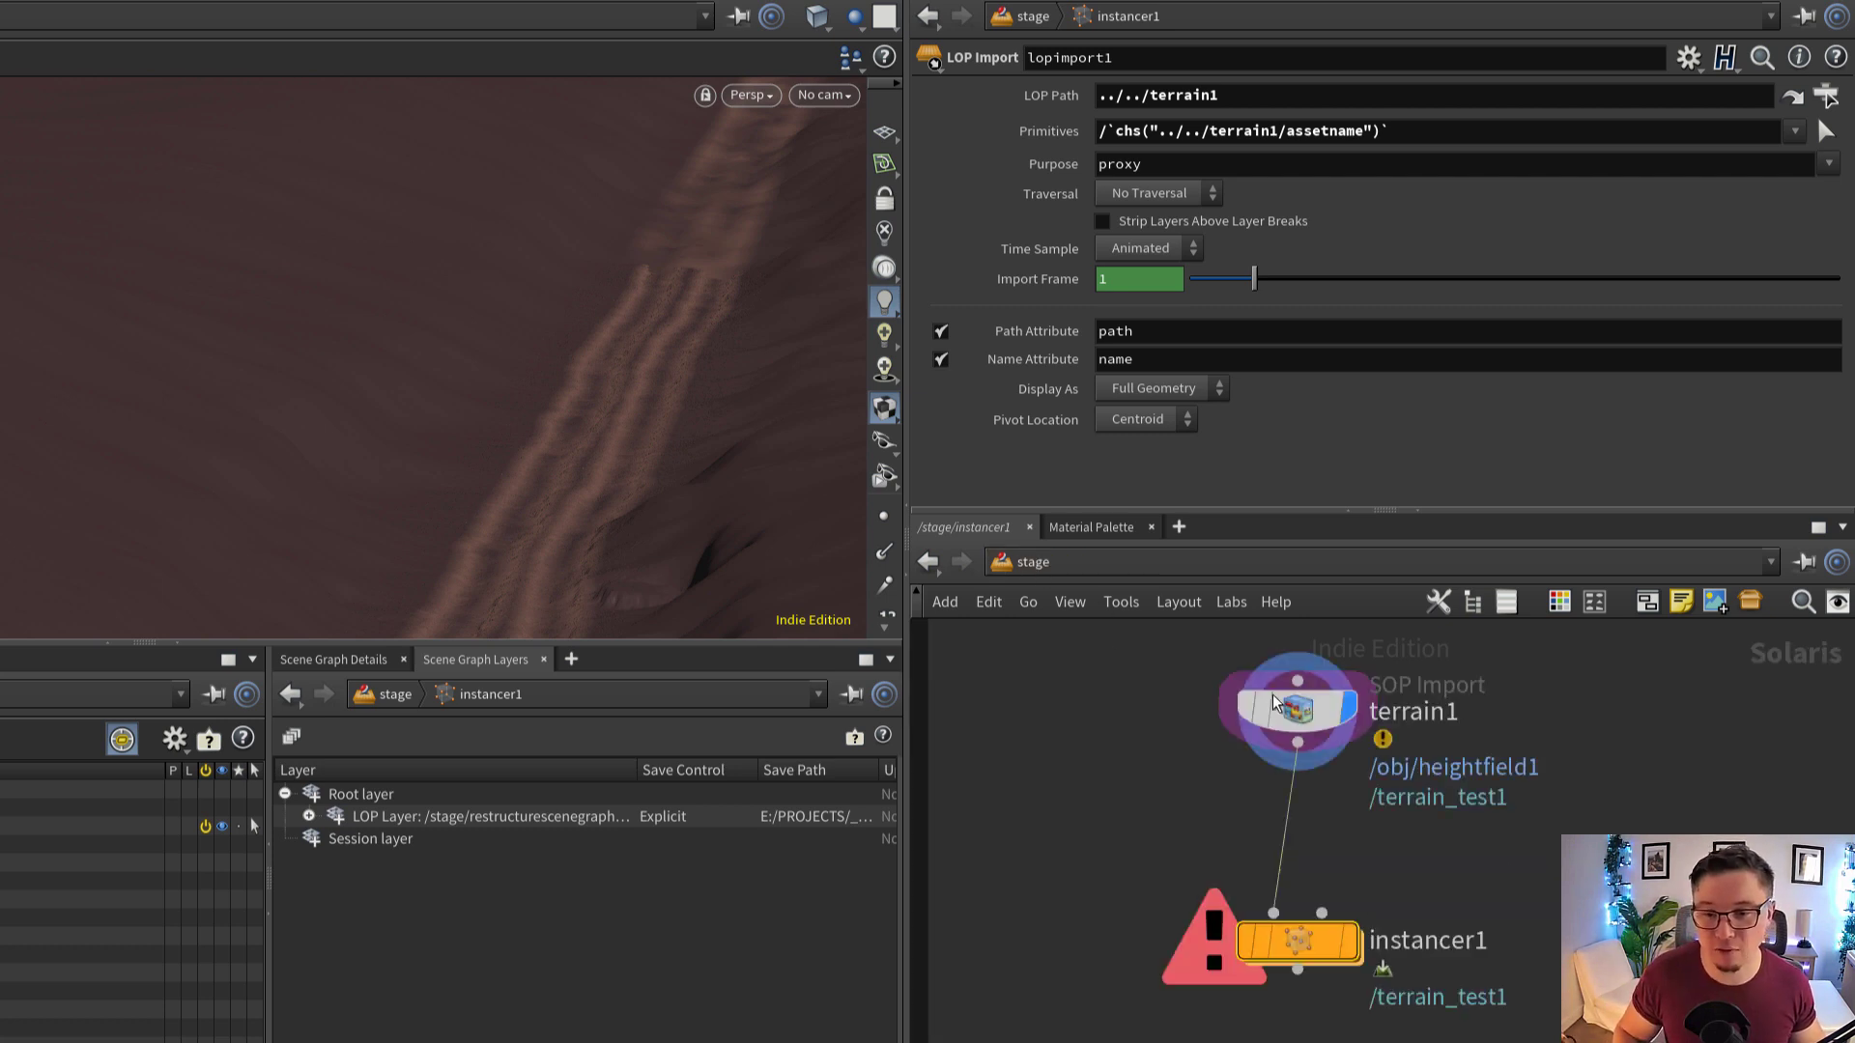
{"action": "scroll", "coordinate": [1482, 884], "scroll_direction": "down", "scroll_amount": 3}
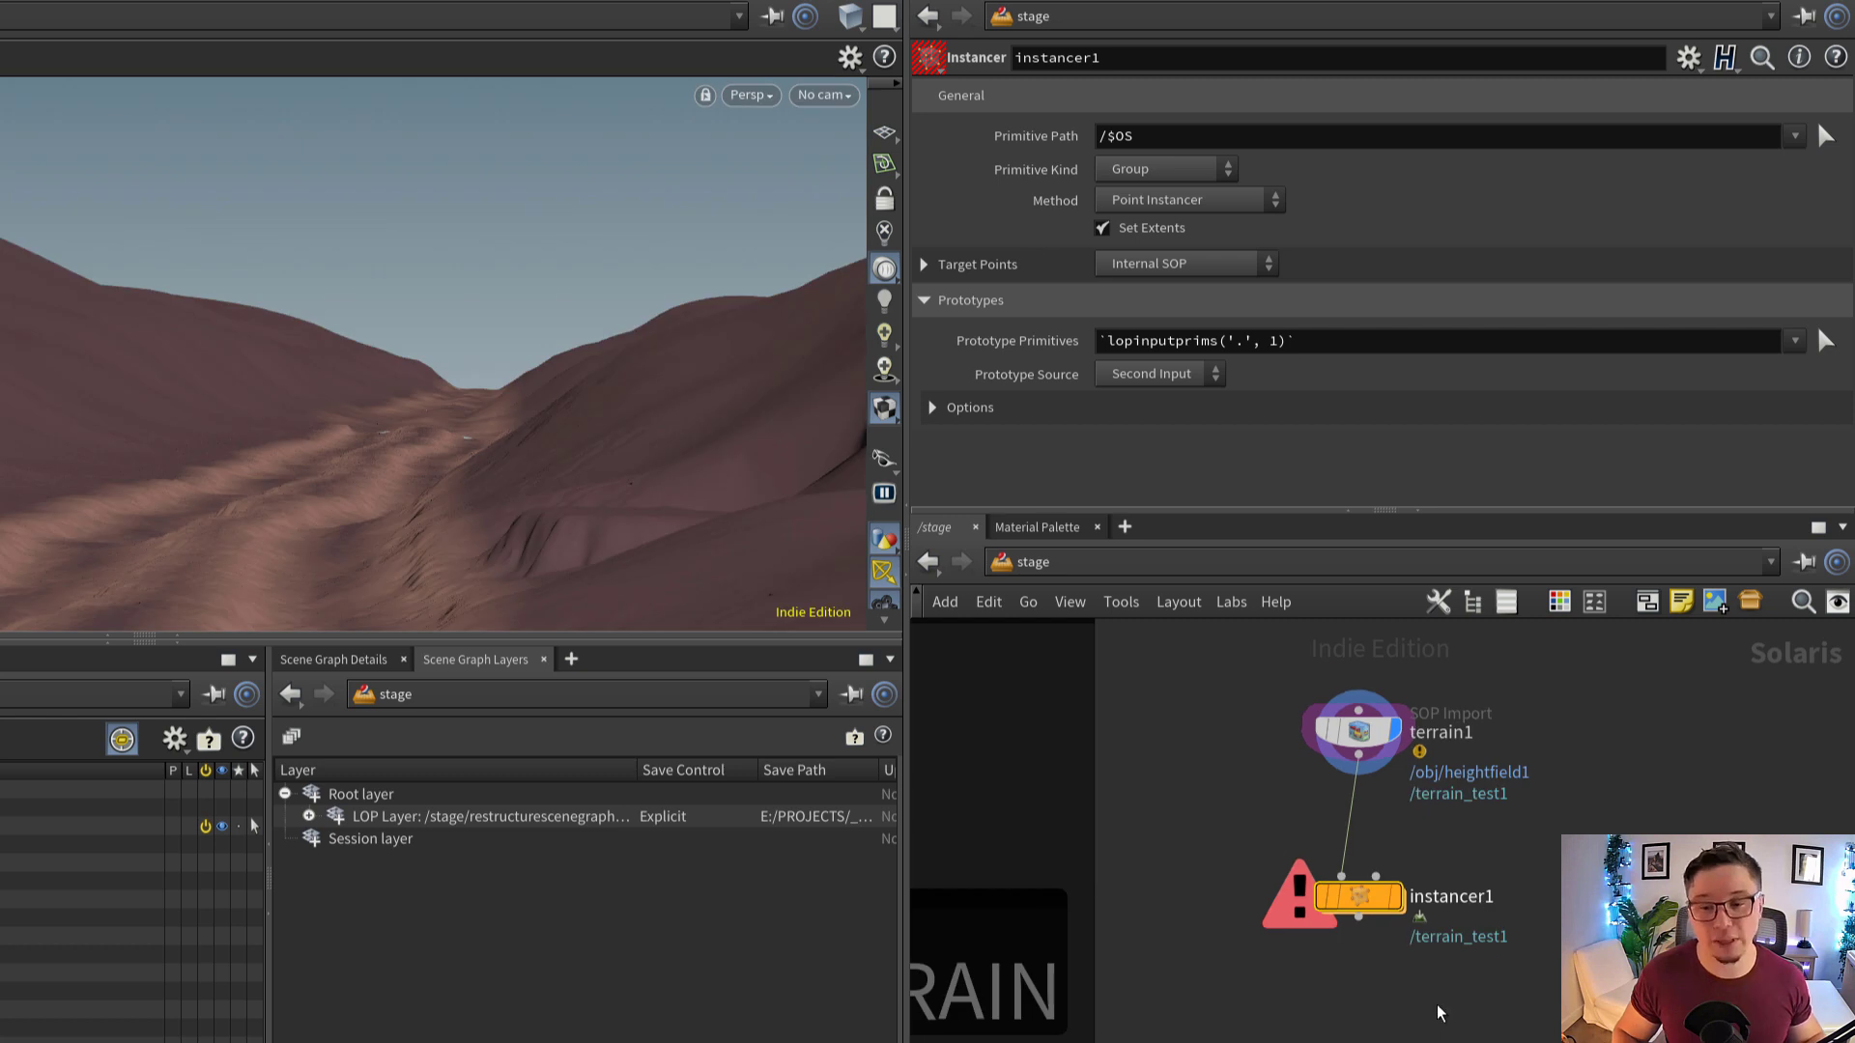
{"action": "left_click_drag", "start_coordinate": [1431, 1026], "coordinate": [1335, 693]}
{"action": "scroll", "coordinate": [1408, 900], "scroll_direction": "down", "scroll_amount": 5}
{"action": "middle_click_drag", "start_coordinate": [1401, 906], "coordinate": [1444, 778]}
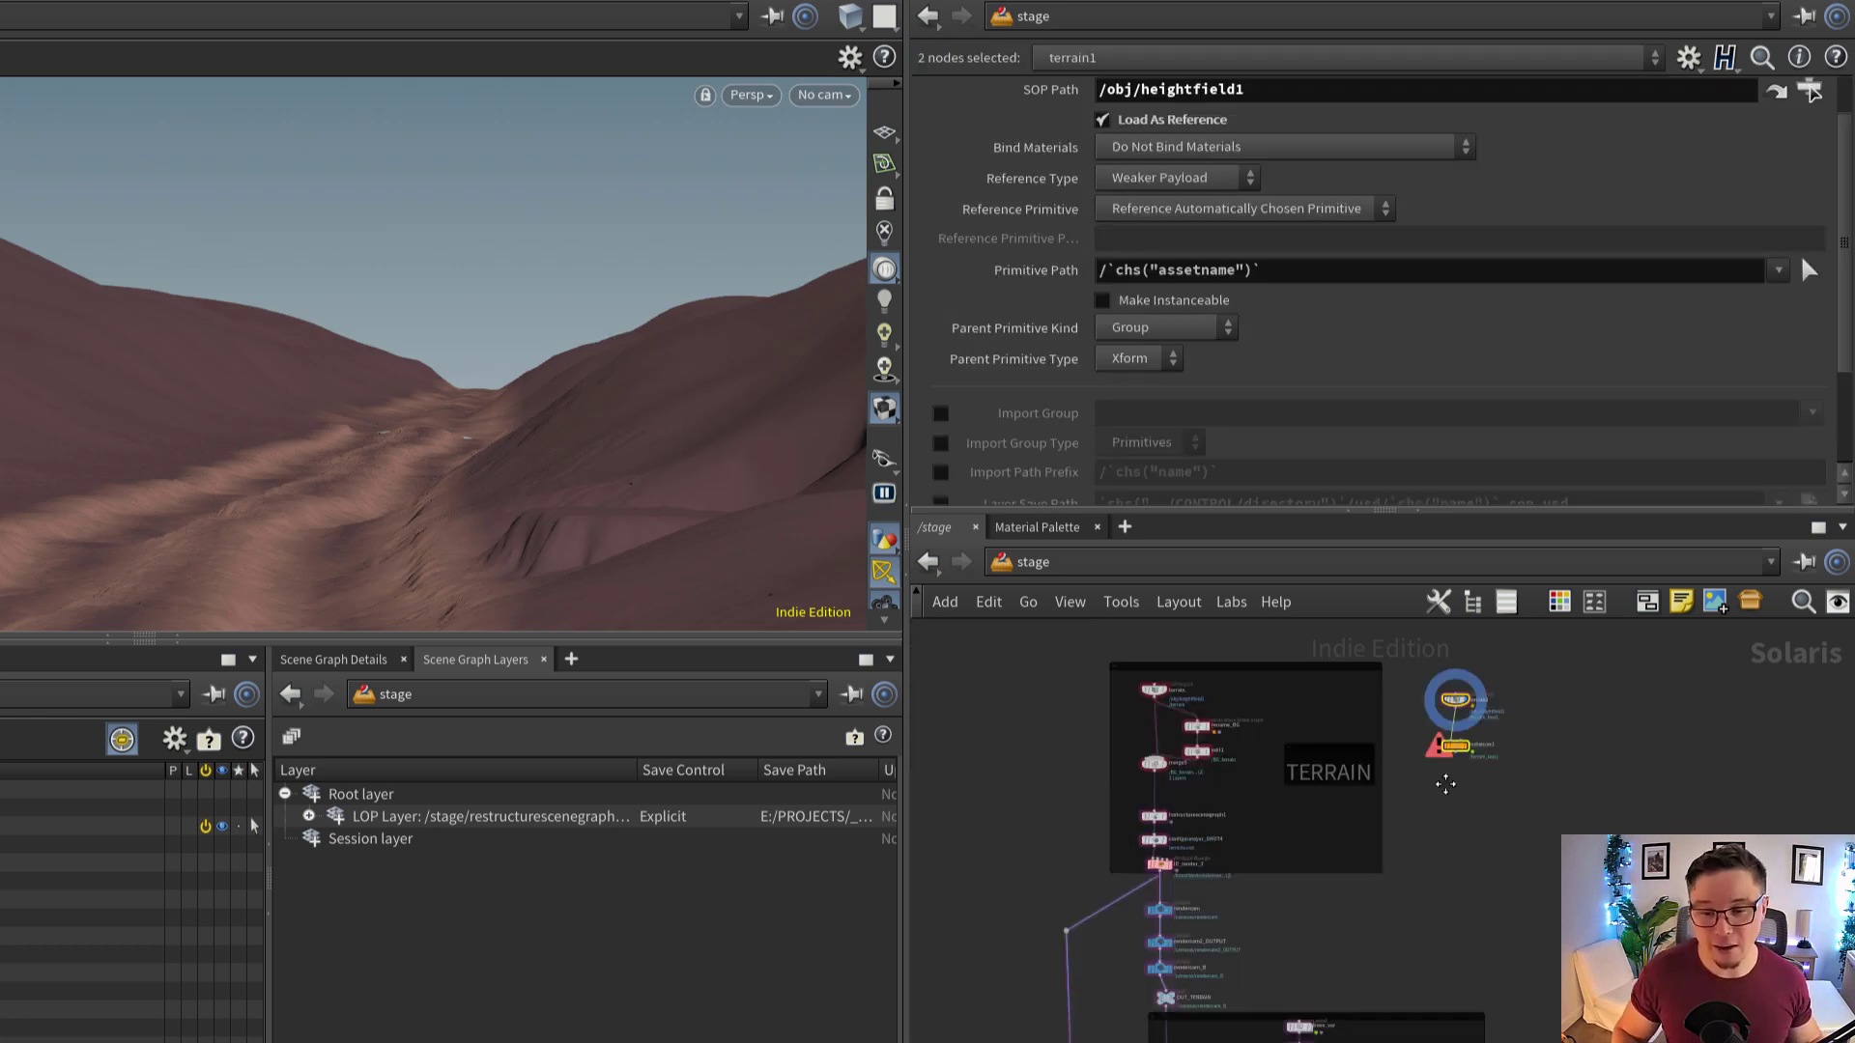
{"action": "scroll", "coordinate": [1469, 739], "scroll_direction": "down", "scroll_amount": 3}
{"action": "middle_click_drag", "start_coordinate": [1525, 1005], "coordinate": [1532, 703]}
{"action": "middle_click_drag", "start_coordinate": [1488, 1030], "coordinate": [1457, 858]}
{"action": "scroll", "coordinate": [1436, 875], "scroll_direction": "up", "scroll_amount": 2}
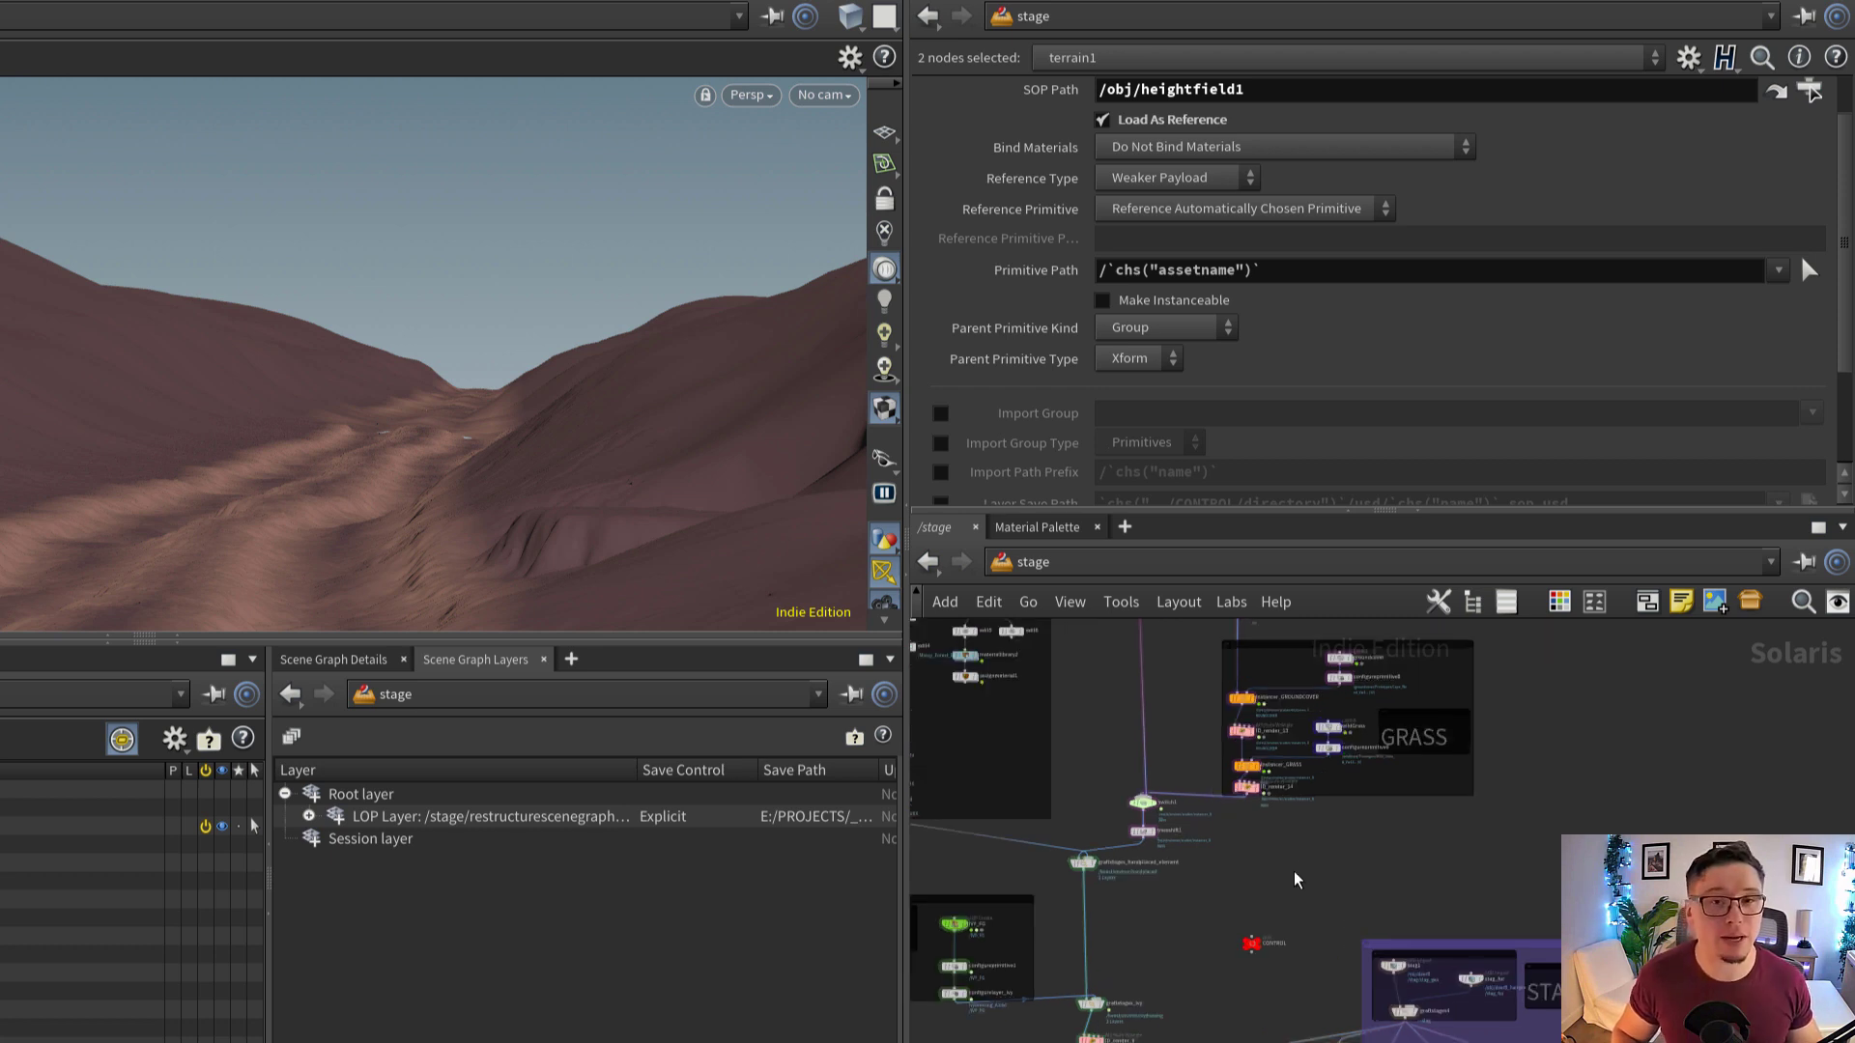
{"action": "scroll", "coordinate": [1296, 855], "scroll_direction": "up", "scroll_amount": 1}
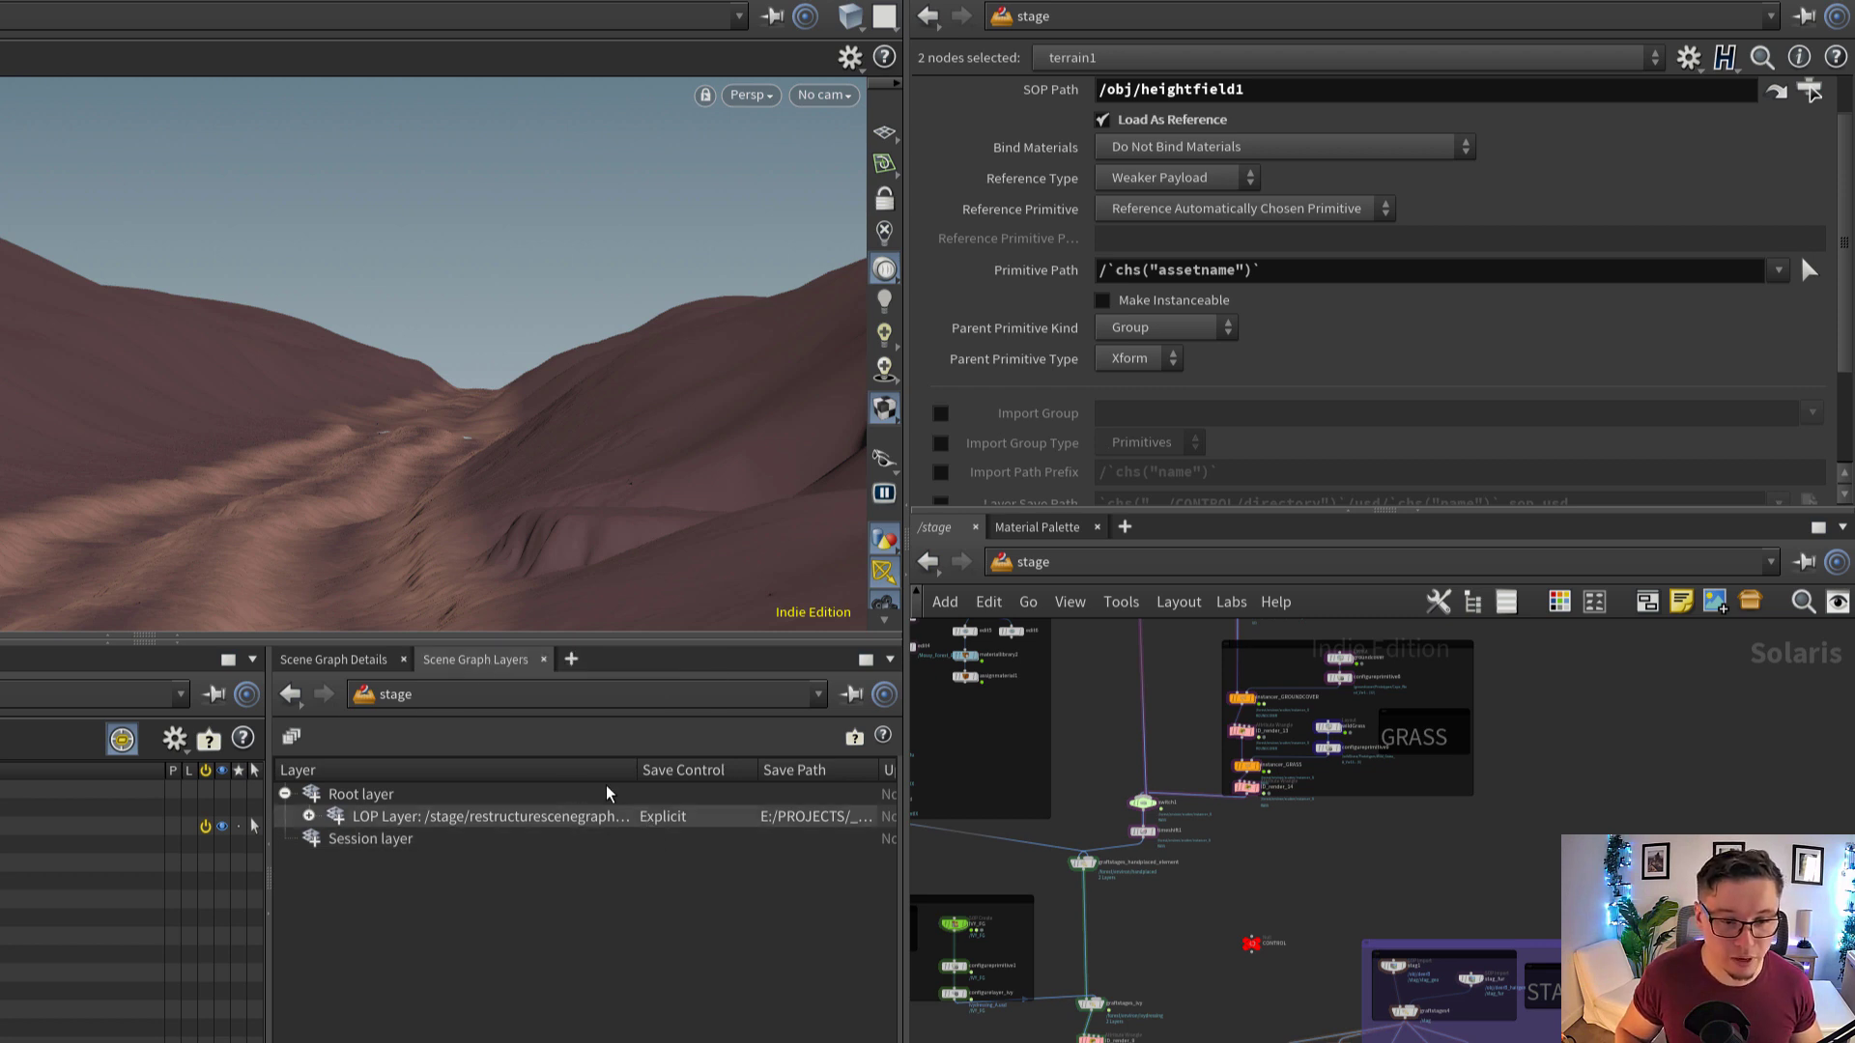
Widen the Layer column of the scene graph layers and expand the restructurescenegraph1/flatten LOP layer
{"action": "left_click_drag", "start_coordinate": [635, 771], "coordinate": [759, 774]}
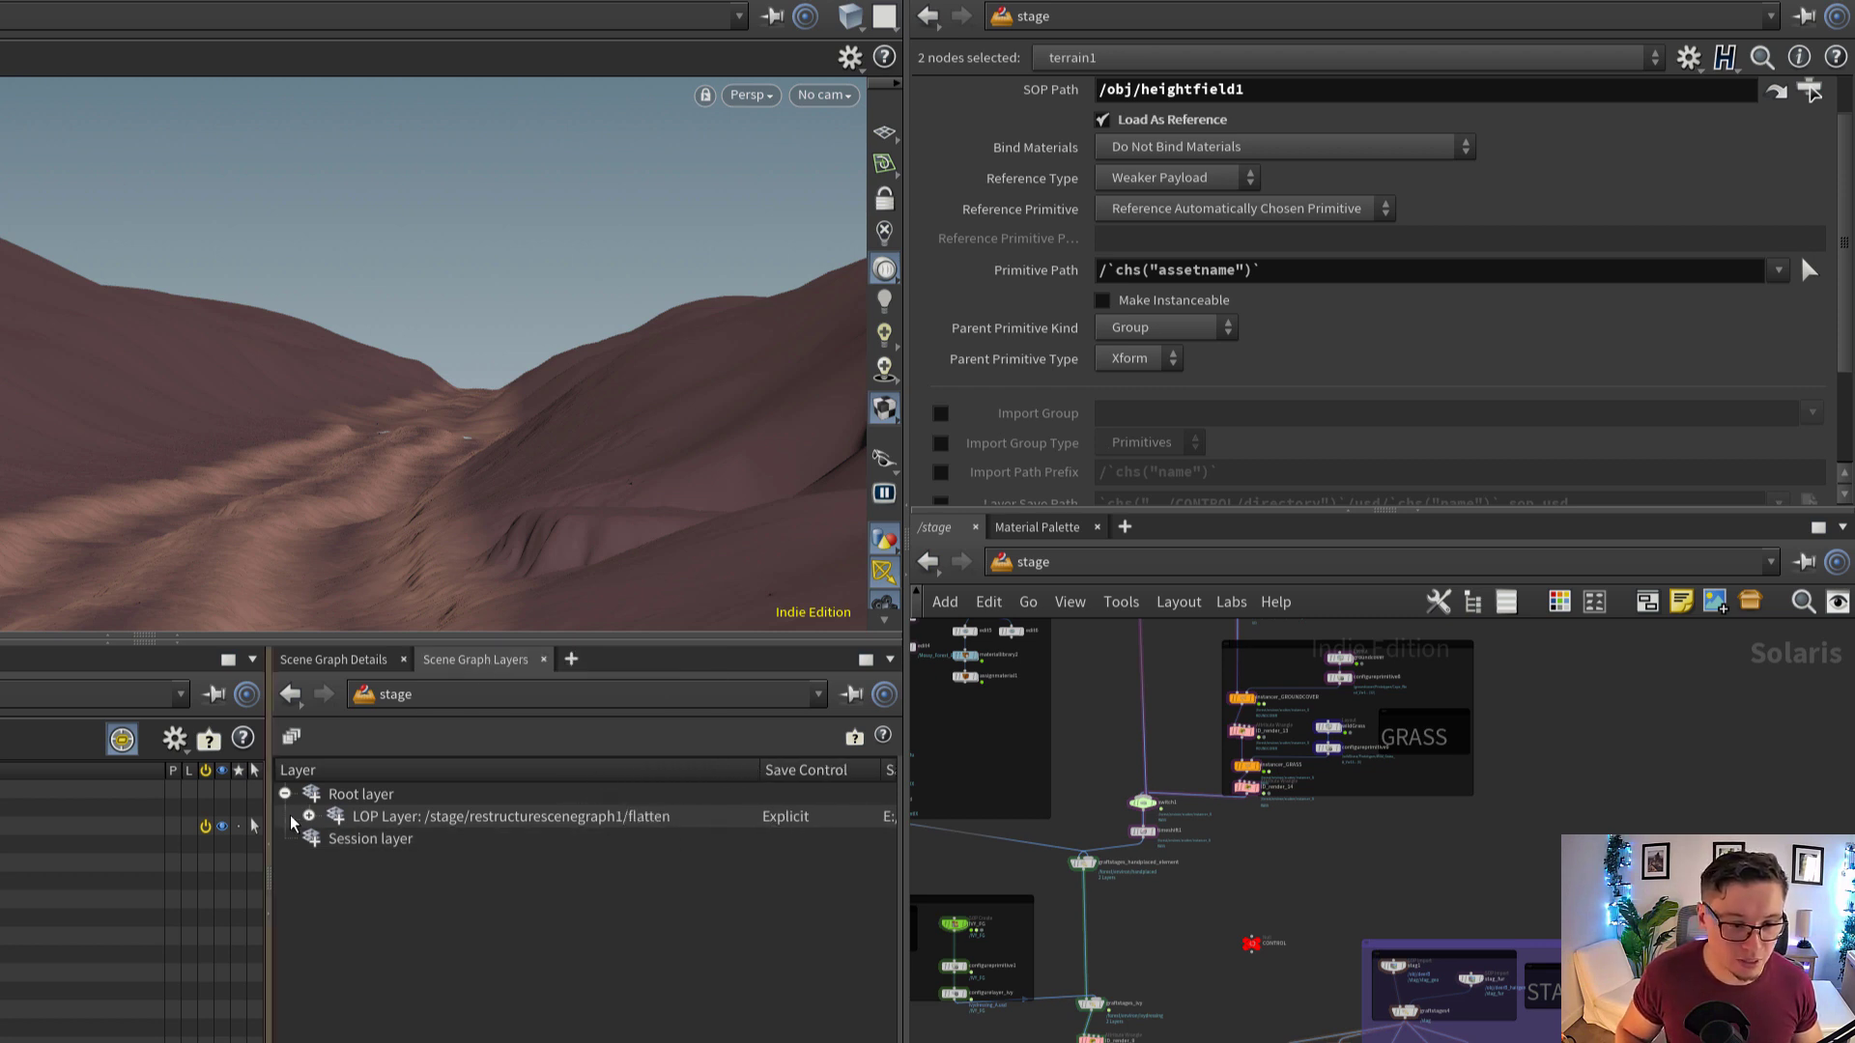
{"action": "left_click", "coordinate": [308, 816]}
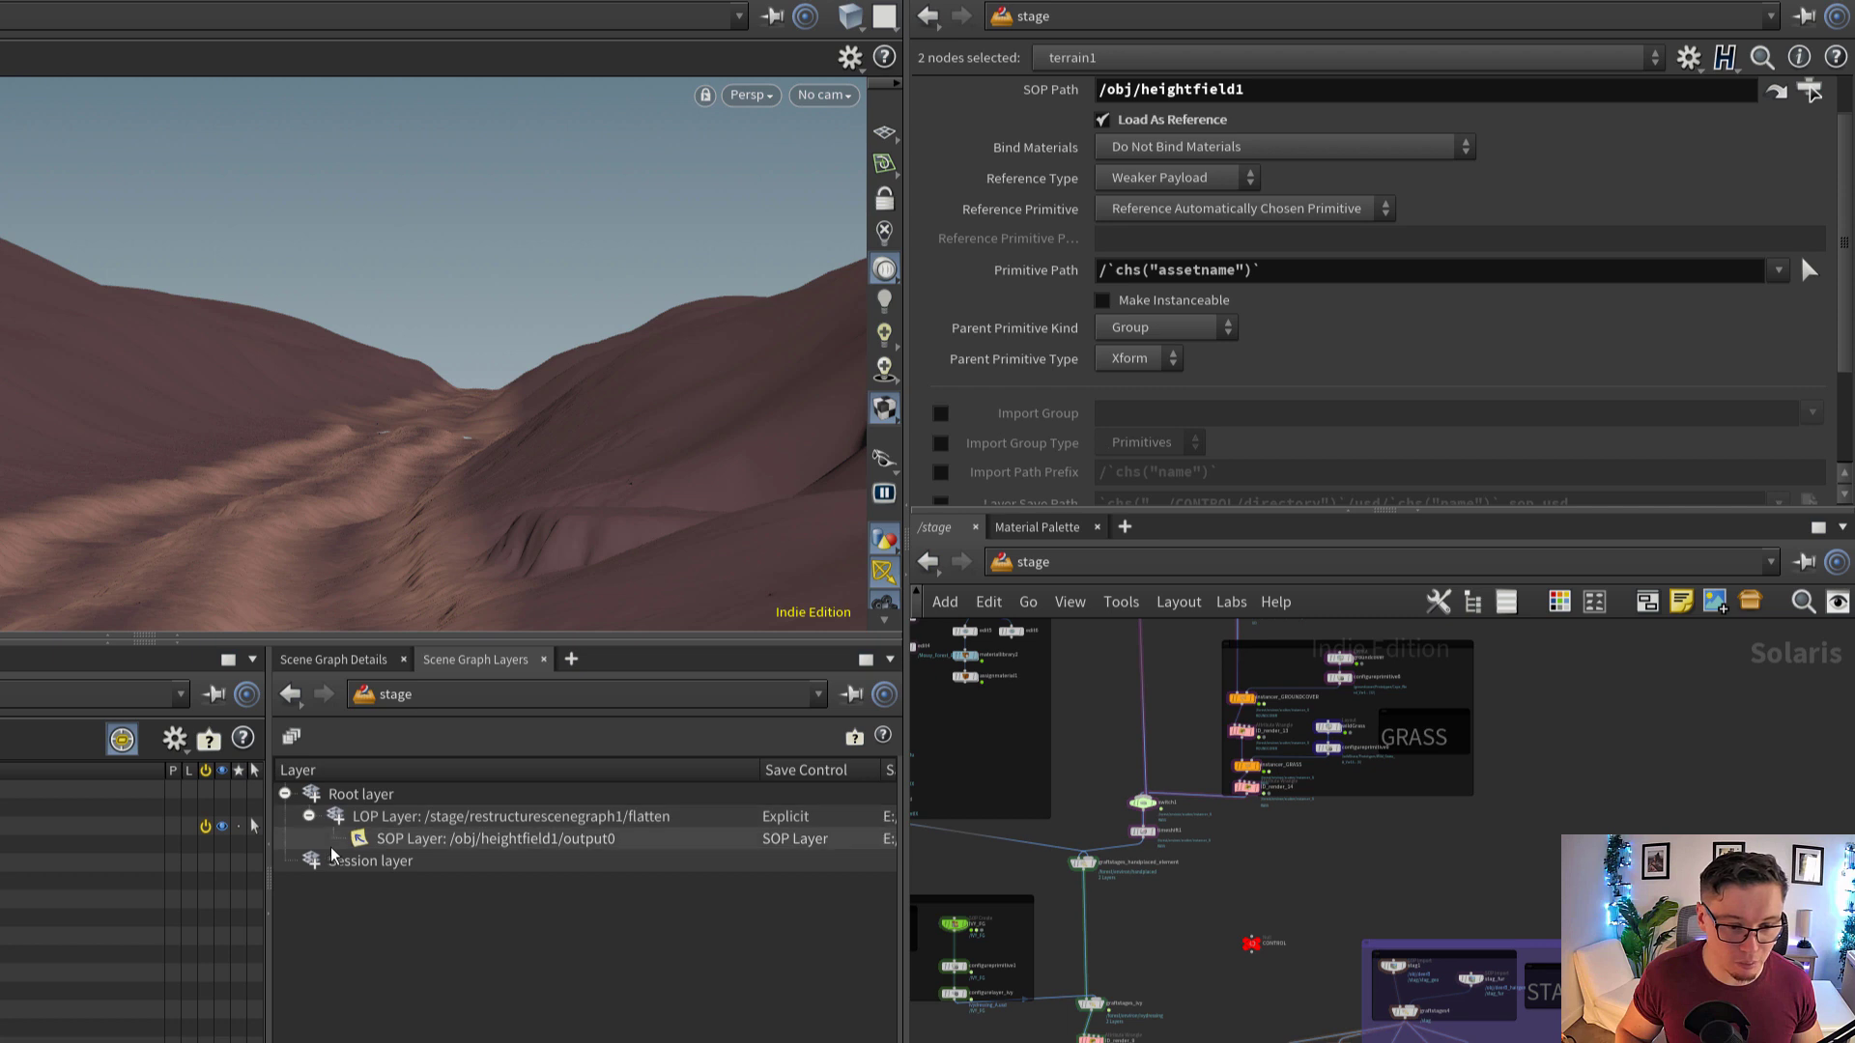
Widen the Save Path column of the scene graph layers and examine the save paths of the flatten LOP layer and heightfield1 SOP layer
{"action": "left_click", "coordinate": [575, 845]}
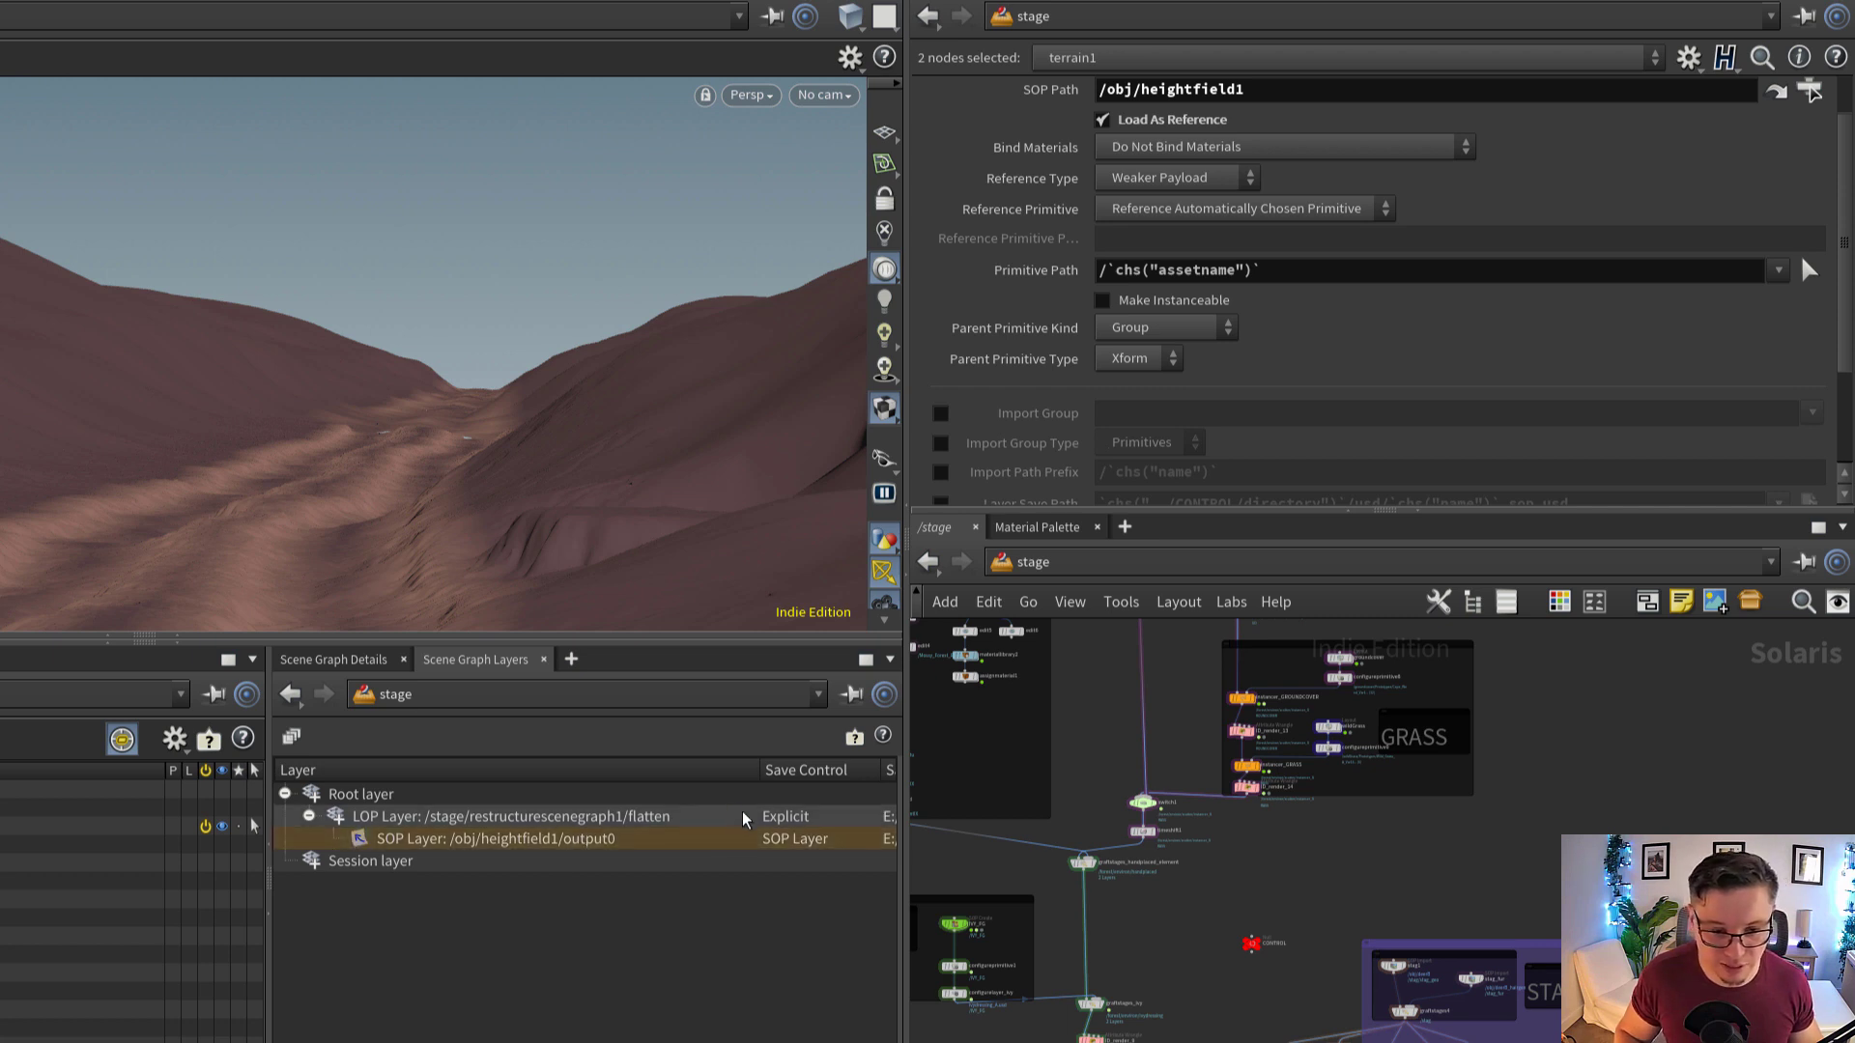
{"action": "left_click_drag", "start_coordinate": [757, 771], "coordinate": [526, 771]}
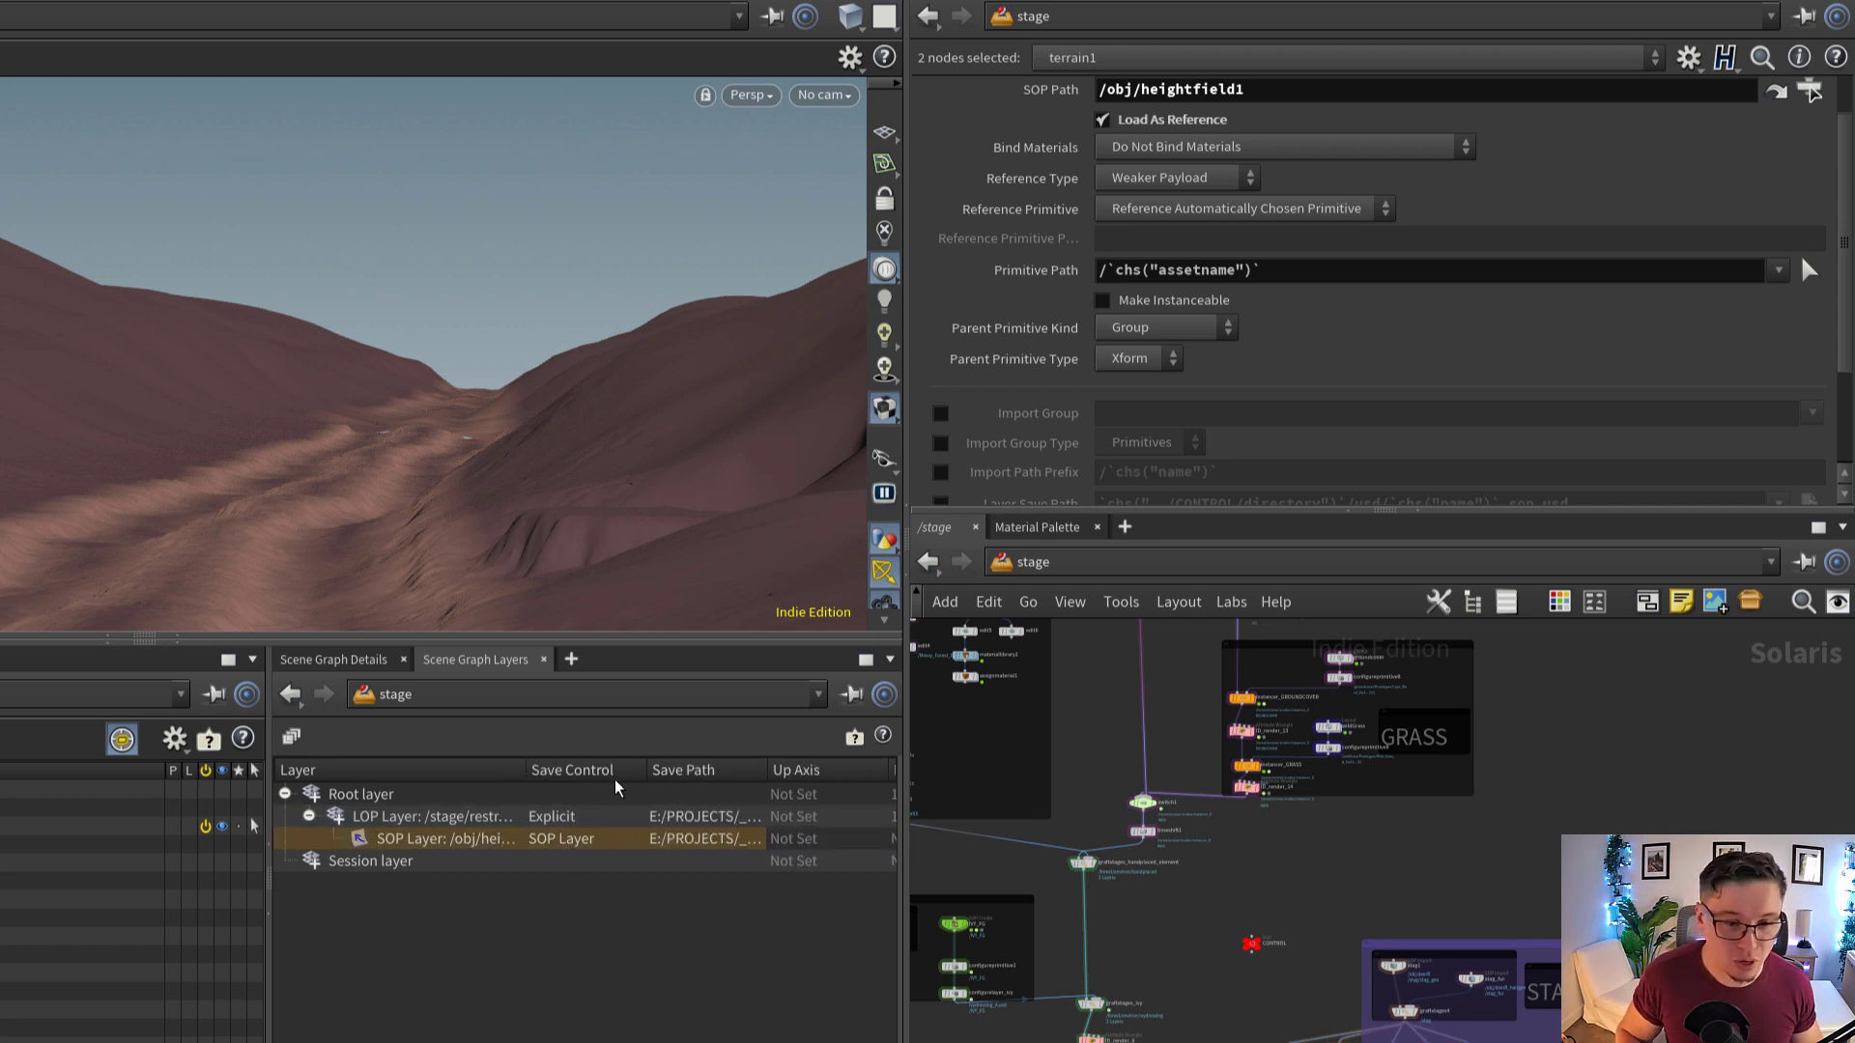
{"action": "mouse_move", "coordinate": [642, 778]}
{"action": "left_mouse_down"}
{"action": "mouse_move", "coordinate": [745, 779]}
{"action": "mouse_move", "coordinate": [664, 777]}
{"action": "left_mouse_up"}
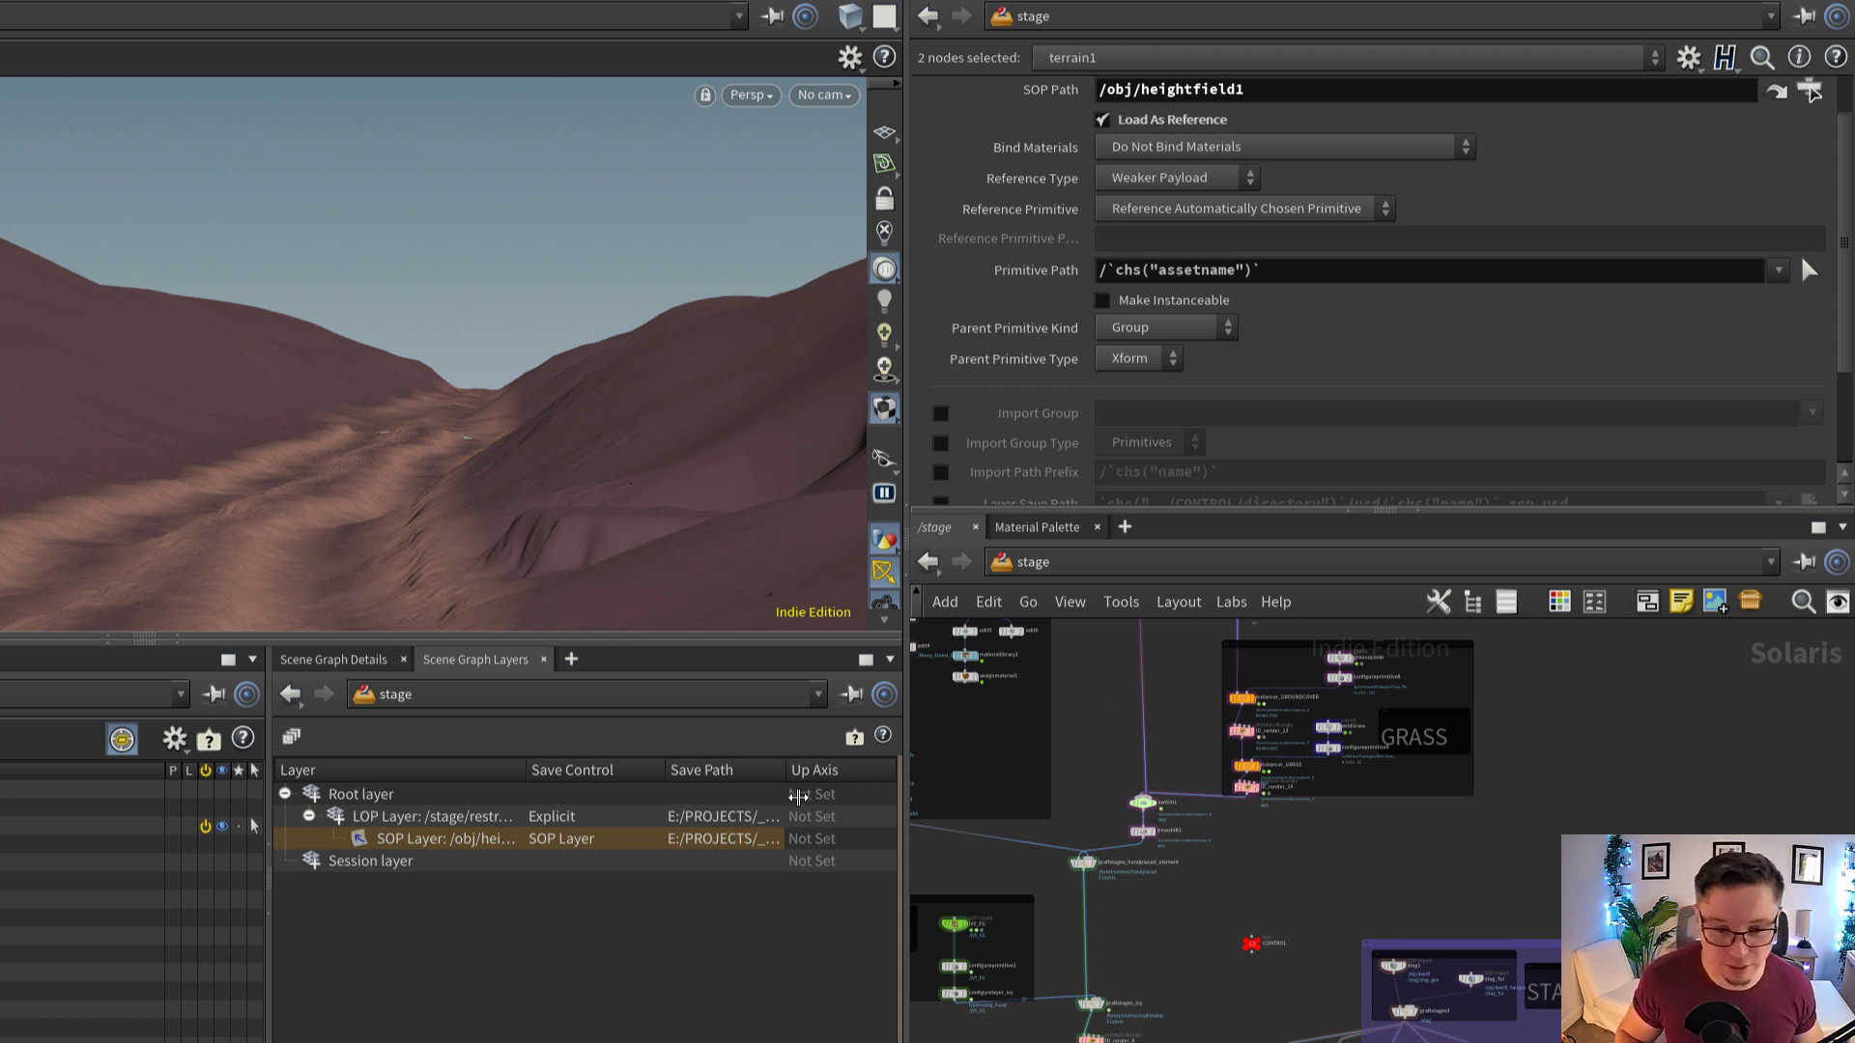
{"action": "left_click_drag", "start_coordinate": [785, 769], "coordinate": [1096, 764]}
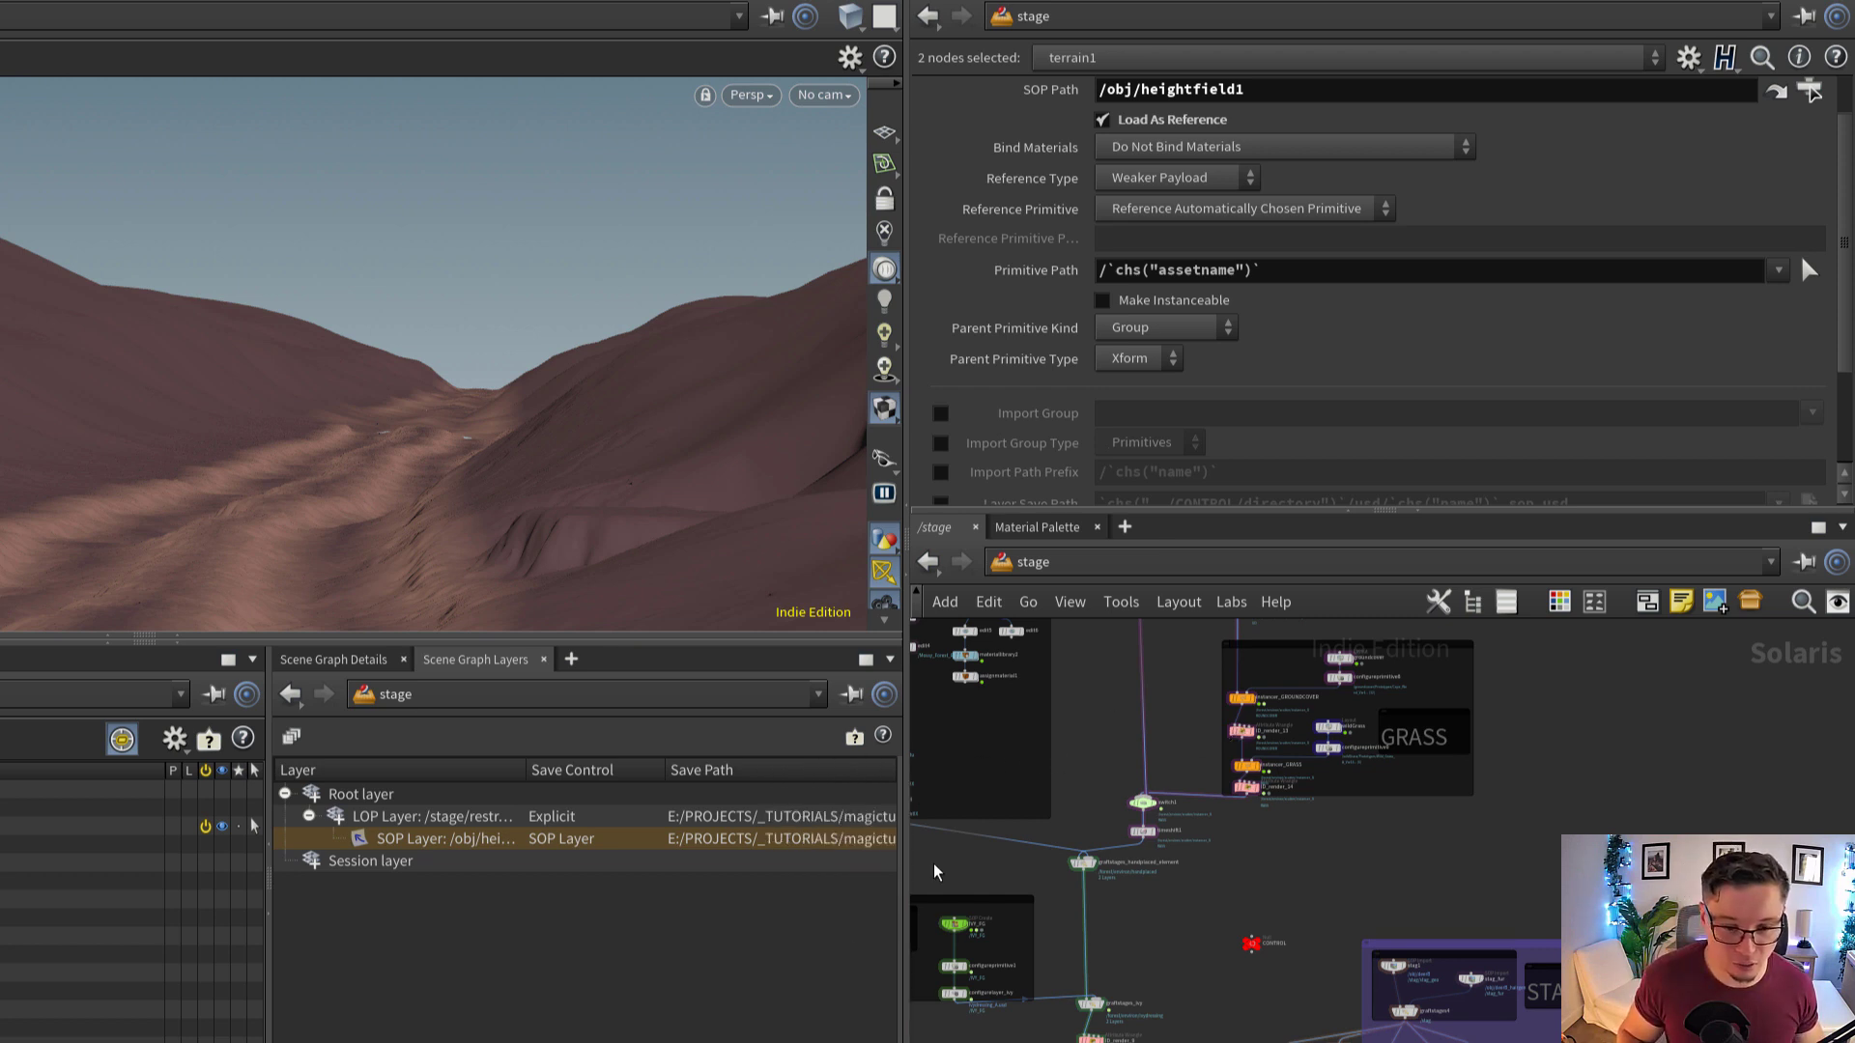
{"action": "middle_click_drag", "start_coordinate": [850, 838], "coordinate": [730, 836]}
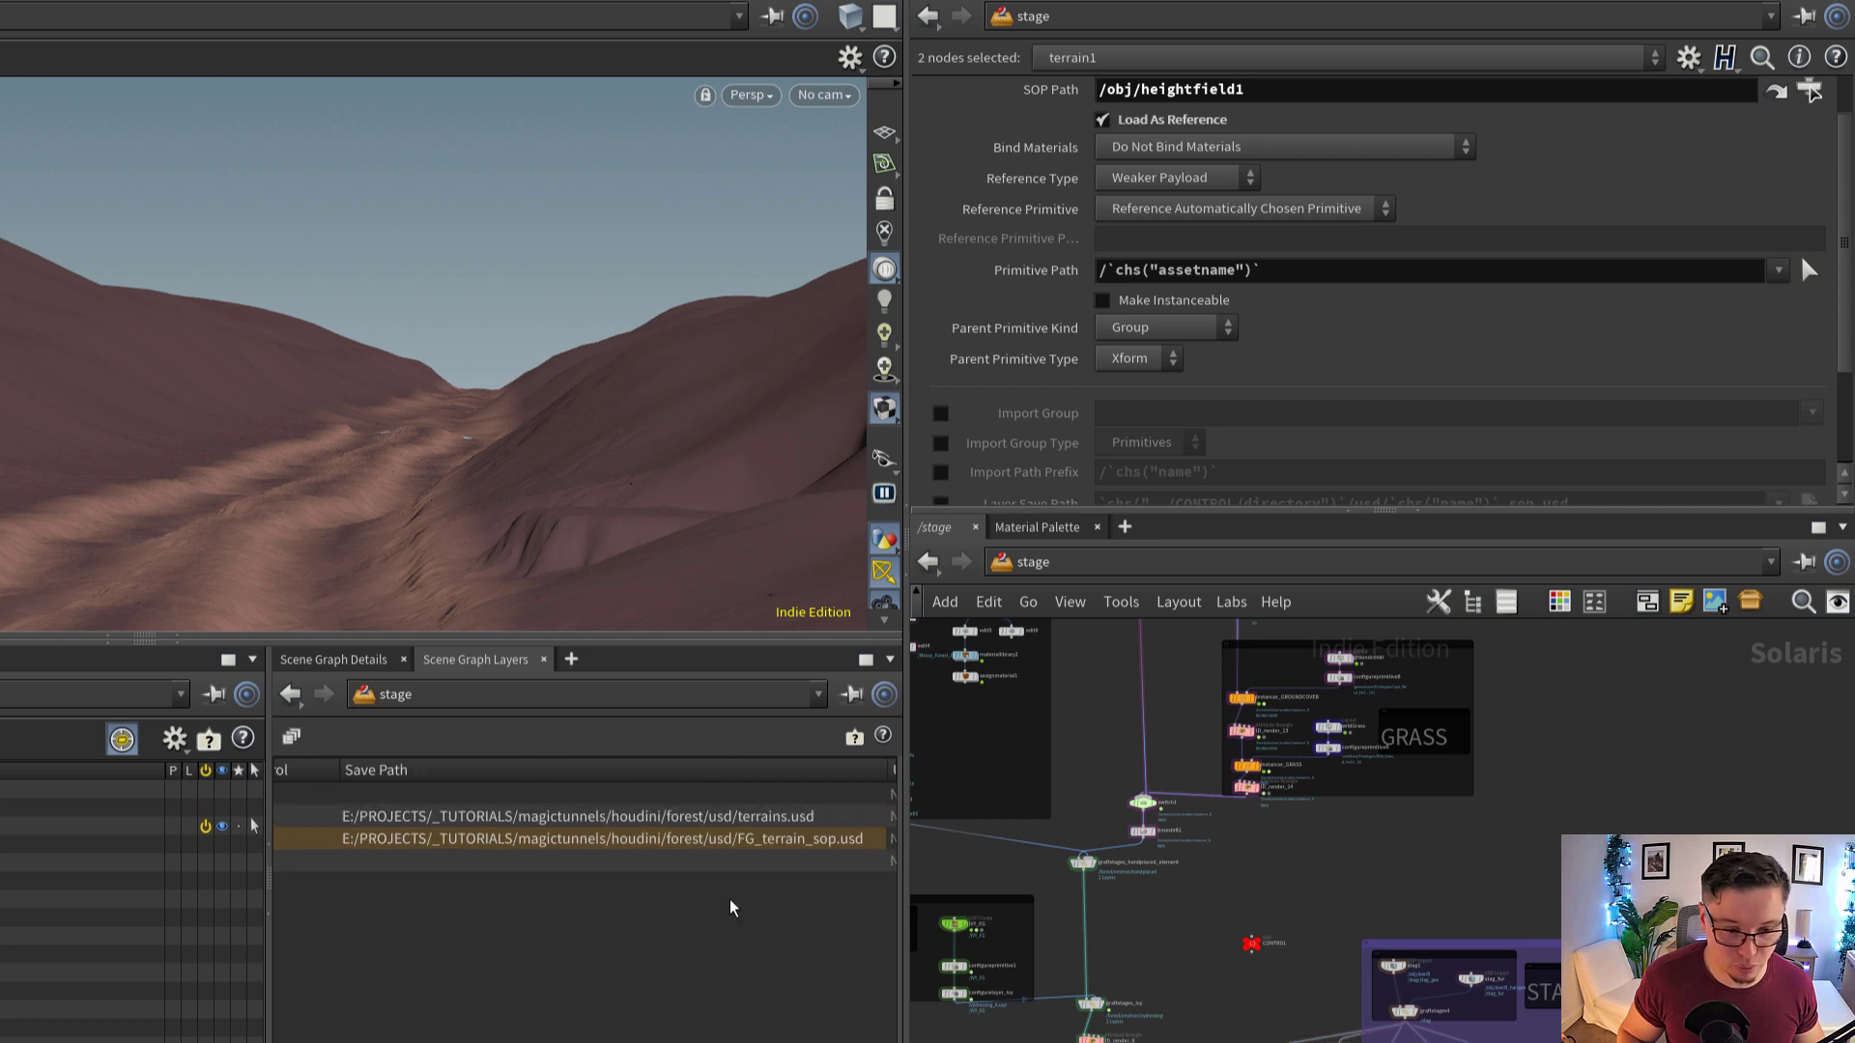
{"action": "left_click", "coordinate": [745, 841]}
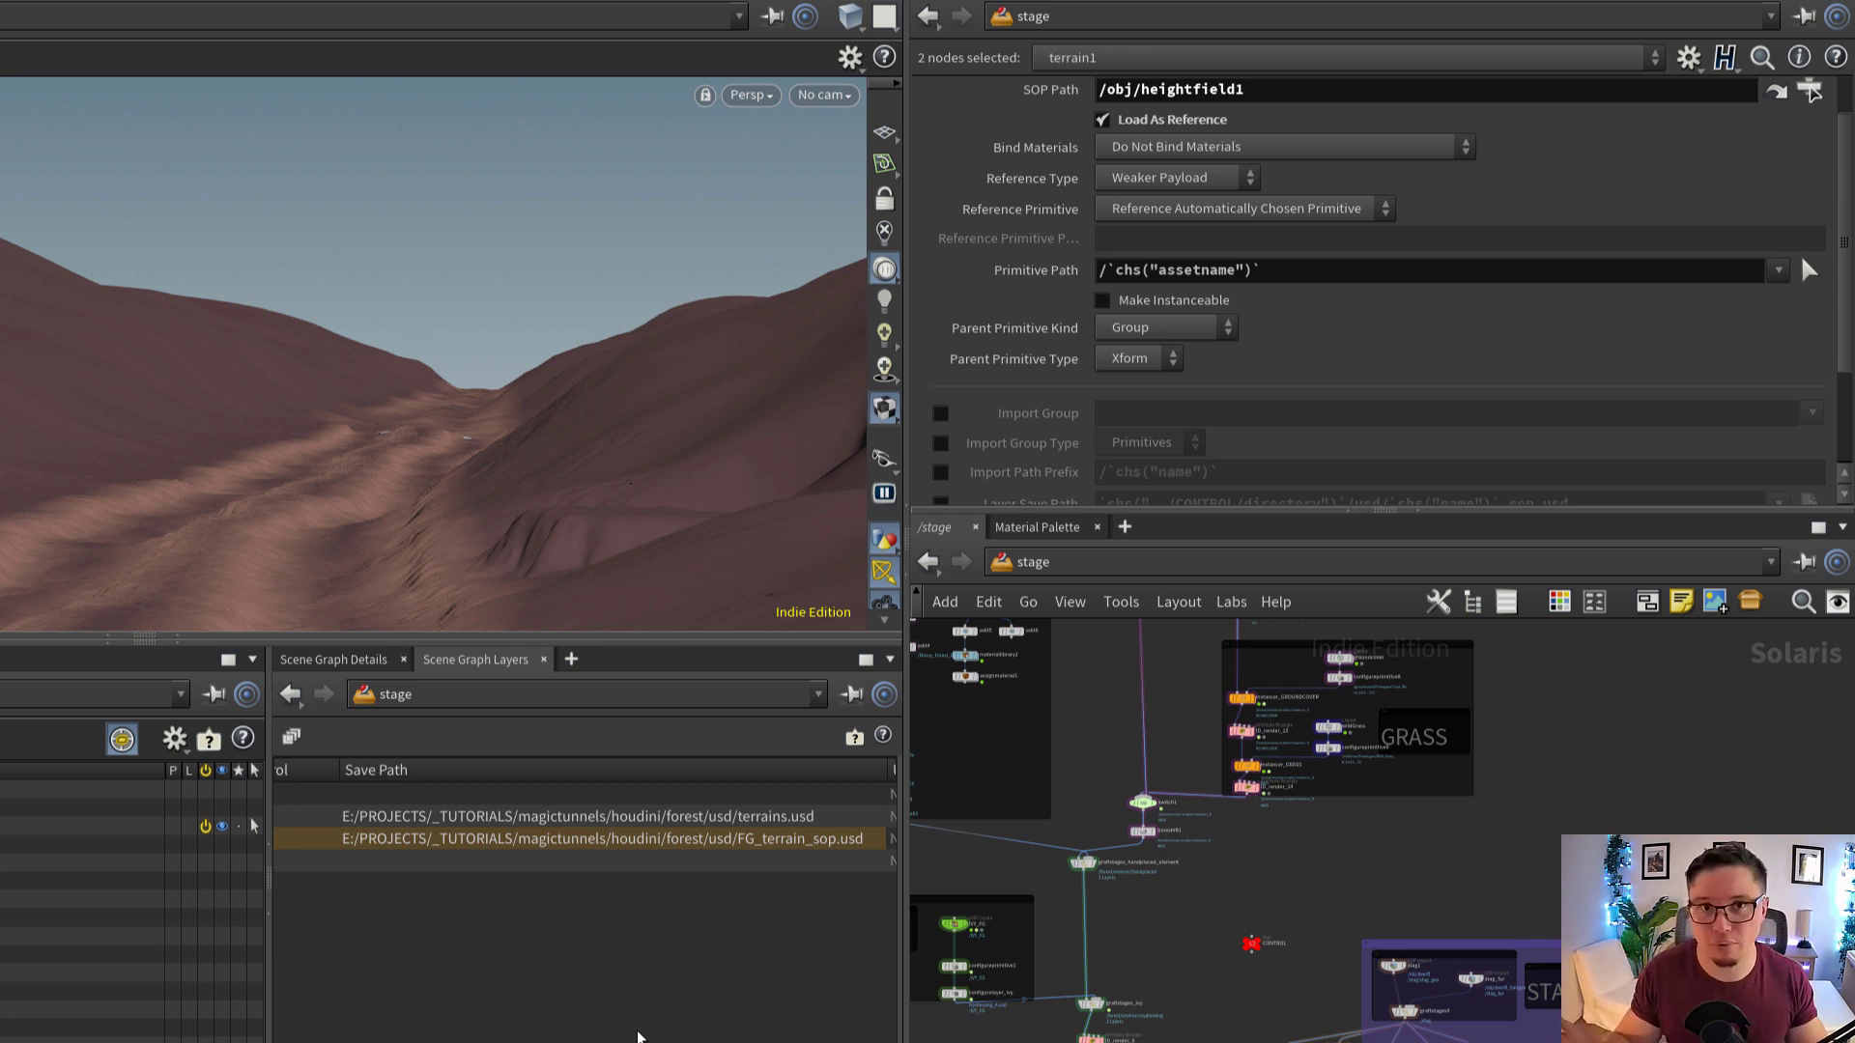
{"action": "left_click_drag", "start_coordinate": [583, 1042], "coordinate": [352, 1042]}
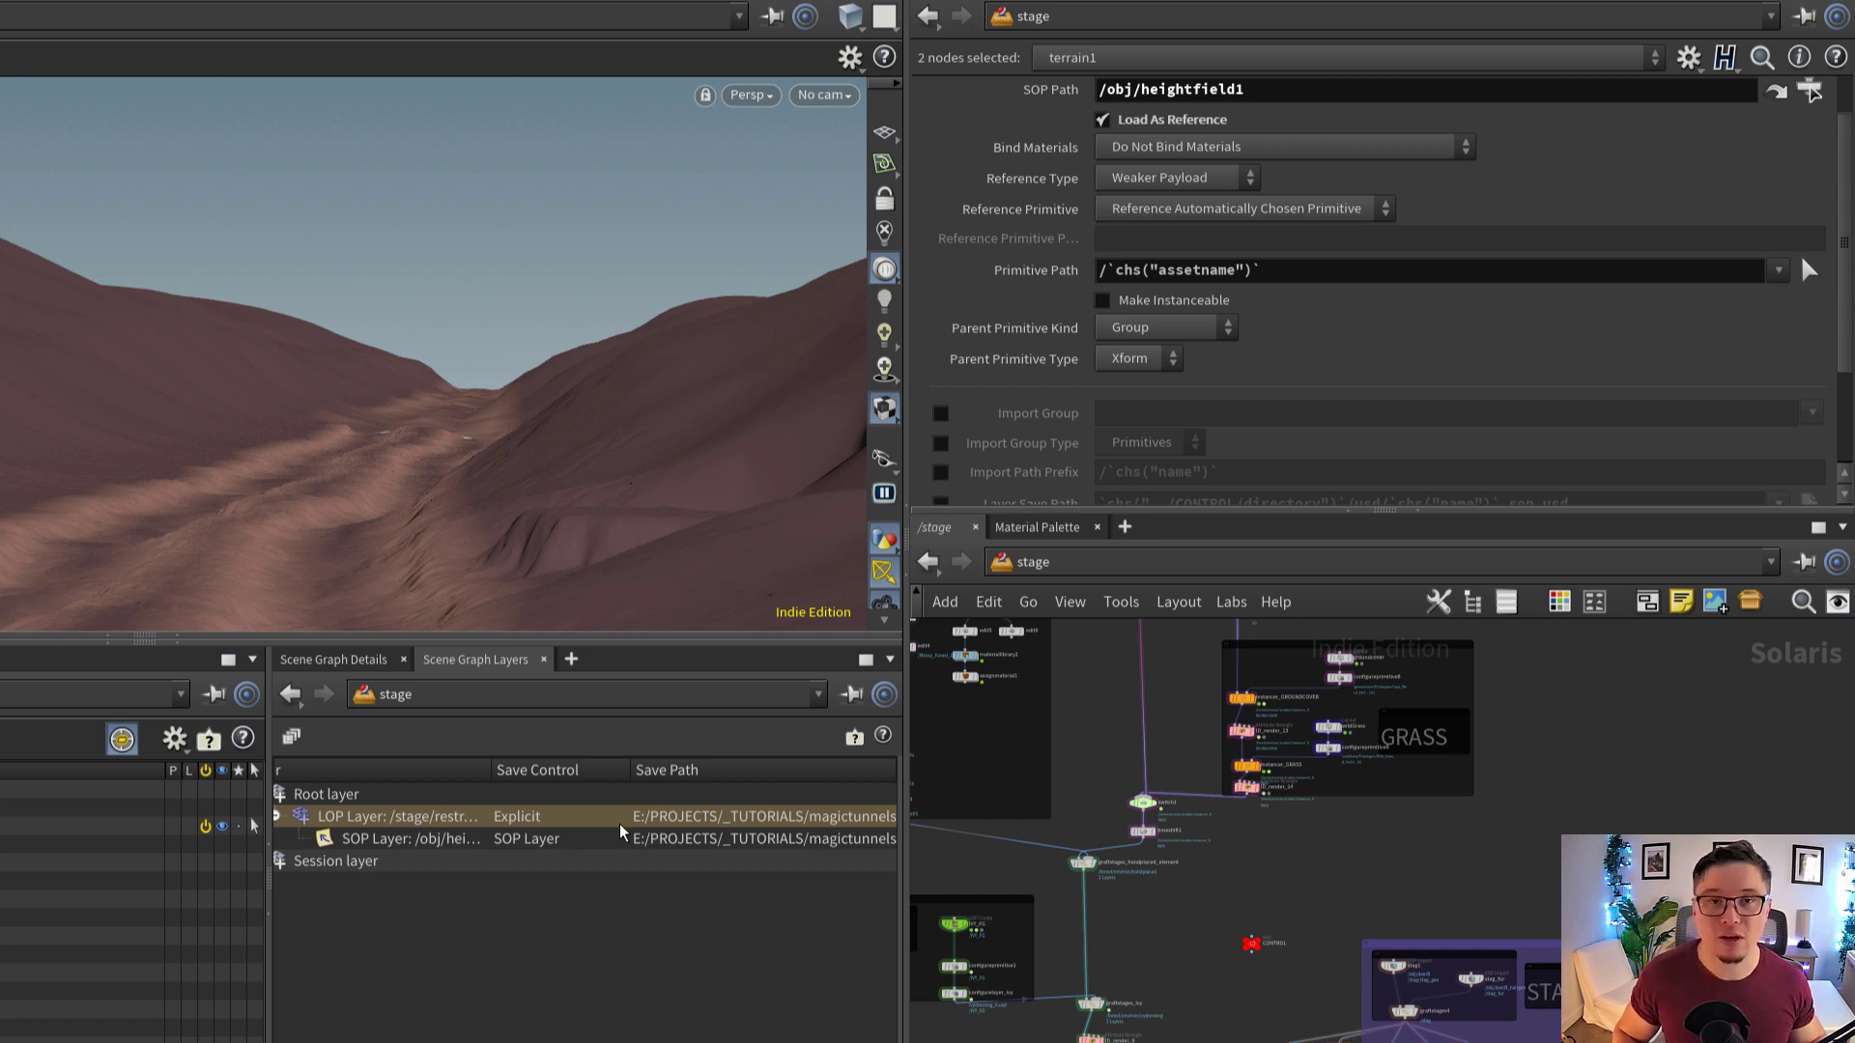
{"action": "left_click_drag", "start_coordinate": [492, 768], "coordinate": [496, 765]}
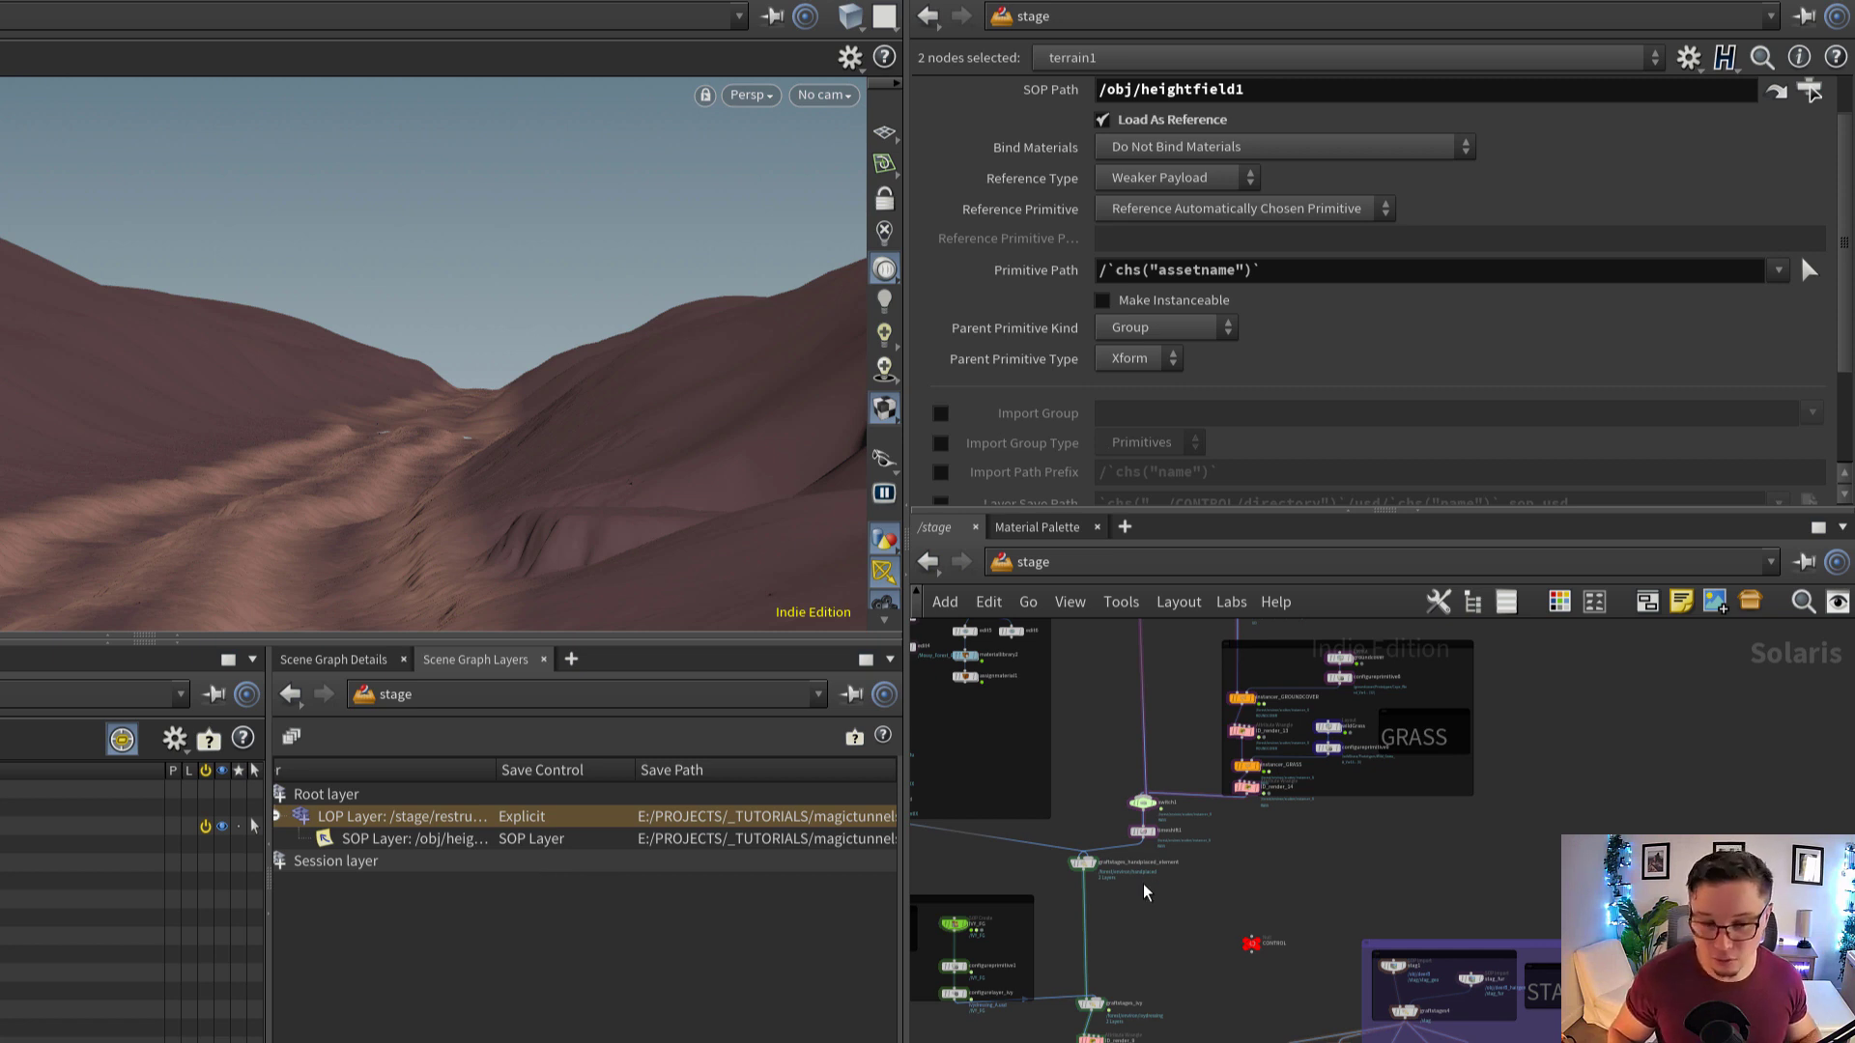
Select the CONTROL null in the stage network and examine its directory parameter
{"action": "scroll", "coordinate": [1146, 887], "scroll_direction": "up", "scroll_amount": 2}
{"action": "left_click", "coordinate": [1284, 968]}
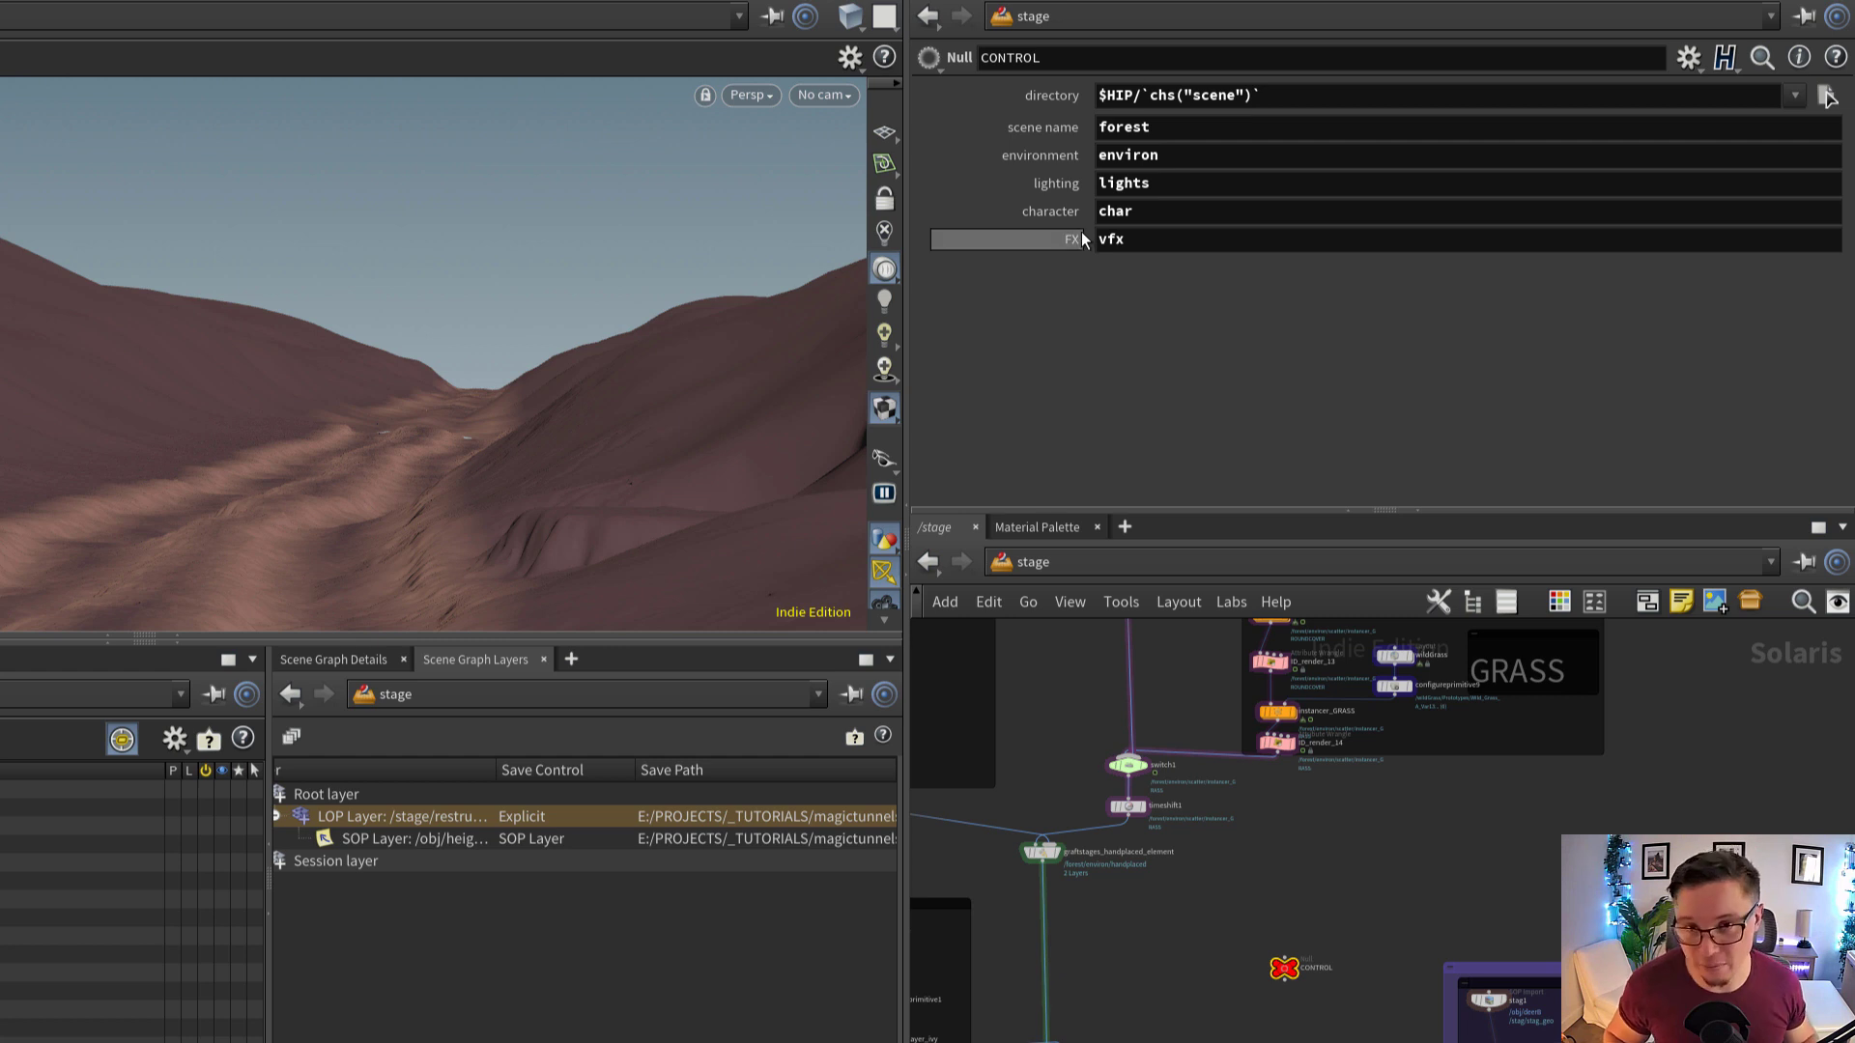
{"action": "scroll", "coordinate": [1325, 952], "scroll_direction": "up", "scroll_amount": 10}
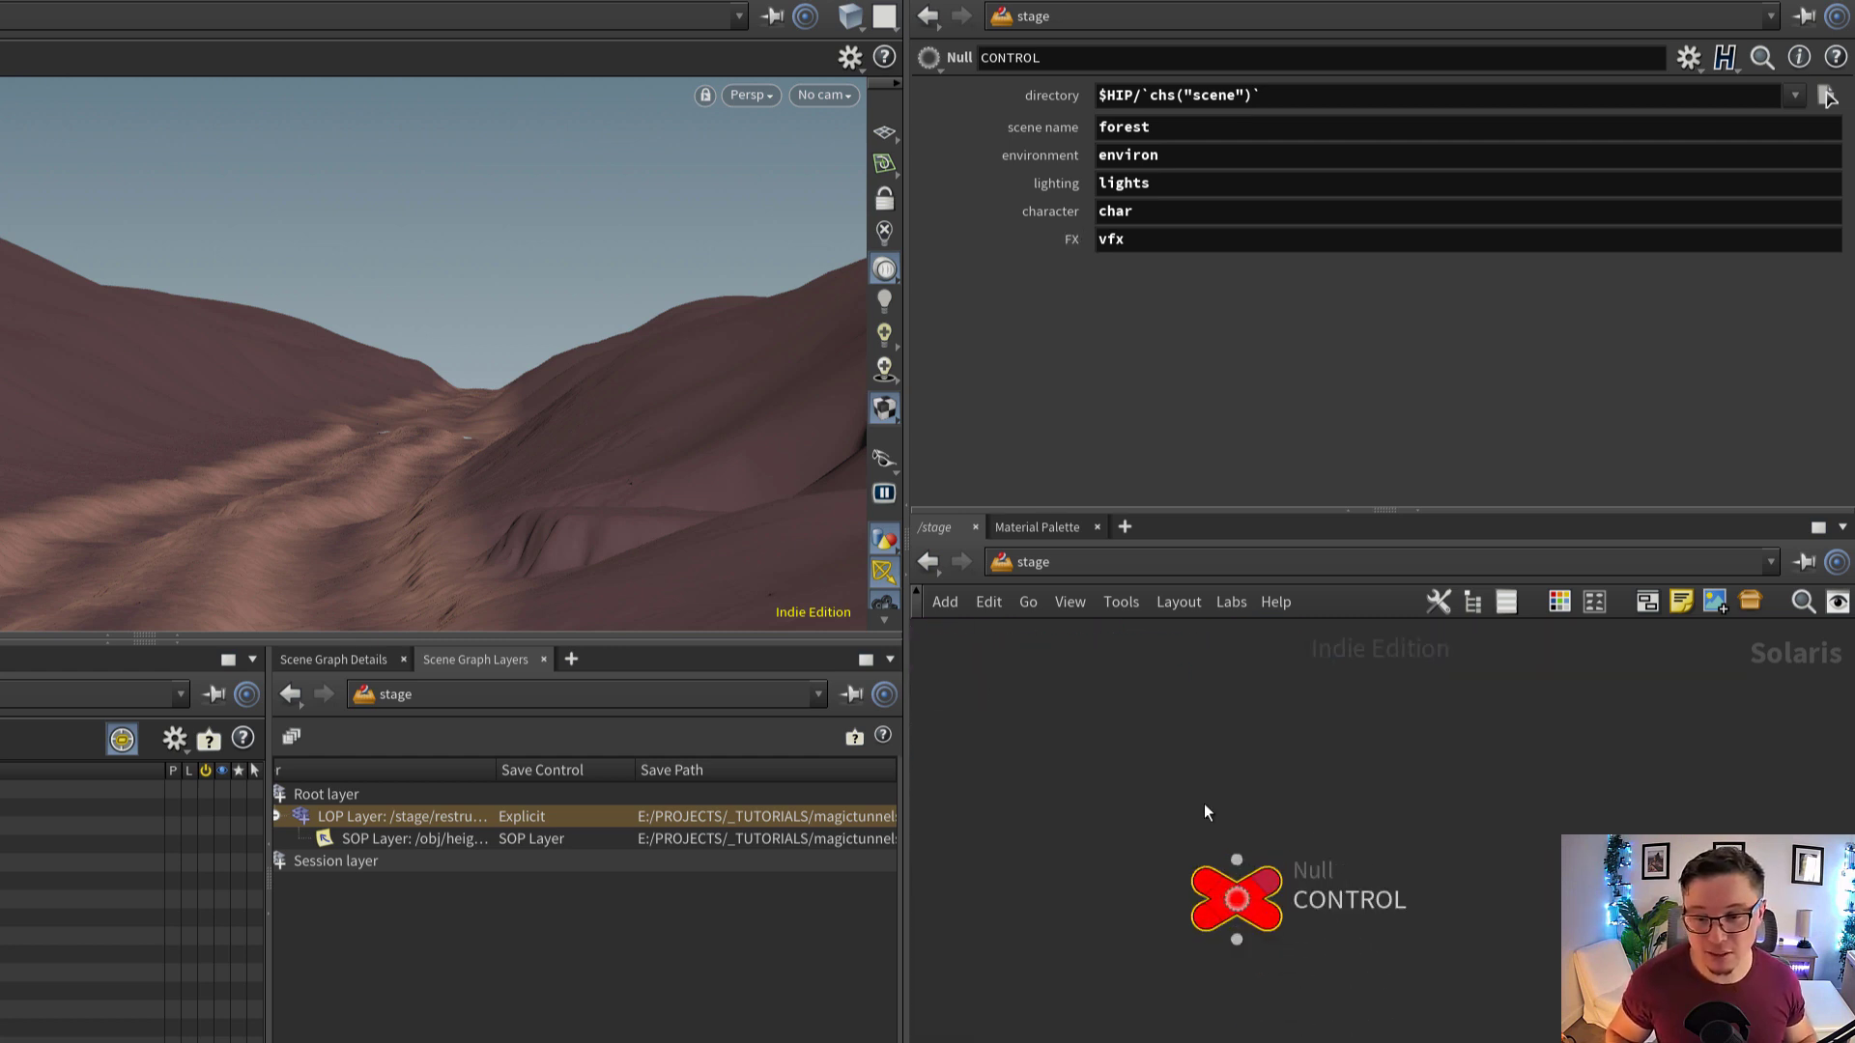
{"action": "left_click_drag", "start_coordinate": [1243, 912], "coordinate": [1225, 872]}
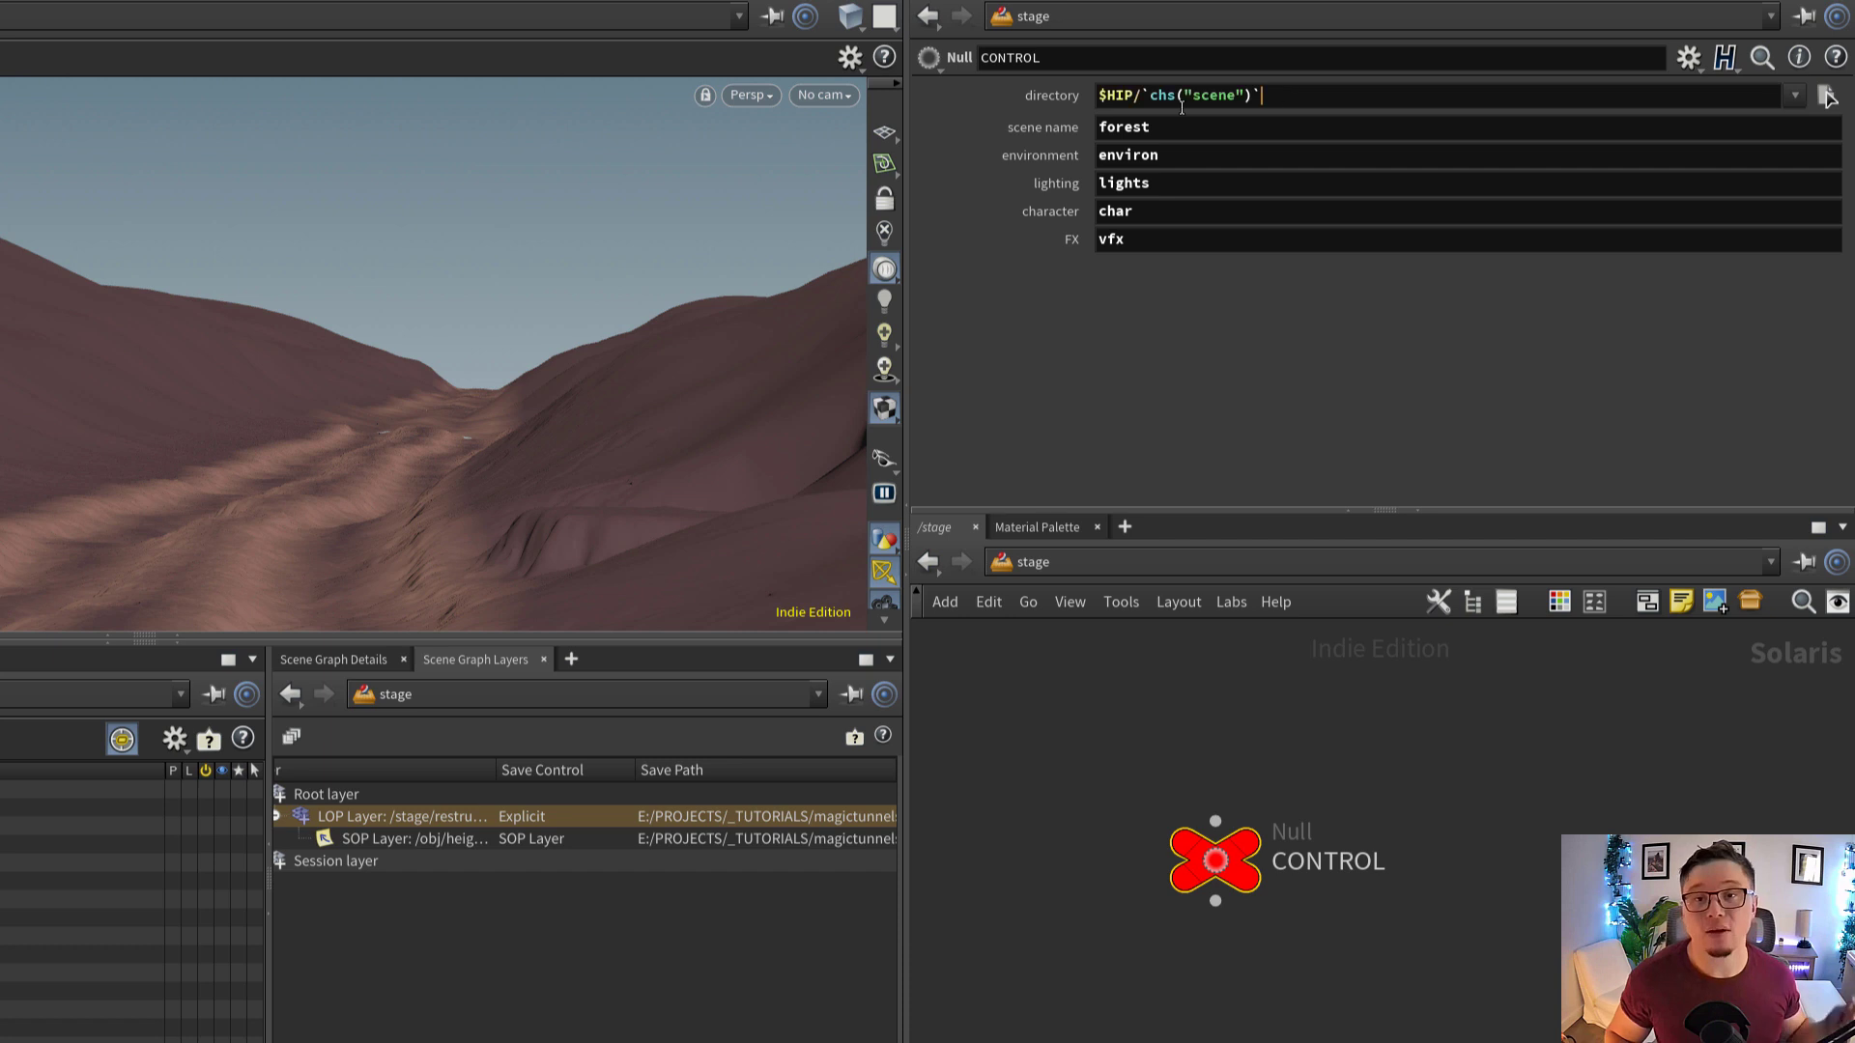
{"action": "left_click", "coordinate": [1111, 96]}
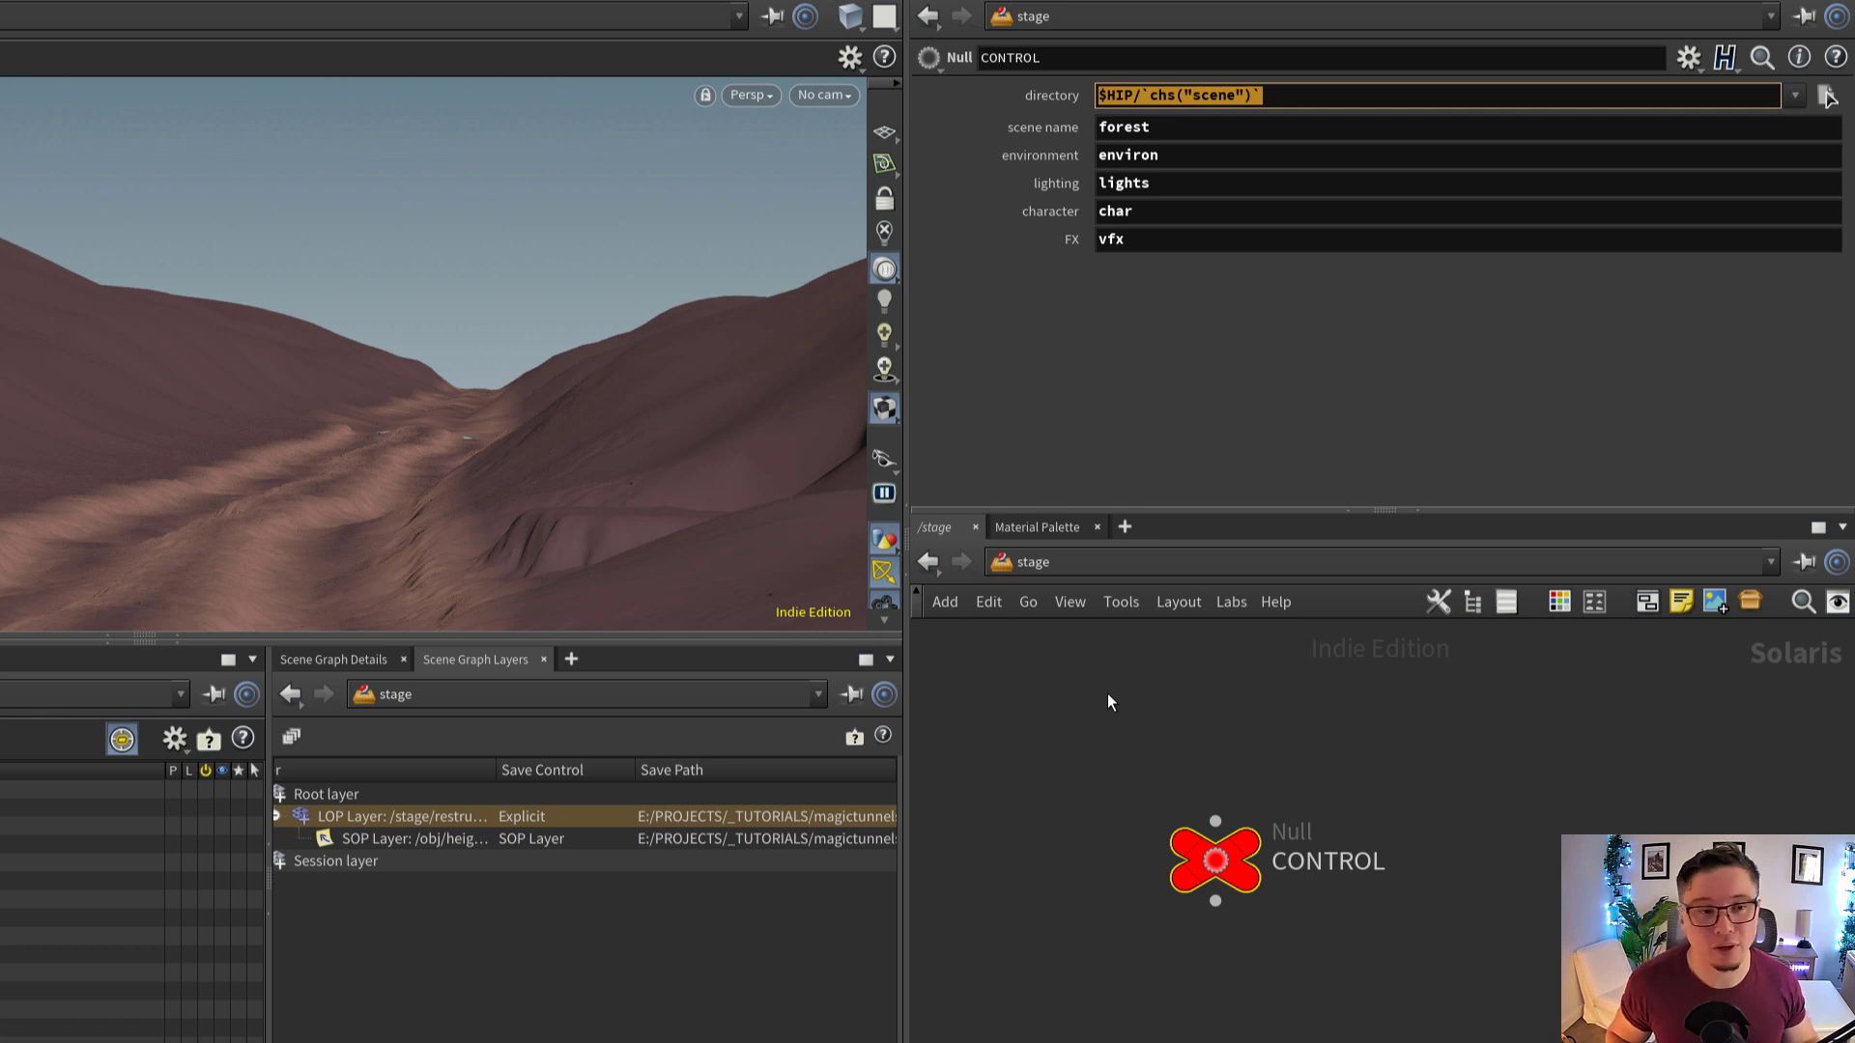
Examine CONTROL's scene name parameter and the chs("scene") reference to it in the directory expression
{"action": "left_click", "coordinate": [1163, 128]}
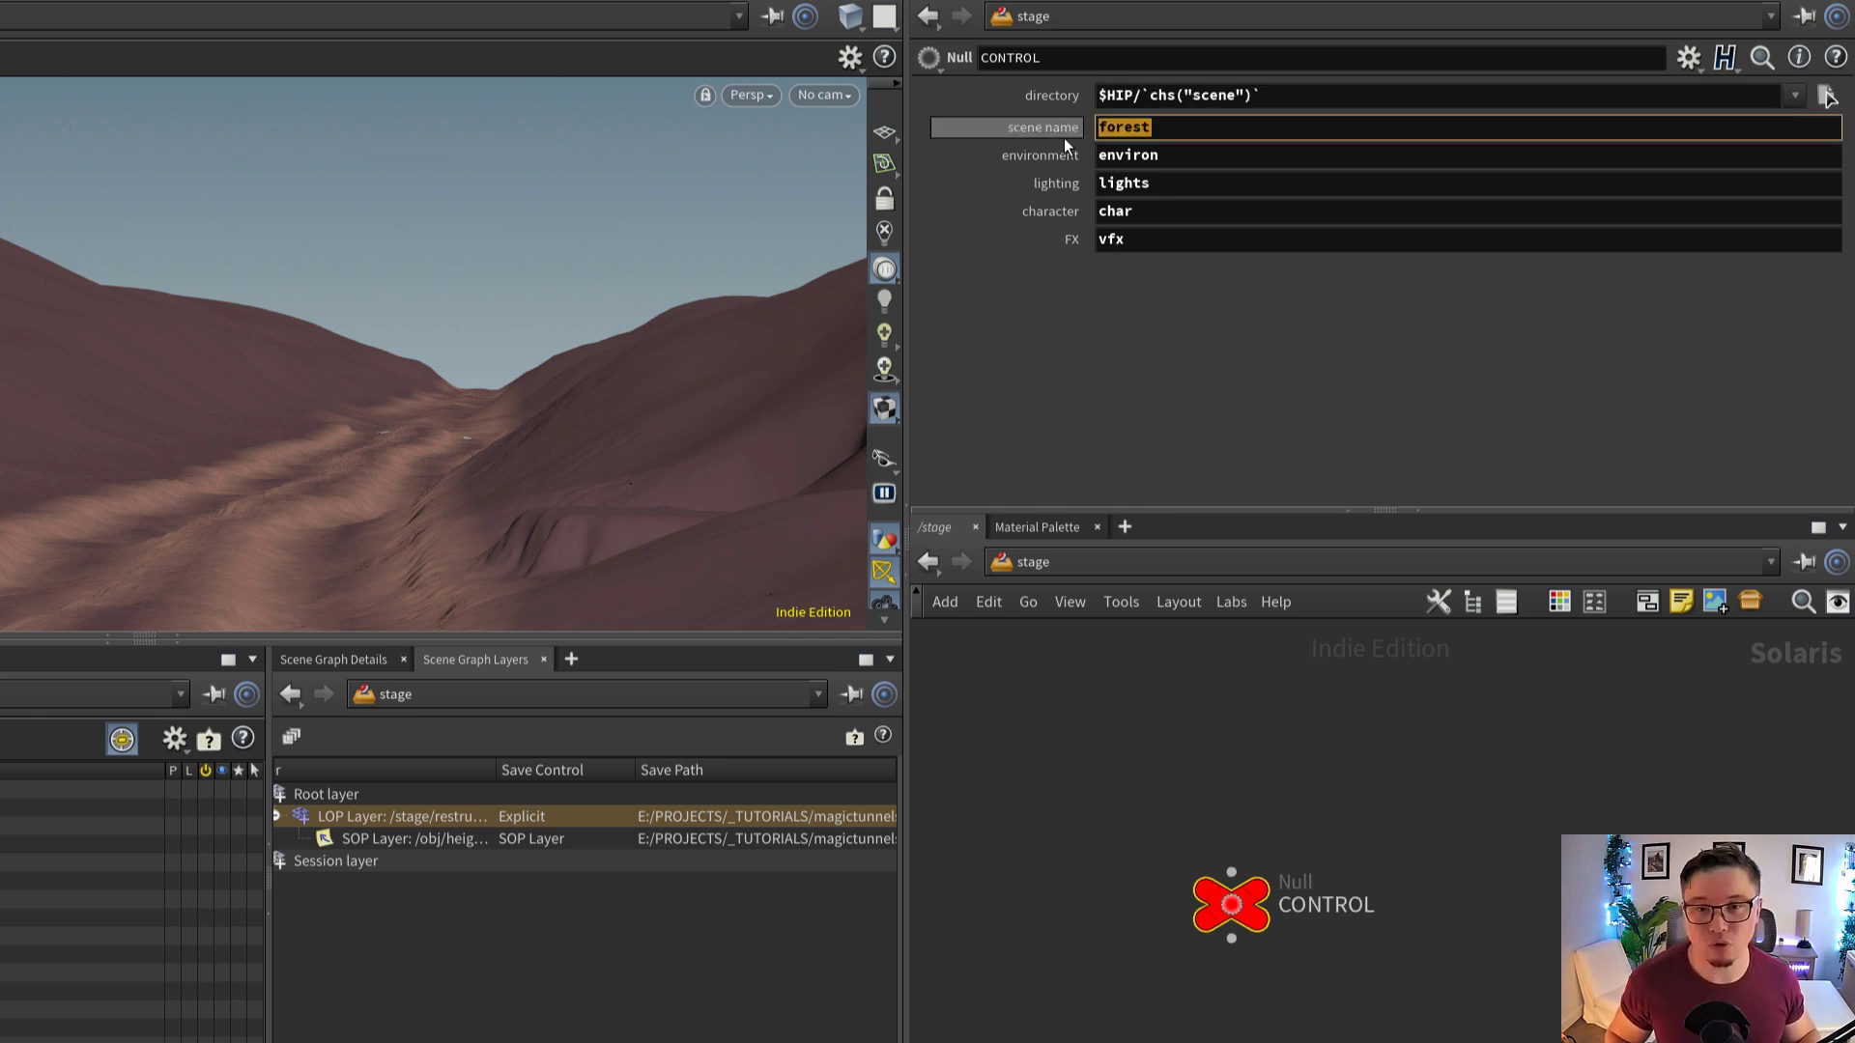
{"action": "left_click", "coordinate": [1155, 125]}
{"action": "left_click_drag", "start_coordinate": [1176, 125], "coordinate": [1094, 131]}
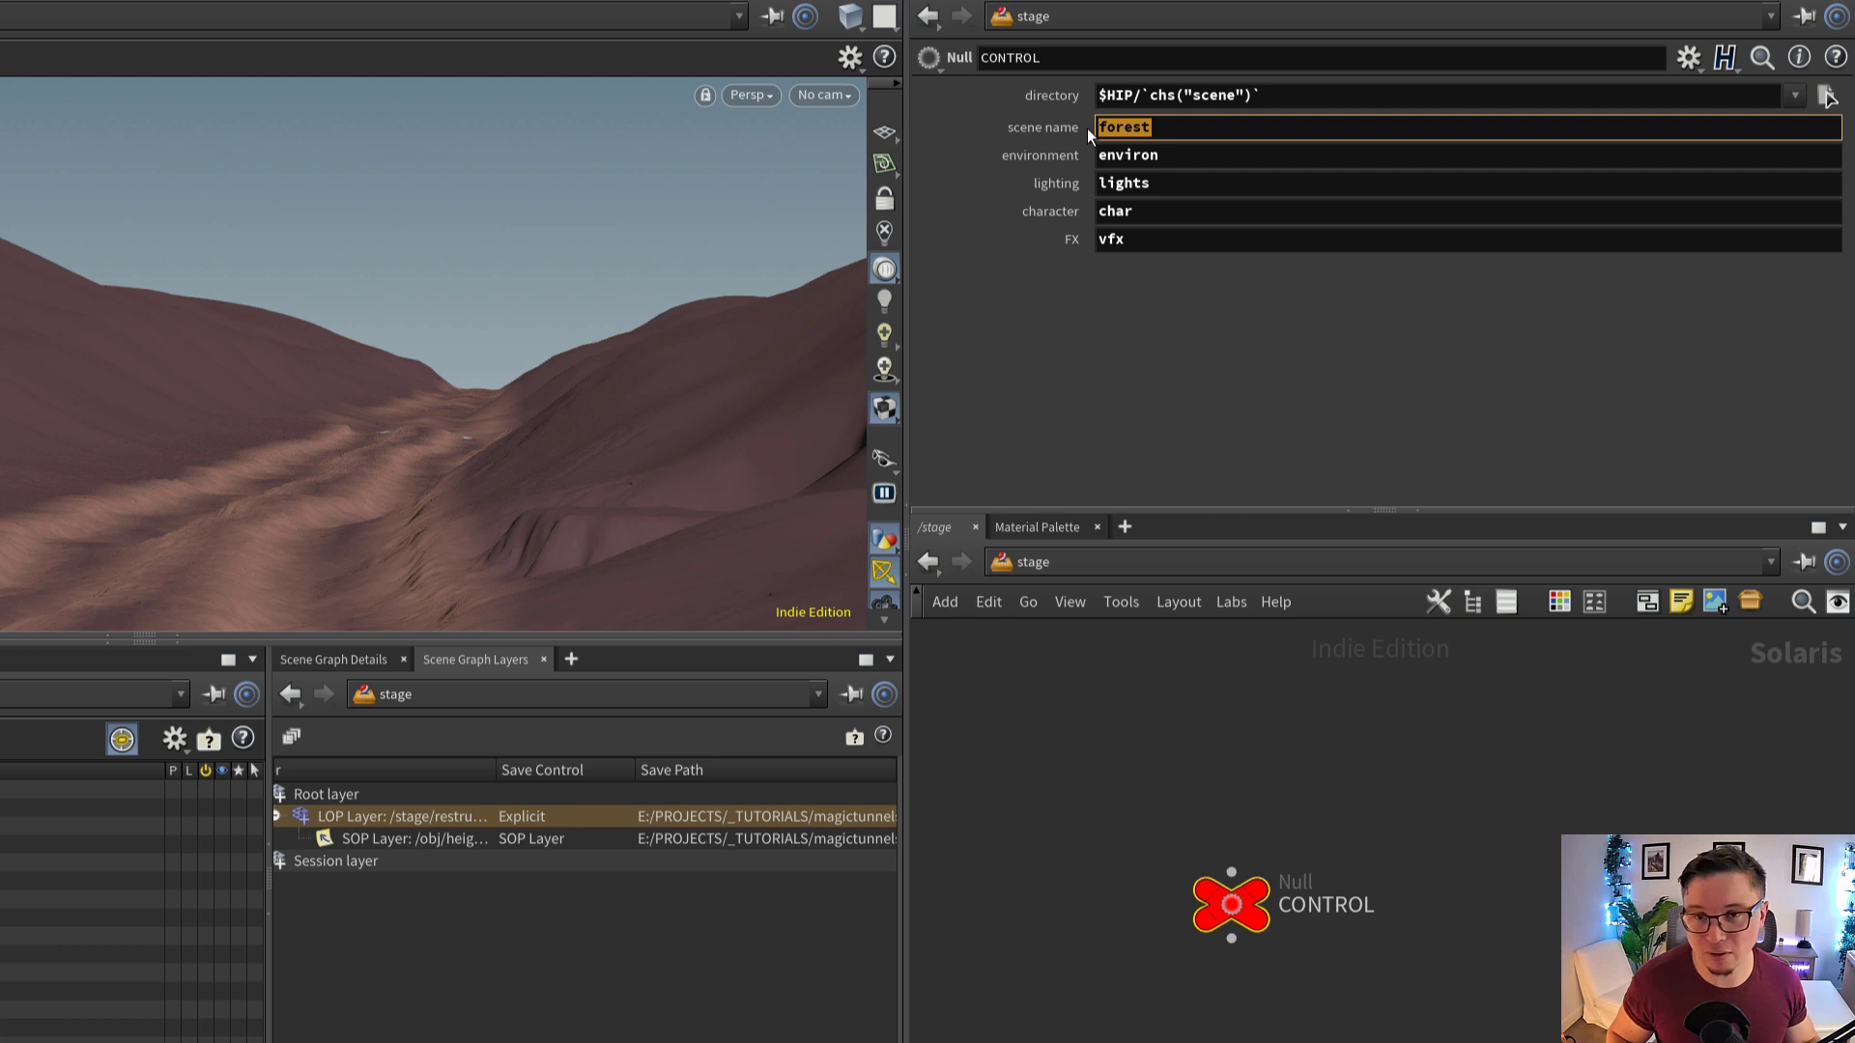
{"action": "left_click", "coordinate": [1145, 123]}
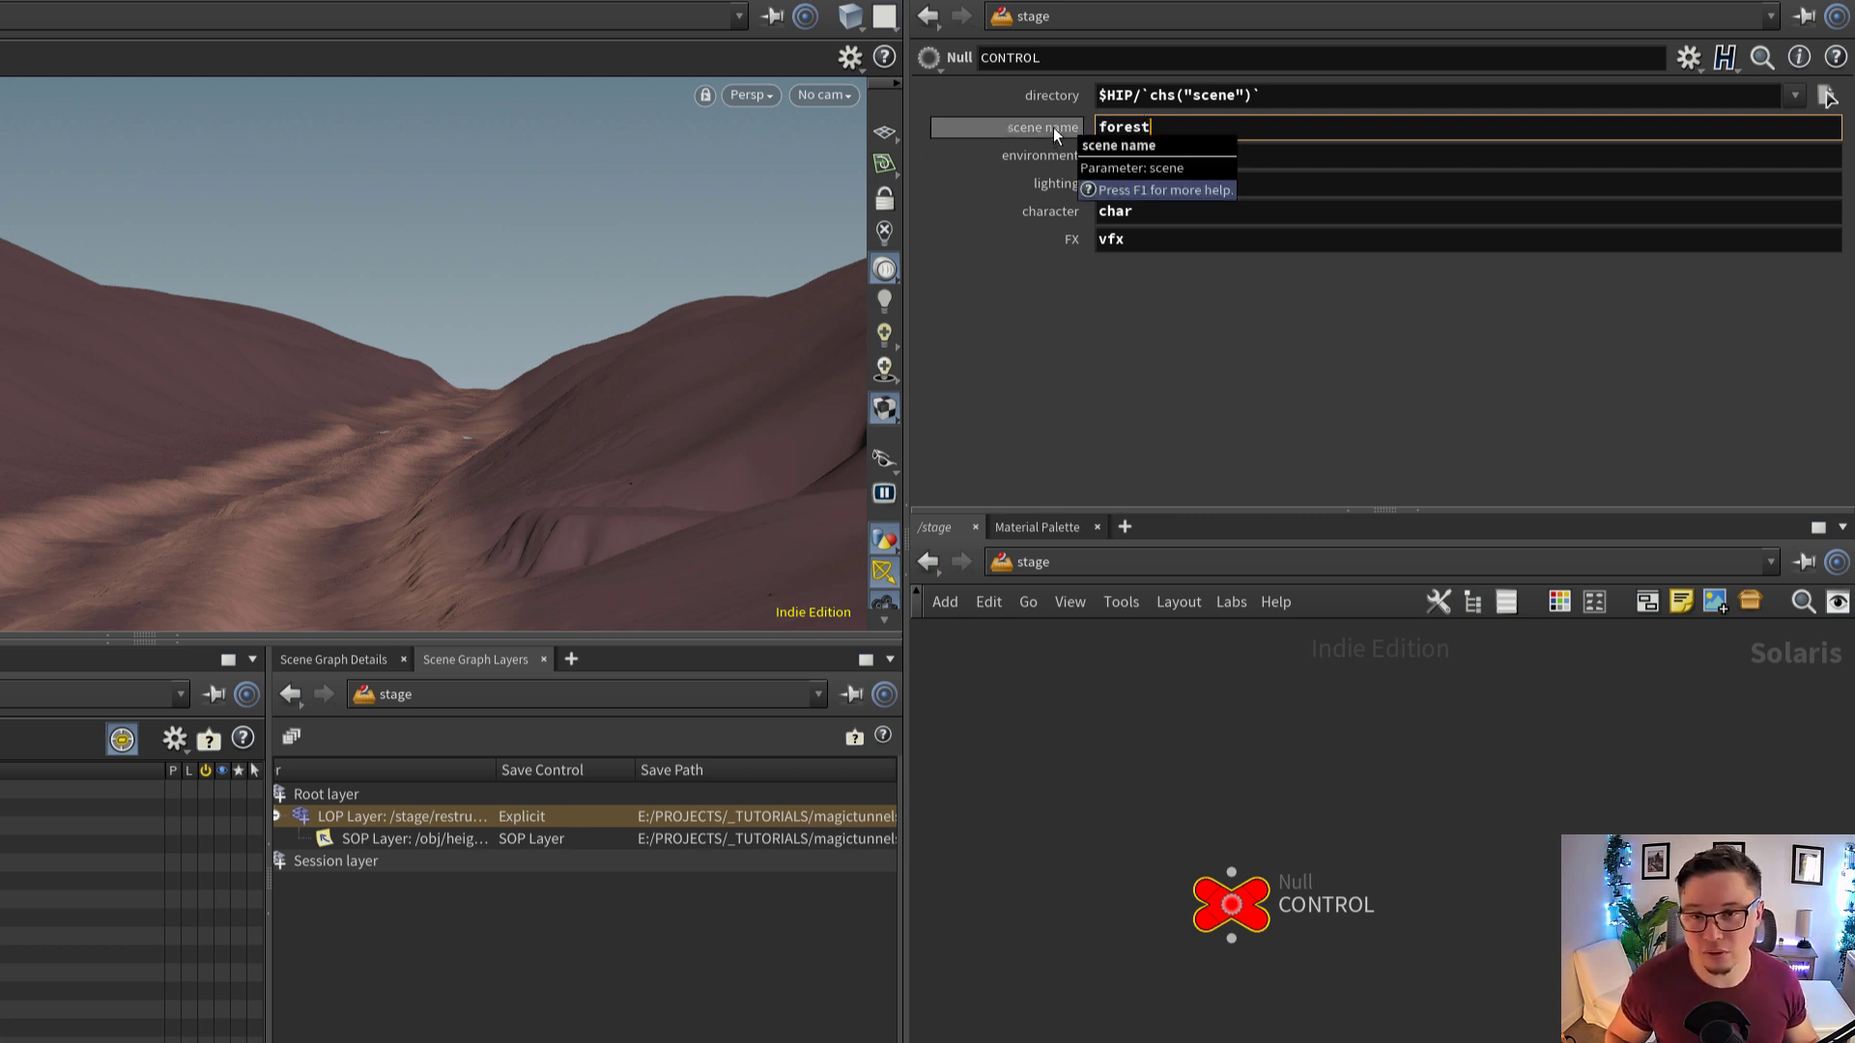
{"action": "left_click_drag", "start_coordinate": [1264, 96], "coordinate": [1141, 98]}
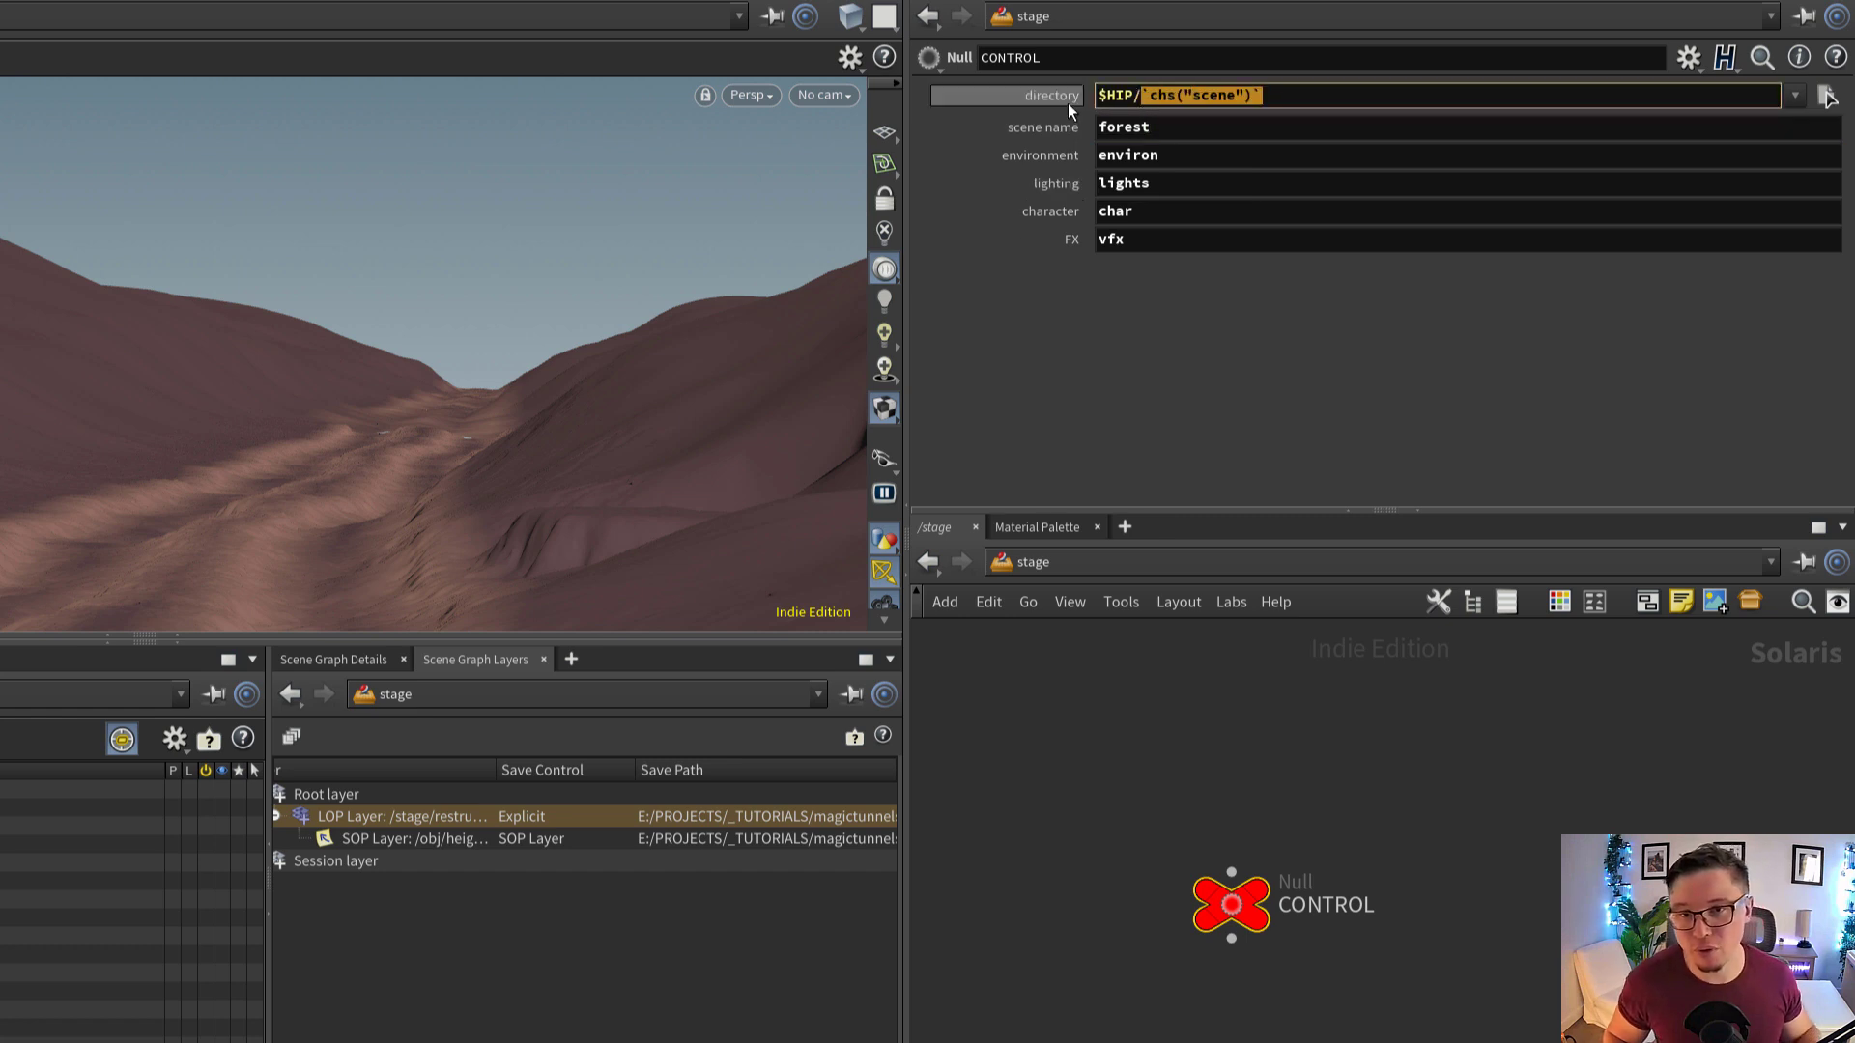
{"action": "left_click", "coordinate": [1142, 99]}
{"action": "left_click_drag", "start_coordinate": [1141, 100], "coordinate": [1096, 100]}
{"action": "left_click_drag", "start_coordinate": [1262, 94], "coordinate": [1143, 154]}
{"action": "double_click", "coordinate": [1159, 126]}
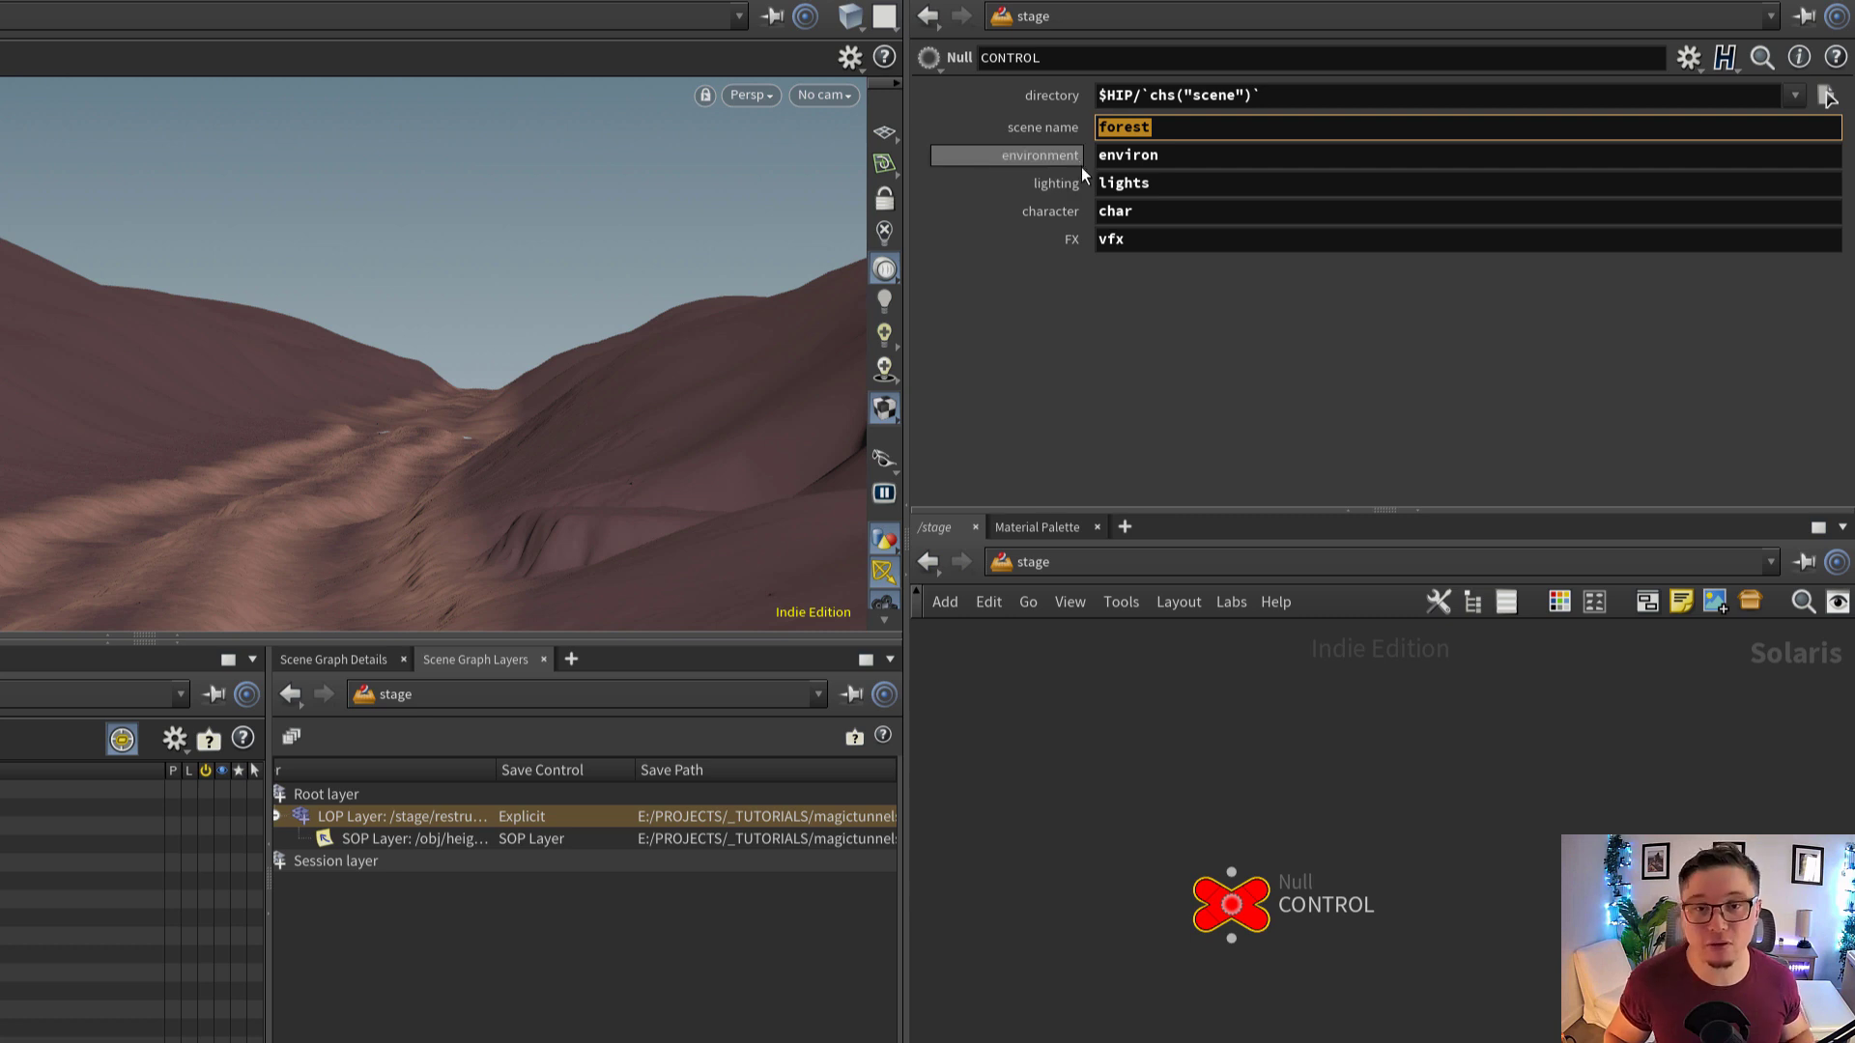
Look over the environment, lighting, character and FX name parameters on the CONTROL null
{"action": "scroll", "coordinate": [1281, 822], "scroll_direction": "down", "scroll_amount": 1}
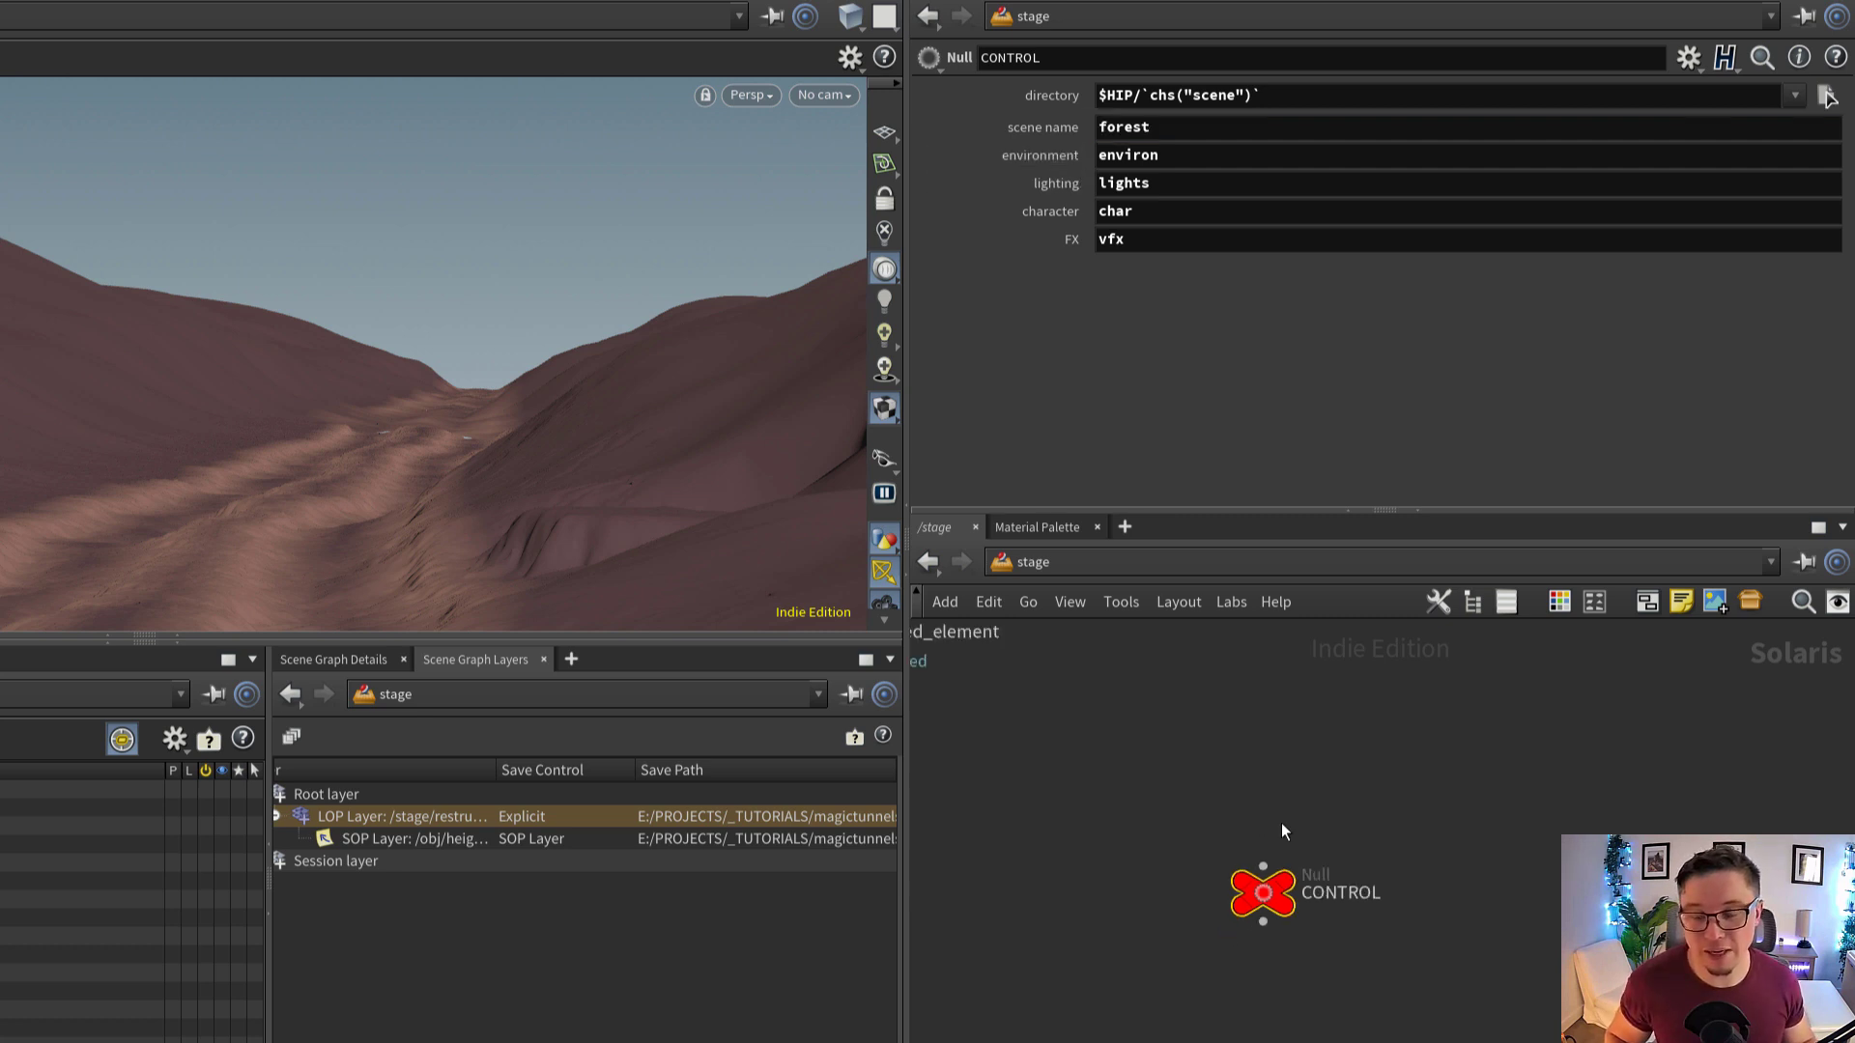
{"action": "scroll", "coordinate": [1279, 821], "scroll_direction": "down", "scroll_amount": 1}
{"action": "middle_click_drag", "start_coordinate": [1269, 820], "coordinate": [1283, 847]}
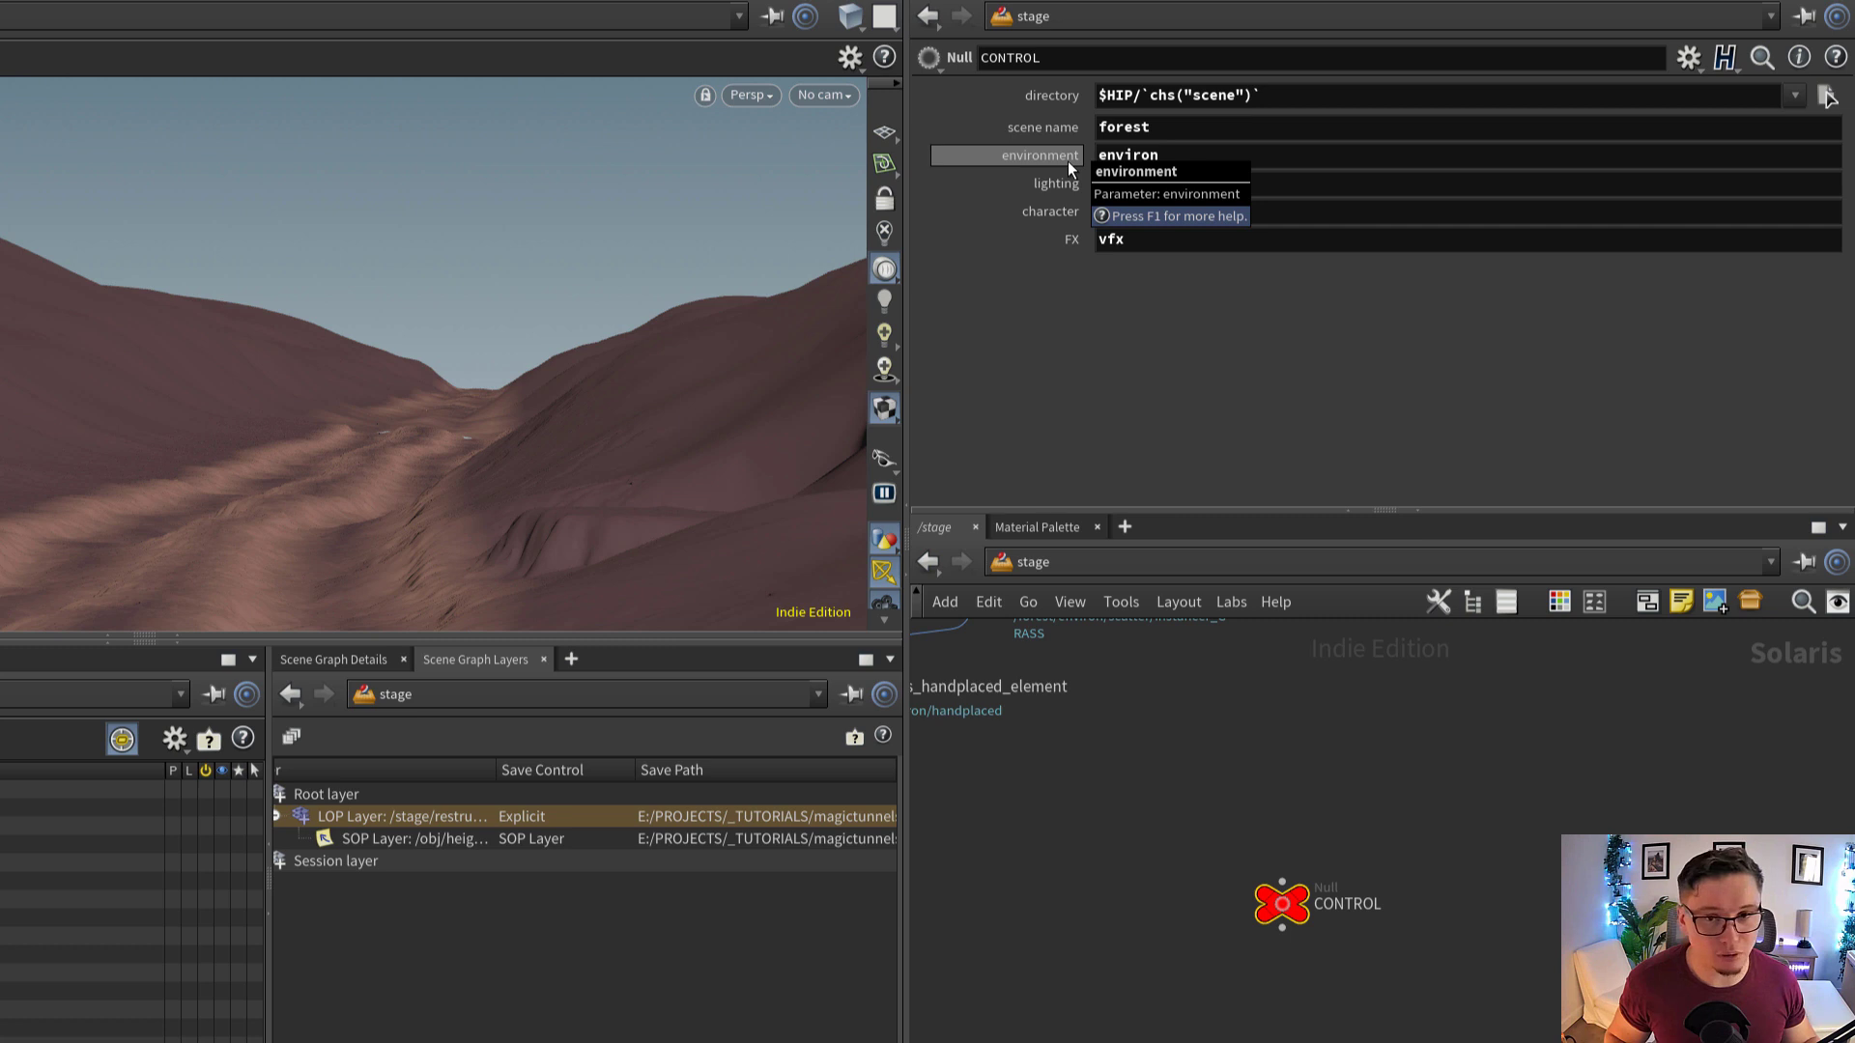
{"action": "left_click_drag", "start_coordinate": [1180, 158], "coordinate": [1100, 167]}
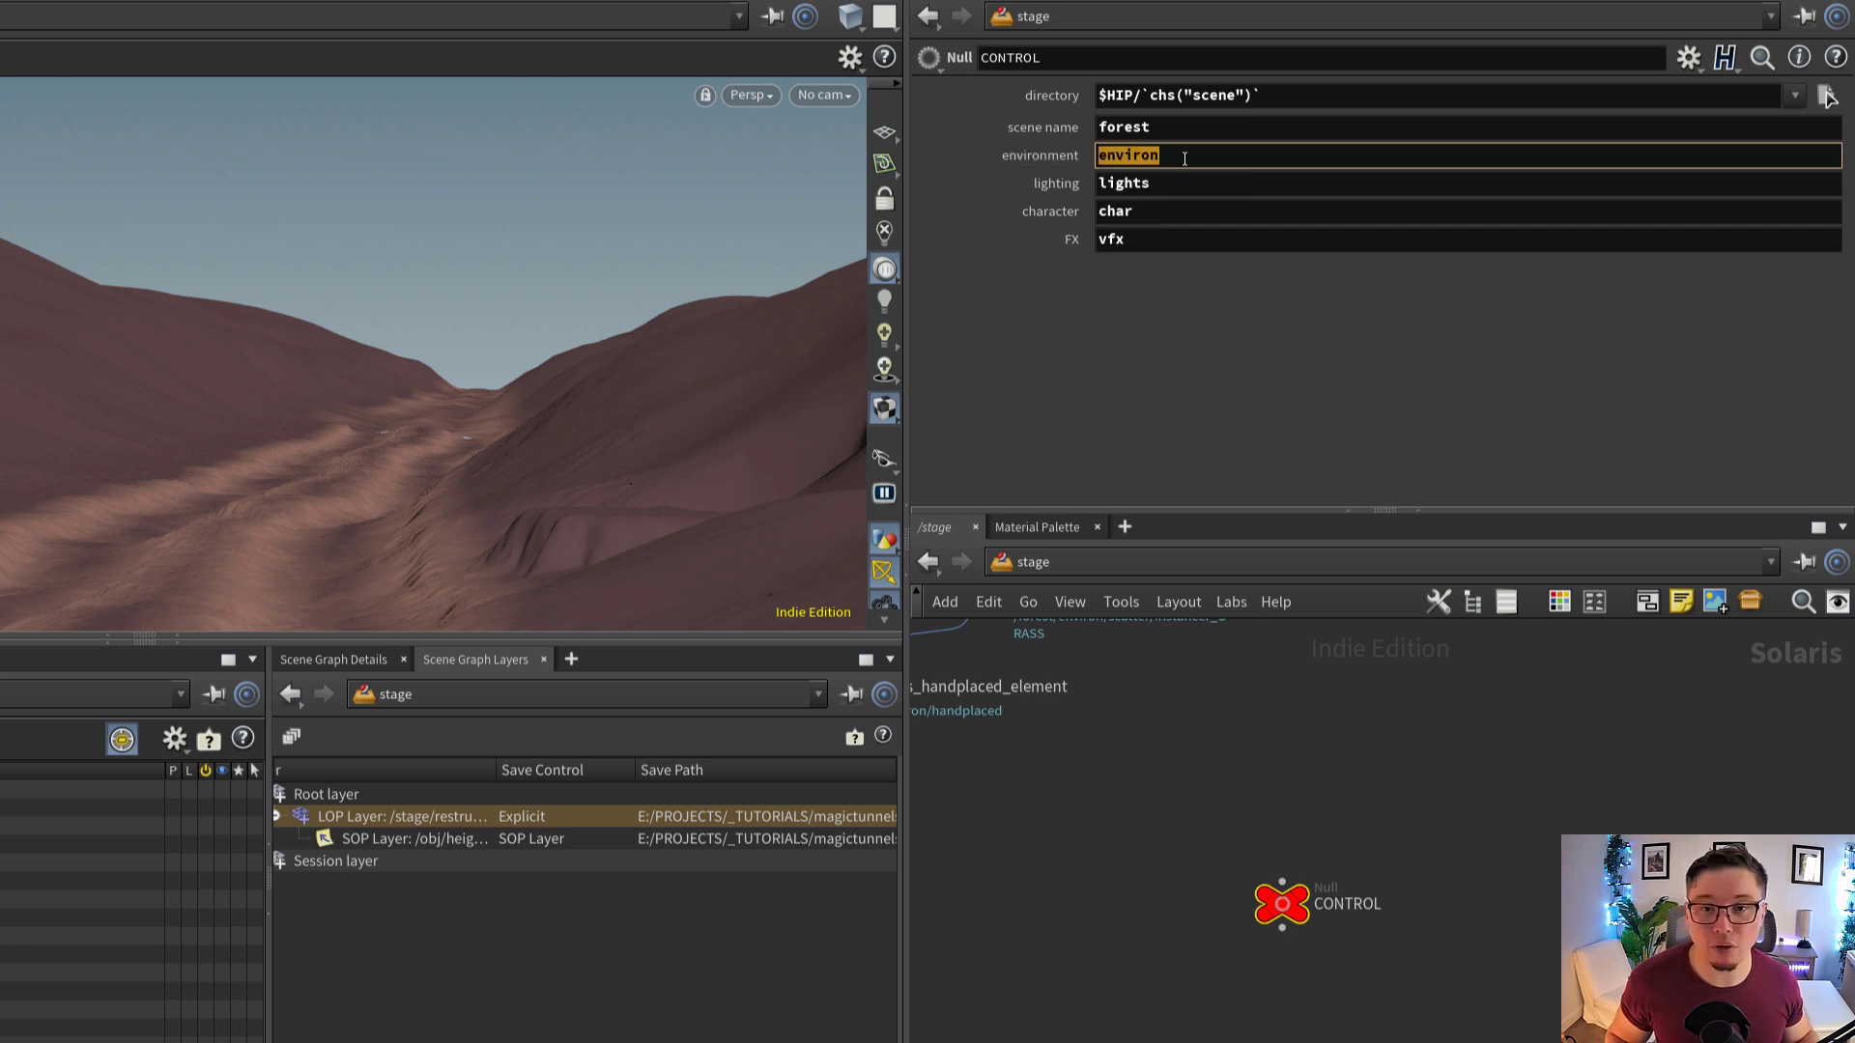
{"action": "left_click", "coordinate": [1185, 159]}
{"action": "double_click", "coordinate": [1186, 159]}
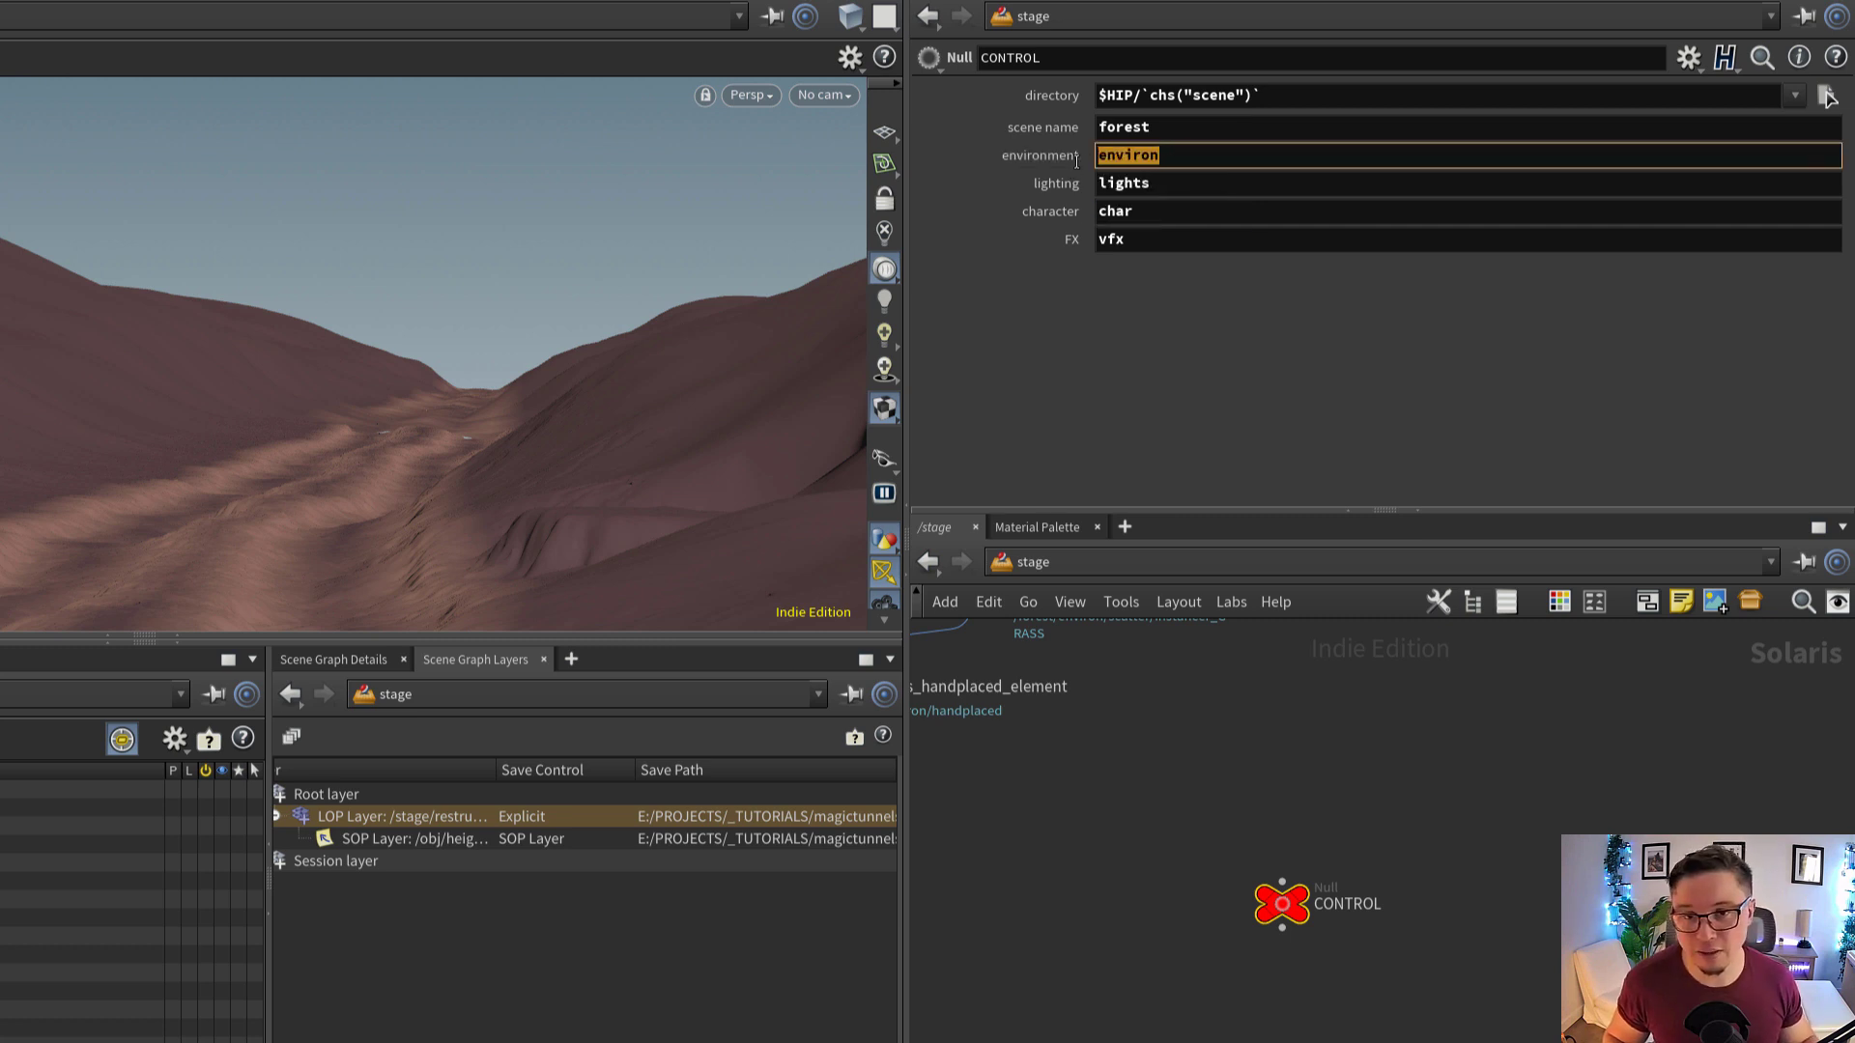
{"action": "double_click", "coordinate": [1175, 191]}
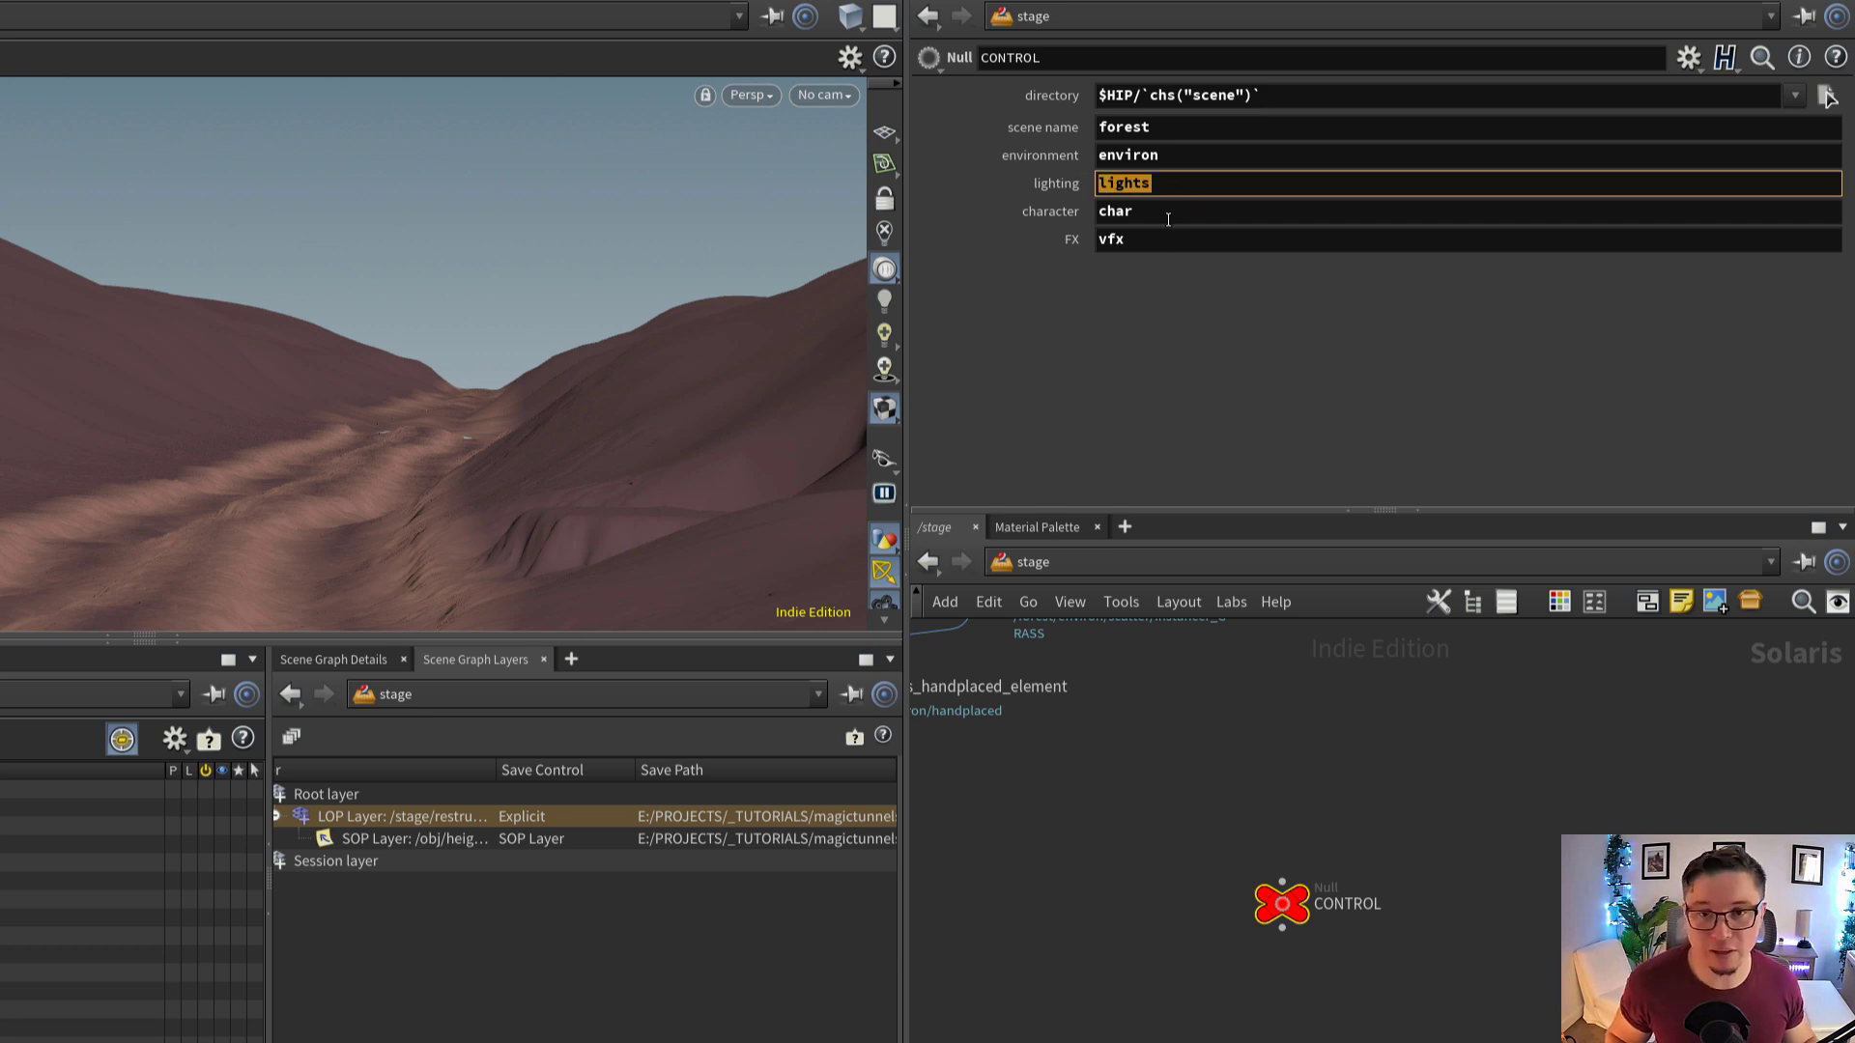
{"action": "double_click", "coordinate": [1168, 212]}
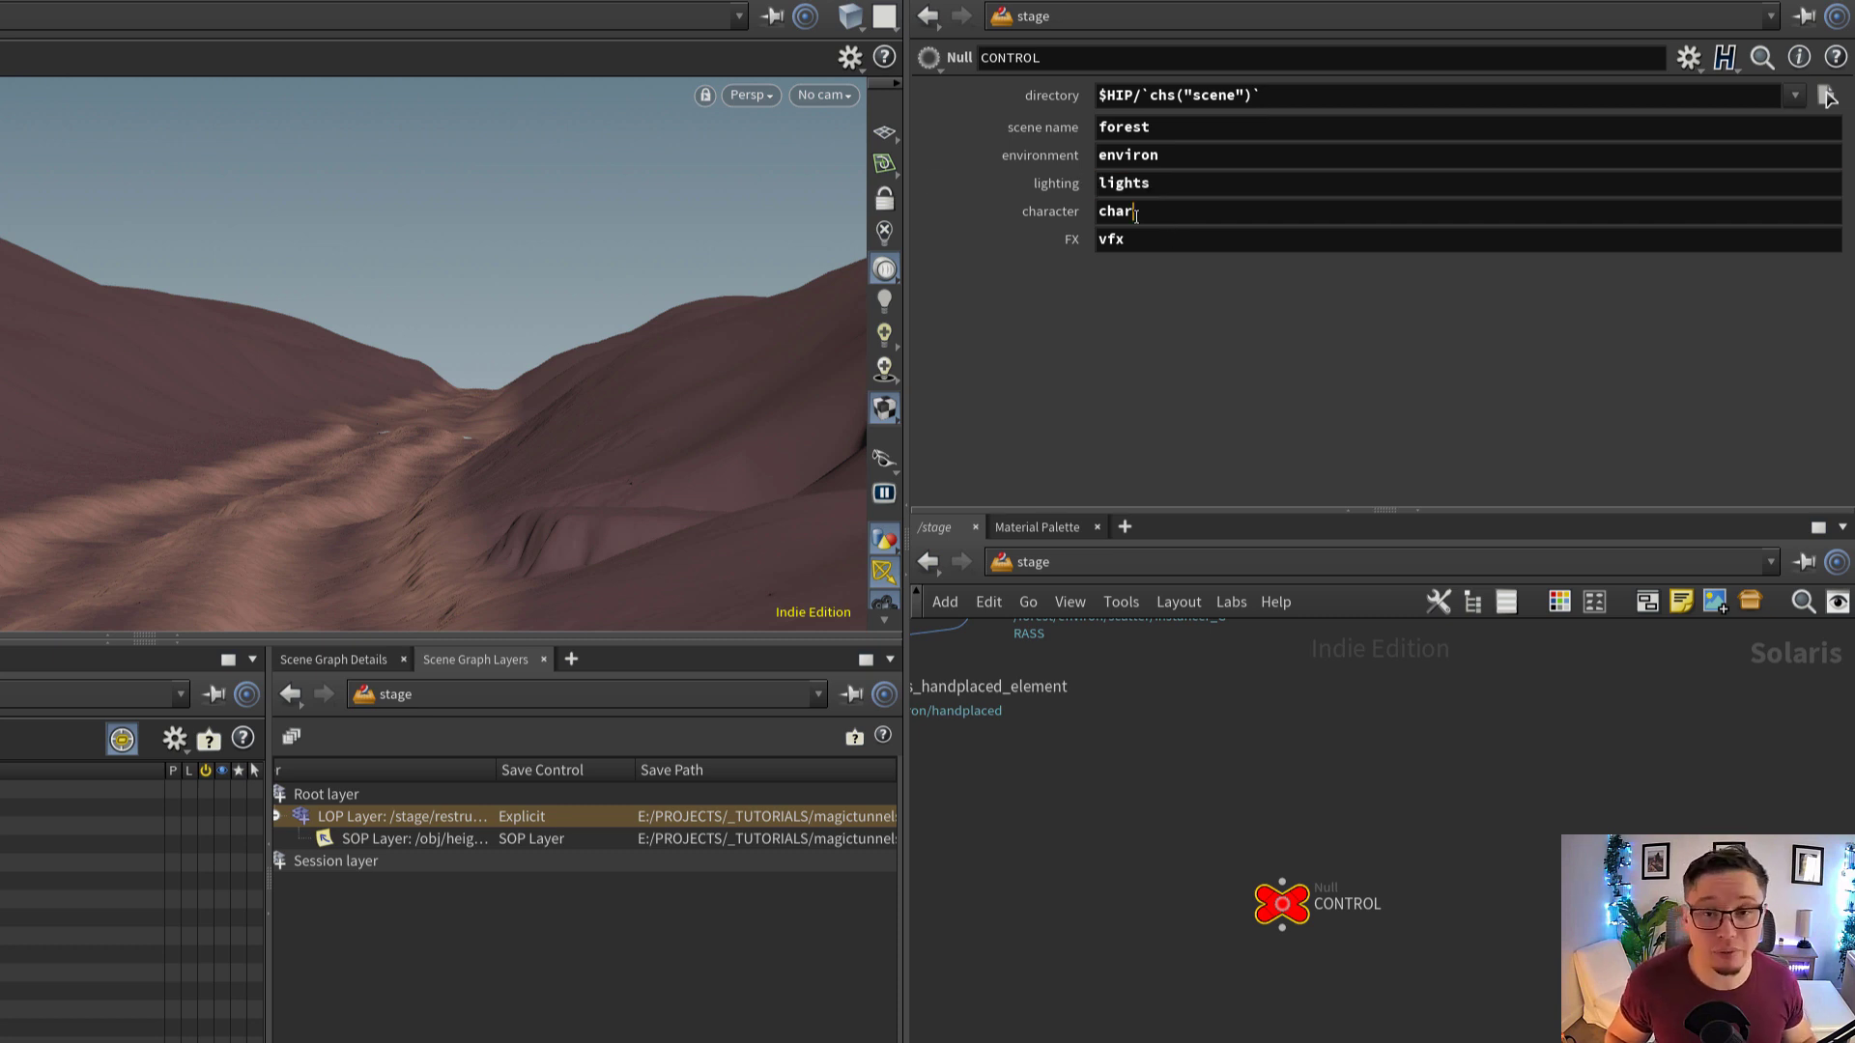
{"action": "double_click", "coordinate": [1162, 240]}
{"action": "left_click", "coordinate": [1162, 242]}
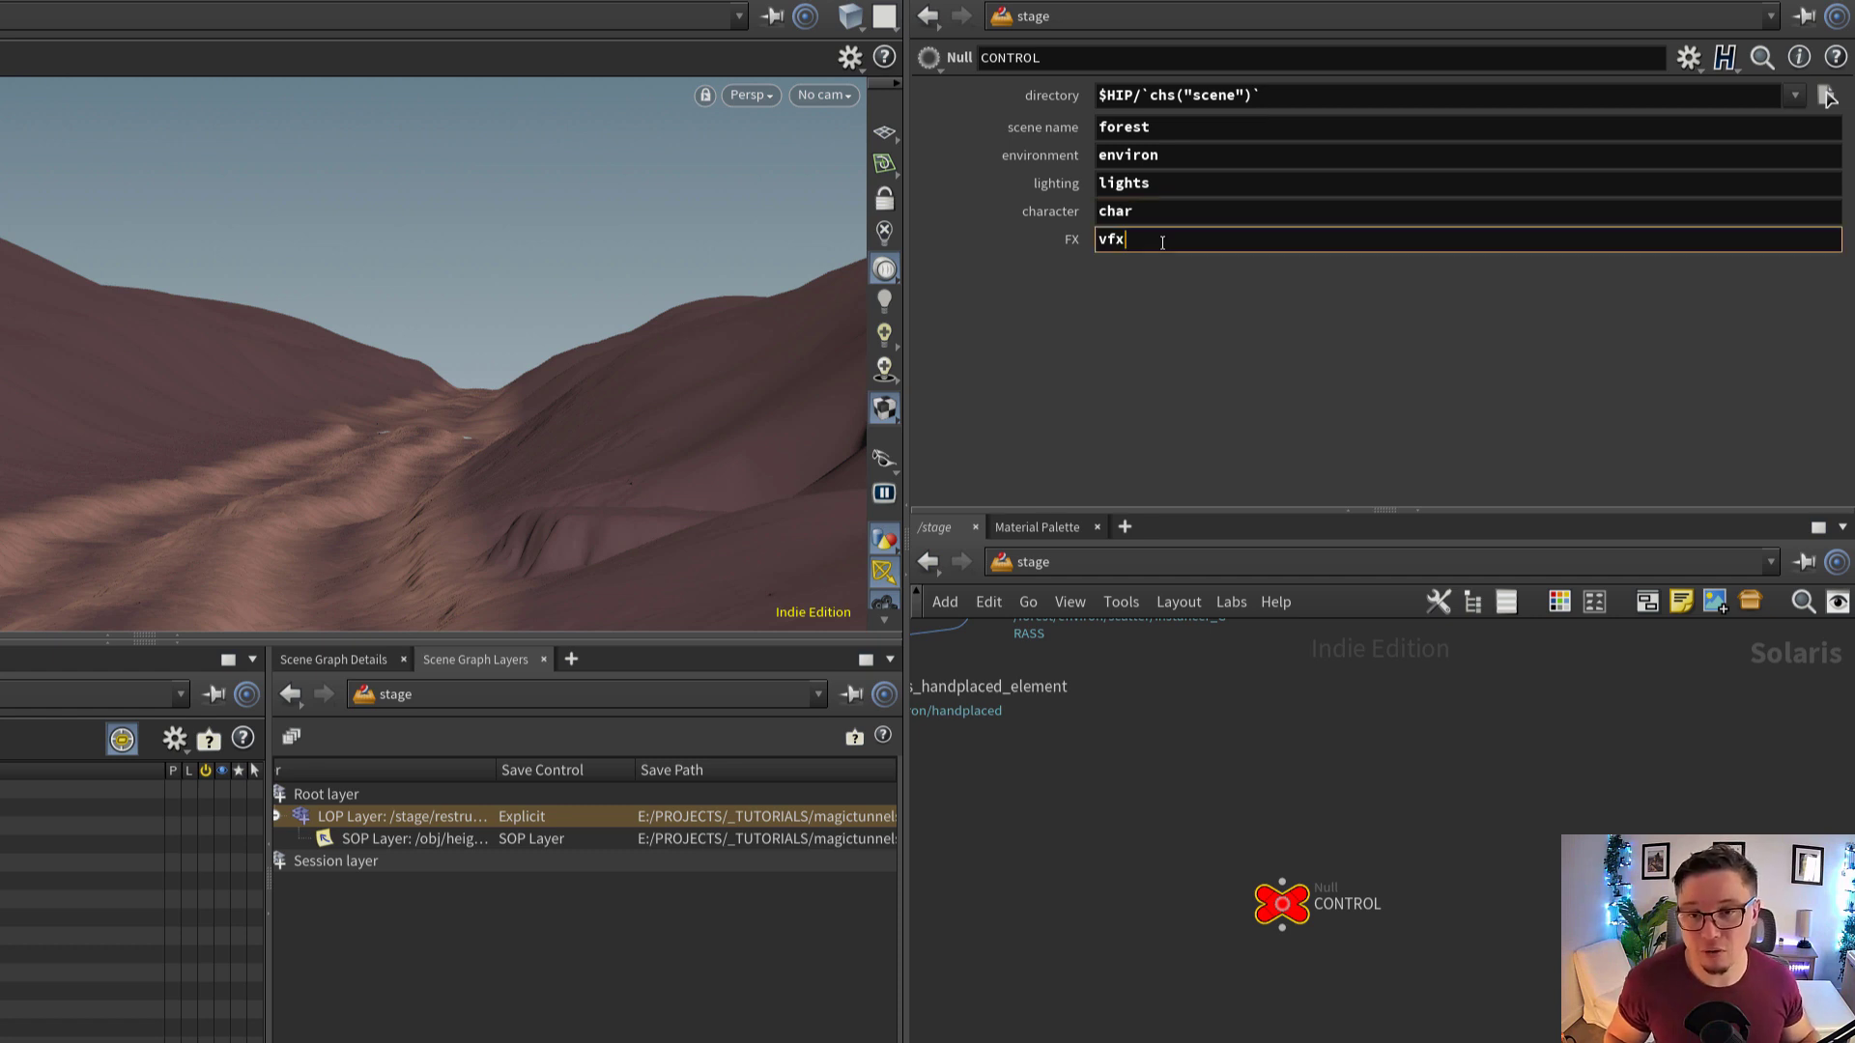
{"action": "double_click", "coordinate": [1108, 239]}
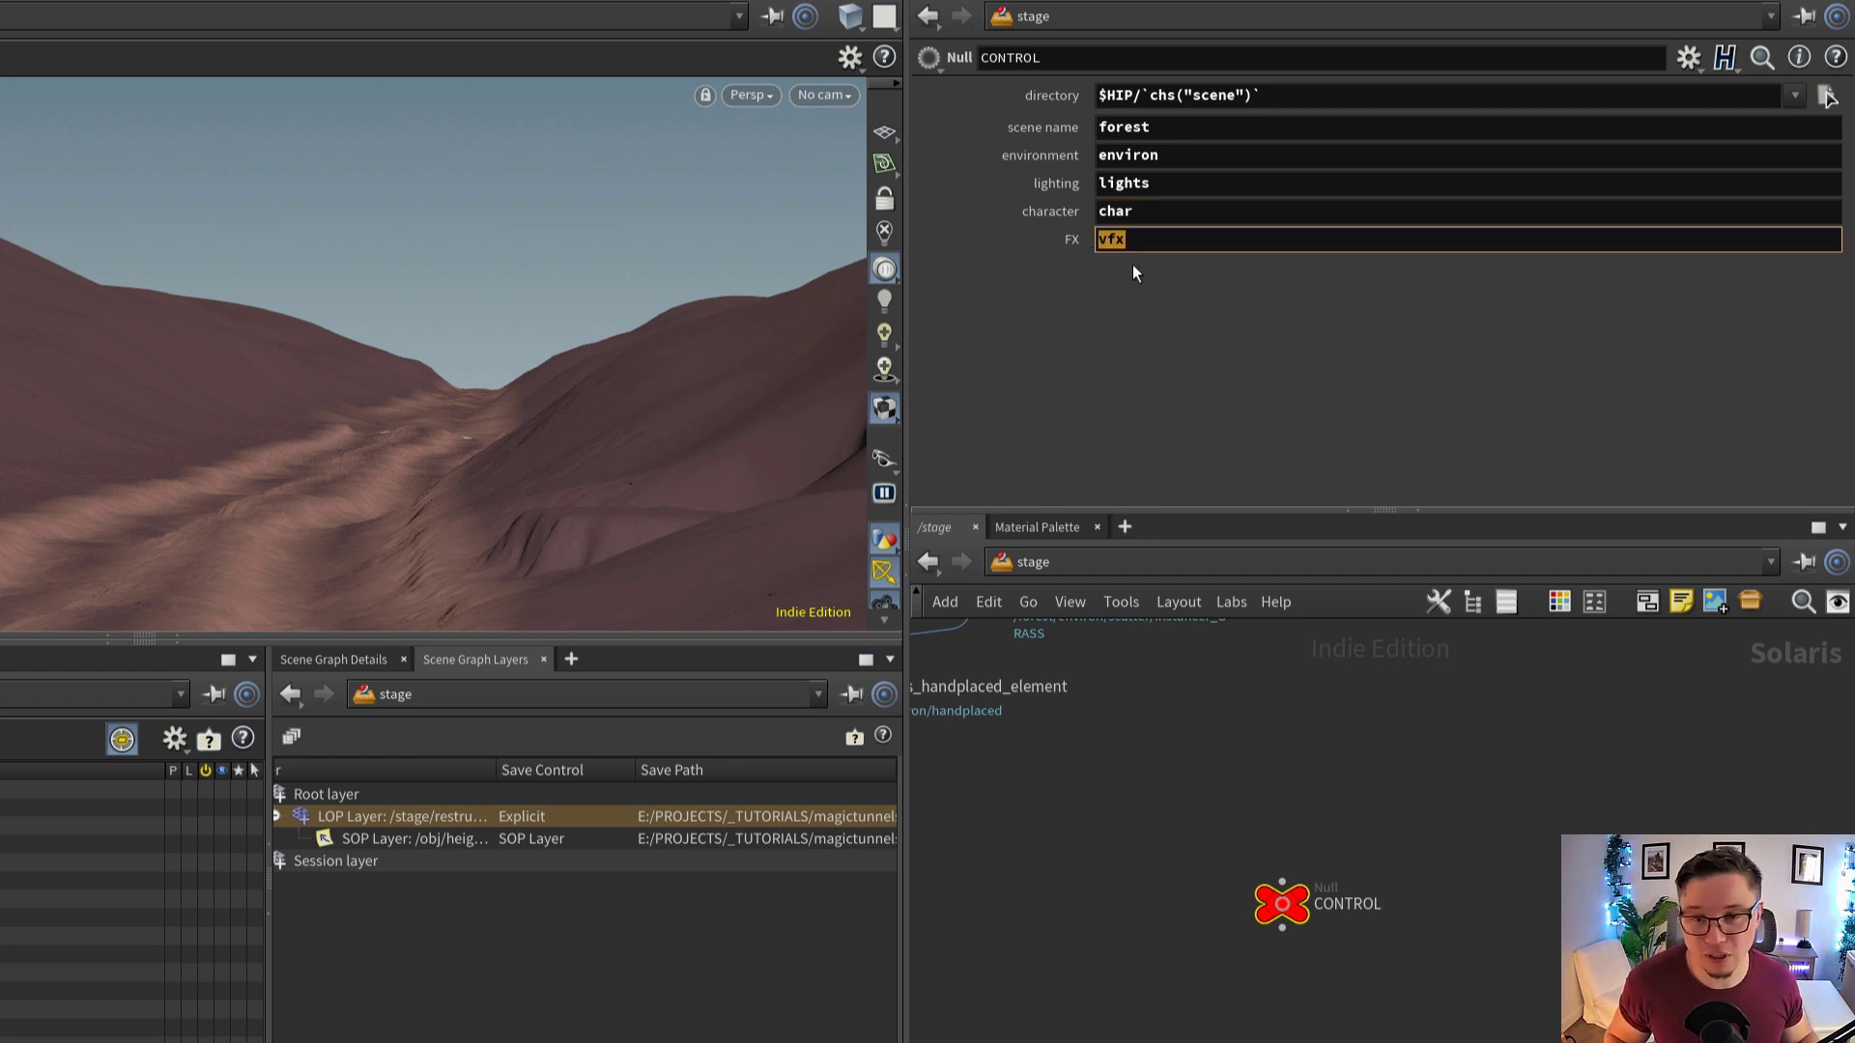
{"action": "left_click", "coordinate": [1150, 237]}
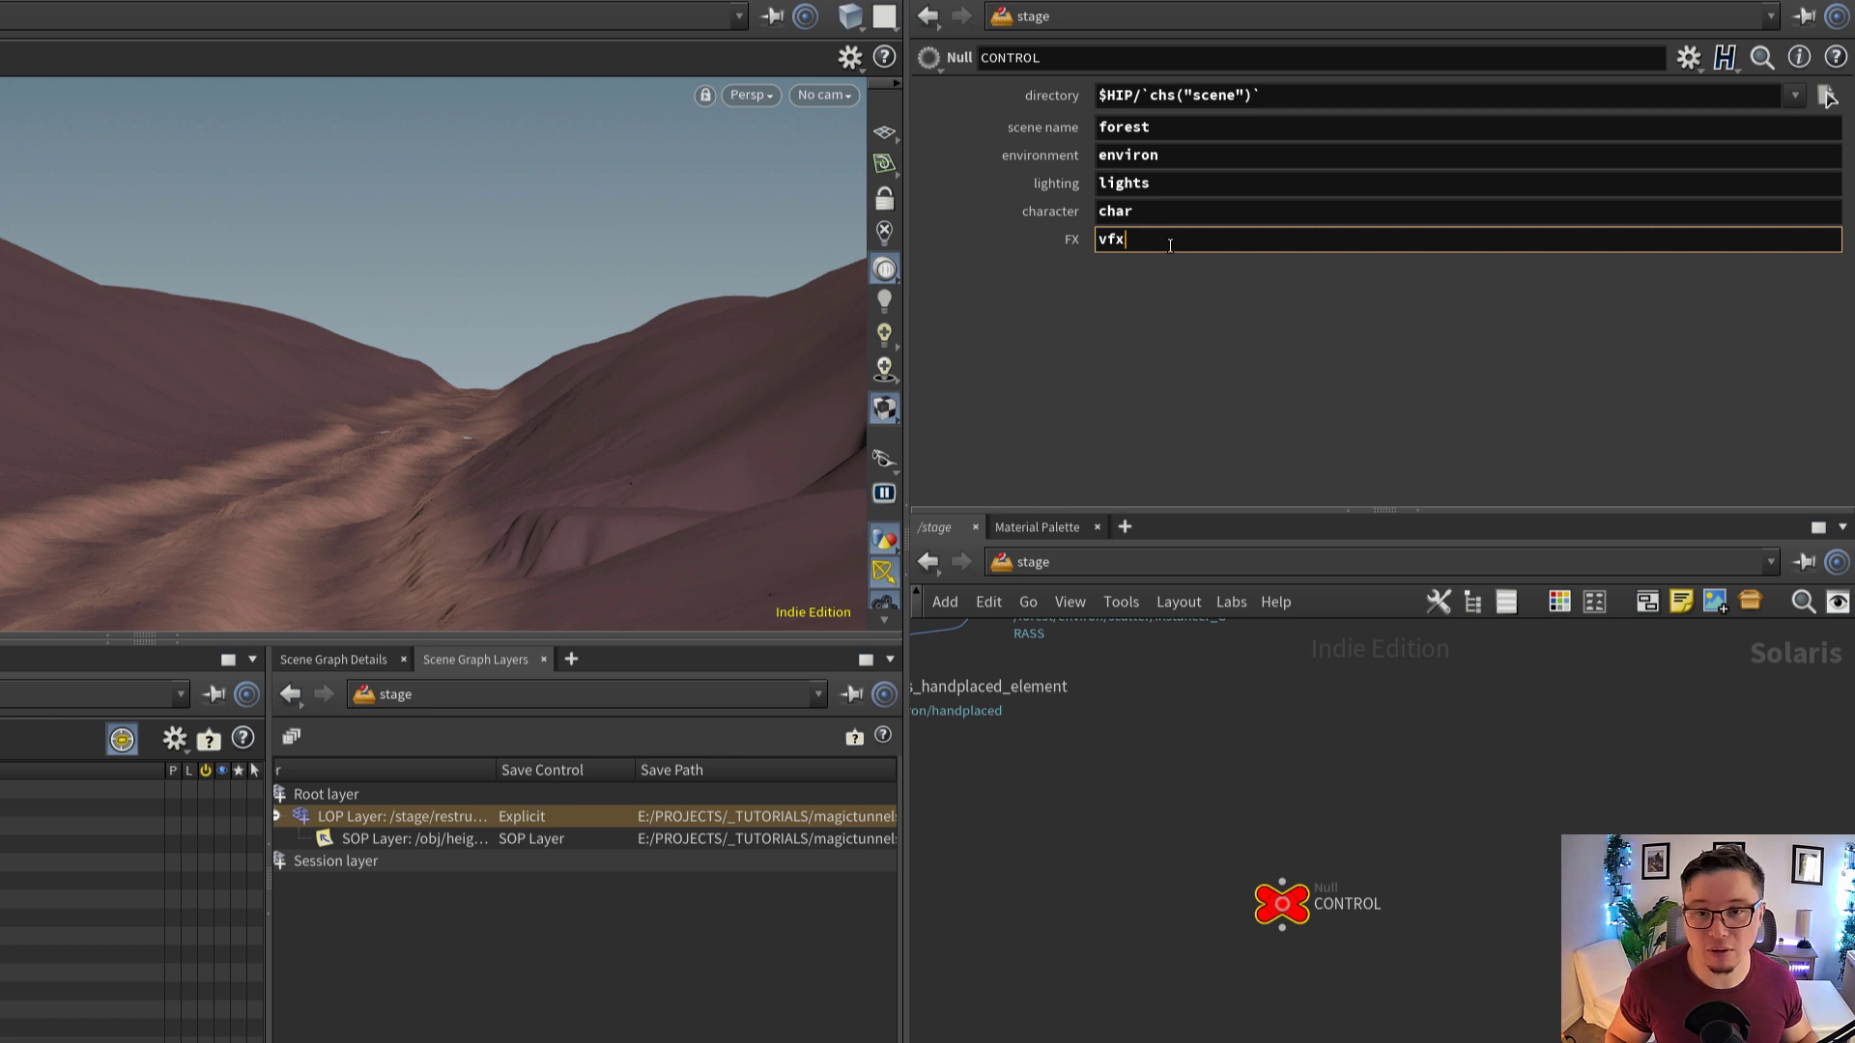
{"action": "left_click_drag", "start_coordinate": [1169, 246], "coordinate": [1087, 253]}
Display the stage at the graftstages5 node below ID_render_10
{"action": "middle_click_drag", "start_coordinate": [1163, 783], "coordinate": [1192, 766]}
{"action": "scroll", "coordinate": [1192, 766], "scroll_direction": "down", "scroll_amount": 6}
{"action": "middle_click_drag", "start_coordinate": [1171, 894], "coordinate": [1251, 738]}
{"action": "scroll", "coordinate": [1226, 870], "scroll_direction": "up", "scroll_amount": 3}
{"action": "scroll", "coordinate": [1198, 810], "scroll_direction": "up", "scroll_amount": 3}
{"action": "scroll", "coordinate": [1200, 810], "scroll_direction": "up", "scroll_amount": 1}
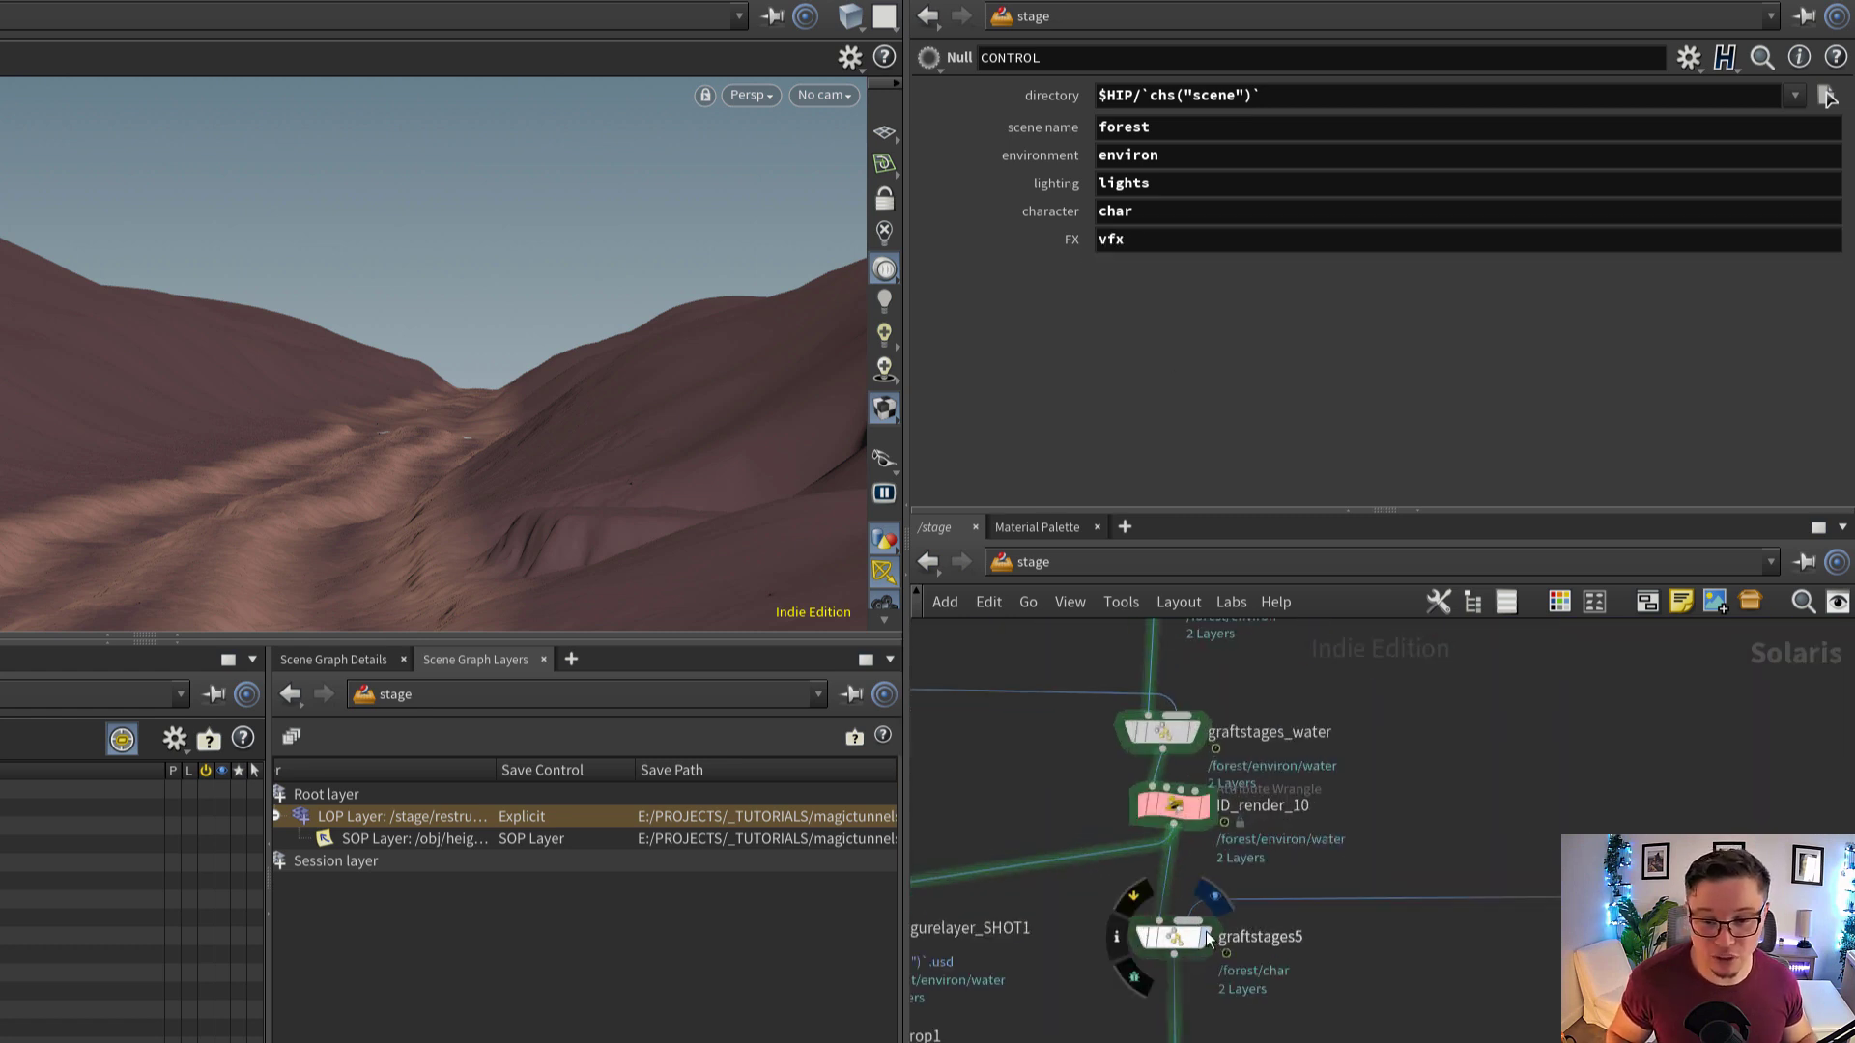
{"action": "left_click", "coordinate": [1205, 941]}
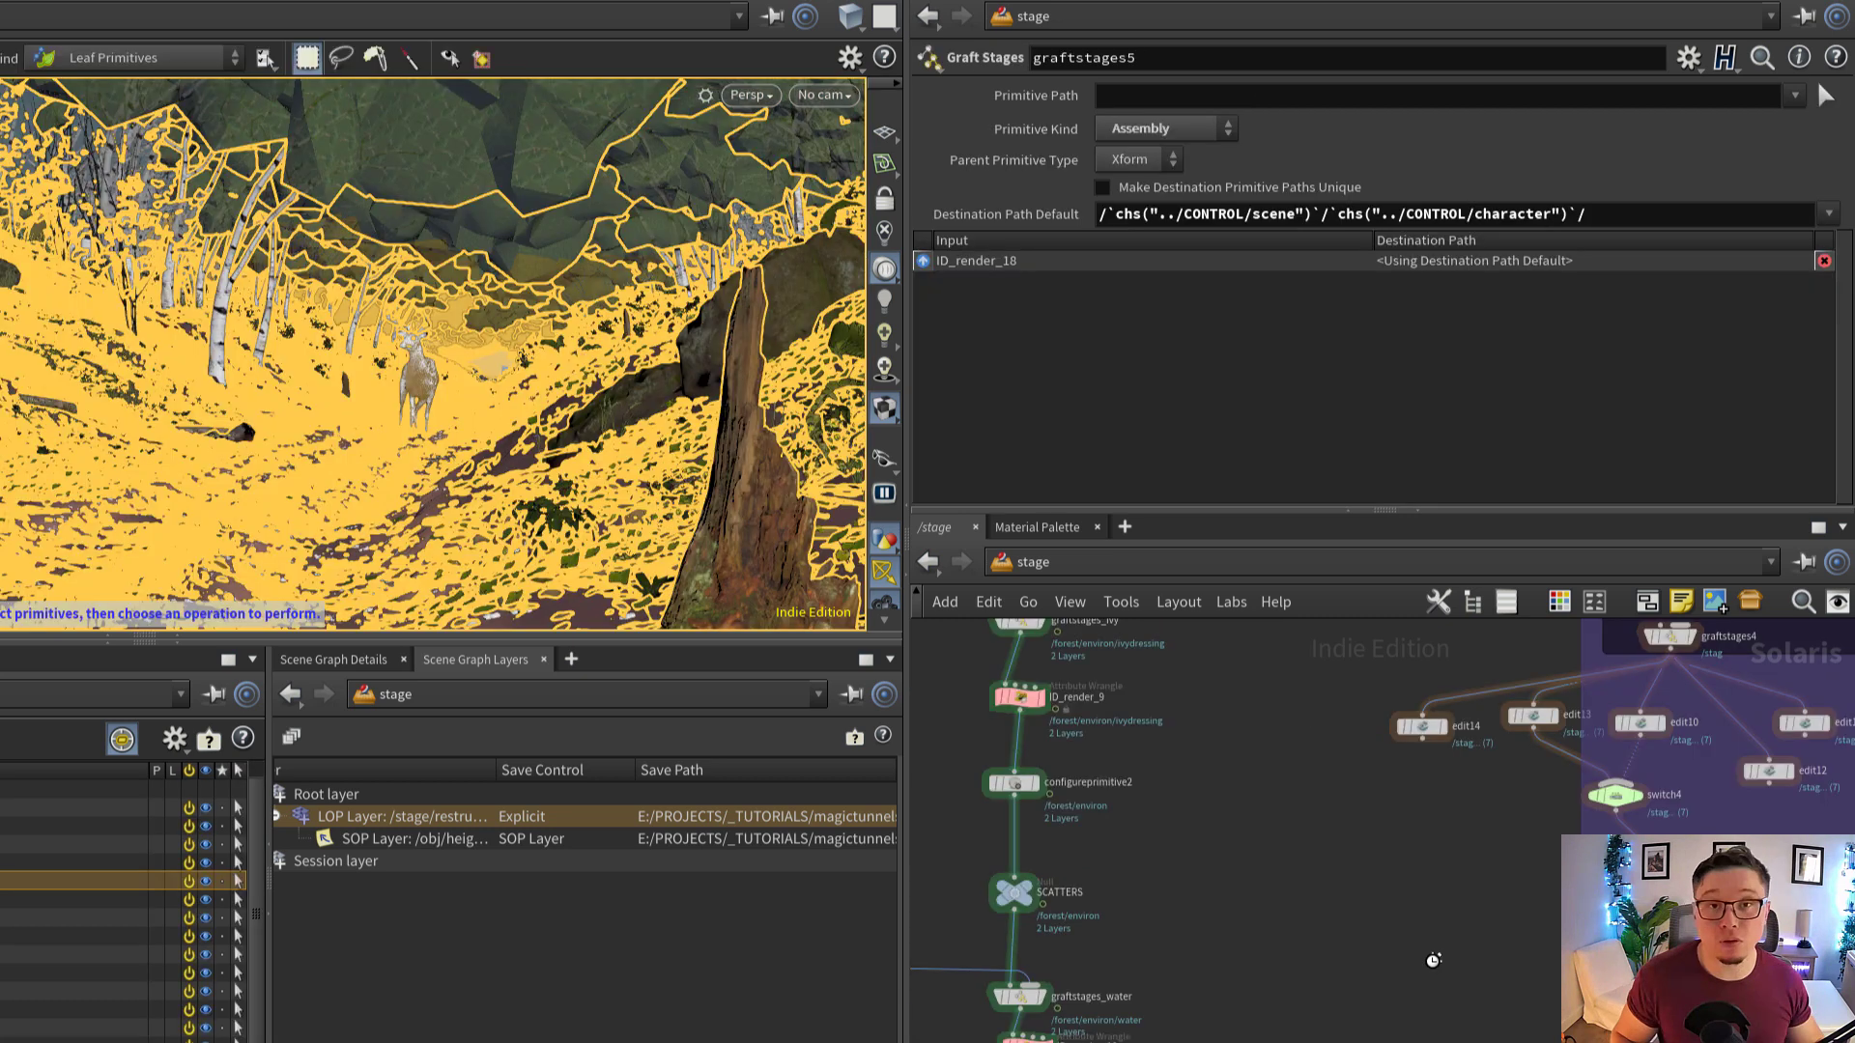
{"action": "scroll", "coordinate": [1432, 944], "scroll_direction": "down", "scroll_amount": 1}
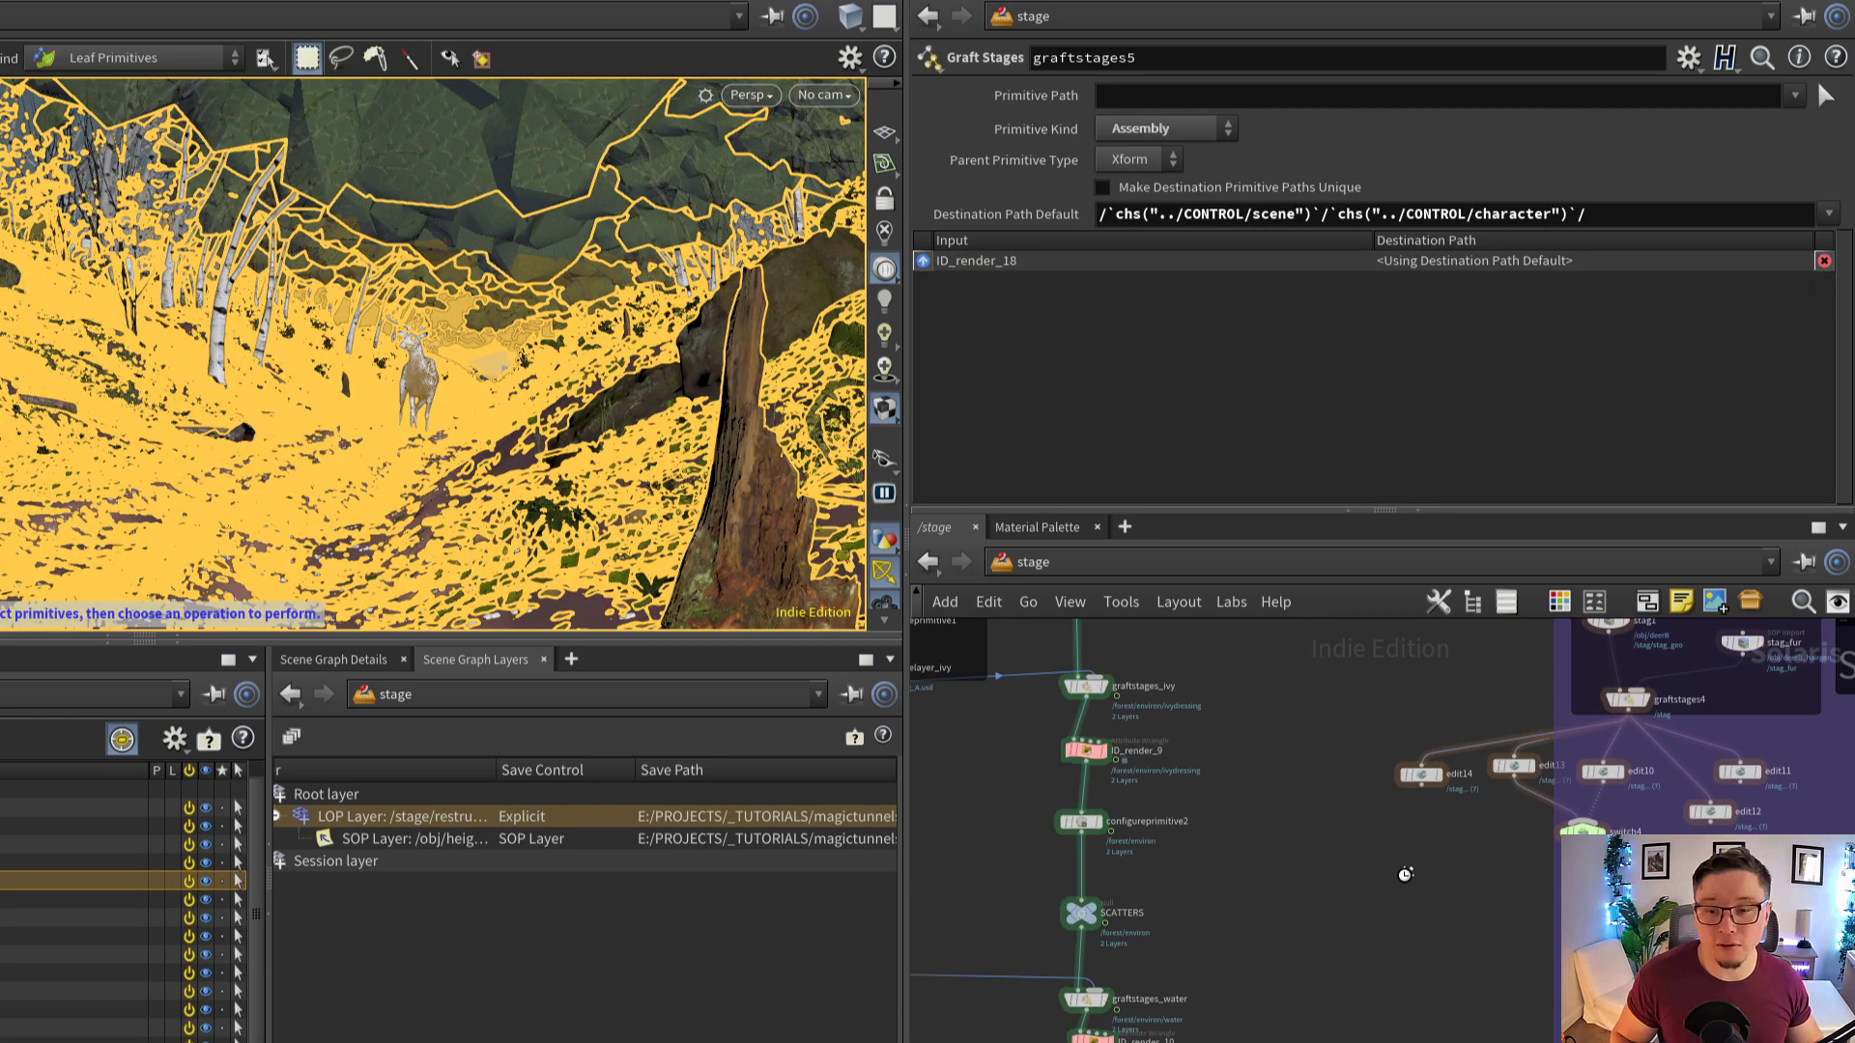
Reselect the CONTROL null and compare its name parameters with the main node chain down to graftstages5
{"action": "middle_click_drag", "start_coordinate": [1405, 874], "coordinate": [1430, 982]}
{"action": "scroll", "coordinate": [1428, 980], "scroll_direction": "down", "scroll_amount": 4}
{"action": "left_click_drag", "start_coordinate": [1383, 873], "coordinate": [1427, 792]}
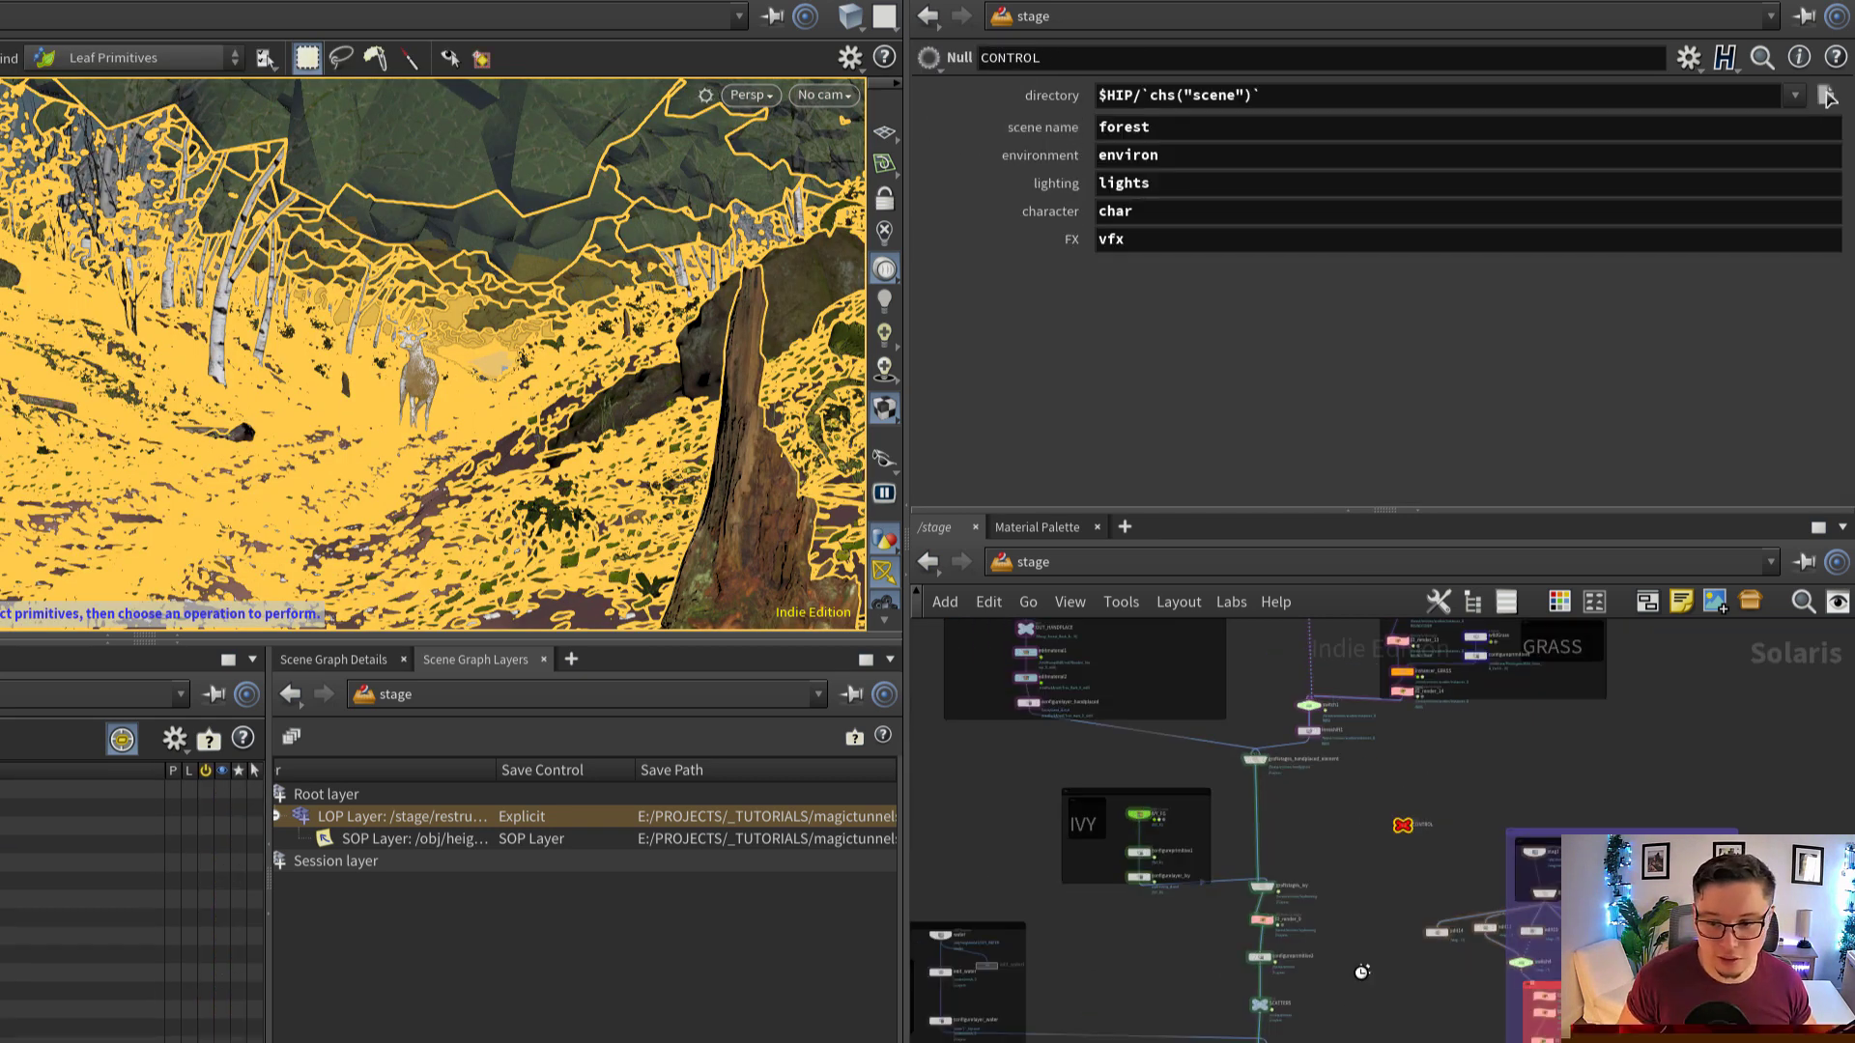
{"action": "middle_click_drag", "start_coordinate": [1361, 972], "coordinate": [1373, 872]}
{"action": "scroll", "coordinate": [1367, 884], "scroll_direction": "up", "scroll_amount": 3}
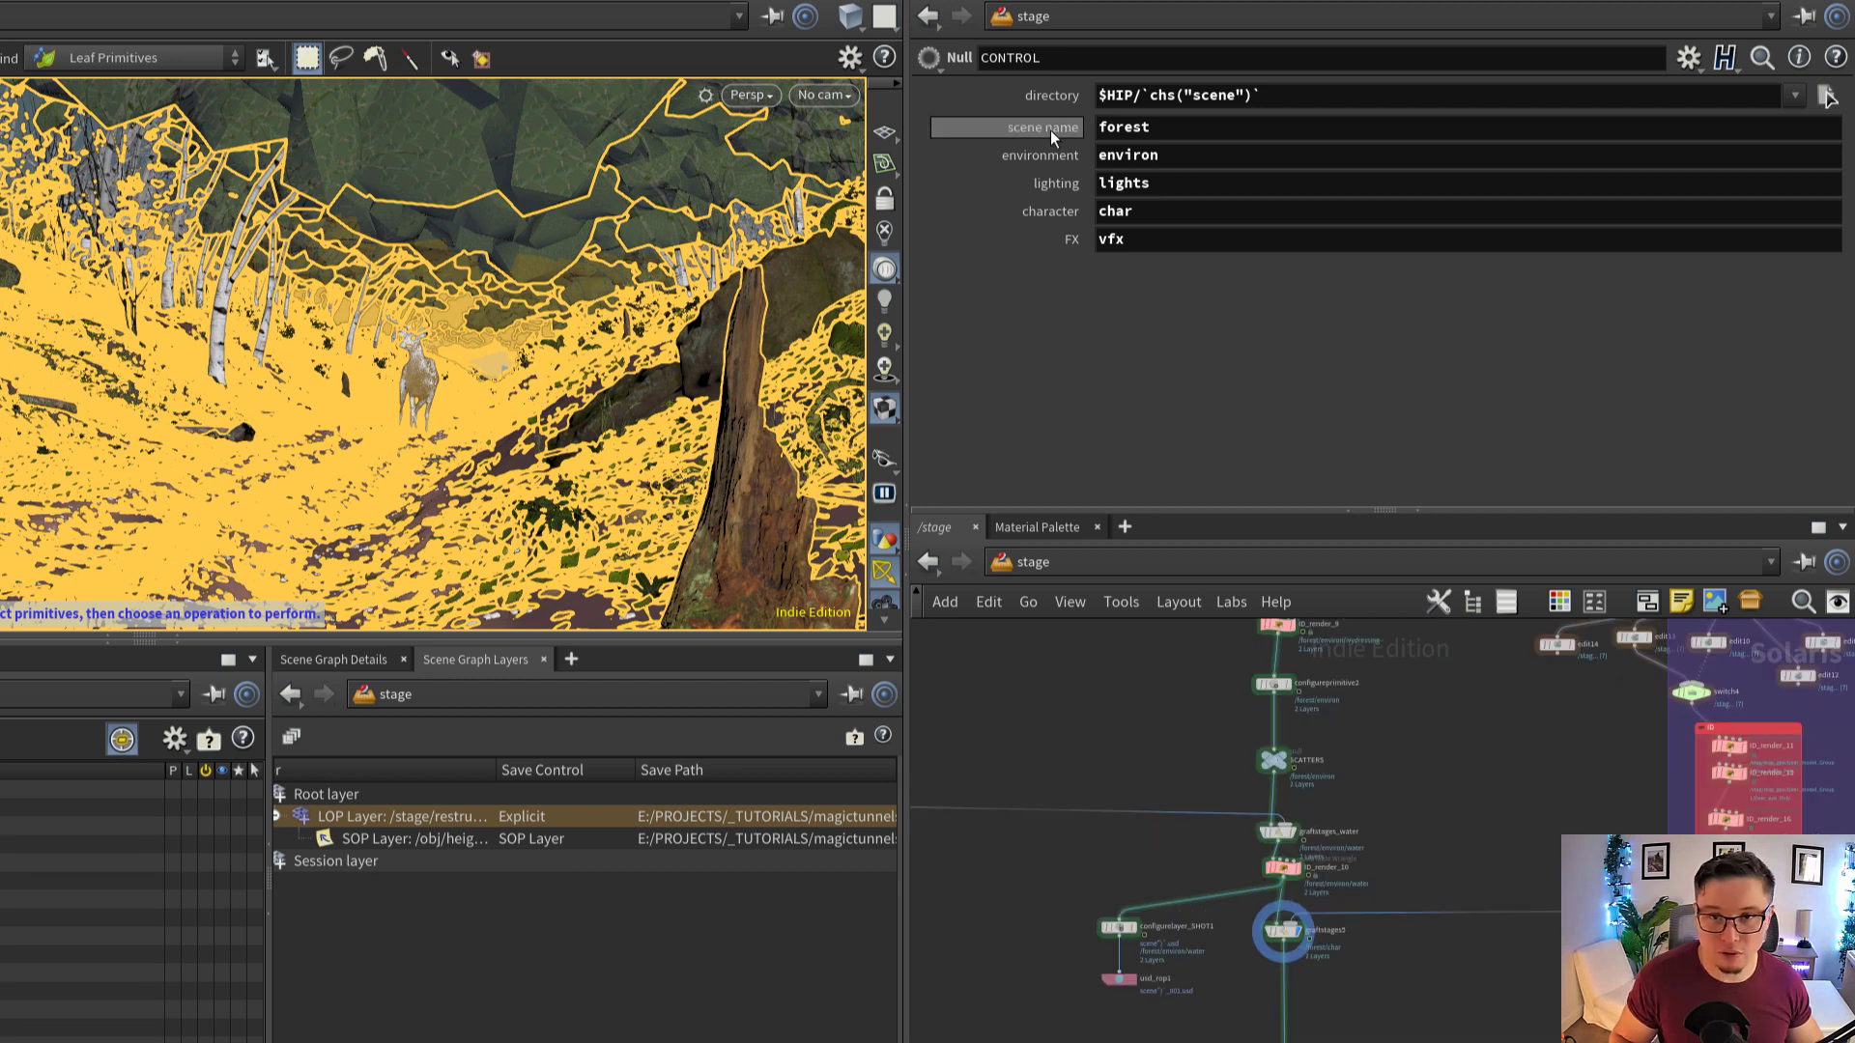
{"action": "scroll", "coordinate": [1337, 882], "scroll_direction": "up", "scroll_amount": 3}
{"action": "left_click_drag", "start_coordinate": [1315, 1037], "coordinate": [1237, 972]}
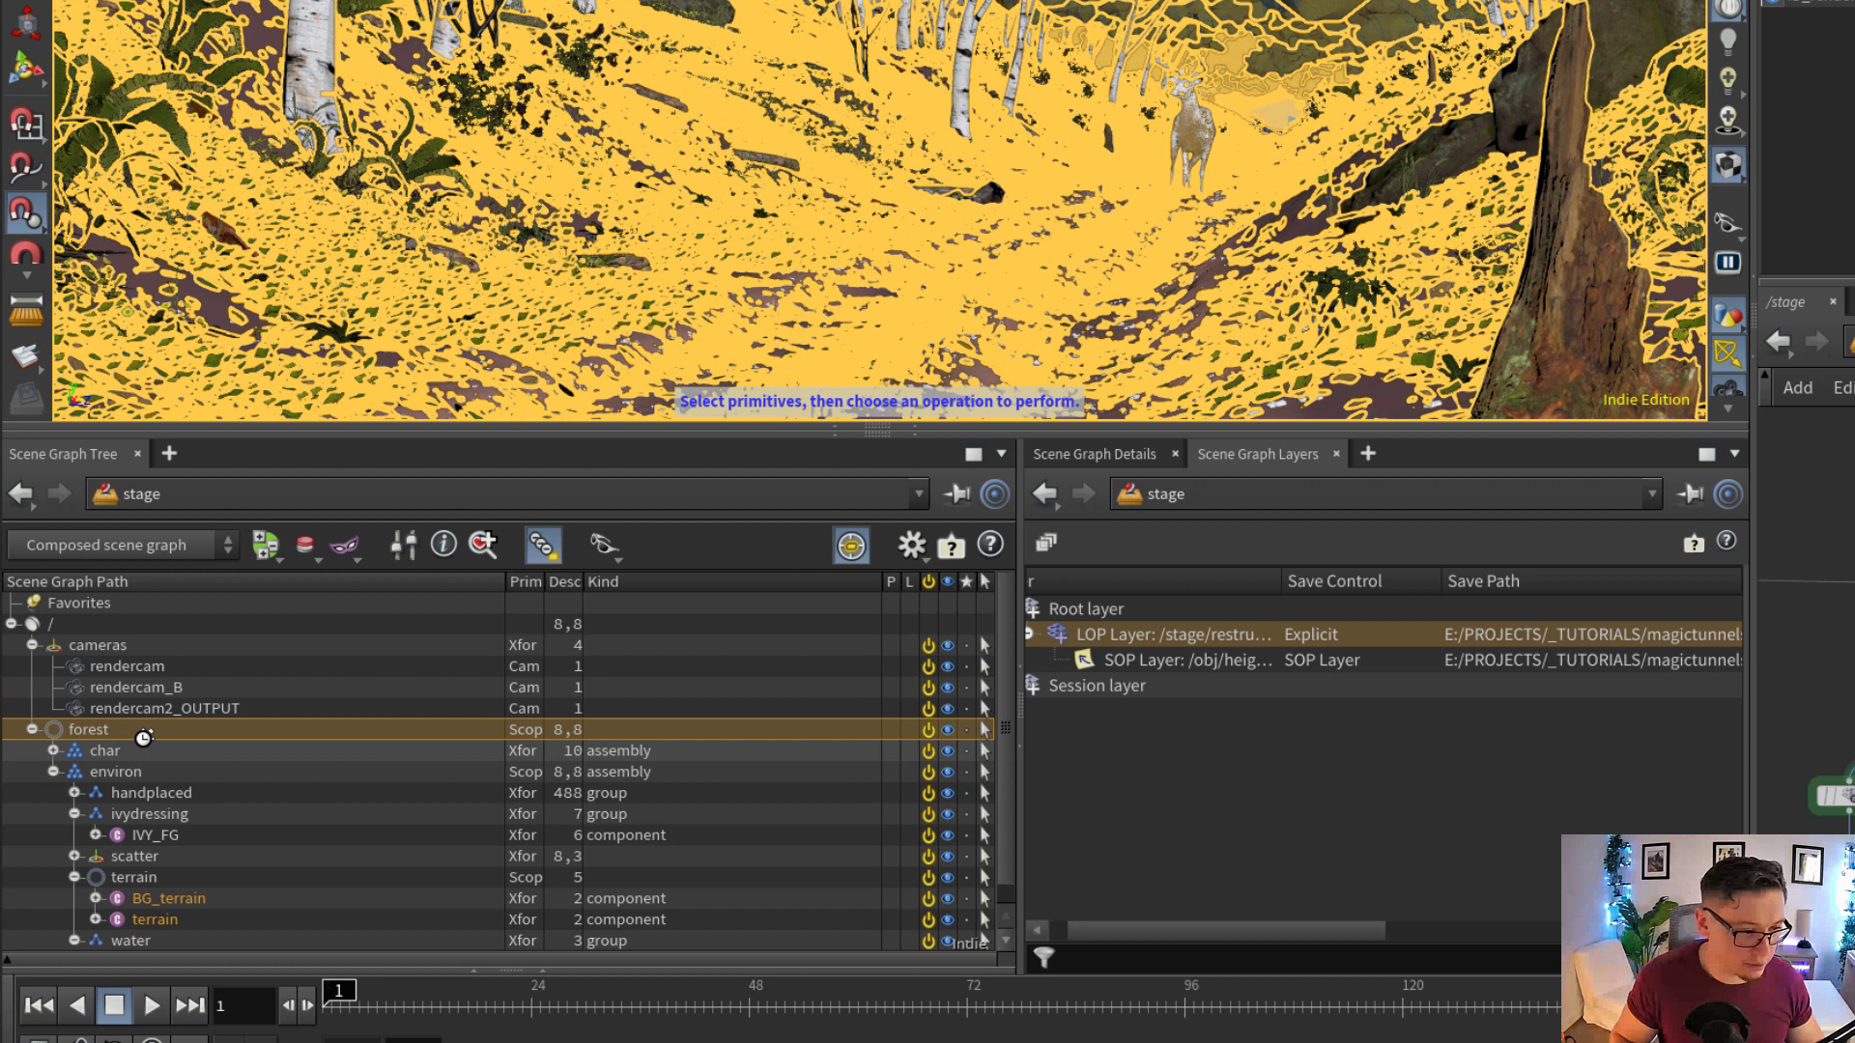
{"action": "scroll", "coordinate": [147, 729], "scroll_direction": "down", "scroll_amount": 1}
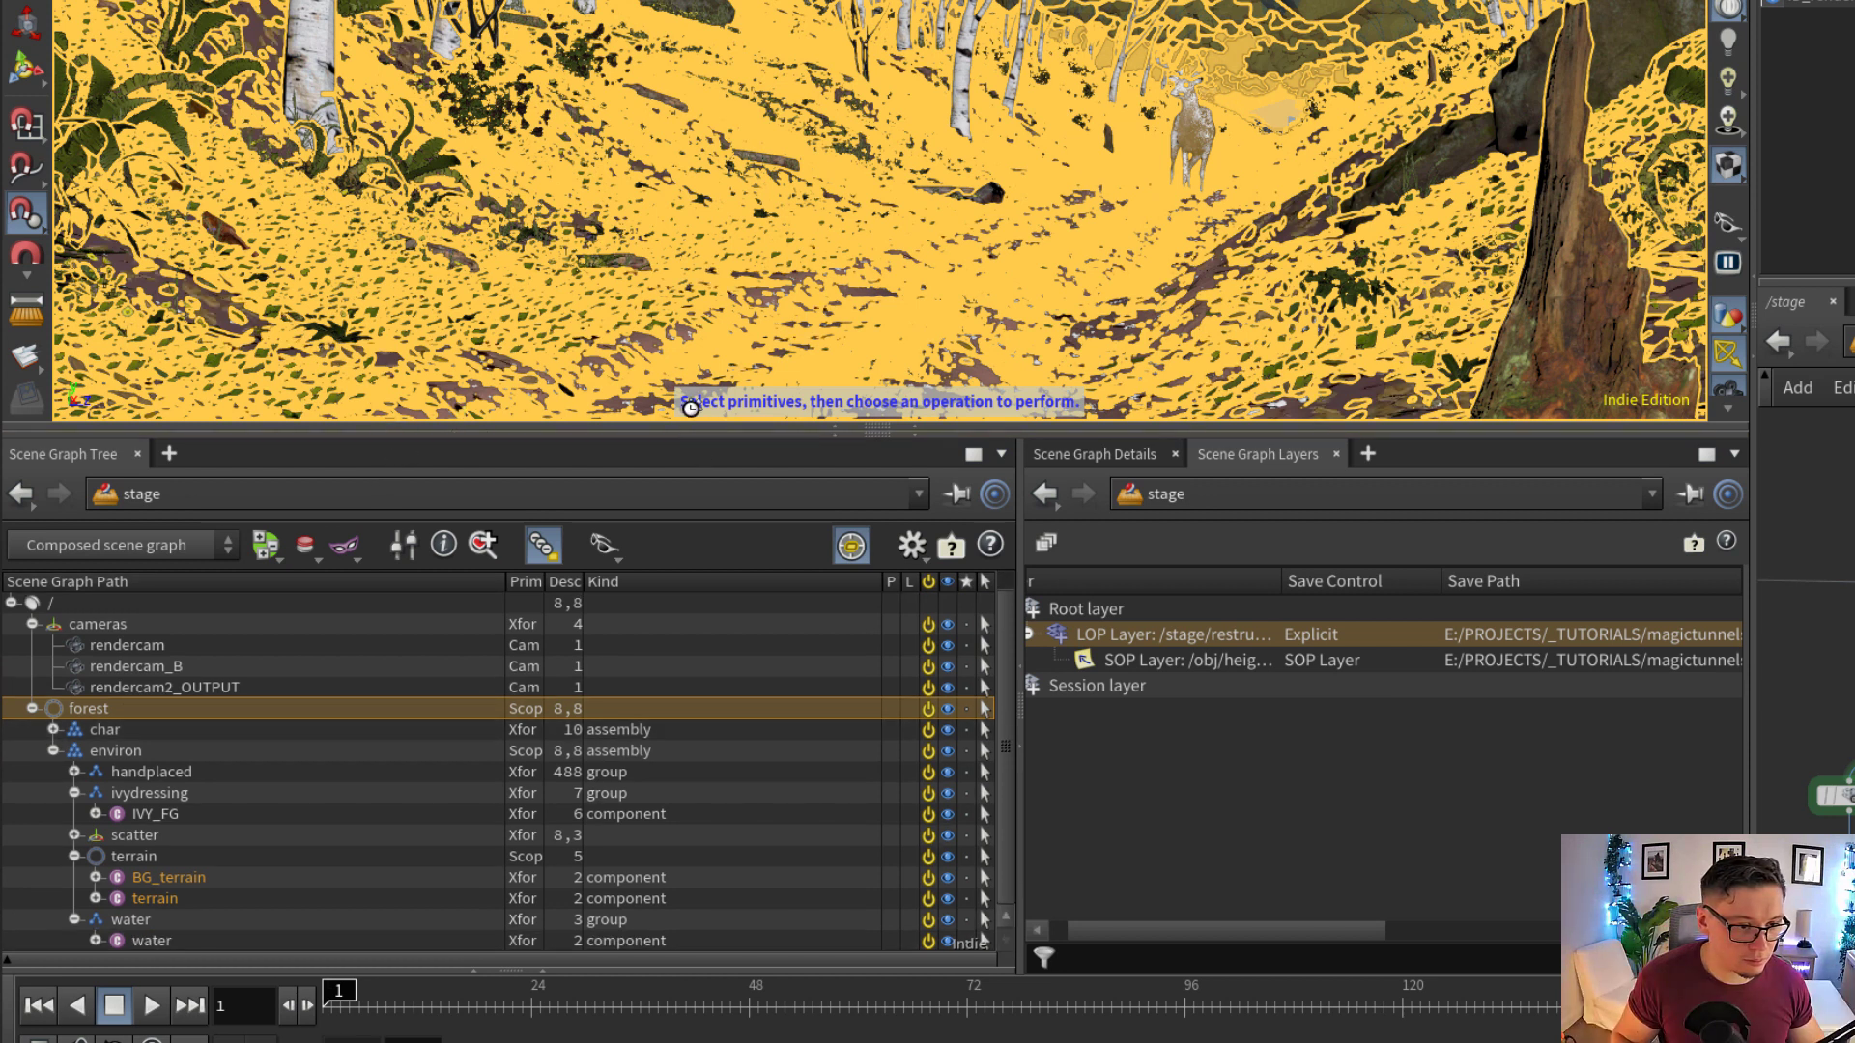
Enlarge the Scene Graph Tree and expand char under forest to inspect the char and environ hierarchy
{"action": "left_click_drag", "start_coordinate": [606, 430], "coordinate": [642, 160]}
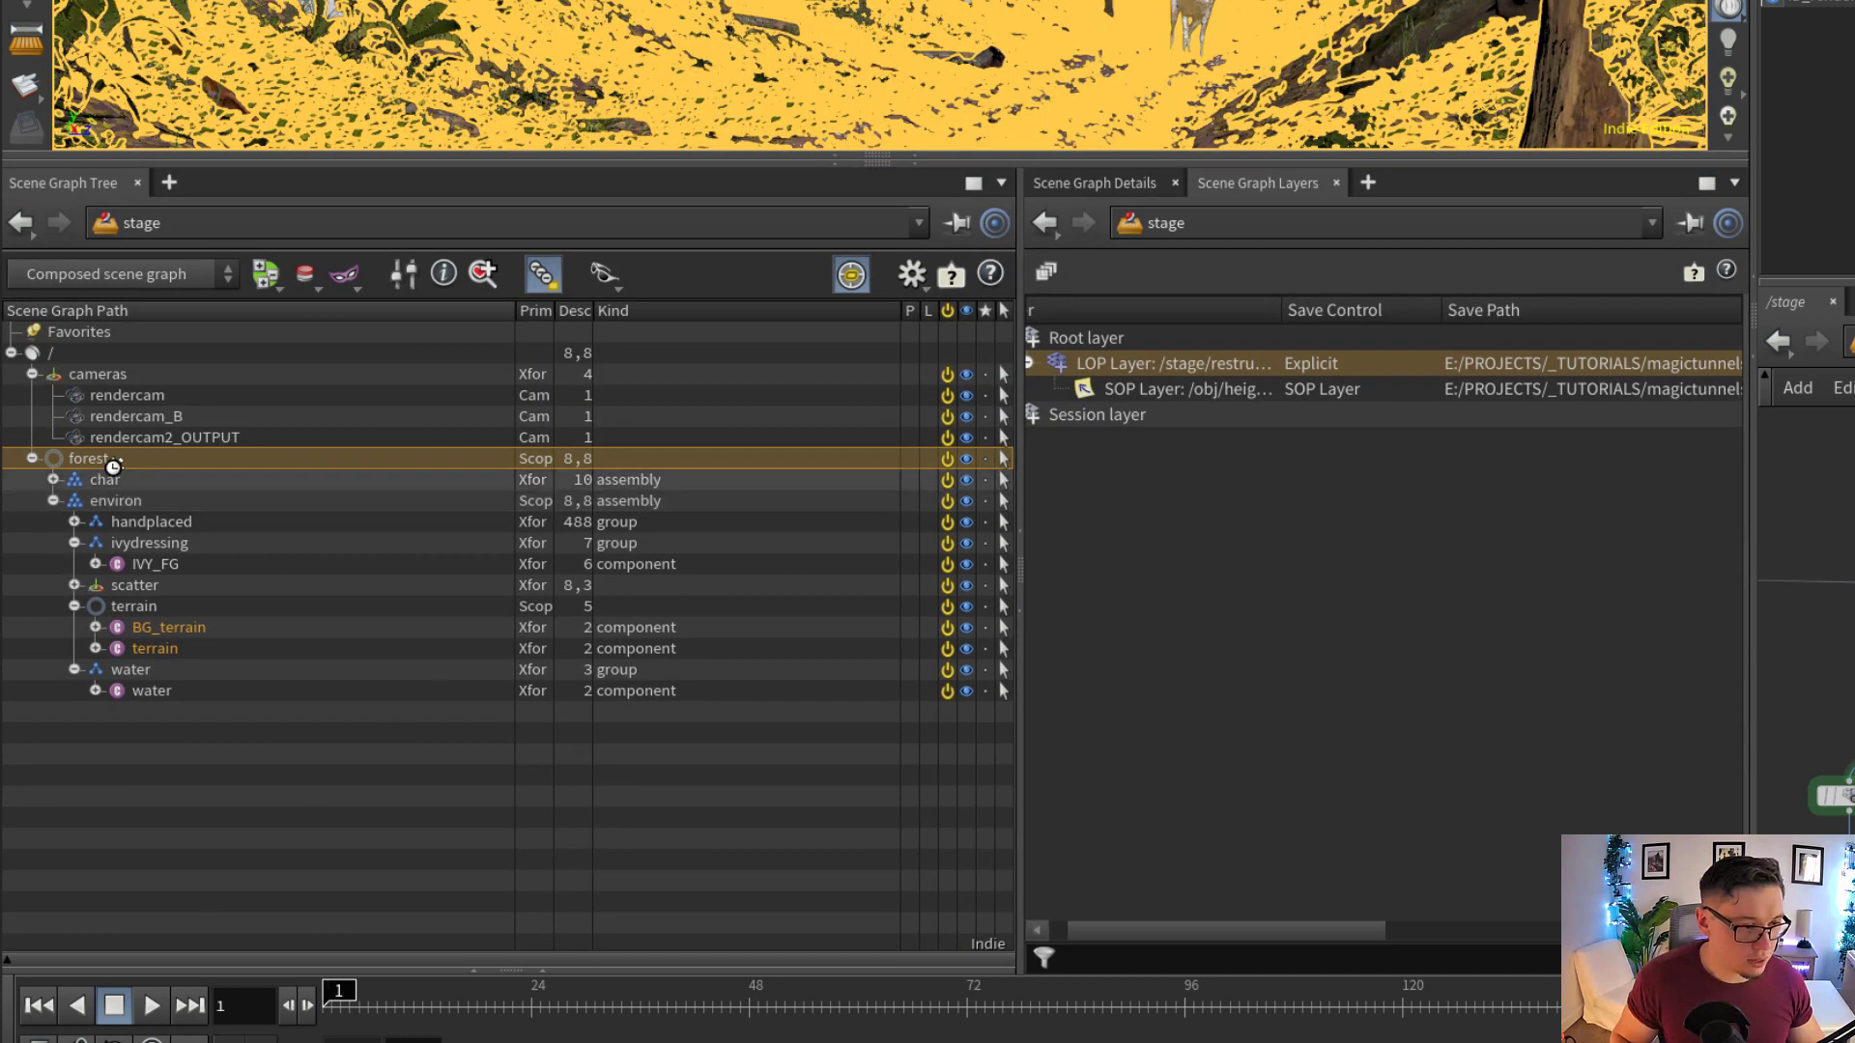
{"action": "left_click", "coordinate": [121, 501]}
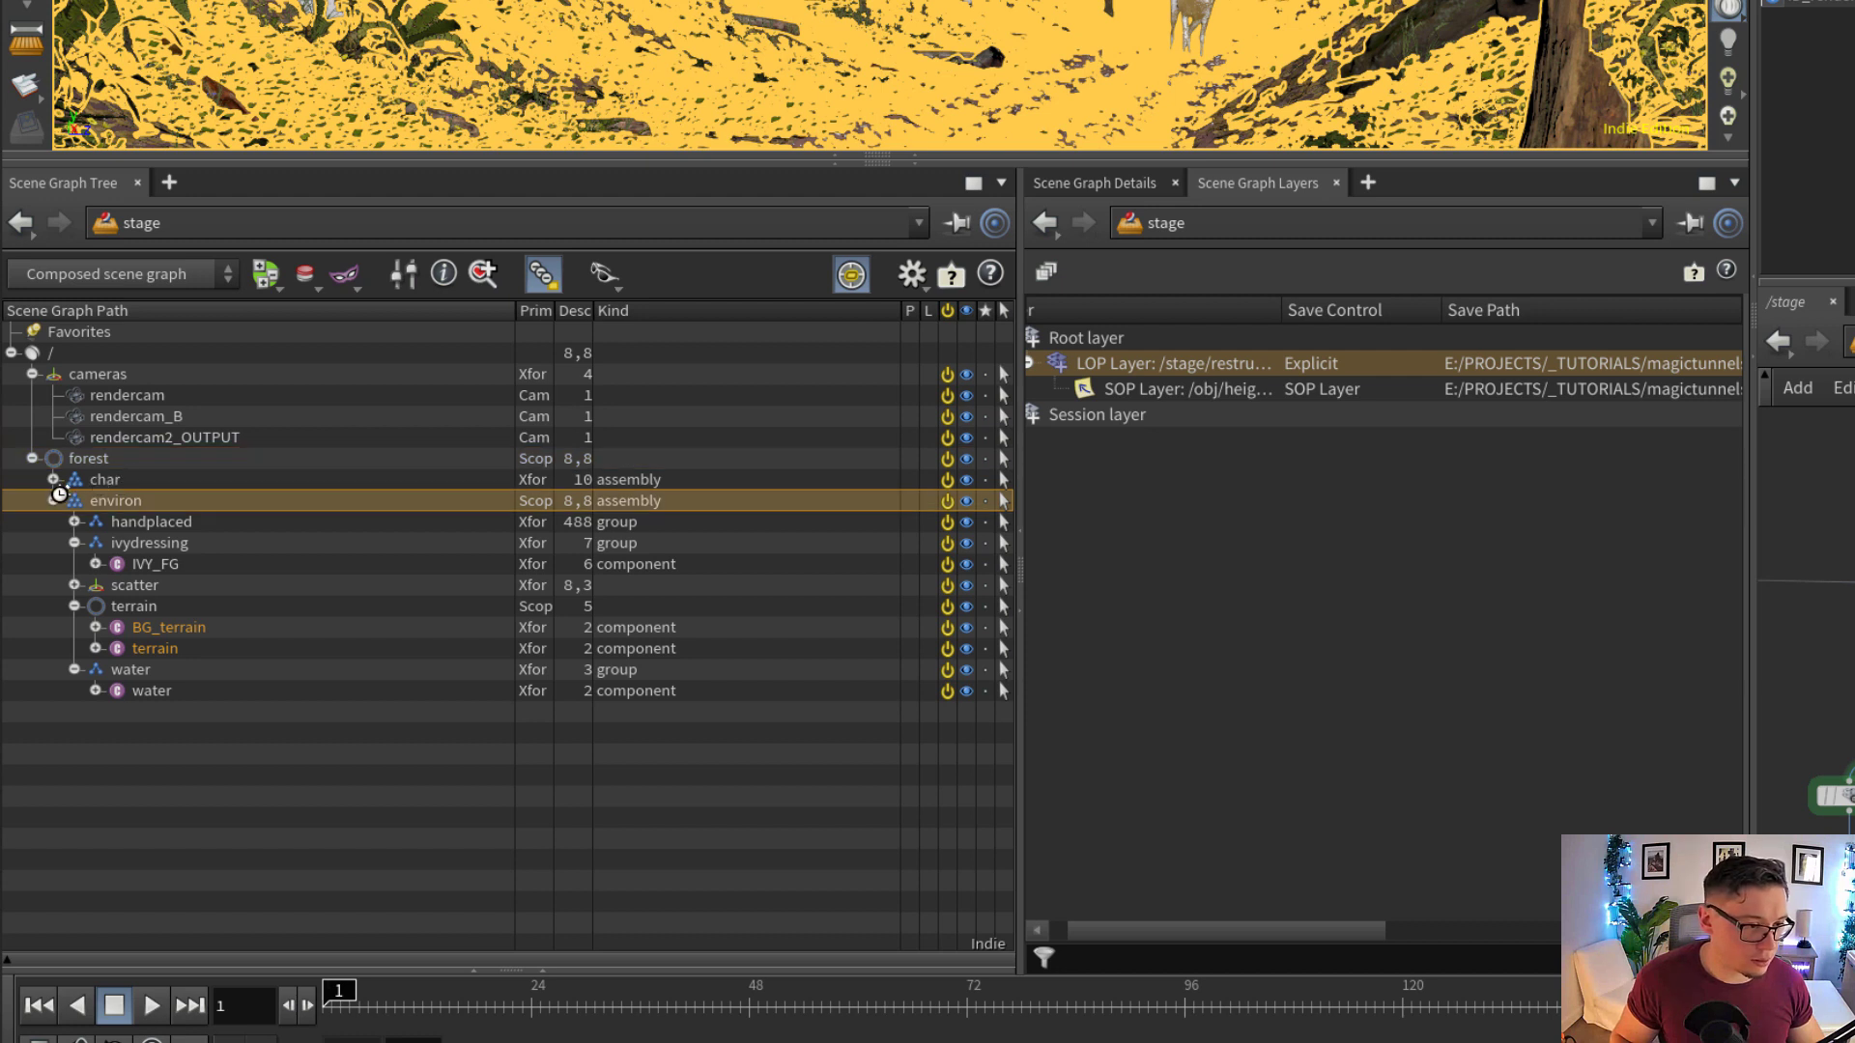
{"action": "left_click", "coordinate": [53, 479]}
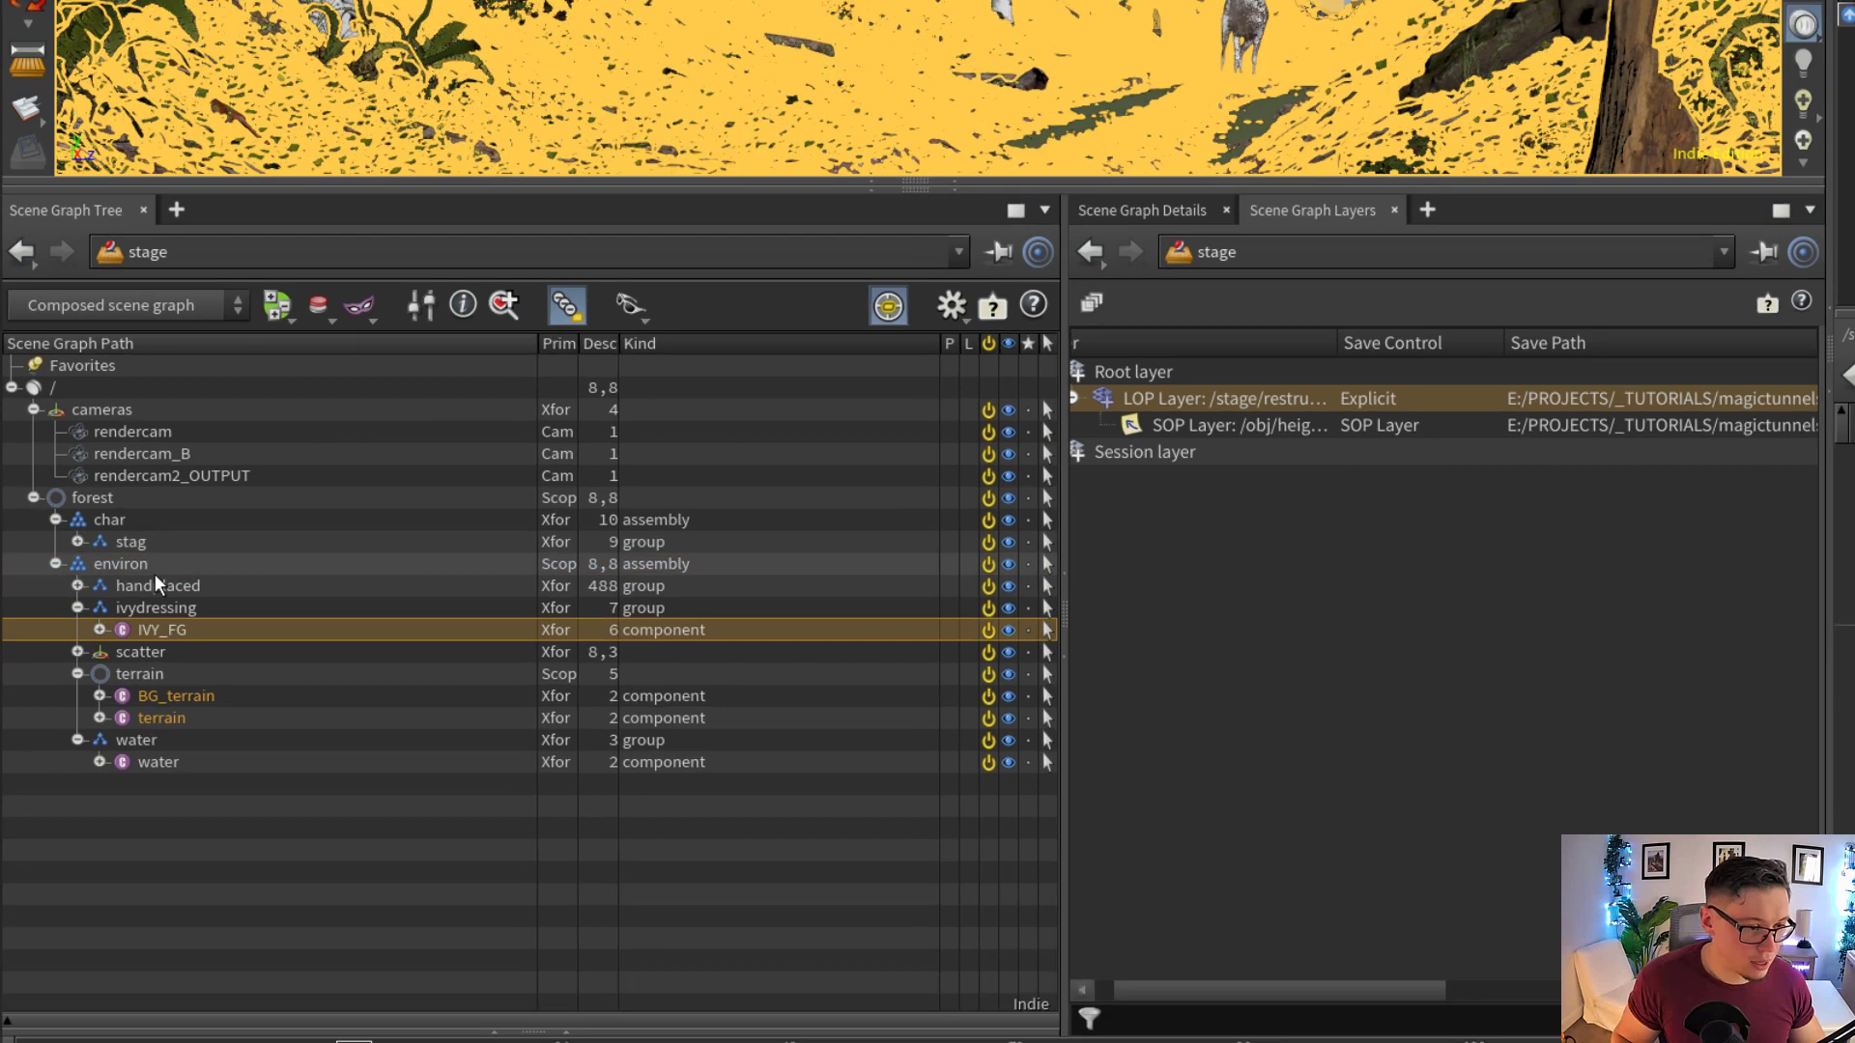
Expand handplaced and scatter under environ in turn to inspect their contents, collapsing them and ivydressing
{"action": "left_click", "coordinate": [151, 539]}
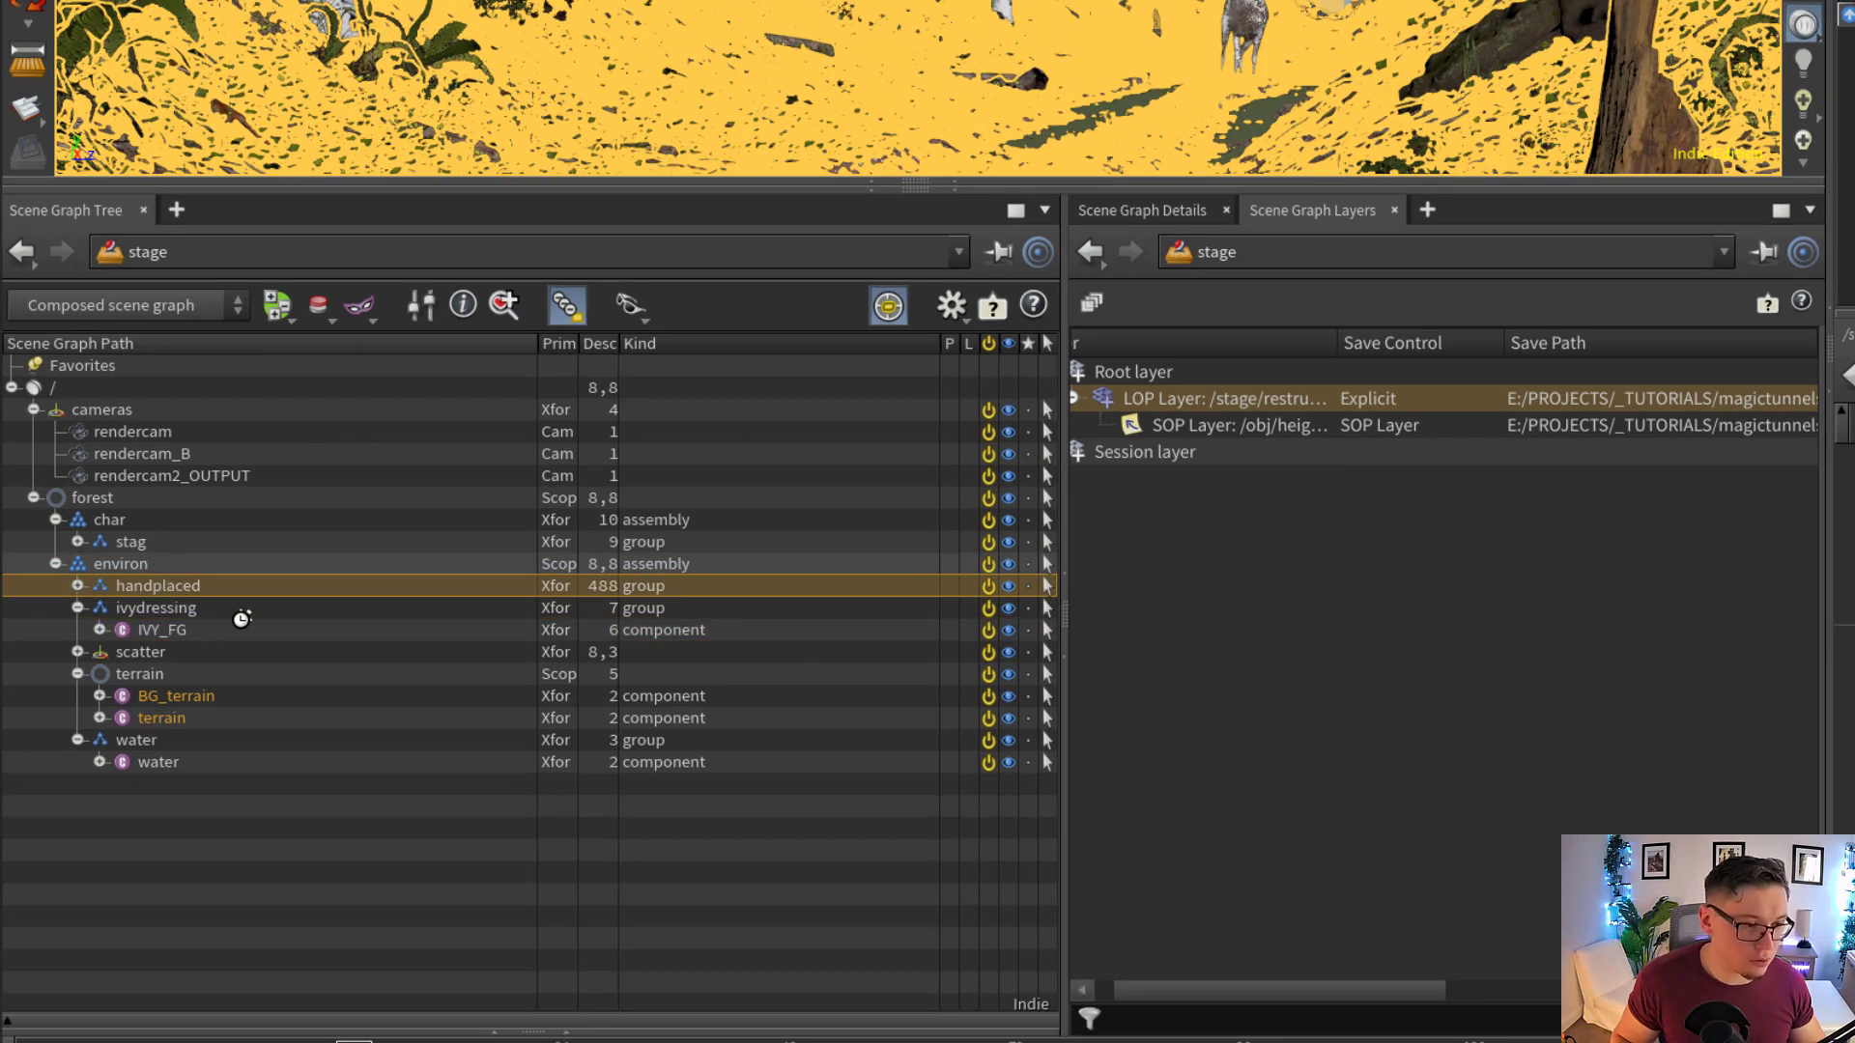
{"action": "left_click", "coordinate": [77, 586]}
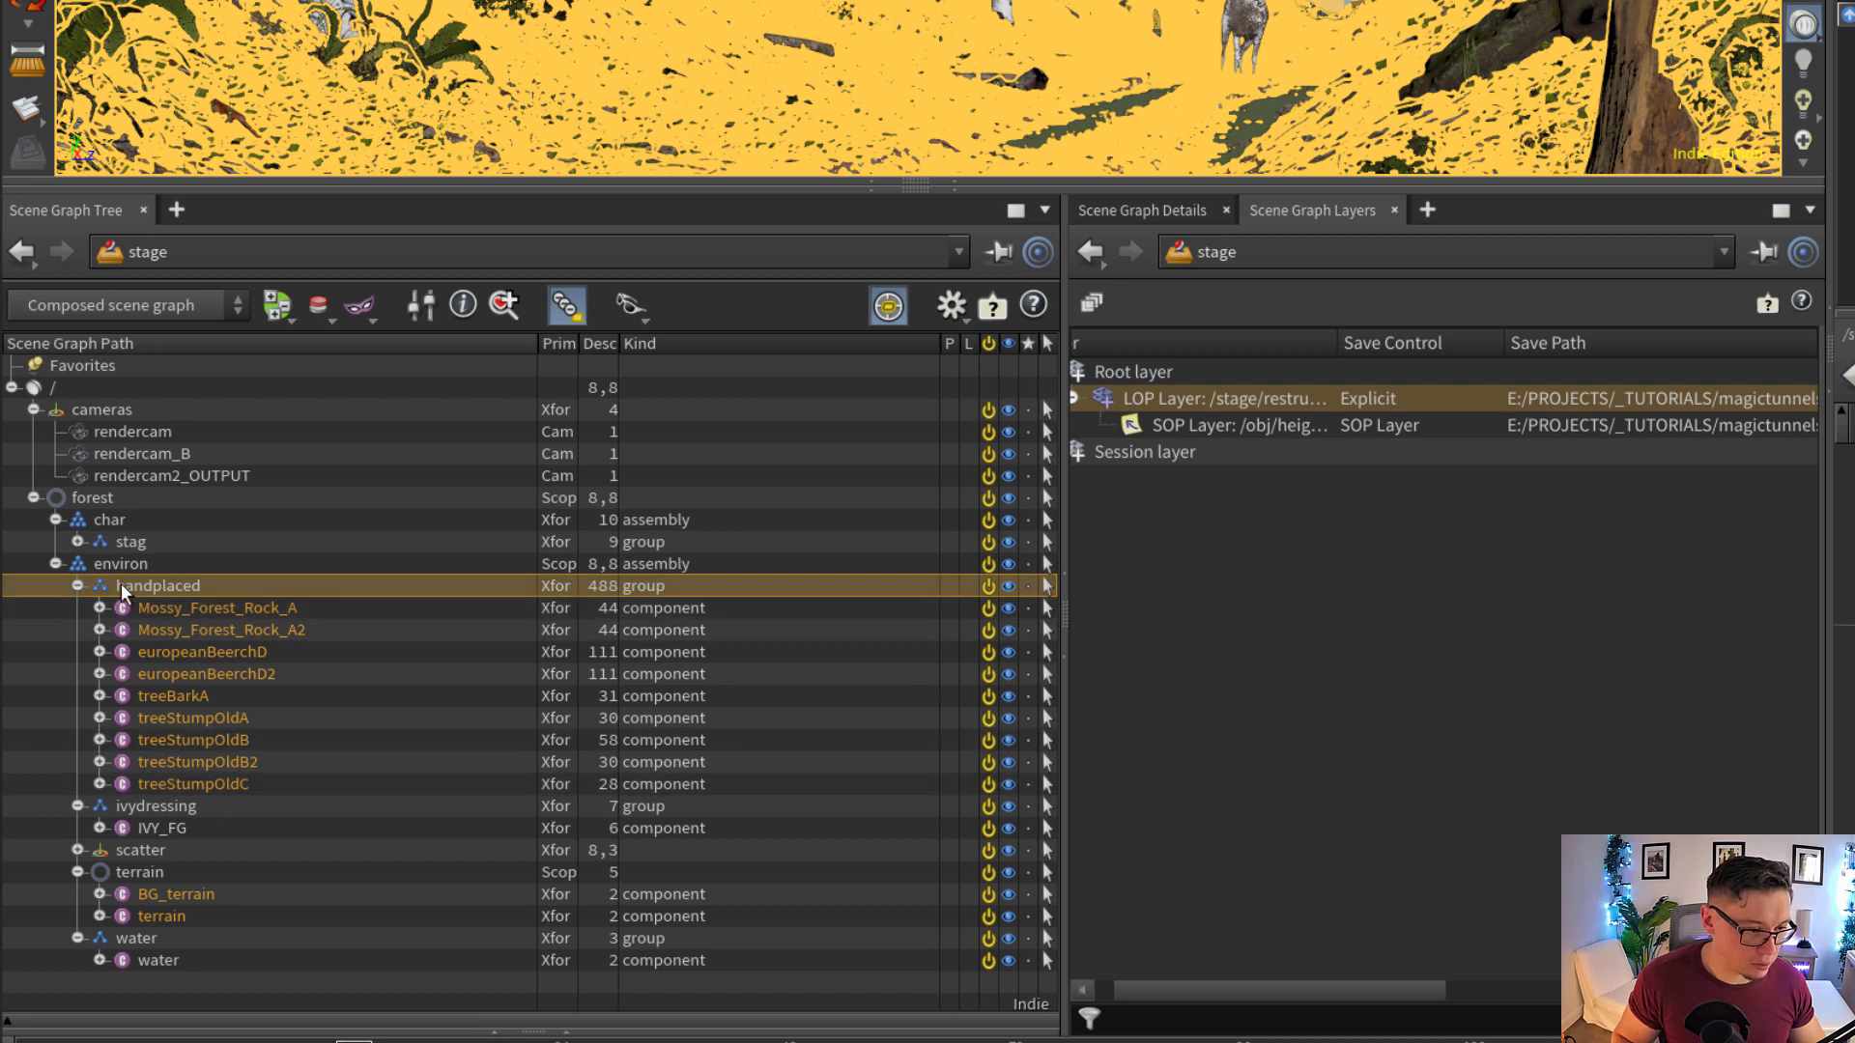
{"action": "left_click", "coordinate": [78, 587]}
{"action": "left_click", "coordinate": [78, 607]}
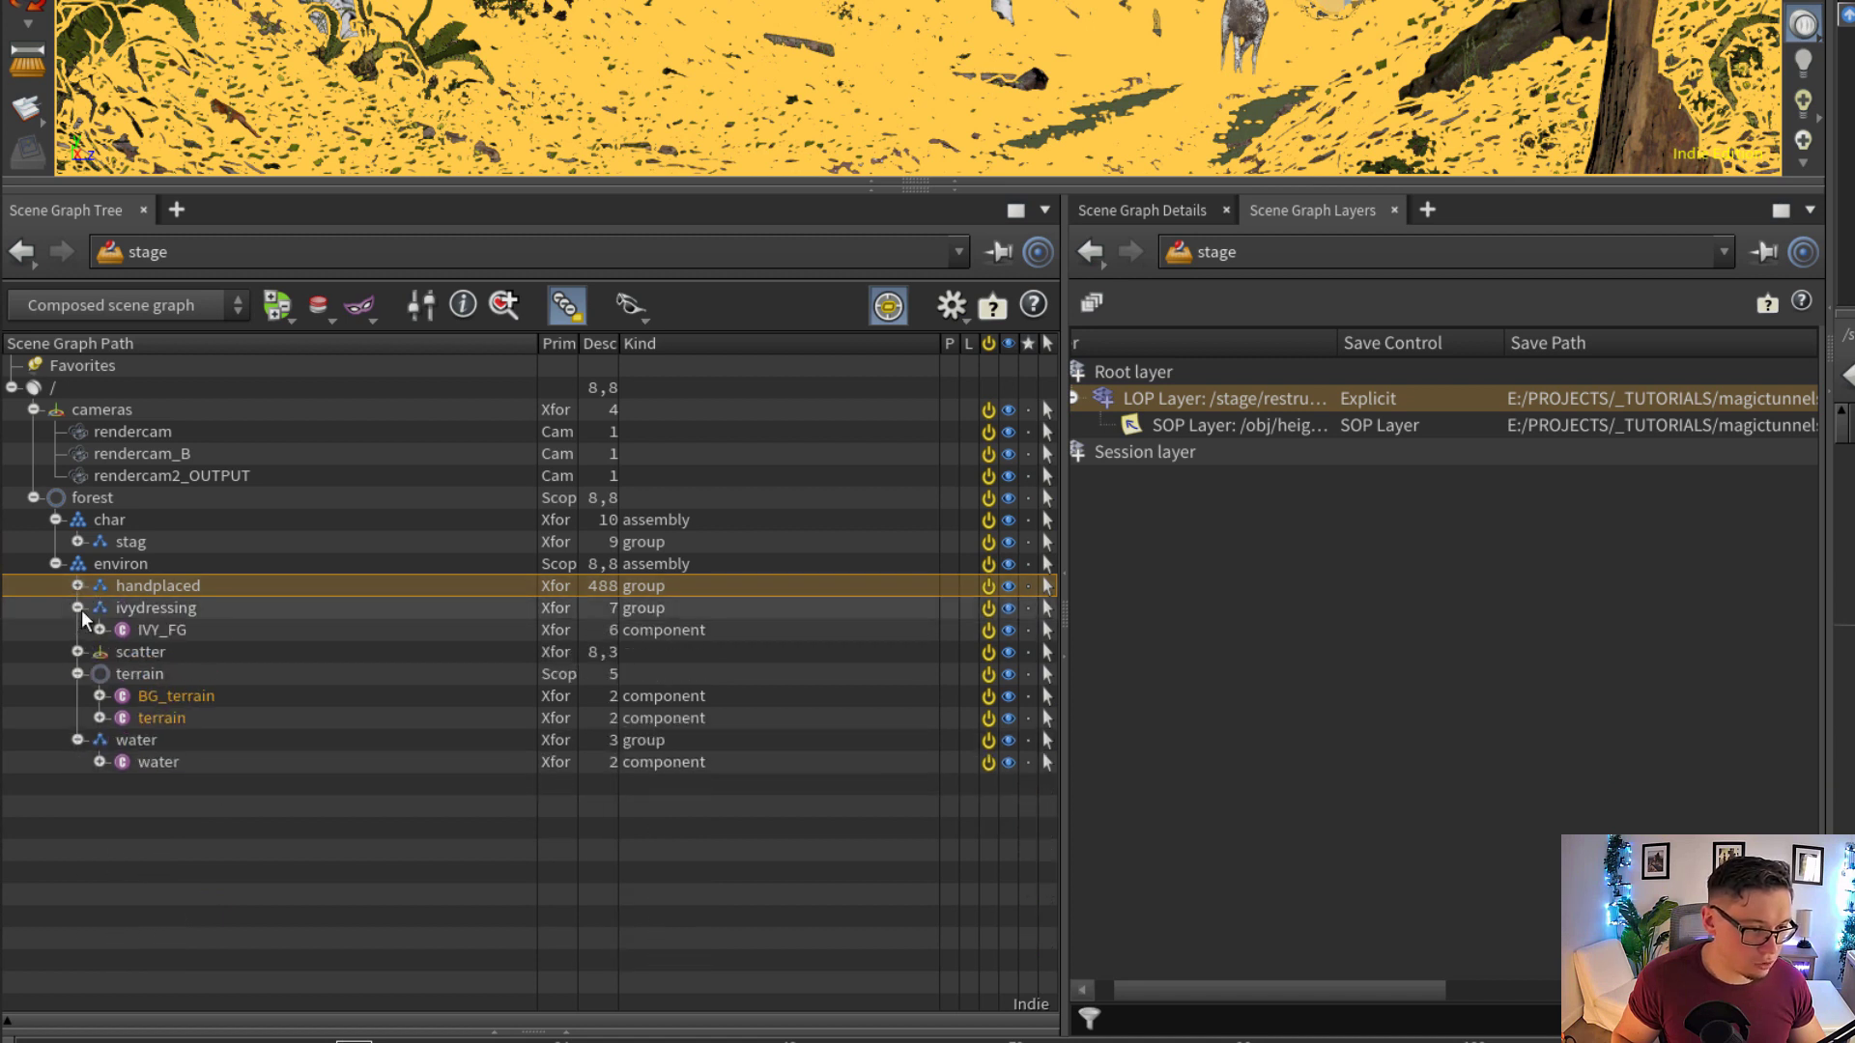
{"action": "left_click", "coordinate": [78, 629]}
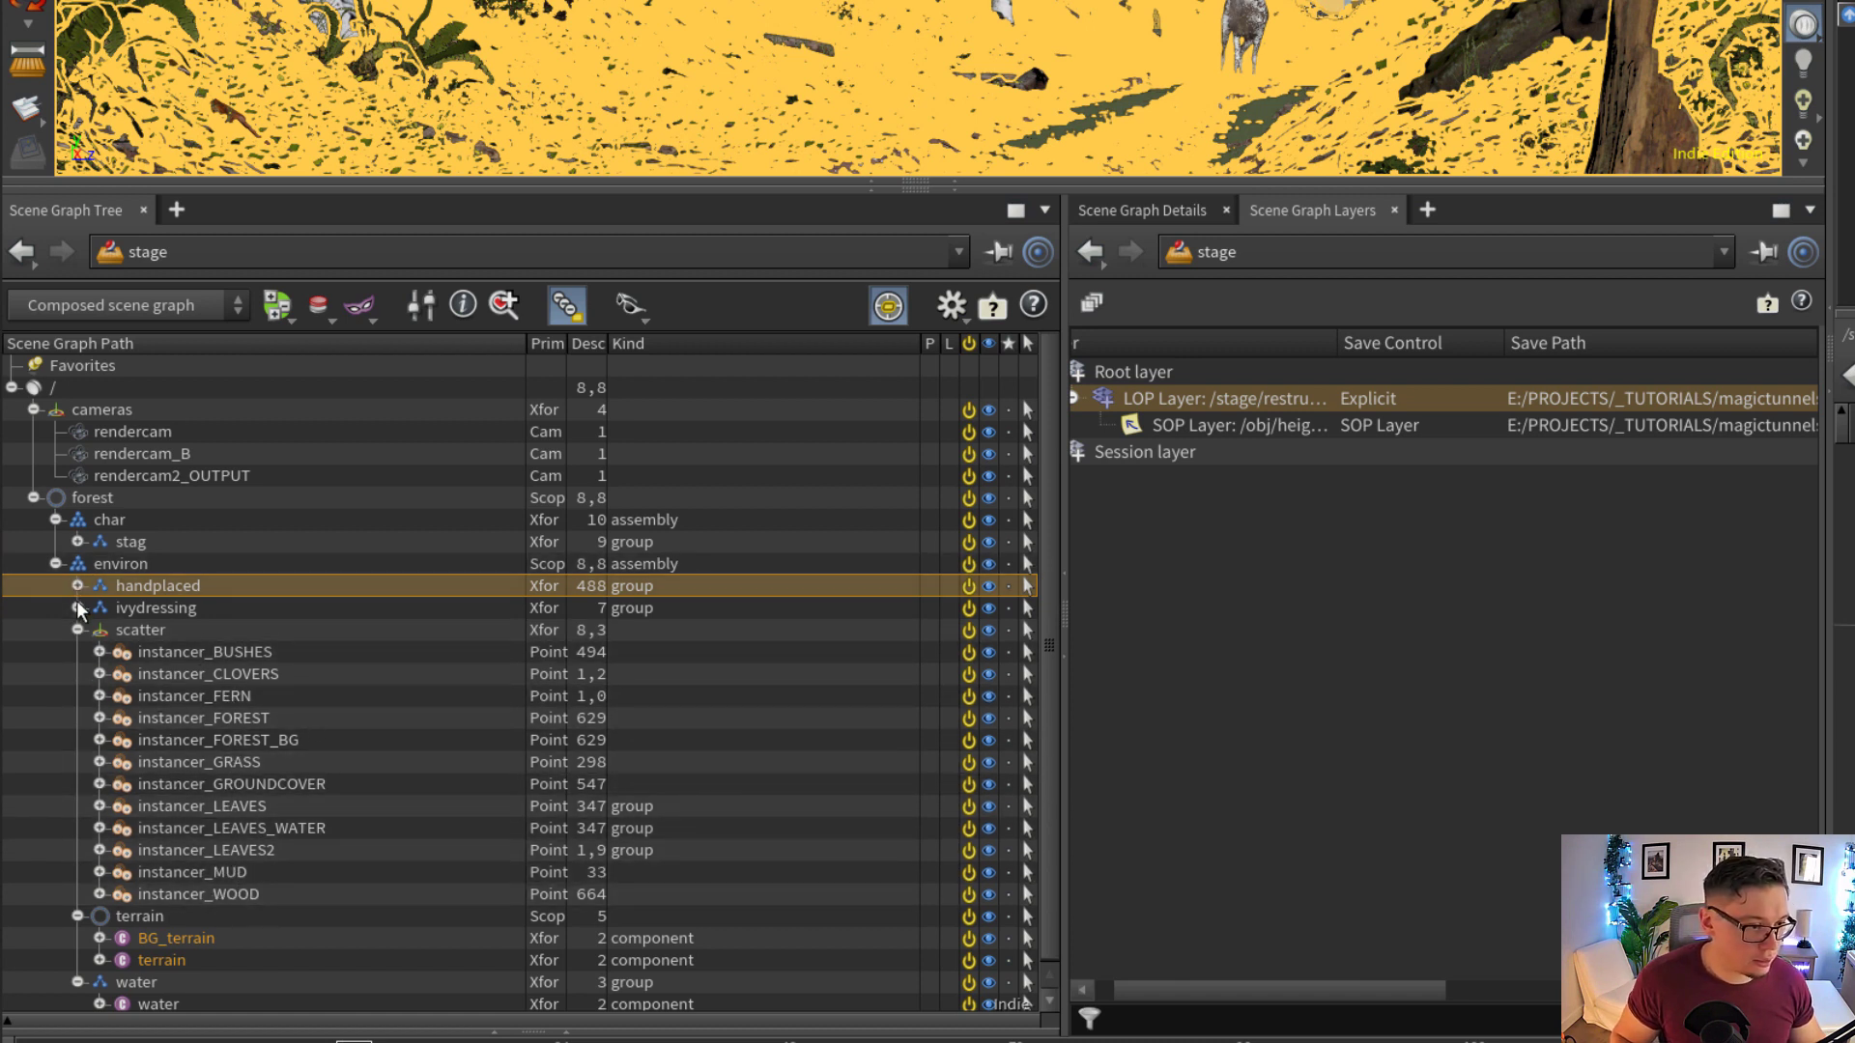
{"action": "left_click", "coordinate": [77, 630]}
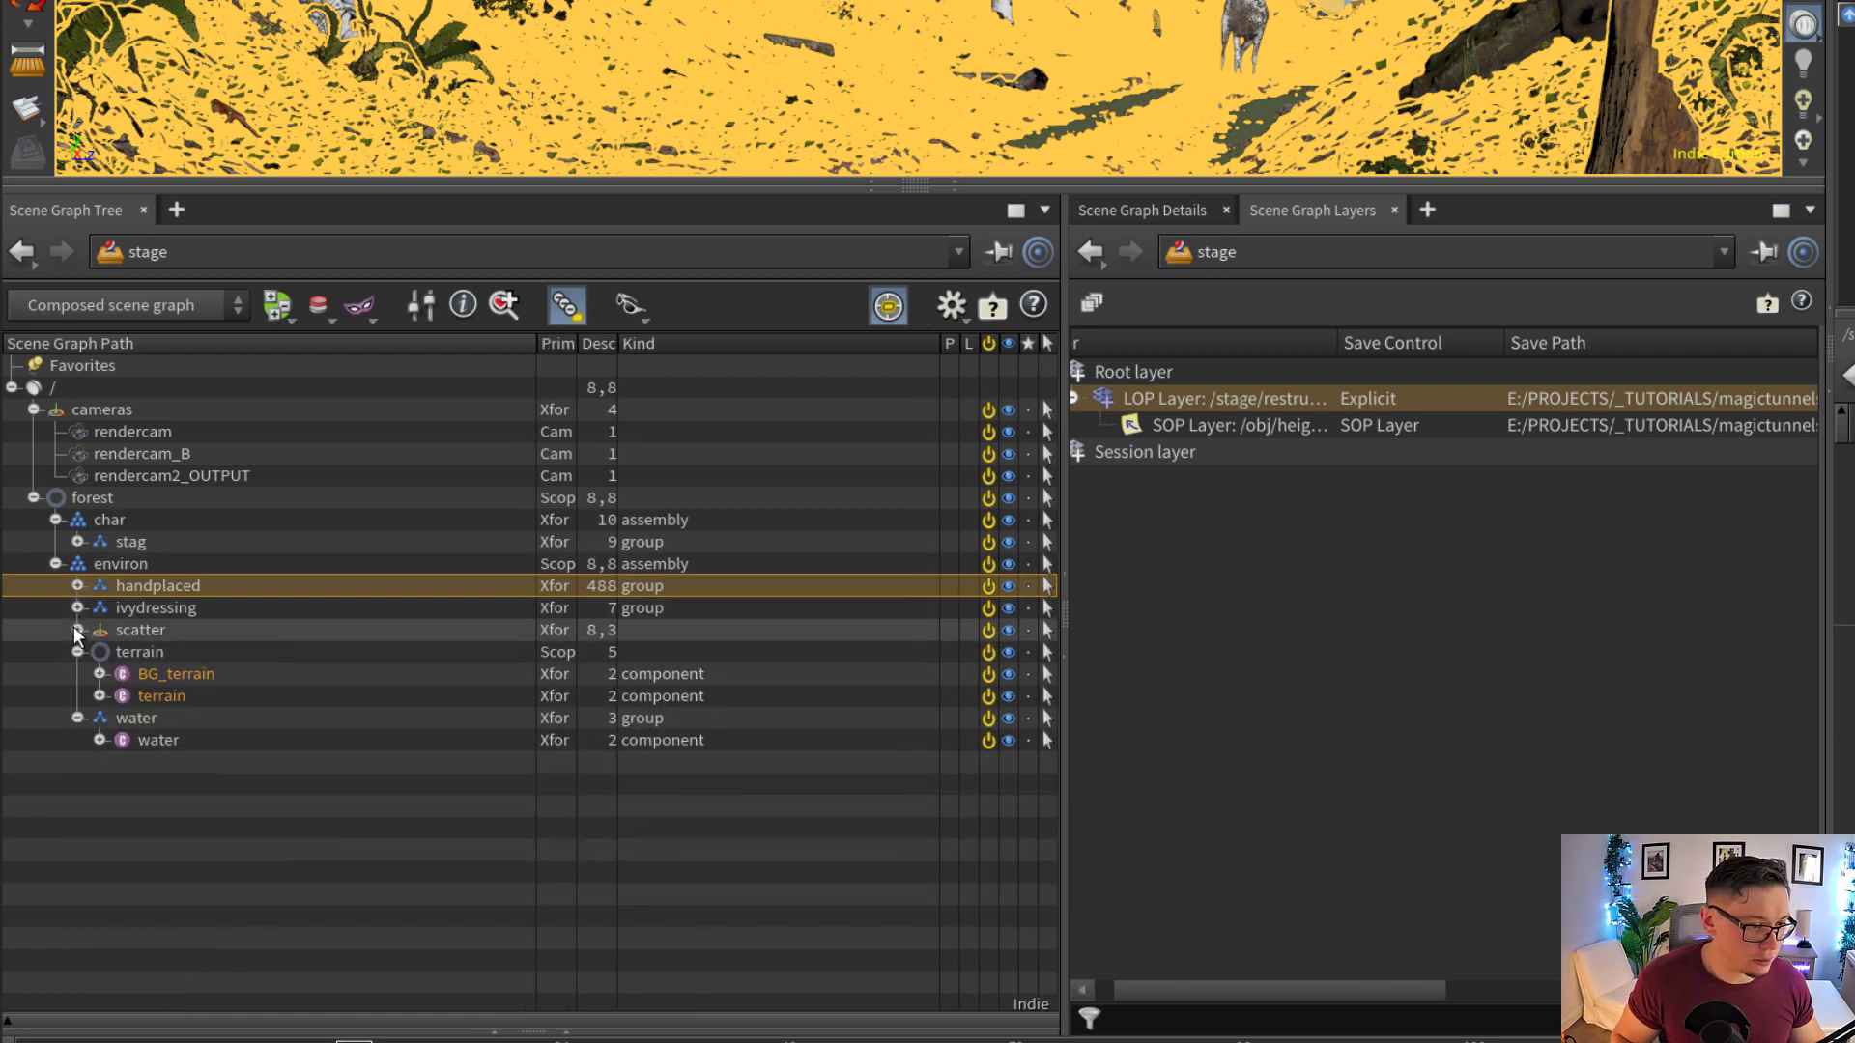
Select the terrain and water entries under environ in turn, and collapse terrain
{"action": "left_click", "coordinate": [147, 653]}
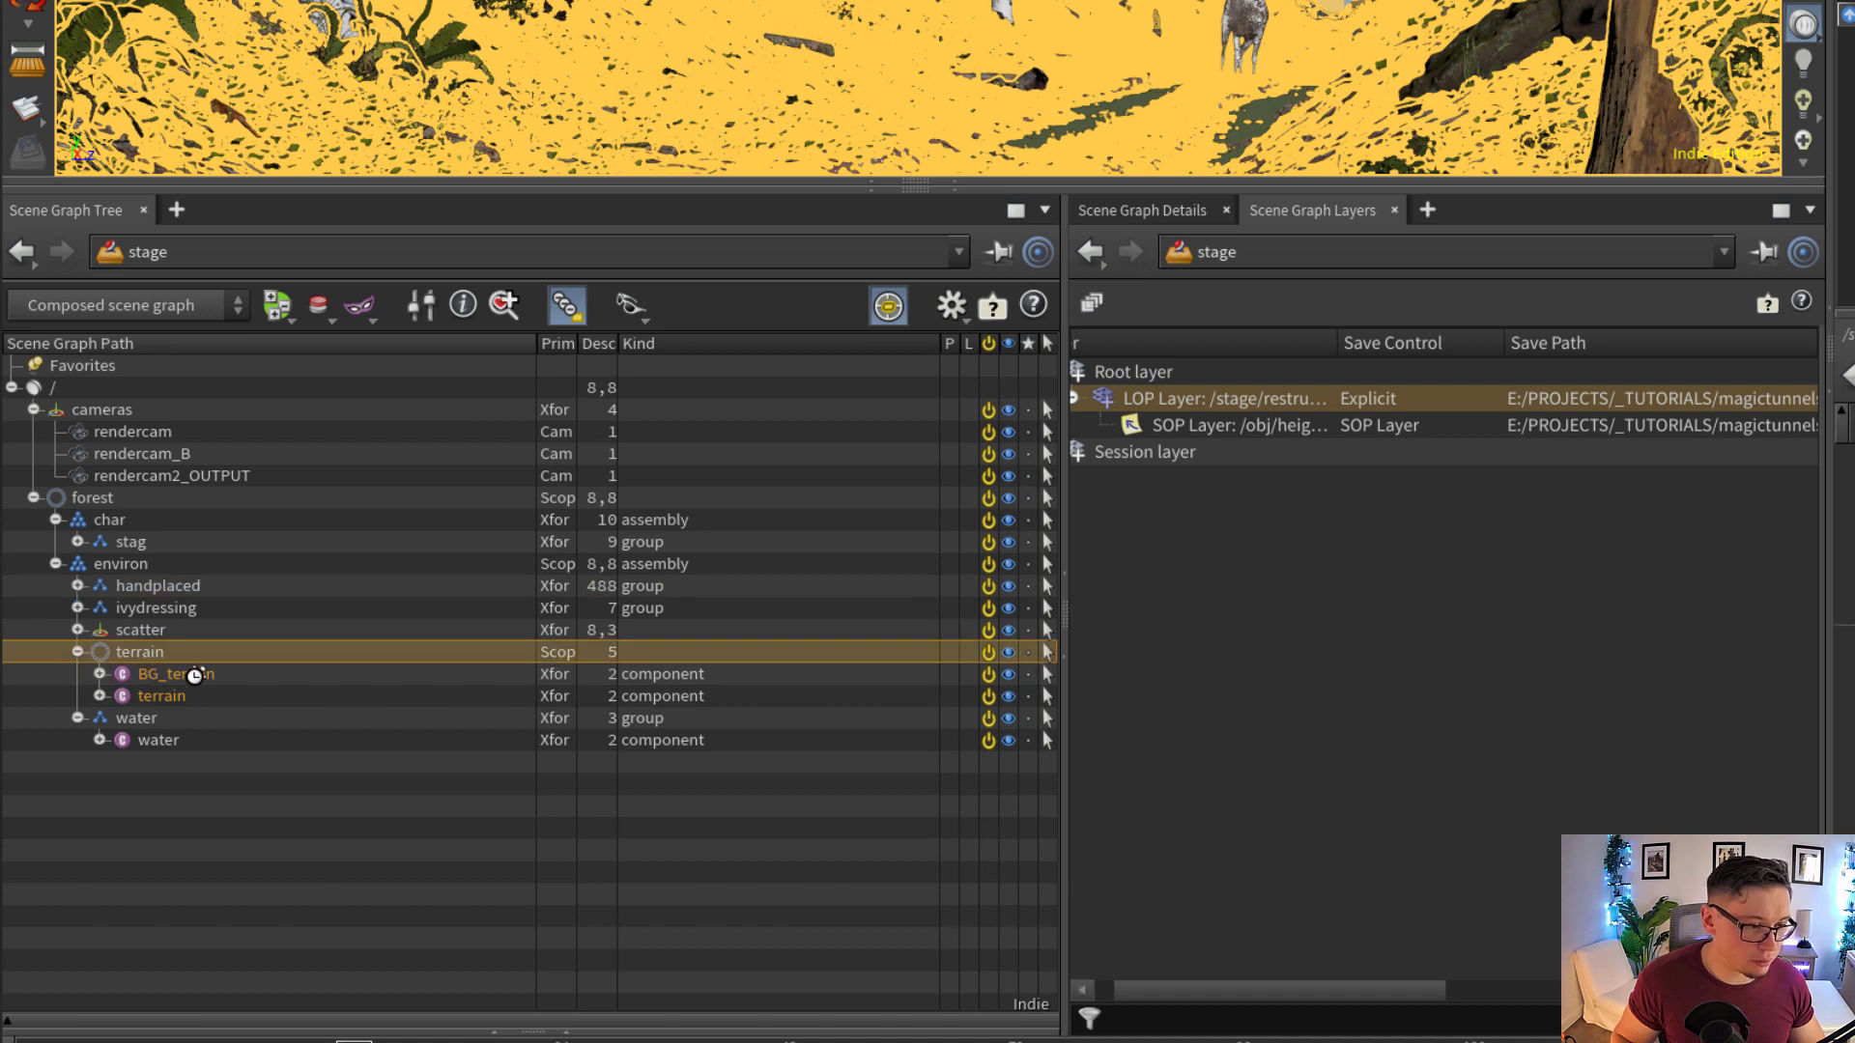
{"action": "left_click", "coordinate": [159, 718]}
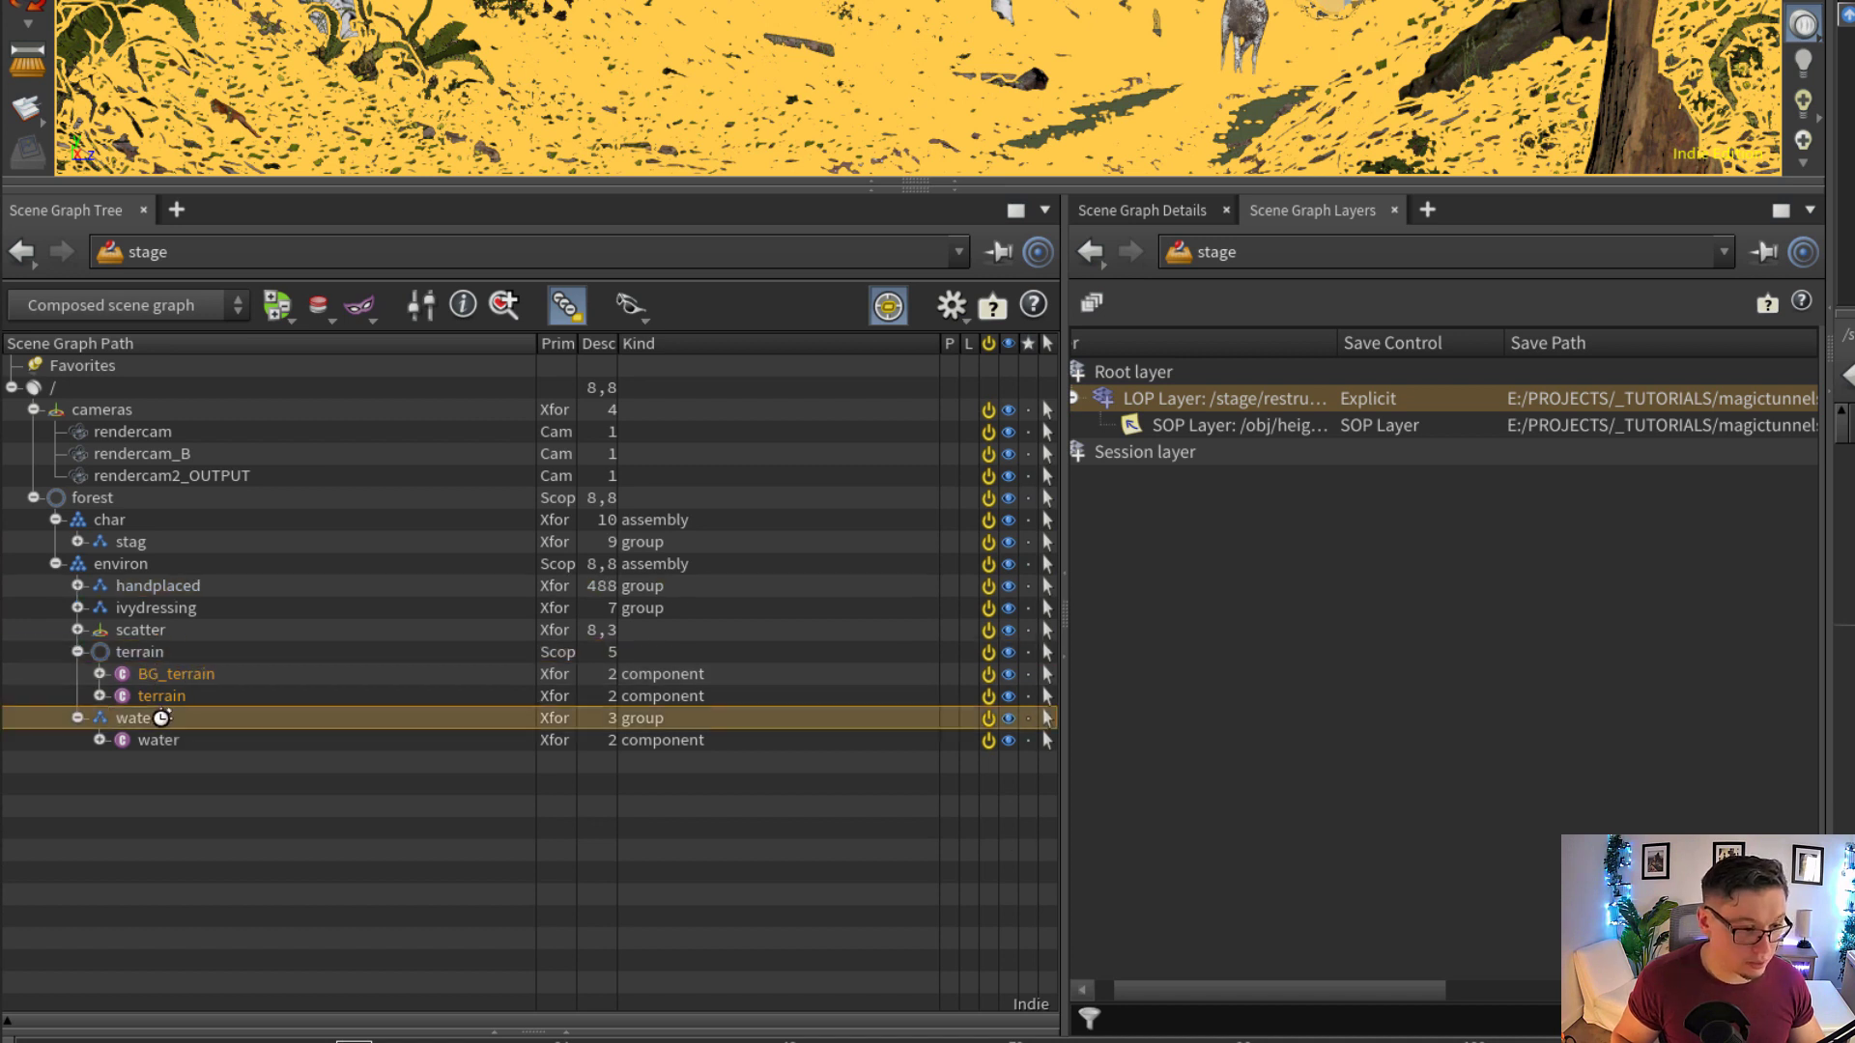
{"action": "left_click", "coordinate": [84, 650]}
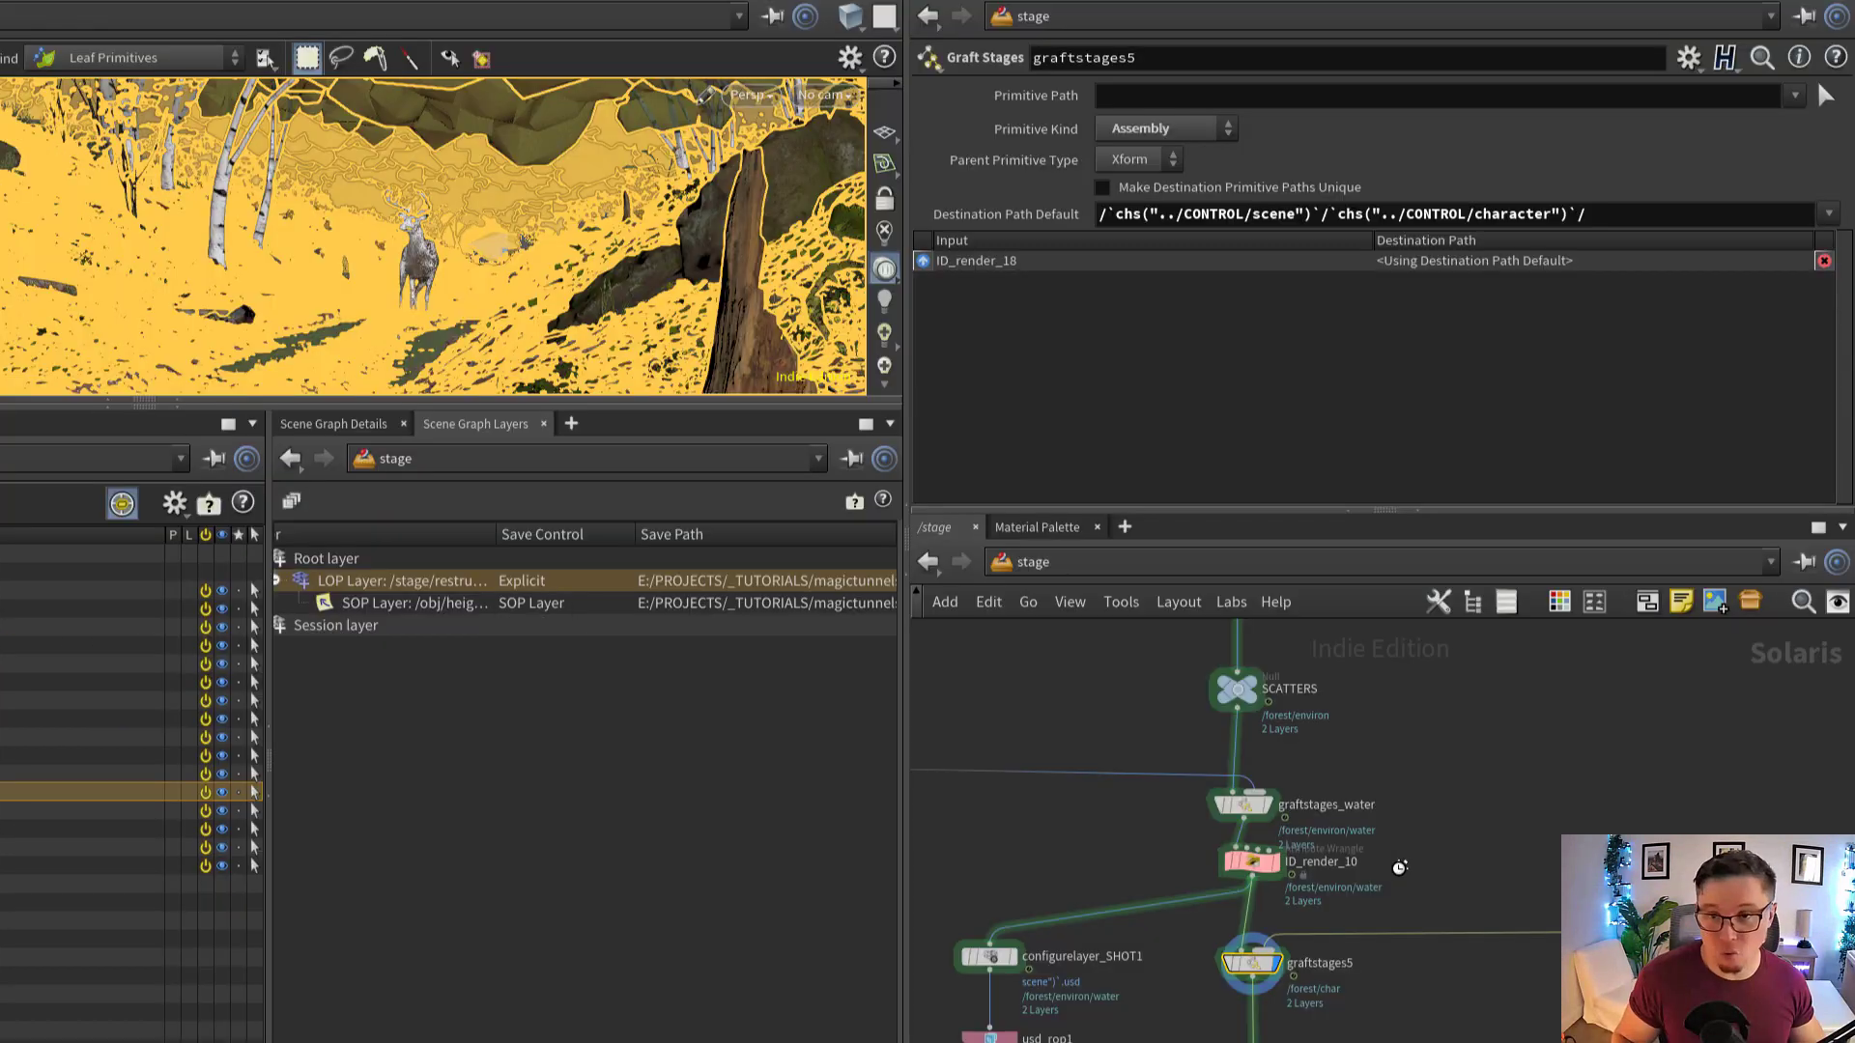
Set the environment name on the CONTROL null to environment
{"action": "scroll", "coordinate": [1534, 805], "scroll_direction": "down", "scroll_amount": 5}
{"action": "middle_click_drag", "start_coordinate": [1529, 789], "coordinate": [1468, 854]}
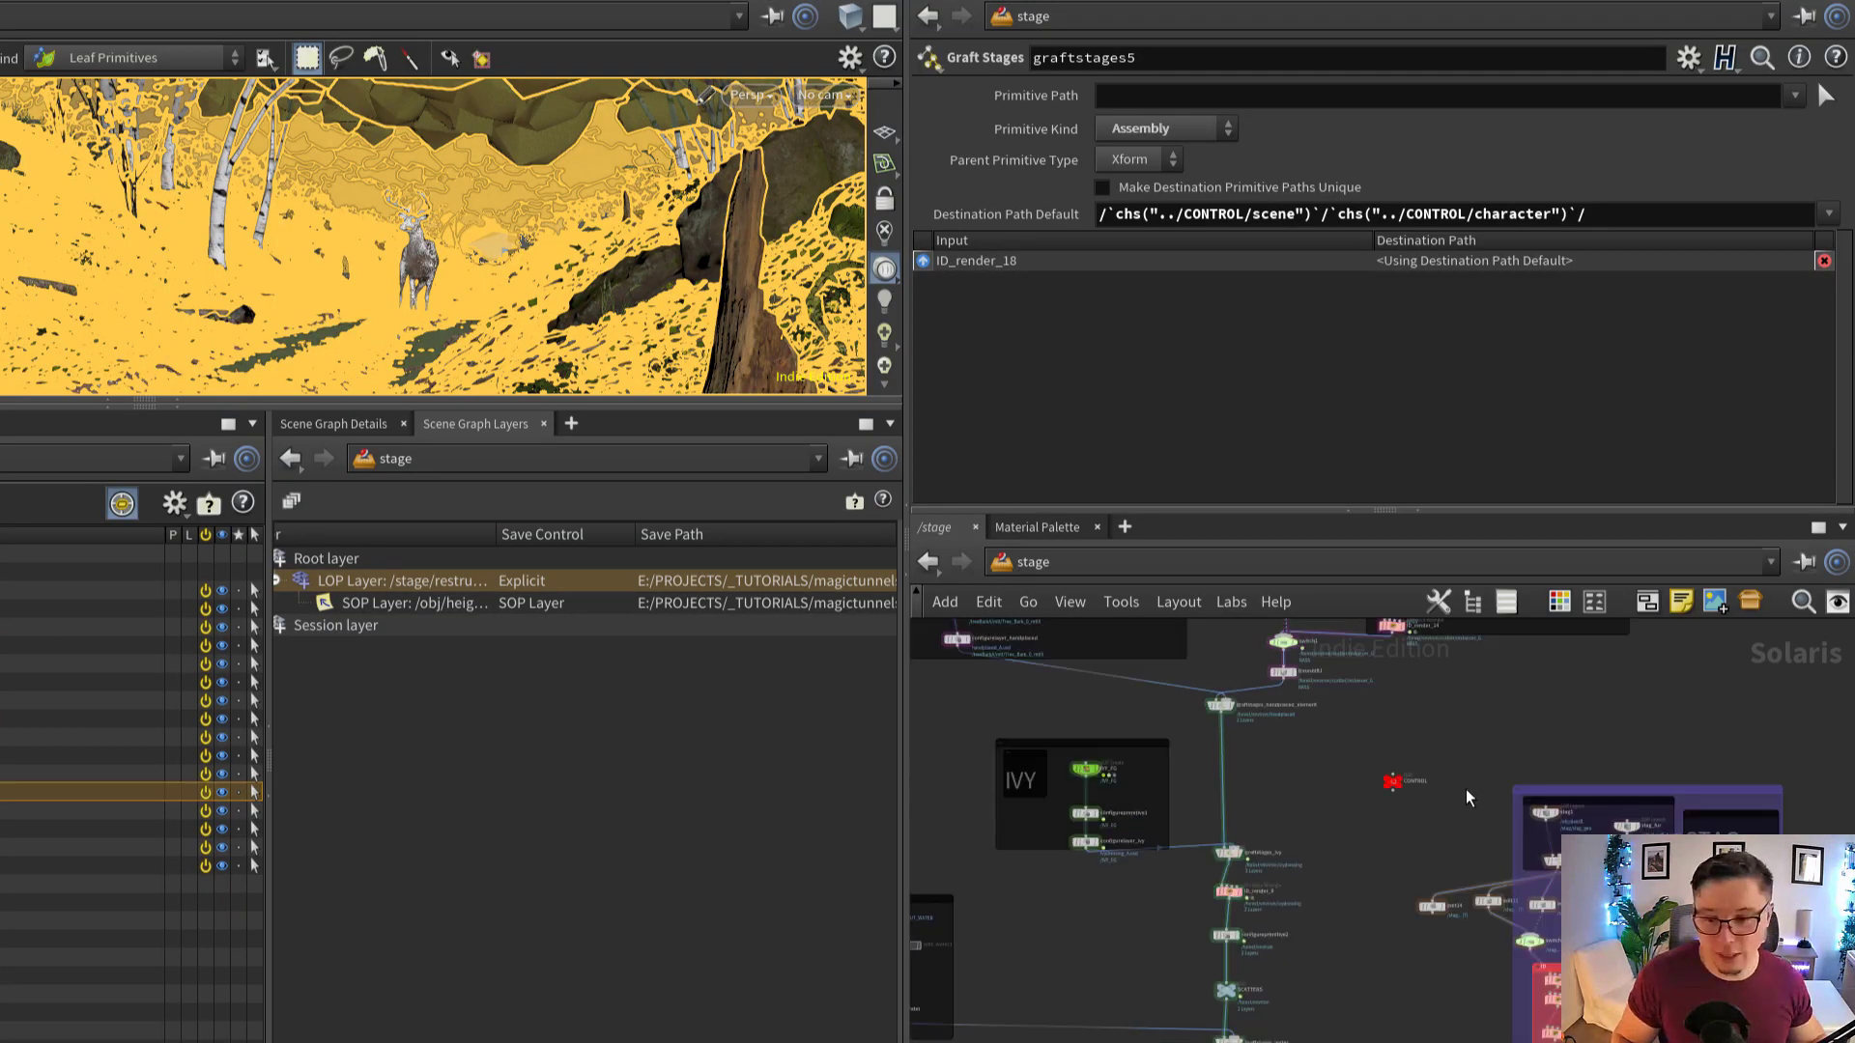
{"action": "left_click_drag", "start_coordinate": [1427, 745], "coordinate": [1353, 816]}
{"action": "left_click", "coordinate": [1150, 153]}
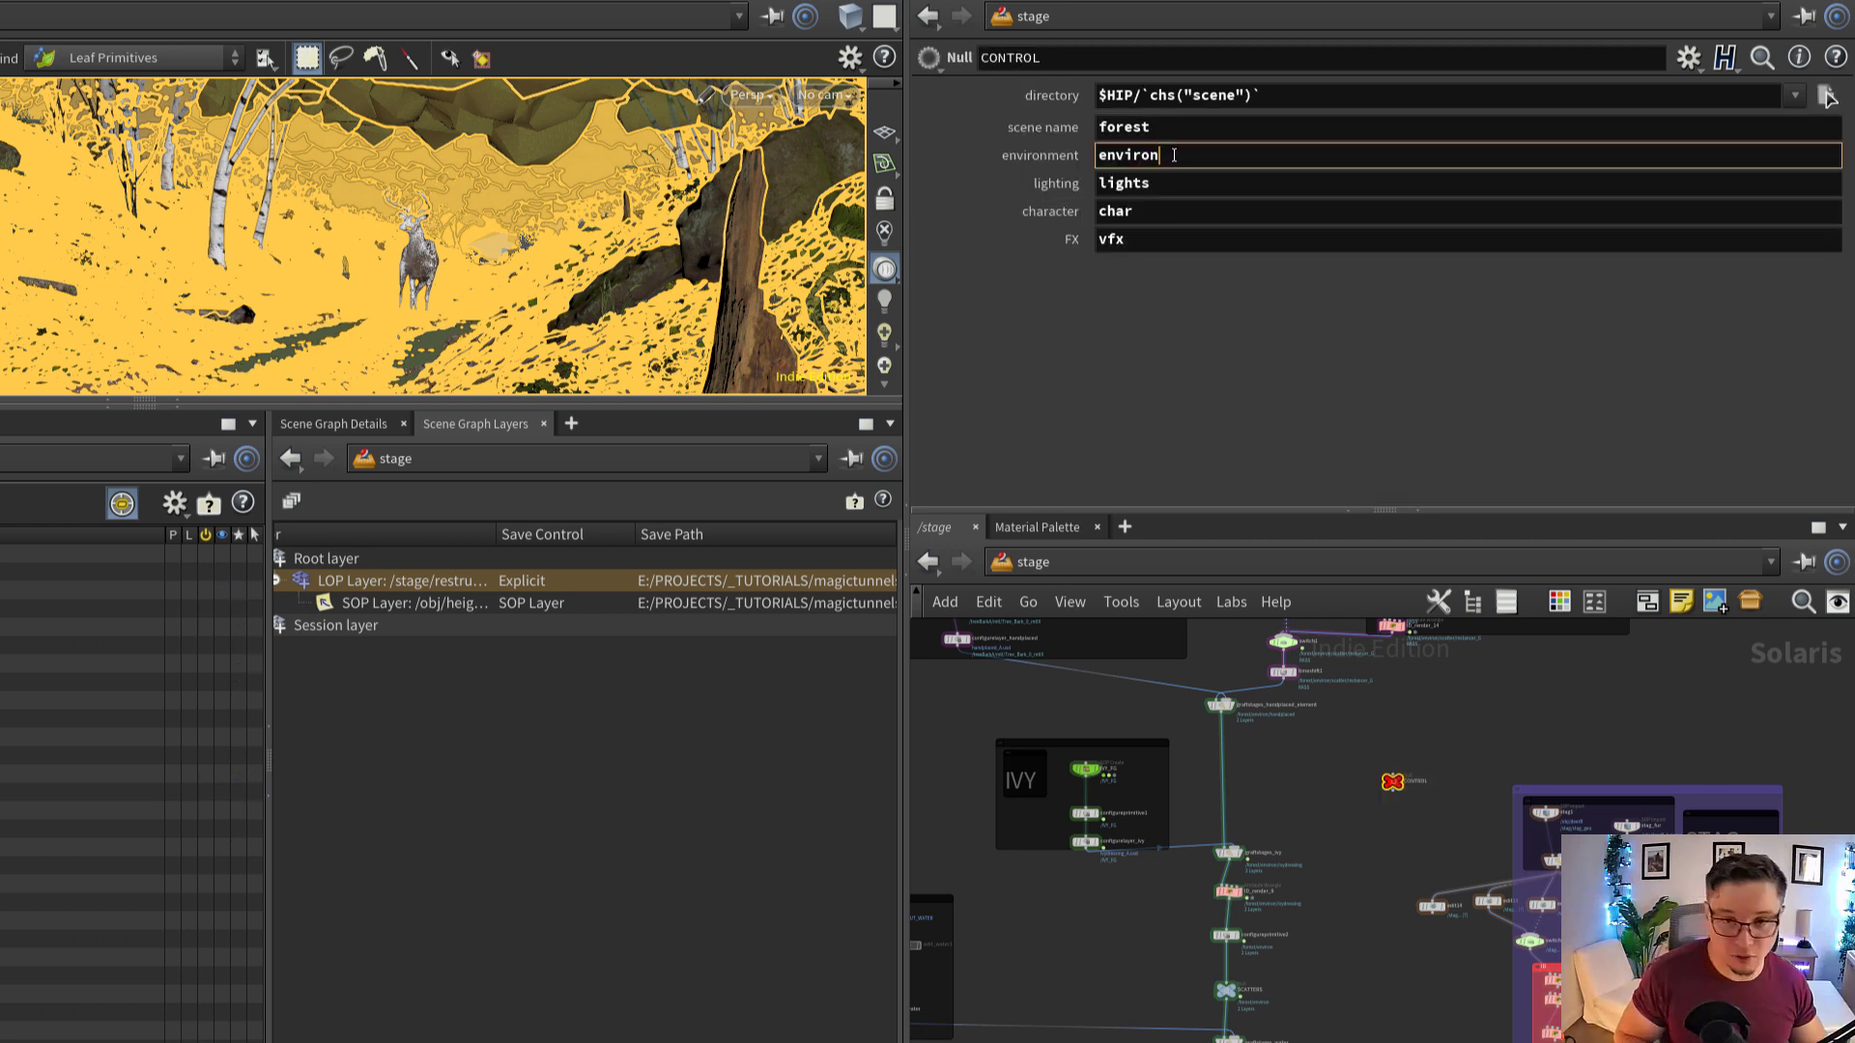
{"action": "type", "text": "ment"}
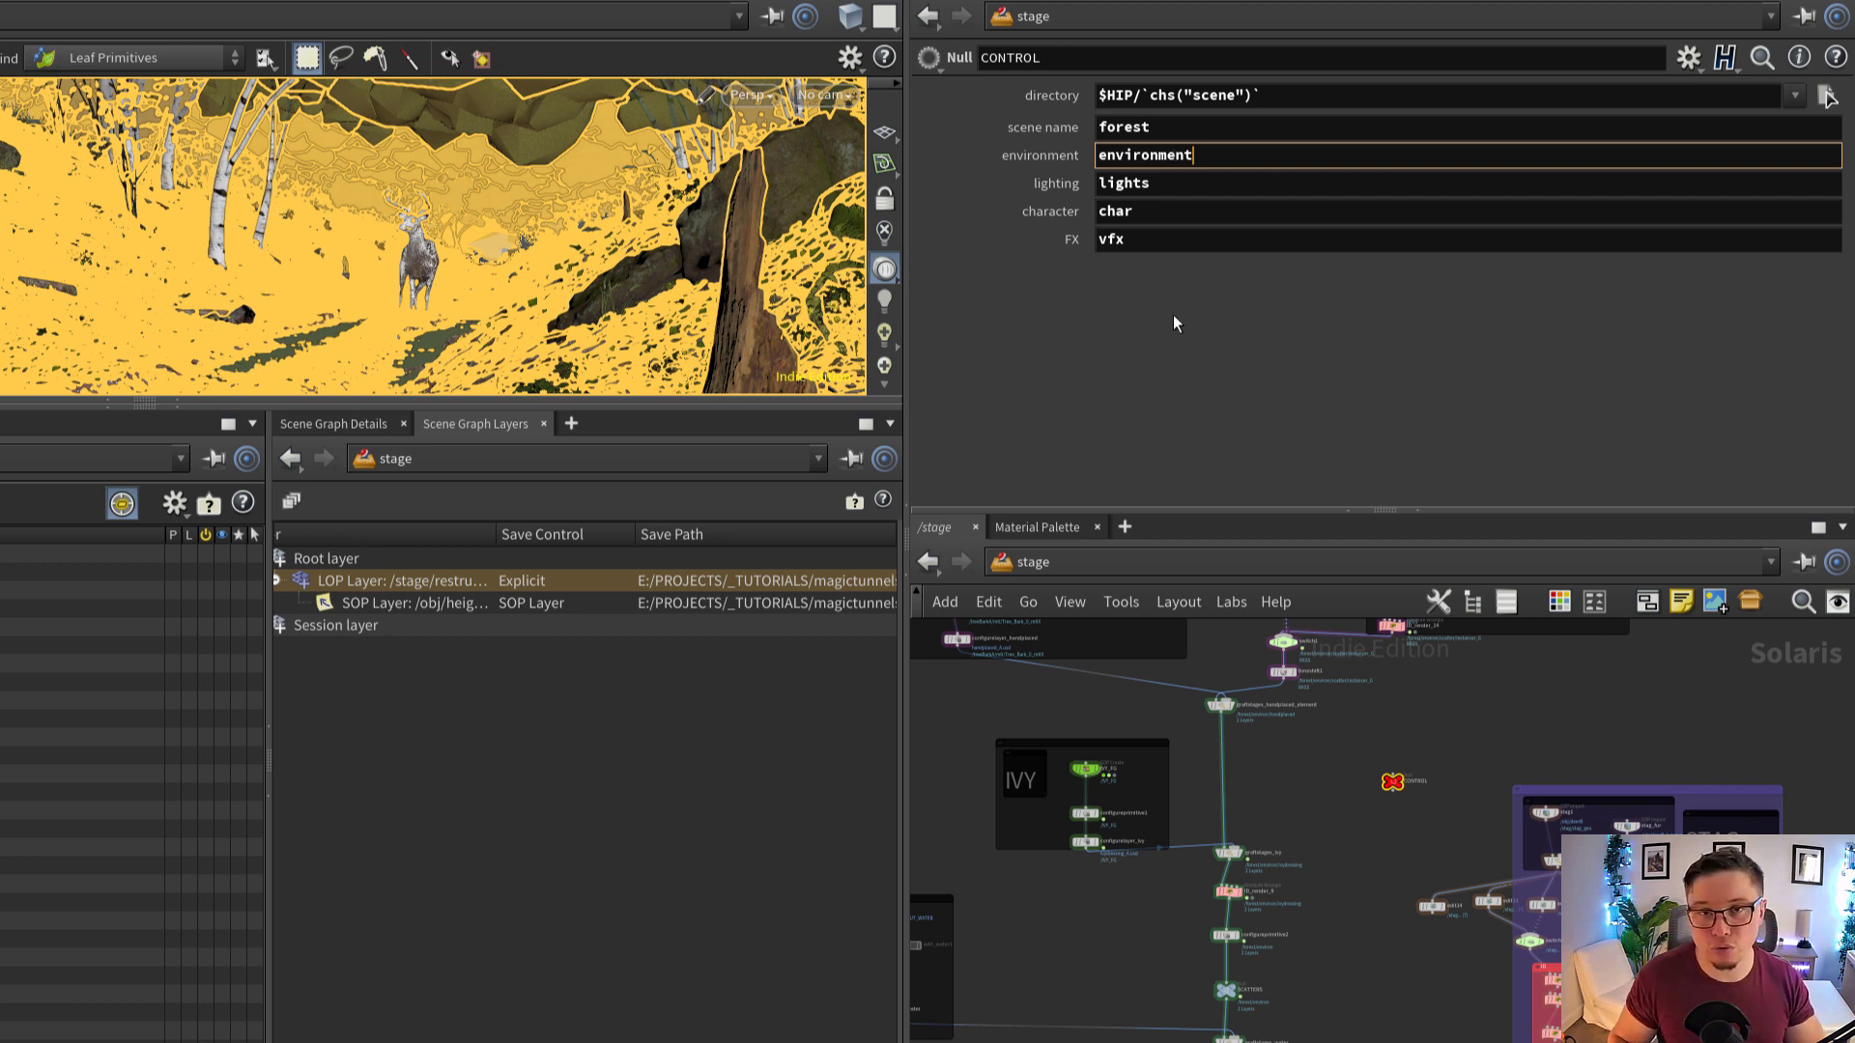
{"action": "key", "text": "Return"}
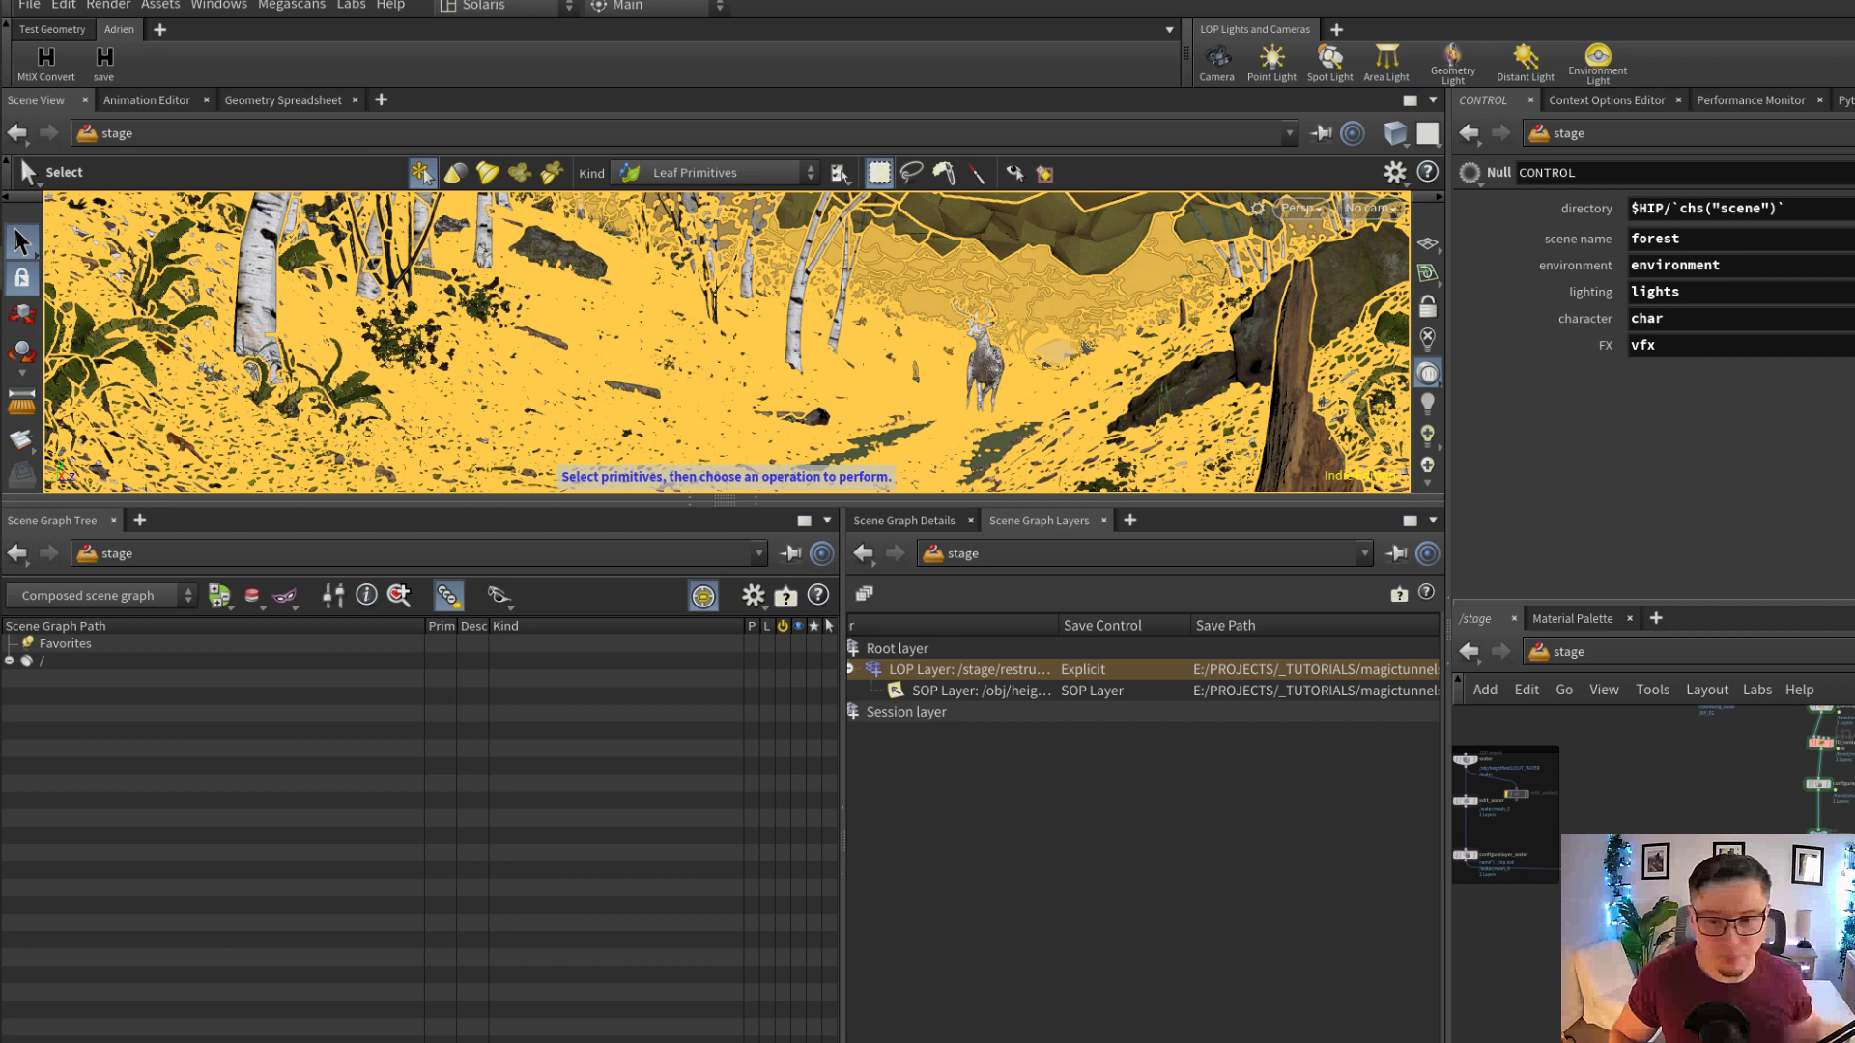
Select the graftstages5 node and expand environment under forest in the Scene Graph Tree
{"action": "scroll", "coordinate": [1818, 942], "scroll_direction": "up", "scroll_amount": 4}
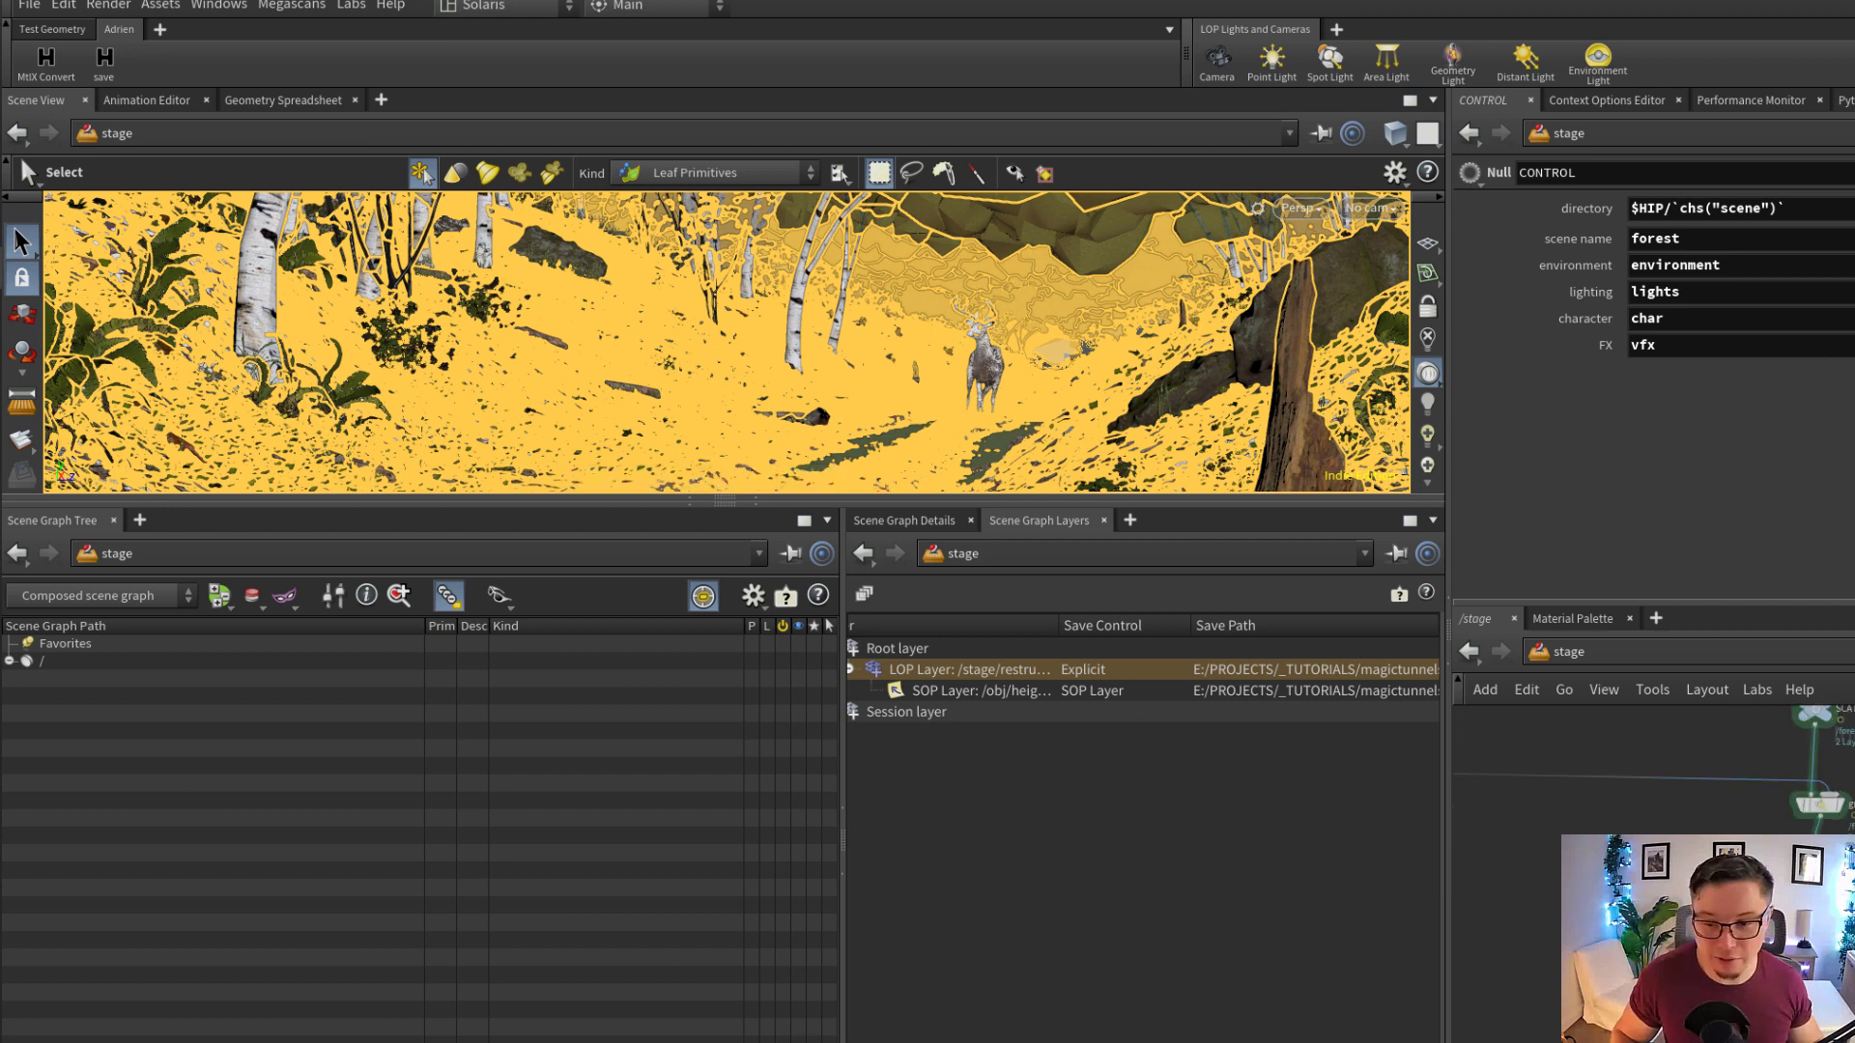
{"action": "left_click", "coordinate": [1820, 804]}
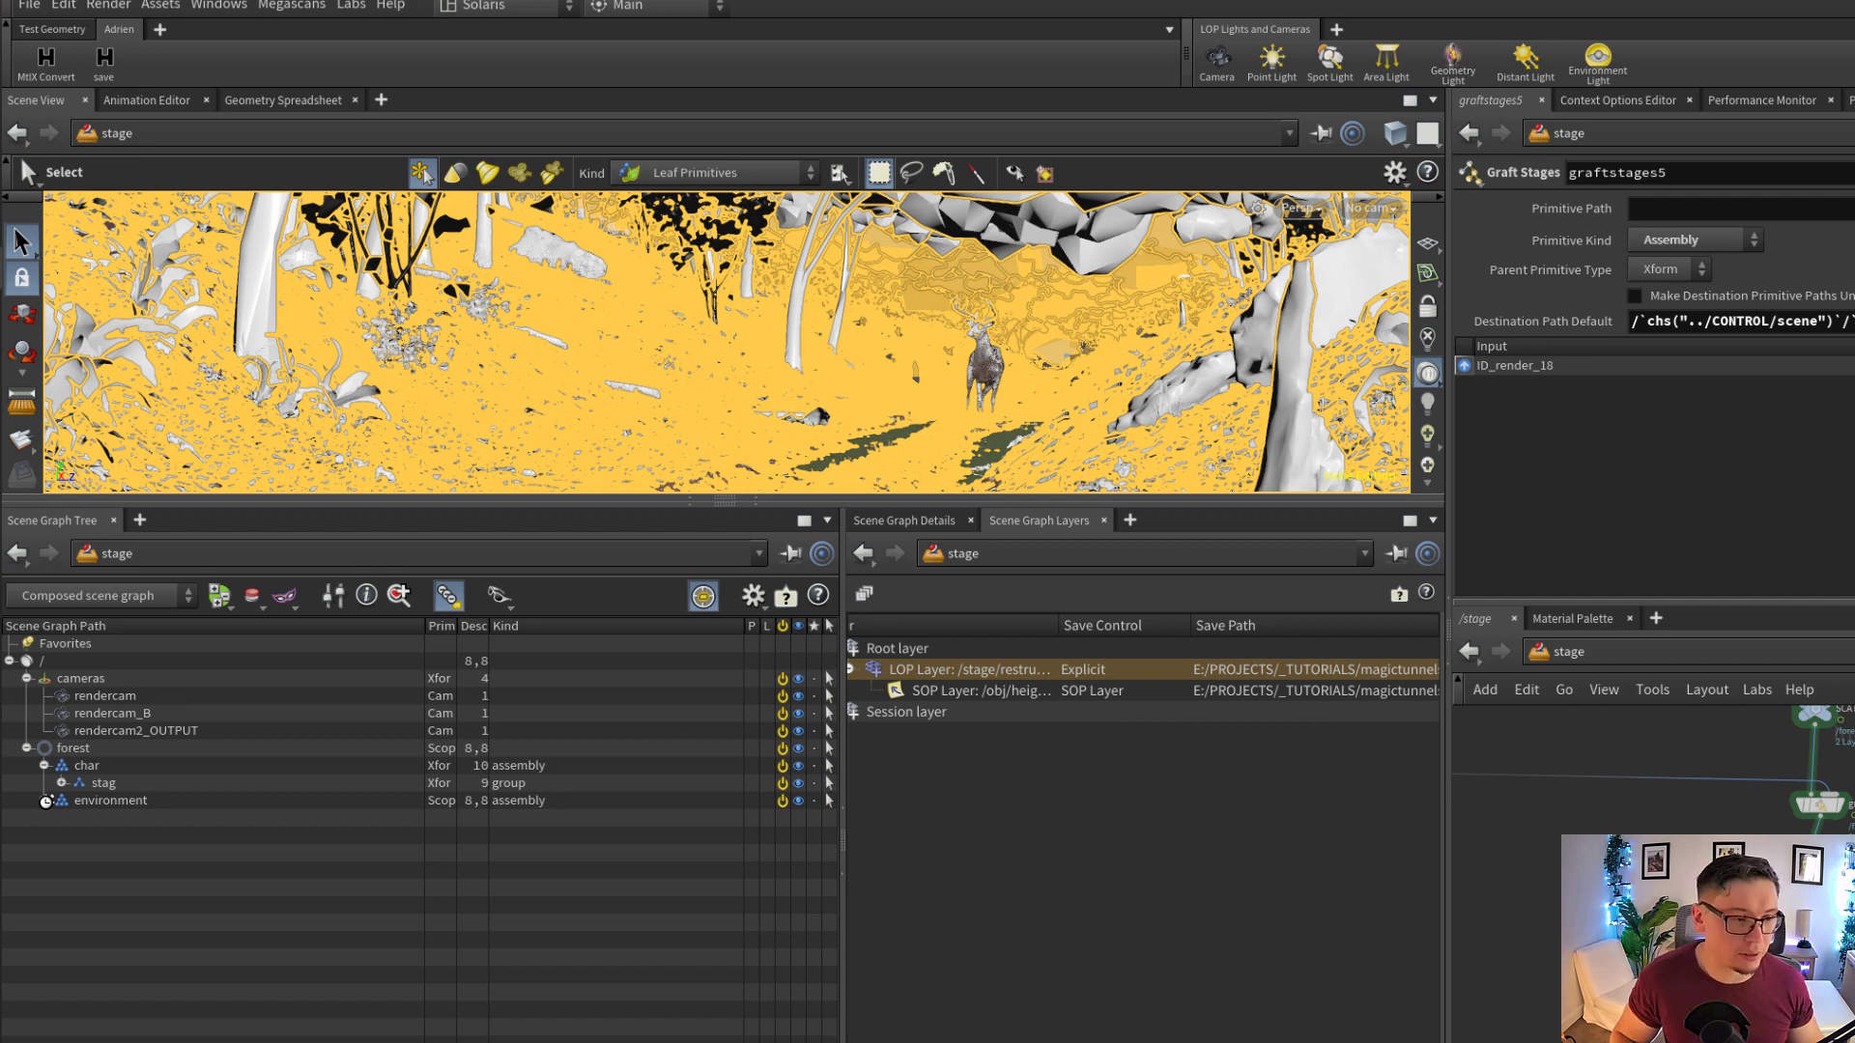
{"action": "left_click", "coordinate": [45, 801]}
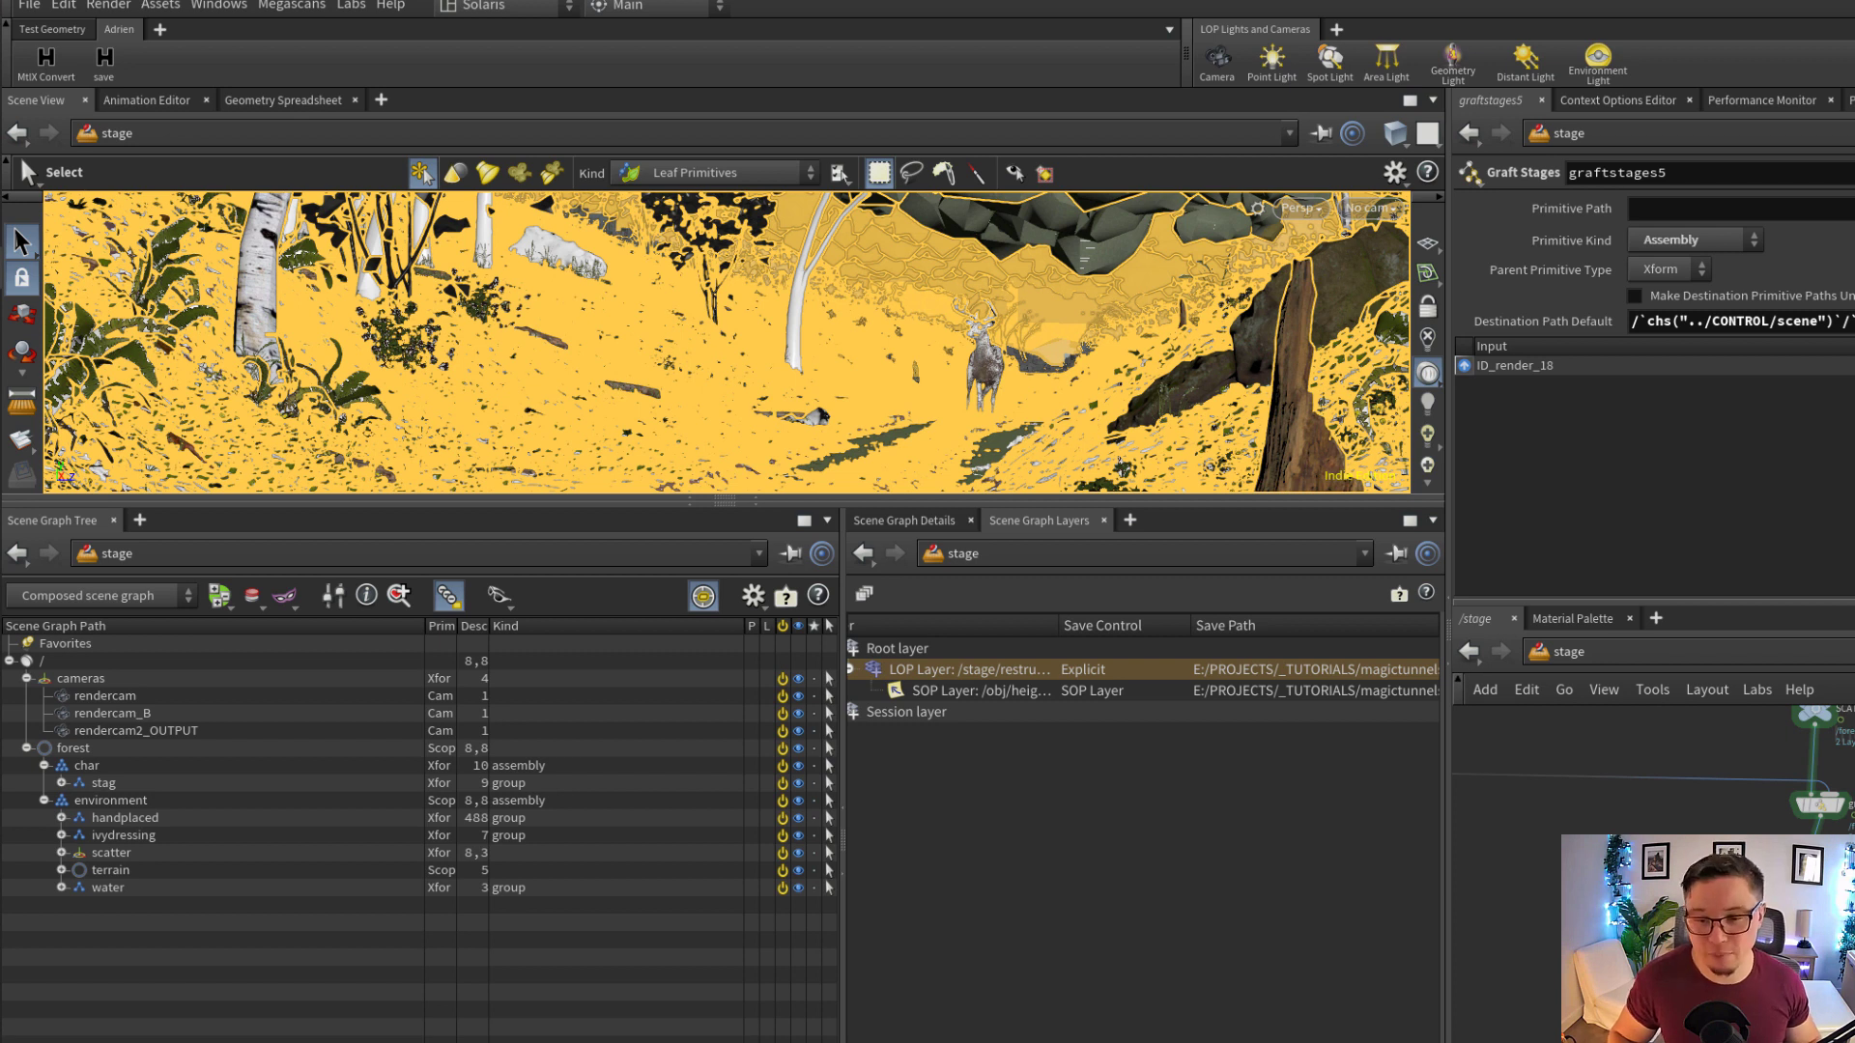
Display the stage at the rename_BG node in the terrain network and examine its Primitives and New Name parameters
{"action": "middle_click_drag", "start_coordinate": [1778, 870], "coordinate": [1746, 918]}
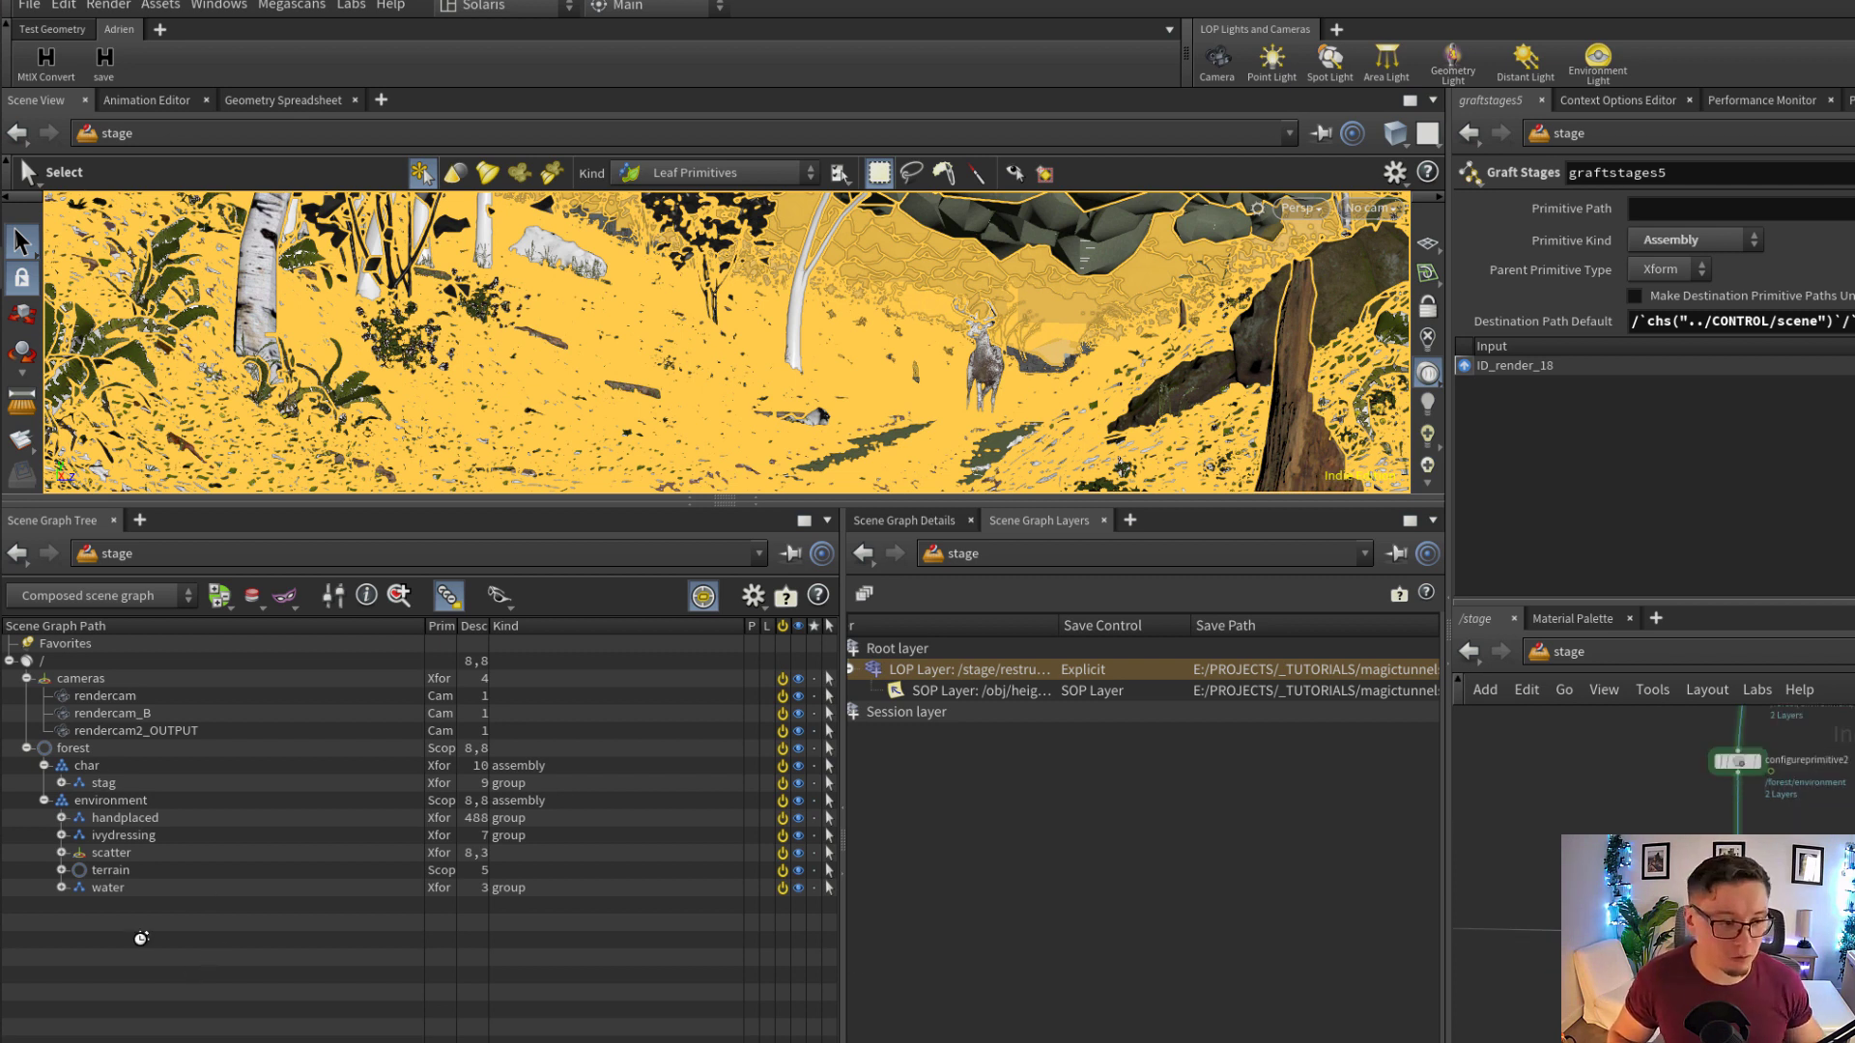
{"action": "scroll", "coordinate": [1700, 918], "scroll_direction": "down", "scroll_amount": 2}
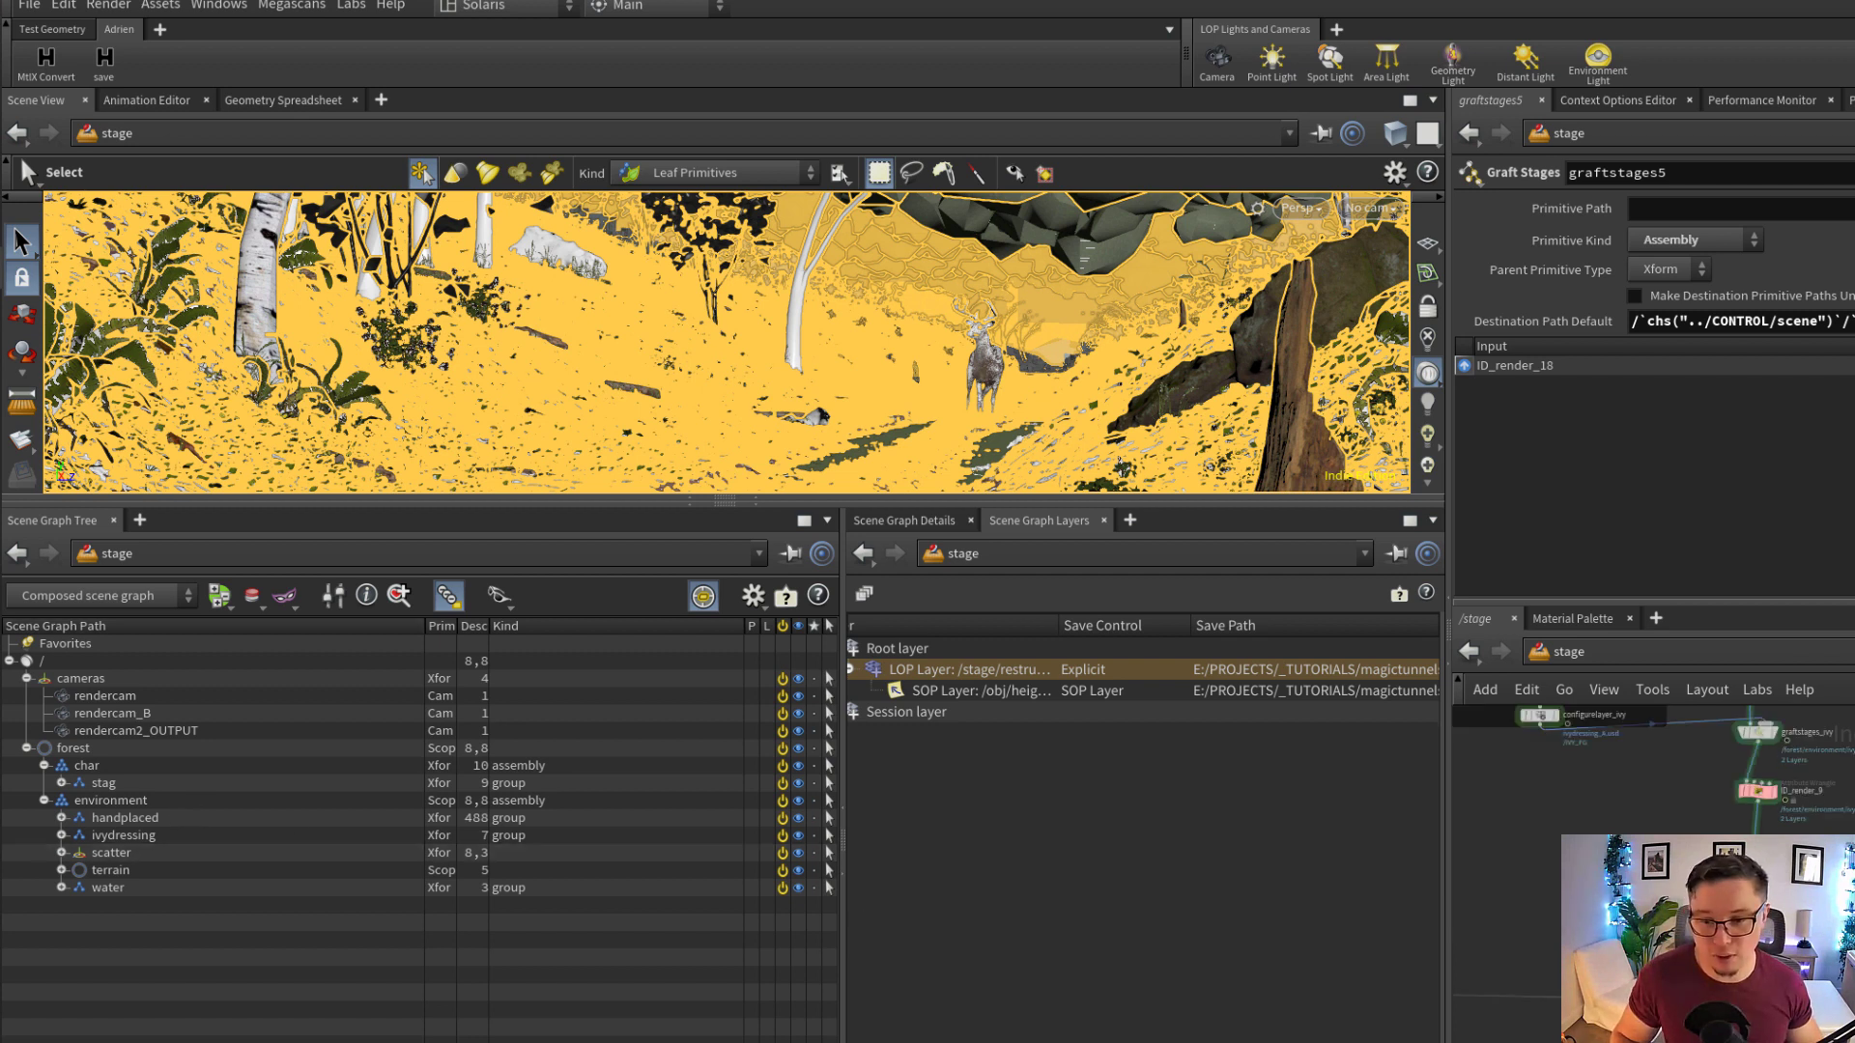
{"action": "scroll", "coordinate": [1700, 869], "scroll_direction": "down", "scroll_amount": 5}
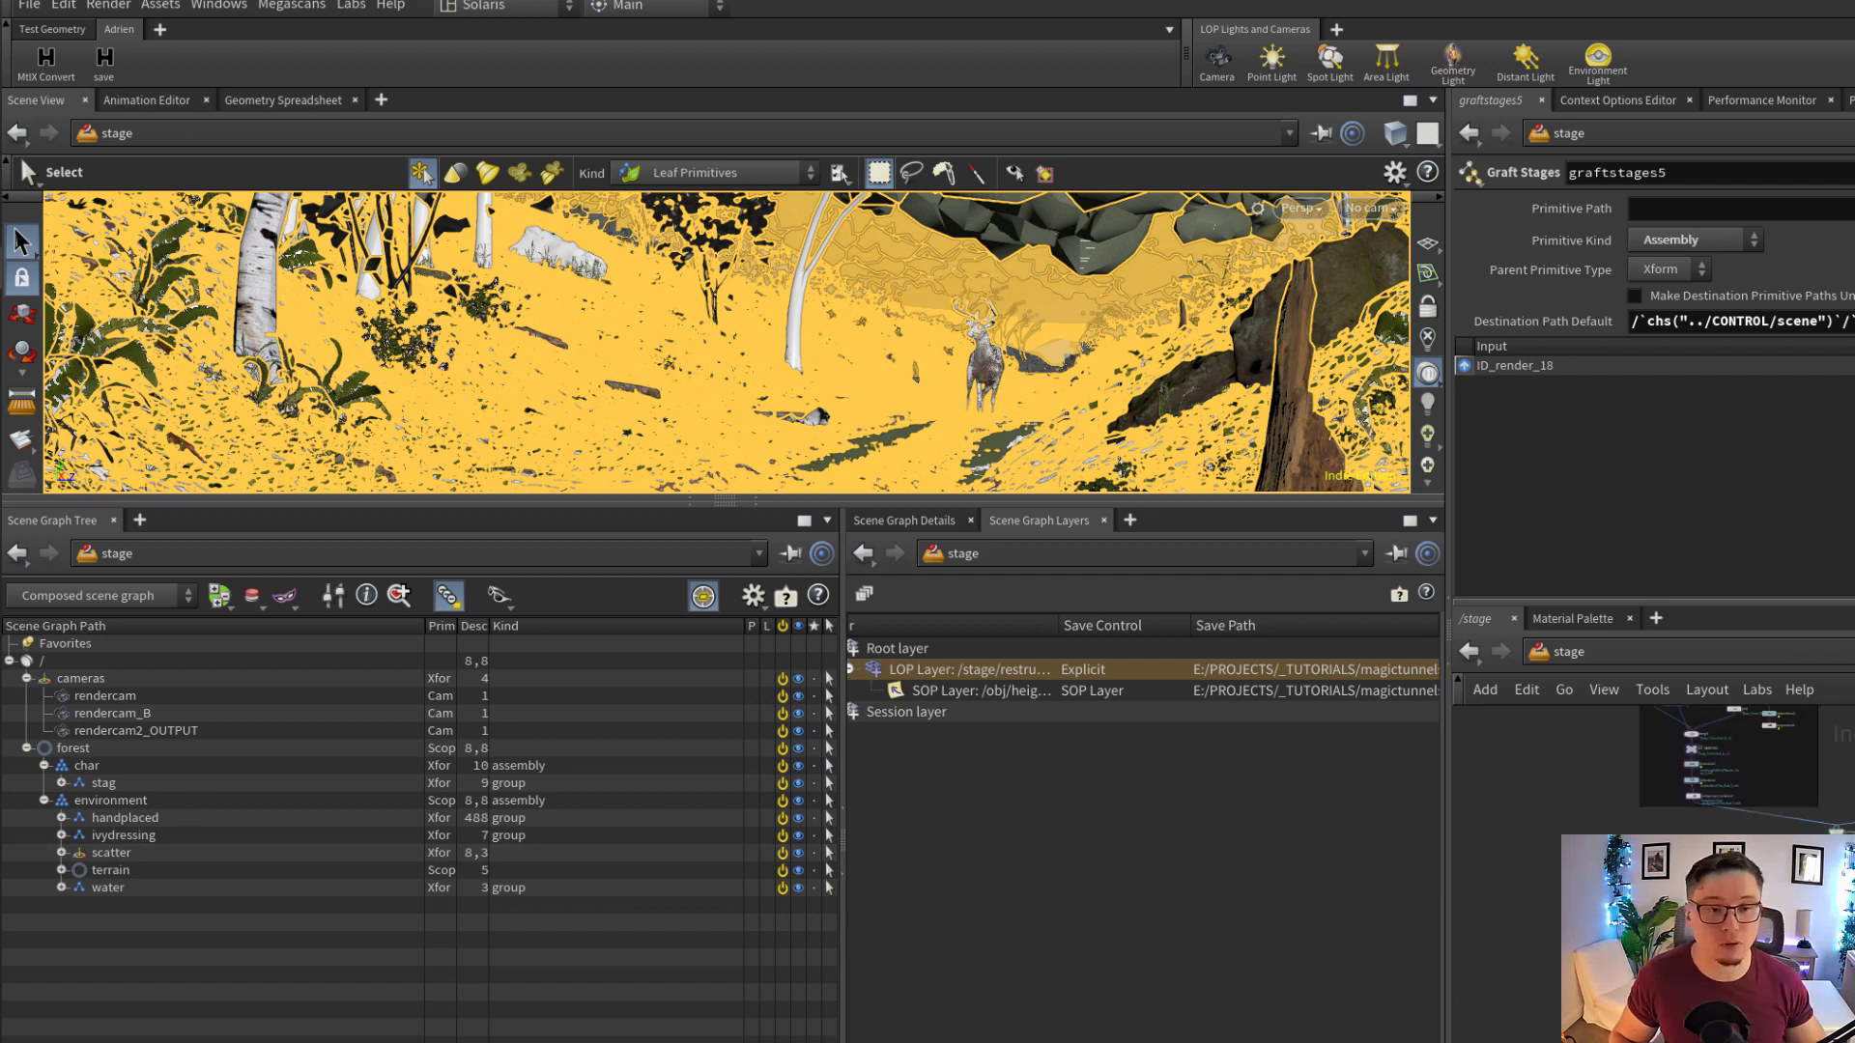
{"action": "scroll", "coordinate": [1700, 870], "scroll_direction": "down", "scroll_amount": 1}
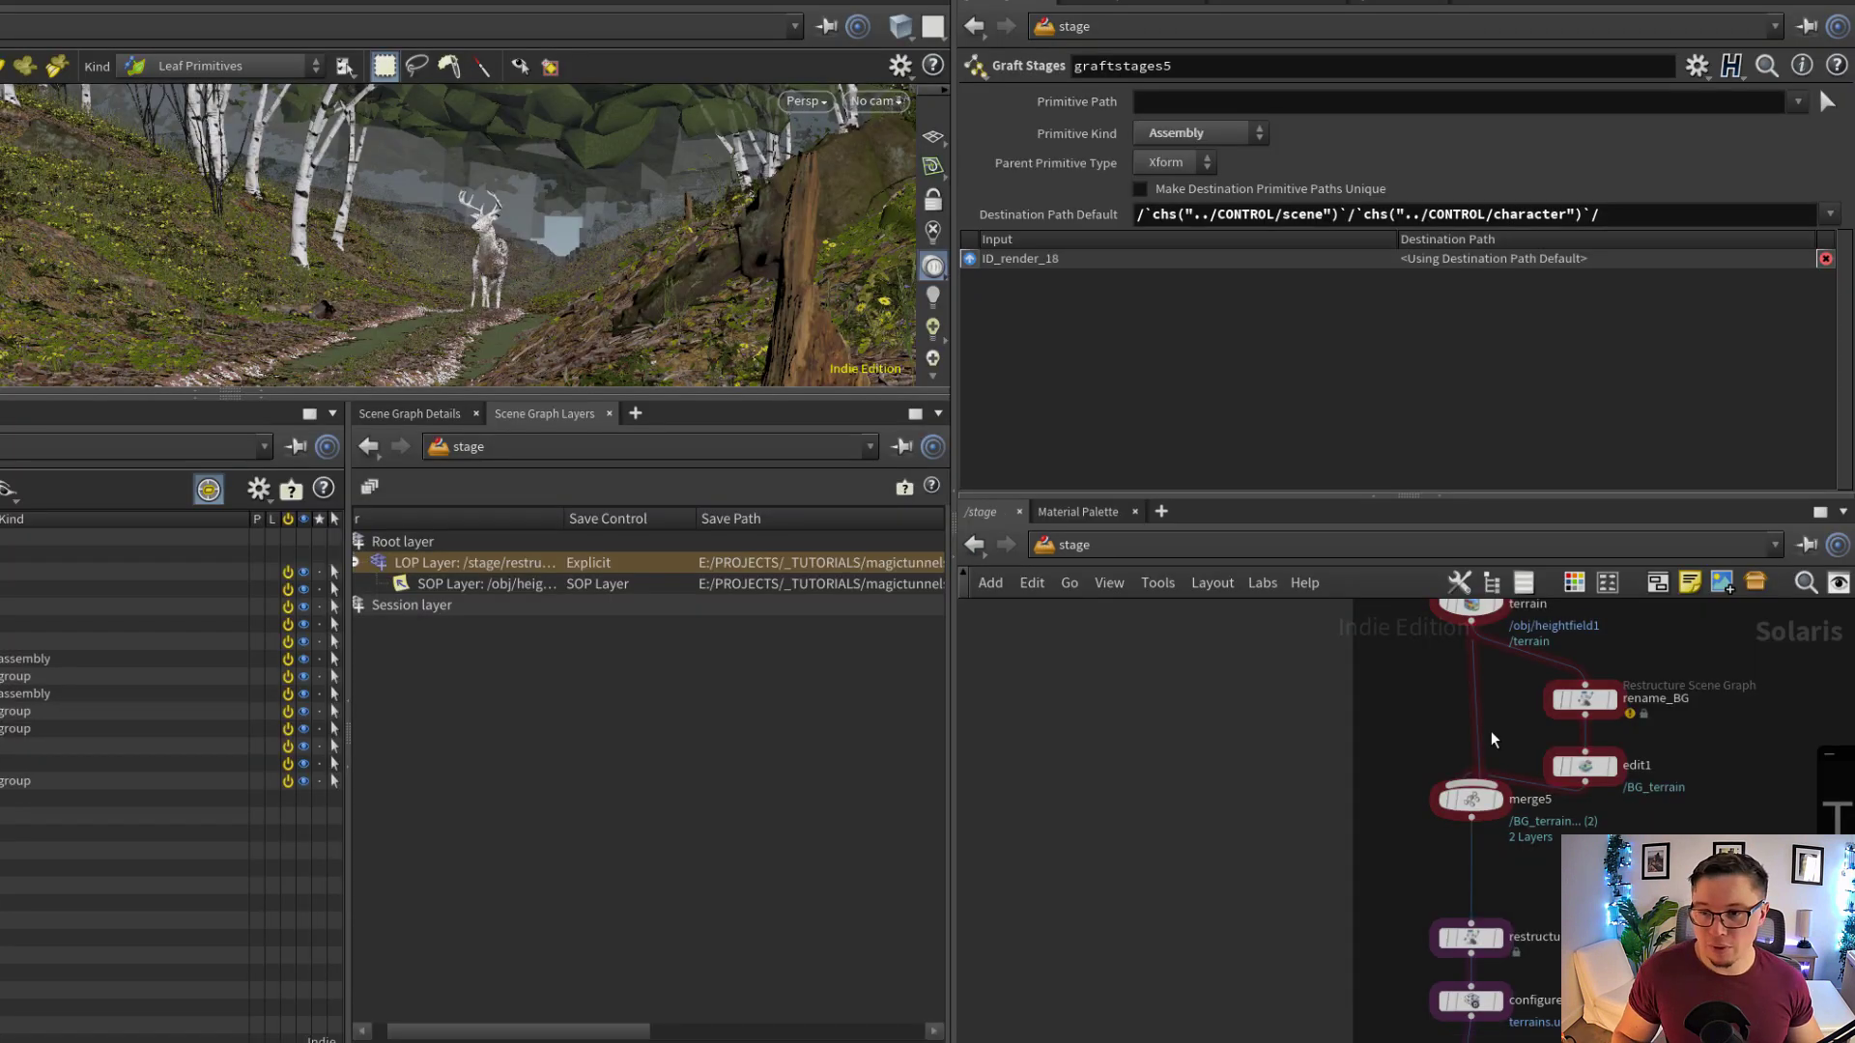
{"action": "middle_click_drag", "start_coordinate": [1490, 732], "coordinate": [1469, 800]}
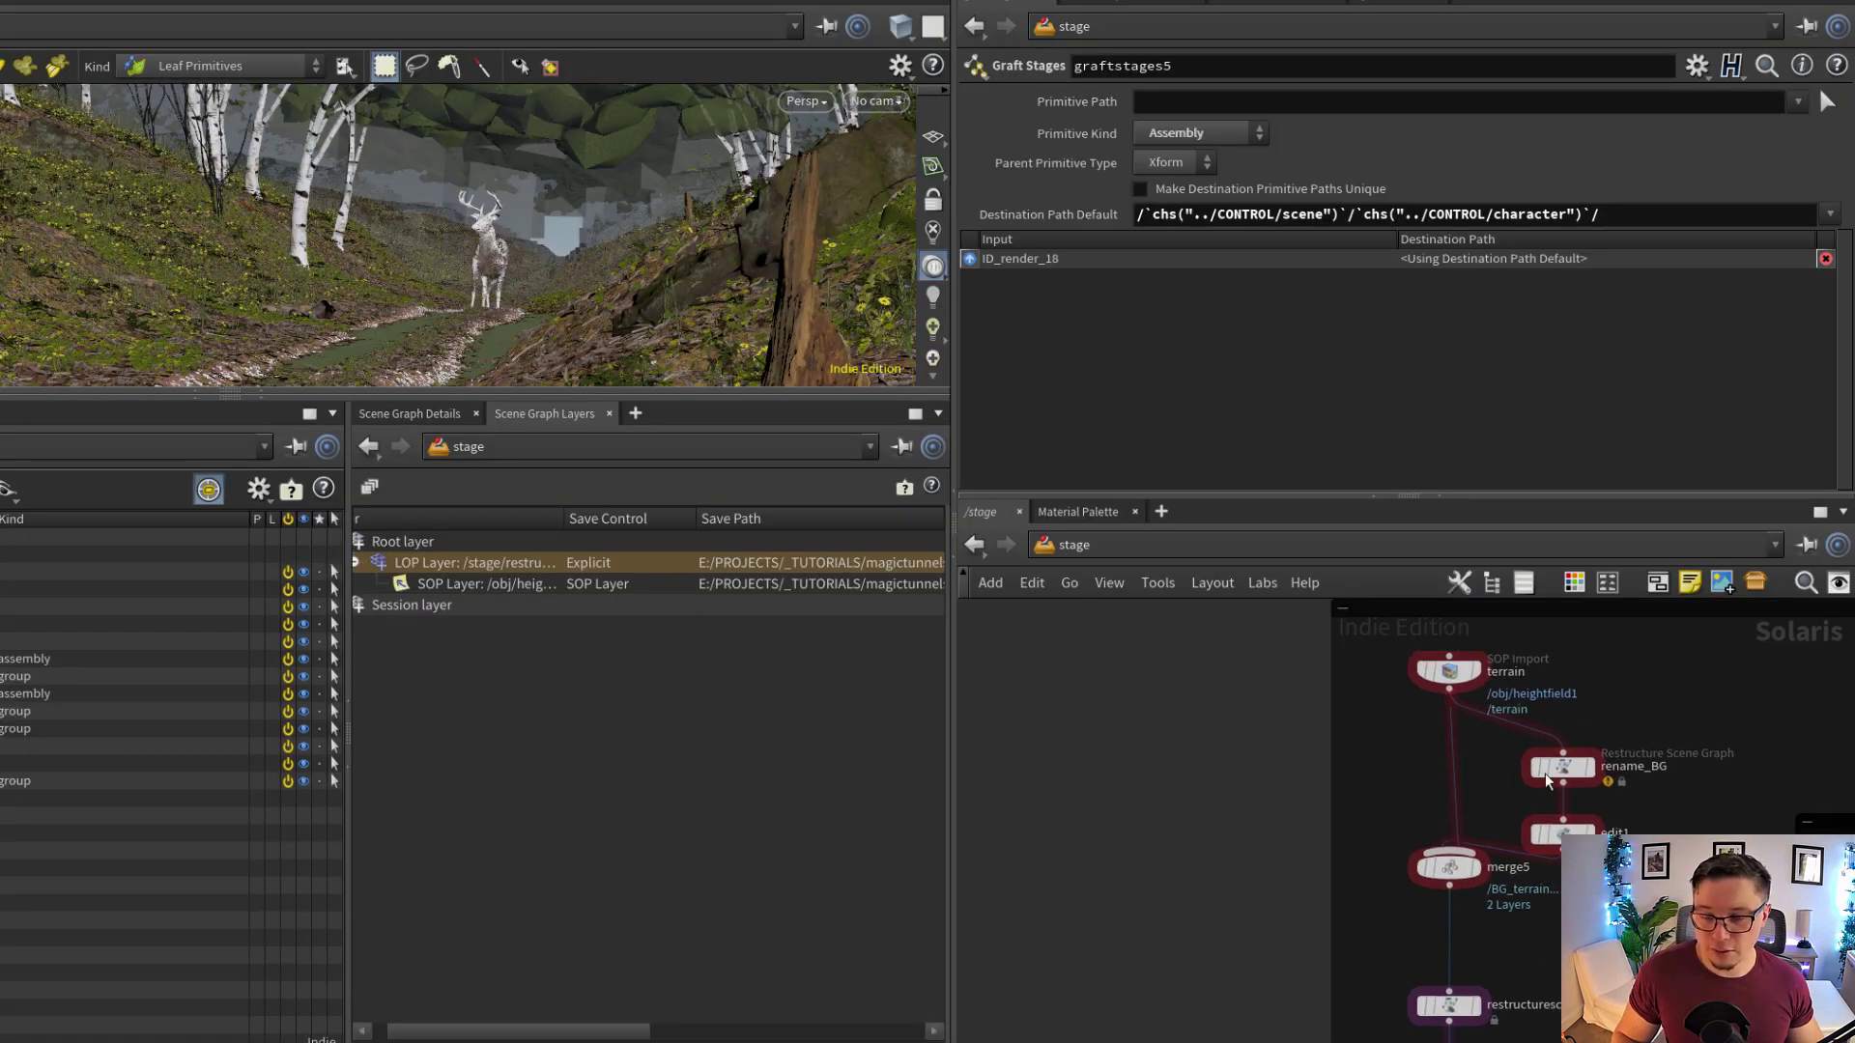
{"action": "middle_click_drag", "start_coordinate": [1607, 780], "coordinate": [1522, 822]}
{"action": "scroll", "coordinate": [1522, 822], "scroll_direction": "up", "scroll_amount": 2}
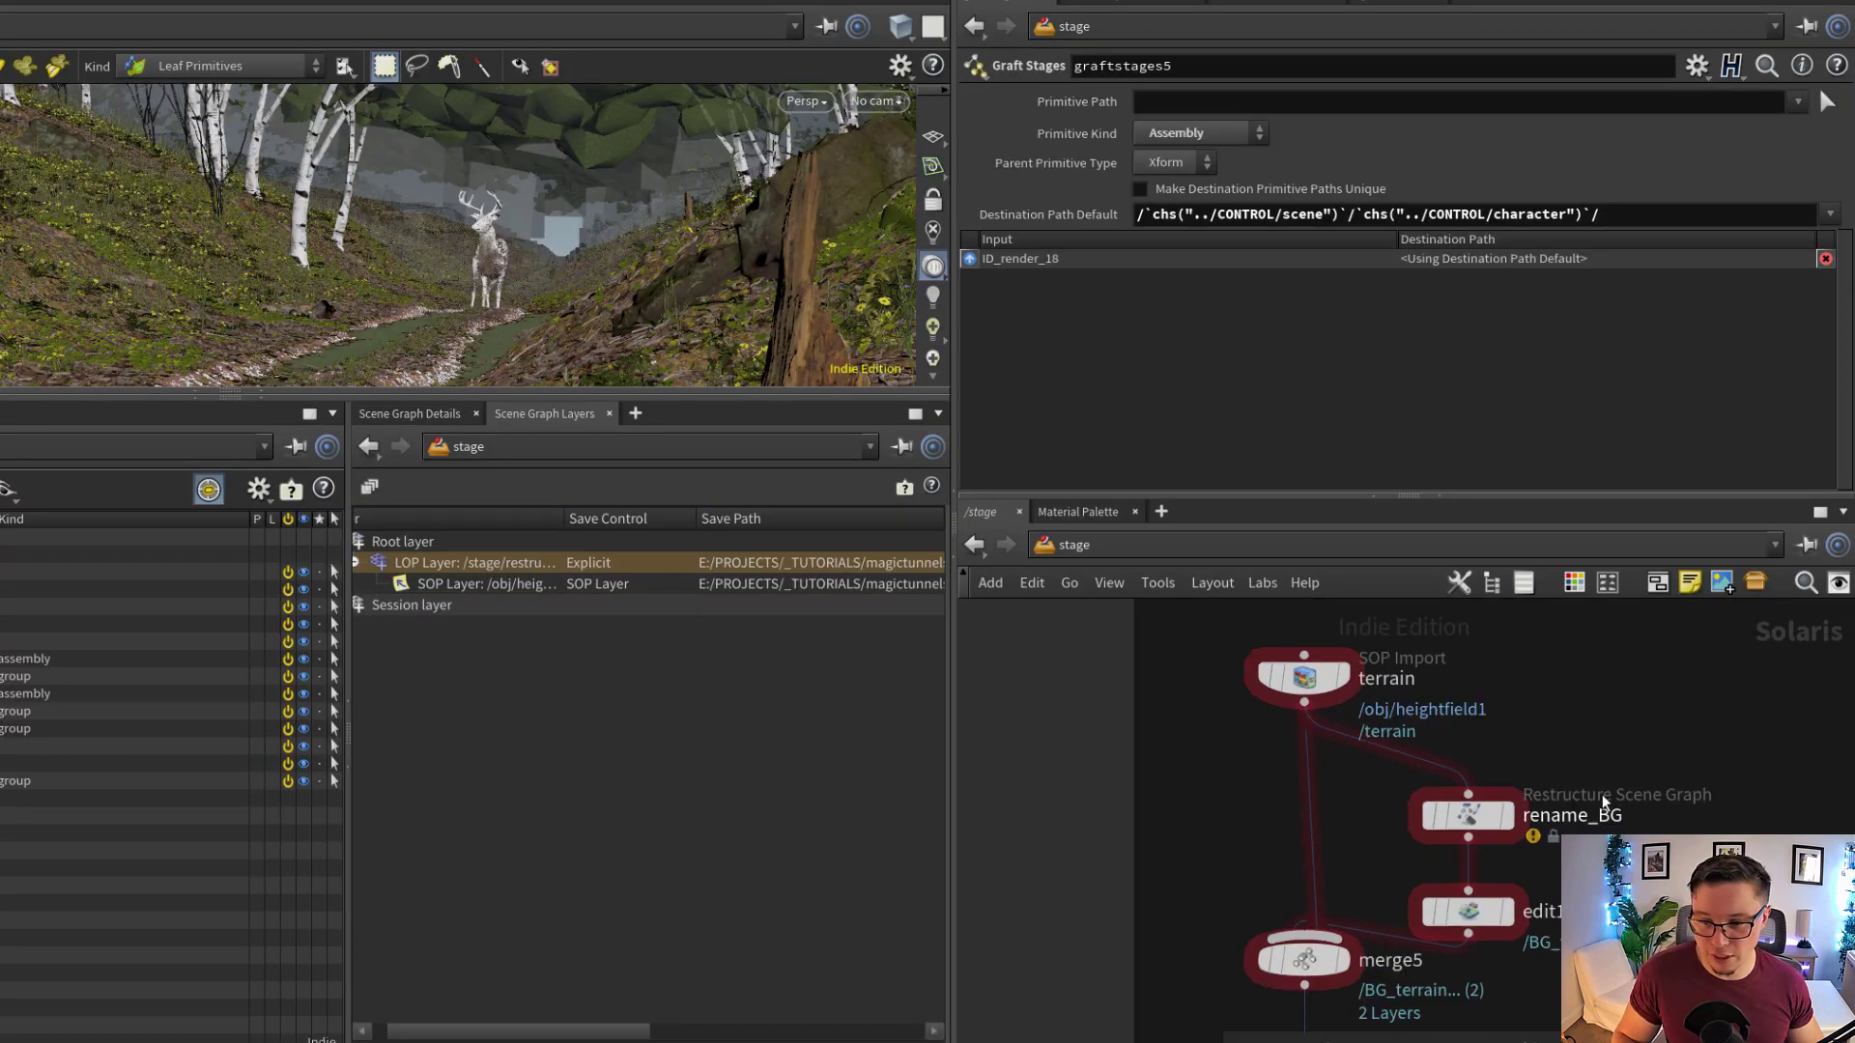
{"action": "mouse_move", "coordinate": [1476, 820]}
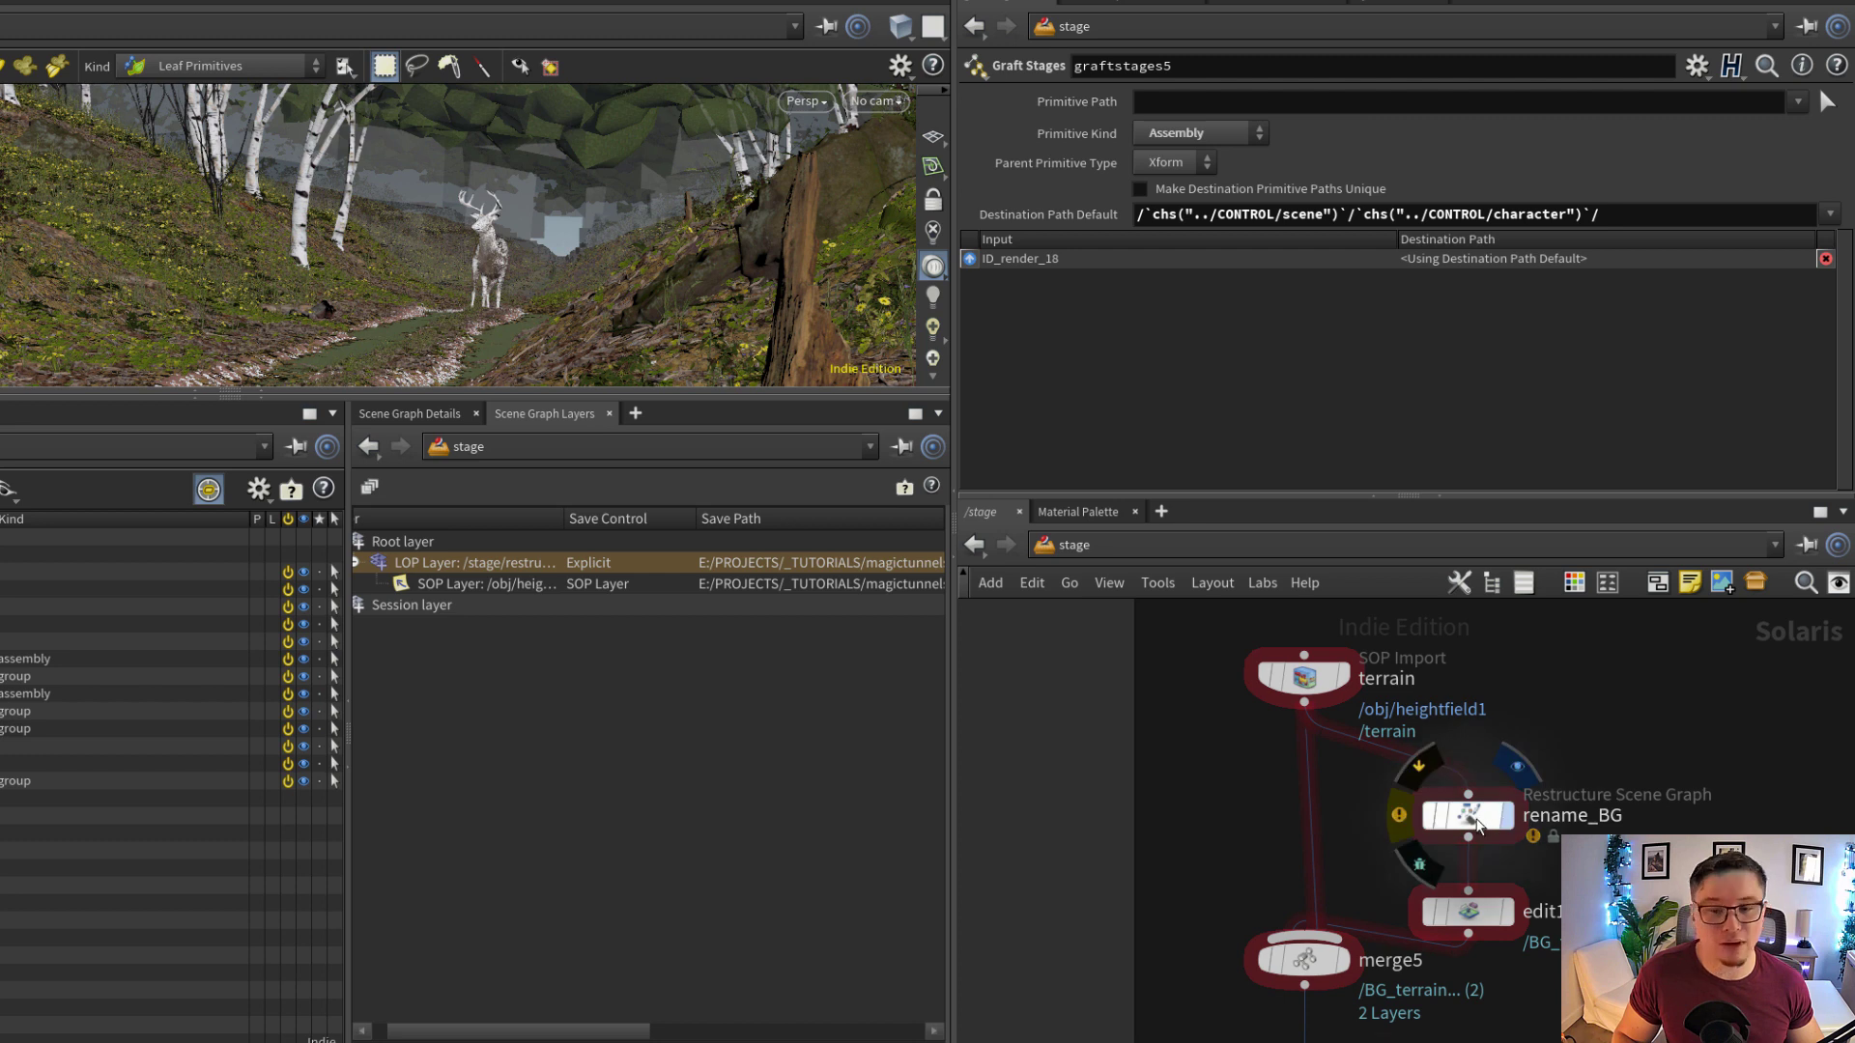
{"action": "left_click", "coordinate": [1476, 820]}
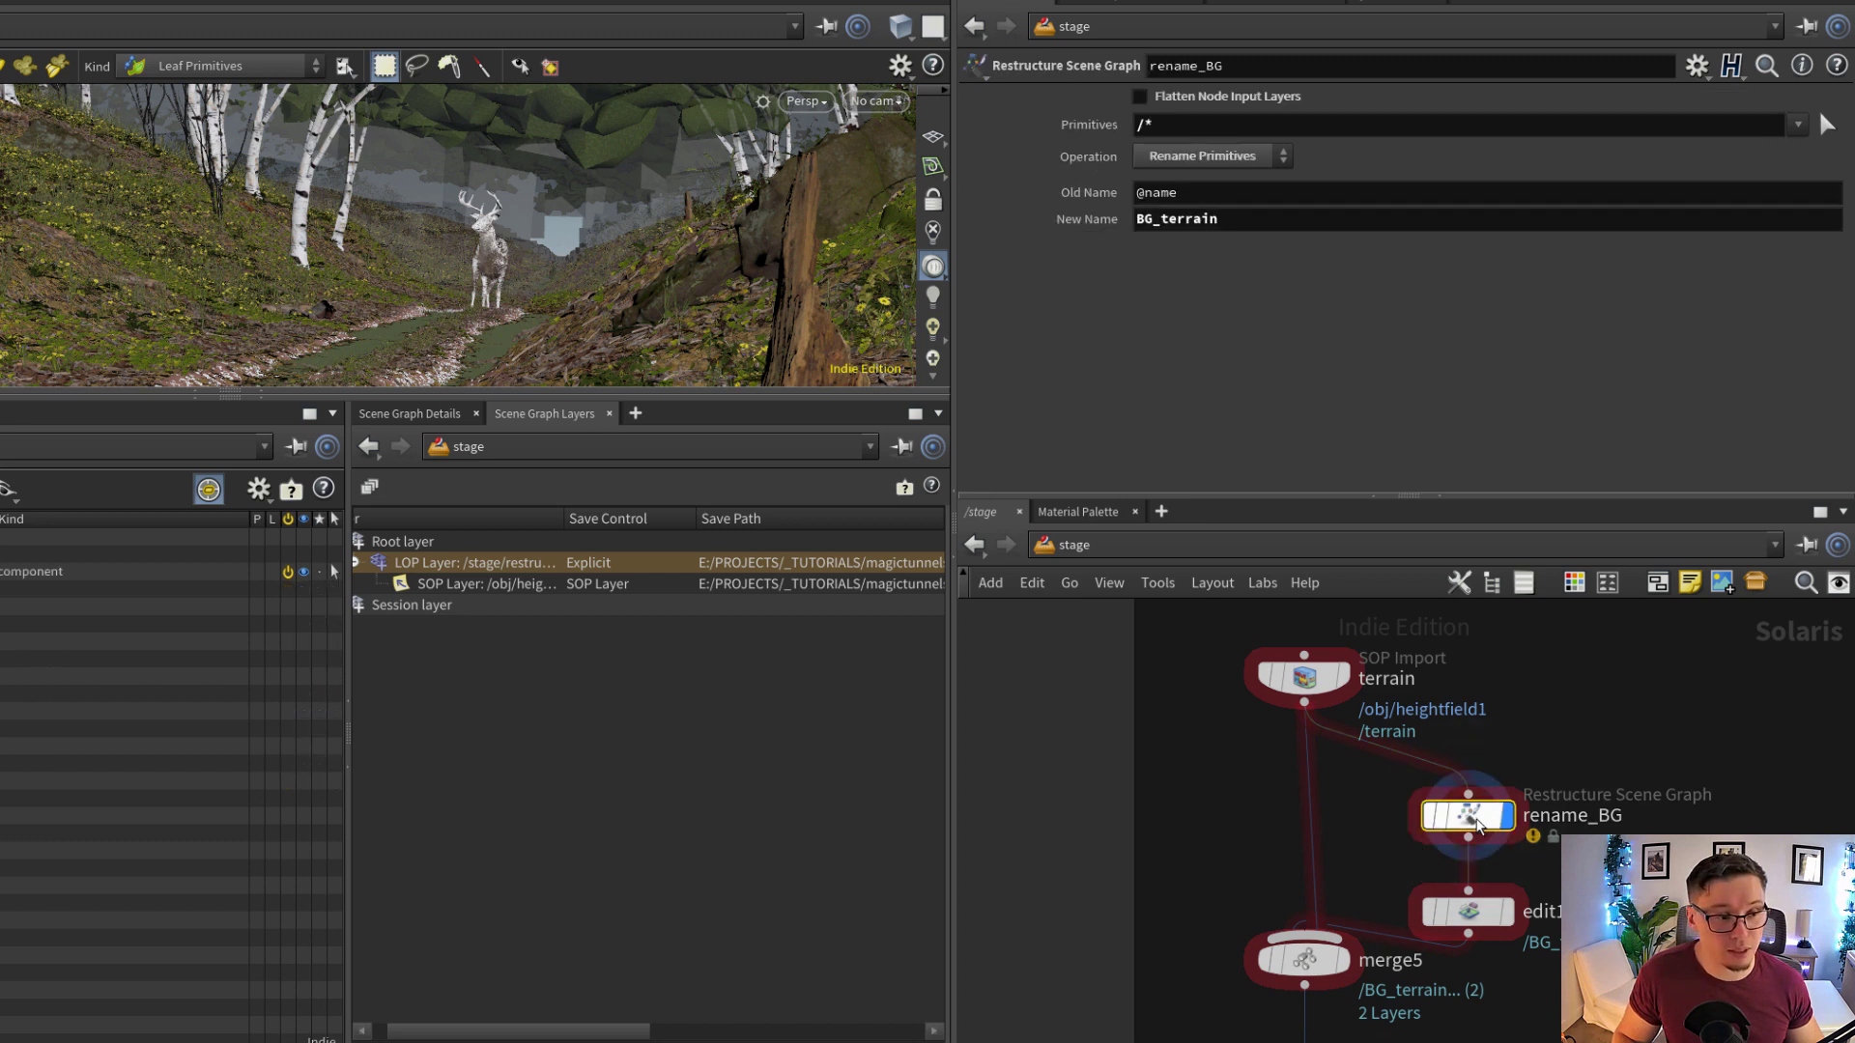
{"action": "left_click_drag", "start_coordinate": [1477, 815], "coordinate": [1476, 798]}
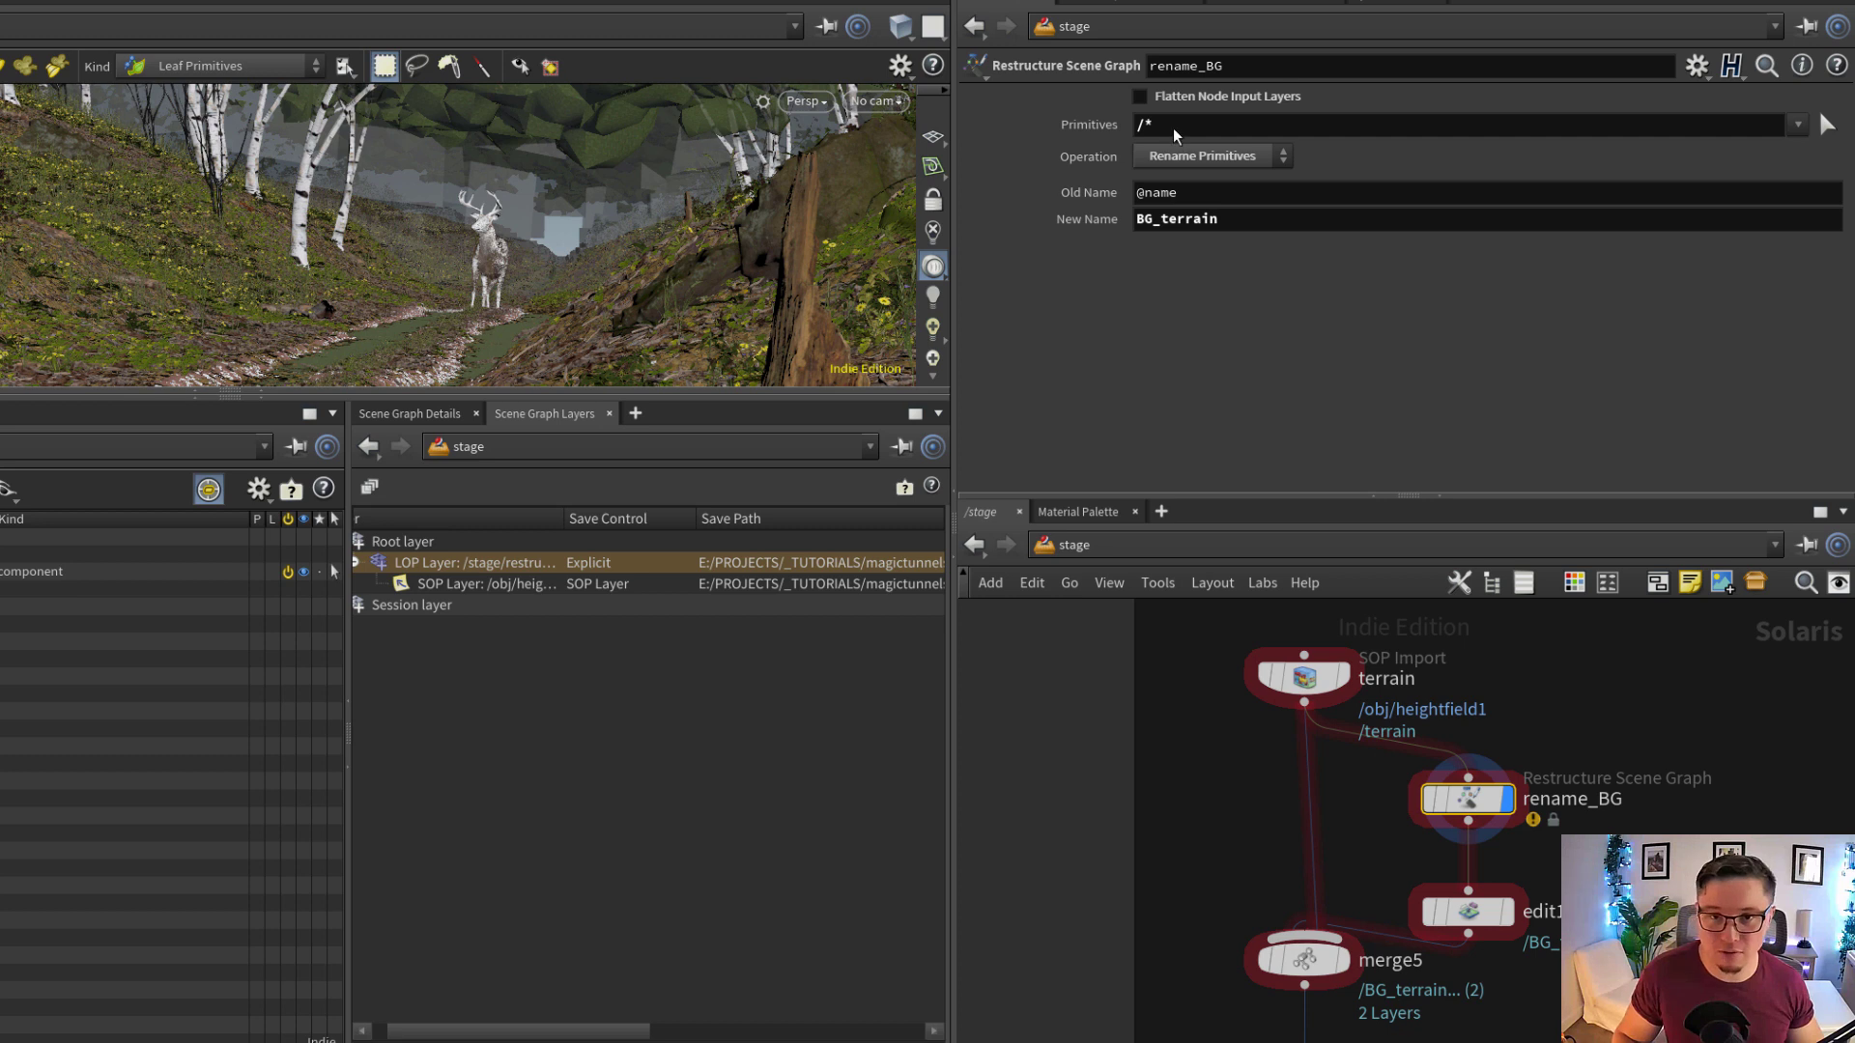
{"action": "left_click_drag", "start_coordinate": [1171, 126], "coordinate": [1045, 127]}
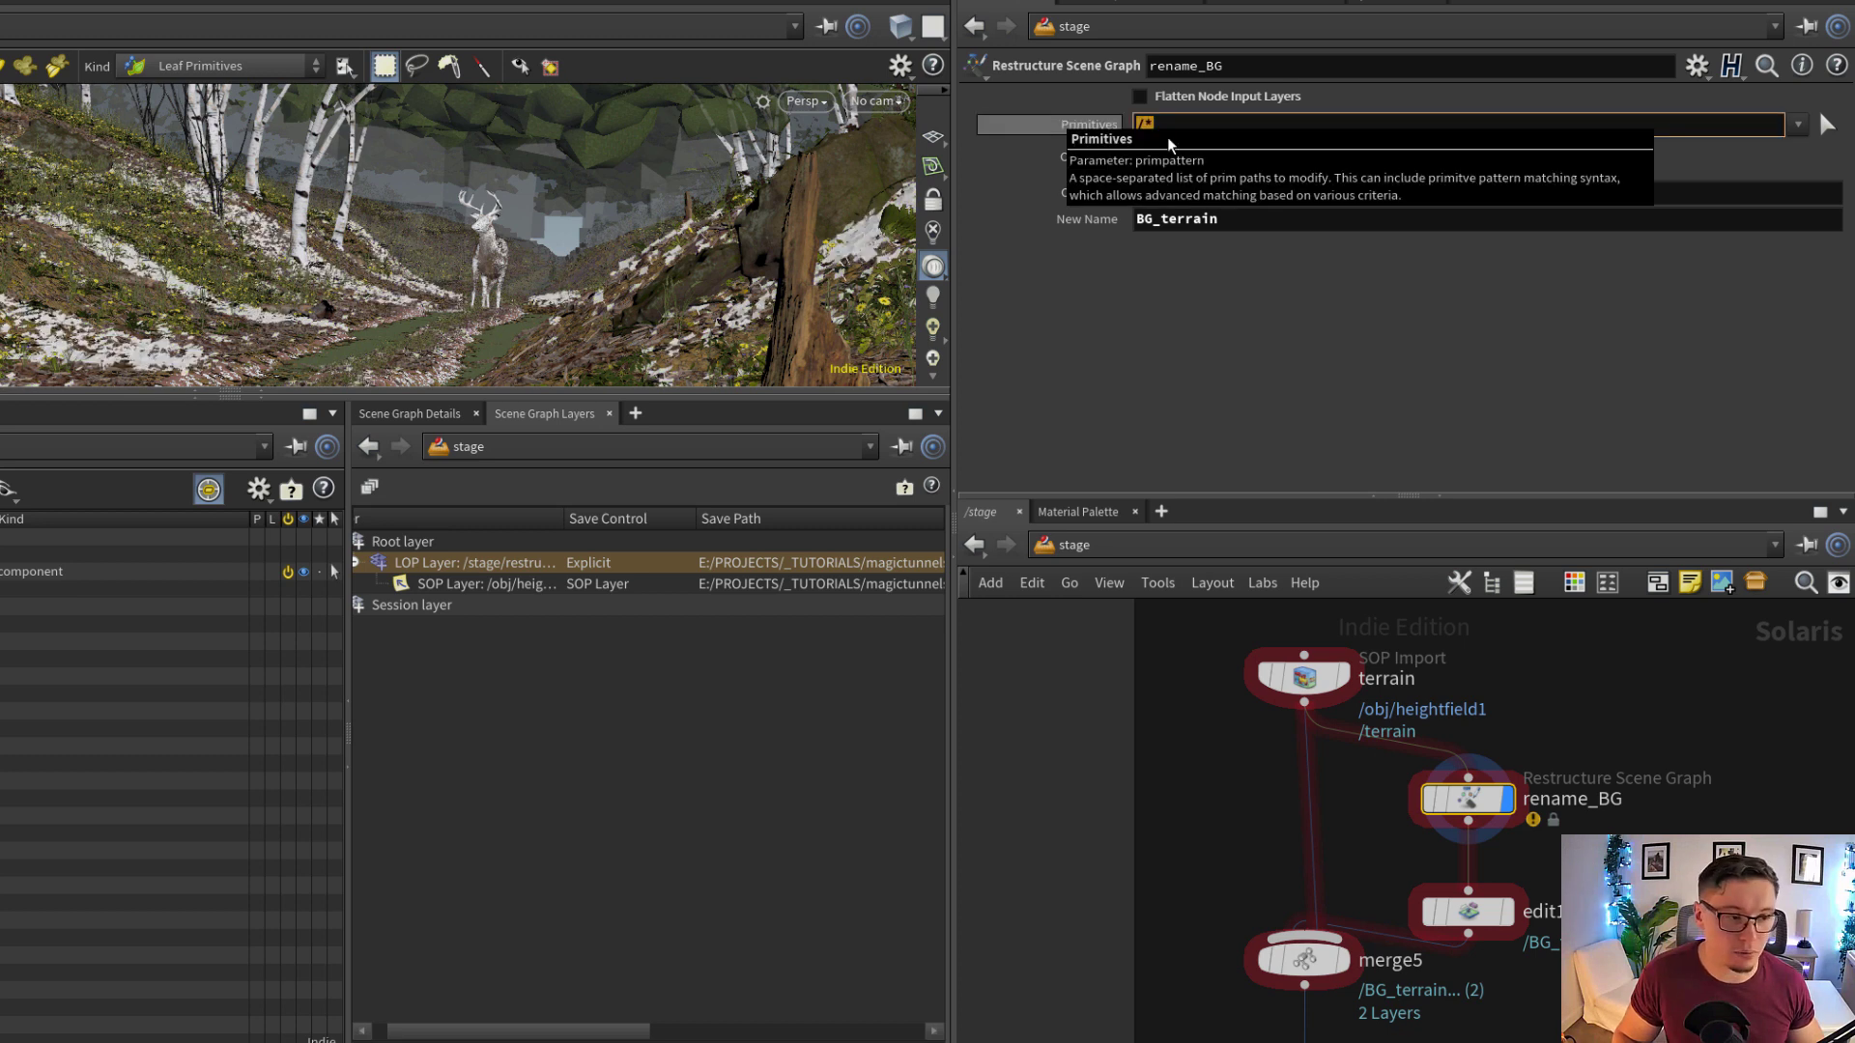
{"action": "double_click", "coordinate": [1213, 222]}
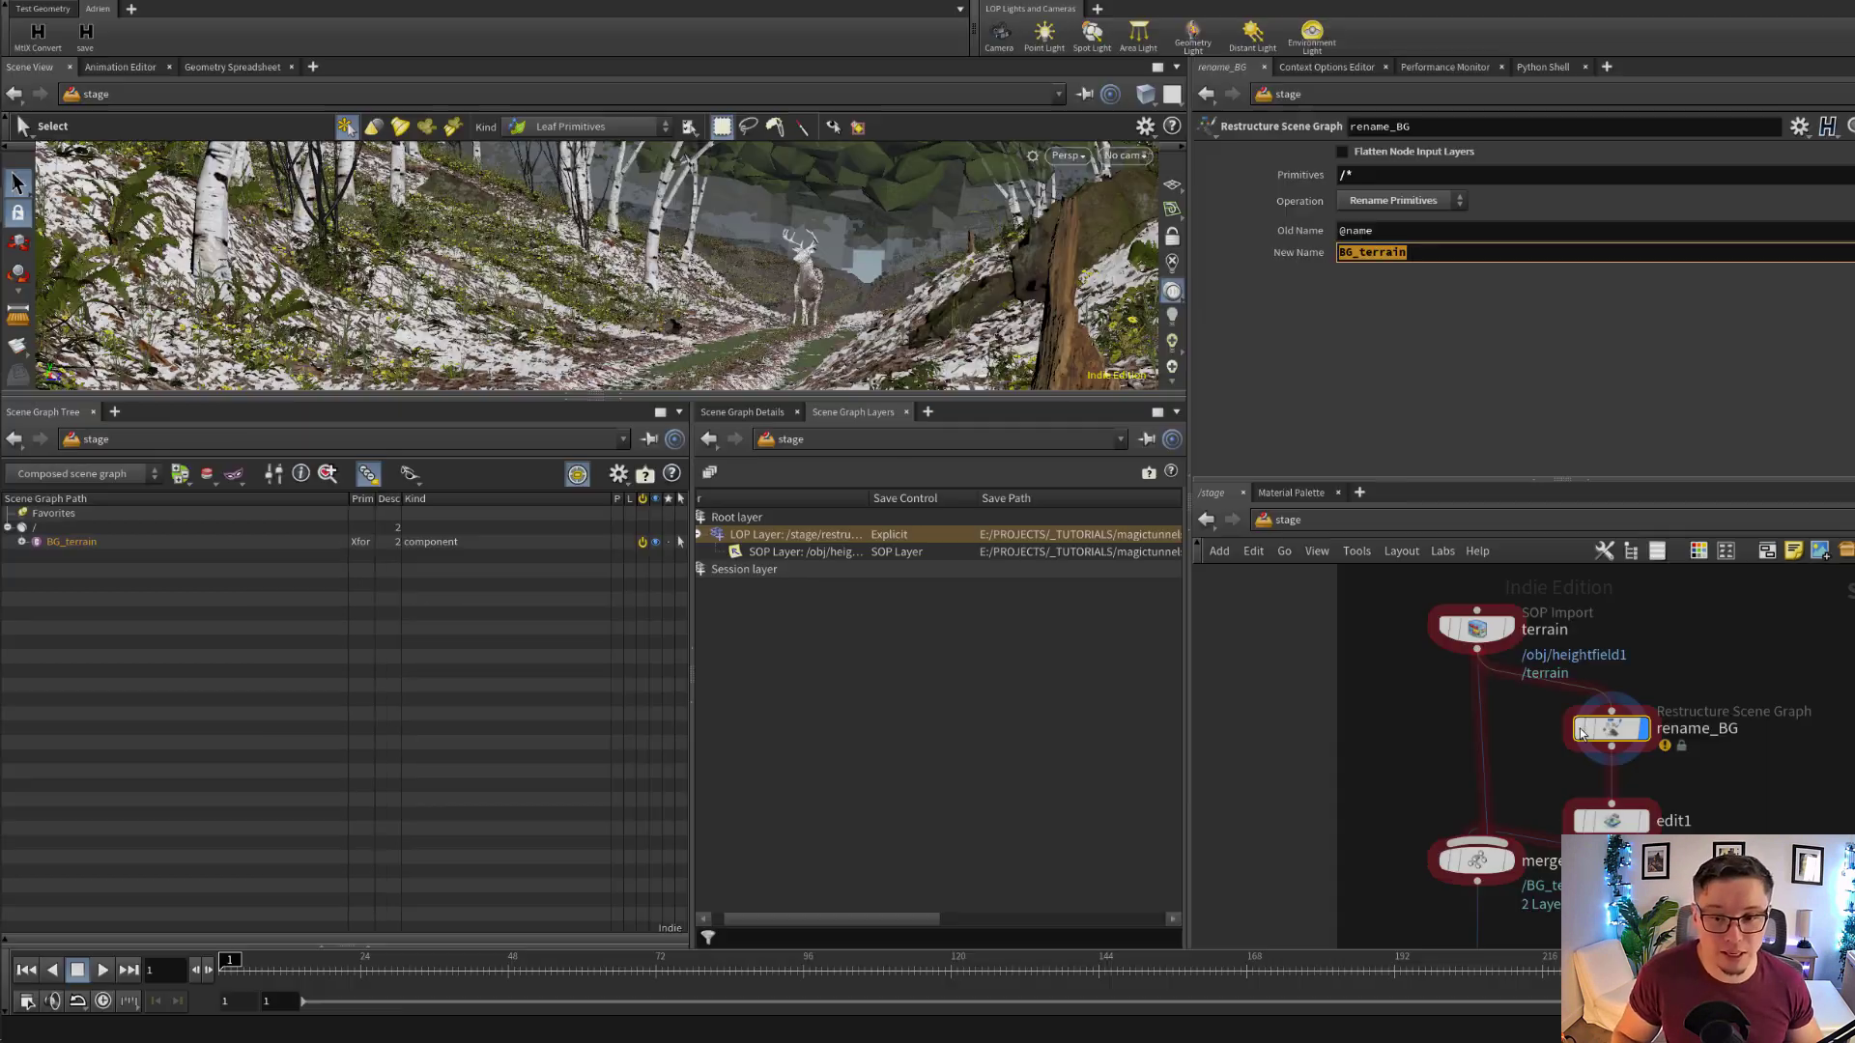
Bypass the rename_BG node and re-enable it to compare the terrain primitive's name in the Scene Graph Tree
{"action": "left_click", "coordinate": [1429, 801]}
{"action": "left_click", "coordinate": [1581, 731]}
{"action": "left_click", "coordinate": [1580, 731]}
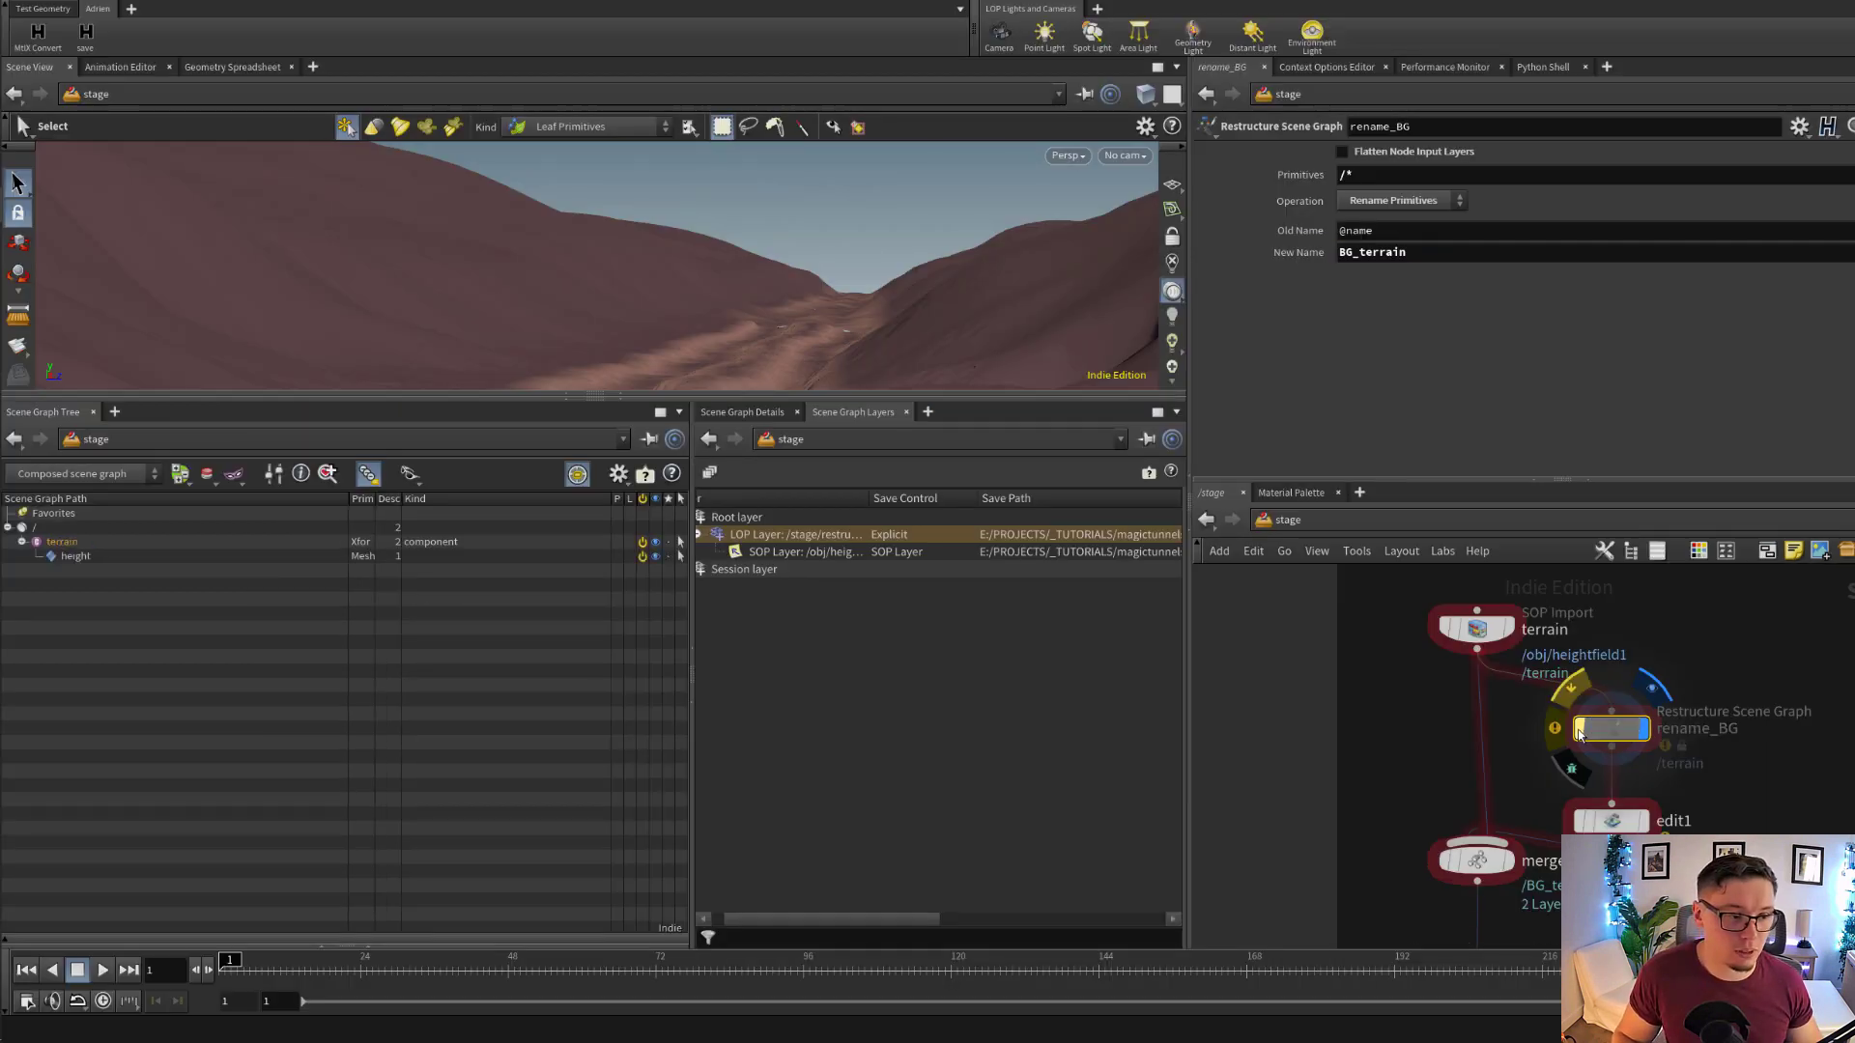
{"action": "left_click", "coordinate": [1581, 731]}
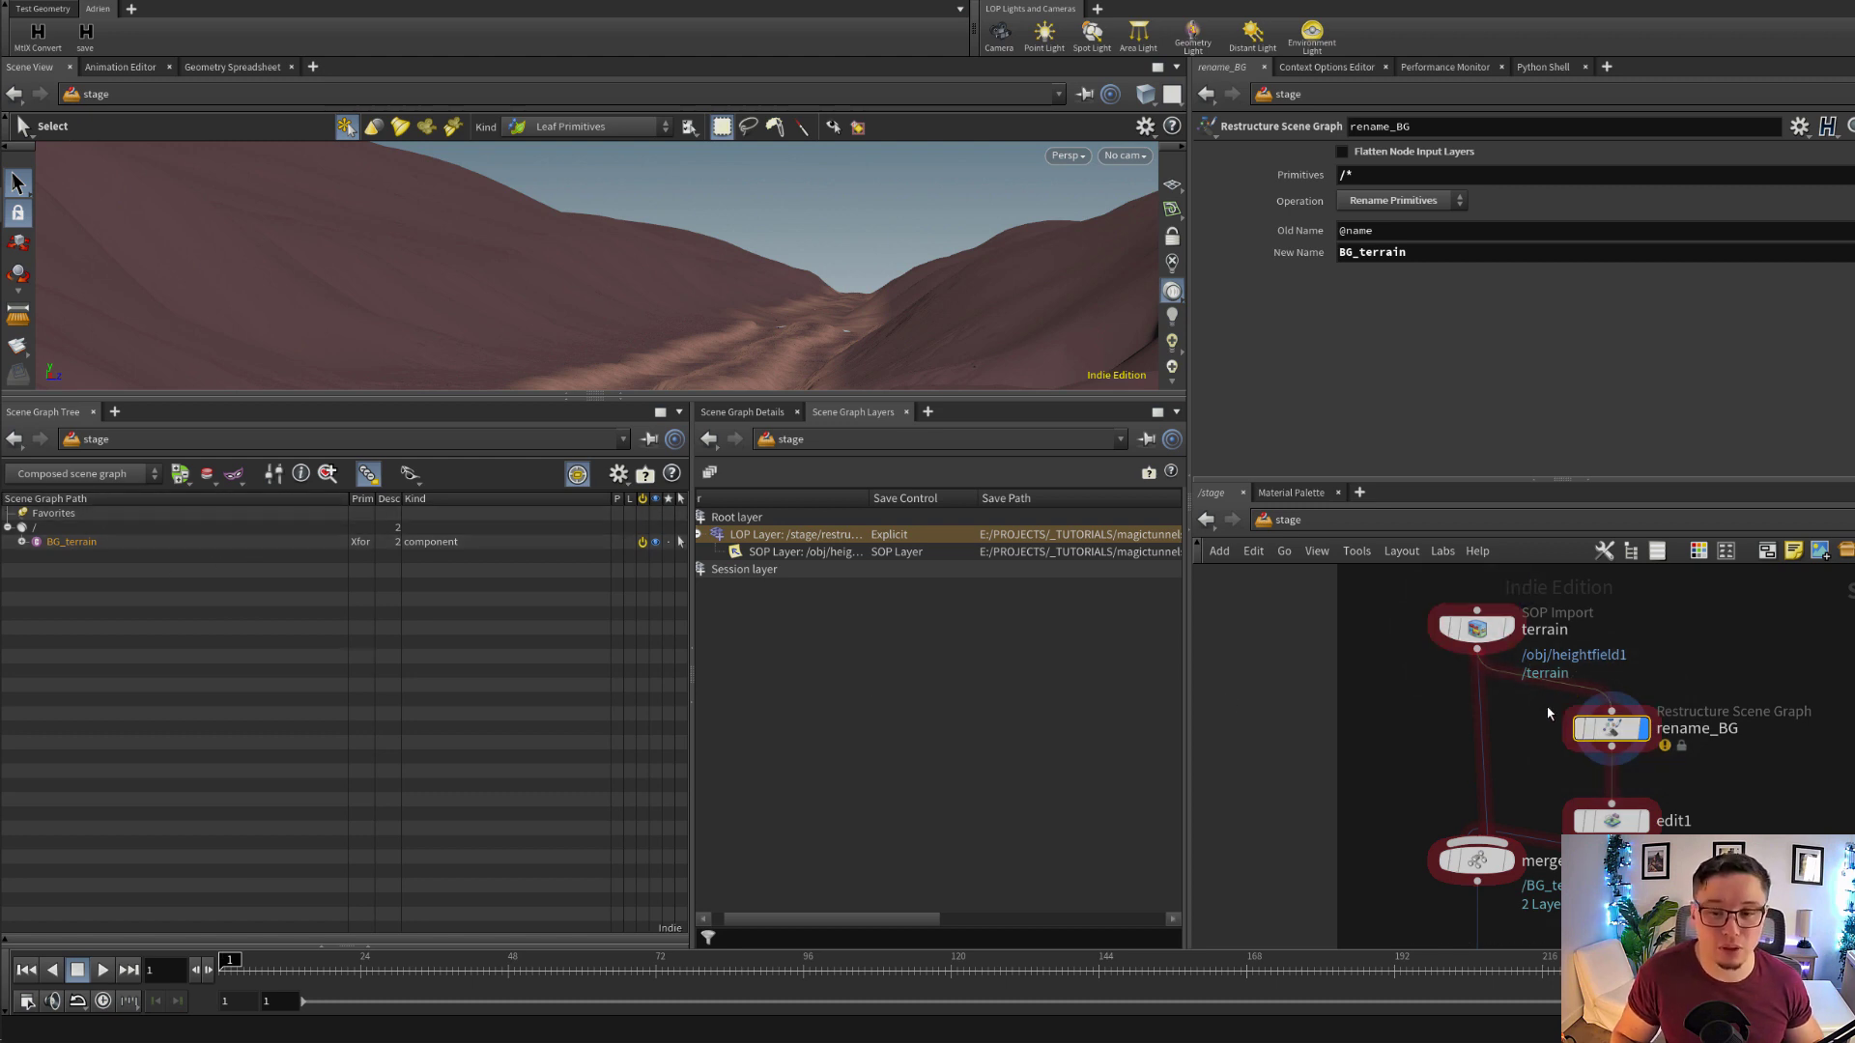
Display the stage at the edit1 node below rename_BG and inspect its BG_terrain transform values
{"action": "middle_click_drag", "start_coordinate": [1689, 850], "coordinate": [1688, 788]}
{"action": "scroll", "coordinate": [1689, 788], "scroll_direction": "up", "scroll_amount": 1}
{"action": "left_click", "coordinate": [1633, 758]}
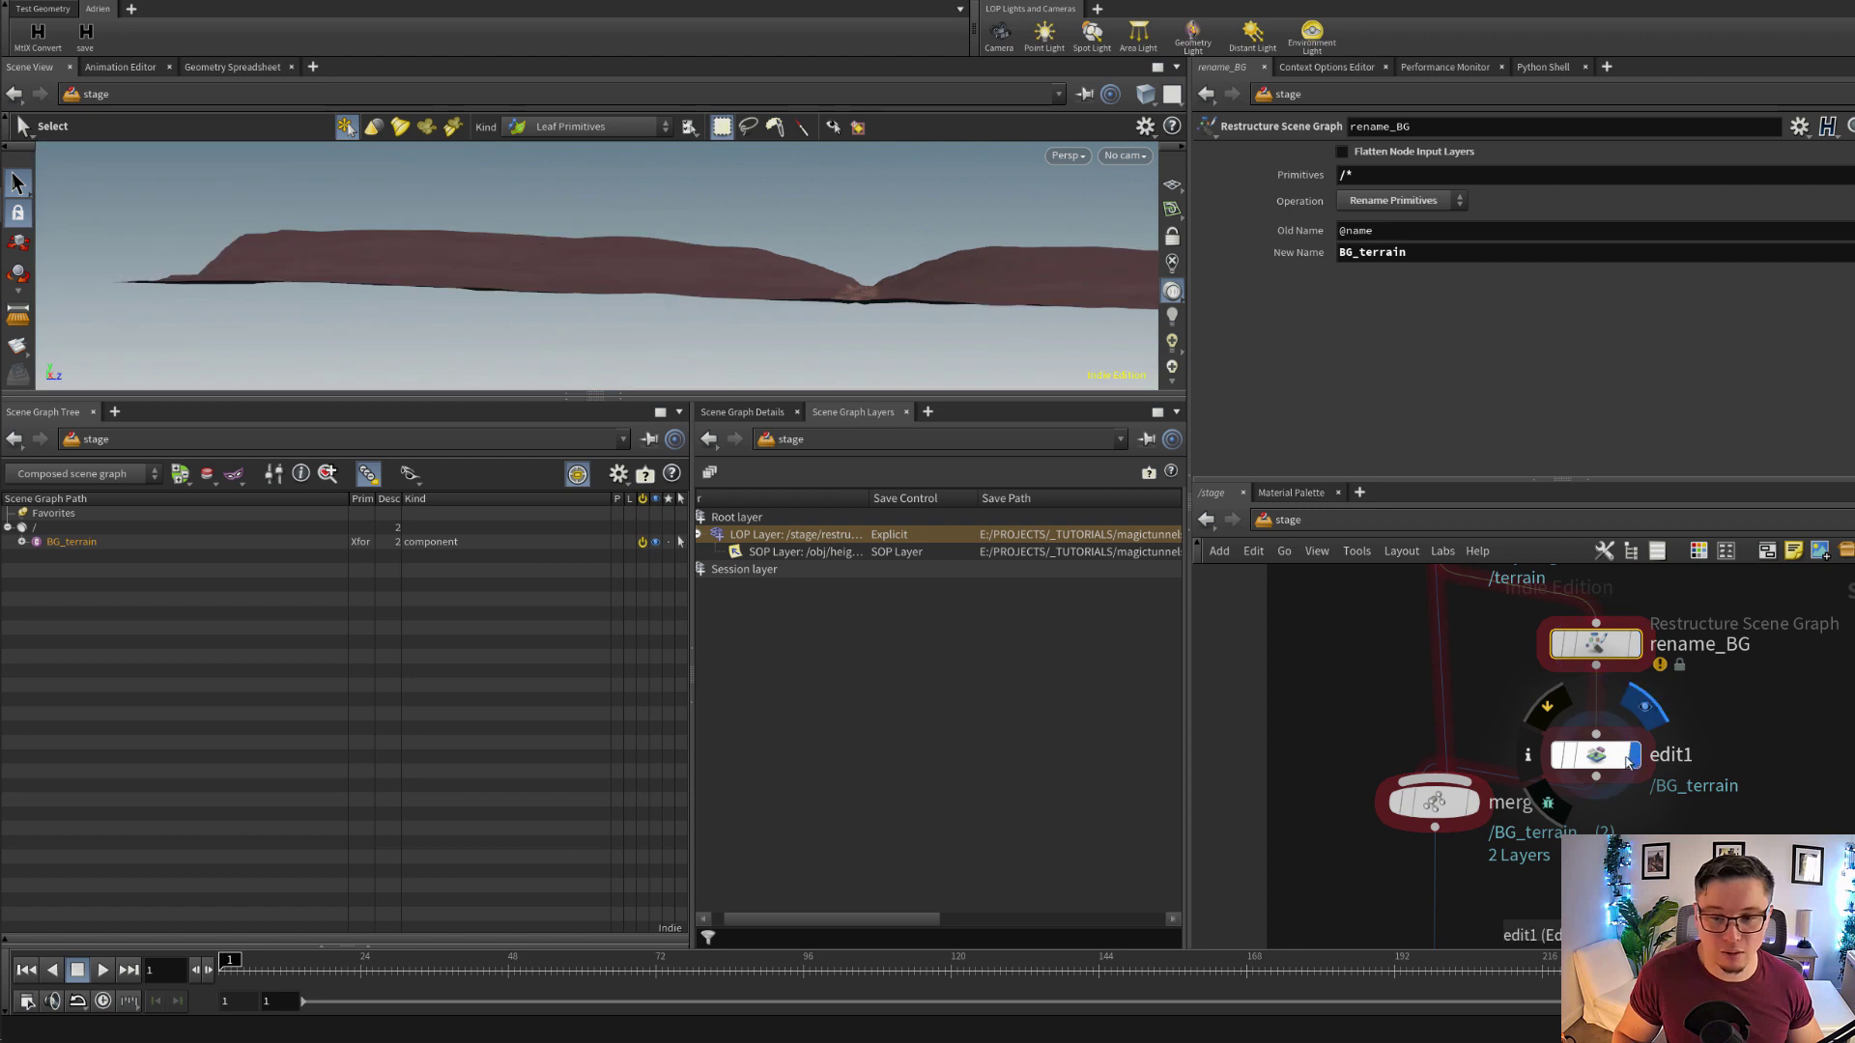
{"action": "left_click", "coordinate": [1610, 759]}
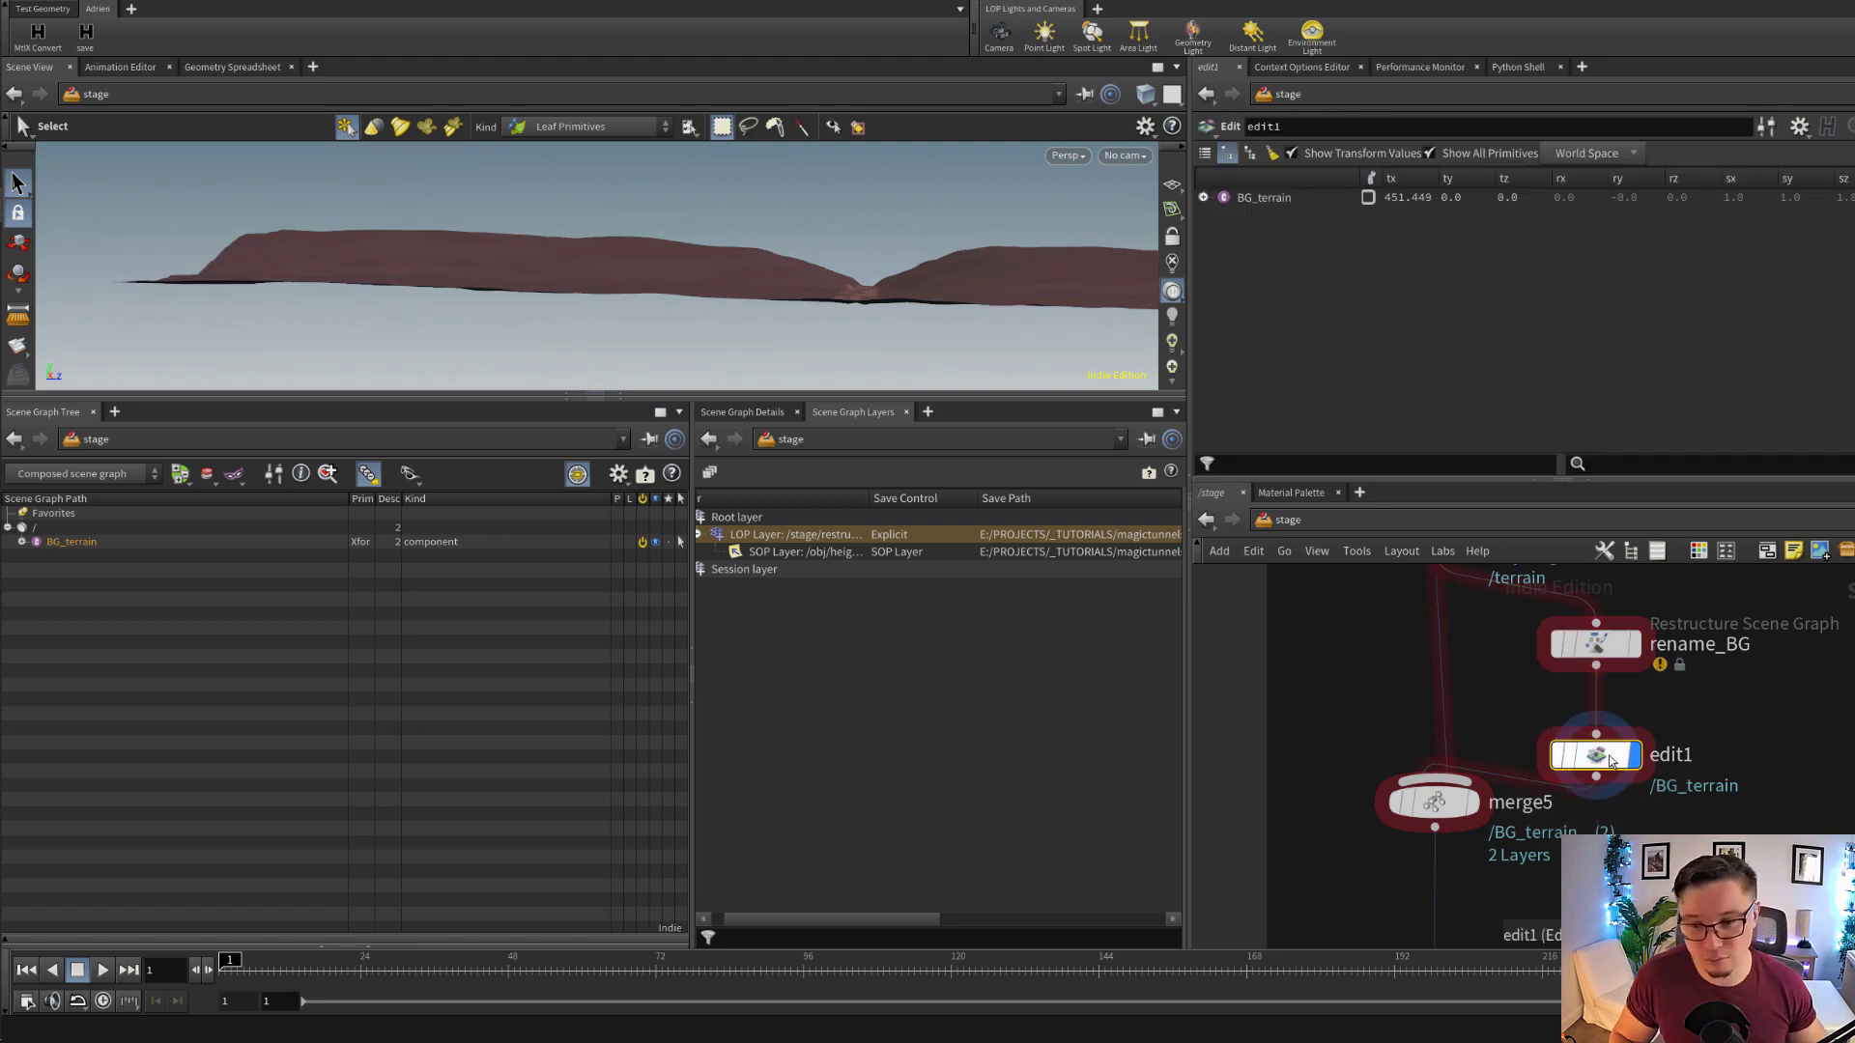
Display the stage at merge5 and select the node to show its inputs
{"action": "left_click", "coordinate": [1471, 802]}
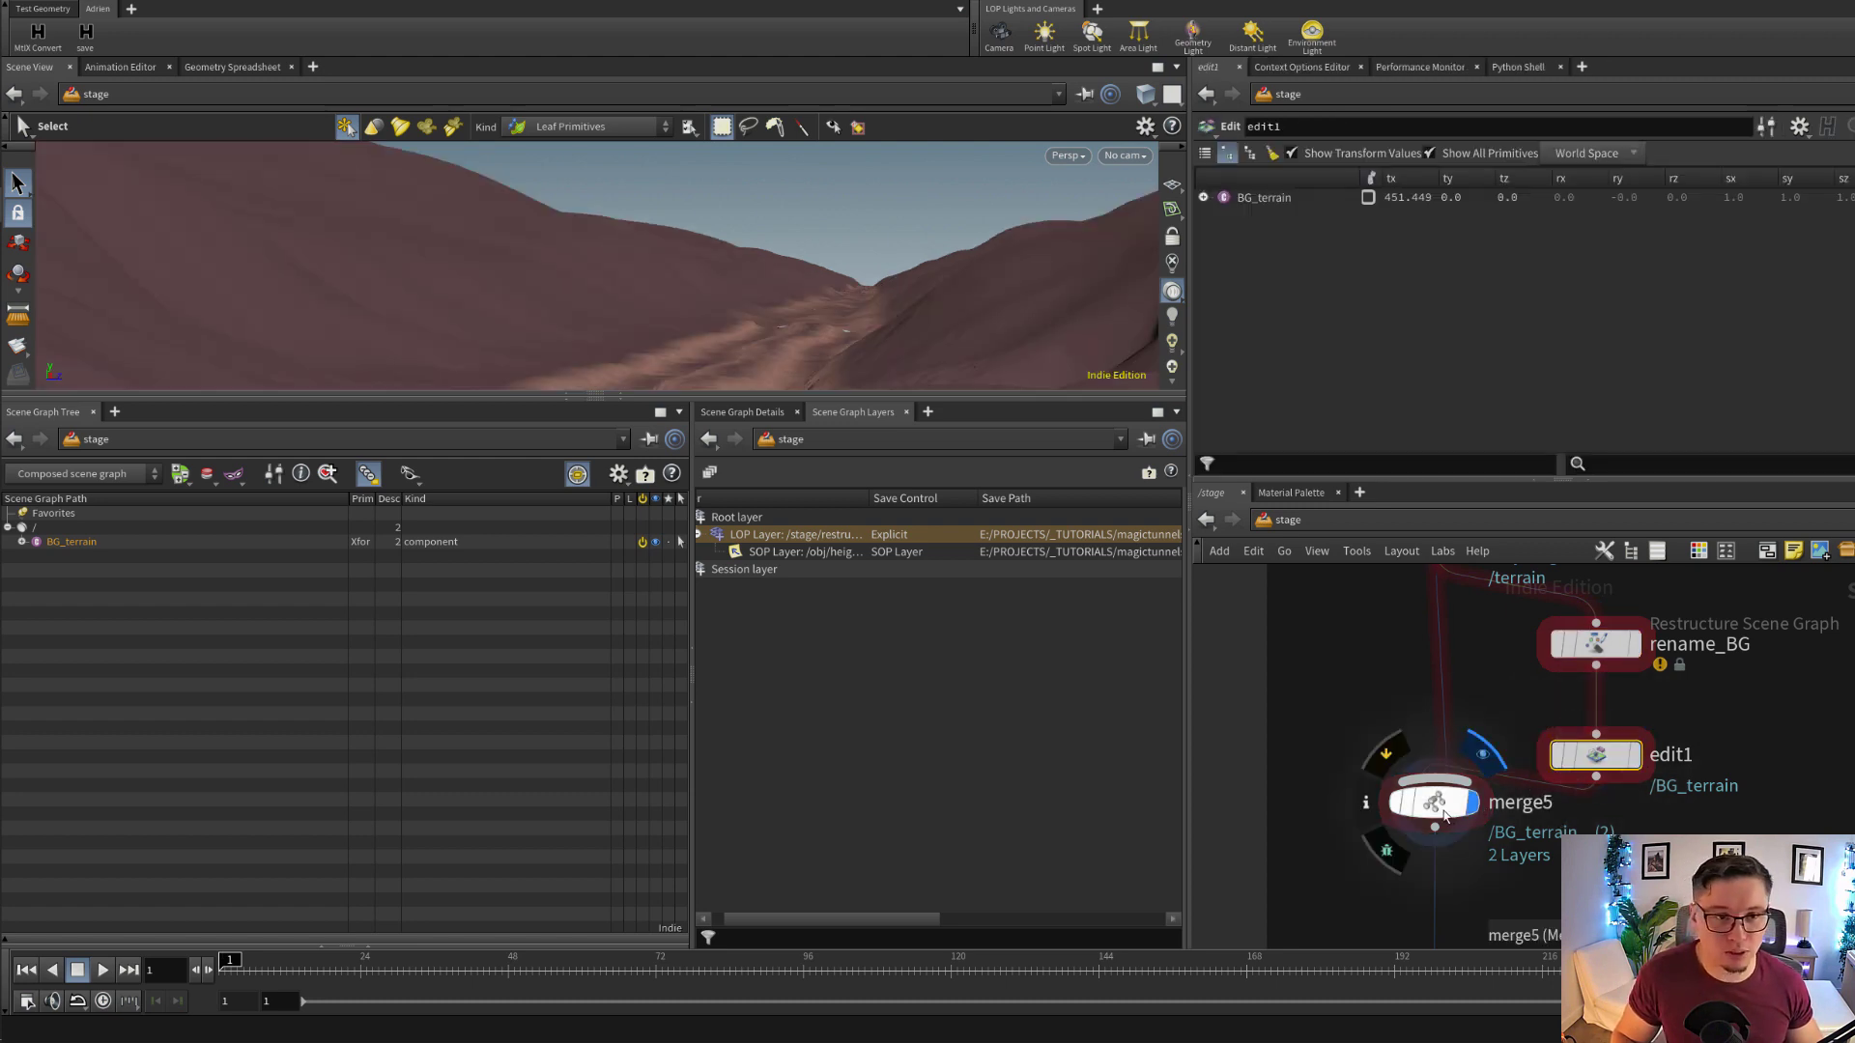
{"action": "left_click", "coordinate": [1444, 816]}
{"action": "scroll", "coordinate": [1486, 816], "scroll_direction": "down", "scroll_amount": 1}
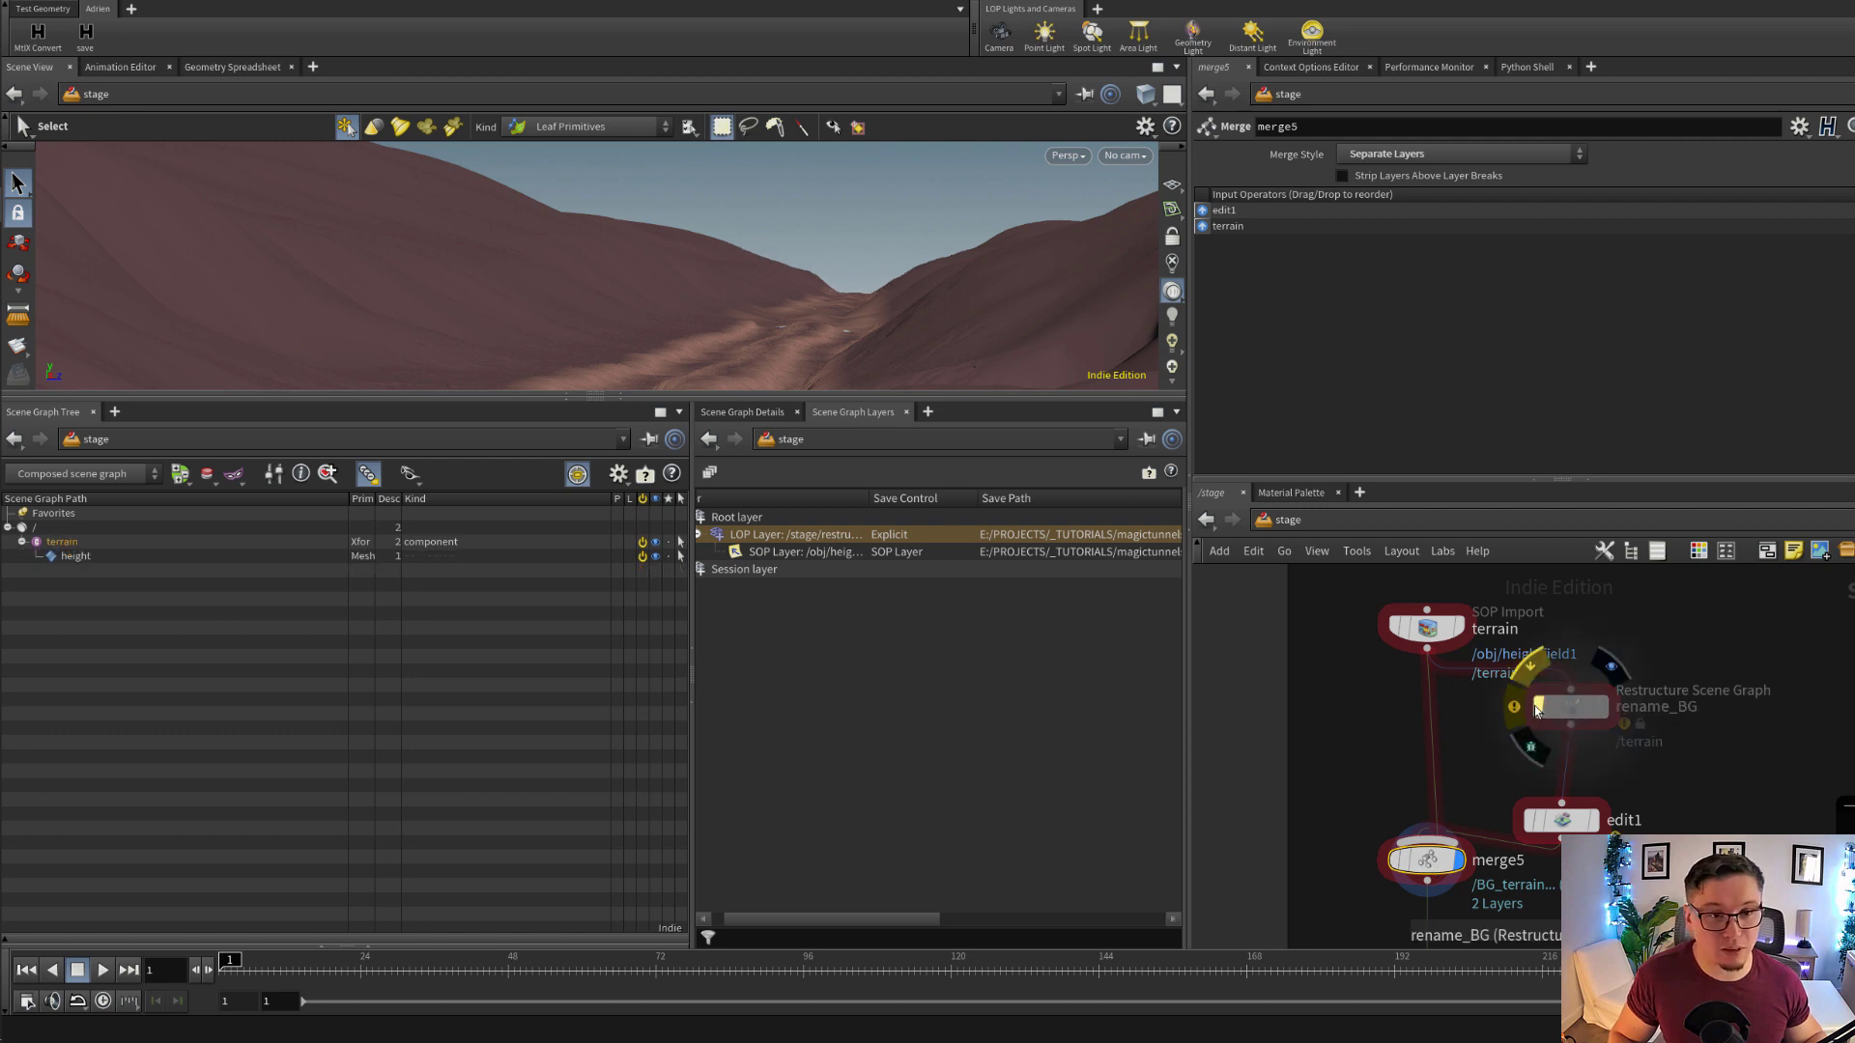
Bypass rename_BG to compare how merge5 combines the two terrain branches, and re-enable it
{"action": "left_click", "coordinate": [1538, 709]}
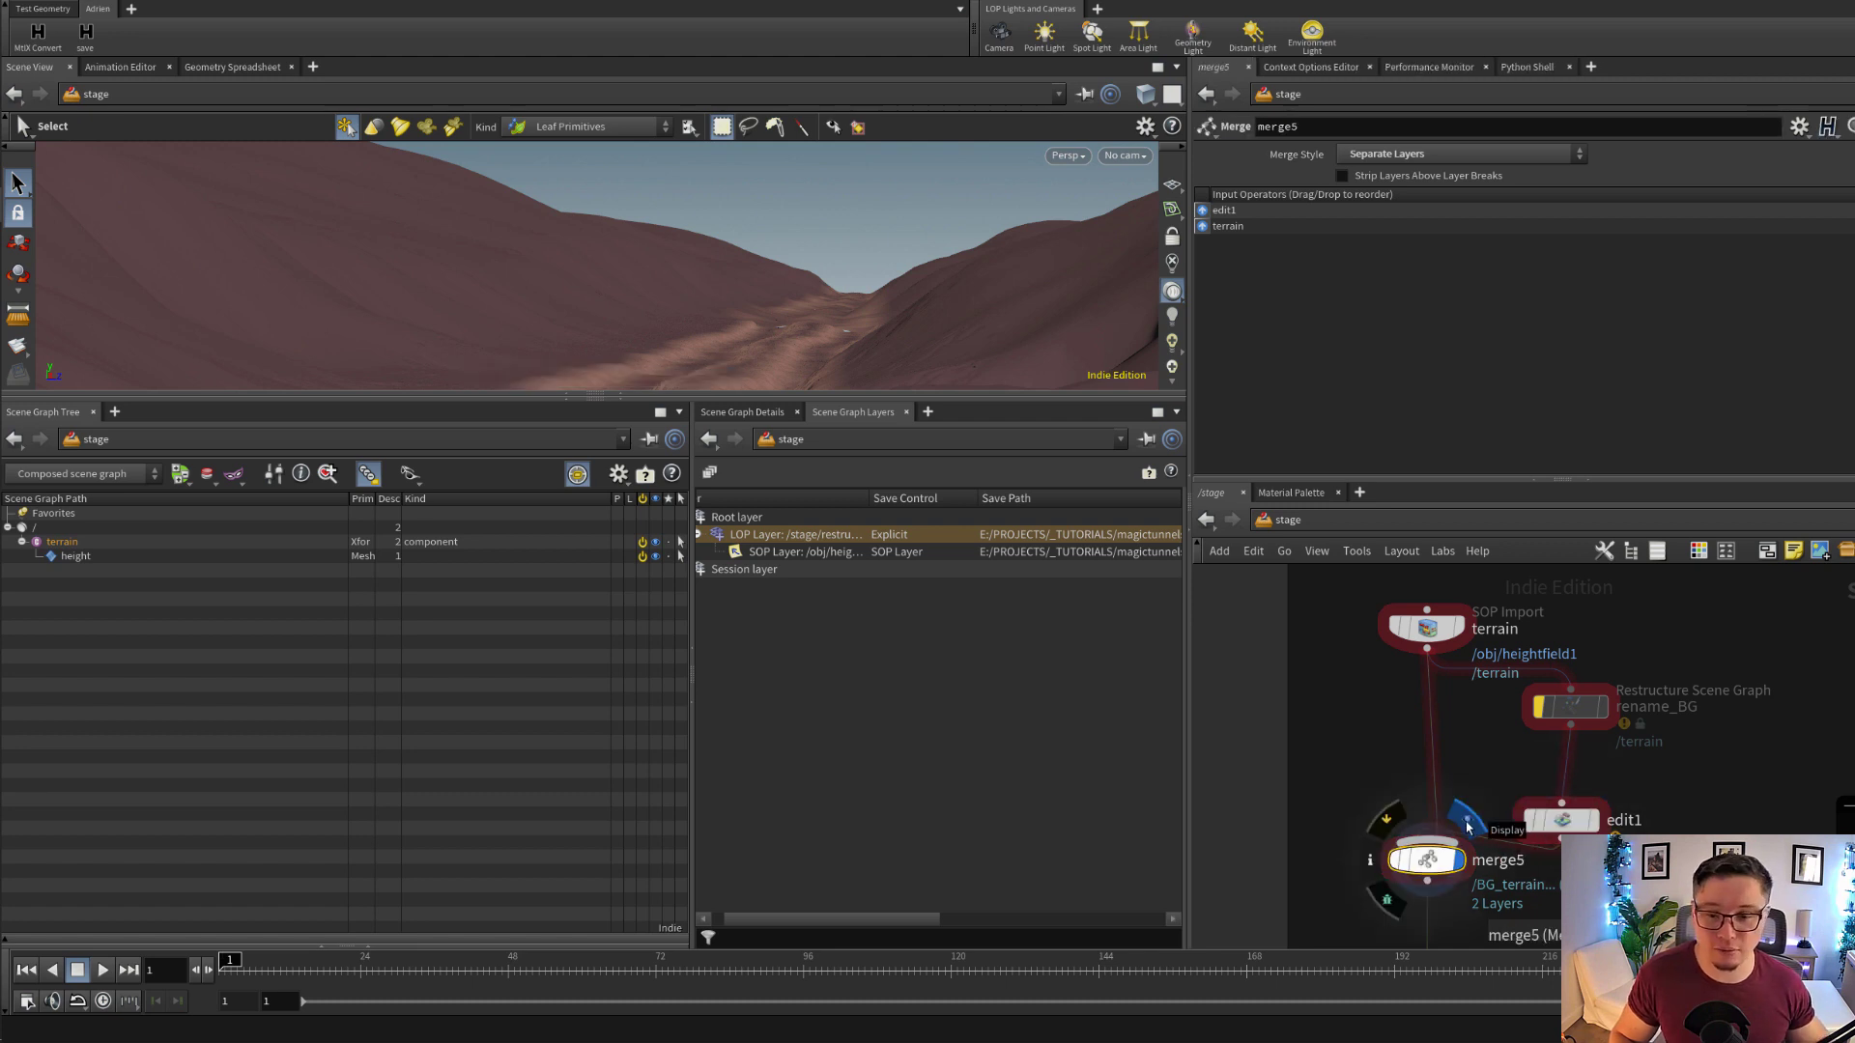
{"action": "left_click_drag", "start_coordinate": [1567, 821], "coordinate": [1574, 811]}
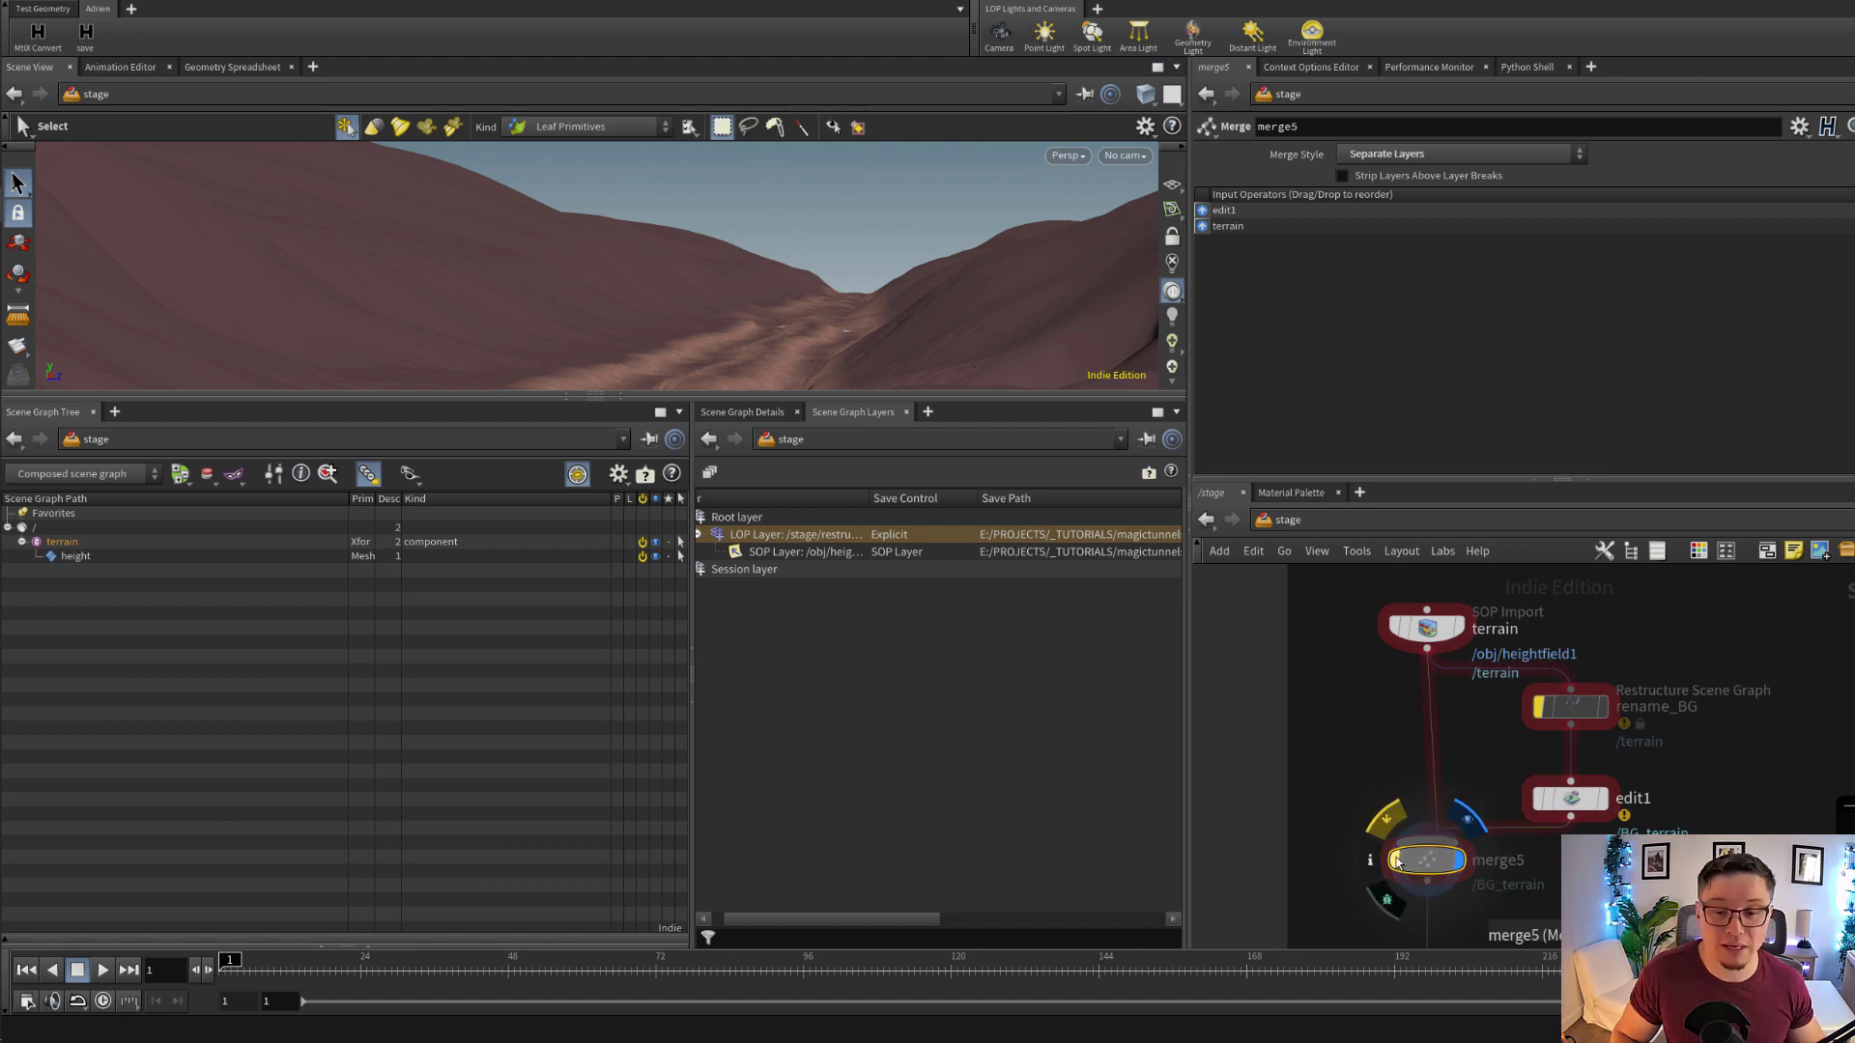
{"action": "left_click", "coordinate": [1579, 717]}
{"action": "left_click", "coordinate": [1542, 709]}
{"action": "left_click_drag", "start_coordinate": [1576, 716], "coordinate": [1576, 701]}
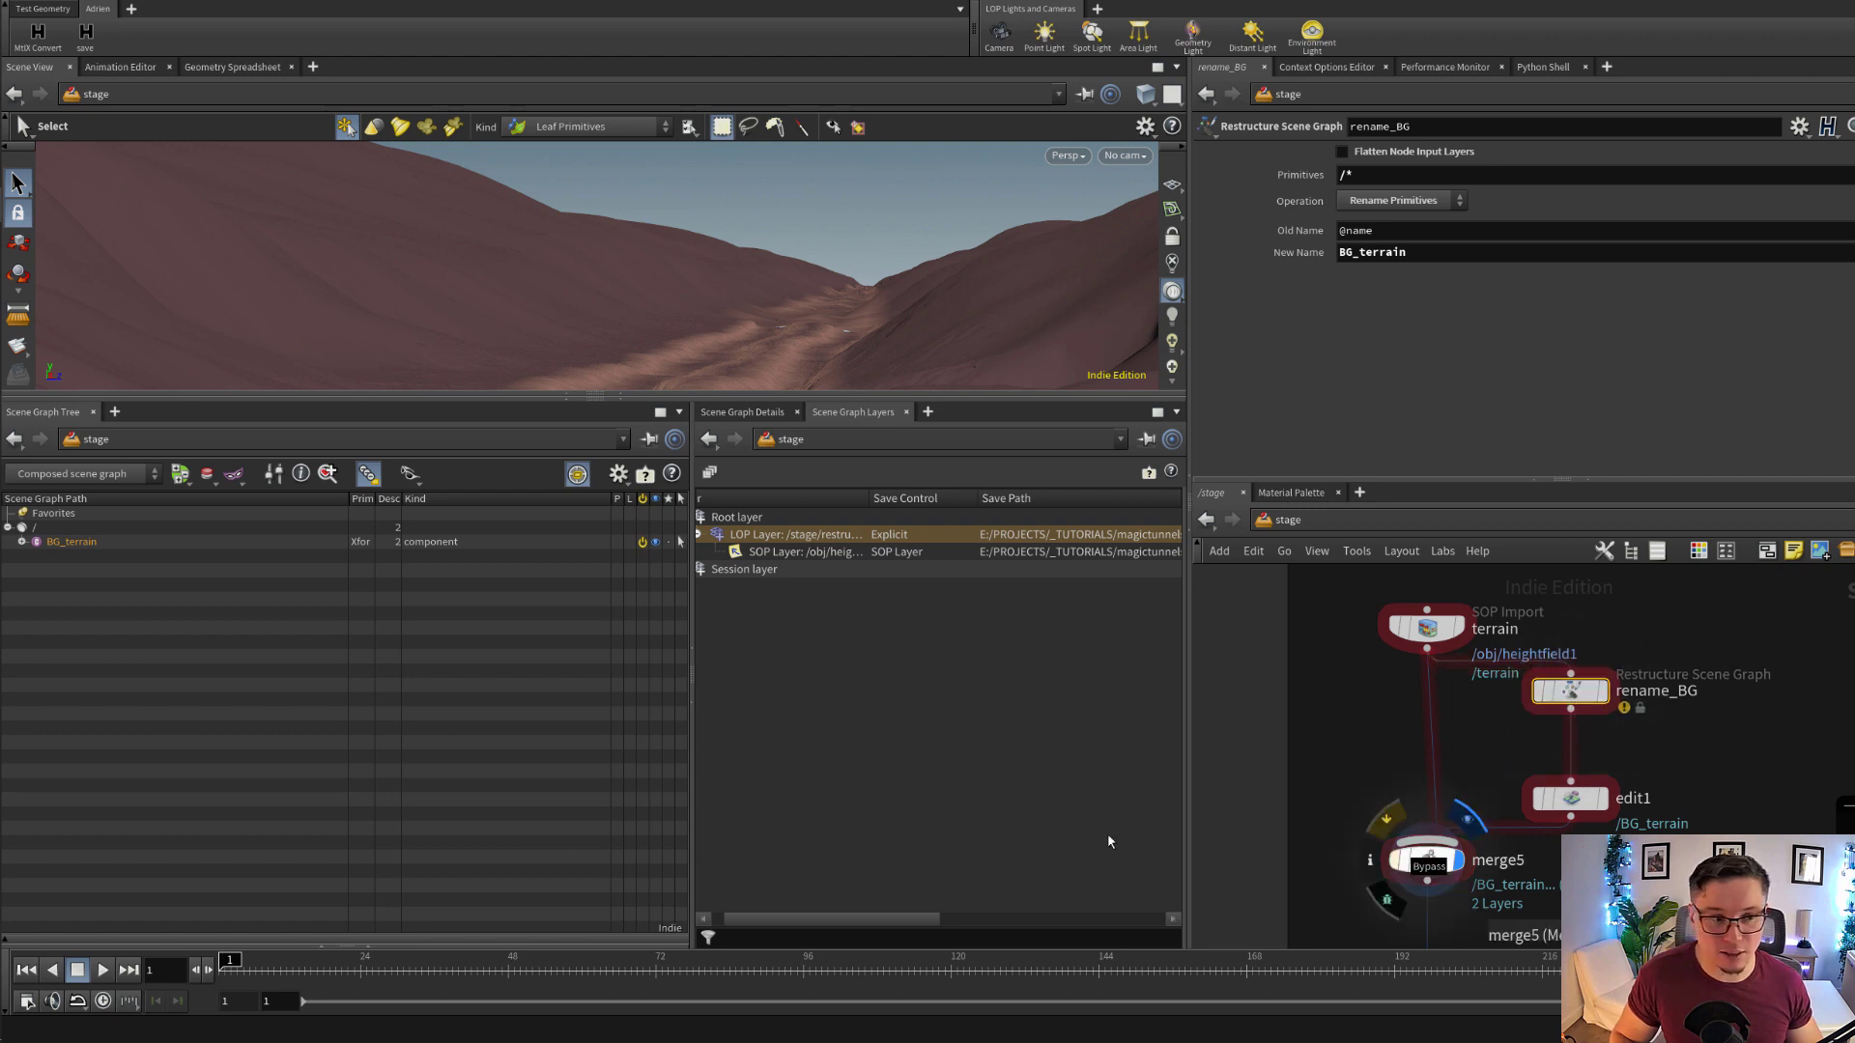
Select merge5 and expand BG_terrain in the Scene Graph Tree to examine the merged terrain primitives
{"action": "scroll", "coordinate": [1430, 863], "scroll_direction": "up", "scroll_amount": 2}
{"action": "left_click", "coordinate": [1478, 863]}
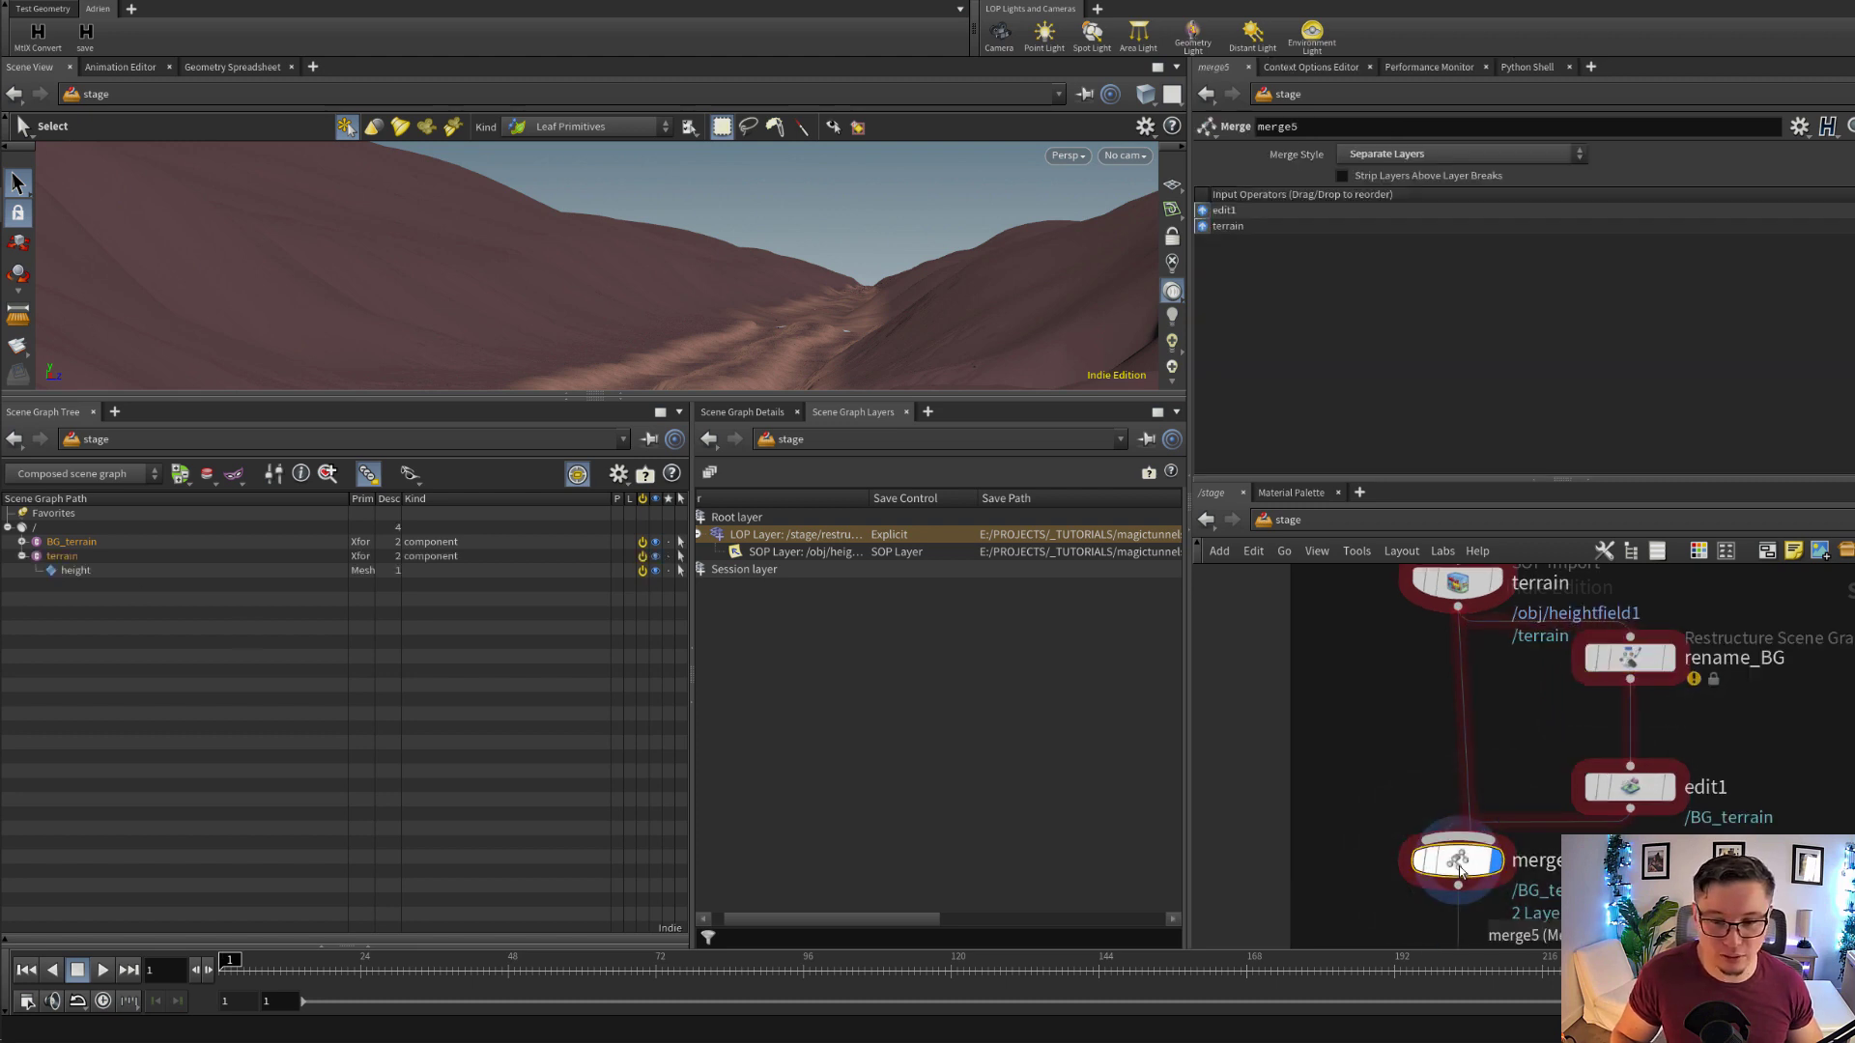
{"action": "left_click", "coordinate": [22, 542]}
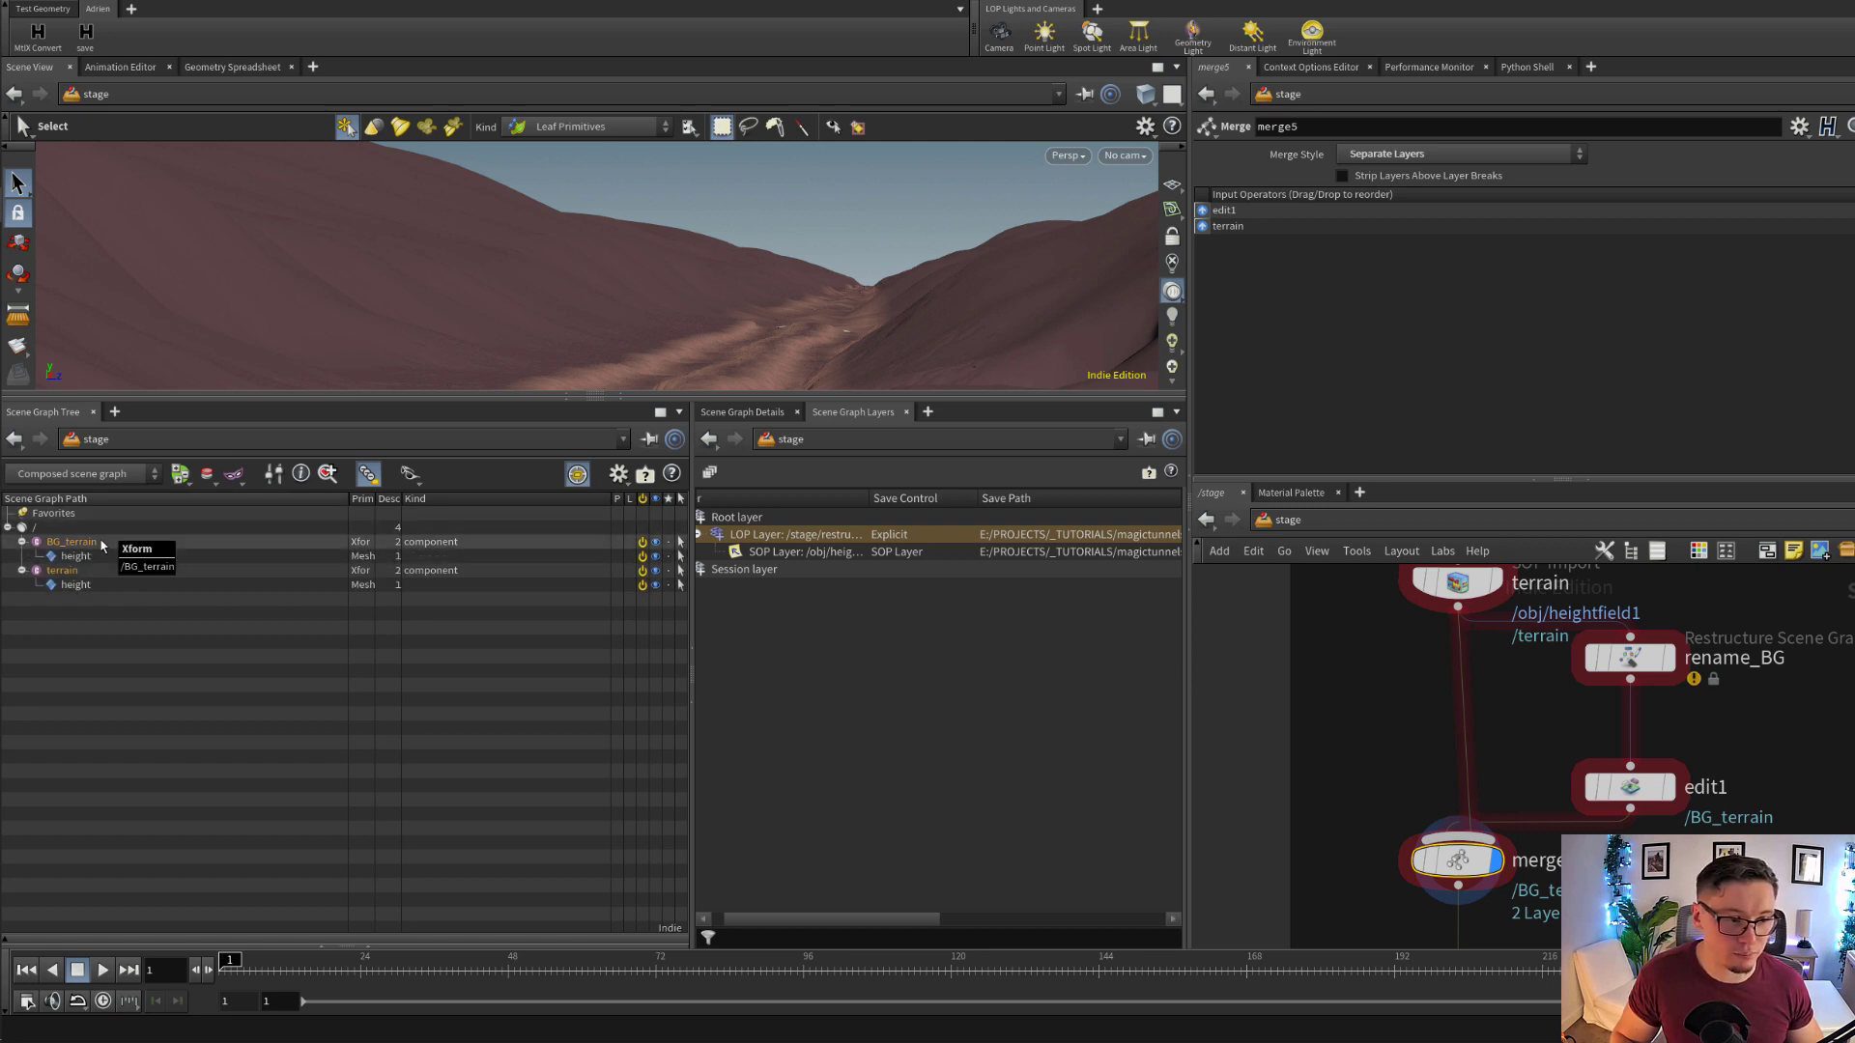
{"action": "middle_click_drag", "start_coordinate": [1492, 735], "coordinate": [1487, 698]}
{"action": "scroll", "coordinate": [1487, 696], "scroll_direction": "down", "scroll_amount": 3}
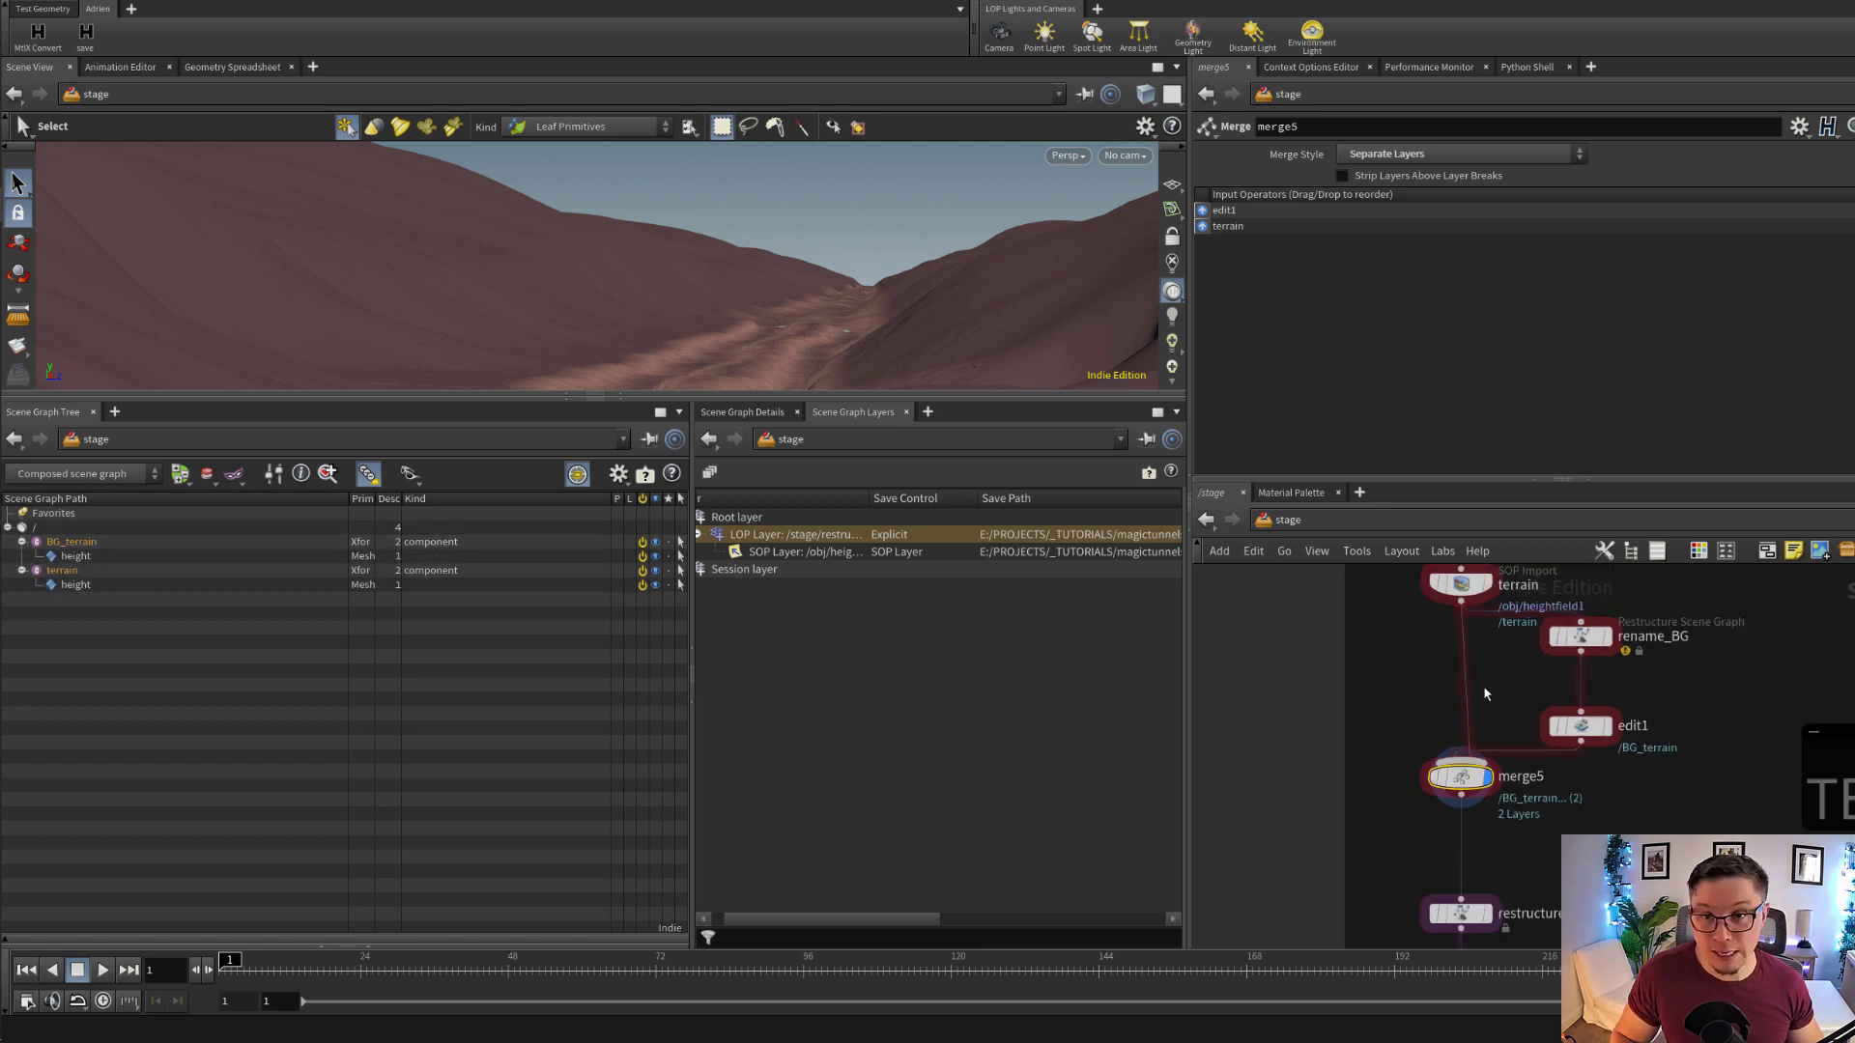
Add an unconnected Restructure Scene Graph node beside the merge5 branch and review its available Operation options
{"action": "middle_click_drag", "start_coordinate": [1515, 858], "coordinate": [1511, 758]}
{"action": "scroll", "coordinate": [1505, 762], "scroll_direction": "up", "scroll_amount": 2}
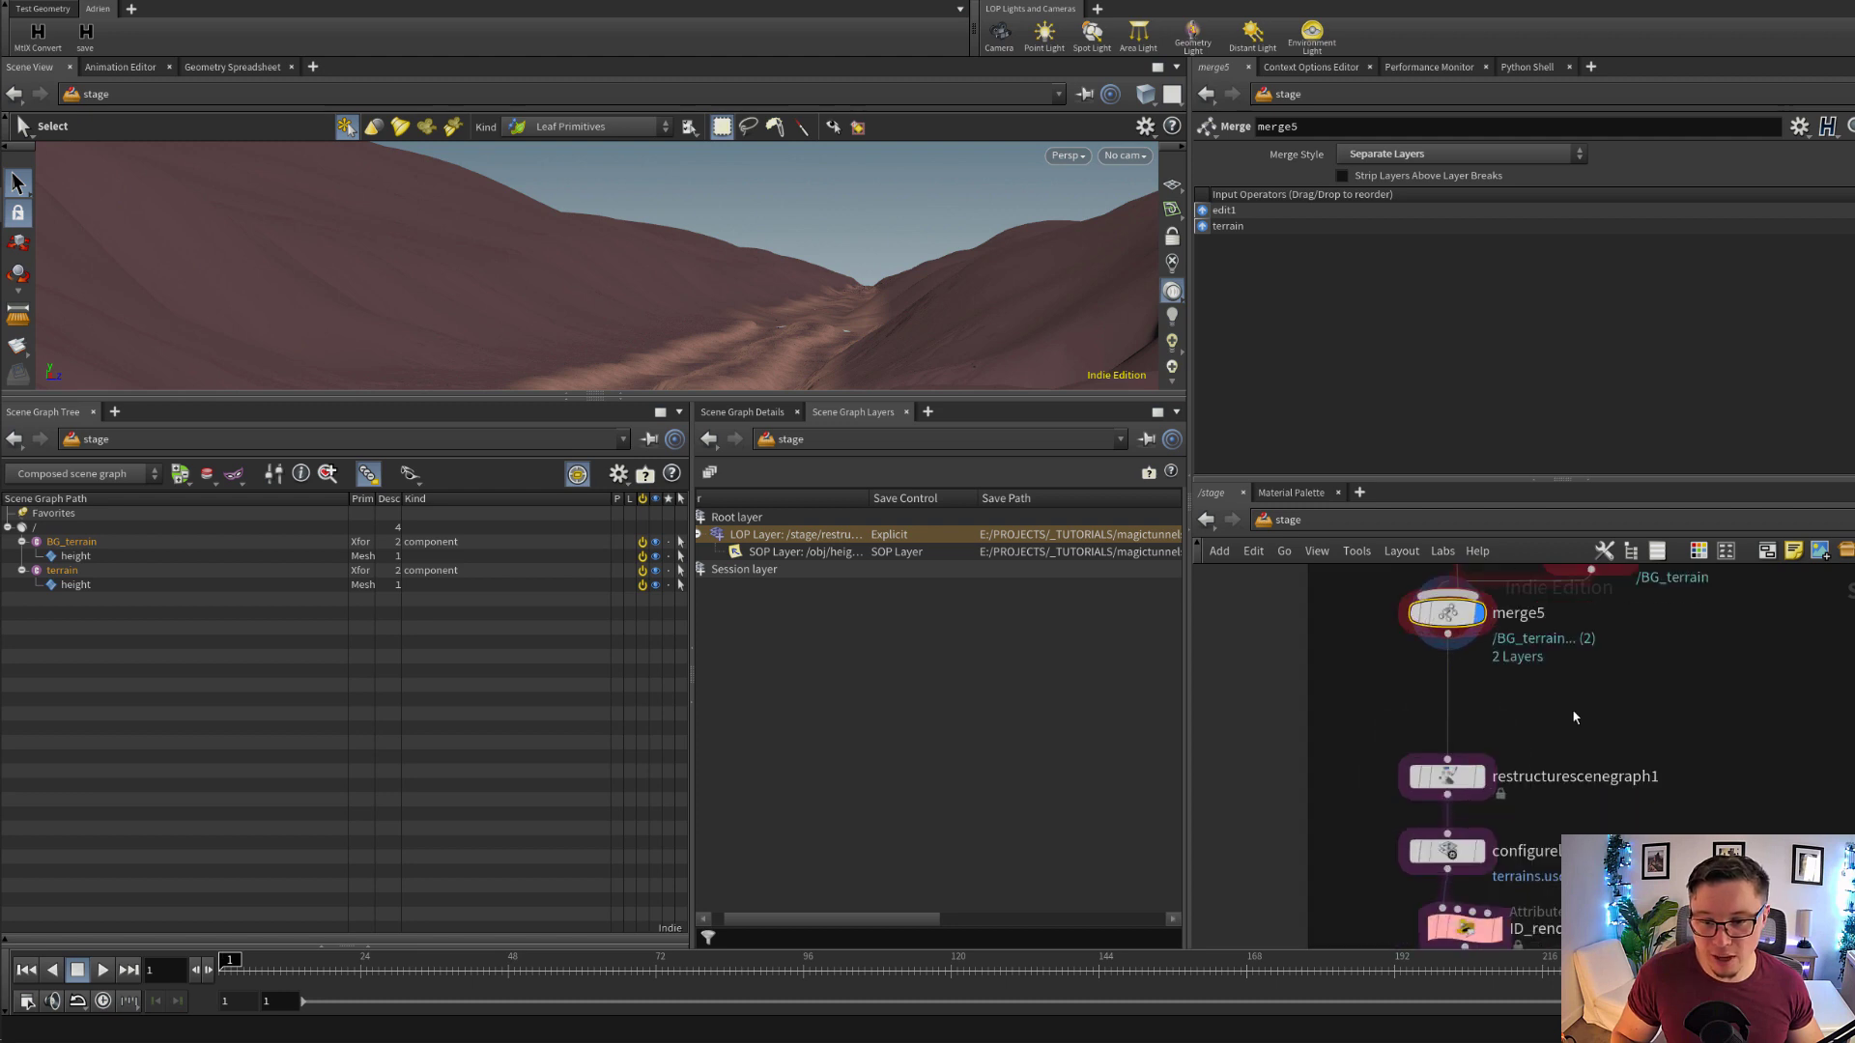
{"action": "key", "text": "Tab"}
{"action": "type", "text": "res"}
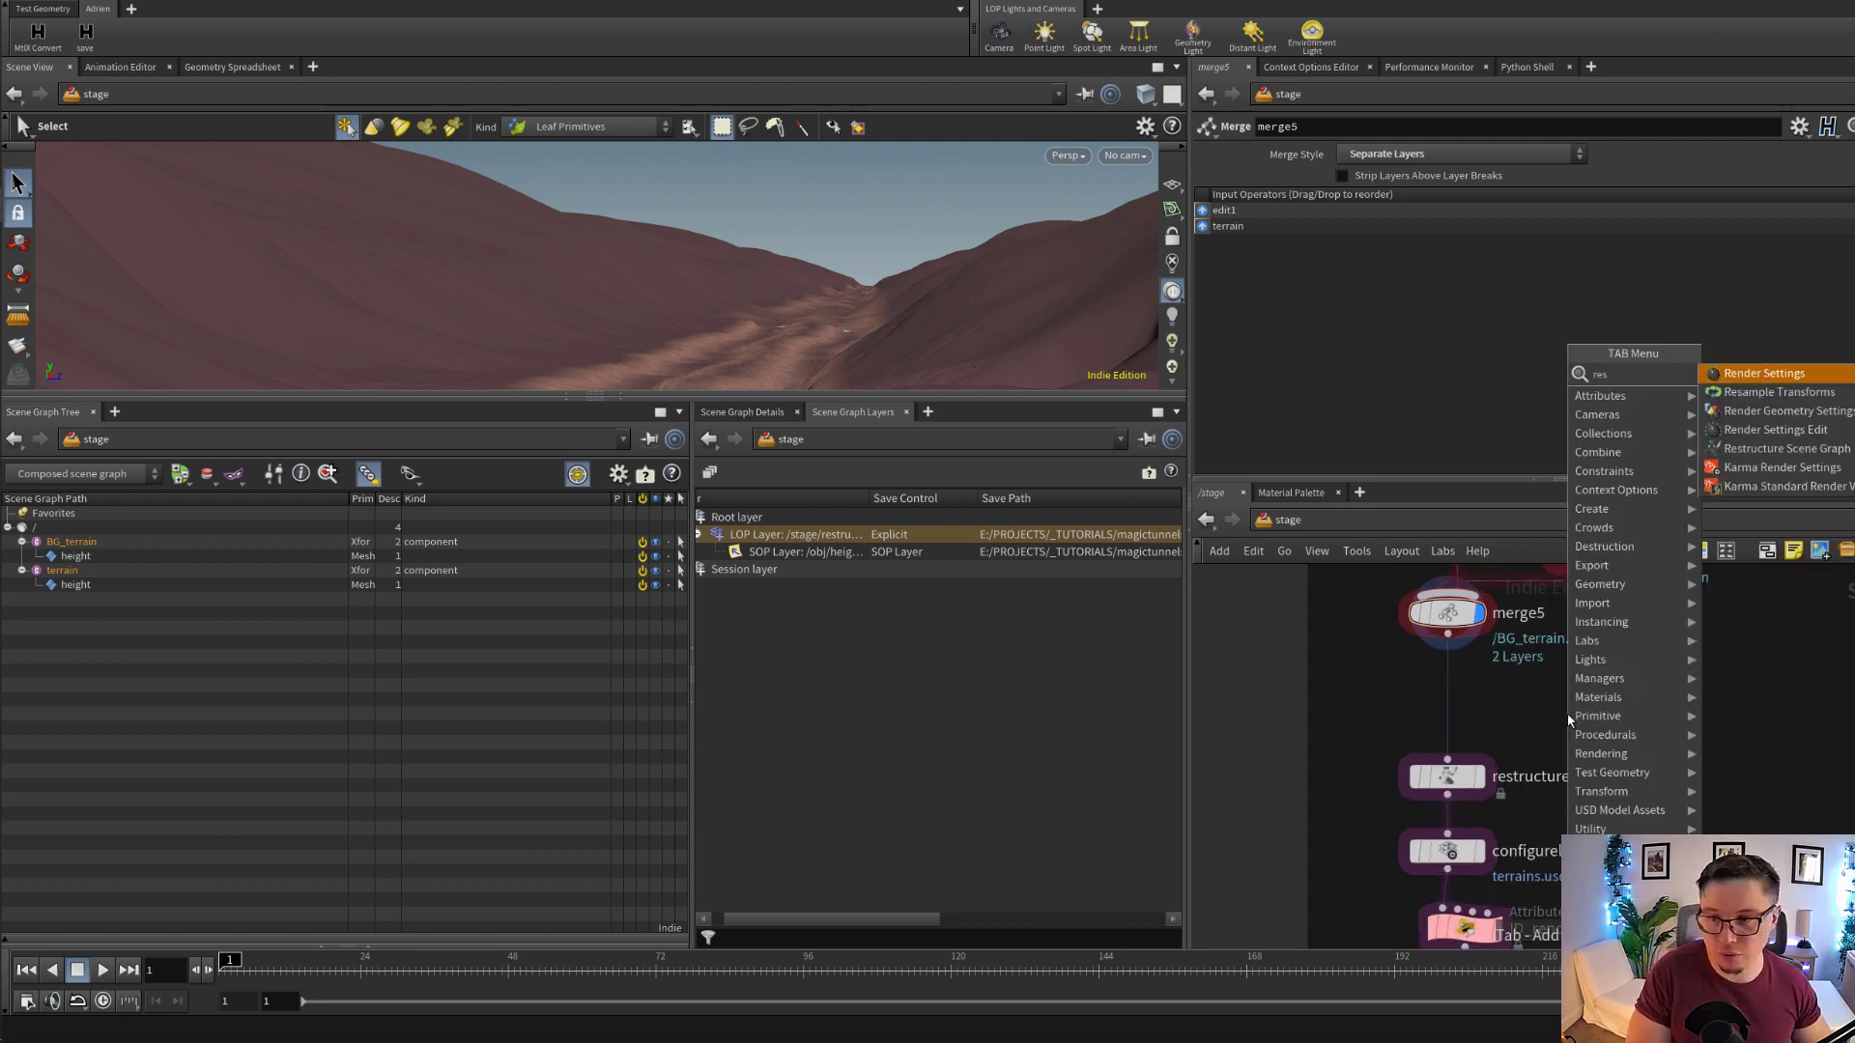
{"action": "type", "text": "tru"}
{"action": "key", "text": "Return"}
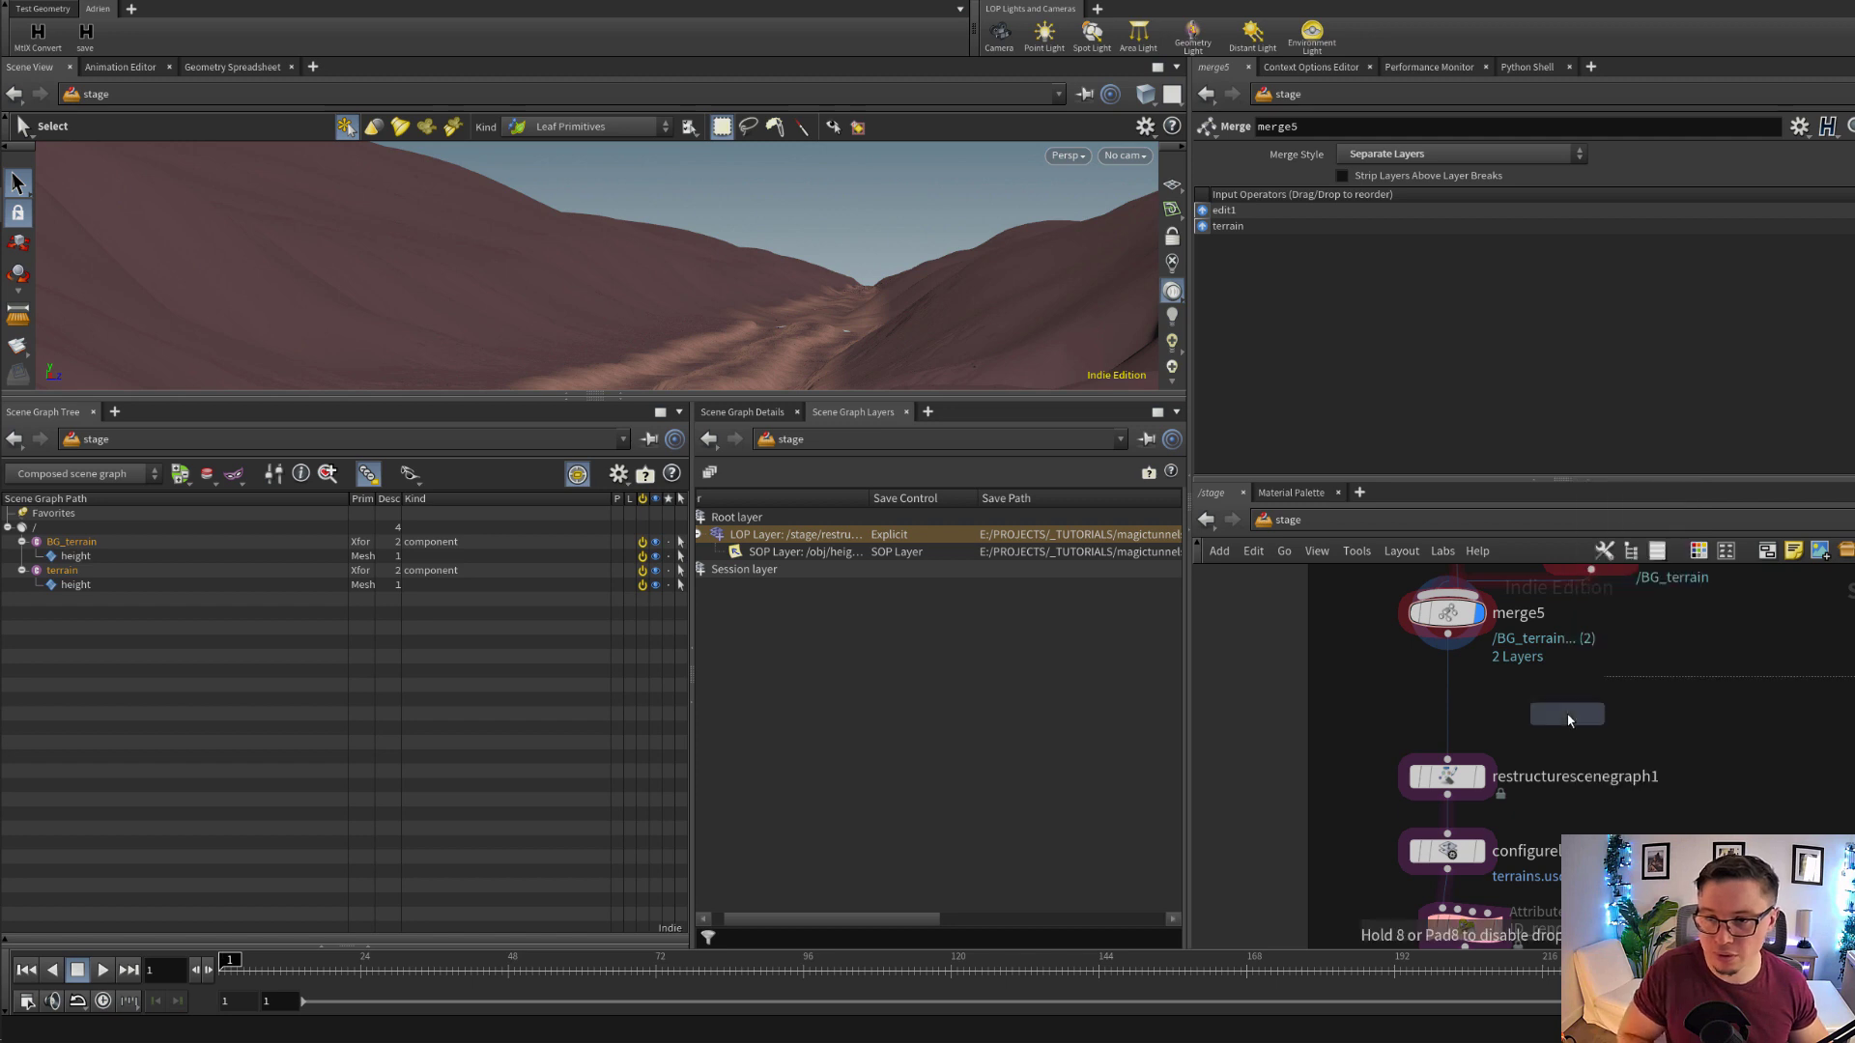
{"action": "left_click", "coordinate": [1569, 721]}
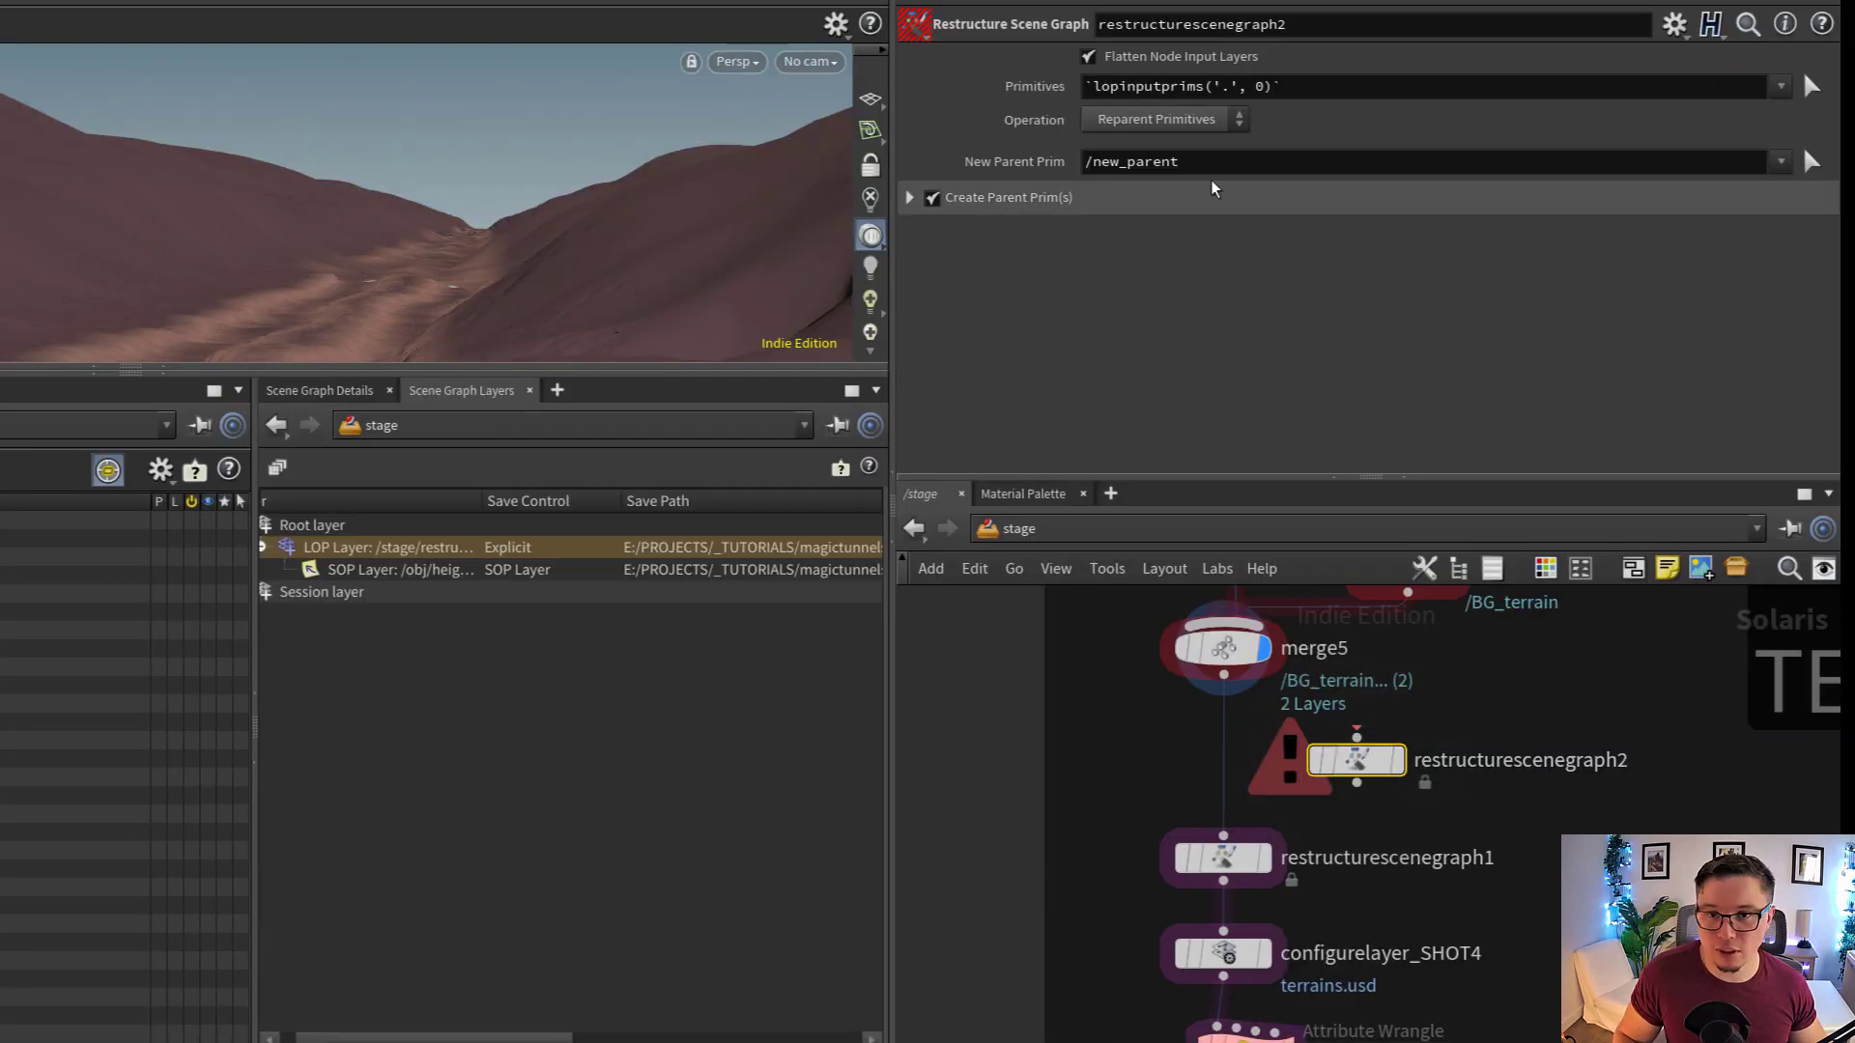
{"action": "left_click", "coordinate": [1433, 201]}
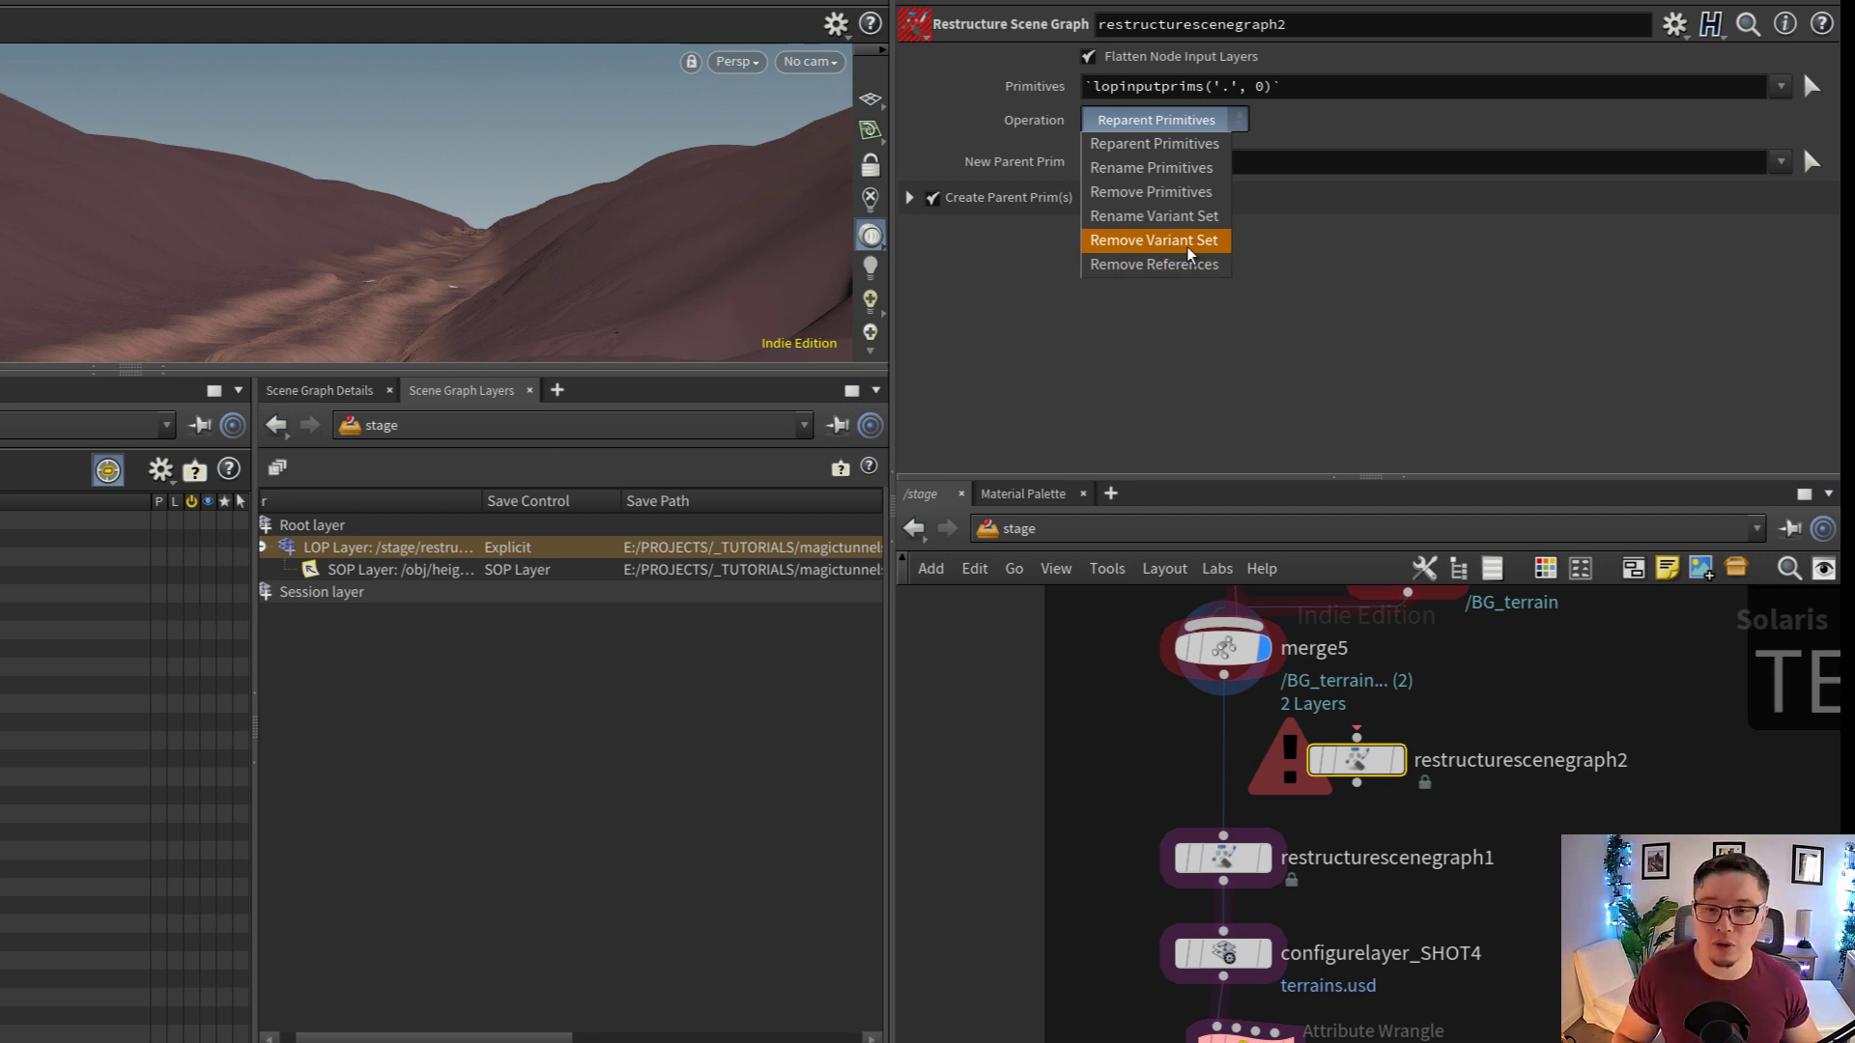
{"action": "left_click", "coordinate": [1457, 348]}
Select restructurescenegraph1 below merge5 and examine the CONTROL scene reference in its New Parent Prim expression
{"action": "middle_click_drag", "start_coordinate": [1459, 829], "coordinate": [1479, 891]}
{"action": "left_click_drag", "start_coordinate": [1379, 829], "coordinate": [1498, 841]}
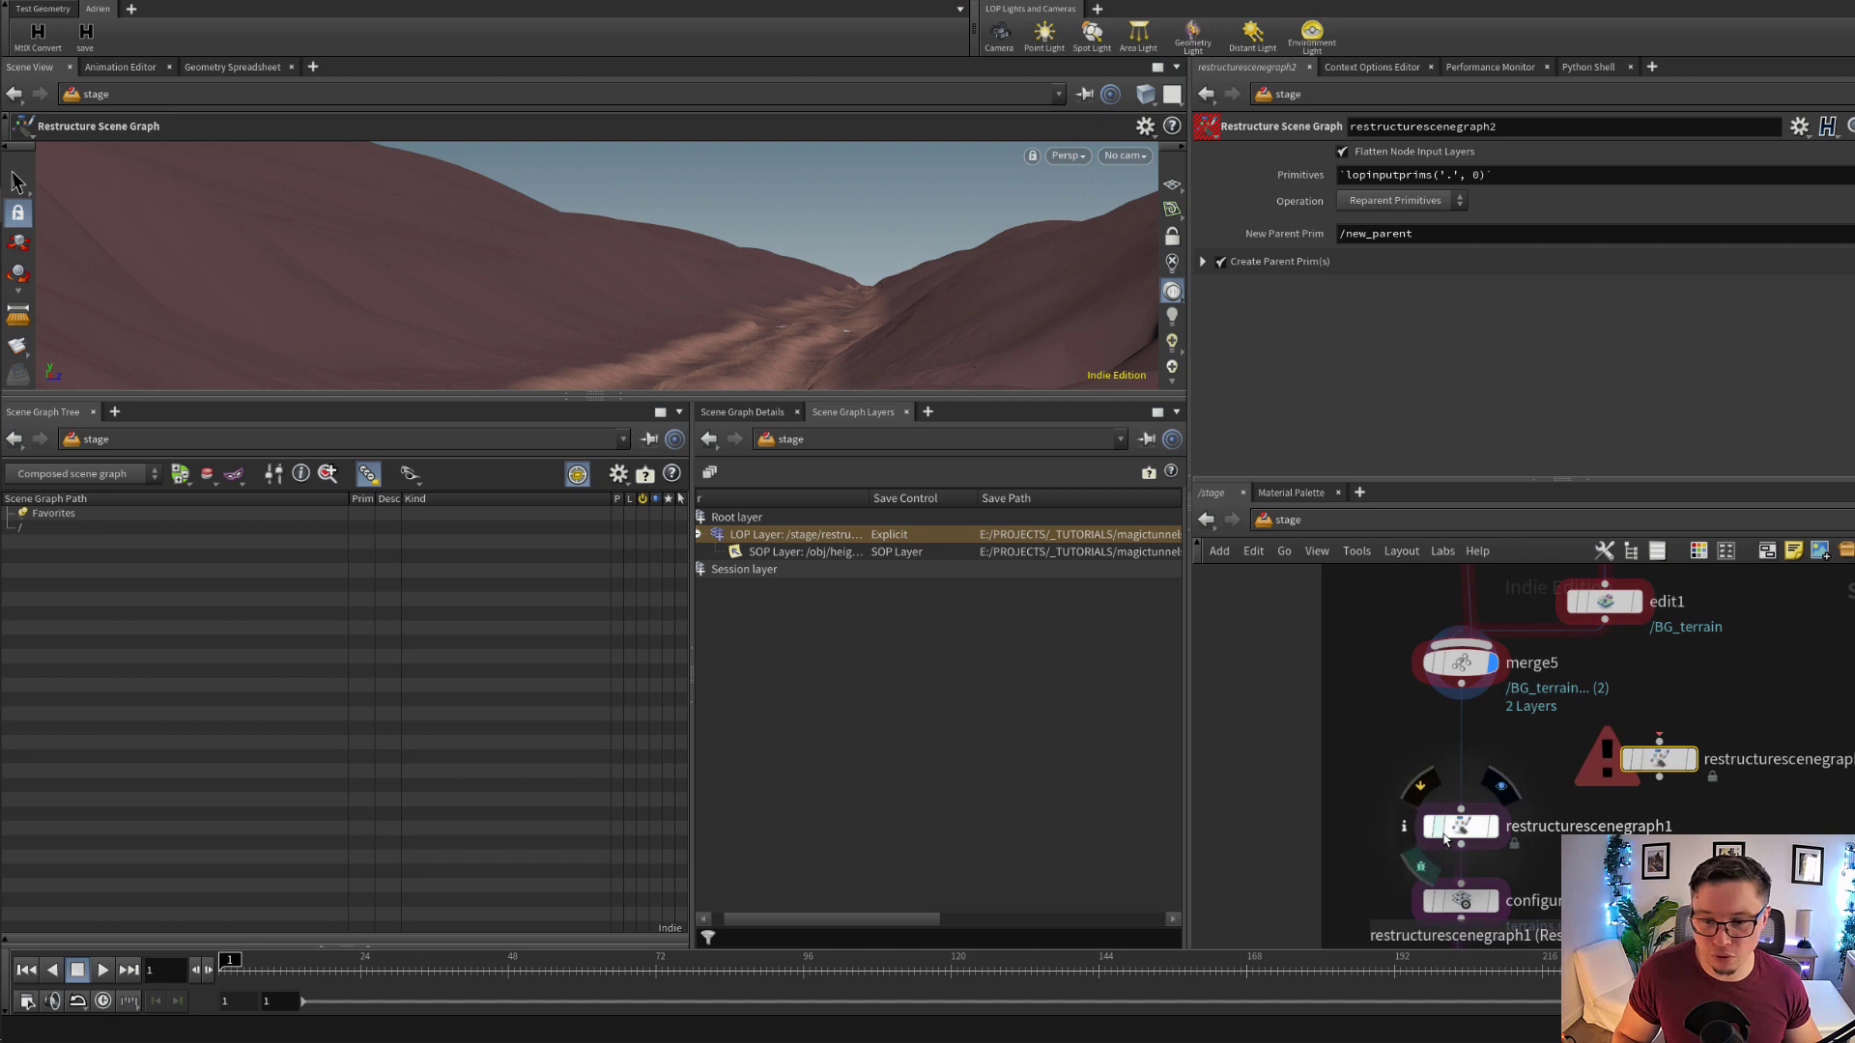
{"action": "left_click", "coordinate": [1444, 839]}
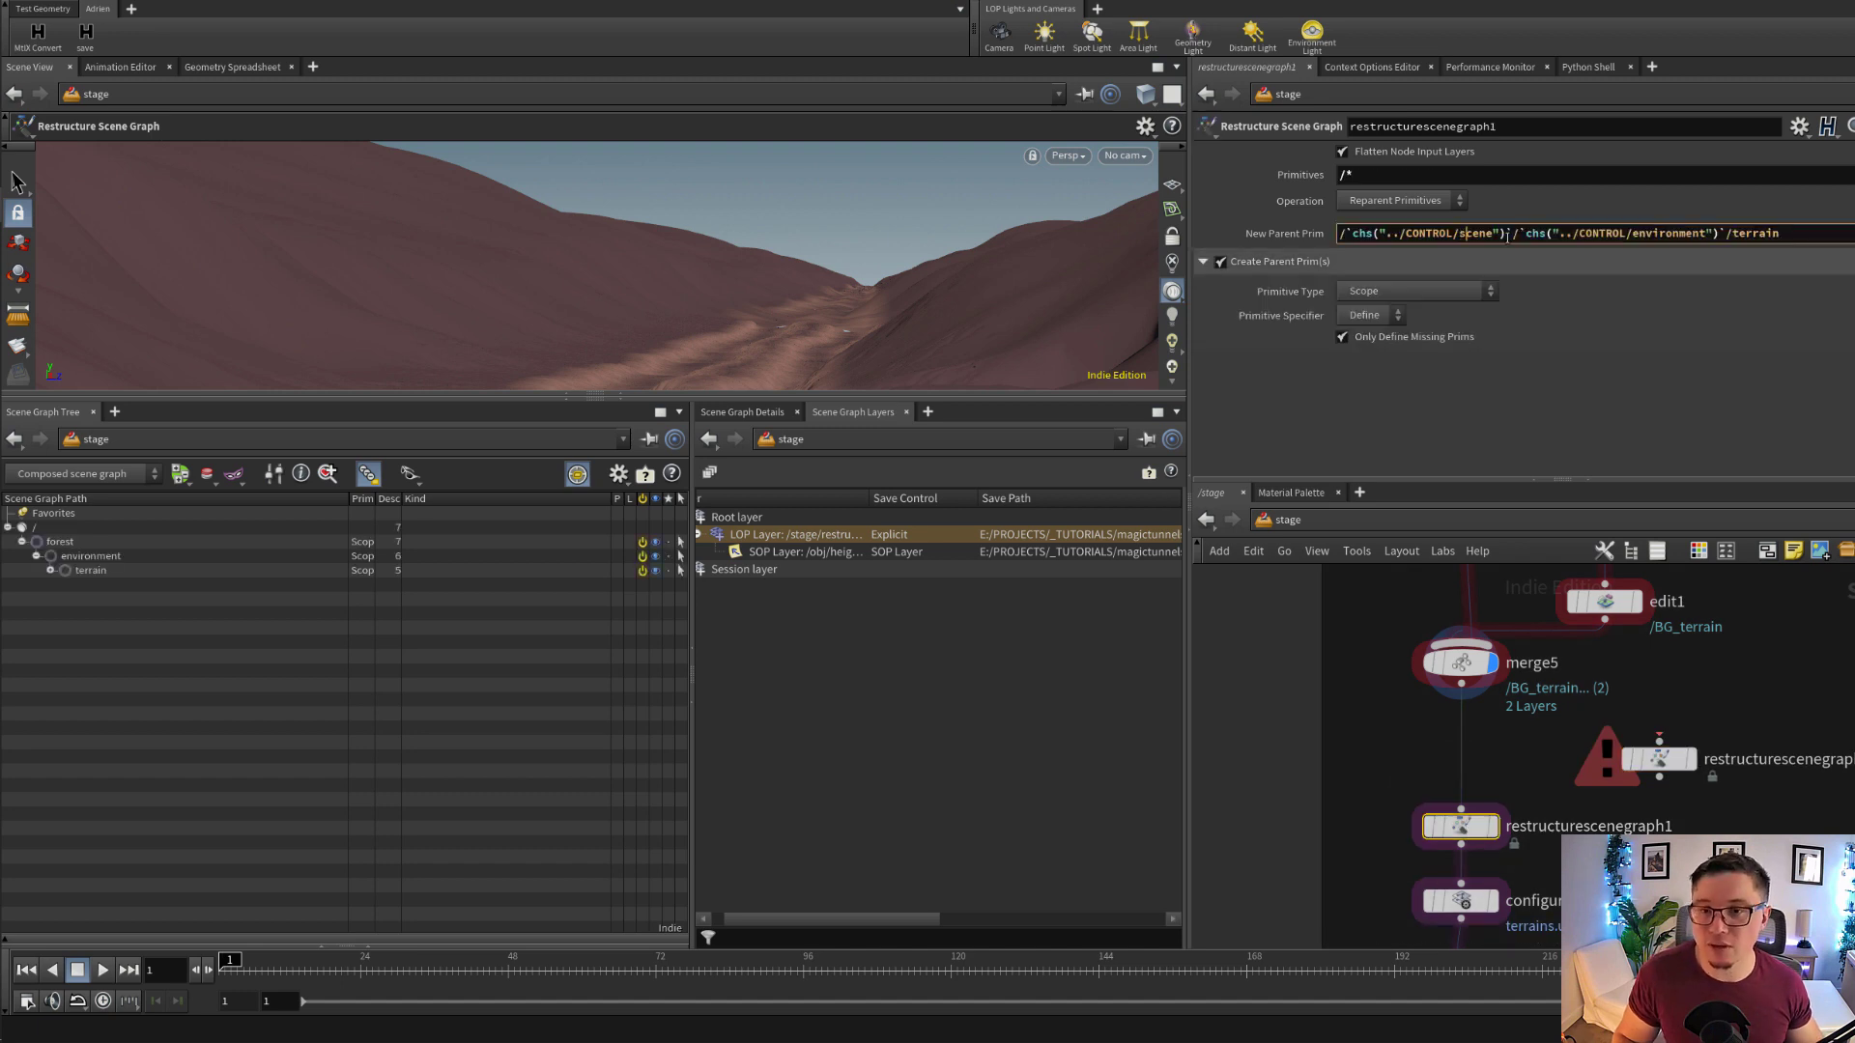
{"action": "left_click_drag", "start_coordinate": [1513, 235], "coordinate": [1365, 235]}
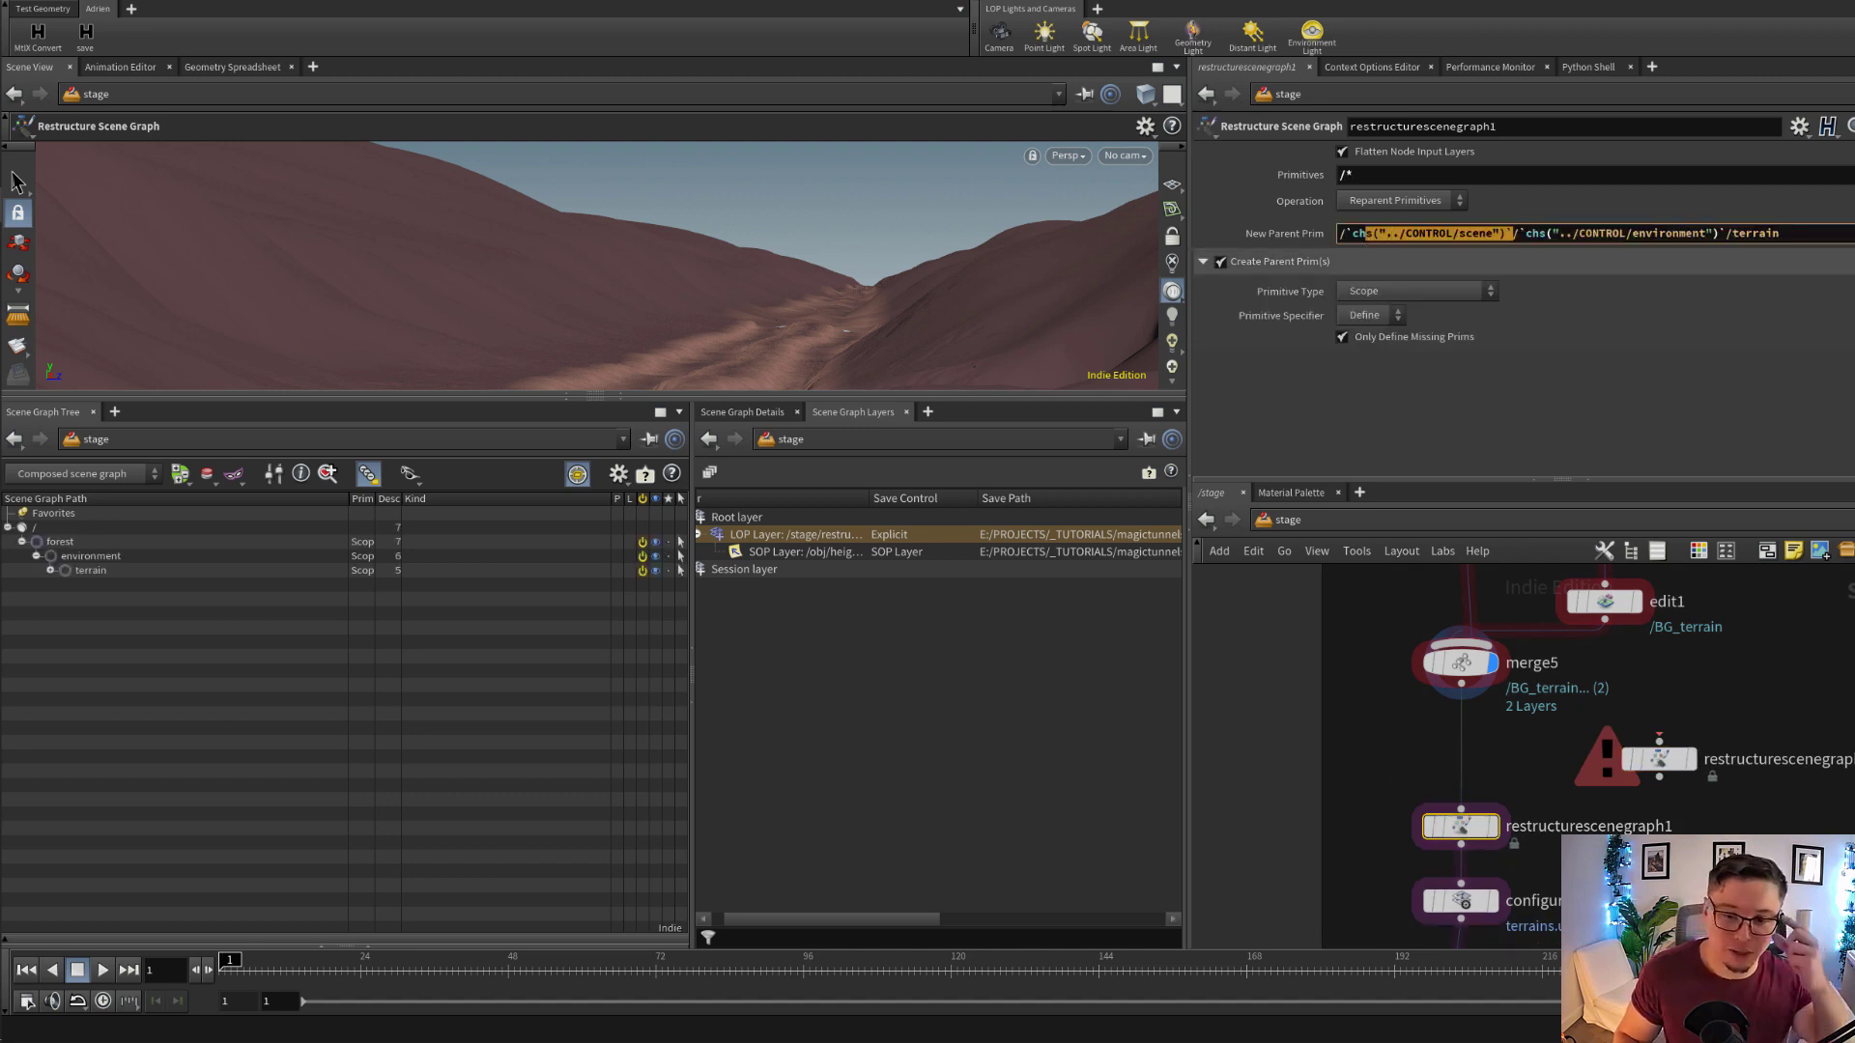
Find the CONTROL null in the network and inspect its scene name and environment values
{"action": "scroll", "coordinate": [1678, 792], "scroll_direction": "down", "scroll_amount": 10}
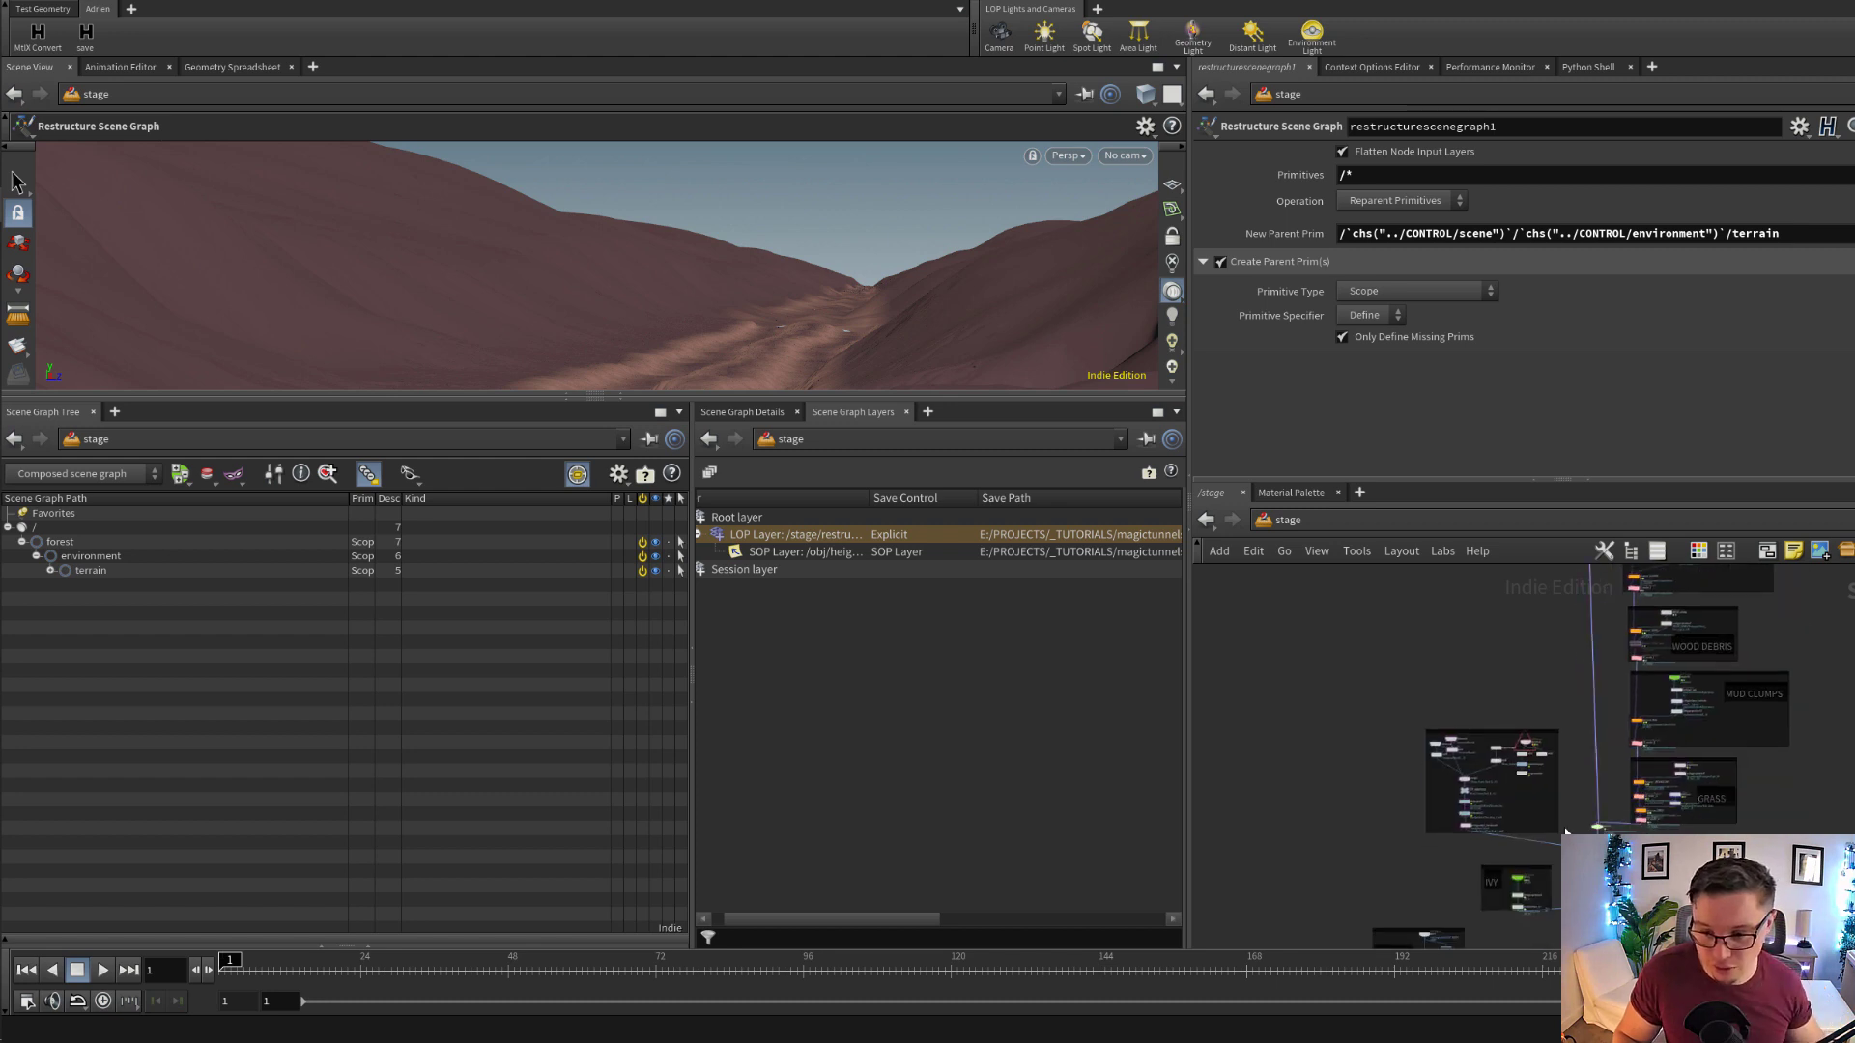
{"action": "scroll", "coordinate": [1565, 828], "scroll_direction": "up", "scroll_amount": 8}
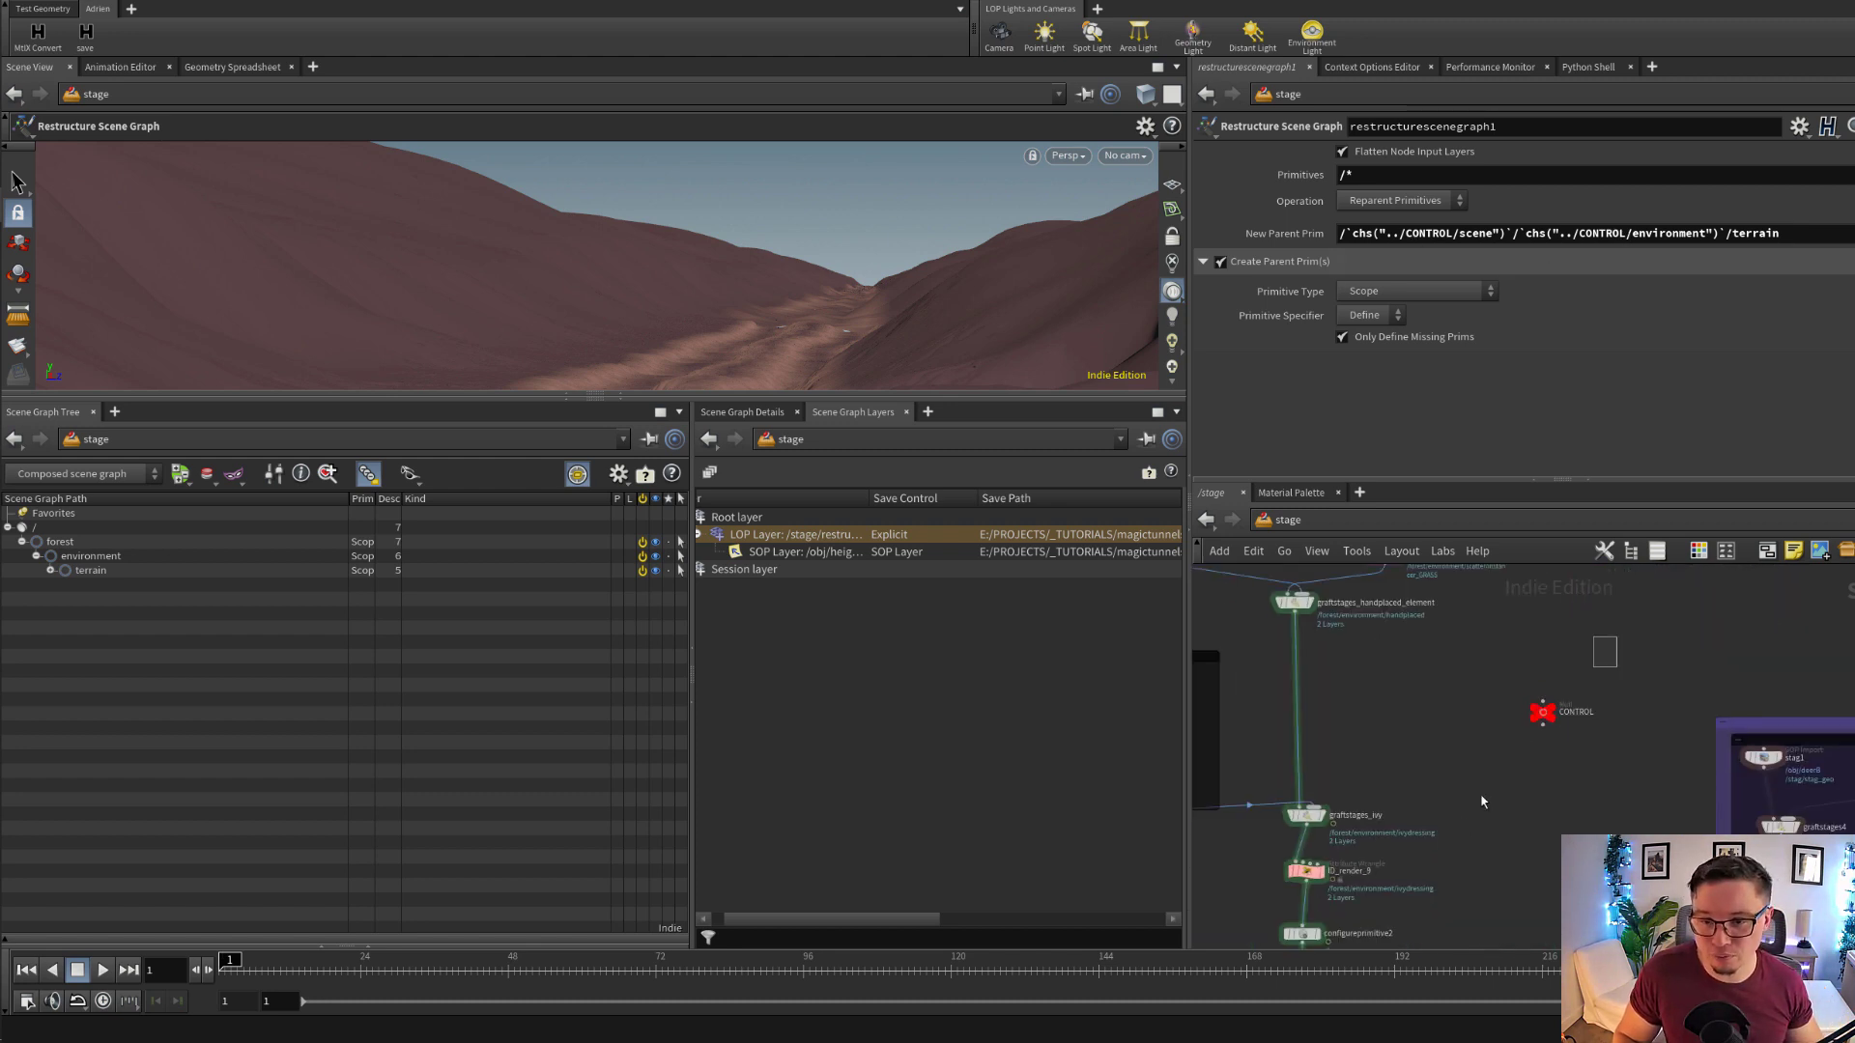
{"action": "left_click", "coordinate": [1543, 712]}
{"action": "double_click", "coordinate": [1383, 186]}
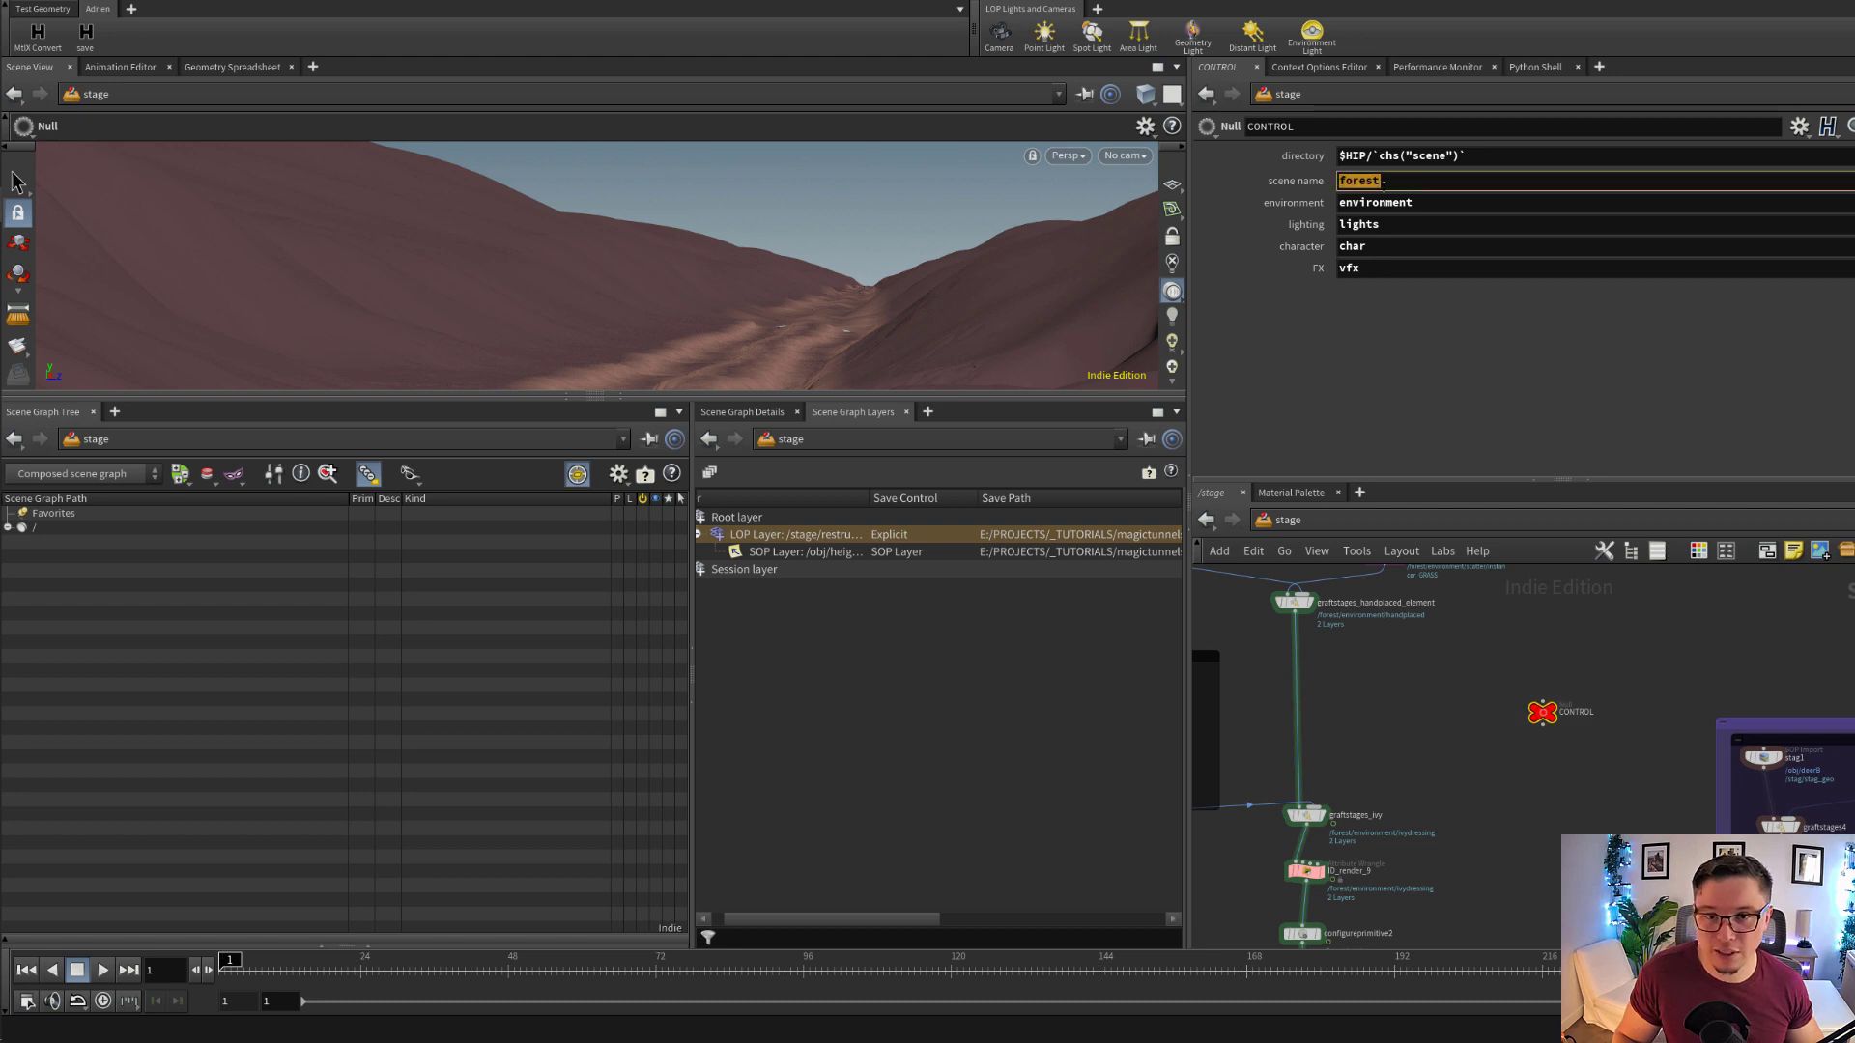
{"action": "key", "text": "Tab"}
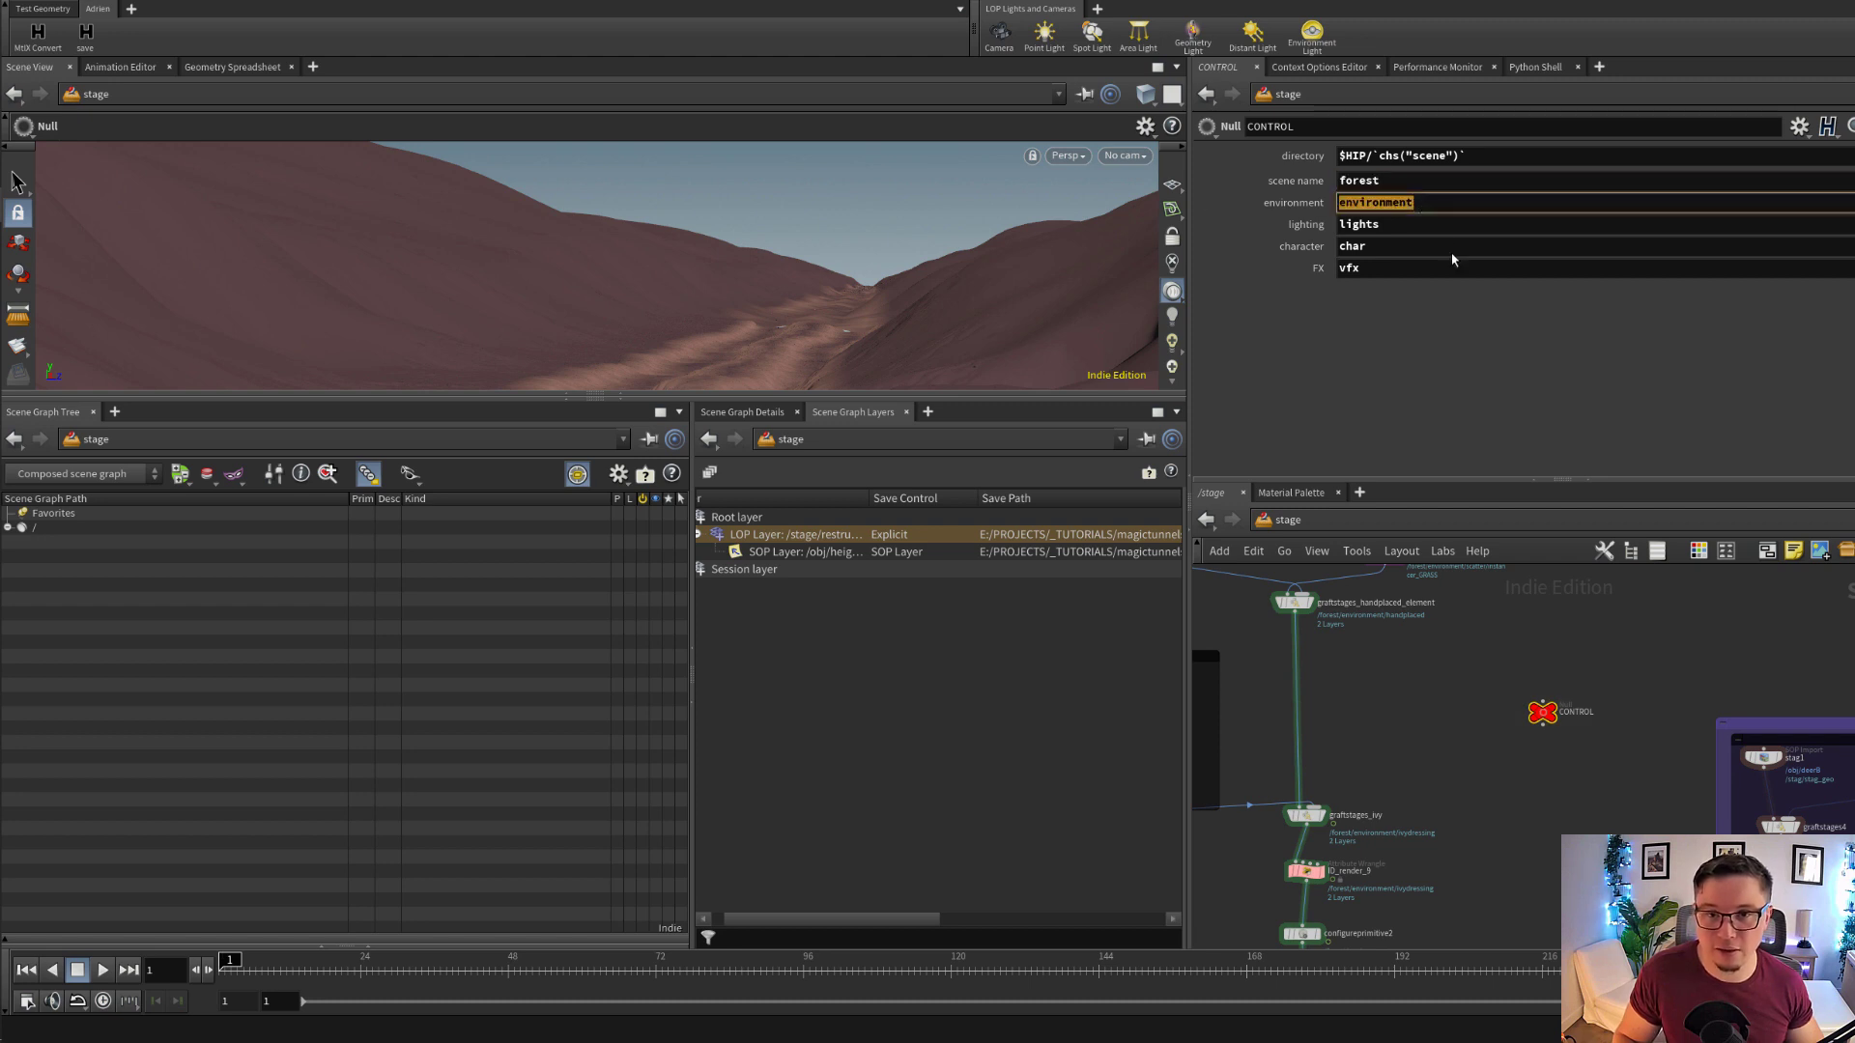
Display the stage at restructurescenegraph1 and expand the terrain scope under forest/environment in the Scene Graph Tree
{"action": "scroll", "coordinate": [1591, 638], "scroll_direction": "down", "scroll_amount": 10}
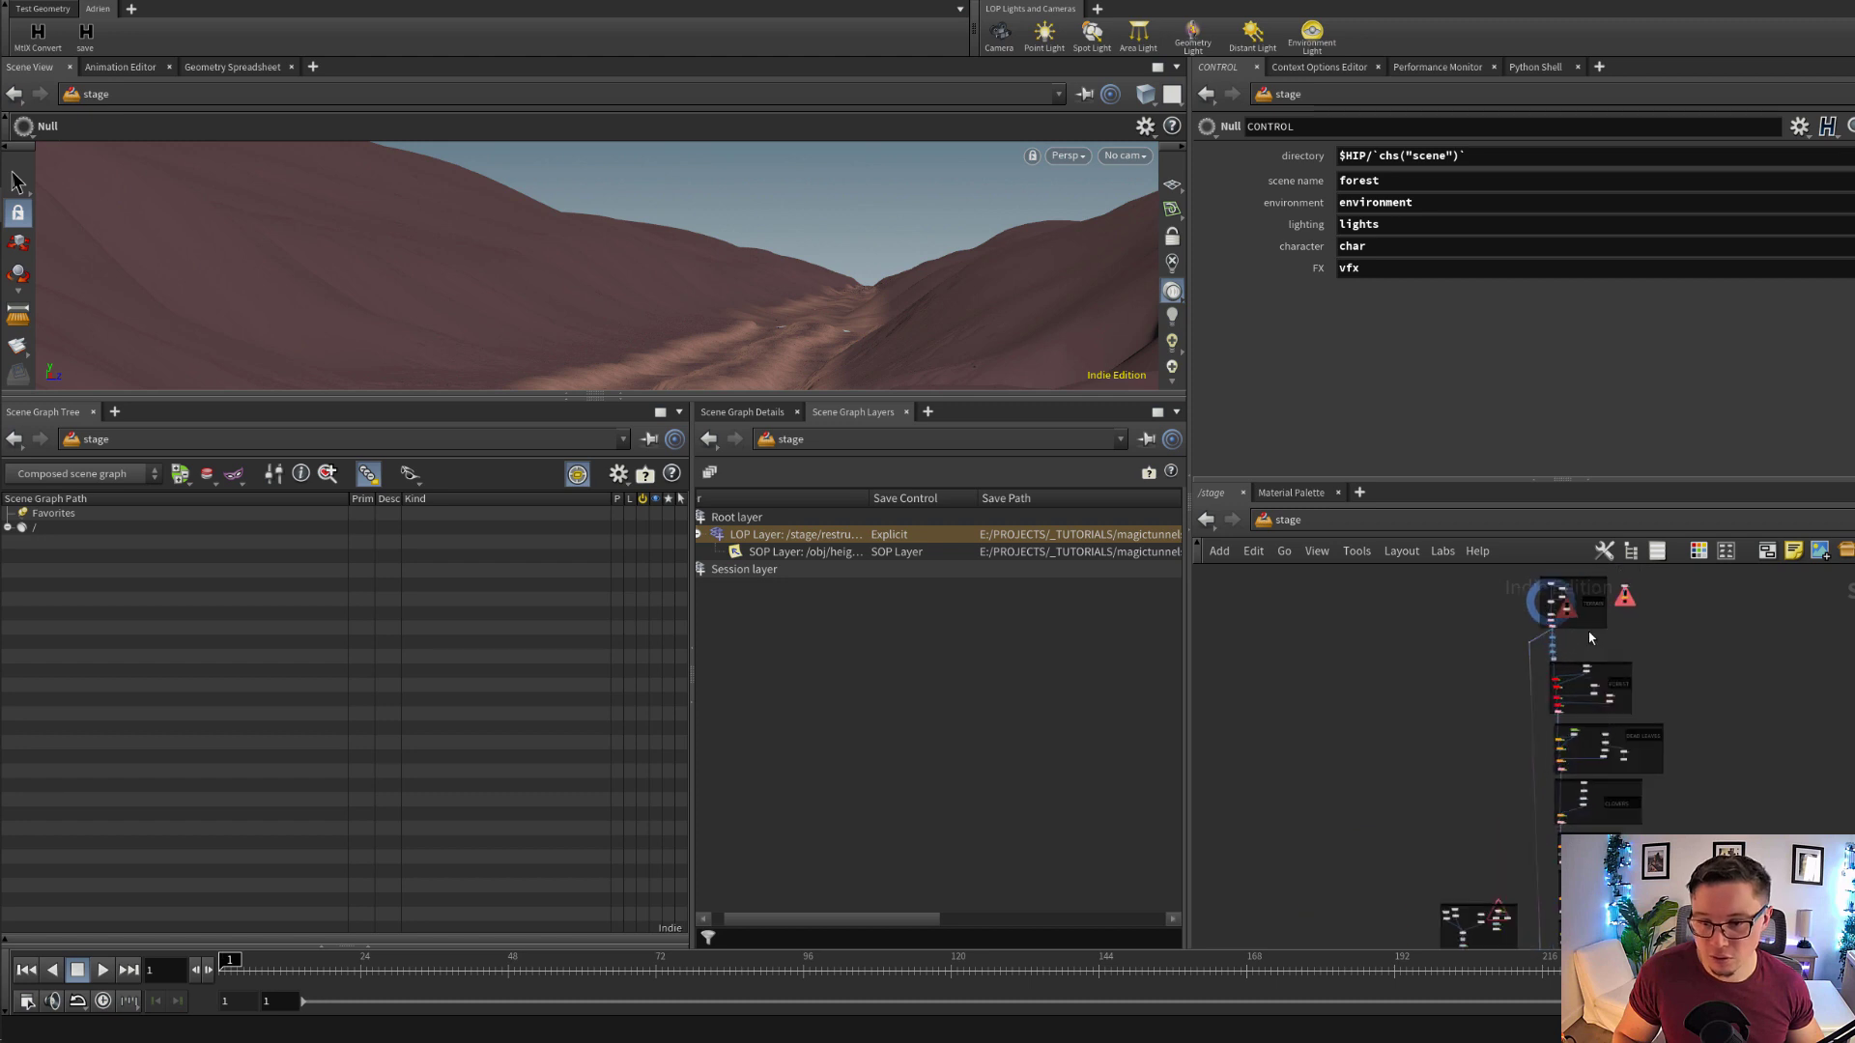
{"action": "scroll", "coordinate": [1591, 637], "scroll_direction": "up", "scroll_amount": 10}
{"action": "left_click_drag", "start_coordinate": [1351, 657], "coordinate": [1533, 750]}
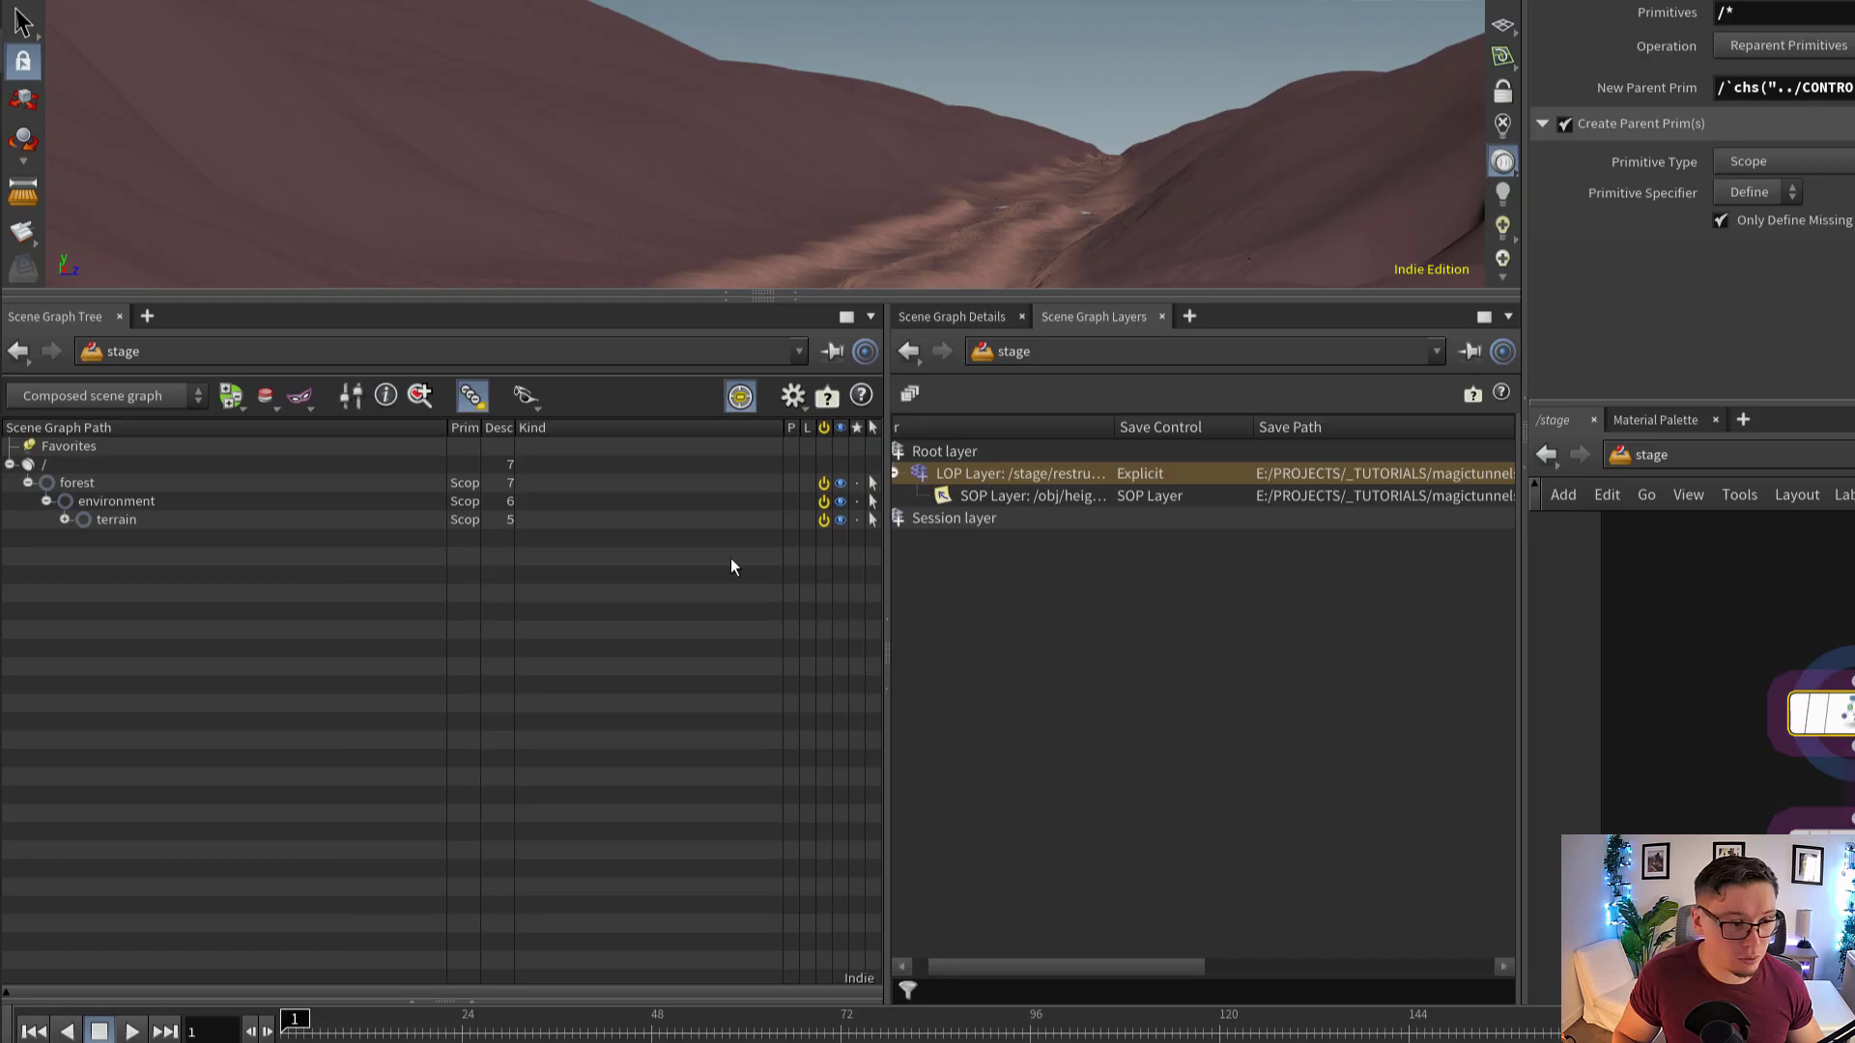
{"action": "left_click", "coordinate": [65, 519]}
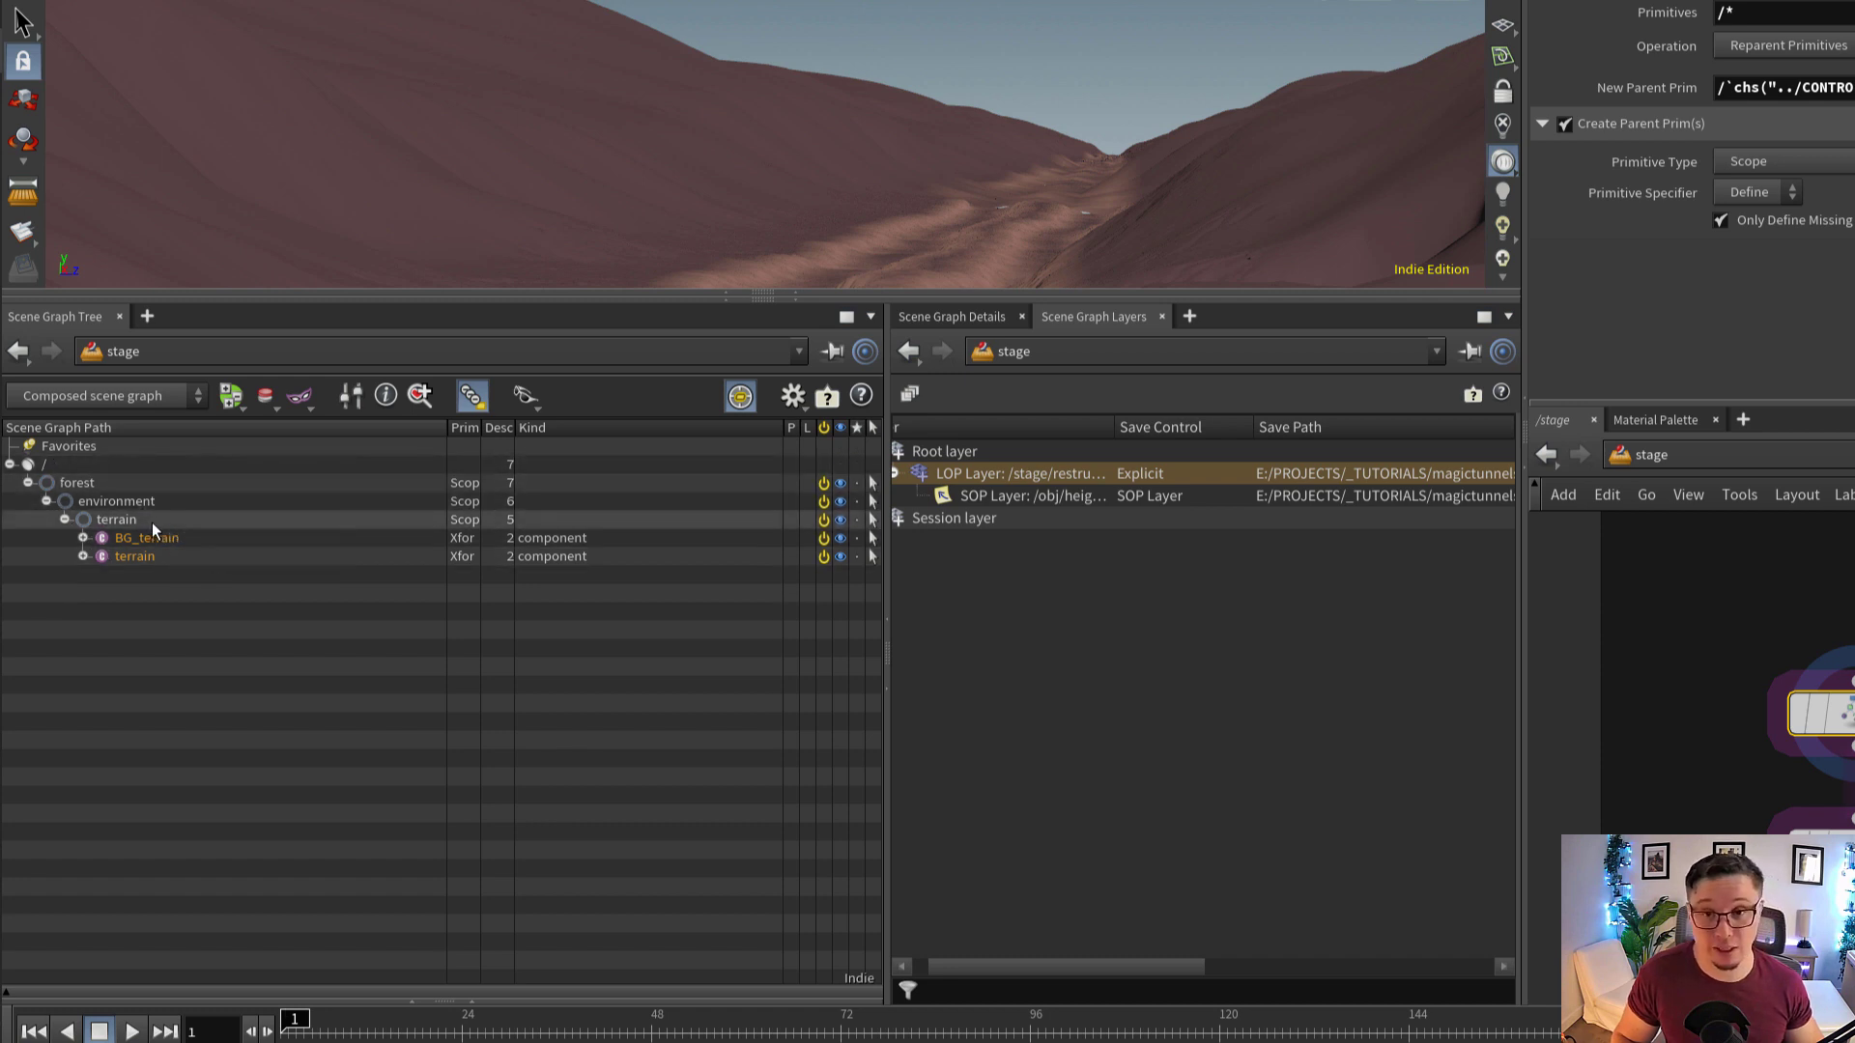
Display the stage at configurelayer_SHOT4 to inspect its layer settings, and recheck restructurescenegraph1's parent primitive settings
{"action": "middle_click_drag", "start_coordinate": [1847, 773], "coordinate": [1814, 663]}
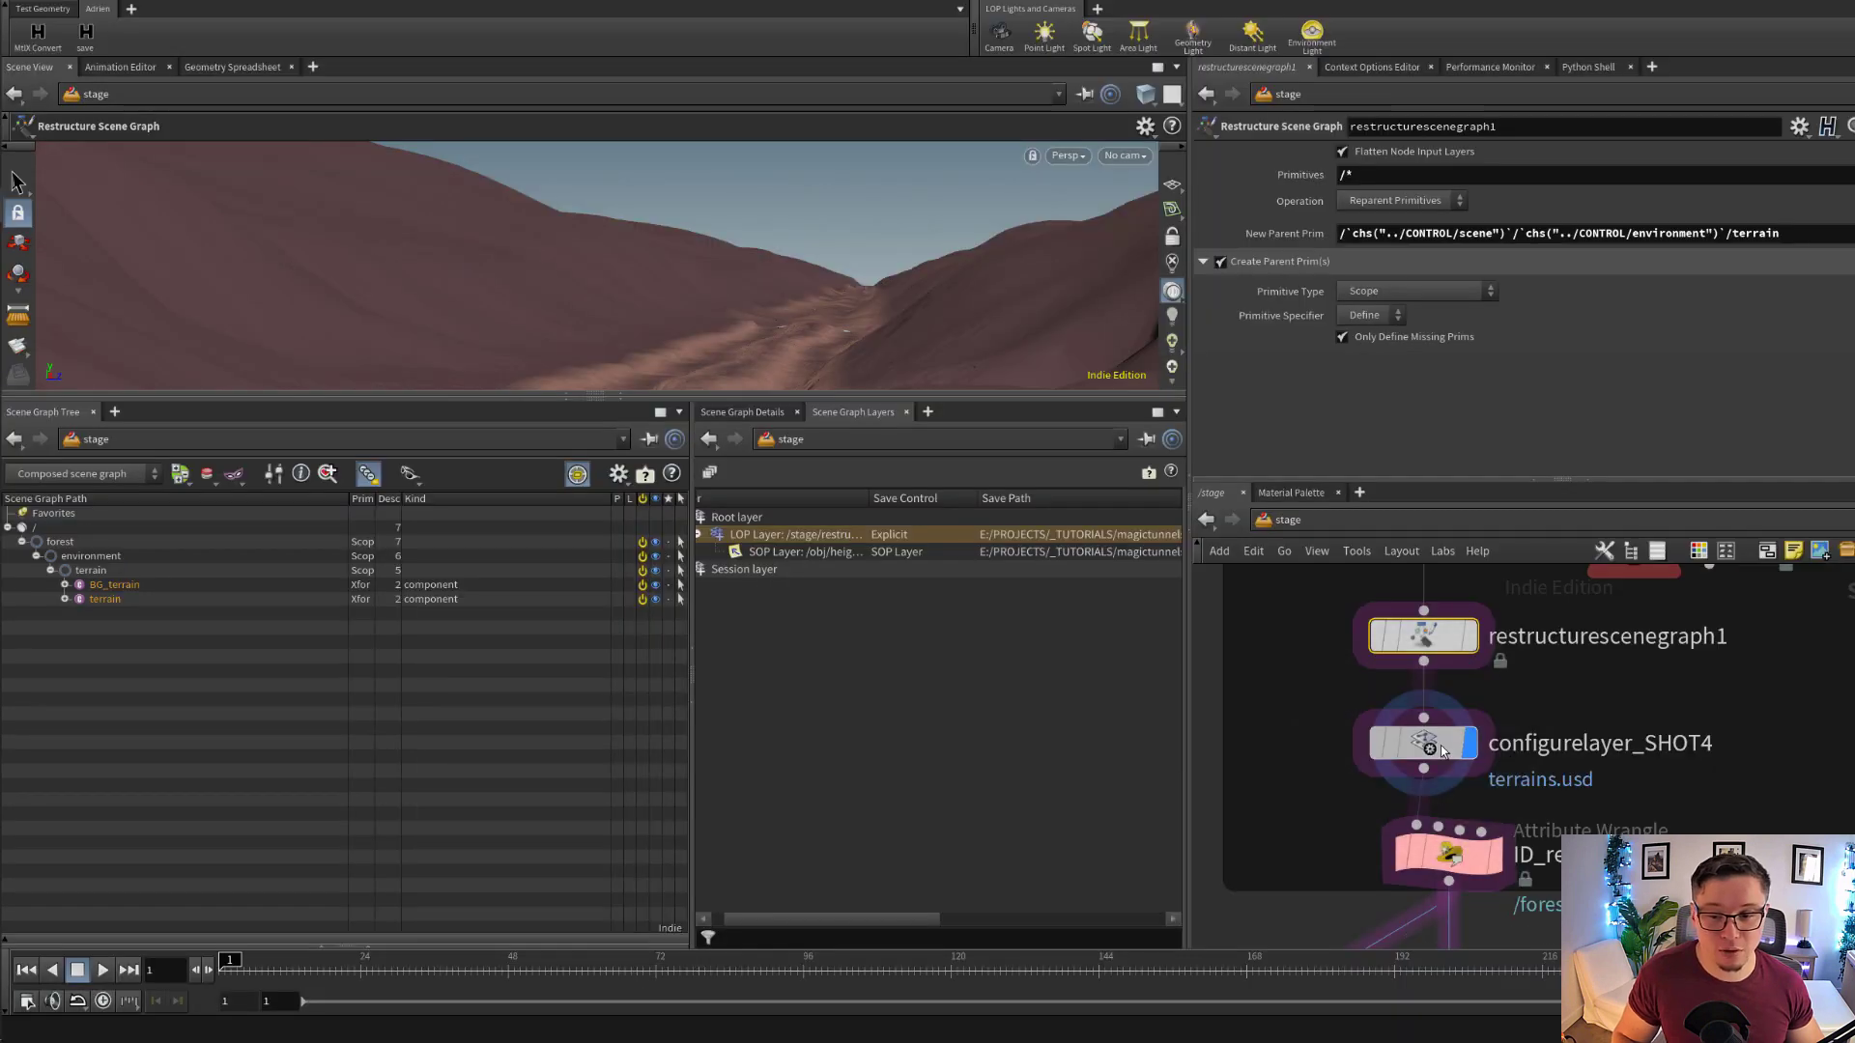
{"action": "left_click", "coordinate": [1816, 741]}
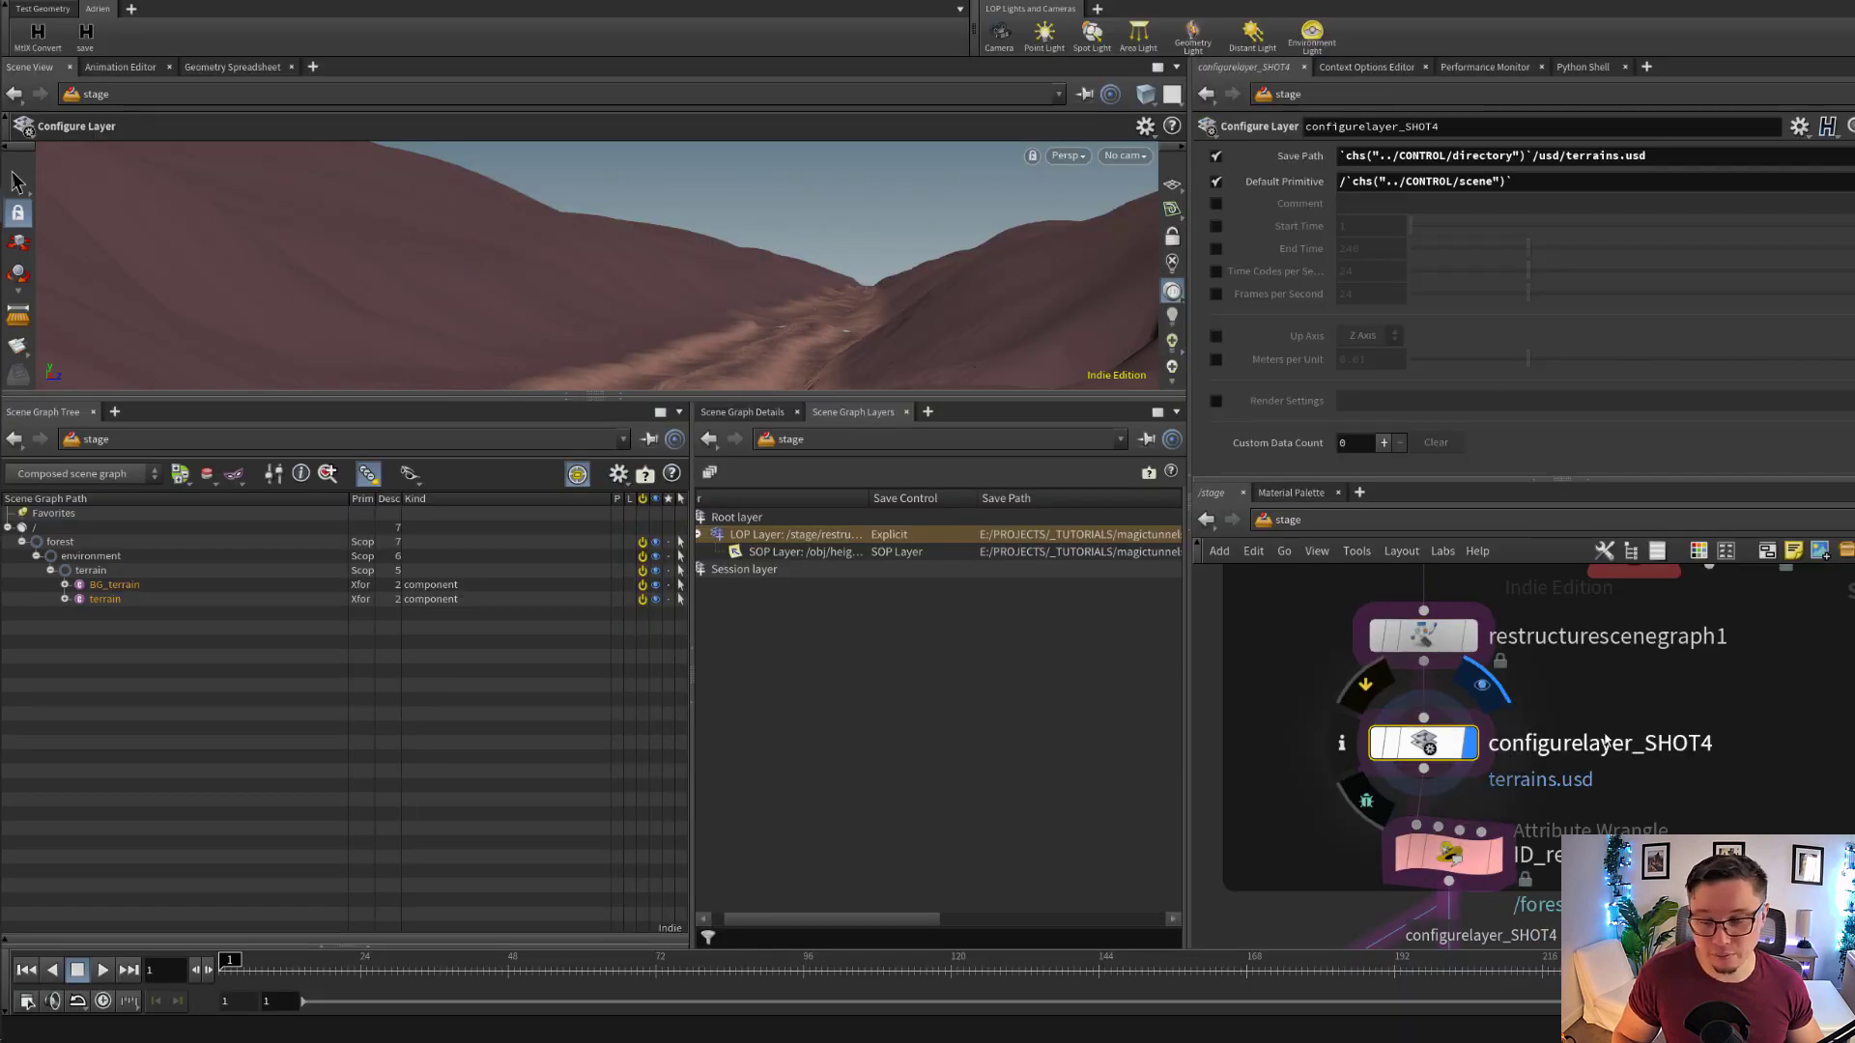
{"action": "middle_click_drag", "start_coordinate": [1605, 742], "coordinate": [1597, 754]}
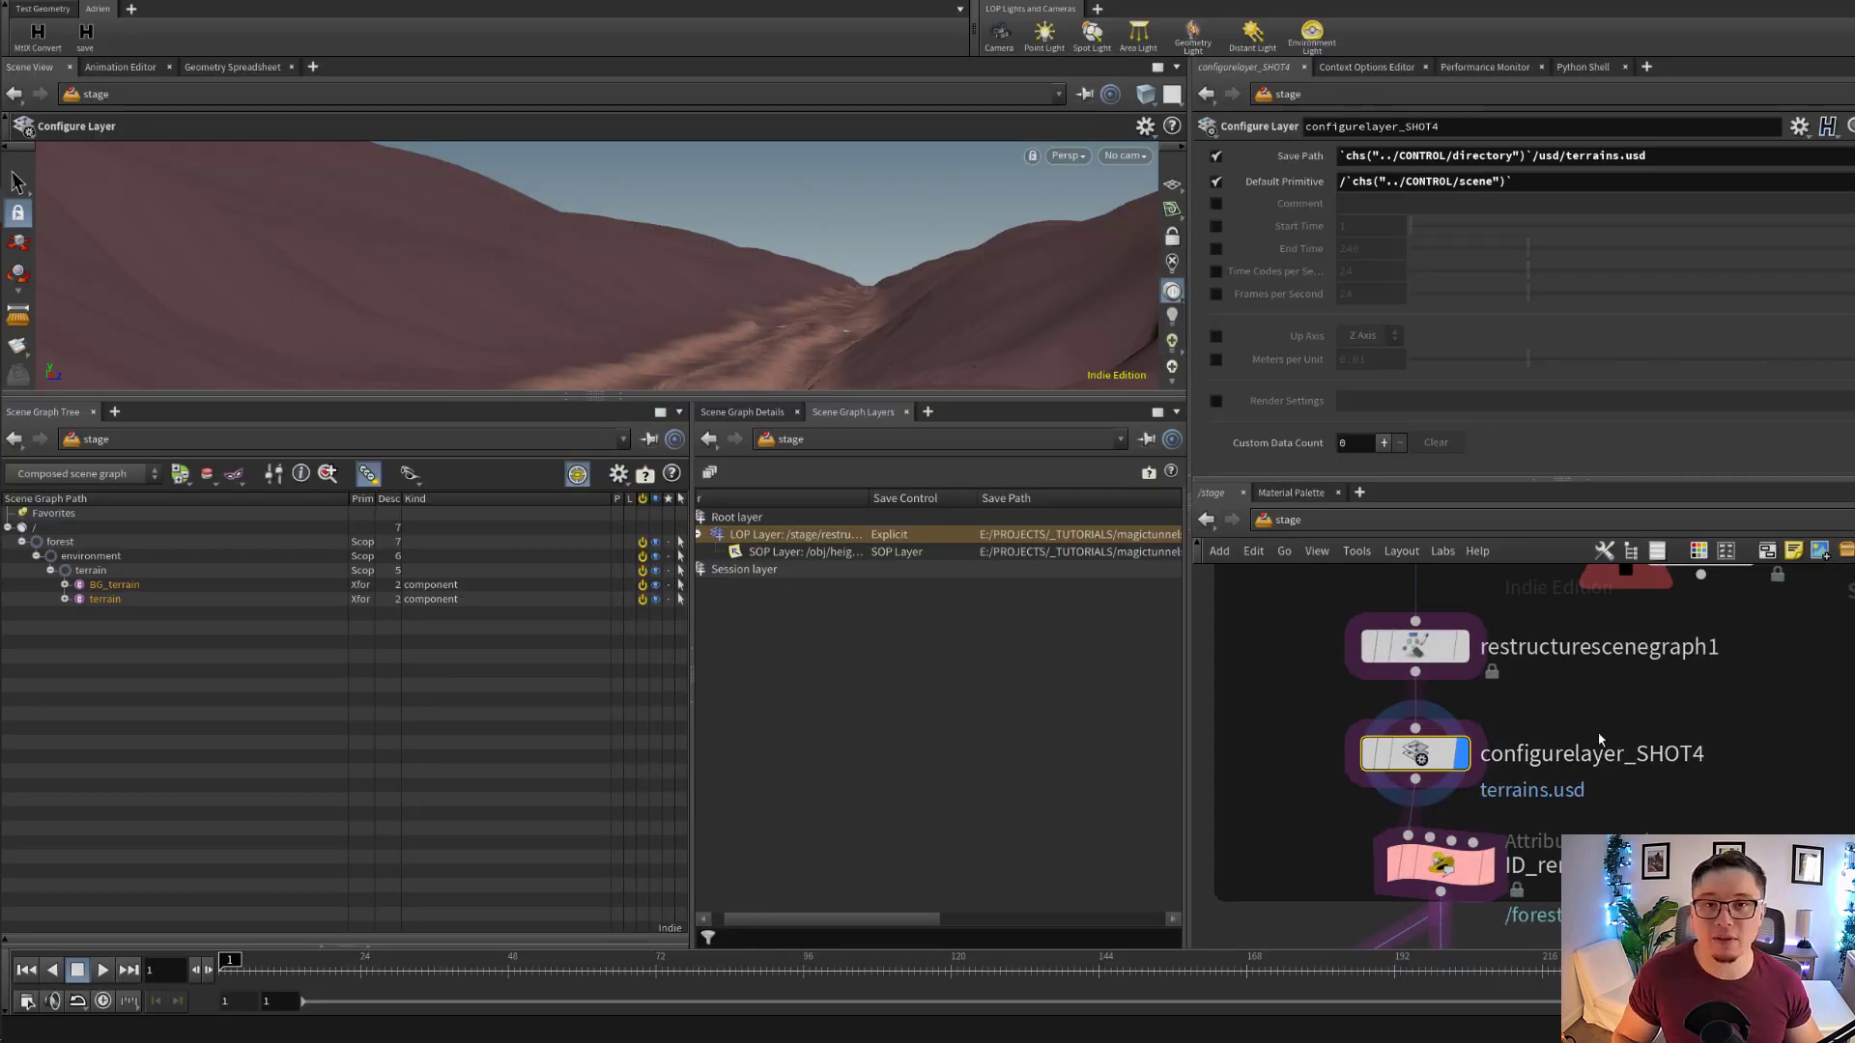
{"action": "scroll", "coordinate": [1605, 759], "scroll_direction": "down", "scroll_amount": 2}
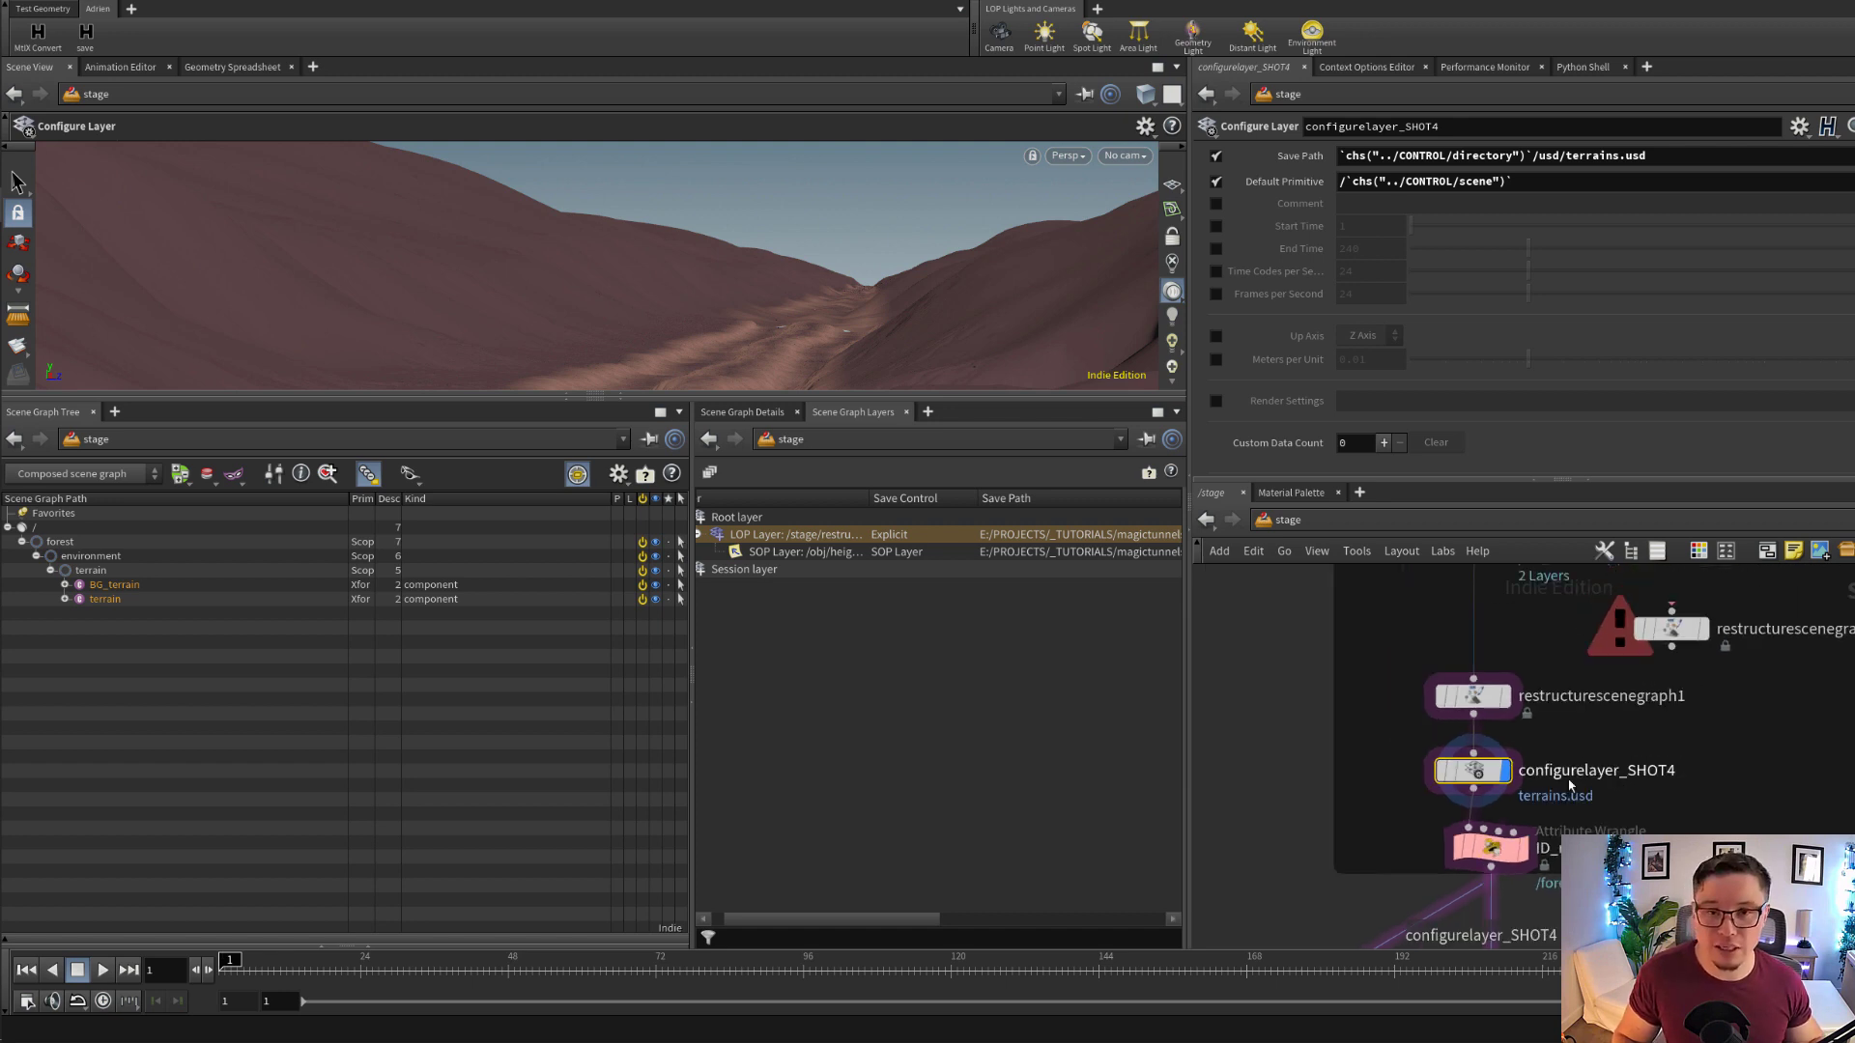
{"action": "left_click", "coordinate": [1473, 698]}
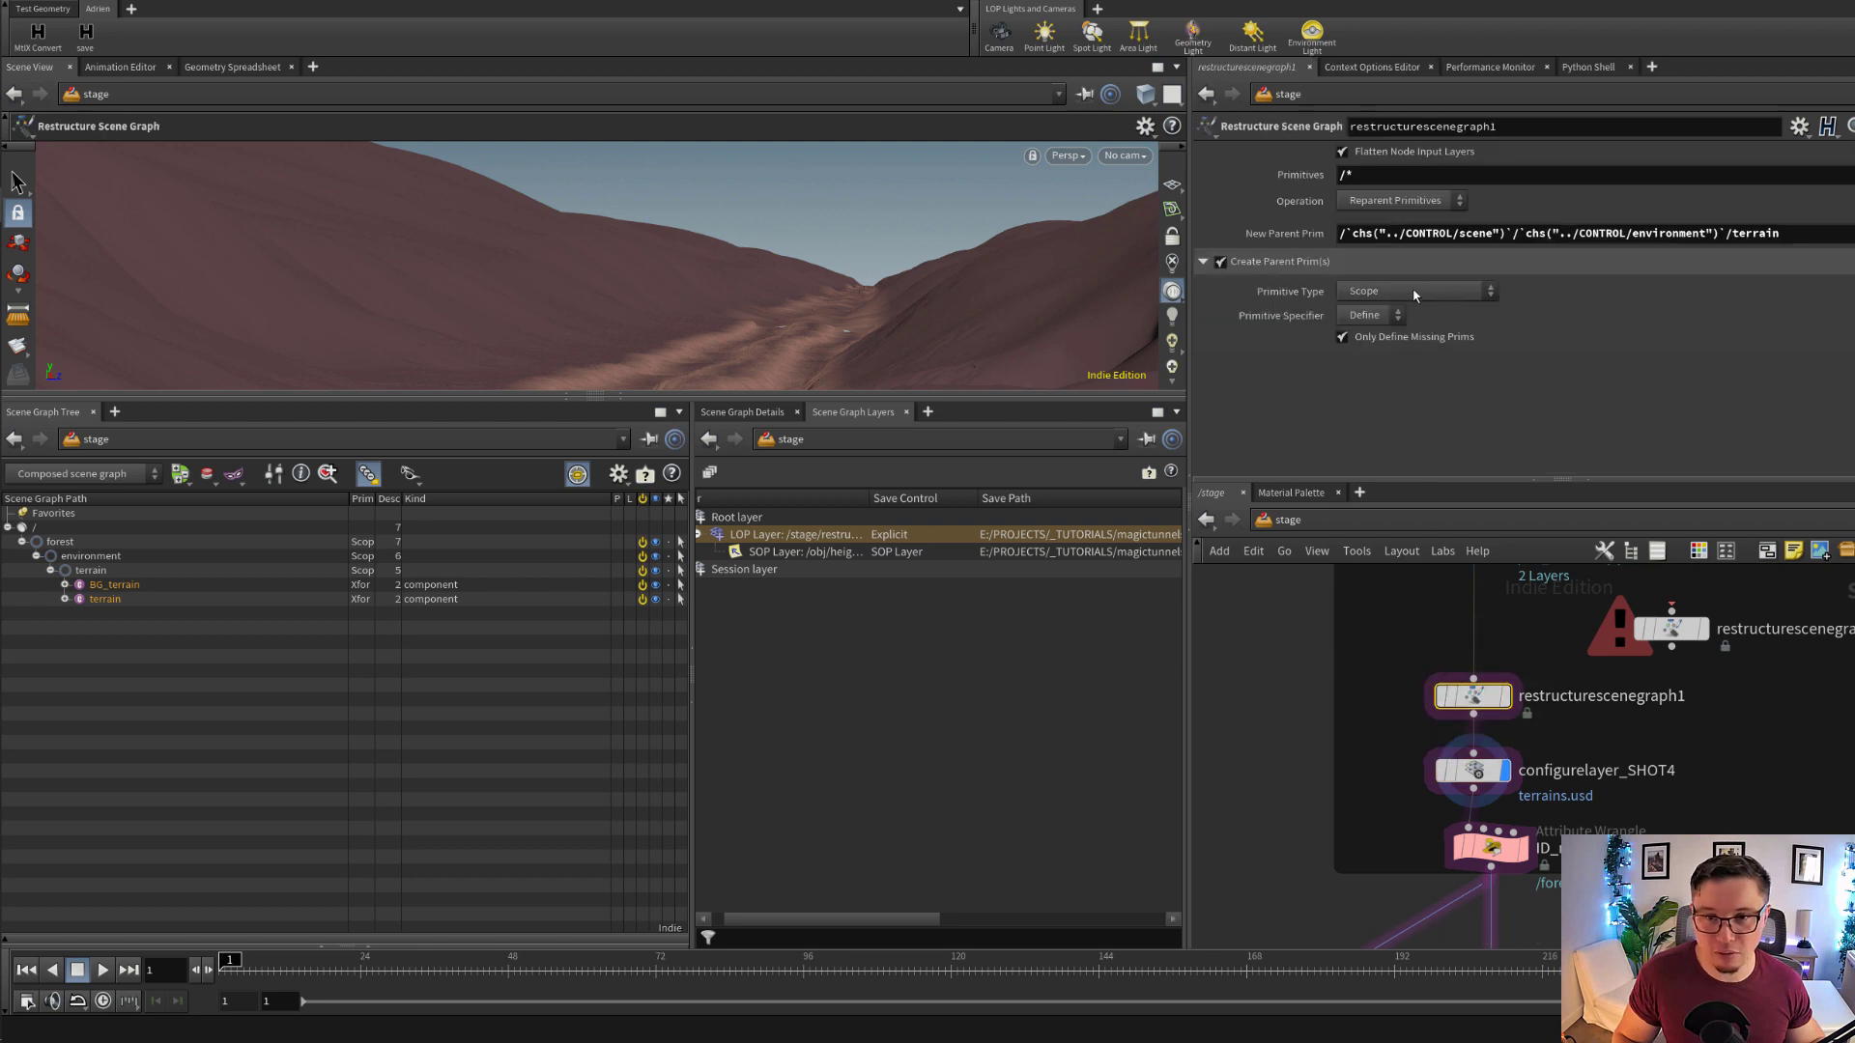
Delete the unconnected restructurescenegraph2 node
{"action": "middle_click_drag", "start_coordinate": [1600, 648], "coordinate": [1571, 708]}
{"action": "left_click", "coordinate": [1646, 690]}
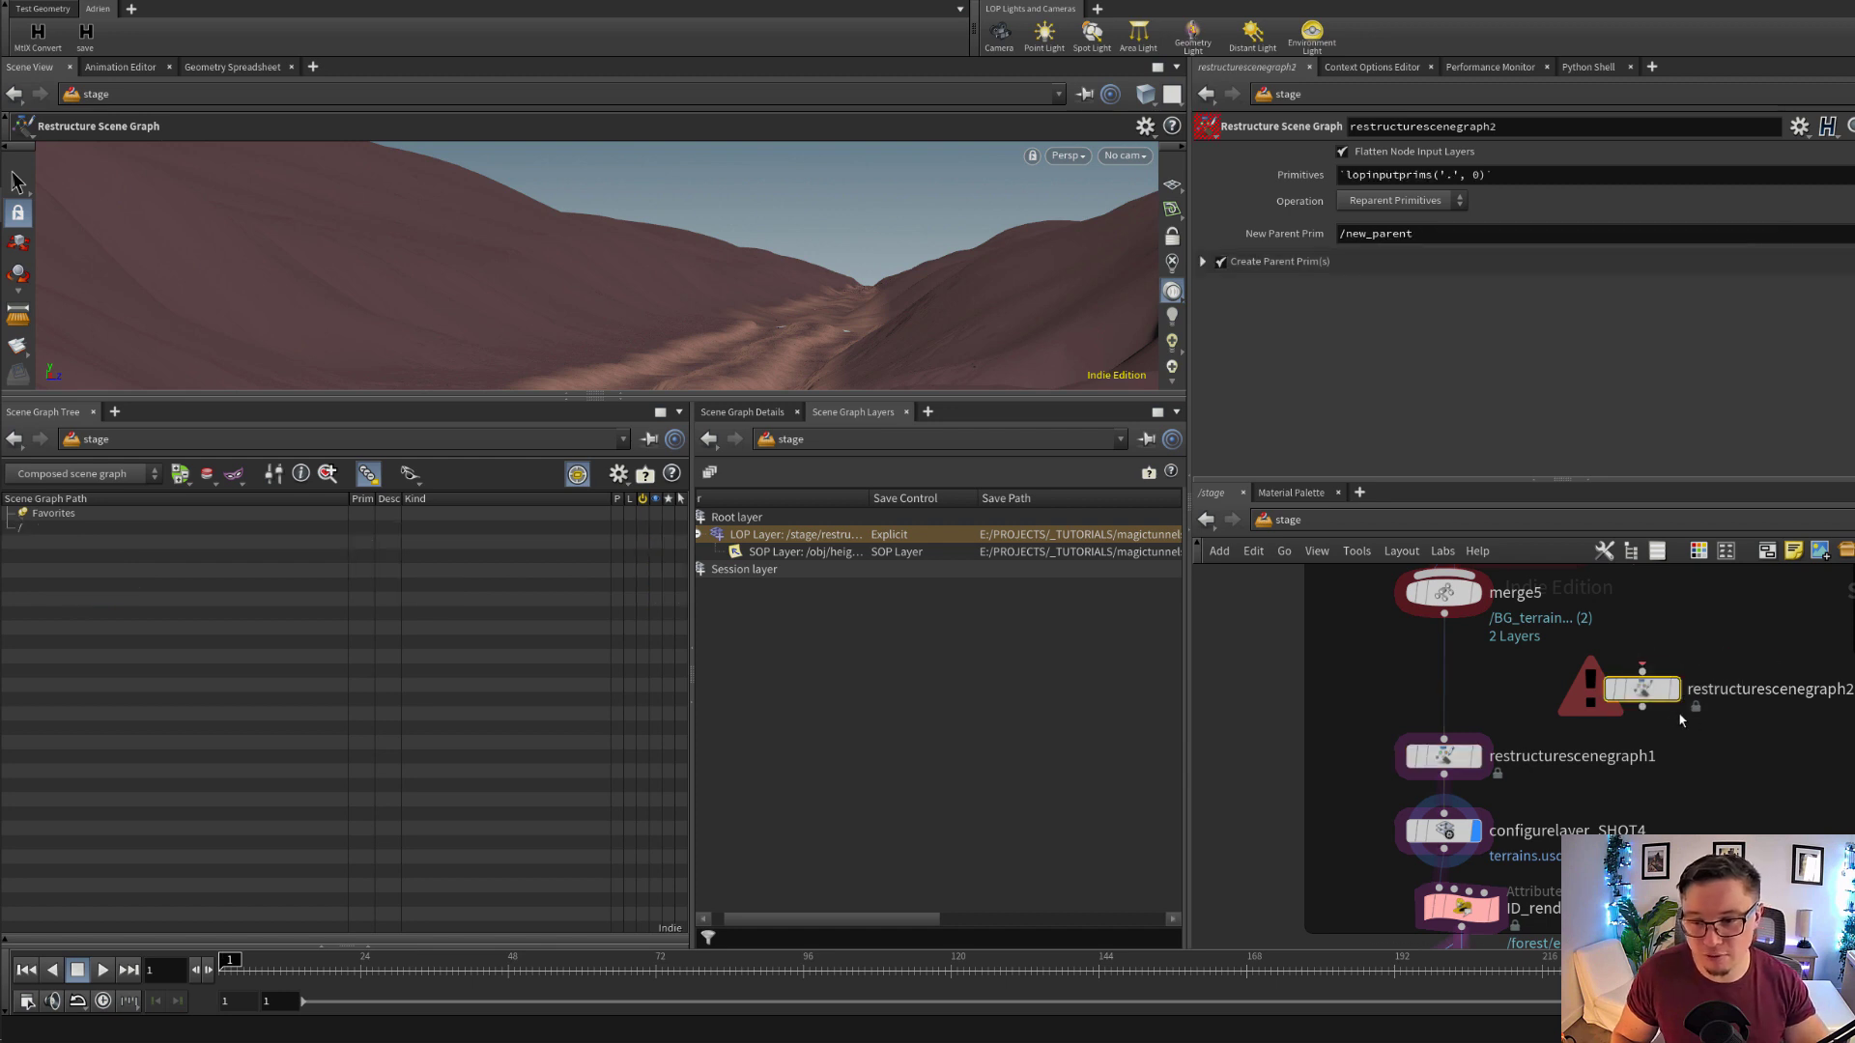
{"action": "key", "text": "Delete"}
Select restructurescenegraph1, read the Flatten Node Input Layers description, and review the terrain branches feeding it through merge5
{"action": "left_click", "coordinate": [1444, 756]}
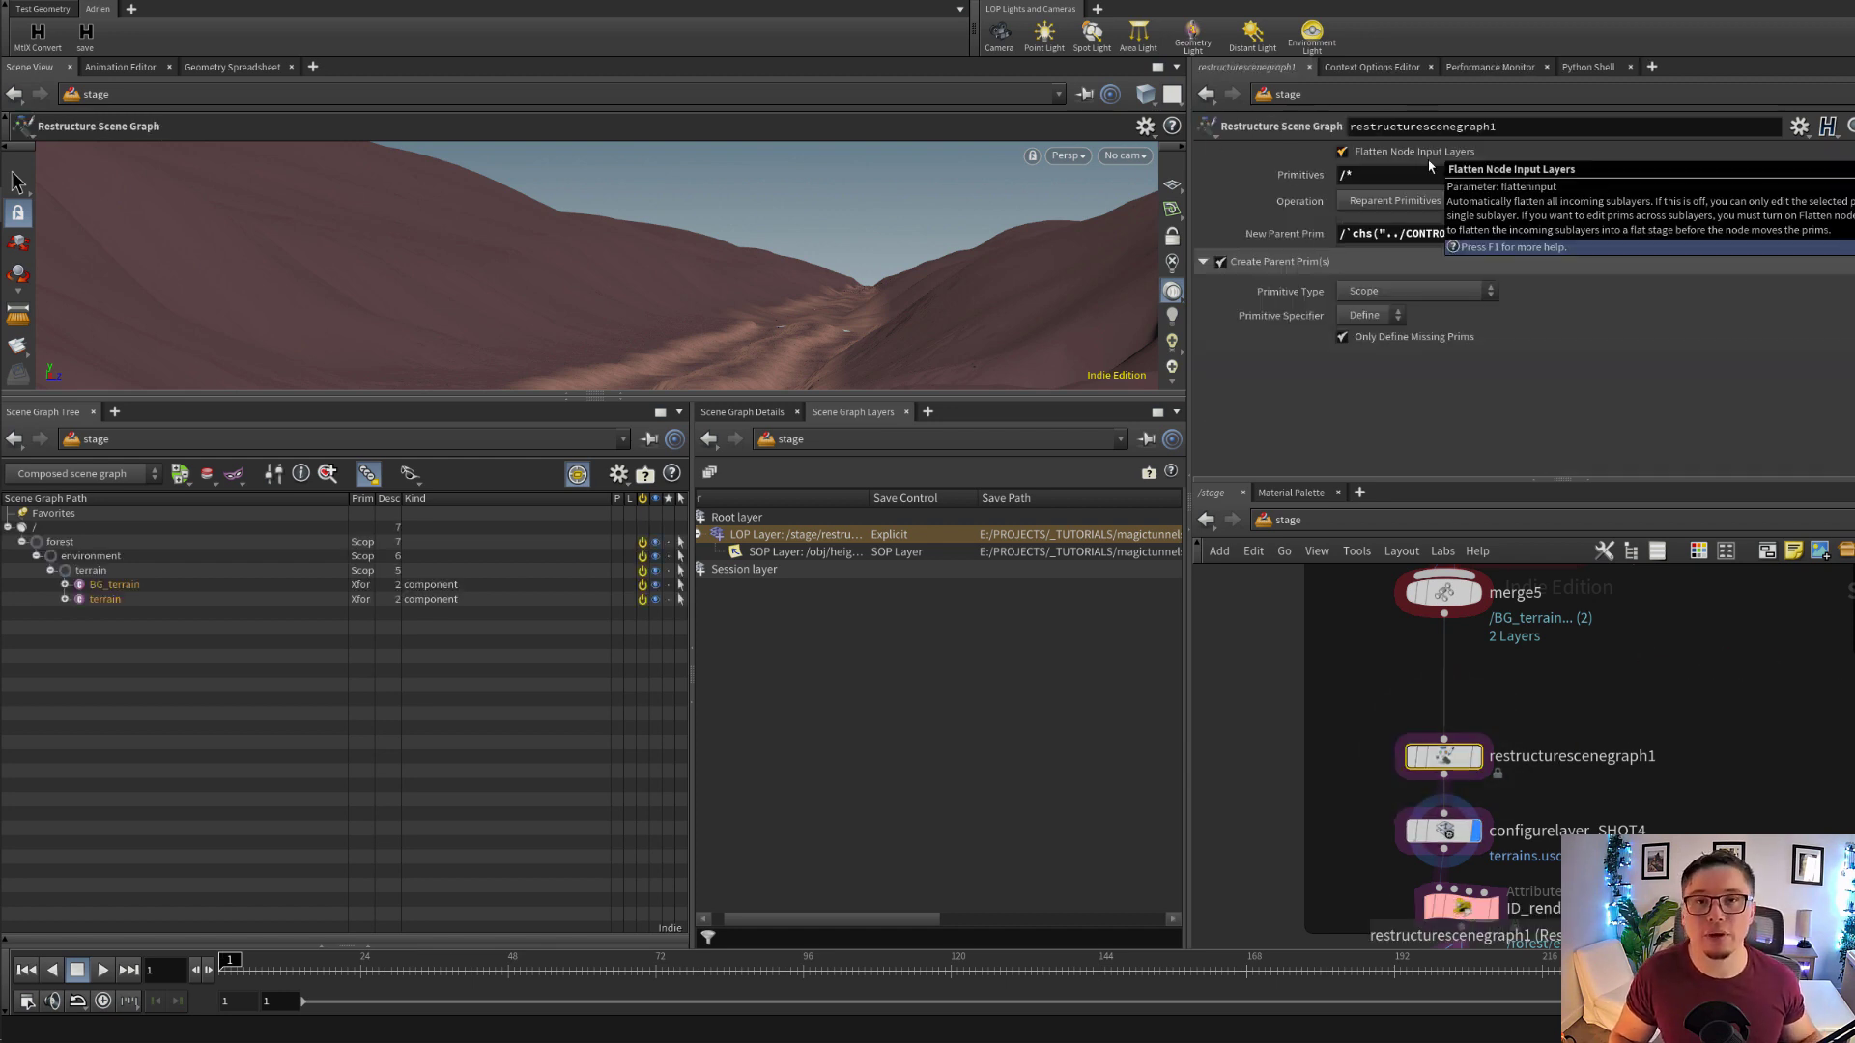
{"action": "middle_click_drag", "start_coordinate": [1532, 718], "coordinate": [1536, 791]}
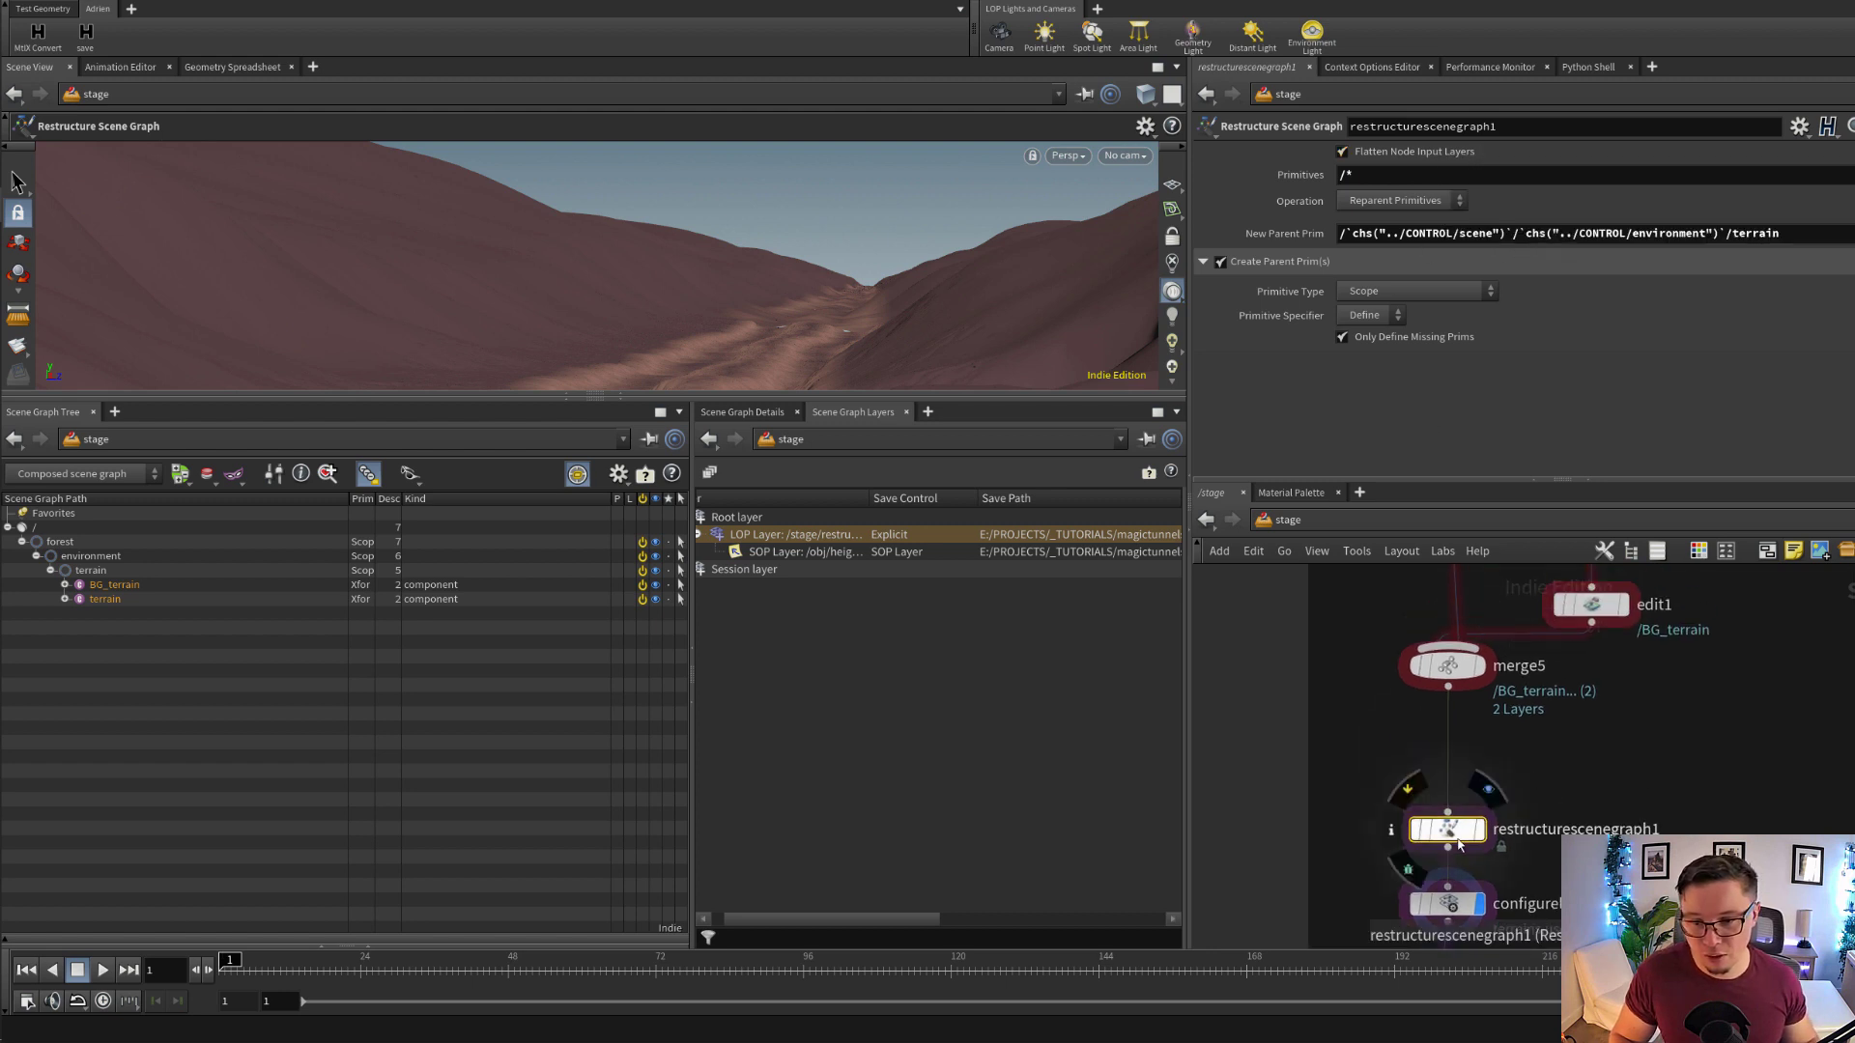
{"action": "left_click_drag", "start_coordinate": [1457, 842], "coordinate": [1458, 836]}
{"action": "middle_click_drag", "start_coordinate": [1515, 735], "coordinate": [1501, 857]}
{"action": "scroll", "coordinate": [1502, 857], "scroll_direction": "down", "scroll_amount": 1}
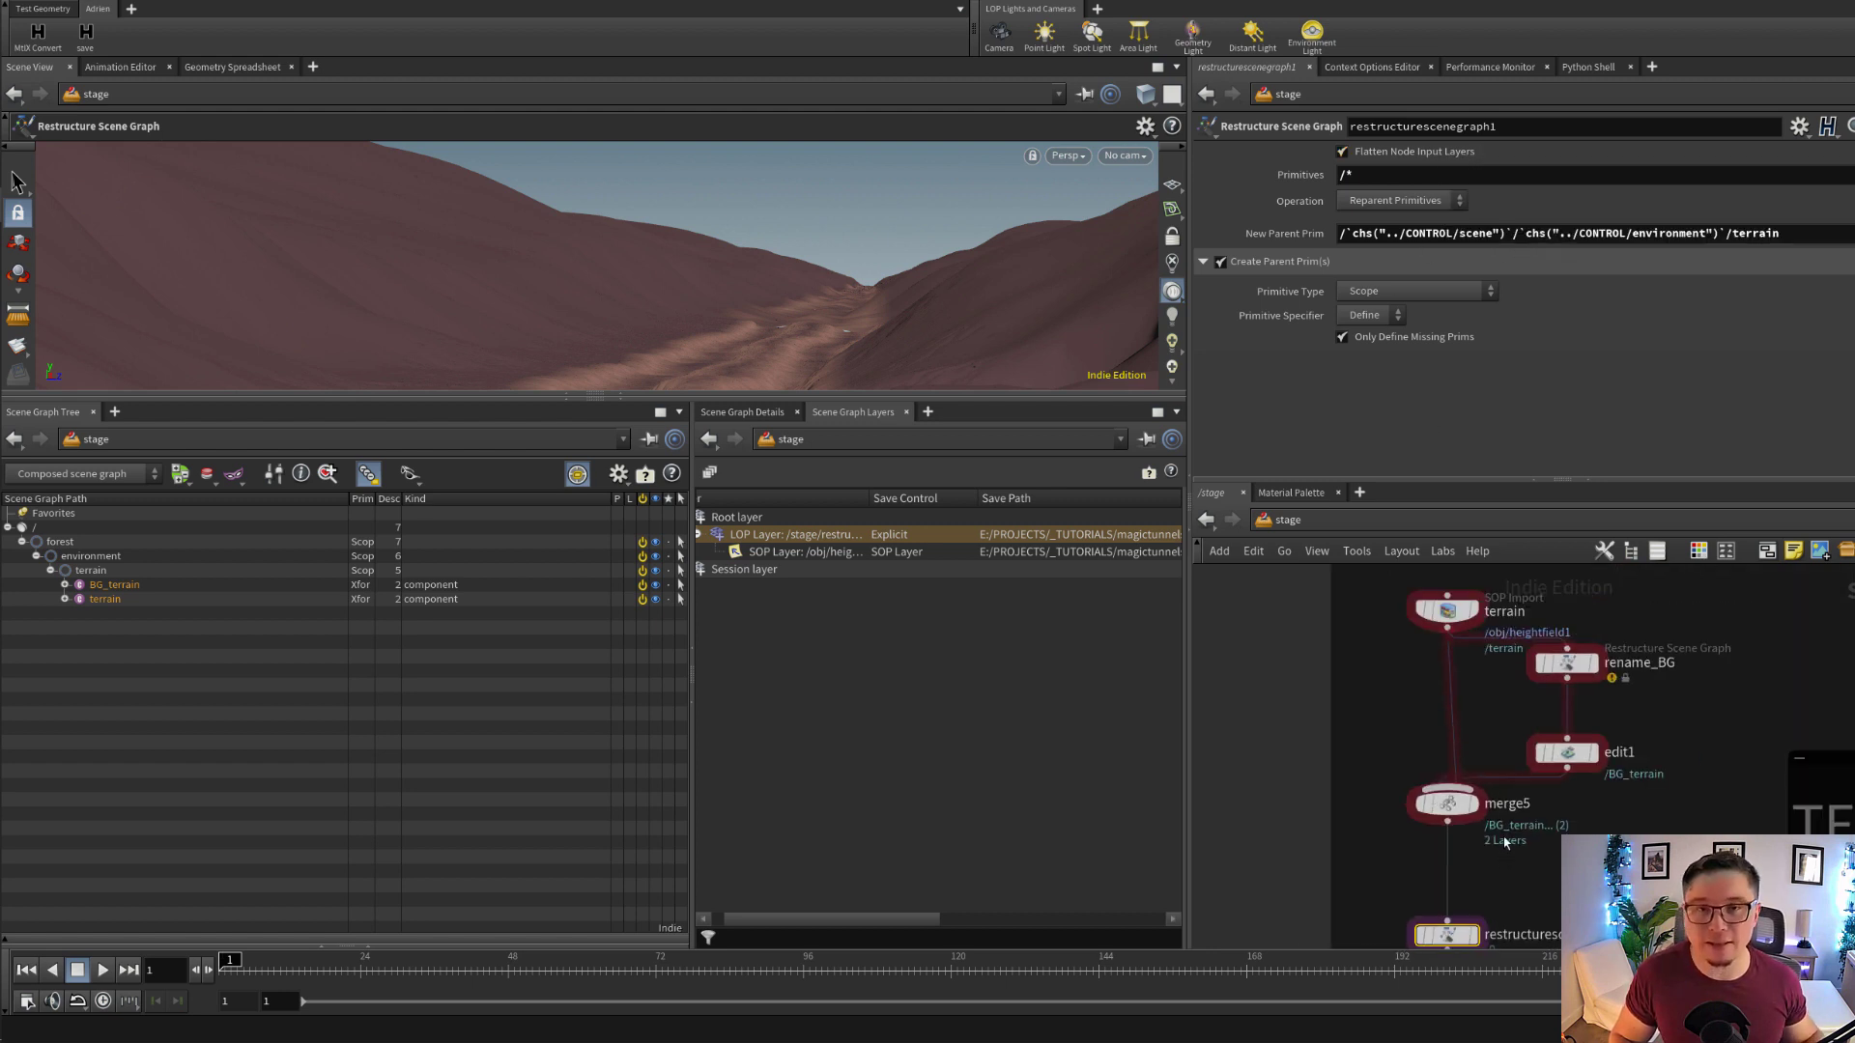
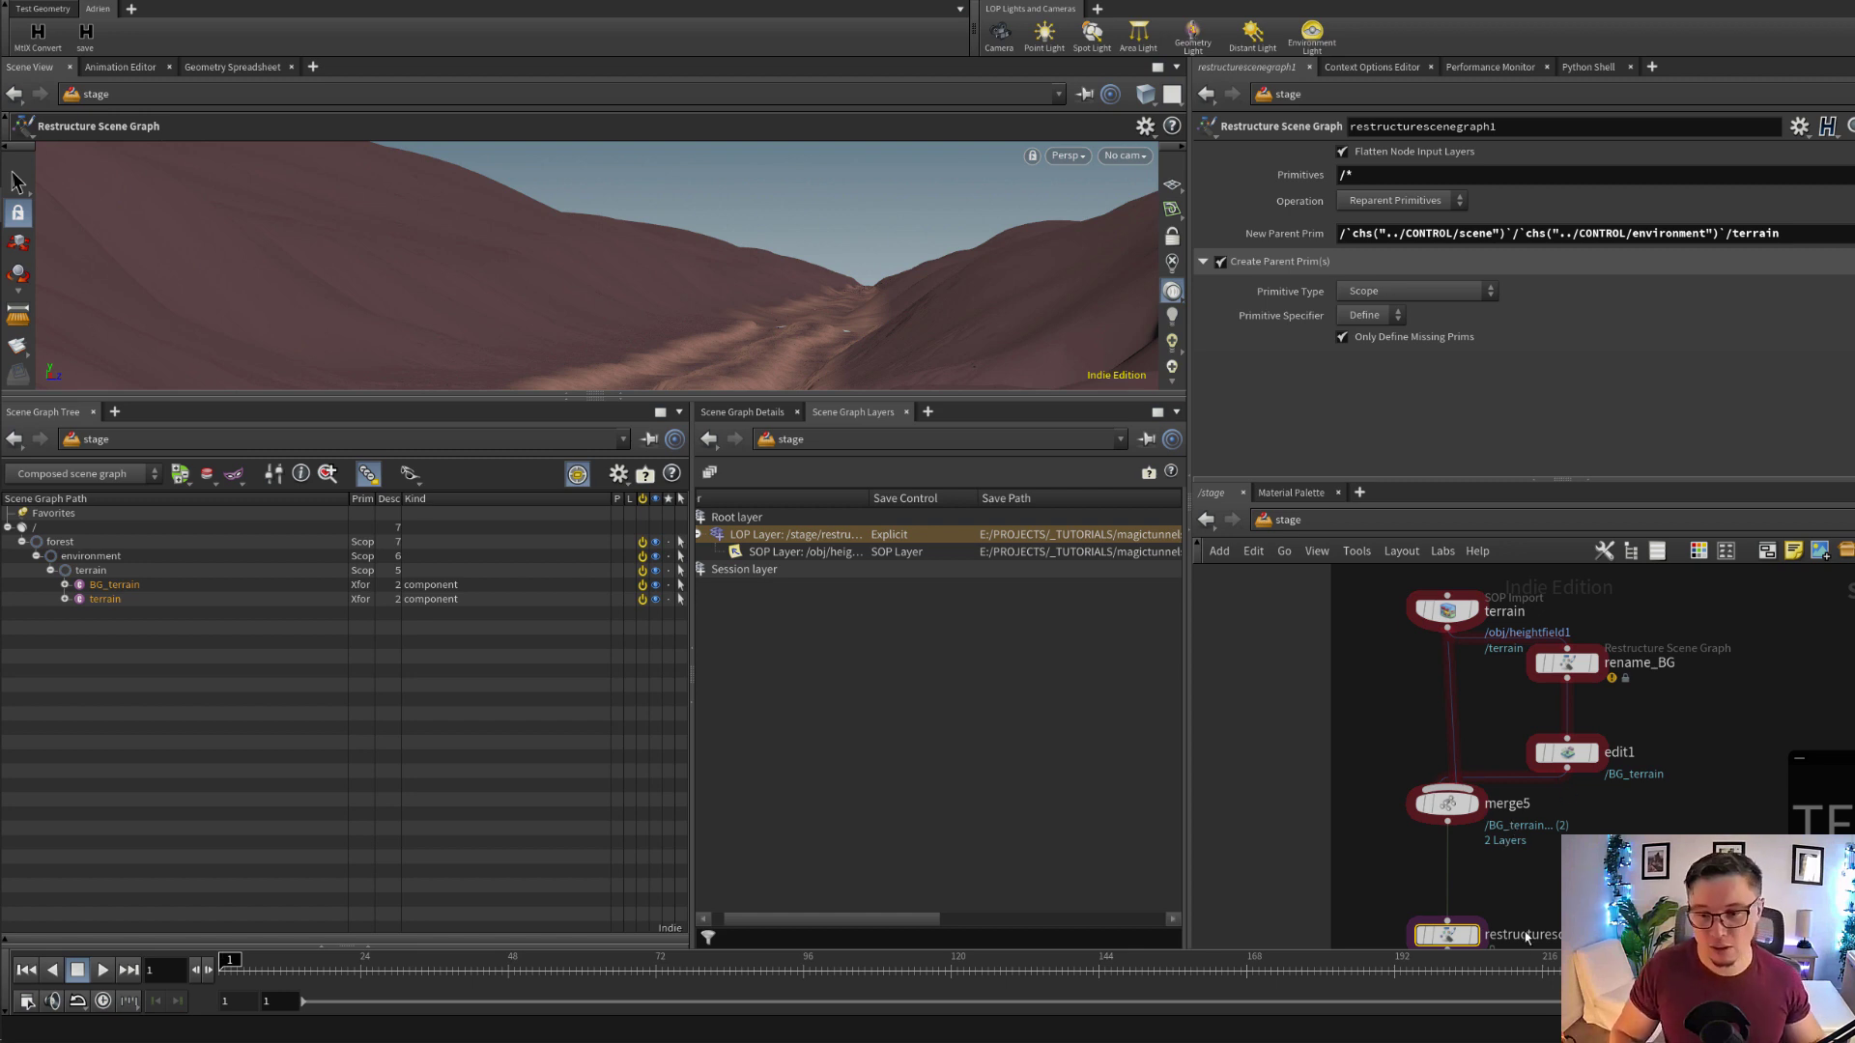
Toggle Flatten Node Input Layers on restructurescenegraph1
{"action": "middle_click_drag", "start_coordinate": [1527, 937], "coordinate": [1539, 768]}
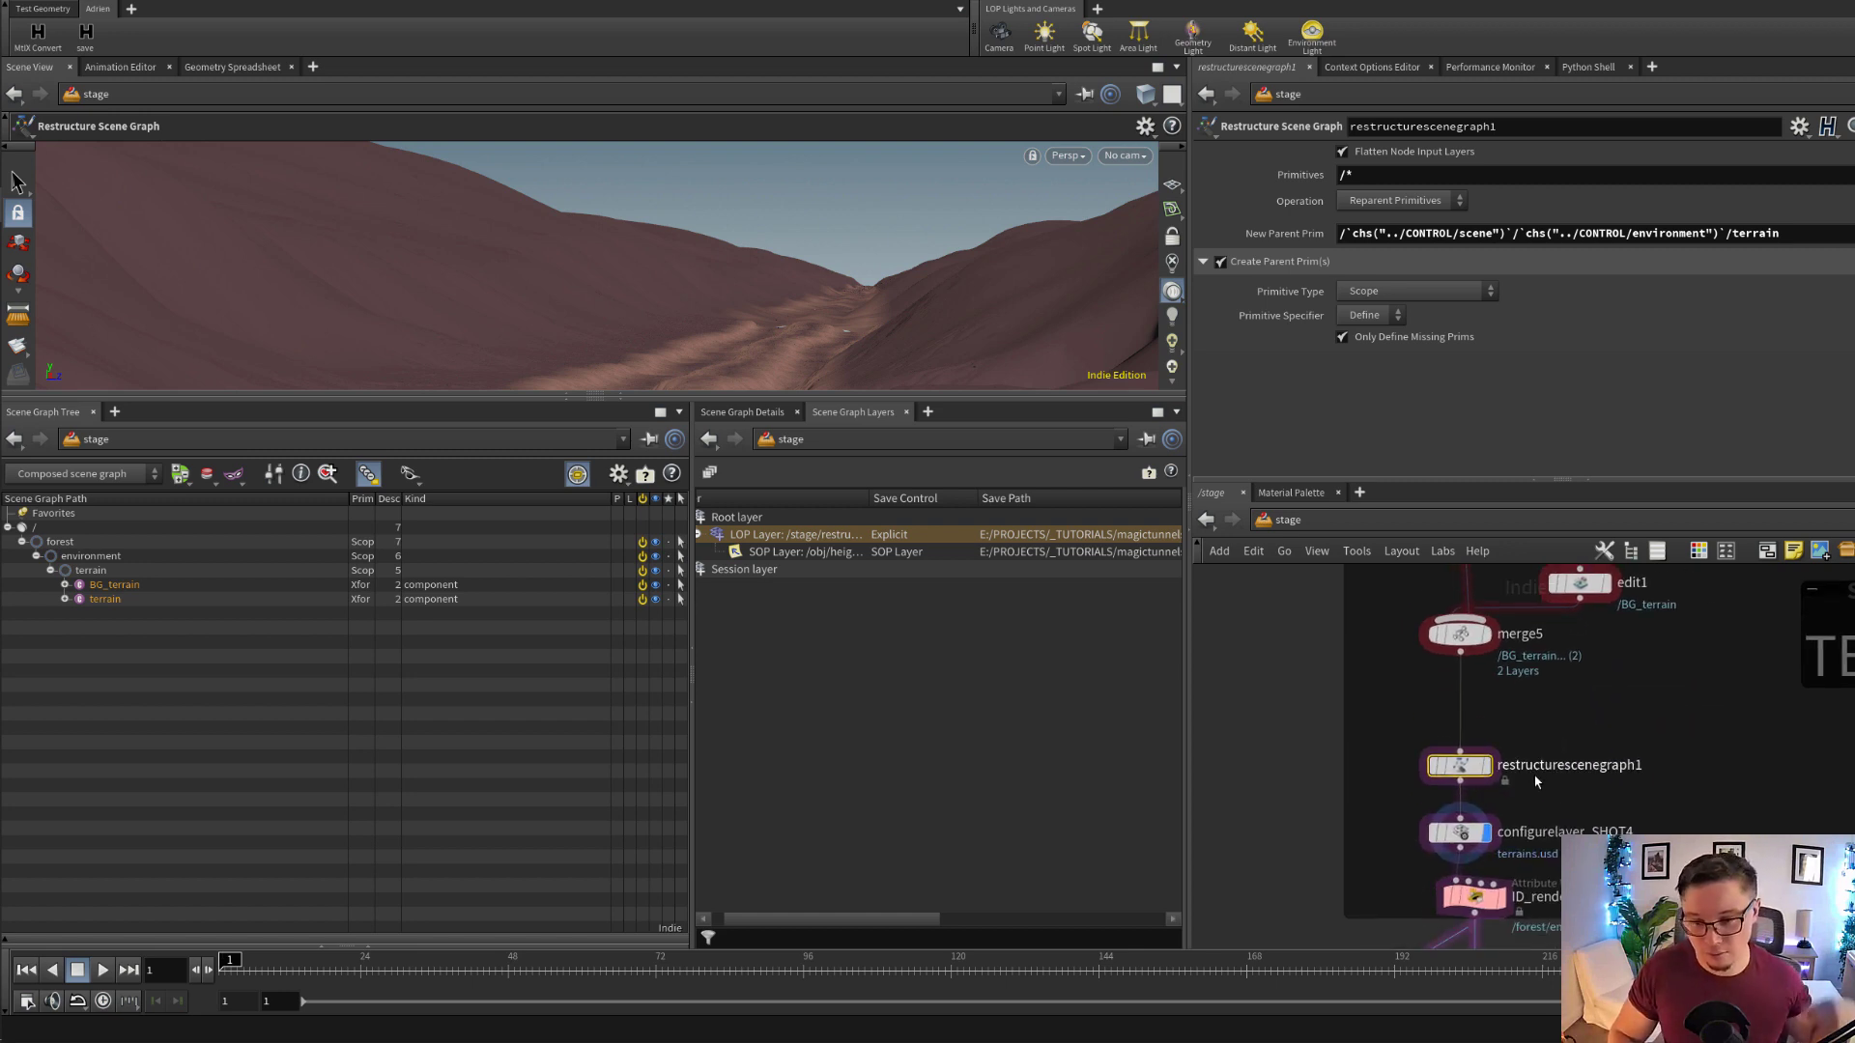
{"action": "left_click", "coordinate": [1416, 160]}
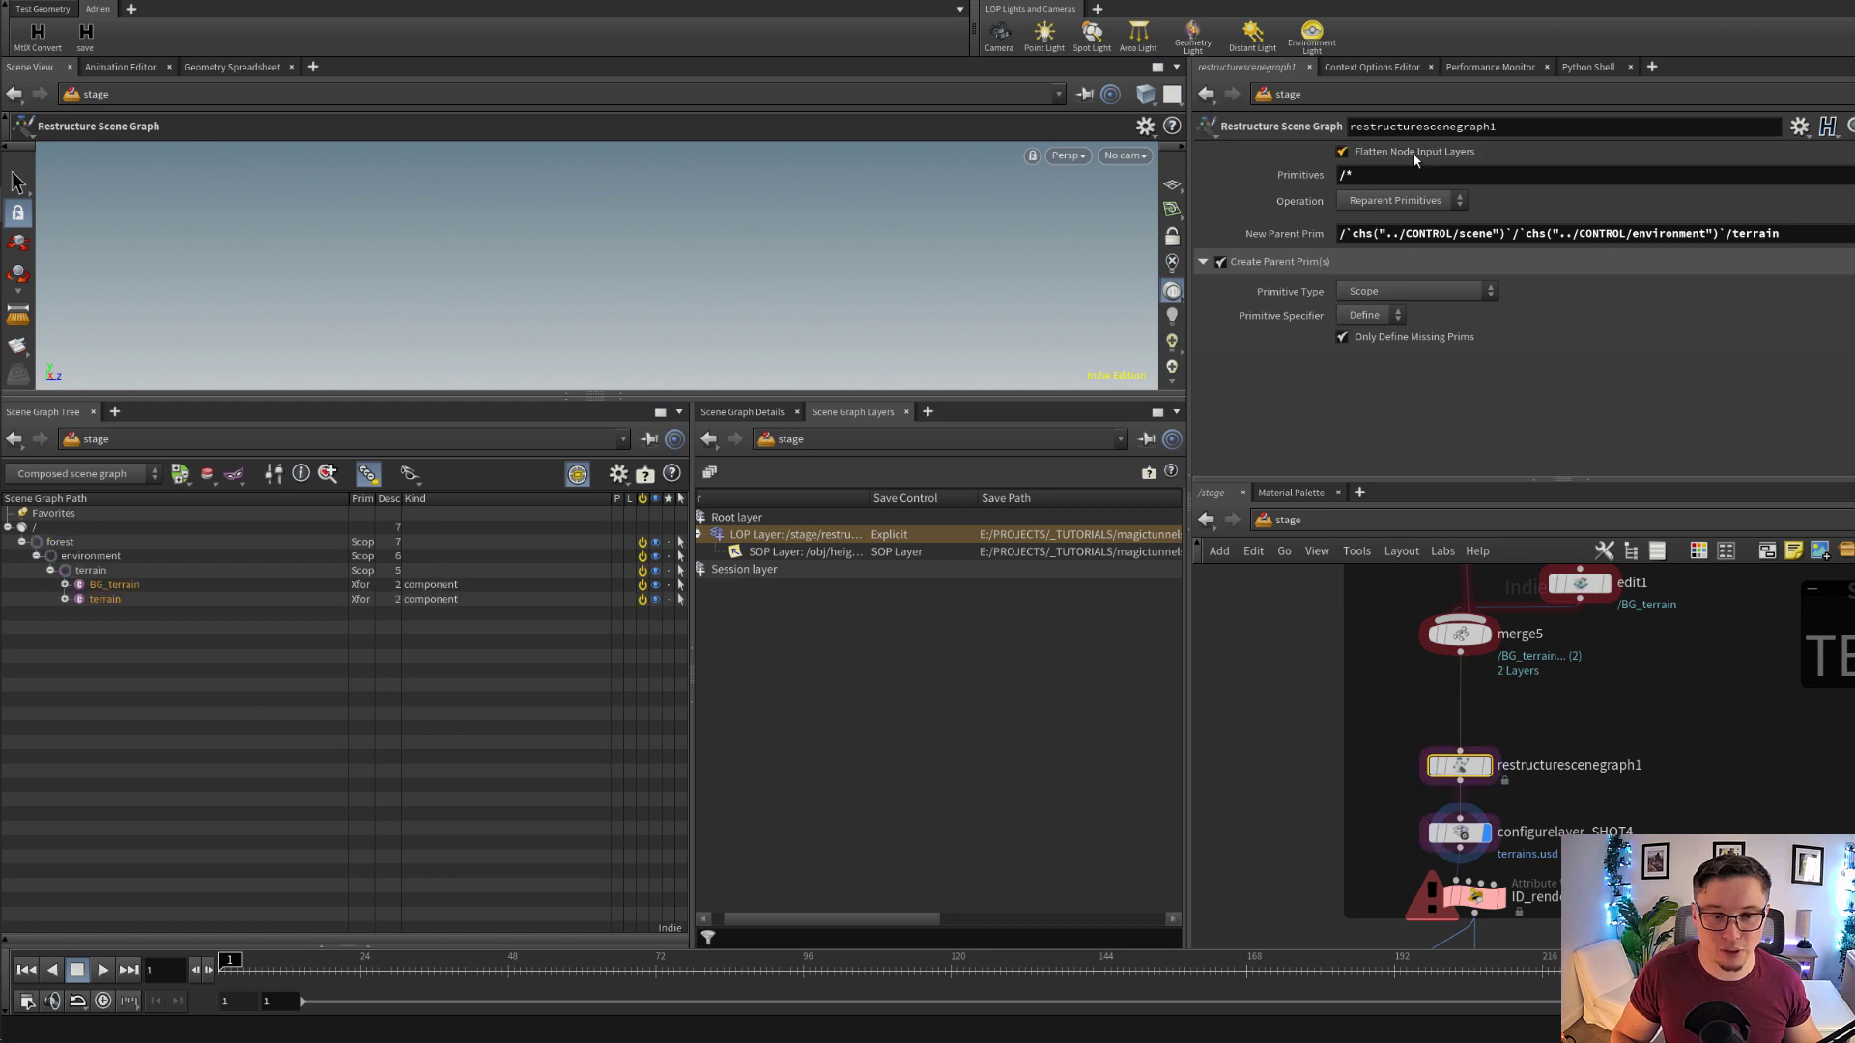
Select the terrain SOP Import node and display the stage at it
{"action": "middle_click_drag", "start_coordinate": [1646, 657], "coordinate": [1661, 933]}
{"action": "left_click", "coordinate": [1472, 743]}
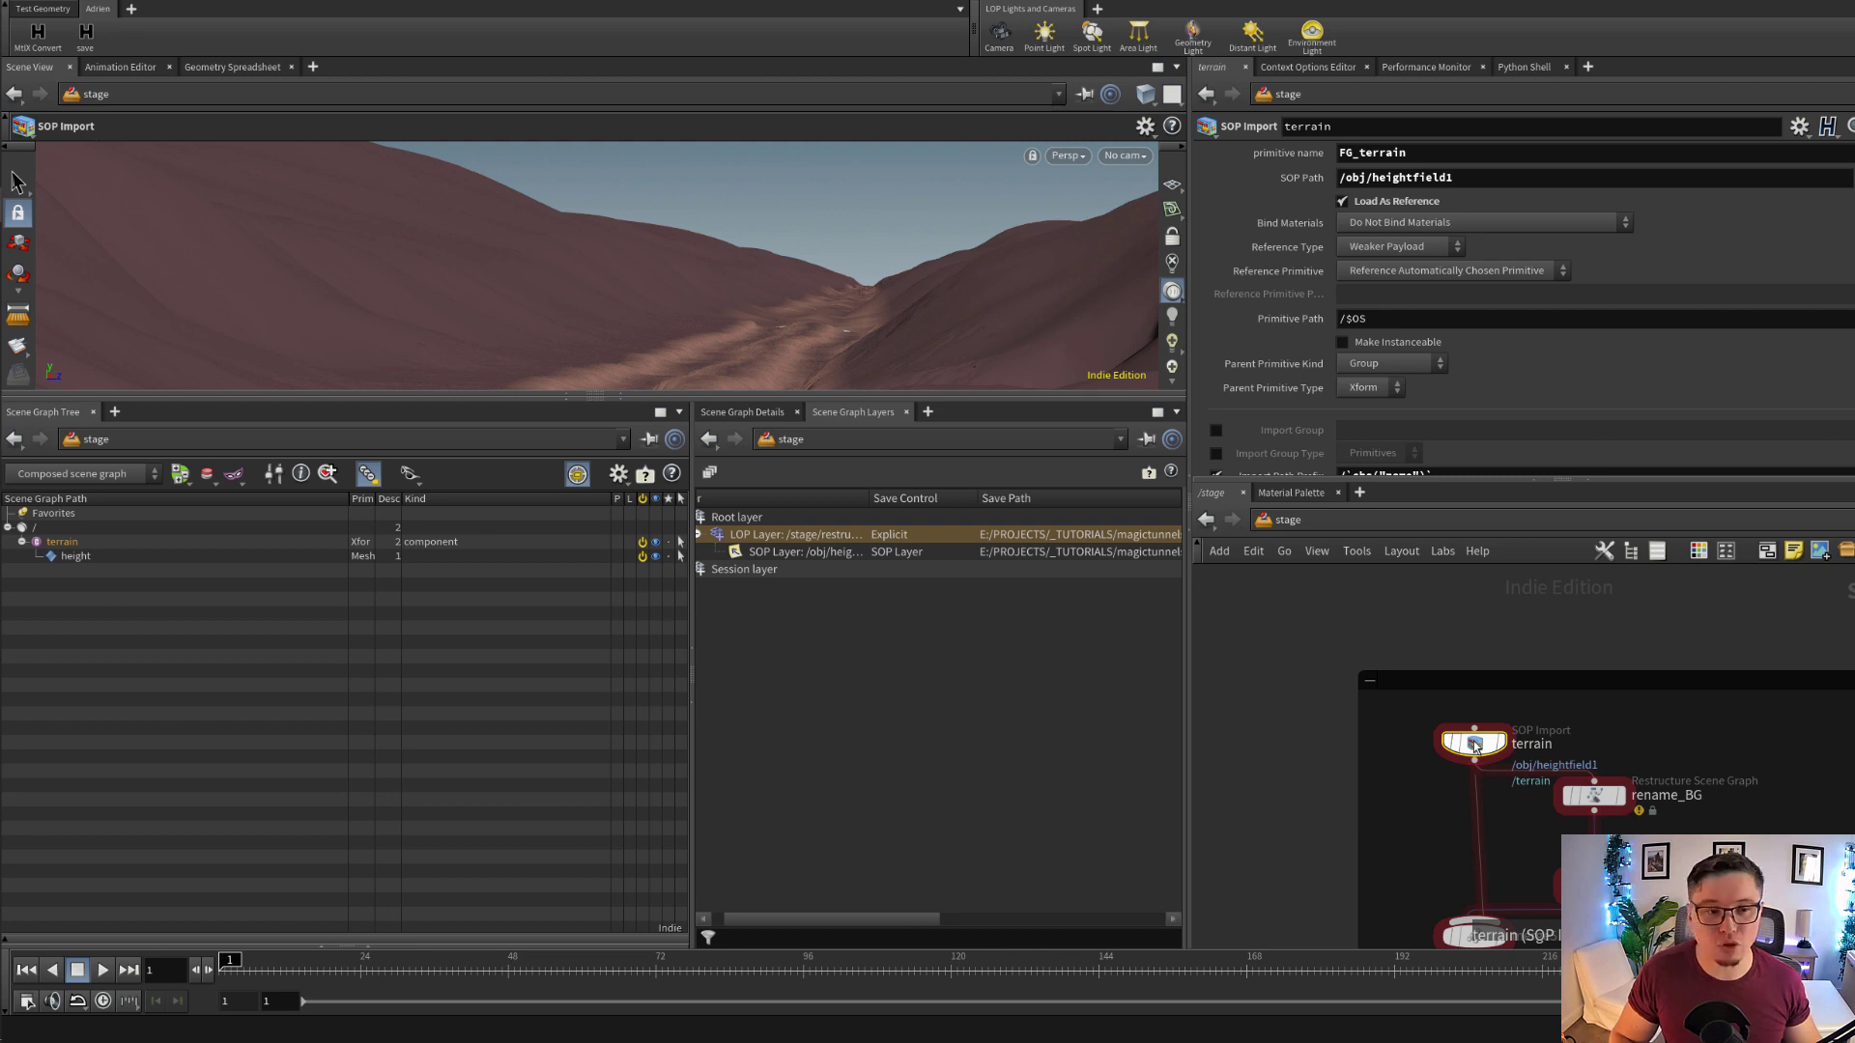
{"action": "left_click", "coordinate": [1500, 743]}
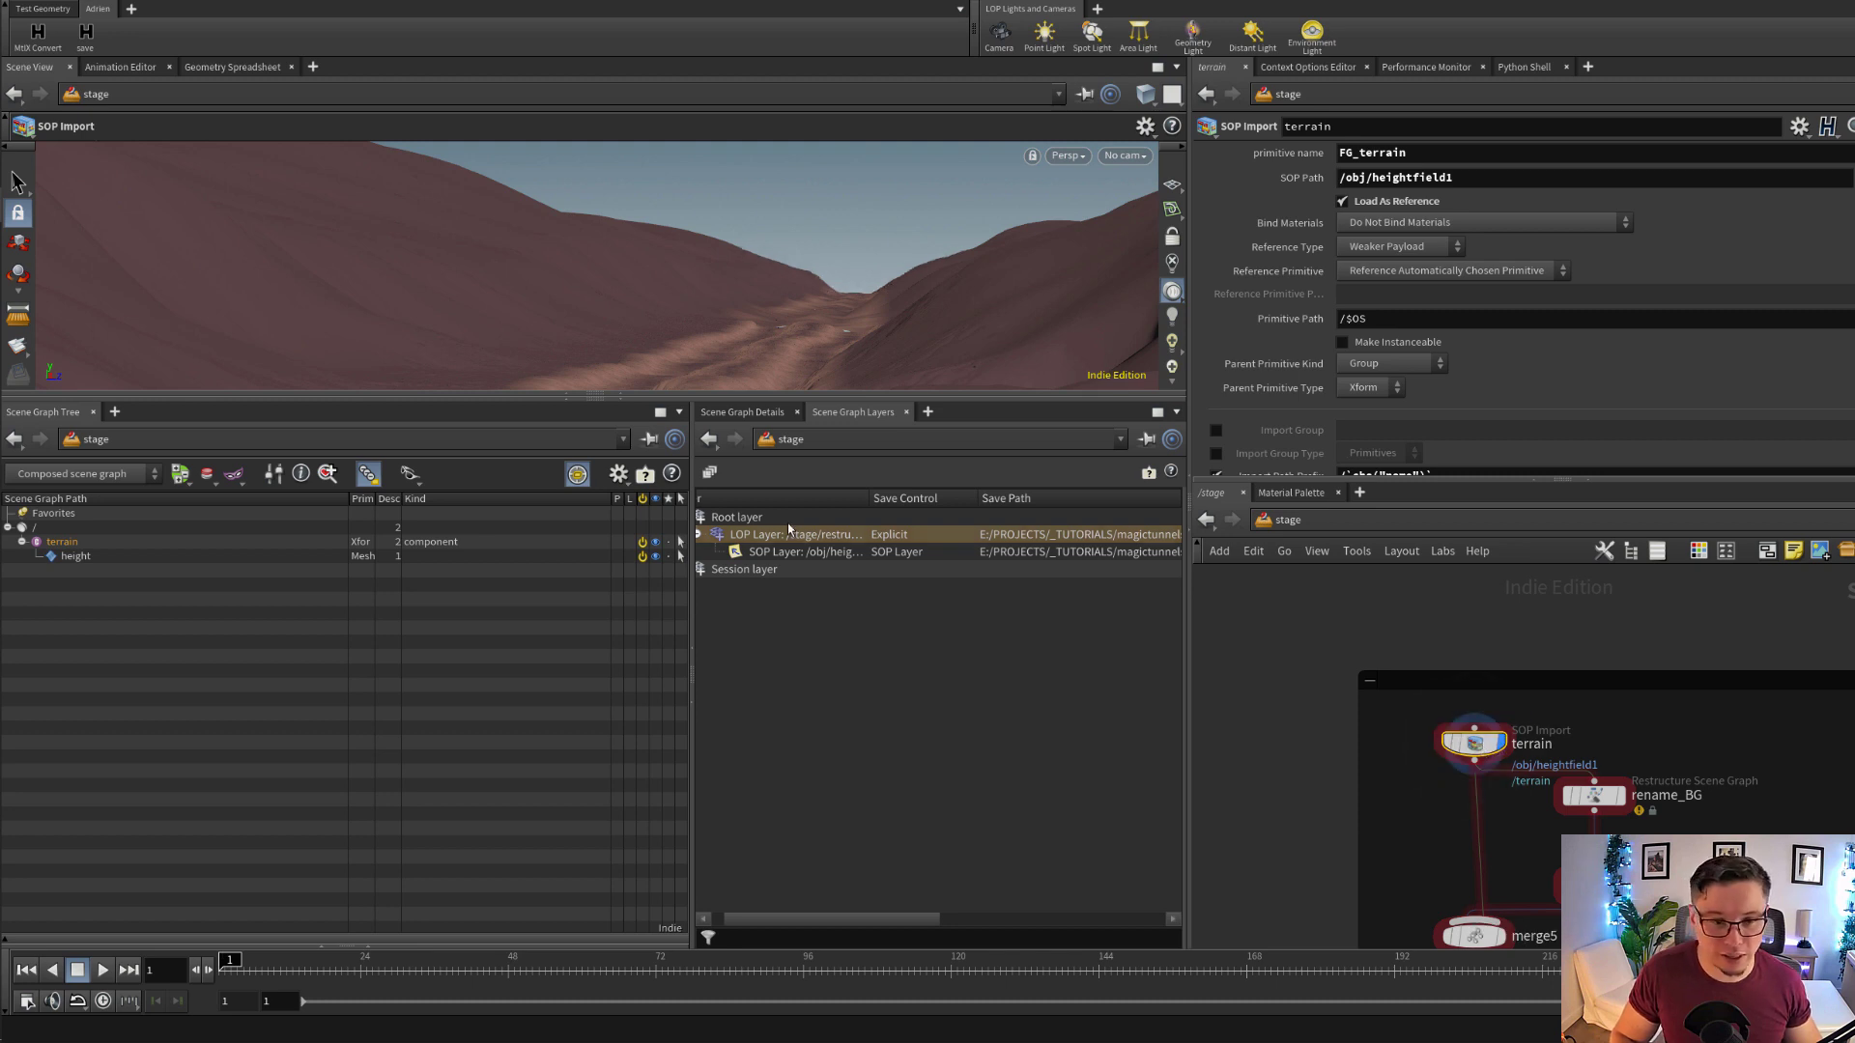
Widen the lower middle pane and replace its Scene Graph Layers view with a newly opened one
{"action": "left_click", "coordinate": [742, 415]}
{"action": "left_click", "coordinate": [849, 416]}
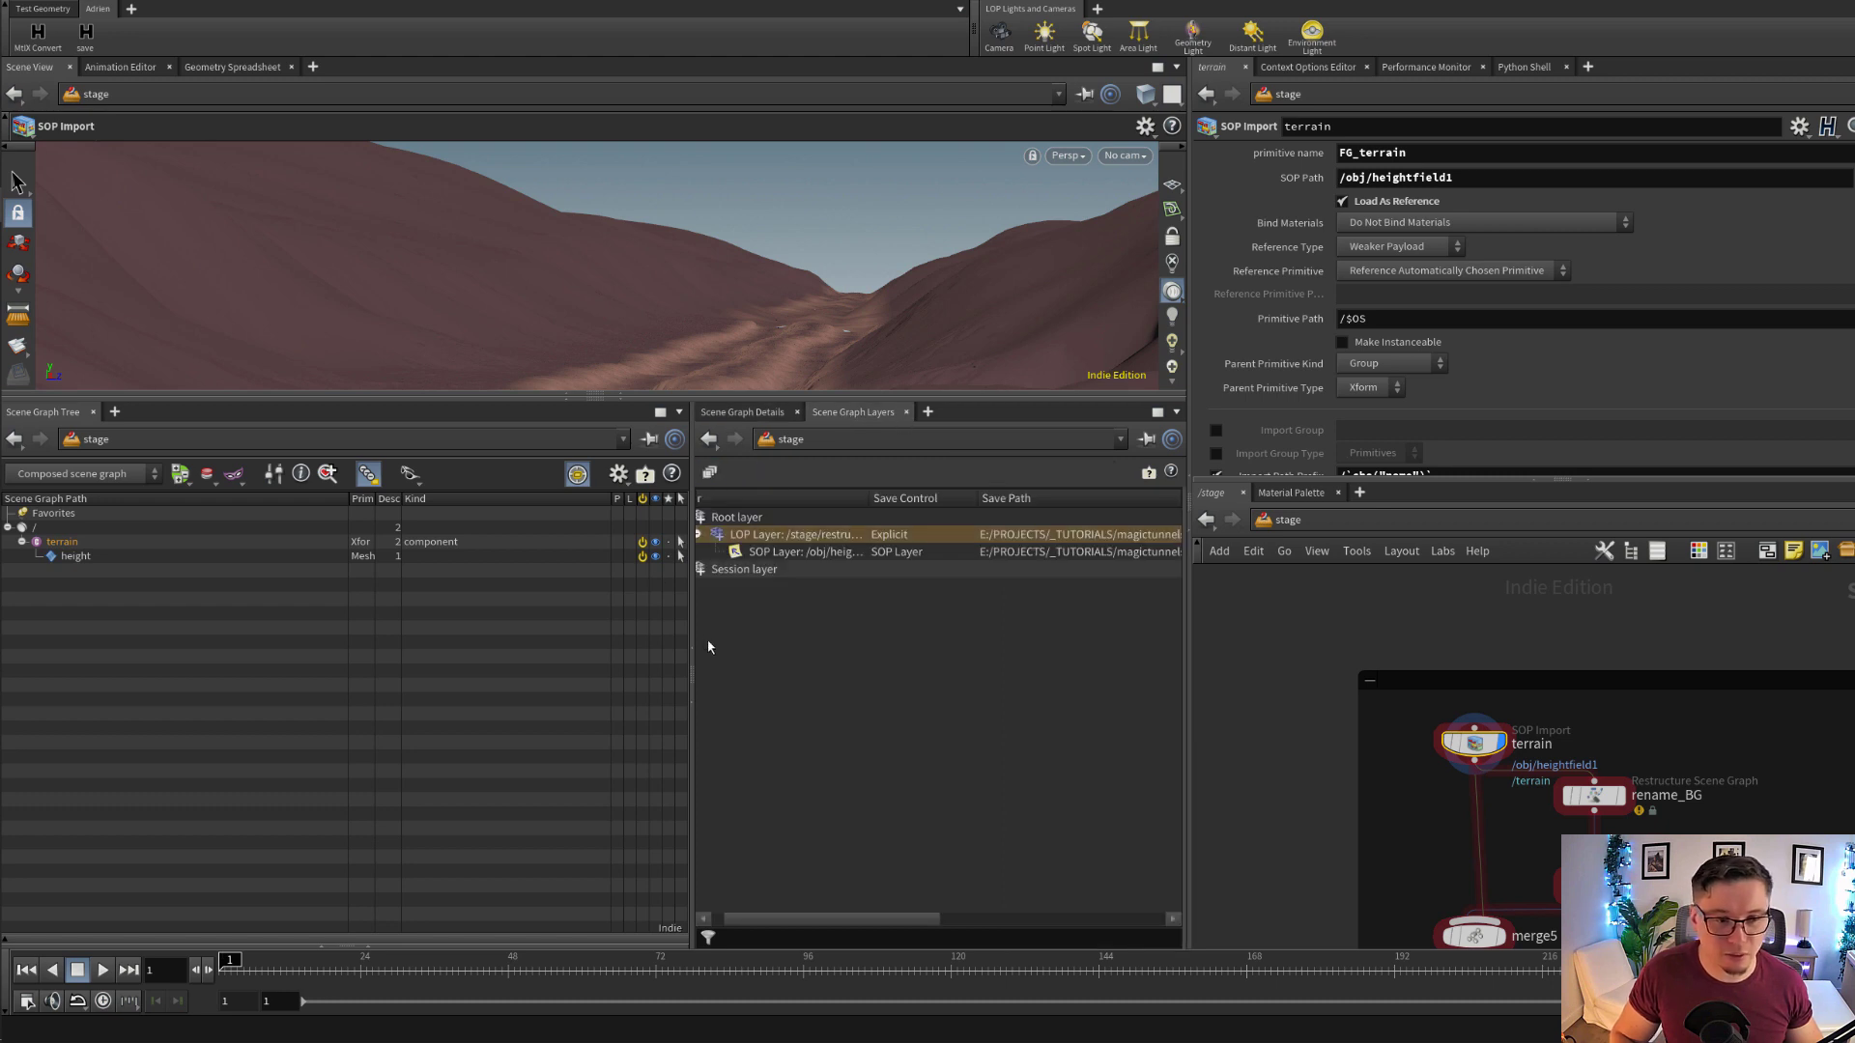
{"action": "left_click_drag", "start_coordinate": [692, 646], "coordinate": [580, 646]}
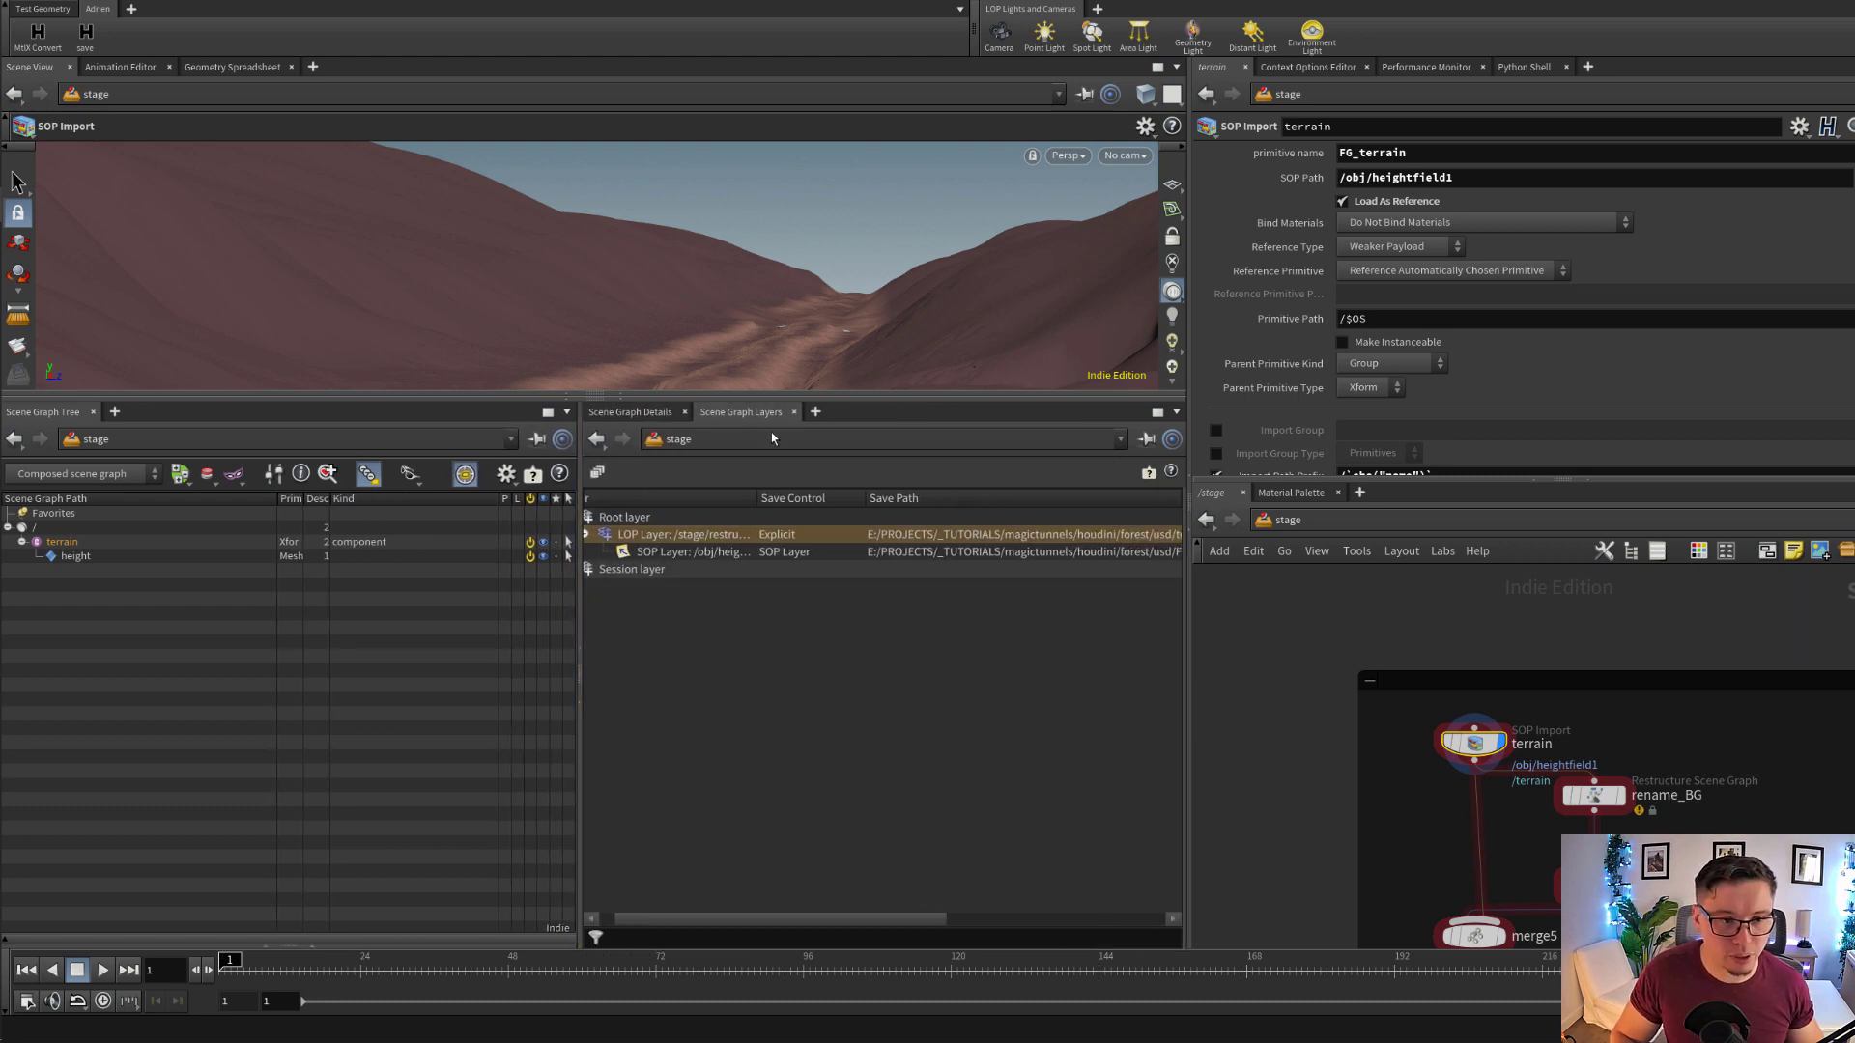
{"action": "left_click", "coordinate": [793, 412]}
{"action": "left_click", "coordinate": [708, 412]}
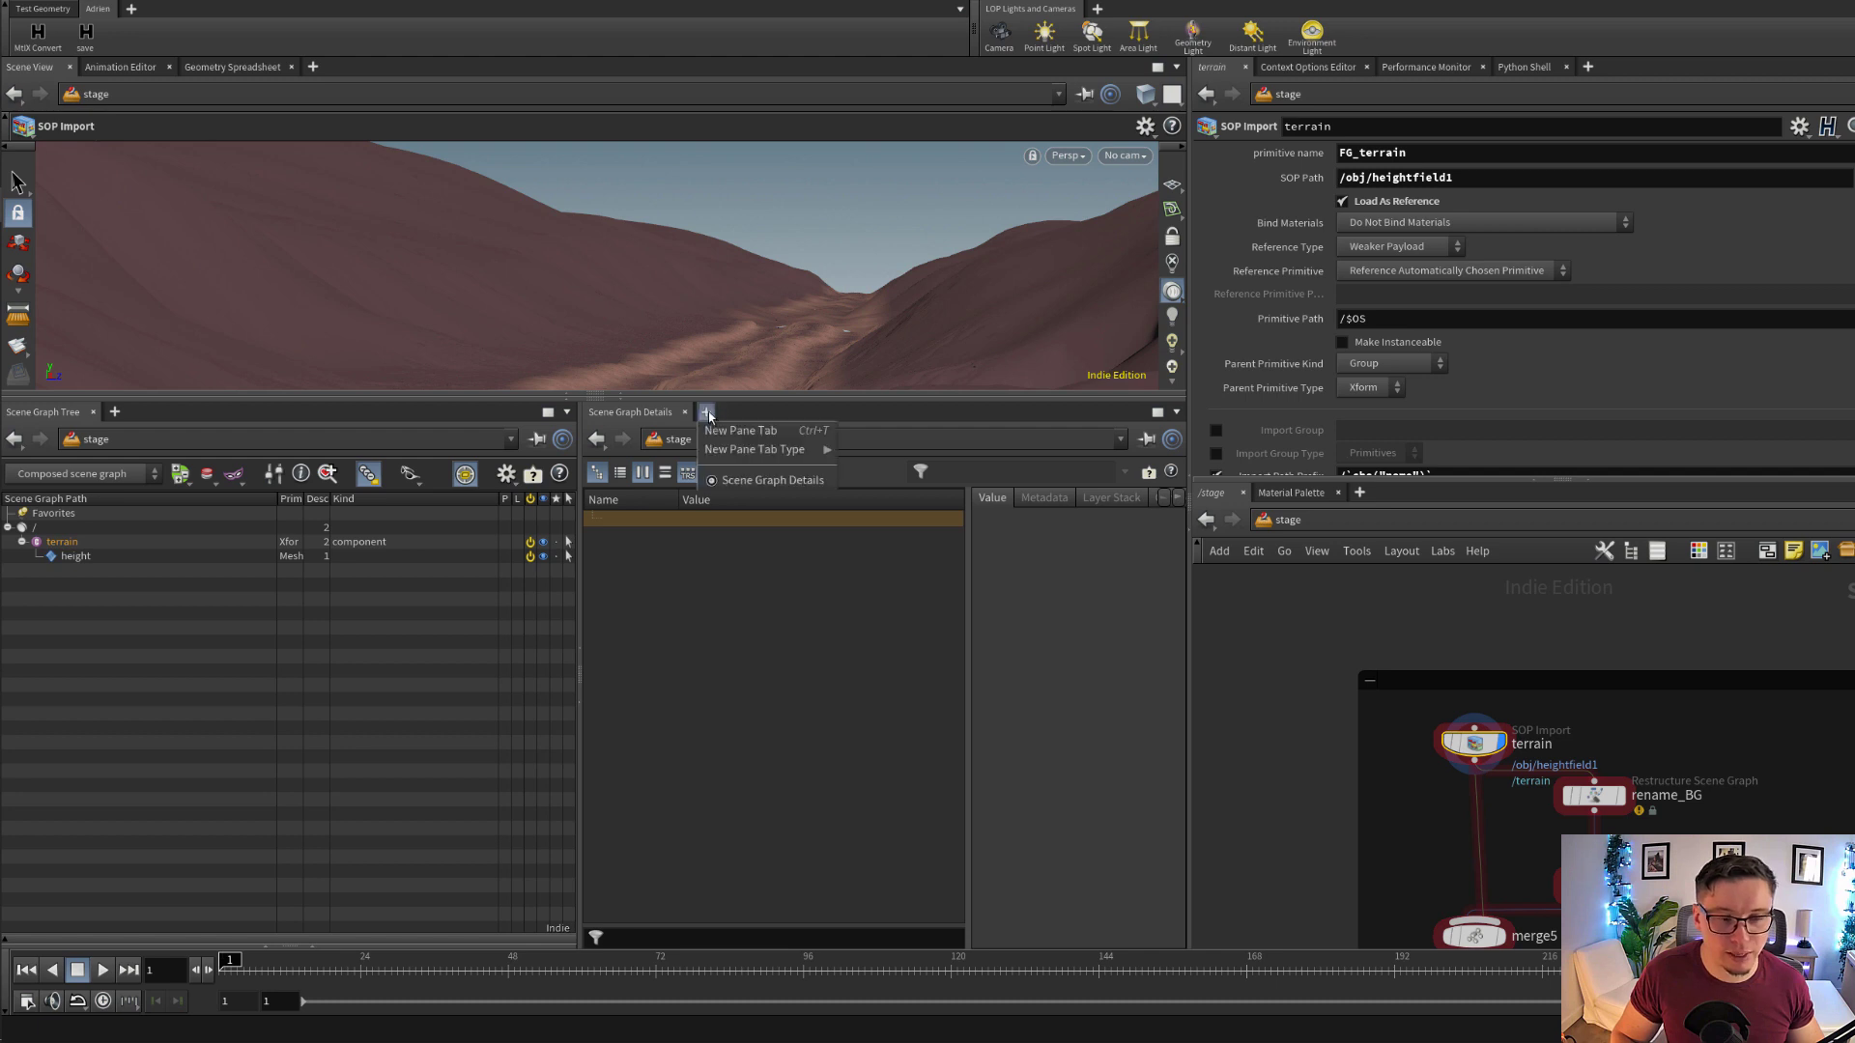
{"action": "mouse_move", "coordinate": [774, 452]}
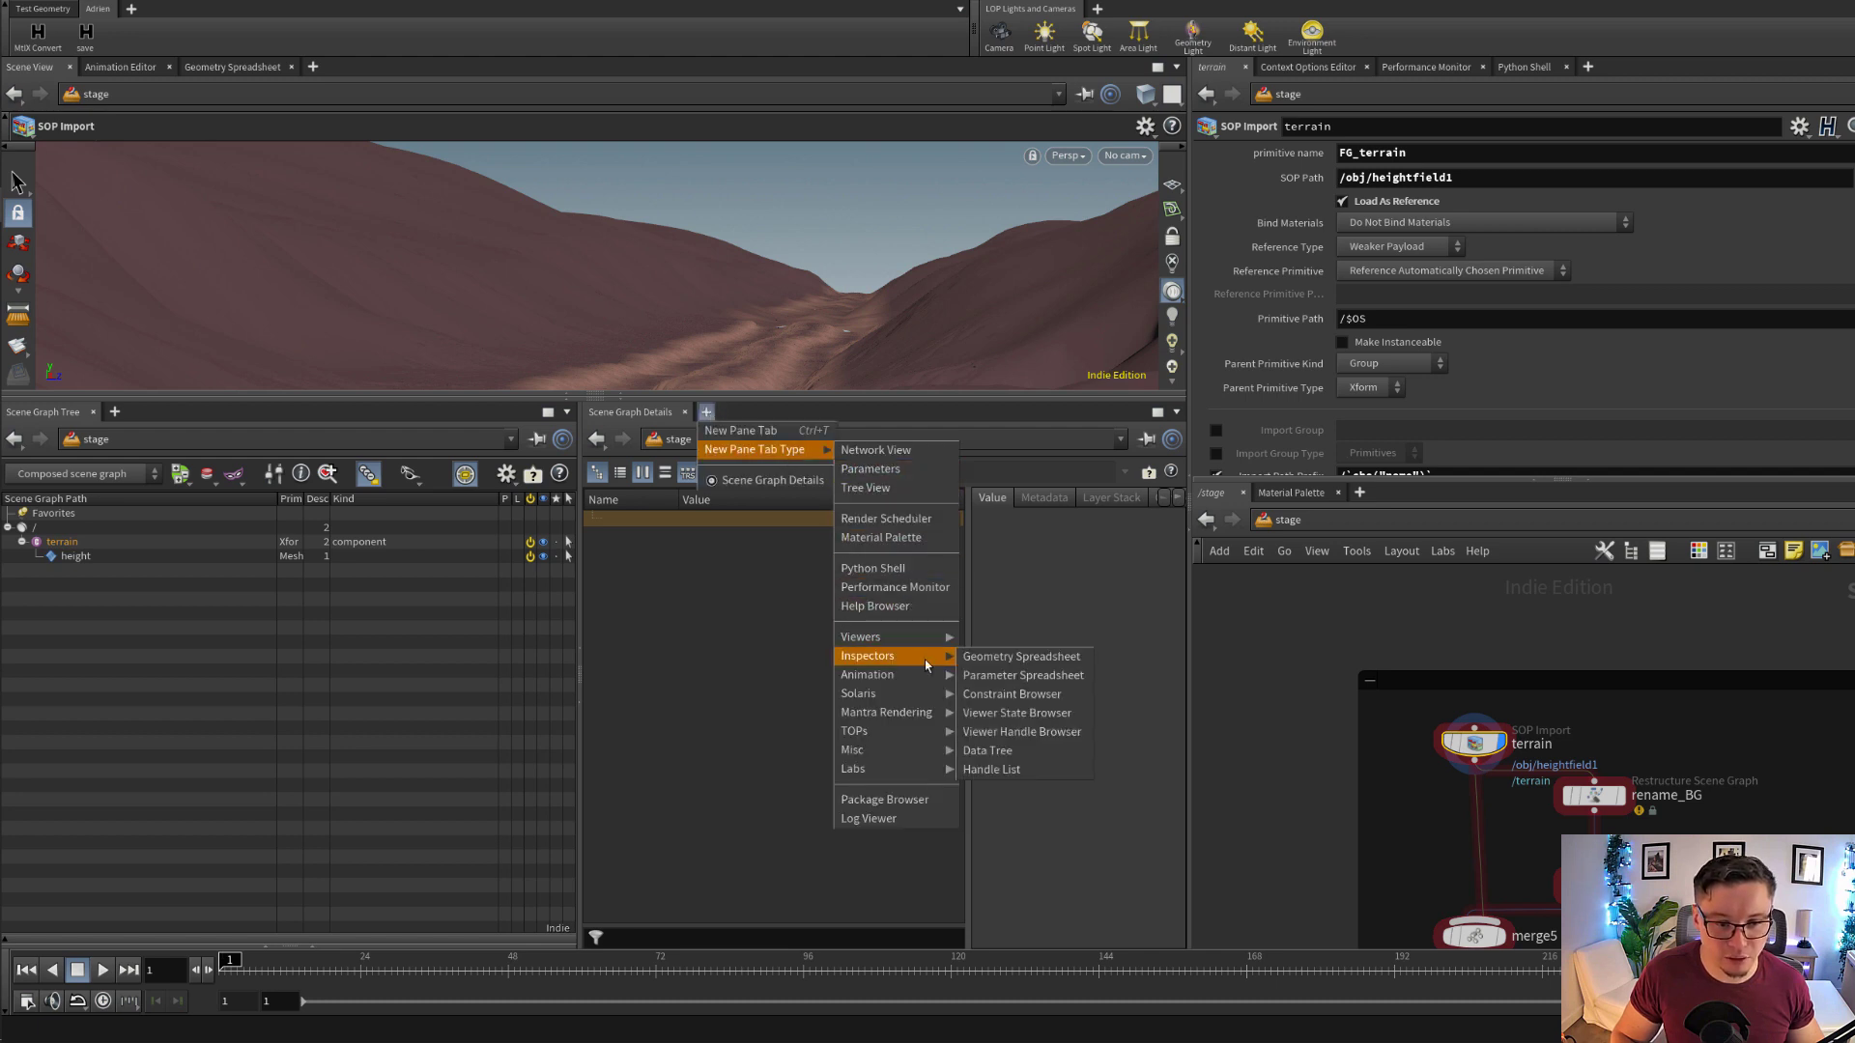
{"action": "mouse_move", "coordinate": [919, 693]}
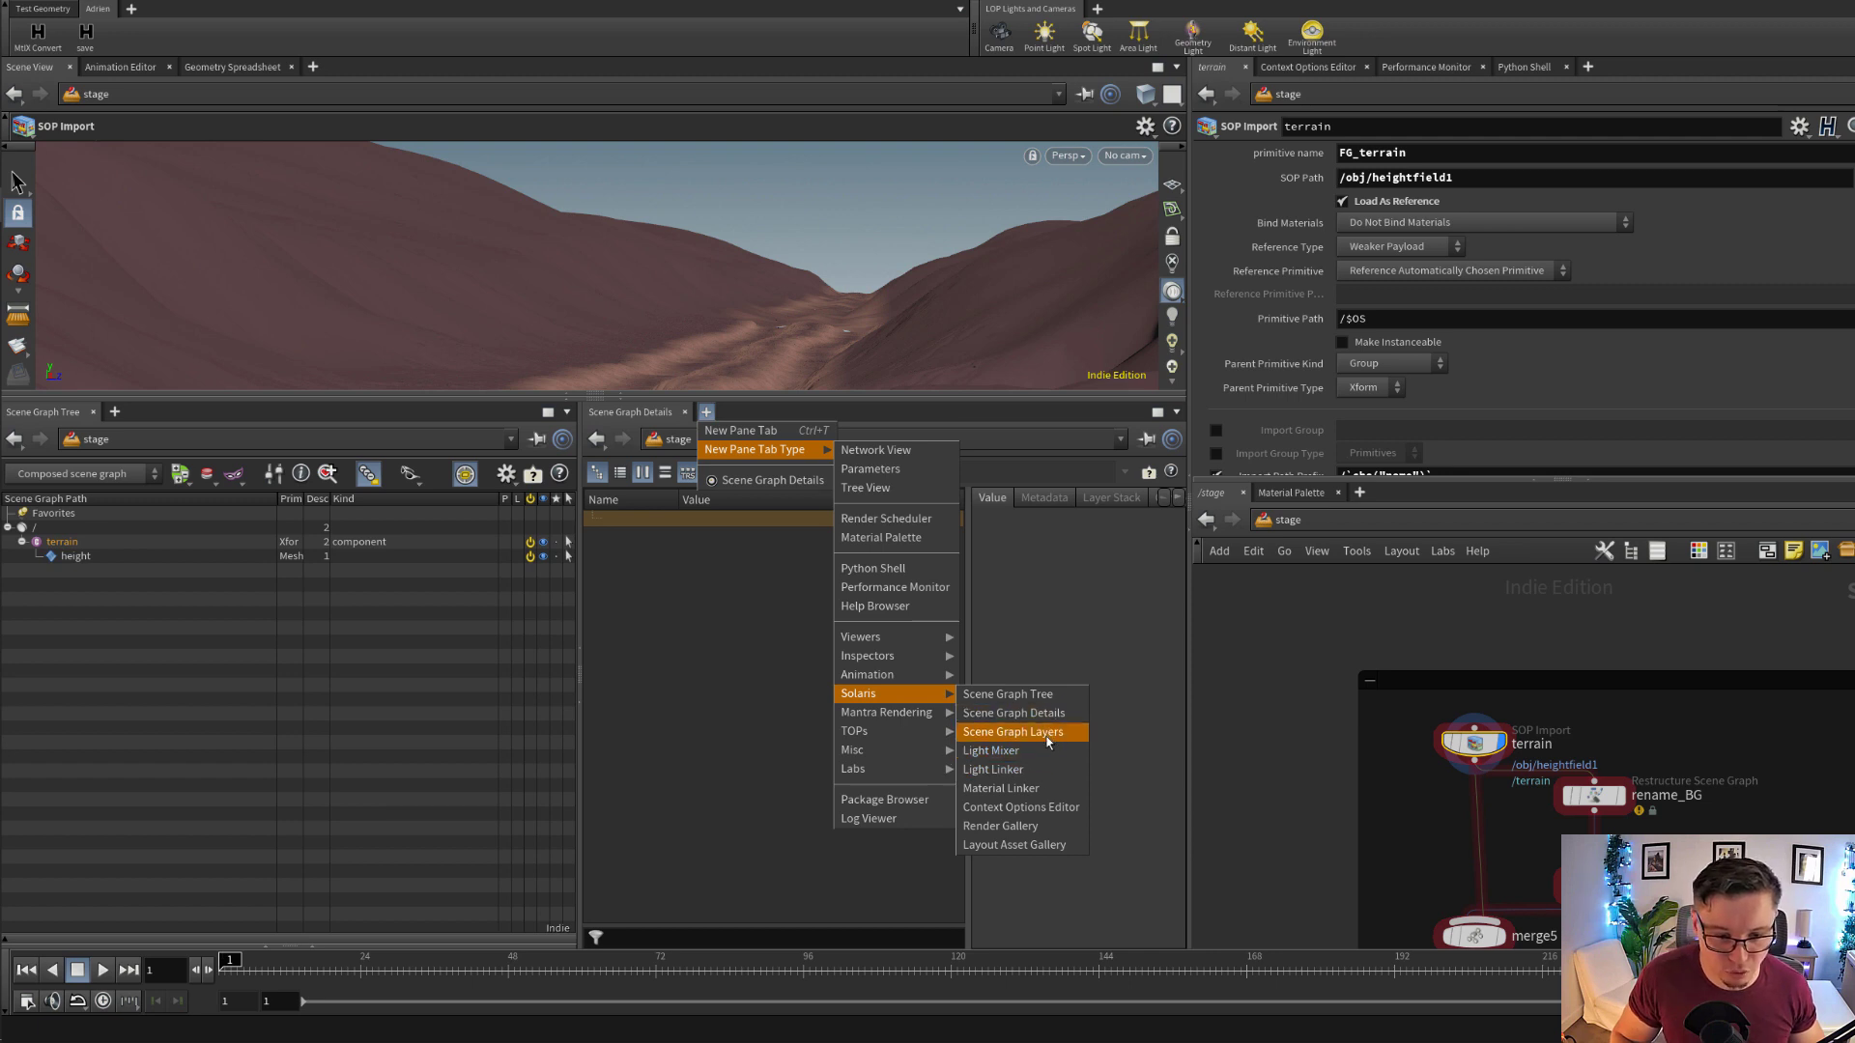
{"action": "left_click", "coordinate": [1013, 732]}
Expand the root layer and the /stage/terrain LOP layer down to its SOP layer, and widen the Save Path column
{"action": "left_click", "coordinate": [592, 517]}
{"action": "left_click", "coordinate": [707, 534]}
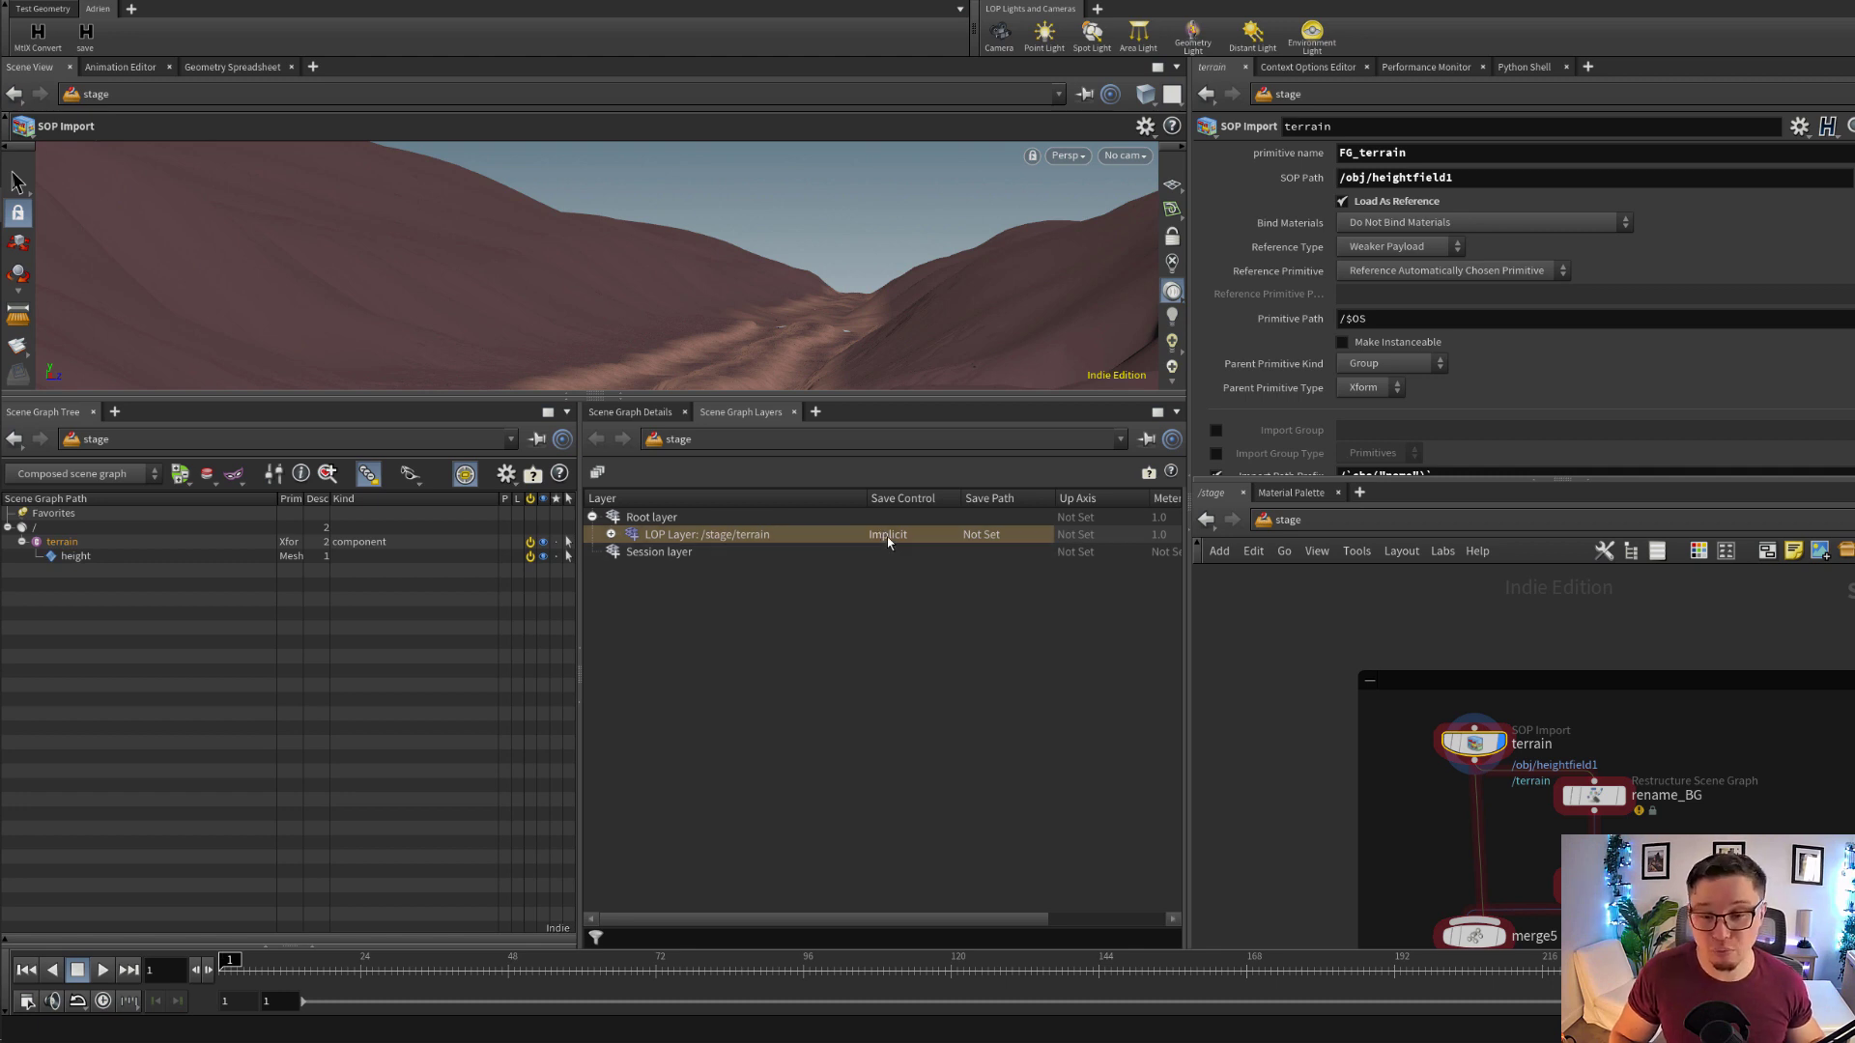
{"action": "scroll", "coordinate": [1216, 416], "scroll_direction": "down", "scroll_amount": 2}
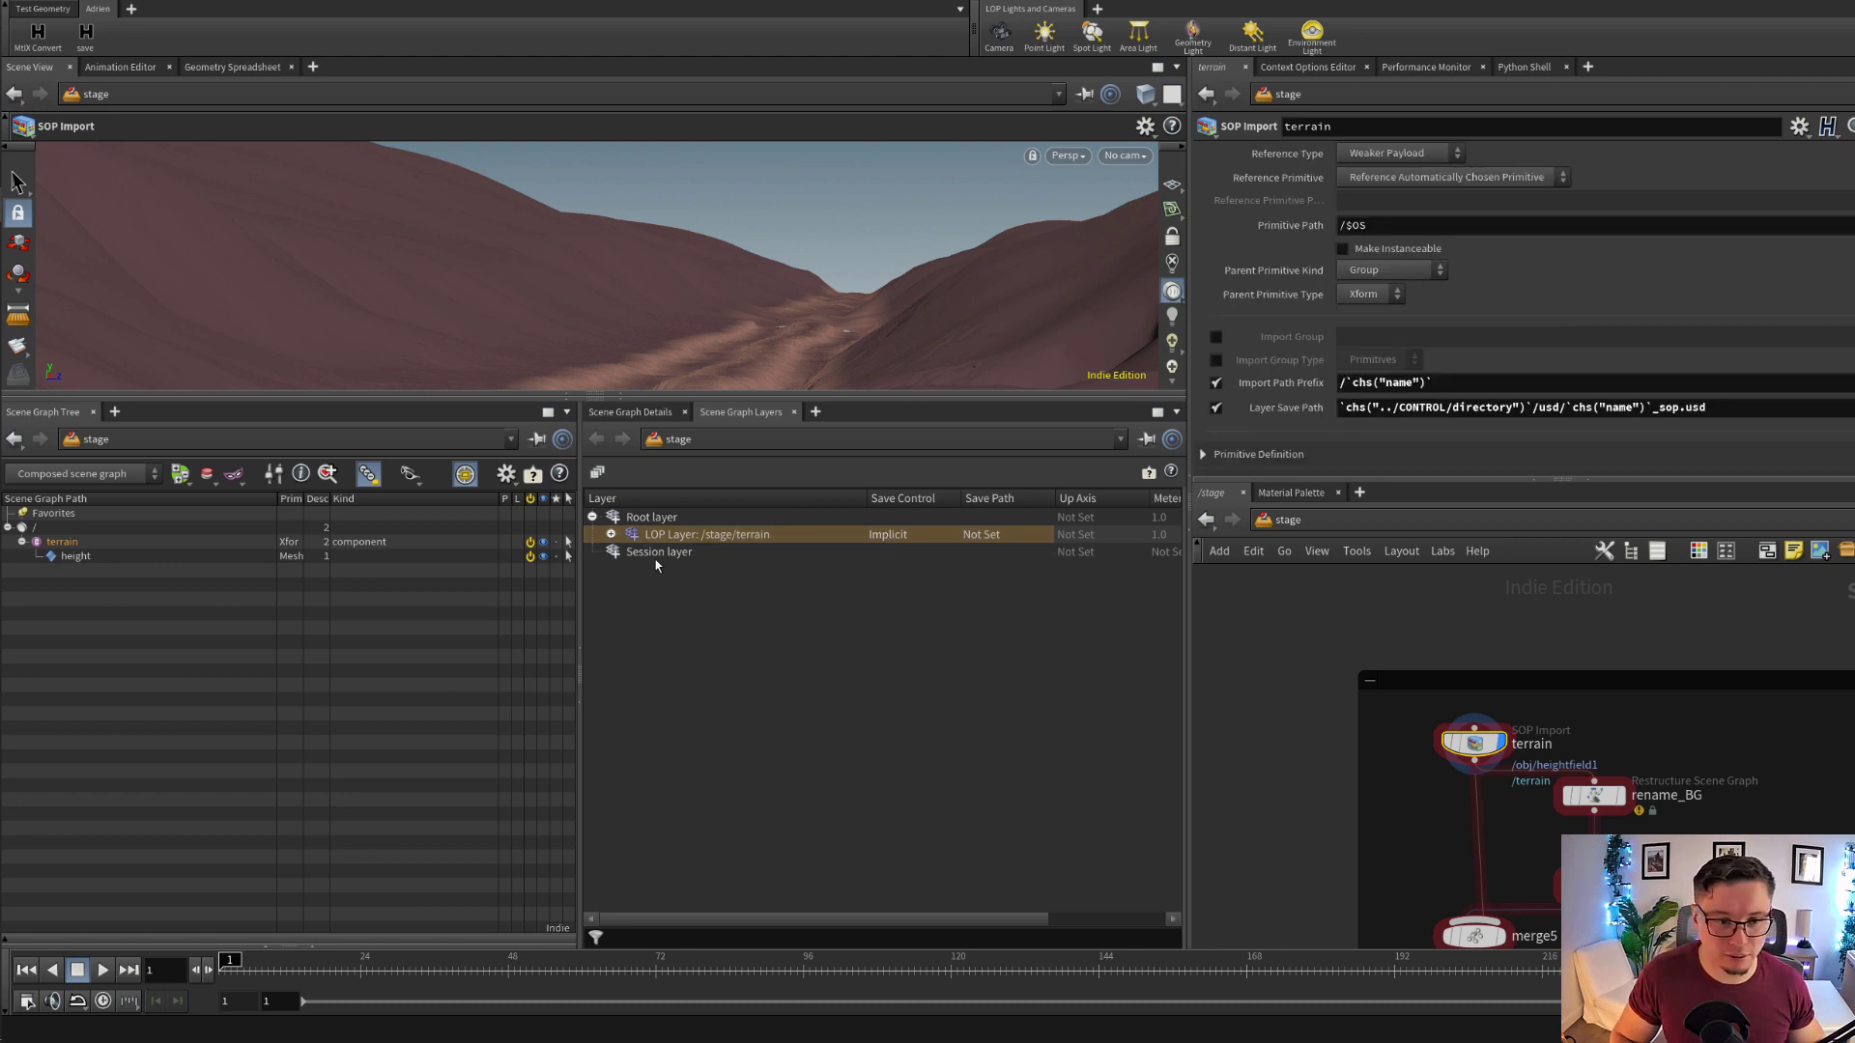
{"action": "left_click", "coordinate": [611, 534]}
{"action": "left_click", "coordinate": [753, 554]}
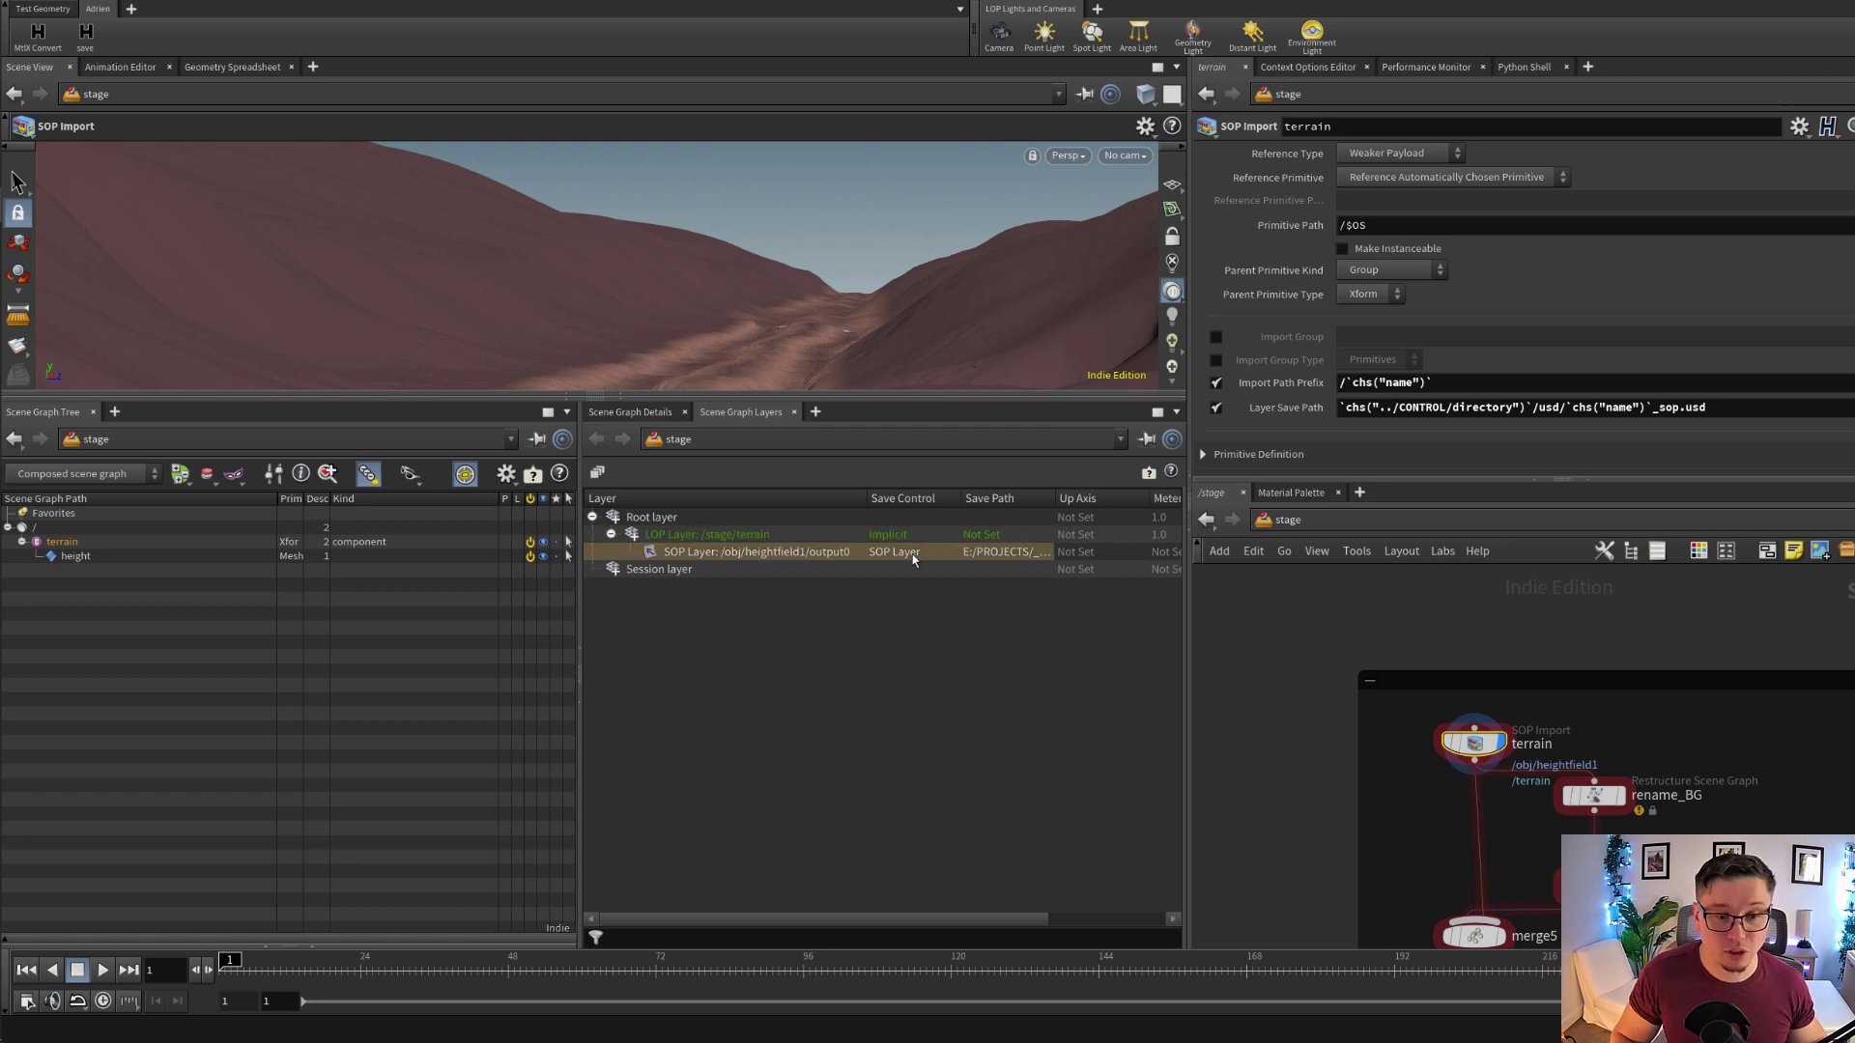
{"action": "left_click_drag", "start_coordinate": [1052, 499], "coordinate": [1140, 499]}
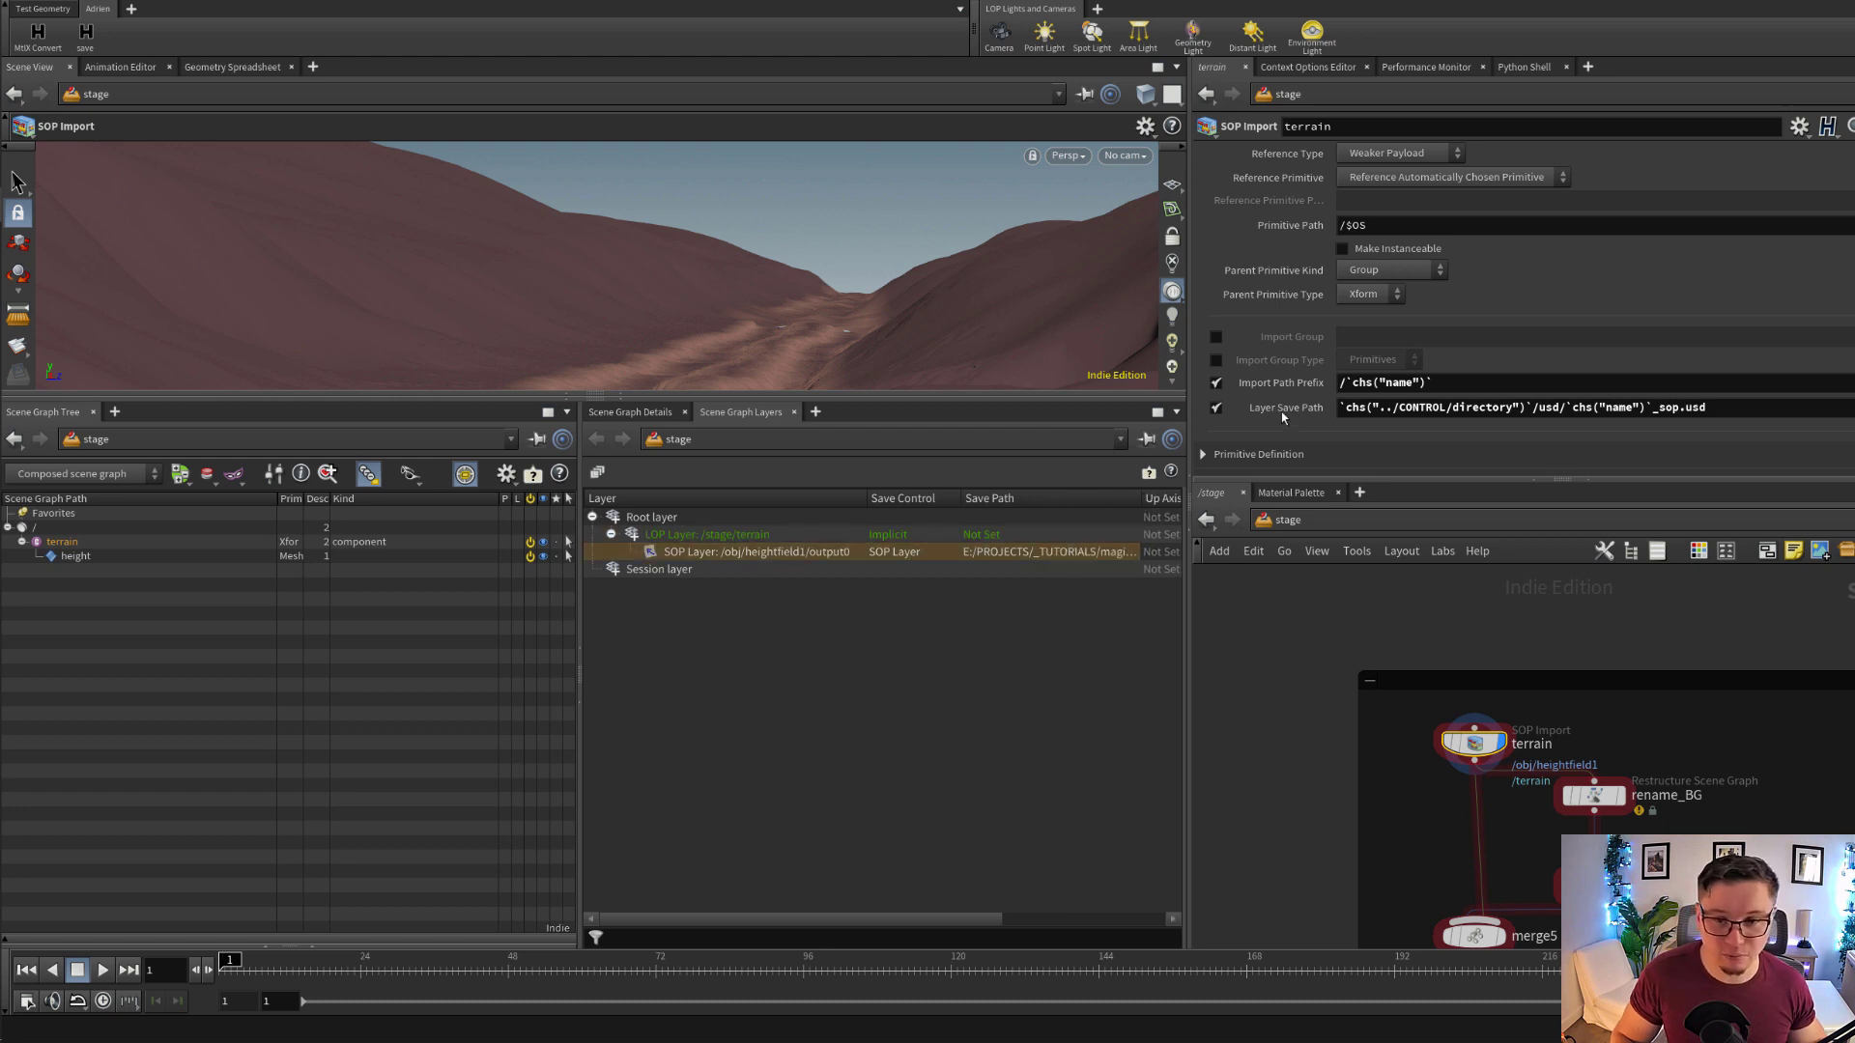
Turn the terrain node's Layer Save Path off to compare the SOP layer's save path, and turn it back on
{"action": "left_click", "coordinate": [1218, 408]}
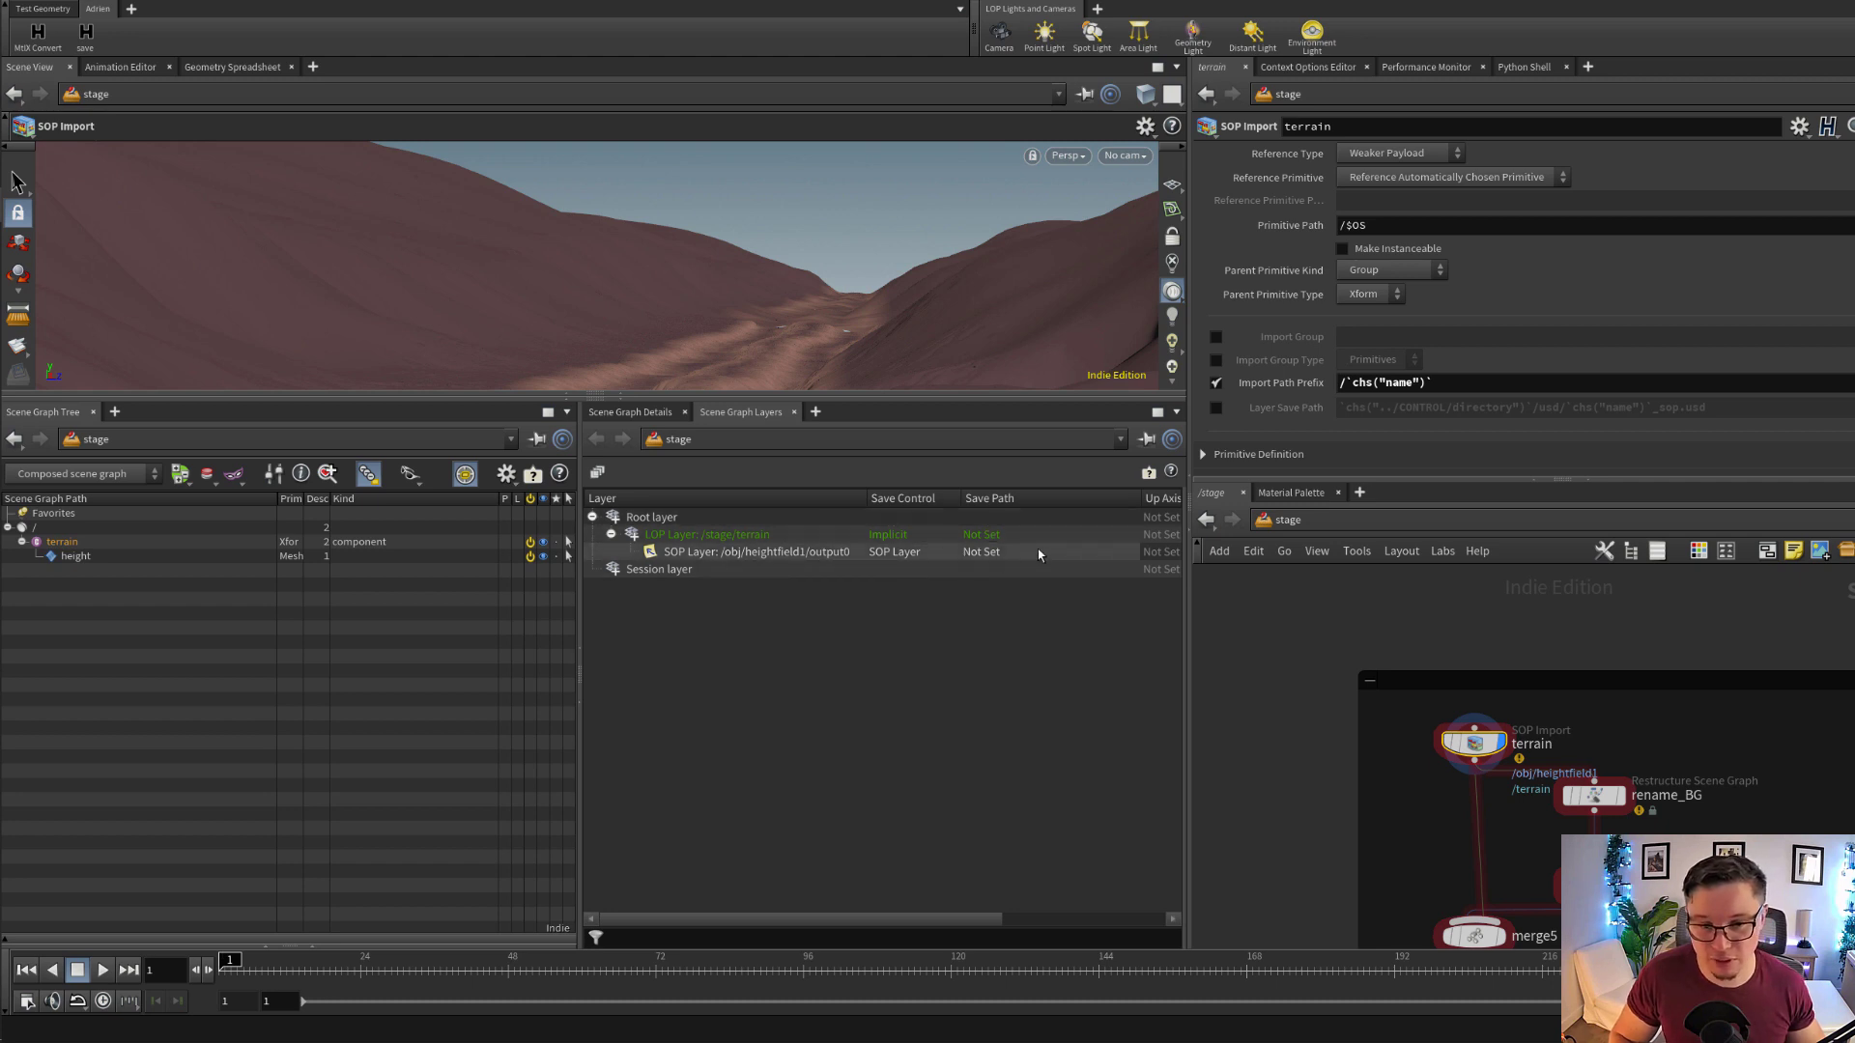
{"action": "left_click", "coordinate": [1215, 409]}
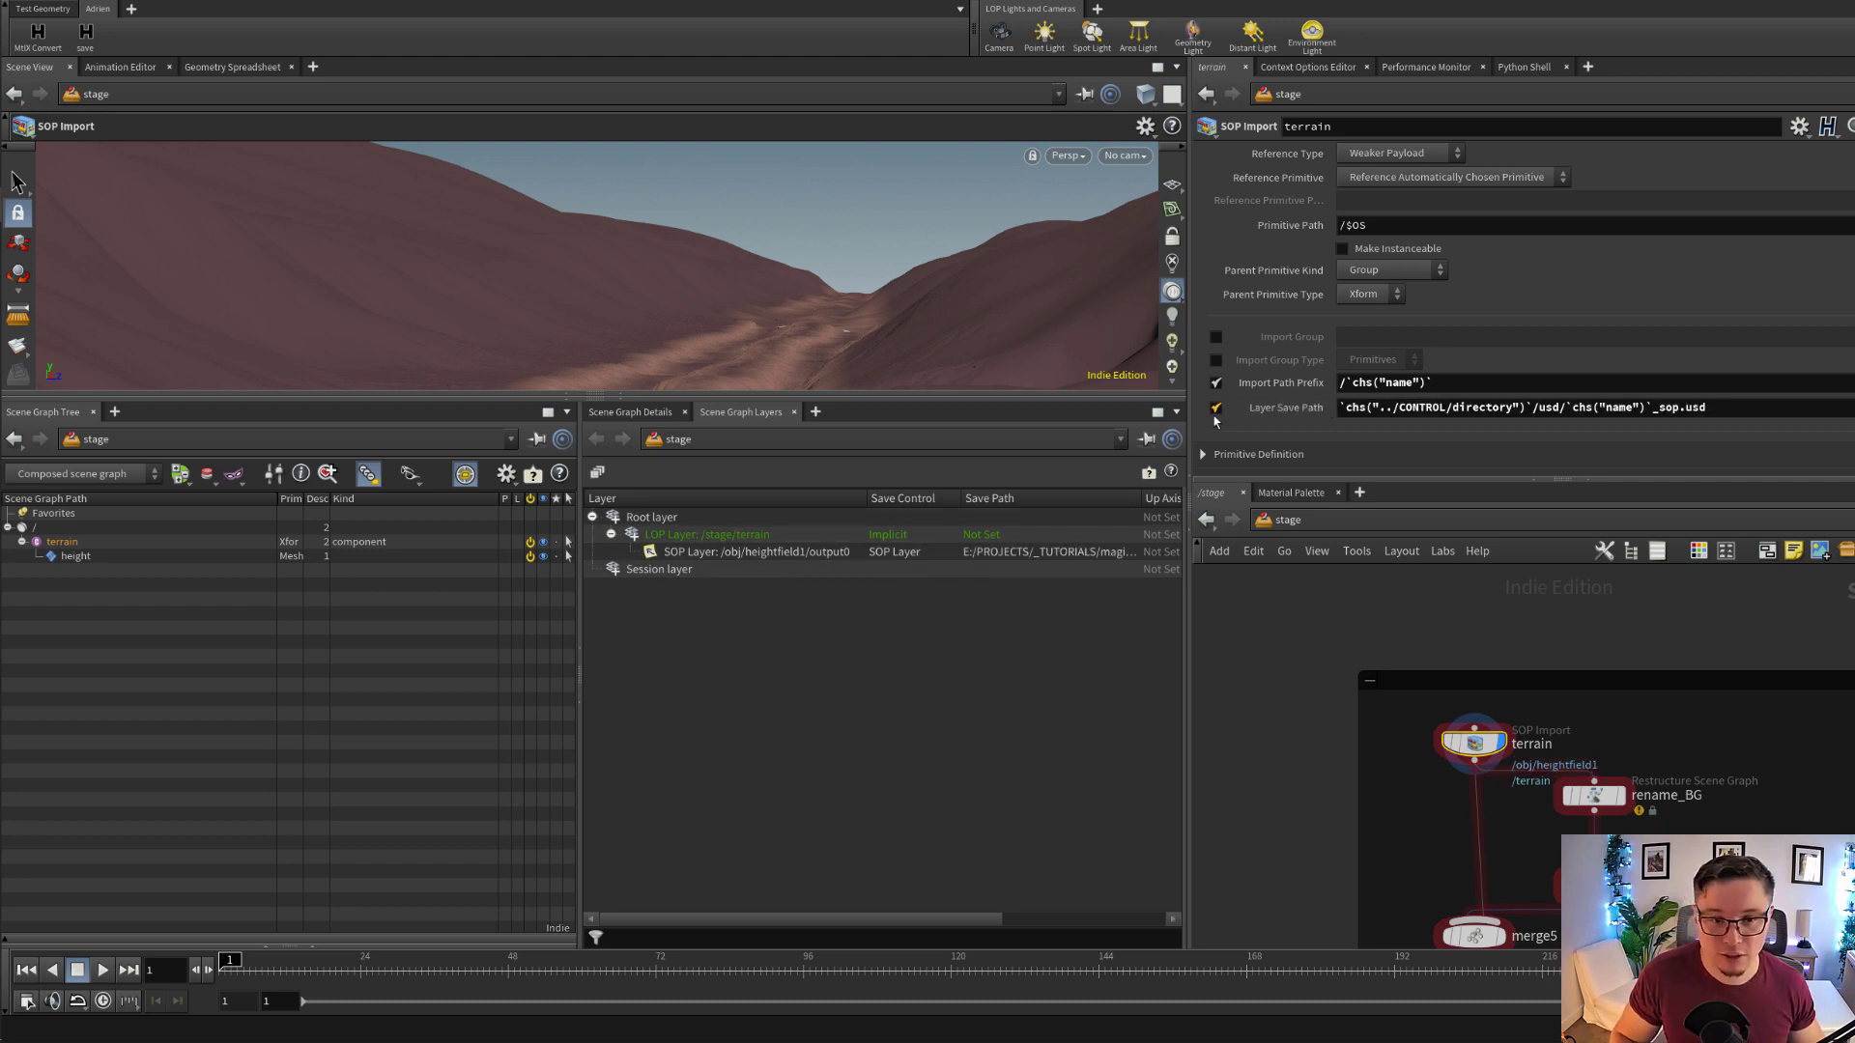
Examine the terrain node's Layer Save Path expression and primitive name, and compare them with its SOP and LOP layer entries
{"action": "left_click_drag", "start_coordinate": [1758, 410], "coordinate": [1343, 412]}
{"action": "left_click", "coordinate": [1631, 407]}
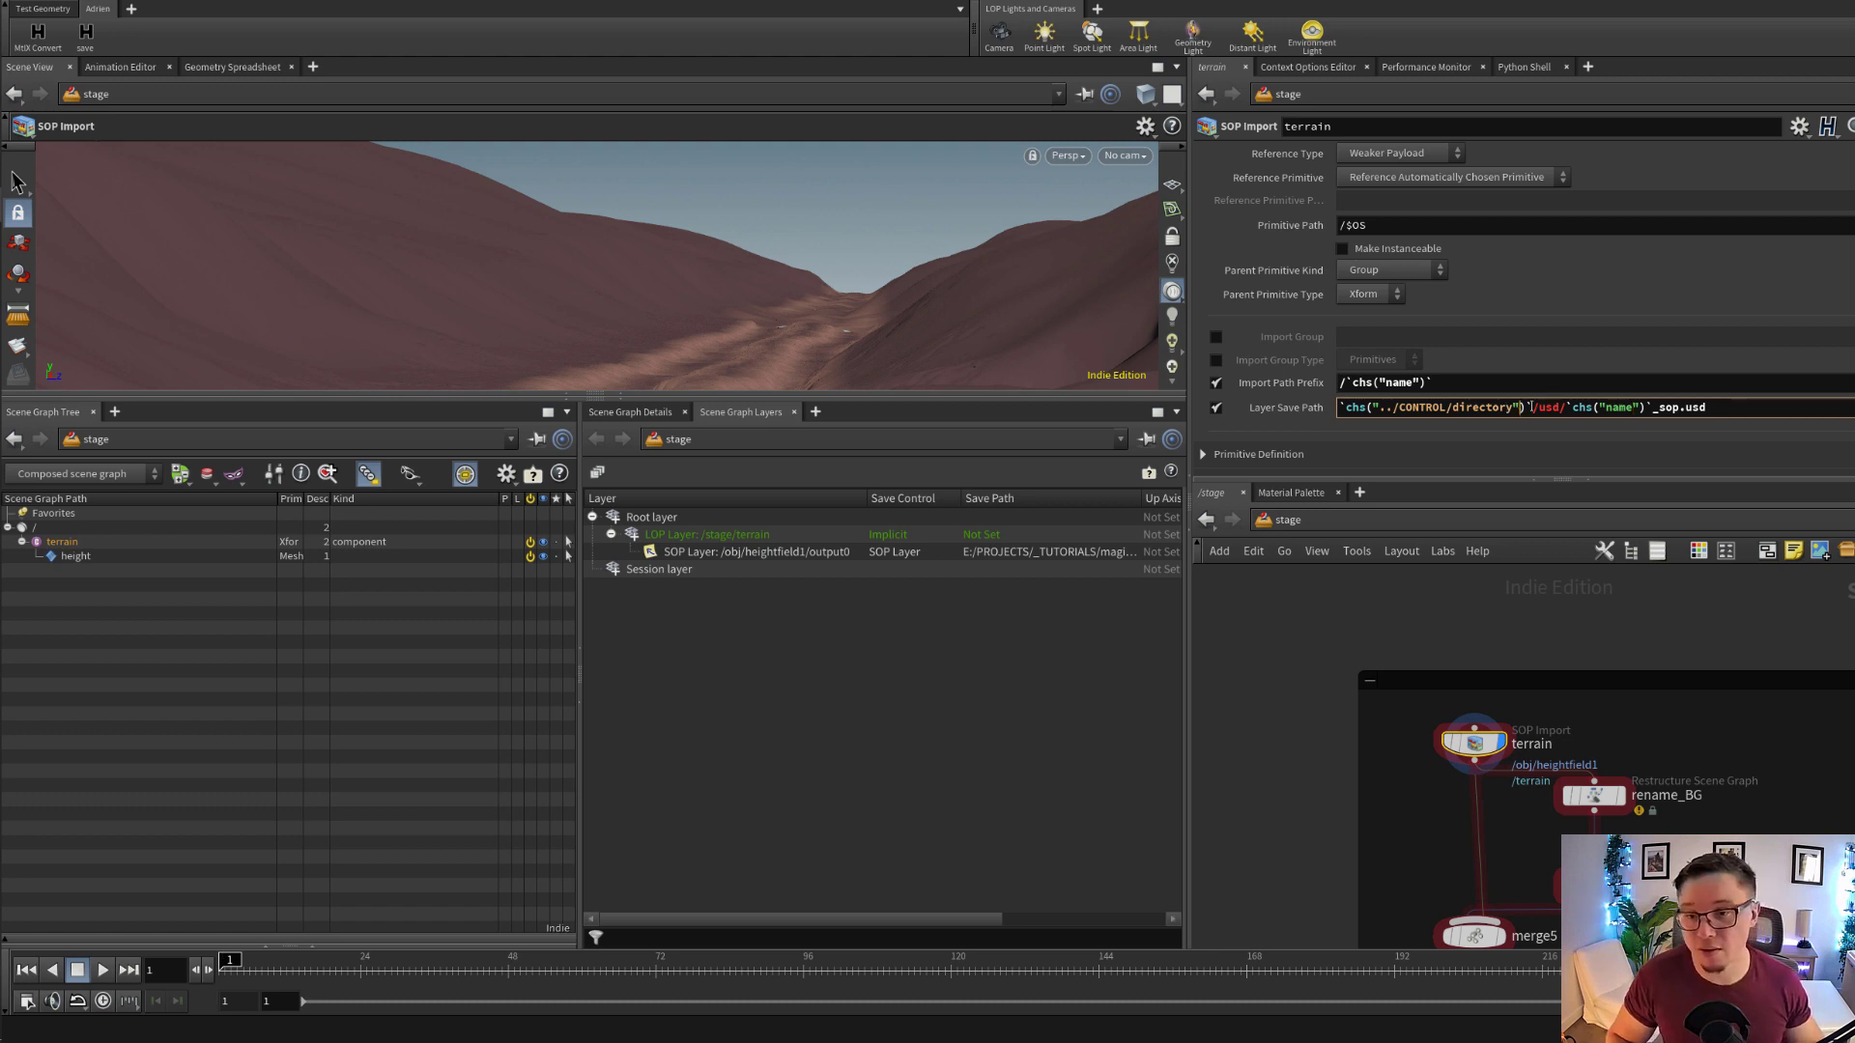
{"action": "left_click_drag", "start_coordinate": [1529, 406], "coordinate": [1339, 406]}
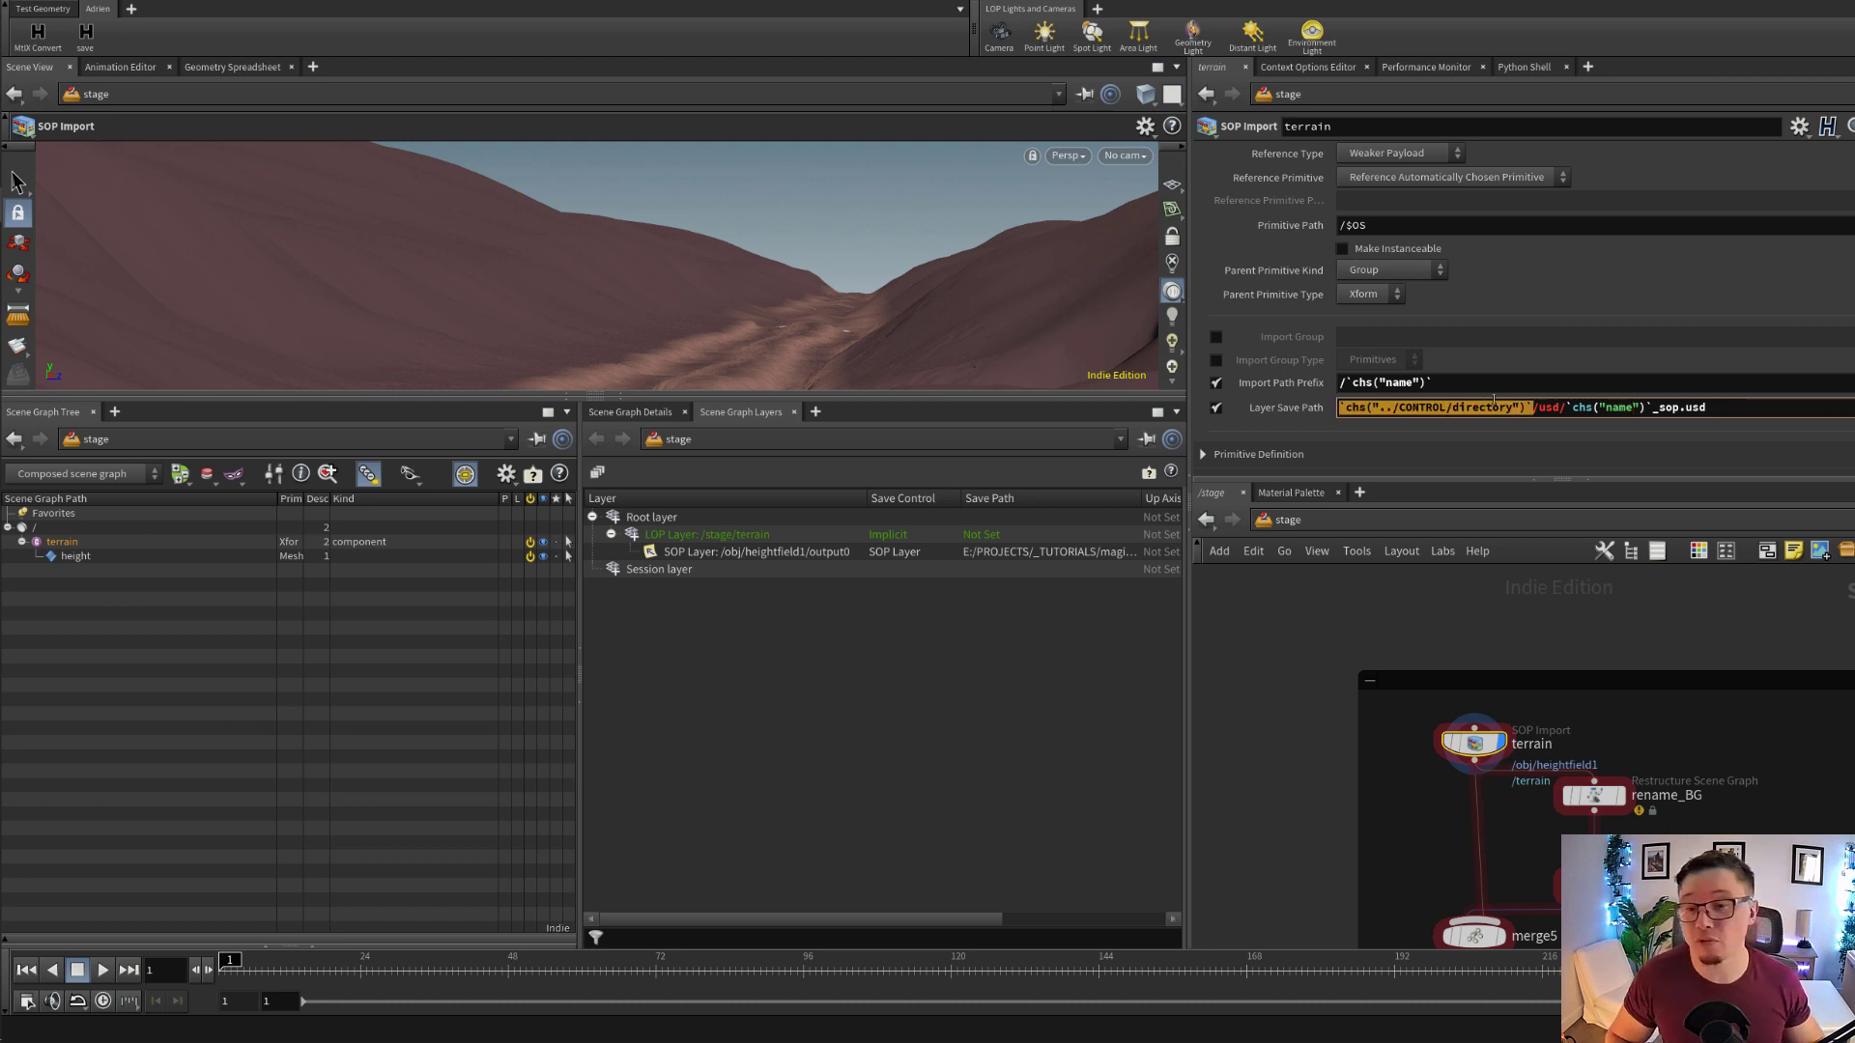
{"action": "mouse_move", "coordinate": [1542, 407]}
{"action": "left_mouse_down"}
{"action": "mouse_move", "coordinate": [1563, 407]}
{"action": "mouse_move", "coordinate": [1535, 414]}
{"action": "left_mouse_up"}
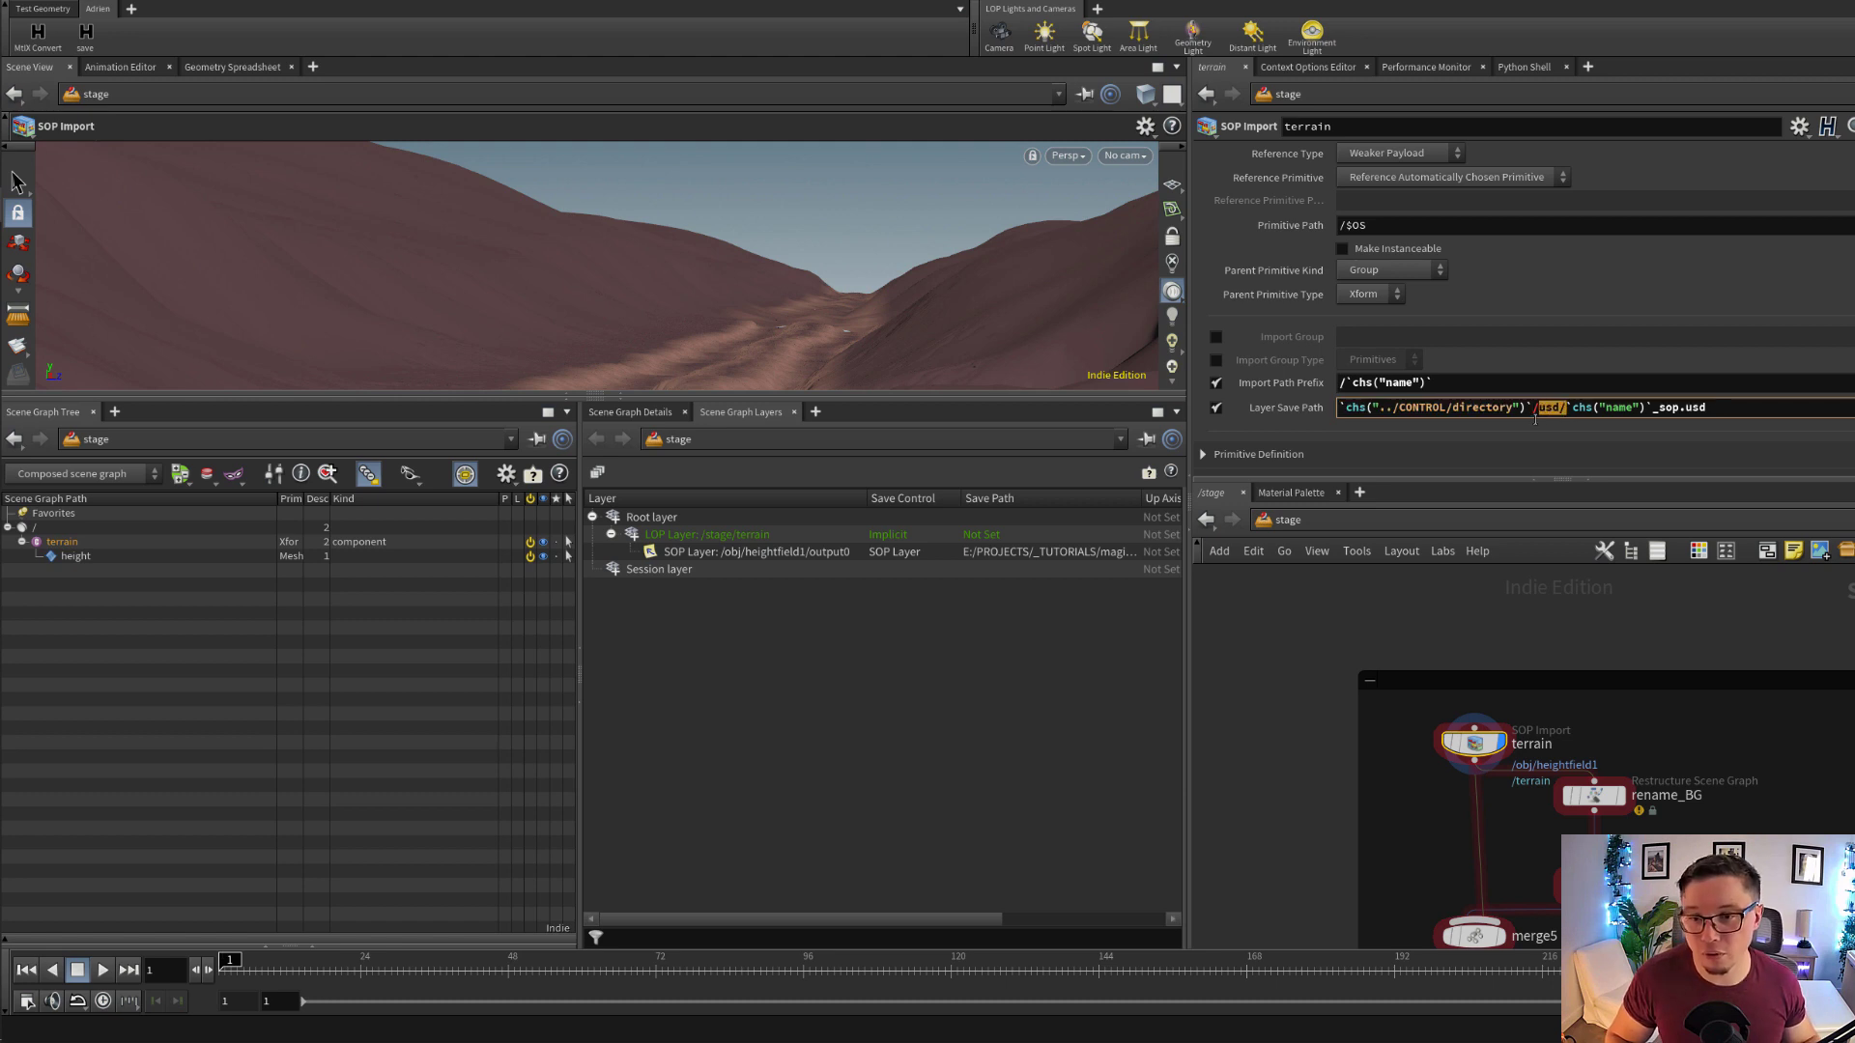
{"action": "left_click", "coordinate": [1601, 408]}
{"action": "scroll", "coordinate": [1253, 225], "scroll_direction": "up", "scroll_amount": 2}
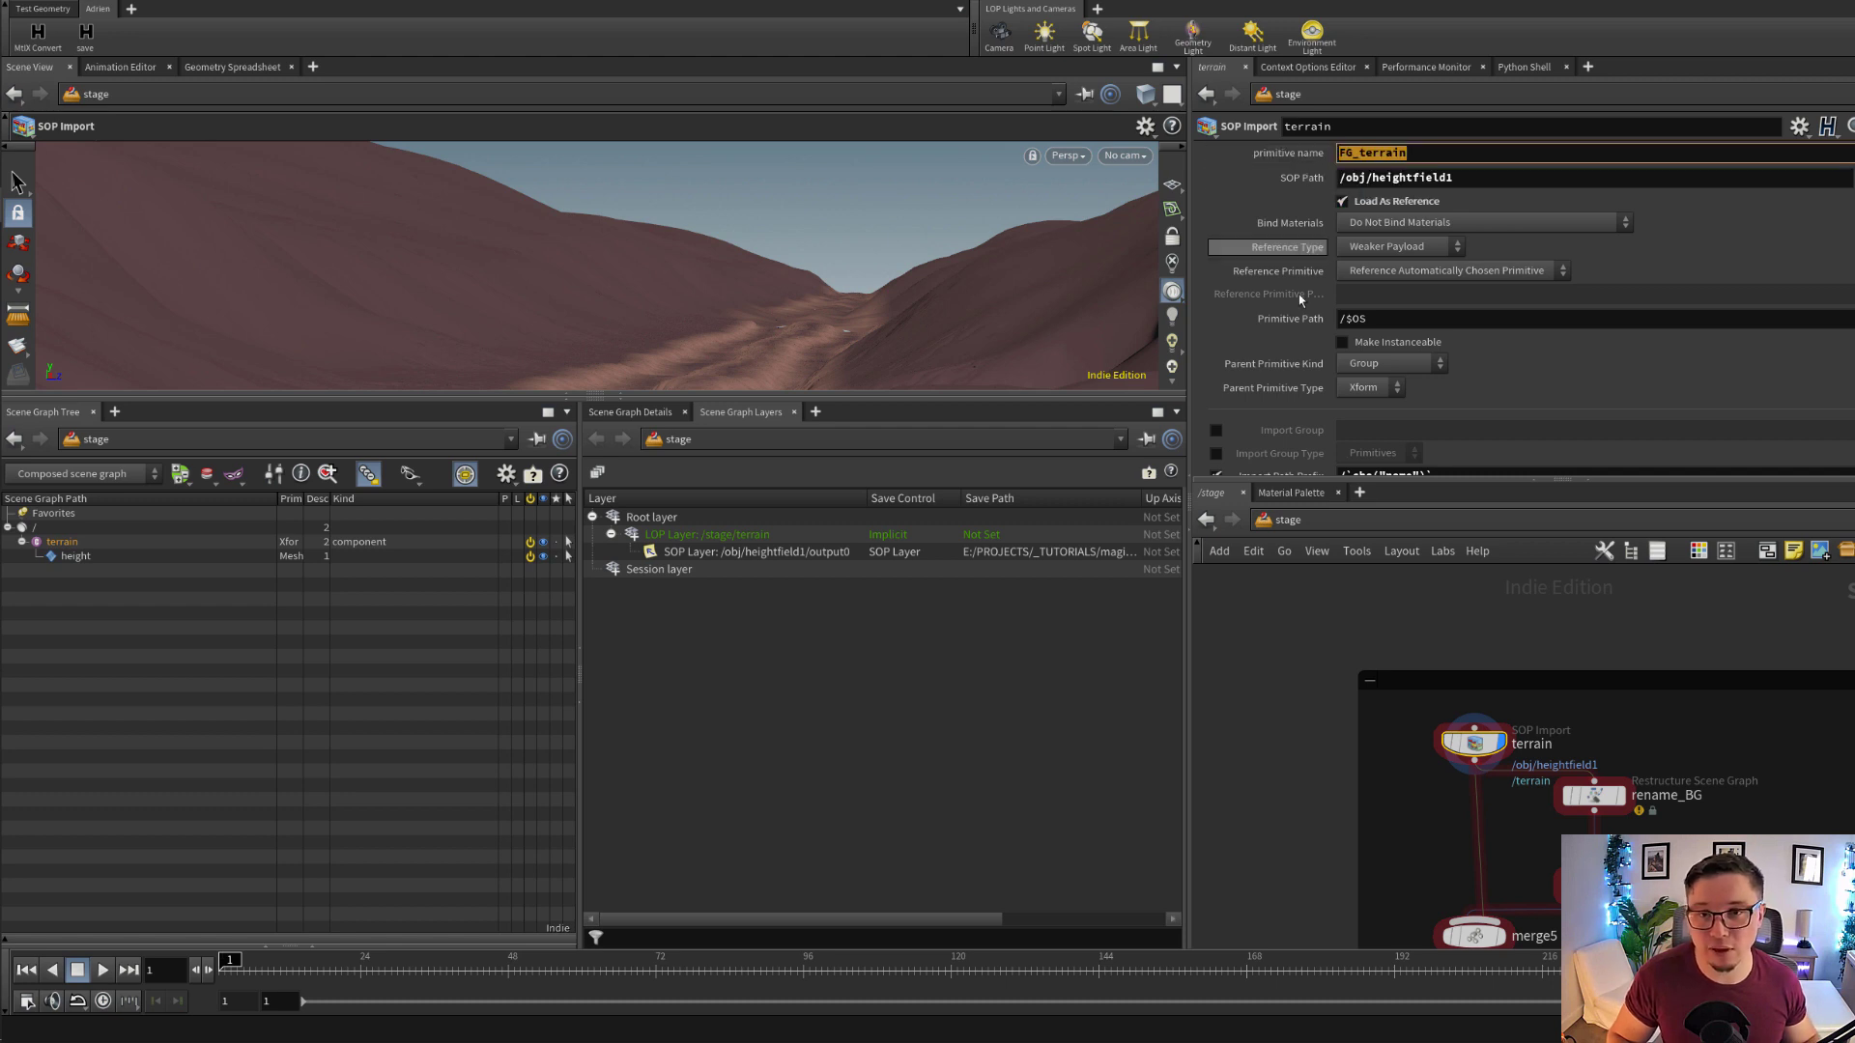
{"action": "scroll", "coordinate": [1677, 382], "scroll_direction": "down", "scroll_amount": 3}
{"action": "mouse_move", "coordinate": [1638, 391]}
{"action": "left_mouse_down"}
{"action": "mouse_move", "coordinate": [1718, 390]}
{"action": "mouse_move", "coordinate": [1620, 399]}
{"action": "left_mouse_up"}
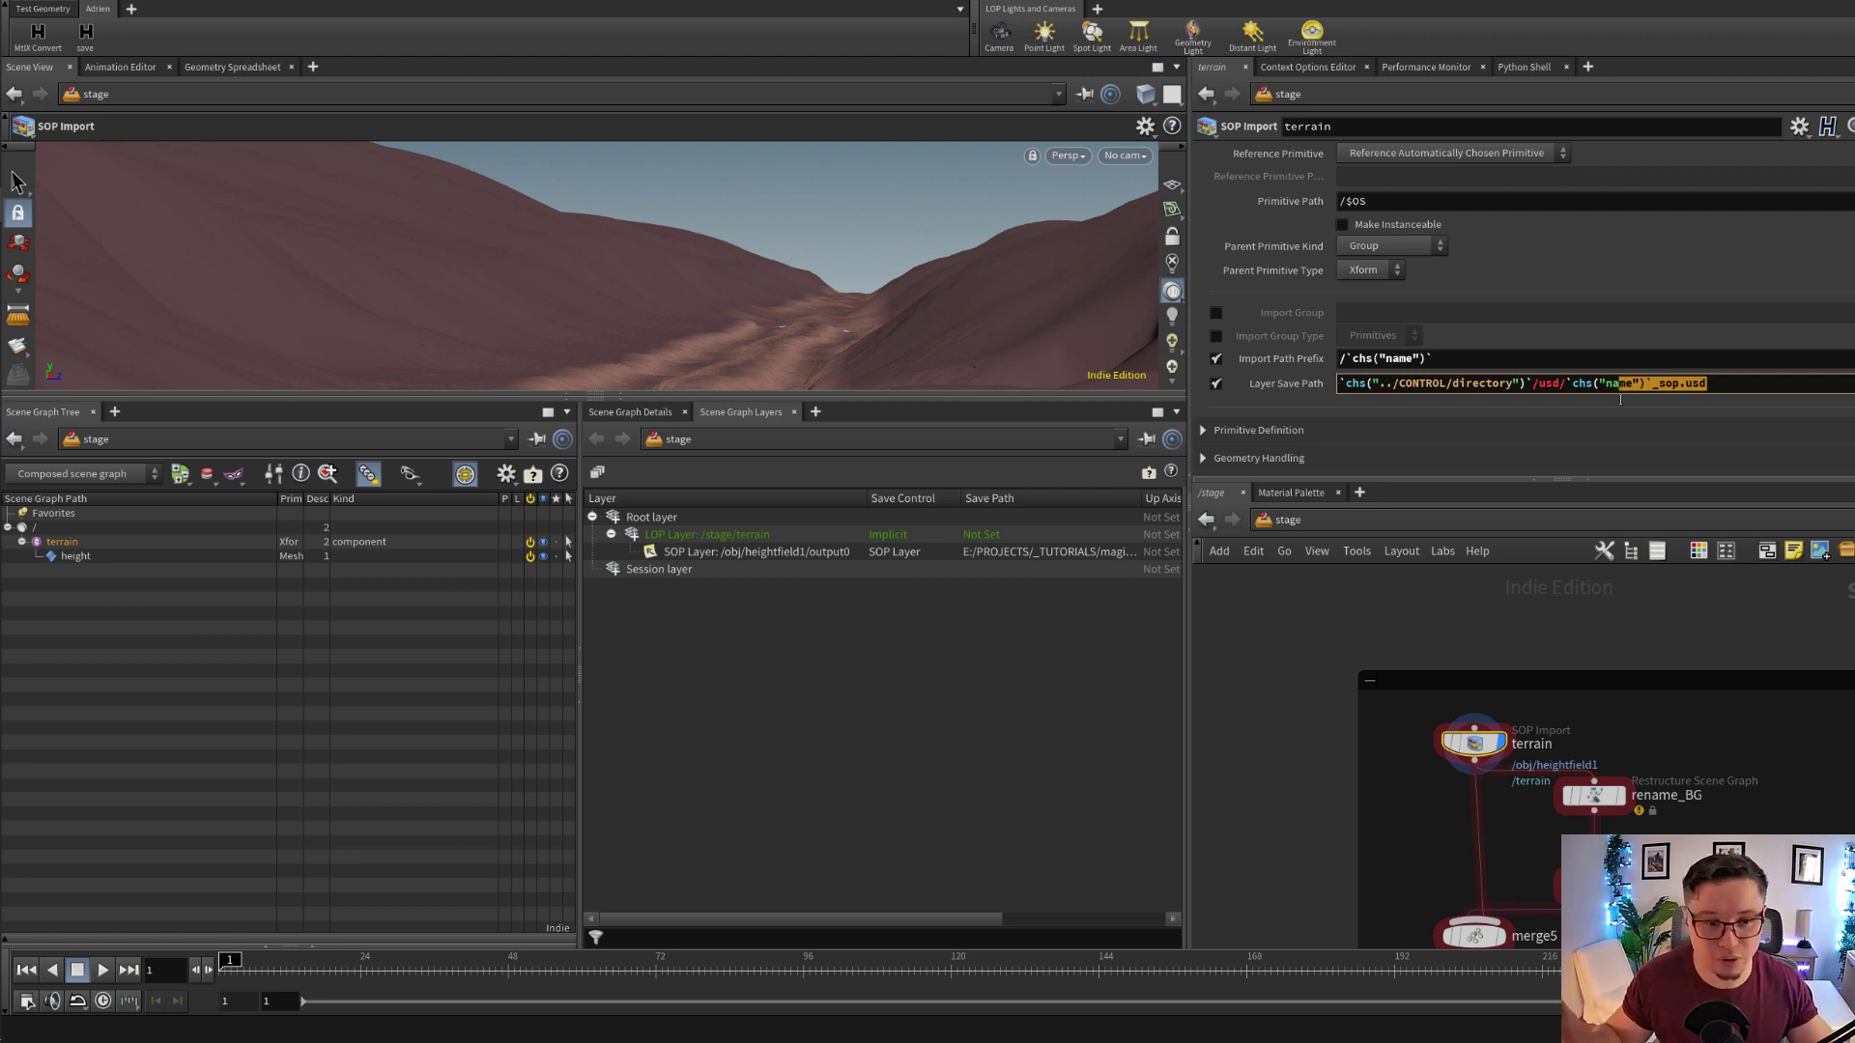
{"action": "left_click", "coordinate": [913, 554]}
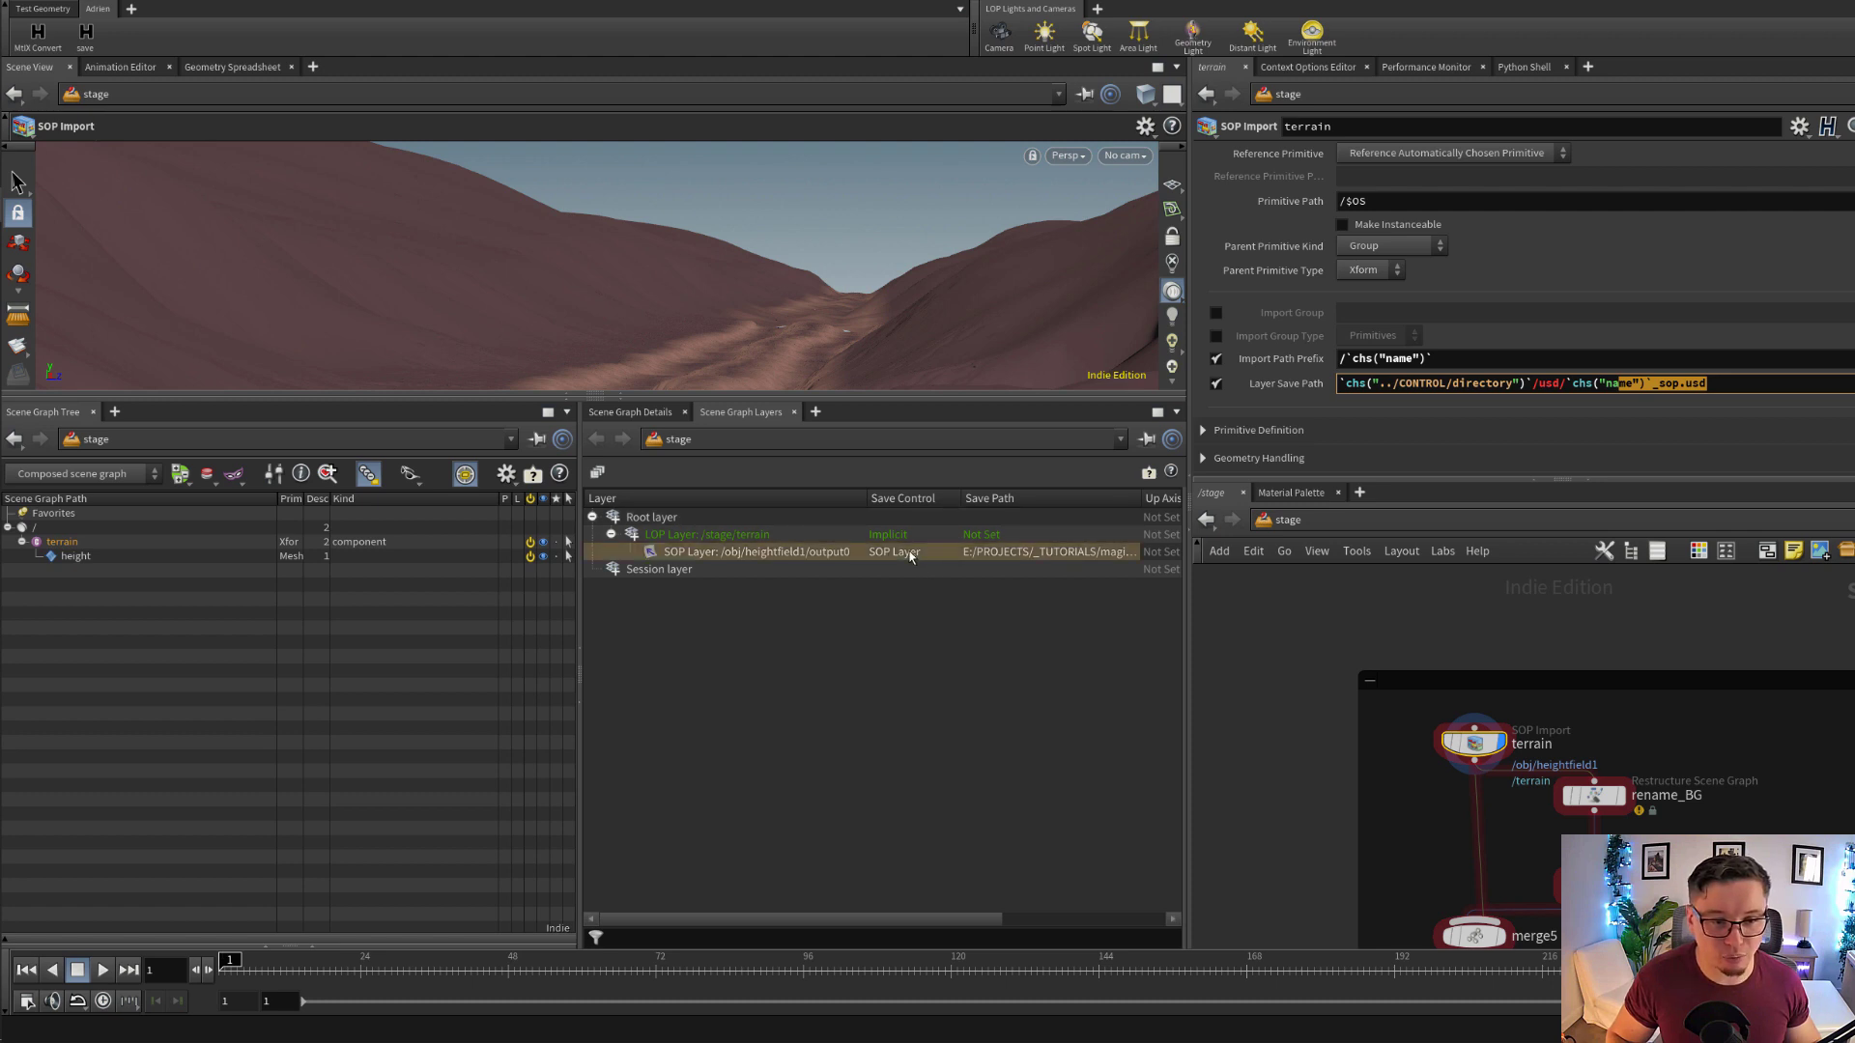
{"action": "left_click", "coordinate": [754, 536]}
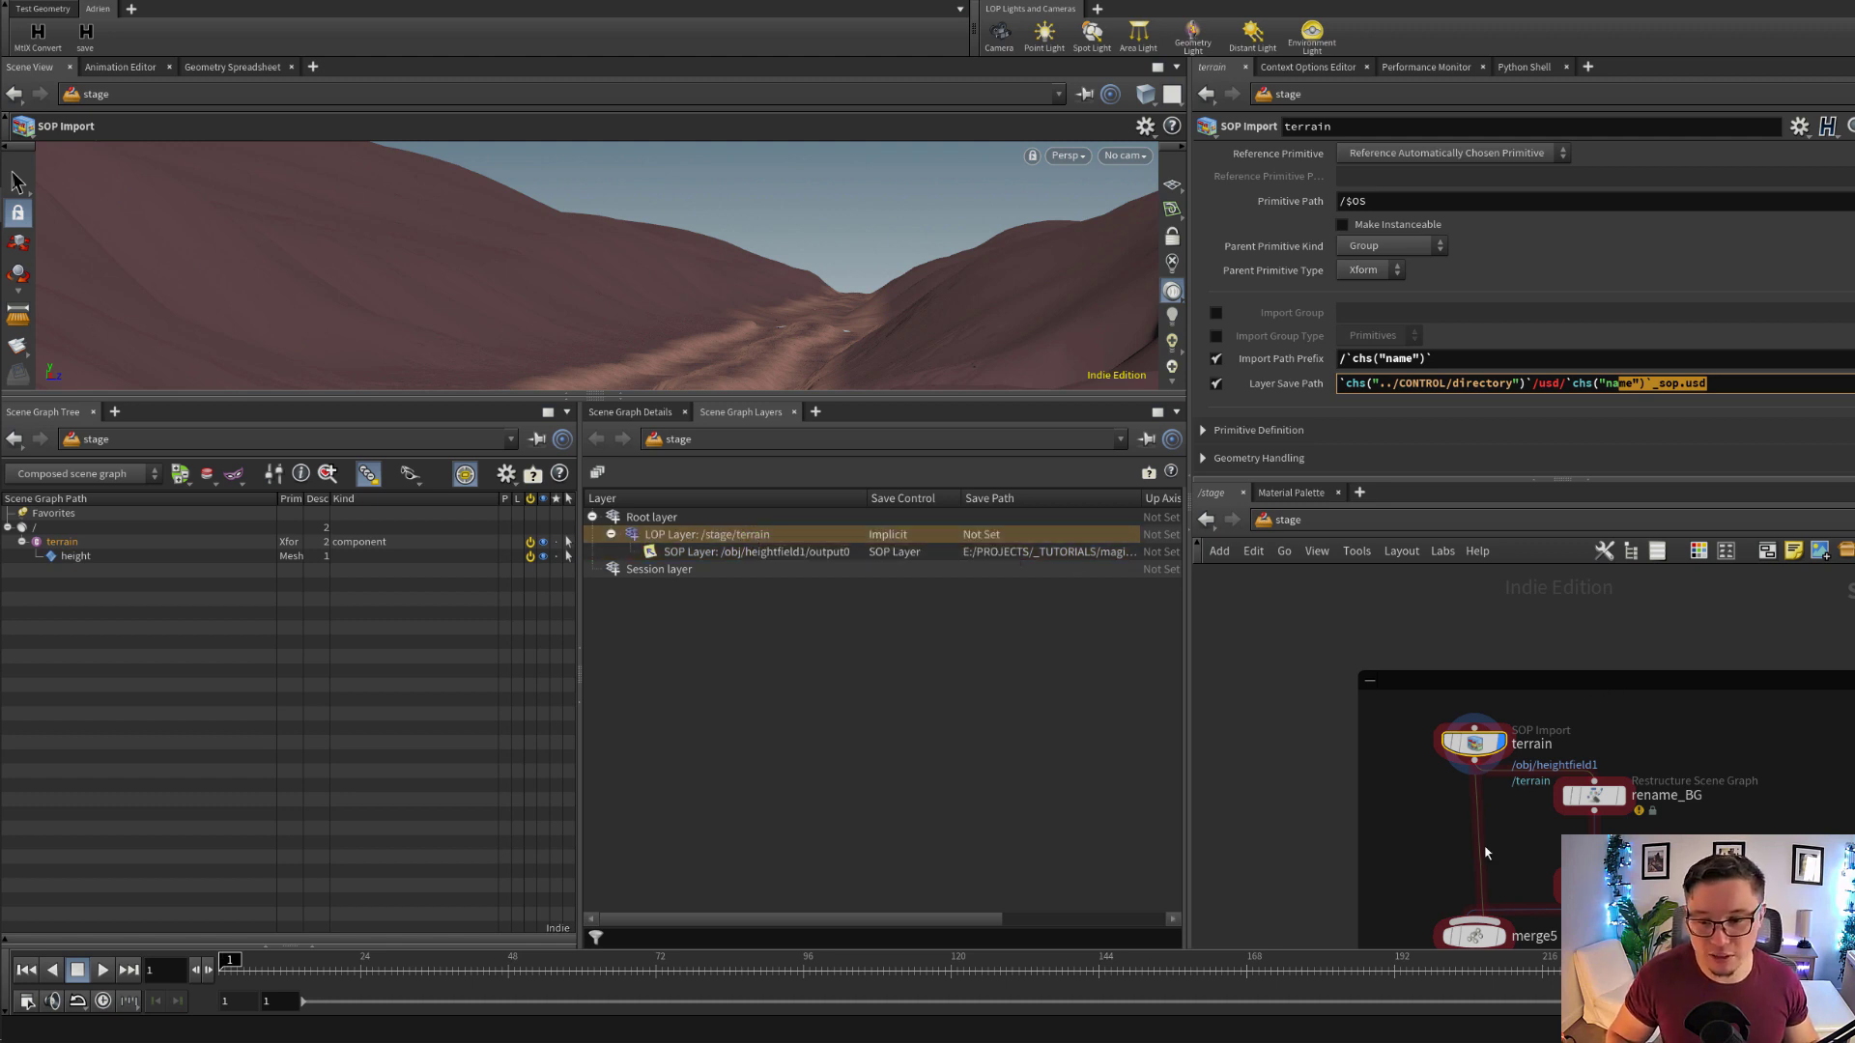
Display the stage at configurelayer_SHOT4 and expand its LOP layer in the scene graph layers
{"action": "middle_click_drag", "start_coordinate": [1485, 853], "coordinate": [1516, 695]}
{"action": "scroll", "coordinate": [1598, 773], "scroll_direction": "down", "scroll_amount": 1}
{"action": "middle_click_drag", "start_coordinate": [1598, 774], "coordinate": [1610, 642]}
{"action": "scroll", "coordinate": [1528, 755], "scroll_direction": "up", "scroll_amount": 2}
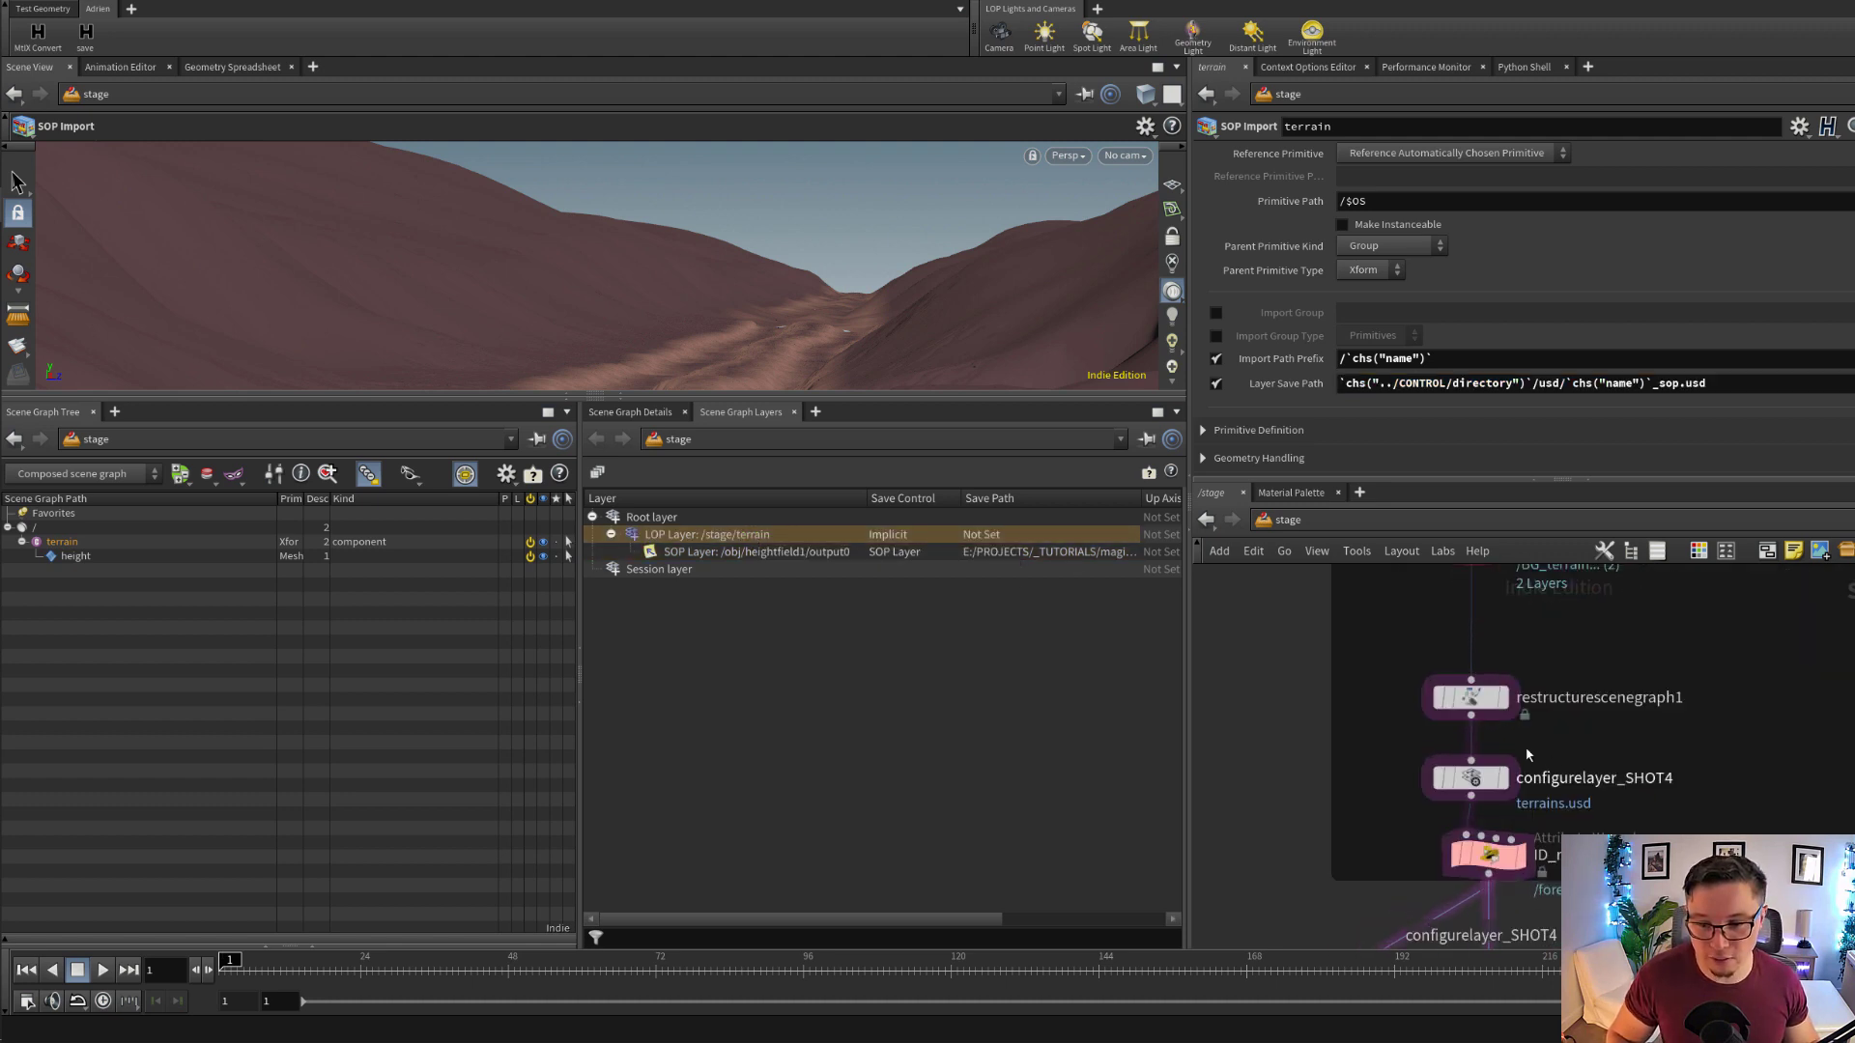
{"action": "scroll", "coordinate": [1500, 778], "scroll_direction": "up", "scroll_amount": 1}
{"action": "left_click", "coordinate": [1465, 779]}
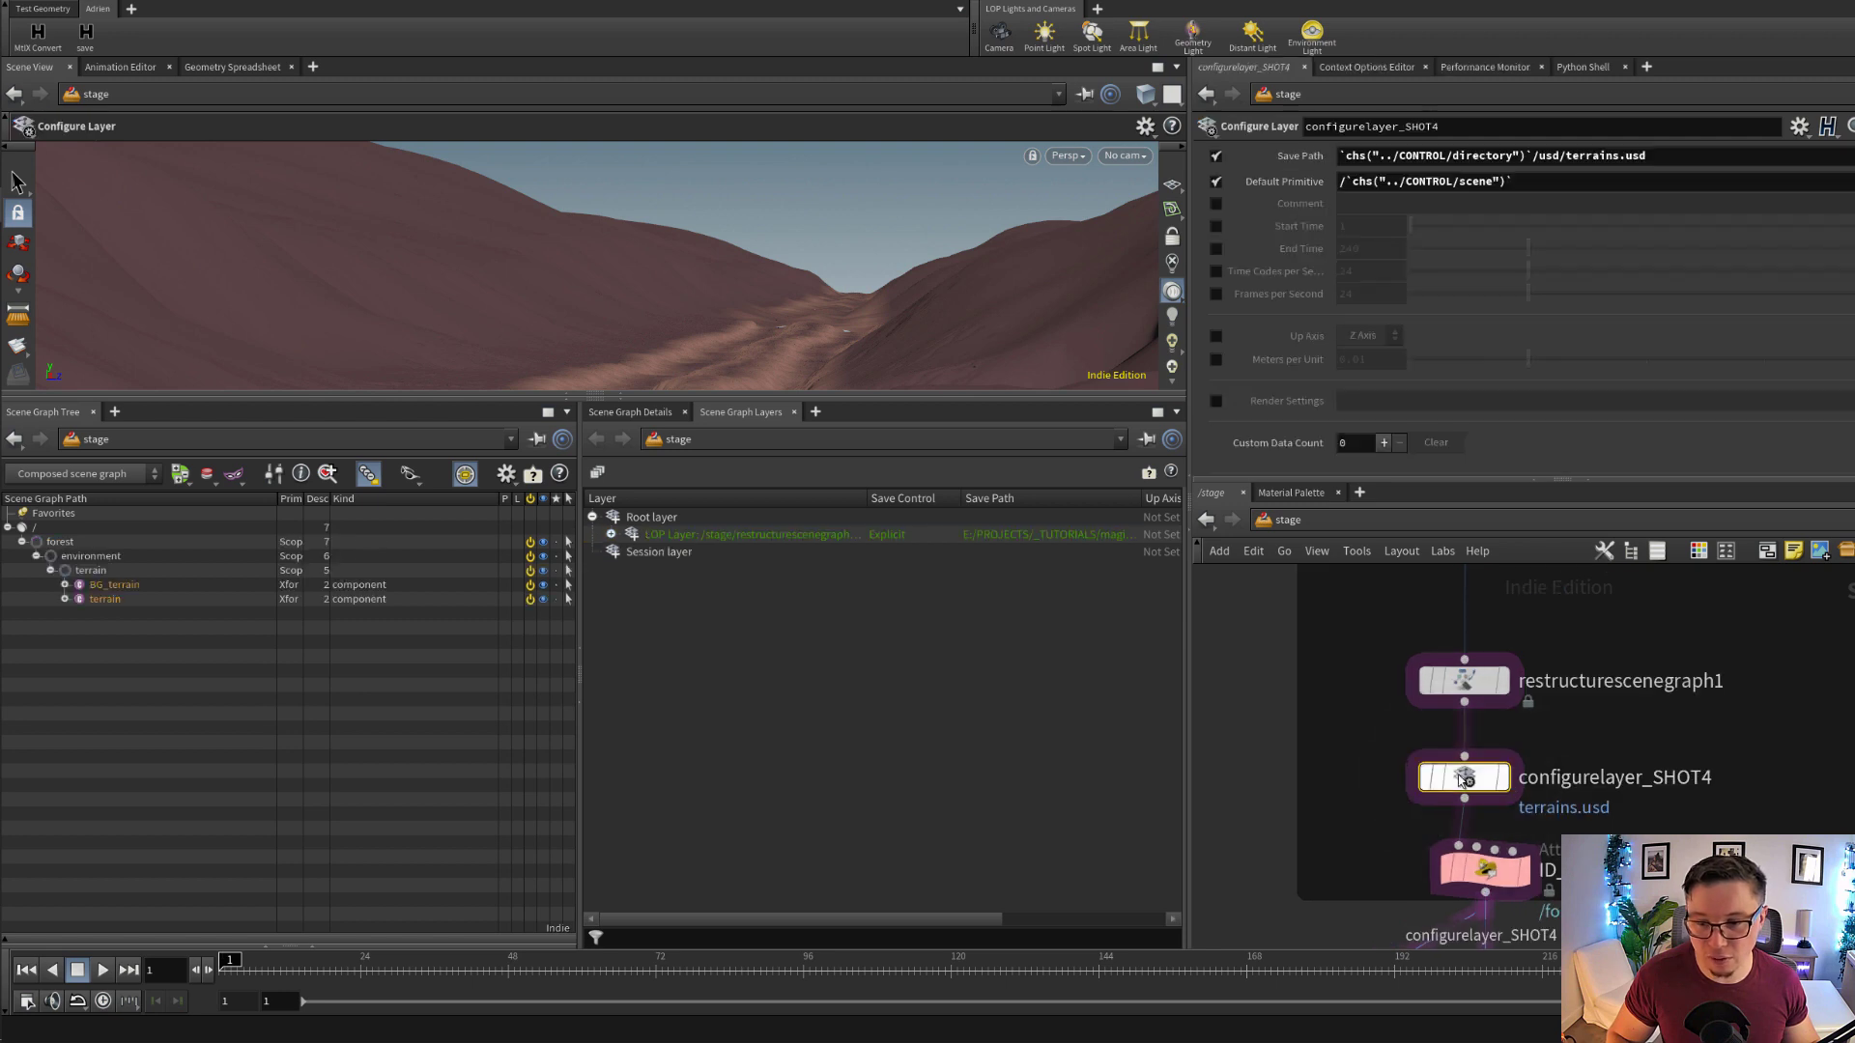
{"action": "left_click", "coordinate": [1496, 785]}
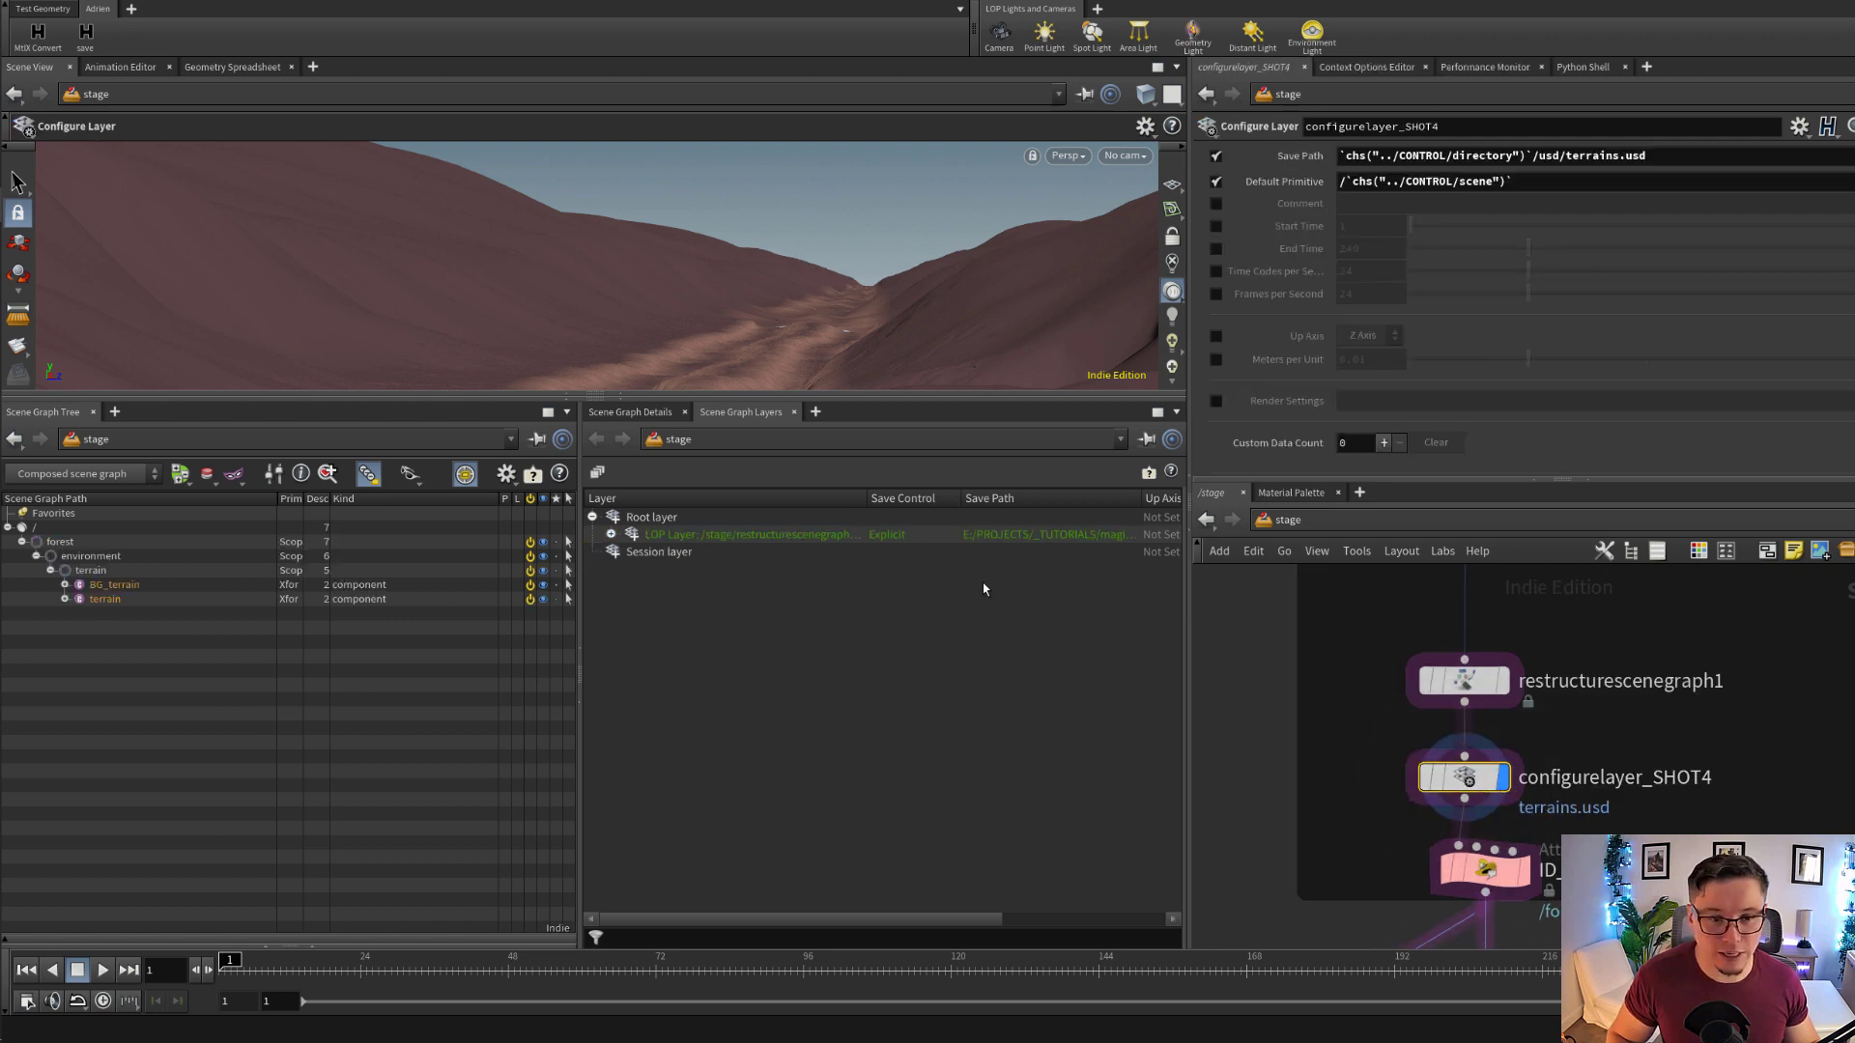
{"action": "left_click", "coordinate": [611, 535]}
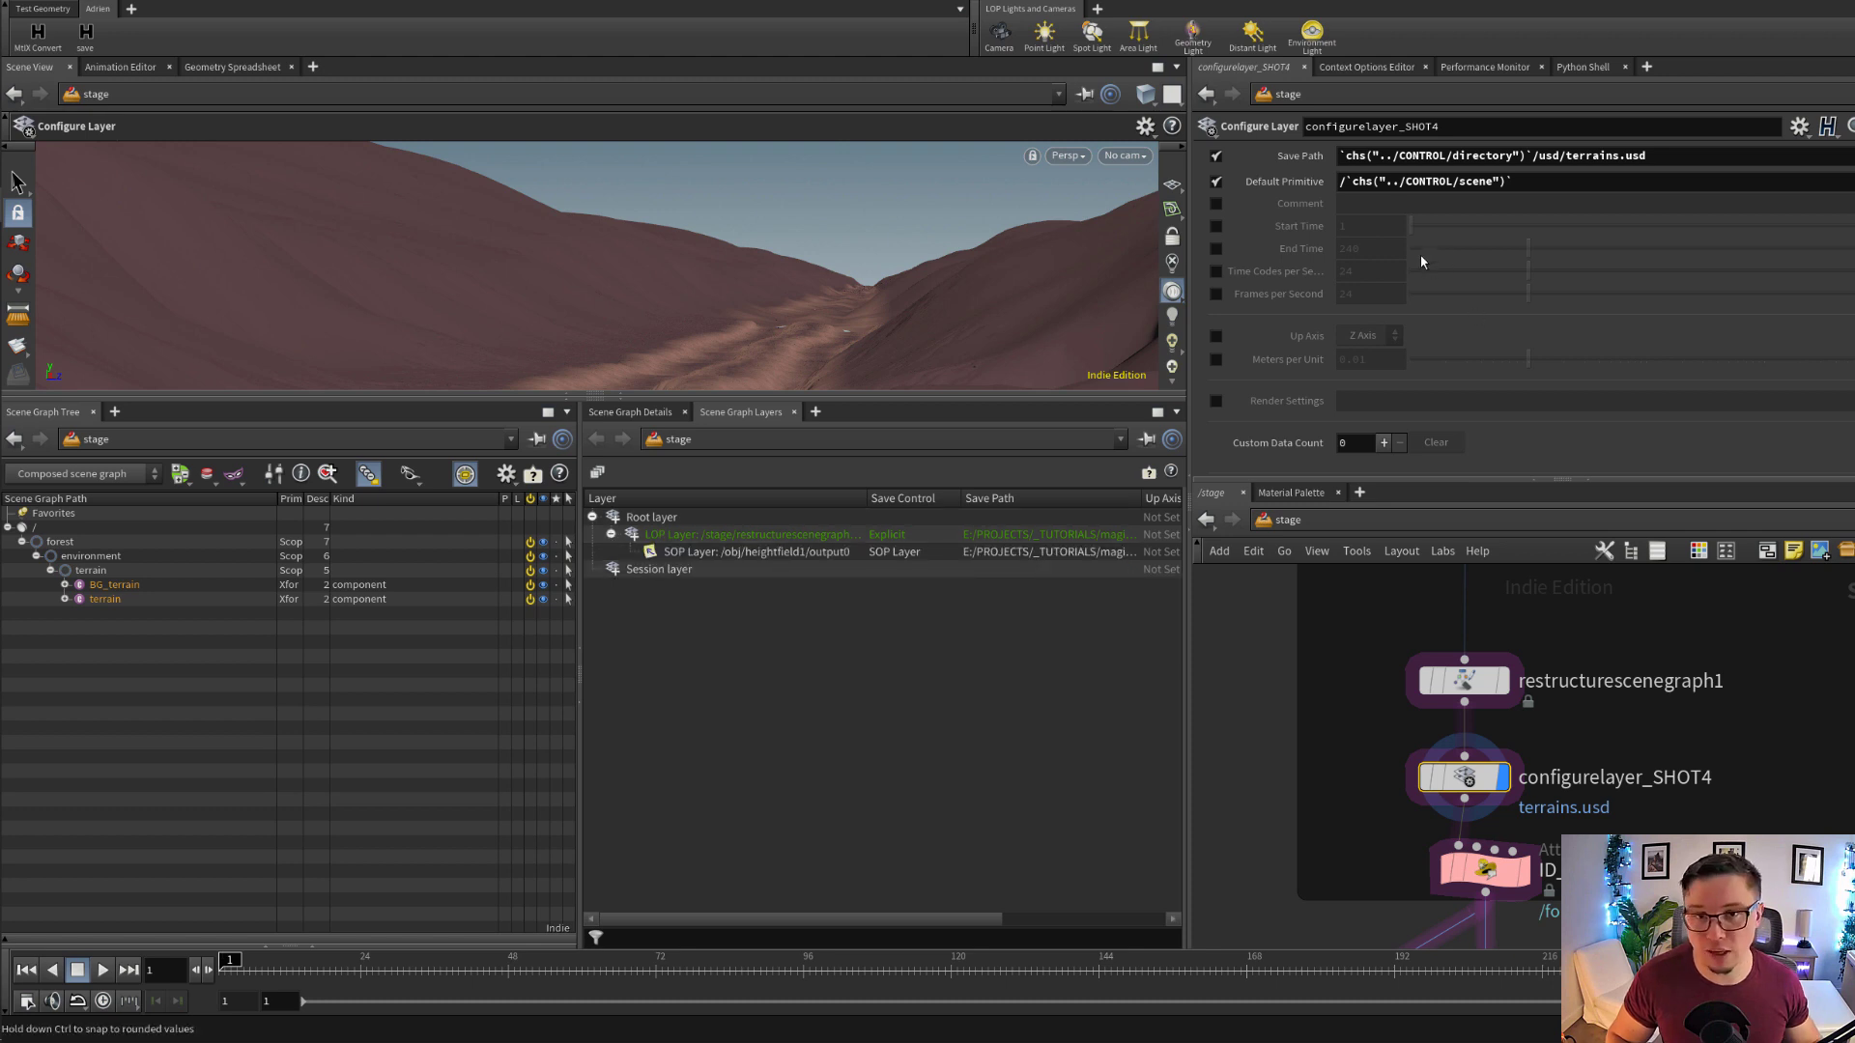
Examine configurelayer_SHOT4's Save Path and Default Primitive expressions, and select the forest primitive in the scene graph tree
{"action": "left_click_drag", "start_coordinate": [1657, 159], "coordinate": [1275, 194]}
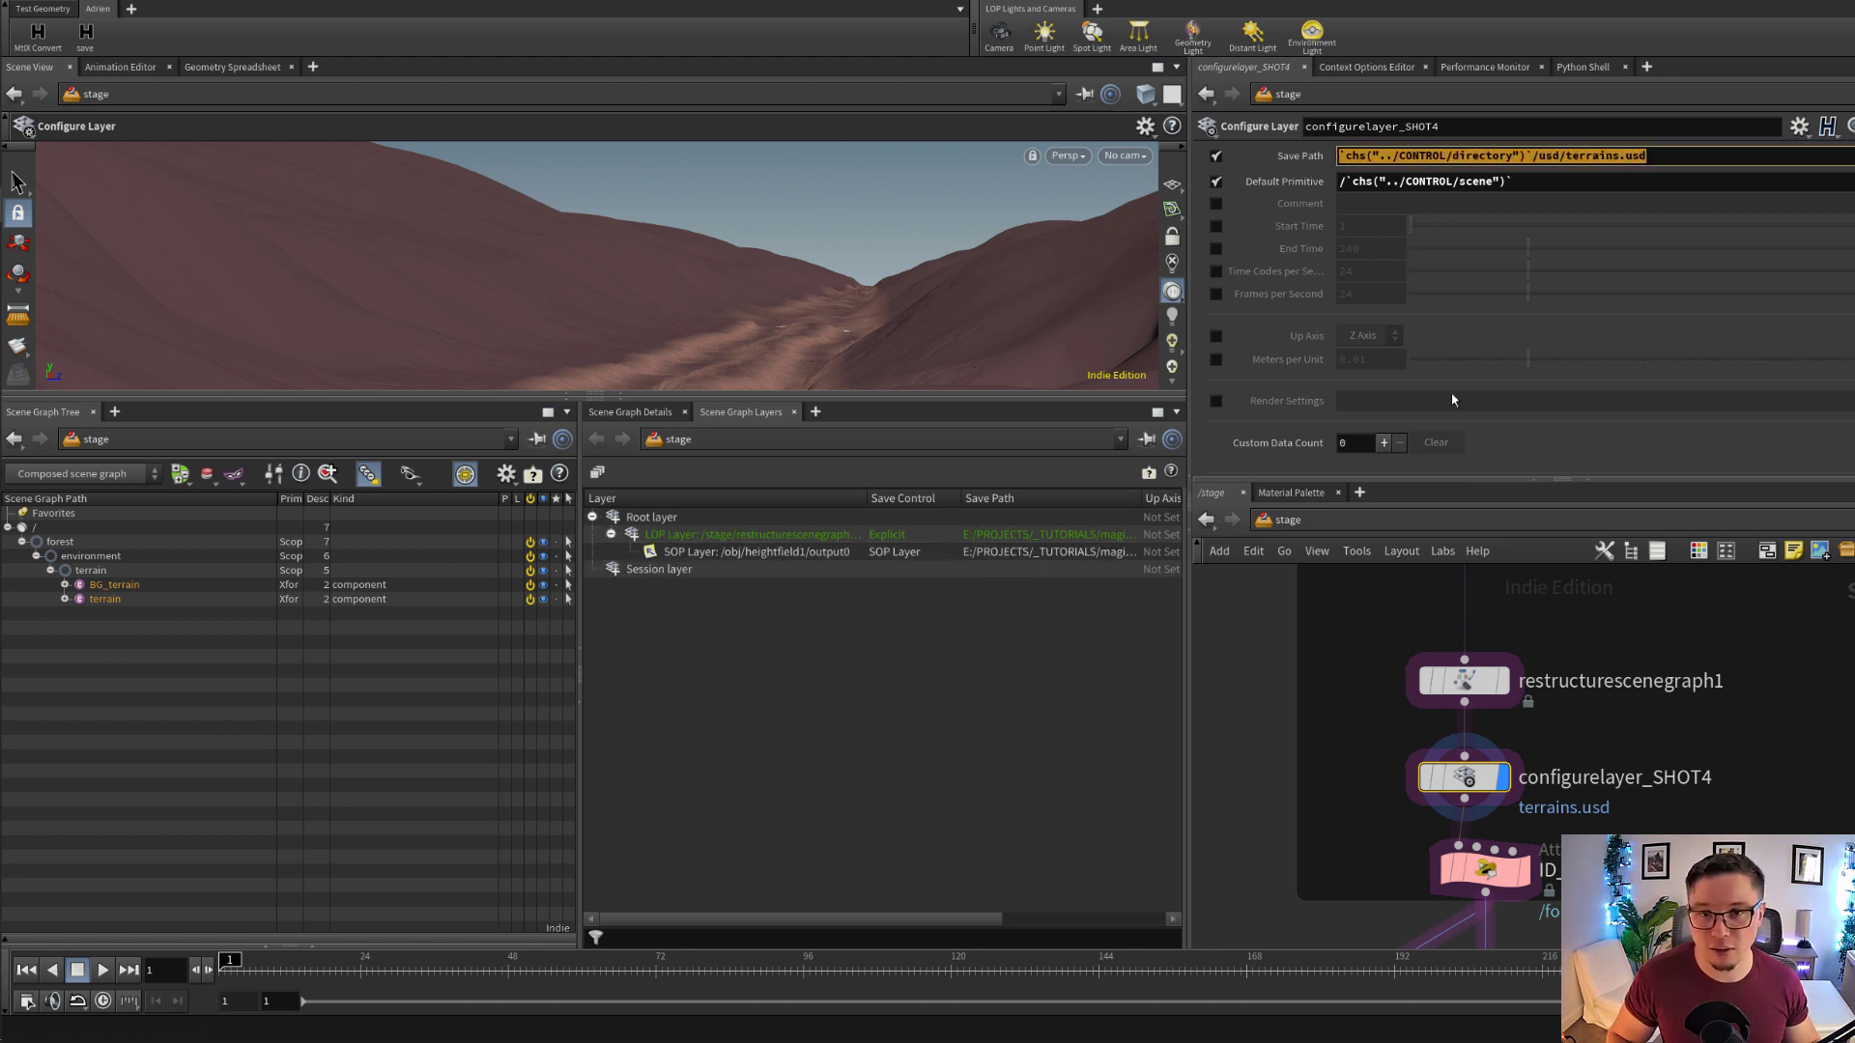
{"action": "scroll", "coordinate": [1537, 818], "scroll_direction": "down", "scroll_amount": 1}
{"action": "middle_click_drag", "start_coordinate": [1561, 715], "coordinate": [1529, 803]}
{"action": "scroll", "coordinate": [1529, 803], "scroll_direction": "down", "scroll_amount": 1}
{"action": "scroll", "coordinate": [1530, 802], "scroll_direction": "down", "scroll_amount": 1}
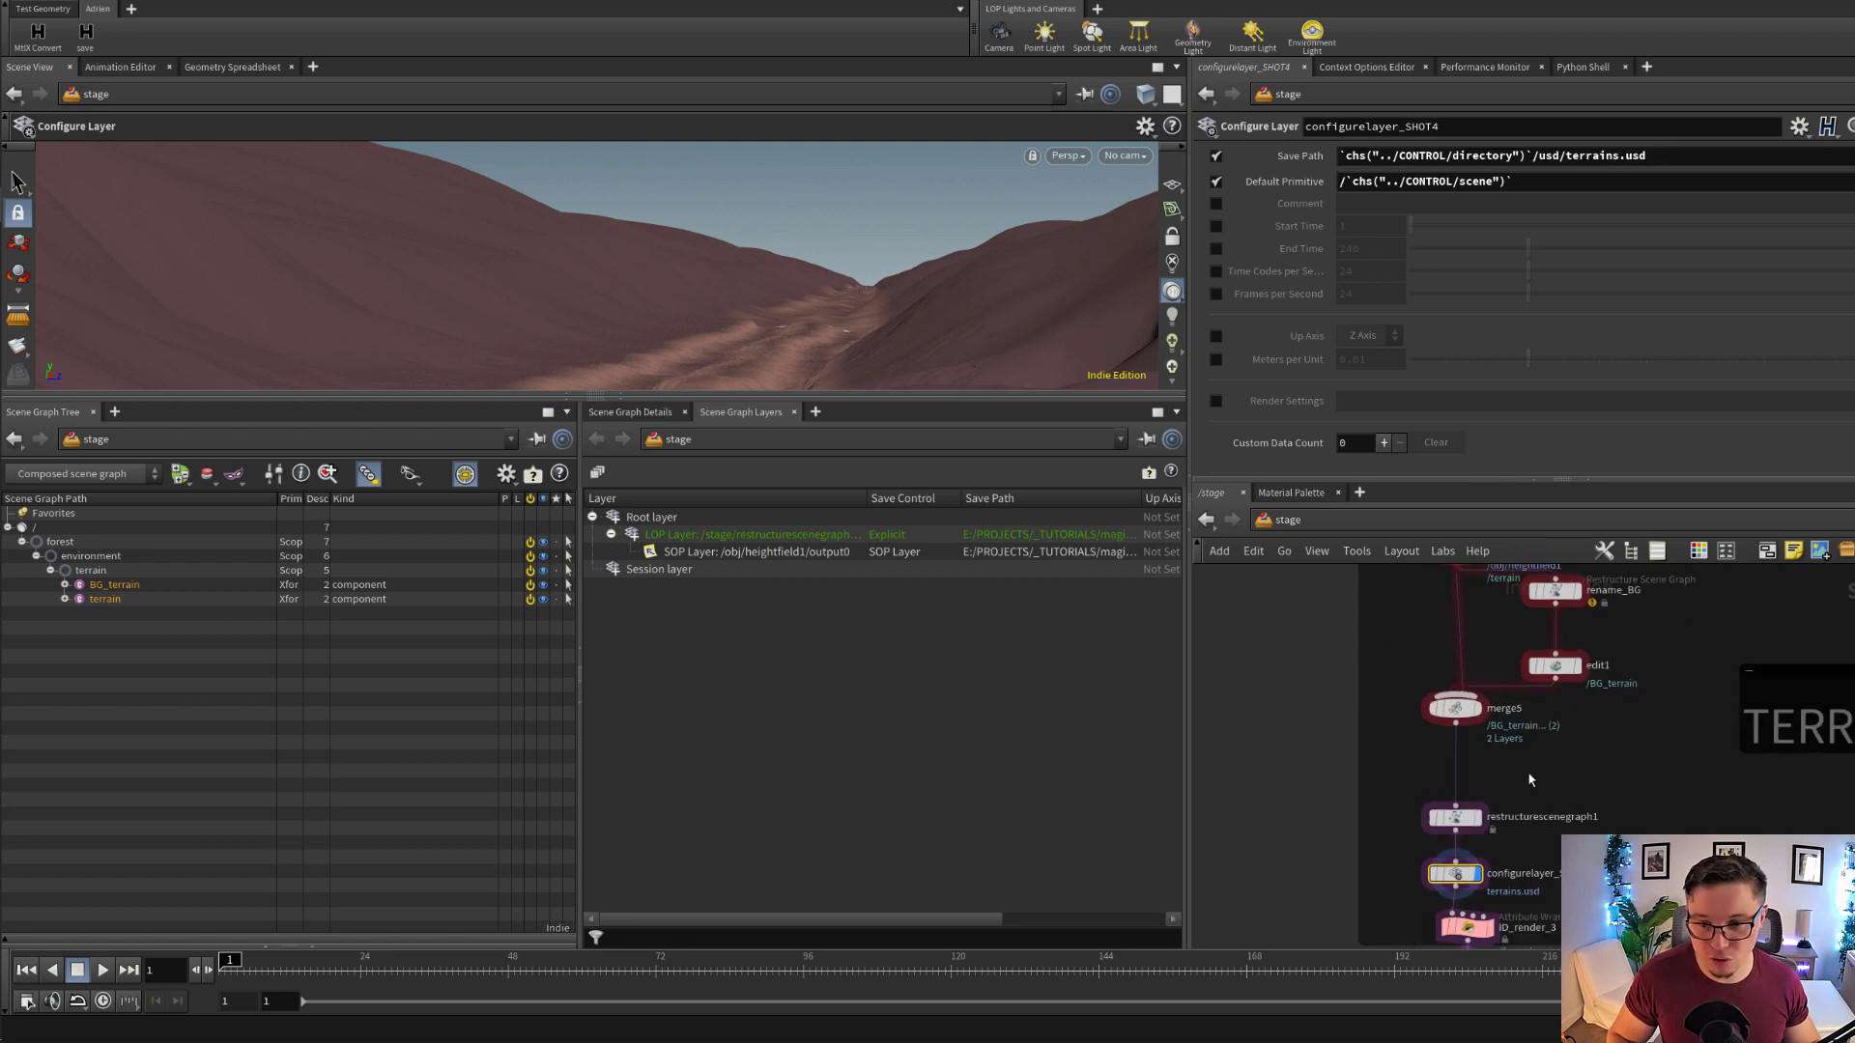
{"action": "left_click_drag", "start_coordinate": [1675, 154], "coordinate": [1398, 155]}
{"action": "left_click", "coordinate": [1470, 154]}
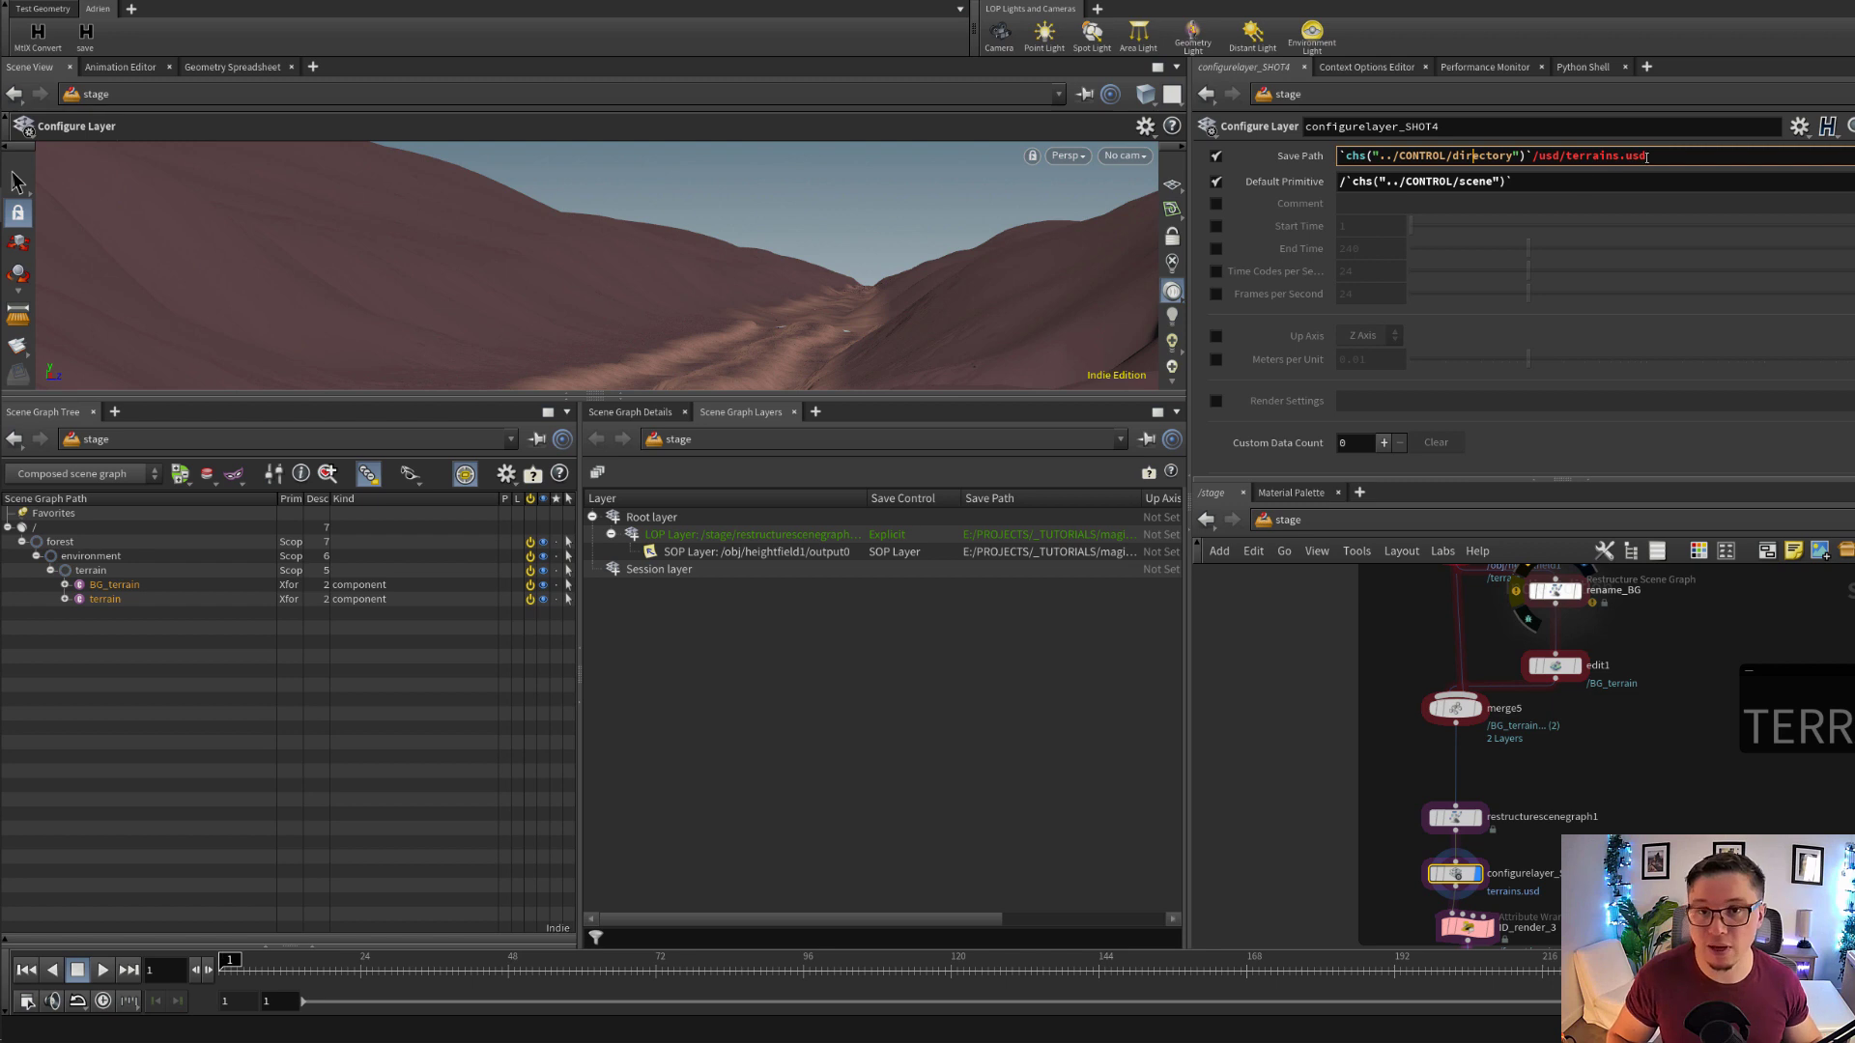
{"action": "left_click_drag", "start_coordinate": [1648, 157], "coordinate": [1321, 202]}
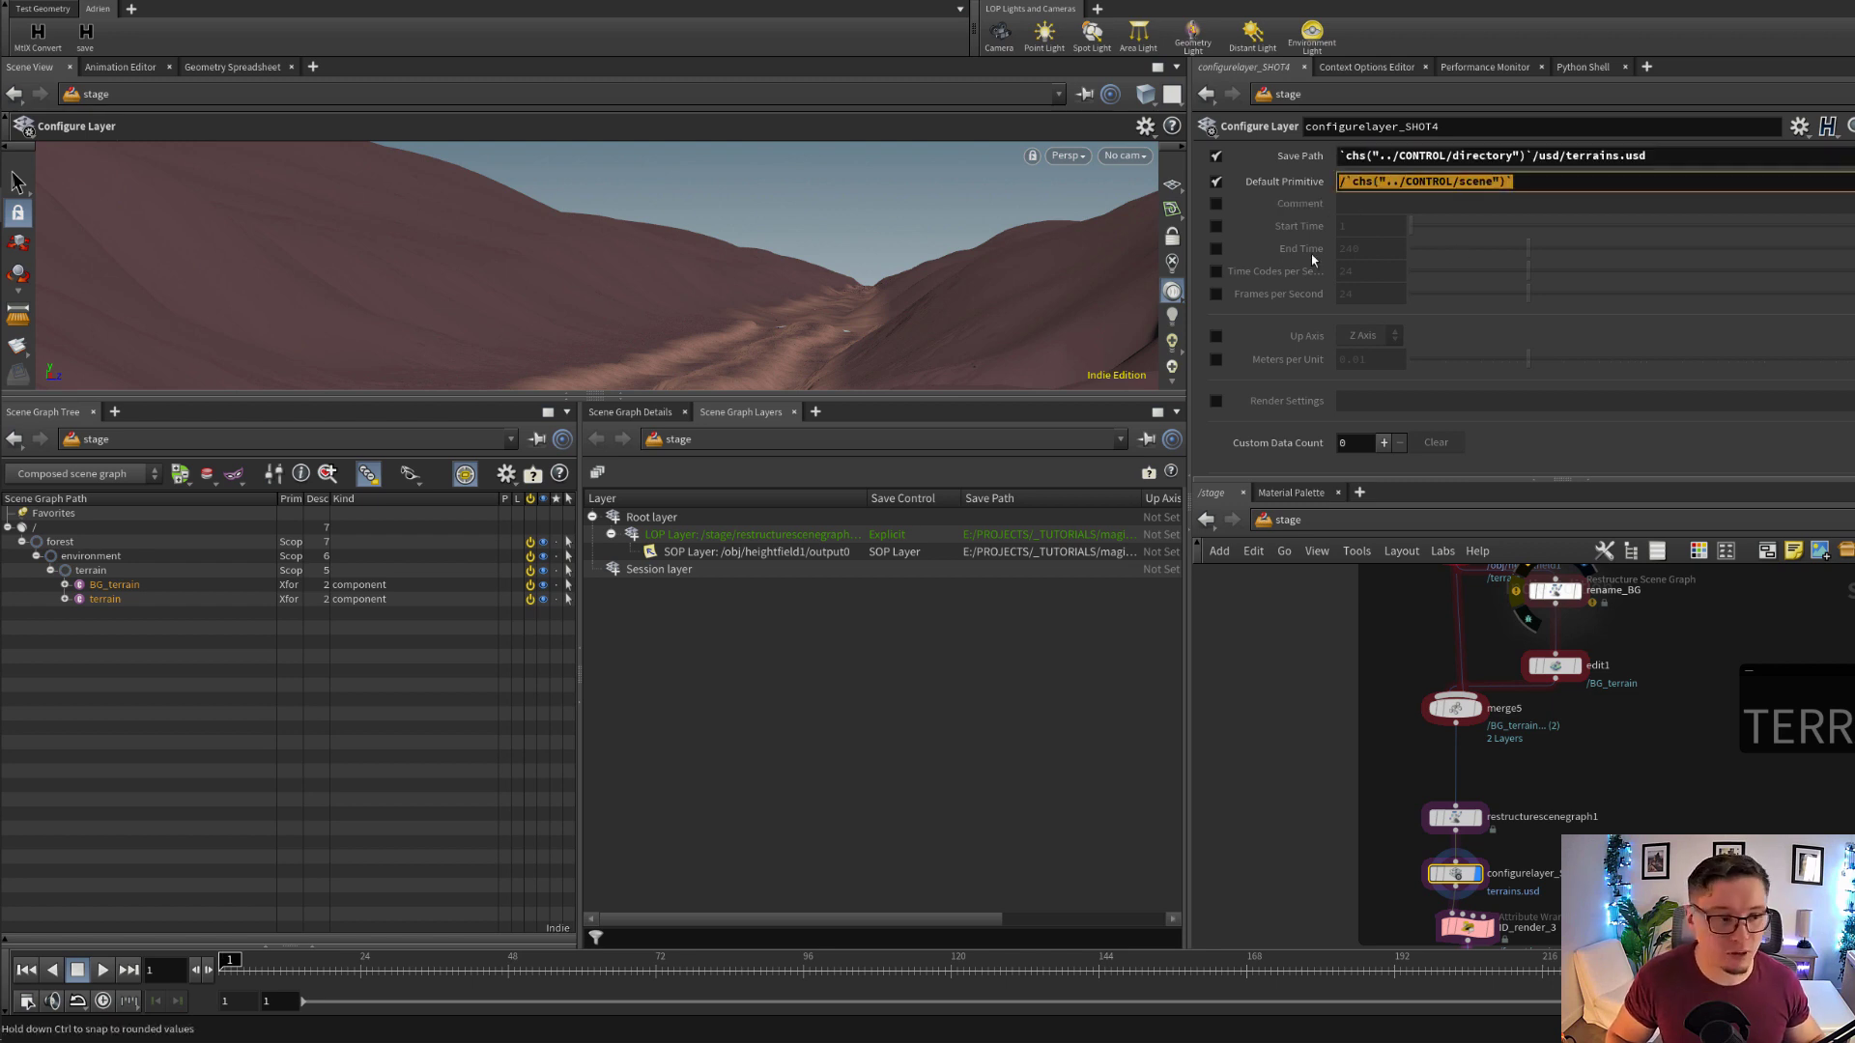
{"action": "left_click_drag", "start_coordinate": [71, 548], "coordinate": [153, 542]}
{"action": "left_click", "coordinate": [152, 542]}
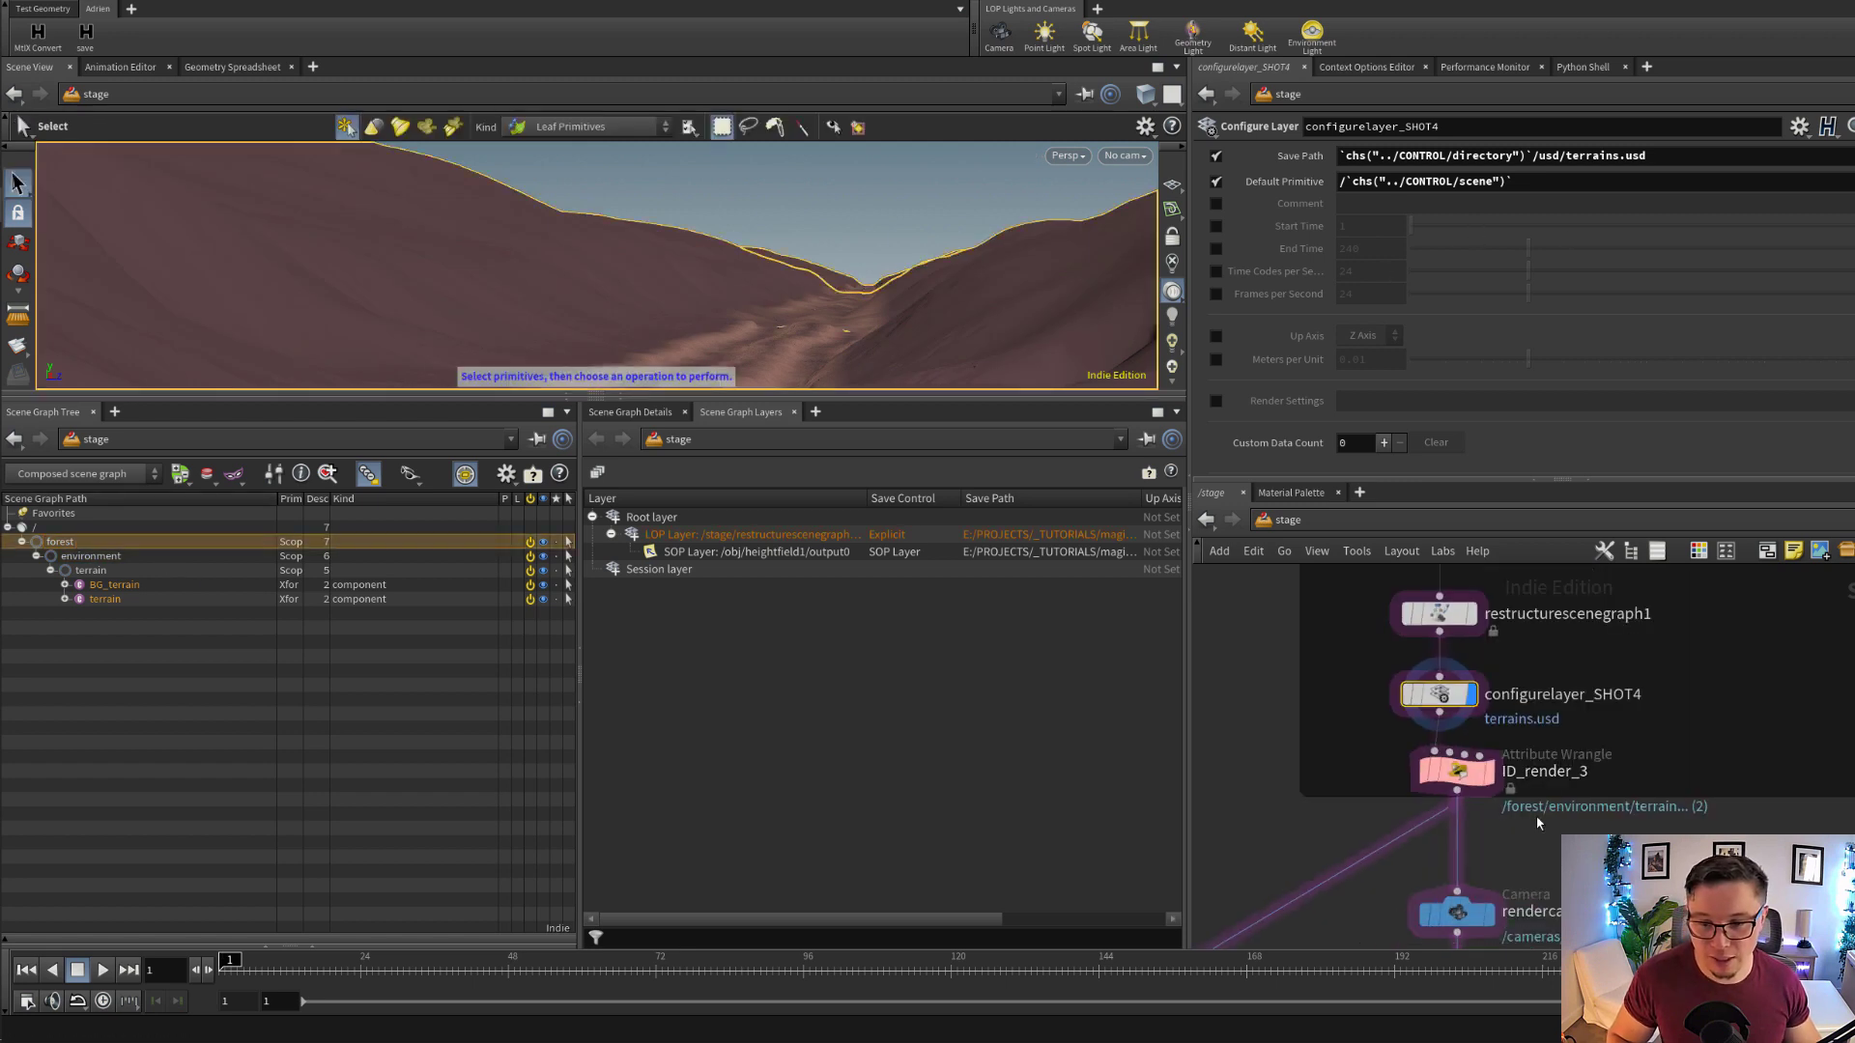
Select the ID_render_3 attribute wrangle and examine the my_ID primvar assignment in its VEXpression
{"action": "left_click", "coordinate": [1430, 773]}
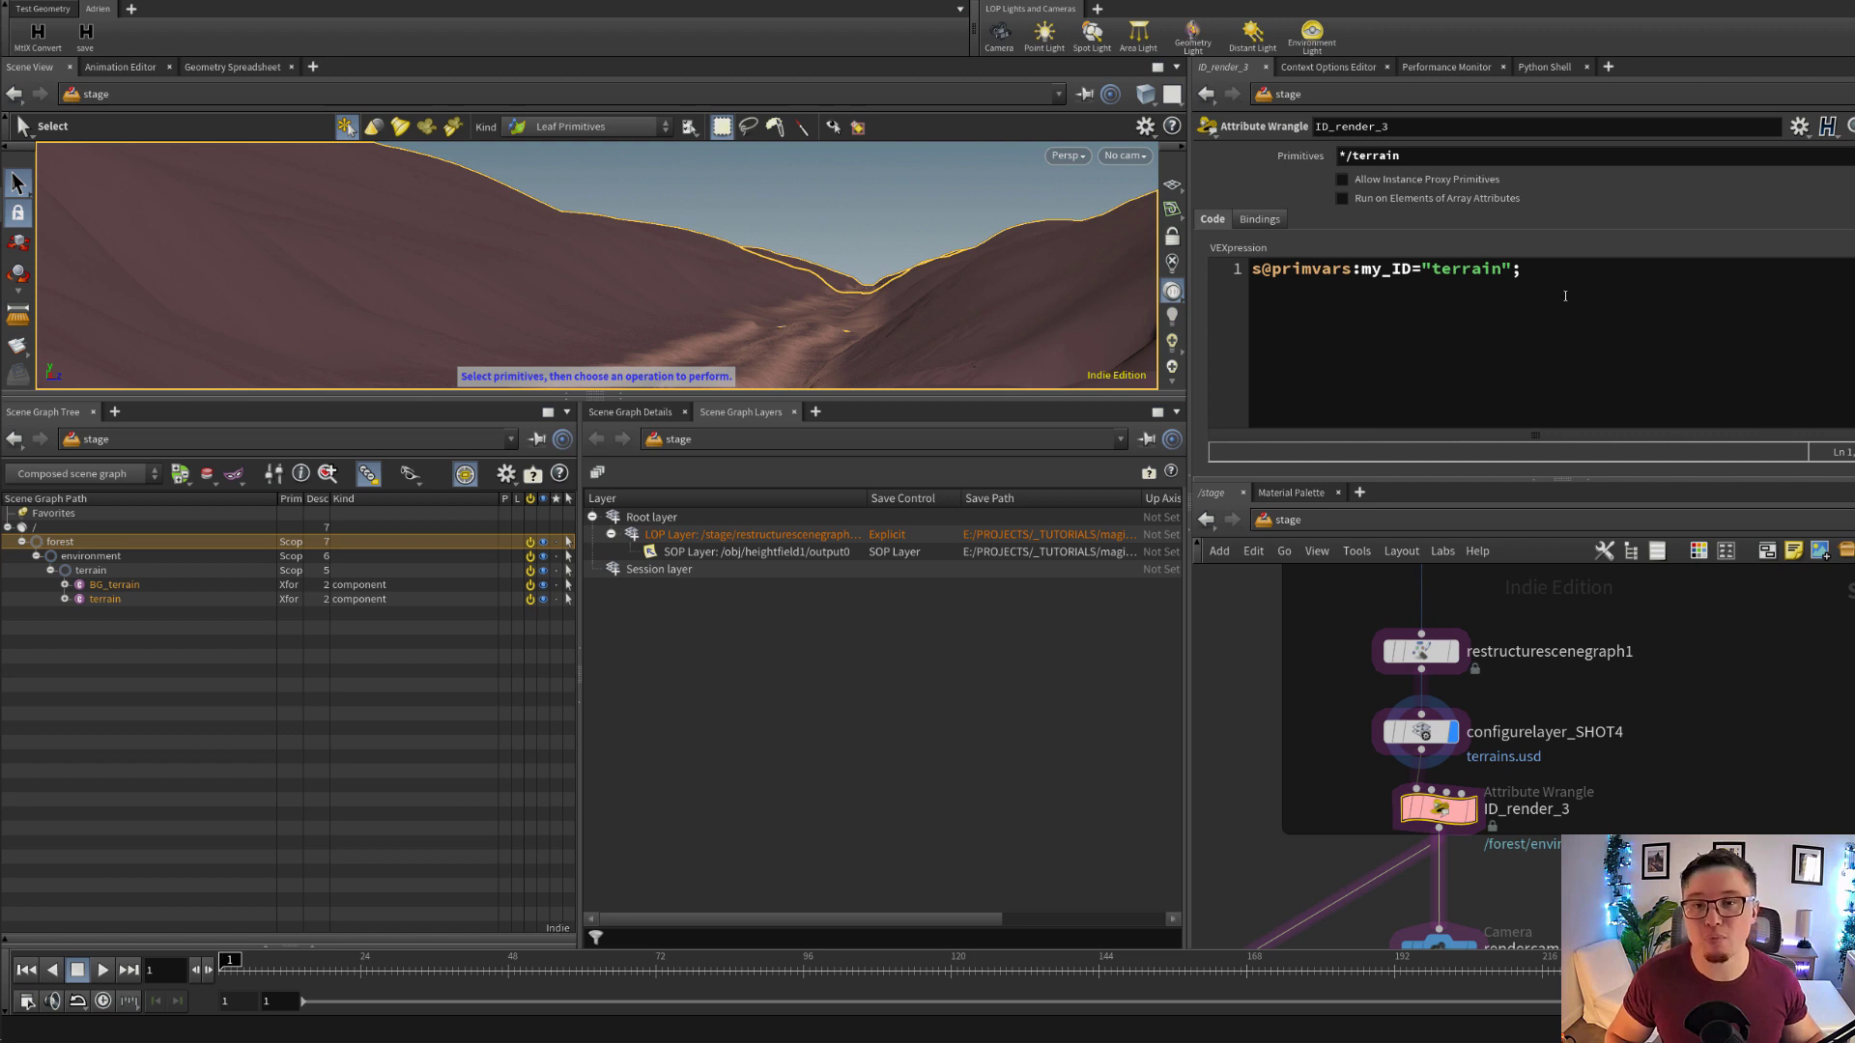
{"action": "left_click_drag", "start_coordinate": [1565, 296], "coordinate": [1413, 305]}
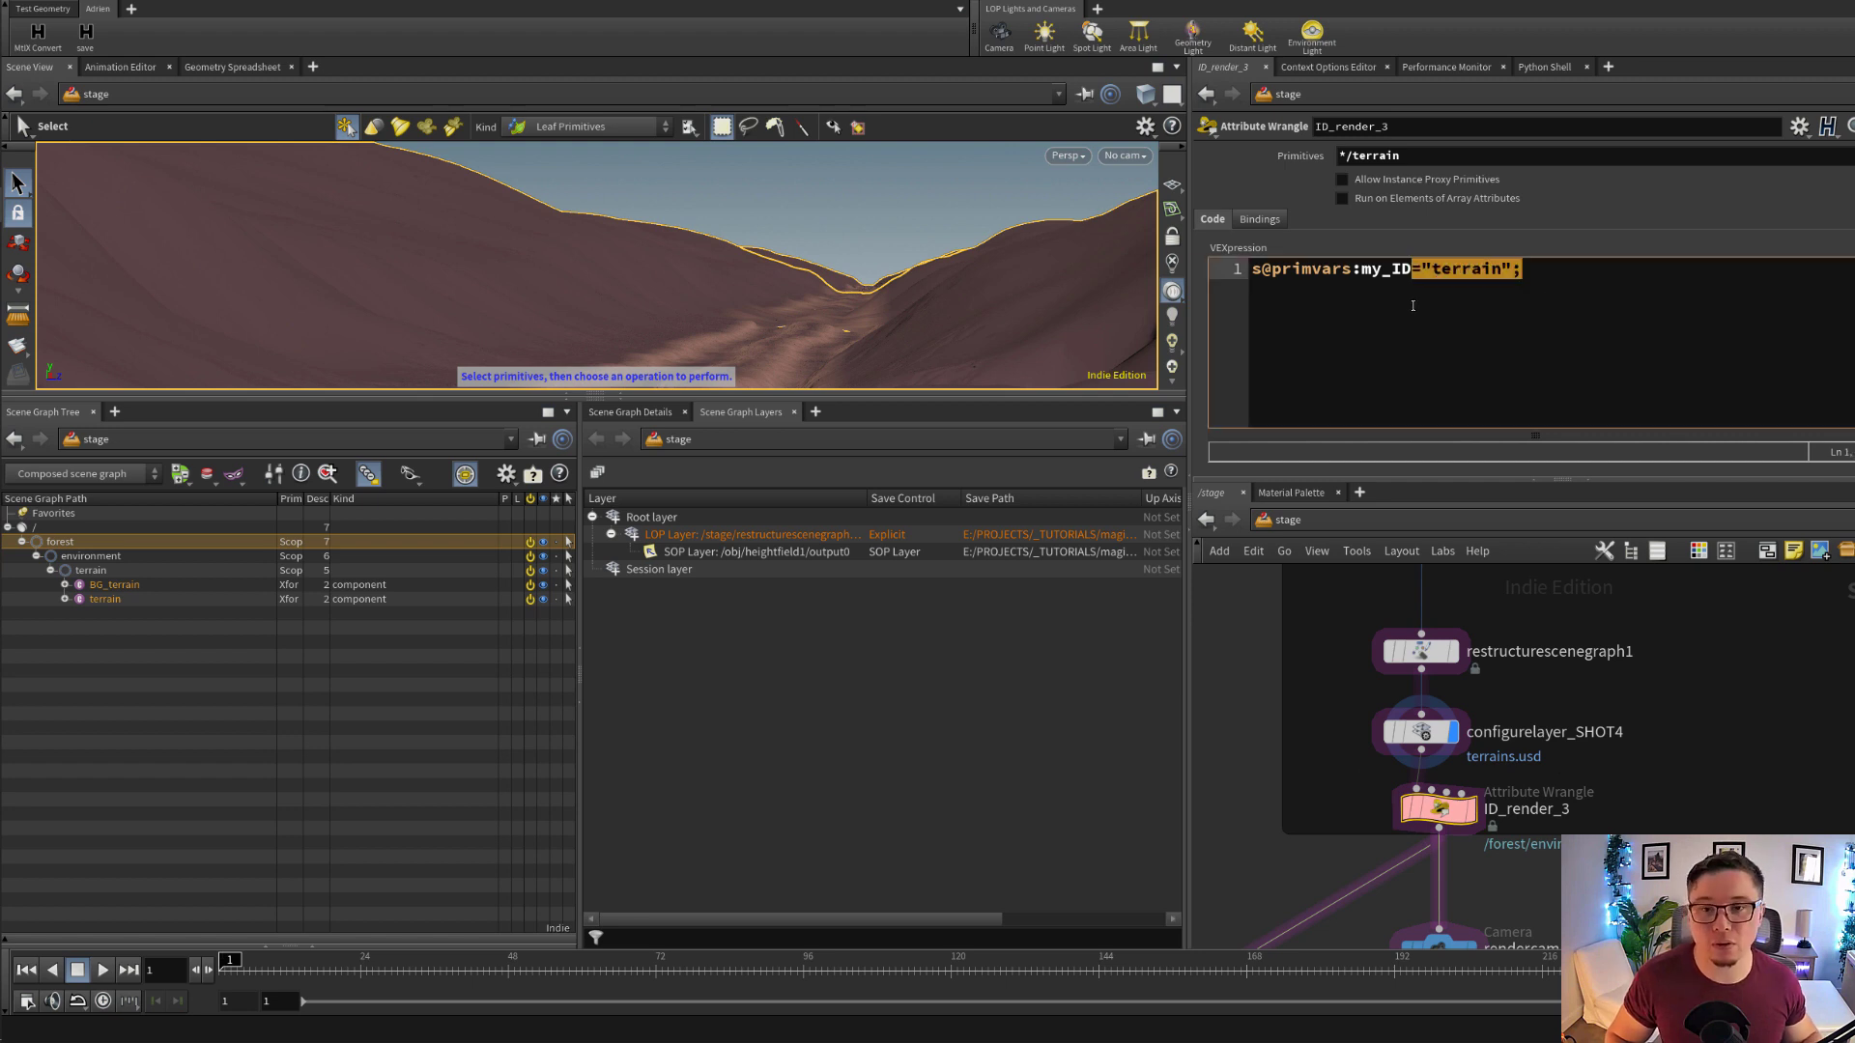
{"action": "double_click", "coordinate": [1377, 272]}
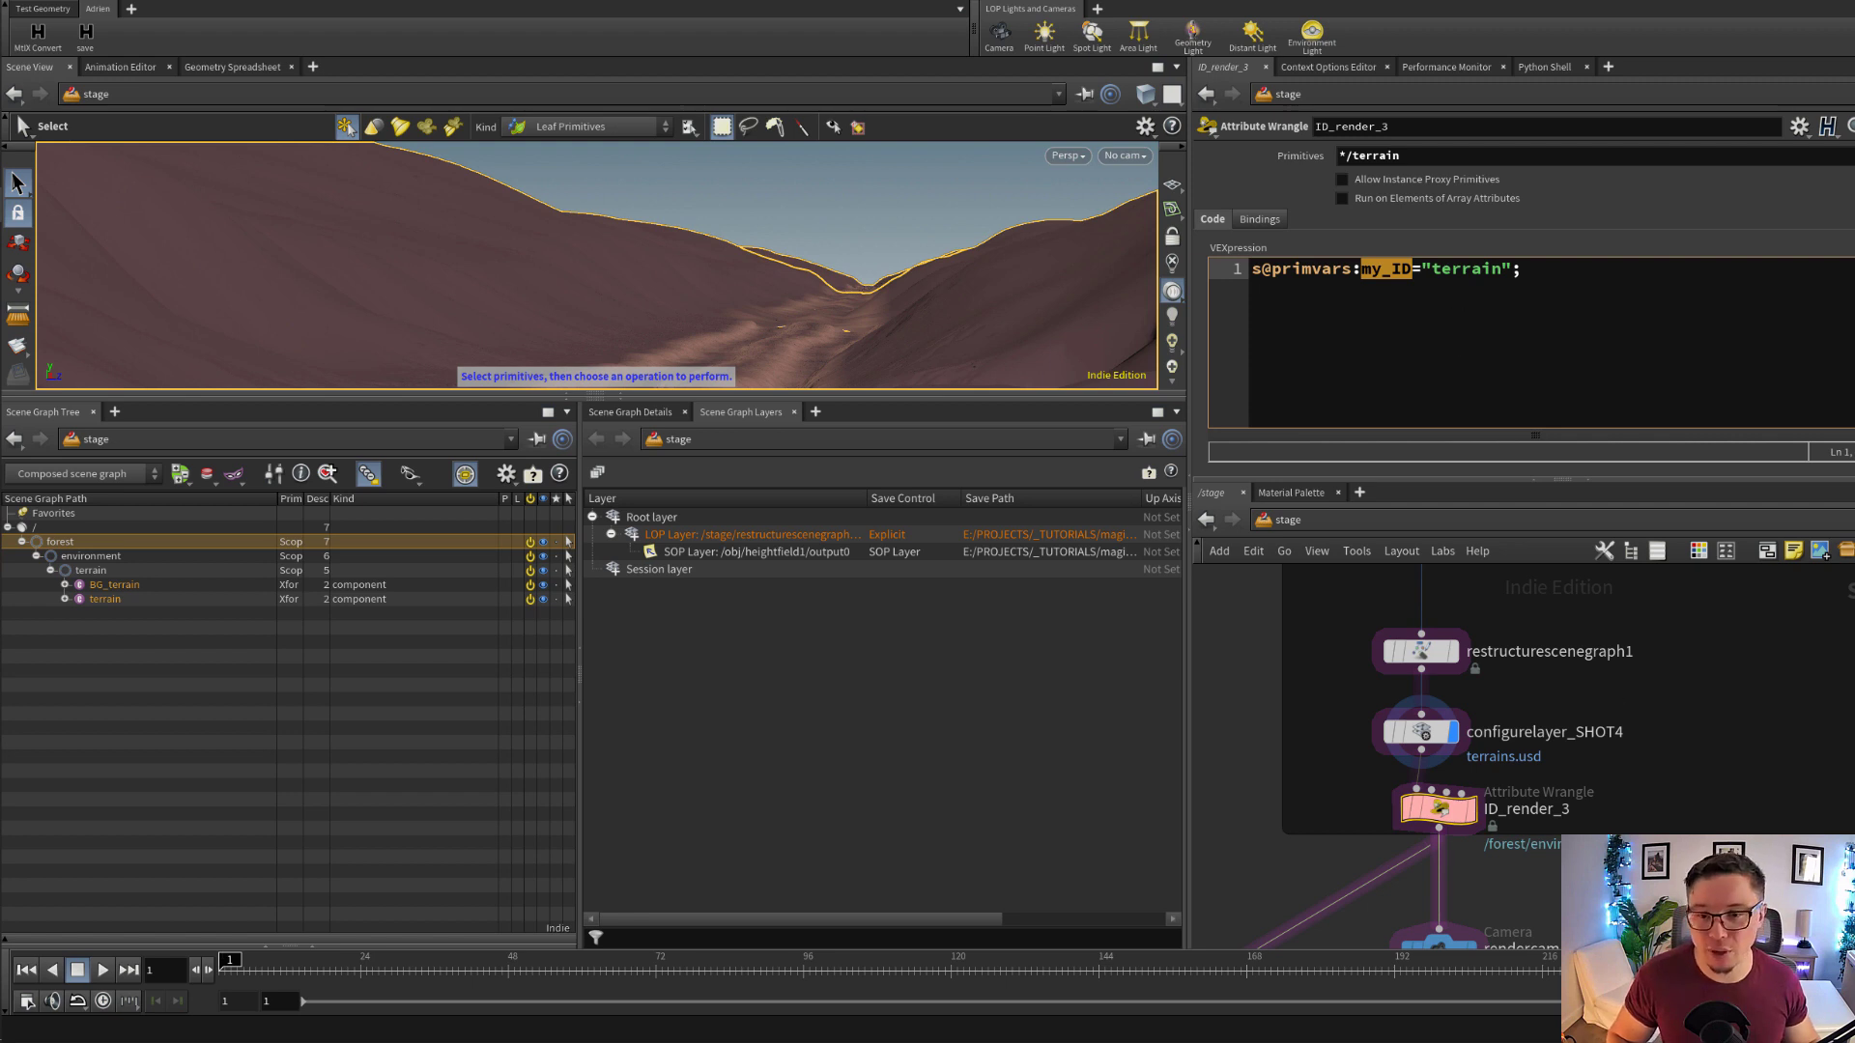
{"action": "scroll", "coordinate": [1565, 856], "scroll_direction": "down", "scroll_amount": 1}
{"action": "middle_click_drag", "start_coordinate": [1565, 856], "coordinate": [1513, 698]}
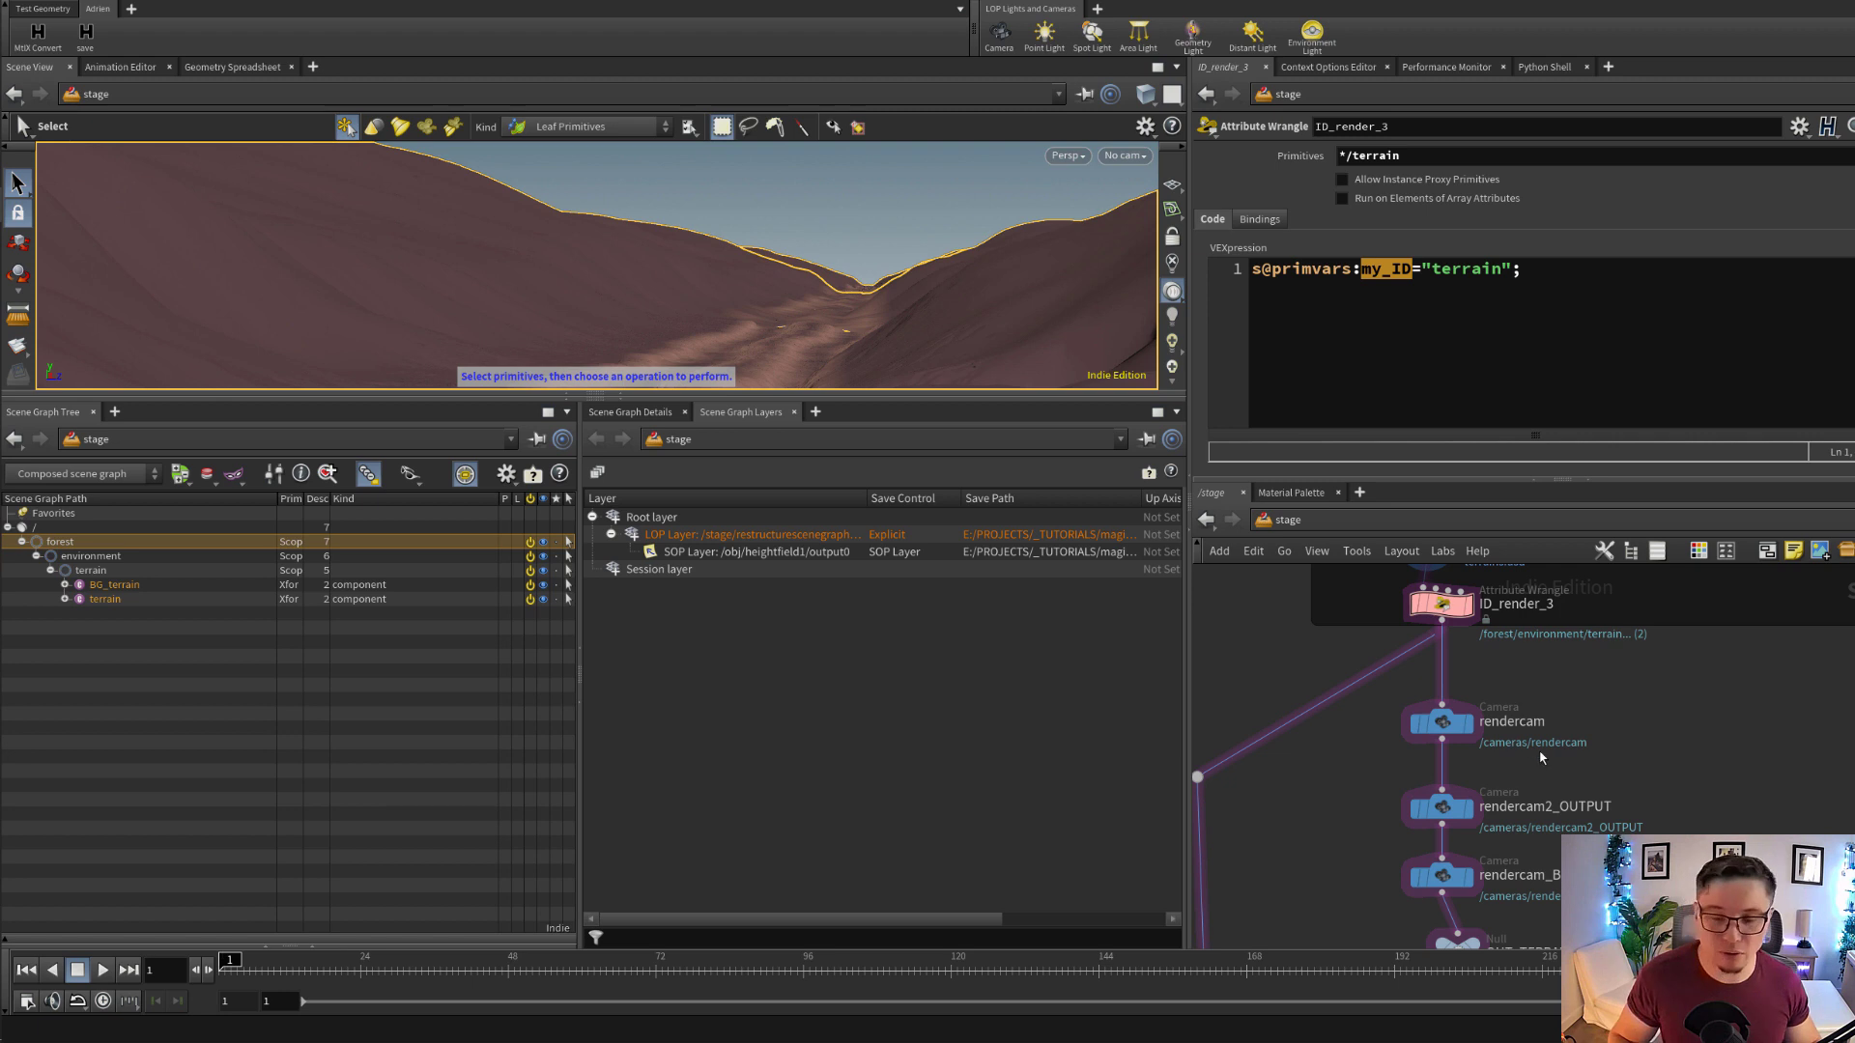
Display the stage at the rendercam_B camera node and look through /cameras/rendercam_B in the viewport
{"action": "middle_click_drag", "start_coordinate": [1541, 760], "coordinate": [1493, 732]}
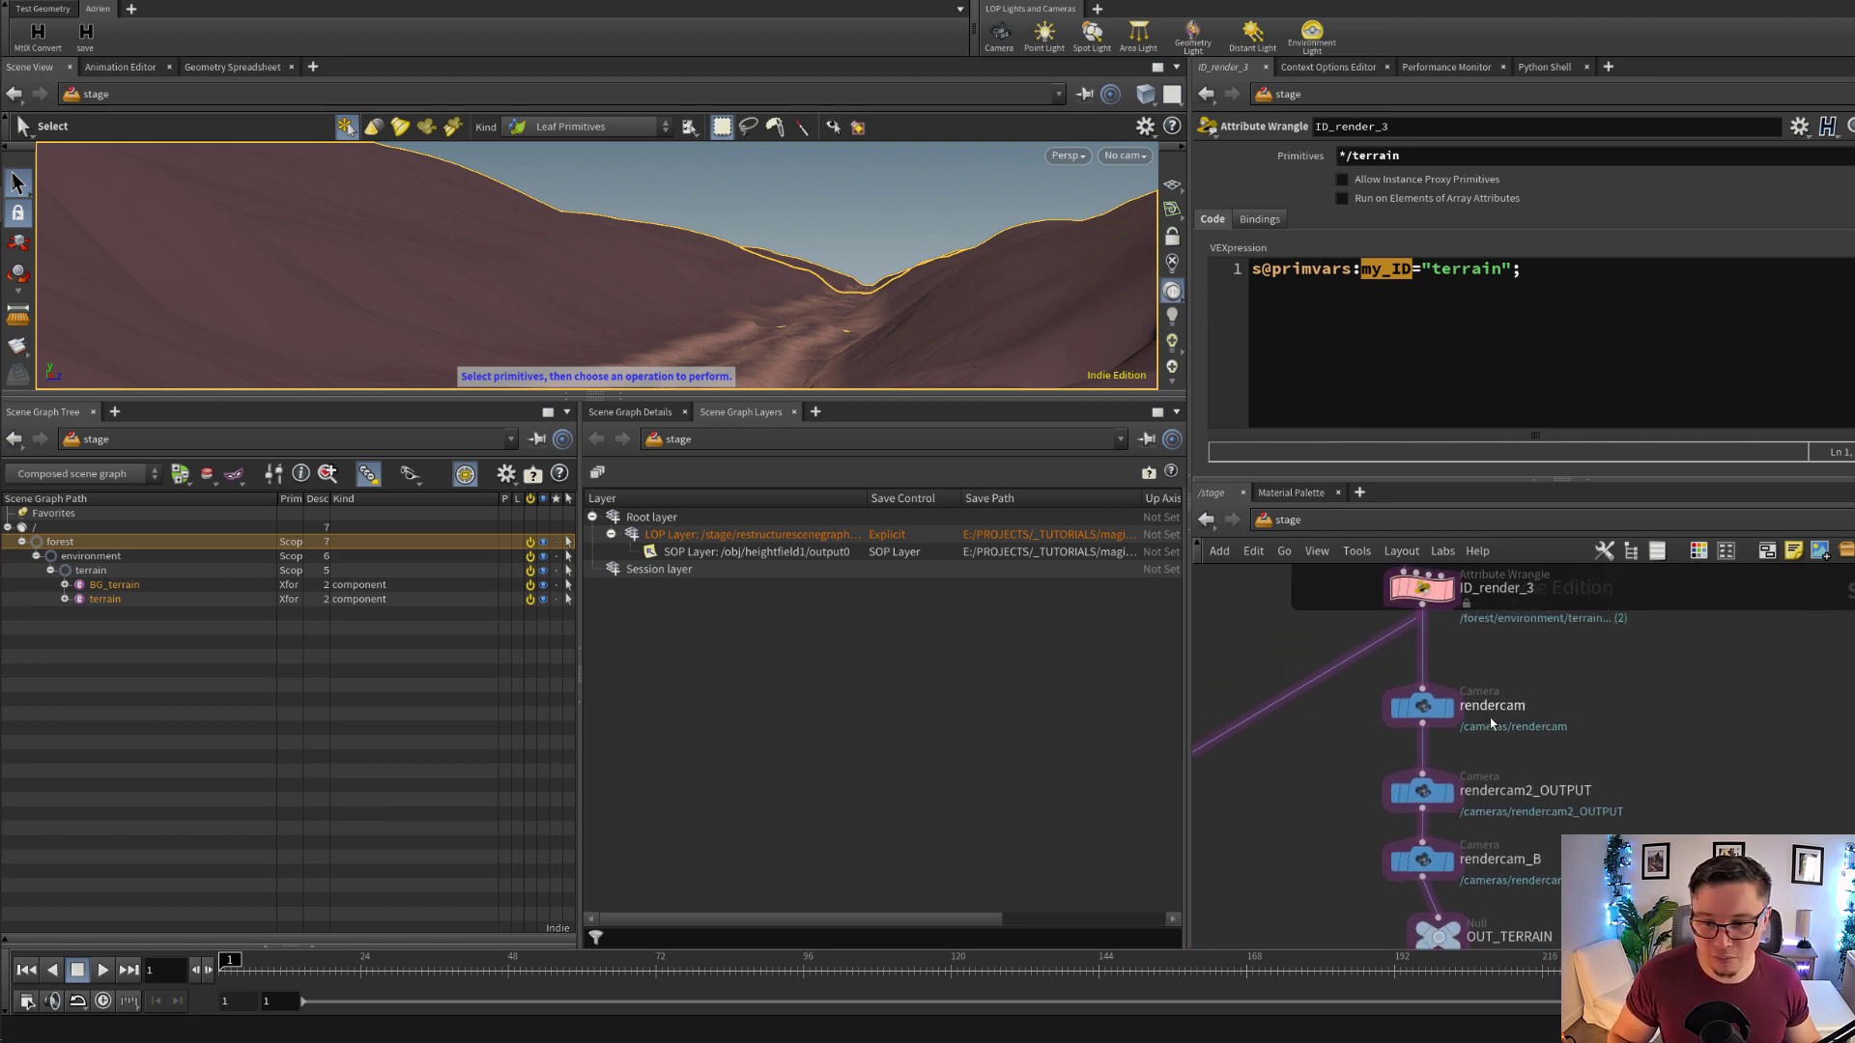
{"action": "scroll", "coordinate": [1493, 724], "scroll_direction": "down", "scroll_amount": 1}
{"action": "left_click", "coordinate": [1411, 820]}
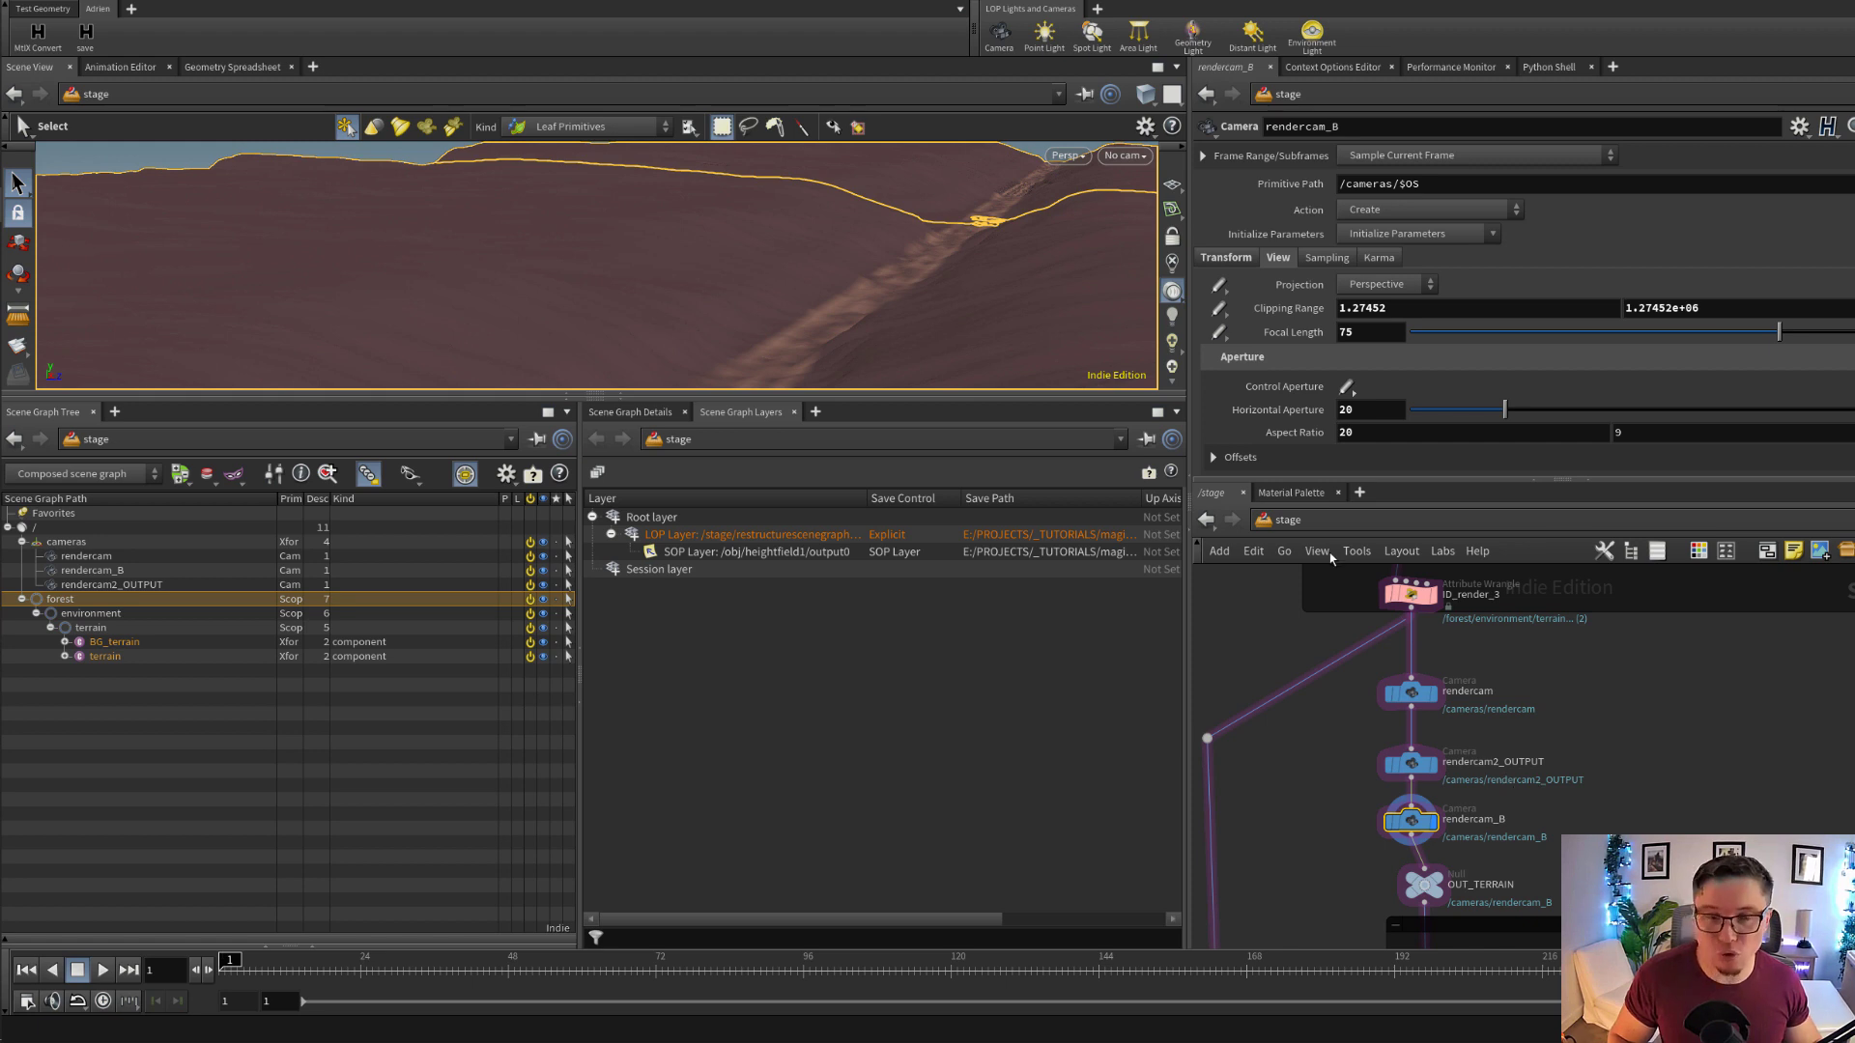
{"action": "left_click", "coordinate": [1125, 154]}
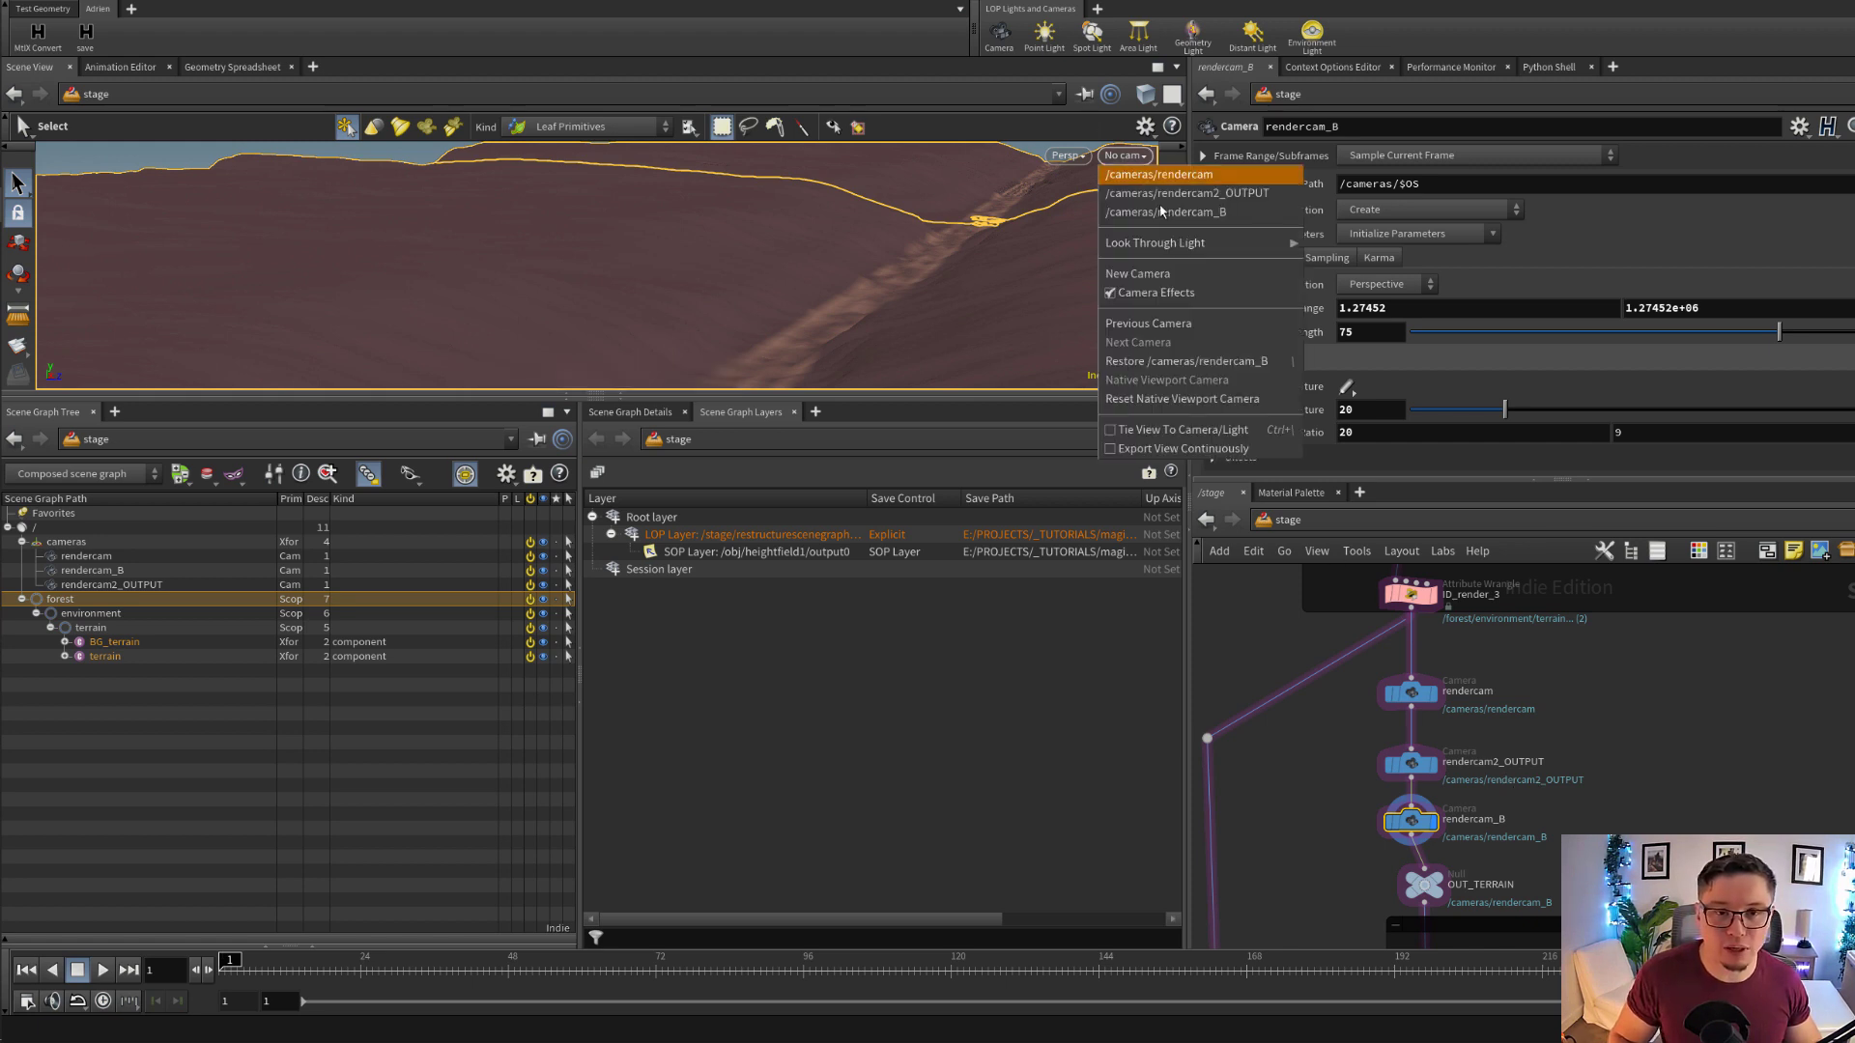
{"action": "left_click", "coordinate": [1159, 212]}
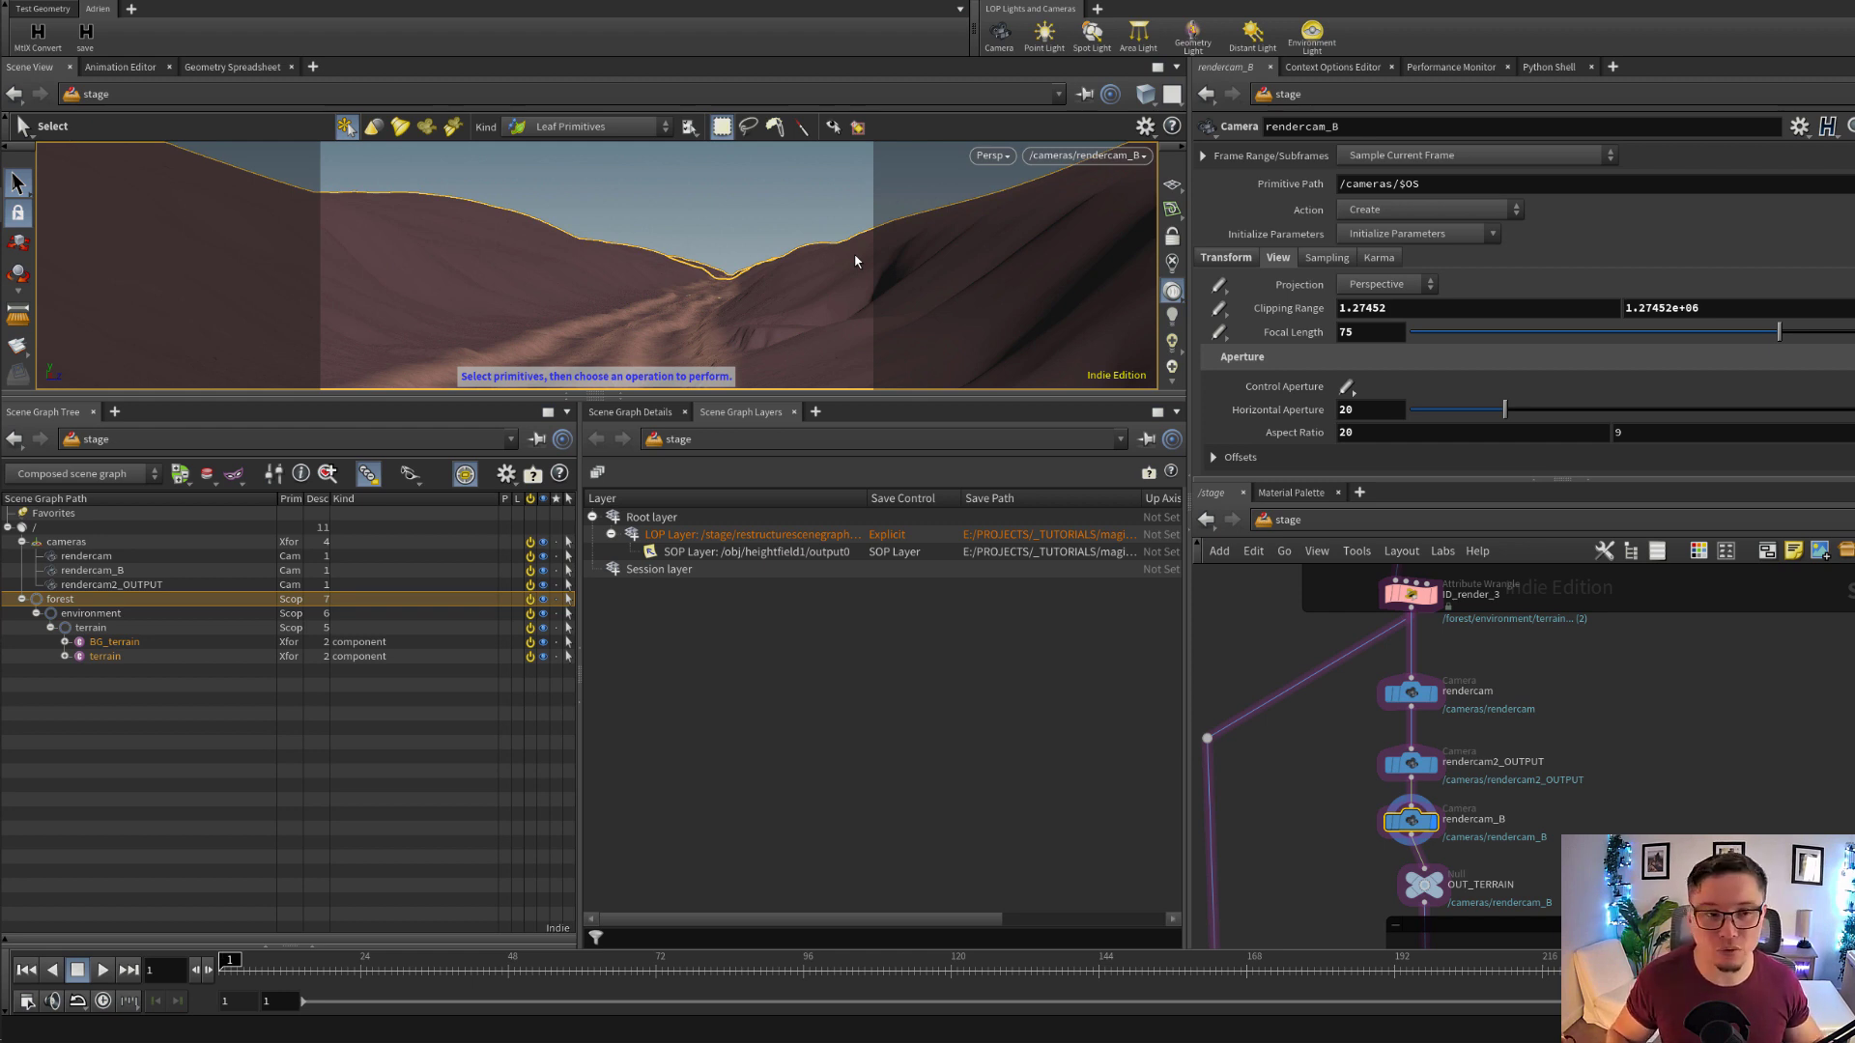
Leave the rendercam_B view and examine the full terrain strip from a distance in the viewport
{"action": "key", "text": "Escape"}
{"action": "left_click_drag", "start_coordinate": [824, 273], "coordinate": [895, 299]}
{"action": "right_click_drag", "start_coordinate": [866, 333], "coordinate": [1082, 331]}
{"action": "middle_click_drag", "start_coordinate": [754, 309], "coordinate": [956, 157]}
{"action": "right_click_drag", "start_coordinate": [828, 241], "coordinate": [1159, 232]}
{"action": "left_click_drag", "start_coordinate": [1092, 253], "coordinate": [469, 300]}
{"action": "middle_click_drag", "start_coordinate": [470, 300], "coordinate": [831, 315]}
{"action": "left_click_drag", "start_coordinate": [831, 315], "coordinate": [867, 282]}
{"action": "key", "text": "s"}
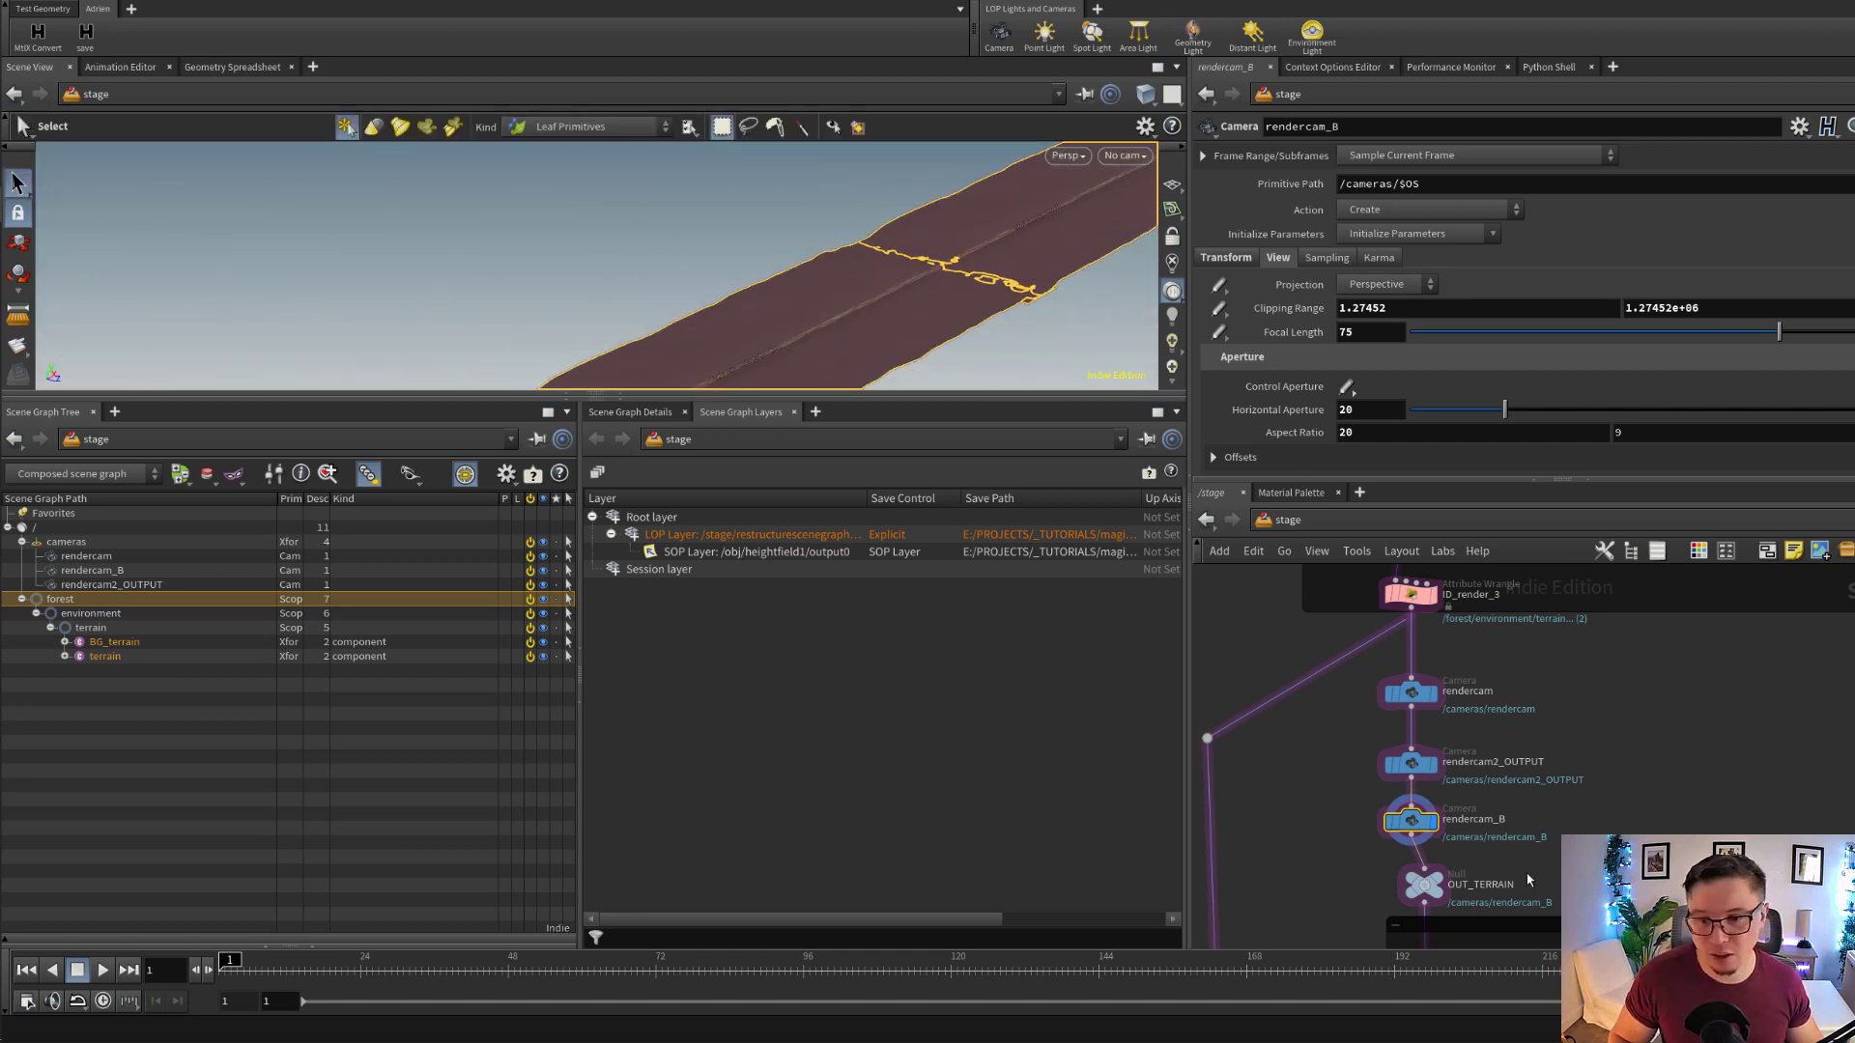
Examine the OUT_TERRAIN null that ends the terrain and camera chain in the network
{"action": "middle_click_drag", "start_coordinate": [1527, 873], "coordinate": [1519, 758]}
{"action": "scroll", "coordinate": [1519, 758], "scroll_direction": "up", "scroll_amount": 1}
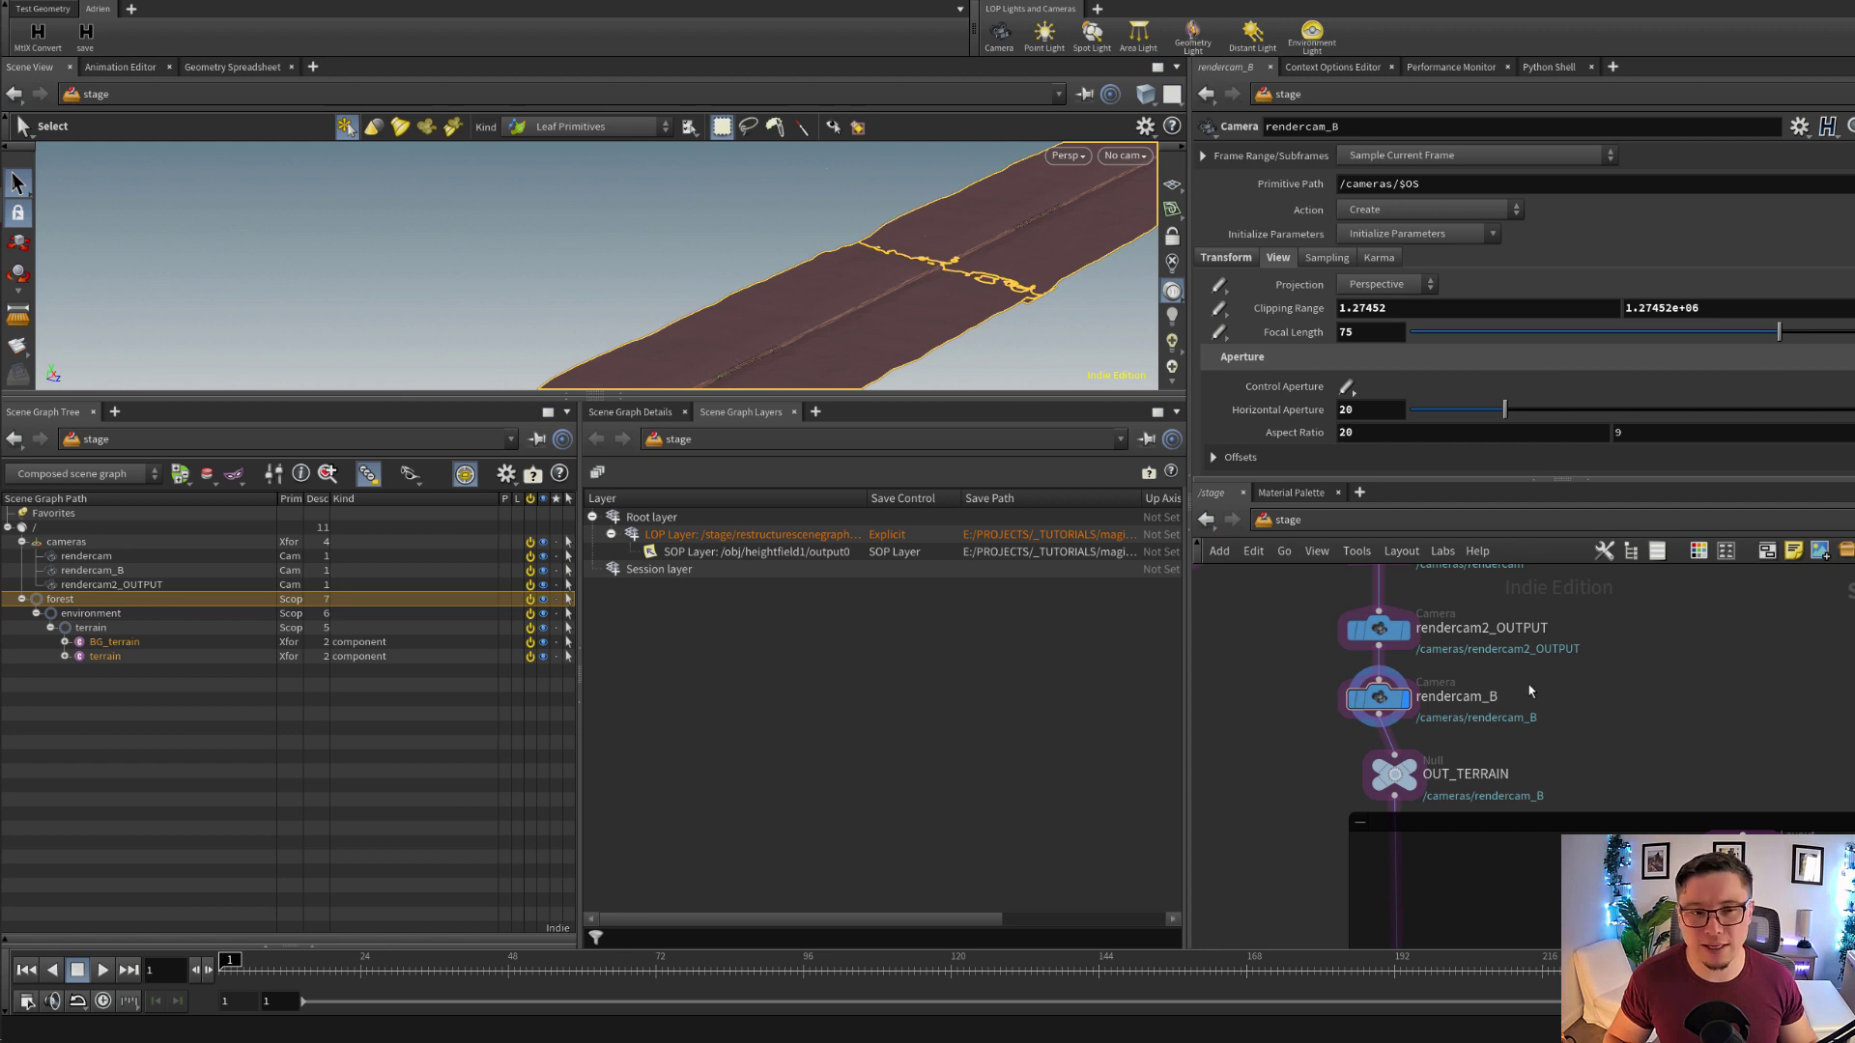
{"action": "scroll", "coordinate": [1498, 705], "scroll_direction": "down", "scroll_amount": 2}
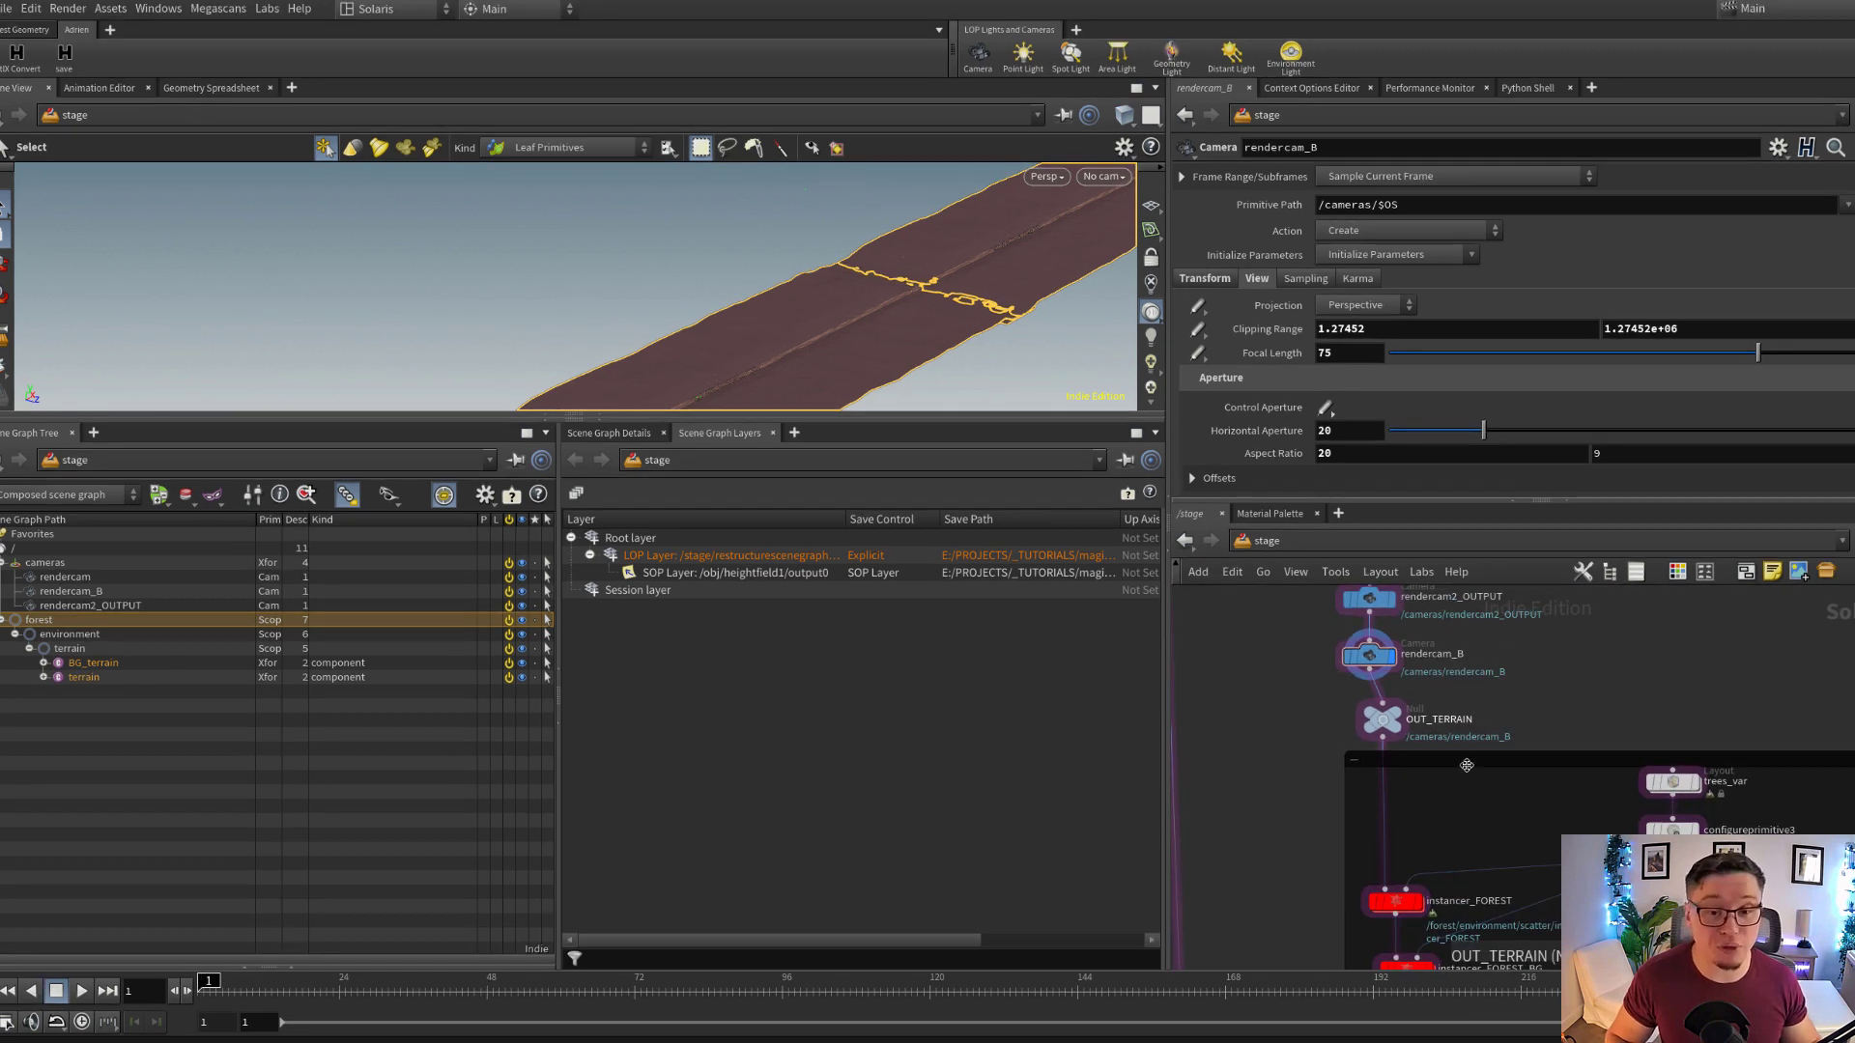
{"action": "middle_click_drag", "start_coordinate": [1440, 758], "coordinate": [1422, 570]}
{"action": "scroll", "coordinate": [1440, 693], "scroll_direction": "up", "scroll_amount": 2}
{"action": "middle_click_drag", "start_coordinate": [1446, 666], "coordinate": [1434, 762]}
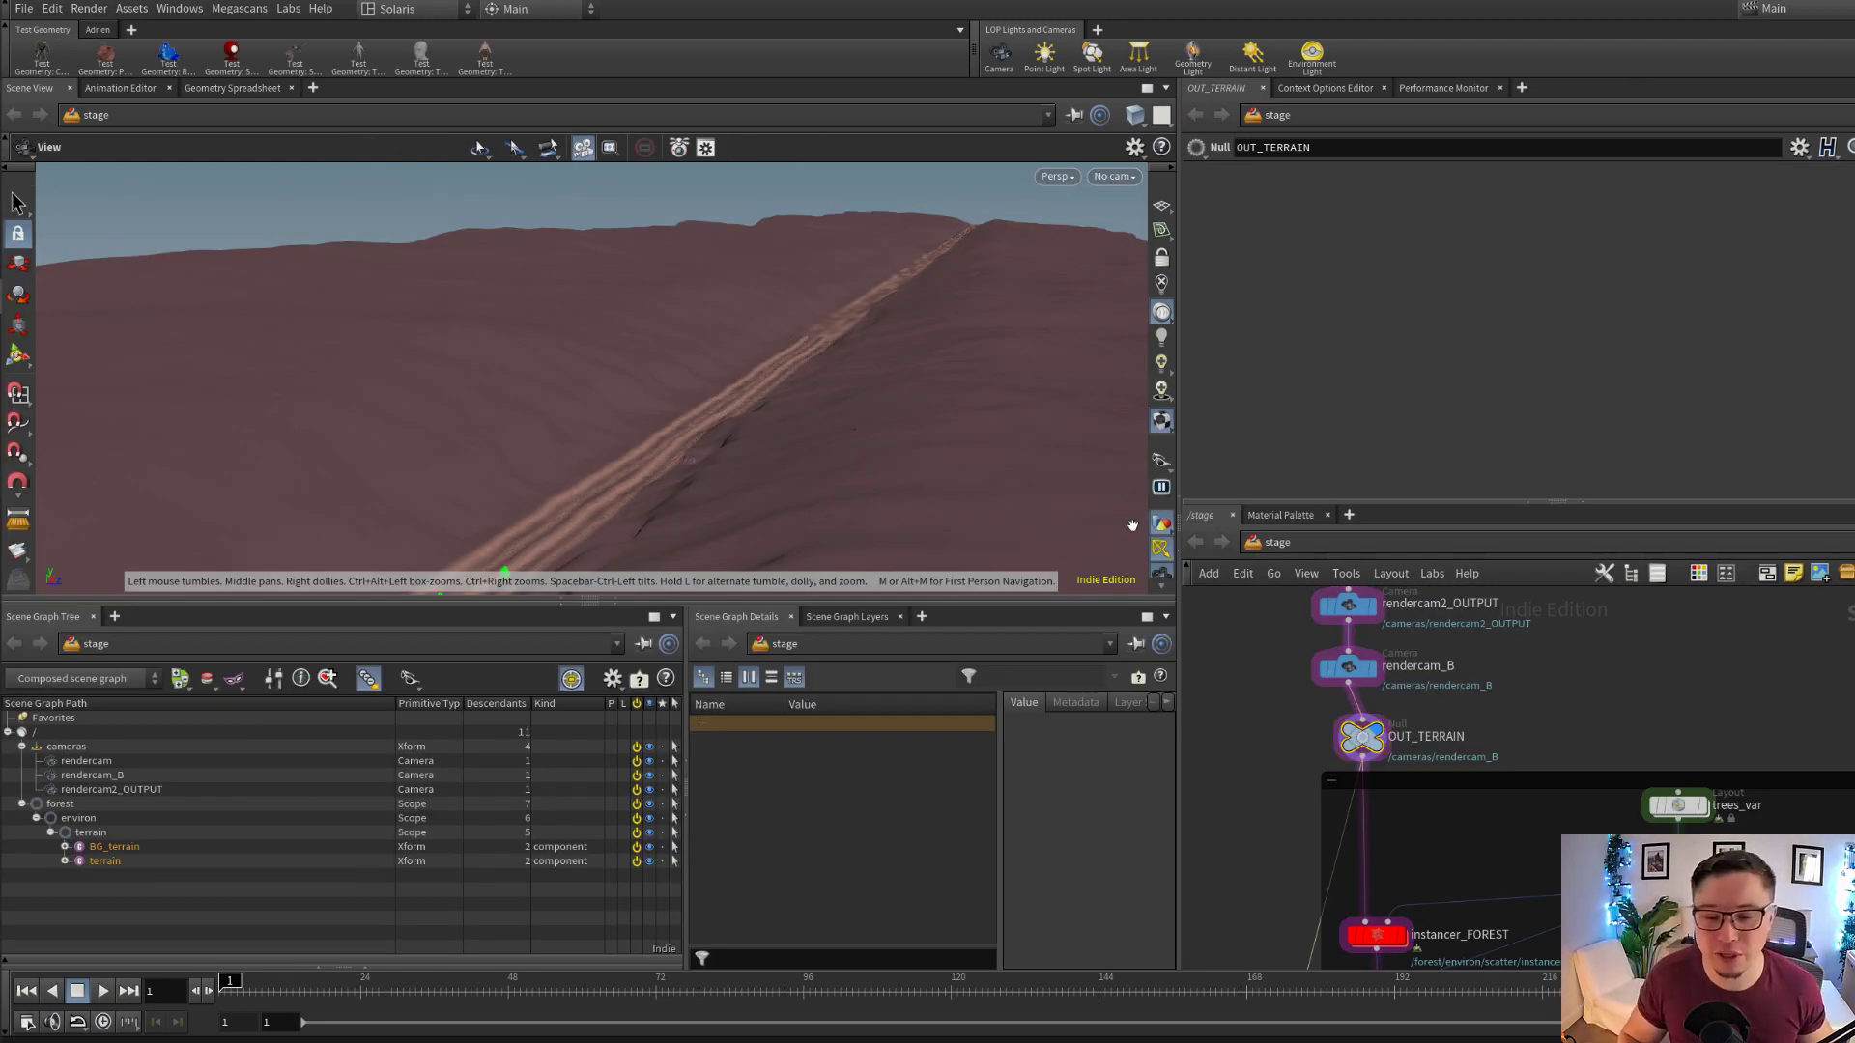
Display the stage at the trees_var layout node and view its tree assets in the viewport
{"action": "scroll", "coordinate": [1409, 753], "scroll_direction": "down", "scroll_amount": 1}
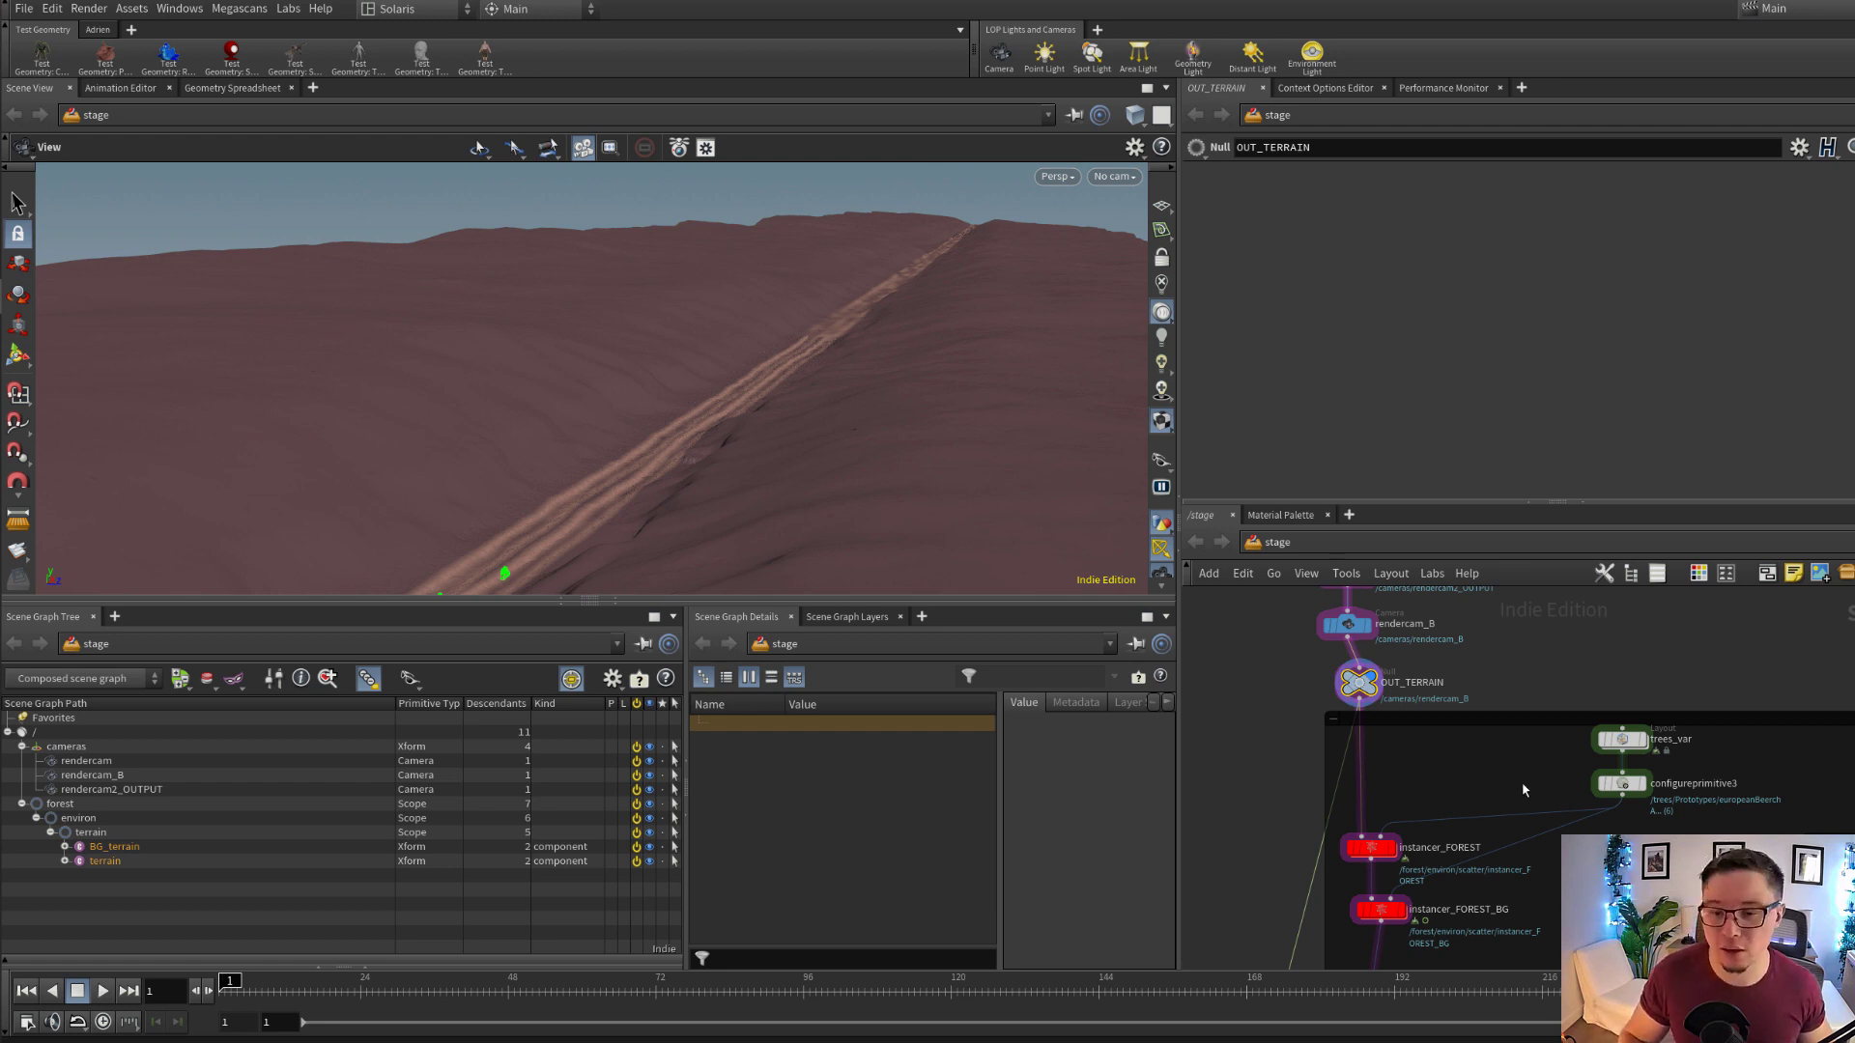
{"action": "scroll", "coordinate": [1523, 790], "scroll_direction": "up", "scroll_amount": 2}
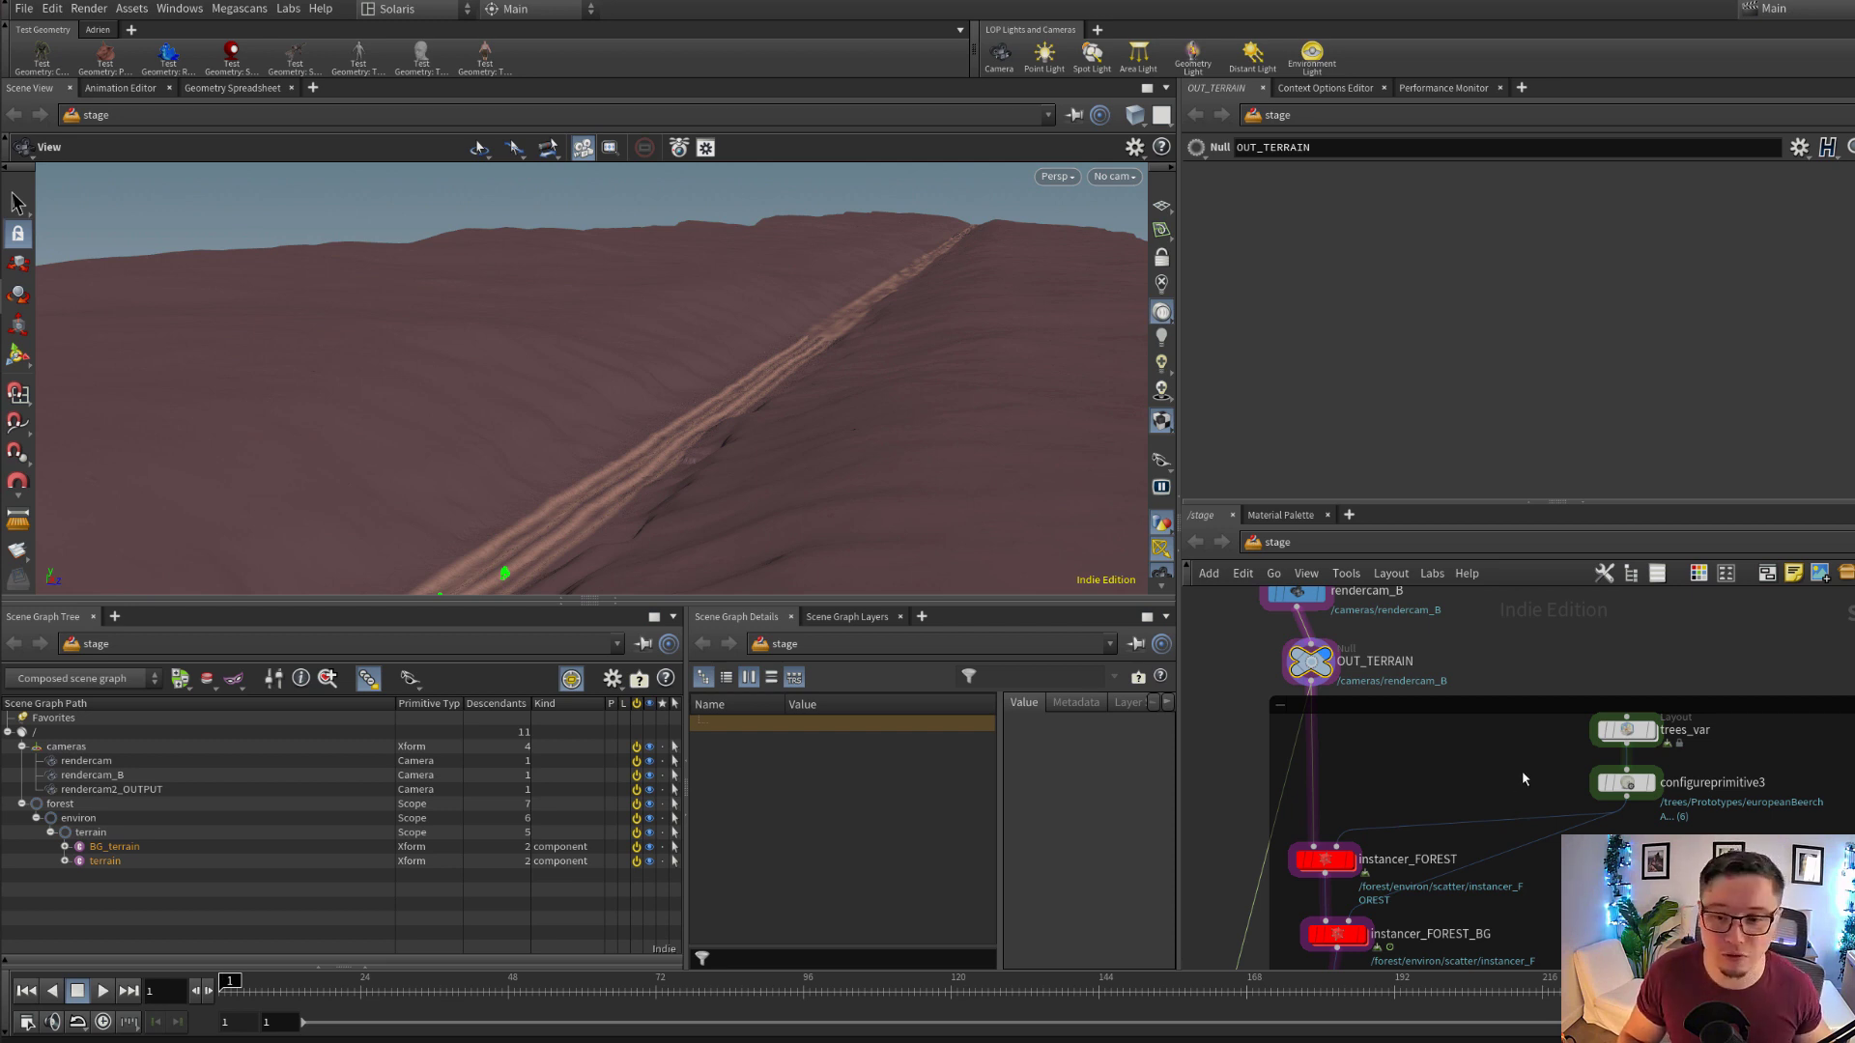
{"action": "scroll", "coordinate": [1633, 744], "scroll_direction": "up", "scroll_amount": 3}
{"action": "mouse_move", "coordinate": [1633, 748]}
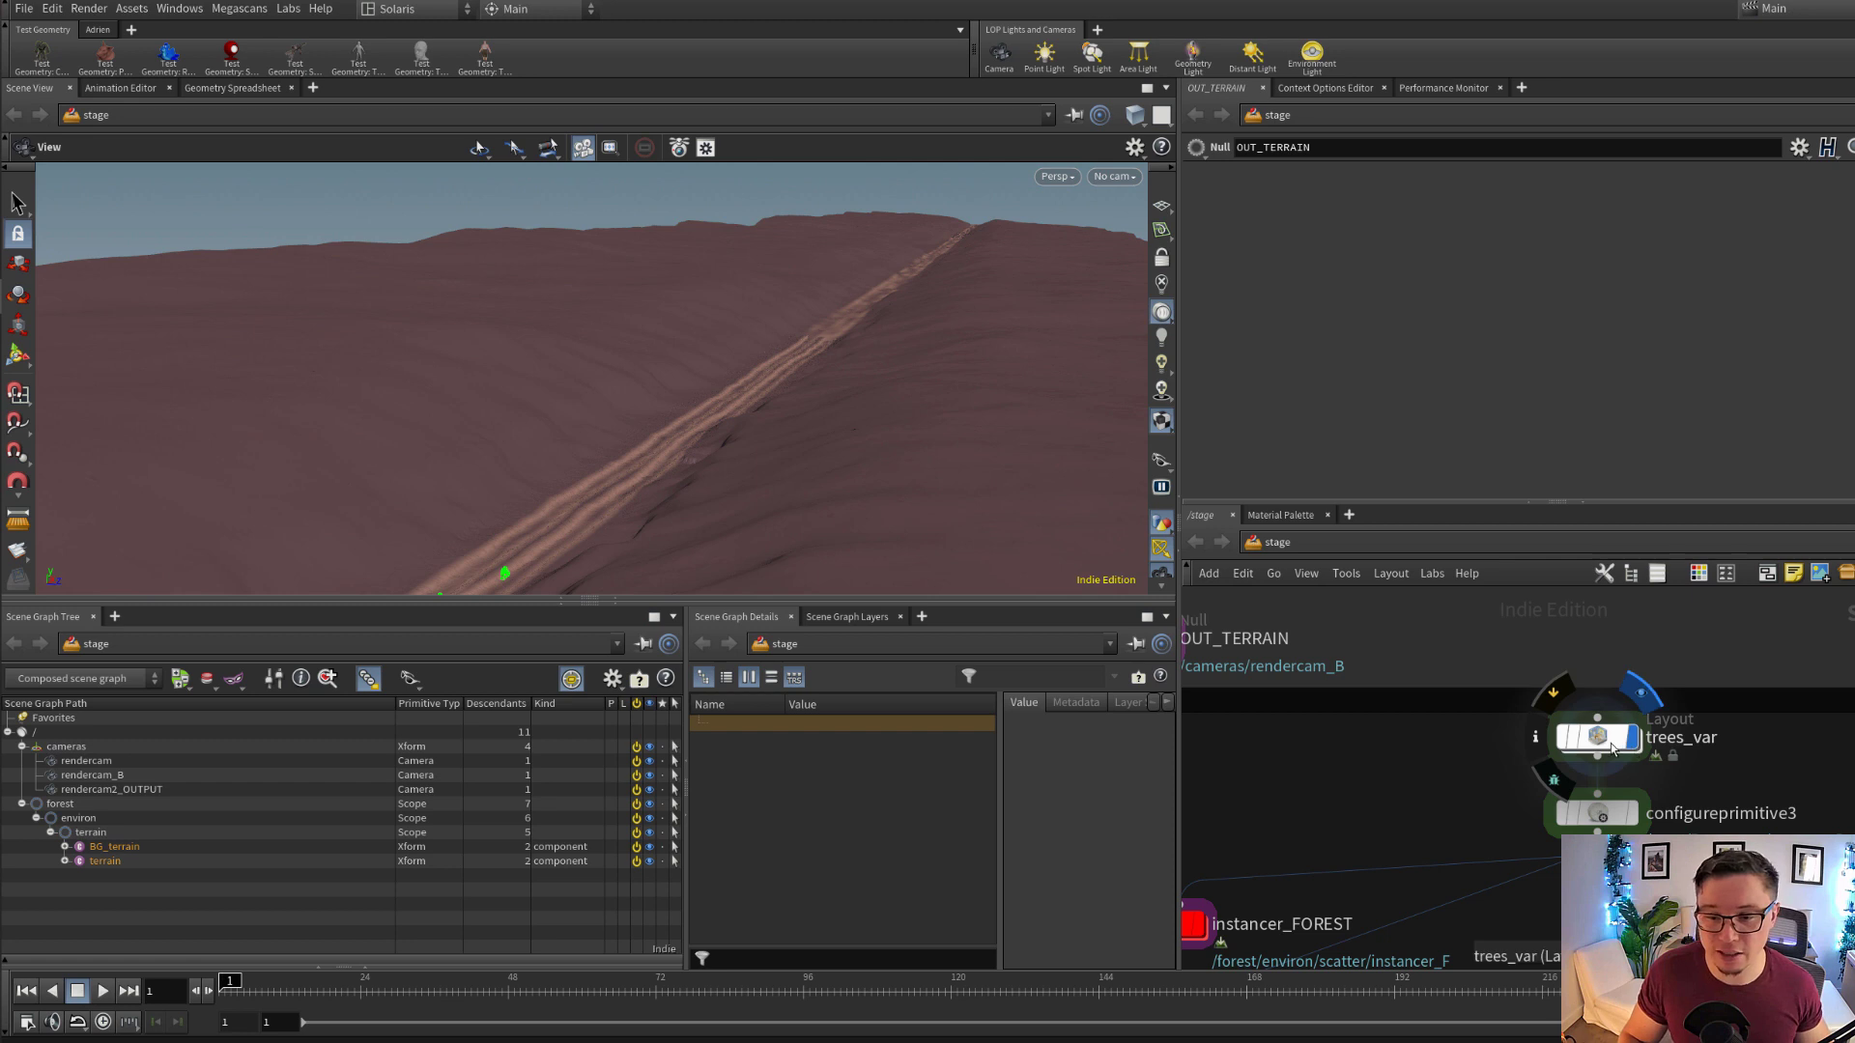
{"action": "left_click", "coordinate": [1611, 748]}
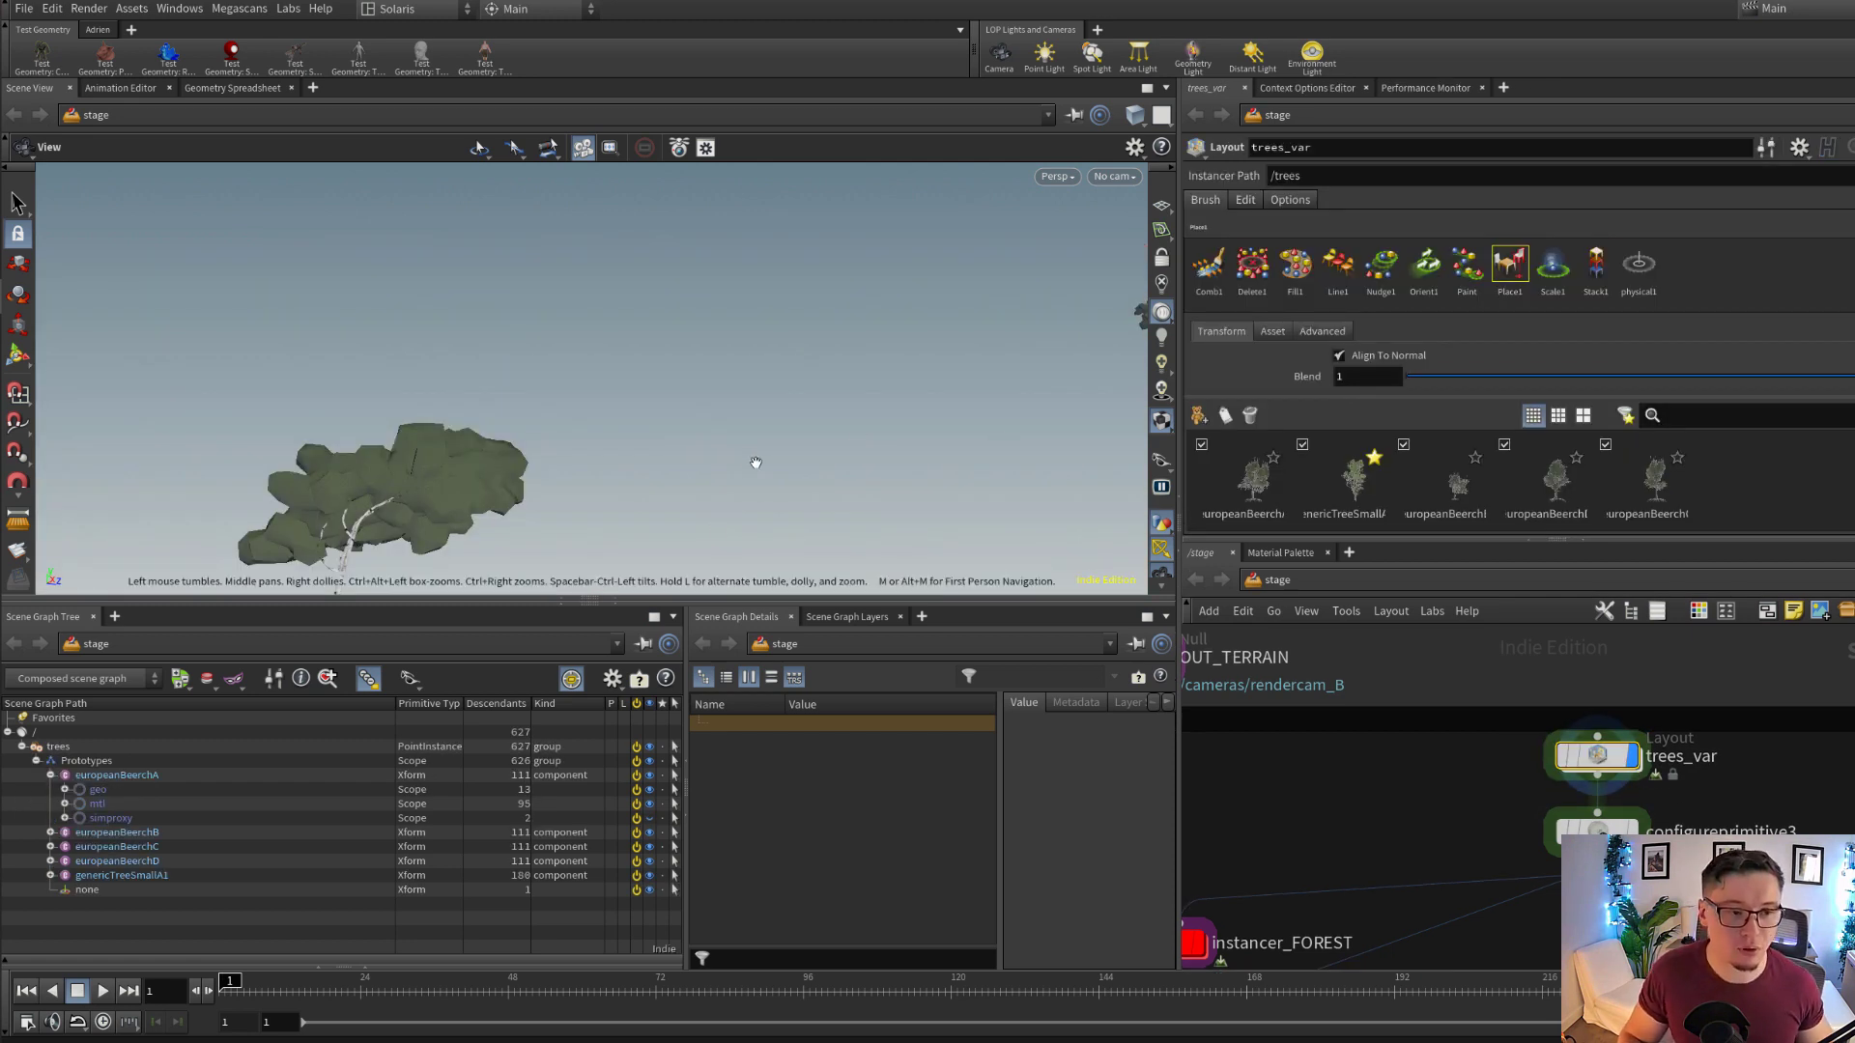
{"action": "left_click_drag", "start_coordinate": [750, 468], "coordinate": [1060, 455]}
Open the layout asset gallery from trees_var, browse its plant and rock assets, and close it
{"action": "left_click", "coordinate": [1198, 415]}
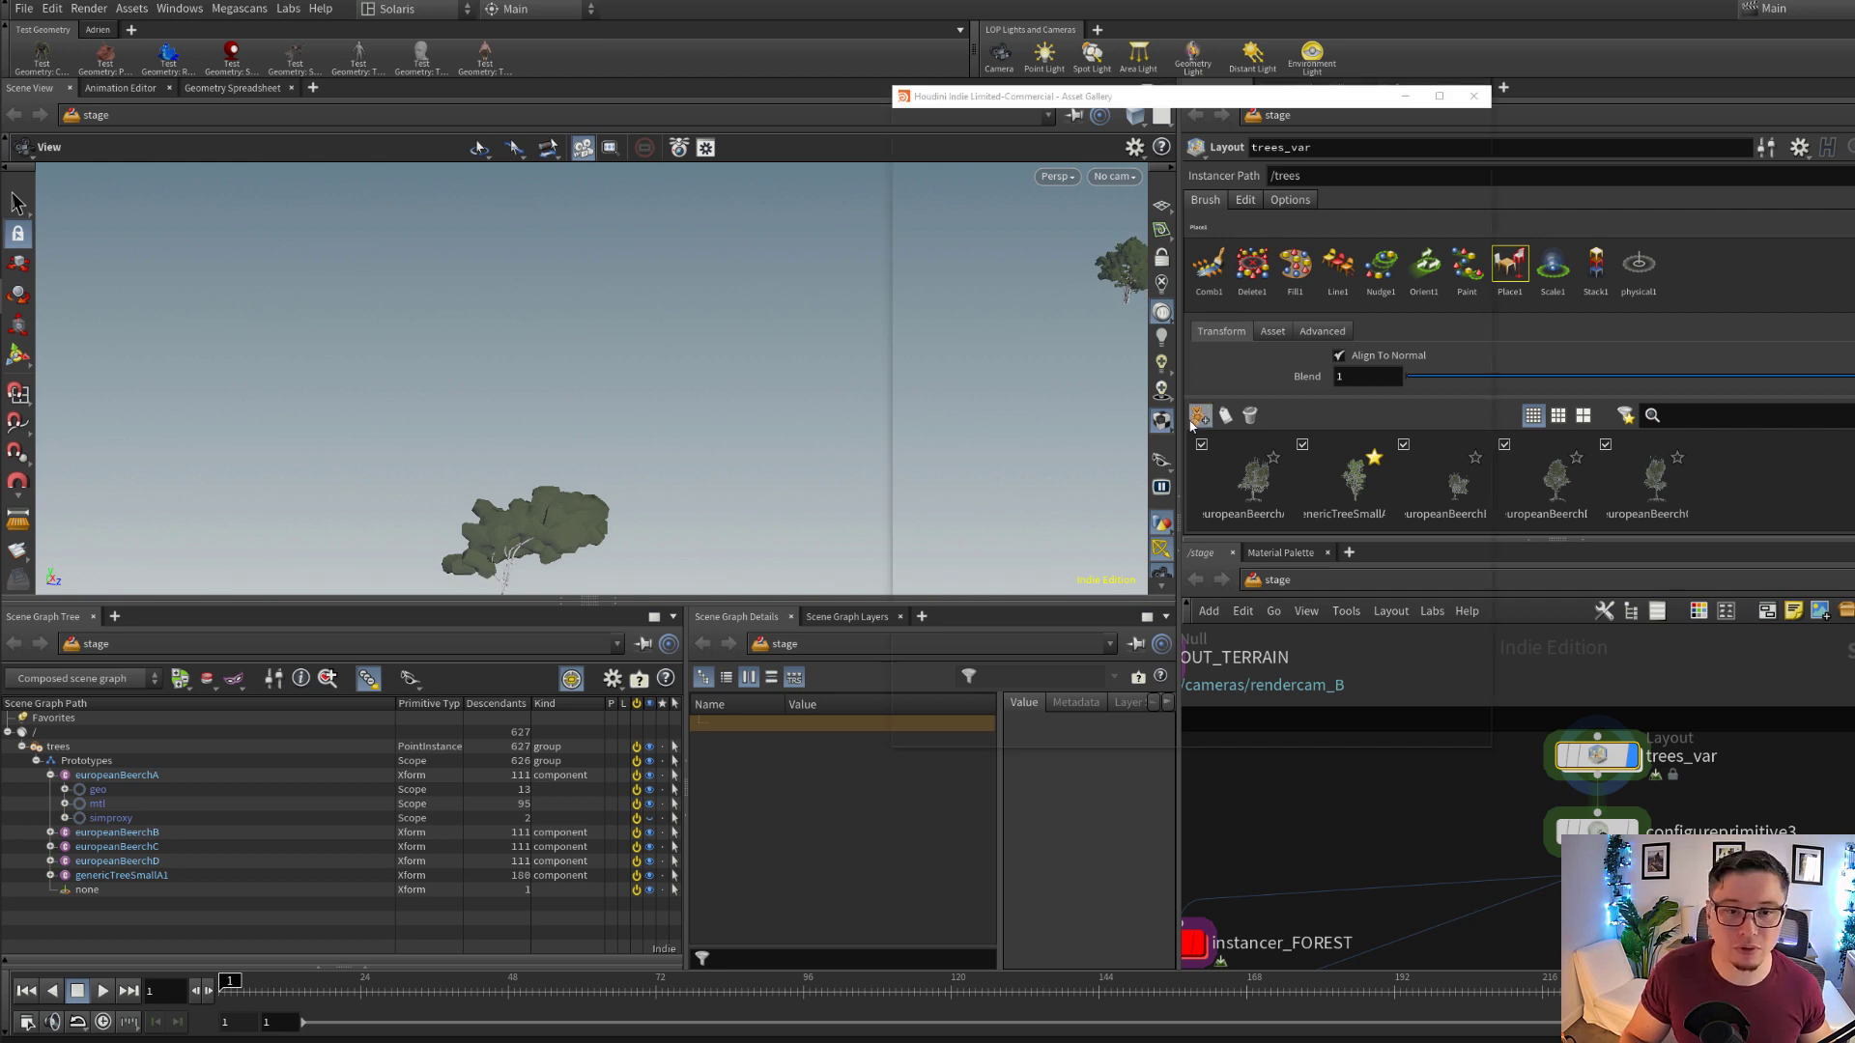
{"action": "scroll", "coordinate": [1274, 481], "scroll_direction": "down", "scroll_amount": 10}
{"action": "scroll", "coordinate": [1285, 473], "scroll_direction": "down", "scroll_amount": 1}
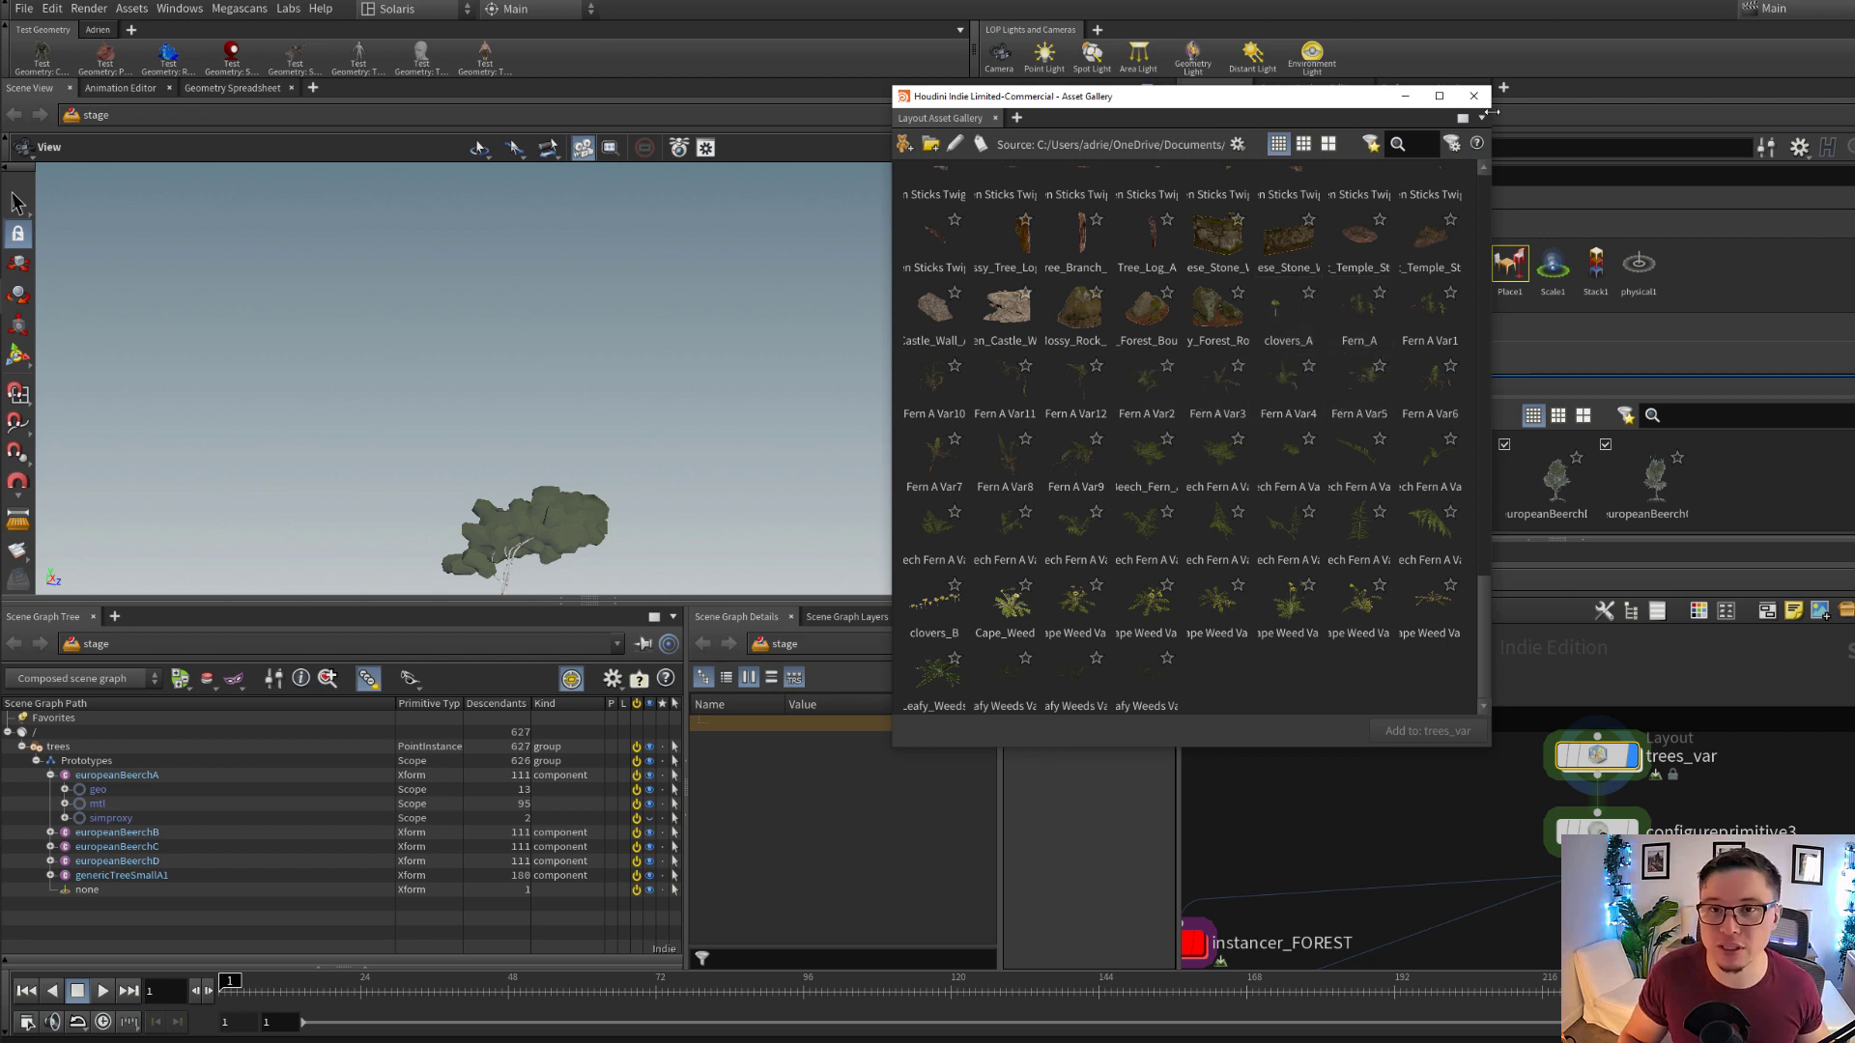
{"action": "left_click", "coordinate": [1483, 102]}
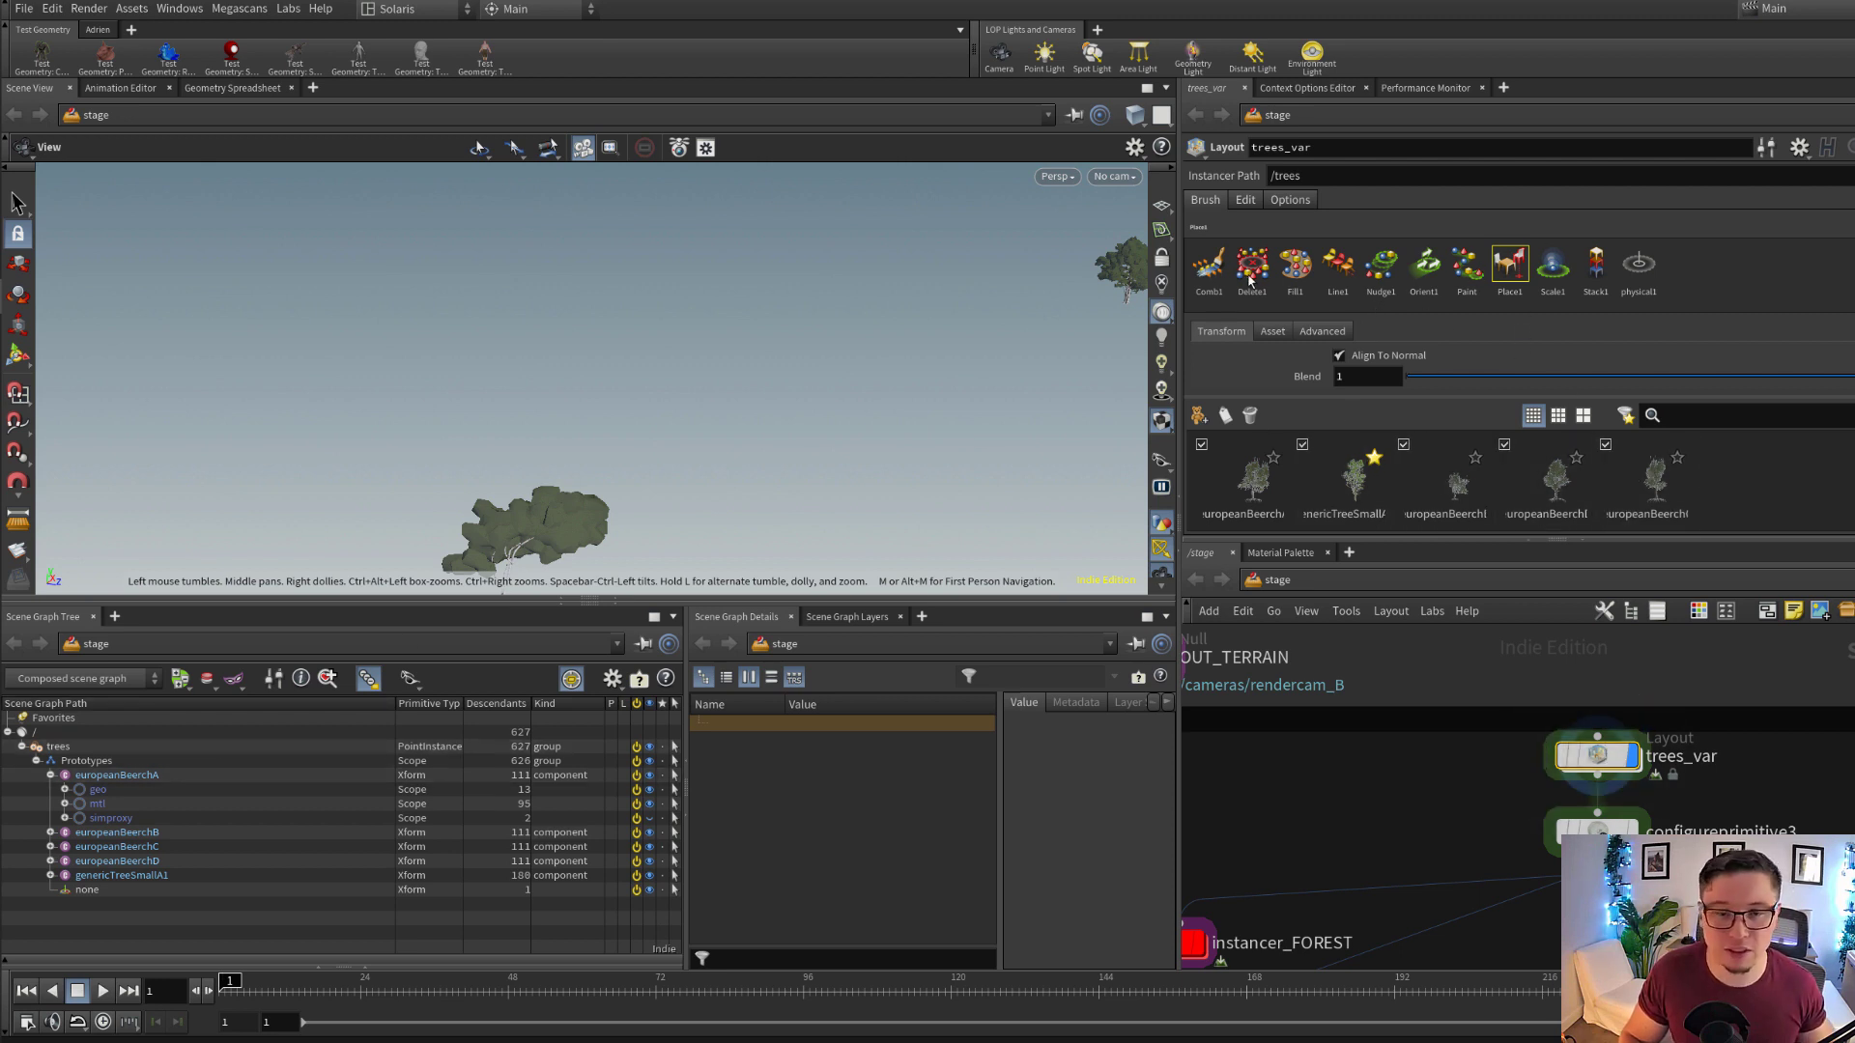
Collapse the europeanBeerchA prototype and inspect europeanBeerchB and europeanBeerchC in the scene graph tree
{"action": "middle_click_drag", "start_coordinate": [1074, 329], "coordinate": [696, 425]}
{"action": "right_click_drag", "start_coordinate": [695, 425], "coordinate": [1081, 379]}
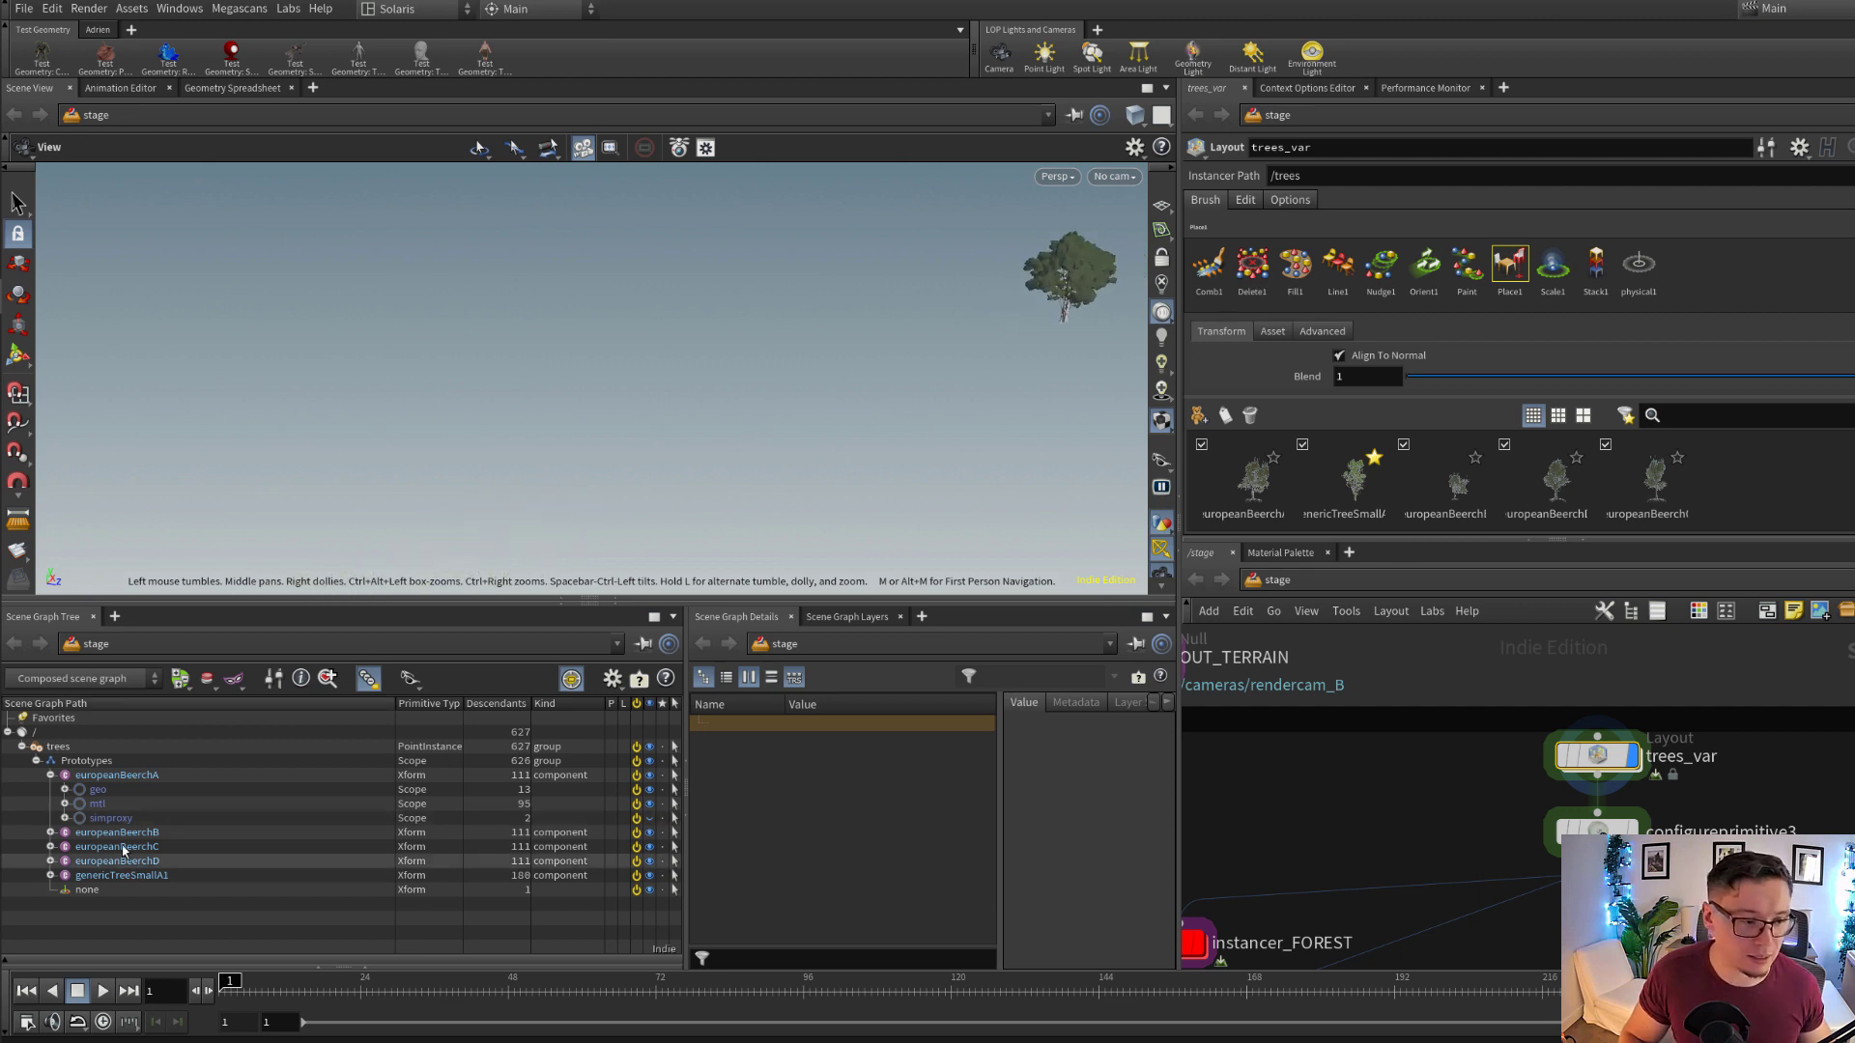
{"action": "left_click", "coordinate": [49, 776]}
{"action": "left_click", "coordinate": [121, 788]}
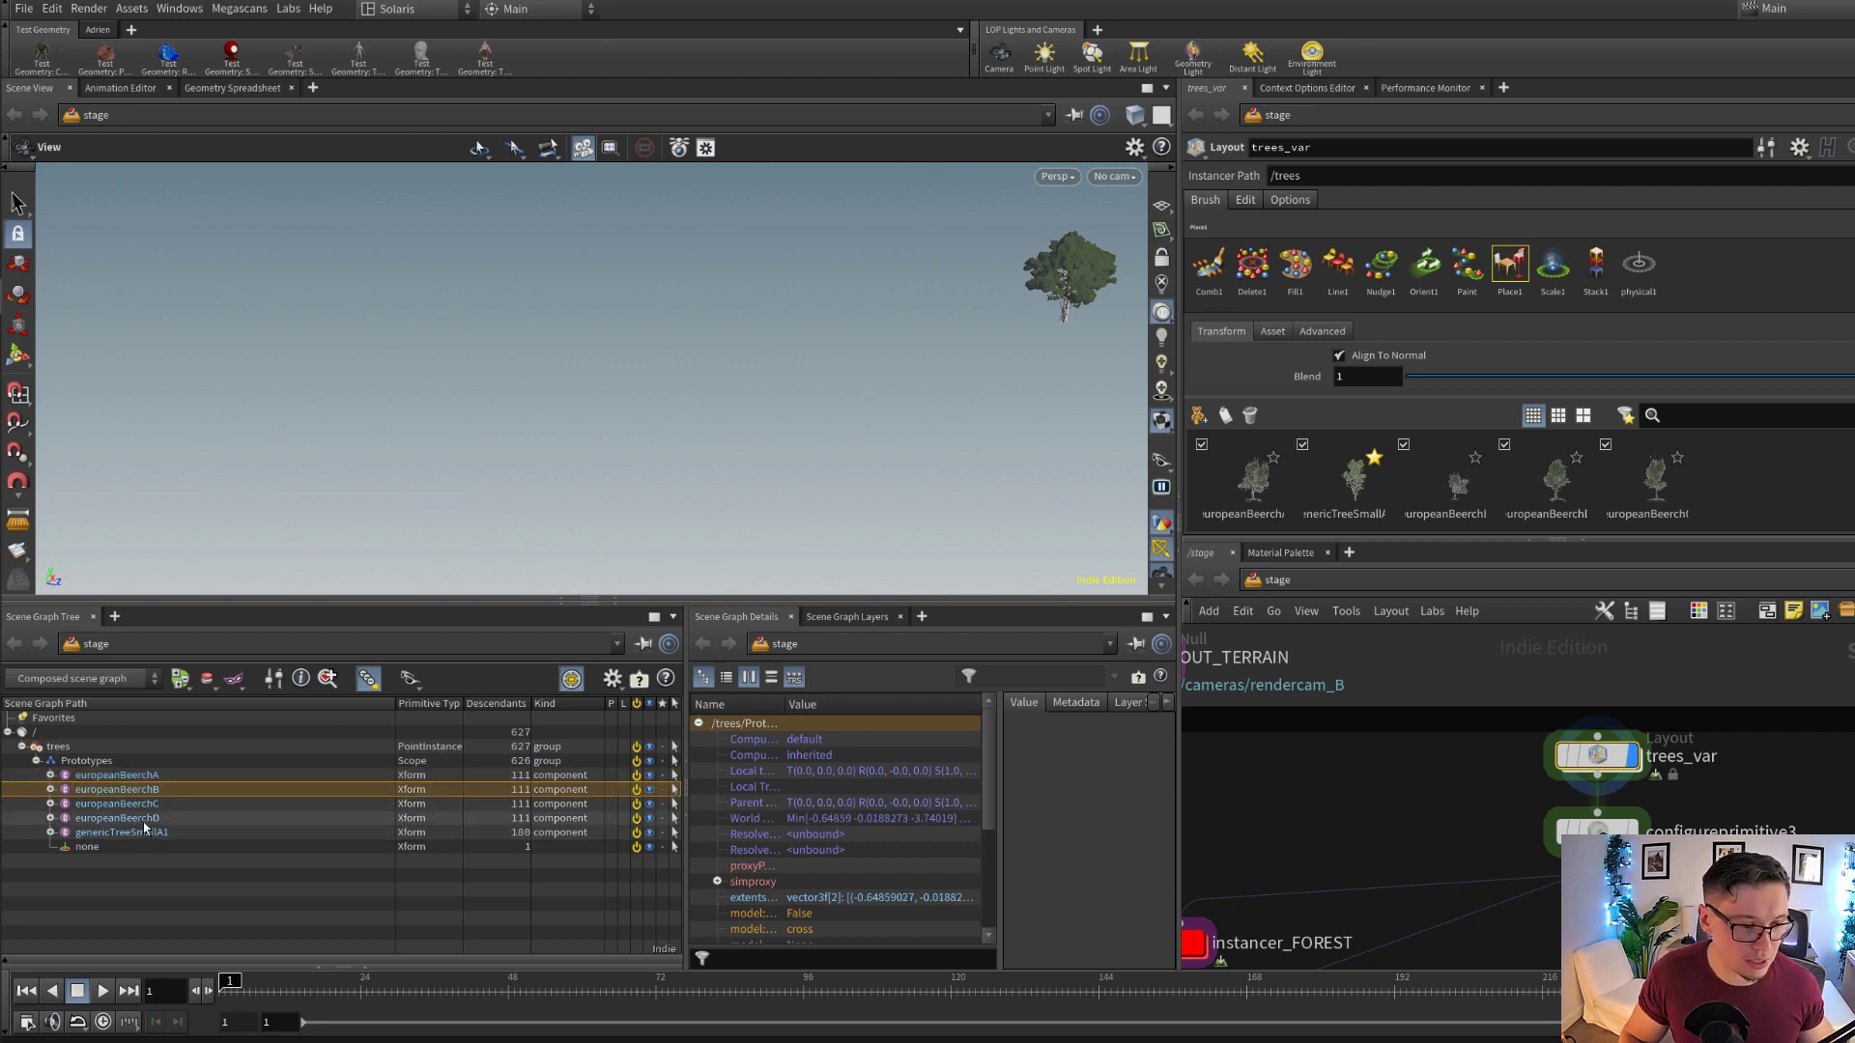
{"action": "left_click", "coordinate": [139, 806]}
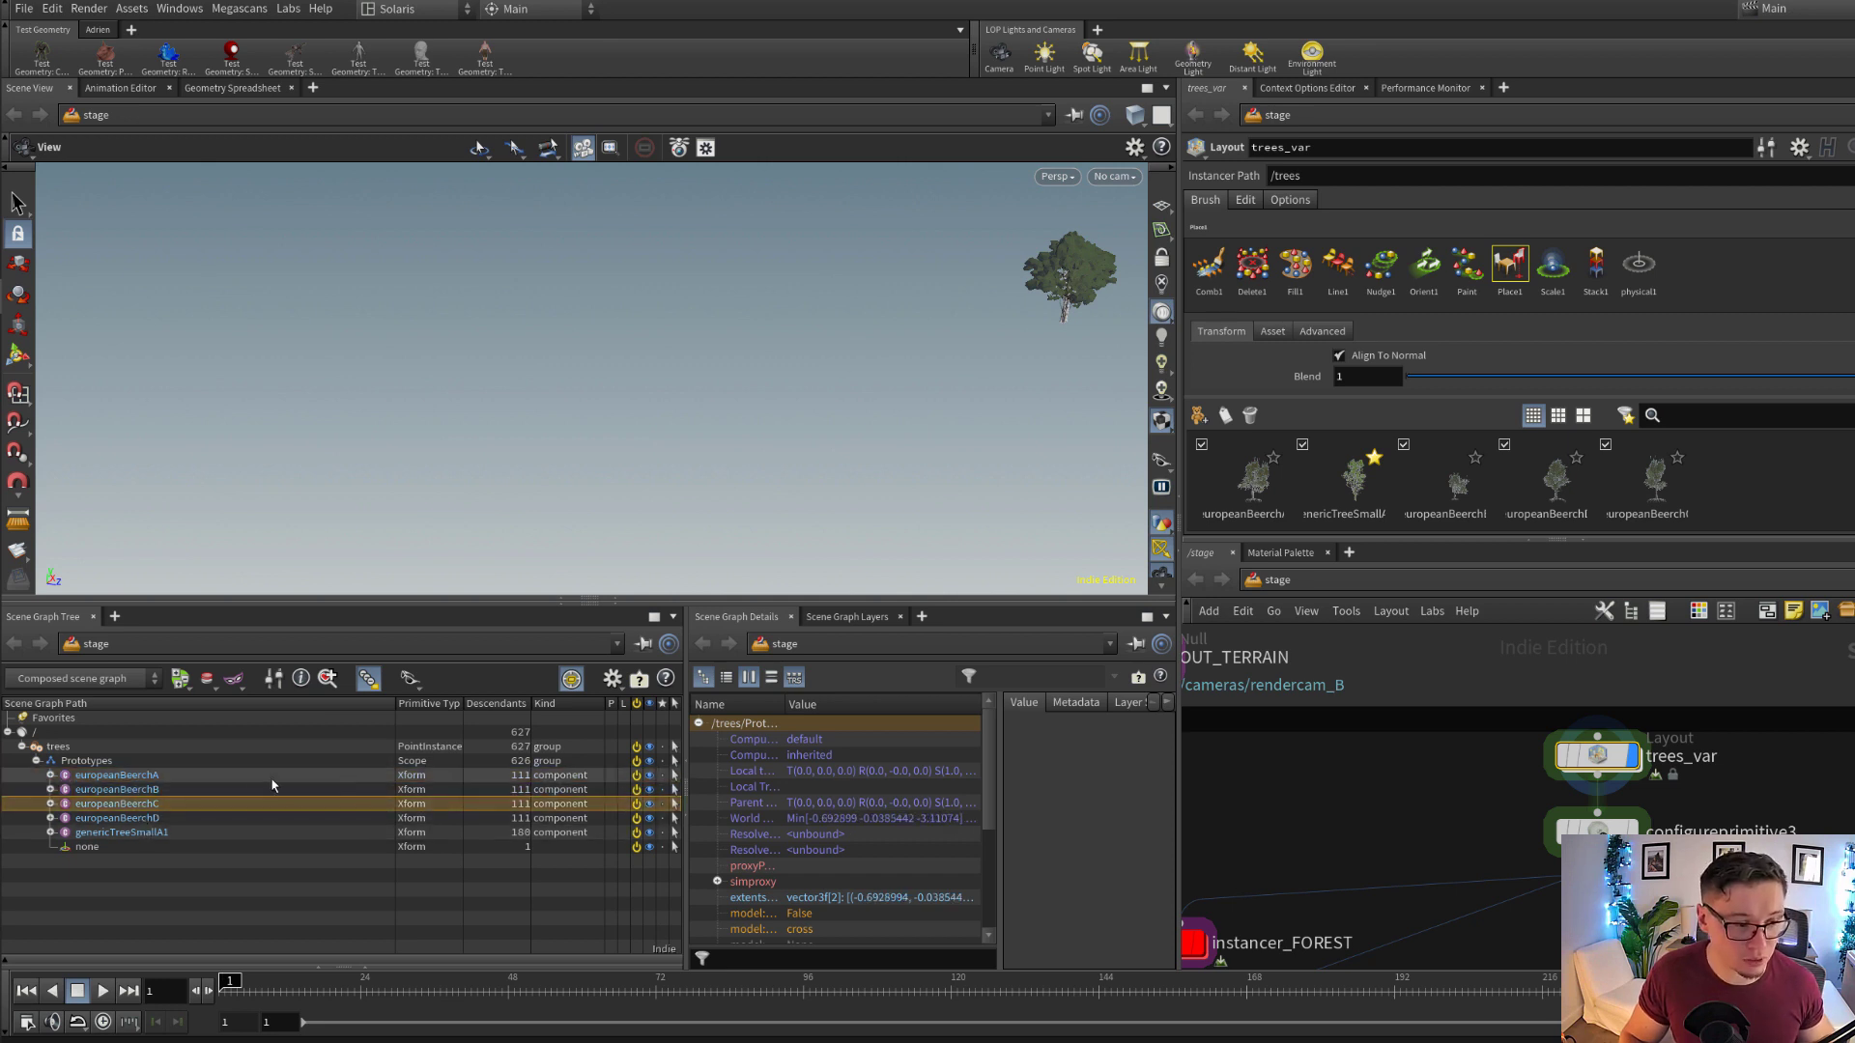
Examine the referenced tree USD file paths under the trees_var LOP layer in the scene graph layers
{"action": "left_click", "coordinate": [847, 616]}
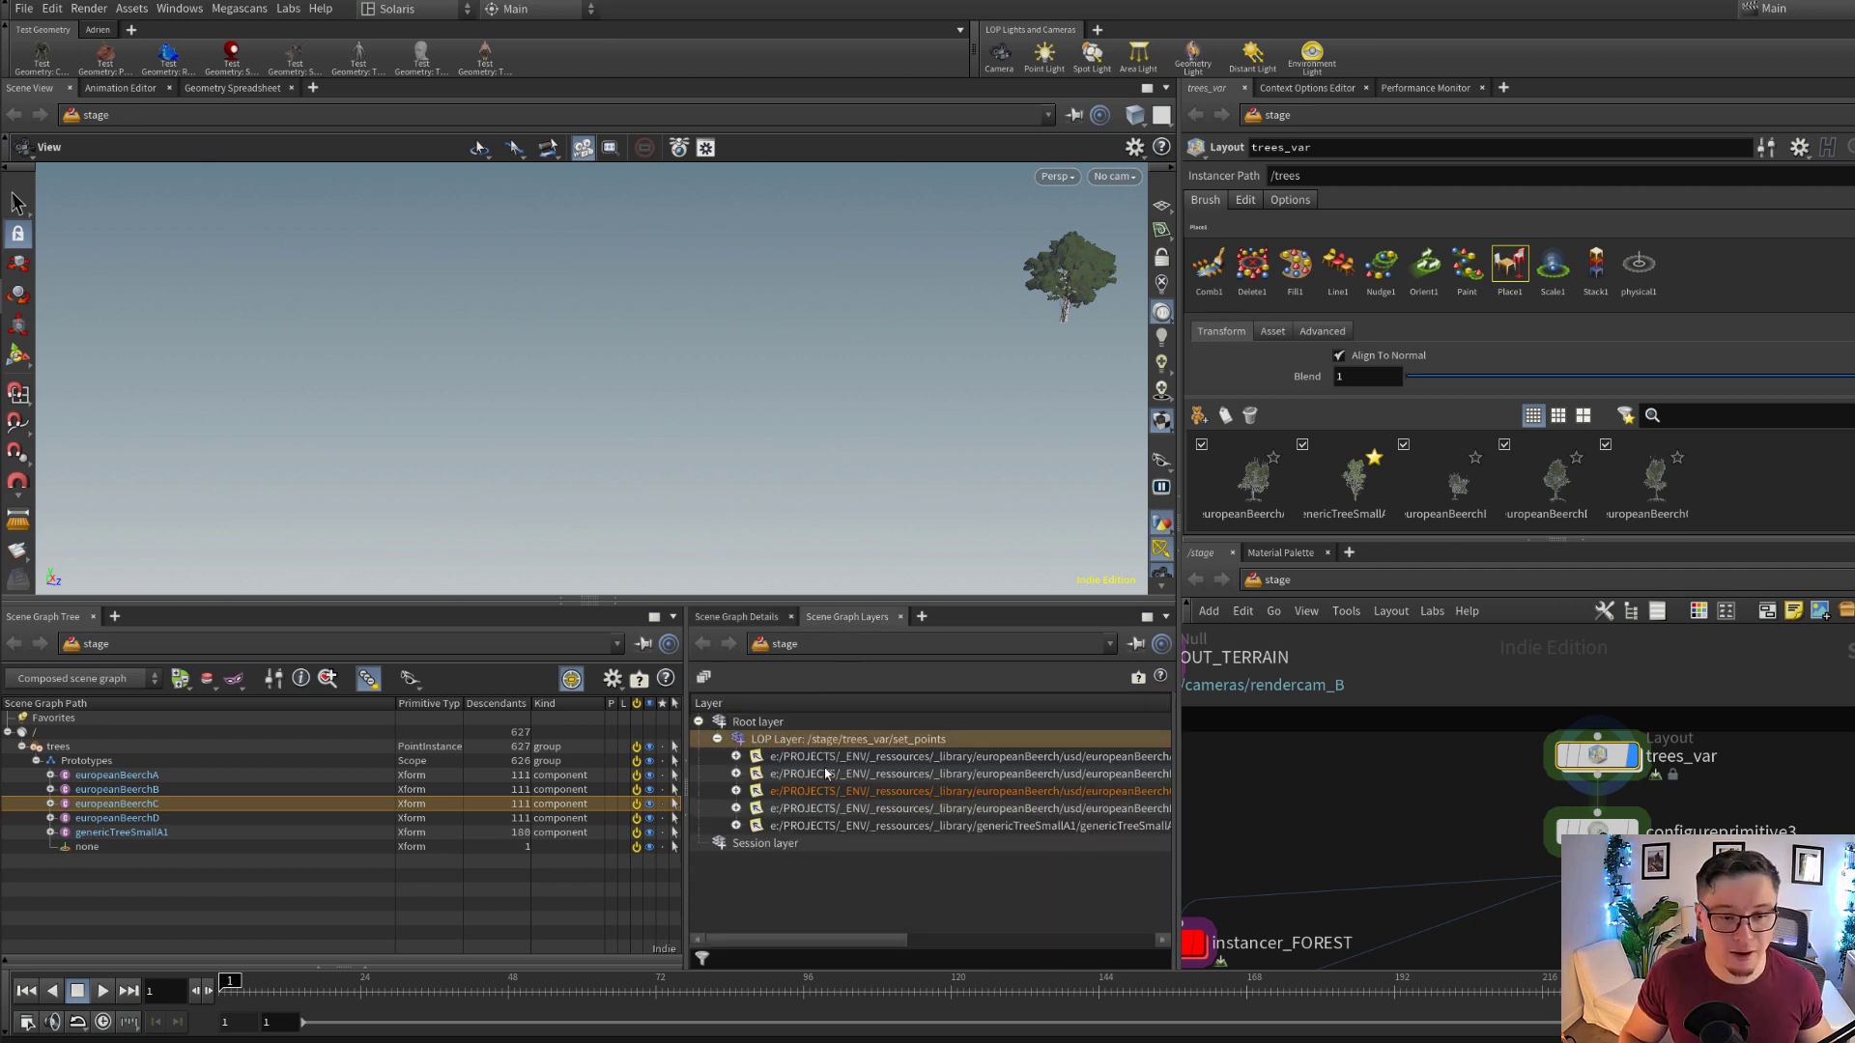
{"action": "left_click_drag", "start_coordinate": [833, 947], "coordinate": [896, 932]}
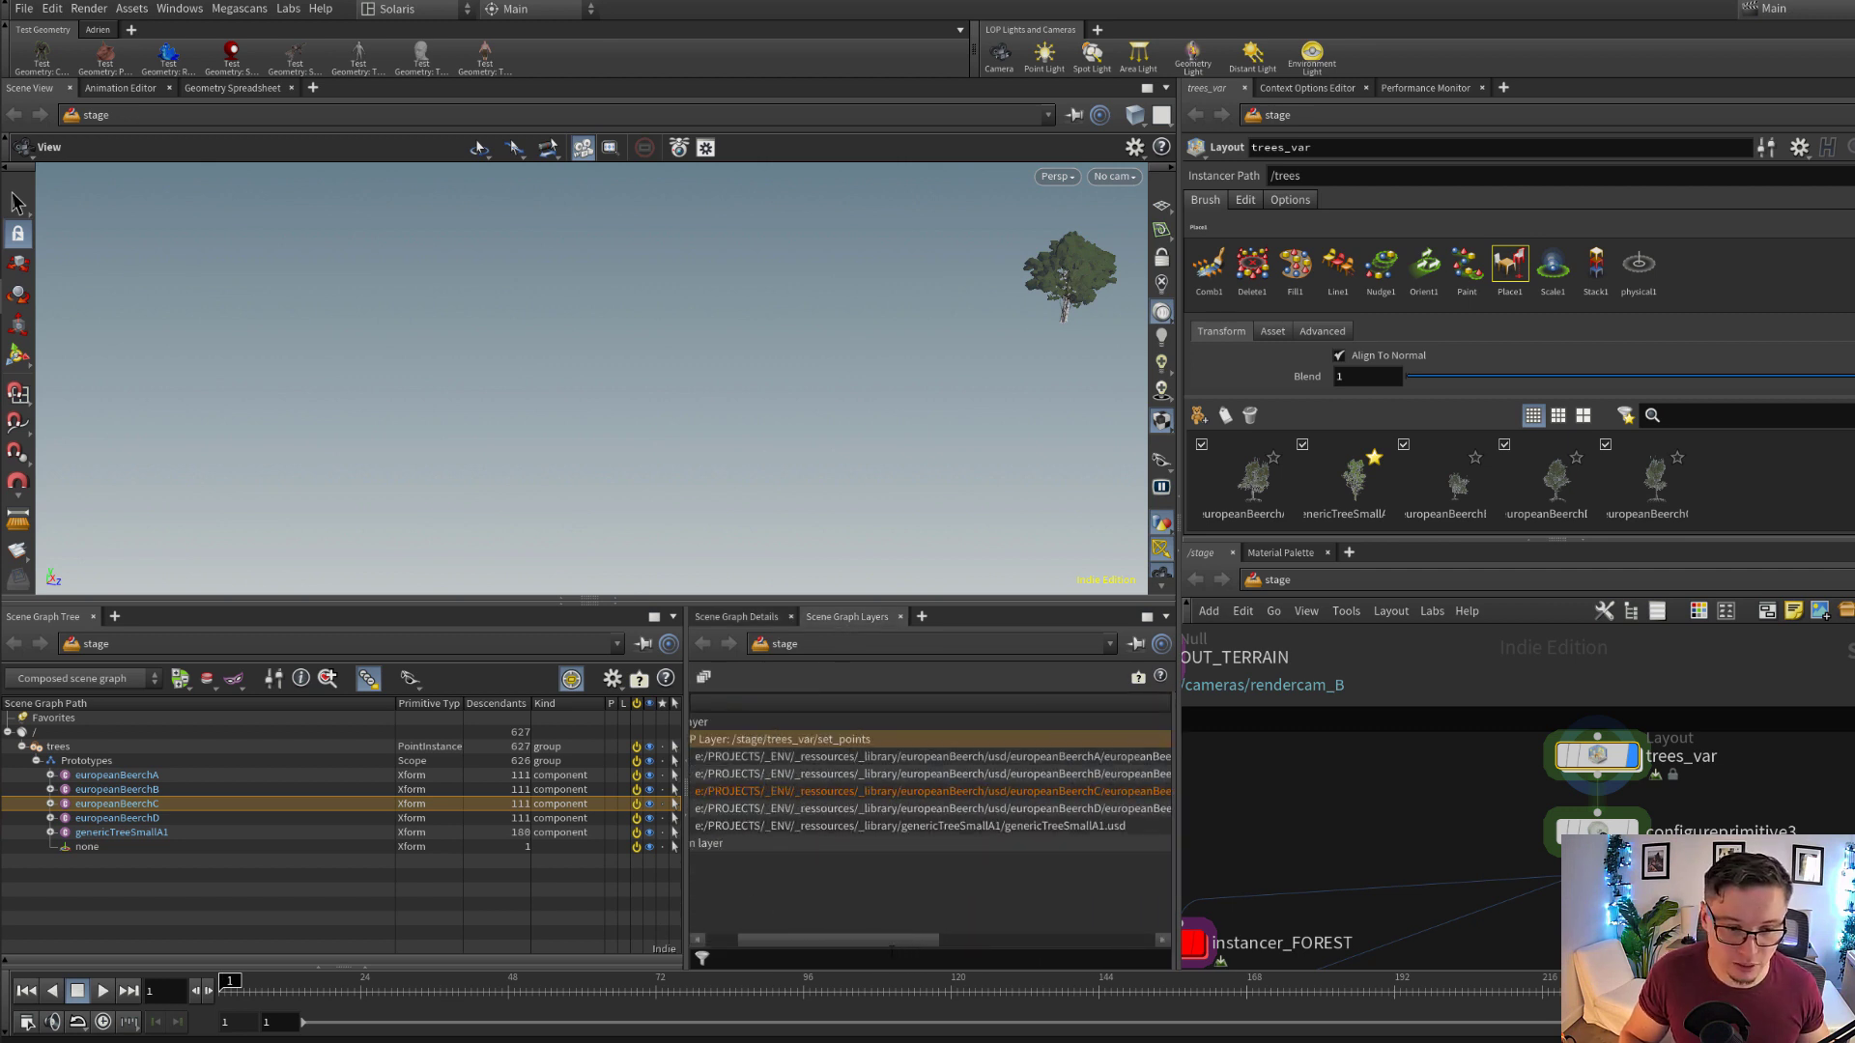
{"action": "mouse_move", "coordinate": [895, 951]}
{"action": "left_mouse_down"}
{"action": "mouse_move", "coordinate": [814, 945]}
{"action": "mouse_move", "coordinate": [906, 940]}
{"action": "left_mouse_up"}
{"action": "left_click_drag", "start_coordinate": [1104, 708], "coordinate": [1140, 706]}
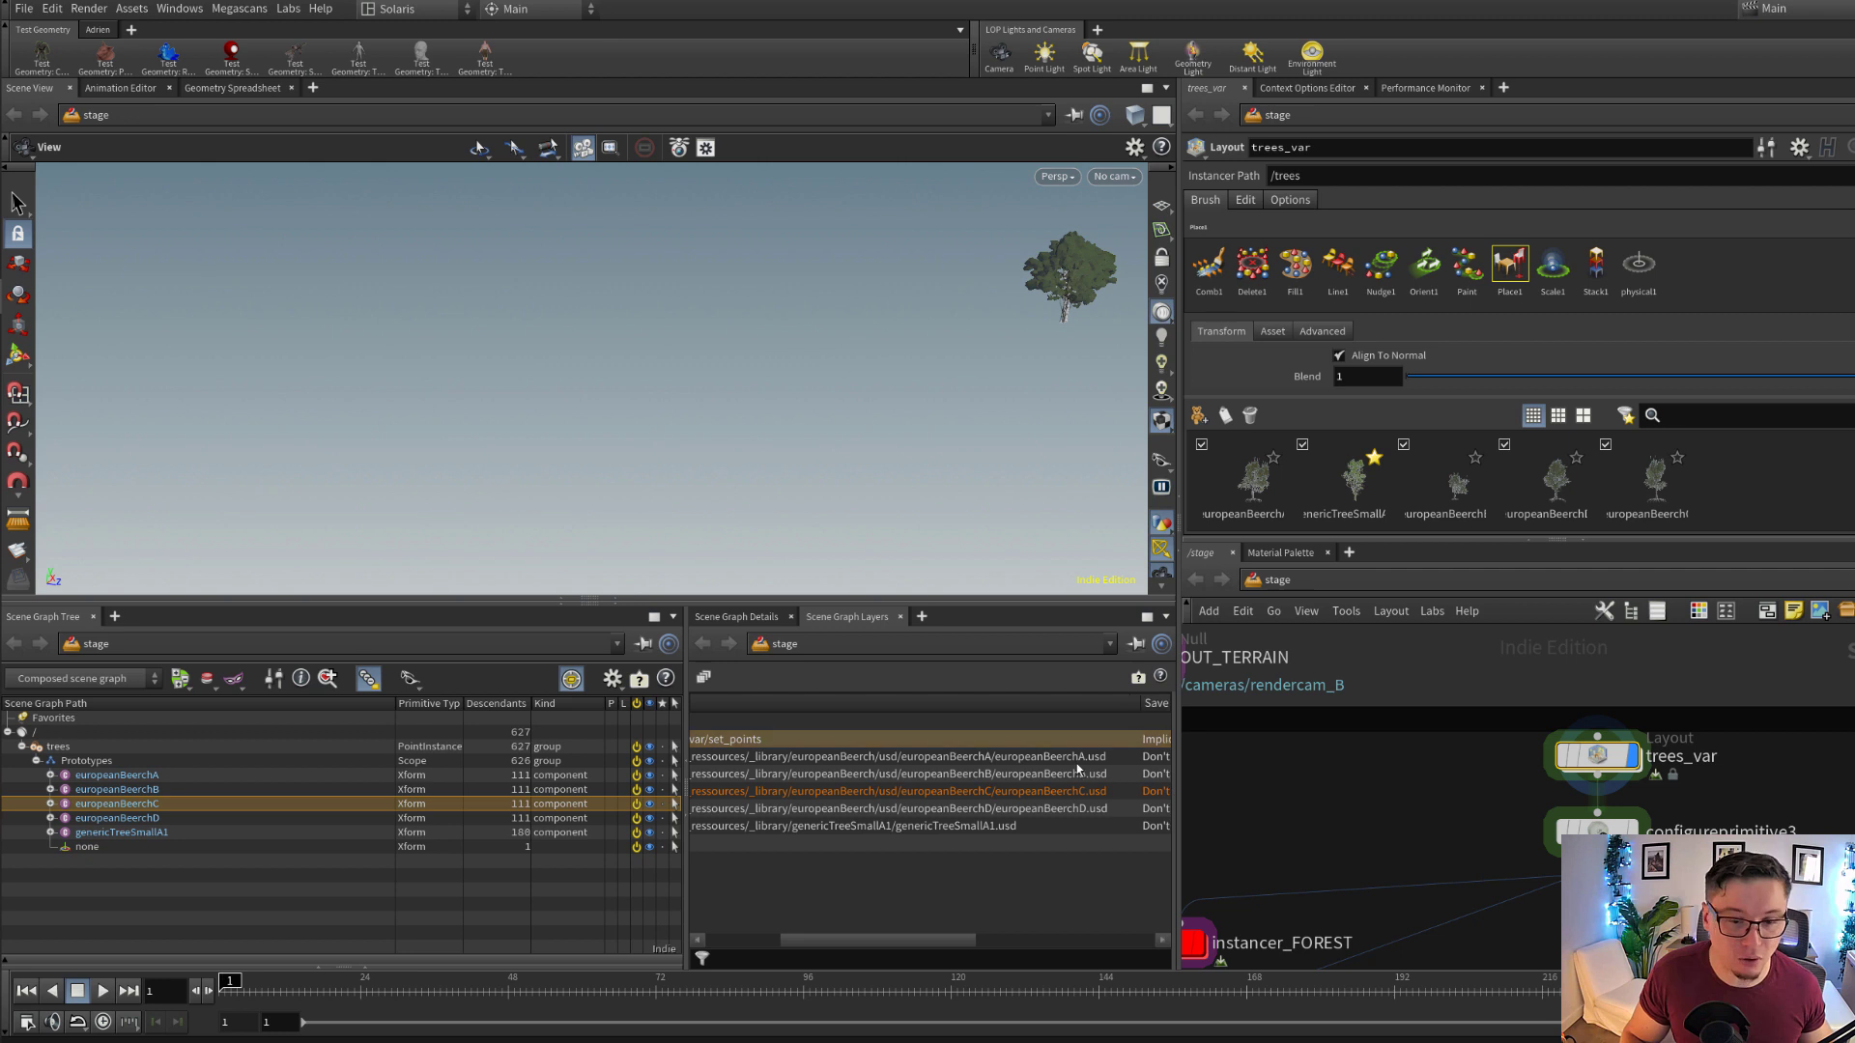
{"action": "left_click", "coordinate": [1076, 761]}
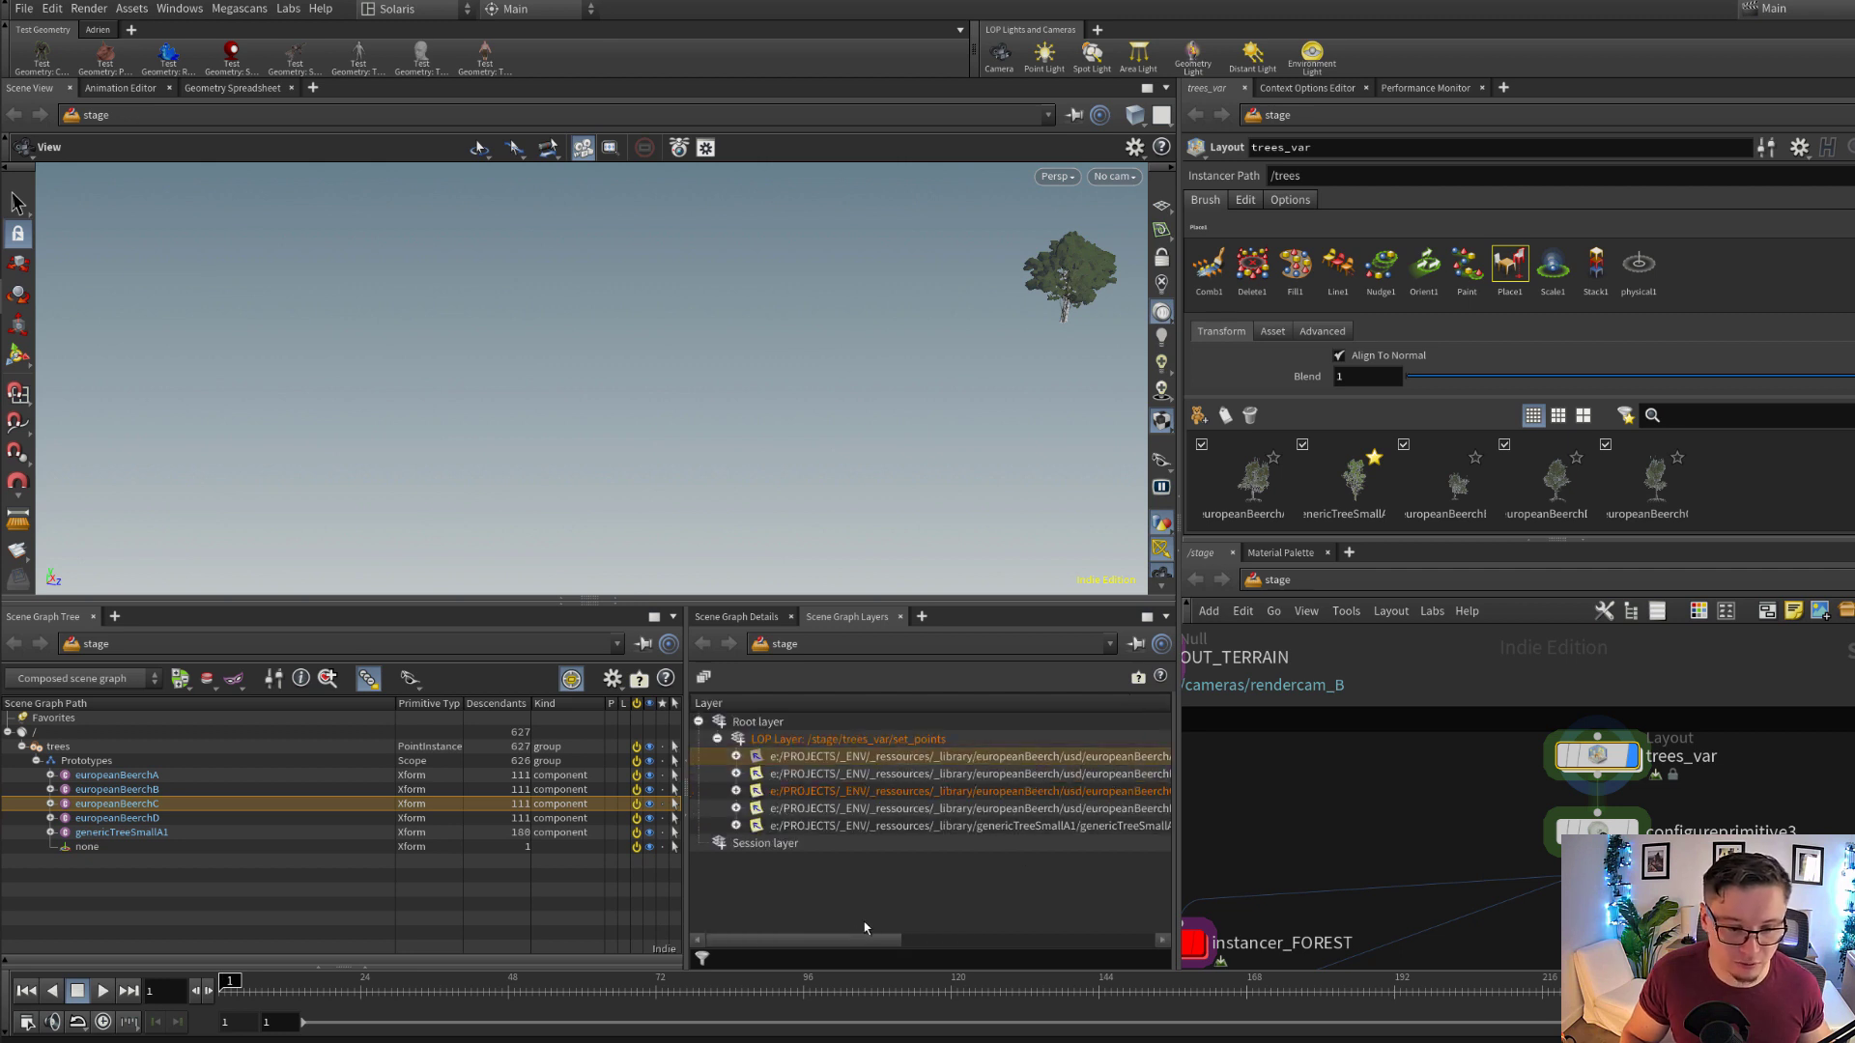
Select instancer_FOREST and display the stage at it to view the scattered trees on the terrain
{"action": "middle_click_drag", "start_coordinate": [1422, 846], "coordinate": [1577, 757]}
{"action": "scroll", "coordinate": [1577, 757], "scroll_direction": "down", "scroll_amount": 2}
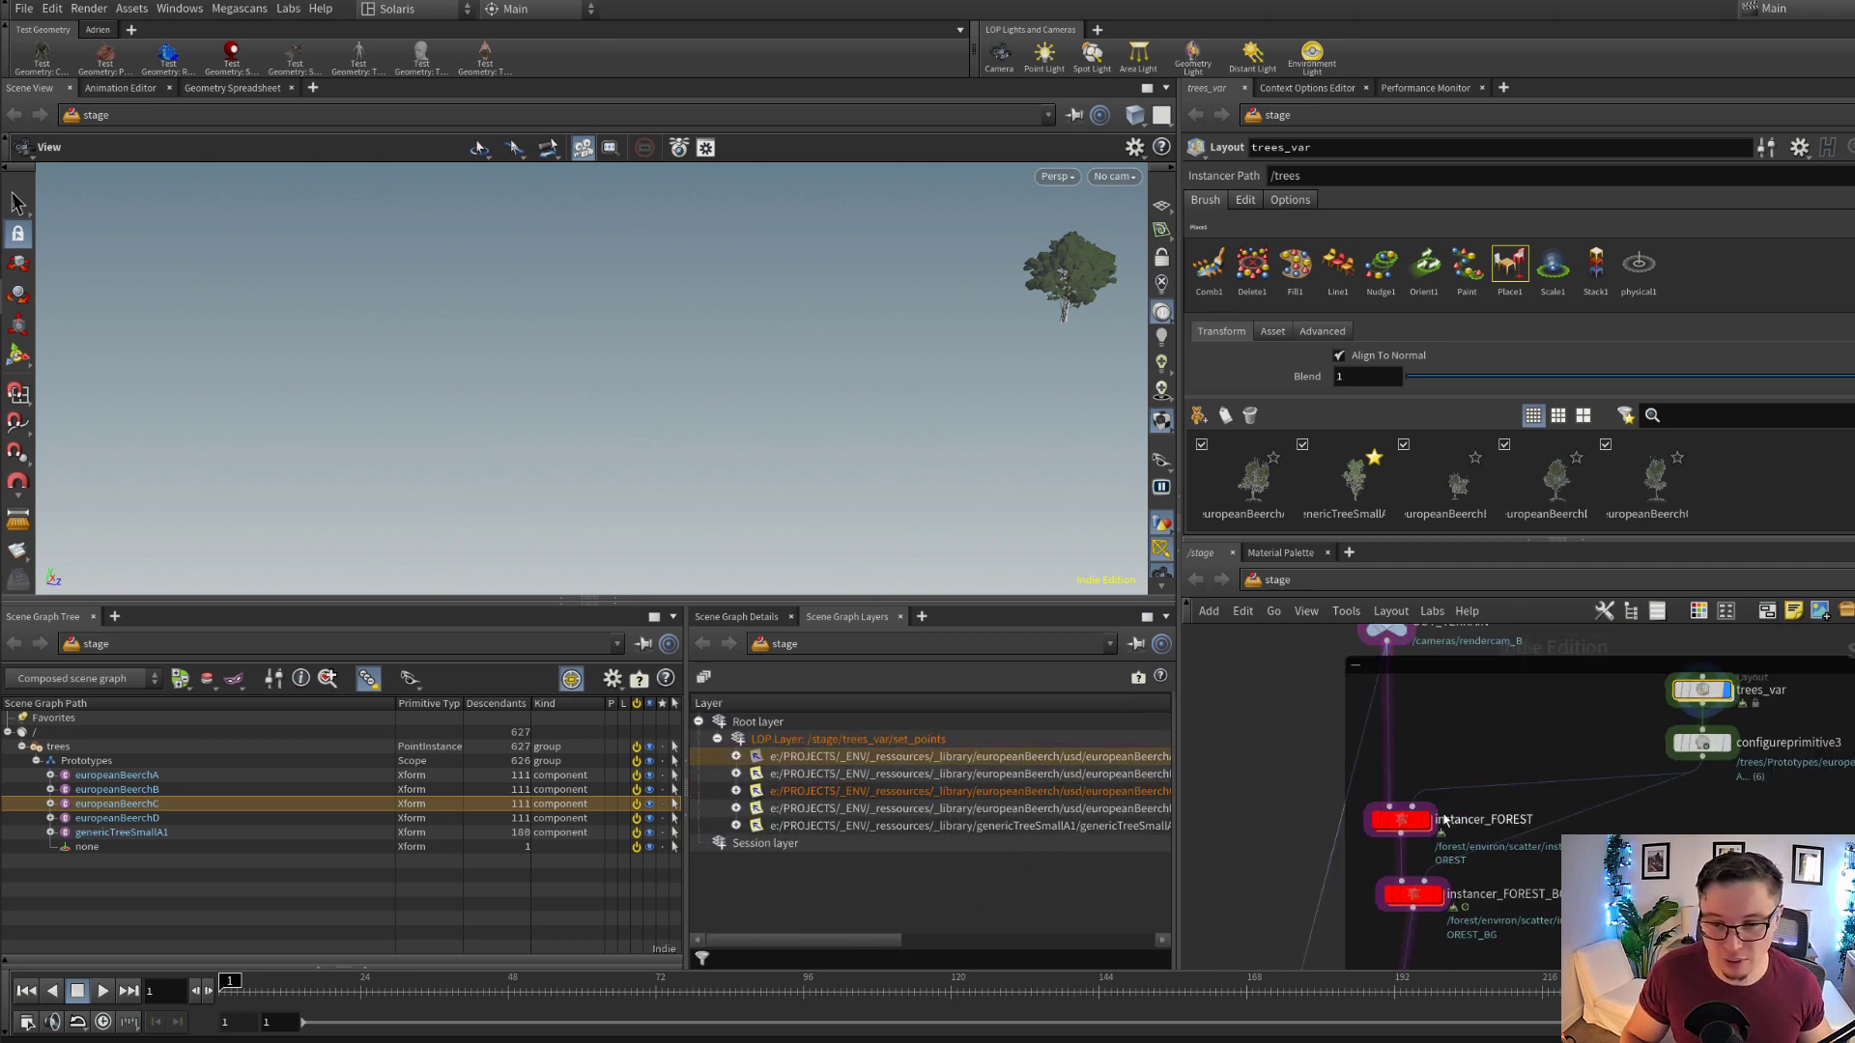
{"action": "scroll", "coordinate": [1439, 821], "scroll_direction": "up", "scroll_amount": 2}
{"action": "left_click", "coordinate": [1387, 837]}
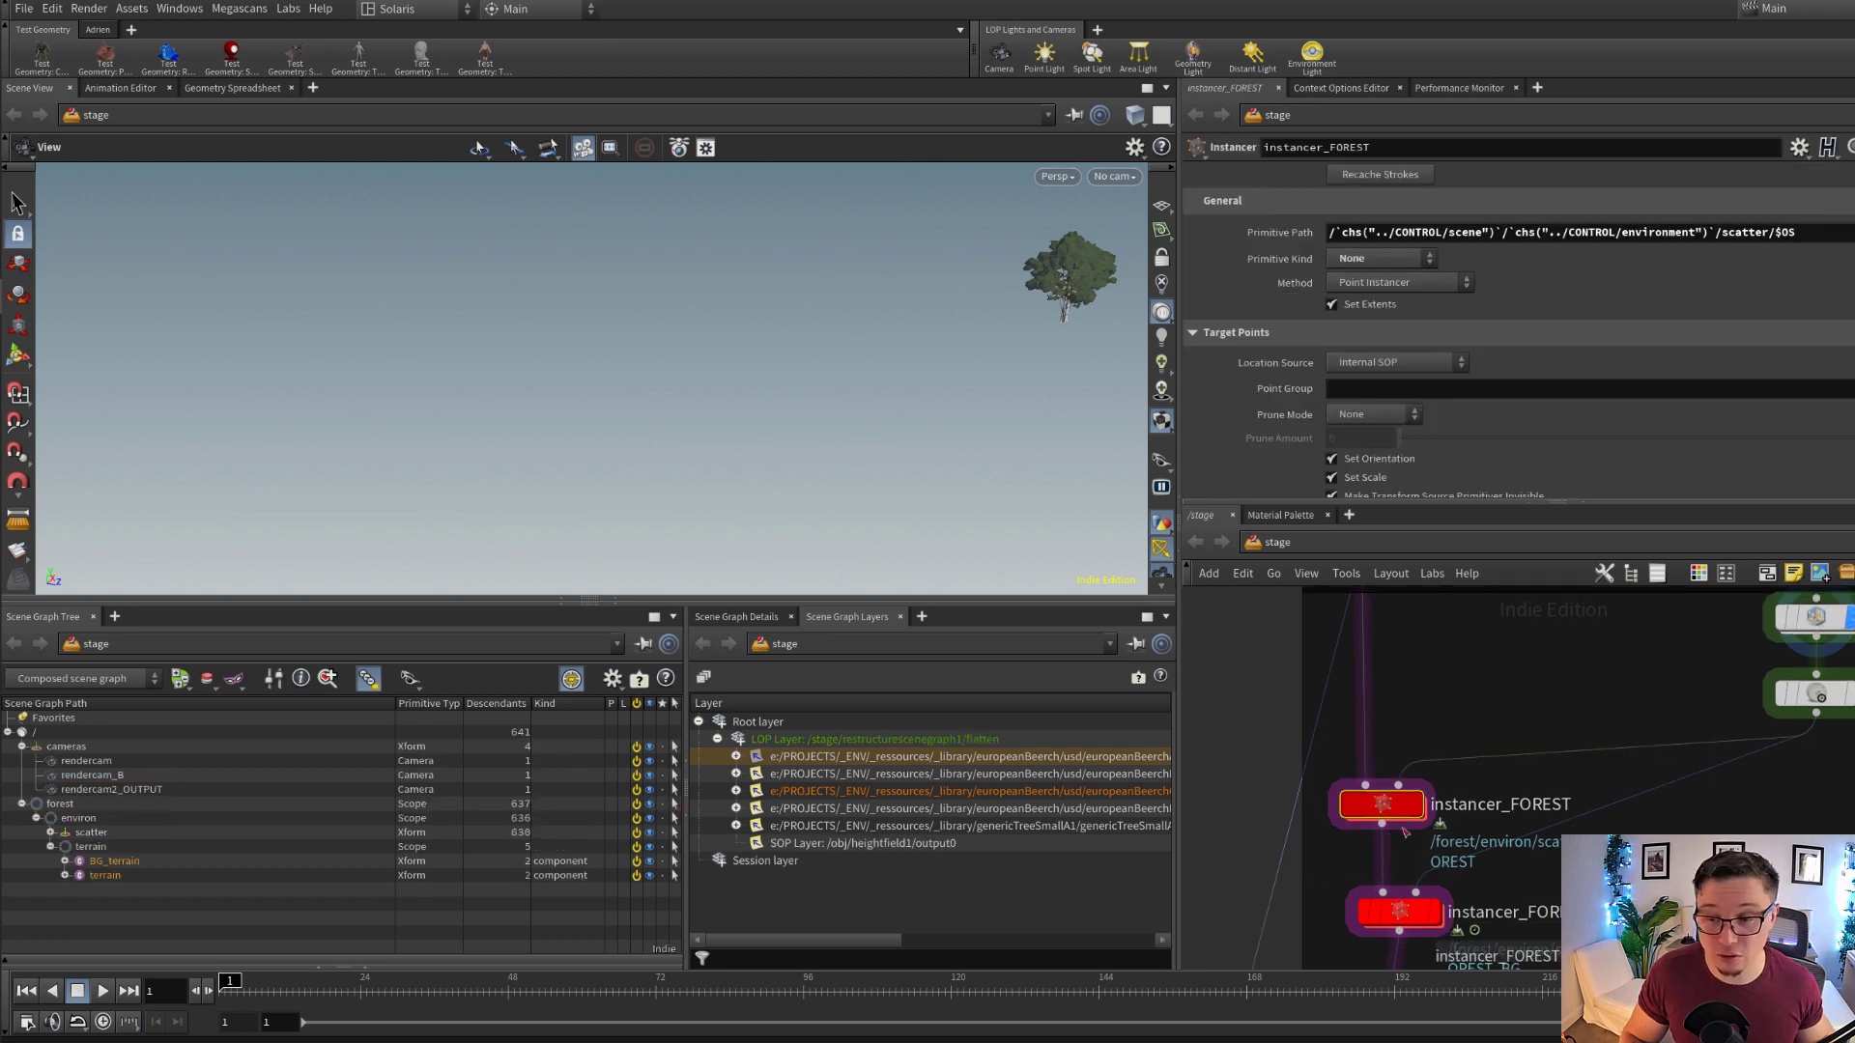
{"action": "scroll", "coordinate": [1493, 786], "scroll_direction": "up", "scroll_amount": 1}
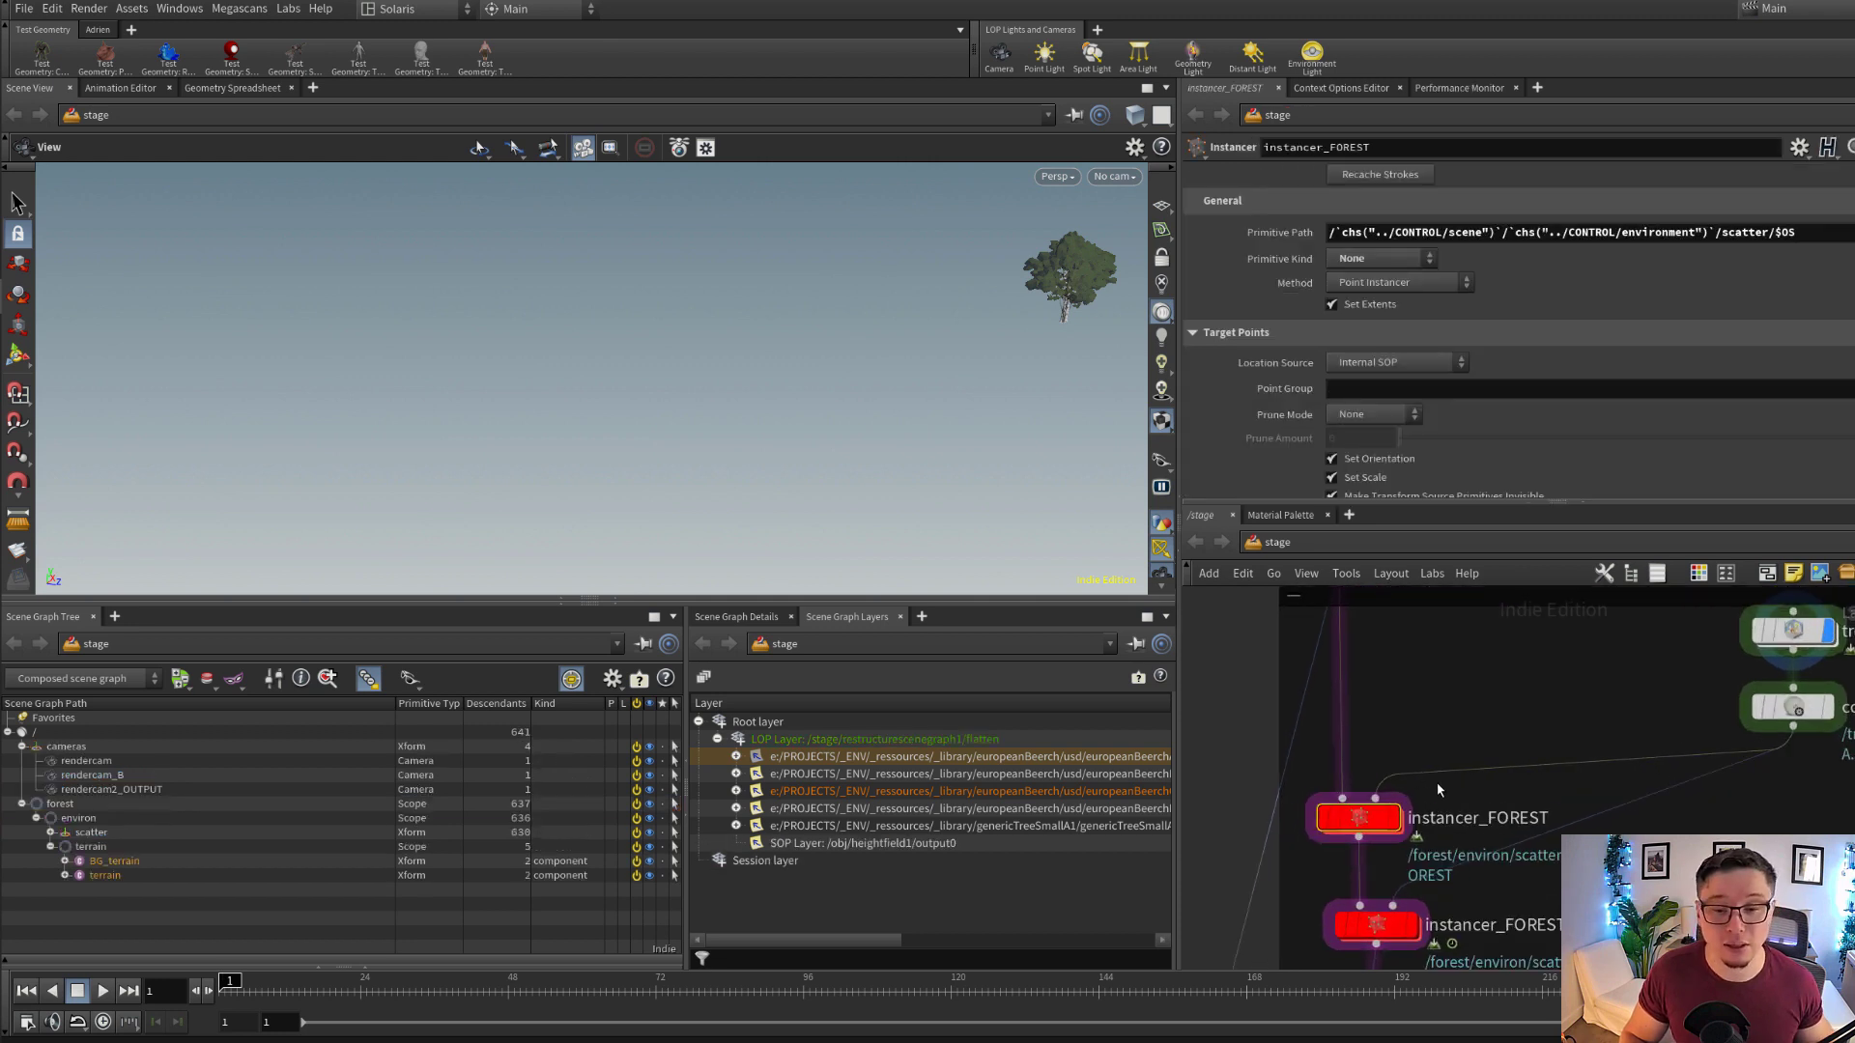
{"action": "mouse_move", "coordinate": [1372, 823]}
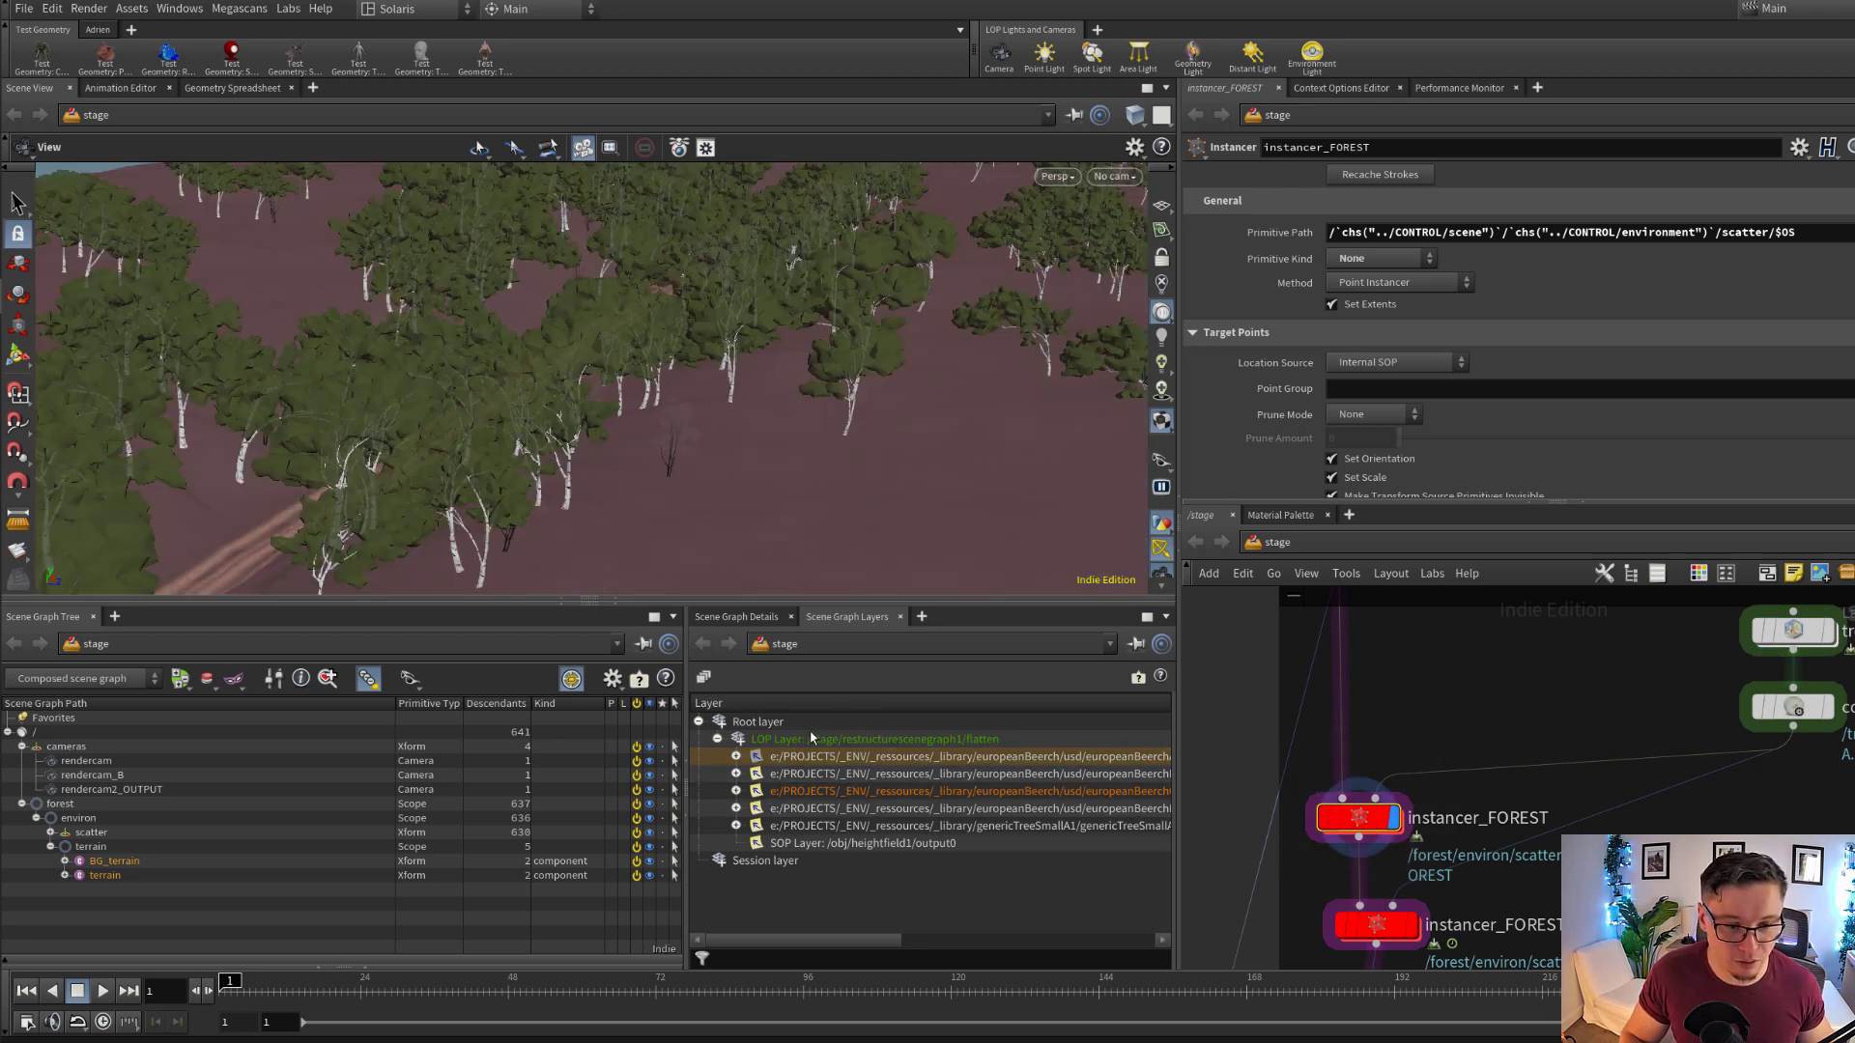
Compare the Save Control and Save Path entries of instancer_FOREST's LOP, SOP and tree USD layers
{"action": "left_click", "coordinate": [920, 844]}
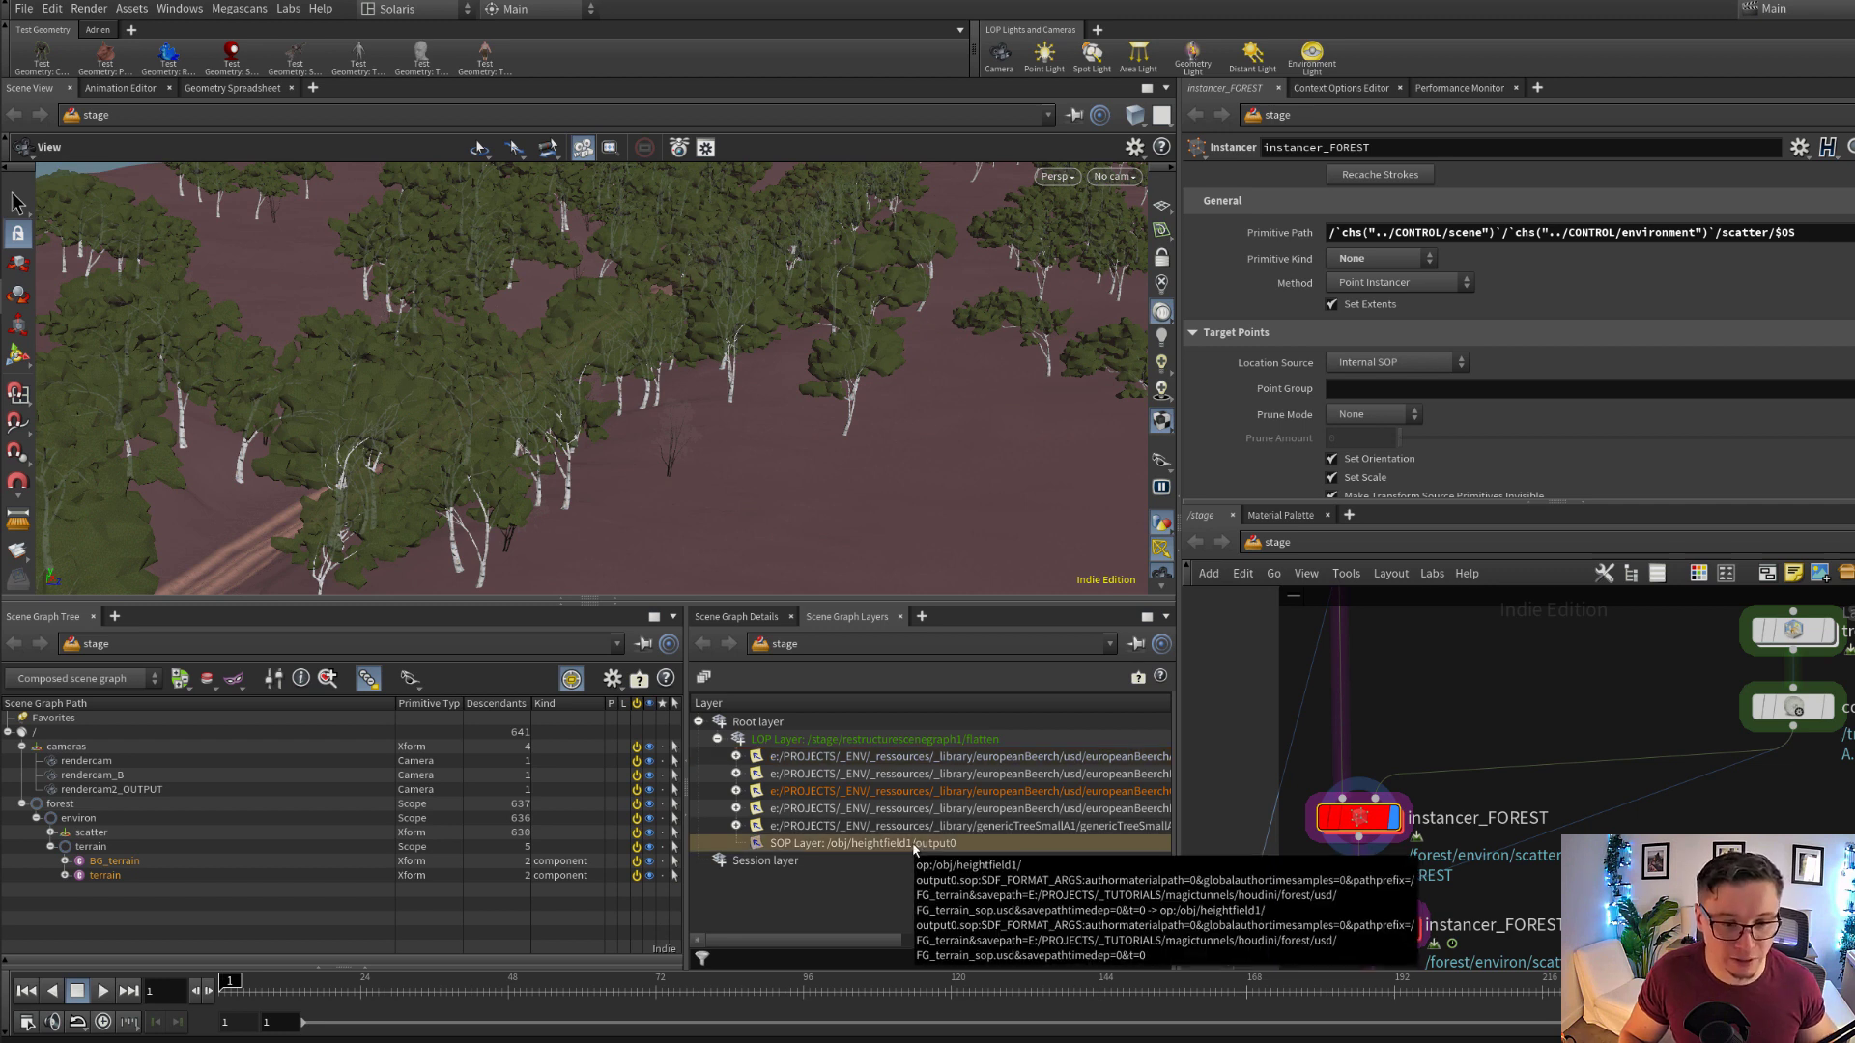
{"action": "left_click", "coordinate": [986, 811]}
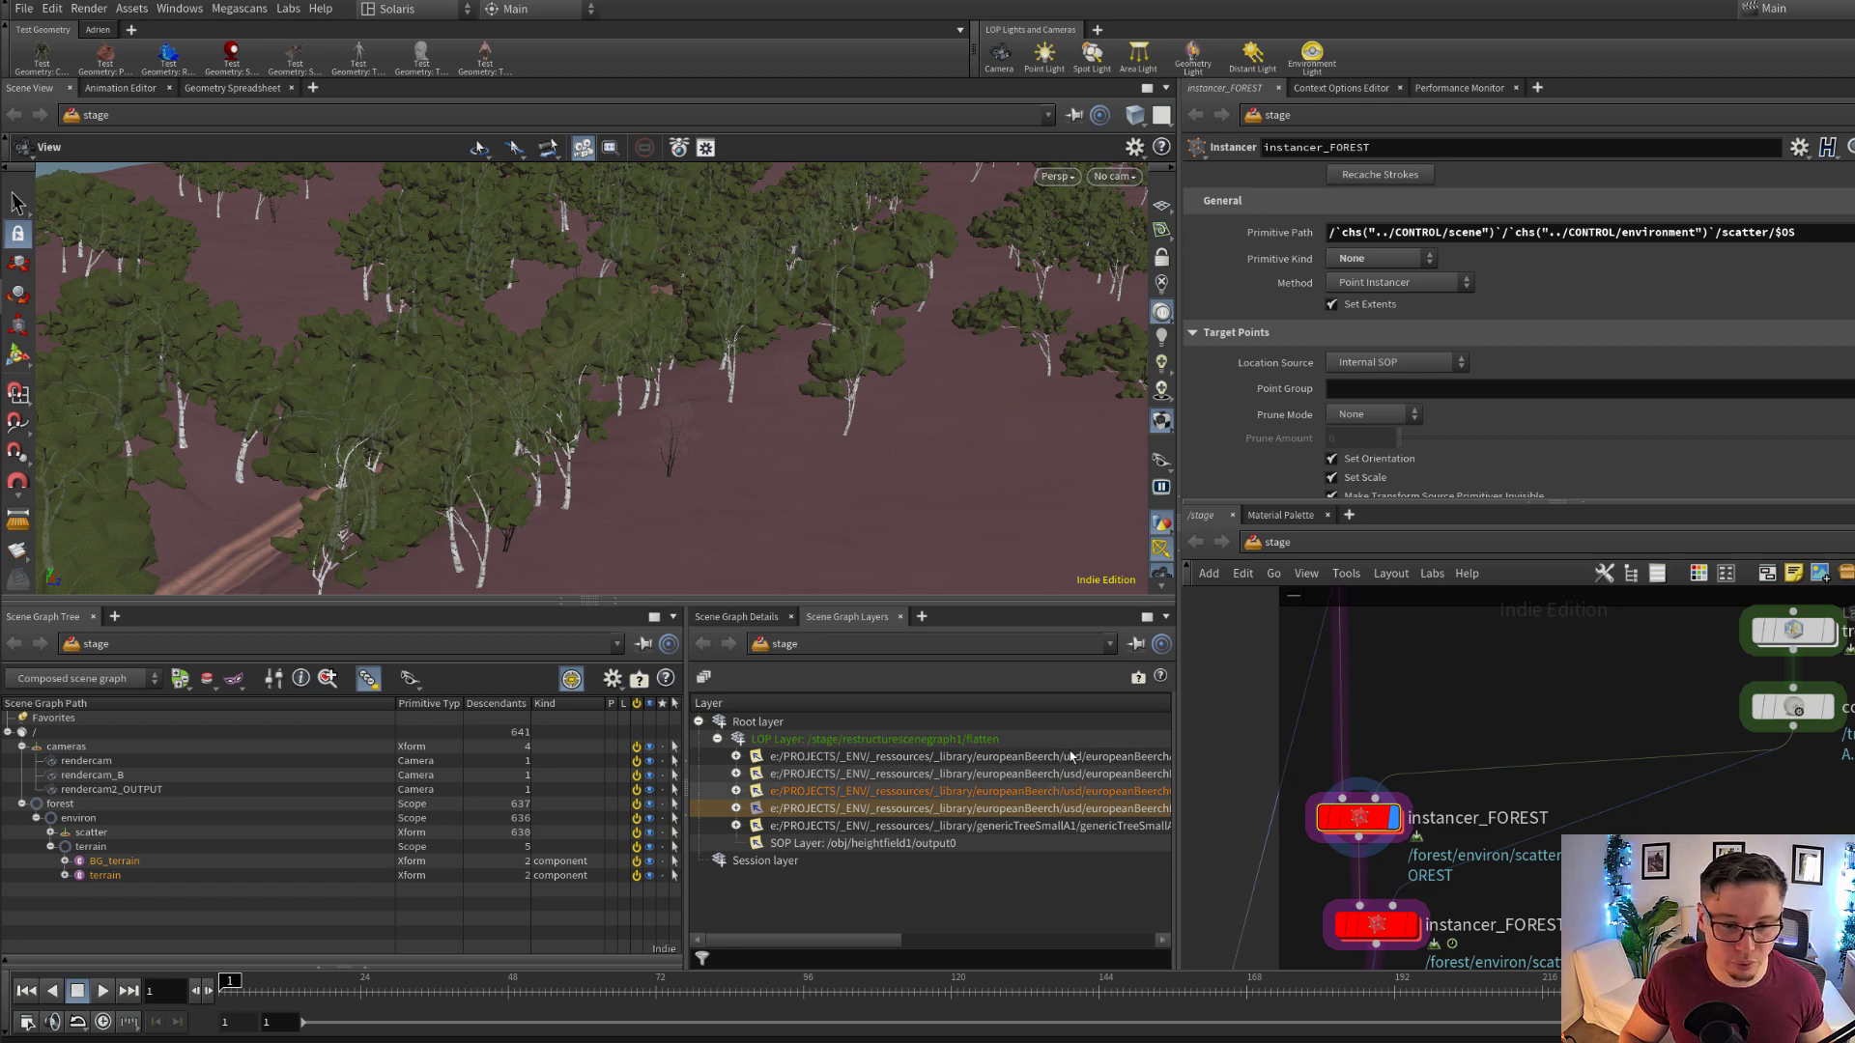
{"action": "left_click_drag", "start_coordinate": [866, 944], "coordinate": [1009, 929]}
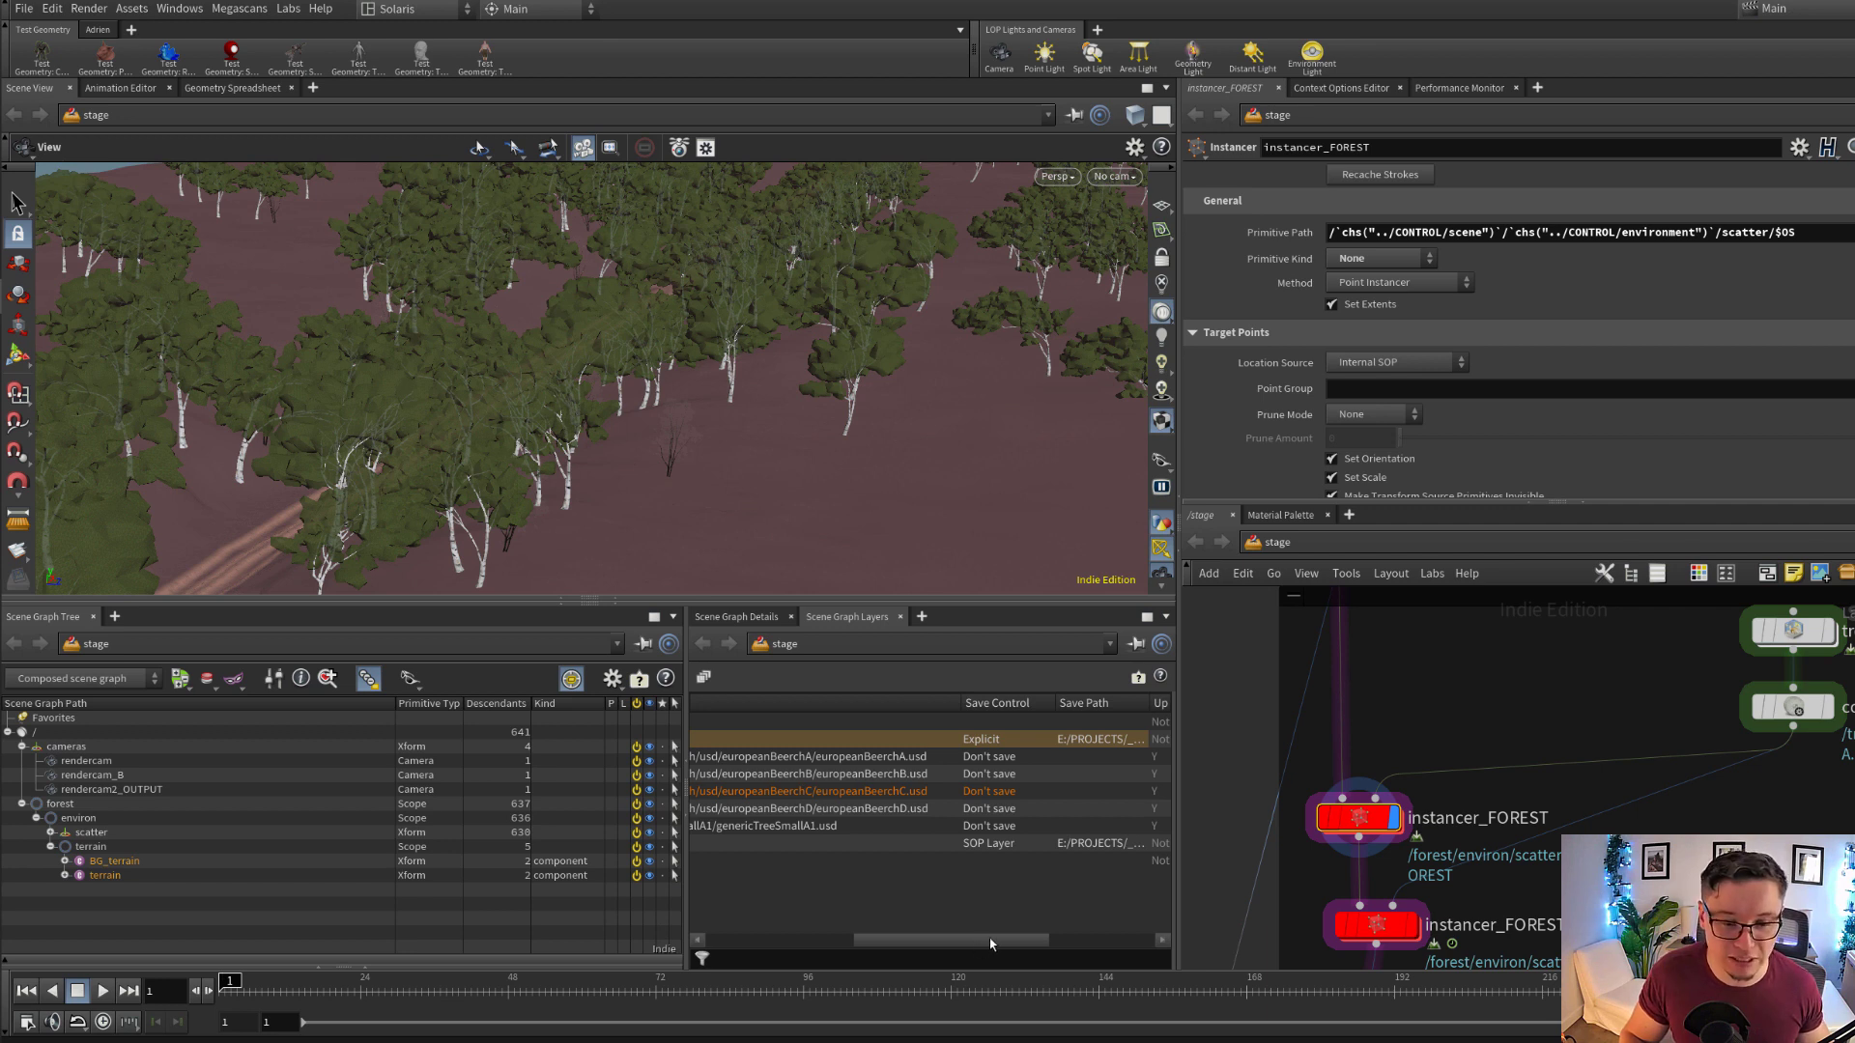
{"action": "left_click", "coordinate": [998, 793]}
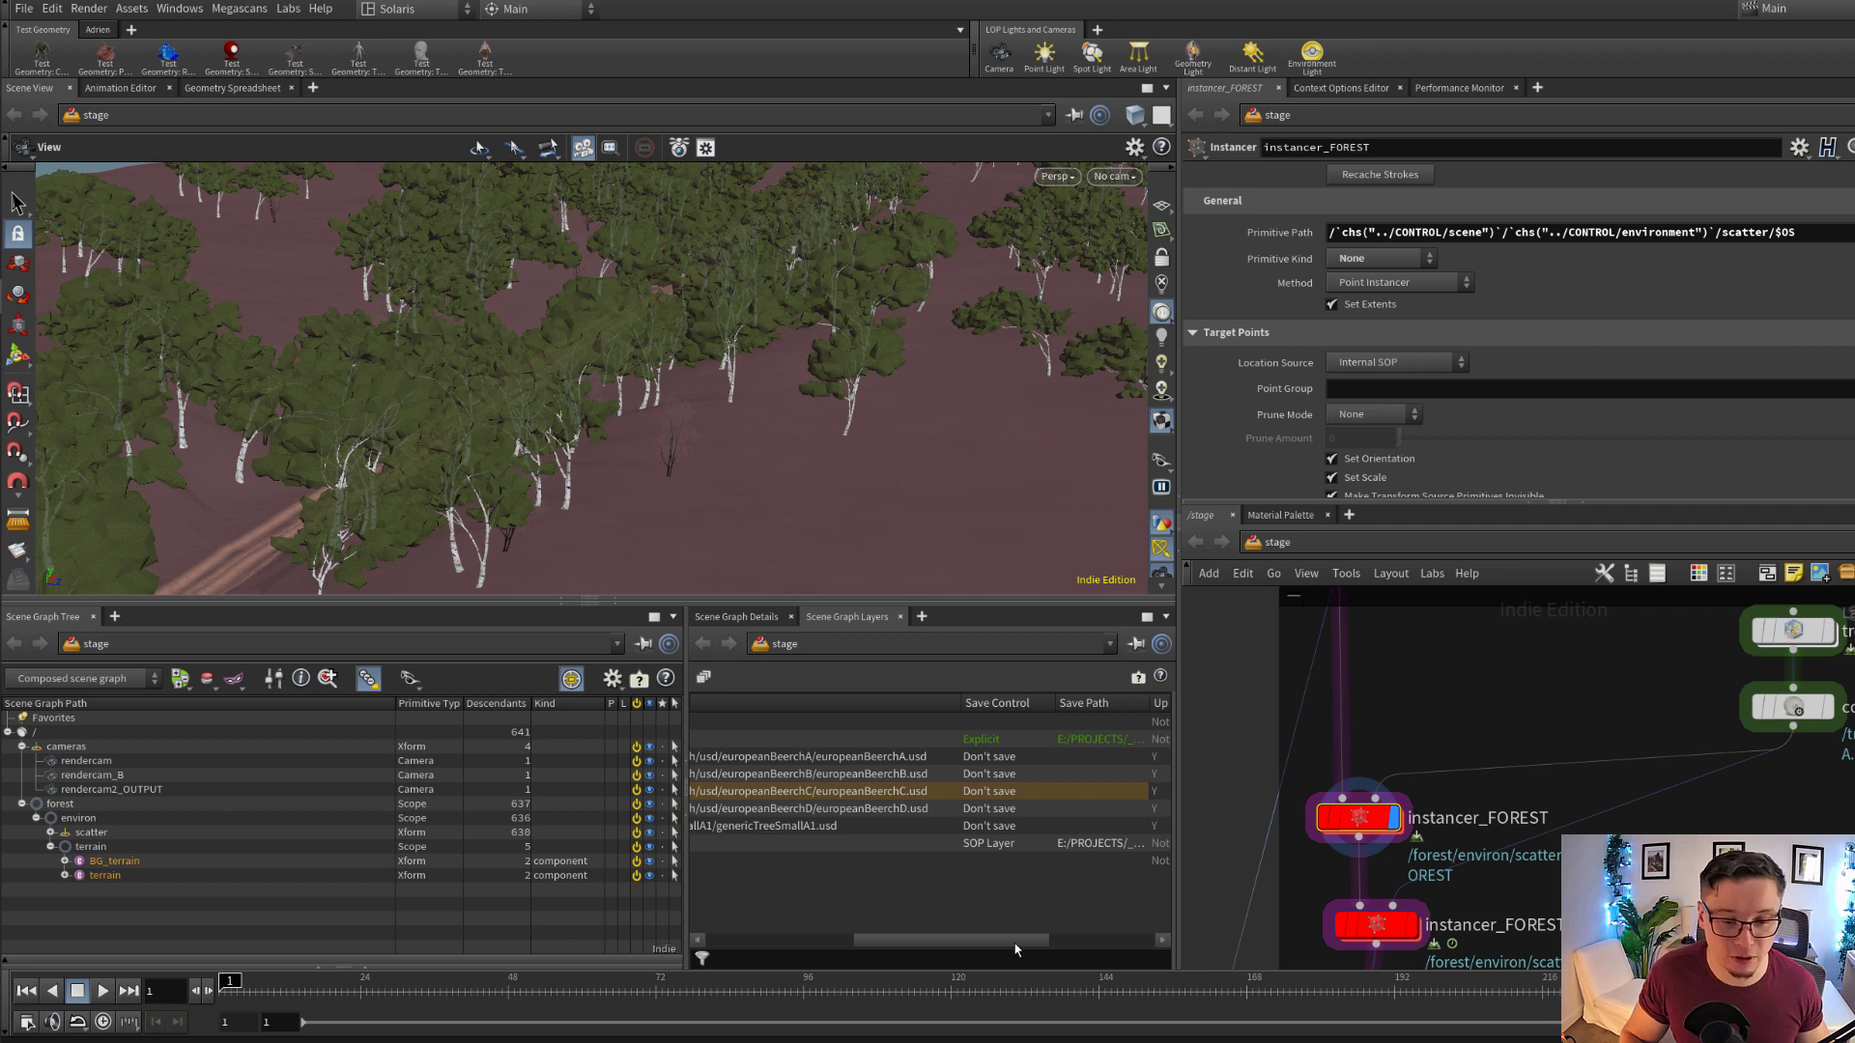
{"action": "left_click_drag", "start_coordinate": [1020, 937], "coordinate": [855, 929]}
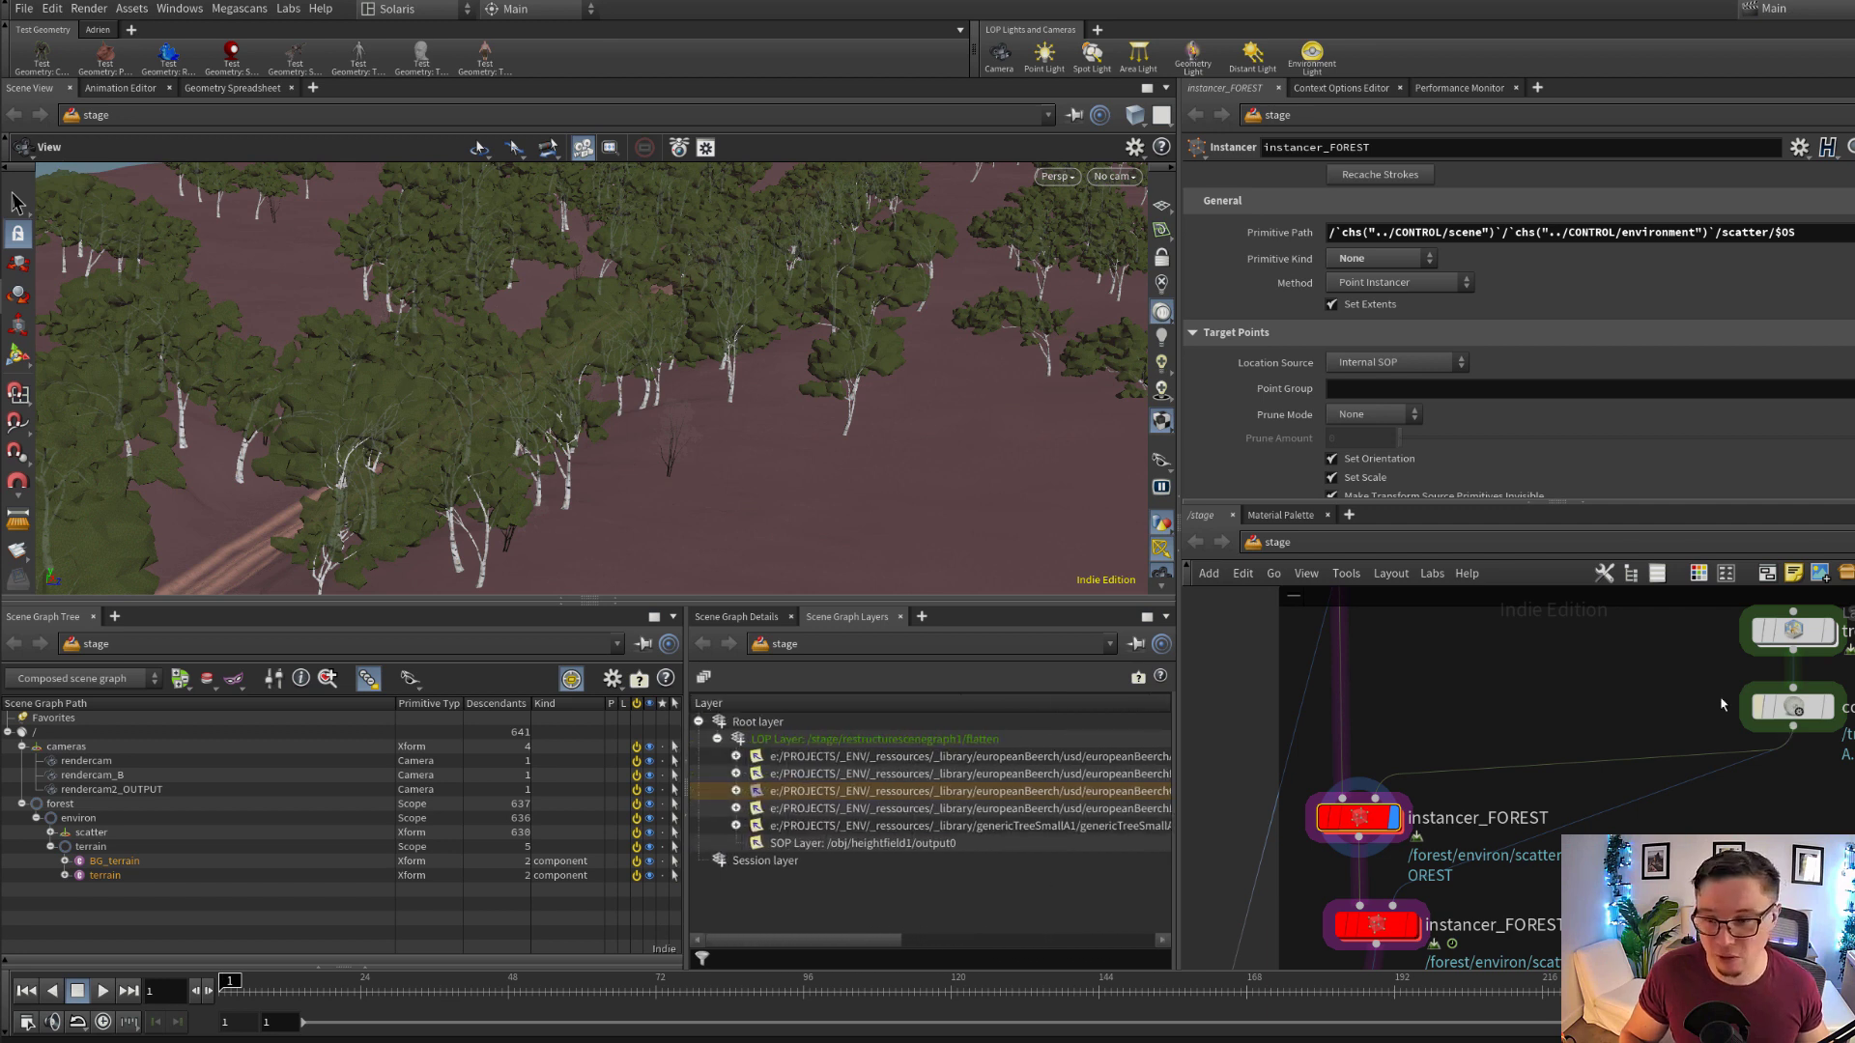
Compare the Prototypes primitives of trees_var with the Prototype Primitives pattern and Prototype Source of instancer_FOREST
{"action": "middle_click_drag", "start_coordinate": [1728, 709], "coordinate": [1687, 761]}
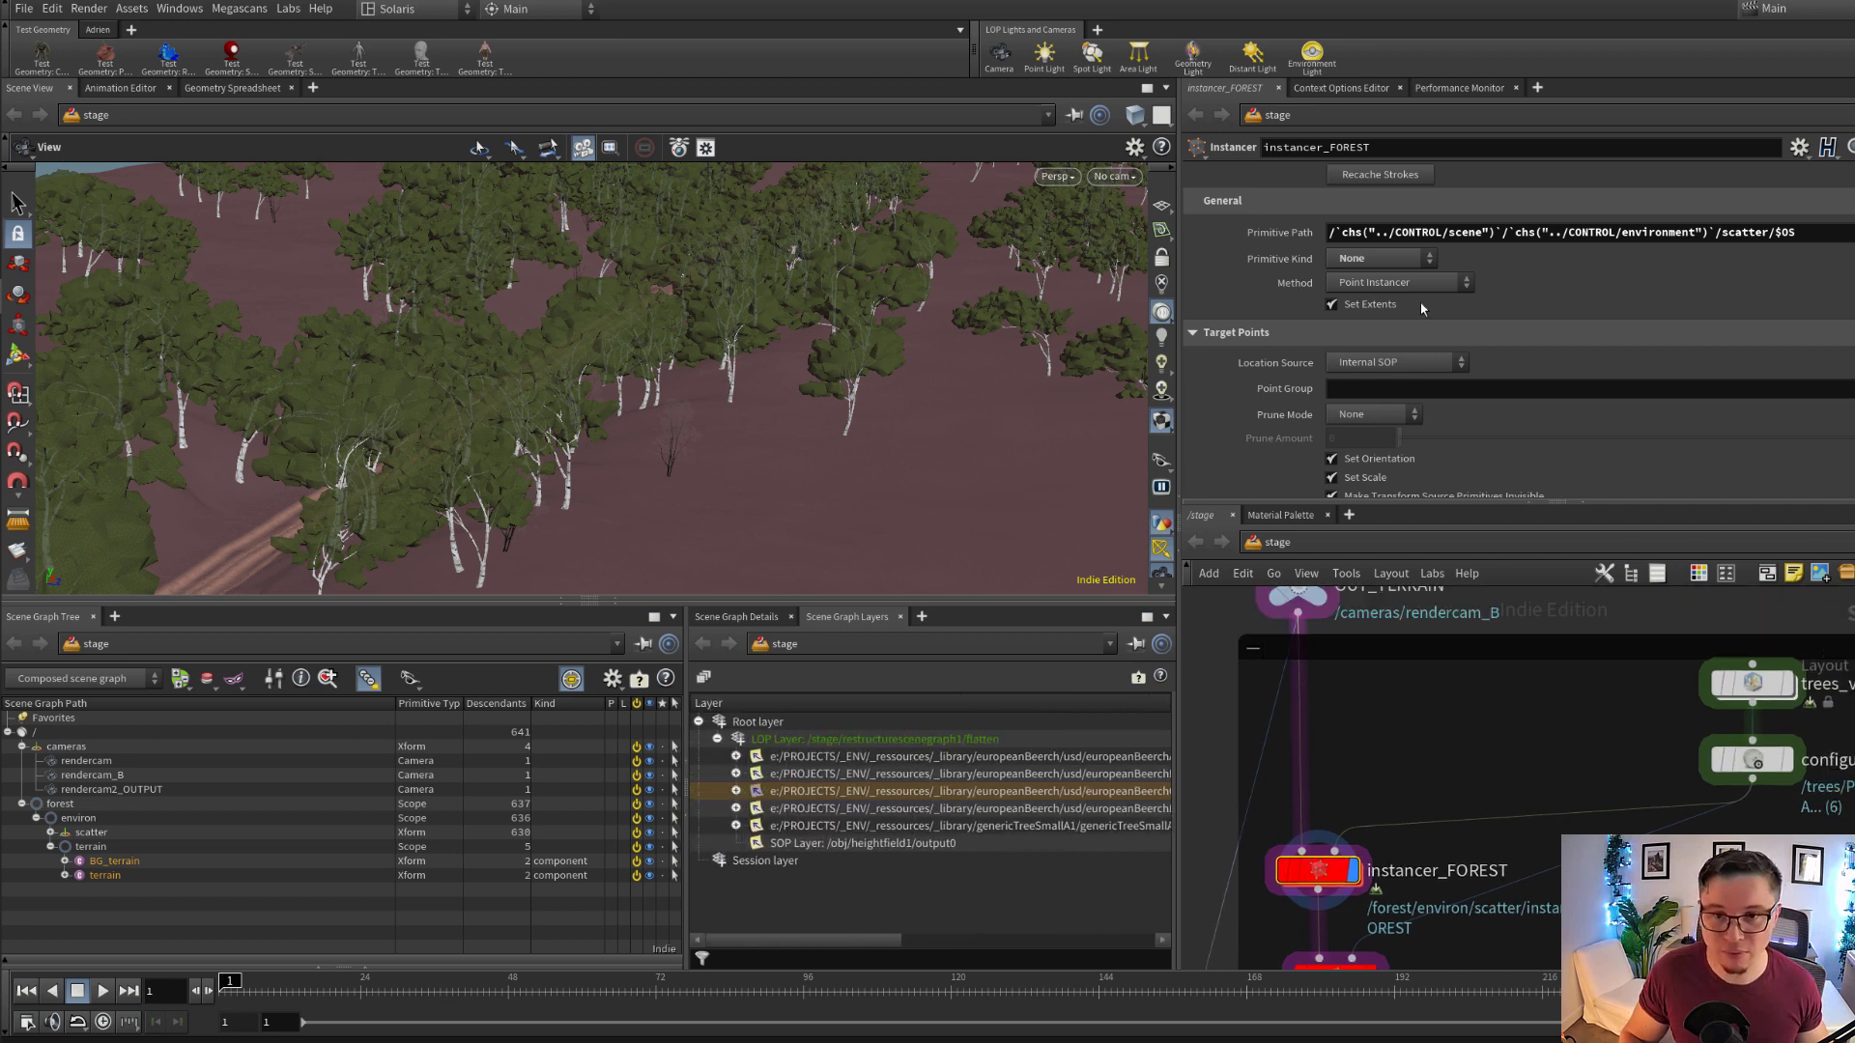
{"action": "scroll", "coordinate": [1430, 328], "scroll_direction": "down", "scroll_amount": 3}
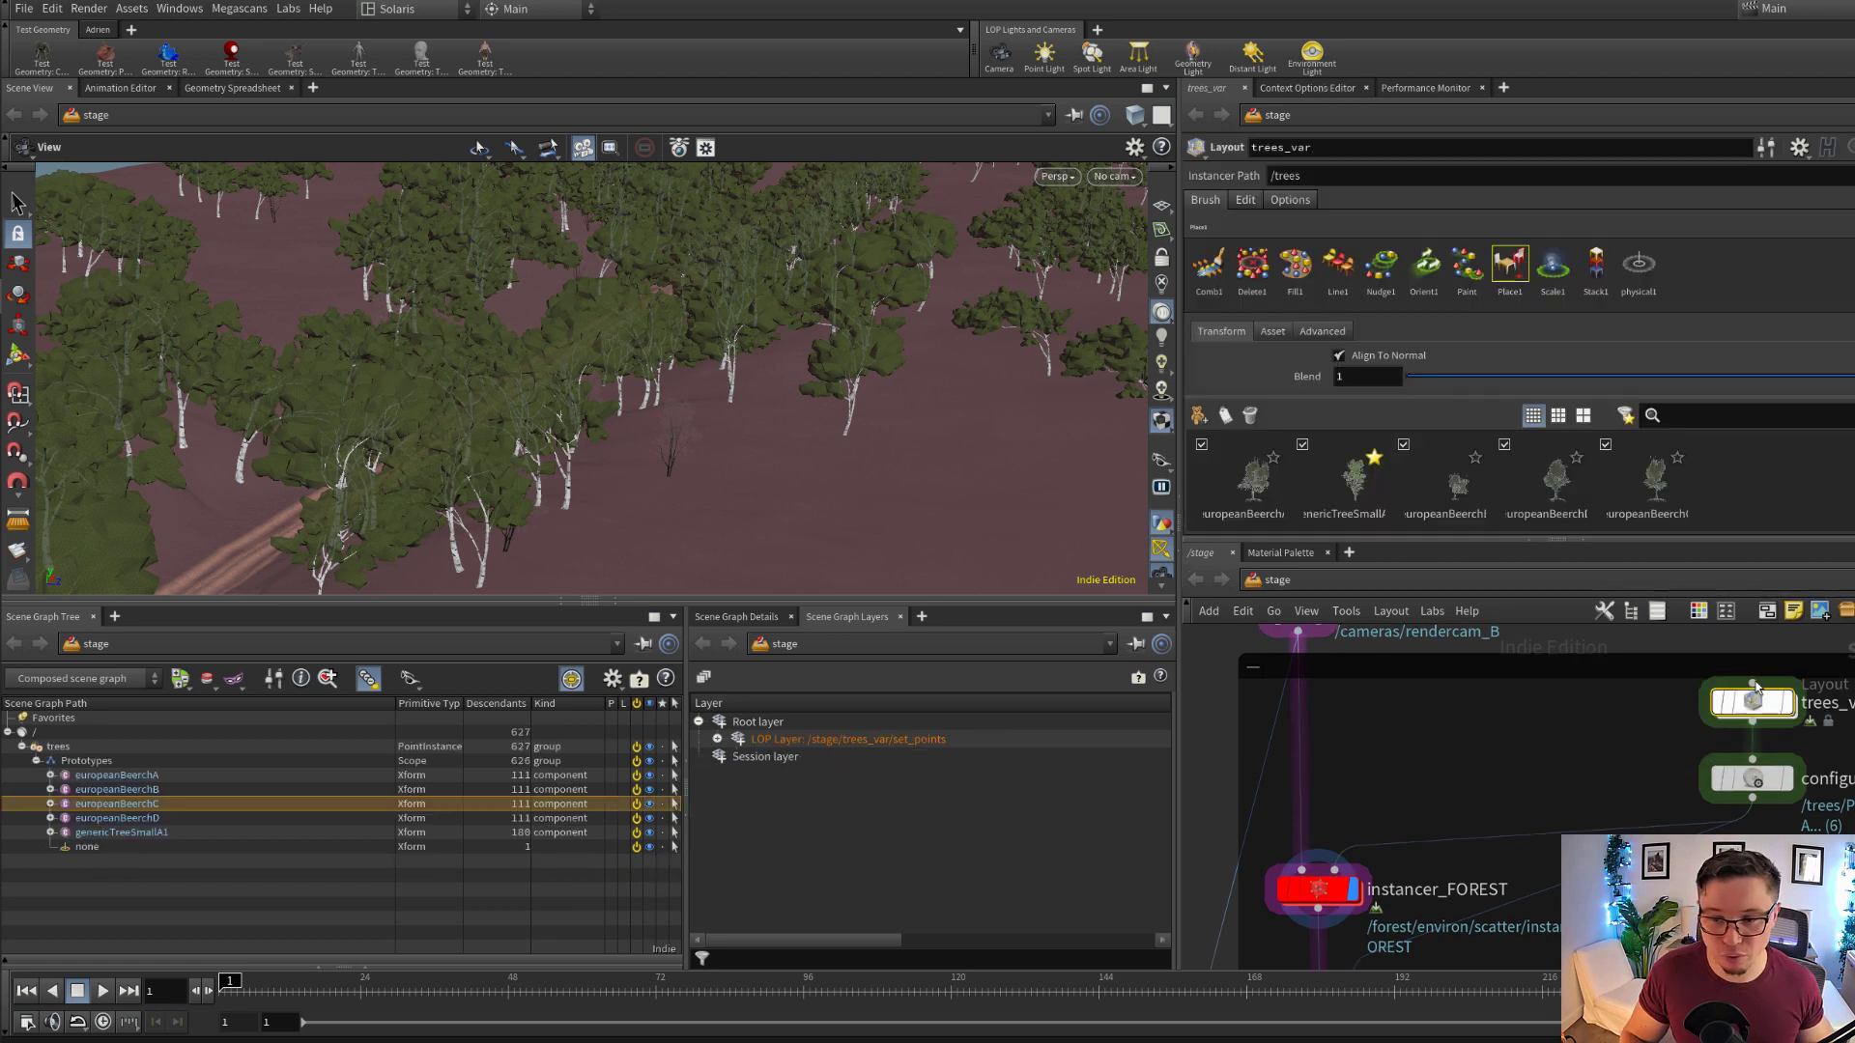
{"action": "left_click", "coordinate": [1755, 684]}
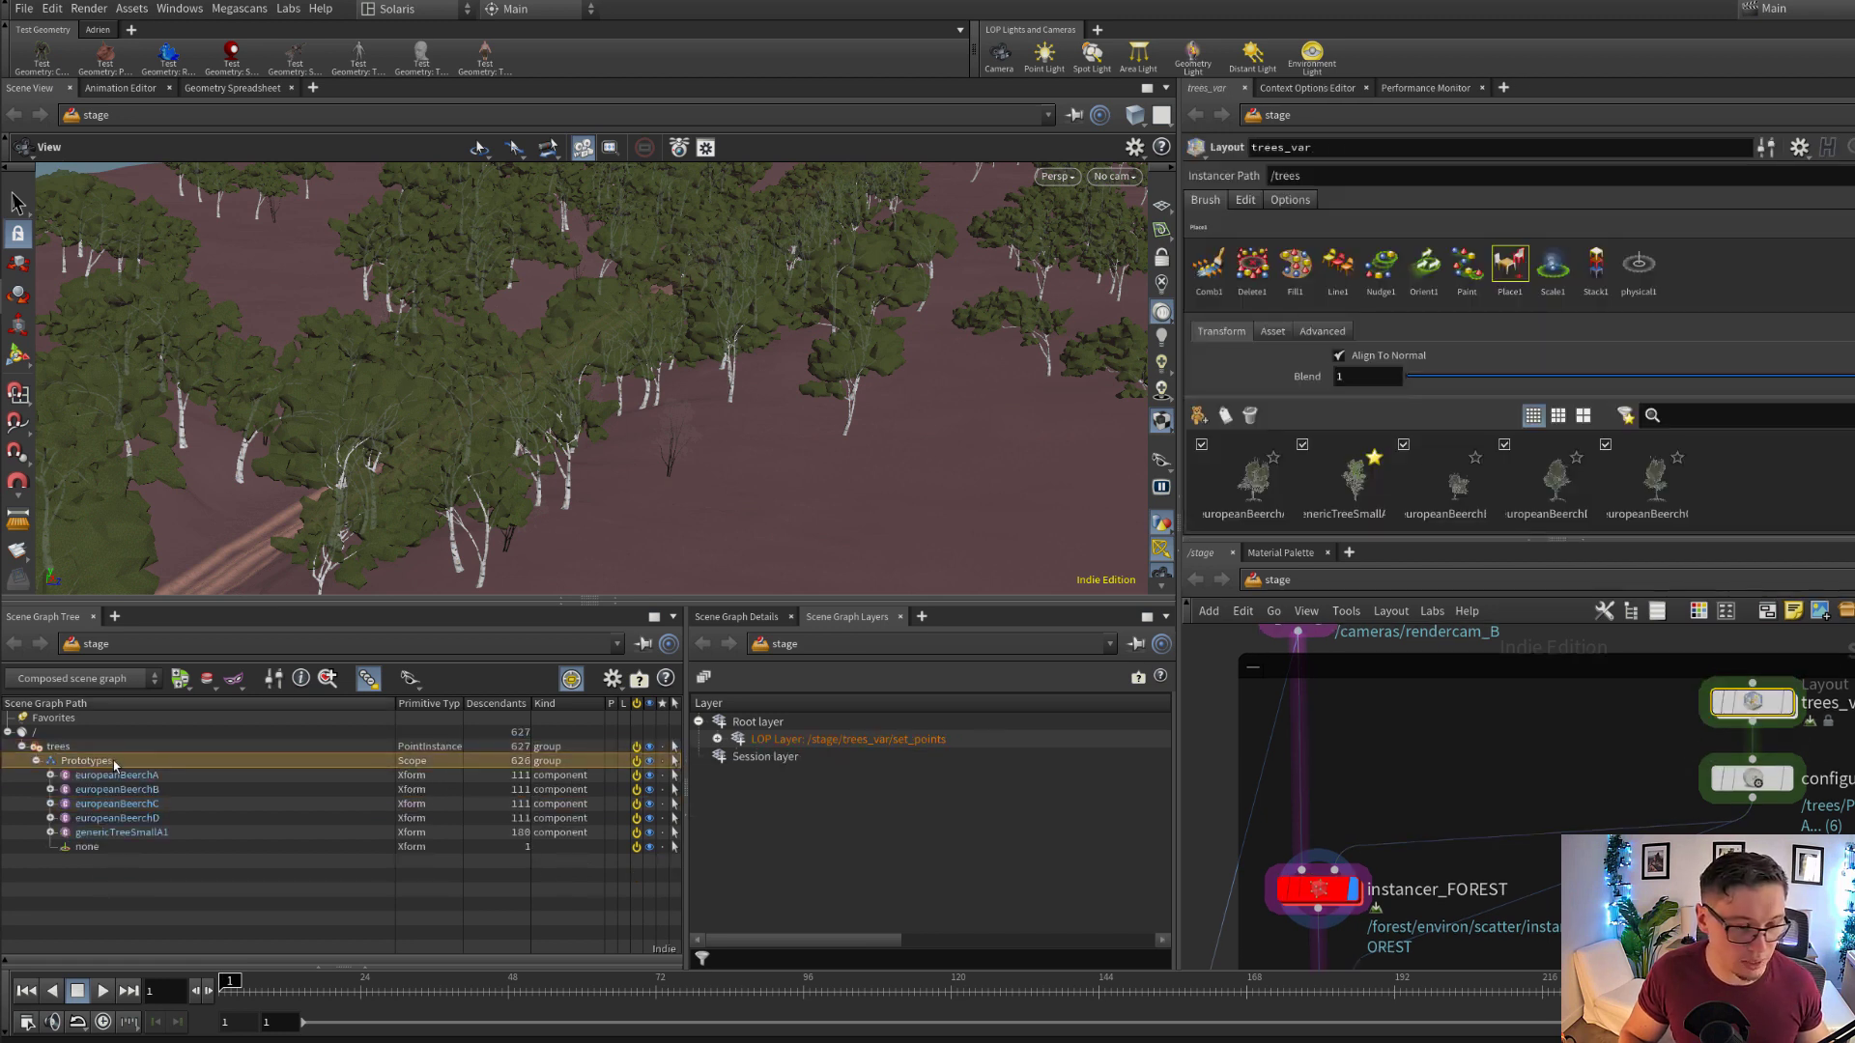
{"action": "left_click", "coordinate": [1344, 854]}
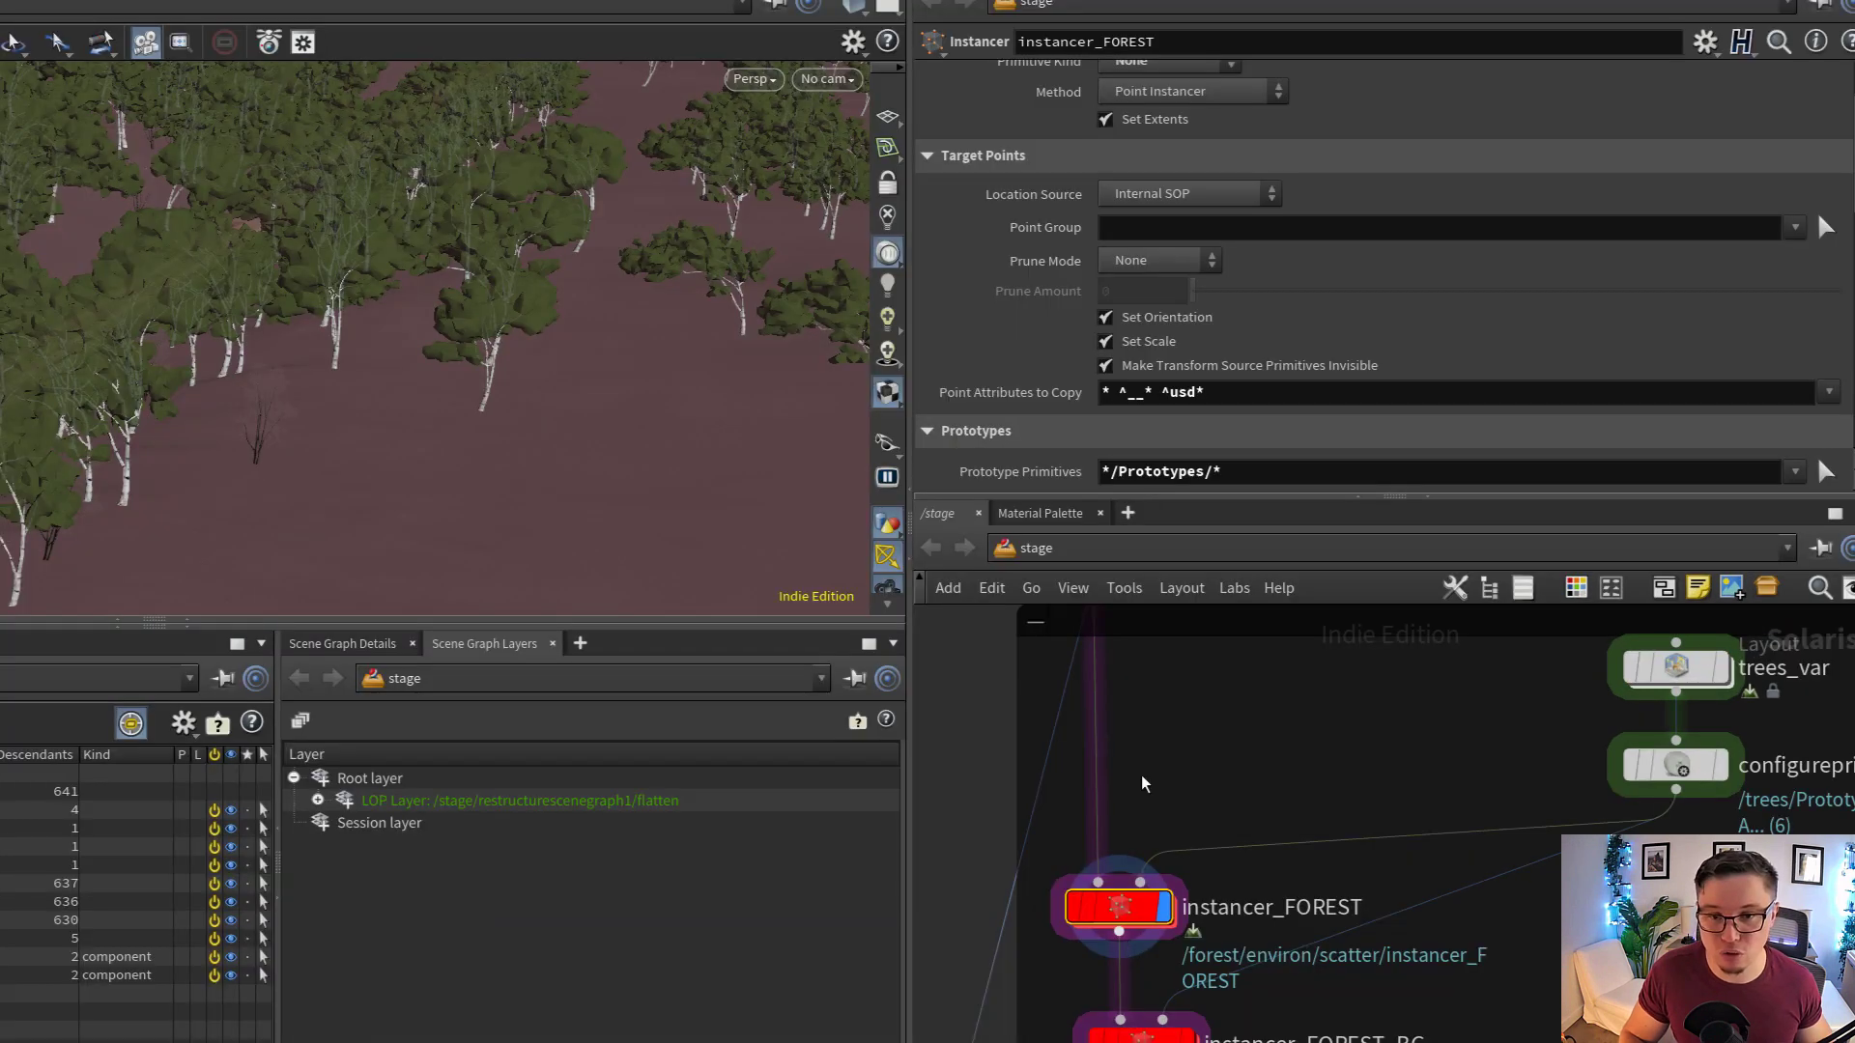
{"action": "scroll", "coordinate": [1104, 379], "scroll_direction": "down", "scroll_amount": 2}
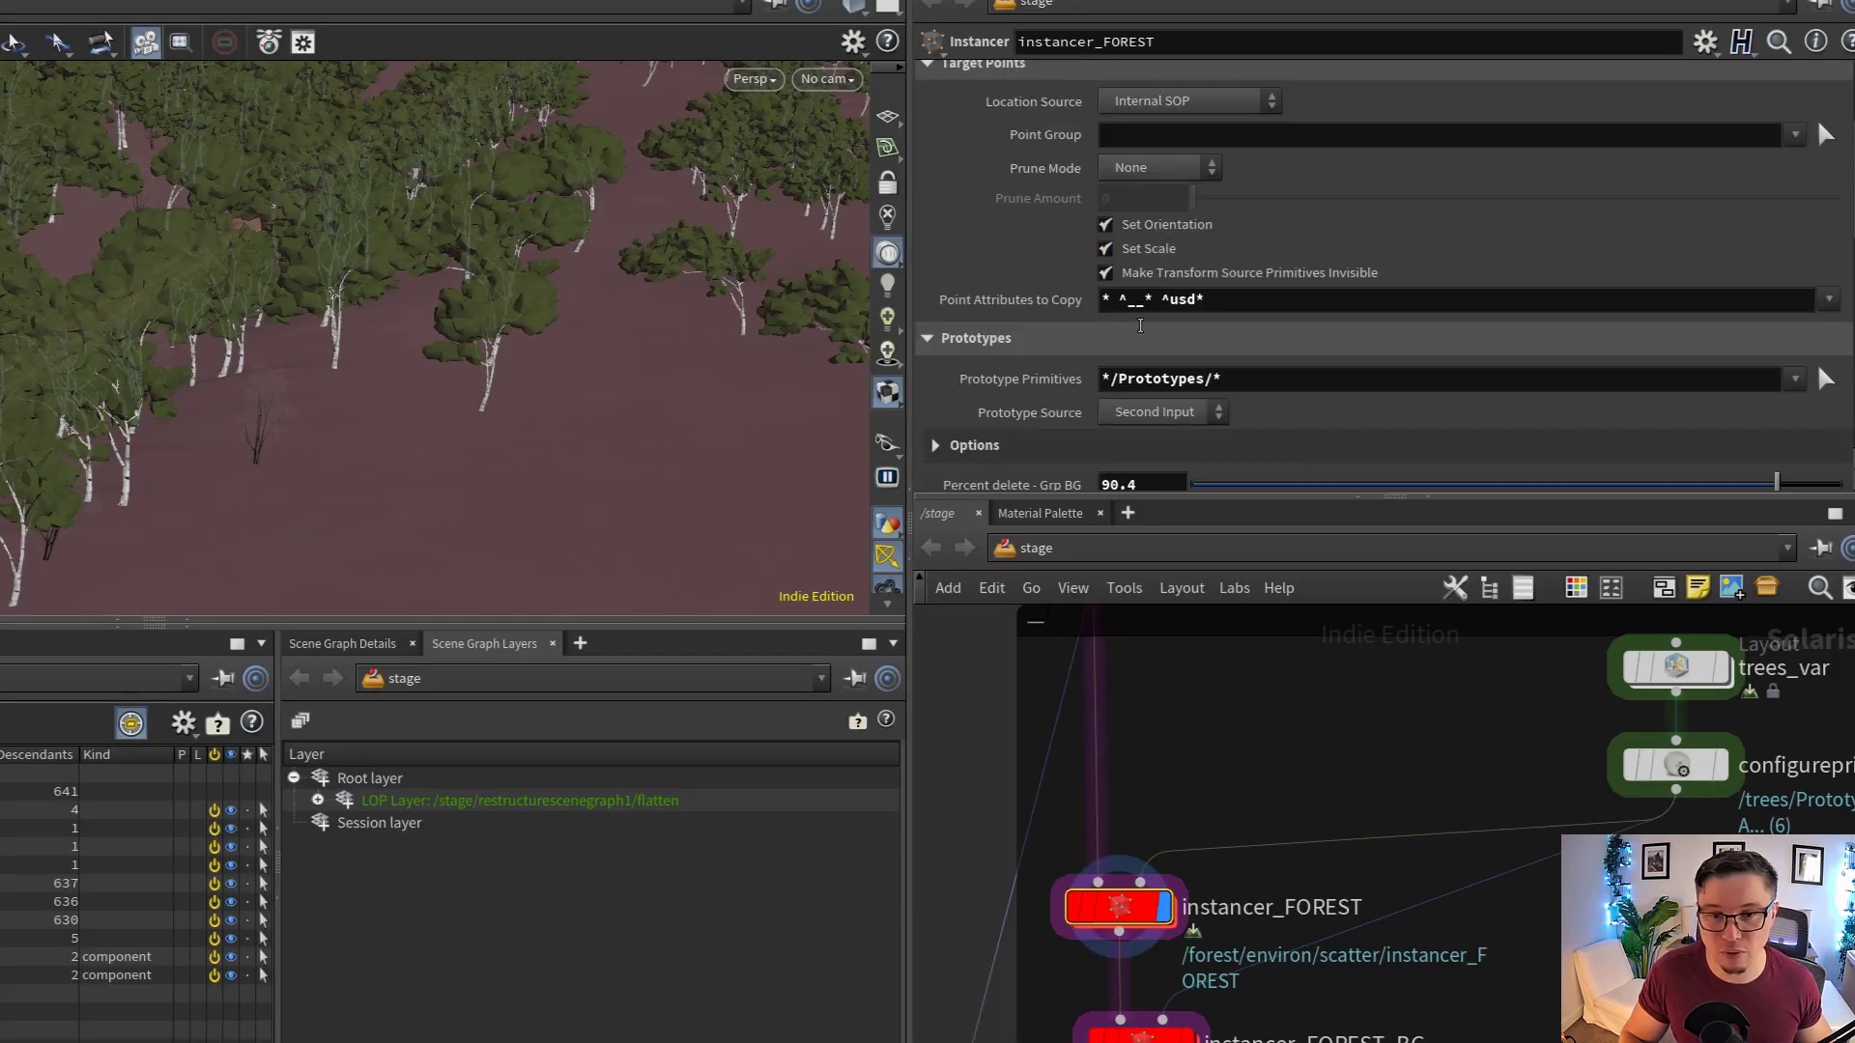
Examine each part of the */Prototypes/* pattern in the Prototype Primitives parameter of instancer_FOREST
{"action": "left_click", "coordinate": [1104, 379]}
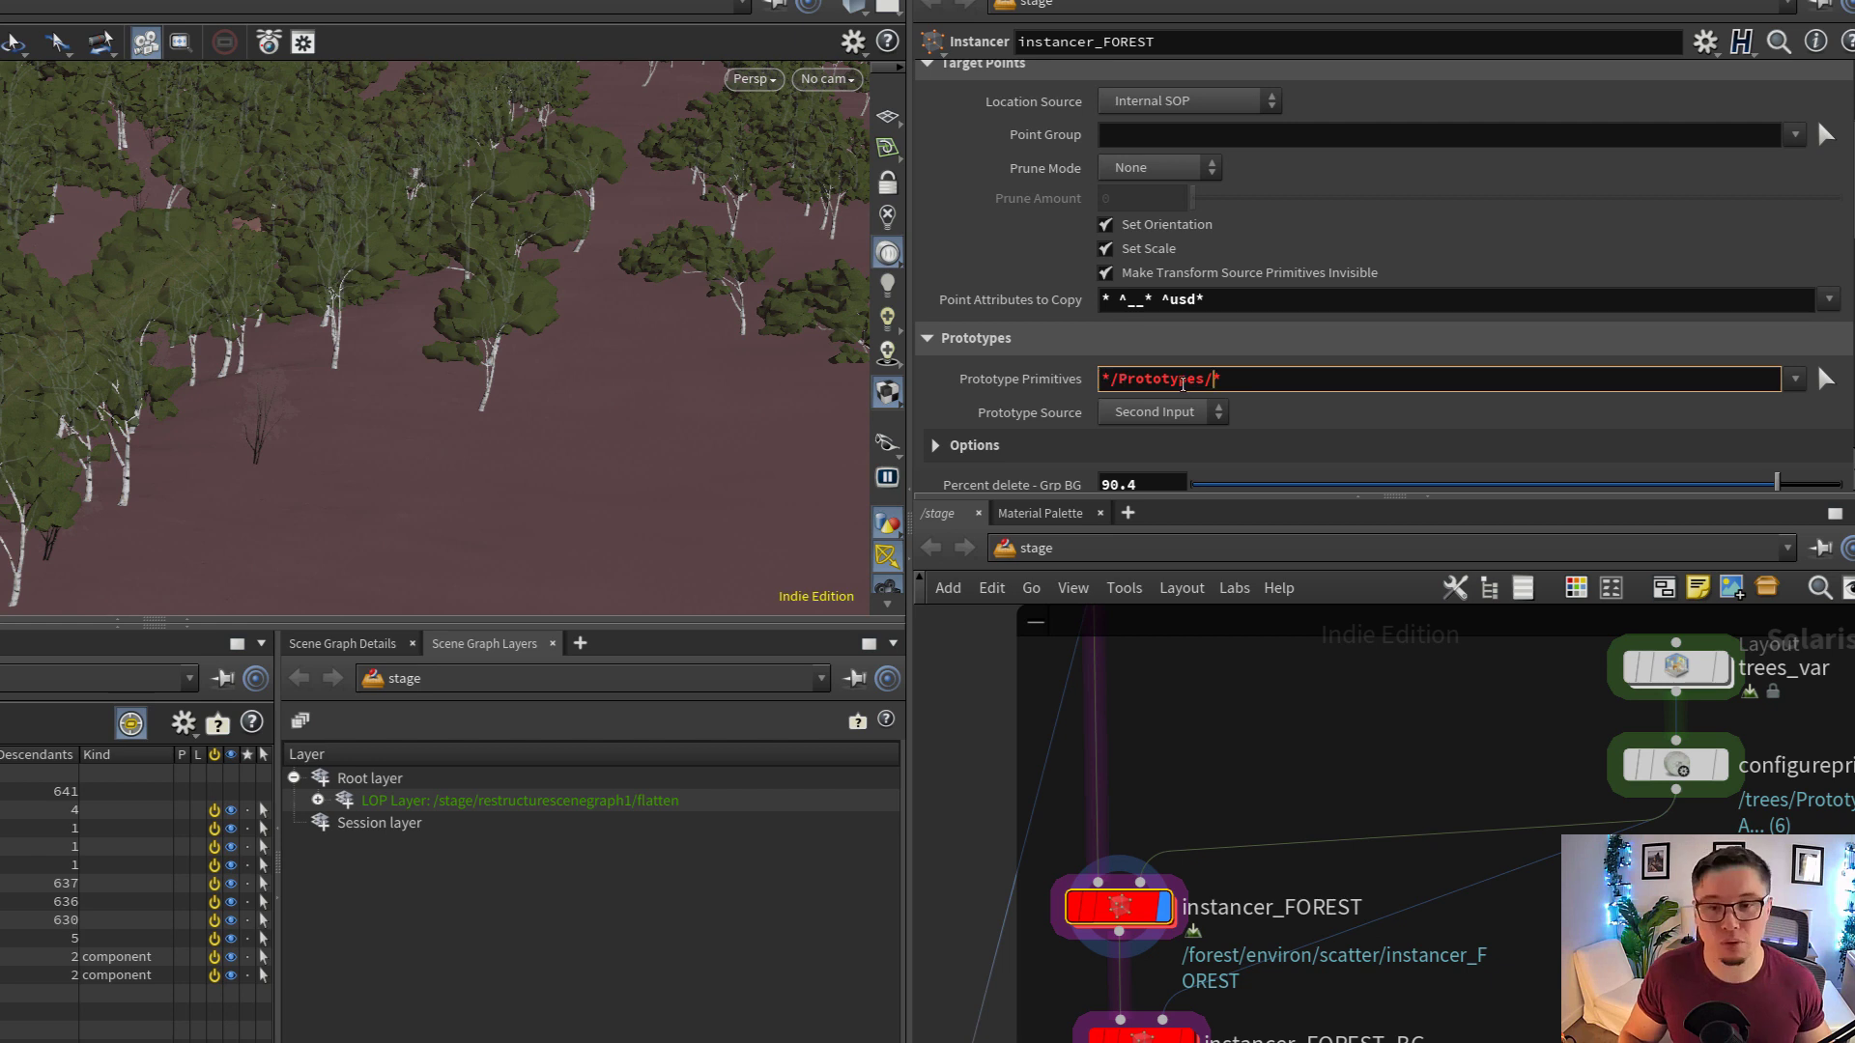
{"action": "double_click", "coordinate": [1124, 379]}
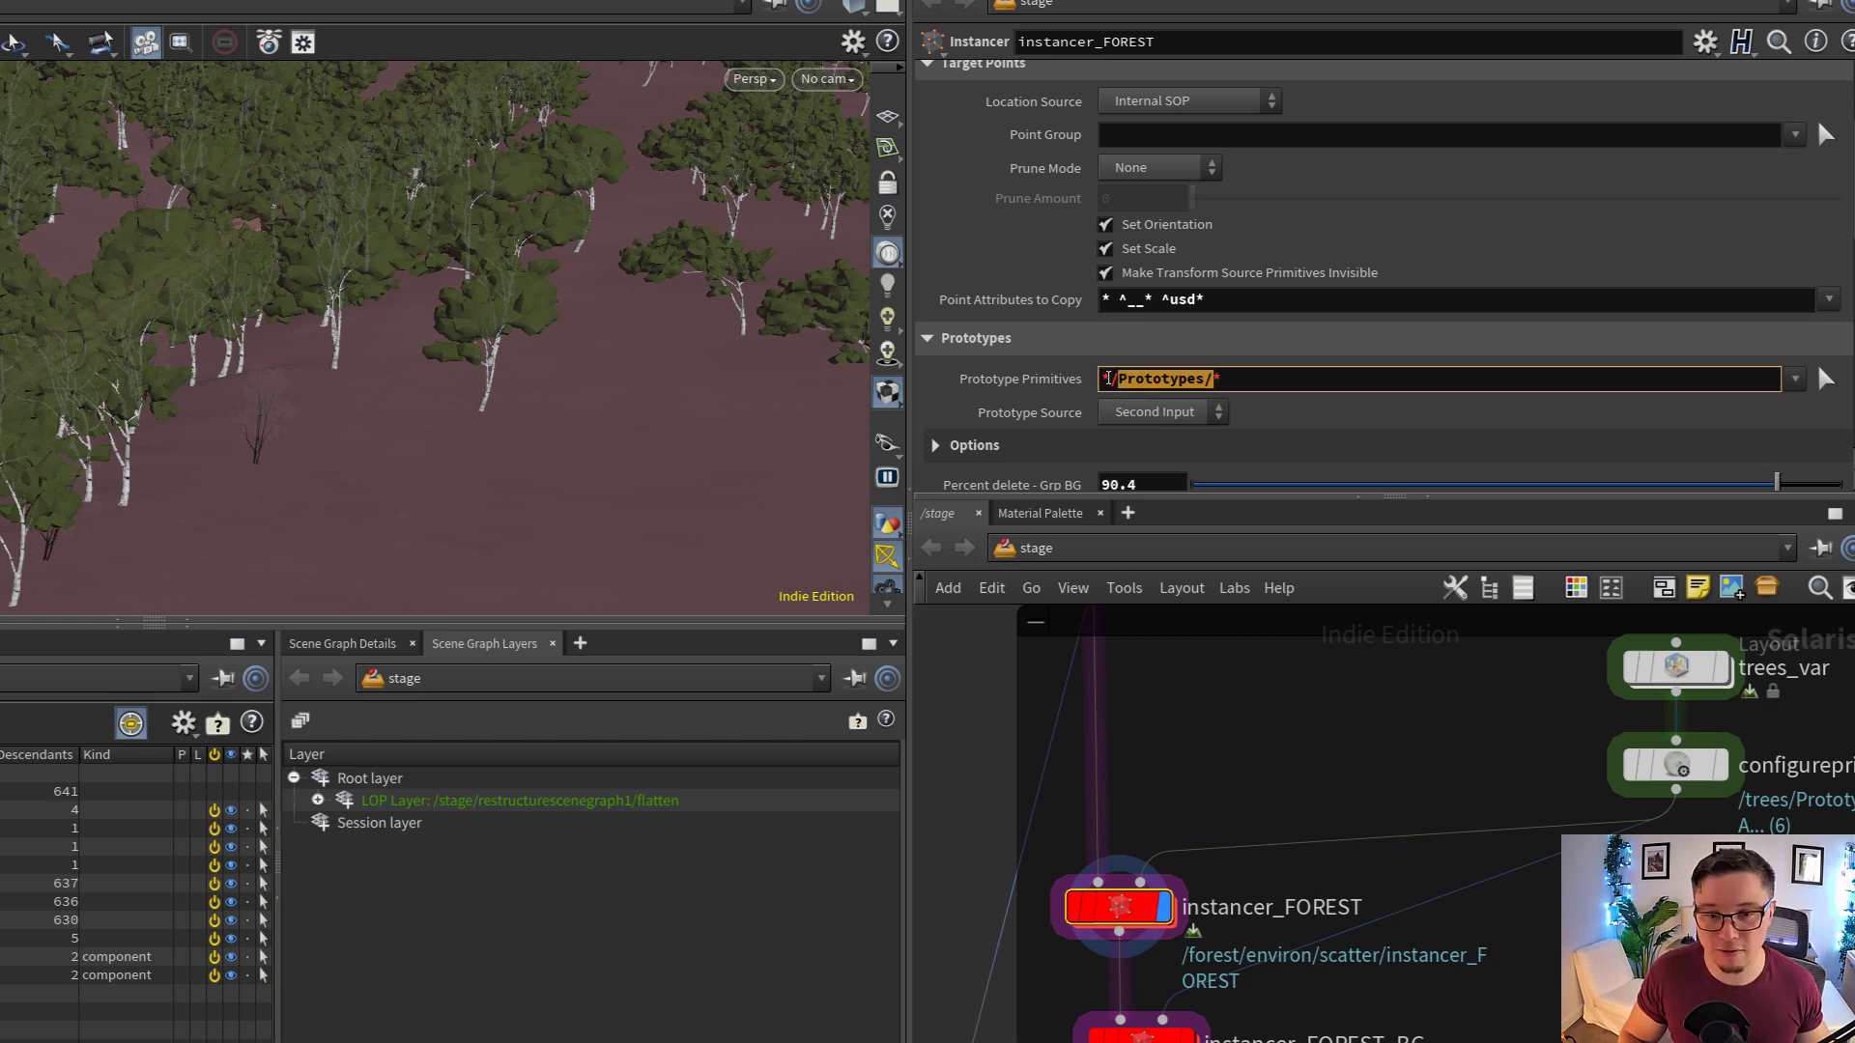
{"action": "left_click", "coordinate": [1108, 379]}
{"action": "left_click_drag", "start_coordinate": [1110, 379], "coordinate": [1082, 374]}
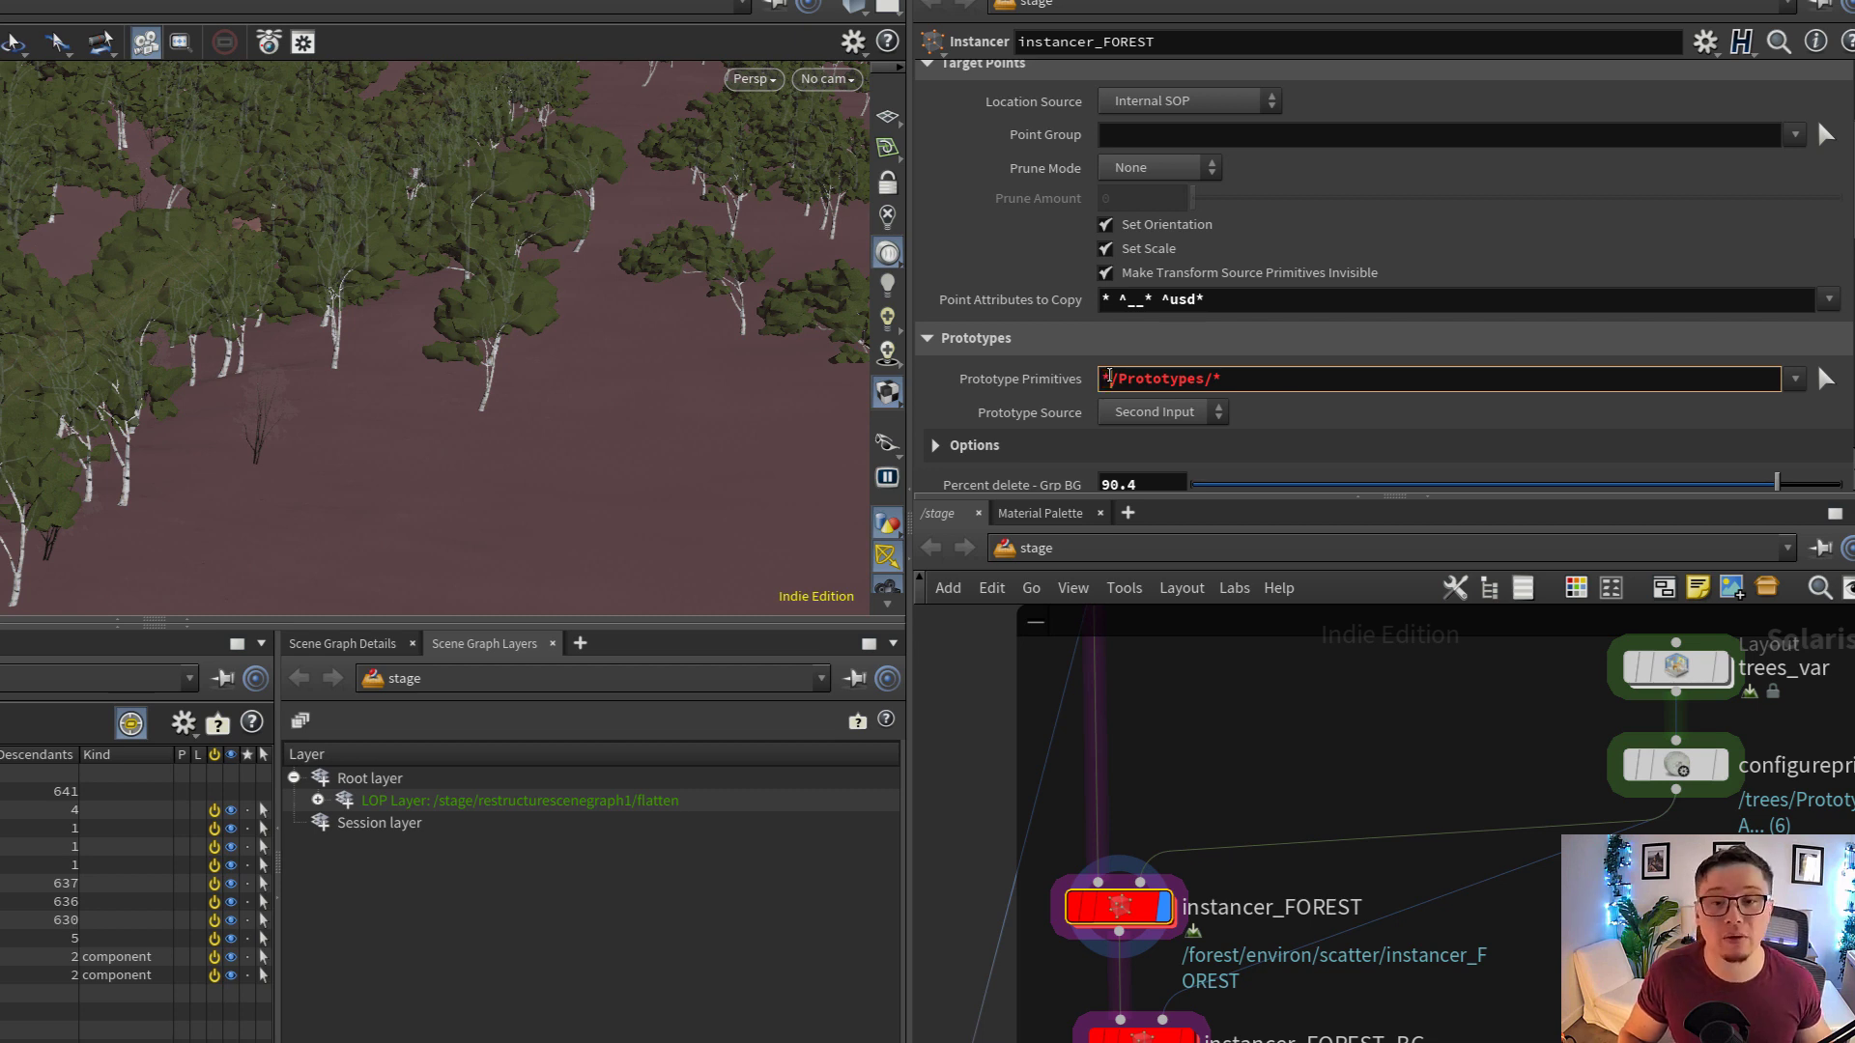
{"action": "left_click_drag", "start_coordinate": [1110, 378], "coordinate": [1090, 377]}
{"action": "left_click_drag", "start_coordinate": [1243, 379], "coordinate": [1207, 409]}
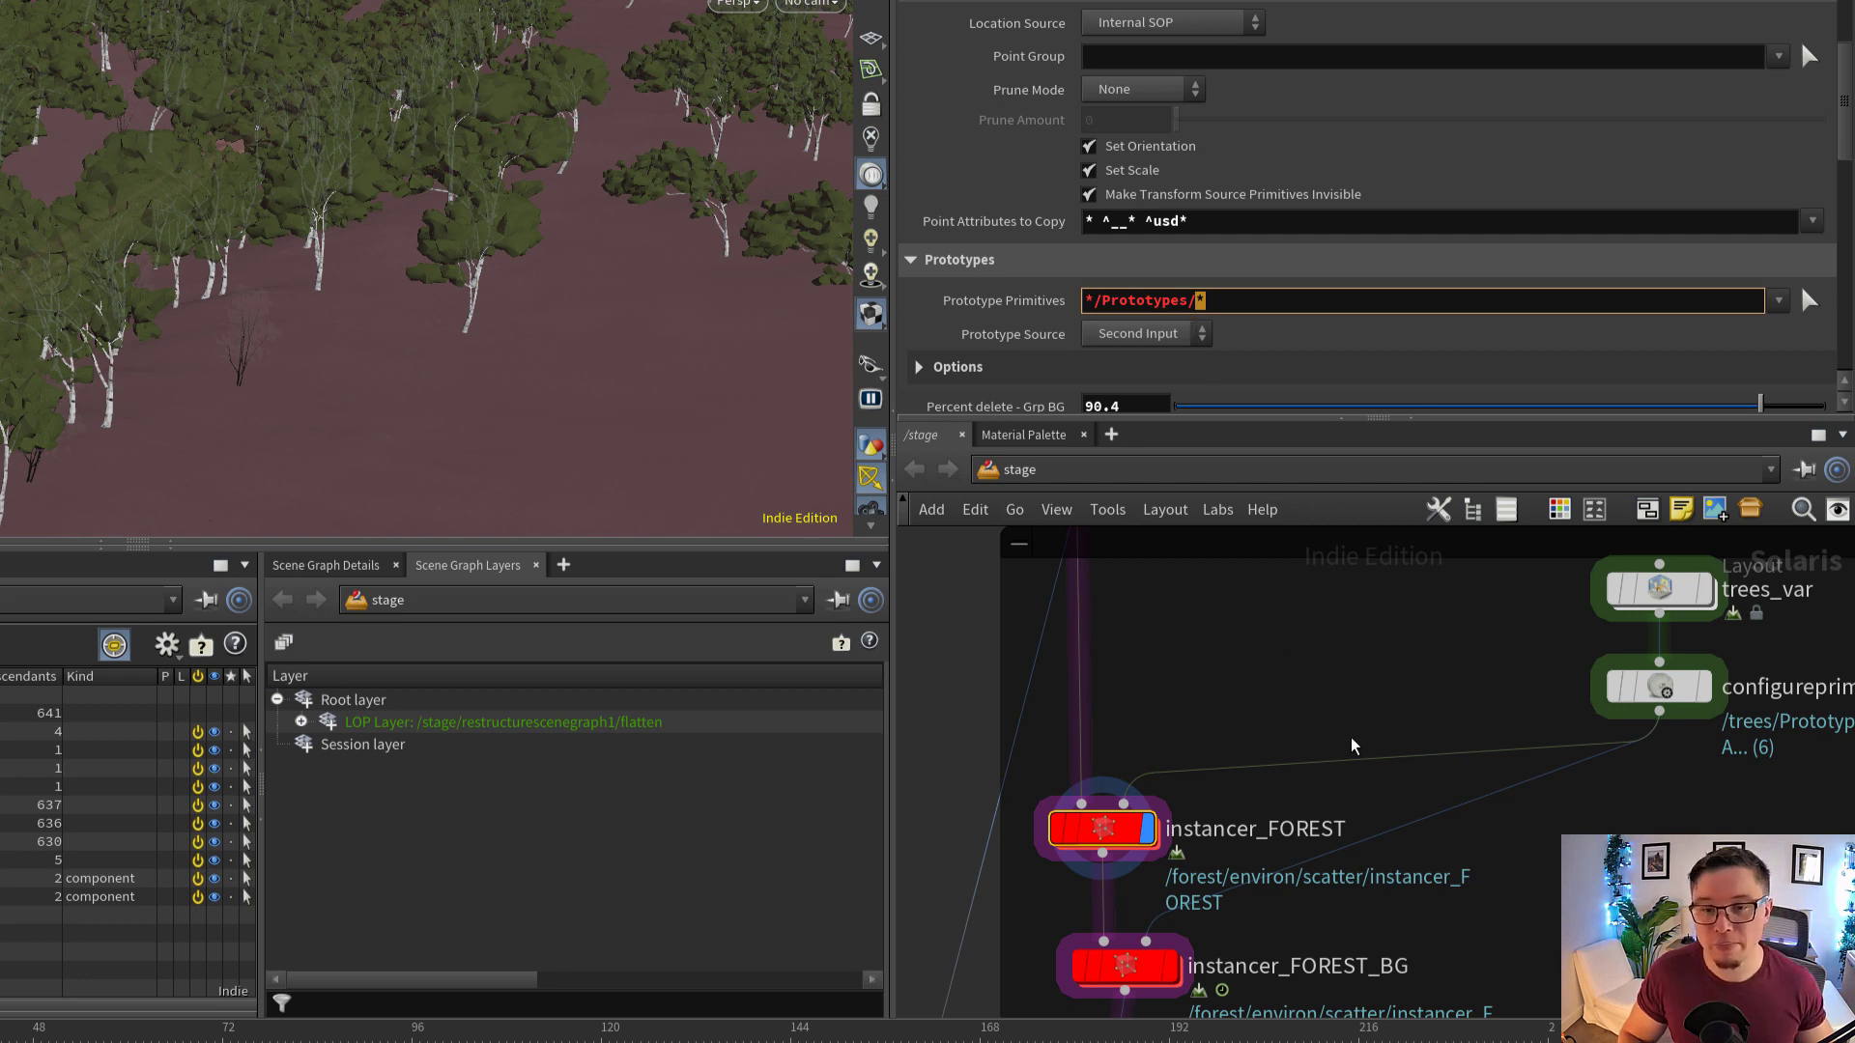
Inspect the Primitive Path expression of instancer_BUSHES and reselect instancer_FOREST
{"action": "middle_click_drag", "start_coordinate": [1408, 839], "coordinate": [1392, 715]}
{"action": "scroll", "coordinate": [1392, 715], "scroll_direction": "down", "scroll_amount": 3}
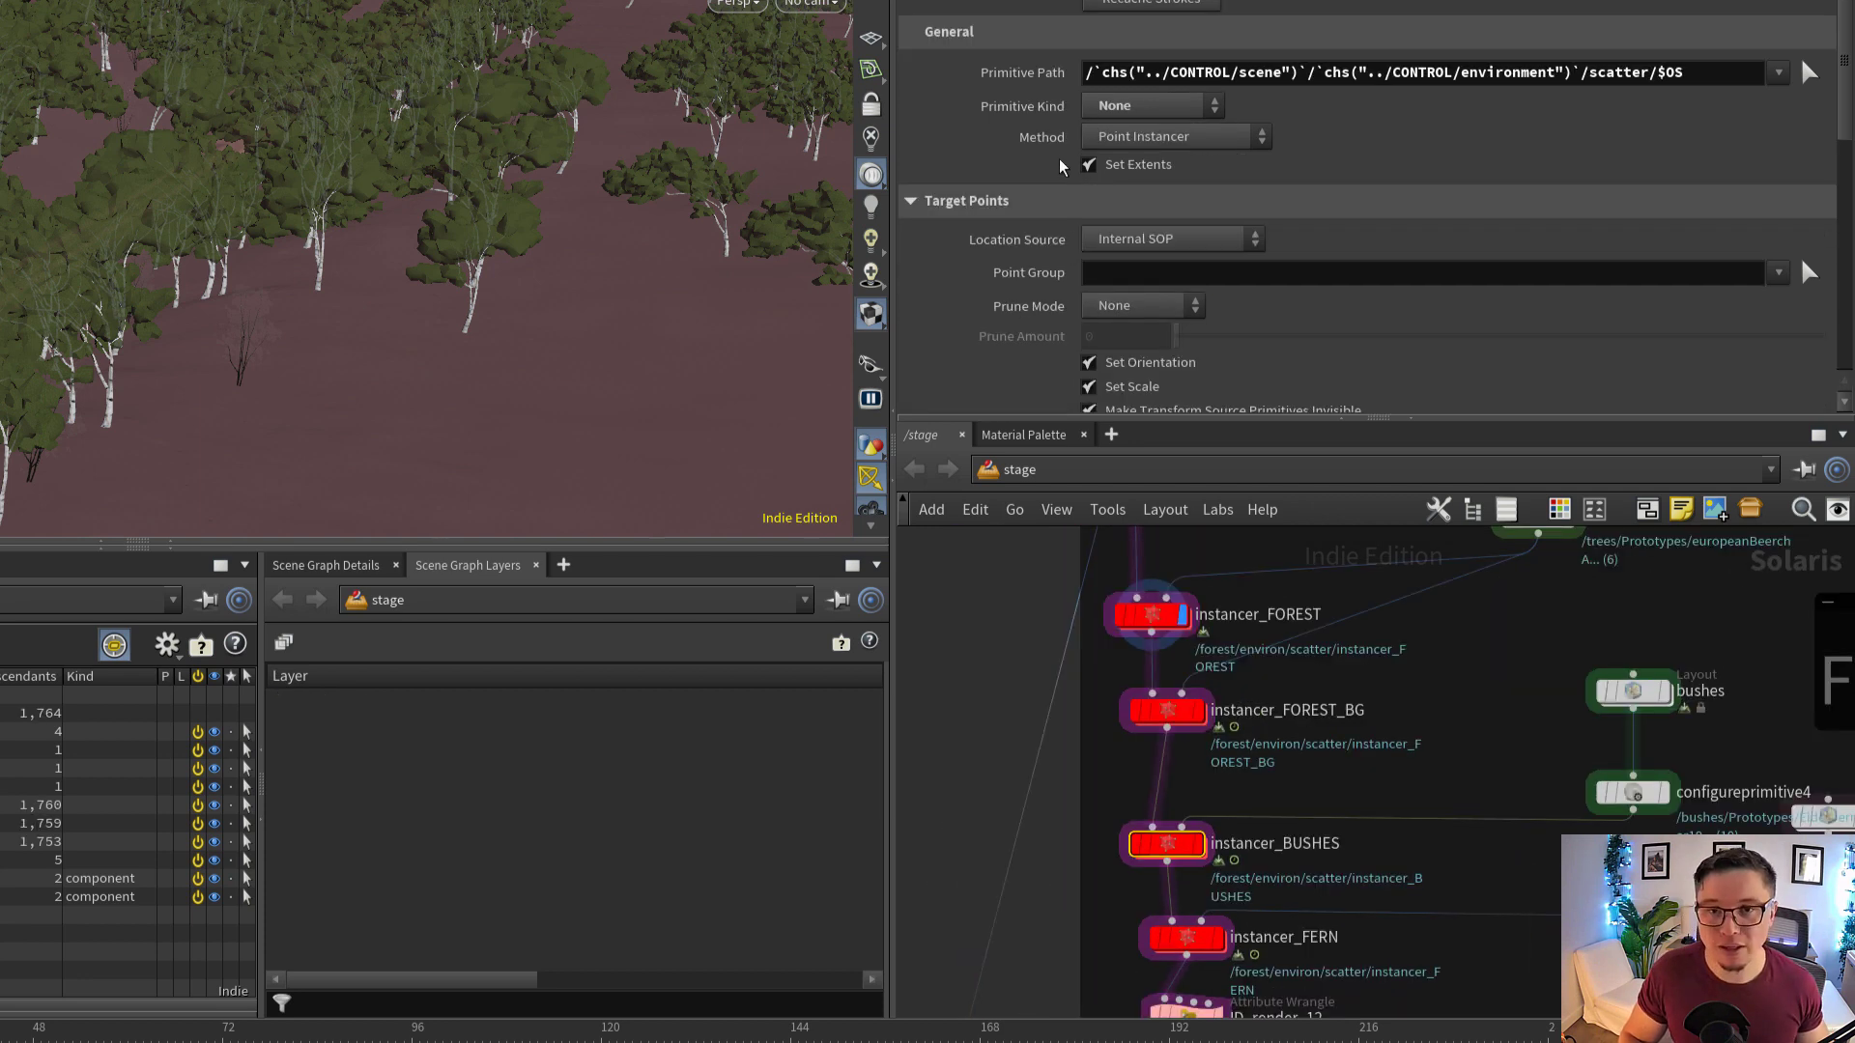
{"action": "triple_click", "coordinate": [1126, 70]}
{"action": "middle_click_drag", "start_coordinate": [1321, 713], "coordinate": [1333, 854]}
{"action": "left_click", "coordinate": [1181, 759]}
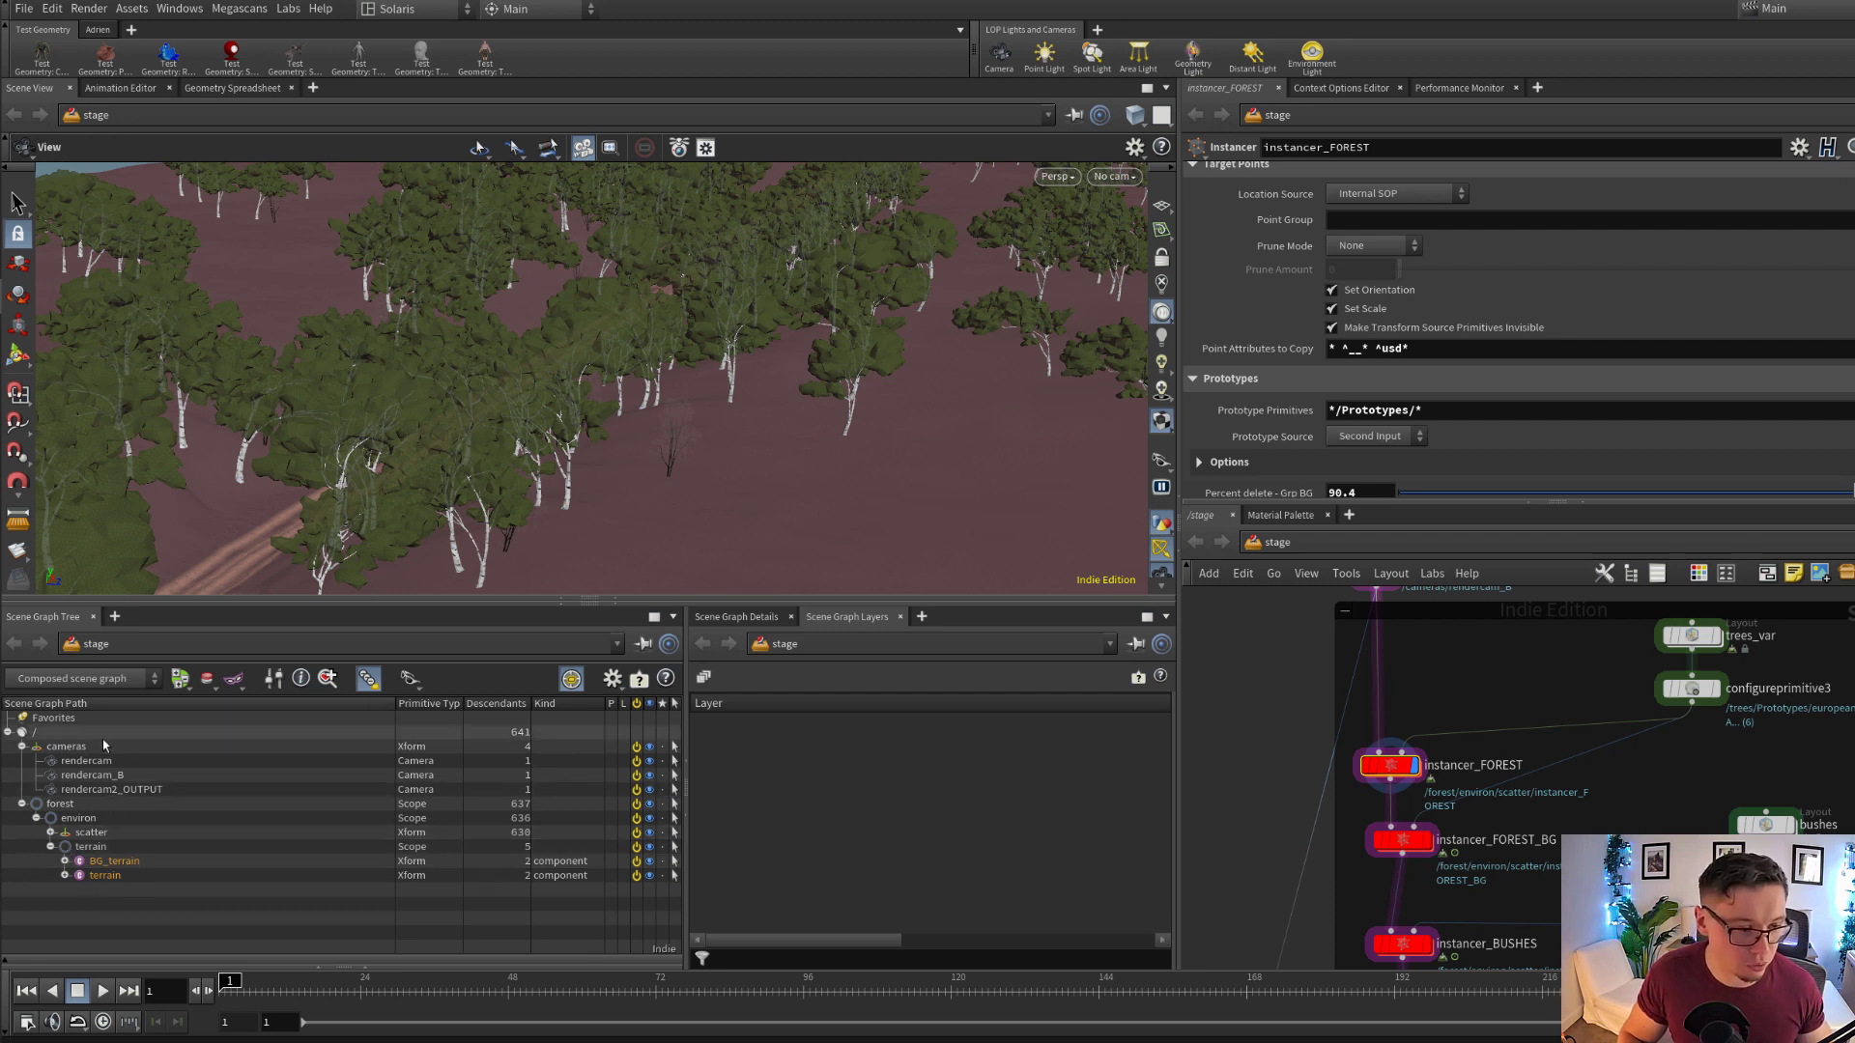
Enlarge the scene graph tree and examine the scene, environment and scatter parts of instancer_FOREST's Primitive Path
{"action": "left_click_drag", "start_coordinate": [198, 602], "coordinate": [225, 494]}
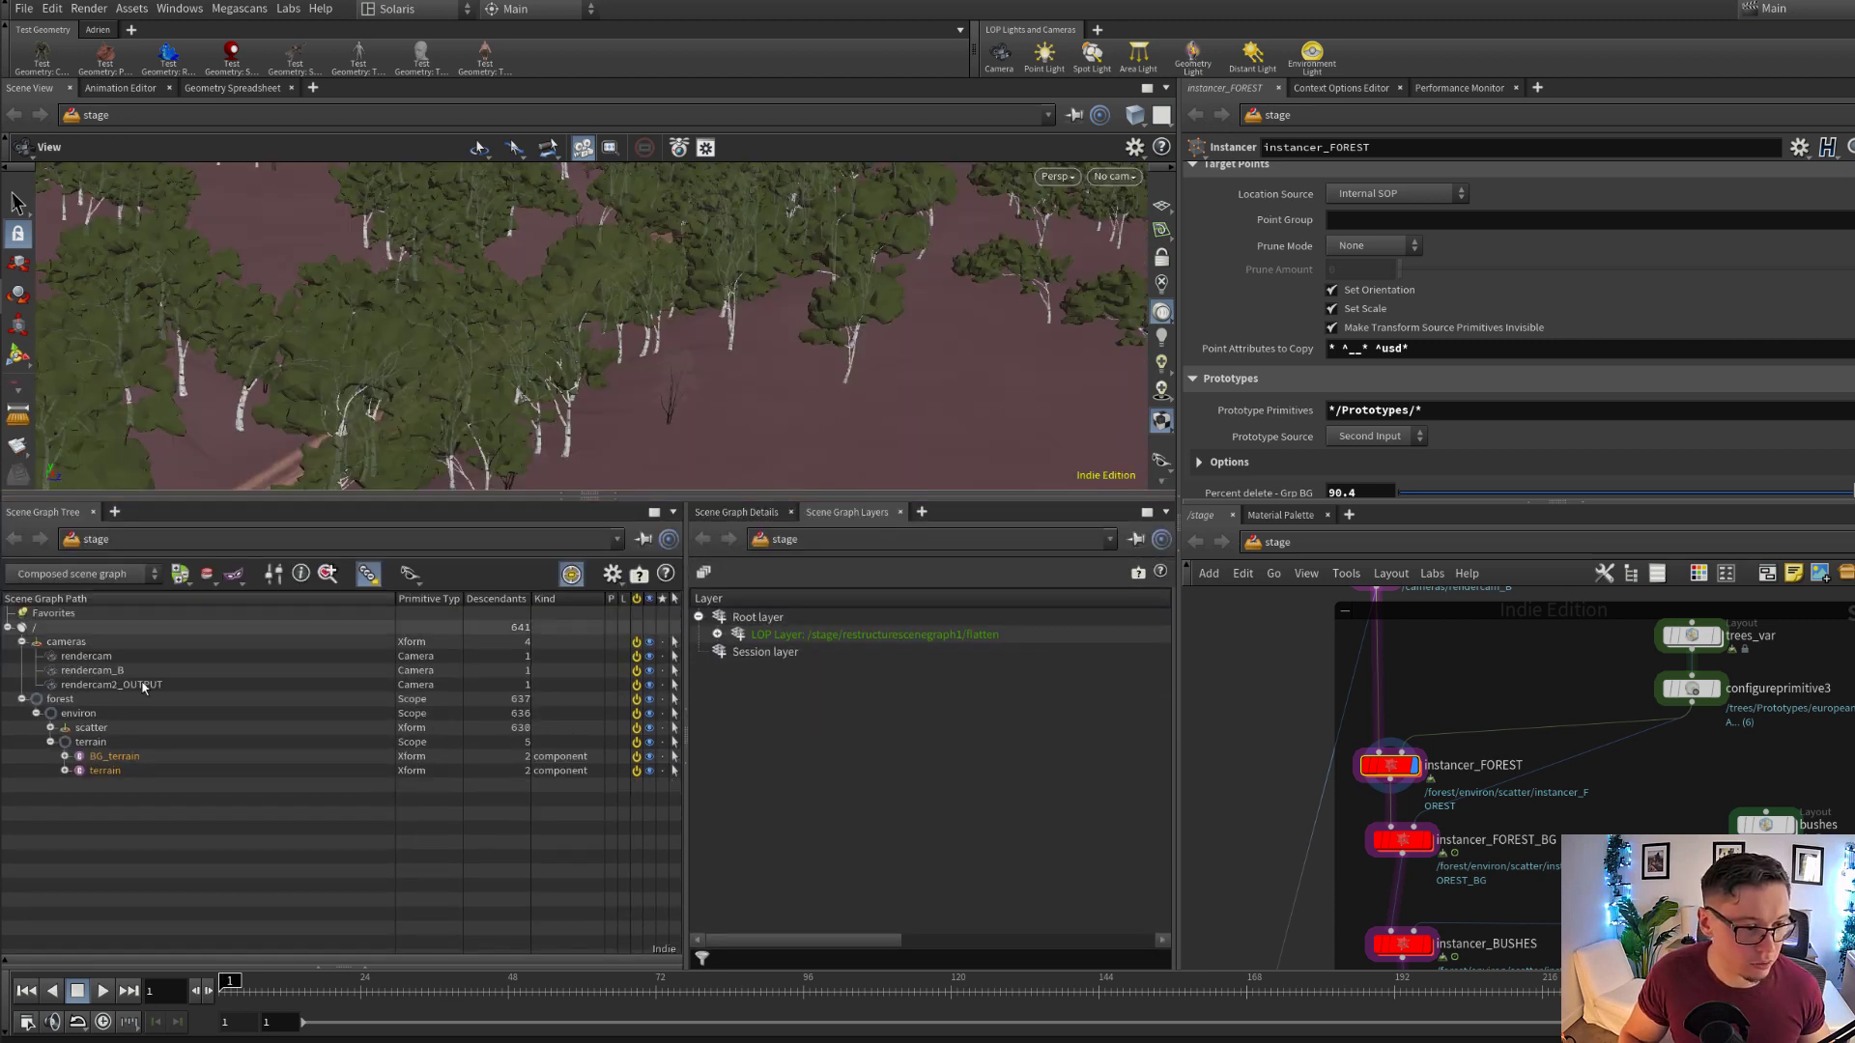
{"action": "scroll", "coordinate": [1333, 376], "scroll_direction": "up", "scroll_amount": 4}
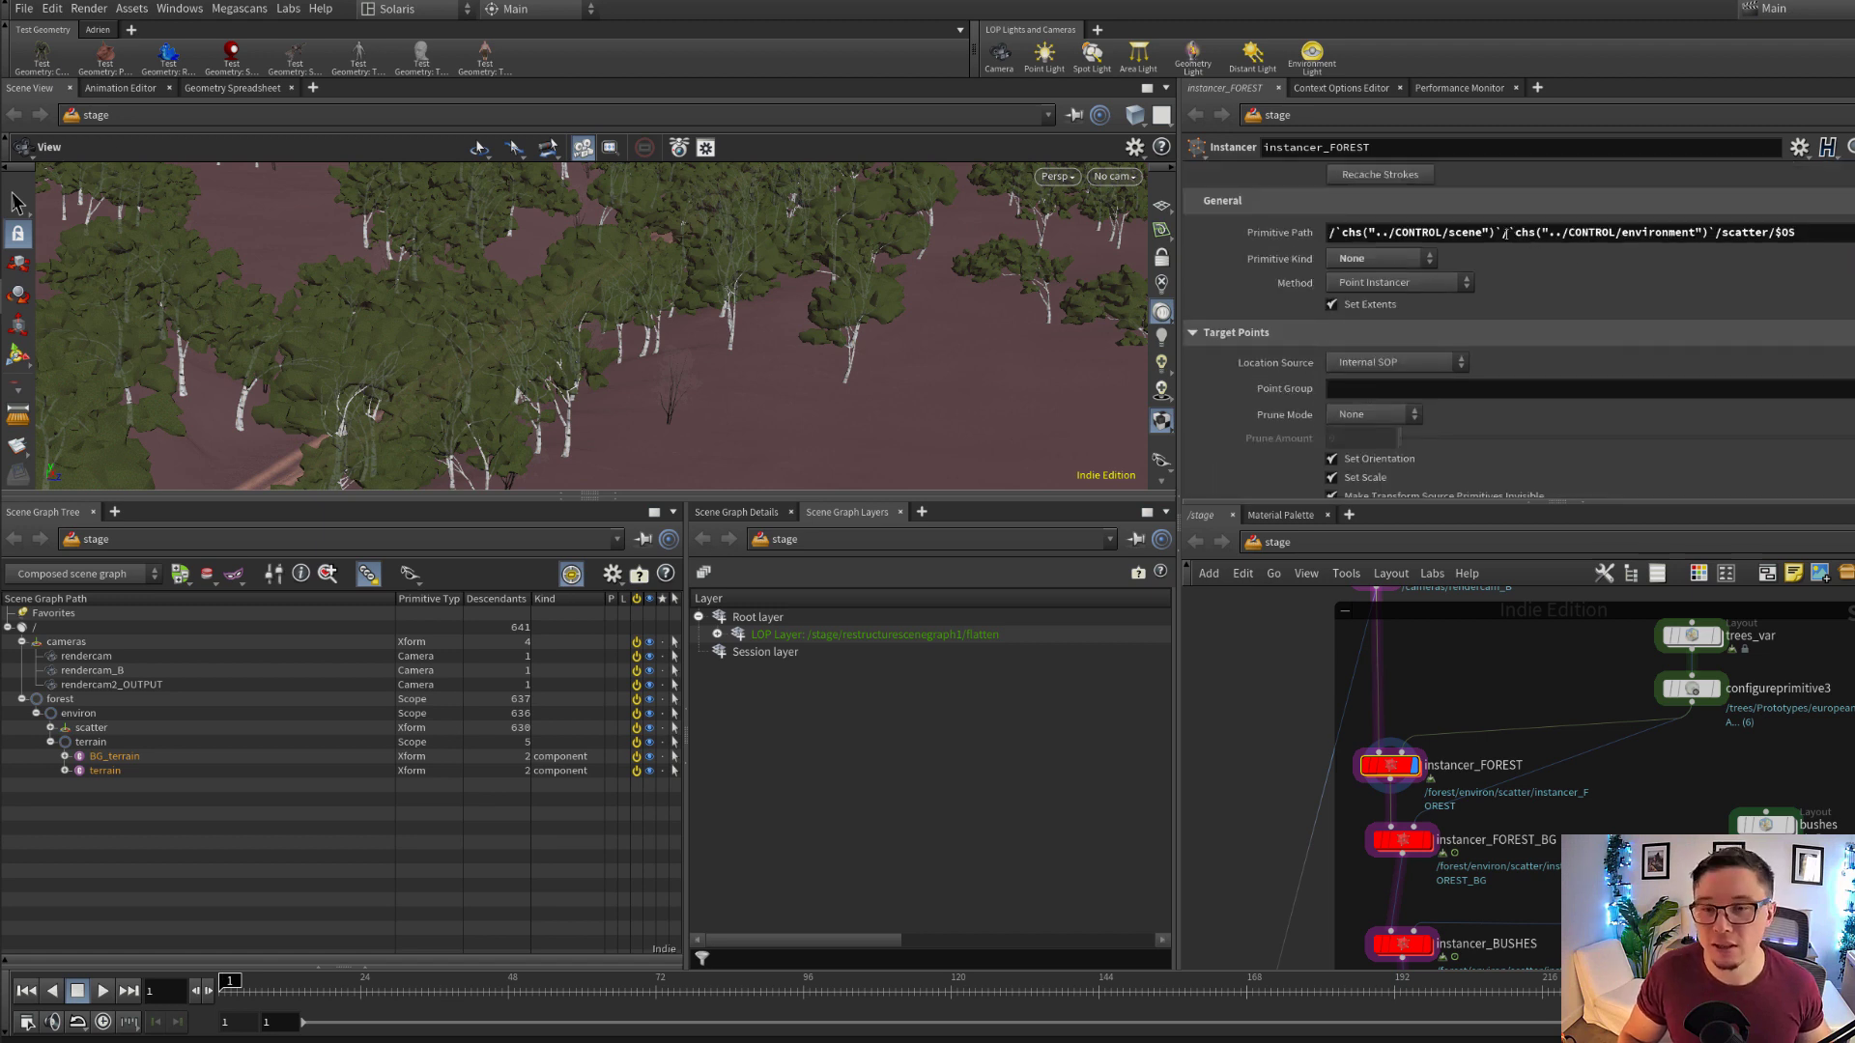
{"action": "left_click_drag", "start_coordinate": [1499, 232], "coordinate": [1338, 254]}
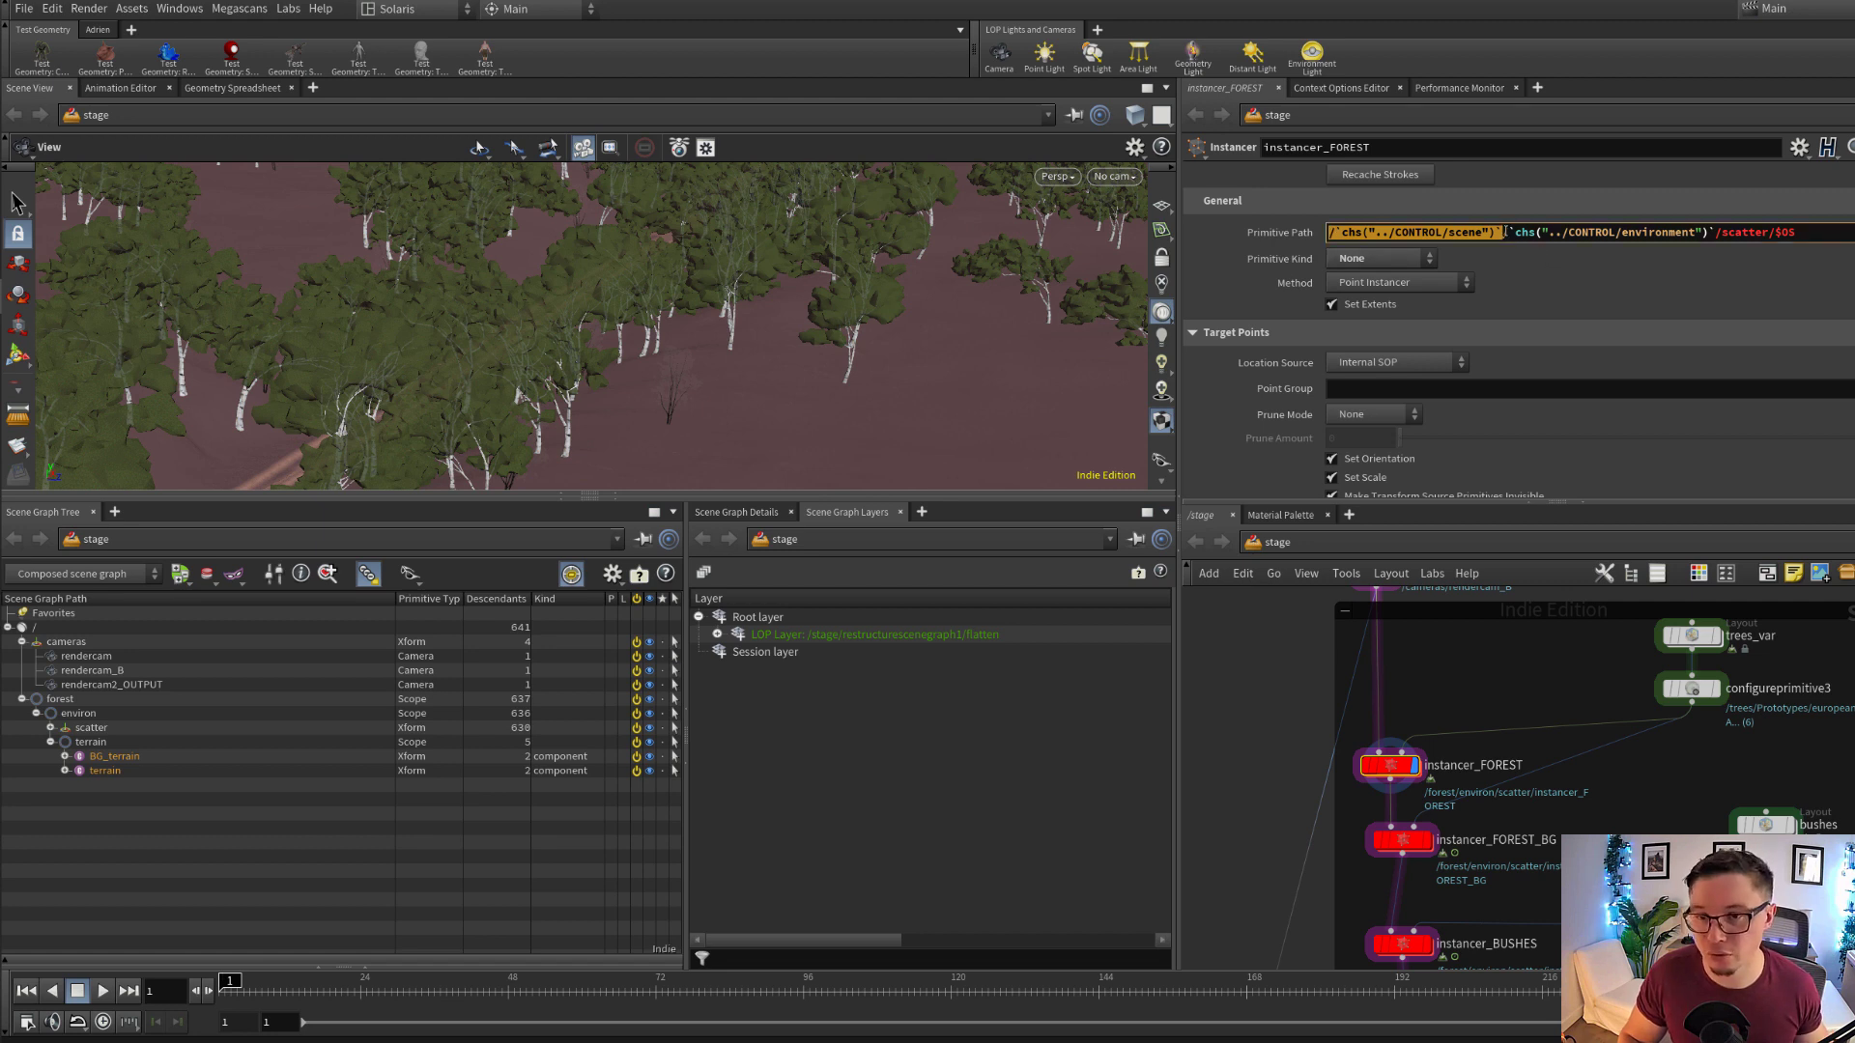
{"action": "left_click_drag", "start_coordinate": [1507, 232], "coordinate": [1769, 234]}
{"action": "double_click", "coordinate": [1767, 240]}
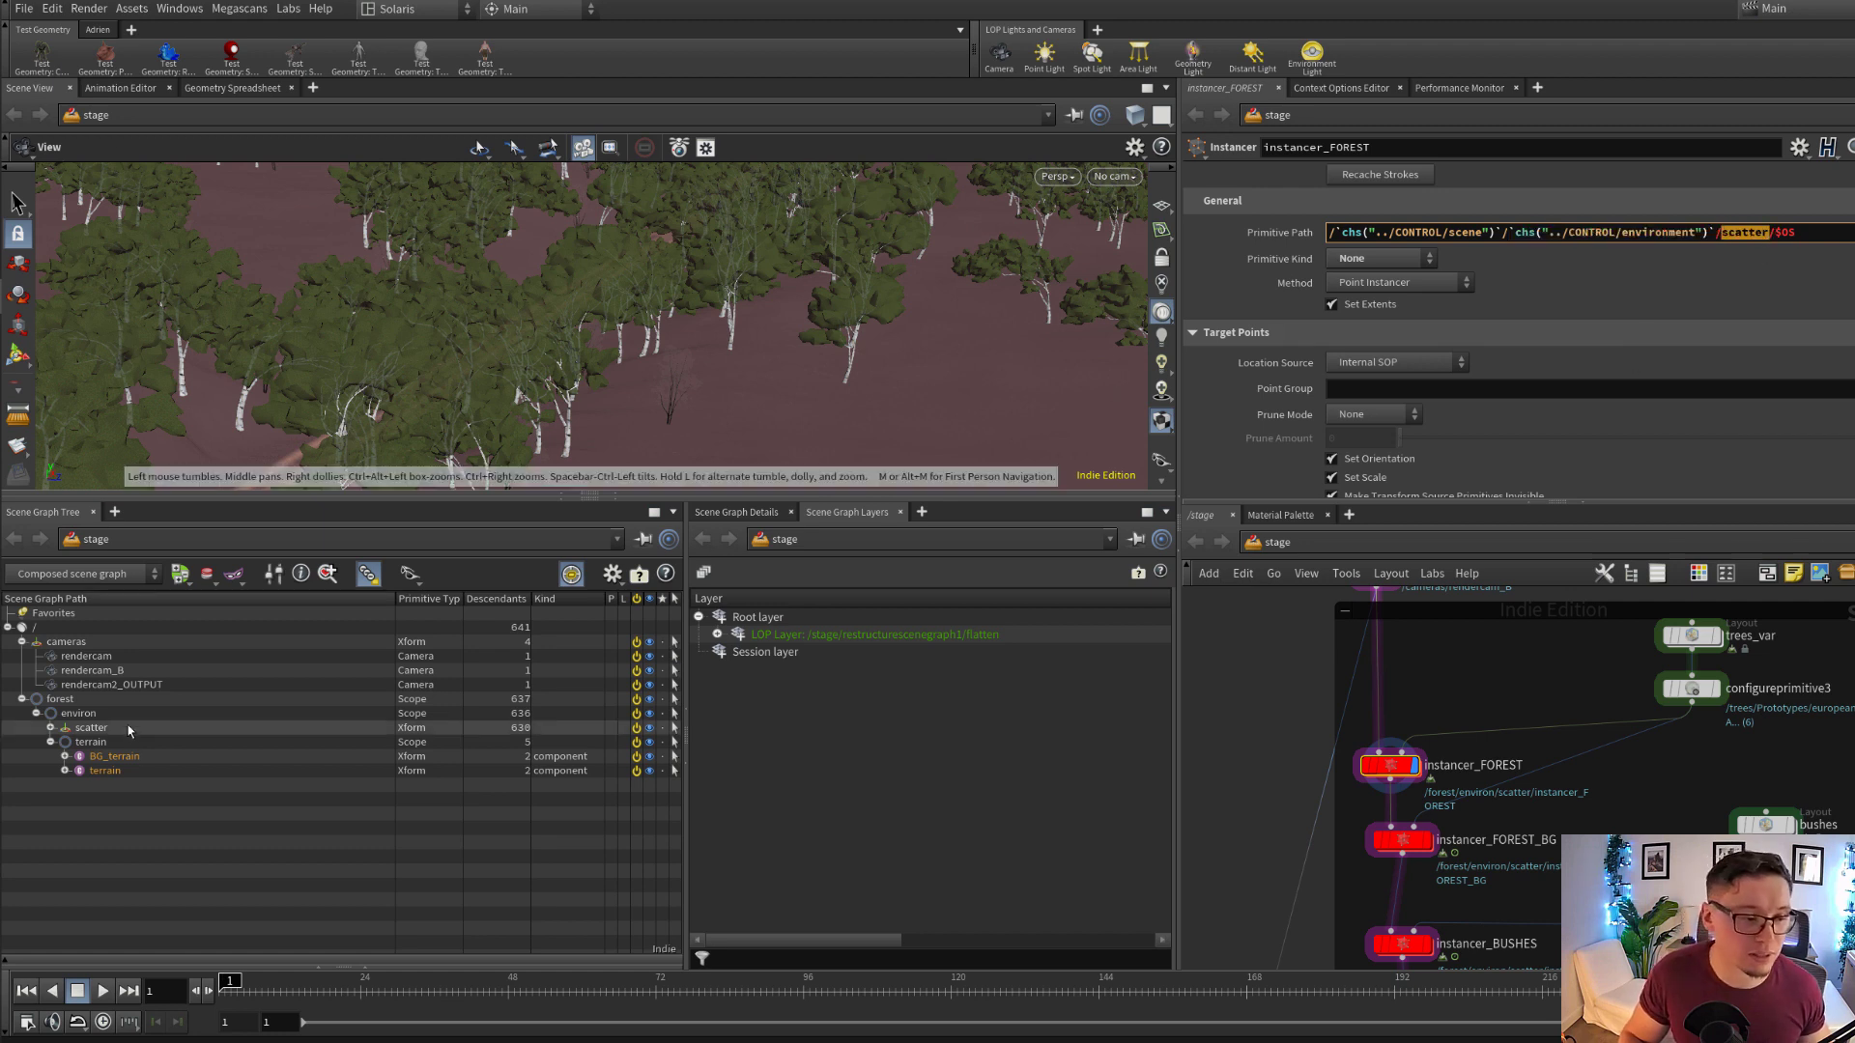
Expand the scatter primitive in the scene graph and compare its instancer_FOREST child with the Primitive Path expression
{"action": "left_click", "coordinate": [51, 728]}
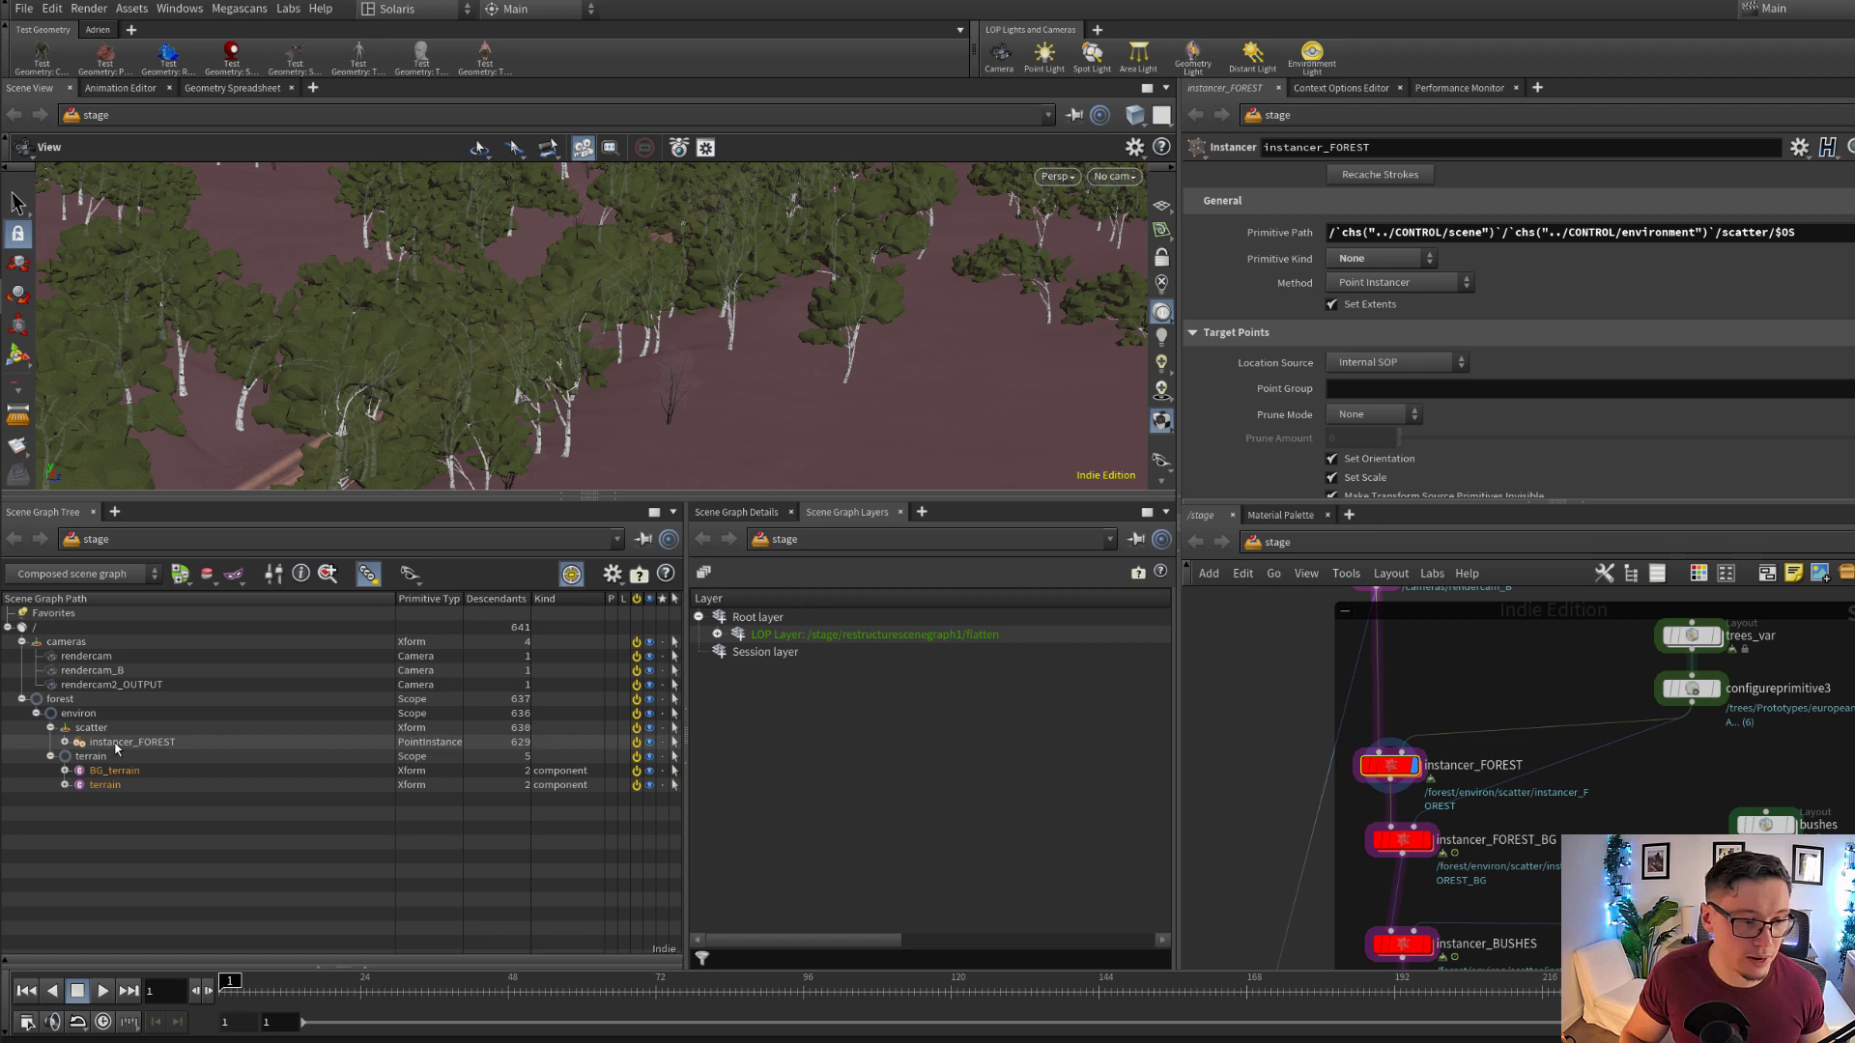
{"action": "left_click", "coordinate": [116, 744]}
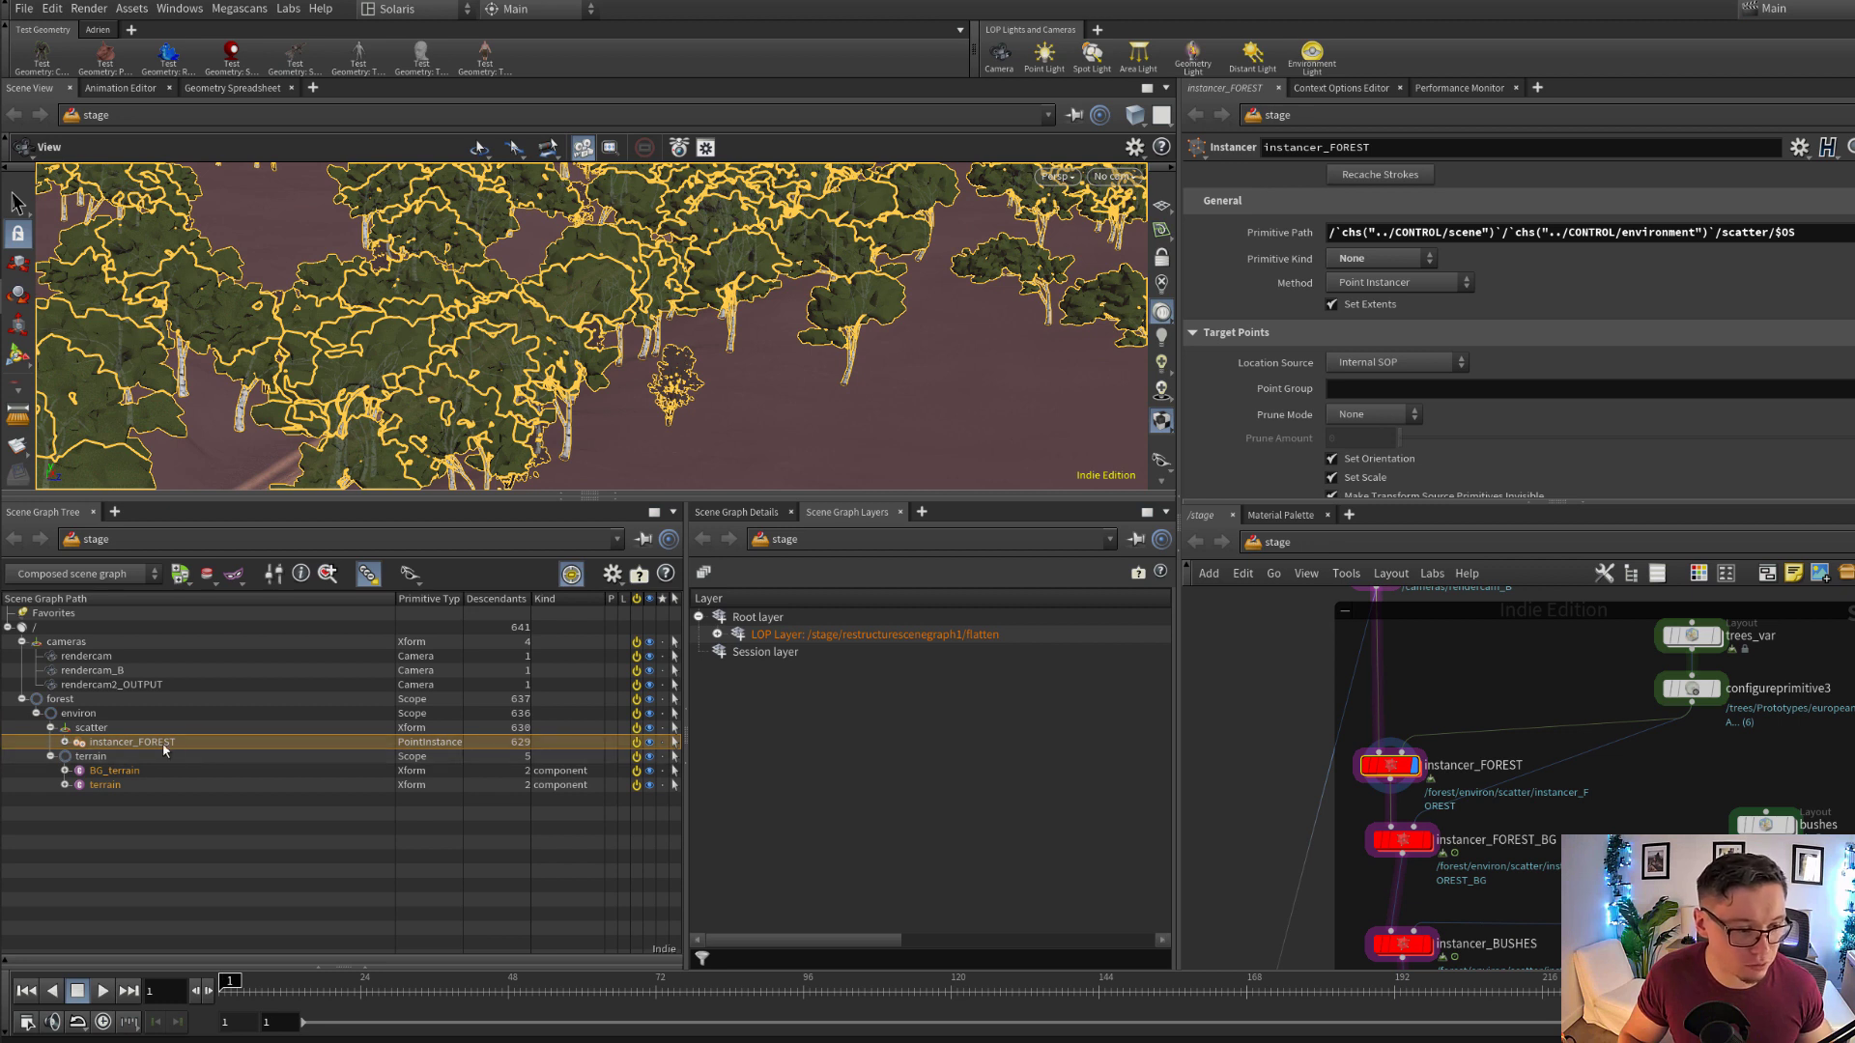
{"action": "left_click", "coordinate": [124, 731]}
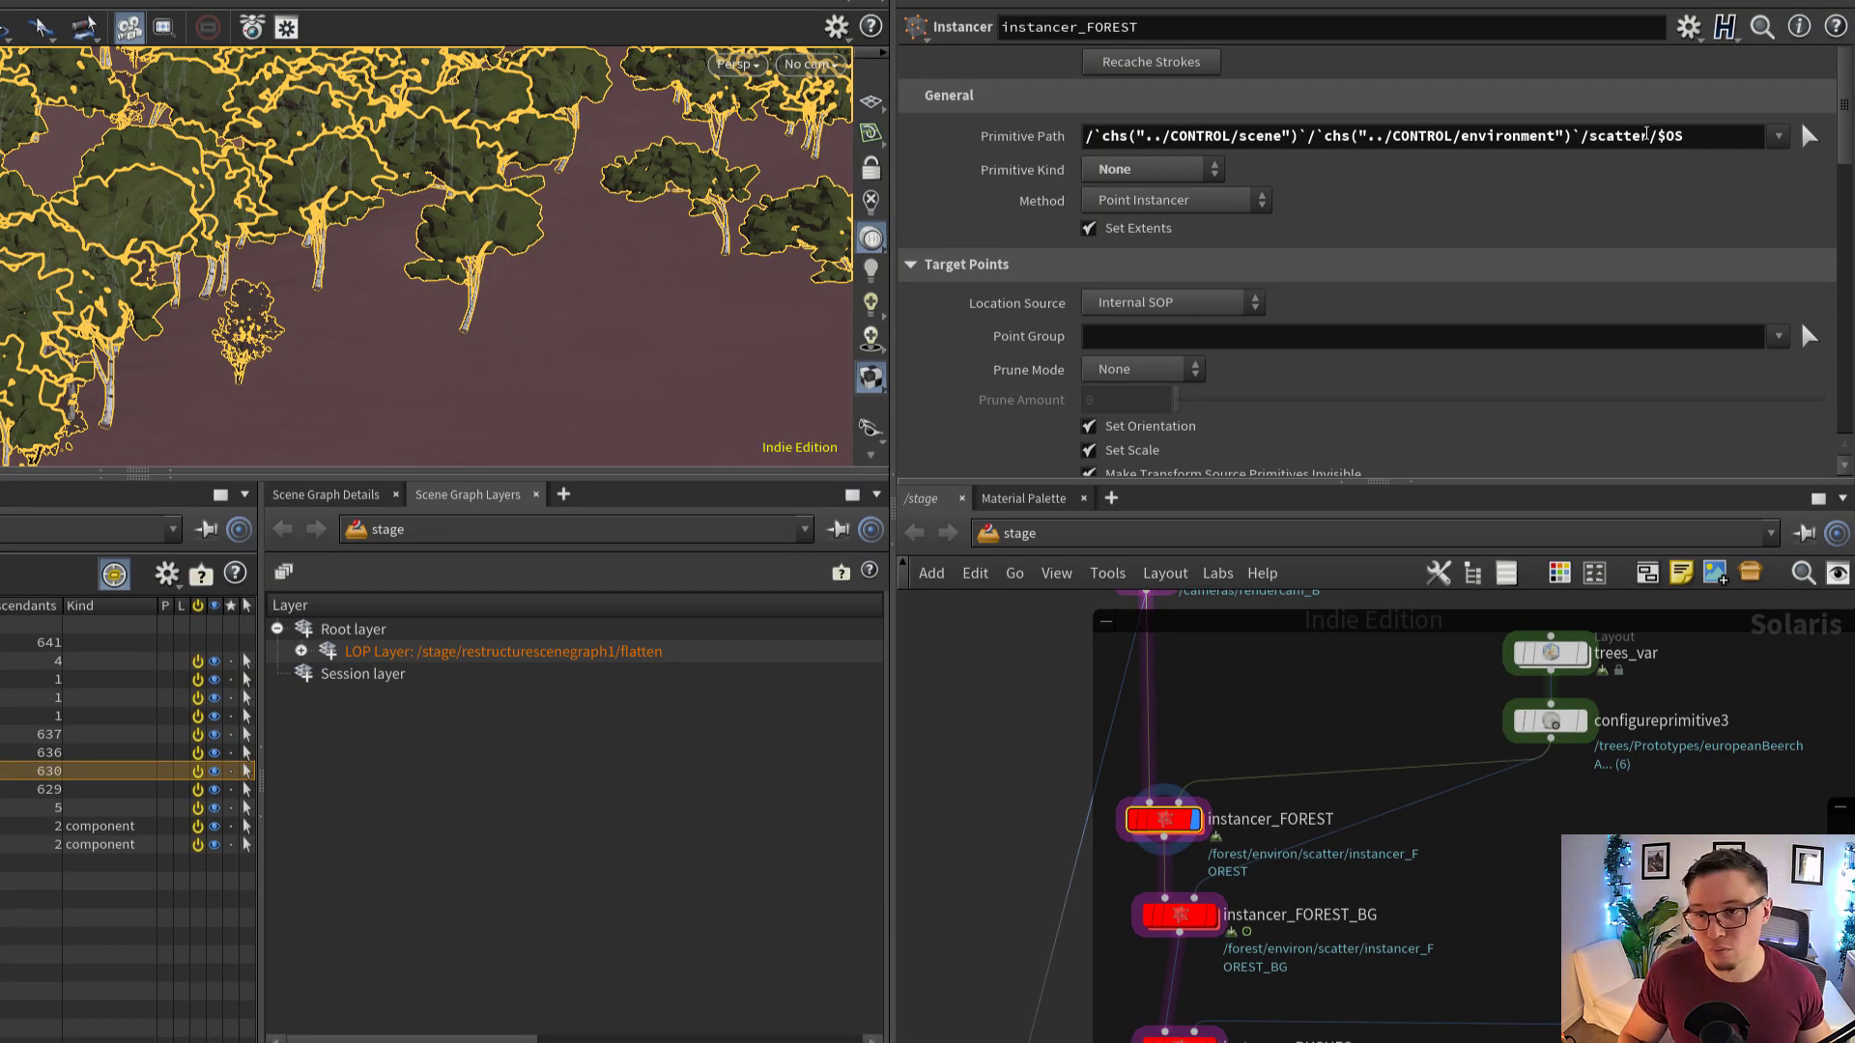
{"action": "double_click", "coordinate": [1646, 135]}
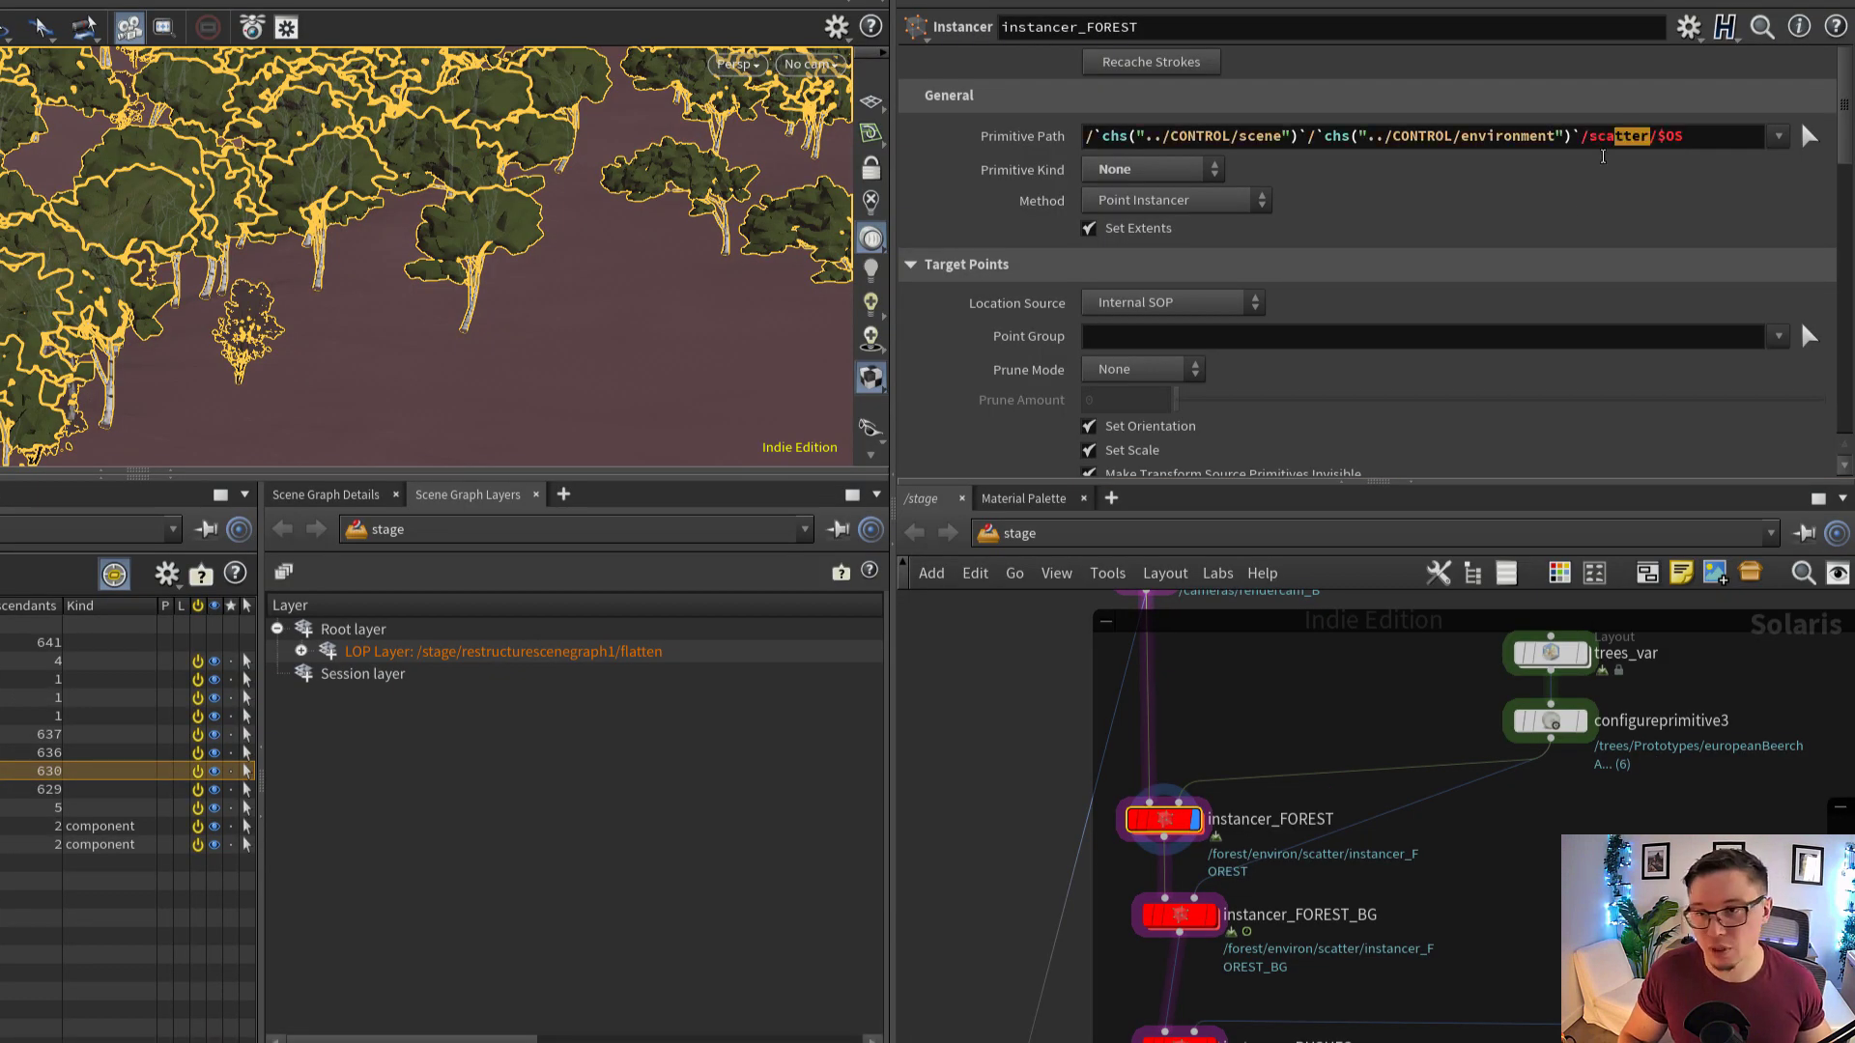
{"action": "middle_click_drag", "start_coordinate": [1368, 680], "coordinate": [1366, 608]}
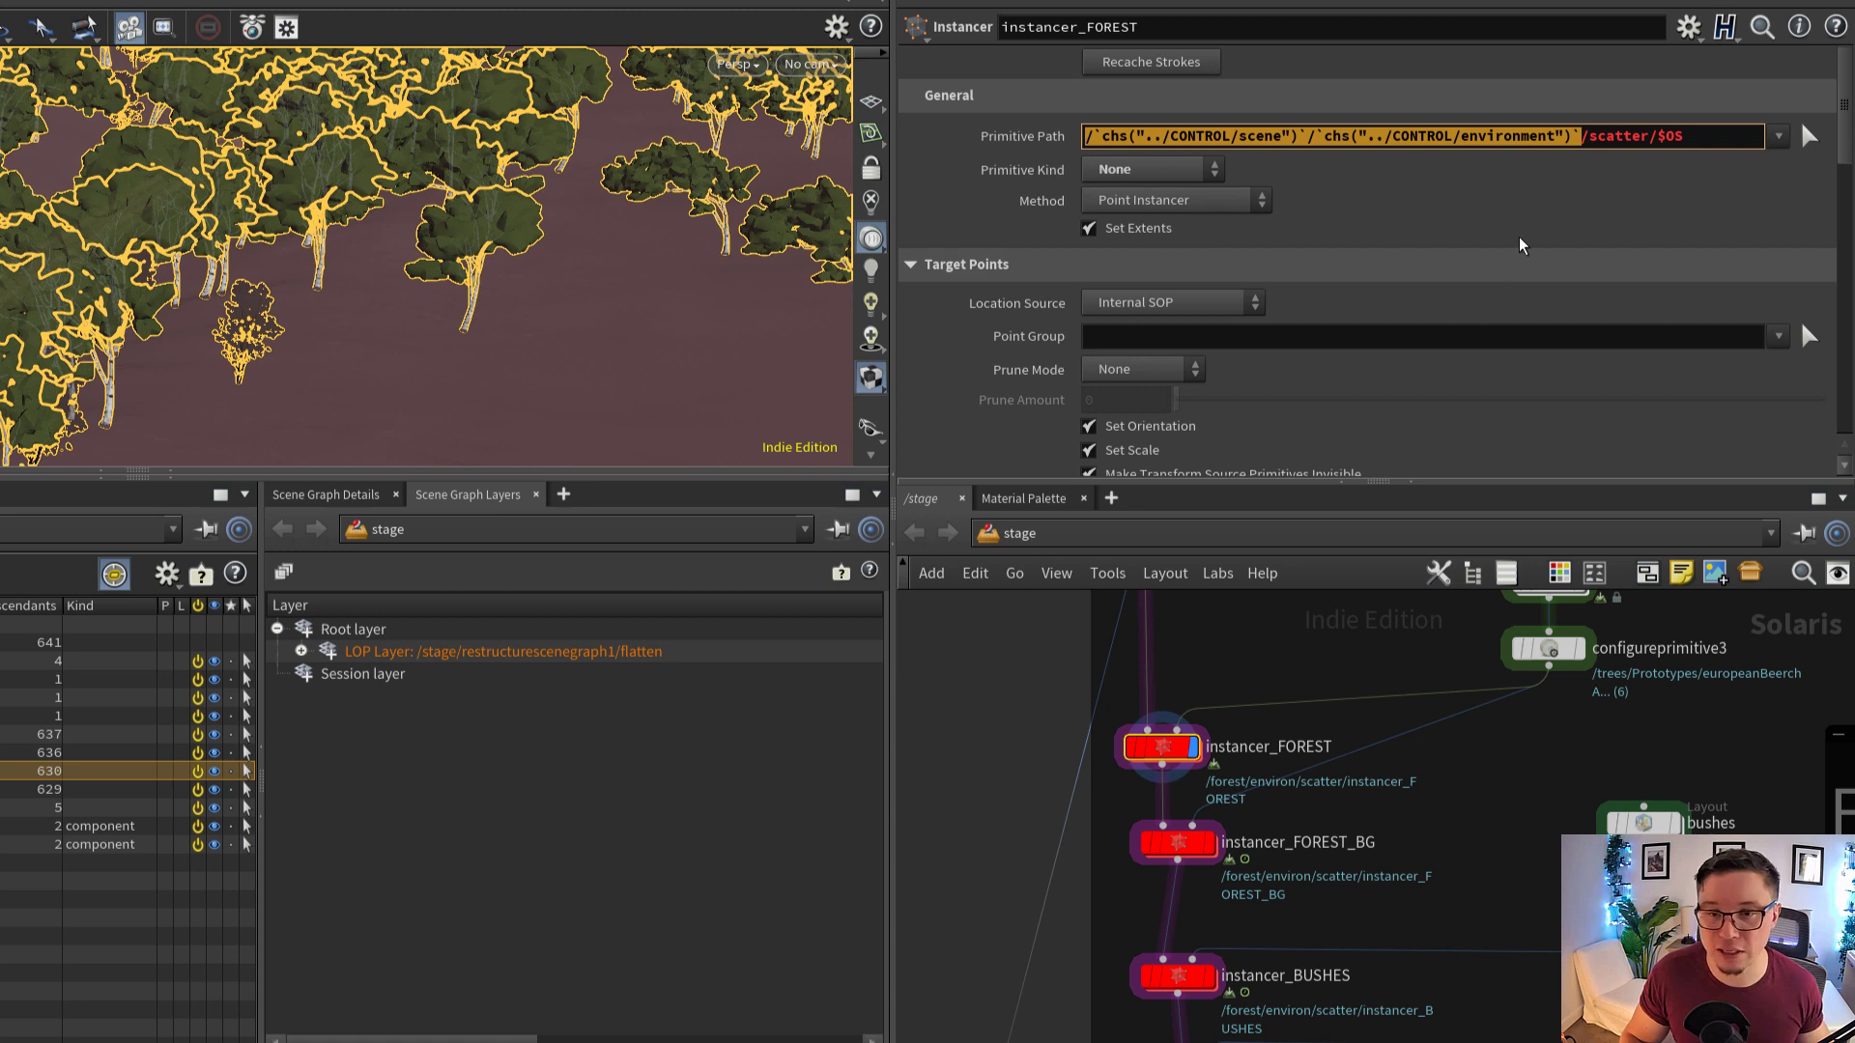
Keep Prototype Source at Second Input on instancer_FOREST and disable Only Copy Specified Prototype Primitives
{"action": "scroll", "coordinate": [1520, 240], "scroll_direction": "down", "scroll_amount": 8}
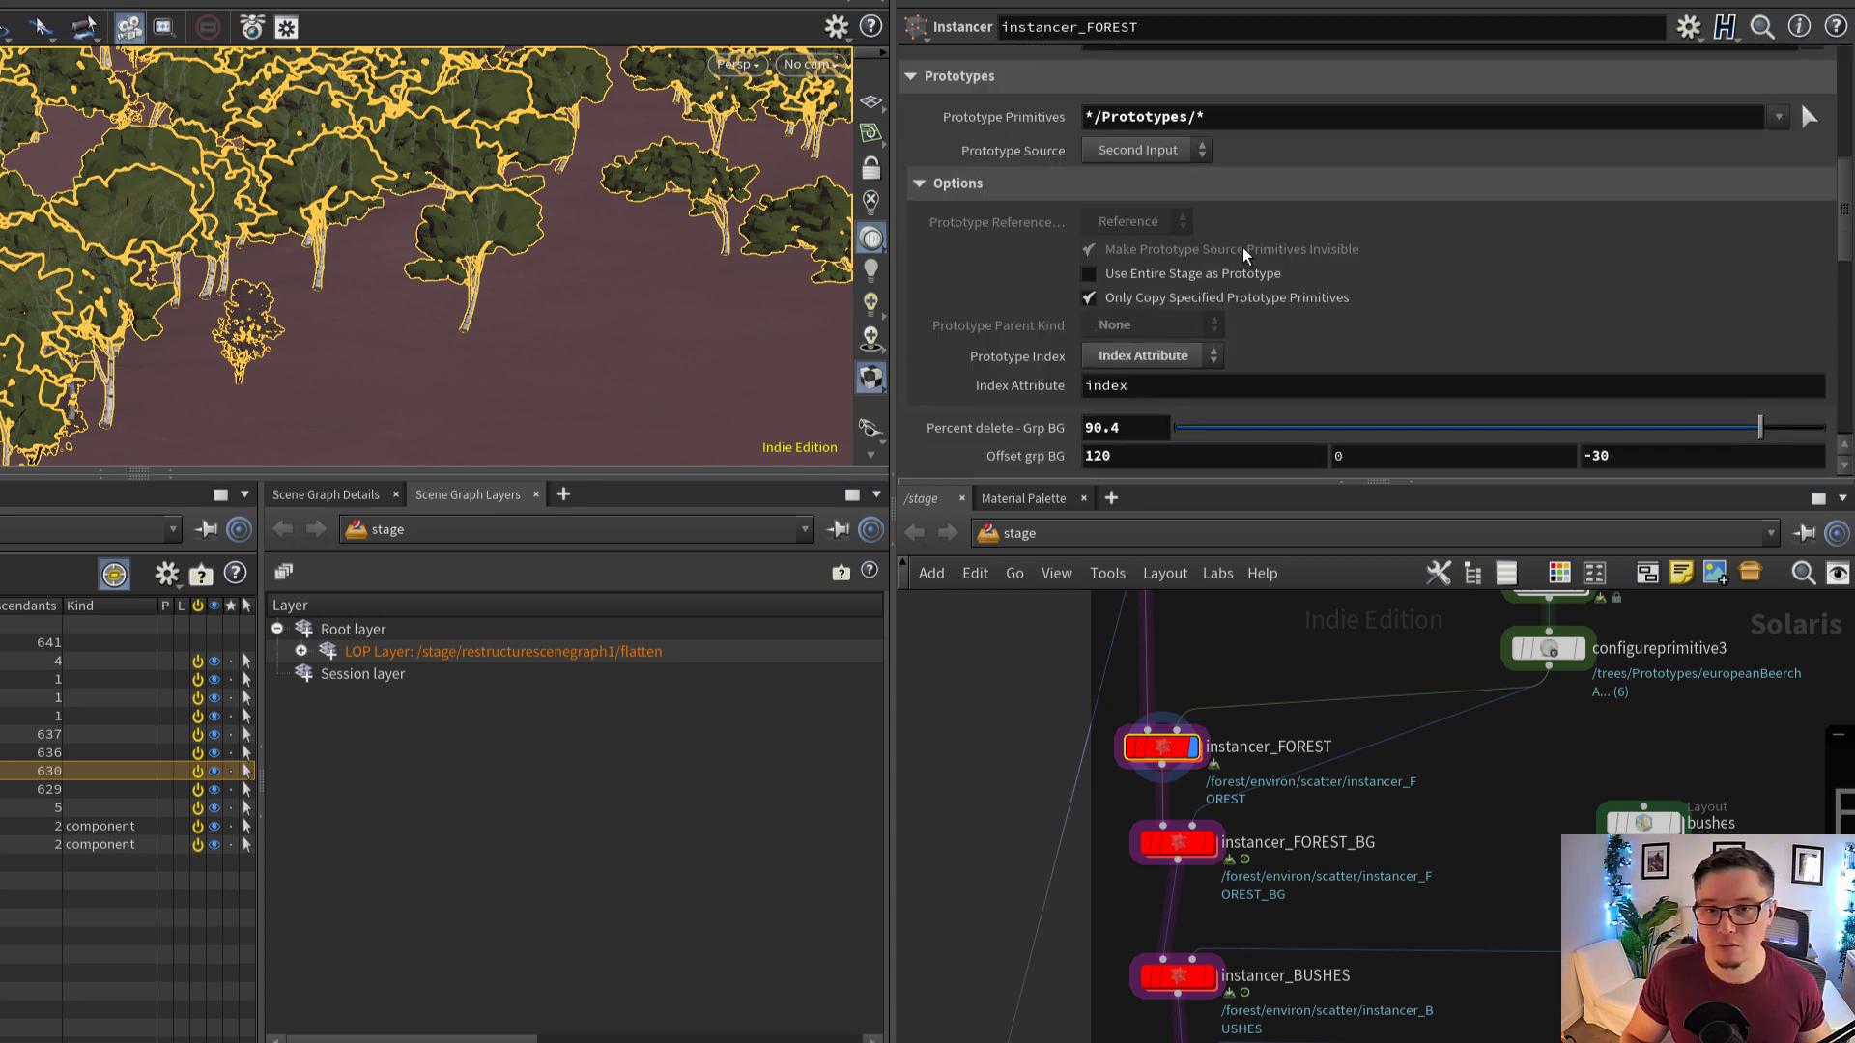
{"action": "left_click_drag", "start_coordinate": [1255, 116], "coordinate": [1015, 135]}
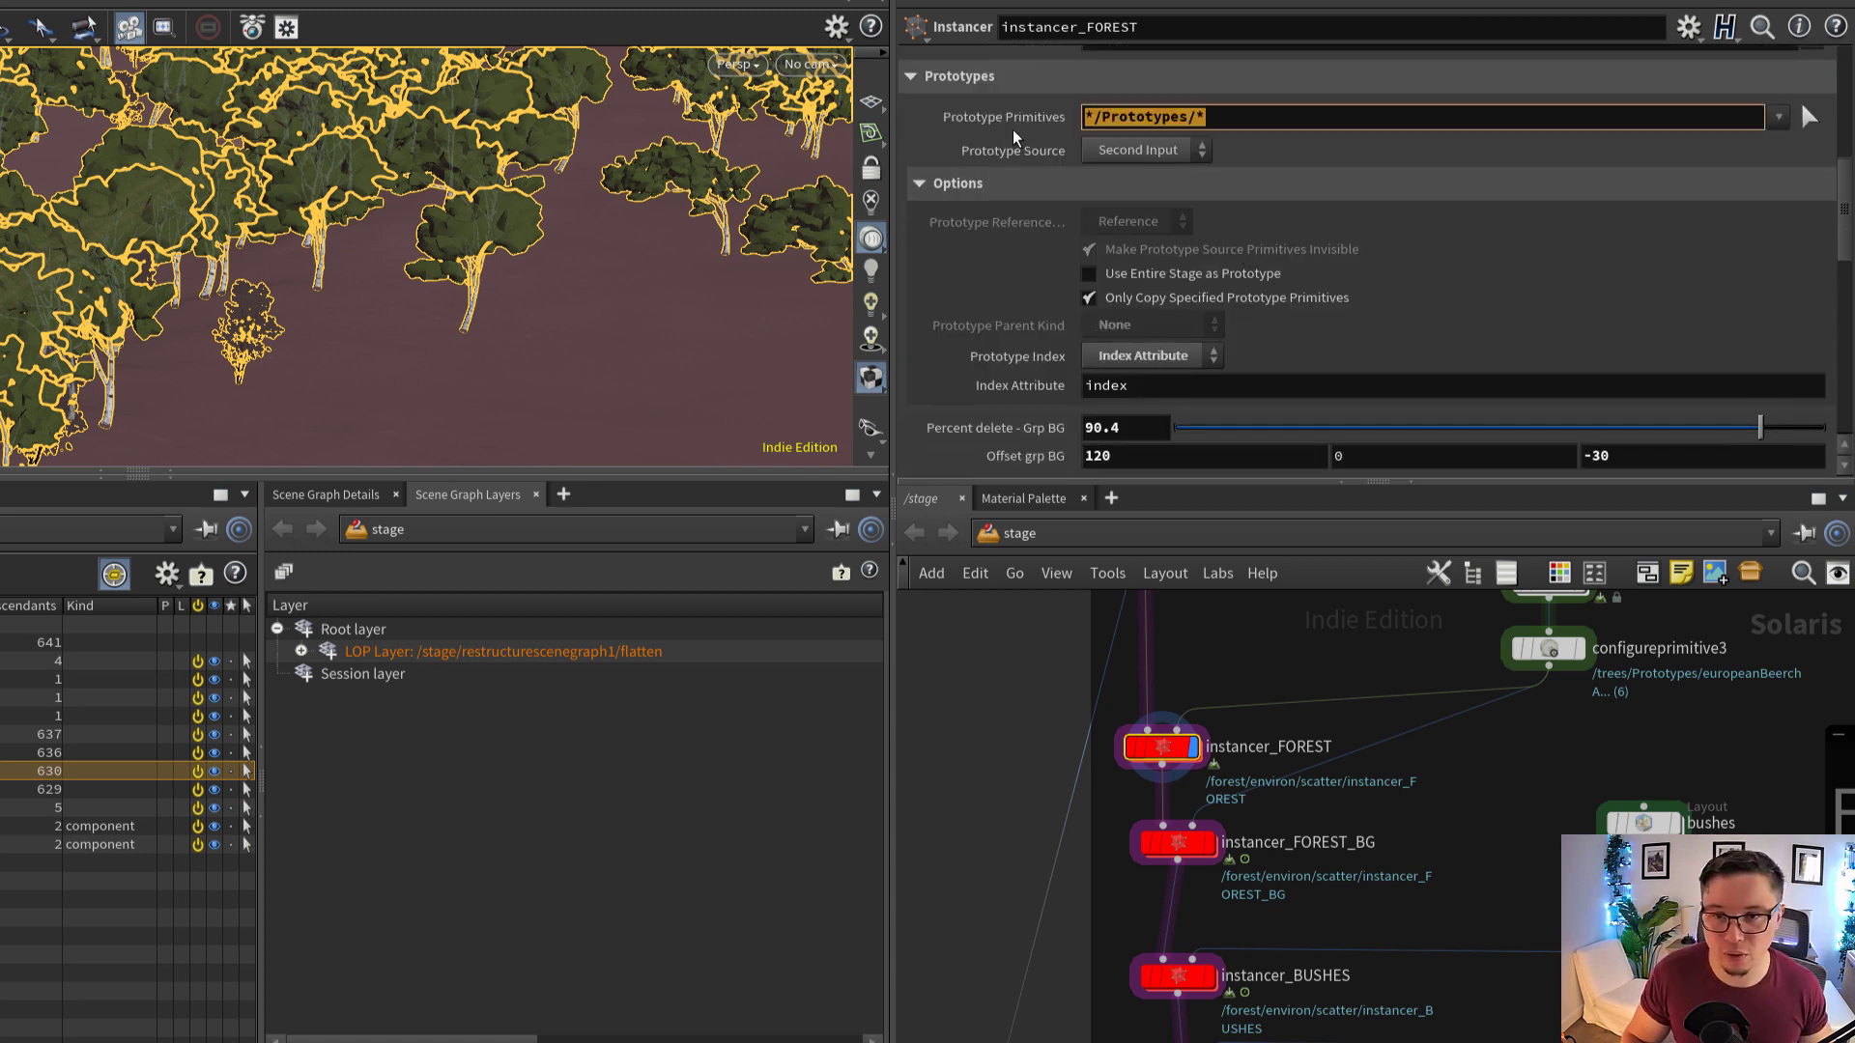
{"action": "left_click", "coordinate": [1190, 153]}
{"action": "left_click", "coordinate": [1171, 200]}
{"action": "scroll", "coordinate": [1244, 256], "scroll_direction": "down", "scroll_amount": 1}
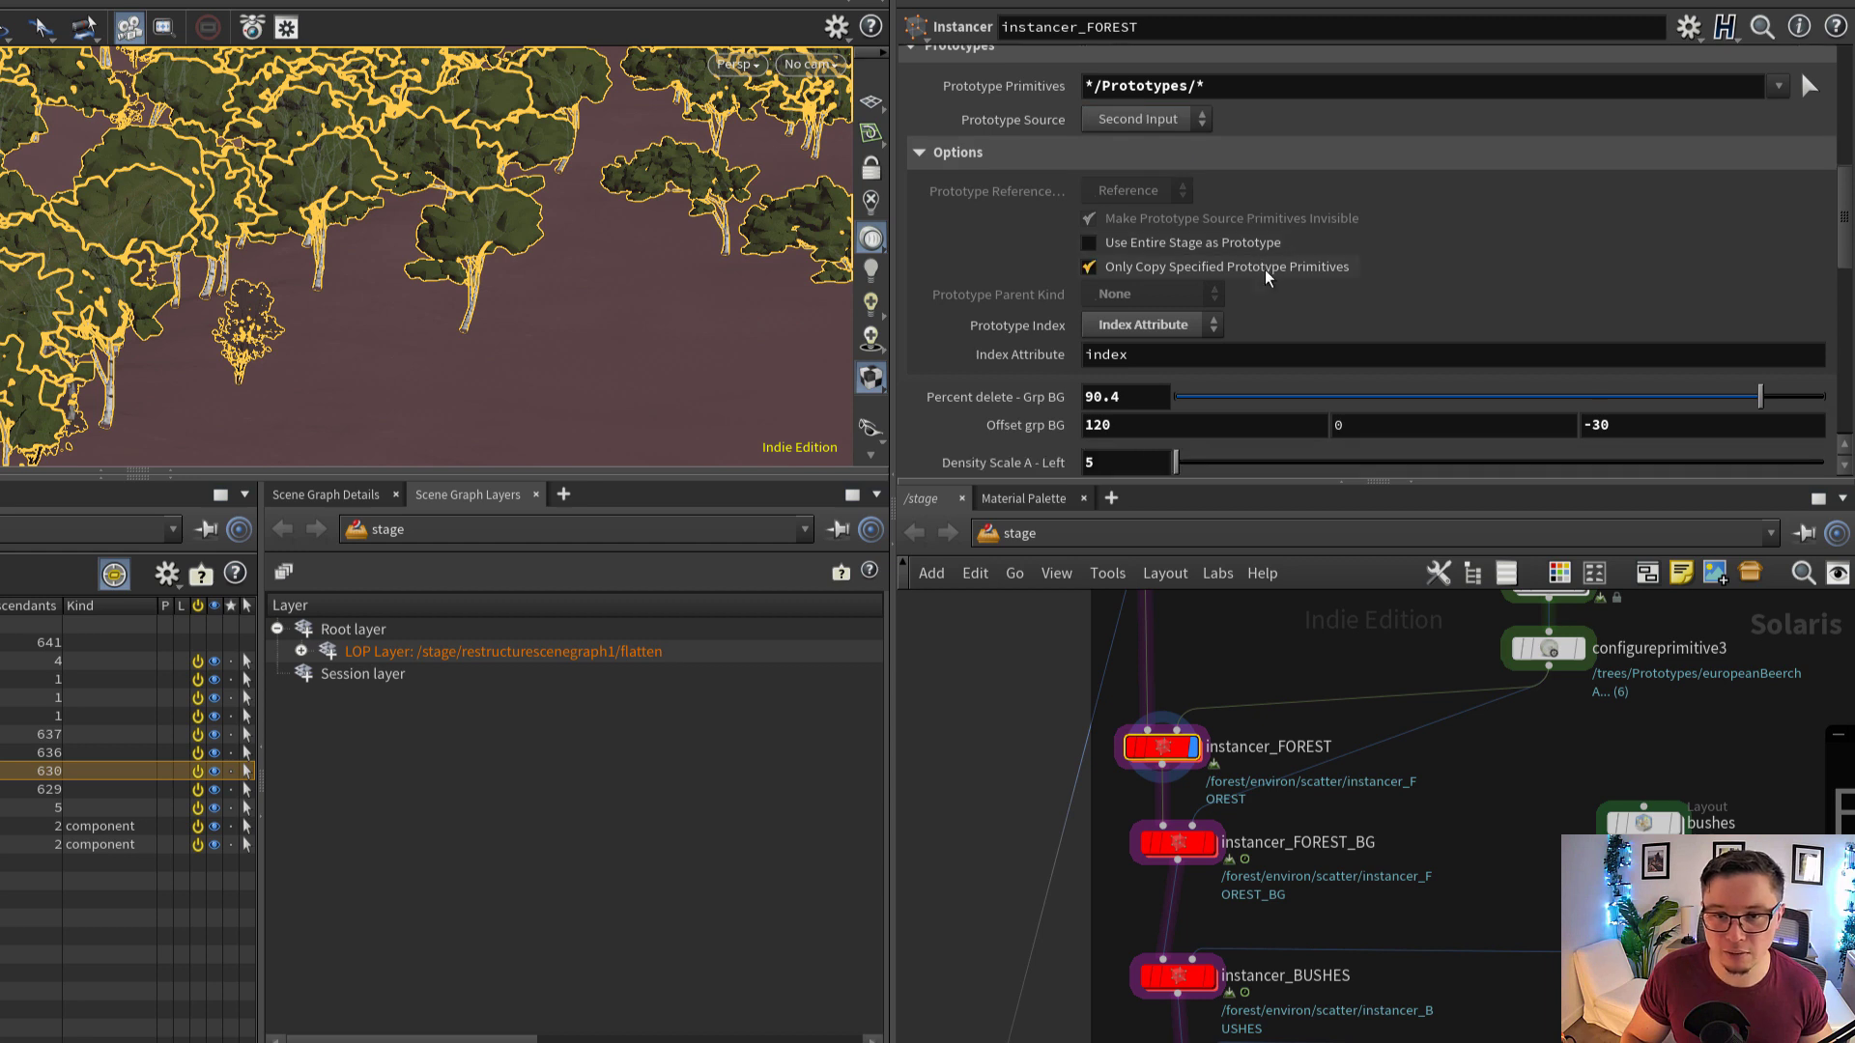
{"action": "left_click", "coordinate": [1267, 274]}
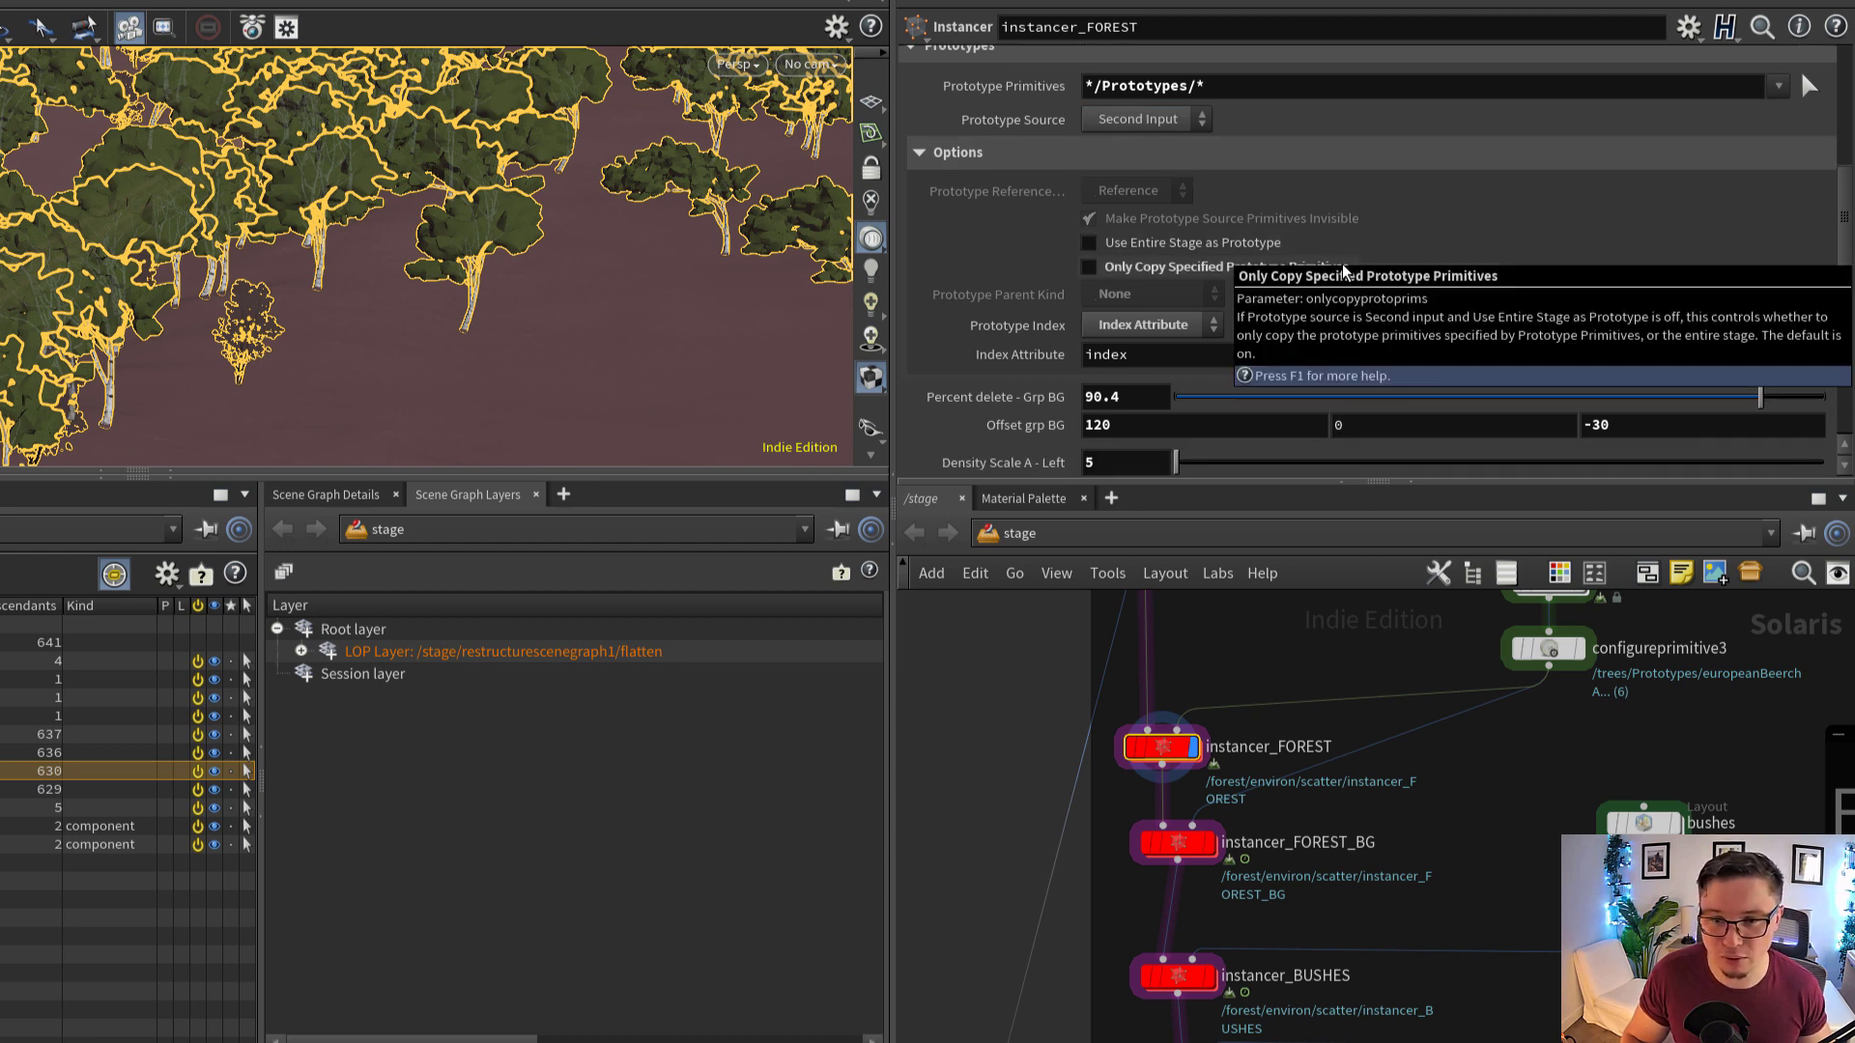
Compare instancer_FOREST's Index Attribute with the order of the tree variants under Prototypes at configureprimitive3
{"action": "left_click", "coordinate": [1081, 357]}
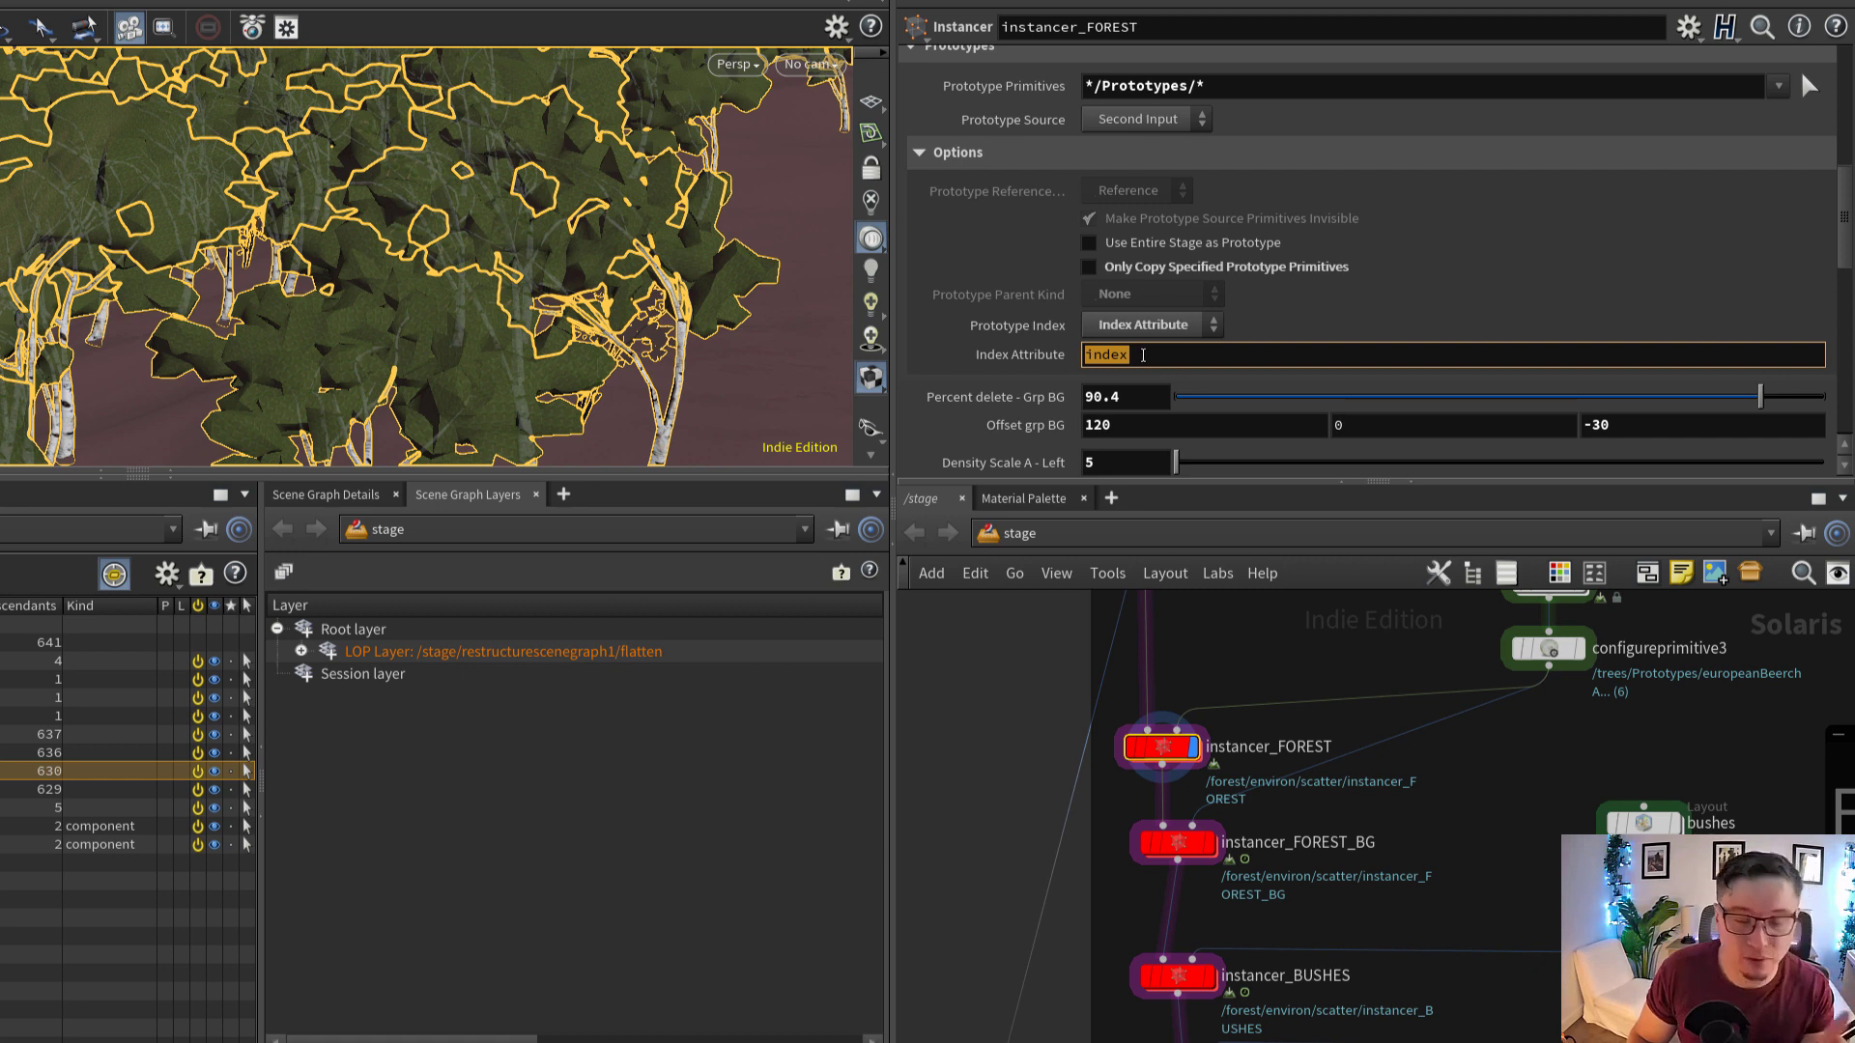
{"action": "left_click", "coordinate": [1143, 354]}
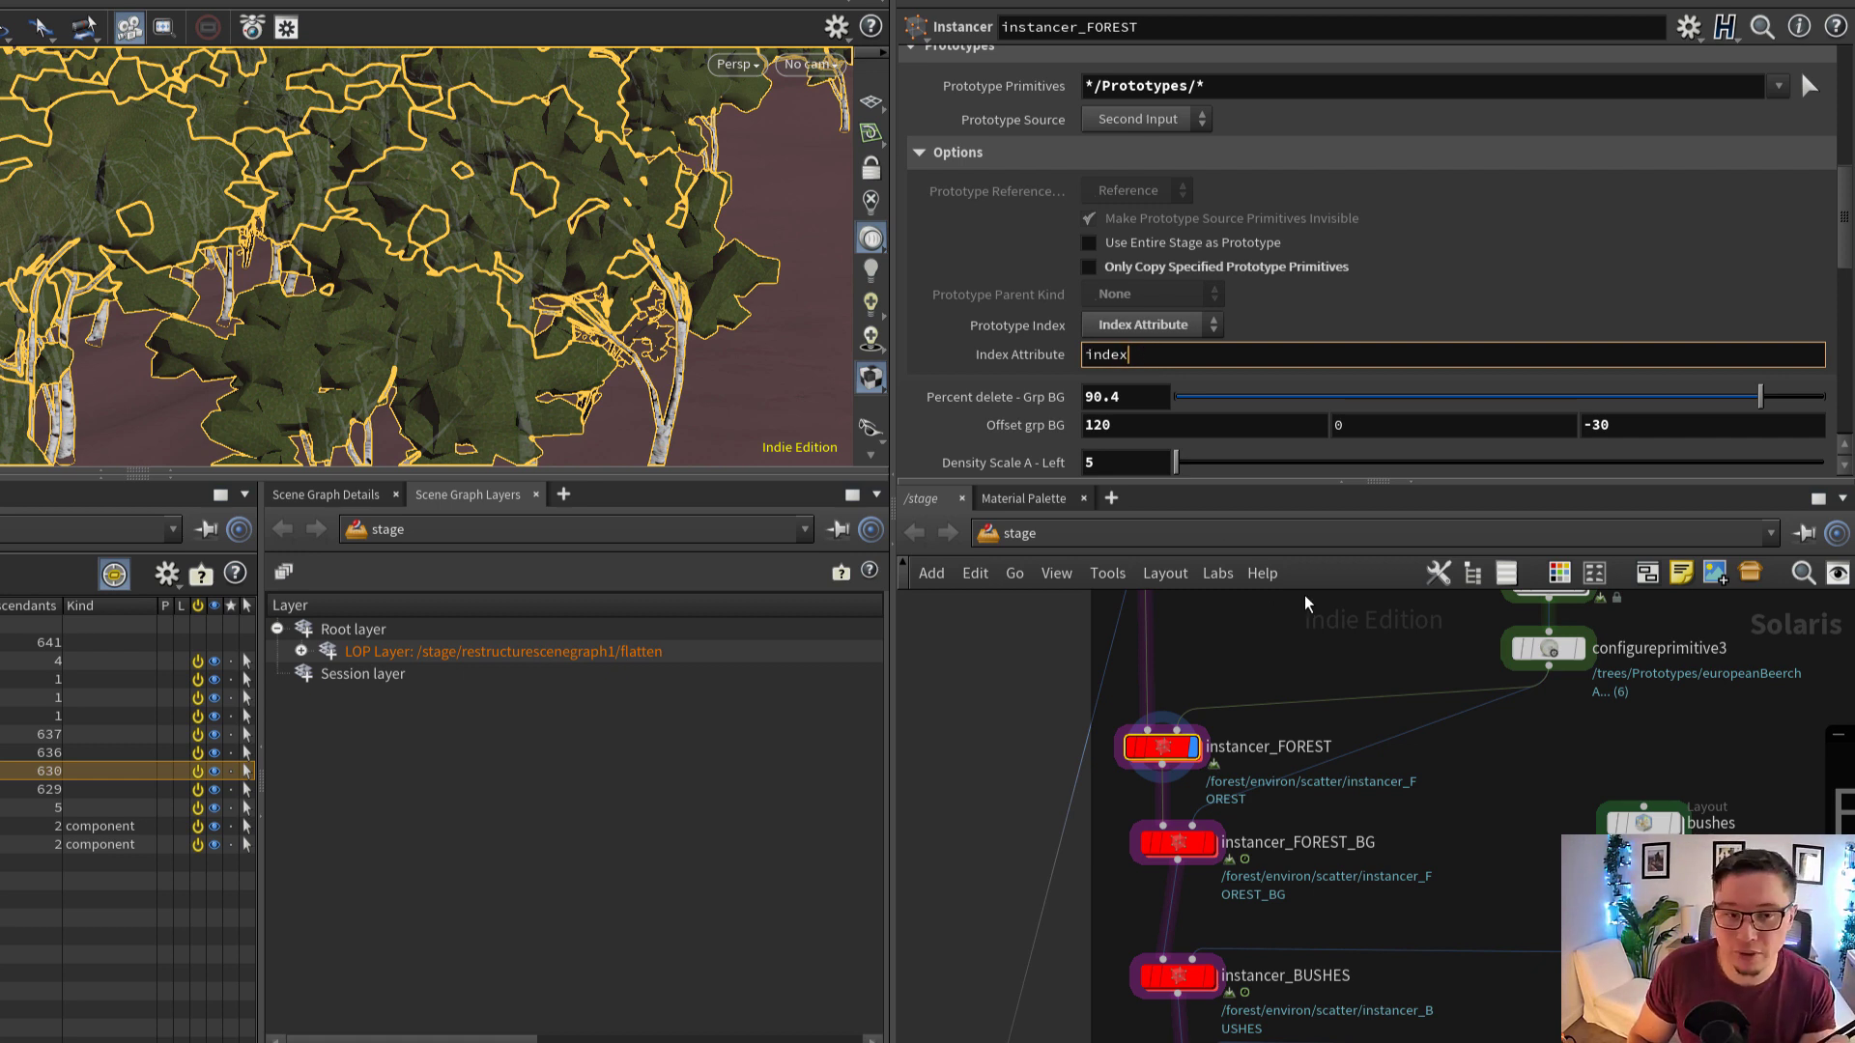
{"action": "middle_click_drag", "start_coordinate": [1549, 707], "coordinate": [1489, 798]}
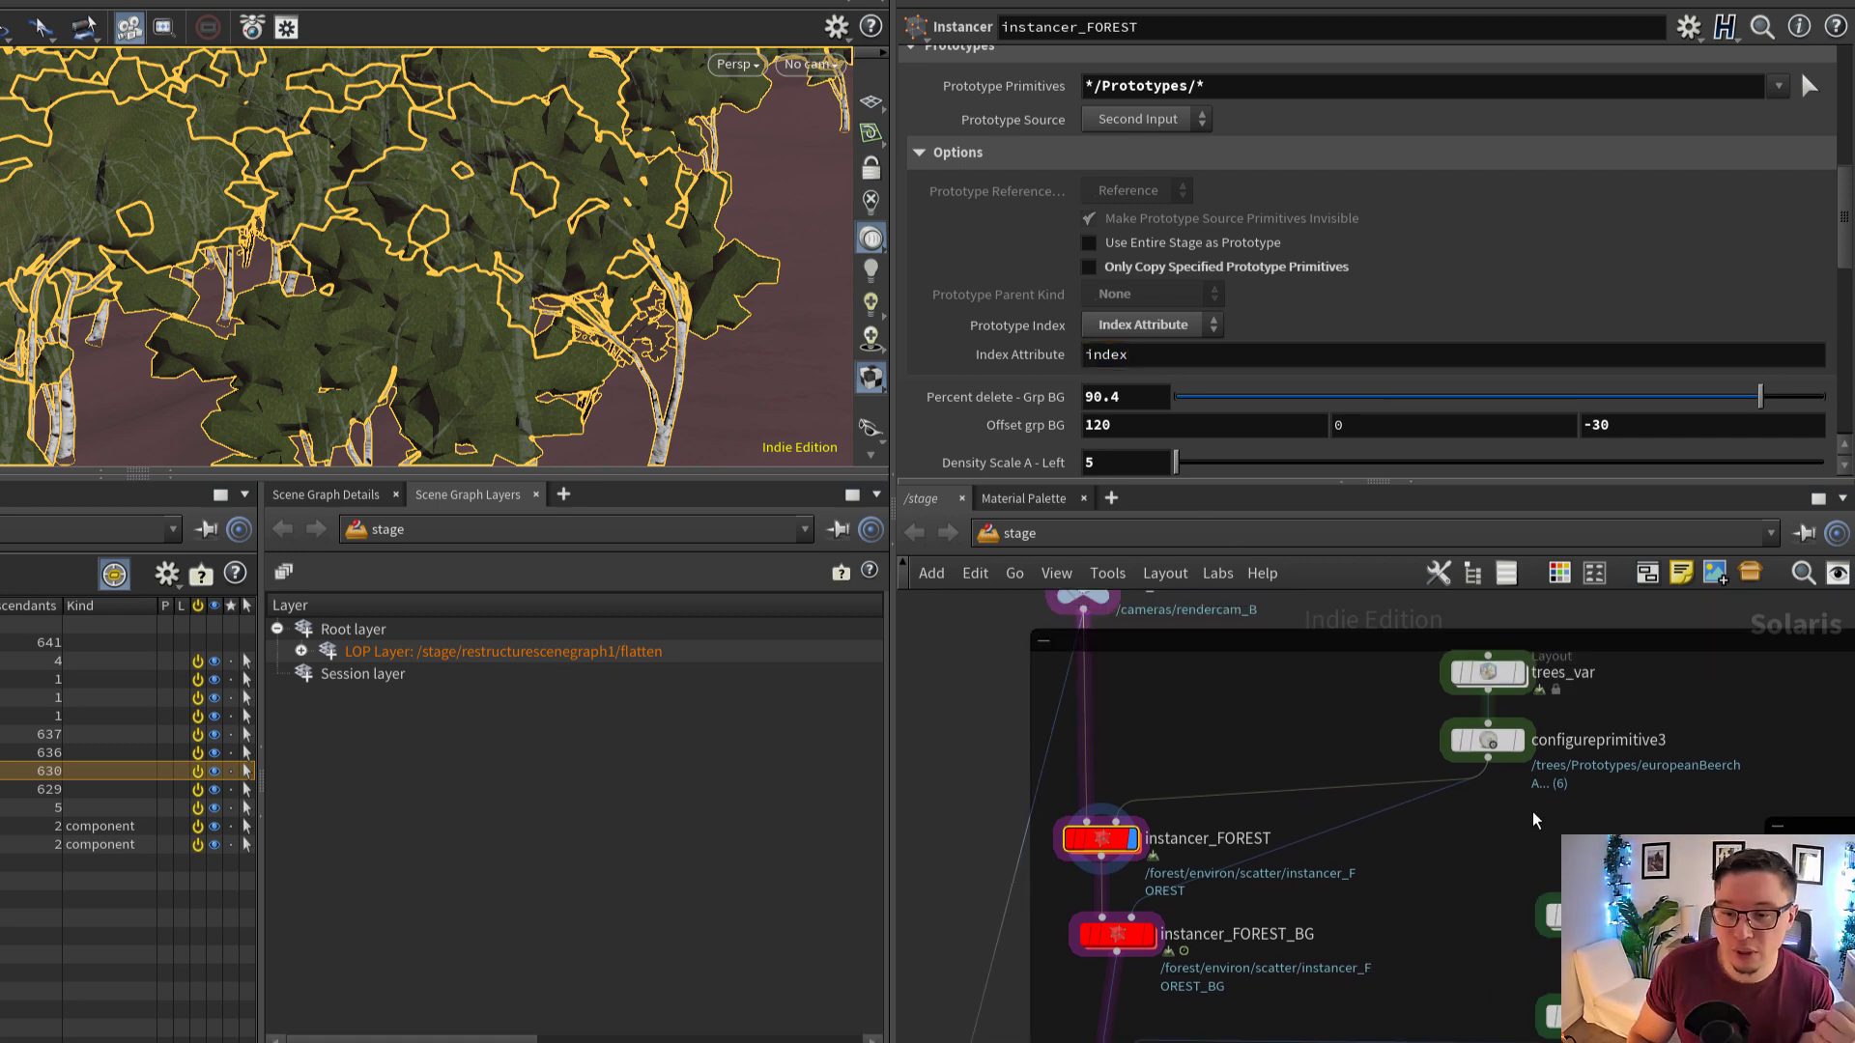
{"action": "left_click", "coordinate": [1488, 745]}
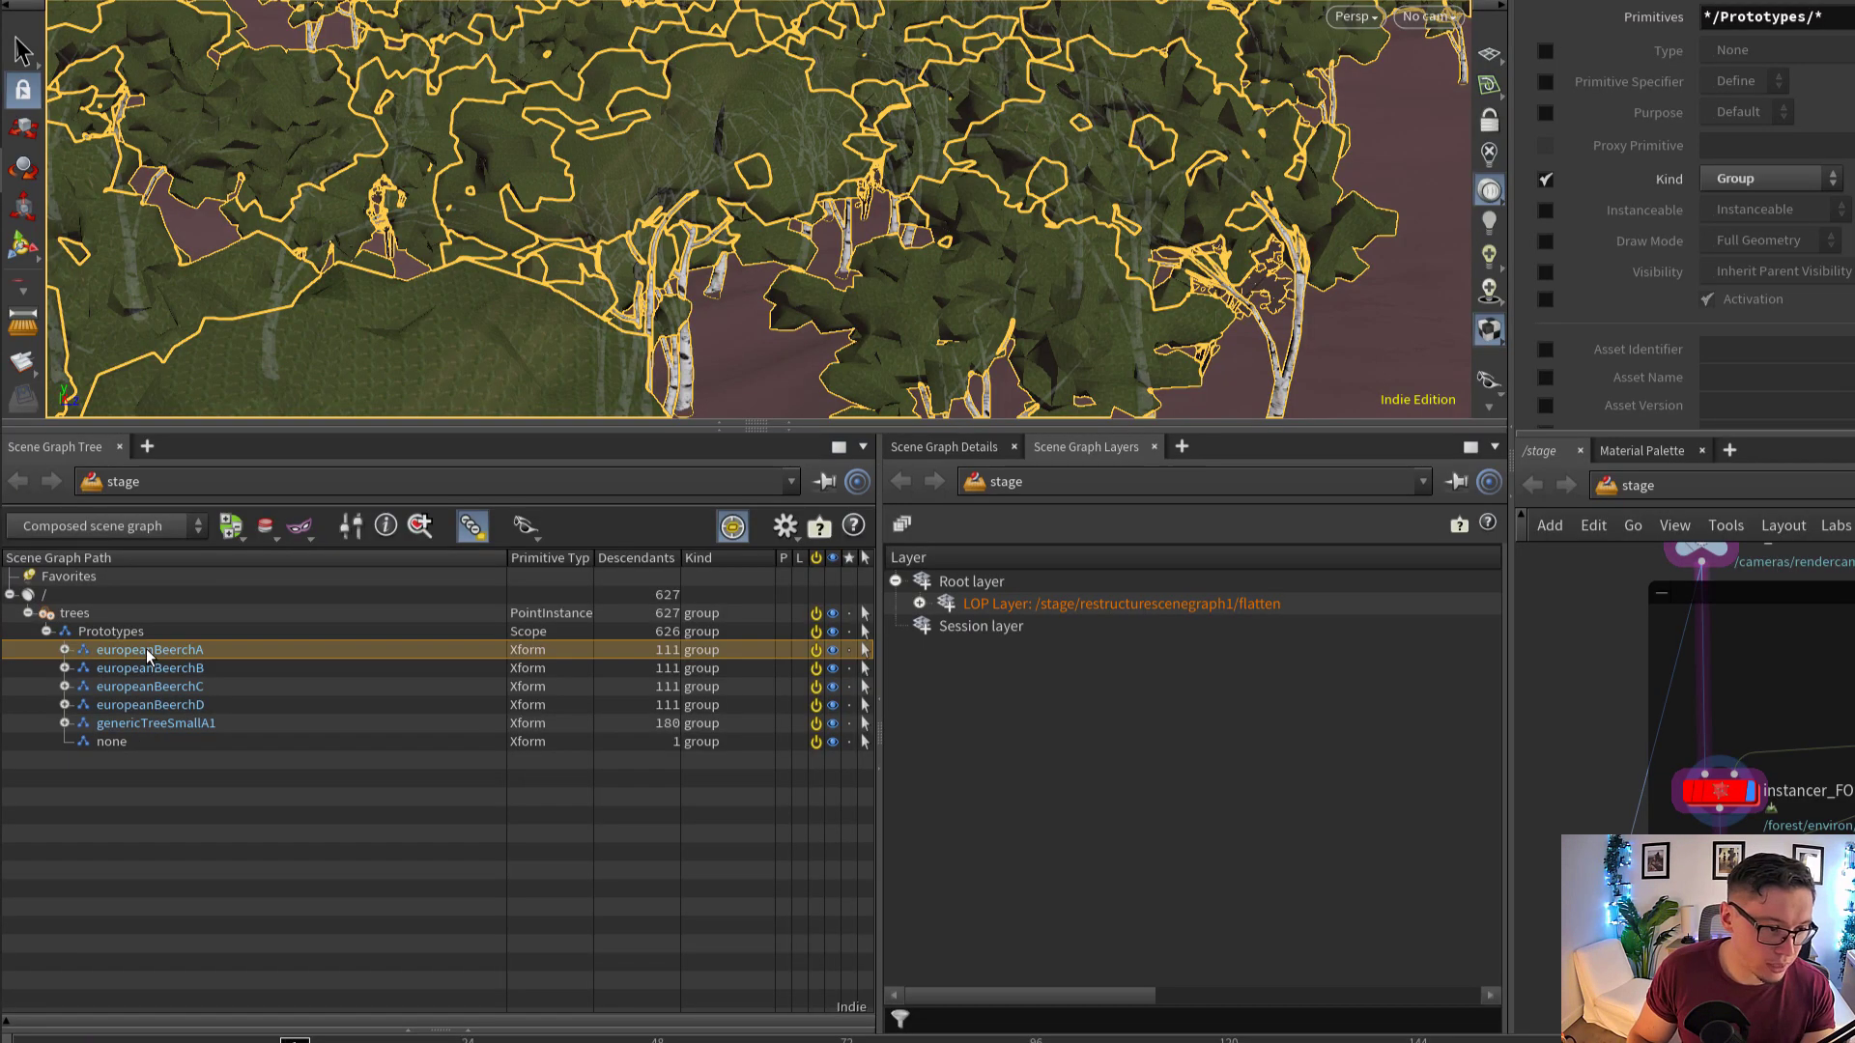
{"action": "left_click", "coordinate": [160, 651]}
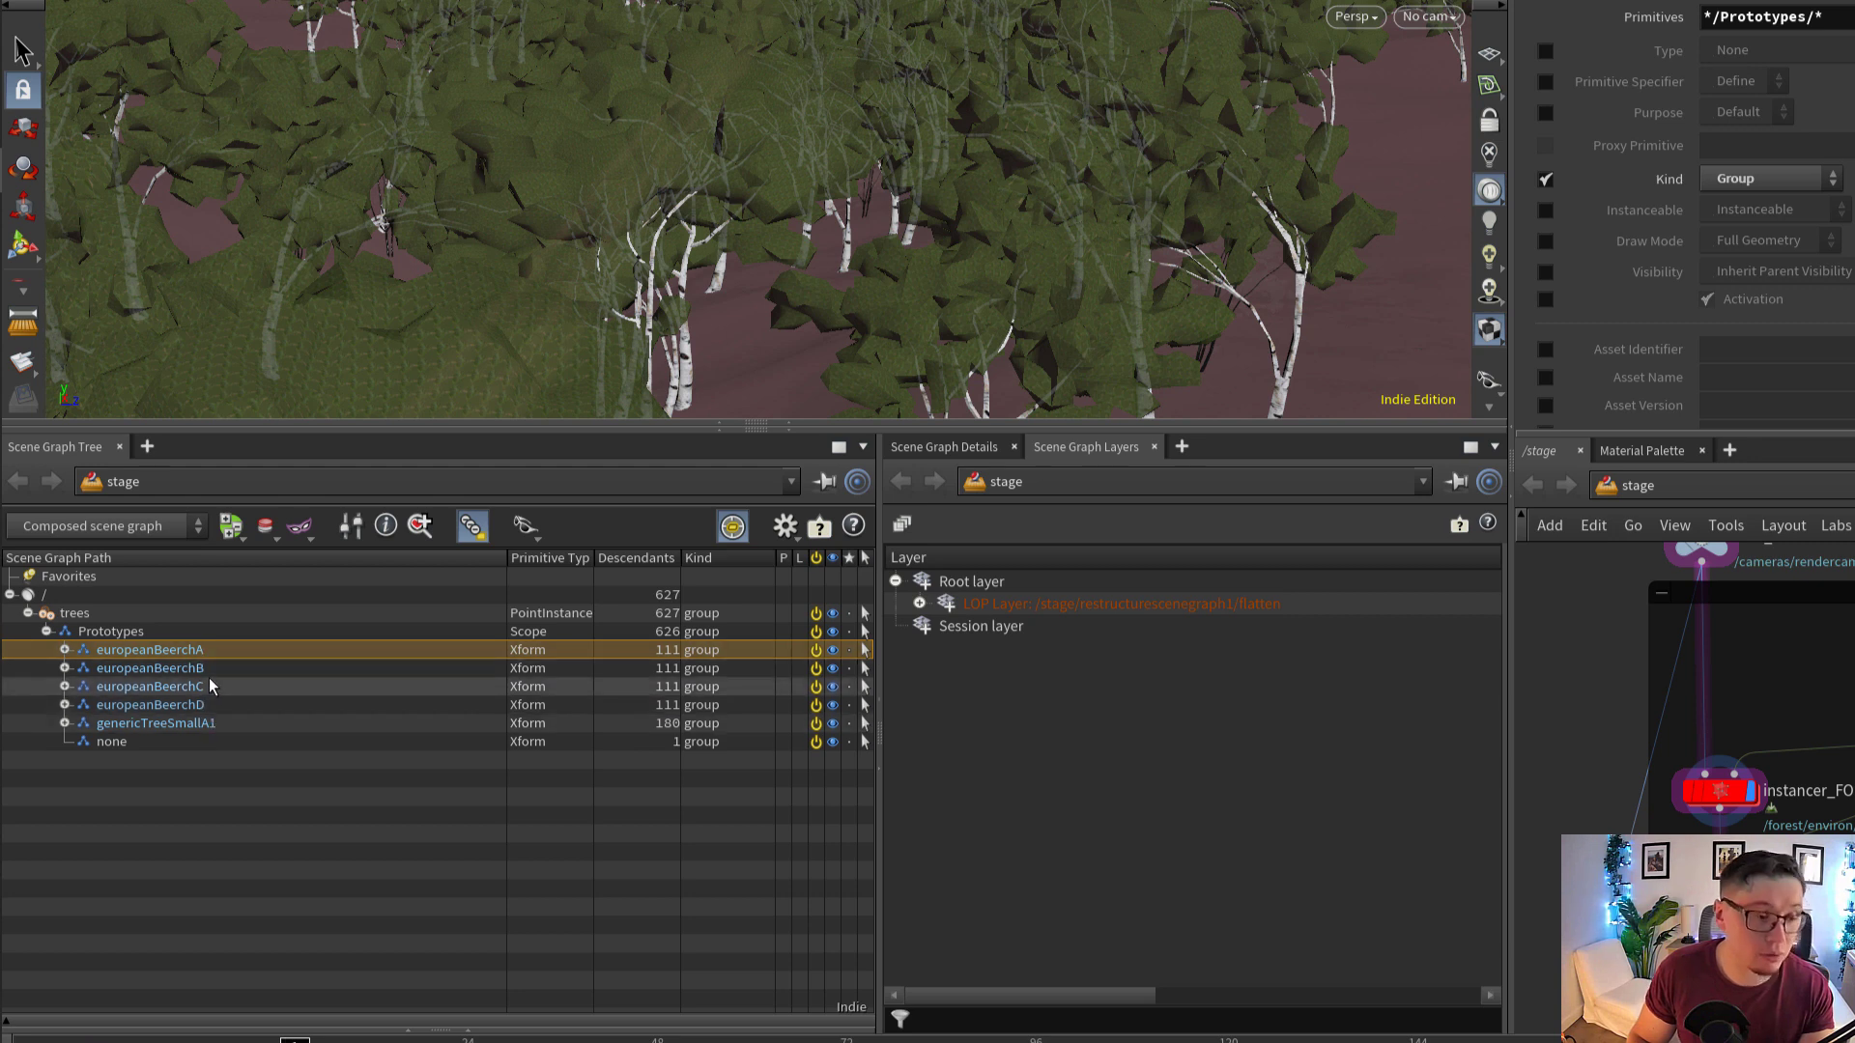
{"action": "left_click", "coordinate": [199, 673]}
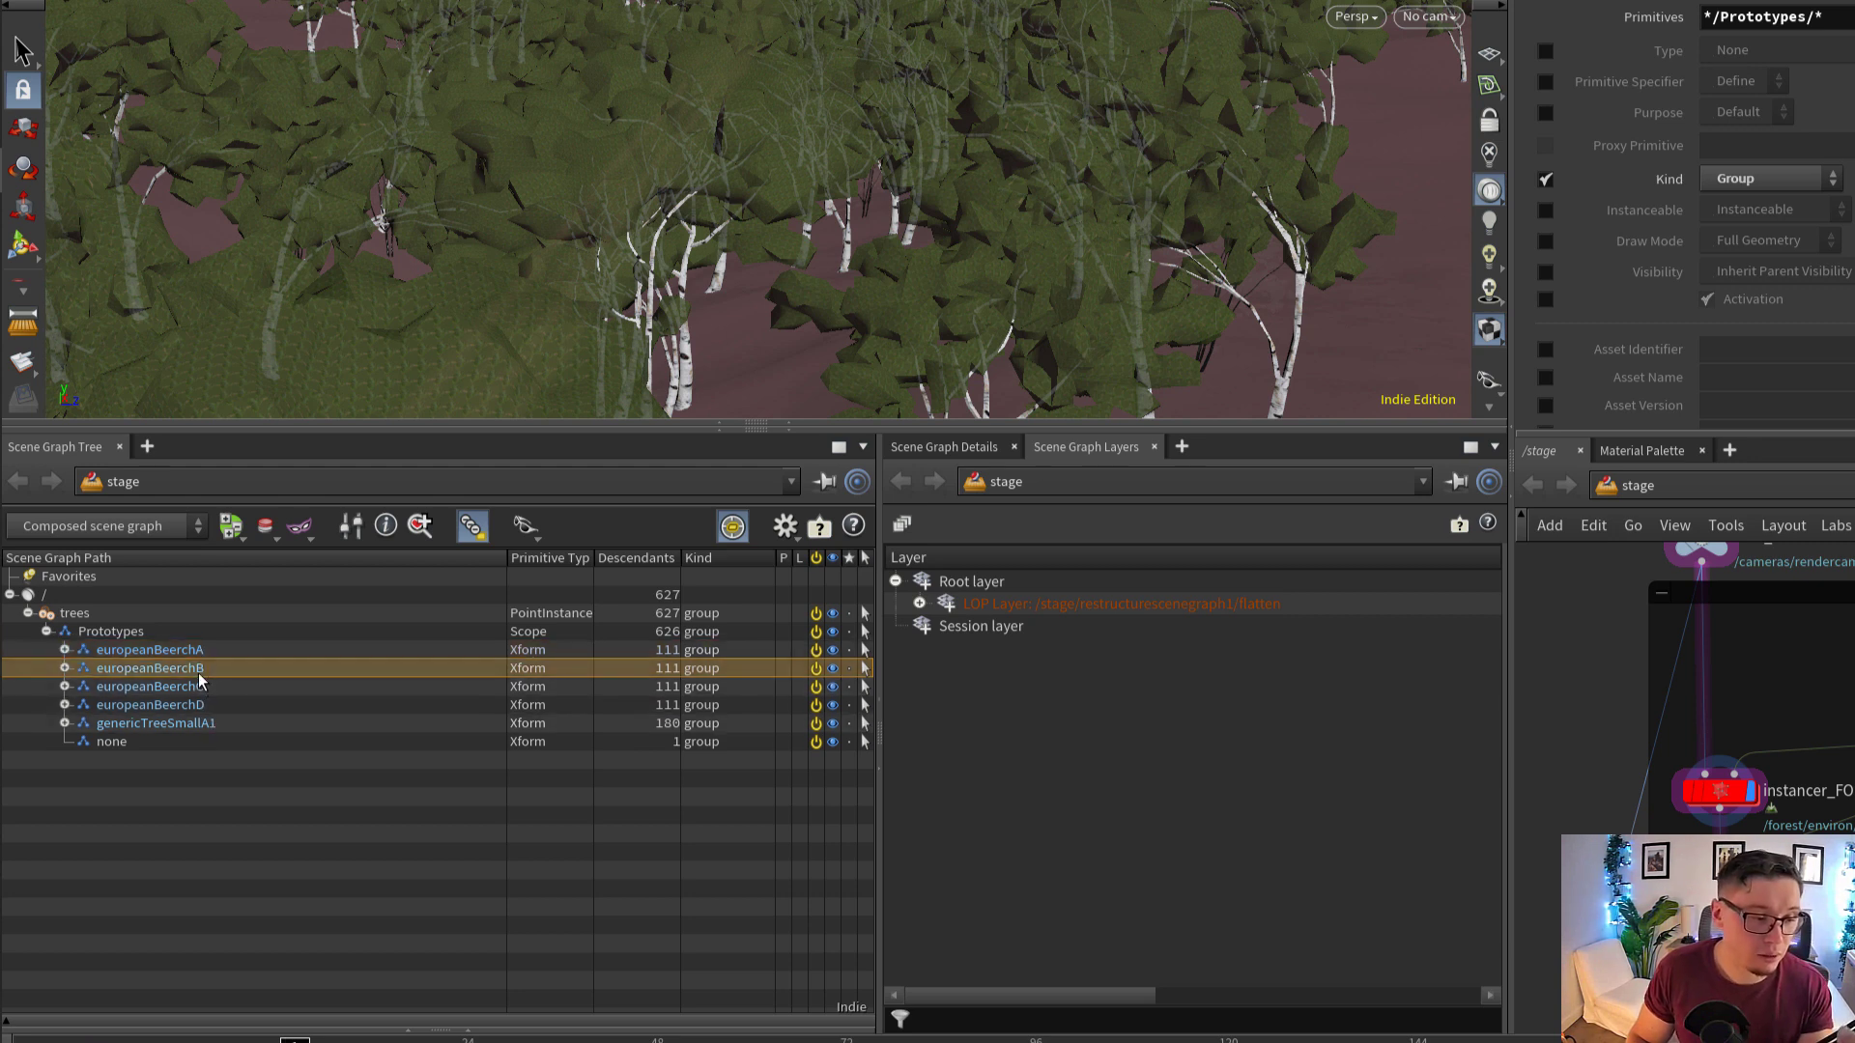
Set the Prototype Index mode of instancer_FOREST to Index and view the scattered trees along the forest path
{"action": "left_click", "coordinate": [1724, 784]}
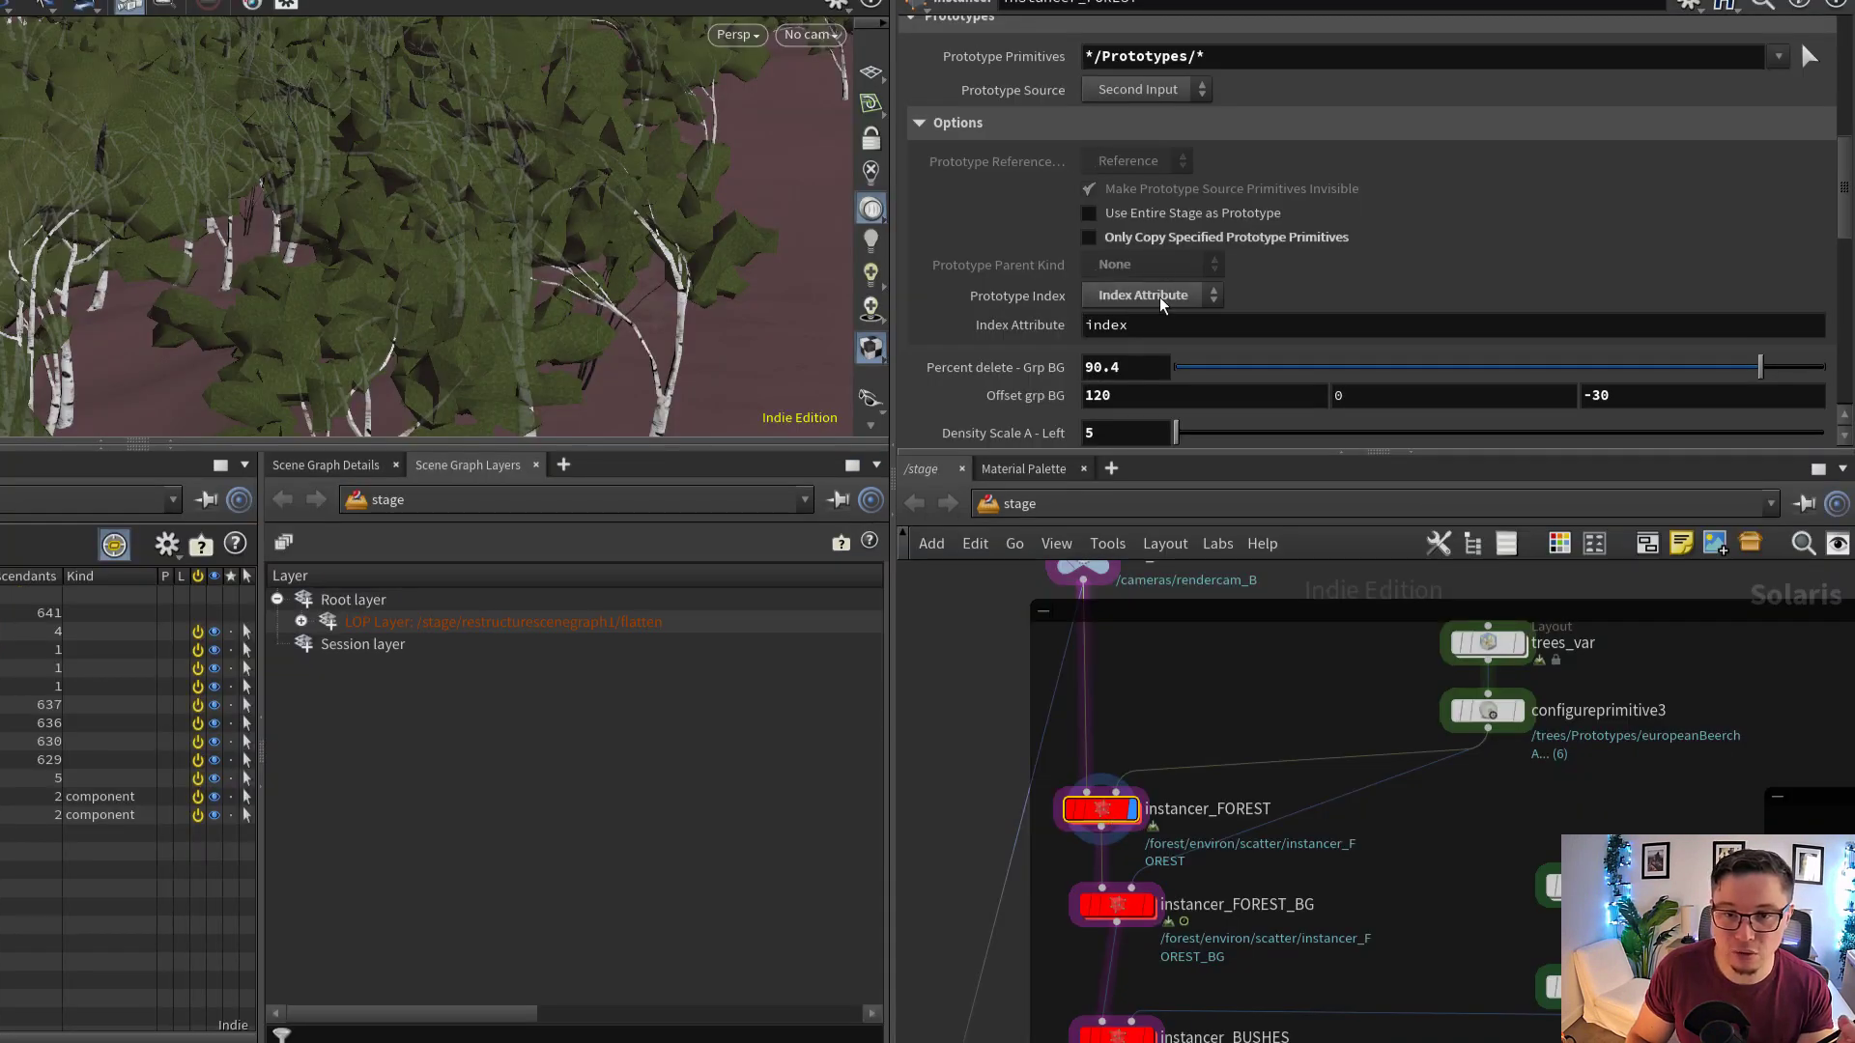
{"action": "left_click", "coordinate": [1763, 278]}
{"action": "left_click", "coordinate": [1147, 350]}
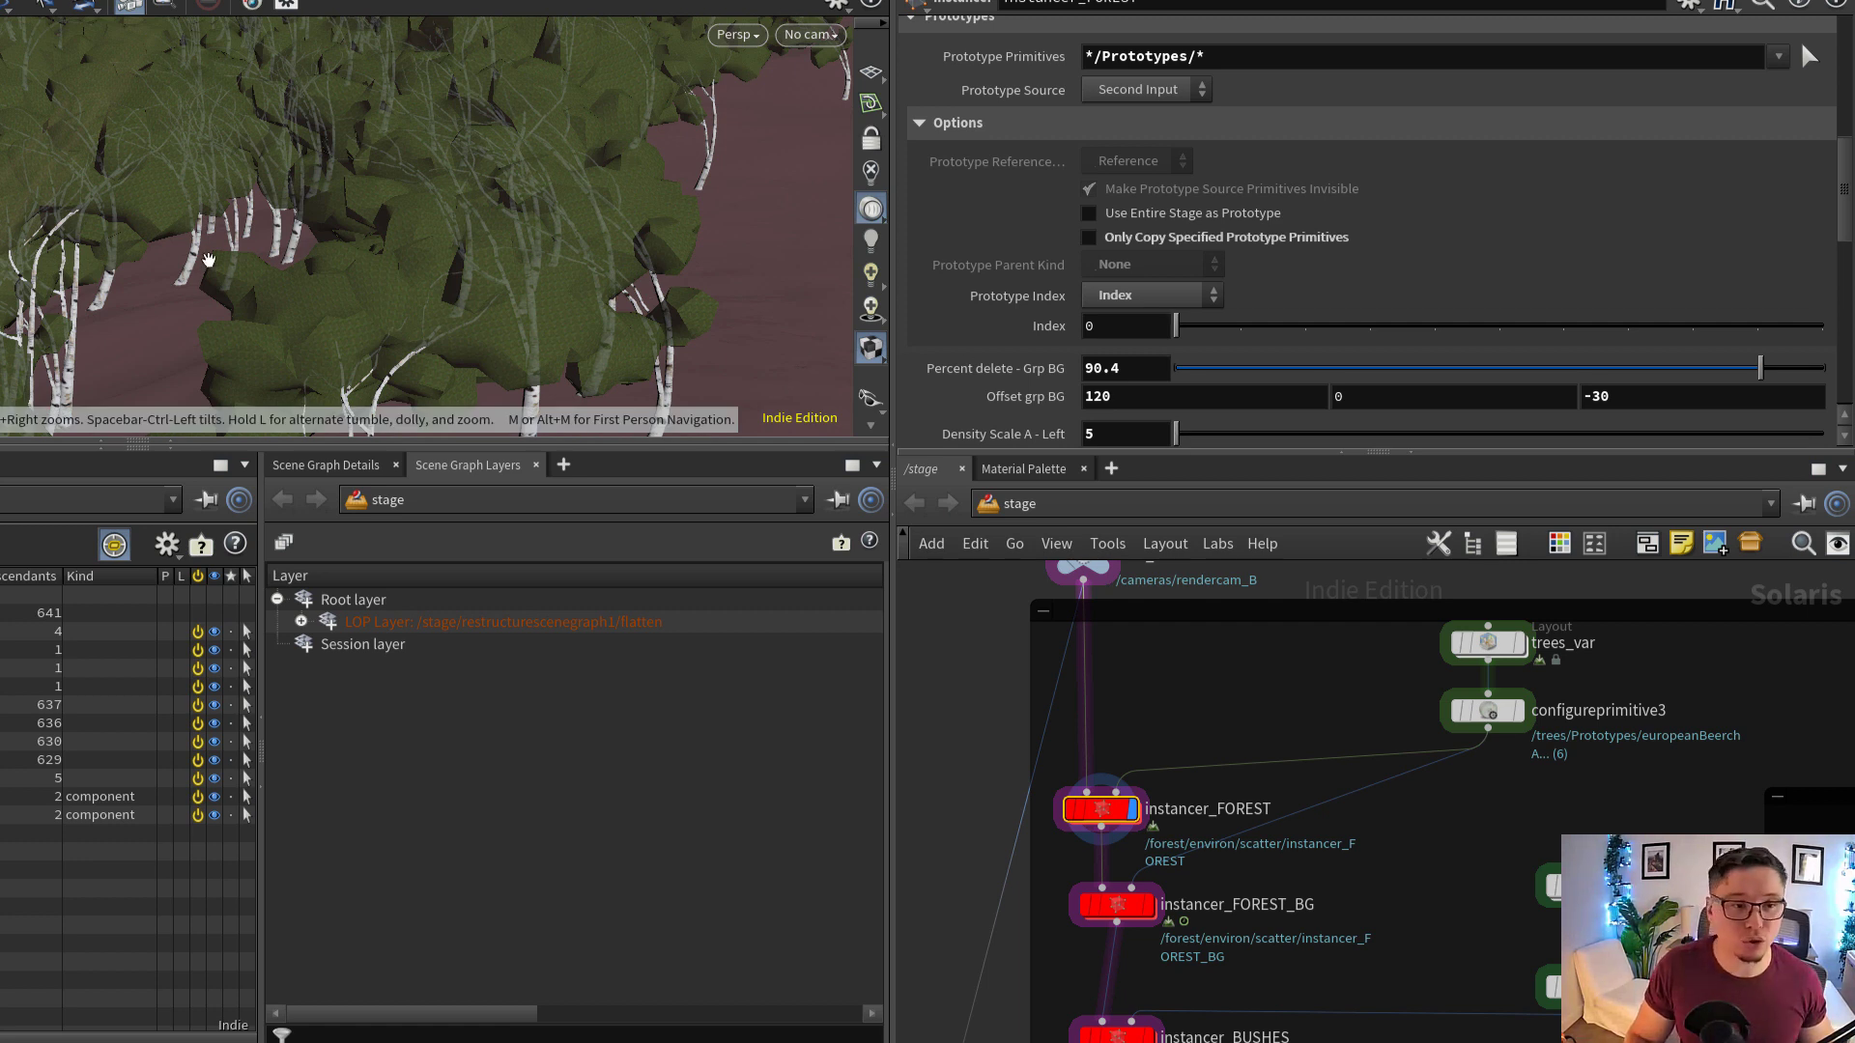
{"action": "scroll", "coordinate": [209, 261], "scroll_direction": "down", "scroll_amount": 5}
{"action": "left_click_drag", "start_coordinate": [334, 289], "coordinate": [83, 223]}
{"action": "left_click_drag", "start_coordinate": [531, 298], "coordinate": [600, 257]}
{"action": "right_click_drag", "start_coordinate": [600, 257], "coordinate": [695, 306]}
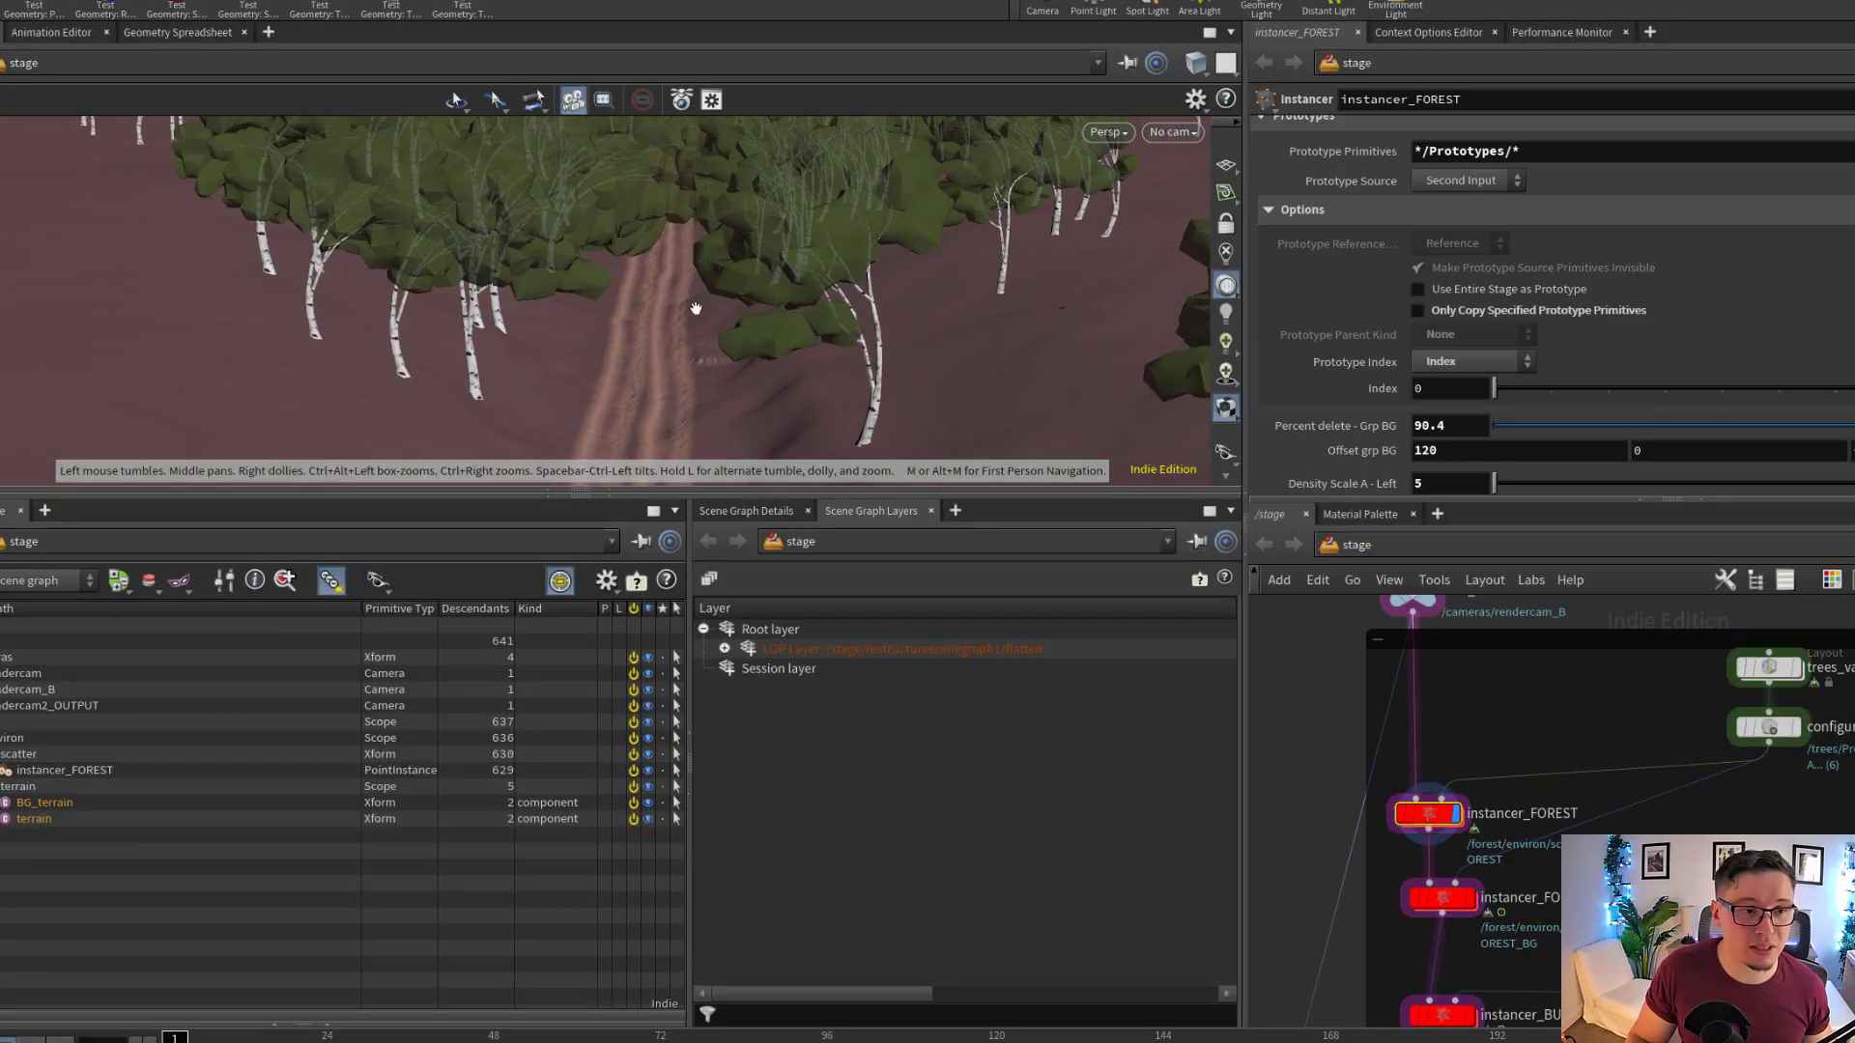
{"action": "left_click_drag", "start_coordinate": [696, 307], "coordinate": [654, 302]}
{"action": "middle_click_drag", "start_coordinate": [654, 302], "coordinate": [849, 292]}
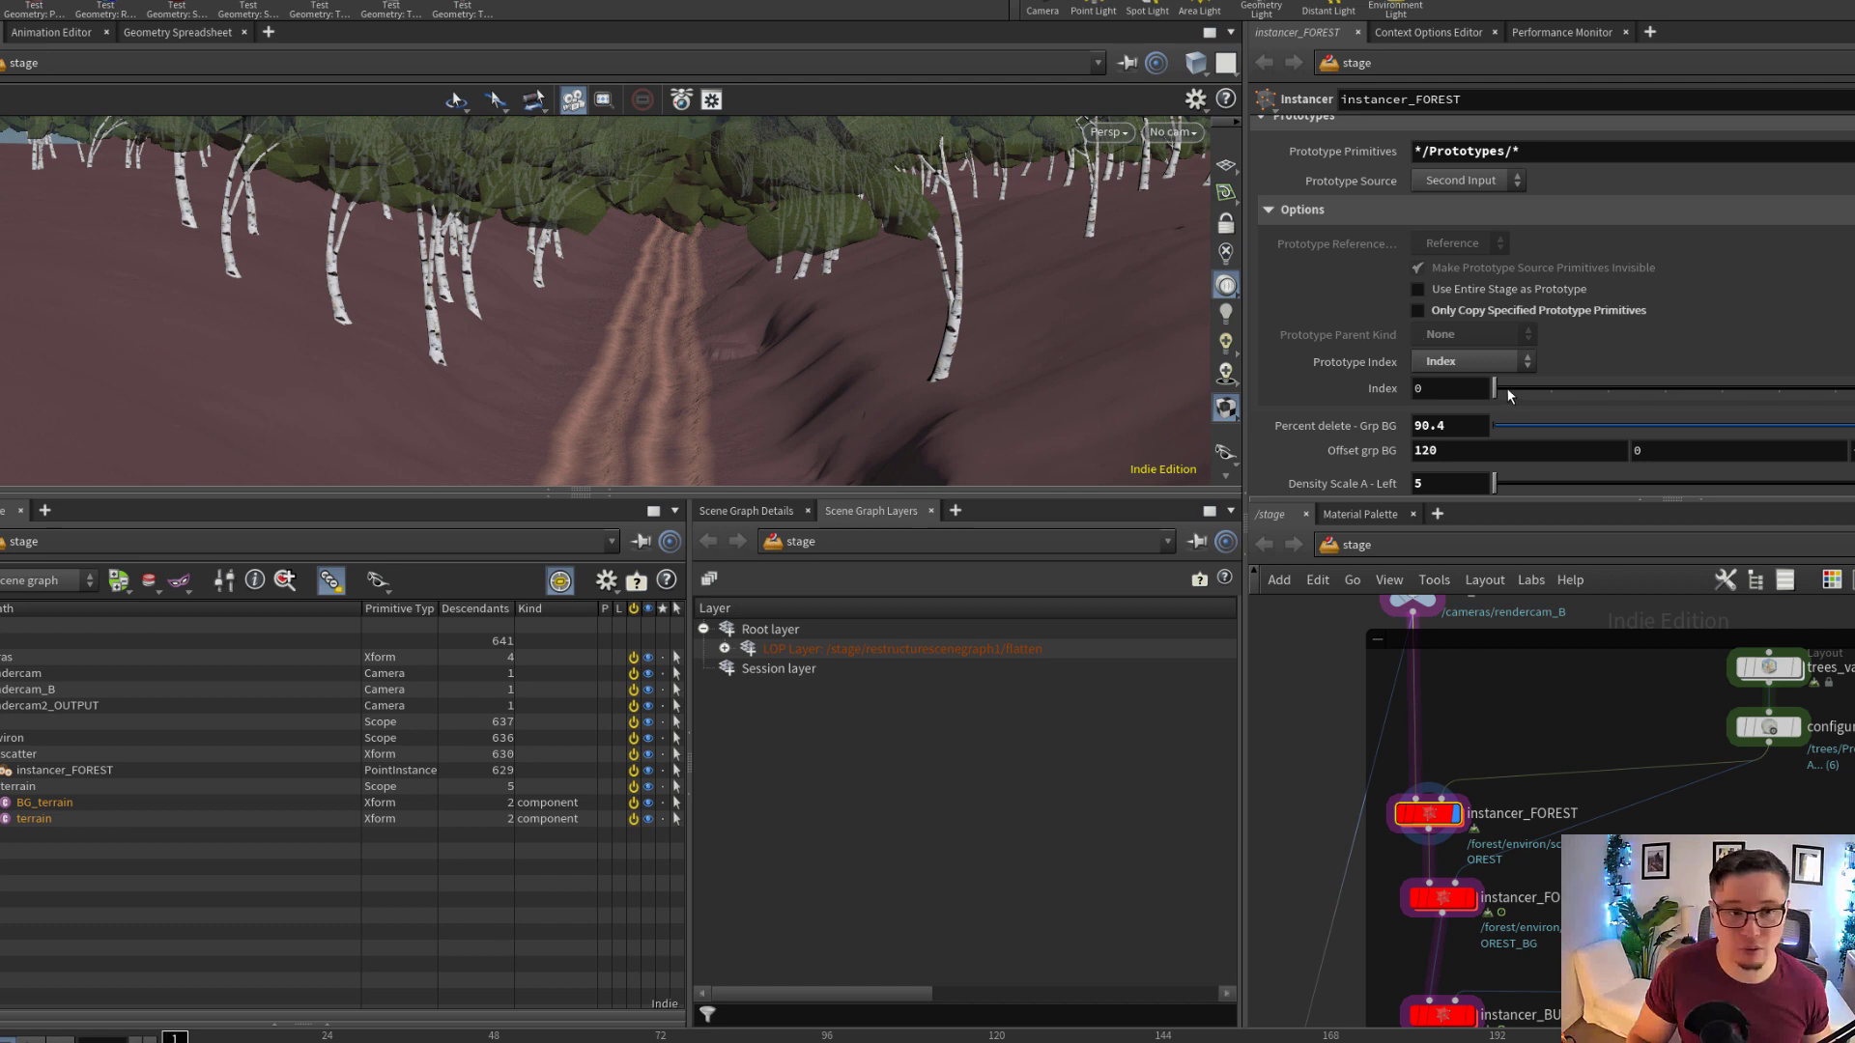
Set instancer_FOREST's prototype Index to 1 and inspect the tree variant from path level
{"action": "left_click_drag", "start_coordinate": [1524, 390], "coordinate": [1536, 389]}
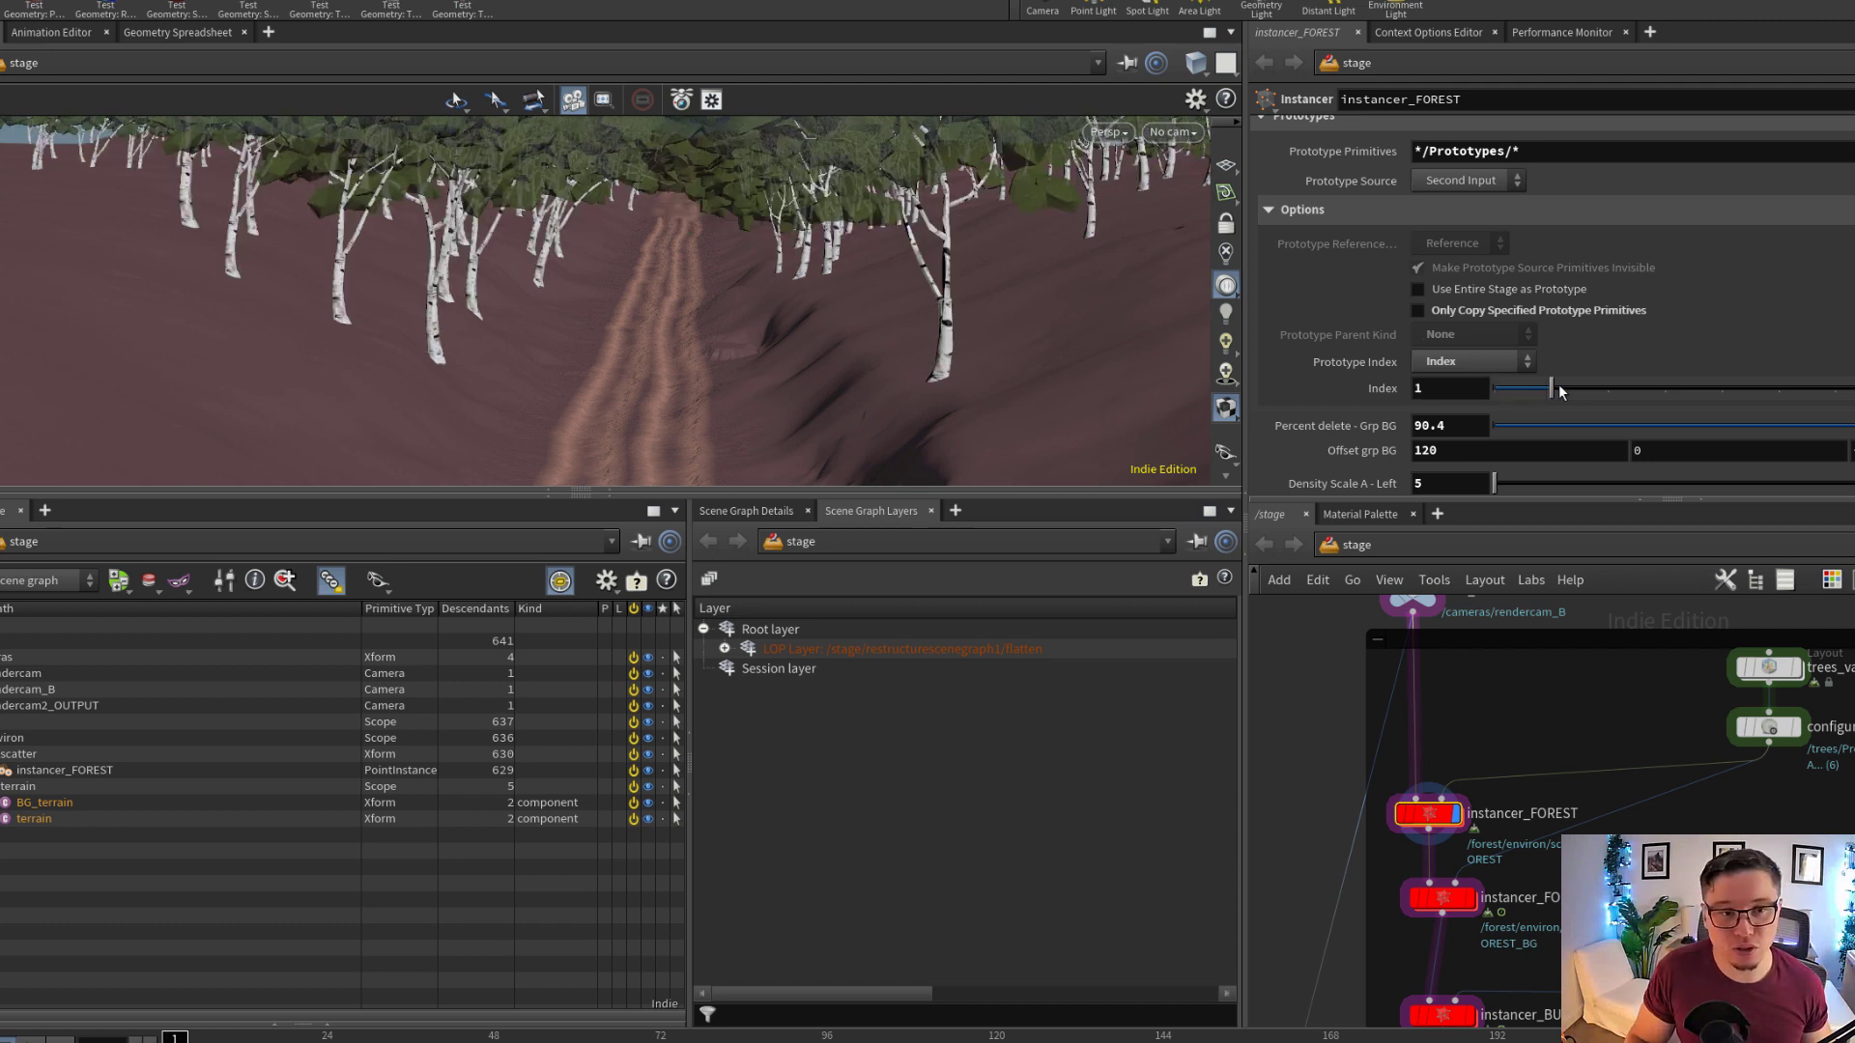
{"action": "left_click_drag", "start_coordinate": [638, 299], "coordinate": [710, 266]}
{"action": "middle_click_drag", "start_coordinate": [710, 266], "coordinate": [775, 407]}
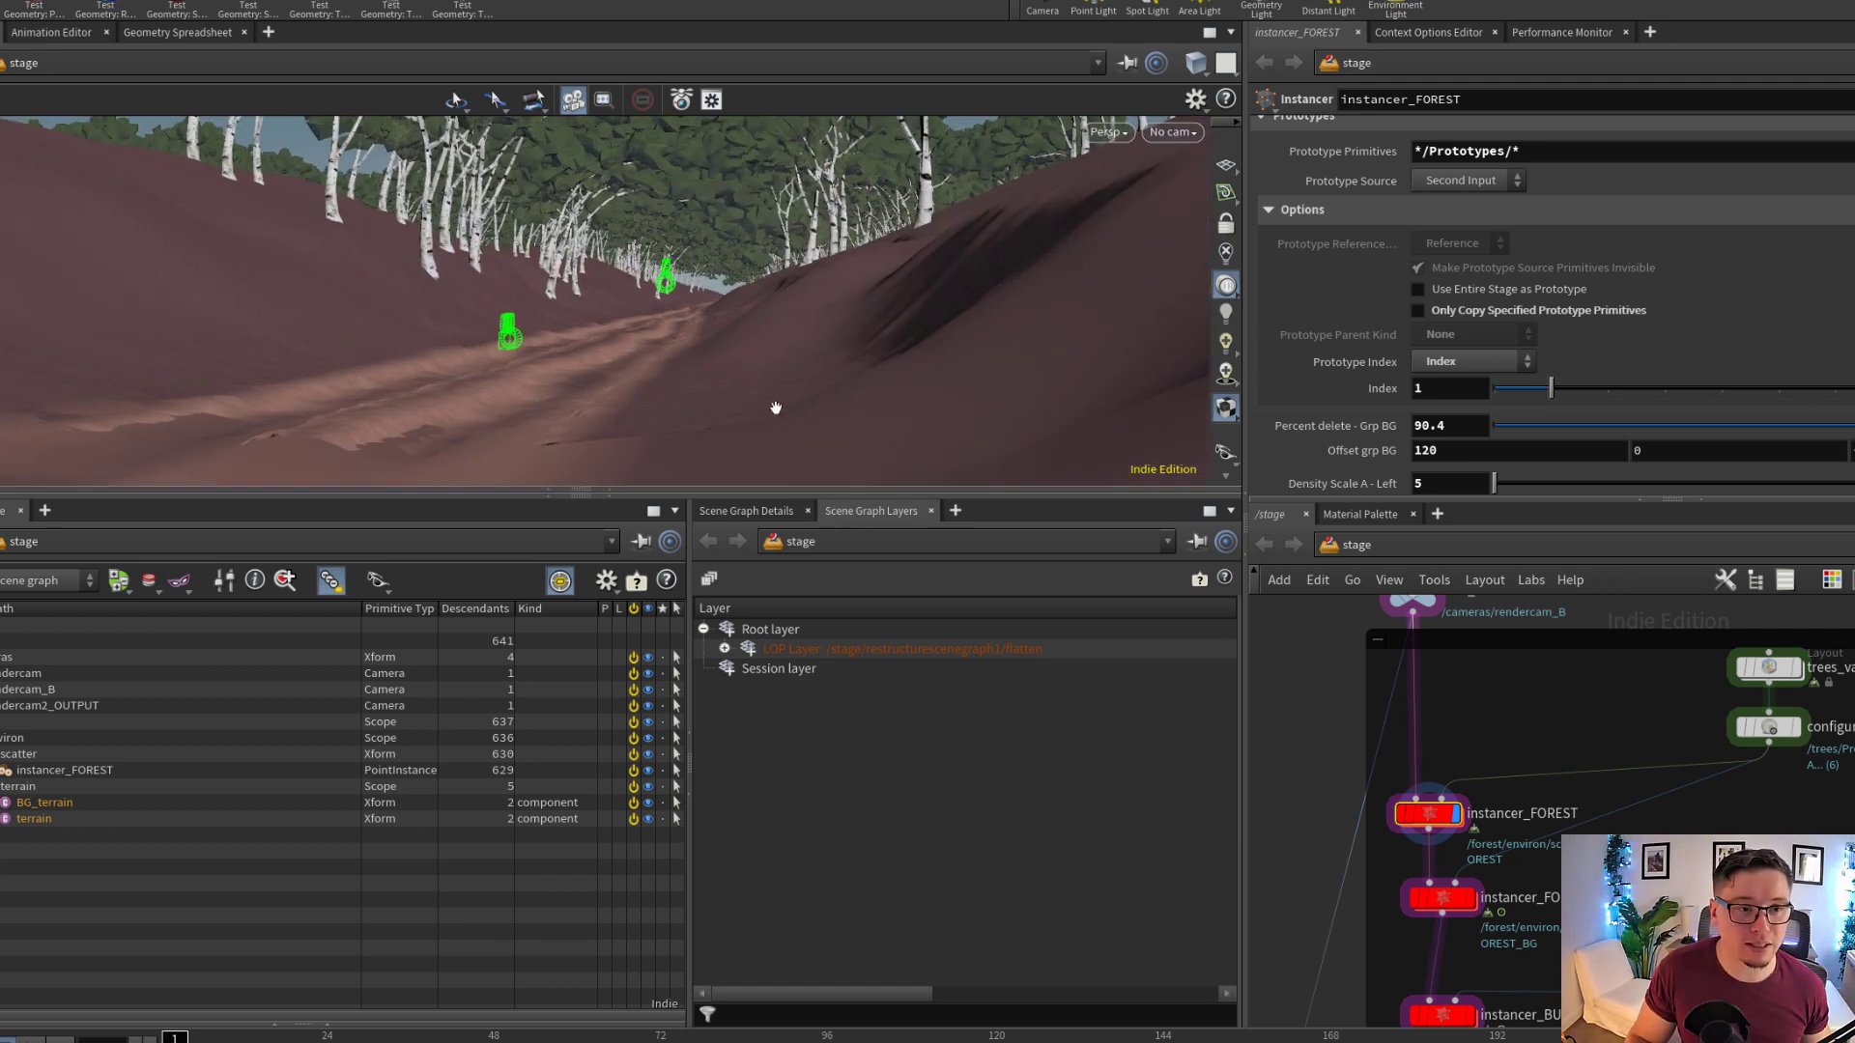
{"action": "left_click_drag", "start_coordinate": [717, 211], "coordinate": [745, 294]}
{"action": "right_click_drag", "start_coordinate": [745, 294], "coordinate": [840, 311]}
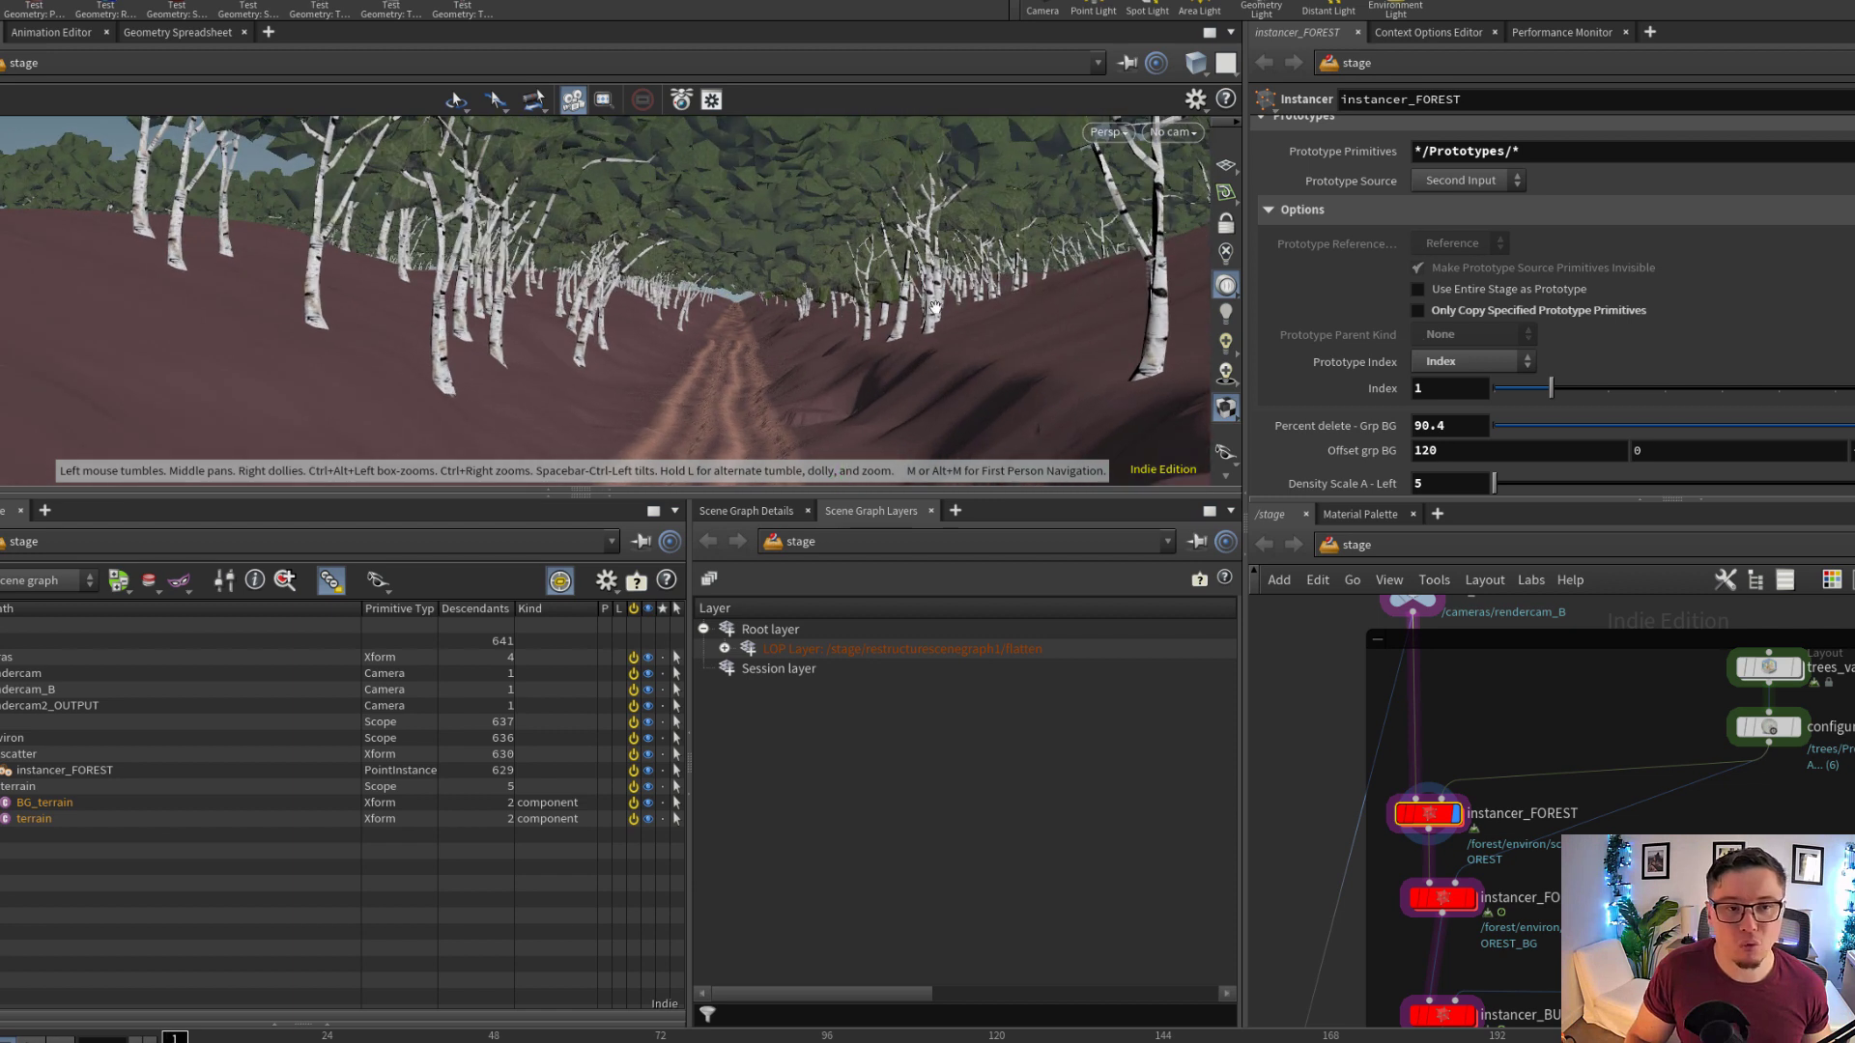
Try prototype Index values 3 and 4 on instancer_FOREST, then reset the Index to 0
{"action": "left_click_drag", "start_coordinate": [1604, 392], "coordinate": [1689, 387]}
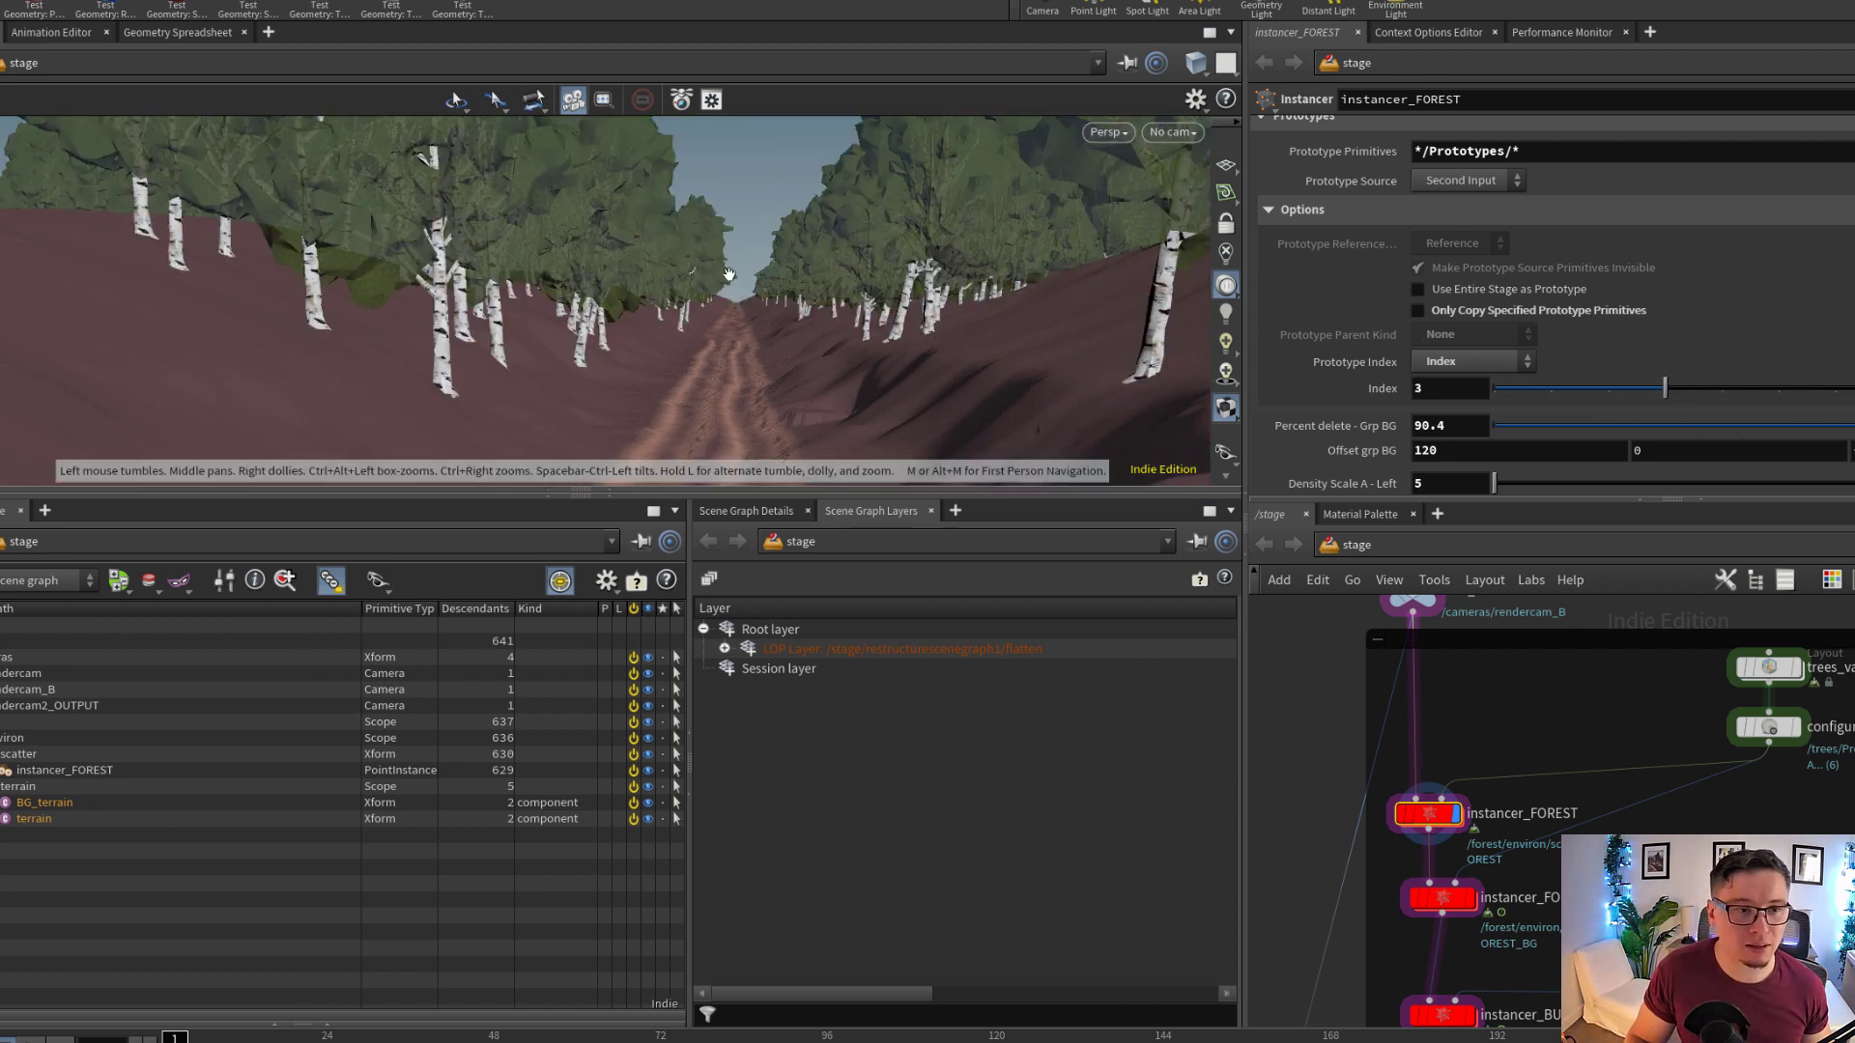
{"action": "left_click_drag", "start_coordinate": [729, 273], "coordinate": [626, 279]}
{"action": "right_click_drag", "start_coordinate": [626, 279], "coordinate": [797, 307]}
{"action": "left_click_drag", "start_coordinate": [1694, 391], "coordinate": [1701, 391]}
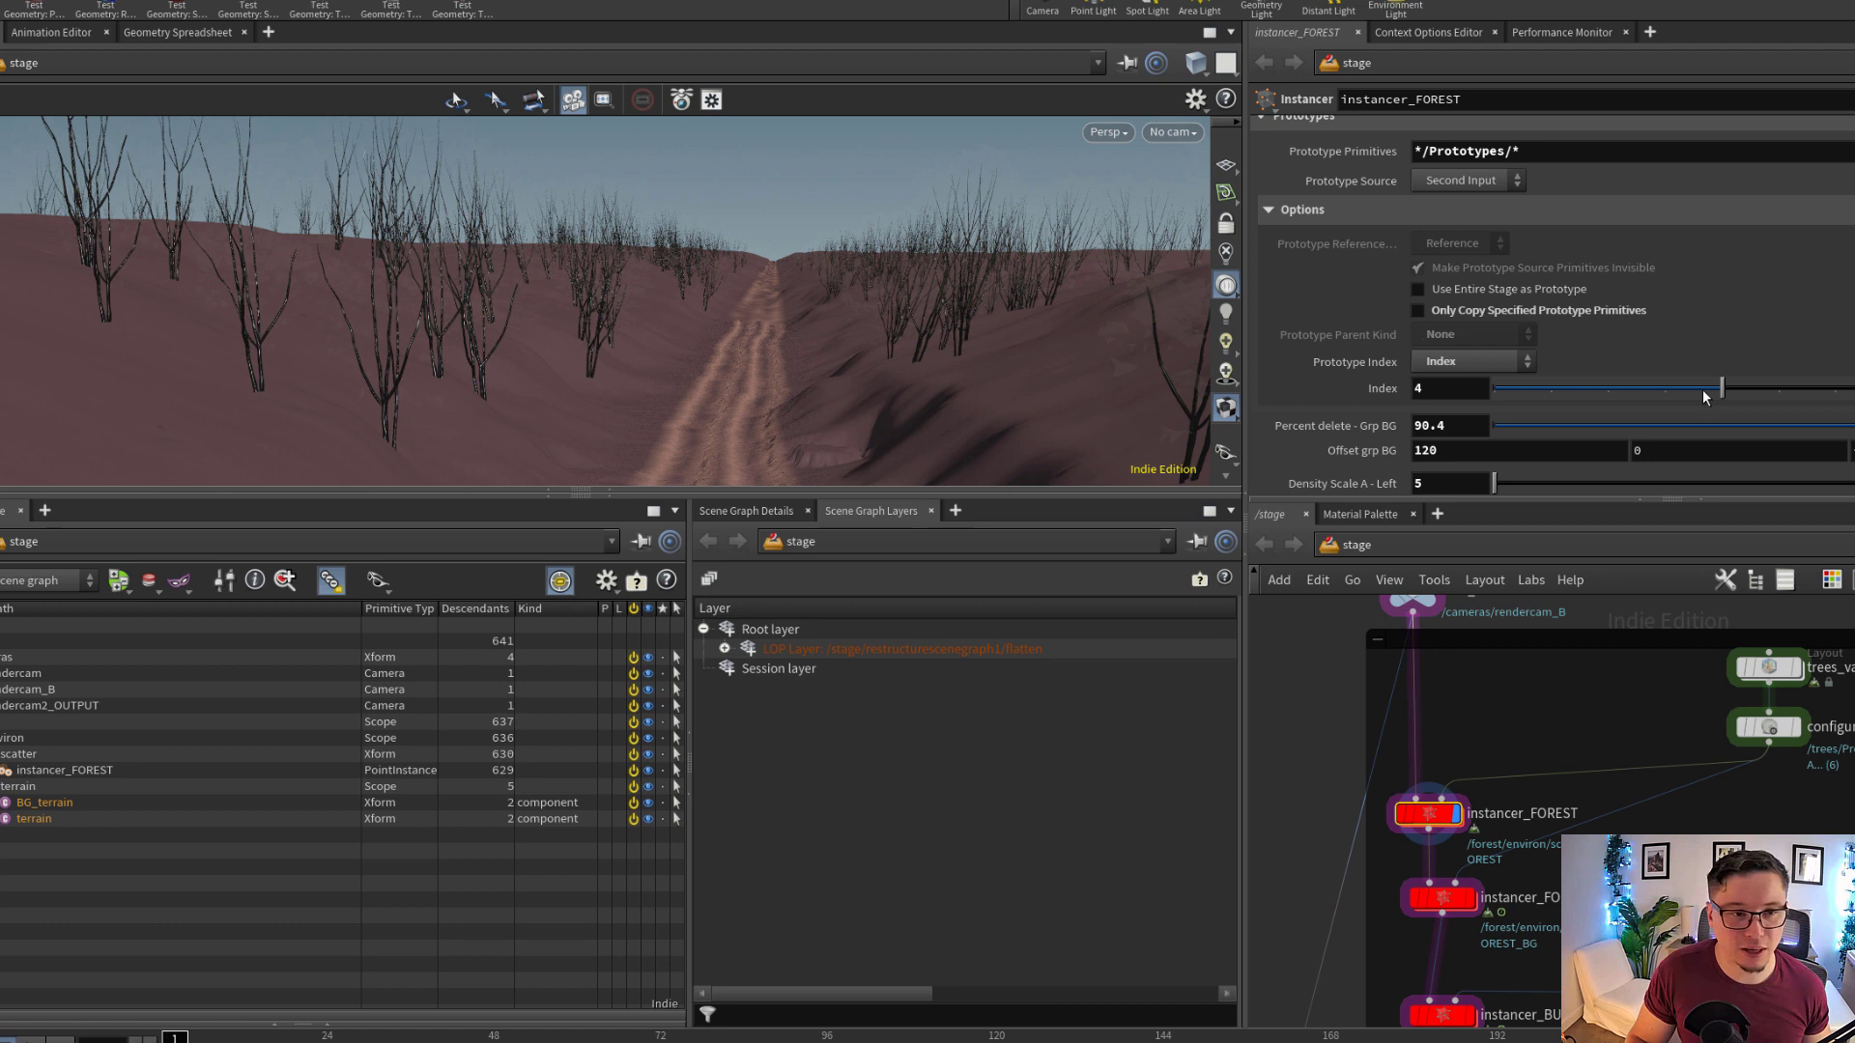
{"action": "left_click_drag", "start_coordinate": [1721, 388], "coordinate": [1475, 406]}
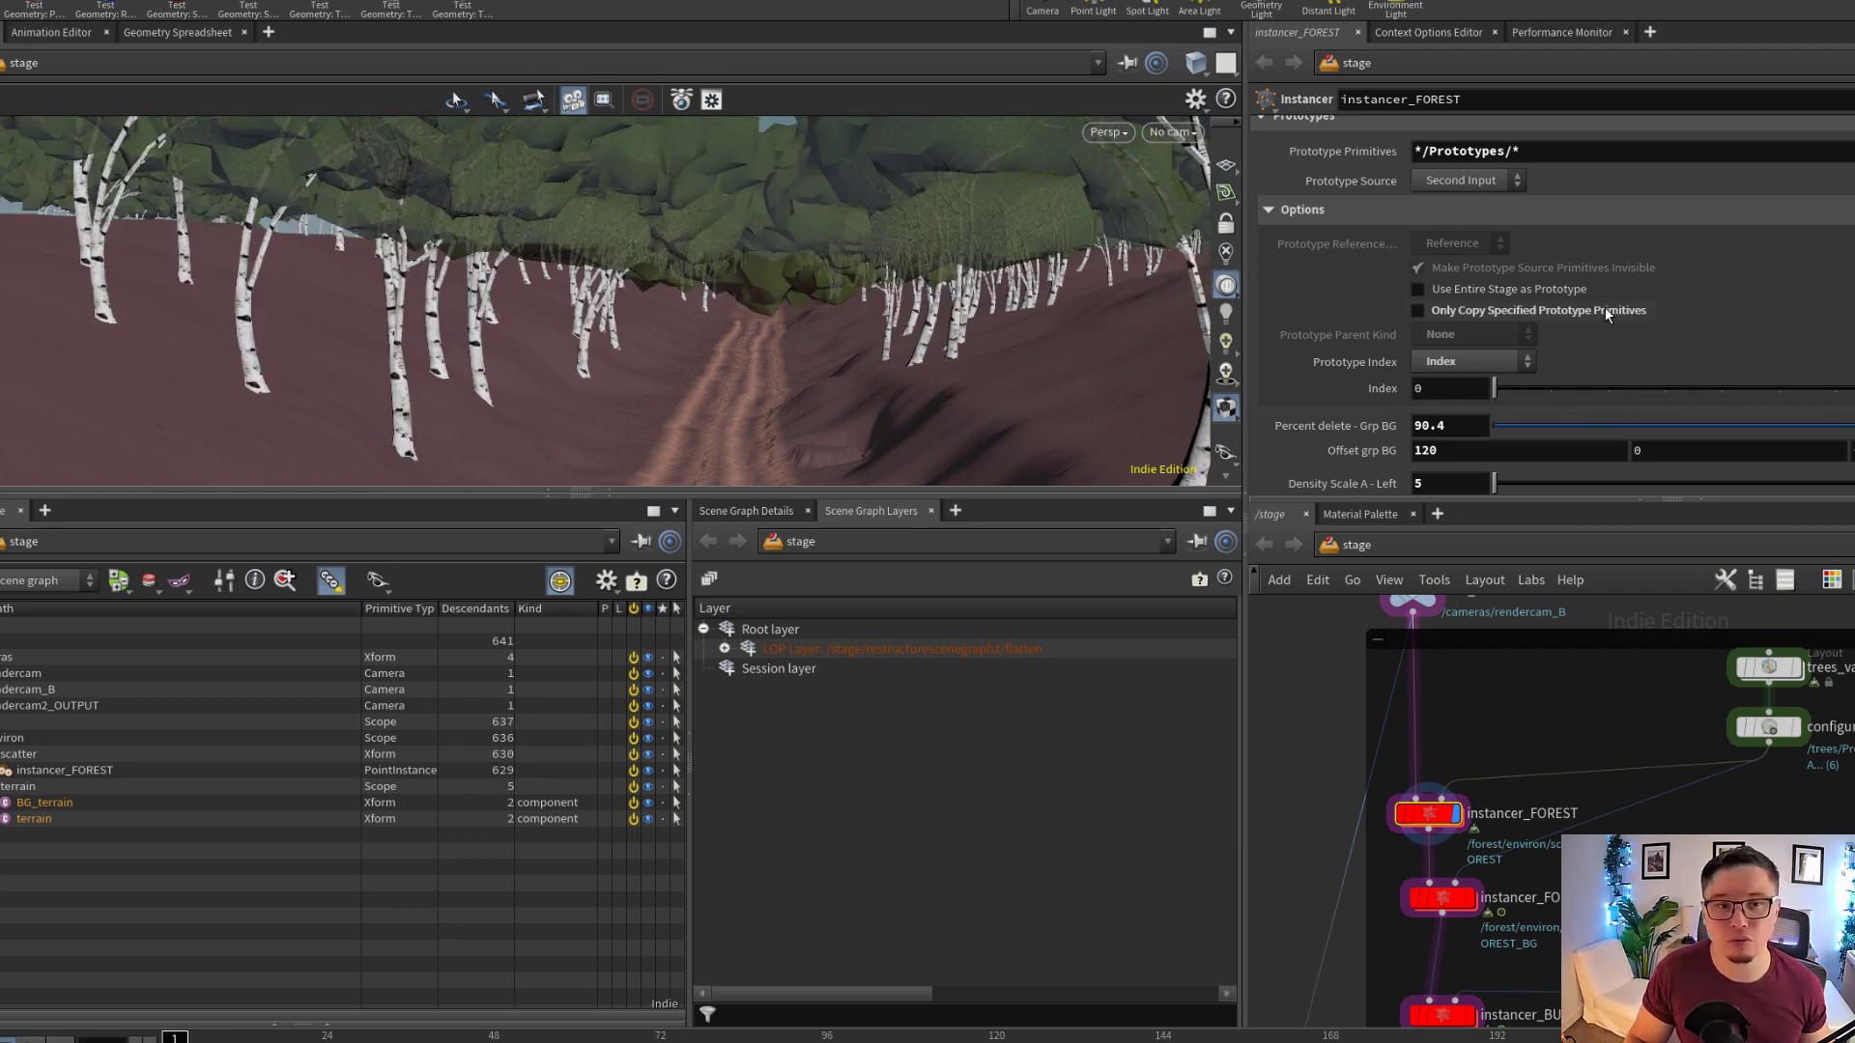
Open the network inside instancer_FOREST and review the discrete index values and their weights on attribrandomize2
{"action": "right_click_drag", "start_coordinate": [719, 308], "coordinate": [859, 368]}
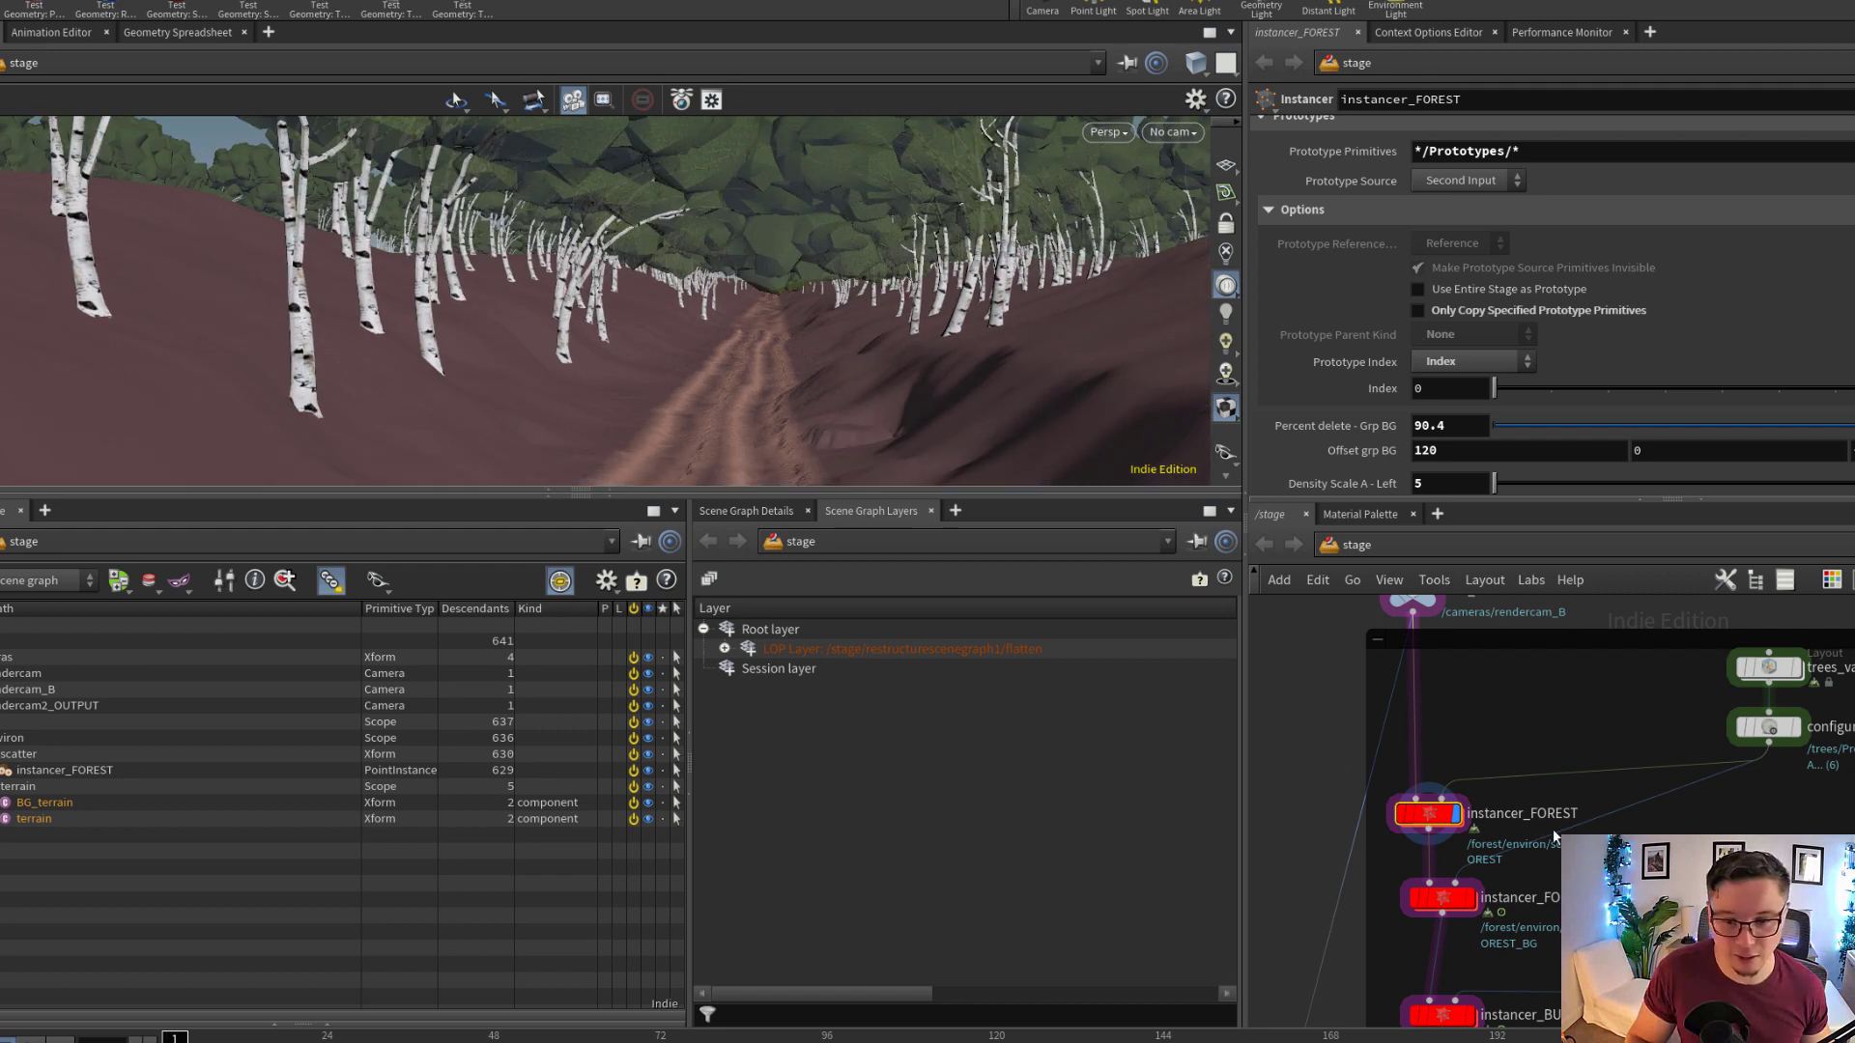
{"action": "double_click", "coordinate": [1428, 813]}
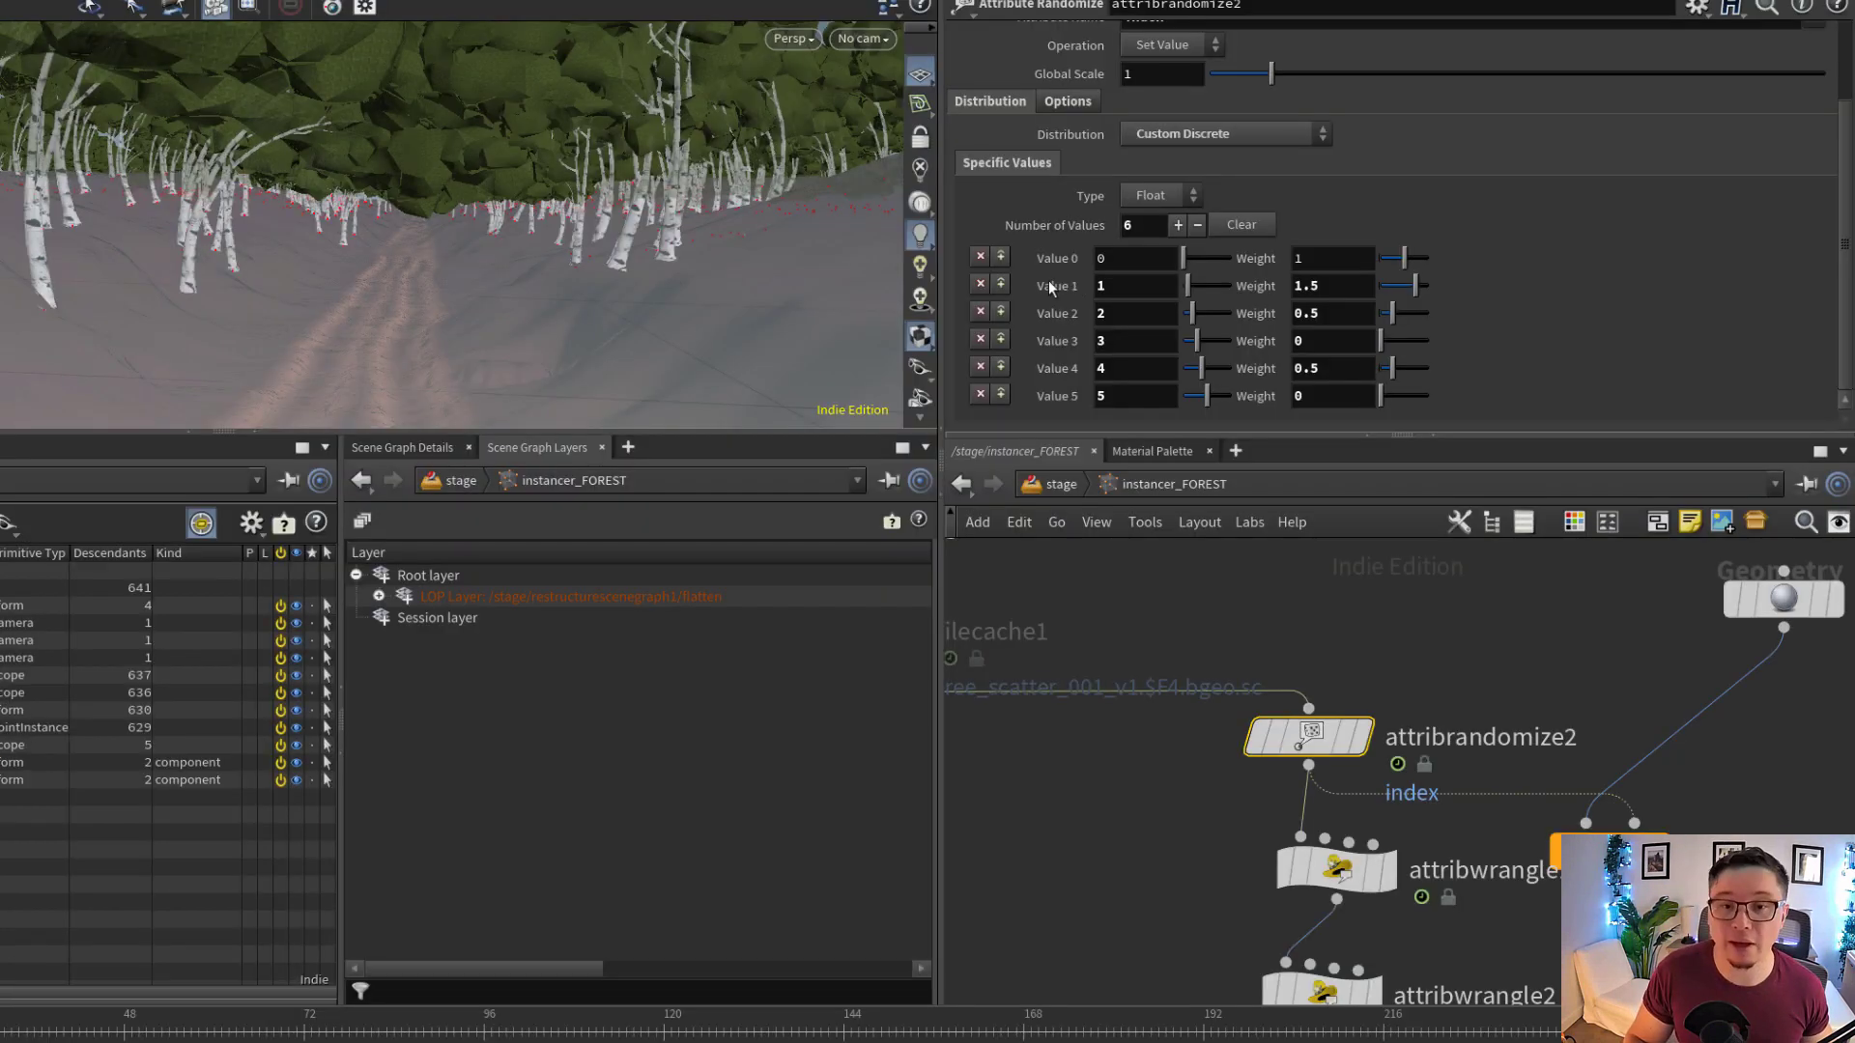
{"action": "left_click", "coordinate": [1120, 261]}
{"action": "left_click", "coordinate": [1124, 284]}
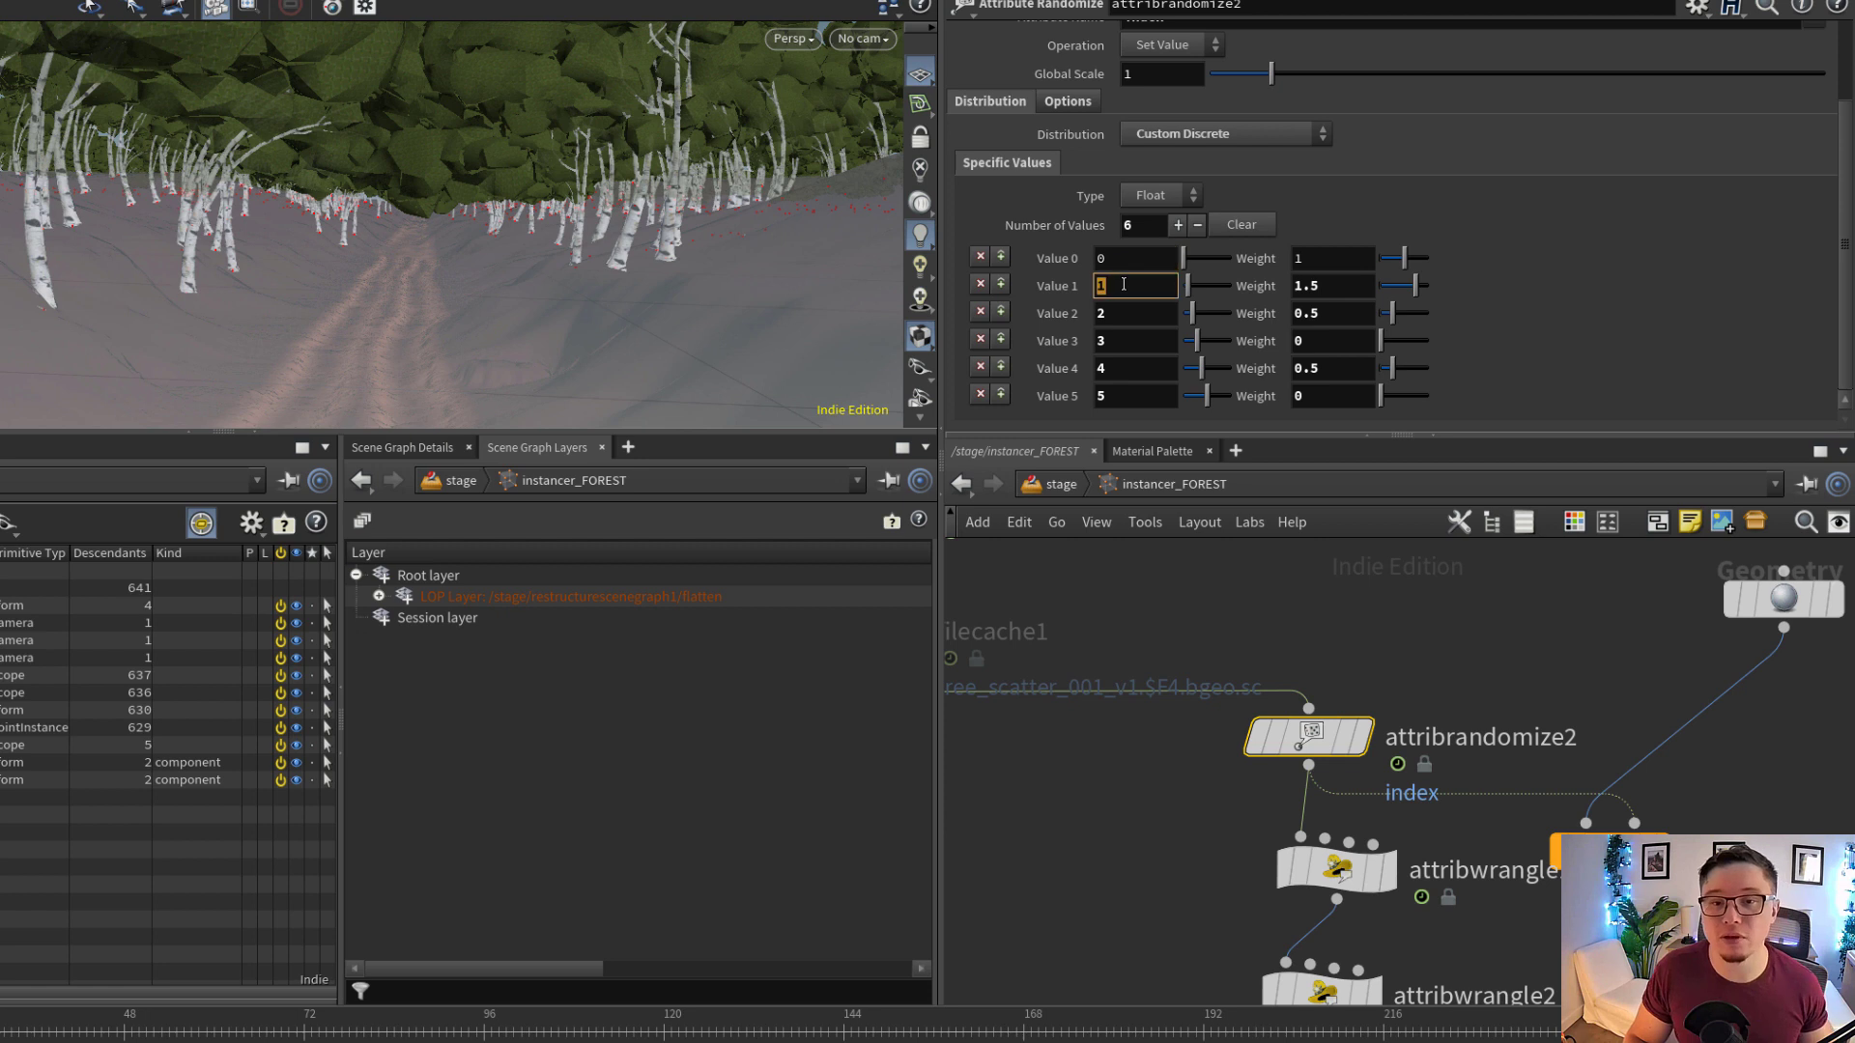
{"action": "left_click", "coordinate": [1128, 318]}
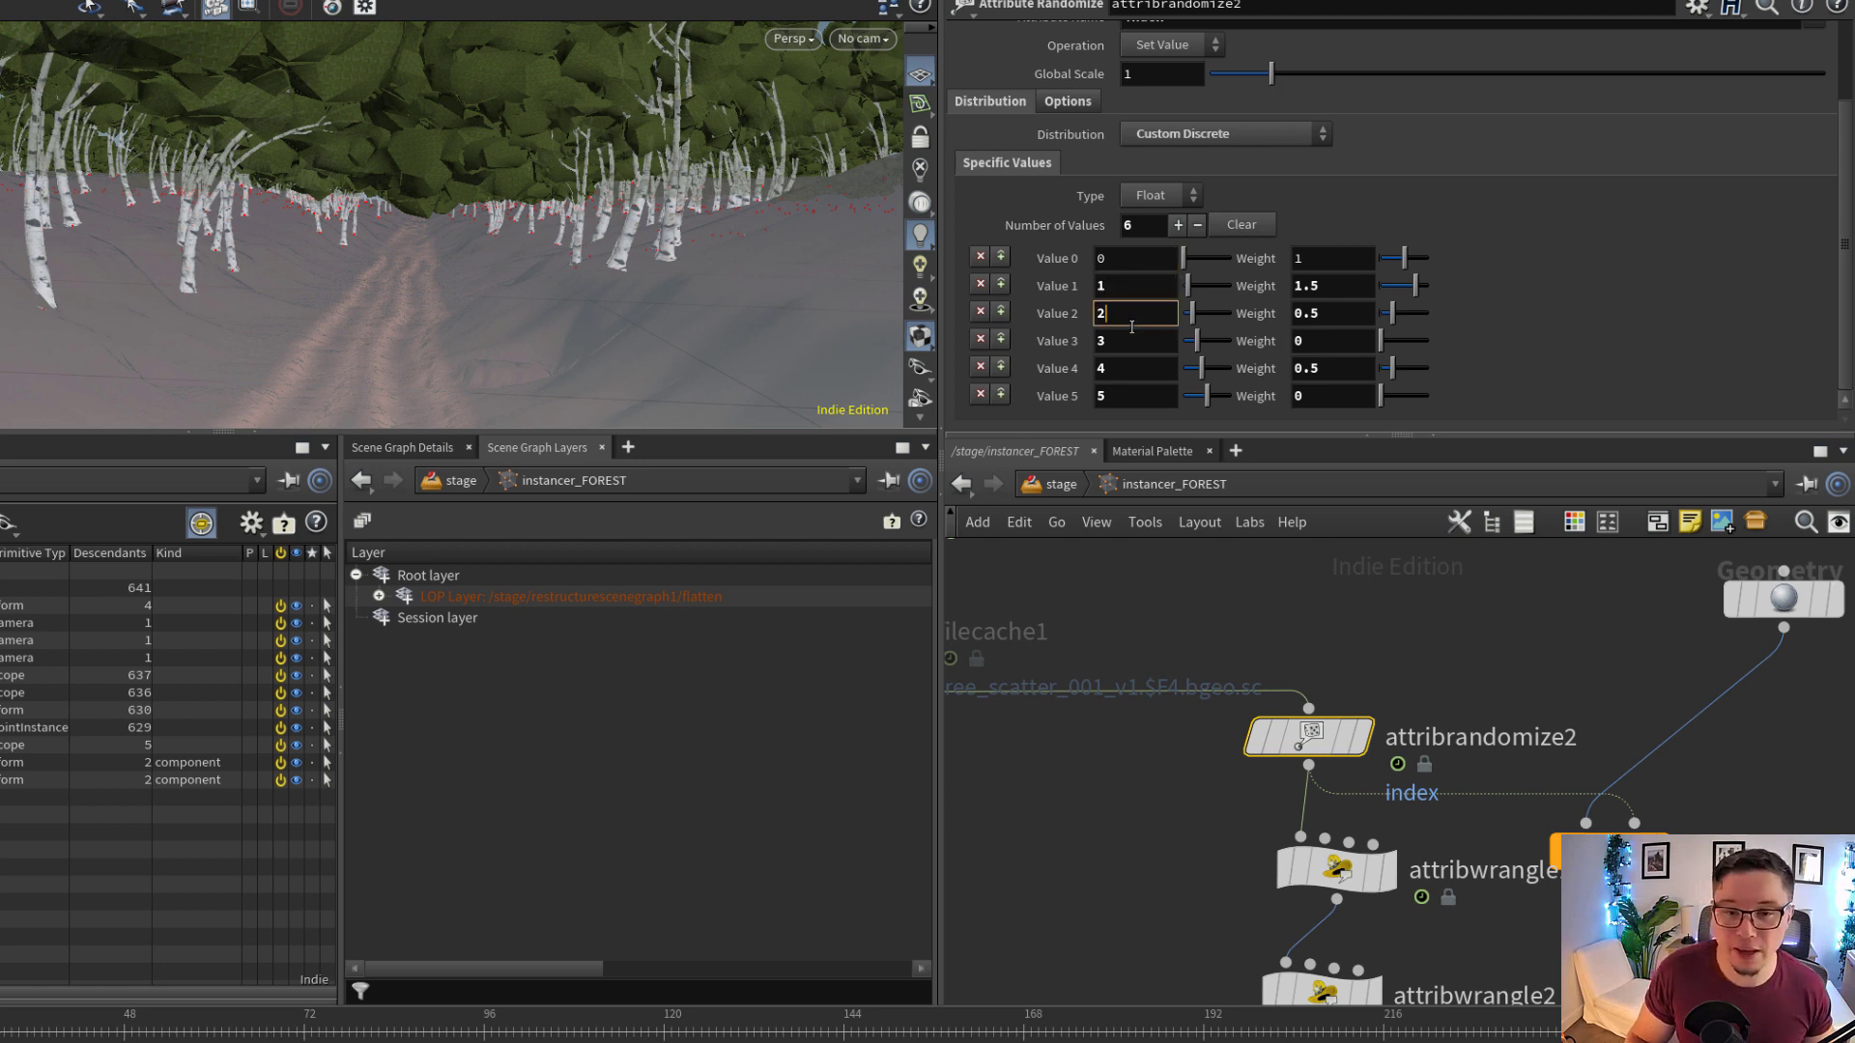
{"action": "left_click", "coordinate": [1320, 285]}
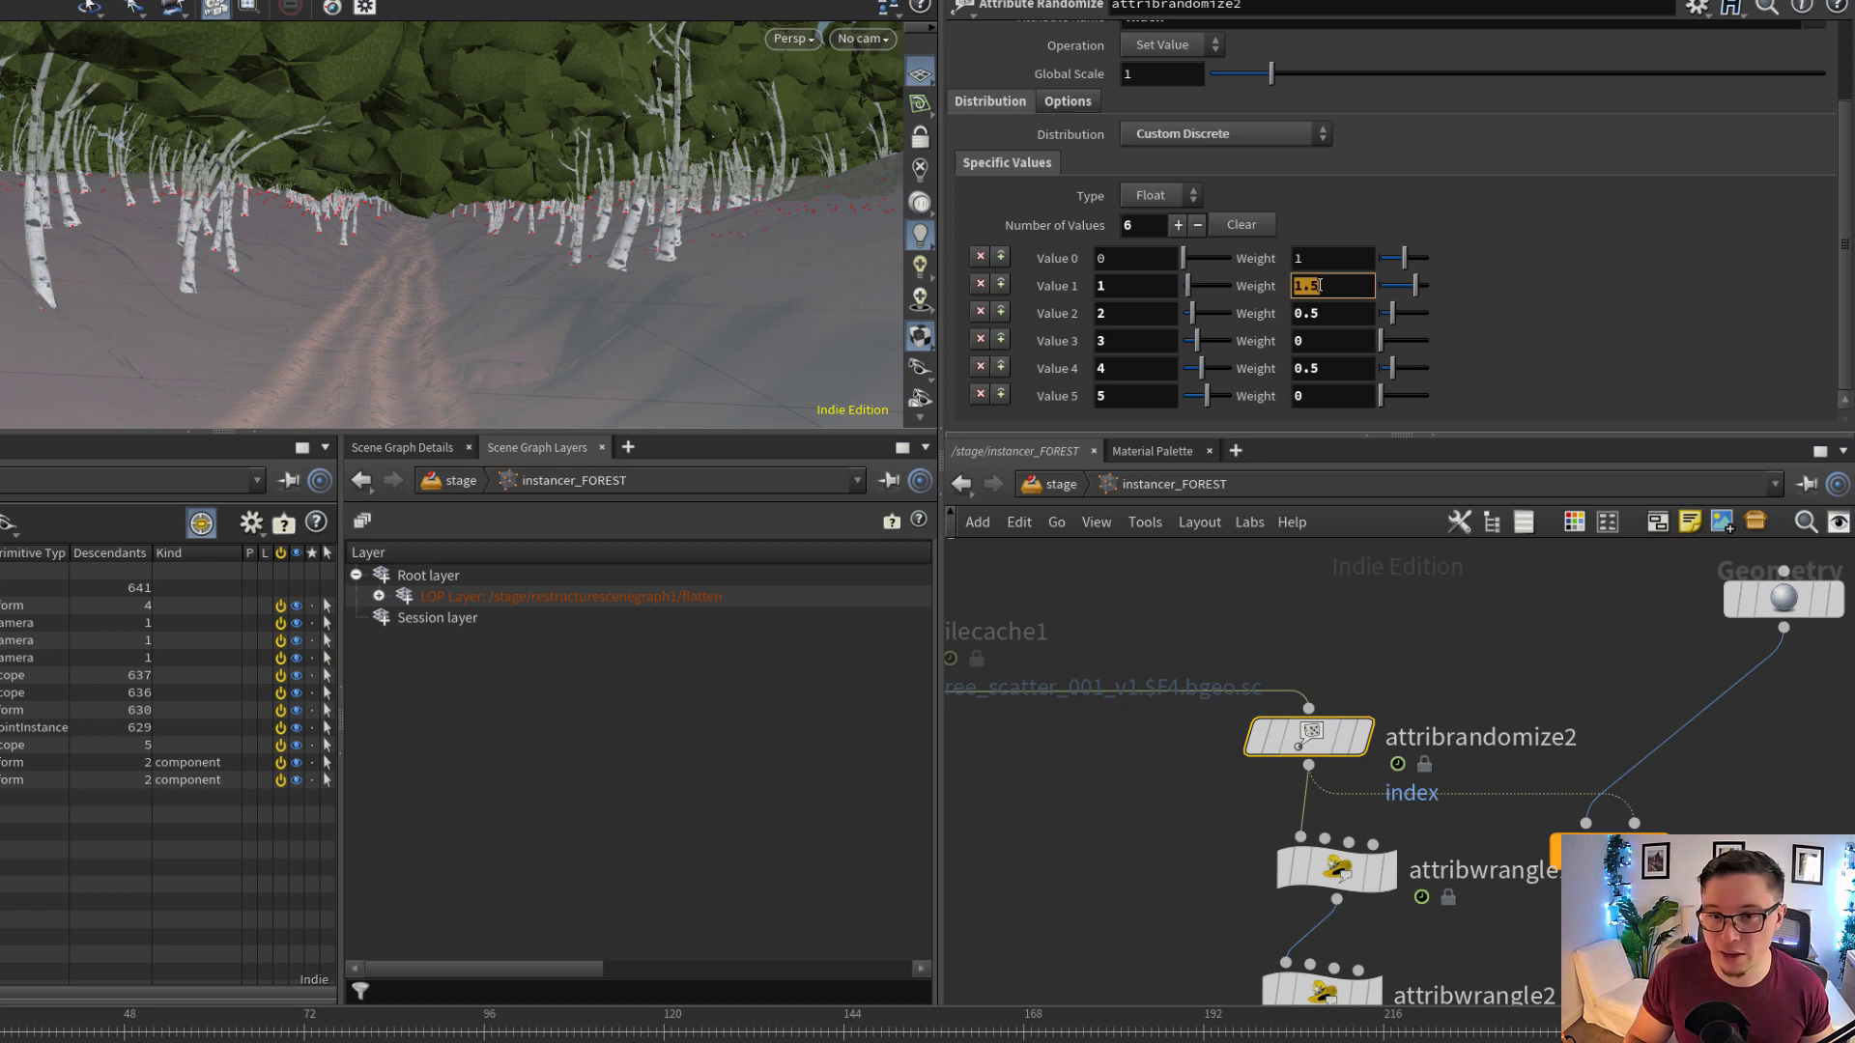
{"action": "left_click", "coordinate": [1326, 282]}
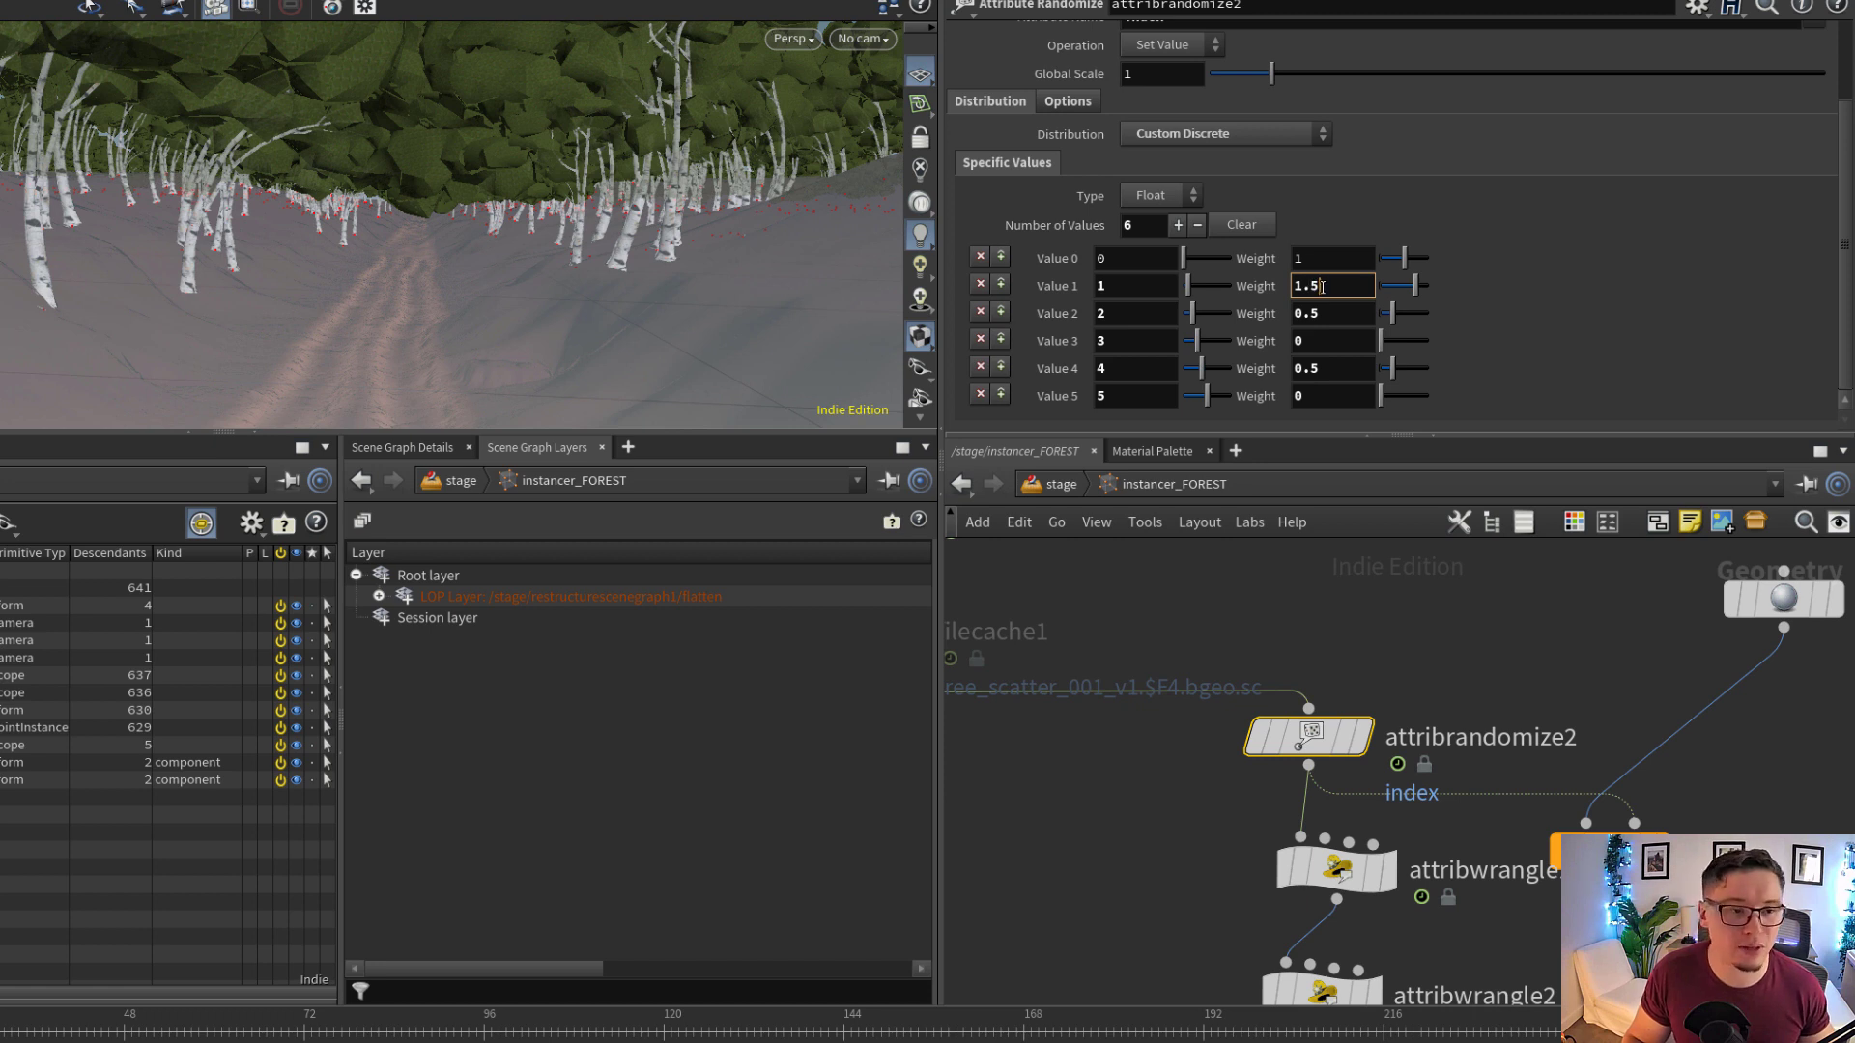
{"action": "left_click", "coordinate": [1316, 340]}
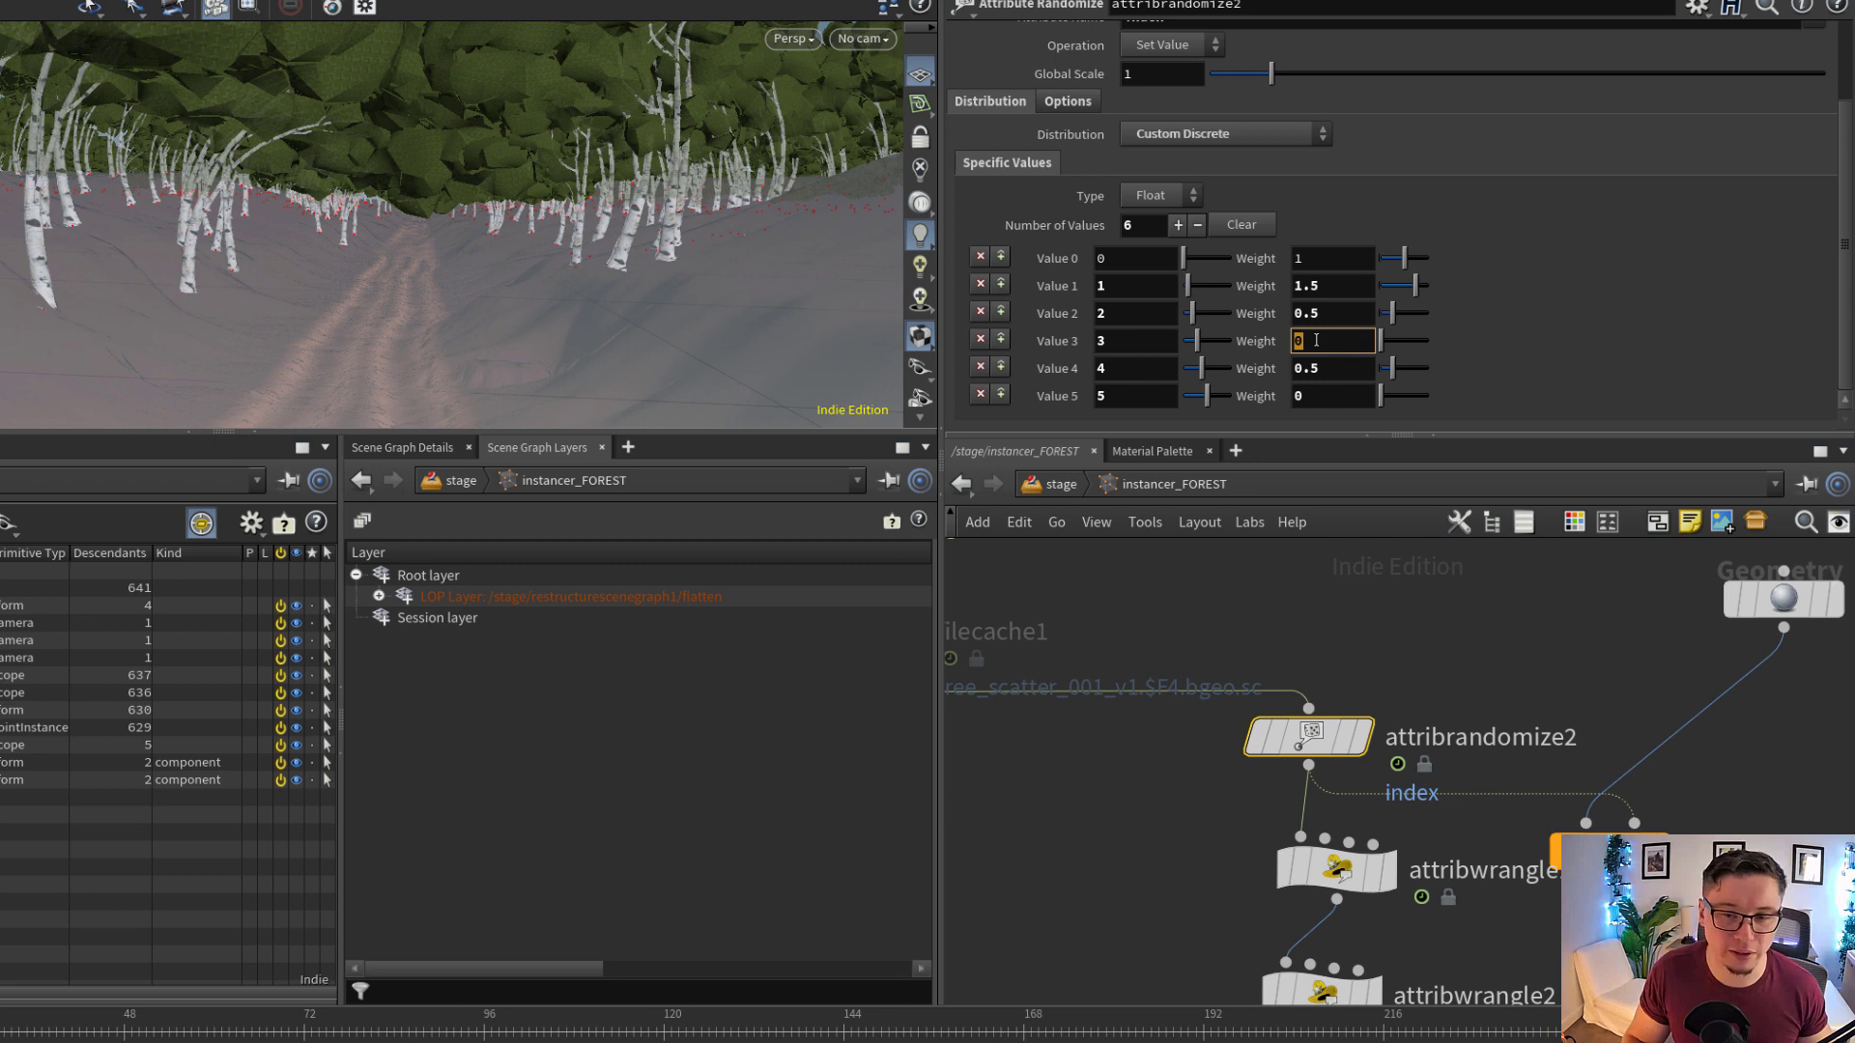
Trace the instancer_FOREST network upstream from attribrandomize2 to its terrain source and display object_merge2
{"action": "scroll", "coordinate": [1507, 702], "scroll_direction": "down", "scroll_amount": 6}
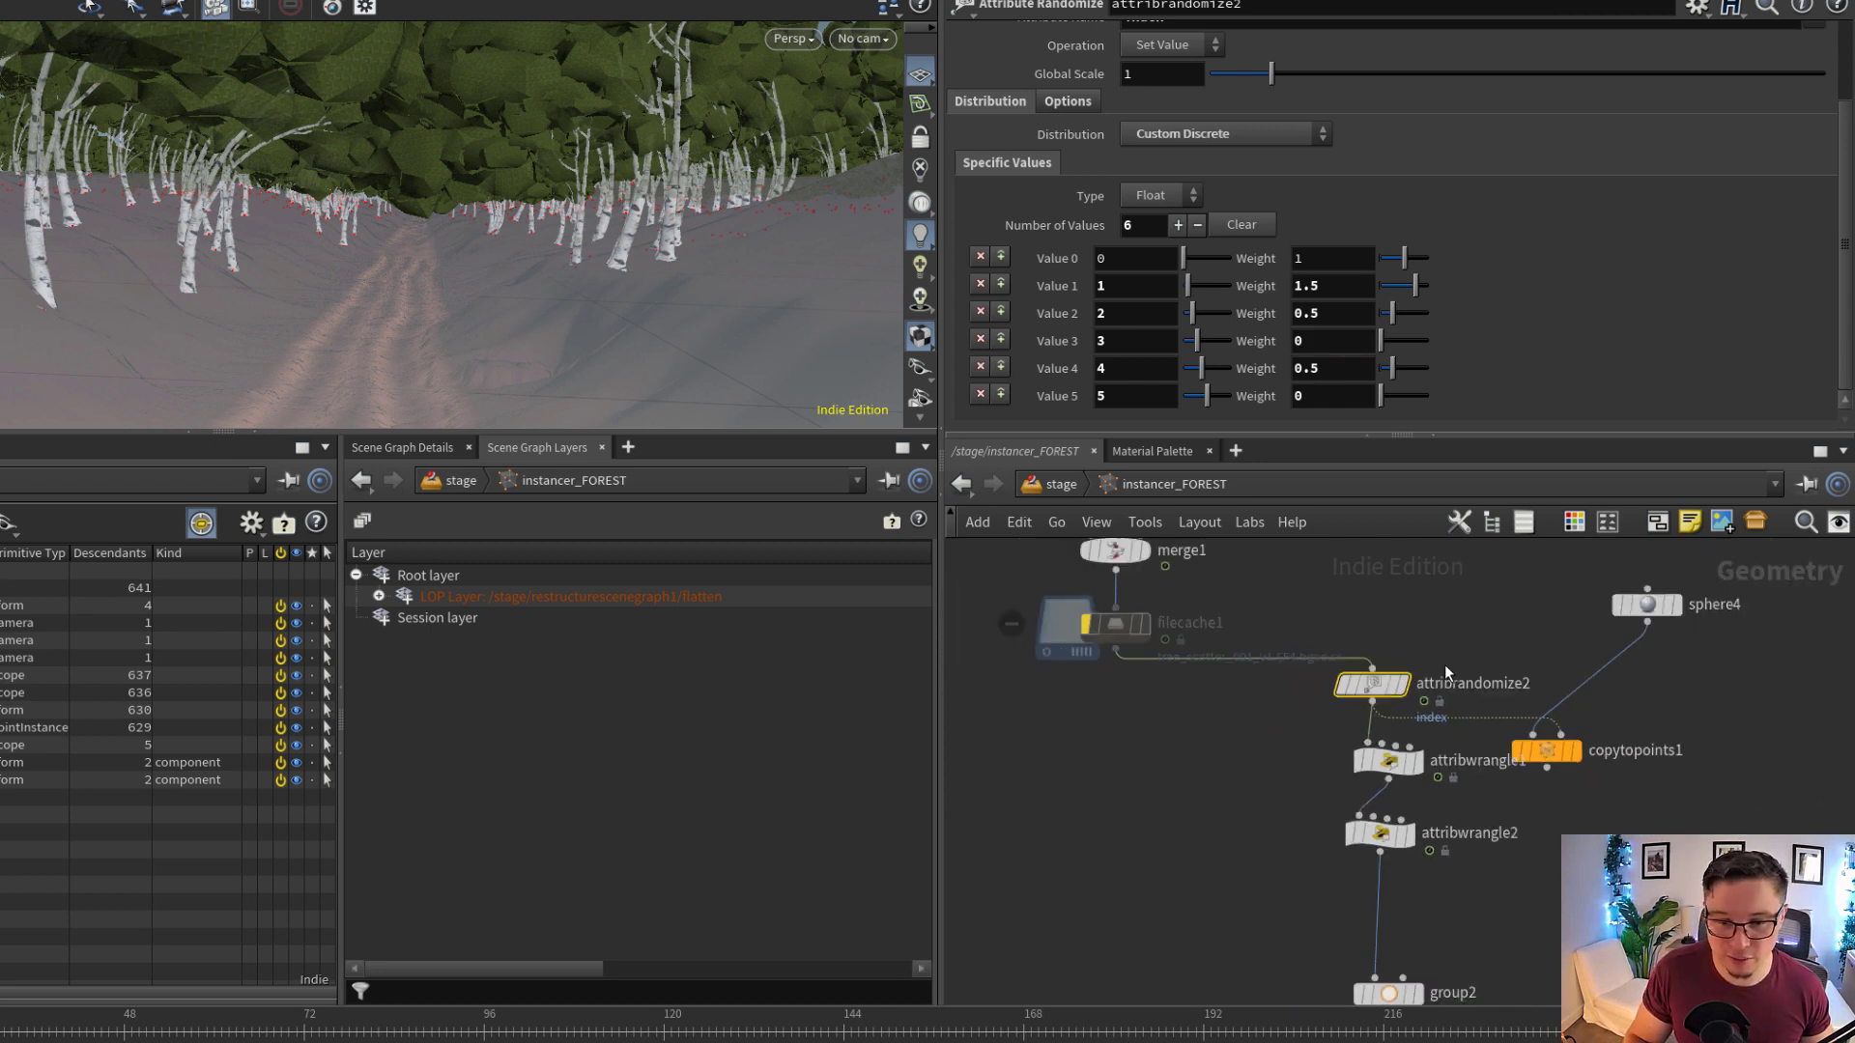
{"action": "middle_click_drag", "start_coordinate": [1248, 698], "coordinate": [1215, 1005]}
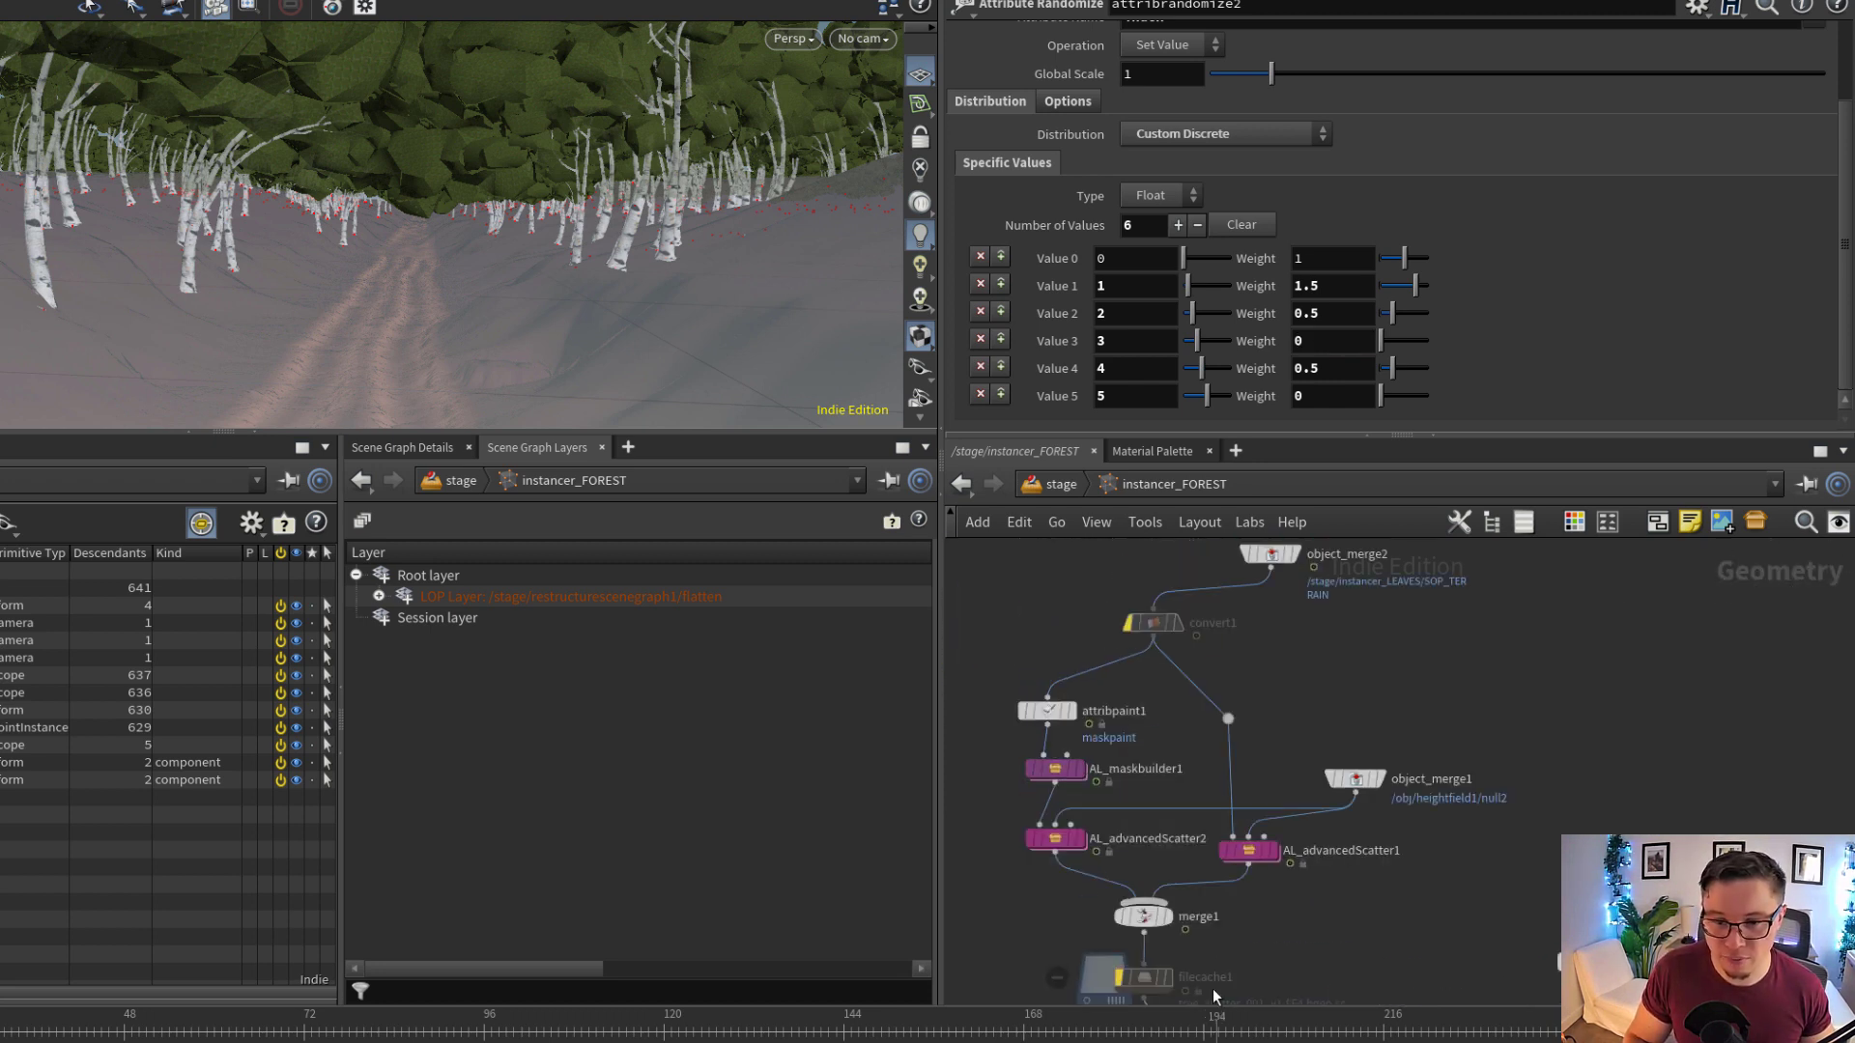
{"action": "scroll", "coordinate": [1297, 558], "scroll_direction": "up", "scroll_amount": 3}
{"action": "middle_click_drag", "start_coordinate": [1297, 559], "coordinate": [1356, 705]}
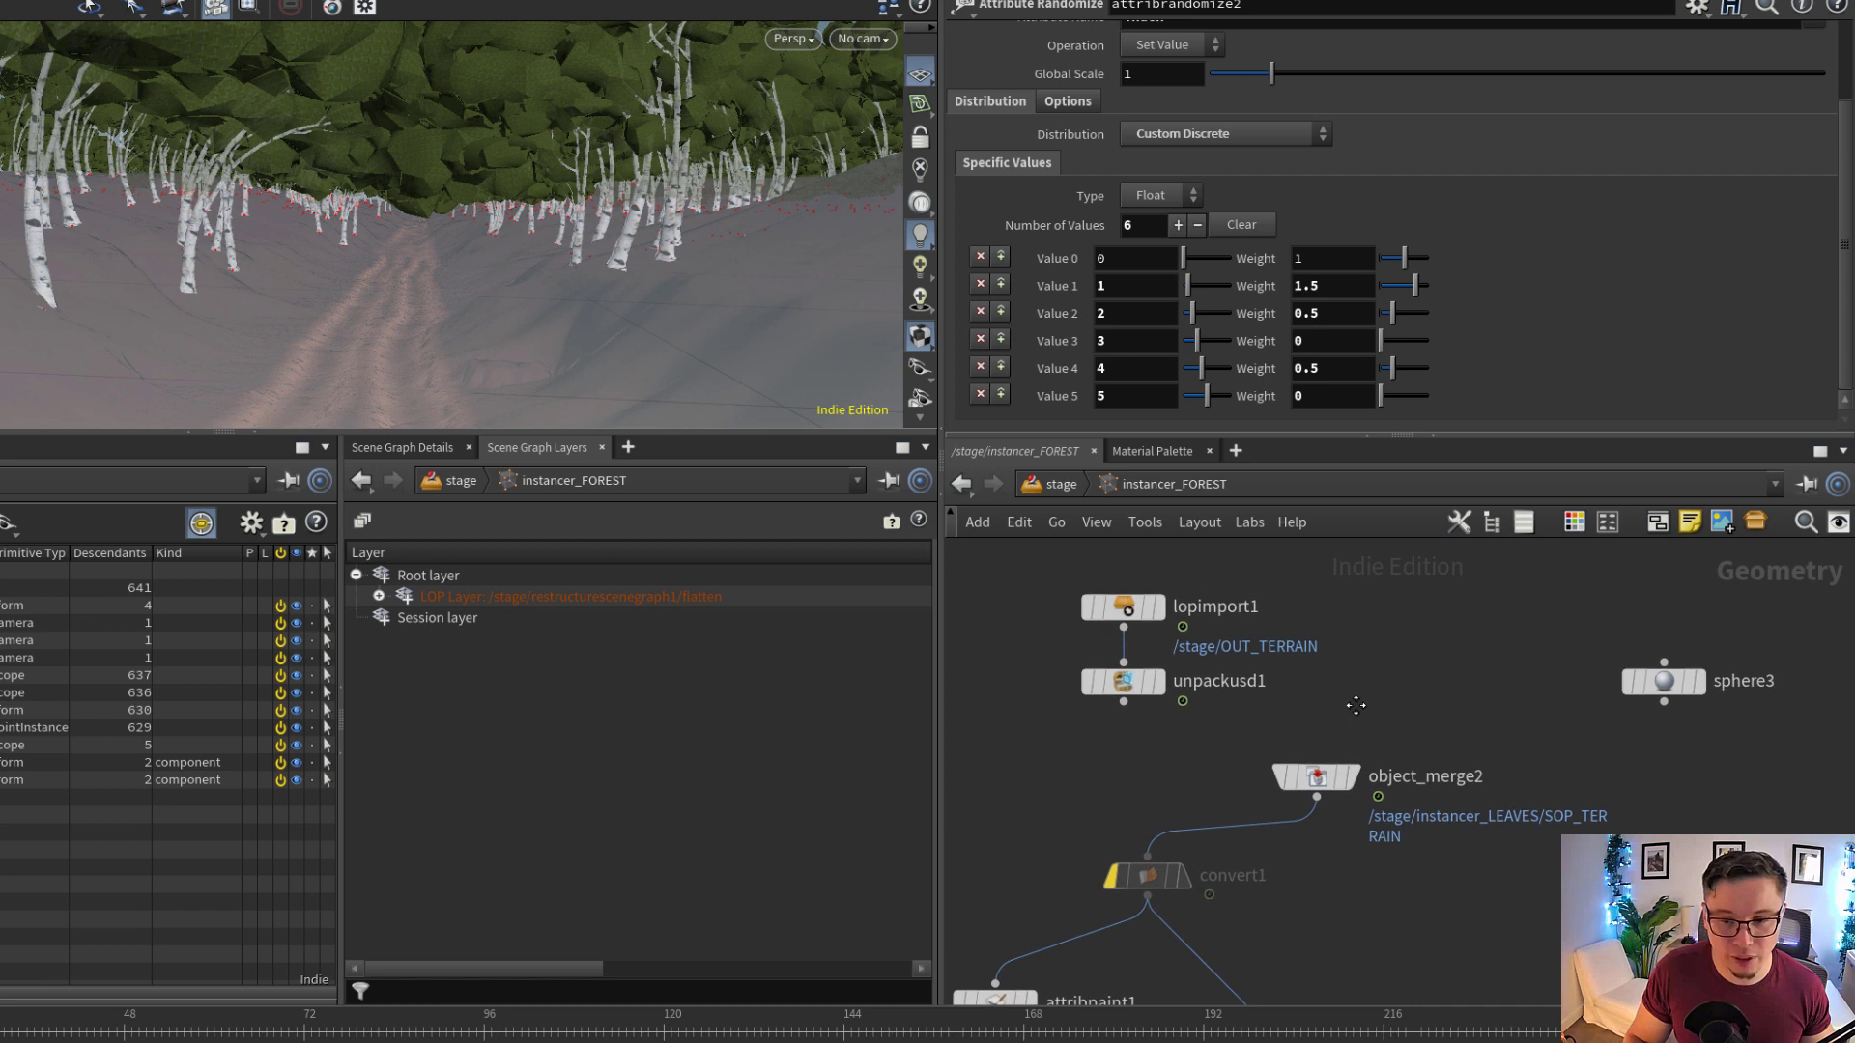
{"action": "left_click", "coordinate": [1331, 781]}
{"action": "key", "text": "t"}
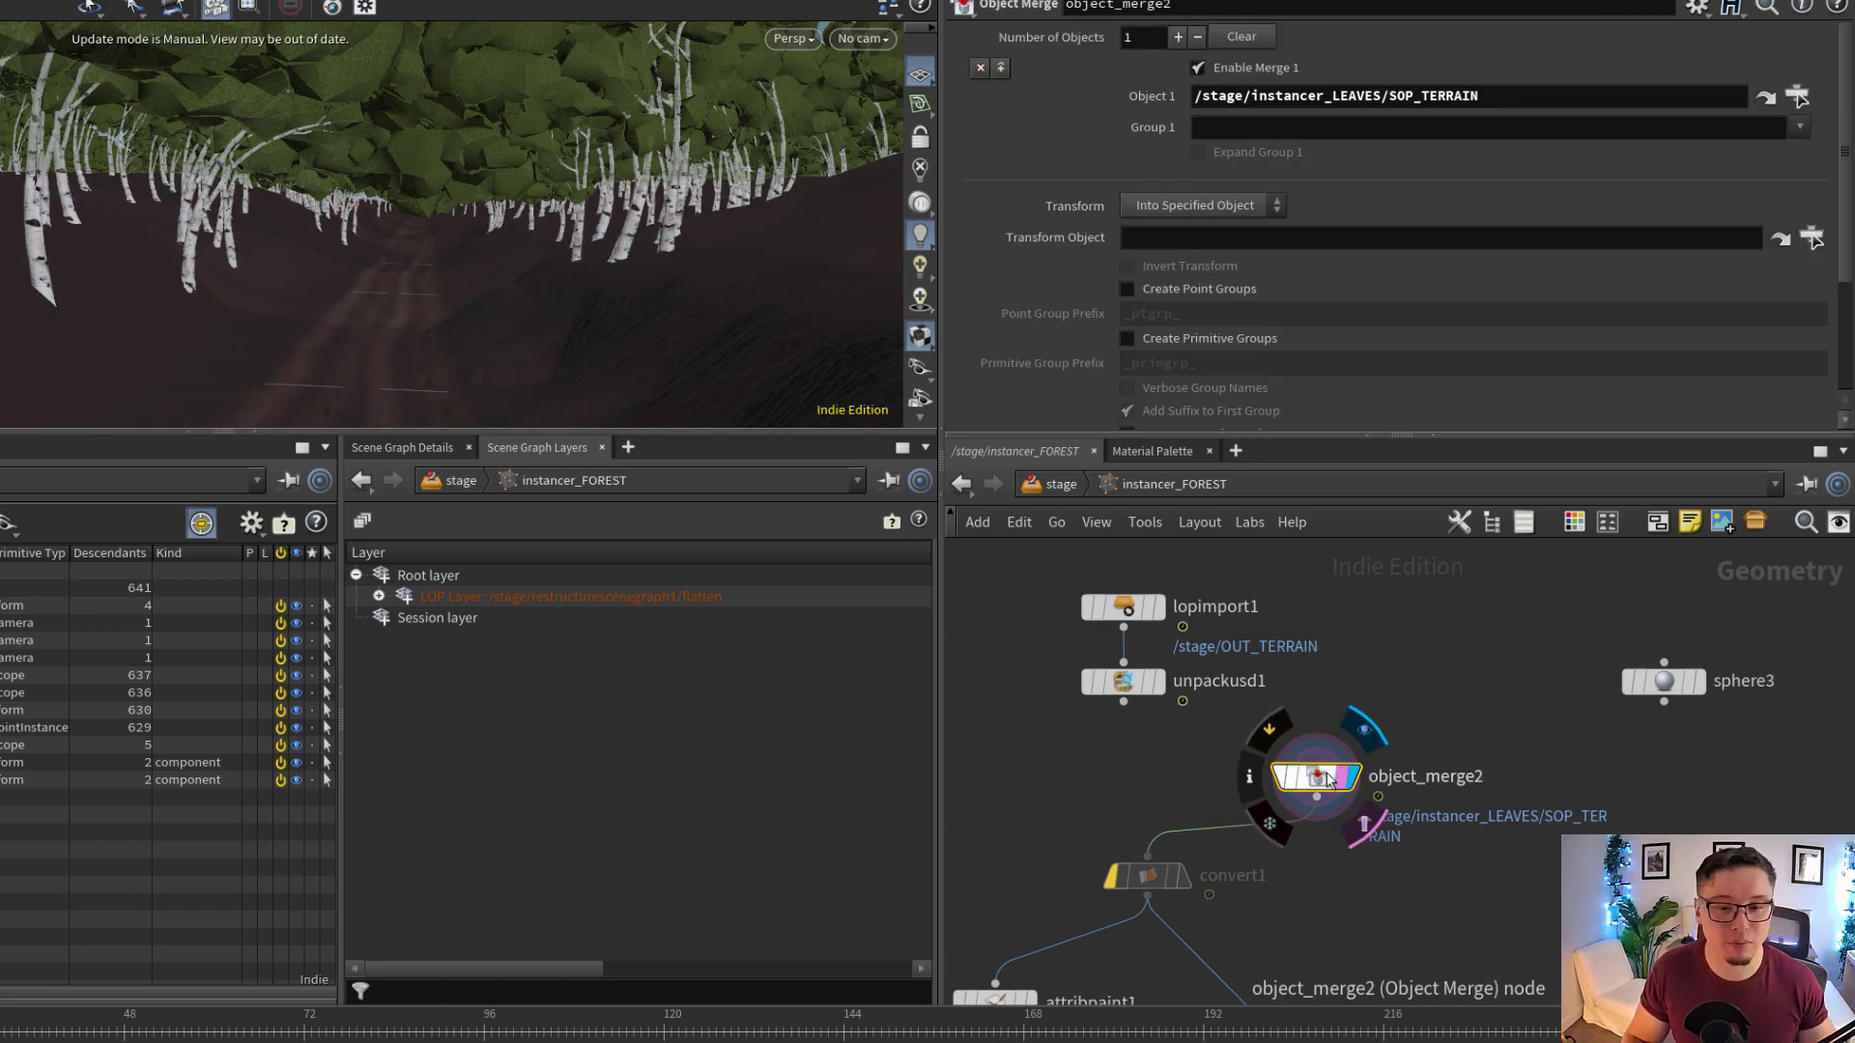
Compare the alternative terrain import through lopimport1 and unpackusd1, then switch the display back to object_merge2
{"action": "left_click_drag", "start_coordinate": [1329, 781], "coordinate": [1348, 768]}
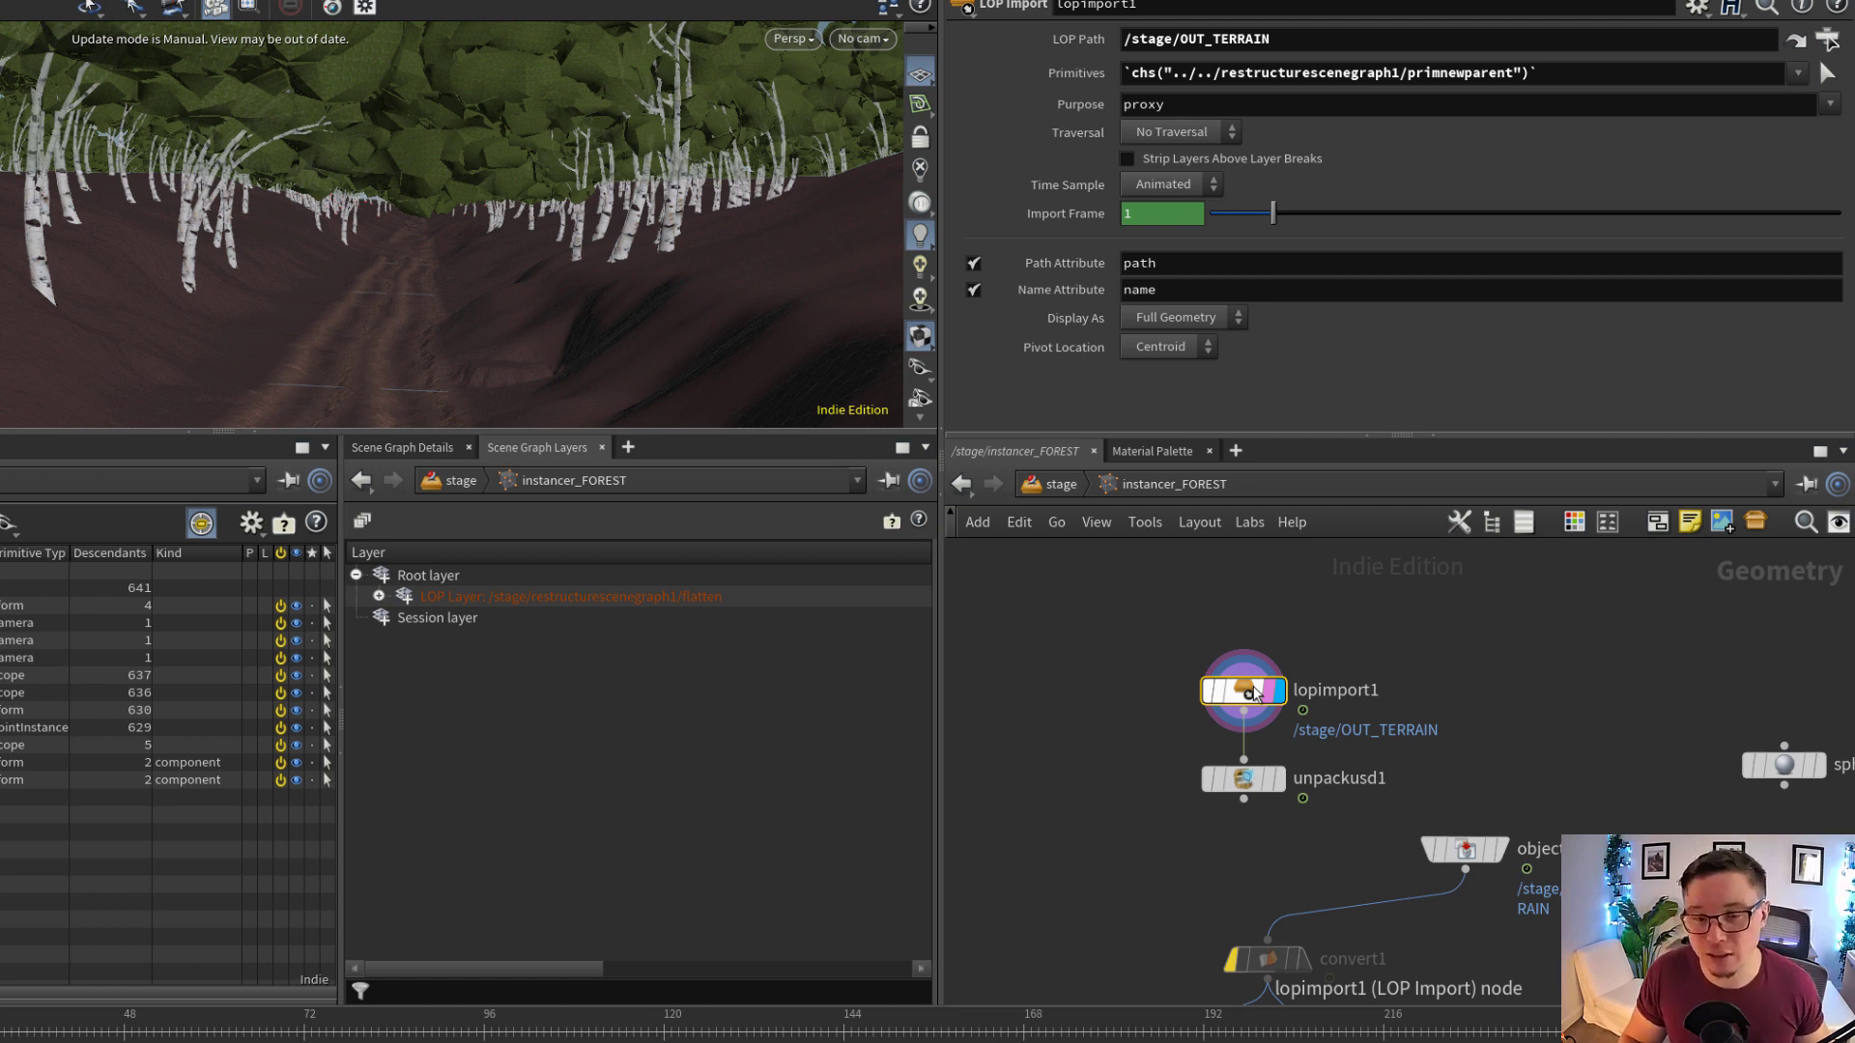
{"action": "left_click", "coordinate": [1246, 779]}
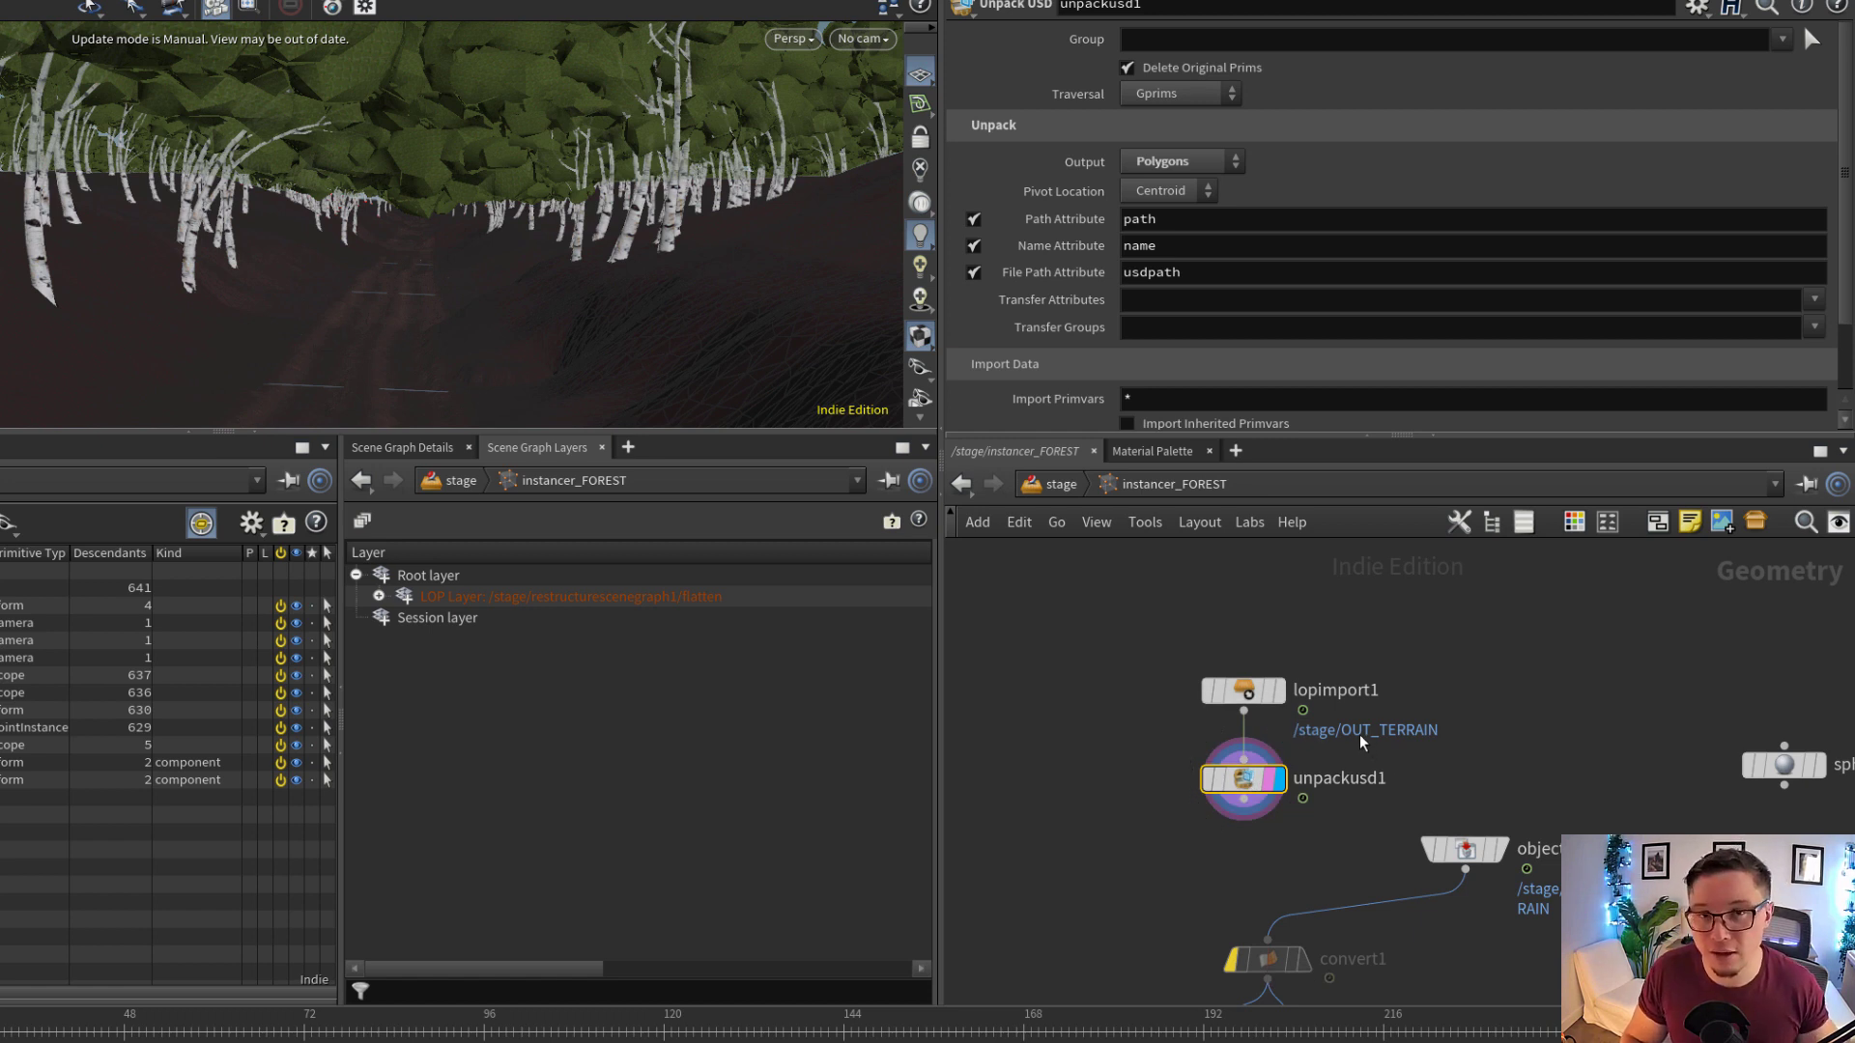
{"action": "middle_click_drag", "start_coordinate": [1302, 879], "coordinate": [1277, 806]}
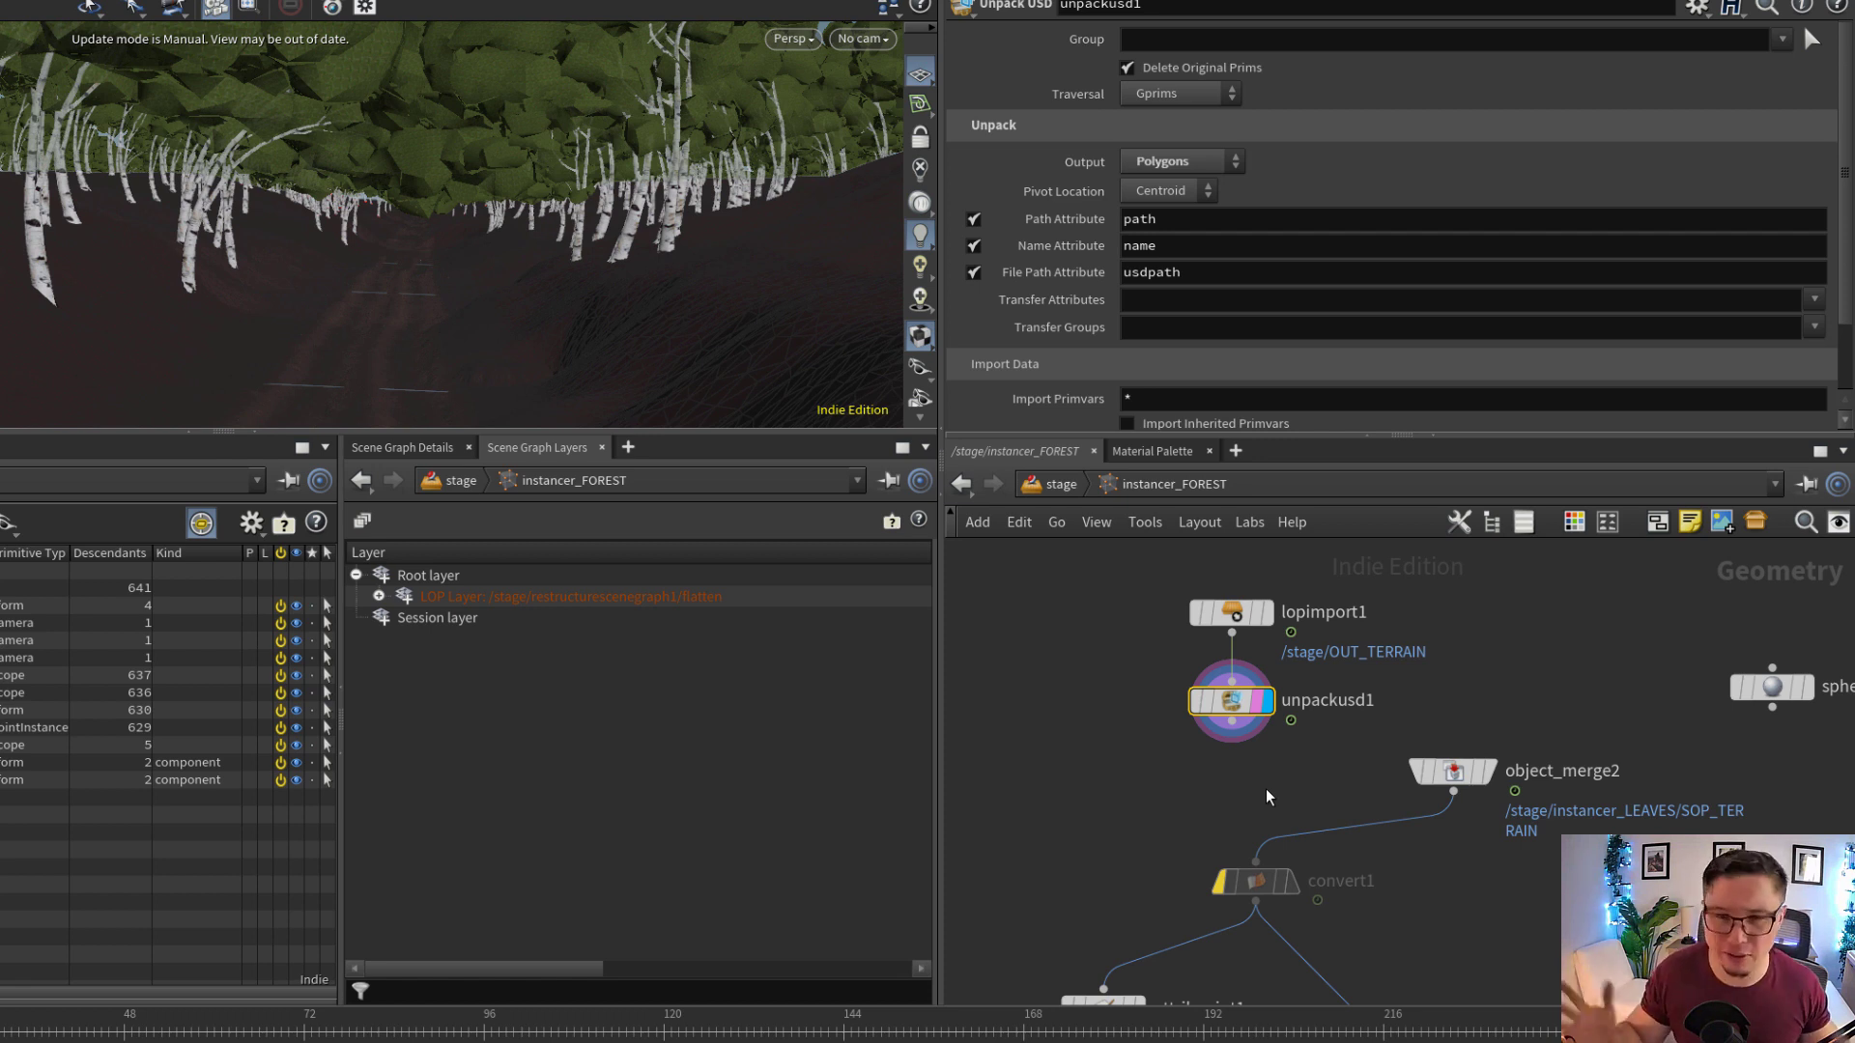
{"action": "left_click", "coordinate": [1453, 771]}
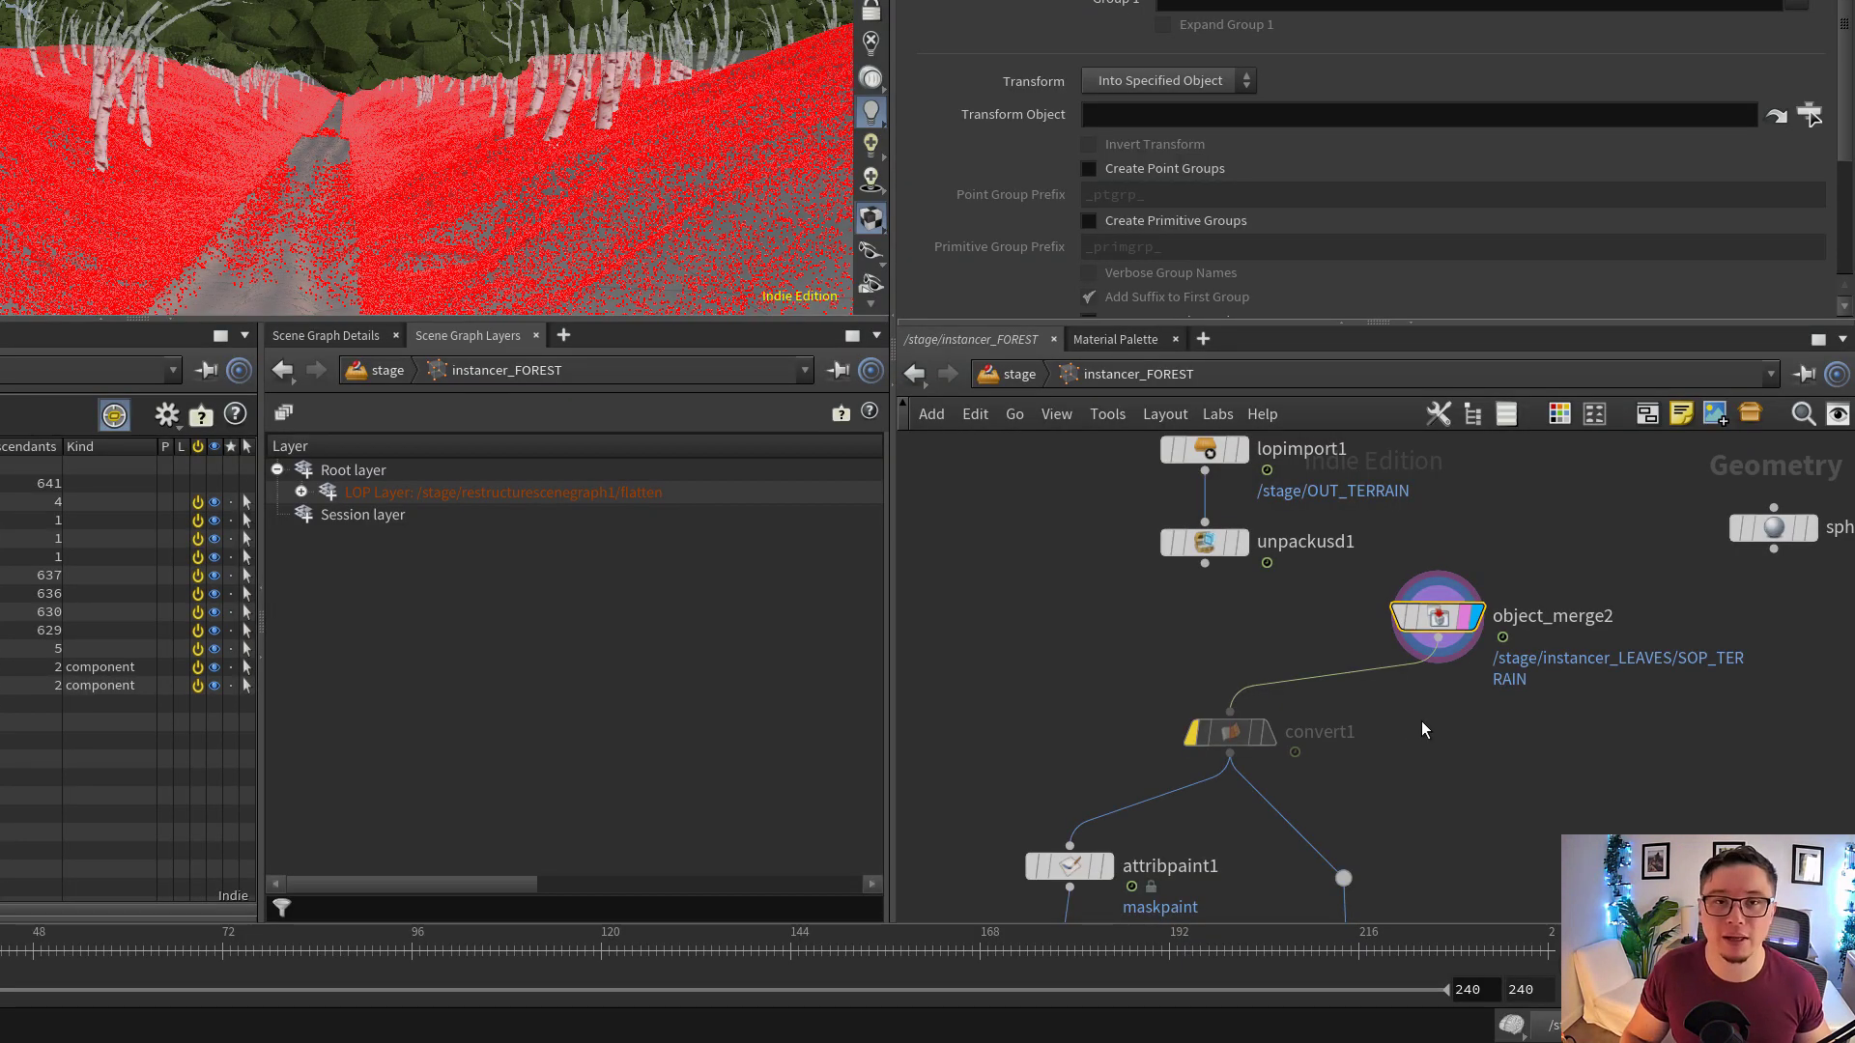
Follow the terrain into attribpaint1 and AL_maskbuilder1, and examine the resulting scatter mask on the terrain
{"action": "middle_click_drag", "start_coordinate": [1449, 759], "coordinate": [1485, 647]}
{"action": "left_click_drag", "start_coordinate": [1406, 695], "coordinate": [1262, 654]}
{"action": "scroll", "coordinate": [1454, 652], "scroll_direction": "down", "scroll_amount": 4}
{"action": "middle_click_drag", "start_coordinate": [1471, 717], "coordinate": [1469, 641]}
{"action": "scroll", "coordinate": [1304, 667], "scroll_direction": "up", "scroll_amount": 4}
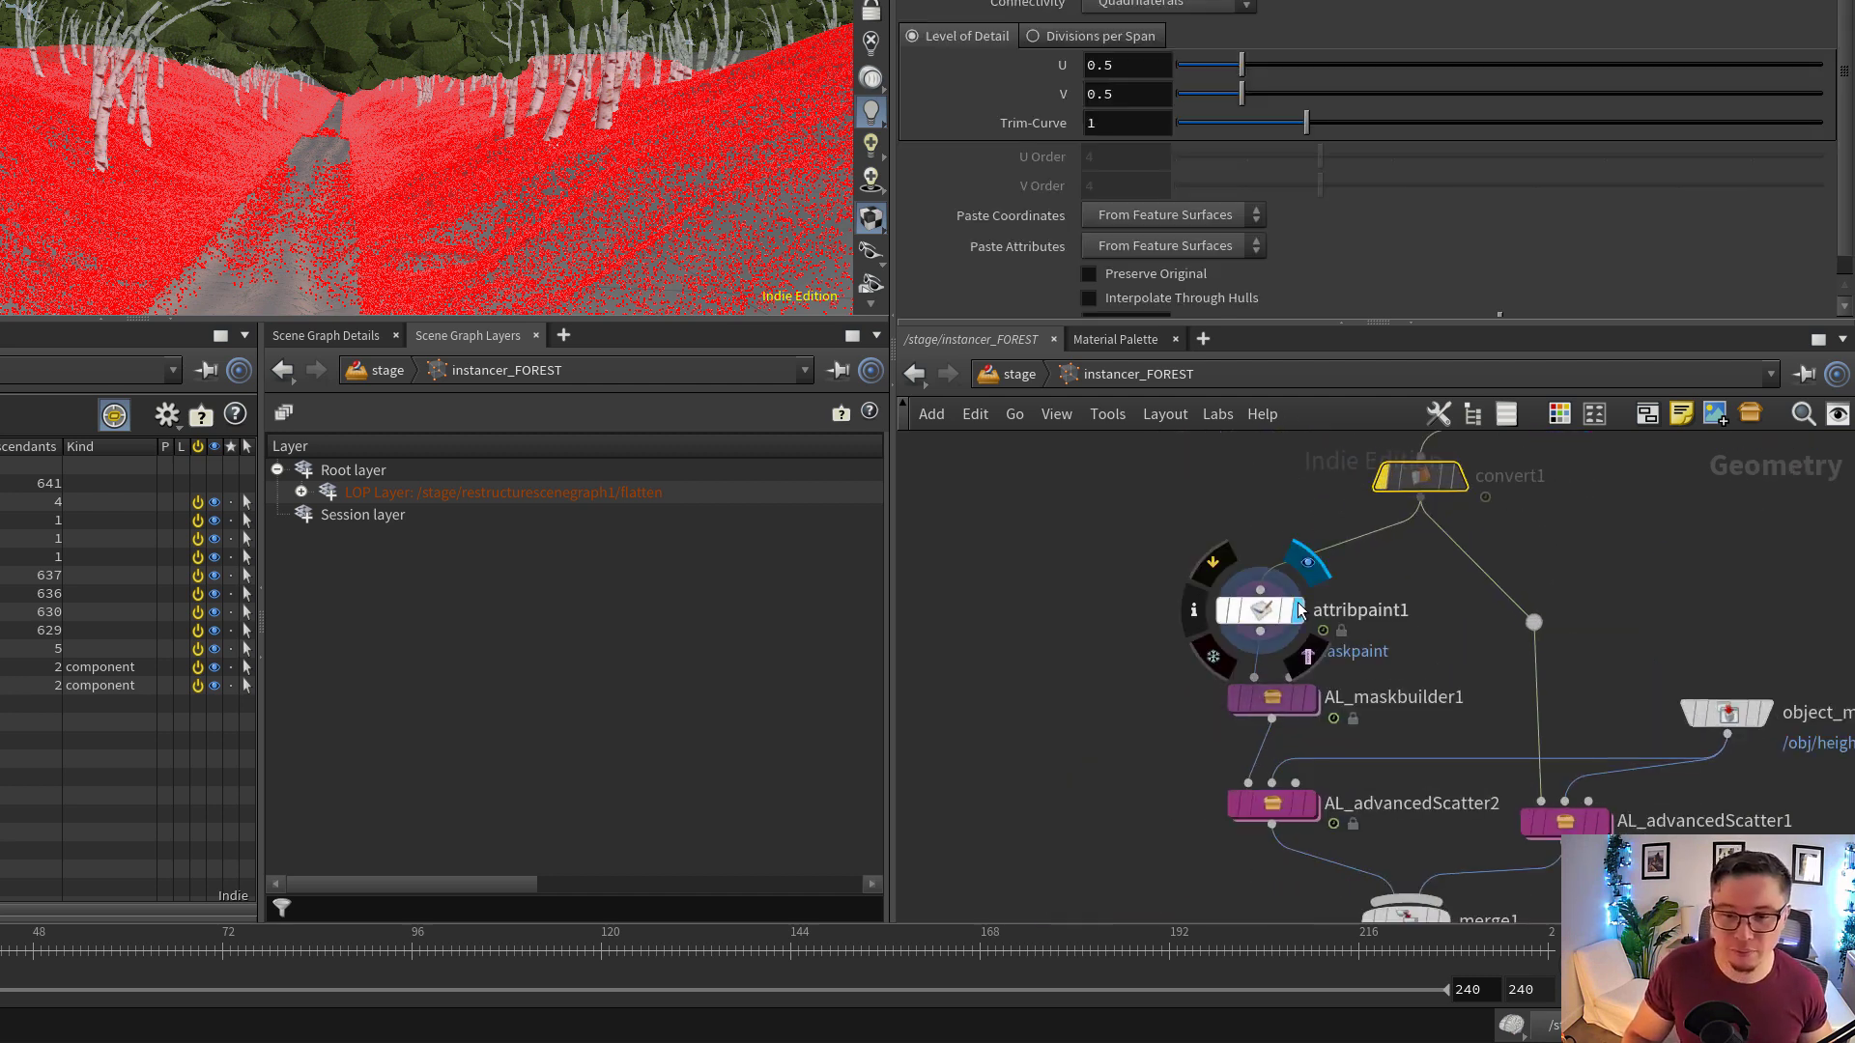
{"action": "left_click", "coordinate": [1284, 623]}
{"action": "scroll", "coordinate": [1273, 610], "scroll_direction": "up", "scroll_amount": 1}
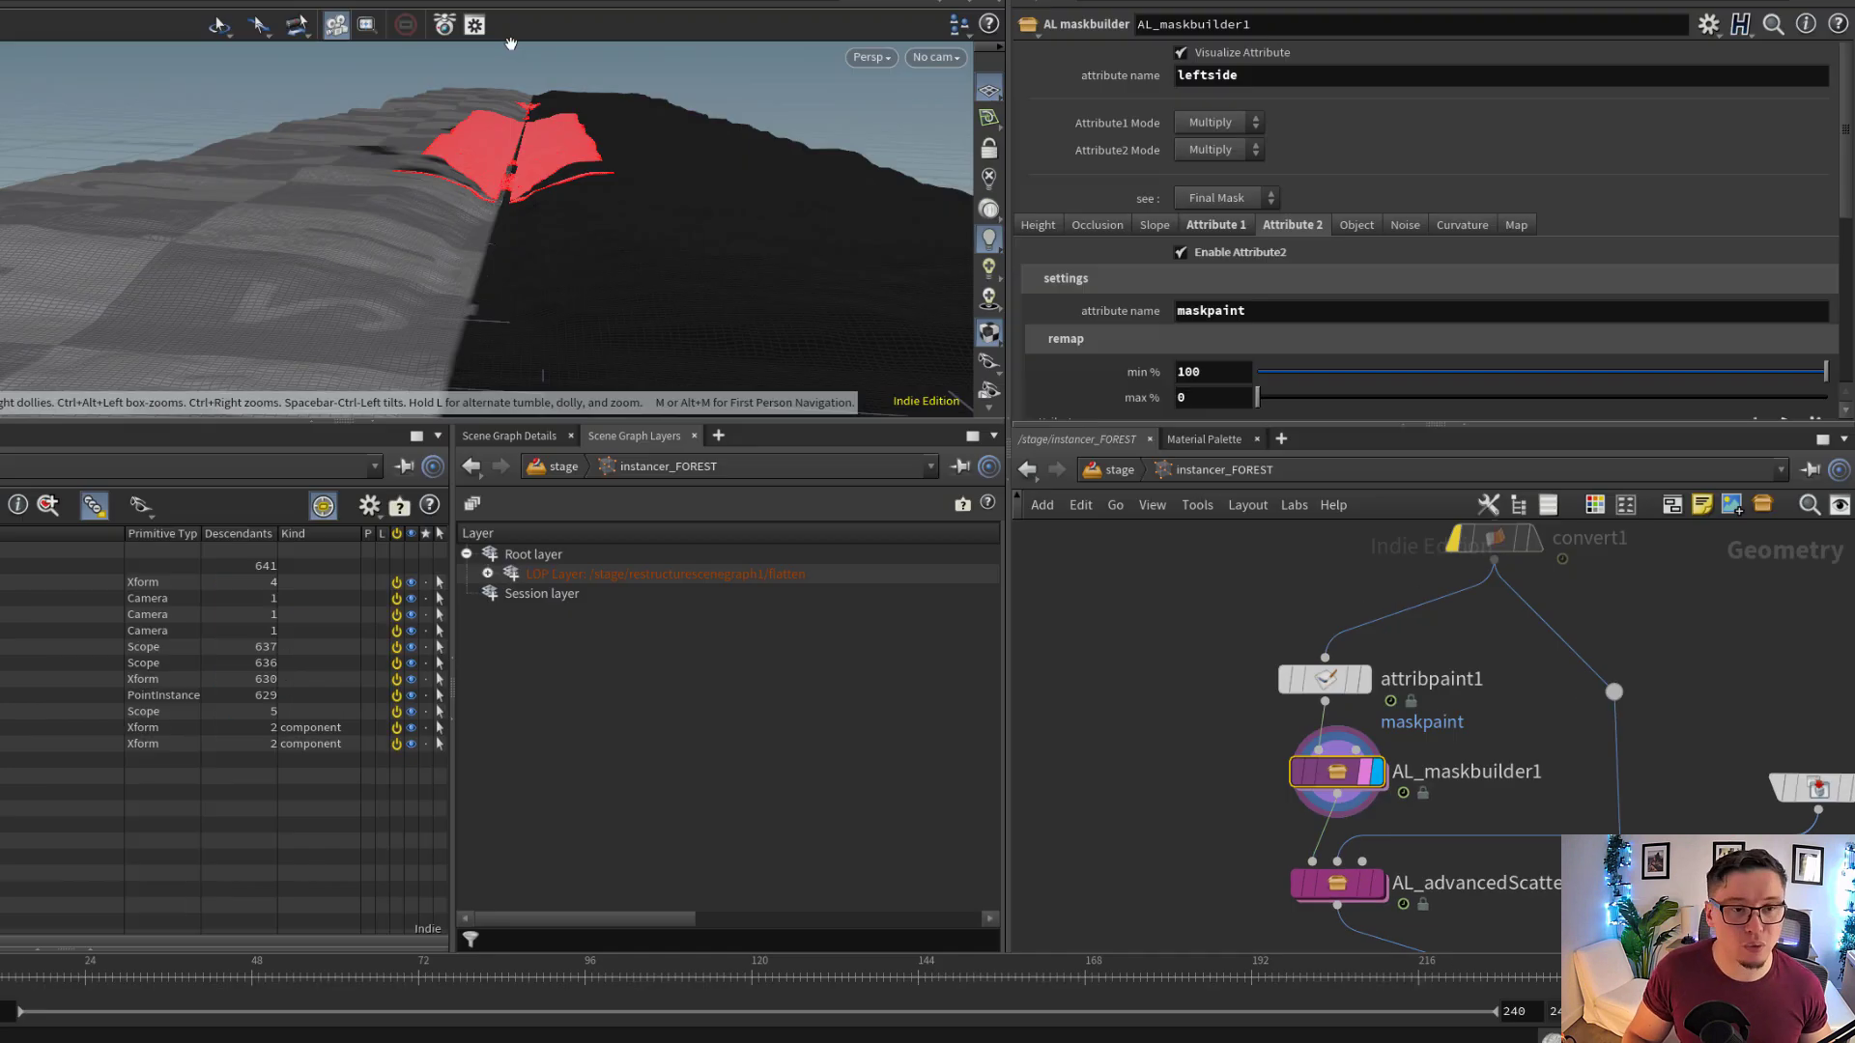
{"action": "left_click_drag", "start_coordinate": [432, 183], "coordinate": [531, 160]}
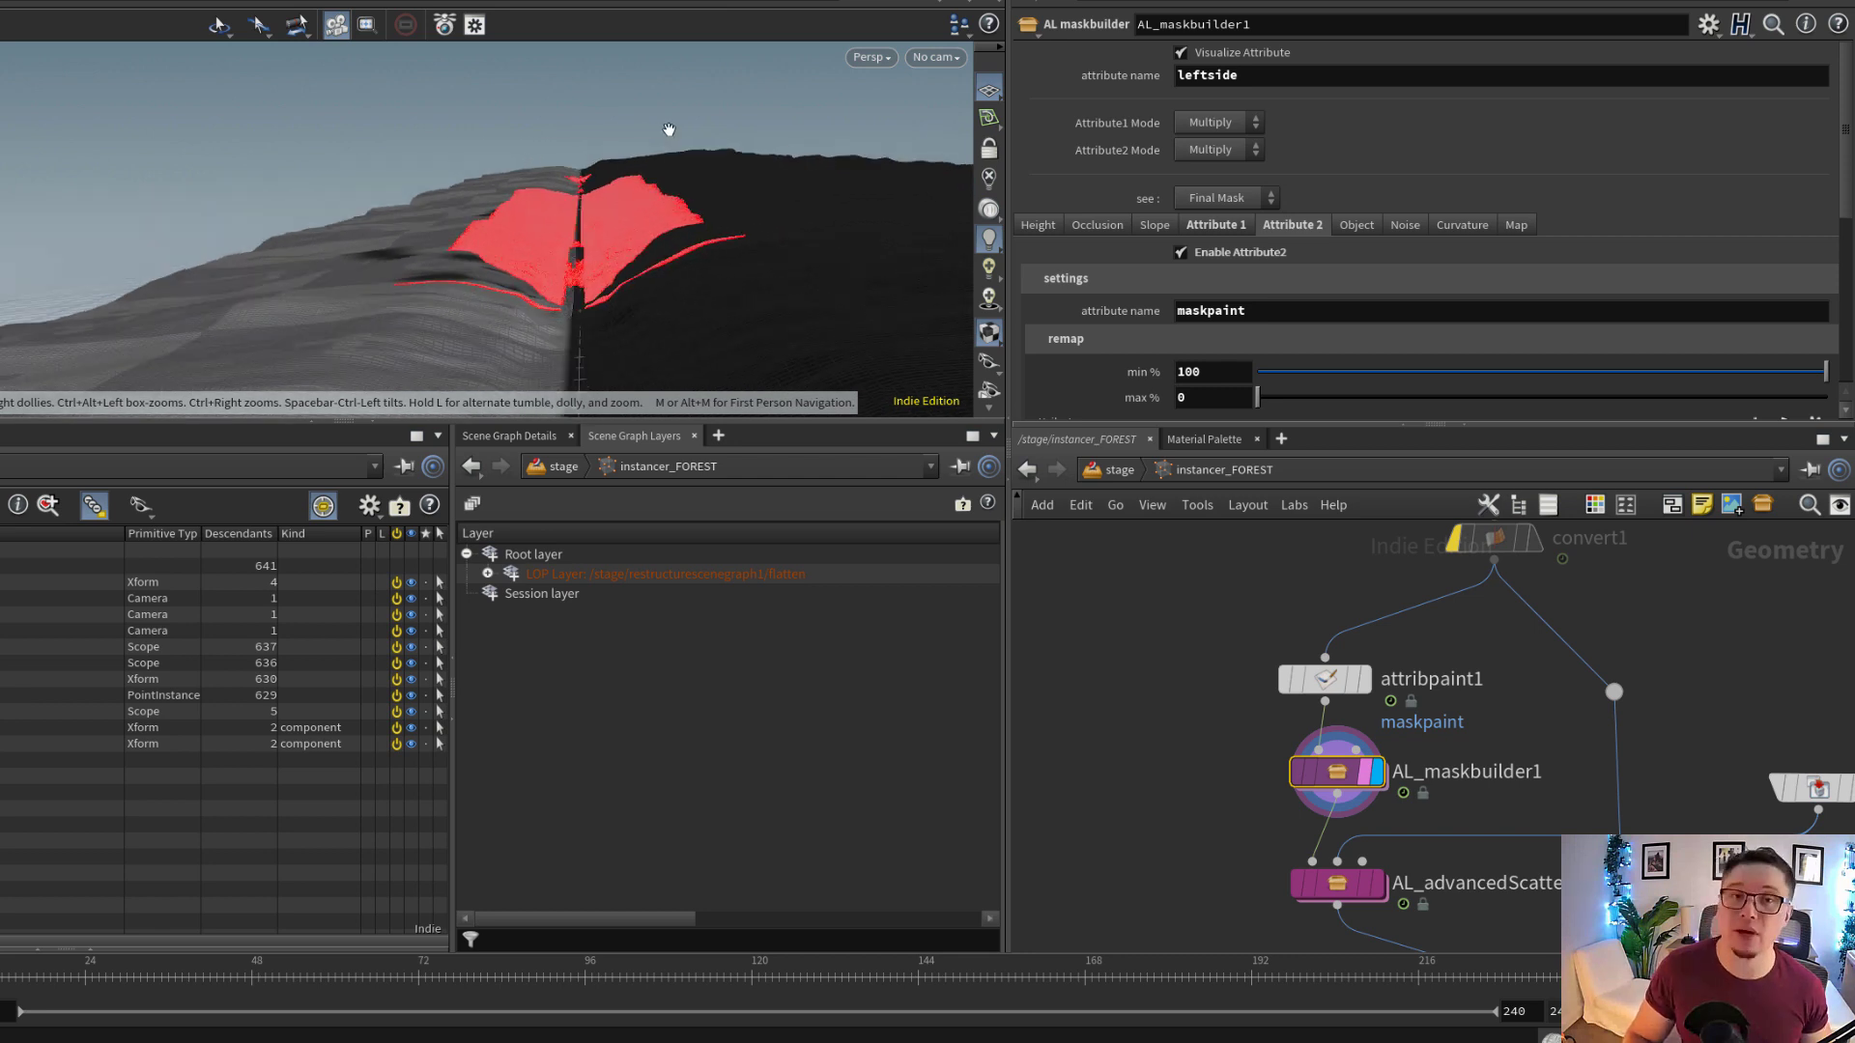
Display AL_advancedScatter2 with its parameters and inspect its scattered points from several angles
{"action": "middle_click_drag", "start_coordinate": [1488, 779], "coordinate": [1485, 551]}
{"action": "scroll", "coordinate": [1485, 550], "scroll_direction": "up", "scroll_amount": 3}
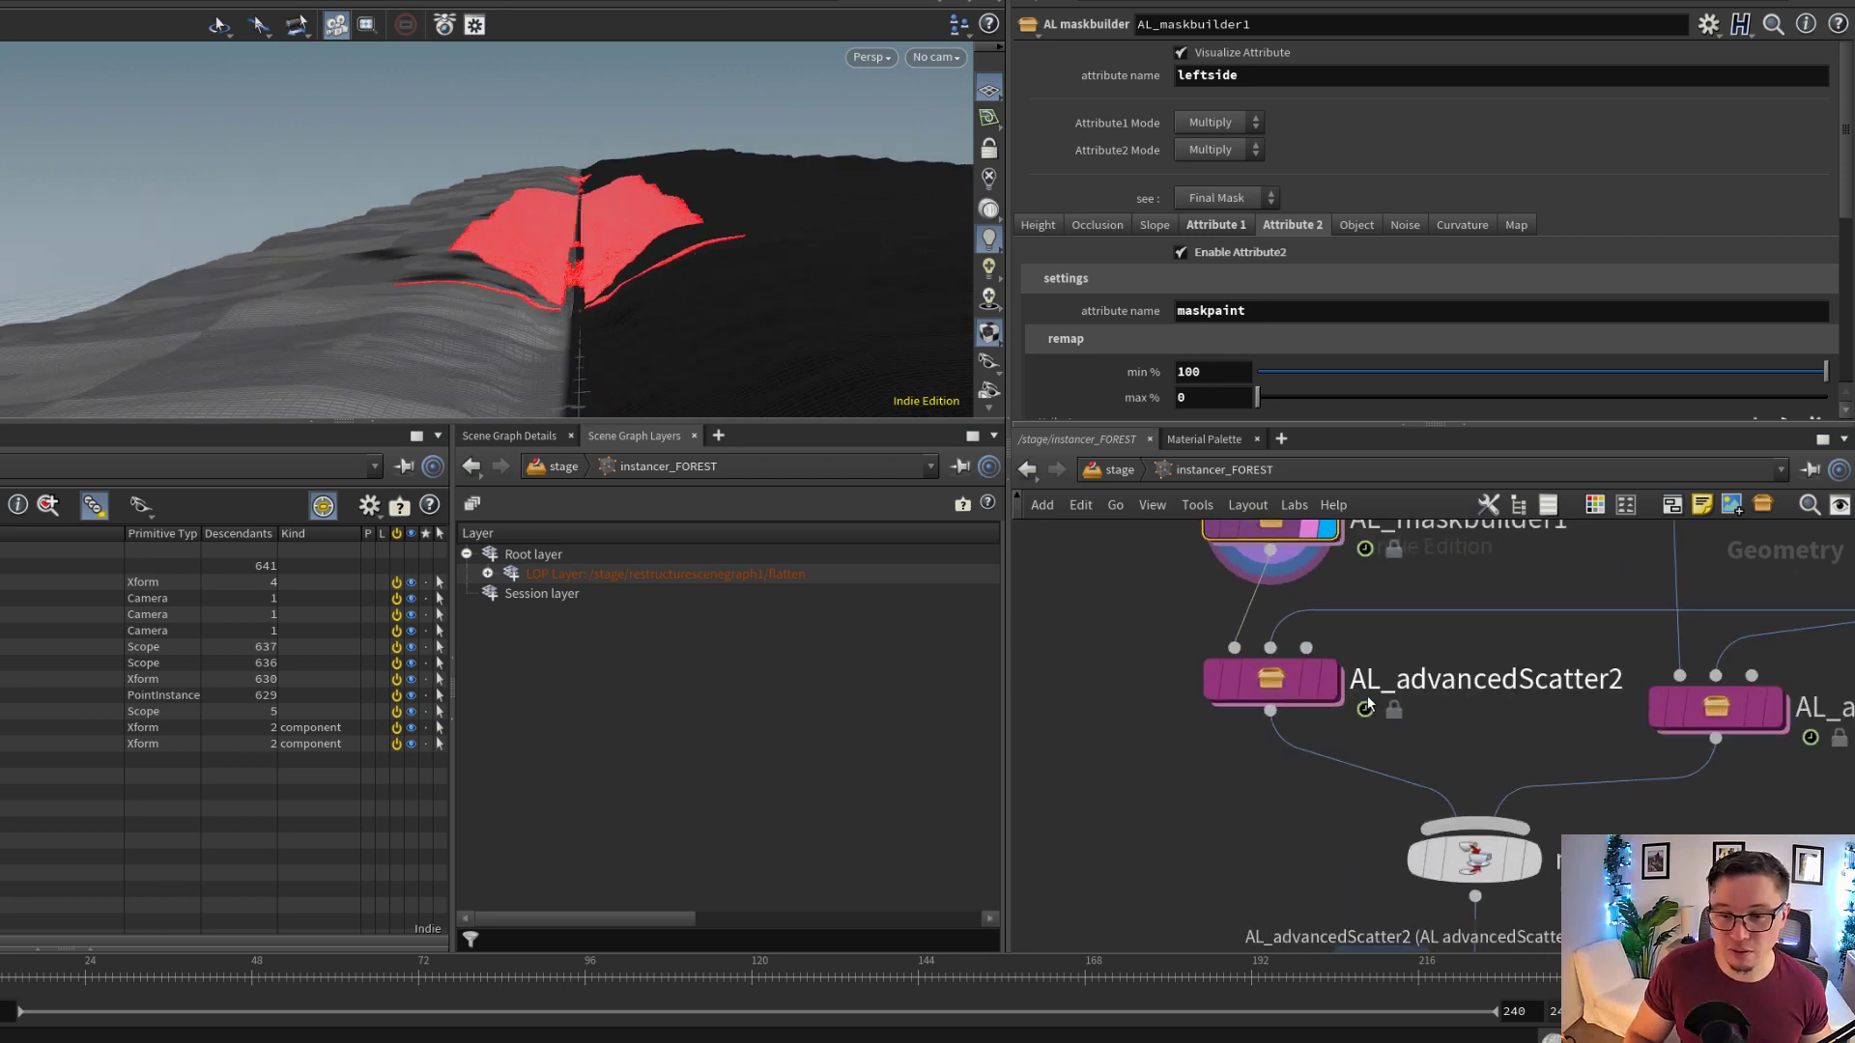
{"action": "left_click", "coordinate": [1329, 687]}
{"action": "left_click", "coordinate": [1285, 682]}
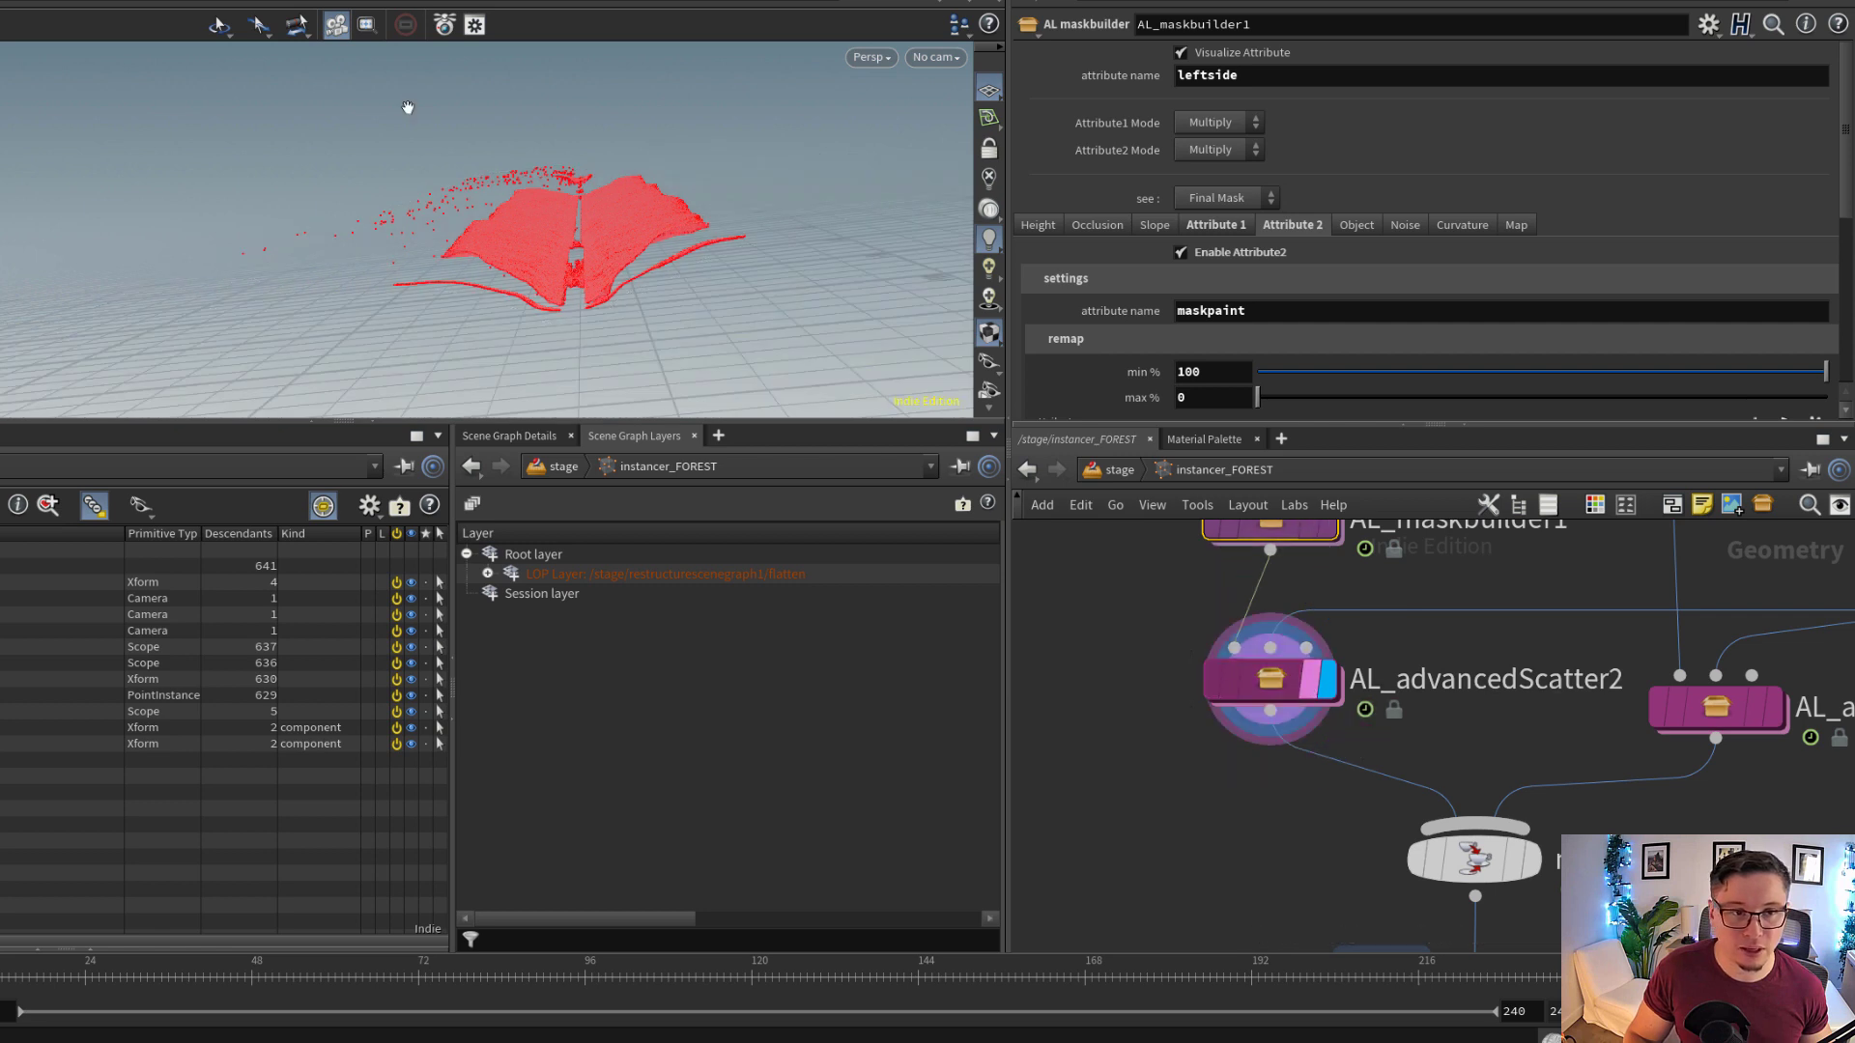
{"action": "right_click_drag", "start_coordinate": [760, 185], "coordinate": [695, 208]}
{"action": "left_click_drag", "start_coordinate": [696, 207], "coordinate": [560, 335]}
{"action": "right_click_drag", "start_coordinate": [559, 335], "coordinate": [1110, 236]}
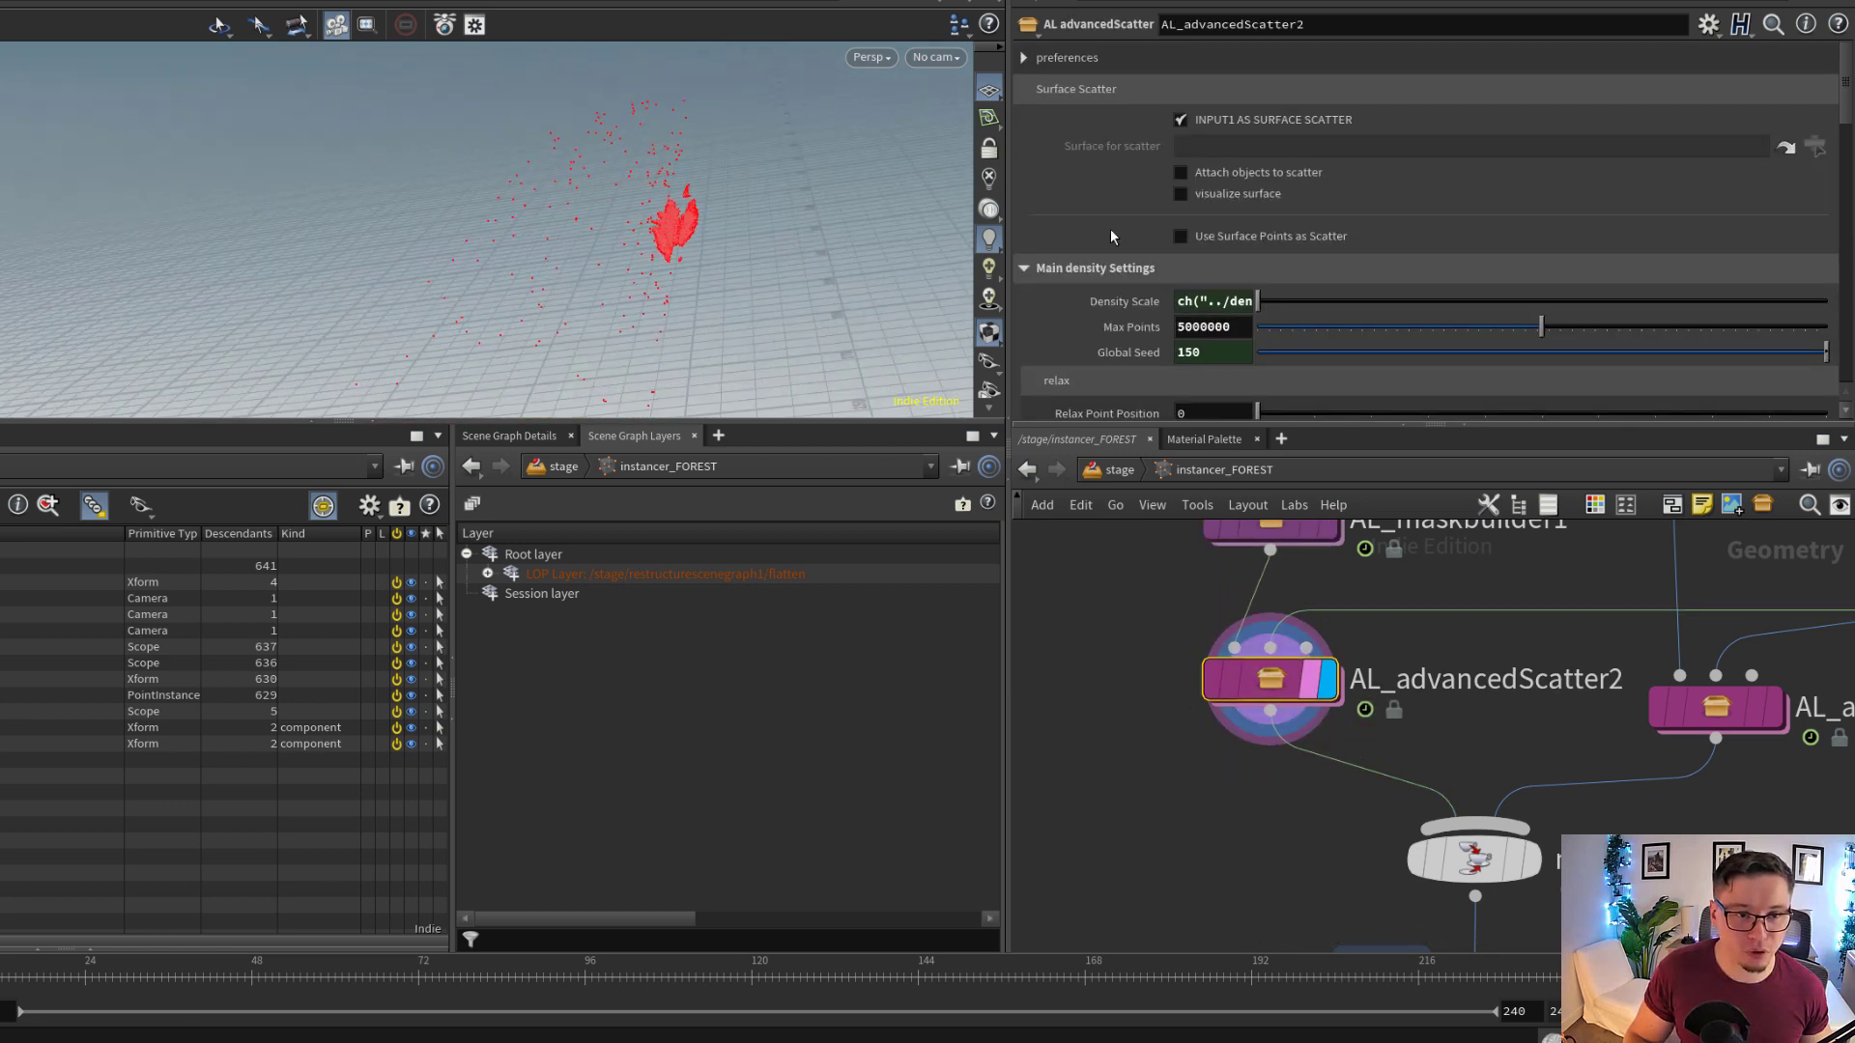
{"action": "left_click_drag", "start_coordinate": [927, 261], "coordinate": [621, 300]}
{"action": "scroll", "coordinate": [633, 257], "scroll_direction": "up", "scroll_amount": 5}
{"action": "scroll", "coordinate": [628, 271], "scroll_direction": "down", "scroll_amount": 5}
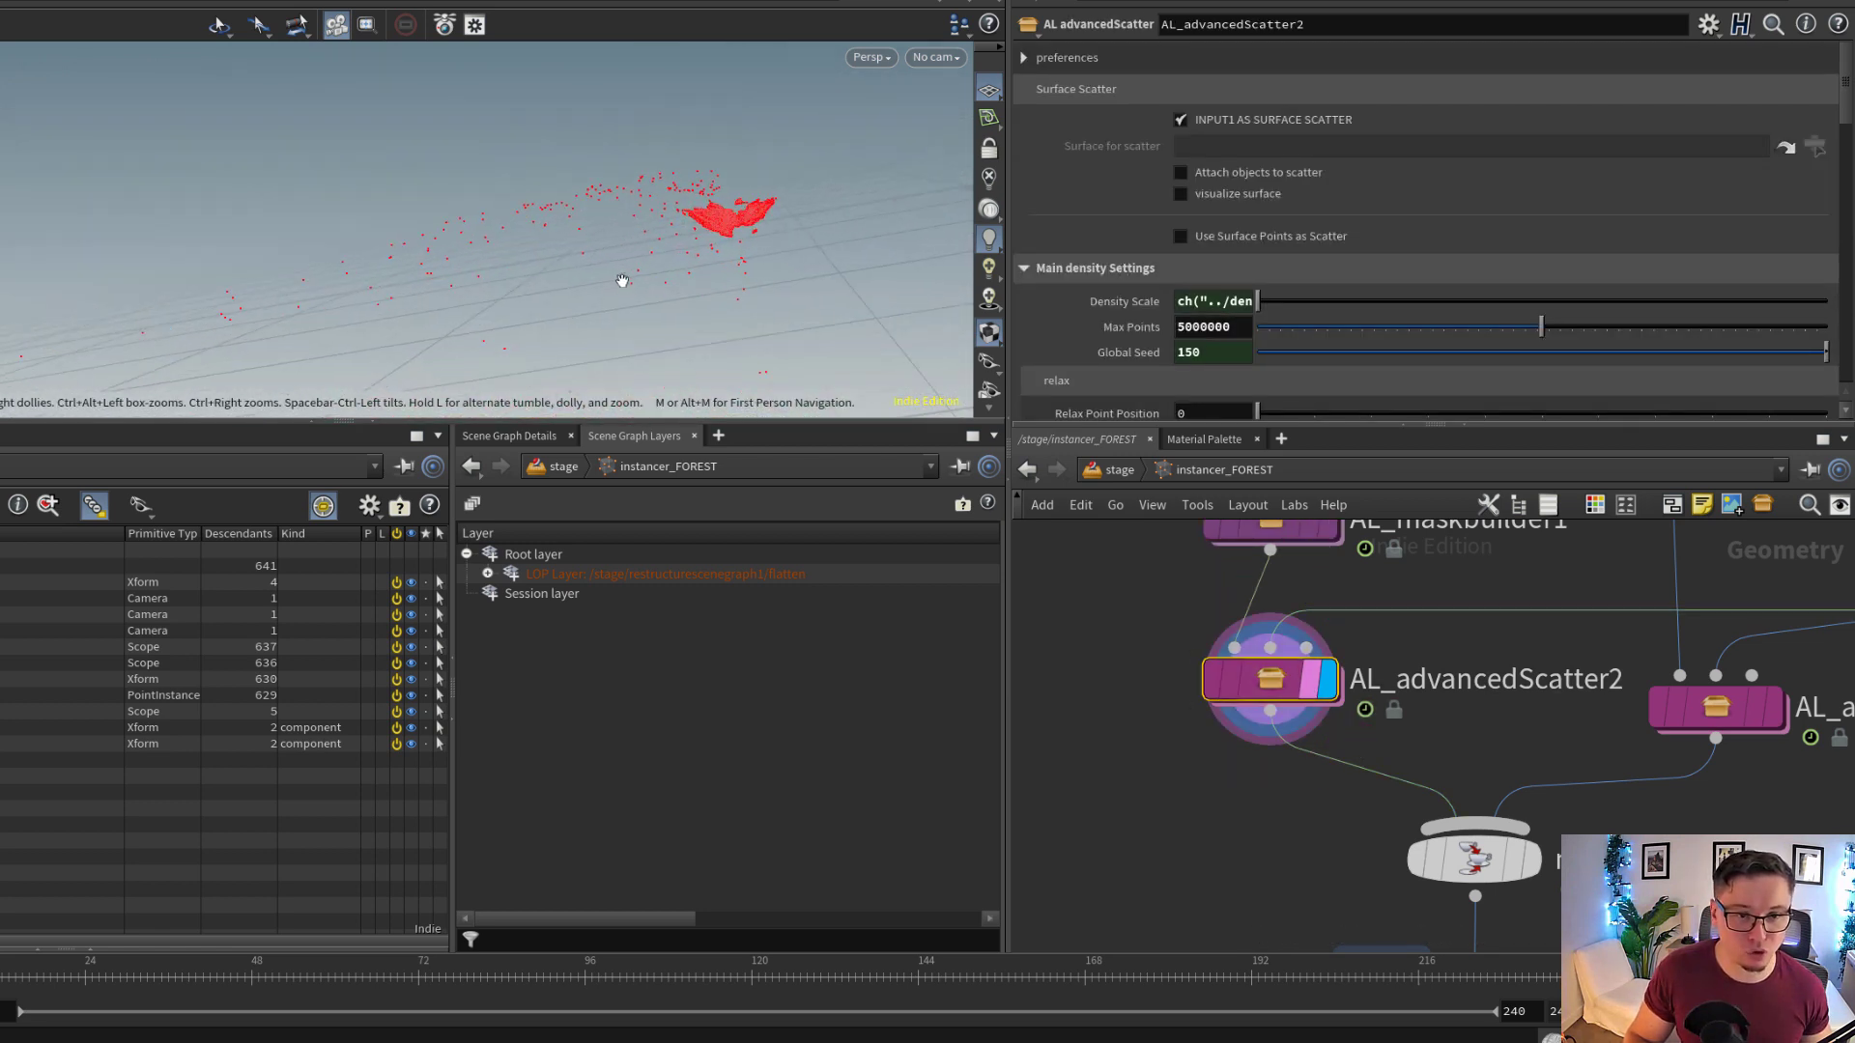
Display AL_advancedScatter1 with its parameters and inspect the points it scatters
{"action": "middle_click_drag", "start_coordinate": [1430, 645], "coordinate": [1232, 645]}
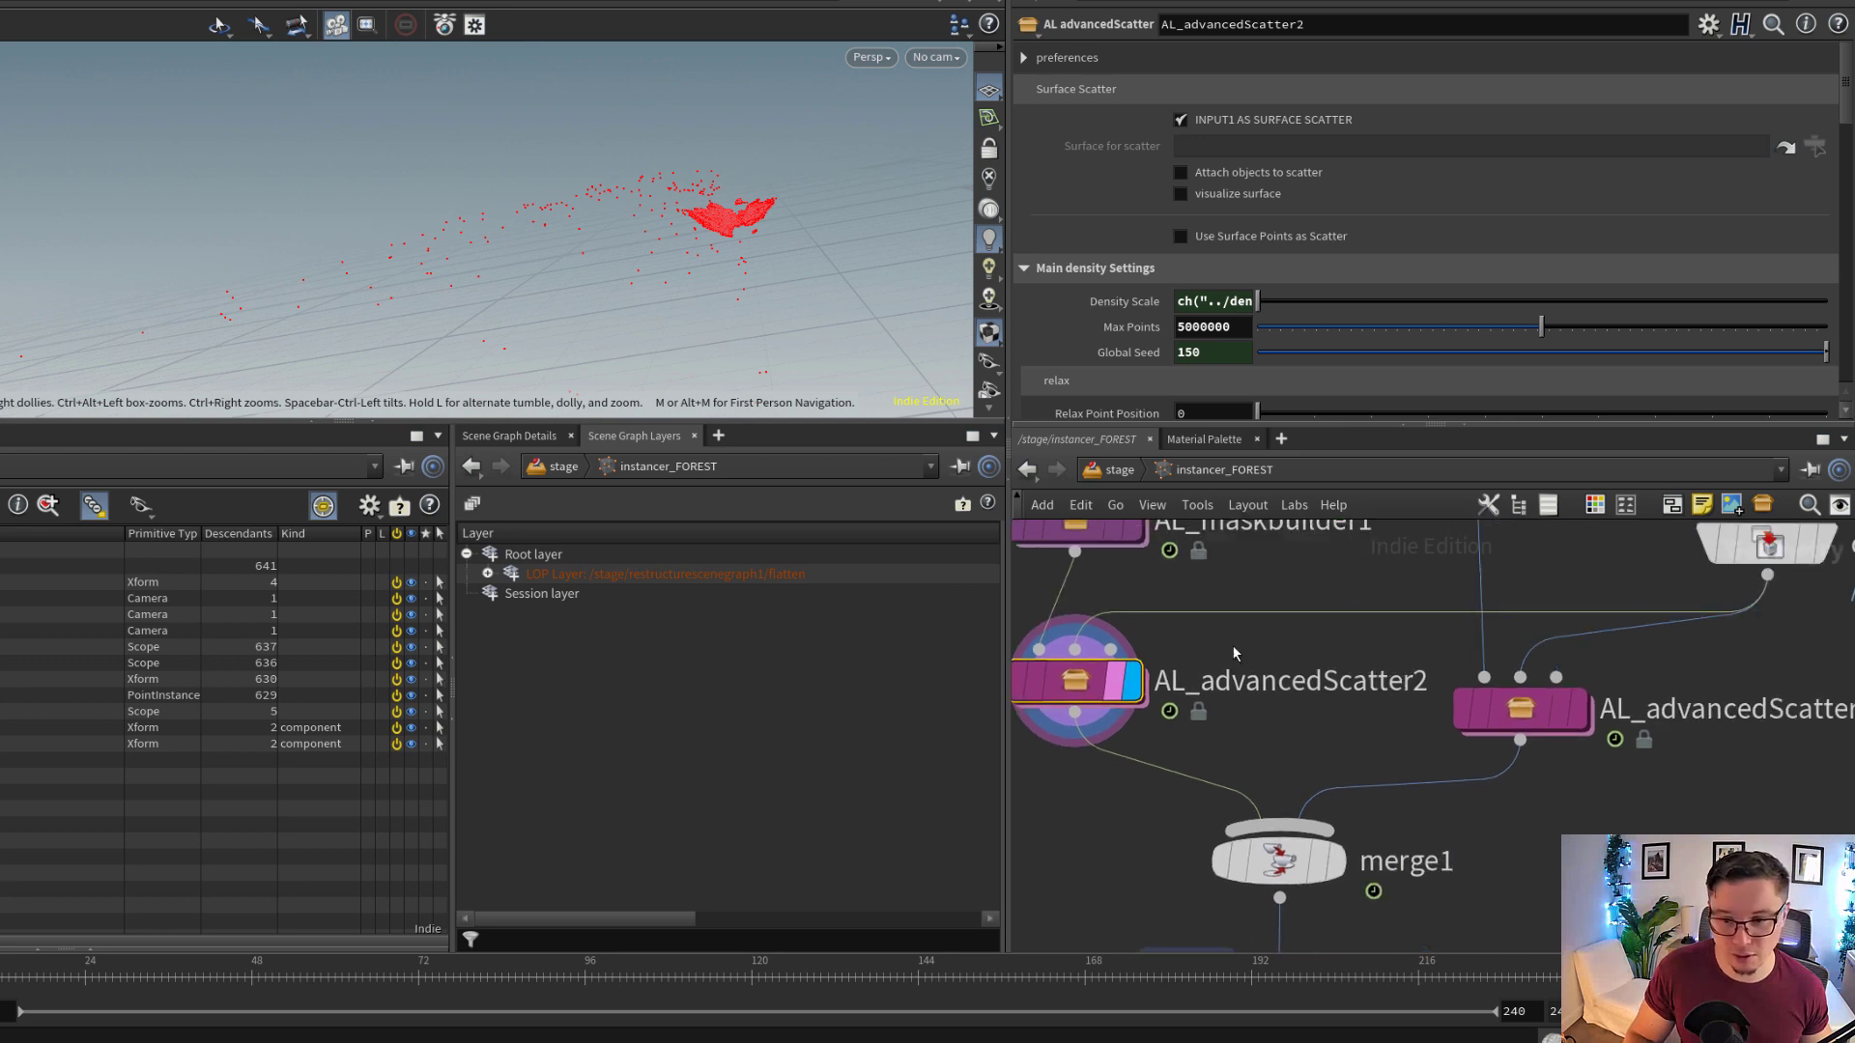
{"action": "scroll", "coordinate": [1483, 703], "scroll_direction": "up", "scroll_amount": 1}
{"action": "left_click", "coordinate": [1594, 715]}
{"action": "left_click", "coordinate": [1580, 717]}
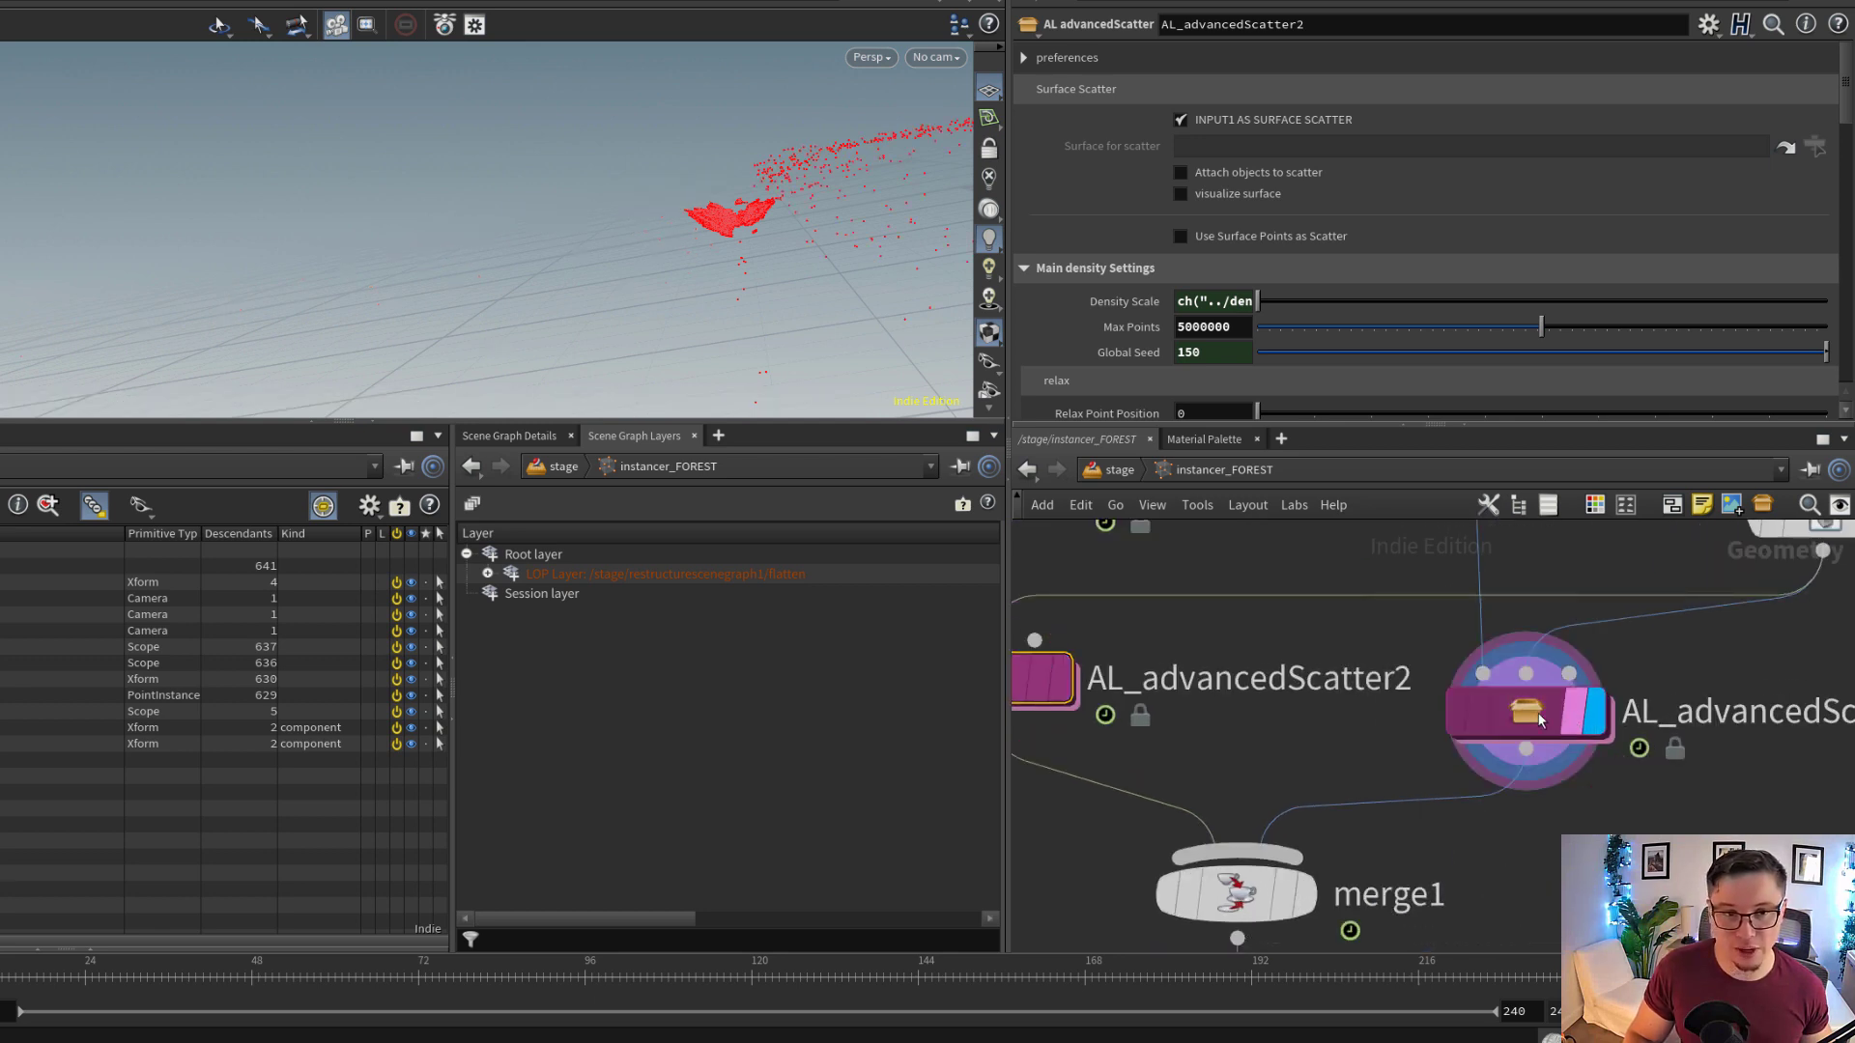
{"action": "left_click", "coordinate": [1529, 713]}
{"action": "left_click_drag", "start_coordinate": [798, 214], "coordinate": [719, 255]}
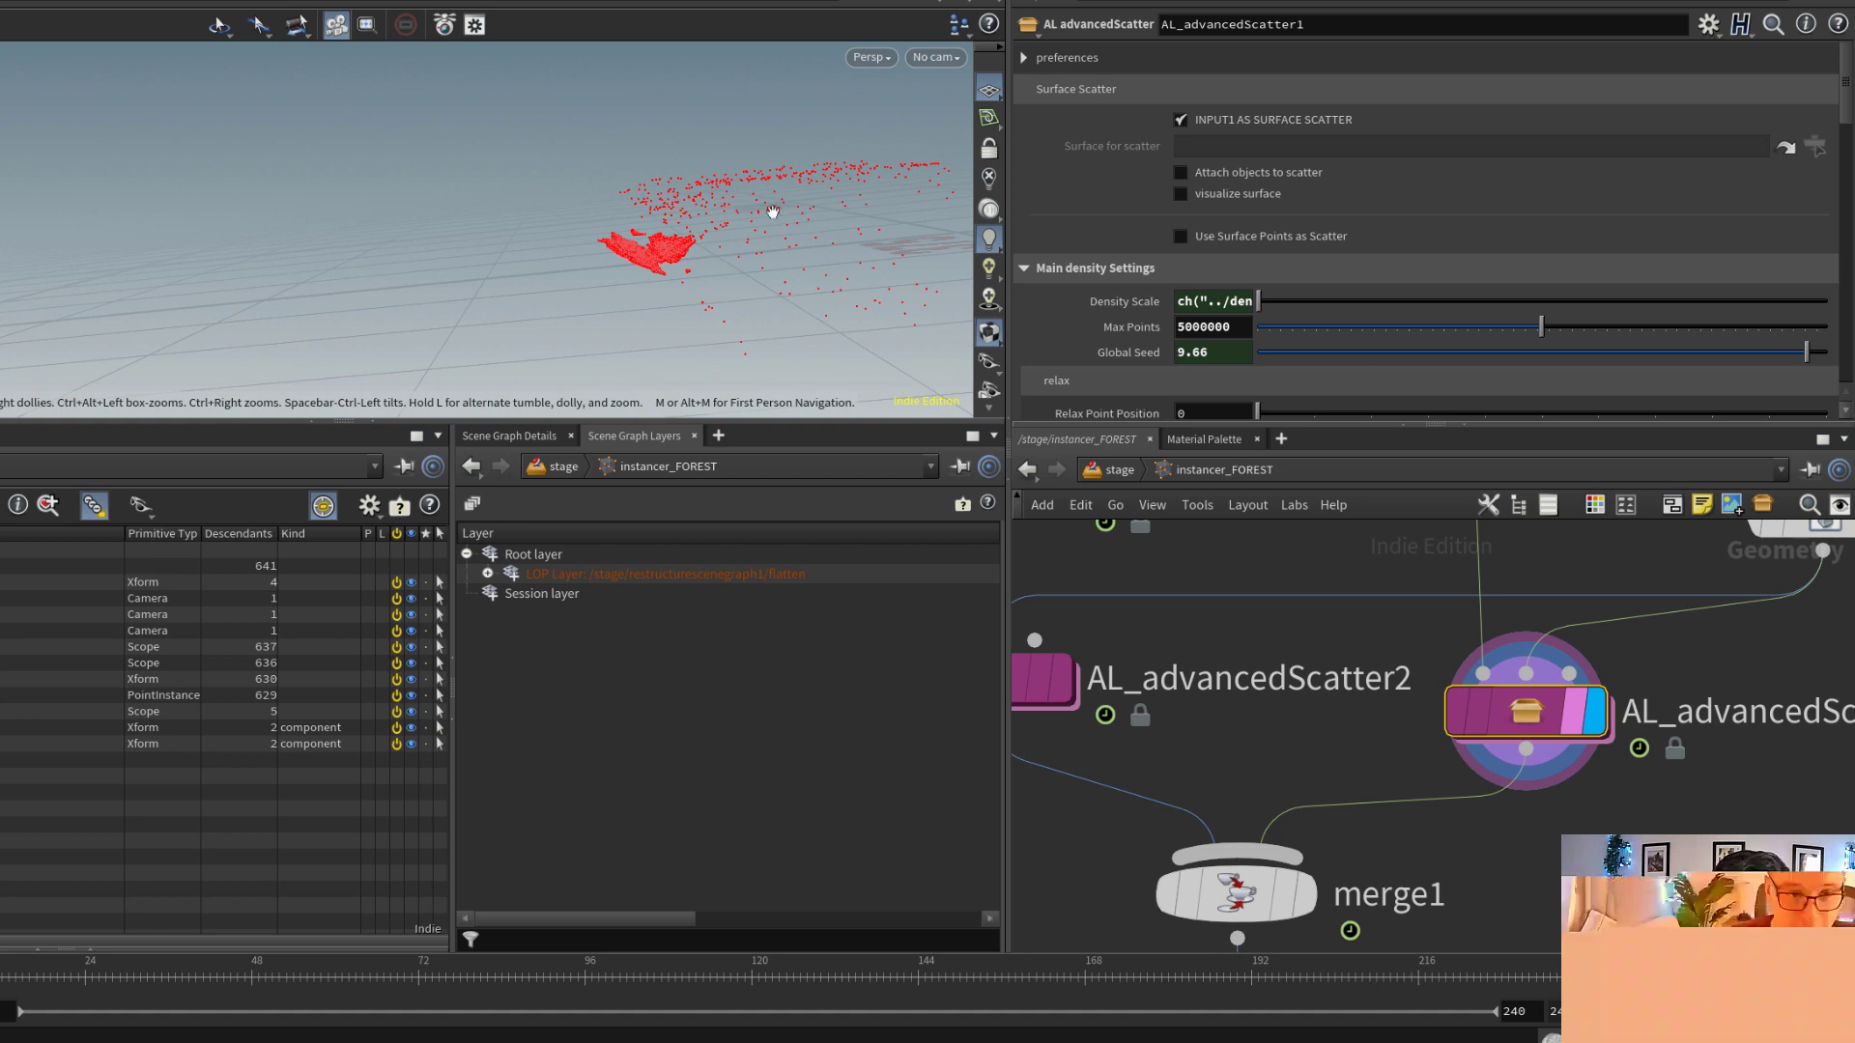
Review the density and Global Transform settings of AL_advancedScatter1 against its scattered points and object_merge1 input
{"action": "scroll", "coordinate": [1254, 205], "scroll_direction": "down", "scroll_amount": 5}
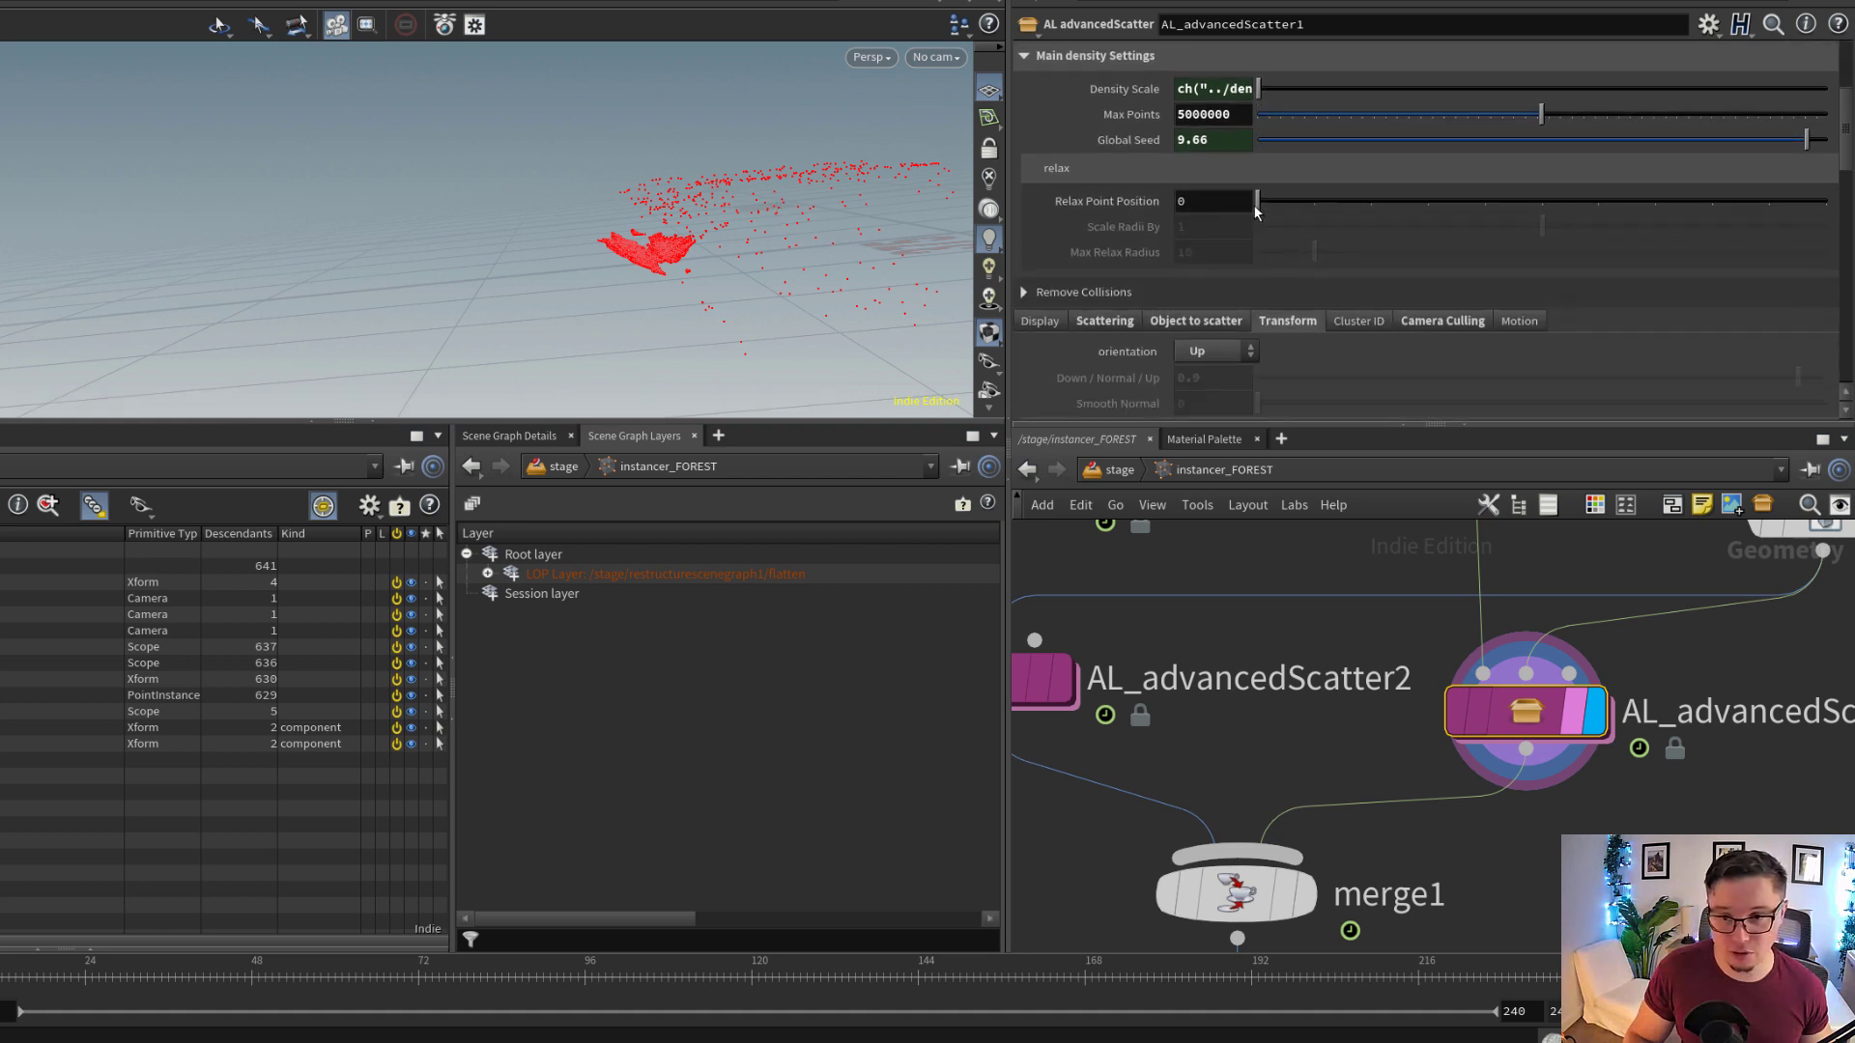
{"action": "scroll", "coordinate": [1302, 240], "scroll_direction": "down", "scroll_amount": 1}
{"action": "scroll", "coordinate": [1584, 740], "scroll_direction": "down", "scroll_amount": 2}
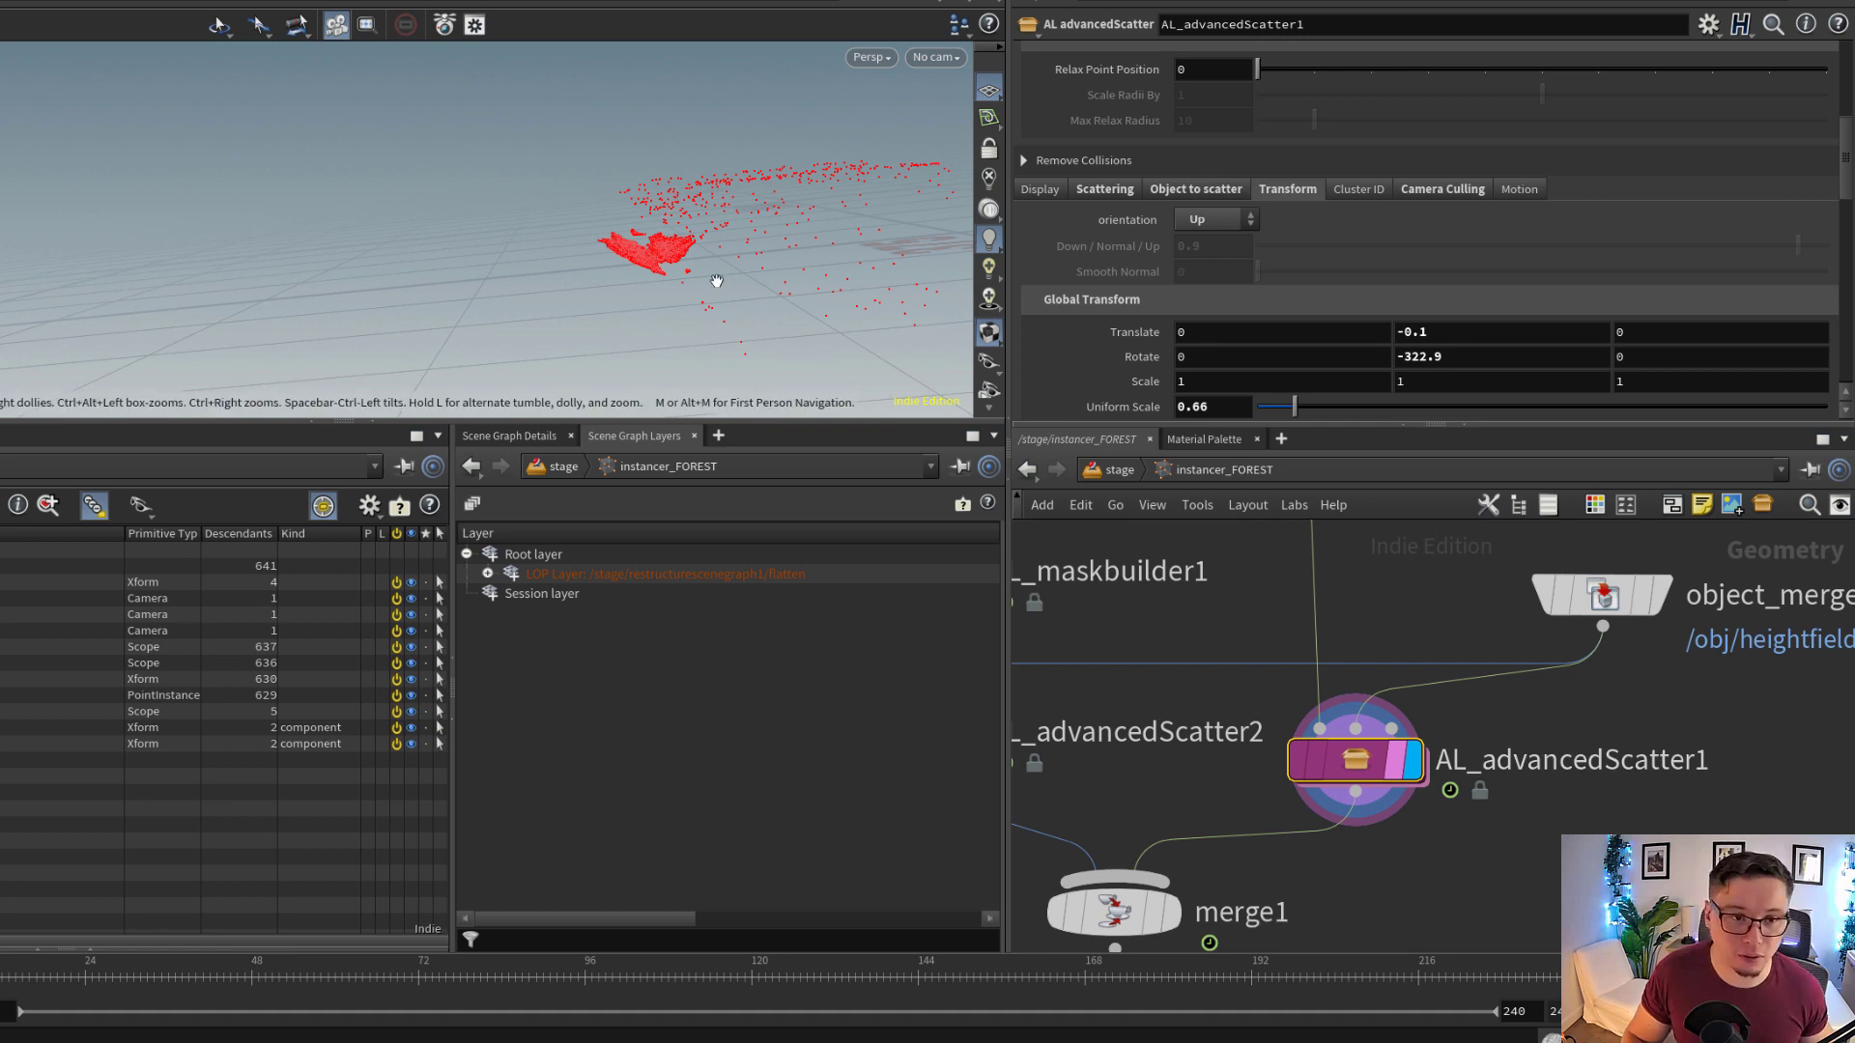
{"action": "right_click_drag", "start_coordinate": [731, 204], "coordinate": [825, 215]}
{"action": "middle_click_drag", "start_coordinate": [825, 215], "coordinate": [594, 278]}
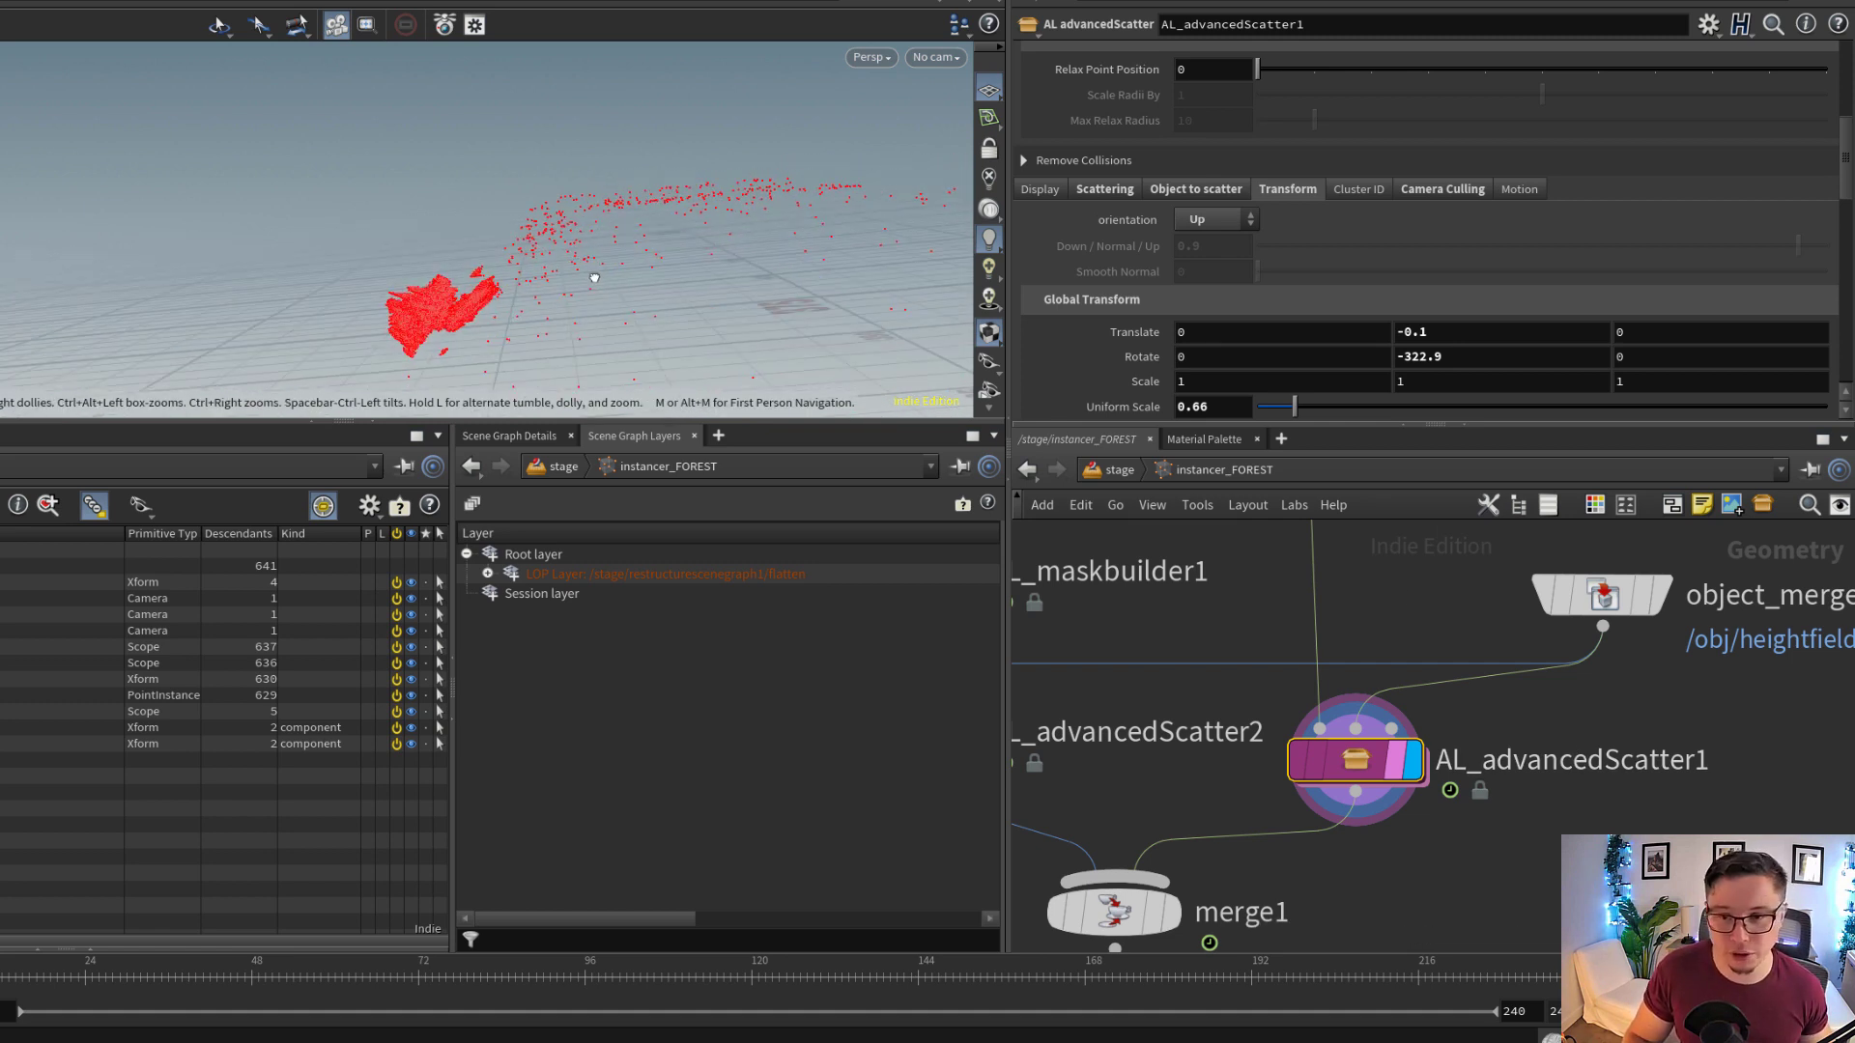
{"action": "left_click", "coordinate": [1456, 359]}
{"action": "left_click_drag", "start_coordinate": [447, 220], "coordinate": [823, 208]}
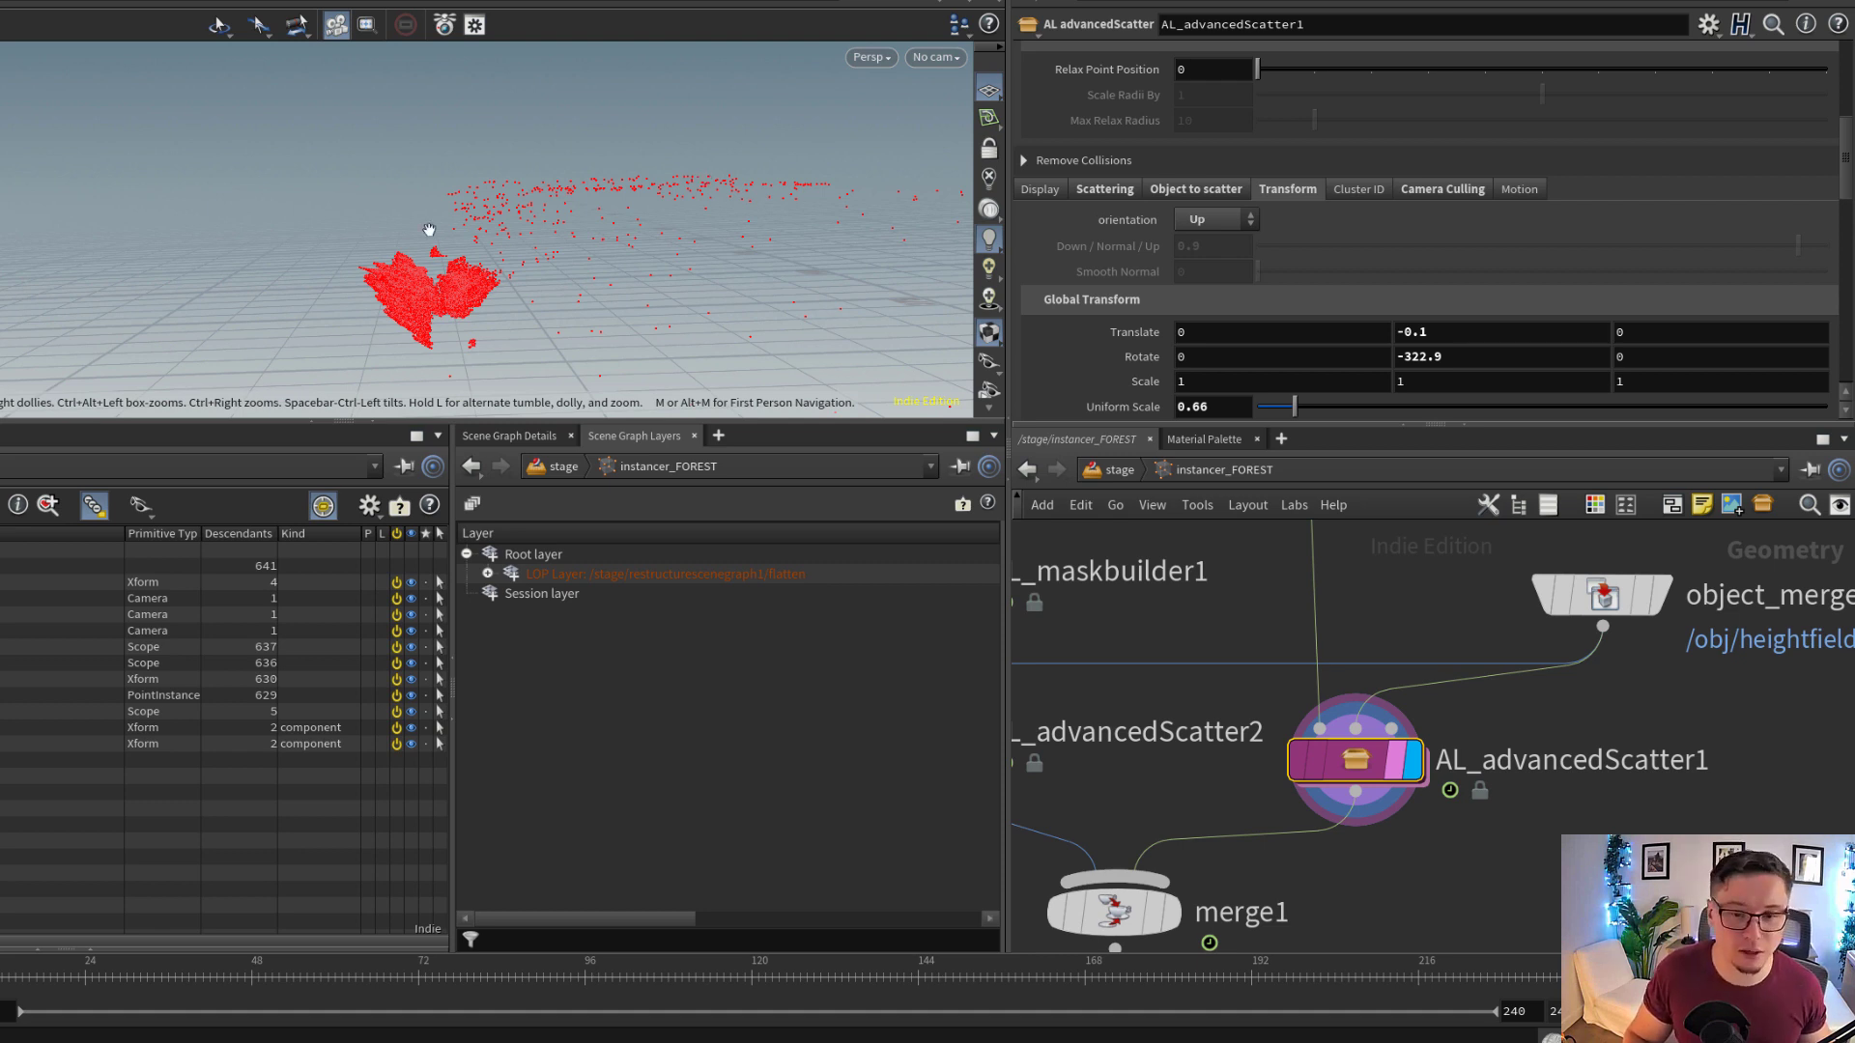
{"action": "scroll", "coordinate": [1136, 251], "scroll_direction": "down", "scroll_amount": 3}
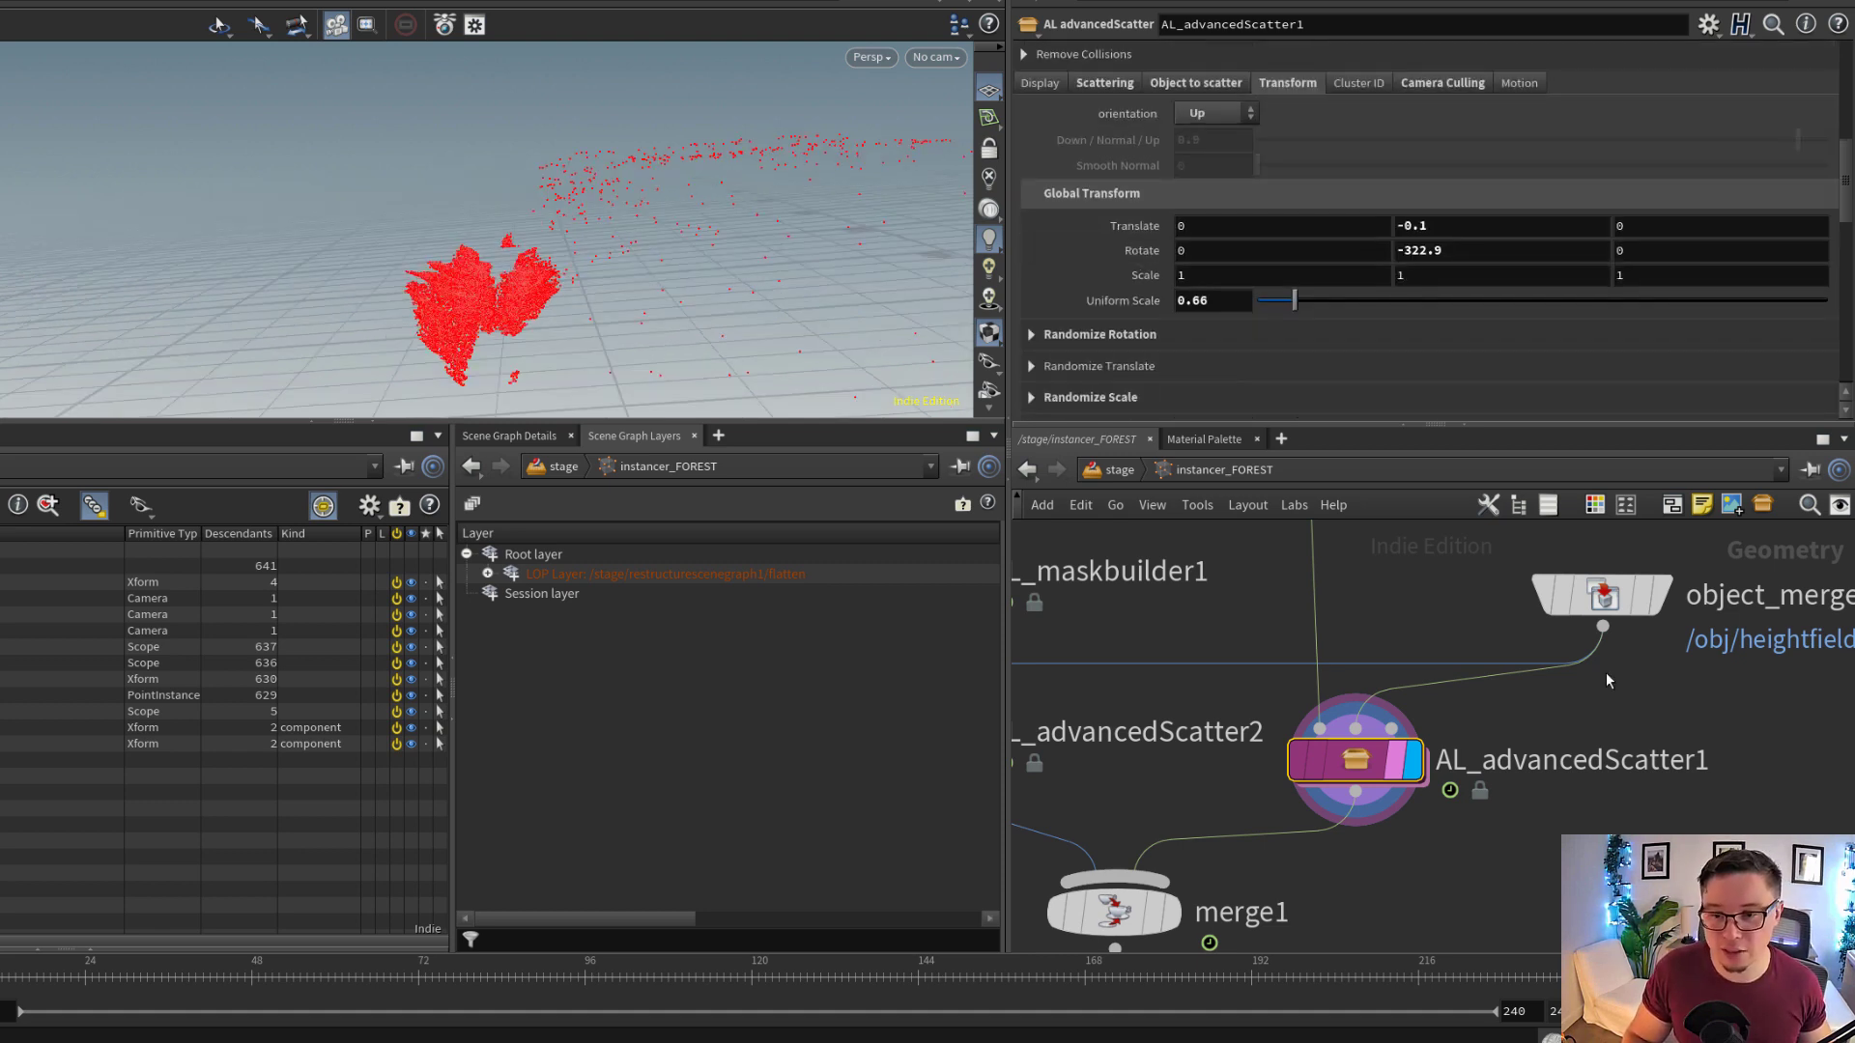
{"action": "middle_click_drag", "start_coordinate": [1582, 703], "coordinate": [1528, 771]}
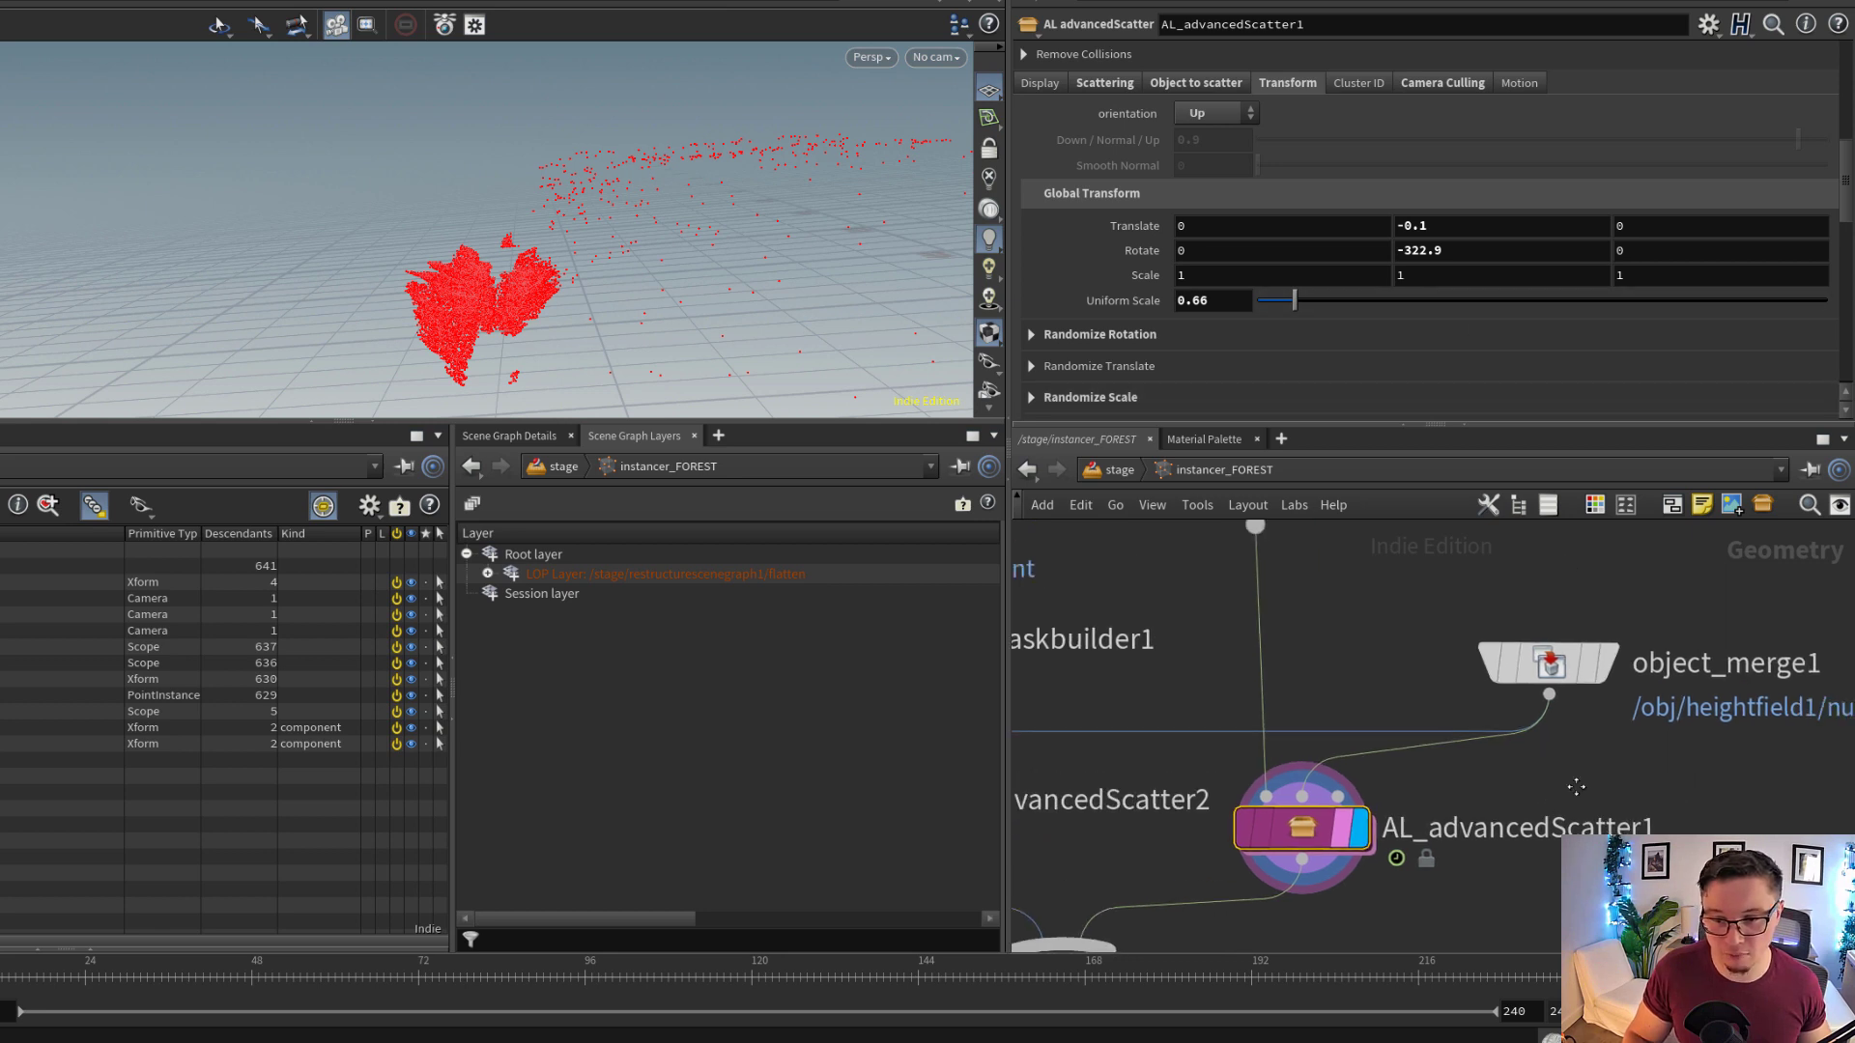
{"action": "middle_click_drag", "start_coordinate": [1366, 708], "coordinate": [1393, 709]}
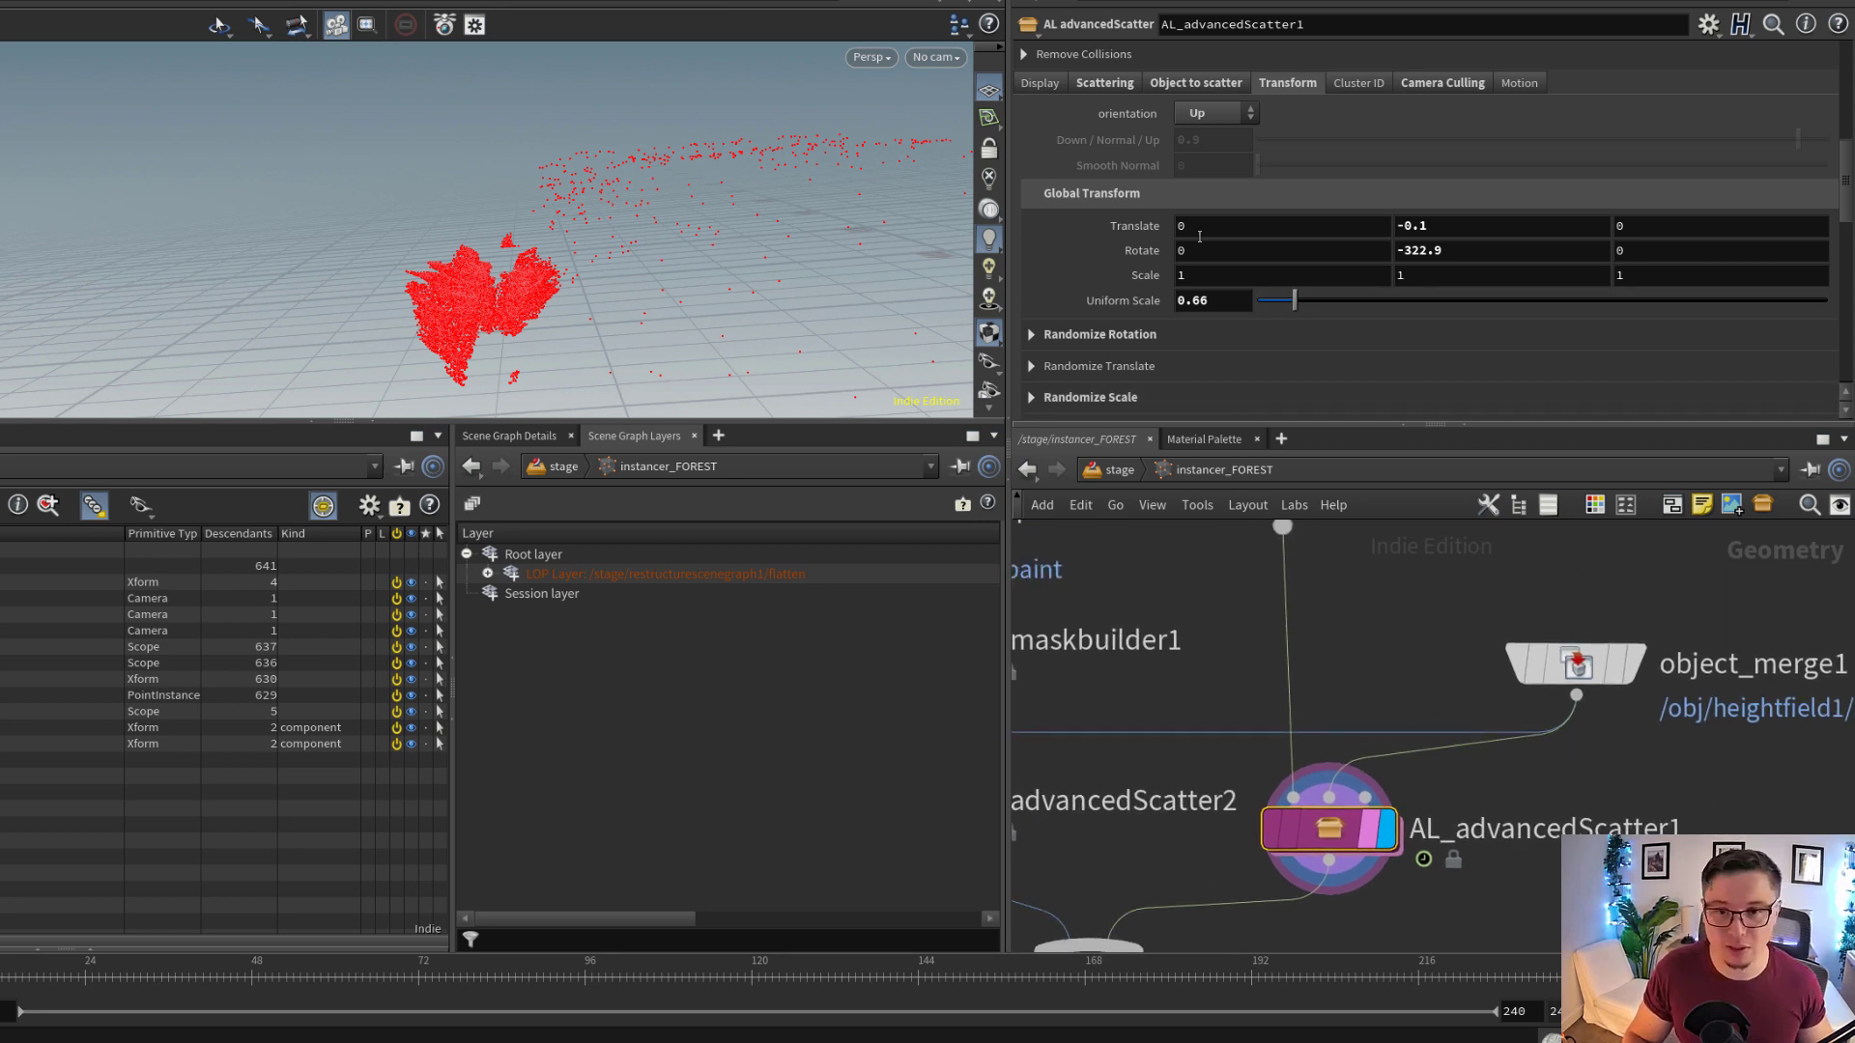
Open the Camera Culling settings of AL_advancedScatter1 and check which camera drives the culling
{"action": "scroll", "coordinate": [1201, 289], "scroll_direction": "down", "scroll_amount": 2}
{"action": "scroll", "coordinate": [1202, 325], "scroll_direction": "up", "scroll_amount": 3}
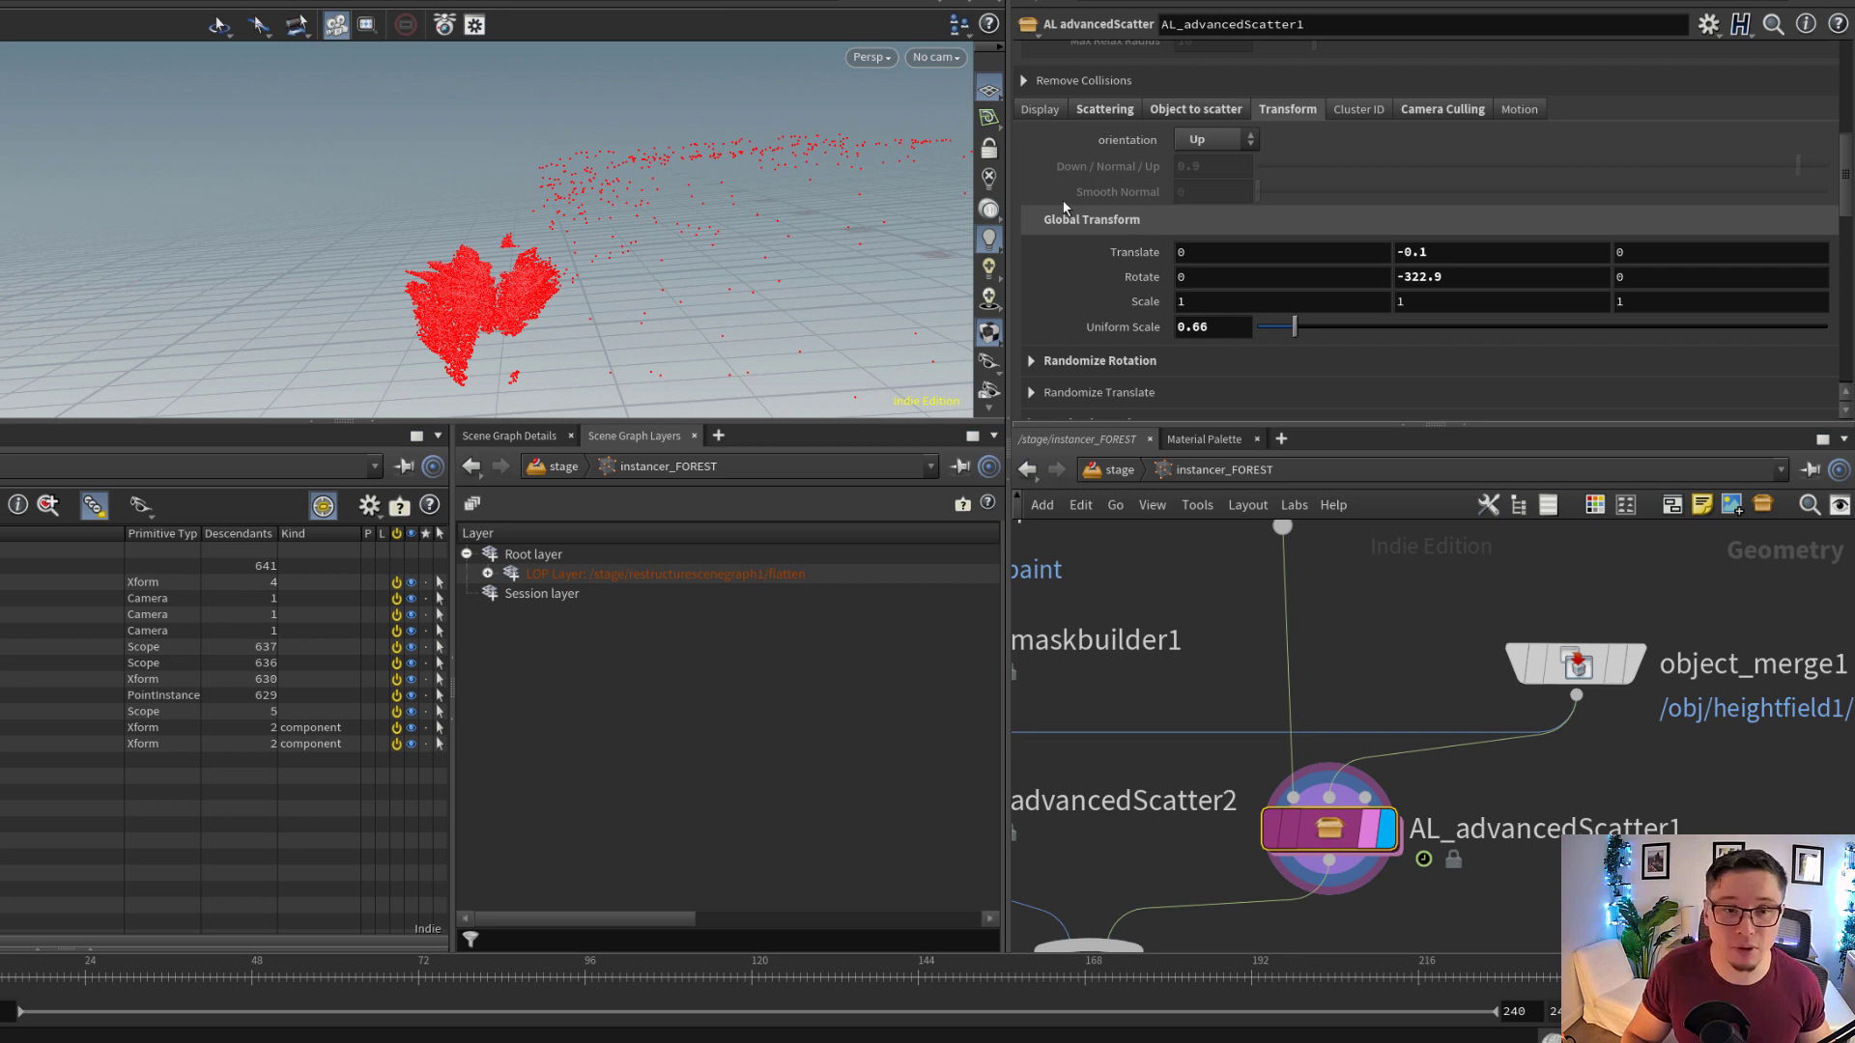
{"action": "left_click", "coordinate": [1457, 108]}
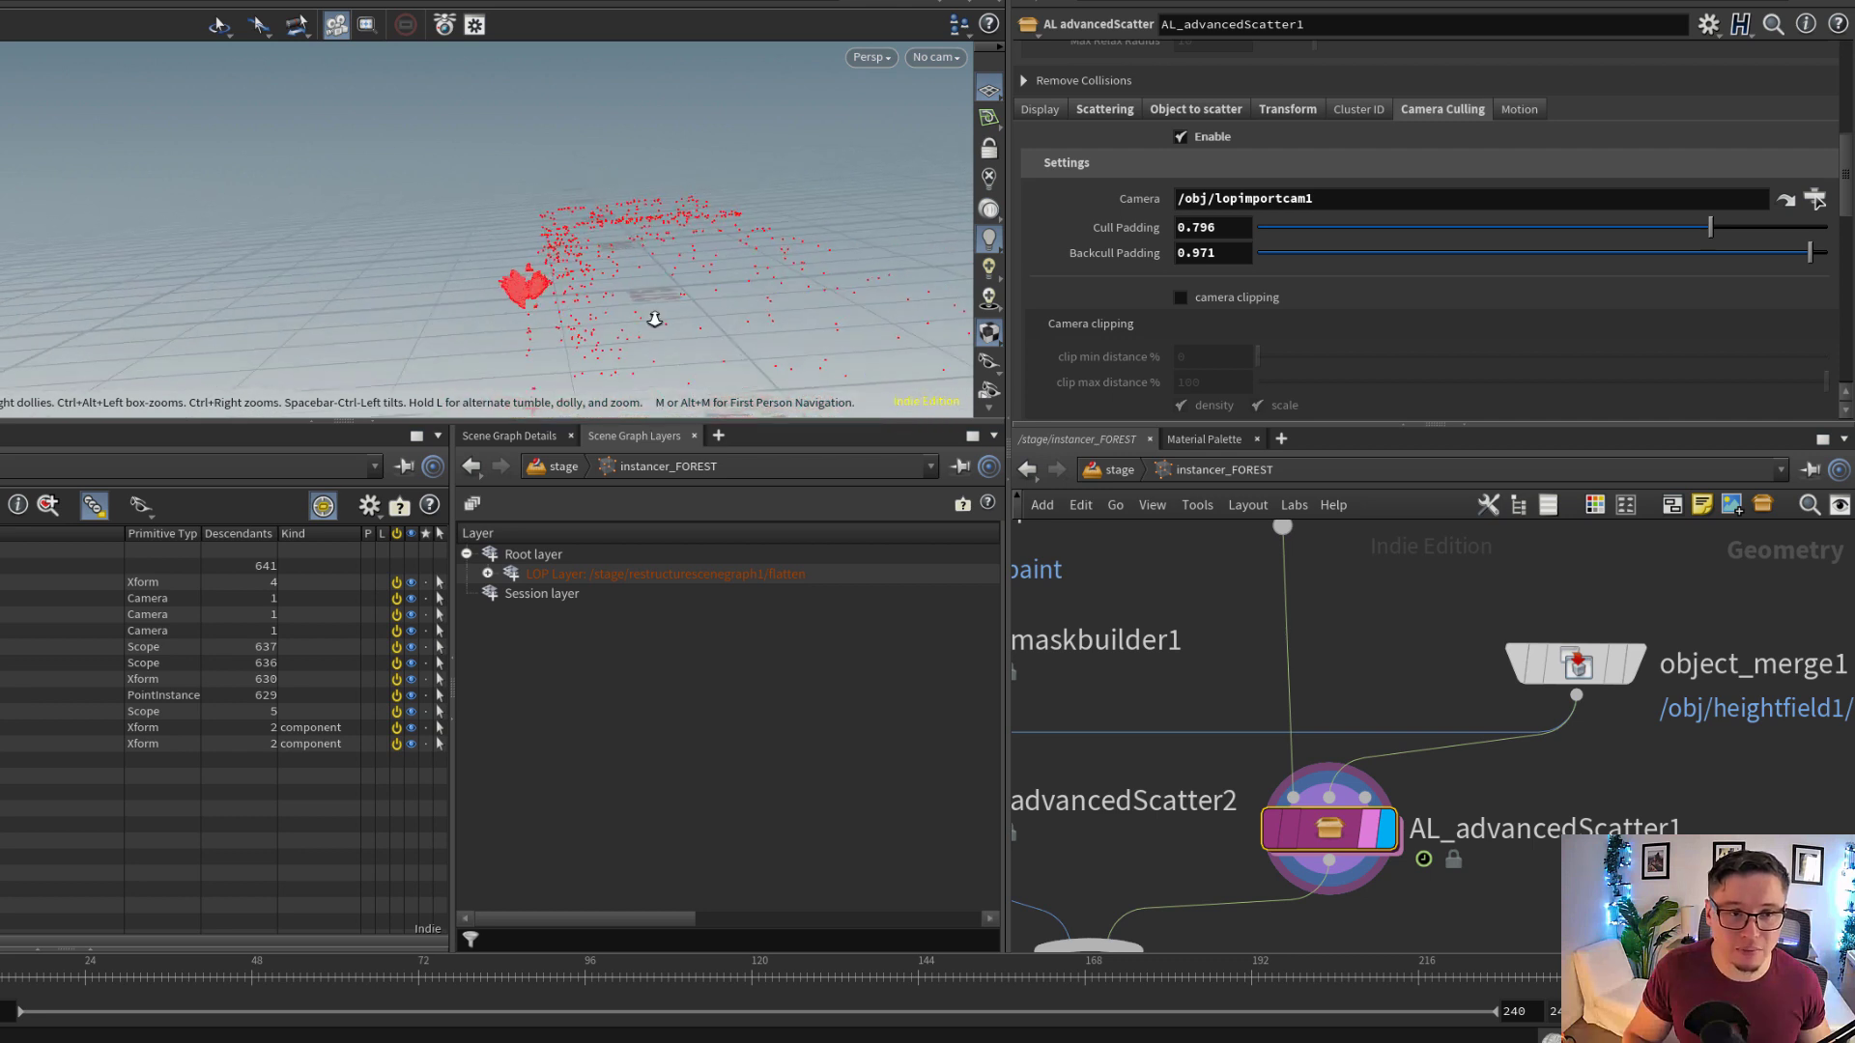
{"action": "left_click", "coordinate": [1361, 197]}
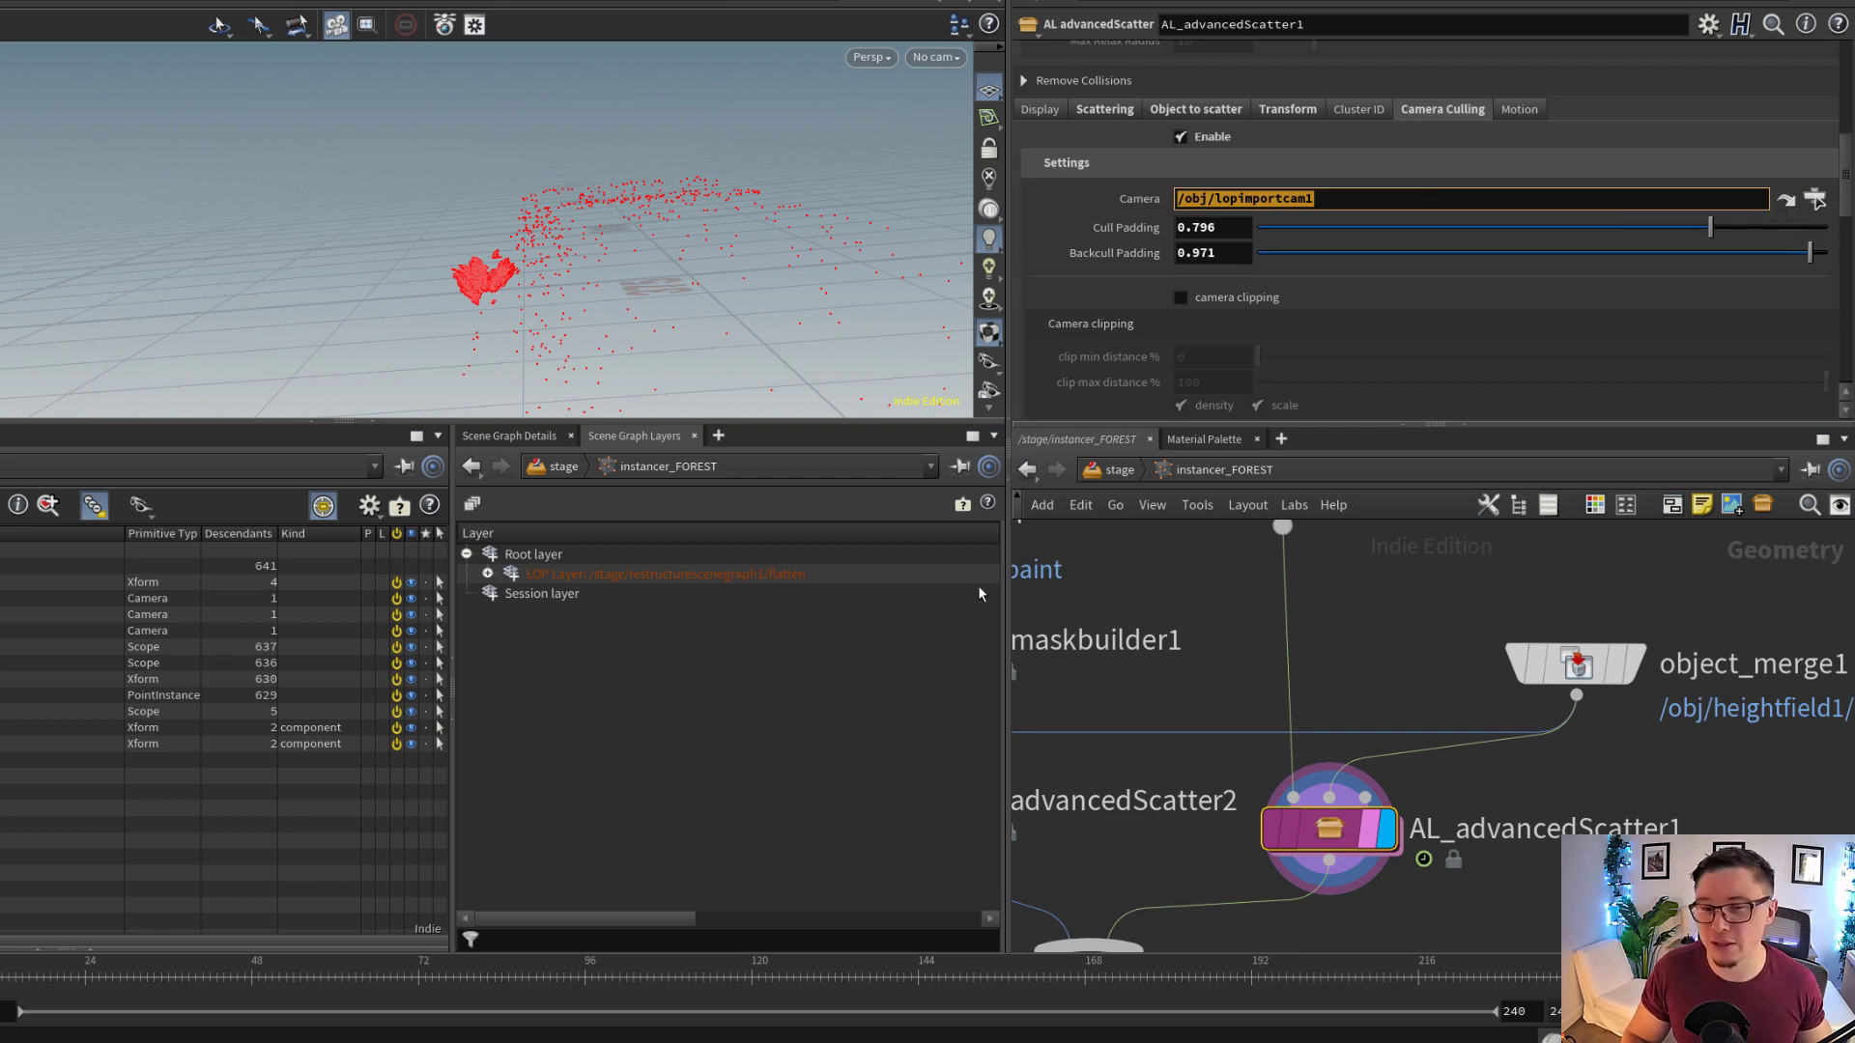
Return to the stage level and inspect the rendercam2_OUTPUT and rendercam_B camera nodes above OUT_TERRAIN
{"action": "left_click", "coordinate": [1817, 201]}
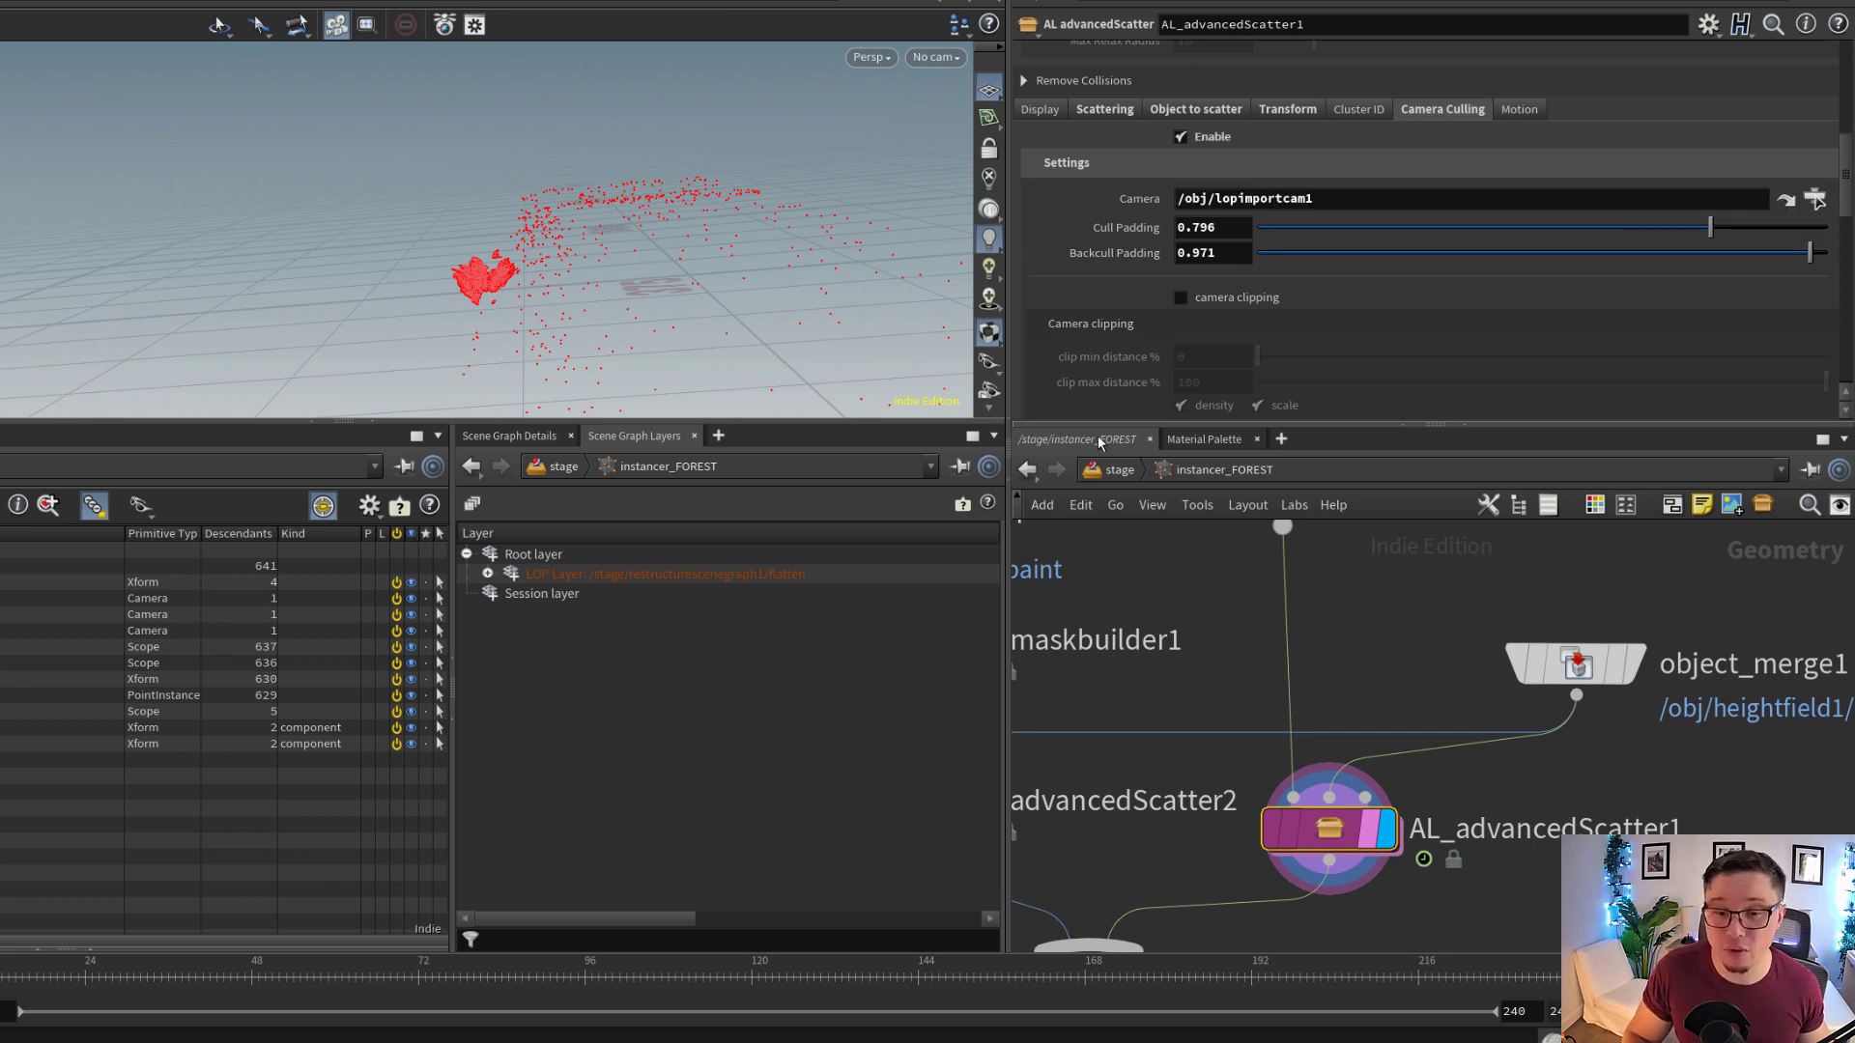
{"action": "left_click", "coordinate": [1118, 470]}
{"action": "middle_click_drag", "start_coordinate": [1424, 684], "coordinate": [1458, 966]}
{"action": "scroll", "coordinate": [1375, 762], "scroll_direction": "up", "scroll_amount": 1}
{"action": "scroll", "coordinate": [1352, 762], "scroll_direction": "down", "scroll_amount": 1}
{"action": "left_click", "coordinate": [1237, 741]}
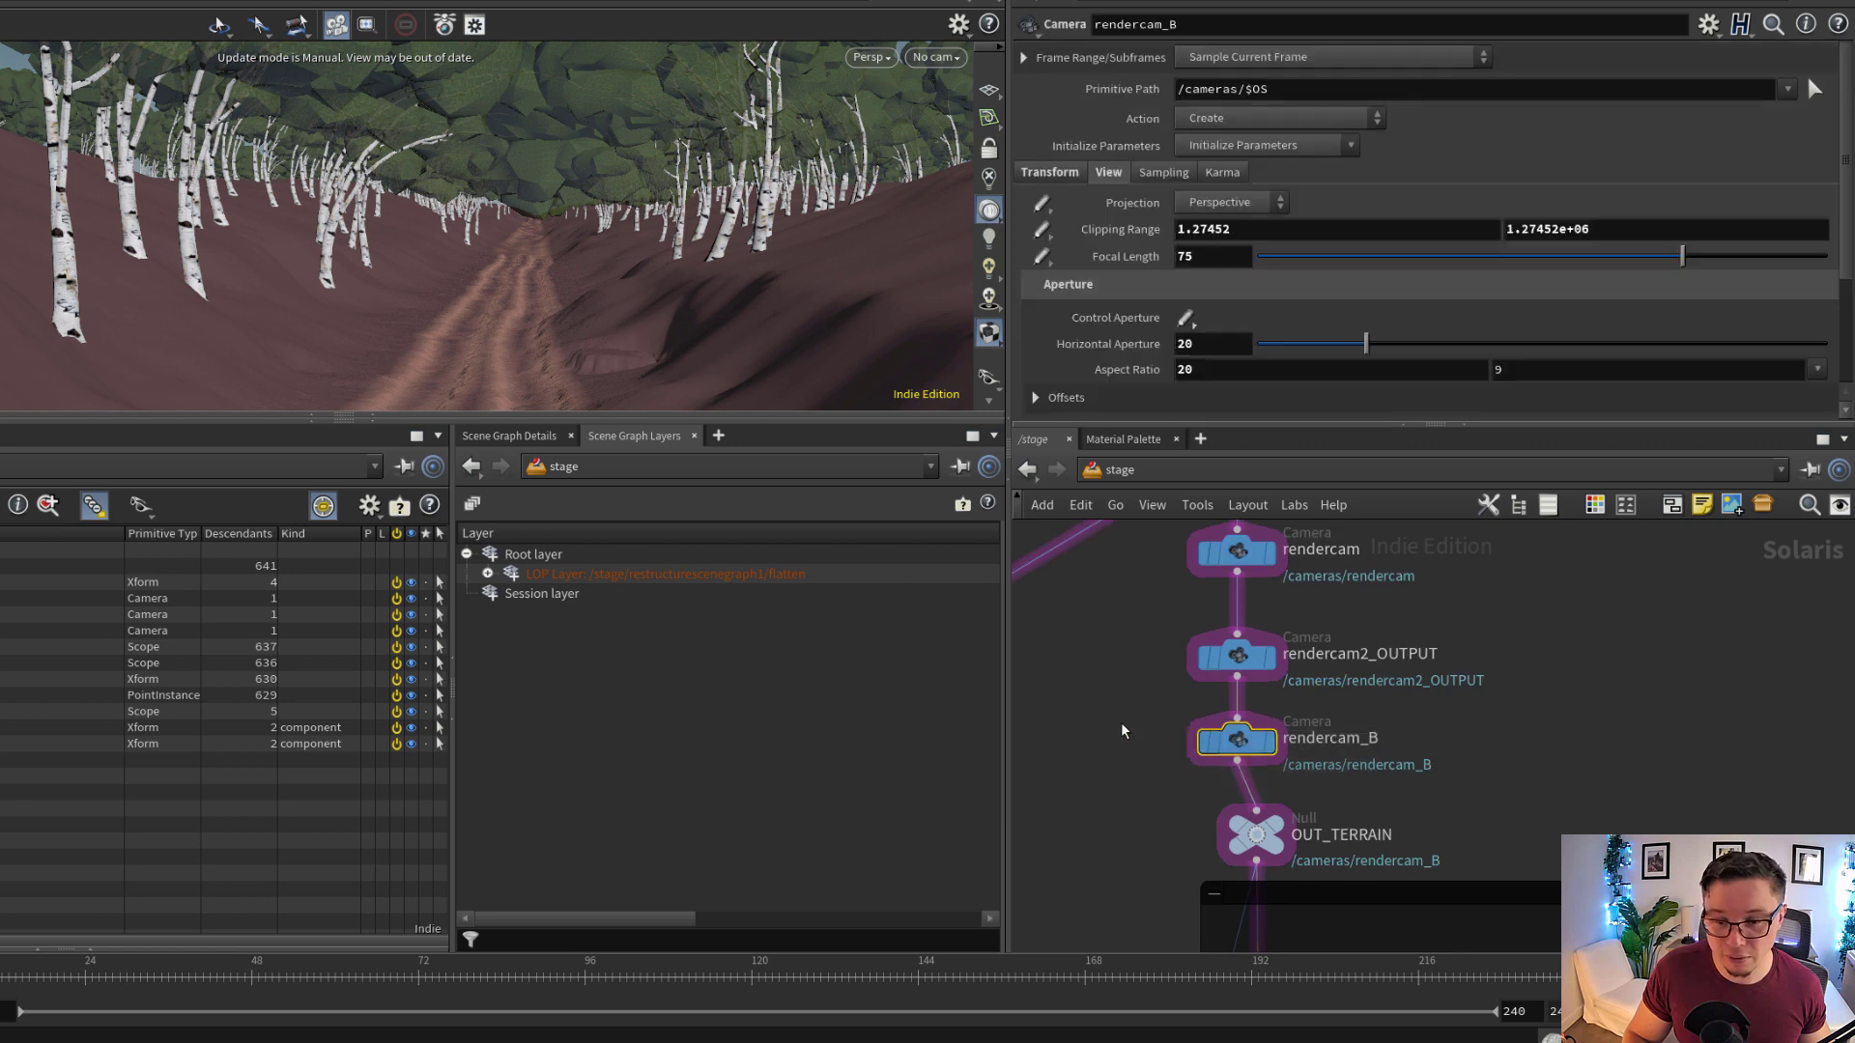
{"action": "scroll", "coordinate": [1253, 537], "scroll_direction": "up", "scroll_amount": 1}
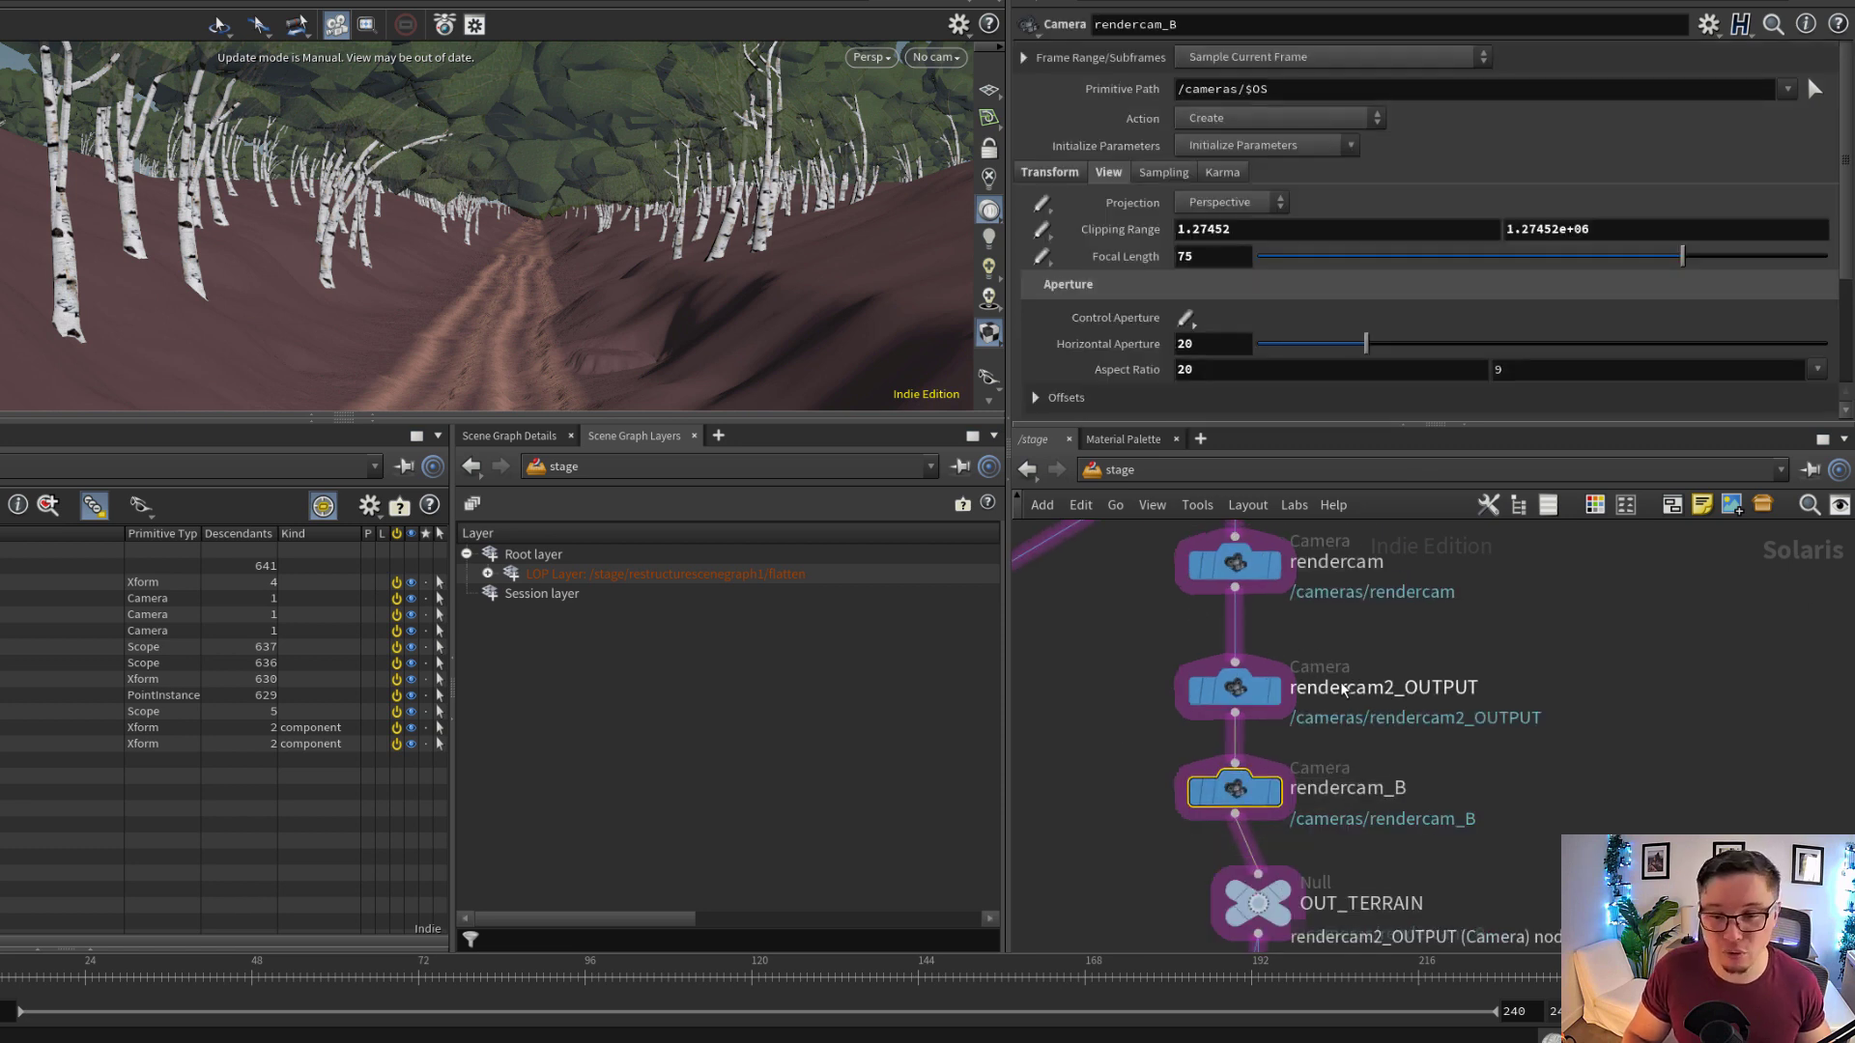
{"action": "middle_click_drag", "start_coordinate": [1411, 611], "coordinate": [1408, 644]}
Switch to the obj network and check which stage camera lopimportcam1 references in its LOP Path
{"action": "left_click", "coordinate": [1203, 480]}
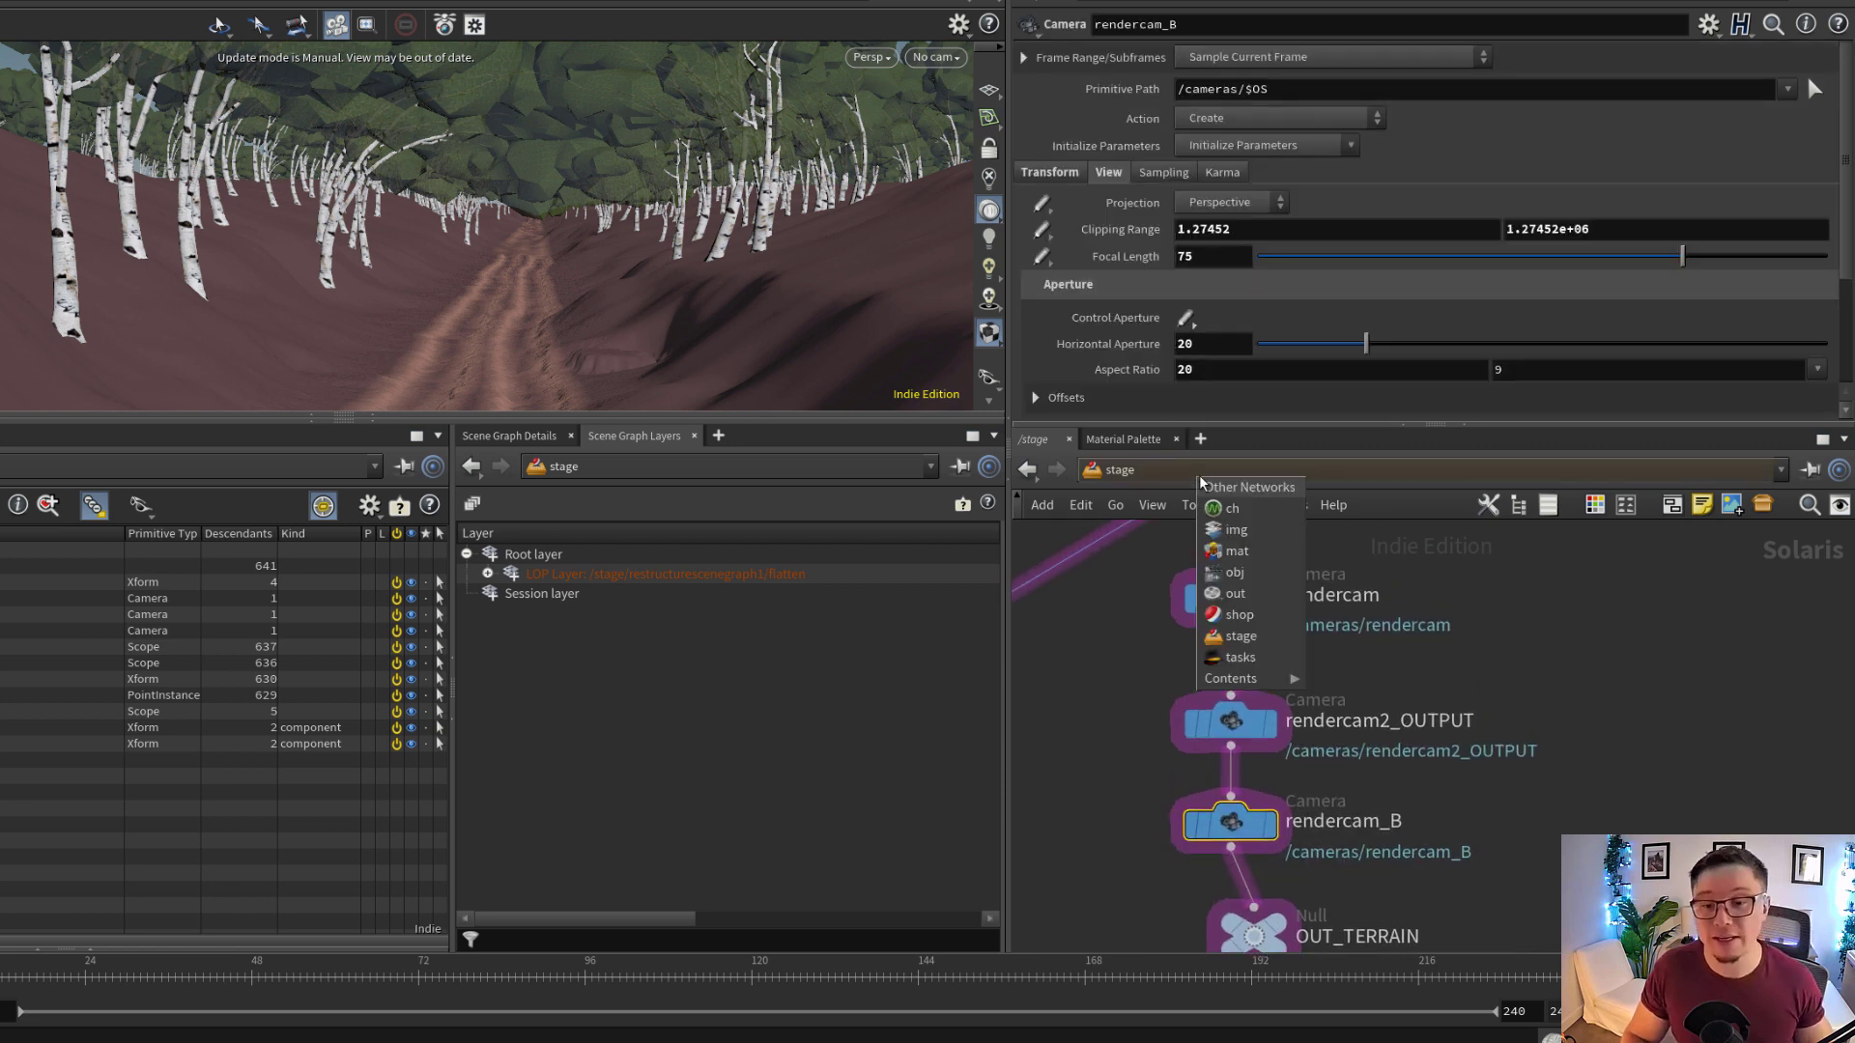
{"action": "left_click", "coordinate": [1227, 575]}
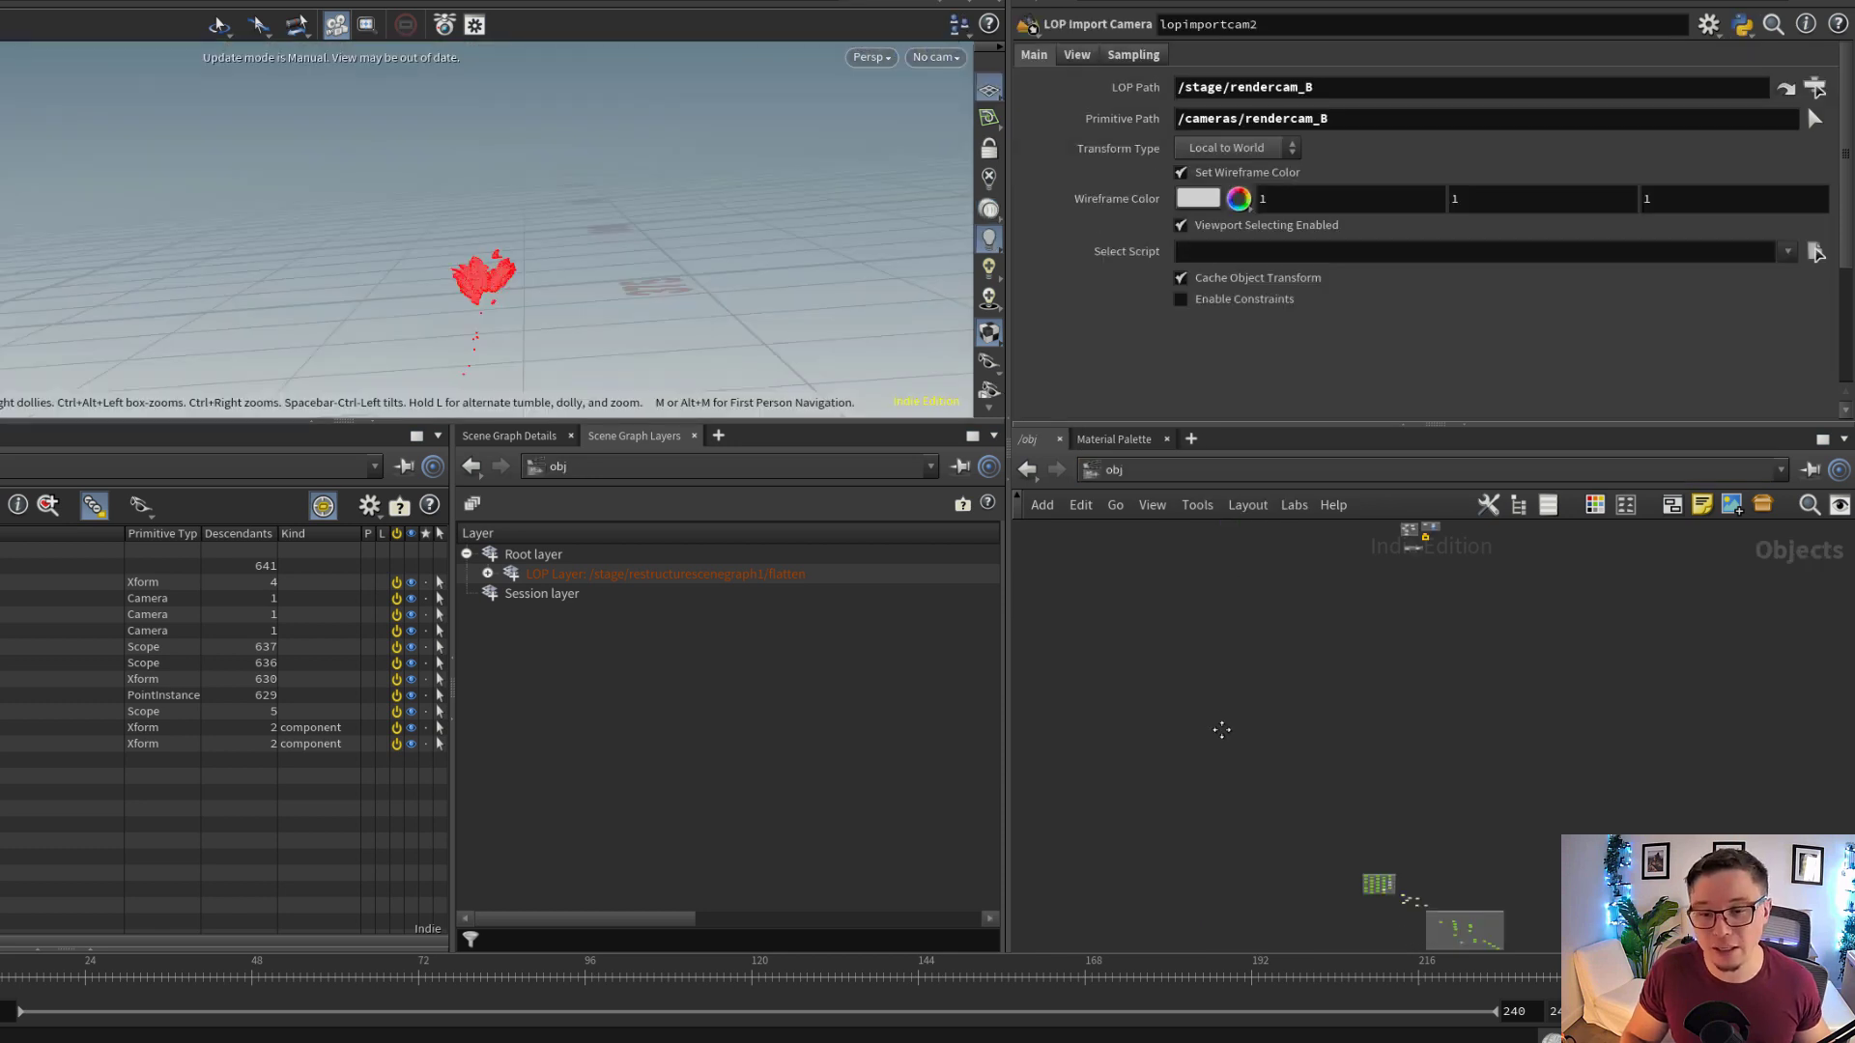
{"action": "scroll", "coordinate": [1481, 691], "scroll_direction": "up", "scroll_amount": 5}
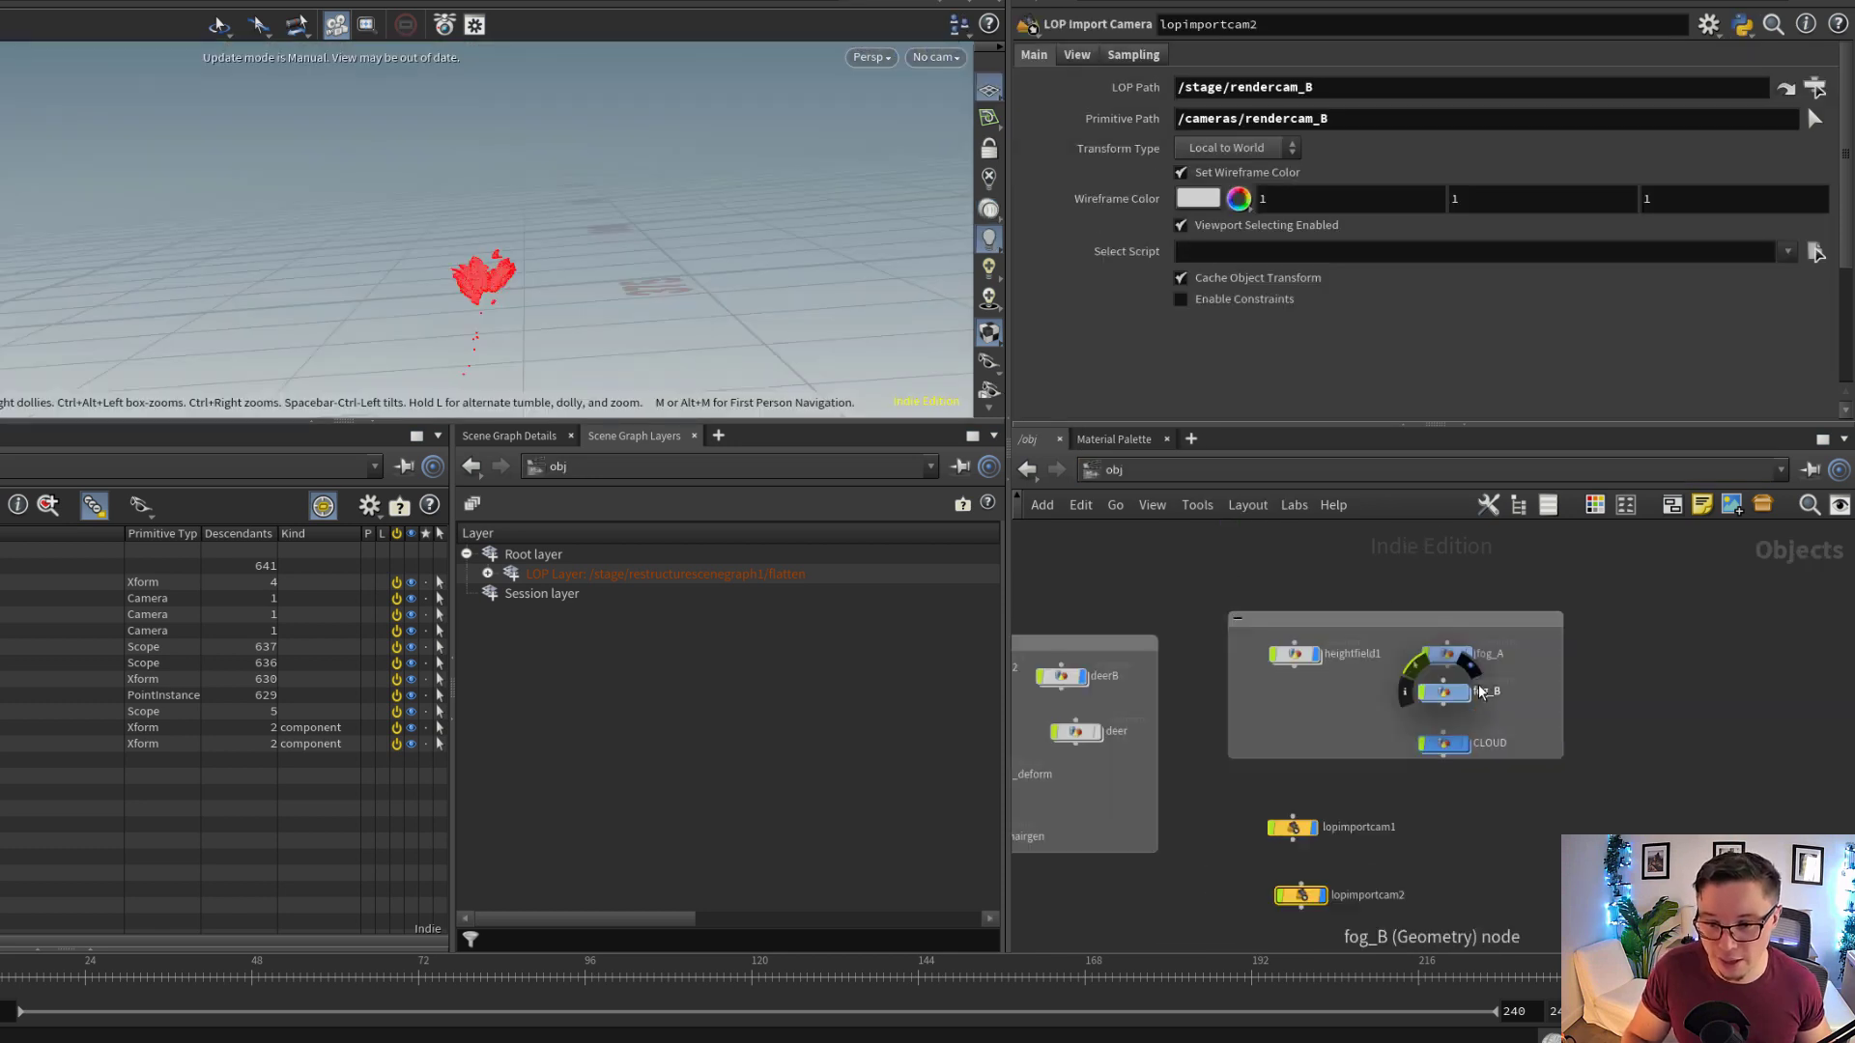
{"action": "scroll", "coordinate": [1481, 692], "scroll_direction": "up", "scroll_amount": 3}
{"action": "middle_click_drag", "start_coordinate": [1240, 819], "coordinate": [1386, 659]}
{"action": "left_click", "coordinate": [1297, 771]}
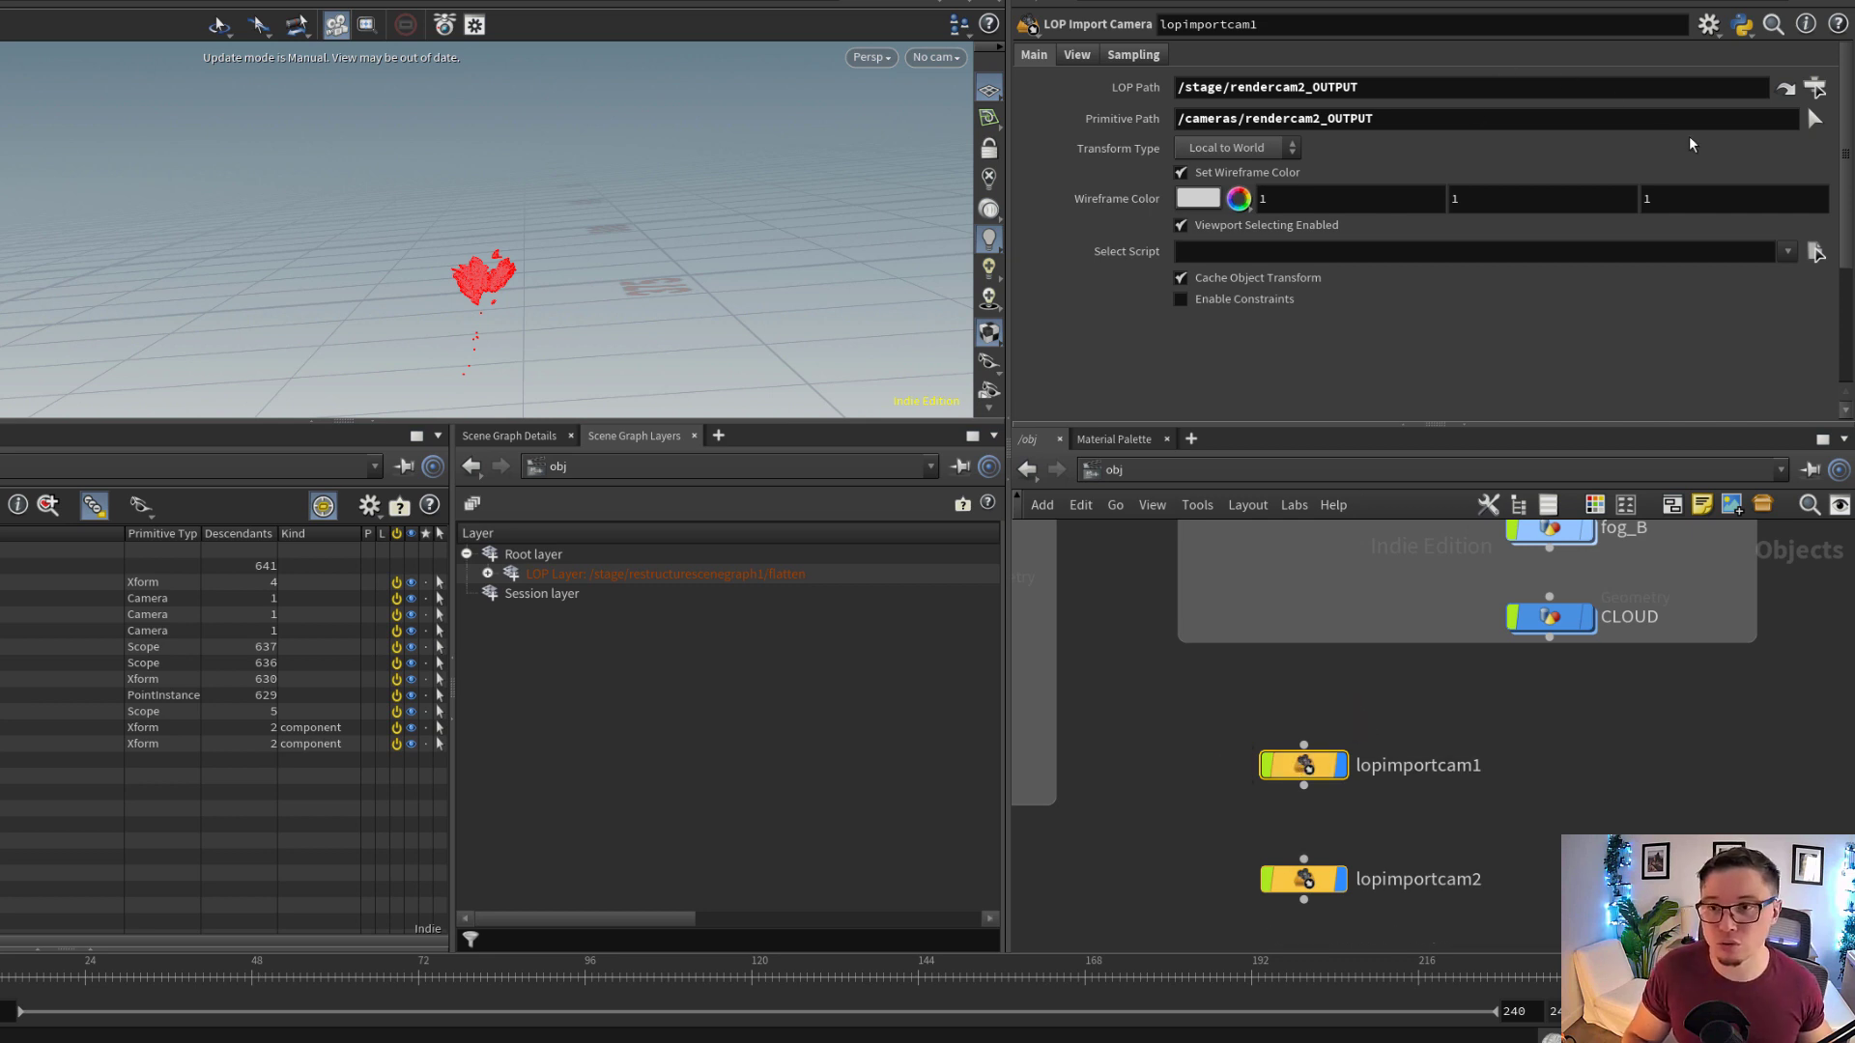
{"action": "mouse_move", "coordinate": [1295, 769]}
{"action": "left_mouse_down"}
{"action": "mouse_move", "coordinate": [1292, 739]}
{"action": "mouse_move", "coordinate": [1276, 772]}
{"action": "left_mouse_up"}
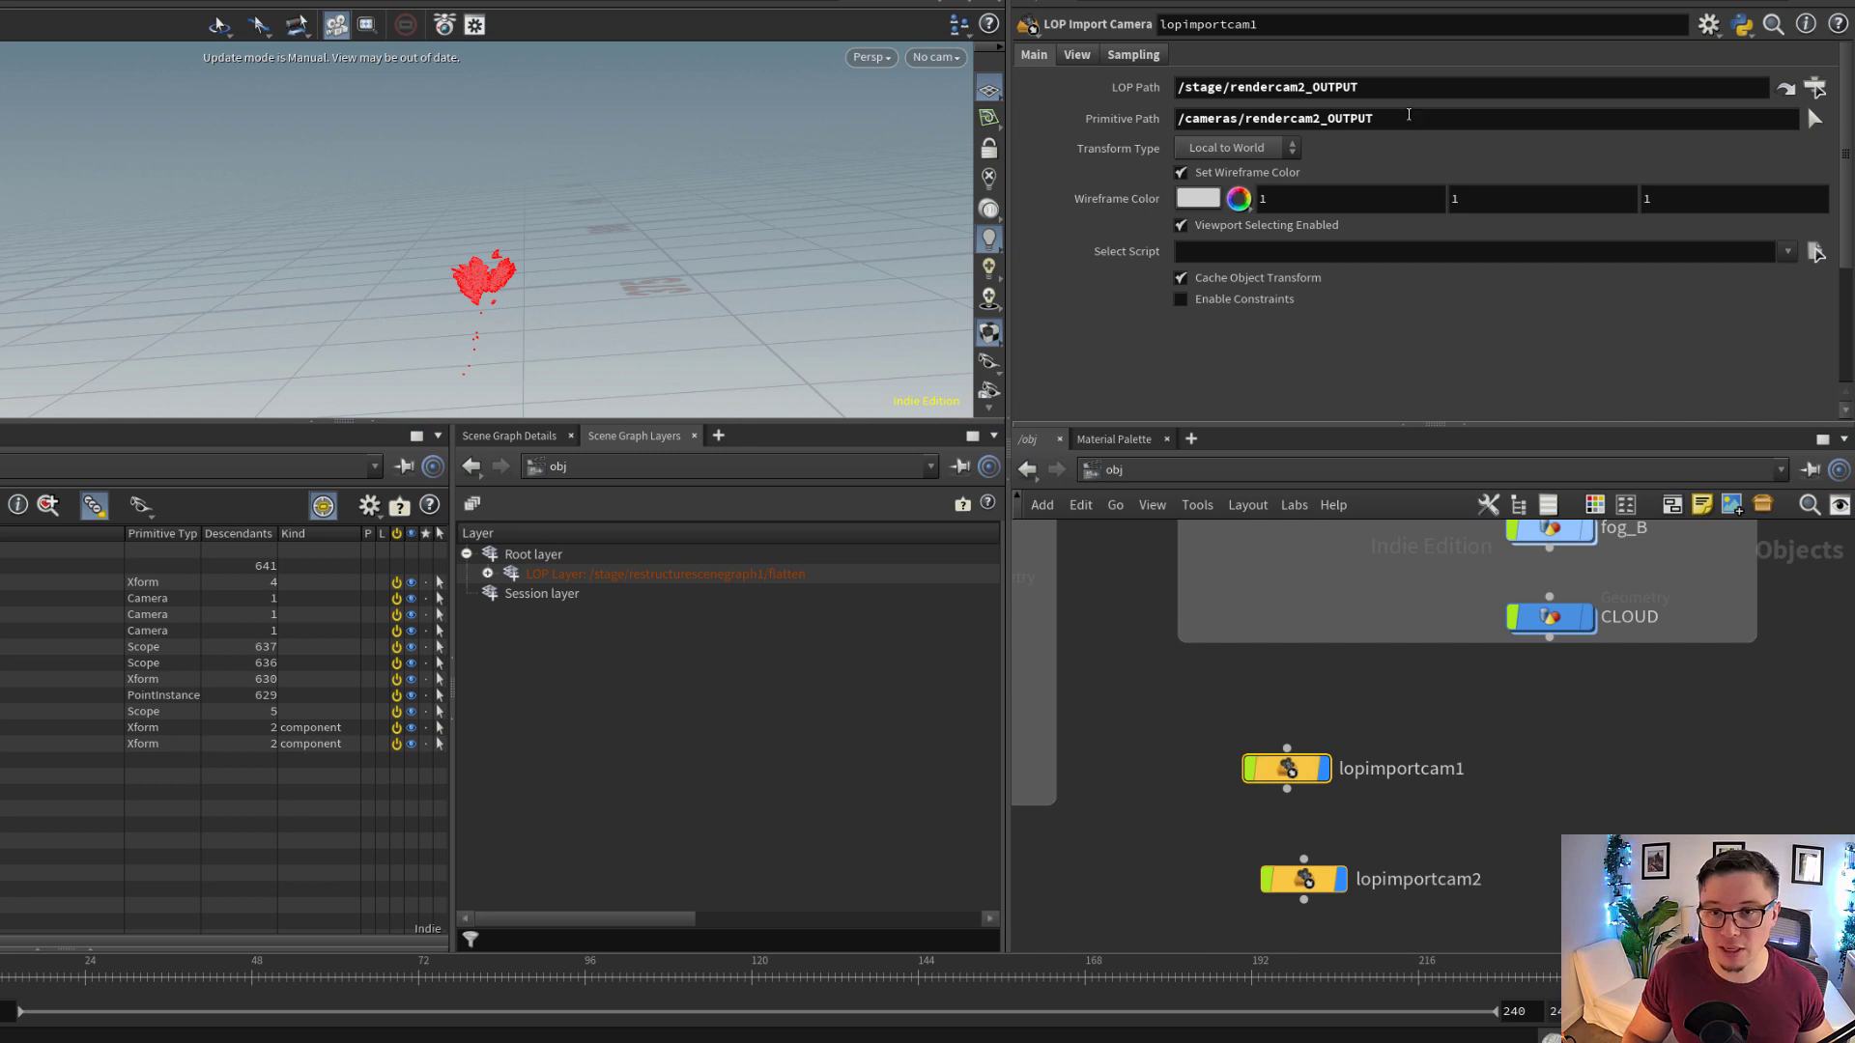
{"action": "left_click", "coordinate": [1256, 89]}
Go back into instancer_FOREST in the stage network and review the culling camera of AL_advancedScatter1
{"action": "left_click", "coordinate": [1111, 469]}
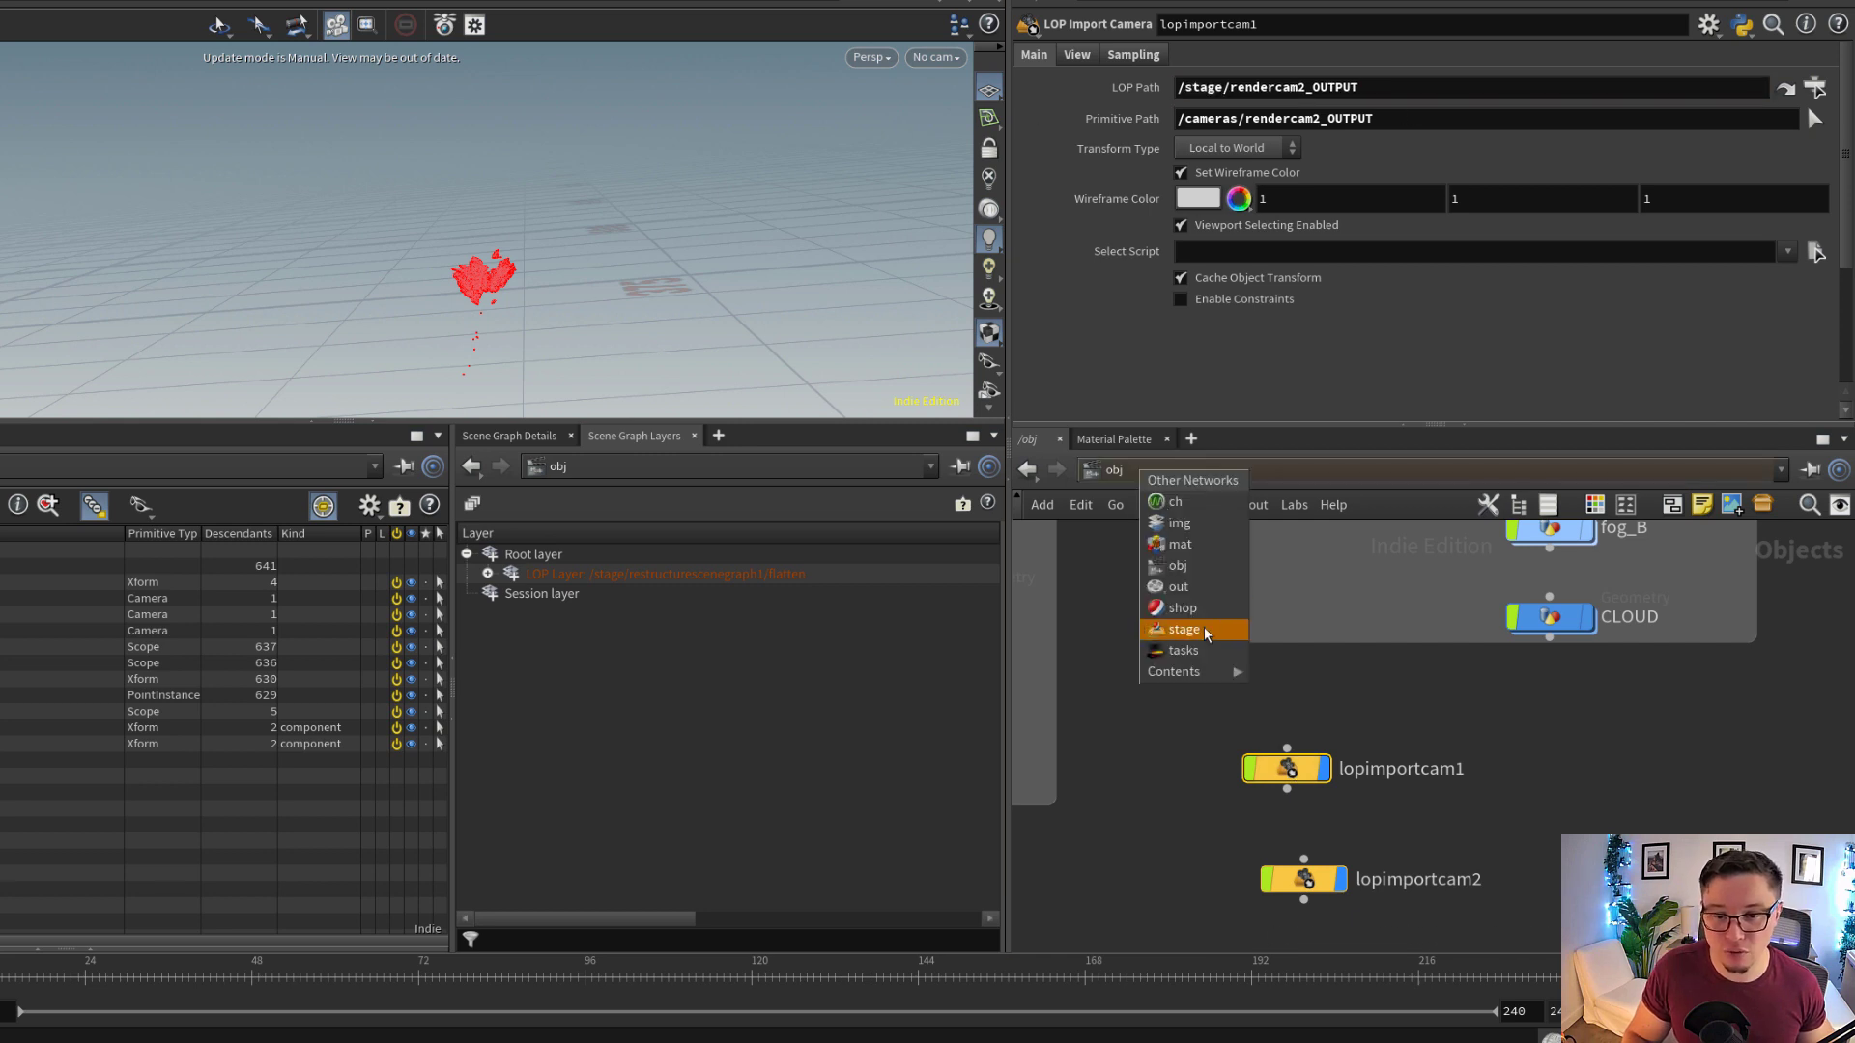
{"action": "left_click", "coordinate": [1189, 630]}
{"action": "scroll", "coordinate": [1373, 823], "scroll_direction": "down", "scroll_amount": 1}
{"action": "middle_click_drag", "start_coordinate": [1376, 918], "coordinate": [1343, 541]}
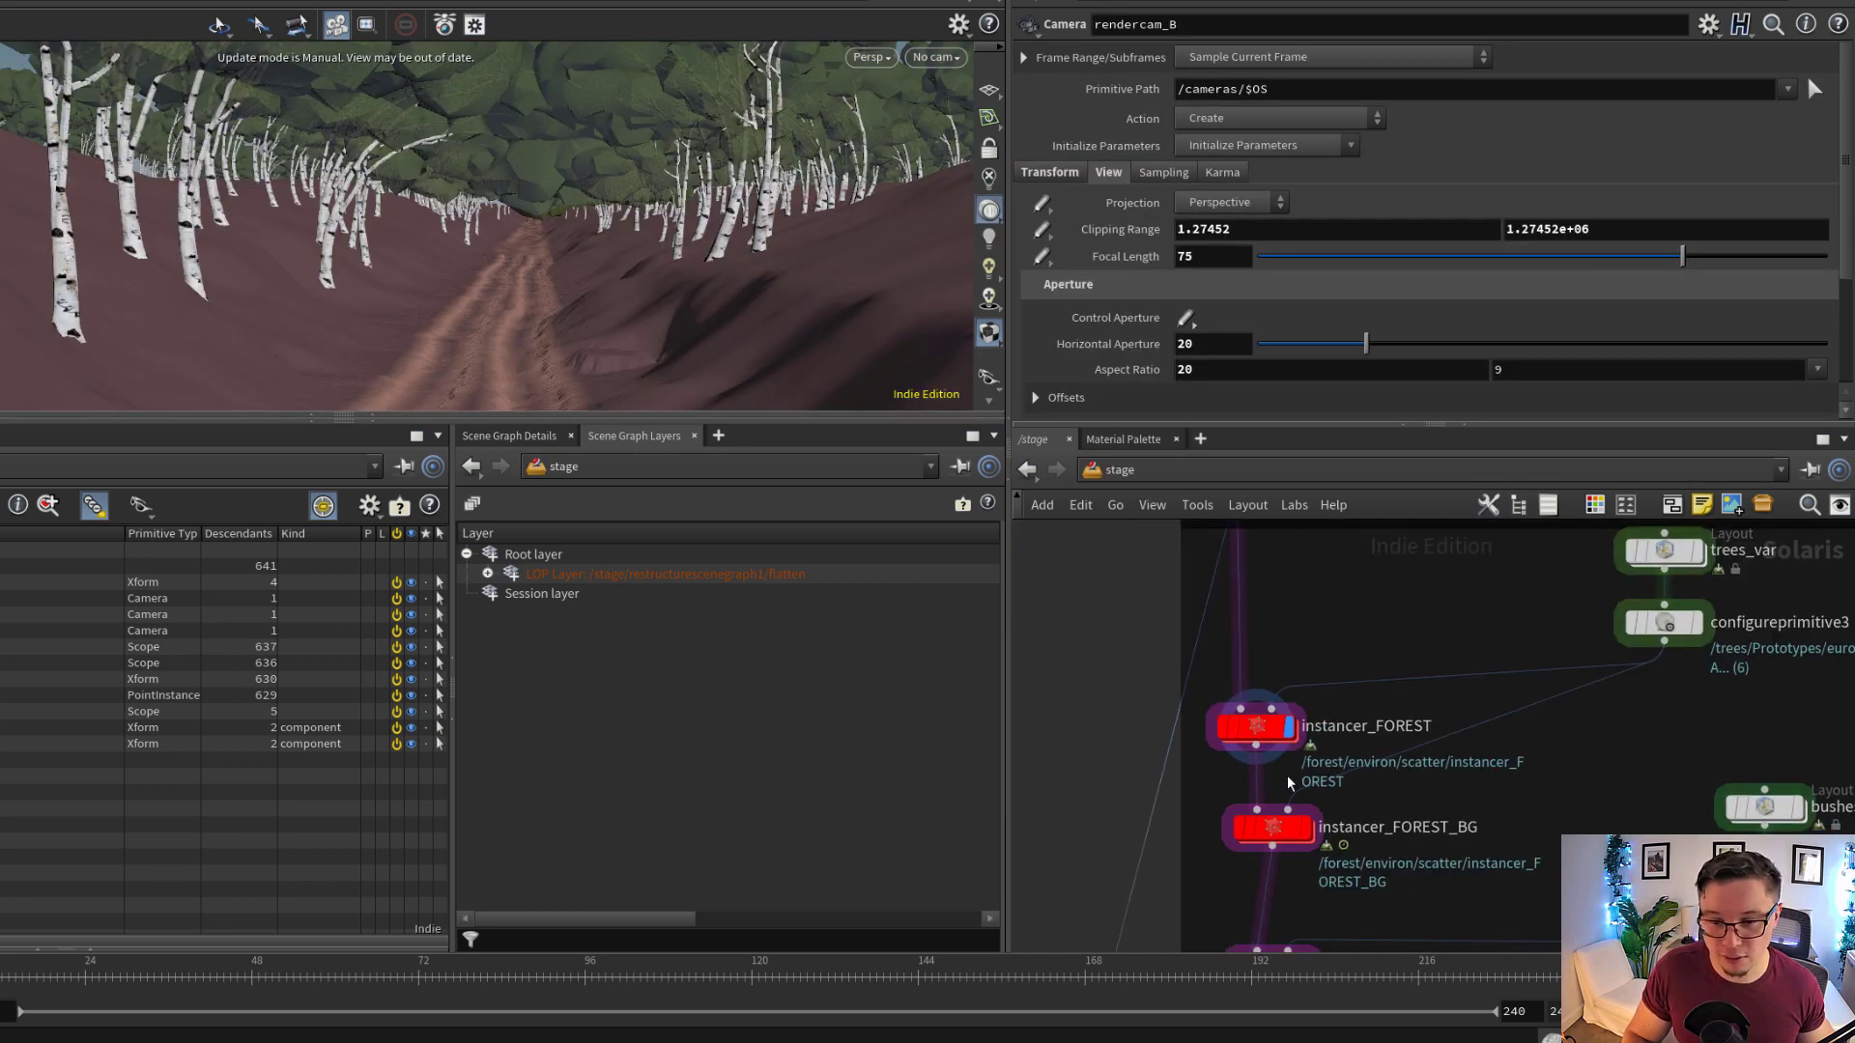
{"action": "double_click", "coordinate": [1262, 741]}
{"action": "left_click", "coordinate": [1241, 198]}
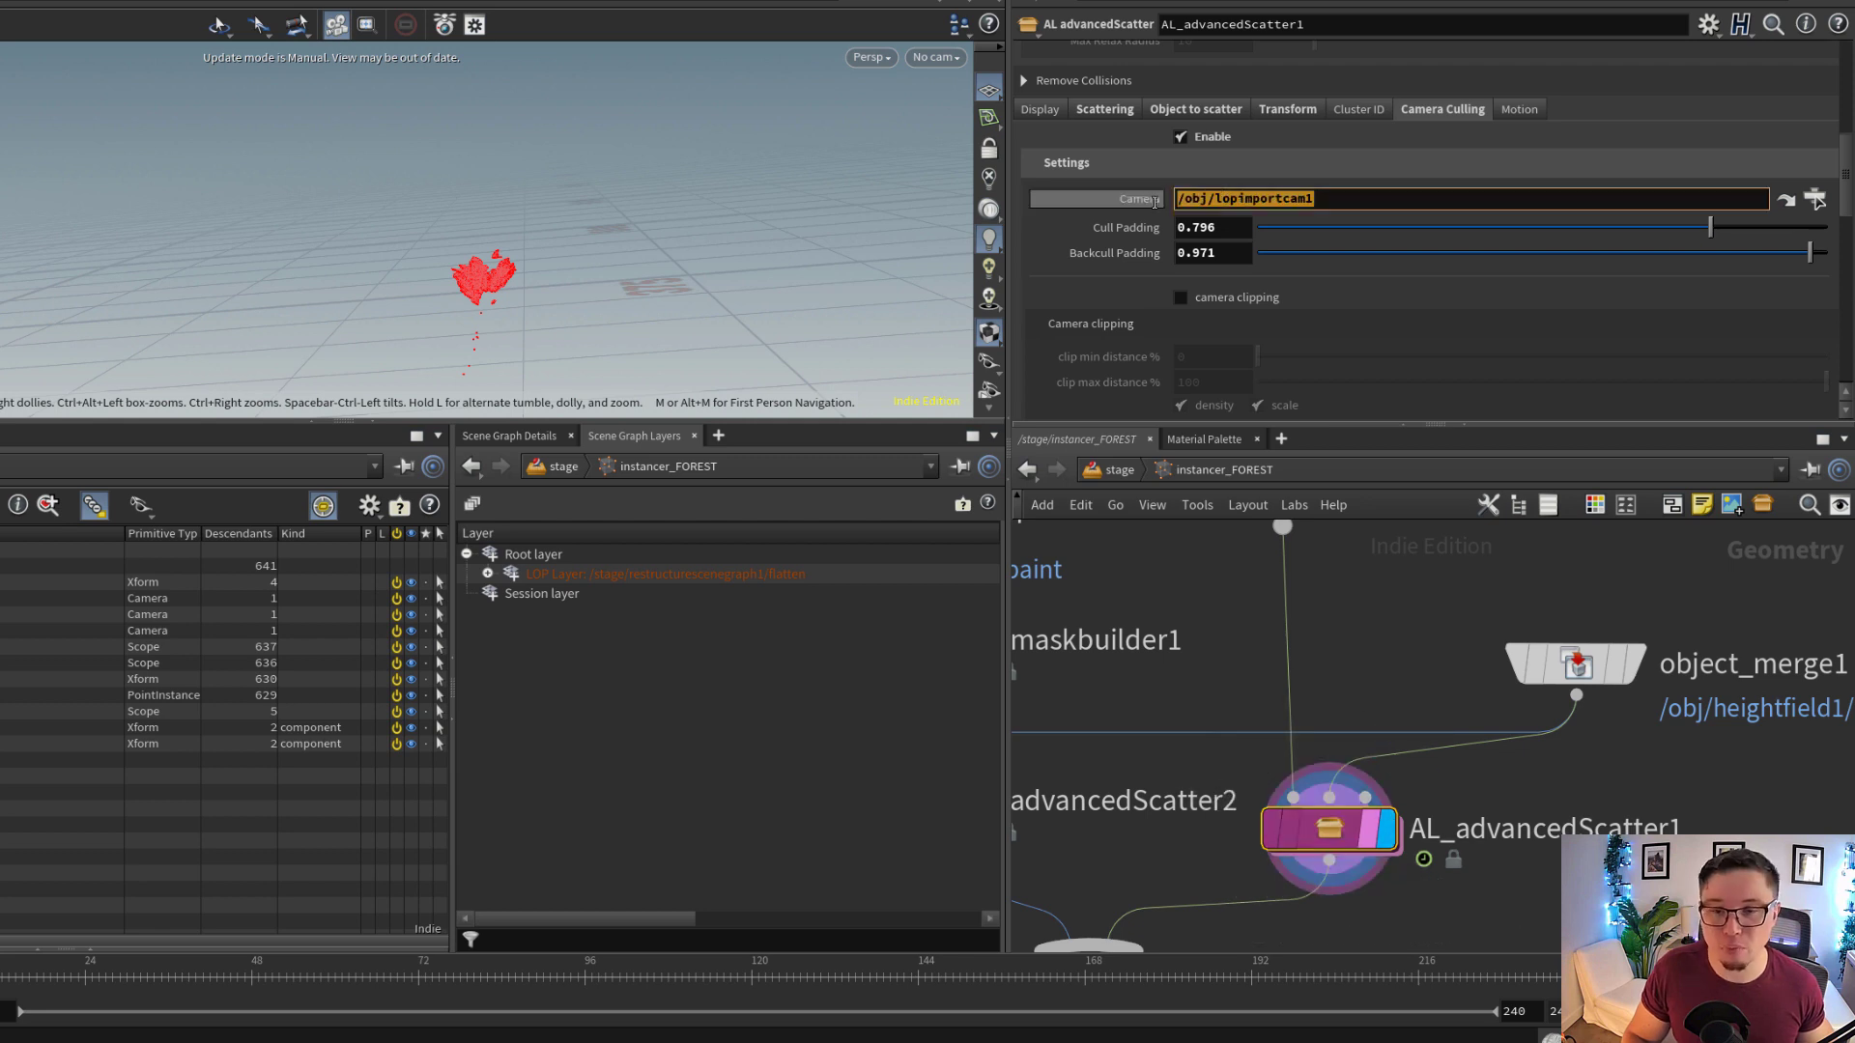
Look through lopimportcam1 at the culled scatter points, and inspect the culled area from outside the camera
{"action": "left_click_drag", "start_coordinate": [427, 294], "coordinate": [613, 346]}
{"action": "scroll", "coordinate": [512, 296], "scroll_direction": "up", "scroll_amount": 4}
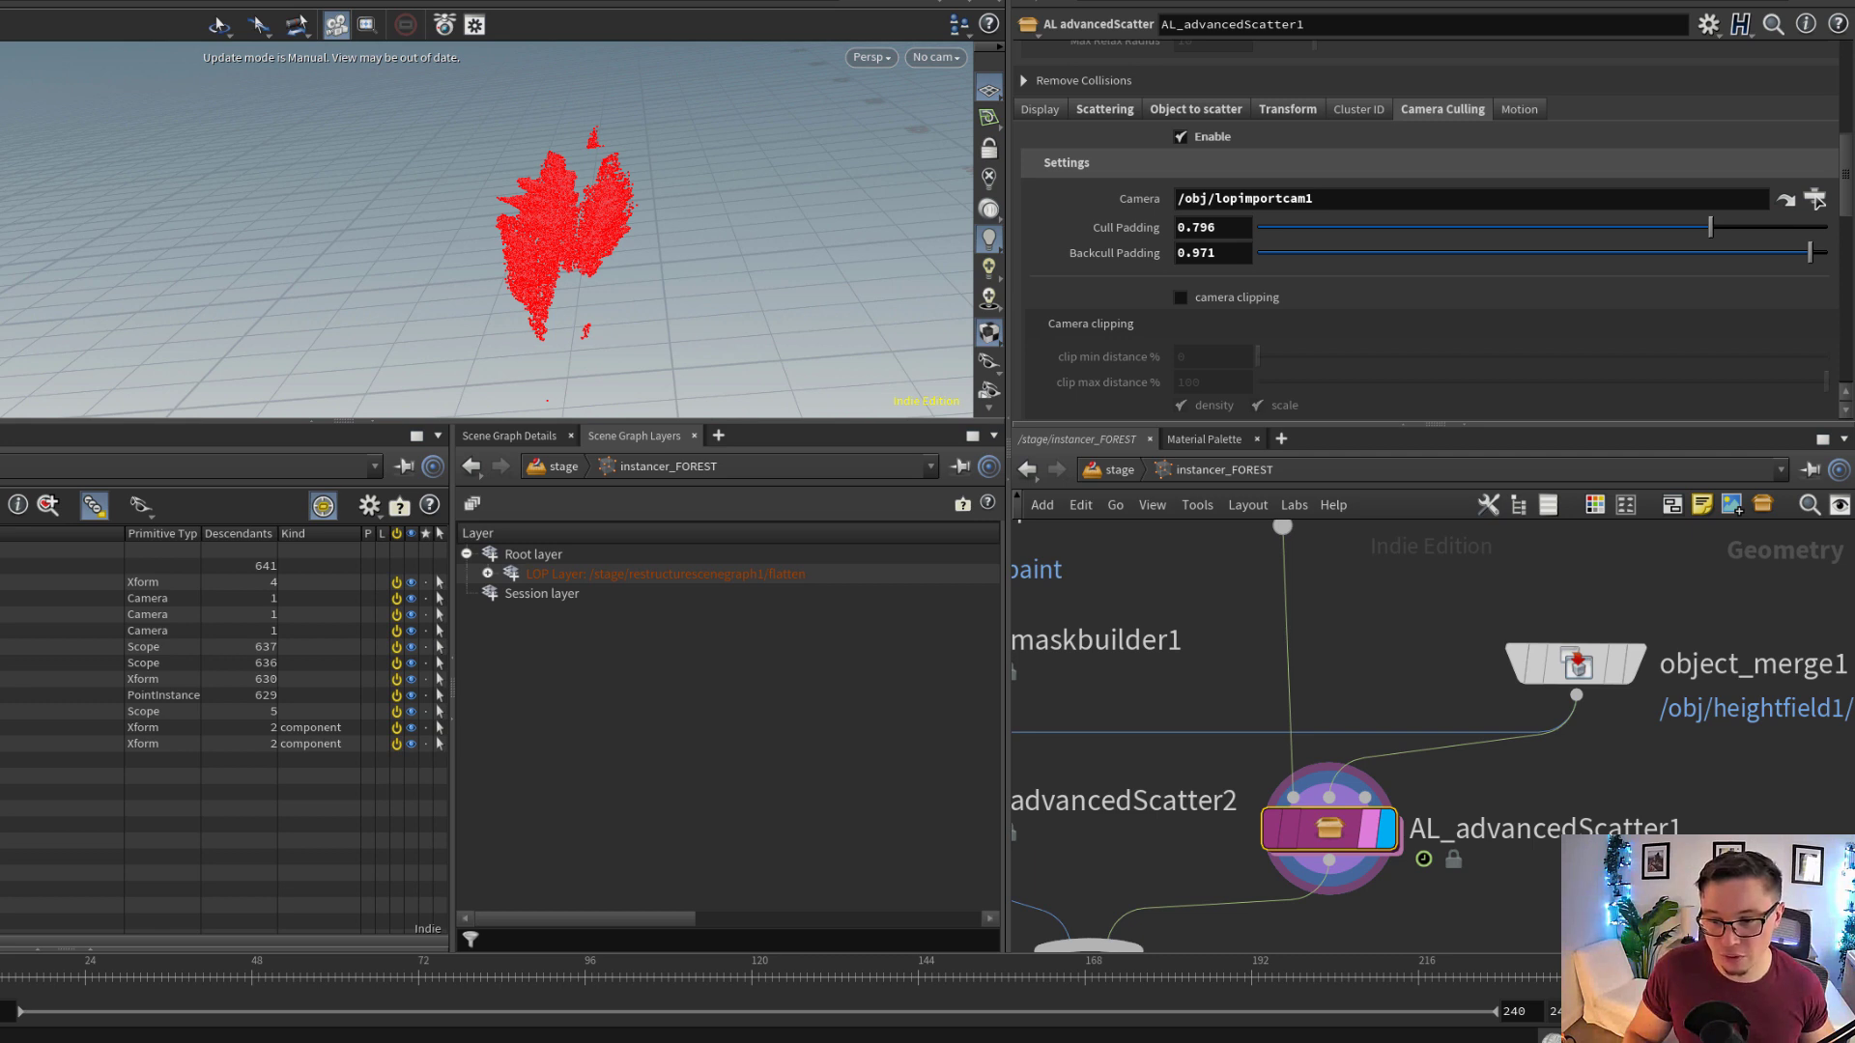
{"action": "left_click_drag", "start_coordinate": [680, 203], "coordinate": [788, 174]}
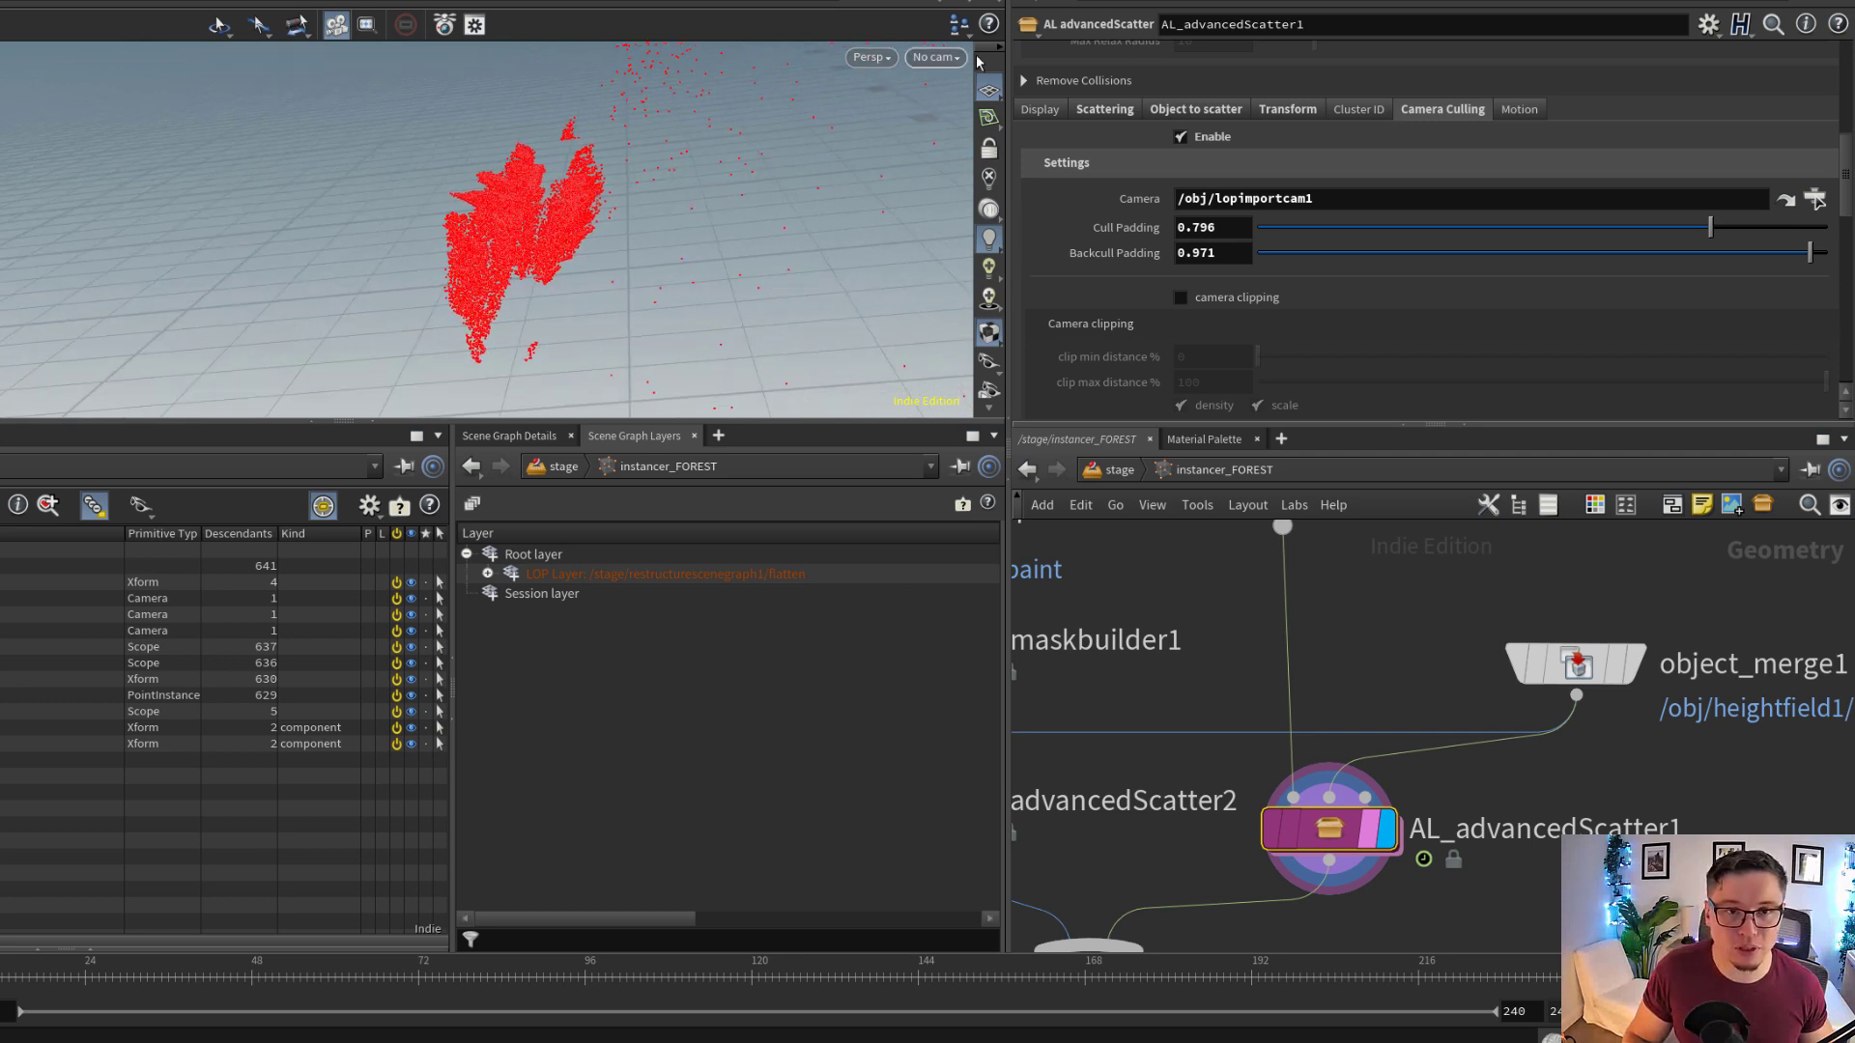
{"action": "left_click", "coordinate": [935, 57]}
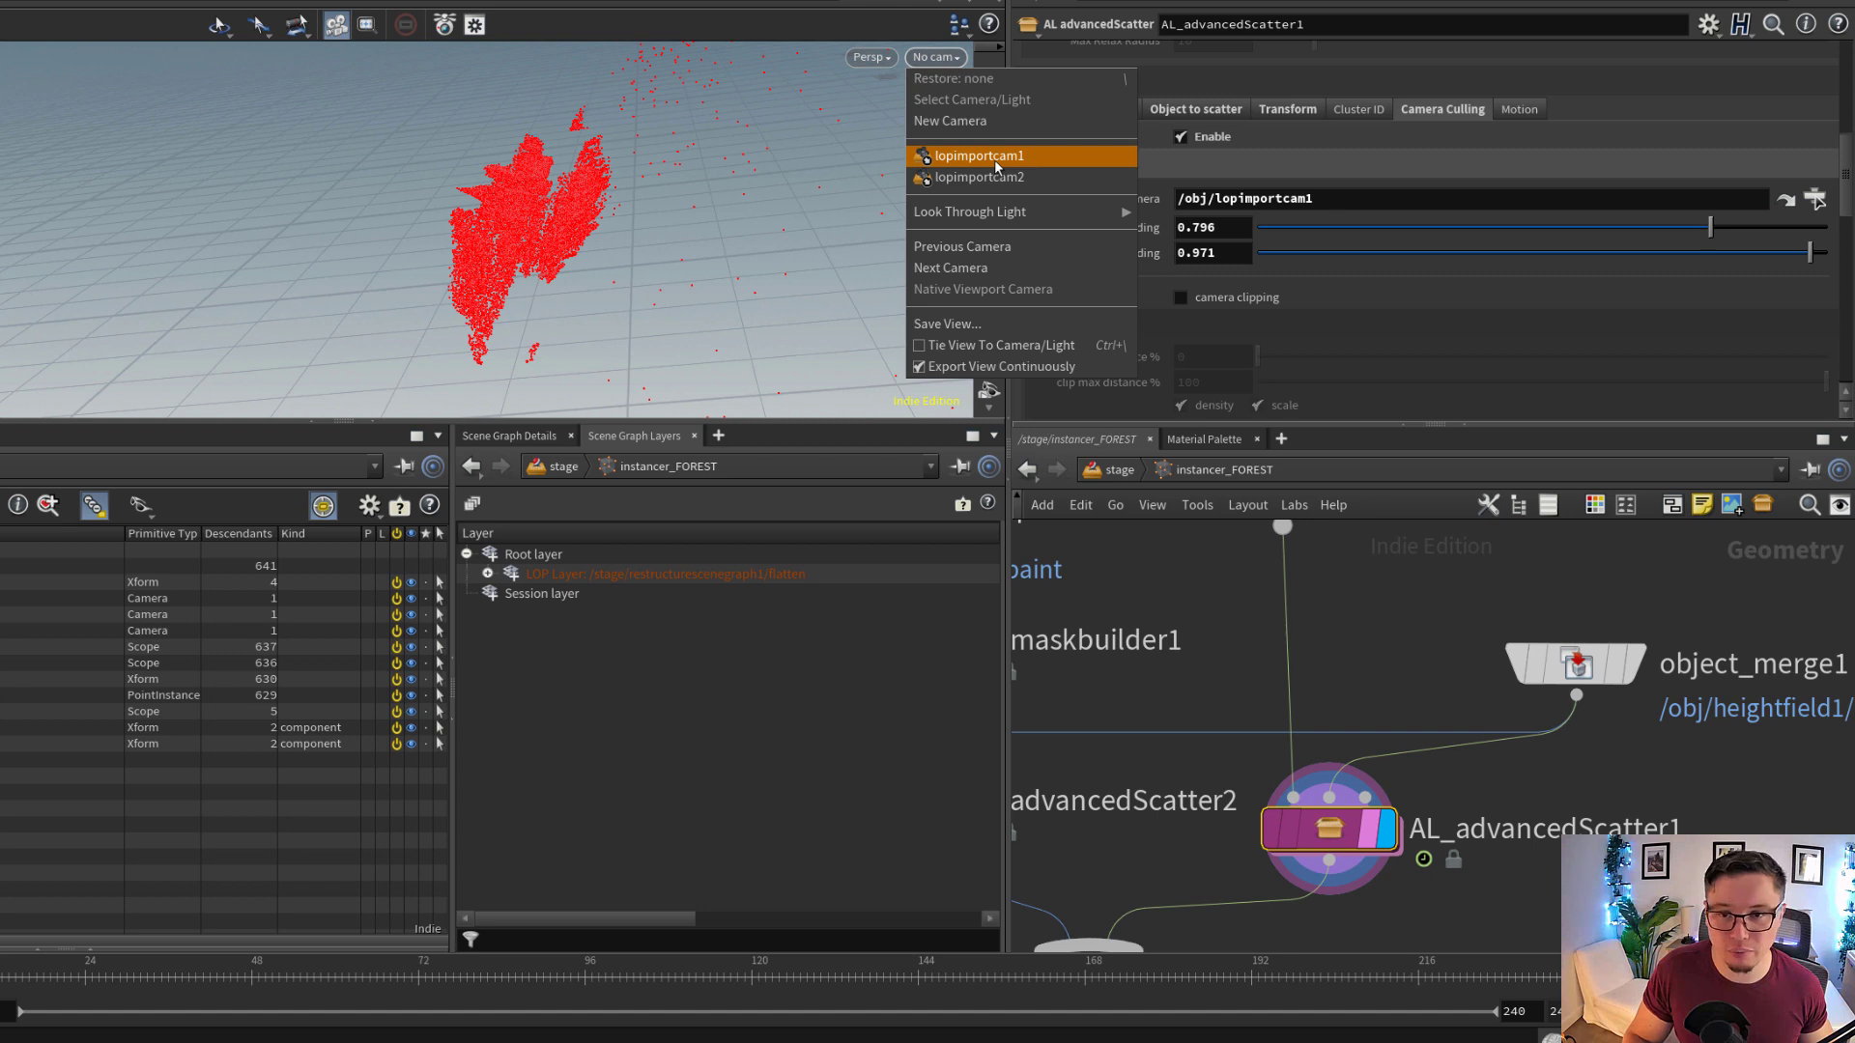
{"action": "left_click", "coordinate": [994, 159]}
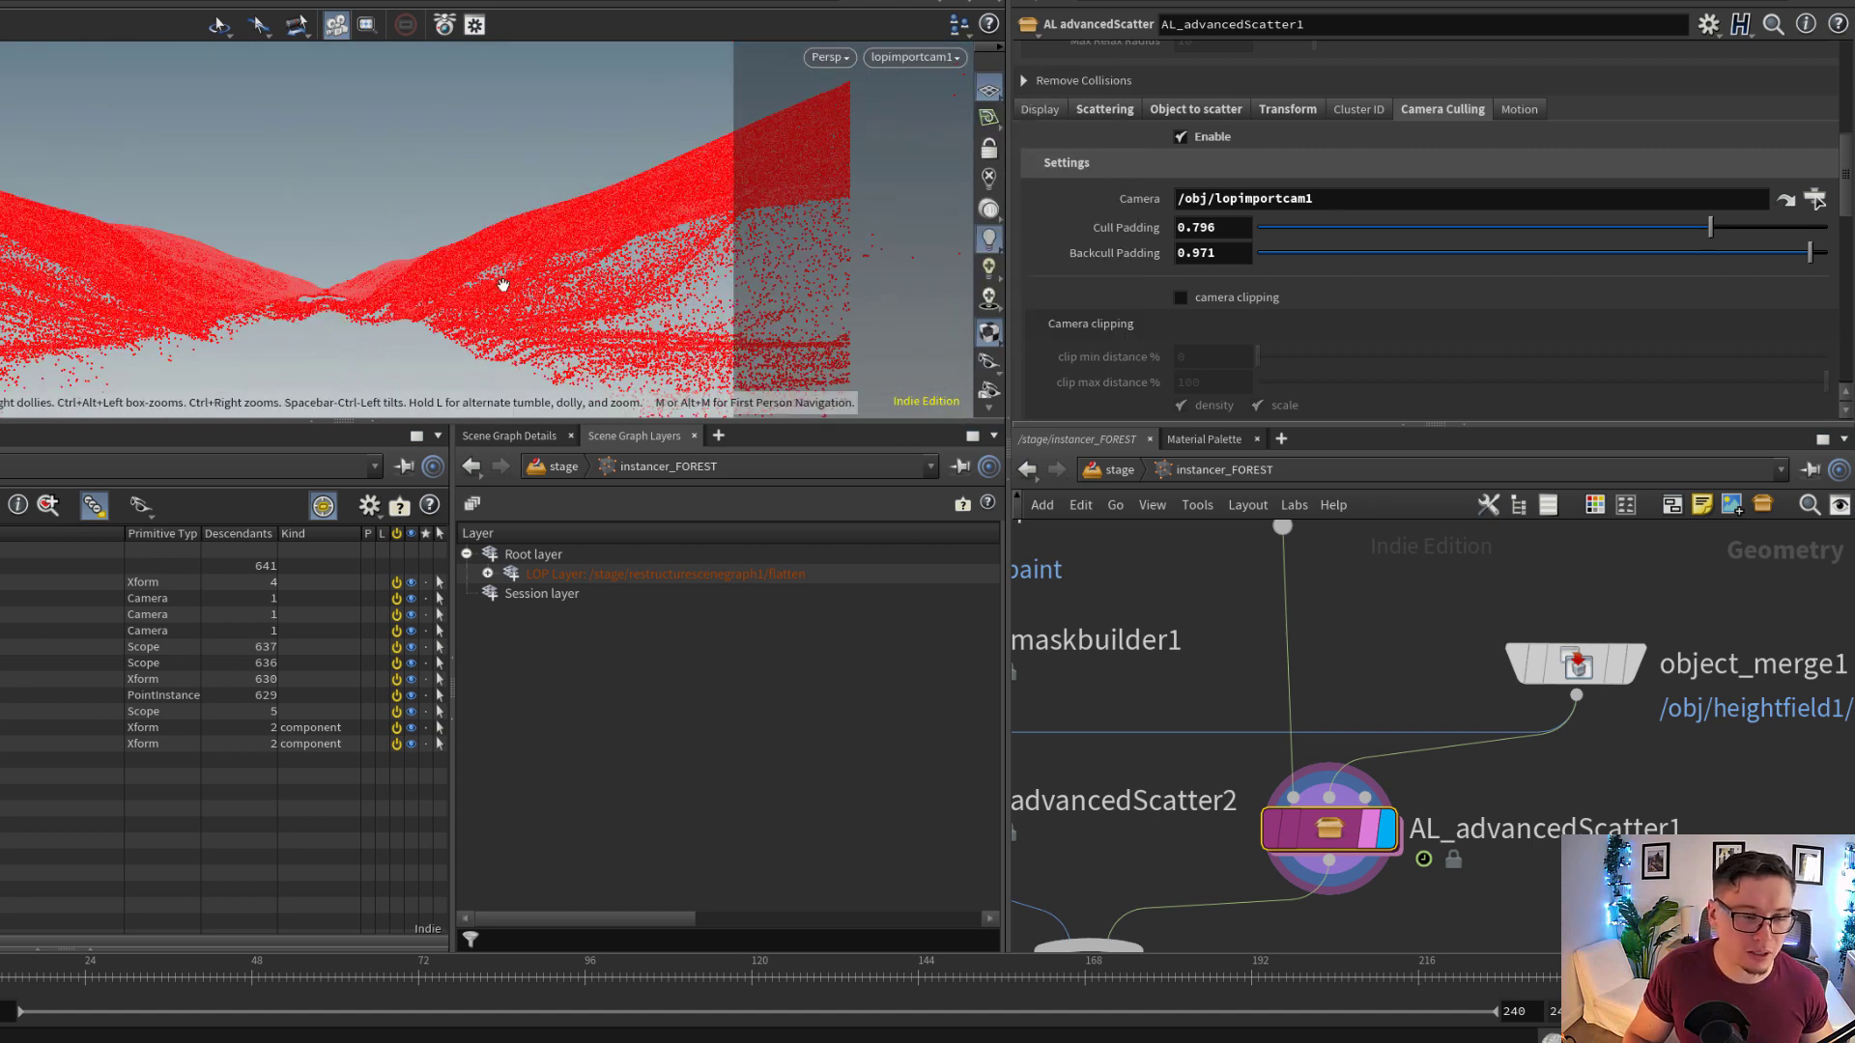
{"action": "mouse_move", "coordinate": [546, 274]}
{"action": "left_mouse_down"}
{"action": "mouse_move", "coordinate": [225, 265]}
{"action": "mouse_move", "coordinate": [468, 310]}
{"action": "mouse_move", "coordinate": [481, 344]}
{"action": "mouse_move", "coordinate": [618, 311]}
{"action": "mouse_move", "coordinate": [524, 301]}
{"action": "left_mouse_up"}
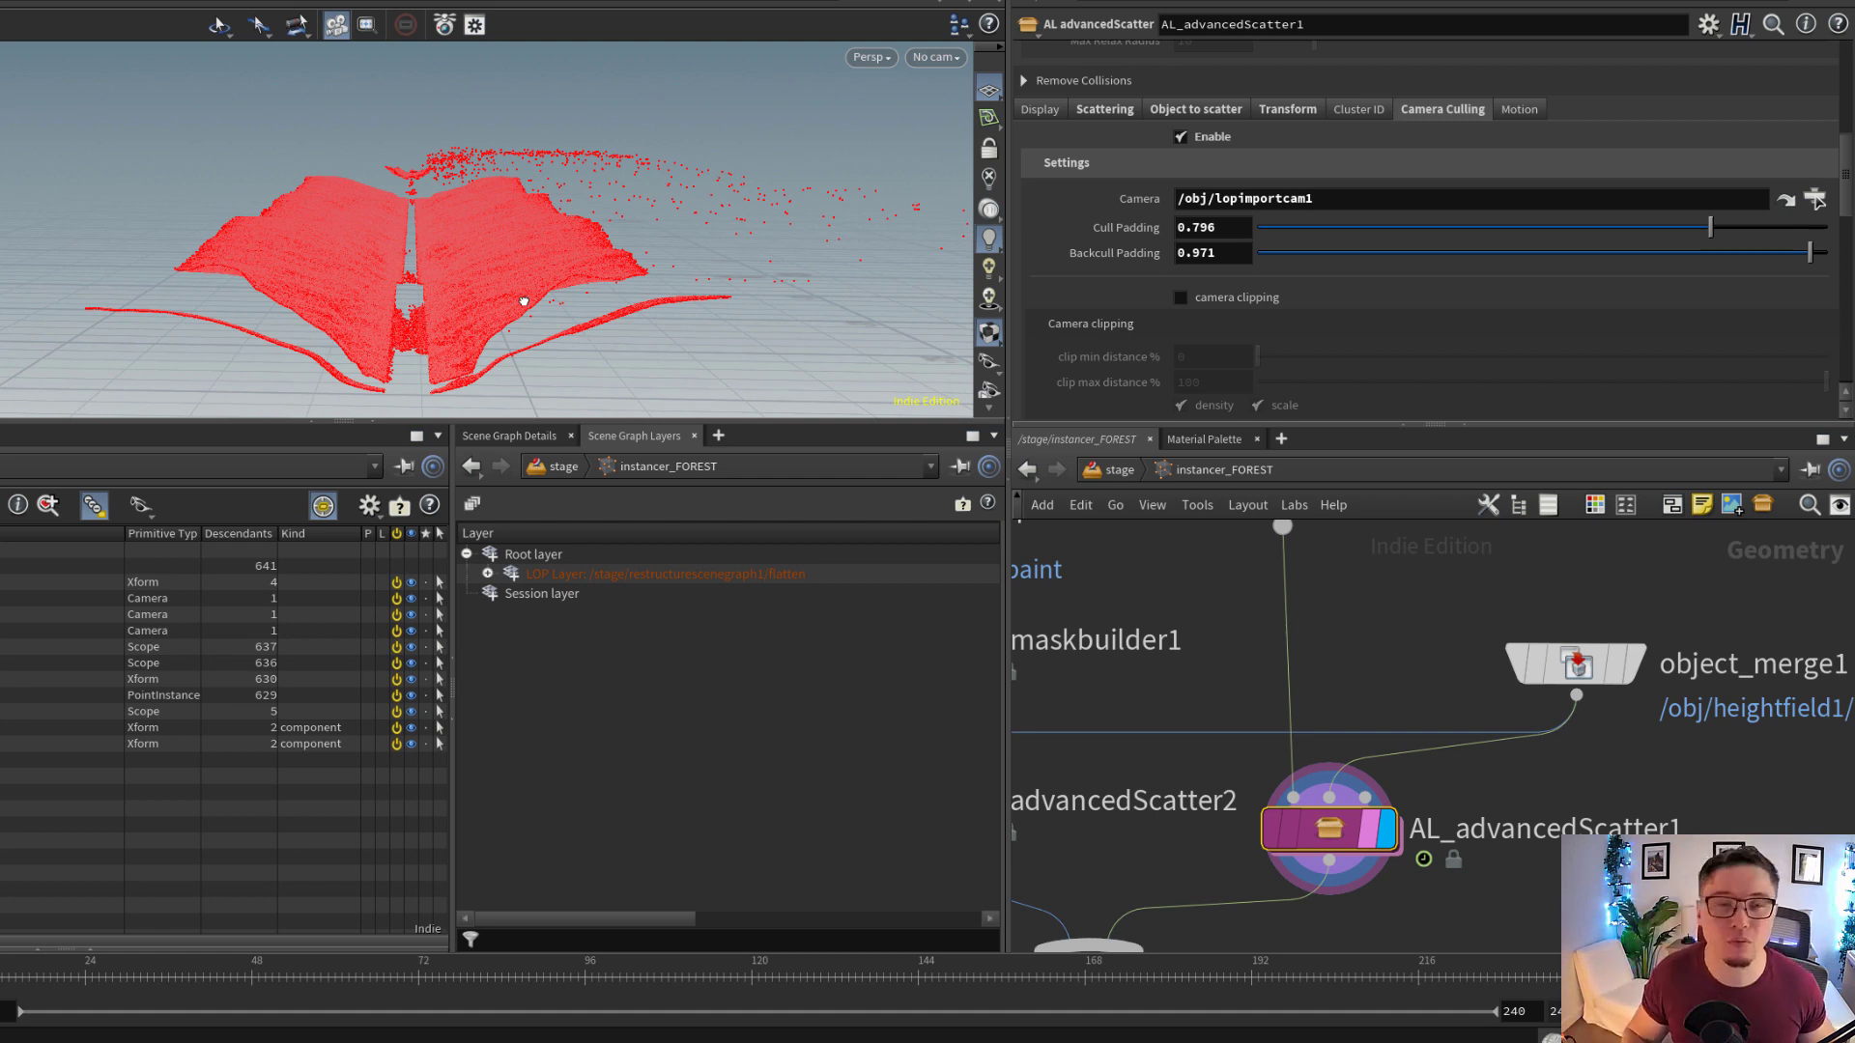
{"action": "left_click_drag", "start_coordinate": [520, 277], "coordinate": [516, 287]}
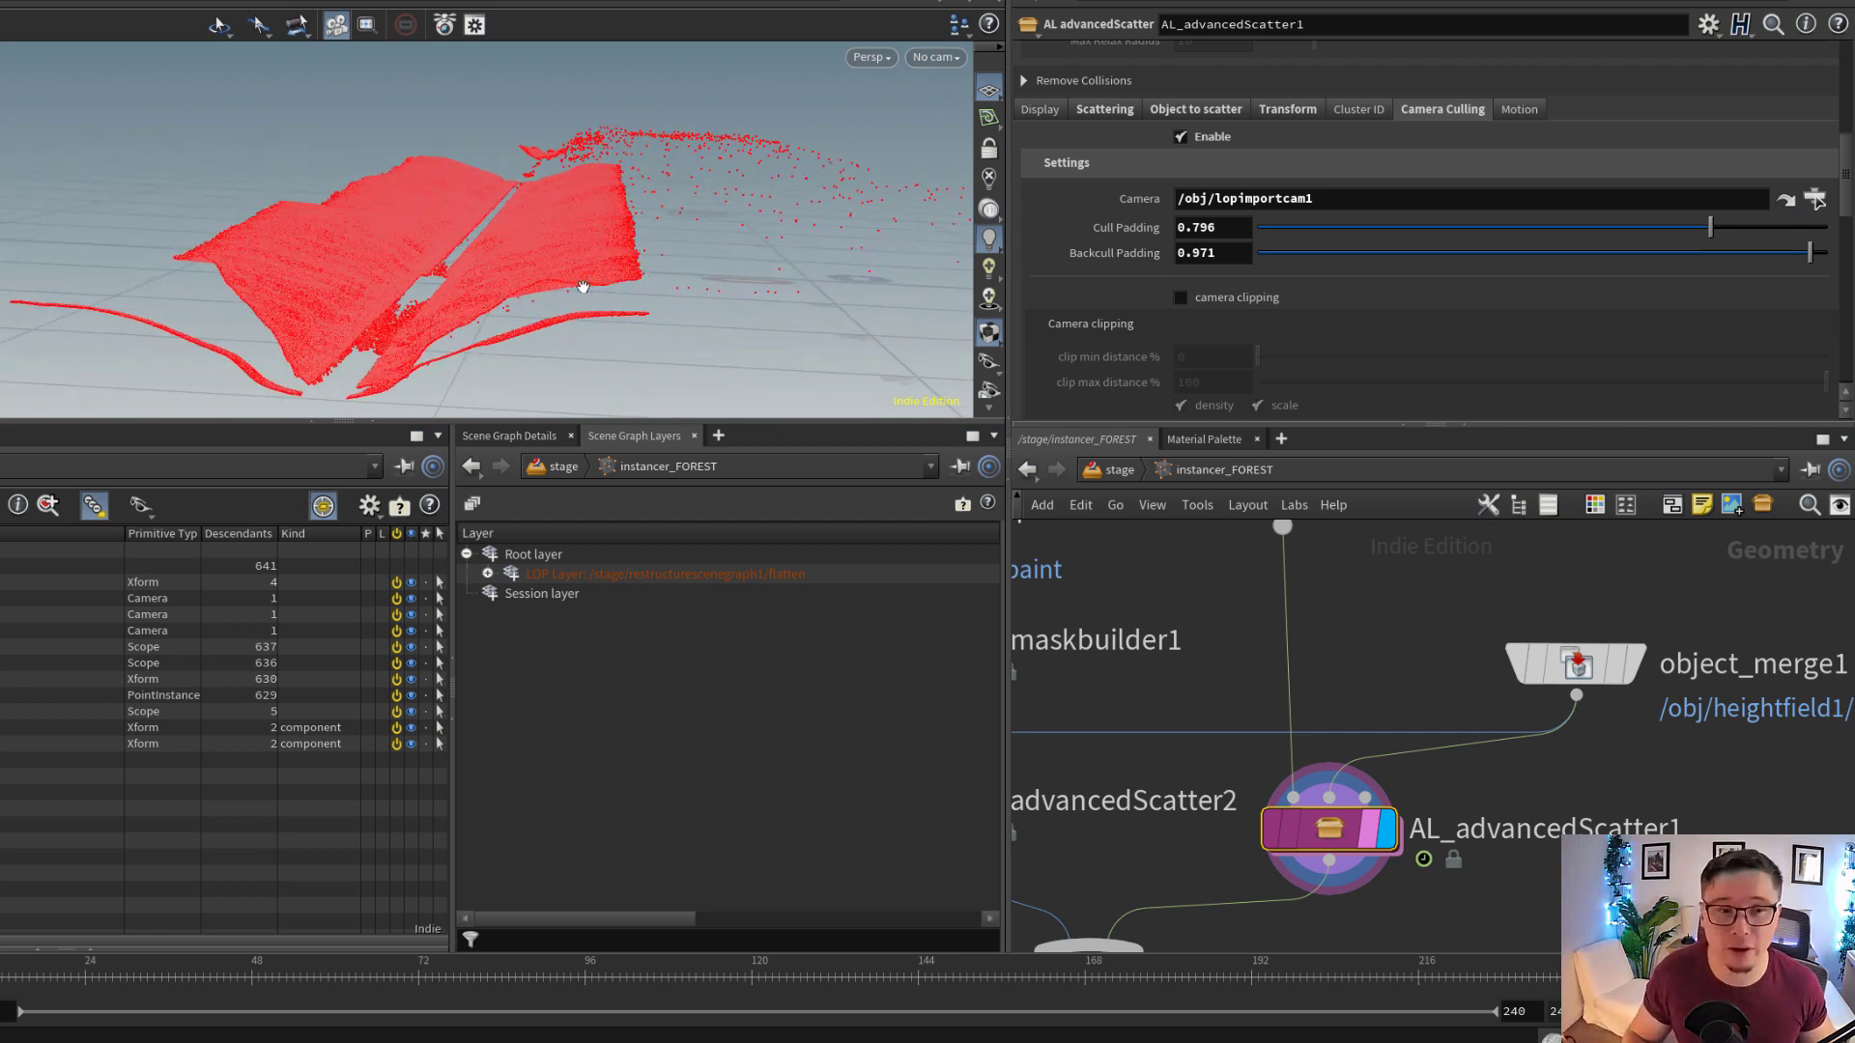
{"action": "left_click_drag", "start_coordinate": [588, 288], "coordinate": [542, 272]}
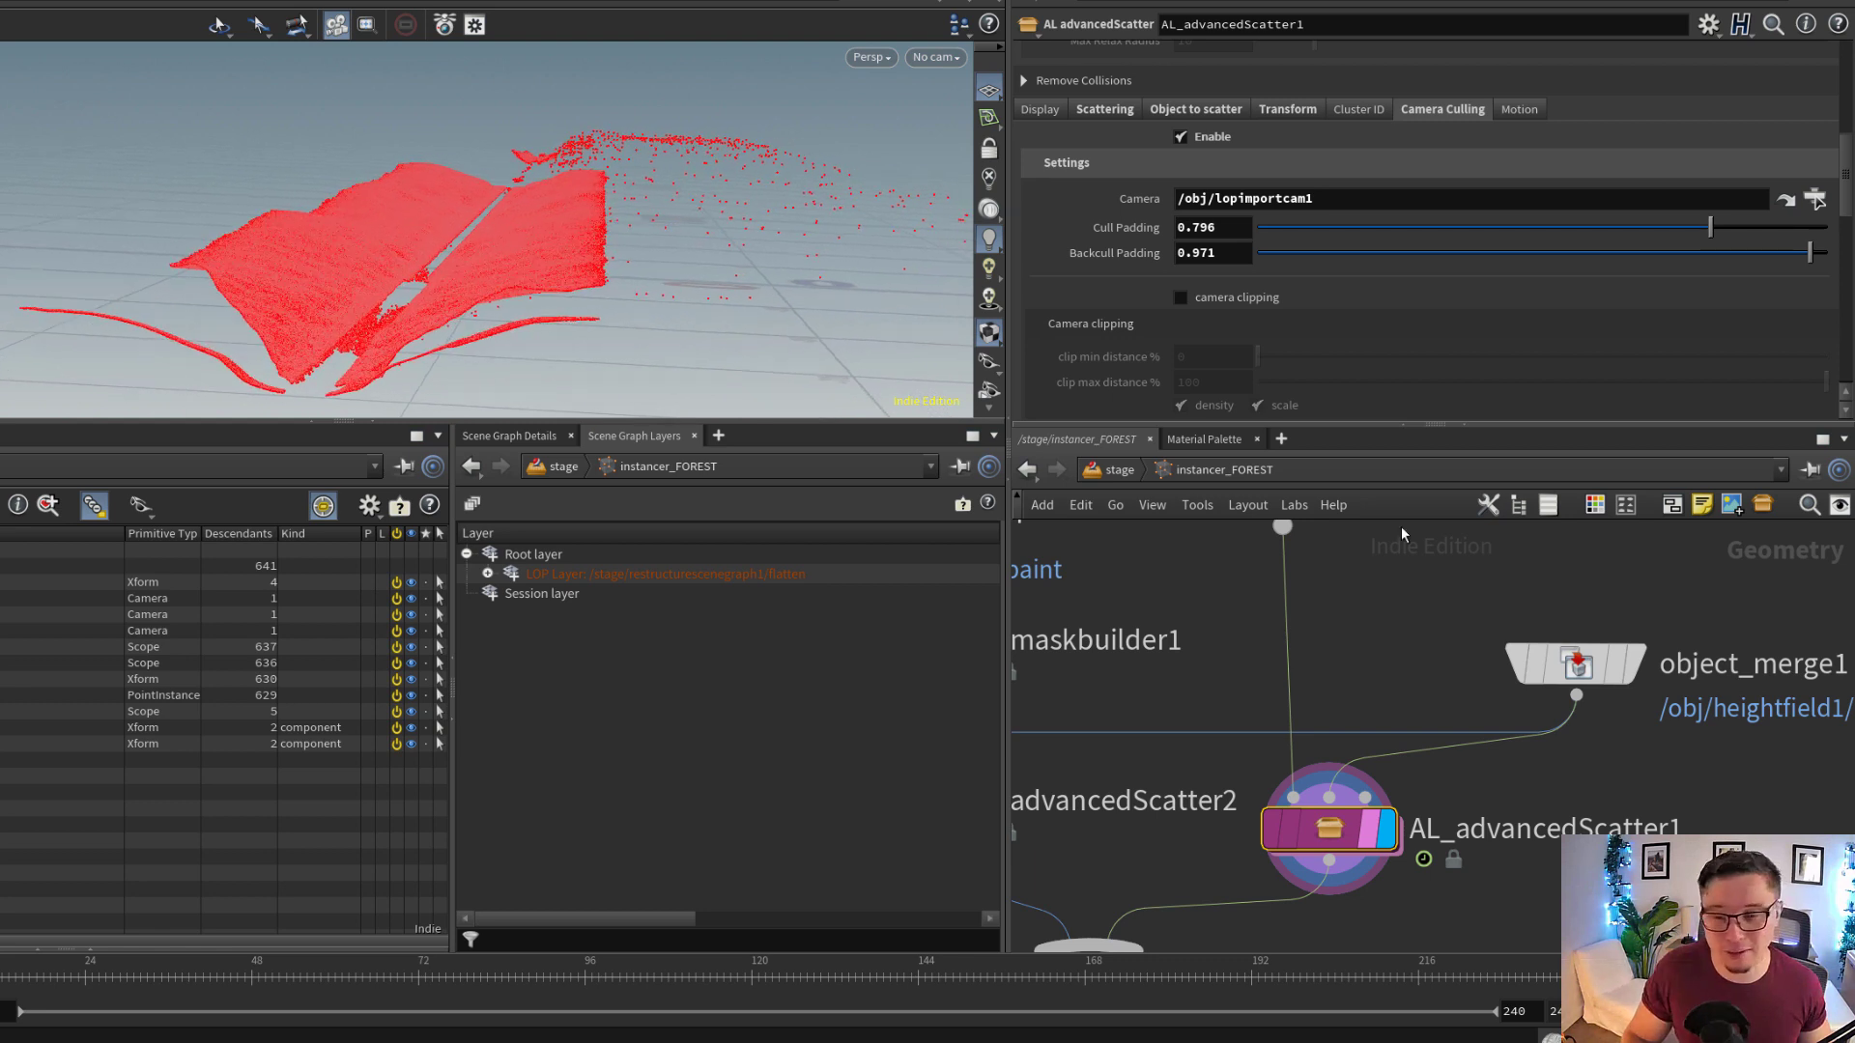
{"action": "right_click_drag", "start_coordinate": [534, 206], "coordinate": [290, 214]}
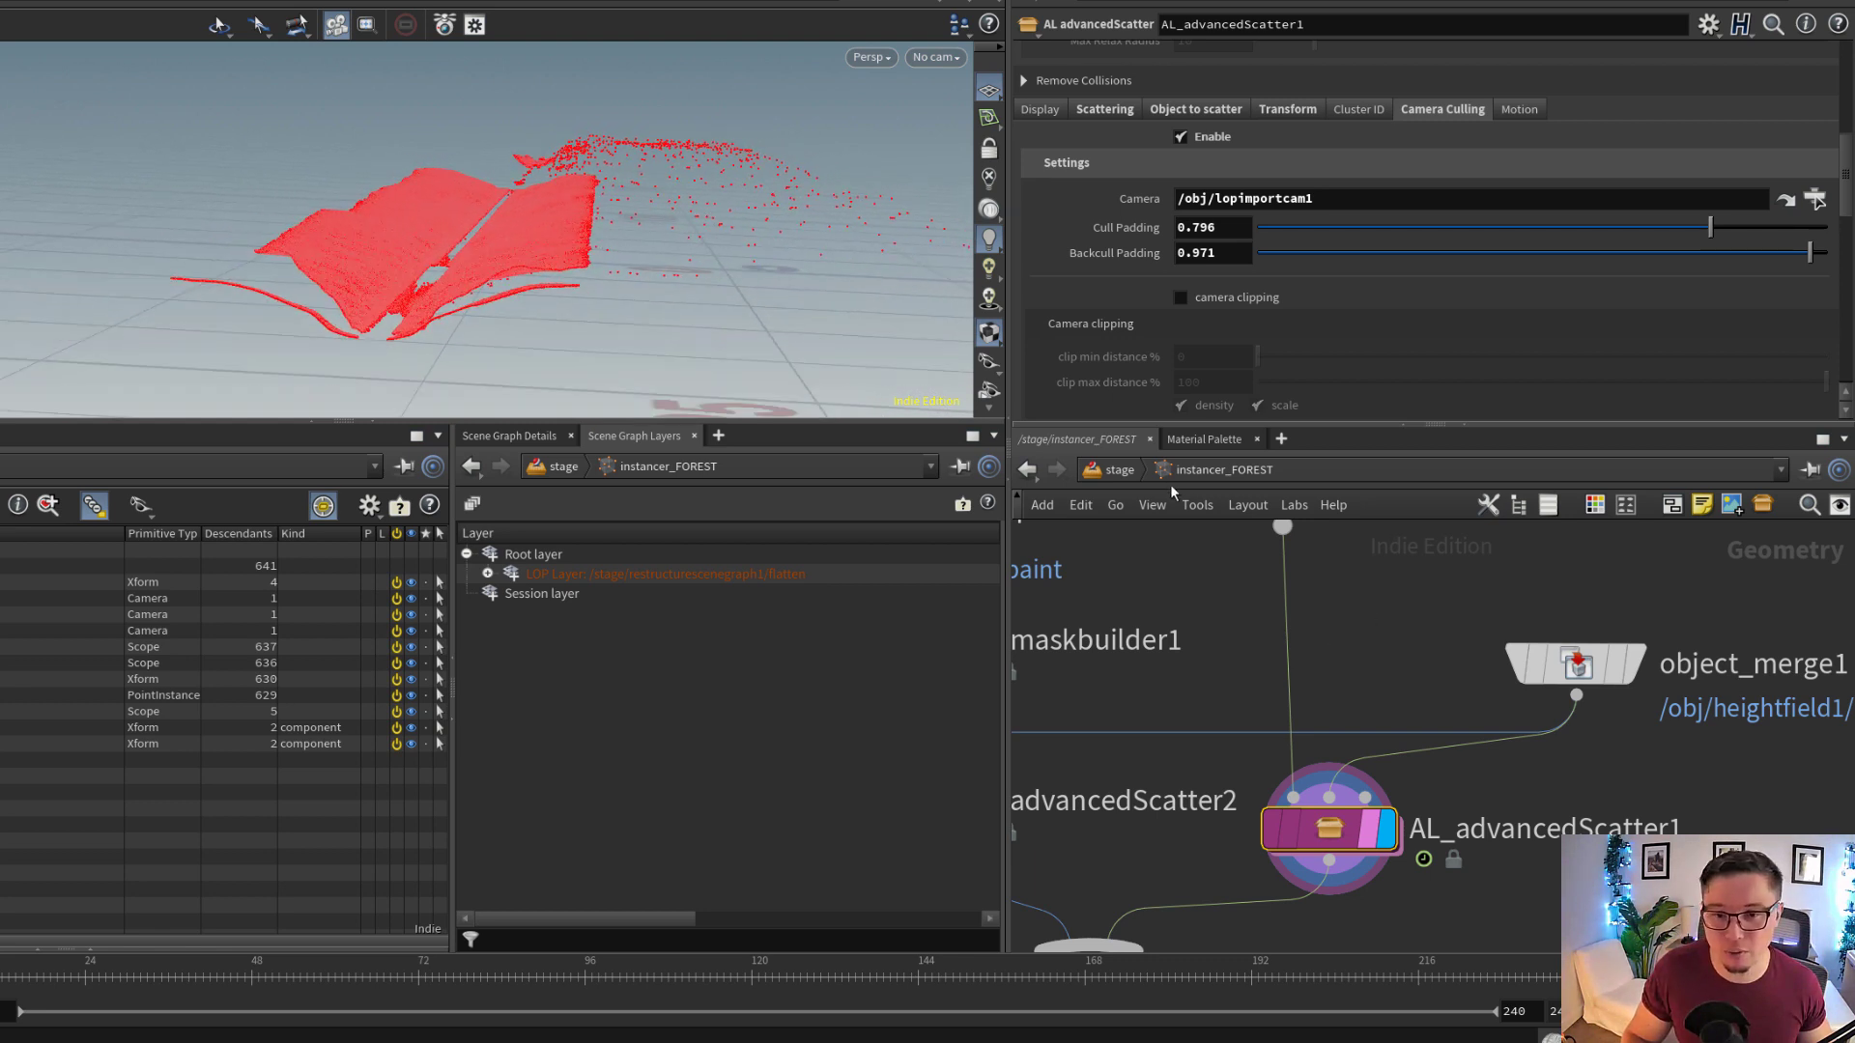
Display filecache2 below the OUTPUT null and inspect its cached points and Geometry File path
{"action": "middle_click_drag", "start_coordinate": [1230, 827], "coordinate": [1232, 810]}
{"action": "scroll", "coordinate": [1324, 763], "scroll_direction": "down", "scroll_amount": 5}
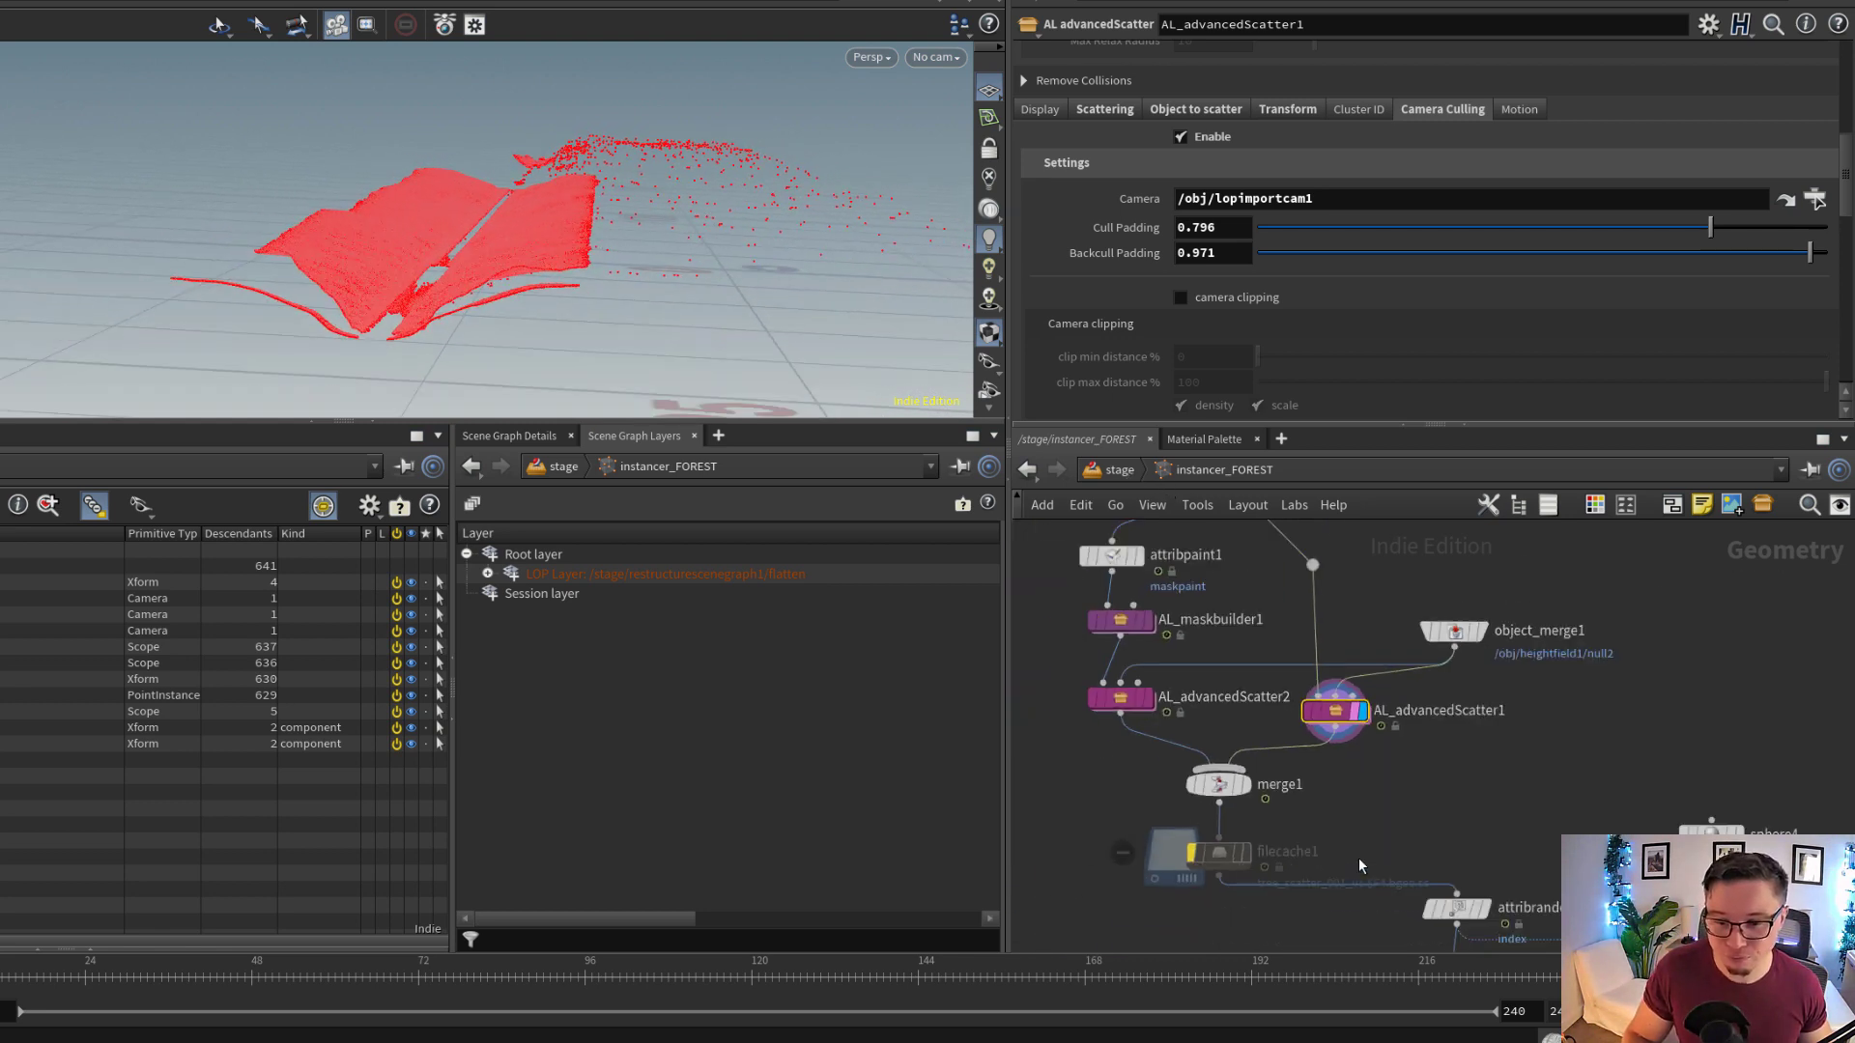
{"action": "middle_click_drag", "start_coordinate": [1358, 866], "coordinate": [1298, 658]}
{"action": "middle_click_drag", "start_coordinate": [1399, 780], "coordinate": [1399, 620]}
{"action": "scroll", "coordinate": [1345, 781], "scroll_direction": "up", "scroll_amount": 5}
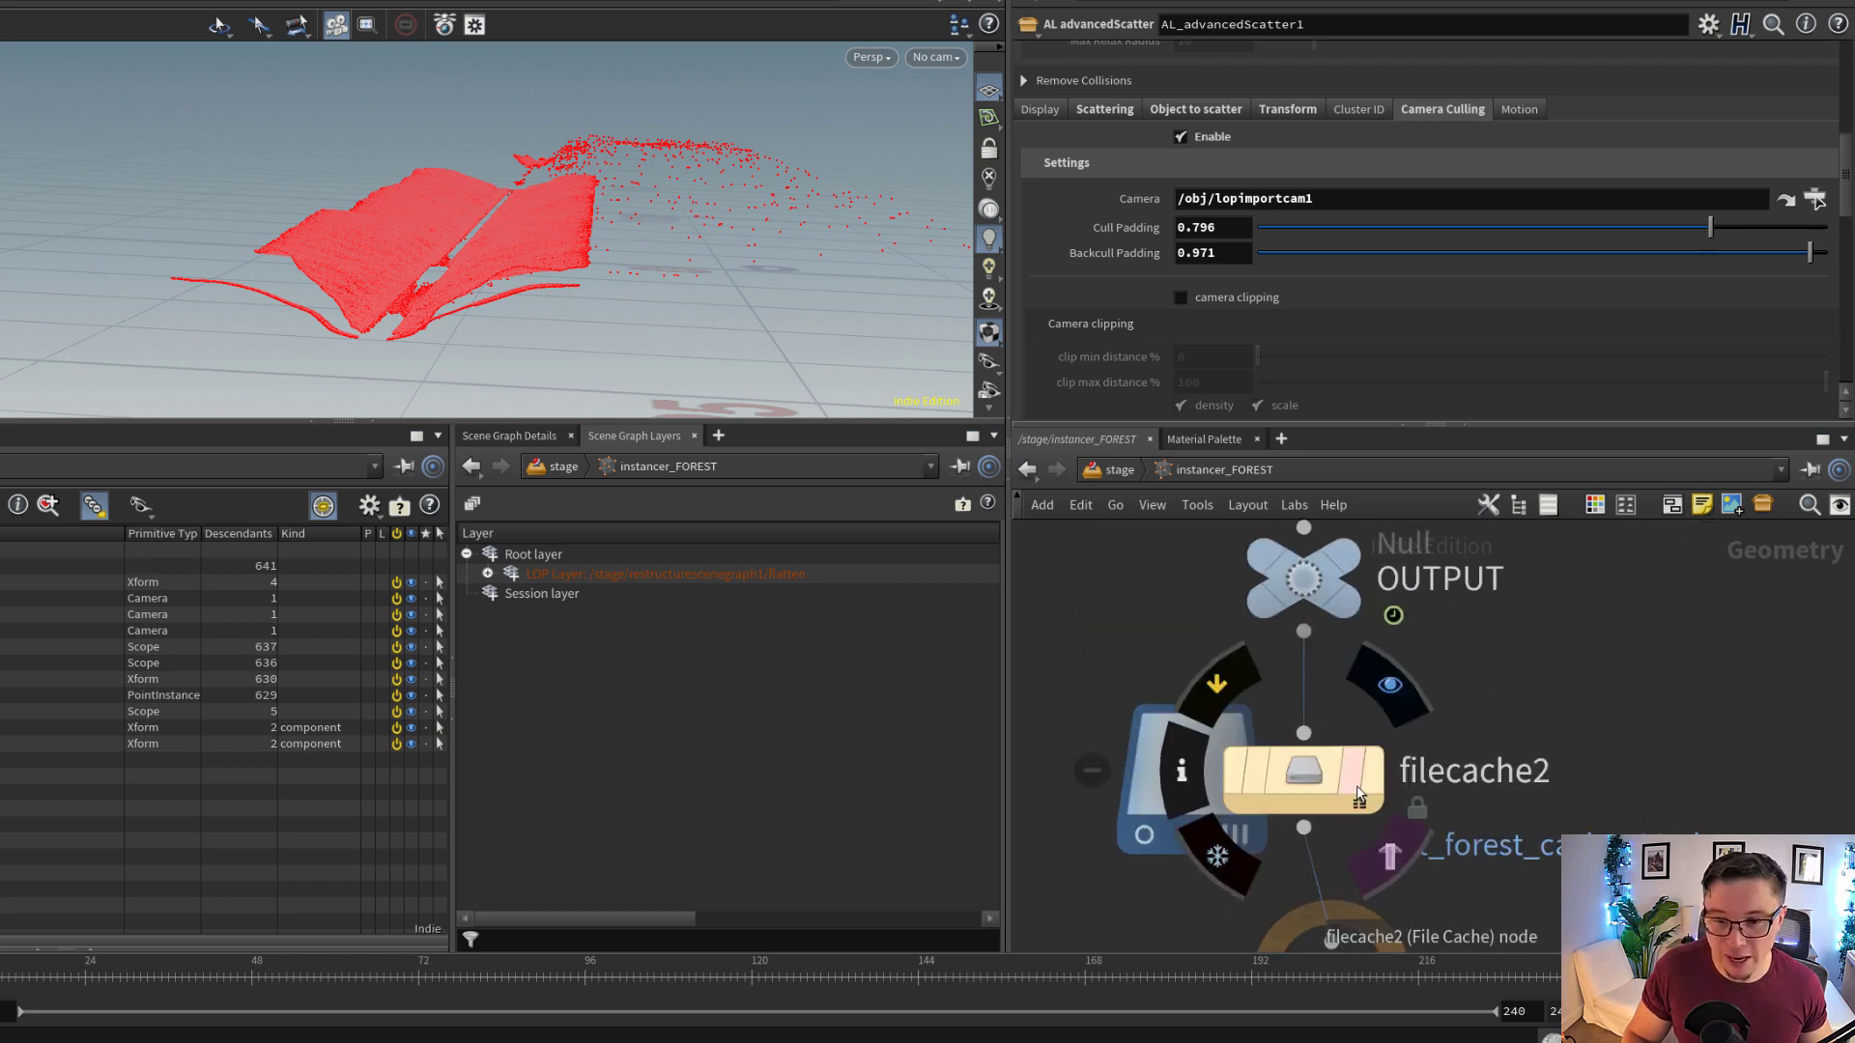
{"action": "left_click", "coordinate": [1367, 785]}
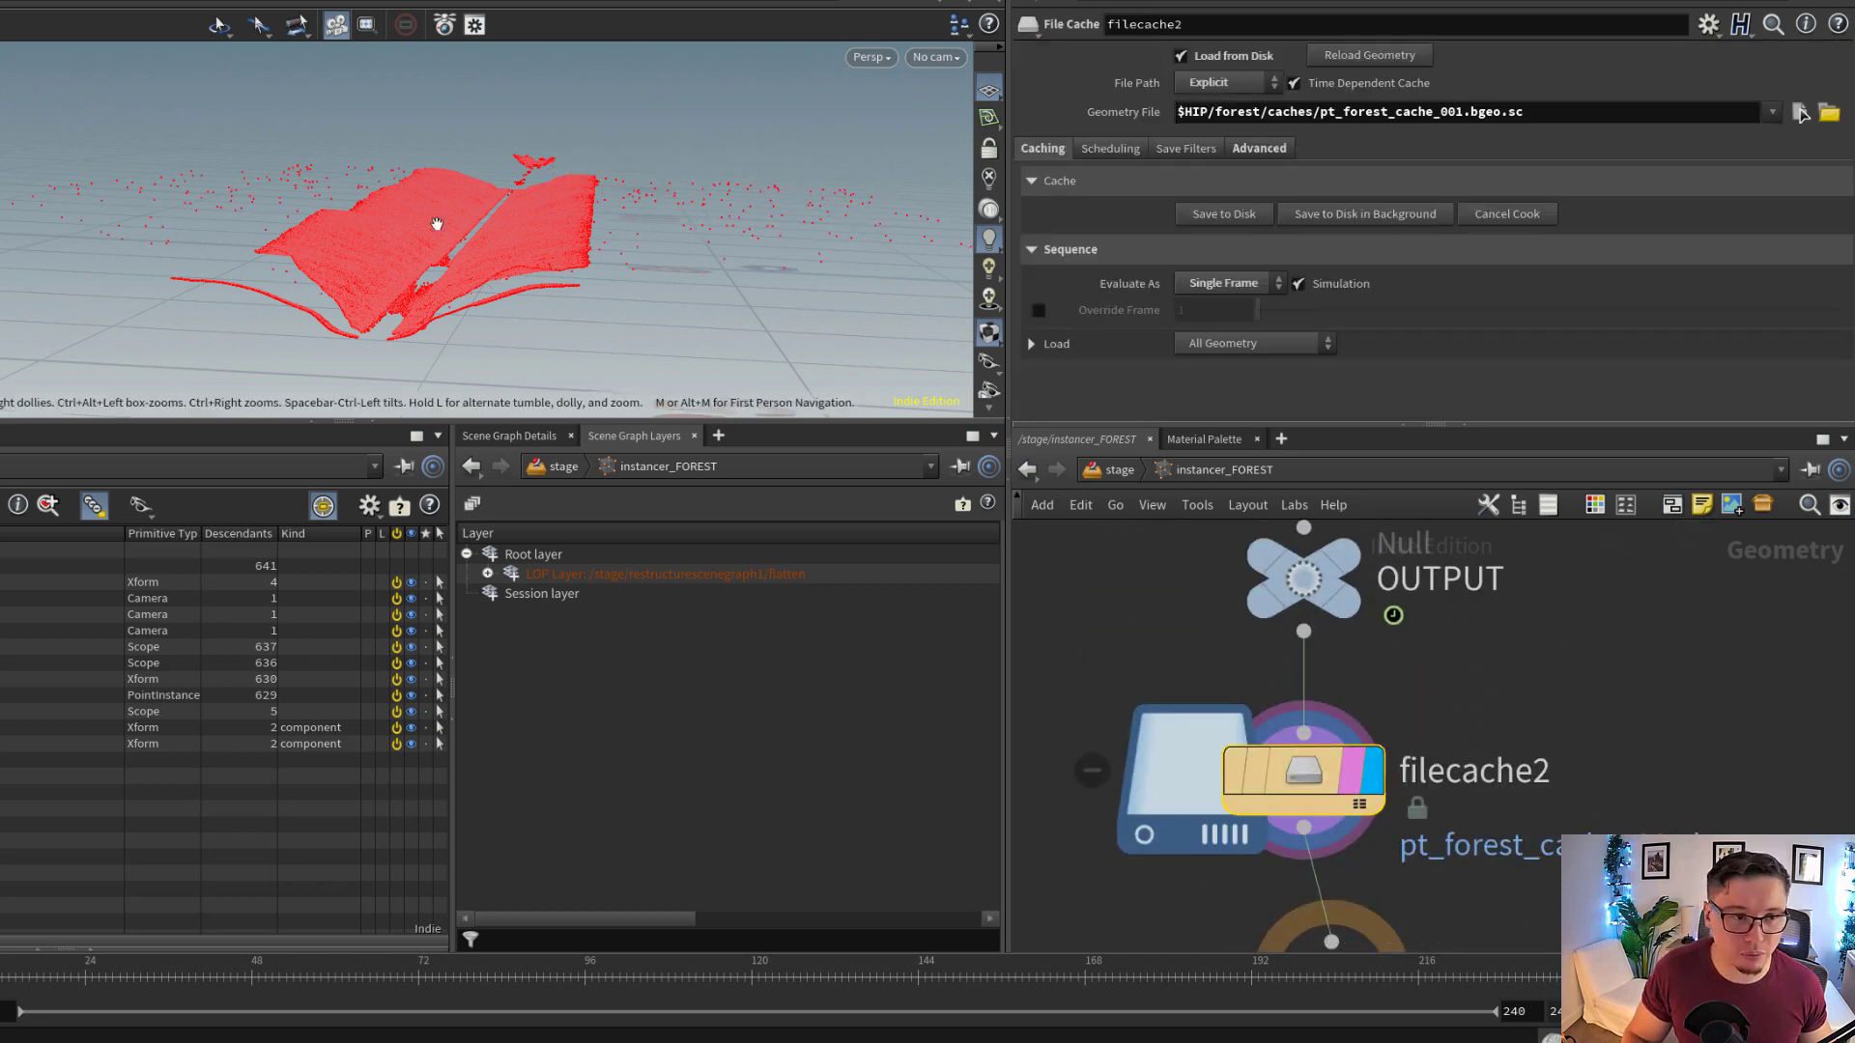
{"action": "mouse_move", "coordinate": [435, 216]}
{"action": "left_mouse_down"}
{"action": "mouse_move", "coordinate": [462, 239]}
{"action": "mouse_move", "coordinate": [411, 231]}
{"action": "left_mouse_up"}
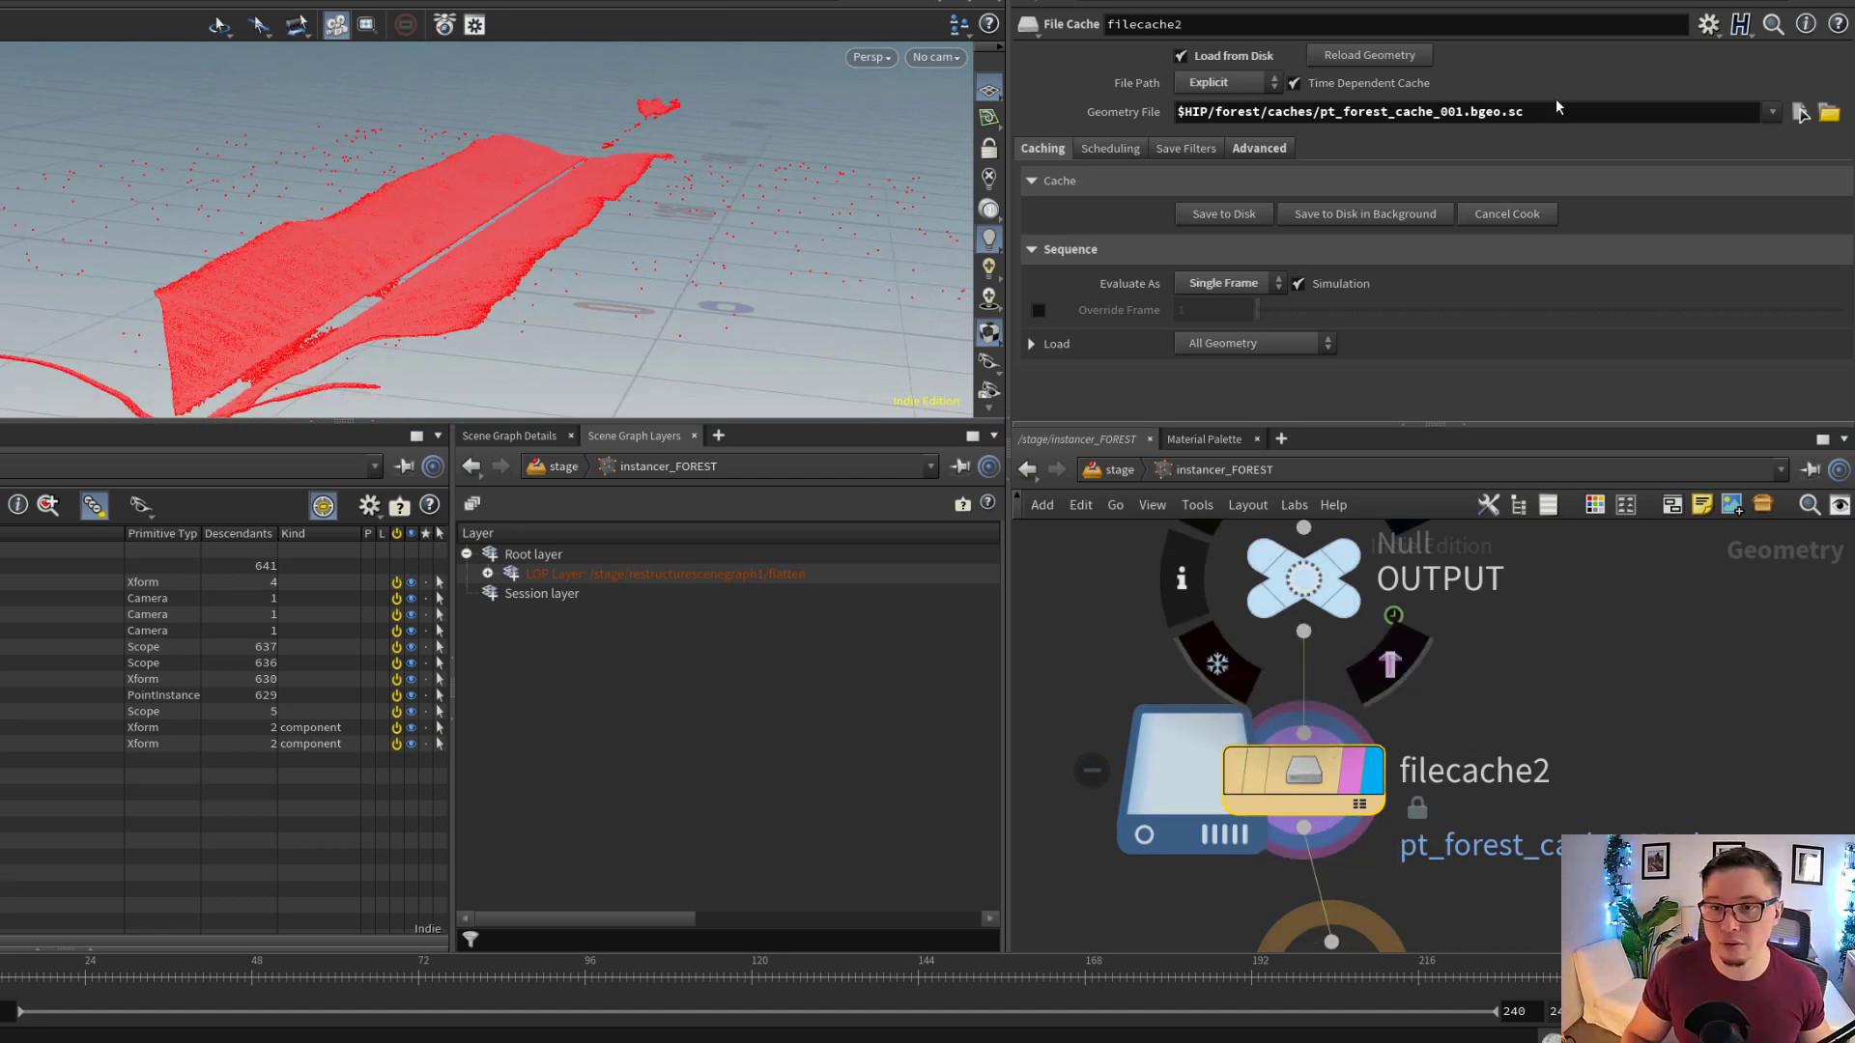
{"action": "left_click_drag", "start_coordinate": [1524, 112], "coordinate": [1469, 112]}
{"action": "scroll", "coordinate": [1563, 747], "scroll_direction": "down", "scroll_amount": 6}
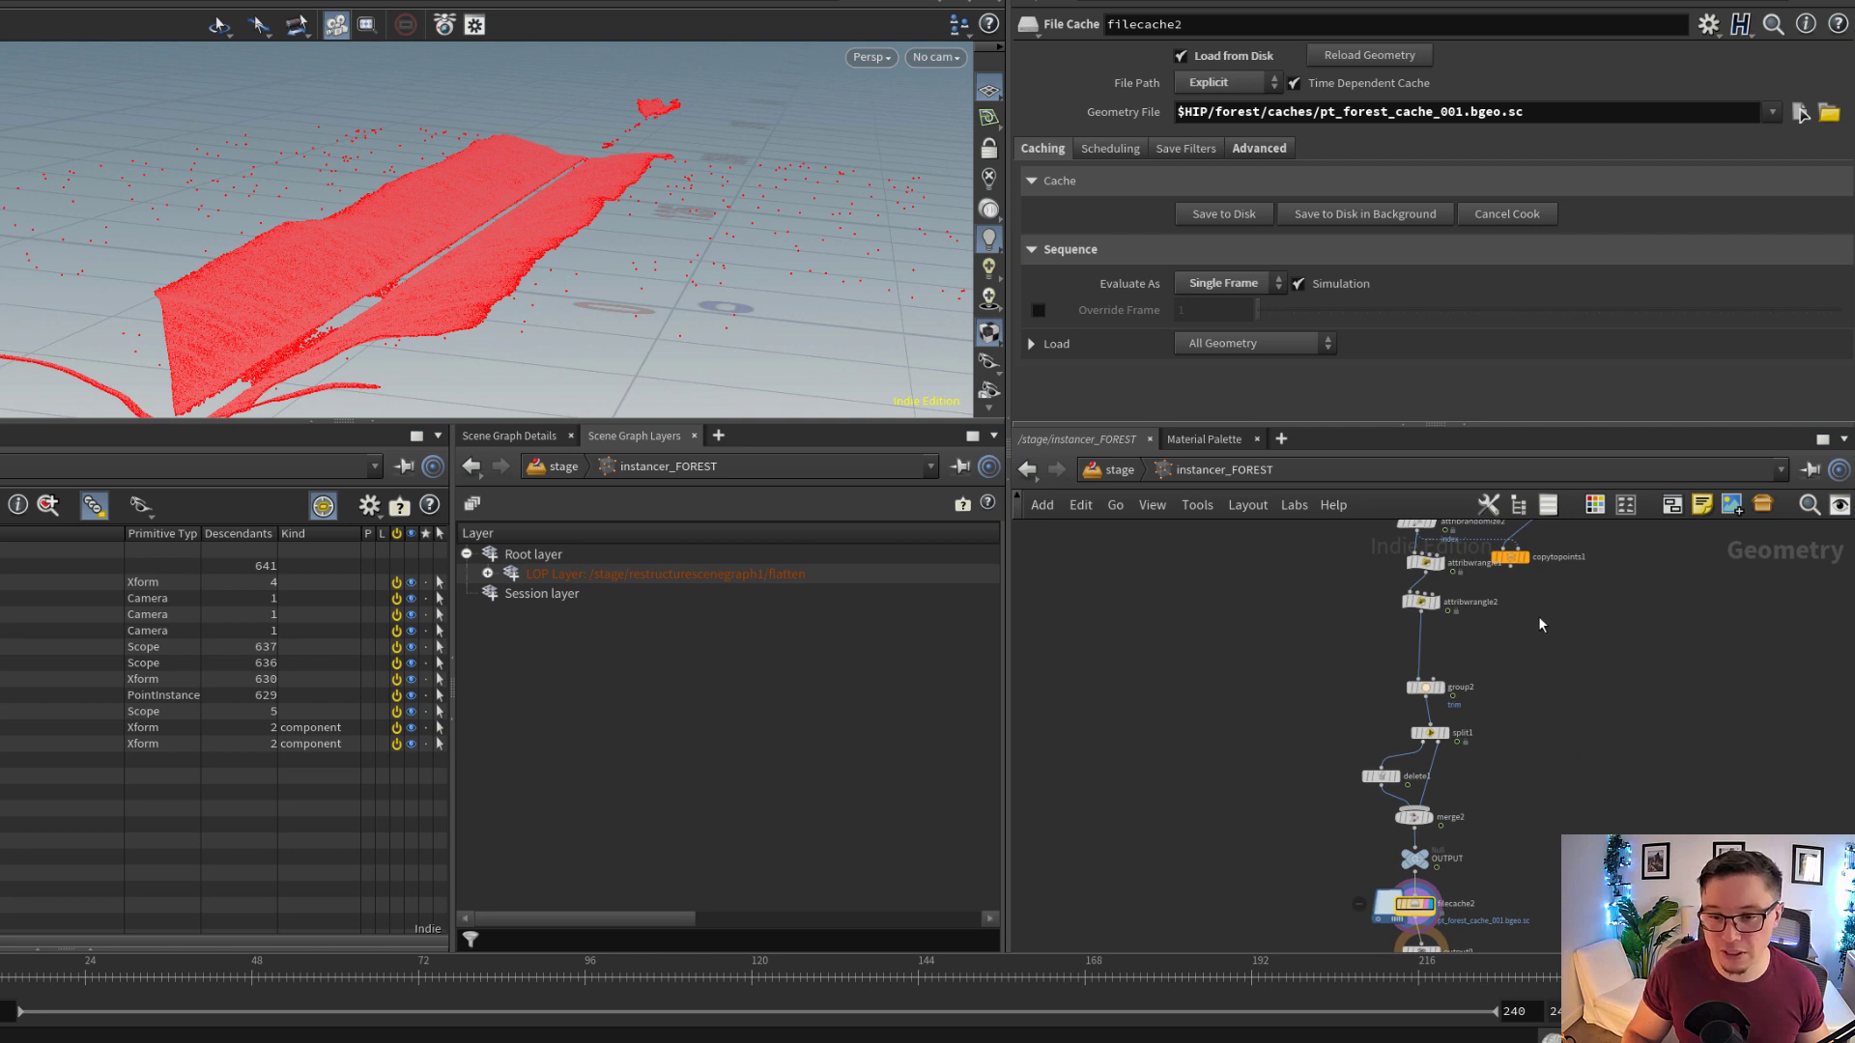
{"action": "scroll", "coordinate": [1507, 618], "scroll_direction": "up", "scroll_amount": 6}
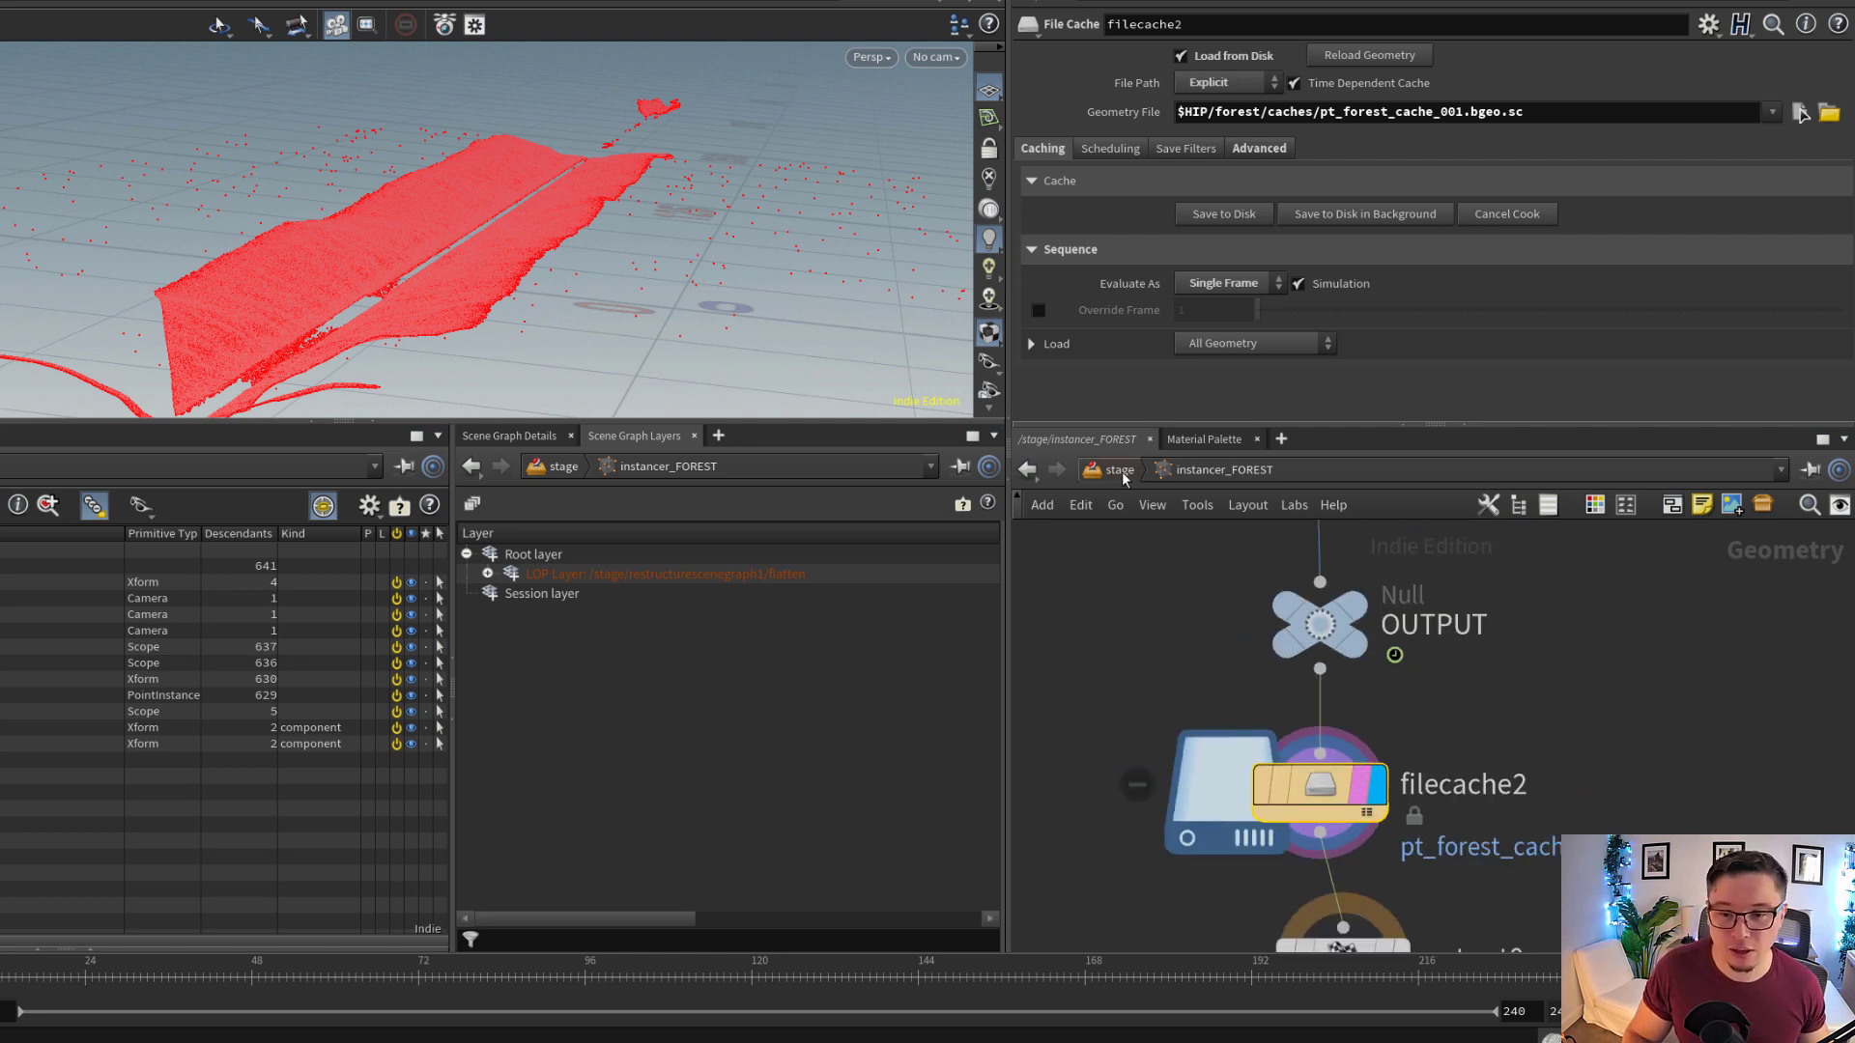
Return to the stage level and examine the tree prototypes of configureprimitive3 that feed instancer_FOREST
{"action": "left_click", "coordinate": [1120, 471]}
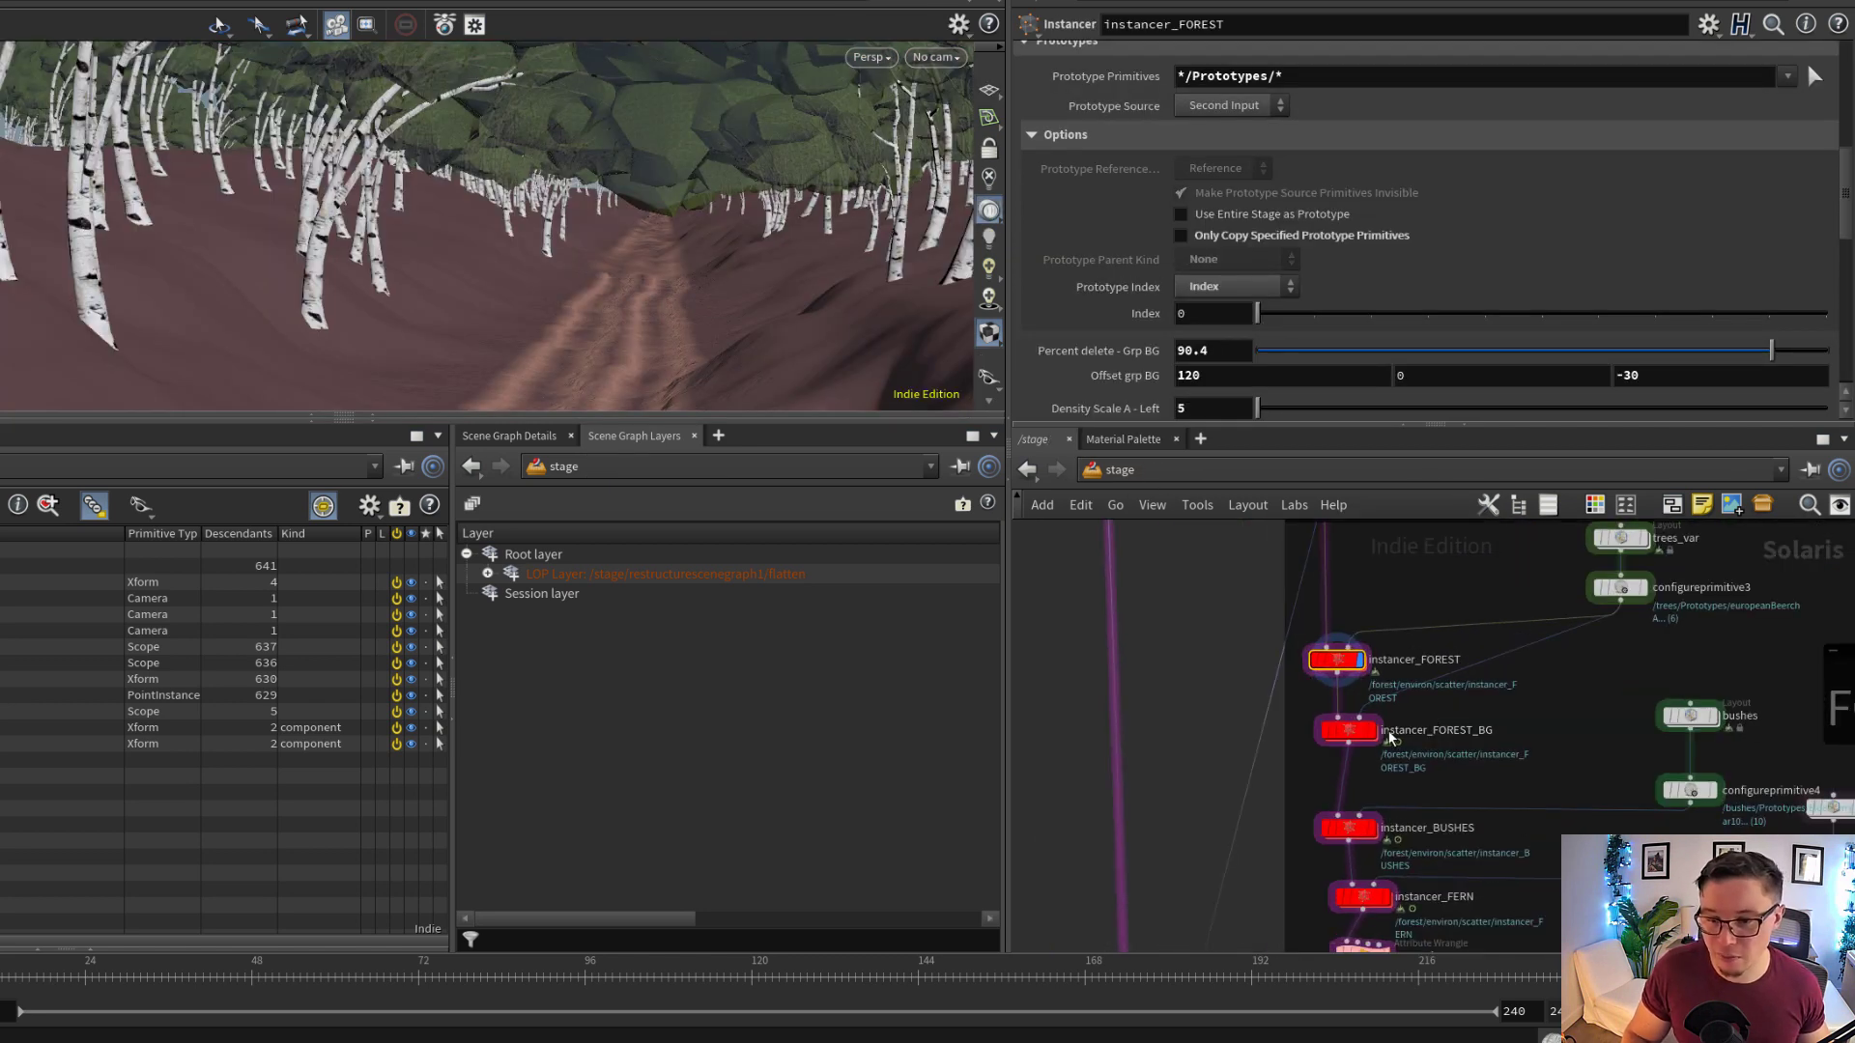
{"action": "middle_click_drag", "start_coordinate": [1391, 718], "coordinate": [1389, 770]}
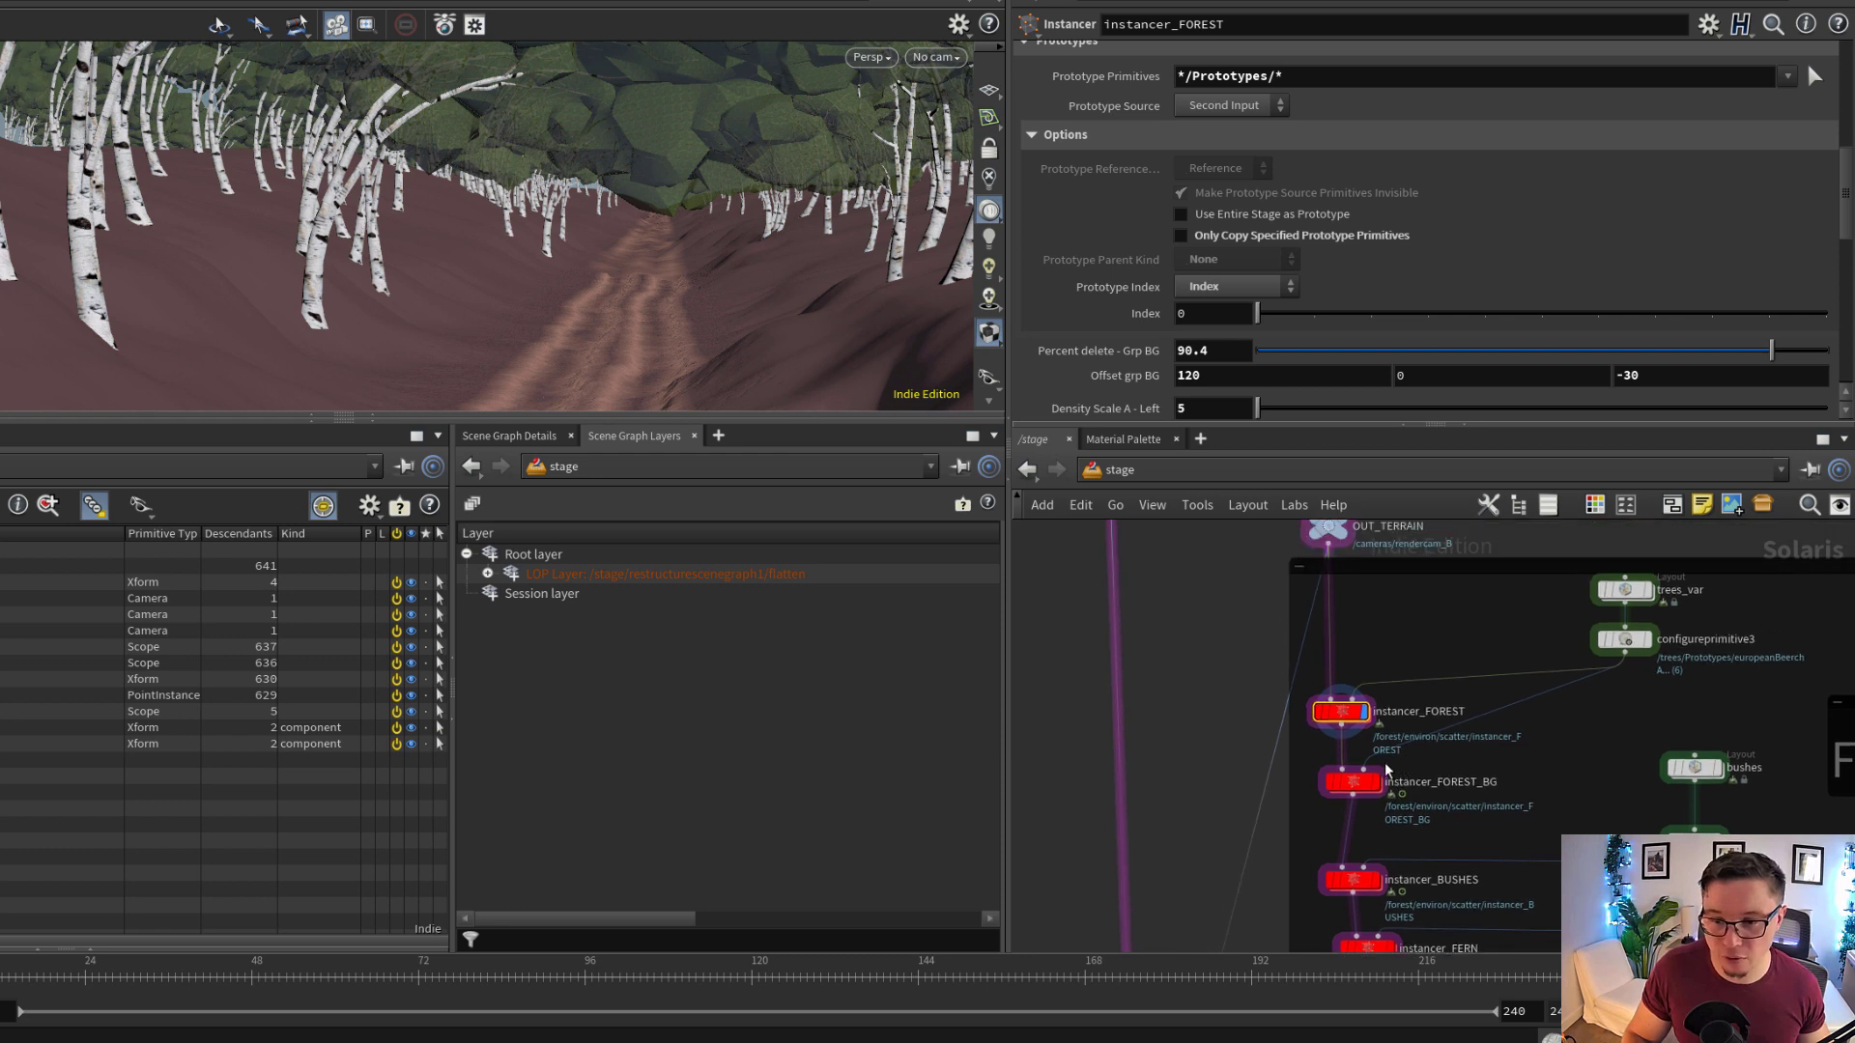
{"action": "scroll", "coordinate": [1546, 710], "scroll_direction": "up", "scroll_amount": 6}
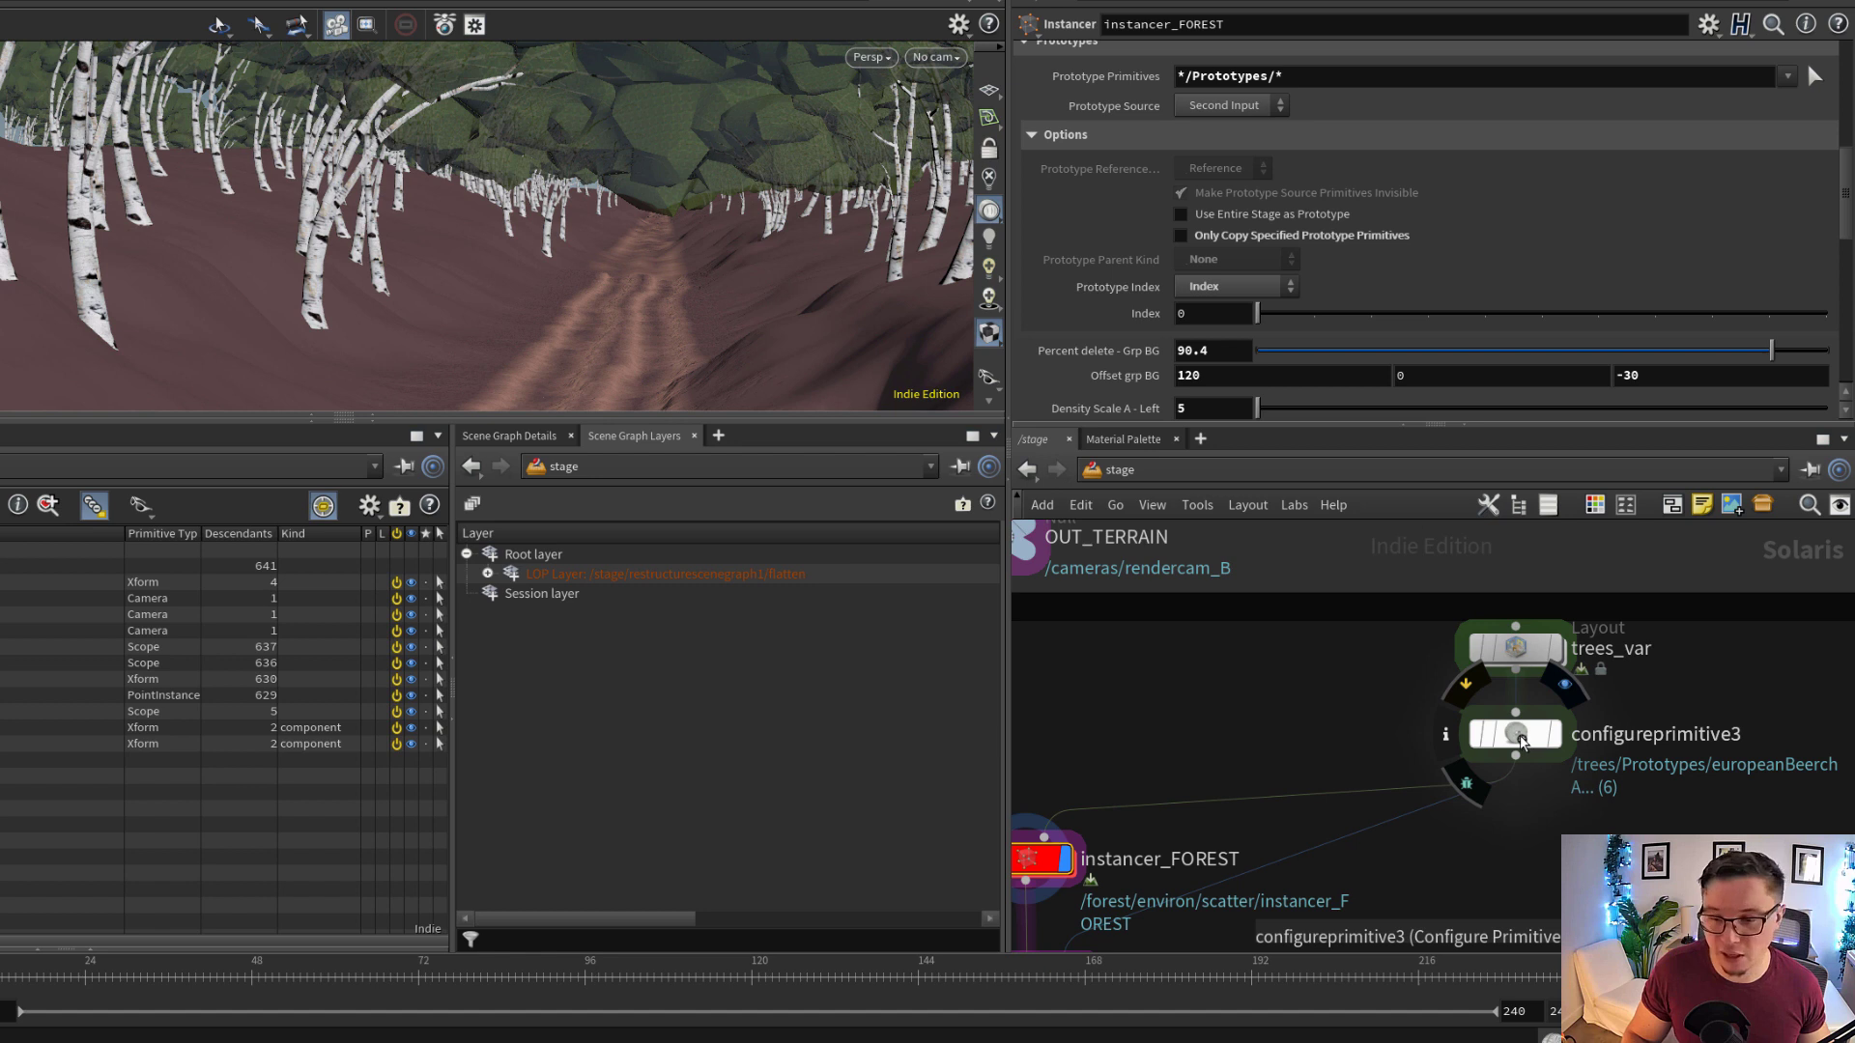
{"action": "left_click", "coordinate": [1517, 736]}
{"action": "left_click_drag", "start_coordinate": [1520, 741], "coordinate": [1518, 745]}
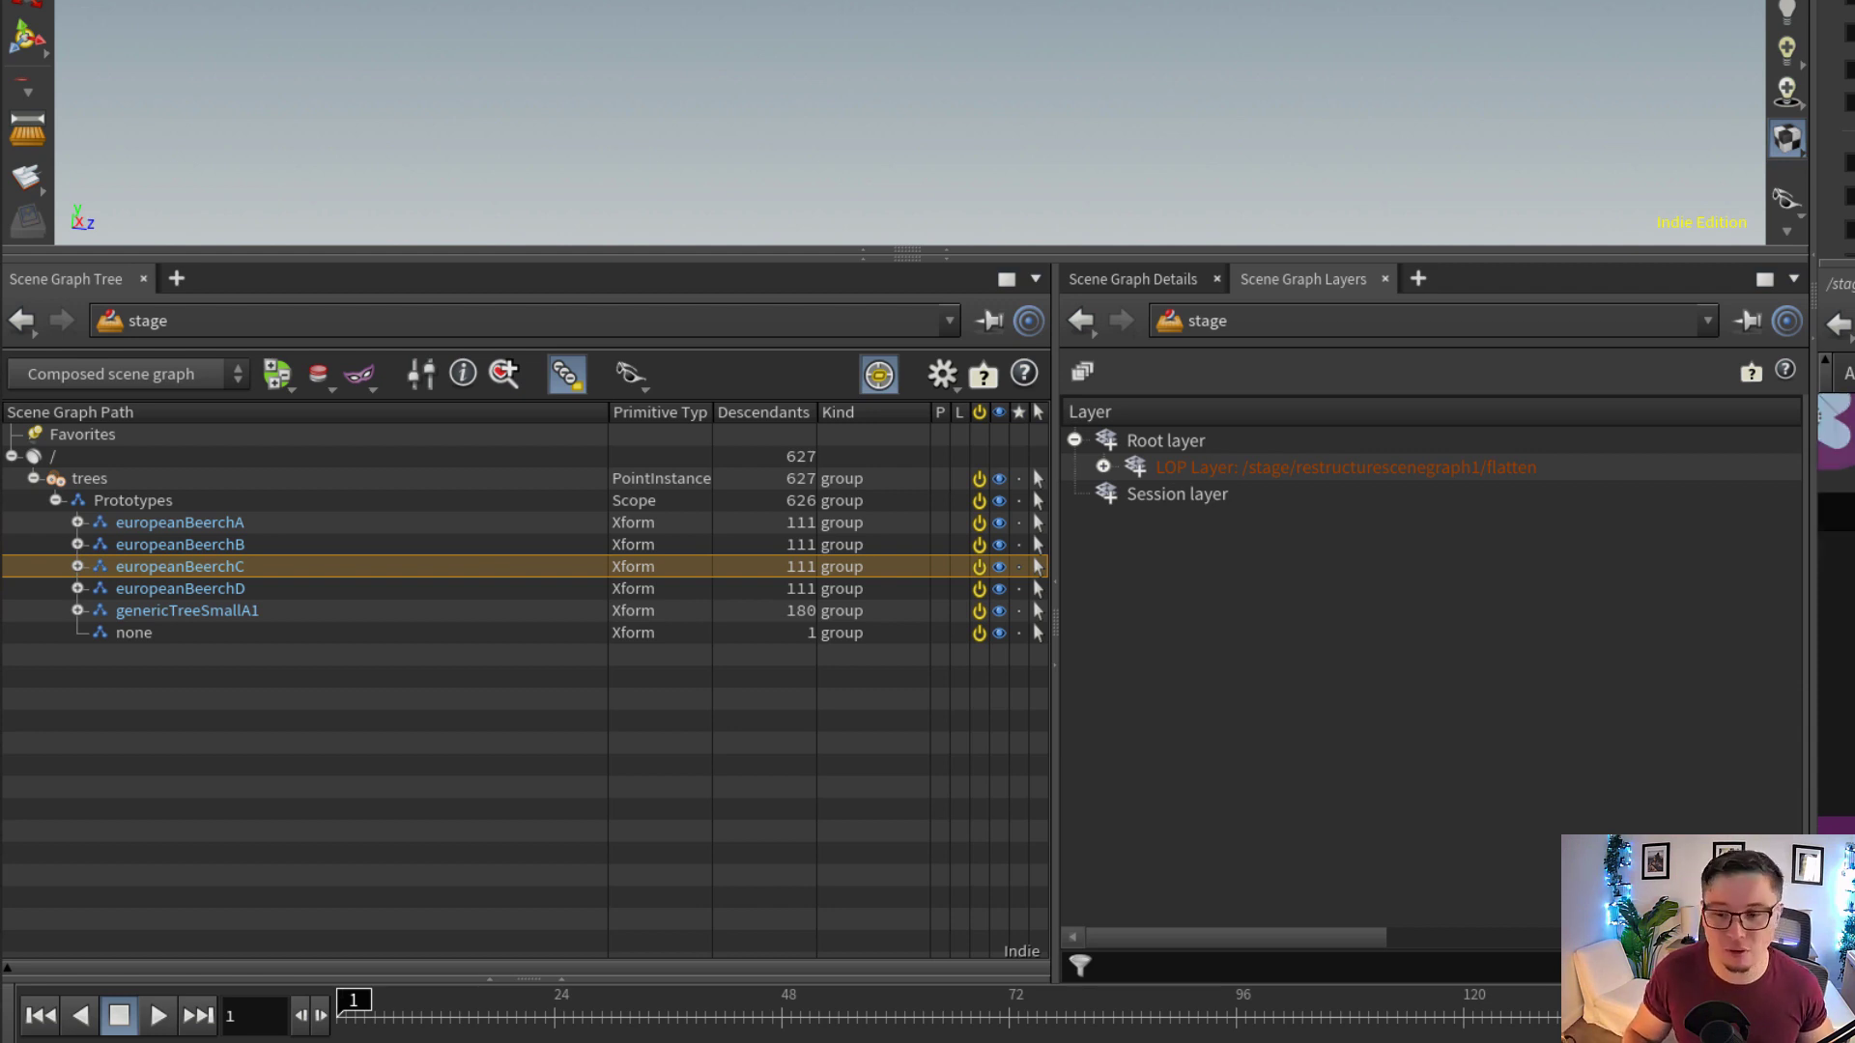
Expand the europeanBeerchB prototype in the scene graph and examine its child primitives
{"action": "middle_click_drag", "start_coordinate": [1825, 599], "coordinate": [1850, 624]}
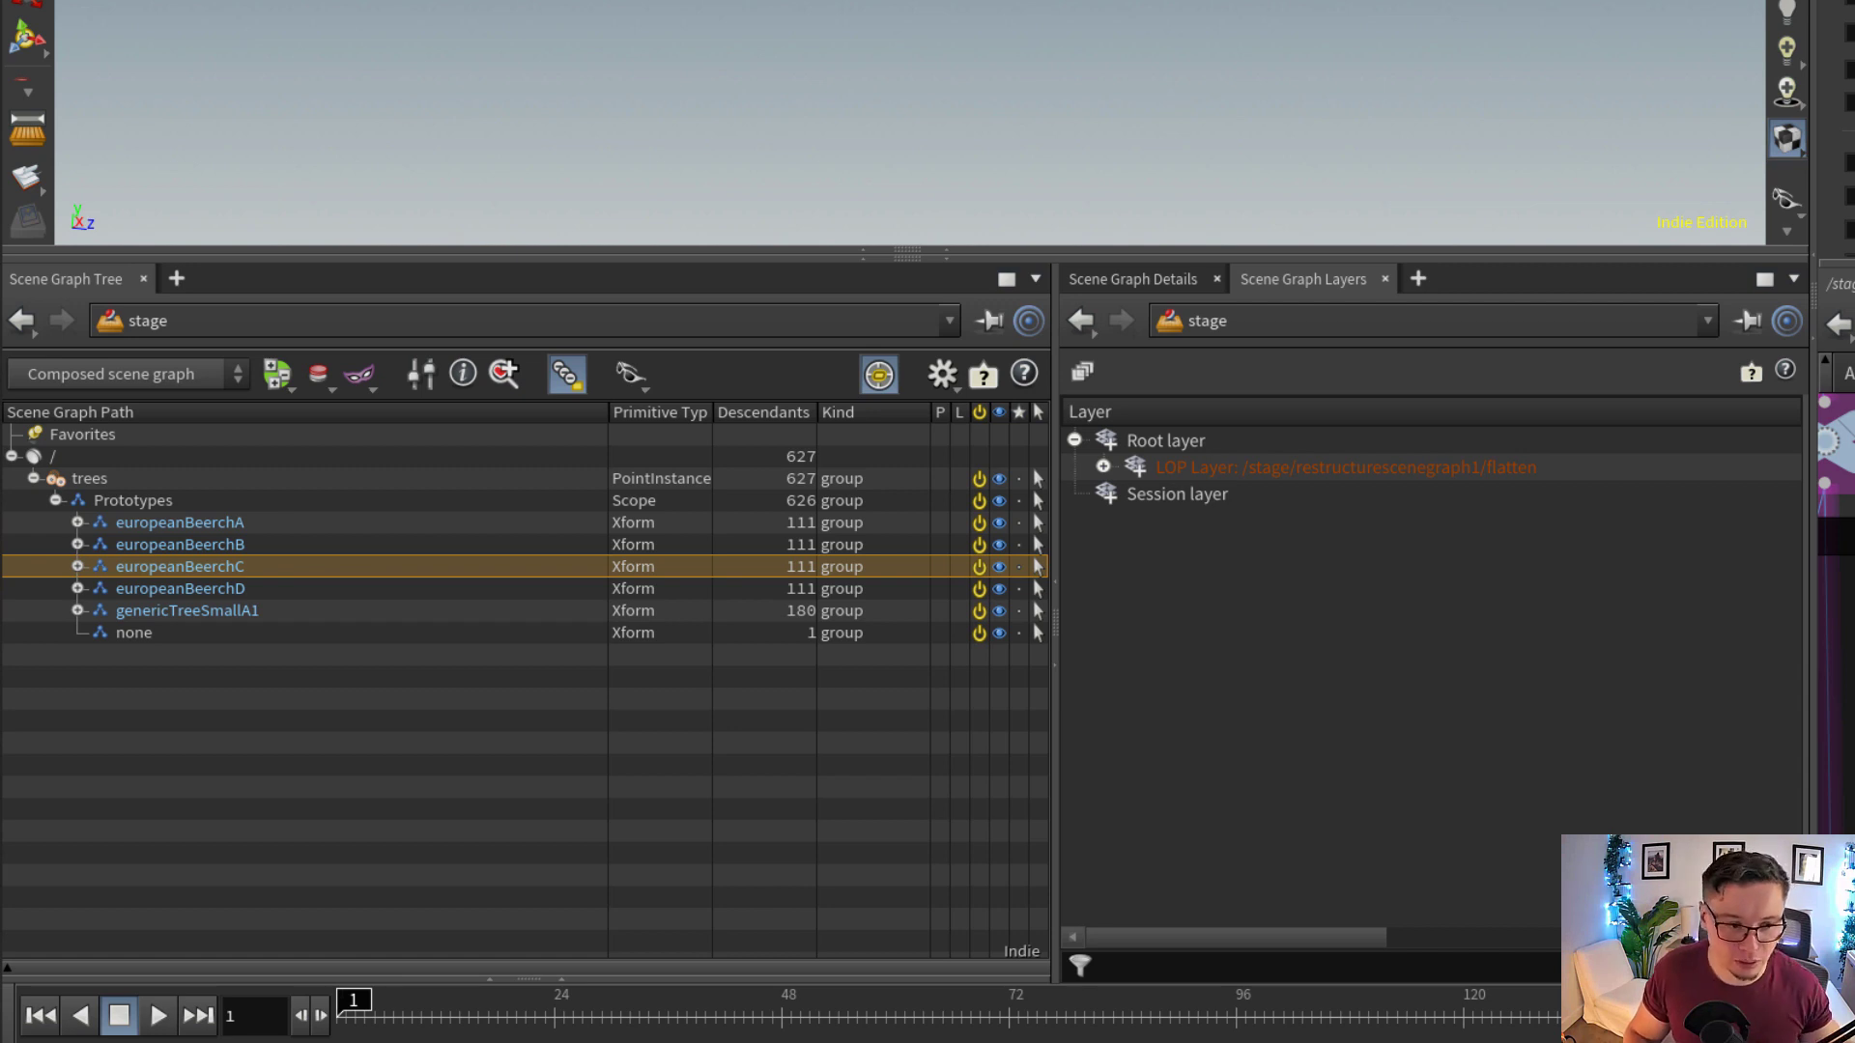
{"action": "left_click", "coordinate": [78, 544]}
{"action": "left_click", "coordinate": [78, 545]}
{"action": "left_click", "coordinate": [77, 545]}
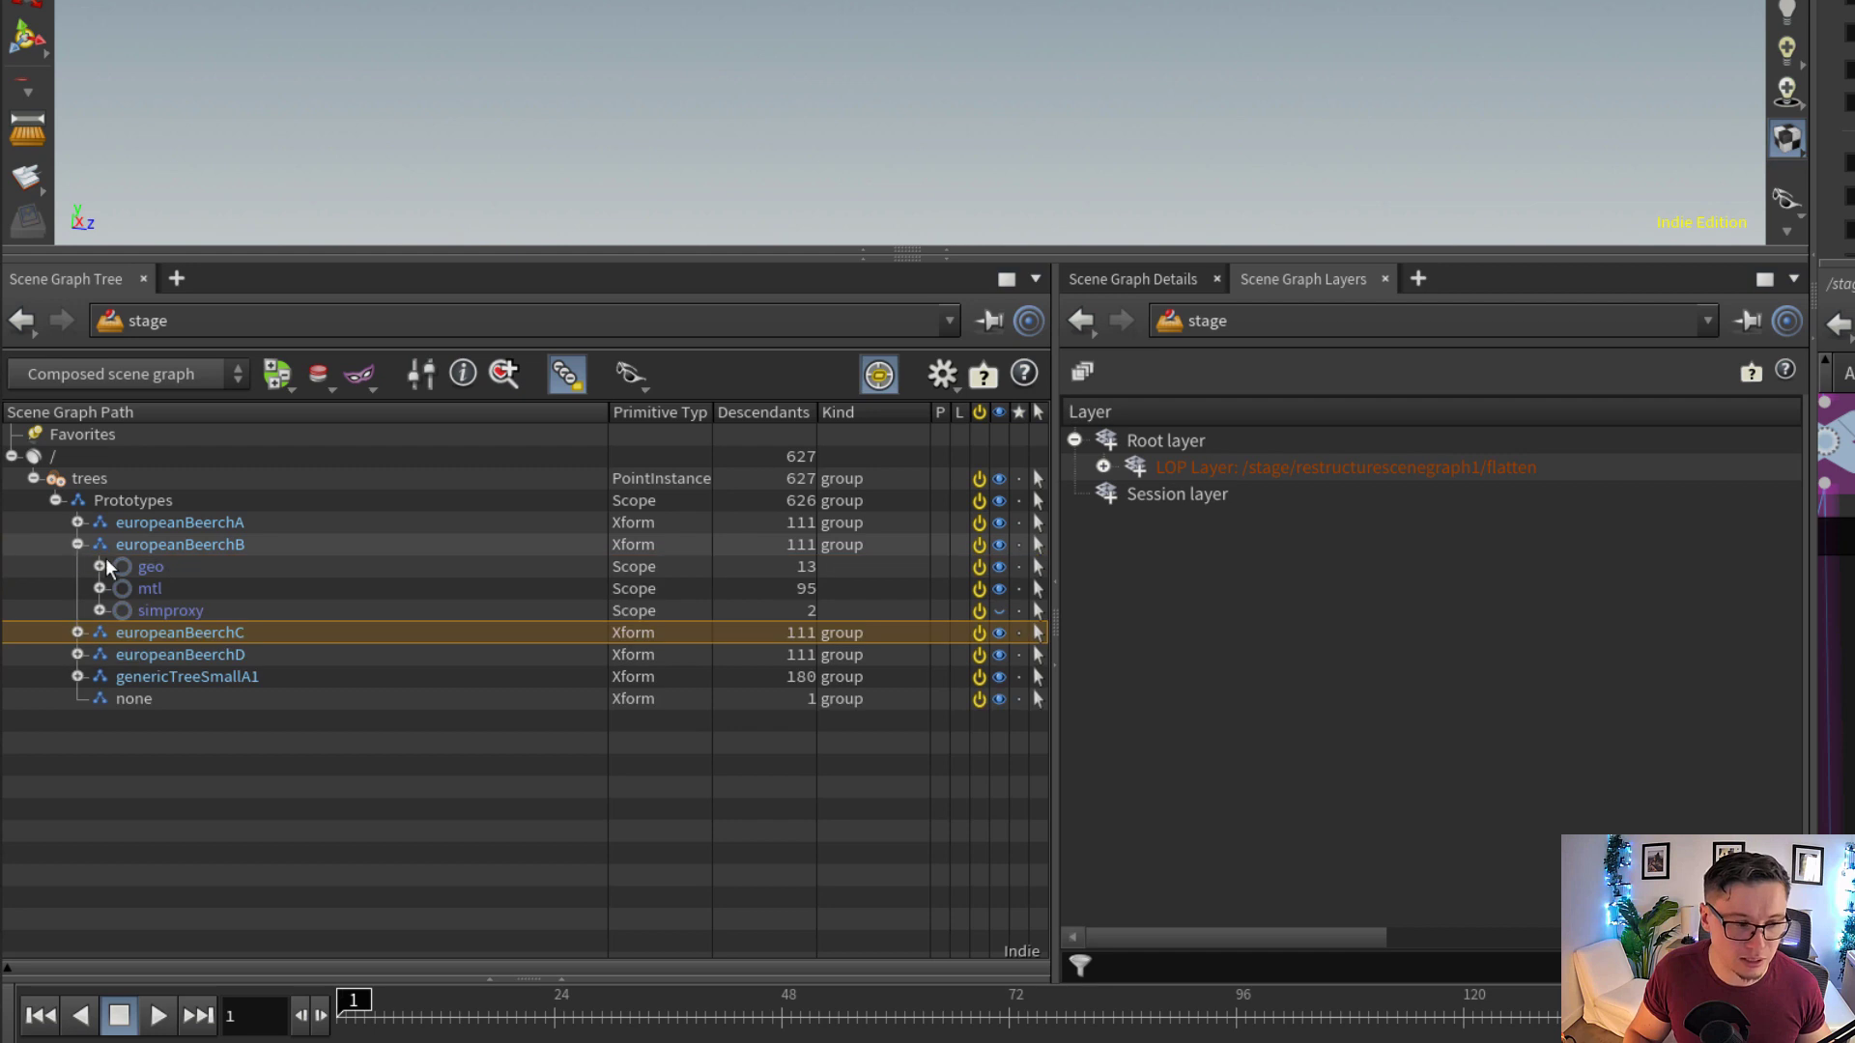
{"action": "left_click", "coordinate": [228, 566]}
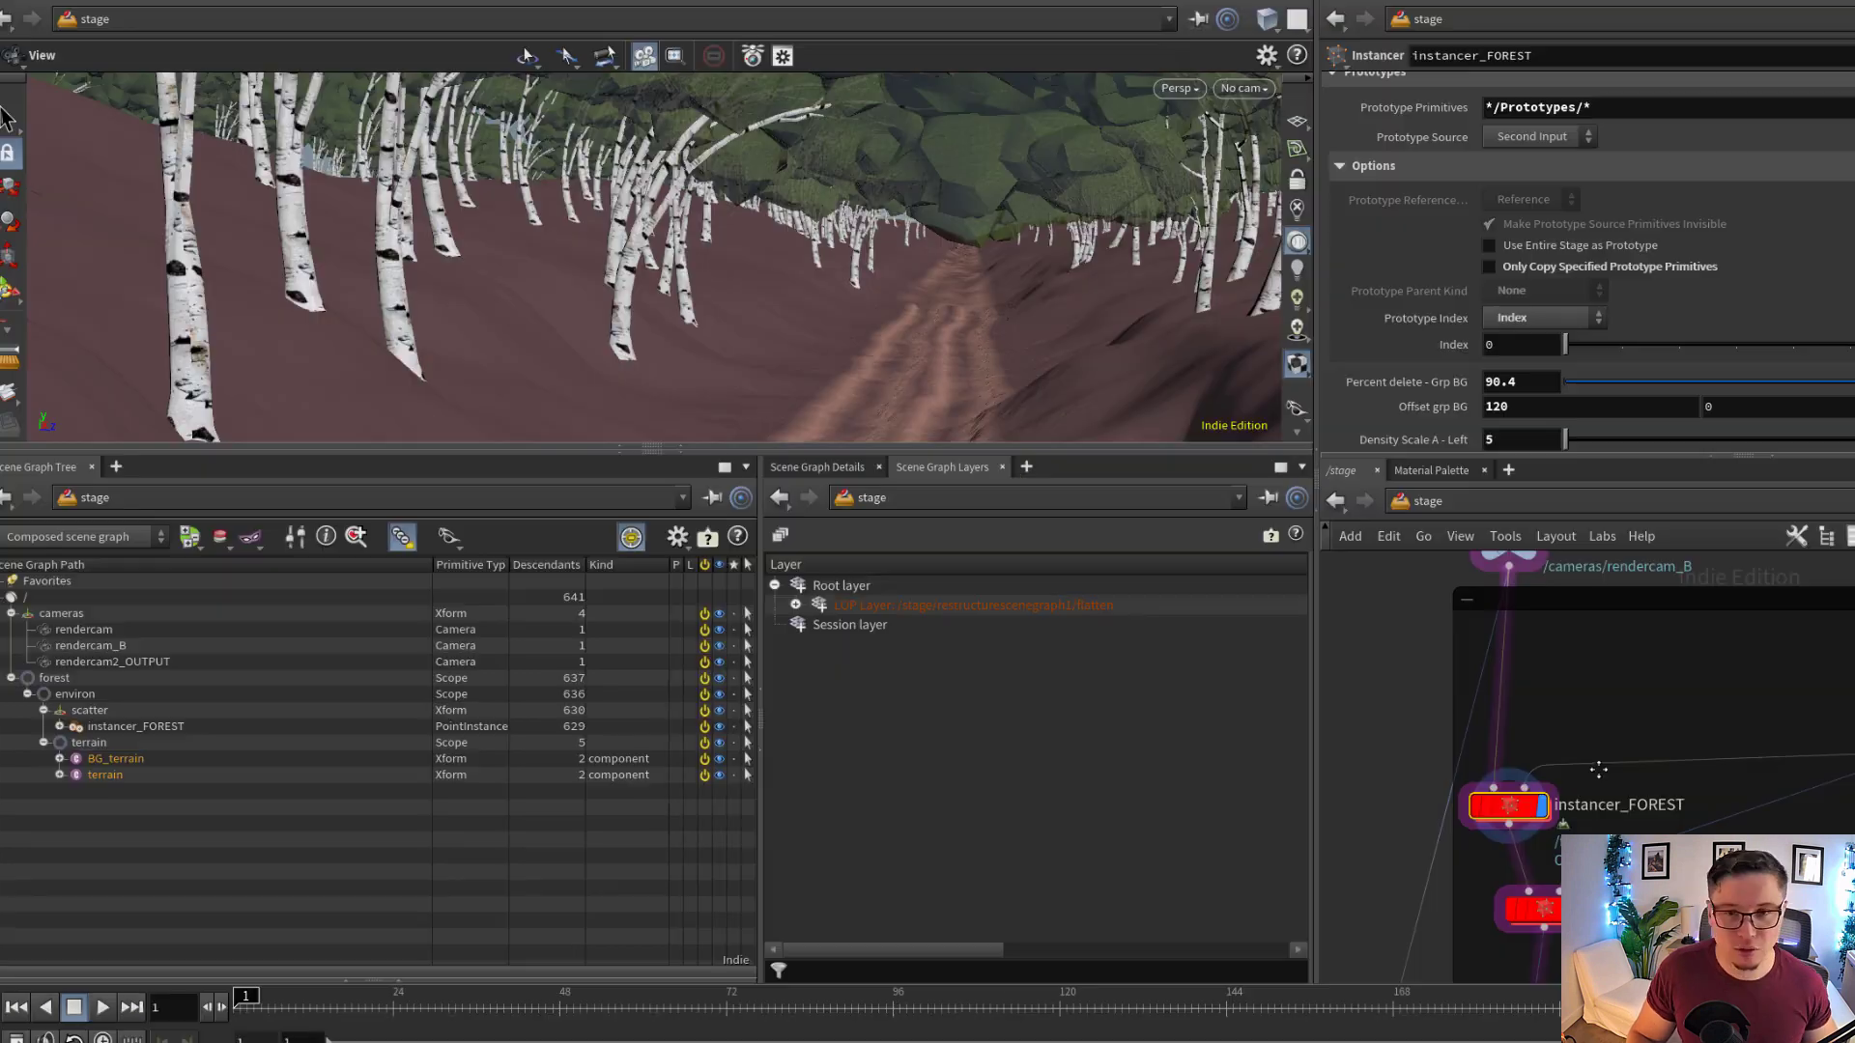
Select instancer_FOREST_BG and review its parameters and its place in the chain below instancer_FOREST
{"action": "scroll", "coordinate": [1610, 768], "scroll_direction": "down", "scroll_amount": 1}
{"action": "middle_click_drag", "start_coordinate": [1618, 807], "coordinate": [1613, 745]}
{"action": "scroll", "coordinate": [1567, 825], "scroll_direction": "up", "scroll_amount": 2}
{"action": "left_click", "coordinate": [1538, 828]}
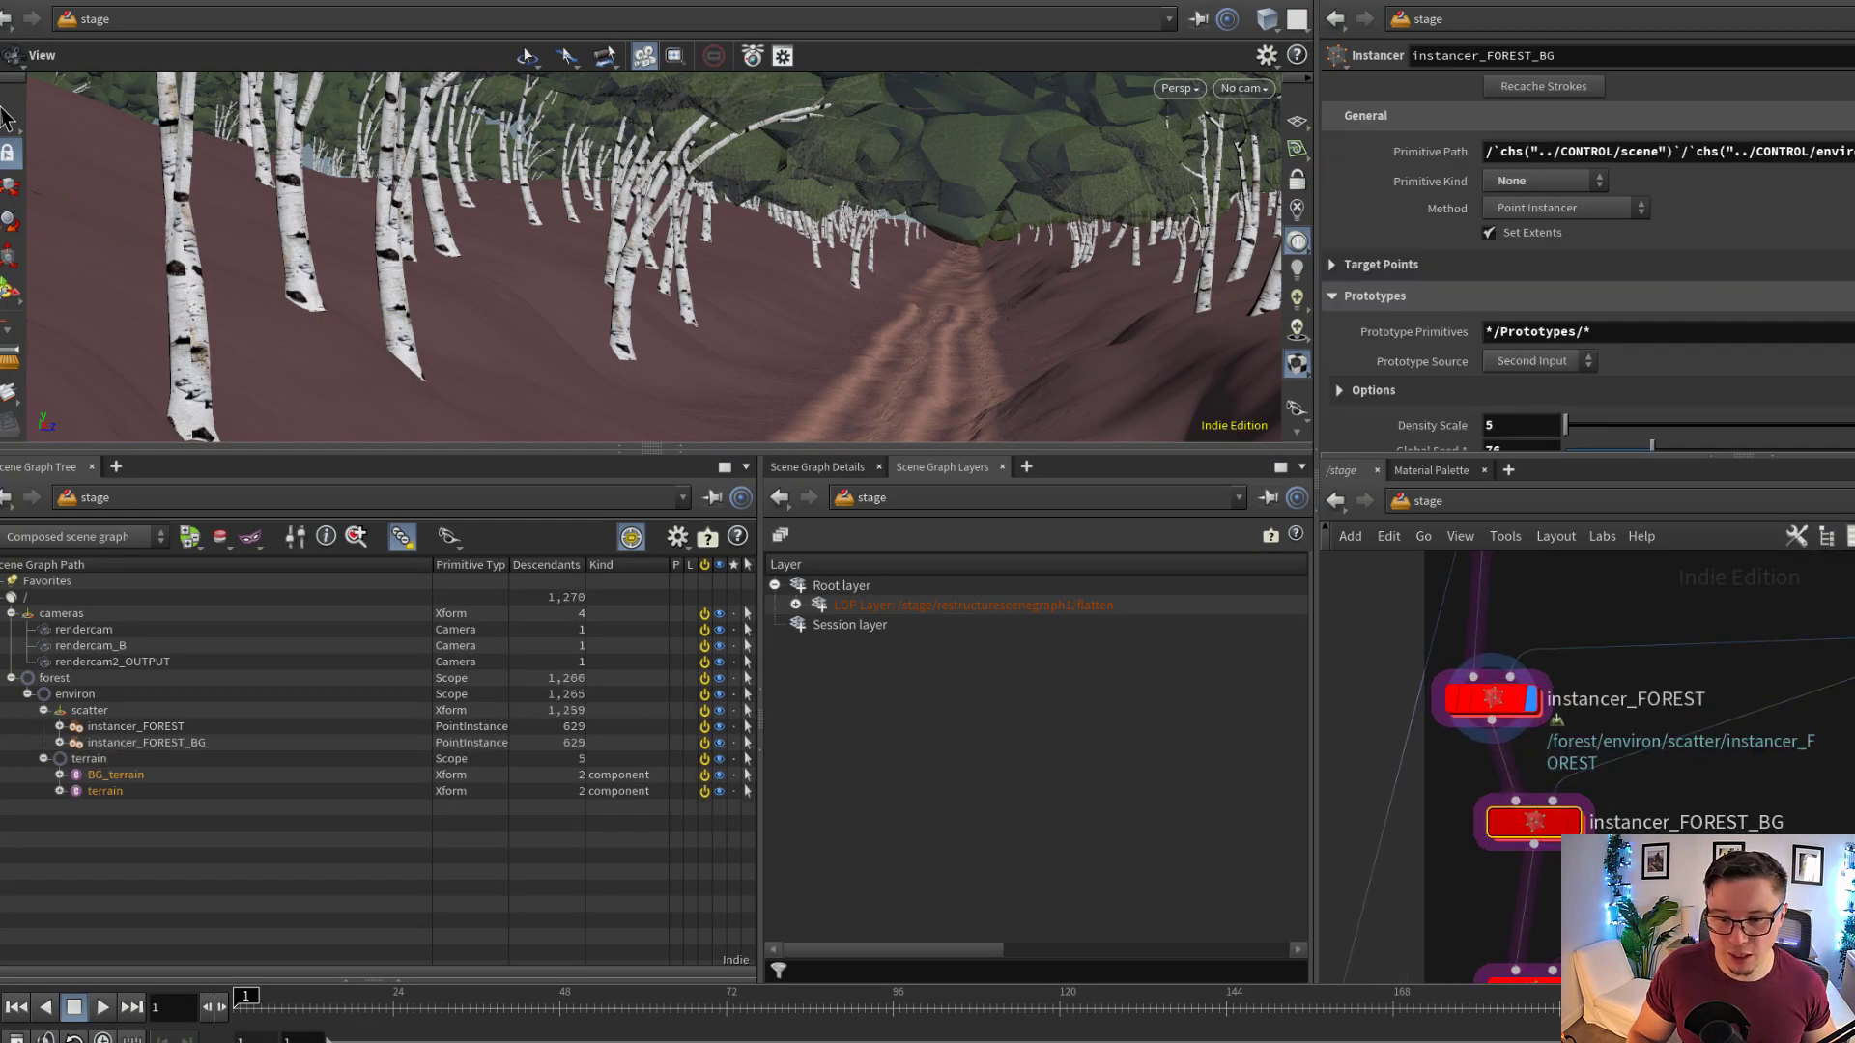
{"action": "middle_click_drag", "start_coordinate": [1687, 878], "coordinate": [1632, 762]}
{"action": "scroll", "coordinate": [1633, 761], "scroll_direction": "down", "scroll_amount": 2}
{"action": "scroll", "coordinate": [1786, 714], "scroll_direction": "down", "scroll_amount": 2}
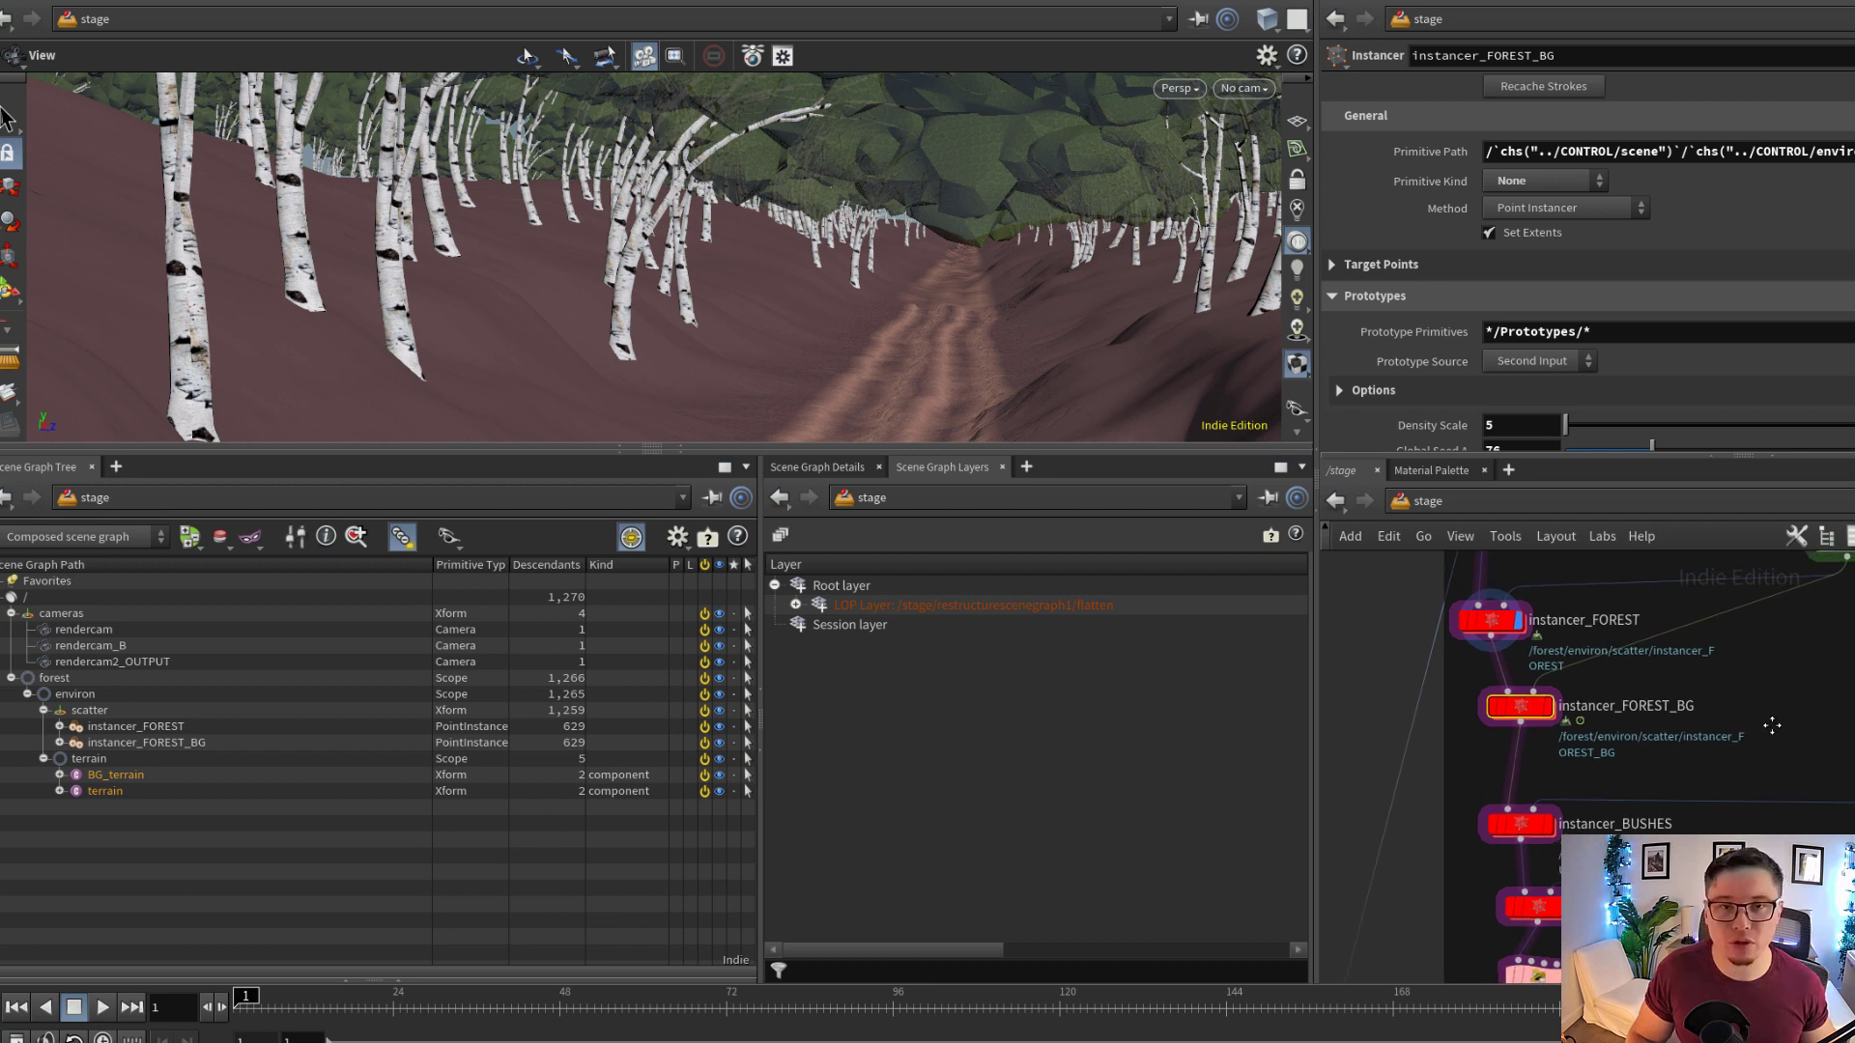
{"action": "middle_click_drag", "start_coordinate": [1762, 742], "coordinate": [1708, 754]}
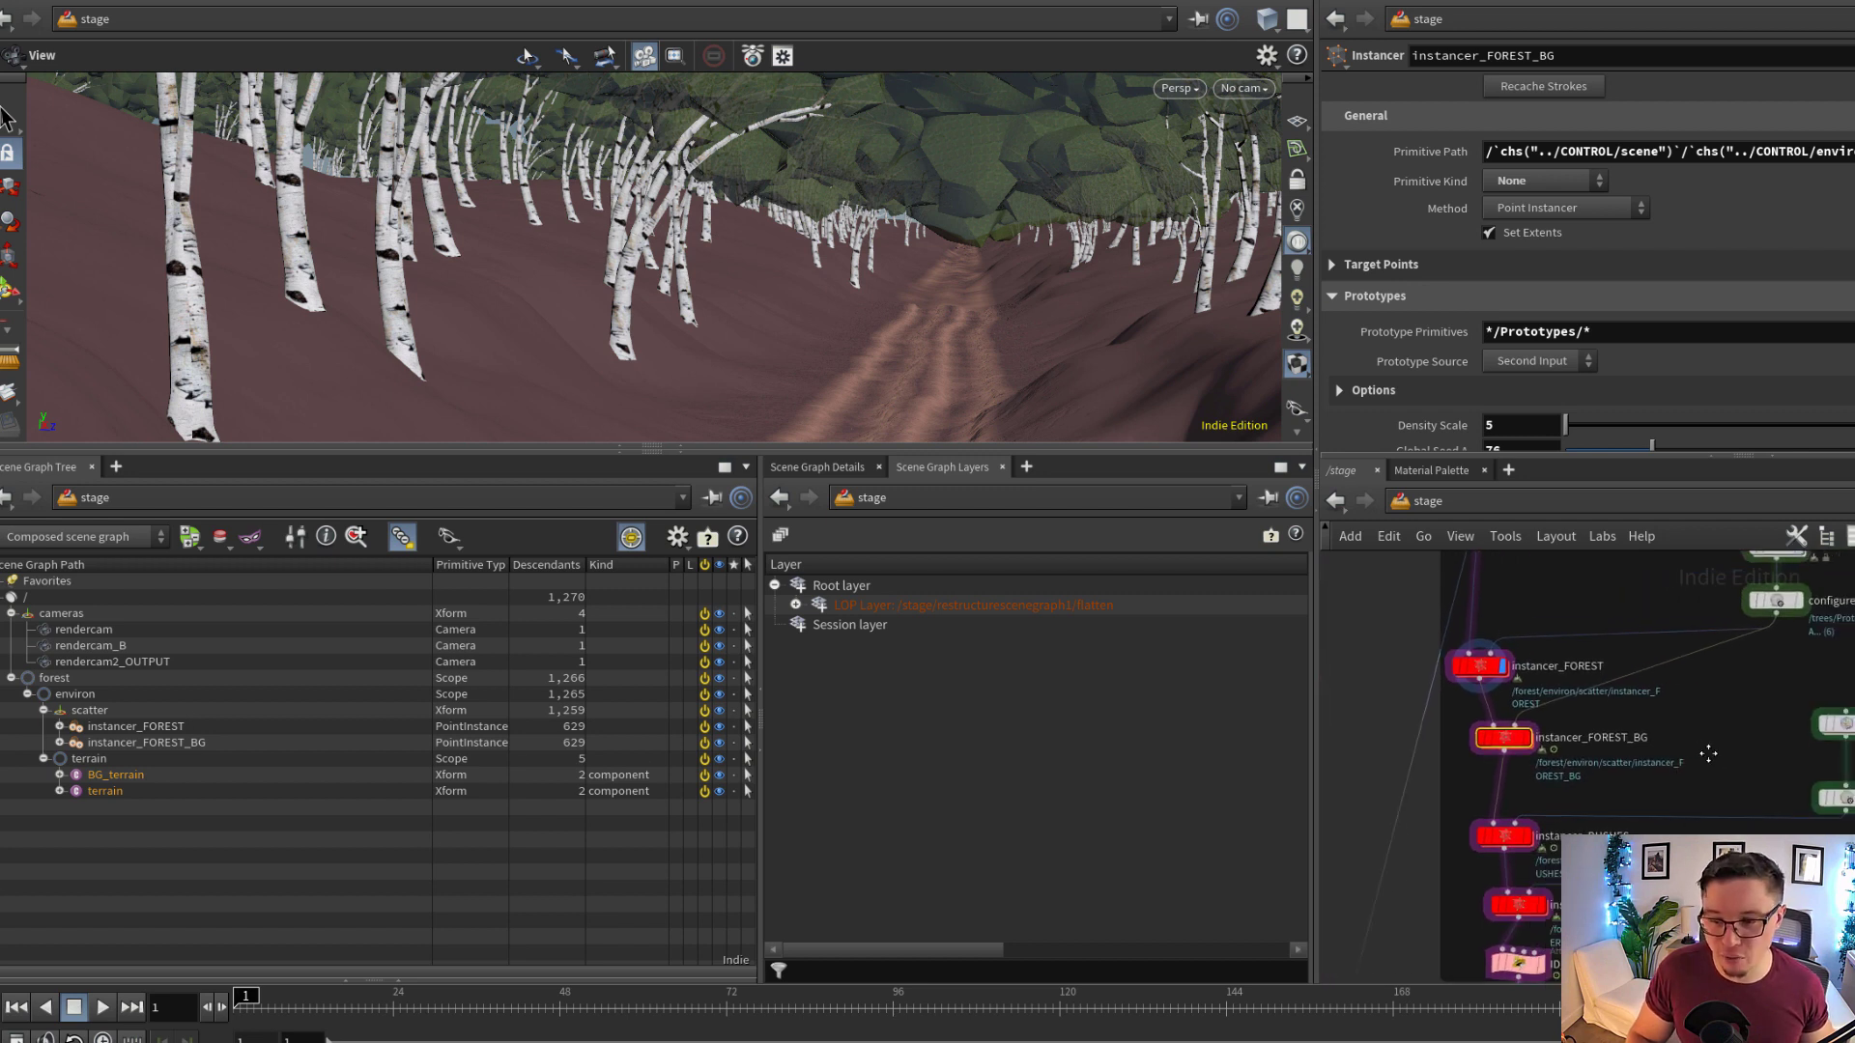
Display instancer_FOREST_BG, select its primitive in the scene graph and compare the $OS token of its Primitive Path with the node name
{"action": "scroll", "coordinate": [1492, 737], "scroll_direction": "up", "scroll_amount": 2}
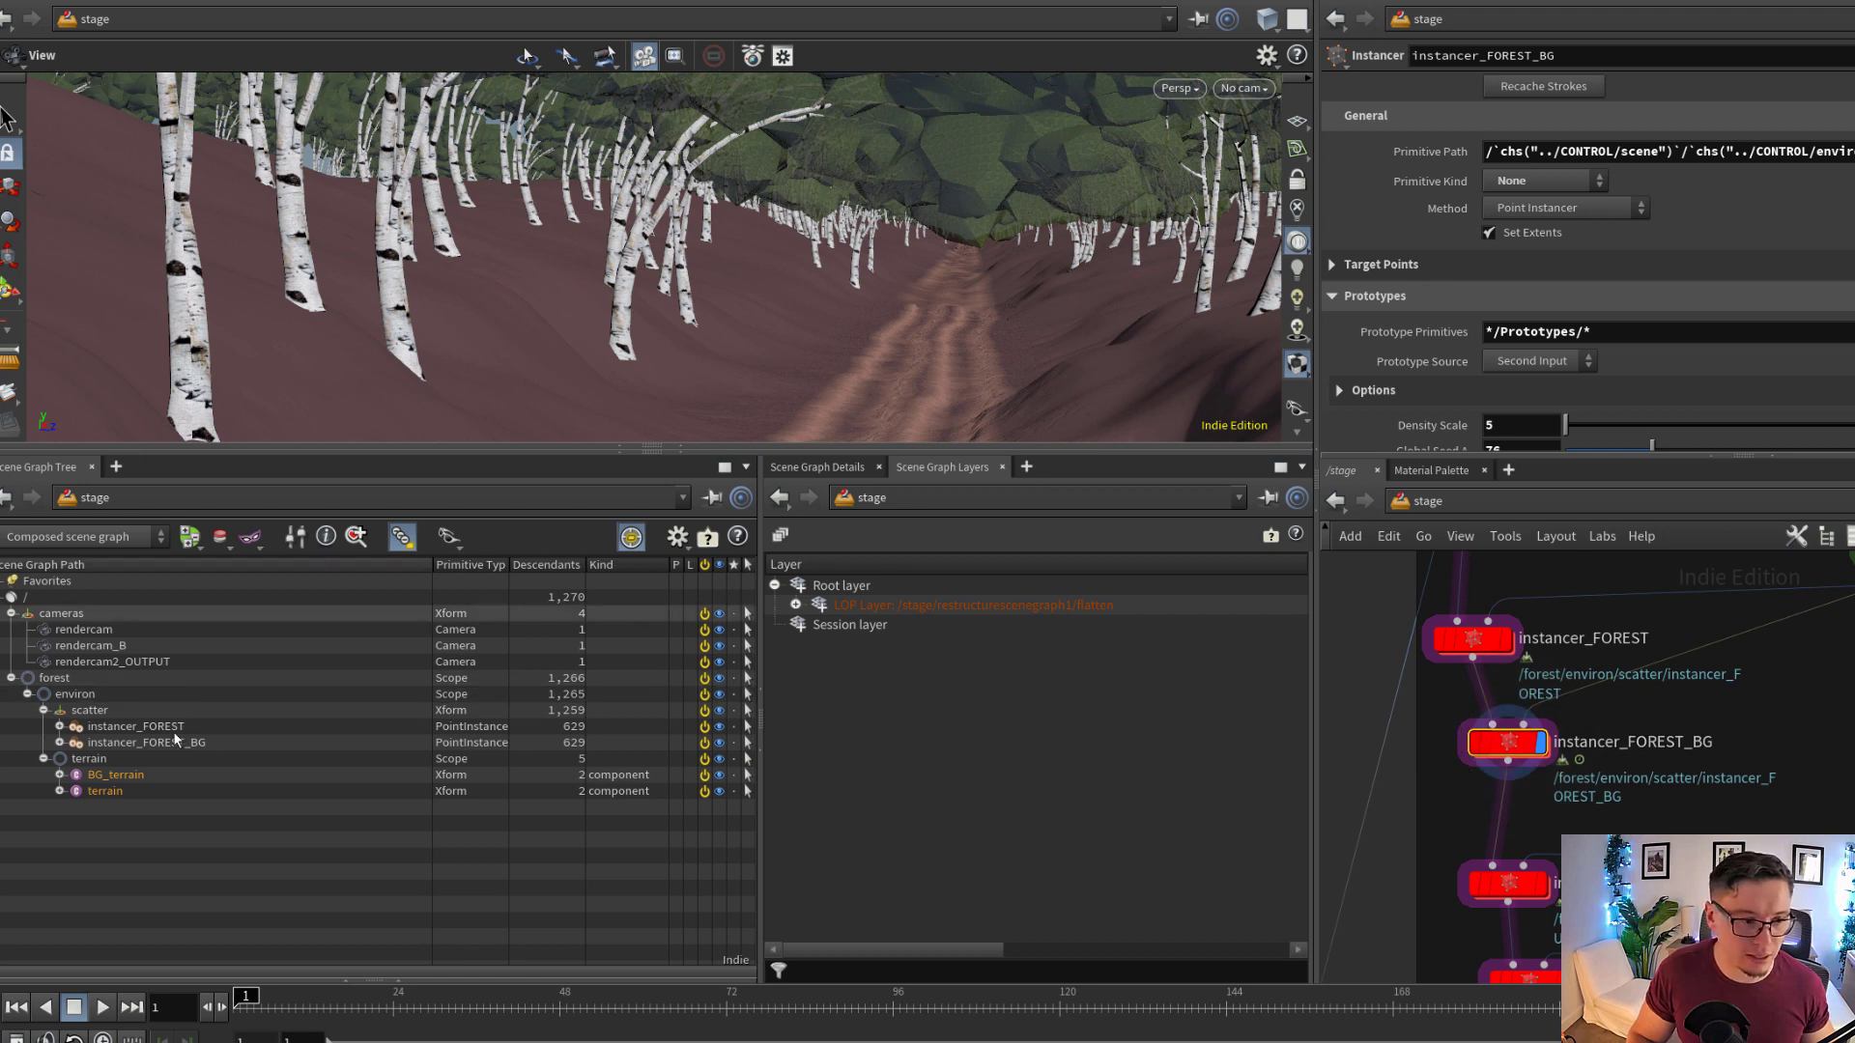
{"action": "left_click", "coordinate": [119, 740]}
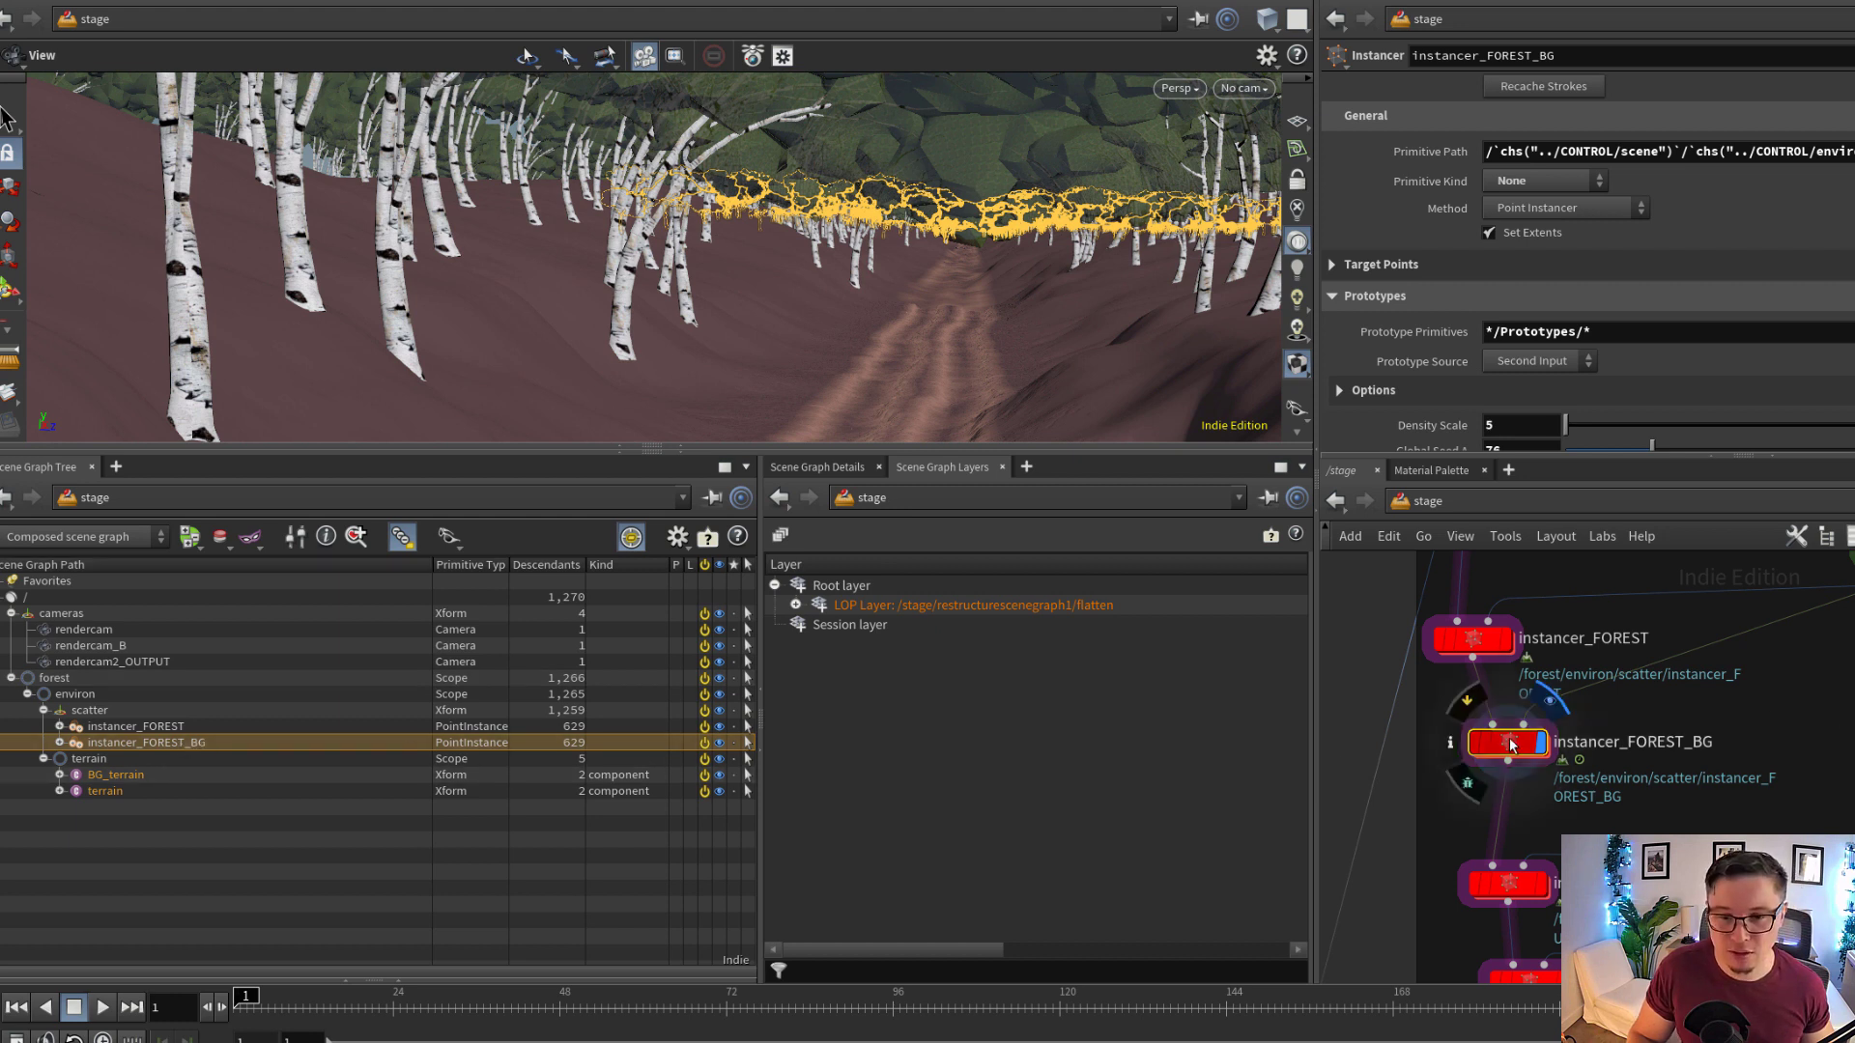
{"action": "middle_click_drag", "start_coordinate": [1592, 697], "coordinate": [1597, 721]}
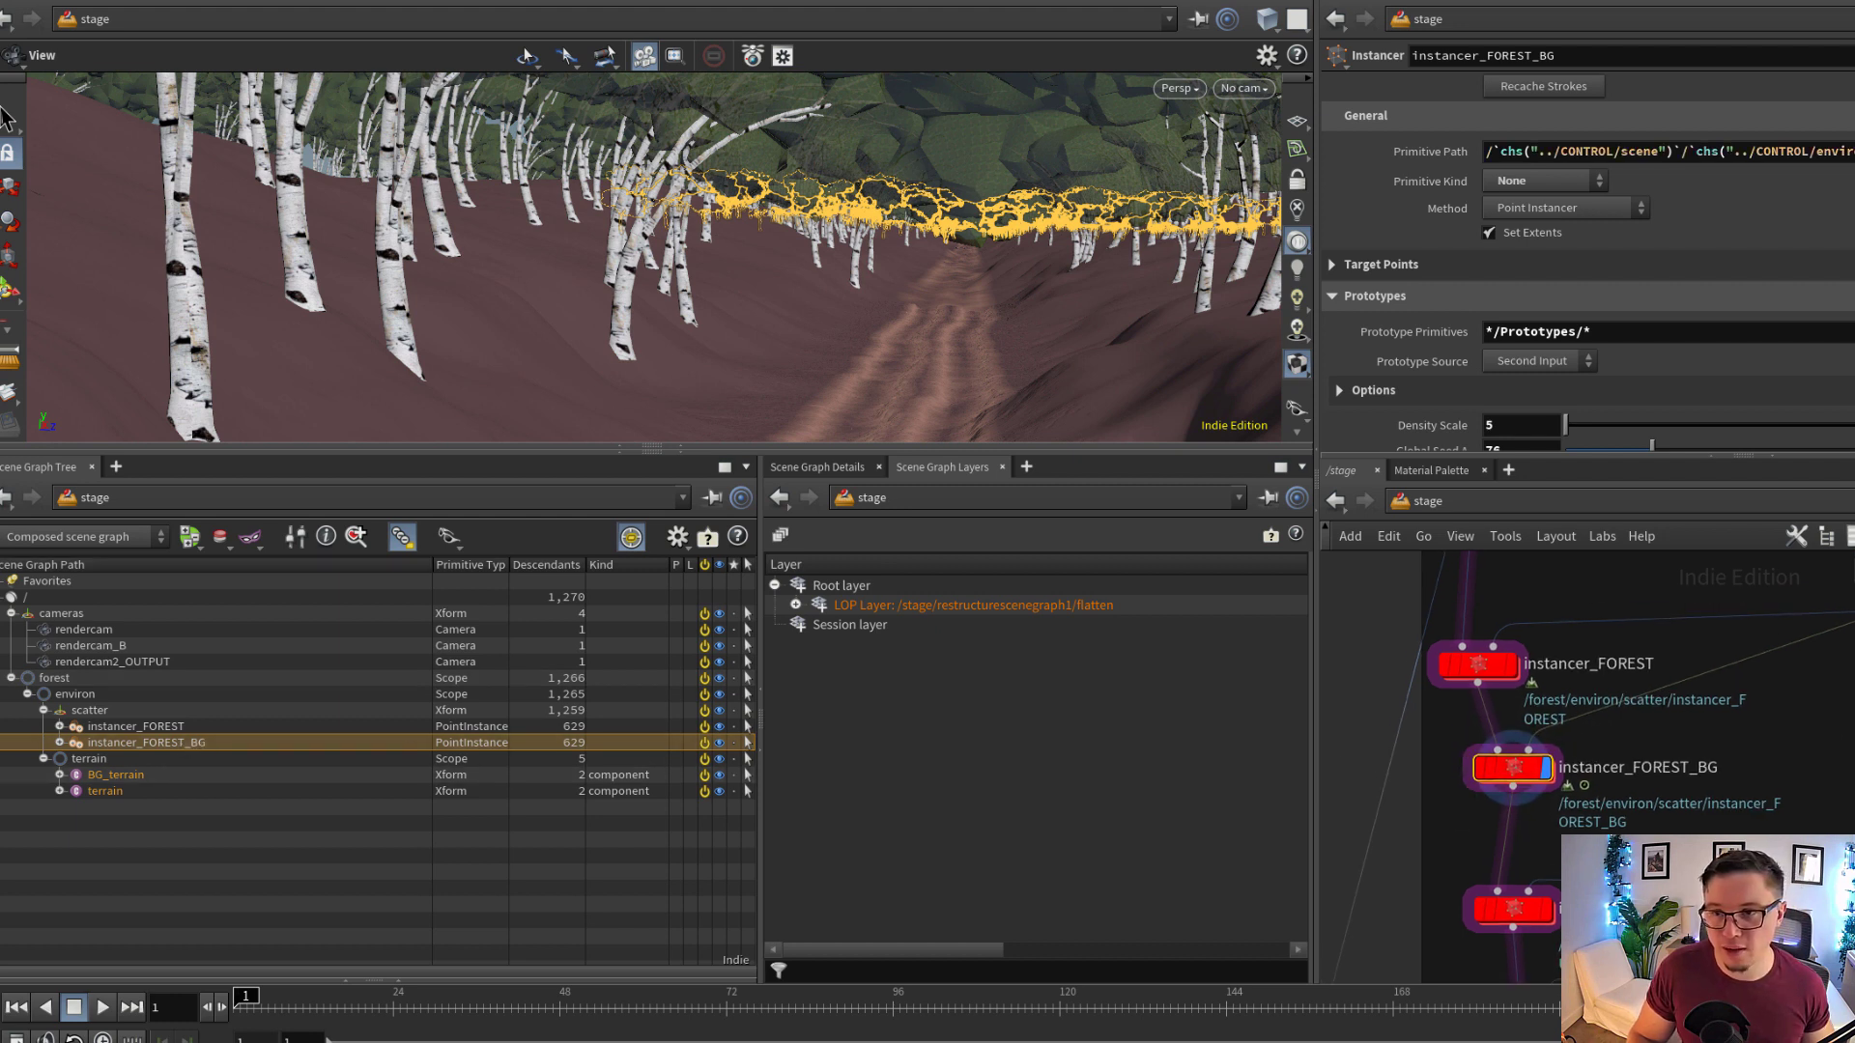
{"action": "left_click_drag", "start_coordinate": [1686, 127], "coordinate": [1654, 156]}
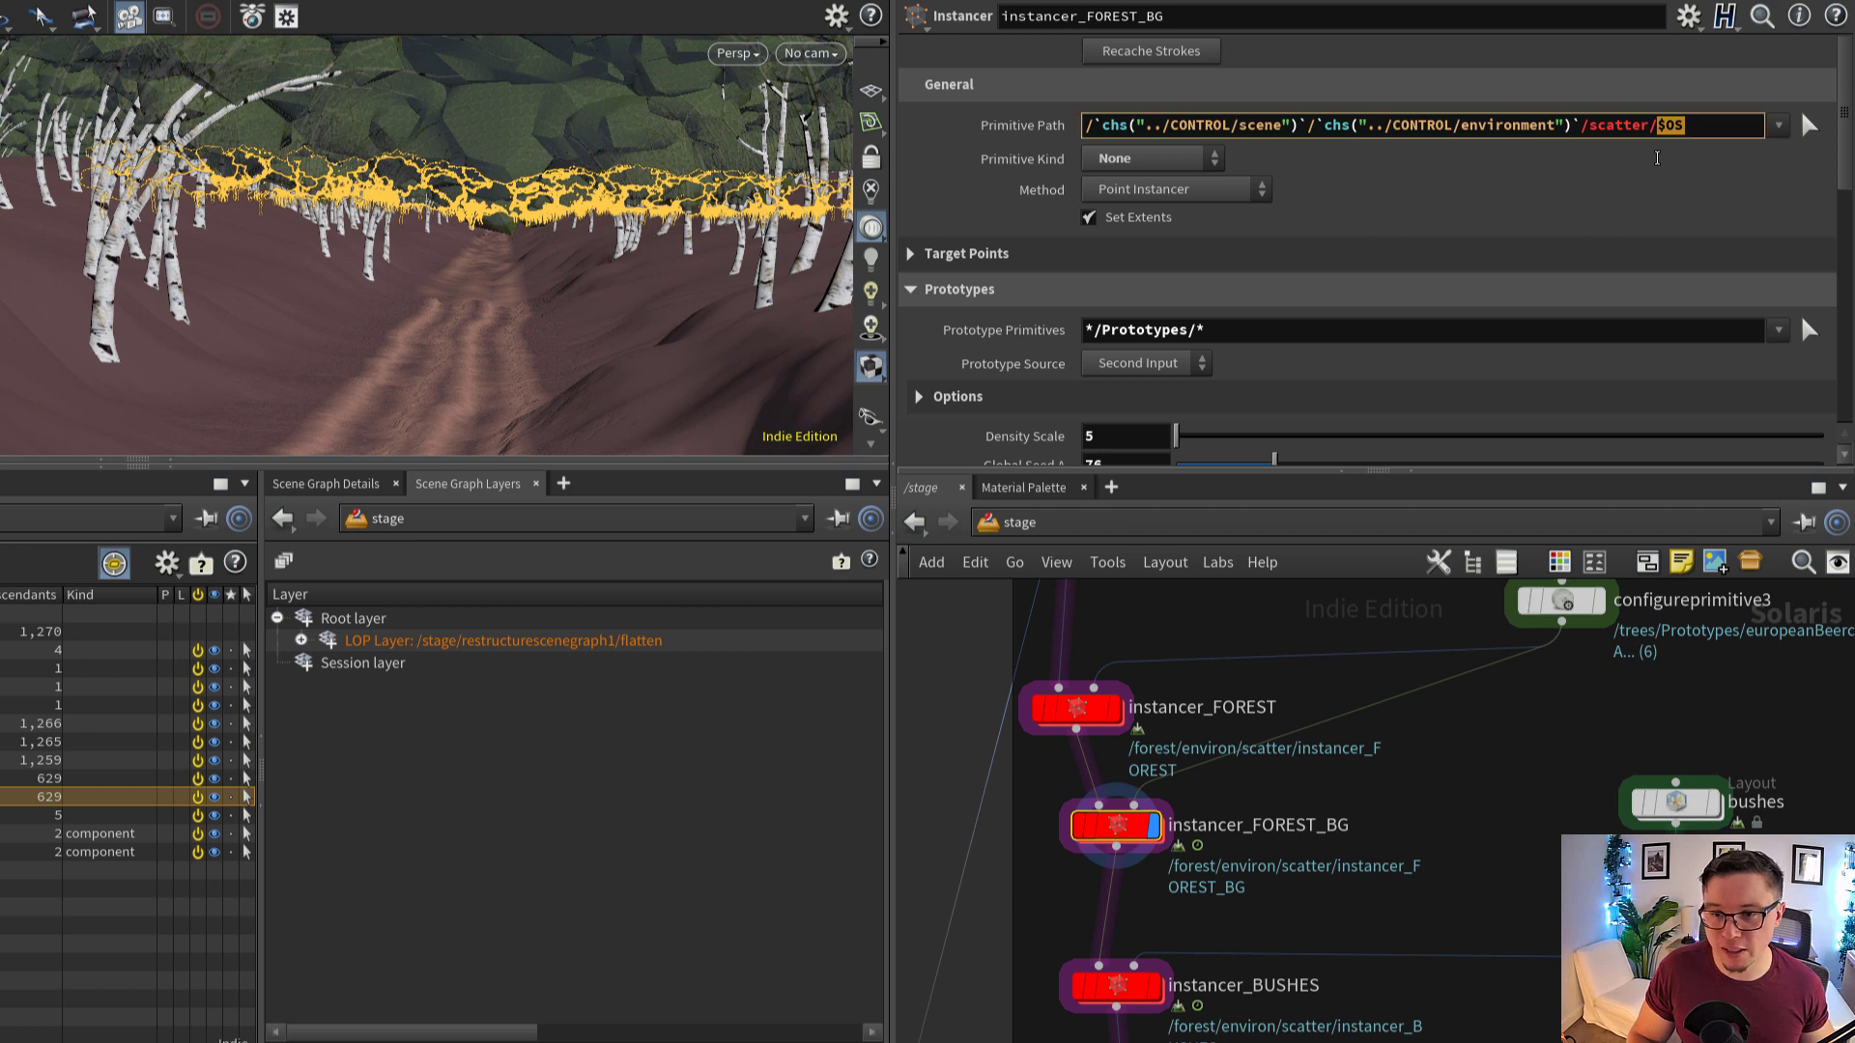
{"action": "double_click", "coordinate": [1300, 826]}
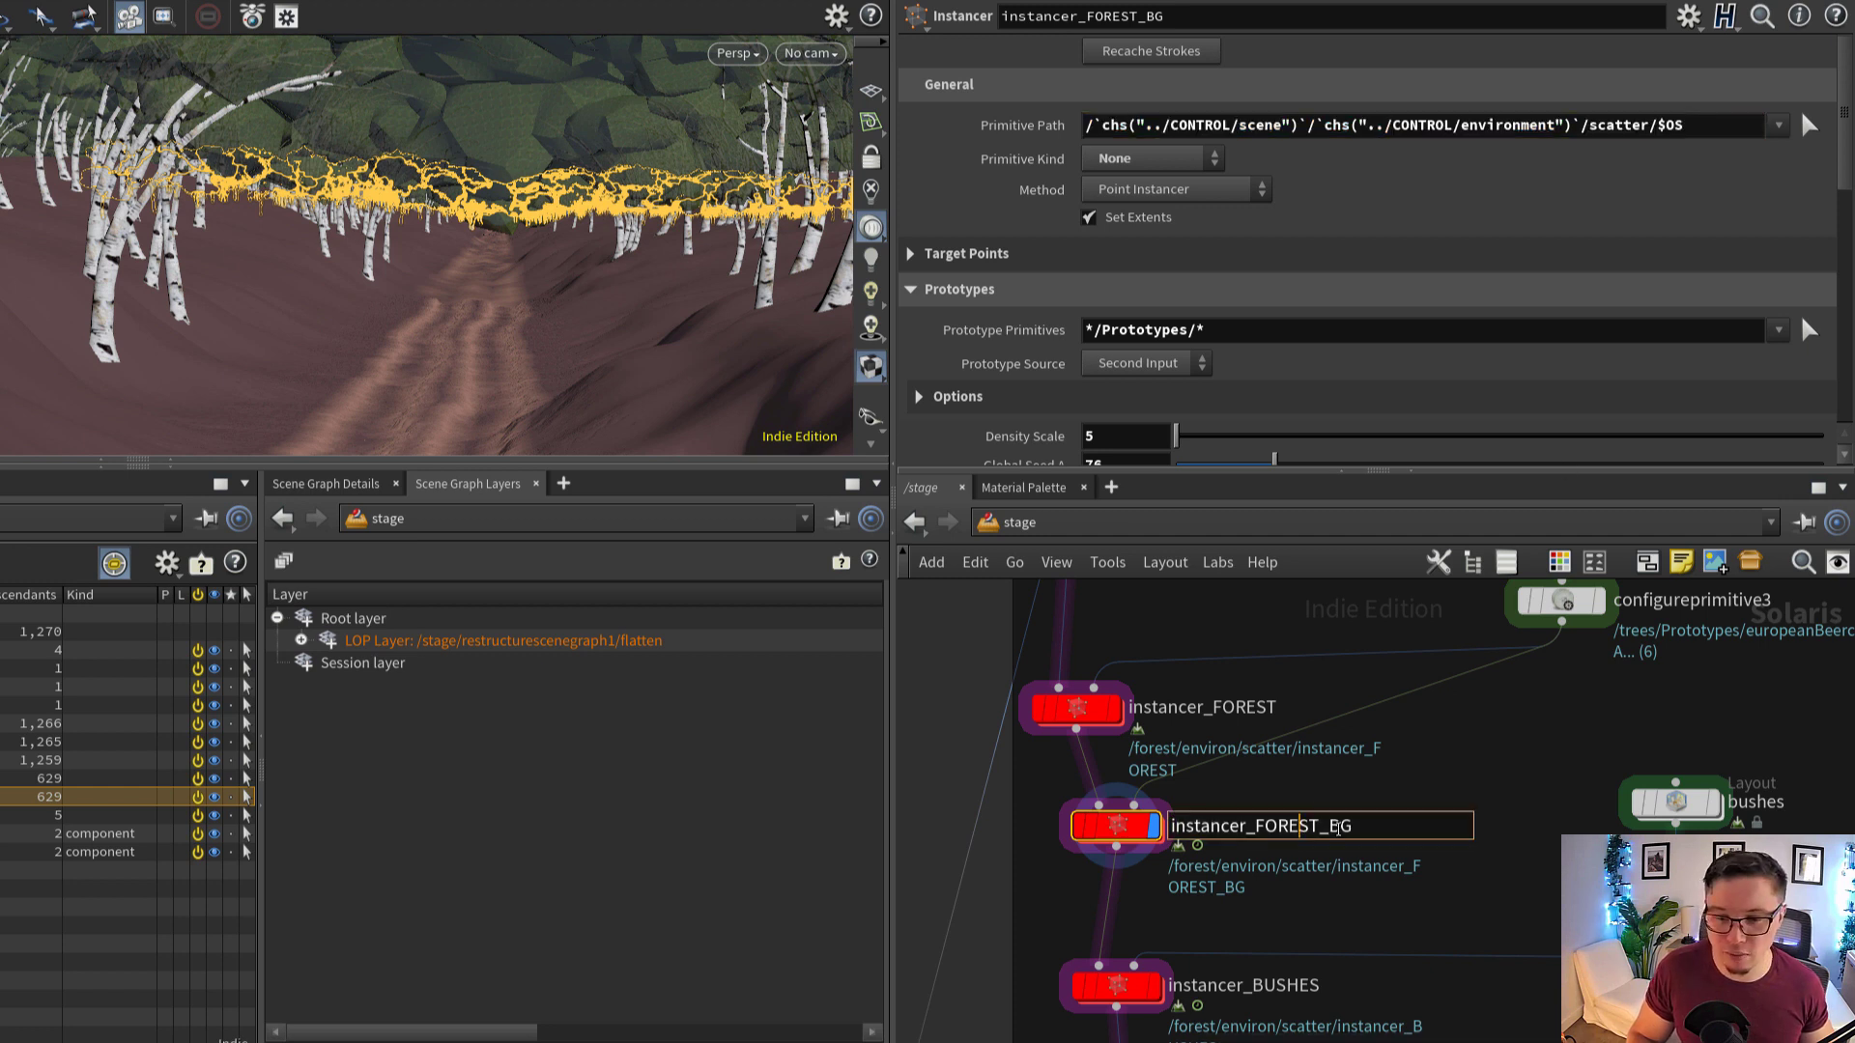
{"action": "left_click_drag", "start_coordinate": [1201, 831], "coordinate": [1164, 833]}
{"action": "left_click", "coordinate": [1347, 884]}
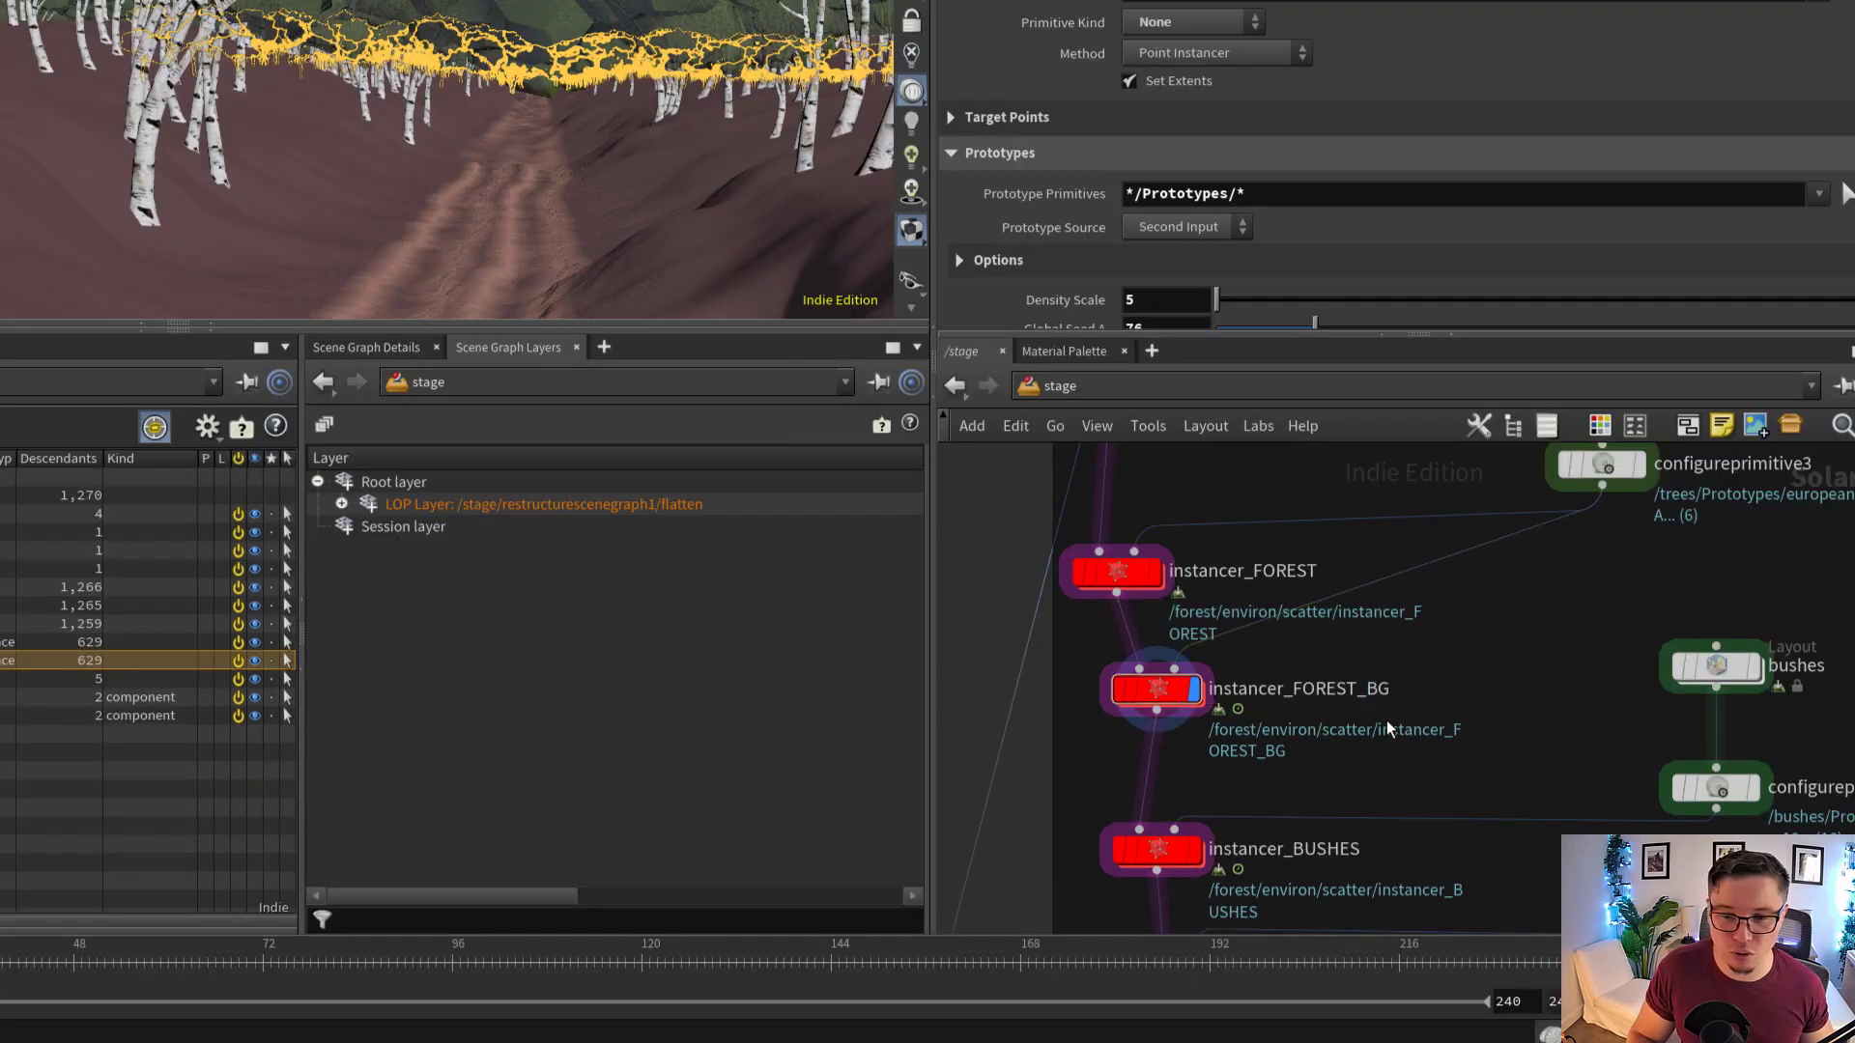
Follow the chain below instancer_FOREST_BG, display instancer_BUSHES and examine the bushes scattered along the path
{"action": "middle_click_drag", "start_coordinate": [1388, 726], "coordinate": [1371, 699]}
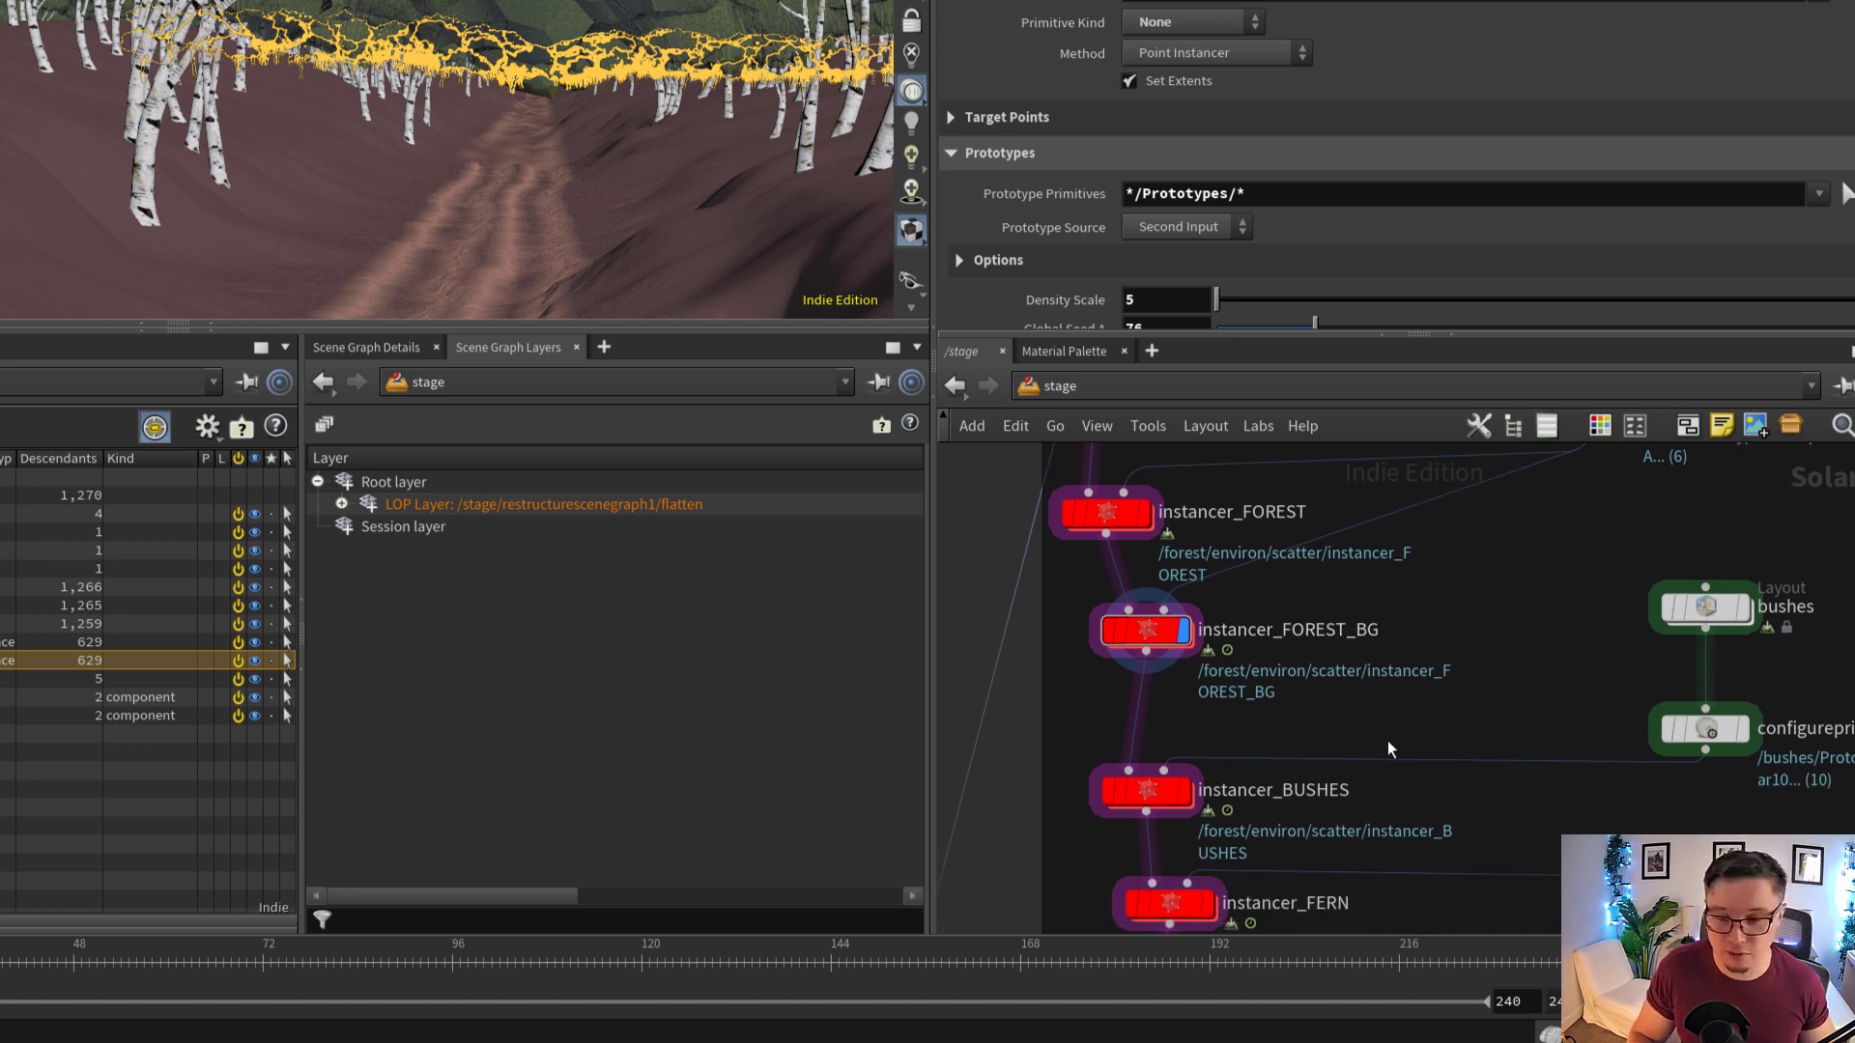
{"action": "middle_click_drag", "start_coordinate": [1342, 740], "coordinate": [1300, 583]}
{"action": "scroll", "coordinate": [1301, 583], "scroll_direction": "down", "scroll_amount": 4}
{"action": "middle_click_drag", "start_coordinate": [1412, 577], "coordinate": [1349, 707]}
{"action": "scroll", "coordinate": [1455, 673], "scroll_direction": "up", "scroll_amount": 2}
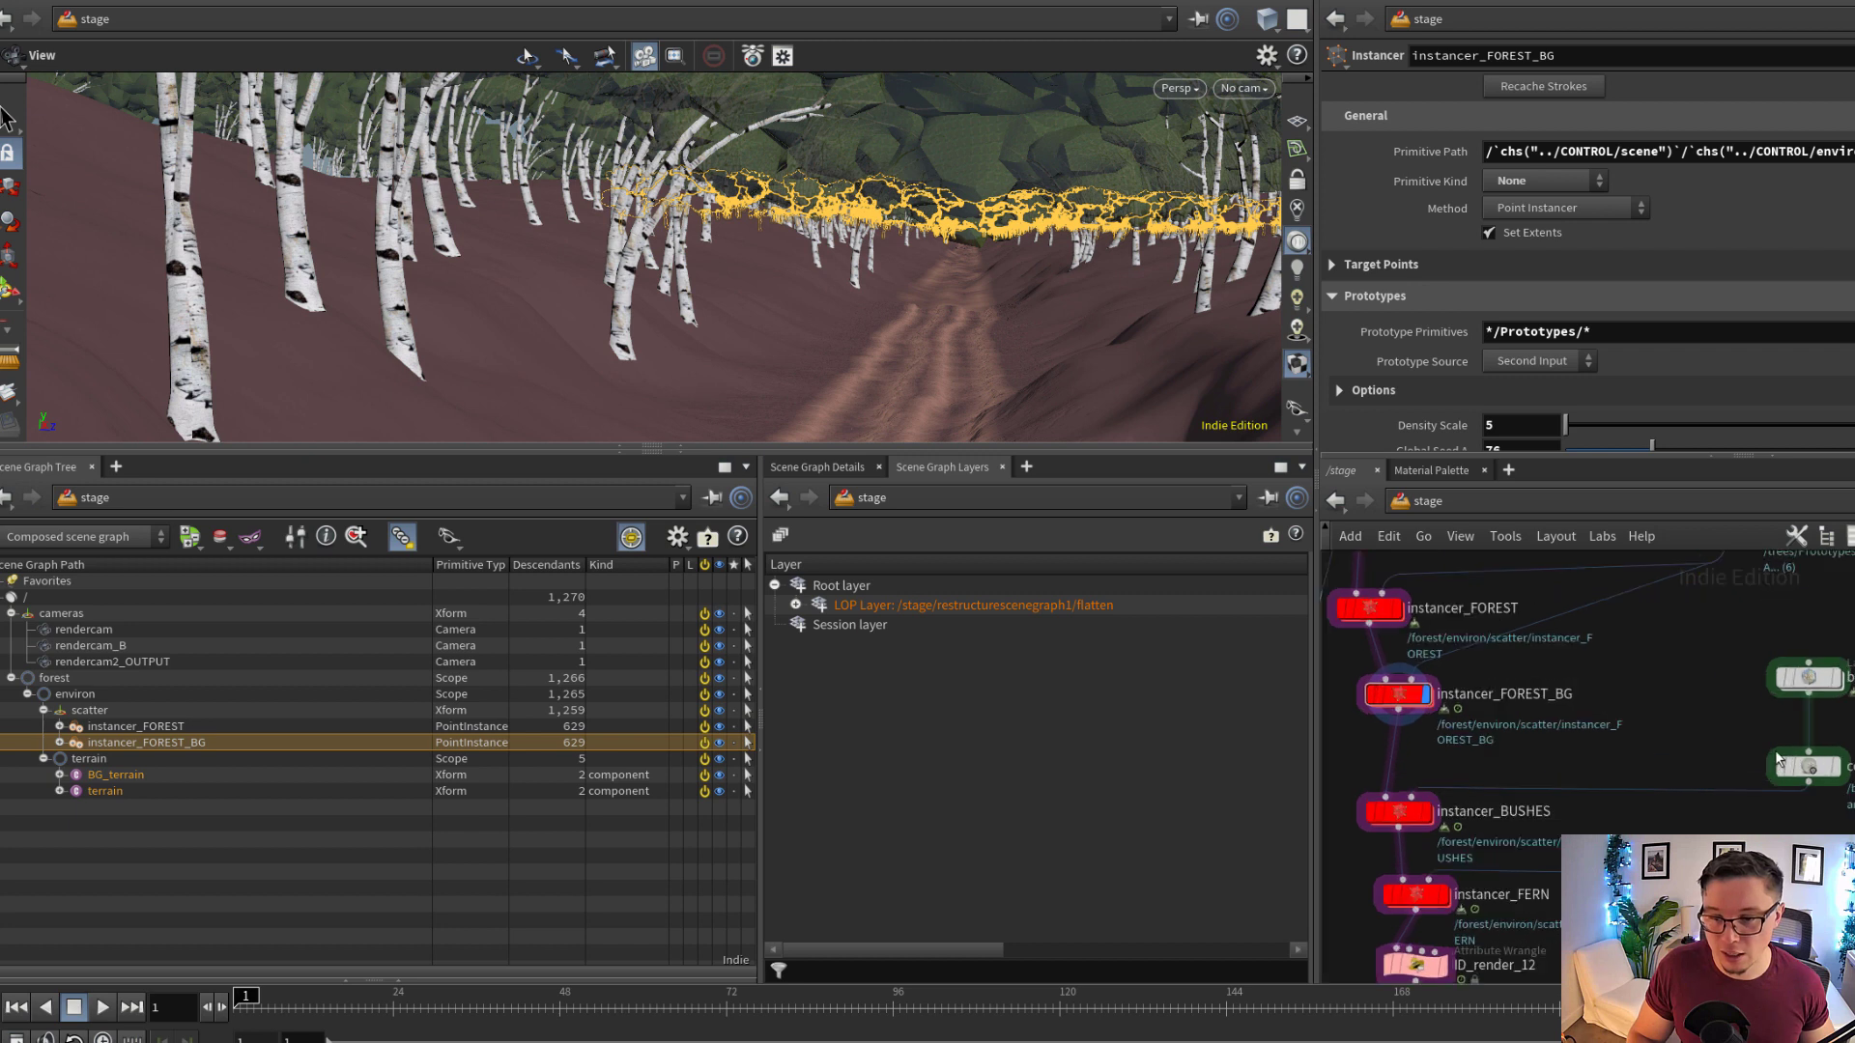
{"action": "scroll", "coordinate": [1780, 761], "scroll_direction": "down", "scroll_amount": 2}
{"action": "middle_click_drag", "start_coordinate": [1638, 754], "coordinate": [1652, 752]}
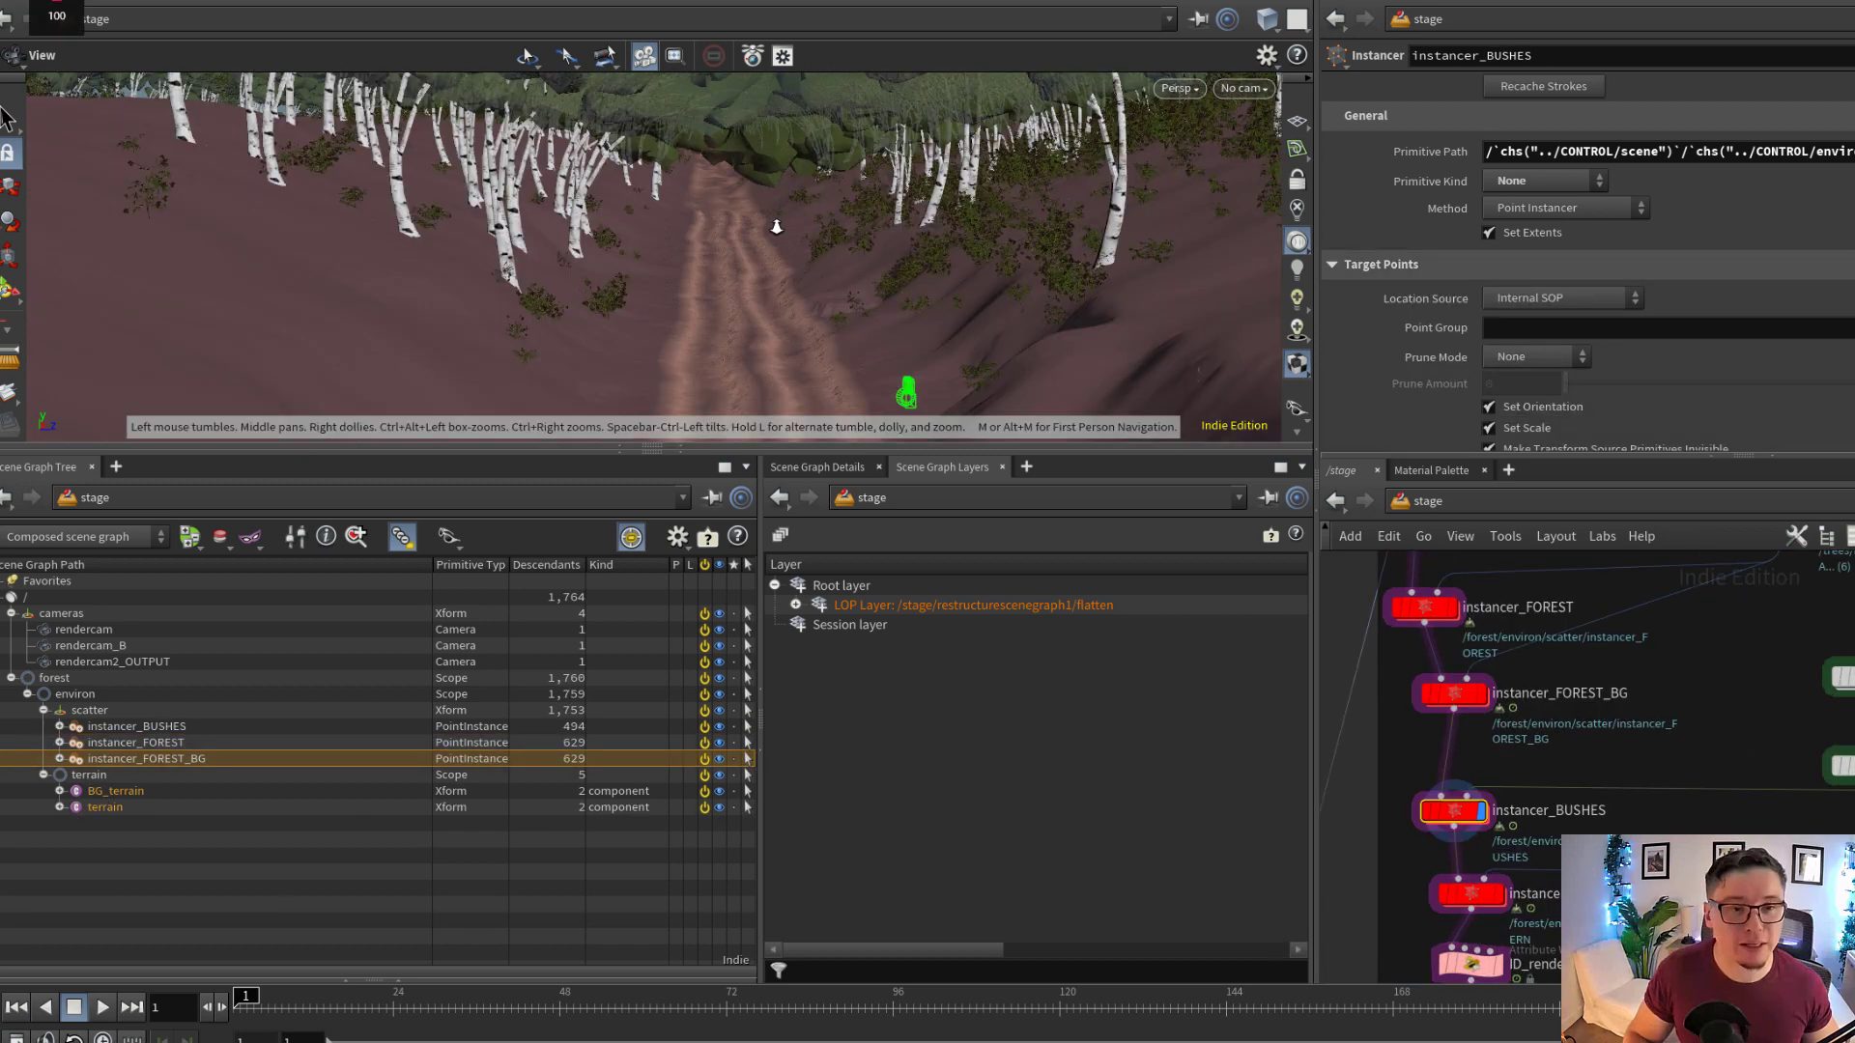
{"action": "mouse_move", "coordinate": [775, 224]}
{"action": "left_mouse_down", "text": "alt"}
{"action": "mouse_move", "coordinate": [855, 254]}
{"action": "mouse_move", "coordinate": [828, 281]}
{"action": "mouse_move", "coordinate": [1064, 252]}
{"action": "mouse_move", "coordinate": [1014, 212]}
{"action": "mouse_move", "coordinate": [919, 261]}
{"action": "mouse_move", "coordinate": [959, 256]}
{"action": "mouse_move", "coordinate": [957, 348]}
{"action": "mouse_move", "coordinate": [732, 317]}
{"action": "left_mouse_up", "text": "alt"}
{"action": "middle_click_drag", "start_coordinate": [572, 341], "coordinate": [648, 322]}
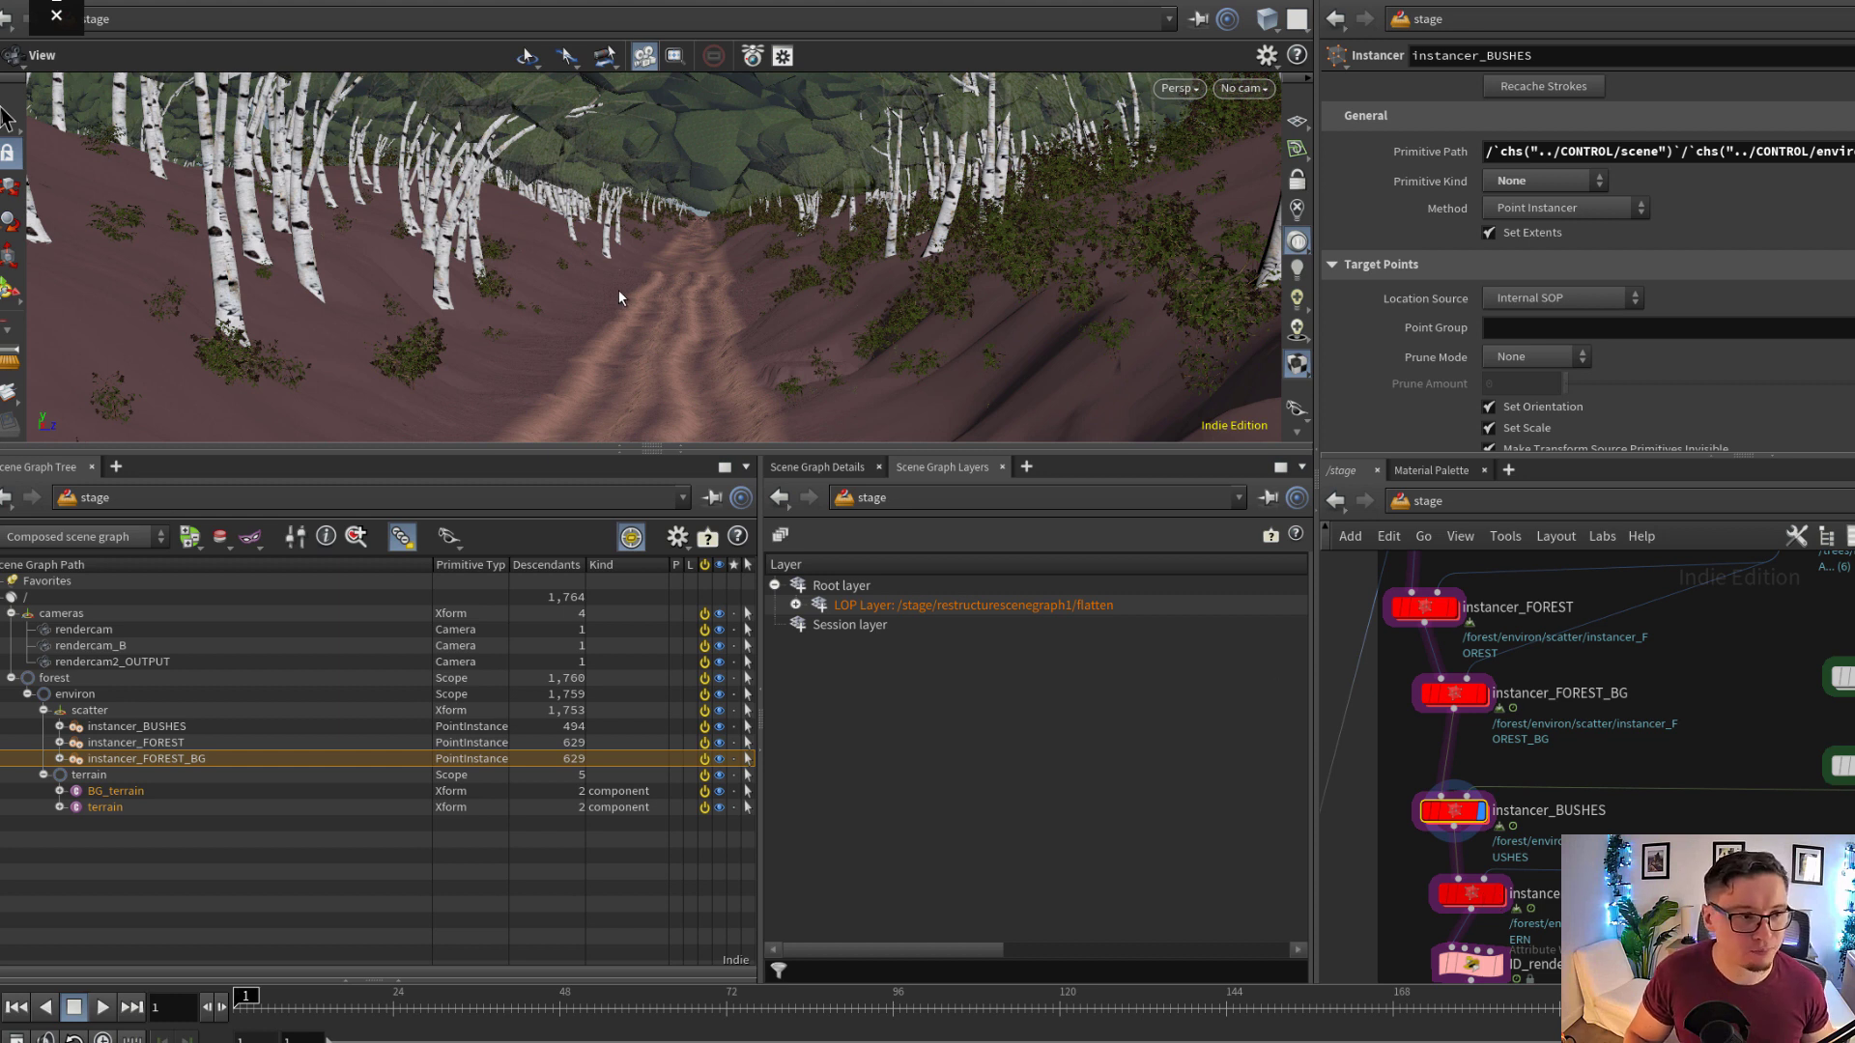
Display instancer_FERN and examine the ferns scattered on both sides of the path
{"action": "key", "text": "Page_Down"}
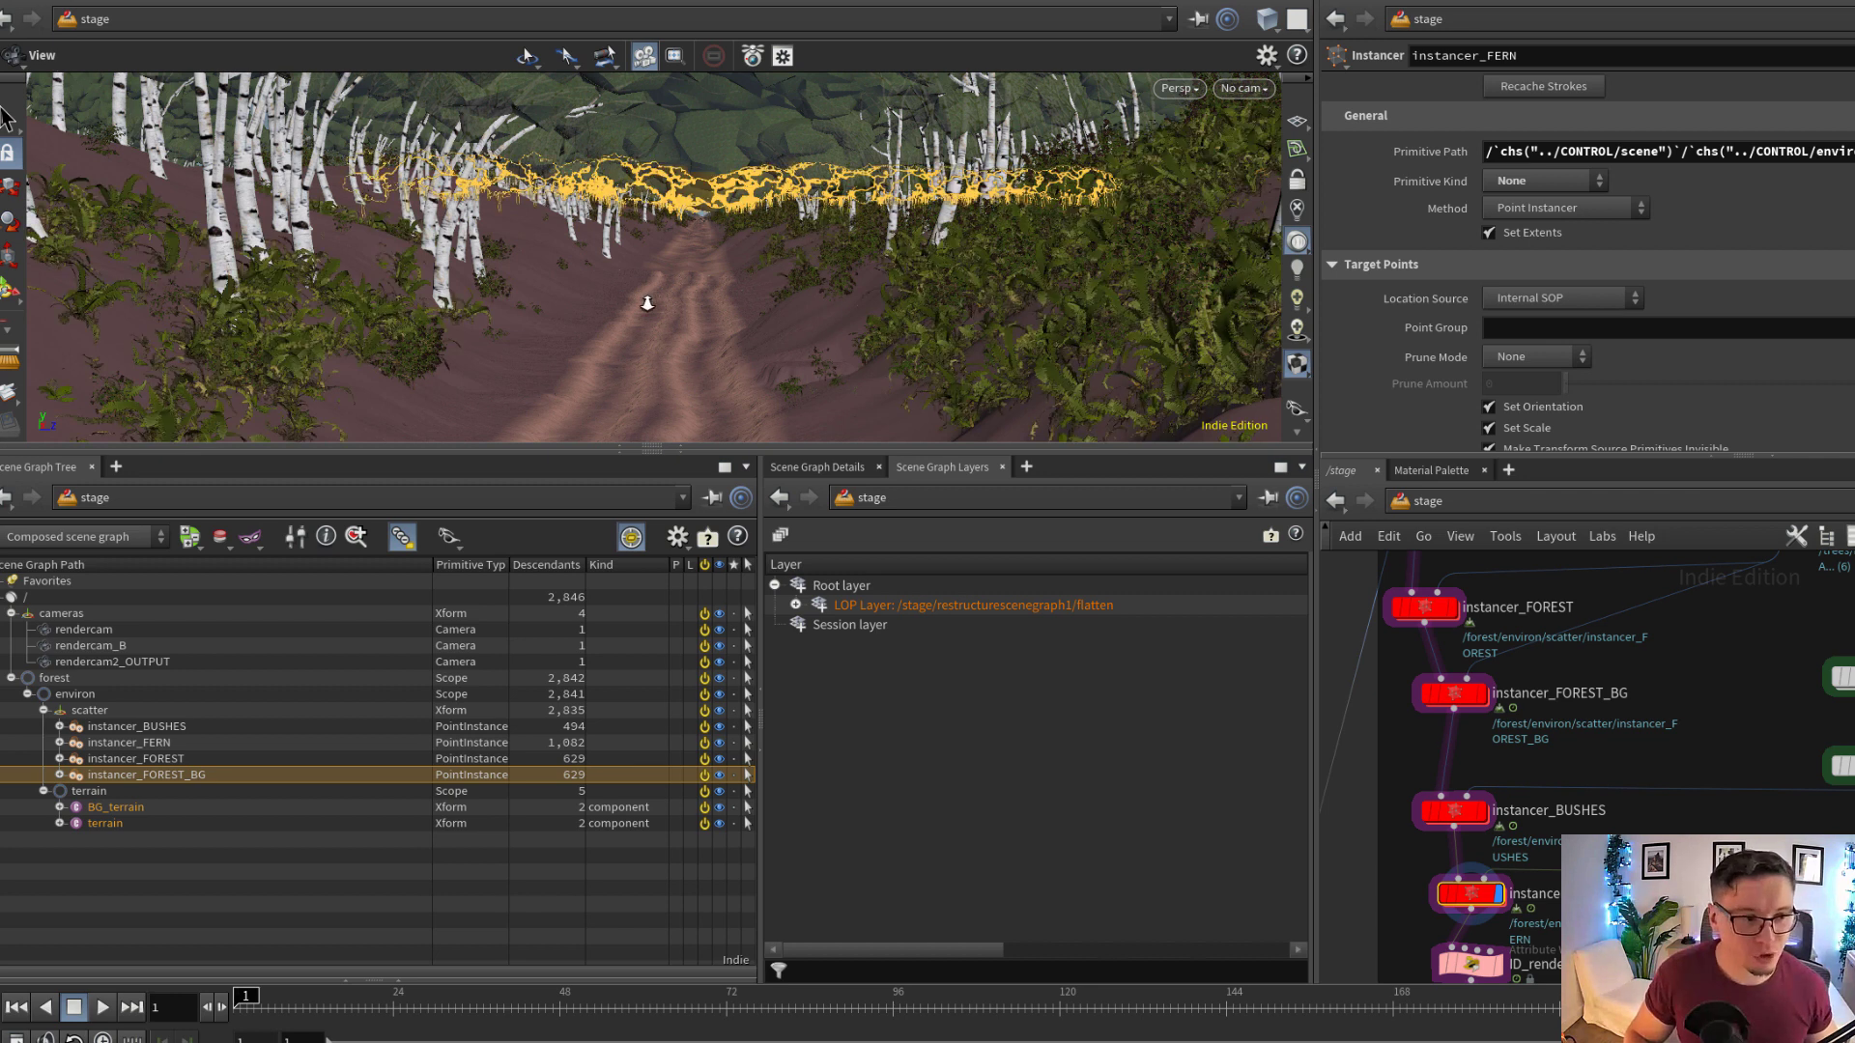
{"action": "right_click_drag", "start_coordinate": [646, 300], "coordinate": [717, 309]}
{"action": "left_click_drag", "start_coordinate": [823, 330], "coordinate": [804, 331]}
Go inside instancer_FERN and display object_merge1 to inspect the terrain merged from instancer_LEAVES
{"action": "double_click", "coordinate": [1488, 897]}
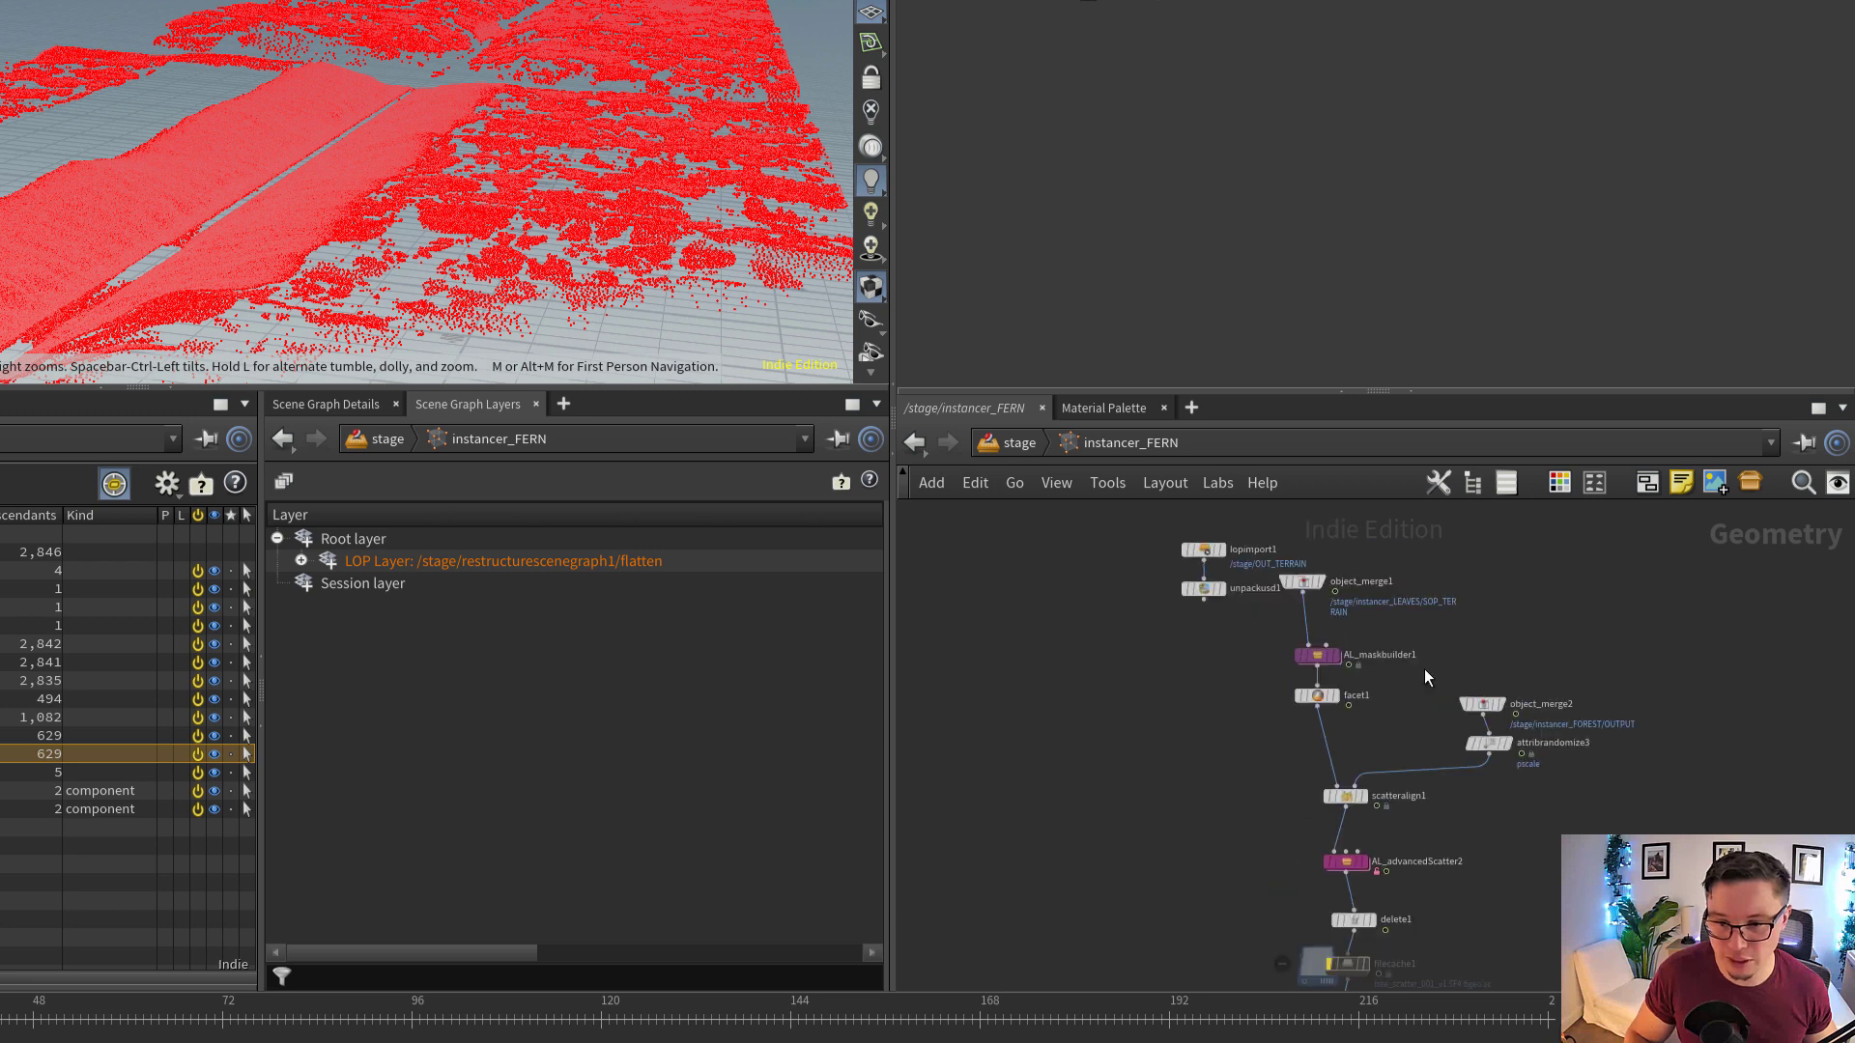
{"action": "scroll", "coordinate": [1305, 603], "scroll_direction": "up", "scroll_amount": 5}
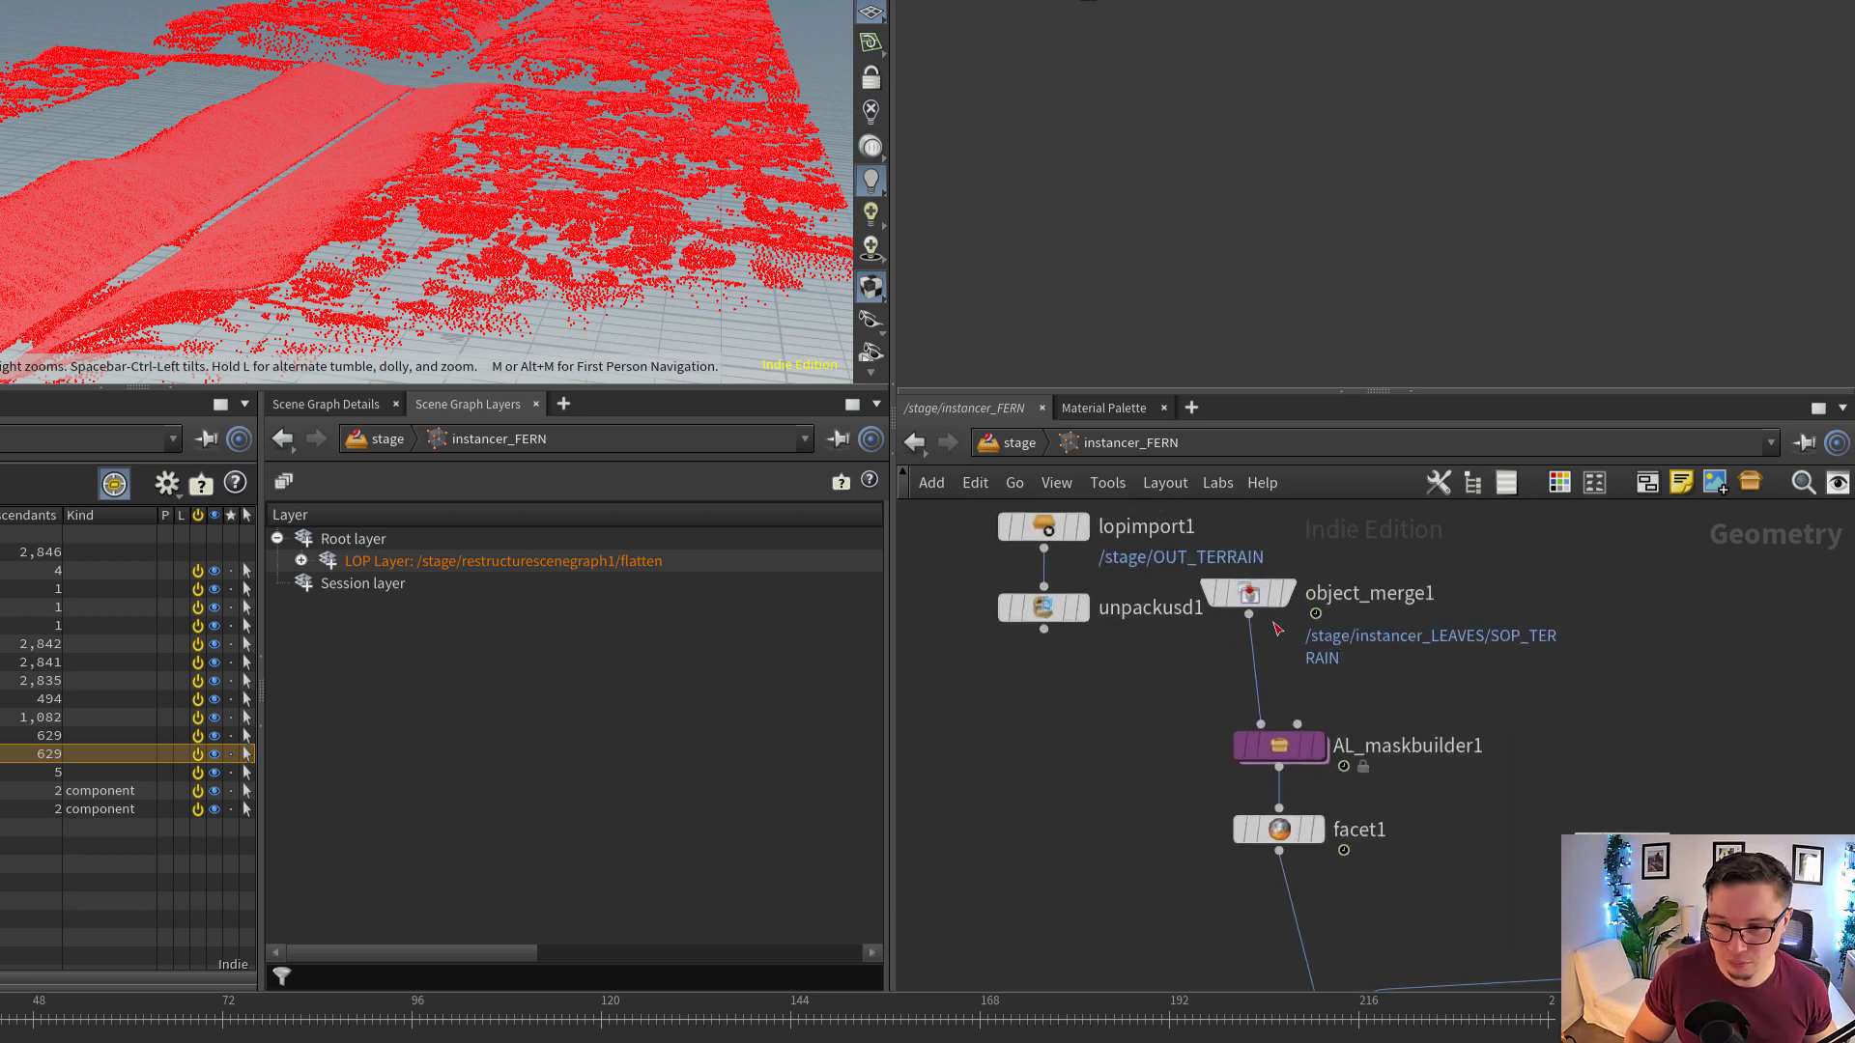
{"action": "left_click_drag", "start_coordinate": [1270, 594], "coordinate": [1301, 610]}
{"action": "left_click", "coordinate": [1318, 605]}
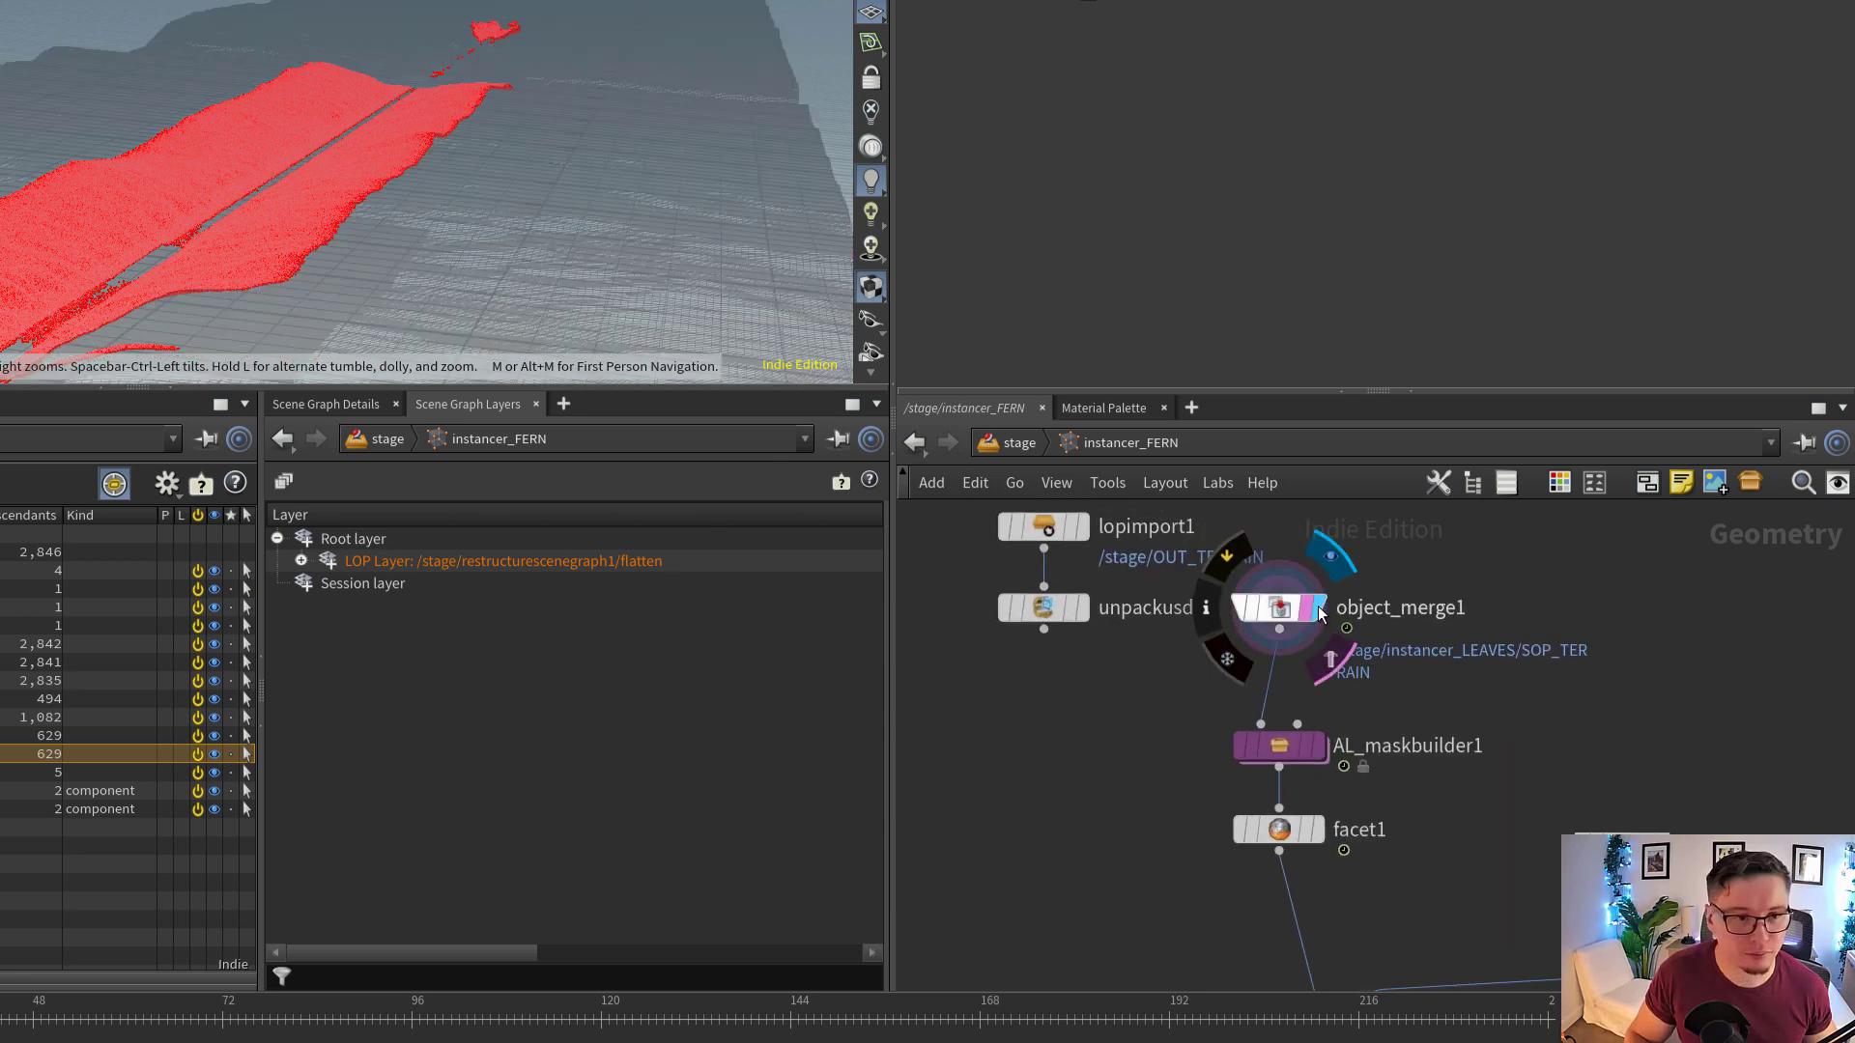
{"action": "left_click_drag", "start_coordinate": [396, 211], "coordinate": [437, 200], "text": "alt"}
{"action": "middle_click_drag", "start_coordinate": [1415, 854], "coordinate": [1331, 709]}
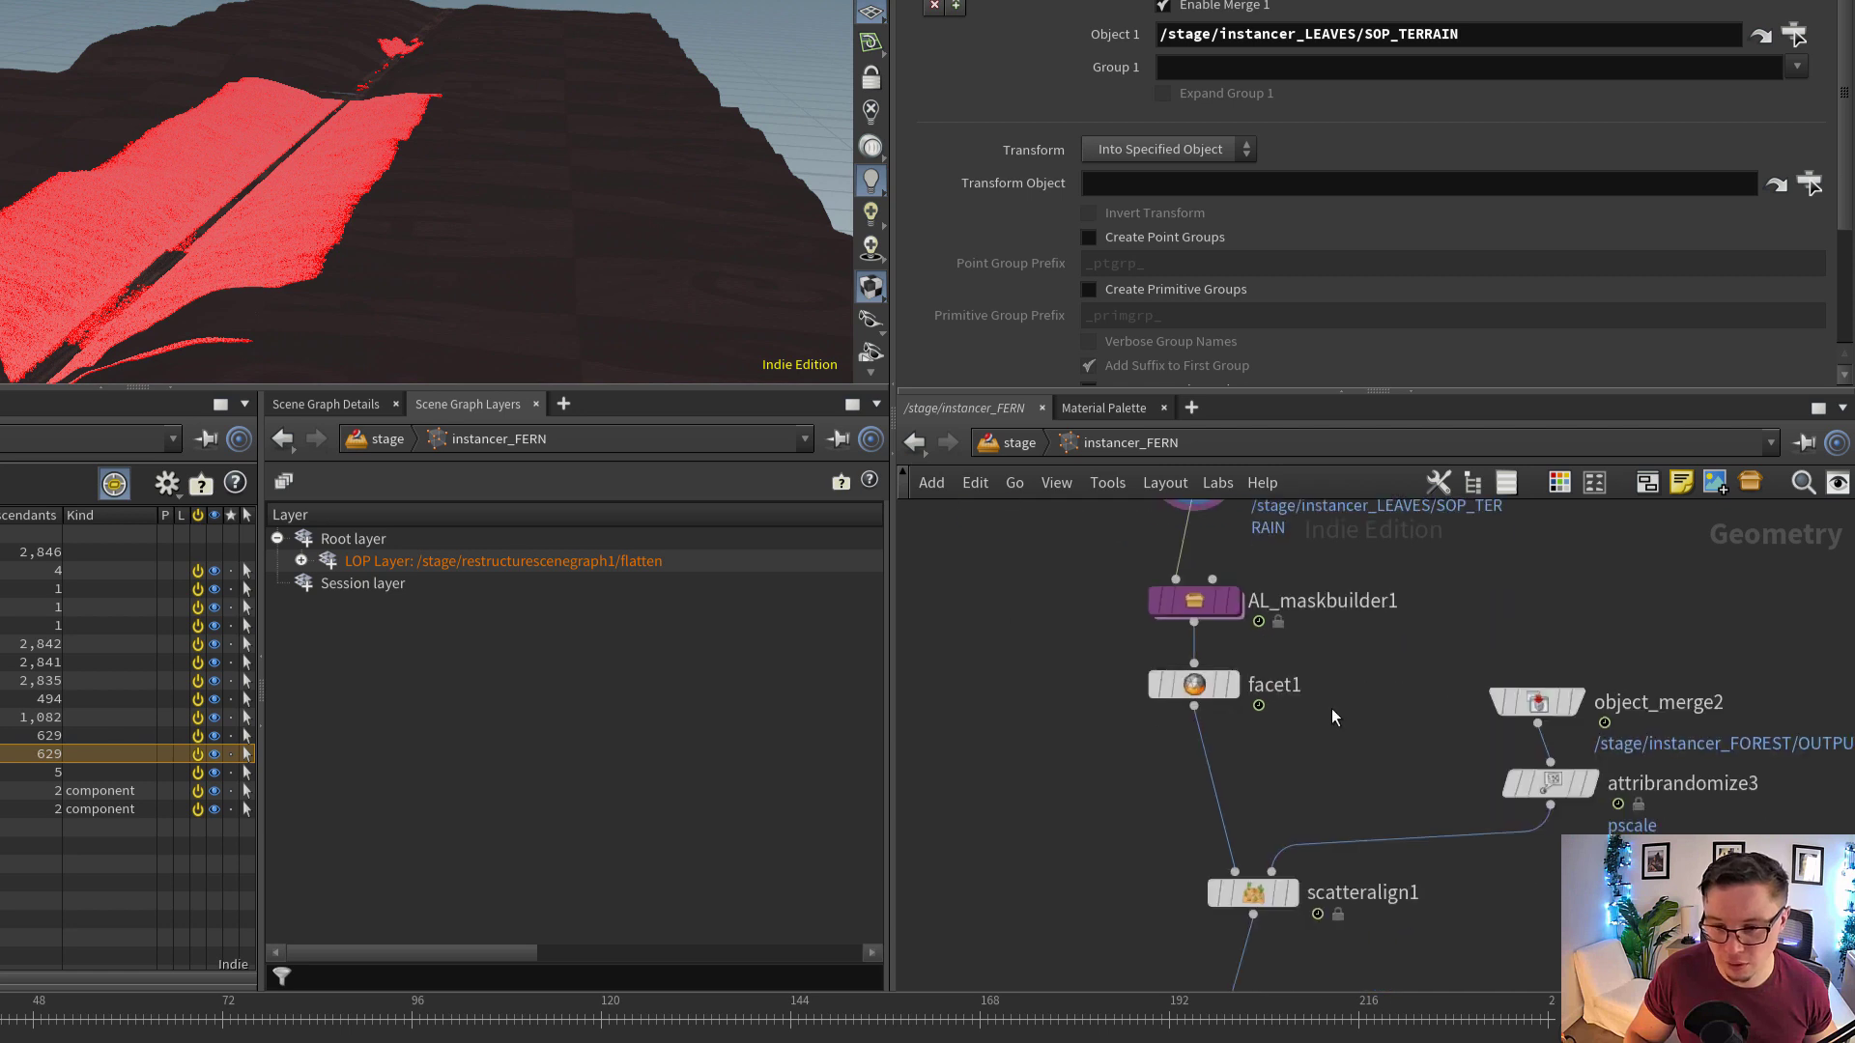
Display attribrandomize3 and inspect the merged forest points and their randomized pscale settings
{"action": "scroll", "coordinate": [1331, 709], "scroll_direction": "up", "scroll_amount": 2}
{"action": "middle_click_drag", "start_coordinate": [1312, 816], "coordinate": [1294, 715]}
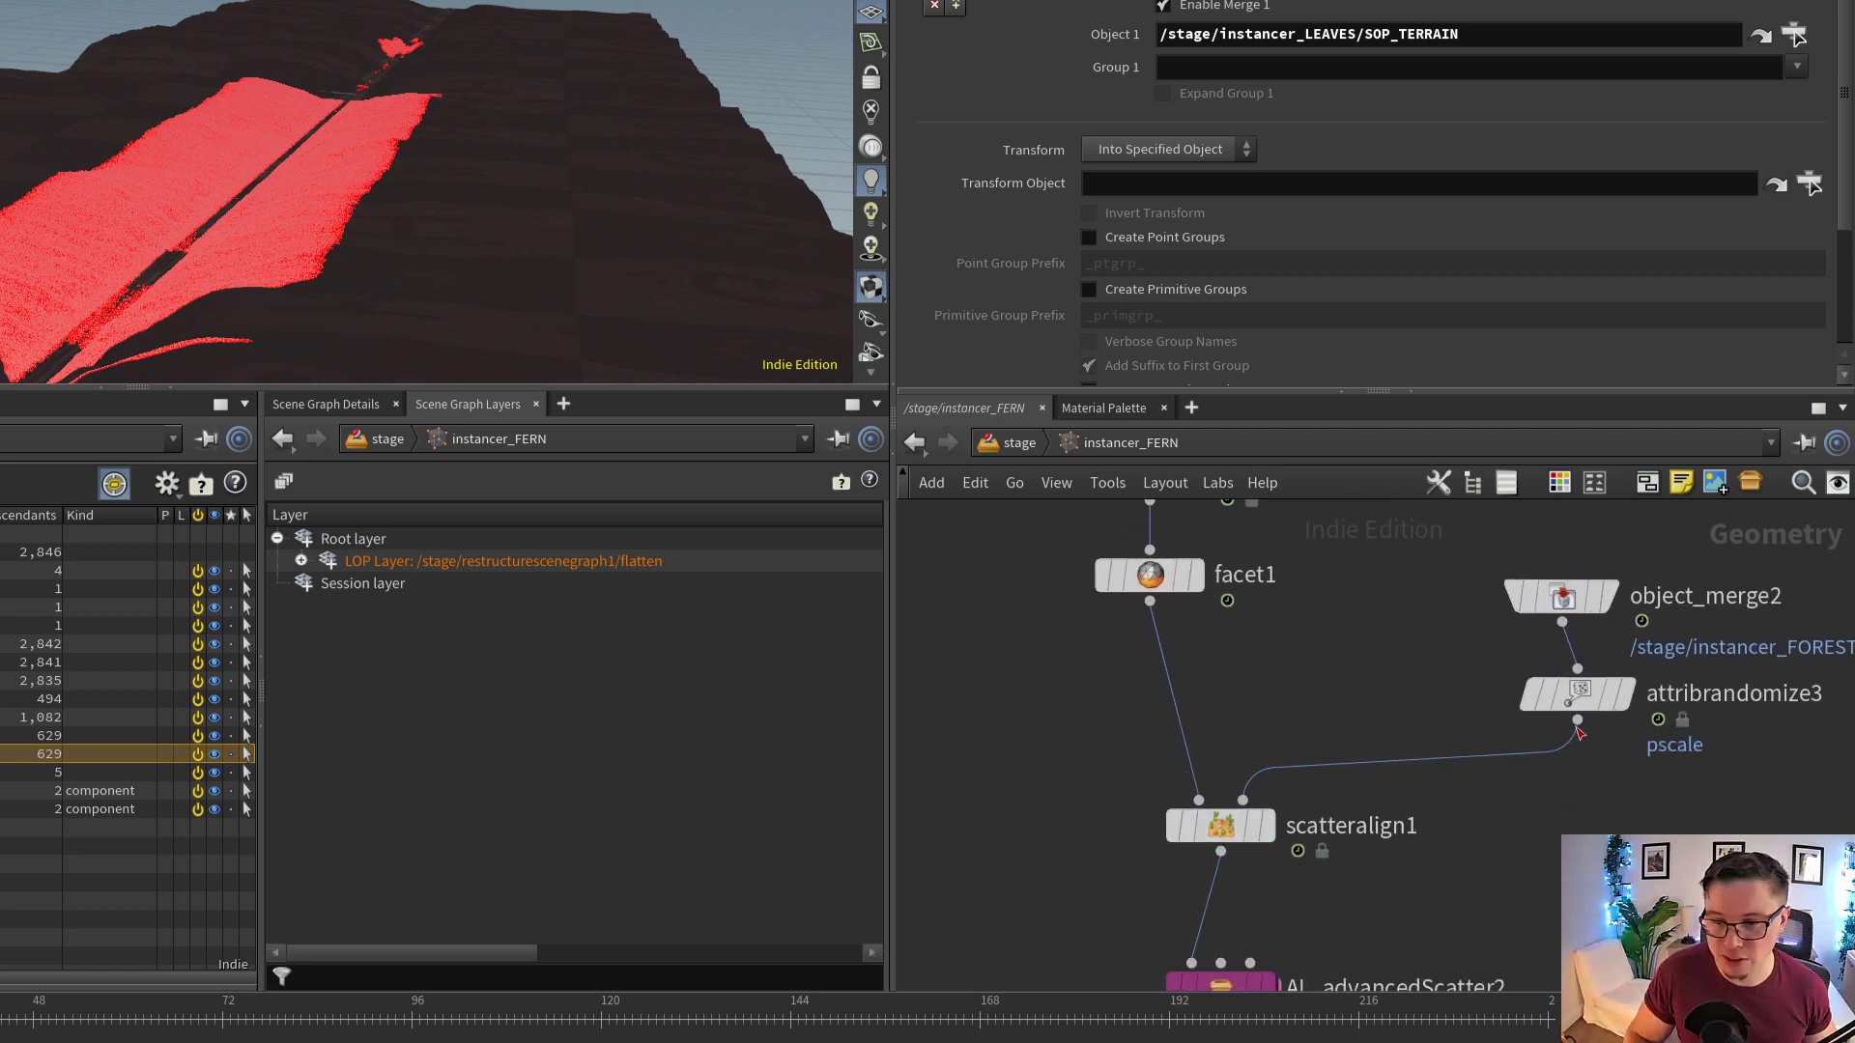
{"action": "left_click", "coordinate": [1611, 694]}
{"action": "left_click", "coordinate": [1592, 692]}
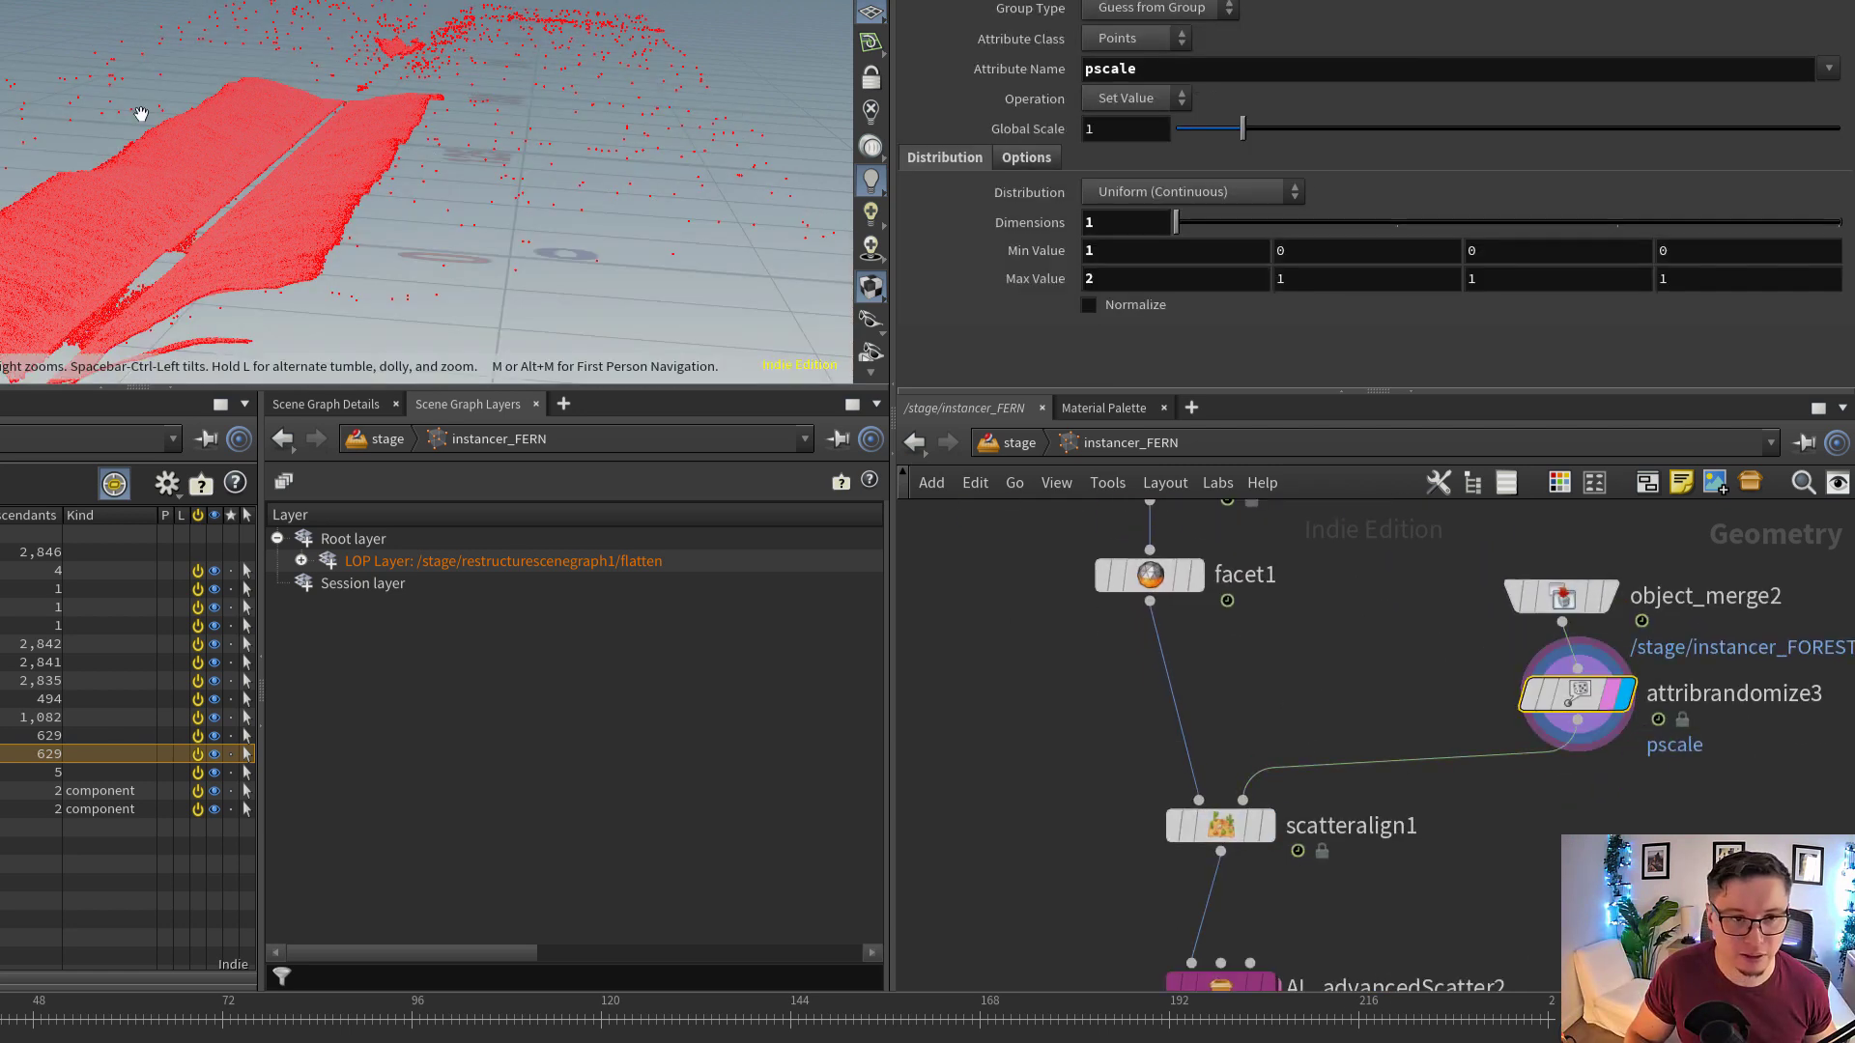
{"action": "left_click_drag", "start_coordinate": [136, 116], "coordinate": [367, 222], "text": "alt"}
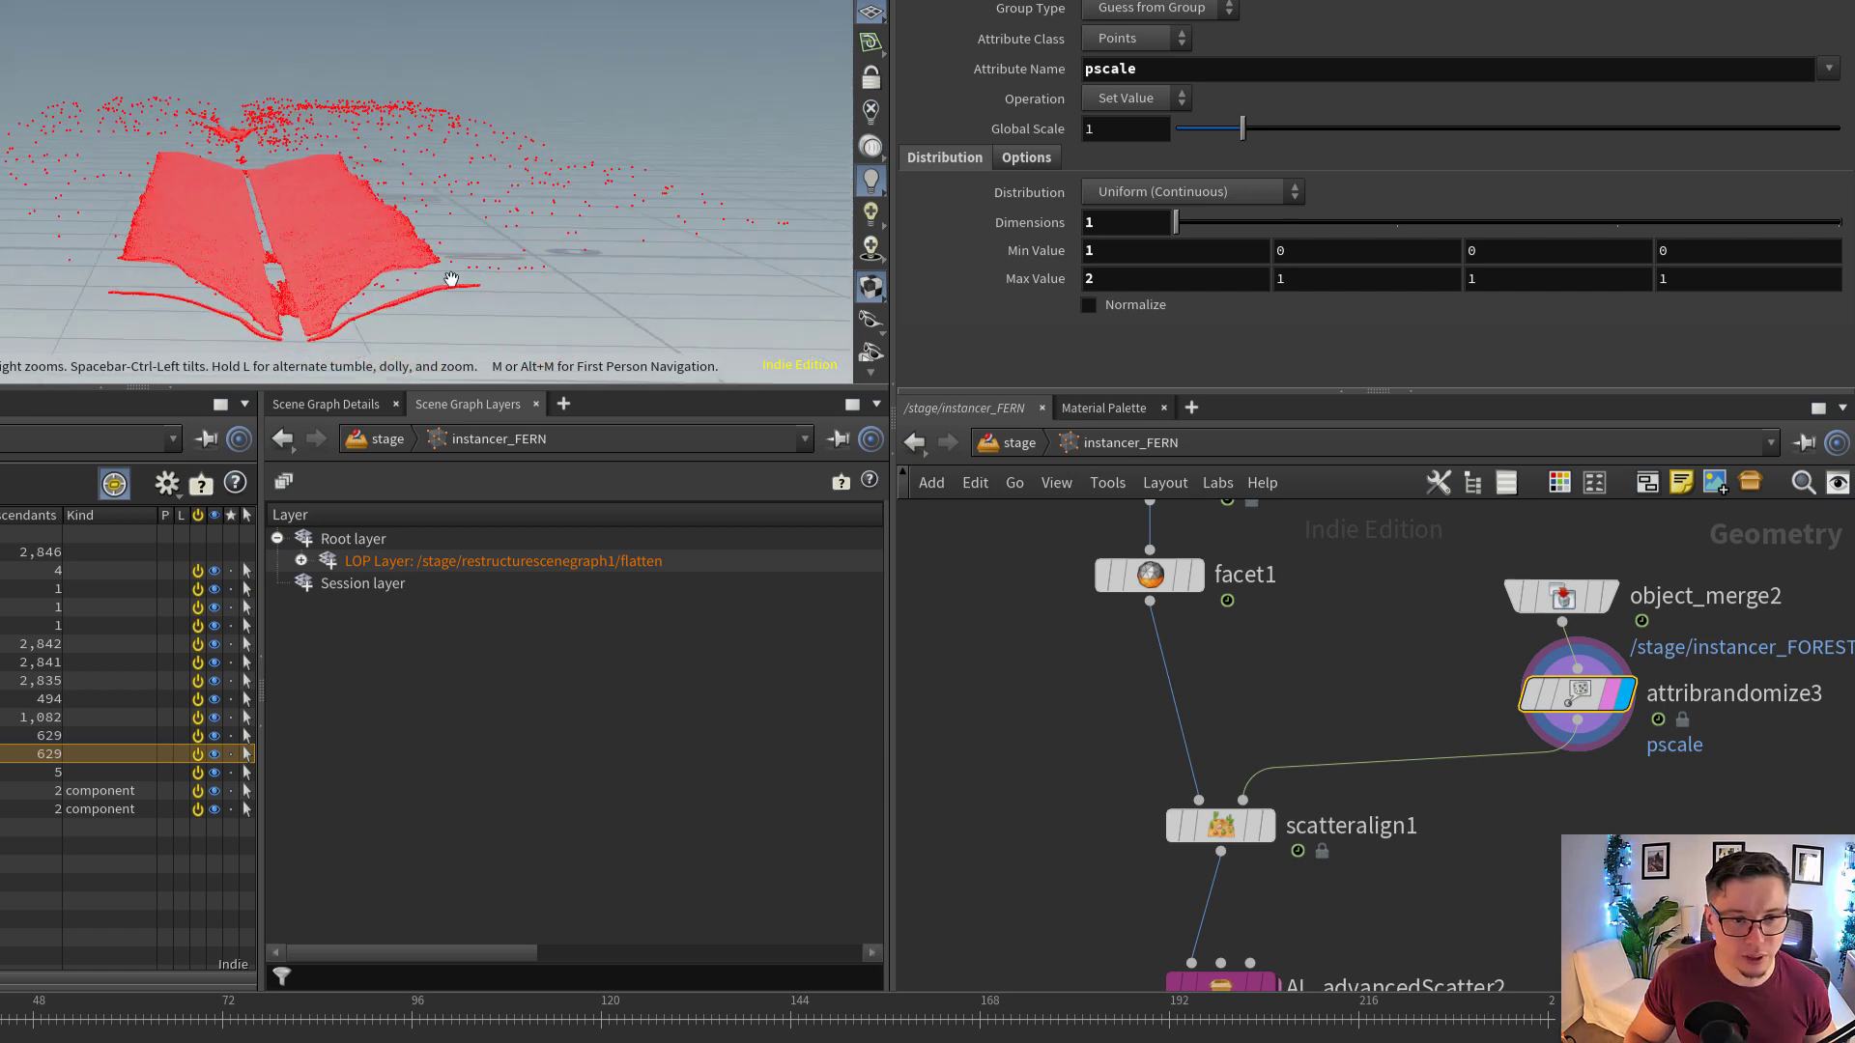
Display scatteralign1, examine its scattered points and keep its Mode at Scatter Points Around Constraint Points
{"action": "left_click", "coordinate": [1266, 826]}
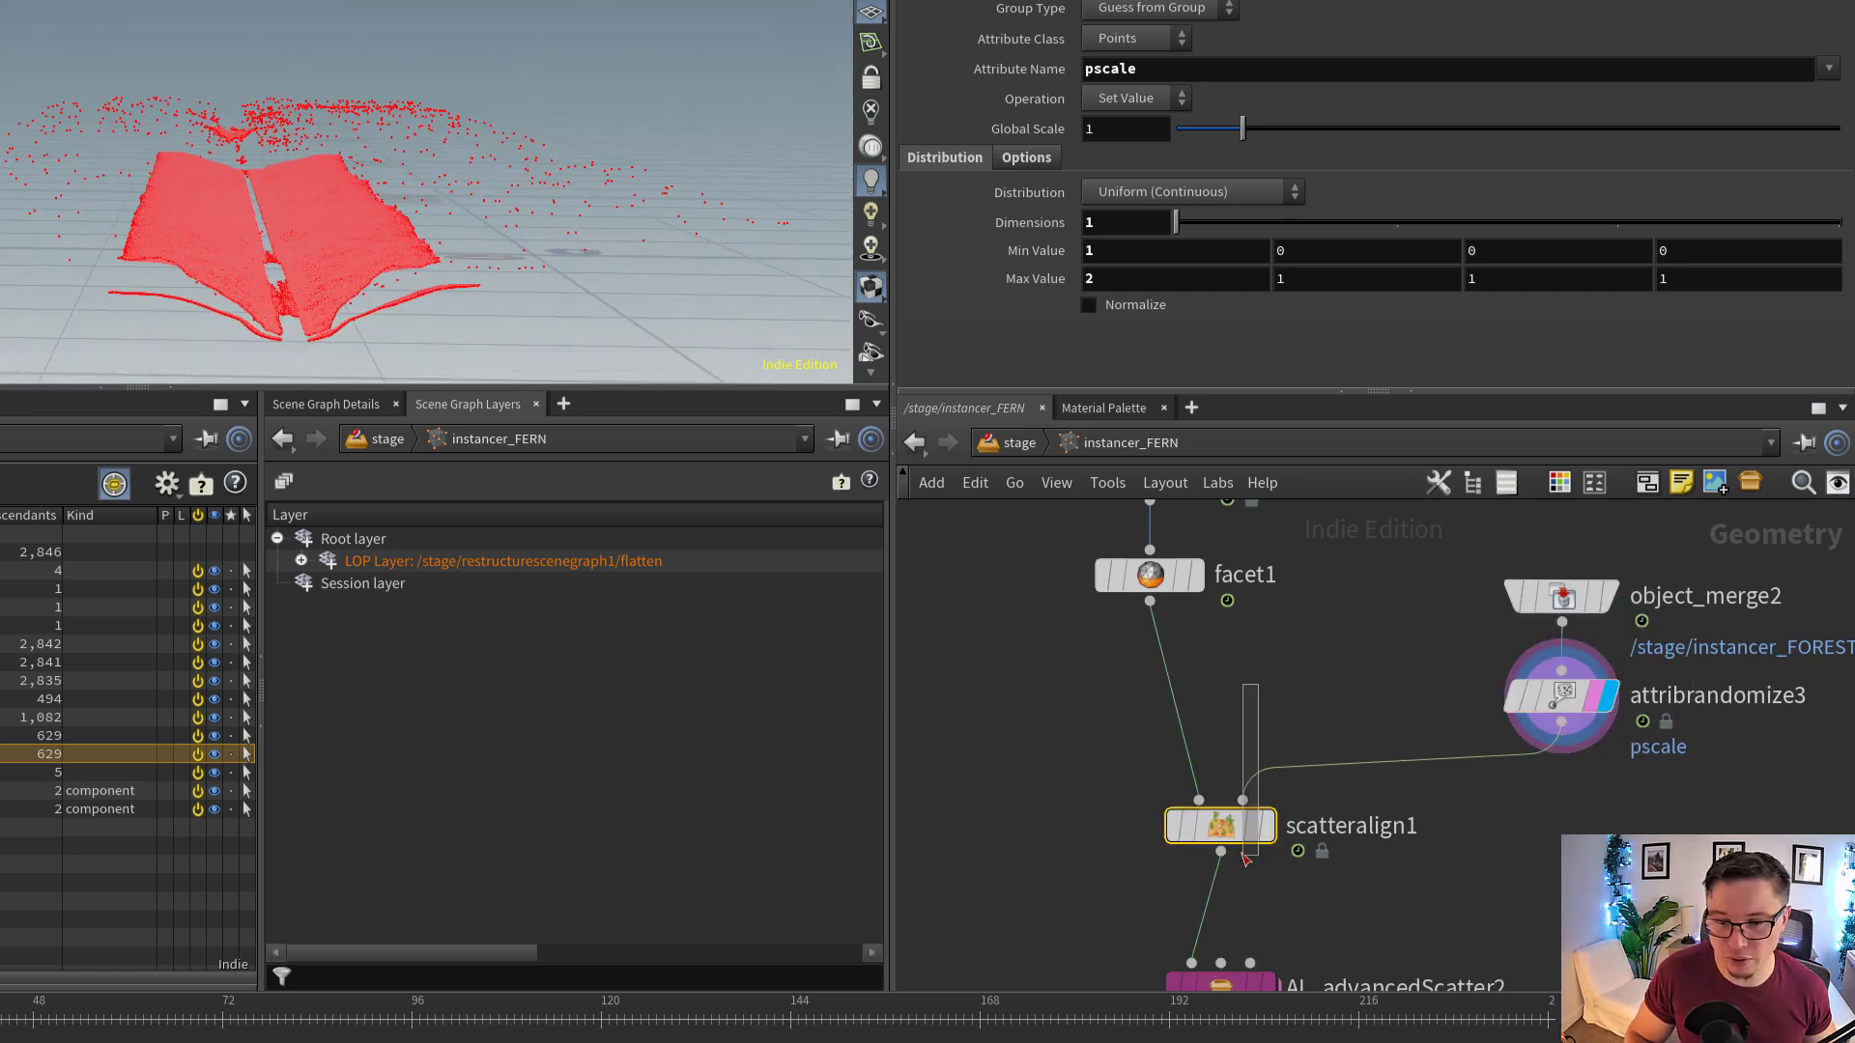
{"action": "left_click", "coordinate": [1217, 826]}
{"action": "left_click_drag", "start_coordinate": [307, 180], "coordinate": [333, 280]}
{"action": "right_click_drag", "start_coordinate": [333, 281], "coordinate": [683, 177]}
{"action": "left_click_drag", "start_coordinate": [683, 178], "coordinate": [161, 199]}
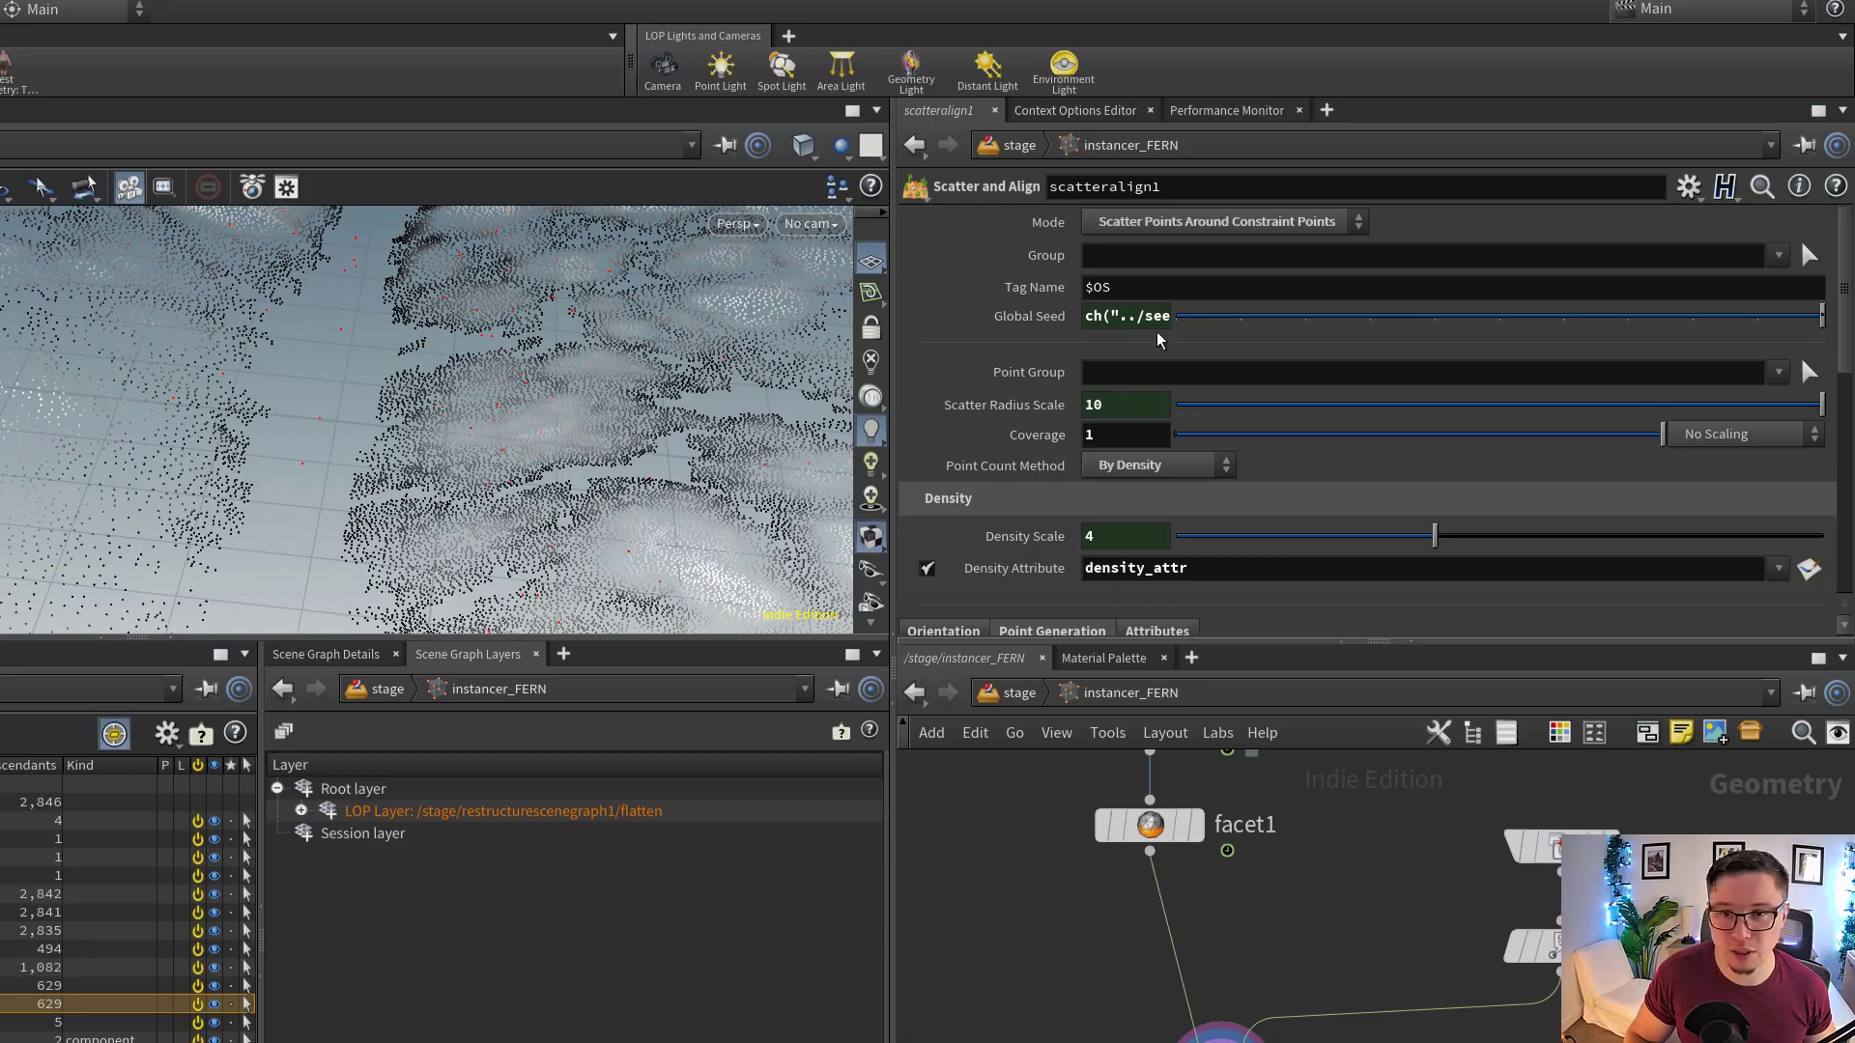
{"action": "left_click", "coordinate": [1148, 224]}
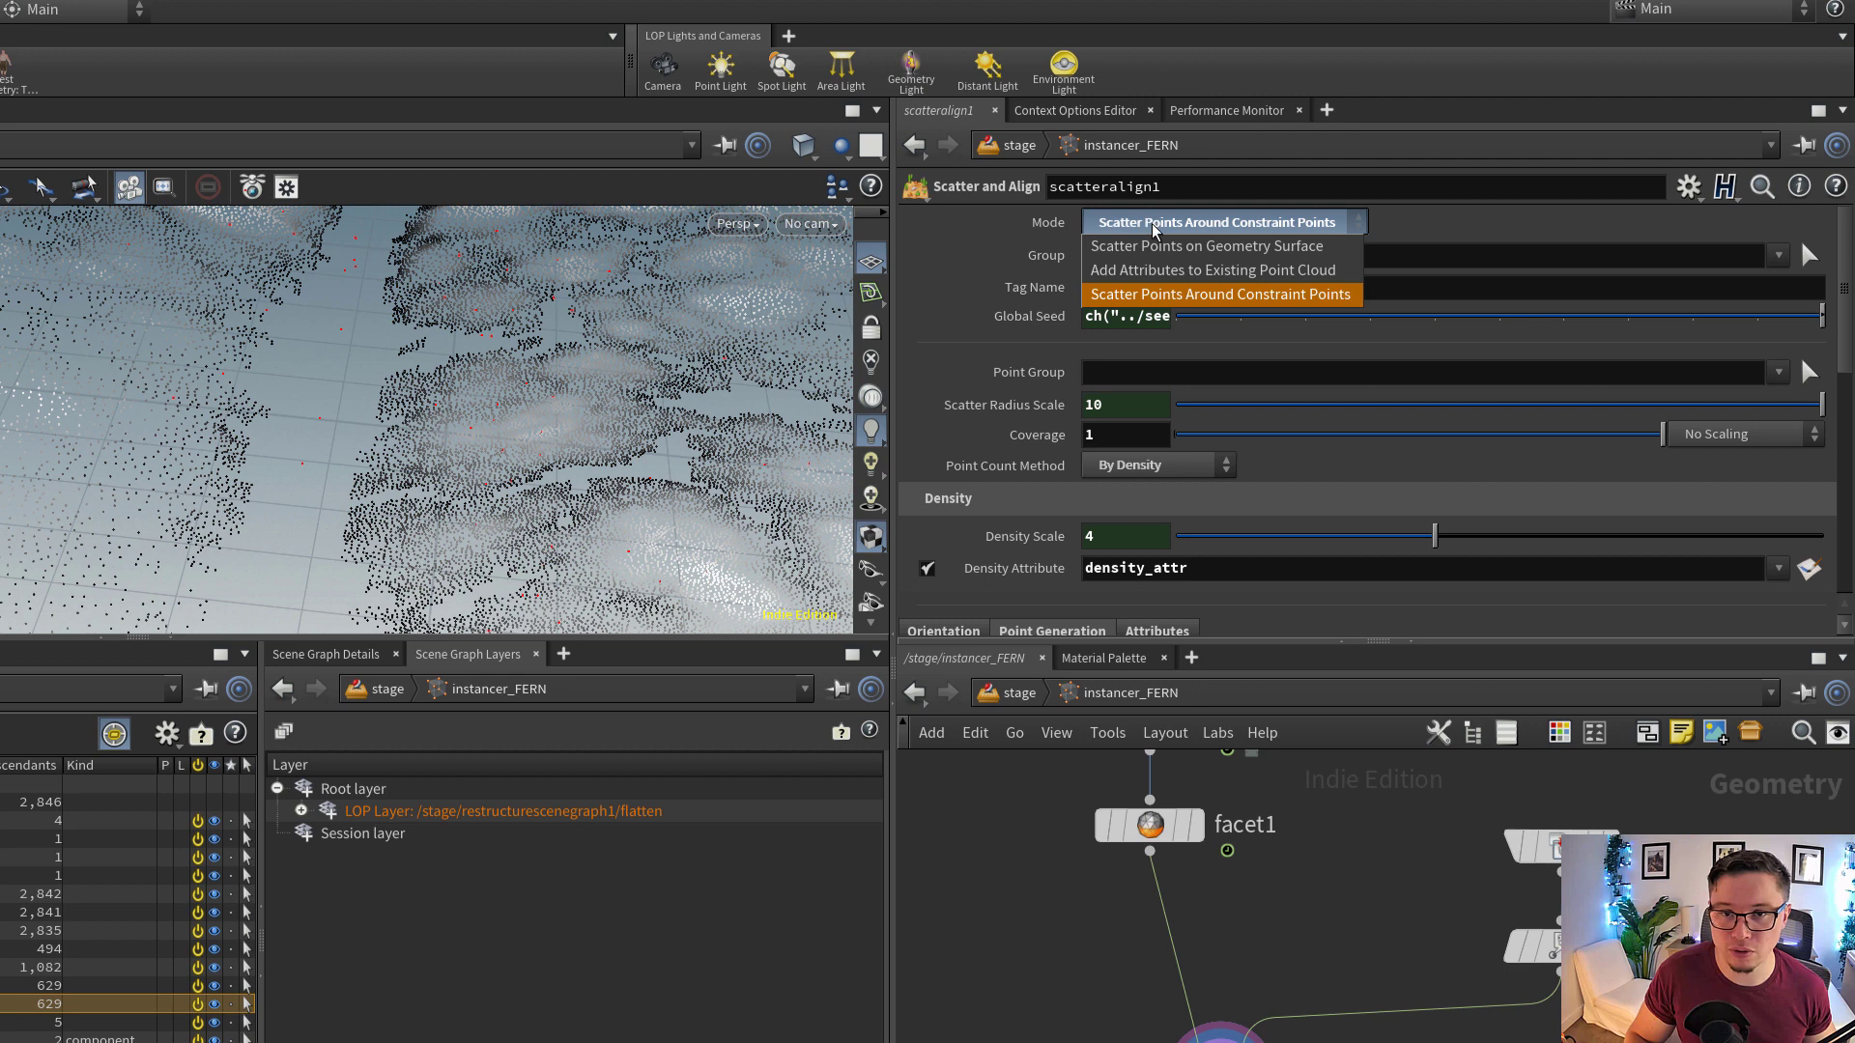
{"action": "left_click", "coordinate": [1189, 294]}
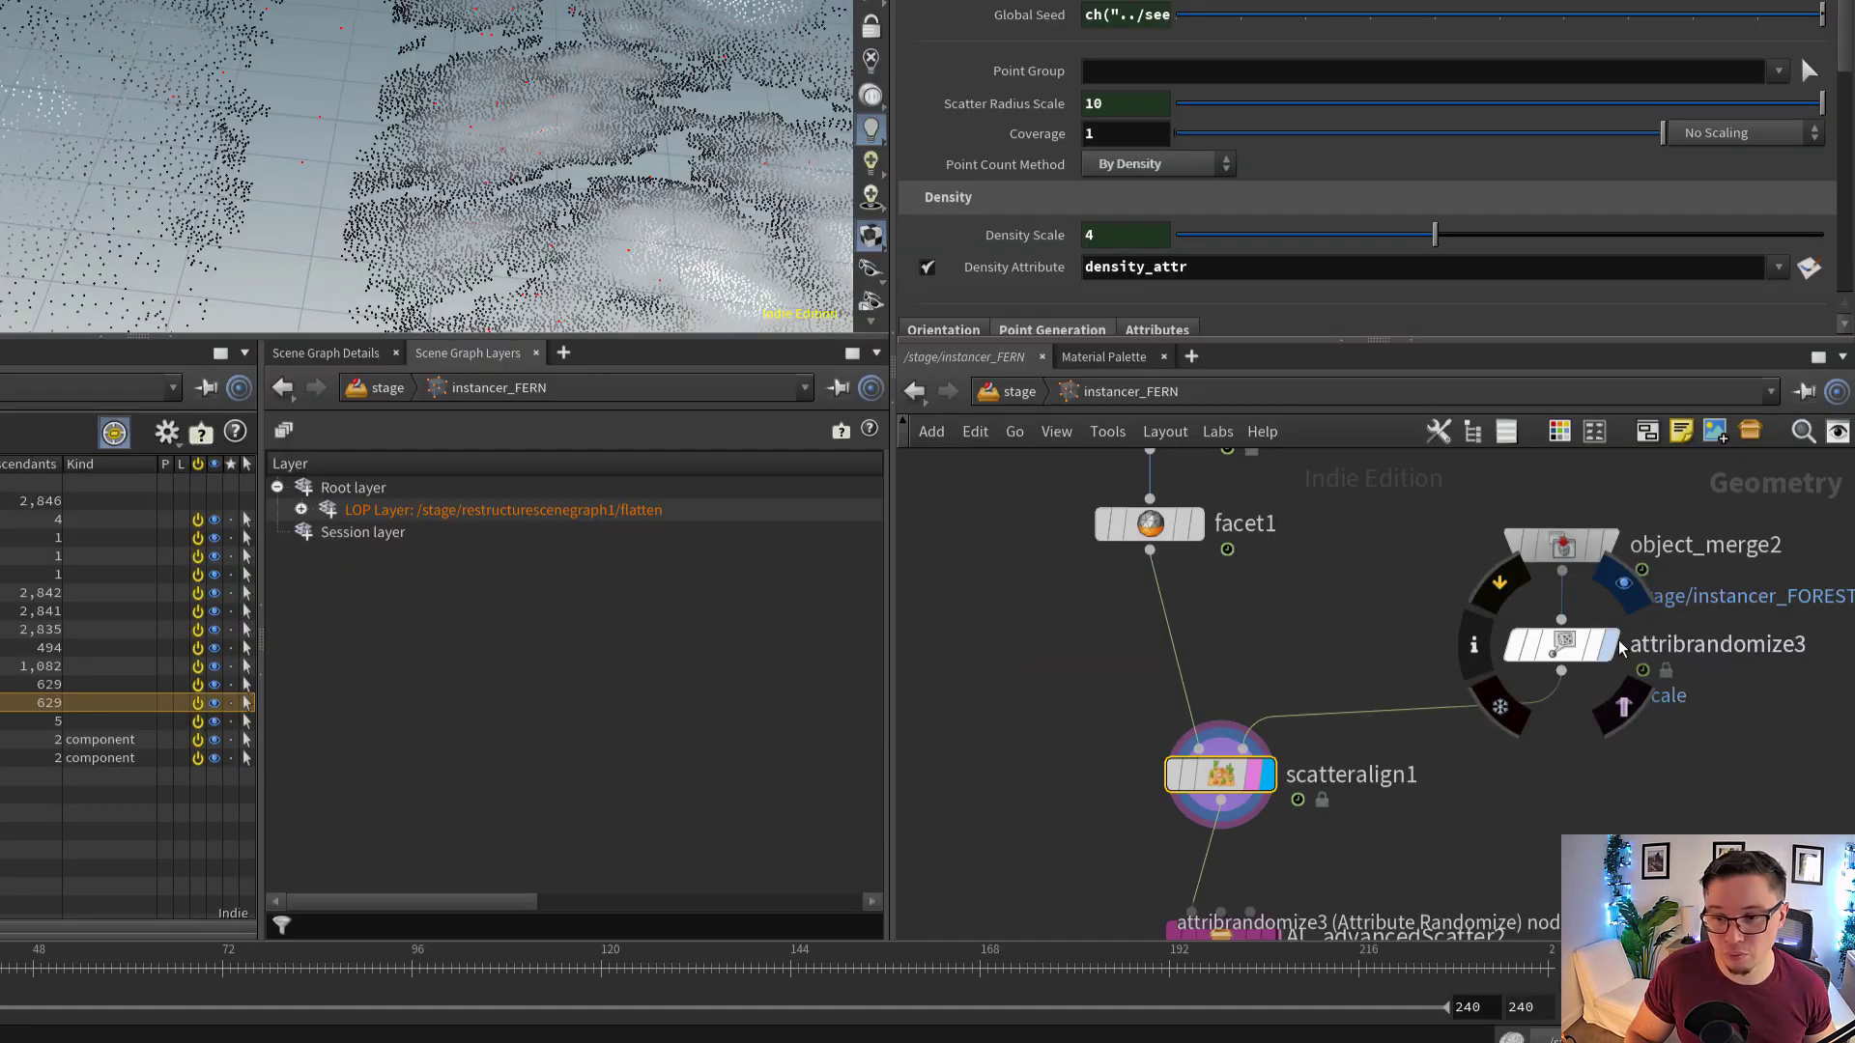
Compare the input points of attribrandomize3 with the points scattered around them by scatteralign1
{"action": "left_click", "coordinate": [1575, 660]}
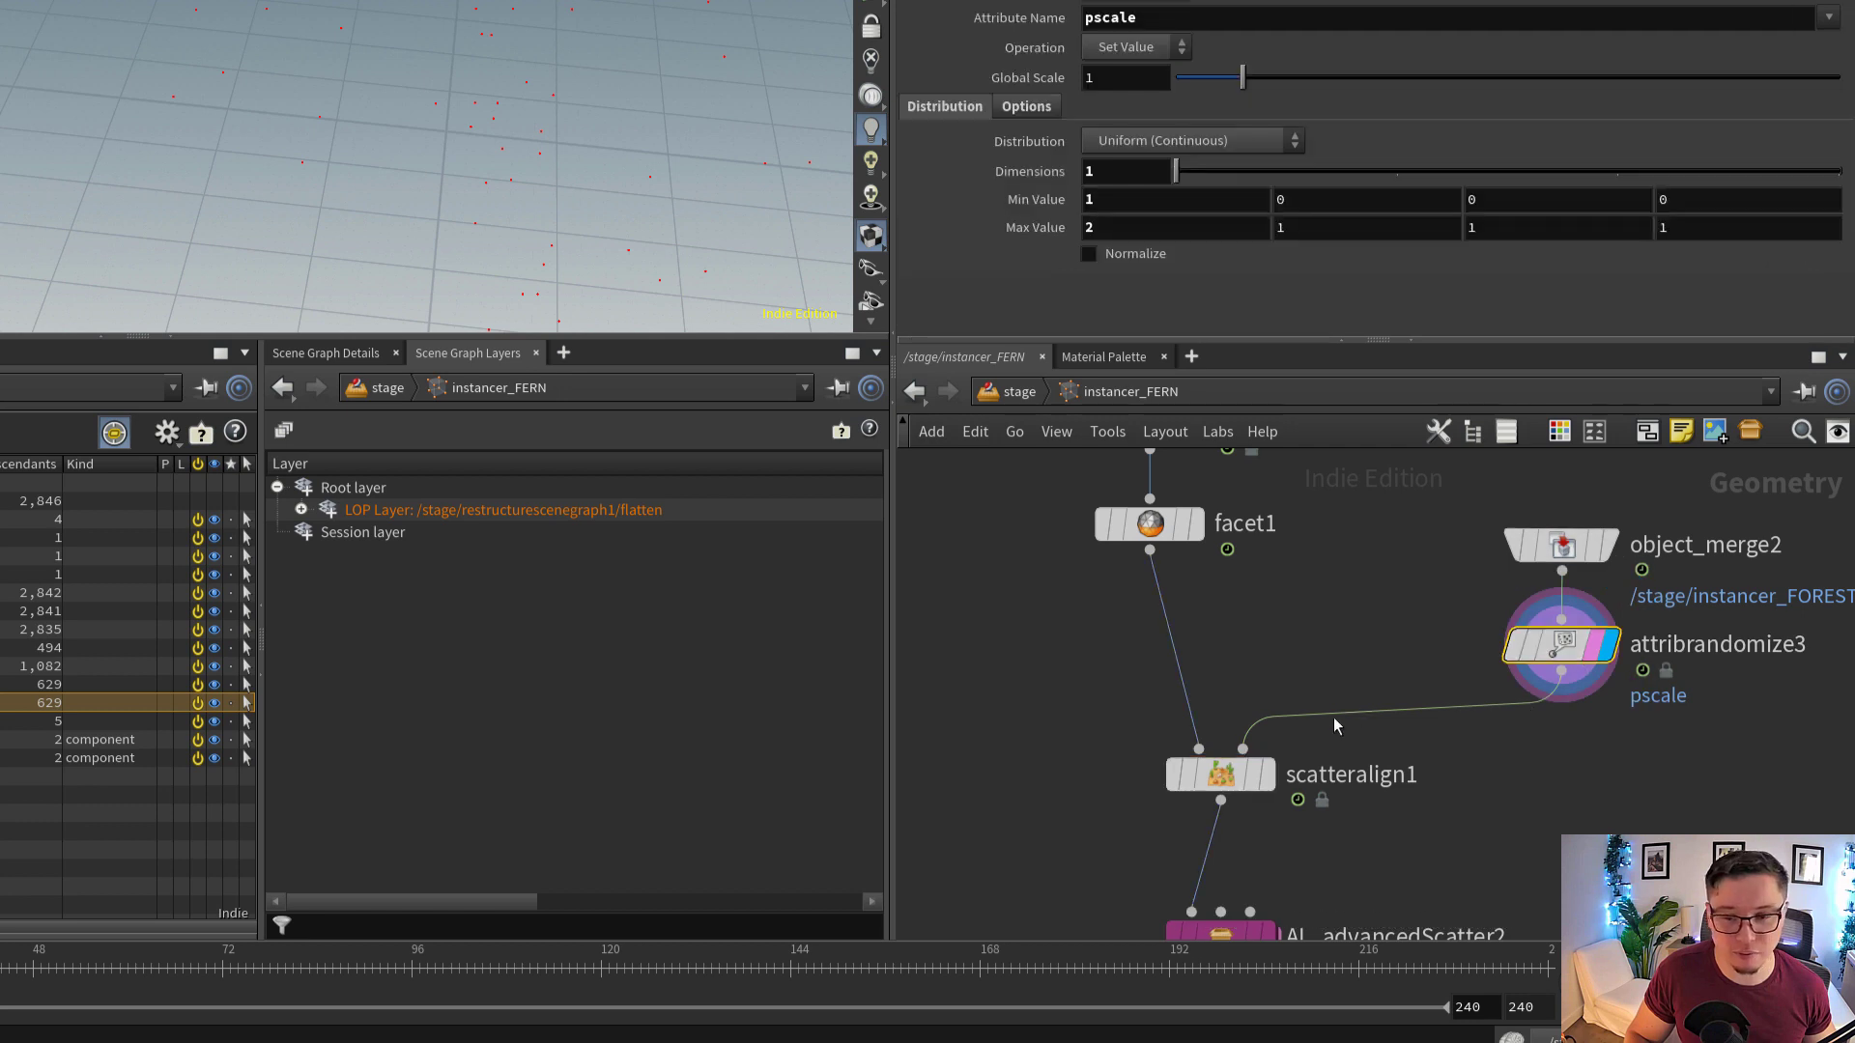
{"action": "left_click", "coordinate": [1266, 774]}
{"action": "left_click", "coordinate": [1224, 789]}
{"action": "left_click_drag", "start_coordinate": [280, 214], "coordinate": [256, 135], "text": "alt"}
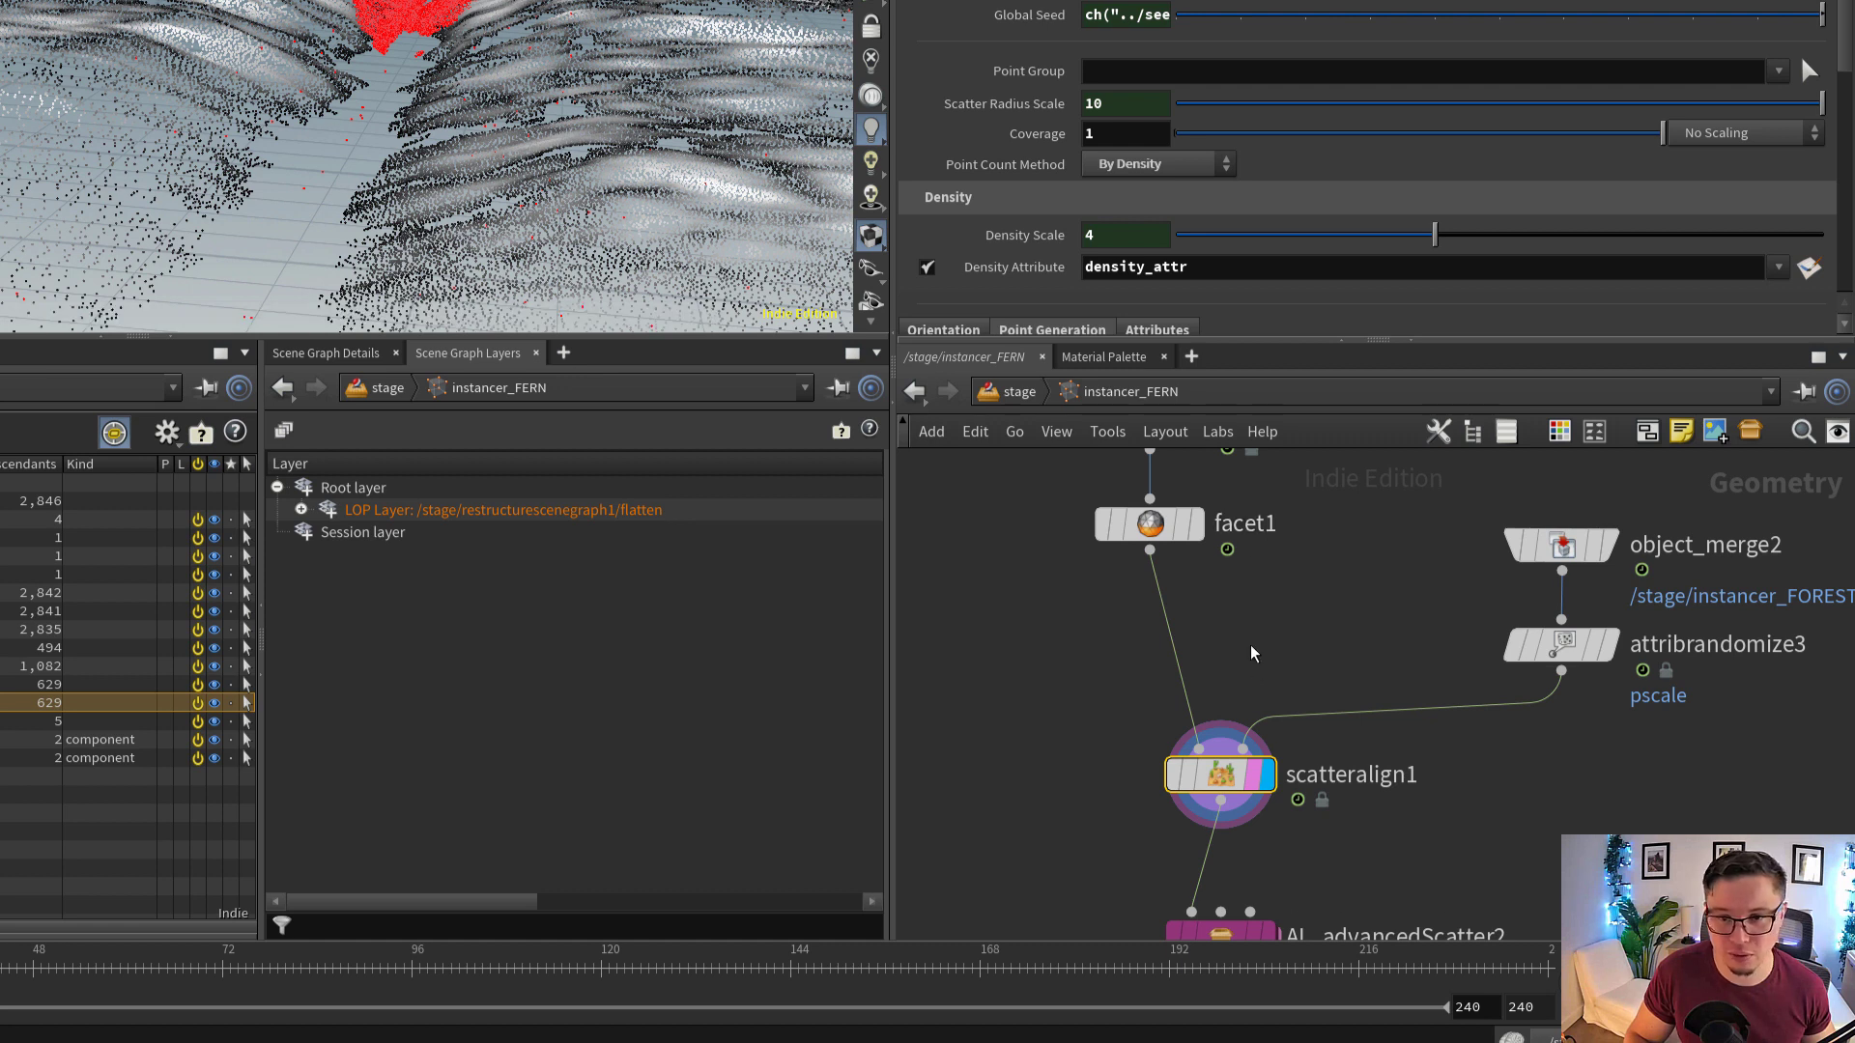
Display AL_advancedScatter2 and inspect its scattered points and density control settings
{"action": "middle_click_drag", "start_coordinate": [1258, 654], "coordinate": [1258, 521]}
{"action": "scroll", "coordinate": [1264, 818], "scroll_direction": "up", "scroll_amount": 2}
{"action": "left_click", "coordinate": [1271, 823]}
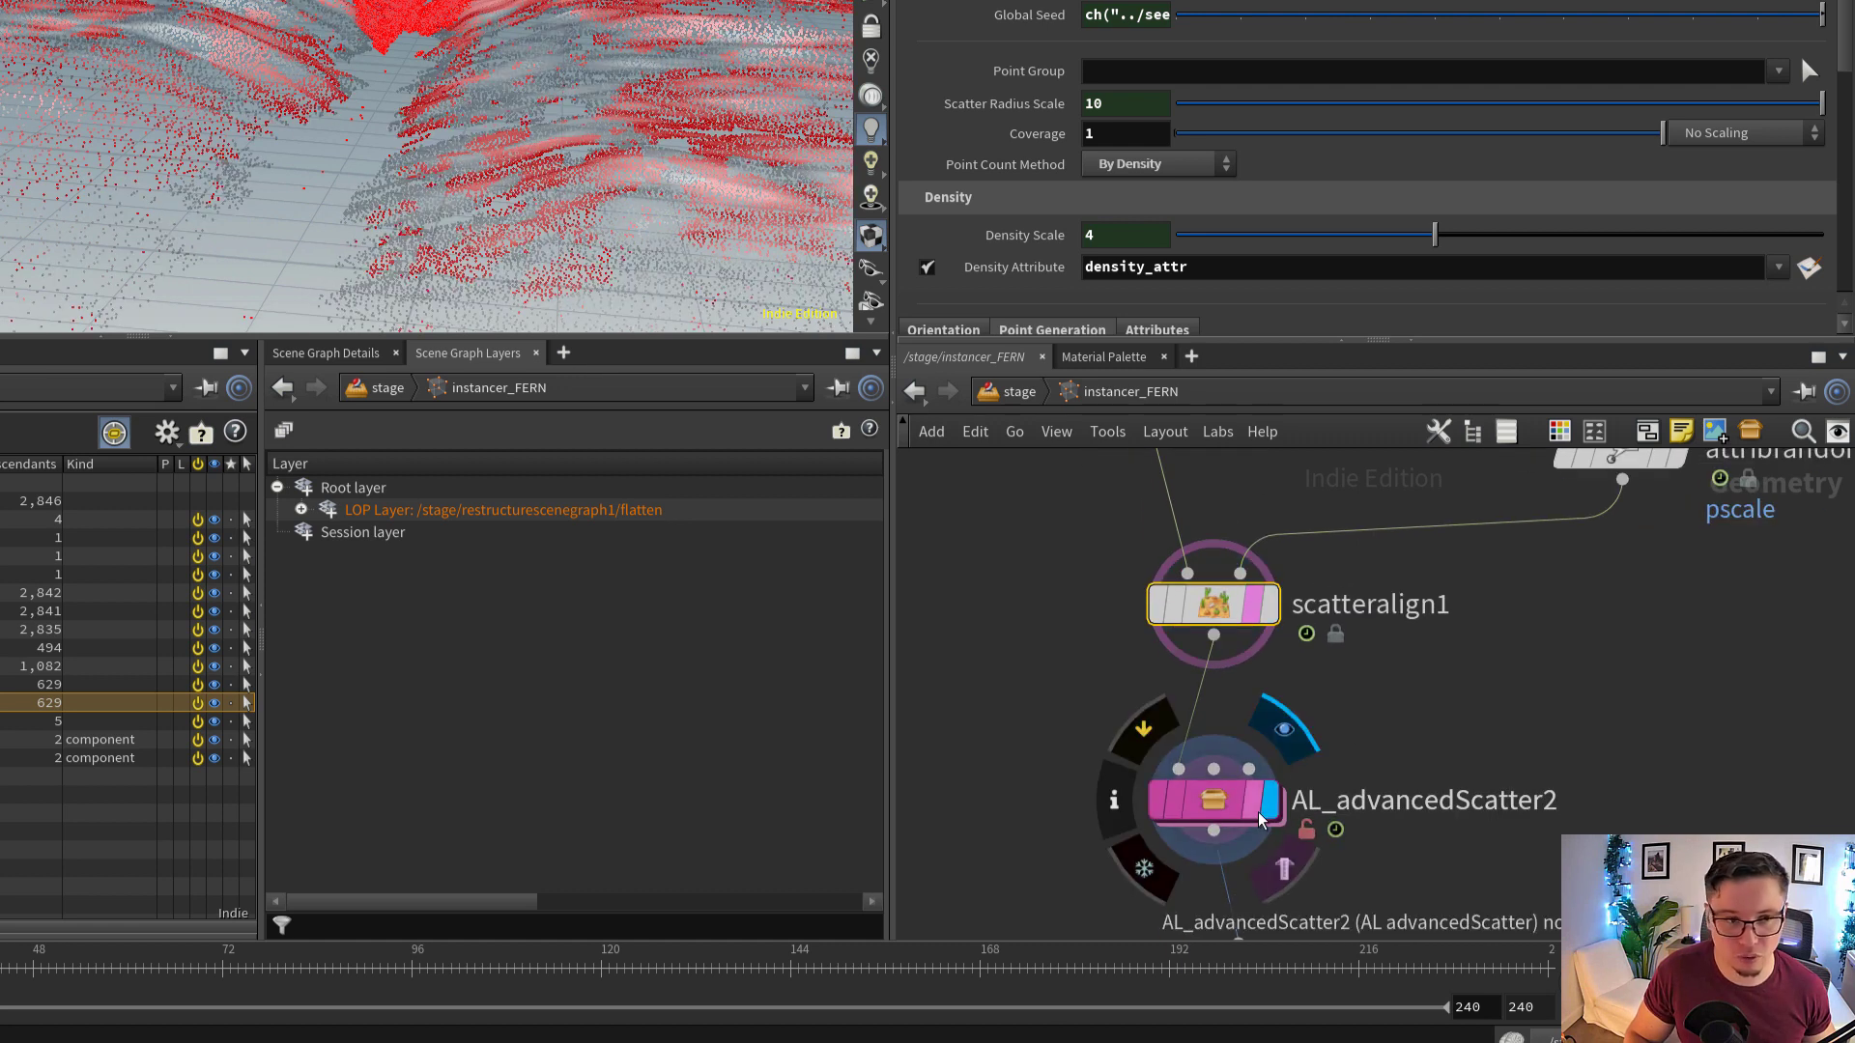
{"action": "left_click", "coordinate": [1215, 800]}
{"action": "left_click_drag", "start_coordinate": [276, 128], "coordinate": [283, 106], "text": "alt"}
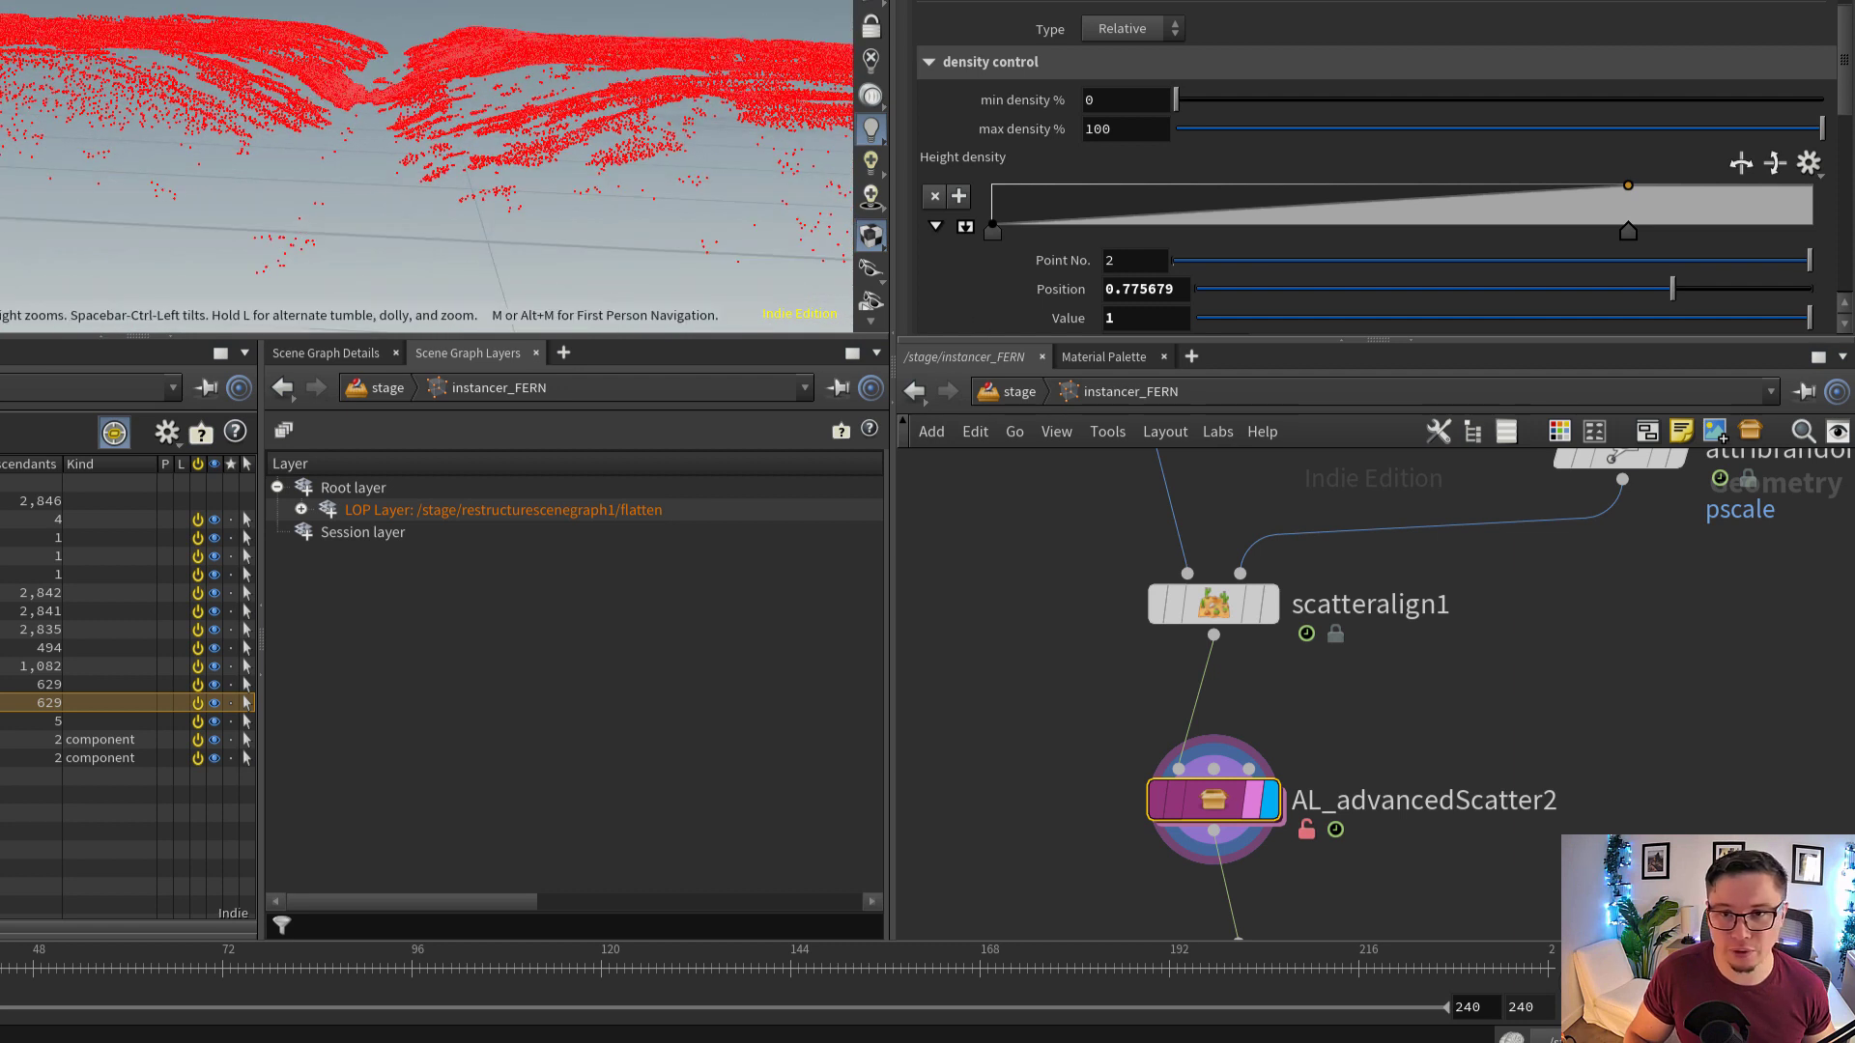
Display delete1 and inspect the bounding box that removes part of the scattered fern points
{"action": "middle_click_drag", "start_coordinate": [1350, 776], "coordinate": [1320, 724]}
{"action": "scroll", "coordinate": [1343, 722], "scroll_direction": "down", "scroll_amount": 1}
{"action": "middle_click_drag", "start_coordinate": [1281, 906], "coordinate": [1296, 779]}
{"action": "scroll", "coordinate": [1294, 779], "scroll_direction": "up", "scroll_amount": 2}
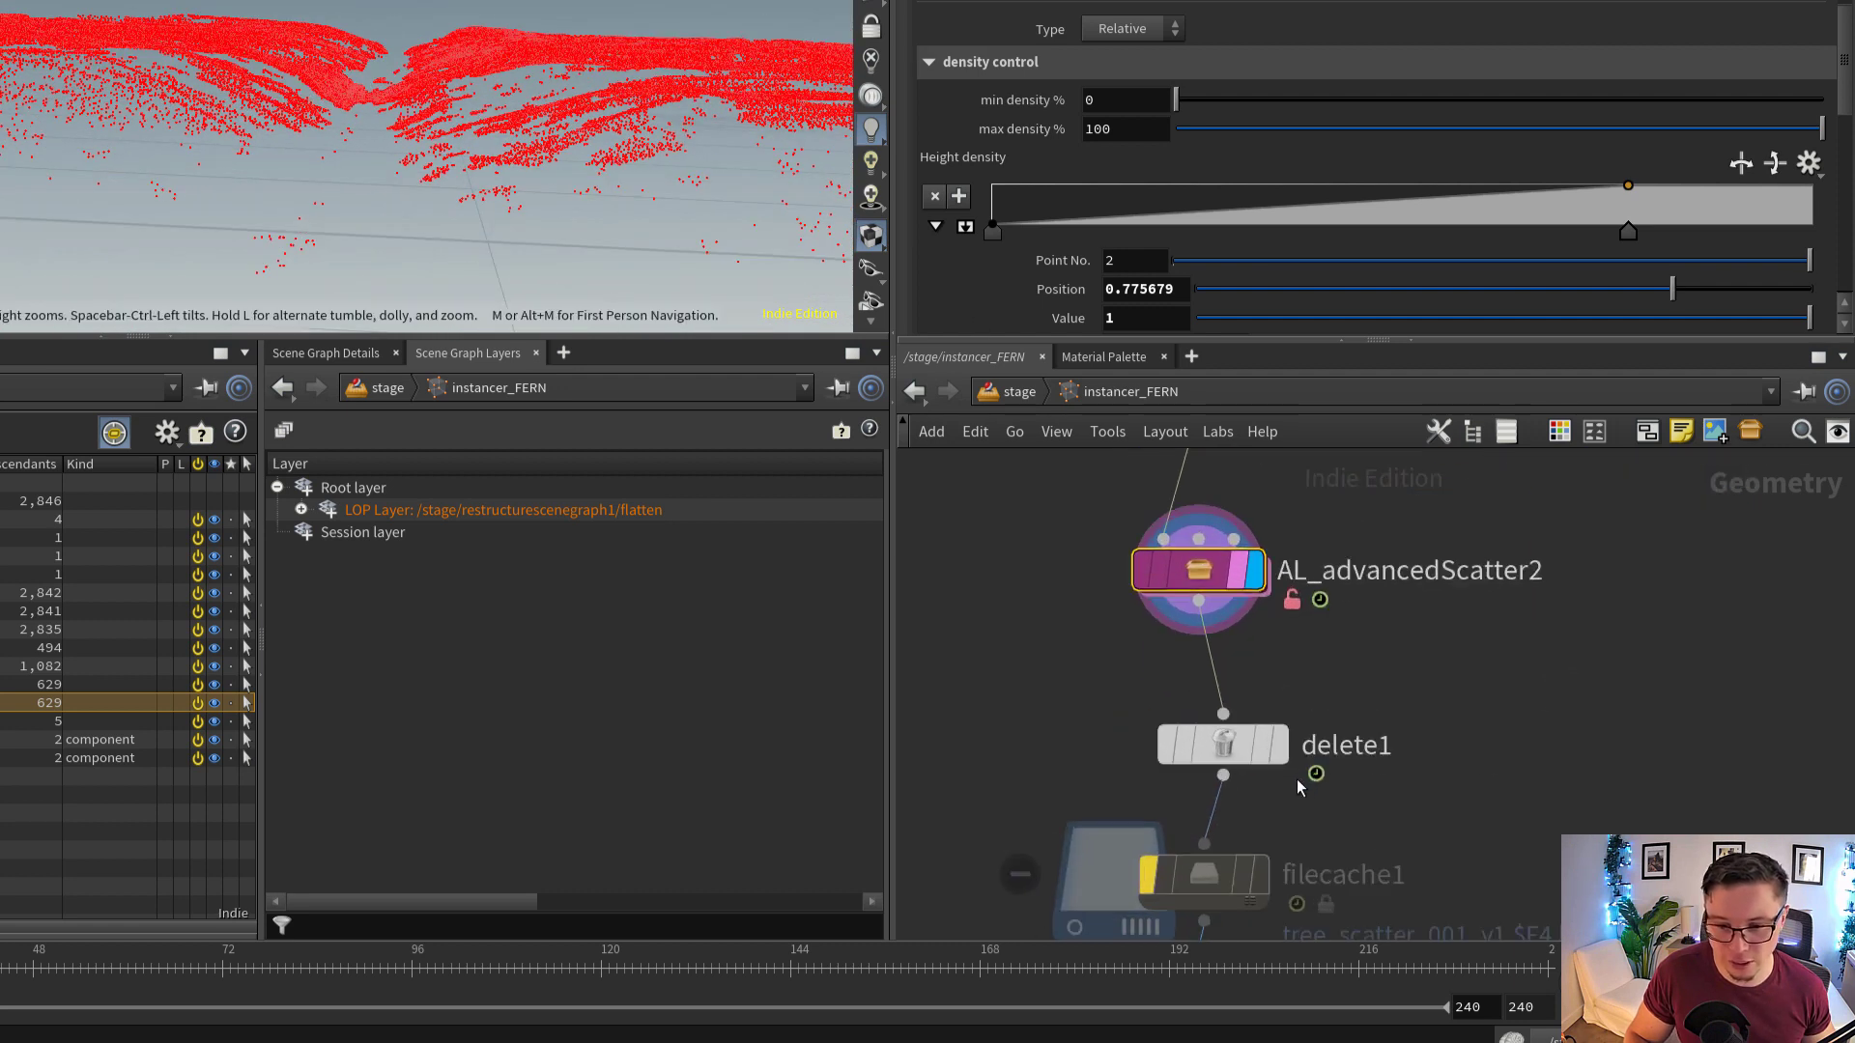
{"action": "left_click", "coordinate": [1273, 745]}
{"action": "left_click", "coordinate": [1234, 744]}
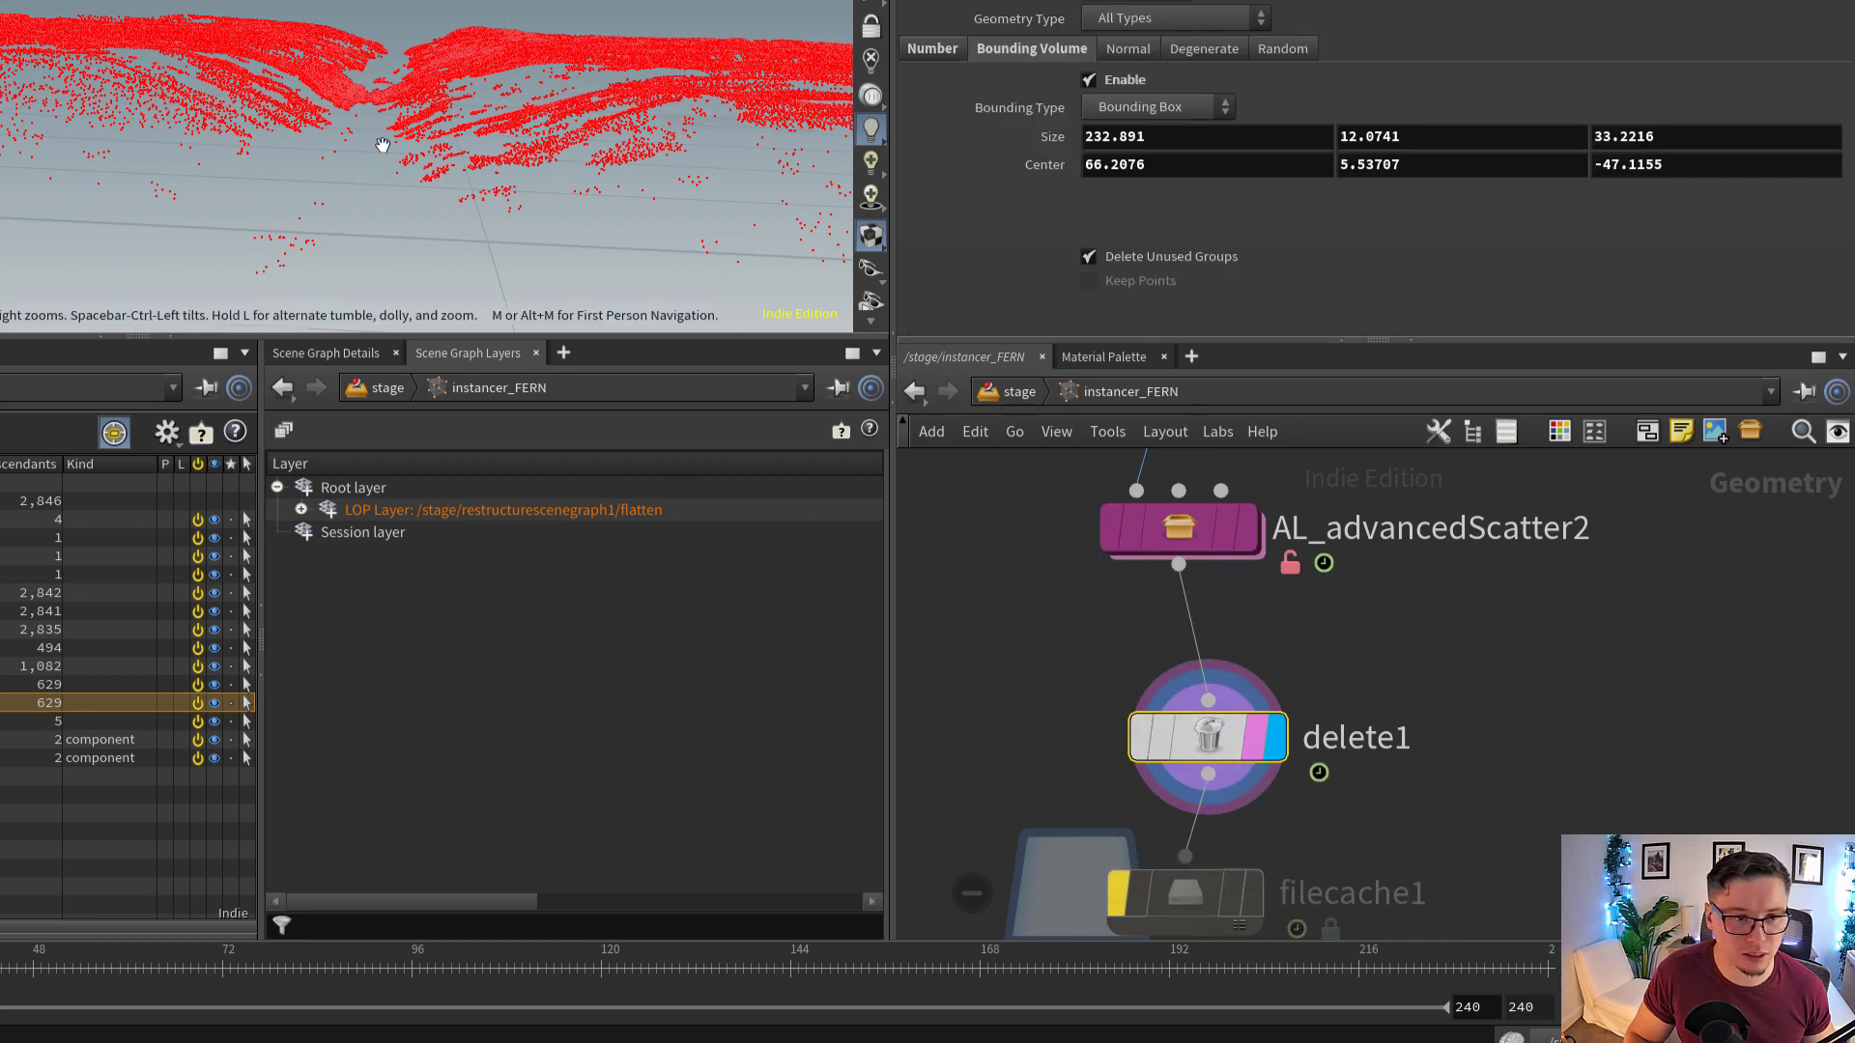
{"action": "left_click_drag", "start_coordinate": [442, 179], "coordinate": [169, 167], "text": "alt"}
Follow the remaining fern nodes past filecache1 and attribrandomize2, and display the OUTPUT null to inspect the final points
{"action": "scroll", "coordinate": [402, 280], "scroll_direction": "down", "scroll_amount": 3}
{"action": "middle_click_drag", "start_coordinate": [1412, 772], "coordinate": [1415, 554]}
{"action": "scroll", "coordinate": [1401, 599], "scroll_direction": "down", "scroll_amount": 3}
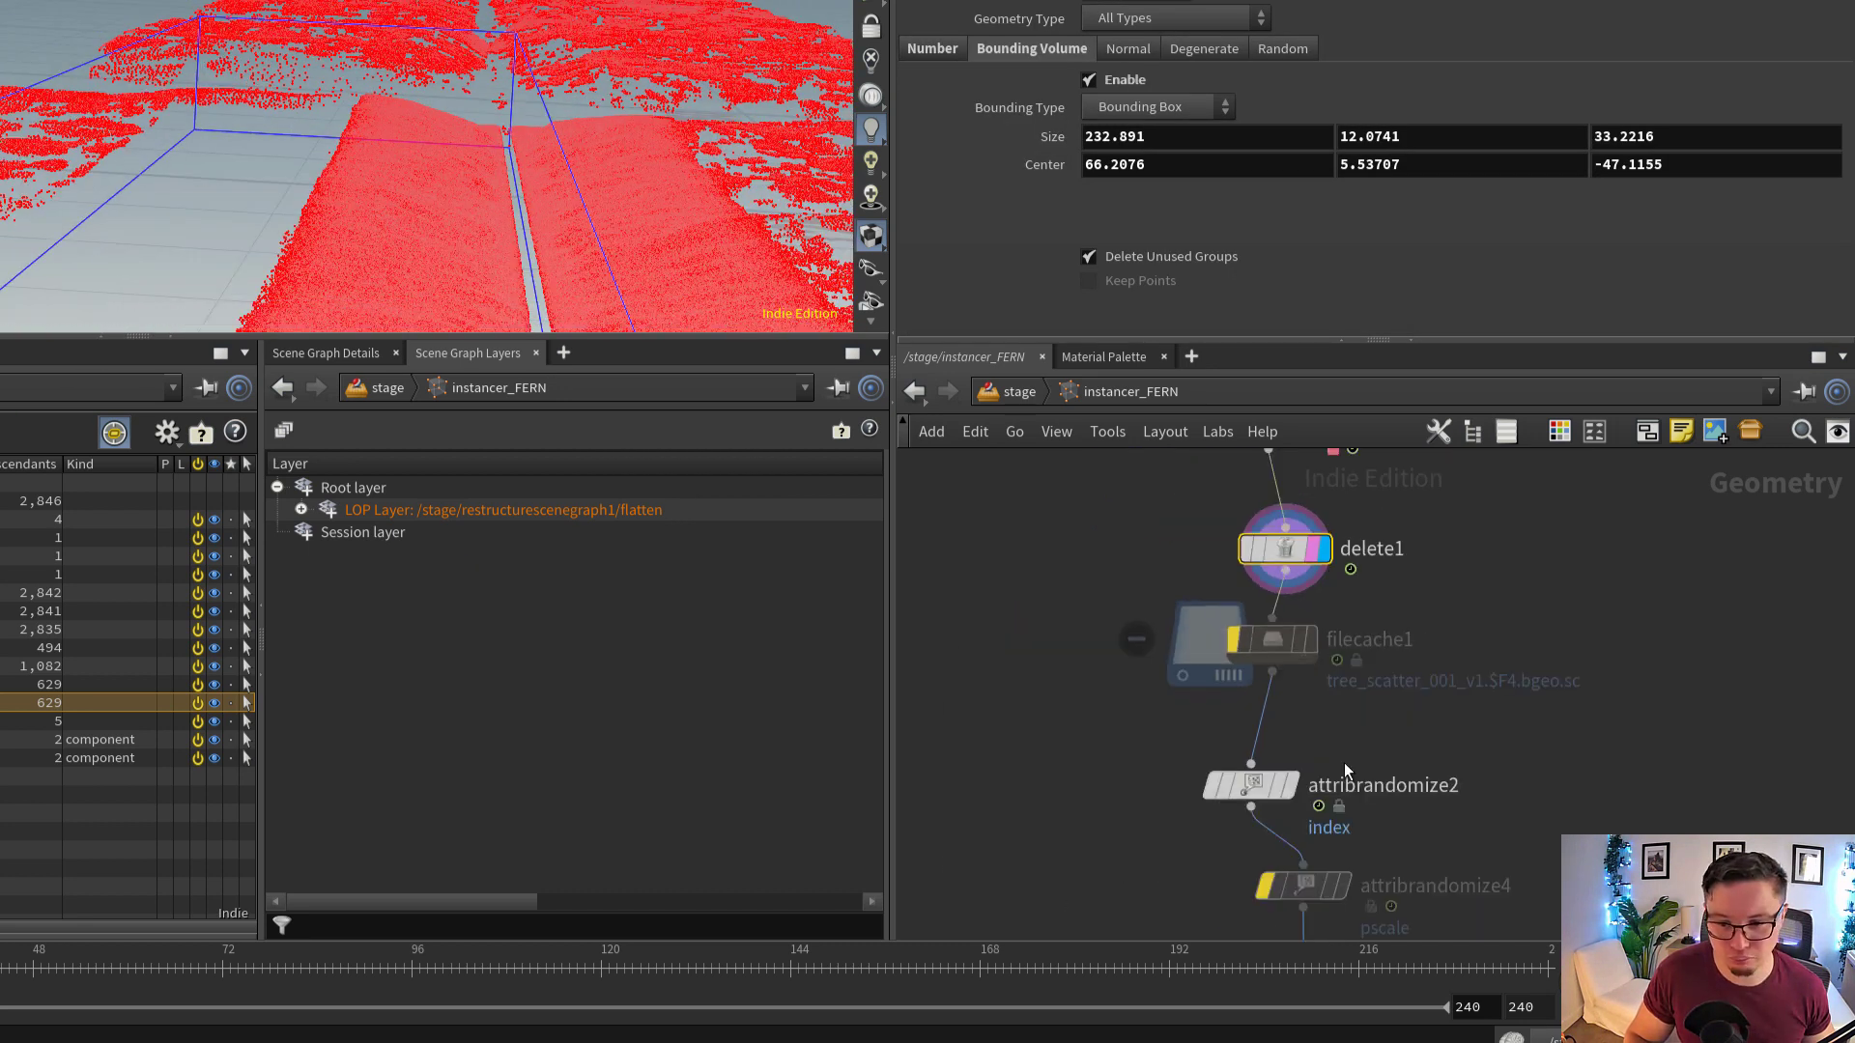
{"action": "scroll", "coordinate": [1343, 769], "scroll_direction": "up", "scroll_amount": 1}
{"action": "middle_click_drag", "start_coordinate": [1320, 794], "coordinate": [1286, 542]}
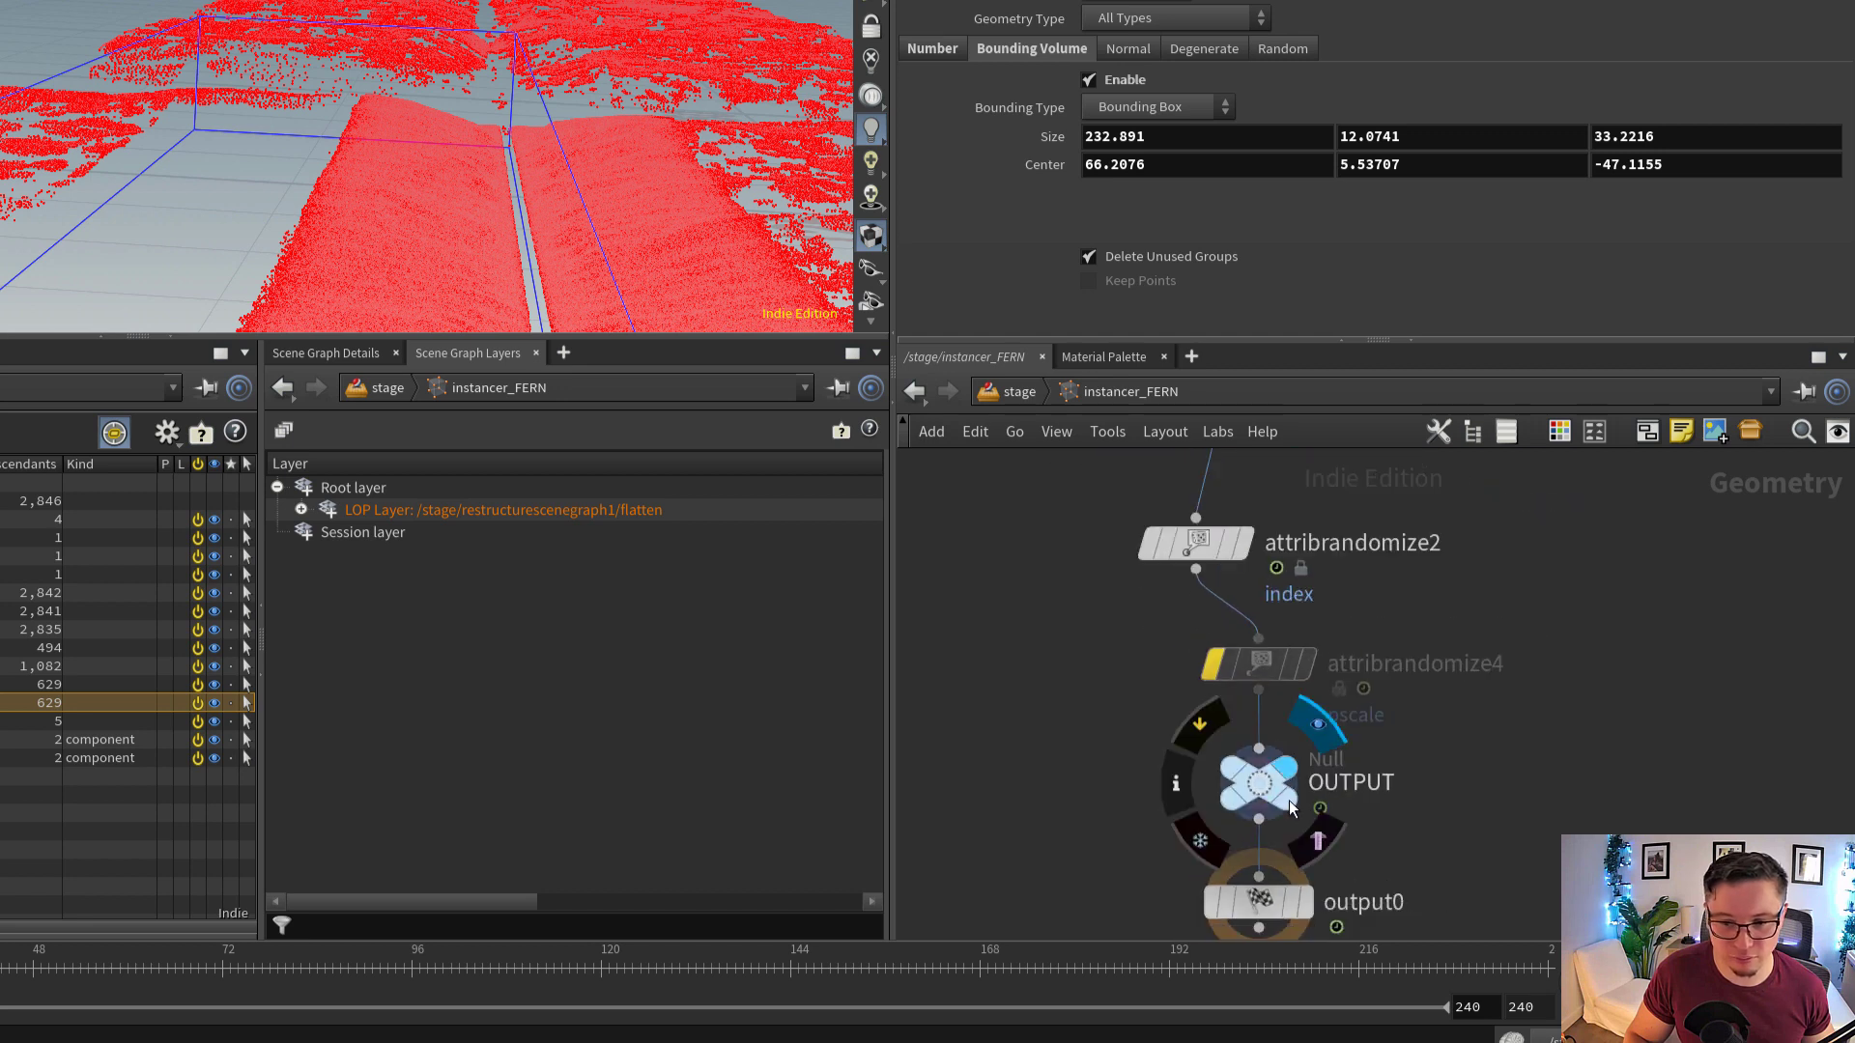
{"action": "left_click", "coordinate": [1275, 797]}
{"action": "left_click_drag", "start_coordinate": [265, 46], "coordinate": [618, 82], "text": "alt"}
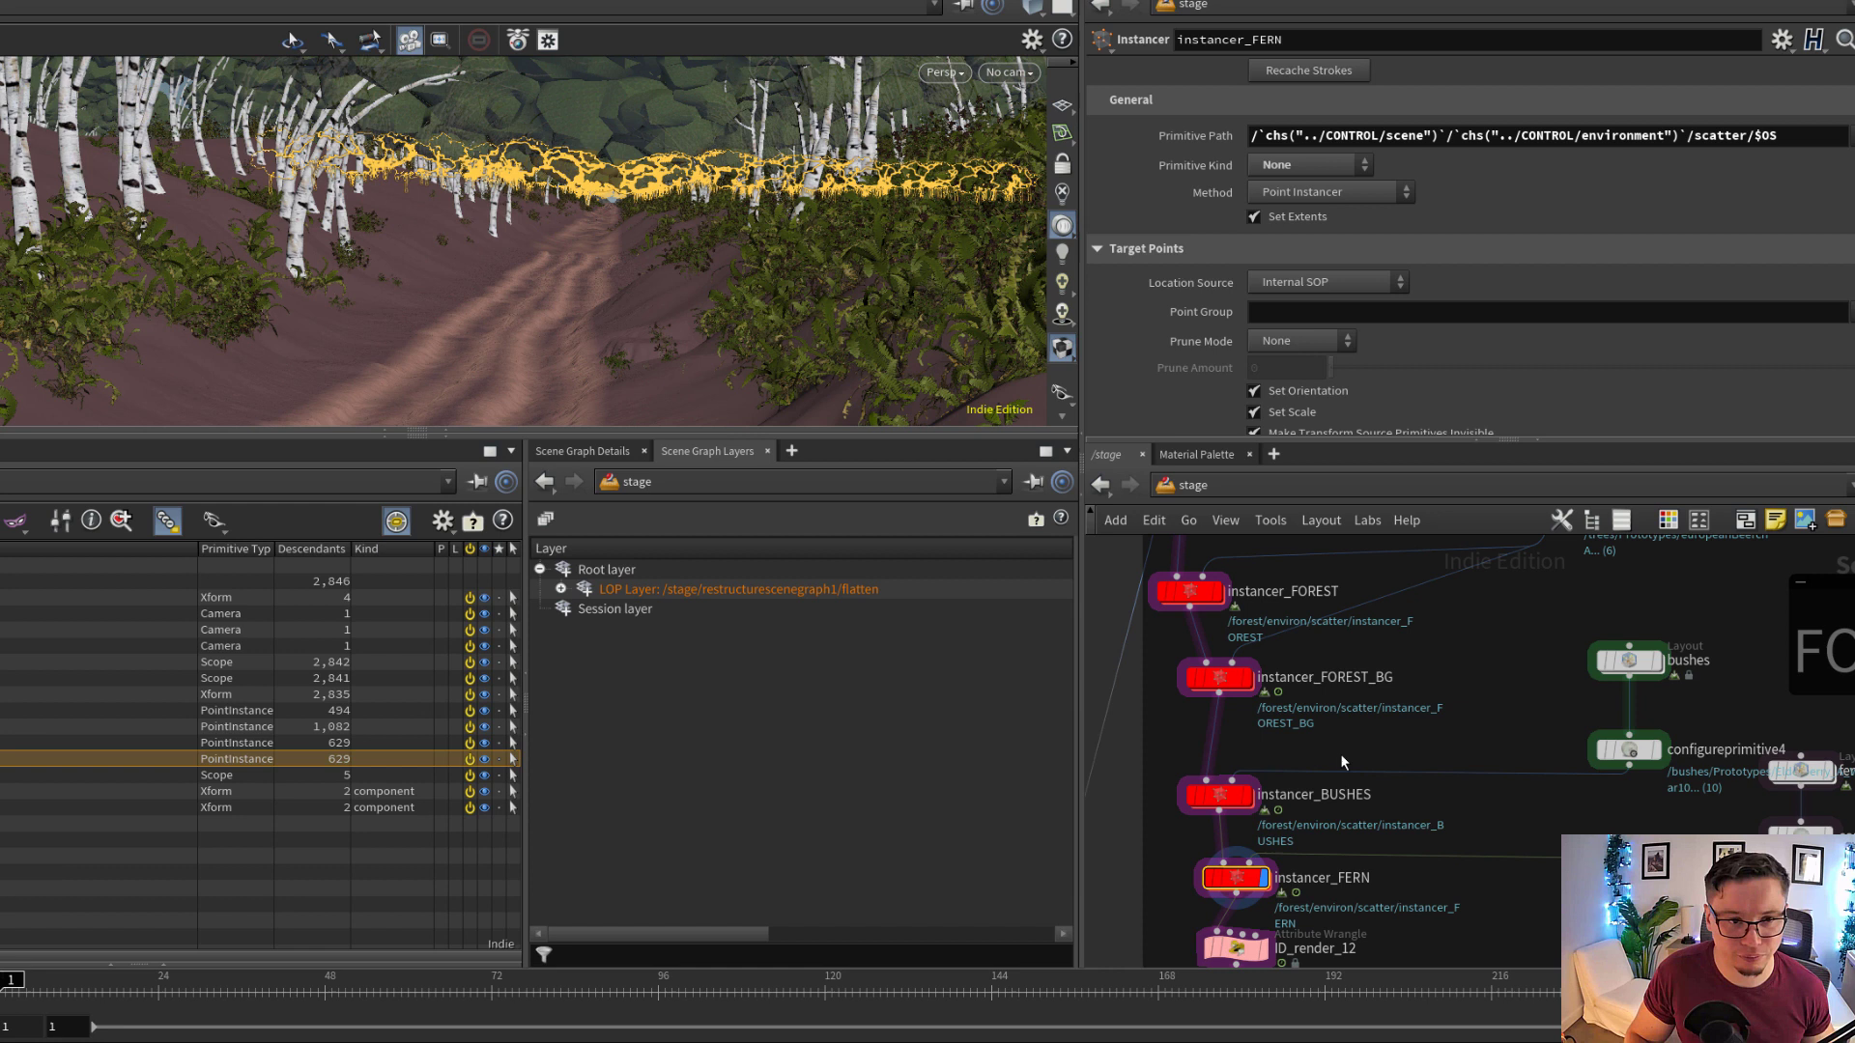
Return to the stage level, display instancer_LEAVES and examine the dead leaves scattered over the ground
{"action": "middle_click_drag", "start_coordinate": [1268, 795], "coordinate": [1308, 731]}
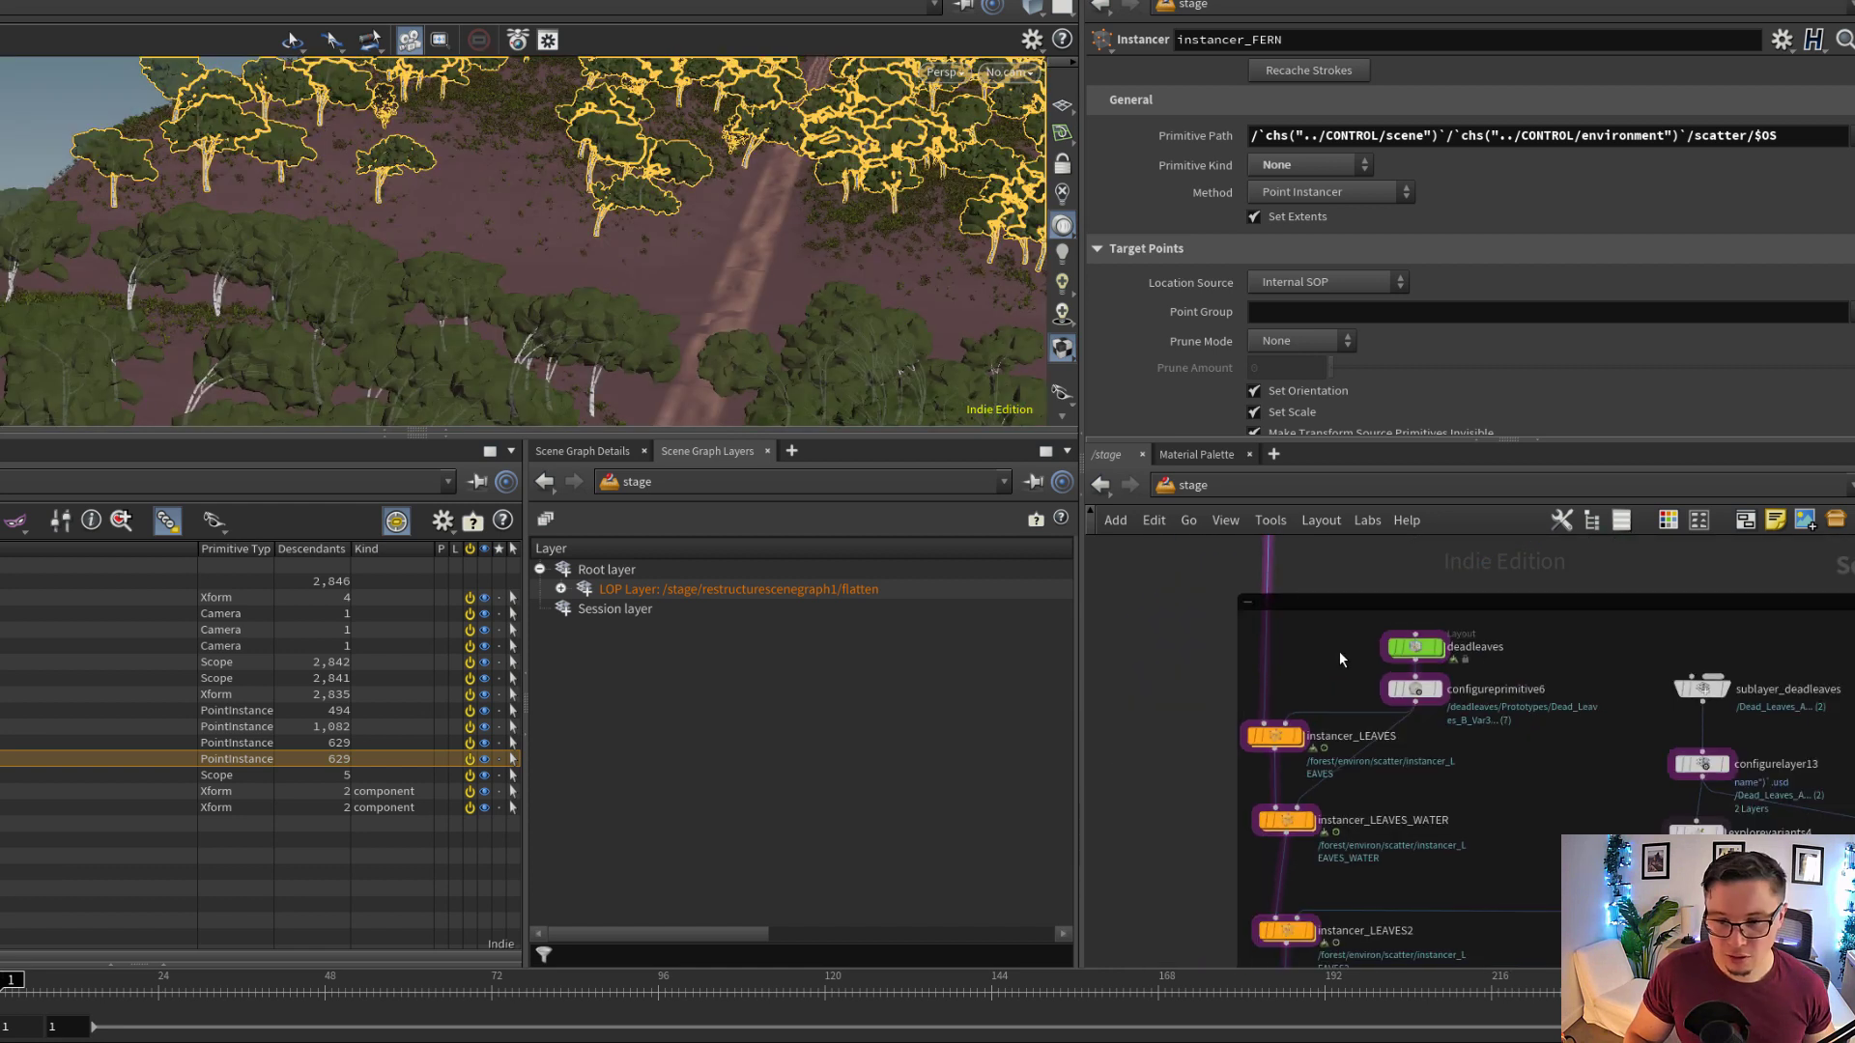
{"action": "middle_click_drag", "start_coordinate": [1339, 651], "coordinate": [1339, 675]}
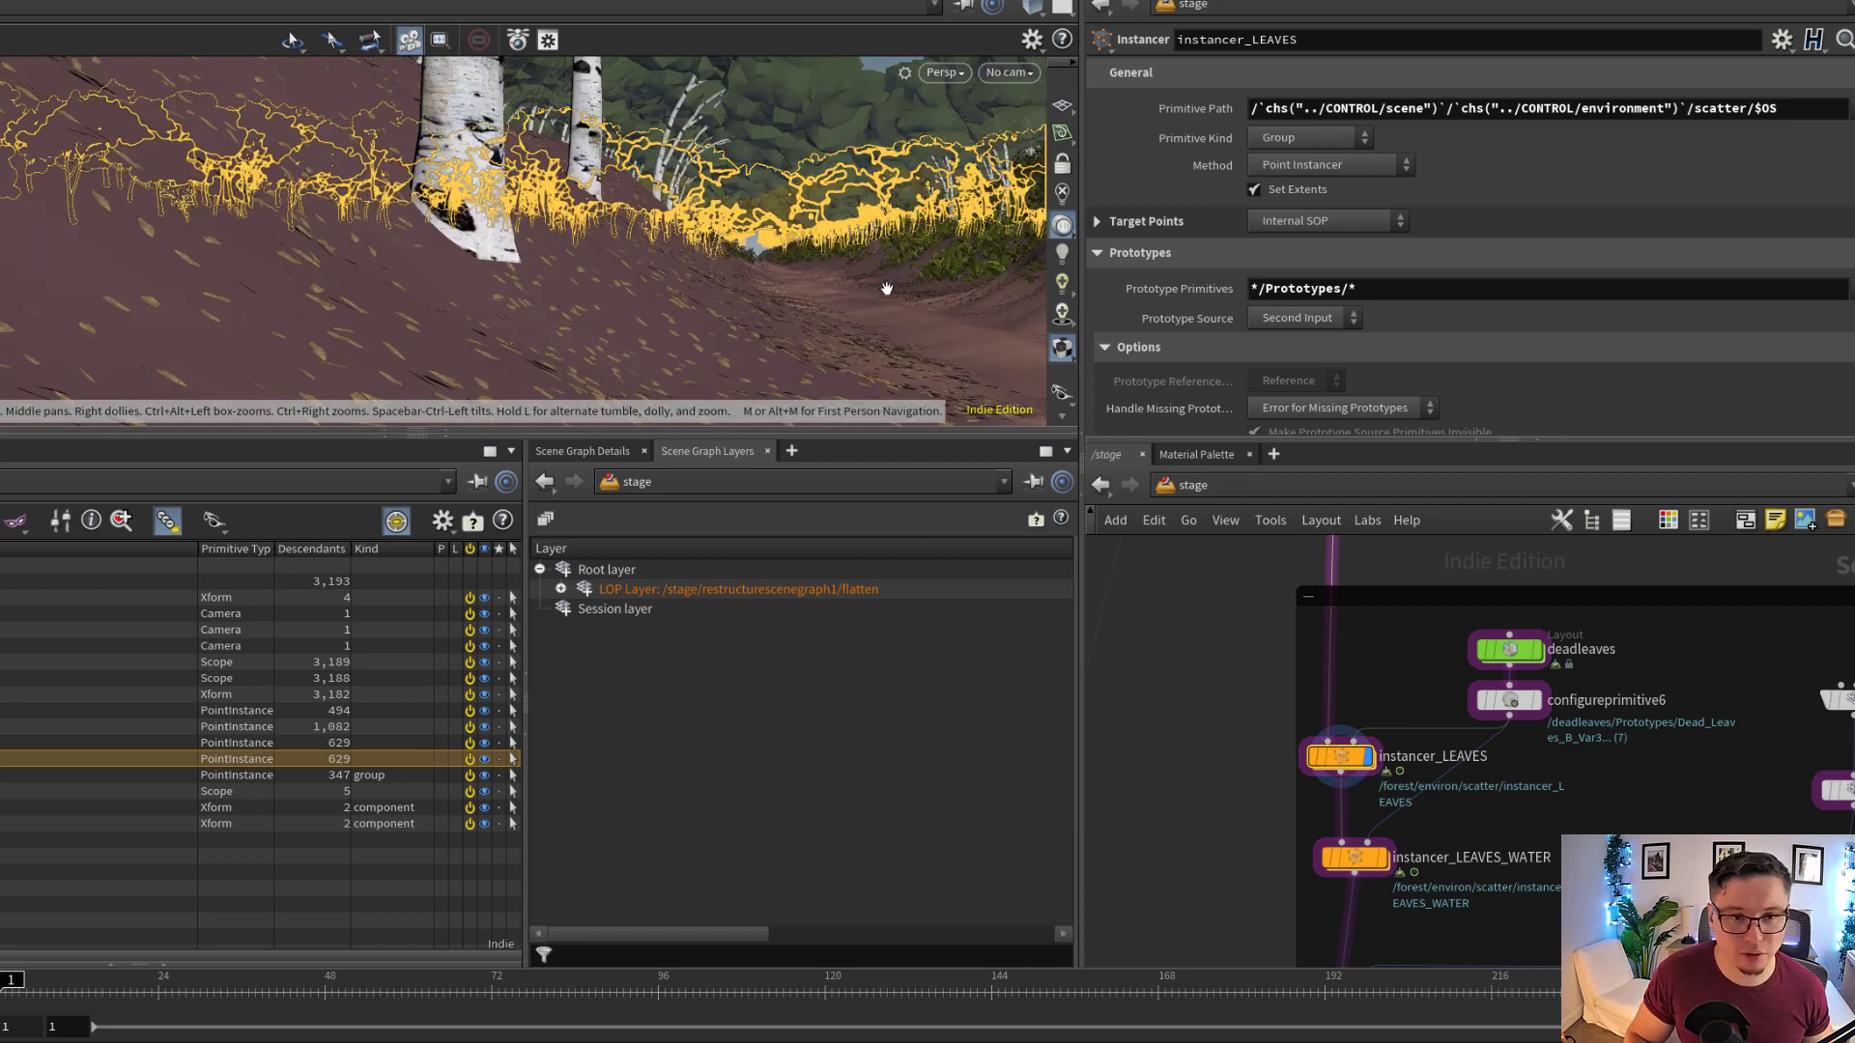
{"action": "left_click_drag", "start_coordinate": [886, 289], "coordinate": [593, 327]}
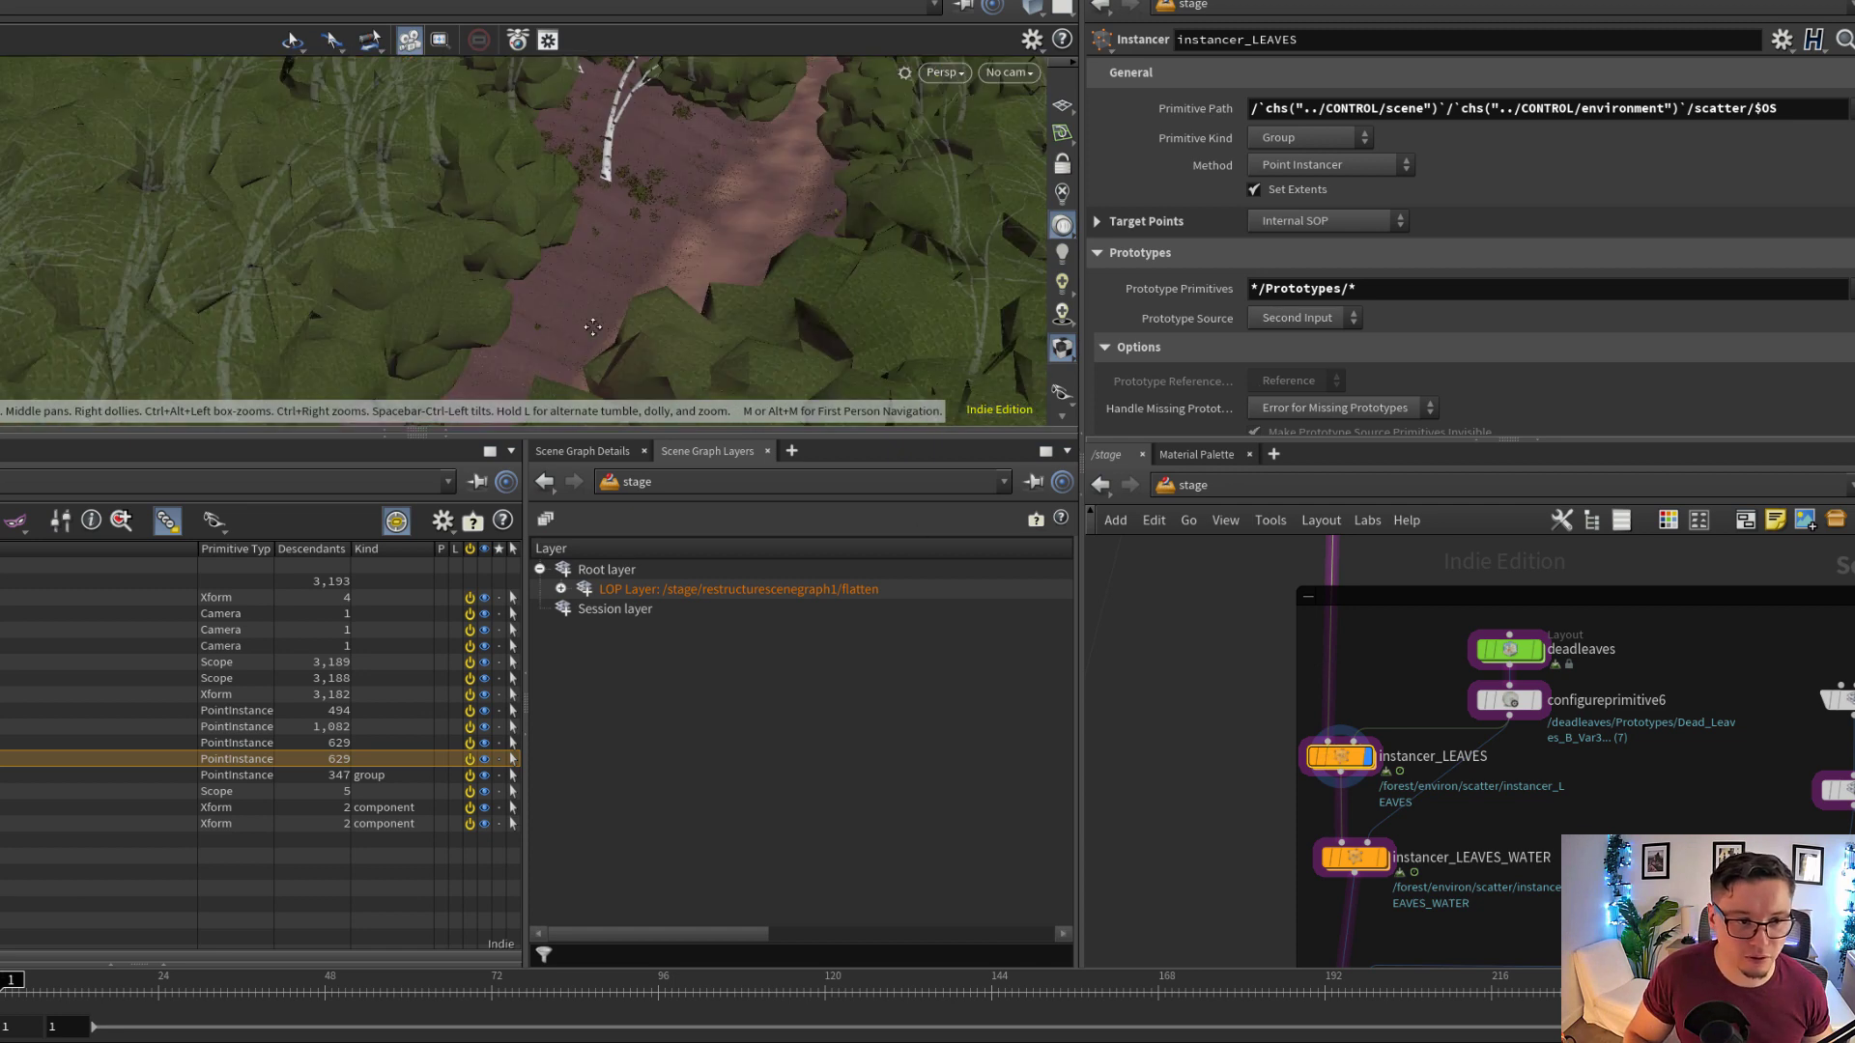
{"action": "right_click_drag", "start_coordinate": [592, 327], "coordinate": [820, 273]}
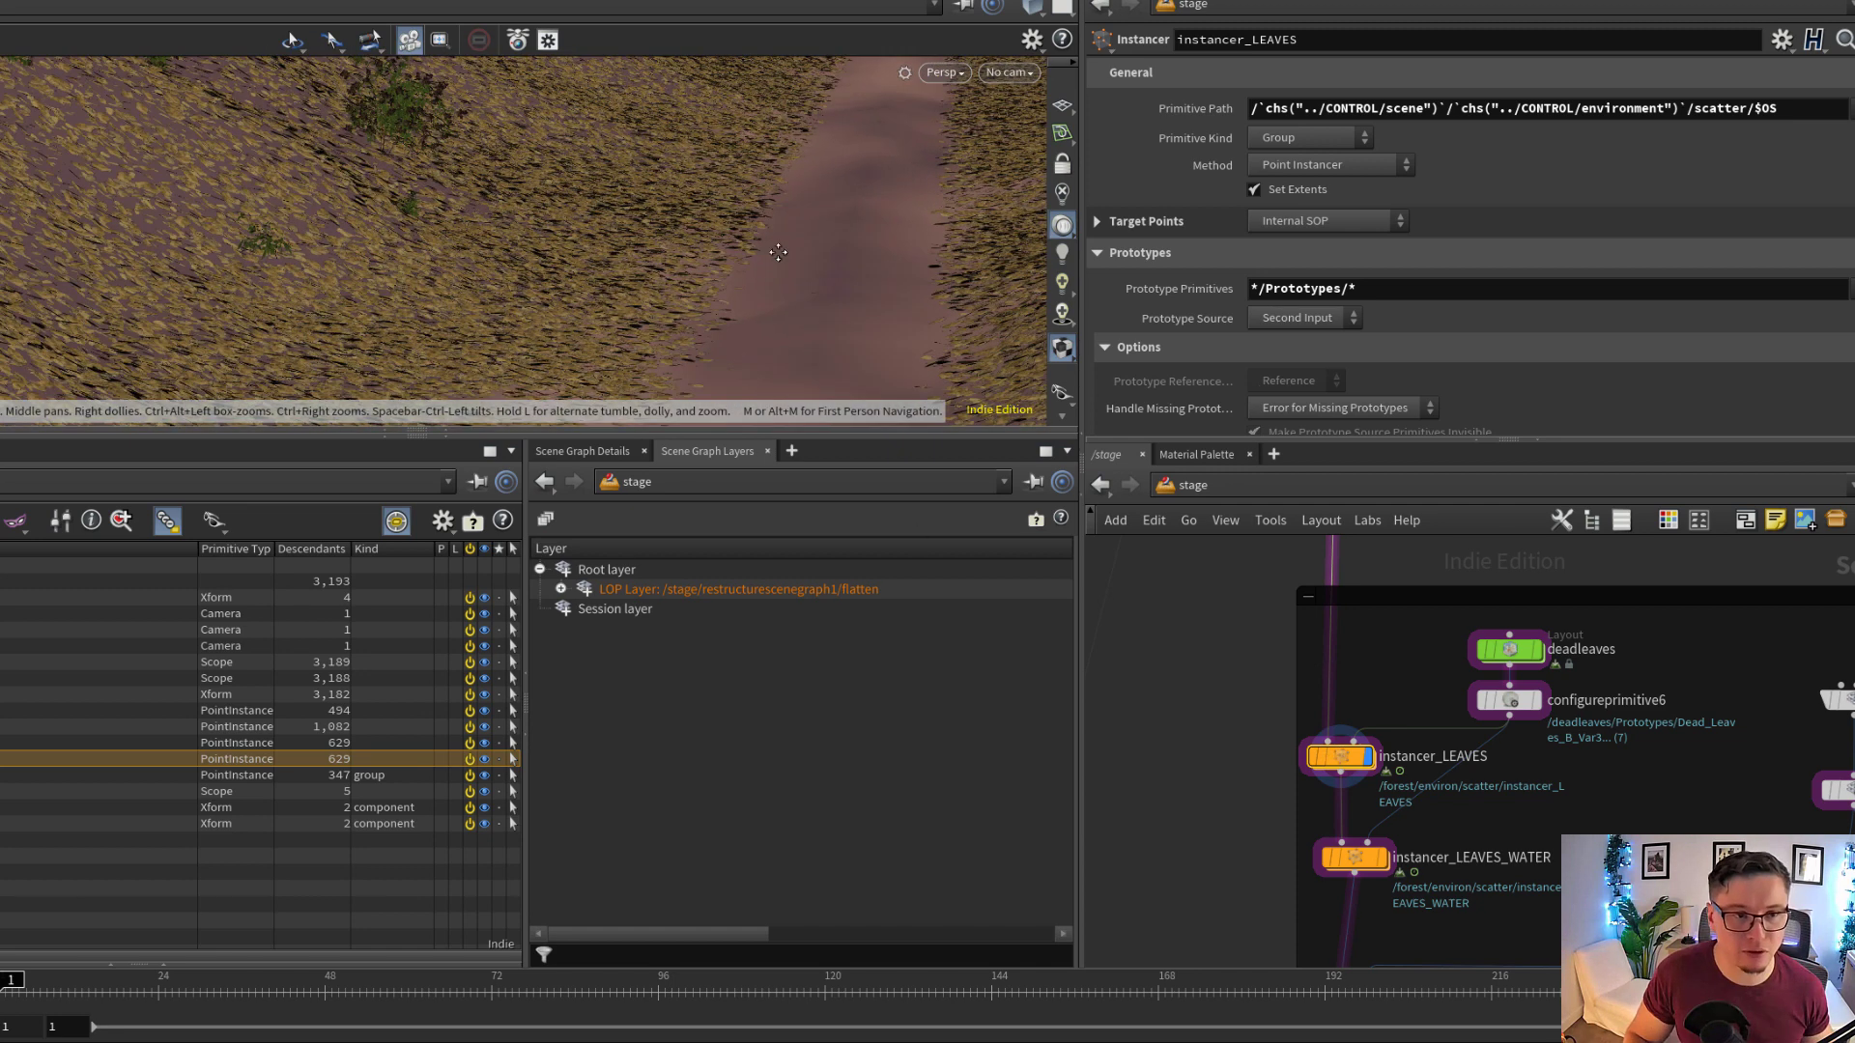
{"action": "left_click_drag", "start_coordinate": [820, 273], "coordinate": [721, 274]}
{"action": "right_click_drag", "start_coordinate": [721, 273], "coordinate": [735, 224]}
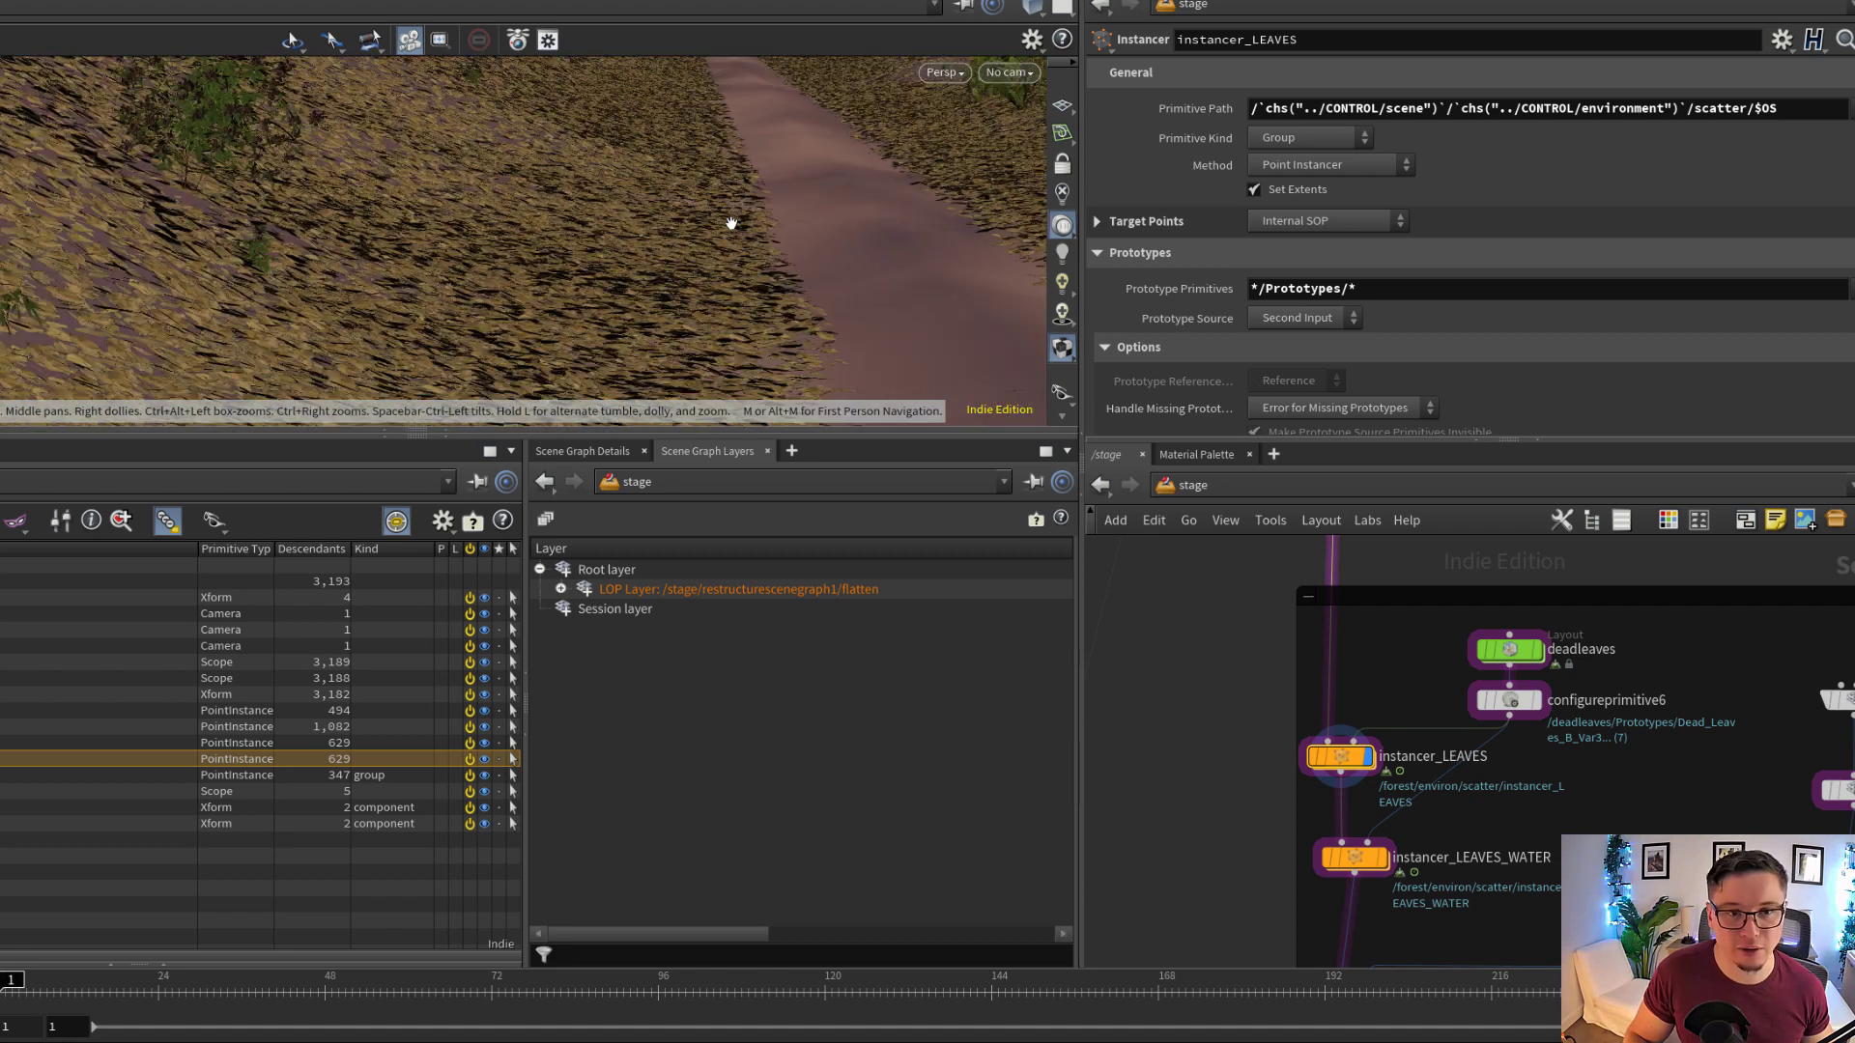
Examine the dead leaves along the forest path from several angles and check the viewport's display purpose options
{"action": "left_click_drag", "start_coordinate": [735, 224], "coordinate": [666, 239]}
{"action": "middle_click_drag", "start_coordinate": [666, 240], "coordinate": [660, 293]}
{"action": "left_click_drag", "start_coordinate": [660, 294], "coordinate": [697, 314]}
{"action": "left_click", "coordinate": [1061, 395]}
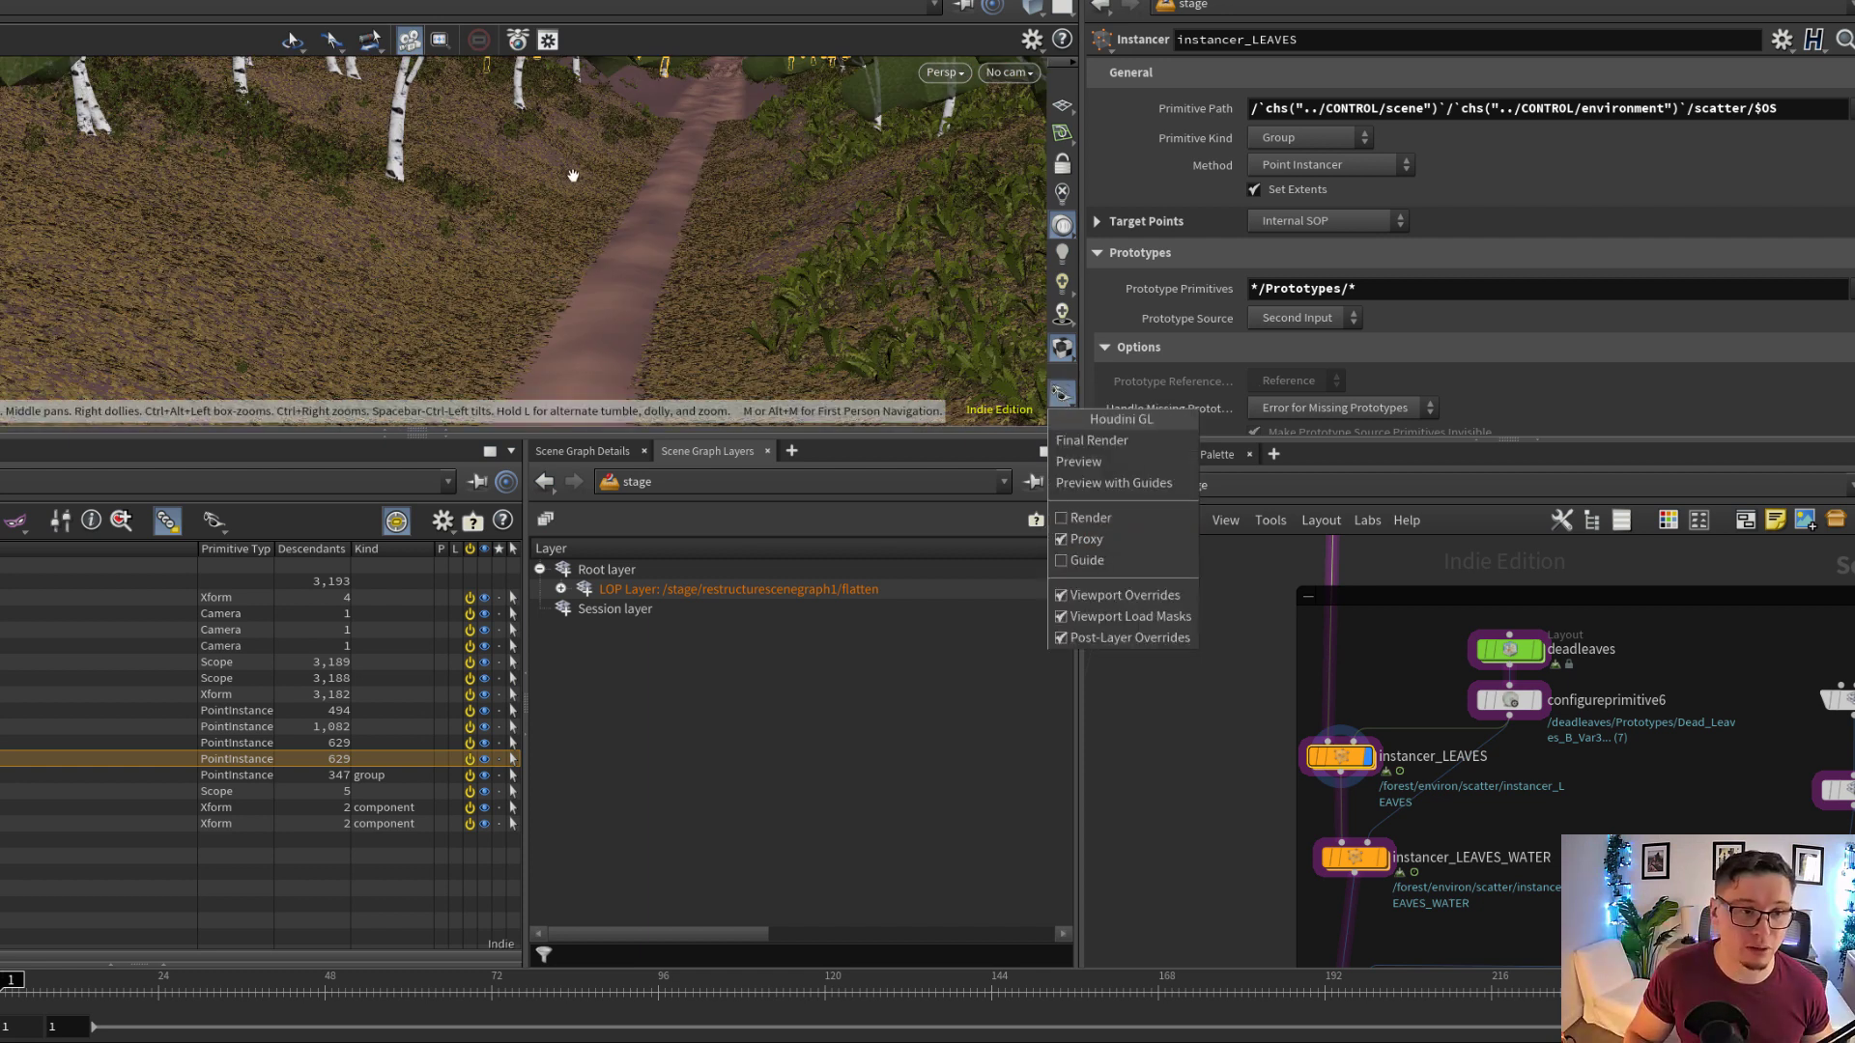
{"action": "left_click", "coordinate": [556, 269]}
{"action": "left_click_drag", "start_coordinate": [651, 267], "coordinate": [591, 271]}
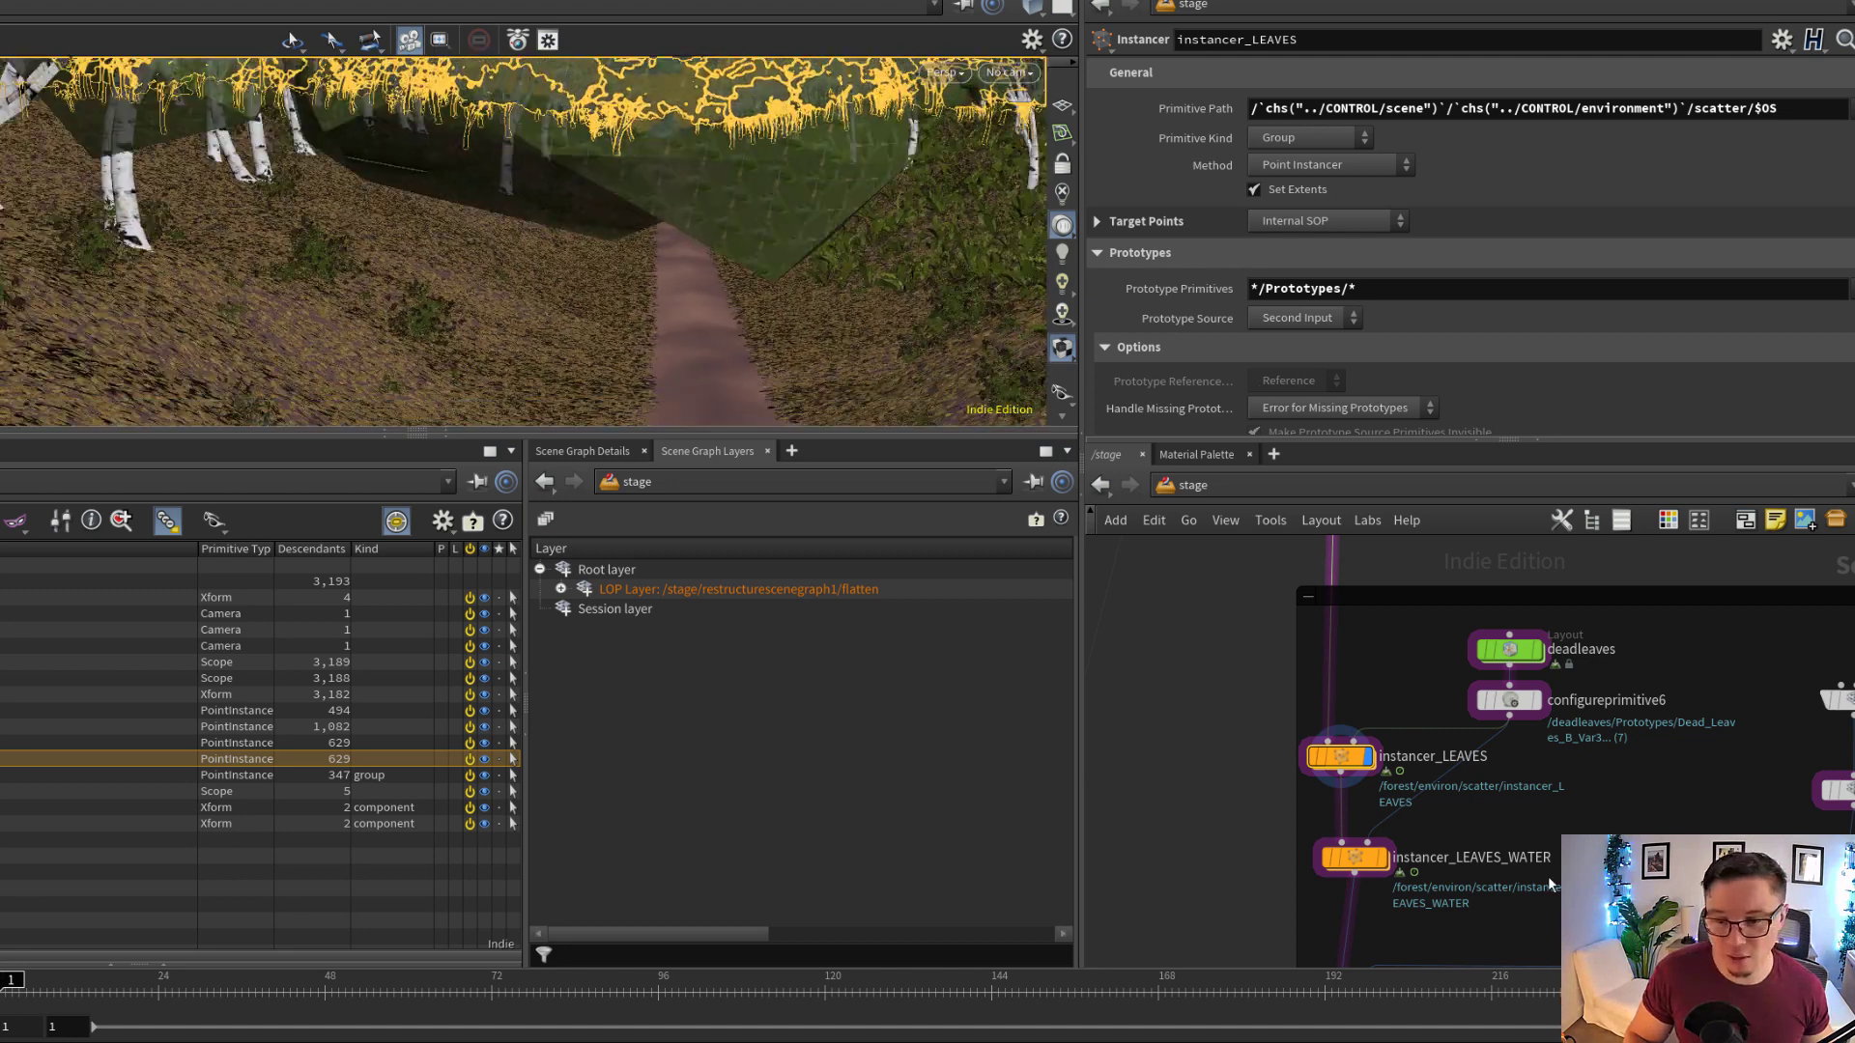
Display the sublayer_deadleaves node and inspect the source leaf asset and its scene graph layers
{"action": "middle_click_drag", "start_coordinate": [1530, 872], "coordinate": [1345, 814]}
{"action": "scroll", "coordinate": [1630, 636], "scroll_direction": "up", "scroll_amount": 2}
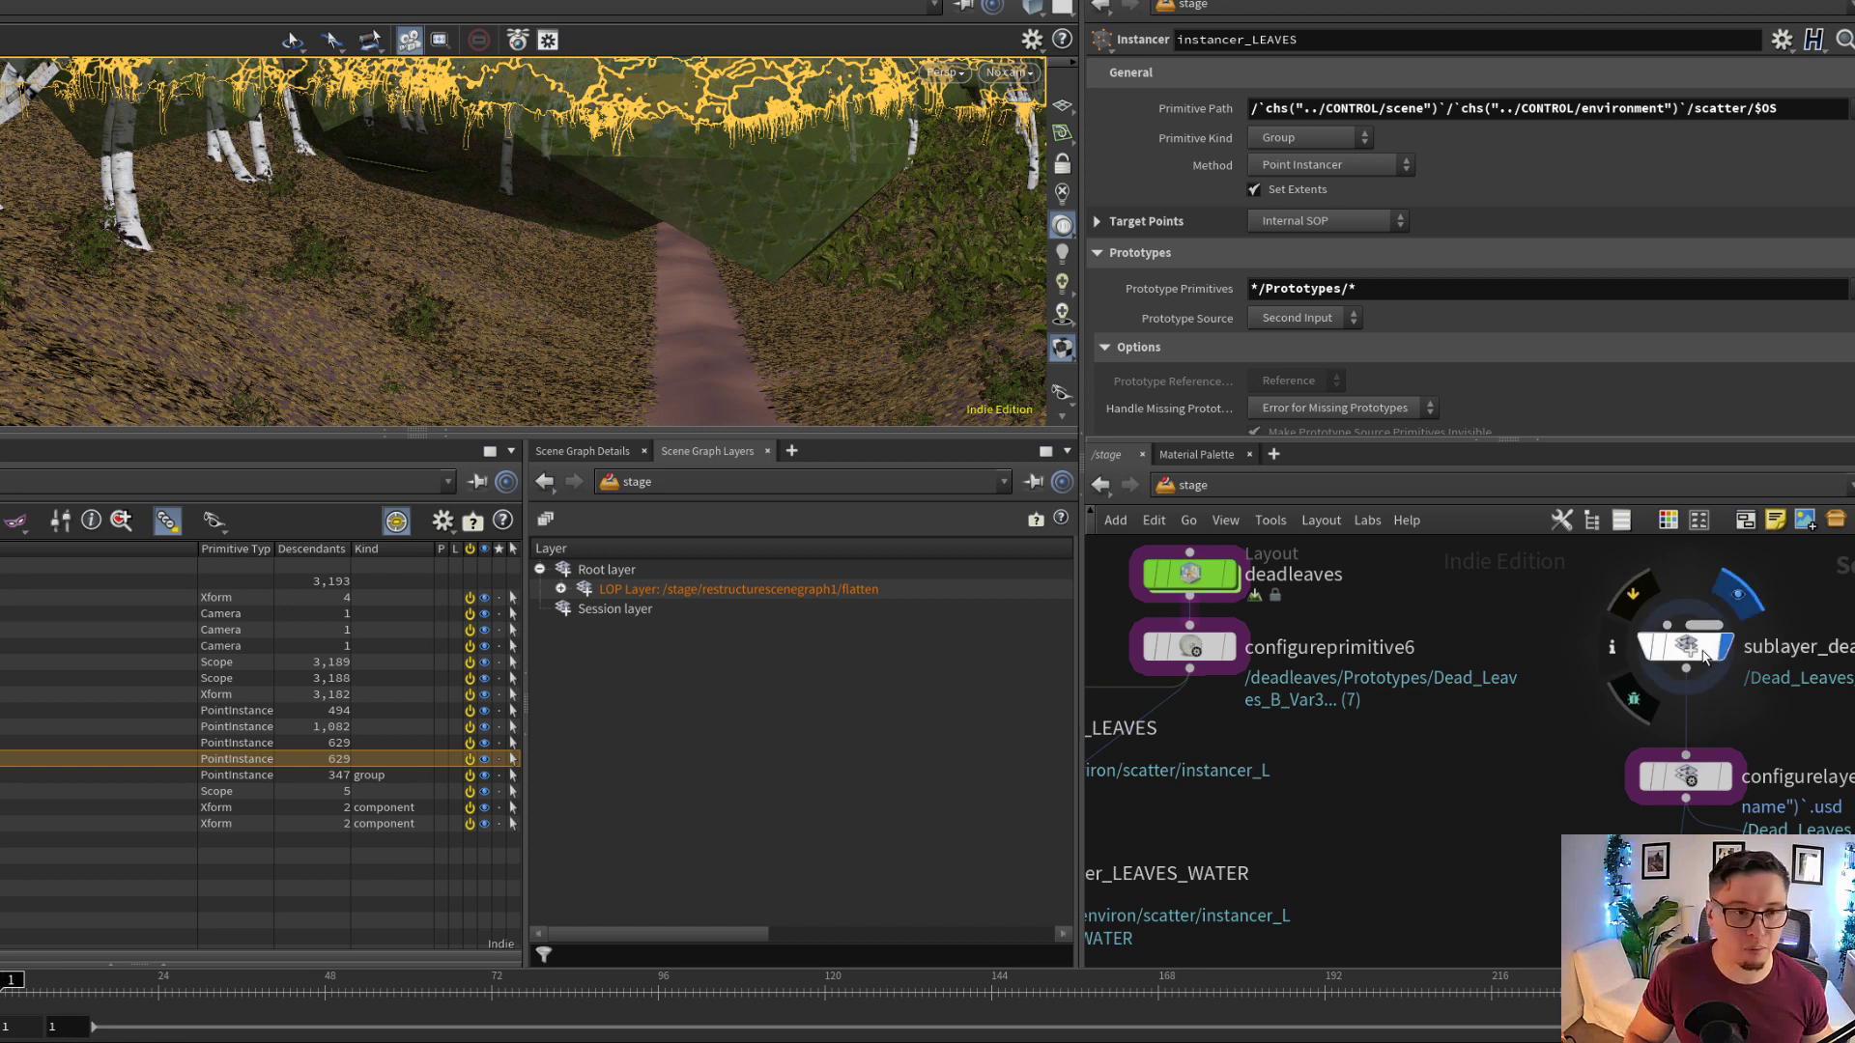
{"action": "left_click", "coordinate": [1737, 594]}
{"action": "left_click", "coordinate": [1685, 645]}
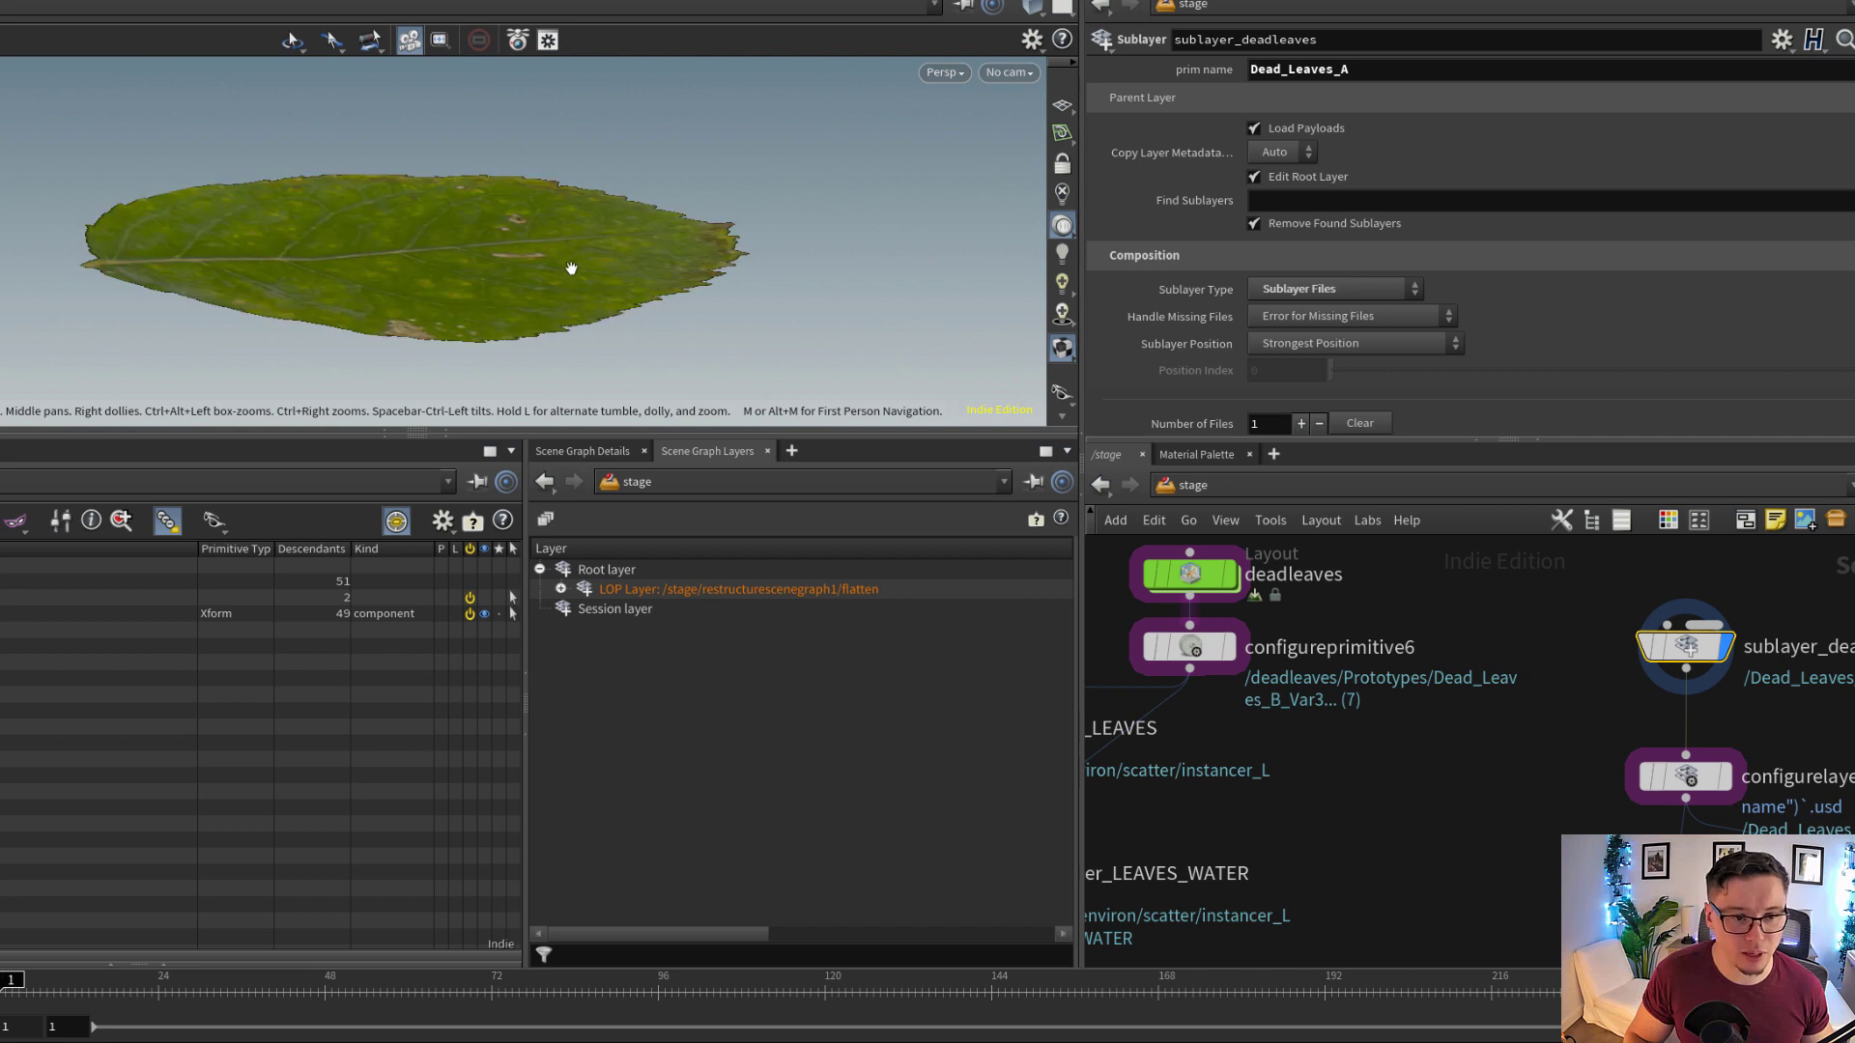
{"action": "left_click", "coordinate": [607, 454]}
{"action": "left_click", "coordinate": [698, 453]}
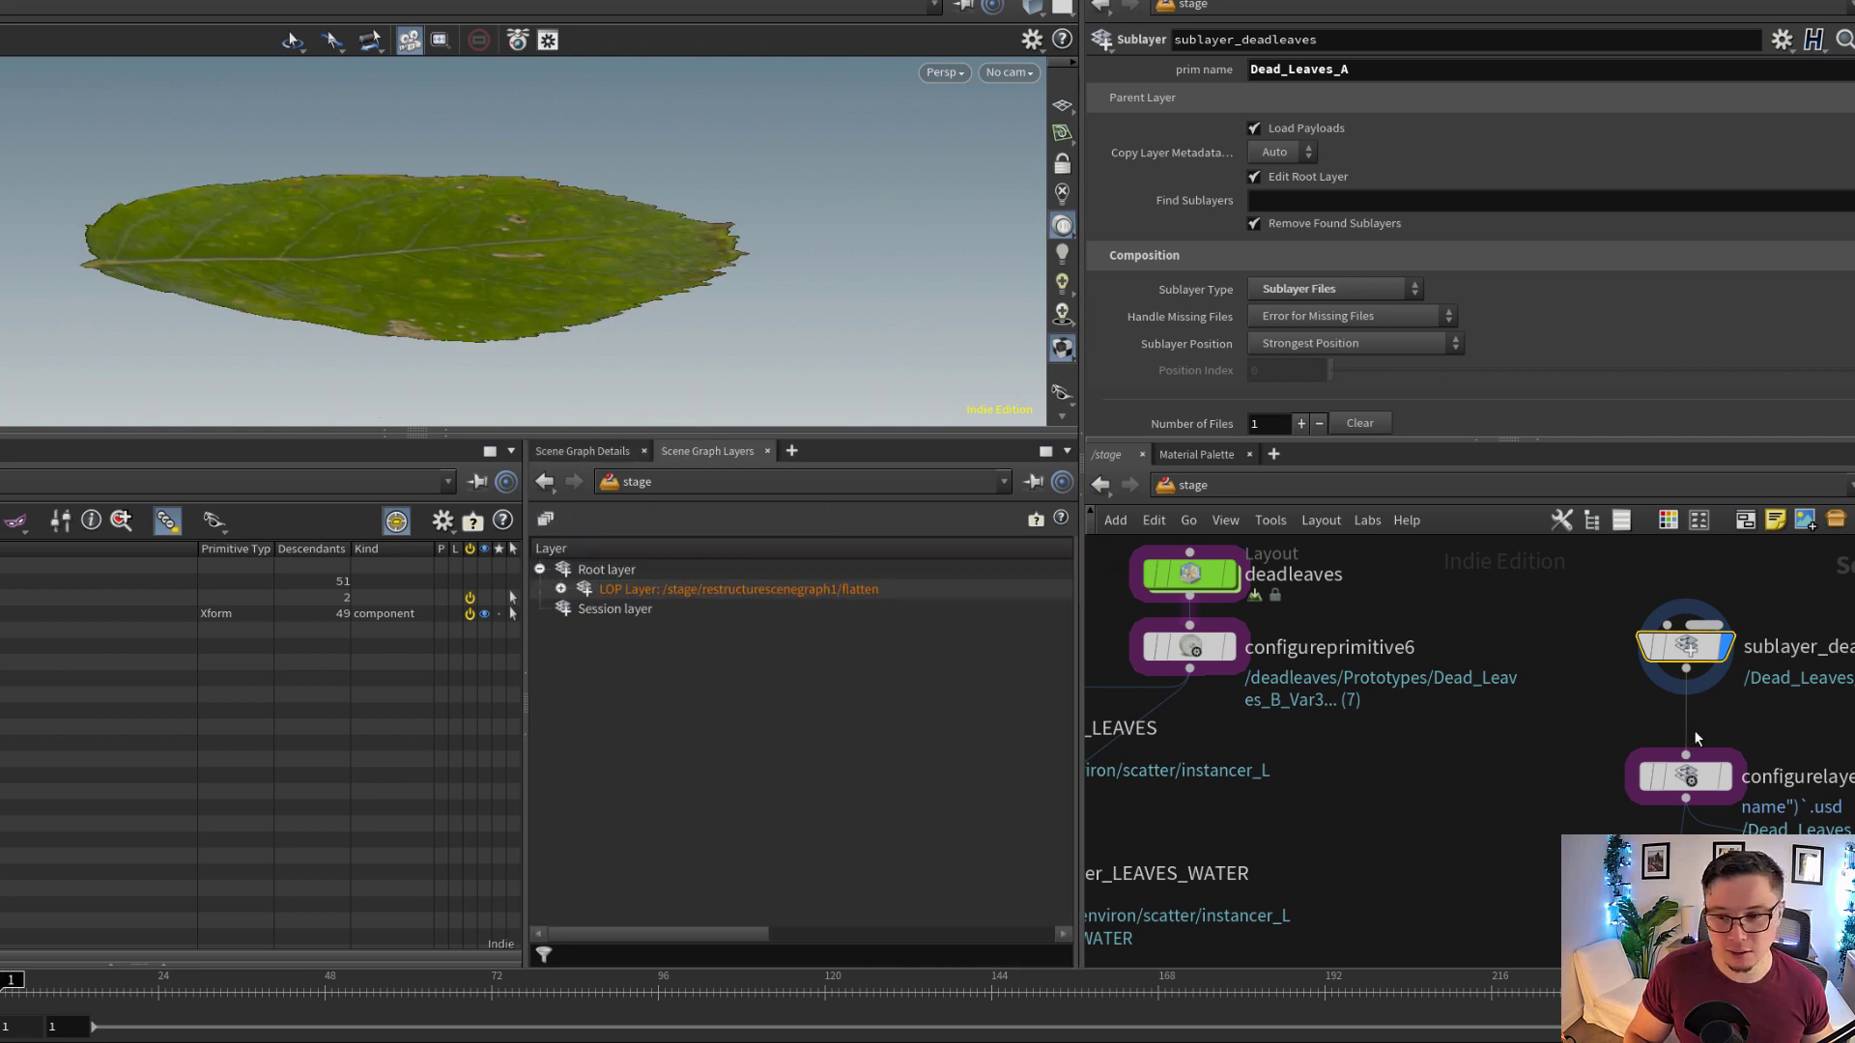
Inspect the file path in sublayer_deadleaves that loads Dead_Leaves_A.usd from the Megascan library
{"action": "middle_click_drag", "start_coordinate": [1566, 681], "coordinate": [1379, 704]}
{"action": "scroll", "coordinate": [1507, 262], "scroll_direction": "down", "scroll_amount": 3}
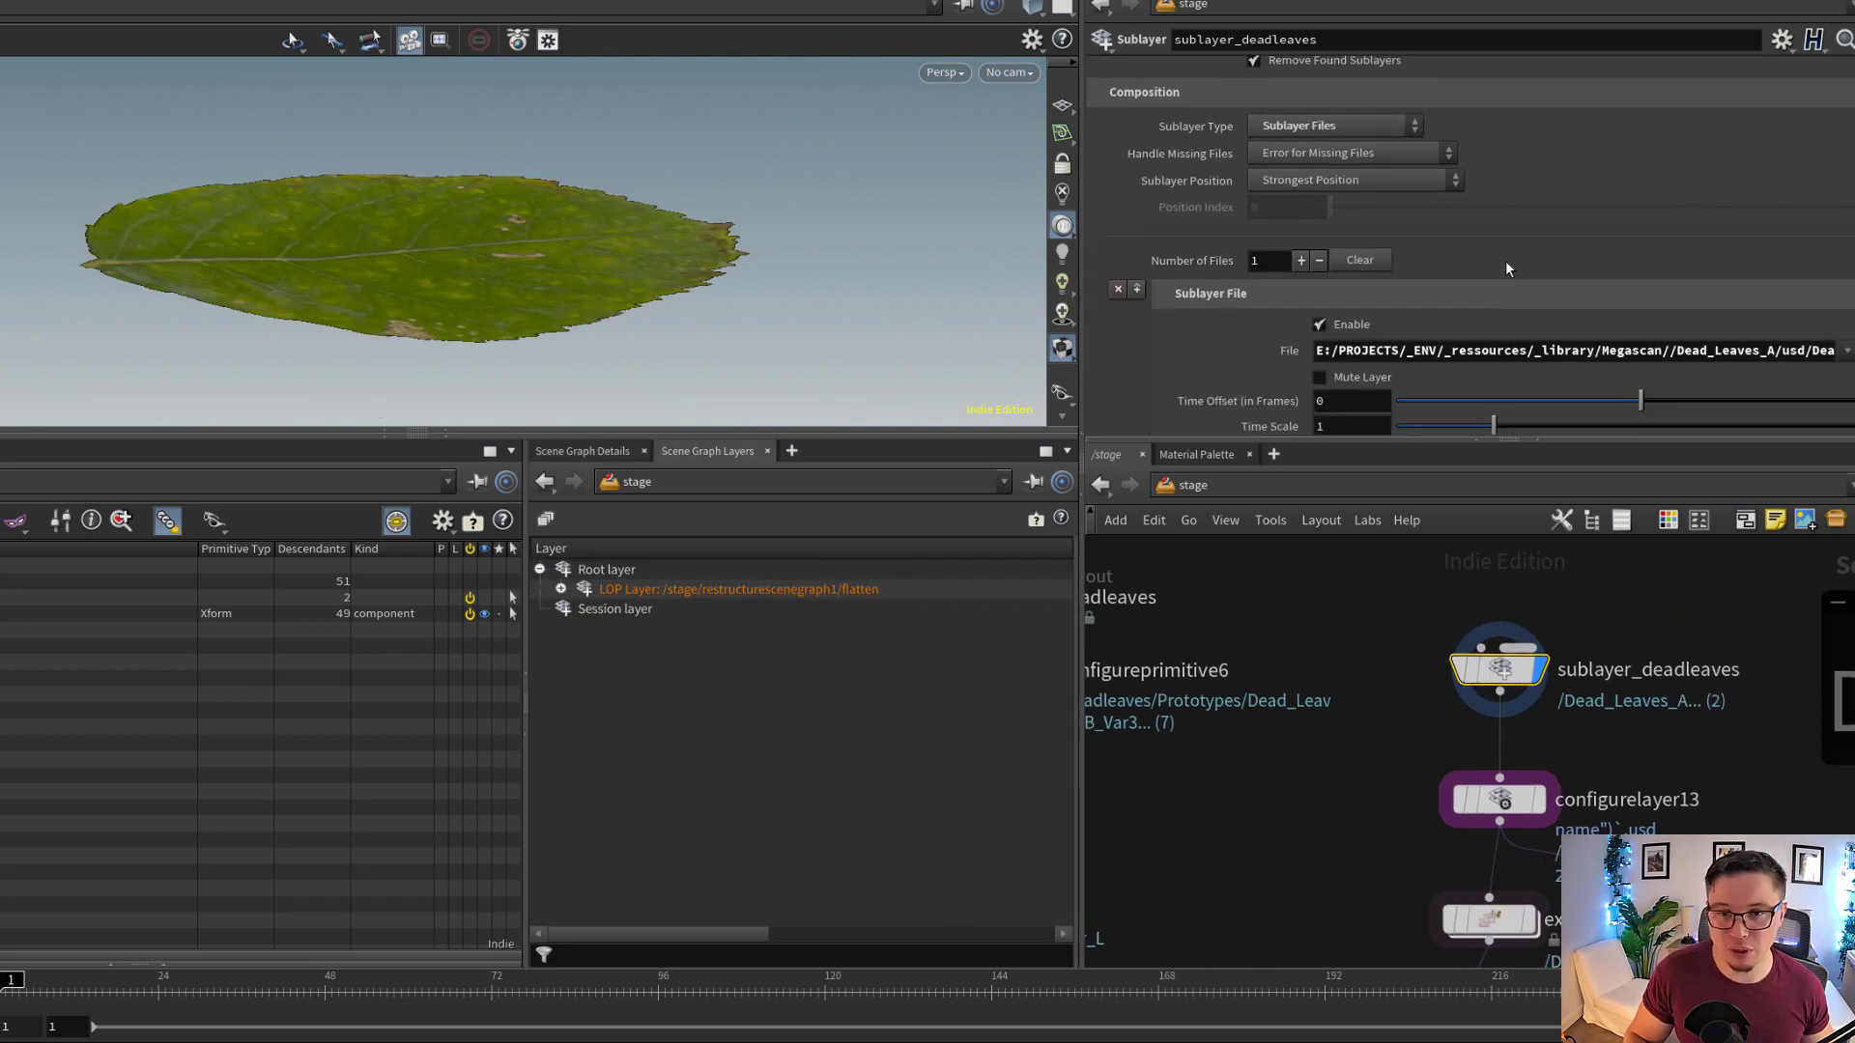
{"action": "scroll", "coordinate": [1505, 259], "scroll_direction": "down", "scroll_amount": 2}
{"action": "left_click_drag", "start_coordinate": [1806, 270], "coordinate": [1839, 271]}
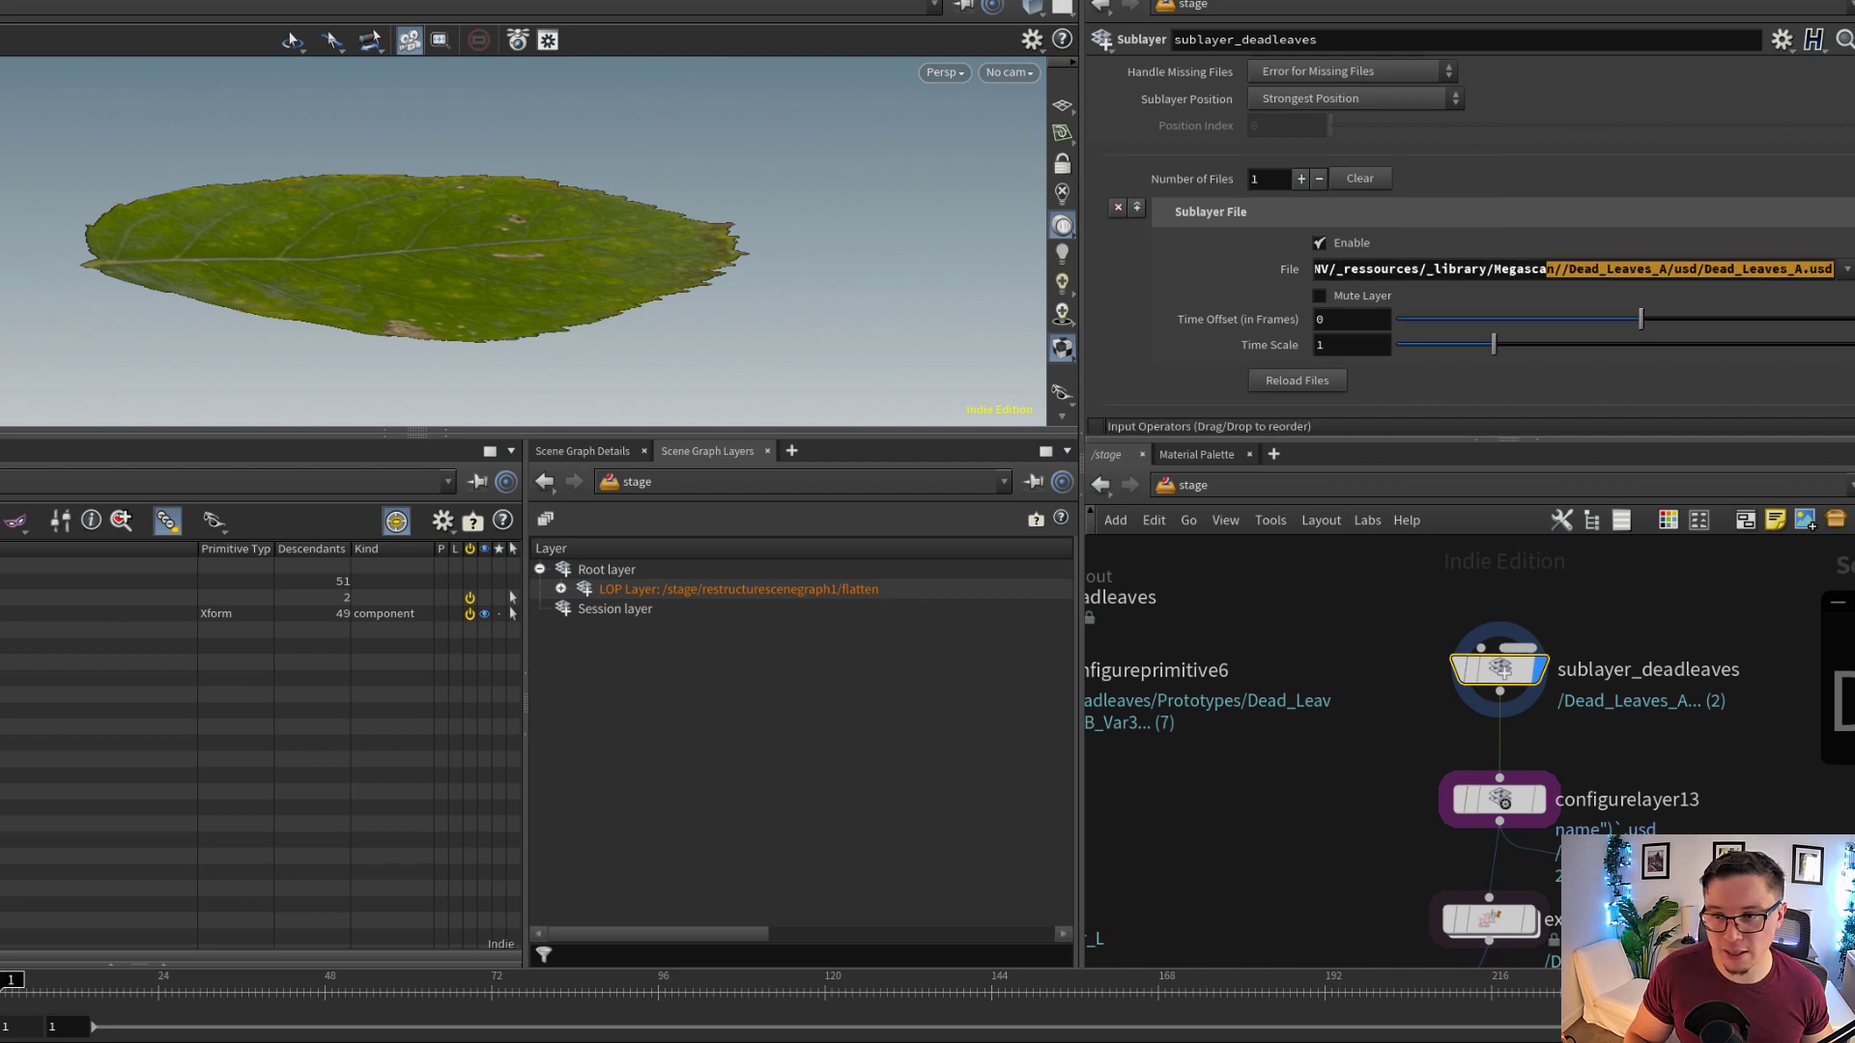
{"action": "left_click", "coordinate": [1813, 271]}
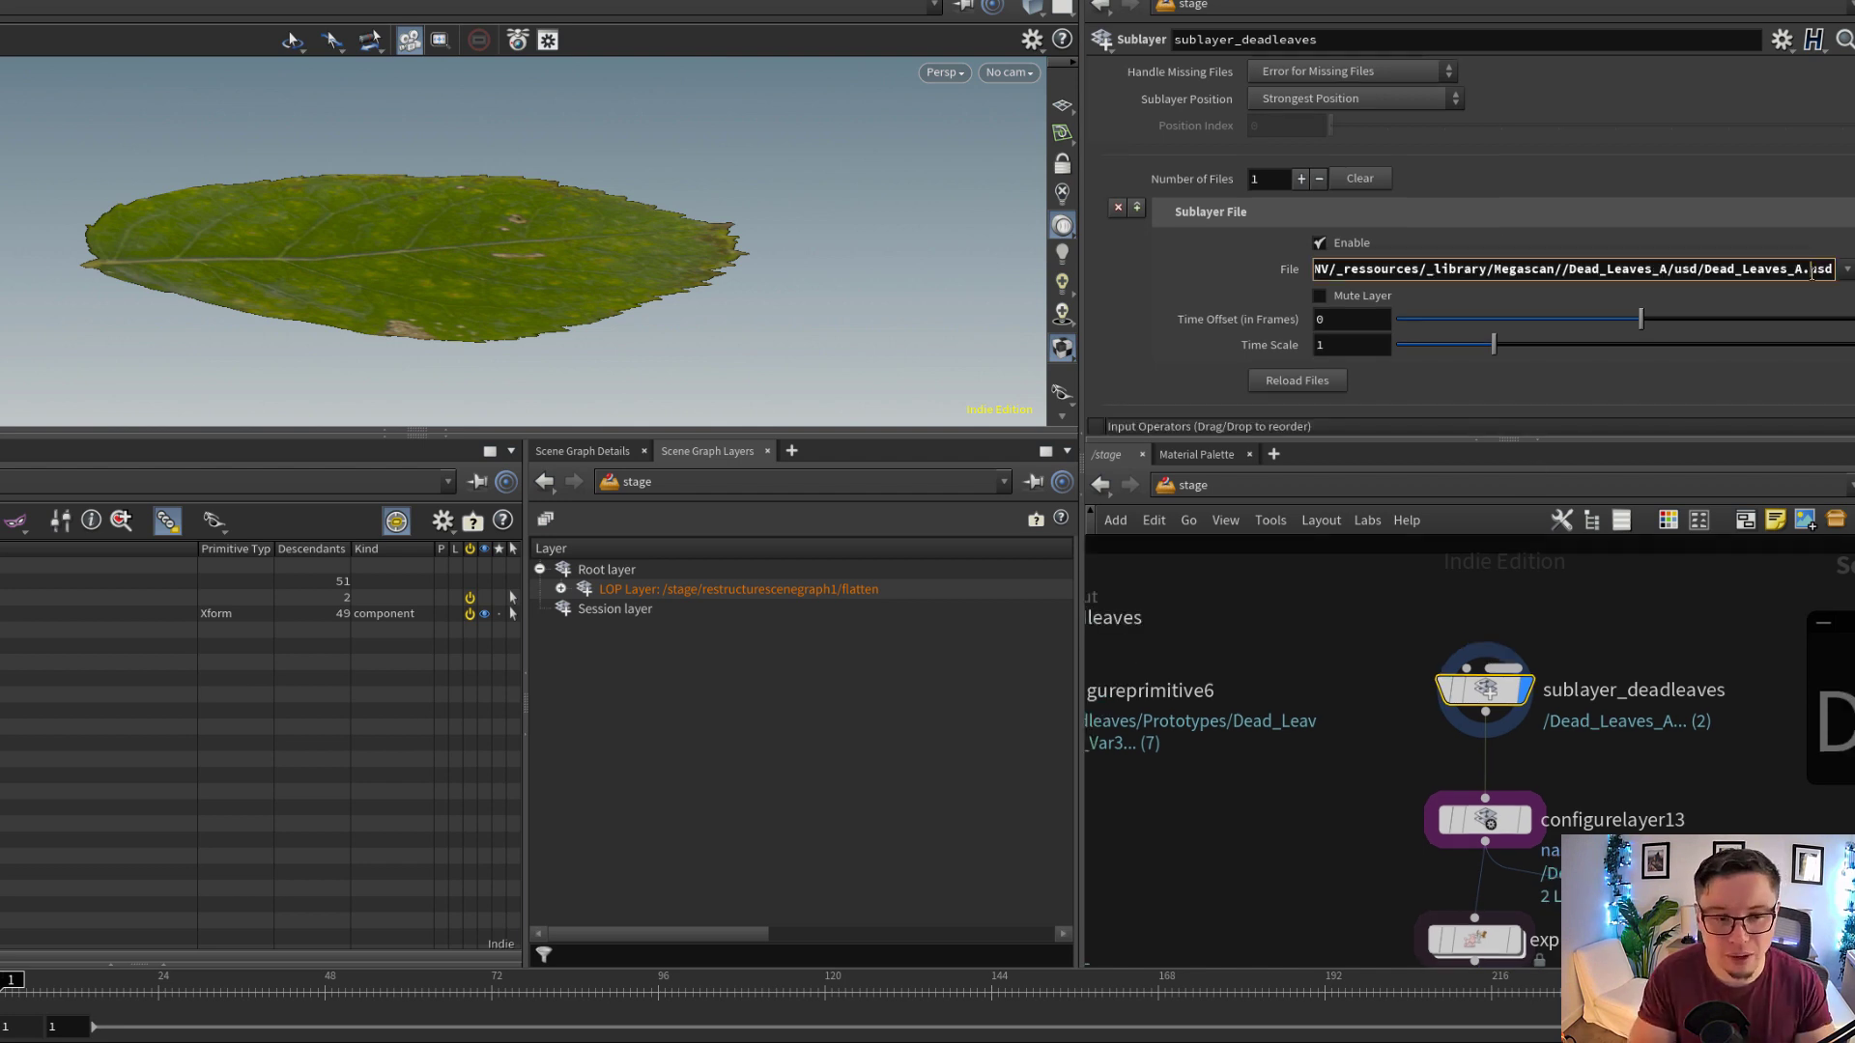
Add a Layout Asset Gallery pane tab beside Scene Graph Layers
{"action": "left_click", "coordinate": [791, 451]}
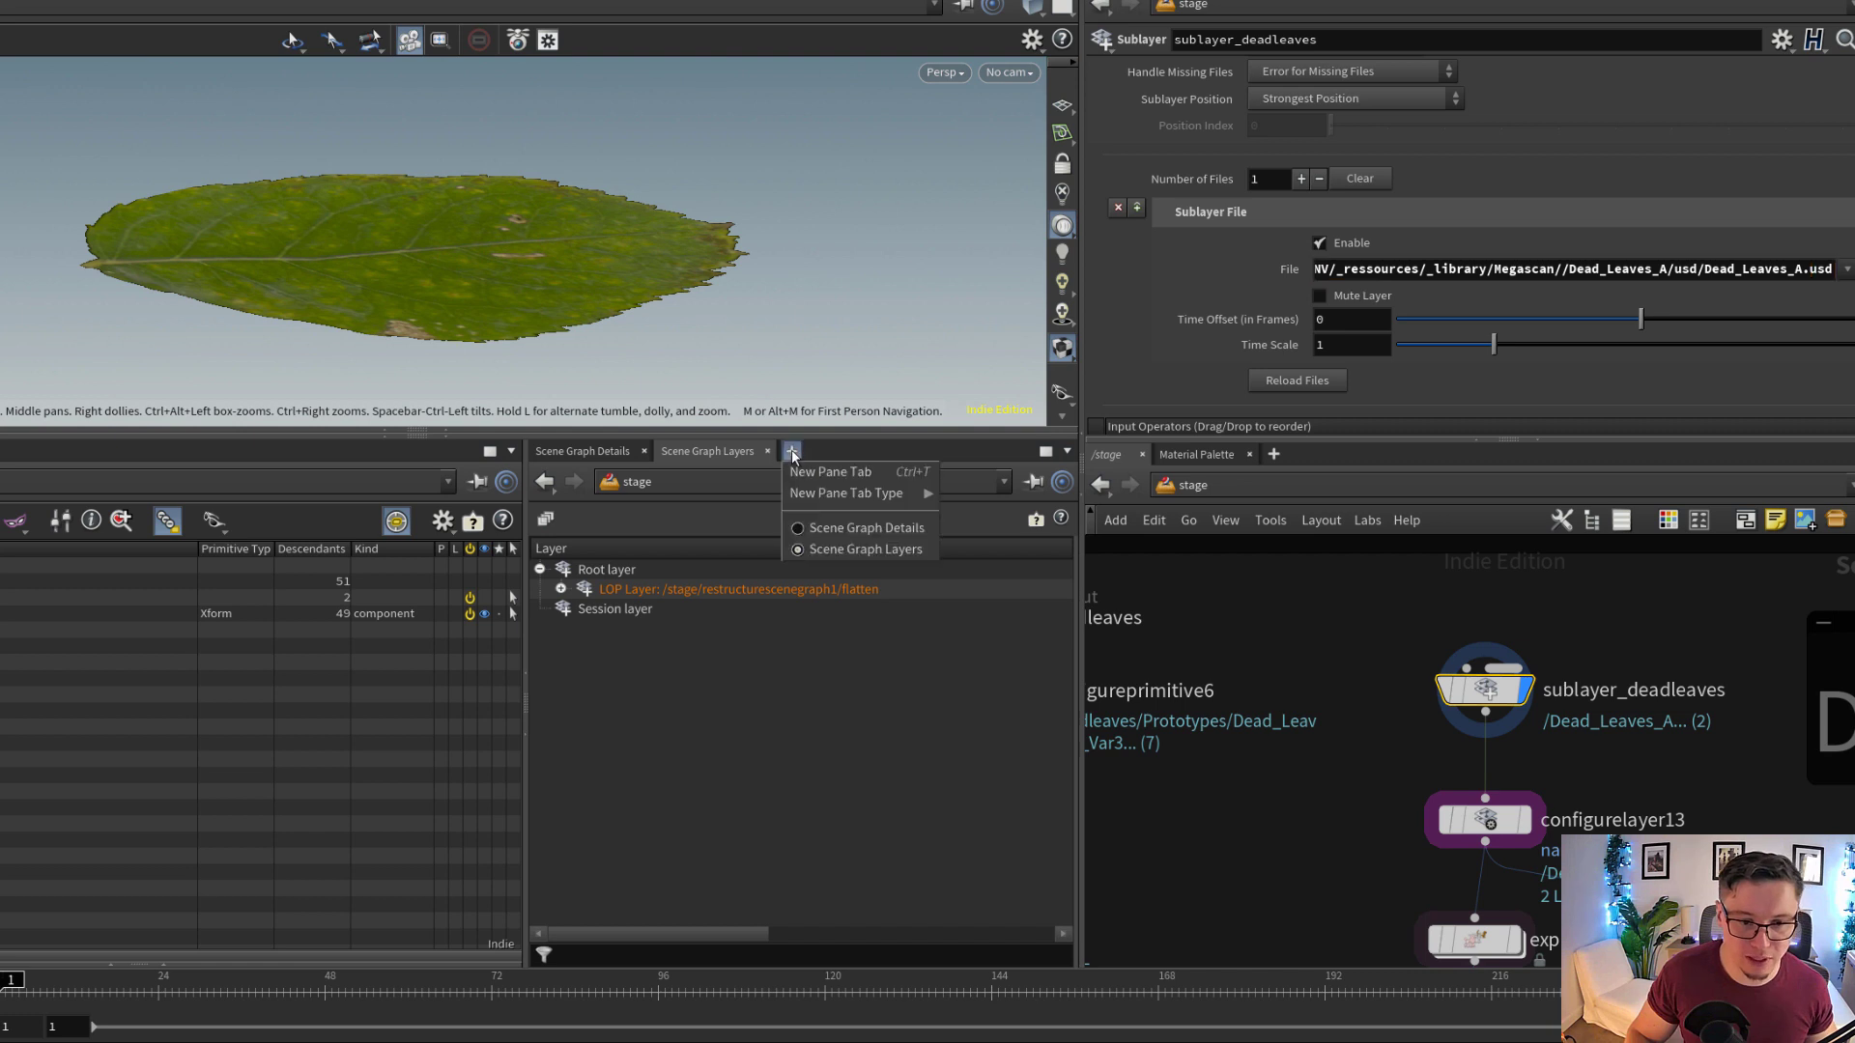
{"action": "mouse_move", "coordinate": [862, 497]}
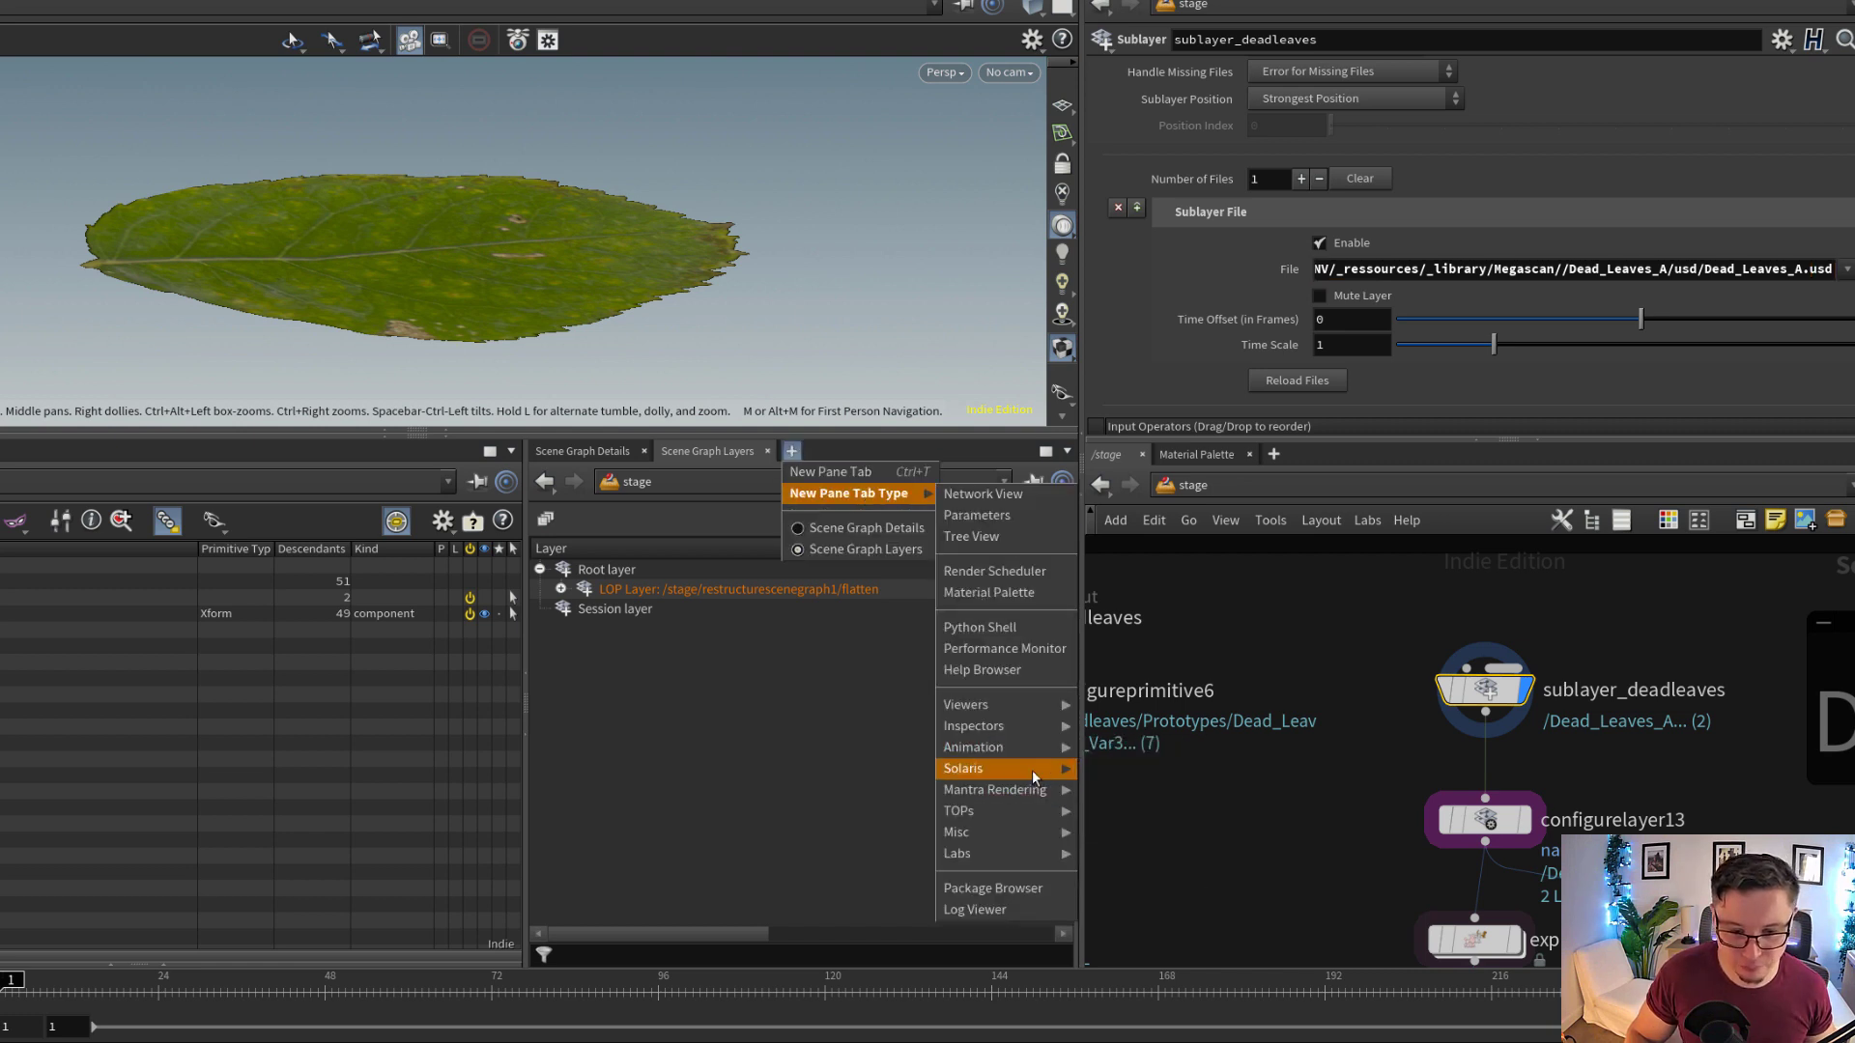
{"action": "mouse_move", "coordinate": [1032, 769]}
{"action": "left_click", "coordinate": [1140, 938]}
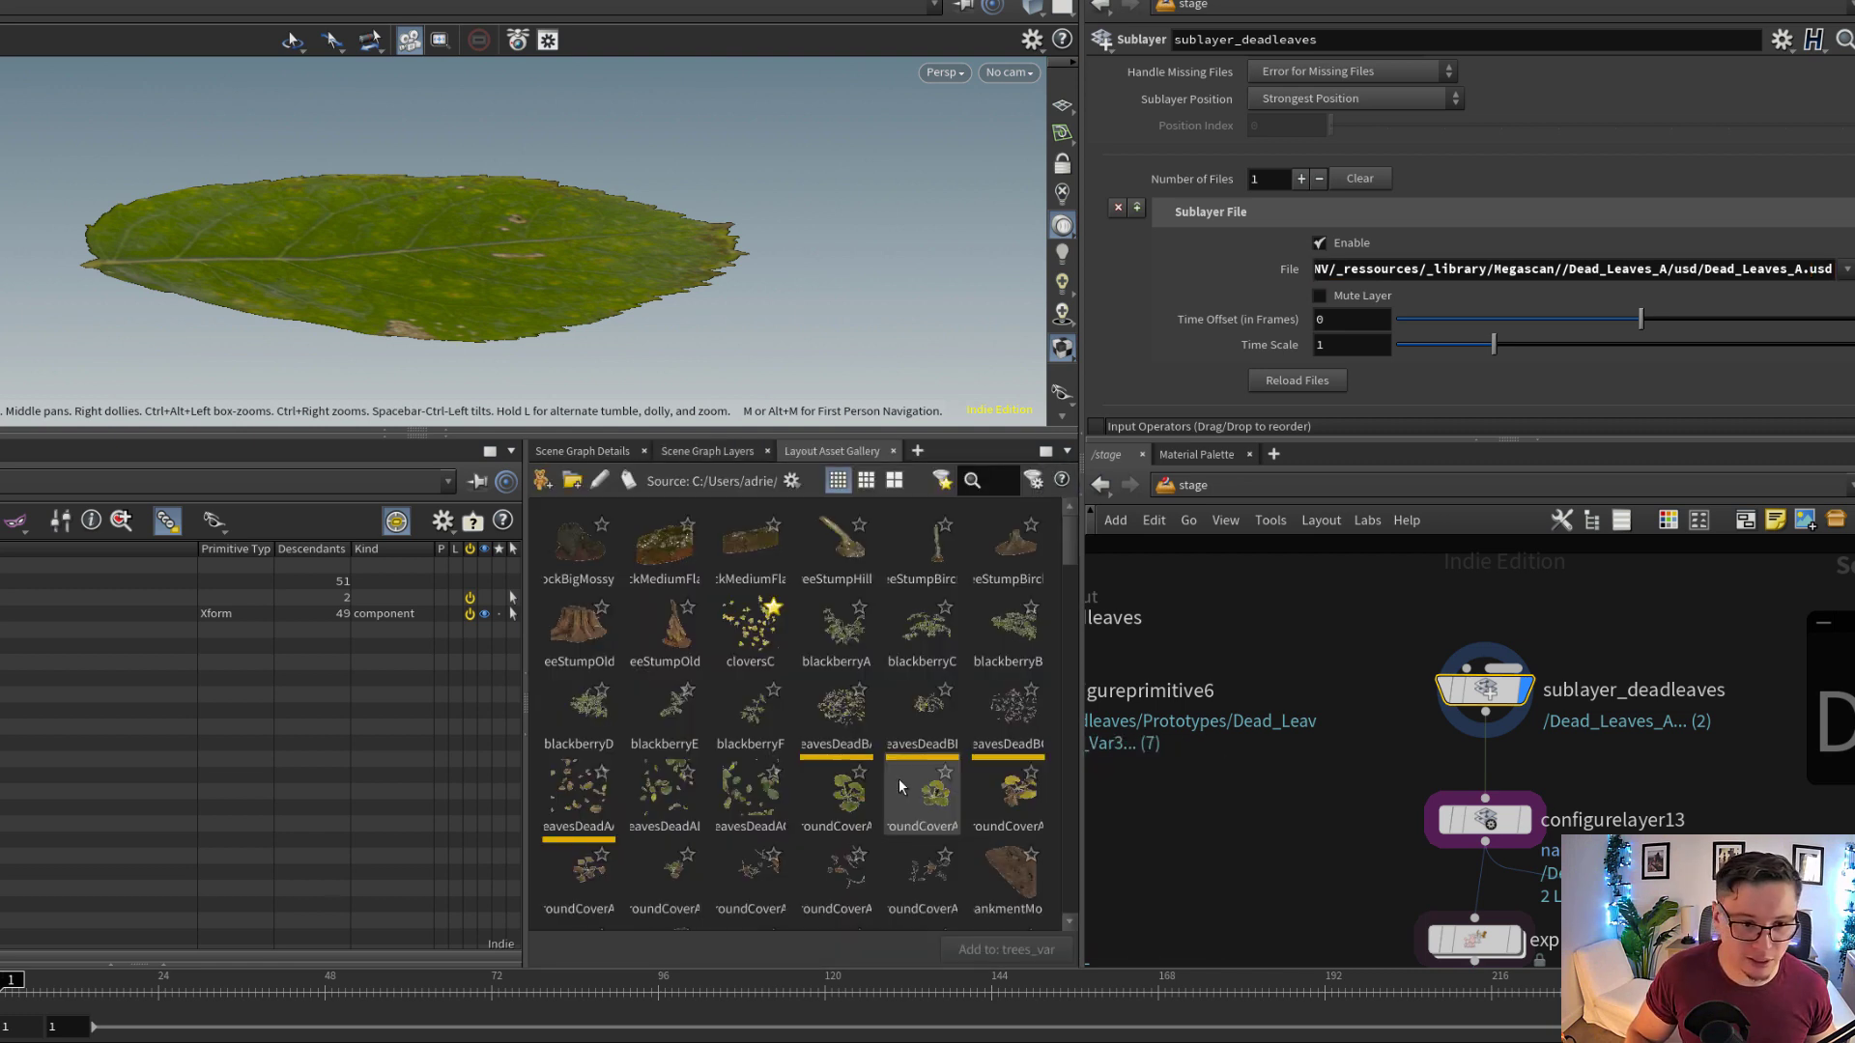
Browse the asset gallery and examine the separate entries for the Elderberry A variants
{"action": "scroll", "coordinate": [911, 713], "scroll_direction": "down", "scroll_amount": 3}
{"action": "scroll", "coordinate": [919, 720], "scroll_direction": "down", "scroll_amount": 8}
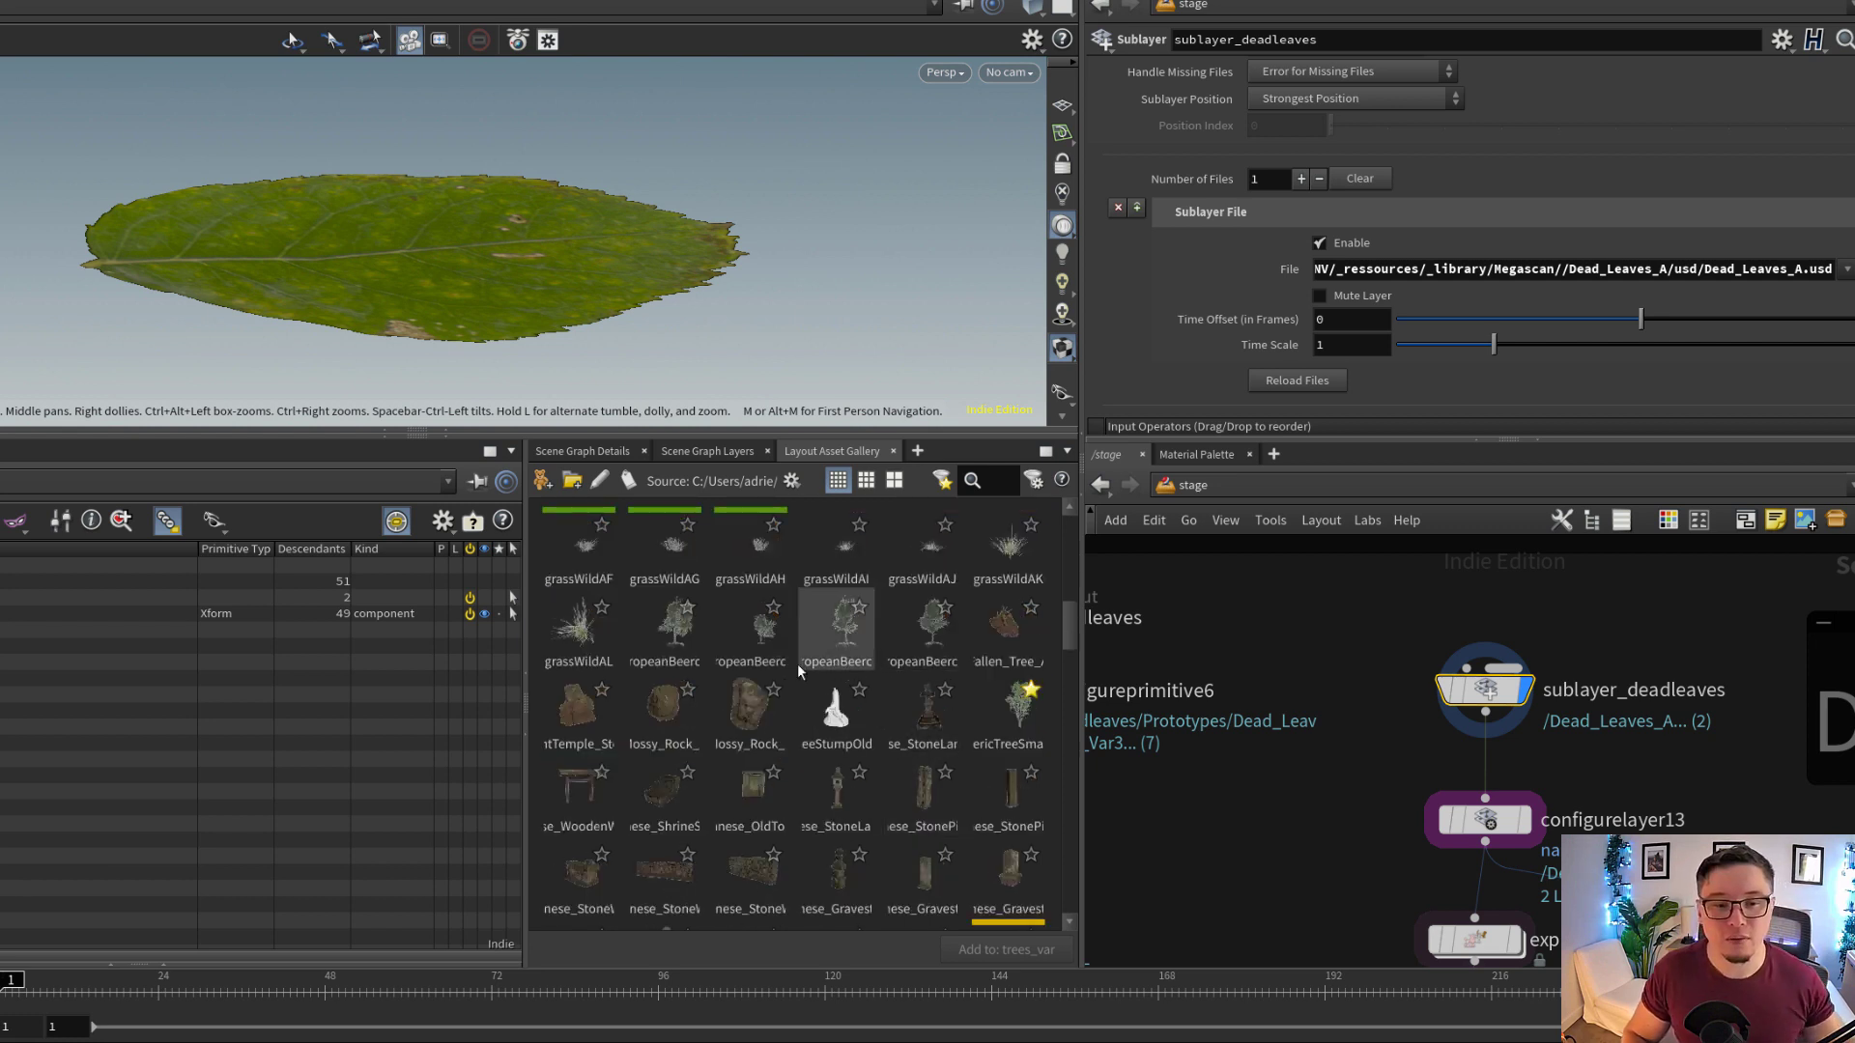
{"action": "scroll", "coordinate": [1005, 750], "scroll_direction": "down", "scroll_amount": 3}
{"action": "scroll", "coordinate": [1006, 739], "scroll_direction": "down", "scroll_amount": 5}
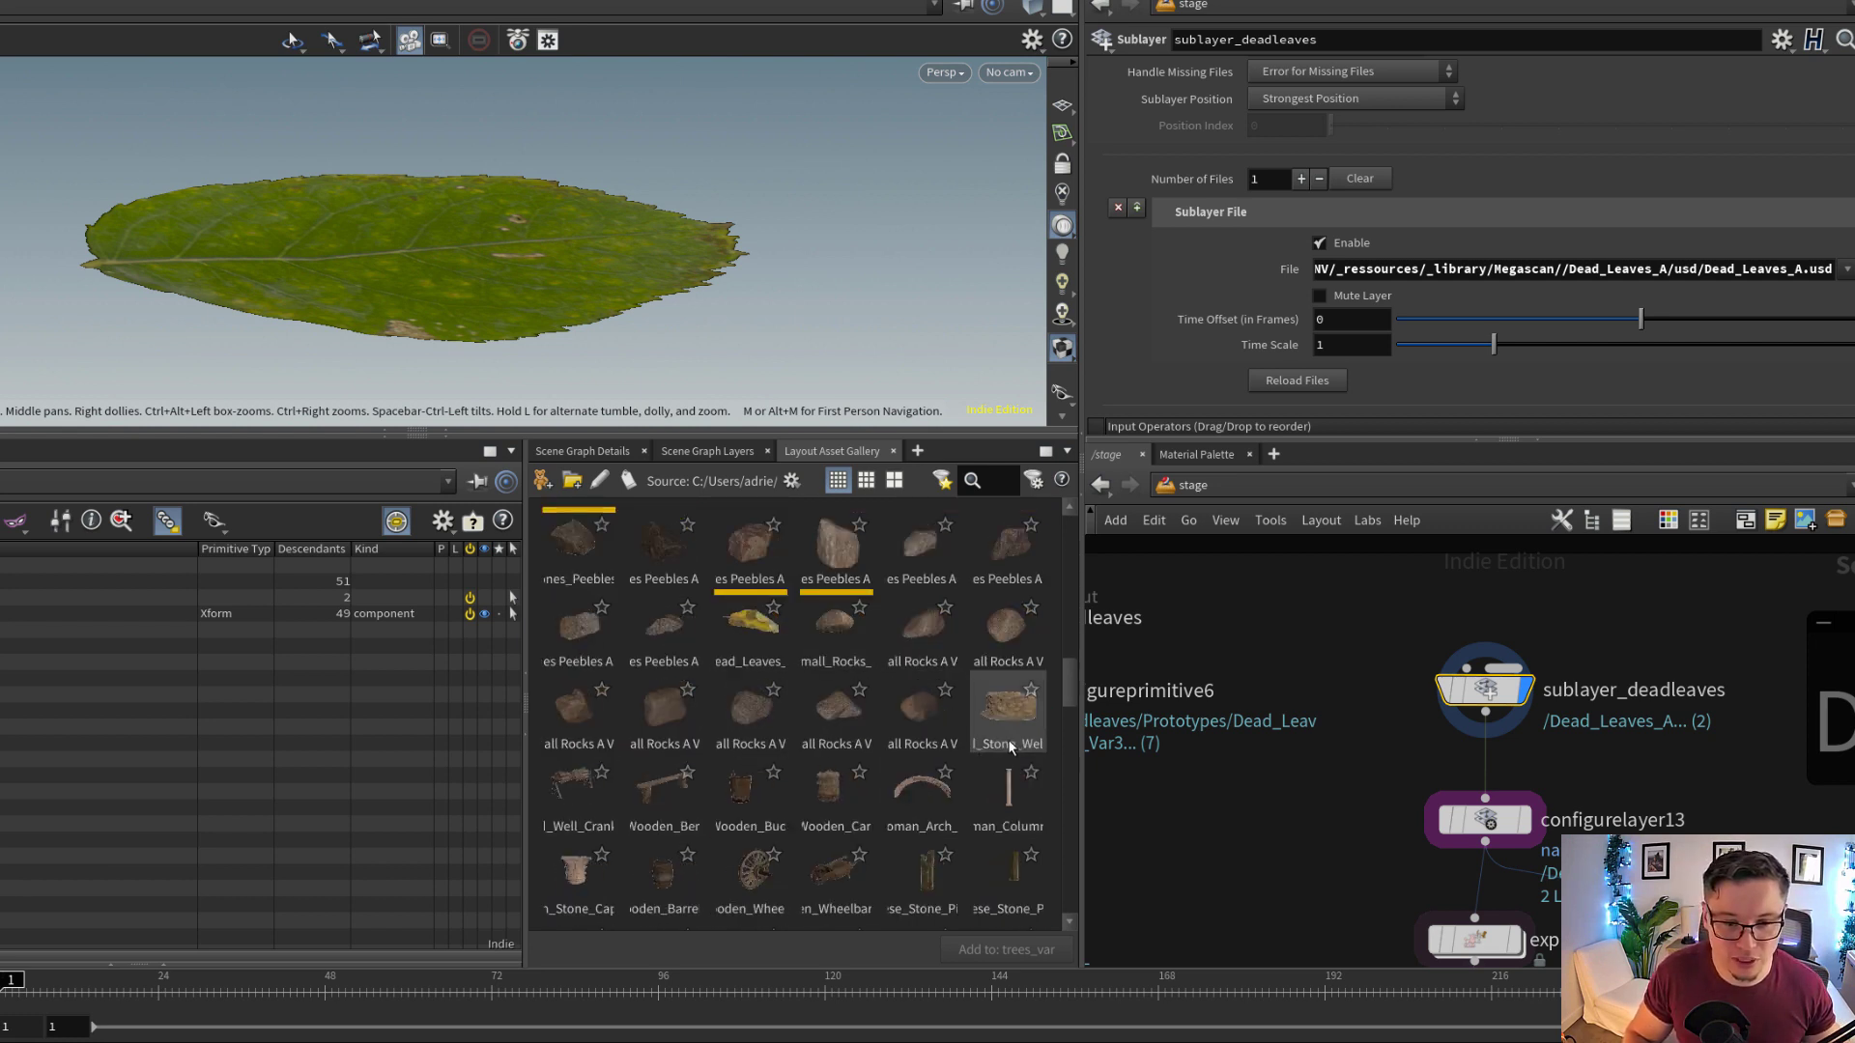
{"action": "left_click_drag", "start_coordinate": [1070, 713], "coordinate": [1064, 750]}
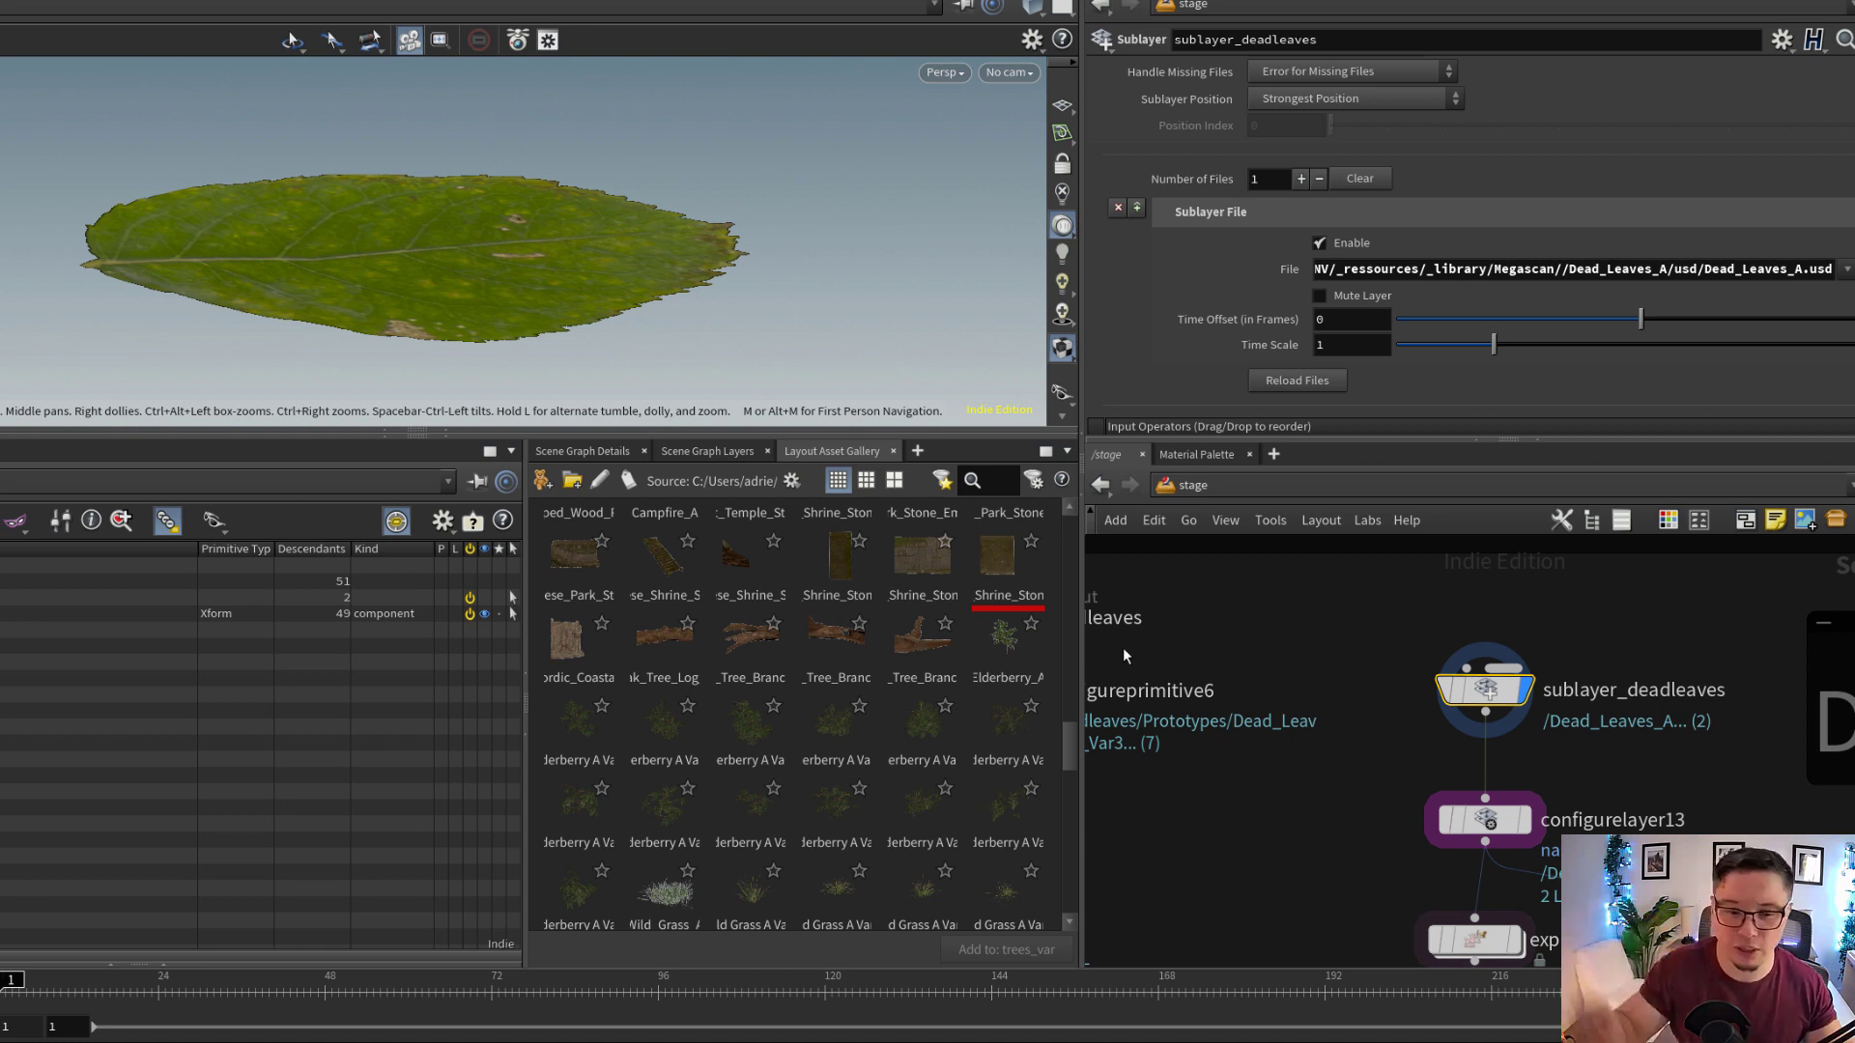
{"action": "scroll", "coordinate": [1123, 647], "scroll_direction": "down", "scroll_amount": 2}
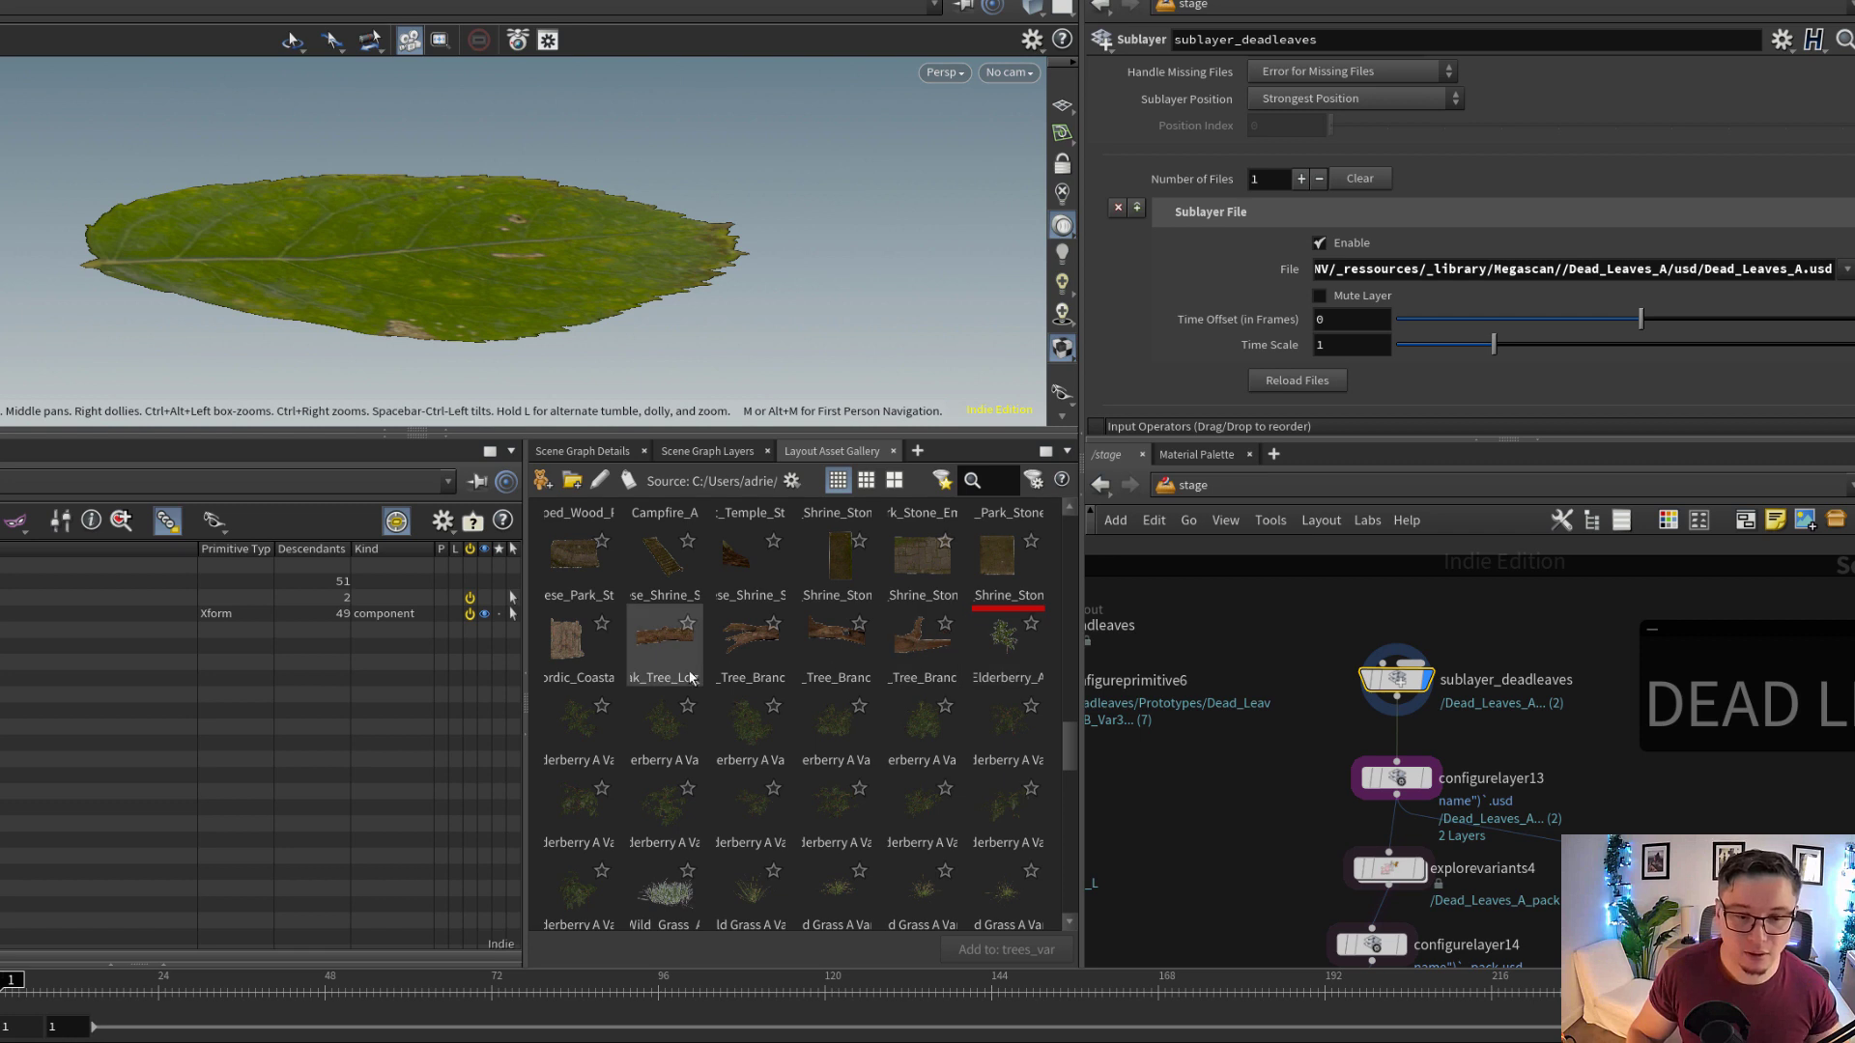
{"action": "left_click", "coordinate": [759, 787]}
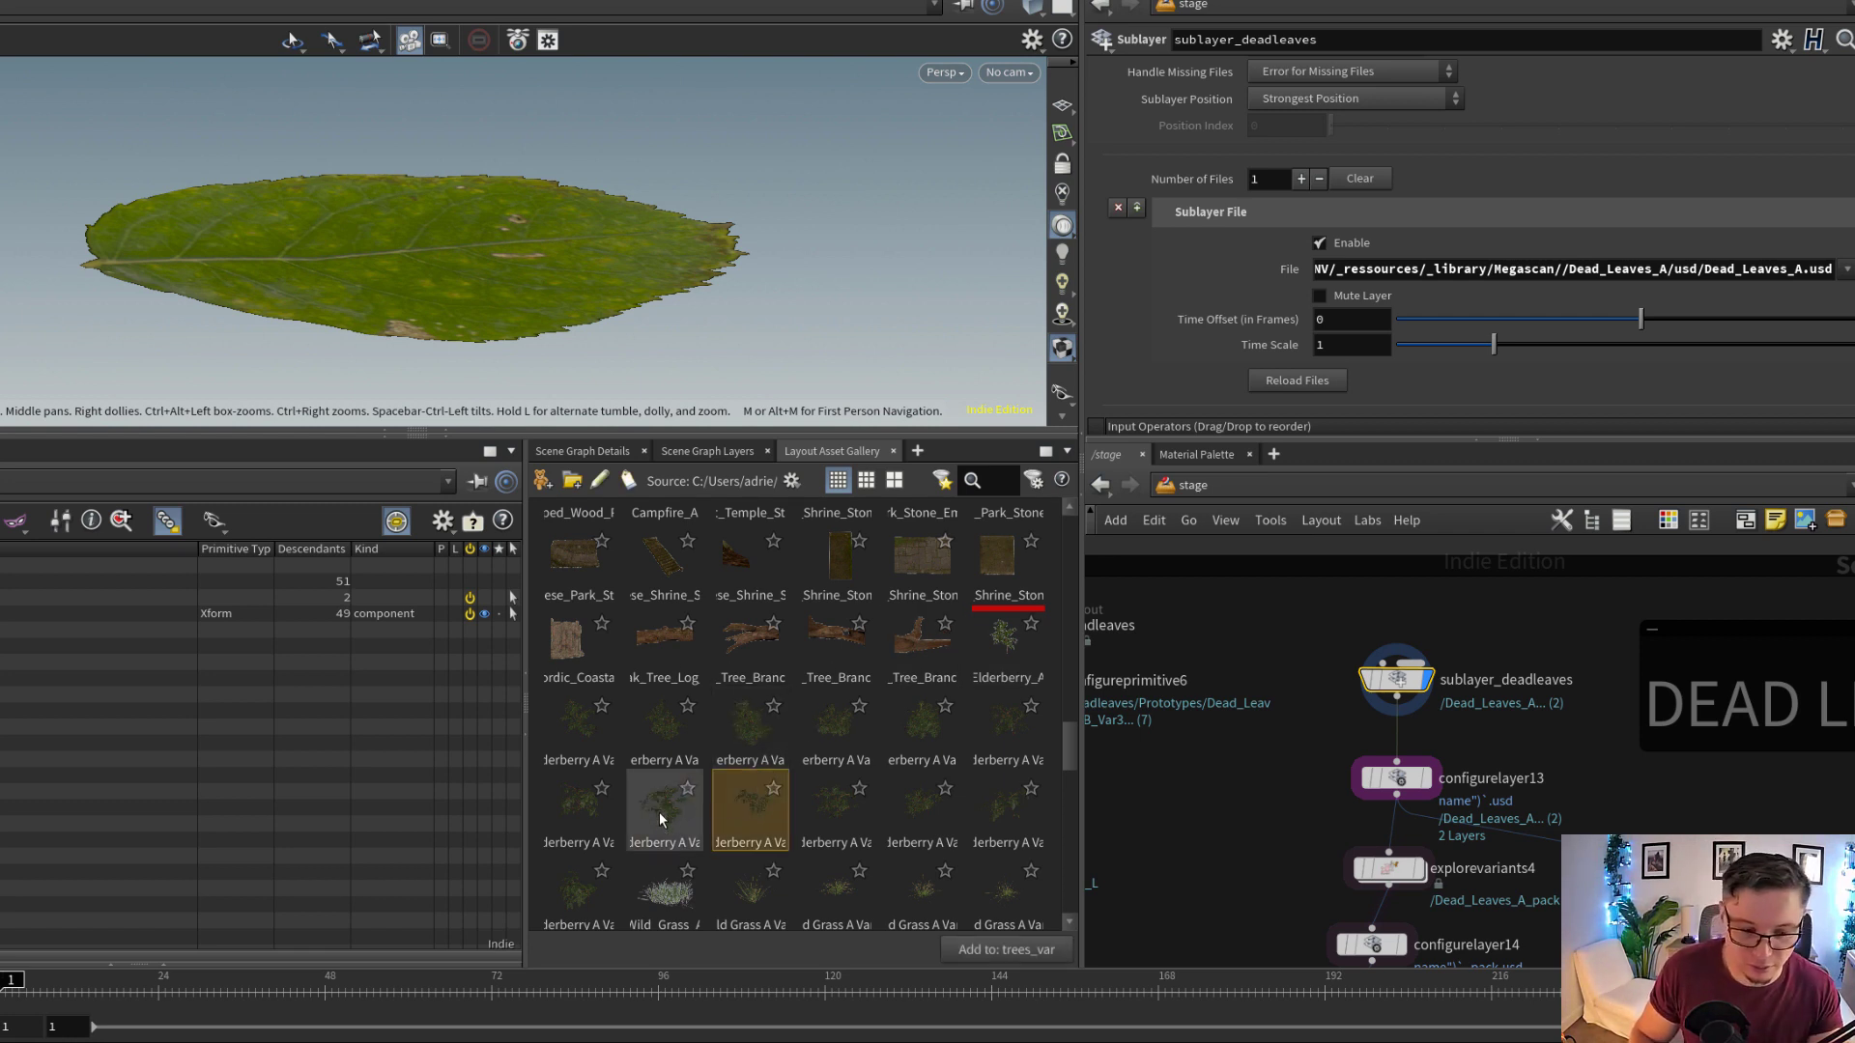
{"action": "left_click", "coordinate": [831, 803]}
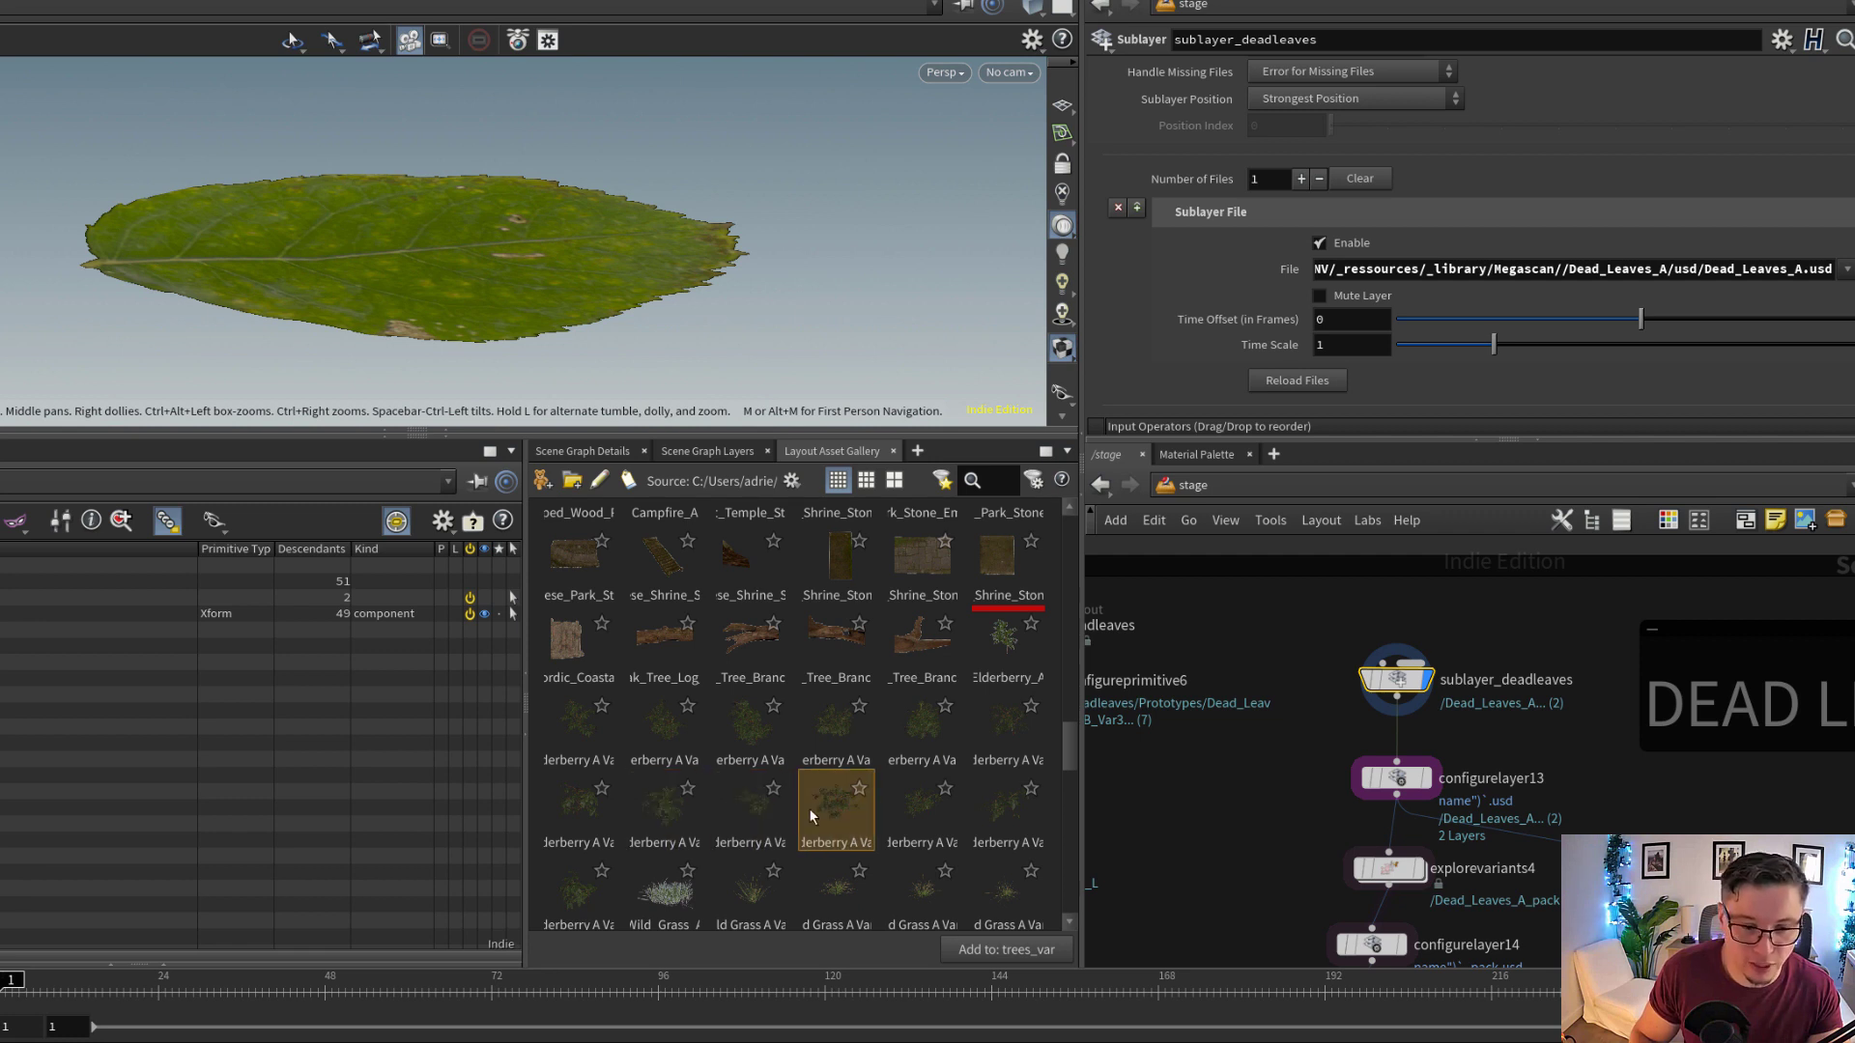
{"action": "left_click", "coordinate": [748, 819]}
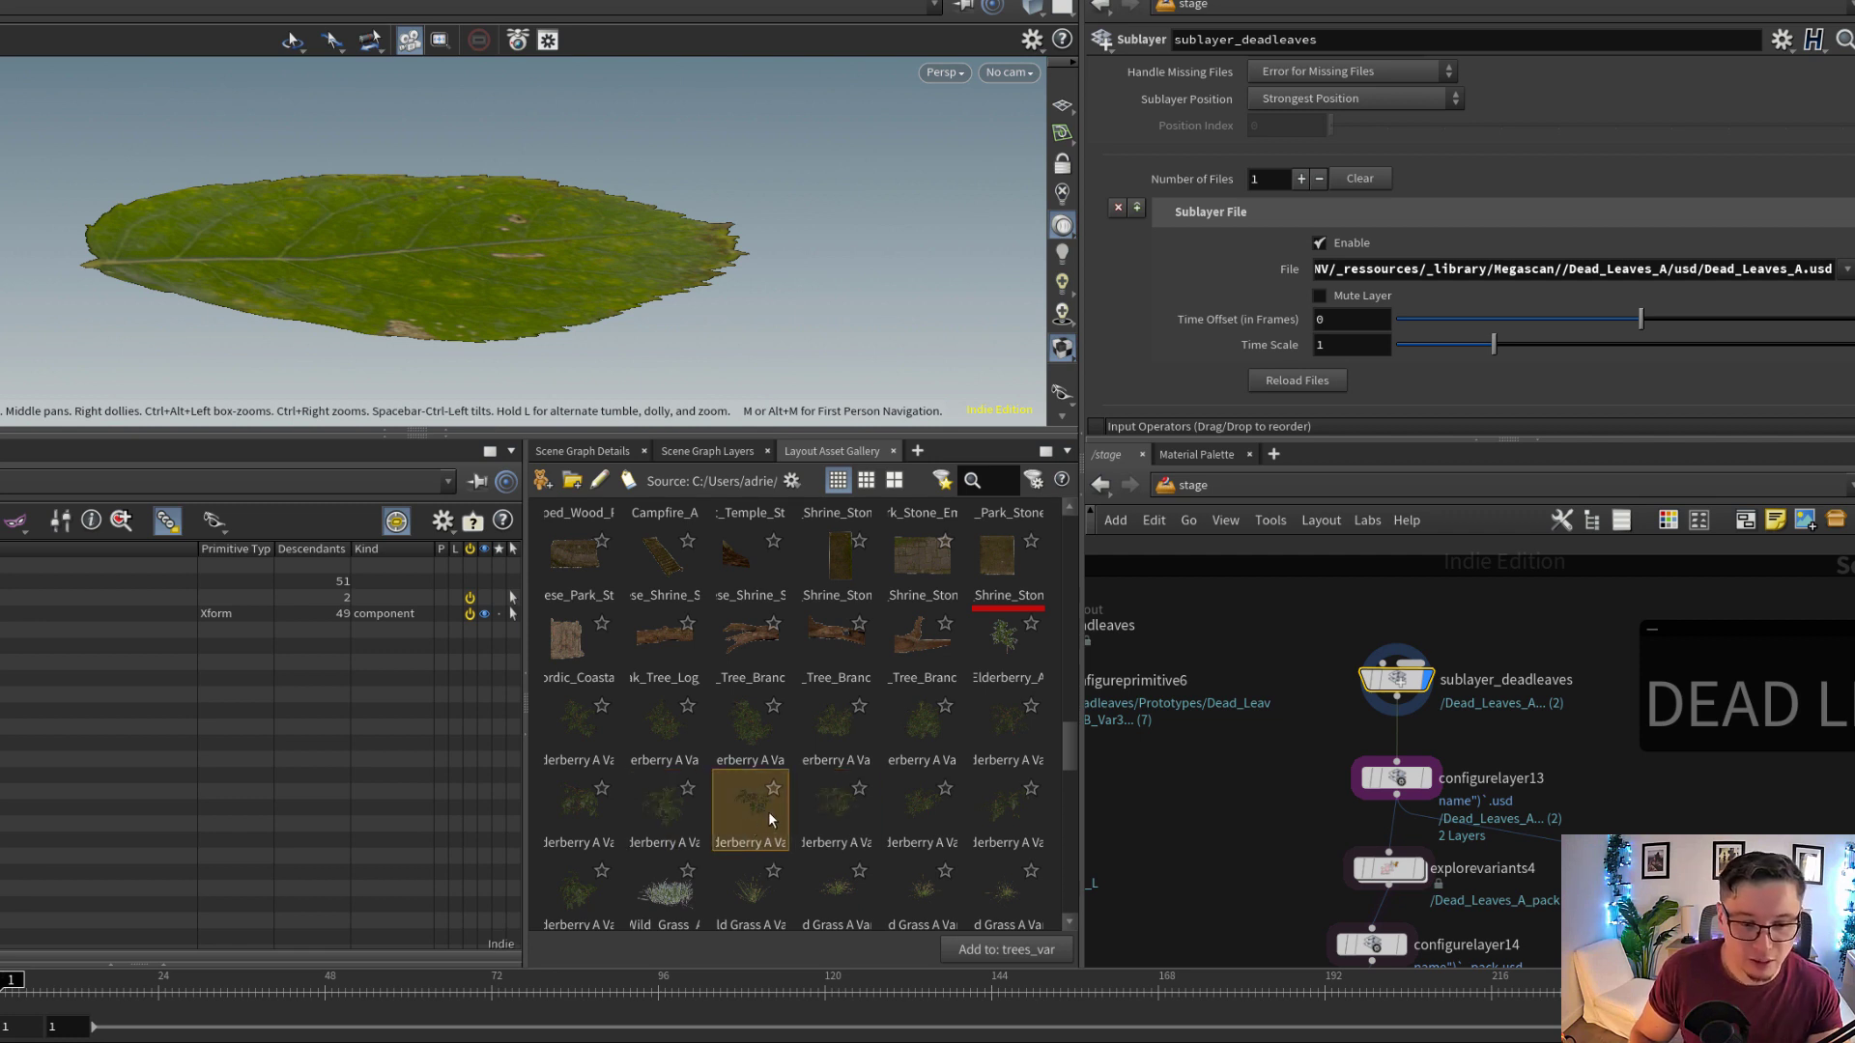
{"action": "left_click", "coordinate": [893, 802]}
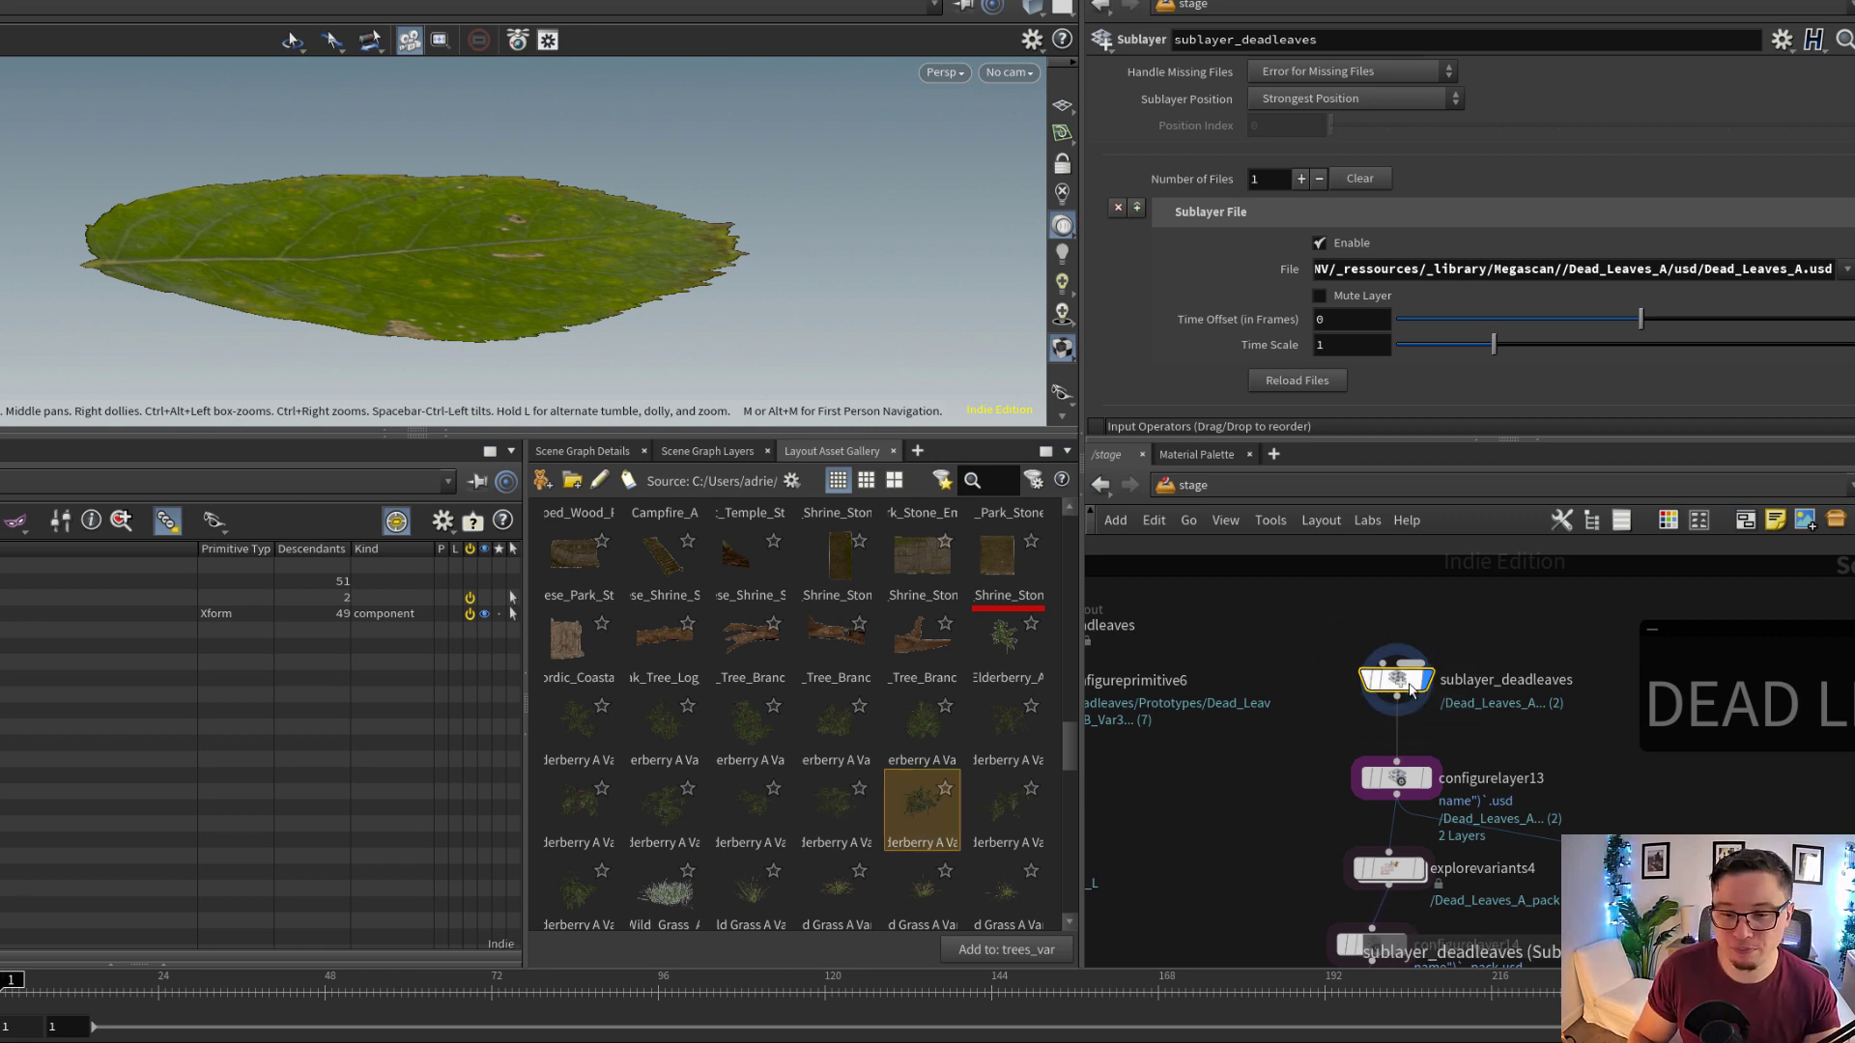
Display explorevariants4 and compare the leaf asset with the node bypassed and enabled
{"action": "middle_click_drag", "start_coordinate": [1507, 744], "coordinate": [1534, 626]}
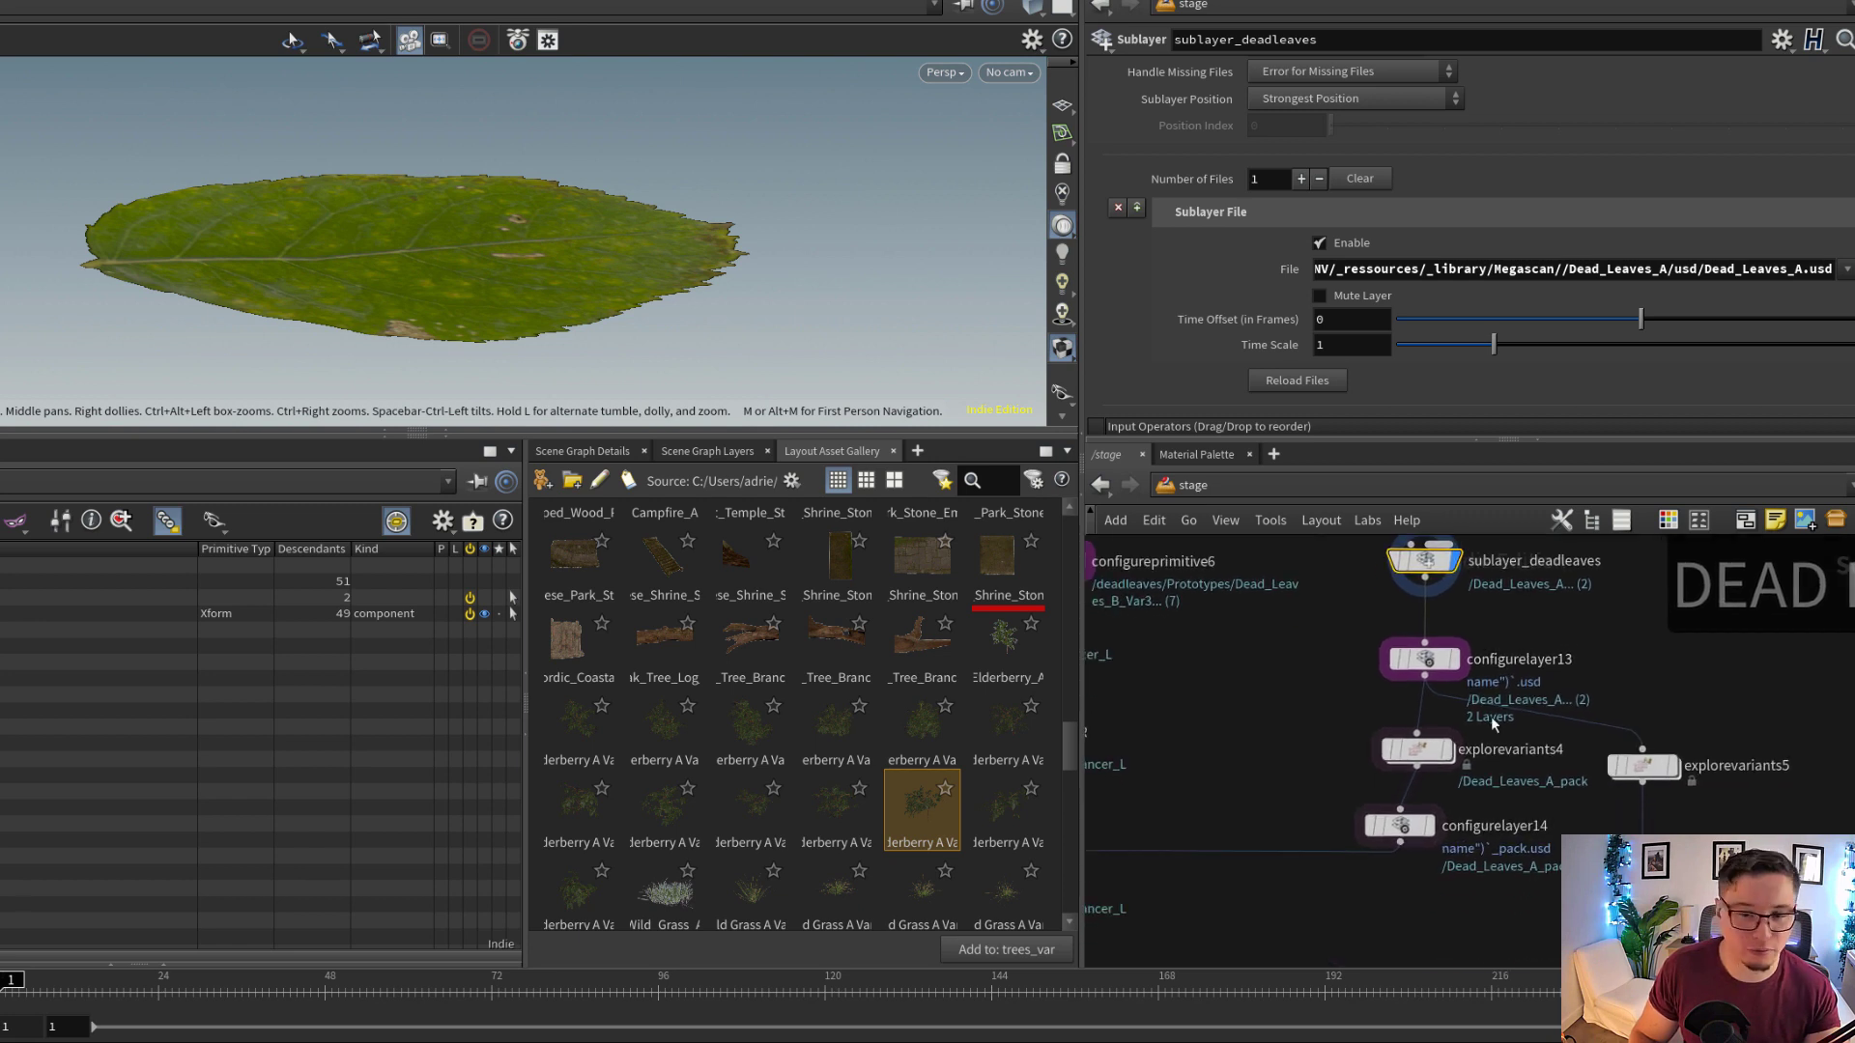
{"action": "left_click", "coordinate": [1446, 752]}
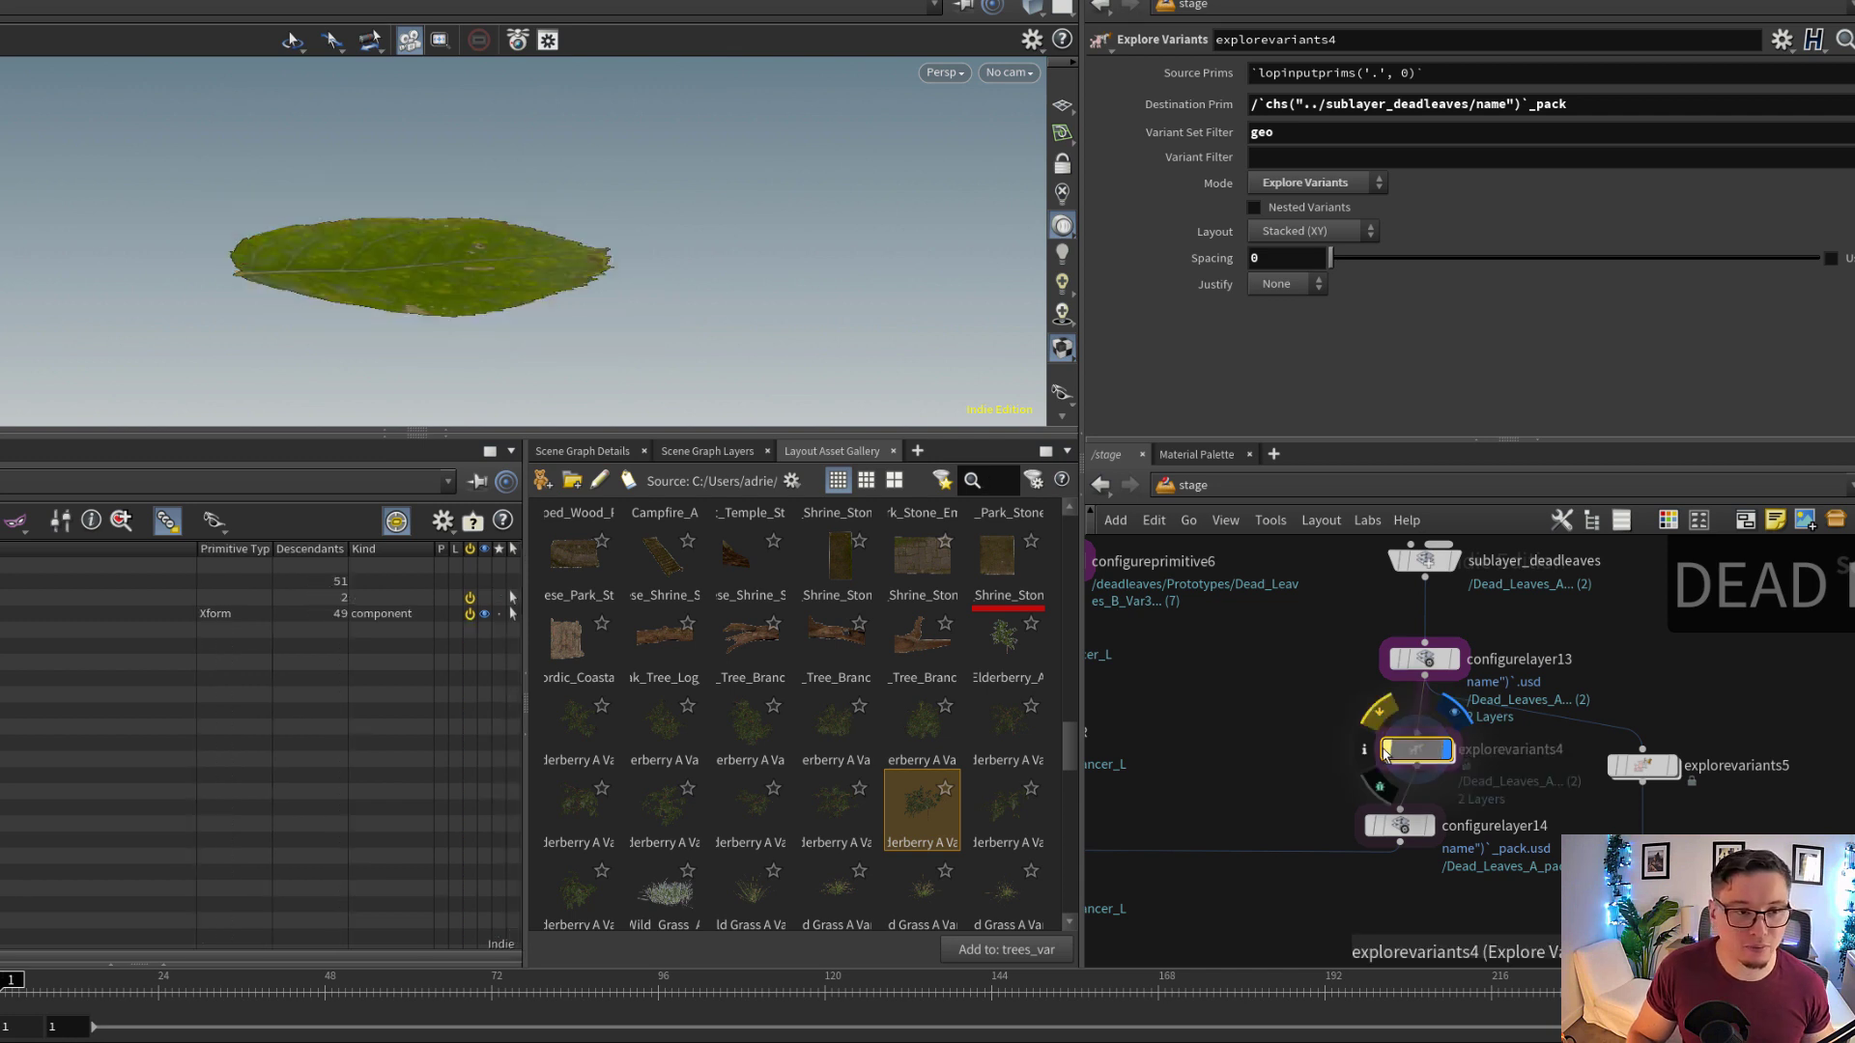
{"action": "left_click", "coordinate": [1385, 755]}
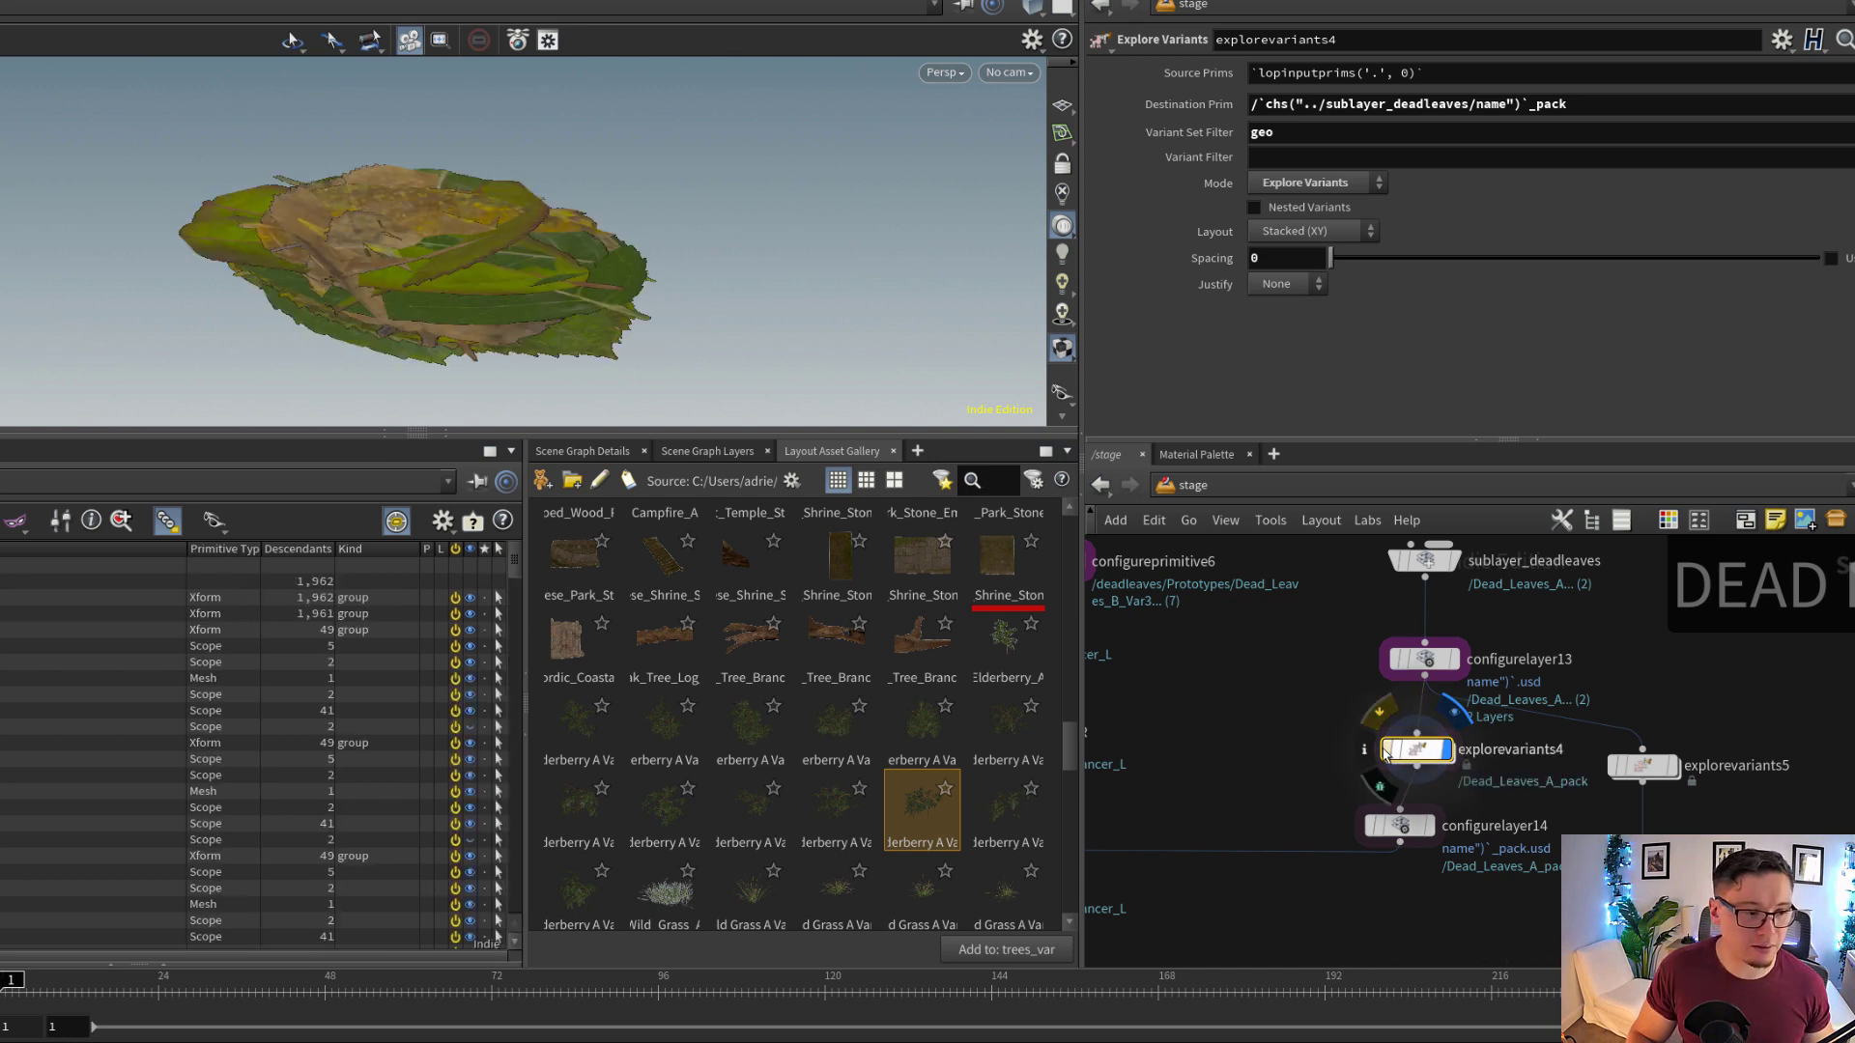
{"action": "left_click", "coordinate": [1385, 754]}
Expand leaf variant groups under Dead_Leaves_A in the scene graph and examine the hierarchy of the extracted variants
{"action": "left_click", "coordinate": [57, 638]}
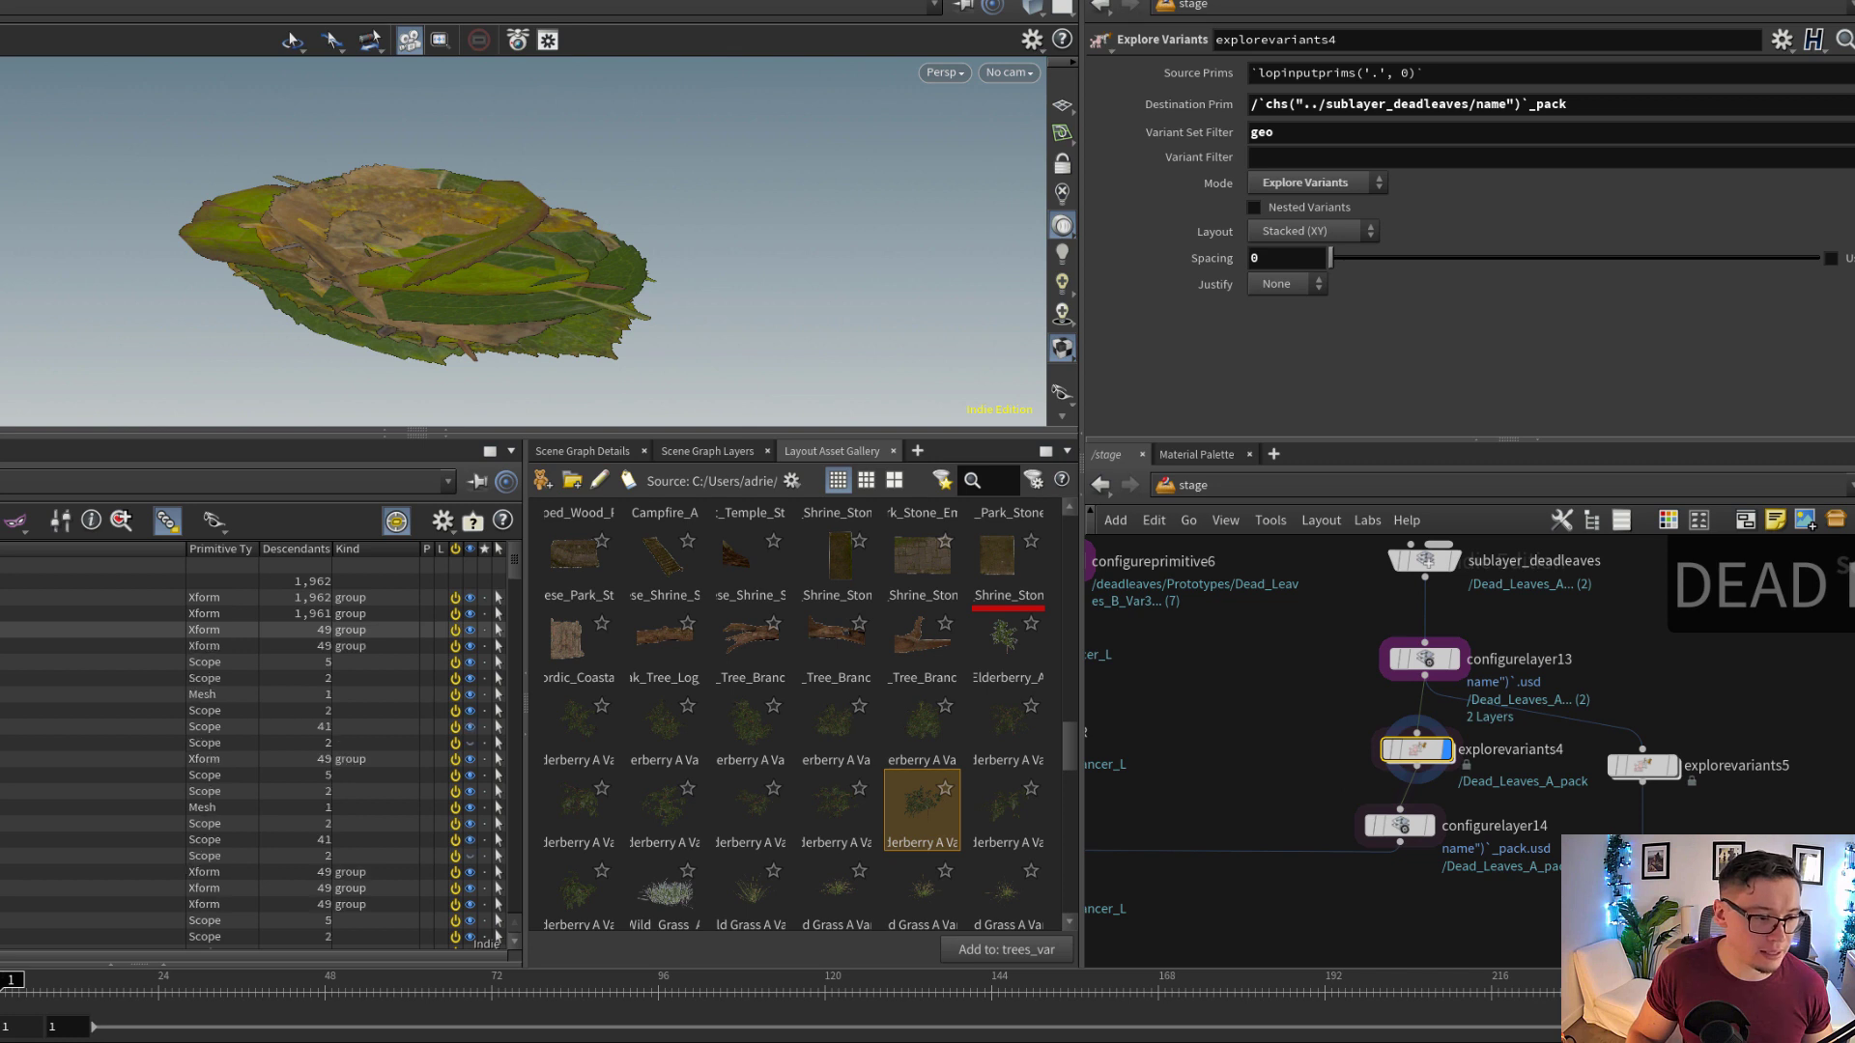
{"action": "left_click", "coordinate": [49, 655]}
{"action": "scroll", "coordinate": [193, 657], "scroll_direction": "down", "scroll_amount": 10}
{"action": "scroll", "coordinate": [249, 659], "scroll_direction": "down", "scroll_amount": 5}
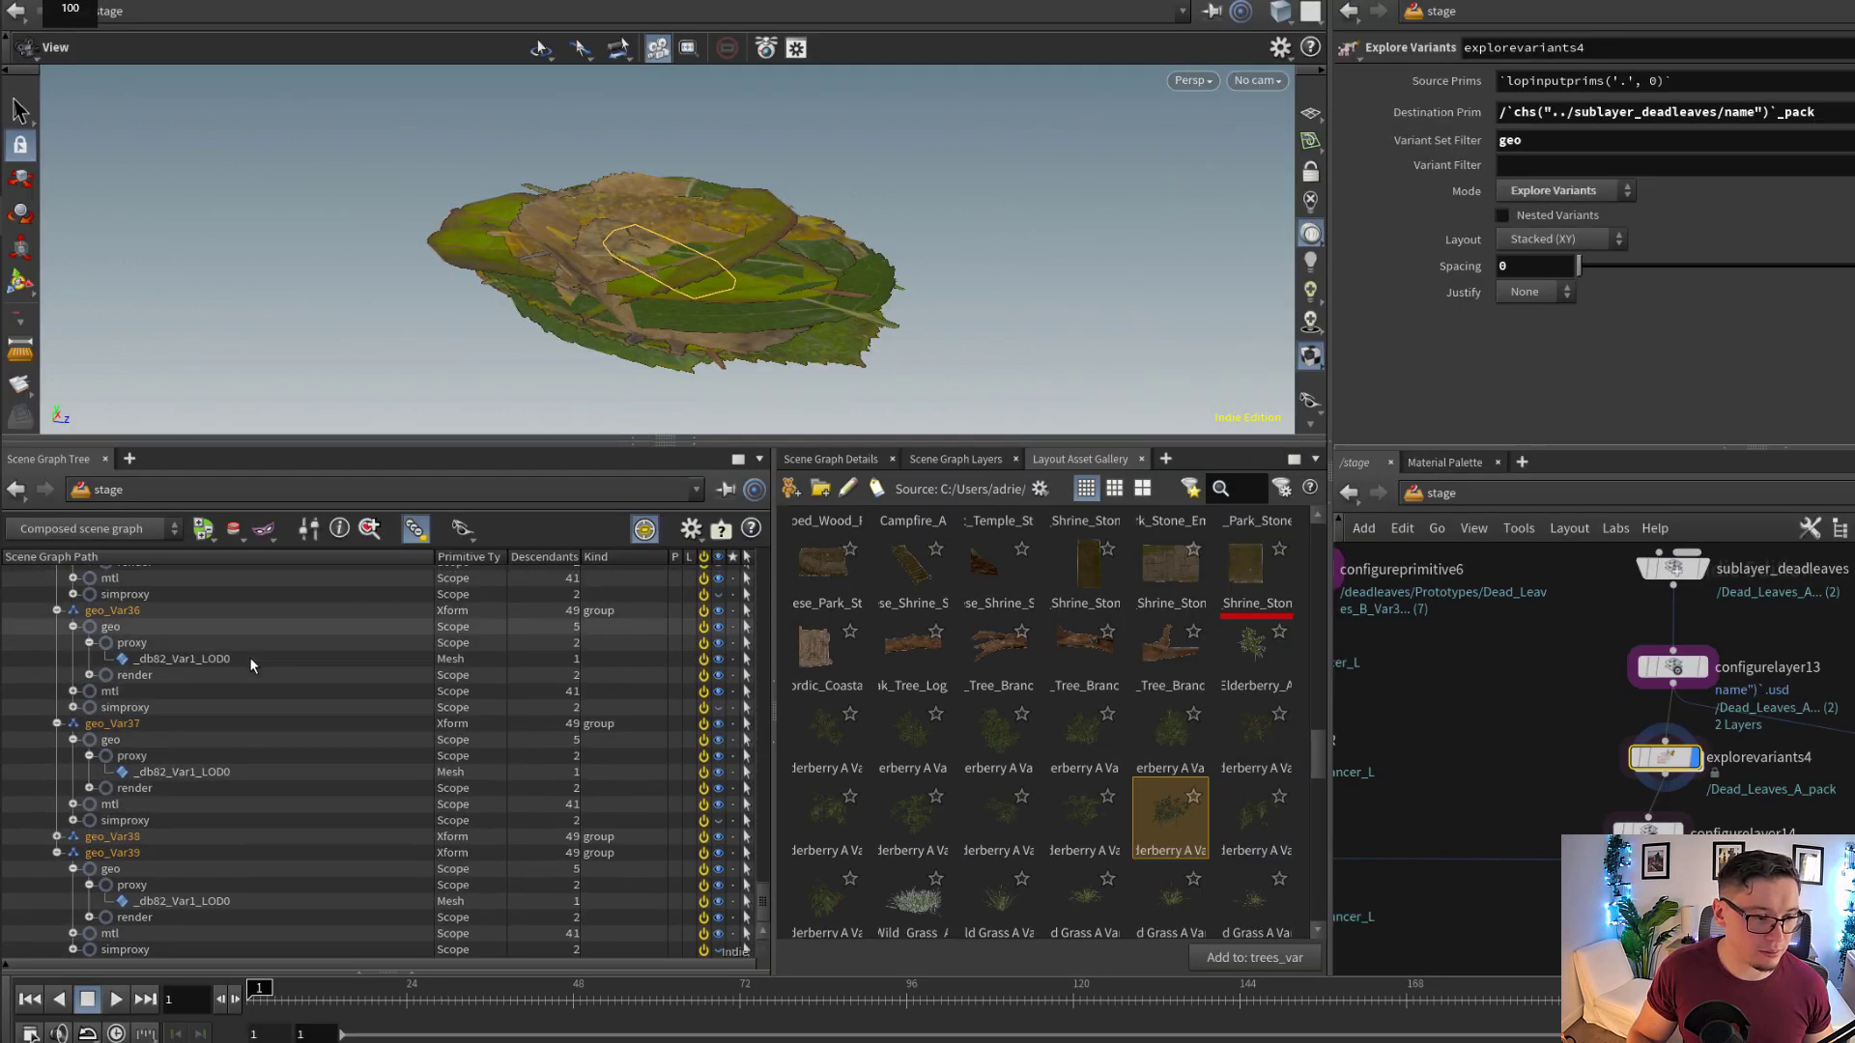
{"action": "scroll", "coordinate": [252, 659], "scroll_direction": "up", "scroll_amount": 20}
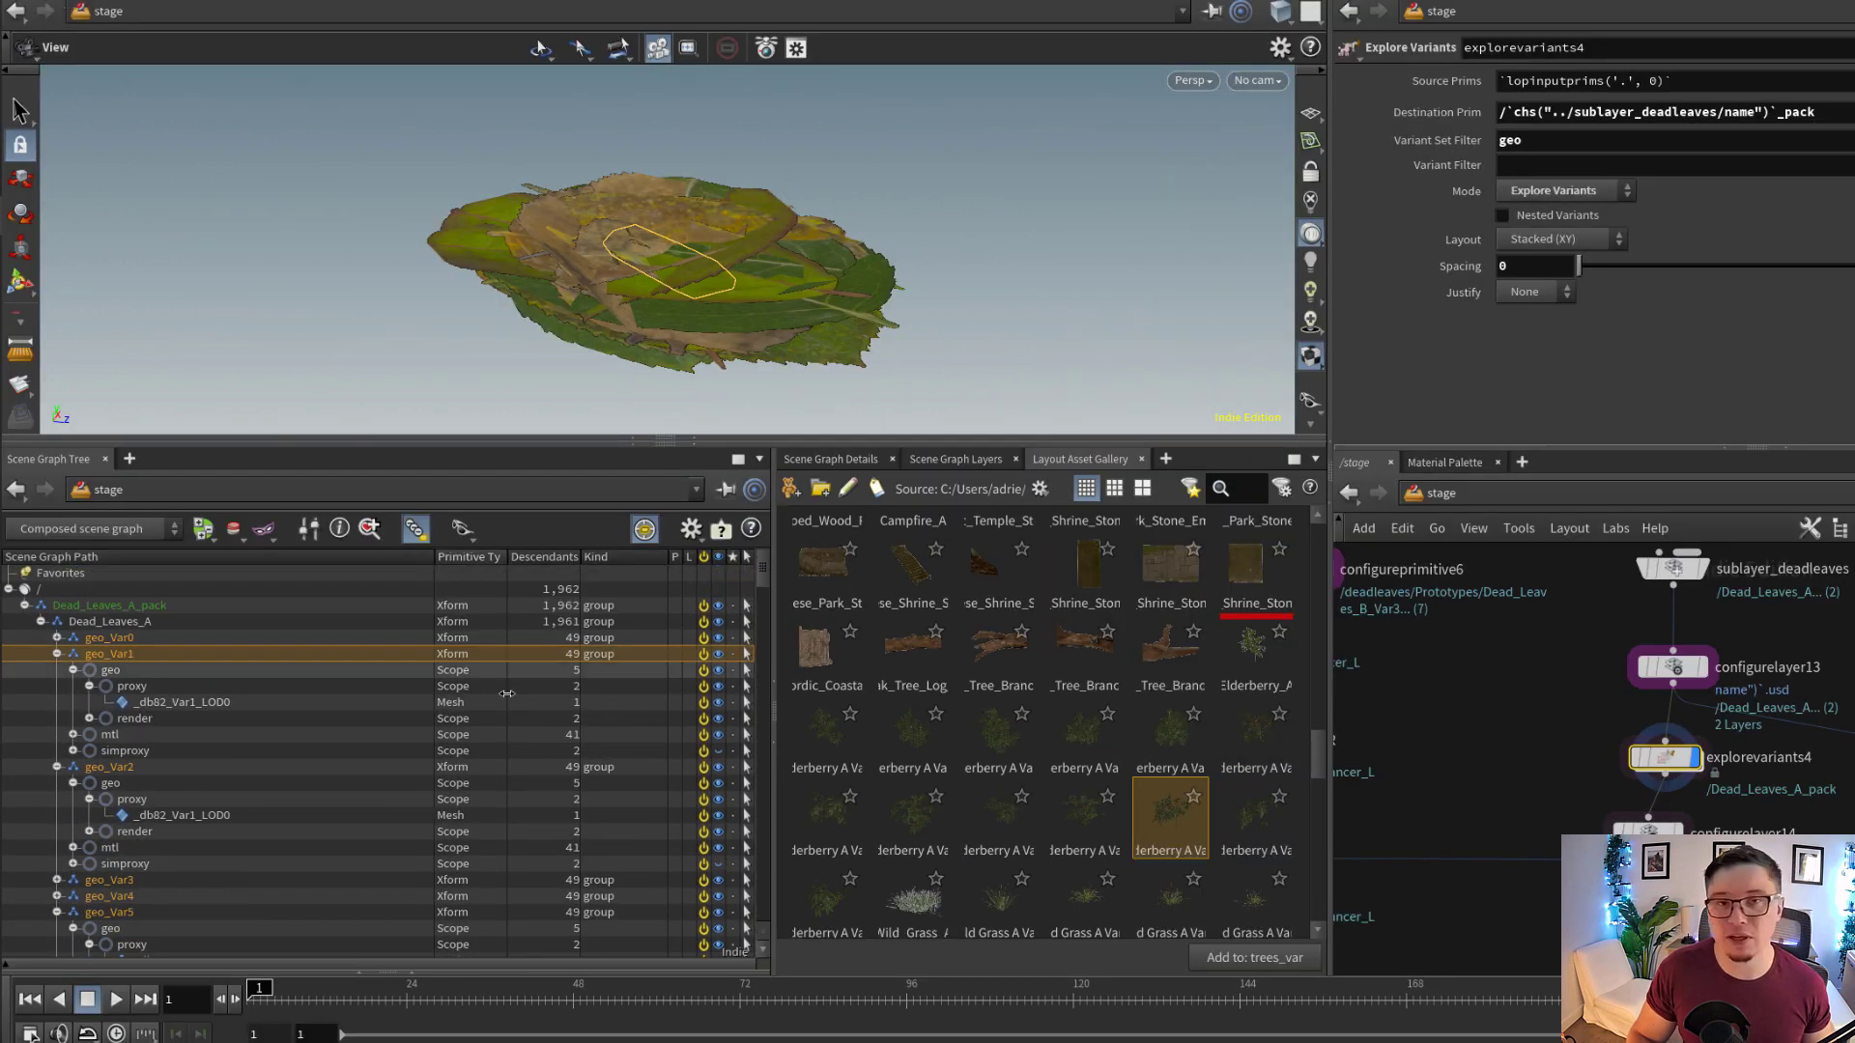
Browse to the fern variants in the asset gallery, and bypass and re-enable explorevariants4 to compare the leaf output
{"action": "scroll", "coordinate": [1142, 758], "scroll_direction": "down", "scroll_amount": 5}
{"action": "scroll", "coordinate": [1142, 759], "scroll_direction": "down", "scroll_amount": 5}
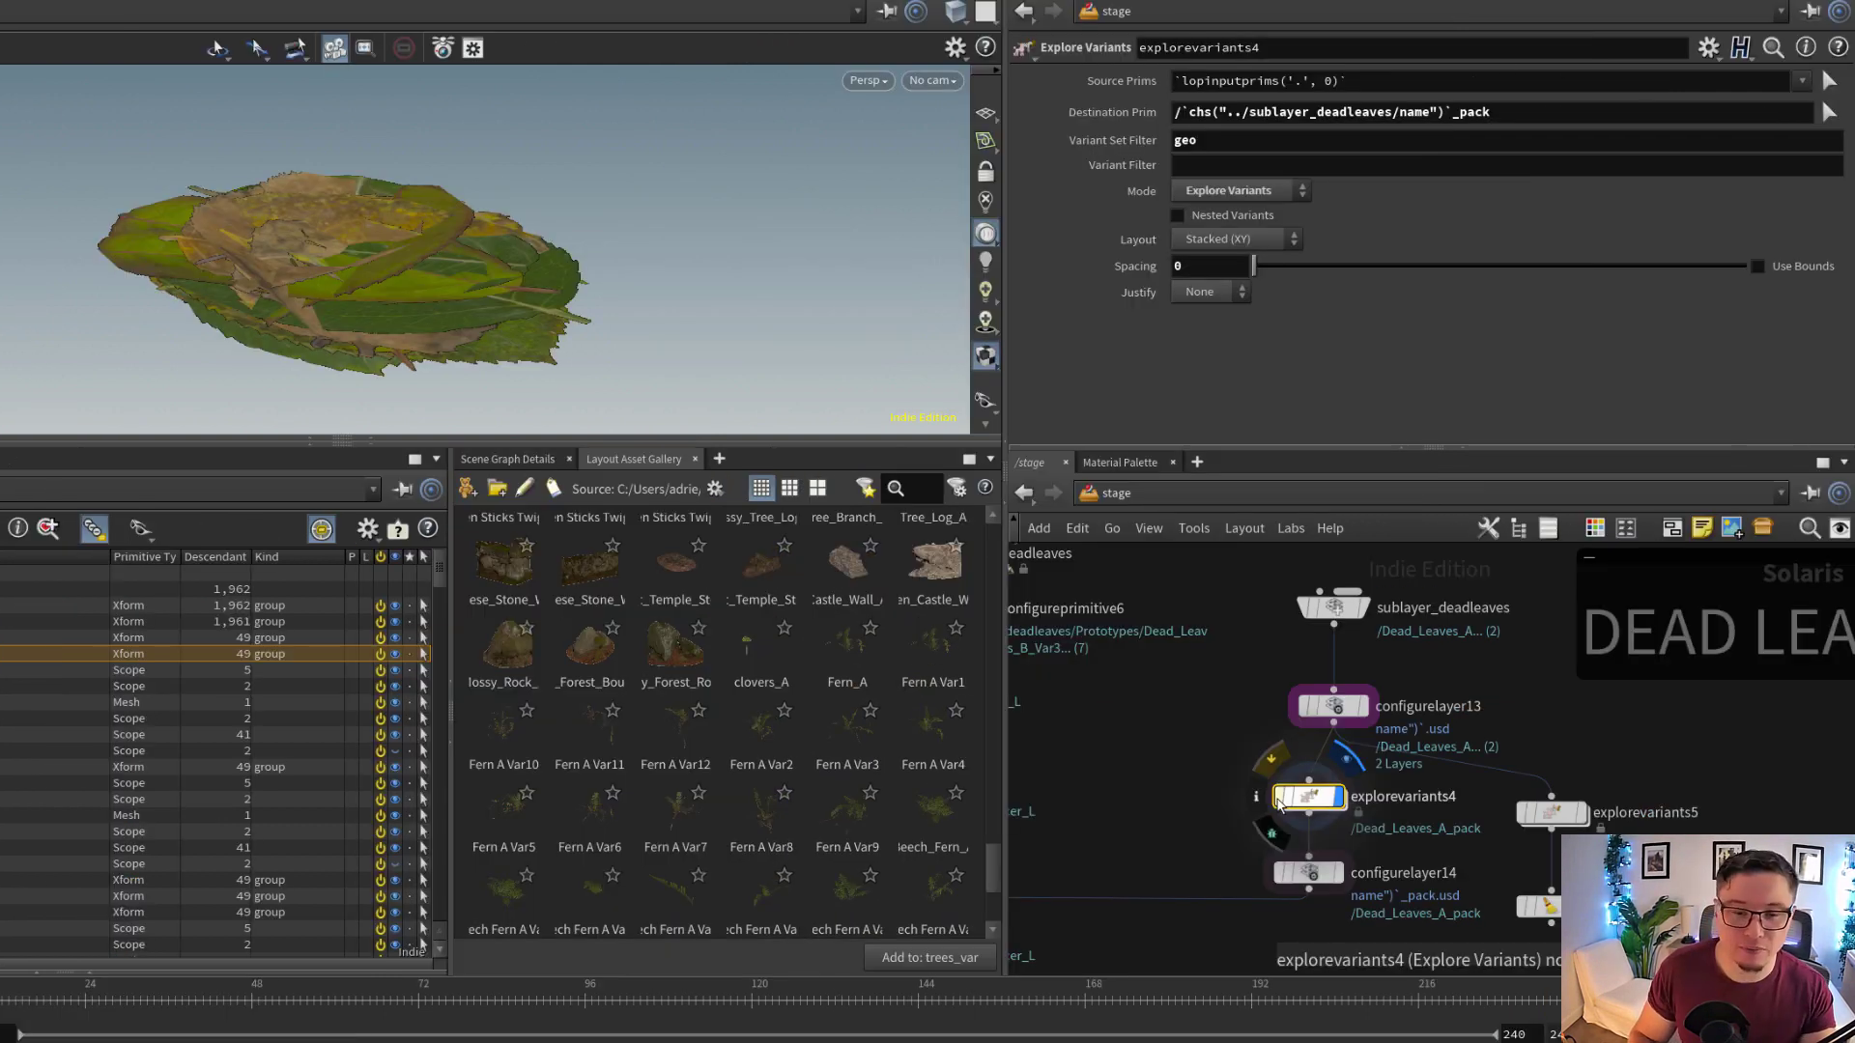
{"action": "left_click", "coordinate": [1280, 802]}
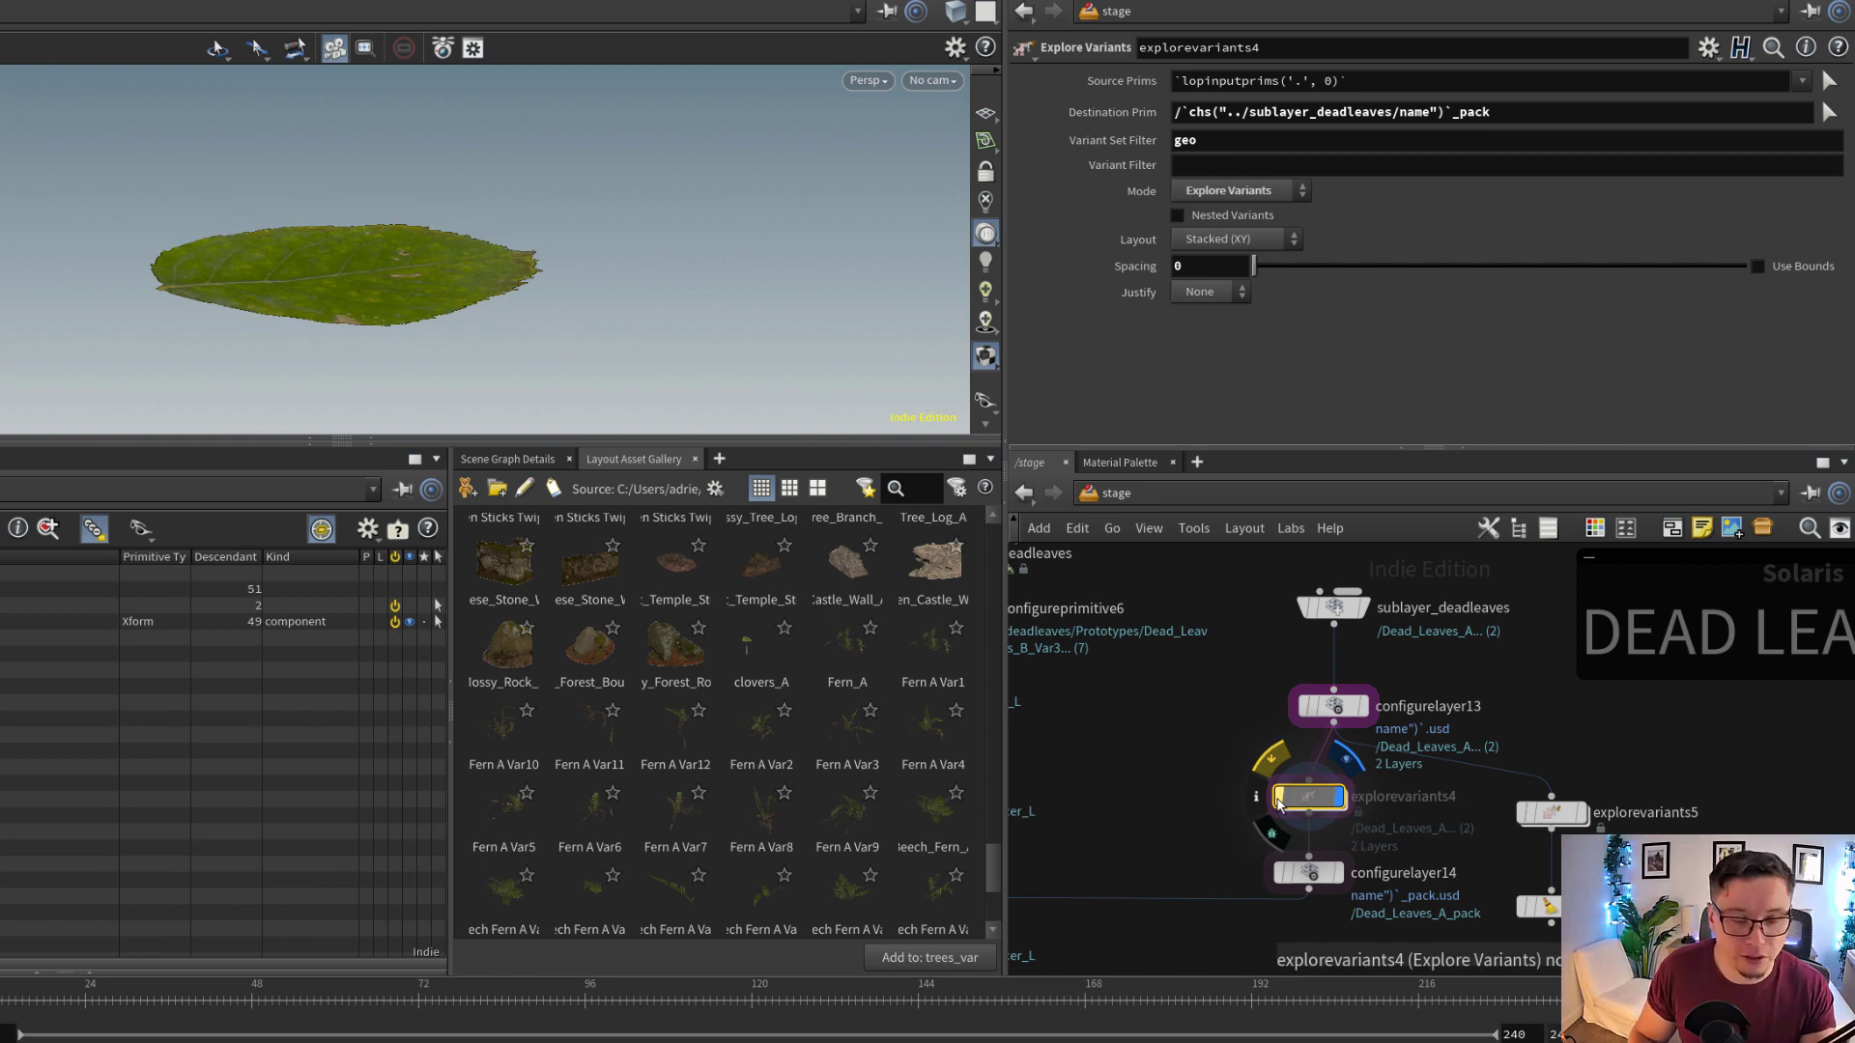
{"action": "left_click", "coordinate": [1280, 802]}
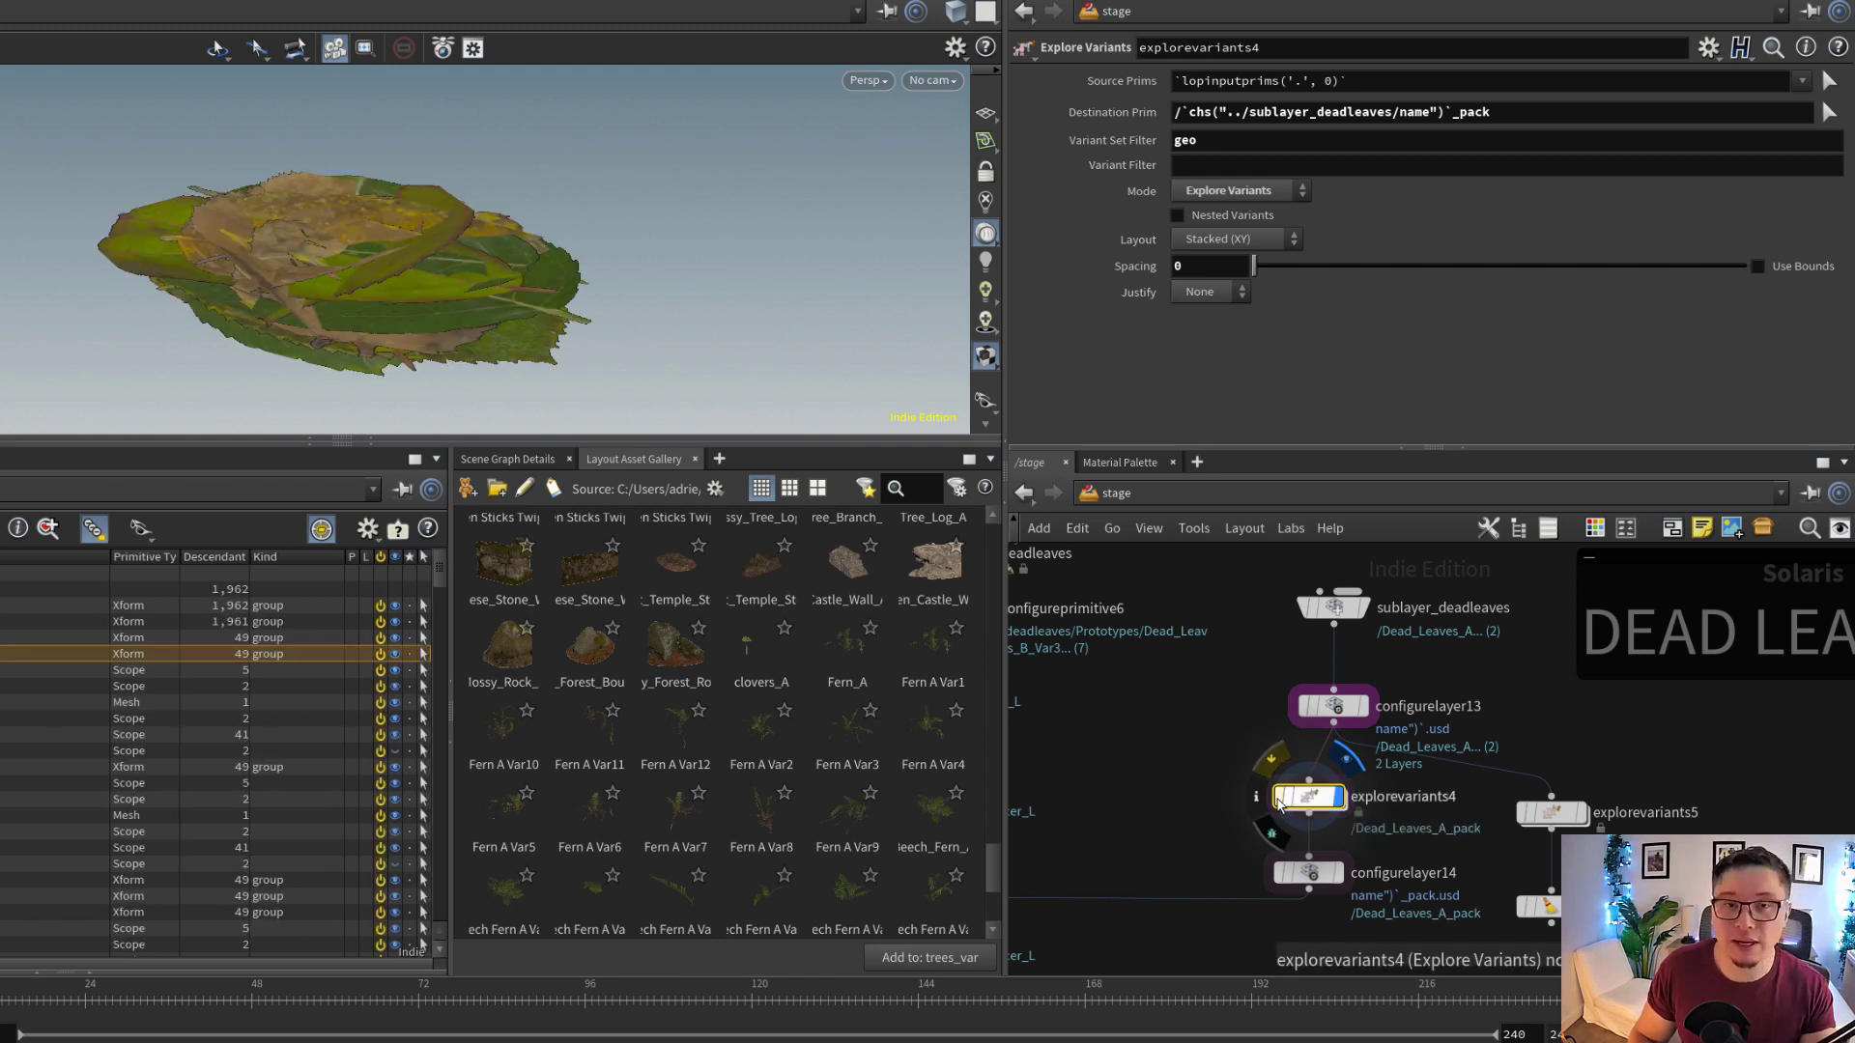
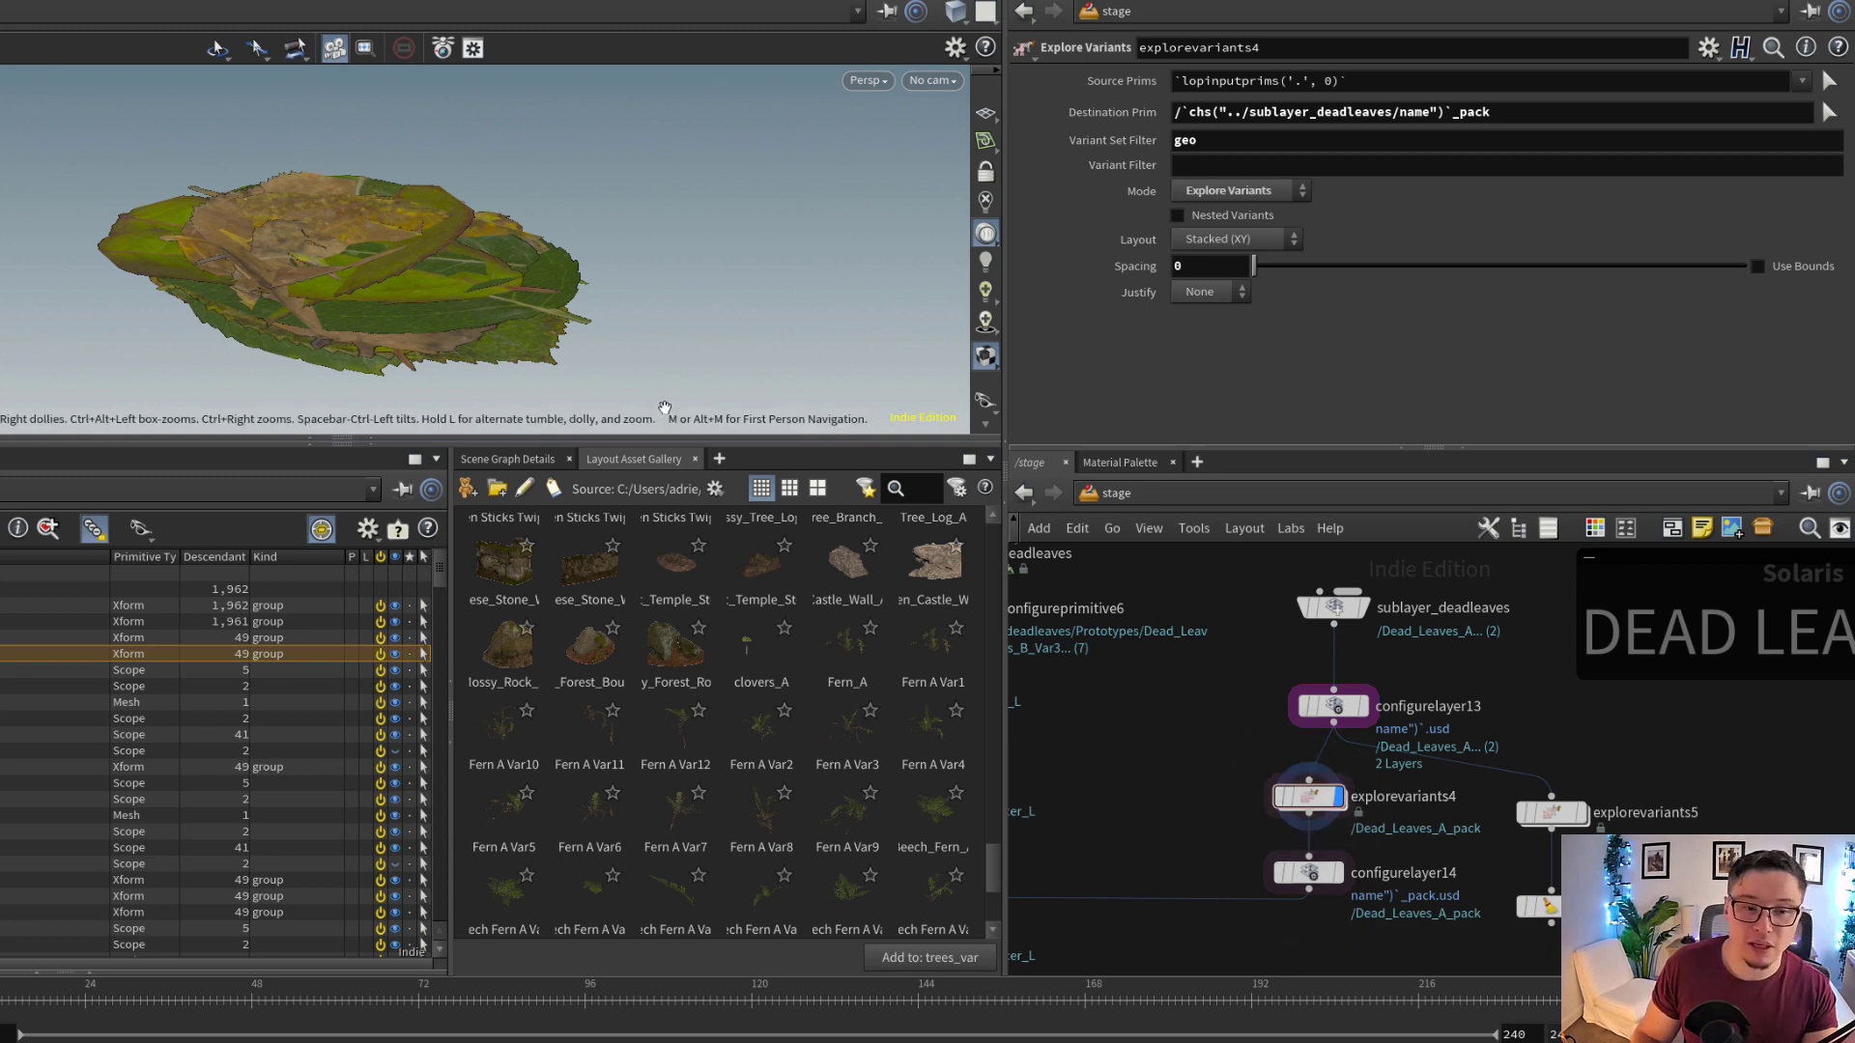
Add a Scene Graph Layers pane tab beside the Layout Asset Gallery
{"action": "left_click", "coordinate": [718, 459]}
{"action": "mouse_move", "coordinate": [771, 502]}
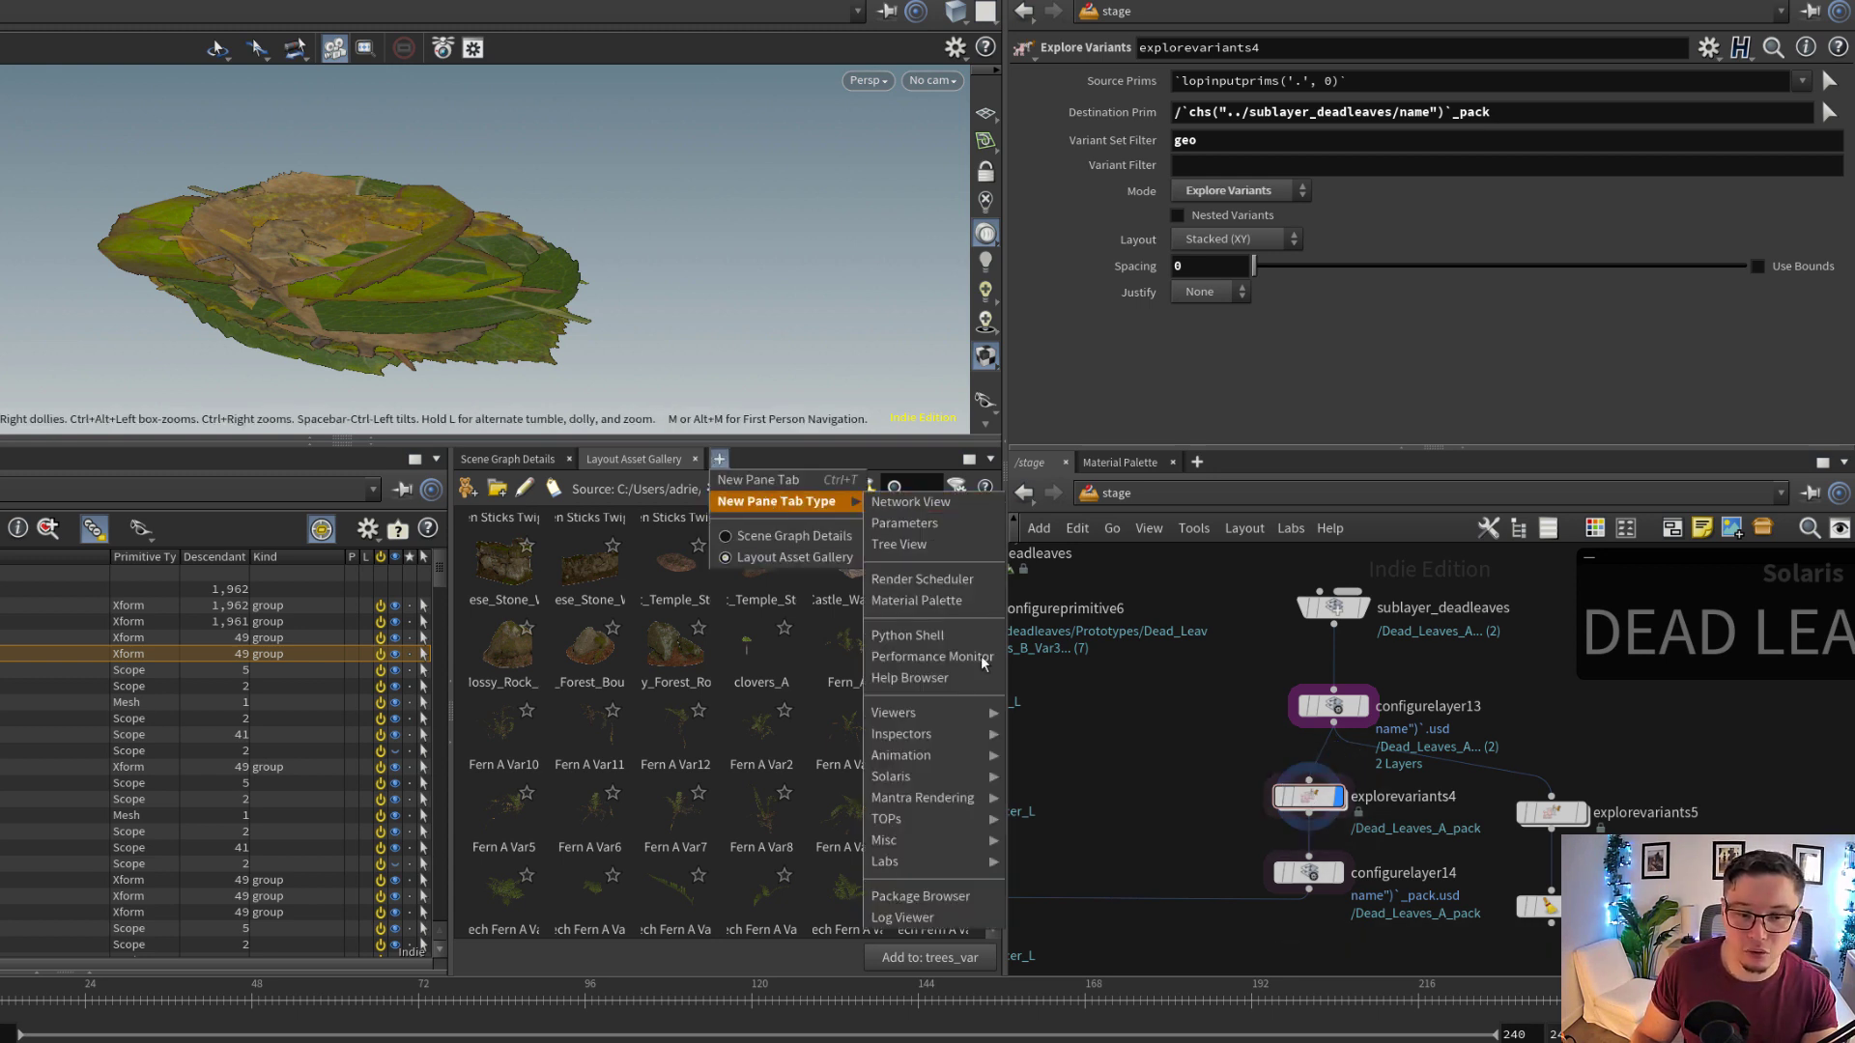
{"action": "mouse_move", "coordinate": [939, 779]}
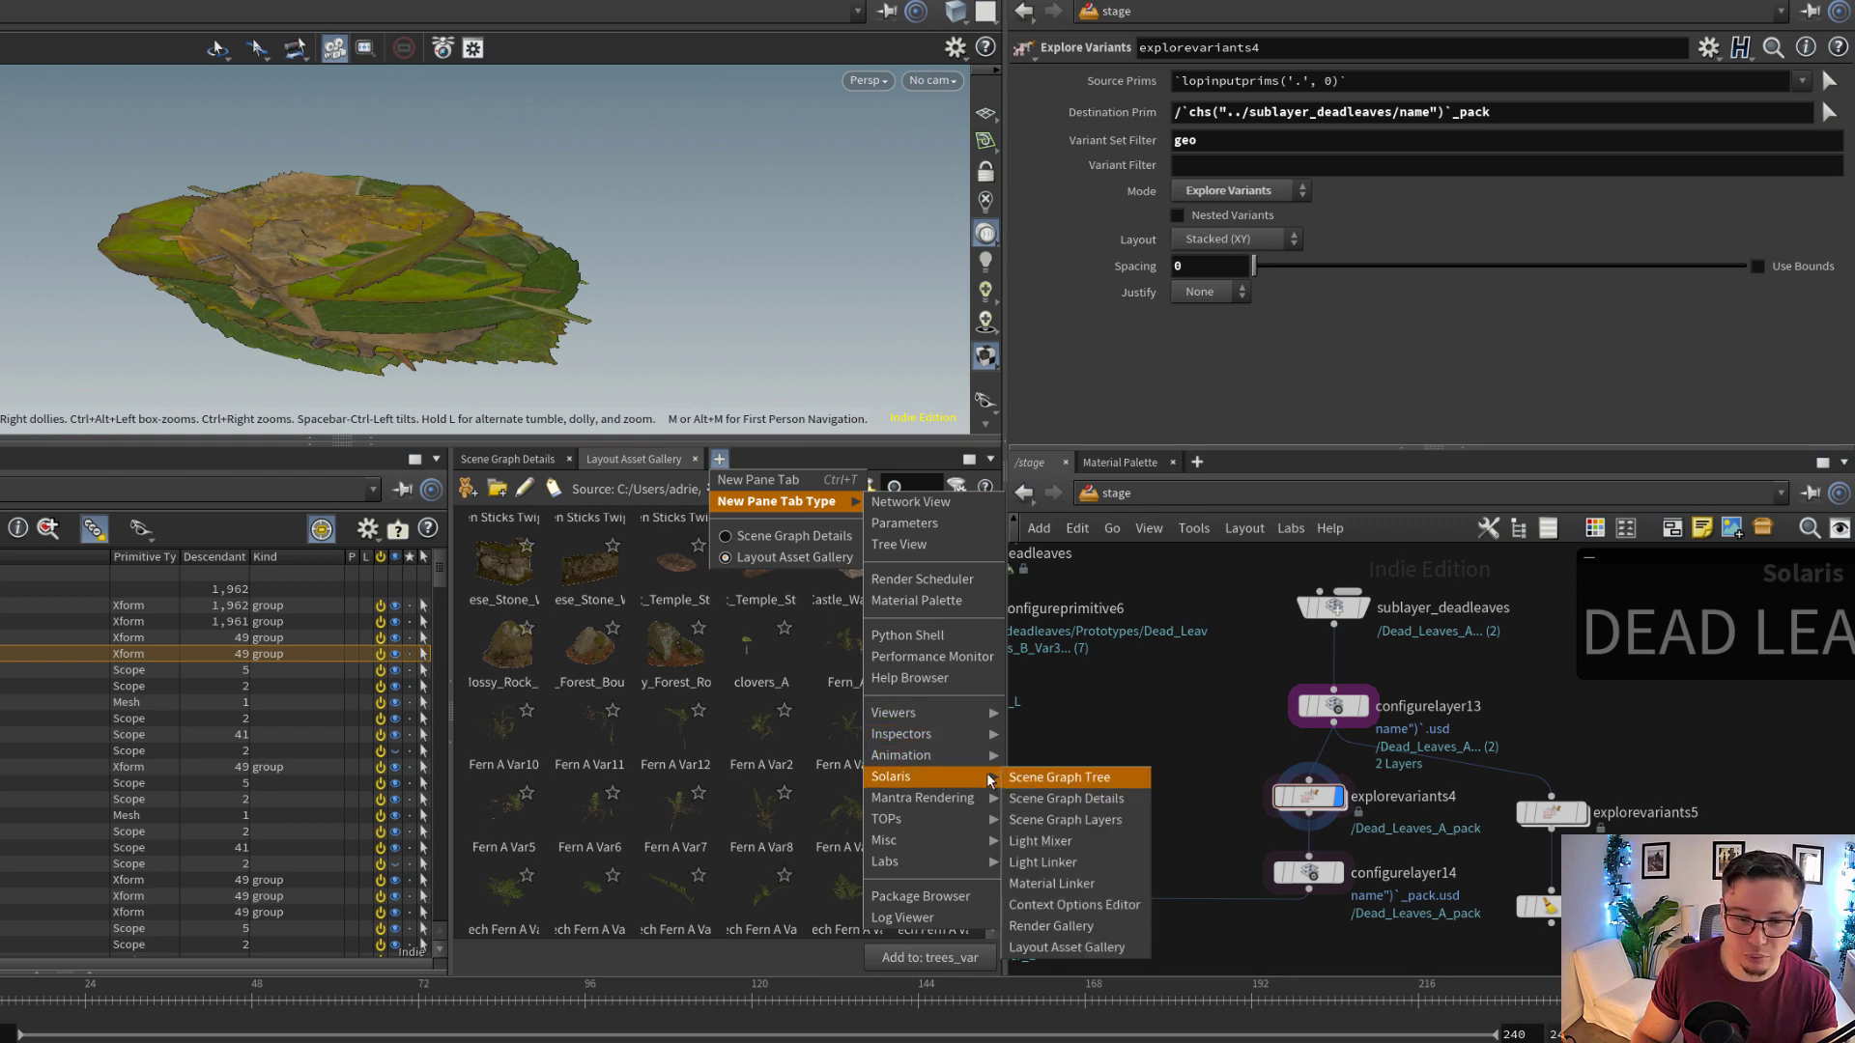
{"action": "mouse_move", "coordinate": [978, 740]}
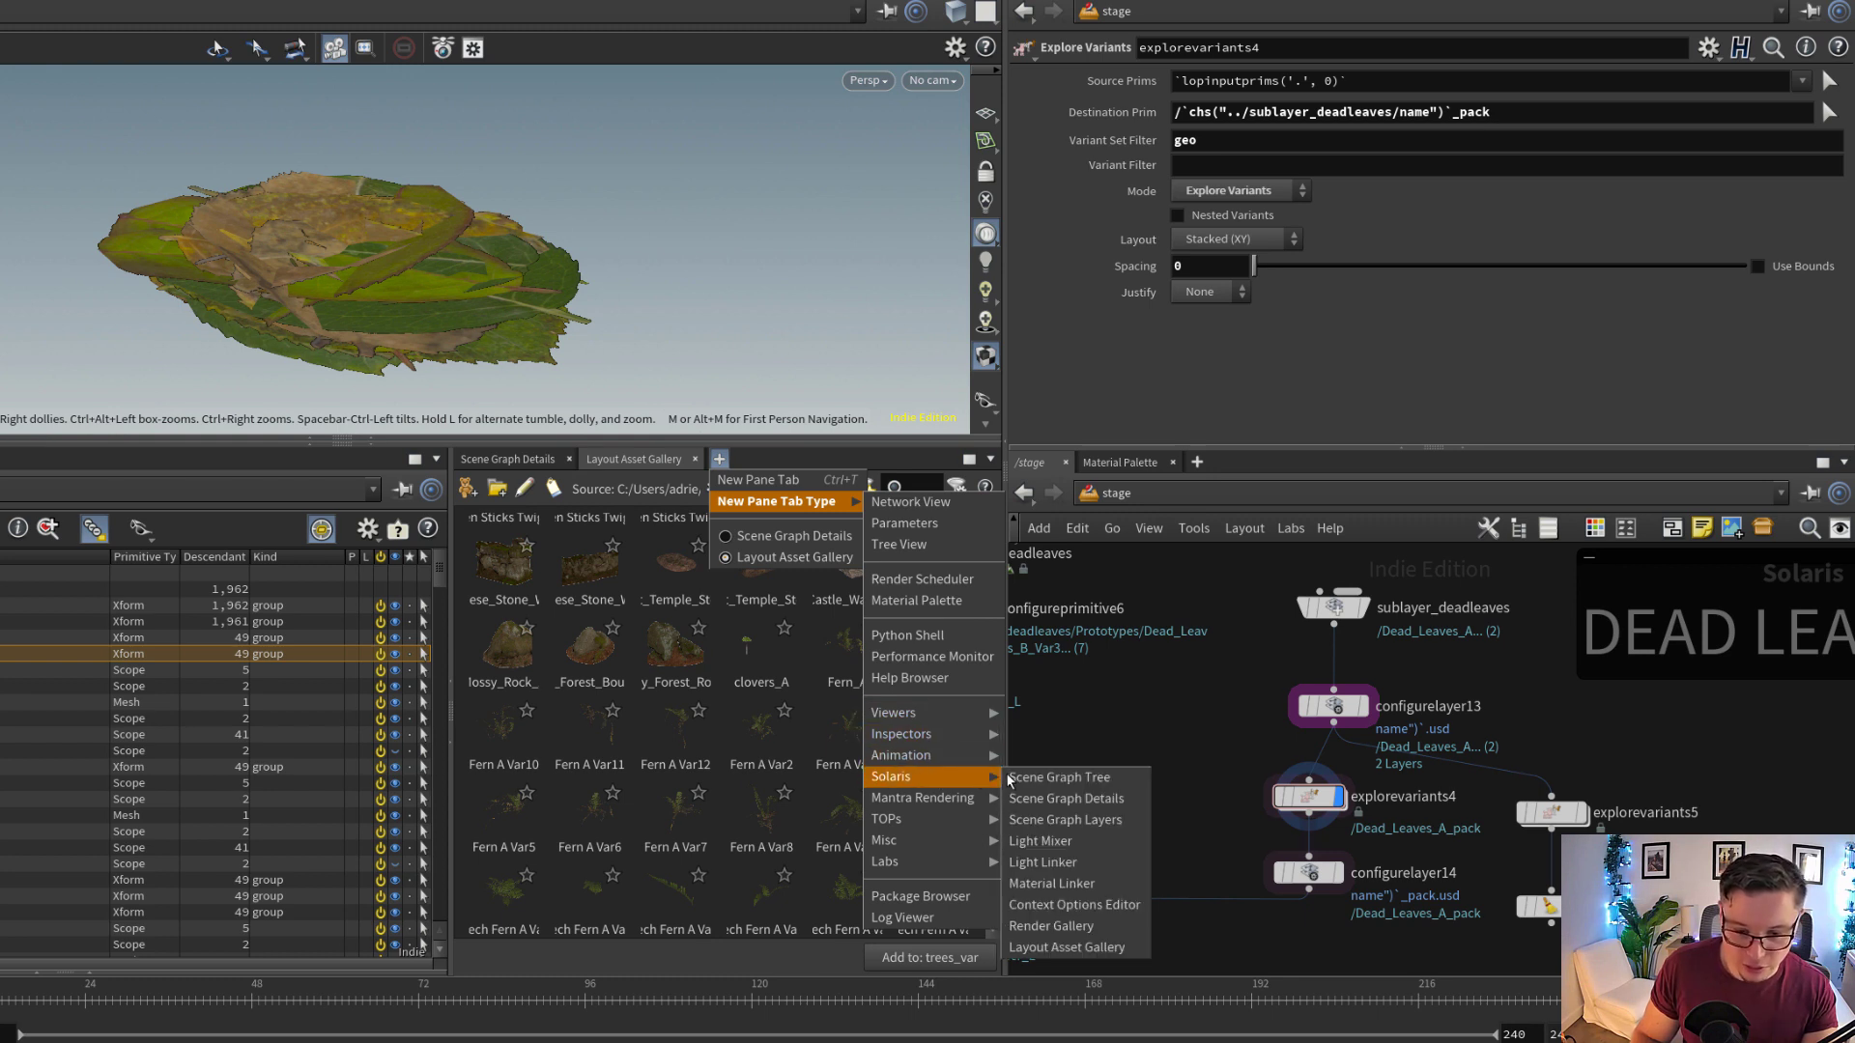
{"action": "left_click", "coordinate": [1065, 820]}
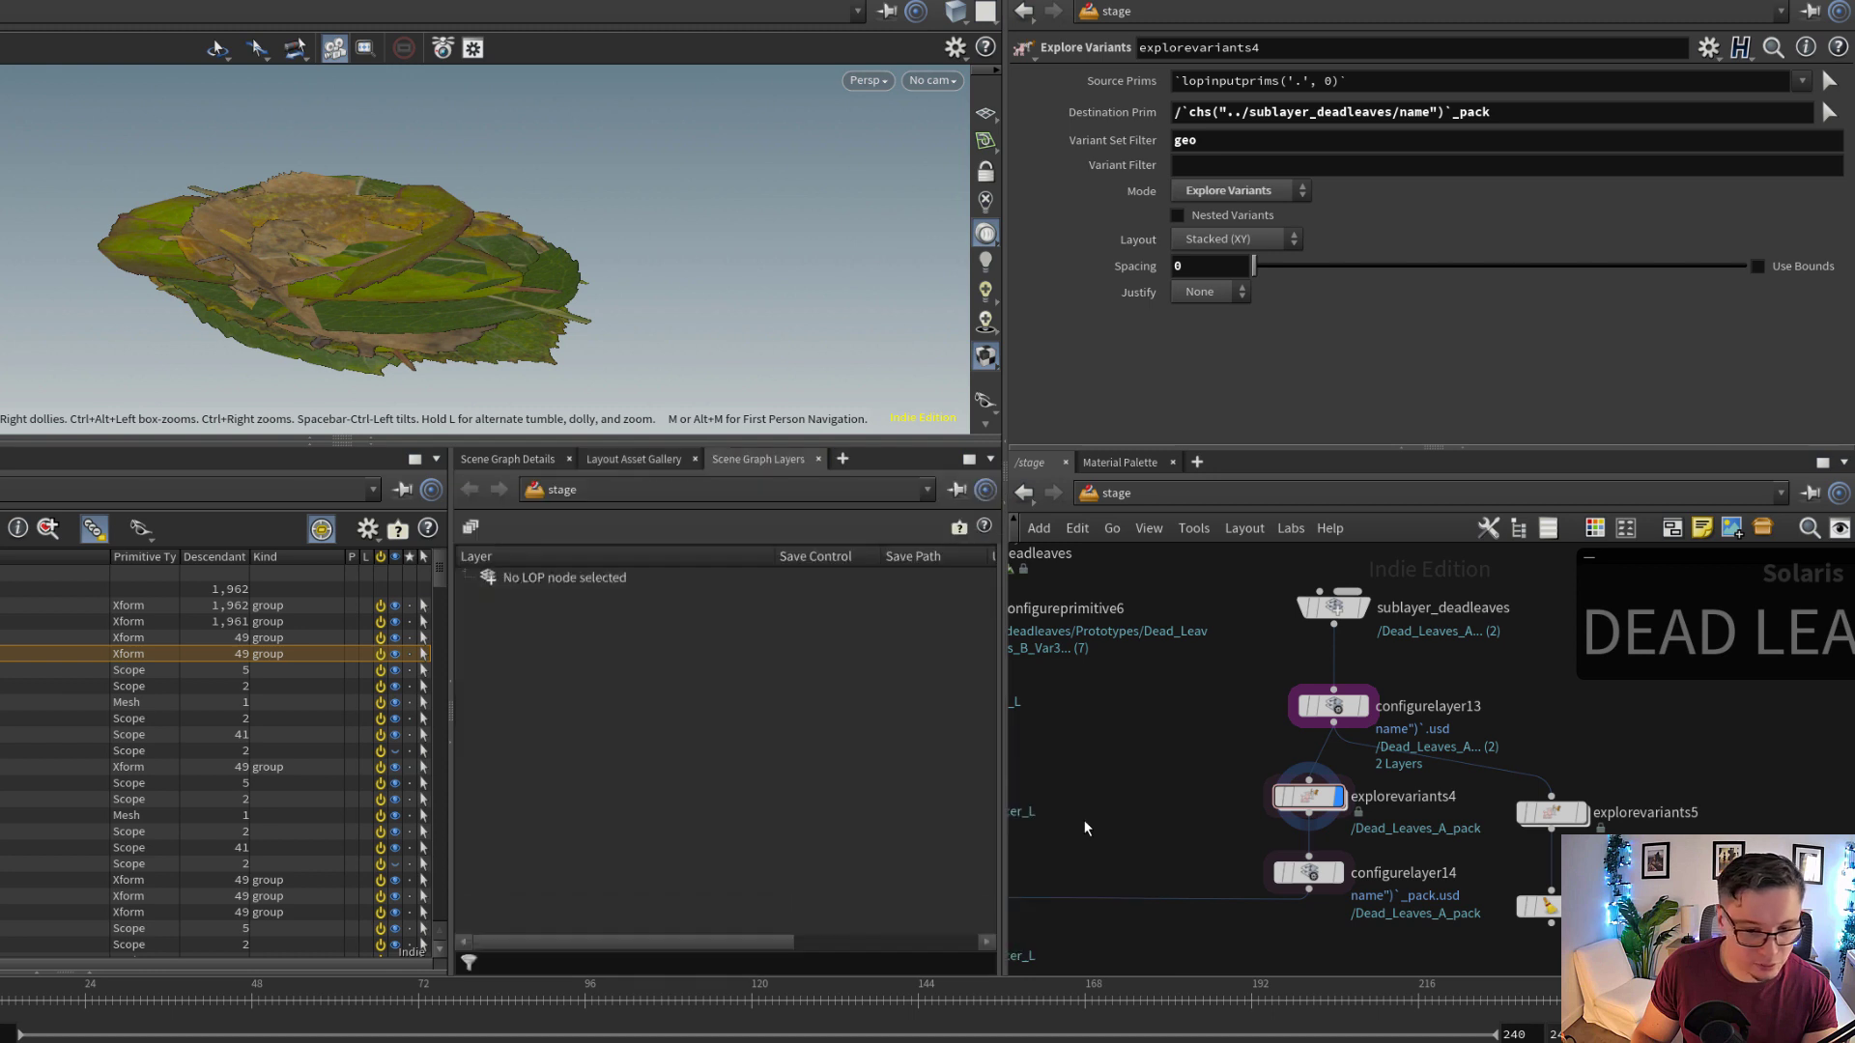
Expand the root layer of explorevariants4 down to its nested payload and examine each layer's save control and path
{"action": "left_click", "coordinate": [465, 577]}
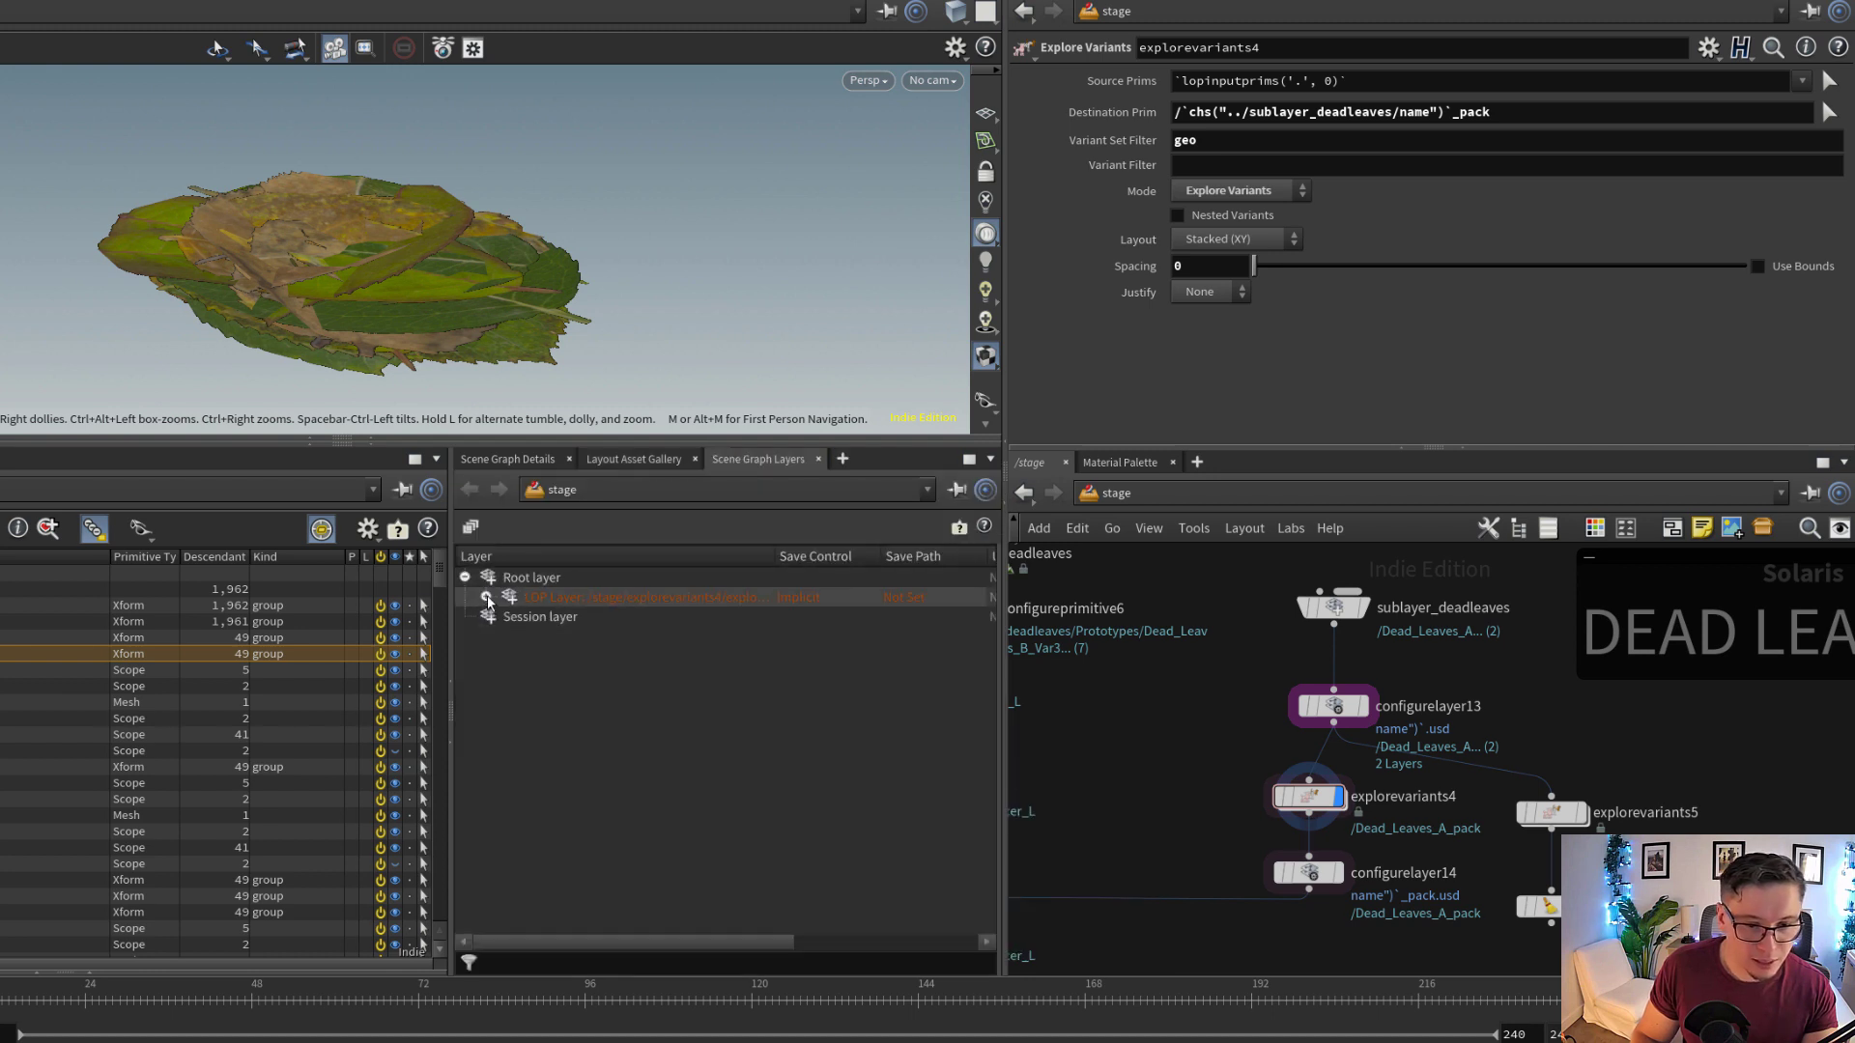
{"action": "left_click", "coordinate": [486, 596]}
{"action": "left_click", "coordinate": [522, 618]}
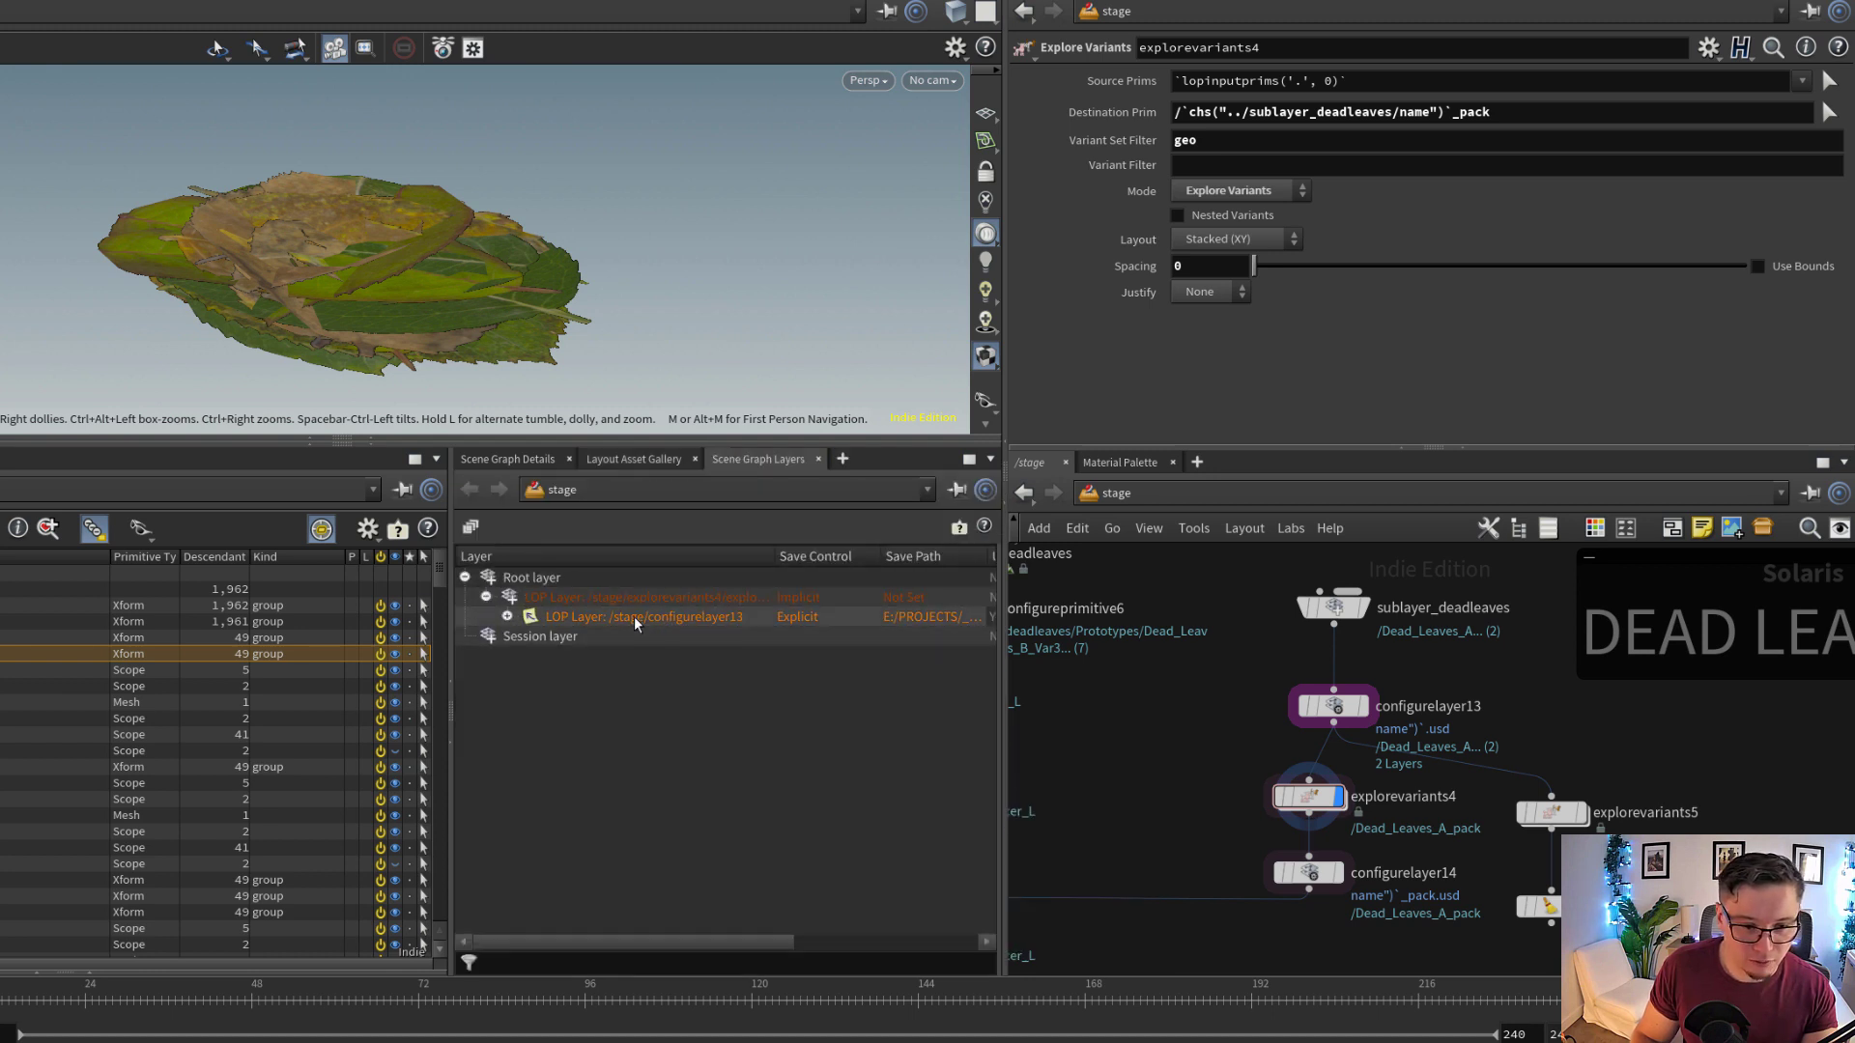
{"action": "left_click", "coordinate": [508, 616]}
{"action": "left_click", "coordinate": [530, 636]}
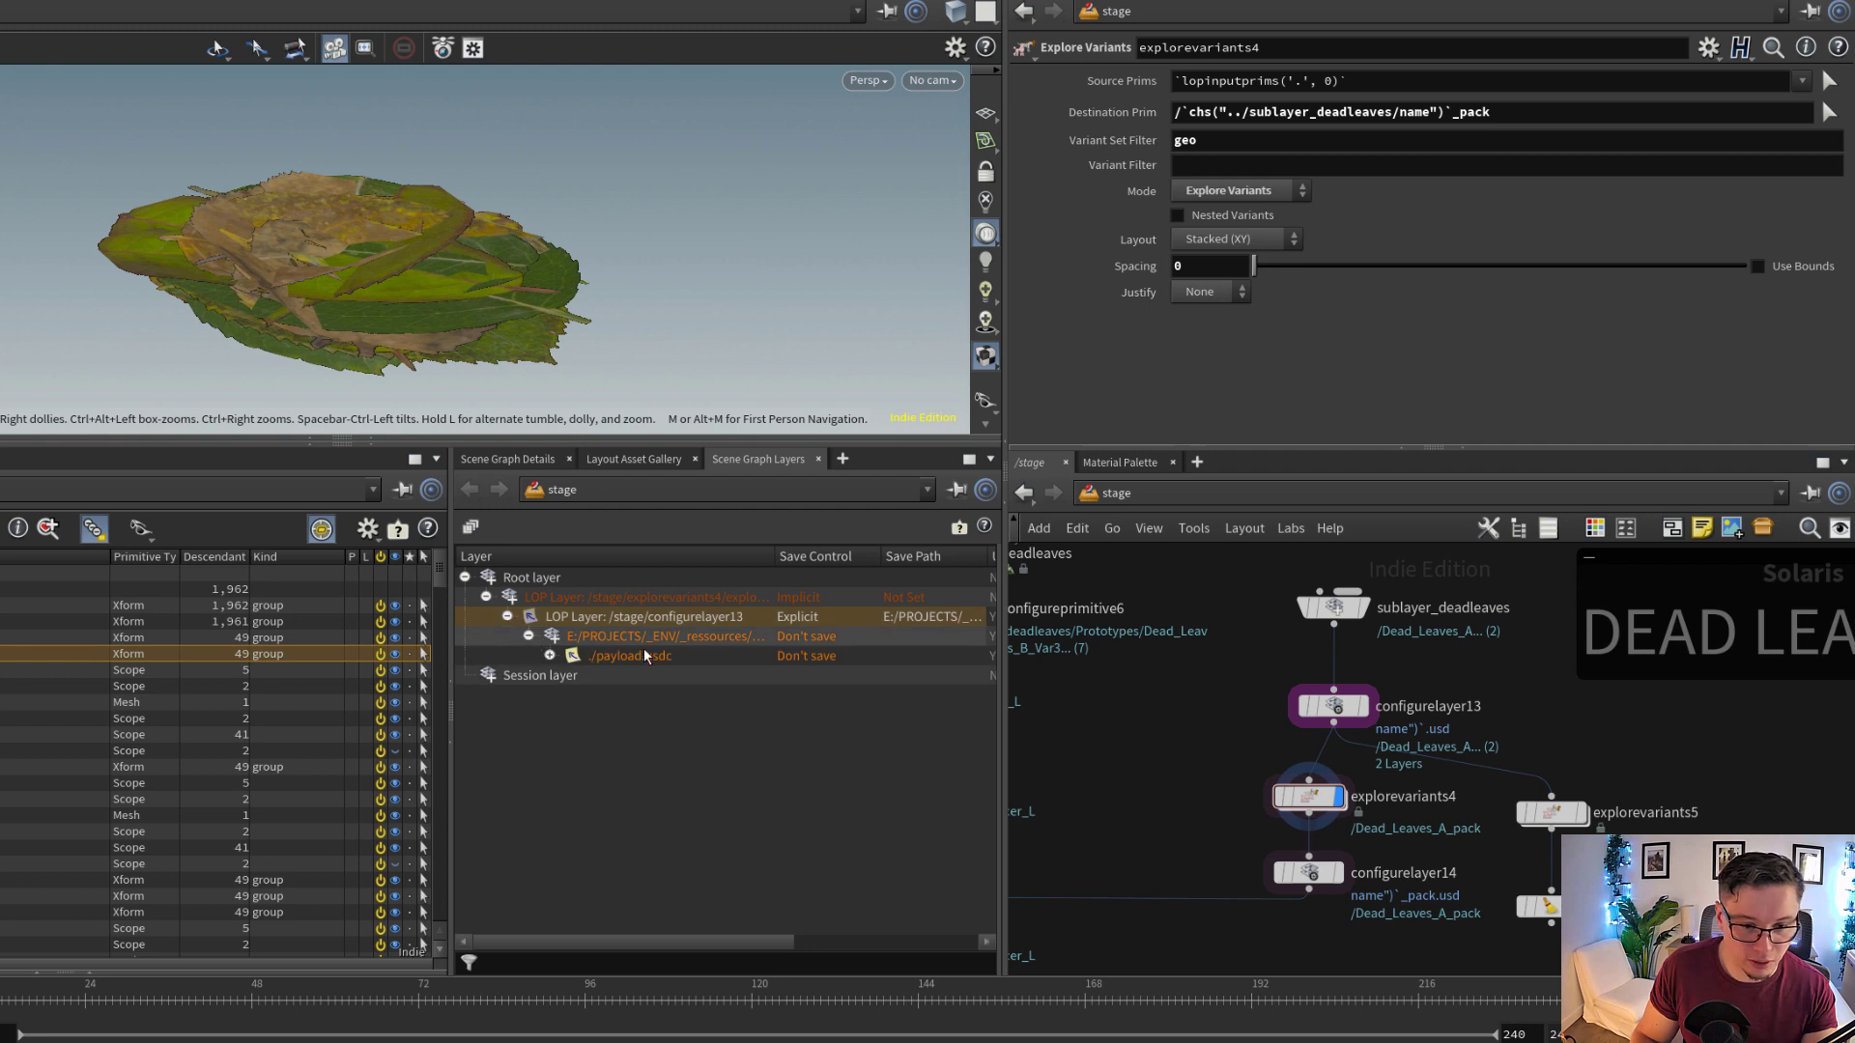
{"action": "left_click", "coordinate": [645, 656]}
{"action": "left_click", "coordinate": [541, 637]}
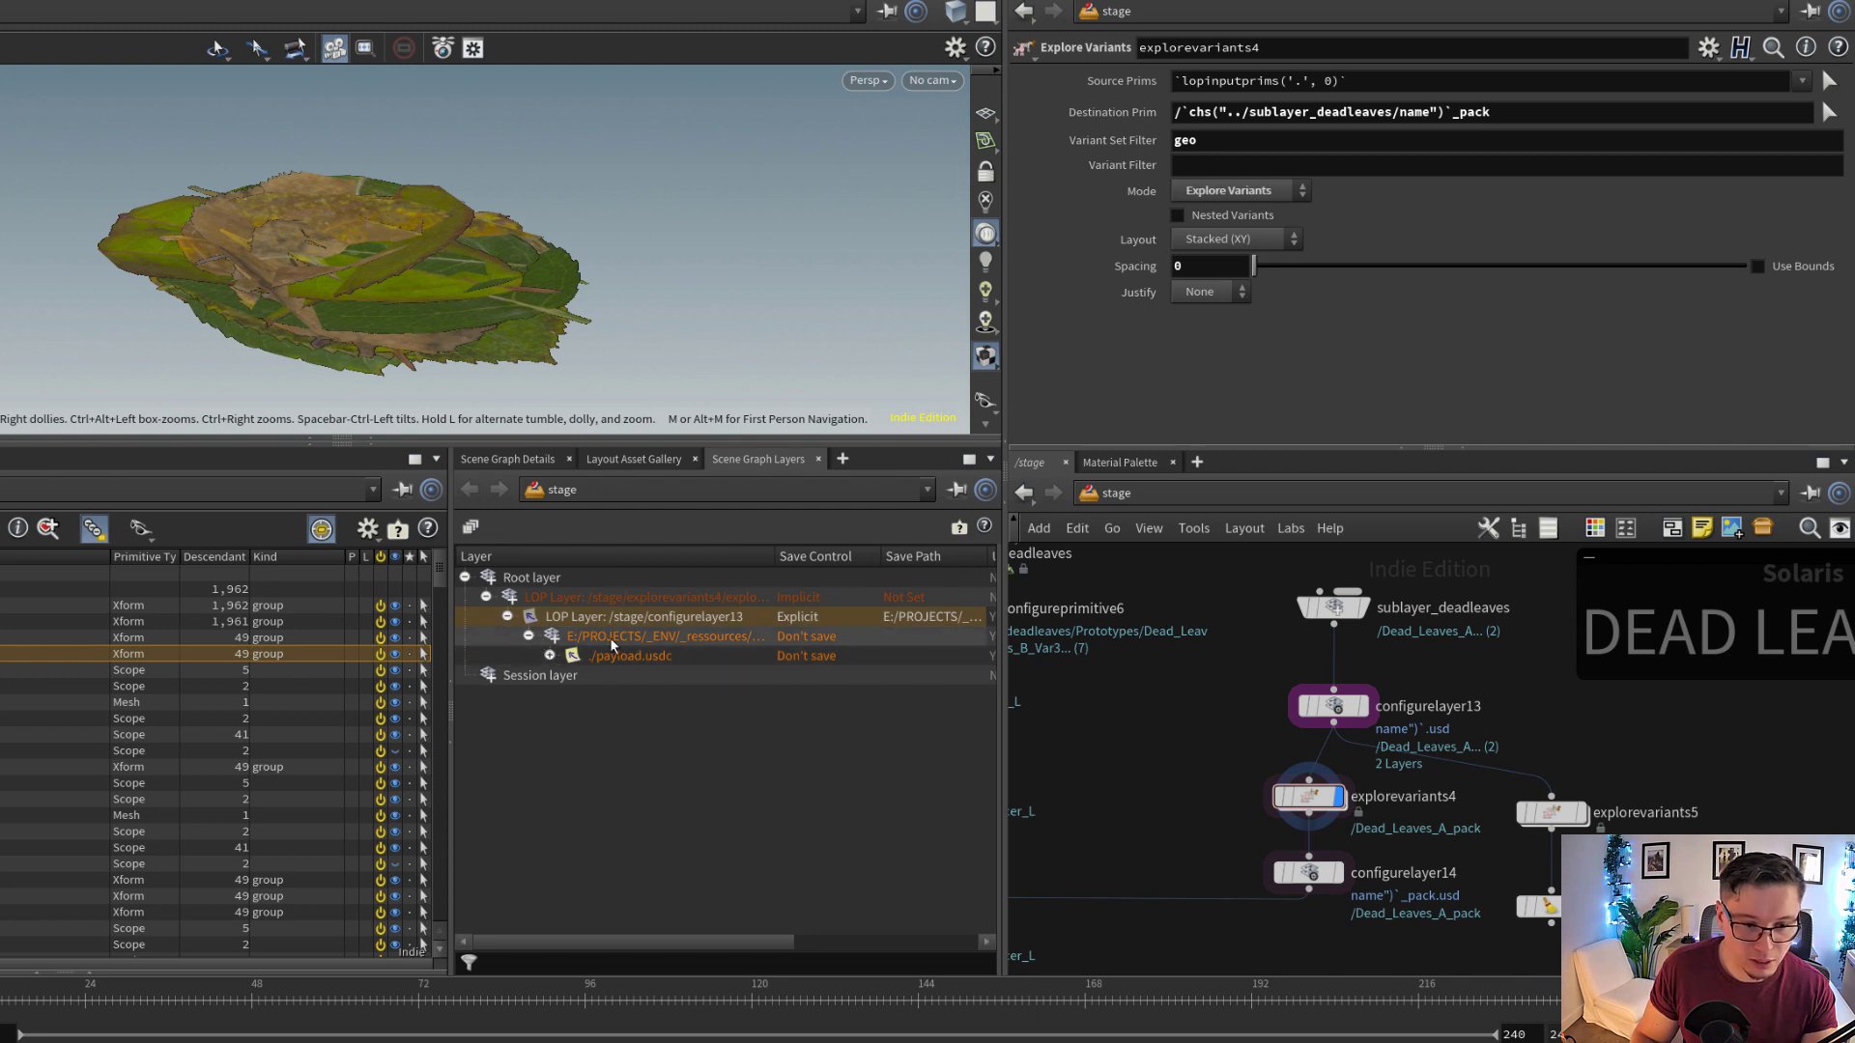
{"action": "left_click", "coordinate": [715, 614]}
{"action": "left_click", "coordinate": [717, 599]}
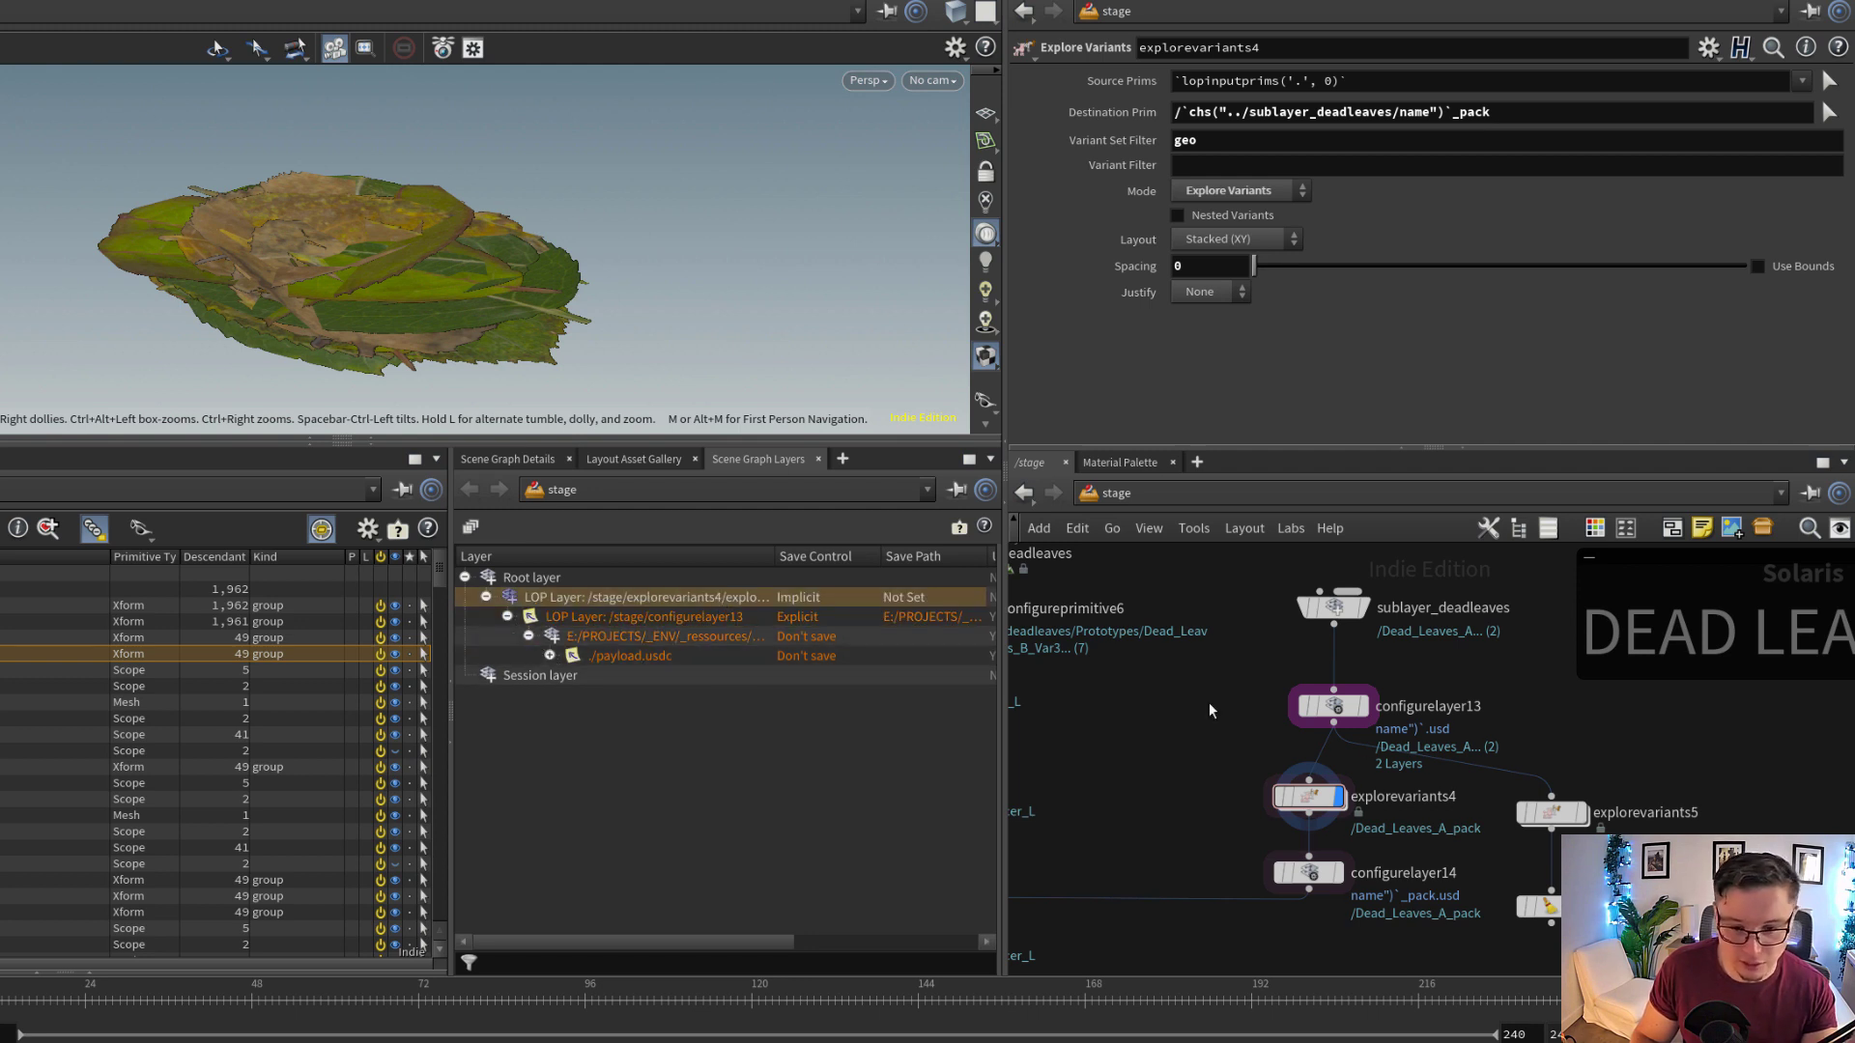
Display configurelayer14, sublayer_deadleaves and configurelayer13 in turn and compare the layer stack of each
{"action": "left_click", "coordinate": [1291, 873]}
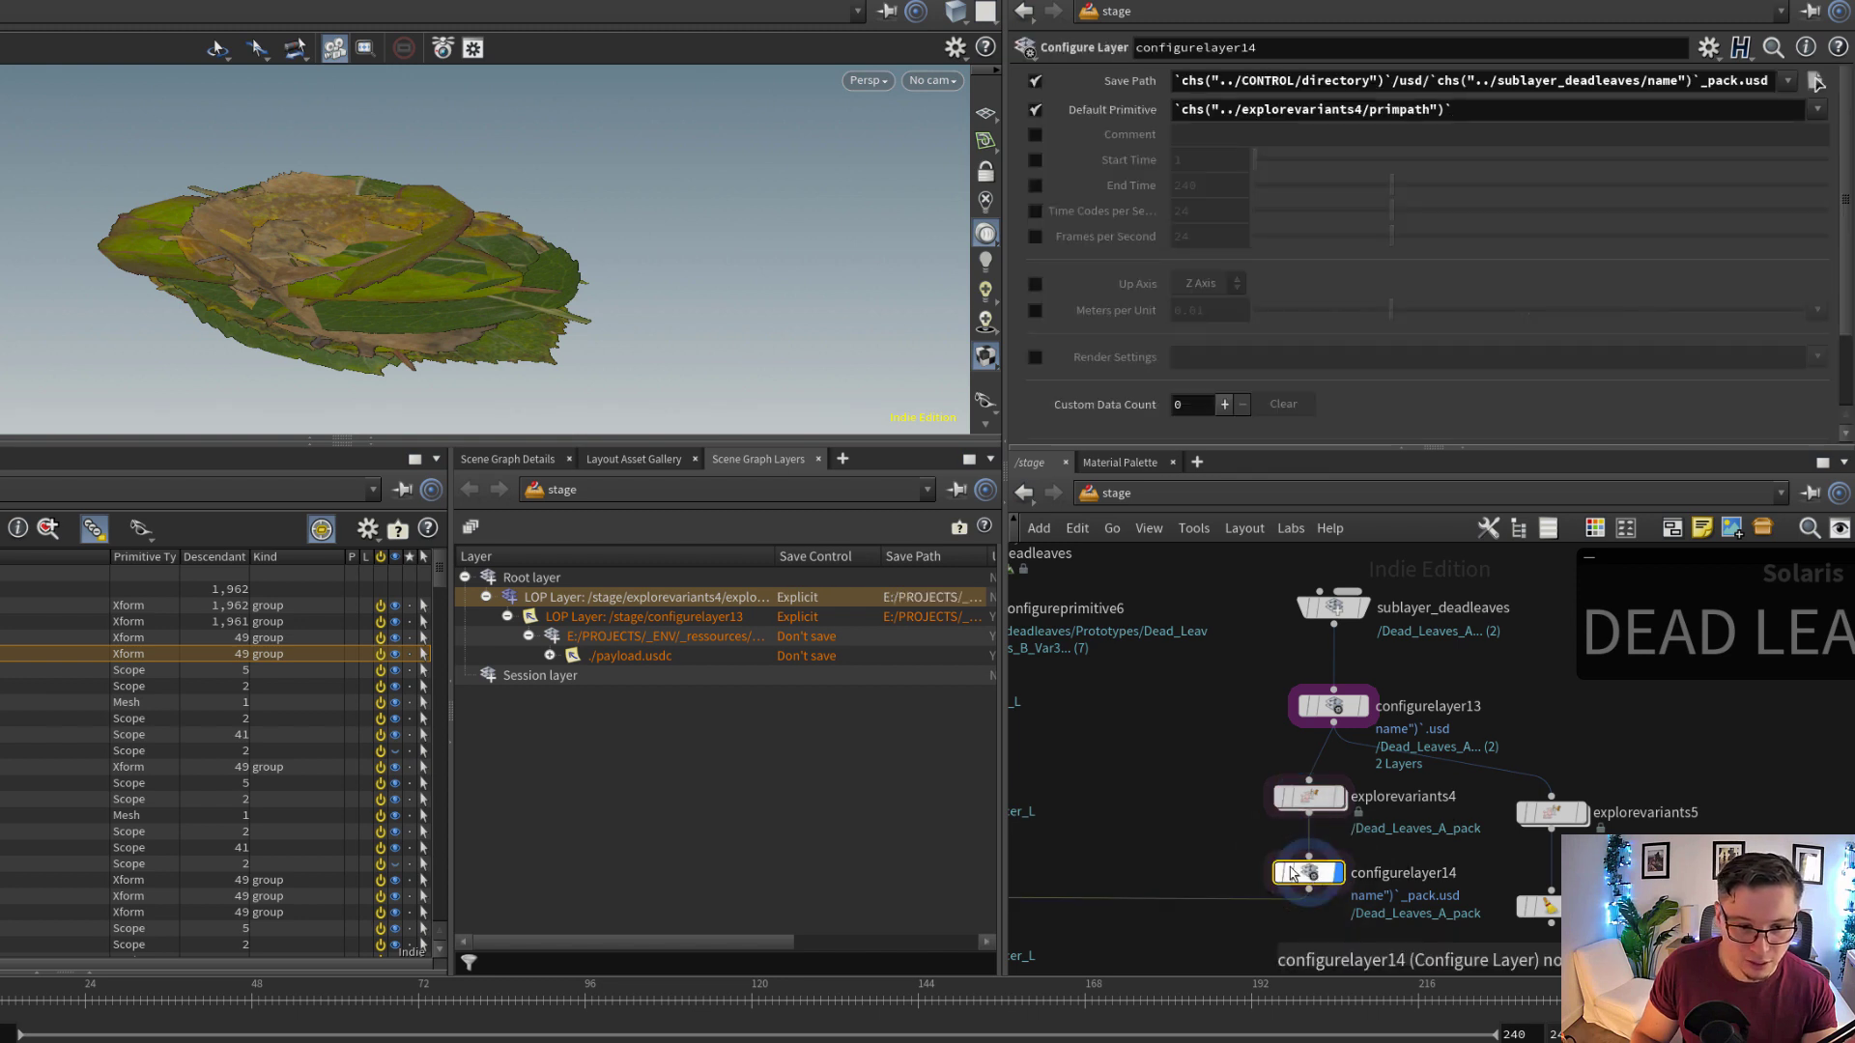
{"action": "scroll", "coordinate": [1413, 690], "scroll_direction": "up", "scroll_amount": 2}
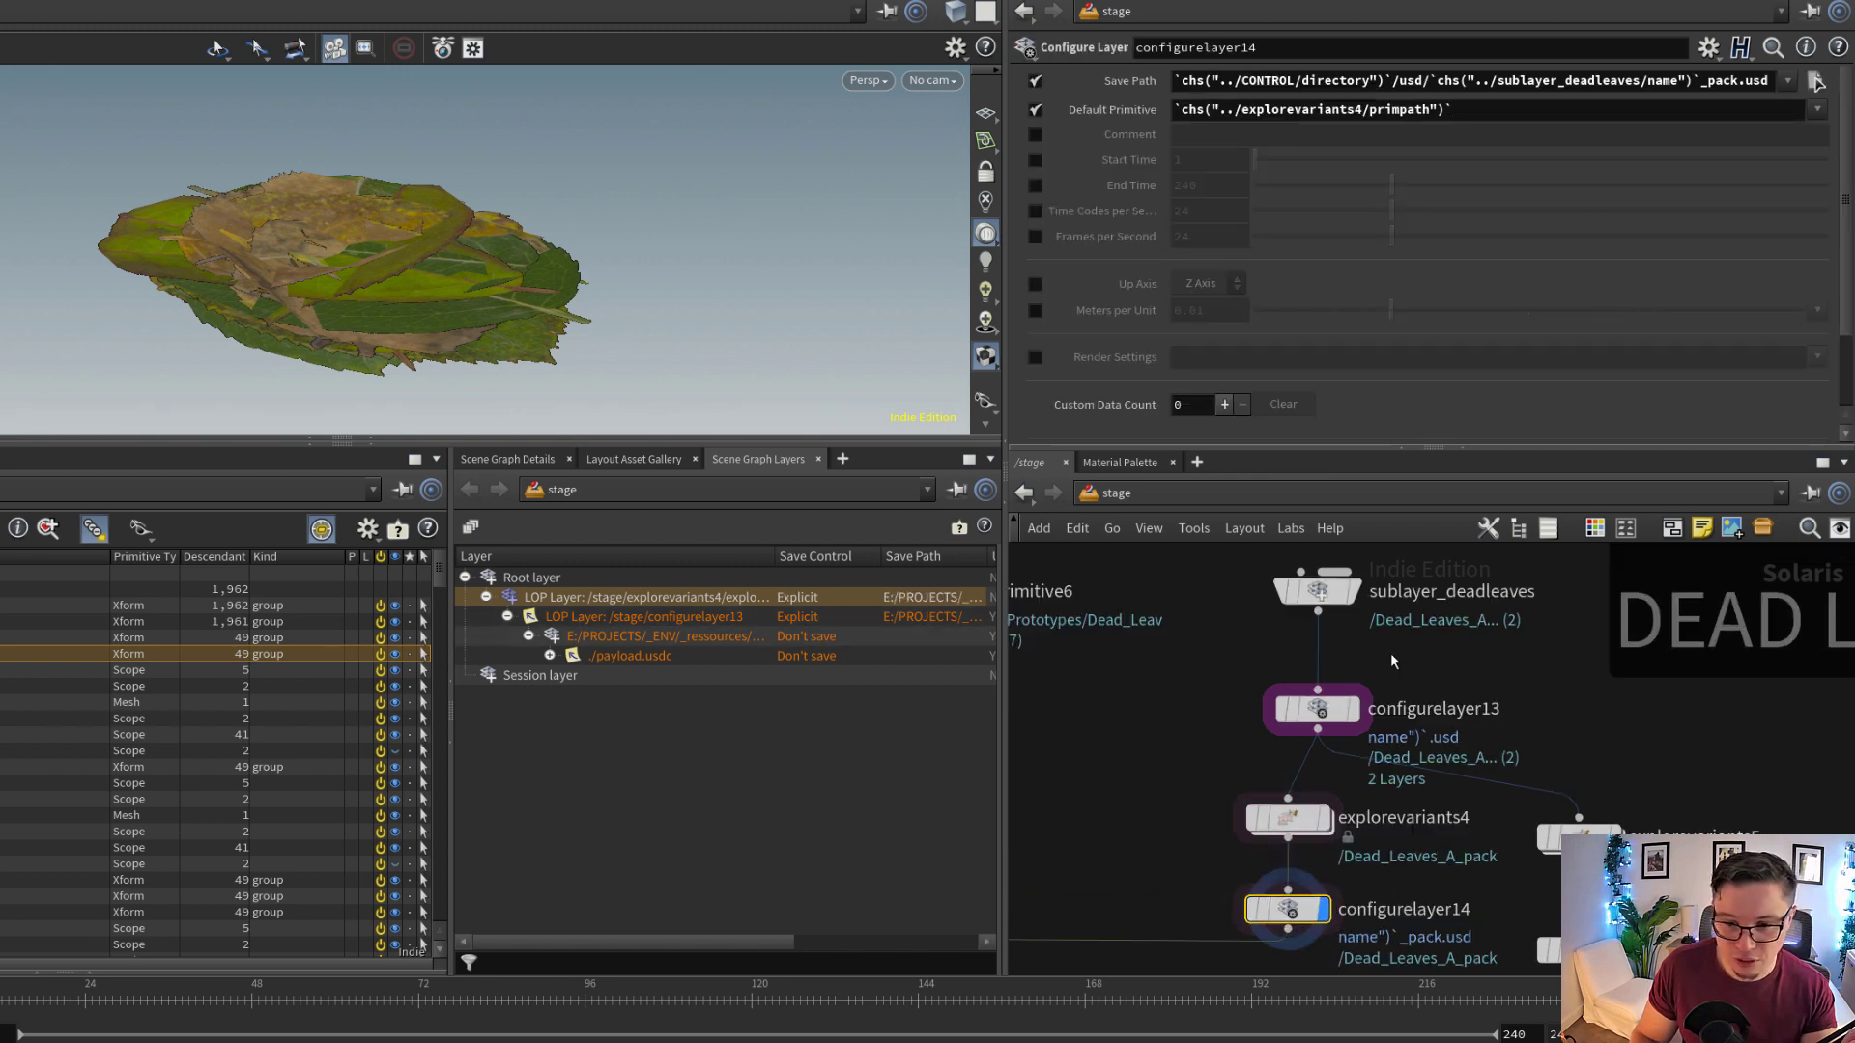
{"action": "left_click", "coordinate": [1326, 607]}
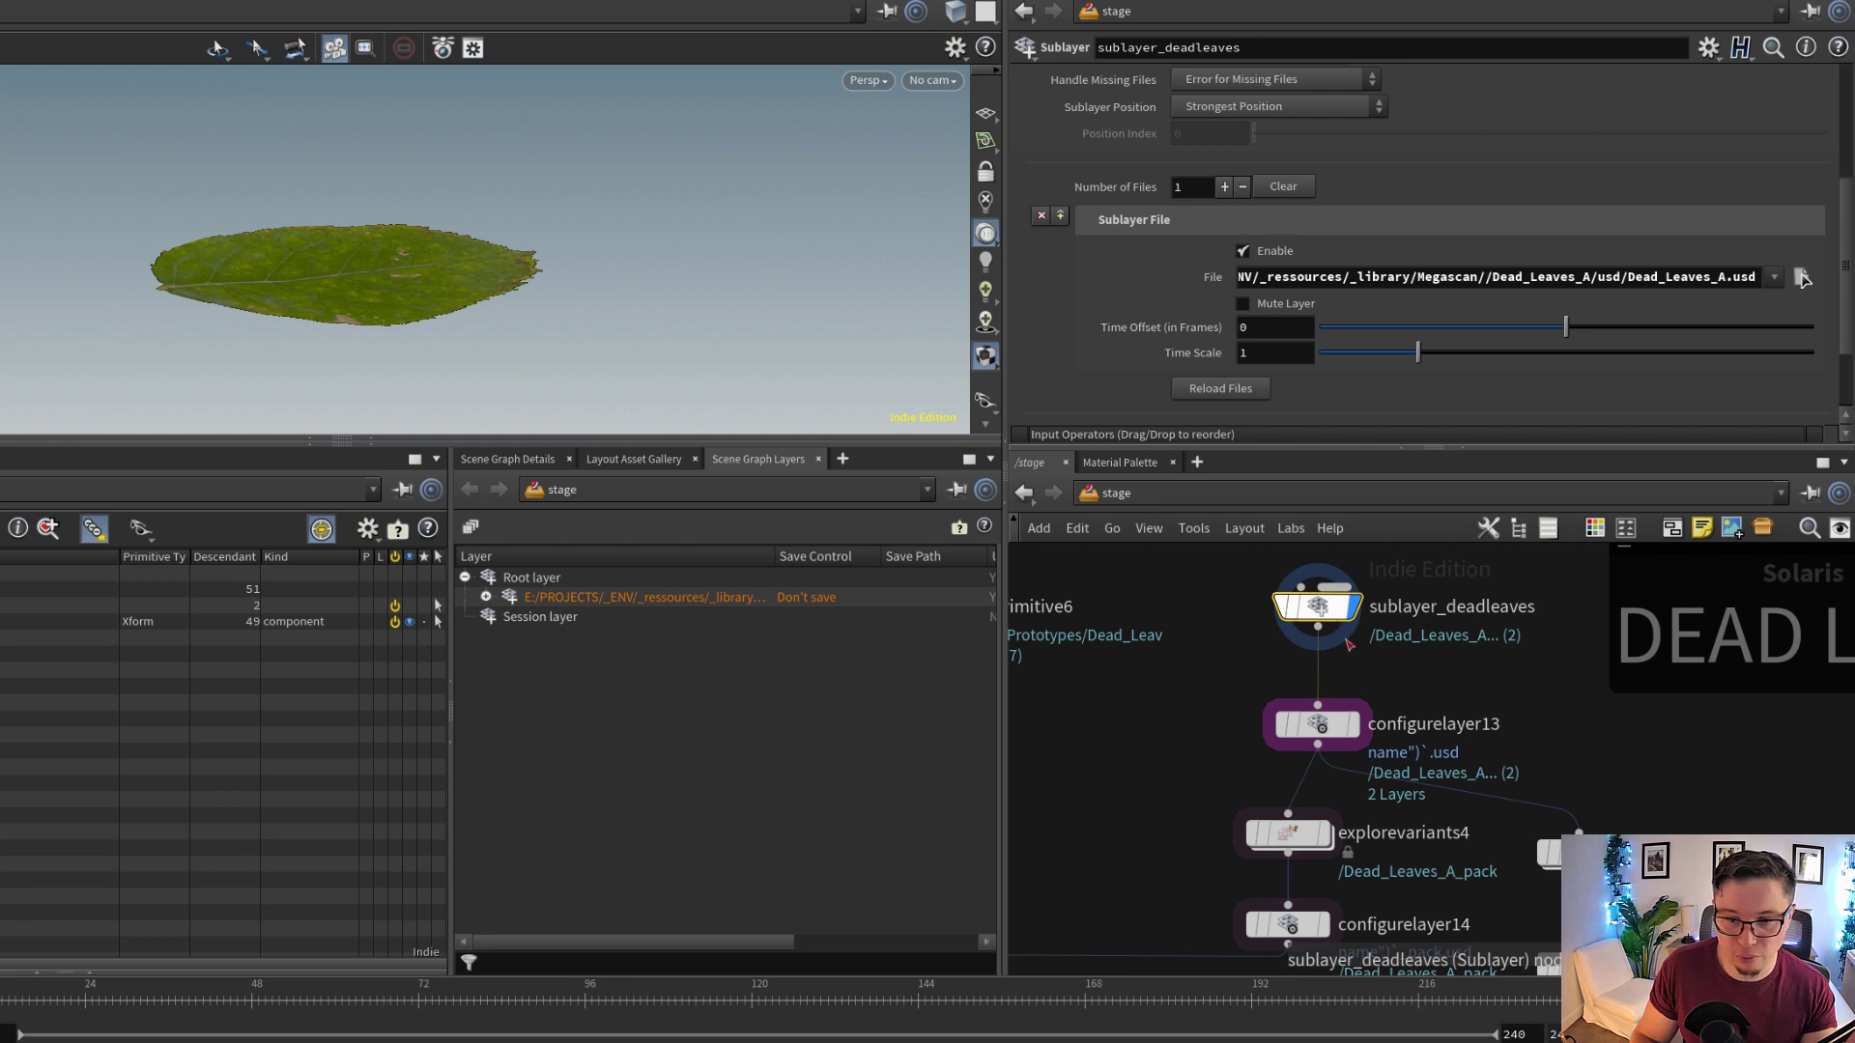
{"action": "left_click", "coordinate": [486, 597]}
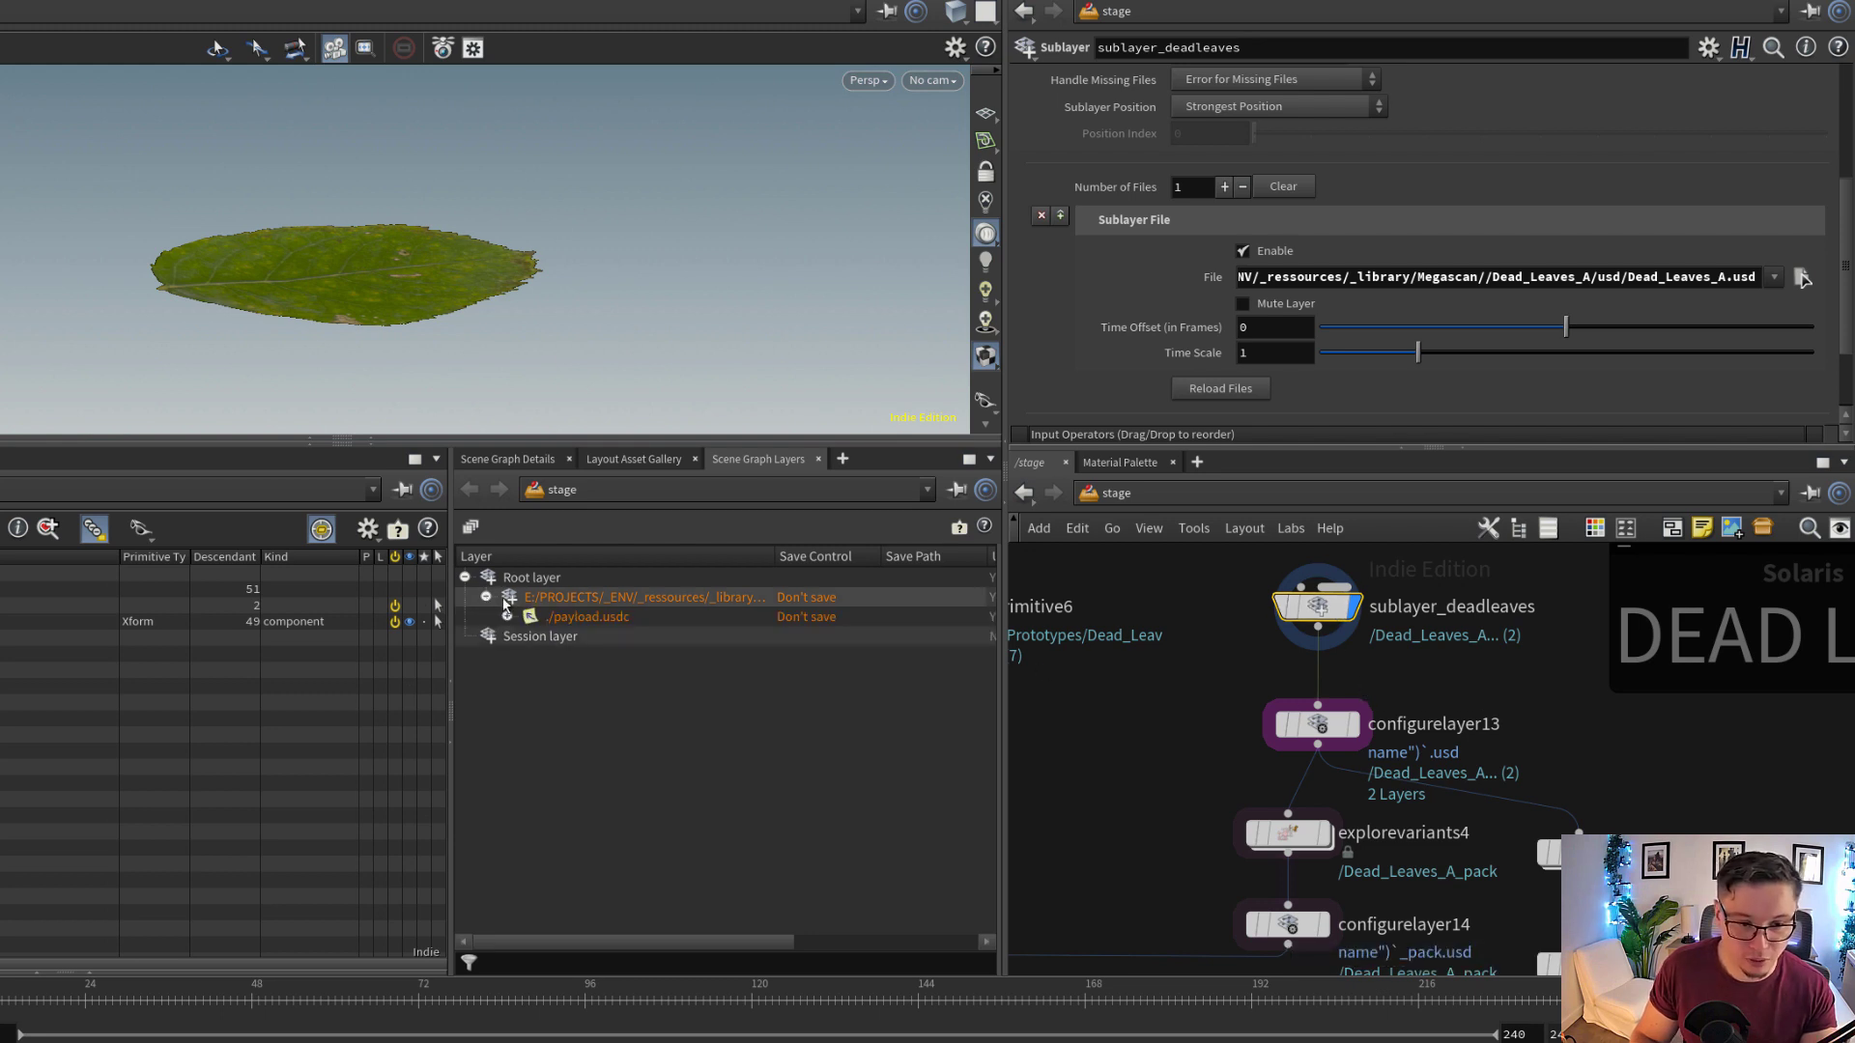
{"action": "left_click", "coordinate": [1334, 729]}
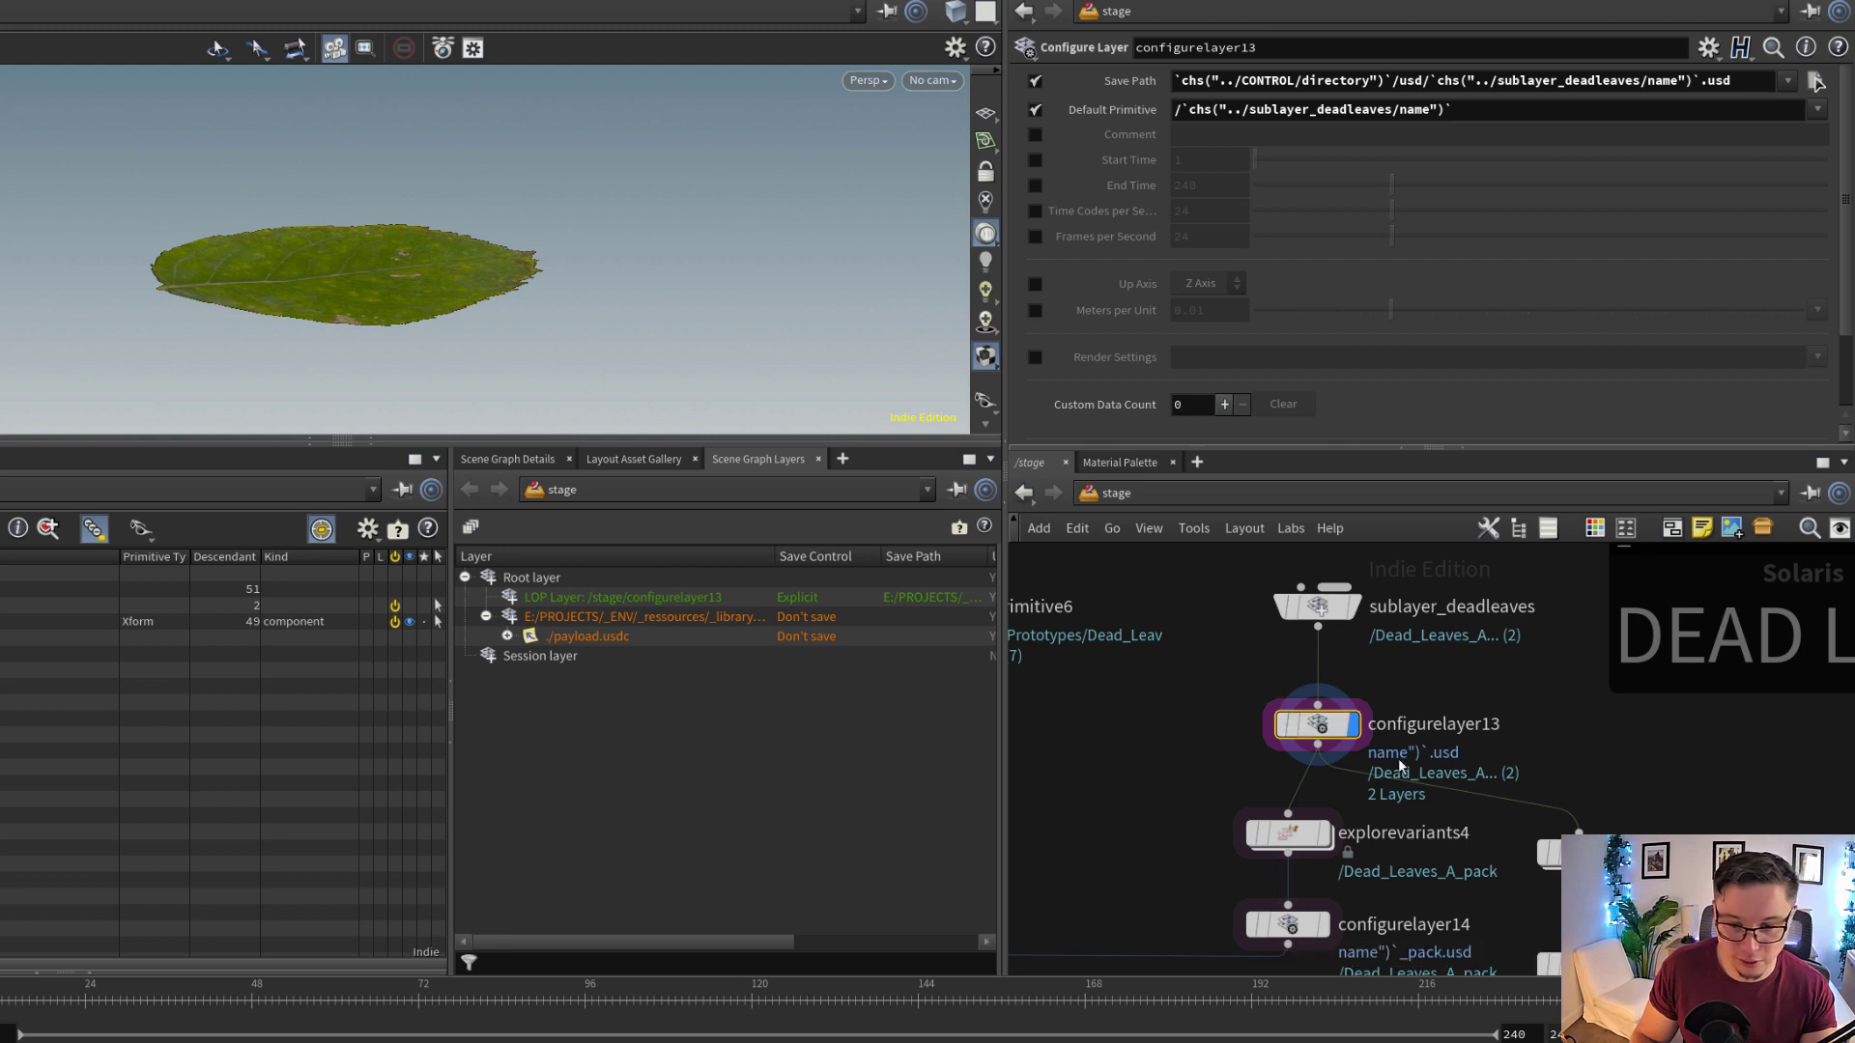
{"action": "middle_click_drag", "start_coordinate": [1379, 790], "coordinate": [1368, 686]}
Display explorevariants4 and expand its layer stack to examine the nested configurelayer13 layer
{"action": "left_click", "coordinate": [1312, 732]}
{"action": "left_click", "coordinate": [1284, 742]}
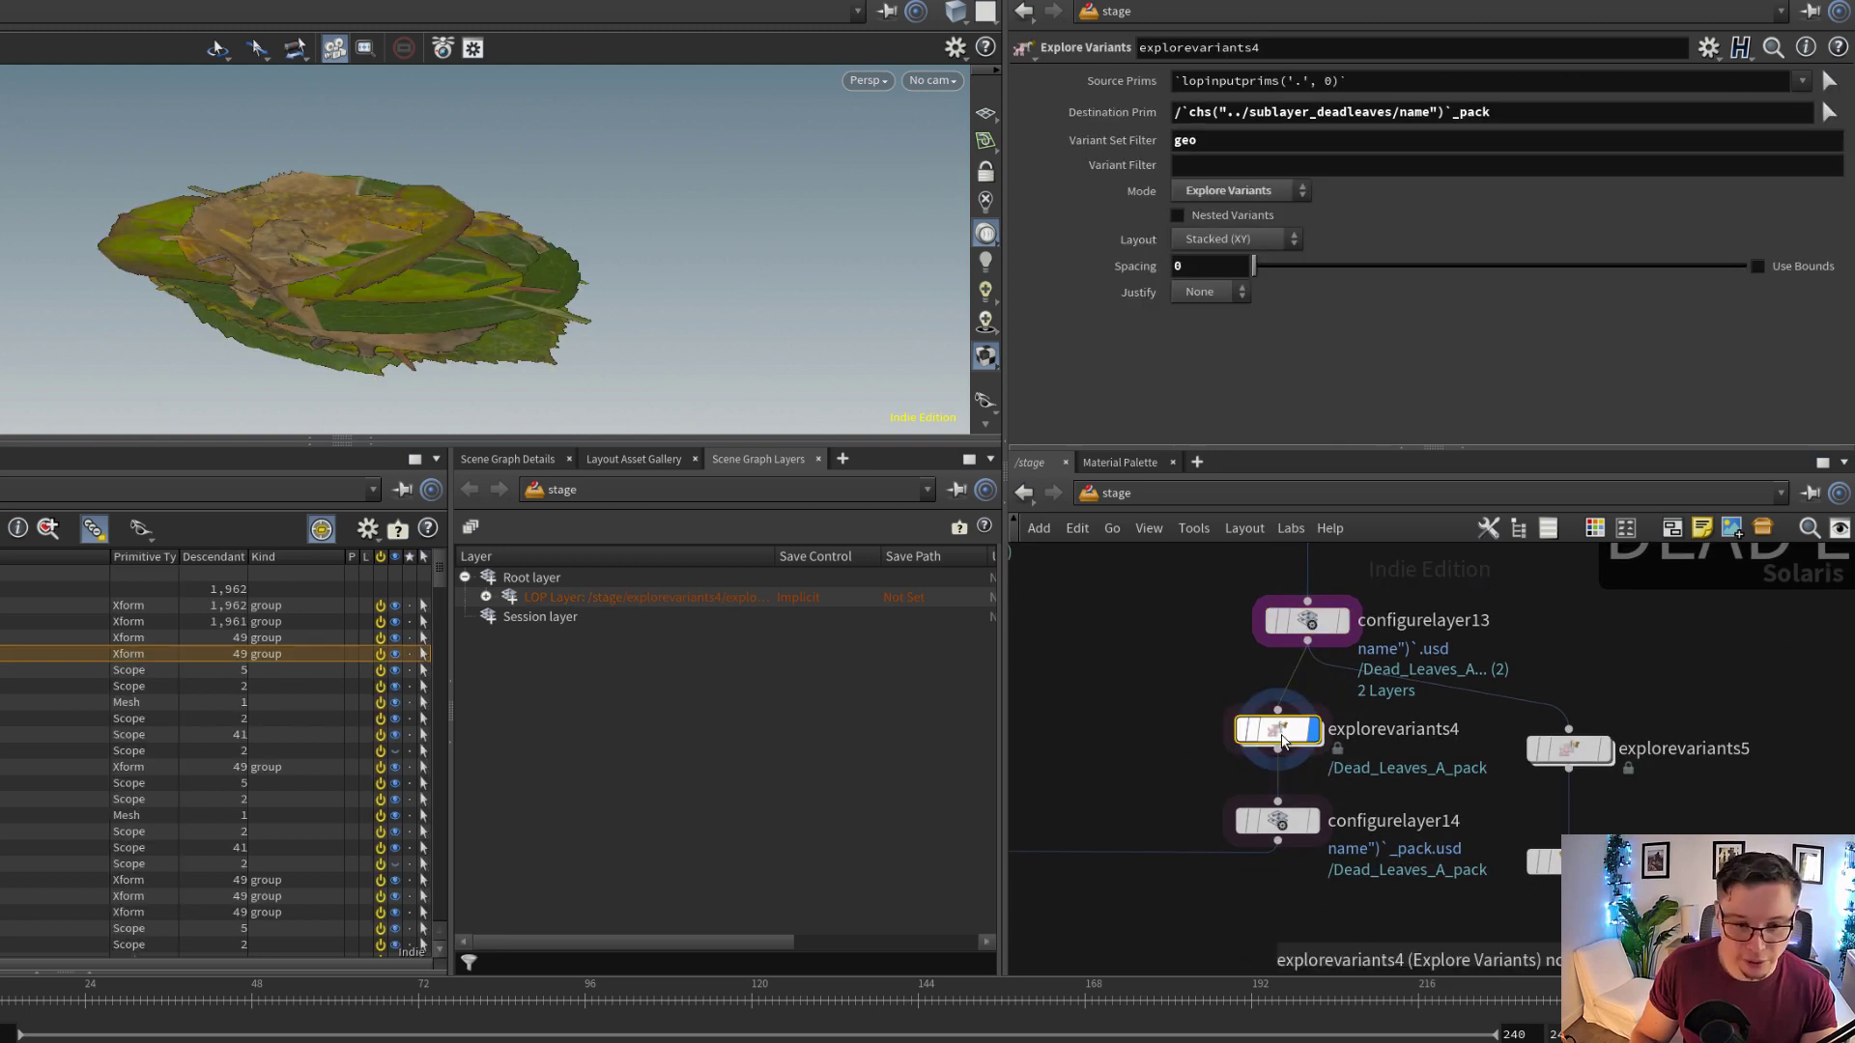
{"action": "left_click", "coordinate": [486, 597]}
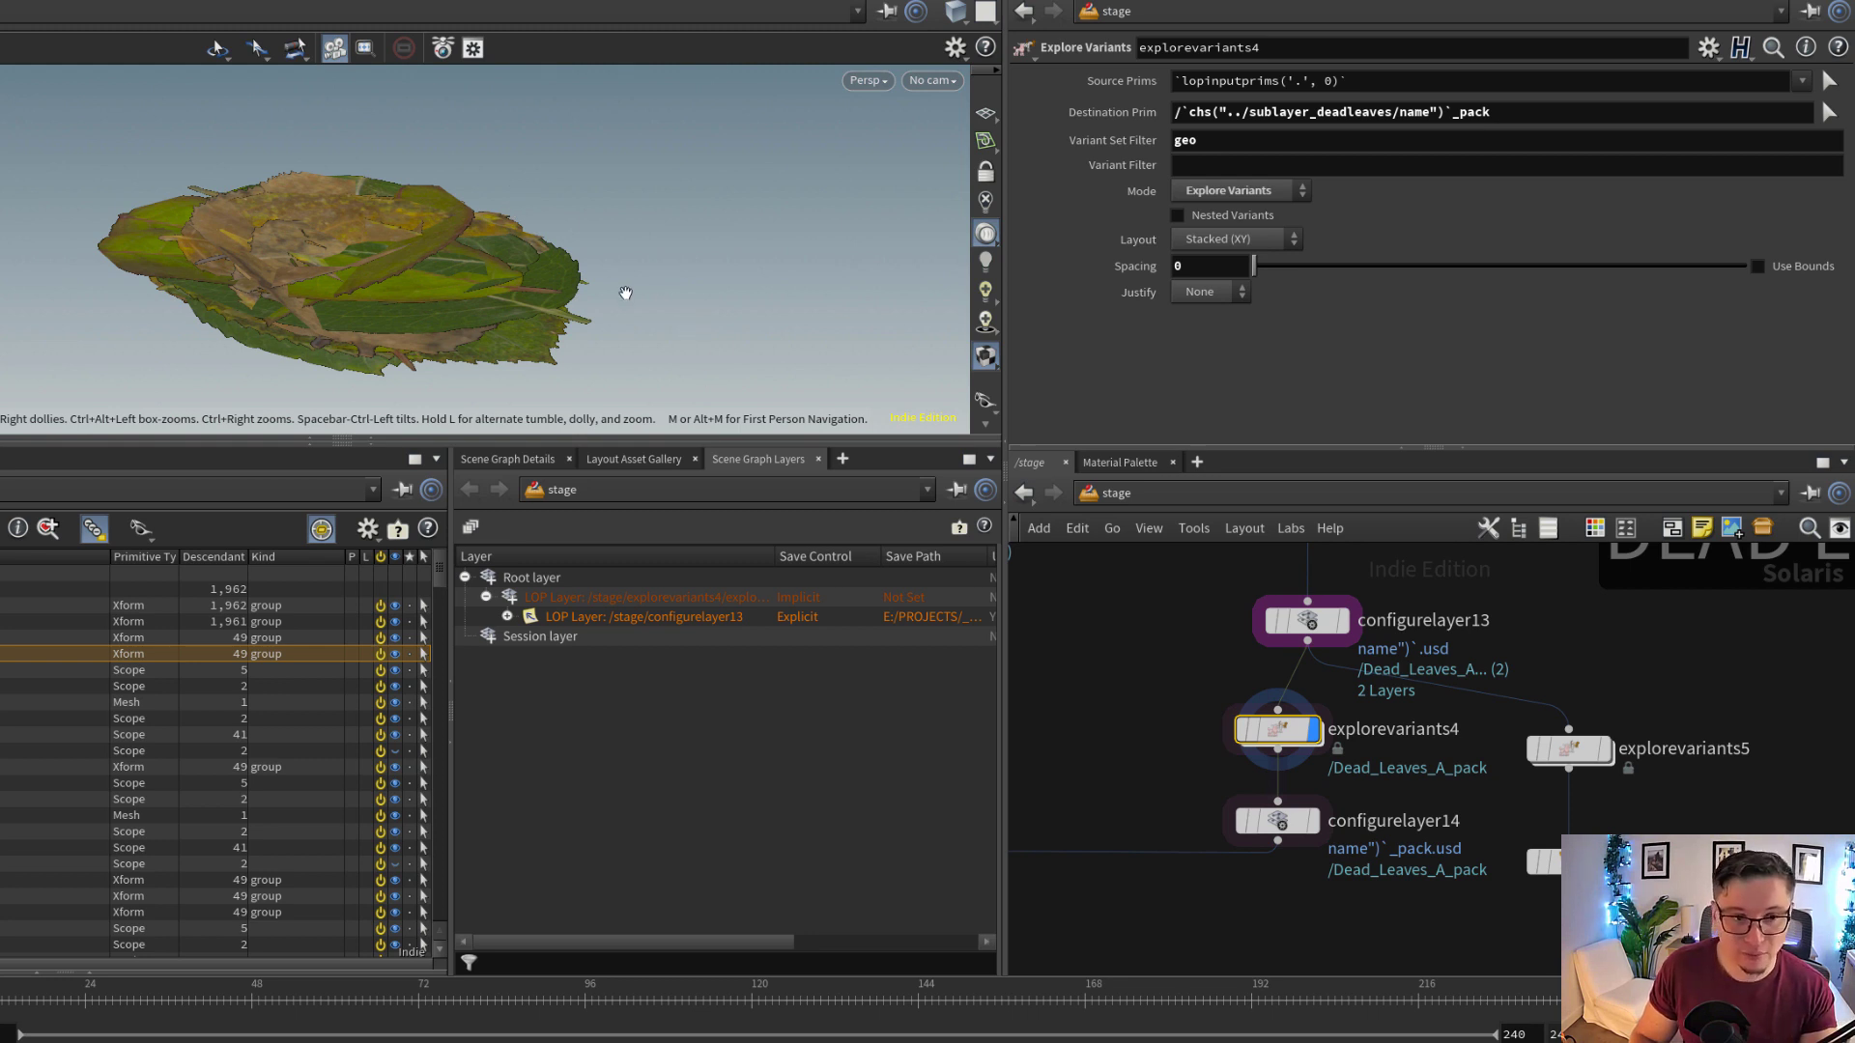
{"action": "left_click_drag", "start_coordinate": [626, 293], "coordinate": [629, 294]}
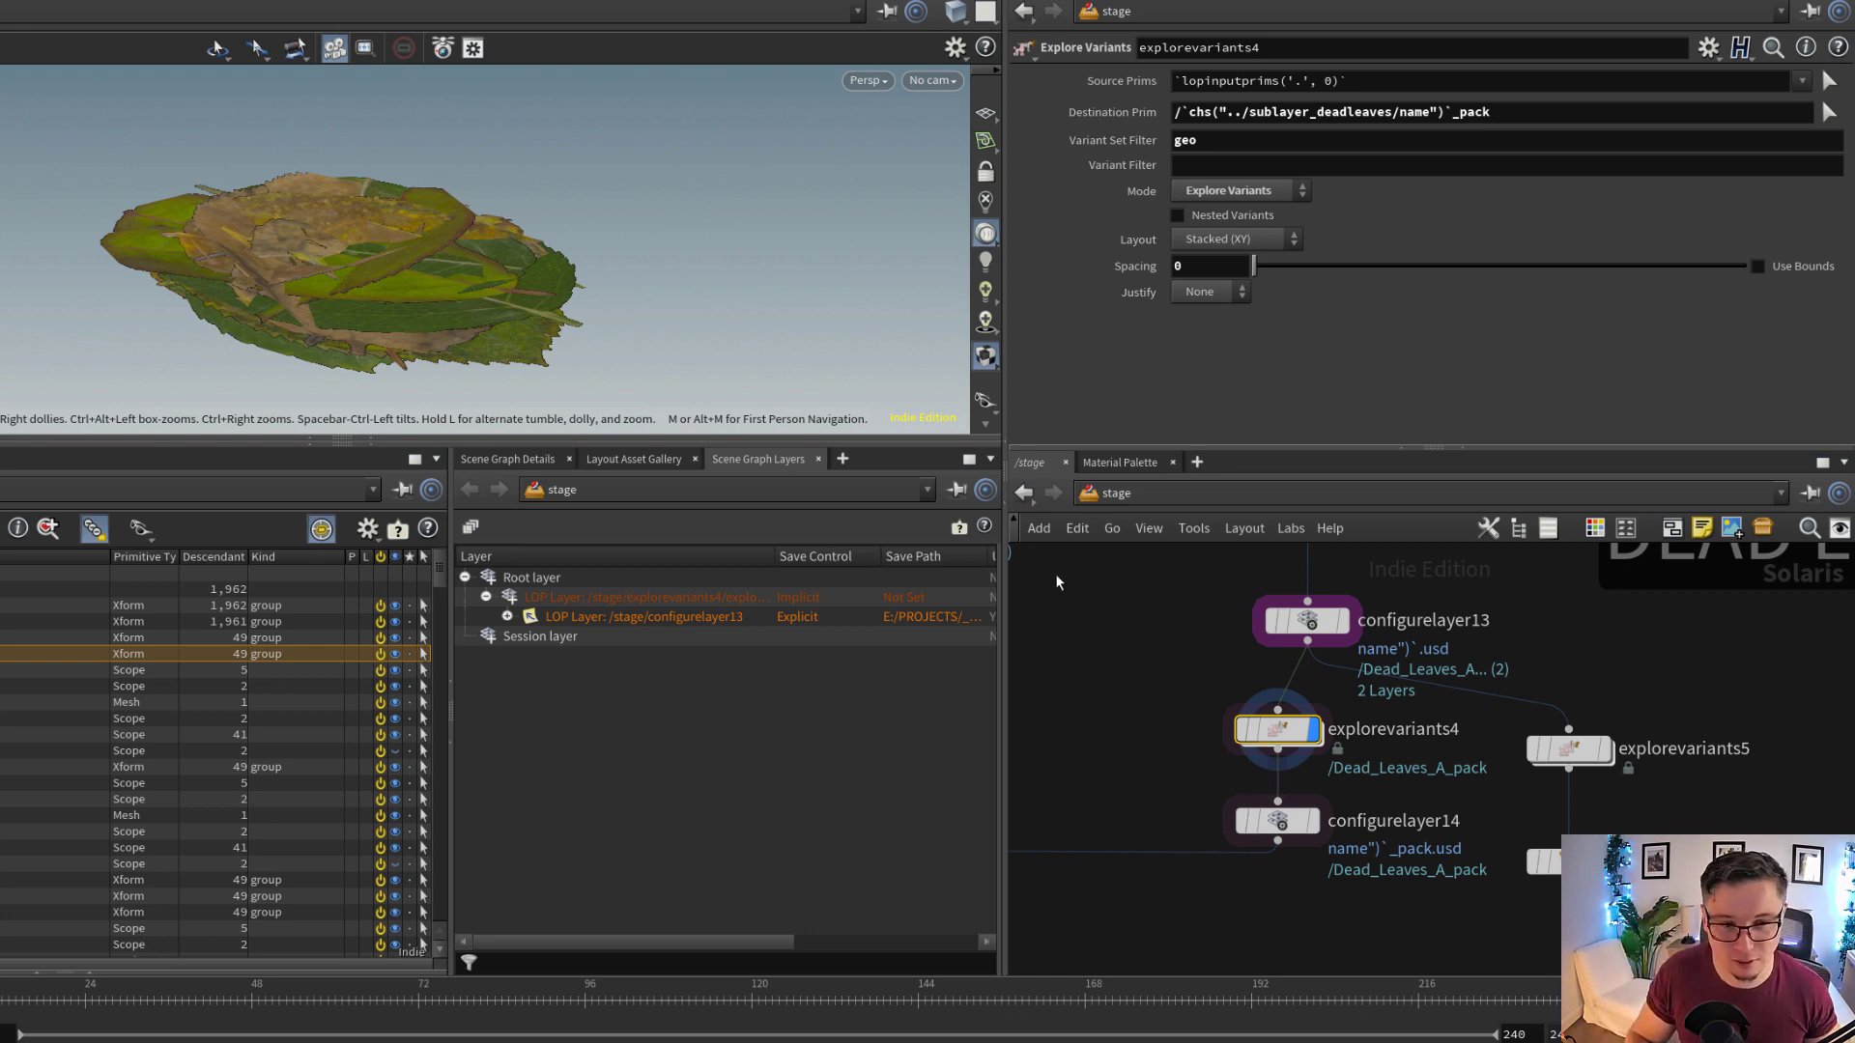
{"action": "left_click", "coordinate": [507, 617]}
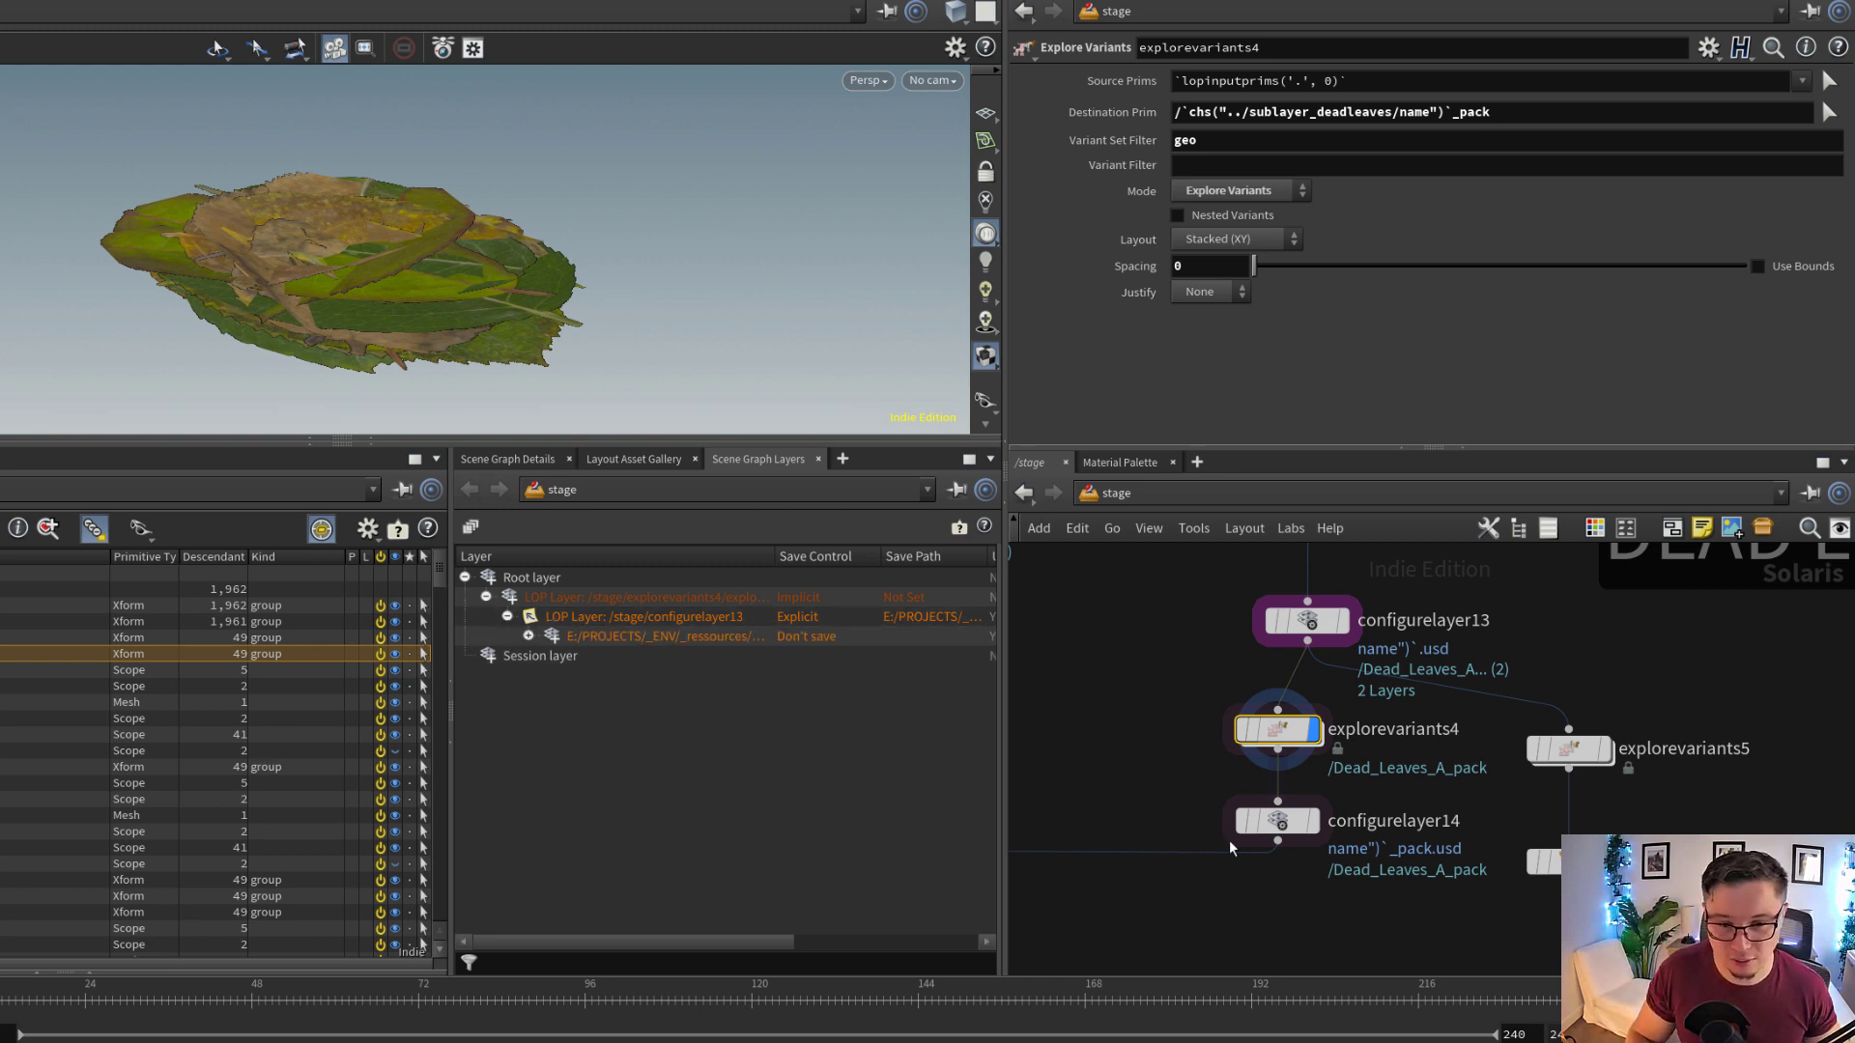
Display configurelayer14 and inspect the save control and save path of the explorevariants4 layer
{"action": "left_click", "coordinate": [1287, 823]}
{"action": "left_click", "coordinate": [1288, 823]}
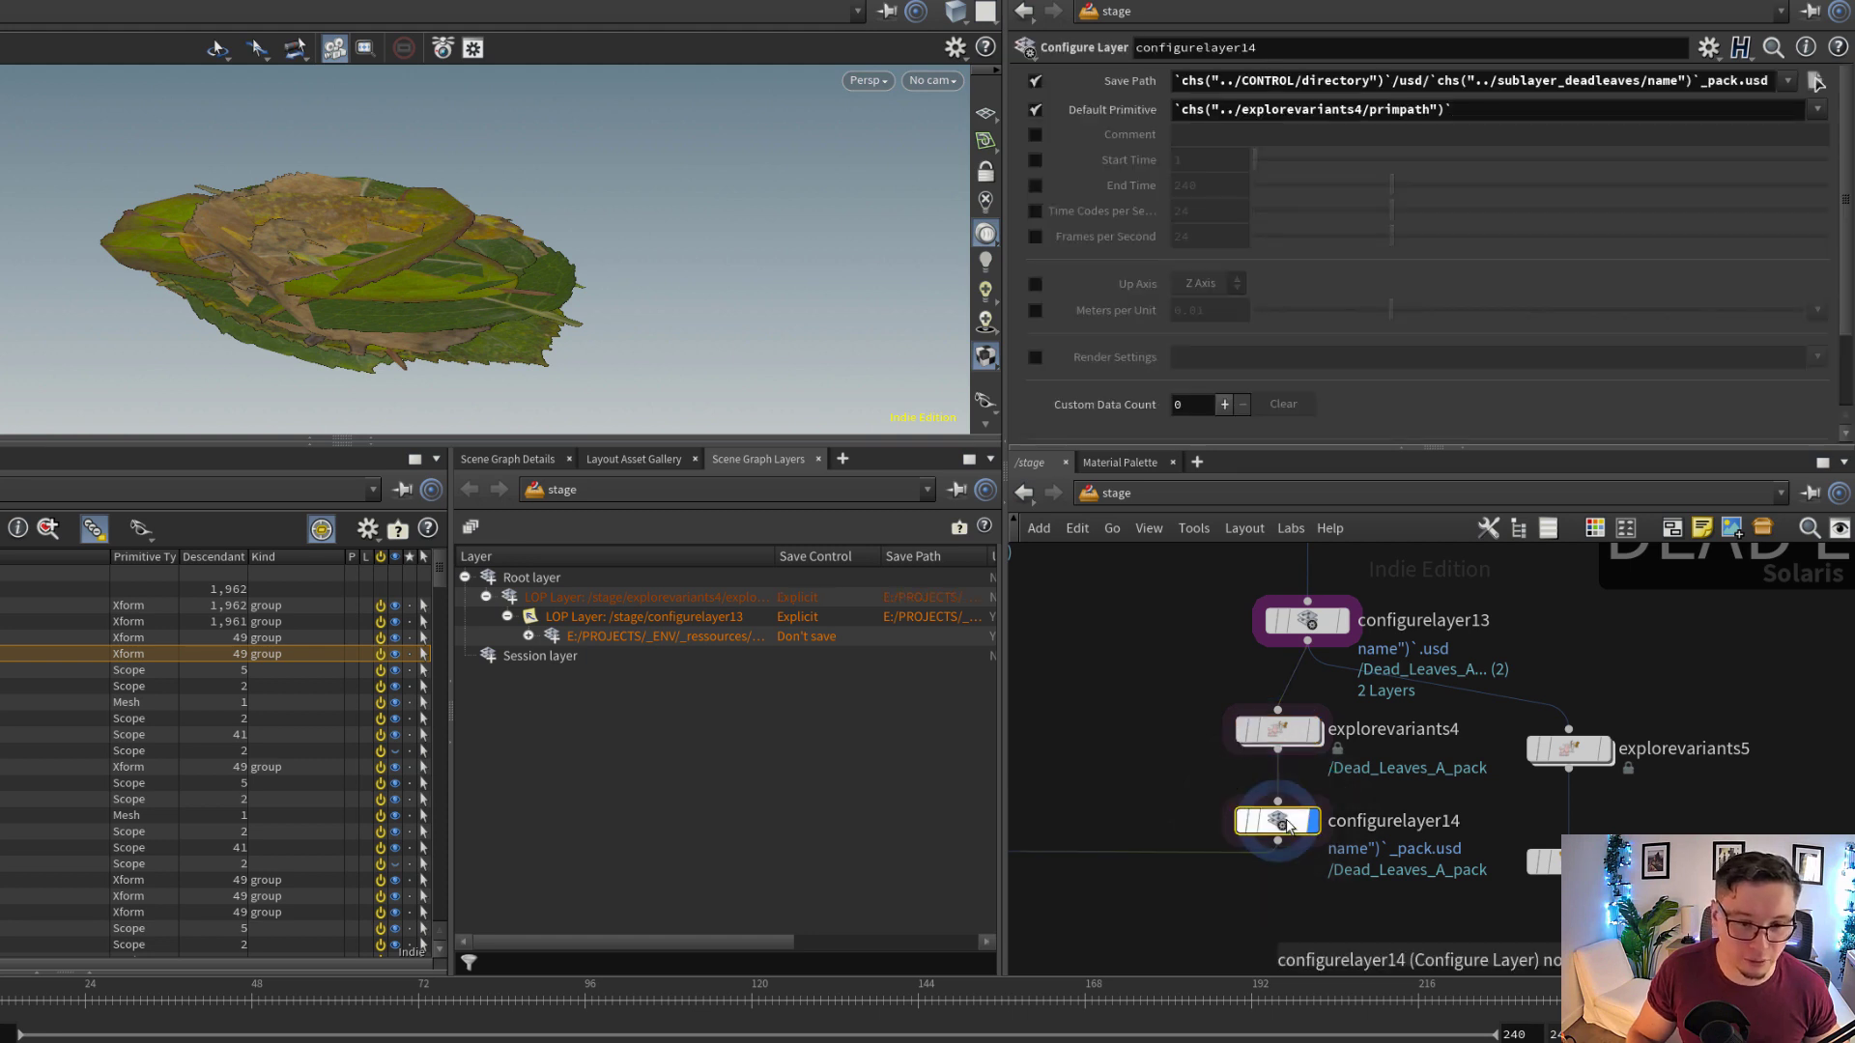
{"action": "left_click", "coordinate": [792, 599]}
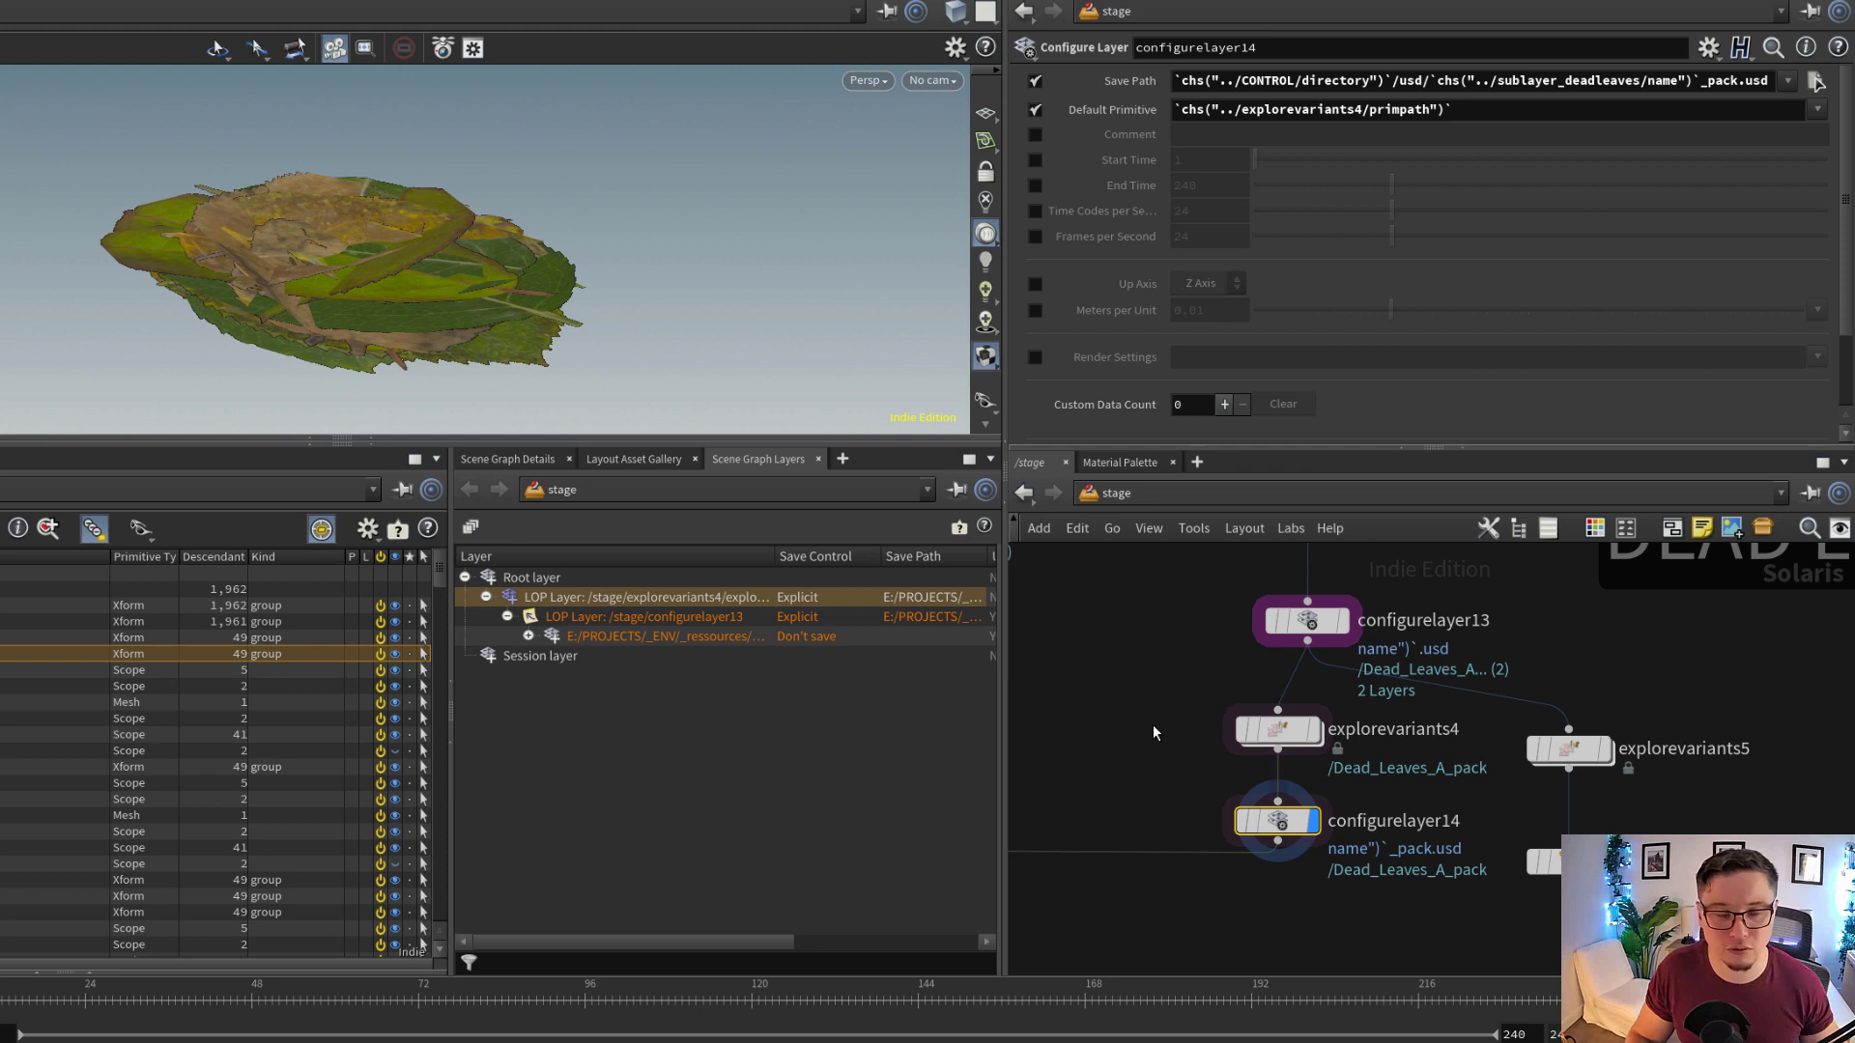
Select instancer_LEAVES2 and examine the expression in its Prototype Primitives parameter
{"action": "scroll", "coordinate": [1151, 721], "scroll_direction": "down", "scroll_amount": 5}
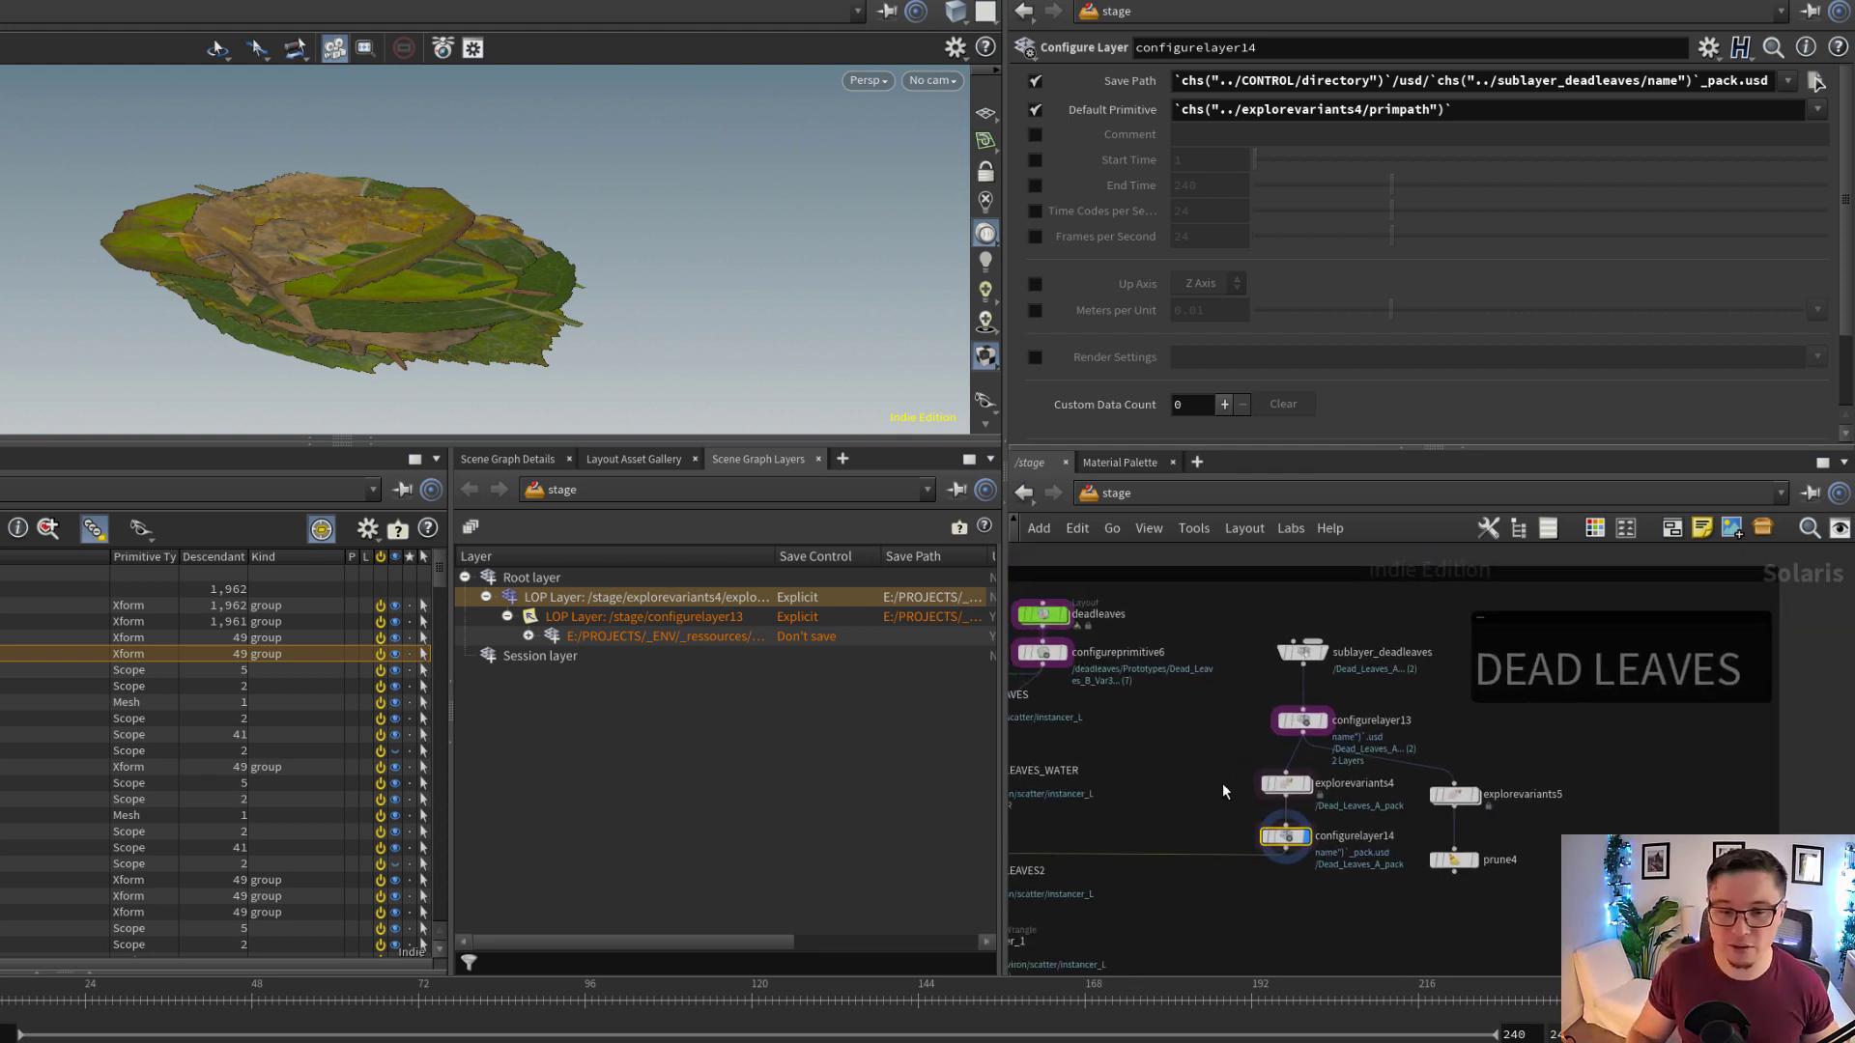
{"action": "scroll", "coordinate": [1221, 783], "scroll_direction": "down", "scroll_amount": 2}
{"action": "middle_click_drag", "start_coordinate": [1175, 824], "coordinate": [1440, 745]}
{"action": "scroll", "coordinate": [1273, 776], "scroll_direction": "up", "scroll_amount": 2}
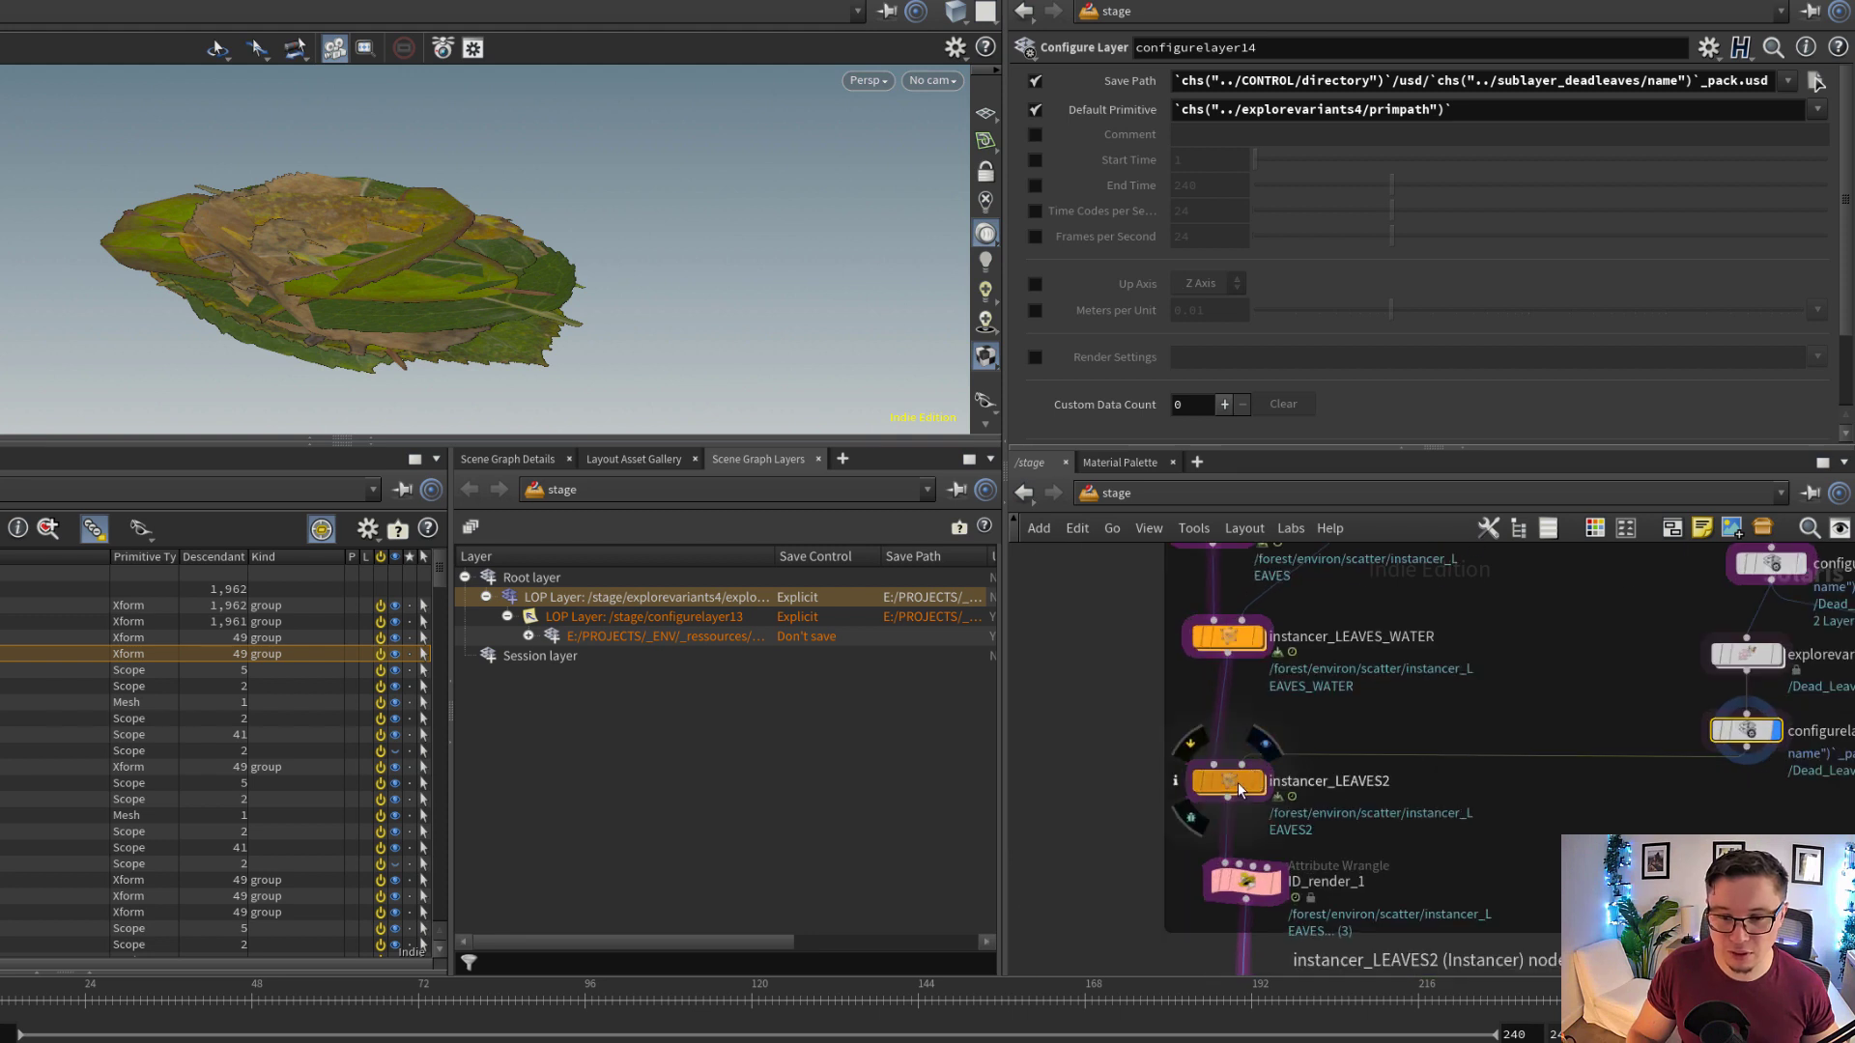
{"action": "left_click", "coordinate": [1241, 789]}
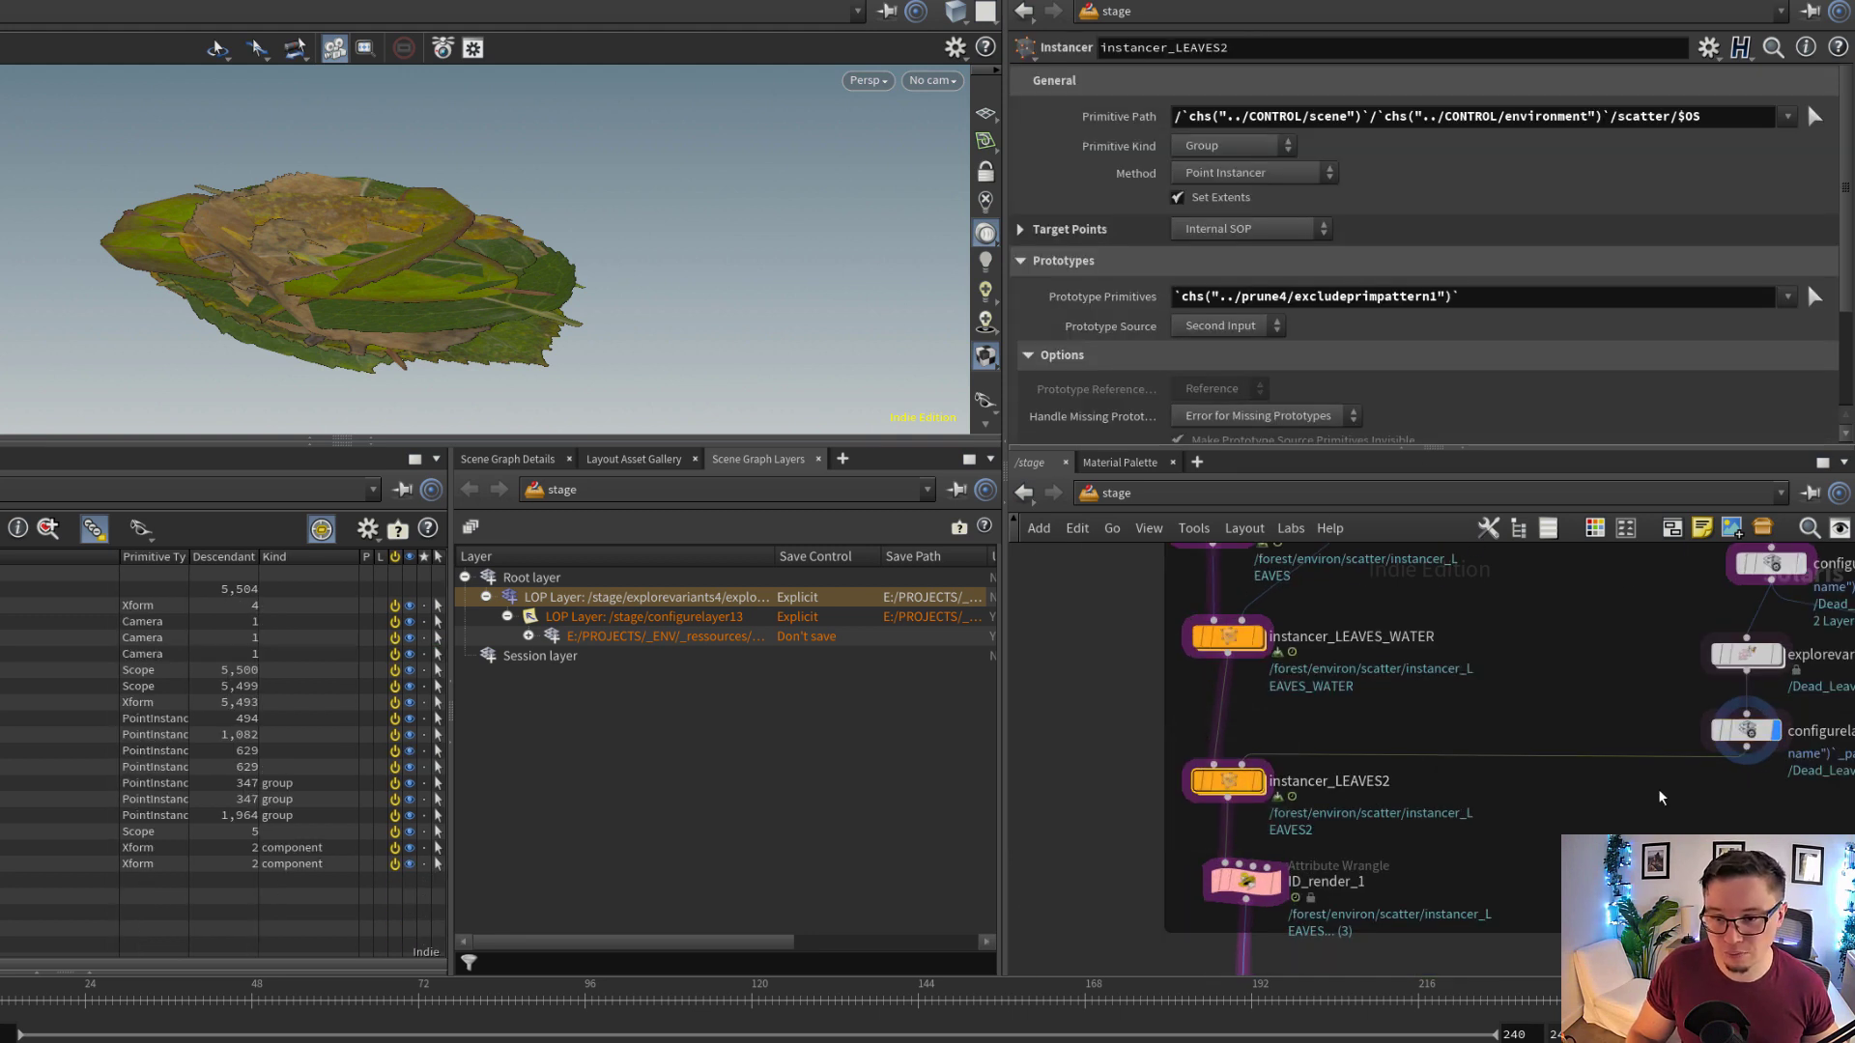
{"action": "middle_click_drag", "start_coordinate": [1618, 639], "coordinate": [1497, 675]}
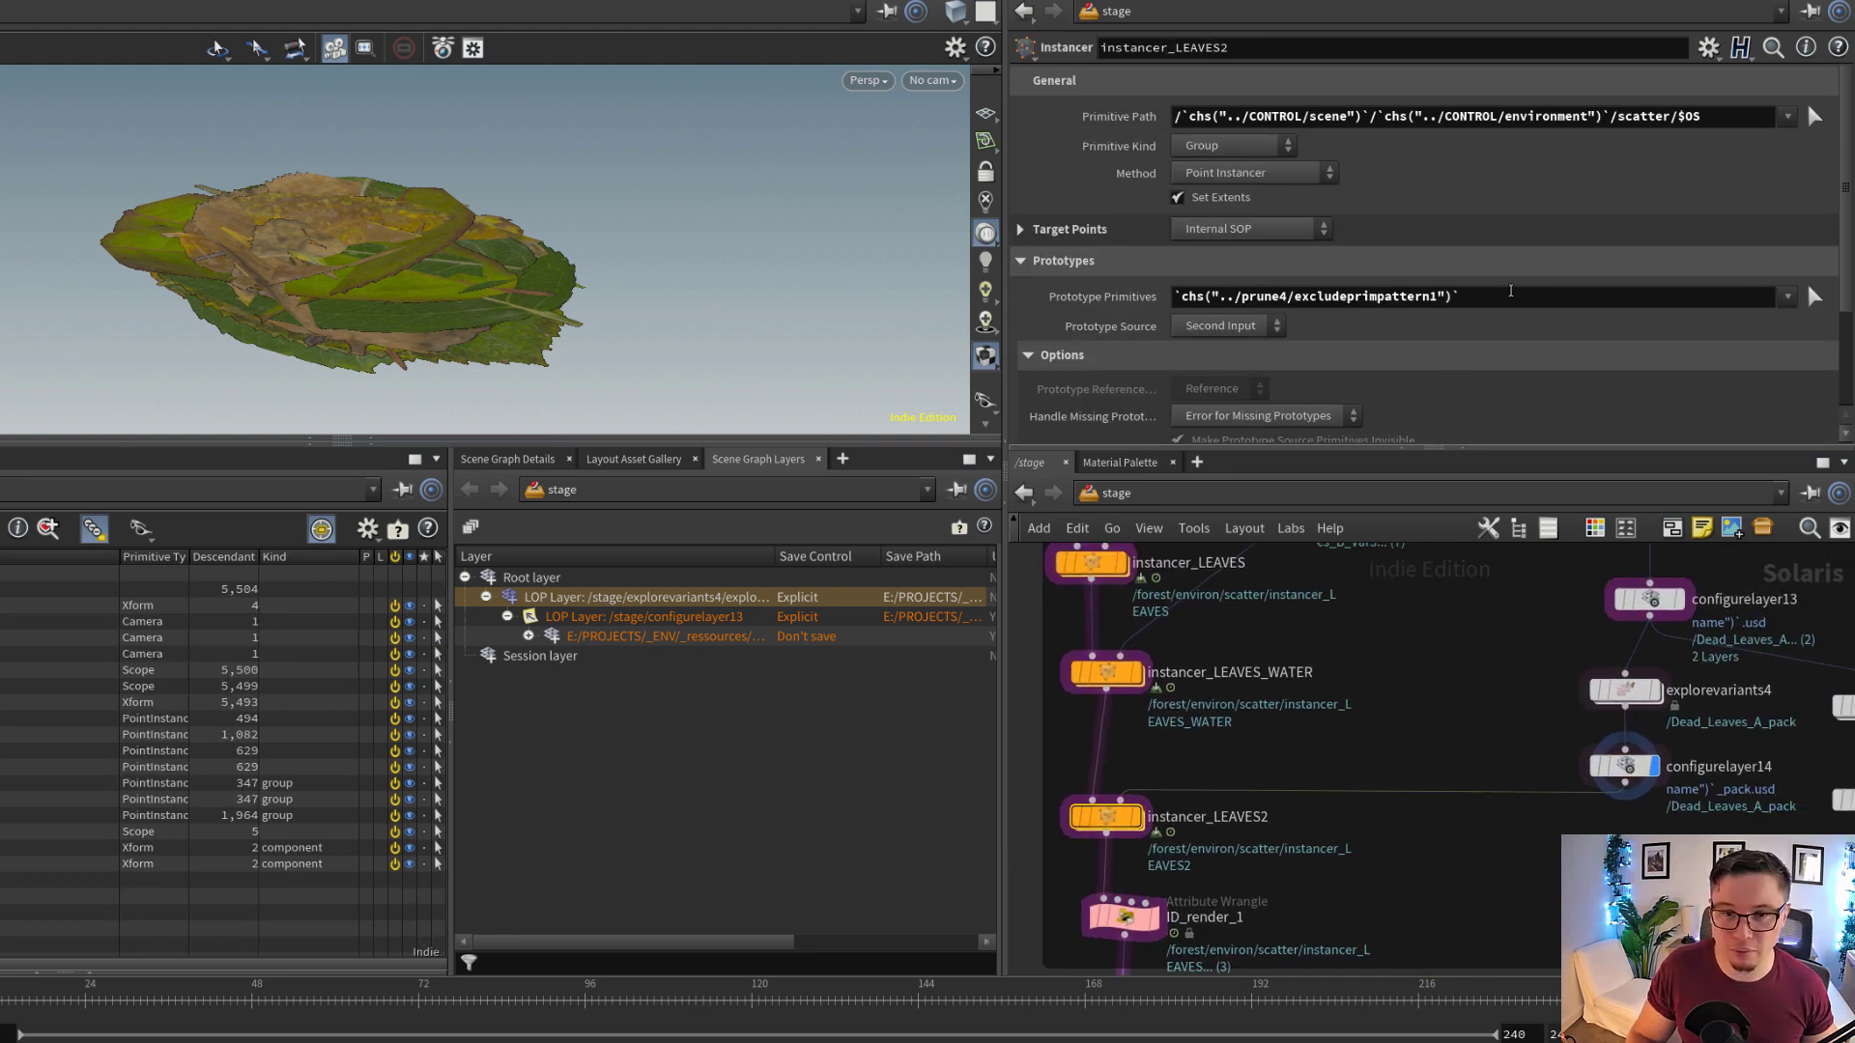
{"action": "triple_click", "coordinate": [1509, 293]}
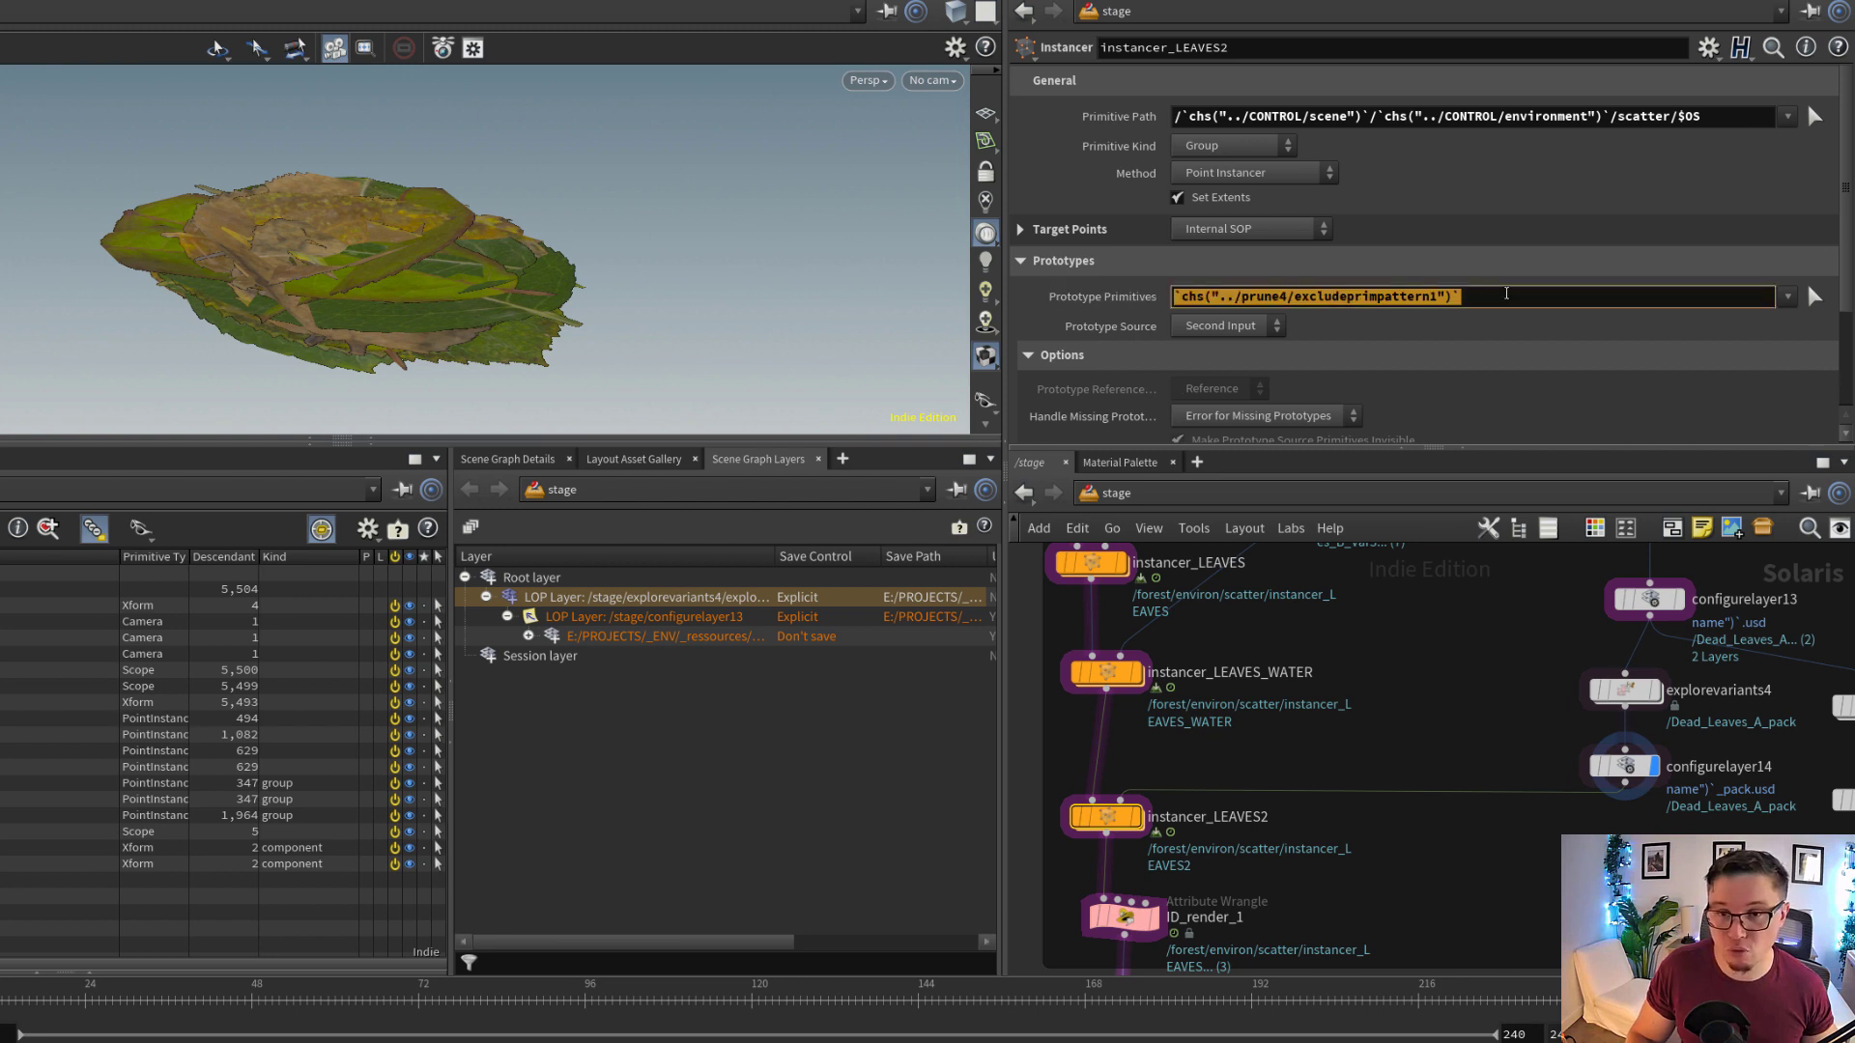
{"action": "left_click", "coordinate": [1509, 296]}
{"action": "left_click_drag", "start_coordinate": [1437, 305], "coordinate": [1179, 299]}
Display explorevariants5 and examine the row of separated dead leaf variants in the viewport
{"action": "middle_click_drag", "start_coordinate": [1481, 718], "coordinate": [1290, 726]}
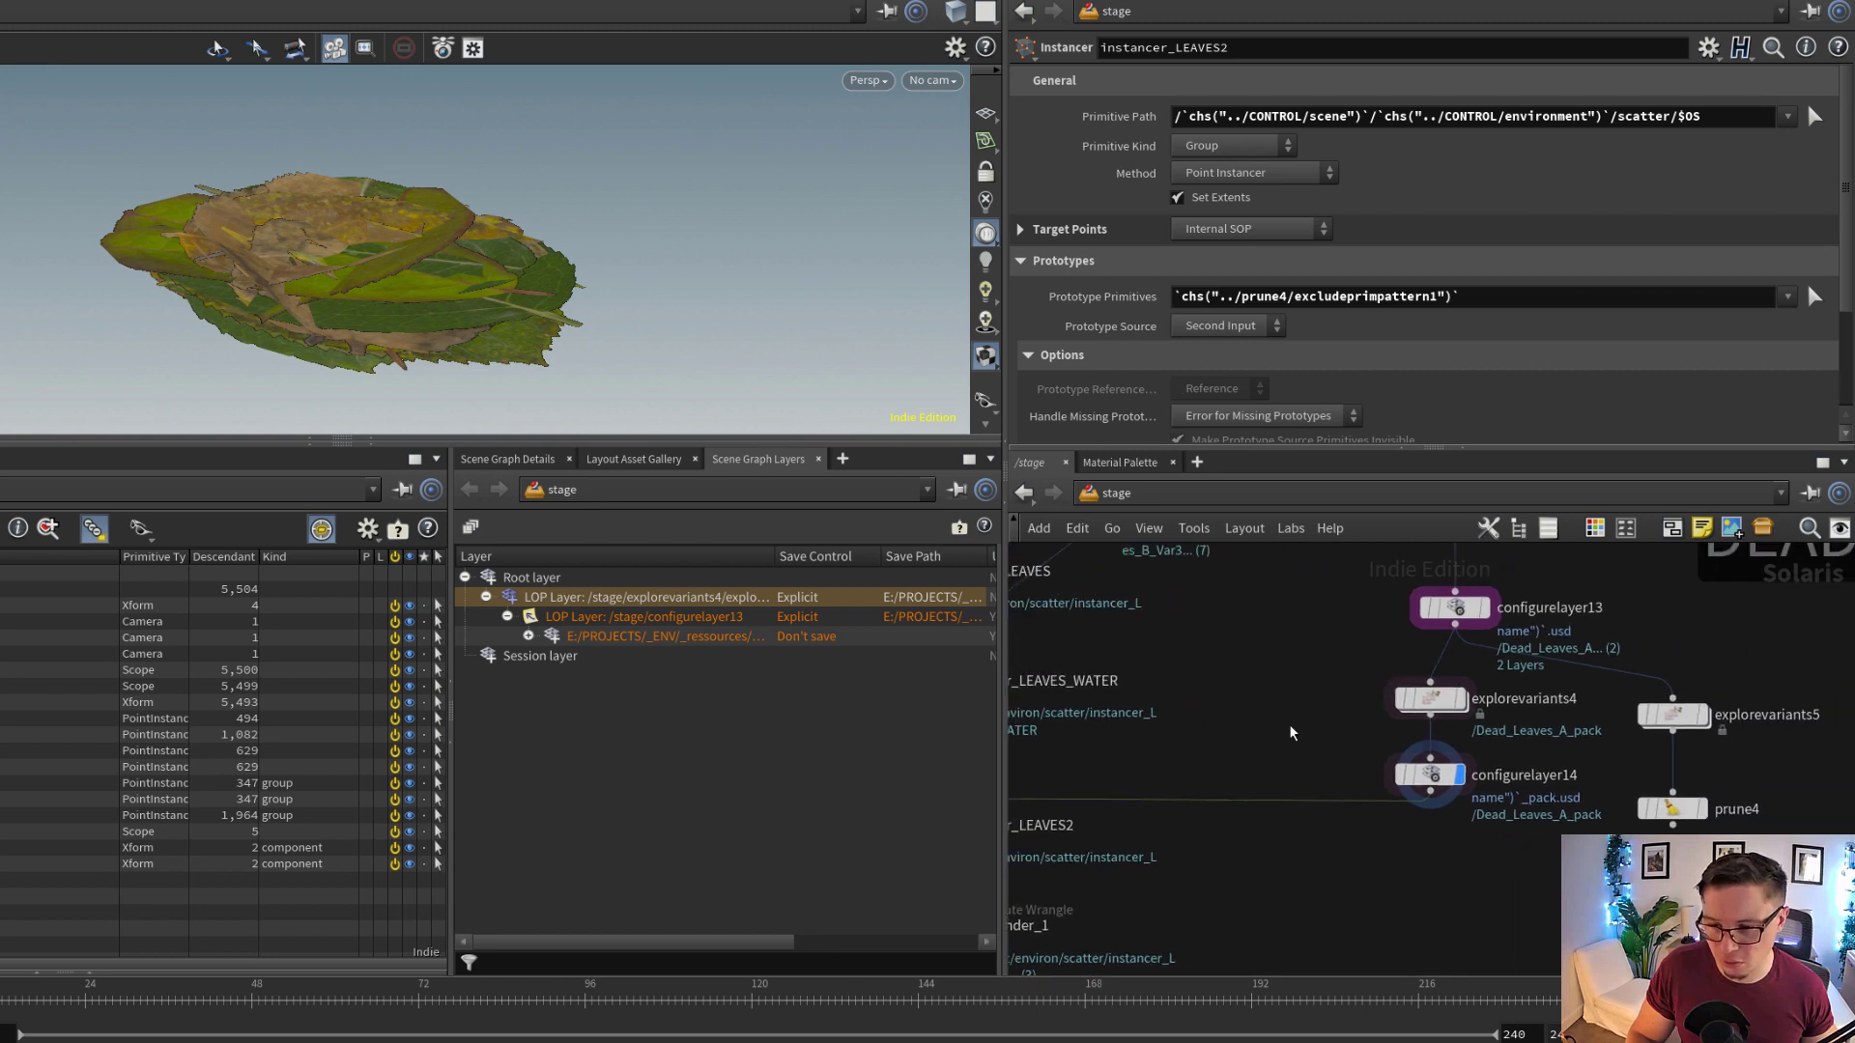
{"action": "scroll", "coordinate": [1731, 712], "scroll_direction": "up", "scroll_amount": 1}
{"action": "scroll", "coordinate": [1731, 738], "scroll_direction": "up", "scroll_amount": 1}
{"action": "middle_click_drag", "start_coordinate": [1732, 739], "coordinate": [1500, 771]}
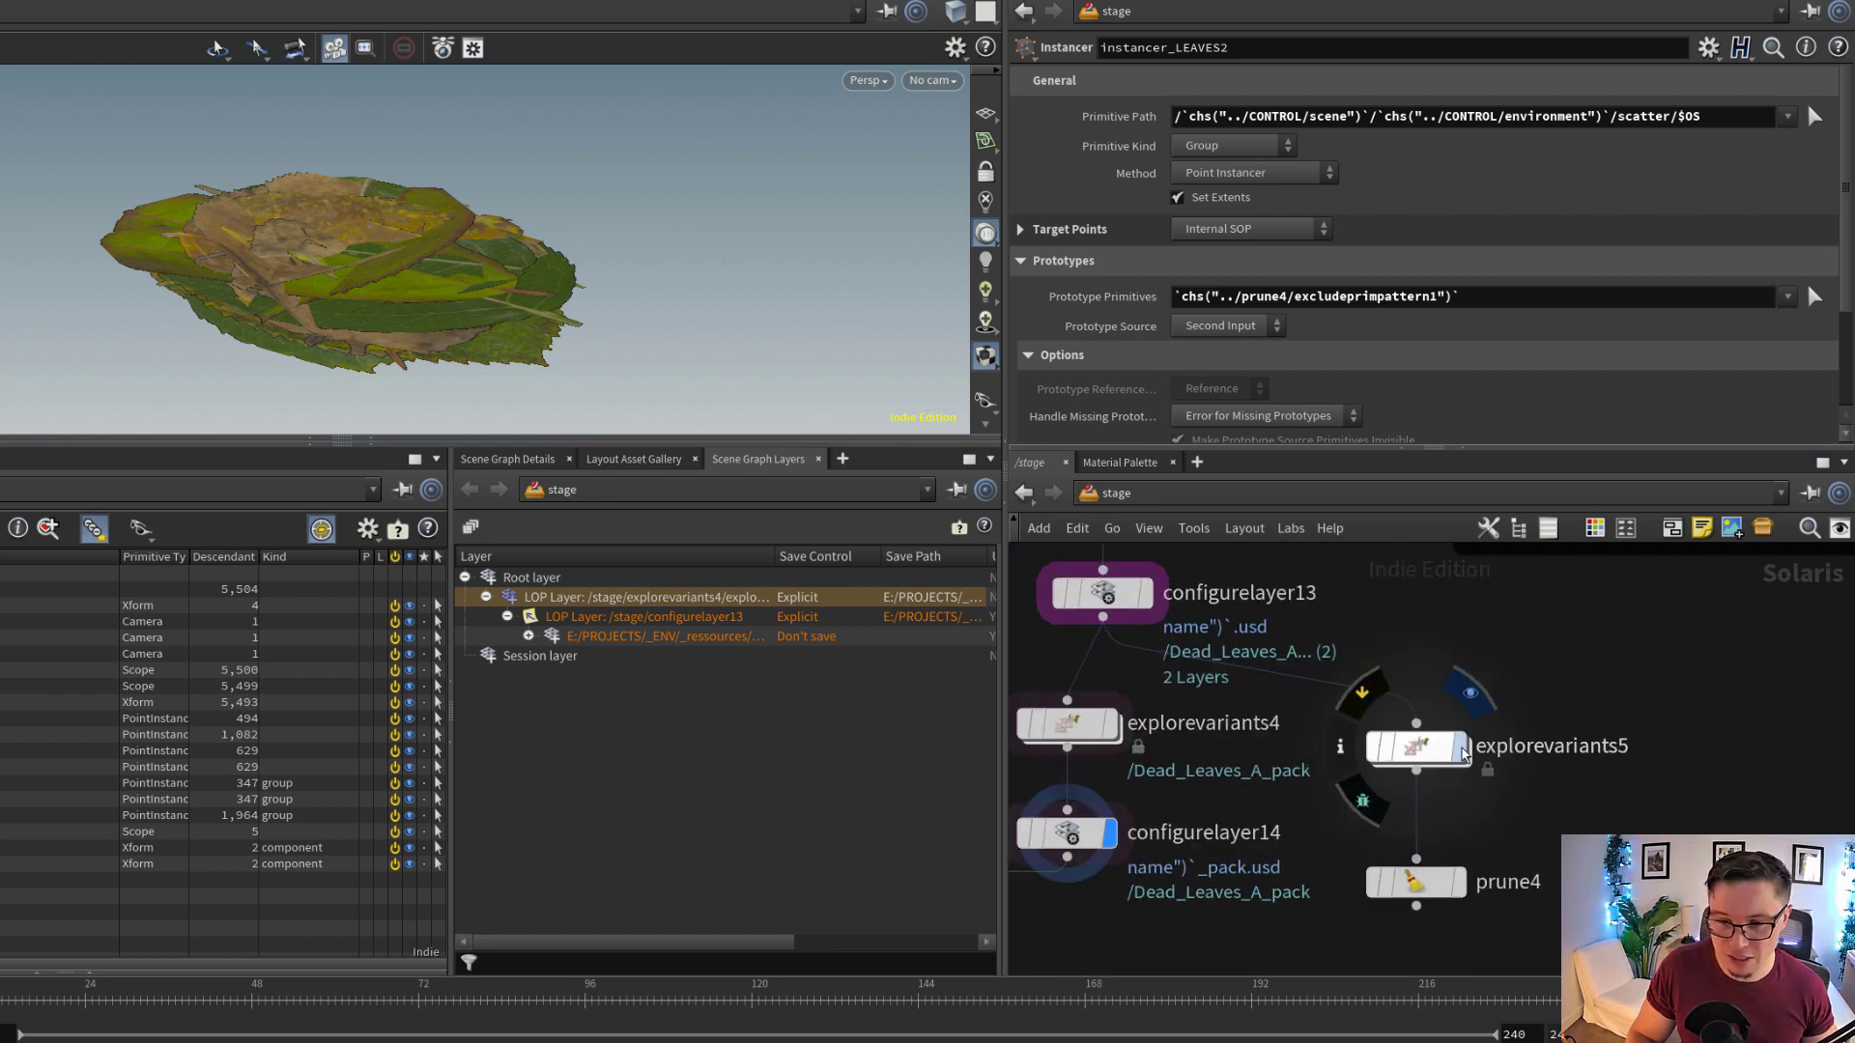
{"action": "left_click", "coordinate": [1460, 748]}
{"action": "left_click", "coordinate": [1437, 747]}
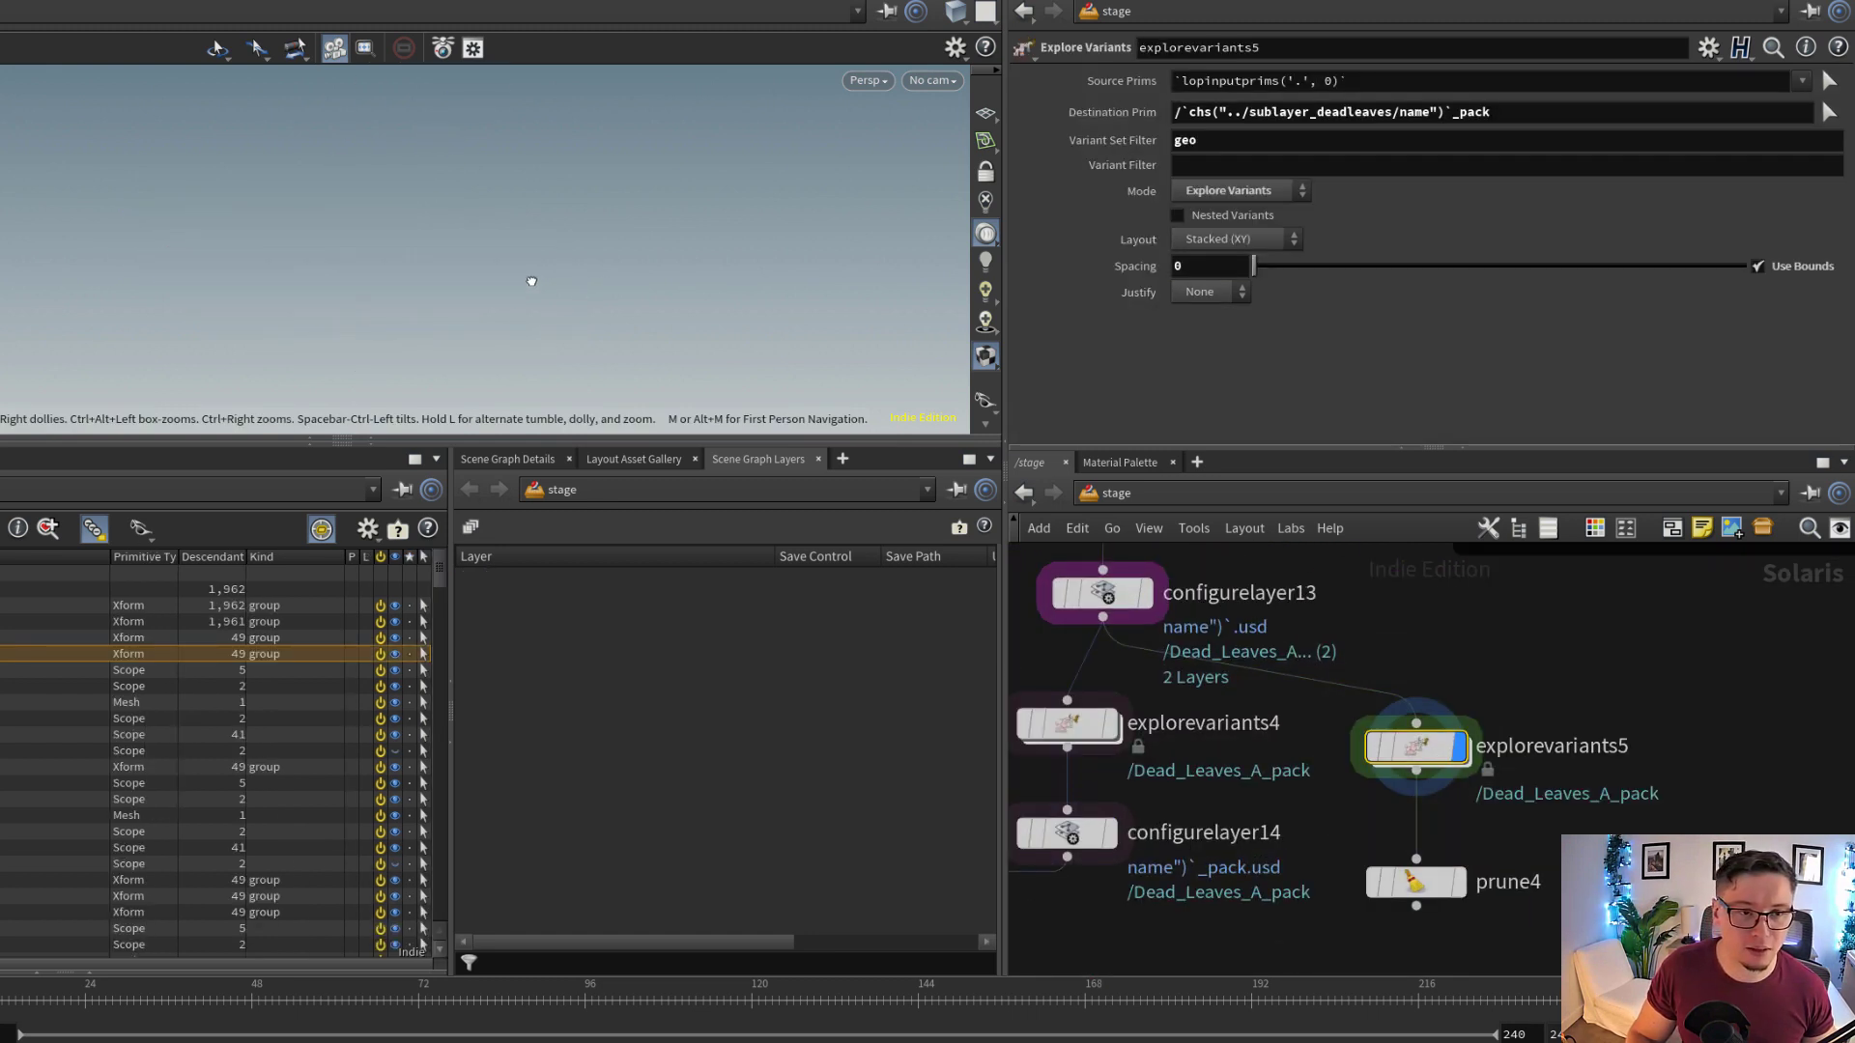
{"action": "scroll", "coordinate": [301, 302], "scroll_direction": "up", "scroll_amount": 5}
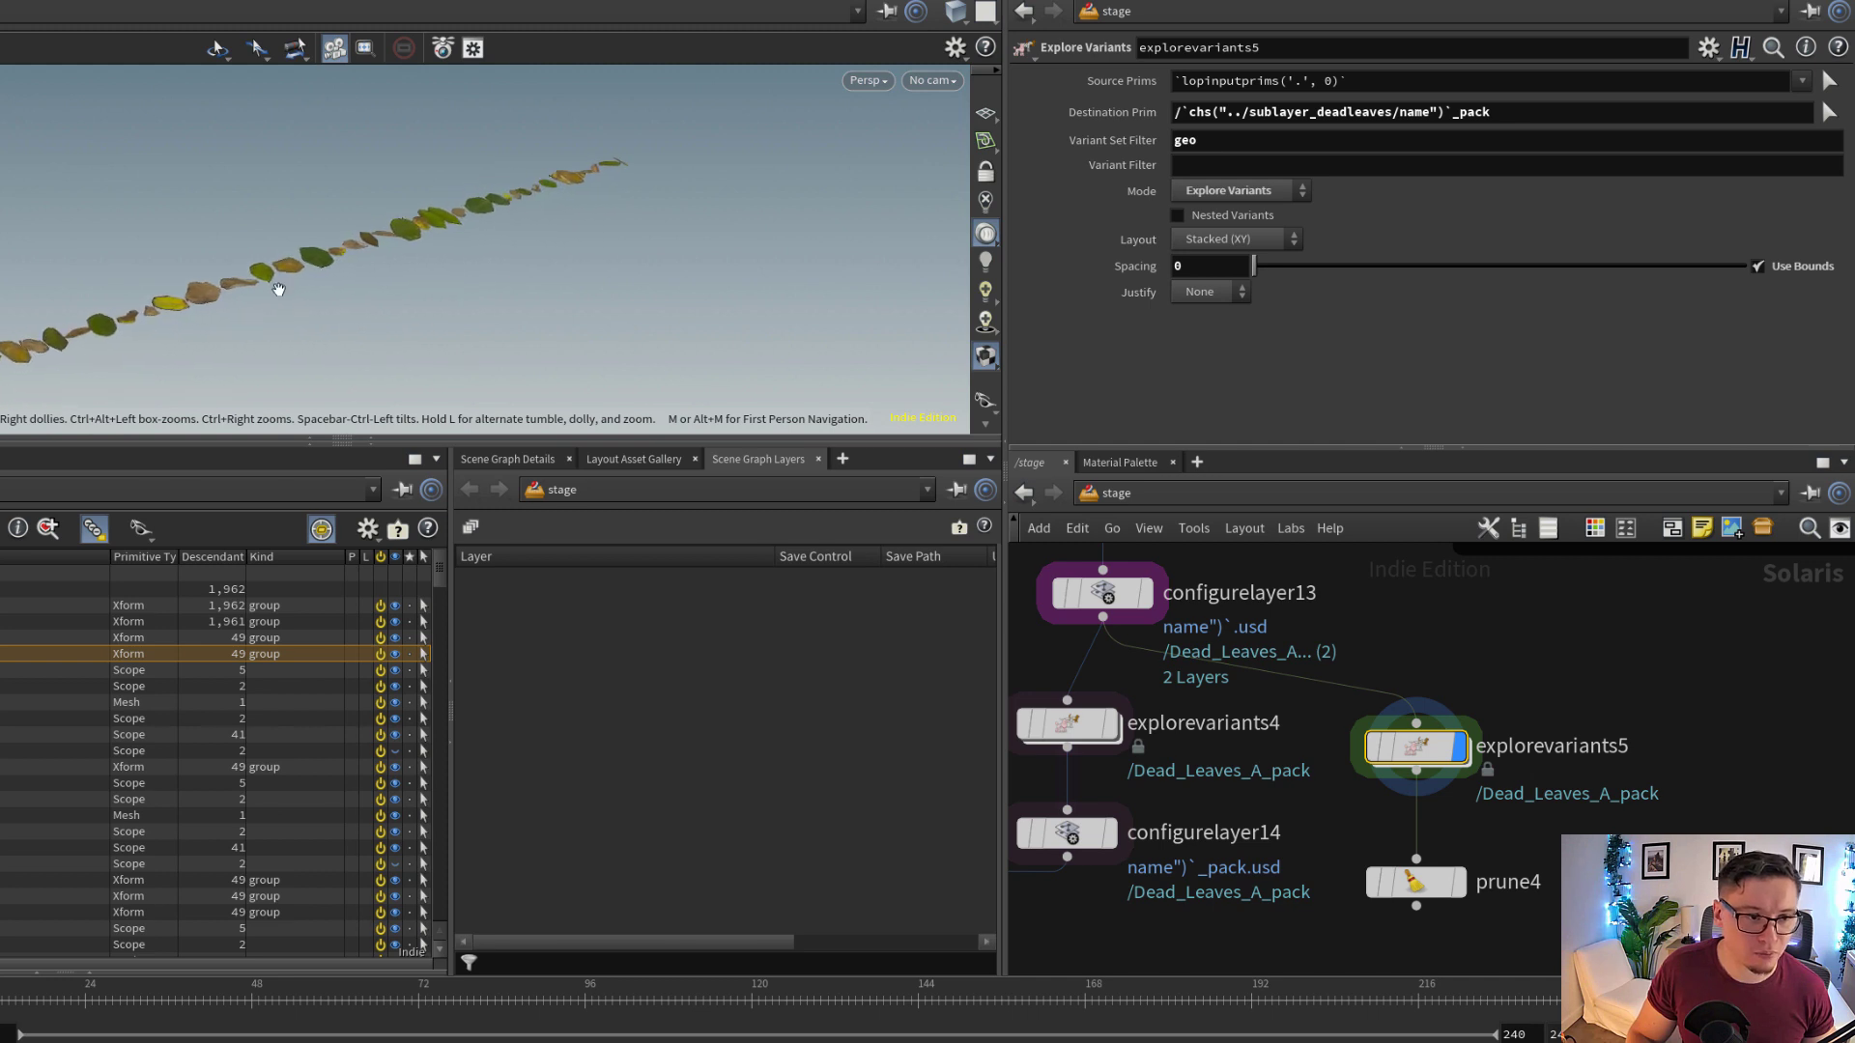
{"action": "middle_click_drag", "start_coordinate": [328, 296], "coordinate": [360, 282]}
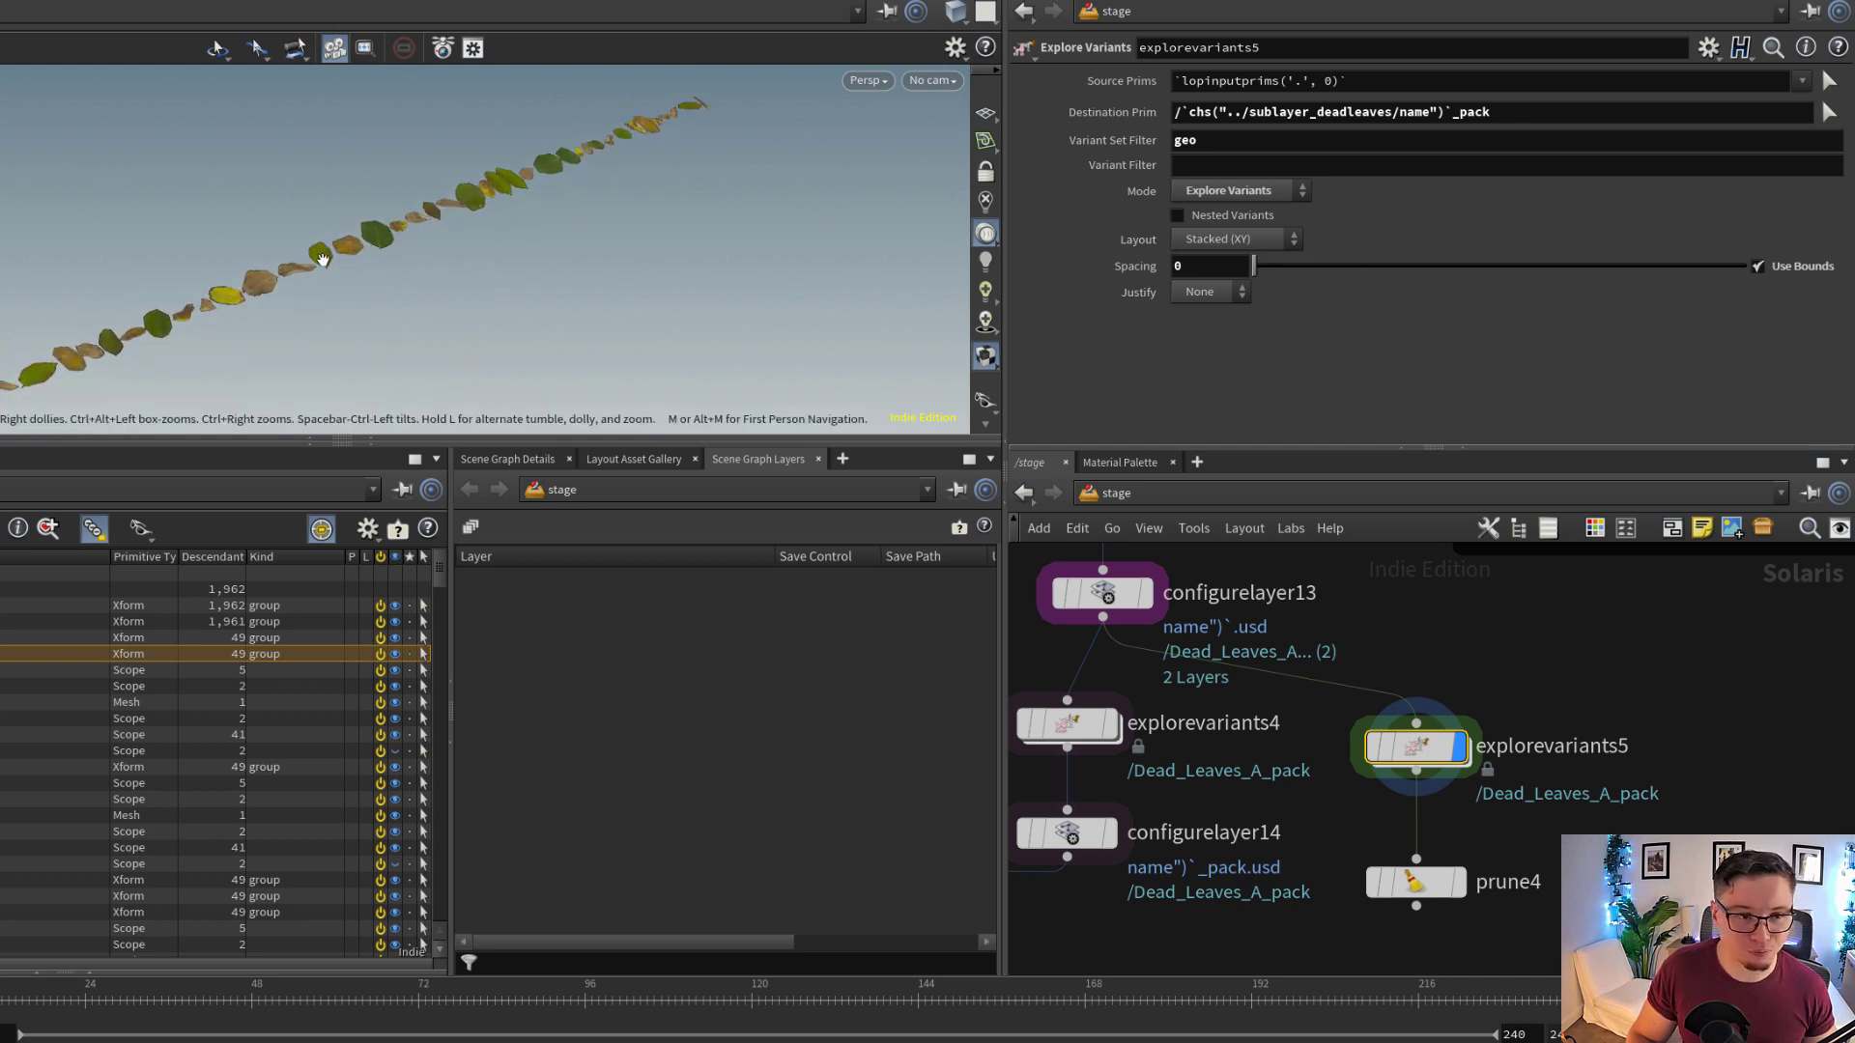
{"action": "left_click_drag", "start_coordinate": [323, 259], "coordinate": [383, 237]}
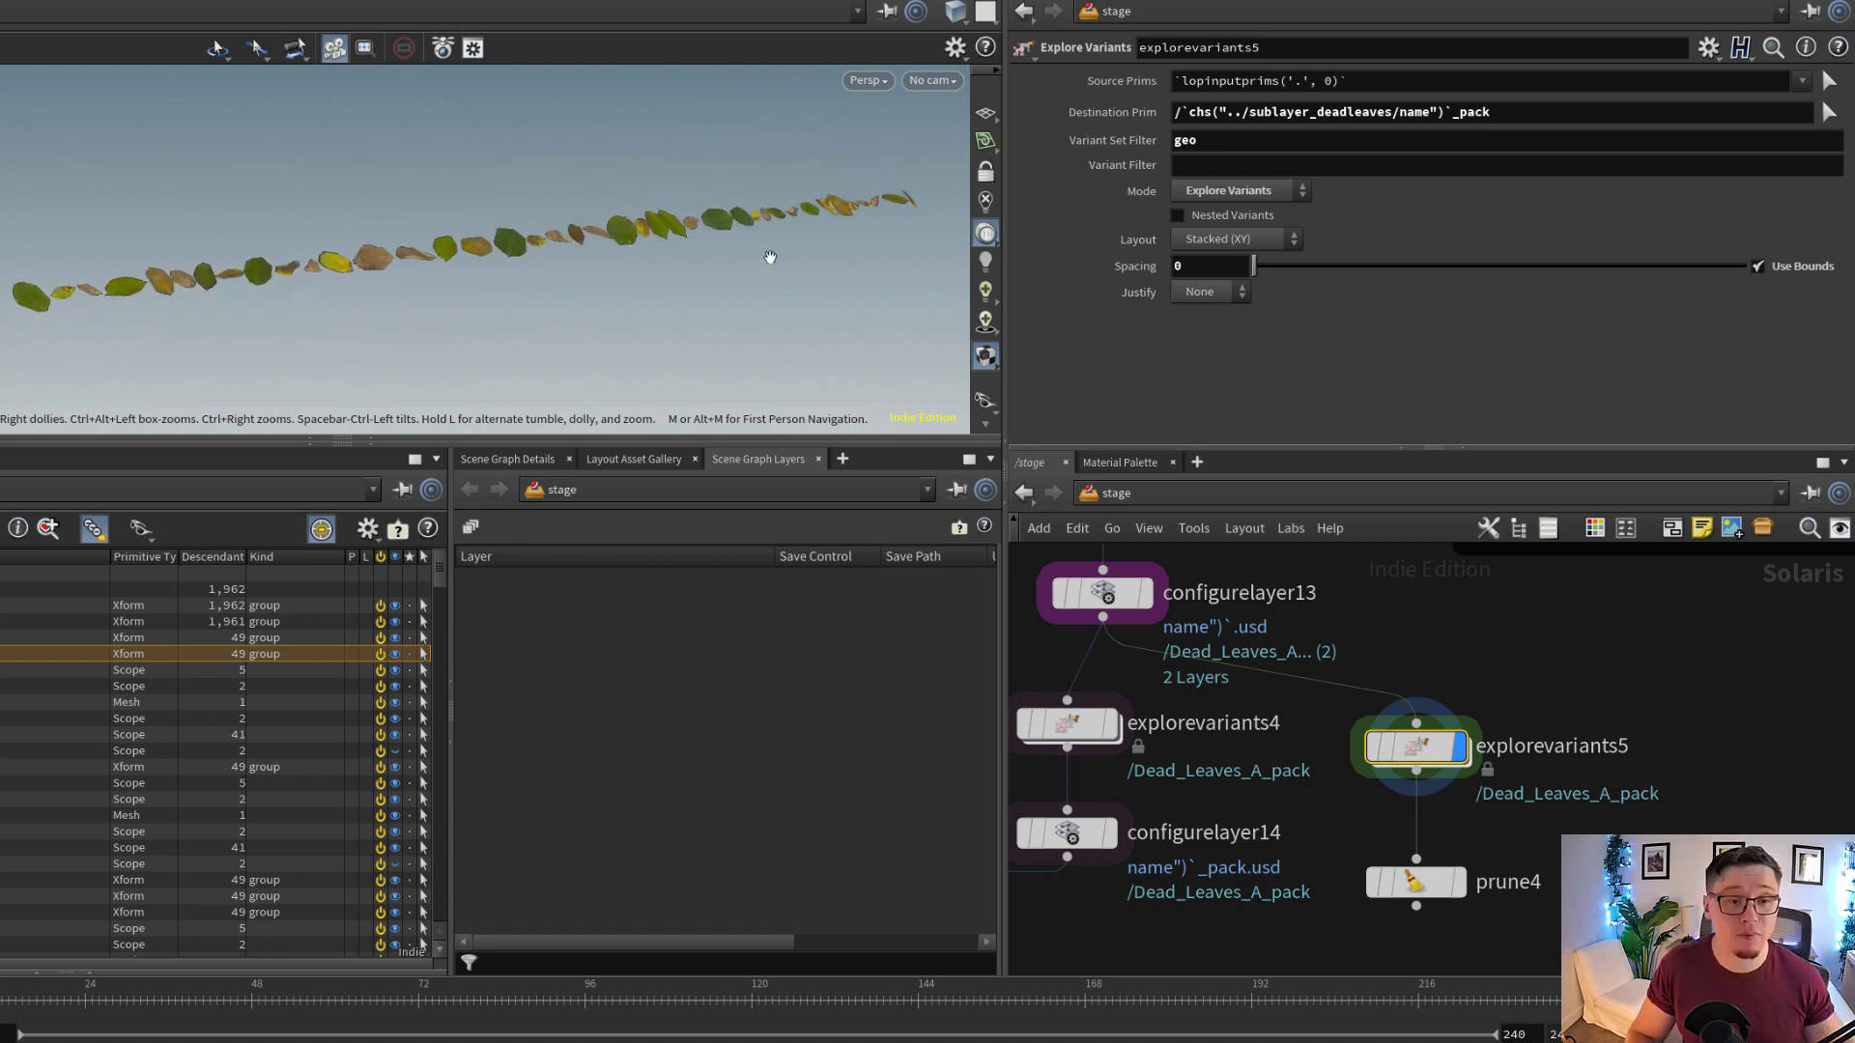
Display prune4 and inspect its target and exclude primitive patterns alongside the pruned row of leaves
{"action": "scroll", "coordinate": [1449, 811], "scroll_direction": "up", "scroll_amount": 3}
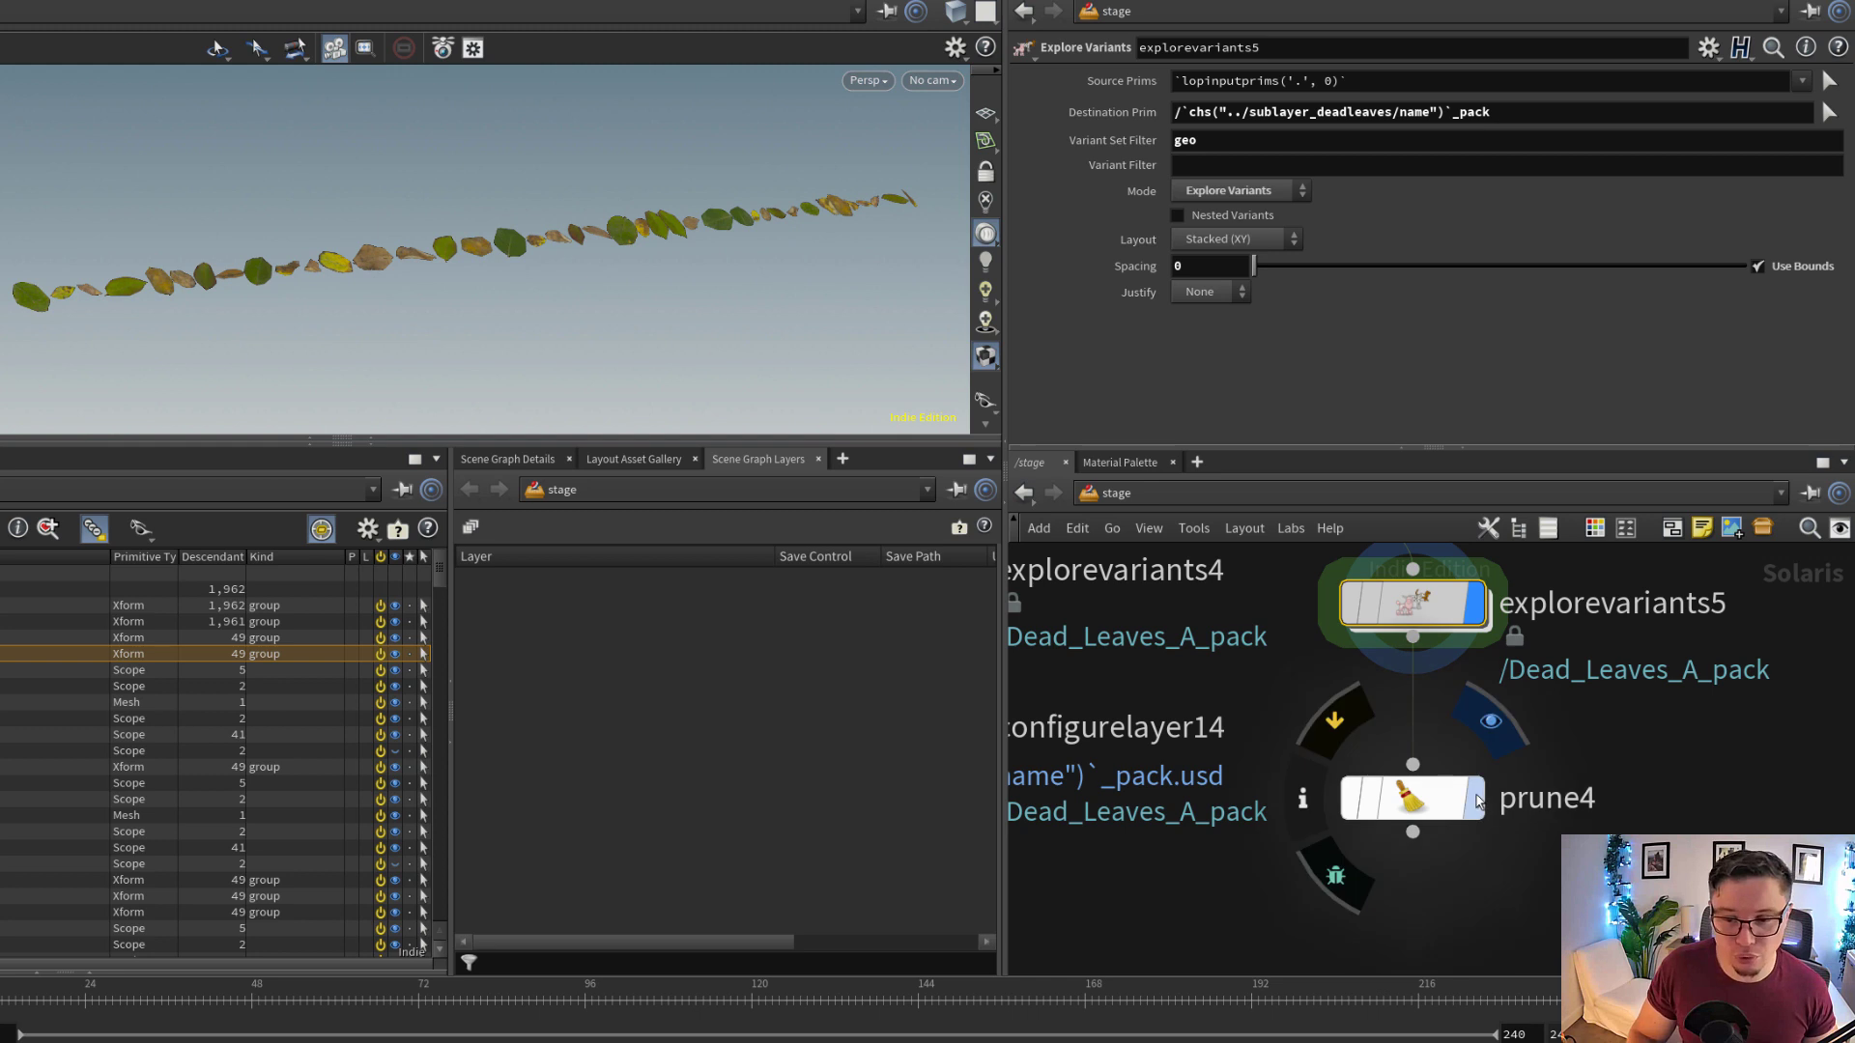
{"action": "left_click", "coordinate": [1475, 798]}
{"action": "left_click", "coordinate": [1412, 798]}
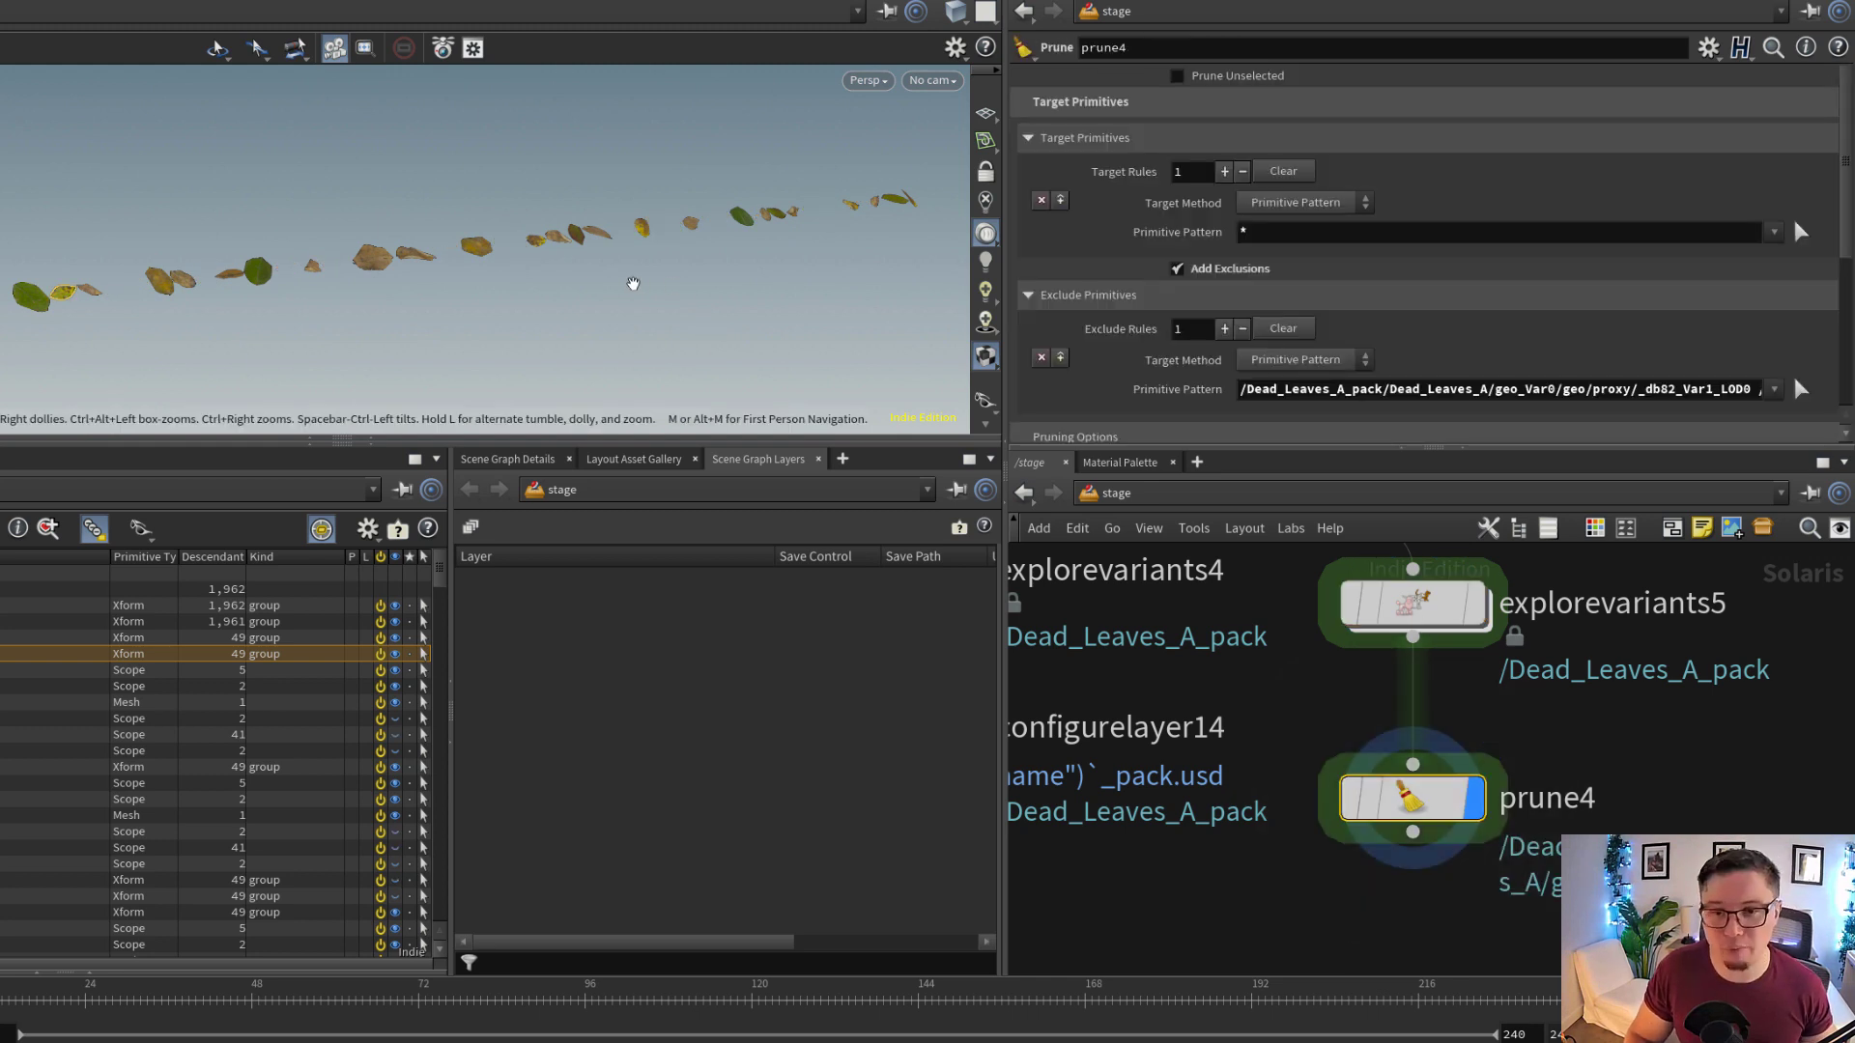
{"action": "left_click", "coordinate": [1282, 236]}
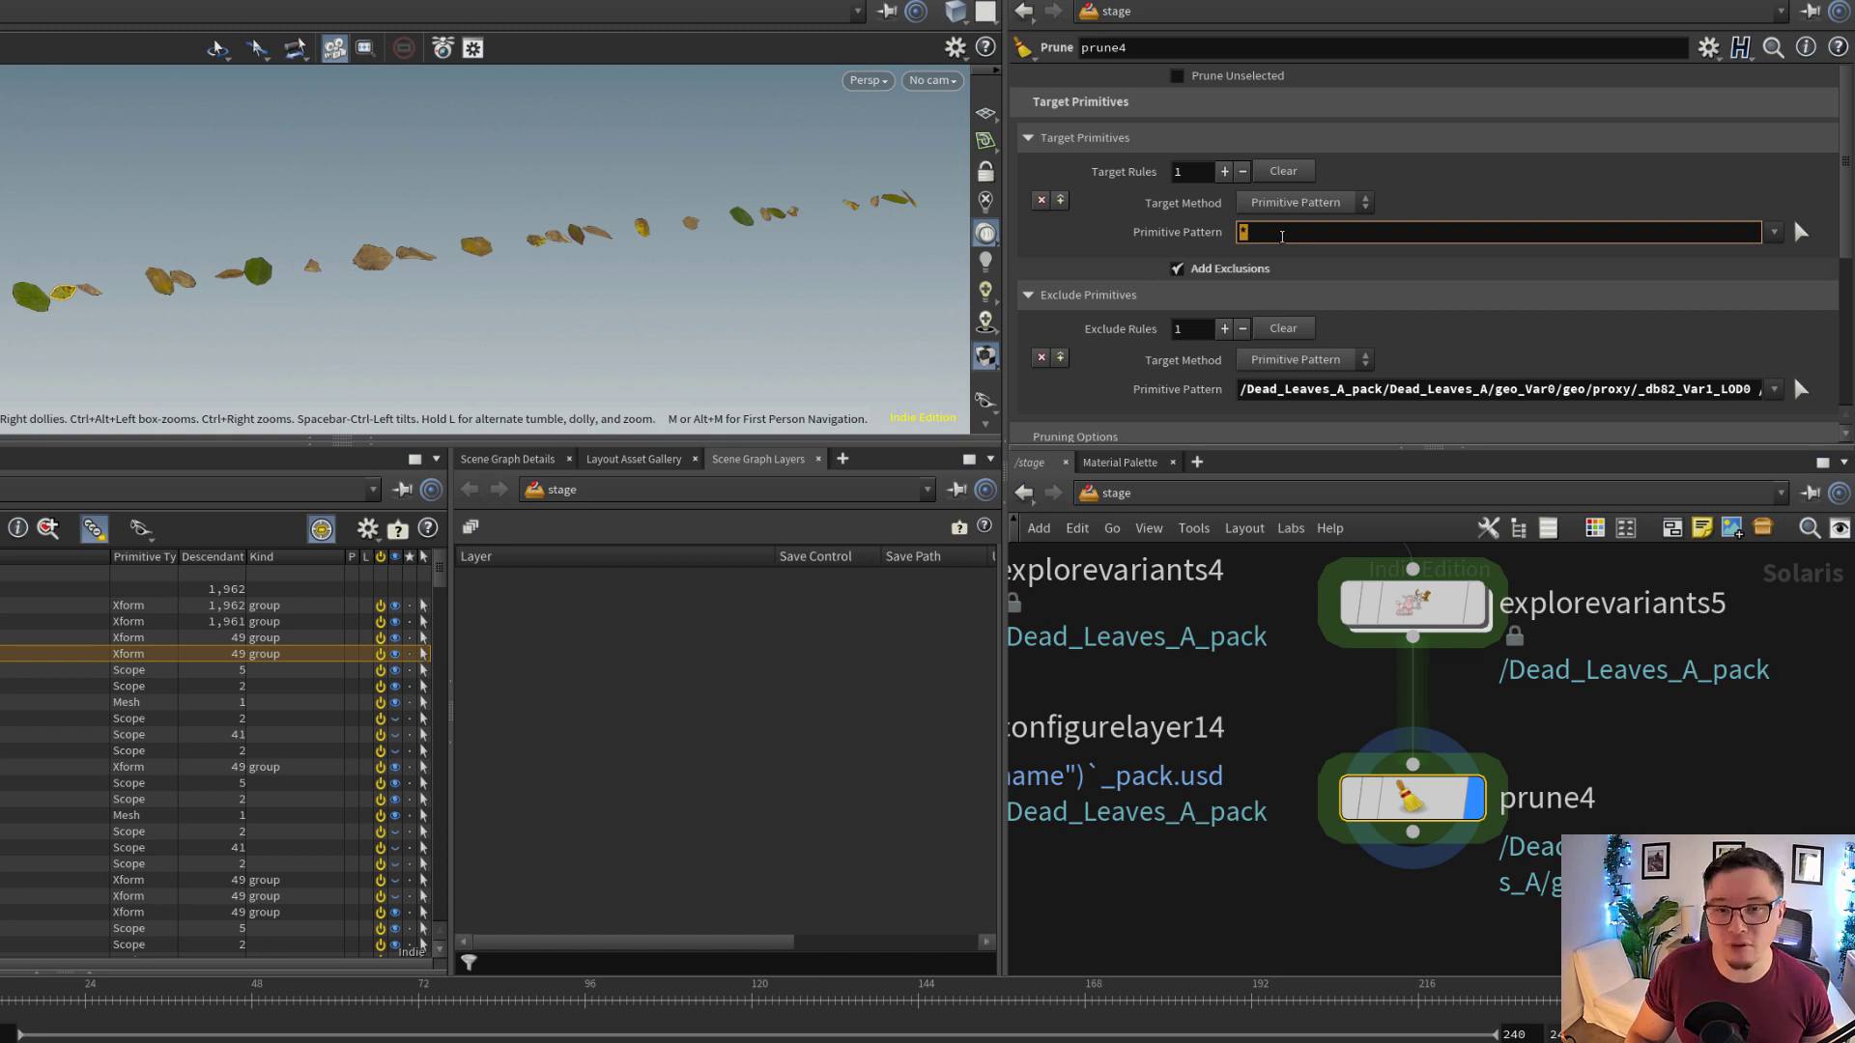
{"action": "scroll", "coordinate": [1213, 325], "scroll_direction": "down", "scroll_amount": 1}
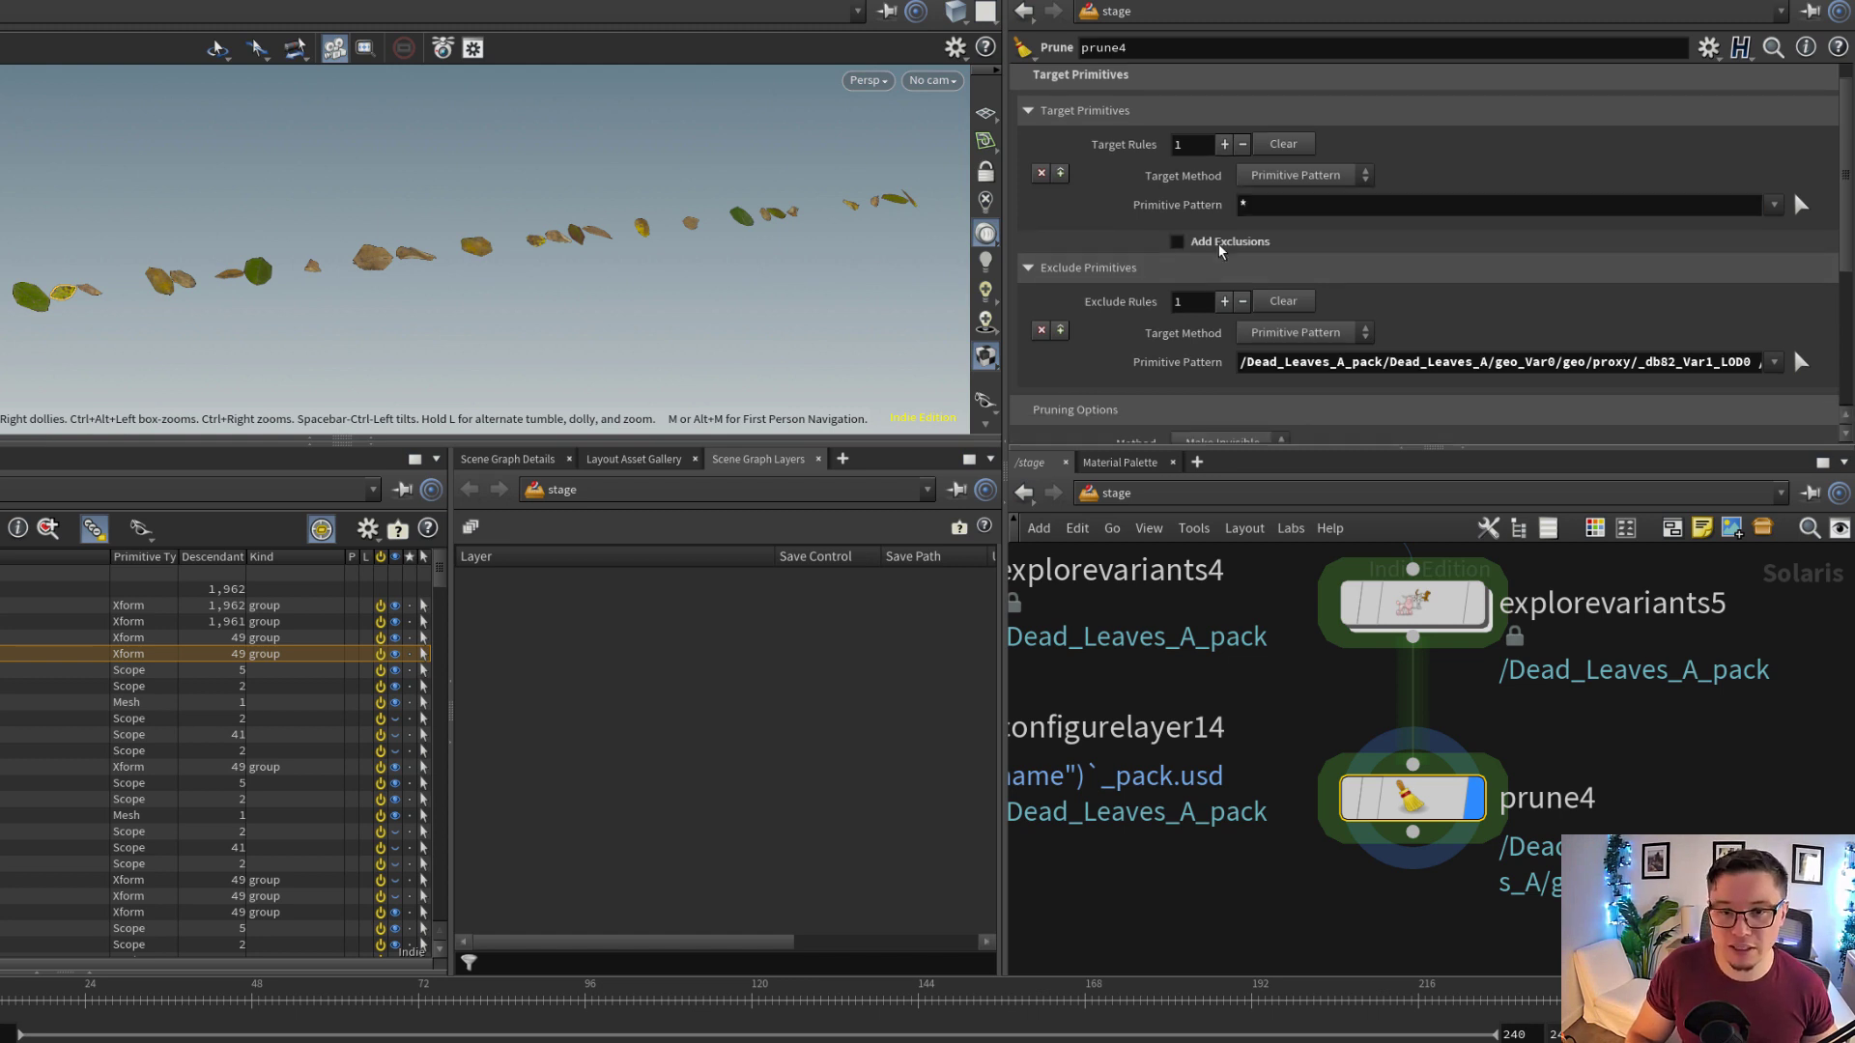
Toggle Add Exclusions on prune4 off and back on, and examine the excluded primitive paths
{"action": "left_click", "coordinate": [1227, 249]}
{"action": "left_click", "coordinate": [1228, 250]}
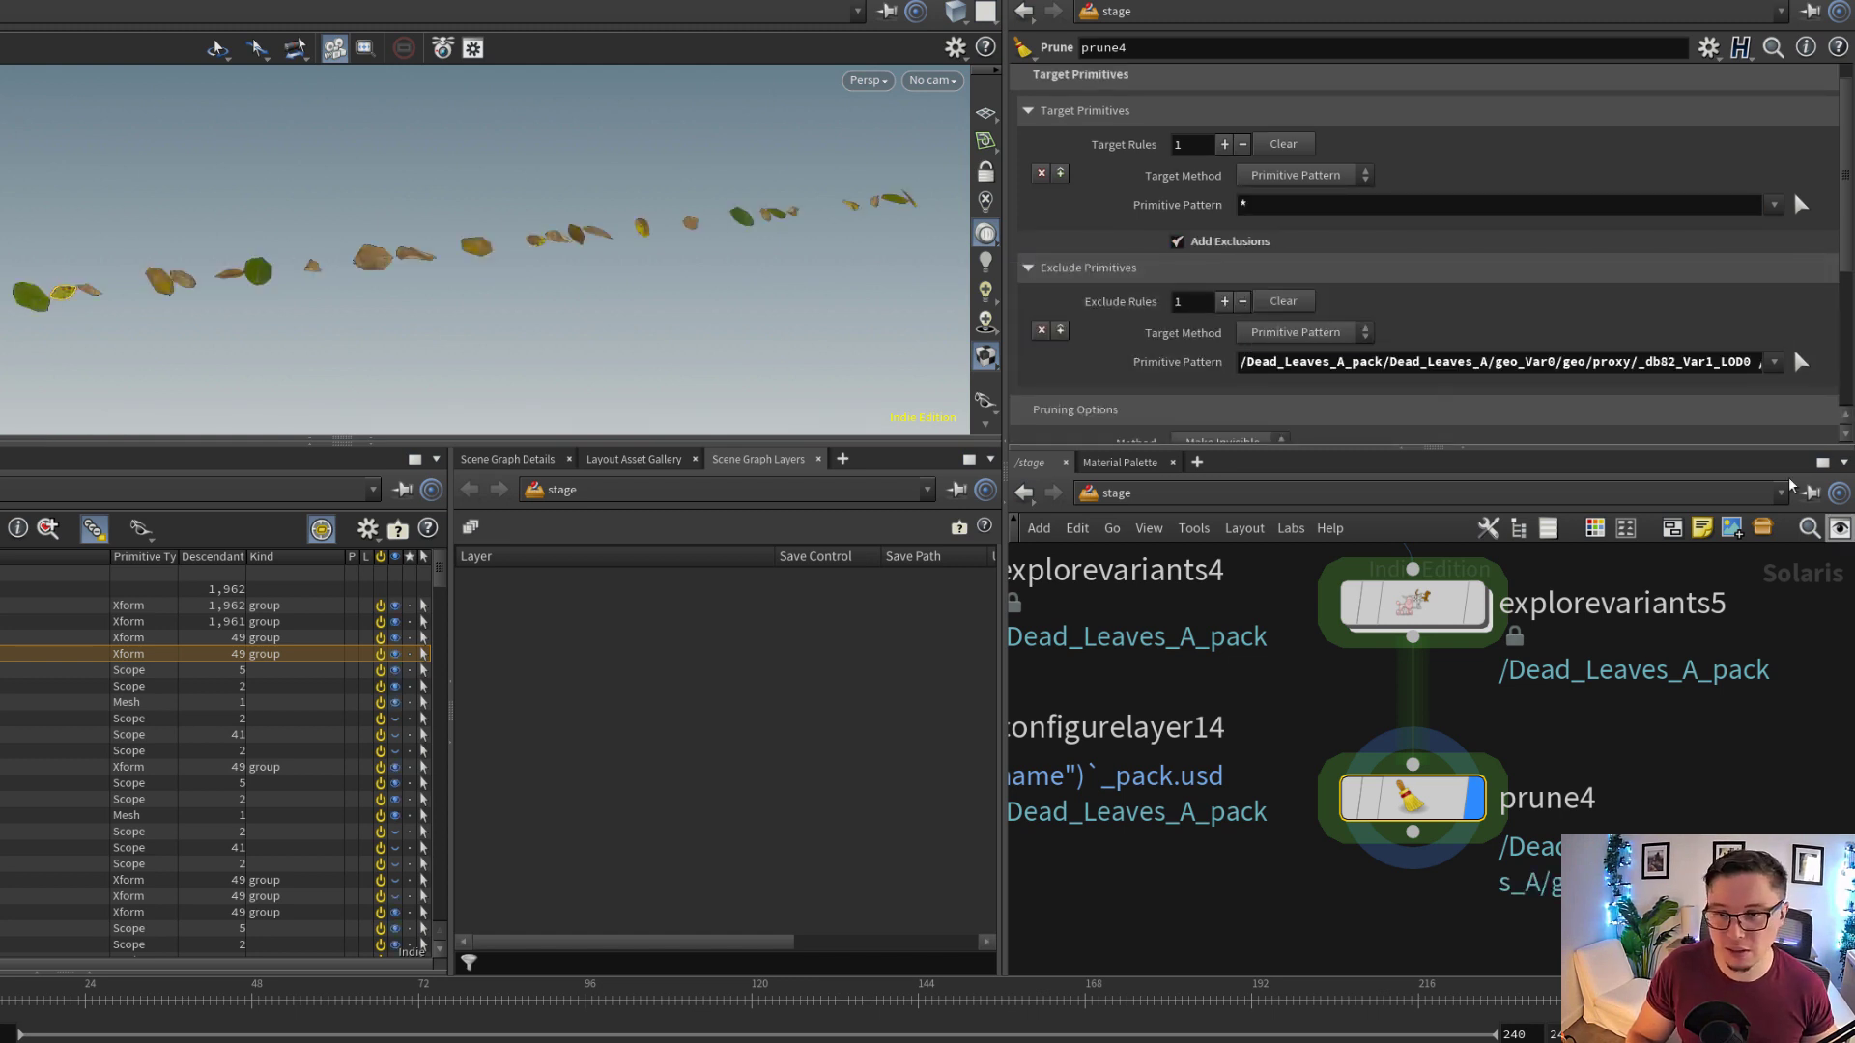
{"action": "left_click_drag", "start_coordinate": [1394, 361], "coordinate": [1642, 357]}
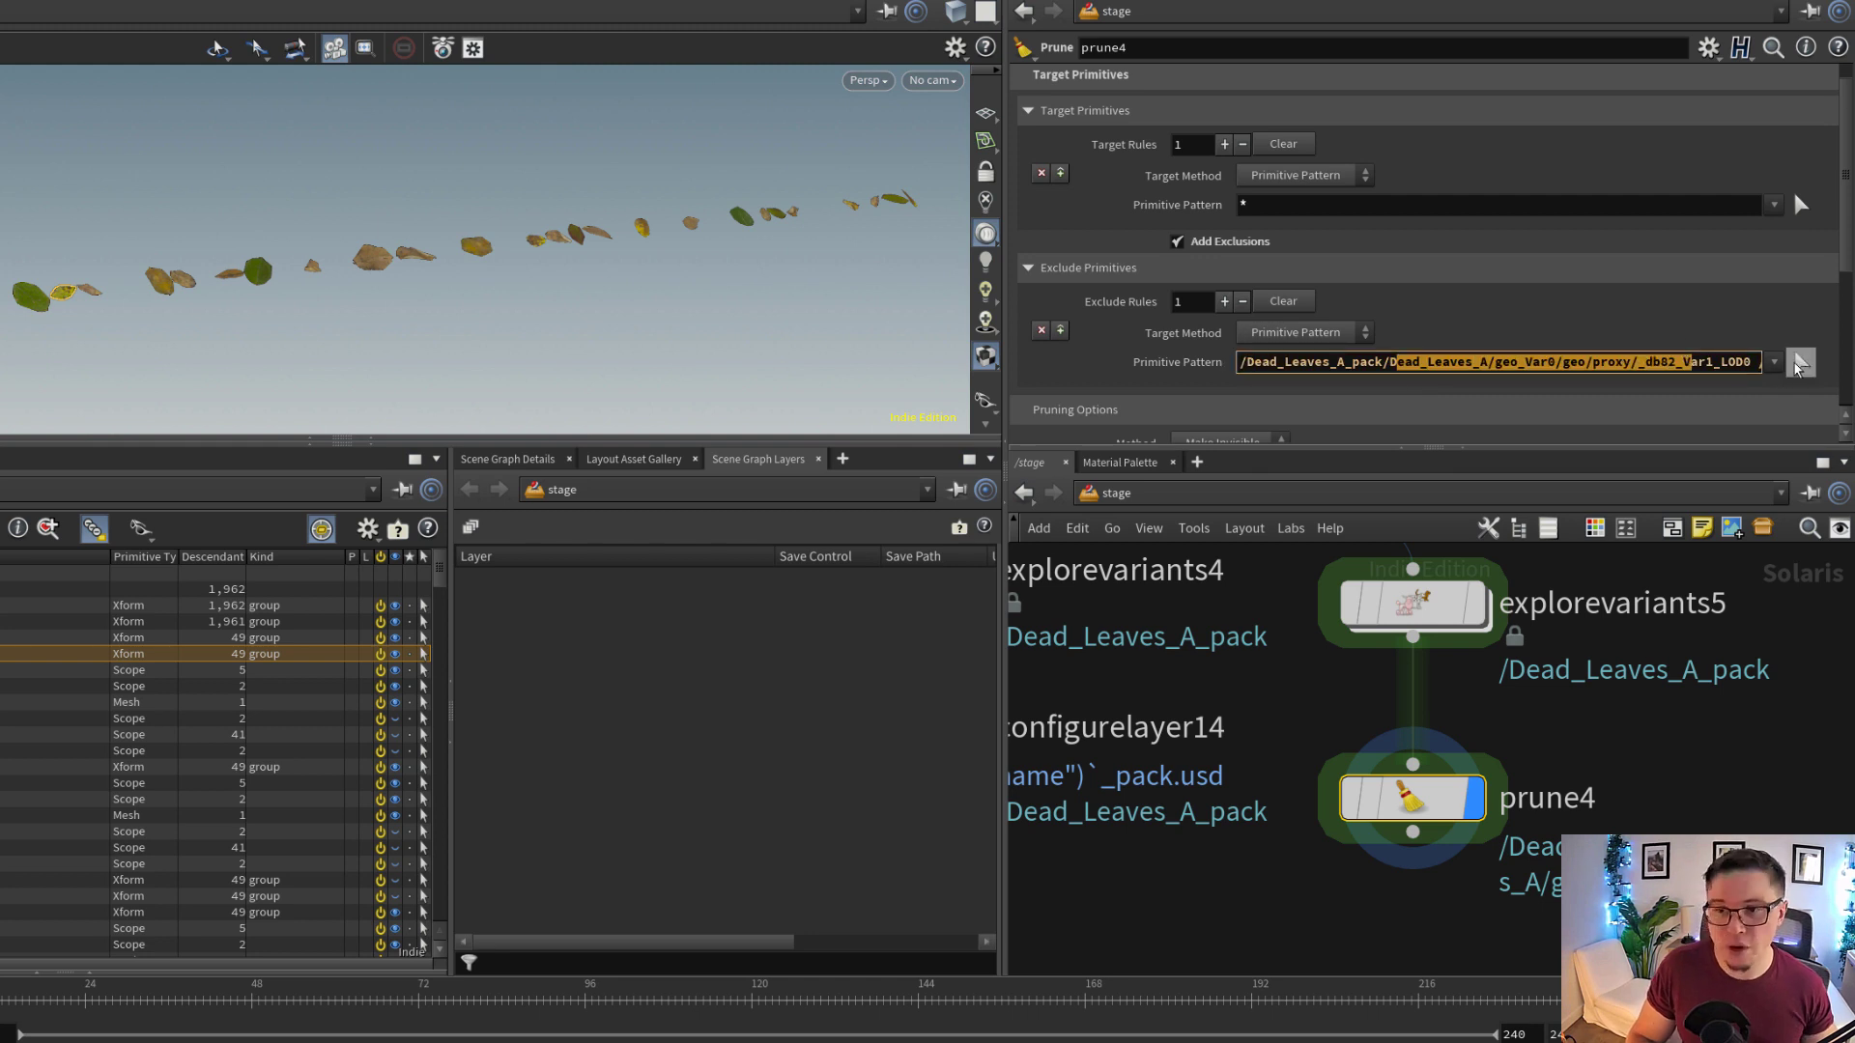
Update prune4's exclude pattern from a viewport selection, adding a green leaf near the front end of the row
{"action": "left_click", "coordinate": [1800, 361]}
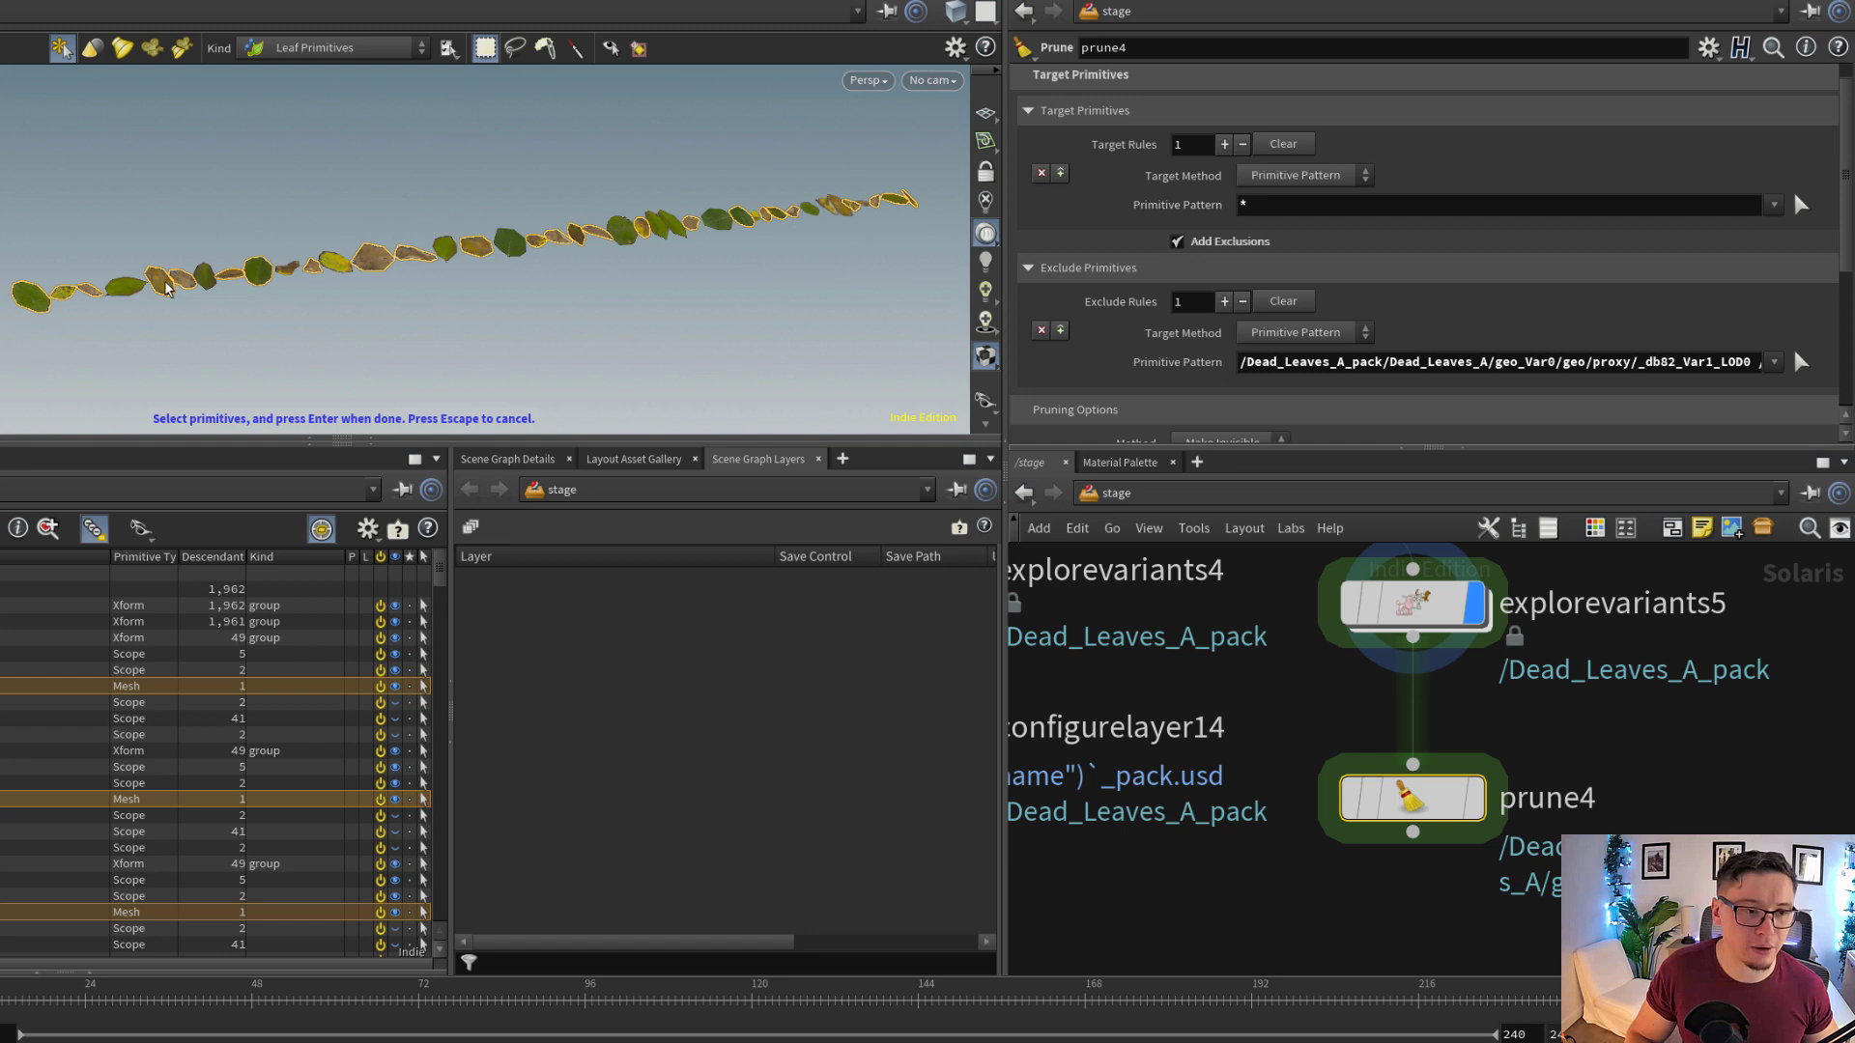
{"action": "left_click_drag", "start_coordinate": [309, 286], "coordinate": [330, 279]}
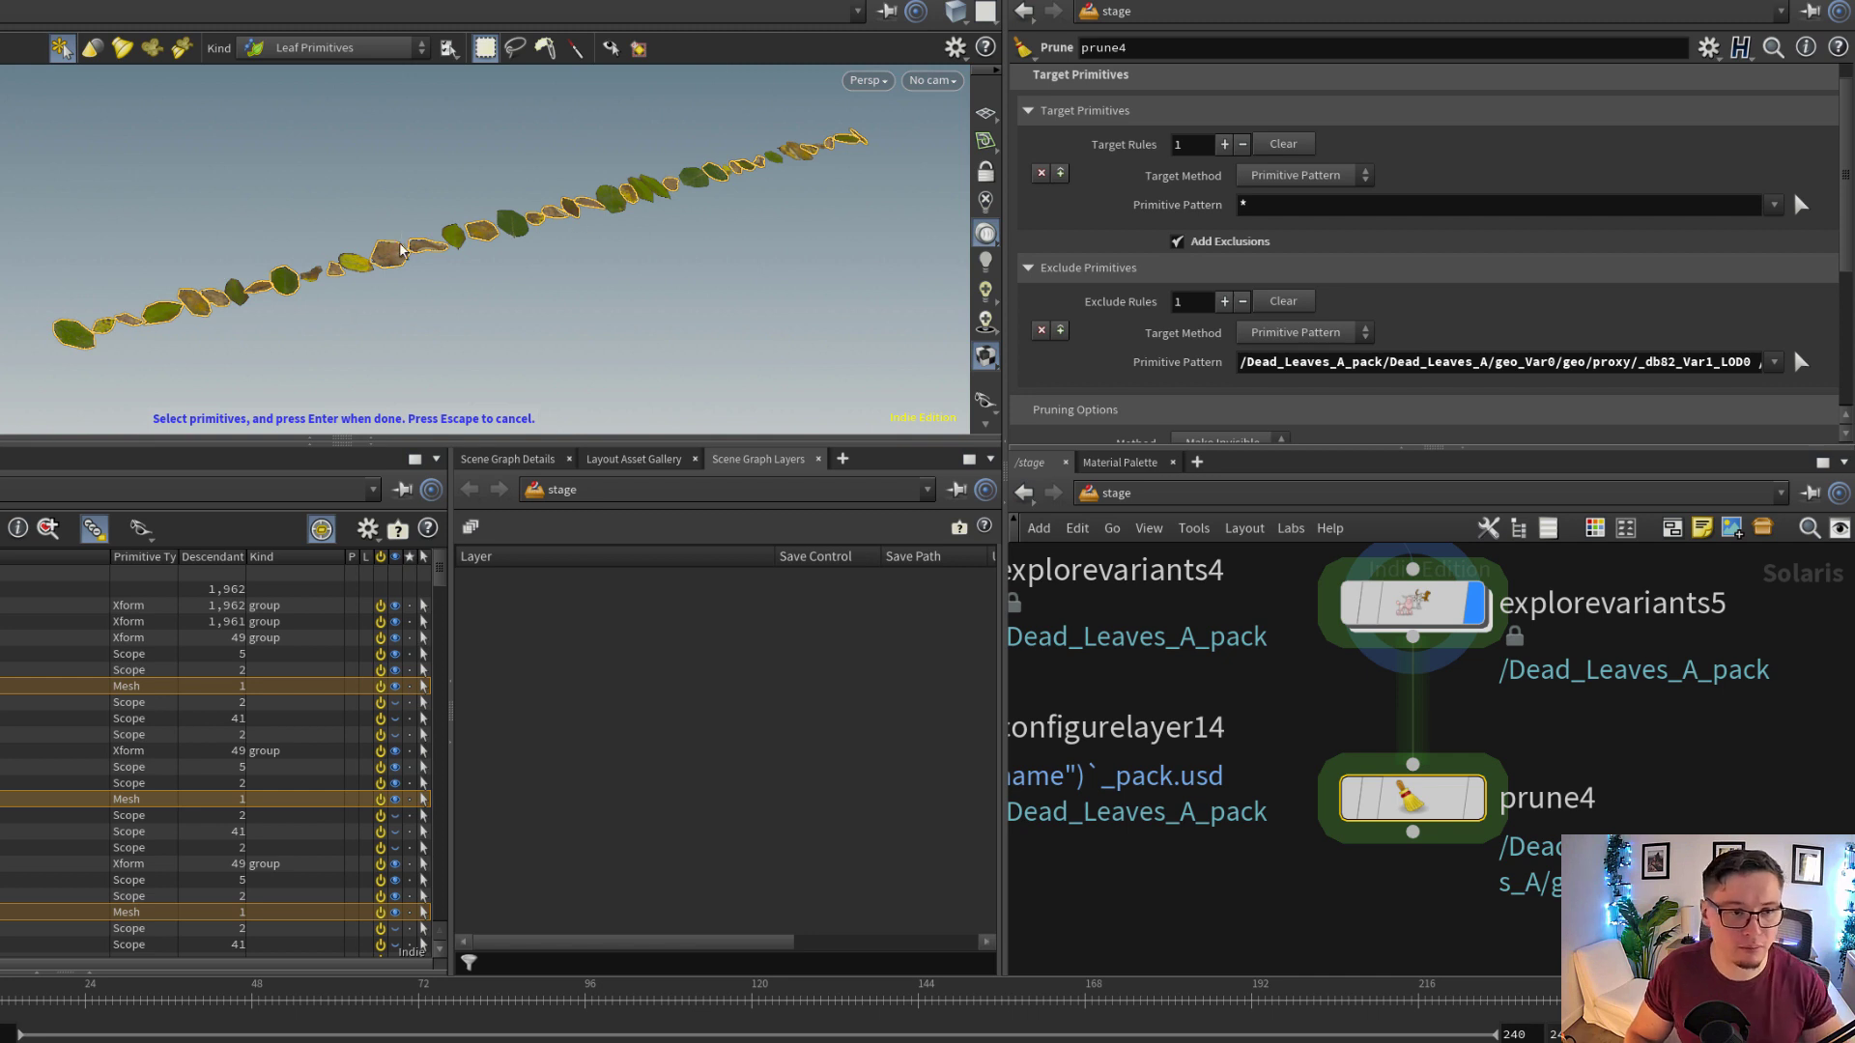
{"action": "key", "text": "Return"}
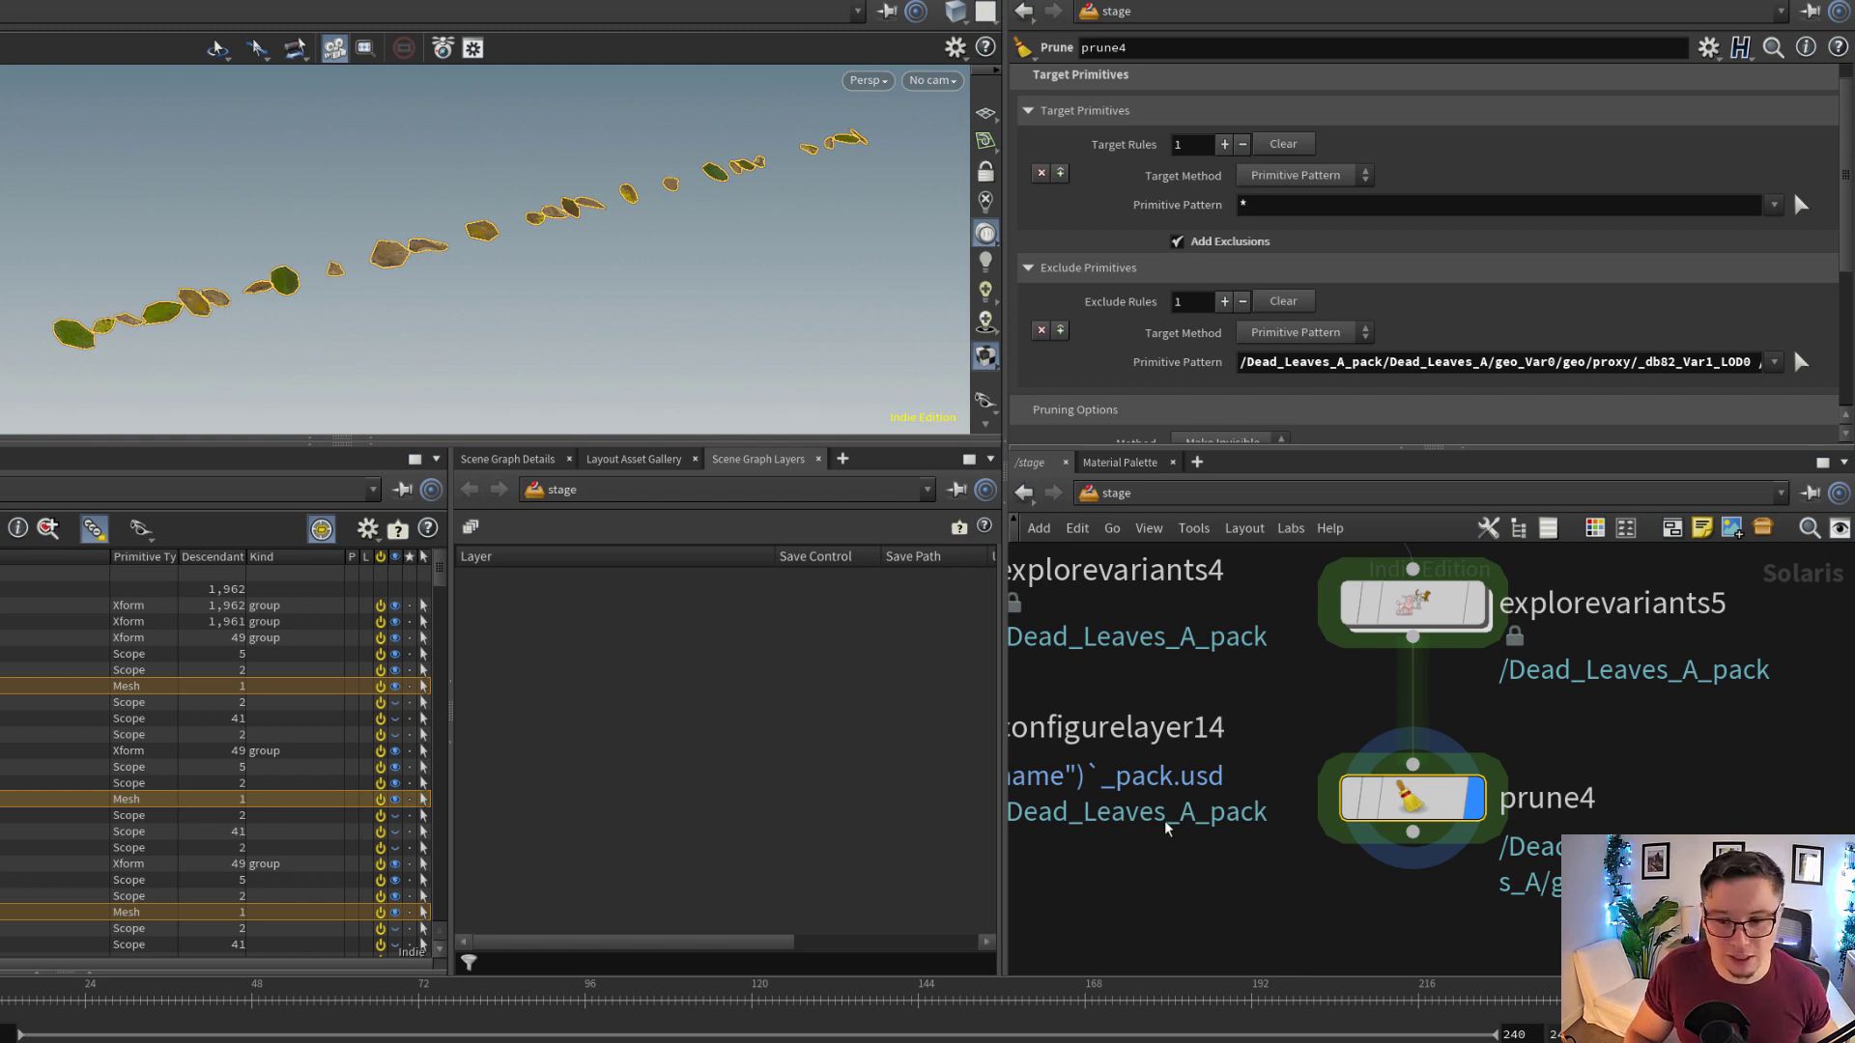
Locate instancer_LEAVES2 and copy the exclude Primitive Pattern parameter of prune4
{"action": "middle_click_drag", "start_coordinate": [1165, 828], "coordinate": [1379, 808]}
{"action": "scroll", "coordinate": [1377, 807], "scroll_direction": "down", "scroll_amount": 6}
{"action": "middle_click_drag", "start_coordinate": [1229, 837], "coordinate": [1461, 795]}
{"action": "scroll", "coordinate": [1159, 773], "scroll_direction": "up", "scroll_amount": 4}
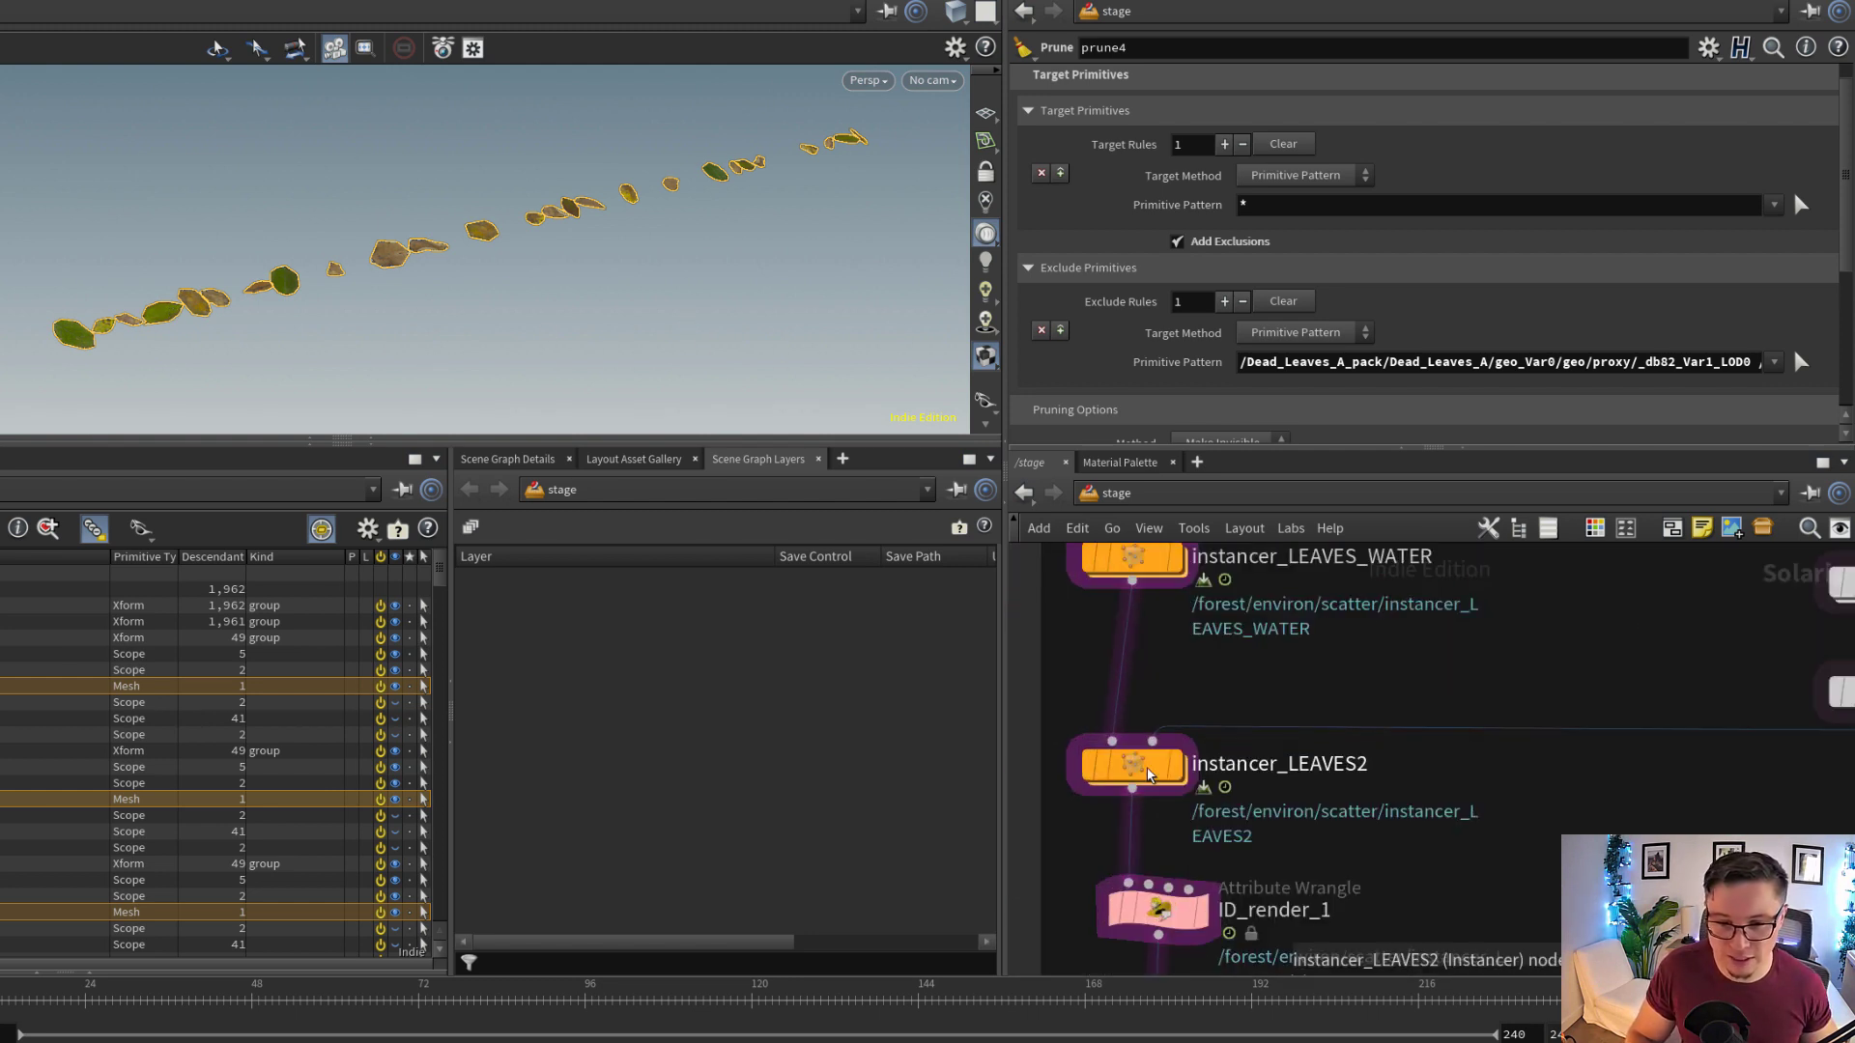
{"action": "left_click", "coordinate": [1134, 774]}
{"action": "middle_click_drag", "start_coordinate": [1723, 789], "coordinate": [1391, 799]}
{"action": "left_click_drag", "start_coordinate": [1668, 831], "coordinate": [1770, 753]}
{"action": "right_click", "coordinate": [1196, 362]}
{"action": "left_click", "coordinate": [1293, 518]}
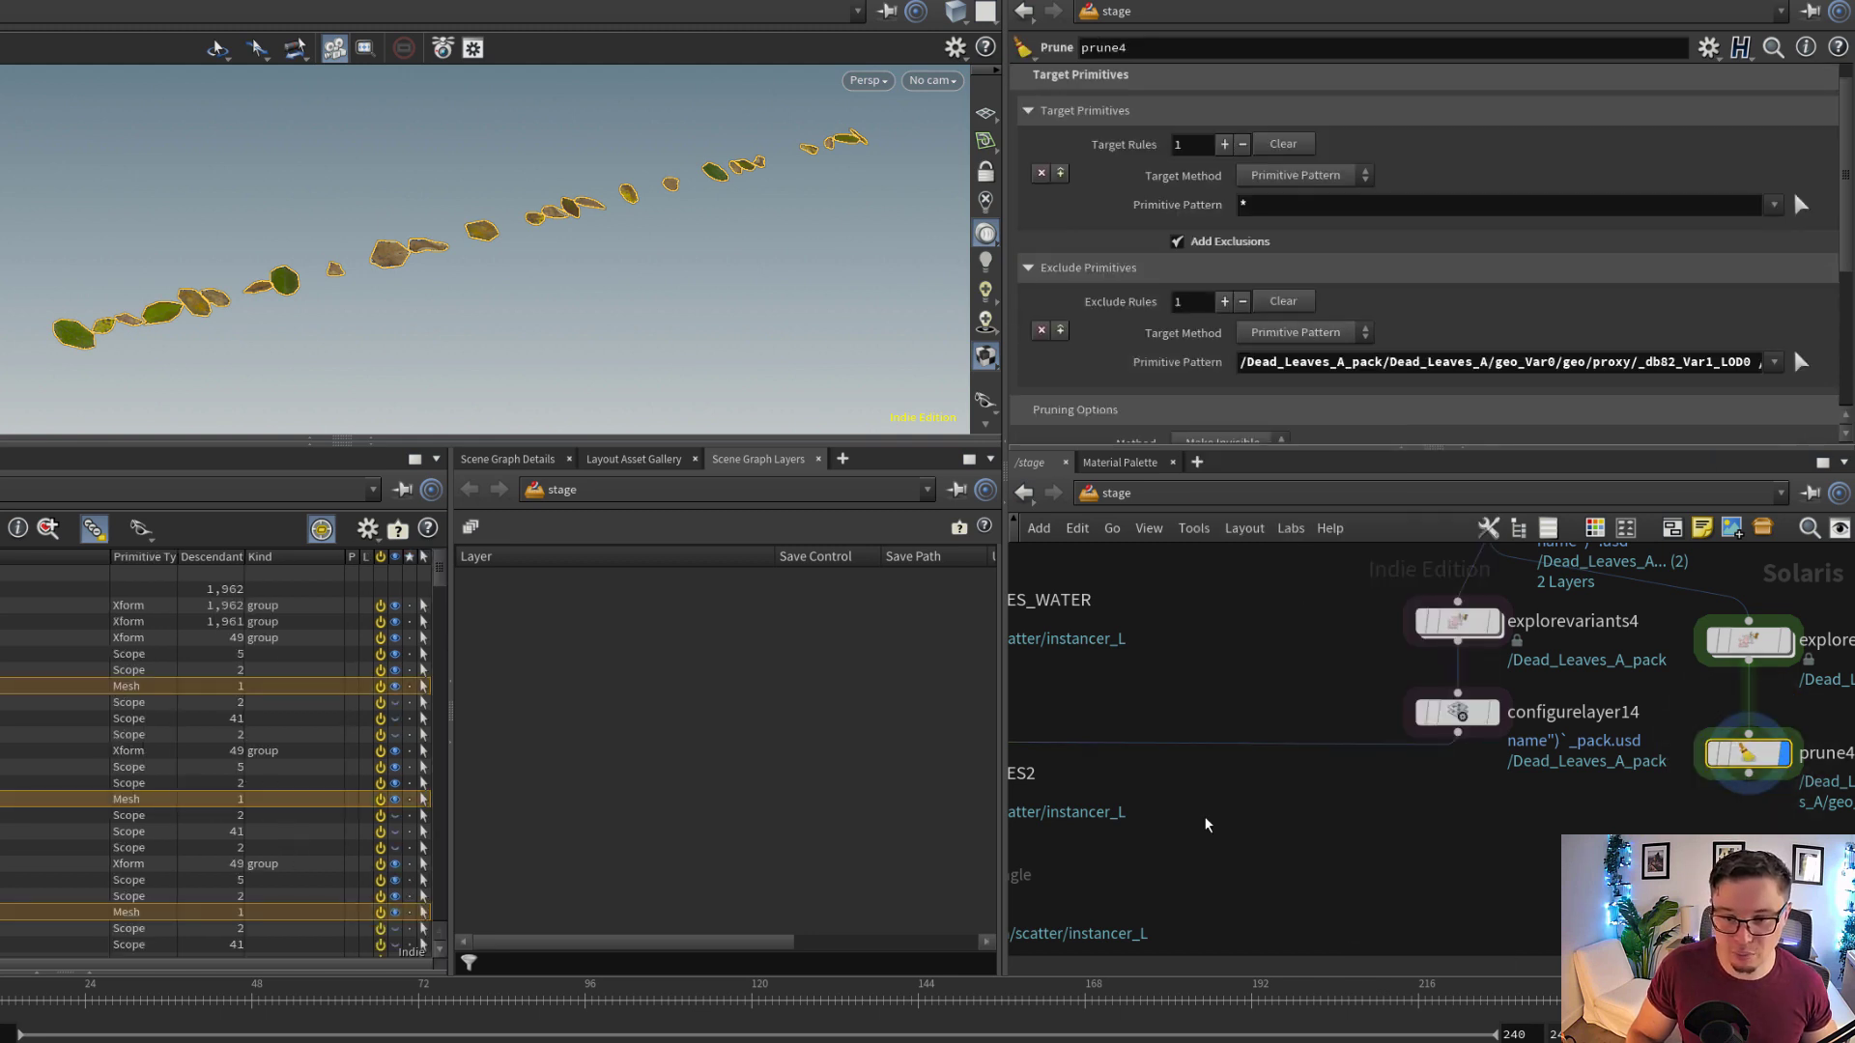
Link the Prototype Primitives of instancer_LEAVES2 to prune4's exclude pattern with `chs("../prune4/excludeprimpattern1")`
{"action": "middle_click_drag", "start_coordinate": [1059, 831], "coordinate": [1431, 790]}
{"action": "left_click", "coordinate": [1181, 728]}
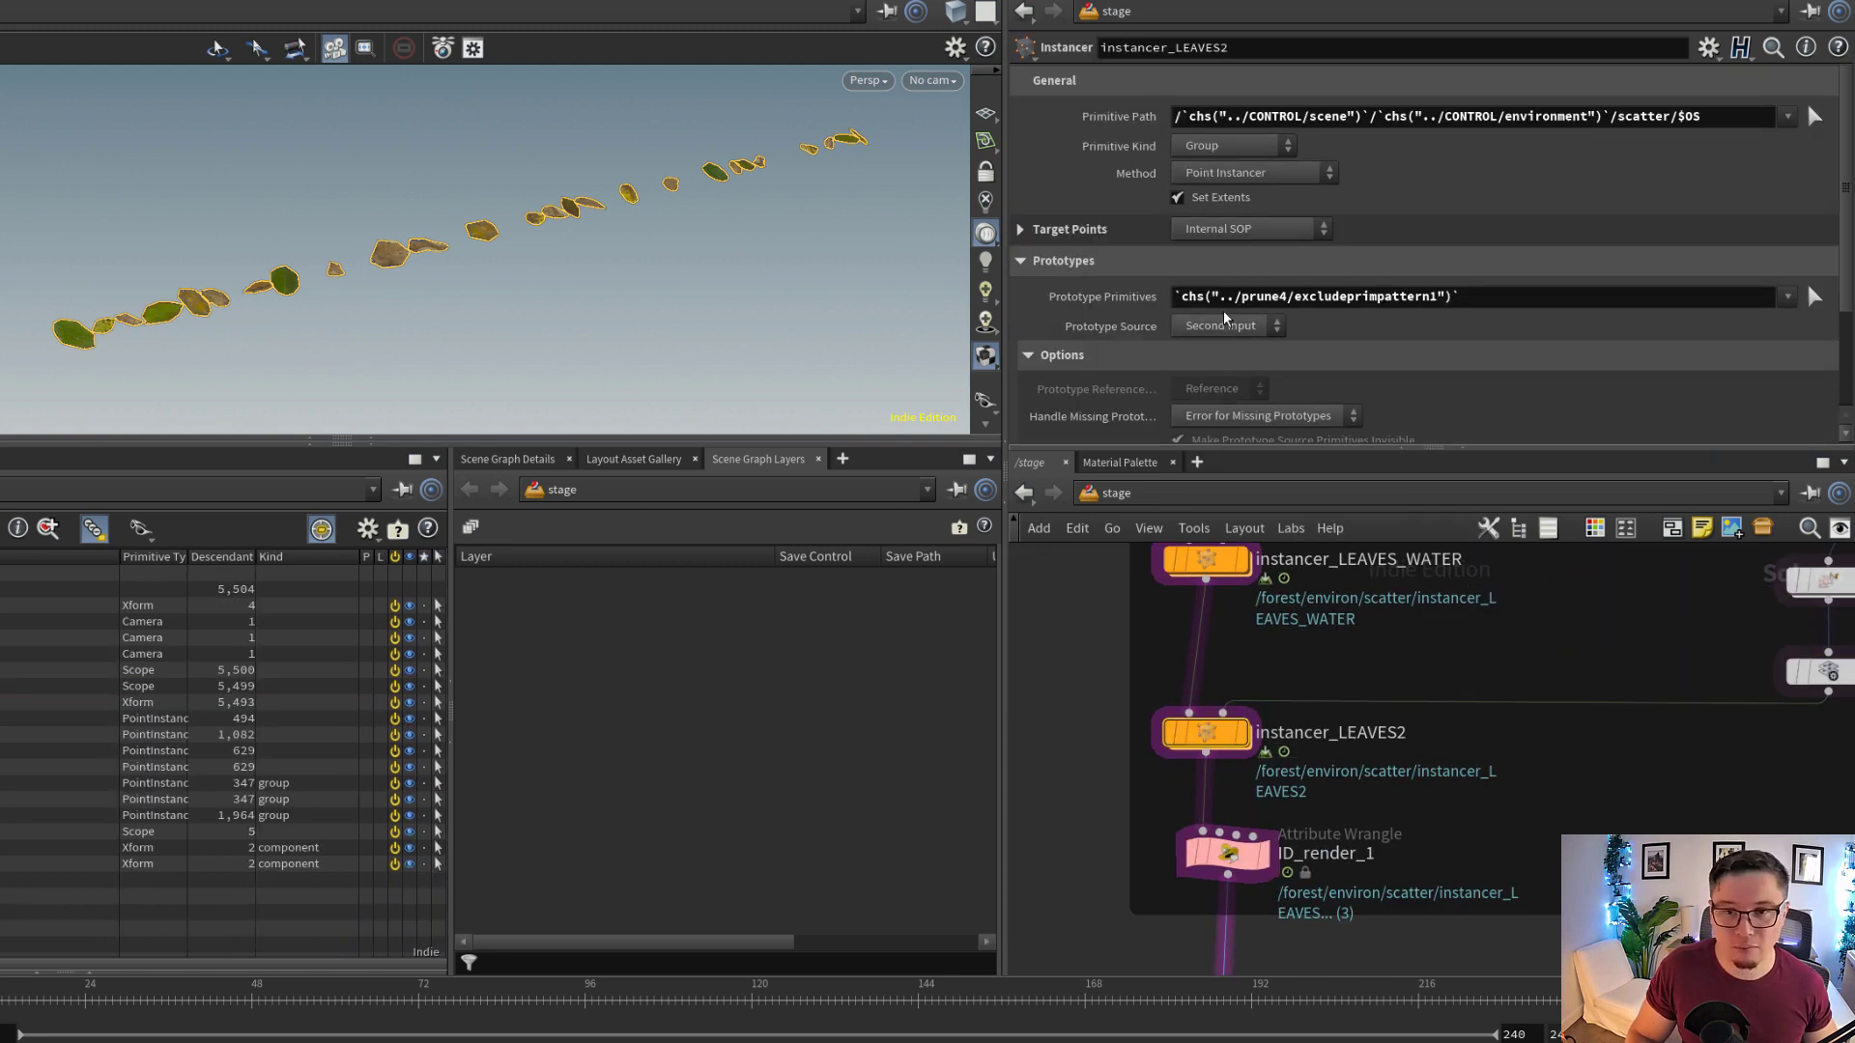
{"action": "right_click", "coordinate": [1089, 298]}
{"action": "left_click", "coordinate": [1202, 519]}
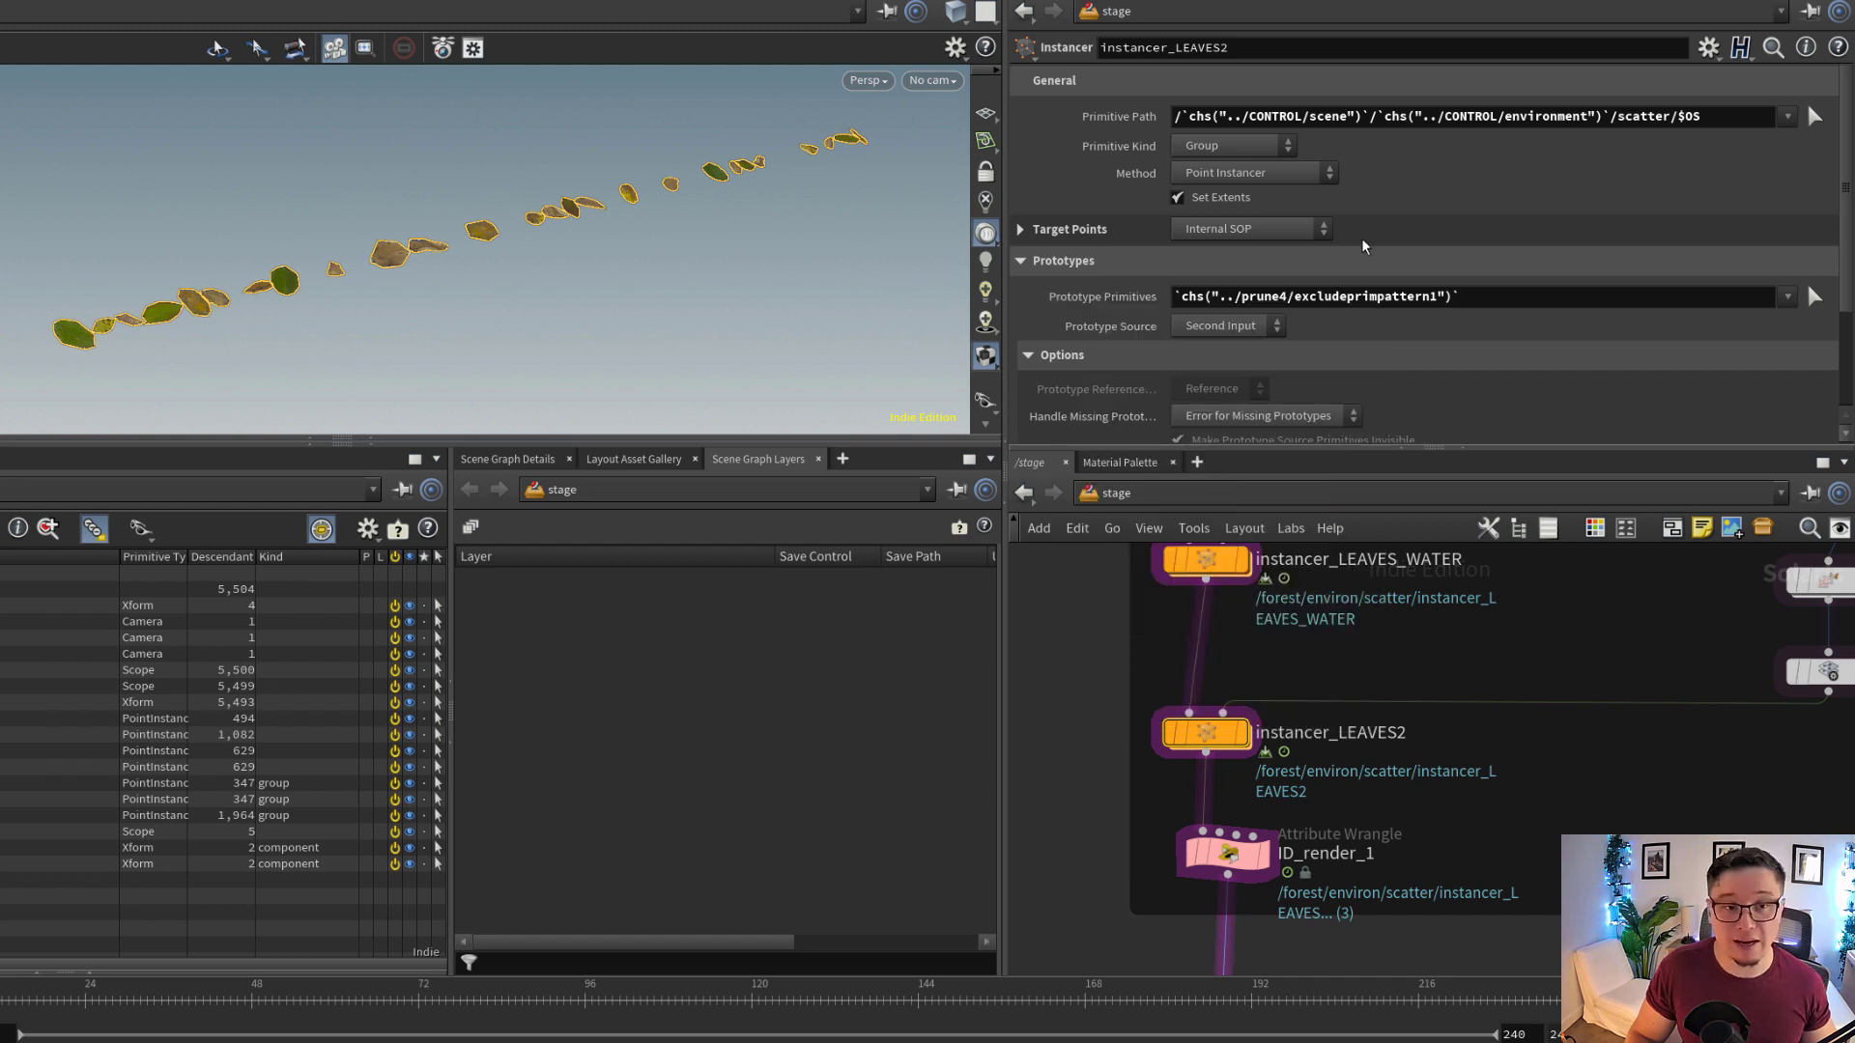
Display instancer_LEAVES2 and review its Prototype Index options, choosing Random
{"action": "mouse_move", "coordinate": [1245, 741]}
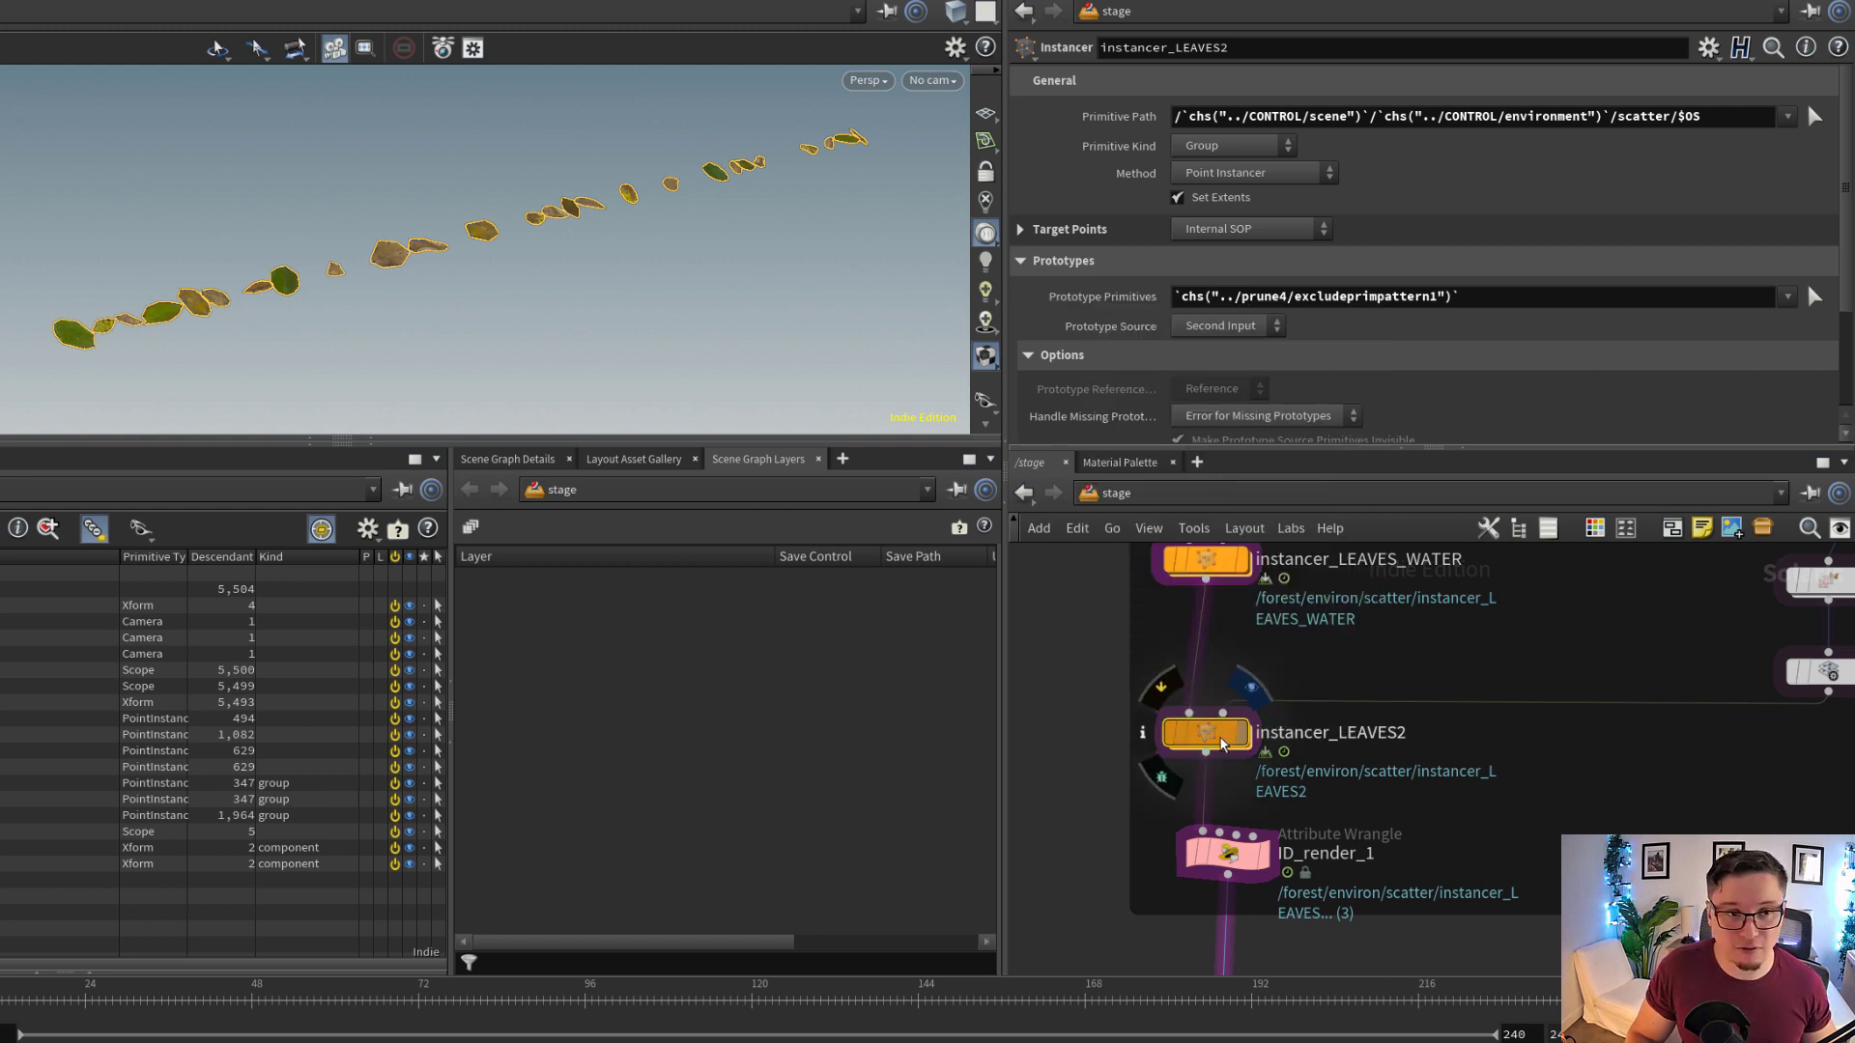
{"action": "left_click", "coordinate": [1222, 744]}
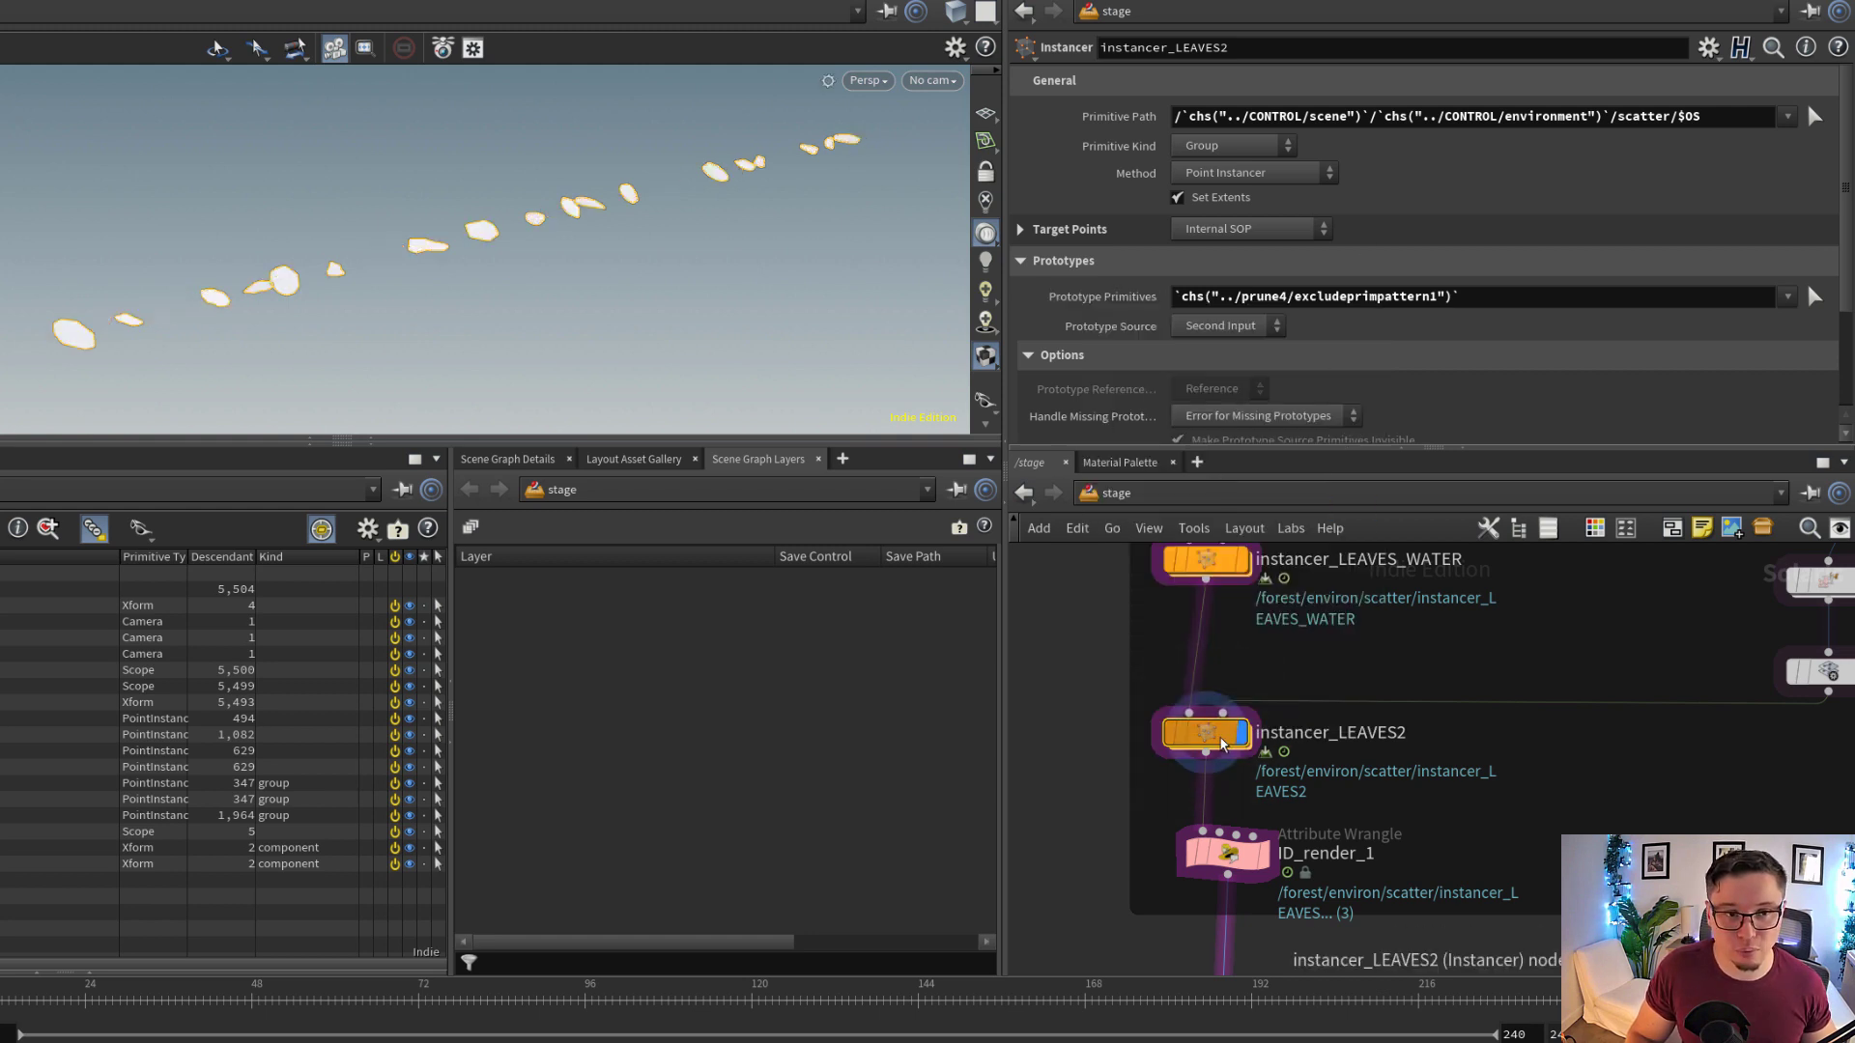
{"action": "scroll", "coordinate": [1256, 290], "scroll_direction": "down", "scroll_amount": 3}
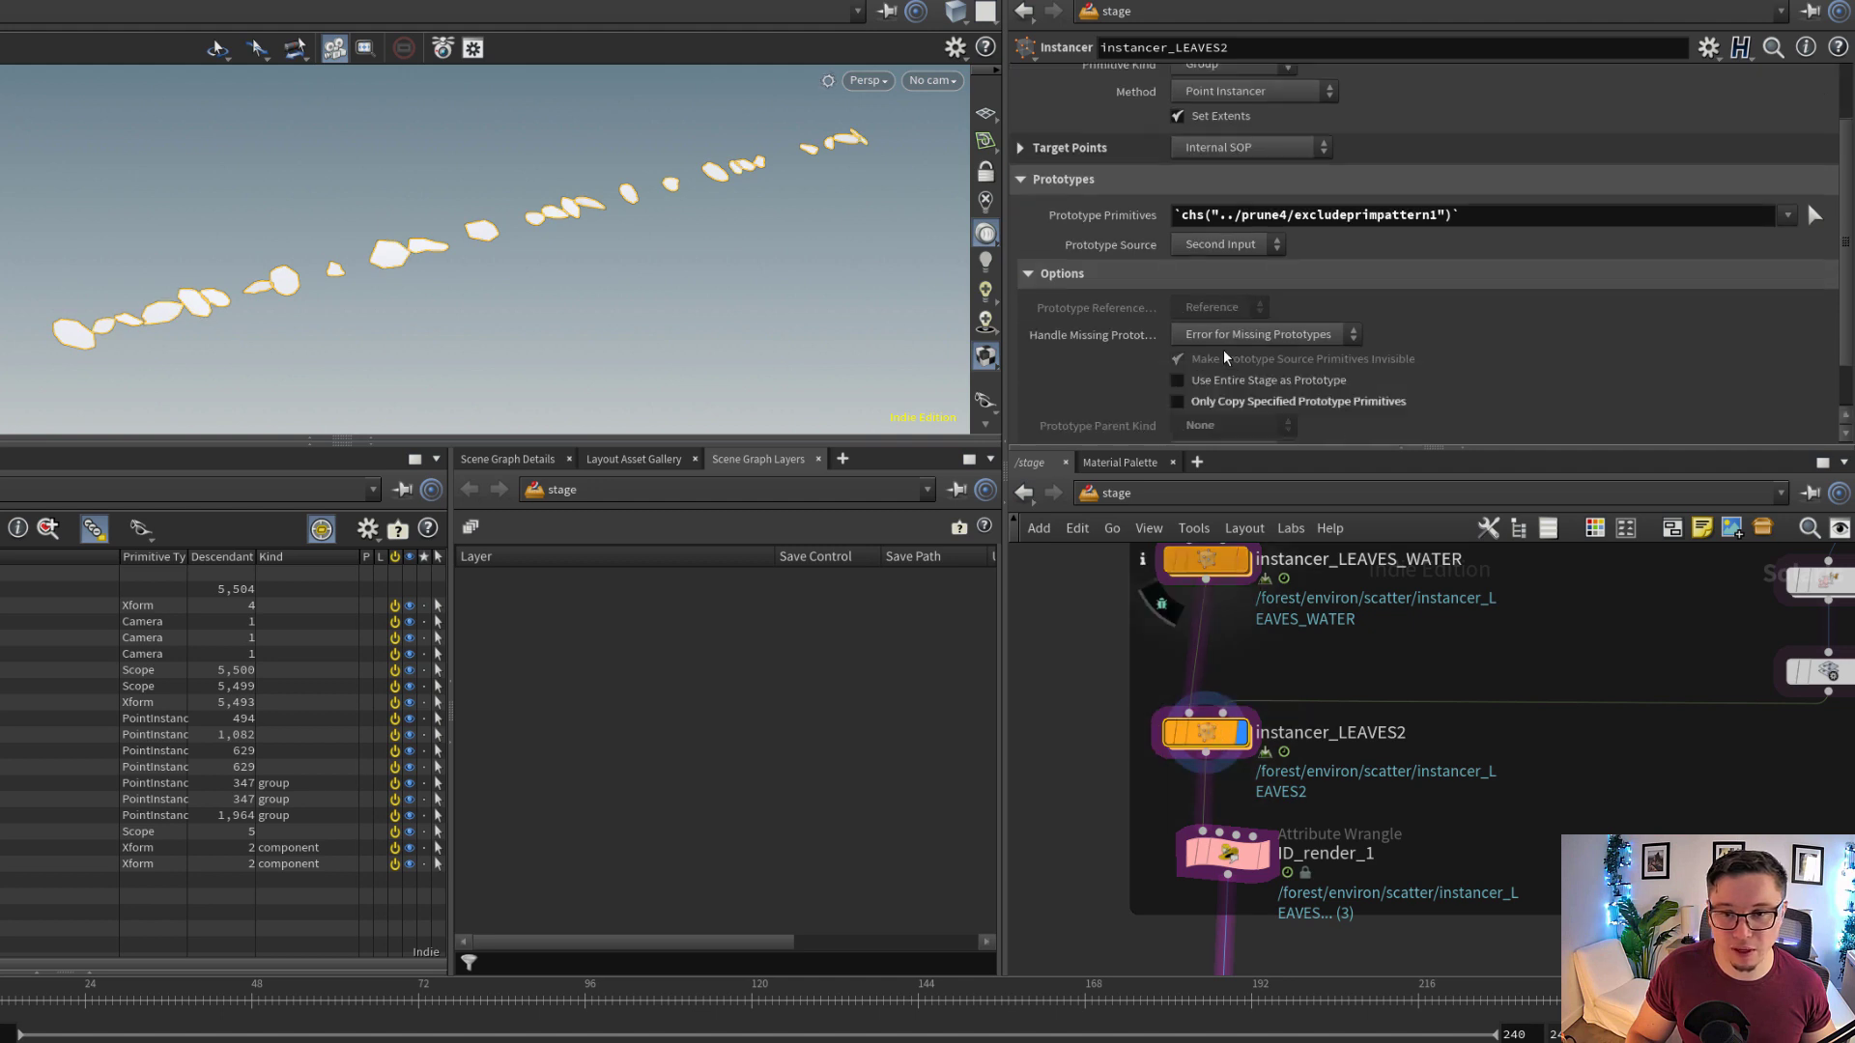
{"action": "left_click", "coordinate": [1261, 393]}
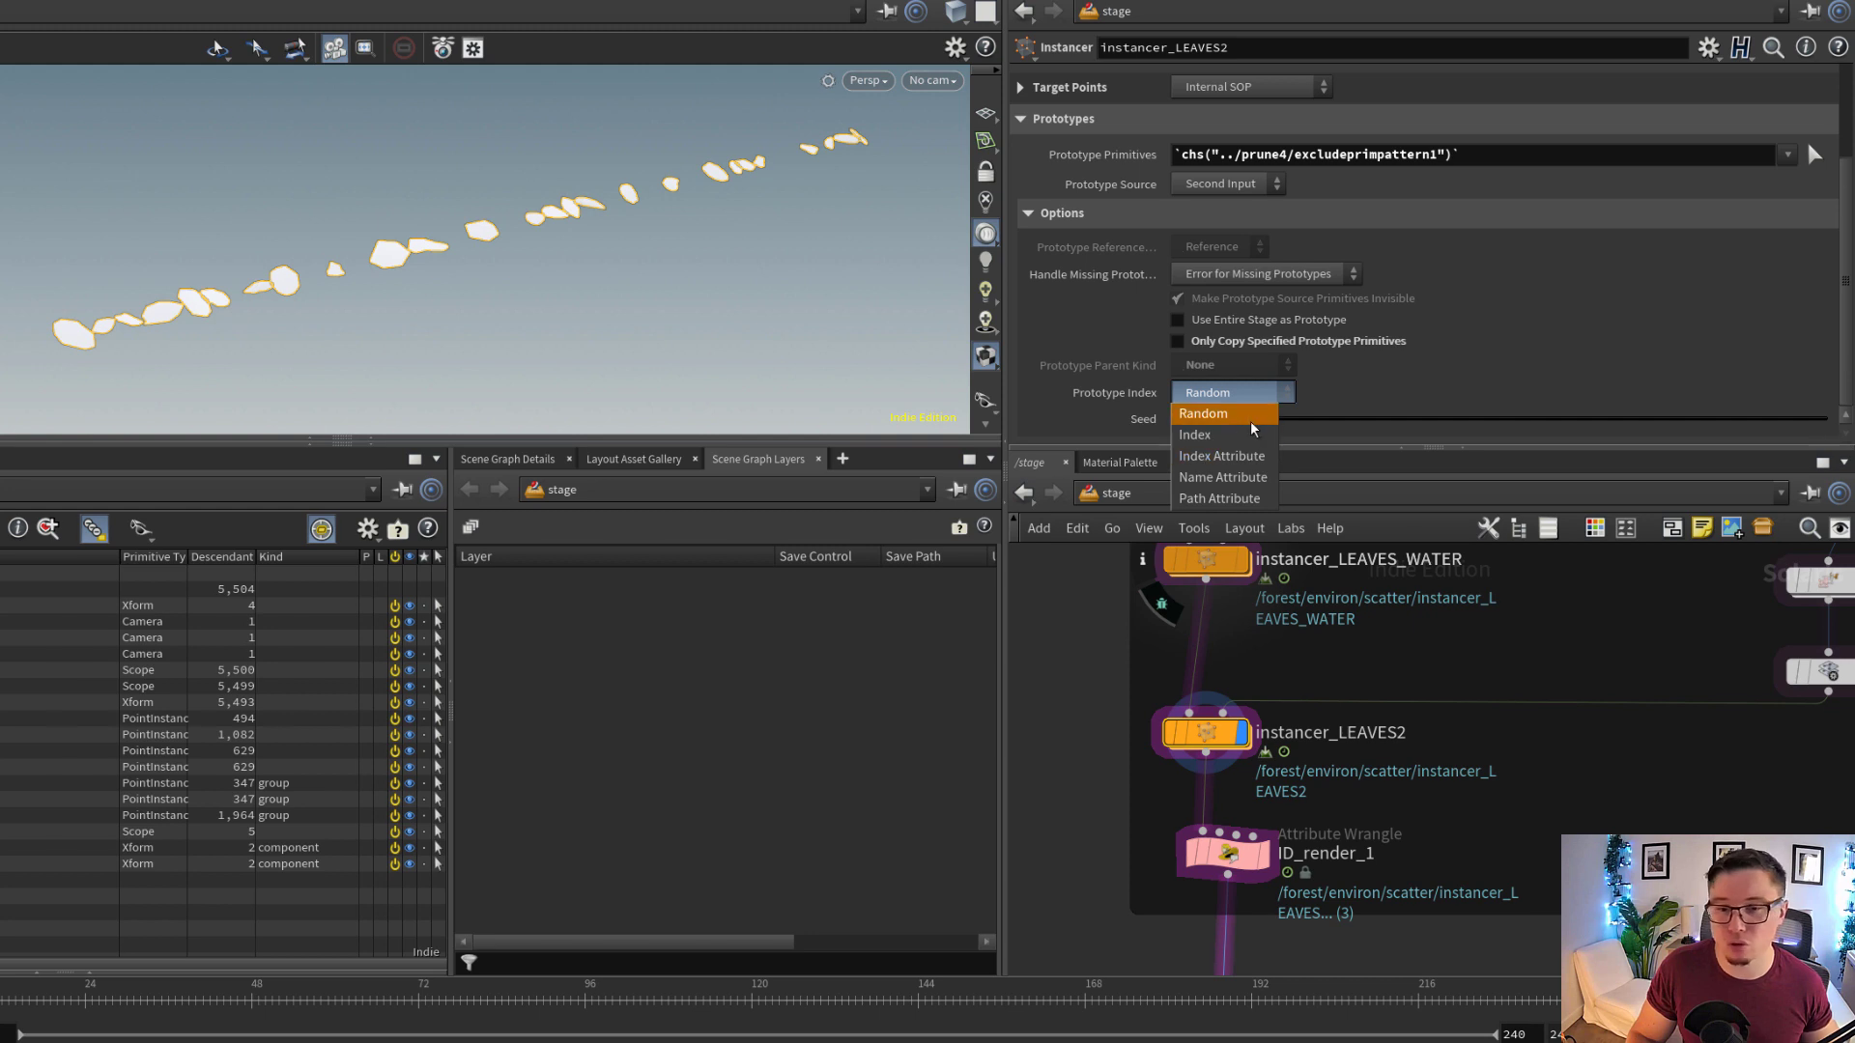
{"action": "left_click", "coordinate": [1252, 422]}
Display configurelayer14 and examine the stacked dead leaf variants and the layer's save path
{"action": "middle_click_drag", "start_coordinate": [1474, 735], "coordinate": [1218, 758]}
{"action": "scroll", "coordinate": [1217, 758], "scroll_direction": "down", "scroll_amount": 3}
{"action": "scroll", "coordinate": [1436, 724], "scroll_direction": "up", "scroll_amount": 2}
{"action": "scroll", "coordinate": [1437, 727], "scroll_direction": "up", "scroll_amount": 1}
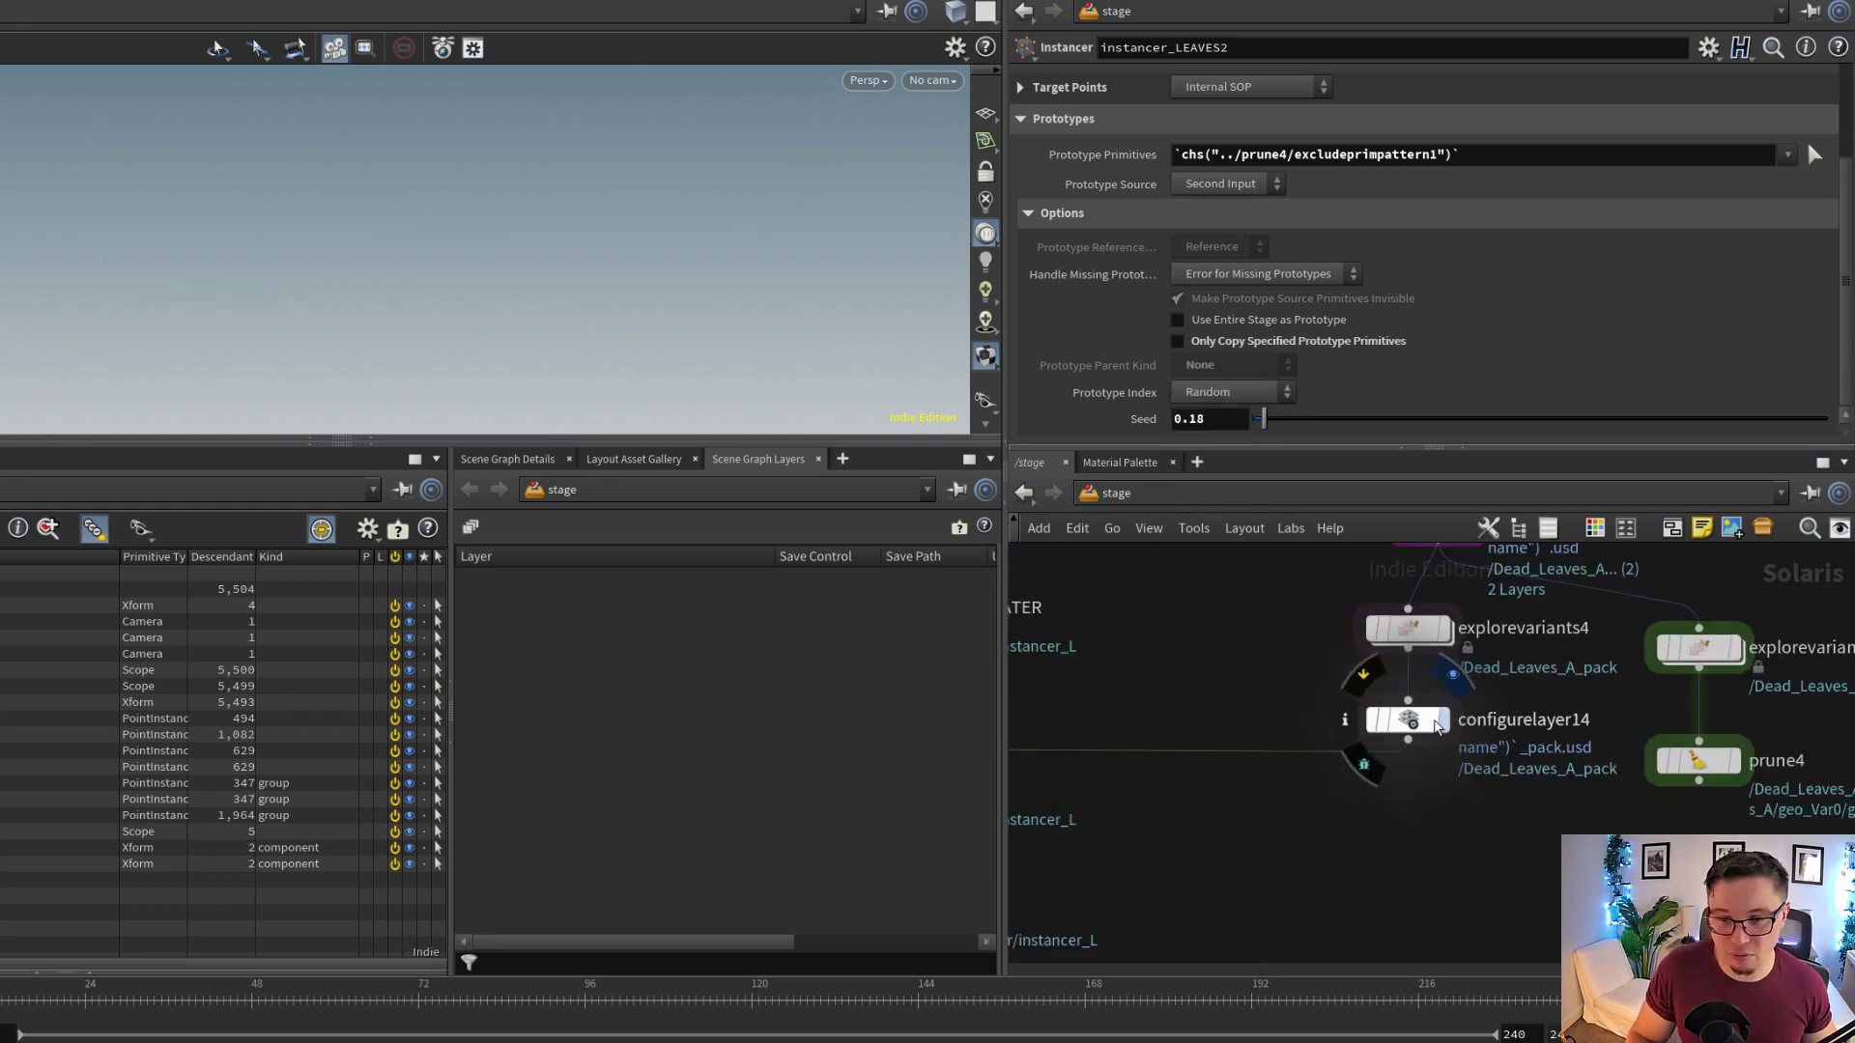
{"action": "left_click", "coordinate": [1437, 727]}
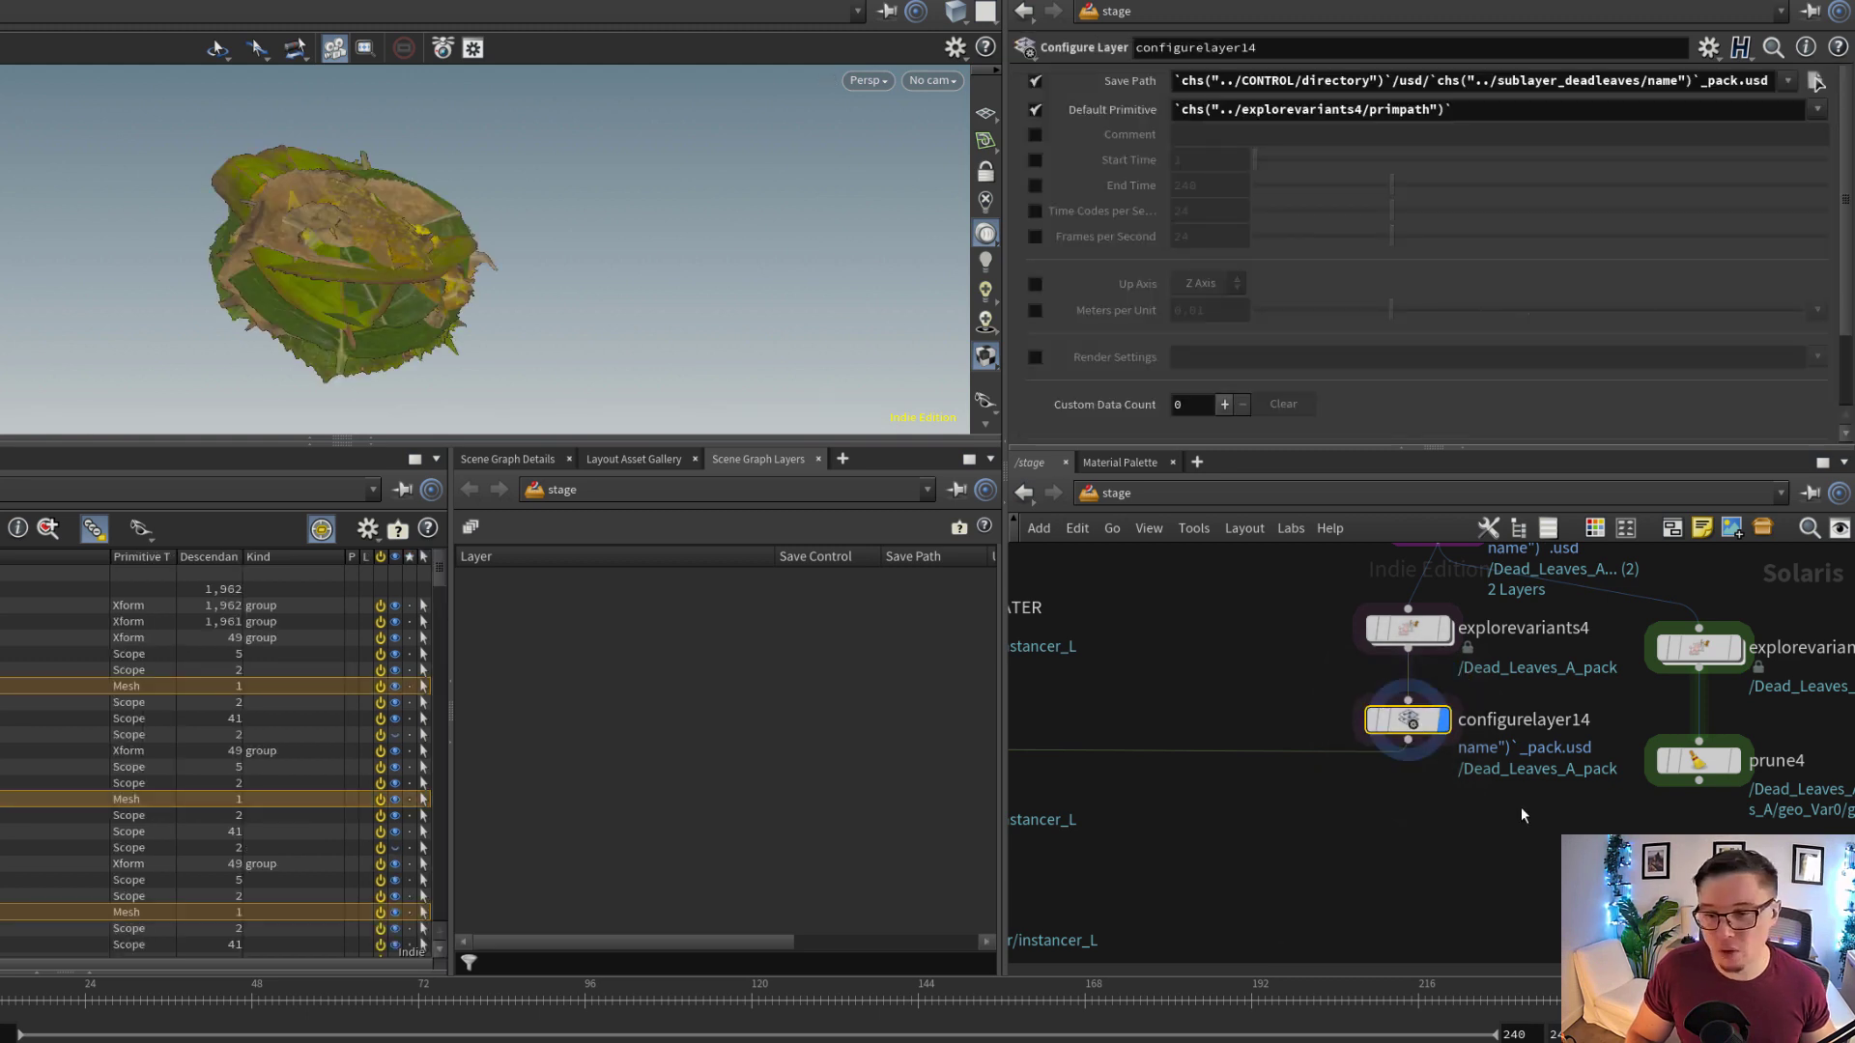
Display prune4 and examine the spread-out leaf variants for comparison with the stacked pack
{"action": "middle_click_drag", "start_coordinate": [1520, 807], "coordinate": [1400, 824]}
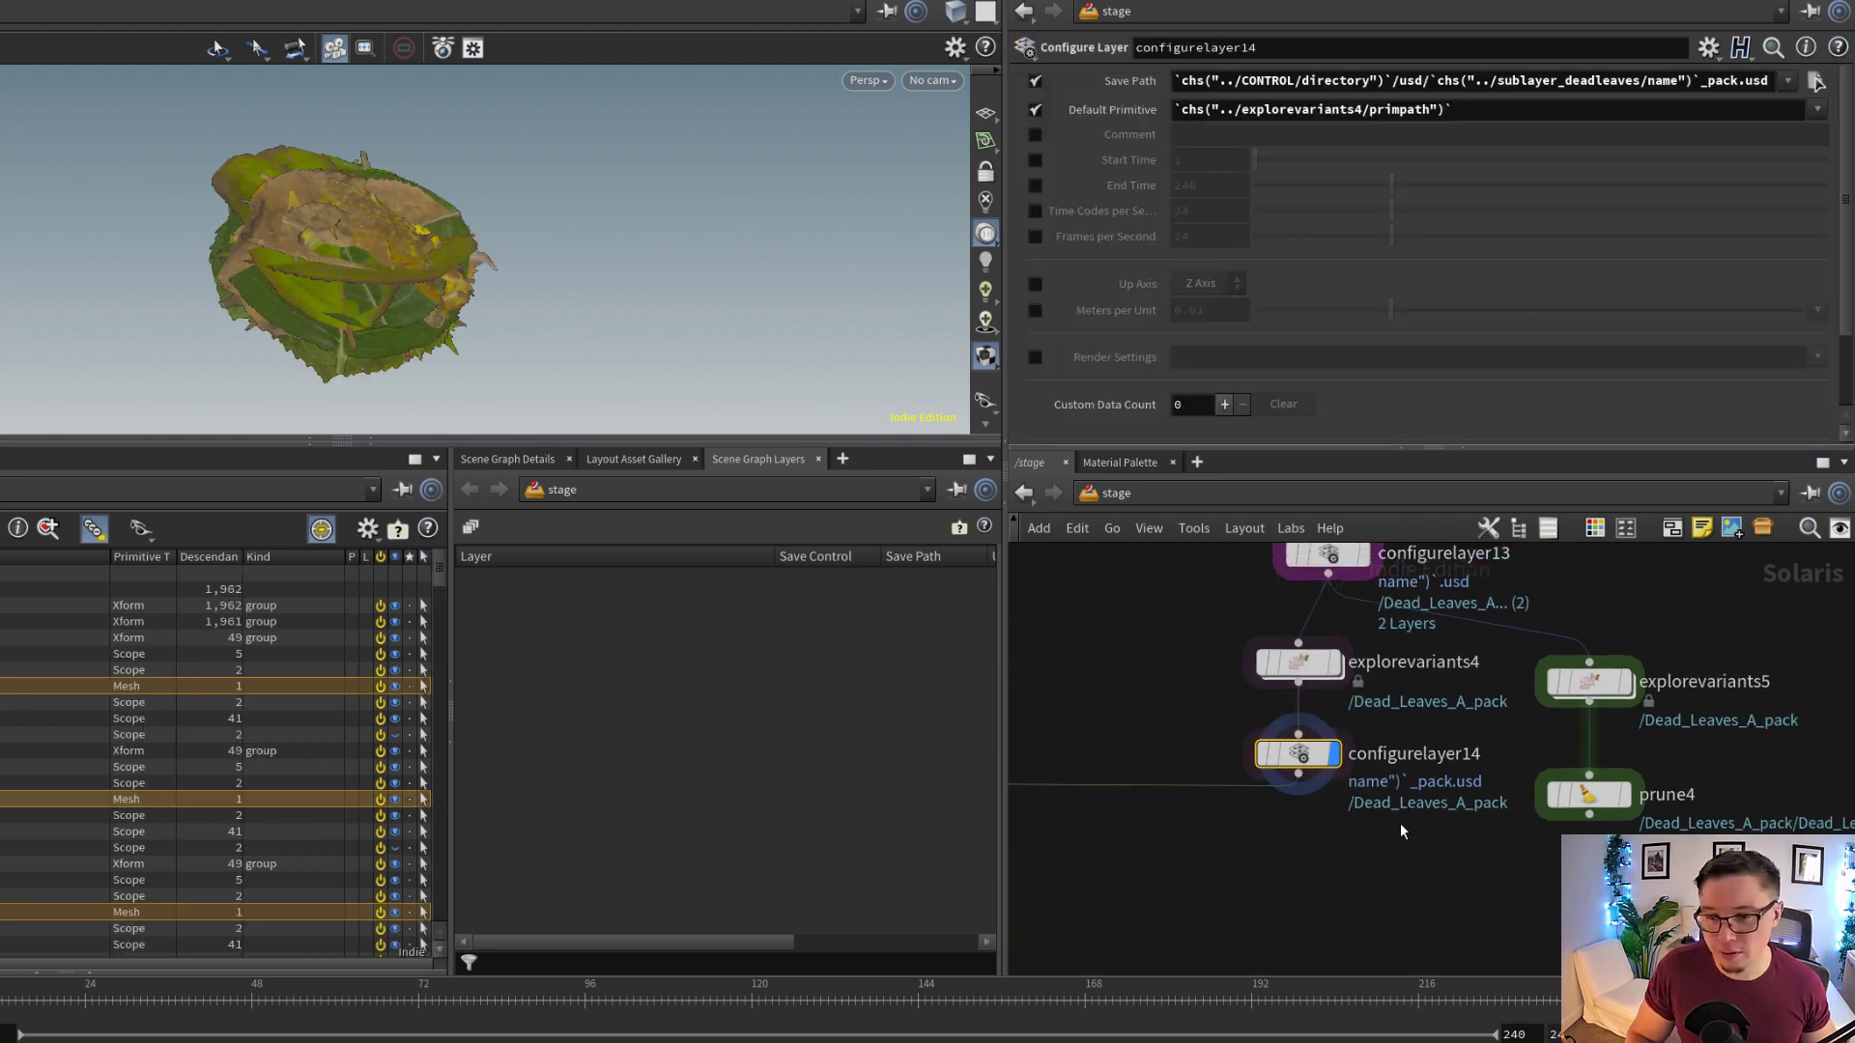
{"action": "middle_click_drag", "start_coordinate": [1639, 812], "coordinate": [1661, 802]}
{"action": "left_click", "coordinate": [1652, 795]}
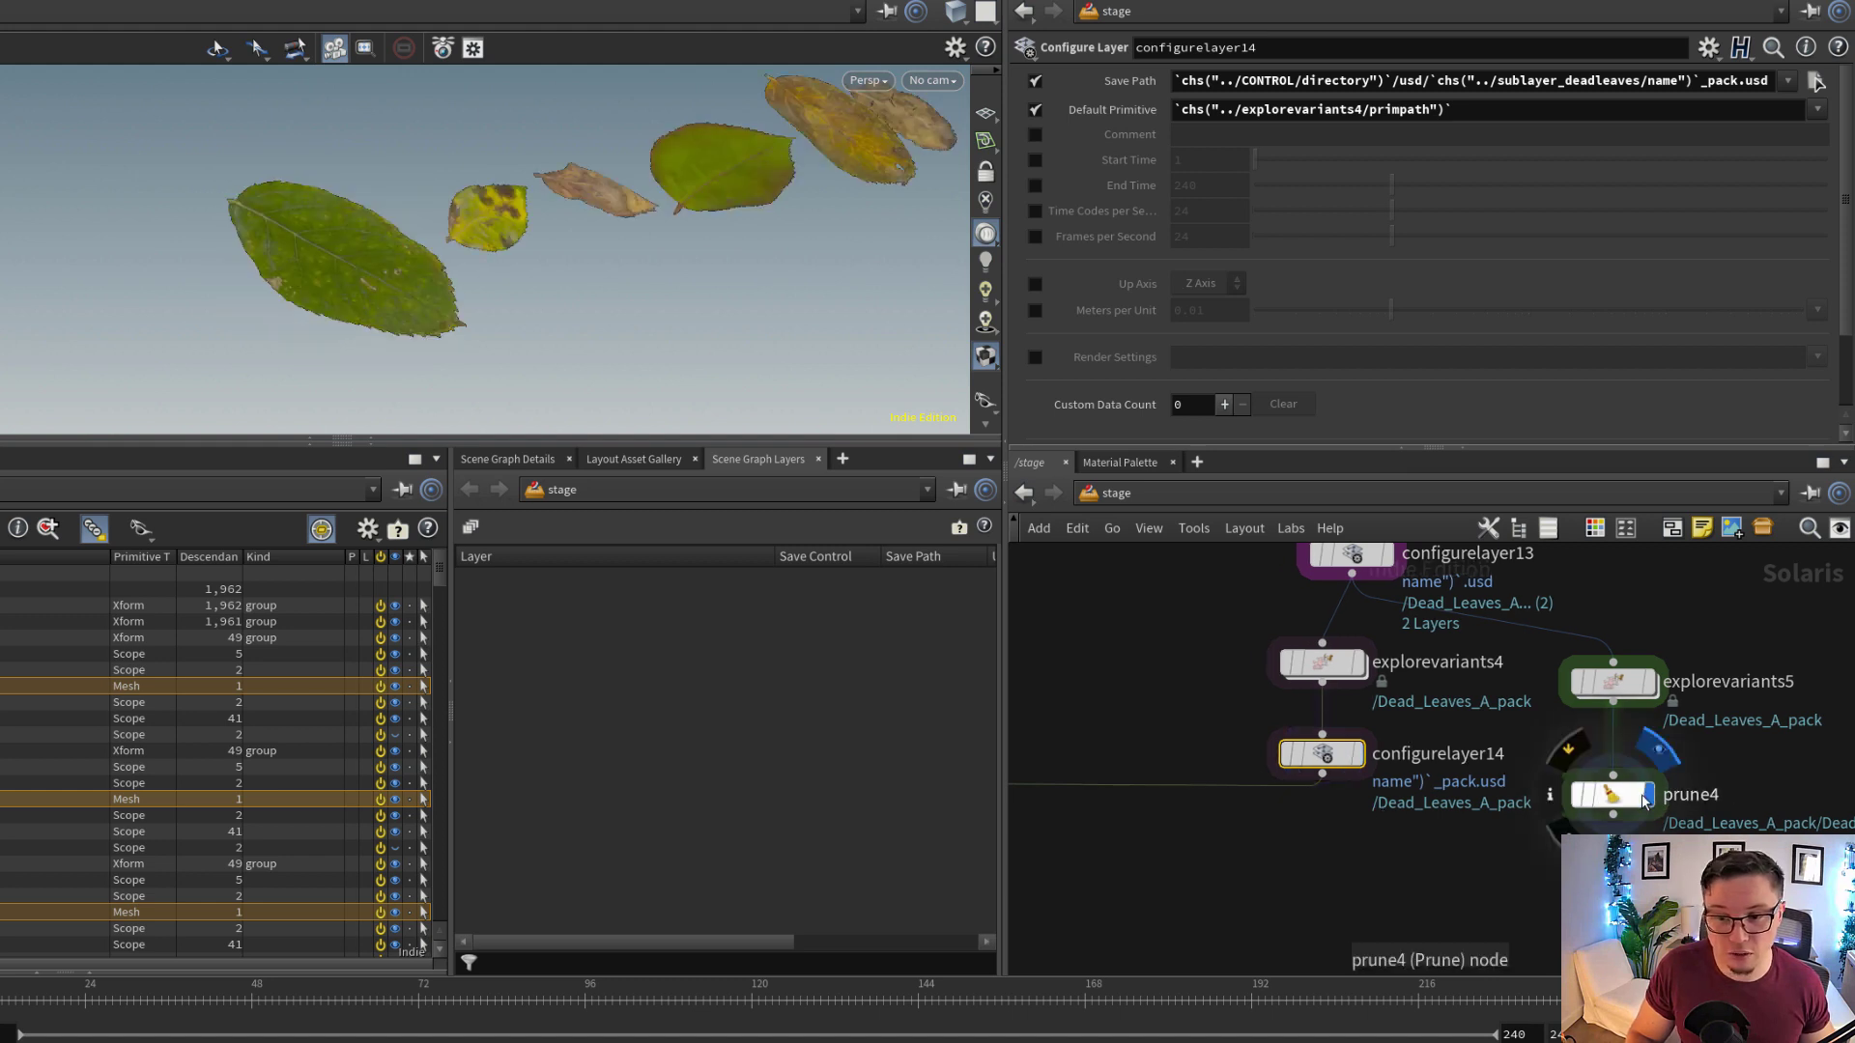
{"action": "left_click", "coordinate": [1618, 795]}
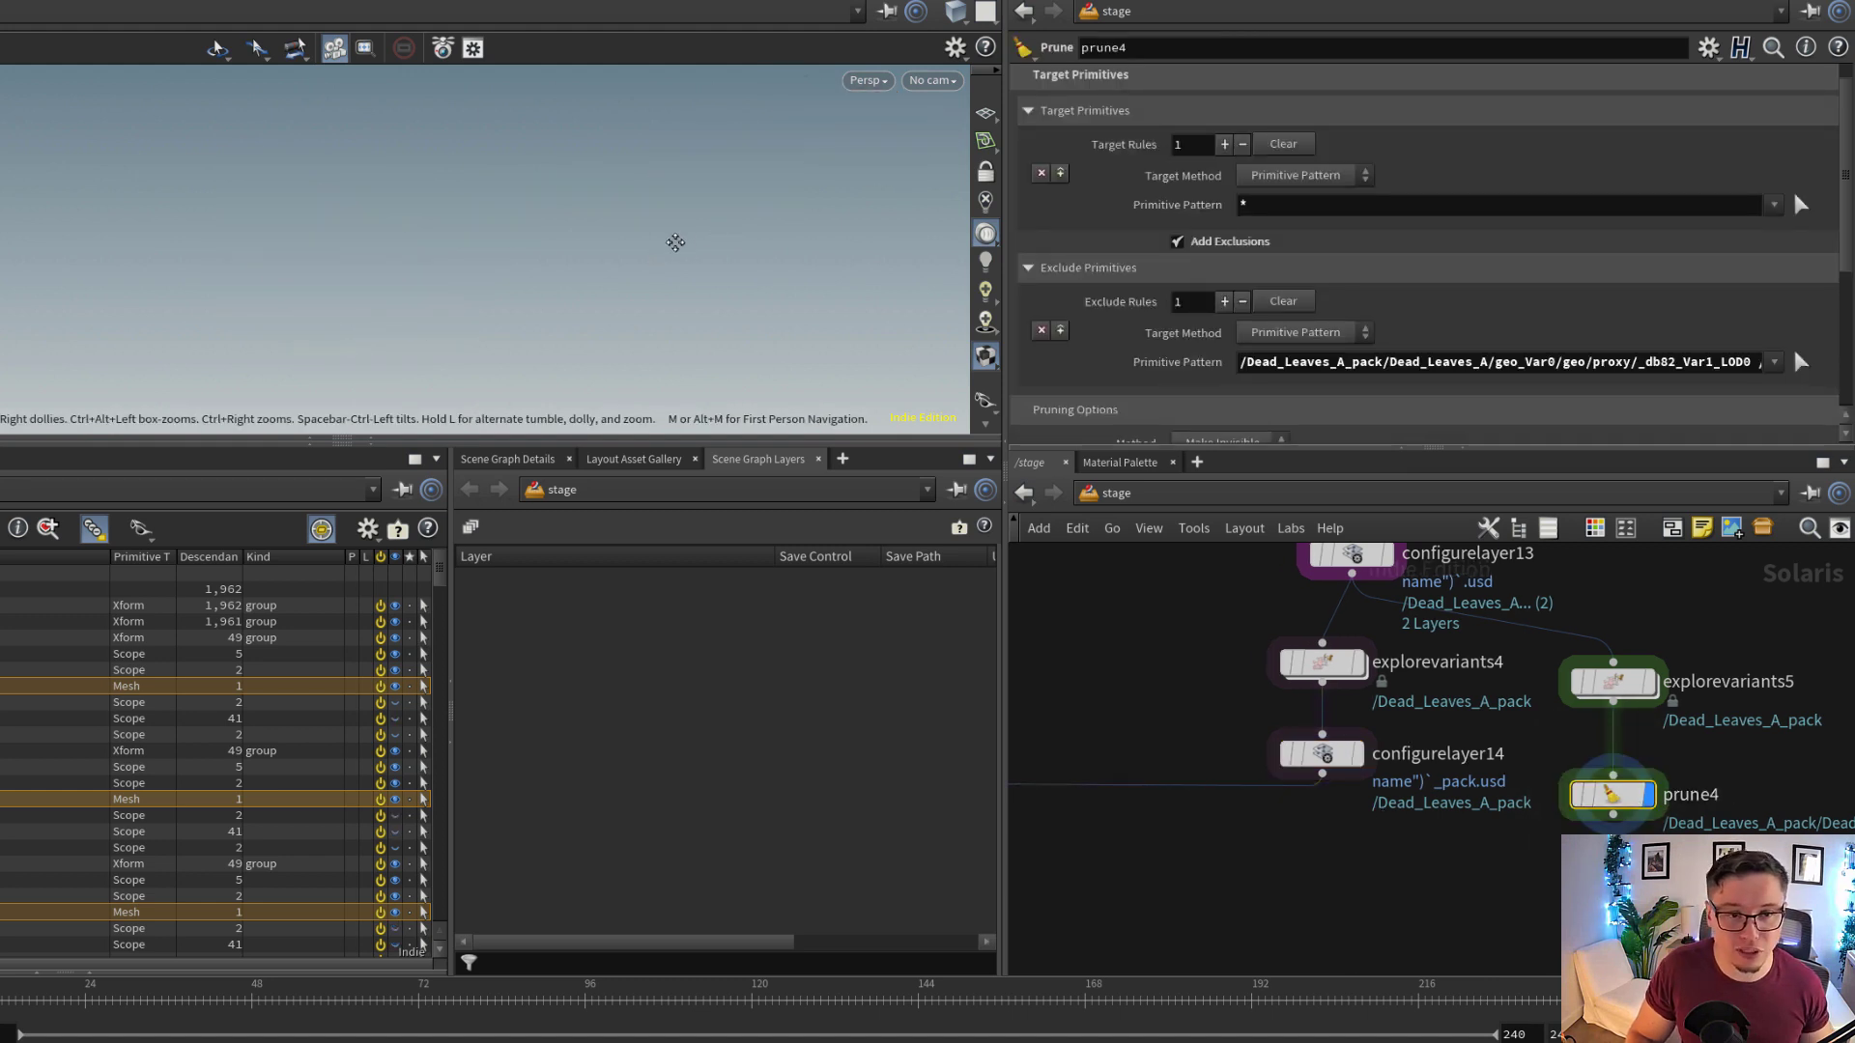
Display instancer_LEAVES2 in the forest view and select the node chain from sublayer_deadleaves to configurelayer14
{"action": "middle_click_drag", "start_coordinate": [1281, 788], "coordinate": [1596, 740]}
{"action": "scroll", "coordinate": [1605, 737], "scroll_direction": "down", "scroll_amount": 2}
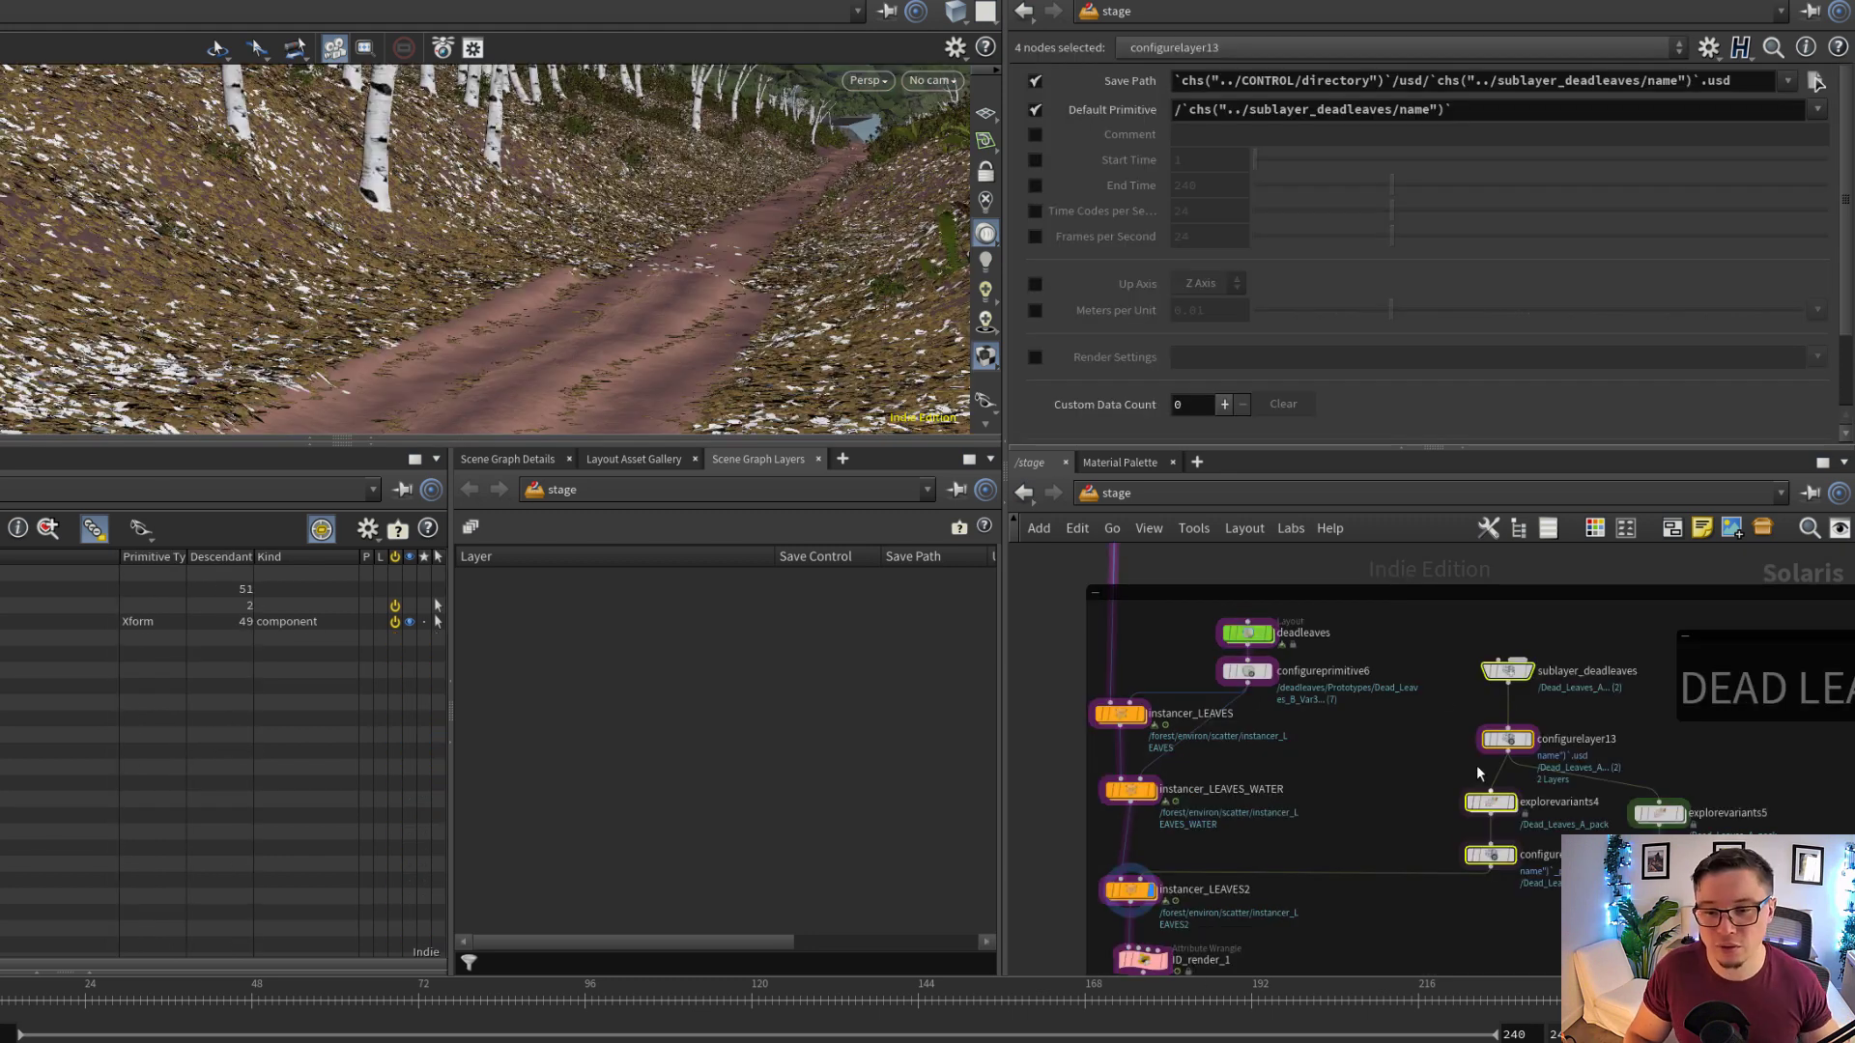
{"action": "scroll", "coordinate": [1540, 780], "scroll_direction": "up", "scroll_amount": 2}
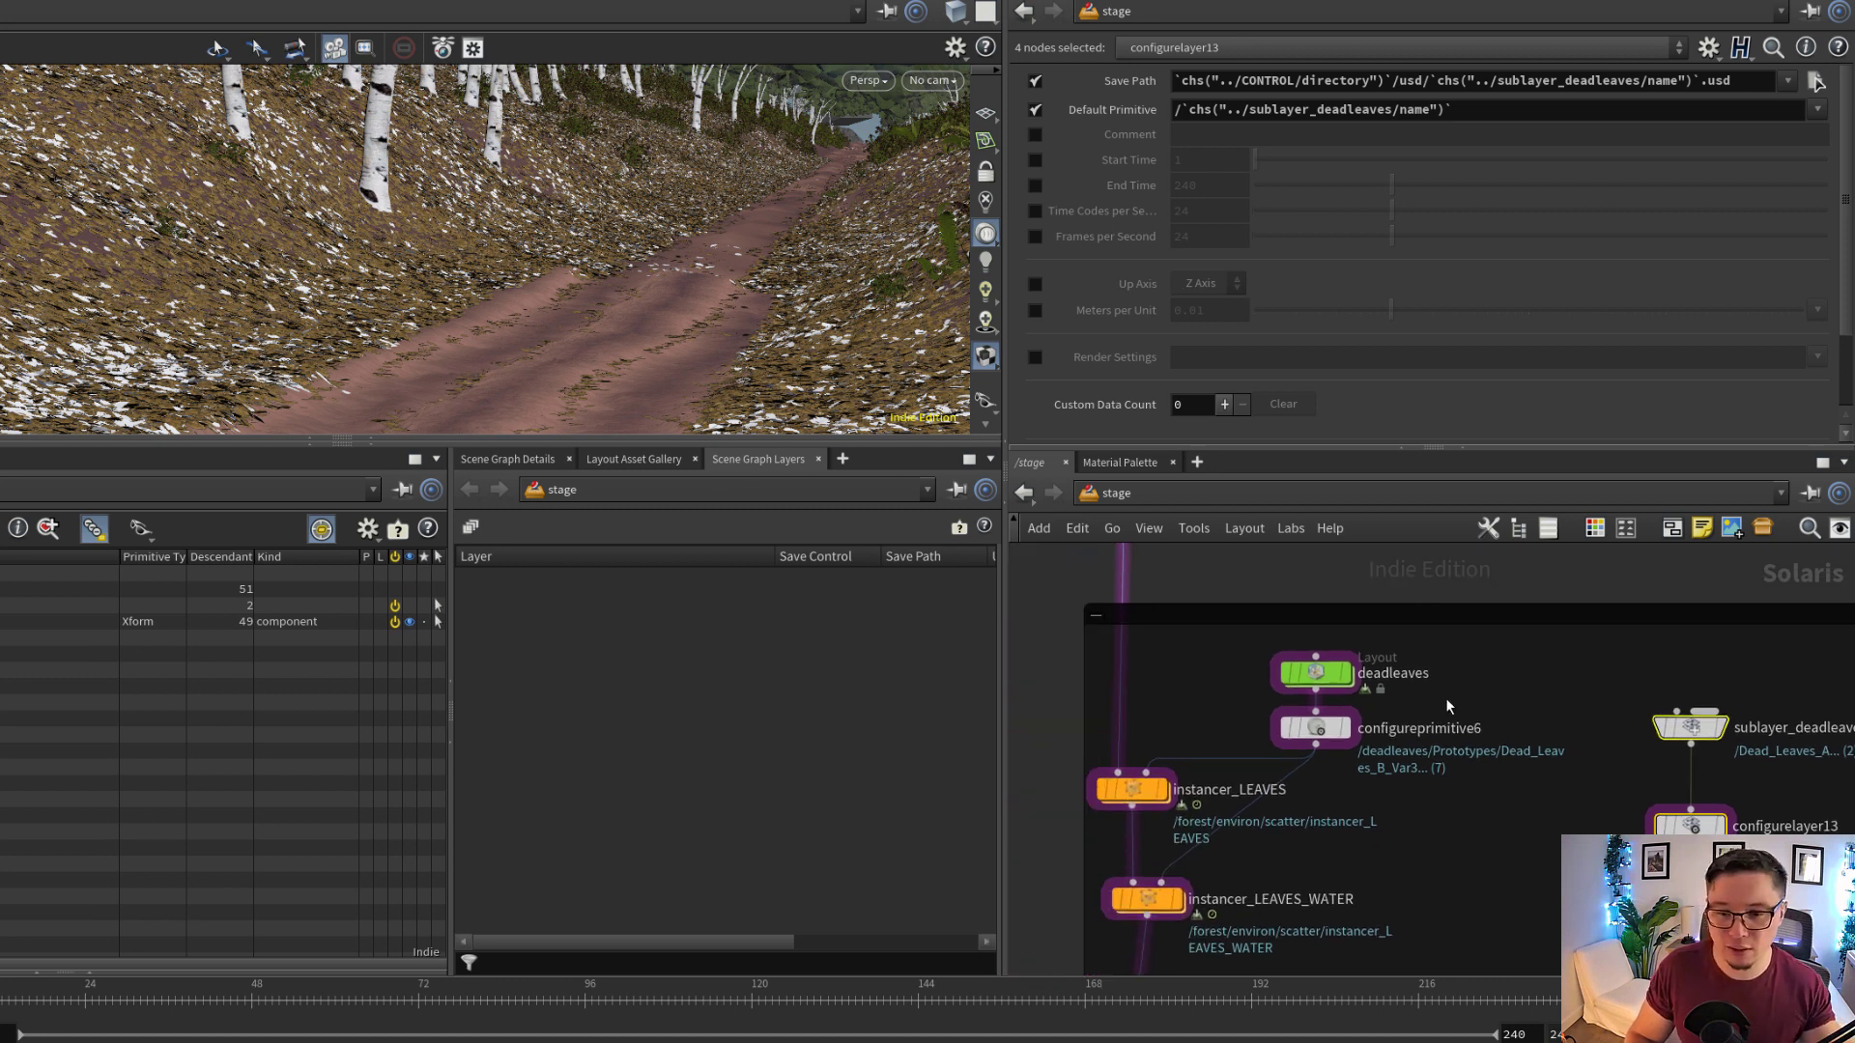
Select the deadleaves layout node and browse the dead leaf assets in its Layout Asset Gallery
{"action": "left_click", "coordinate": [1314, 692]}
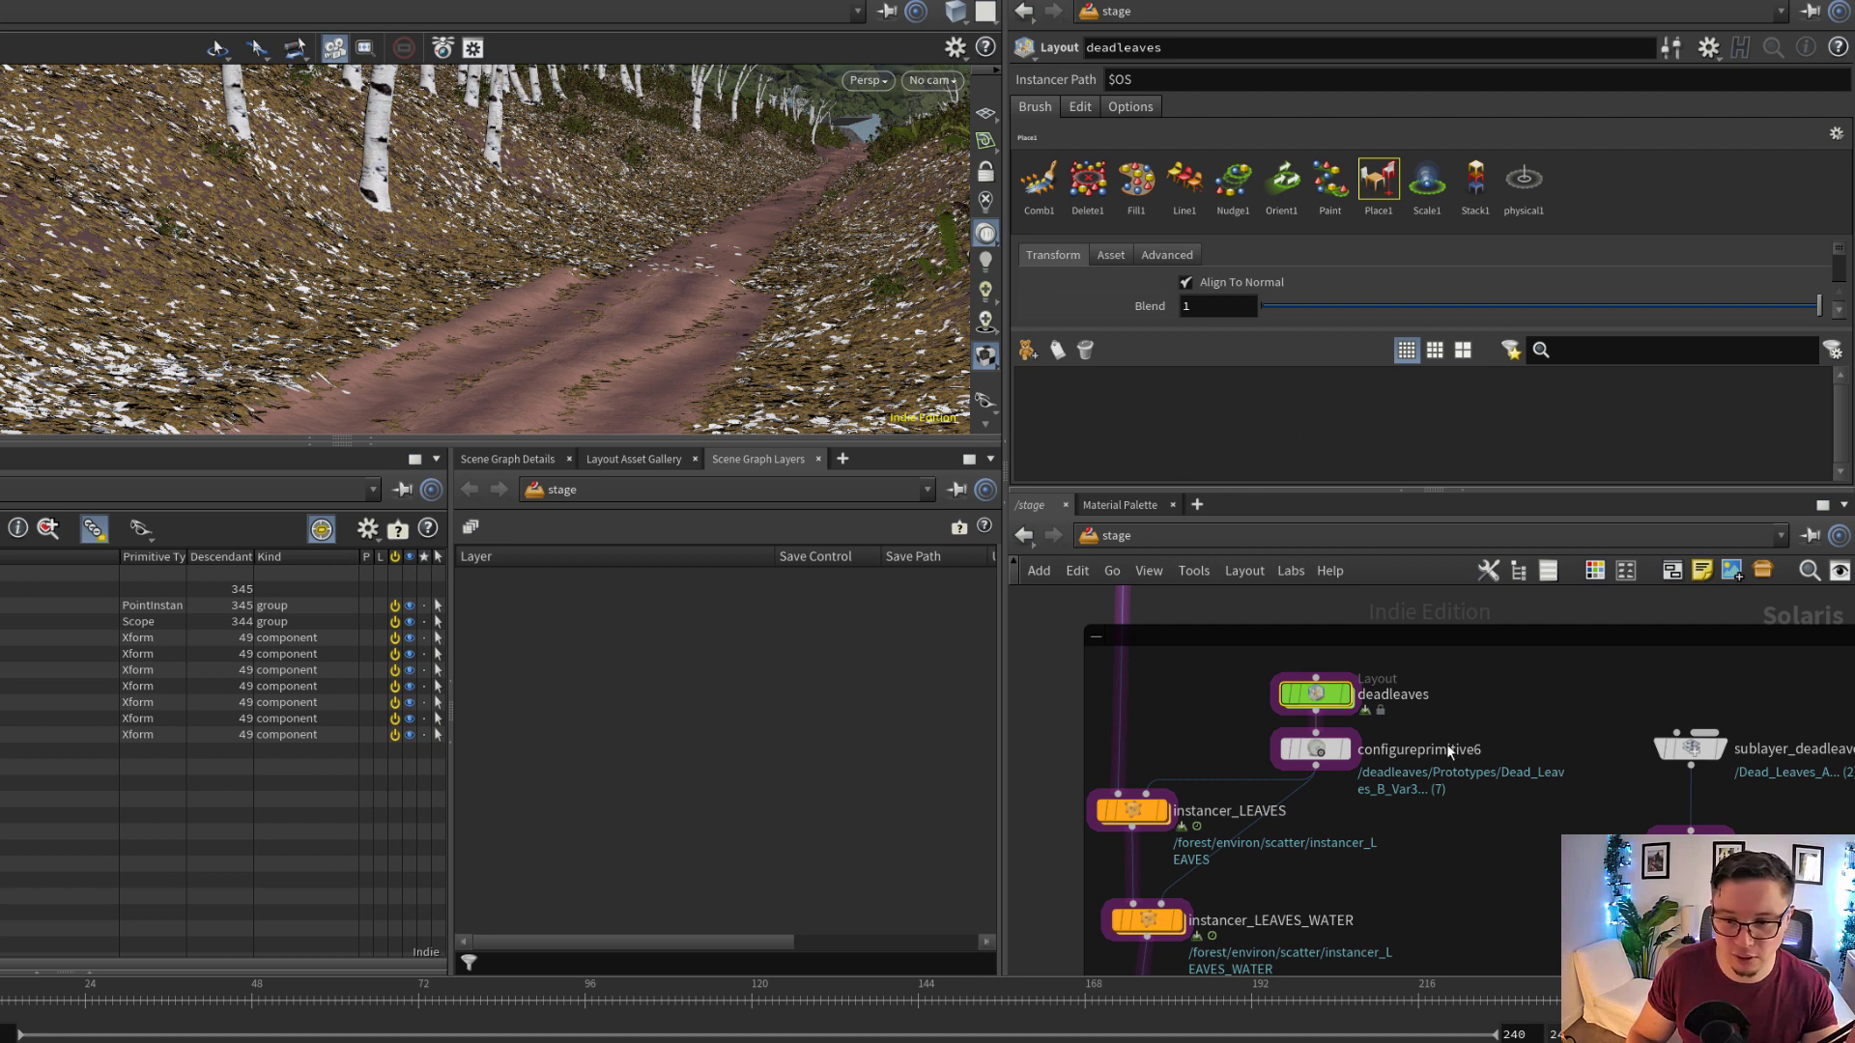
{"action": "scroll", "coordinate": [1478, 813], "scroll_direction": "down", "scroll_amount": 1}
{"action": "middle_click_drag", "start_coordinate": [1478, 822], "coordinate": [1425, 654]}
{"action": "scroll", "coordinate": [1425, 654], "scroll_direction": "down", "scroll_amount": 1}
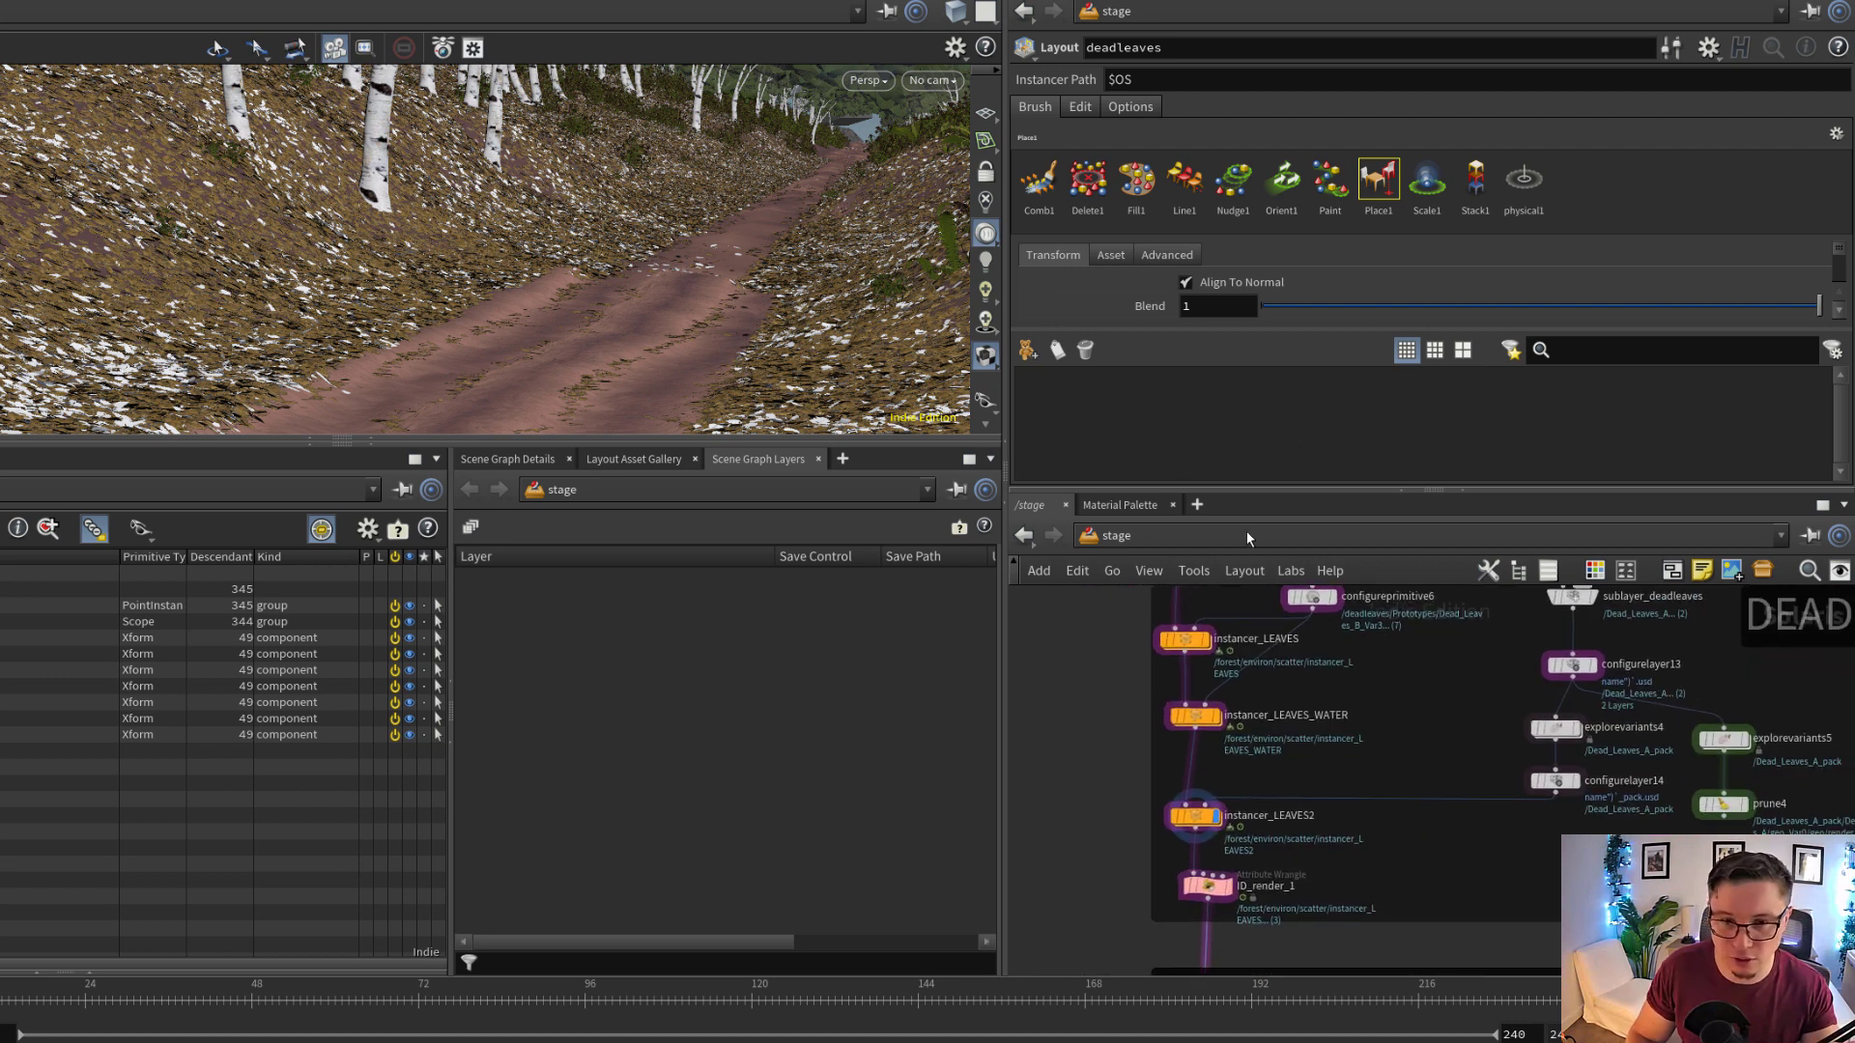
{"action": "left_click", "coordinate": [1030, 350]}
{"action": "scroll", "coordinate": [1096, 416], "scroll_direction": "down", "scroll_amount": 10}
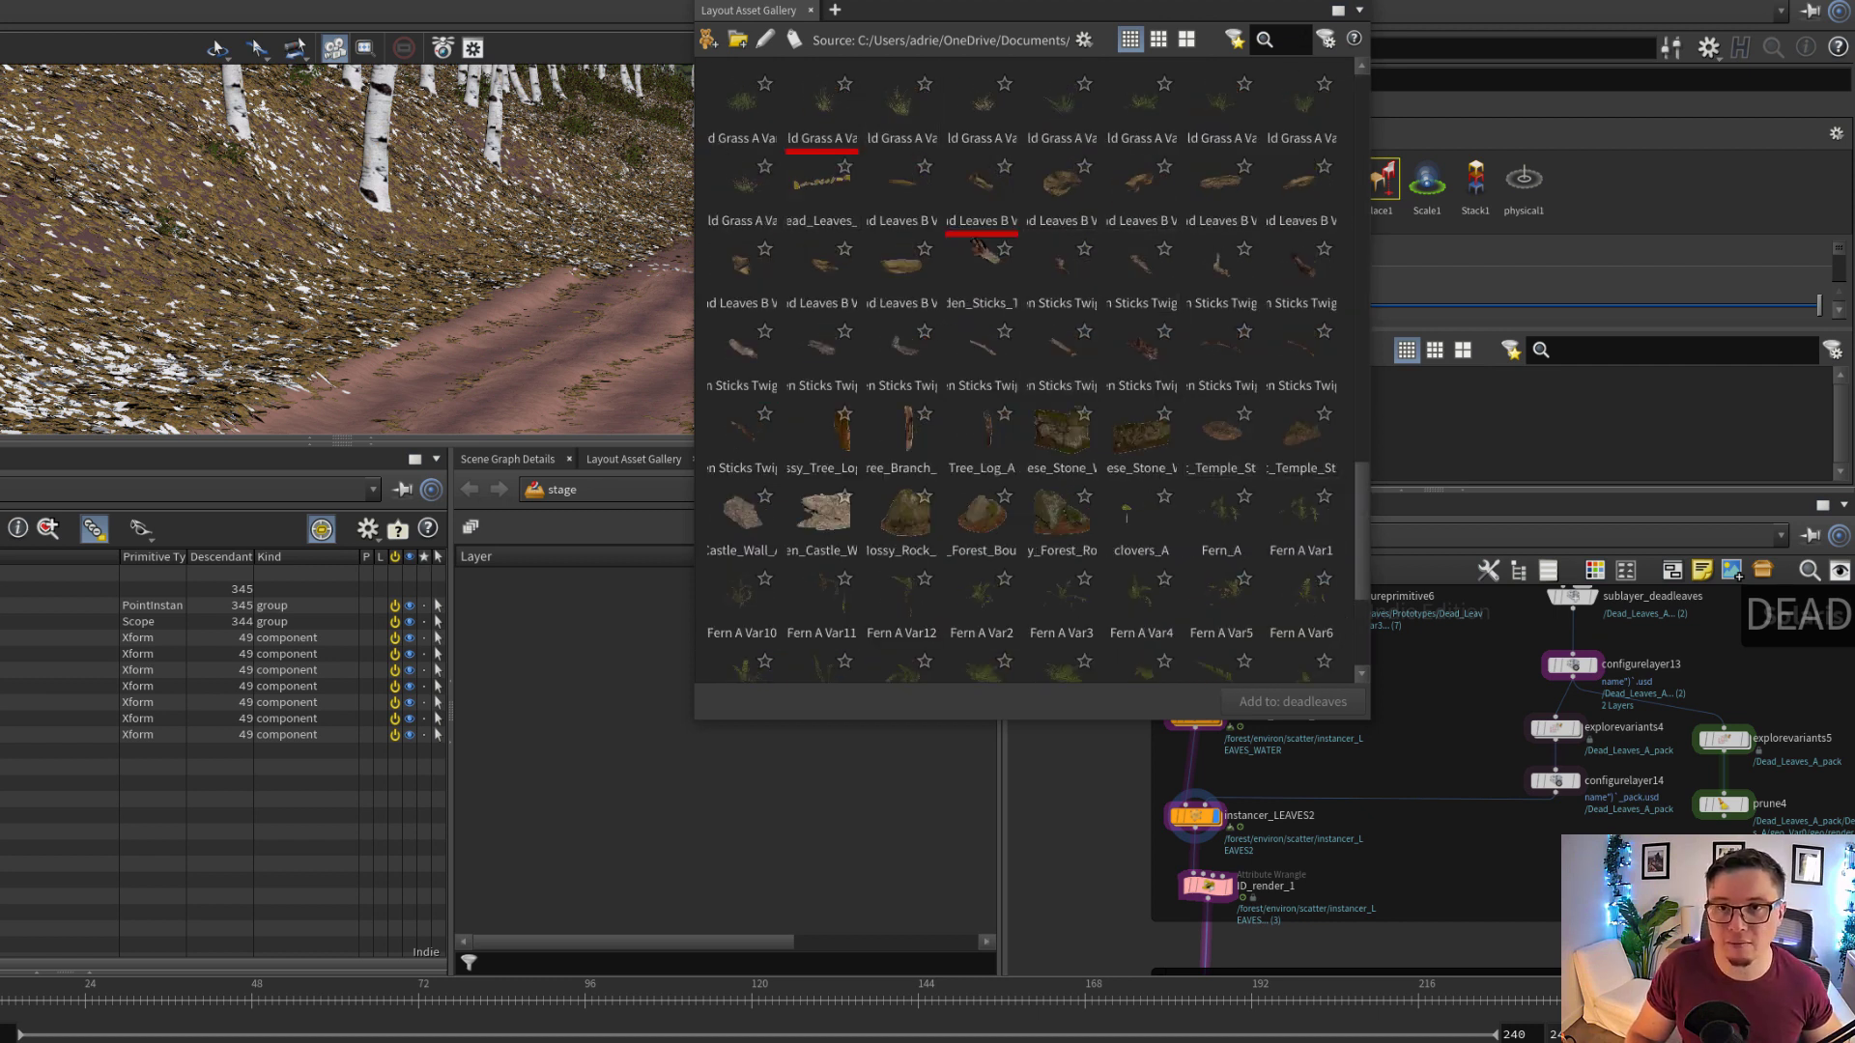
{"action": "left_click", "coordinate": [1351, 0]}
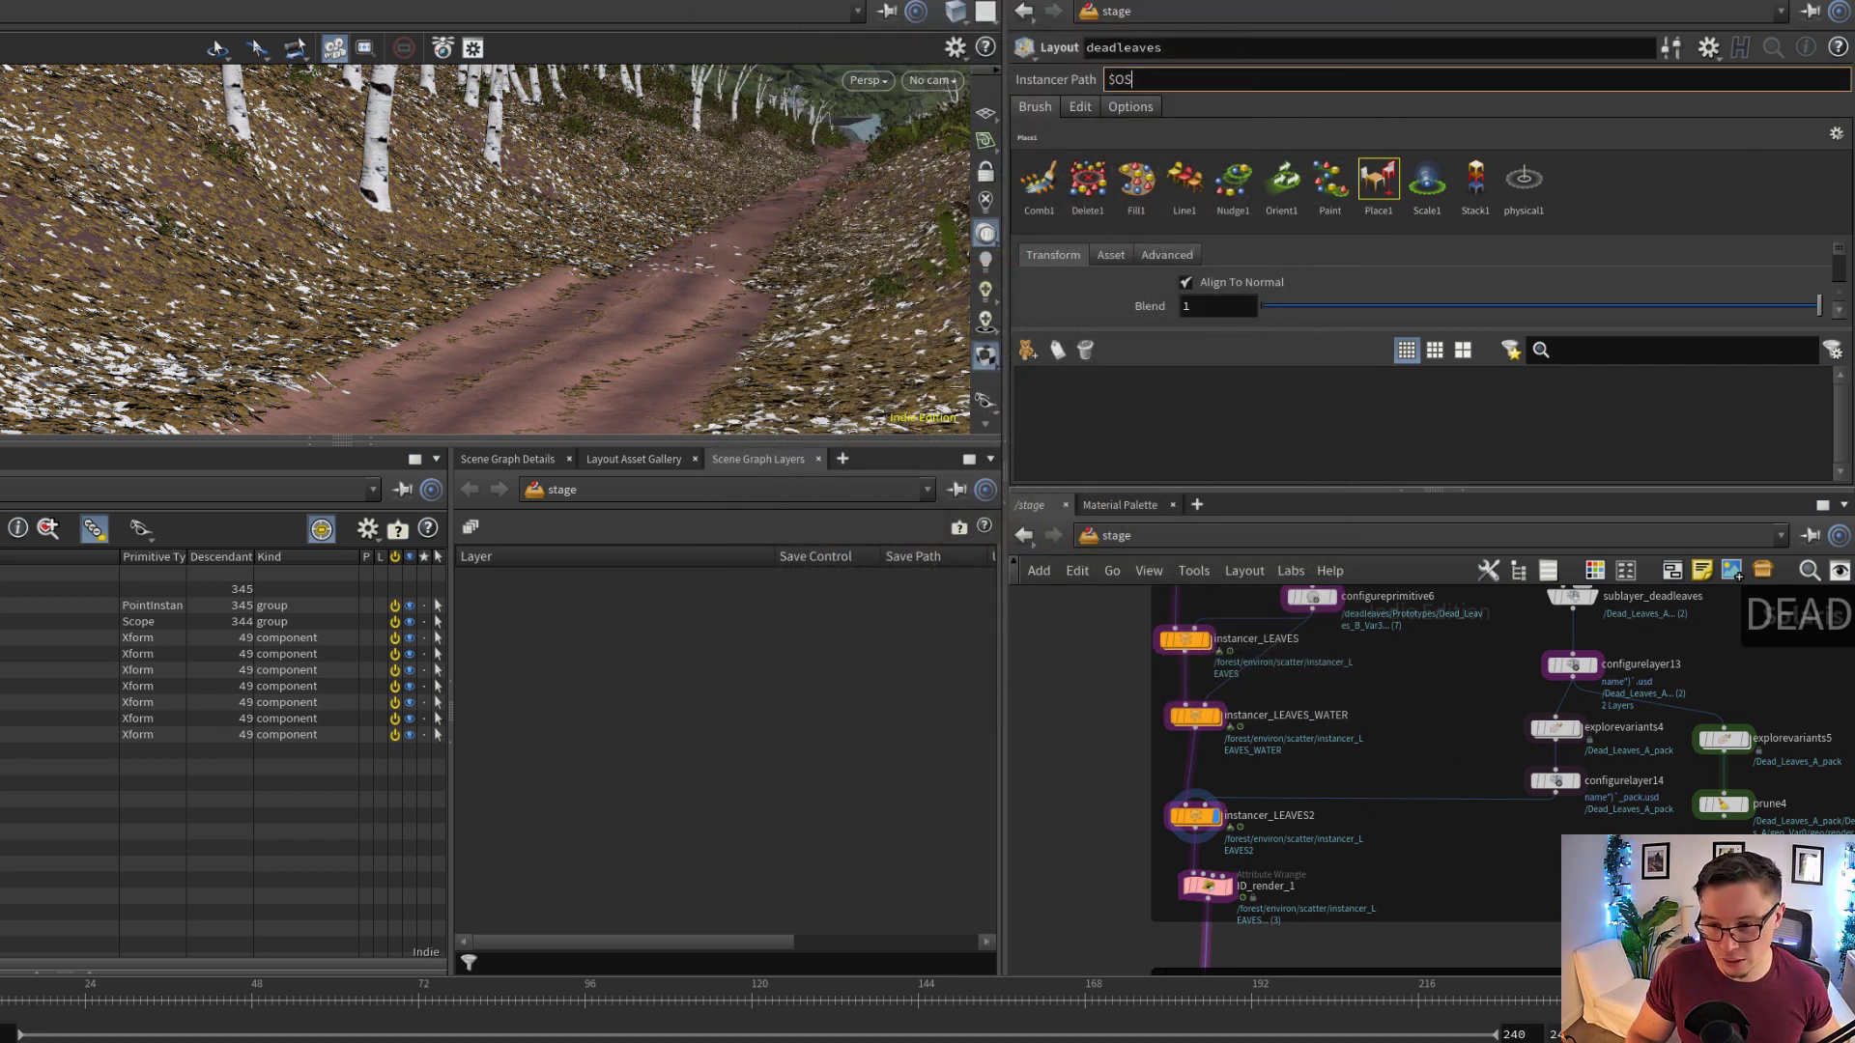
Find the clovers network and display sublayer_clovers to inspect the source clover and its file path
{"action": "middle_click_drag", "start_coordinate": [1571, 922], "coordinate": [1532, 704]}
{"action": "scroll", "coordinate": [1473, 937], "scroll_direction": "down", "scroll_amount": 1}
{"action": "middle_click_drag", "start_coordinate": [1473, 937], "coordinate": [1484, 876]}
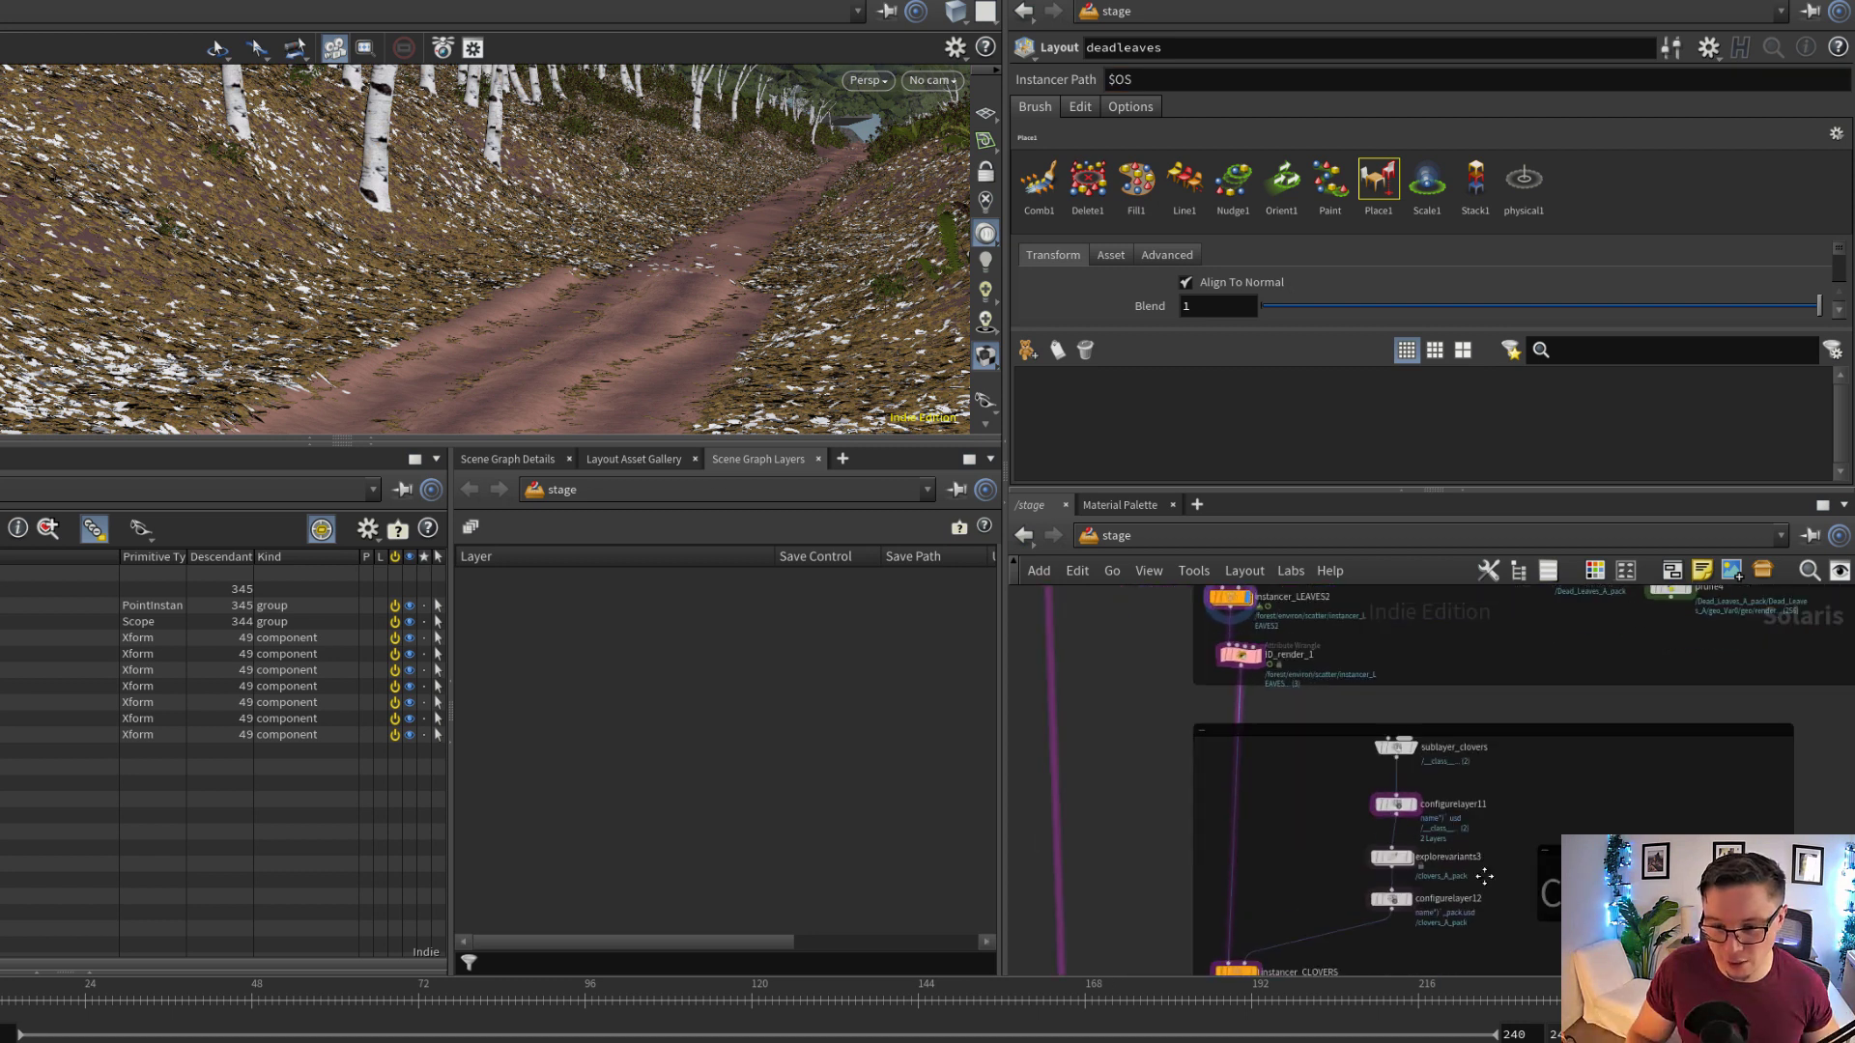
{"action": "scroll", "coordinate": [1468, 874], "scroll_direction": "up", "scroll_amount": 3}
{"action": "mouse_move", "coordinate": [1397, 695]}
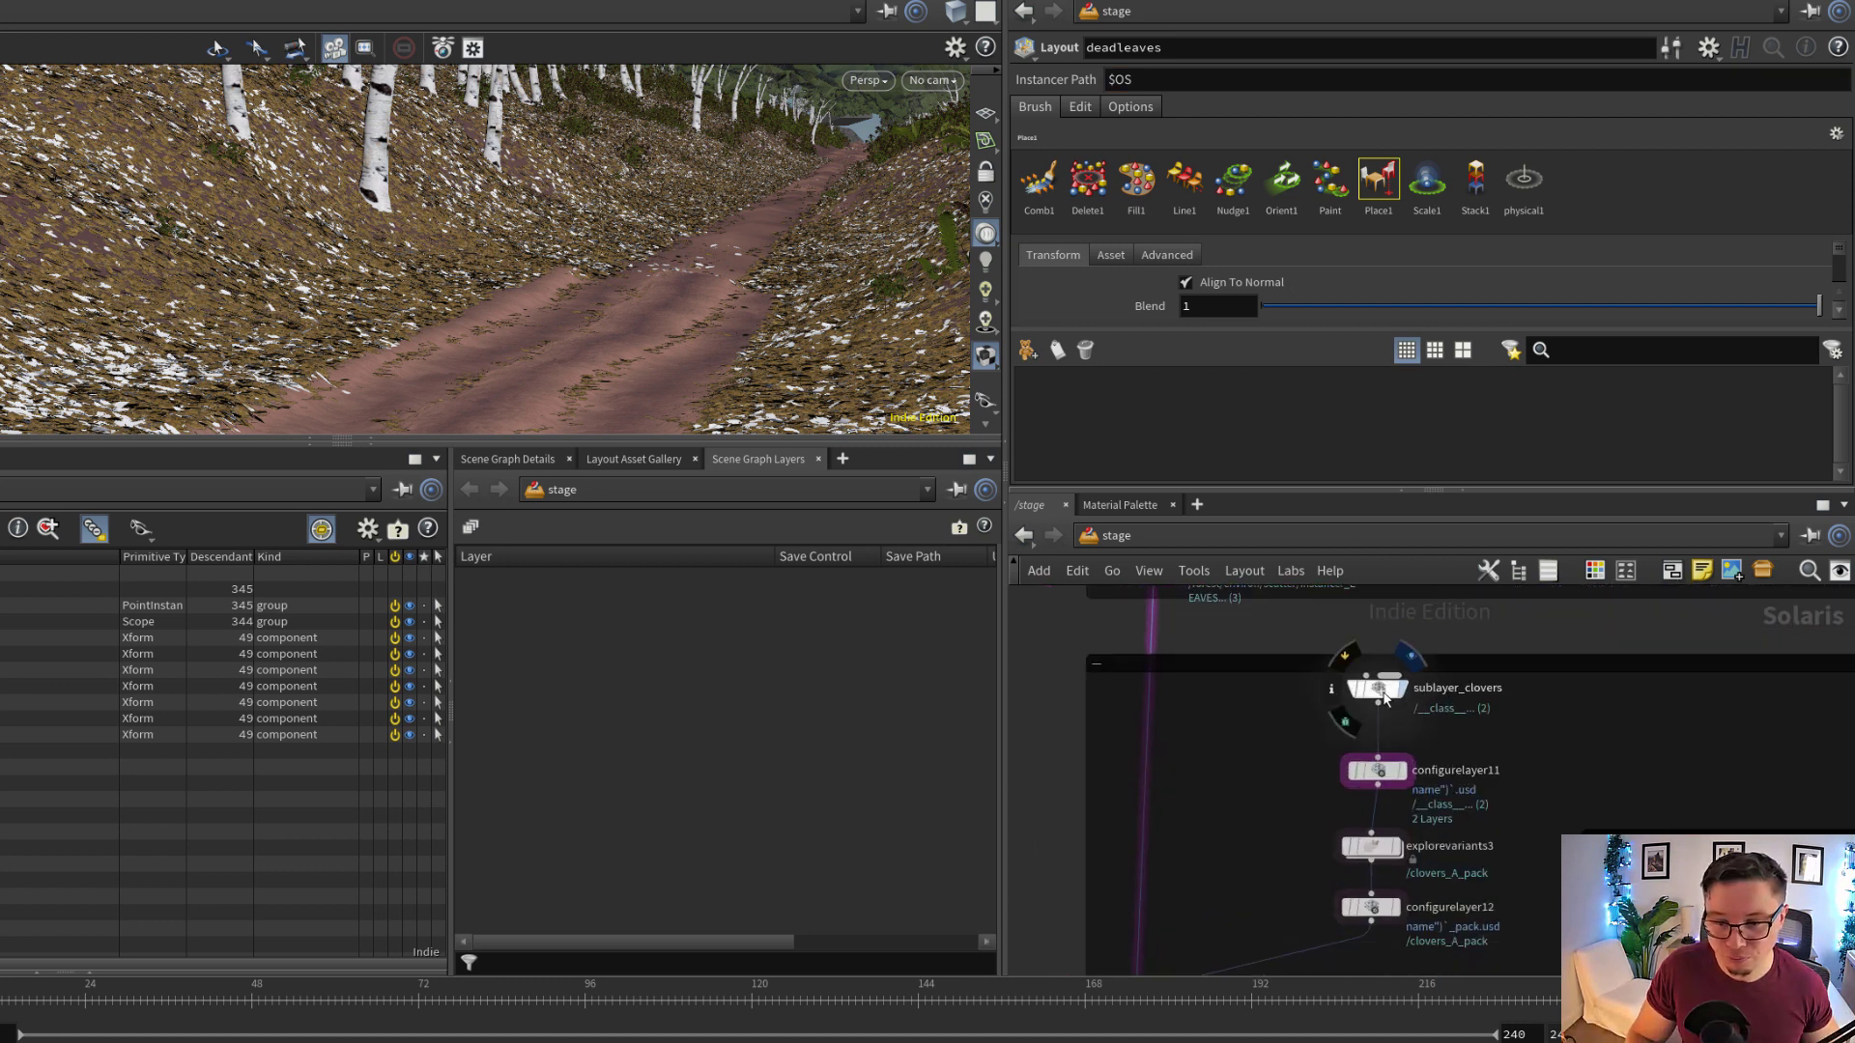
{"action": "left_click", "coordinate": [1384, 692]}
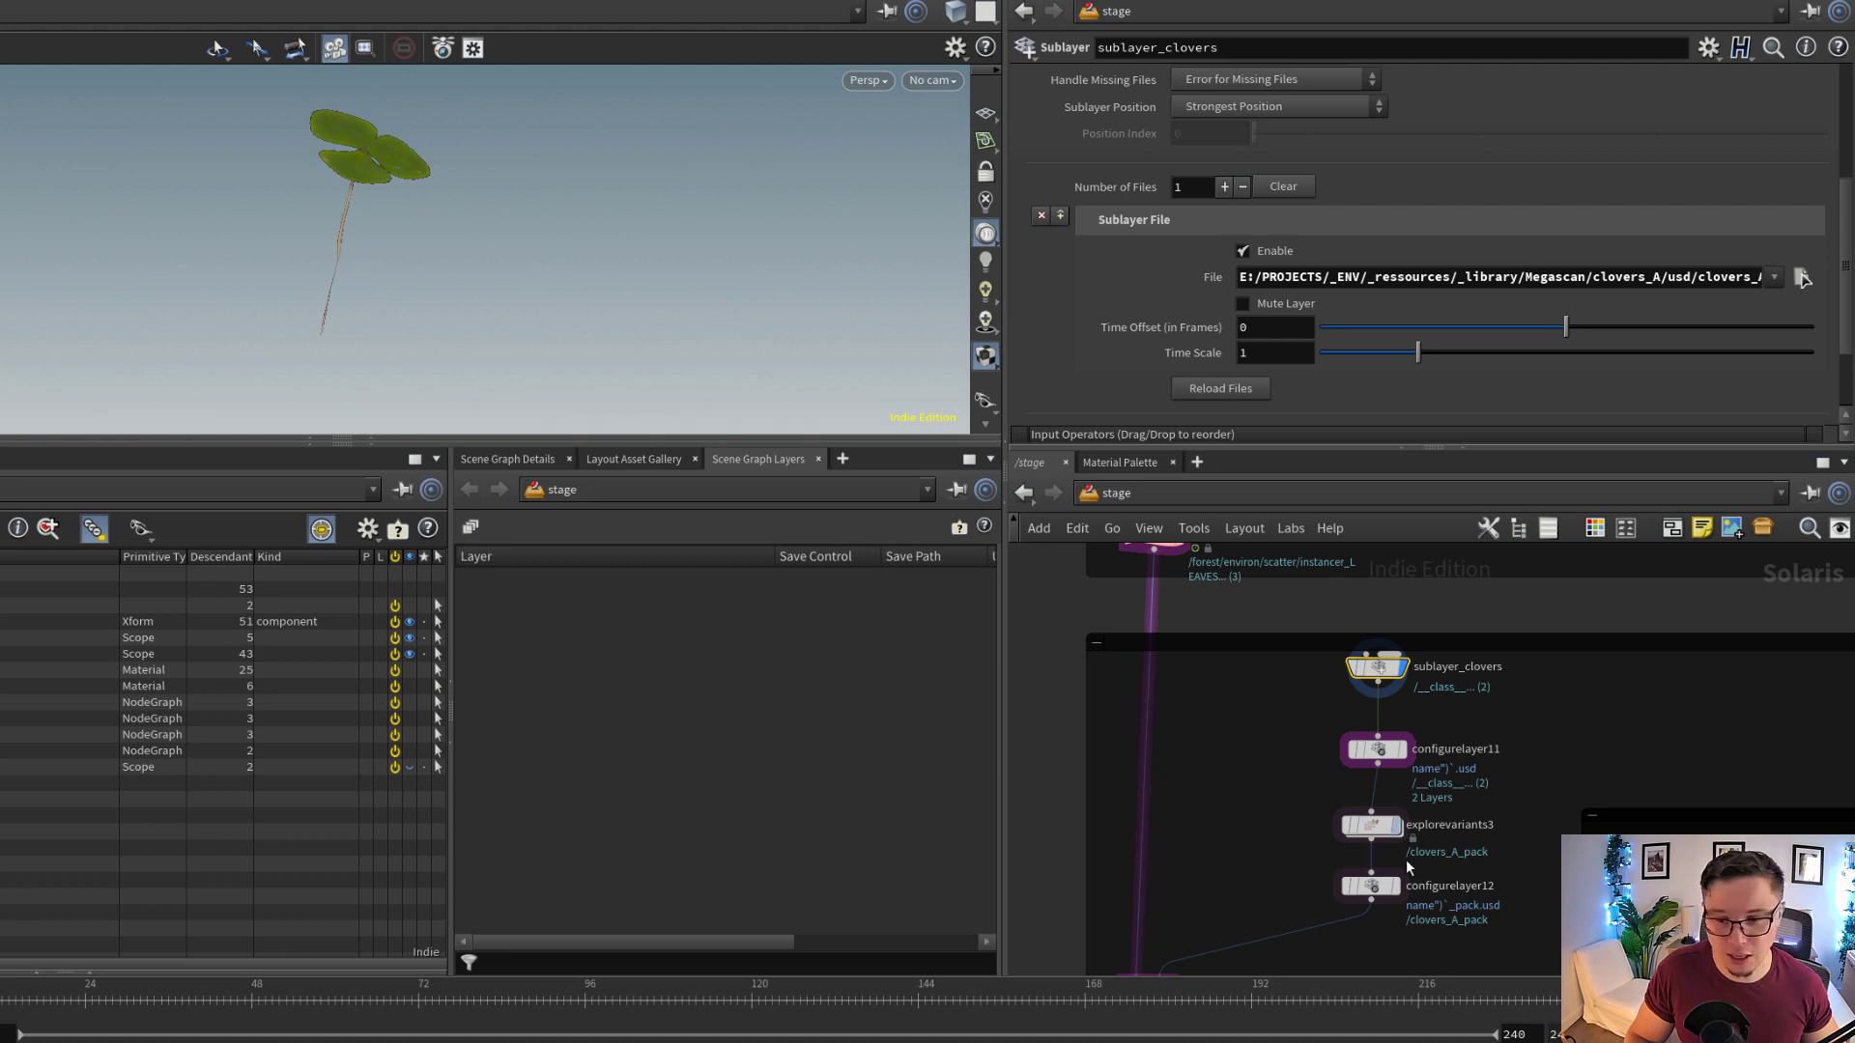
Display configurelayer12 and examine the stacked clover variants and the layer's save path
{"action": "left_click", "coordinate": [1393, 886]}
{"action": "left_click", "coordinate": [1381, 894]}
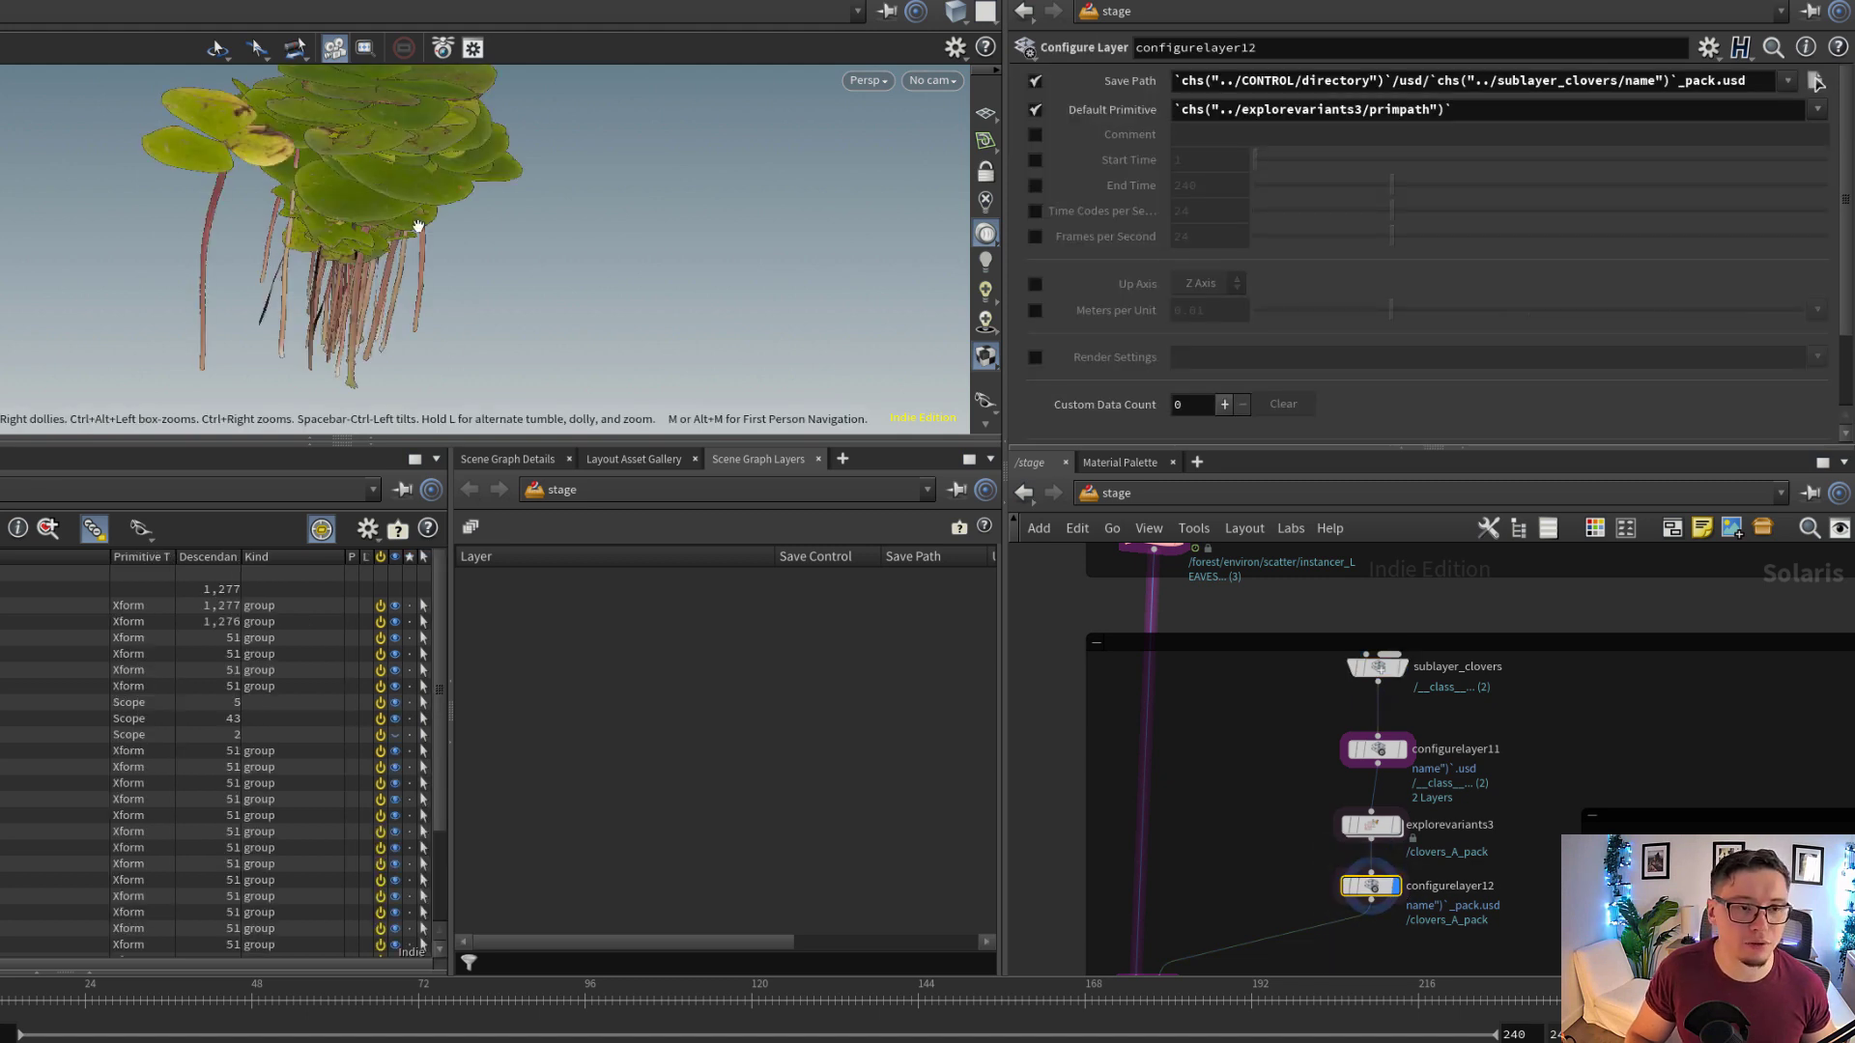
{"action": "scroll", "coordinate": [425, 233], "scroll_direction": "down", "scroll_amount": 5}
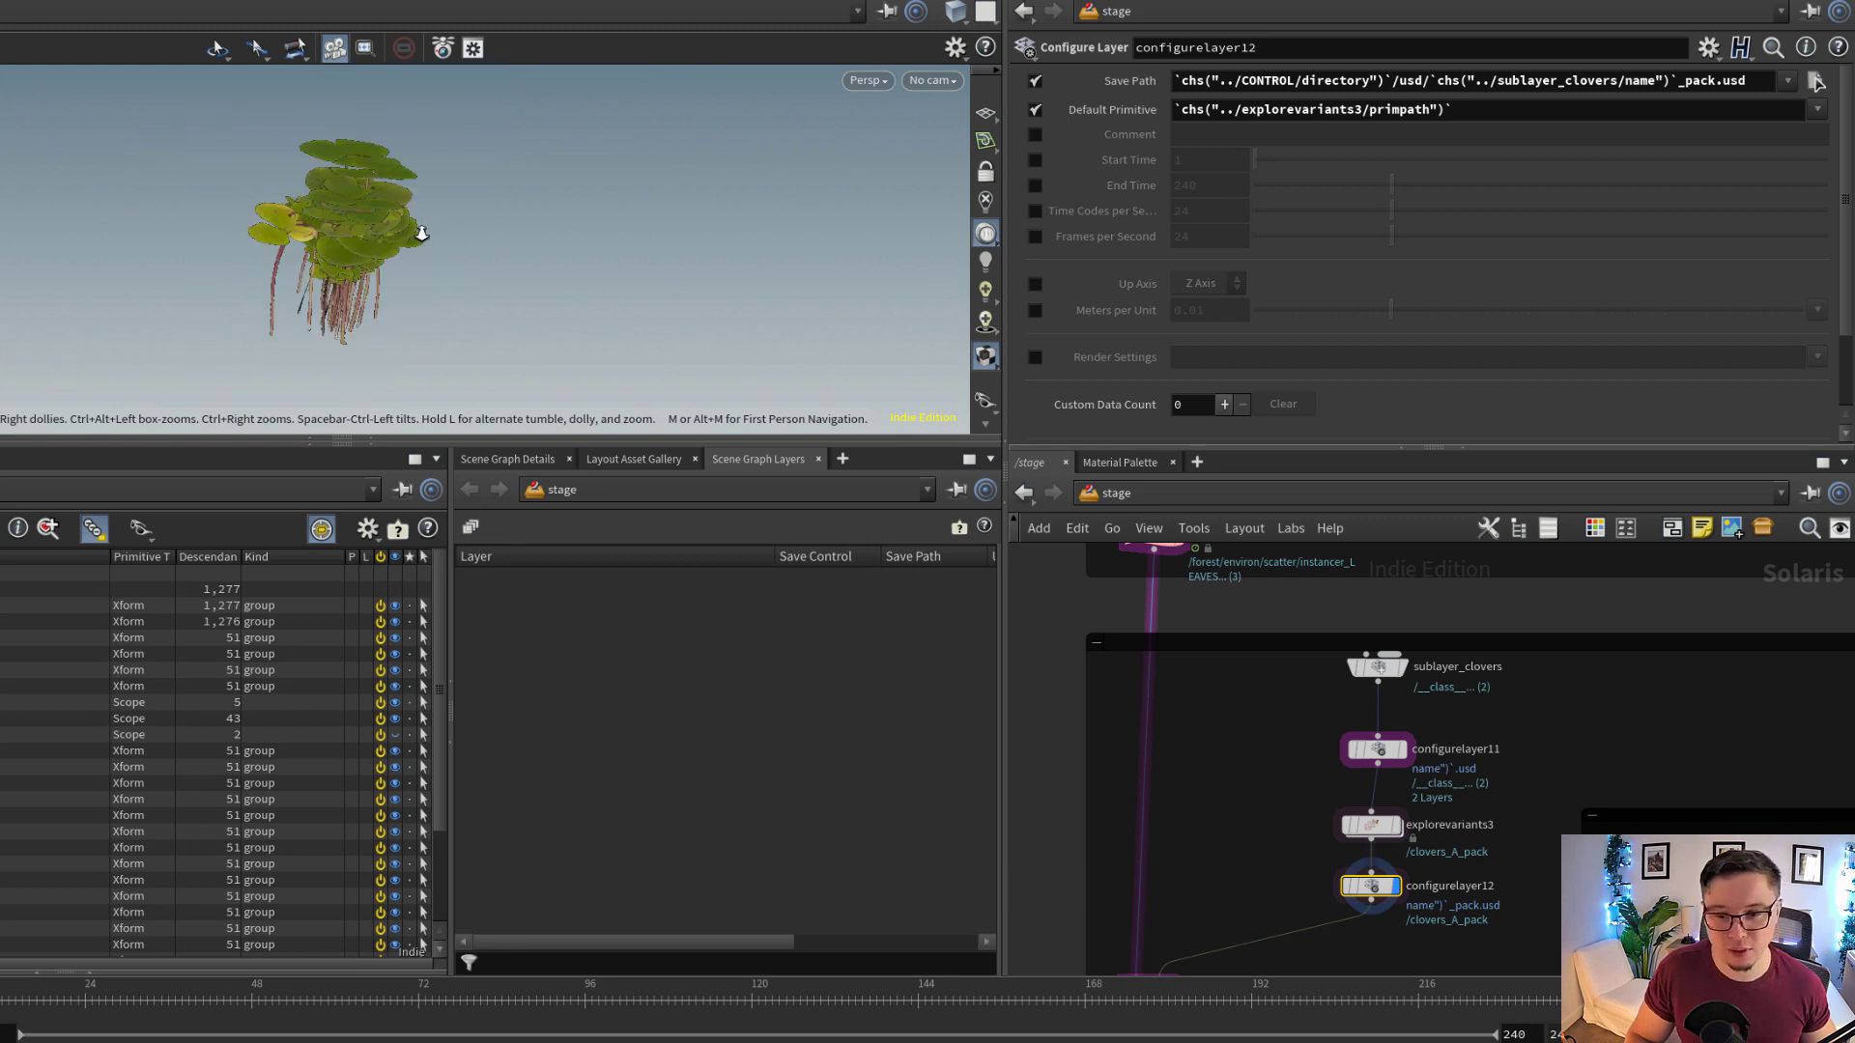
Display instancer_CLOVERS and view the forest through the camera /cameras/rendercam_B
{"action": "middle_click_drag", "start_coordinate": [1283, 844], "coordinate": [1441, 682]}
{"action": "scroll", "coordinate": [1415, 710], "scroll_direction": "up", "scroll_amount": 1}
{"action": "left_click_drag", "start_coordinate": [1353, 773], "coordinate": [1310, 851]}
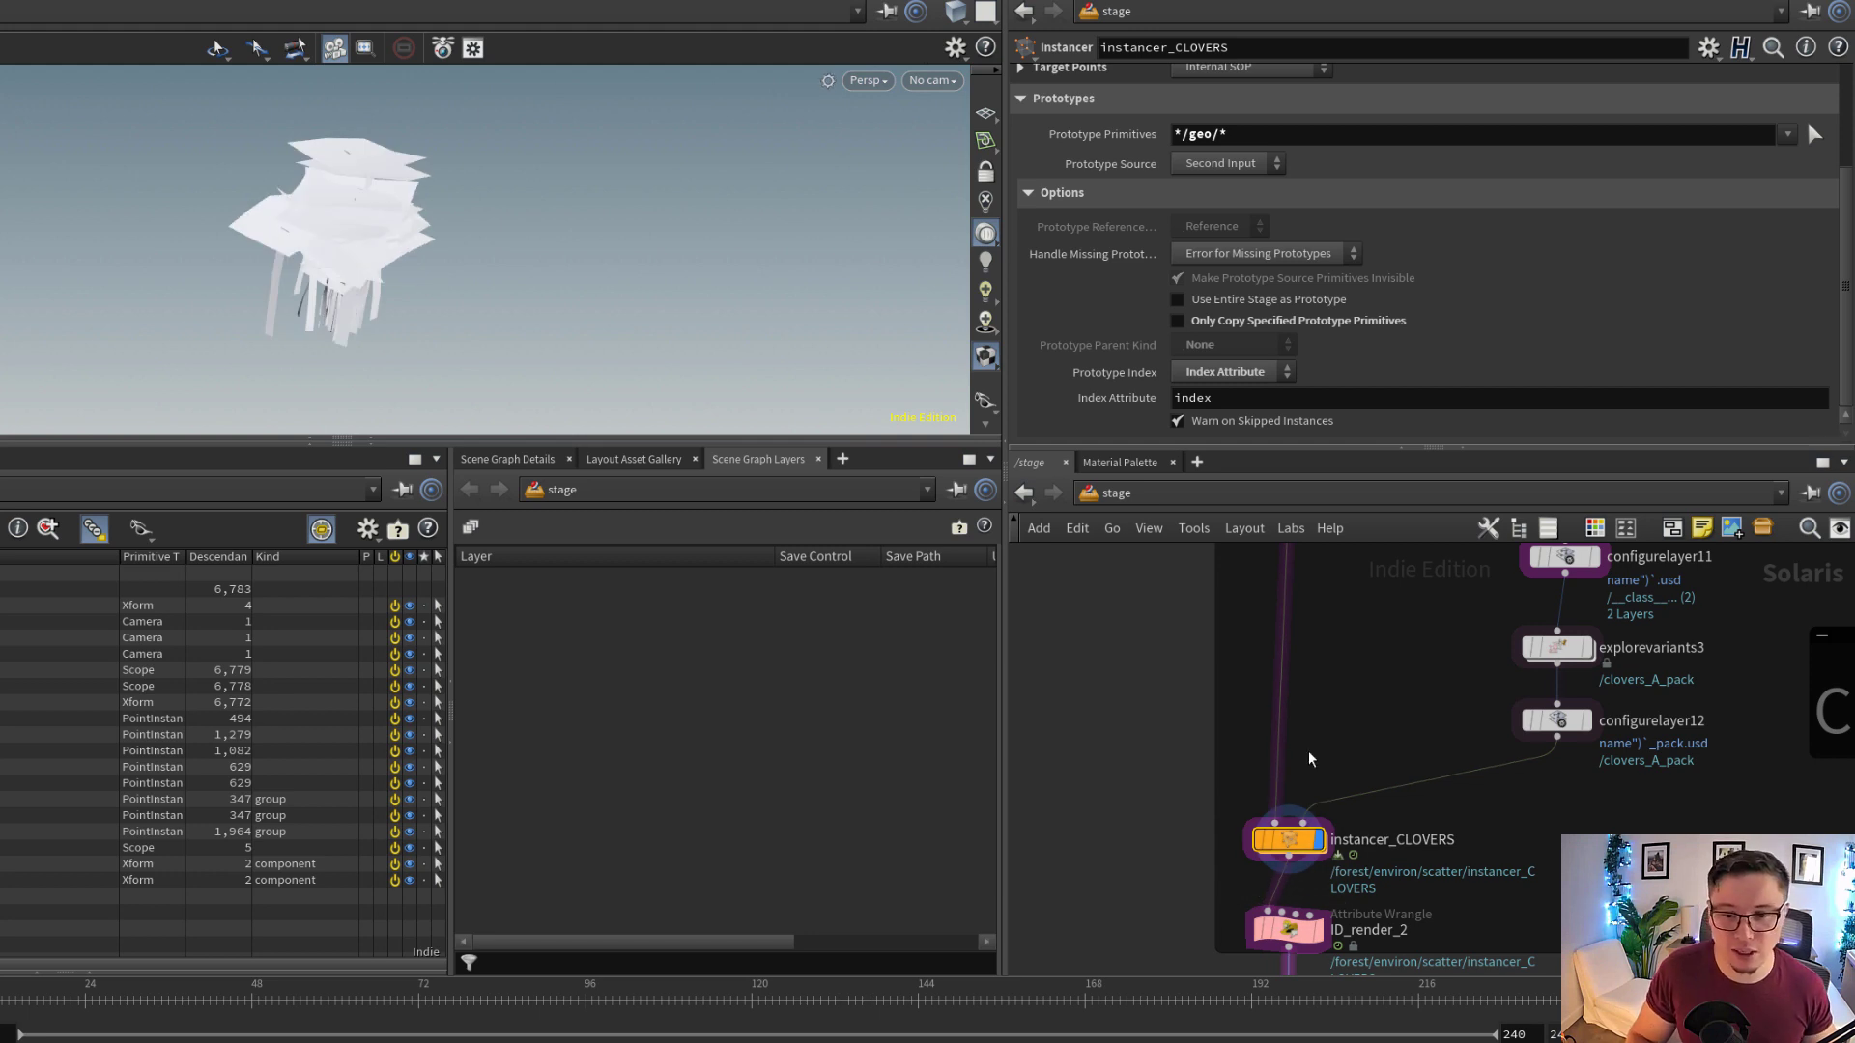
{"action": "left_click", "coordinate": [930, 80]}
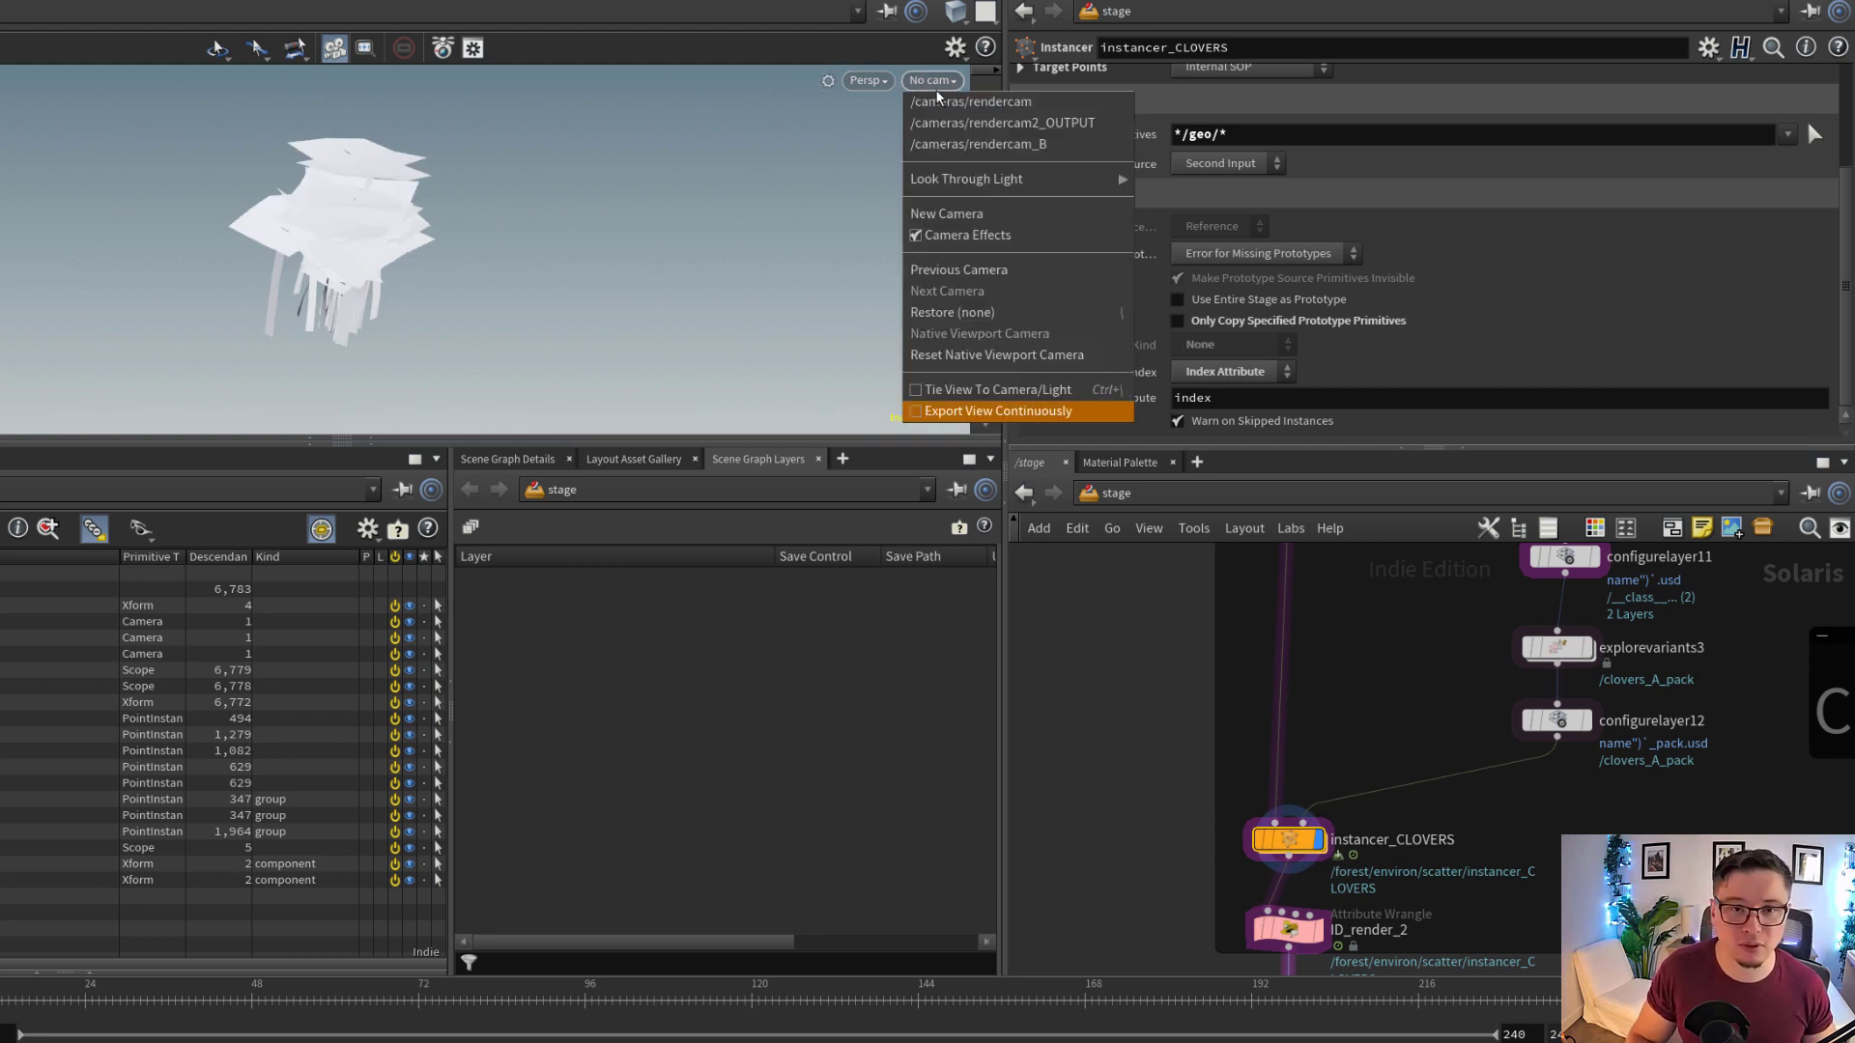
{"action": "left_click", "coordinate": [996, 145]}
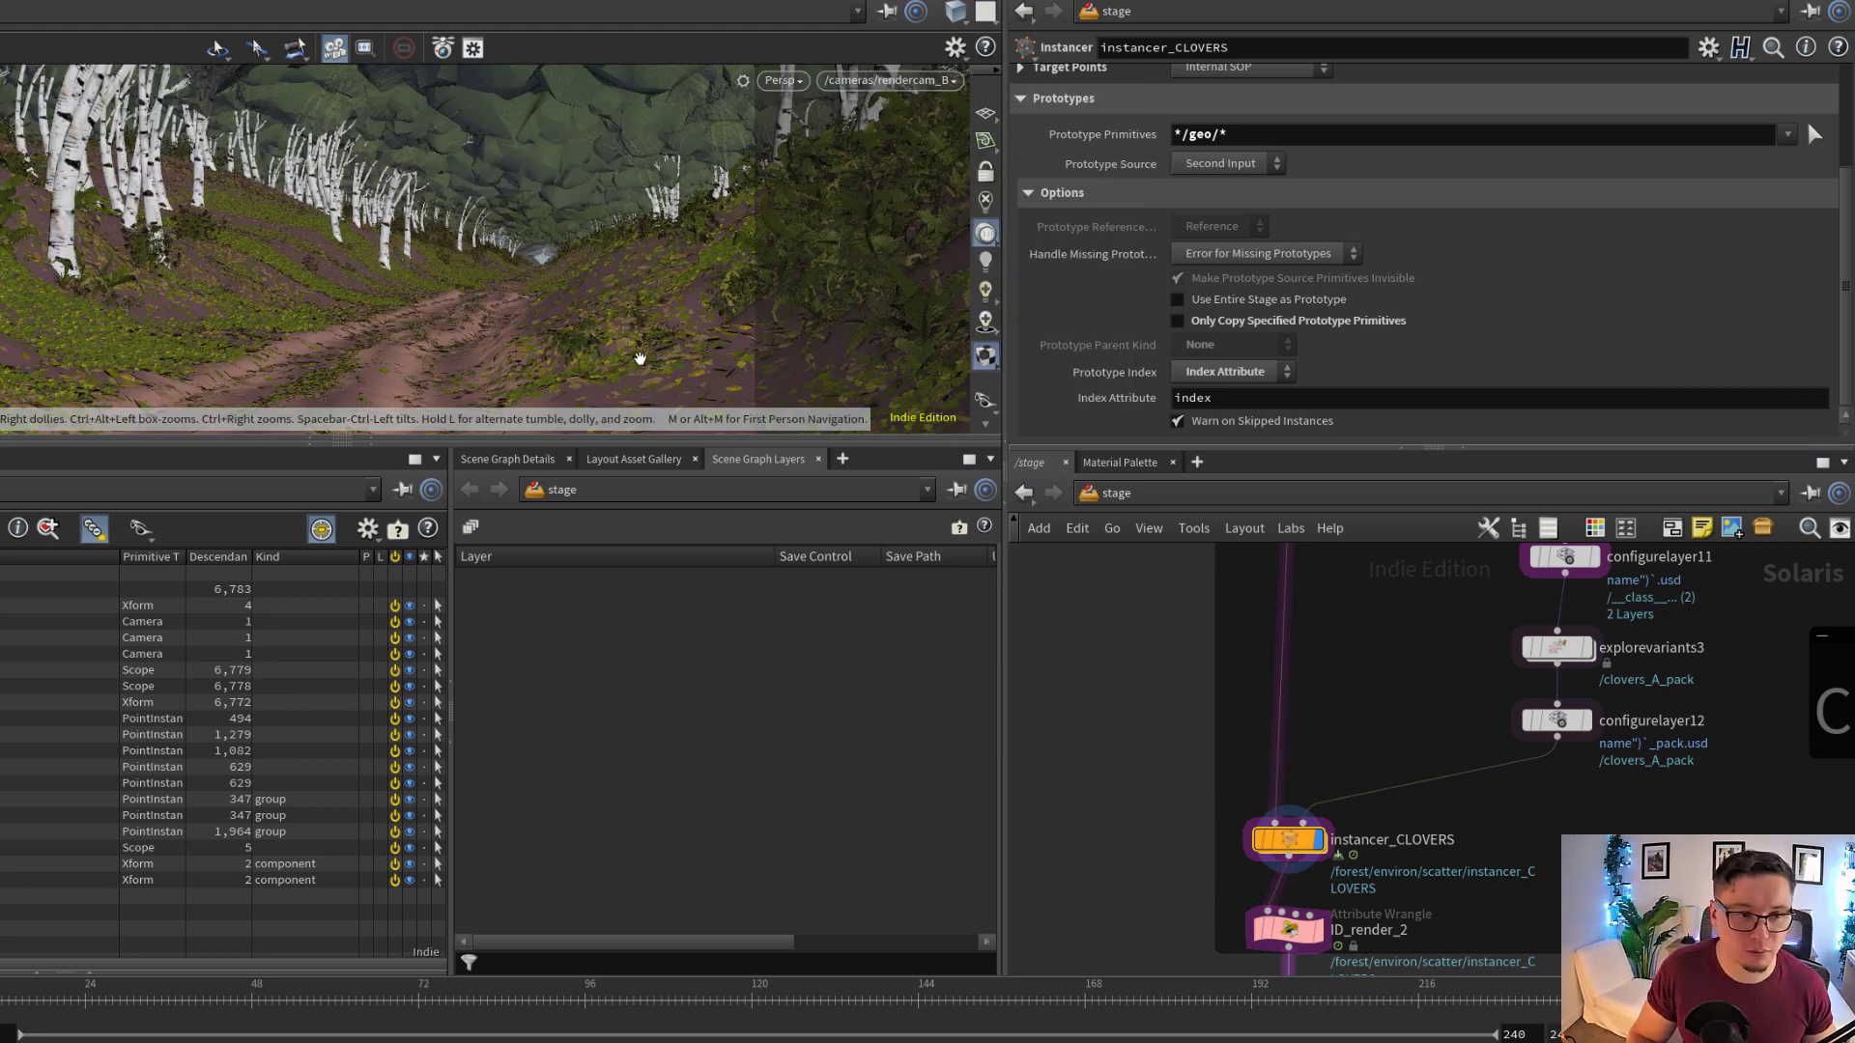
Open the instancer_CLOVERS network and inspect the Attribute1 distribution of AL_advancedScatter1, including its attribute name
{"action": "middle_click_drag", "start_coordinate": [1295, 850], "coordinate": [1327, 771]}
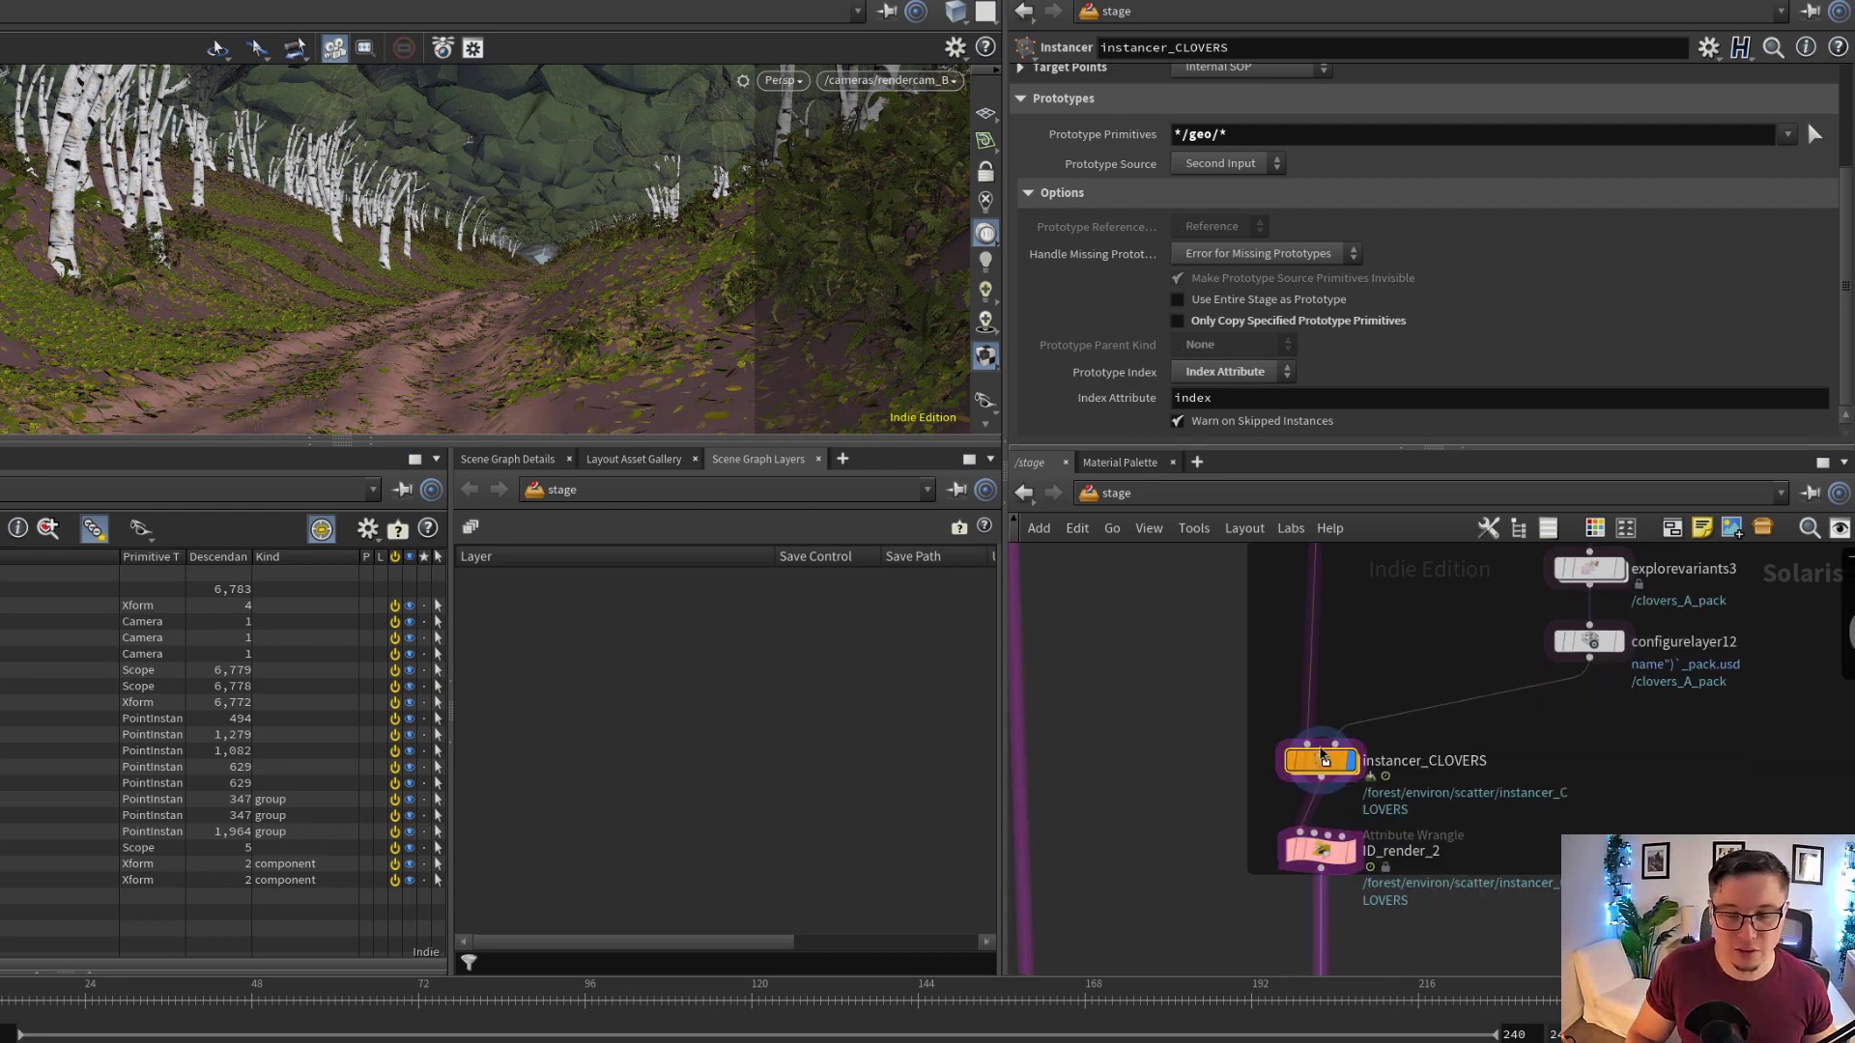
{"action": "double_click", "coordinate": [1324, 756]}
{"action": "left_click", "coordinate": [1429, 734]}
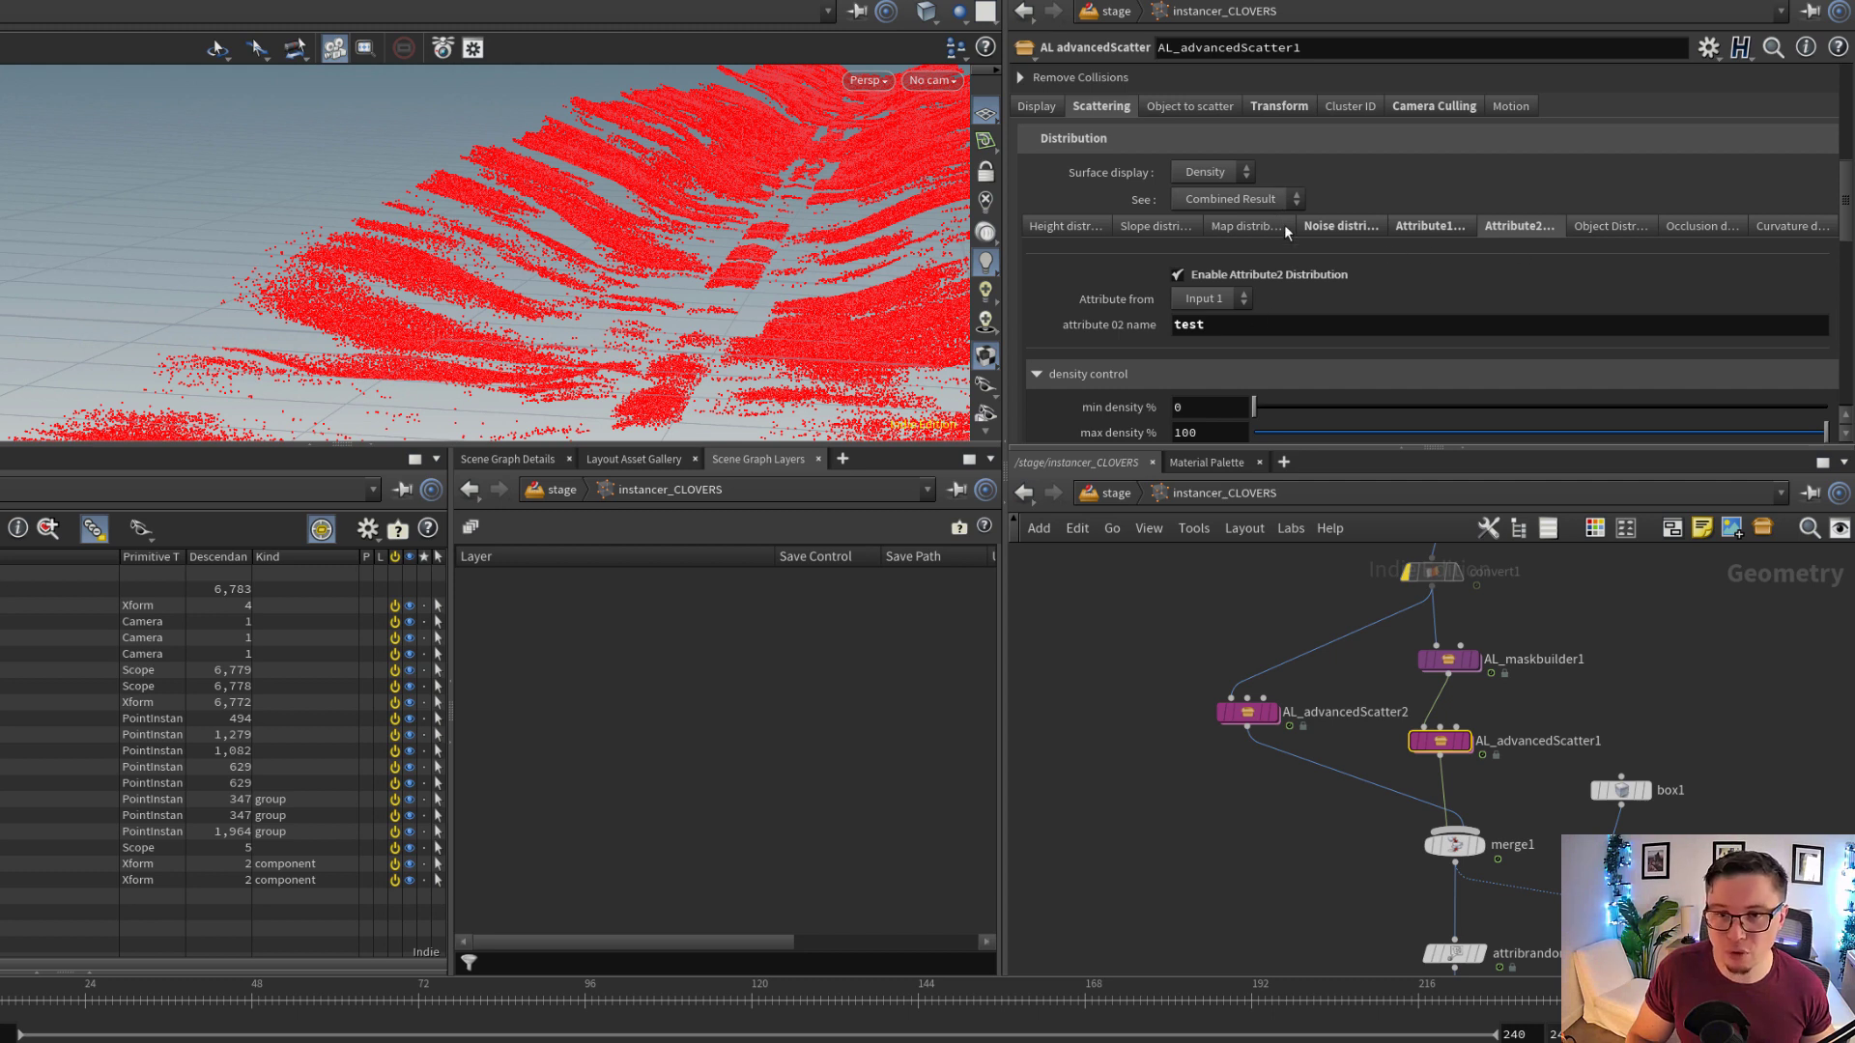
{"action": "left_click", "coordinate": [1420, 226]}
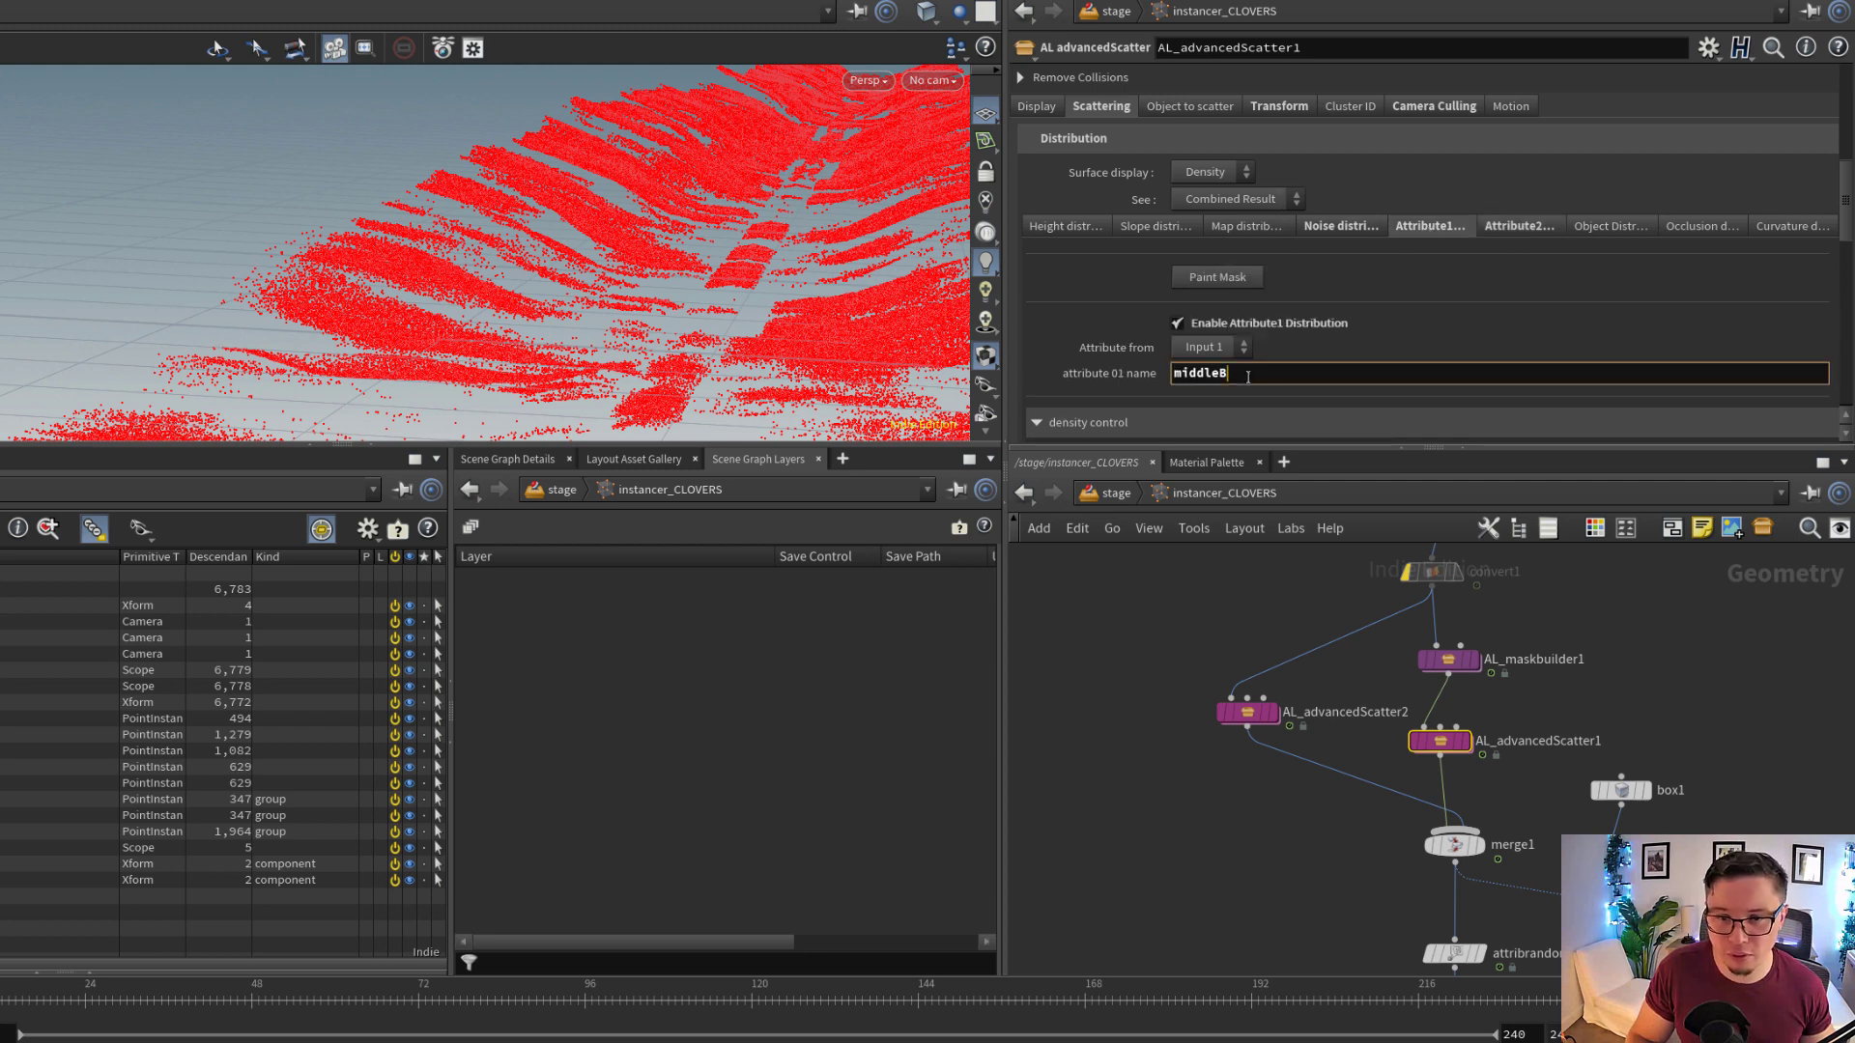
{"action": "double_click", "coordinate": [1247, 375]}
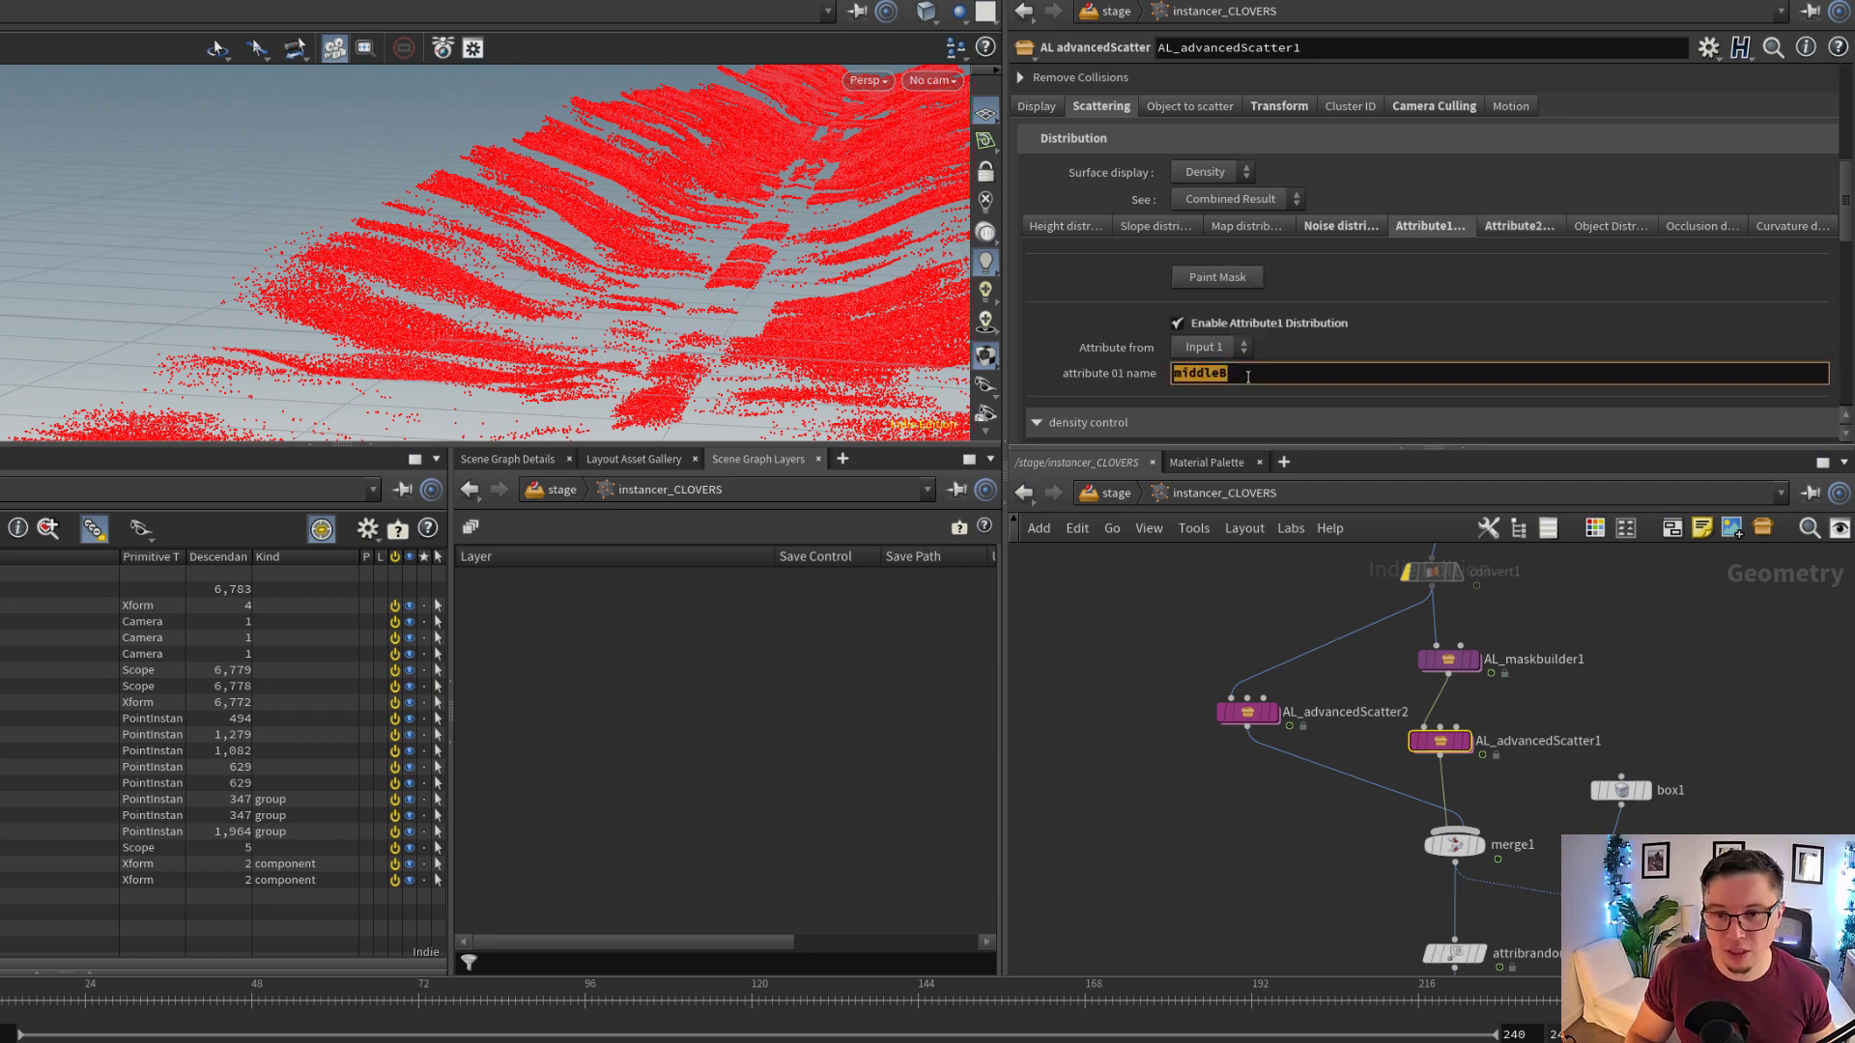
Inspect the noise distribution of AL_advancedScatter1 and its scattered points, and return to the stage network
{"action": "left_click", "coordinate": [1341, 227]}
{"action": "left_click_drag", "start_coordinate": [724, 212], "coordinate": [642, 332]}
{"action": "right_click_drag", "start_coordinate": [422, 249], "coordinate": [490, 299]}
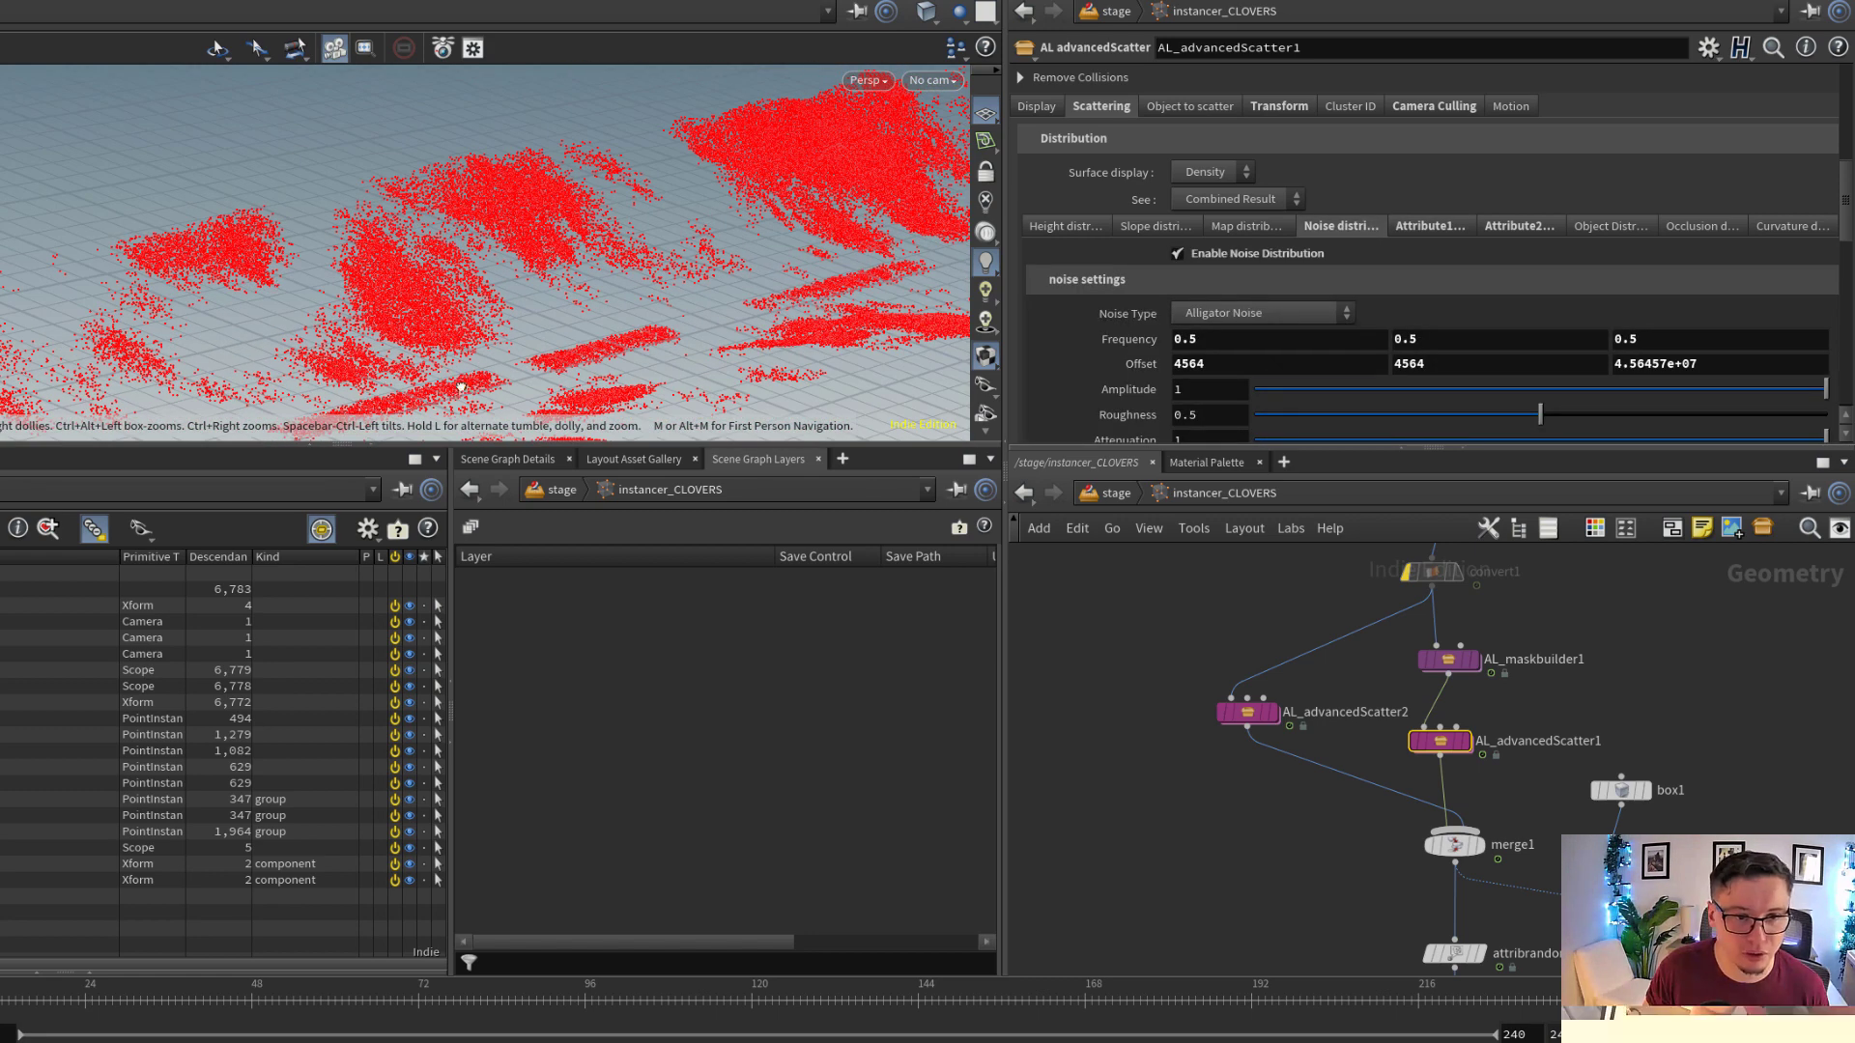
{"action": "left_click_drag", "start_coordinate": [490, 300], "coordinate": [550, 367]}
{"action": "left_click", "coordinate": [1121, 494]}
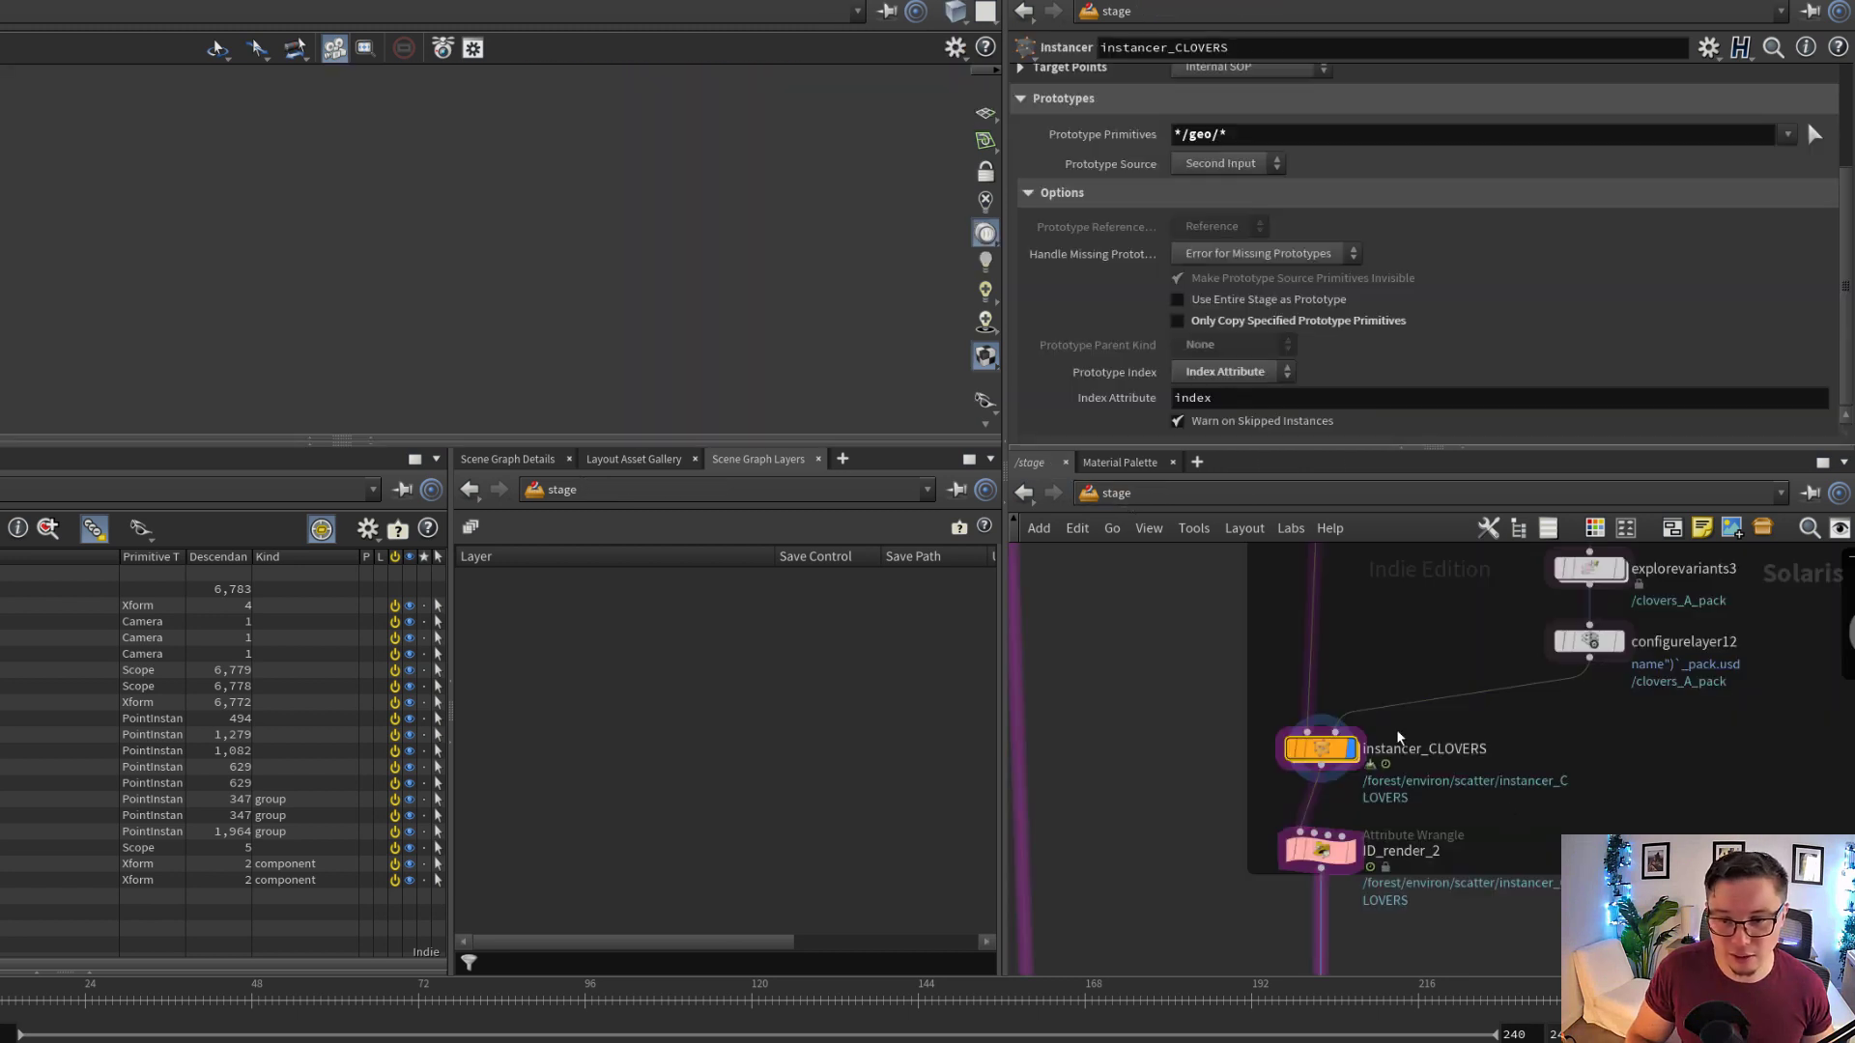
Review the clovers network and find the WOOD DEBRIS network with instancer_WOOD and ID_render_4
{"action": "scroll", "coordinate": [1460, 816], "scroll_direction": "down", "scroll_amount": 2}
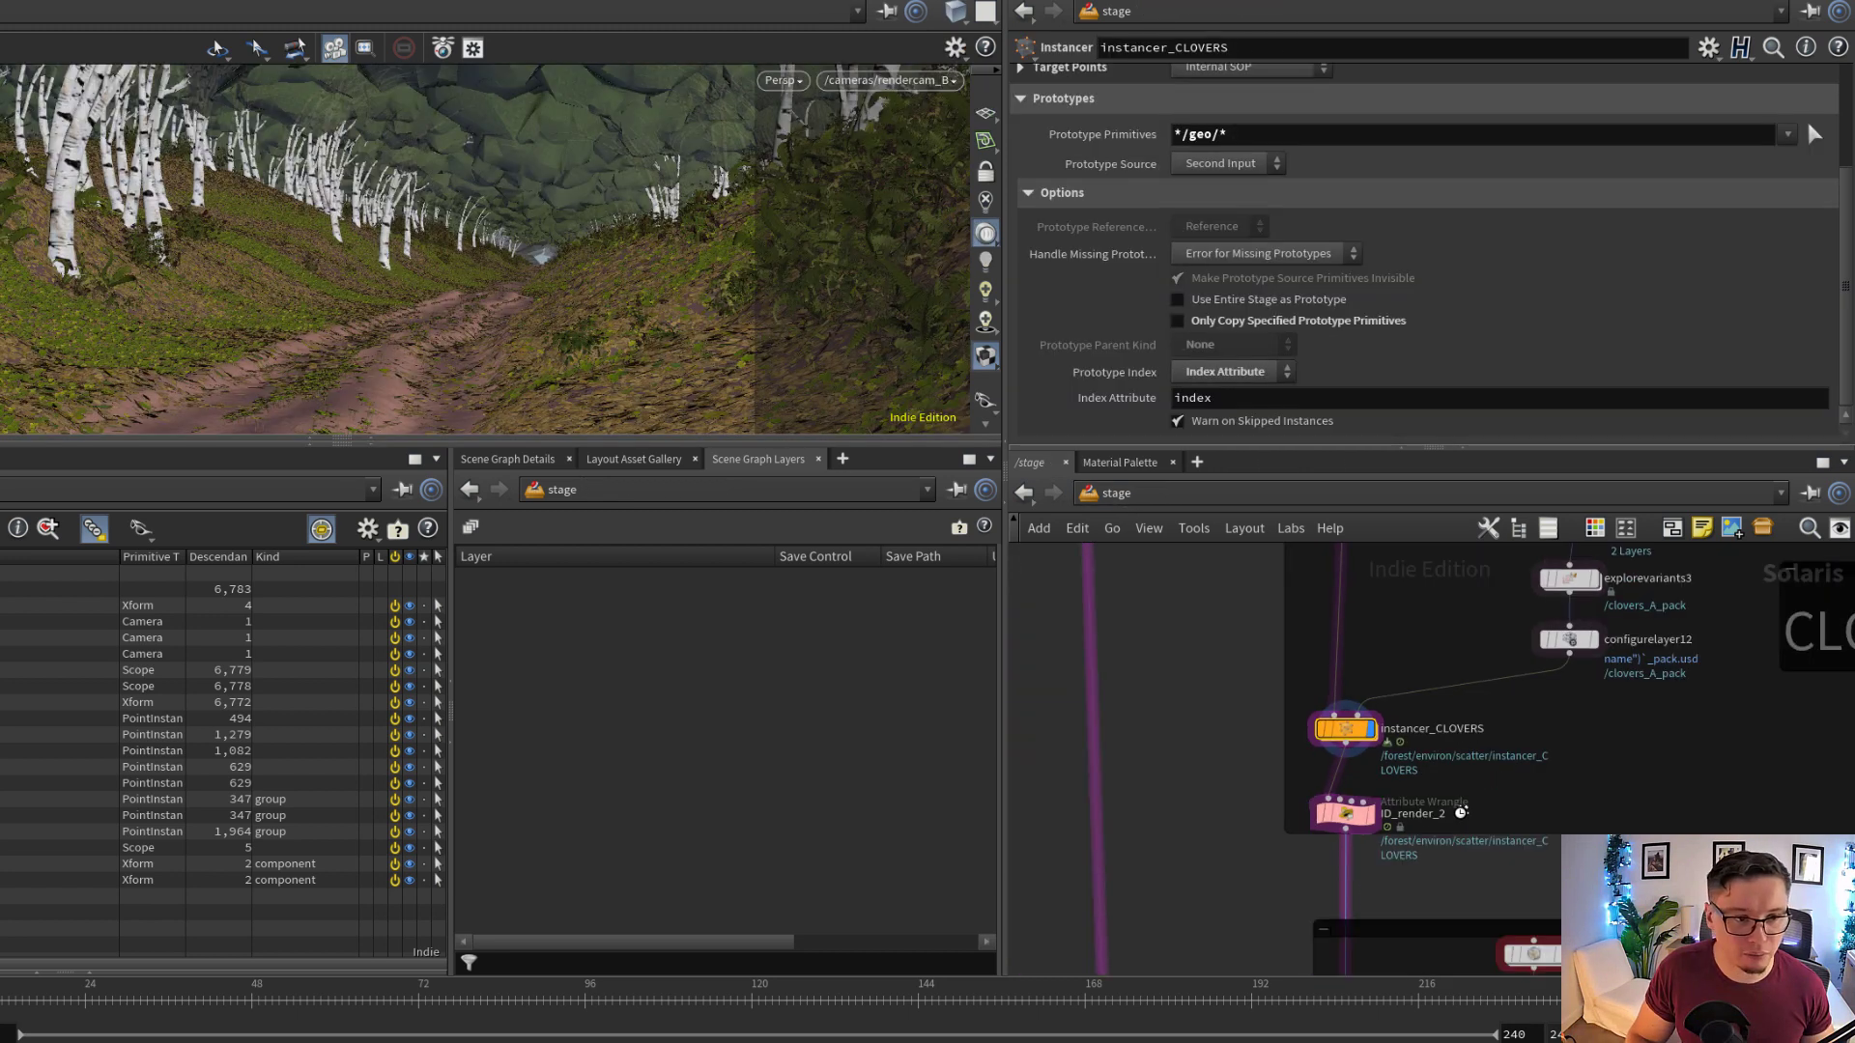
{"action": "scroll", "coordinate": [1463, 831], "scroll_direction": "down", "scroll_amount": 2}
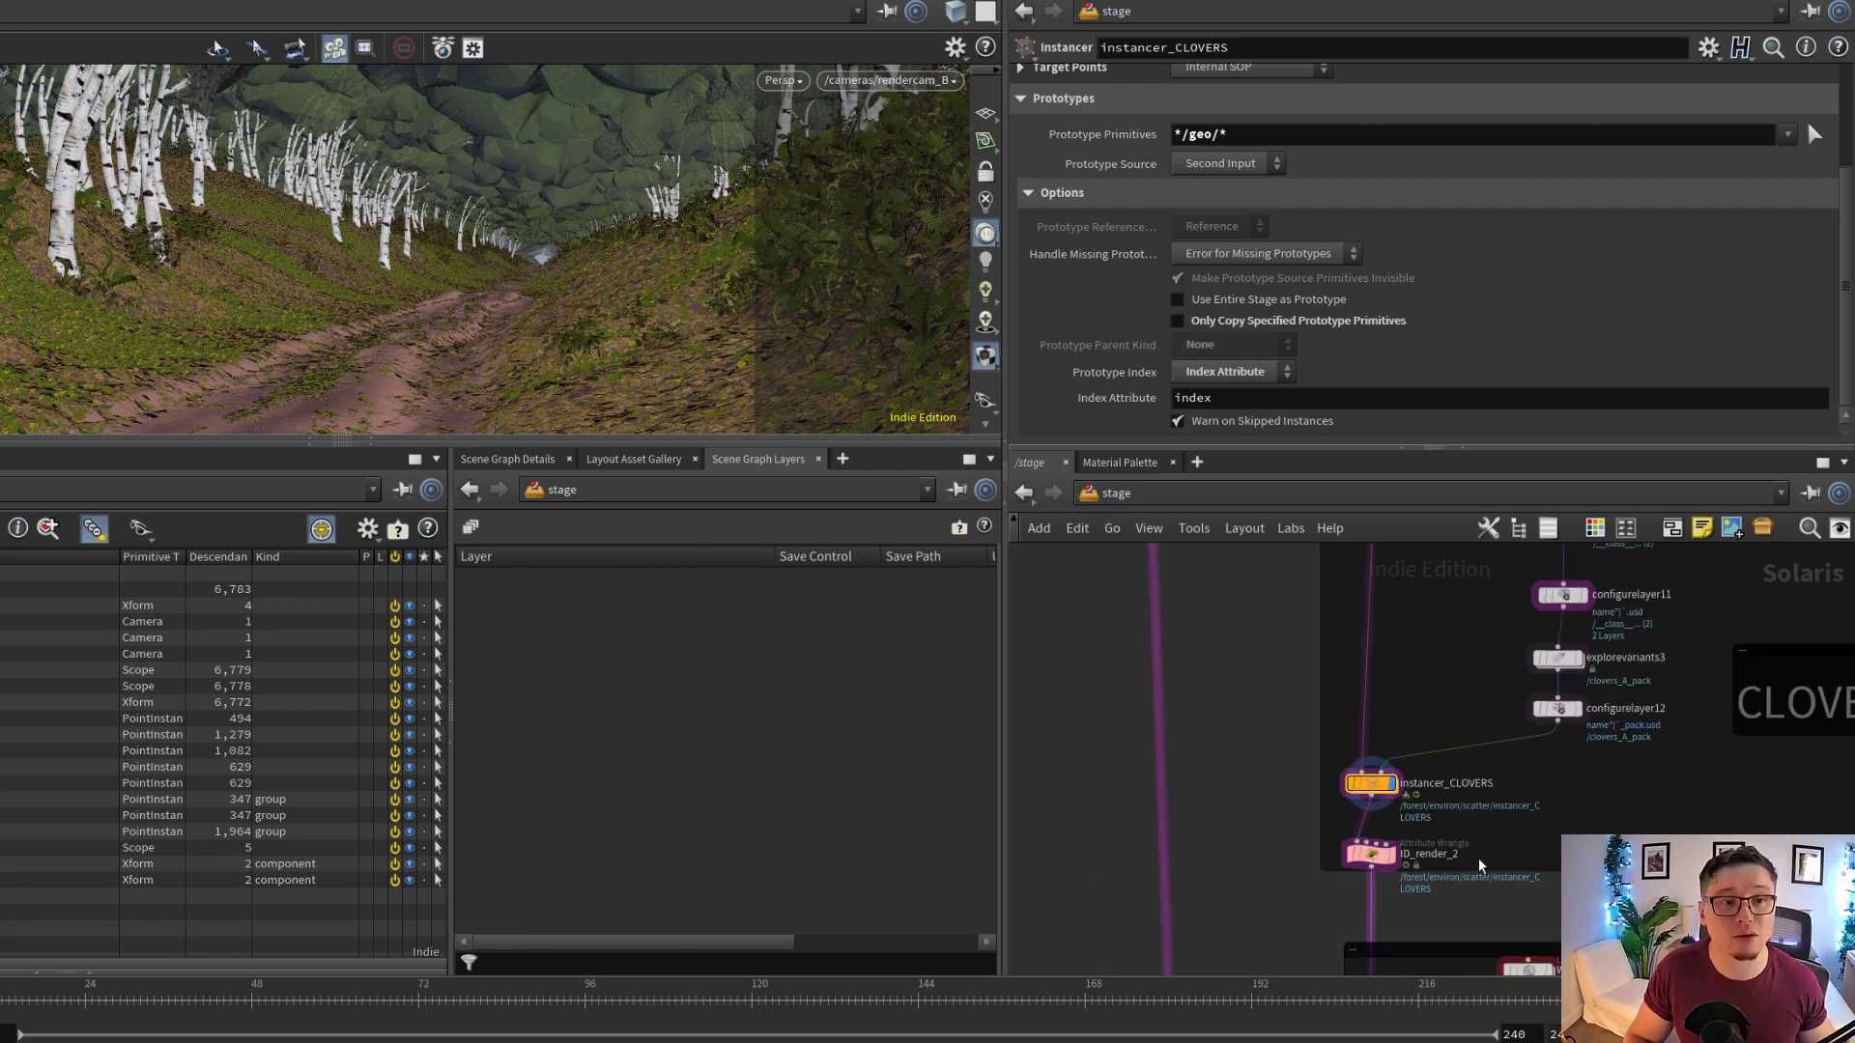
{"action": "scroll", "coordinate": [1436, 827], "scroll_direction": "down", "scroll_amount": 1}
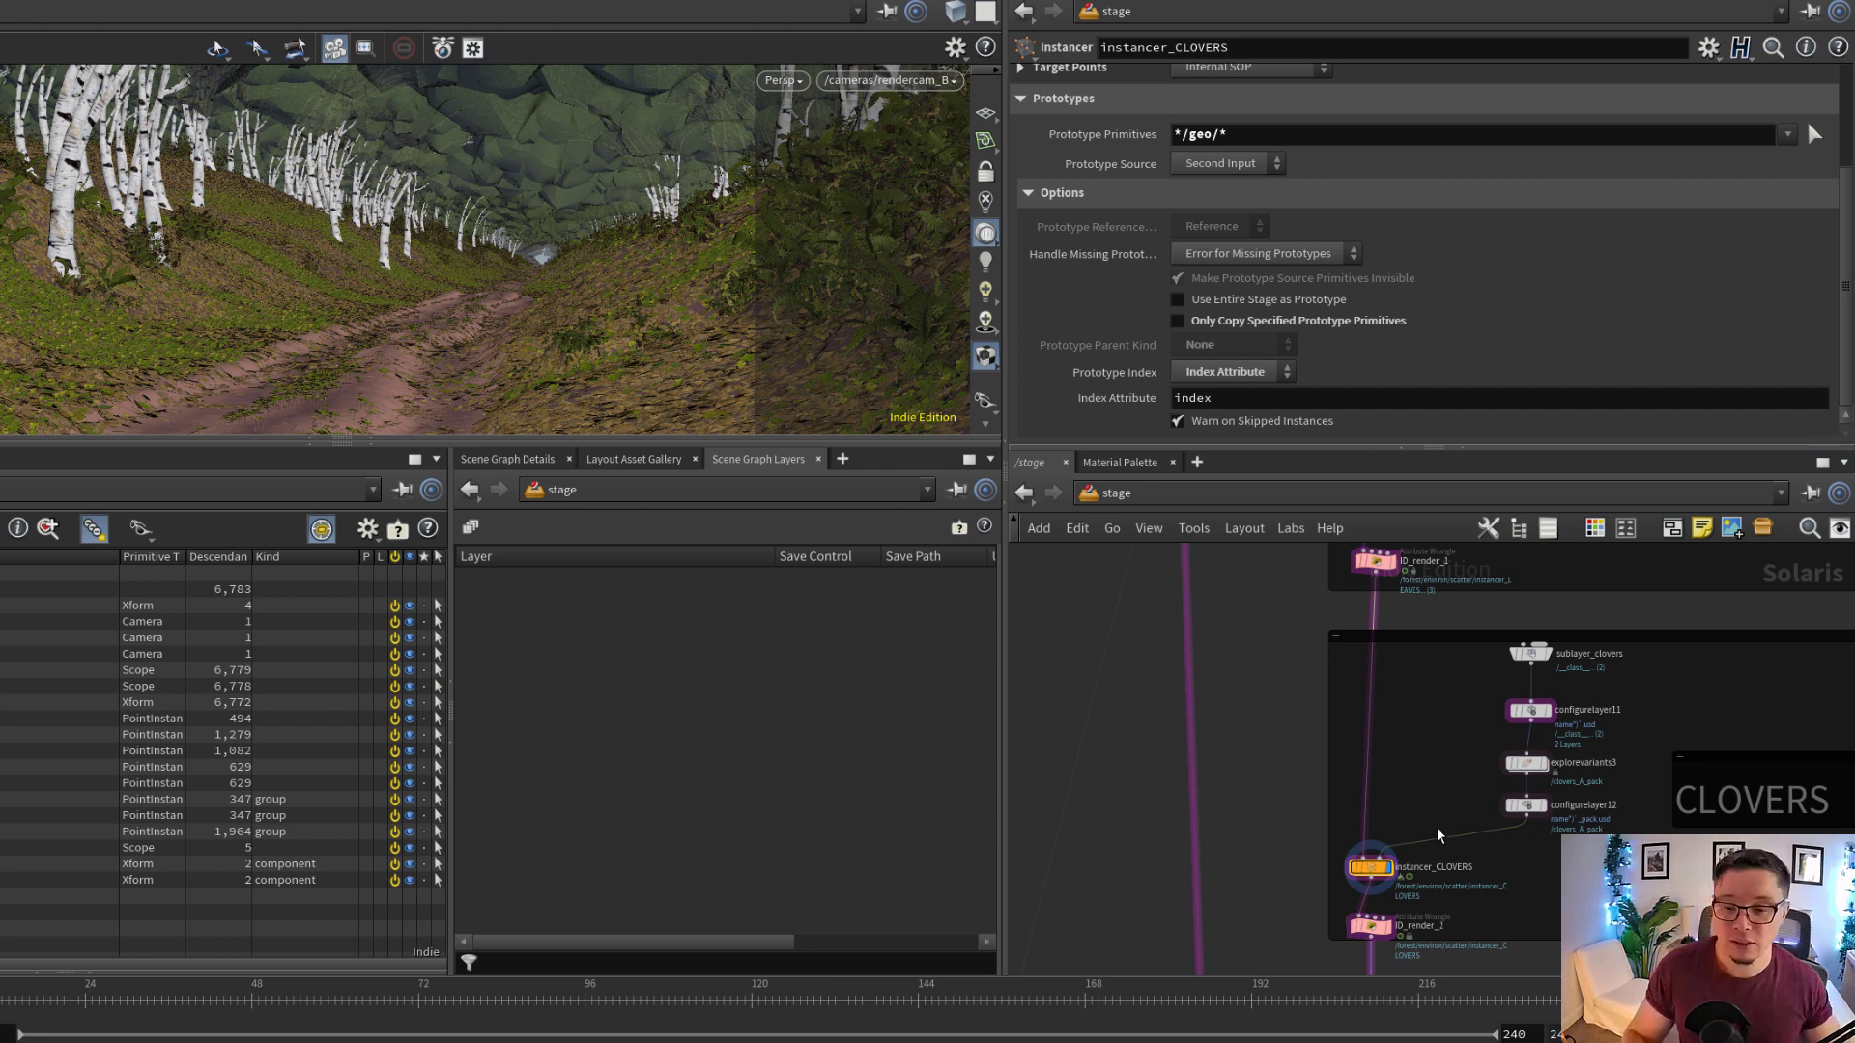
{"action": "scroll", "coordinate": [1429, 782], "scroll_direction": "down", "scroll_amount": 5}
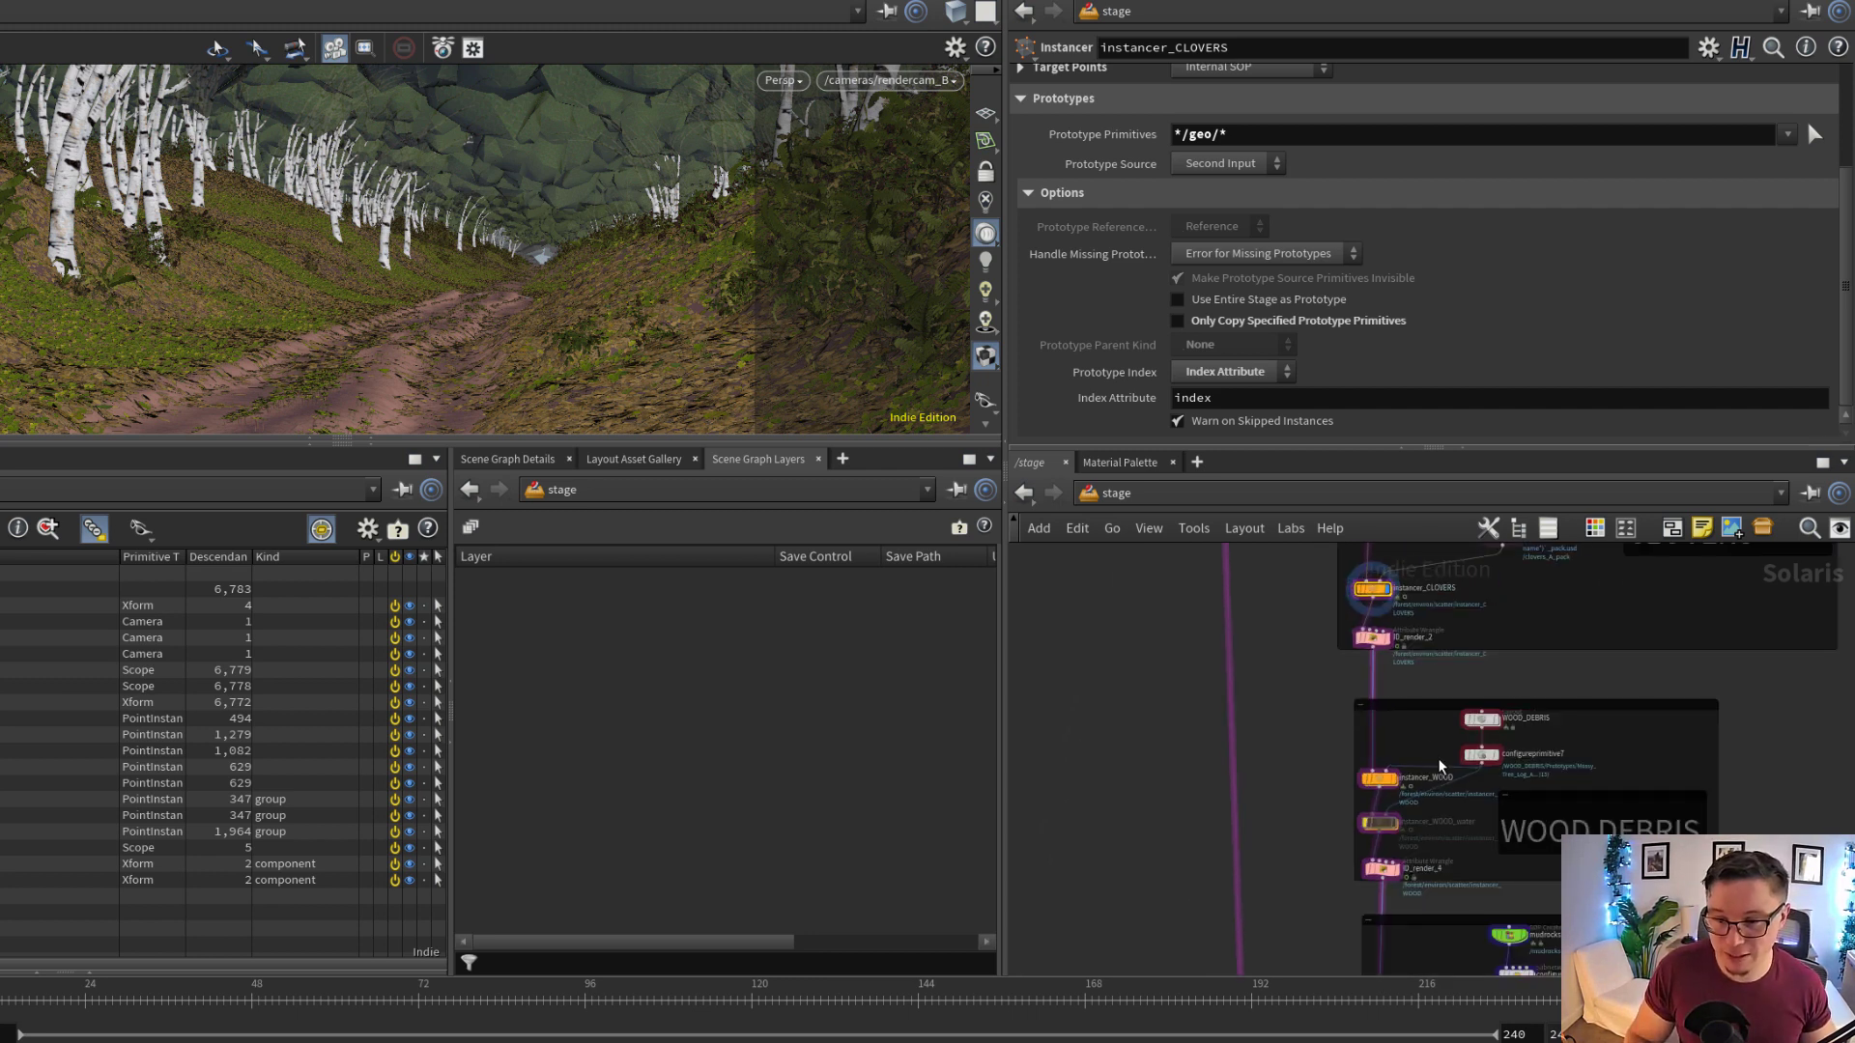
{"action": "scroll", "coordinate": [1453, 786], "scroll_direction": "up", "scroll_amount": 2}
{"action": "middle_click_drag", "start_coordinate": [1477, 838], "coordinate": [1361, 767]}
{"action": "scroll", "coordinate": [1362, 767], "scroll_direction": "down", "scroll_amount": 1}
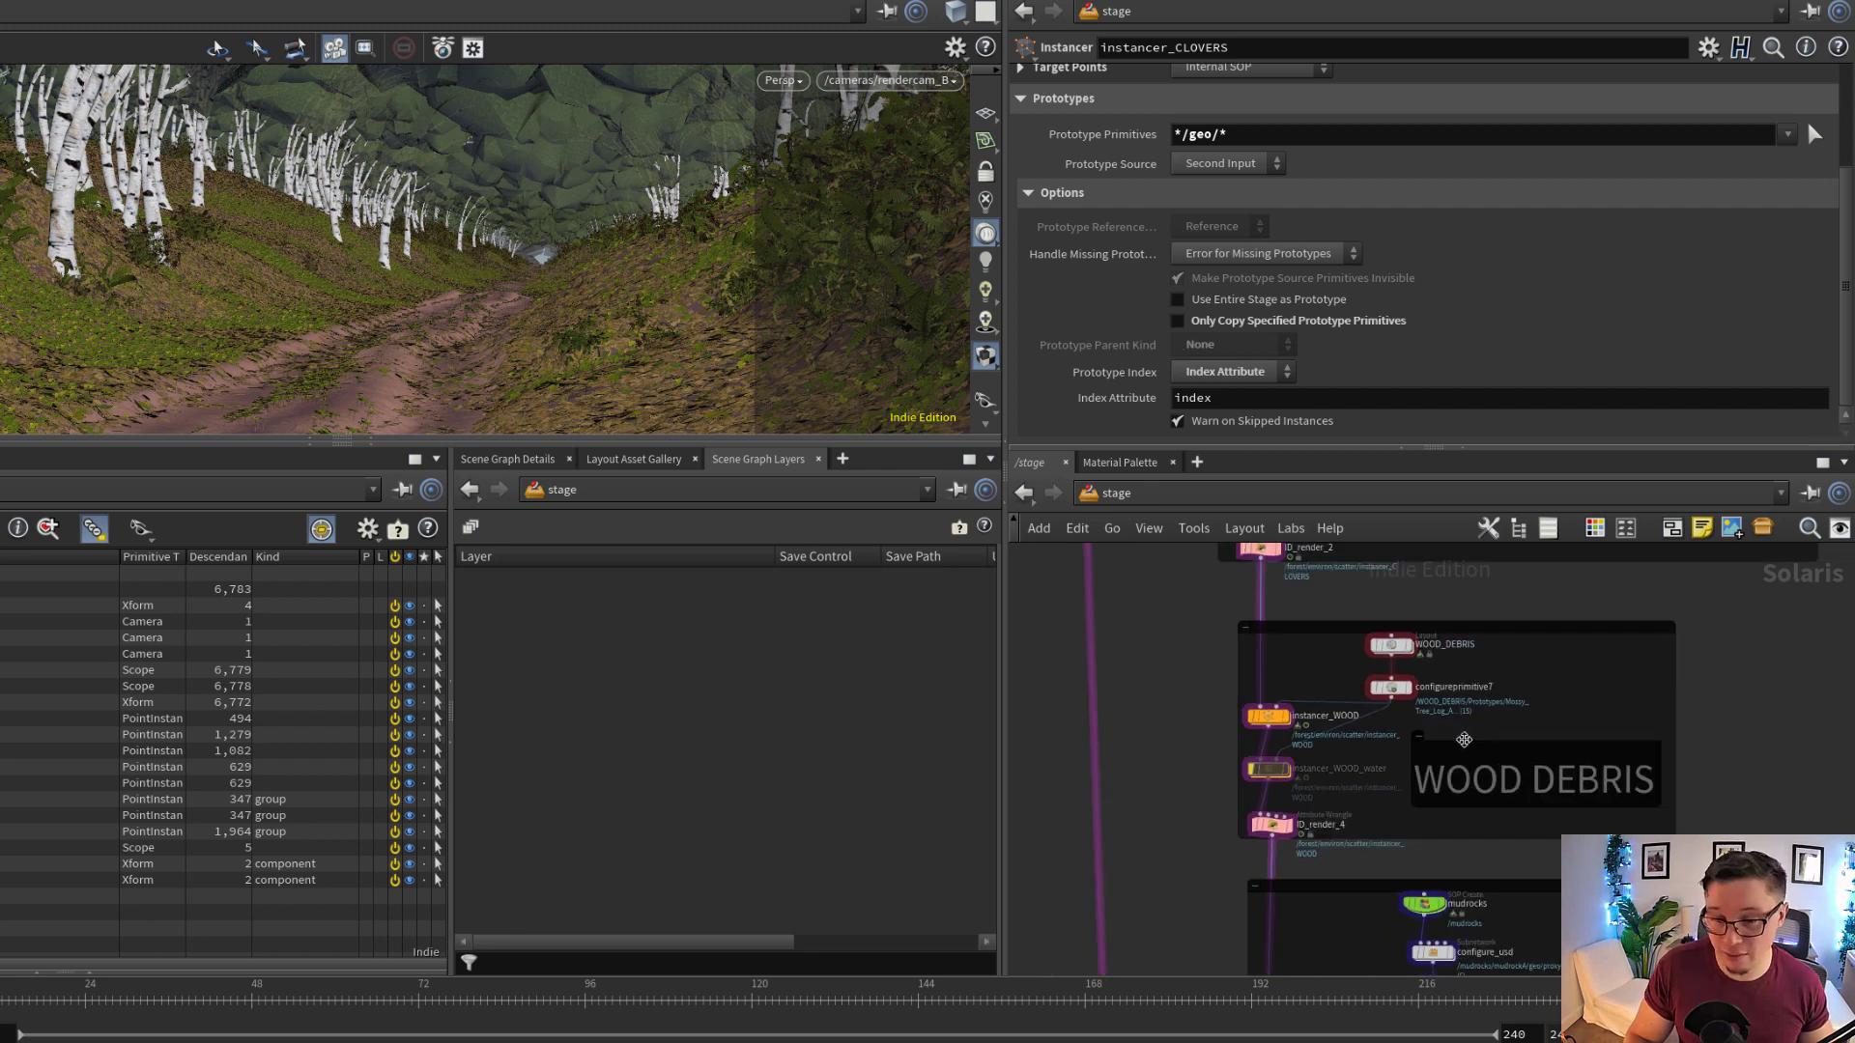
{"action": "left_click_drag", "start_coordinate": [1464, 740], "coordinate": [1495, 752]}
{"action": "middle_click_drag", "start_coordinate": [1361, 803], "coordinate": [1346, 758]}
{"action": "scroll", "coordinate": [1339, 763], "scroll_direction": "up", "scroll_amount": 2}
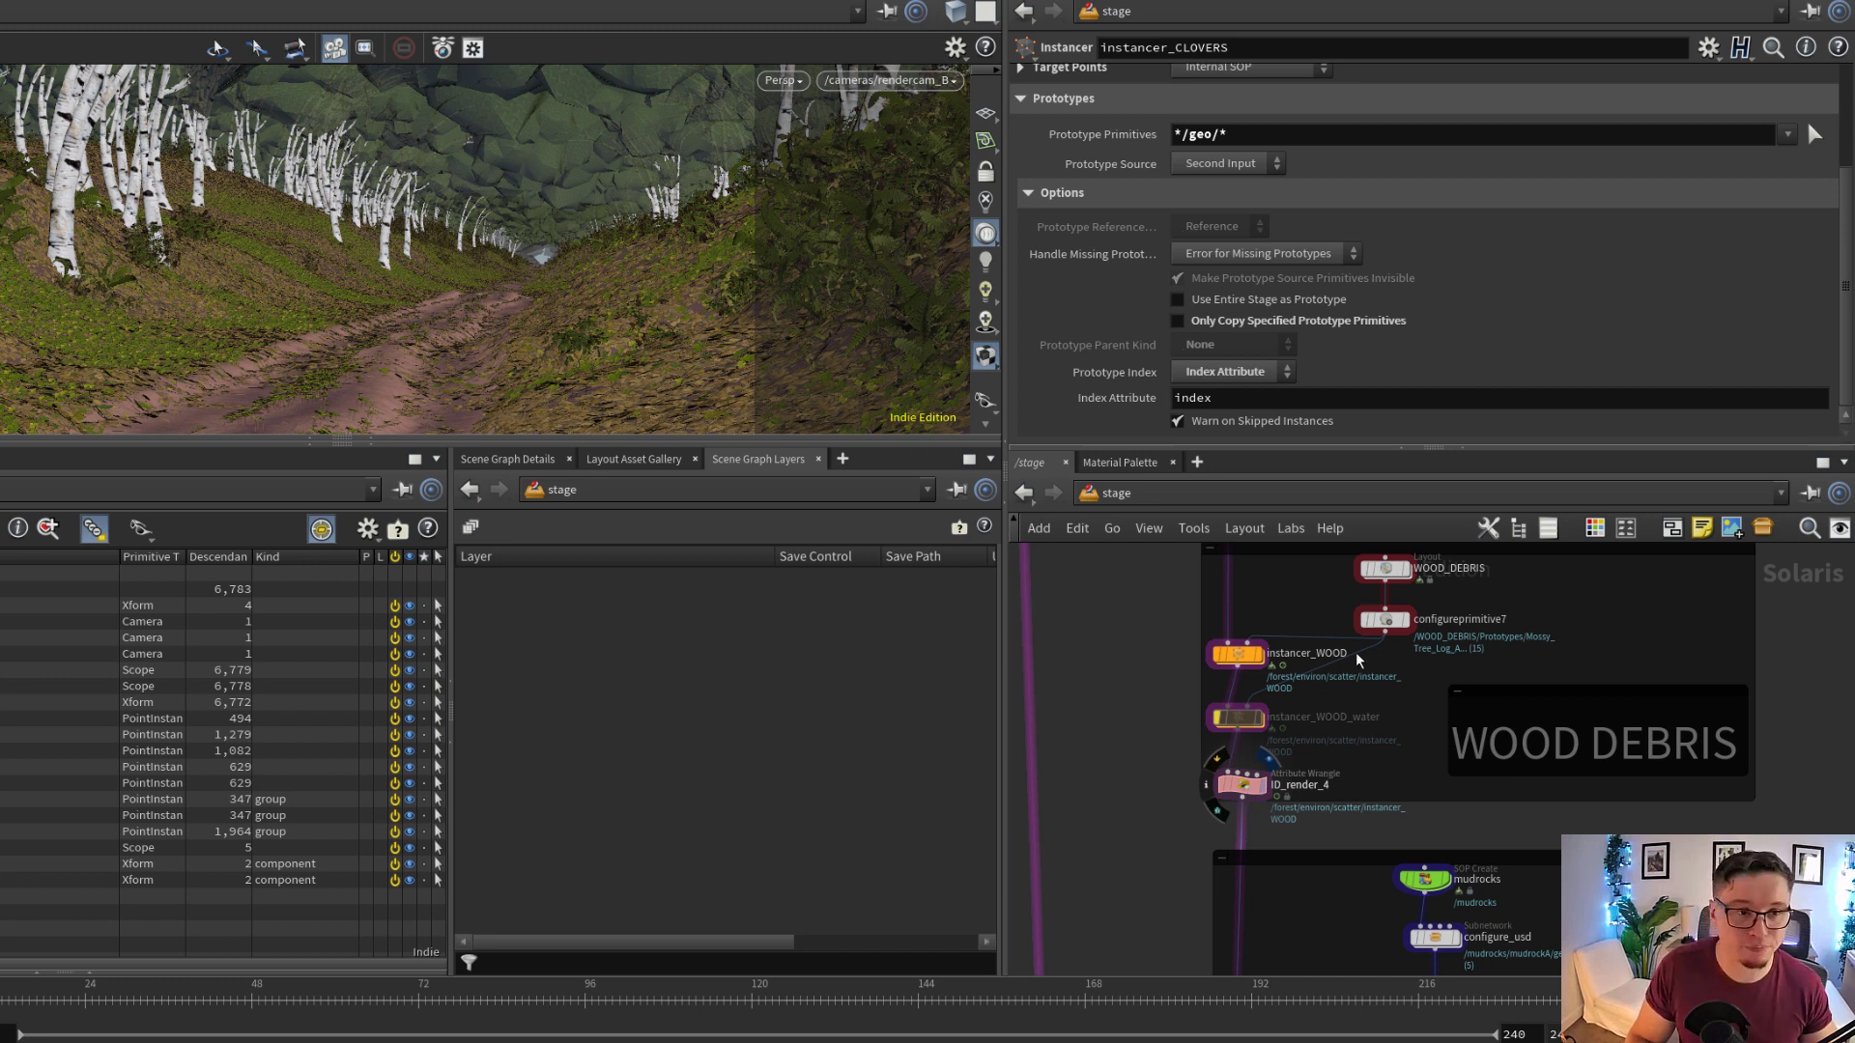
Display instancer_MUD in the mud clumps network and examine the mud rocks scattered along the path
{"action": "scroll", "coordinate": [1357, 661], "scroll_direction": "down", "scroll_amount": 1}
{"action": "middle_click_drag", "start_coordinate": [1278, 942], "coordinate": [1301, 751]}
{"action": "scroll", "coordinate": [1287, 841], "scroll_direction": "up", "scroll_amount": 2}
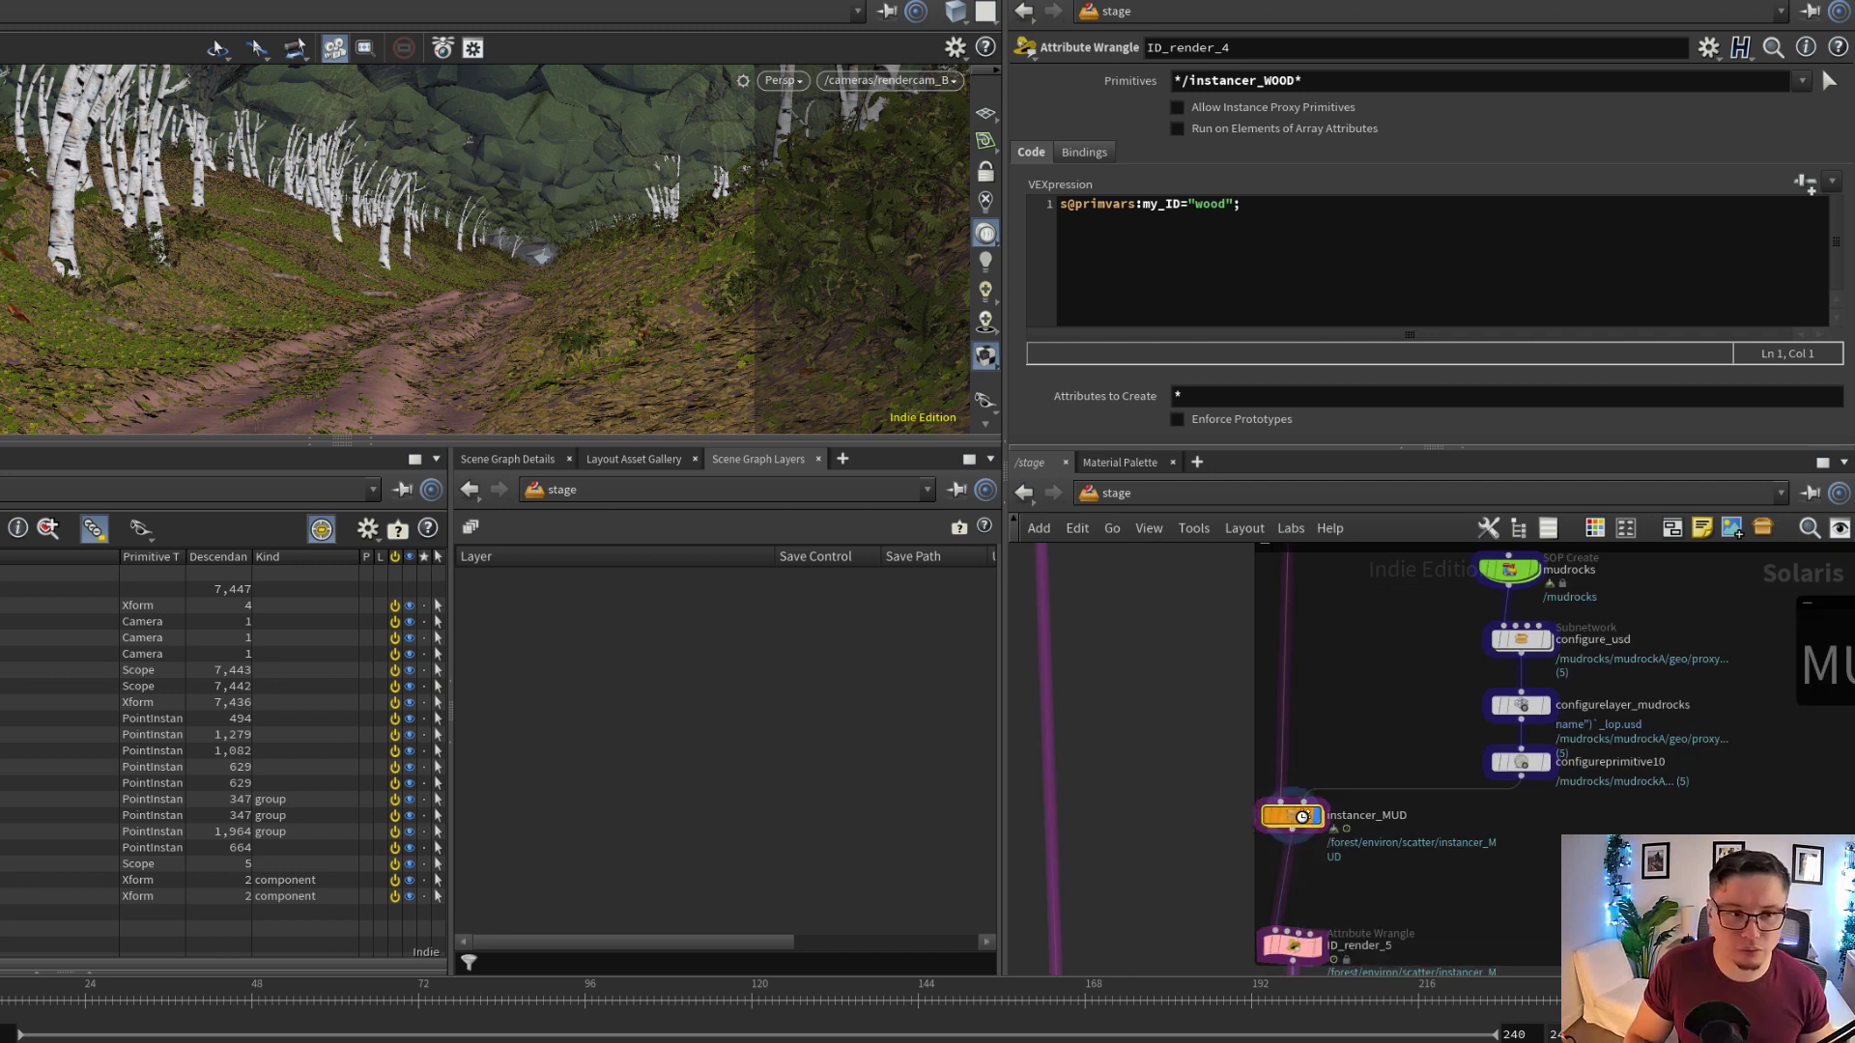
{"action": "left_click", "coordinate": [1301, 816]}
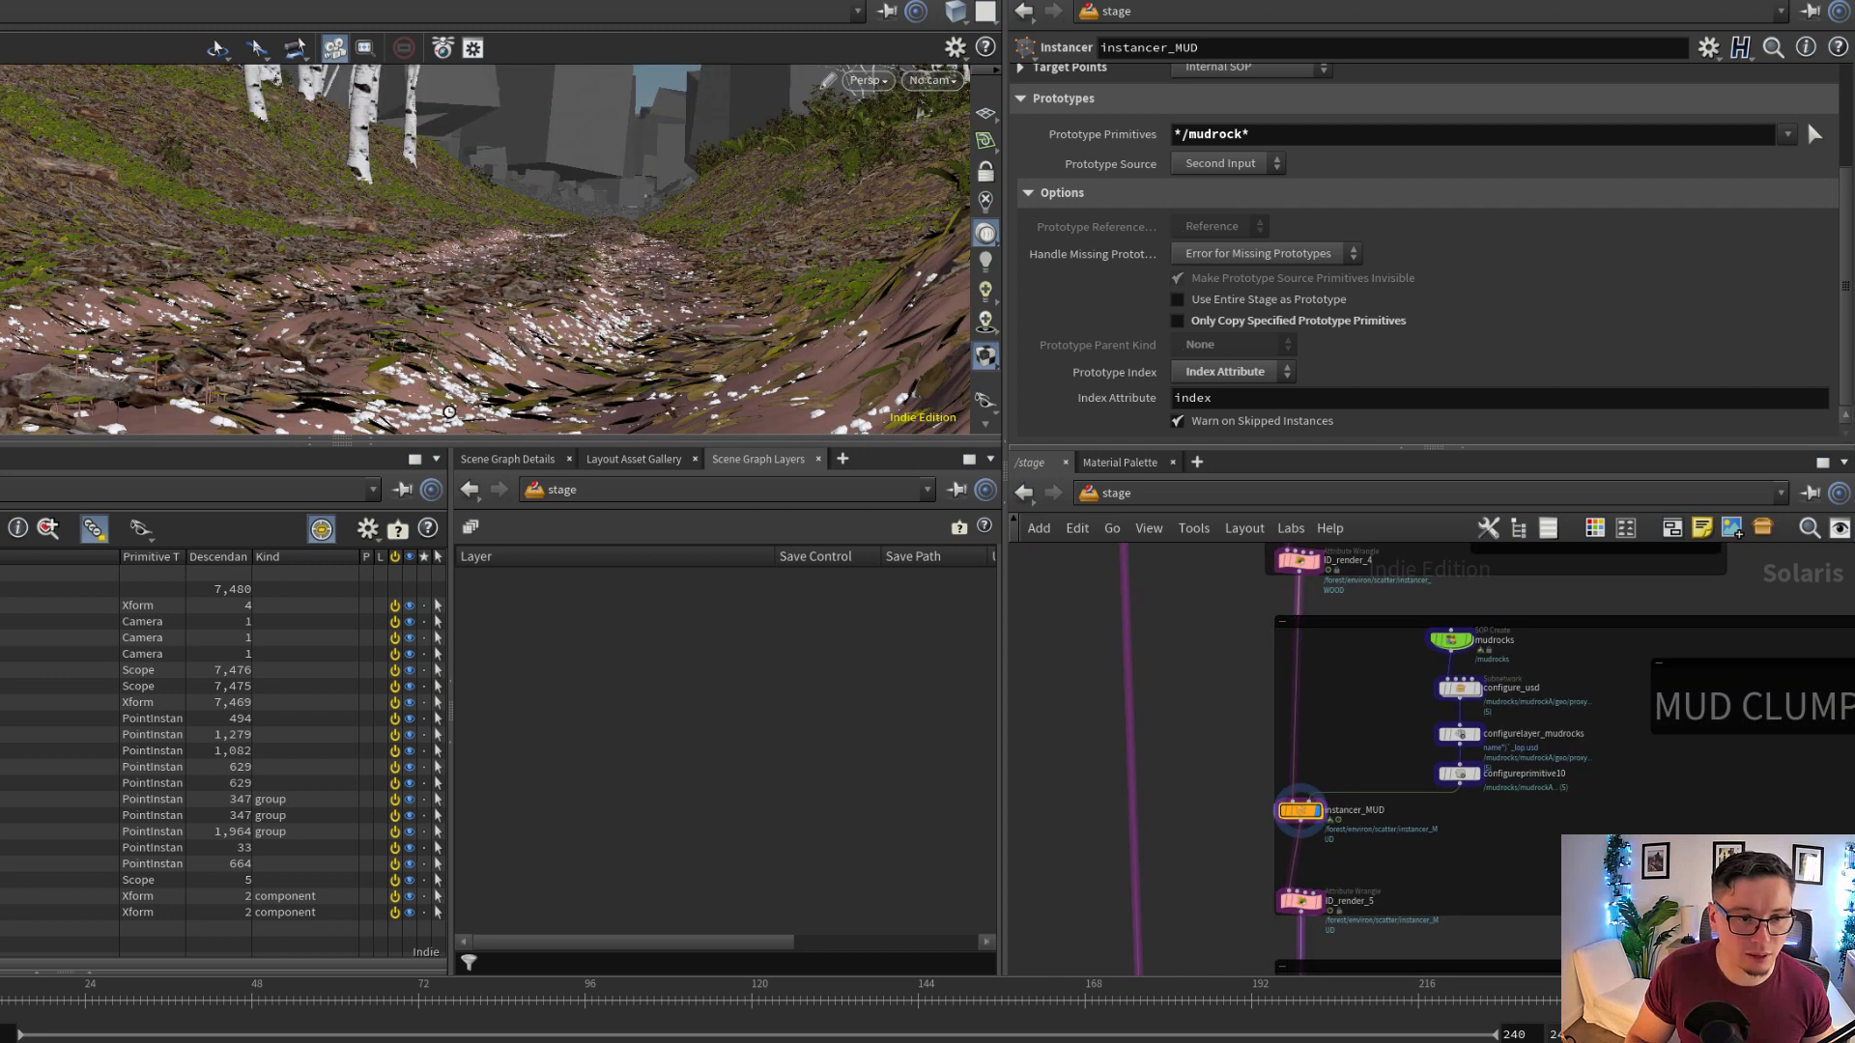
{"action": "left_click_drag", "start_coordinate": [604, 303], "coordinate": [603, 321]}
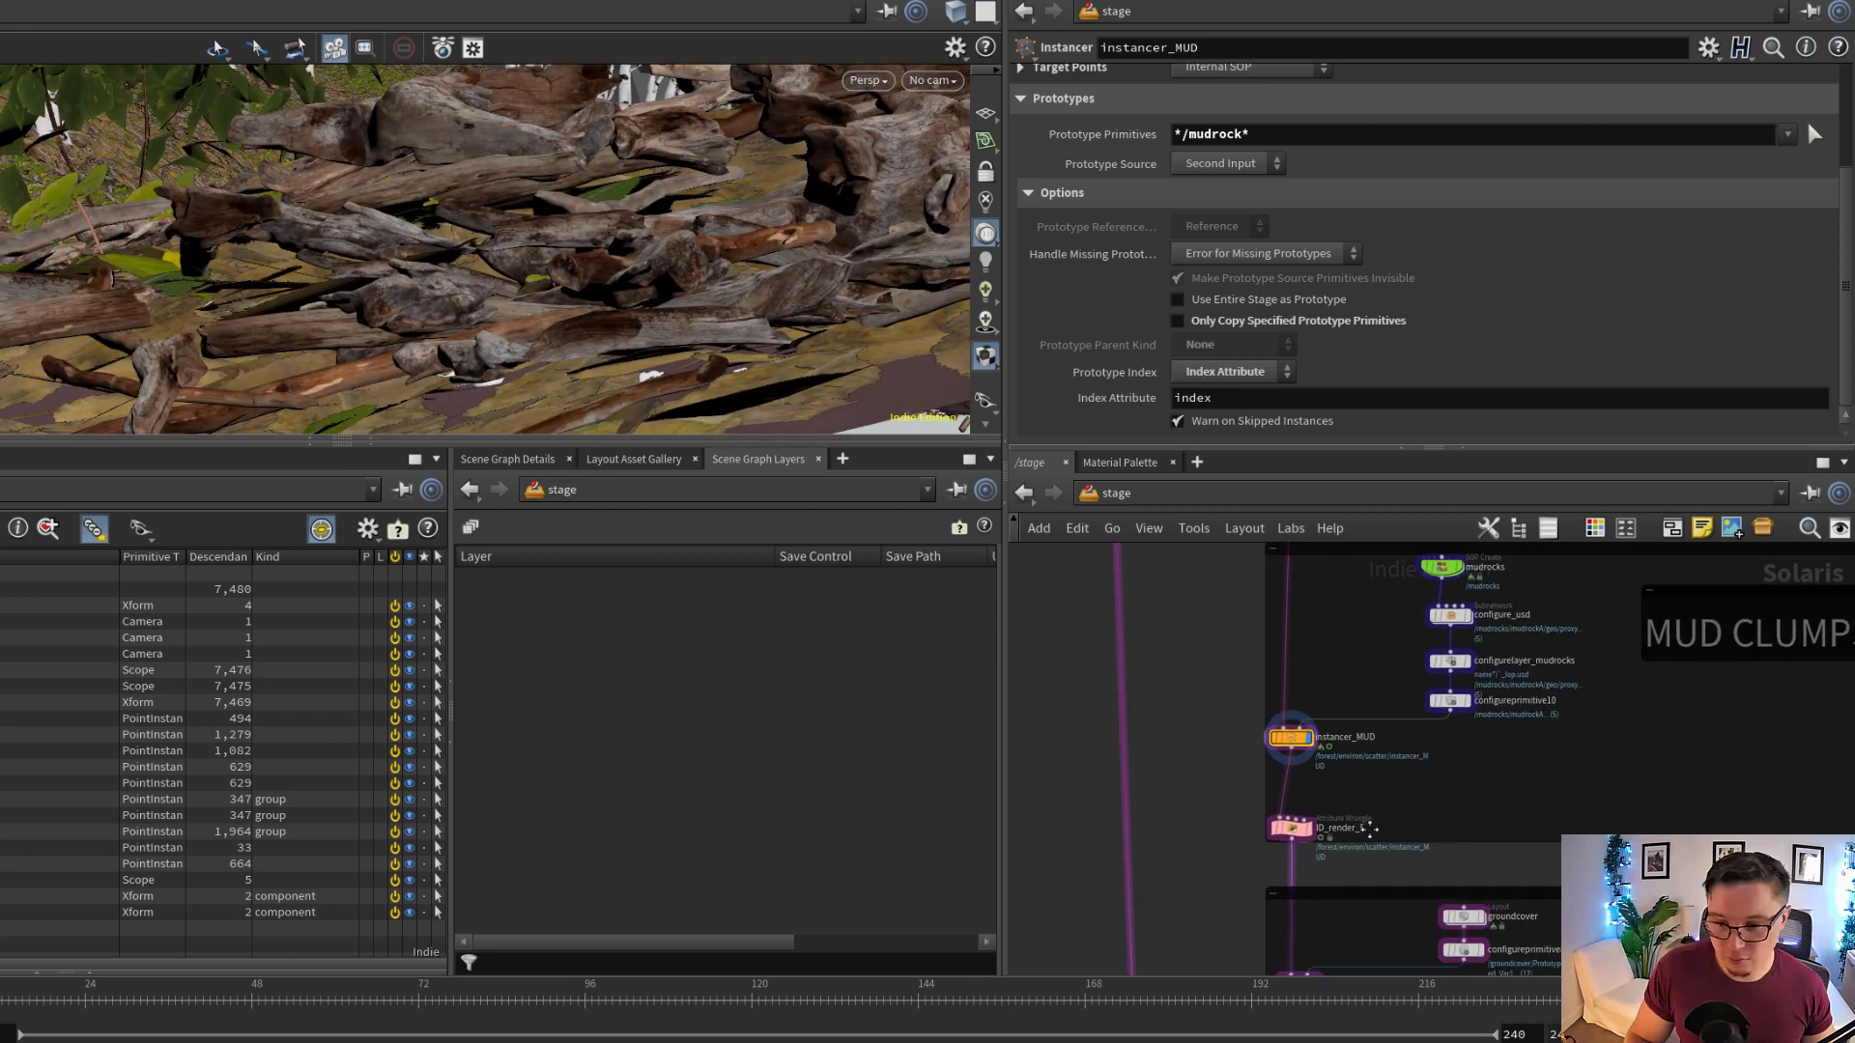
Find the ground cover and grass networks and display ID_render_14
{"action": "middle_click_drag", "start_coordinate": [1370, 829], "coordinate": [1408, 634]}
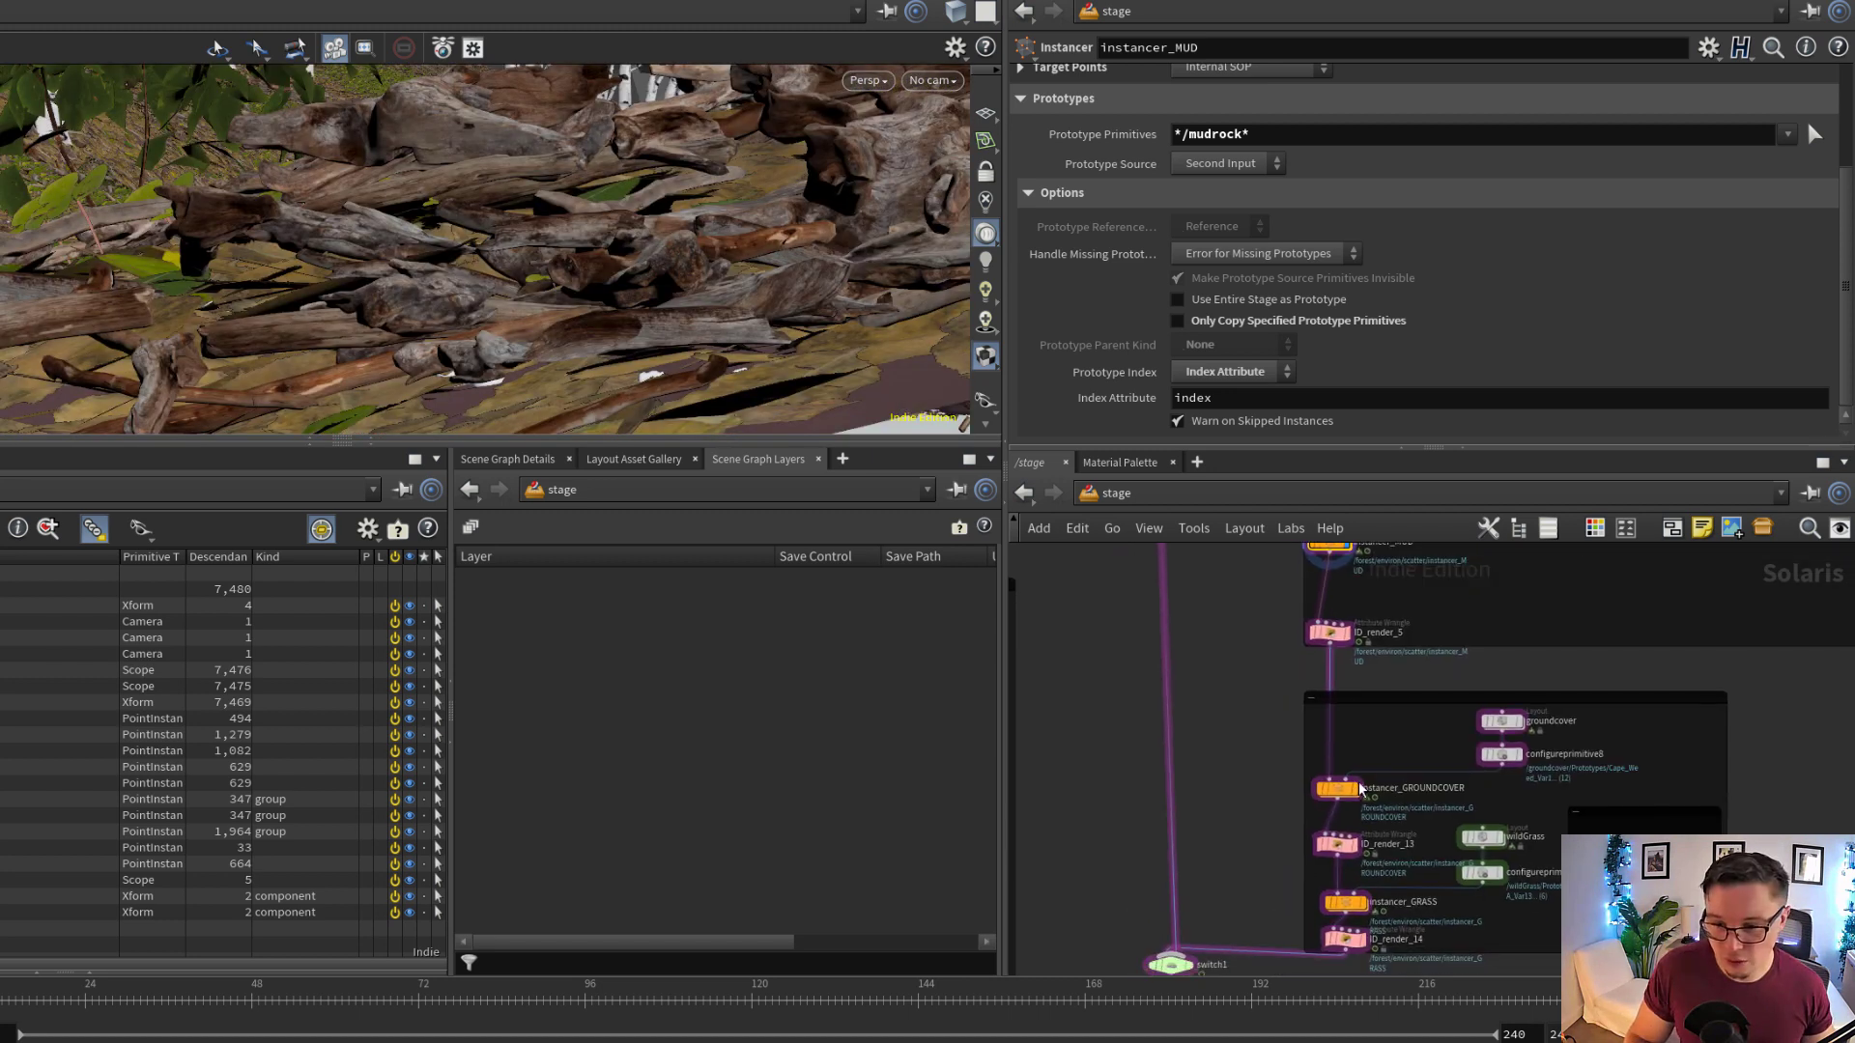
{"action": "middle_click_drag", "start_coordinate": [1354, 953], "coordinate": [1382, 829]}
{"action": "scroll", "coordinate": [1381, 831], "scroll_direction": "up", "scroll_amount": 3}
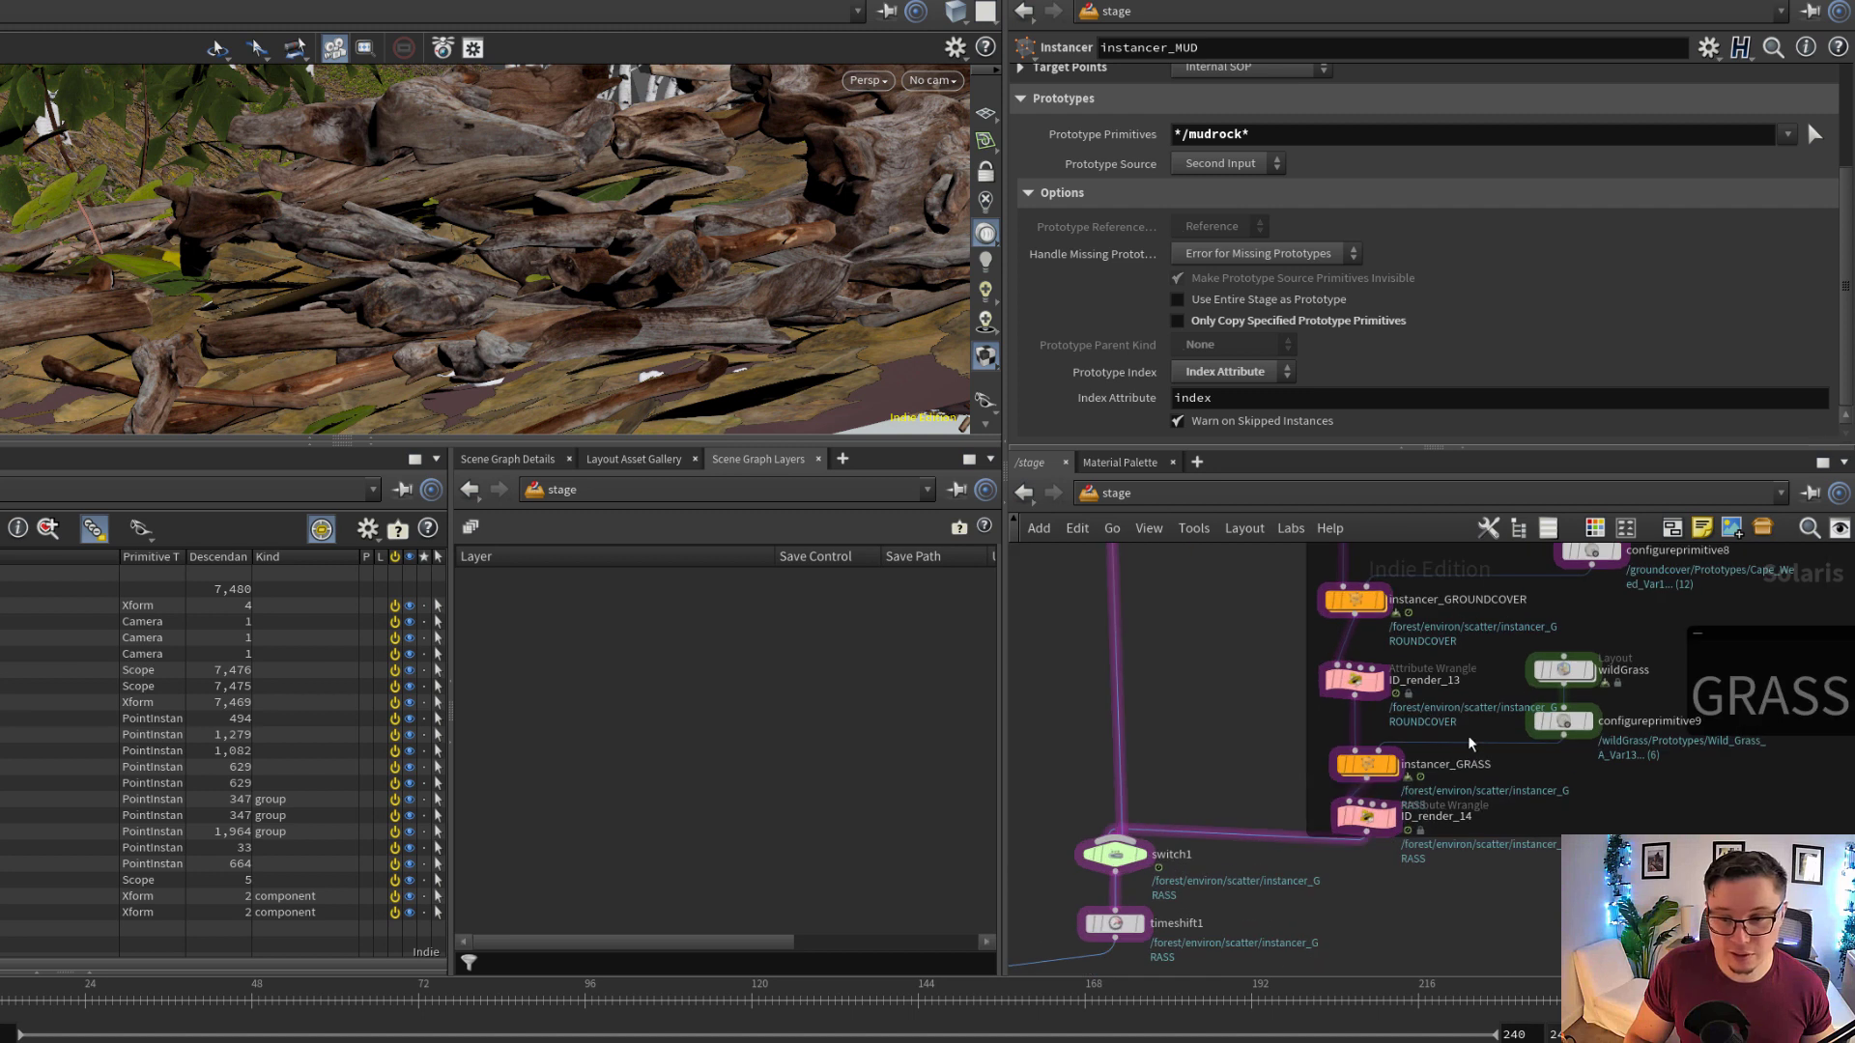
{"action": "middle_click_drag", "start_coordinate": [1469, 745], "coordinate": [1406, 797]}
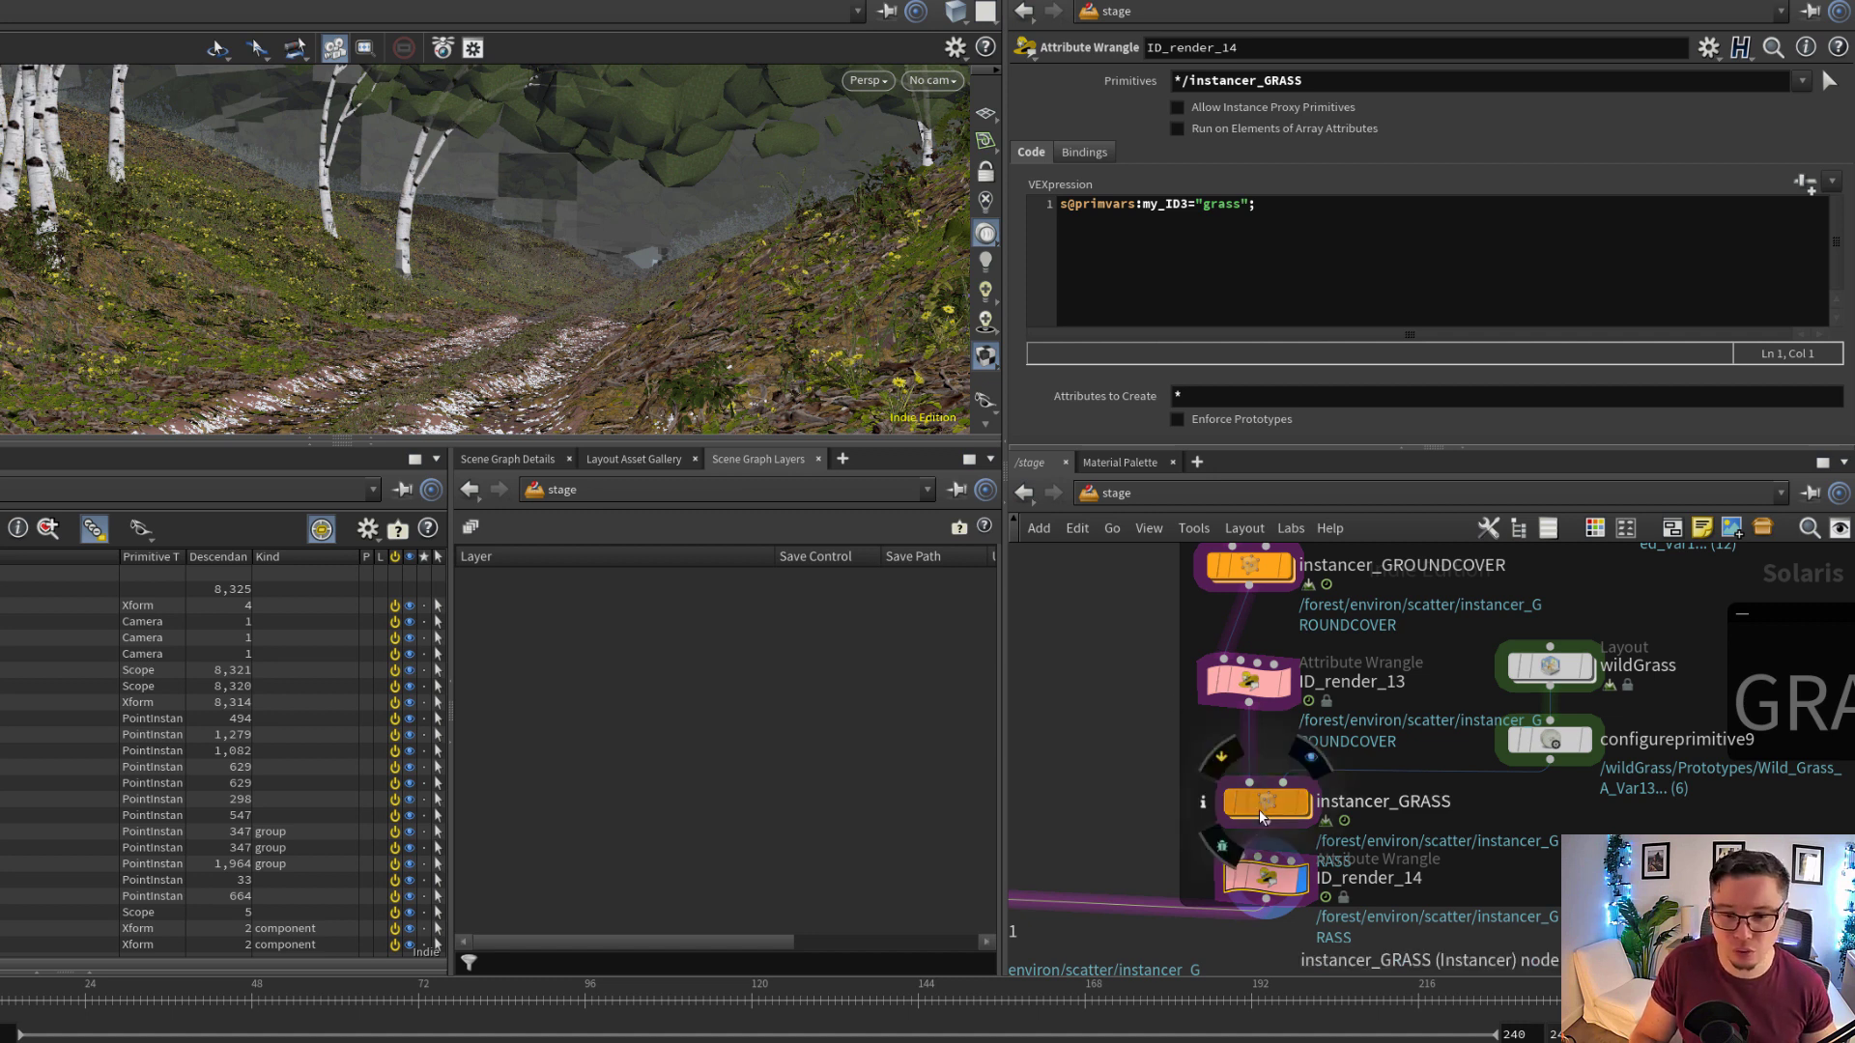
Bypass and re-enable instancer_GRASS and instancer_GROUNDCOVER in turn to compare the forest with and without them
{"action": "left_click", "coordinate": [1220, 756]}
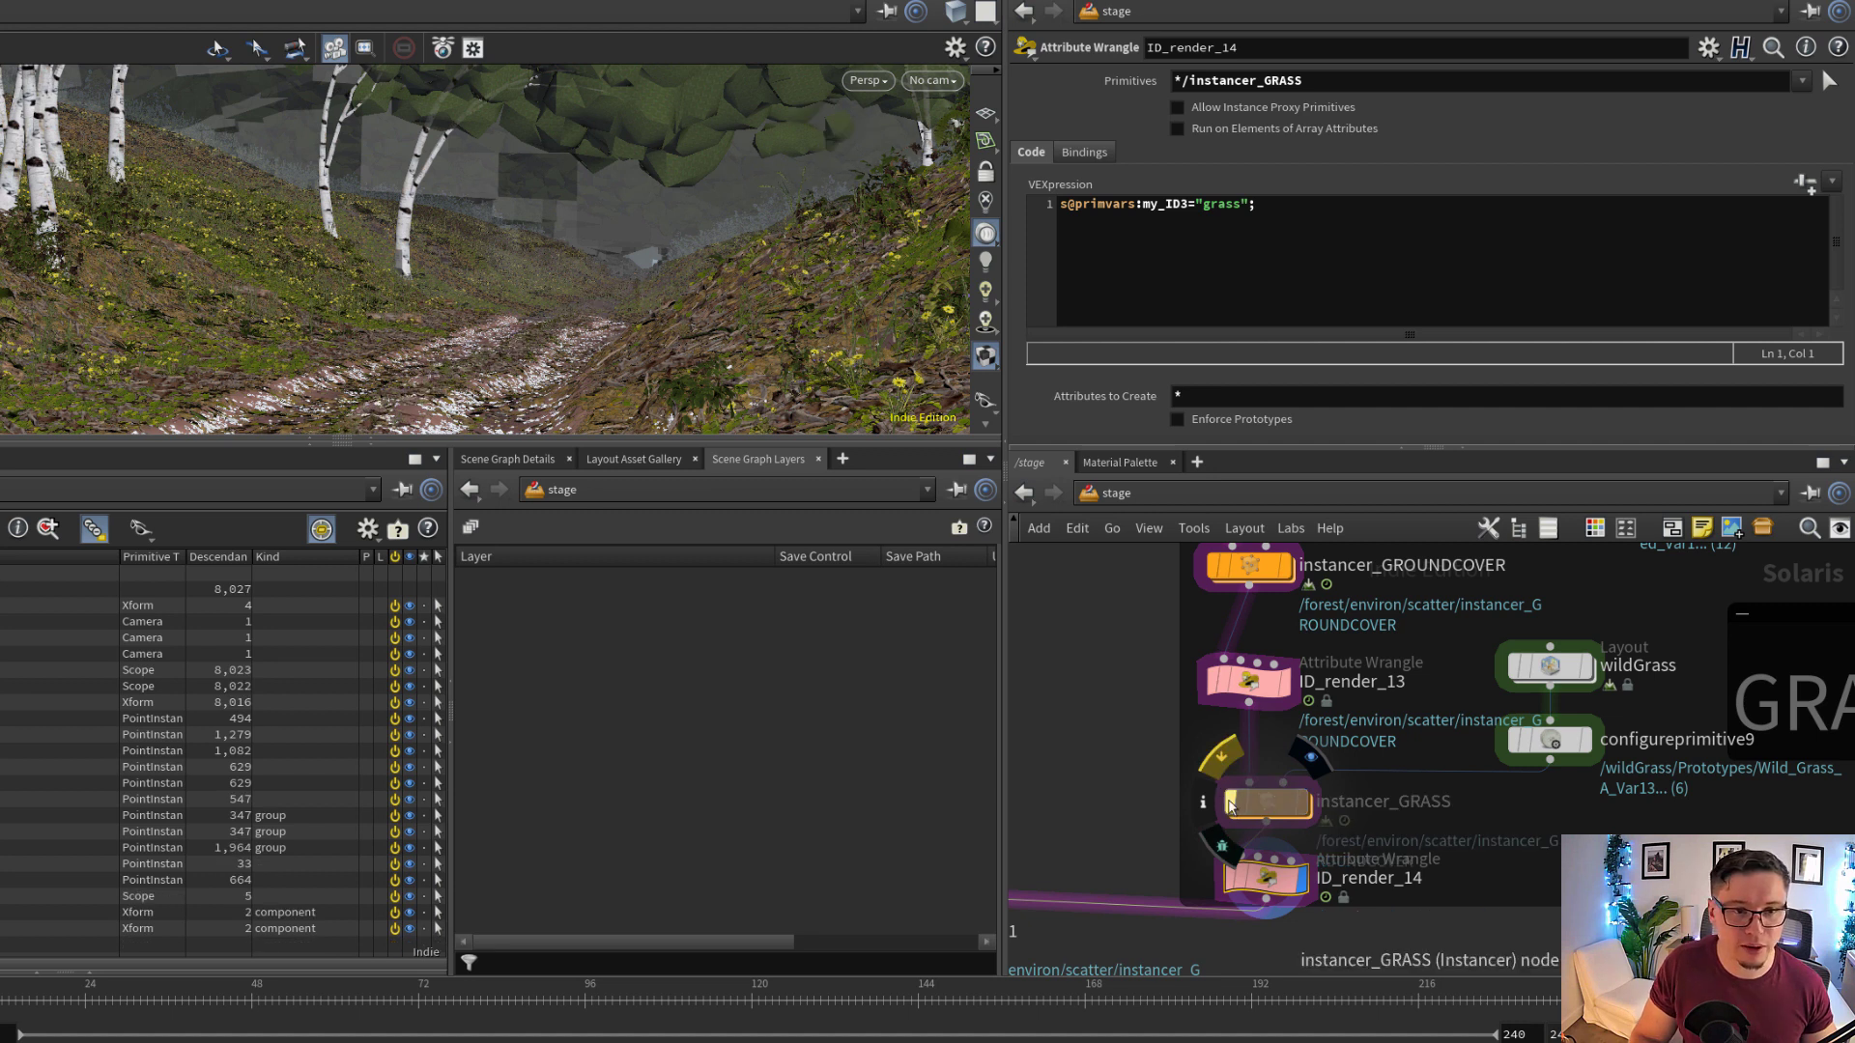
{"action": "left_click", "coordinate": [1220, 757]}
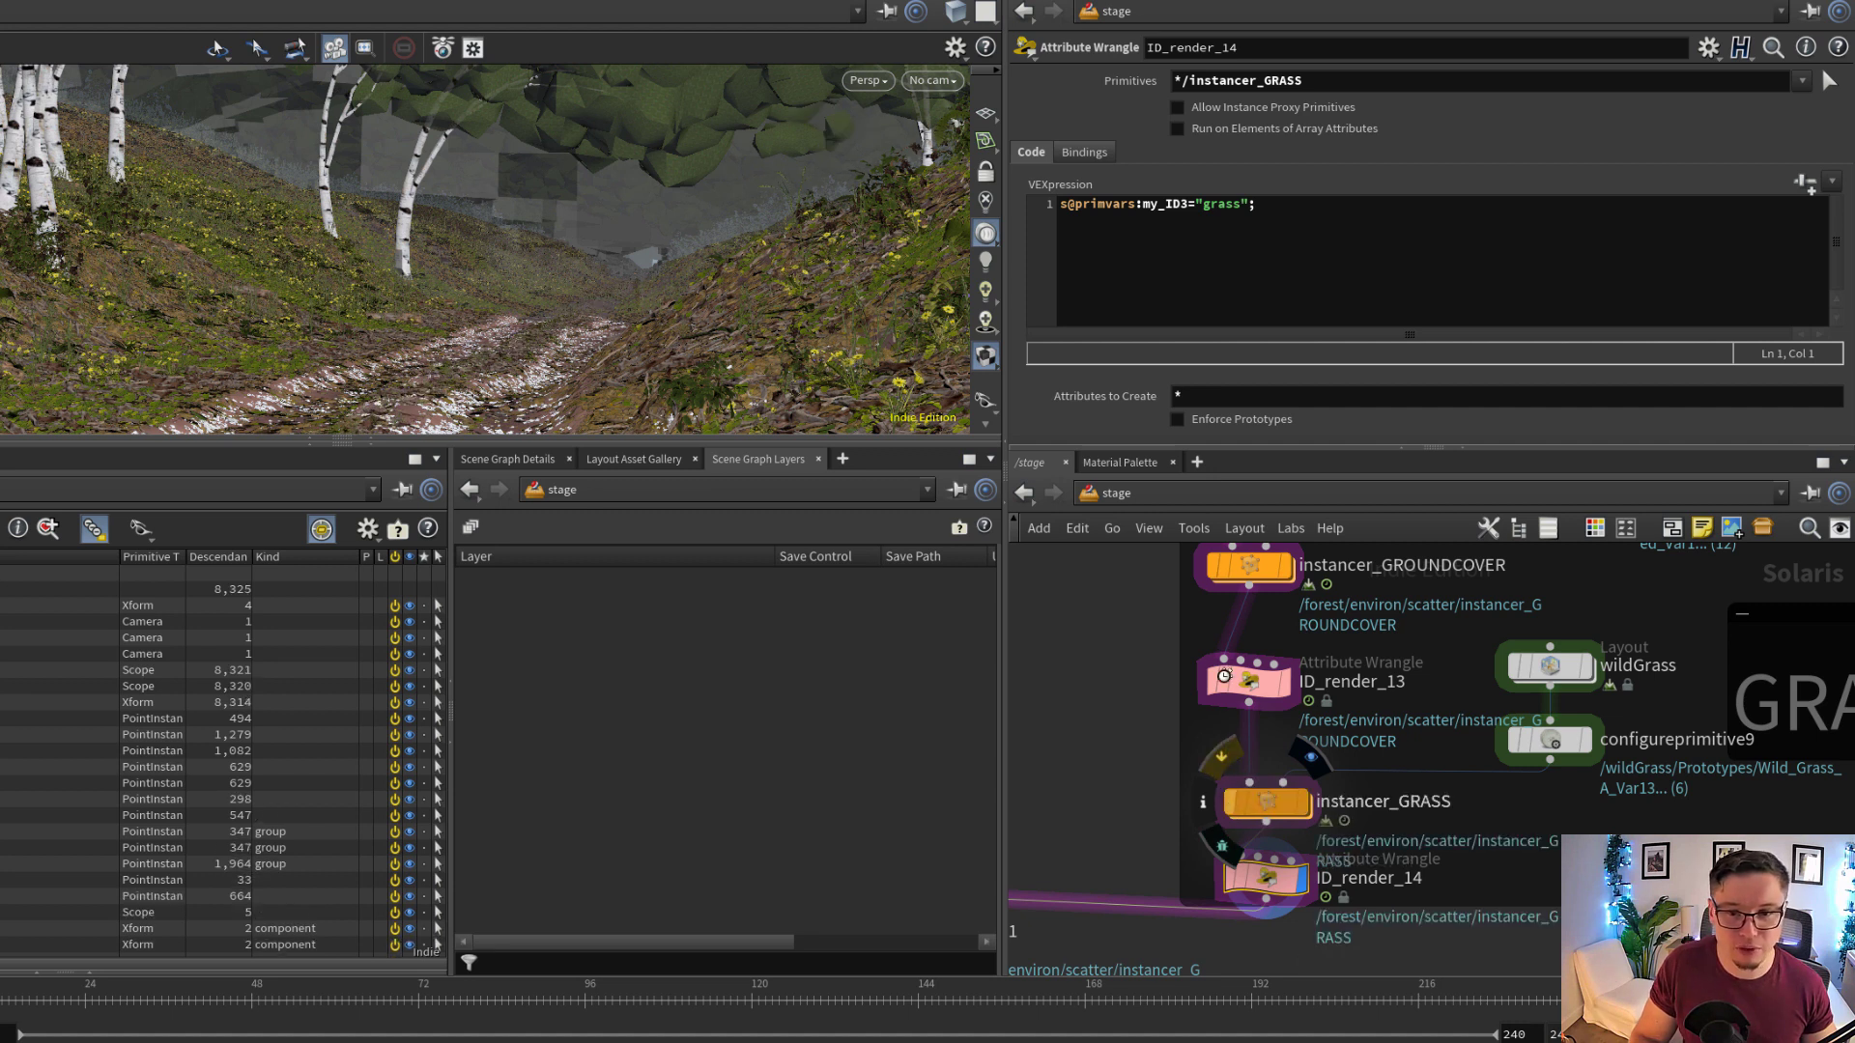
{"action": "left_click", "coordinate": [1216, 574]}
{"action": "left_click", "coordinate": [1217, 574]}
{"action": "scroll", "coordinate": [1145, 767], "scroll_direction": "down", "scroll_amount": 3}
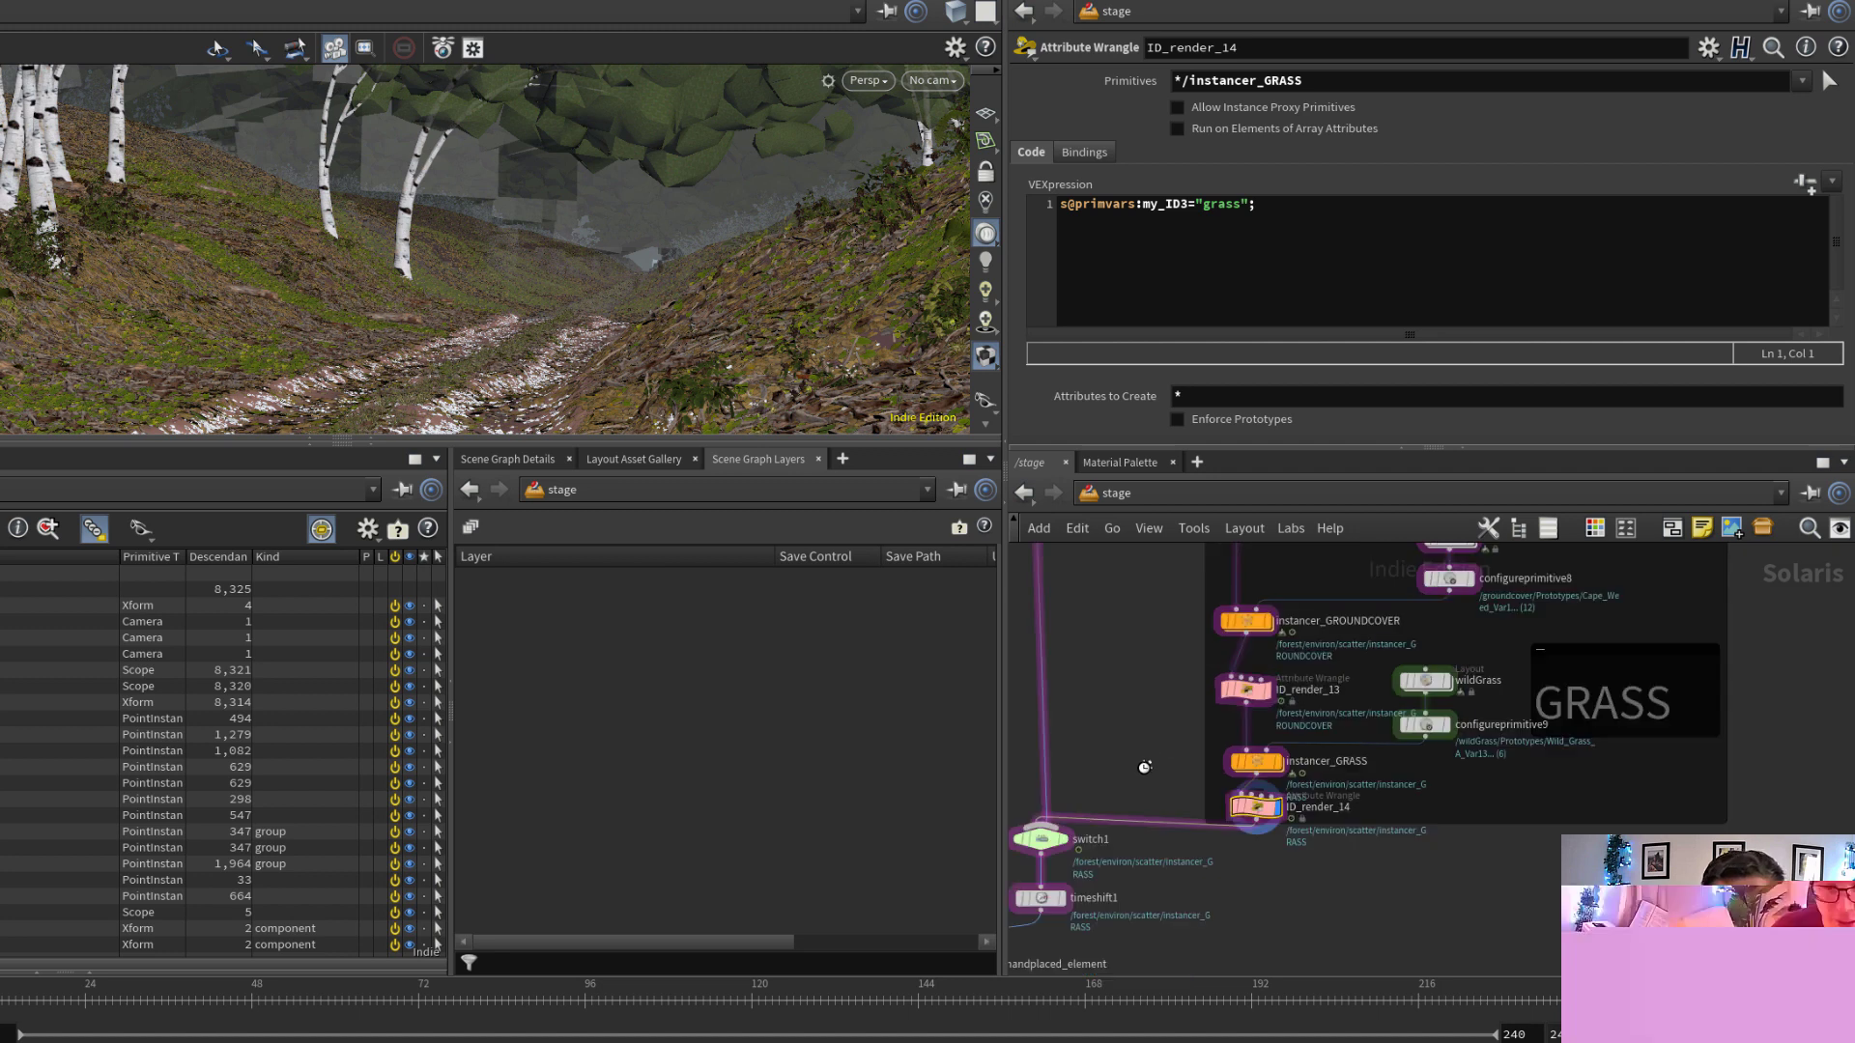
Display switch1 after the scatter networks and set its Select Input to 1
{"action": "scroll", "coordinate": [1145, 767], "scroll_direction": "down", "scroll_amount": 2}
{"action": "middle_click_drag", "start_coordinate": [1145, 767], "coordinate": [1349, 666]}
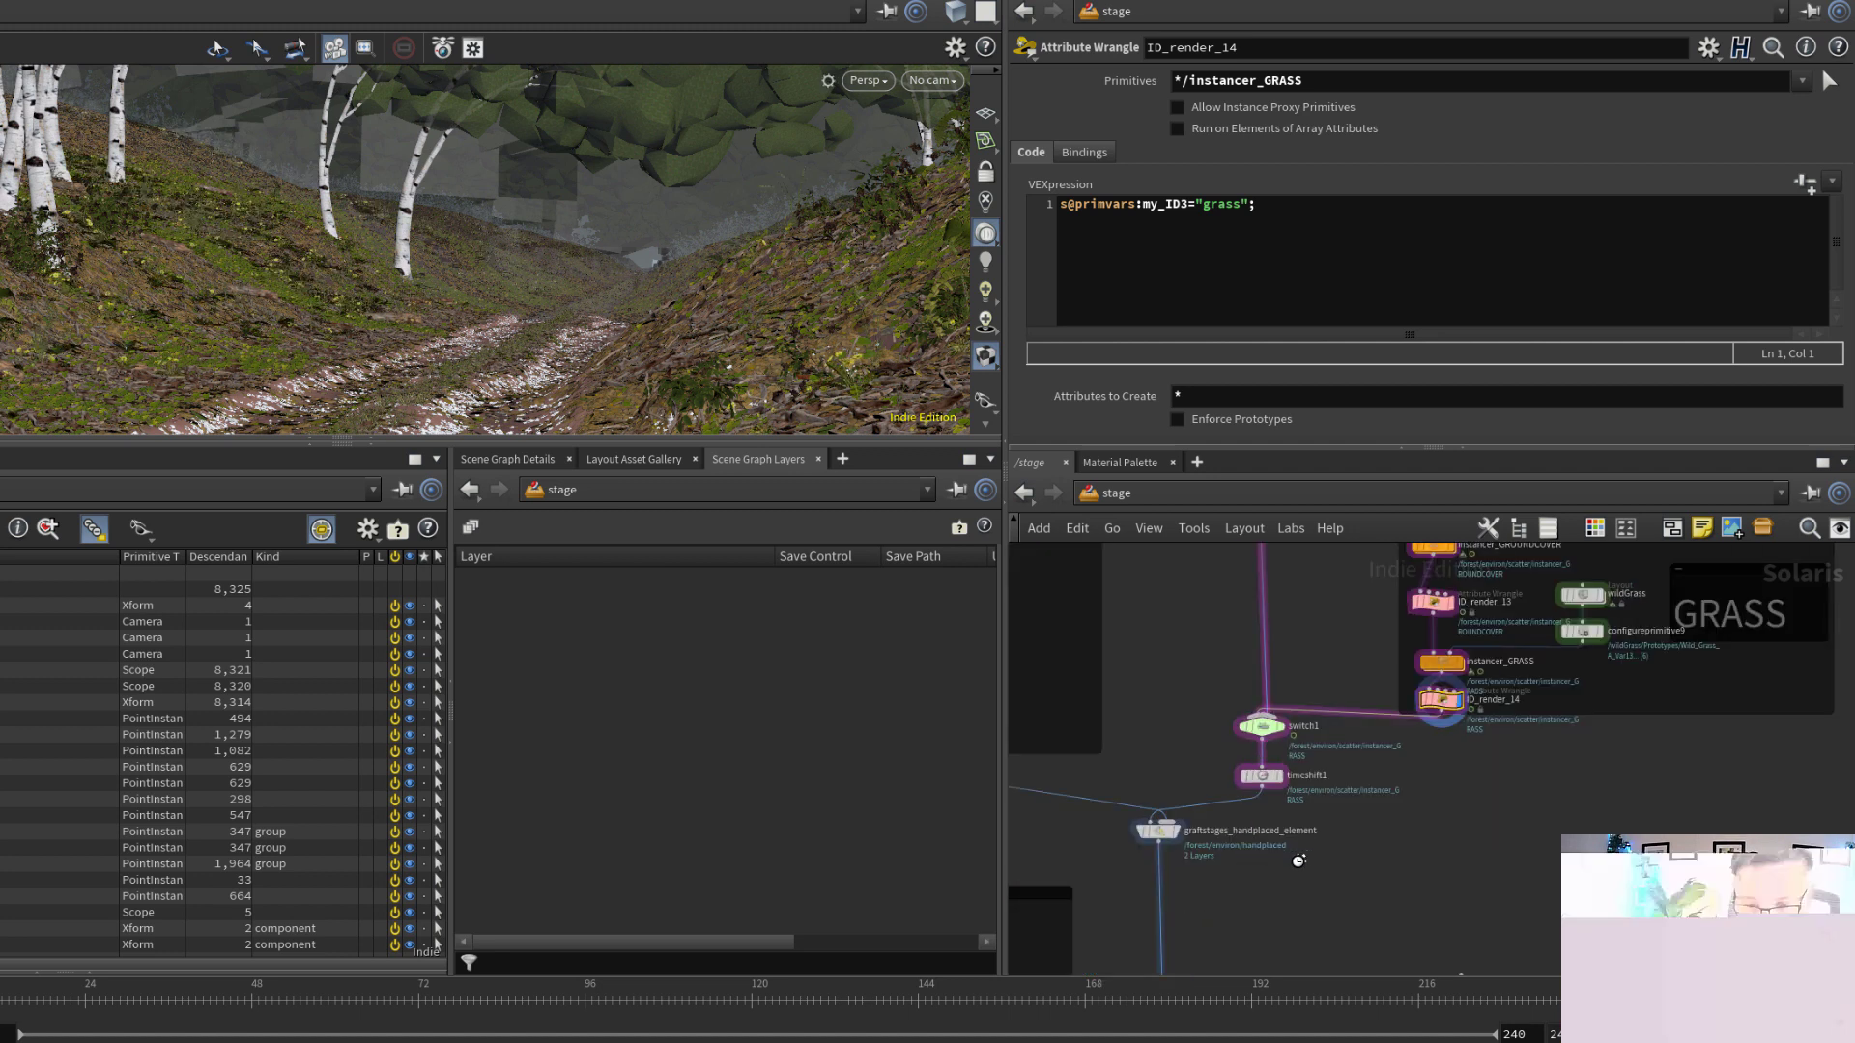
{"action": "middle_click_drag", "start_coordinate": [1298, 860], "coordinate": [1406, 854]}
{"action": "scroll", "coordinate": [1356, 732], "scroll_direction": "up", "scroll_amount": 3}
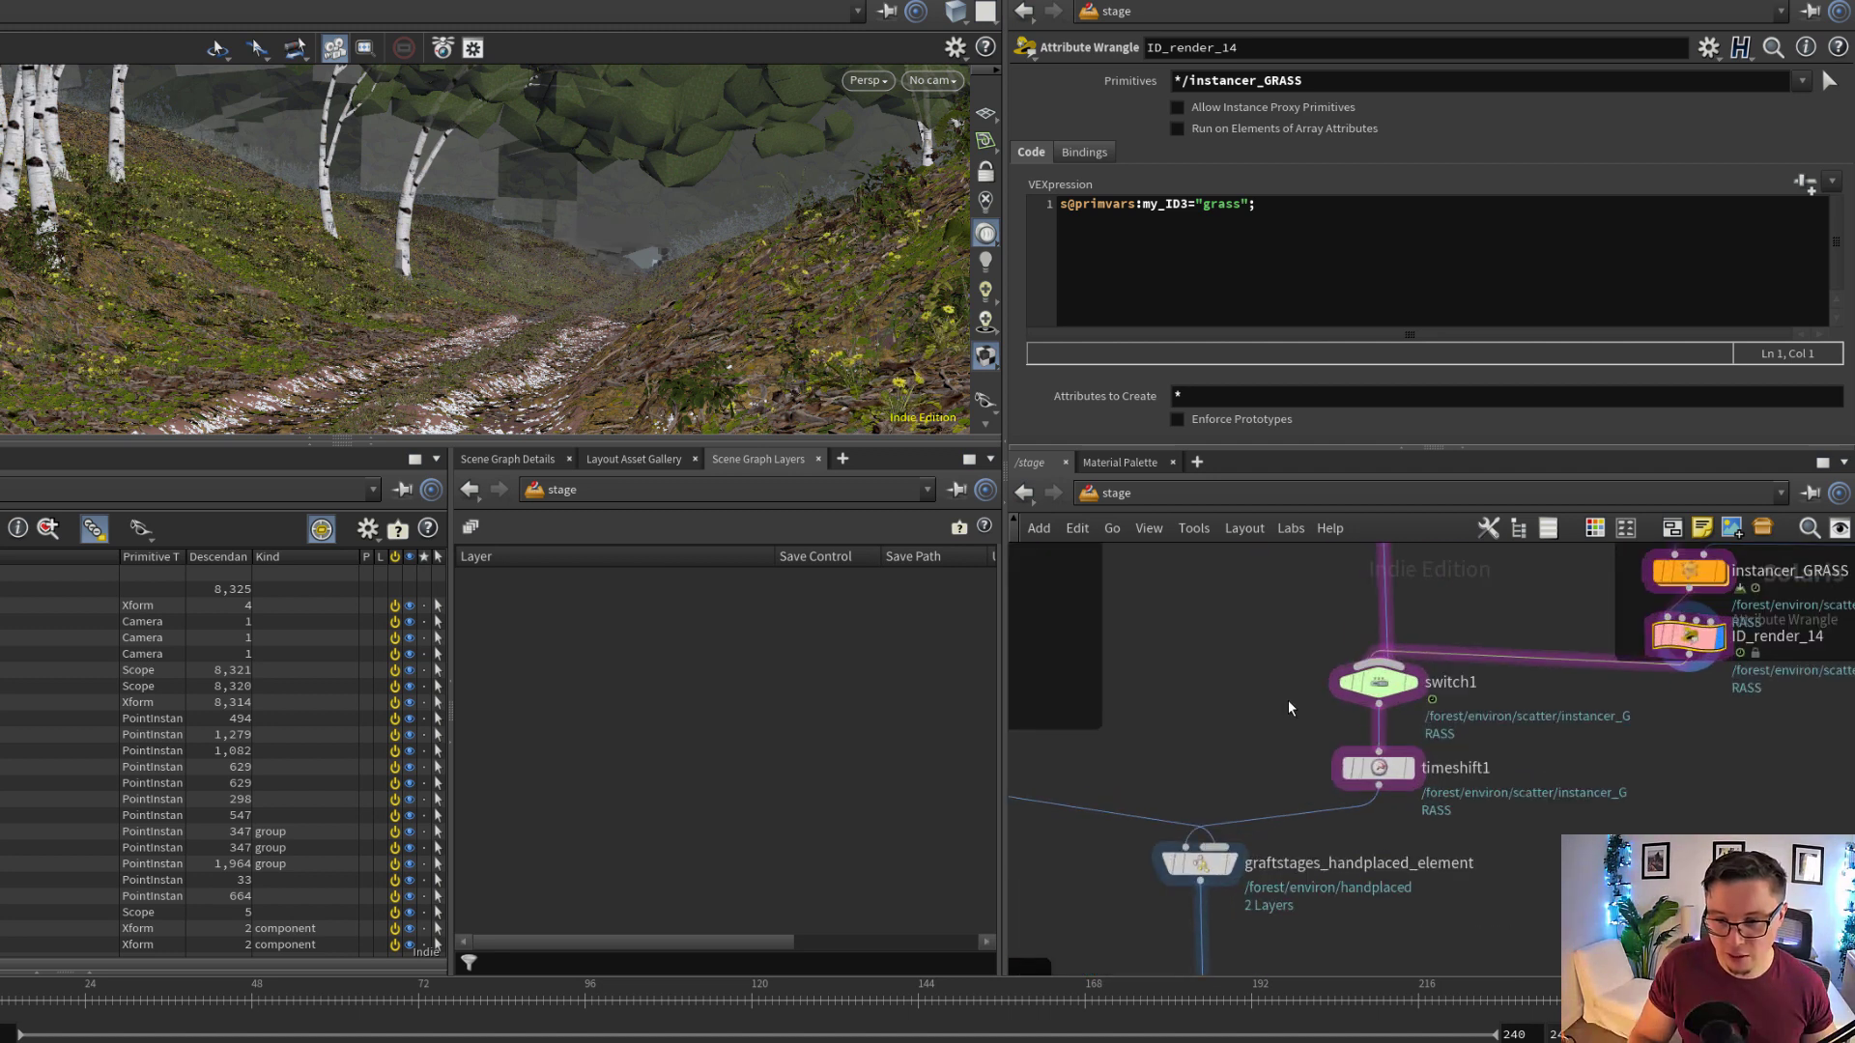
{"action": "left_click", "coordinate": [1379, 682]}
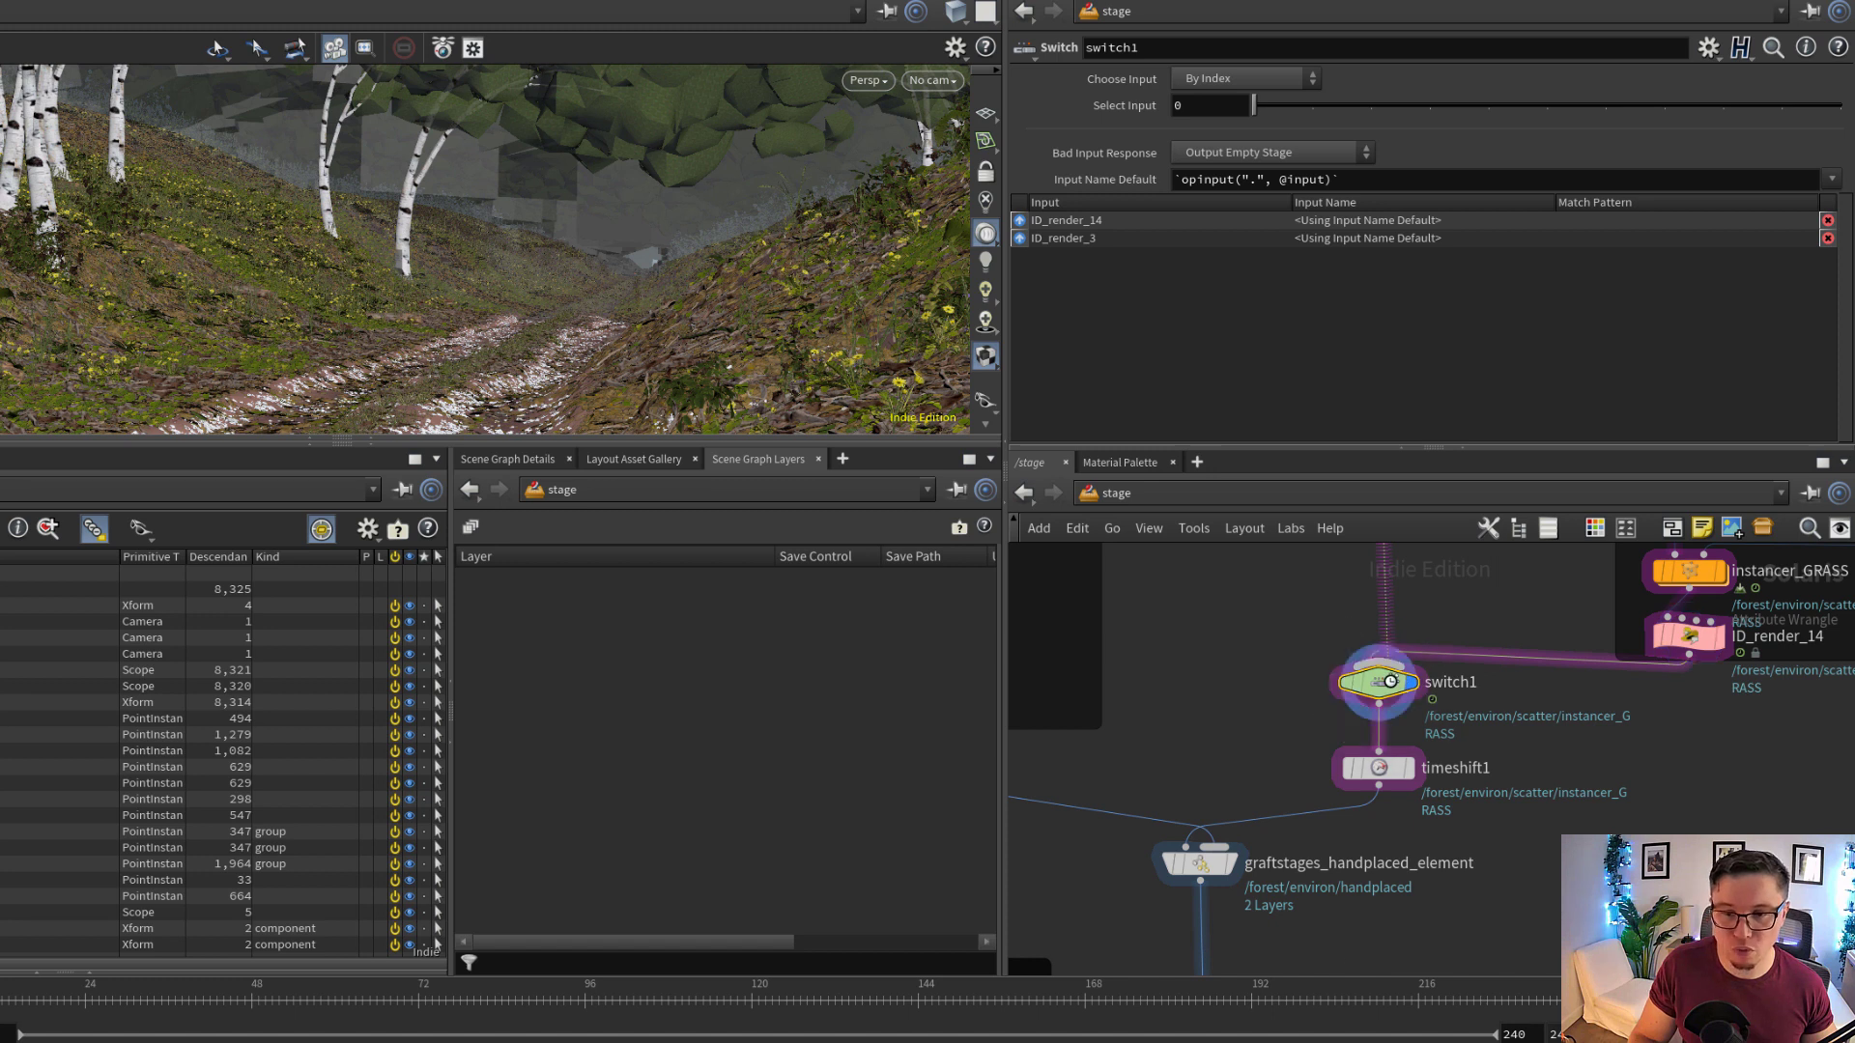
{"action": "middle_click_drag", "start_coordinate": [1422, 650], "coordinate": [1416, 787]}
{"action": "left_click", "coordinate": [1192, 105]}
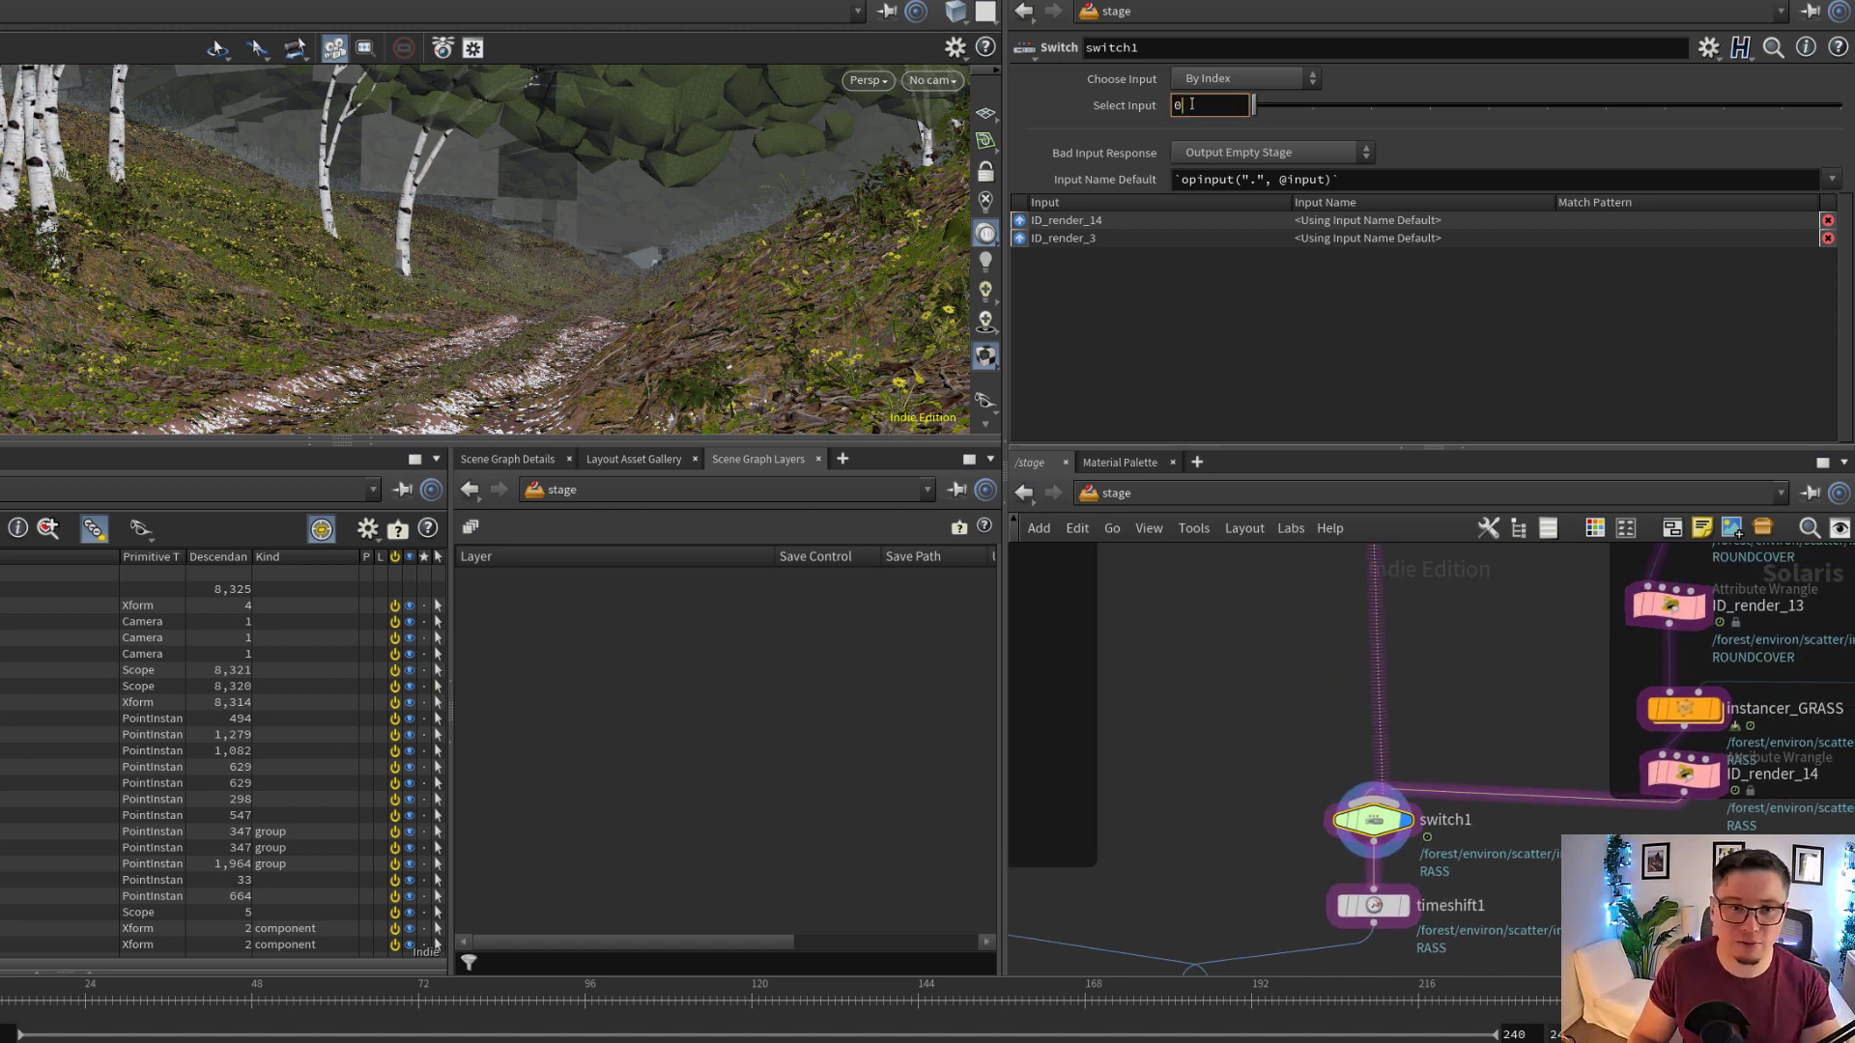
{"action": "type", "text": "1"}
{"action": "key", "text": "Return"}
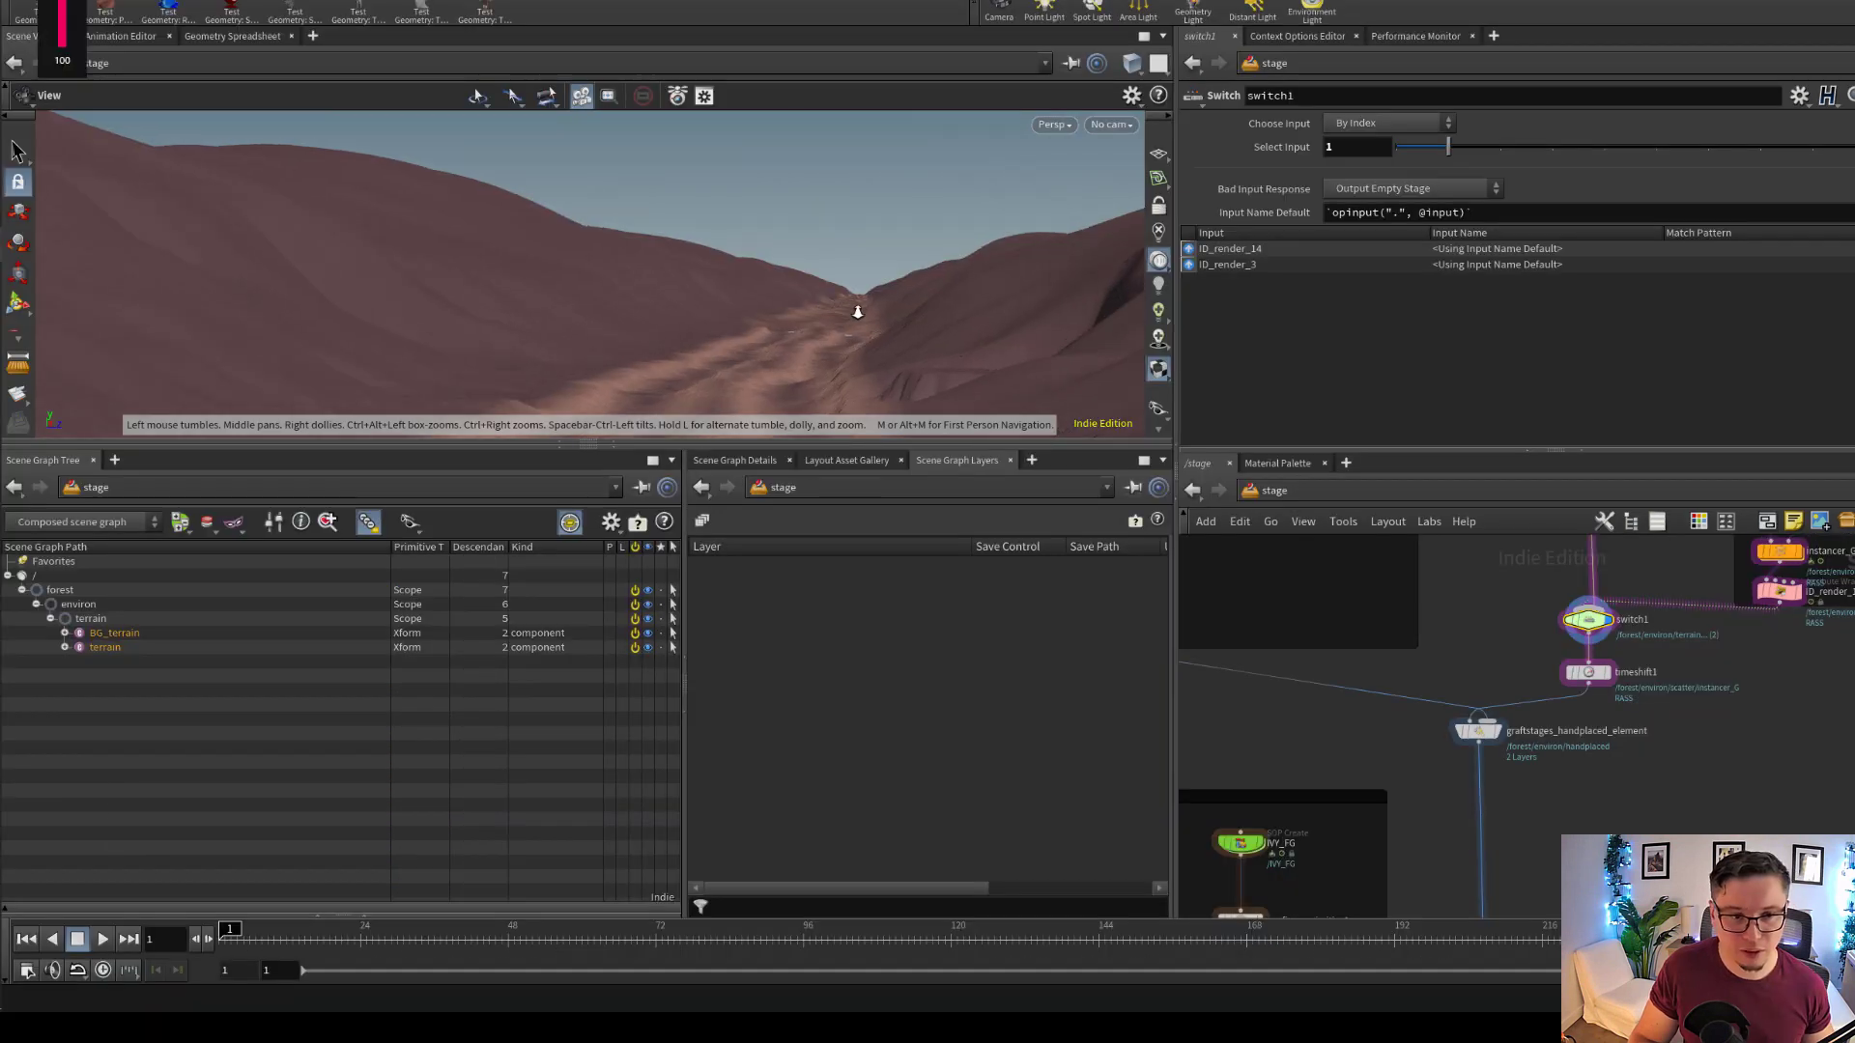
Find and select graftstages_handplaced_element in the stage network and display its result on the terrain
{"action": "scroll", "coordinate": [857, 312], "scroll_direction": "up", "scroll_amount": 1}
{"action": "middle_click_drag", "start_coordinate": [1648, 605], "coordinate": [1558, 903]}
{"action": "scroll", "coordinate": [1557, 903], "scroll_direction": "down", "scroll_amount": 3}
{"action": "scroll", "coordinate": [1577, 640], "scroll_direction": "down", "scroll_amount": 3}
{"action": "middle_click_drag", "start_coordinate": [1577, 641], "coordinate": [1580, 879]}
{"action": "mouse_move", "coordinate": [1574, 550]}
{"action": "middle_mouse_down"}
{"action": "mouse_move", "coordinate": [1549, 832]}
{"action": "mouse_move", "coordinate": [1442, 628]}
{"action": "middle_mouse_up"}
{"action": "middle_click_drag", "start_coordinate": [1421, 828], "coordinate": [1441, 617]}
{"action": "middle_click_drag", "start_coordinate": [1507, 903], "coordinate": [1532, 628]}
{"action": "scroll", "coordinate": [1533, 651], "scroll_direction": "up", "scroll_amount": 3}
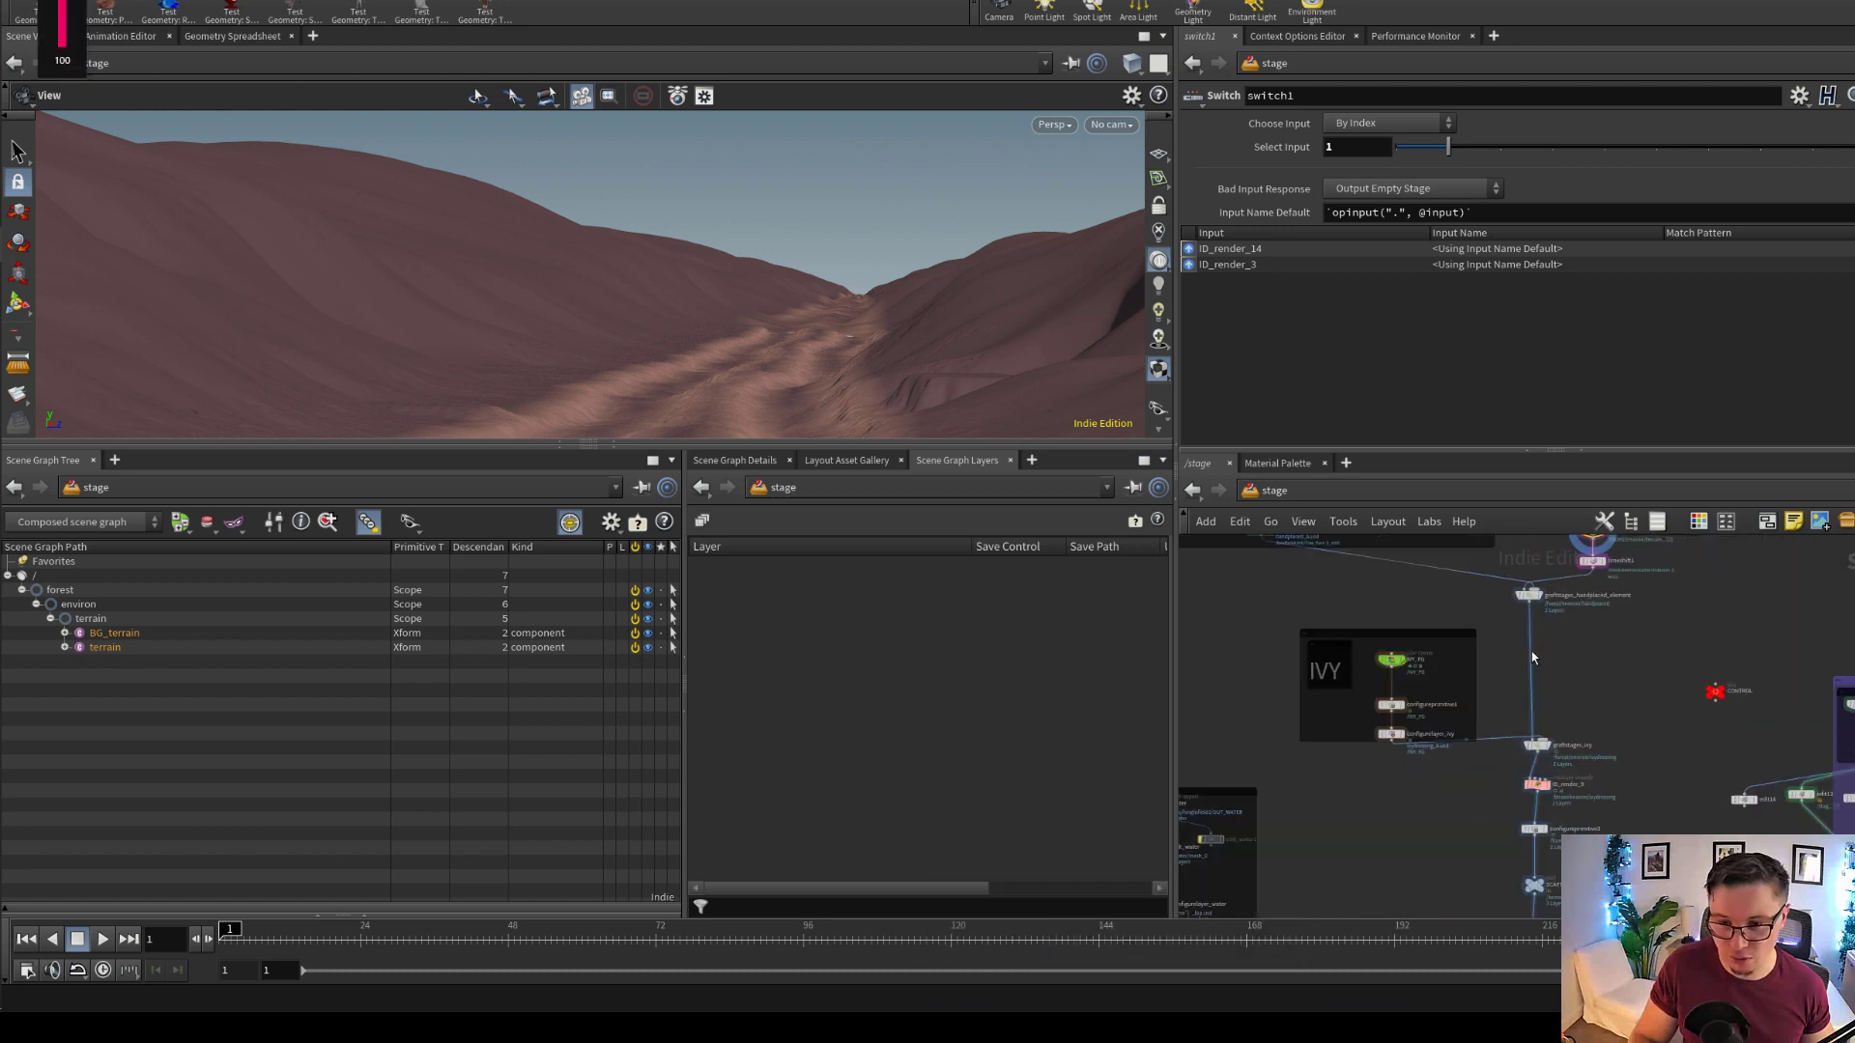
{"action": "scroll", "coordinate": [1538, 594], "scroll_direction": "up", "scroll_amount": 5}
{"action": "left_click", "coordinate": [1512, 604]}
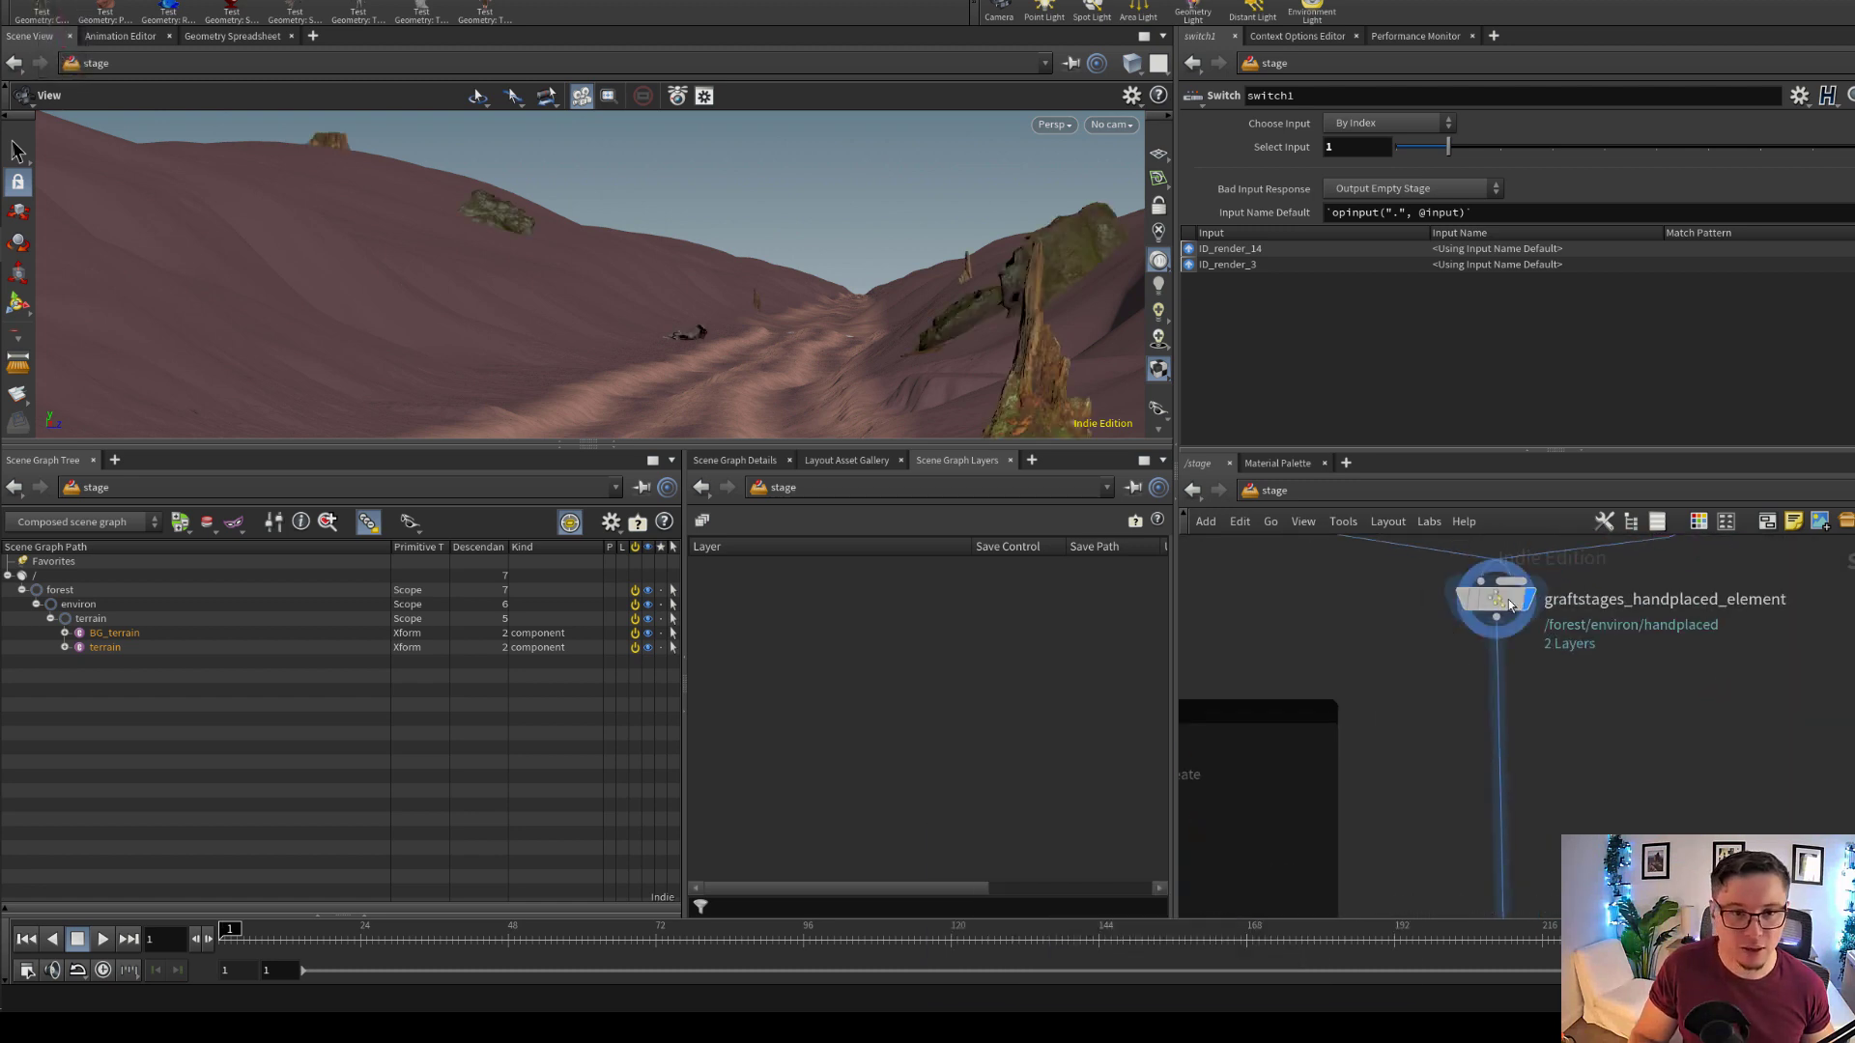
{"action": "left_click", "coordinate": [1509, 605]}
Examine the hand-placed trees, logs and stumps around the terrain and the graft node's place in the network
{"action": "right_click_drag", "start_coordinate": [748, 293], "coordinate": [780, 261]}
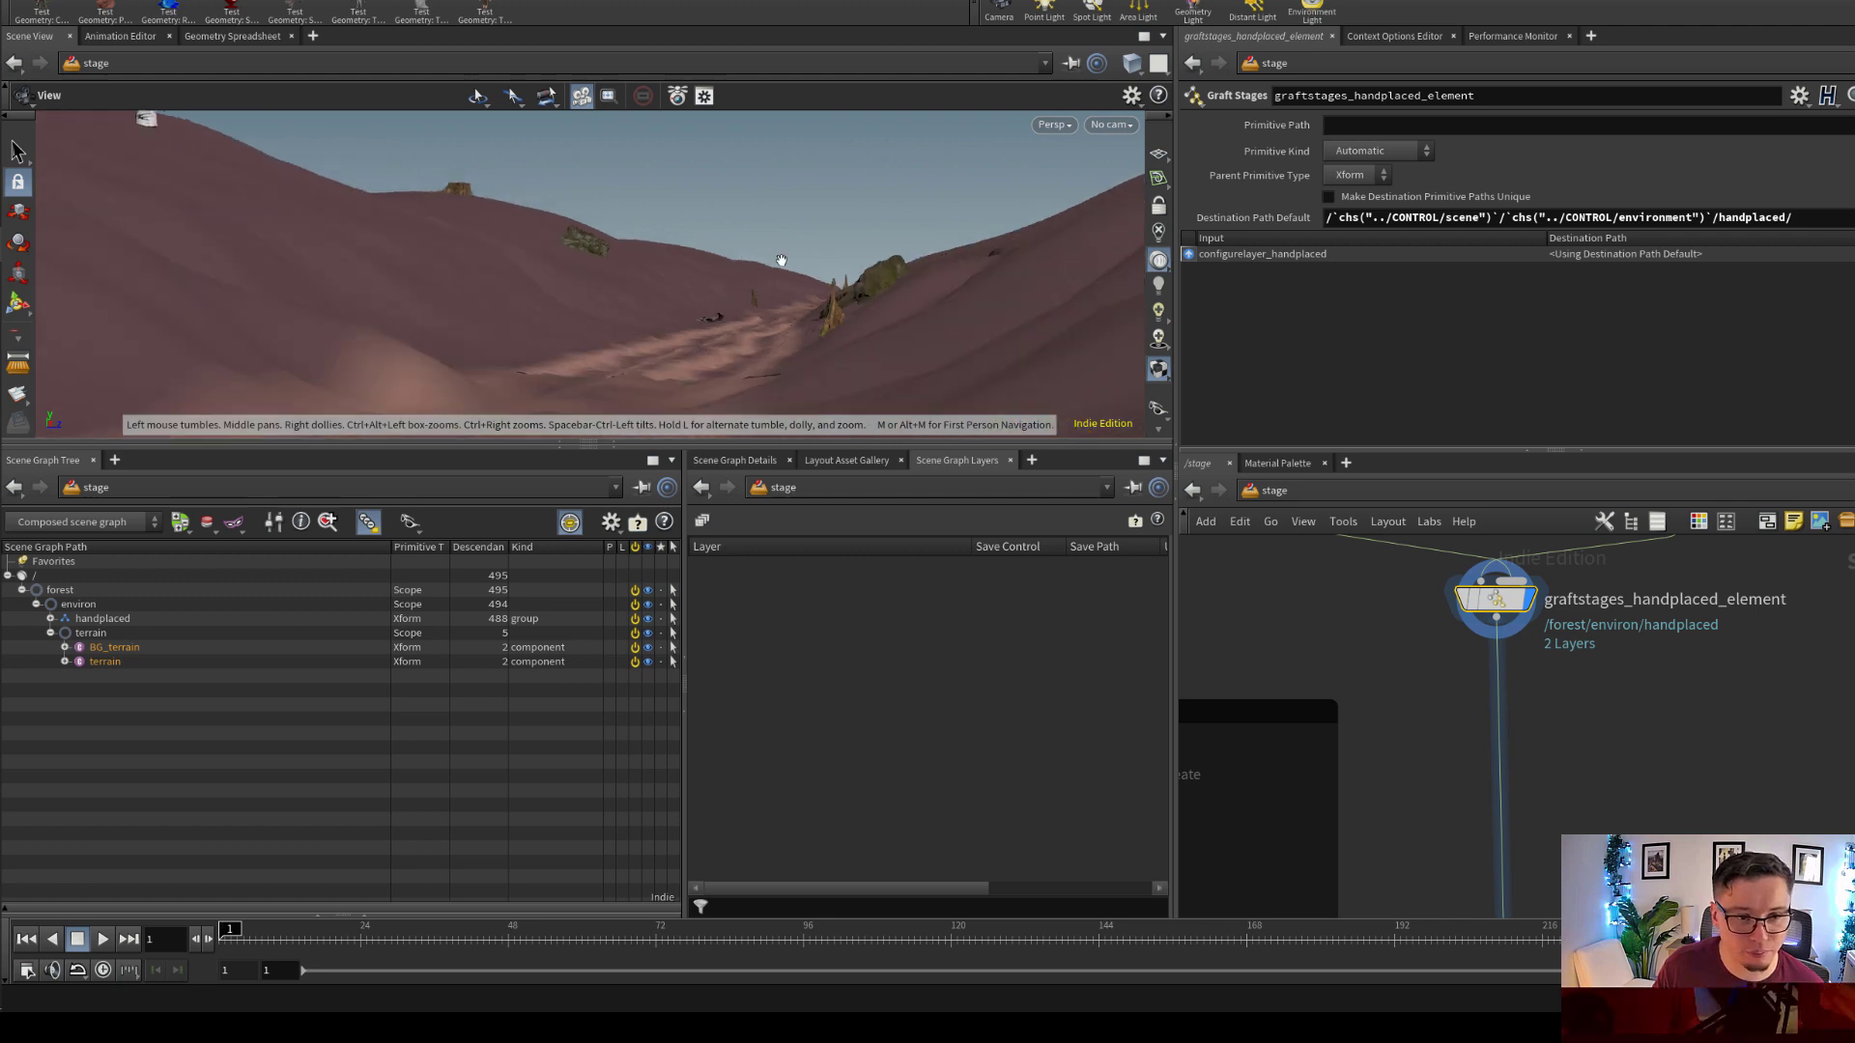
{"action": "left_click_drag", "start_coordinate": [781, 261], "coordinate": [731, 256]}
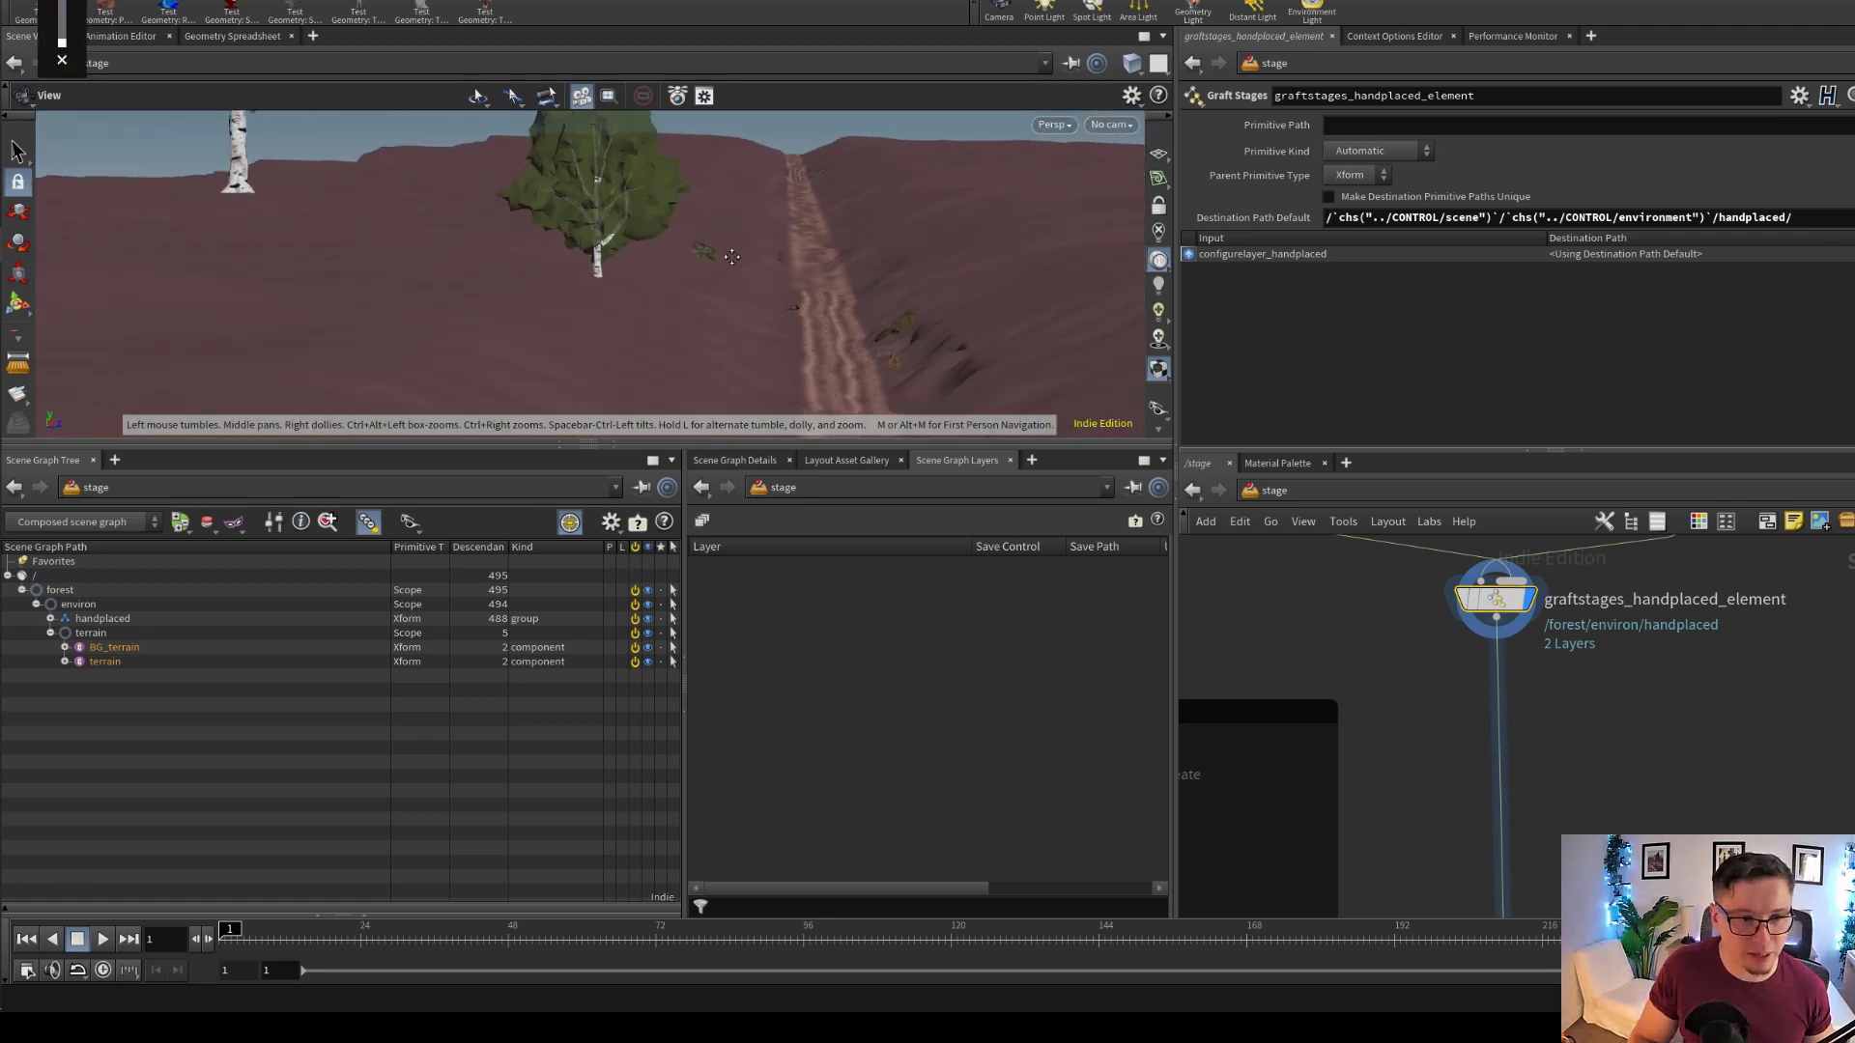
{"action": "right_click_drag", "start_coordinate": [731, 256], "coordinate": [1313, 303]}
{"action": "right_click_drag", "start_coordinate": [793, 295], "coordinate": [410, 244]}
{"action": "middle_click_drag", "start_coordinate": [572, 184], "coordinate": [585, 281]}
{"action": "left_click_drag", "start_coordinate": [634, 259], "coordinate": [579, 263]}
{"action": "right_click_drag", "start_coordinate": [580, 262], "coordinate": [435, 265]}
{"action": "middle_click_drag", "start_coordinate": [545, 230], "coordinate": [613, 236]}
{"action": "left_click_drag", "start_coordinate": [613, 236], "coordinate": [848, 355]}
{"action": "right_click_drag", "start_coordinate": [848, 355], "coordinate": [895, 328]}
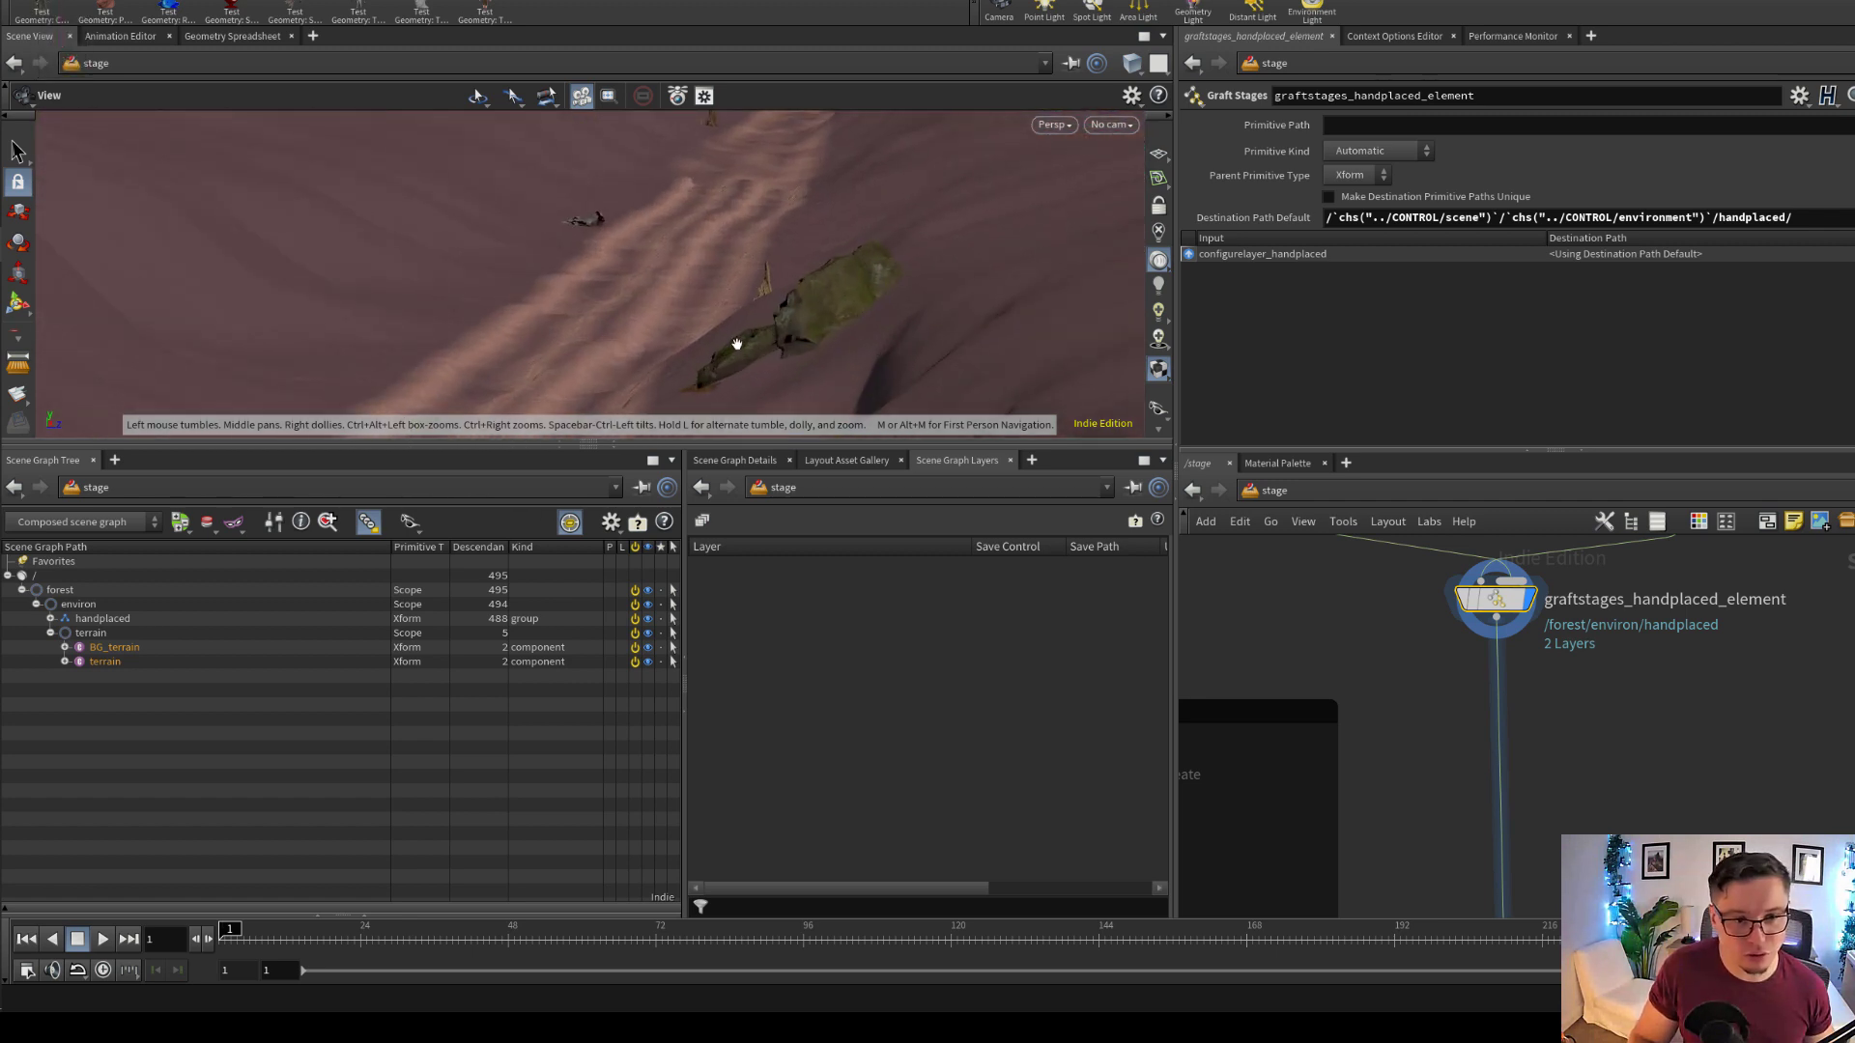
{"action": "left_click_drag", "start_coordinate": [736, 344], "coordinate": [683, 232]}
{"action": "middle_click_drag", "start_coordinate": [1444, 635], "coordinate": [1491, 802]}
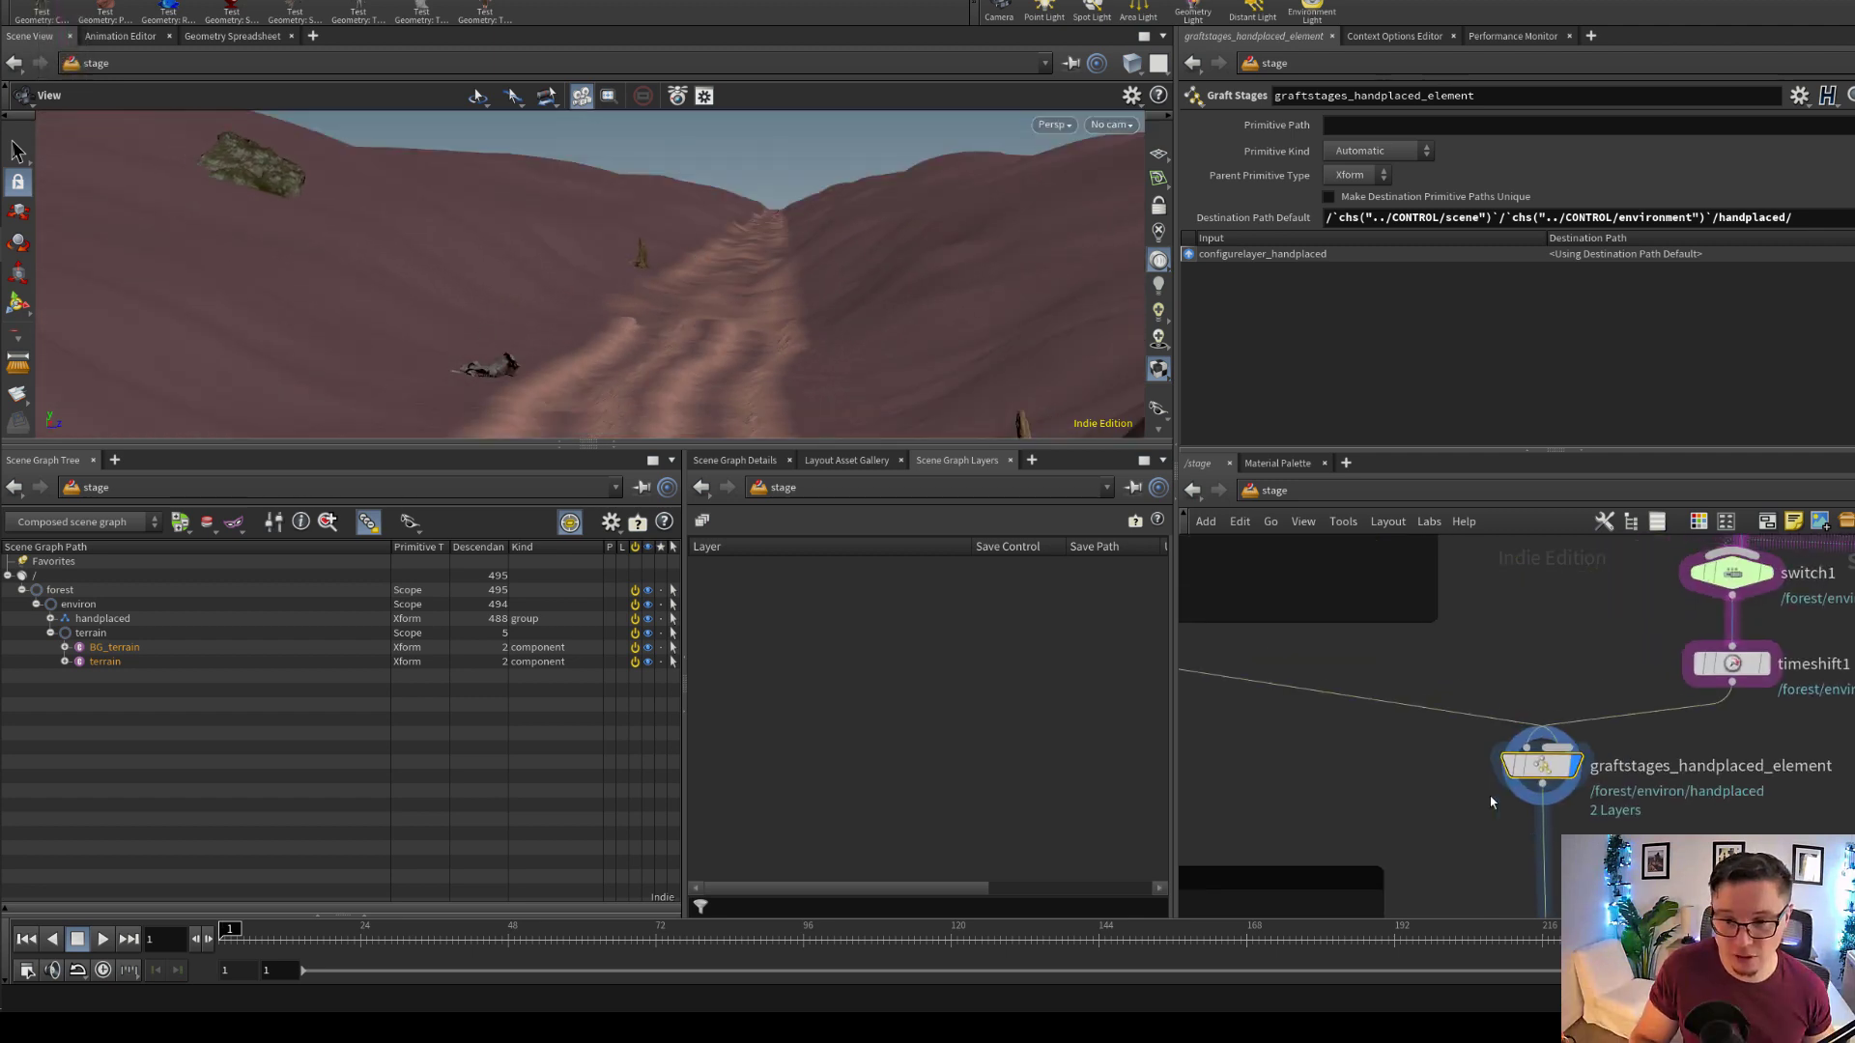
Find the hand-placed elements network and select edit2 to view the transform values of the European beech
{"action": "scroll", "coordinate": [1491, 802], "scroll_direction": "down", "scroll_amount": 3}
{"action": "middle_click_drag", "start_coordinate": [1462, 735], "coordinate": [1660, 828]}
{"action": "middle_click_drag", "start_coordinate": [1401, 618], "coordinate": [1645, 838]}
{"action": "middle_click_drag", "start_coordinate": [1406, 541], "coordinate": [1481, 696]}
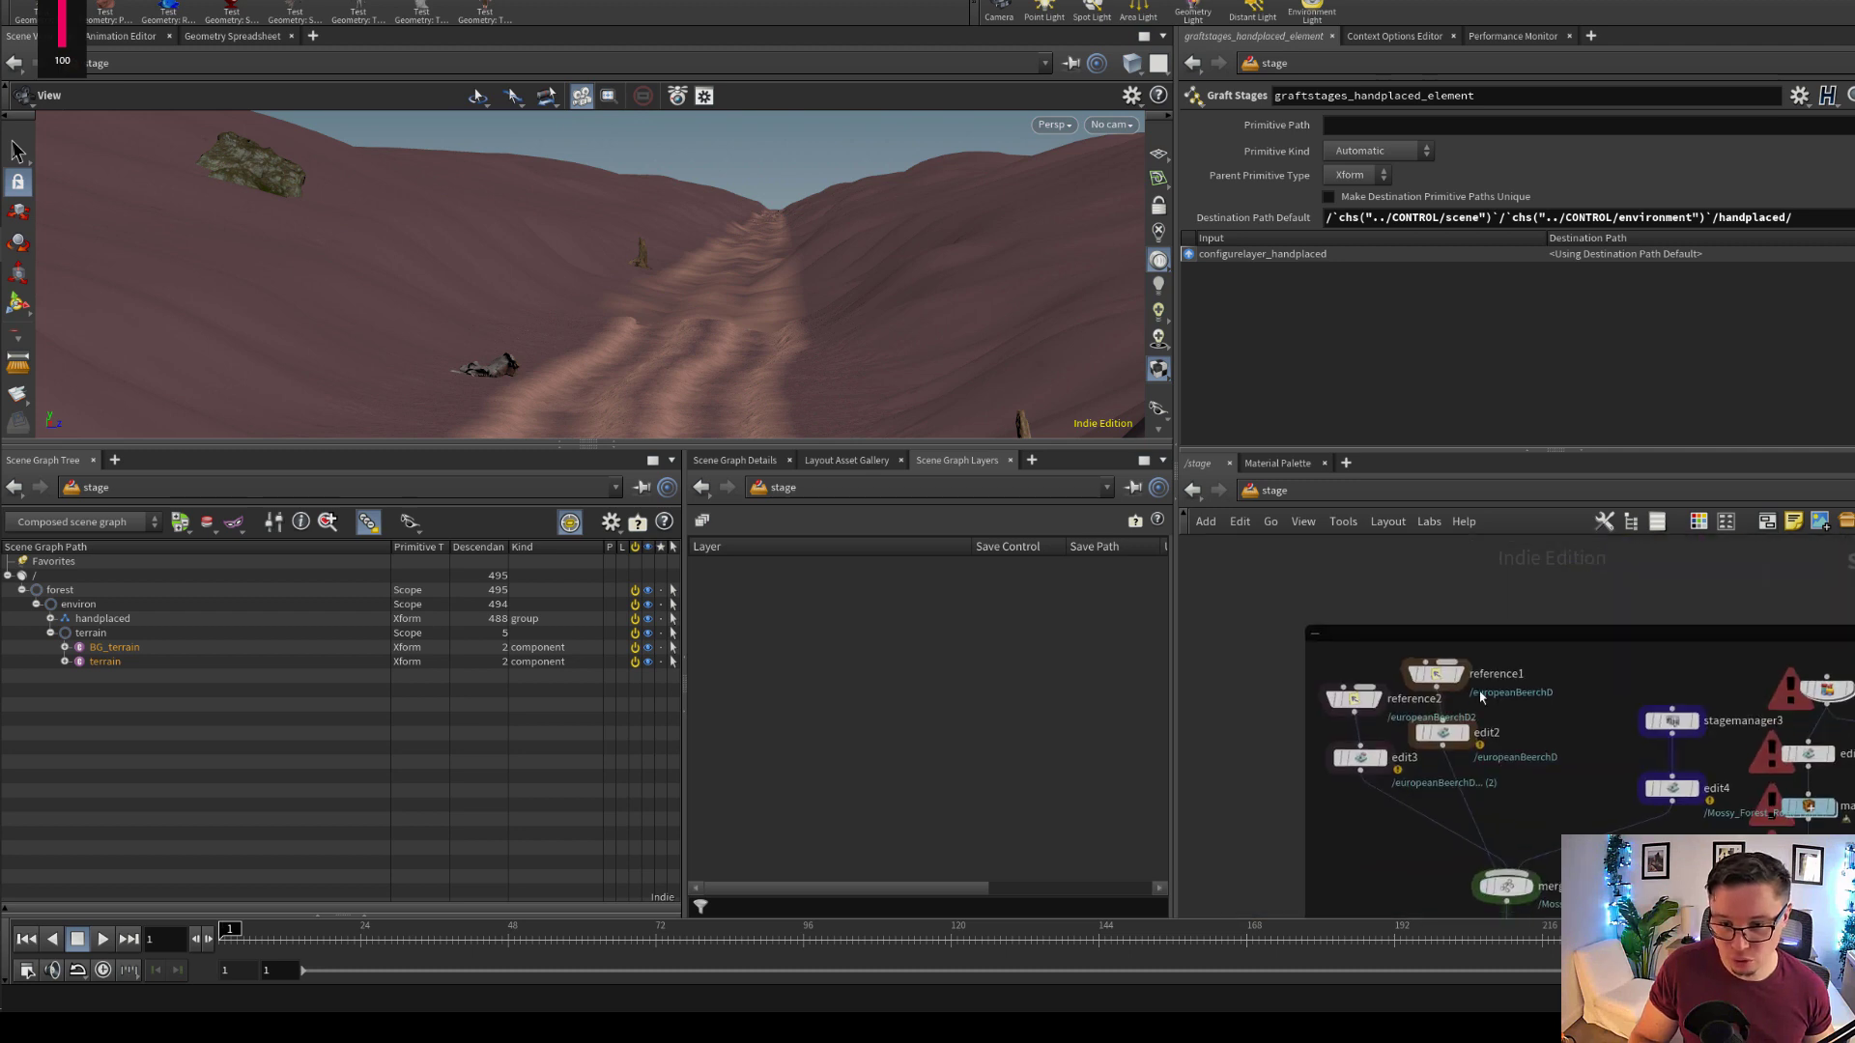
{"action": "scroll", "coordinate": [1449, 669], "scroll_direction": "up", "scroll_amount": 2}
{"action": "left_click_drag", "start_coordinate": [1563, 794], "coordinate": [1554, 718]}
{"action": "middle_click_drag", "start_coordinate": [1590, 812], "coordinate": [1570, 800]}
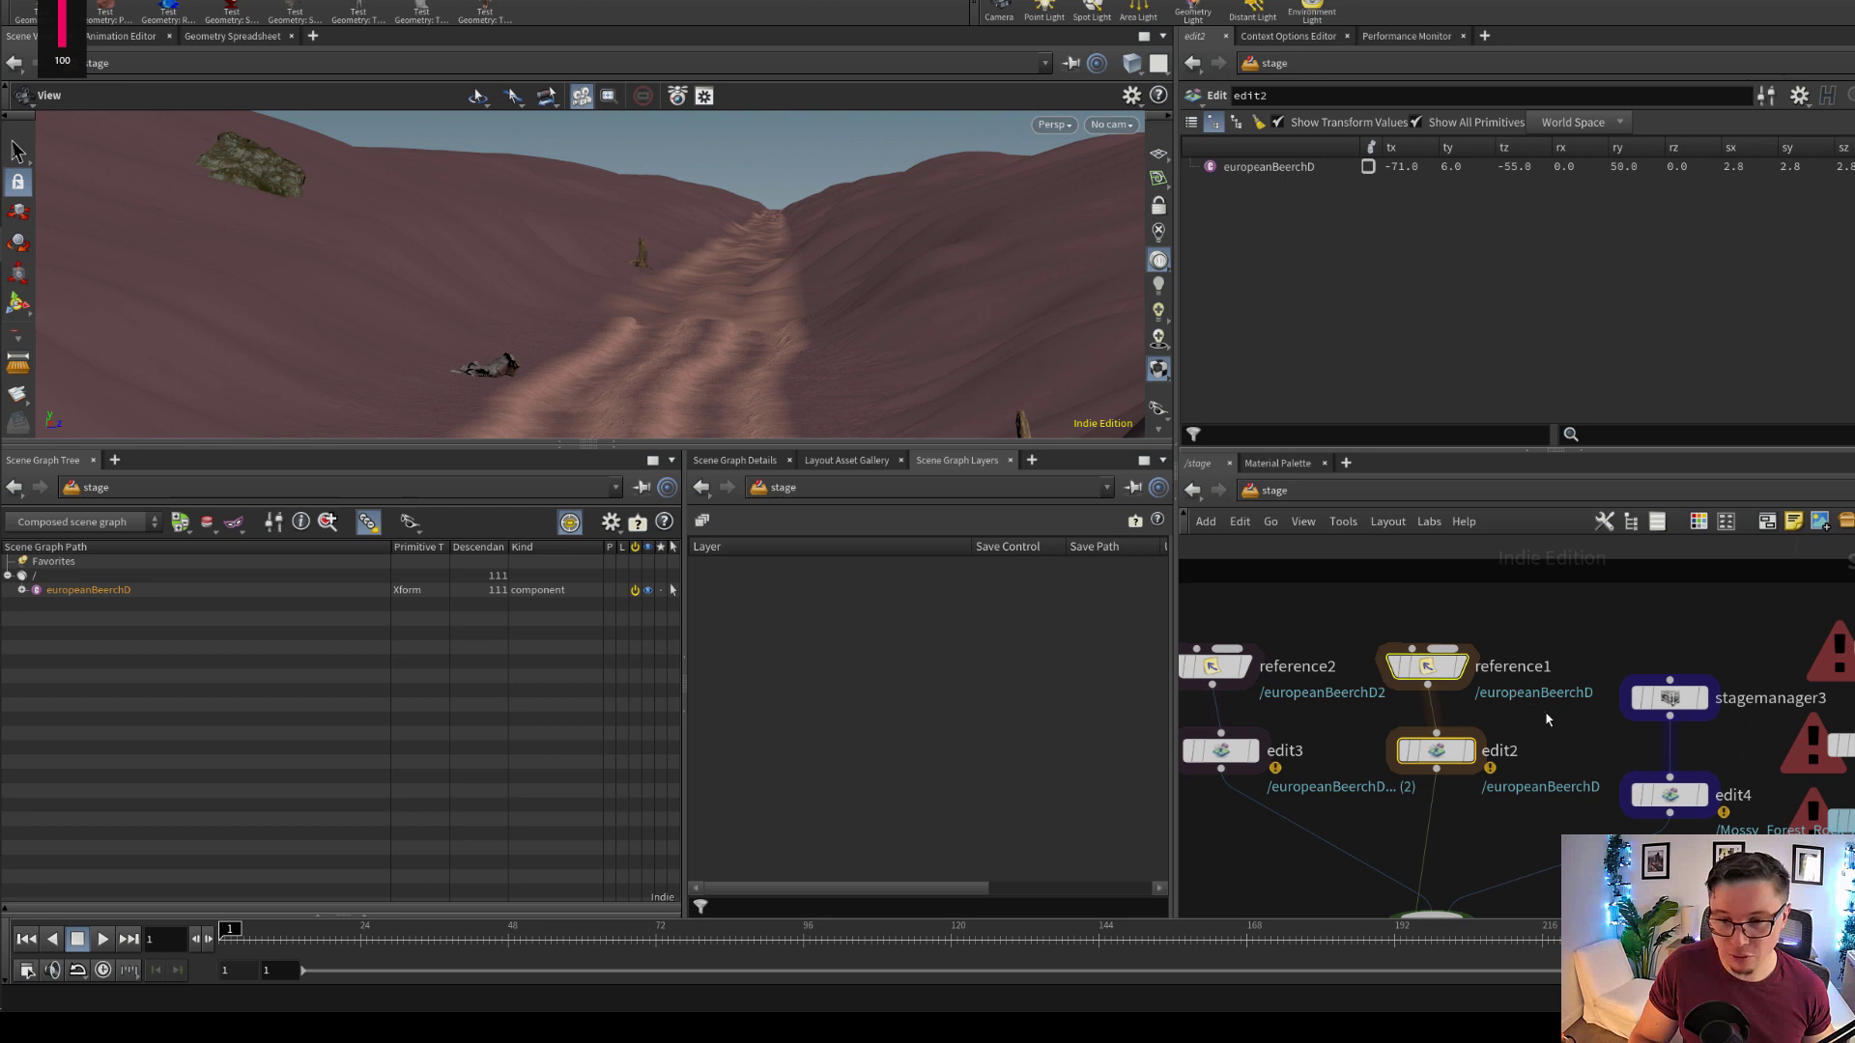
Select reference1 and expand its root layer and LOP layer in the scene graph layers to read the referenced USD file path
{"action": "left_click_drag", "start_coordinate": [1546, 719], "coordinate": [1393, 640]}
{"action": "scroll", "coordinate": [1620, 278], "scroll_direction": "down", "scroll_amount": 1}
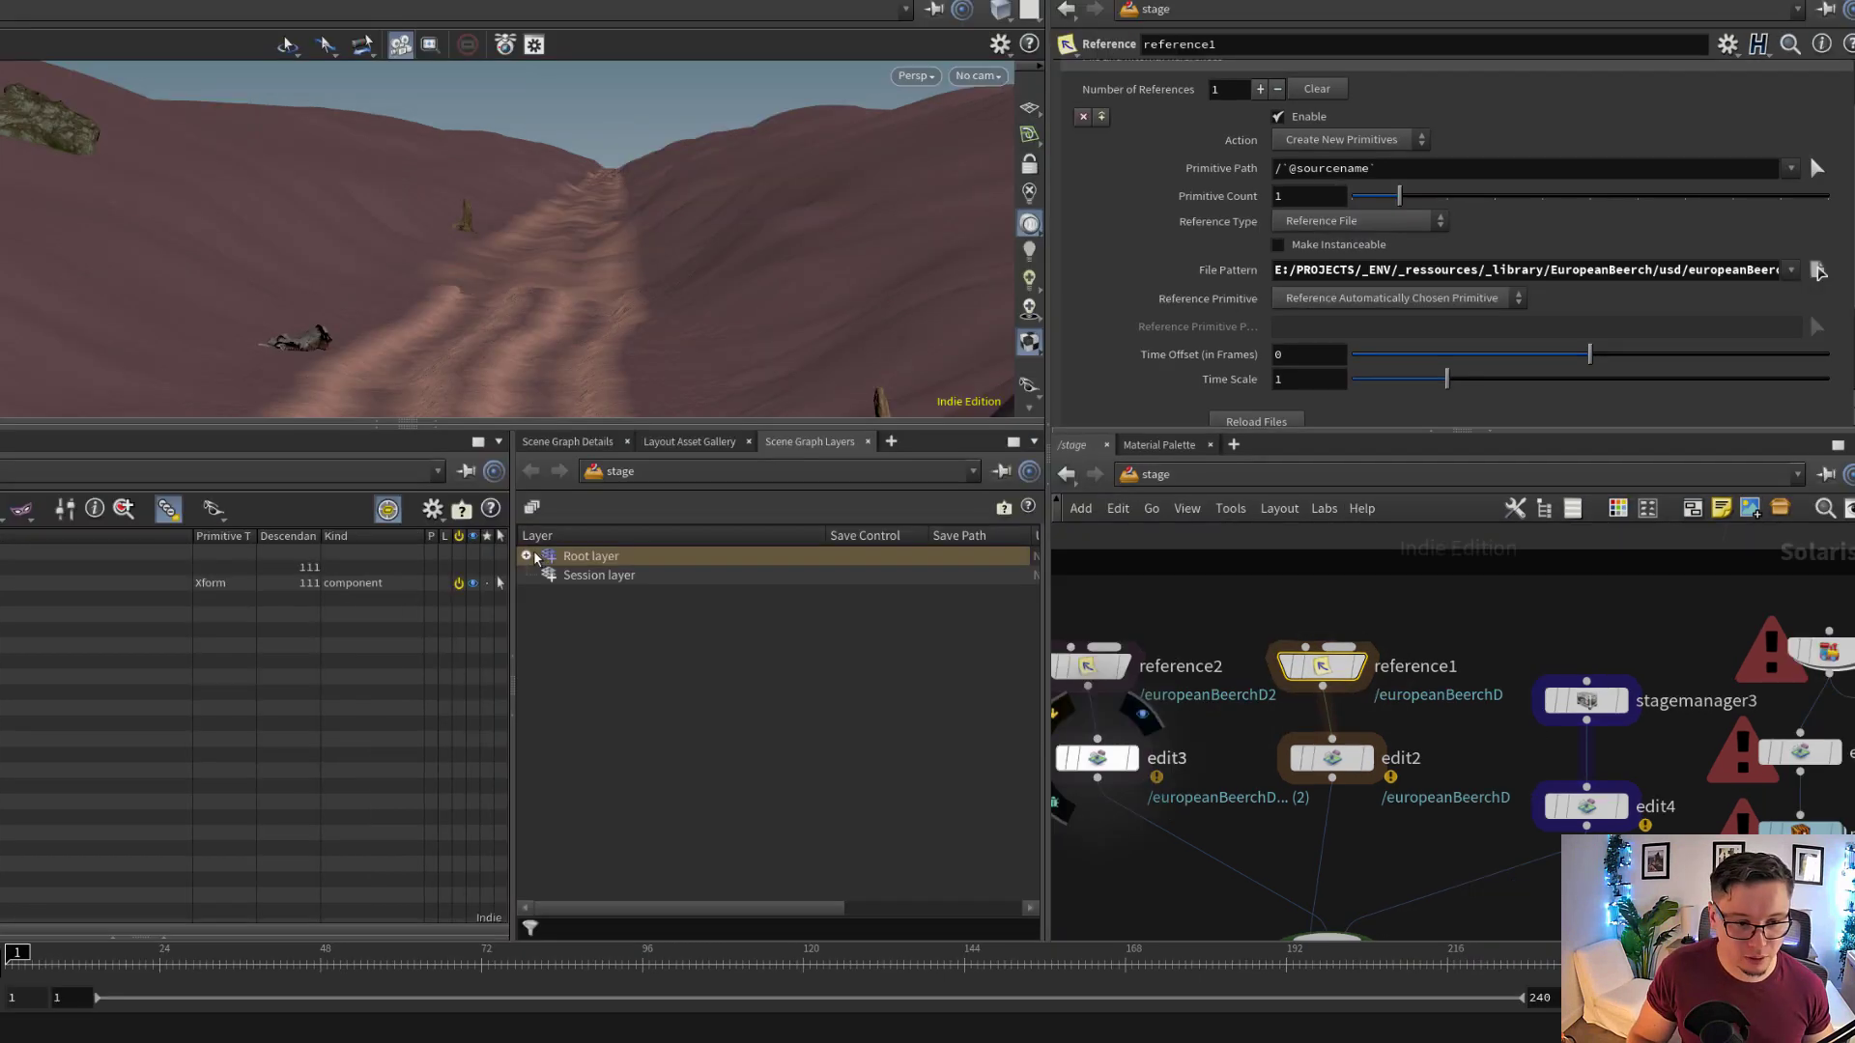
{"action": "left_click", "coordinate": [580, 577]}
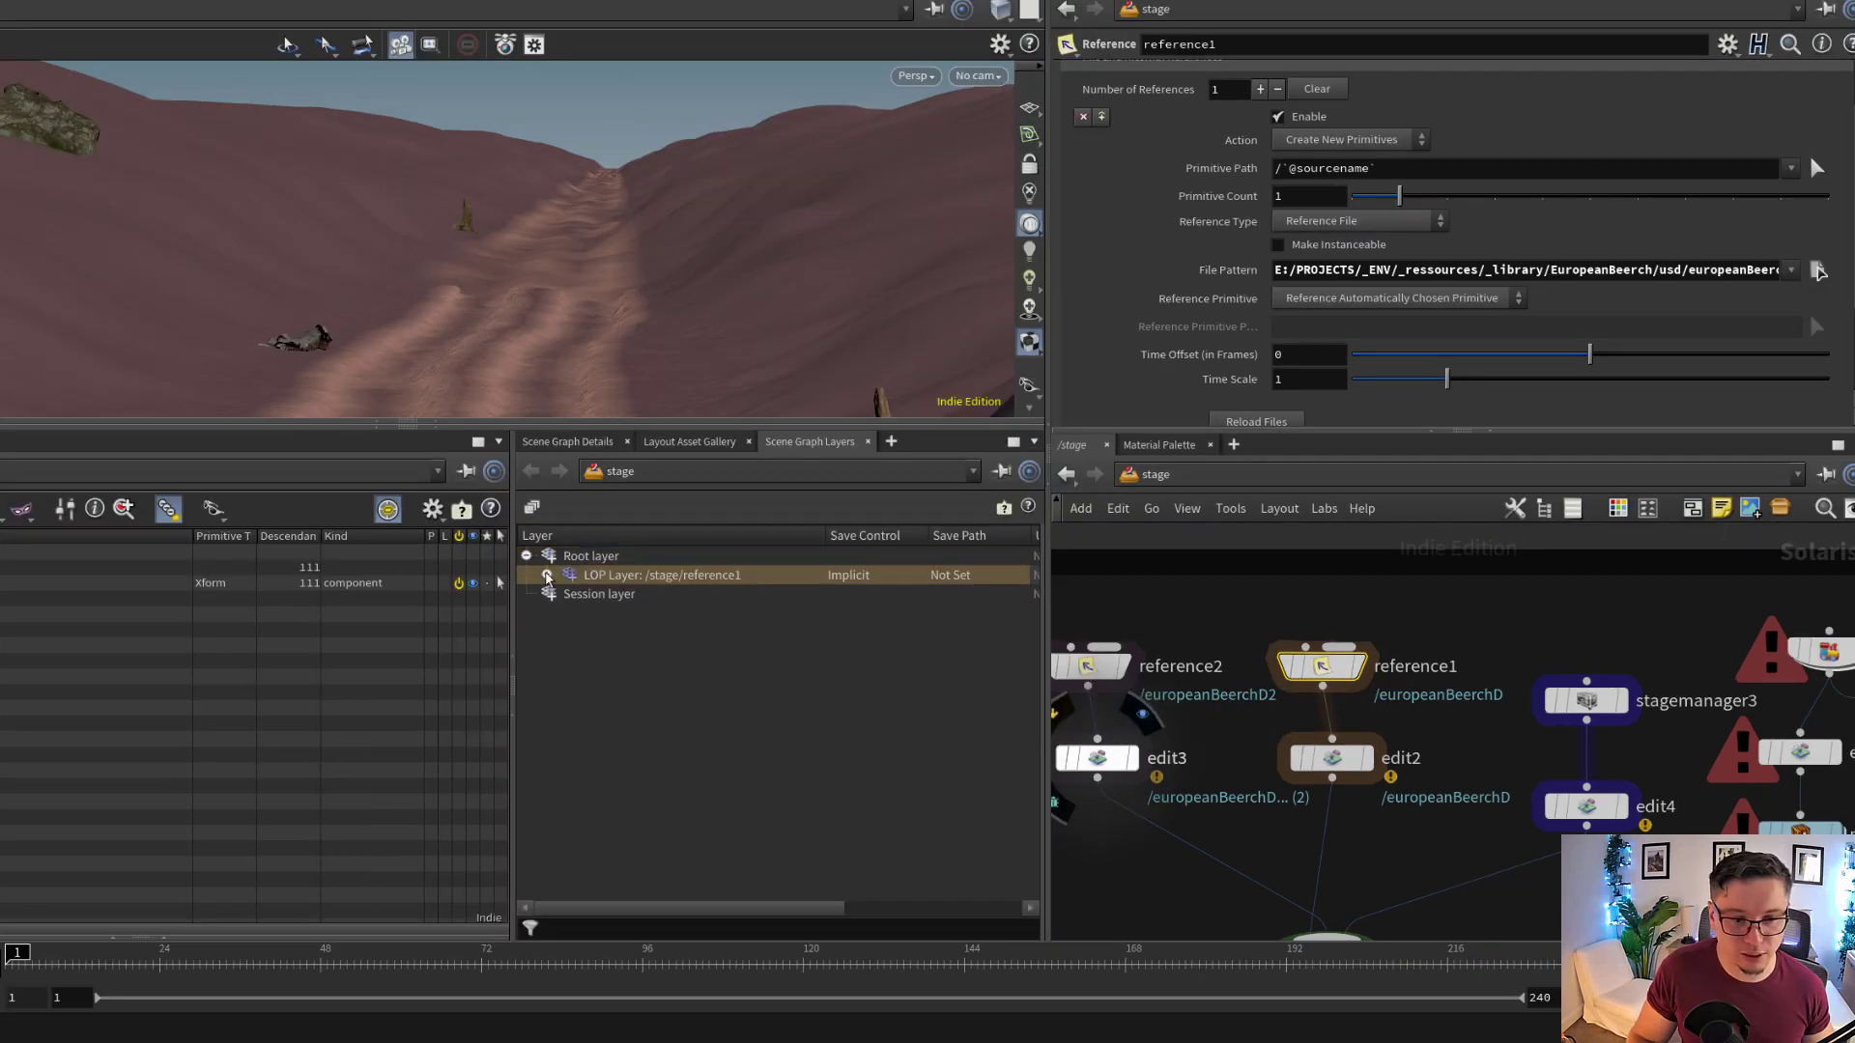
{"action": "left_click", "coordinate": [547, 575]}
{"action": "left_click", "coordinate": [791, 599]}
{"action": "left_click_drag", "start_coordinate": [826, 536], "coordinate": [998, 541]}
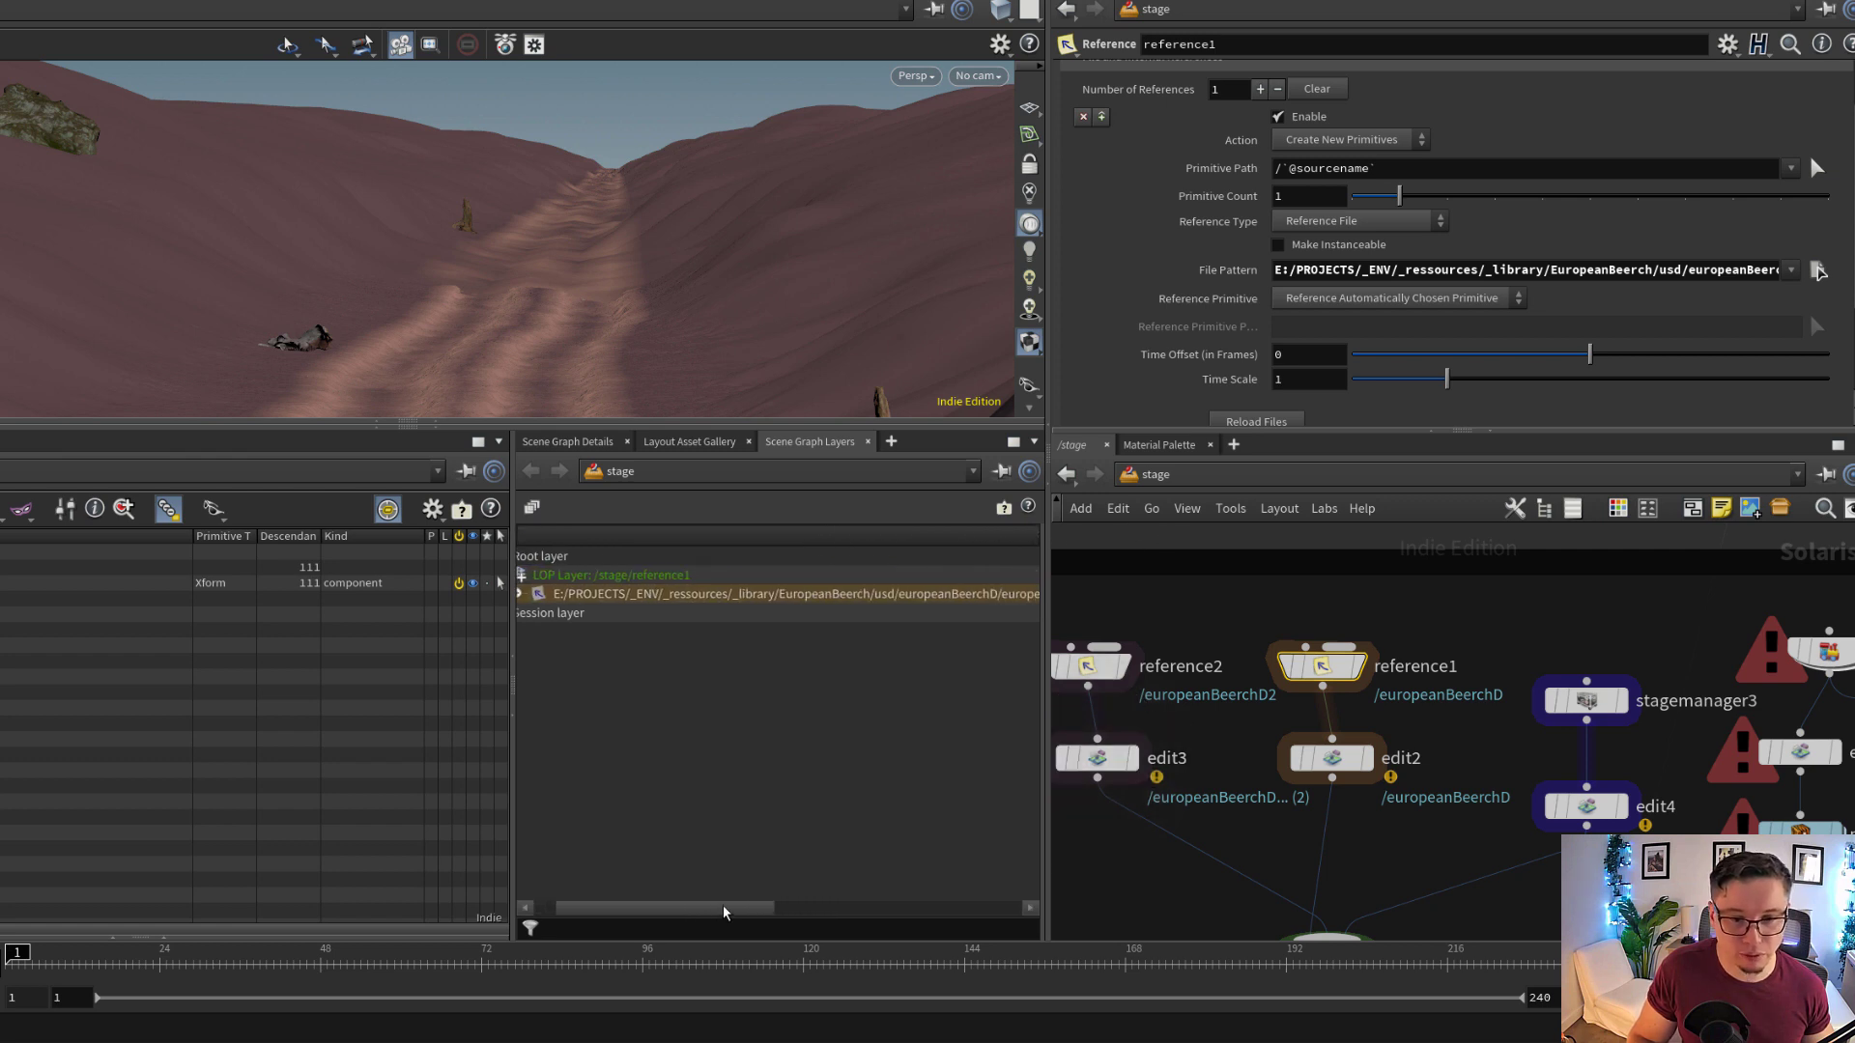
Display stagemanager3 on the stage and expand its root path to list the referenced rock, bark and stump assets
{"action": "middle_click_drag", "start_coordinate": [1689, 712], "coordinate": [1519, 650]}
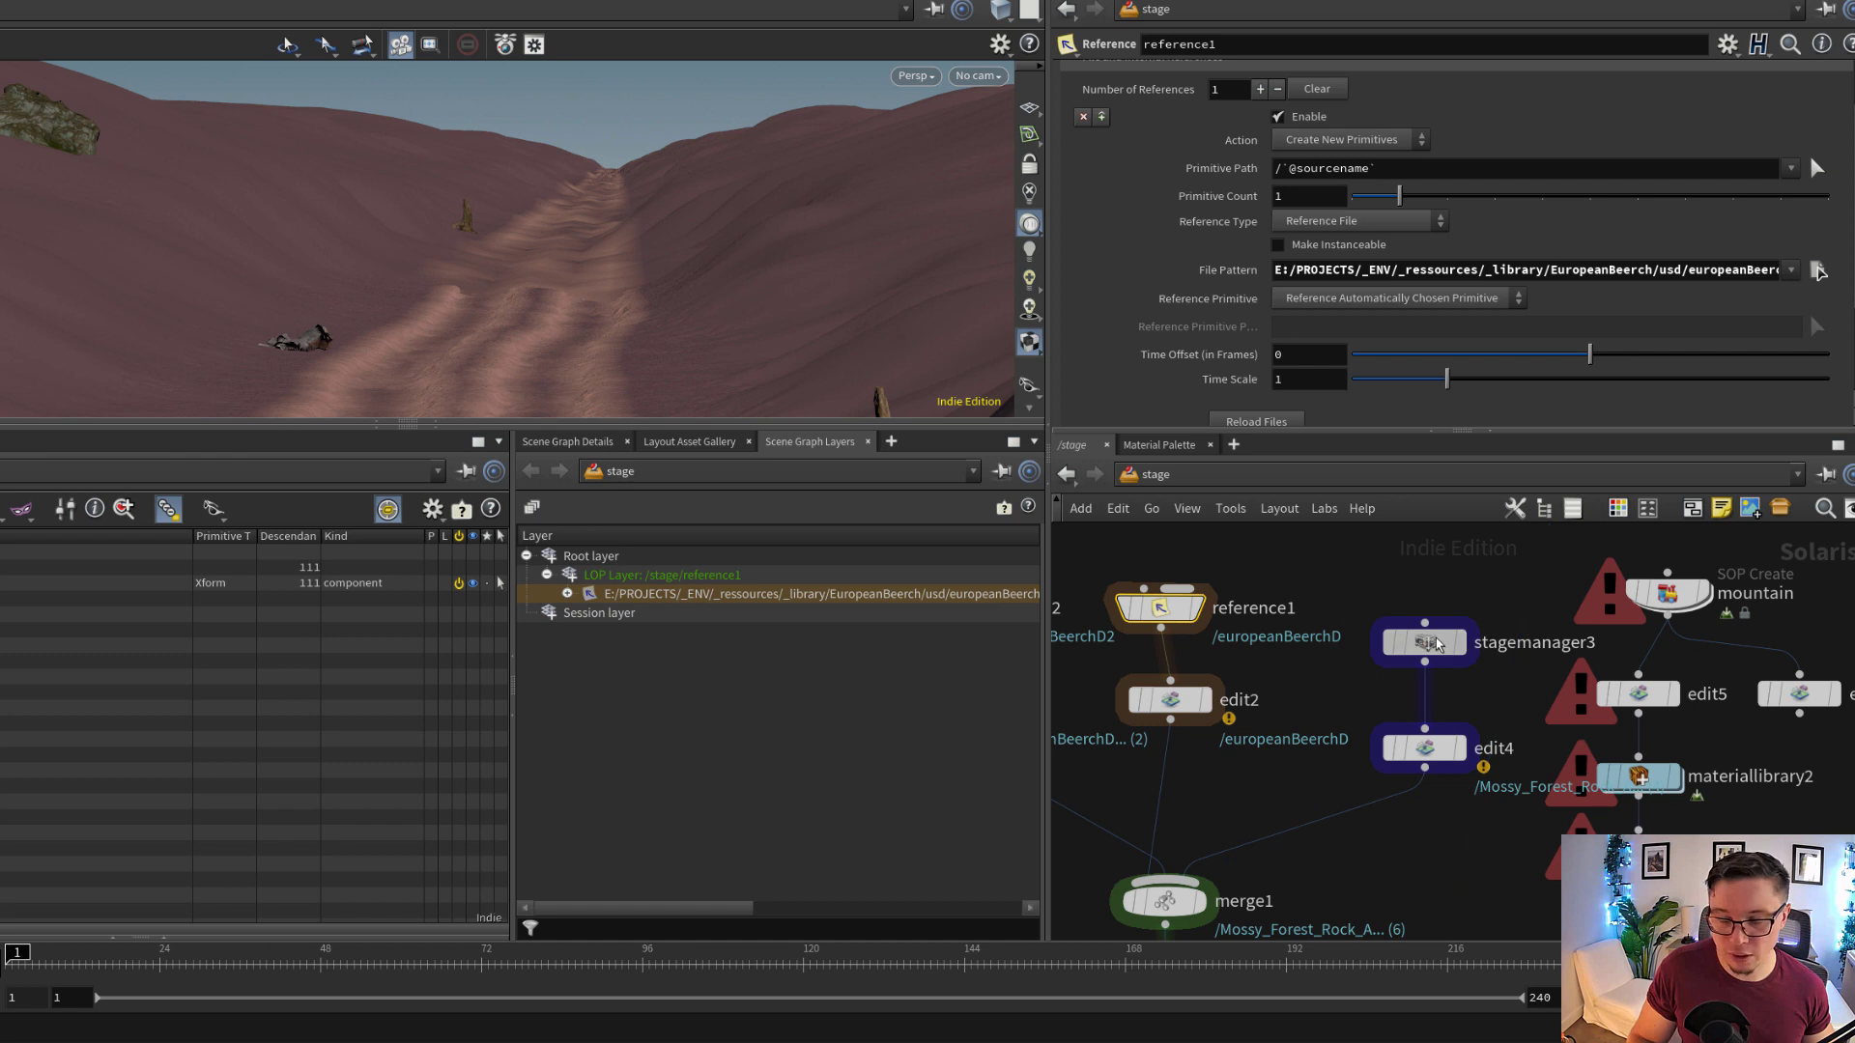
{"action": "left_click_drag", "start_coordinate": [1438, 644], "coordinate": [1418, 624]}
{"action": "left_click_drag", "start_coordinate": [1438, 768], "coordinate": [1406, 766]}
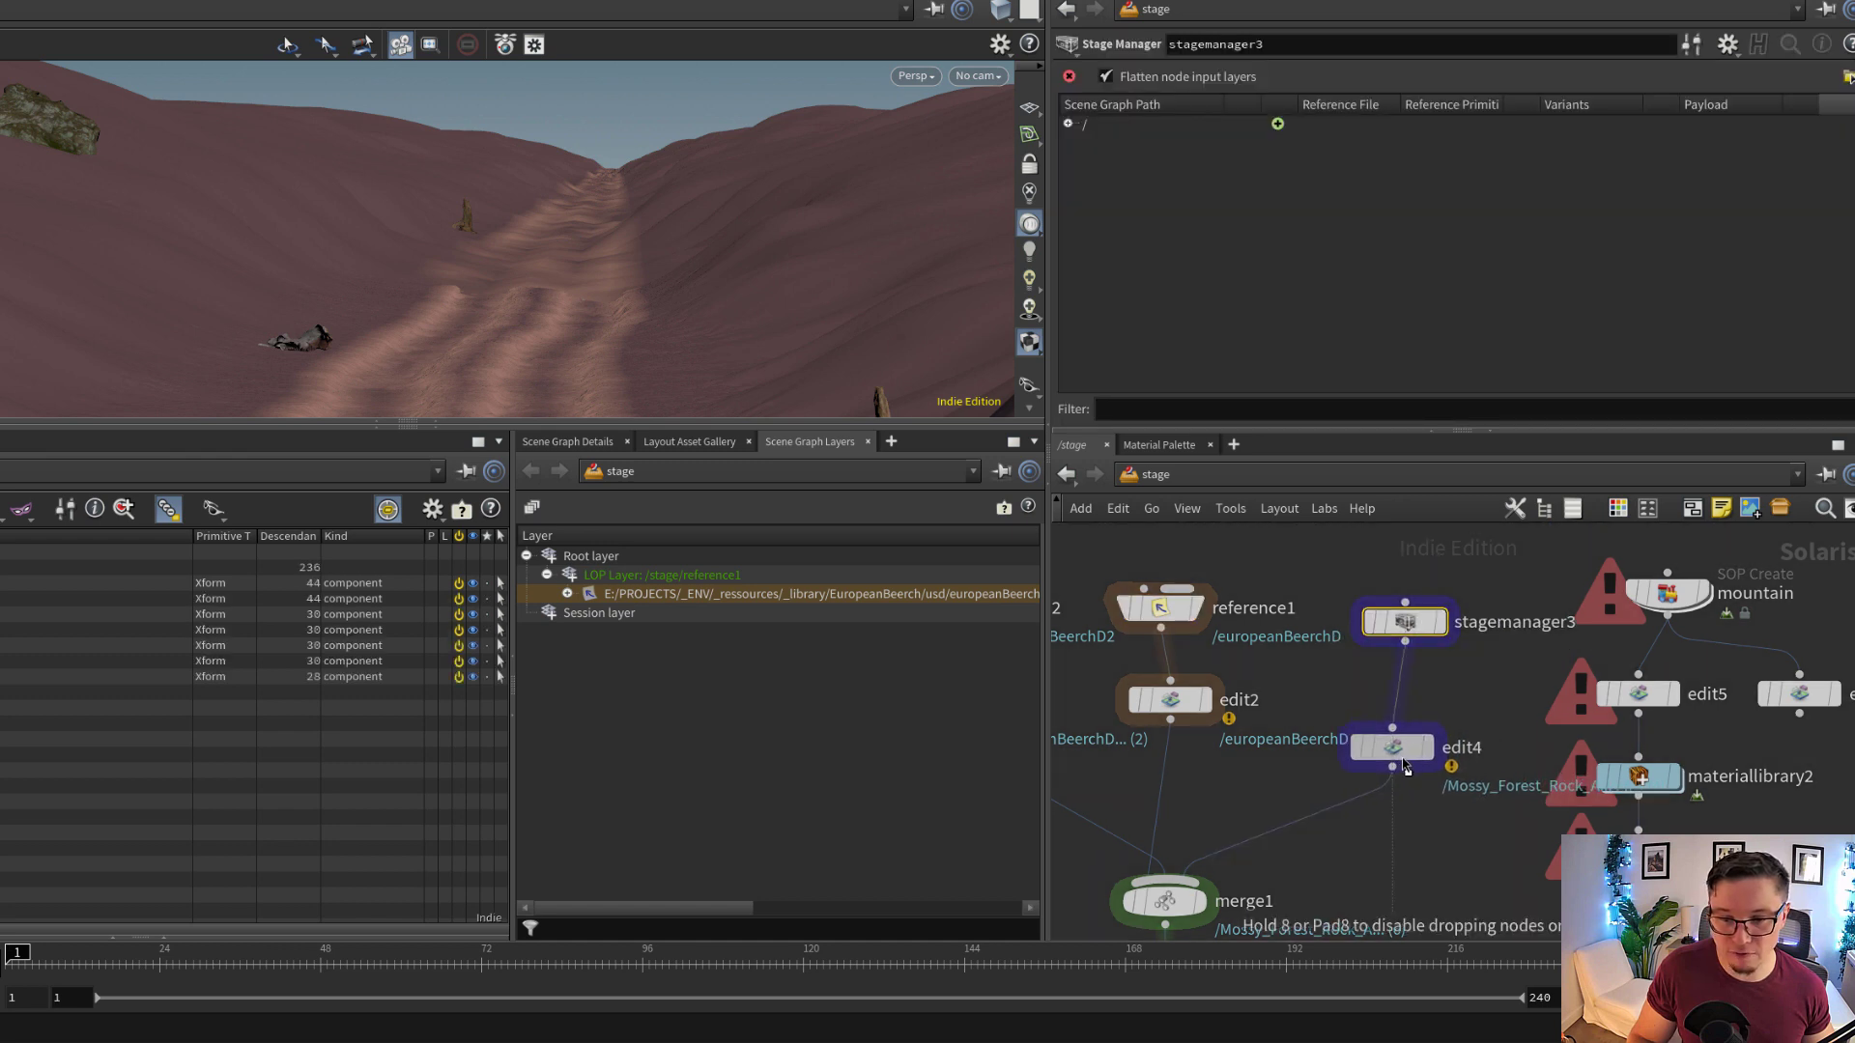
{"action": "left_click", "coordinate": [1420, 628]}
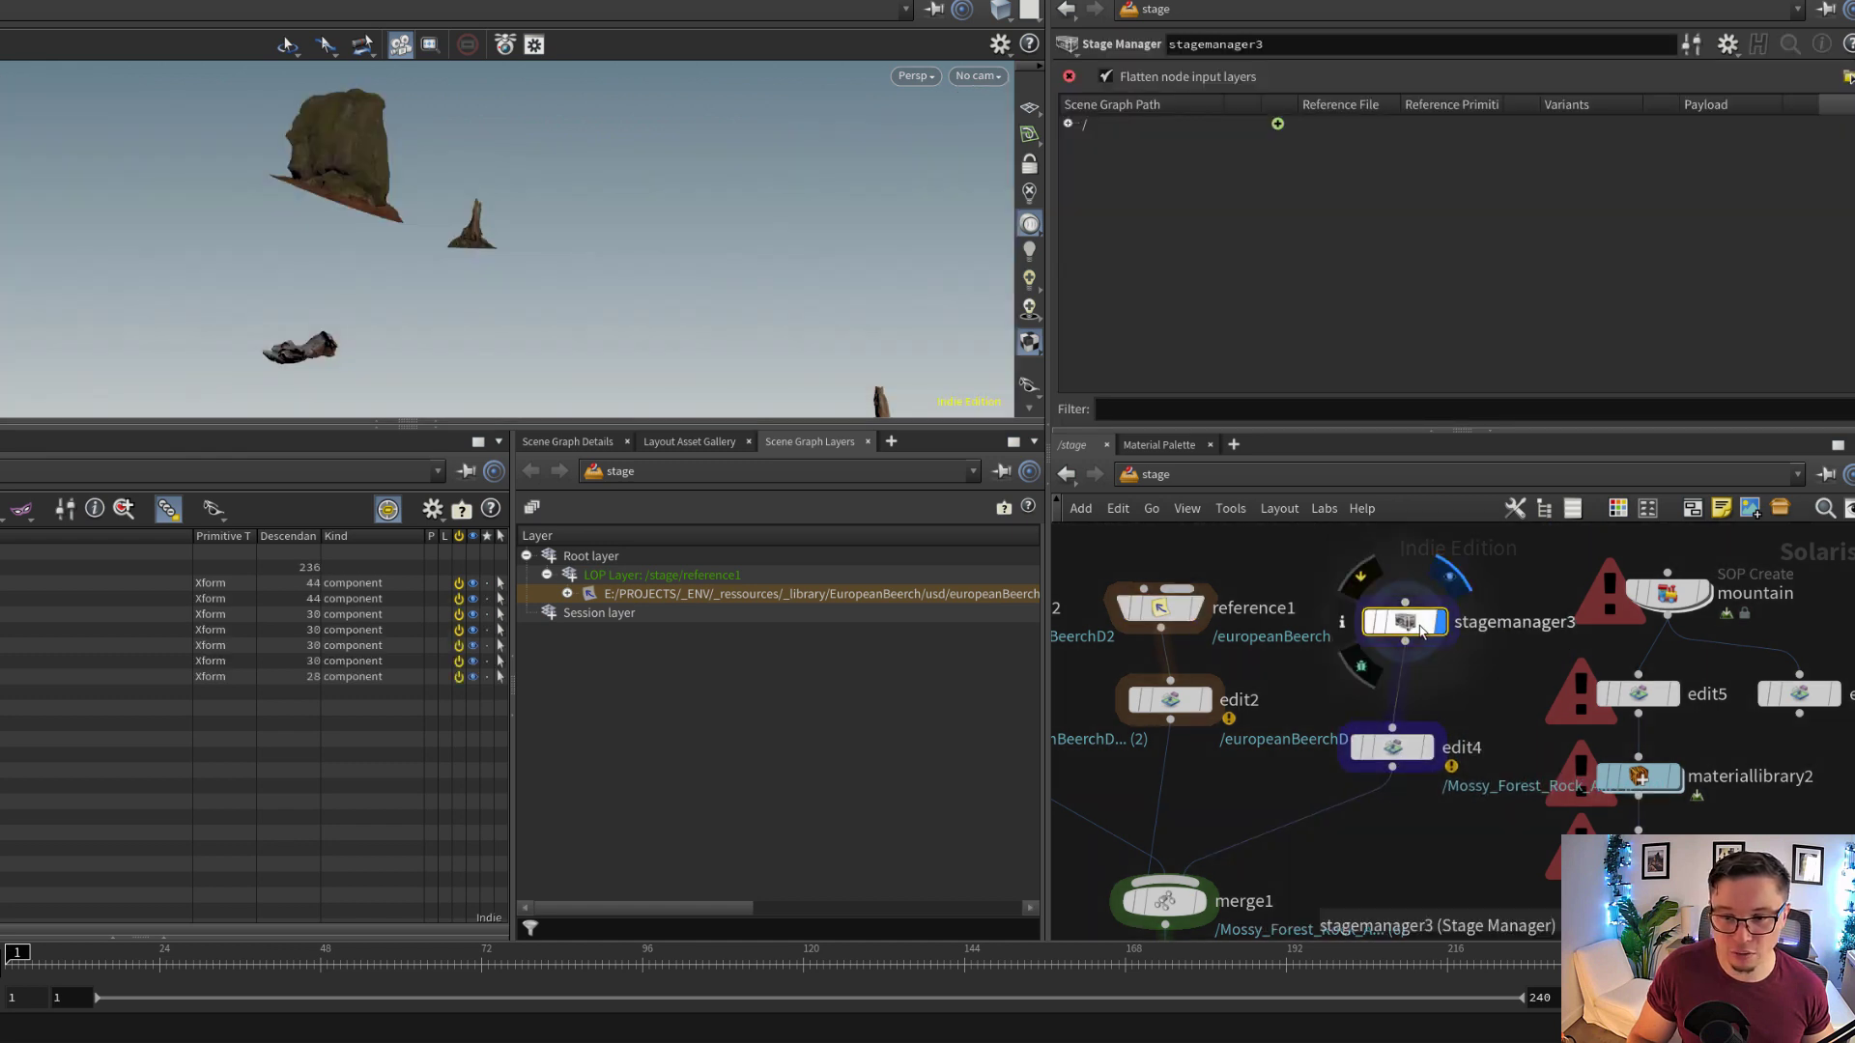
{"action": "left_click", "coordinate": [1068, 124]}
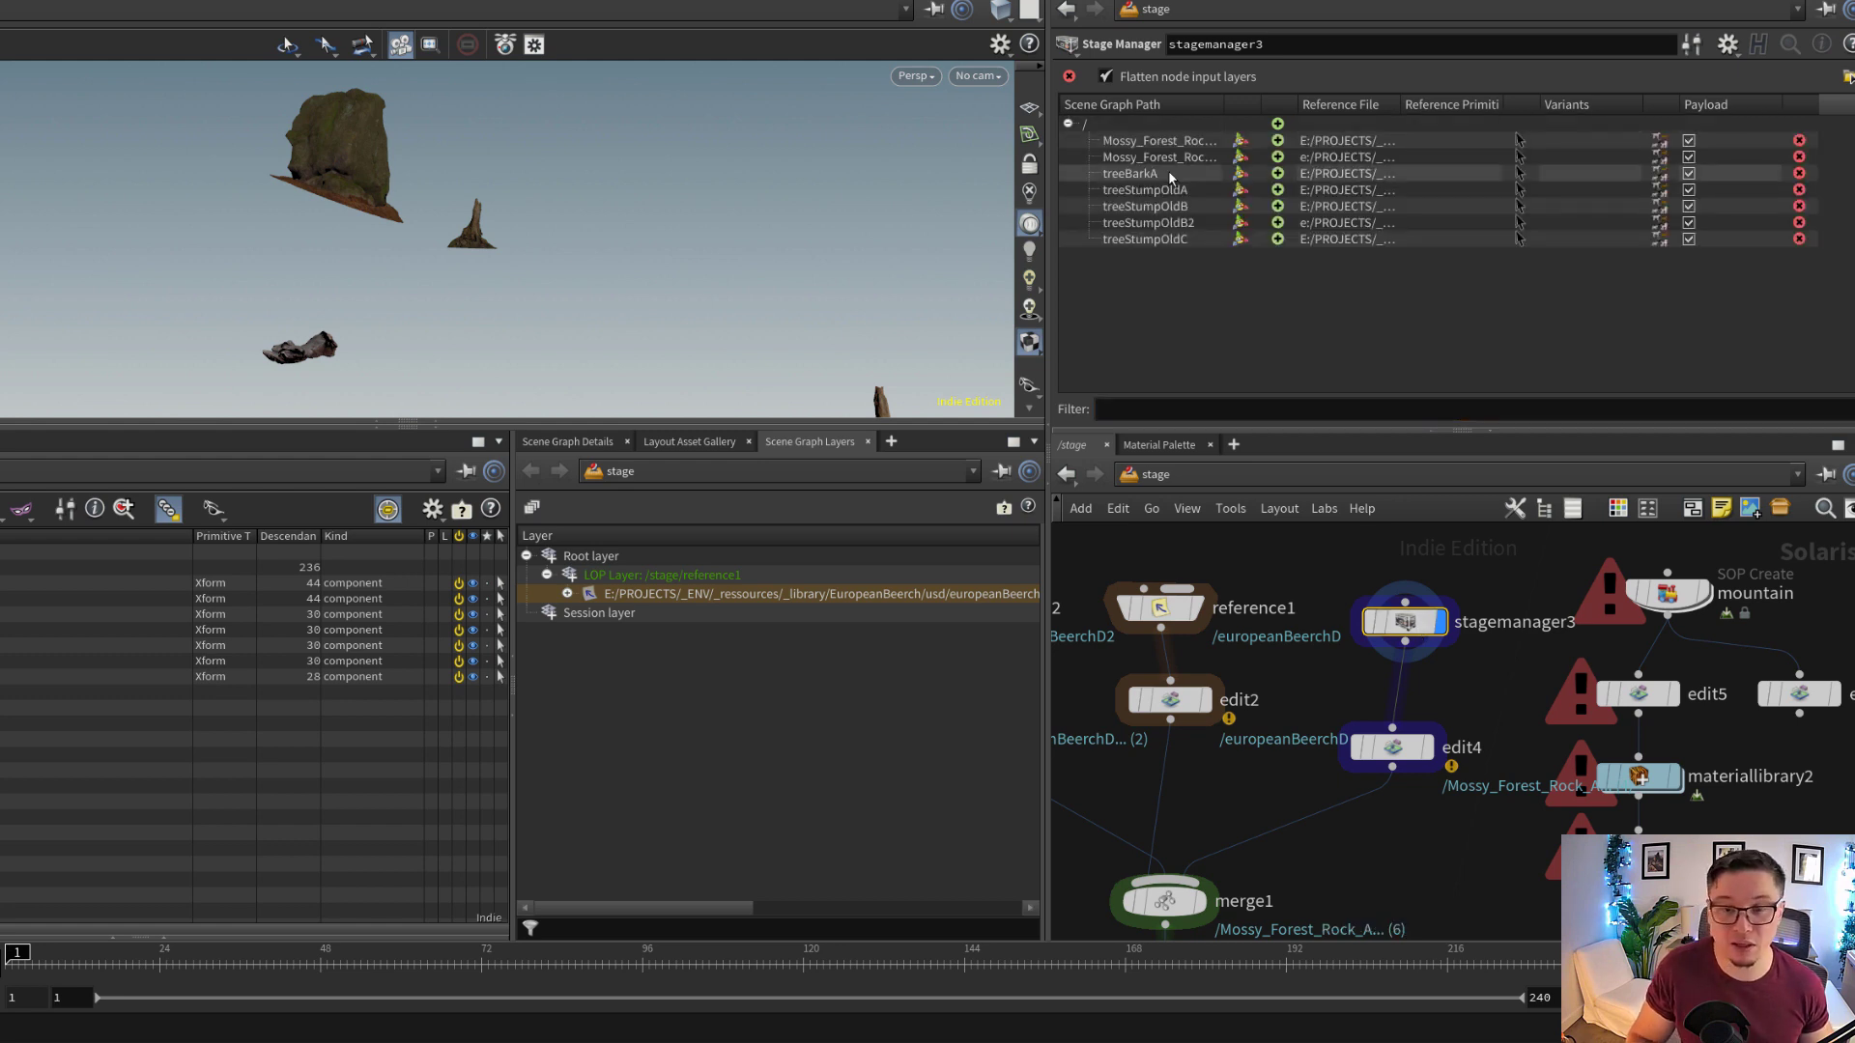
Activate the transform handle of treeStumpOldB in stagemanager3 and frame the hand-placed assets in the viewport
{"action": "left_click_drag", "start_coordinate": [584, 194], "coordinate": [536, 227]}
{"action": "left_click", "coordinate": [1238, 208]}
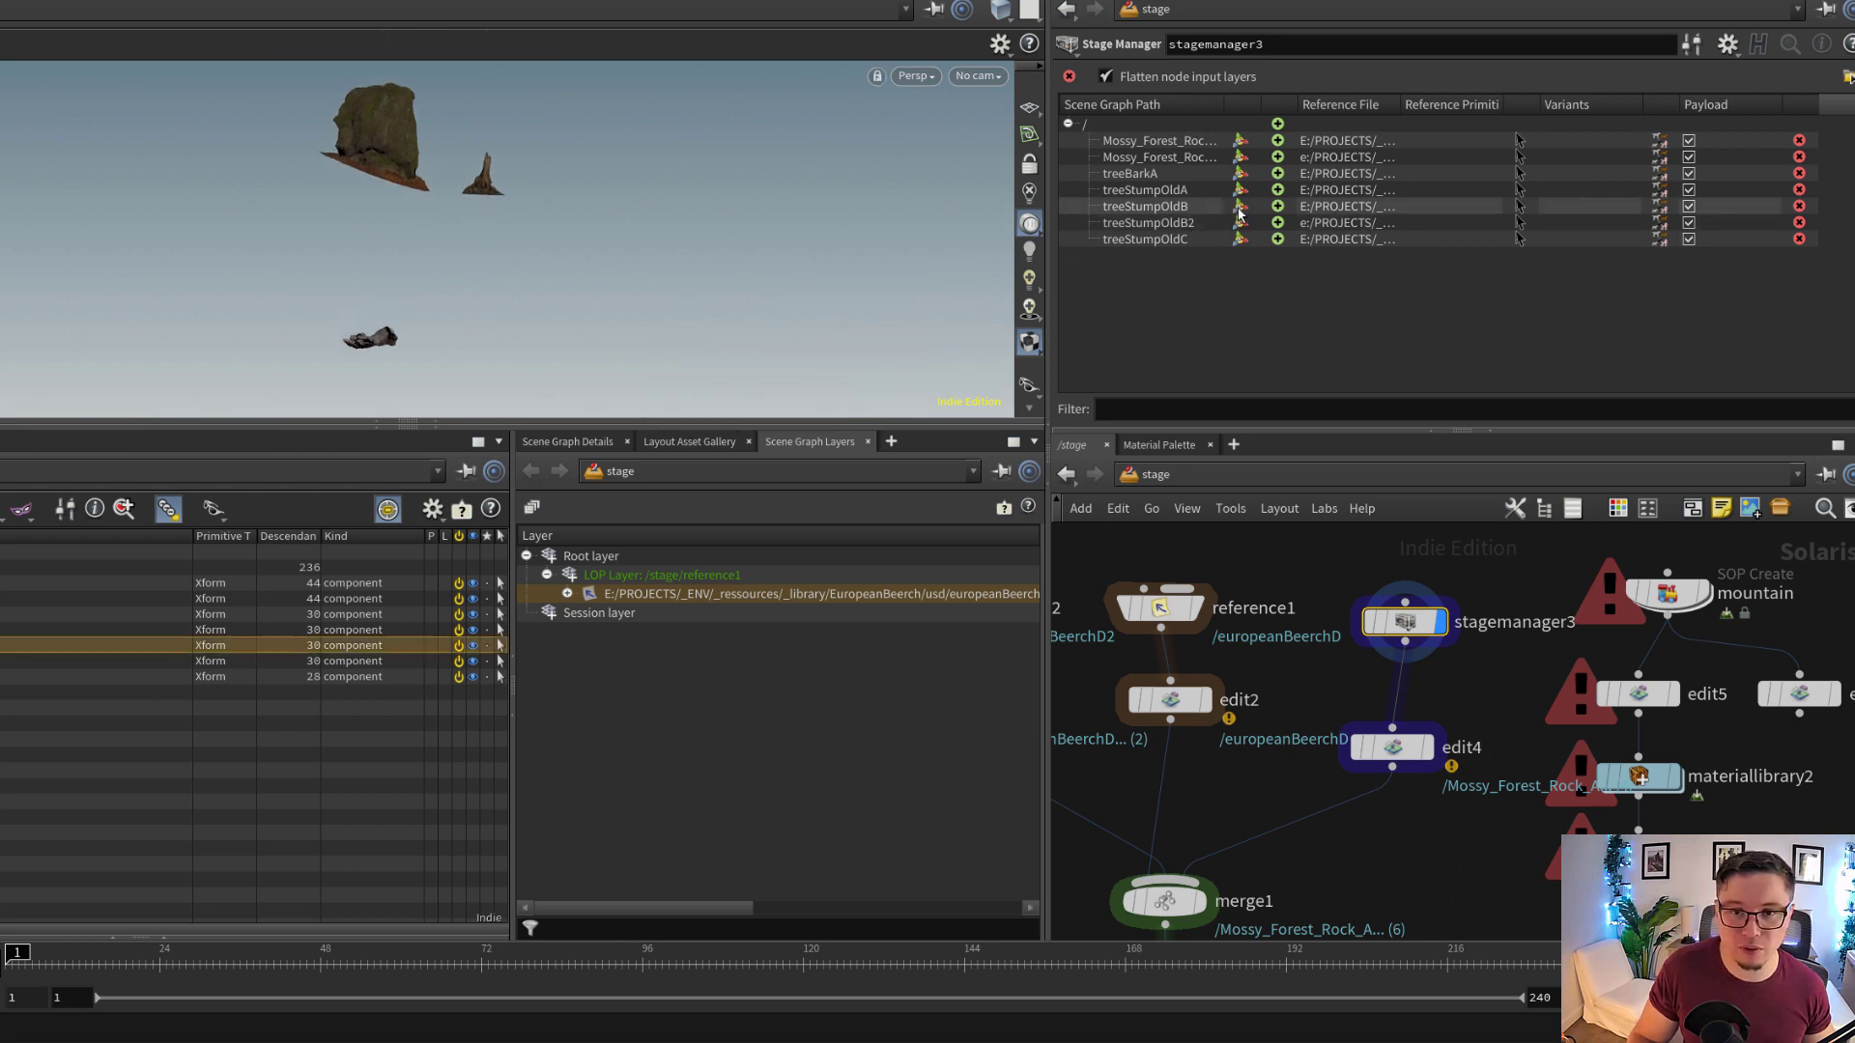
{"action": "left_click_drag", "start_coordinate": [820, 228], "coordinate": [531, 246]}
{"action": "key", "text": "space+f"}
{"action": "scroll", "coordinate": [522, 248], "scroll_direction": "down", "scroll_amount": 5}
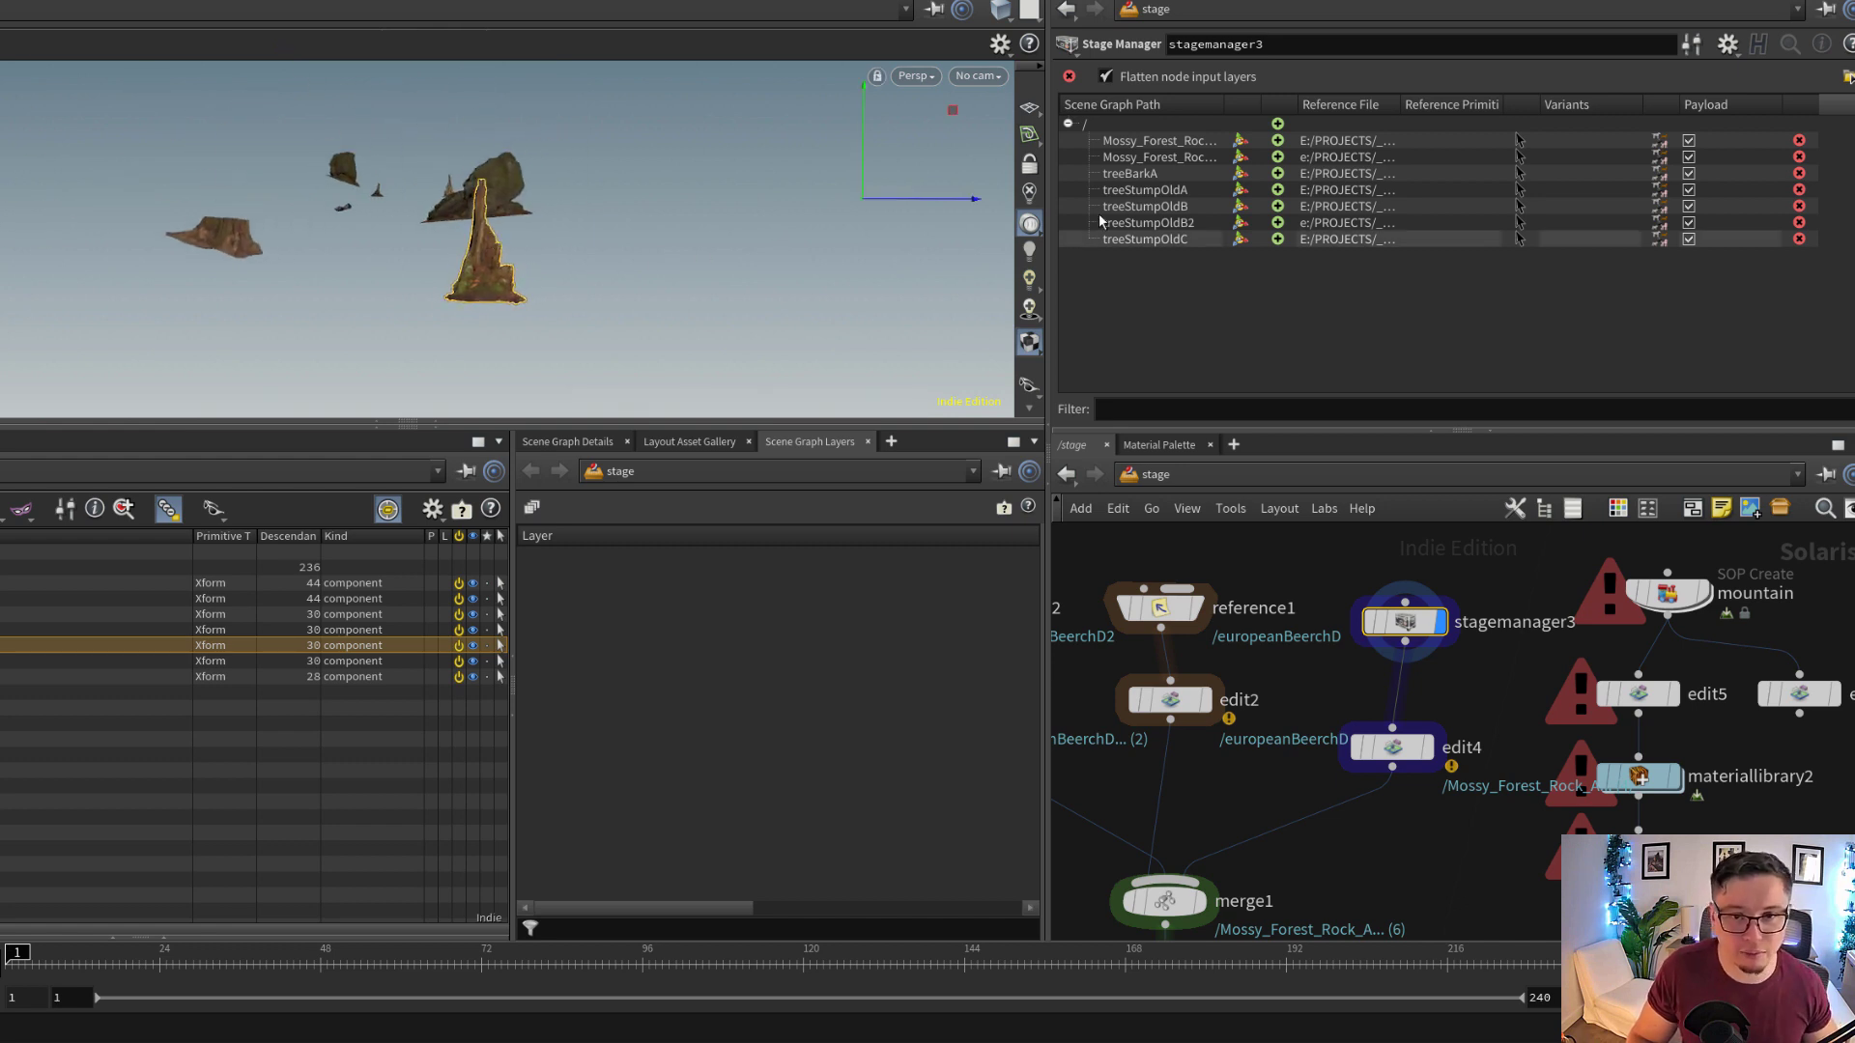
View the copy, duplicate and group options for treeStumpOldB2, and select the first mossy forest rock entry
{"action": "left_click", "coordinate": [1232, 222]}
{"action": "right_click", "coordinate": [1154, 225]}
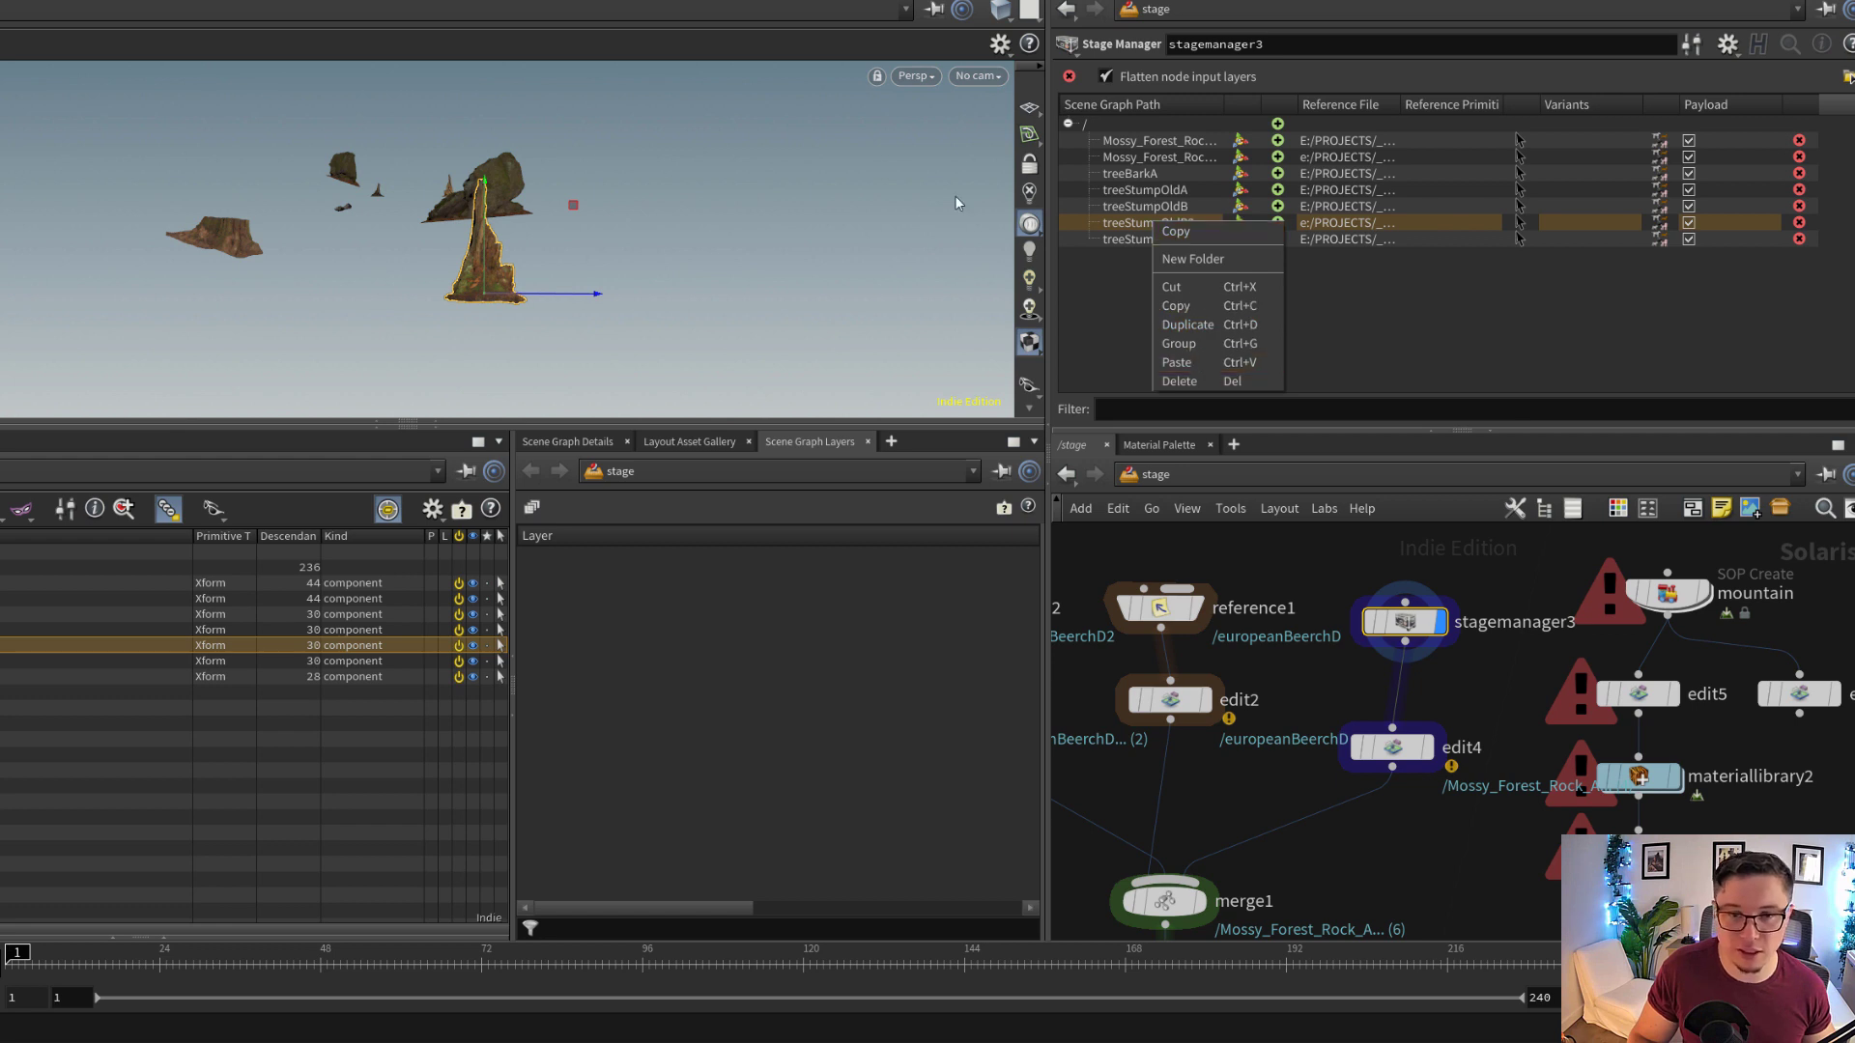
{"action": "left_click", "coordinate": [1144, 146]}
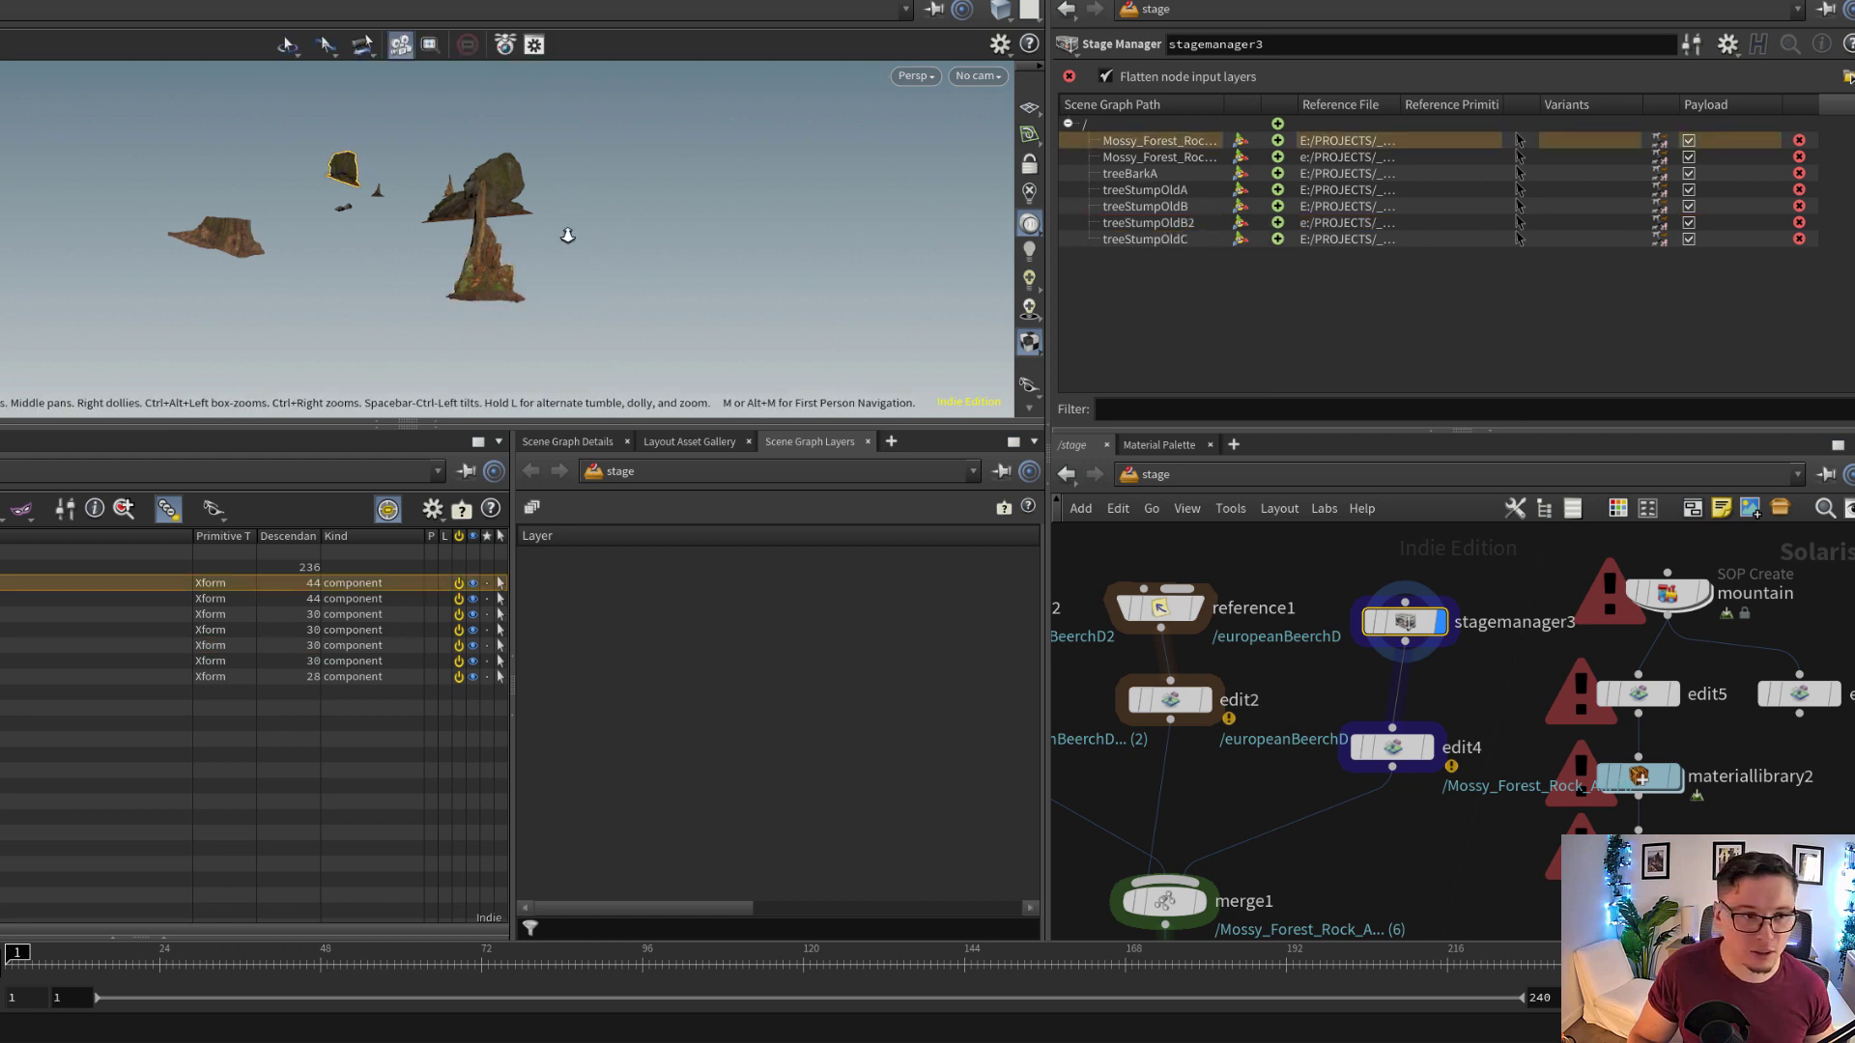
Open the file browser of stagemanager3 and expand the project's geo folder
{"action": "right_click_drag", "start_coordinate": [567, 236], "coordinate": [418, 270], "text": "alt"}
{"action": "left_click_drag", "start_coordinate": [418, 269], "coordinate": [421, 287], "text": "alt"}
{"action": "middle_click_drag", "start_coordinate": [422, 287], "coordinate": [641, 351], "text": "alt"}
{"action": "left_click_drag", "start_coordinate": [641, 350], "coordinate": [502, 329]}
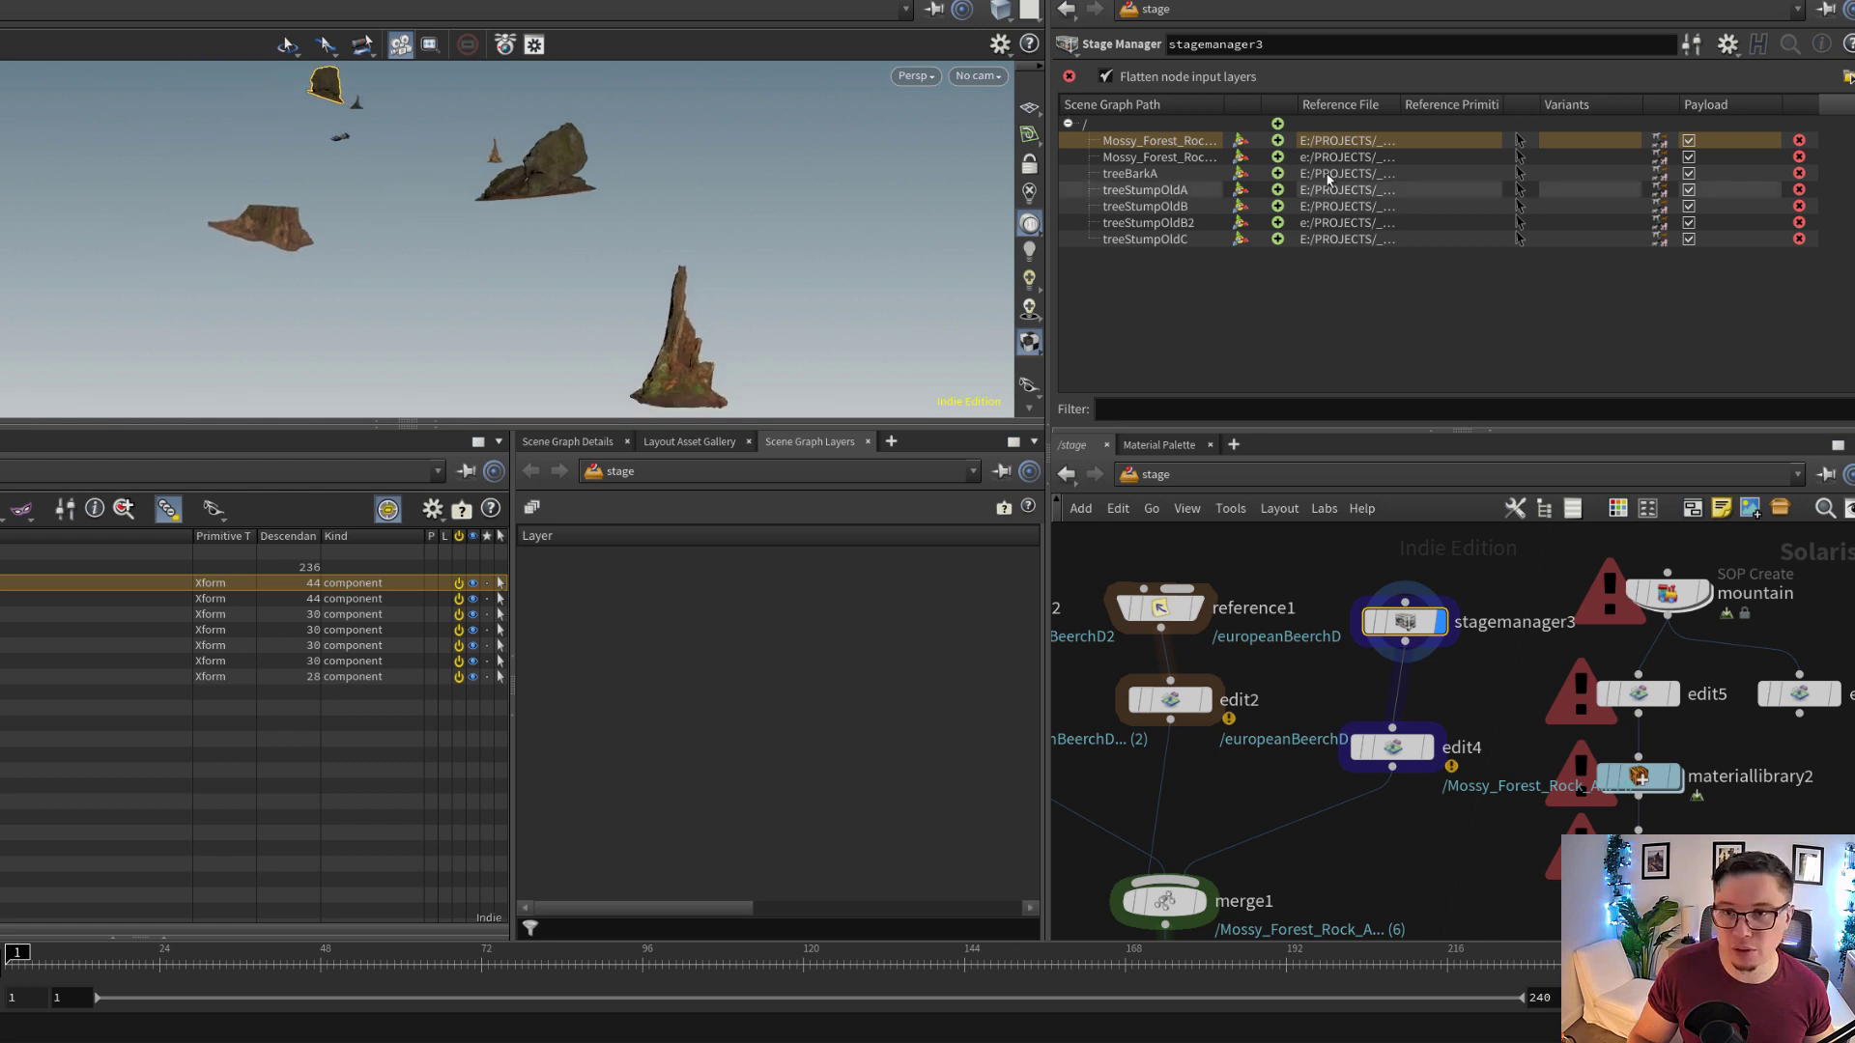
{"action": "left_click", "coordinate": [1848, 77]}
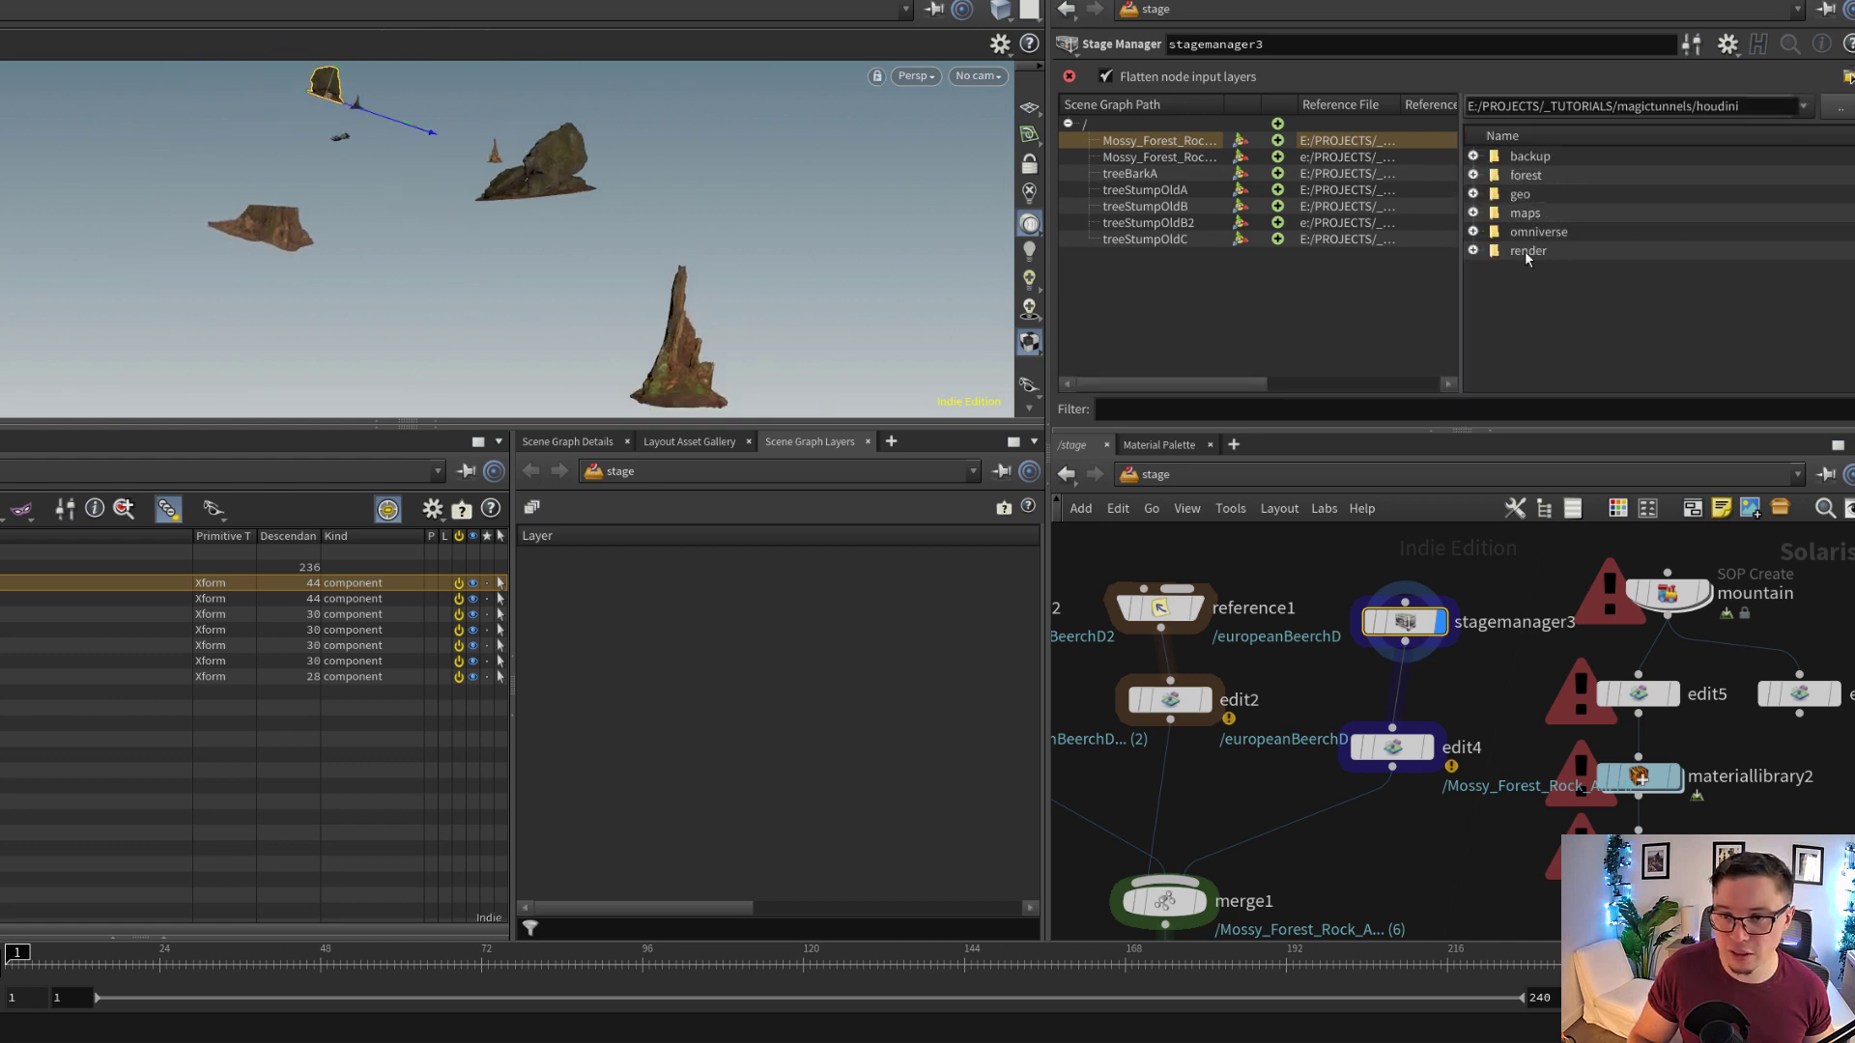
{"action": "left_click", "coordinate": [1473, 195]}
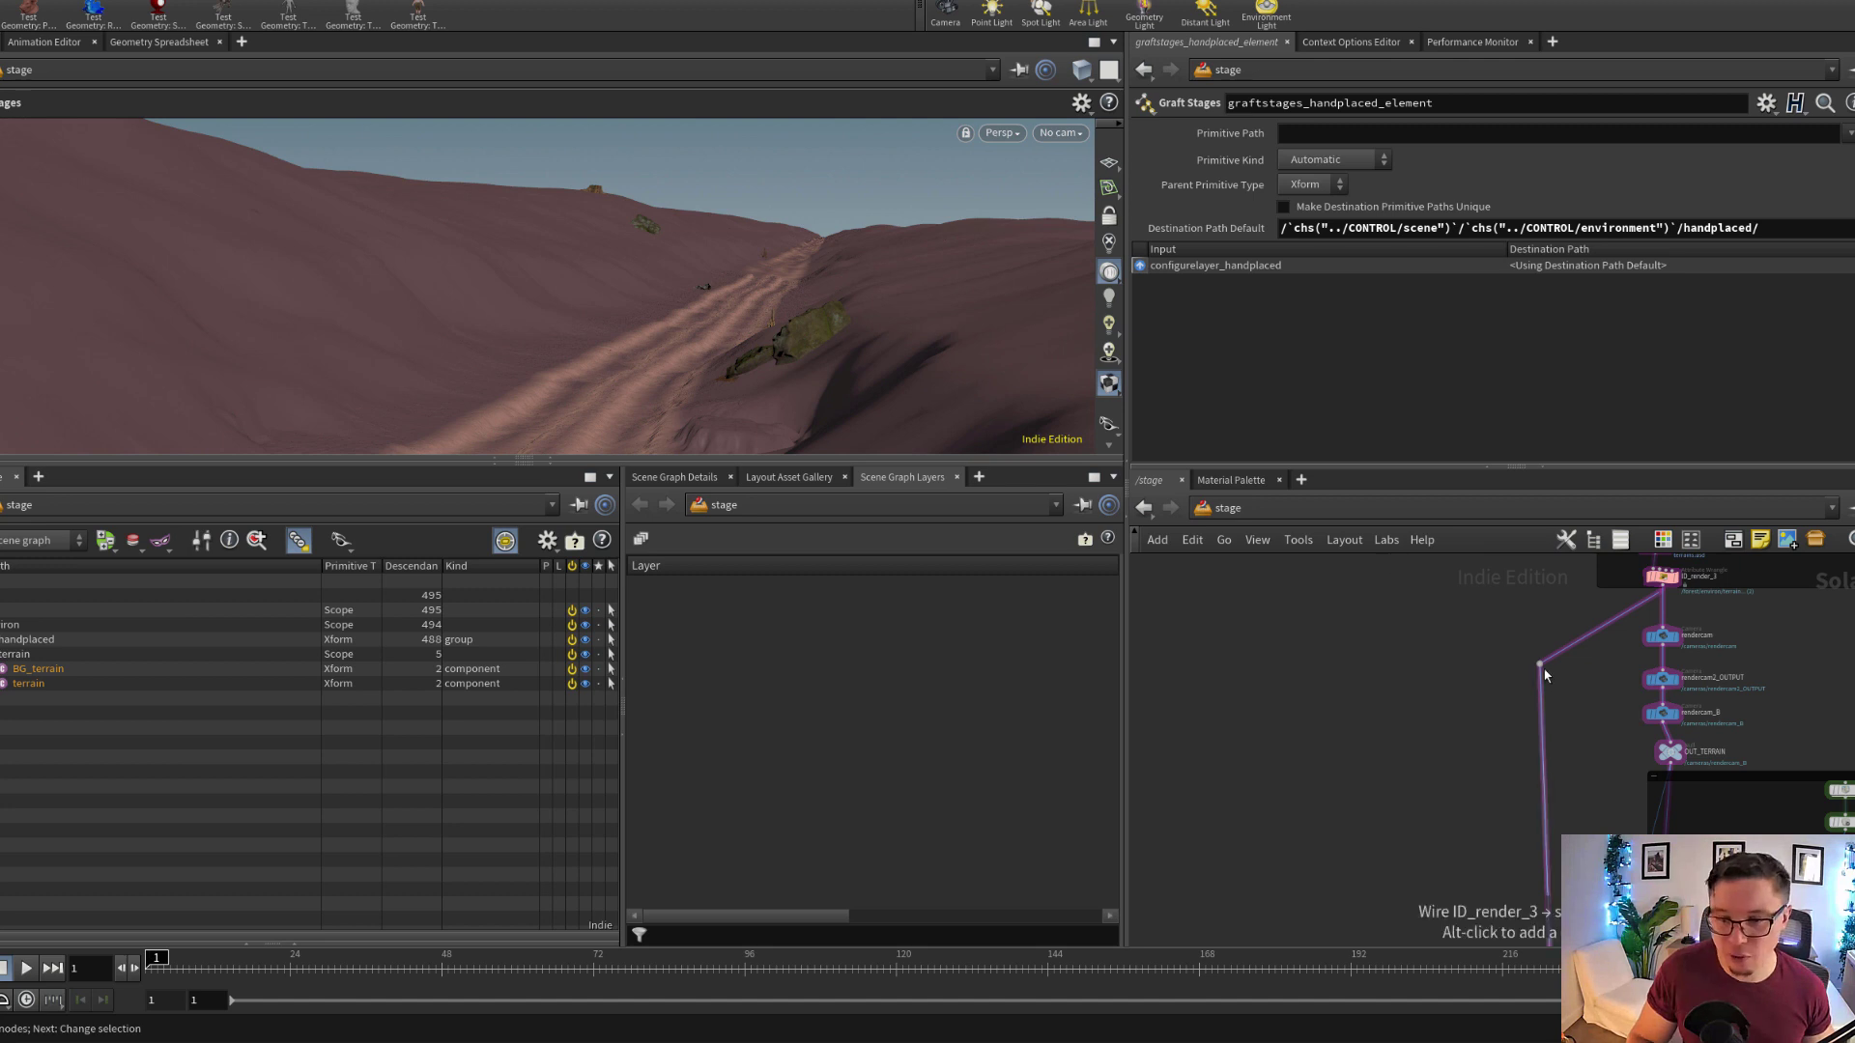
Rewire the connection coming from ID_render_3 so that it starts at OUT_TERRAIN, below the render cameras
{"action": "left_click_drag", "start_coordinate": [1540, 664], "coordinate": [1536, 778]}
{"action": "scroll", "coordinate": [1583, 753], "scroll_direction": "up", "scroll_amount": 3}
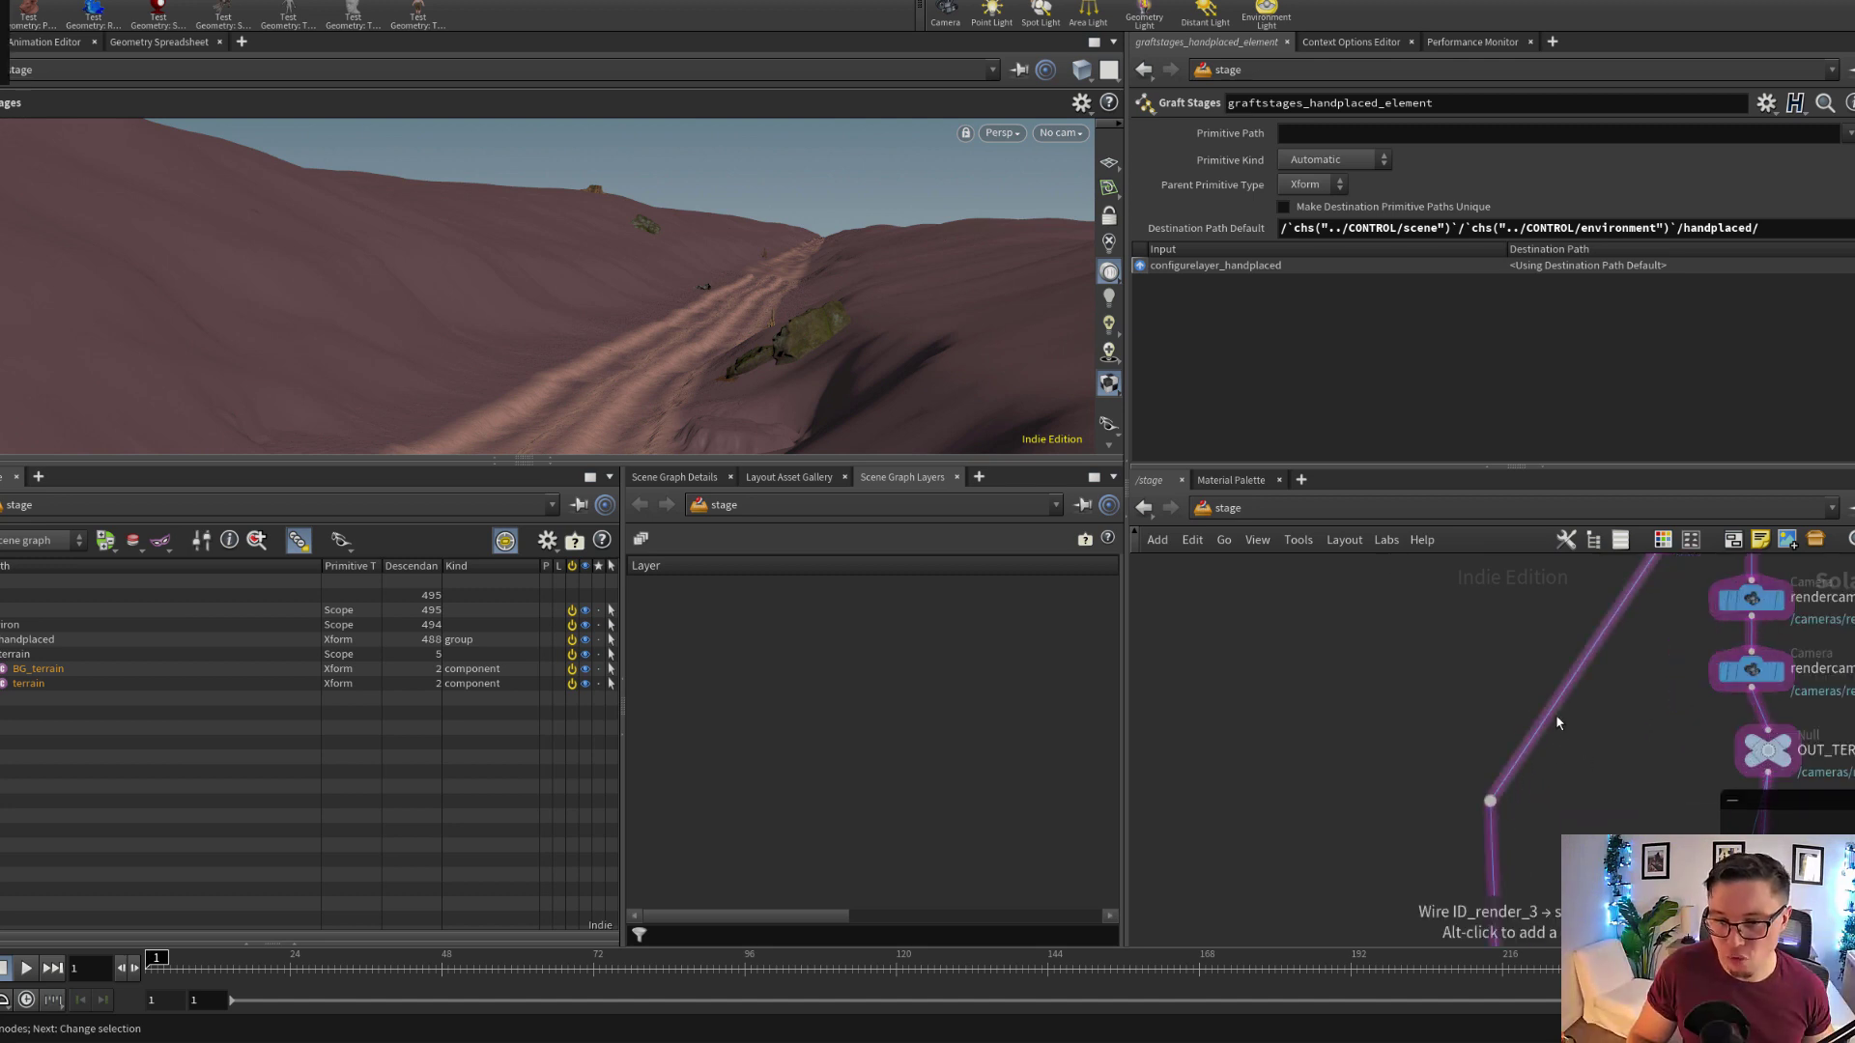
{"action": "left_click_drag", "start_coordinate": [1553, 715], "coordinate": [1767, 783]}
Look through /cameras/rendercam_B, examine the hand-placed rocks and stumps from a free view, and return to that camera
{"action": "left_click", "coordinate": [1060, 132]}
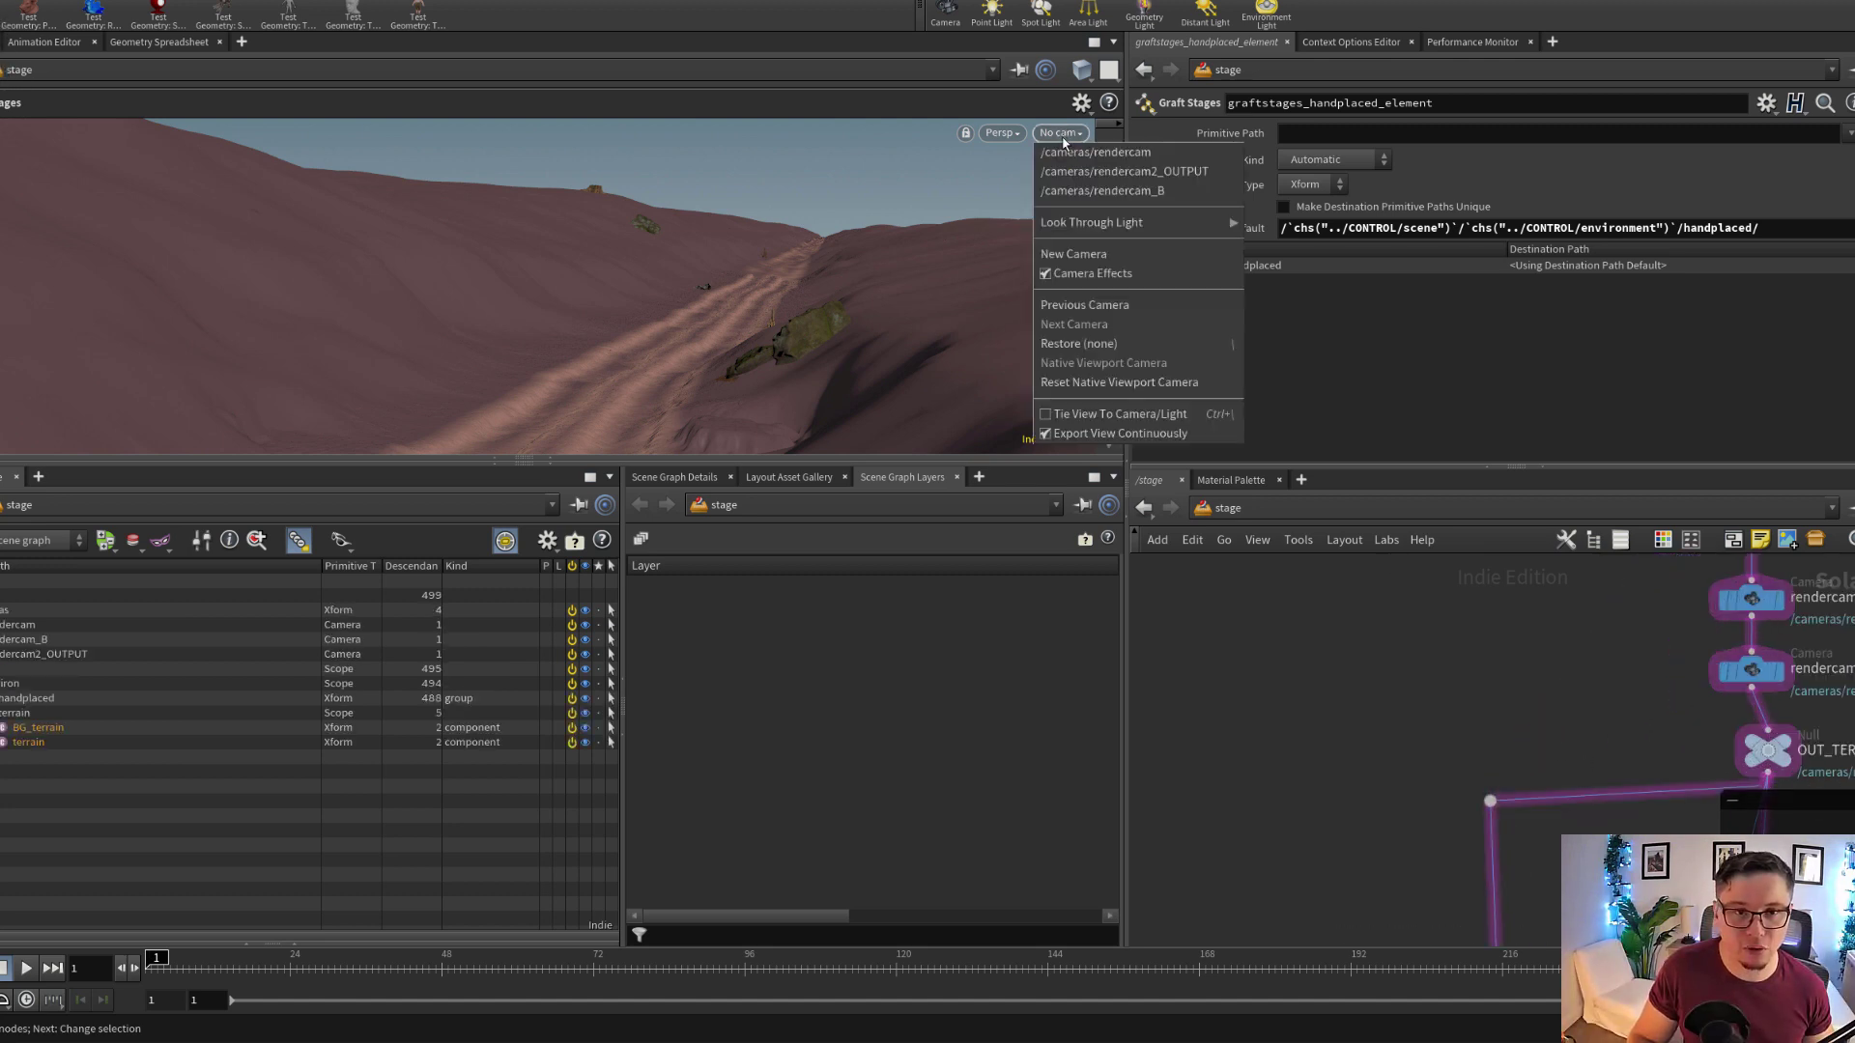
{"action": "left_click", "coordinate": [1072, 189]}
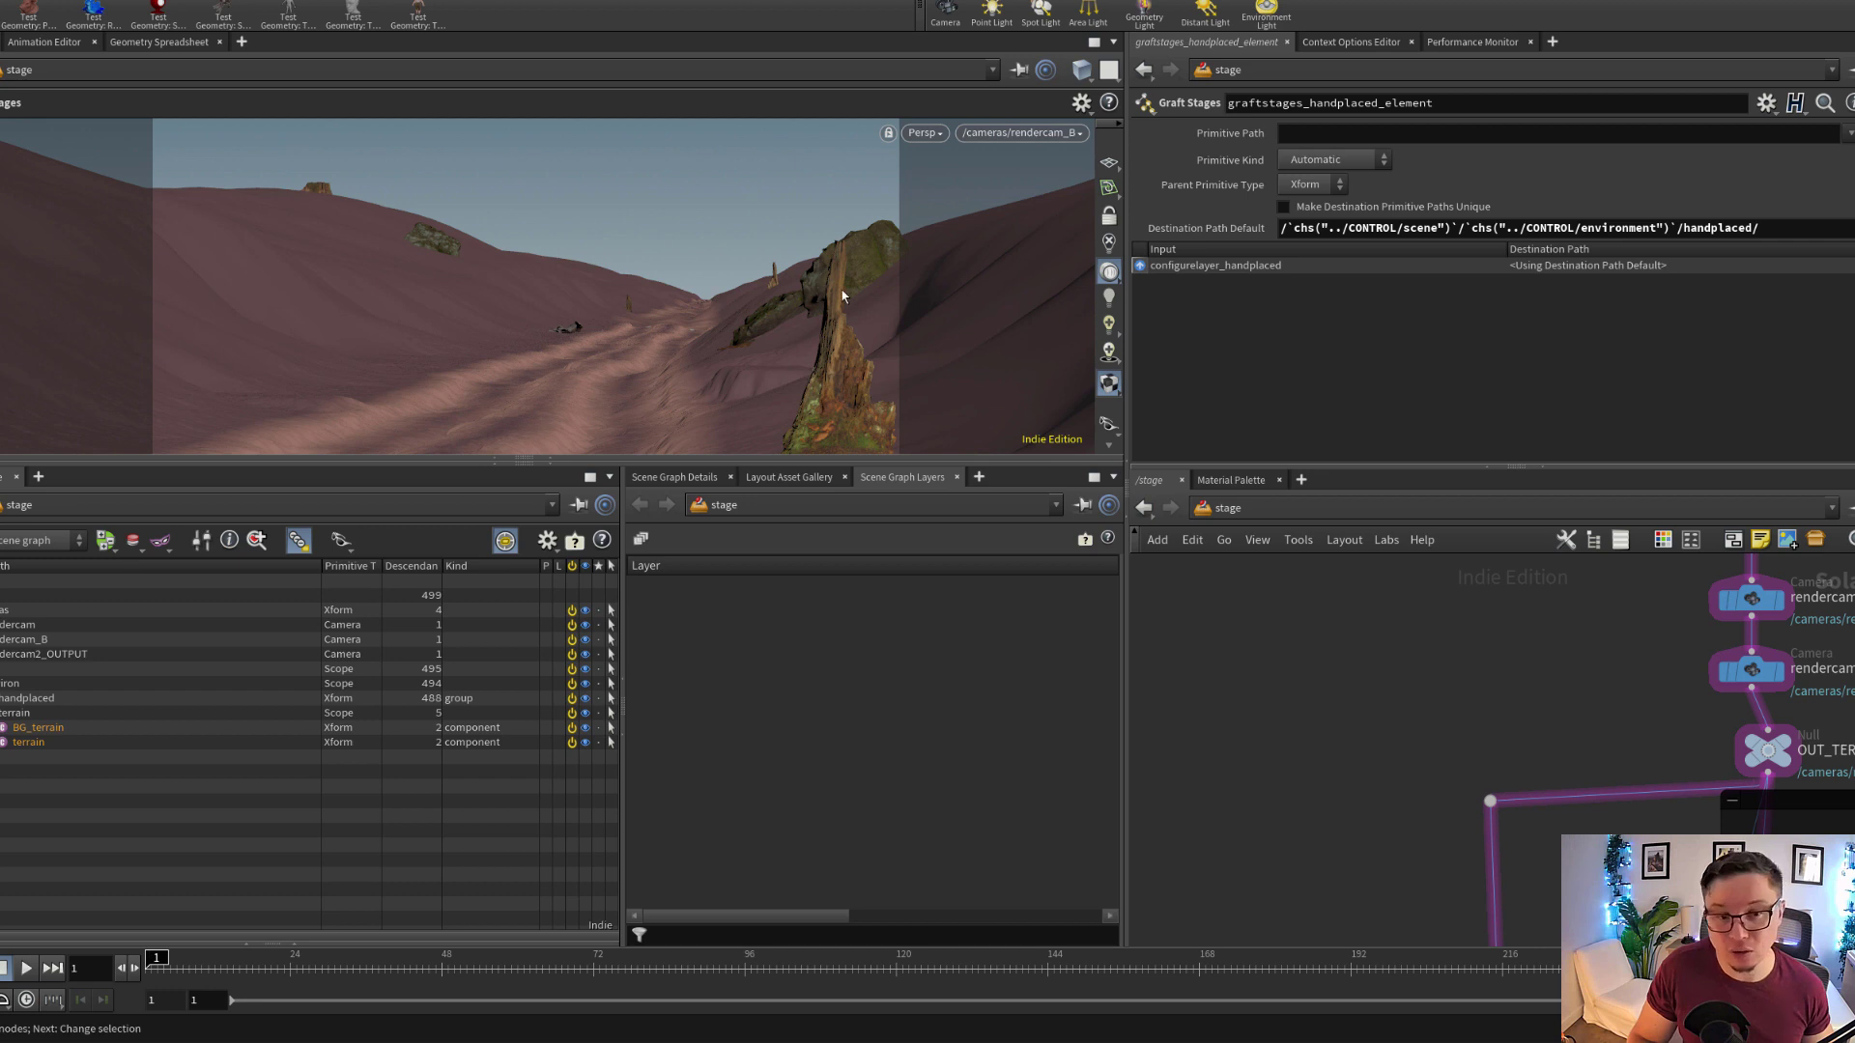
{"action": "left_click_drag", "start_coordinate": [820, 326], "coordinate": [741, 385], "text": "alt"}
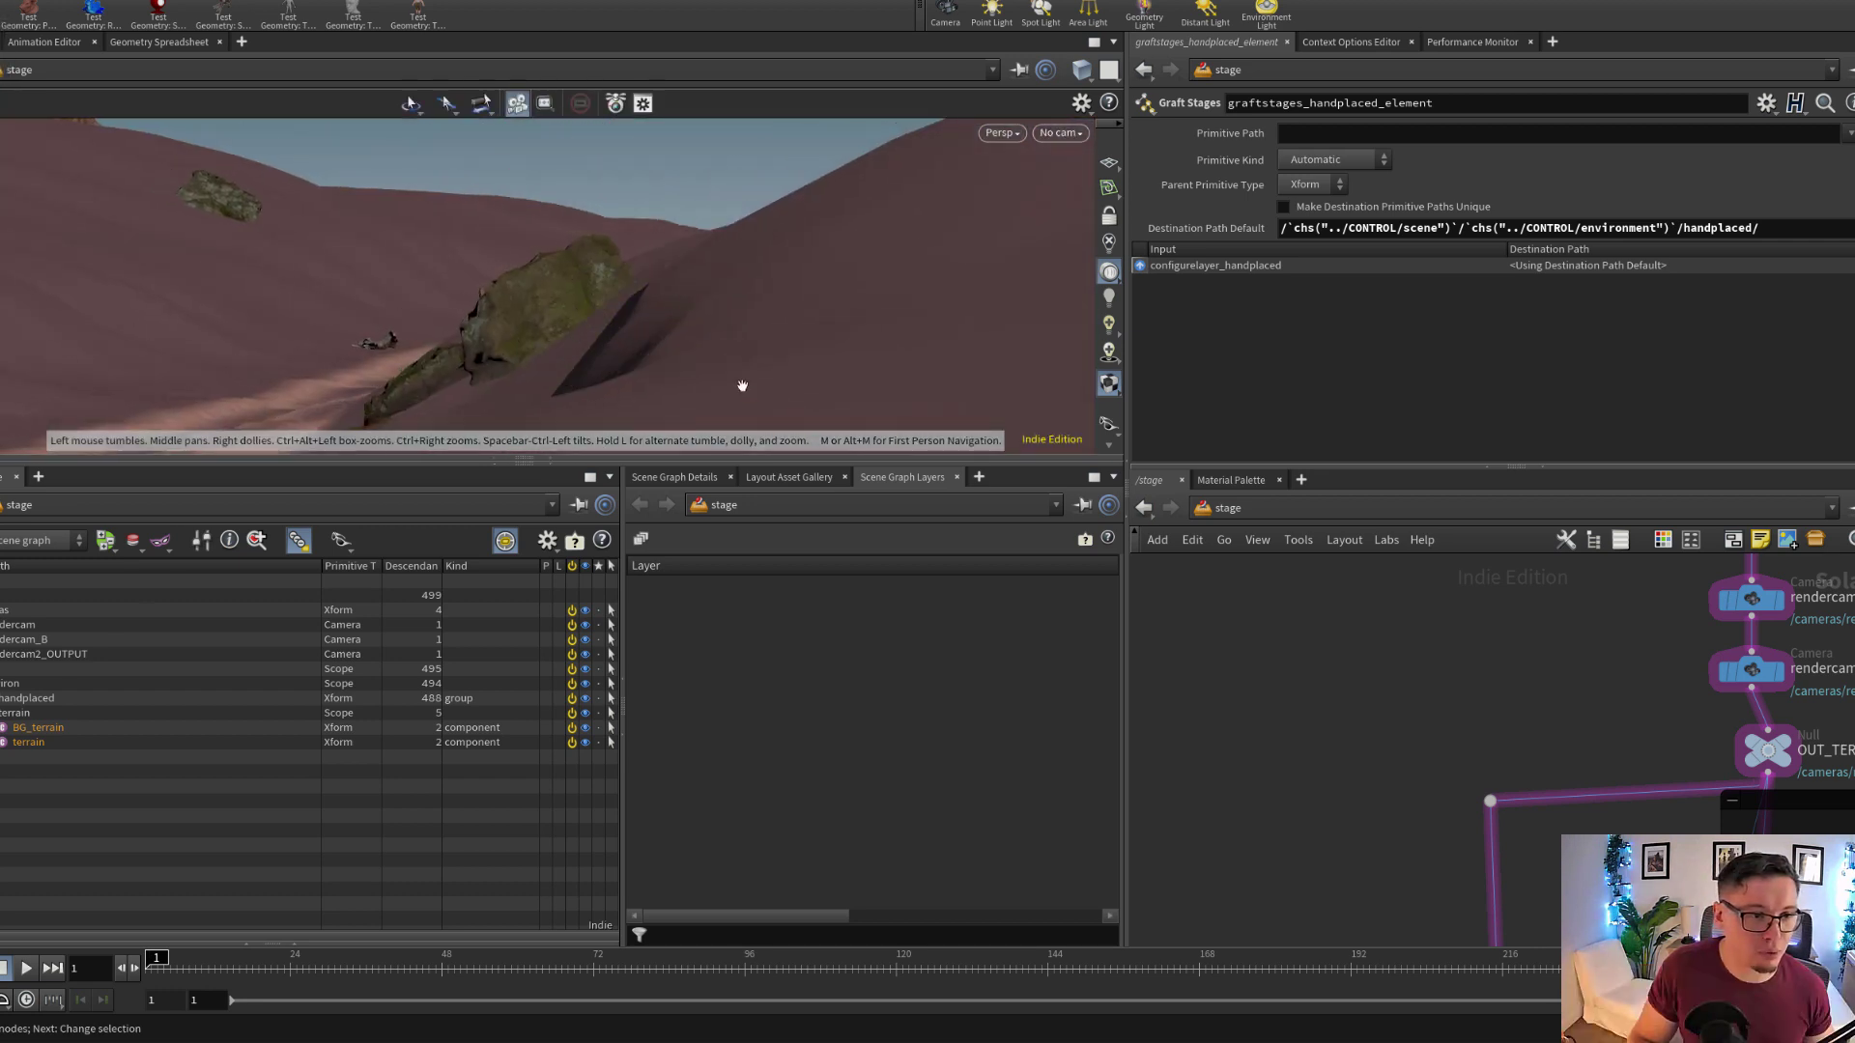
{"action": "right_click_drag", "start_coordinate": [166, 328], "coordinate": [281, 342], "text": "alt"}
{"action": "middle_click_drag", "start_coordinate": [282, 342], "coordinate": [562, 320], "text": "alt"}
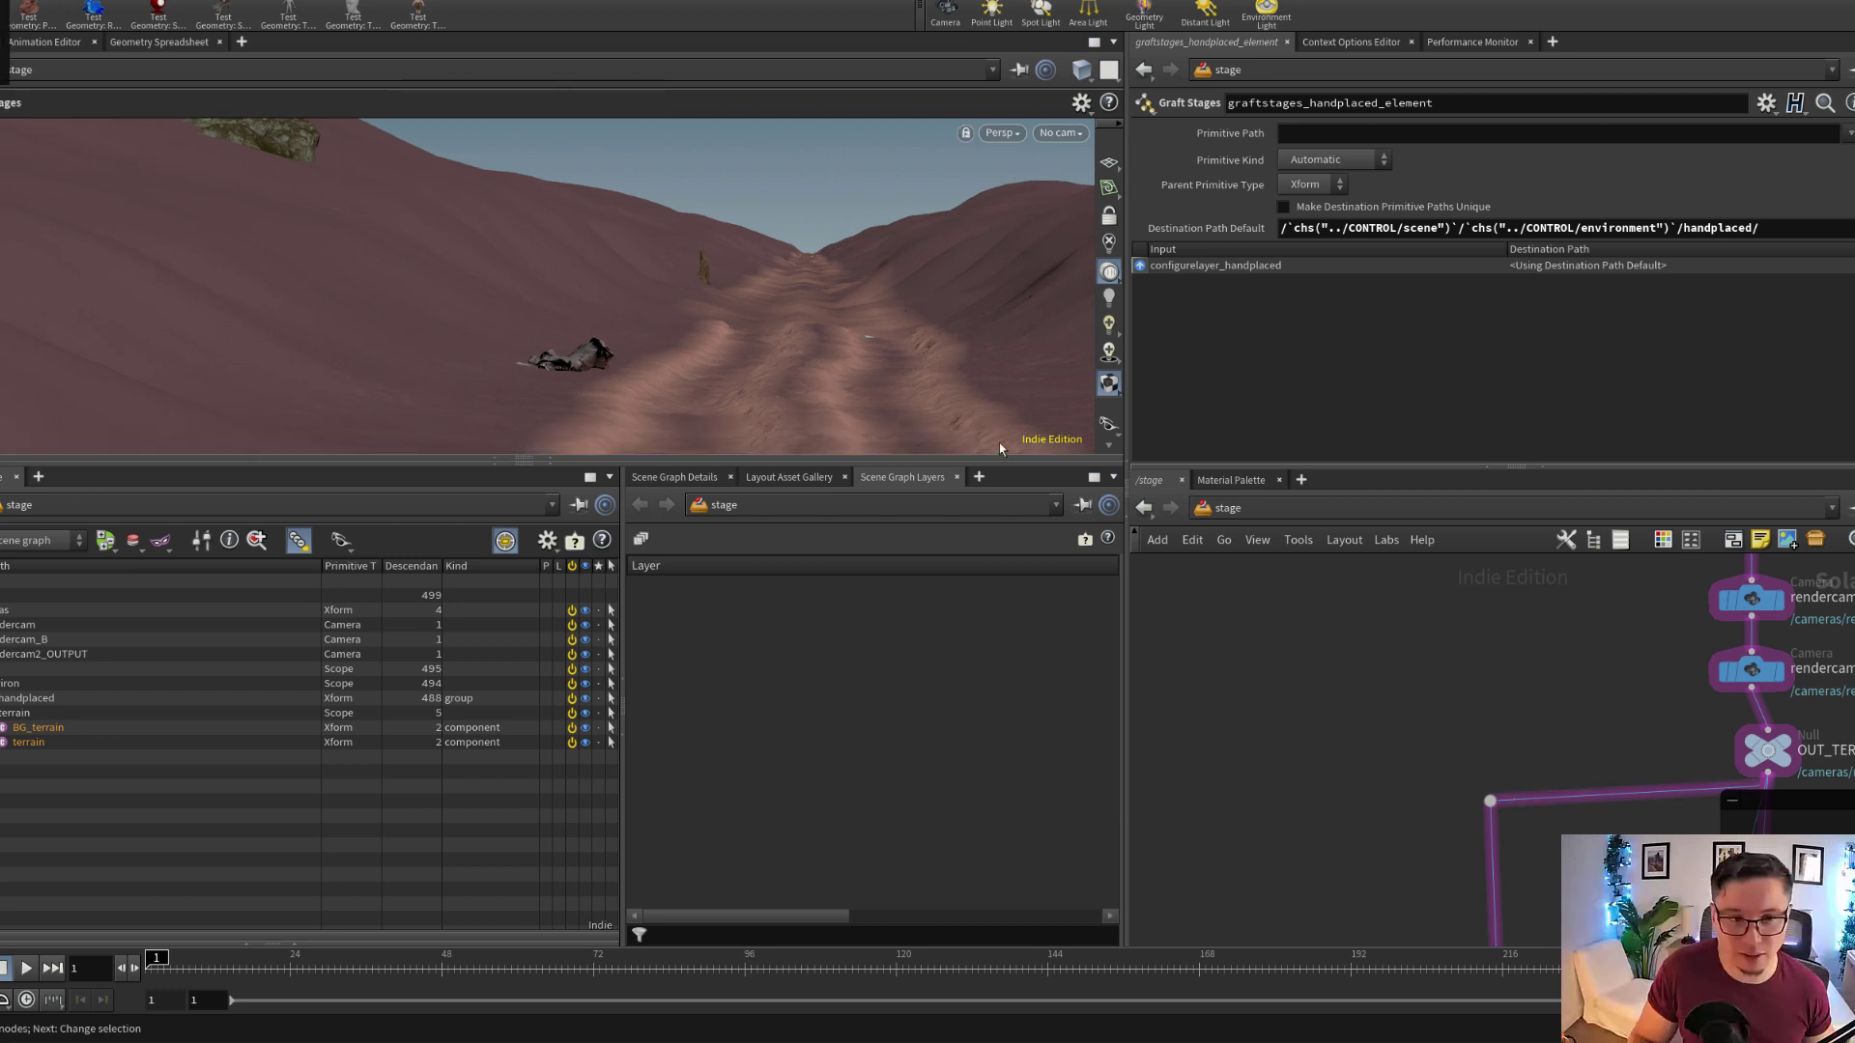
{"action": "left_click", "coordinate": [1058, 133]}
{"action": "left_click", "coordinate": [1087, 185]}
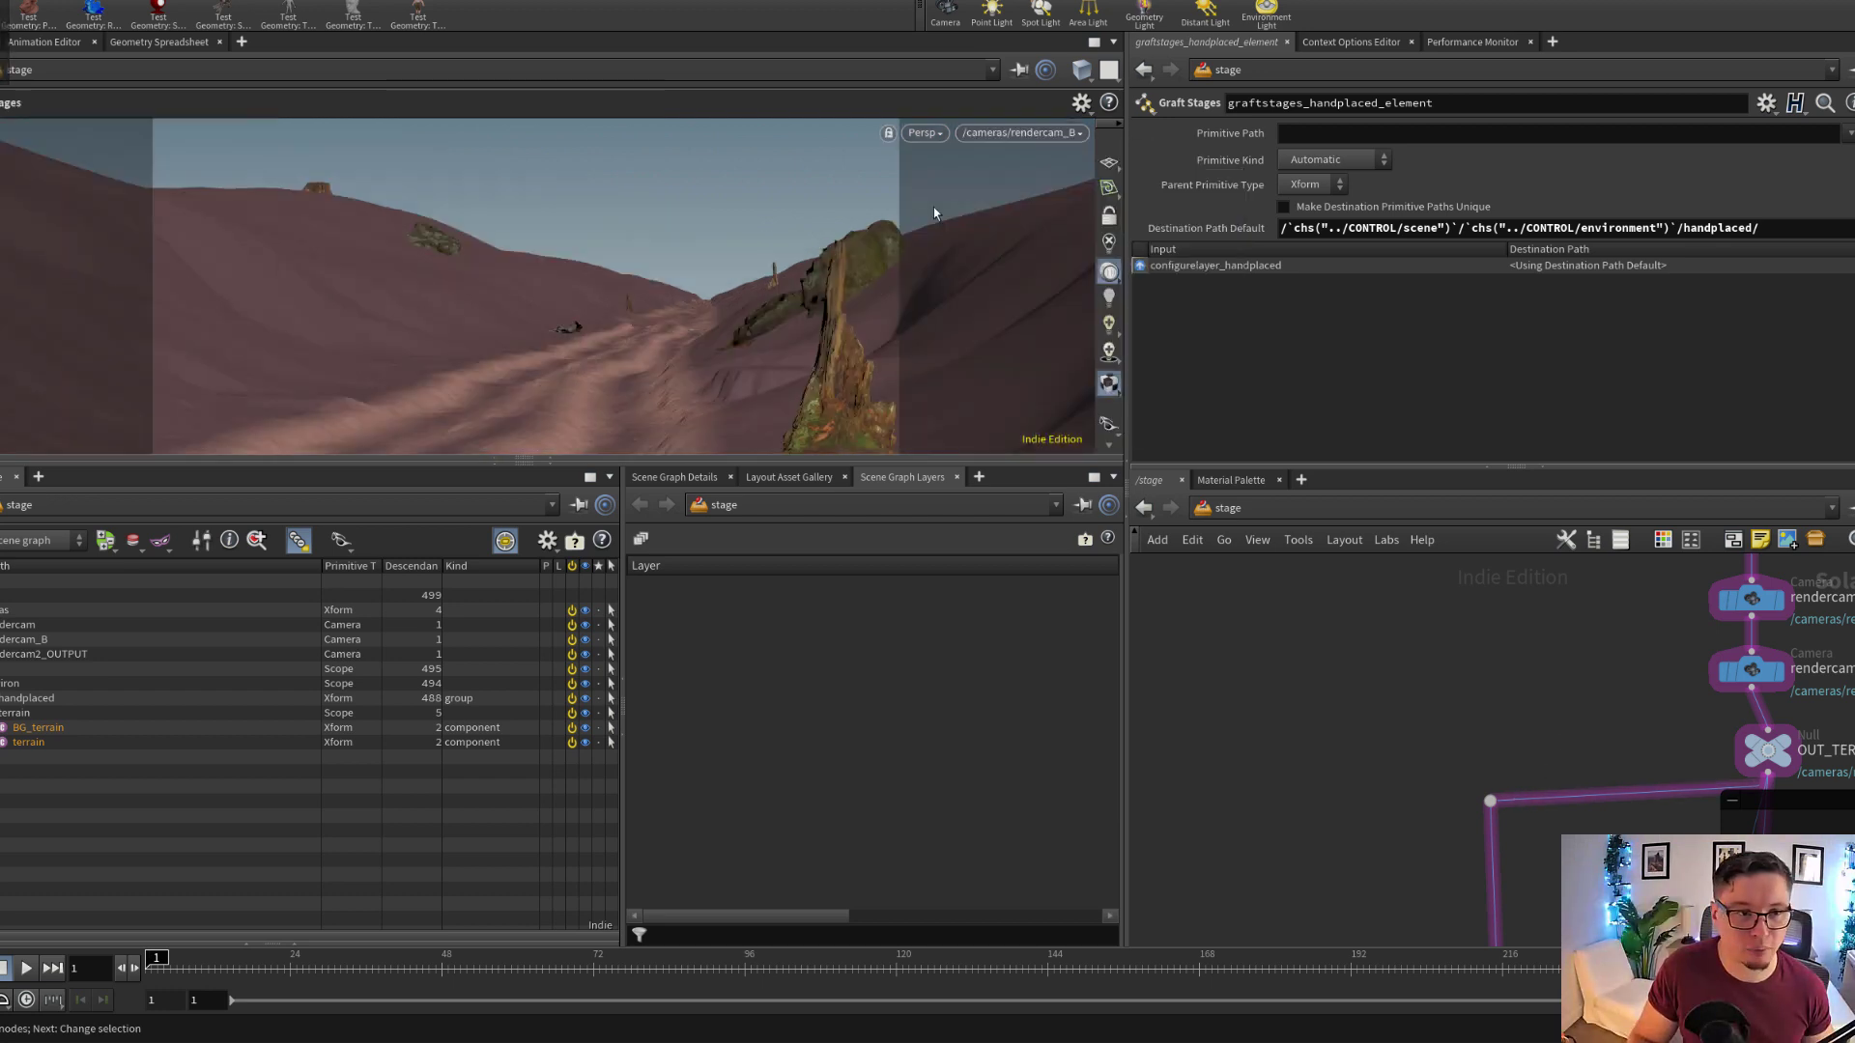
Find and select the editmaterial1 node below OUT_HANDPLACE in the hand-placed network
{"action": "scroll", "coordinate": [1276, 692], "scroll_direction": "down", "scroll_amount": 3}
{"action": "middle_click_drag", "start_coordinate": [1272, 794], "coordinate": [1326, 580]}
{"action": "scroll", "coordinate": [1289, 744], "scroll_direction": "down", "scroll_amount": 4}
{"action": "middle_click_drag", "start_coordinate": [1365, 831], "coordinate": [1384, 662]}
{"action": "scroll", "coordinate": [1384, 662], "scroll_direction": "down", "scroll_amount": 4}
{"action": "scroll", "coordinate": [1383, 677], "scroll_direction": "down", "scroll_amount": 4}
{"action": "middle_click_drag", "start_coordinate": [1389, 821], "coordinate": [1397, 894]}
{"action": "scroll", "coordinate": [1394, 705], "scroll_direction": "up", "scroll_amount": 3}
{"action": "scroll", "coordinate": [1376, 650], "scroll_direction": "up", "scroll_amount": 5}
{"action": "middle_click_drag", "start_coordinate": [1376, 650], "coordinate": [1388, 719]}
{"action": "scroll", "coordinate": [1293, 726], "scroll_direction": "up", "scroll_amount": 2}
{"action": "scroll", "coordinate": [1292, 727], "scroll_direction": "up", "scroll_amount": 3}
{"action": "left_click", "coordinate": [1247, 715]}
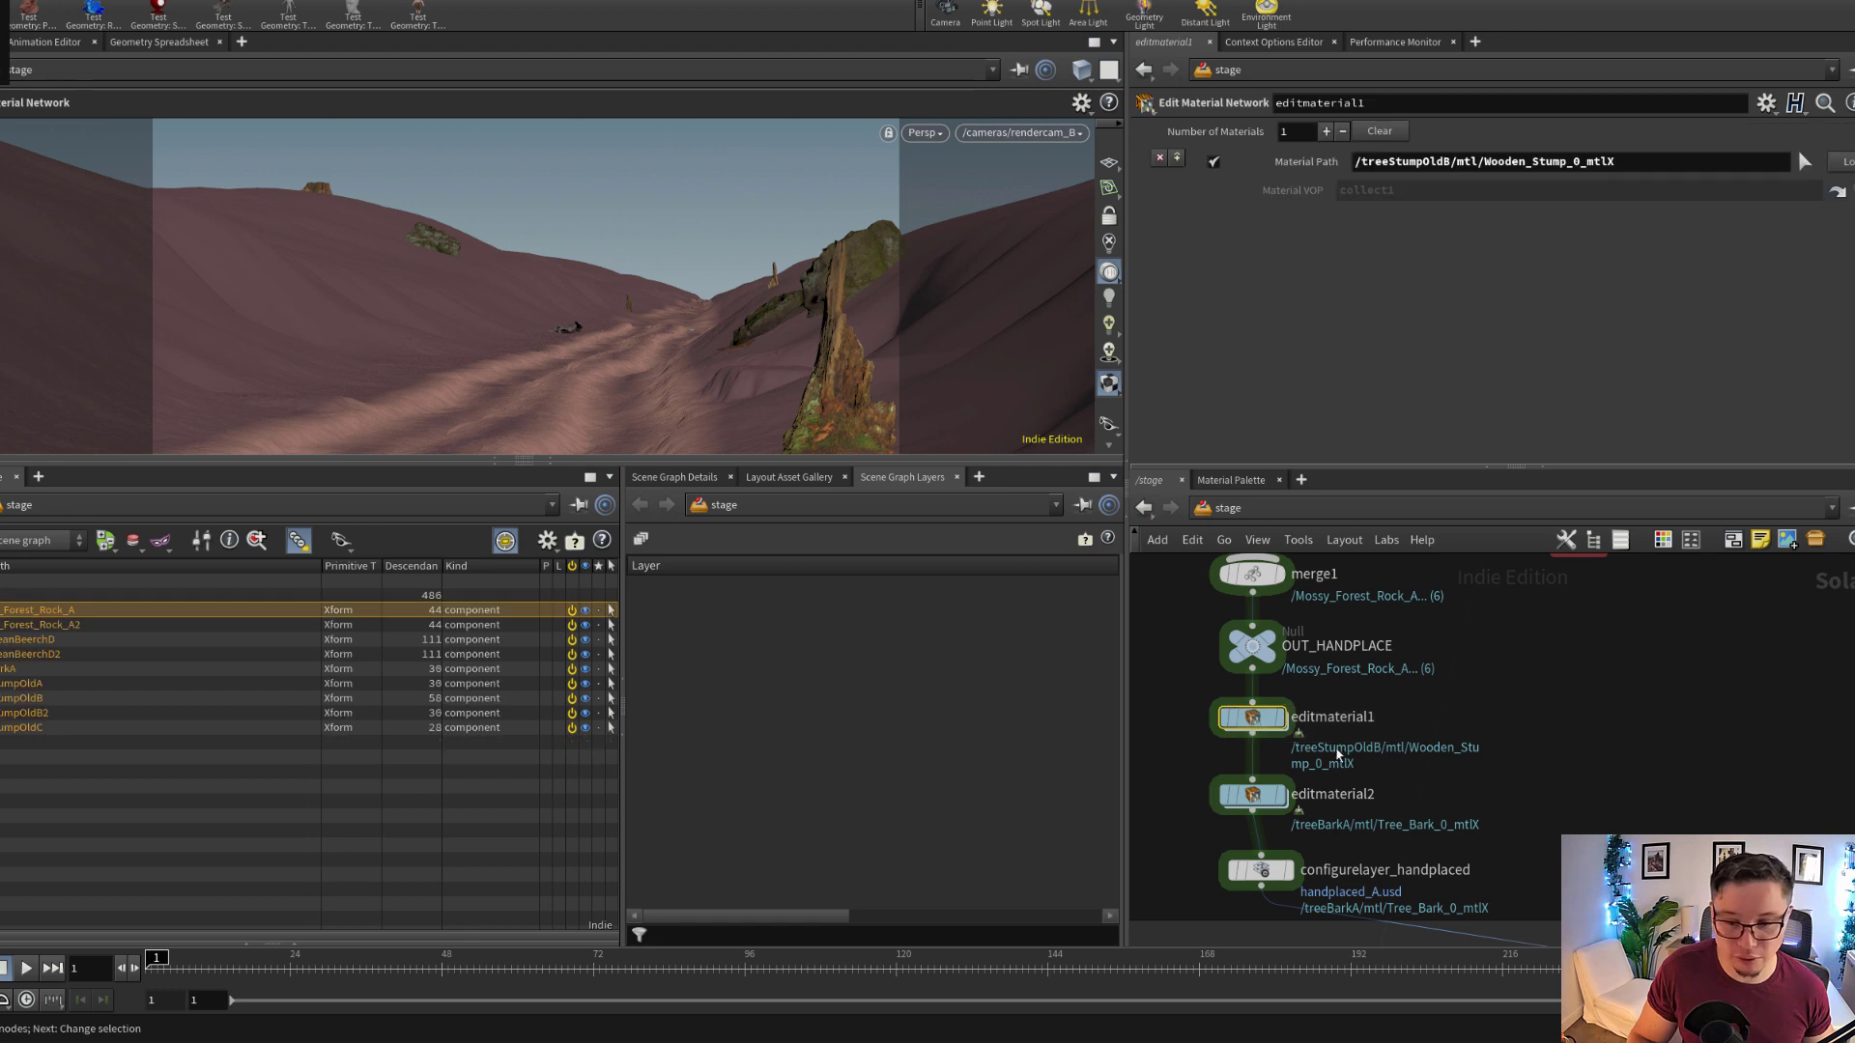
Display the result of editmaterial1 and view the old wooden stump up close in the viewport
{"action": "scroll", "coordinate": [1488, 797], "scroll_direction": "up", "scroll_amount": 1}
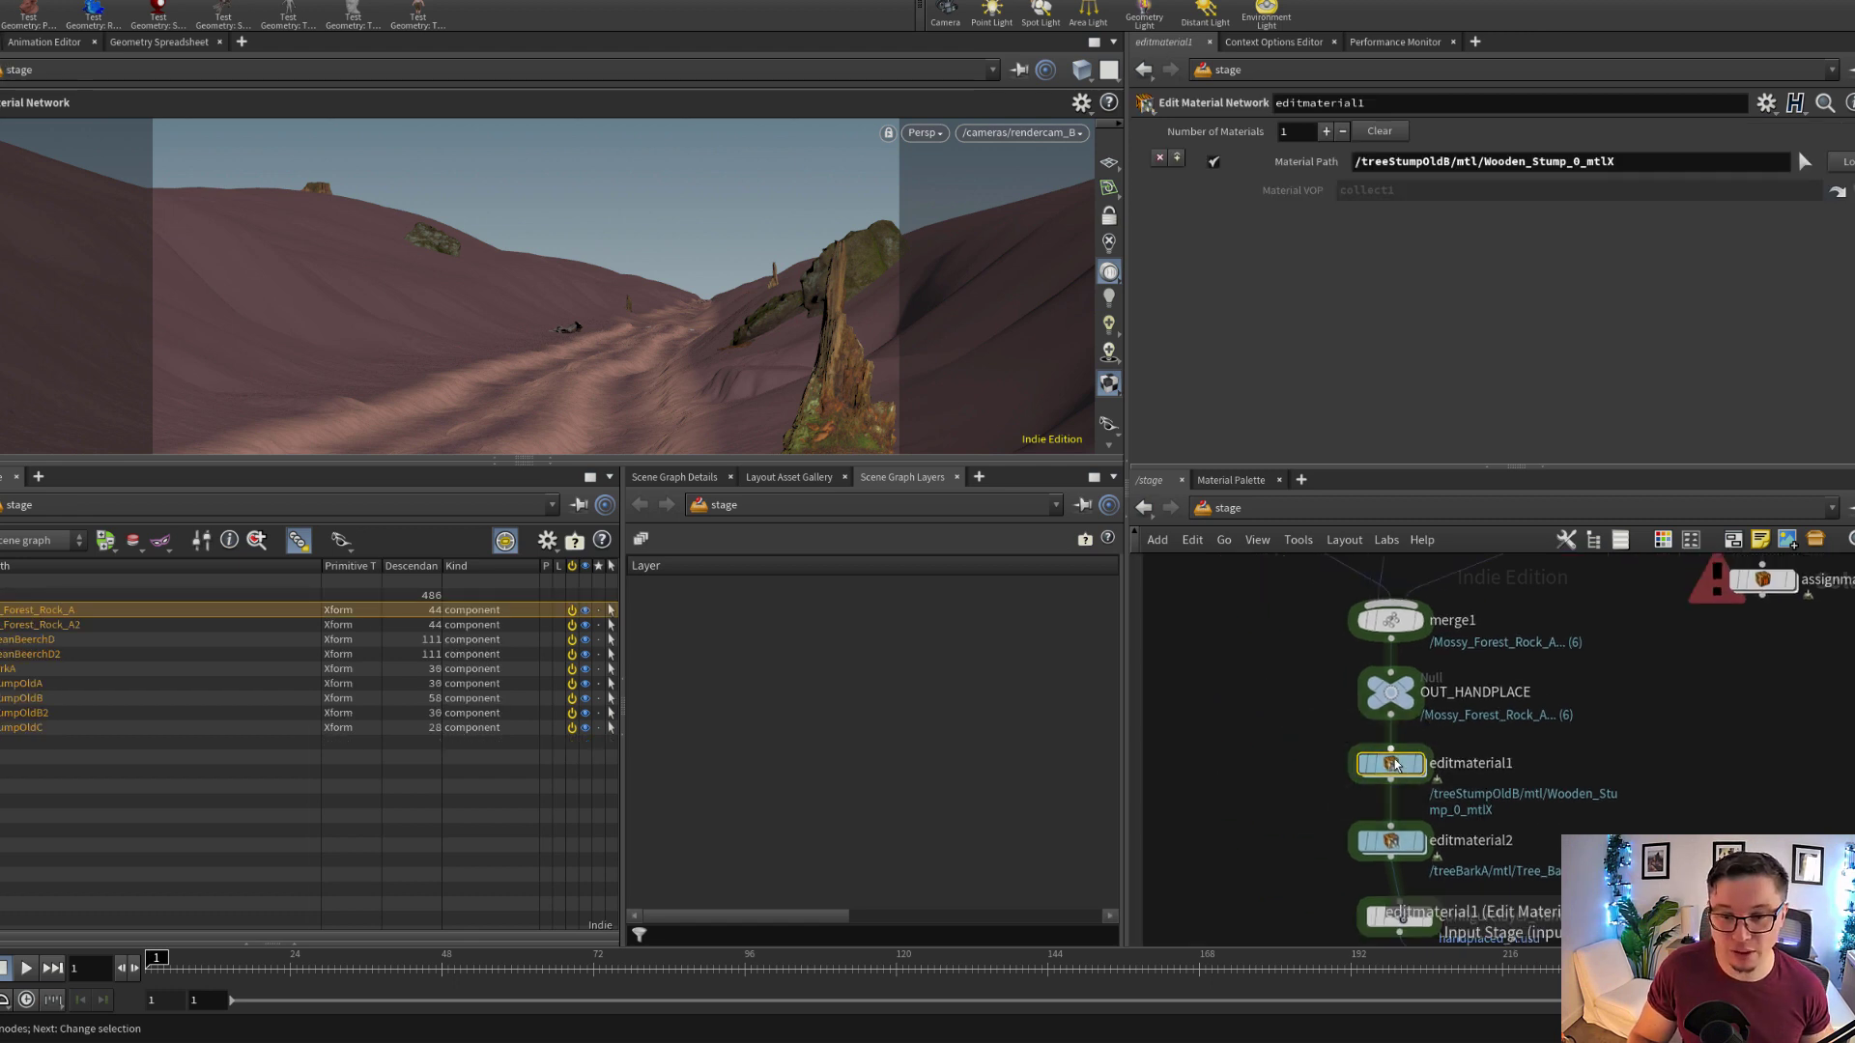
{"action": "left_click_drag", "start_coordinate": [1395, 765], "coordinate": [1385, 764]}
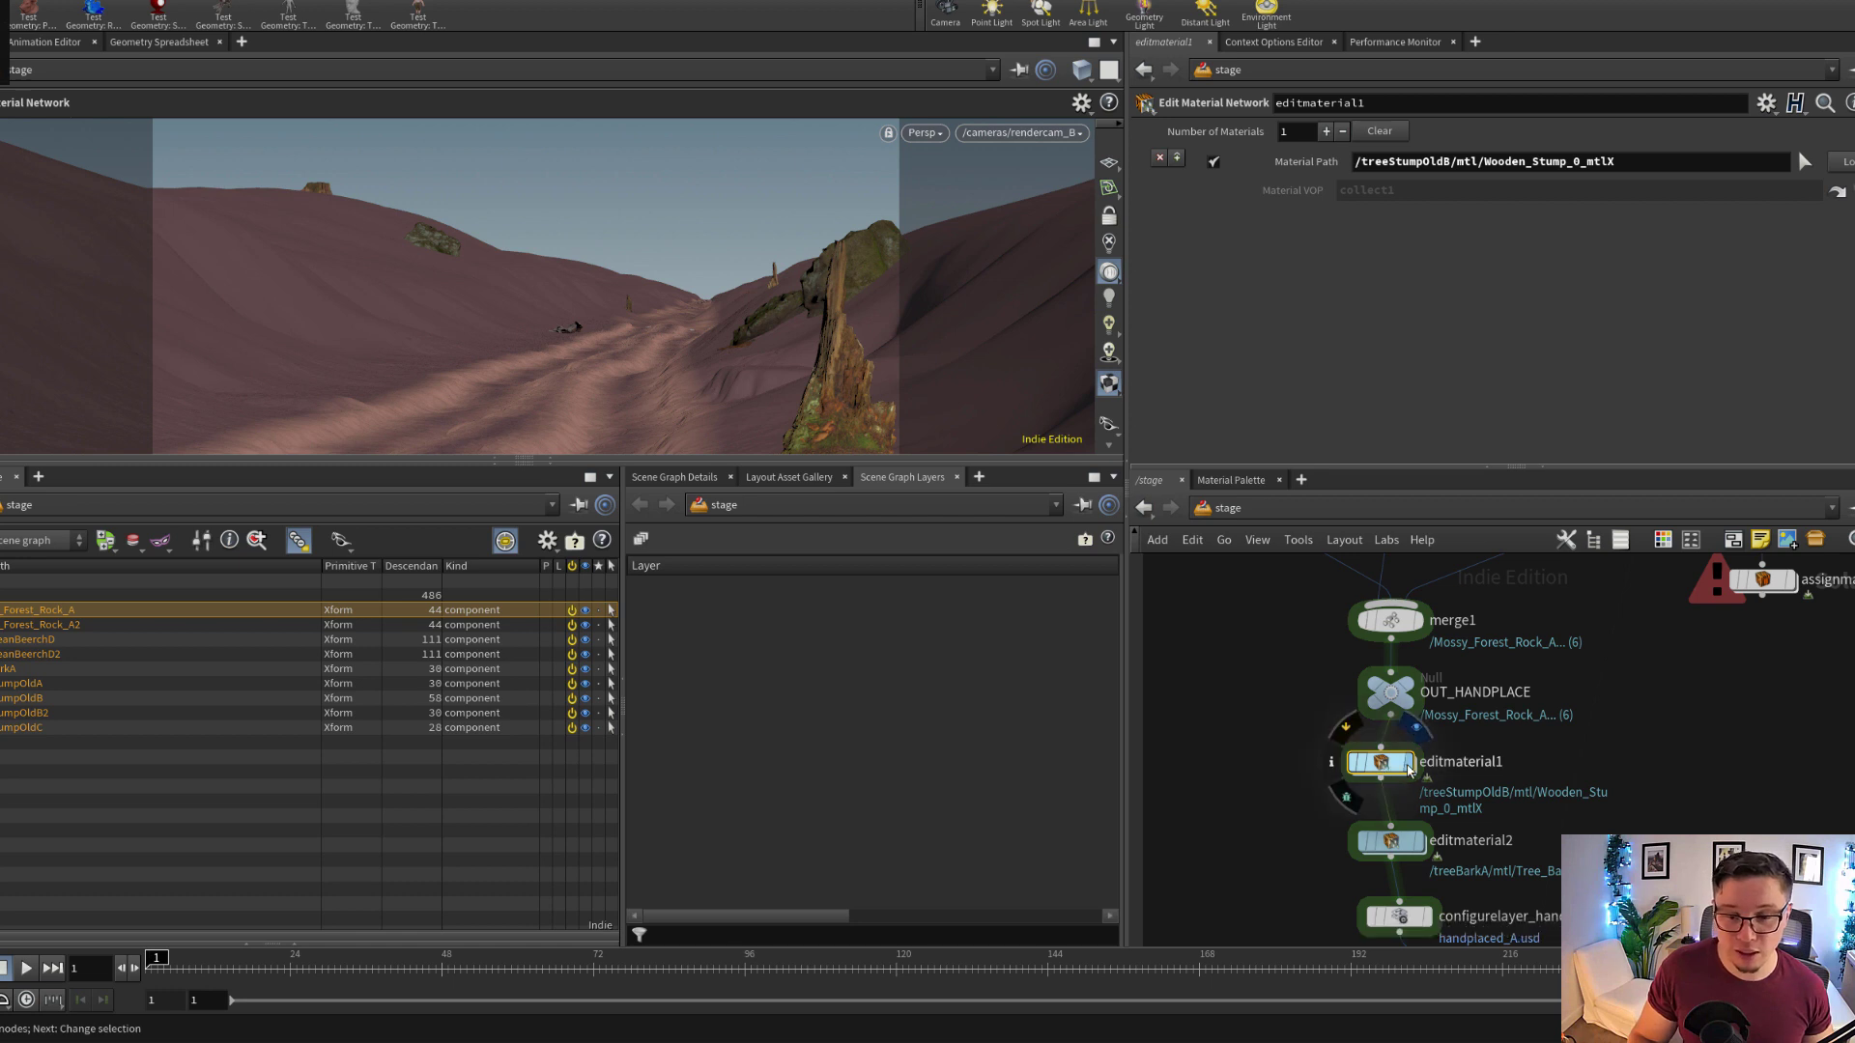
{"action": "left_click", "coordinate": [1416, 726]}
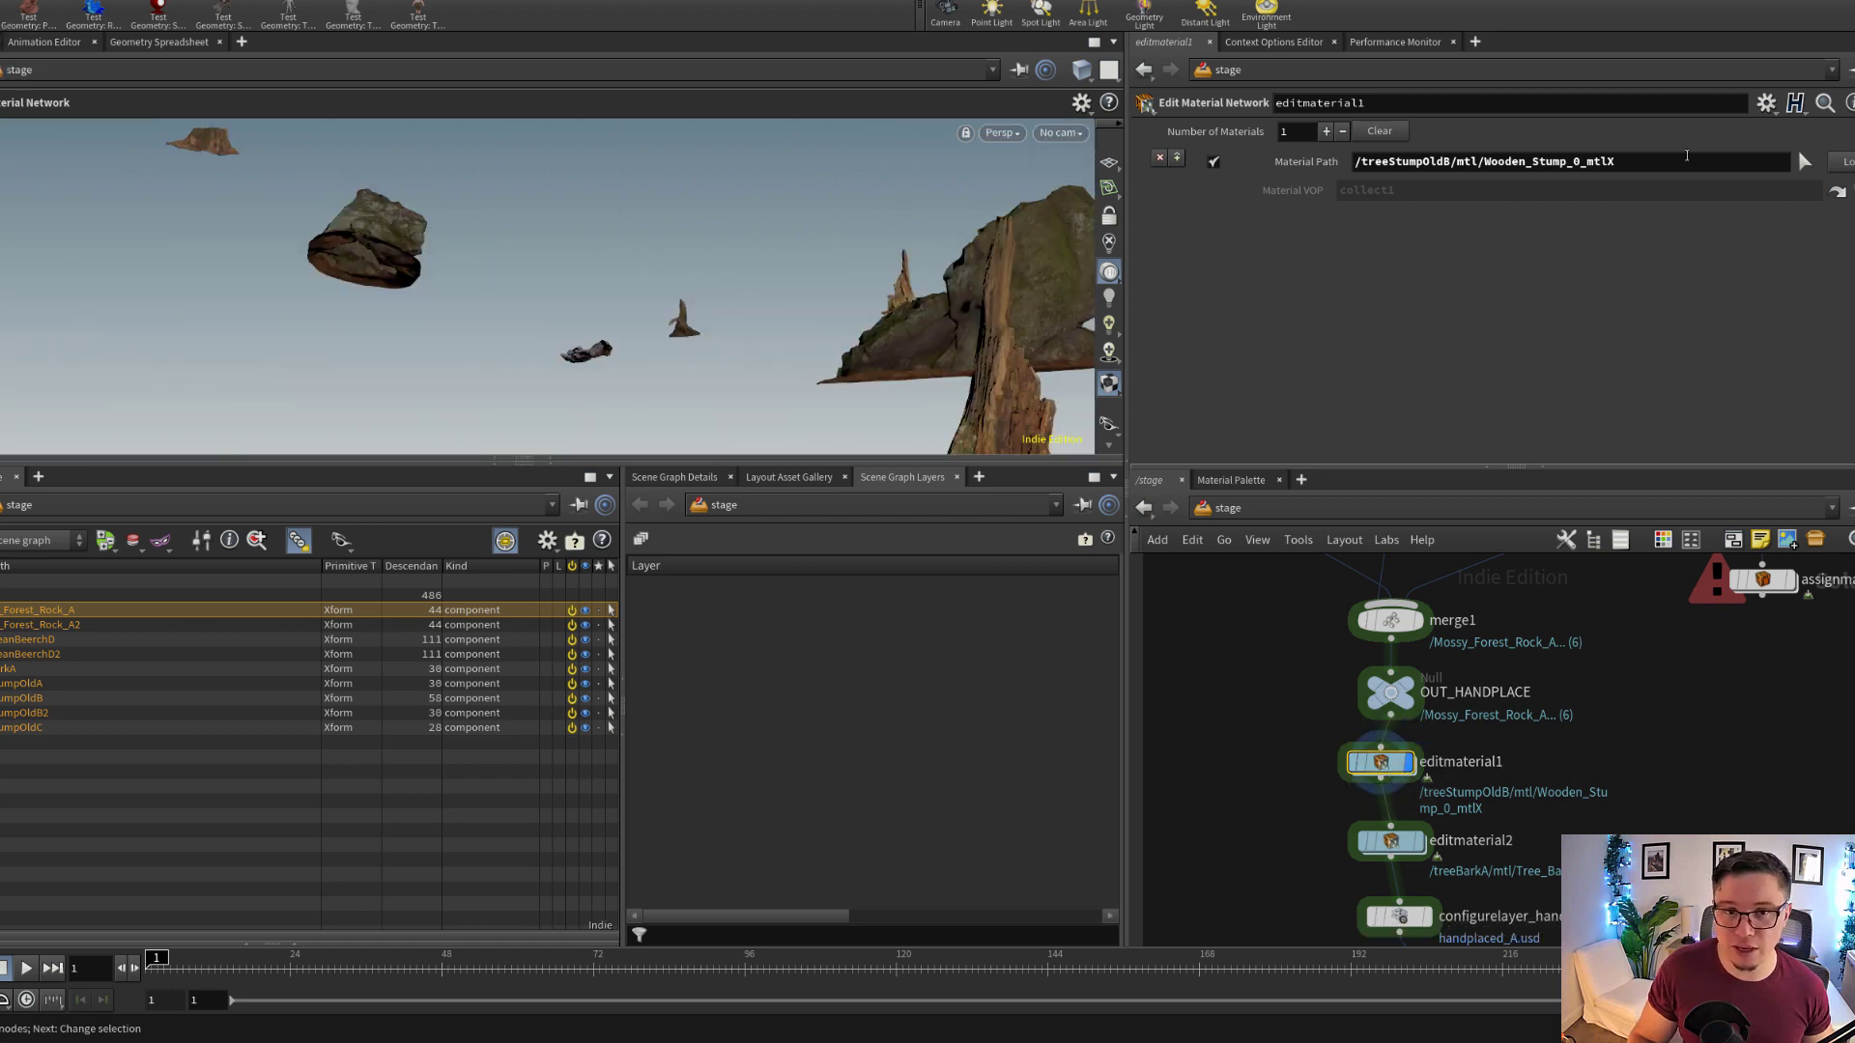
{"action": "left_click", "coordinate": [1686, 156]}
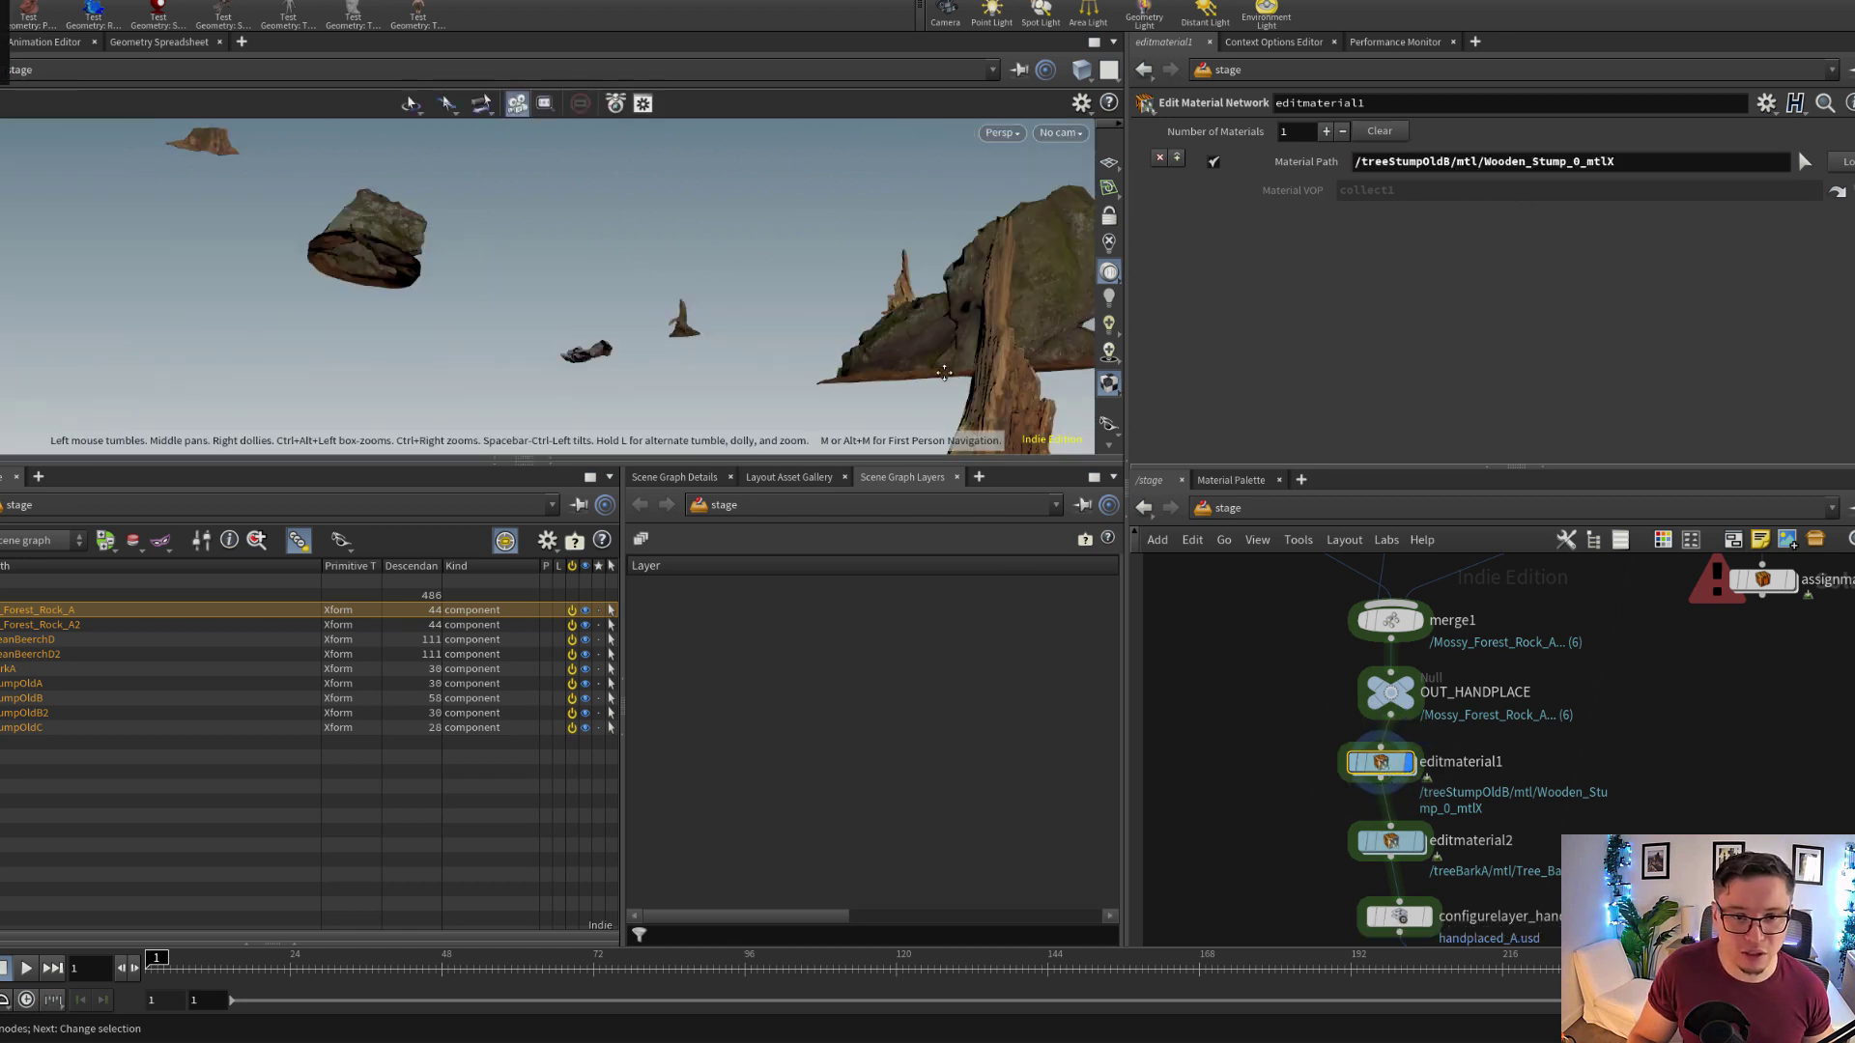
{"action": "middle_click_drag", "start_coordinate": [944, 382], "coordinate": [885, 289], "text": "alt"}
{"action": "left_click_drag", "start_coordinate": [885, 289], "coordinate": [867, 321], "text": "alt"}
{"action": "middle_click_drag", "start_coordinate": [868, 322], "coordinate": [806, 385], "text": "alt"}
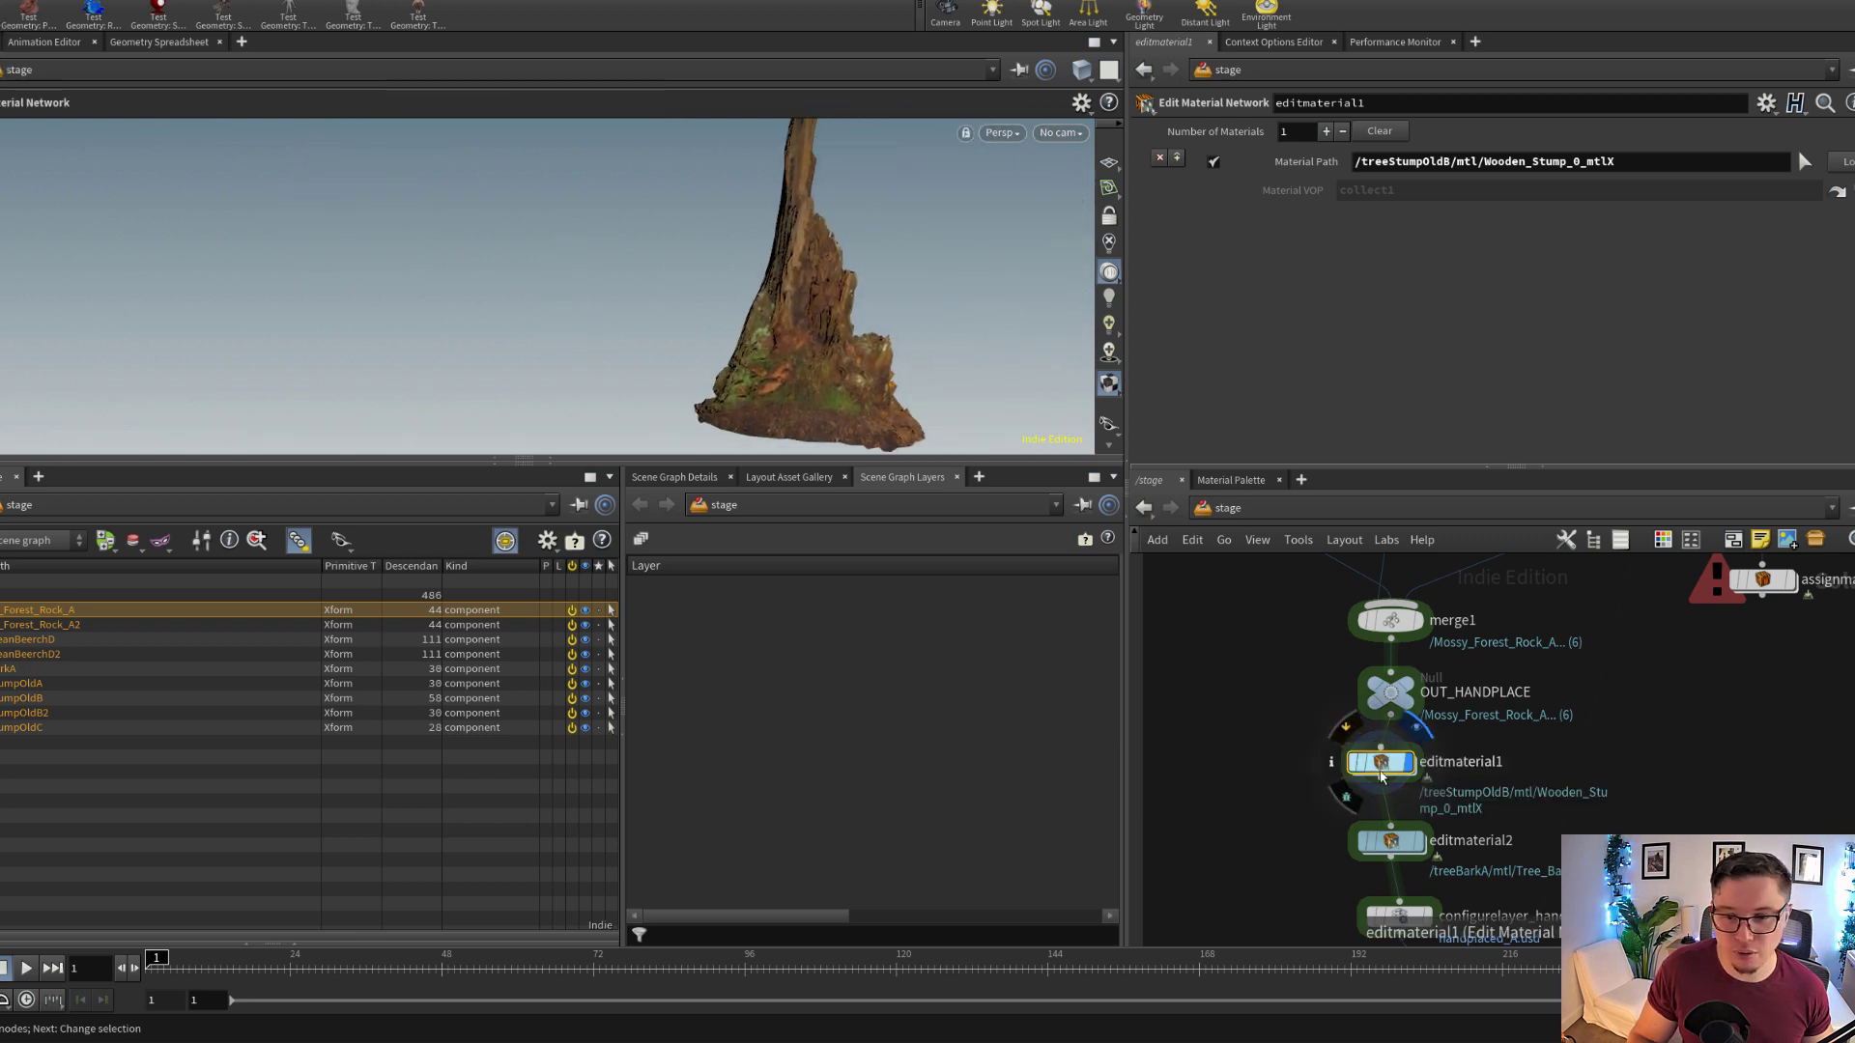
Compare the material path of editmaterial1 with the materials under europeanBeerchD2's mtl scope in the scene graph tree
{"action": "left_click_drag", "start_coordinate": [1351, 770], "coordinate": [1391, 773]}
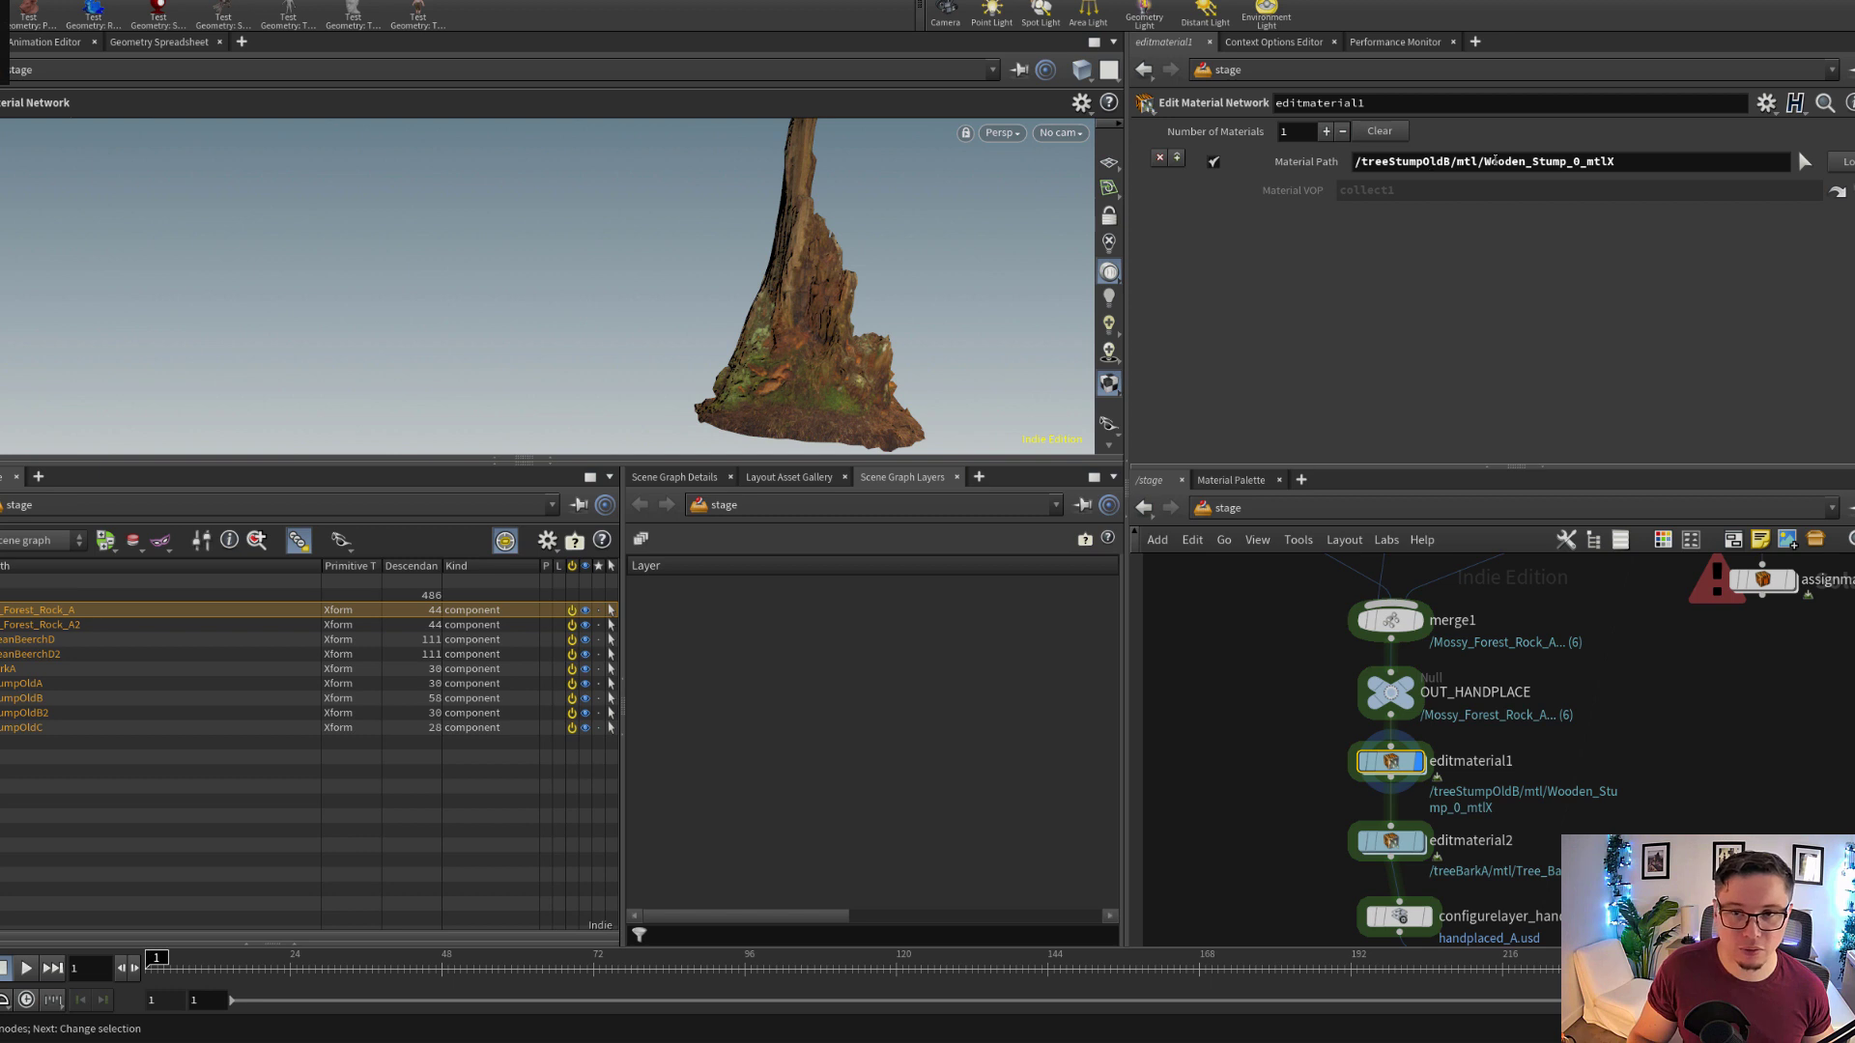
{"action": "double_click", "coordinate": [1511, 156]}
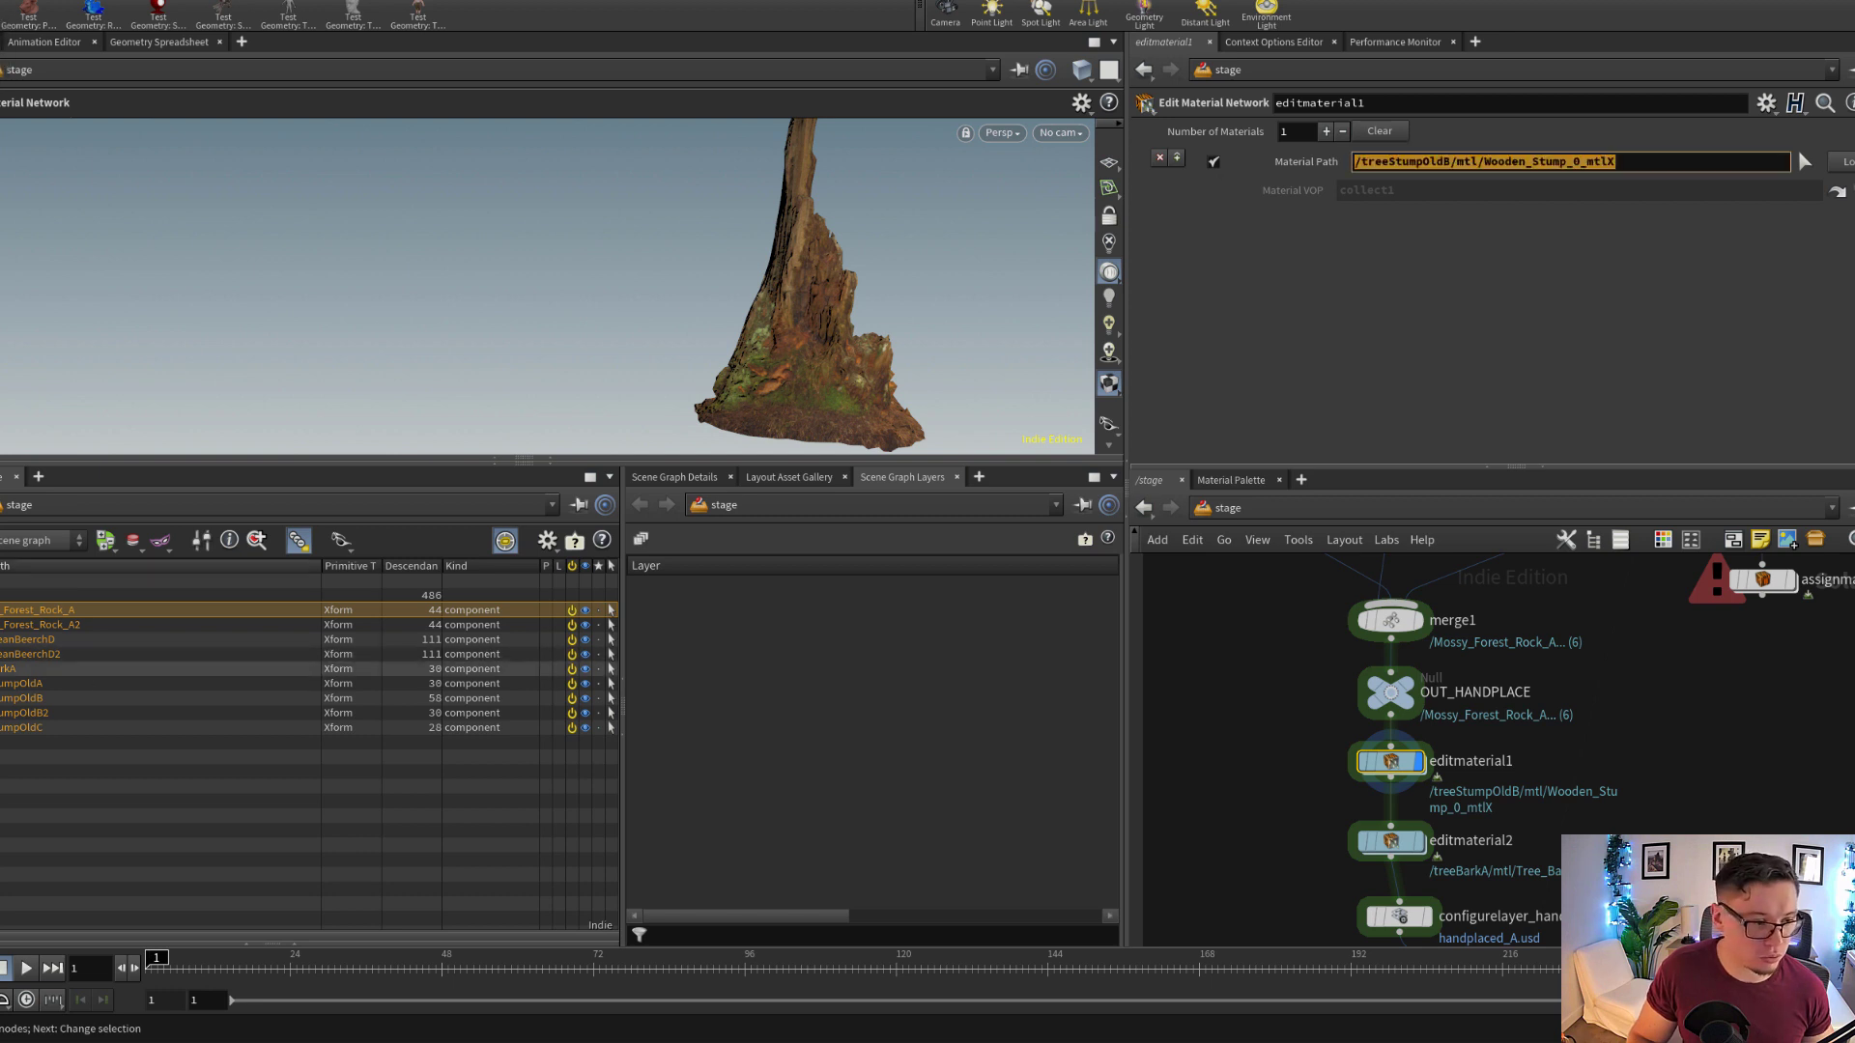
{"action": "left_click", "coordinate": [2, 654]}
{"action": "left_click", "coordinate": [37, 698]}
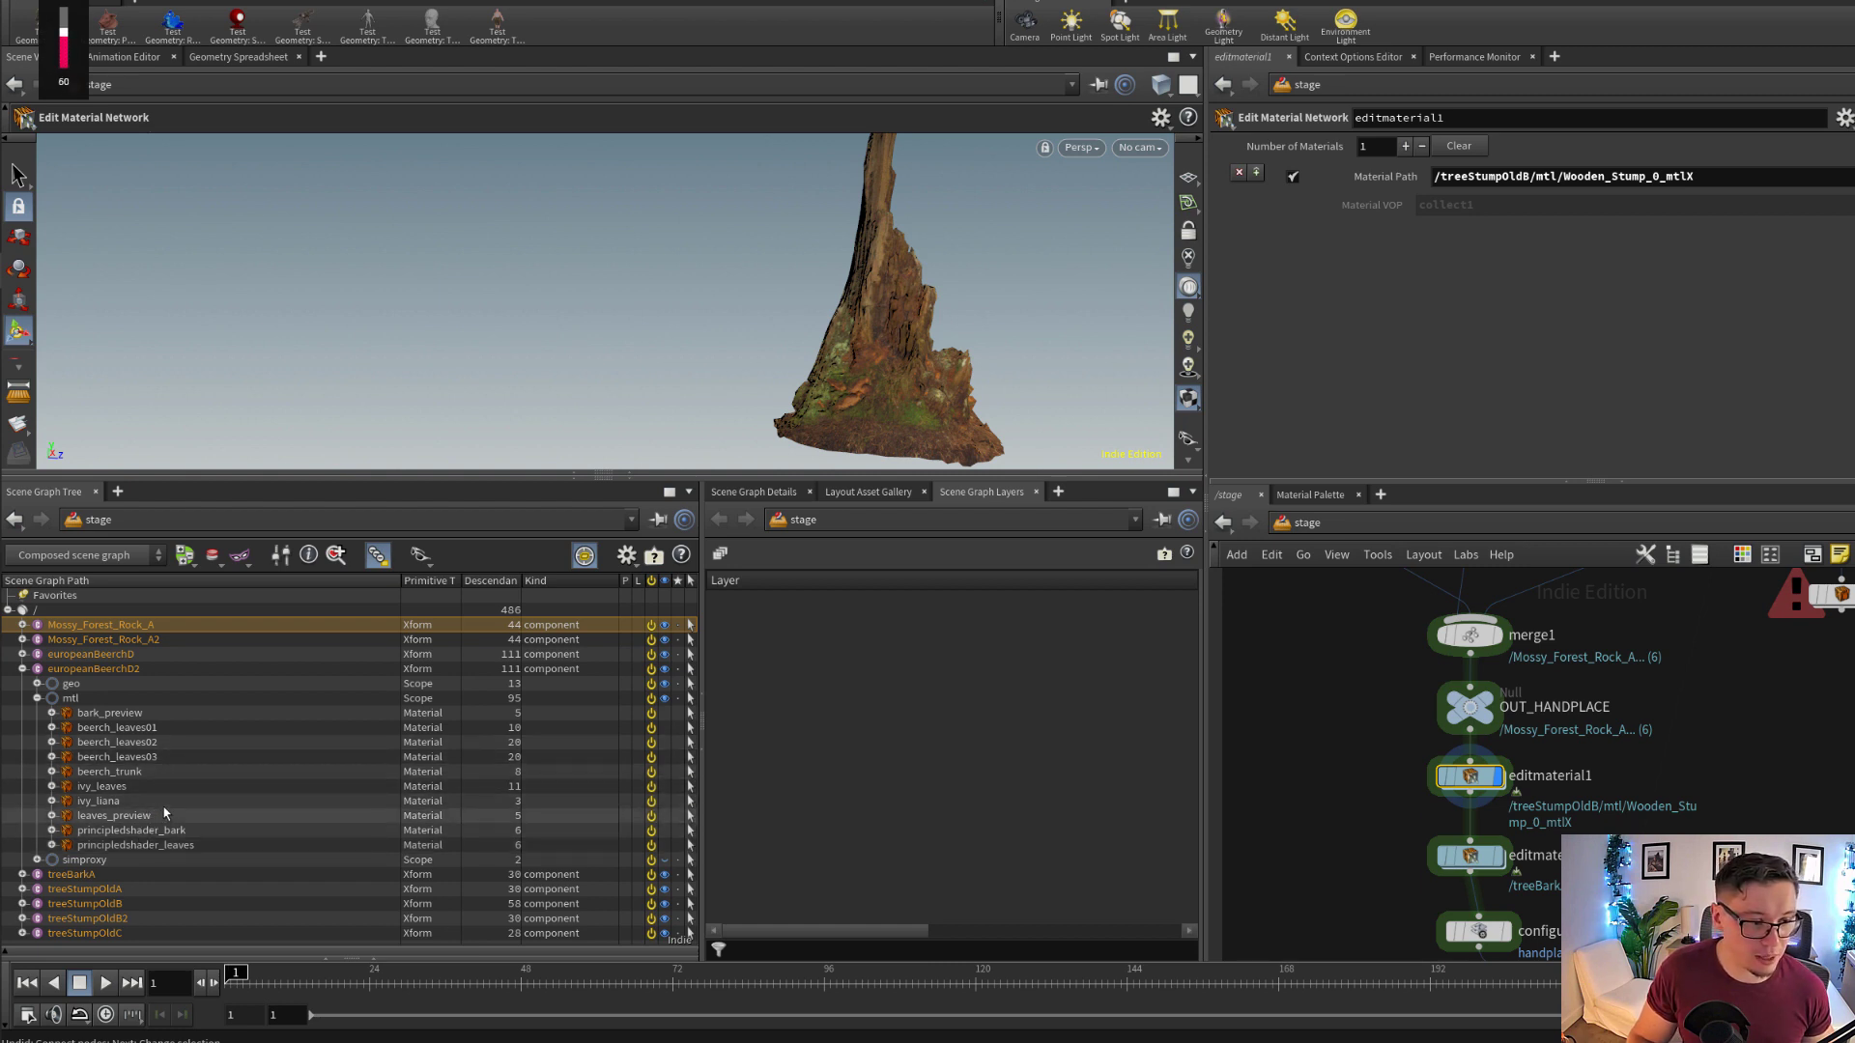
{"action": "left_click_drag", "start_coordinate": [1691, 175], "coordinate": [1349, 195]}
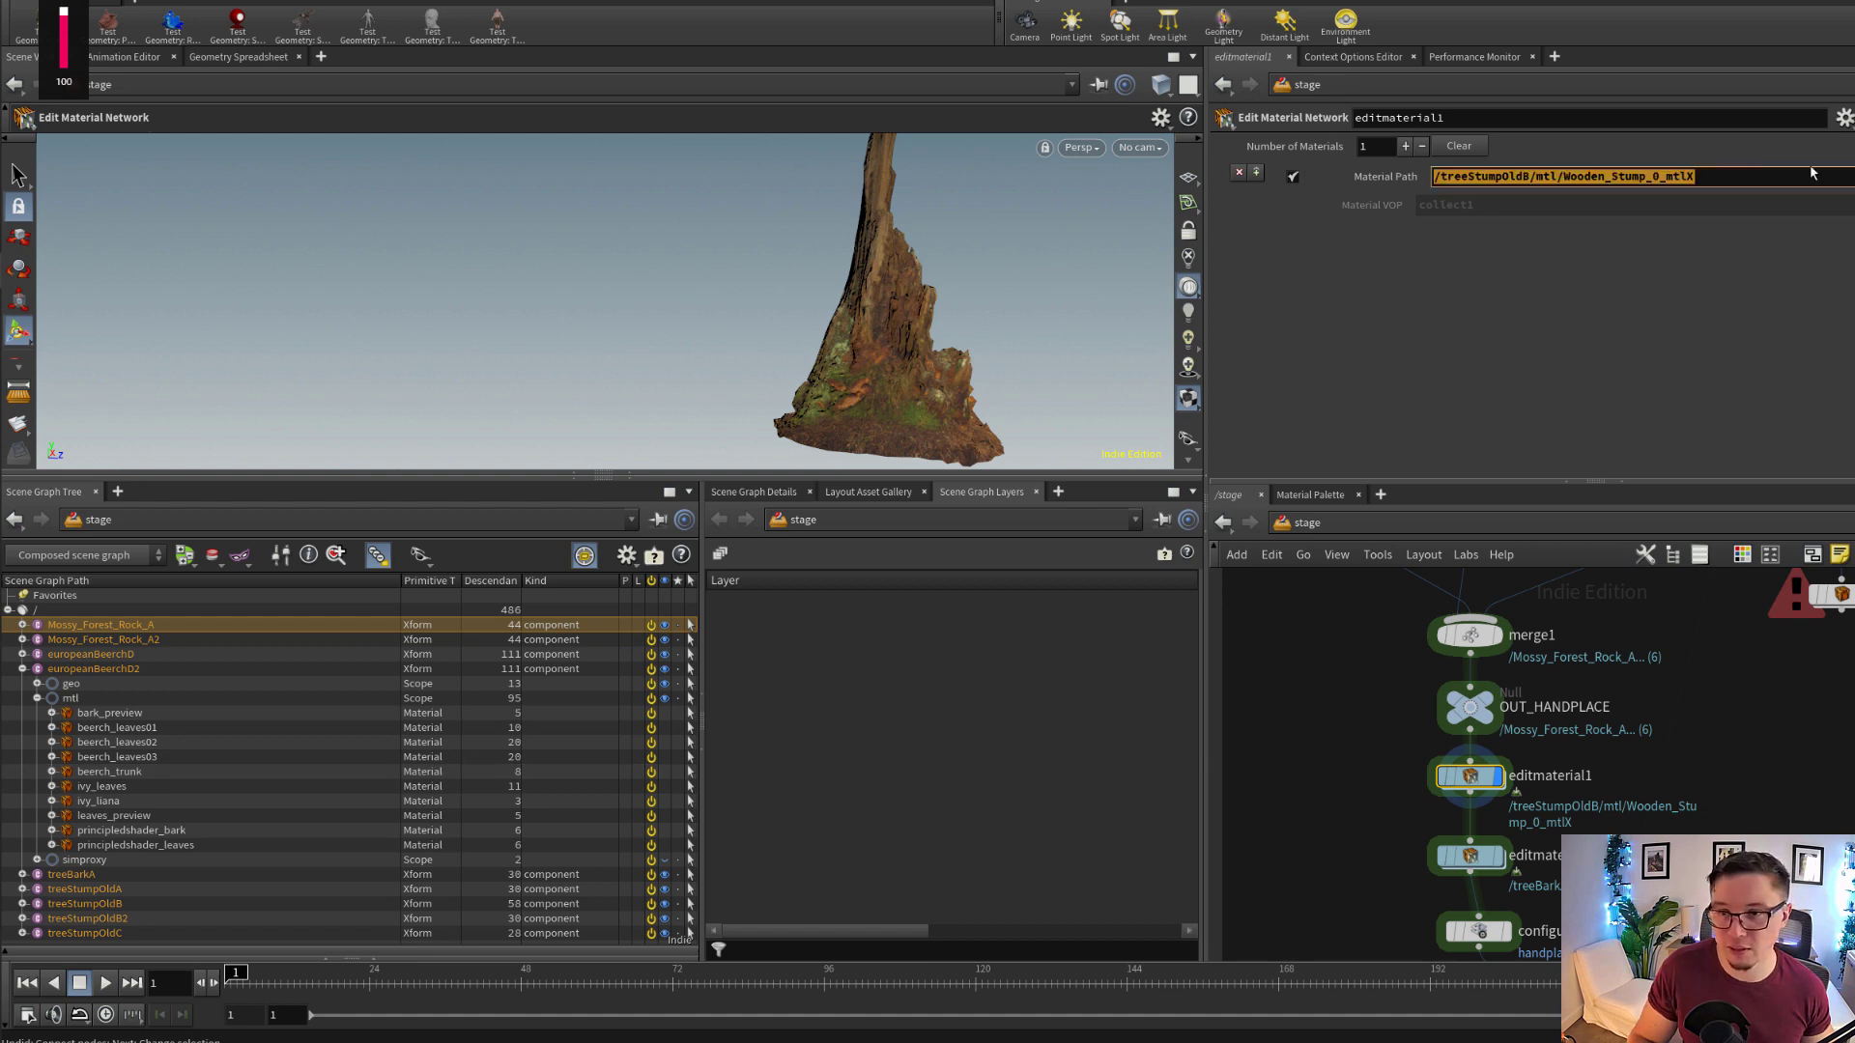
Open the material network inside editmaterial1 and examine its Albedo, color correction and displacement nodes
{"action": "double_click", "coordinate": [1472, 772]}
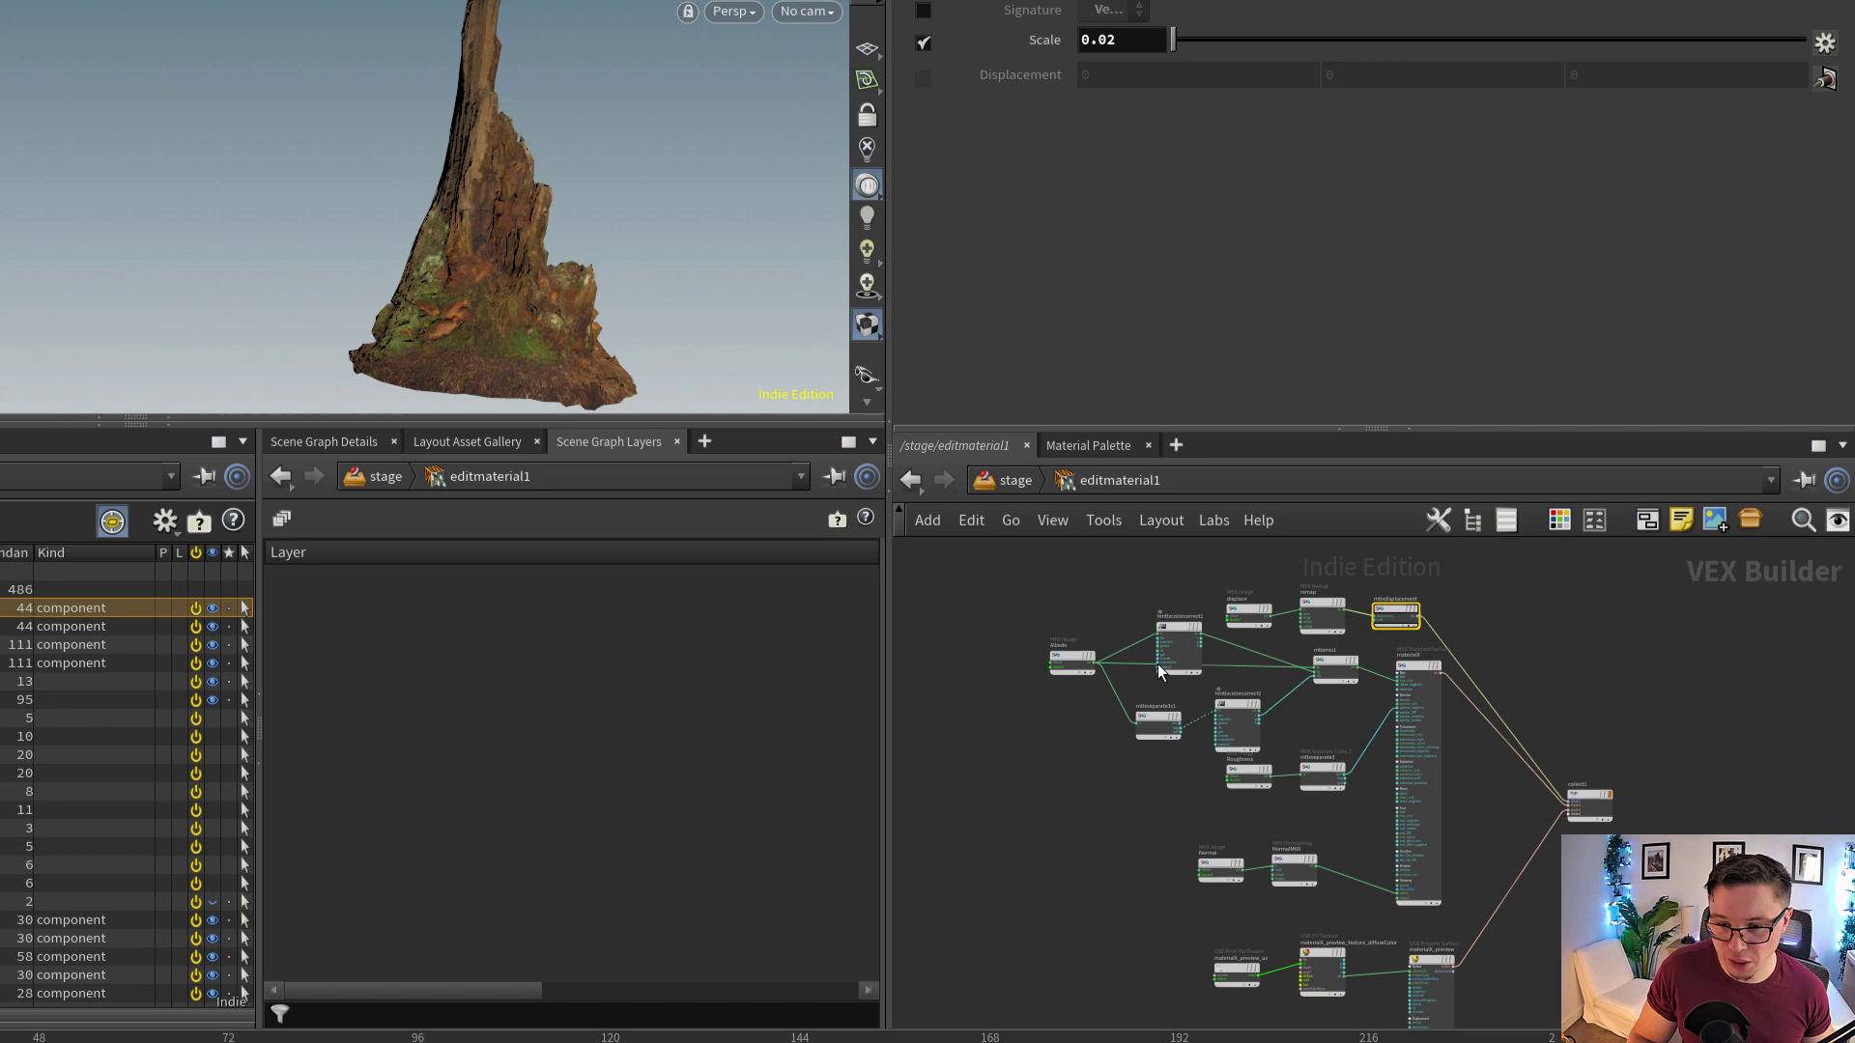
{"action": "scroll", "coordinate": [1160, 671], "scroll_direction": "up", "scroll_amount": 5}
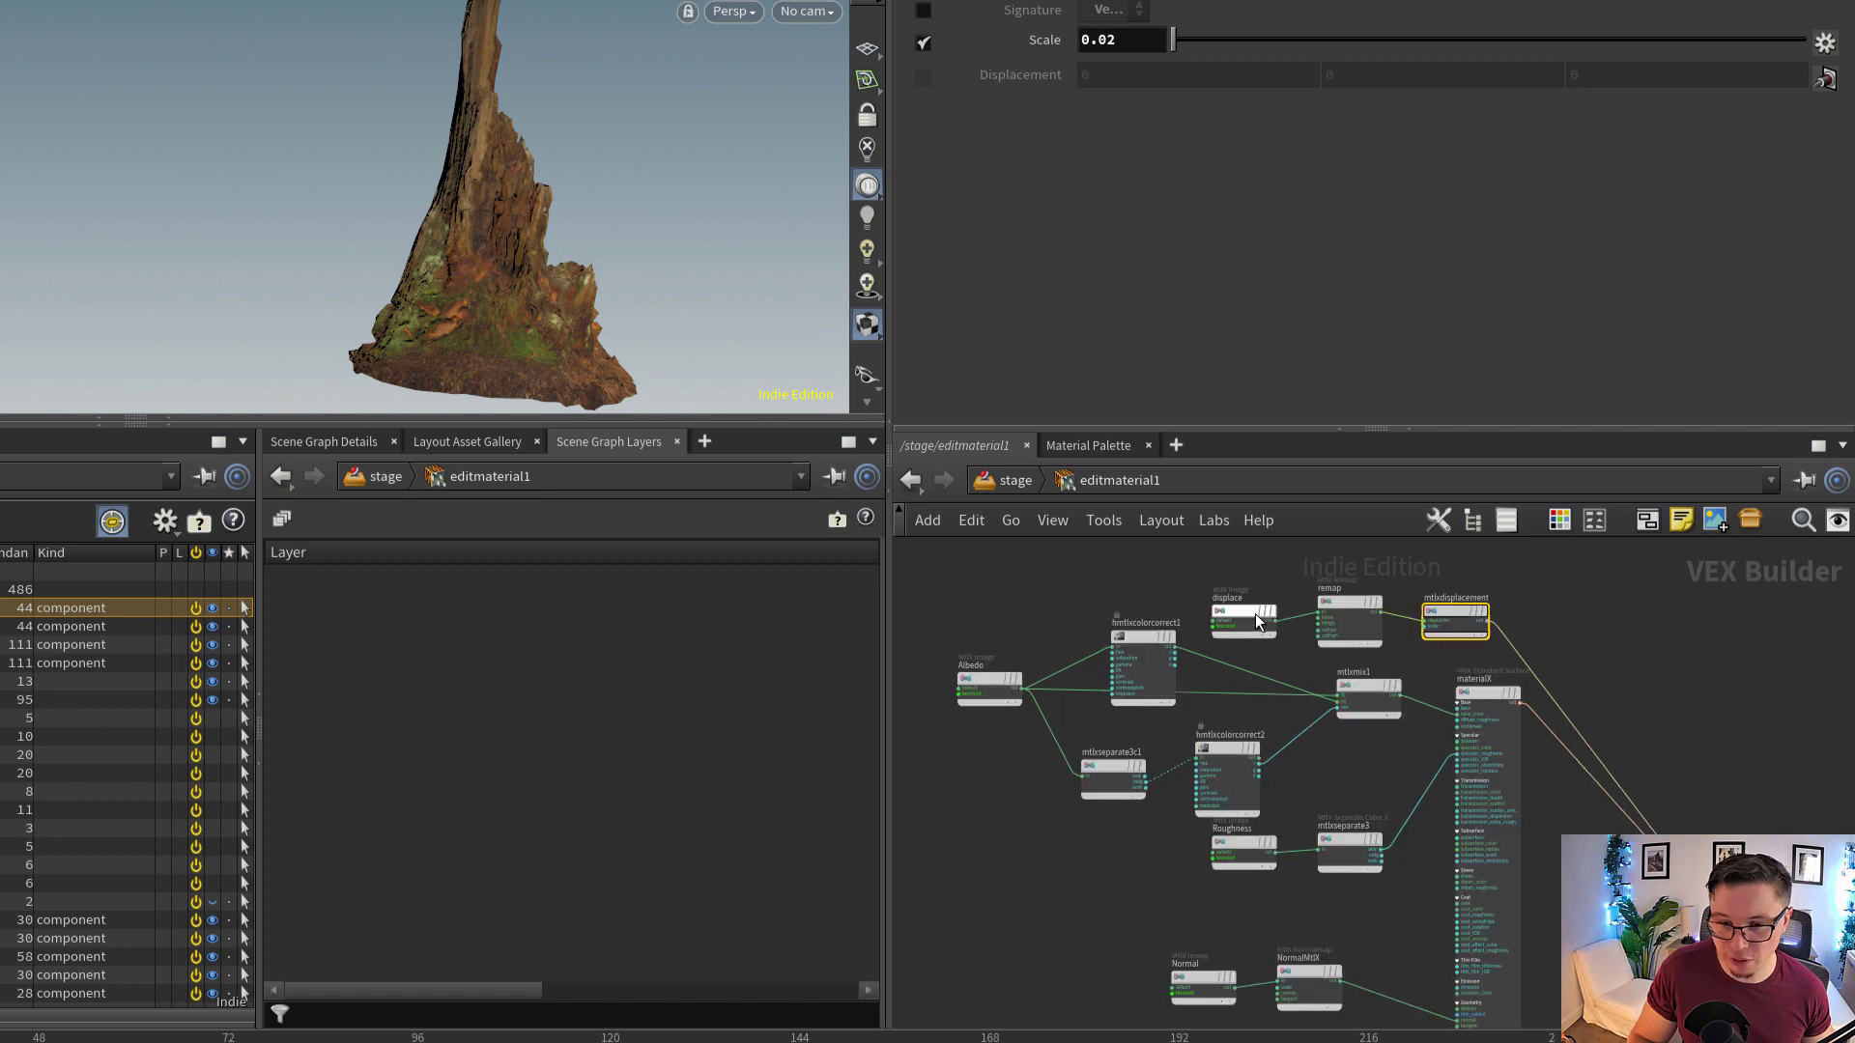
{"action": "scroll", "coordinate": [1140, 740], "scroll_direction": "up", "scroll_amount": 1}
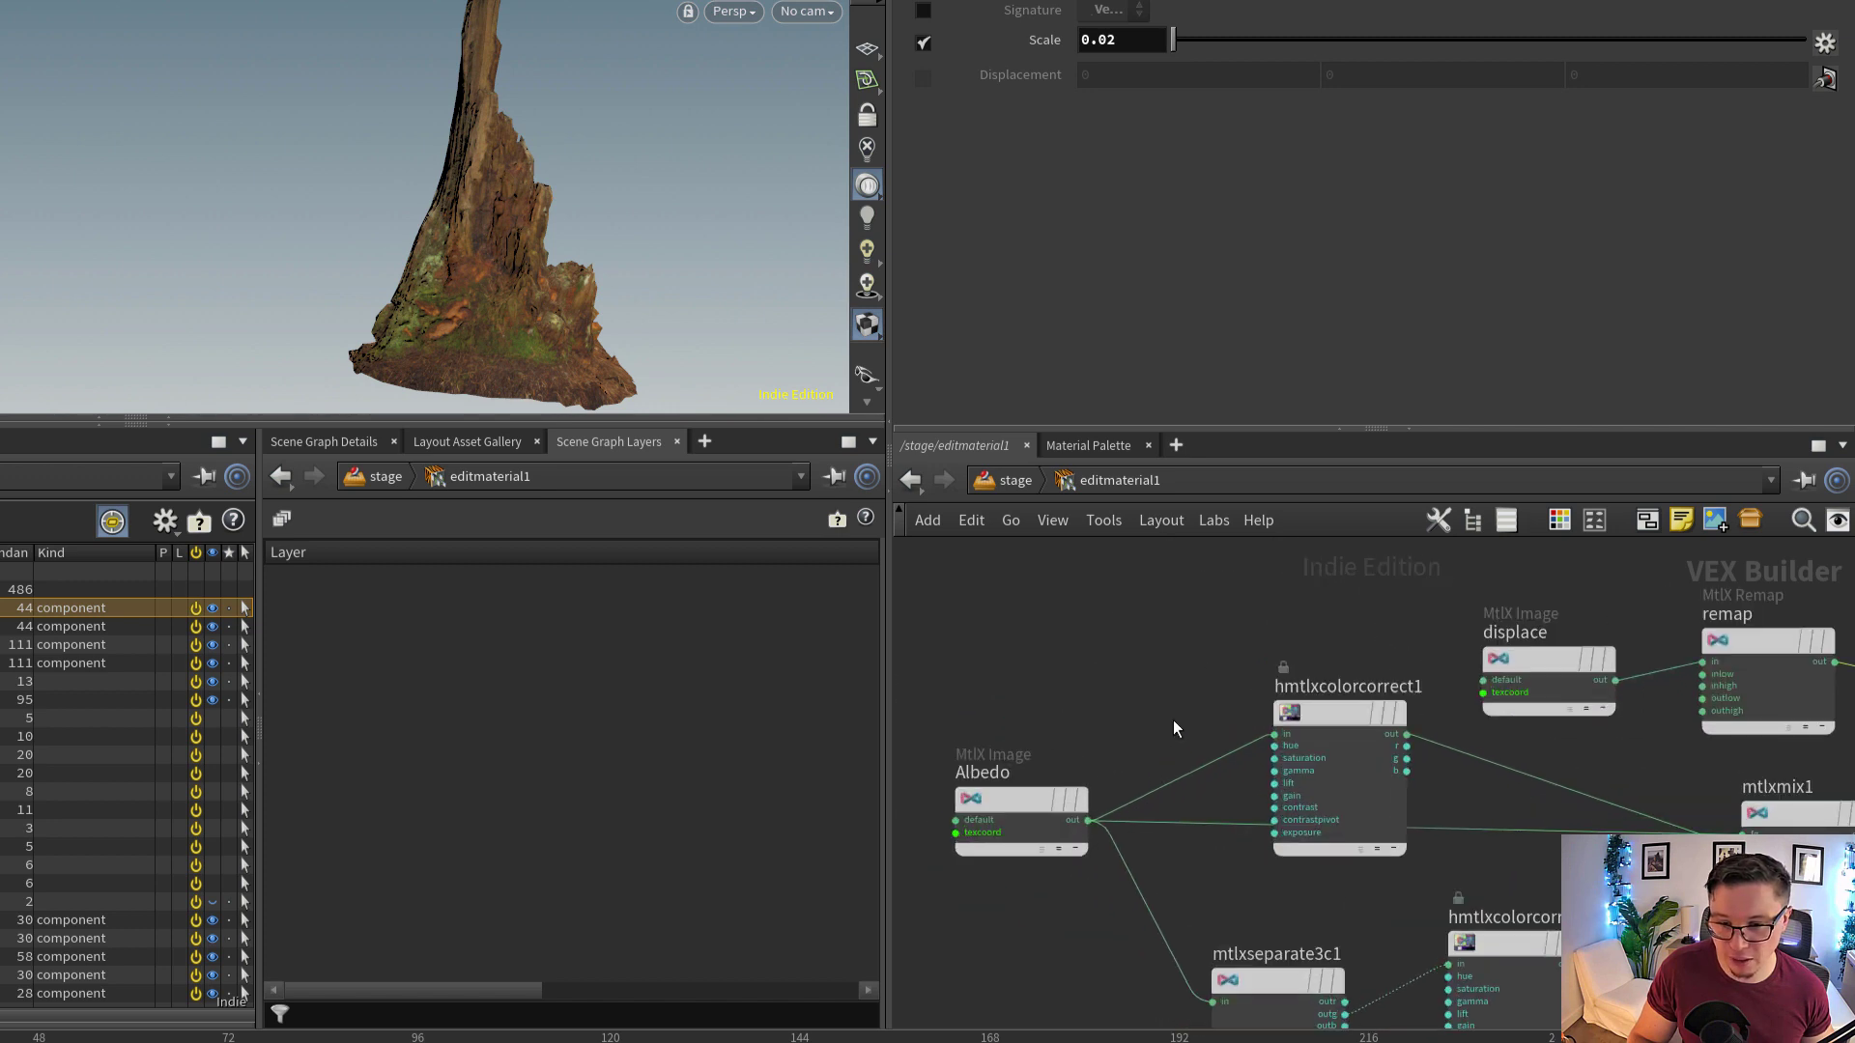
Examine the displacement, remap and mix nodes in editmaterial1's network and the Saturation setting of hmtlxcolorcorrect1
{"action": "middle_click_drag", "start_coordinate": [1198, 713], "coordinate": [1075, 645]}
{"action": "scroll", "coordinate": [1102, 652], "scroll_direction": "down", "scroll_amount": 3}
{"action": "scroll", "coordinate": [1425, 607], "scroll_direction": "up", "scroll_amount": 2}
{"action": "scroll", "coordinate": [1434, 600], "scroll_direction": "up", "scroll_amount": 2}
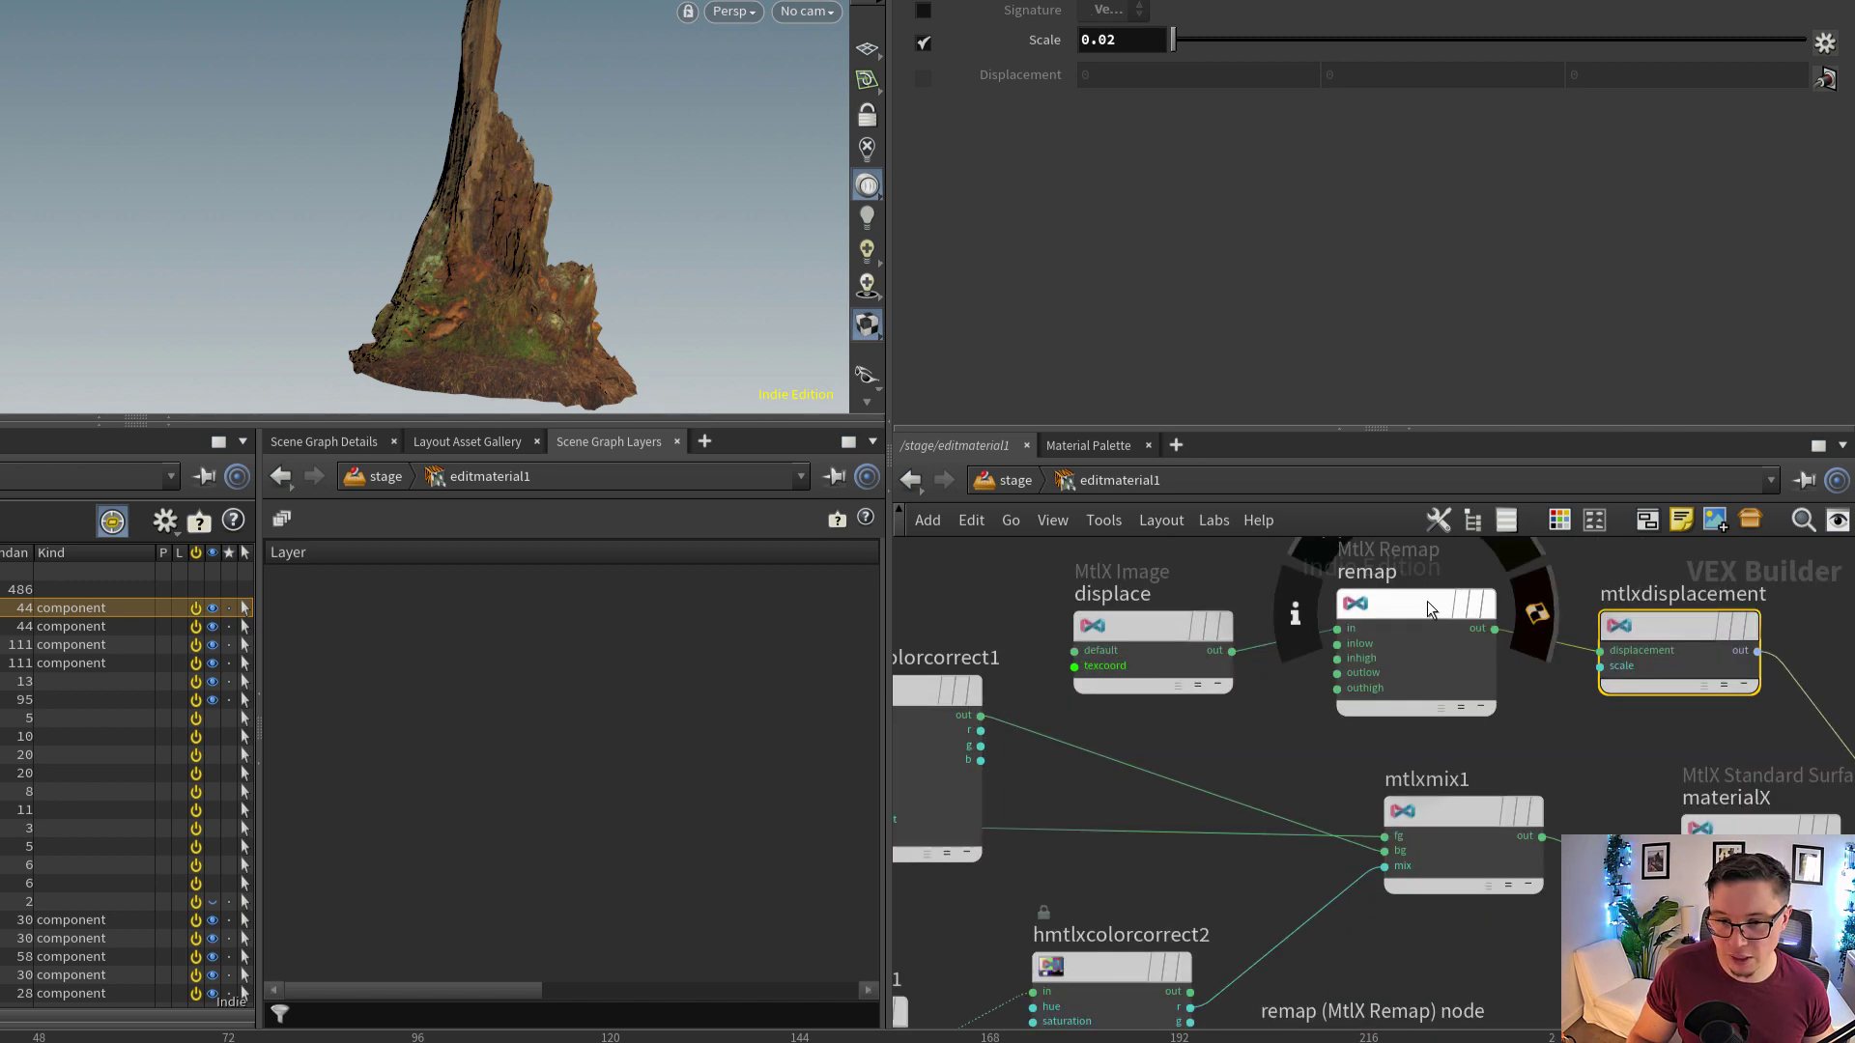
{"action": "scroll", "coordinate": [1430, 744], "scroll_direction": "down", "scroll_amount": 1}
{"action": "middle_click_drag", "start_coordinate": [1225, 814], "coordinate": [1457, 769]}
{"action": "scroll", "coordinate": [1458, 769], "scroll_direction": "down", "scroll_amount": 1}
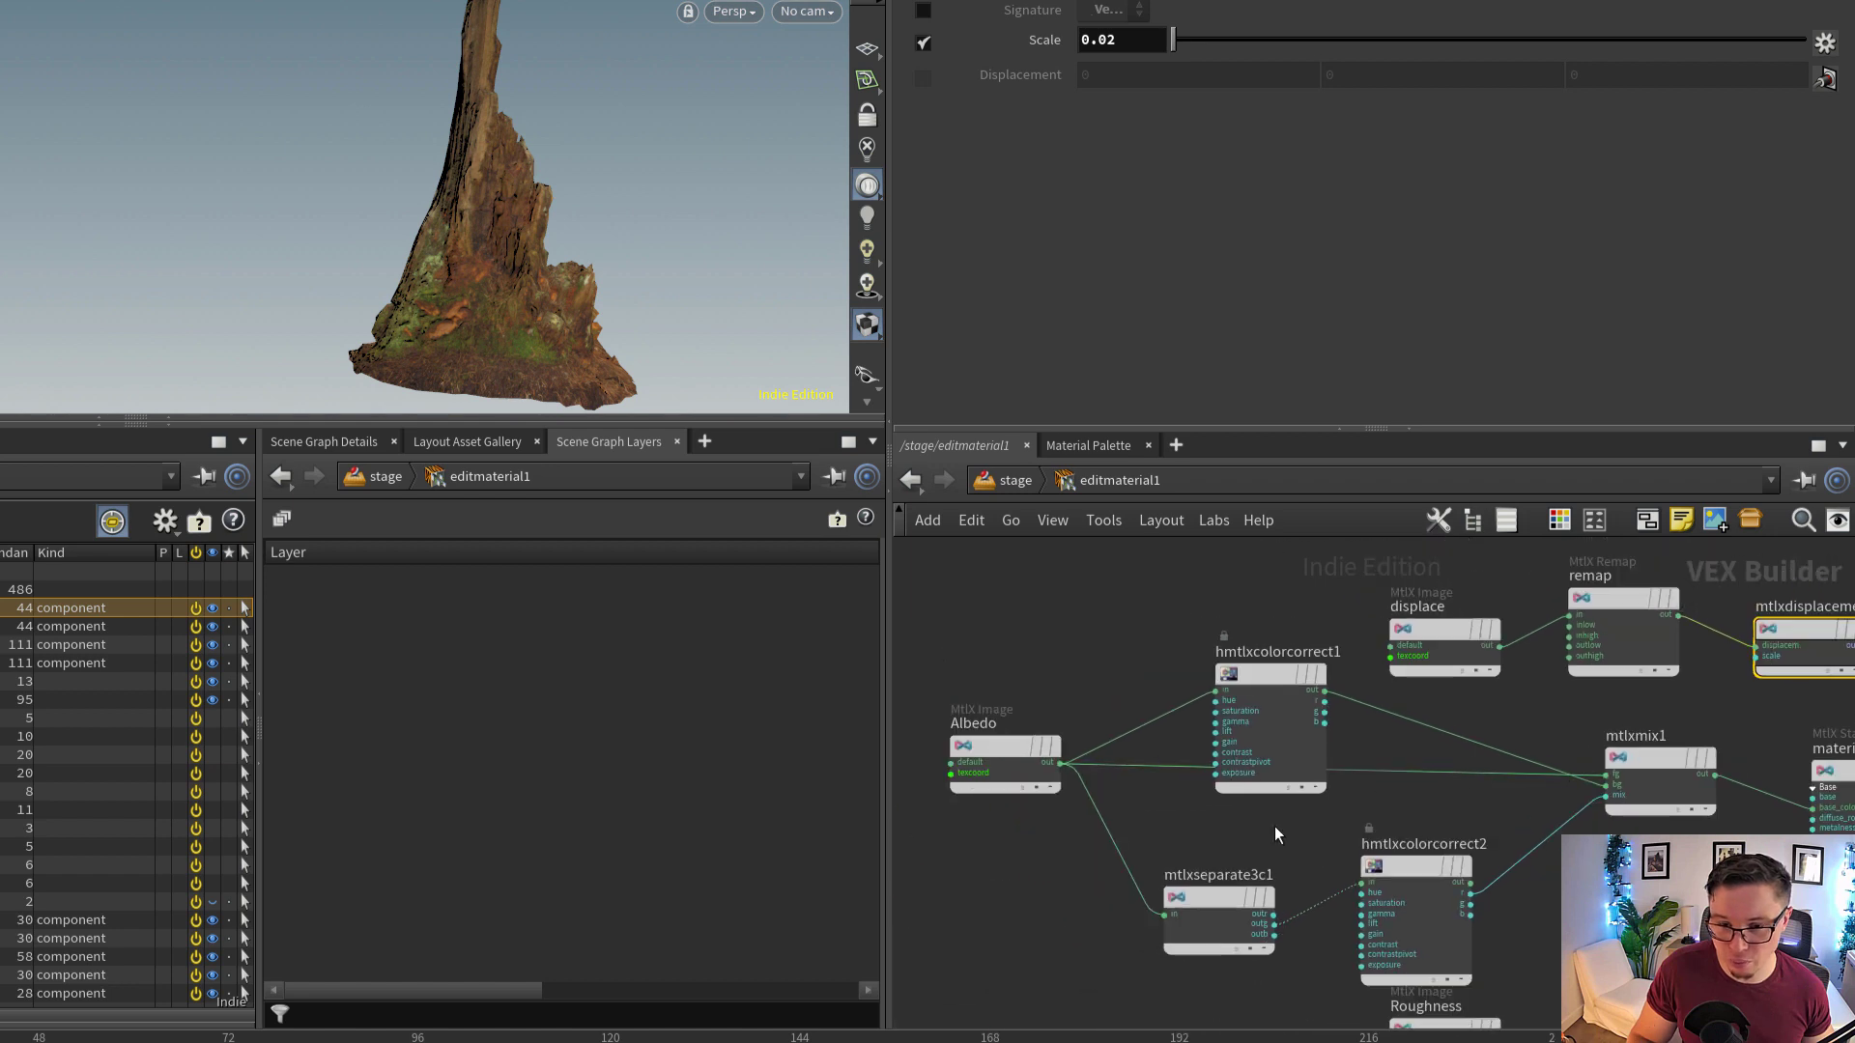
{"action": "left_click_drag", "start_coordinate": [1277, 696], "coordinate": [1261, 666]}
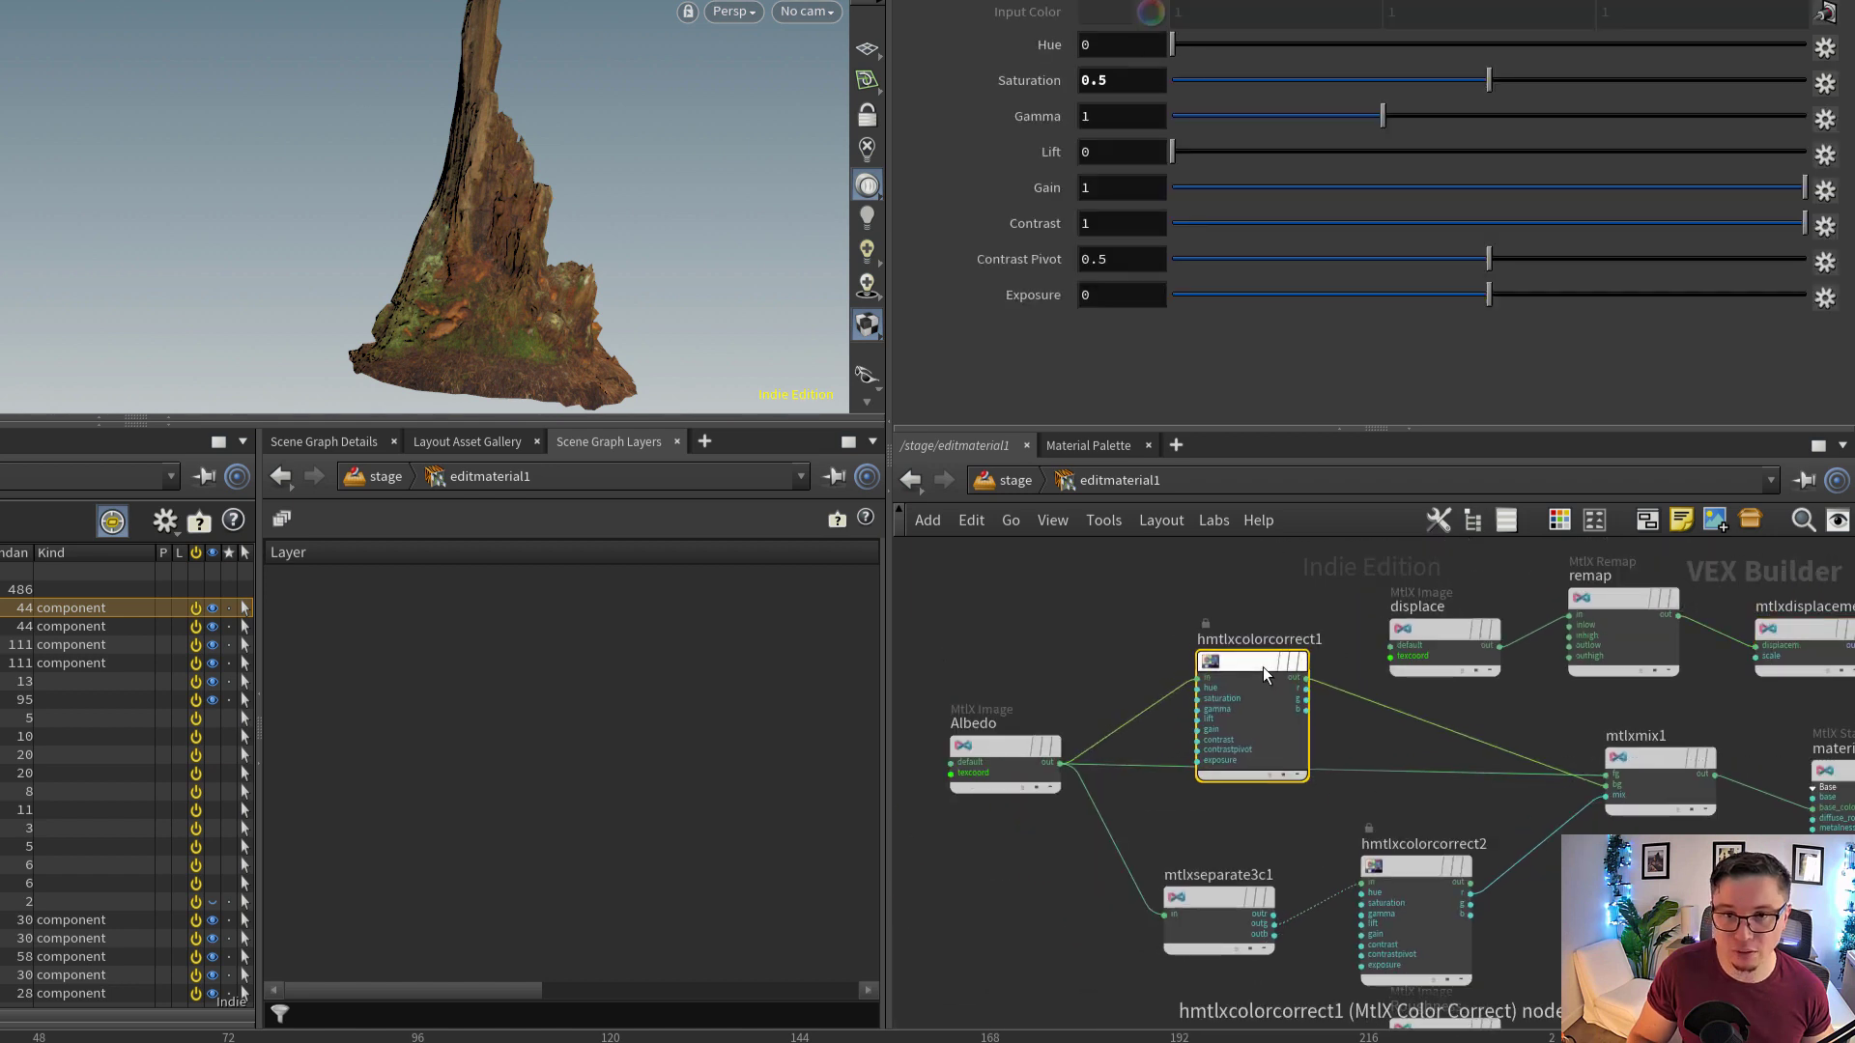
{"action": "double_click", "coordinate": [1103, 81]}
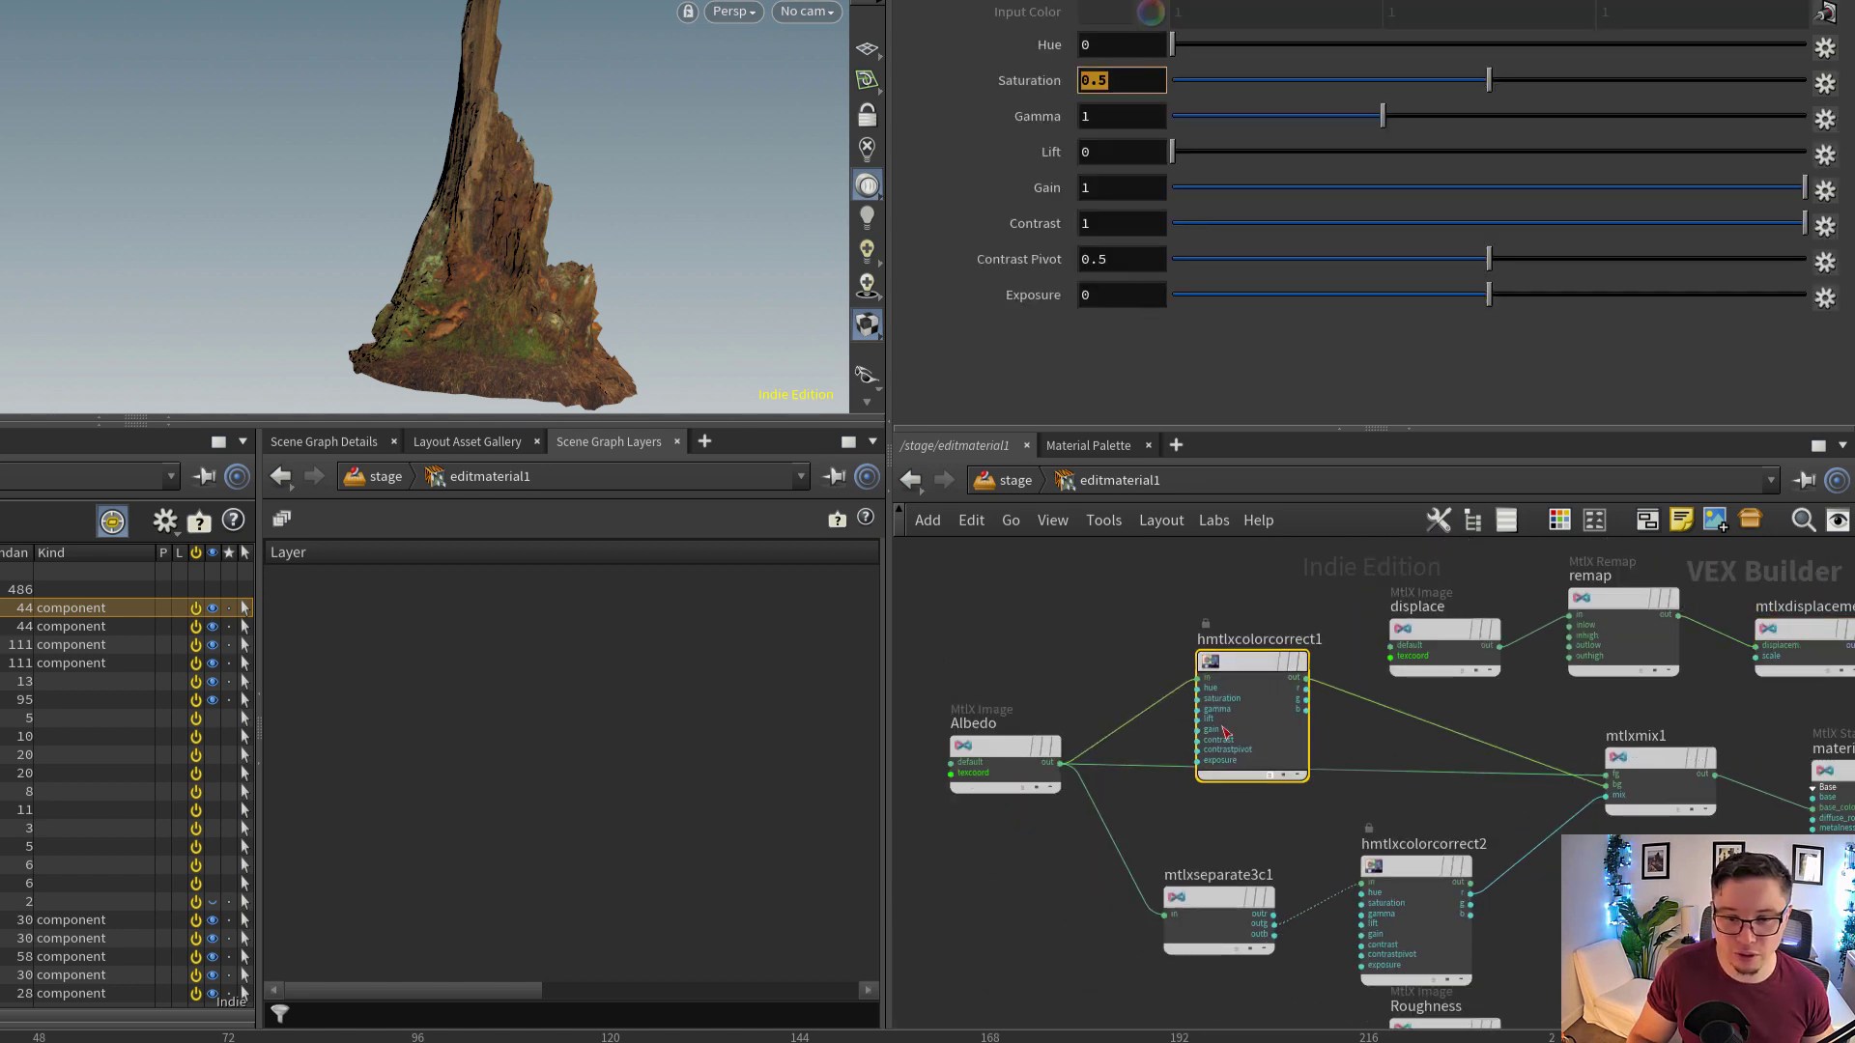
Return to the stage network and inspect the material path of editmaterial2, viewing the stump from slightly further away
{"action": "left_click", "coordinate": [1004, 482]}
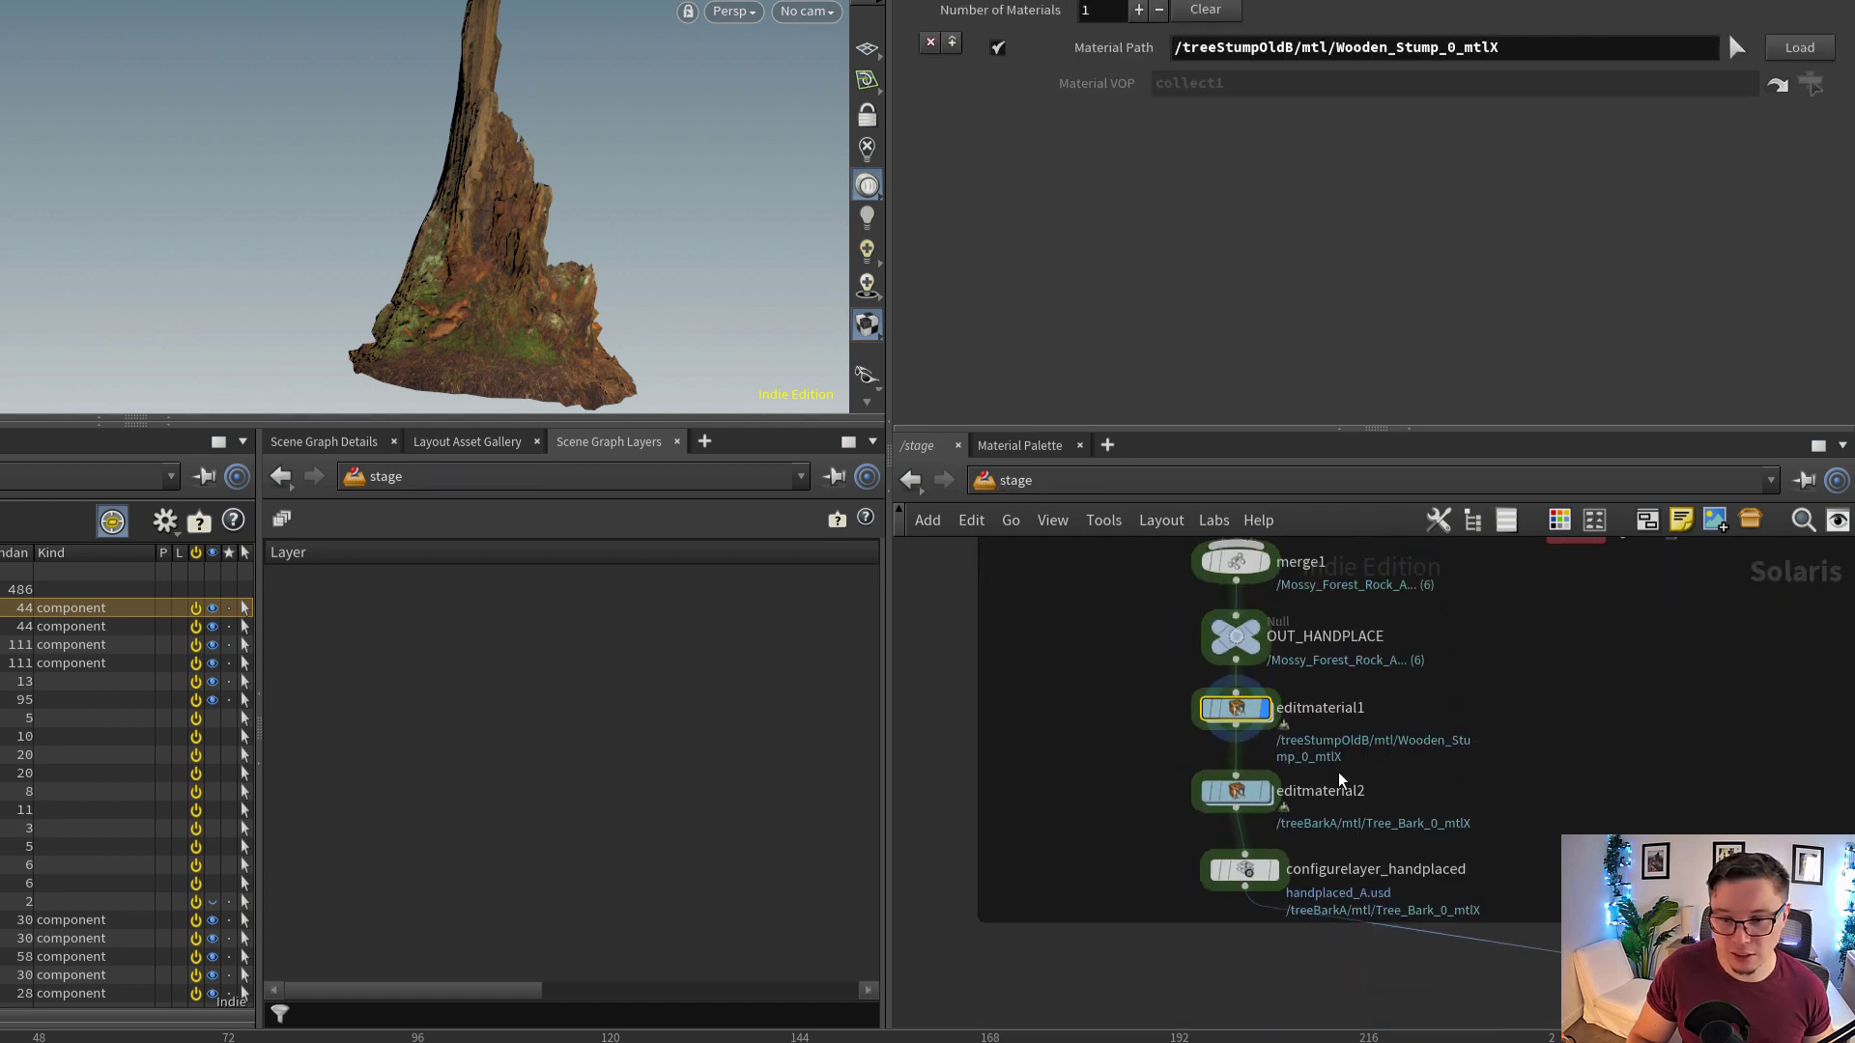
{"action": "left_click", "coordinate": [1236, 791]}
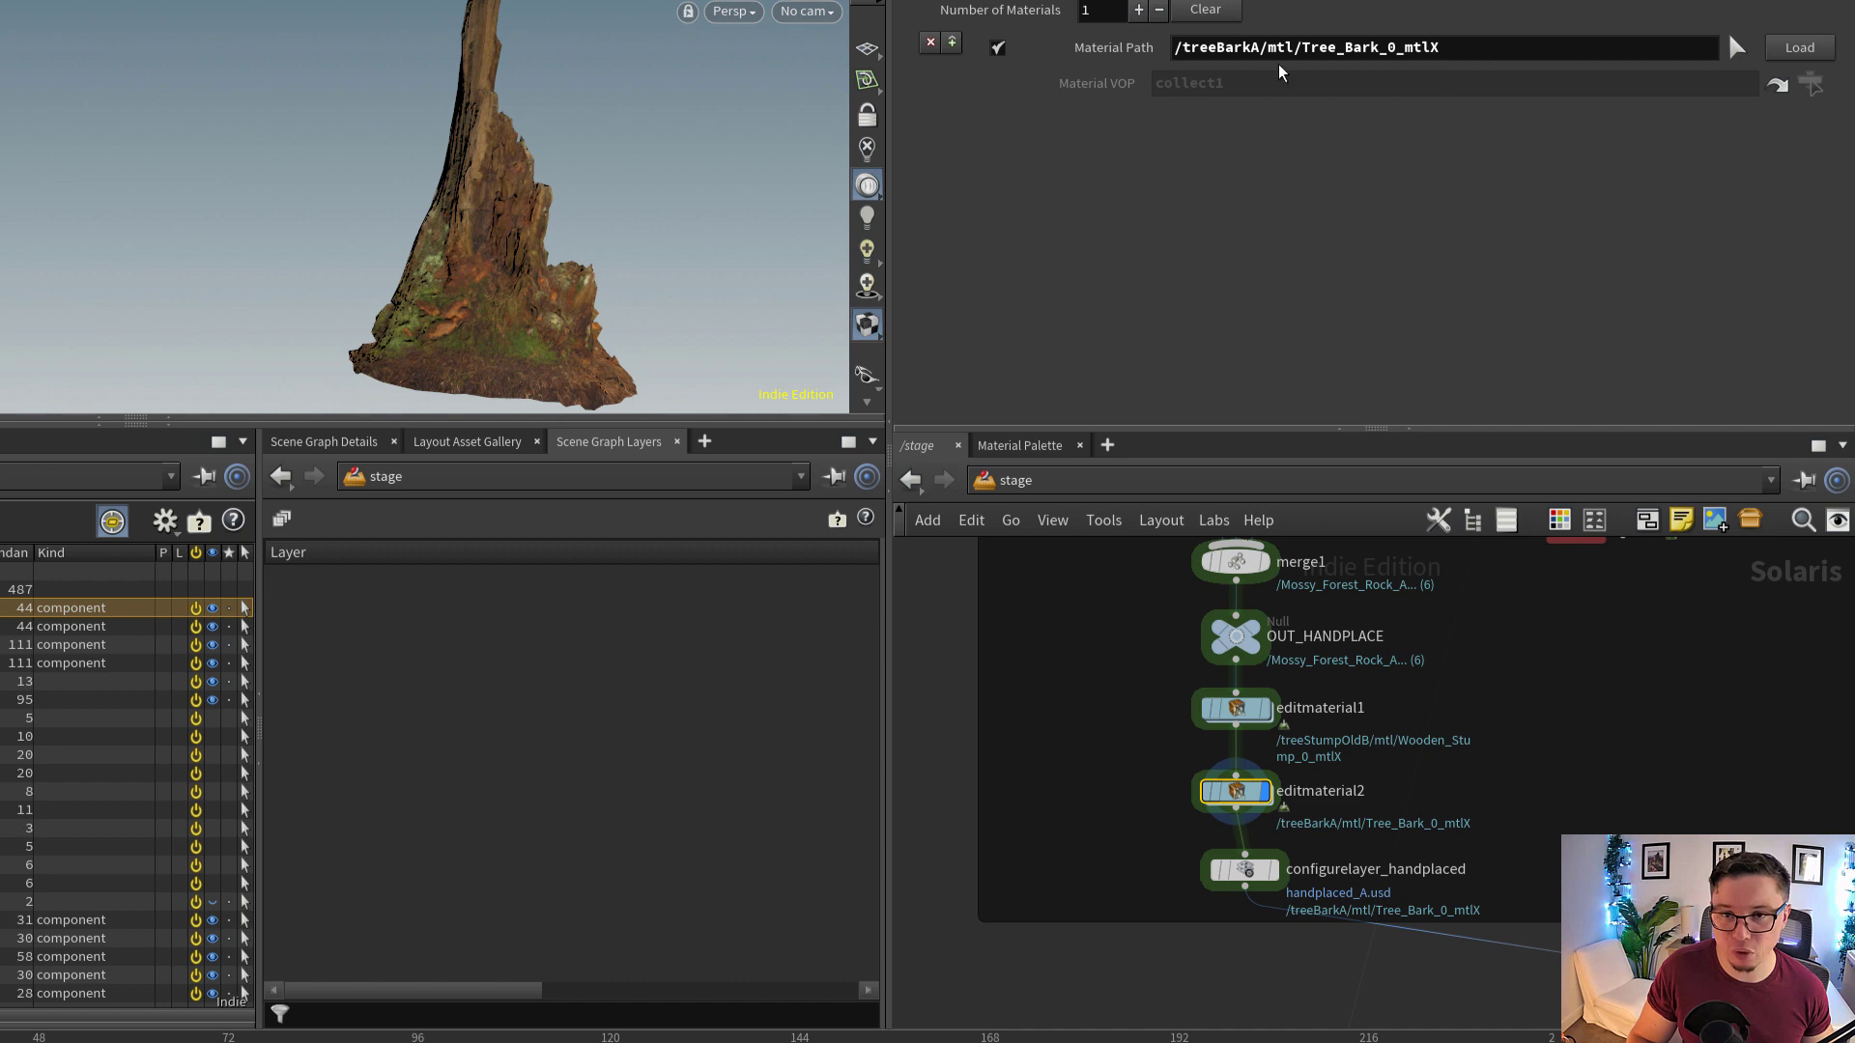
{"action": "right_click_drag", "start_coordinate": [600, 246], "coordinate": [398, 122]}
{"action": "left_click", "coordinate": [796, 14]}
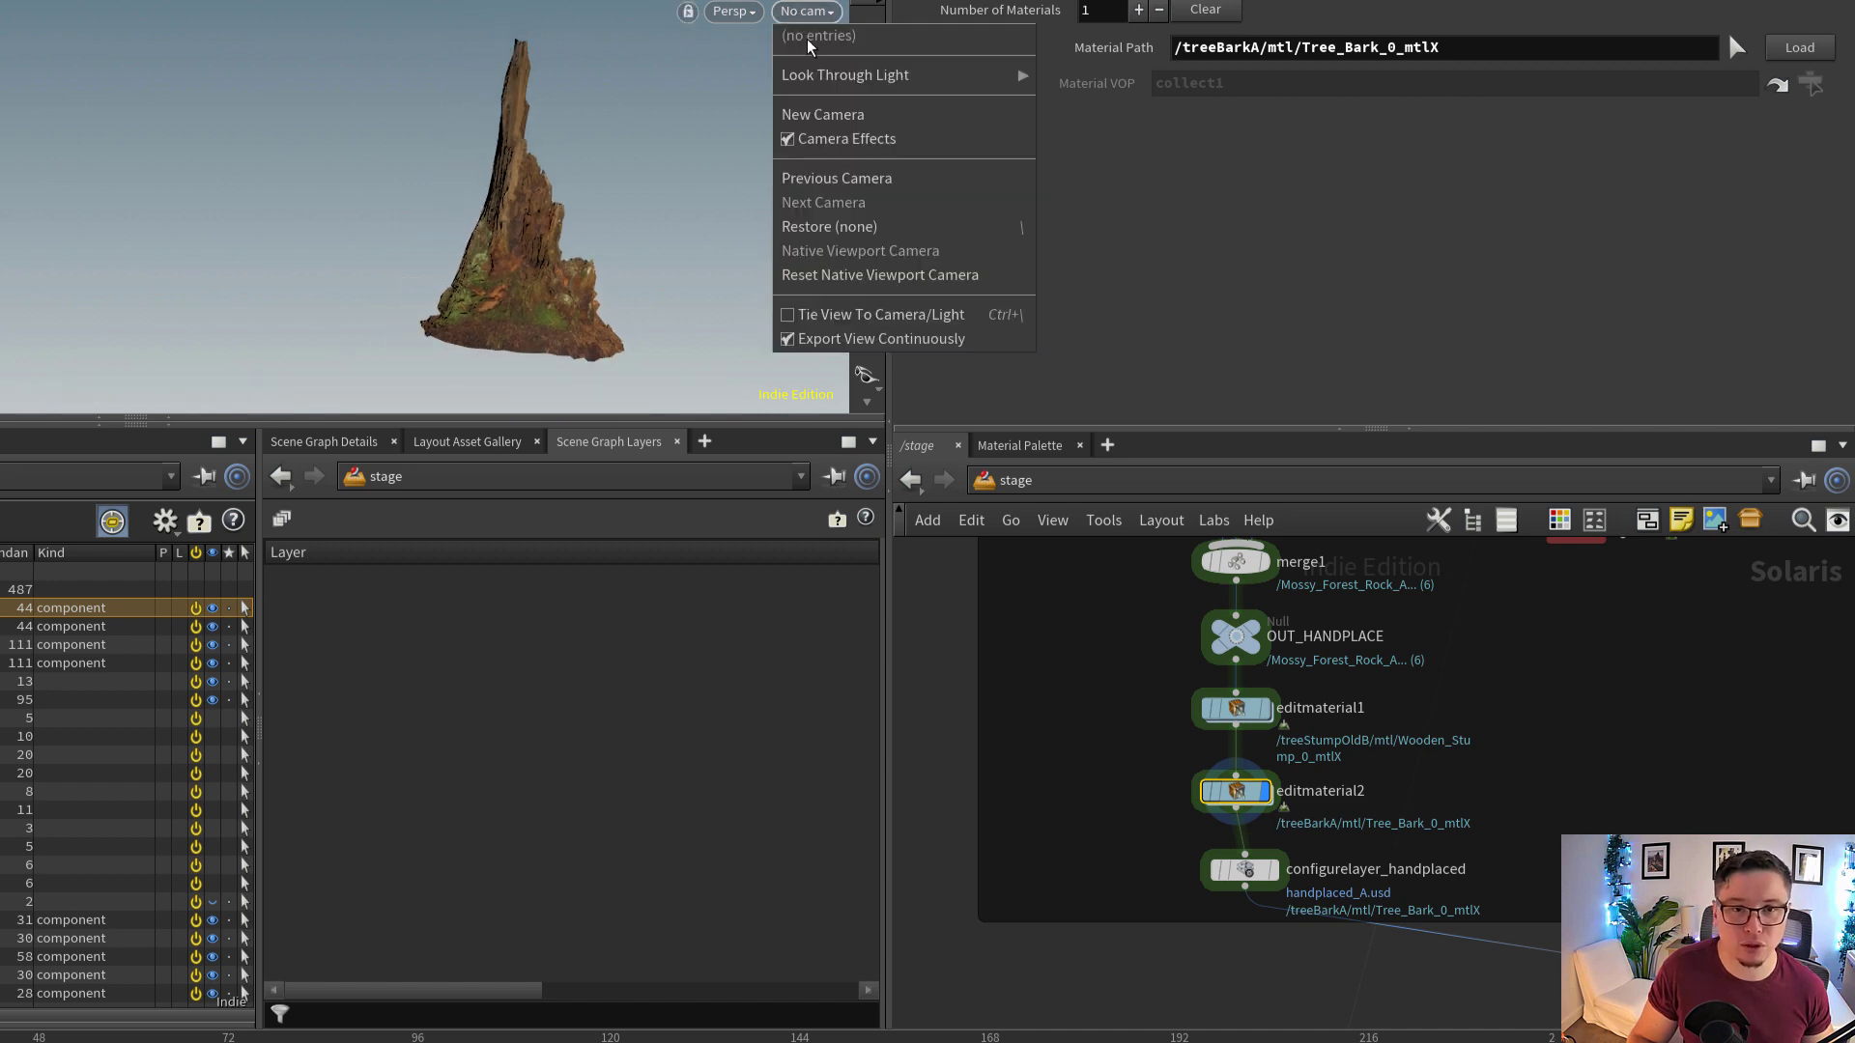
{"action": "left_click", "coordinate": [548, 80]}
{"action": "middle_click_drag", "start_coordinate": [1431, 817], "coordinate": [1271, 796]}
{"action": "scroll", "coordinate": [1206, 796], "scroll_direction": "down", "scroll_amount": 4}
{"action": "scroll", "coordinate": [1172, 834], "scroll_direction": "up", "scroll_amount": 4}
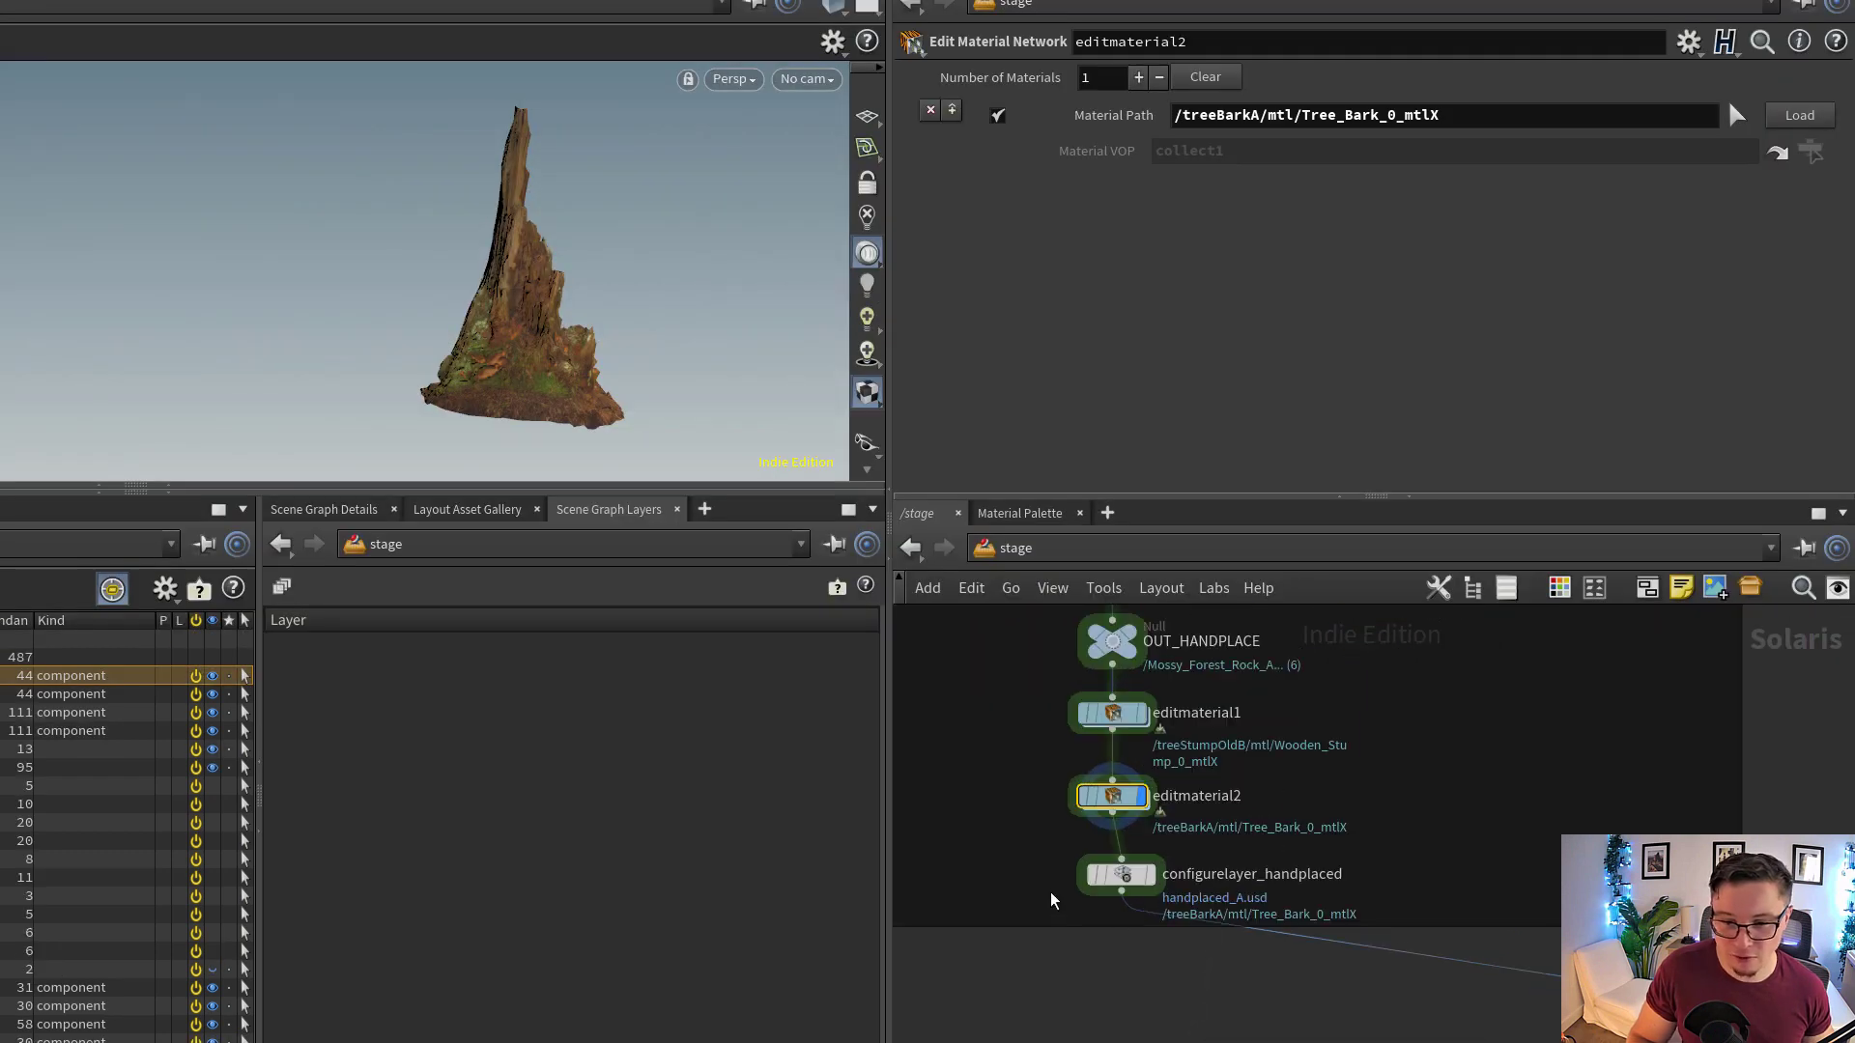
Inspect the Save Path of configurelayer_handplaced and display that node's result with all hand-placed assets in the viewport
{"action": "mouse_move", "coordinate": [1095, 911]}
{"action": "left_mouse_down"}
{"action": "mouse_move", "coordinate": [1144, 890]}
{"action": "mouse_move", "coordinate": [1116, 881]}
{"action": "left_mouse_up"}
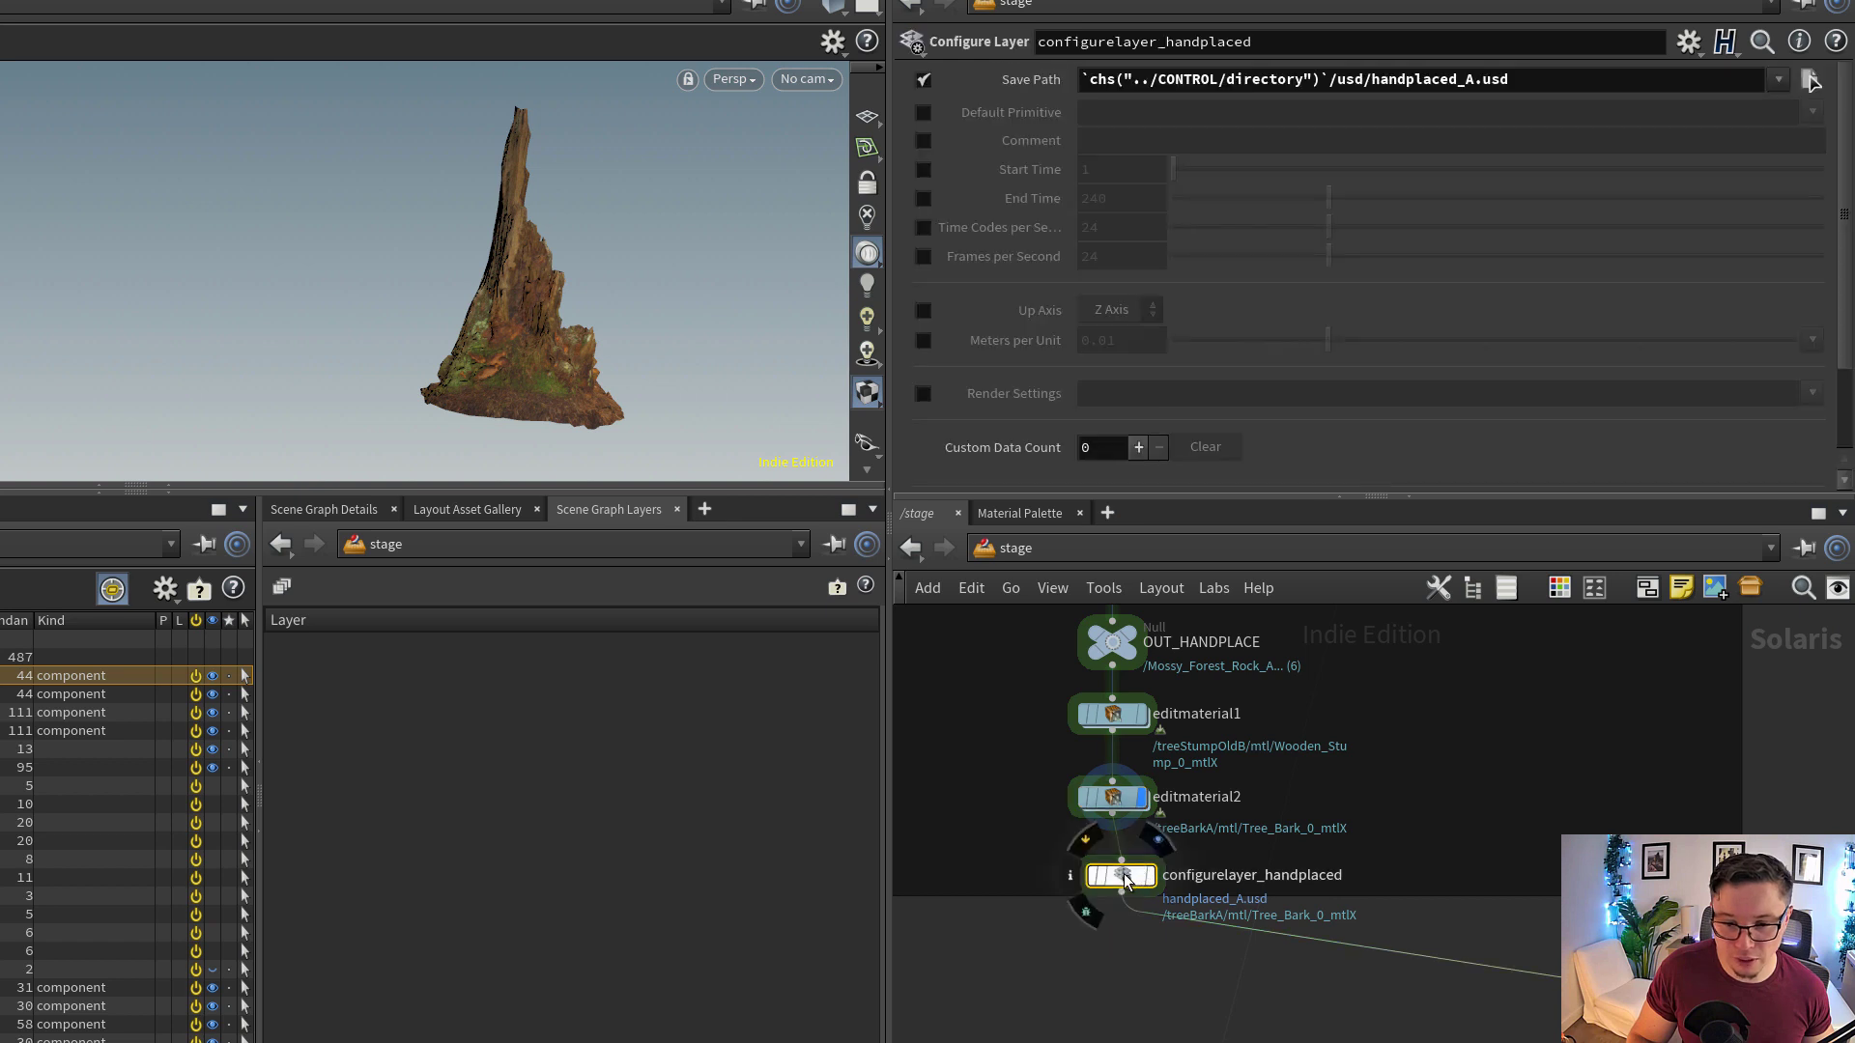
{"action": "scroll", "coordinate": [1261, 920], "scroll_direction": "up", "scroll_amount": 3}
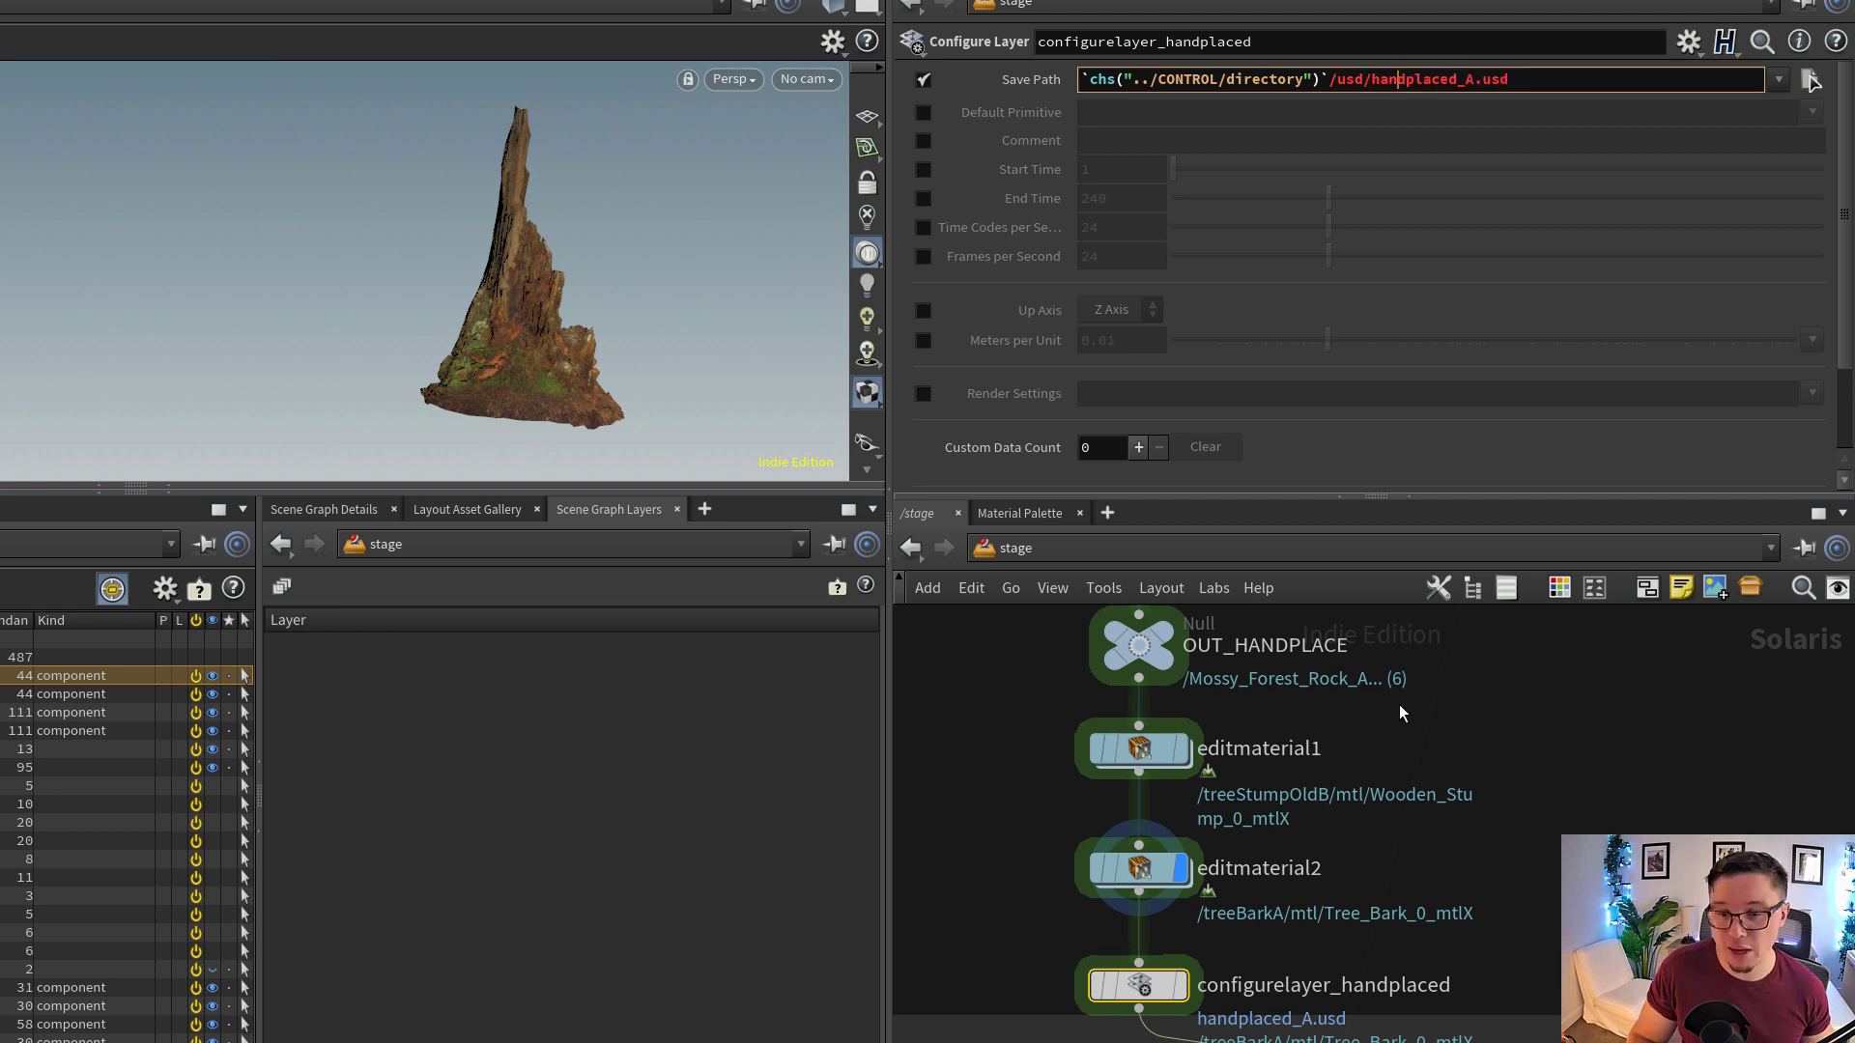
{"action": "key", "text": "h"}
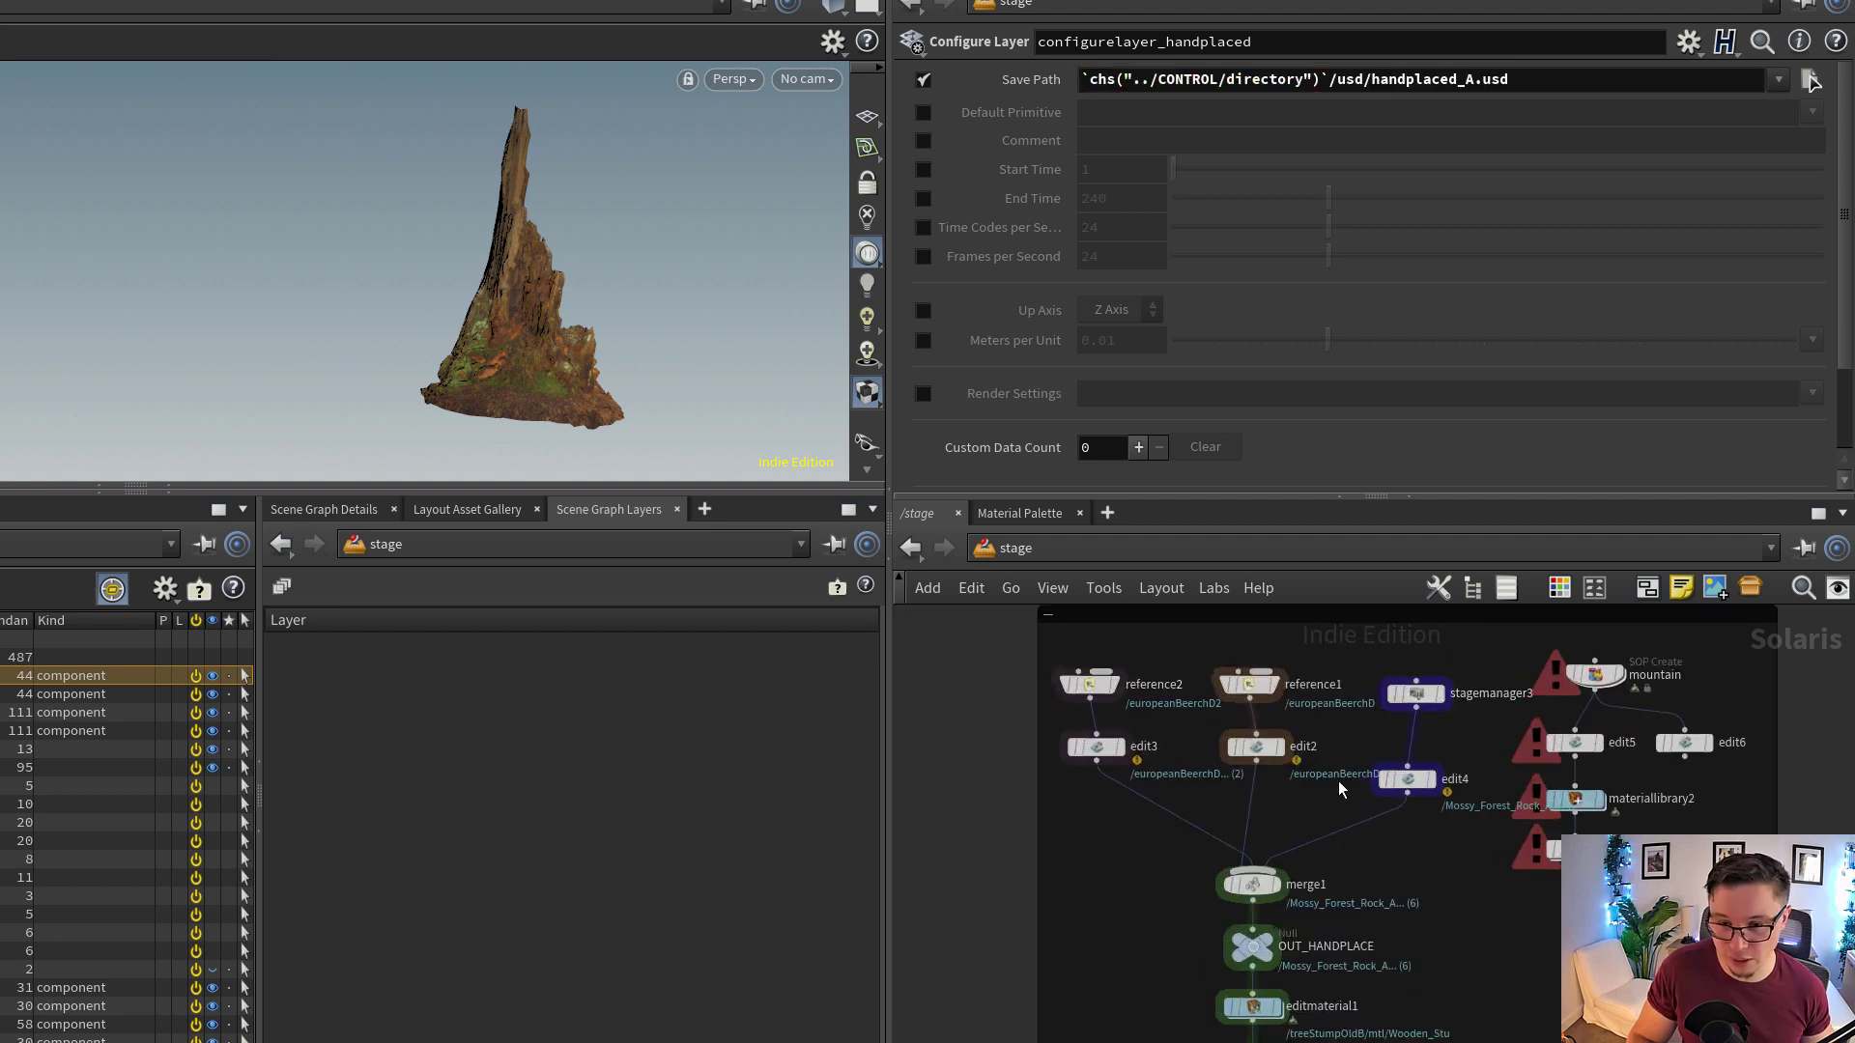
{"action": "key", "text": "f"}
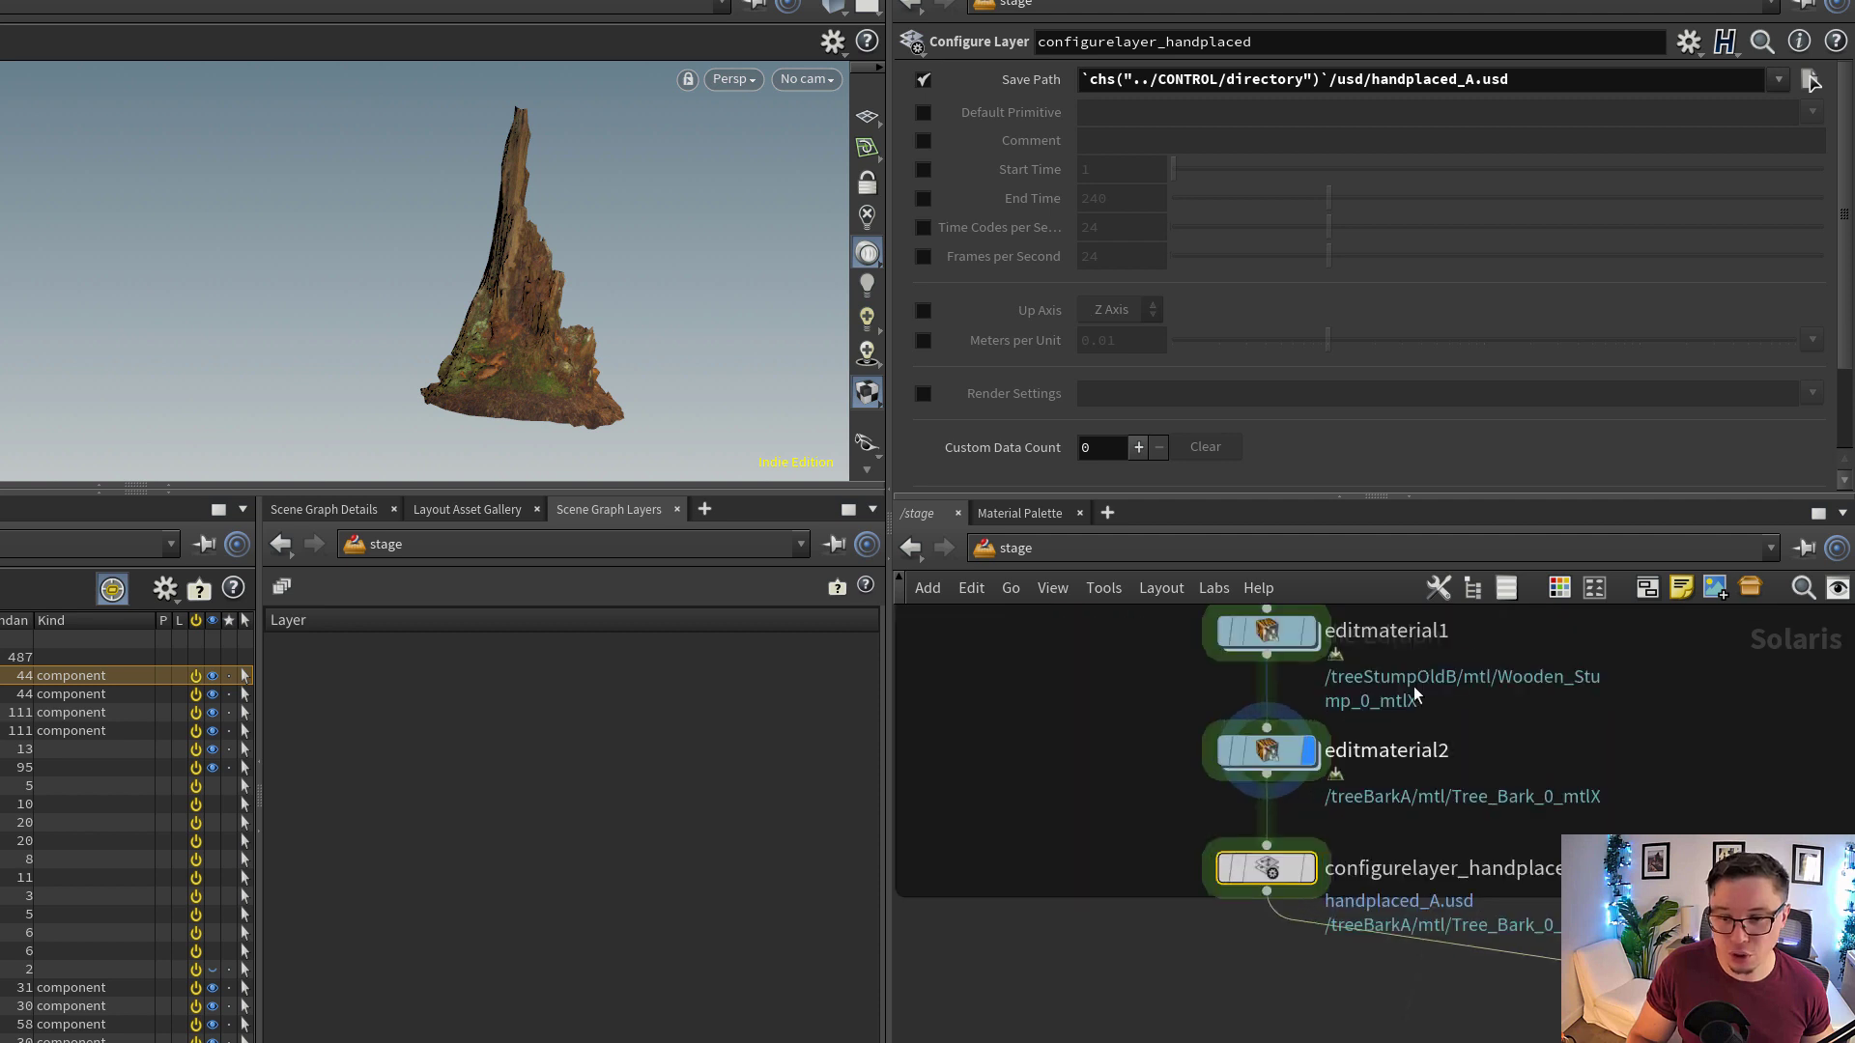
{"action": "middle_click_drag", "start_coordinate": [1449, 758], "coordinate": [1407, 854]}
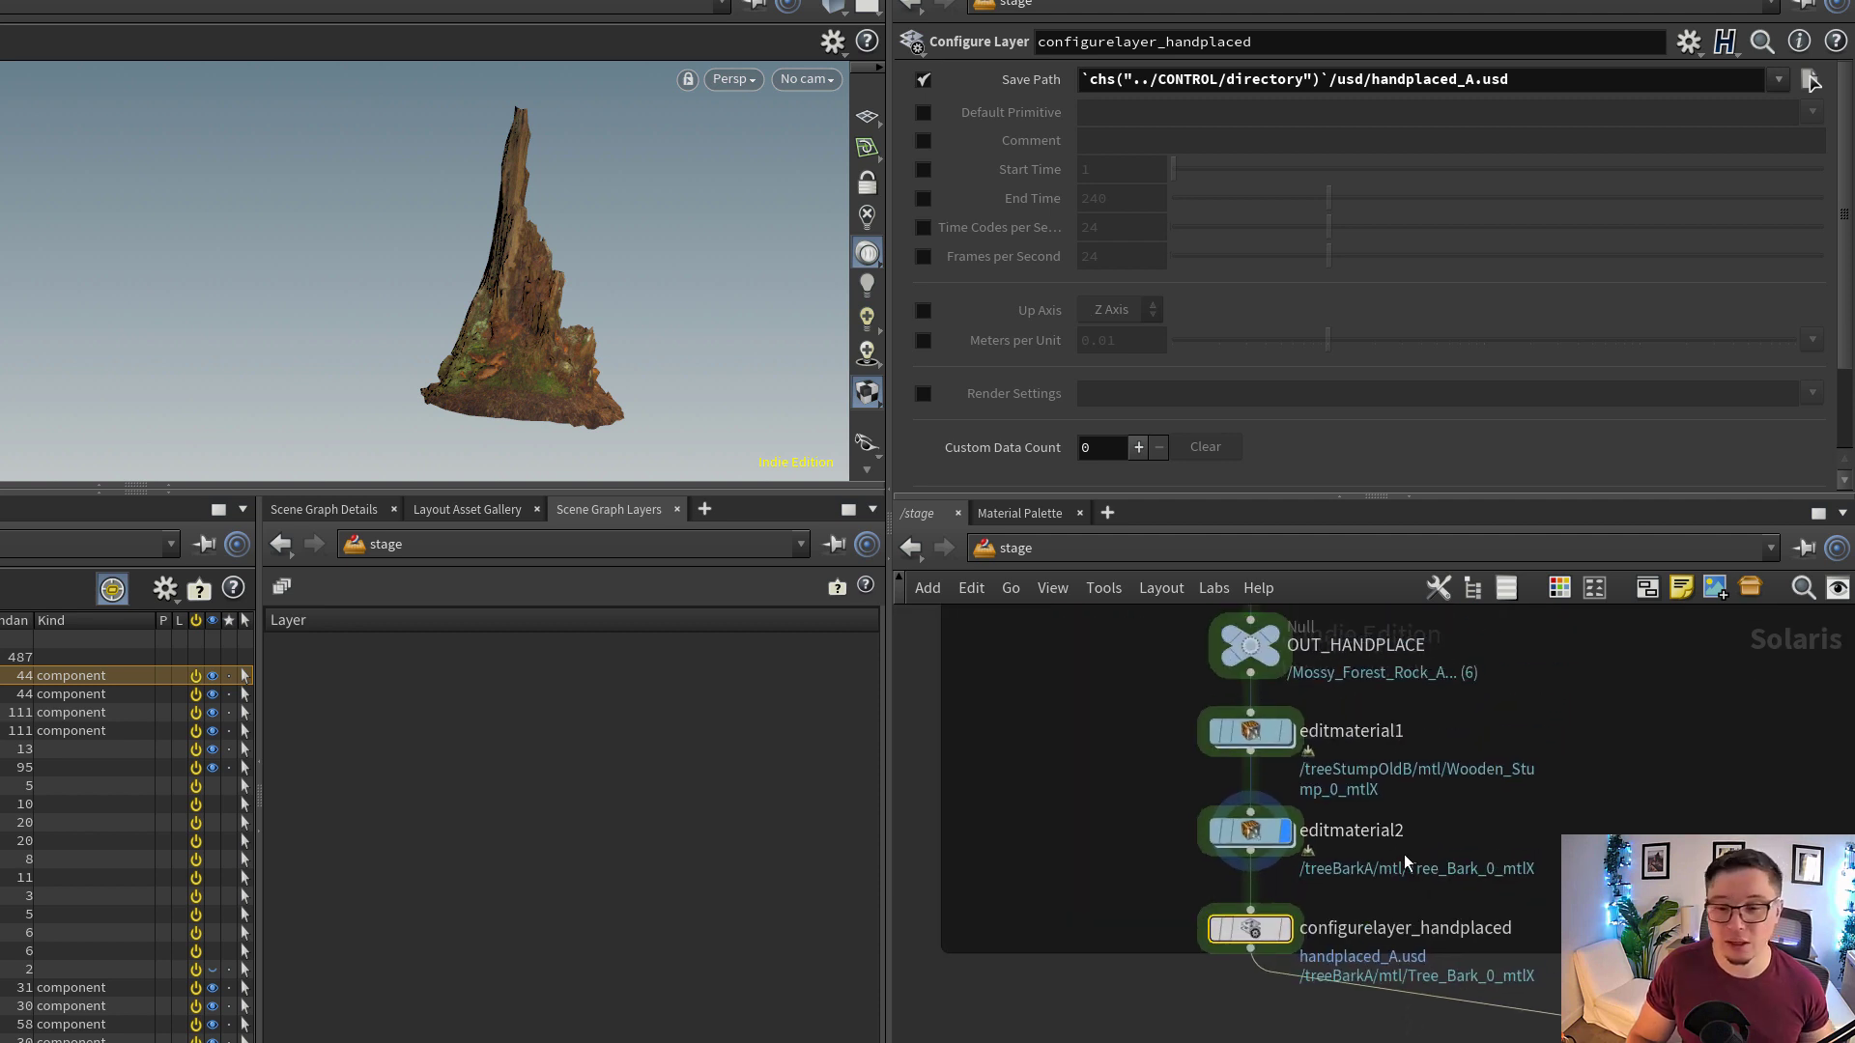
{"action": "scroll", "coordinate": [1312, 902], "scroll_direction": "down", "scroll_amount": 5}
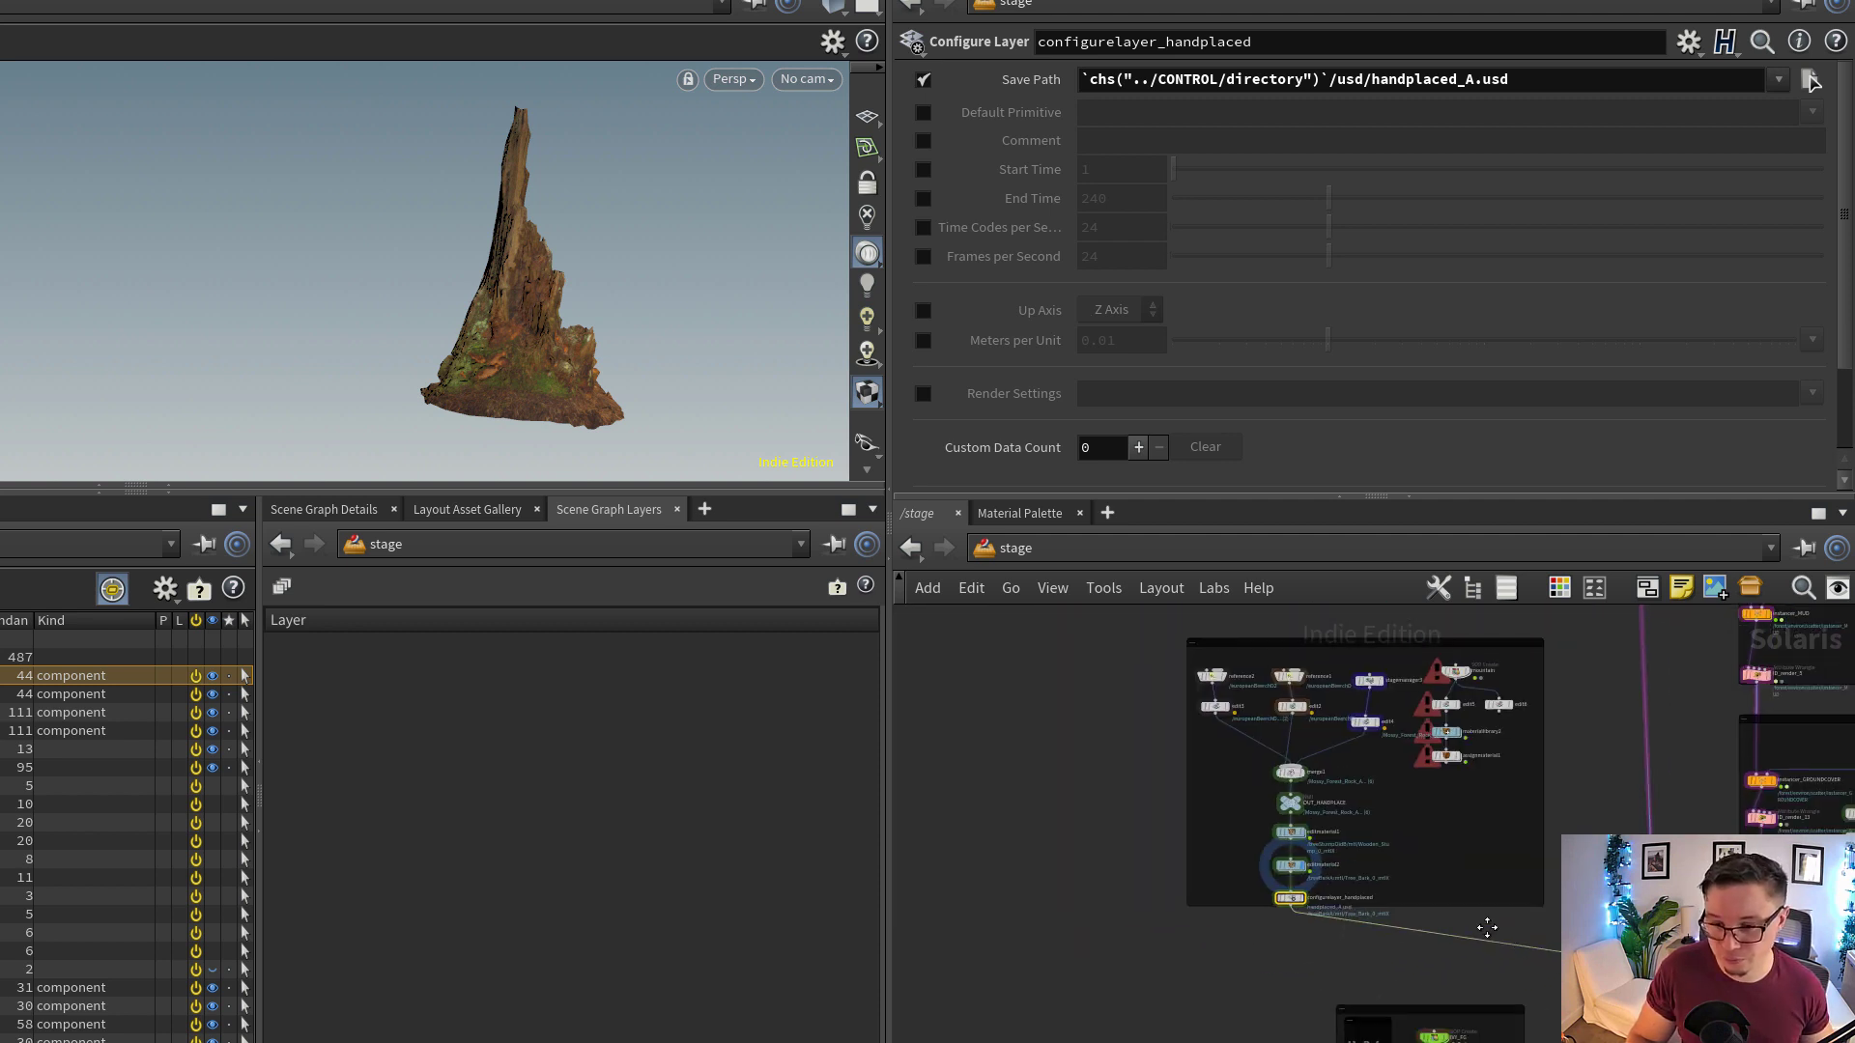
{"action": "scroll", "coordinate": [1487, 928], "scroll_direction": "up", "scroll_amount": 5}
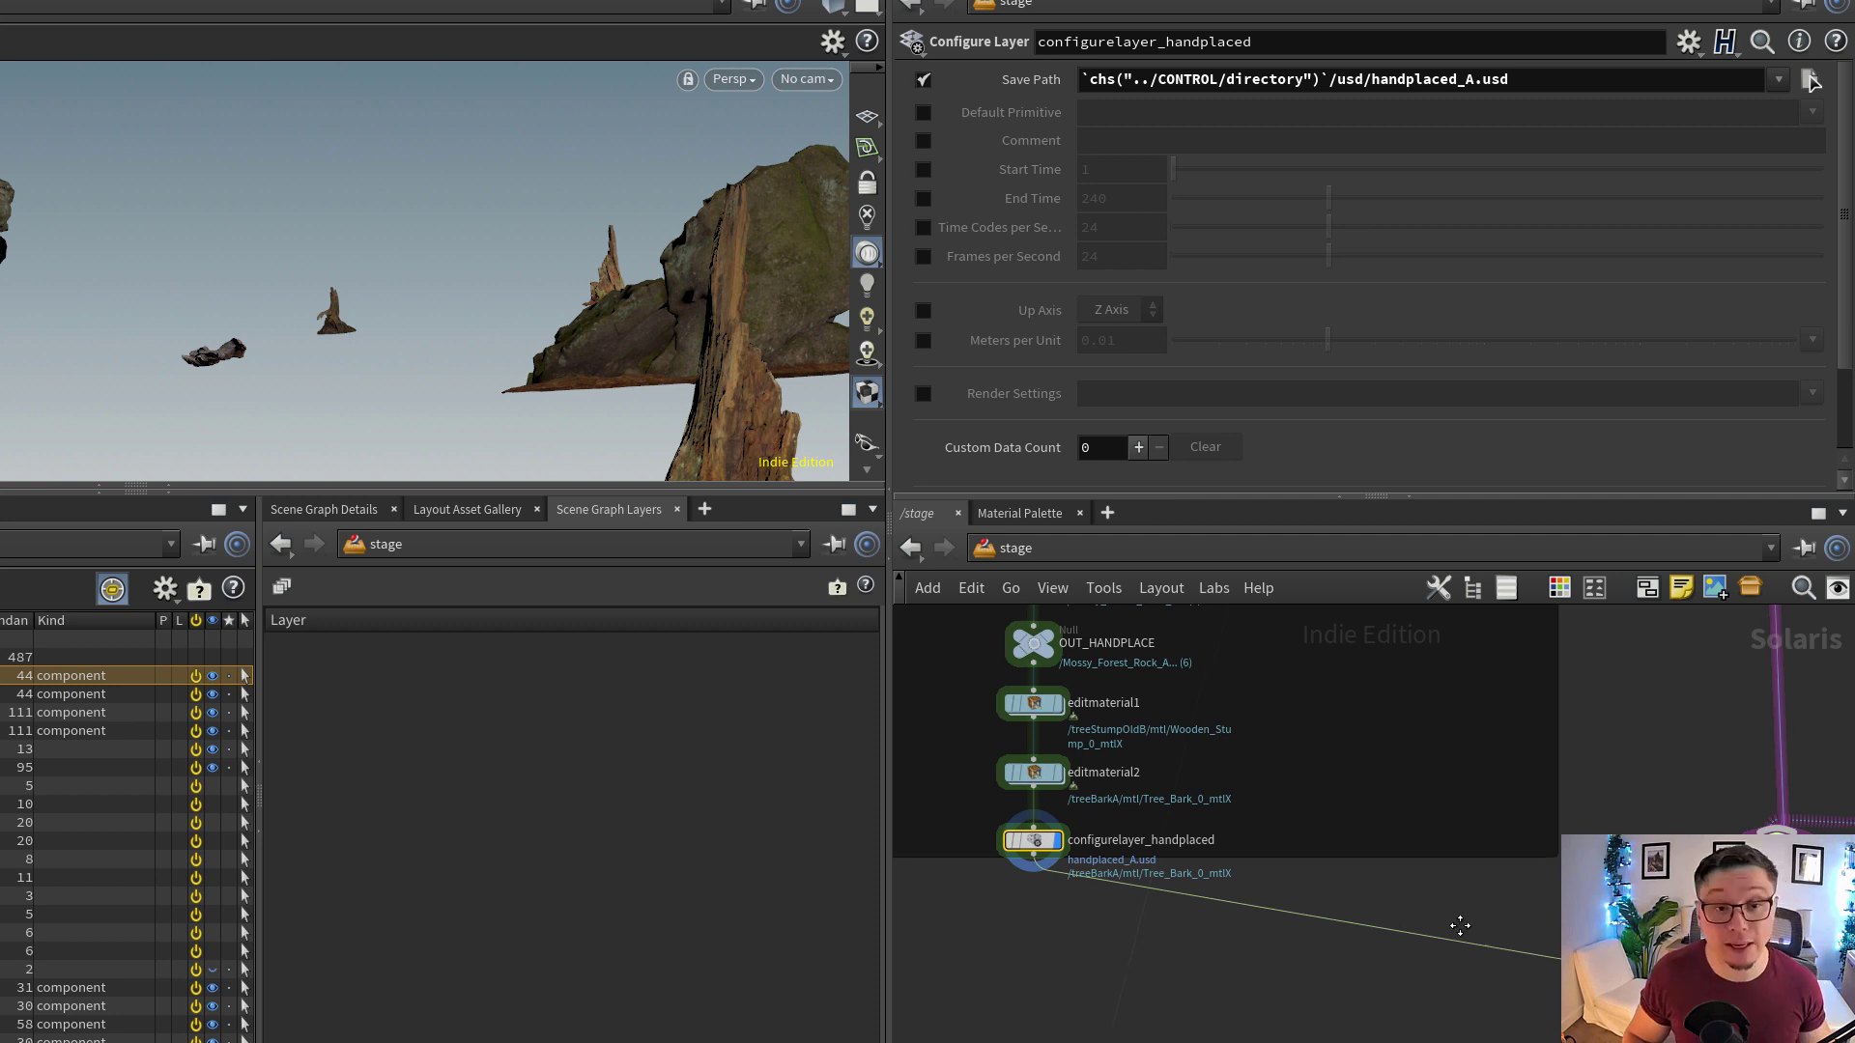
Follow the connection to graftstages_handplaced_element, display its result and inspect its Destination Path Default expression
{"action": "middle_click_drag", "start_coordinate": [1460, 926], "coordinate": [1326, 876]}
{"action": "scroll", "coordinate": [1442, 925], "scroll_direction": "down", "scroll_amount": 1}
{"action": "scroll", "coordinate": [1527, 912], "scroll_direction": "up", "scroll_amount": 2}
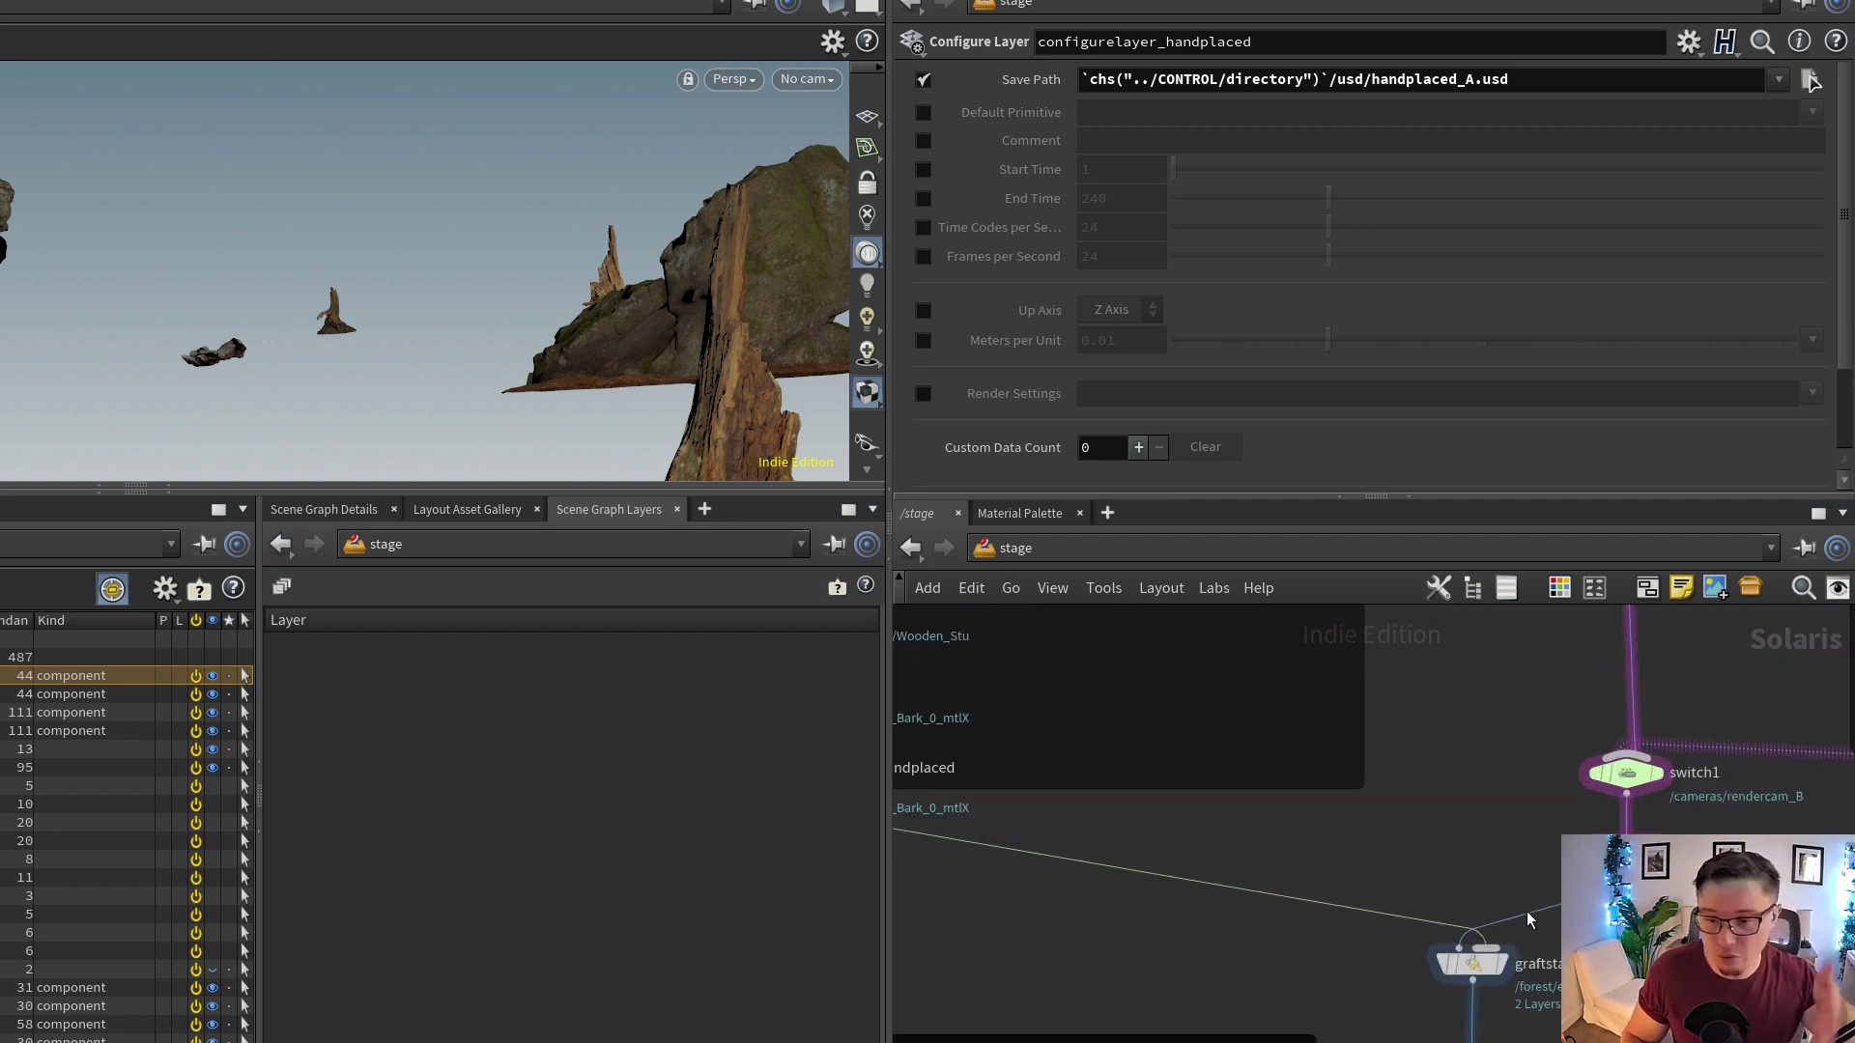
{"action": "middle_click_drag", "start_coordinate": [1471, 883], "coordinate": [1387, 812]}
{"action": "scroll", "coordinate": [1424, 872], "scroll_direction": "up", "scroll_amount": 2}
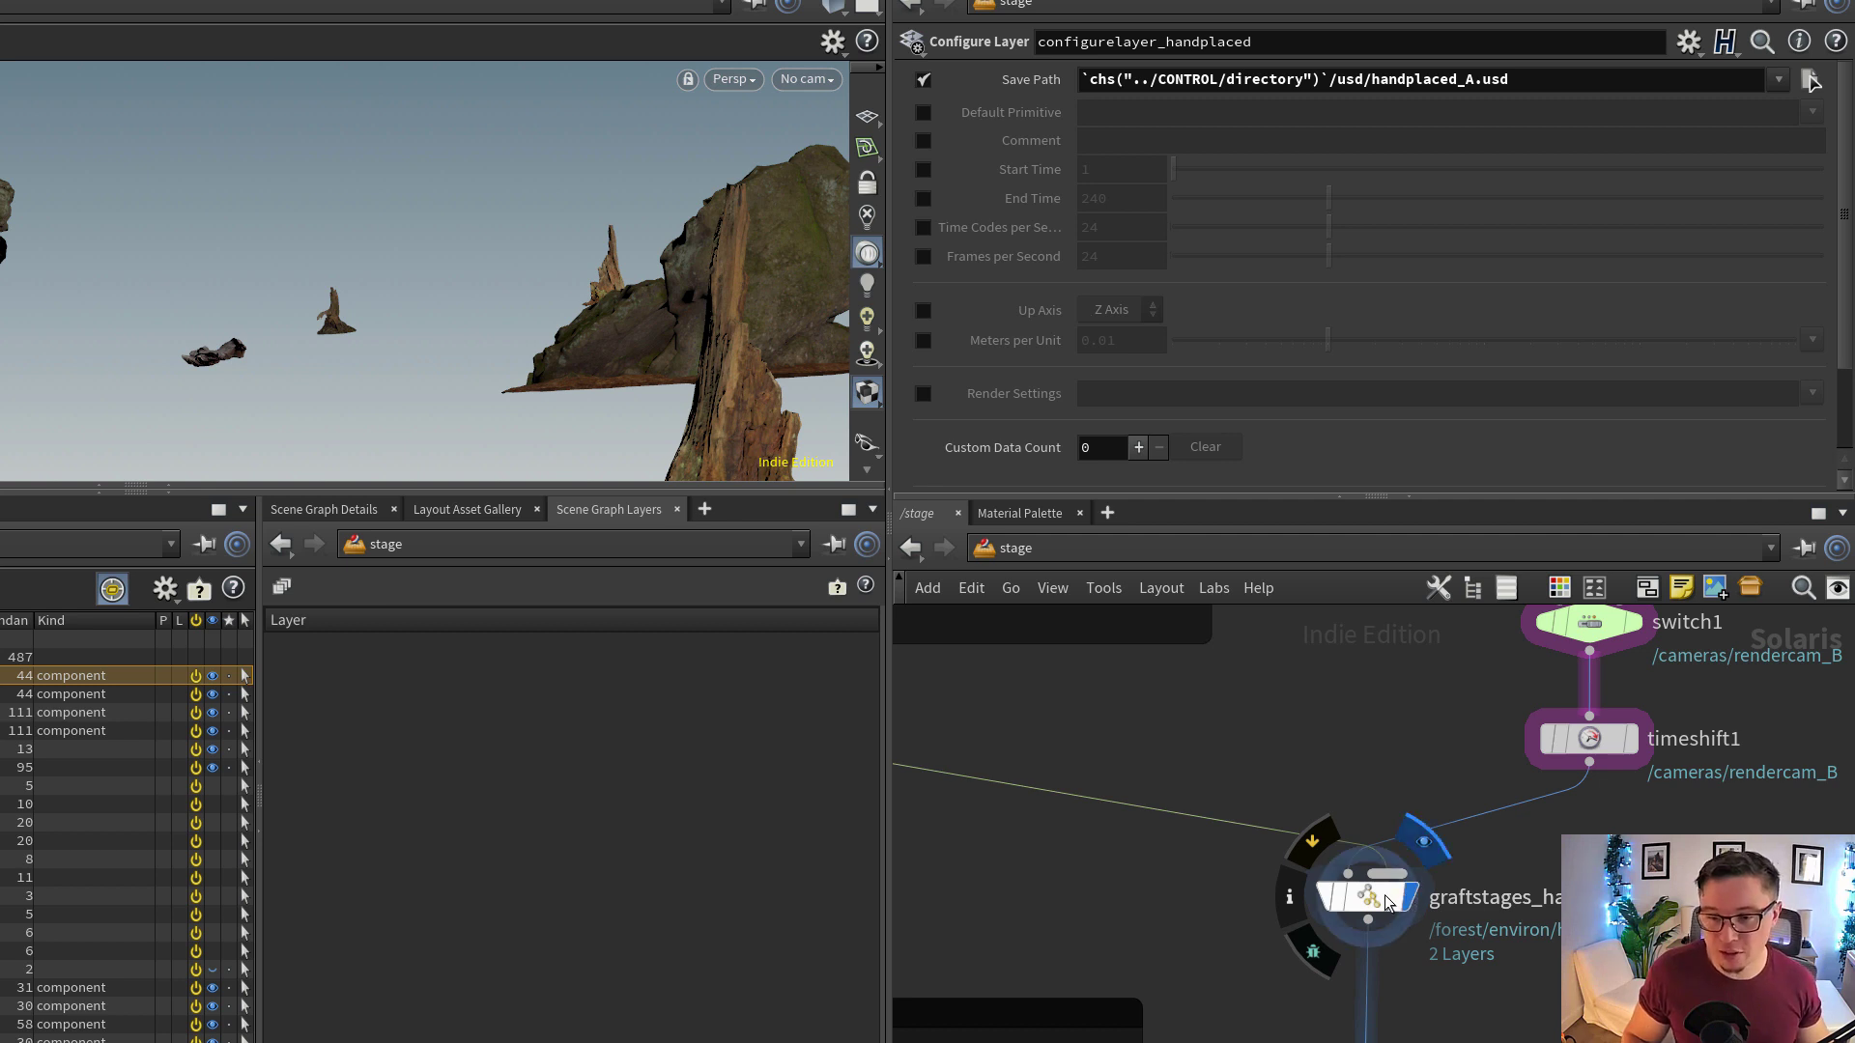
{"action": "left_click", "coordinate": [1387, 903]}
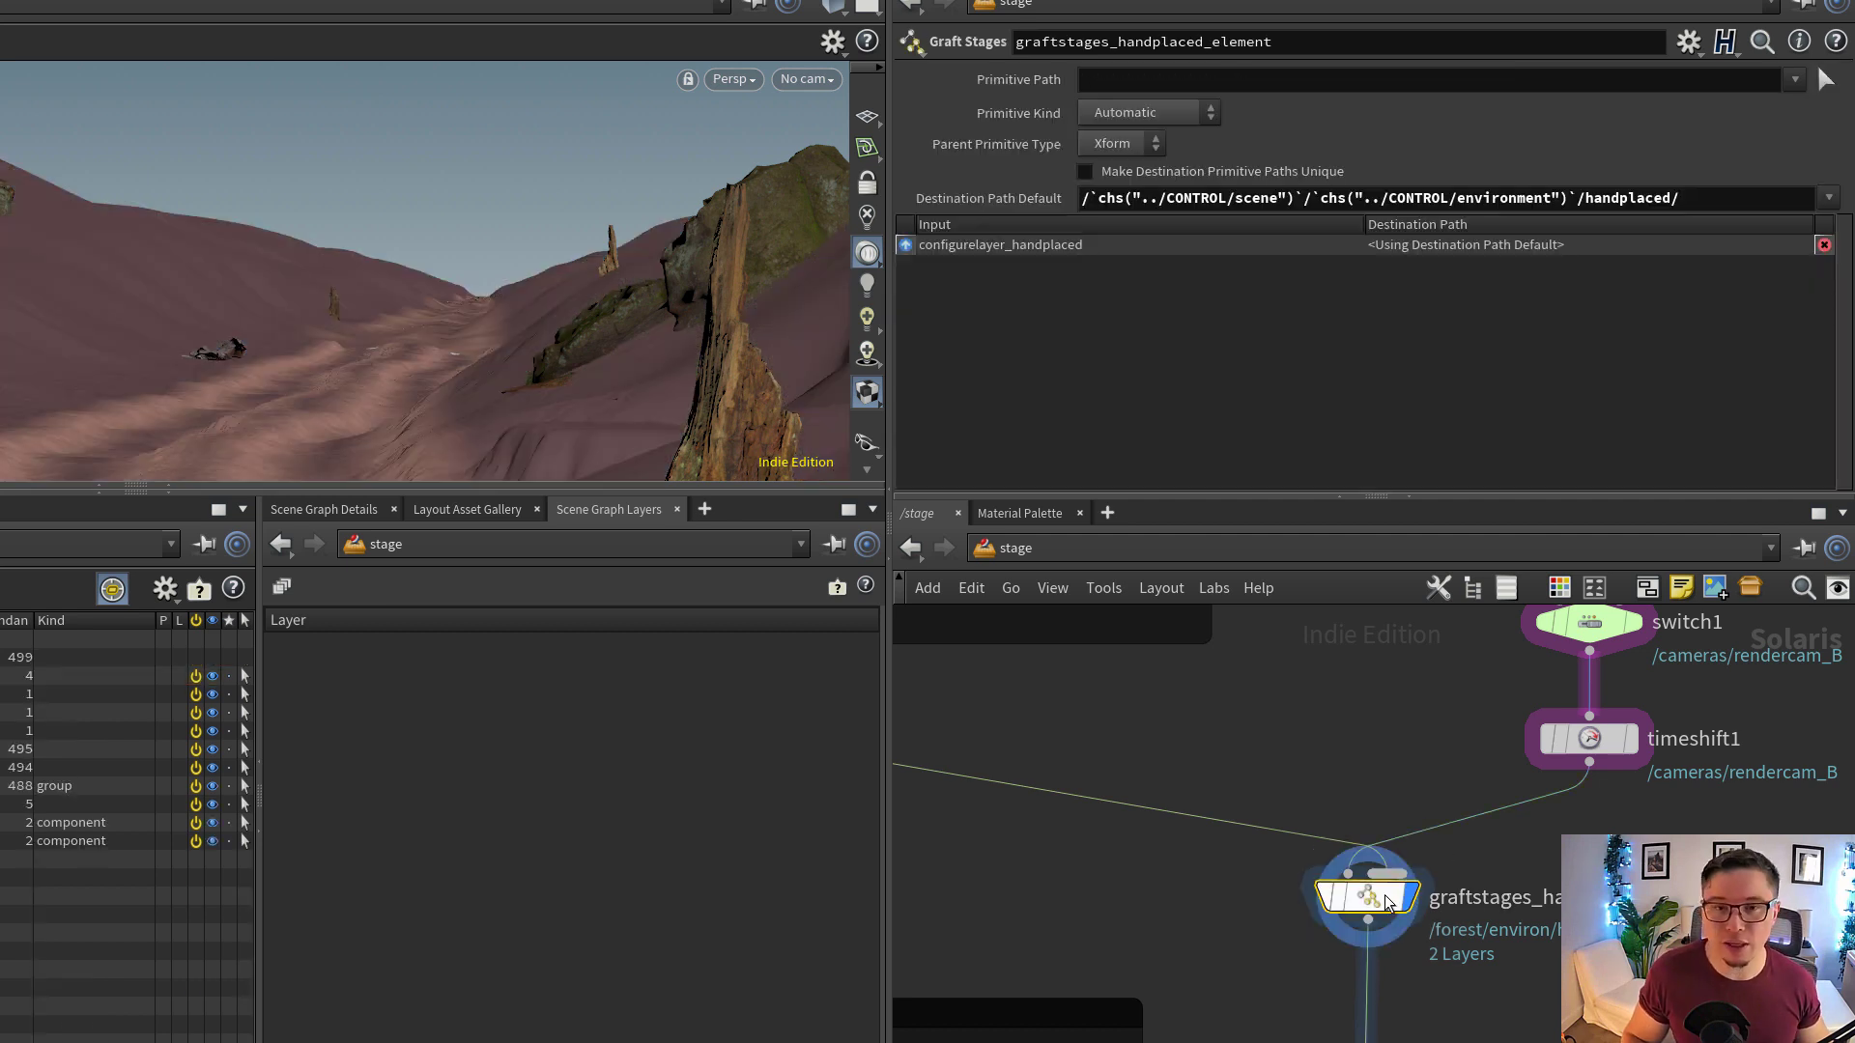
{"action": "mouse_move", "coordinate": [1386, 903]}
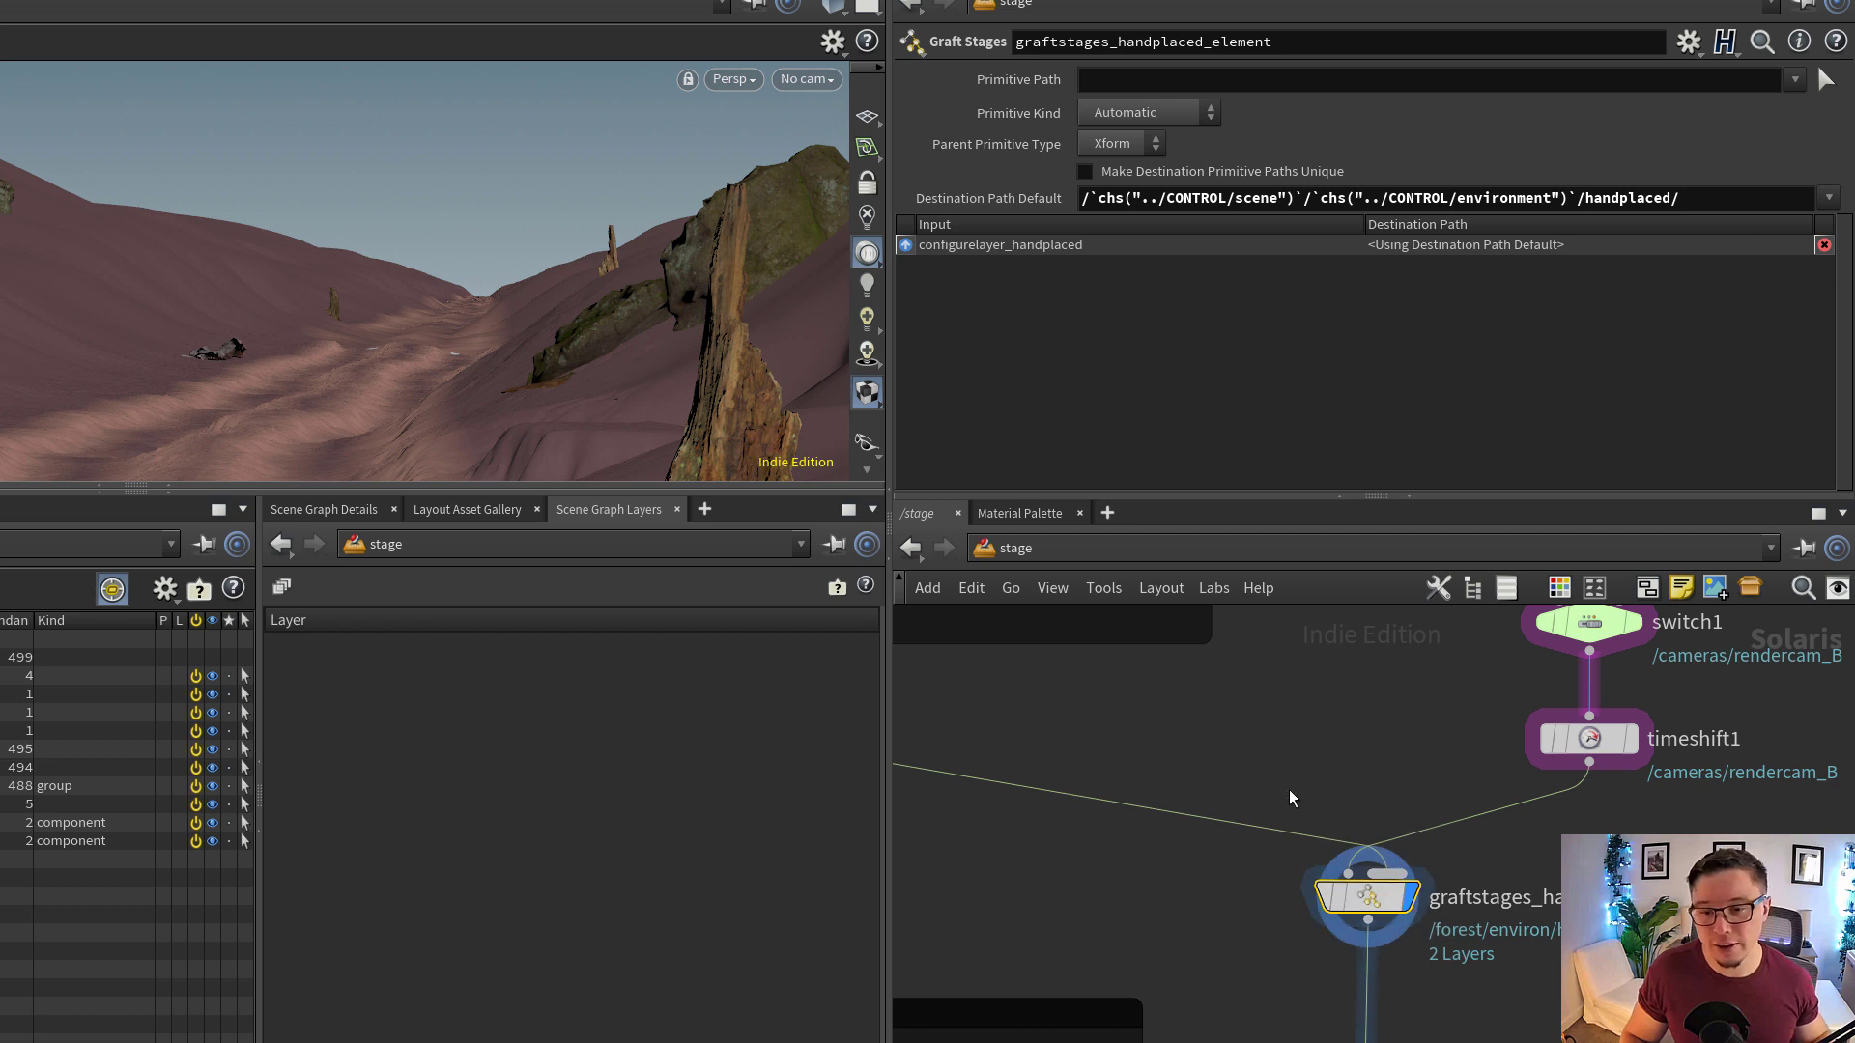
{"action": "middle_click_drag", "start_coordinate": [1289, 791], "coordinate": [1301, 808]}
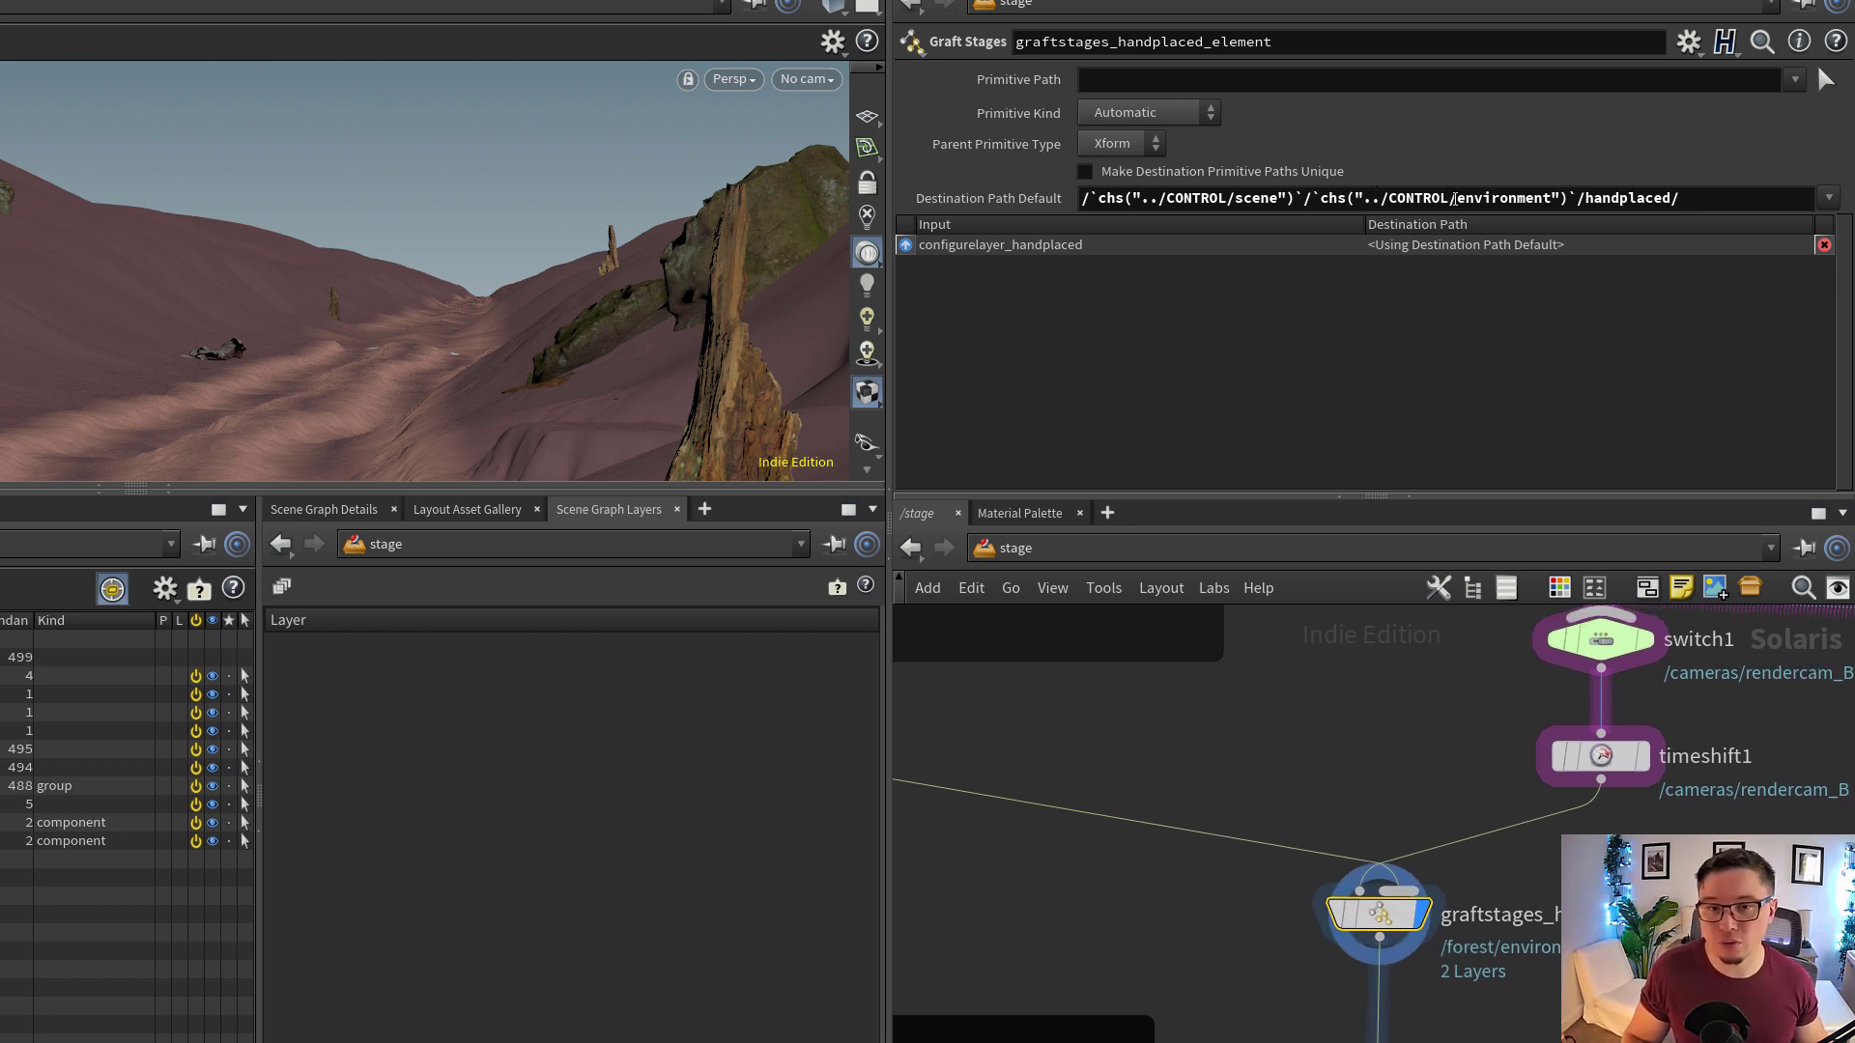
{"action": "left_click_drag", "start_coordinate": [1555, 210], "coordinate": [1071, 222]}
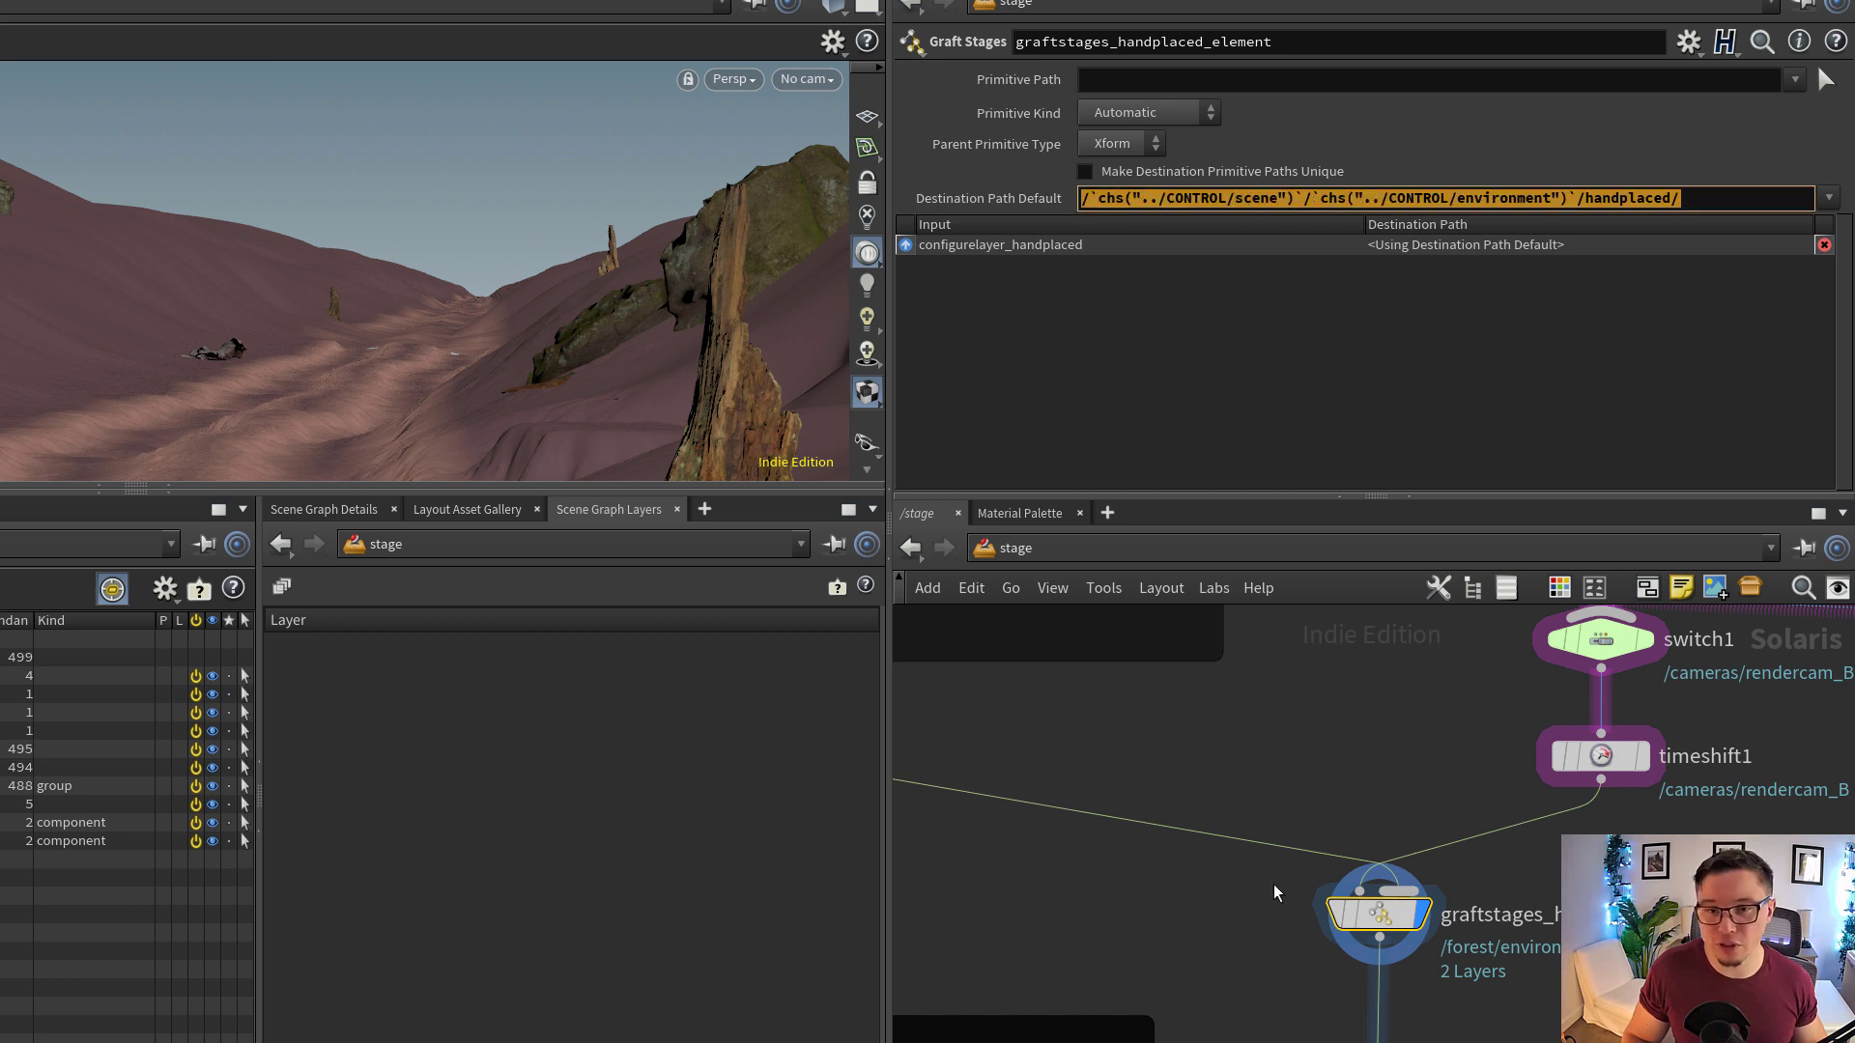
Display configurelayer_handplaced again, collapse europeanBeerchD2 in the scene graph tree and review the root-level hand-placed primitives
{"action": "middle_click_drag", "start_coordinate": [1232, 824], "coordinate": [1418, 903]}
{"action": "scroll", "coordinate": [1418, 902], "scroll_direction": "down", "scroll_amount": 4}
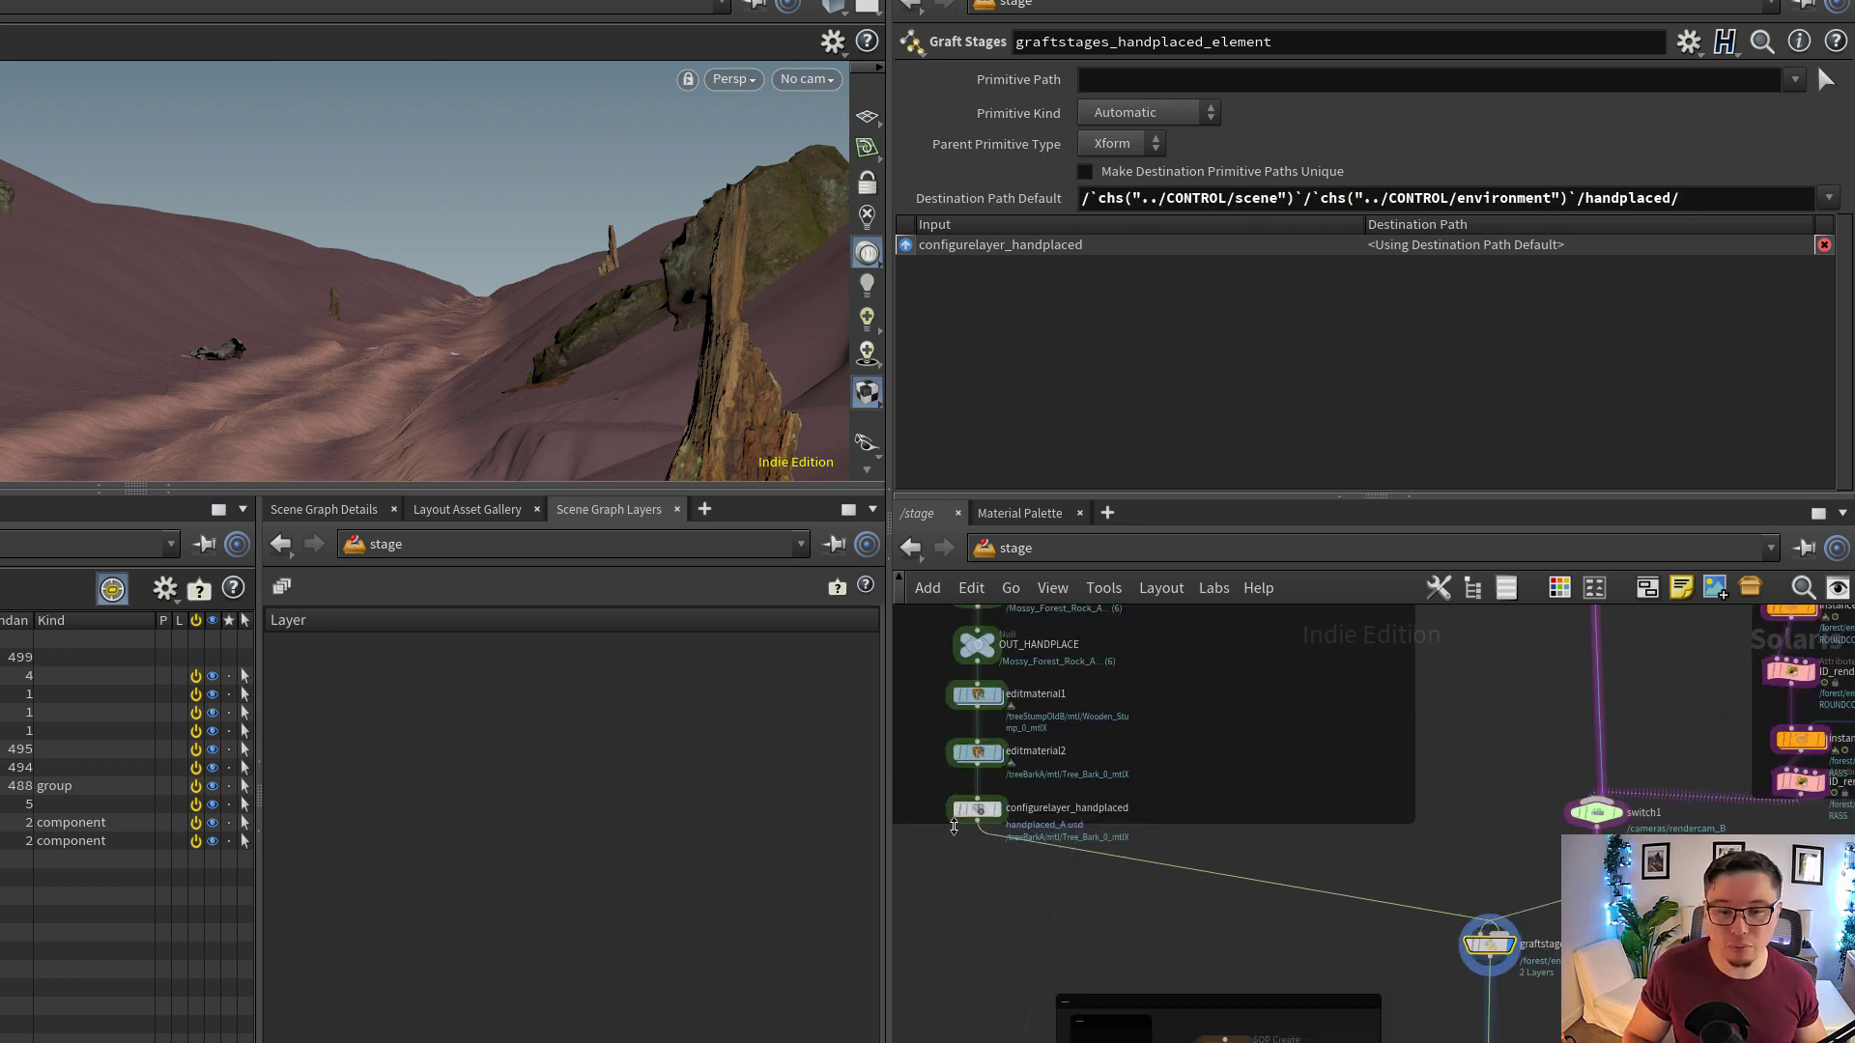
{"action": "scroll", "coordinate": [1544, 951], "scroll_direction": "up", "scroll_amount": 4}
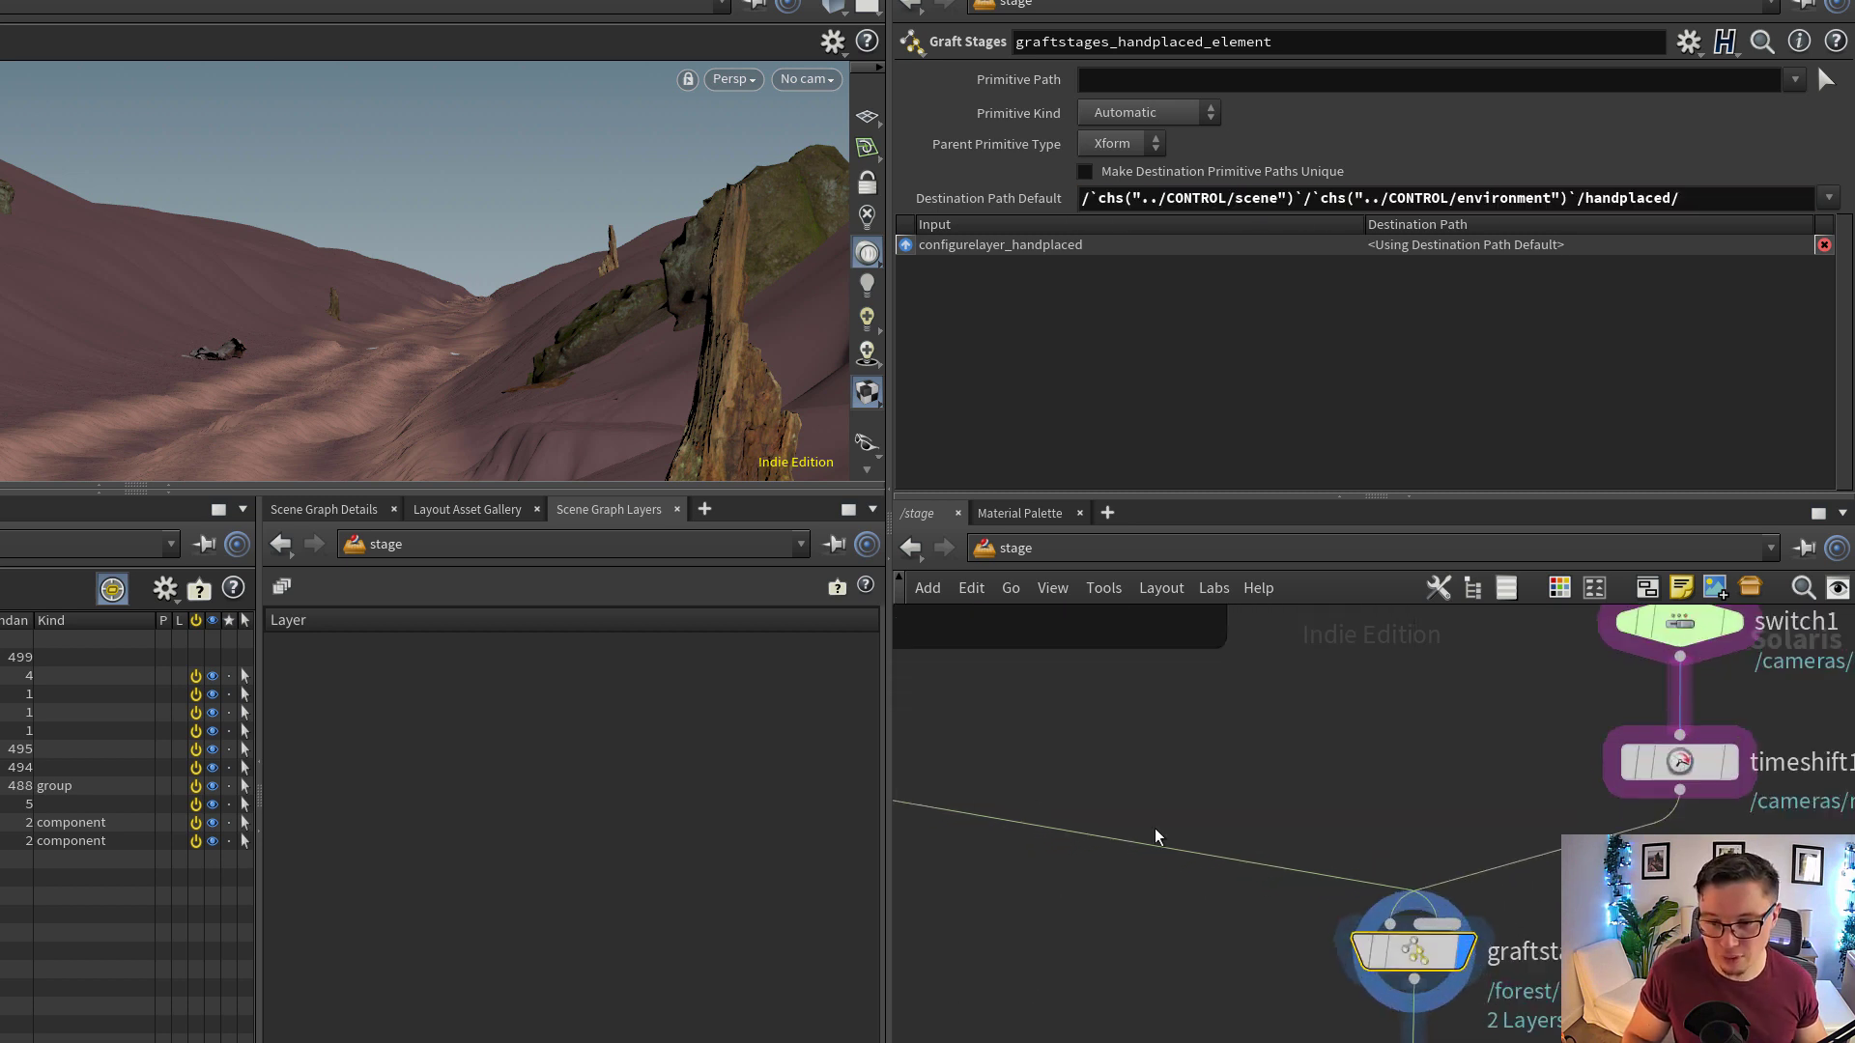
{"action": "middle_click_drag", "start_coordinate": [1524, 813], "coordinate": [1560, 827]}
{"action": "scroll", "coordinate": [1560, 827], "scroll_direction": "down", "scroll_amount": 3}
{"action": "middle_click_drag", "start_coordinate": [1023, 779], "coordinate": [1401, 833]}
{"action": "scroll", "coordinate": [1401, 833], "scroll_direction": "up", "scroll_amount": 2}
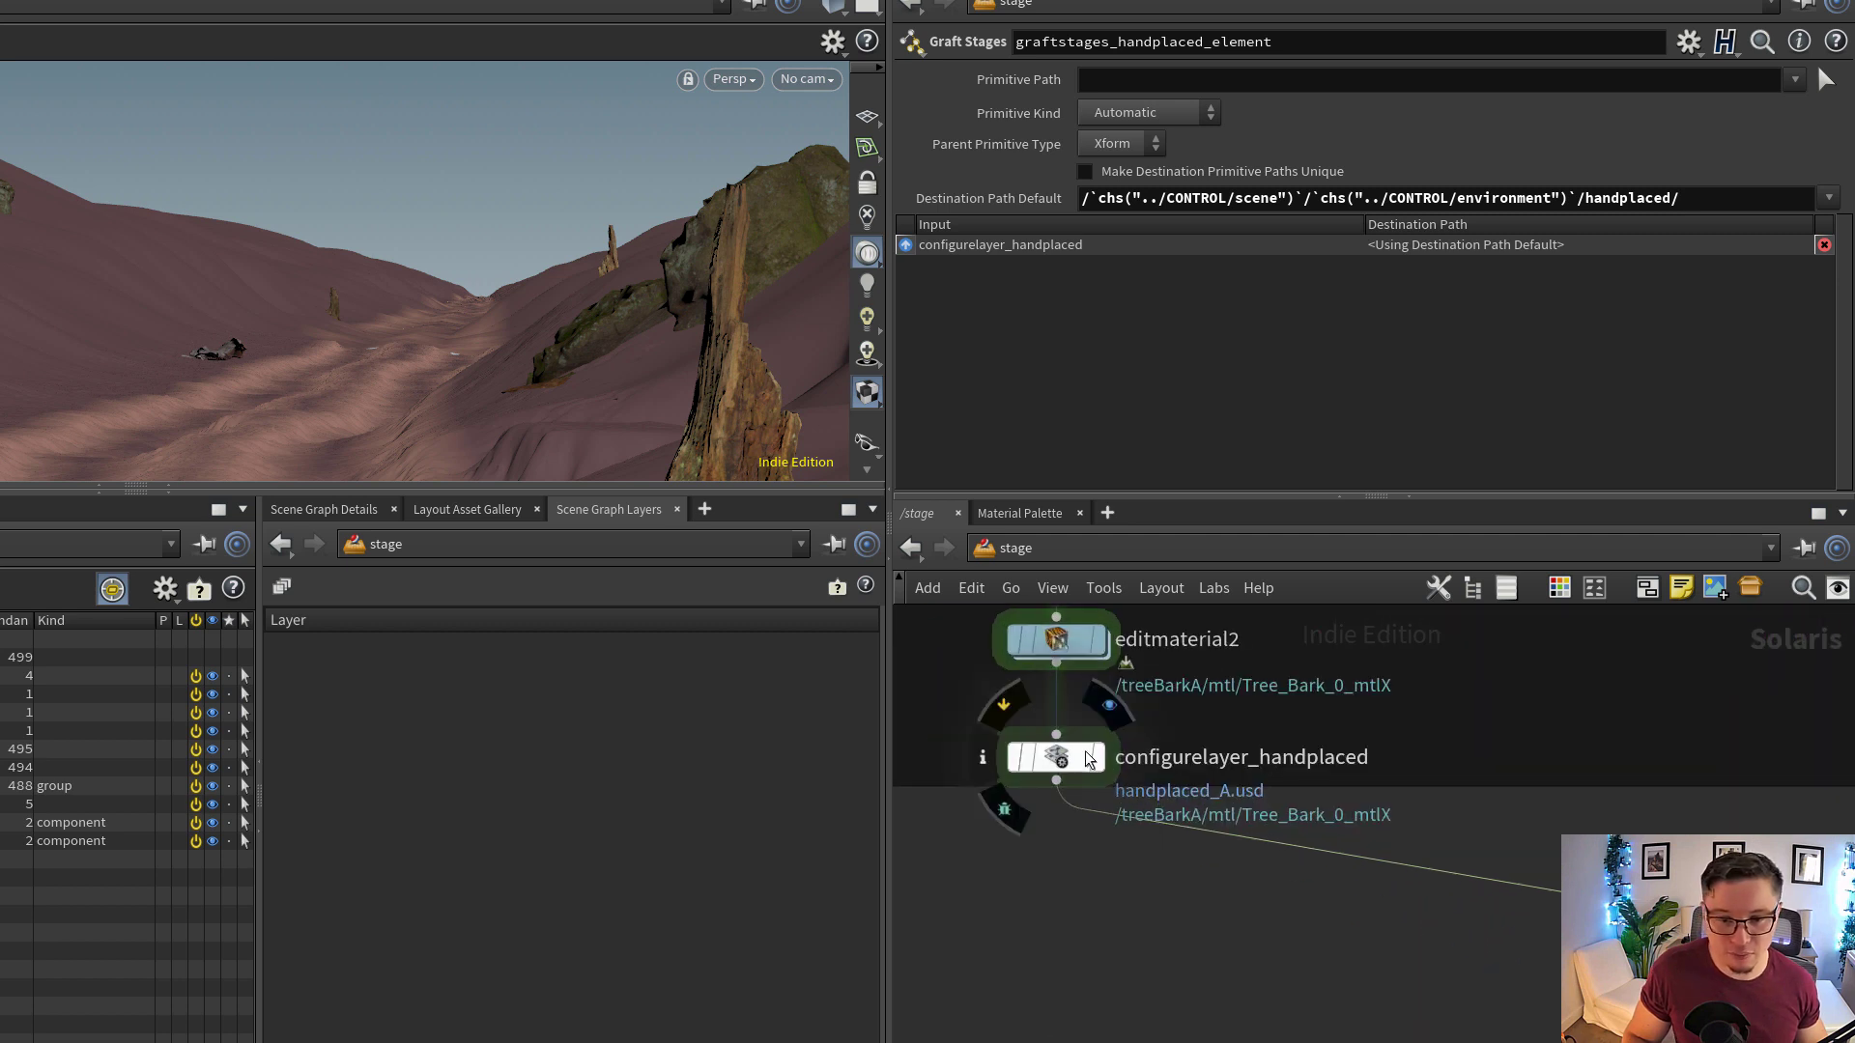
{"action": "left_click", "coordinate": [1090, 760]}
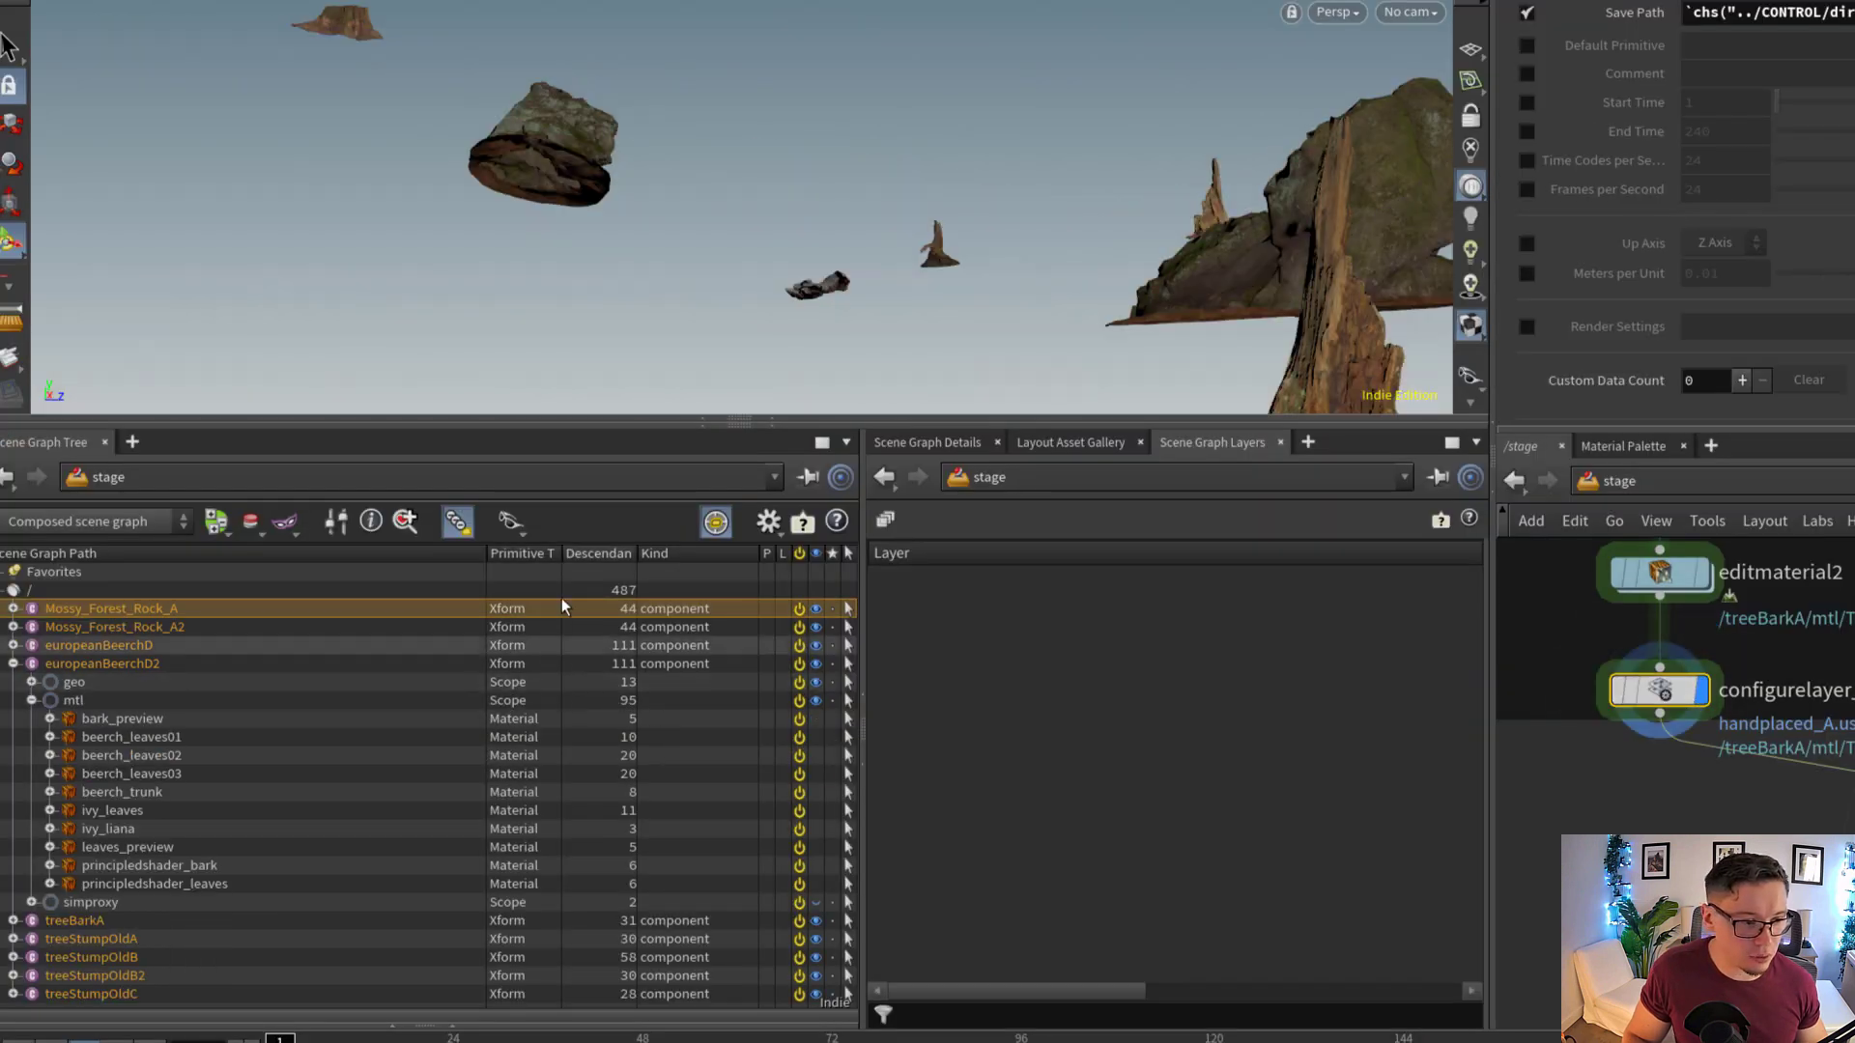
{"action": "left_click", "coordinate": [14, 664]}
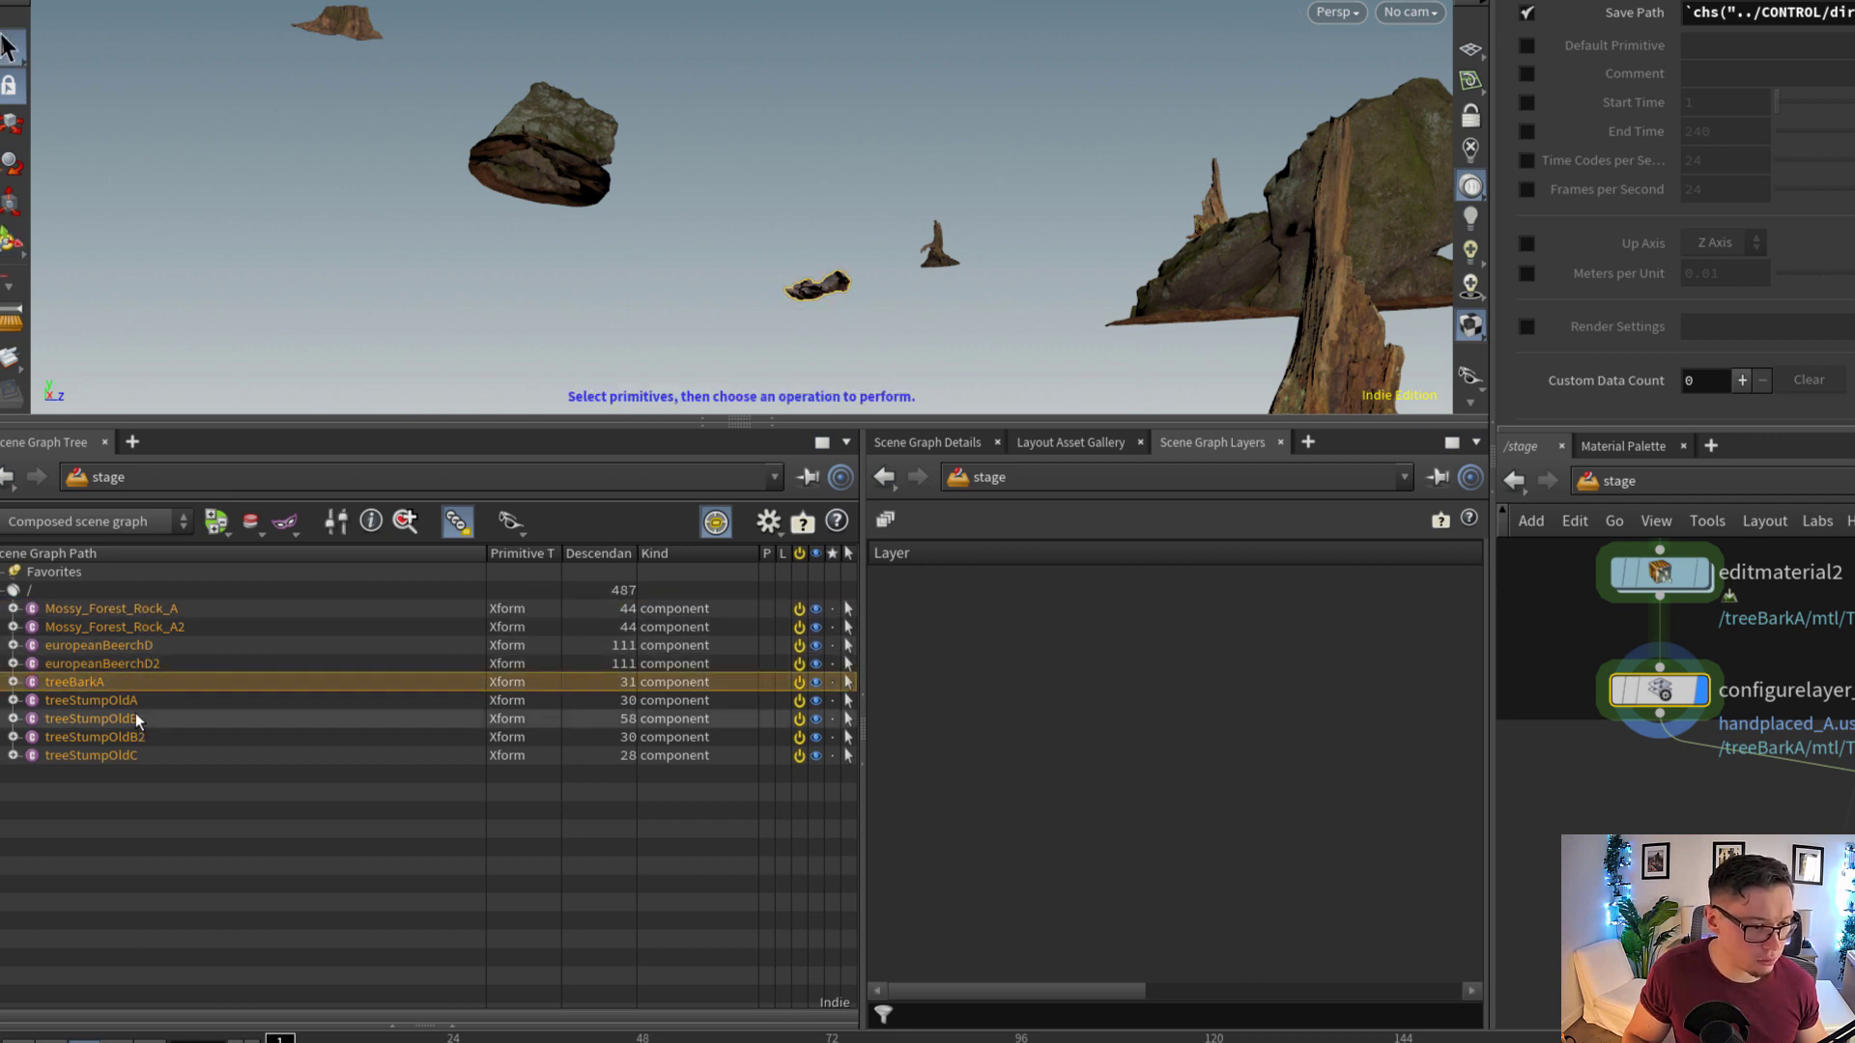
{"action": "left_click", "coordinate": [128, 759]}
Switch the display back to graftstages_handplaced_element and compare its destination path with the resulting scene graph hierarchy
{"action": "middle_click_drag", "start_coordinate": [1850, 850], "coordinate": [1555, 729]}
{"action": "scroll", "coordinate": [1727, 757], "scroll_direction": "down", "scroll_amount": 3}
{"action": "scroll", "coordinate": [1555, 729], "scroll_direction": "up", "scroll_amount": 3}
{"action": "left_click", "coordinate": [1455, 800]}
{"action": "left_click", "coordinate": [1407, 851]}
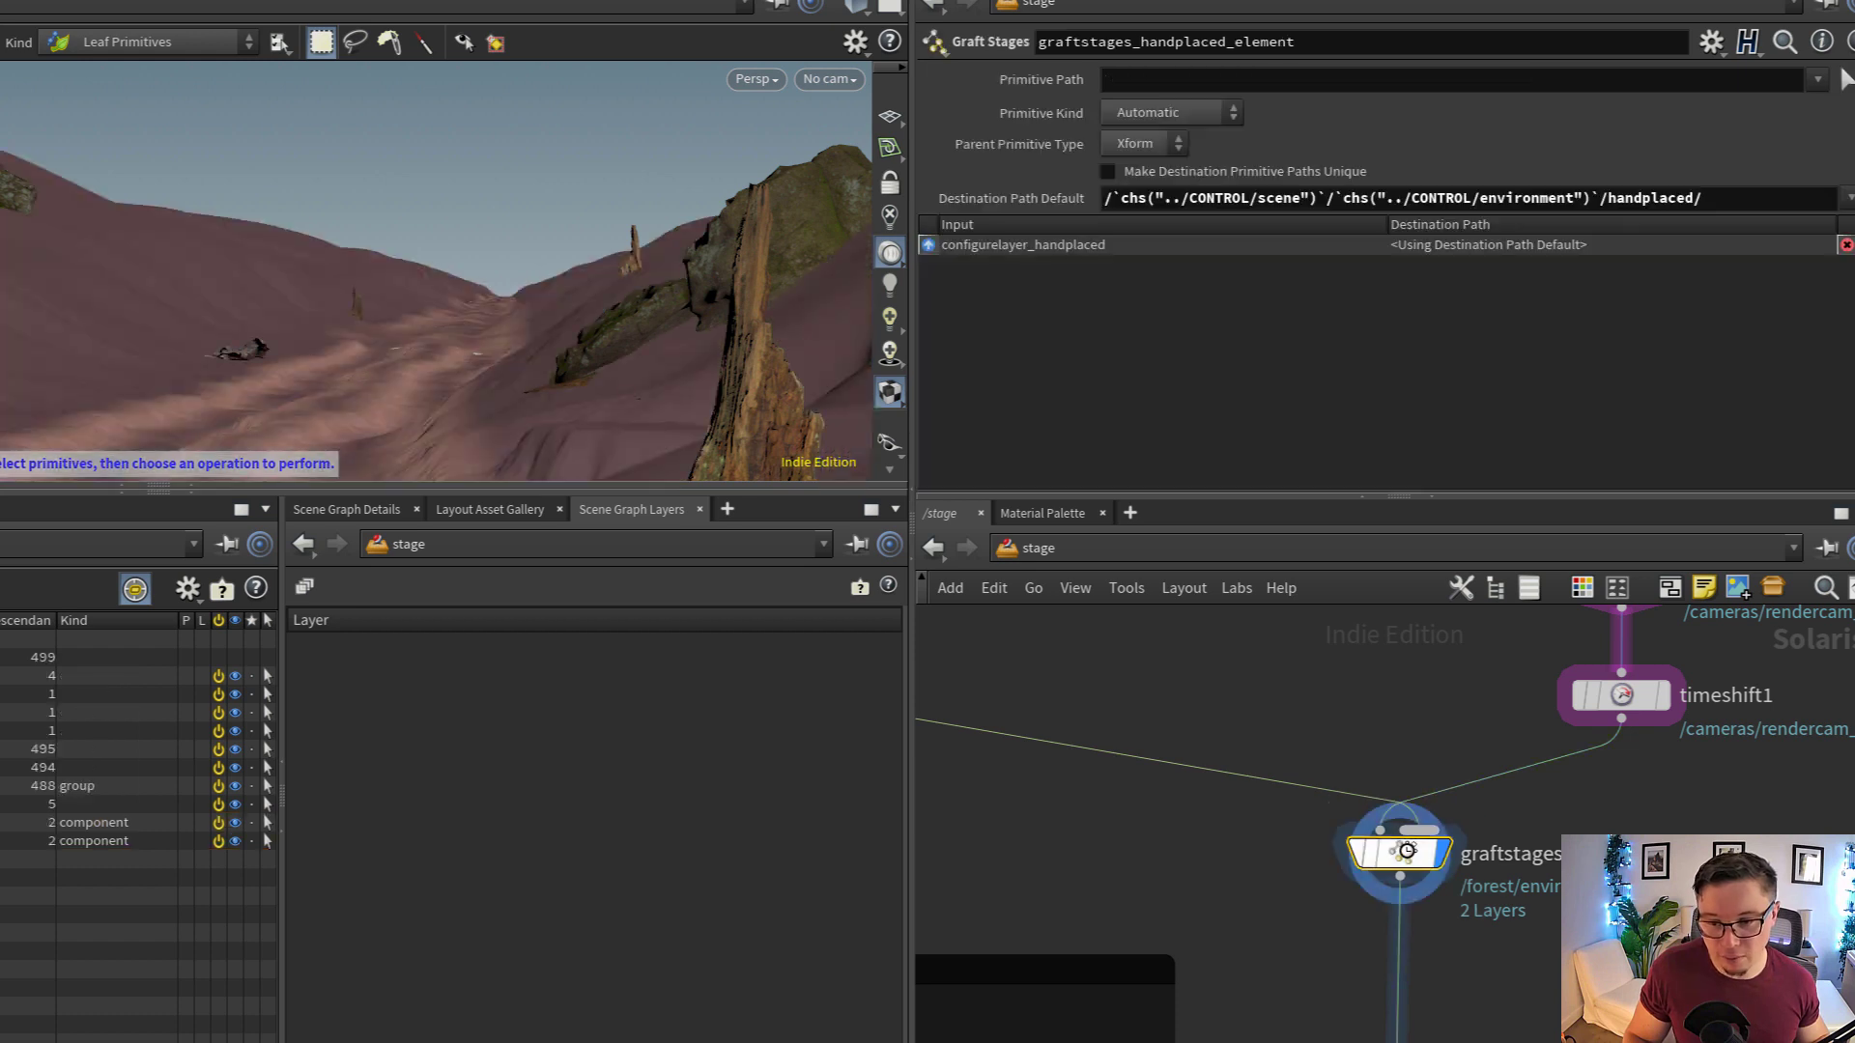
{"action": "left_click_drag", "start_coordinate": [1721, 199], "coordinate": [1104, 199]}
{"action": "left_click_drag", "start_coordinate": [1737, 202], "coordinate": [1645, 224]}
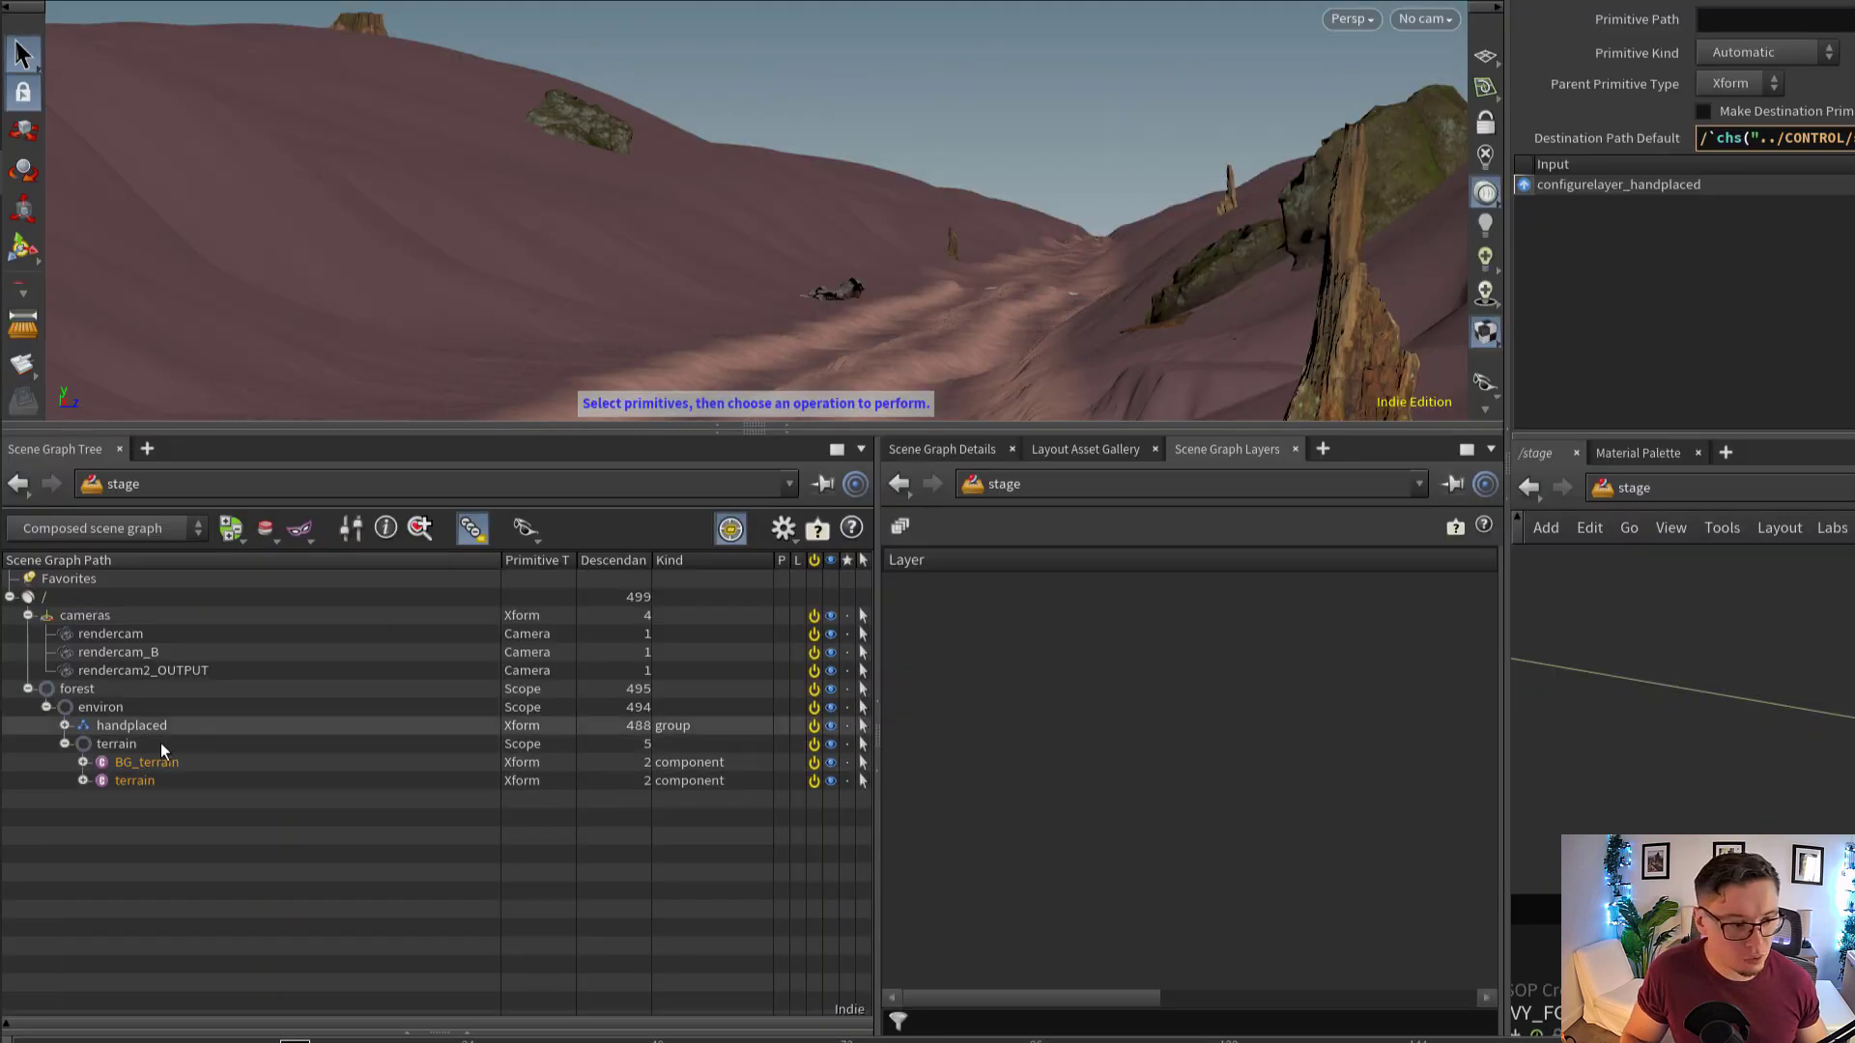
Expand handplaced under forest/environ, select its primitives from Mossy_Forest_Rock_A to treeStumpOldC, and collapse the group
{"action": "left_click", "coordinate": [0, 785]}
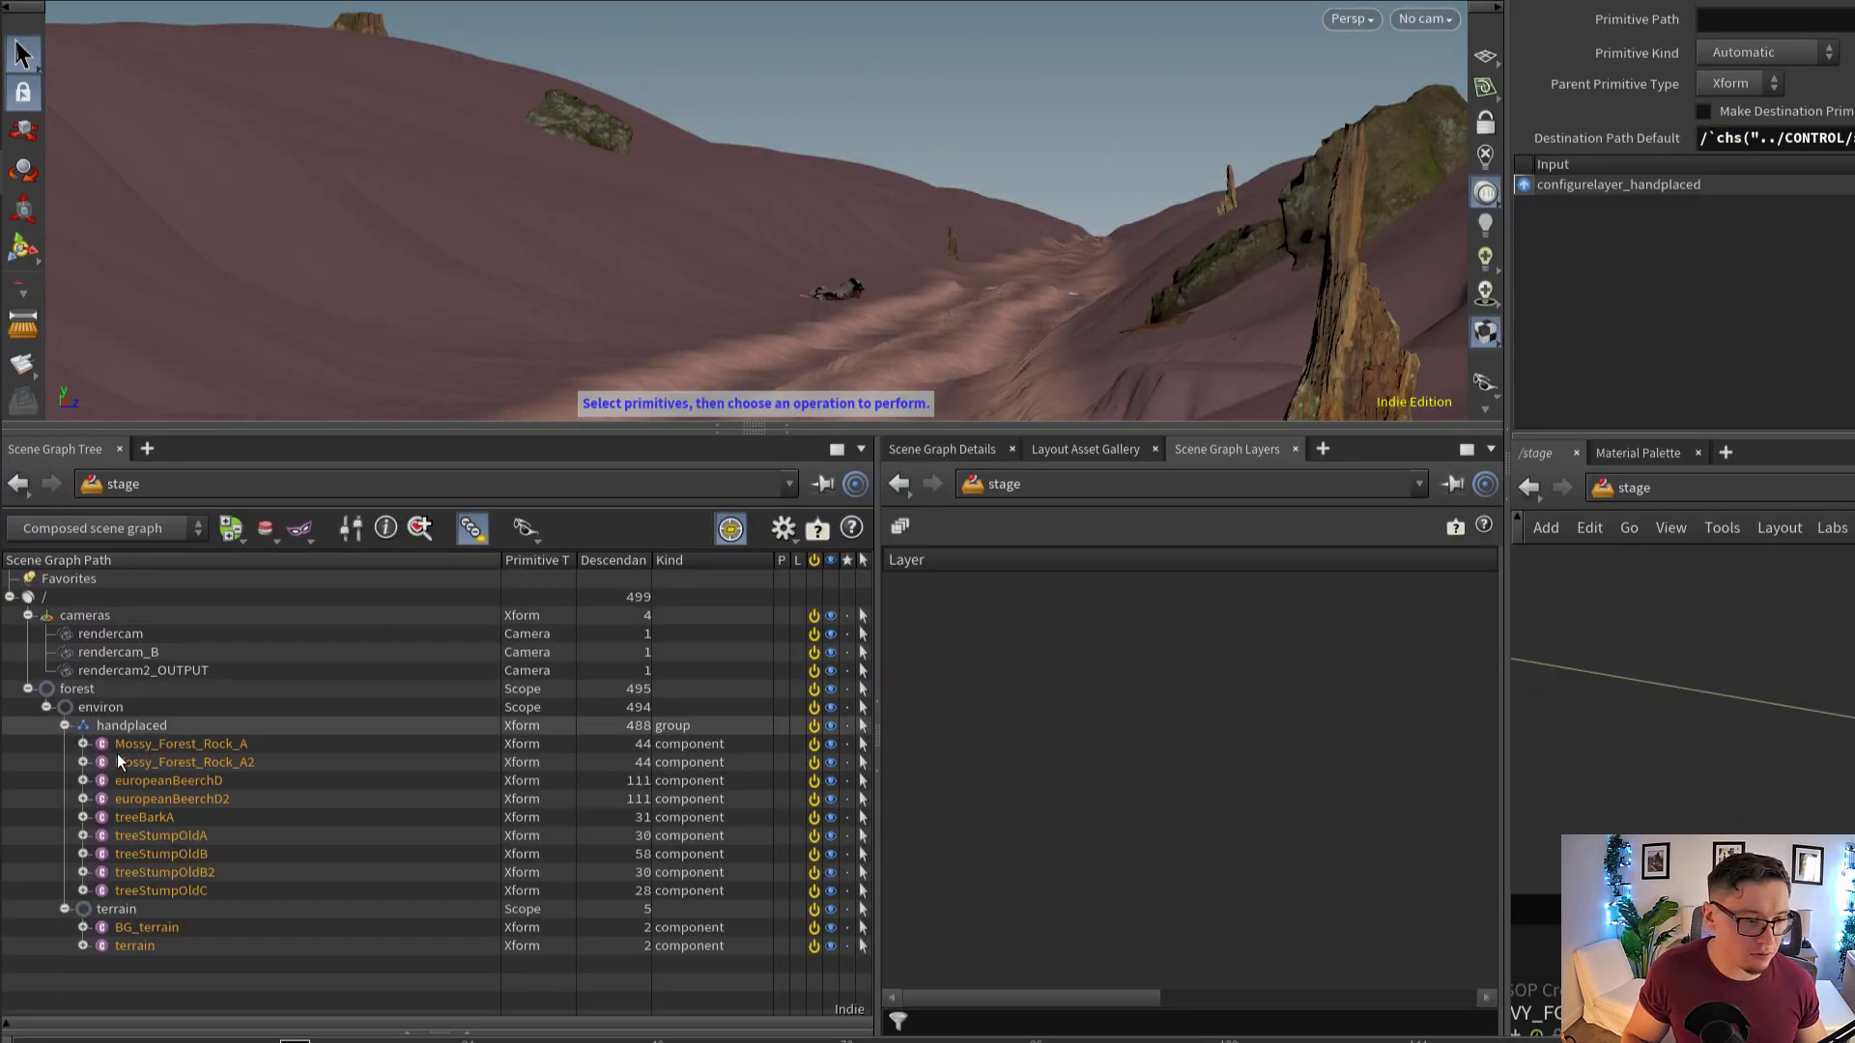
{"action": "left_click", "coordinate": [197, 749]}
{"action": "left_click", "coordinate": [176, 891], "text": "shift"}
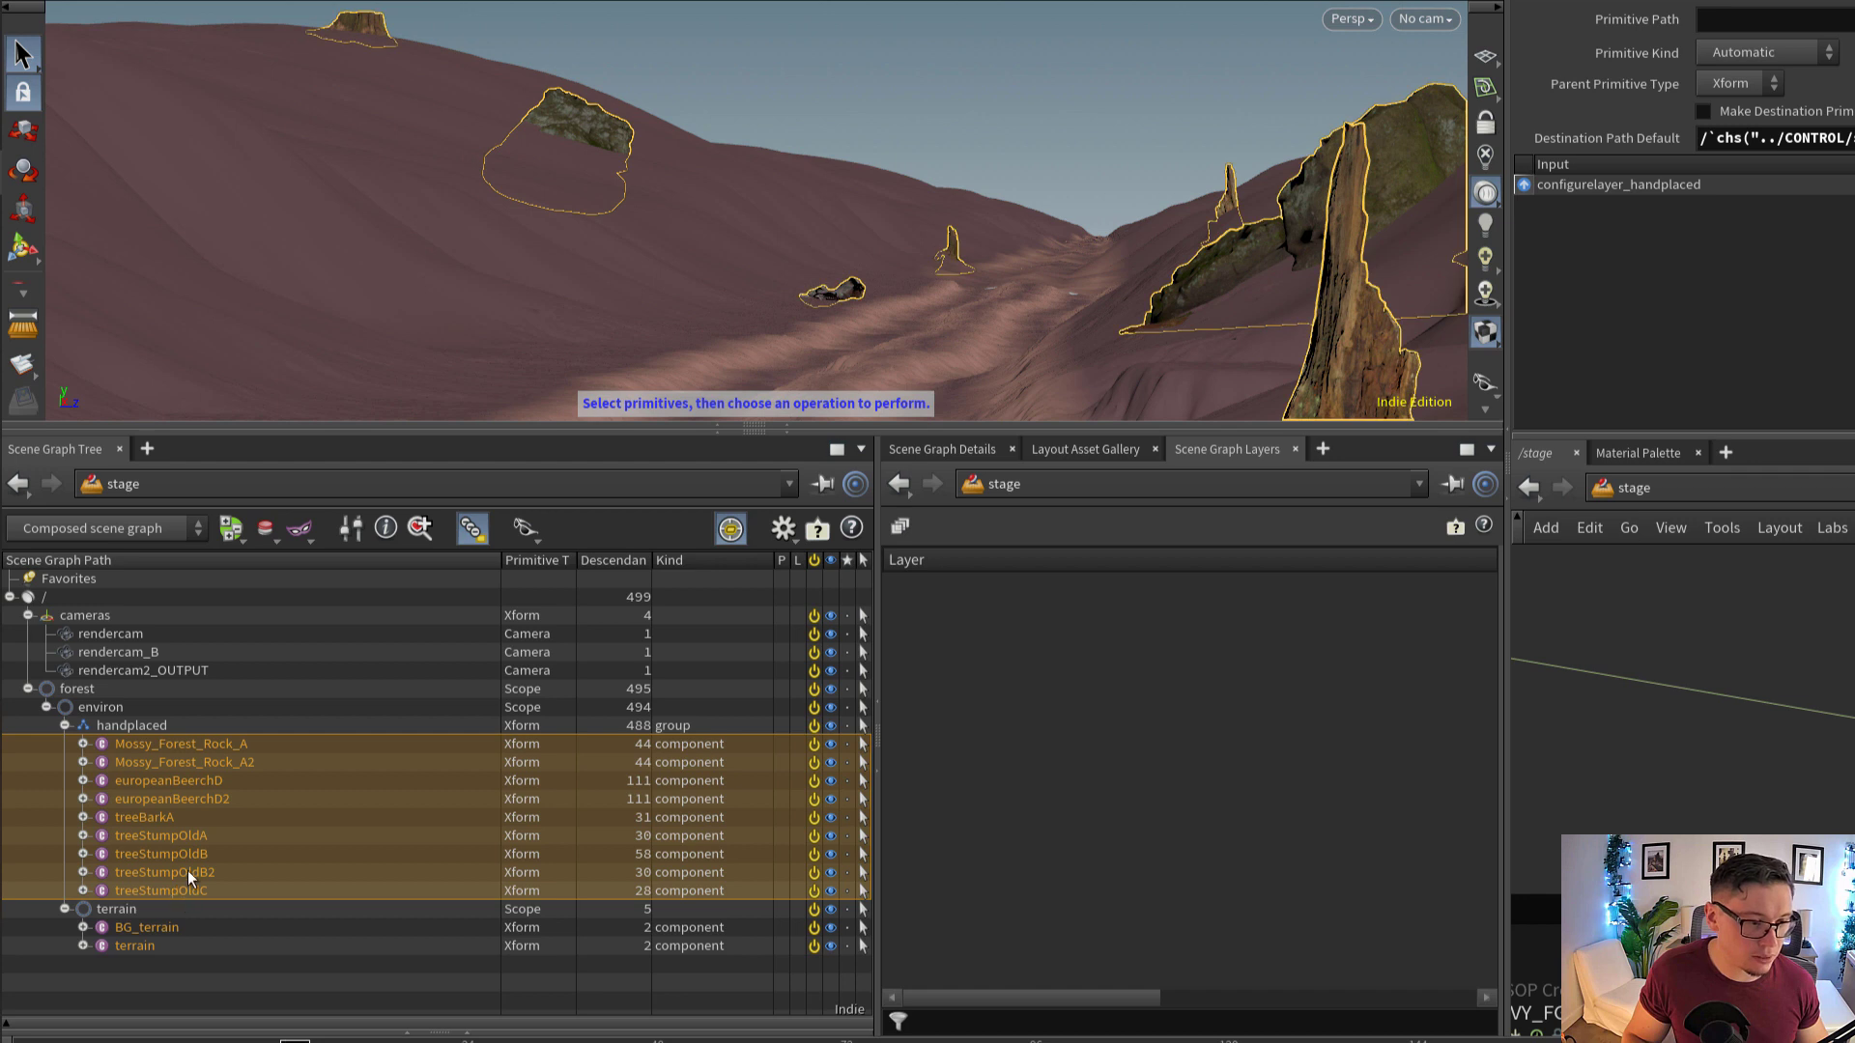
{"action": "left_click", "coordinate": [63, 726]}
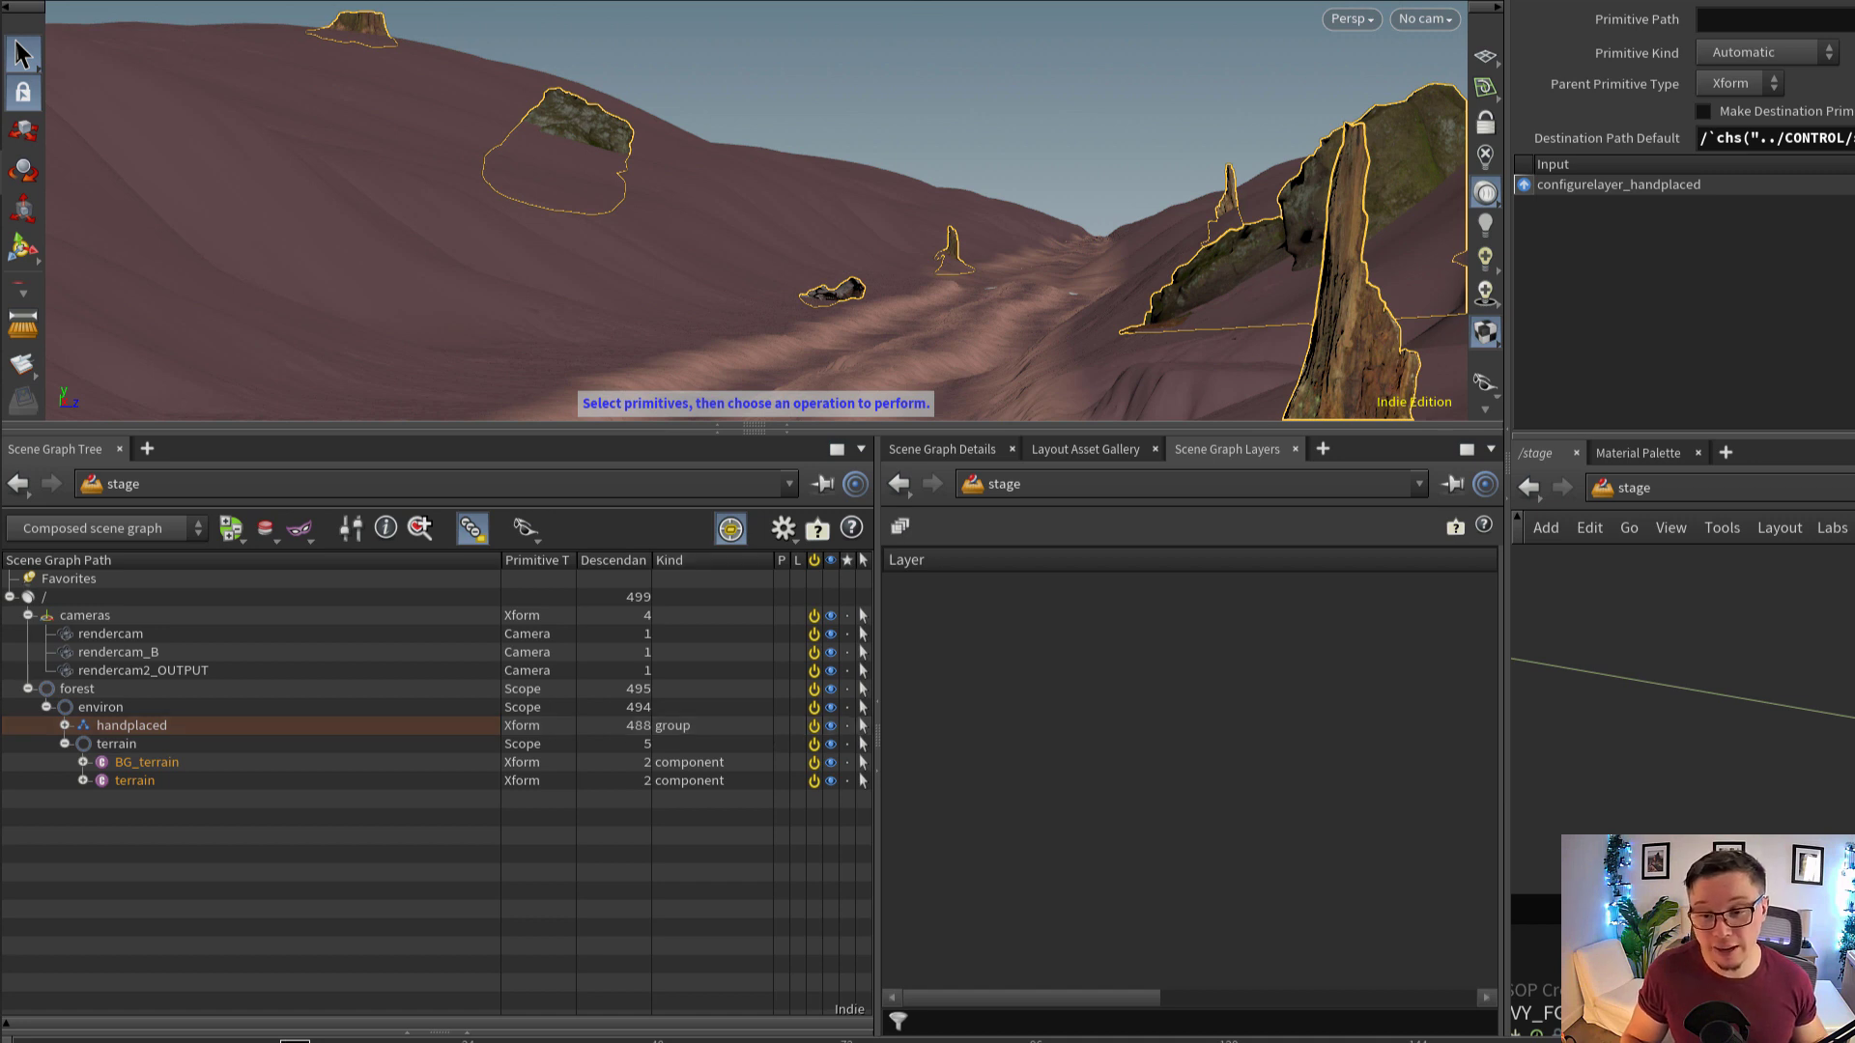
Select and display the IVY_FG SOP Create node in the IVY network and view the ivy in the viewport
{"action": "scroll", "coordinate": [1683, 691], "scroll_direction": "down", "scroll_amount": 4}
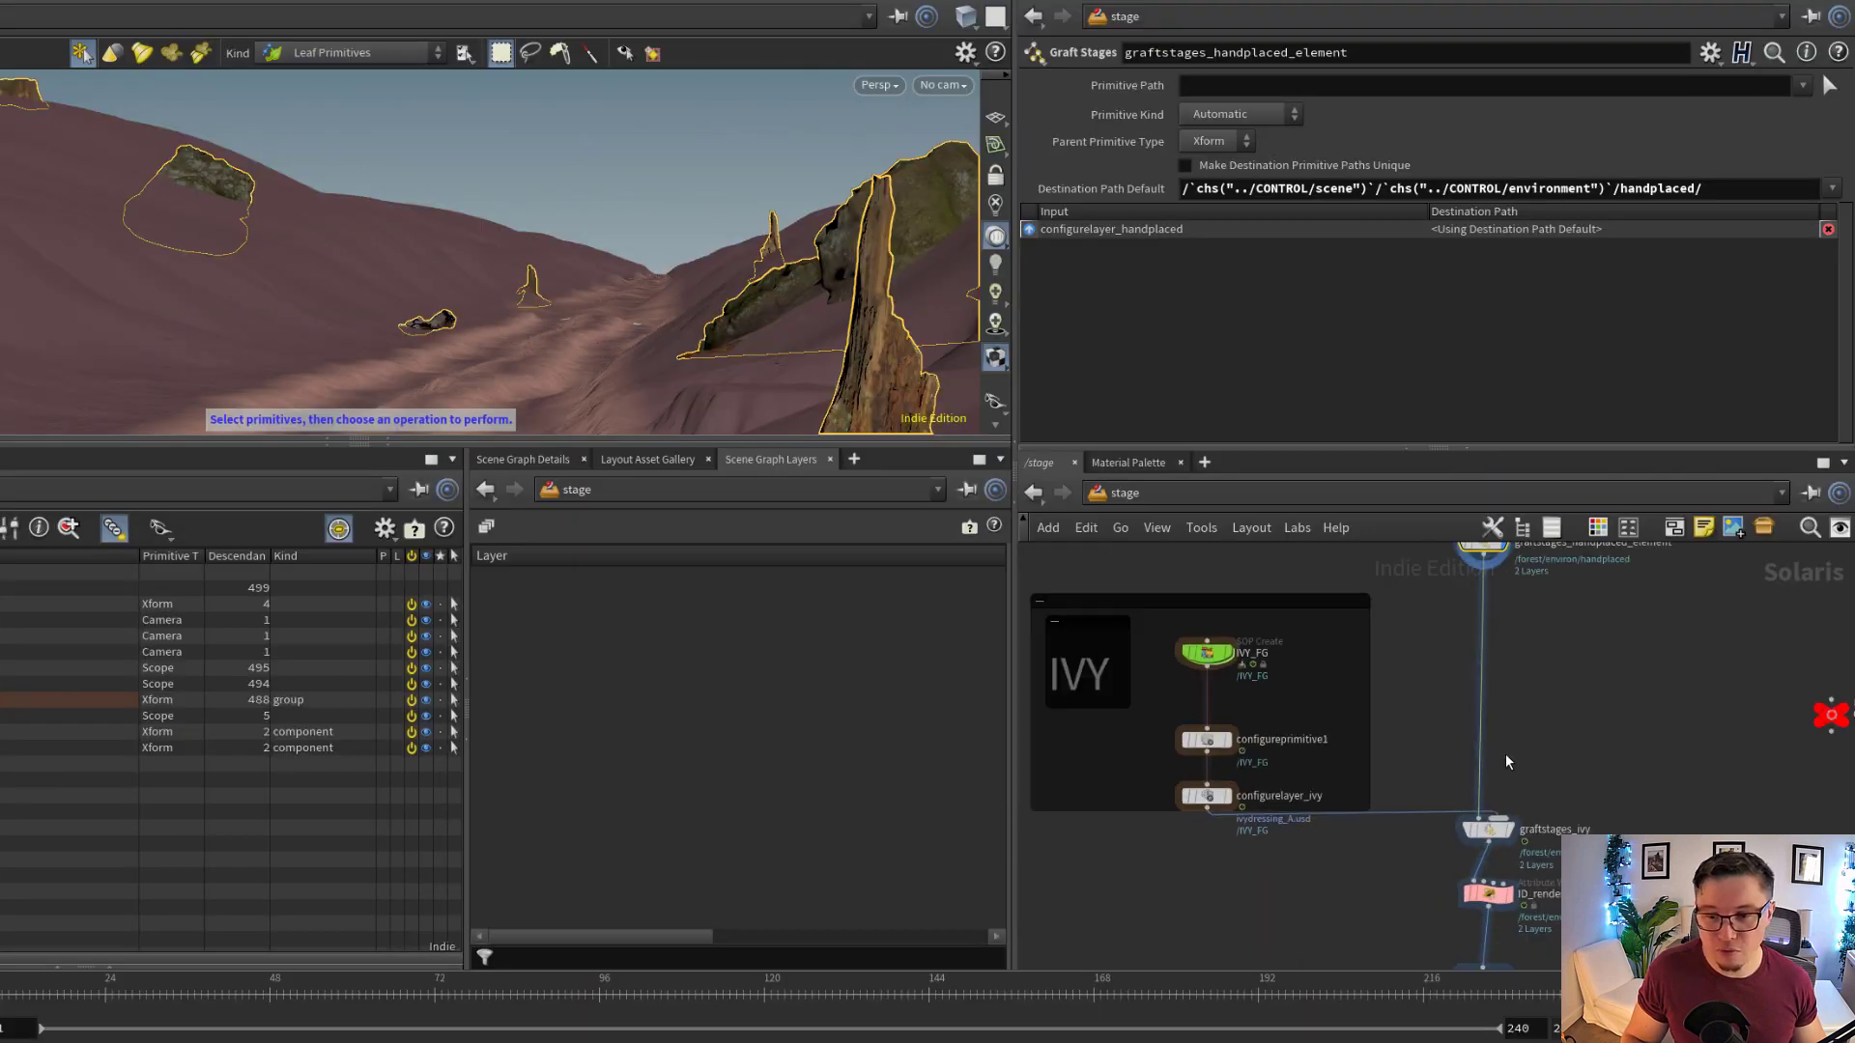
{"action": "middle_click_drag", "start_coordinate": [1505, 762], "coordinate": [1588, 768]}
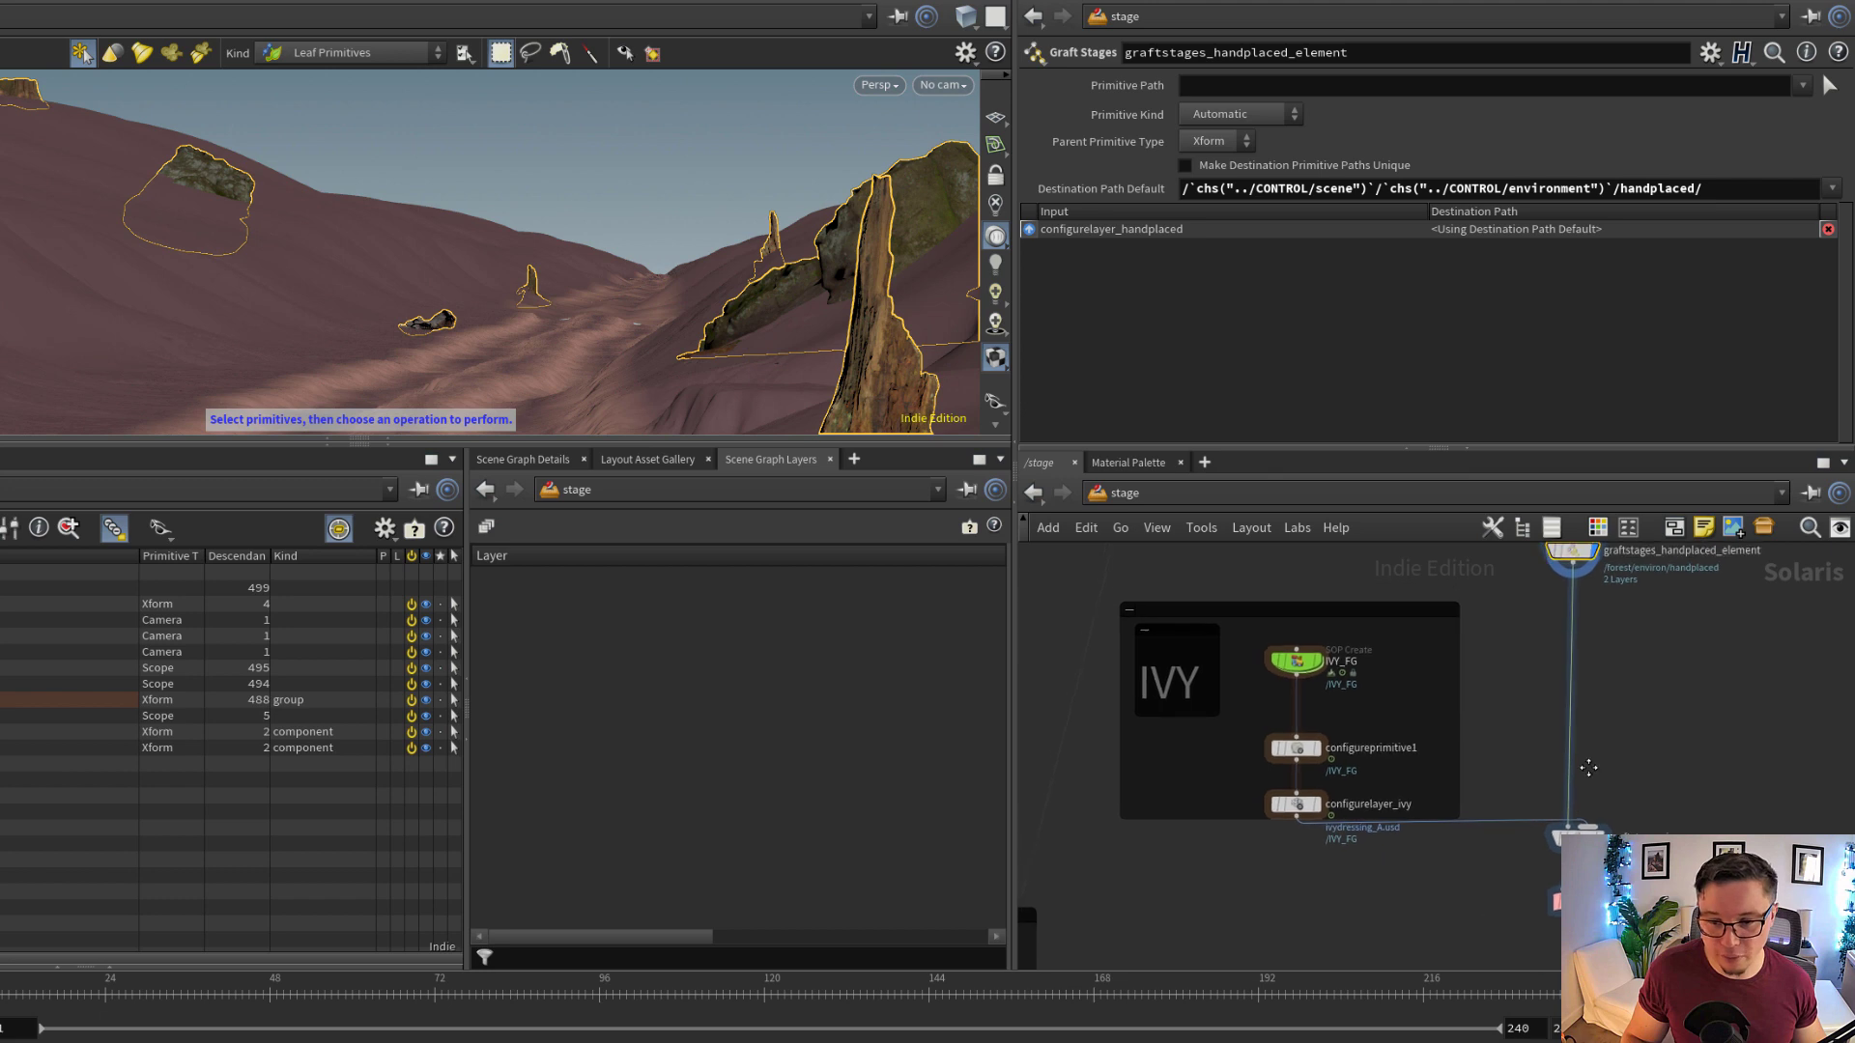
{"action": "scroll", "coordinate": [1278, 659], "scroll_direction": "up", "scroll_amount": 5}
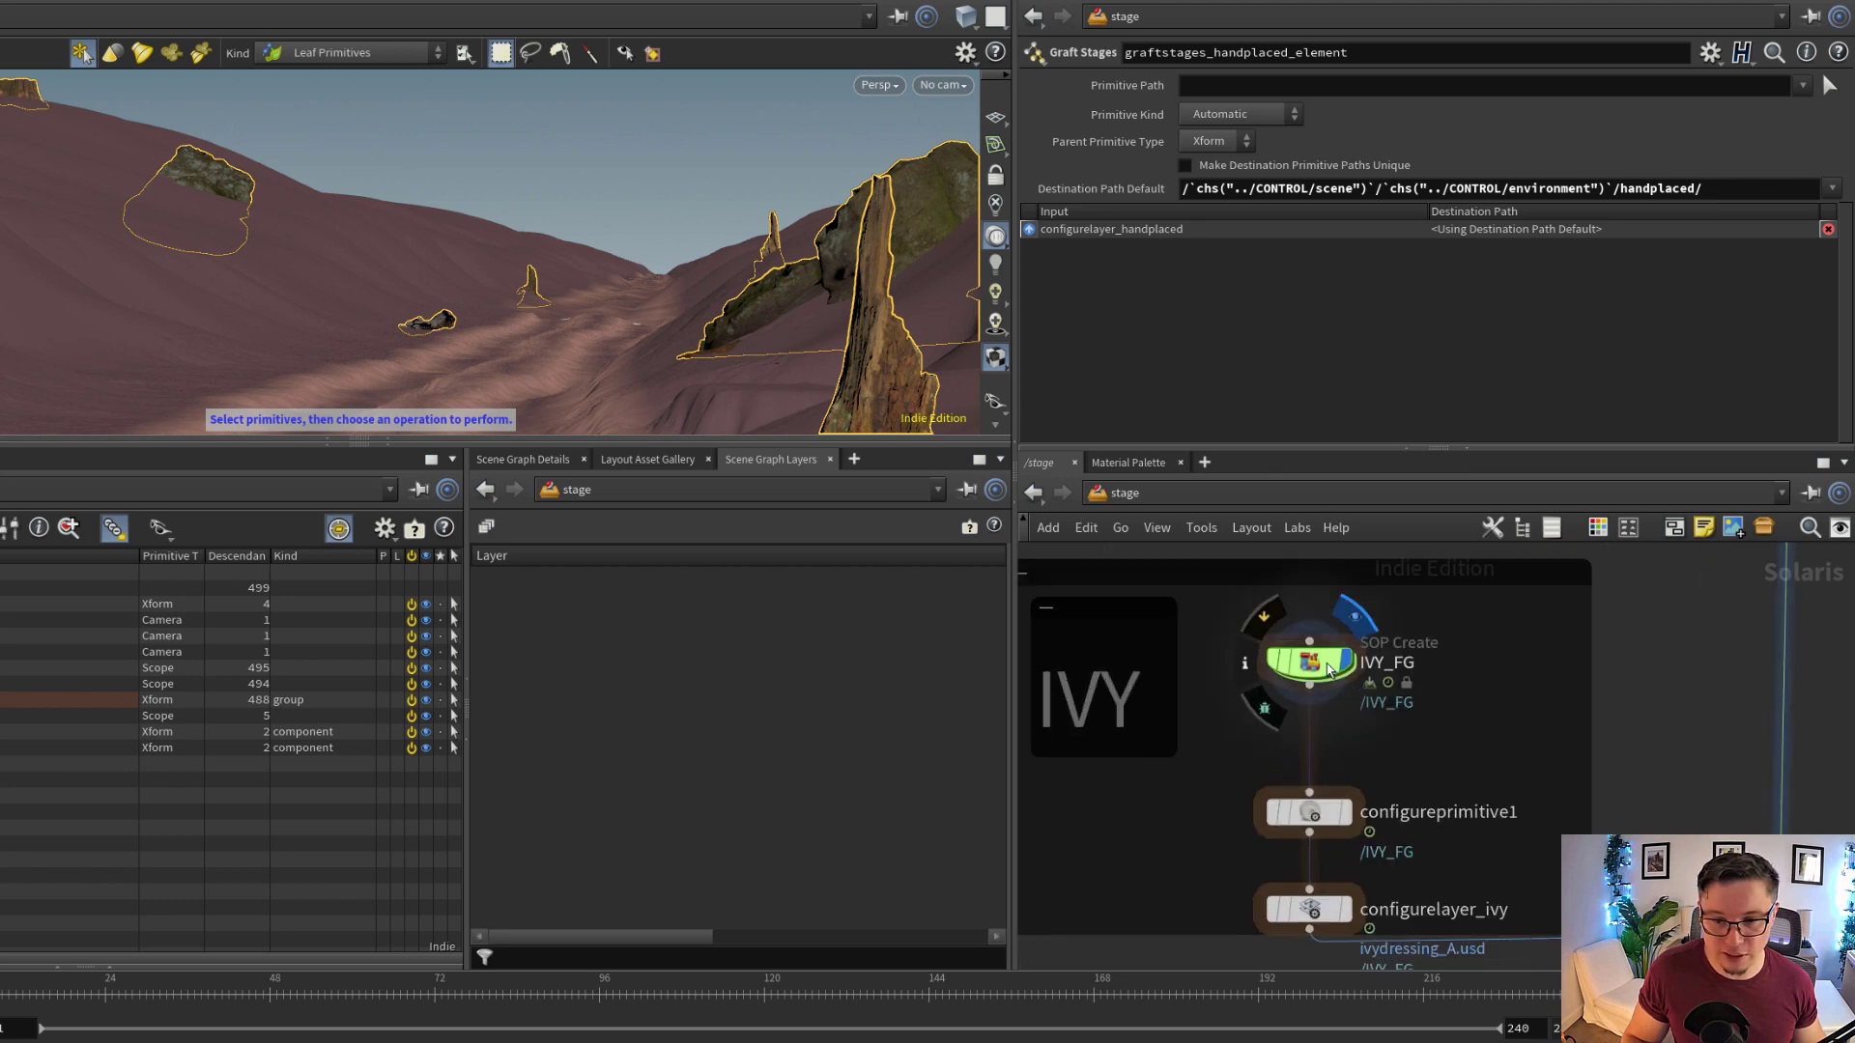
{"action": "left_click", "coordinate": [1327, 667]}
{"action": "left_click_drag", "start_coordinate": [434, 300], "coordinate": [720, 282], "text": "alt"}
{"action": "key", "text": "s"}
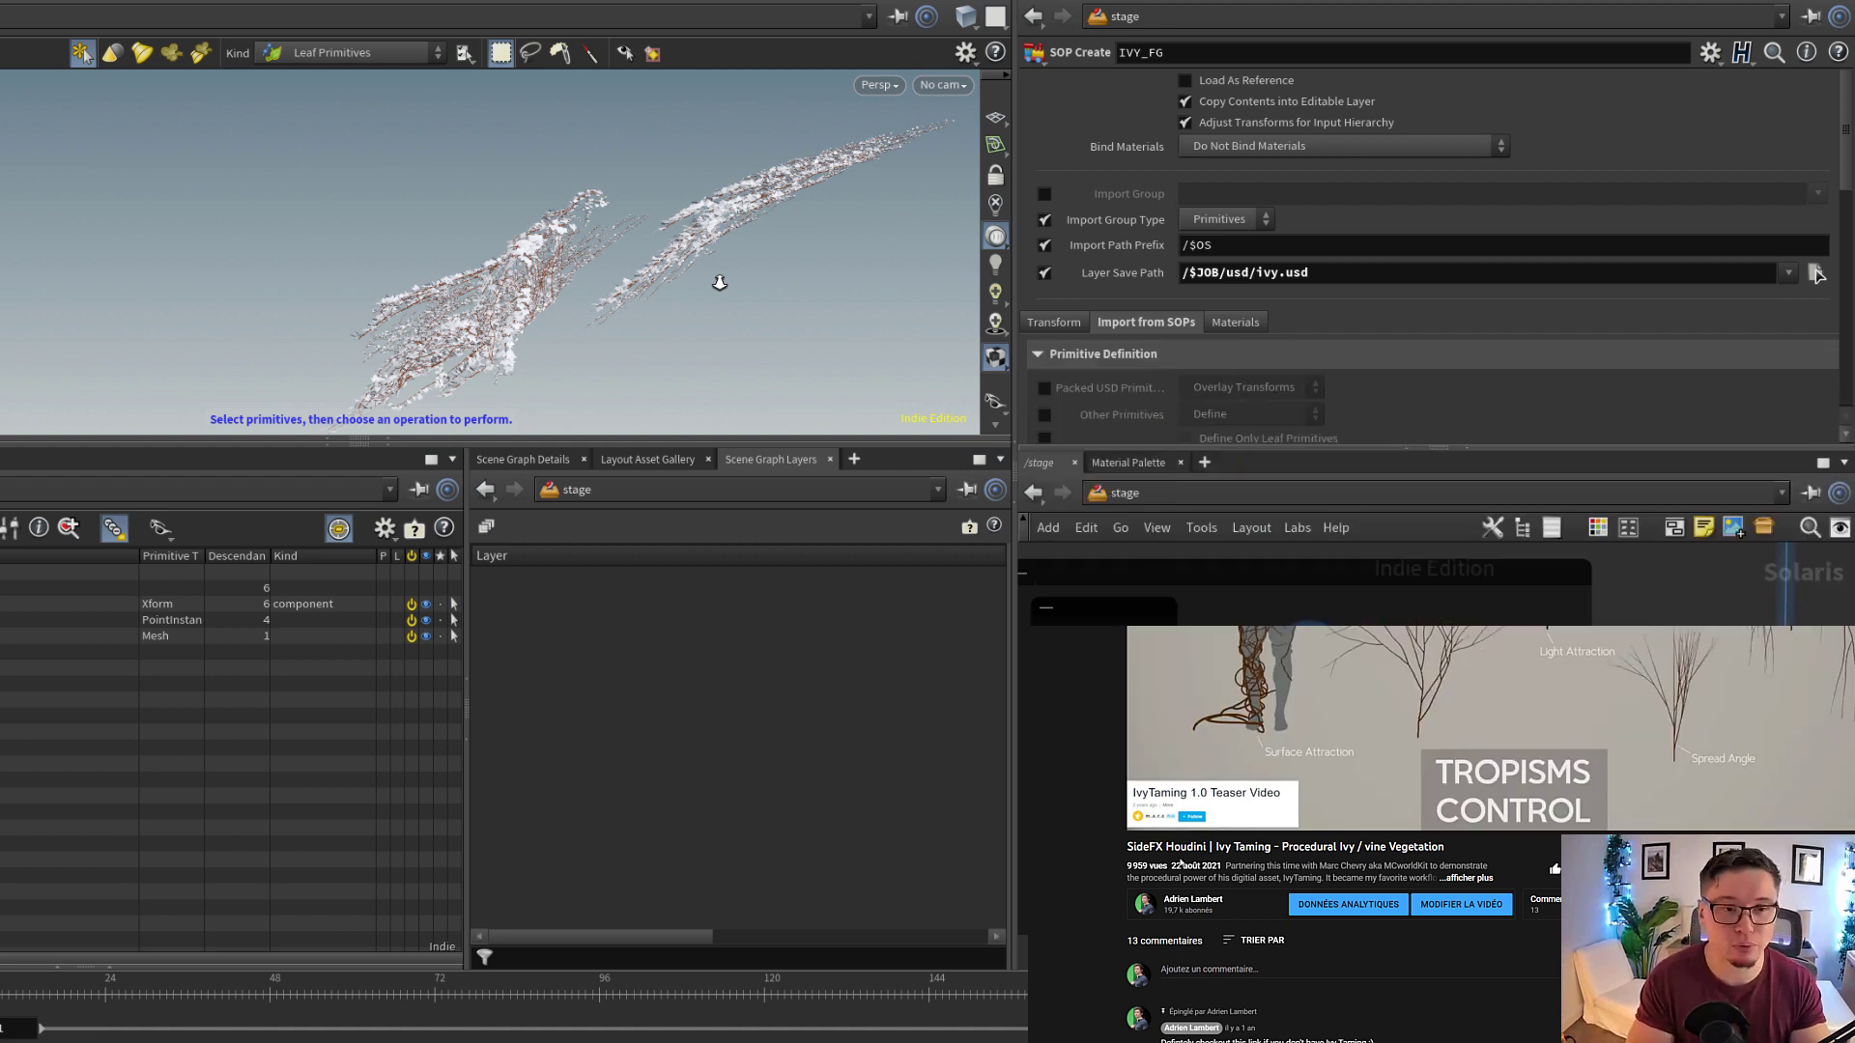
Examine the IVY_FG foliage in the viewport from several angles and distances, including close-ups of the branches and leaves
{"action": "right_click_drag", "start_coordinate": [593, 288], "coordinate": [248, 331], "text": "alt"}
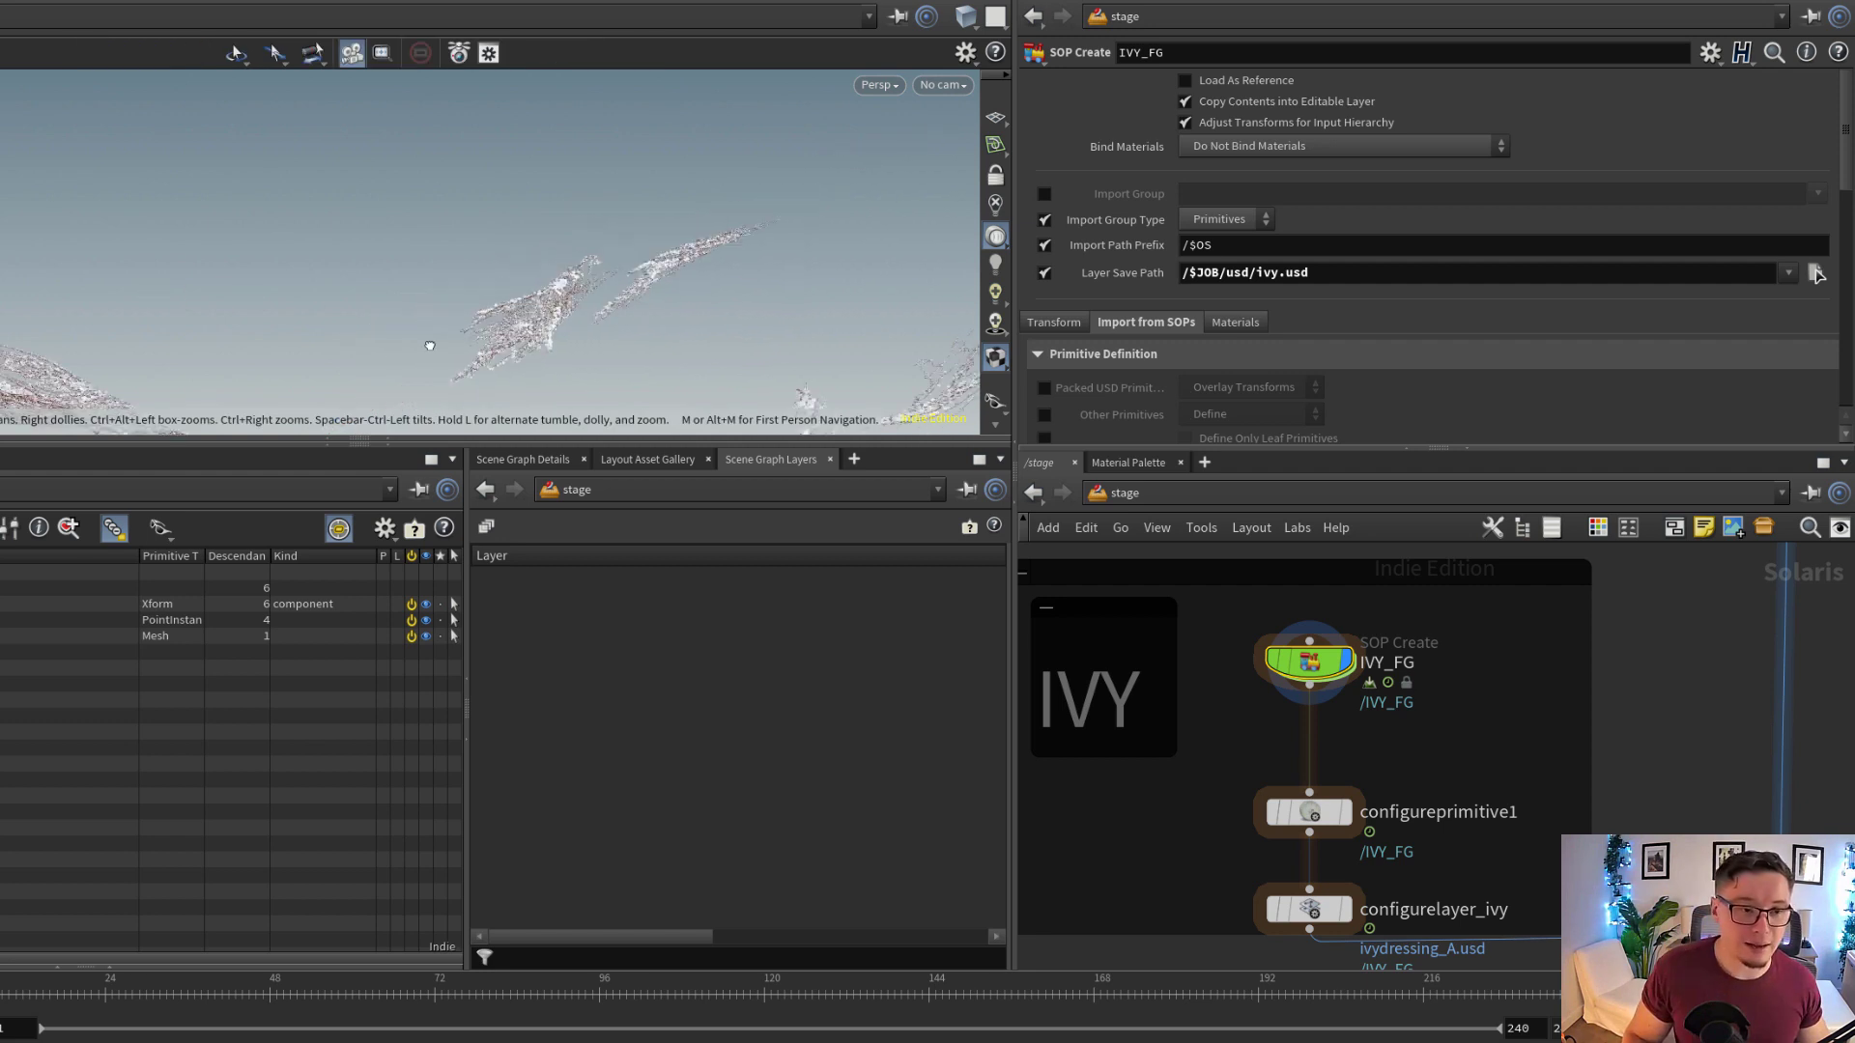
{"action": "left_click_drag", "start_coordinate": [430, 343], "coordinate": [322, 316], "text": "alt"}
{"action": "right_click_drag", "start_coordinate": [188, 285], "coordinate": [896, 309], "text": "alt"}
{"action": "mouse_move", "coordinate": [374, 331]}
{"action": "middle_mouse_down", "text": "alt"}
{"action": "mouse_move", "coordinate": [367, 344]}
{"action": "mouse_move", "coordinate": [365, 319]}
{"action": "middle_mouse_up", "text": "alt"}
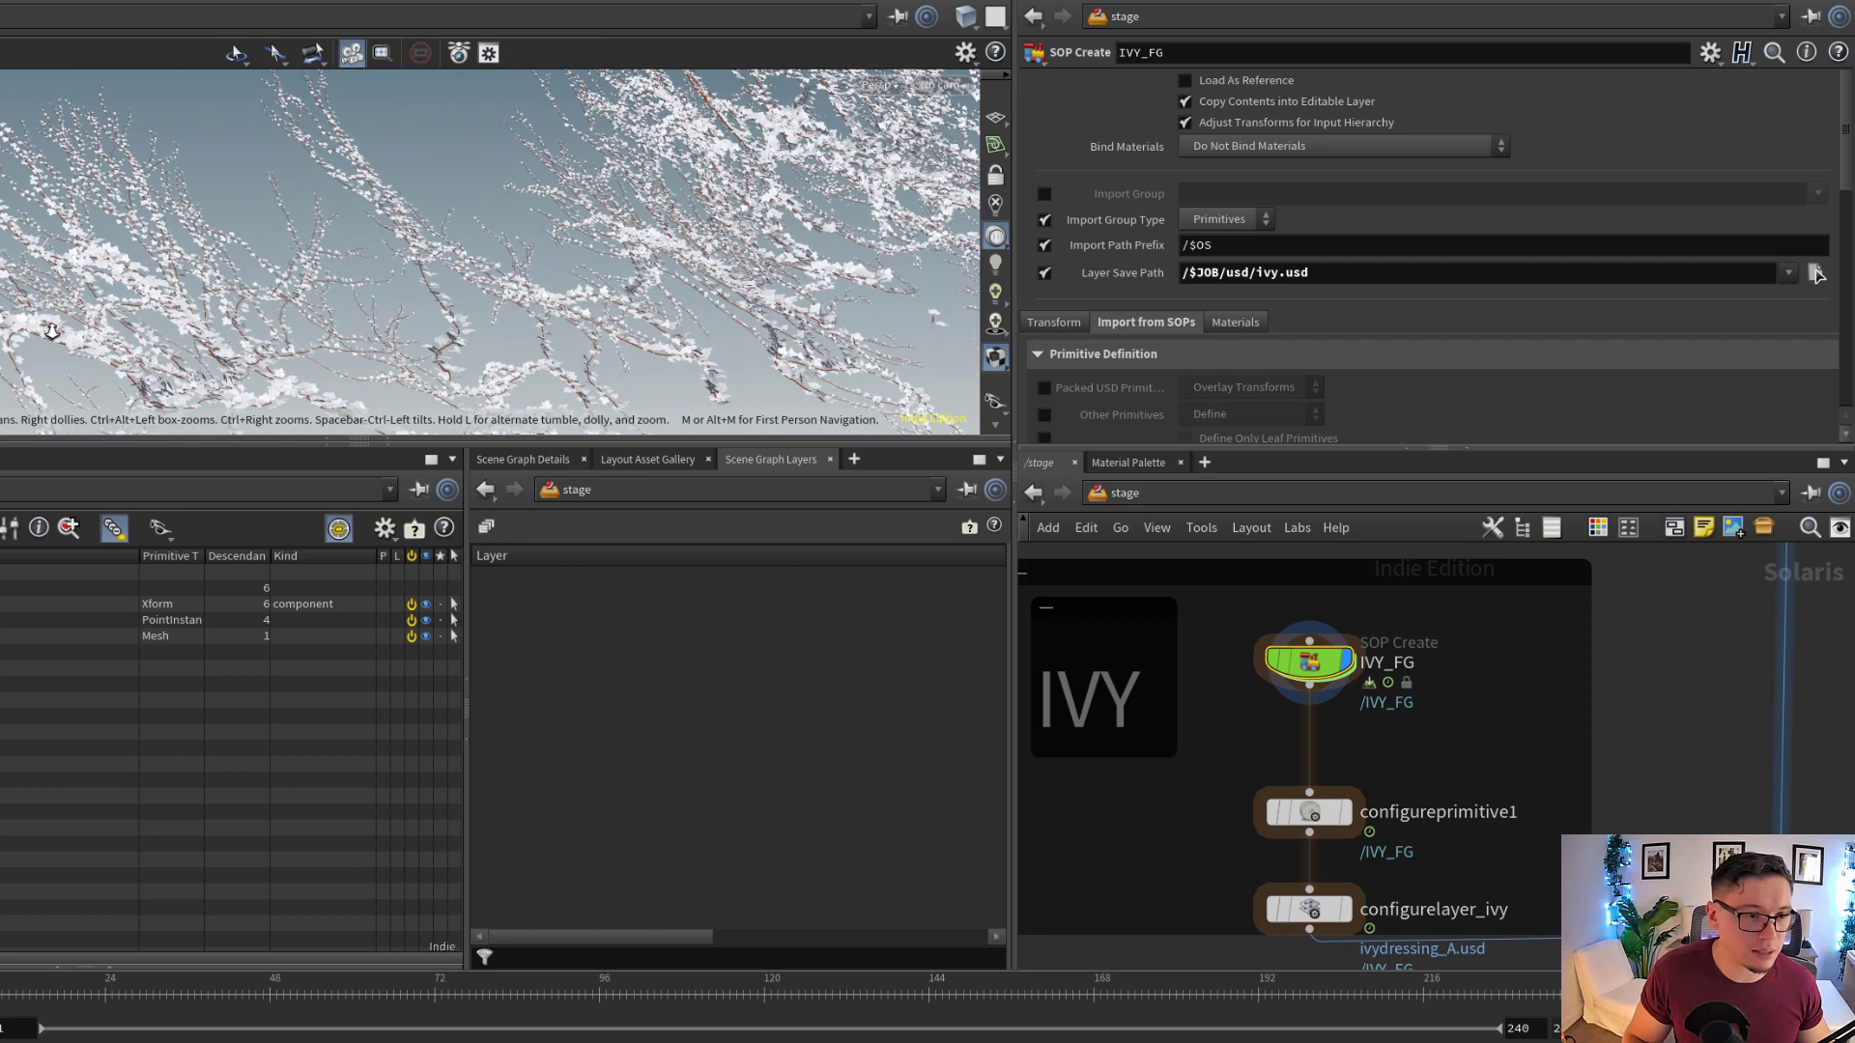
{"action": "left_click_drag", "start_coordinate": [364, 319], "coordinate": [522, 300], "text": "alt"}
{"action": "middle_click_drag", "start_coordinate": [439, 289], "coordinate": [324, 295], "text": "alt"}
{"action": "left_click_drag", "start_coordinate": [396, 232], "coordinate": [381, 308], "text": "alt"}
{"action": "middle_click_drag", "start_coordinate": [356, 285], "coordinate": [360, 329], "text": "alt"}
{"action": "left_click_drag", "start_coordinate": [359, 329], "coordinate": [15, 256], "text": "alt"}
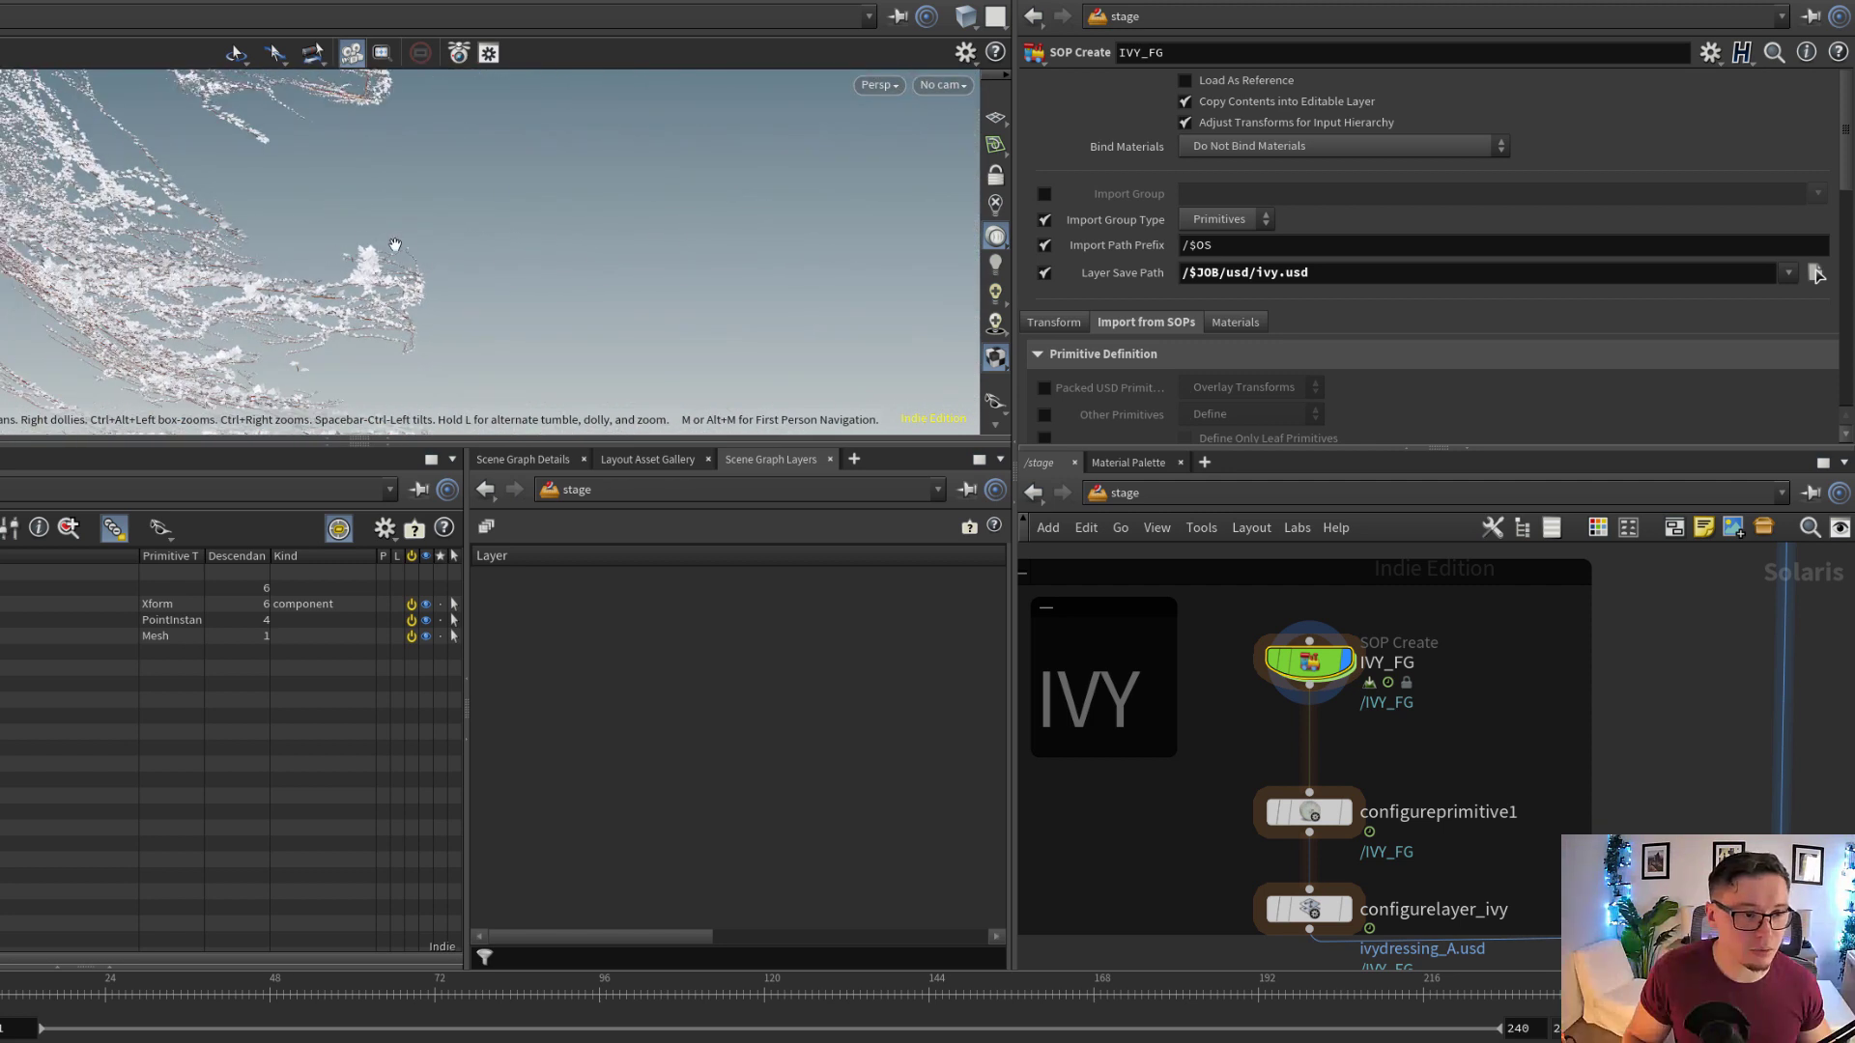
{"action": "left_click_drag", "start_coordinate": [397, 245], "coordinate": [294, 316], "text": "alt"}
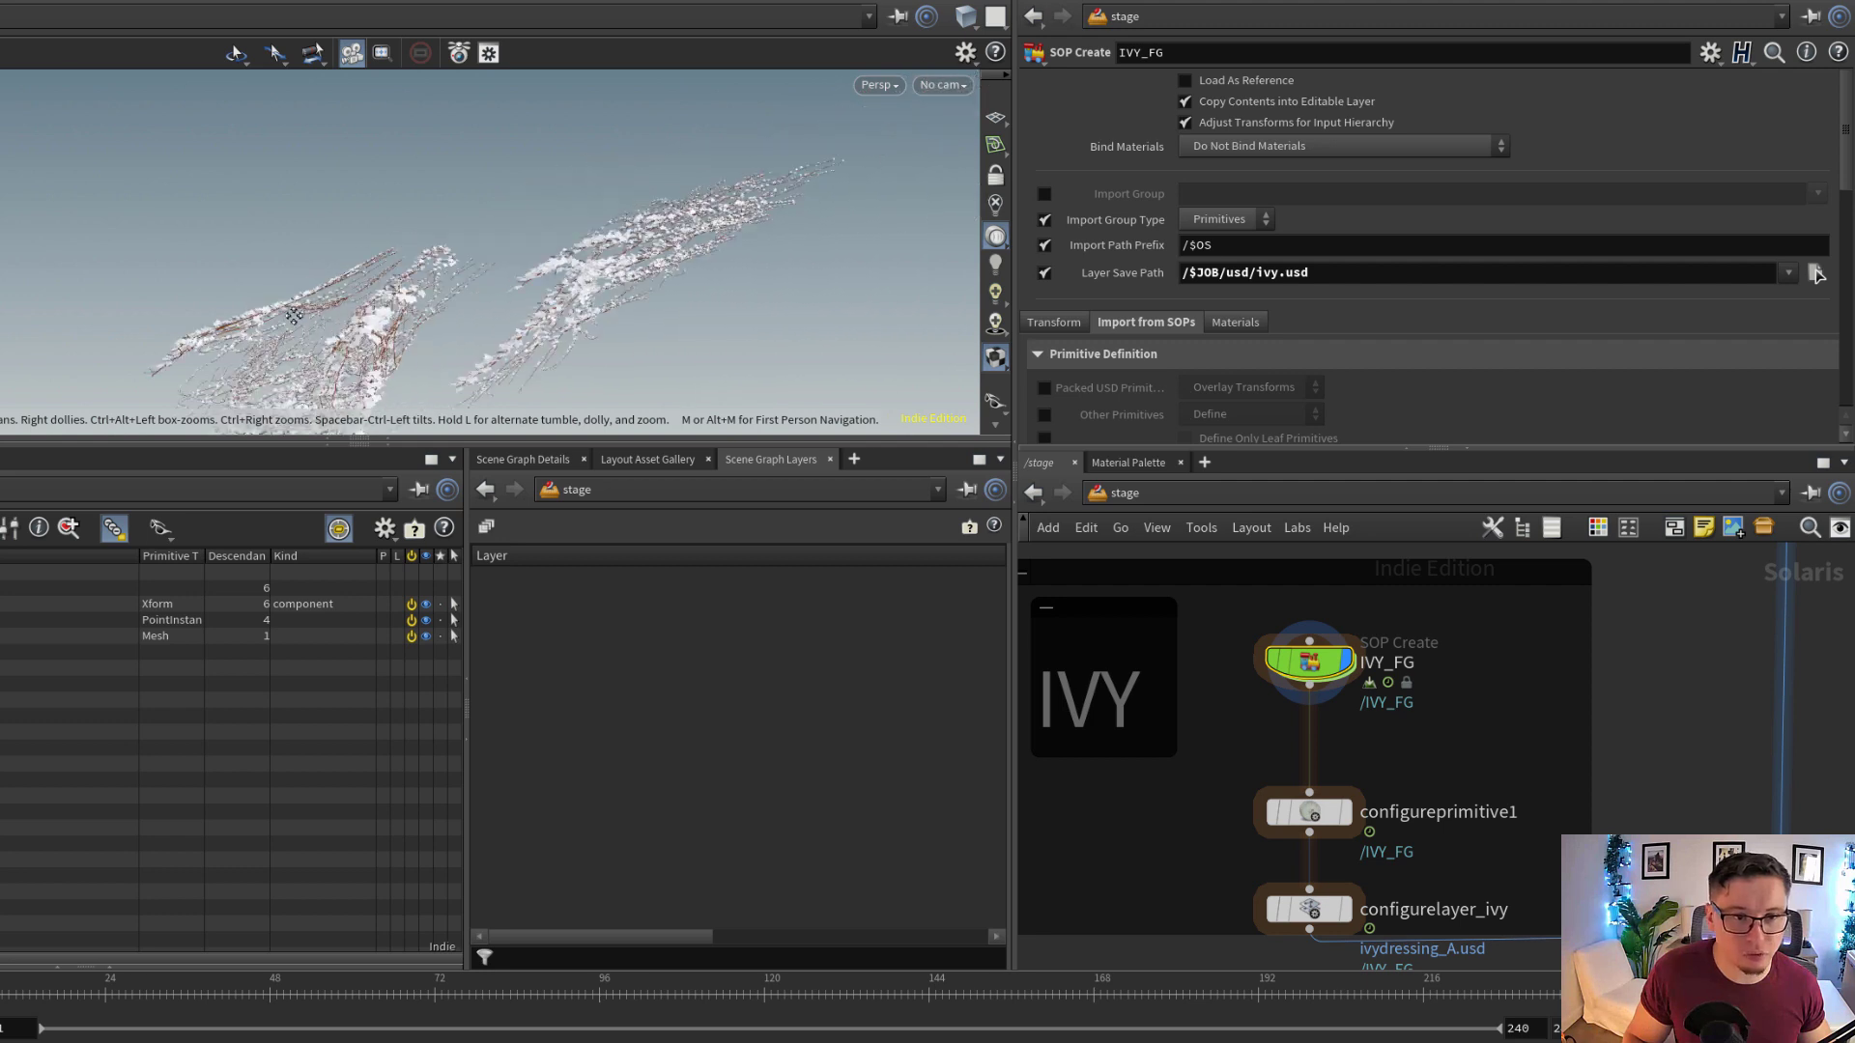
{"action": "right_click_drag", "start_coordinate": [293, 316], "coordinate": [556, 344], "text": "alt"}
{"action": "middle_click_drag", "start_coordinate": [416, 318], "coordinate": [541, 300], "text": "alt"}
{"action": "left_click_drag", "start_coordinate": [541, 299], "coordinate": [493, 300], "text": "alt"}
{"action": "middle_click_drag", "start_coordinate": [493, 300], "coordinate": [597, 239], "text": "alt"}
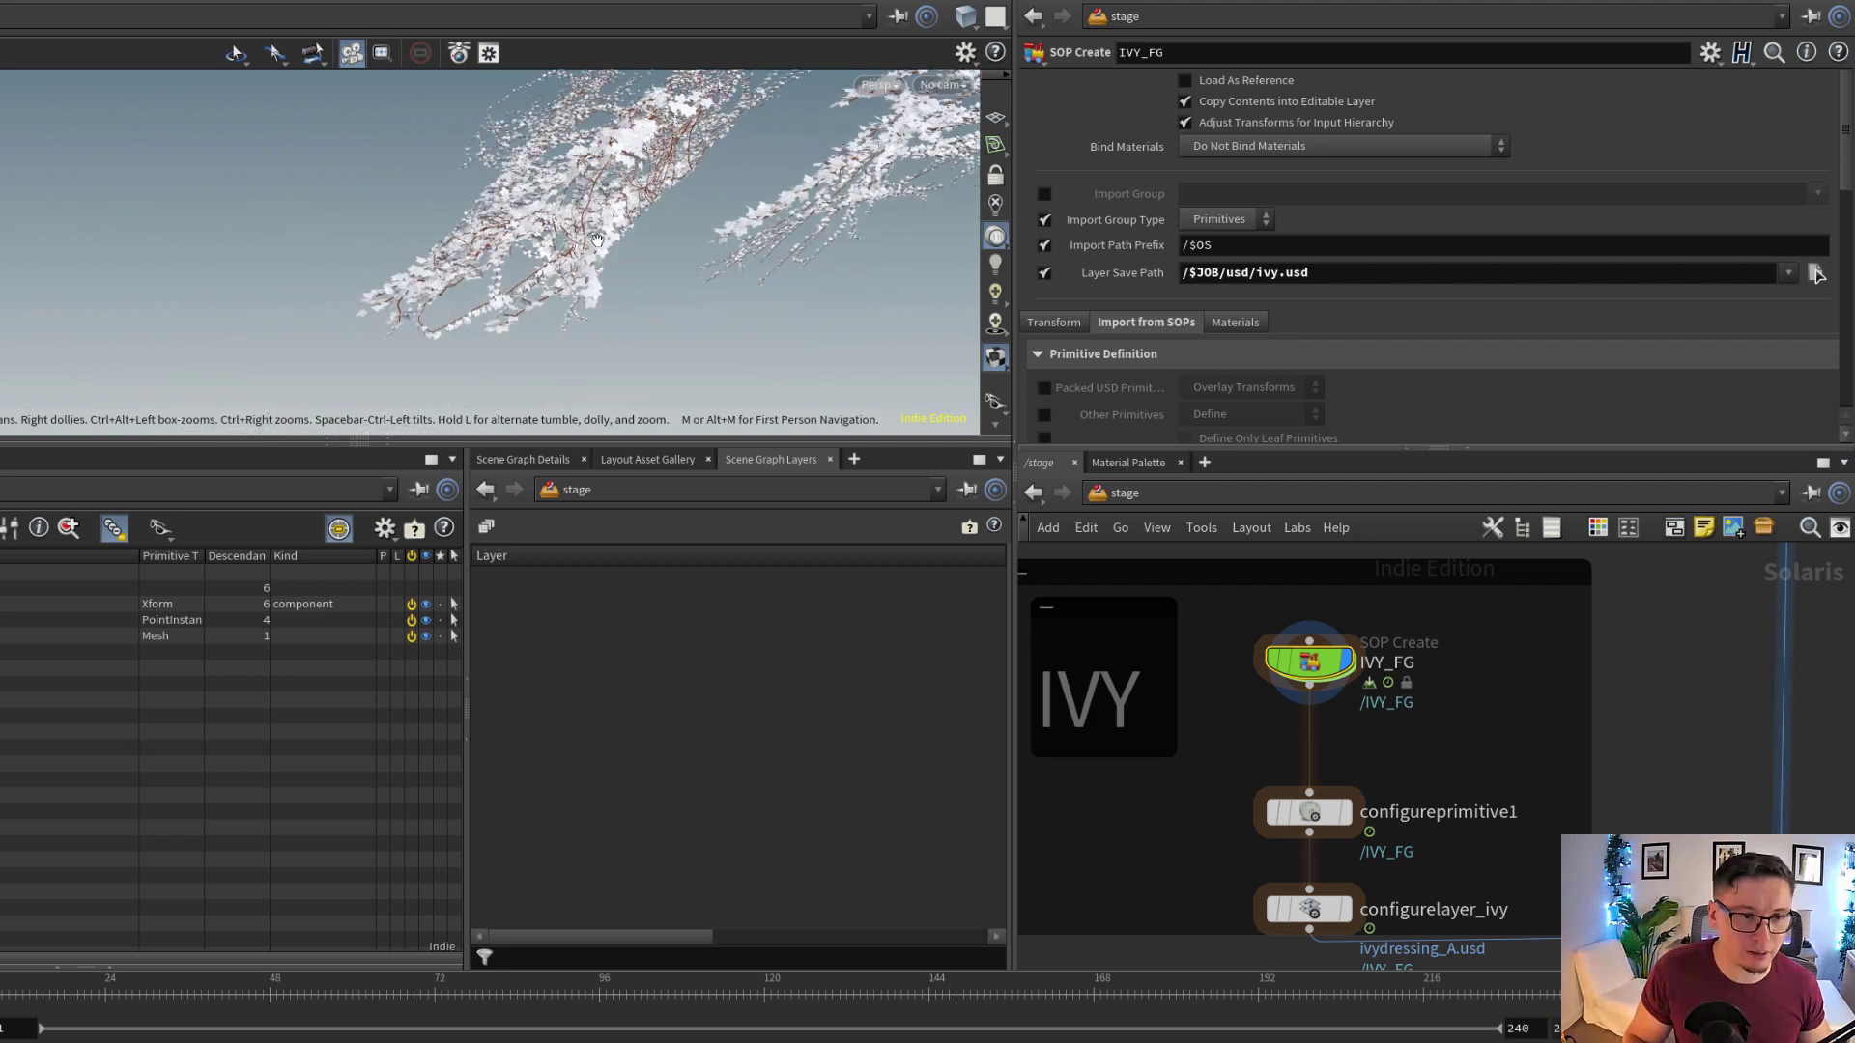
{"action": "left_click_drag", "start_coordinate": [597, 240], "coordinate": [591, 165], "text": "alt"}
{"action": "middle_click_drag", "start_coordinate": [591, 165], "coordinate": [550, 240], "text": "alt"}
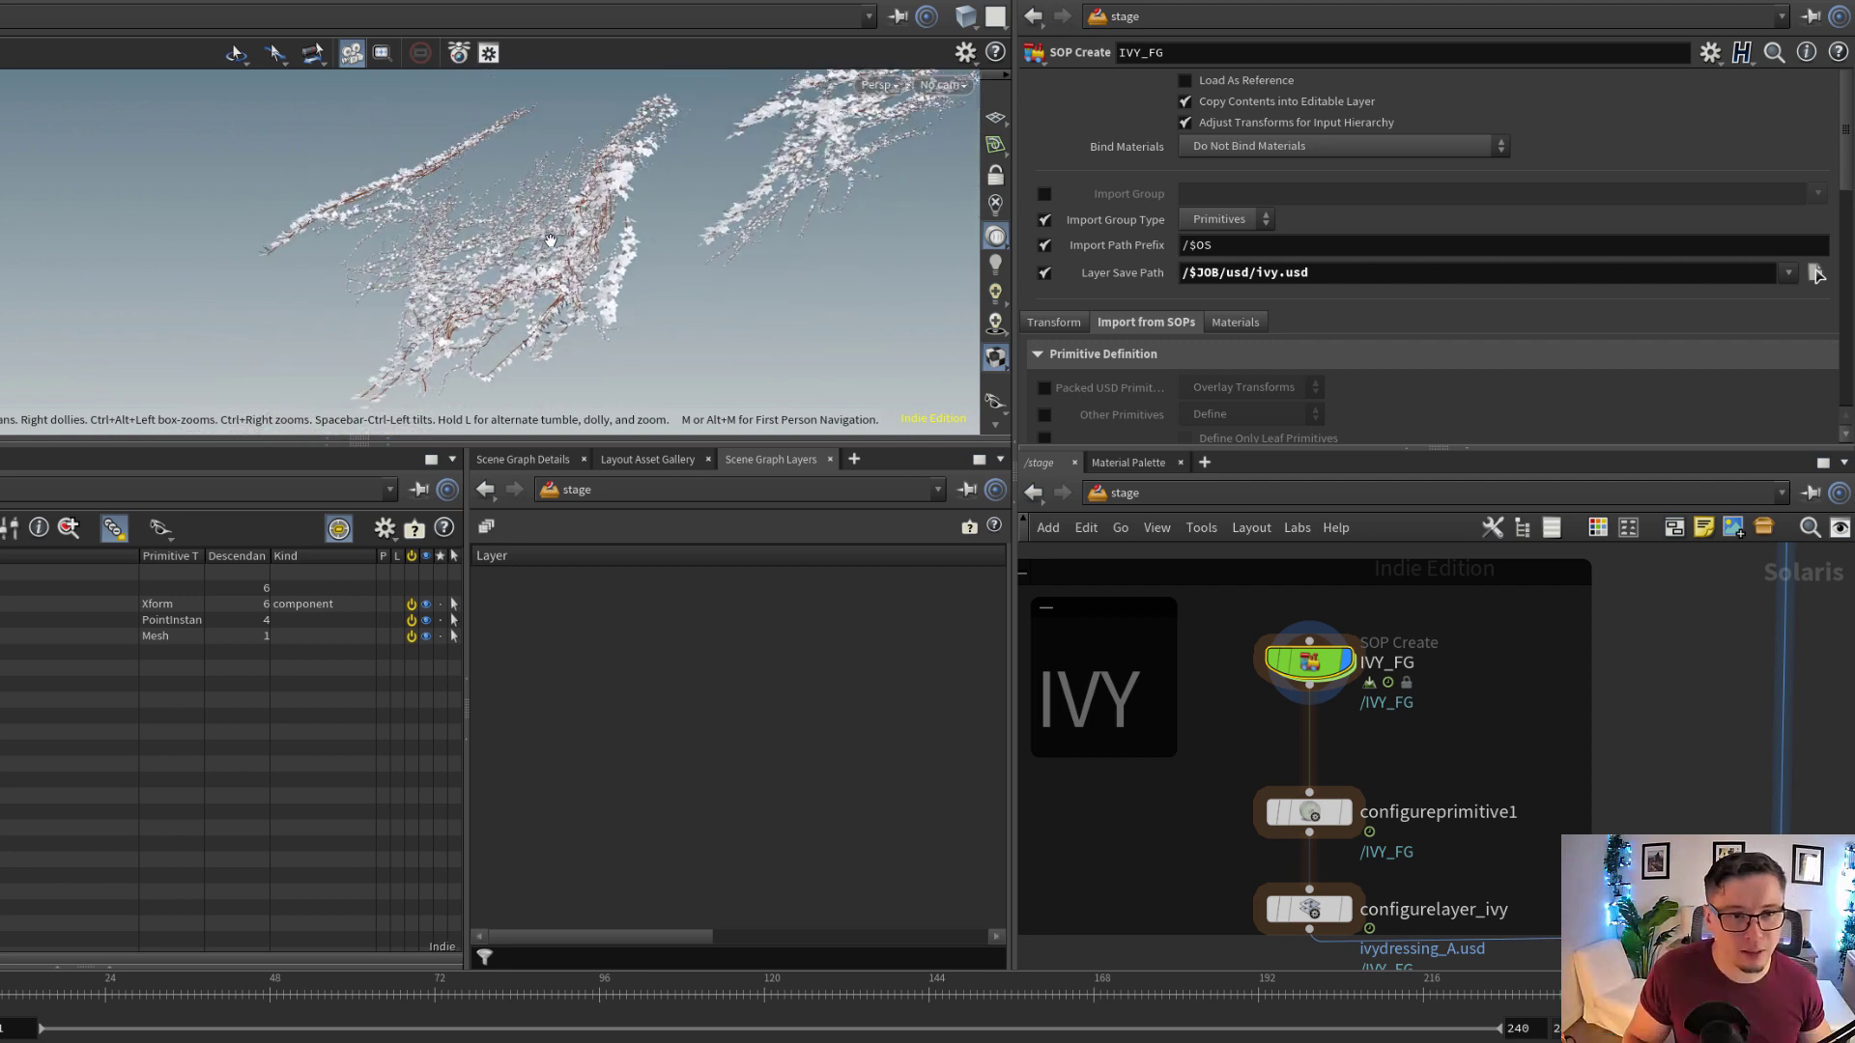
{"action": "left_click_drag", "start_coordinate": [551, 239], "coordinate": [704, 246], "text": "alt"}
{"action": "left_click_drag", "start_coordinate": [599, 290], "coordinate": [570, 278], "text": "alt"}
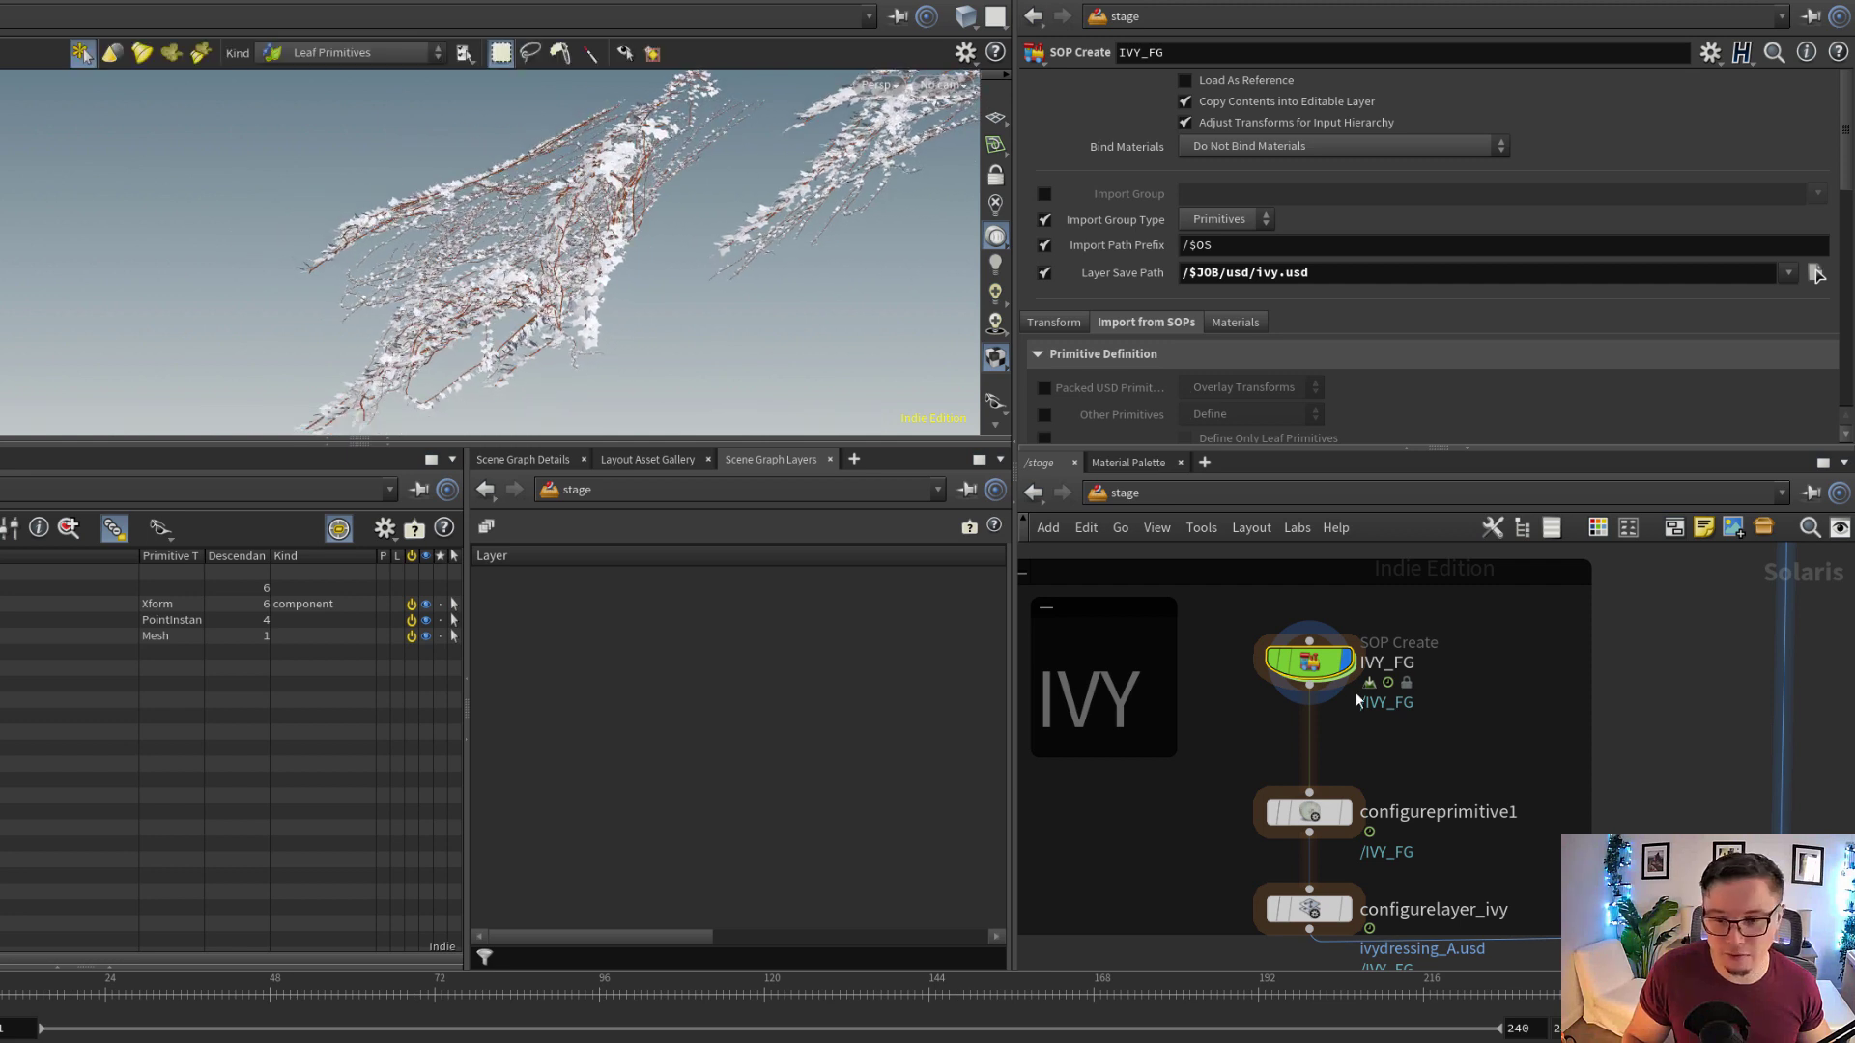
Open the SOP network inside IVY_FG and review its node chain down to the branches feeding merge3
{"action": "double_click", "coordinate": [1322, 650]}
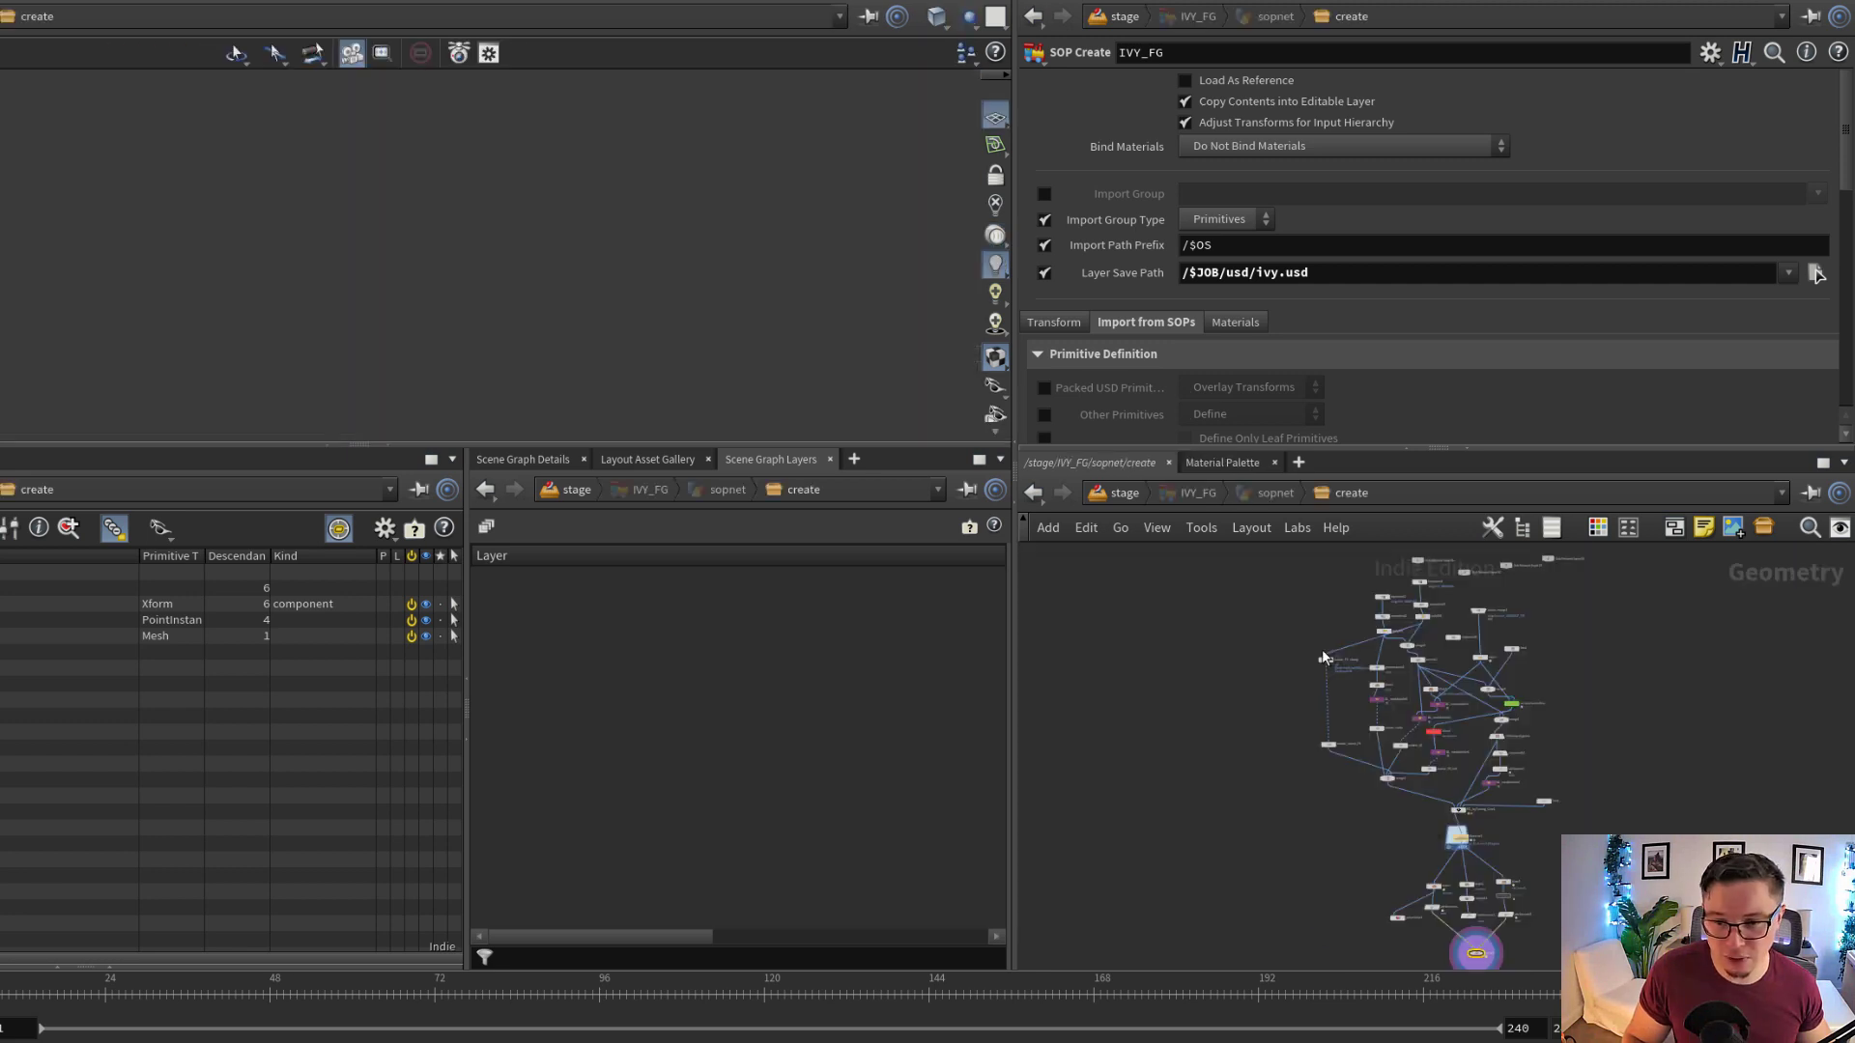
{"action": "scroll", "coordinate": [1555, 821], "scroll_direction": "up", "scroll_amount": 3}
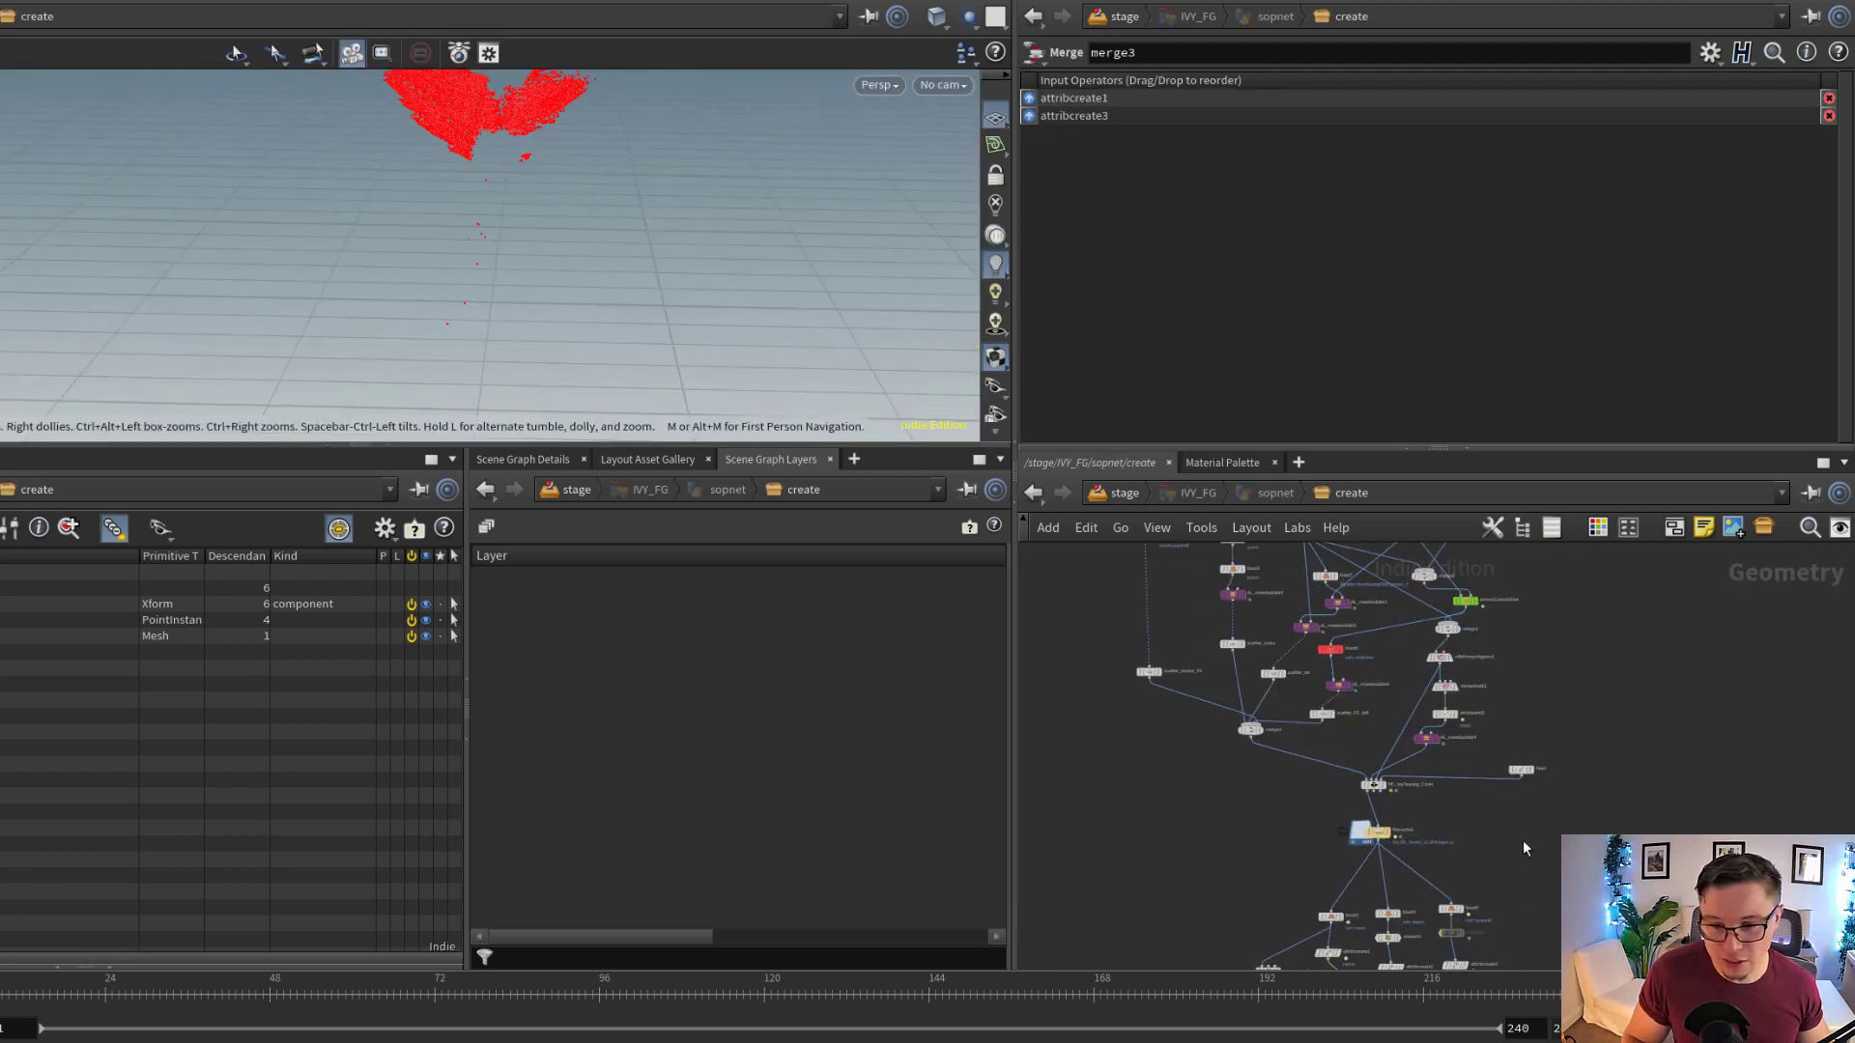
{"action": "scroll", "coordinate": [1546, 773], "scroll_direction": "down", "scroll_amount": 3}
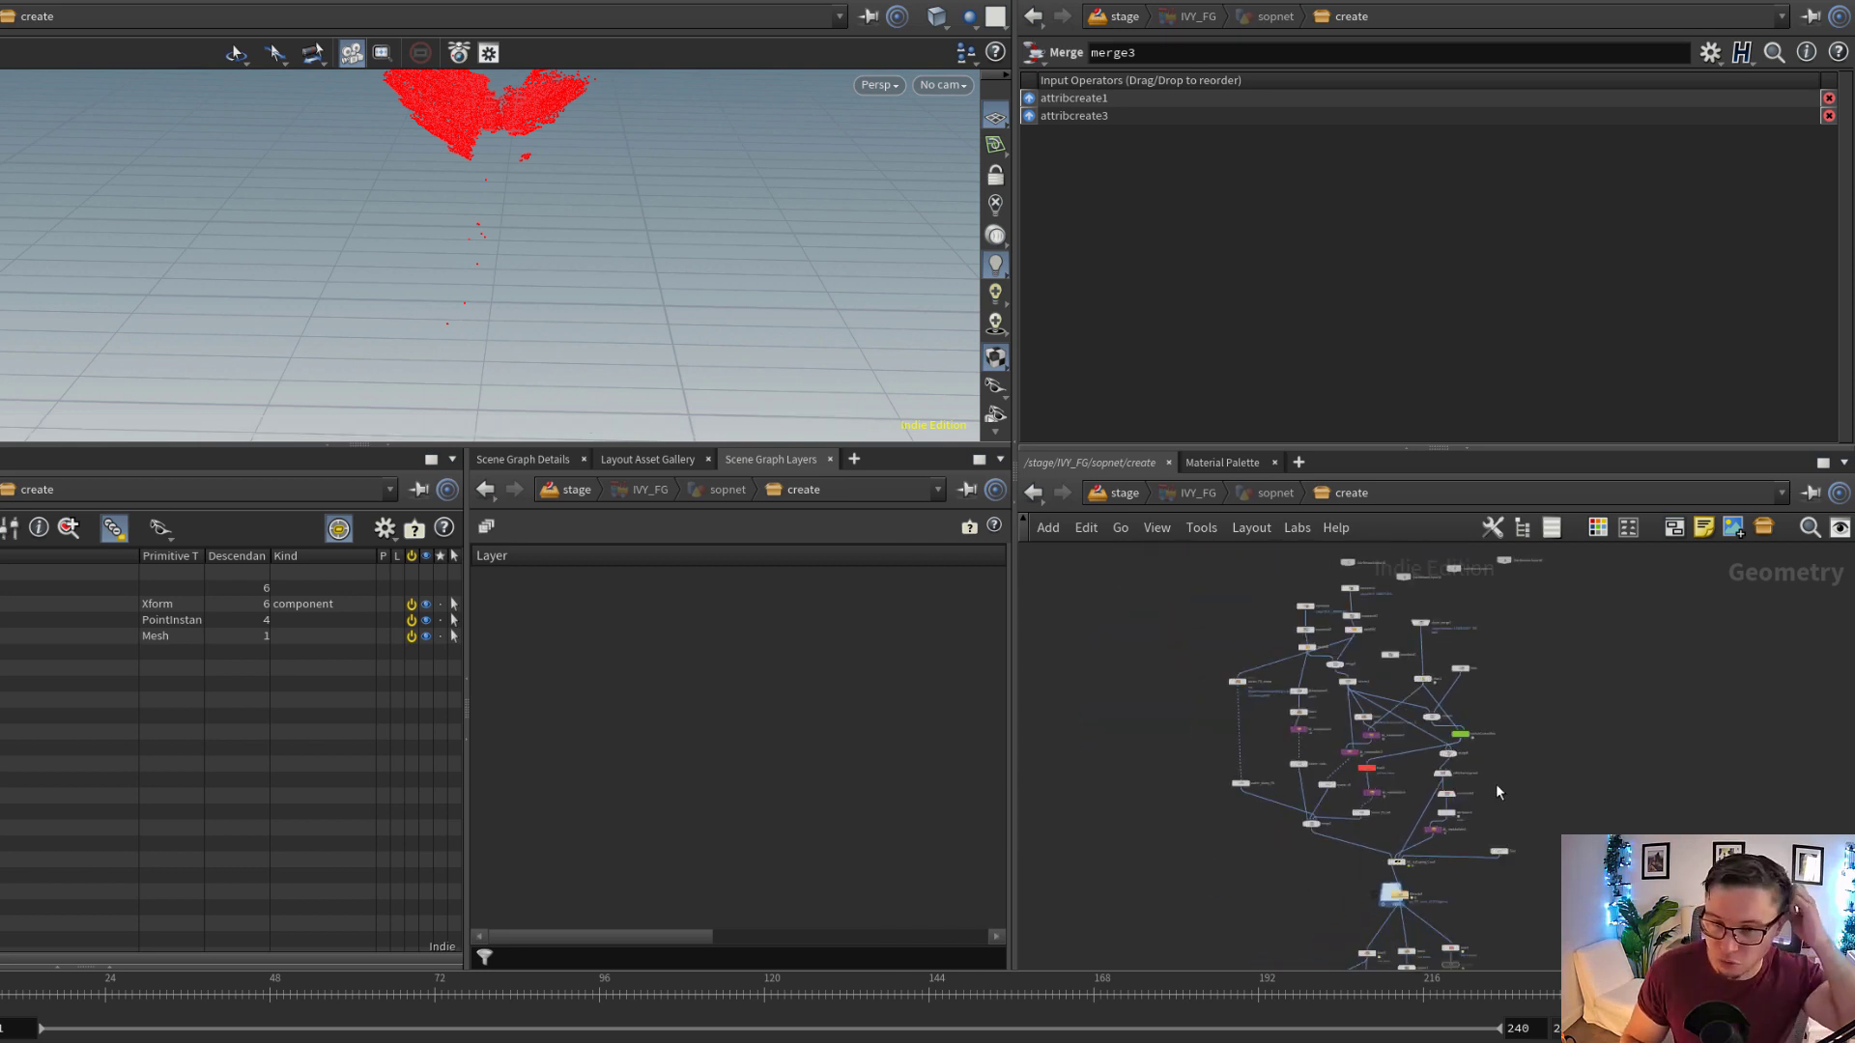
{"action": "scroll", "coordinate": [1623, 760], "scroll_direction": "up", "scroll_amount": 2}
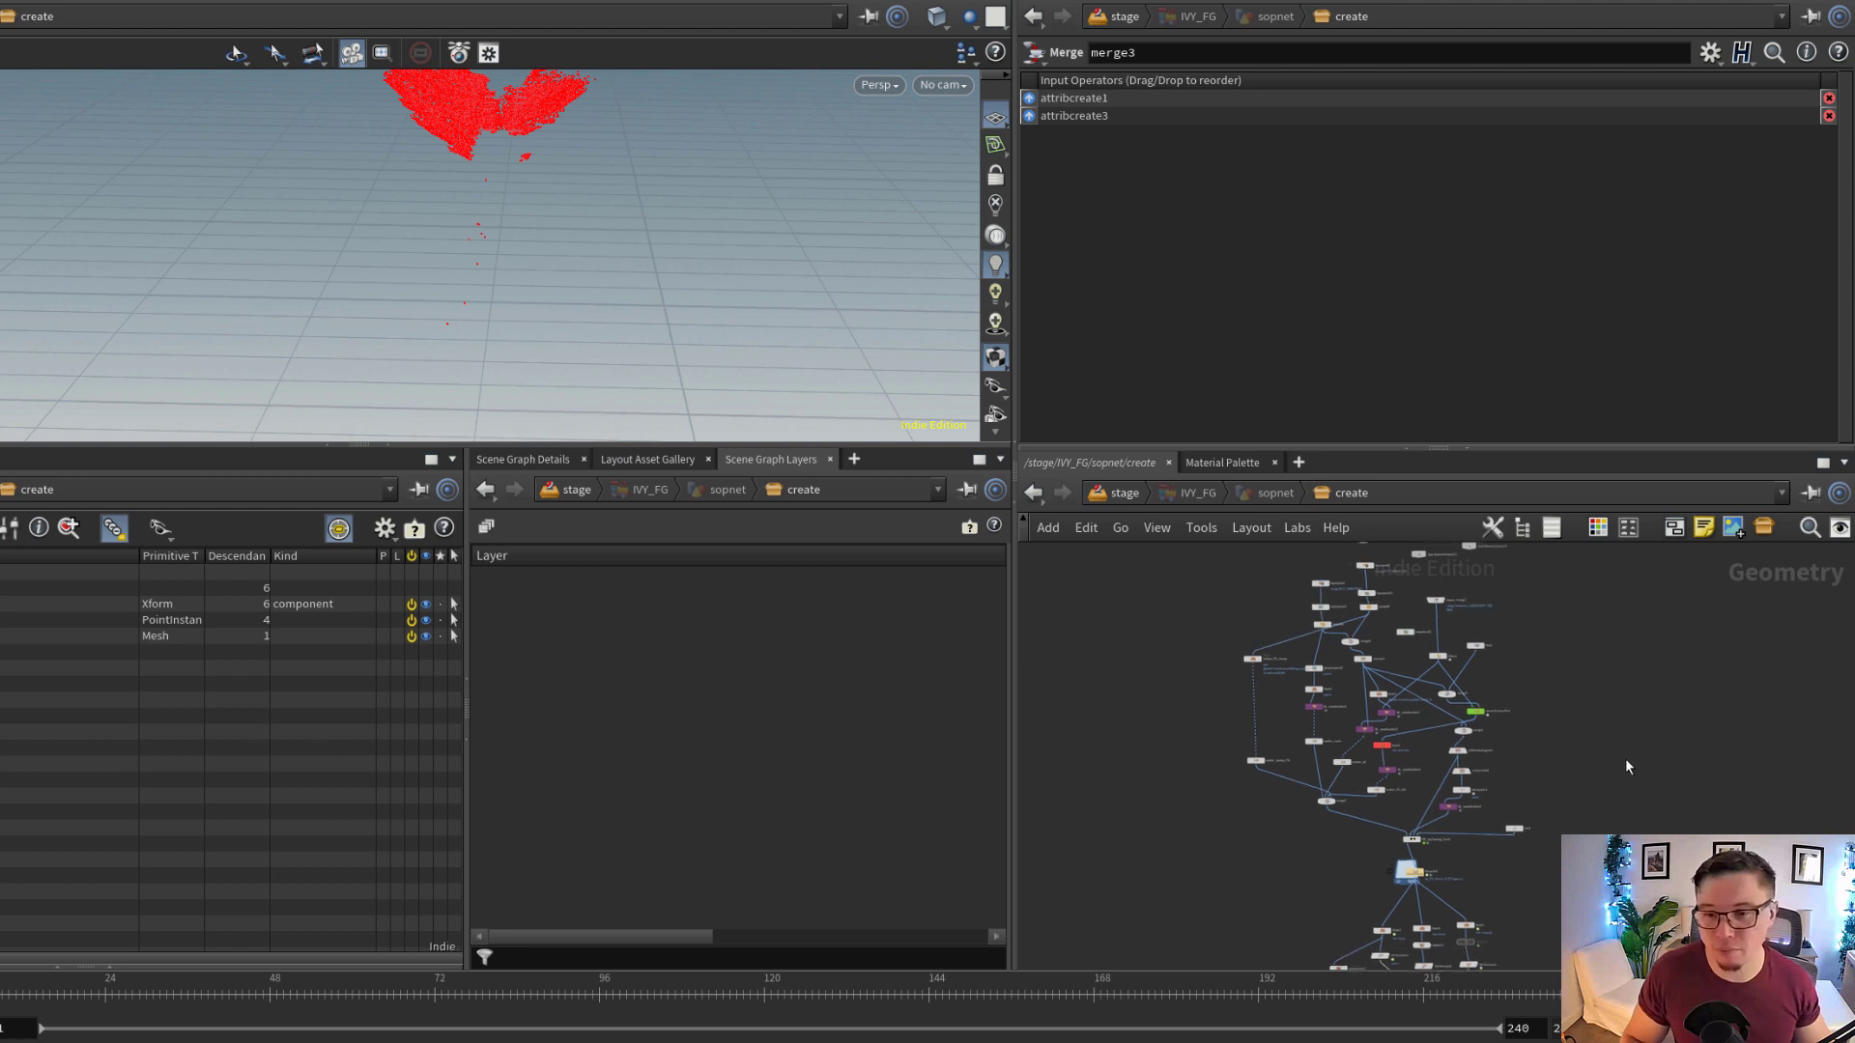
{"action": "scroll", "coordinate": [1459, 767], "scroll_direction": "up", "scroll_amount": 5}
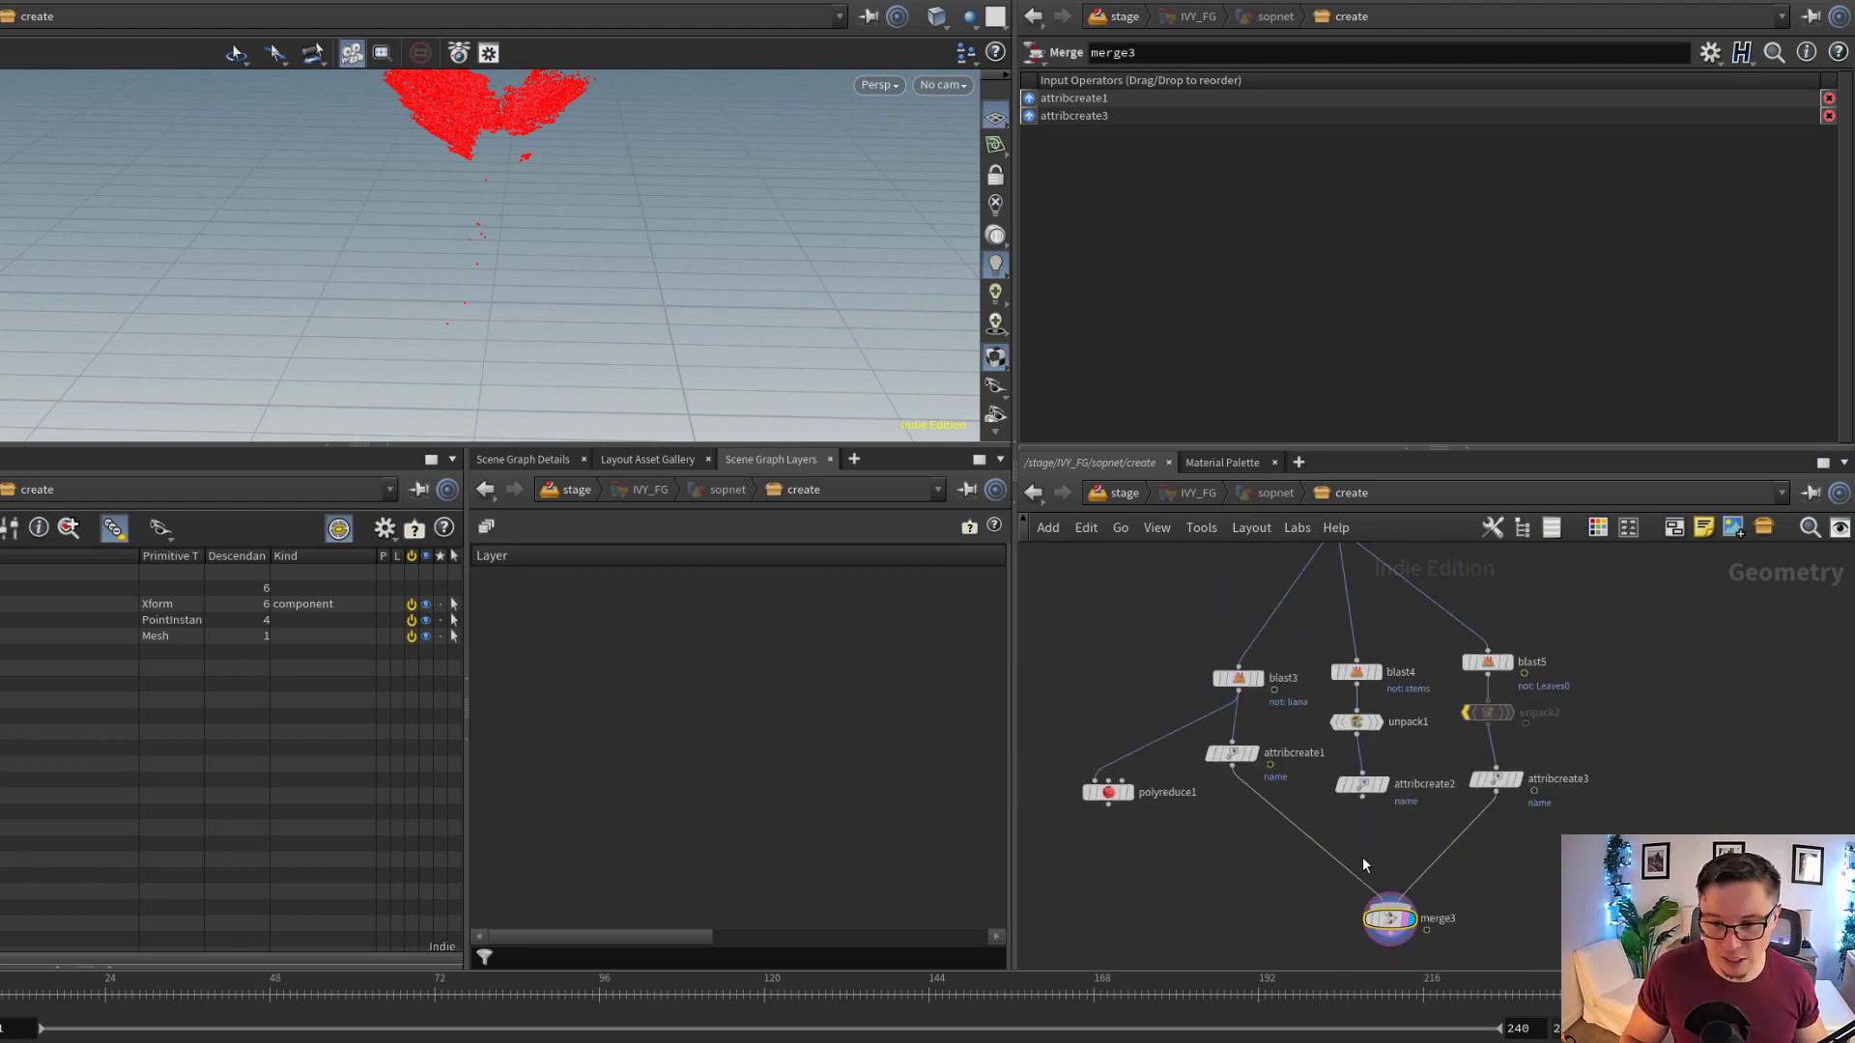
{"action": "scroll", "coordinate": [1304, 836], "scroll_direction": "up", "scroll_amount": 1}
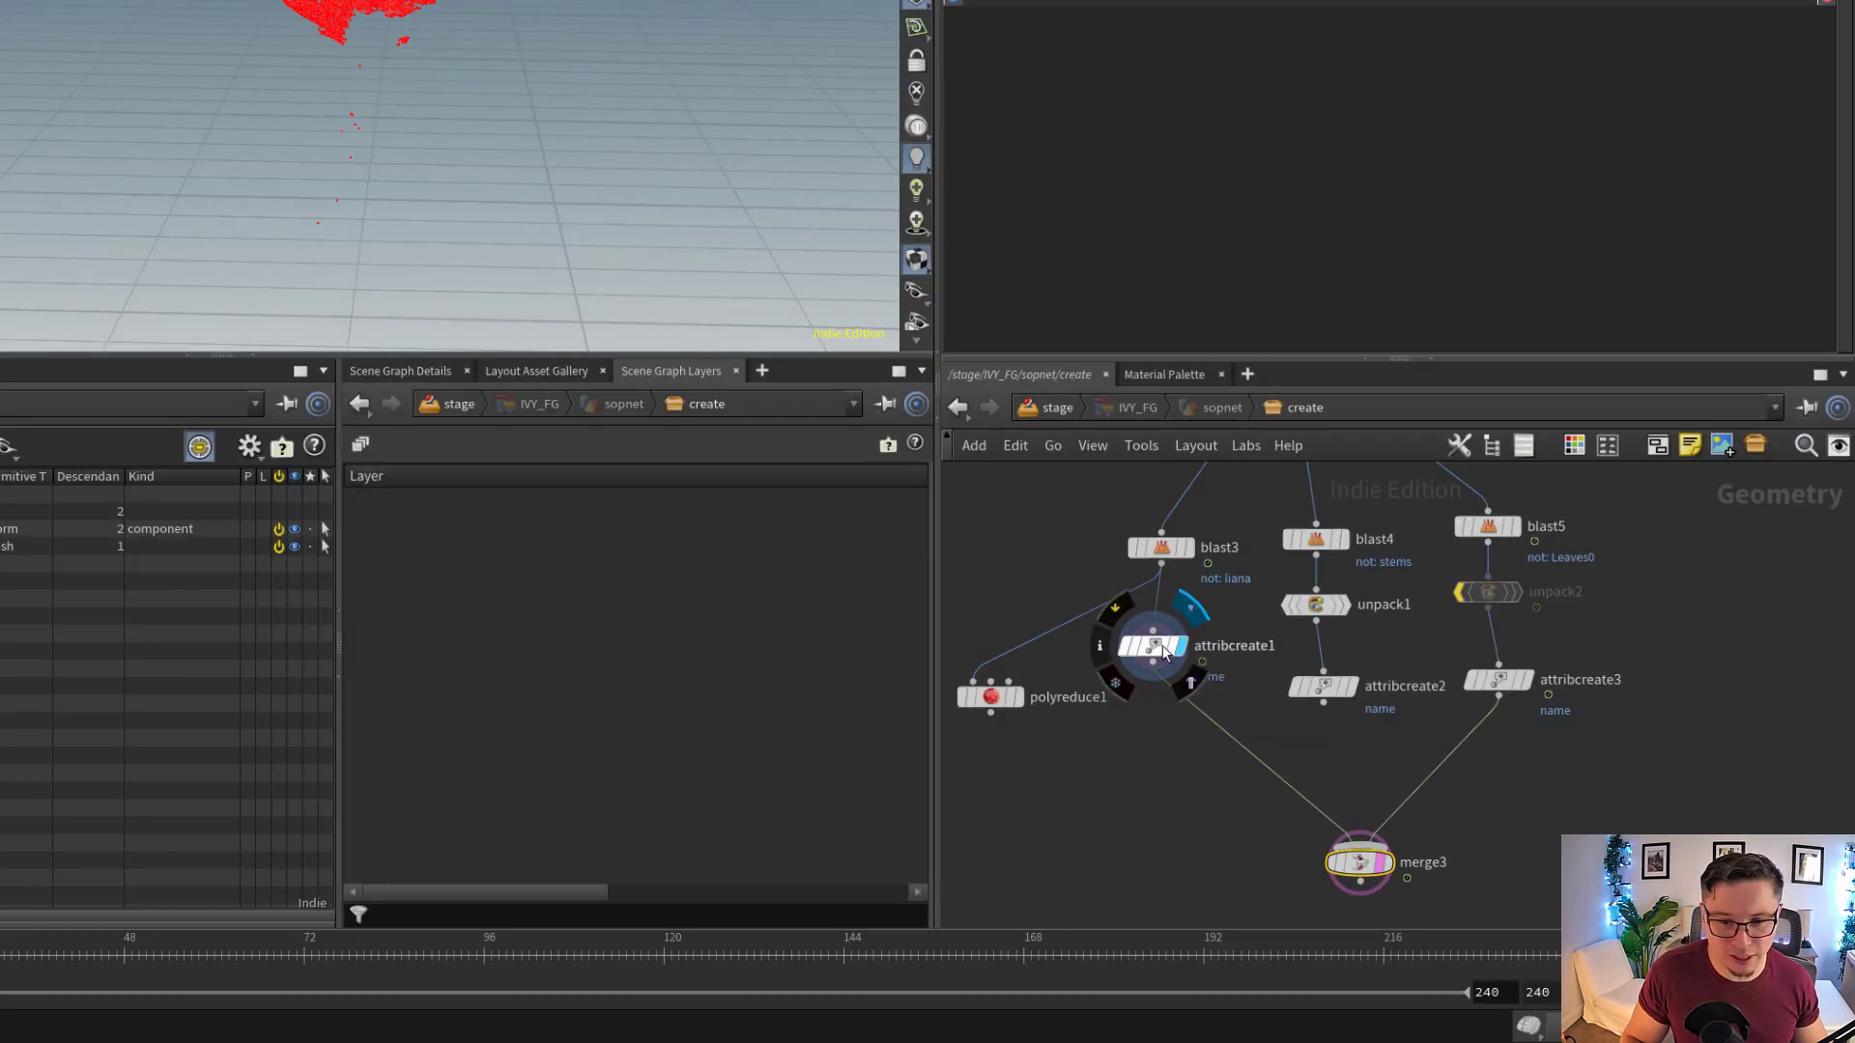
Display attribcreate1, frame its geometry and inspect the primitive name attribute with the string ivyLiana
{"action": "left_click", "coordinate": [1212, 711]}
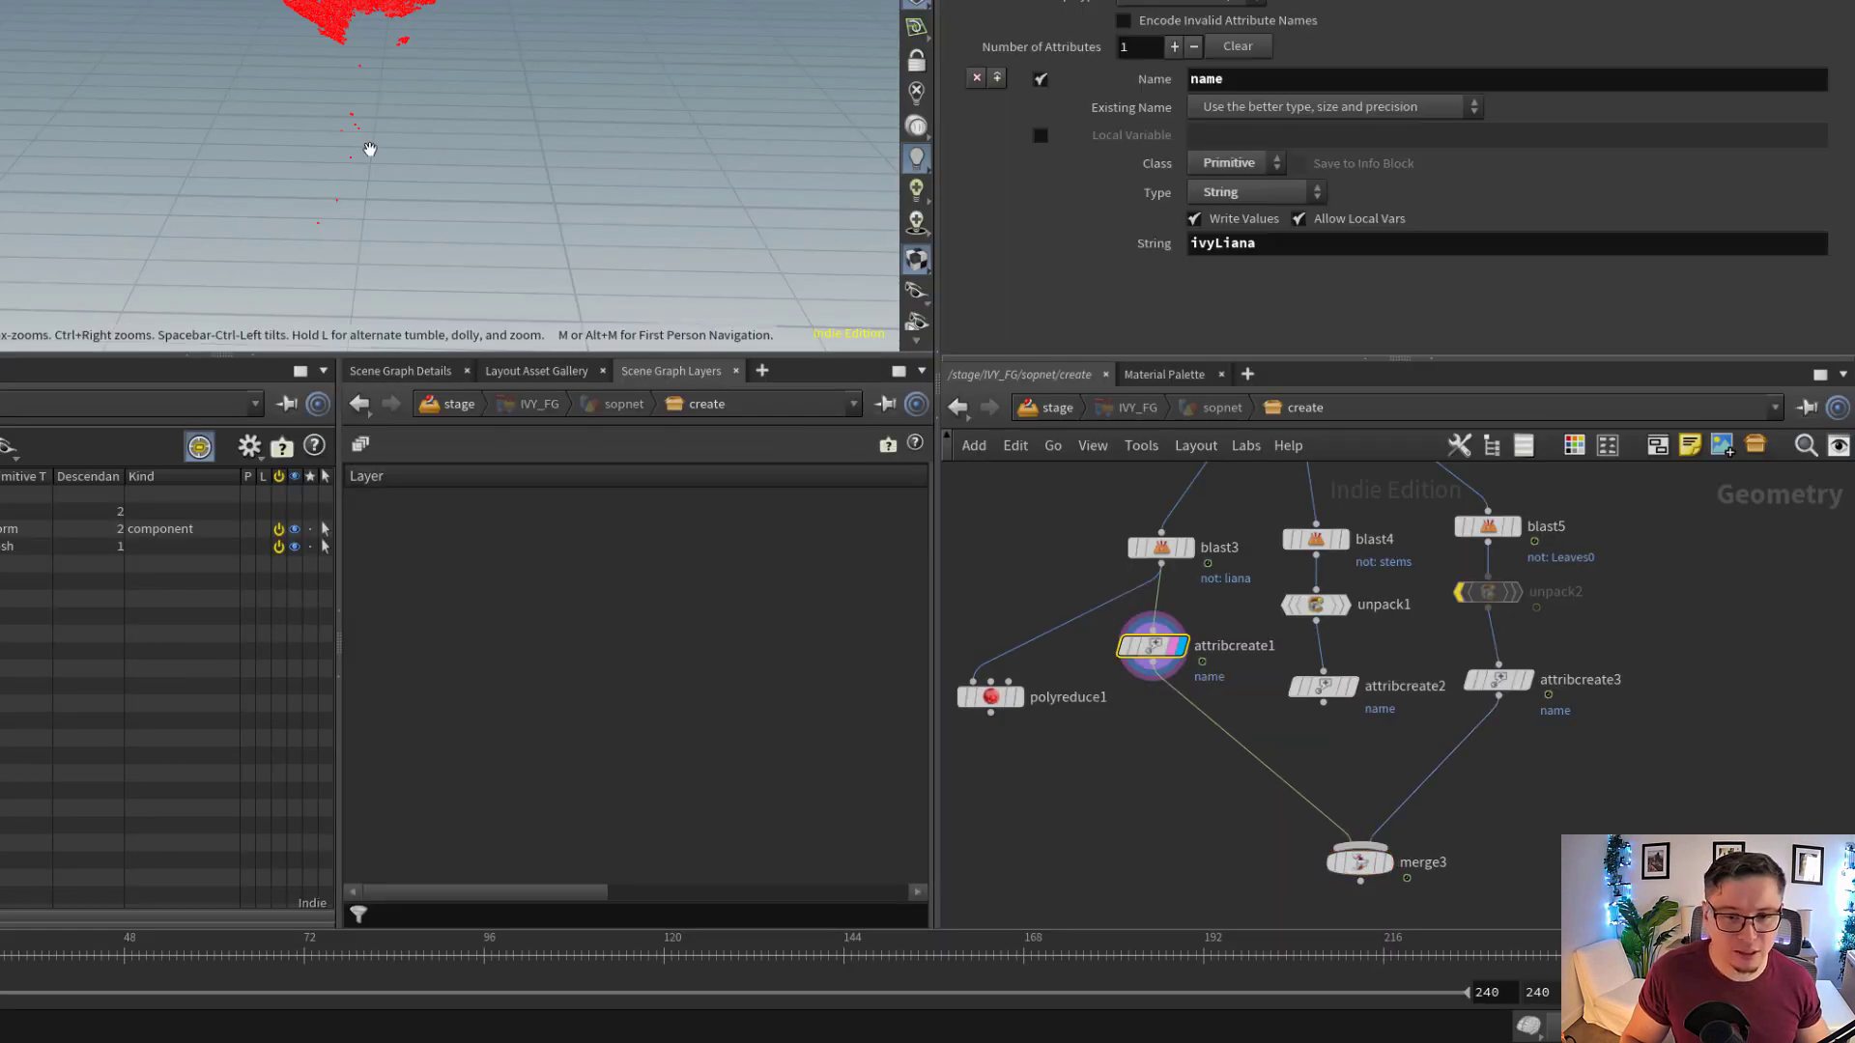
{"action": "key", "text": "f"}
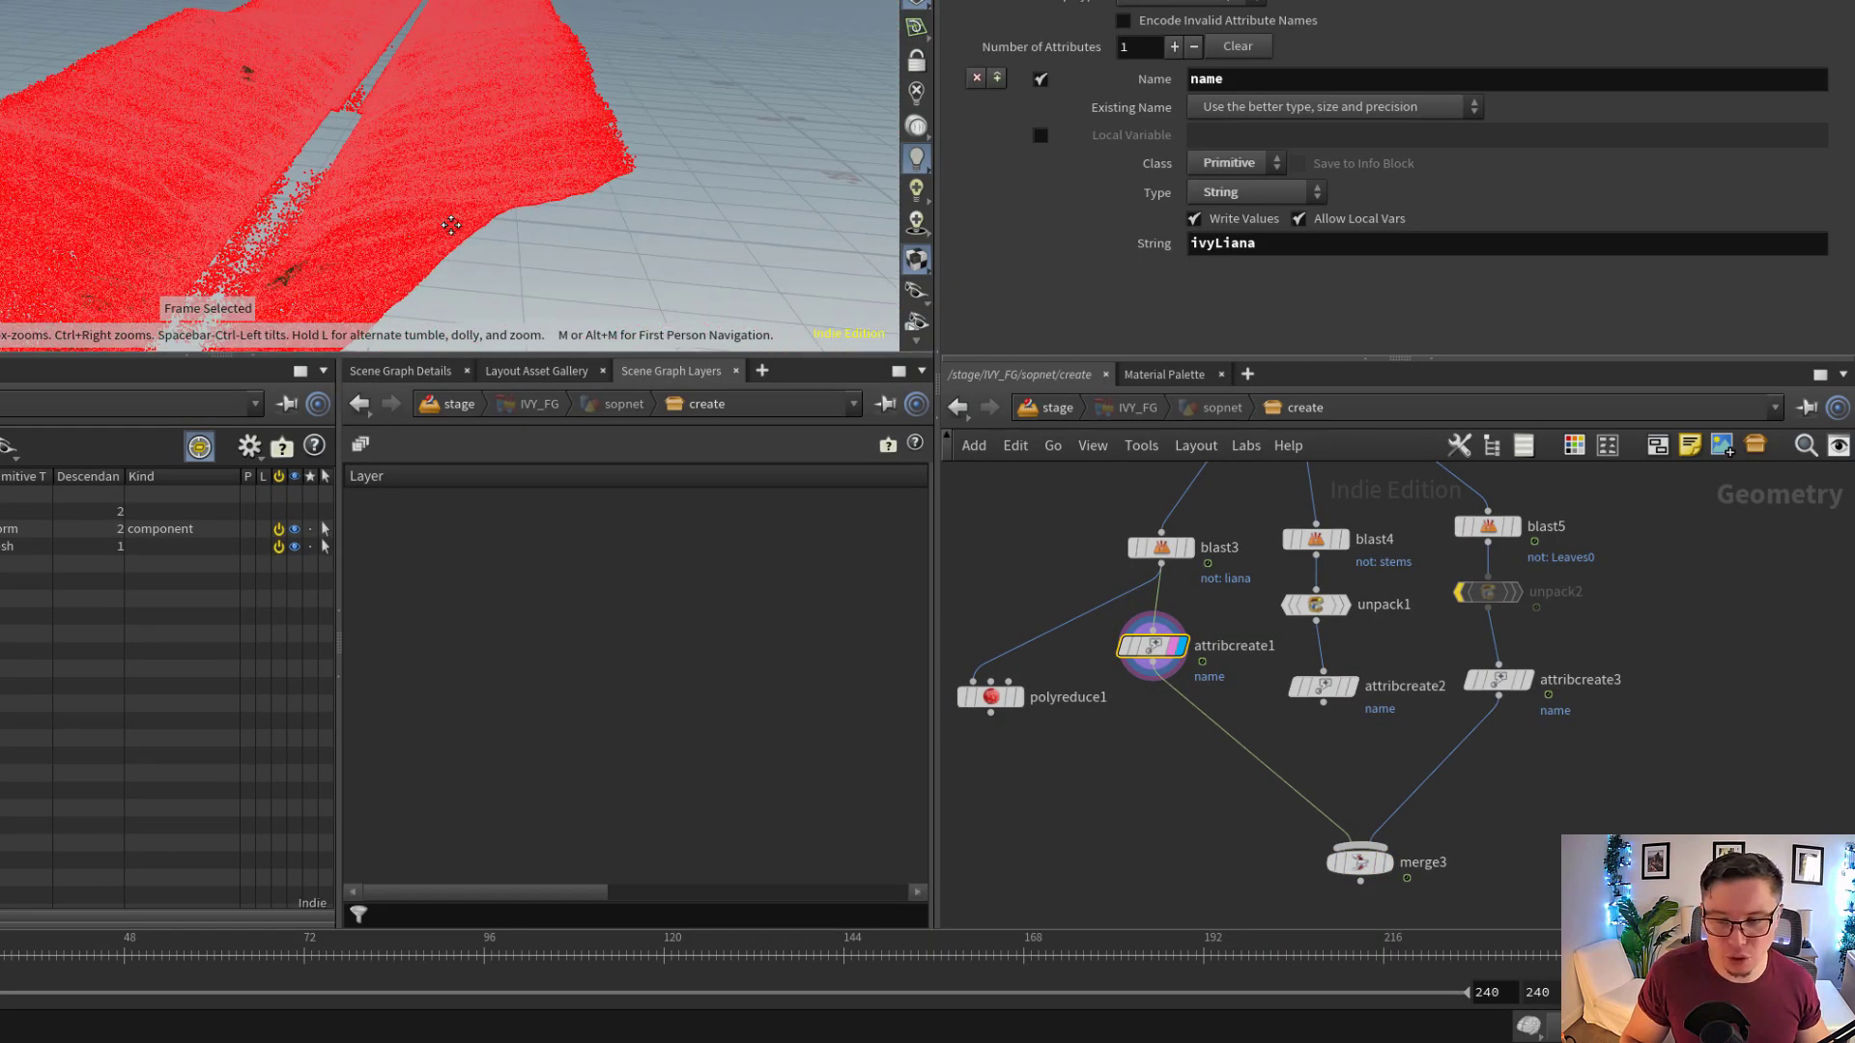
{"action": "scroll", "coordinate": [1169, 594], "scroll_direction": "up", "scroll_amount": 1}
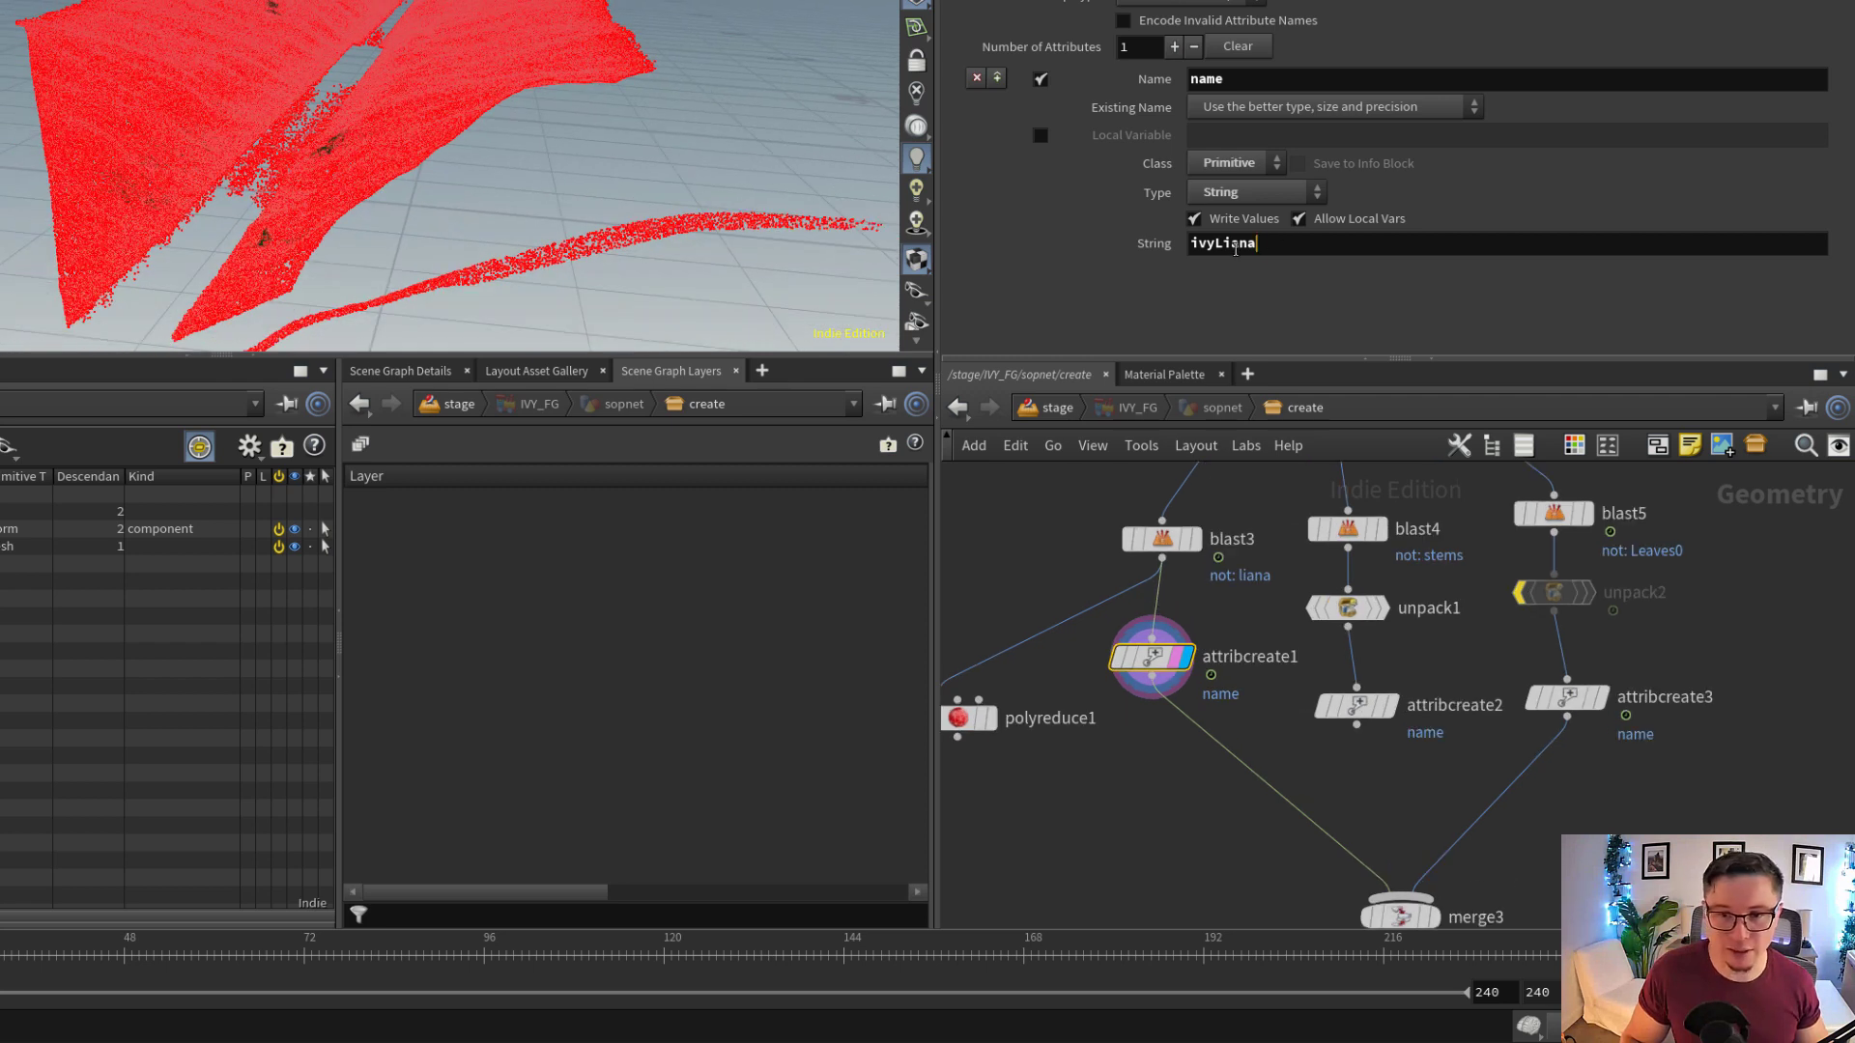
{"action": "key", "text": "Return"}
{"action": "double_click", "coordinate": [1240, 81]}
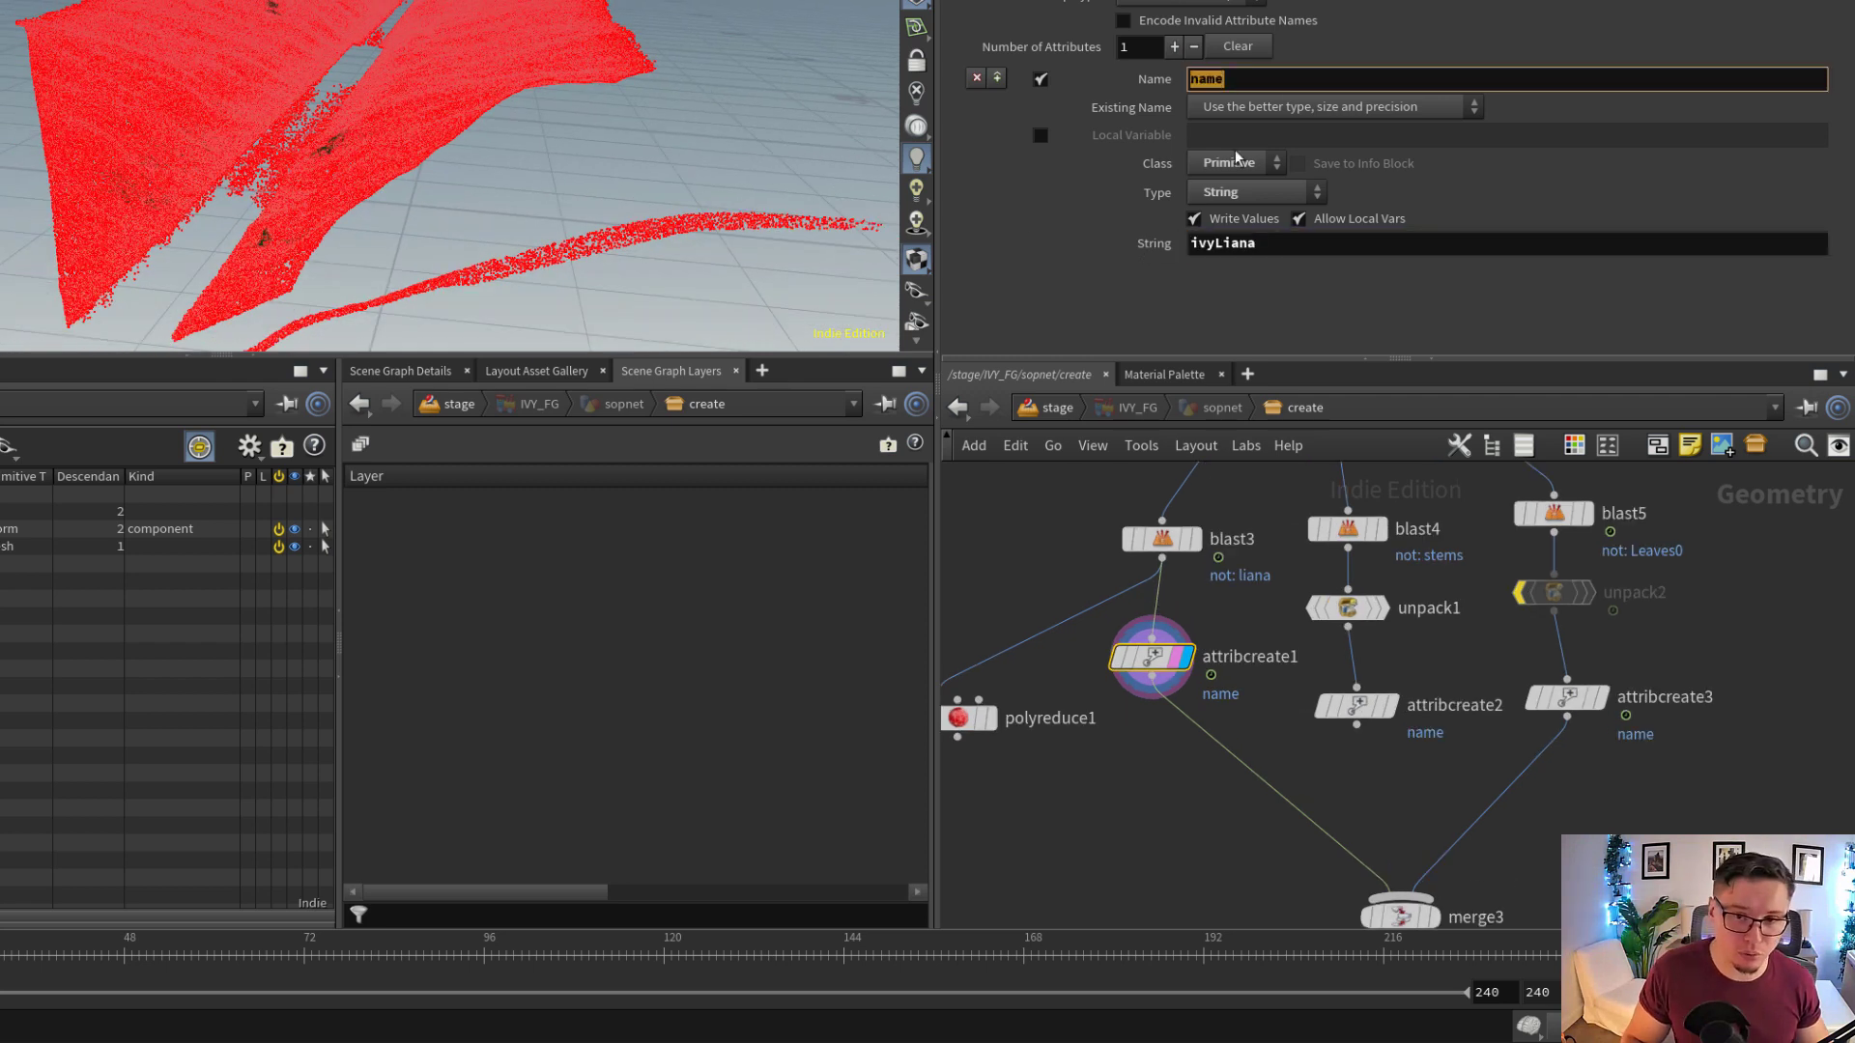
{"action": "double_click", "coordinate": [1243, 244]}
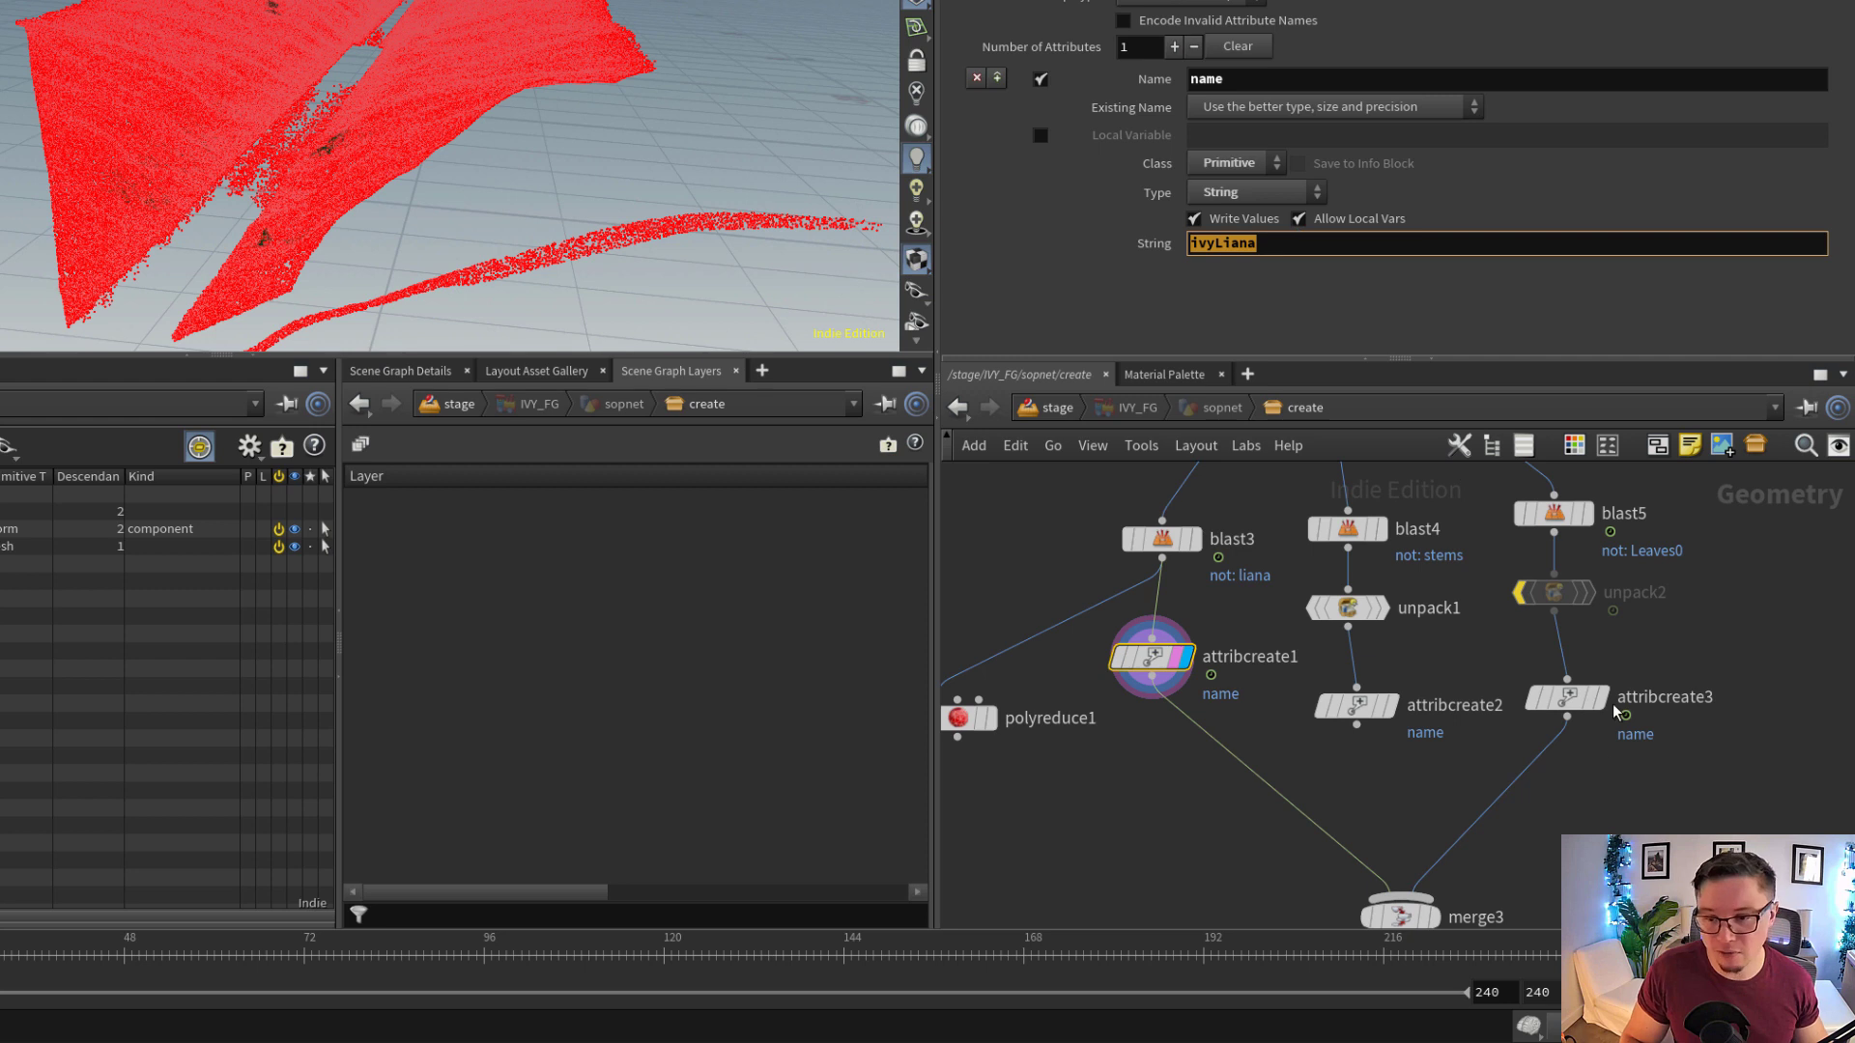
Display attribcreate3 to inspect its ivyLeaves name string, and set the display back to merge3
{"action": "left_click", "coordinate": [1566, 698]}
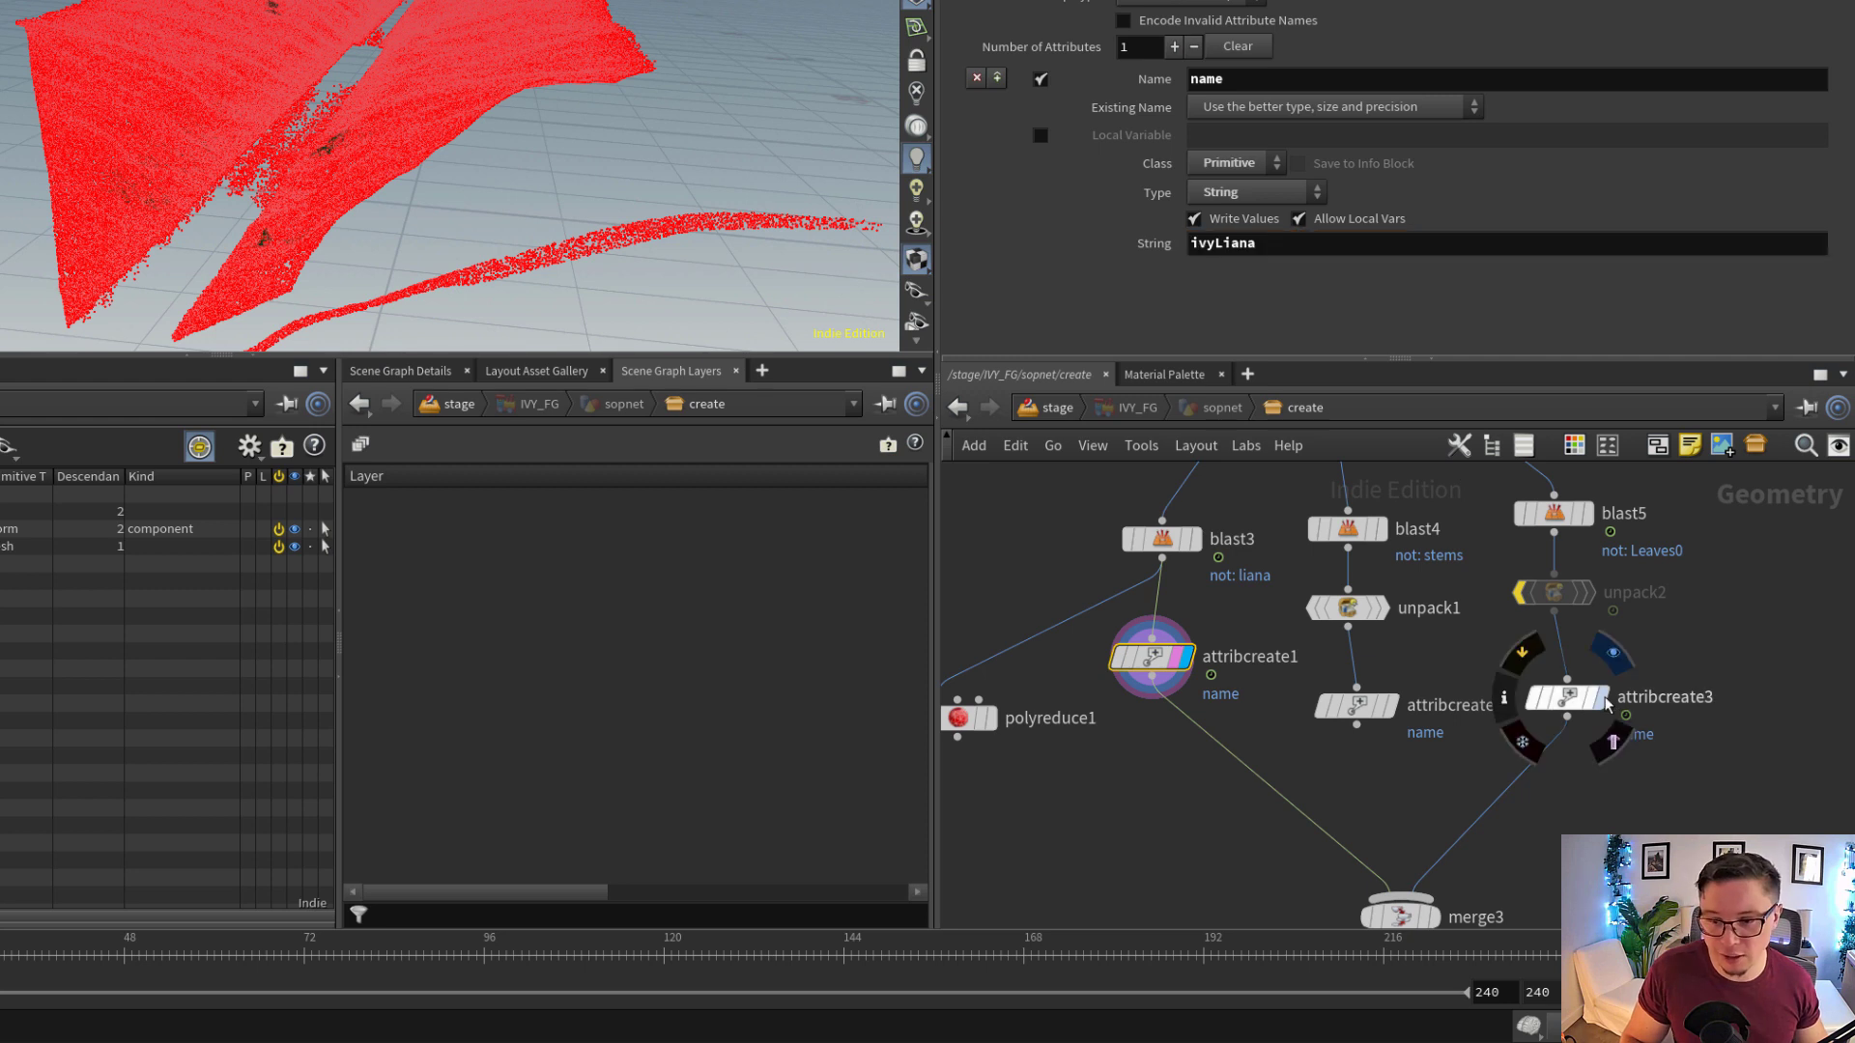
{"action": "double_click", "coordinate": [1304, 241]}
{"action": "middle_click_drag", "start_coordinate": [1413, 874], "coordinate": [1396, 763]}
{"action": "scroll", "coordinate": [1399, 765], "scroll_direction": "up", "scroll_amount": 2}
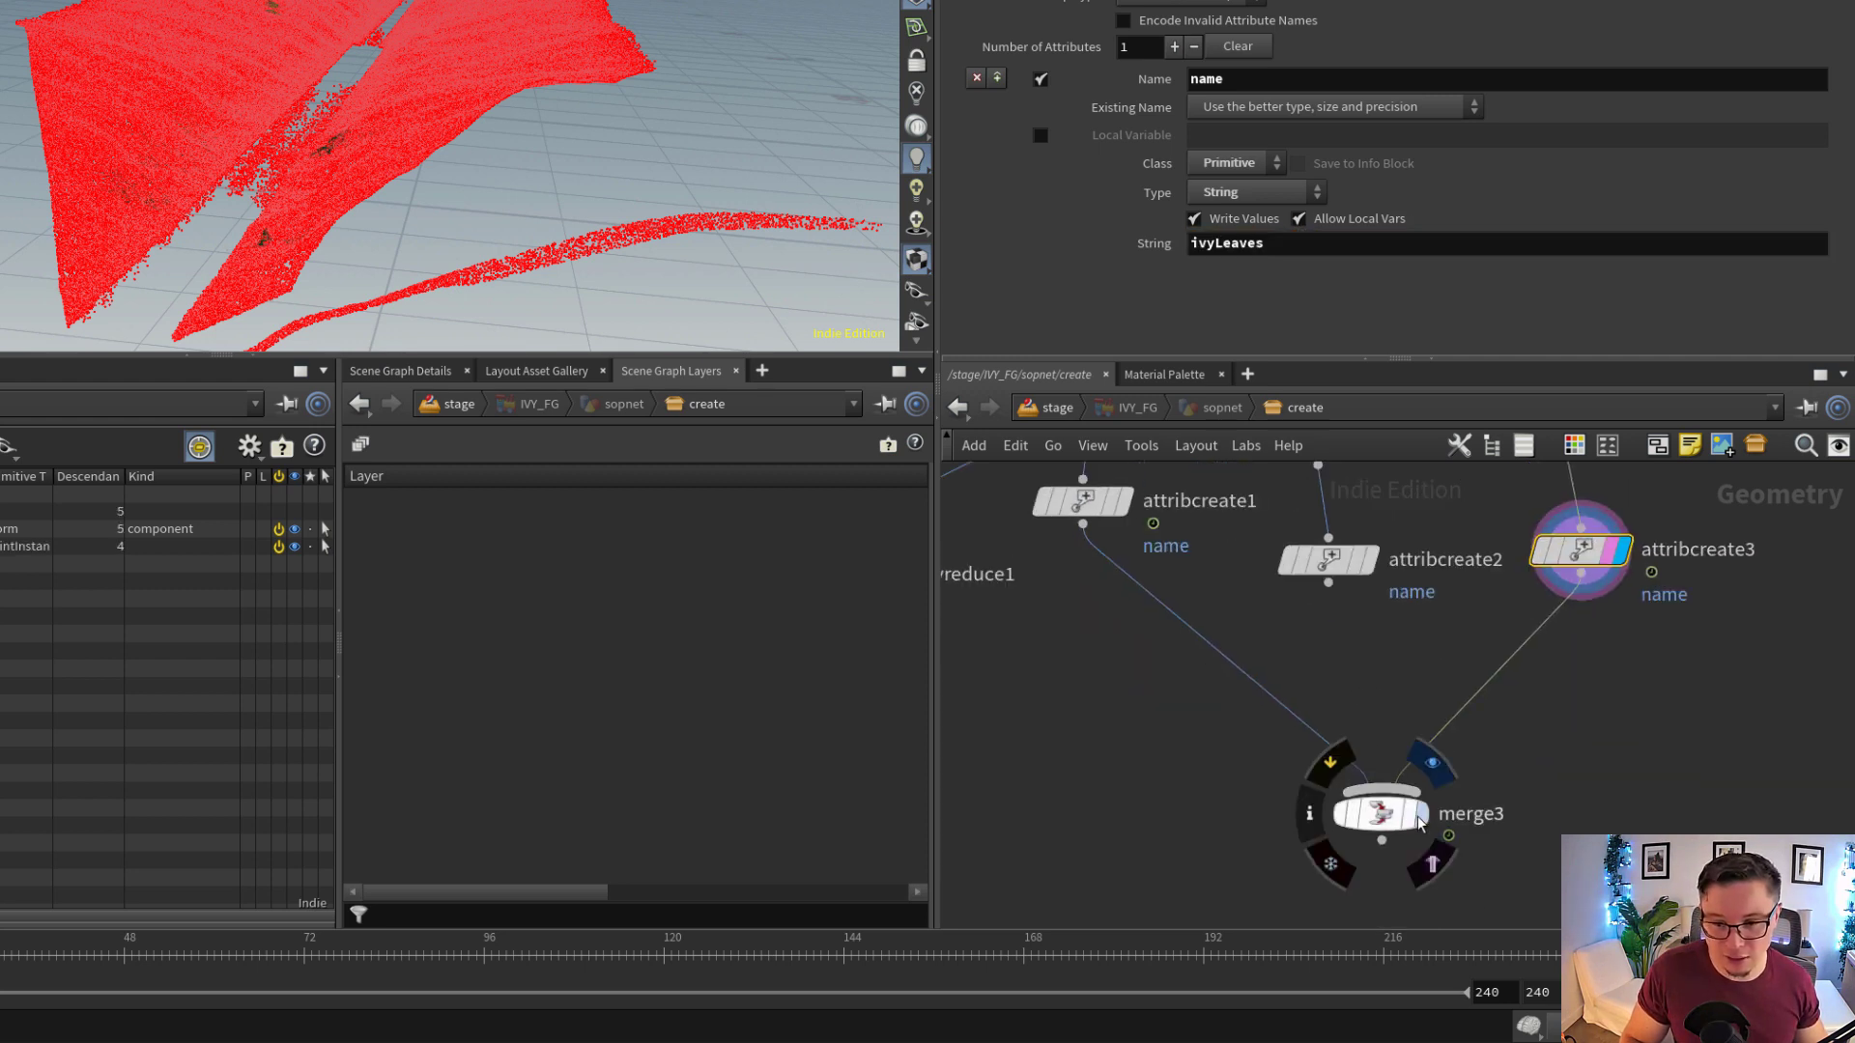
{"action": "left_click", "coordinate": [1415, 821]}
{"action": "left_click", "coordinate": [1391, 816]}
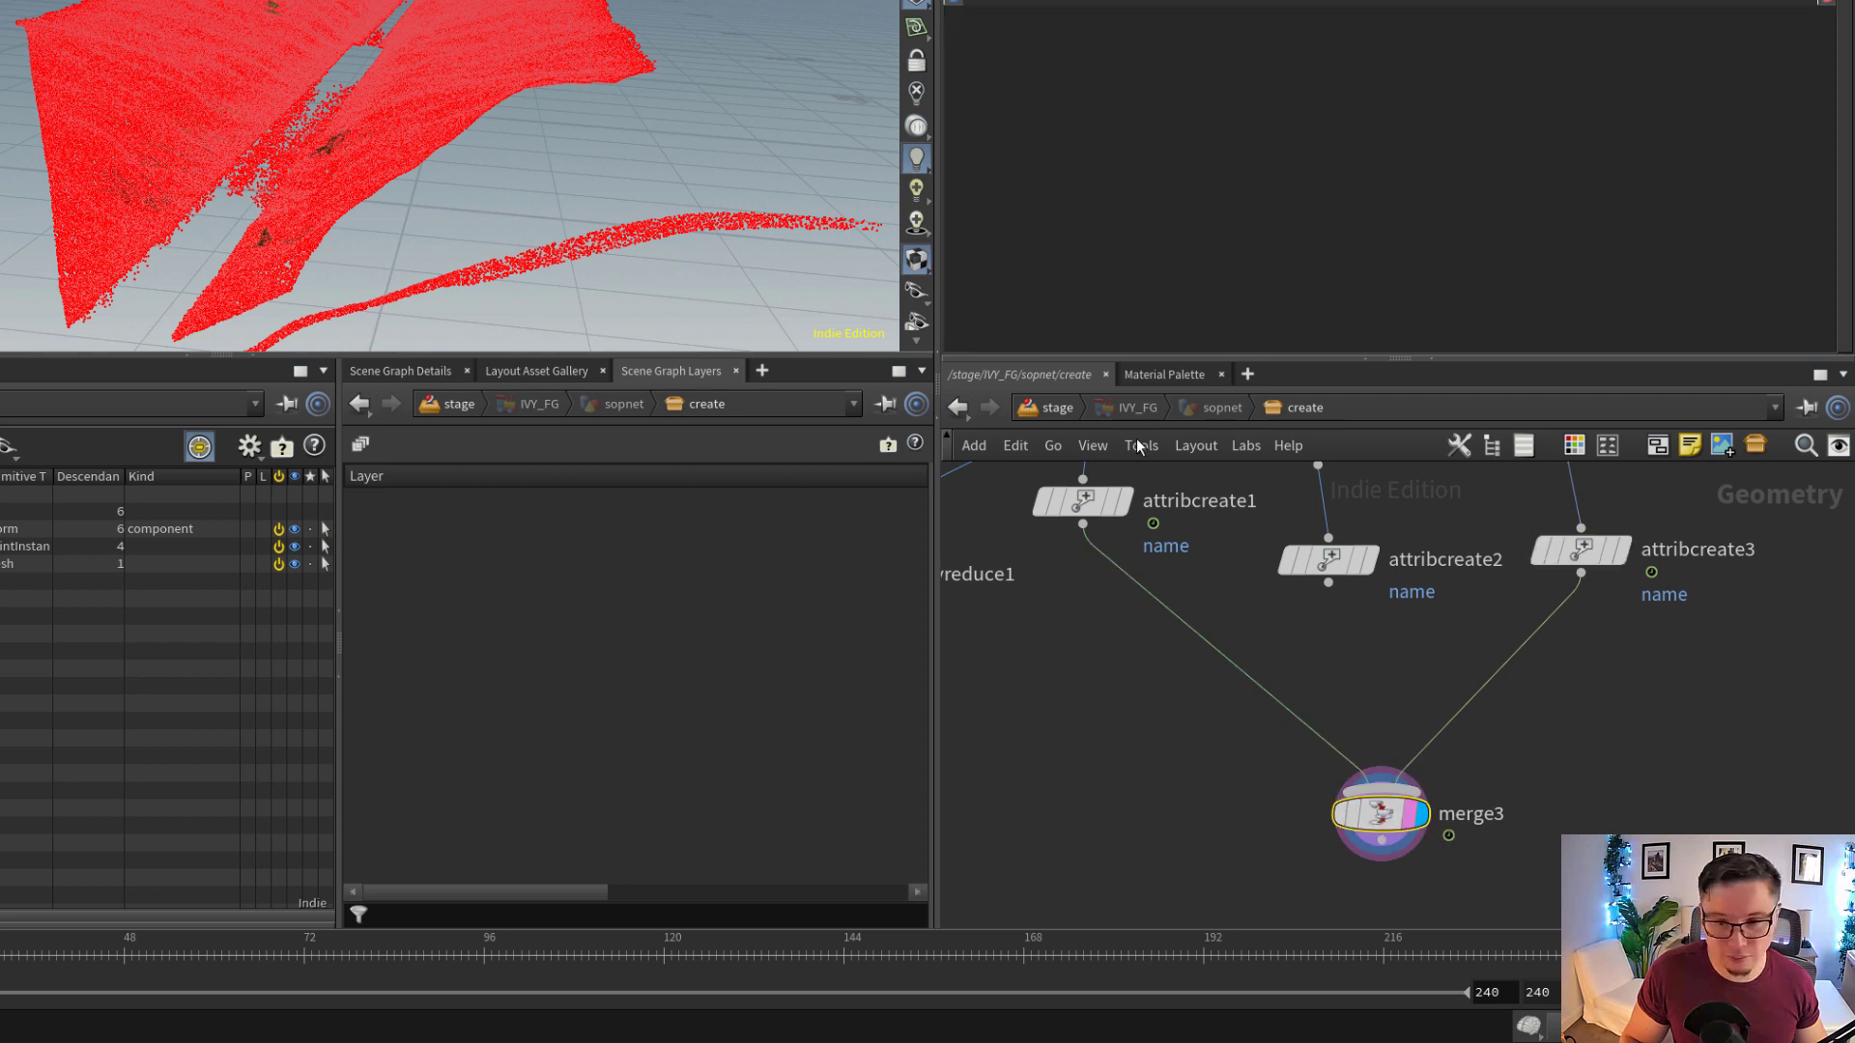
Return to the stage level and choose Create Point Instancer for IVY_FG's packed primitives
{"action": "left_click", "coordinate": [1056, 406]}
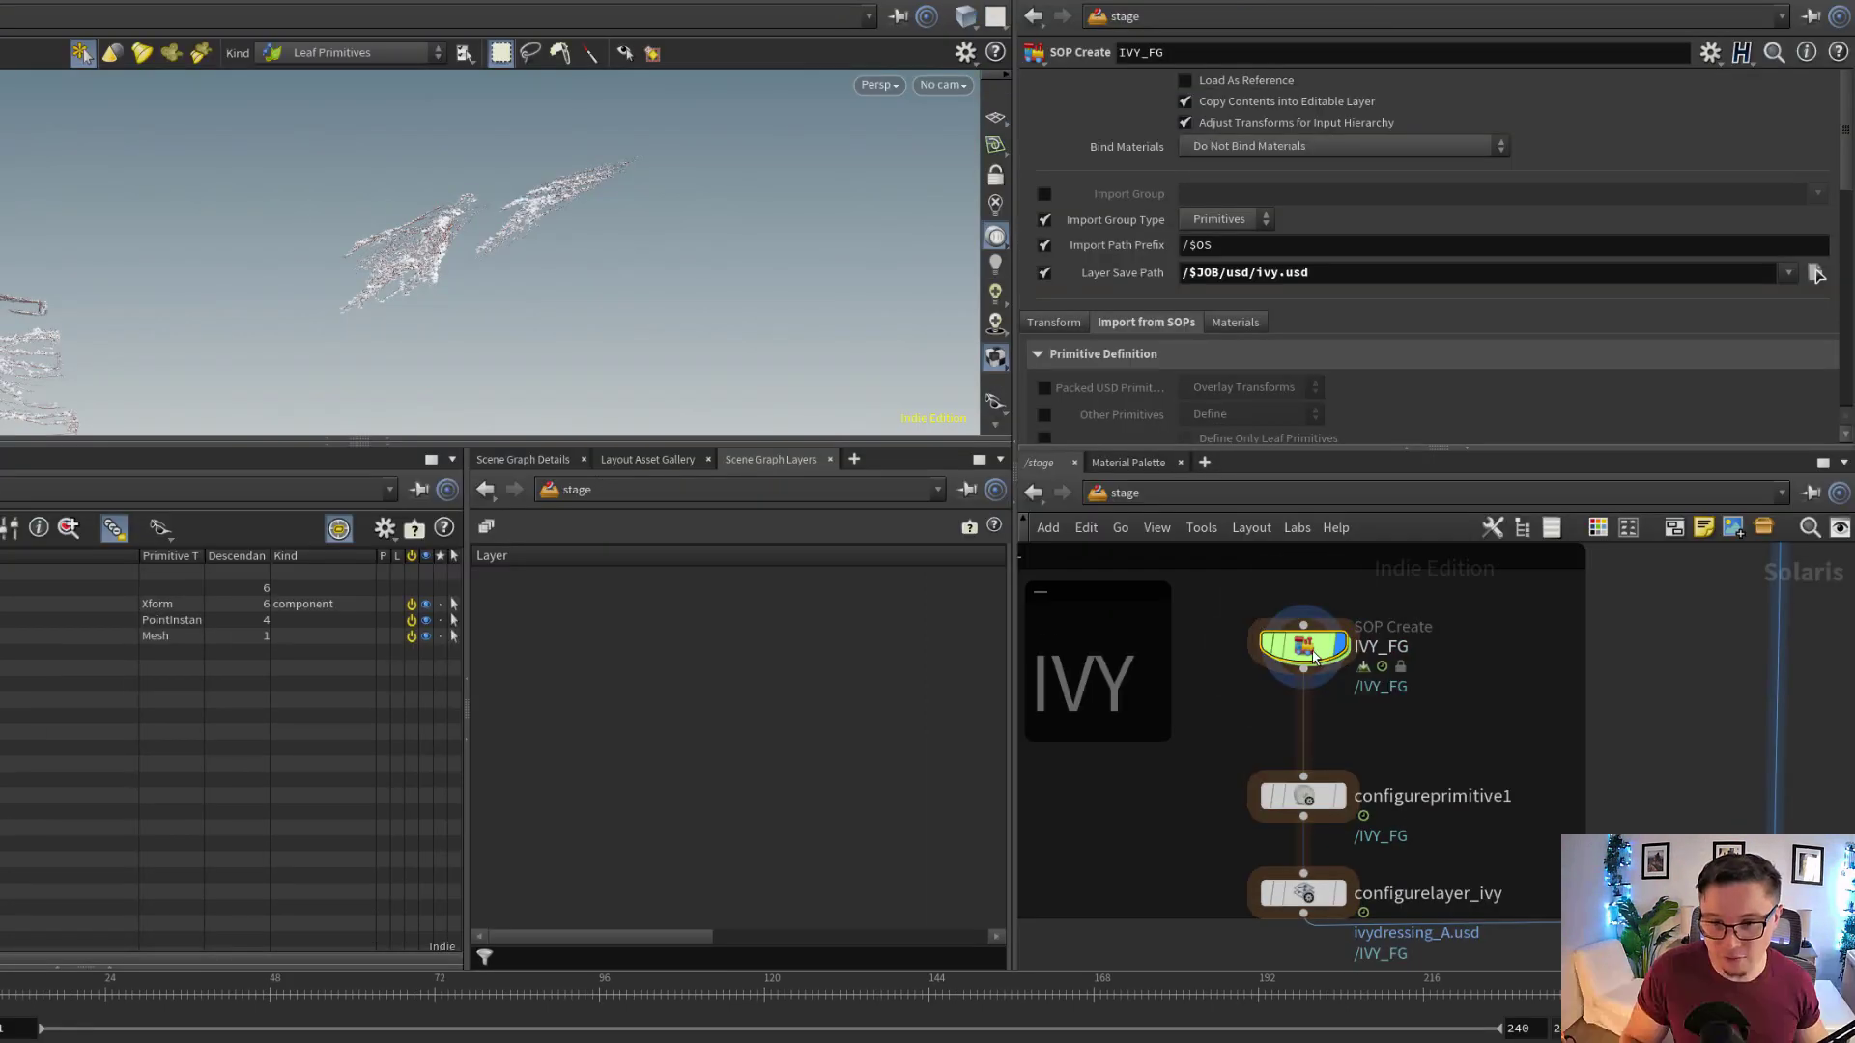
{"action": "scroll", "coordinate": [1163, 253], "scroll_direction": "down", "scroll_amount": 1}
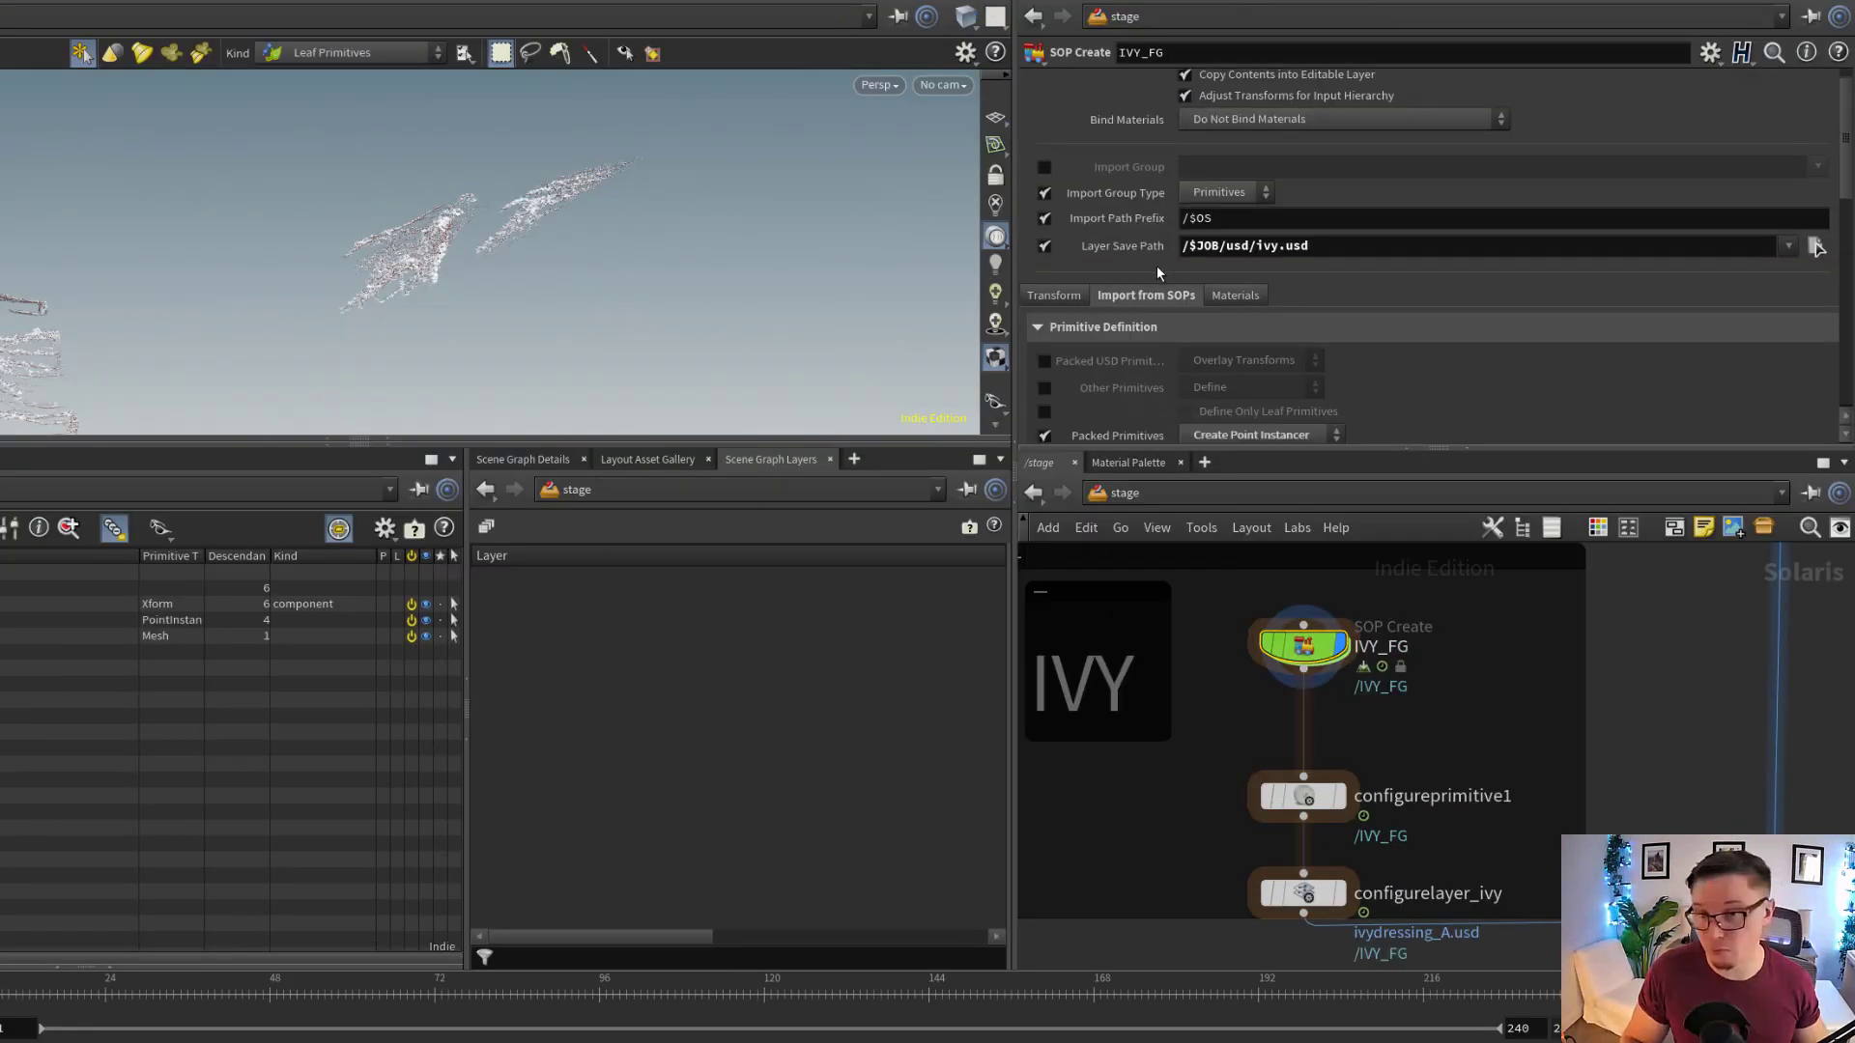
{"action": "scroll", "coordinate": [1157, 265], "scroll_direction": "down", "scroll_amount": 6}
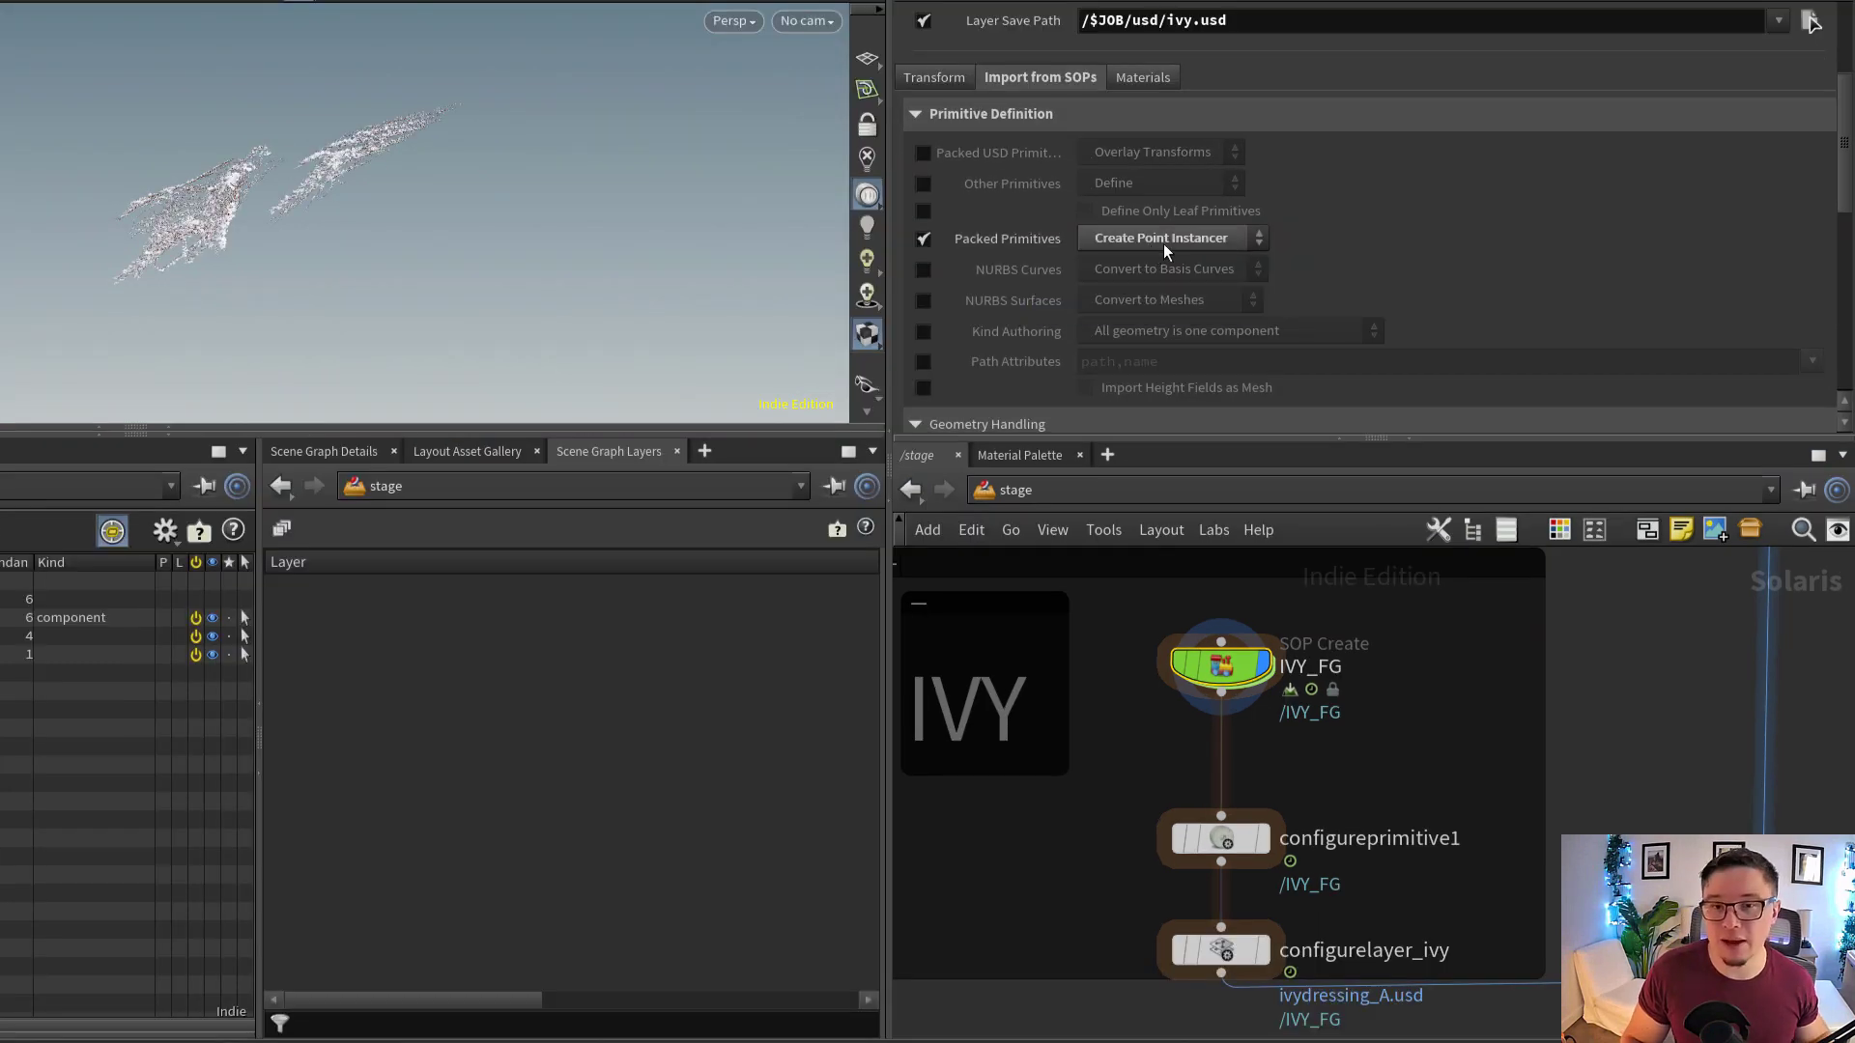
{"action": "left_click", "coordinate": [1167, 241]}
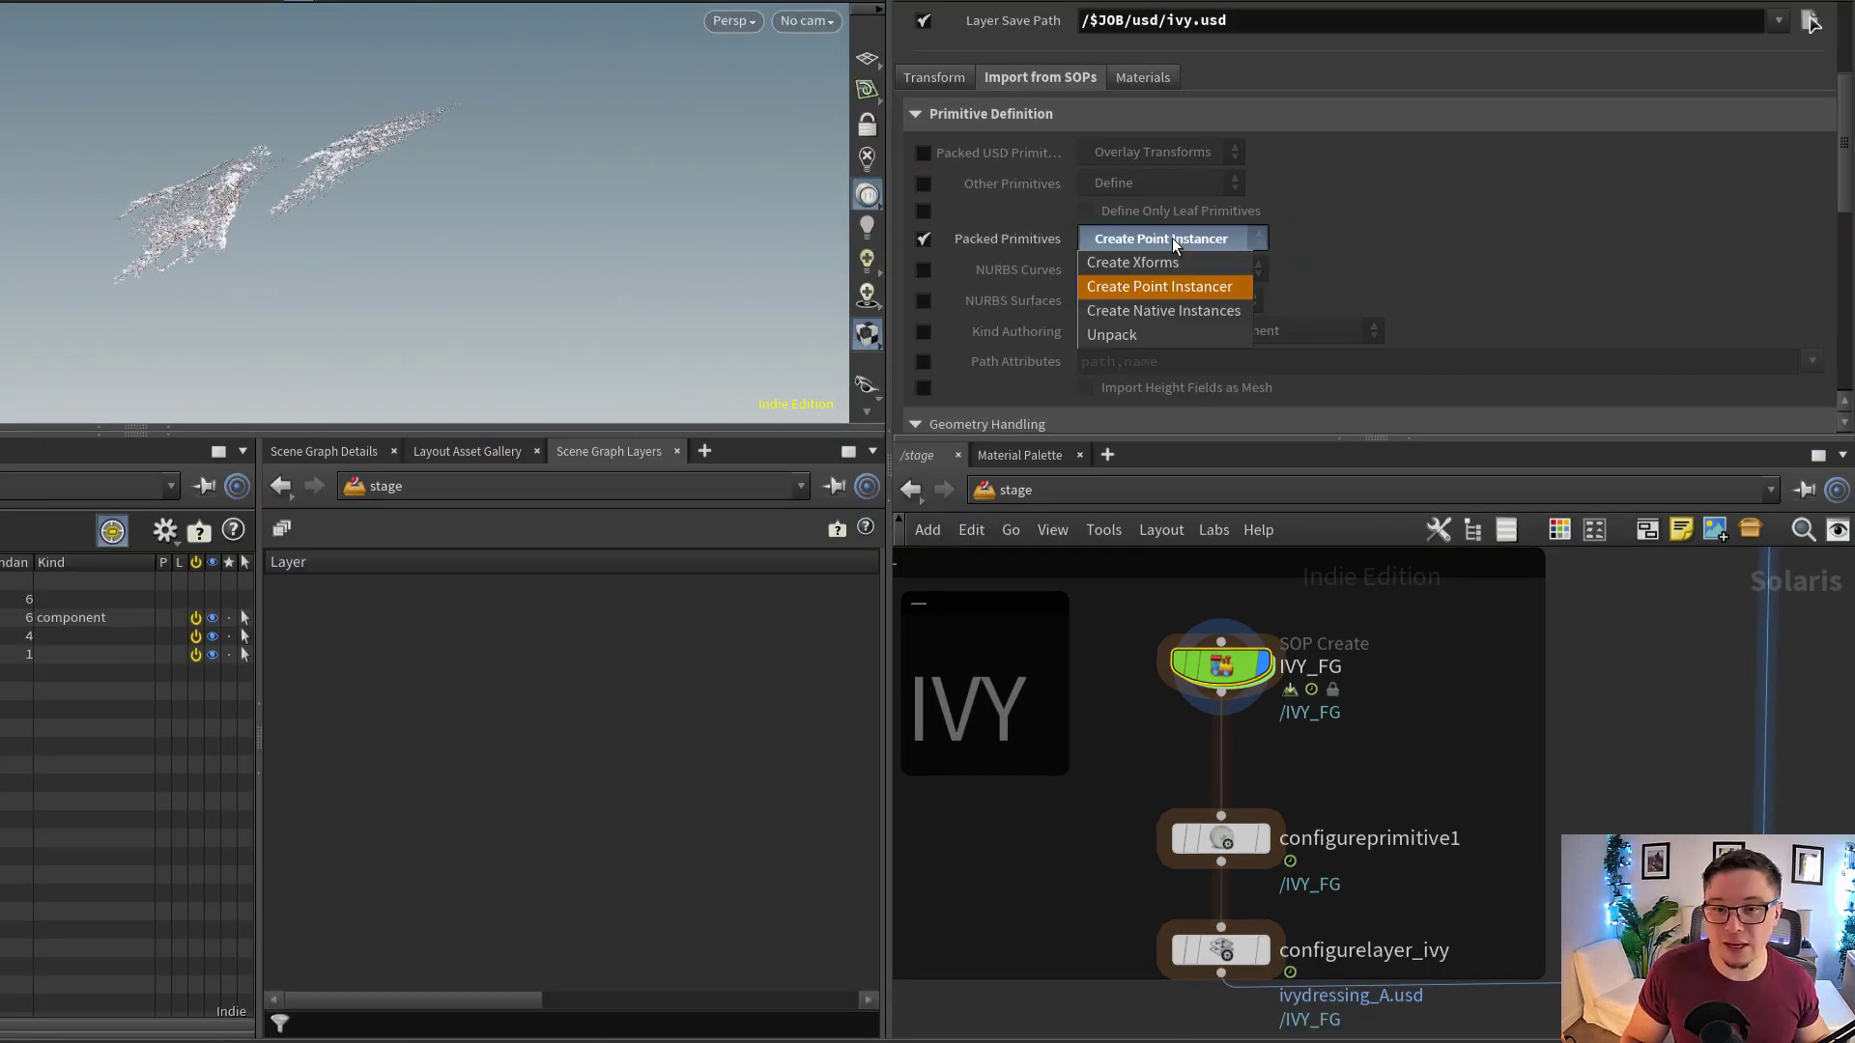
{"action": "left_click", "coordinate": [1156, 296]}
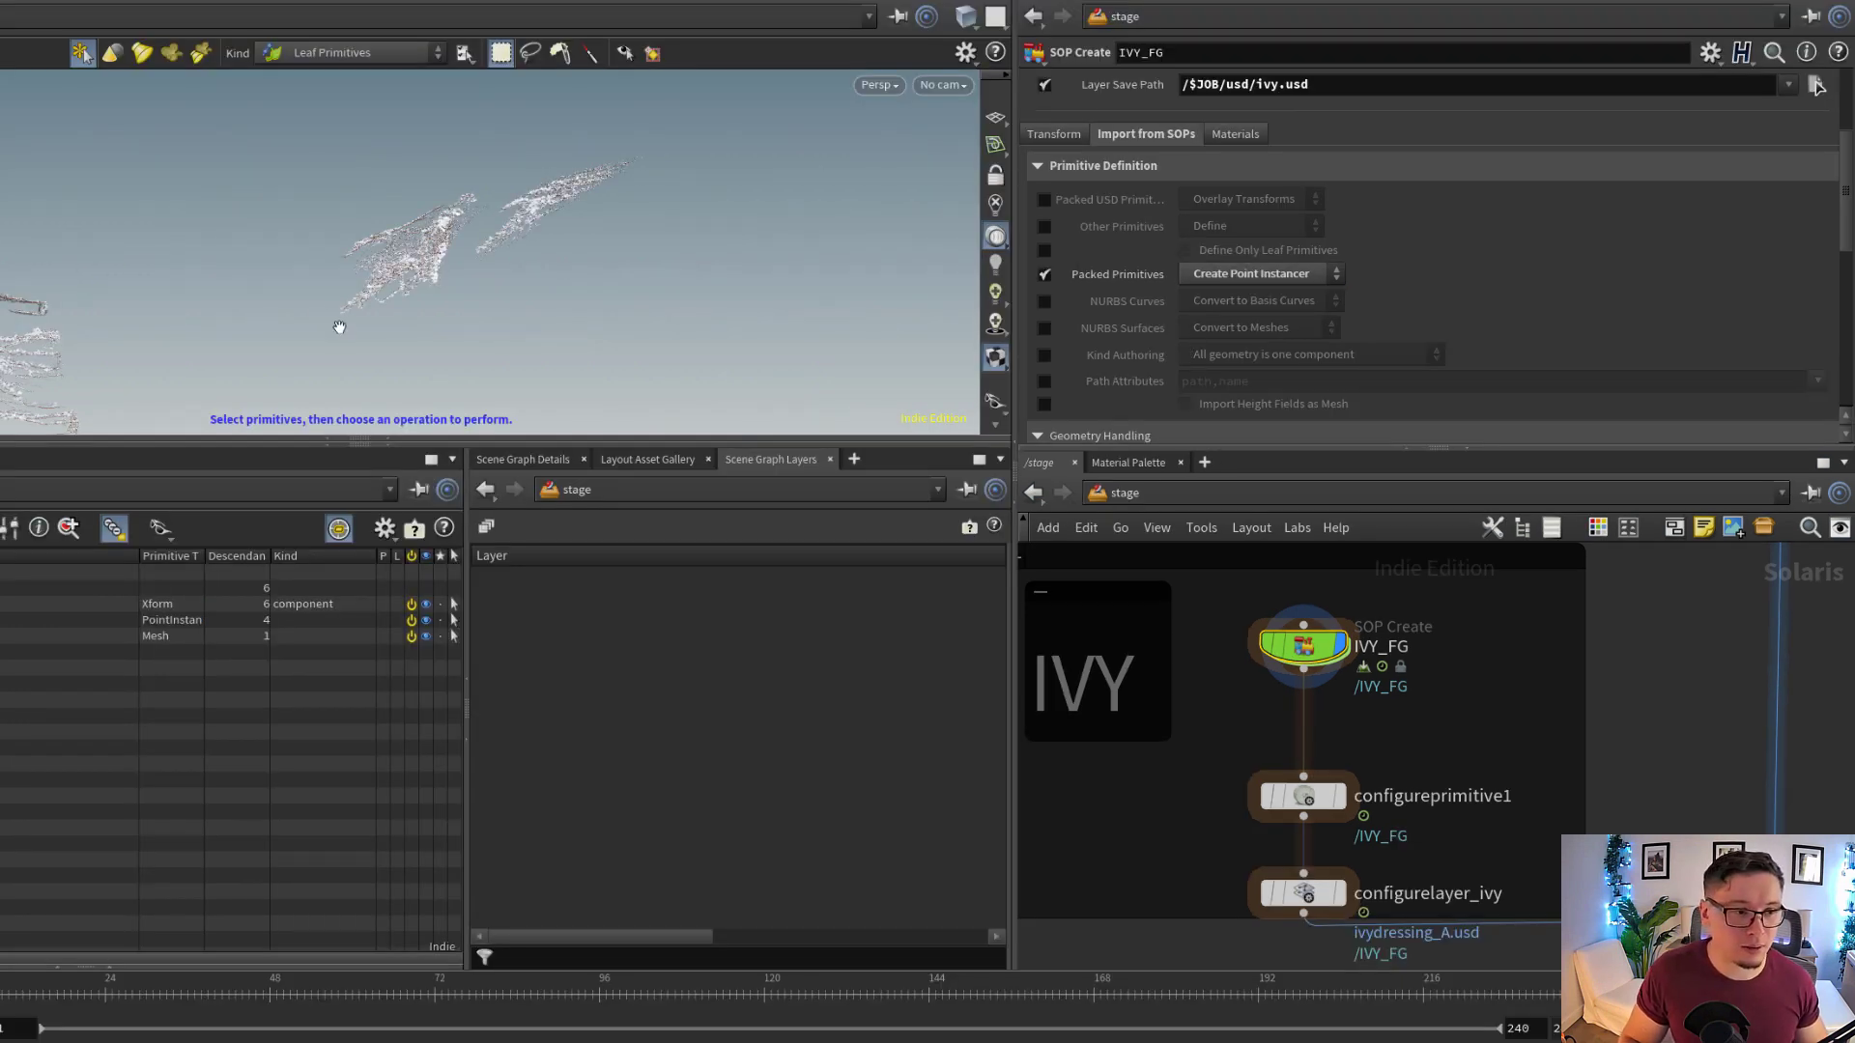
Display configureprimitive1 to check the purpose set on /IVY_FG, and display configurelayer_ivy to inspect its ivydressing_A.usd save path
{"action": "left_click_drag", "start_coordinate": [339, 327], "coordinate": [729, 261], "text": "alt"}
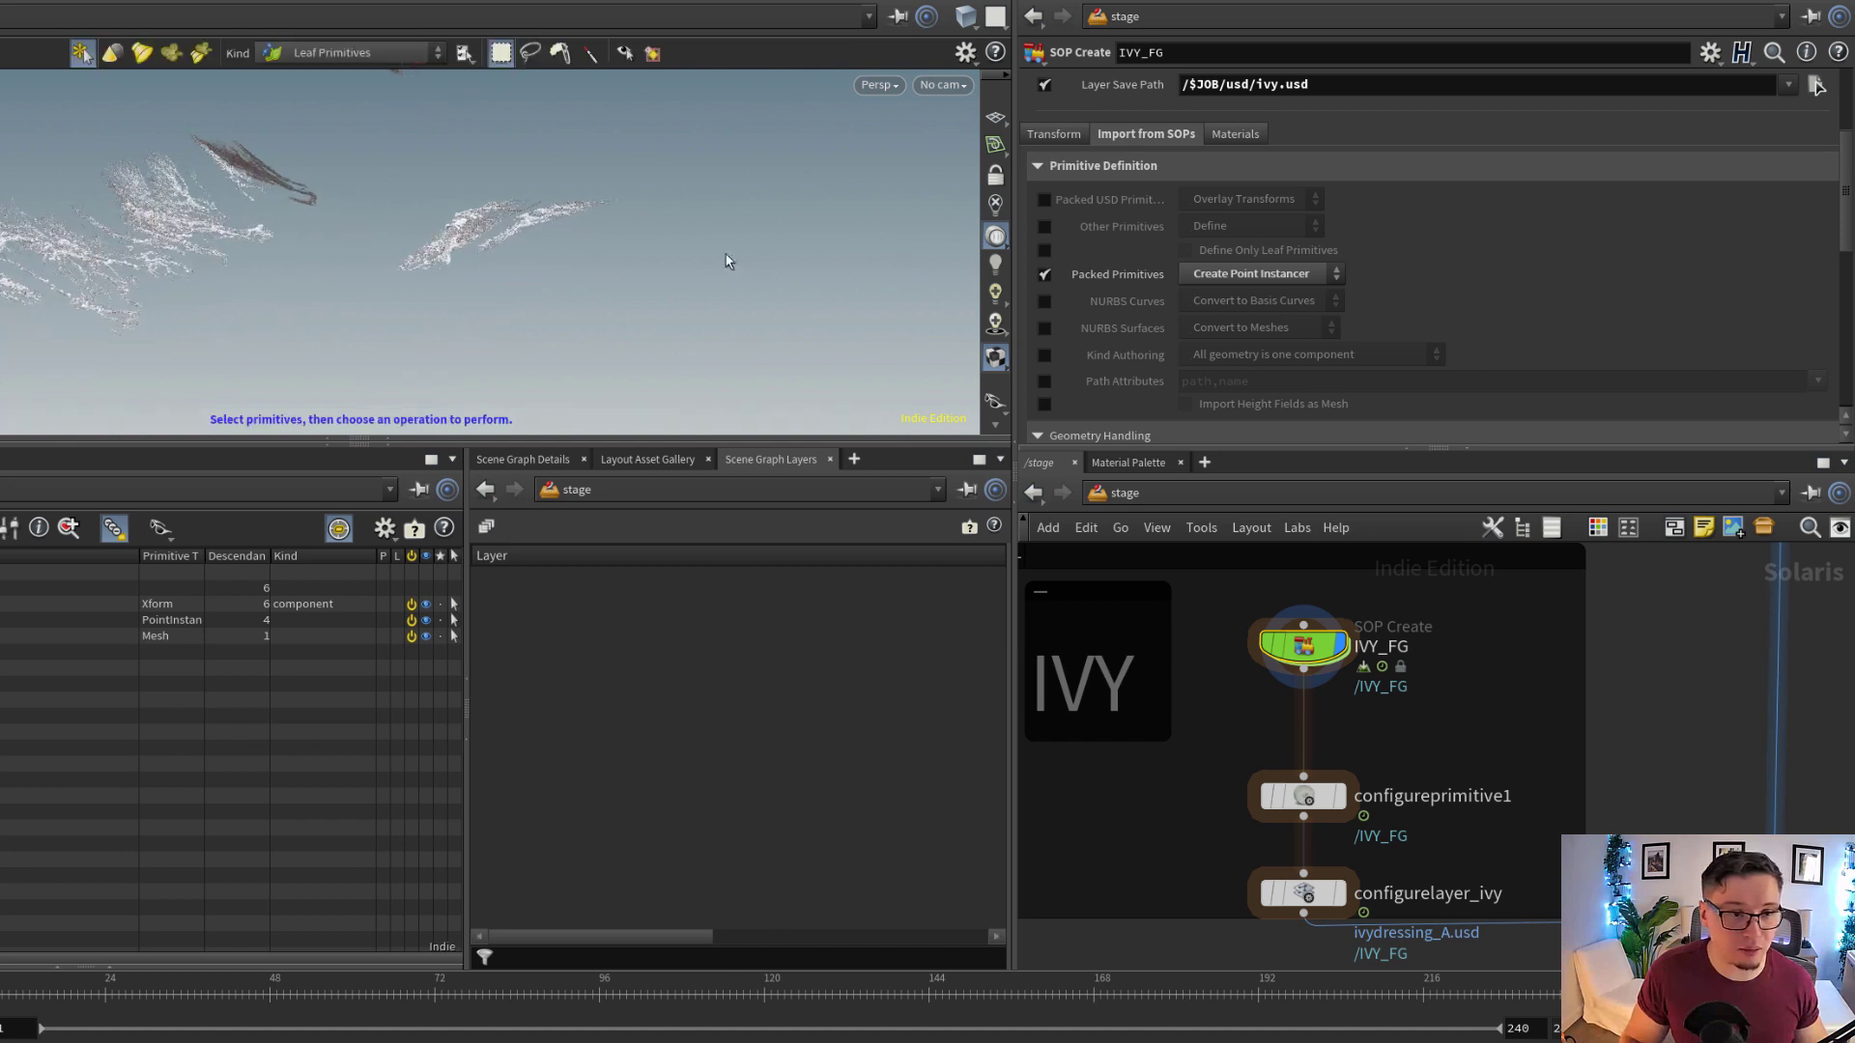
{"action": "middle_click_drag", "start_coordinate": [1428, 808], "coordinate": [1203, 719]}
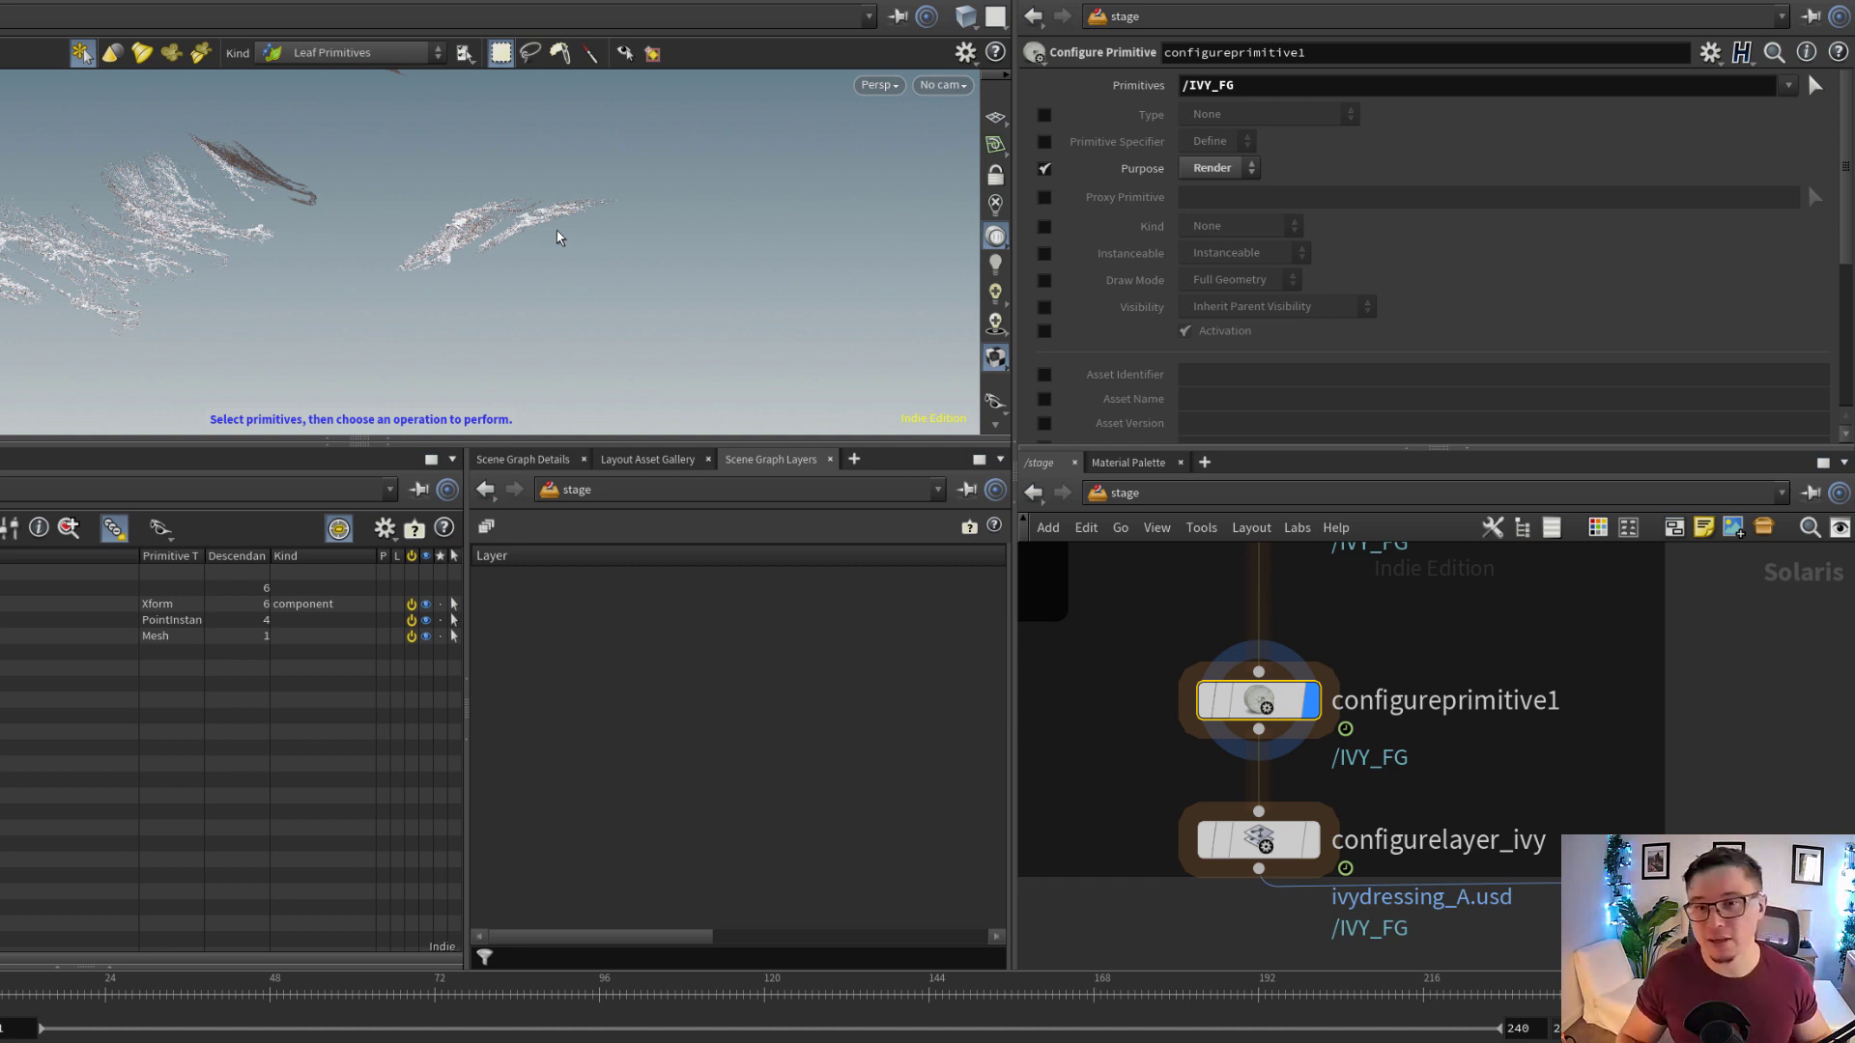
{"action": "middle_click_drag", "start_coordinate": [1396, 792], "coordinate": [1399, 722]}
{"action": "scroll", "coordinate": [1347, 771], "scroll_direction": "up", "scroll_amount": 1}
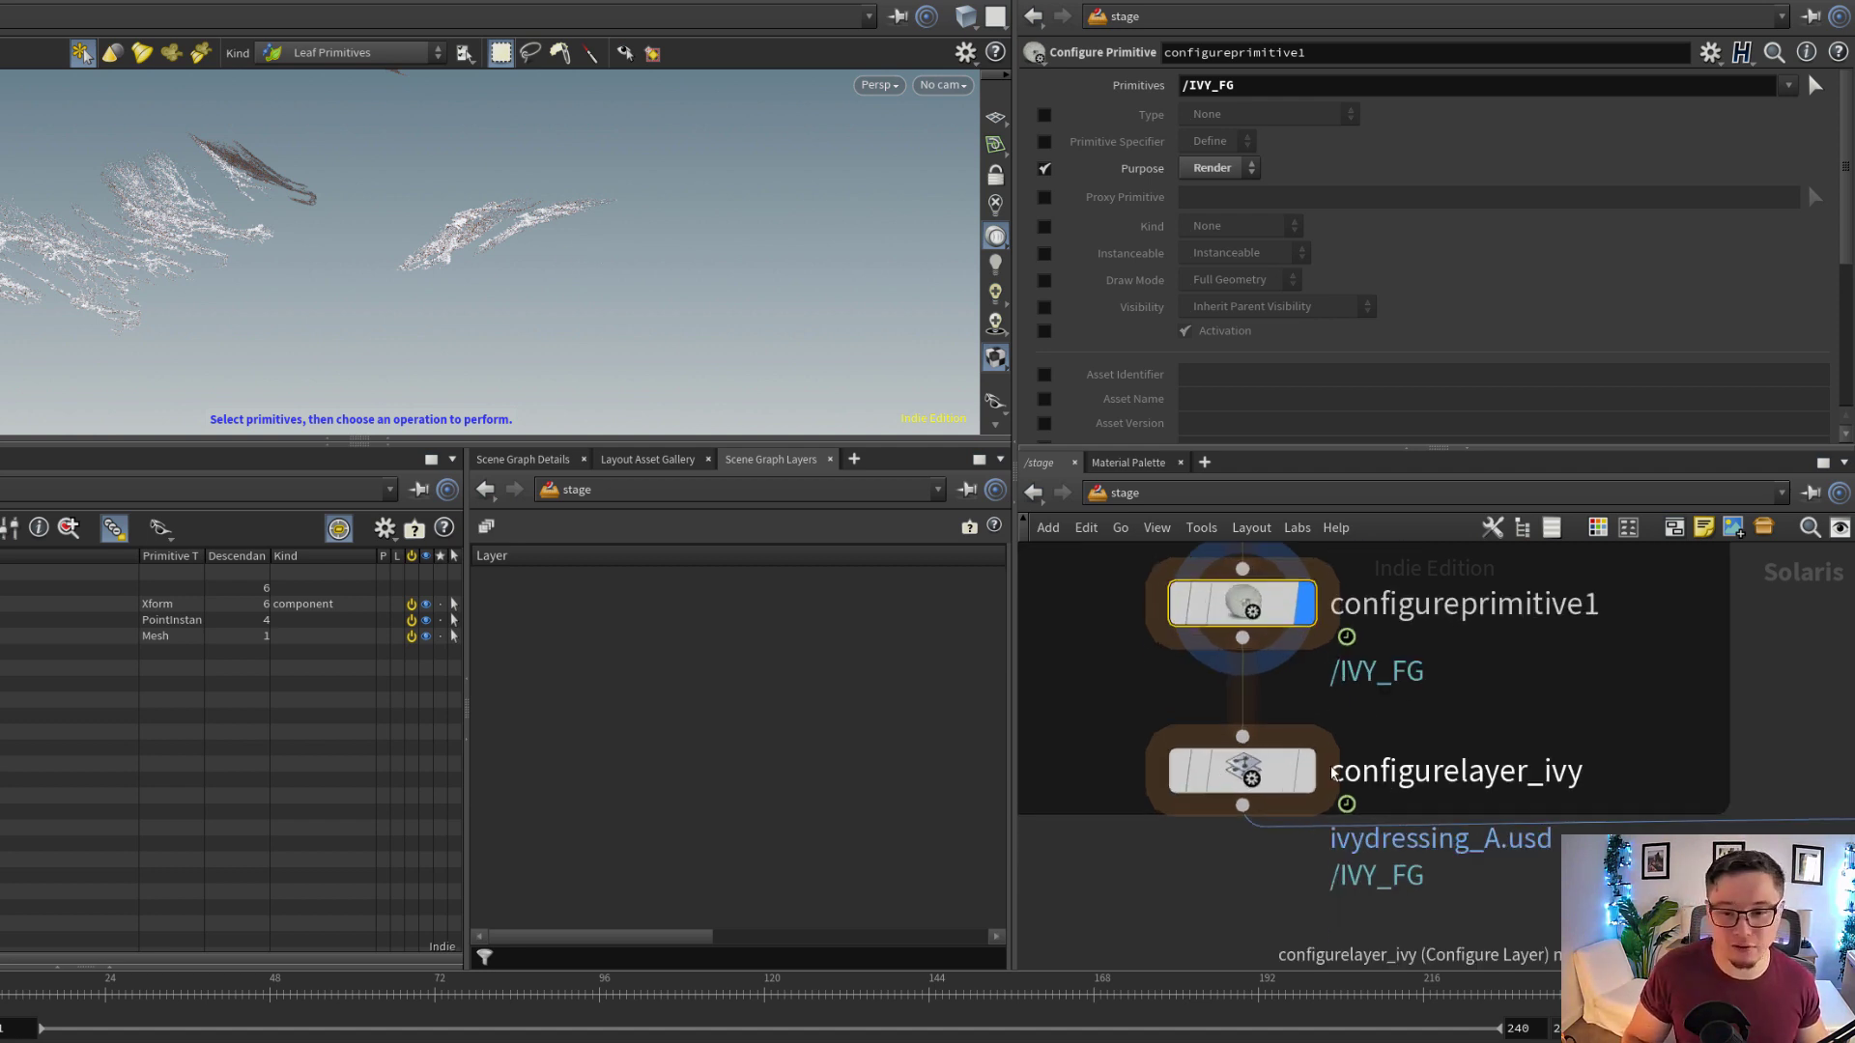
{"action": "left_click", "coordinate": [1269, 781]}
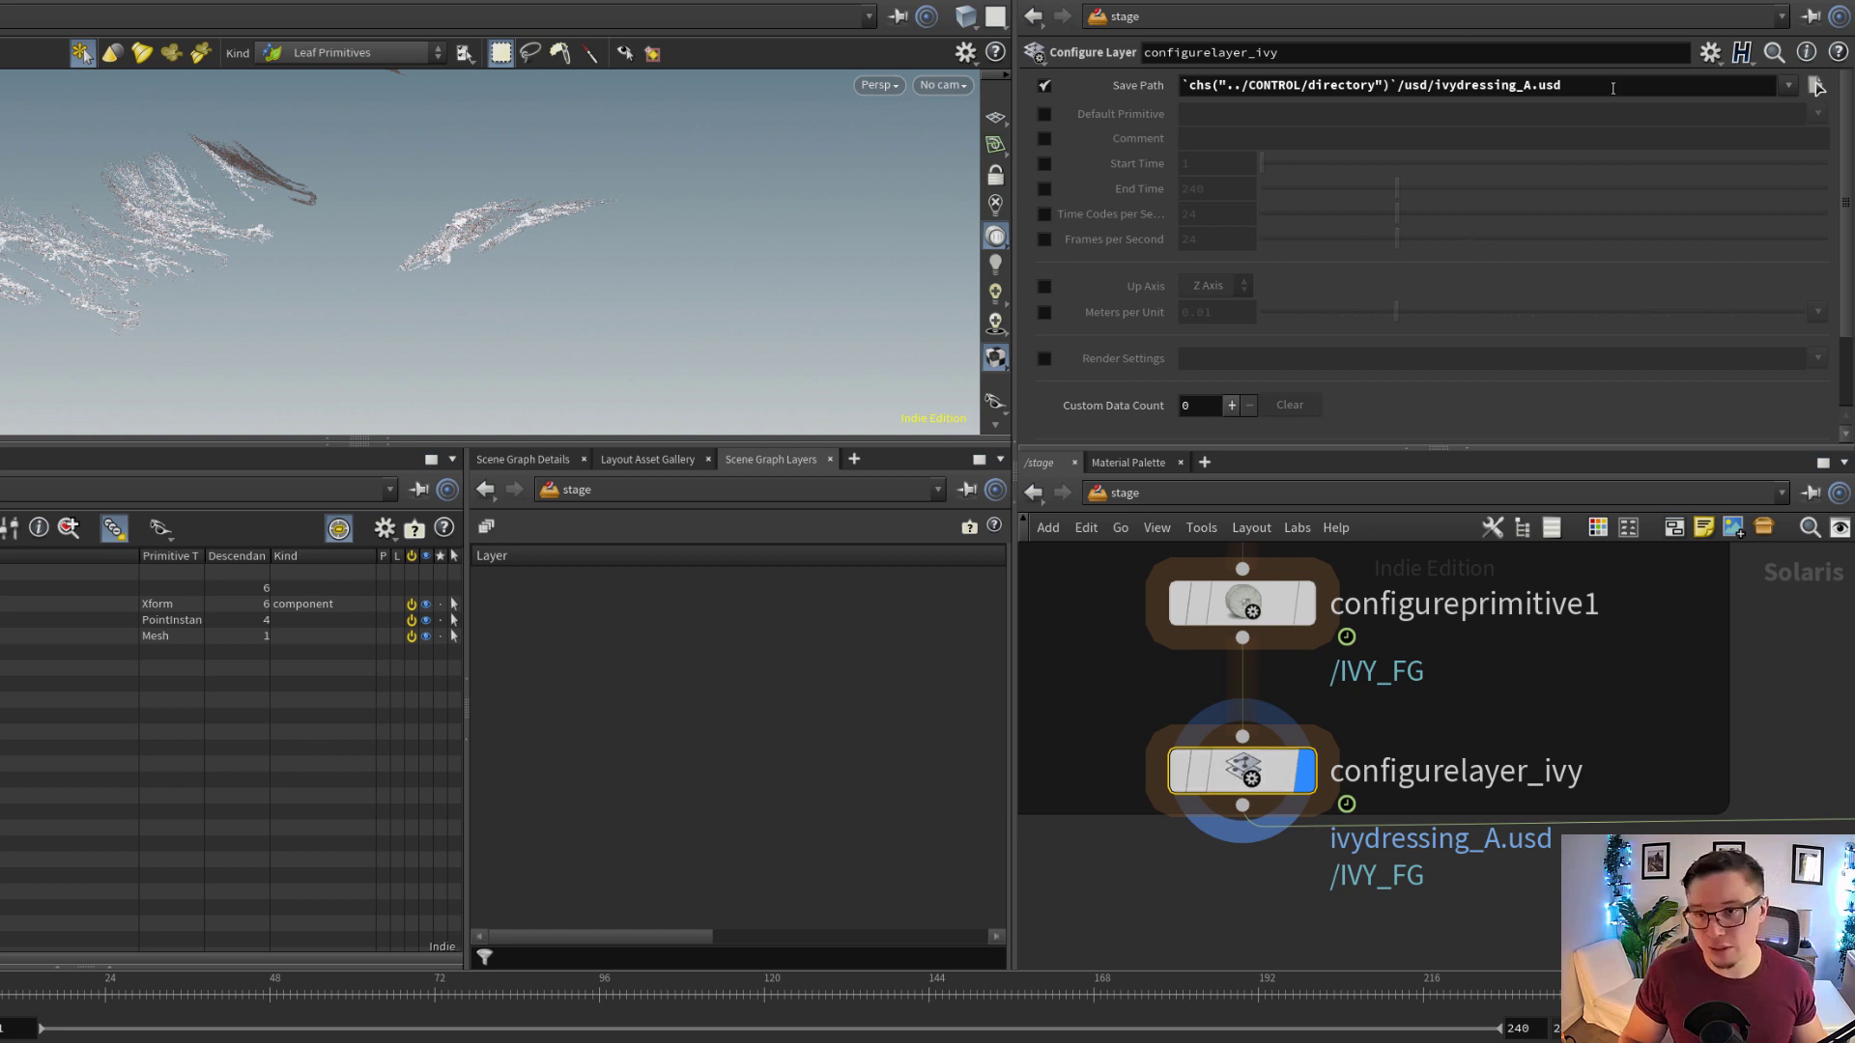
{"action": "left_click_drag", "start_coordinate": [1612, 88], "coordinate": [1213, 161]}
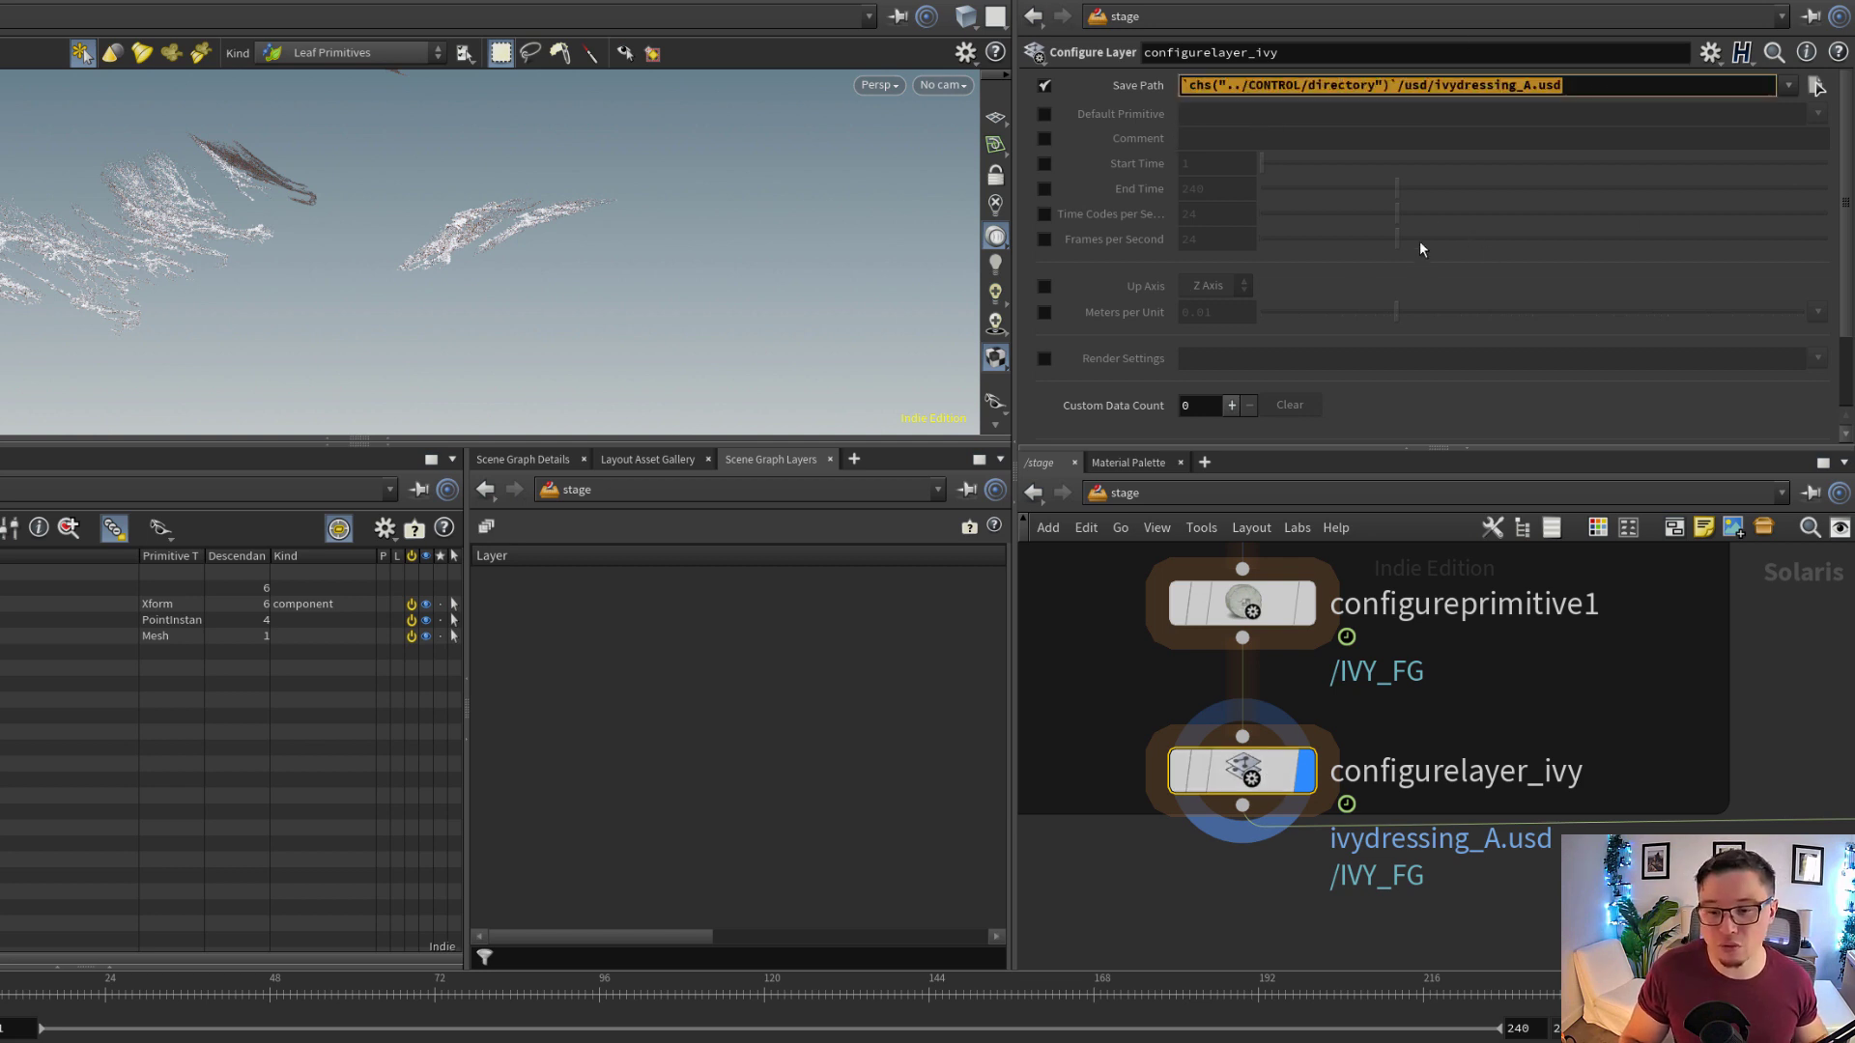
{"action": "left_click", "coordinate": [1561, 86]}
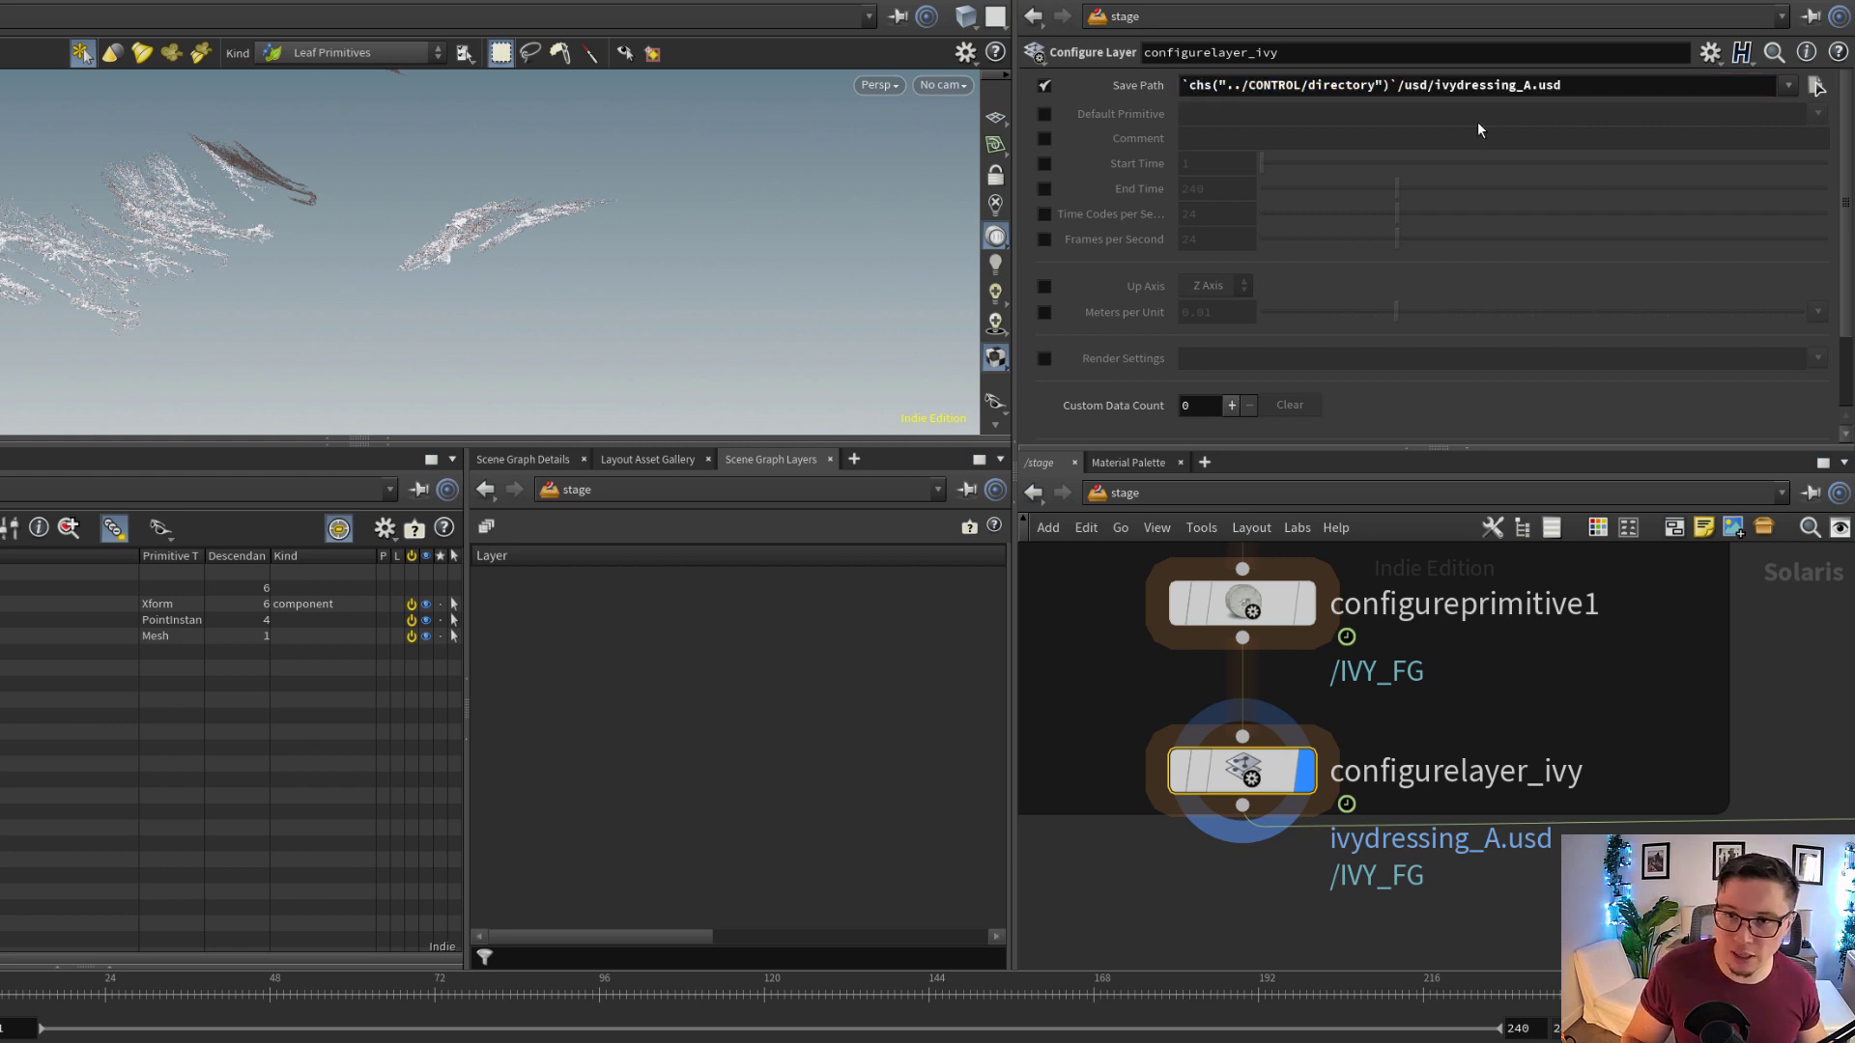
{"action": "left_click_drag", "start_coordinate": [1463, 87], "coordinate": [1558, 87]}
Display the graftstages_ivy node and check where the ivydressing group sits under forest/environ in the scene graph tree
{"action": "scroll", "coordinate": [1656, 740], "scroll_direction": "down", "scroll_amount": 5}
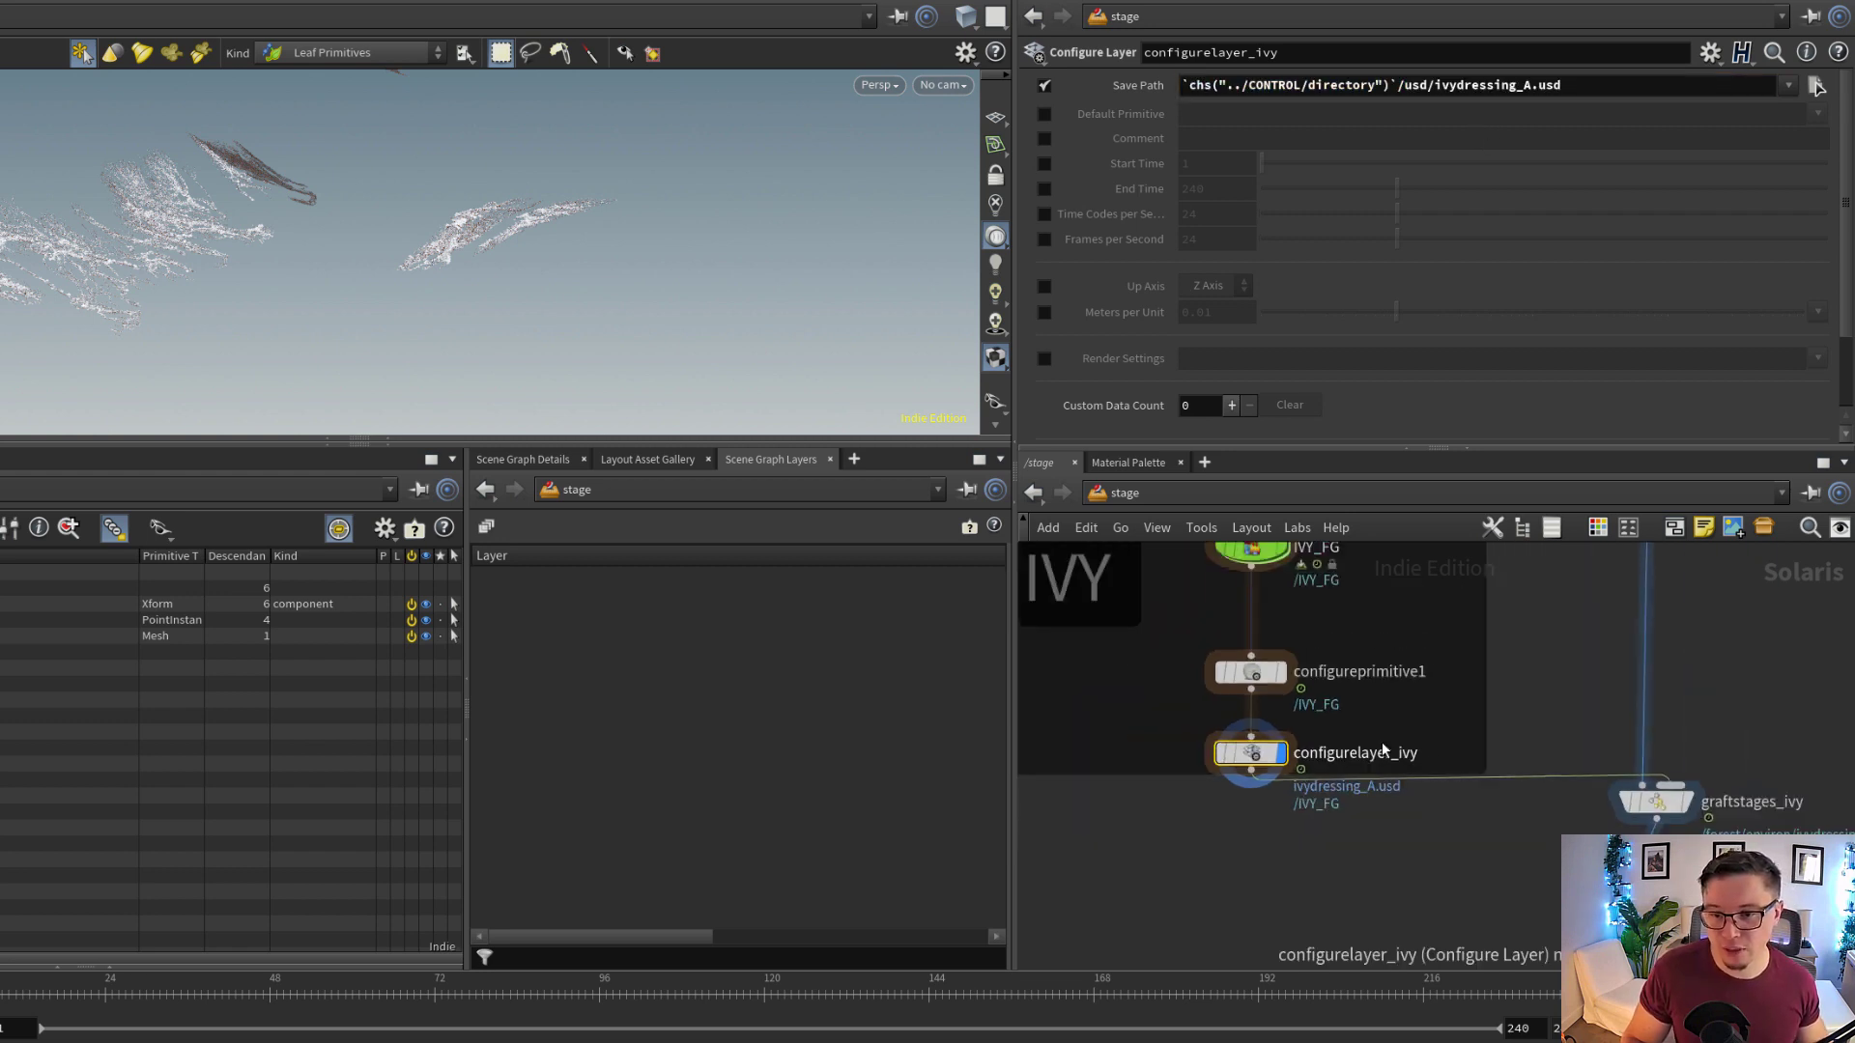
{"action": "scroll", "coordinate": [1566, 791], "scroll_direction": "up", "scroll_amount": 2}
{"action": "scroll", "coordinate": [1510, 779], "scroll_direction": "up", "scroll_amount": 2}
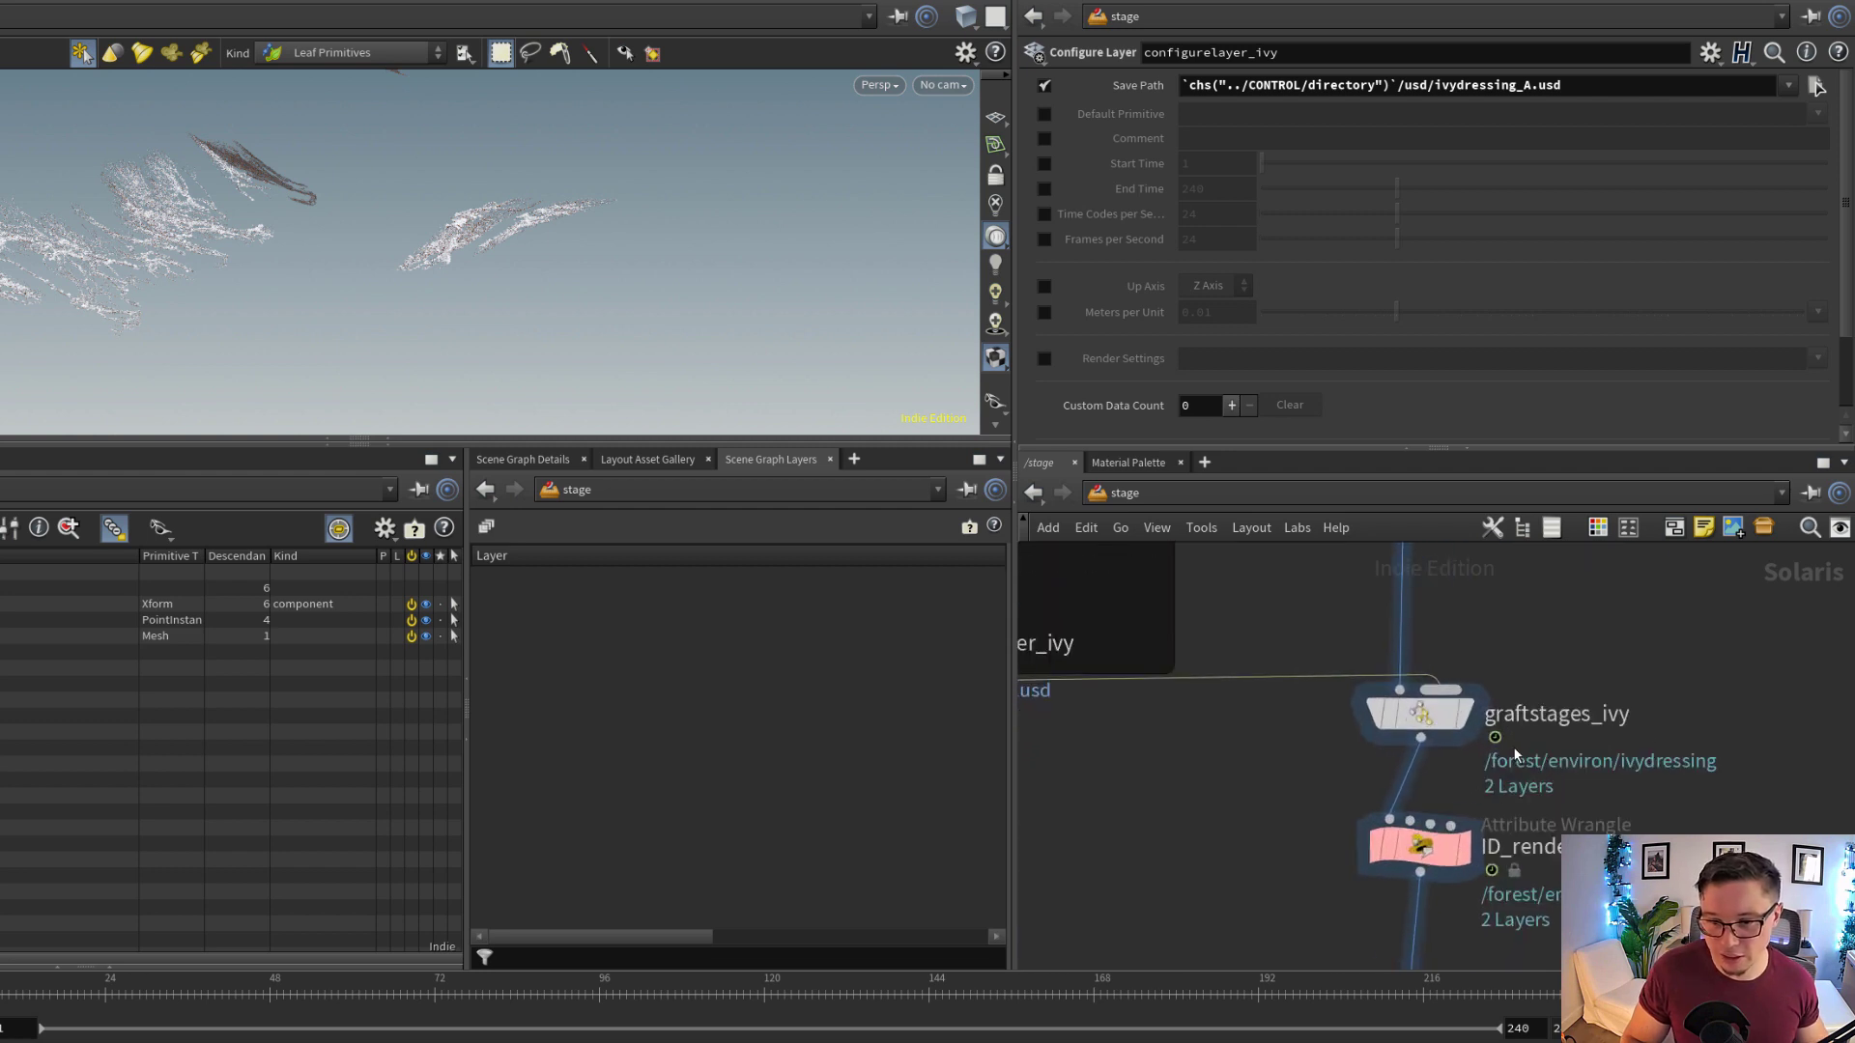
{"action": "left_click", "coordinate": [1437, 723]}
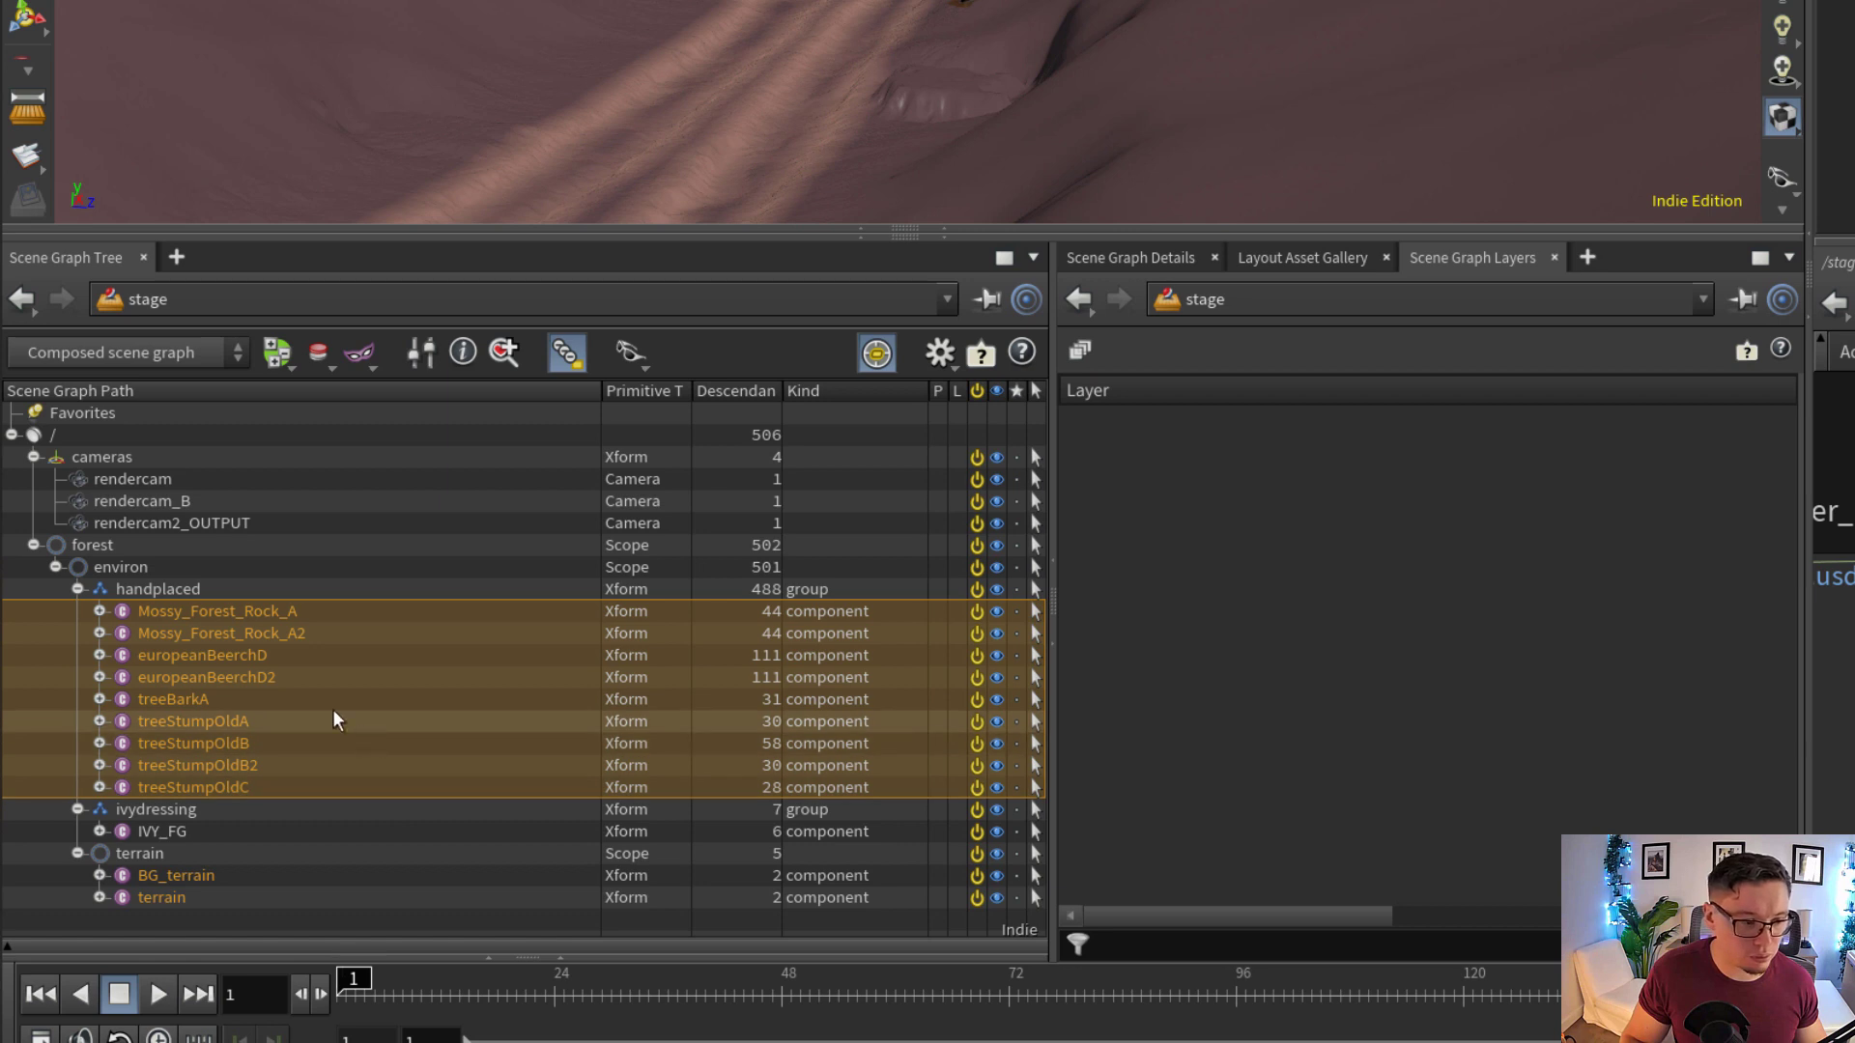
Select the ivydressing group in the scene graph tree and collapse the handplaced group
{"action": "left_click", "coordinate": [170, 811]}
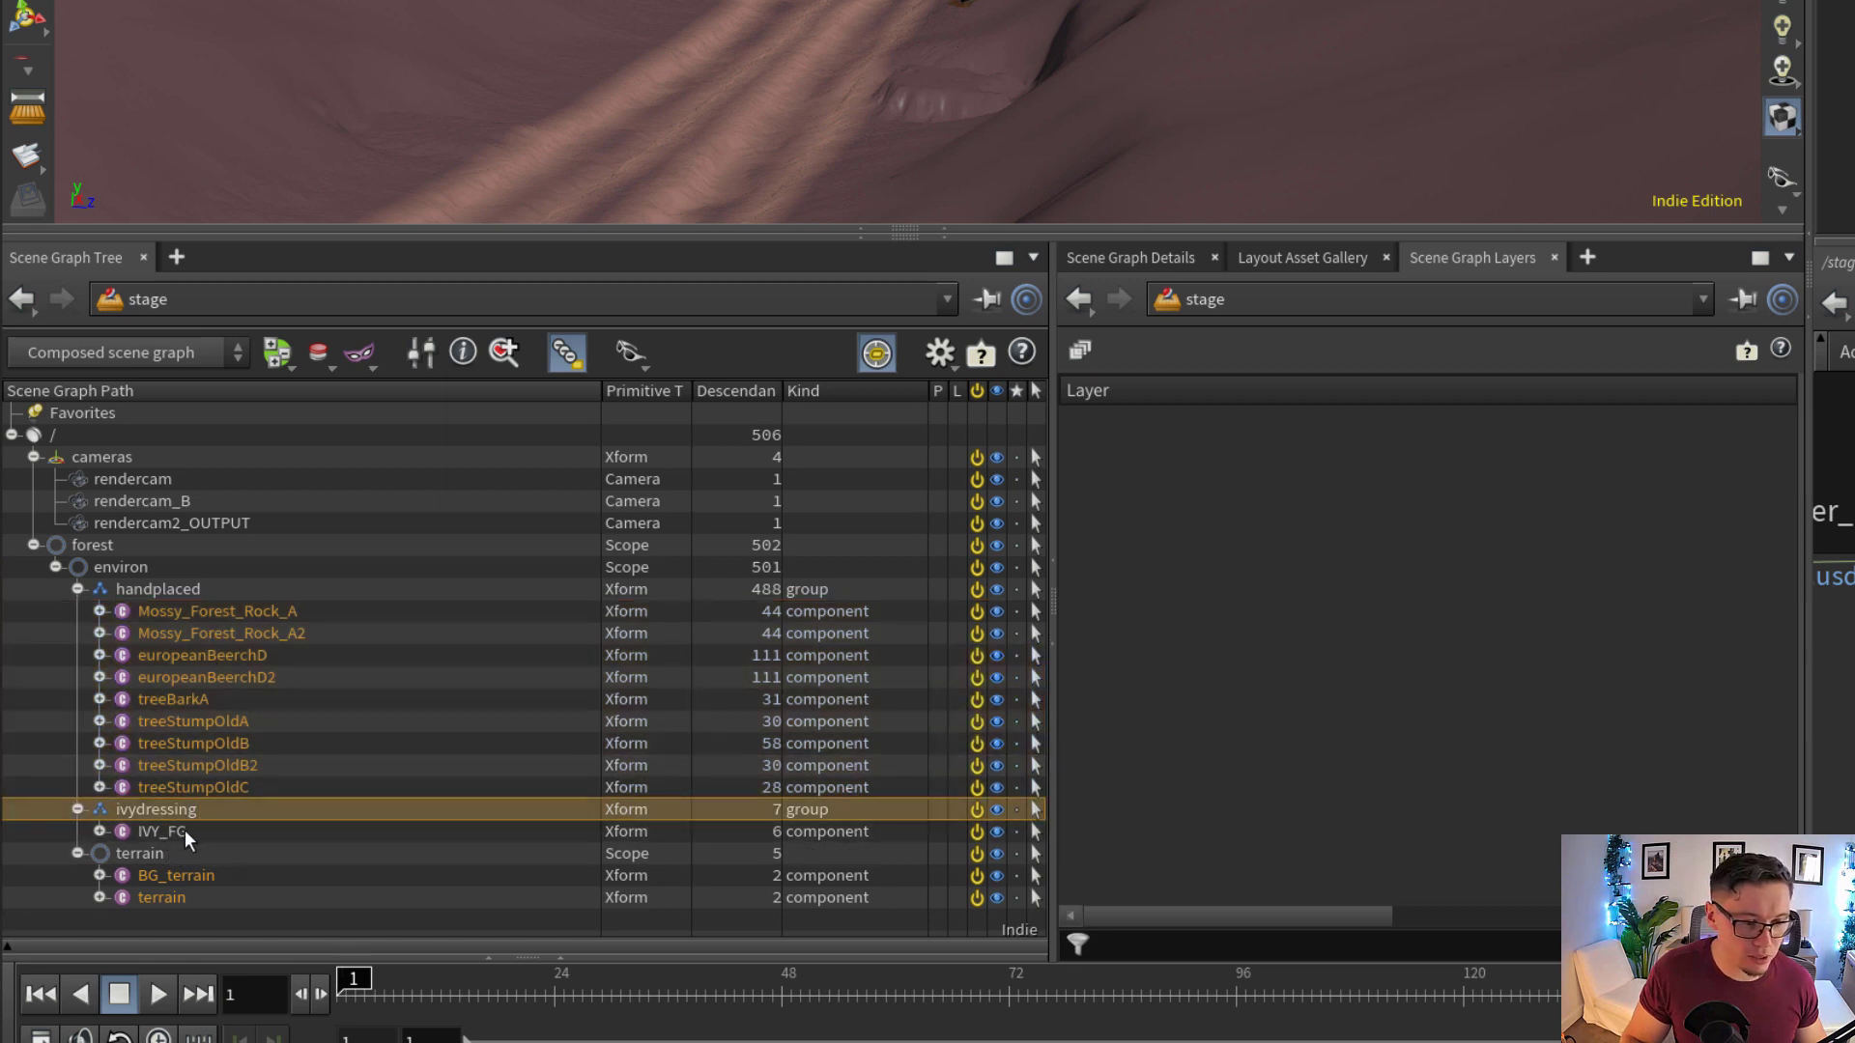
{"action": "left_click", "coordinate": [77, 589]}
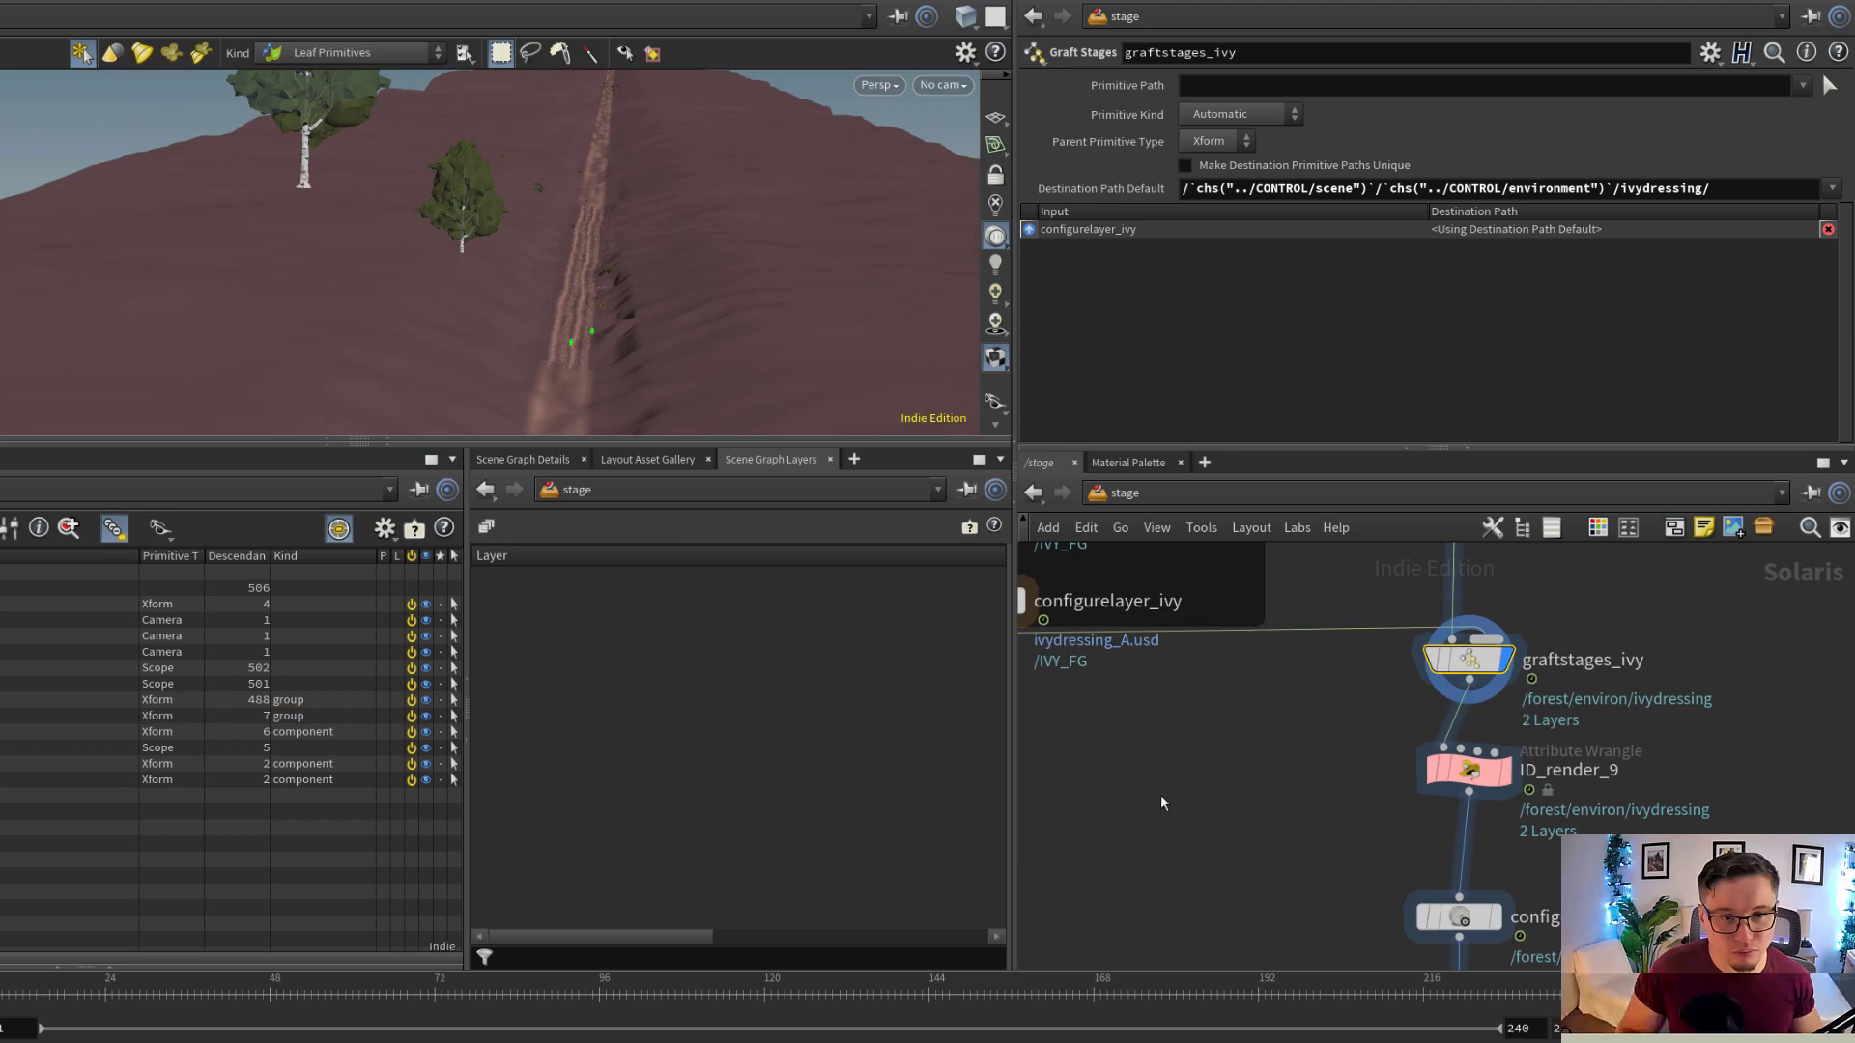
{"action": "scroll", "coordinate": [1174, 763], "scroll_direction": "down", "scroll_amount": 3}
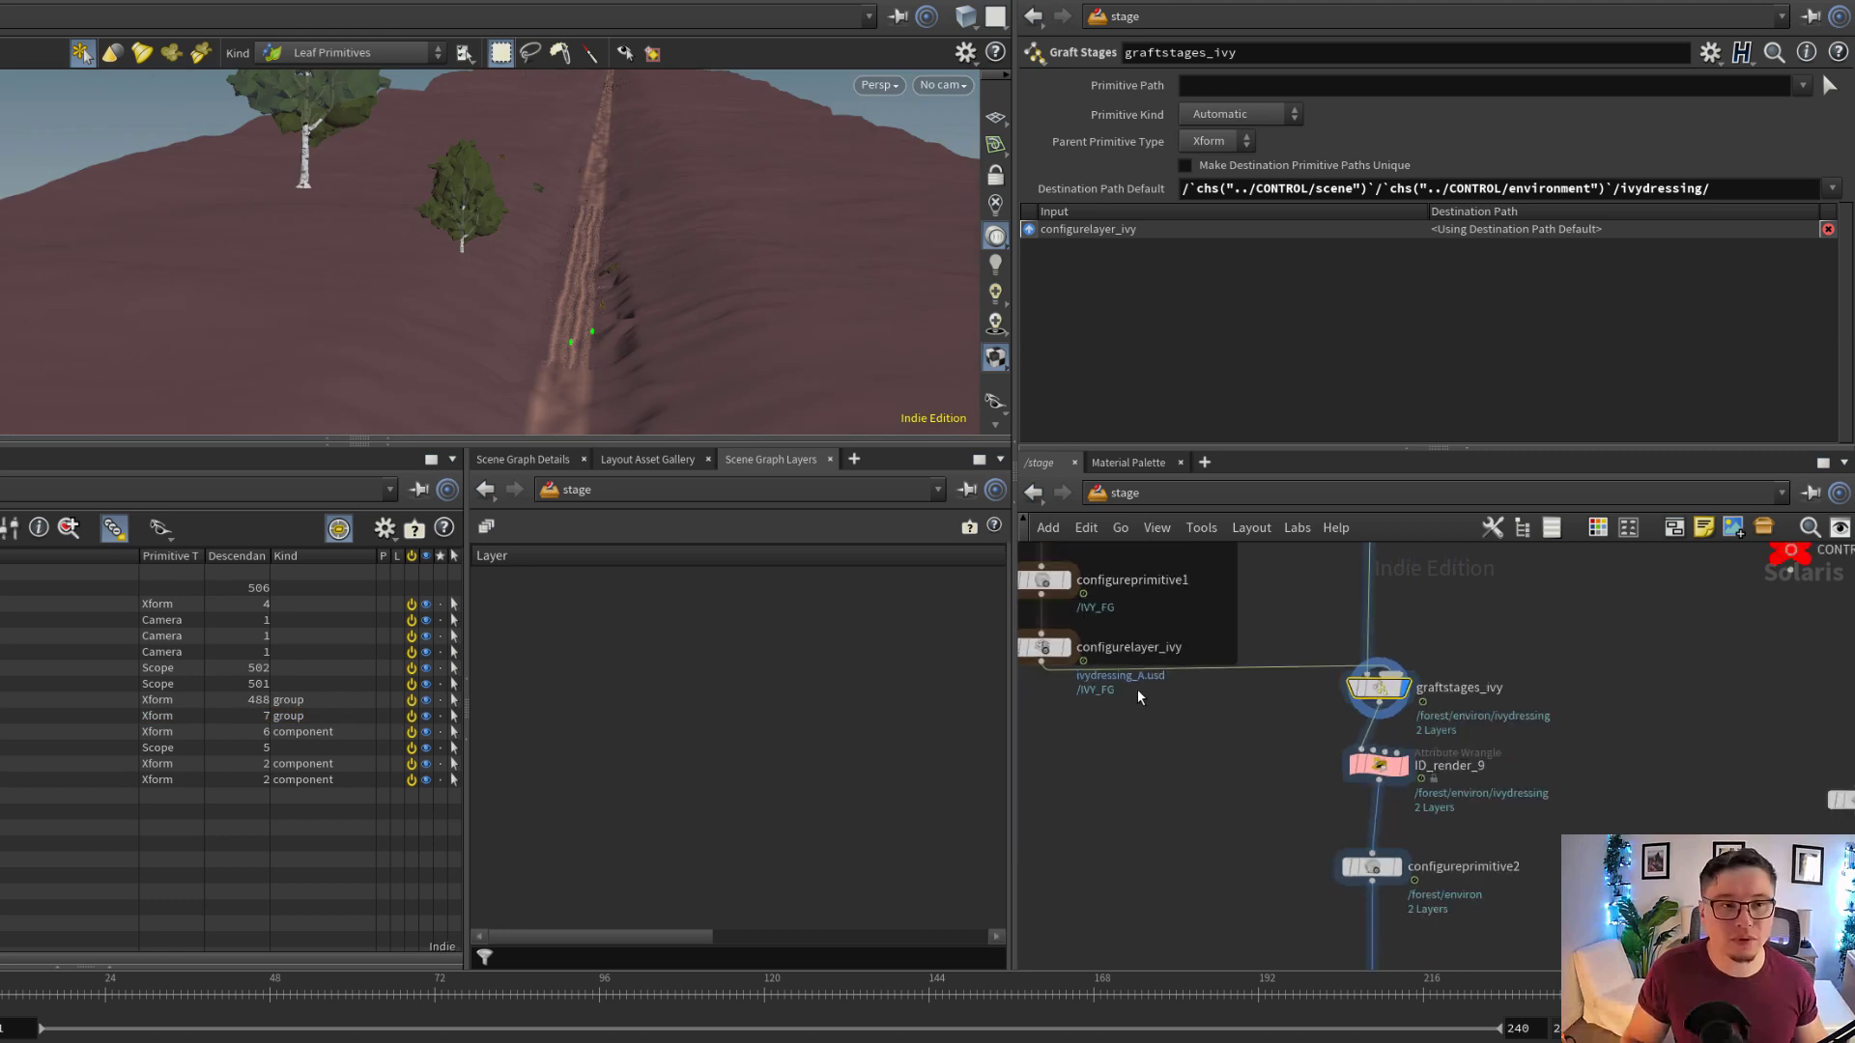
Display the water SOP Import node in the WATER PUDDLE network box to view the water mesh
{"action": "scroll", "coordinate": [1303, 736], "scroll_direction": "down", "scroll_amount": 3}
{"action": "scroll", "coordinate": [1255, 824], "scroll_direction": "down", "scroll_amount": 1}
{"action": "middle_click_drag", "start_coordinate": [1255, 824], "coordinate": [1437, 781]}
{"action": "scroll", "coordinate": [1230, 798], "scroll_direction": "up", "scroll_amount": 3}
{"action": "scroll", "coordinate": [1436, 781], "scroll_direction": "down", "scroll_amount": 2}
{"action": "scroll", "coordinate": [1410, 775], "scroll_direction": "up", "scroll_amount": 2}
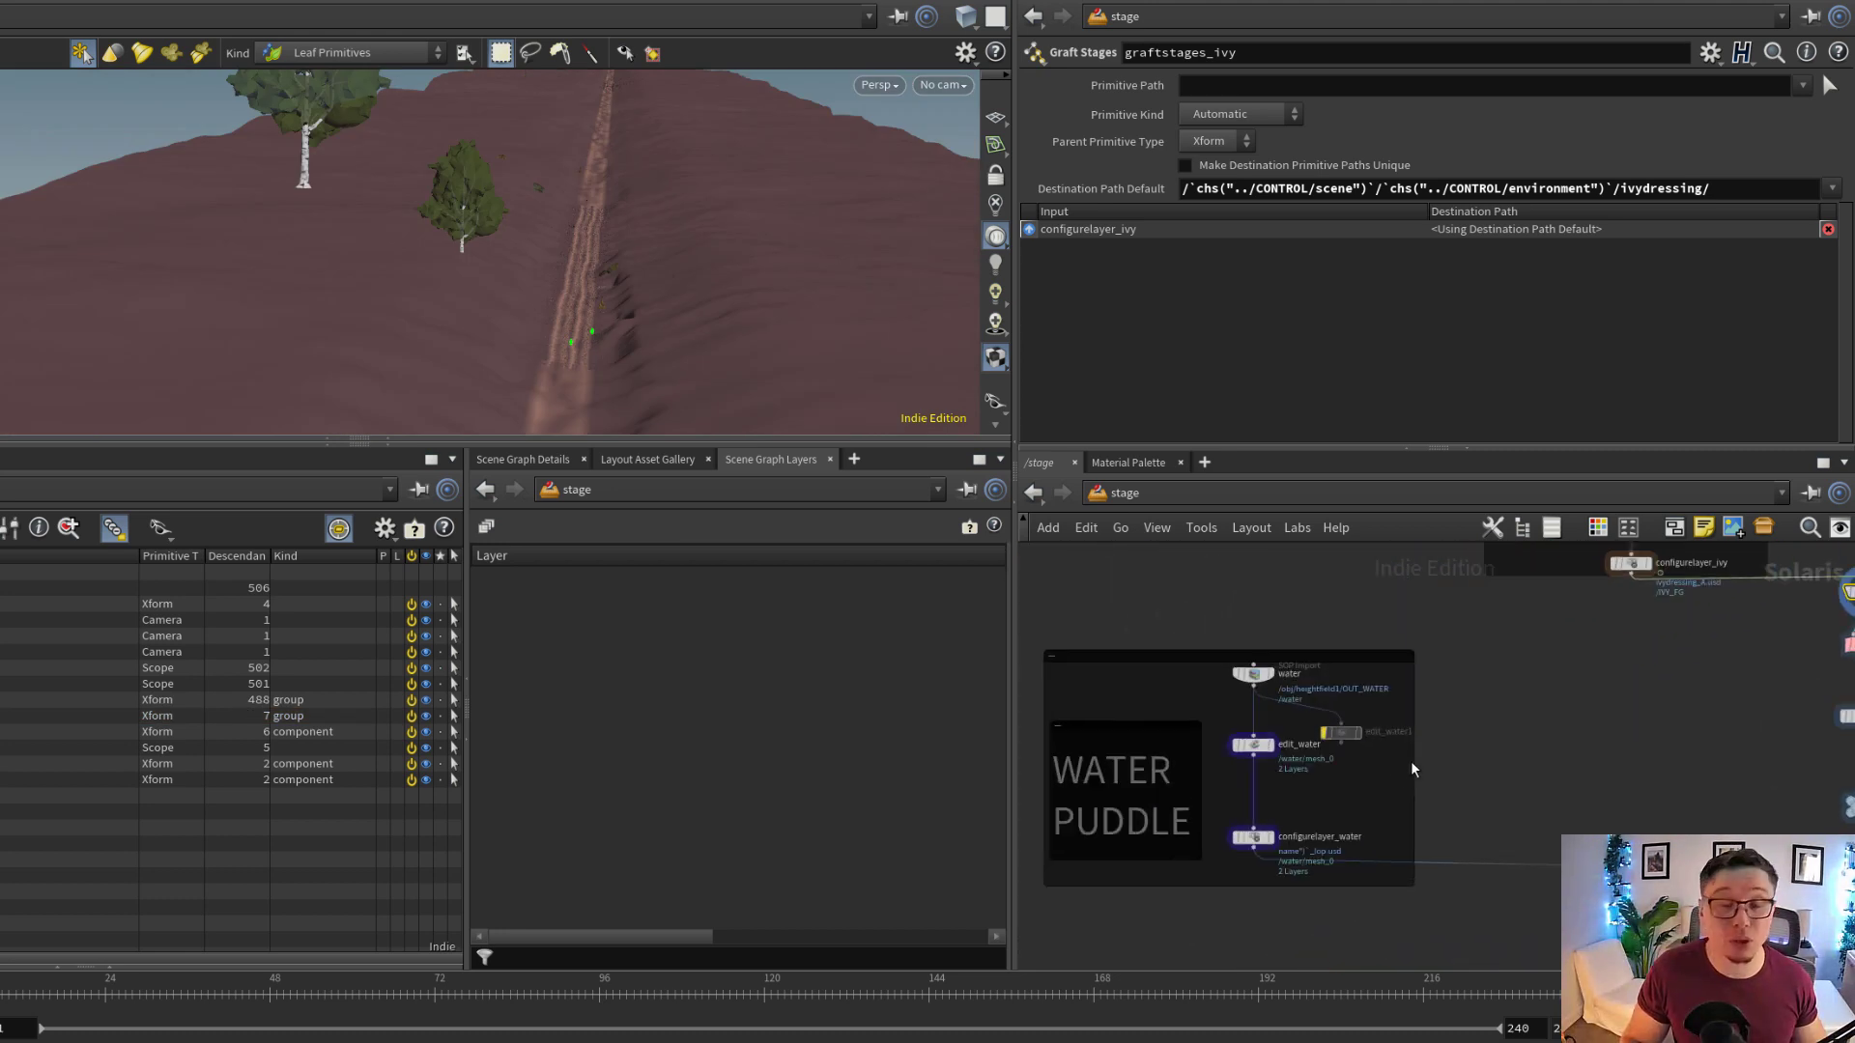
{"action": "scroll", "coordinate": [1254, 680], "scroll_direction": "up", "scroll_amount": 3}
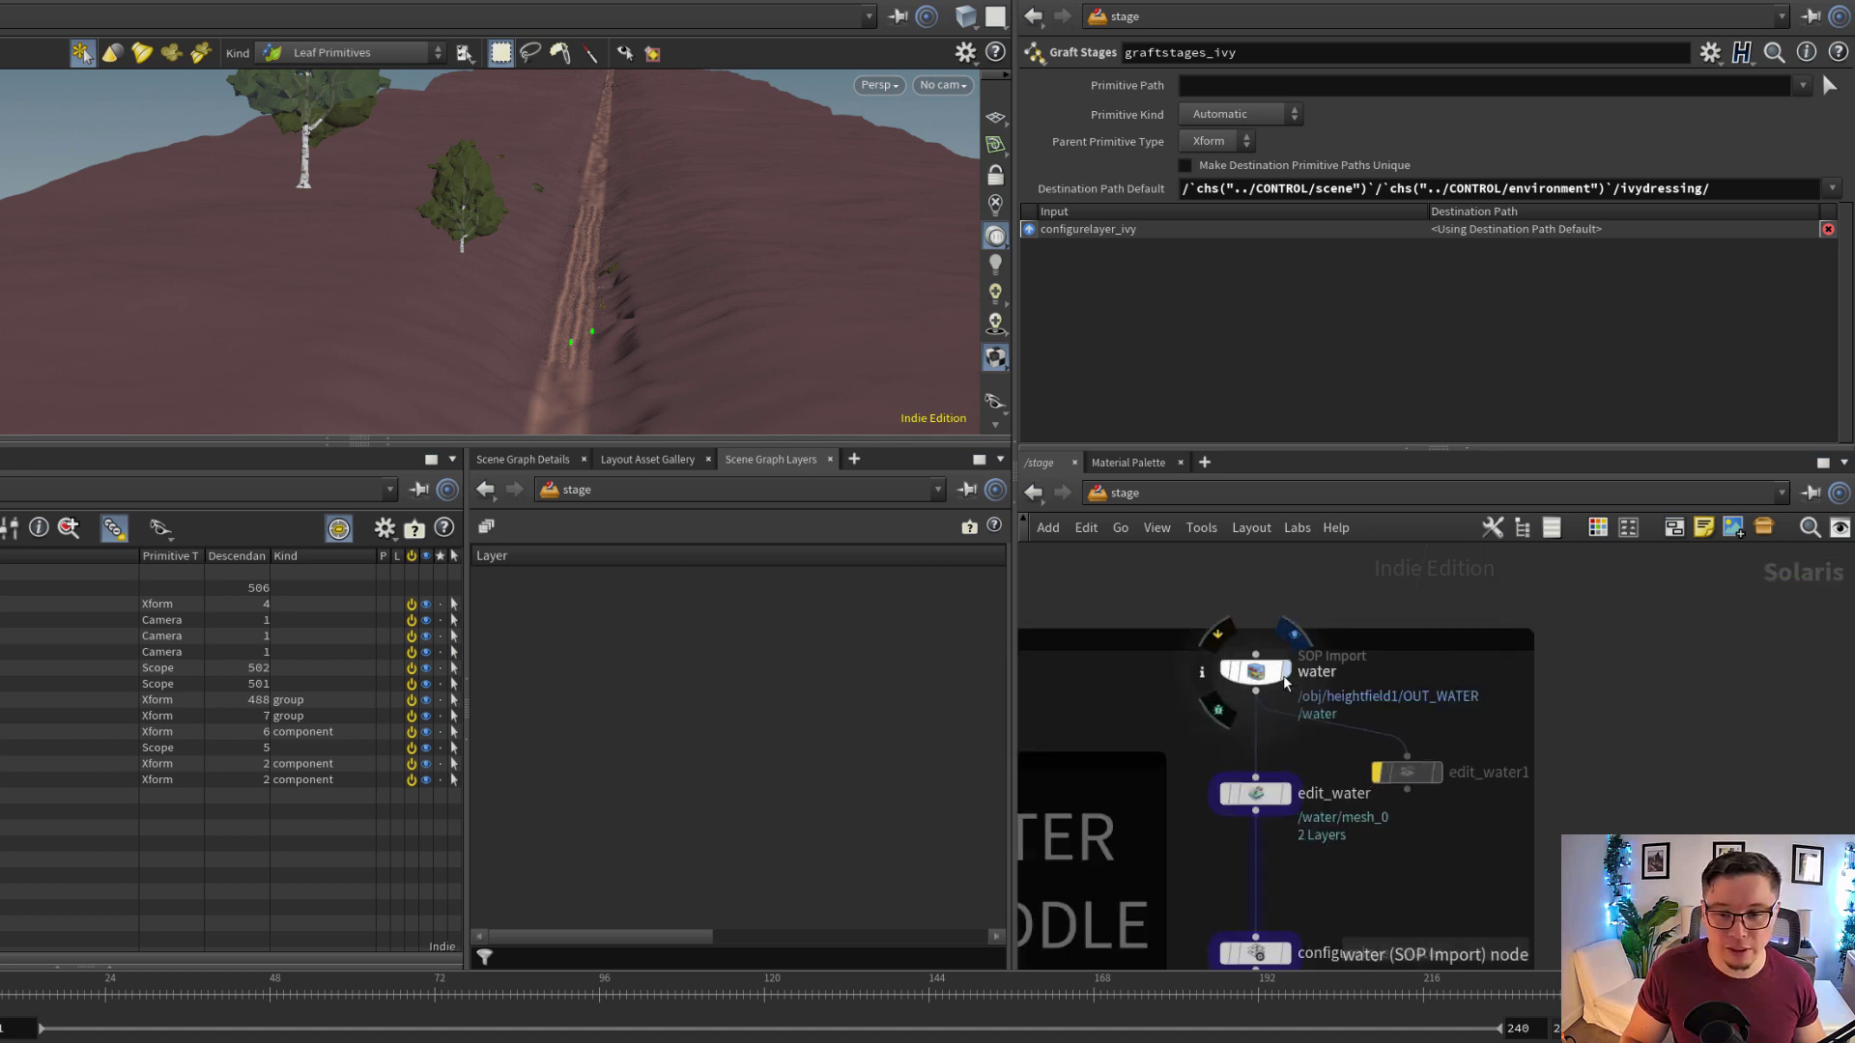
{"action": "left_click", "coordinate": [1294, 638]}
{"action": "left_click", "coordinate": [1269, 680]}
{"action": "left_click_drag", "start_coordinate": [567, 257], "coordinate": [683, 314], "text": "alt"}
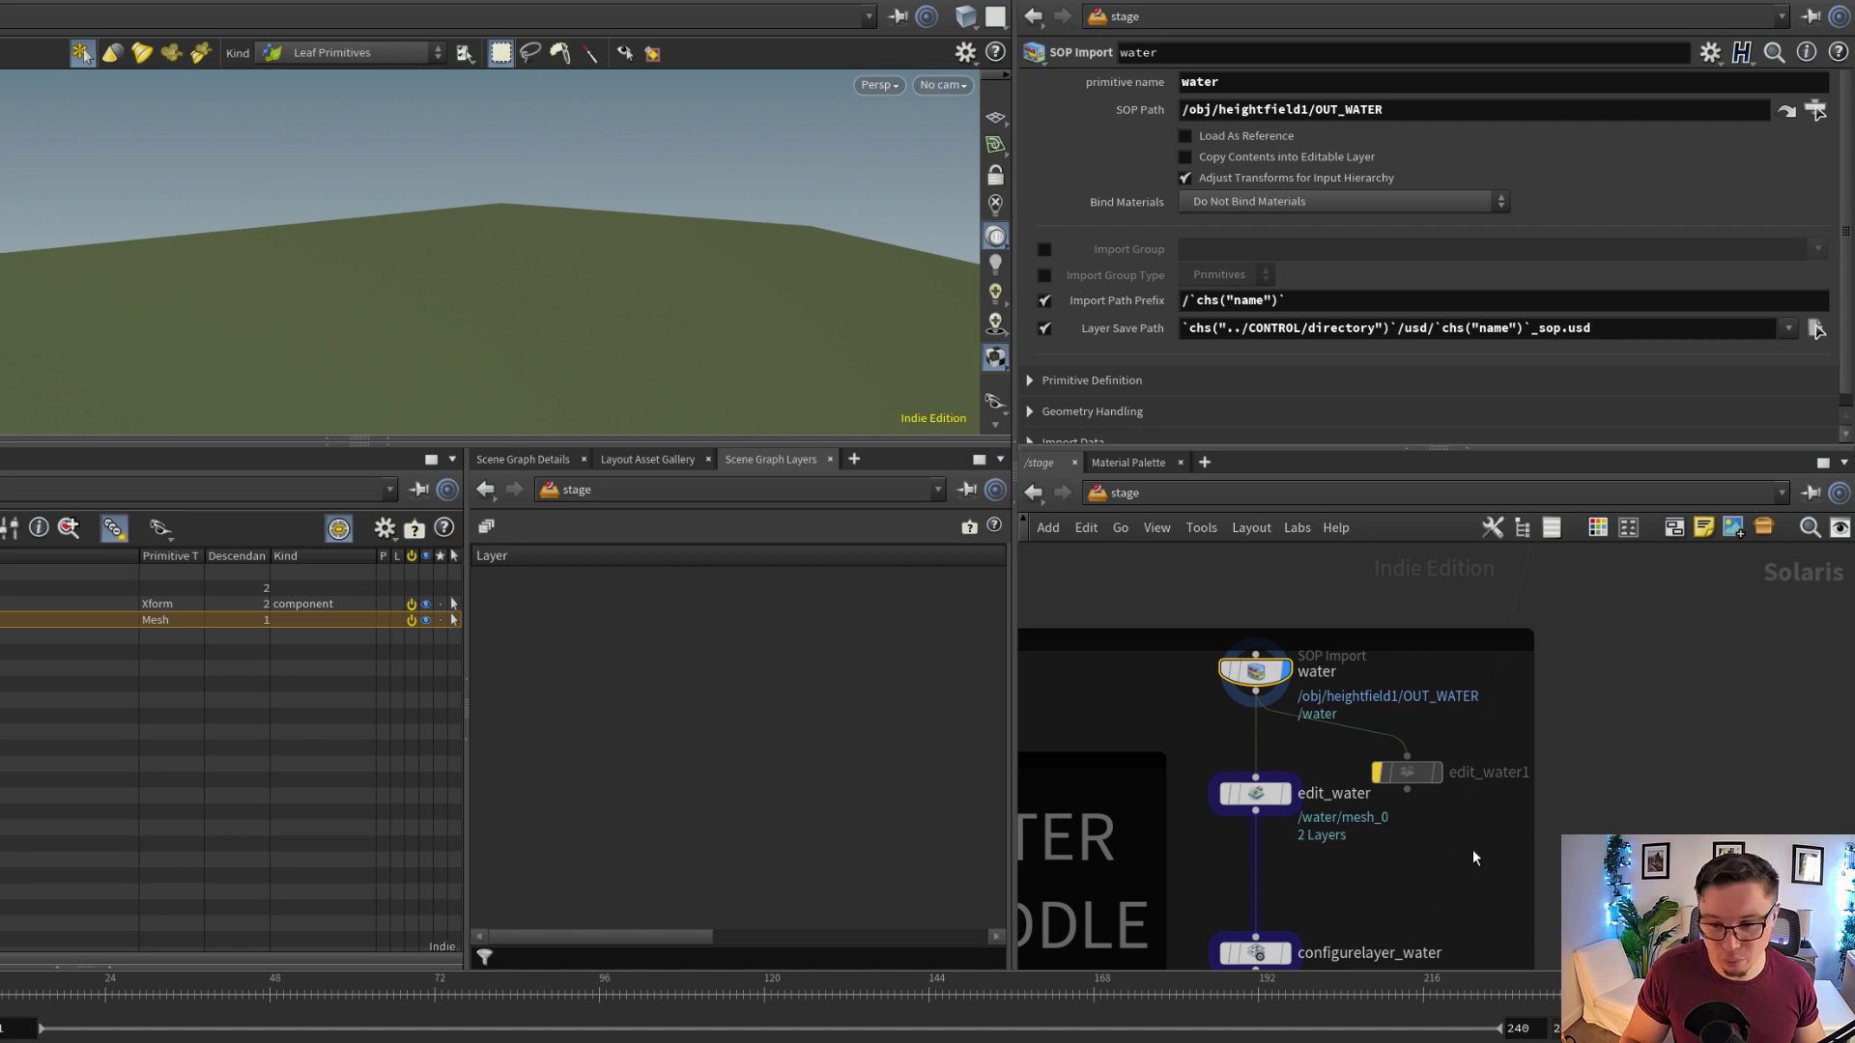
Inspect the water node's Layer Save Path expression, which builds the _sop.usd file name from the primitive name
{"action": "middle_click_drag", "start_coordinate": [1464, 840], "coordinate": [1422, 763]}
{"action": "scroll", "coordinate": [1422, 768], "scroll_direction": "up", "scroll_amount": 1}
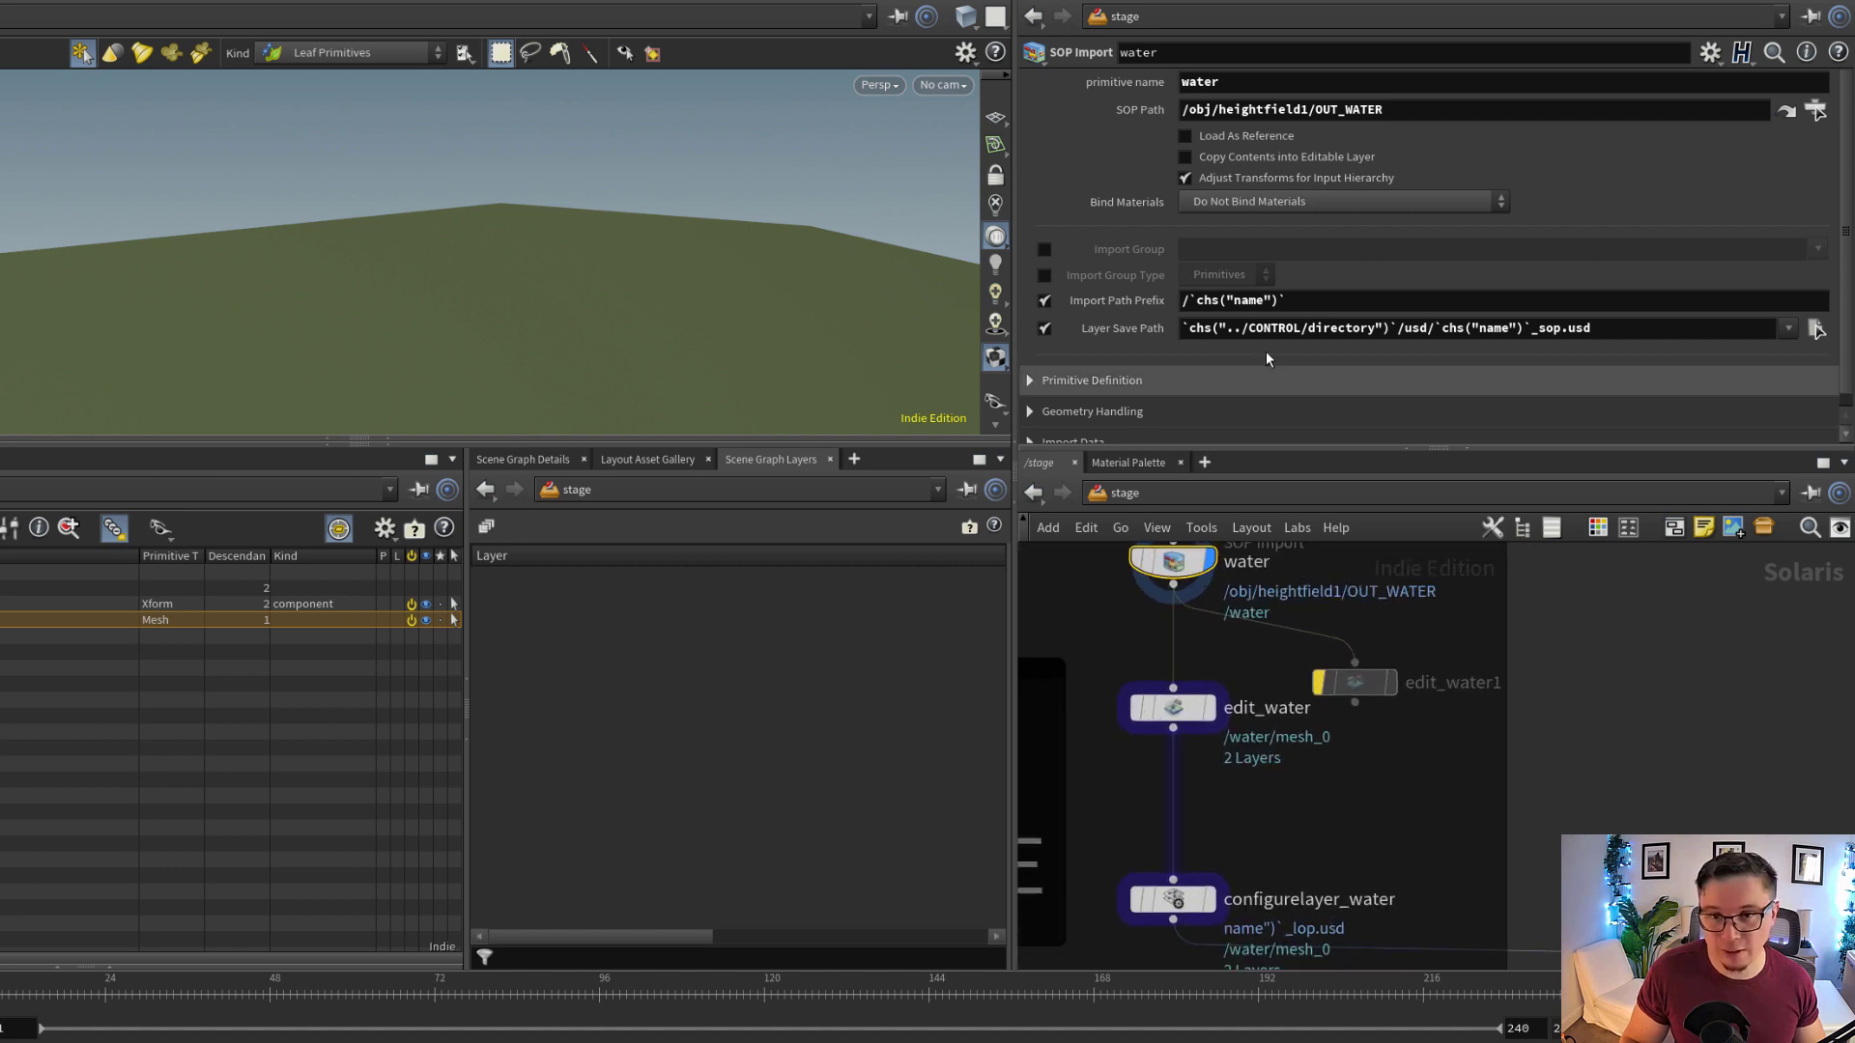
{"action": "left_click_drag", "start_coordinate": [1594, 330], "coordinate": [1174, 292]}
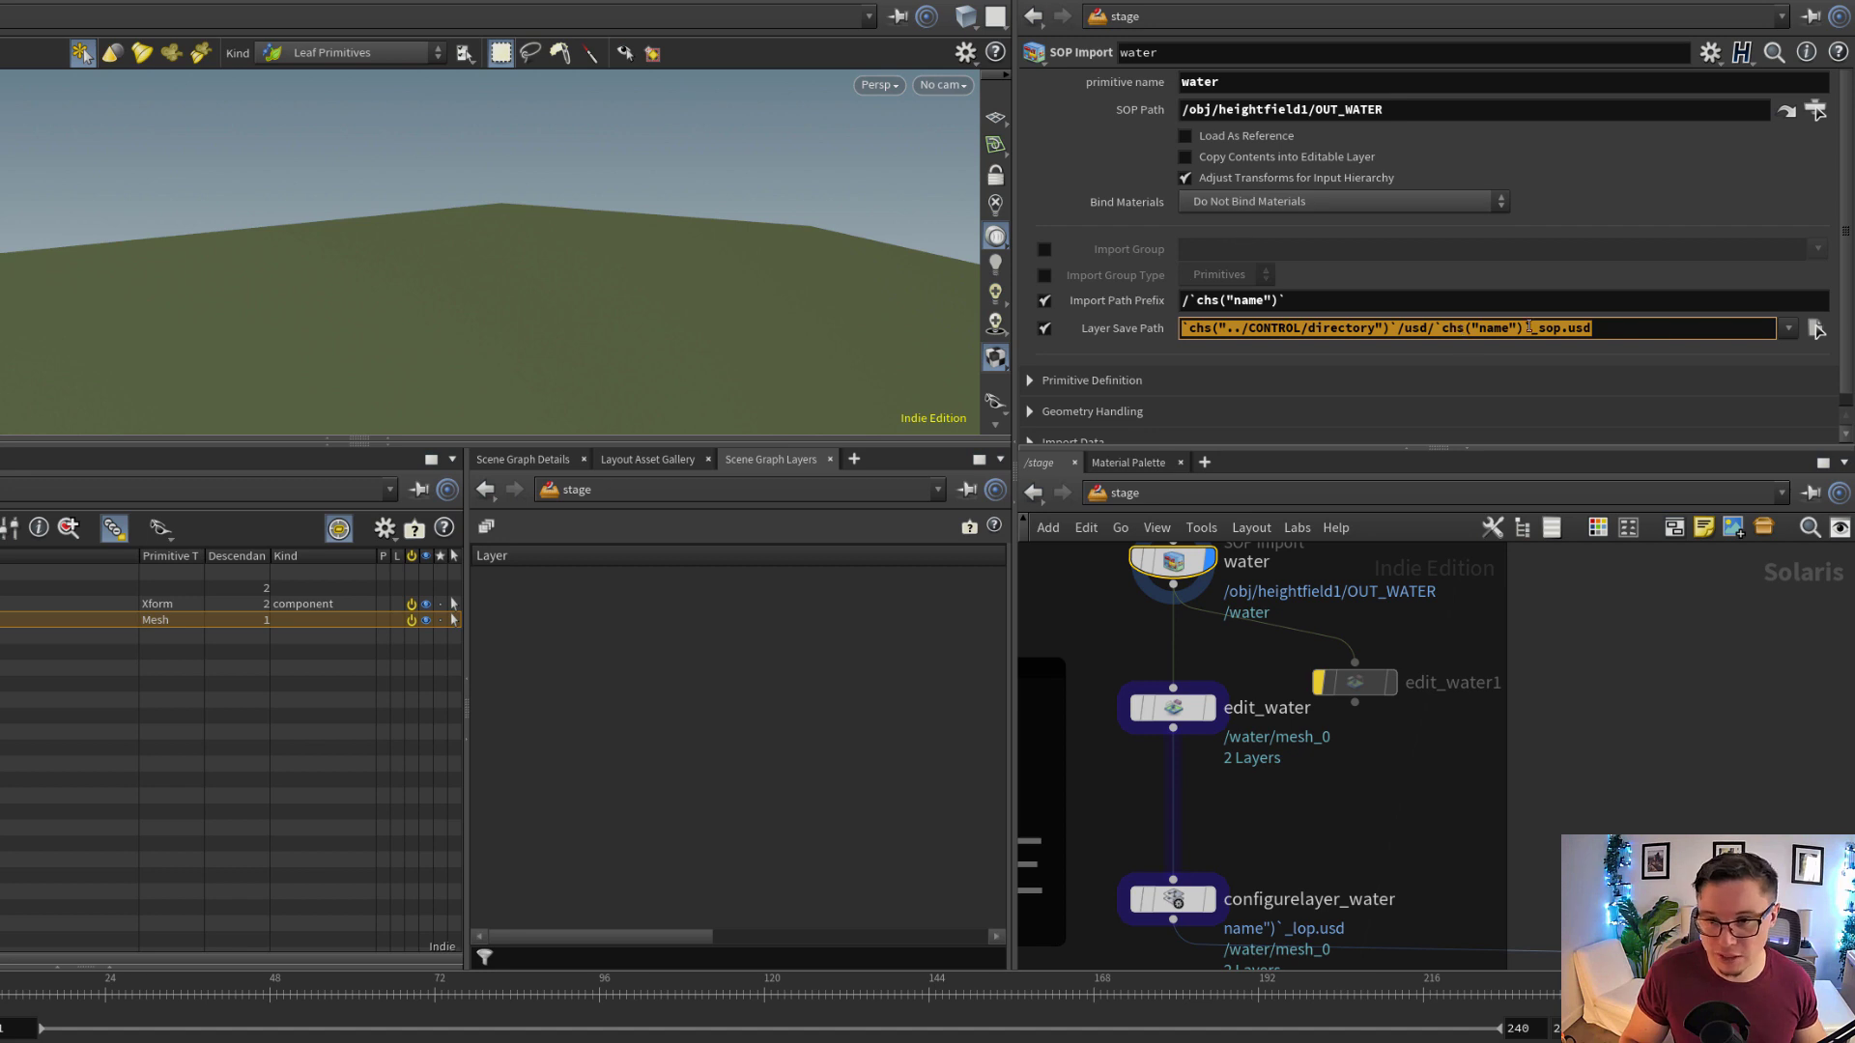
{"action": "middle_click_drag", "start_coordinate": [1328, 641], "coordinate": [1356, 698]}
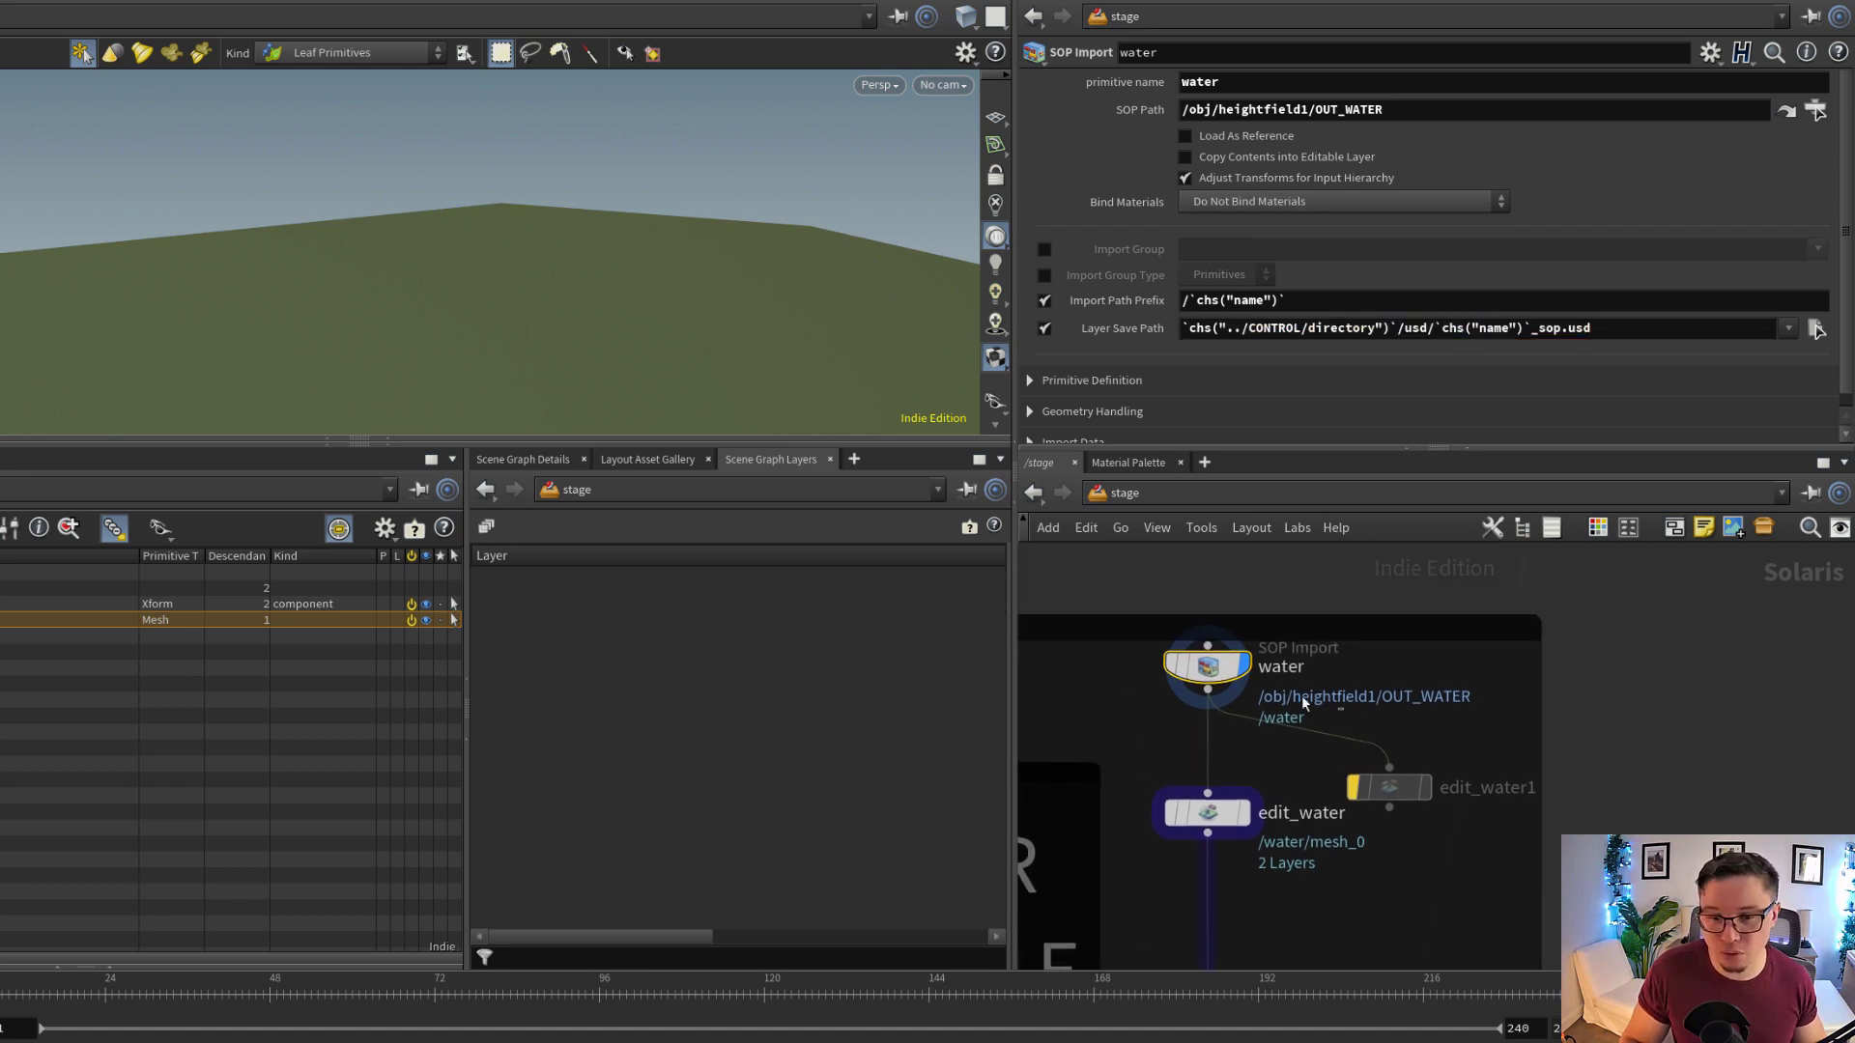
Duplicate the water SOP Import node beside the puddle box and set the copy's primitive name to objectA
{"action": "key", "text": "ctrl+c"}
{"action": "key", "text": "ctrl+v"}
{"action": "left_click_drag", "start_coordinate": [1647, 734], "coordinate": [1623, 679]}
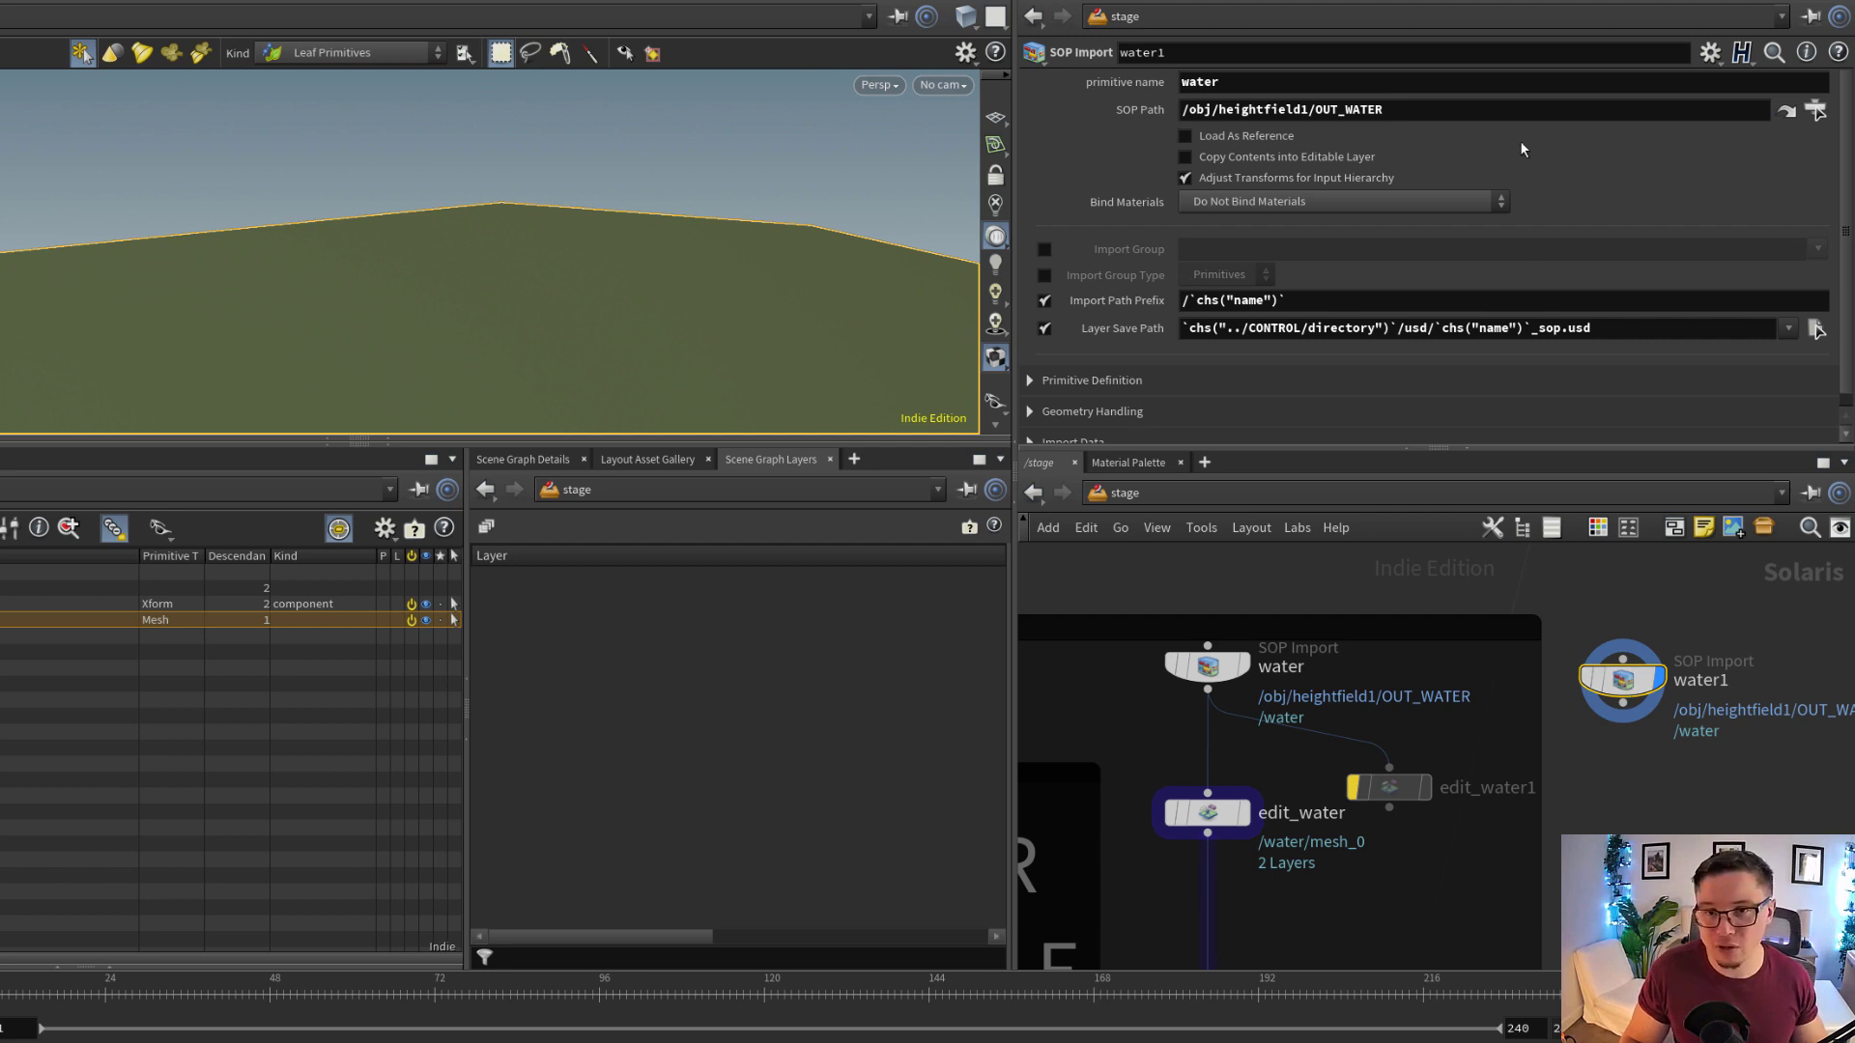
{"action": "triple_click", "coordinate": [1505, 113]}
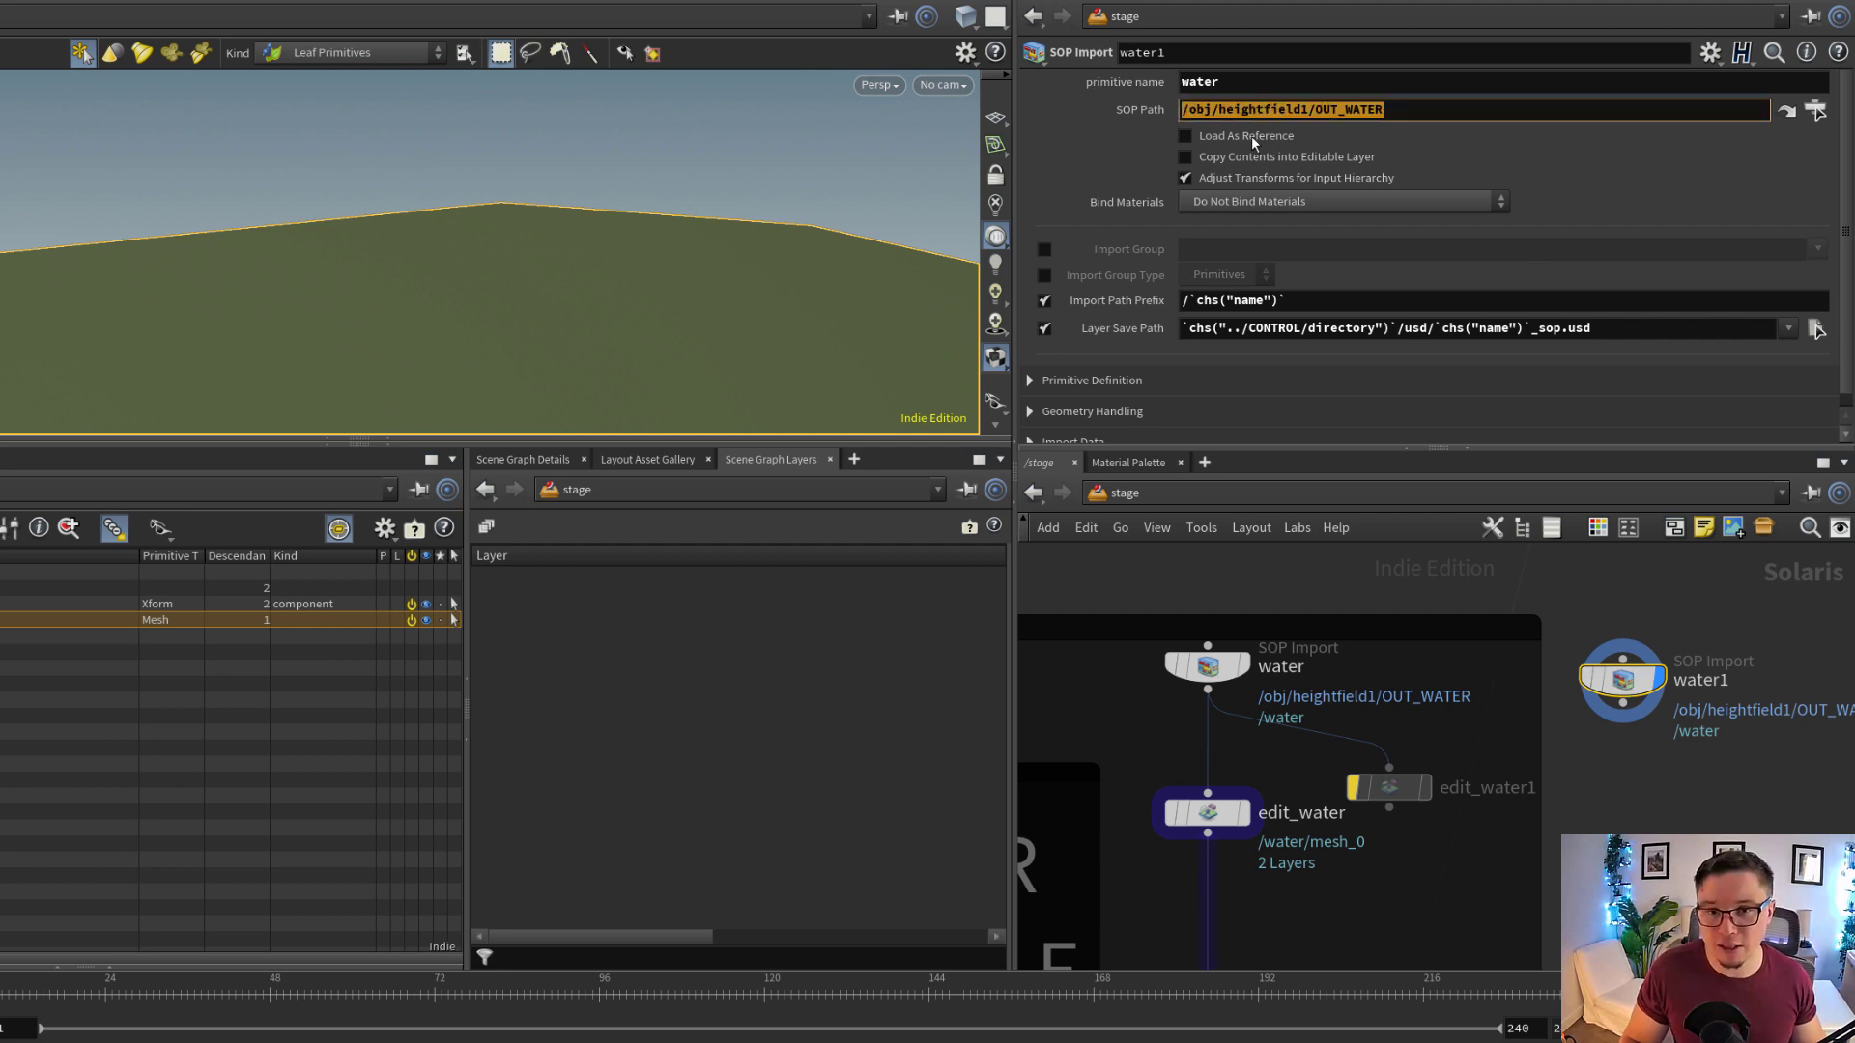
{"action": "double_click", "coordinate": [1223, 92]}
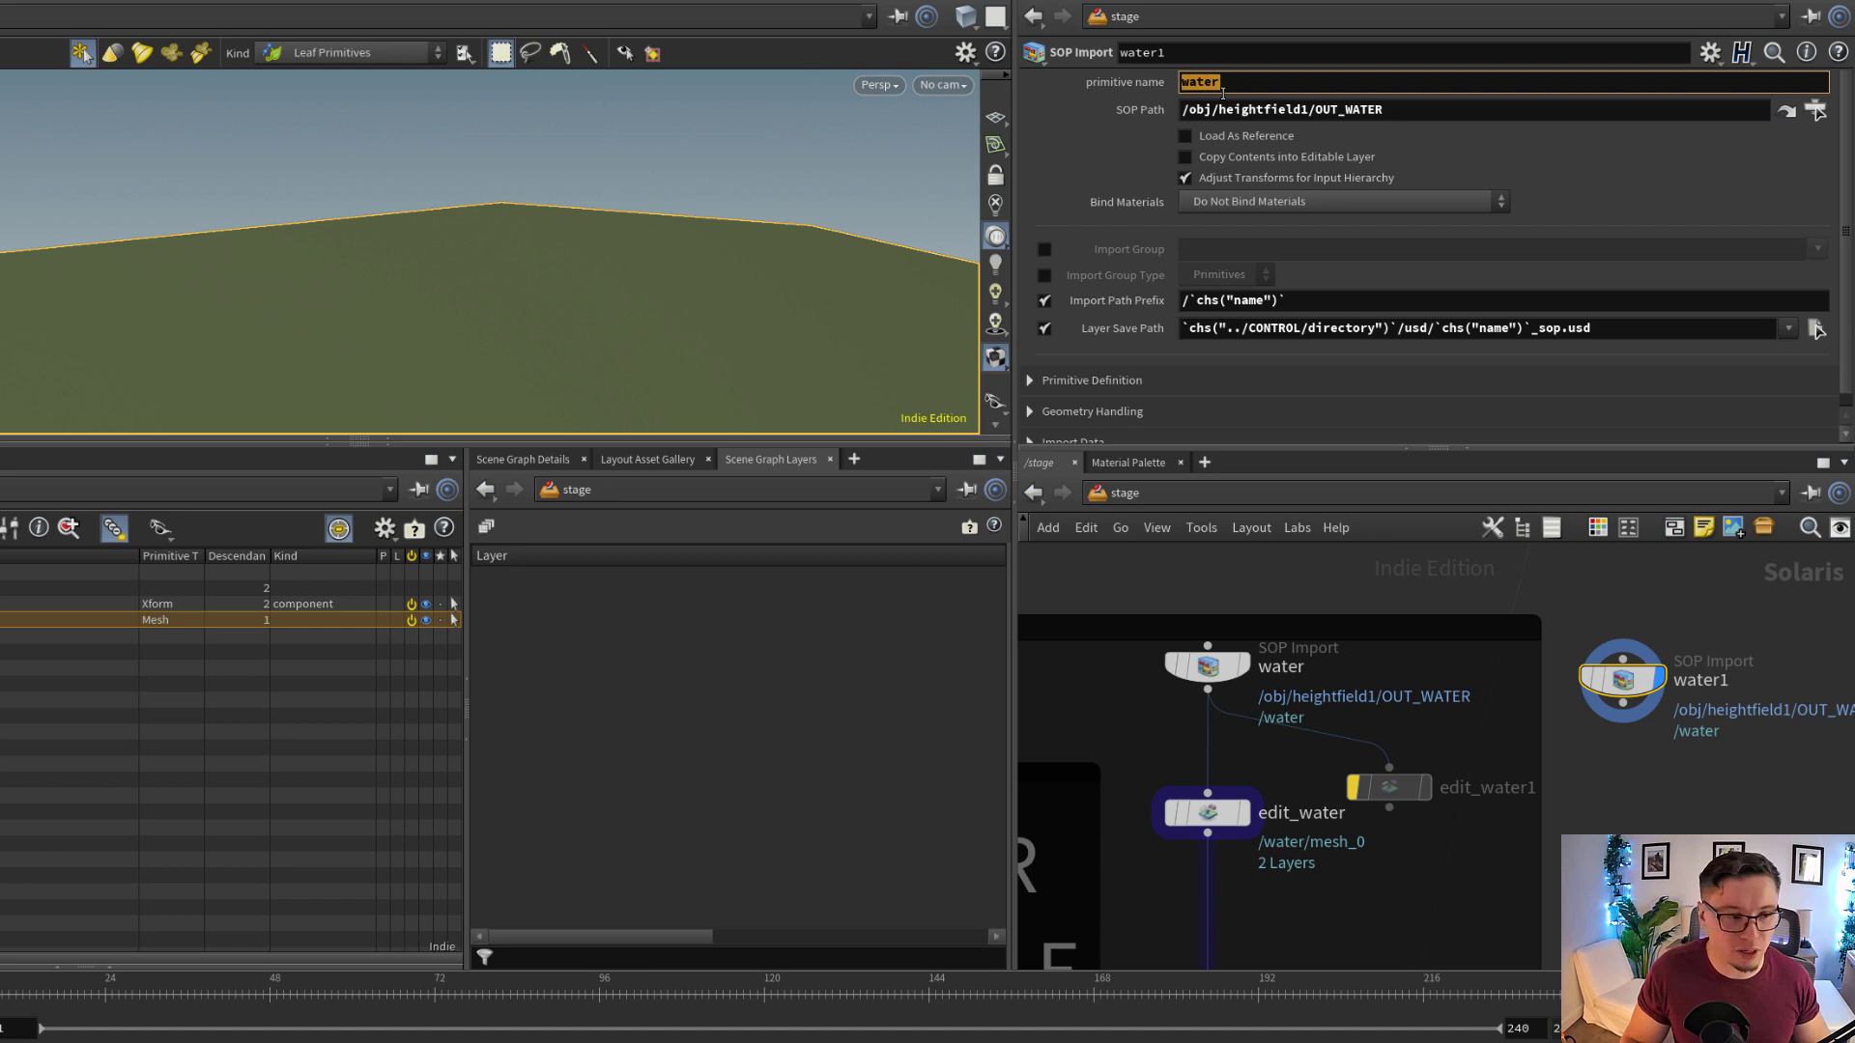
{"action": "type", "text": "objectA"}
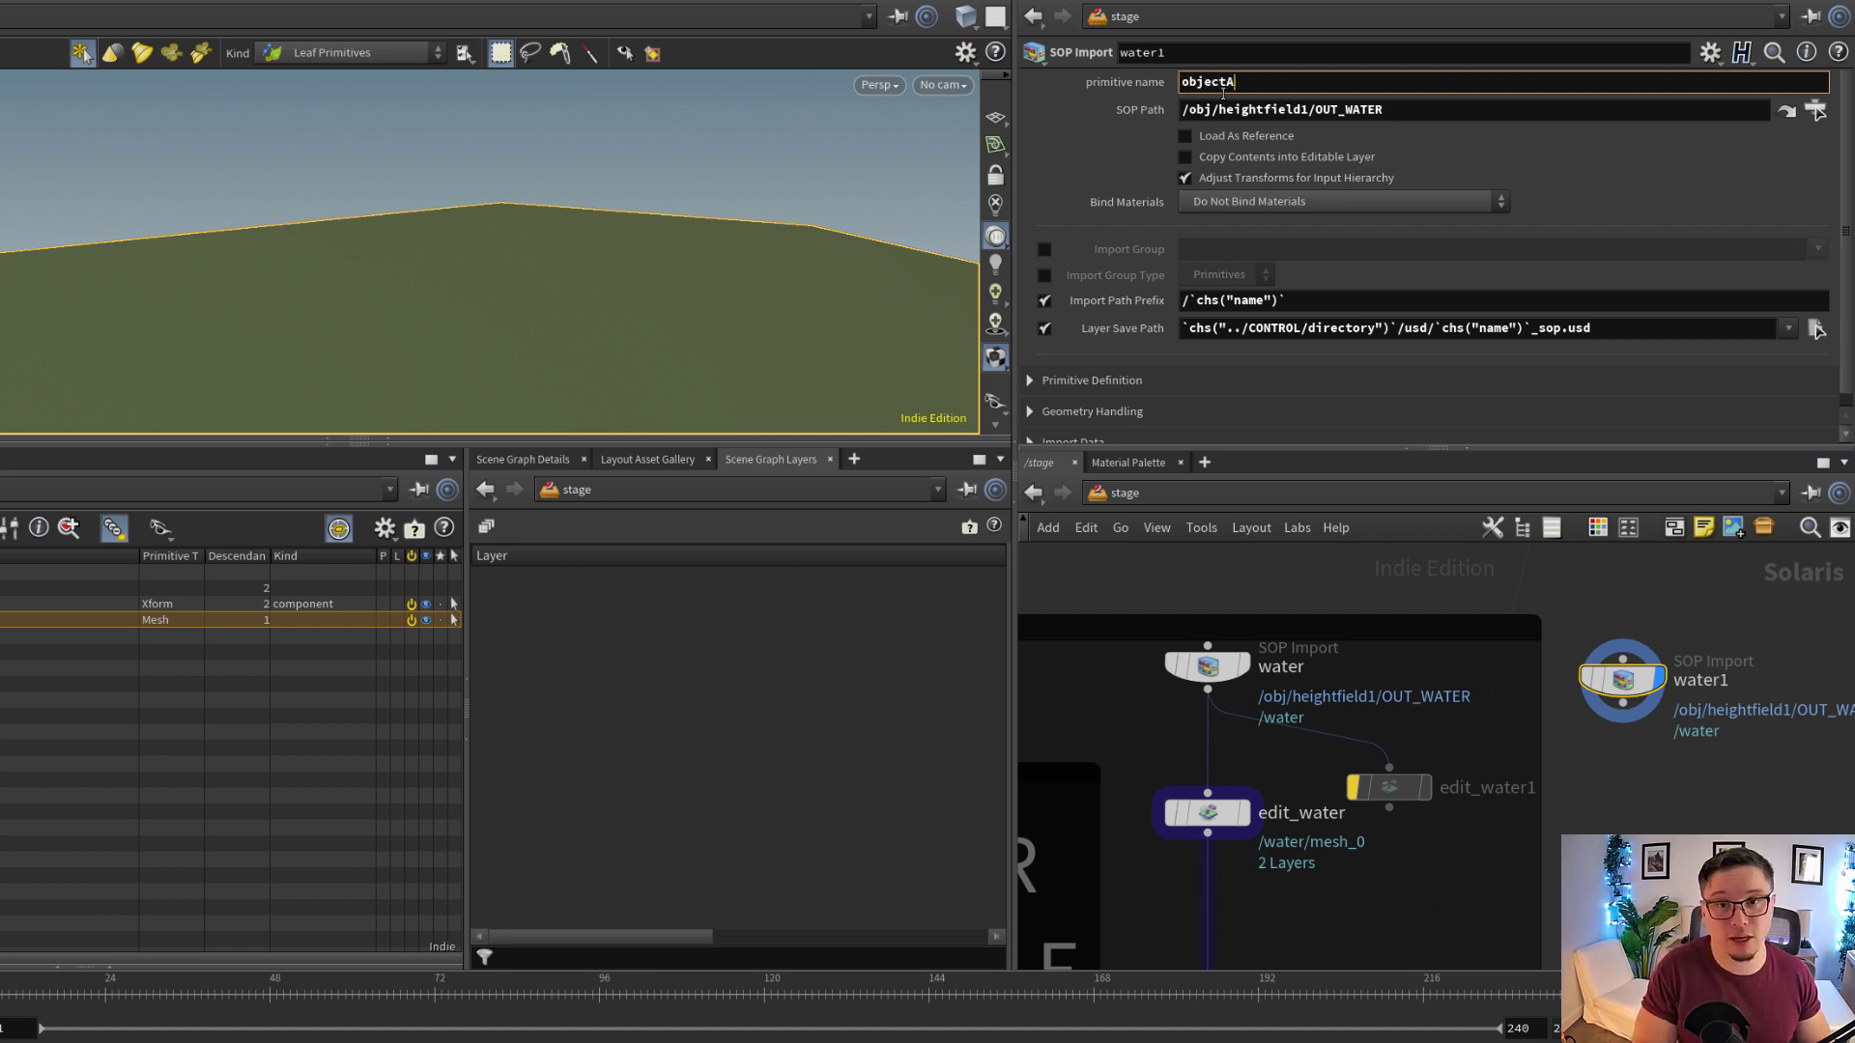
{"action": "key", "text": "Return"}
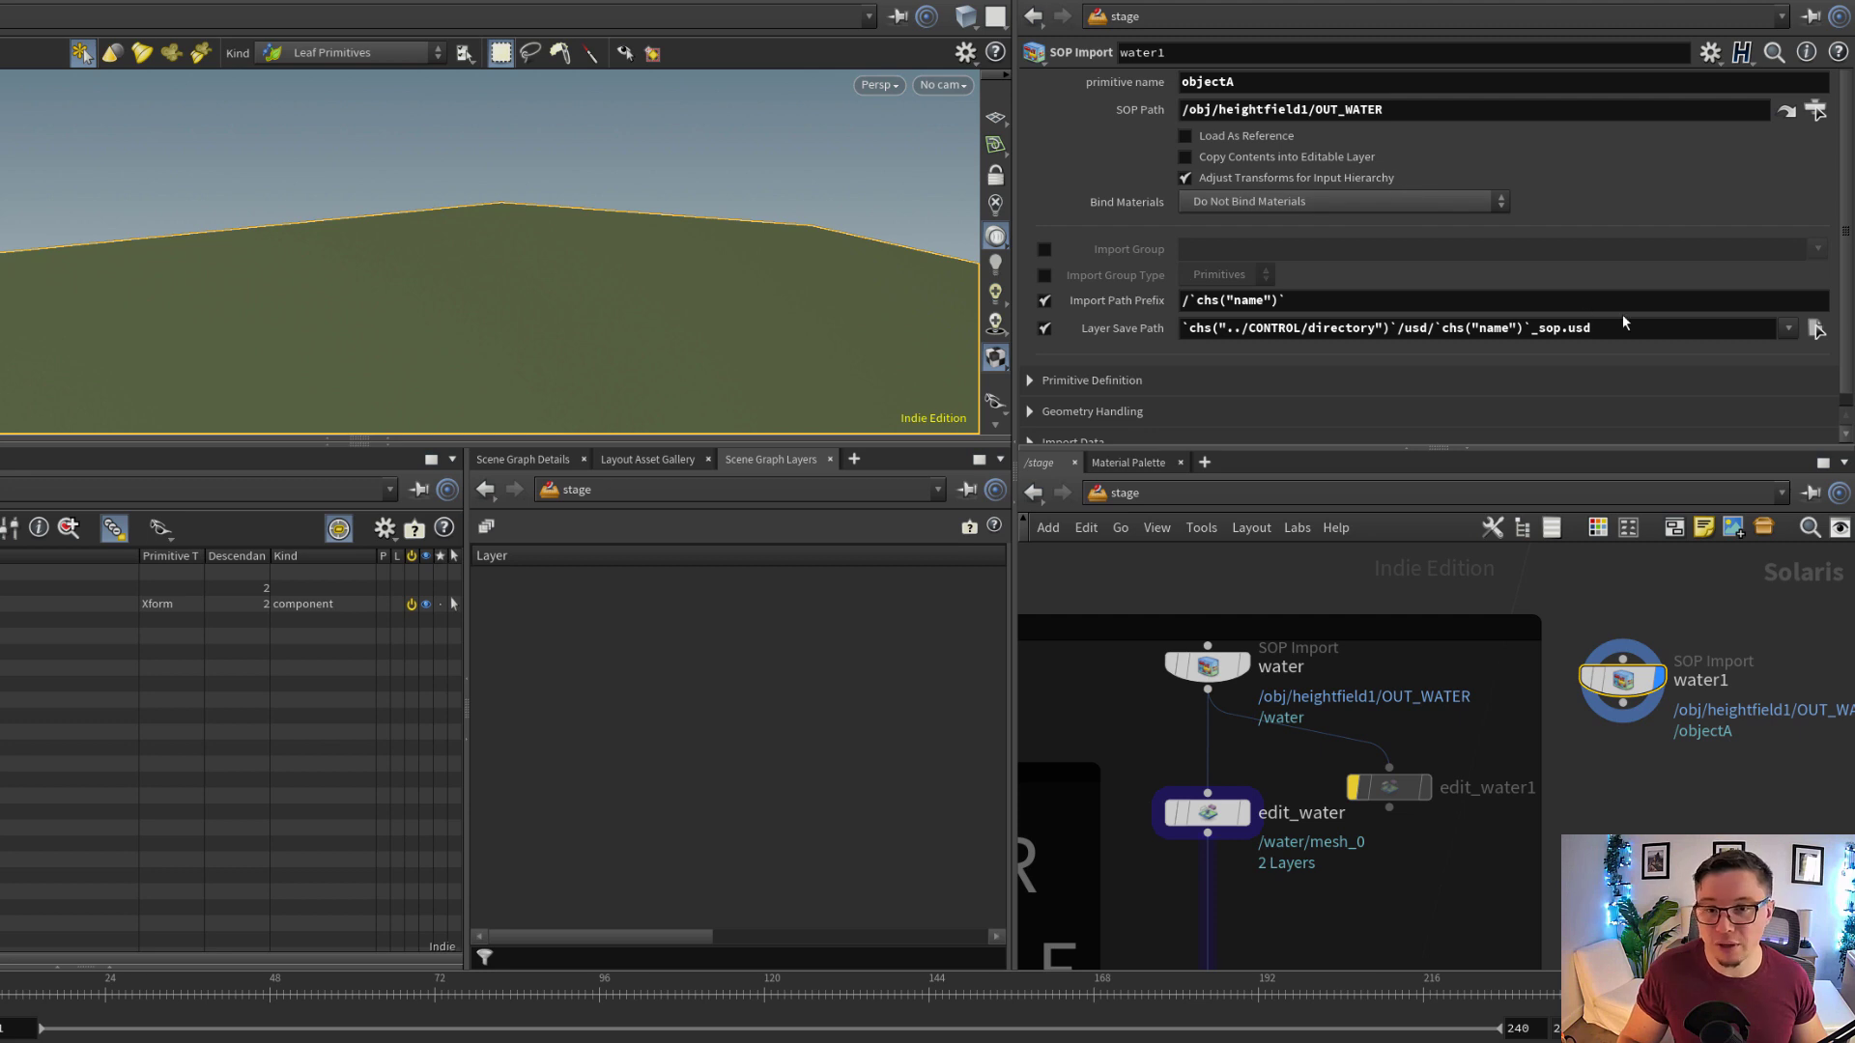
Check the copied SOP Import's Layer Save Path expression, and delete the copy
{"action": "left_click_drag", "start_coordinate": [1623, 326], "coordinate": [1171, 323]}
{"action": "scroll", "coordinate": [1072, 257], "scroll_direction": "down", "scroll_amount": 1}
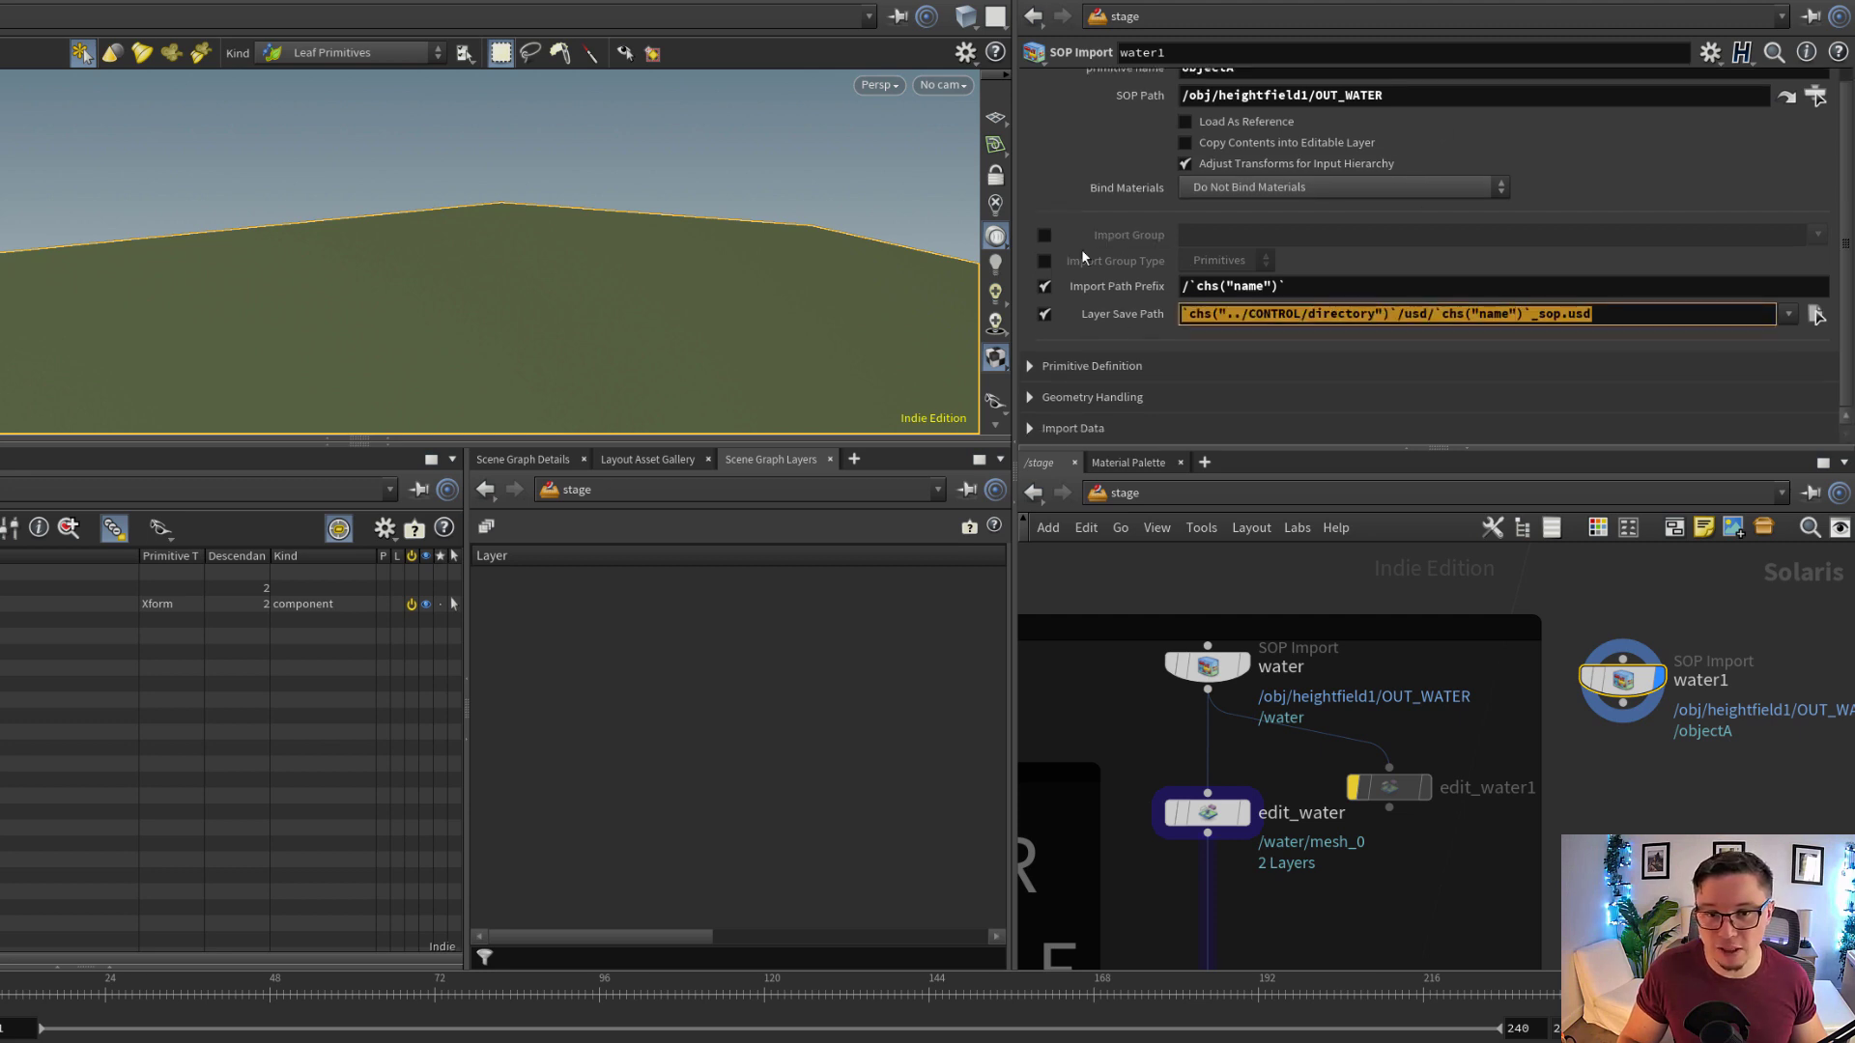
{"action": "left_click", "coordinate": [1110, 312]}
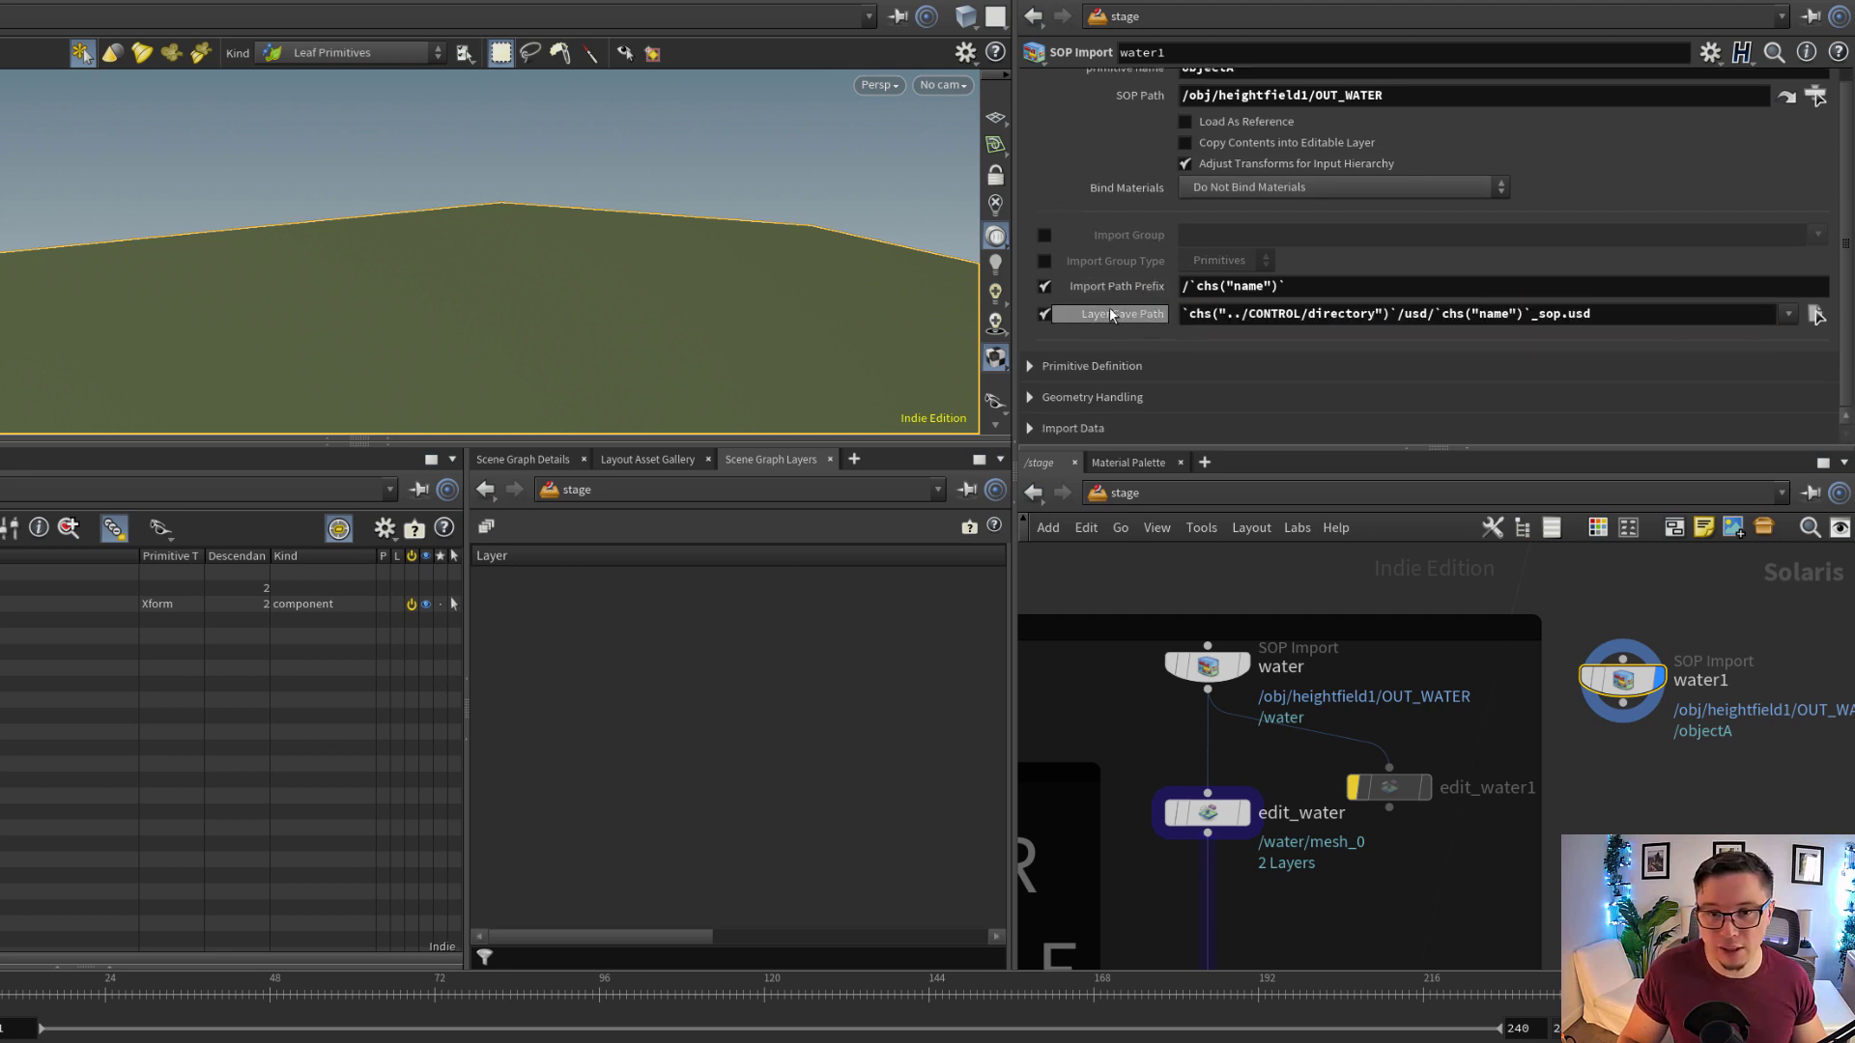
{"action": "scroll", "coordinate": [1147, 221], "scroll_direction": "up", "scroll_amount": 1}
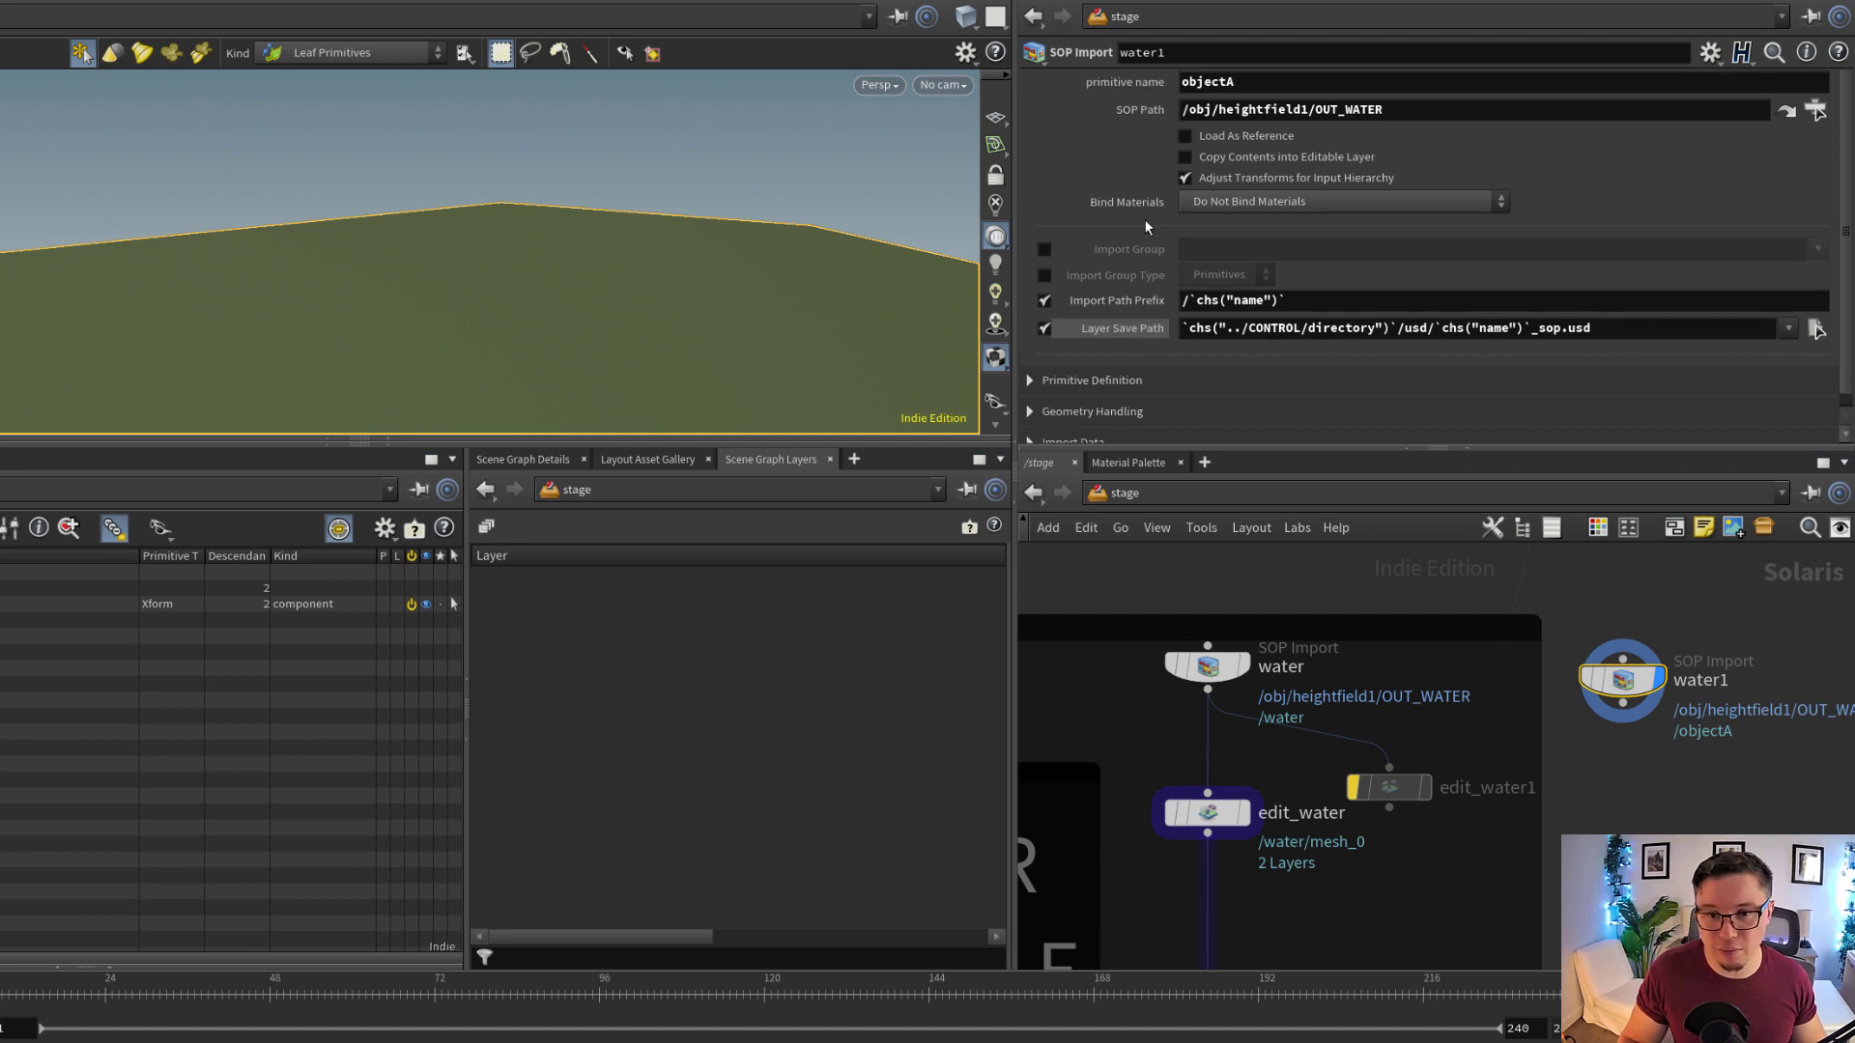
{"action": "middle_click_drag", "start_coordinate": [1812, 824], "coordinate": [1545, 687]}
{"action": "scroll", "coordinate": [1525, 690], "scroll_direction": "down", "scroll_amount": 3}
{"action": "key", "text": "Delete"}
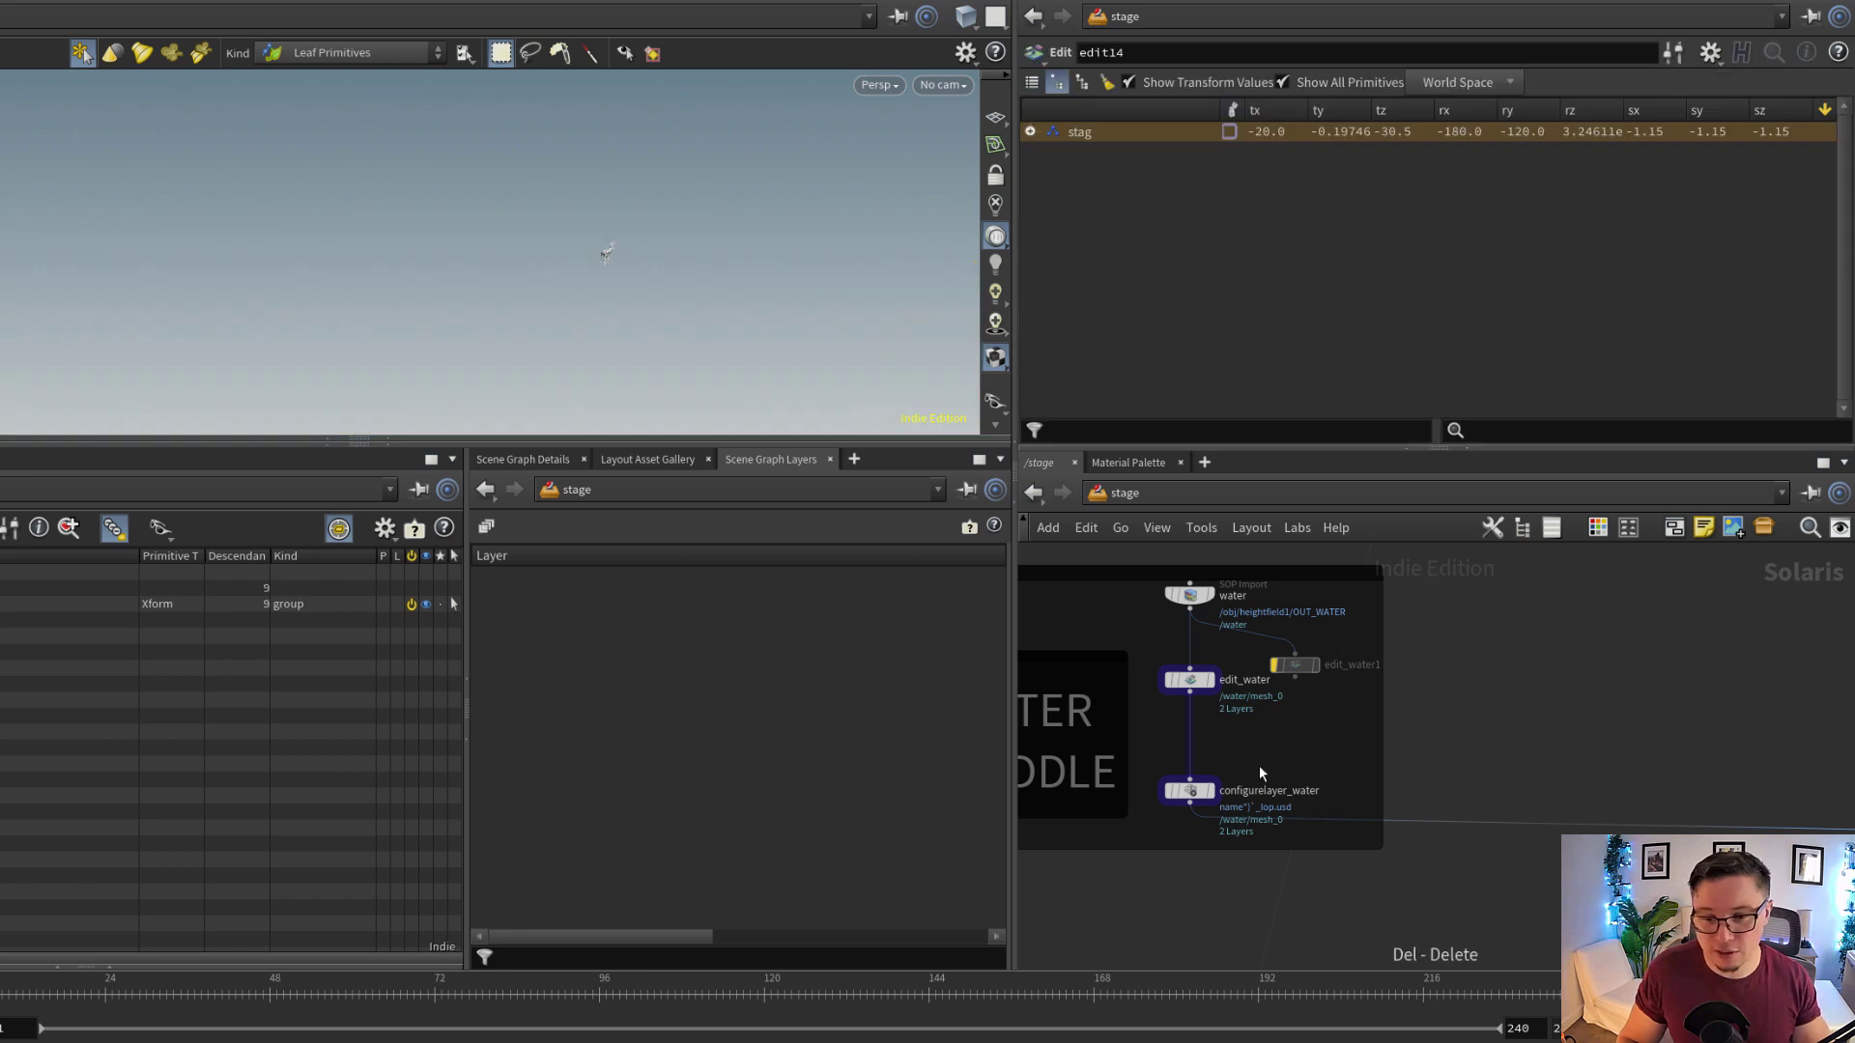
Inspect configurelayer_water's Default Primitive expression and the water node's primitive name that it references
{"action": "left_click_drag", "start_coordinate": [1260, 766], "coordinate": [1115, 832]}
{"action": "left_click", "coordinate": [1128, 872]}
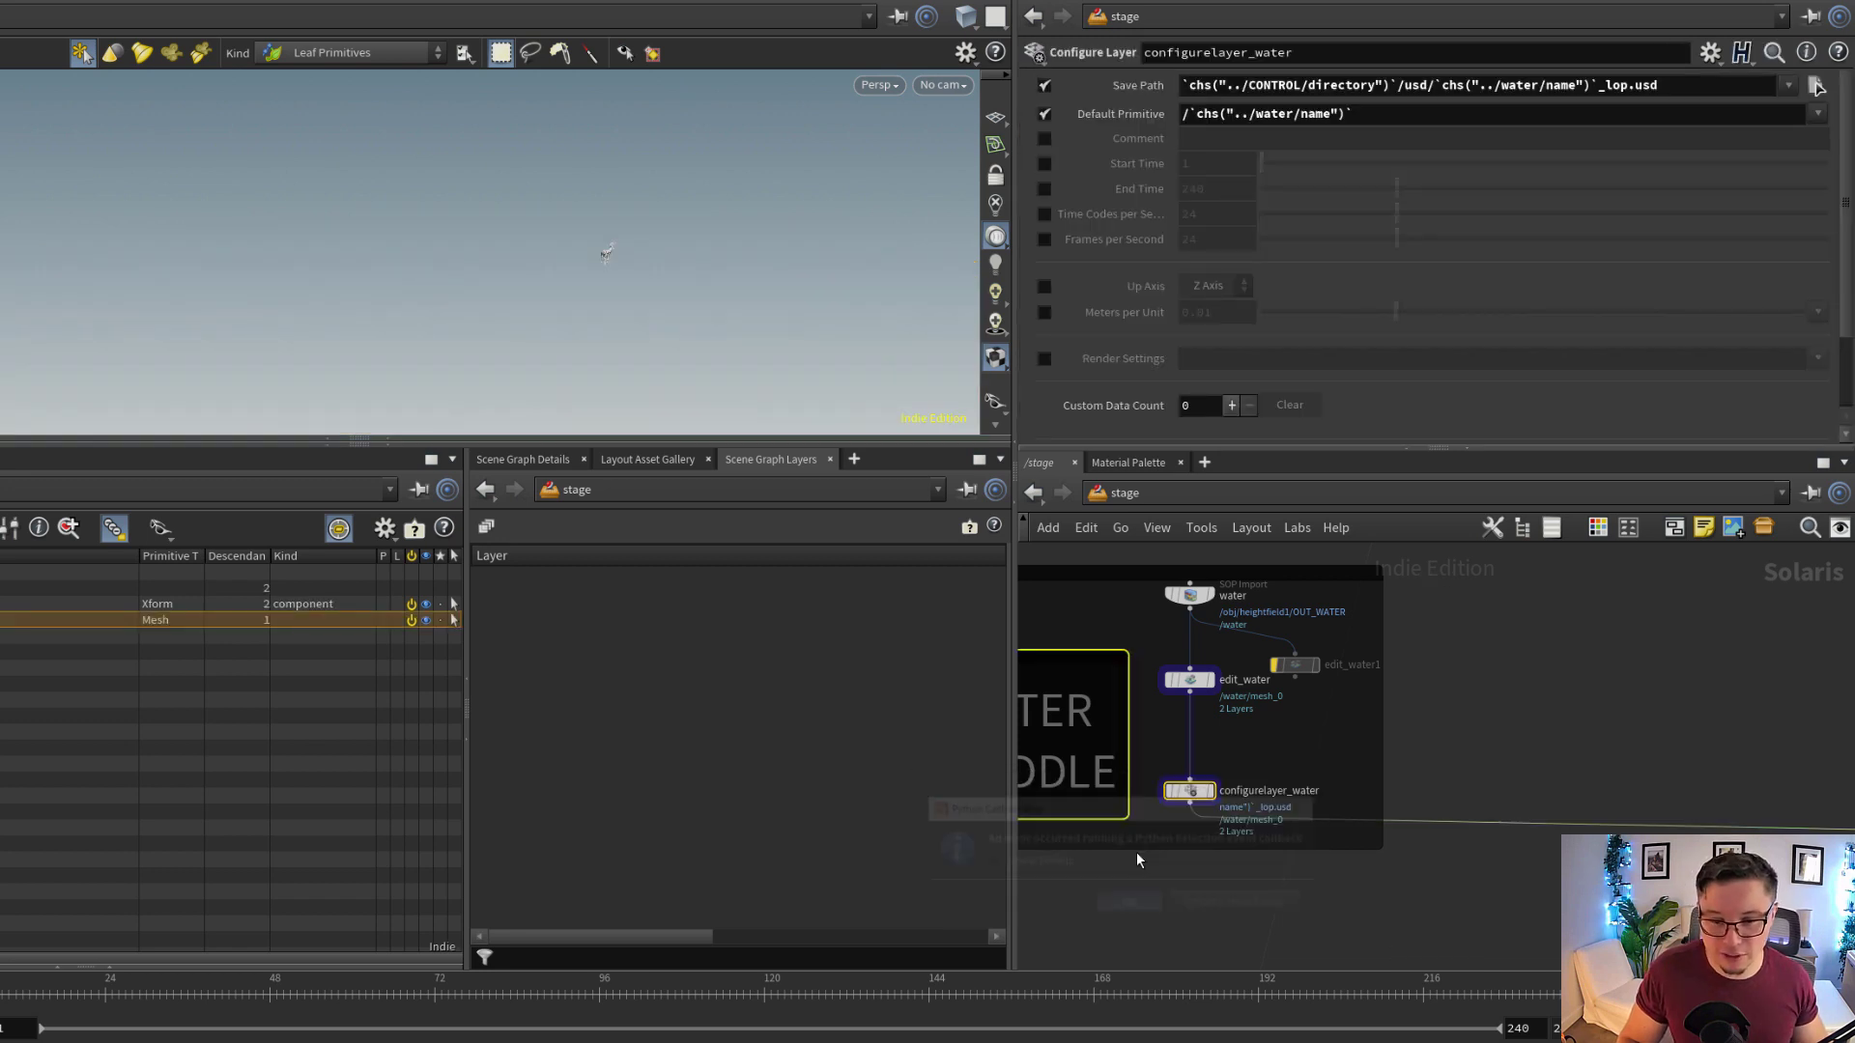
{"action": "left_click", "coordinate": [1189, 790]}
{"action": "left_click_drag", "start_coordinate": [1390, 110], "coordinate": [1086, 170]}
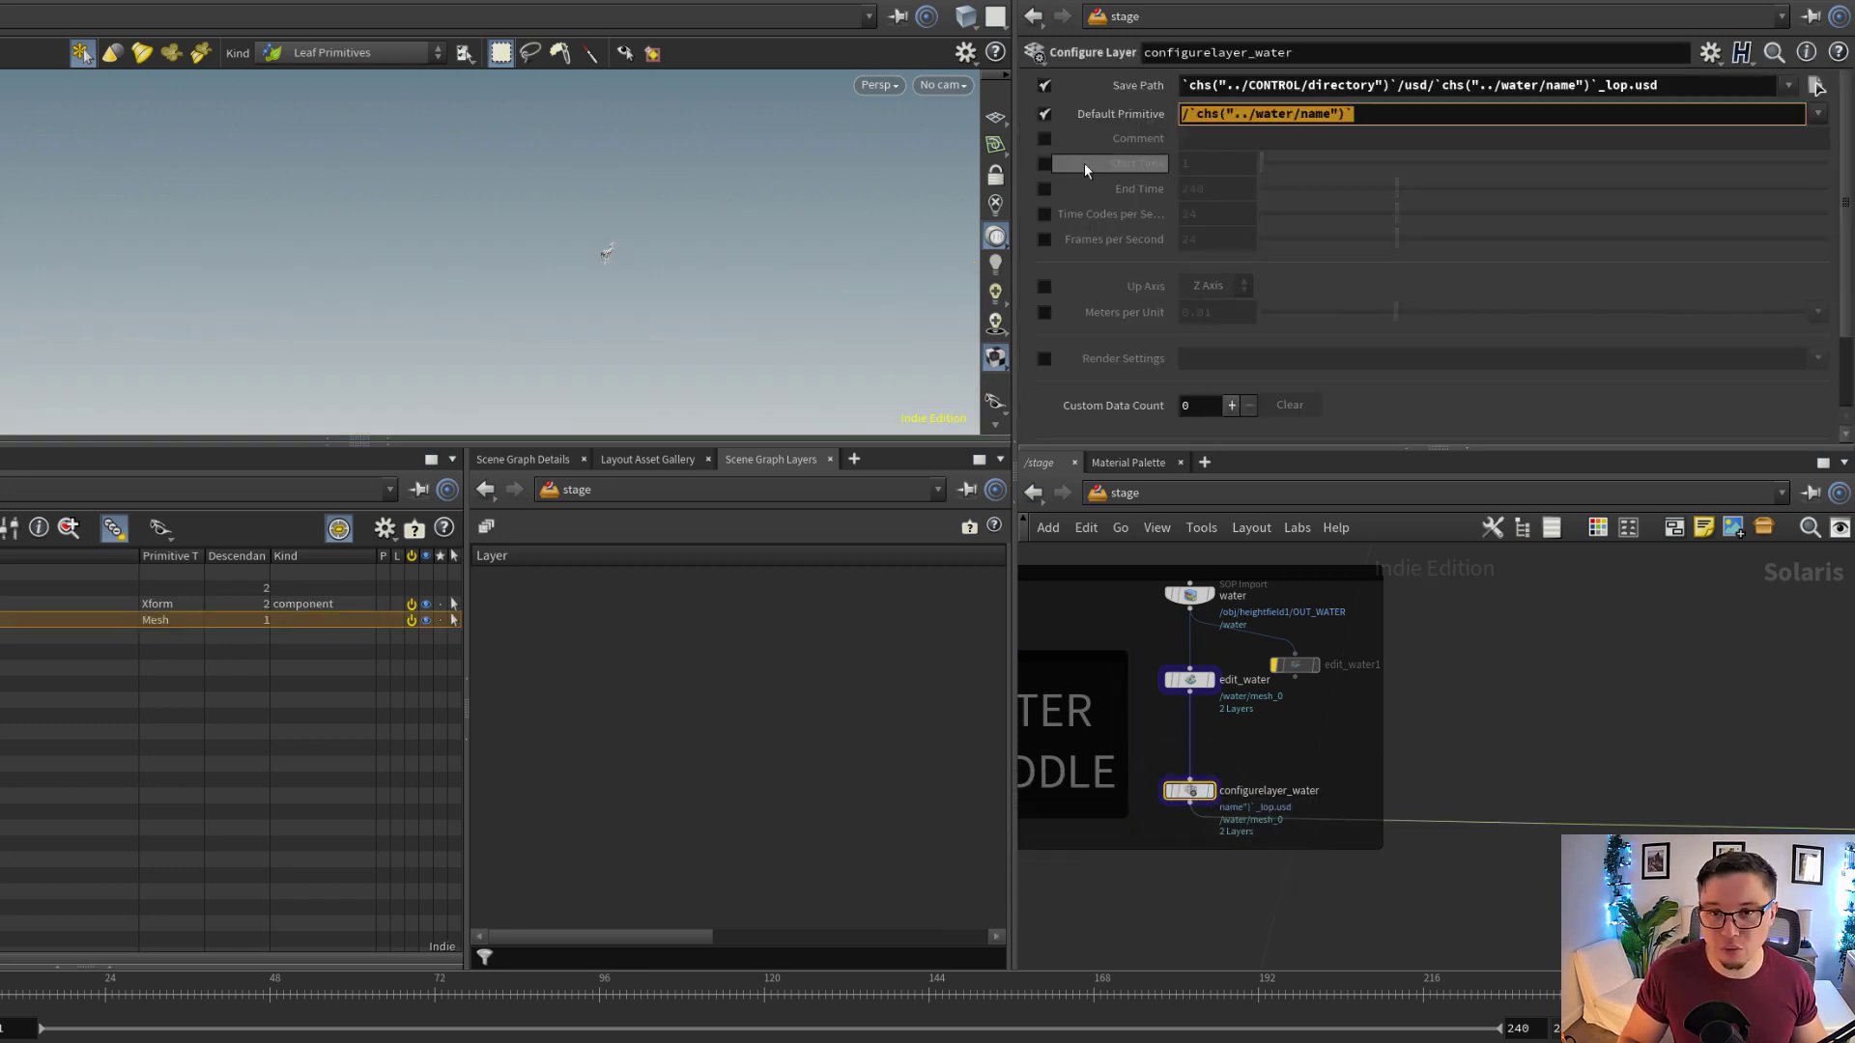
{"action": "left_click", "coordinate": [1190, 594]}
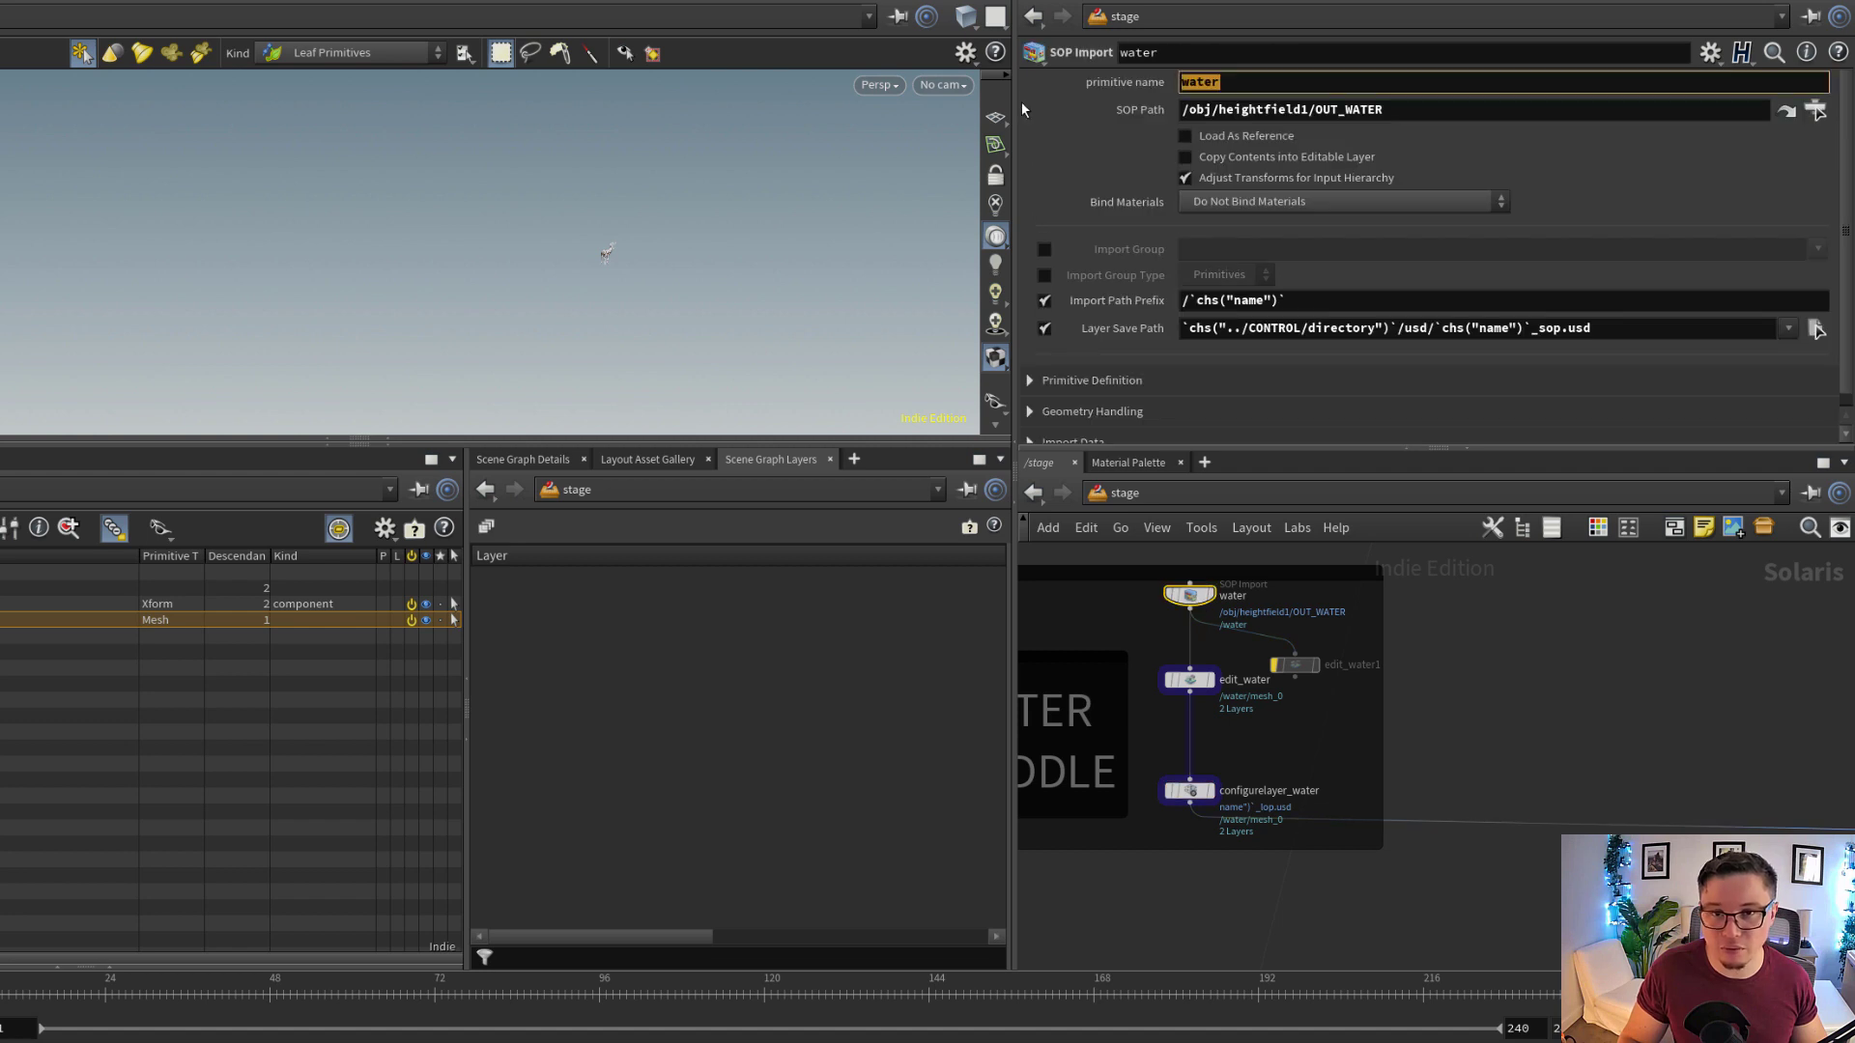
Display graftstages_water and examine the water puddles along the terrain track in the viewport
{"action": "scroll", "coordinate": [1452, 787], "scroll_direction": "down", "scroll_amount": 1}
{"action": "middle_click_drag", "start_coordinate": [1453, 790], "coordinate": [1176, 761]}
{"action": "scroll", "coordinate": [1175, 760], "scroll_direction": "down", "scroll_amount": 1}
{"action": "scroll", "coordinate": [1567, 817], "scroll_direction": "up", "scroll_amount": 4}
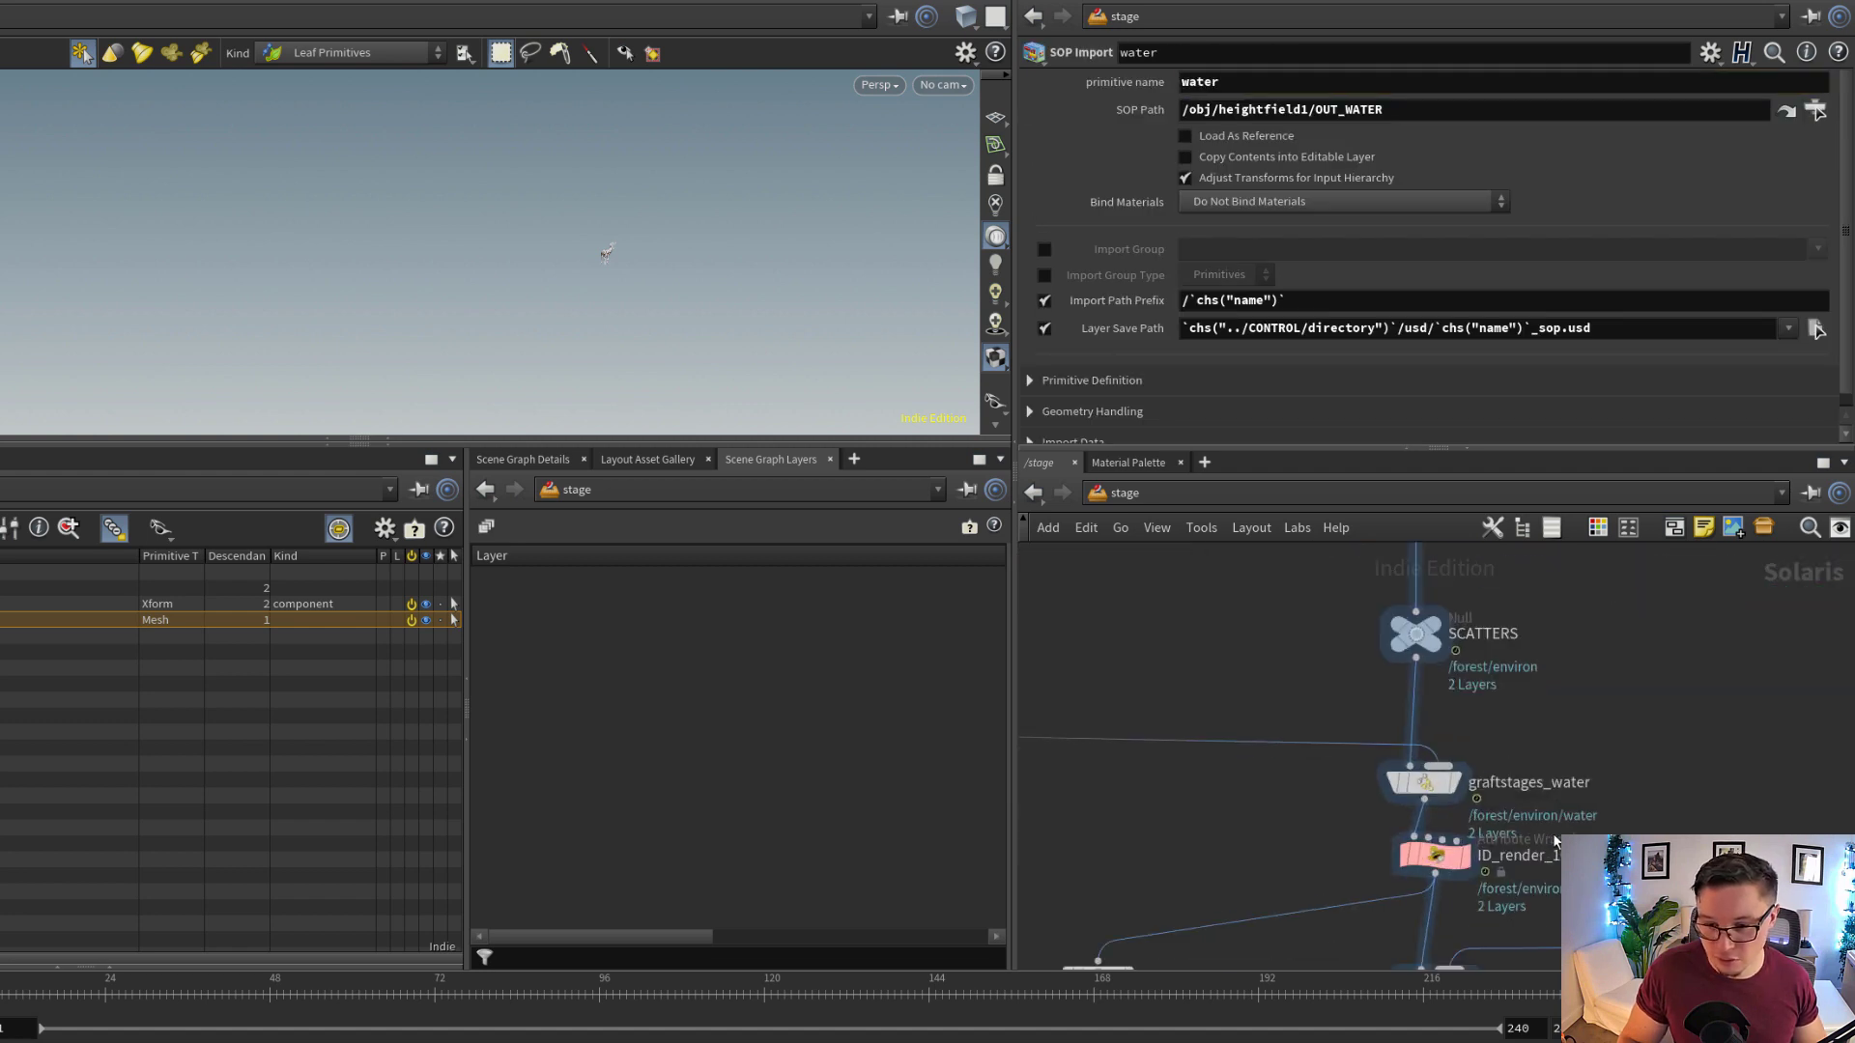
{"action": "middle_click_drag", "start_coordinate": [1553, 822], "coordinate": [1602, 788]}
{"action": "left_click", "coordinate": [1478, 750]}
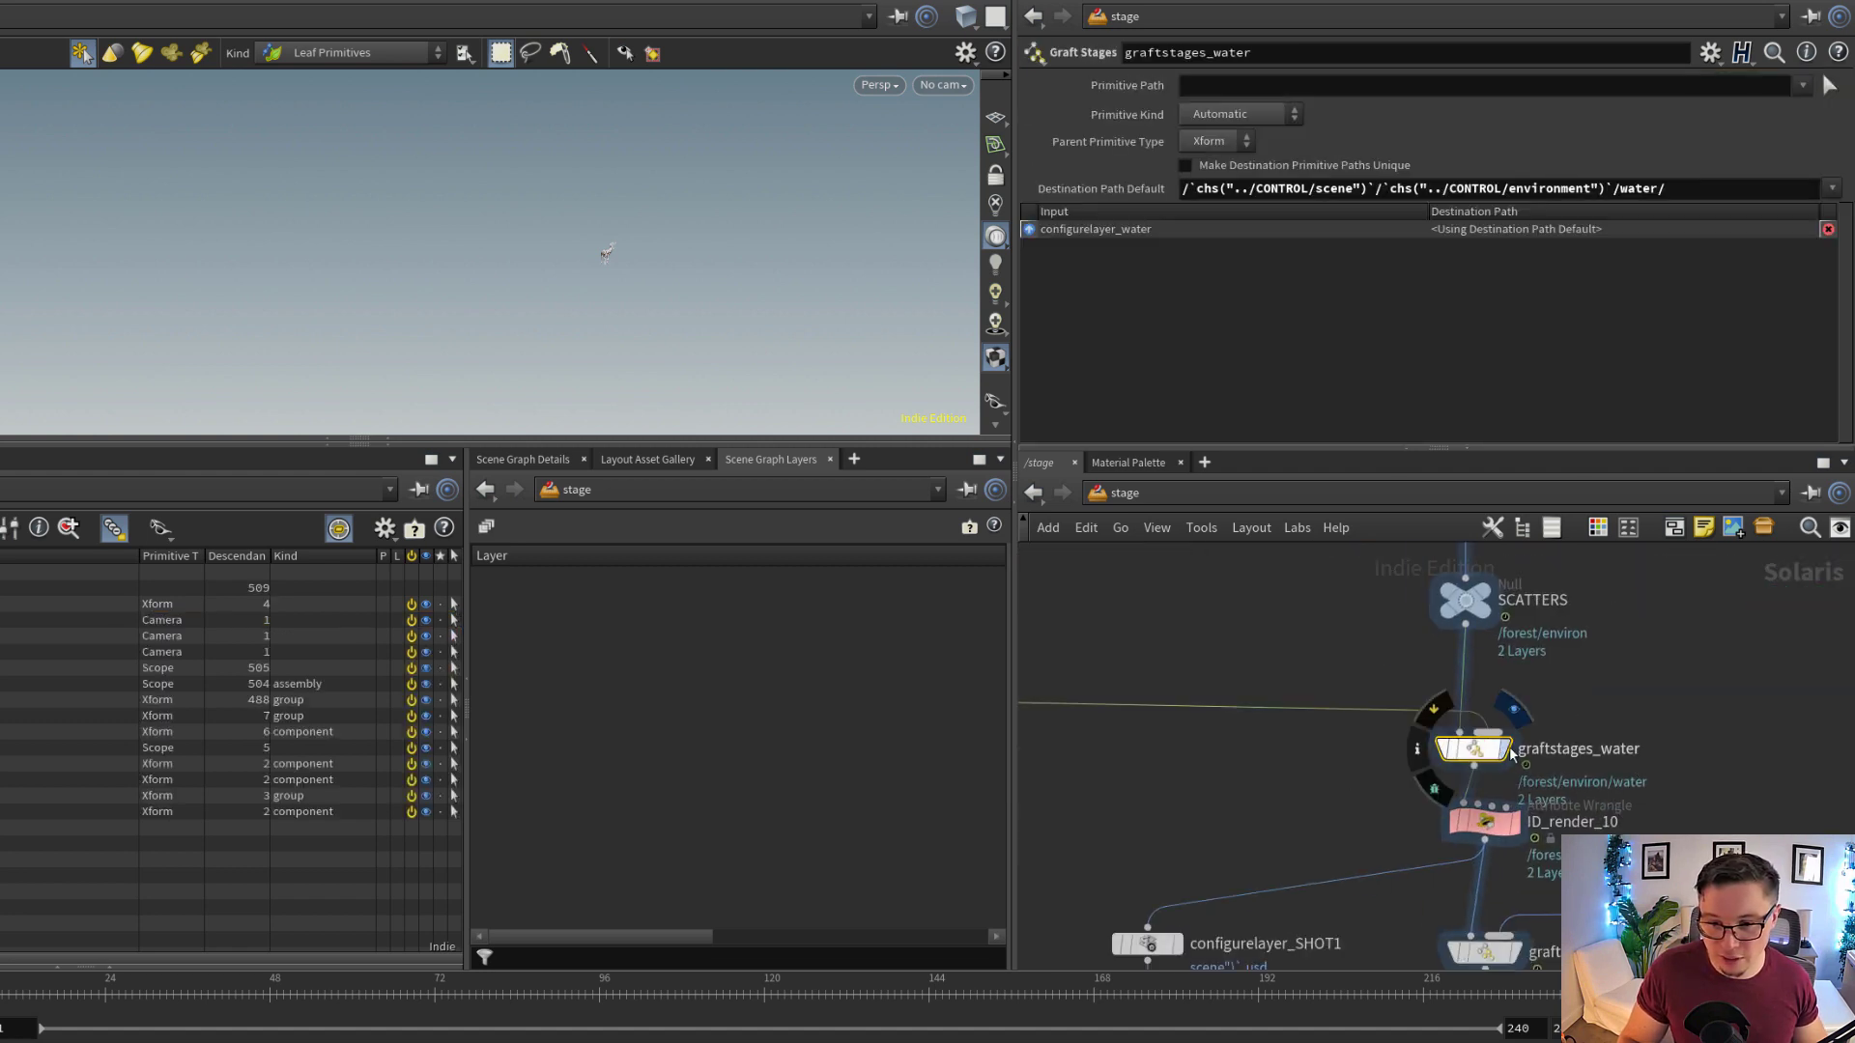
{"action": "left_click_drag", "start_coordinate": [697, 389], "coordinate": [1137, 237], "text": "alt"}
{"action": "left_click_drag", "start_coordinate": [736, 231], "coordinate": [687, 281], "text": "alt"}
{"action": "right_click_drag", "start_coordinate": [687, 281], "coordinate": [808, 270], "text": "alt"}
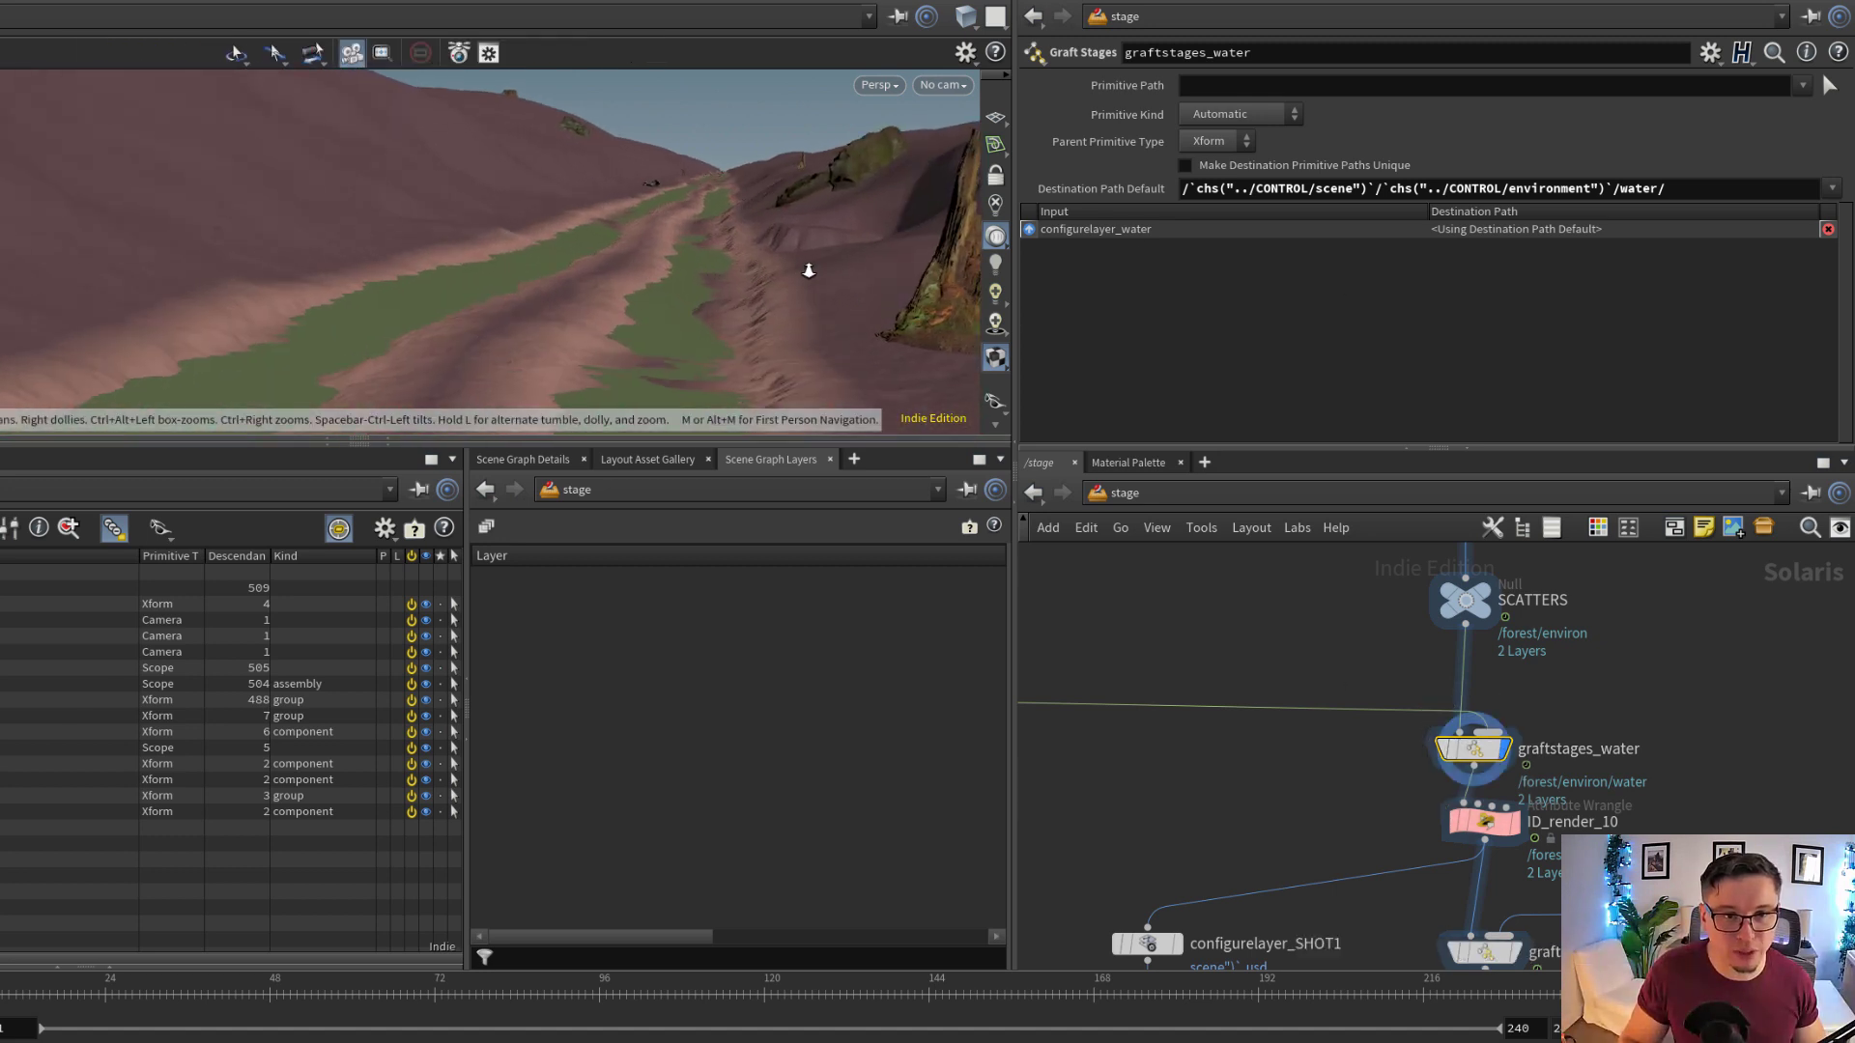
Display graftstages5 to examine the stag on the track, and look through the rendercam2_OUTPUT camera
{"action": "middle_click_drag", "start_coordinate": [1217, 622], "coordinate": [1339, 779]}
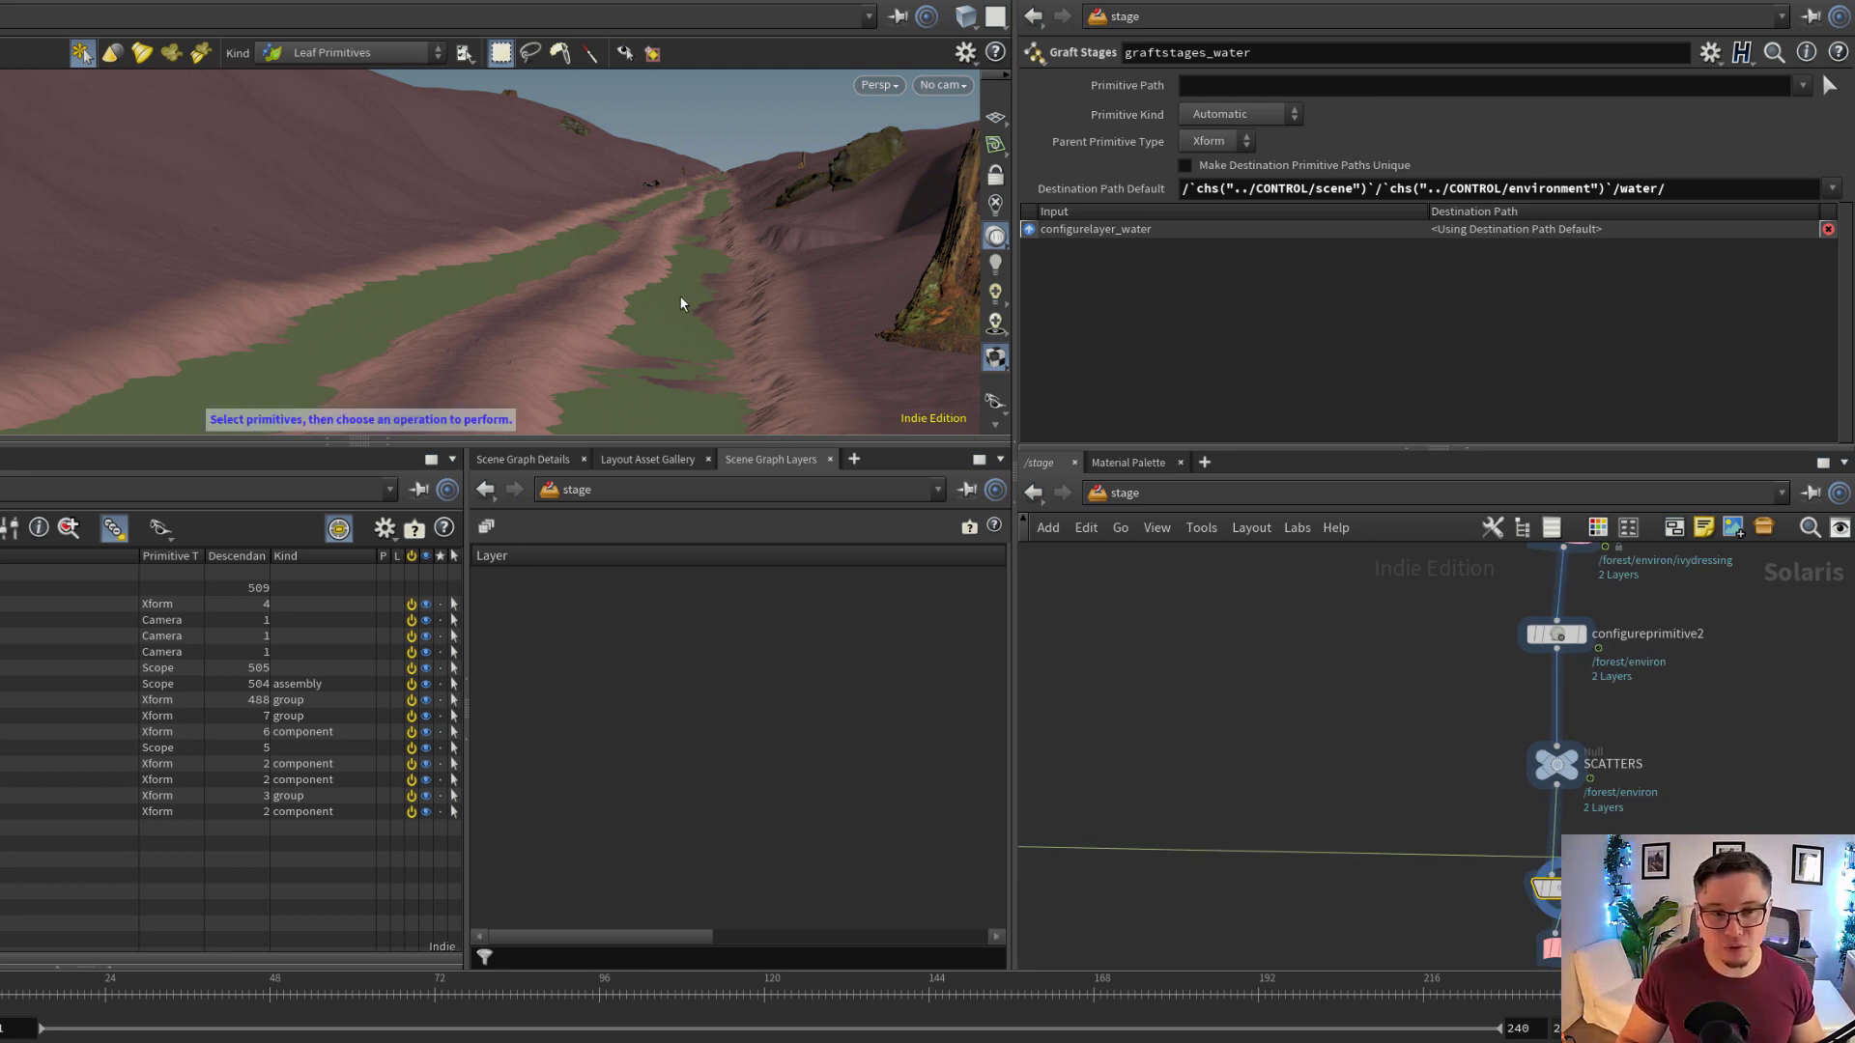
{"action": "scroll", "coordinate": [1353, 663], "scroll_direction": "down", "scroll_amount": 3}
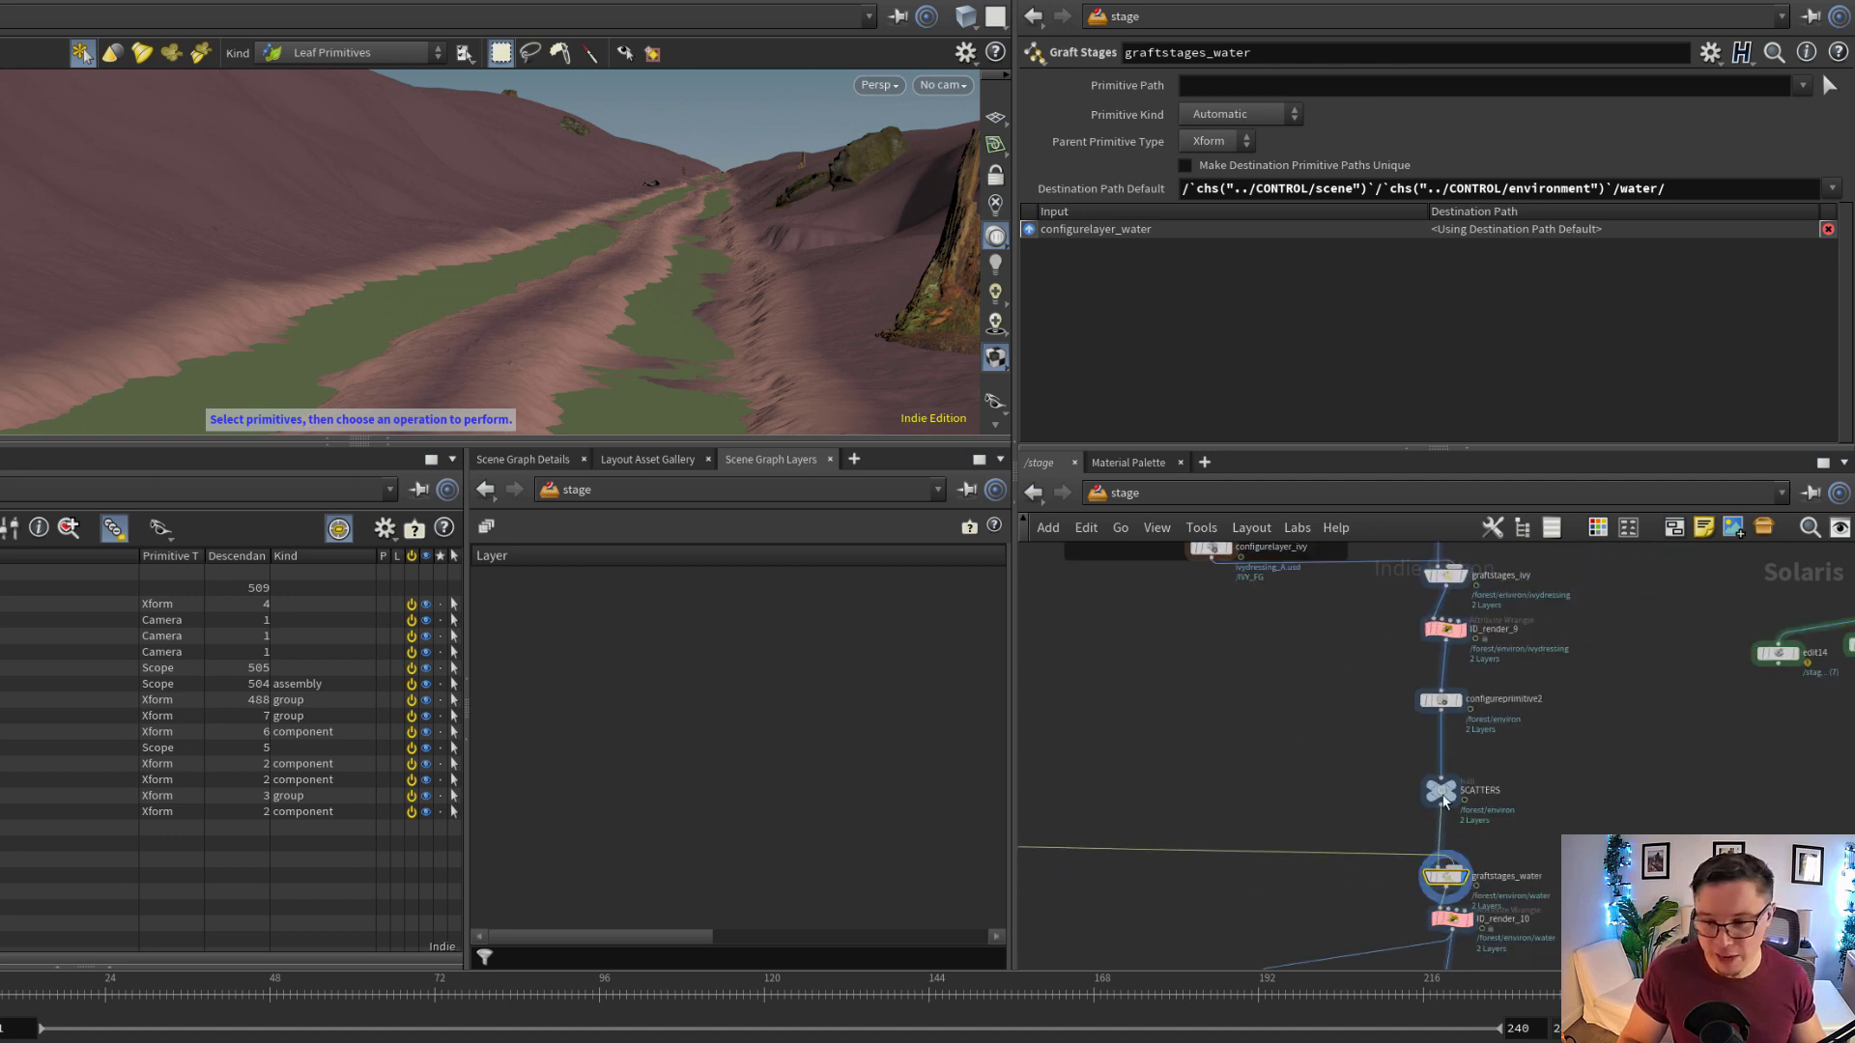
{"action": "middle_click_drag", "start_coordinate": [1495, 867], "coordinate": [1319, 659]}
{"action": "scroll", "coordinate": [1285, 785], "scroll_direction": "up", "scroll_amount": 4}
{"action": "left_click", "coordinate": [1286, 786]}
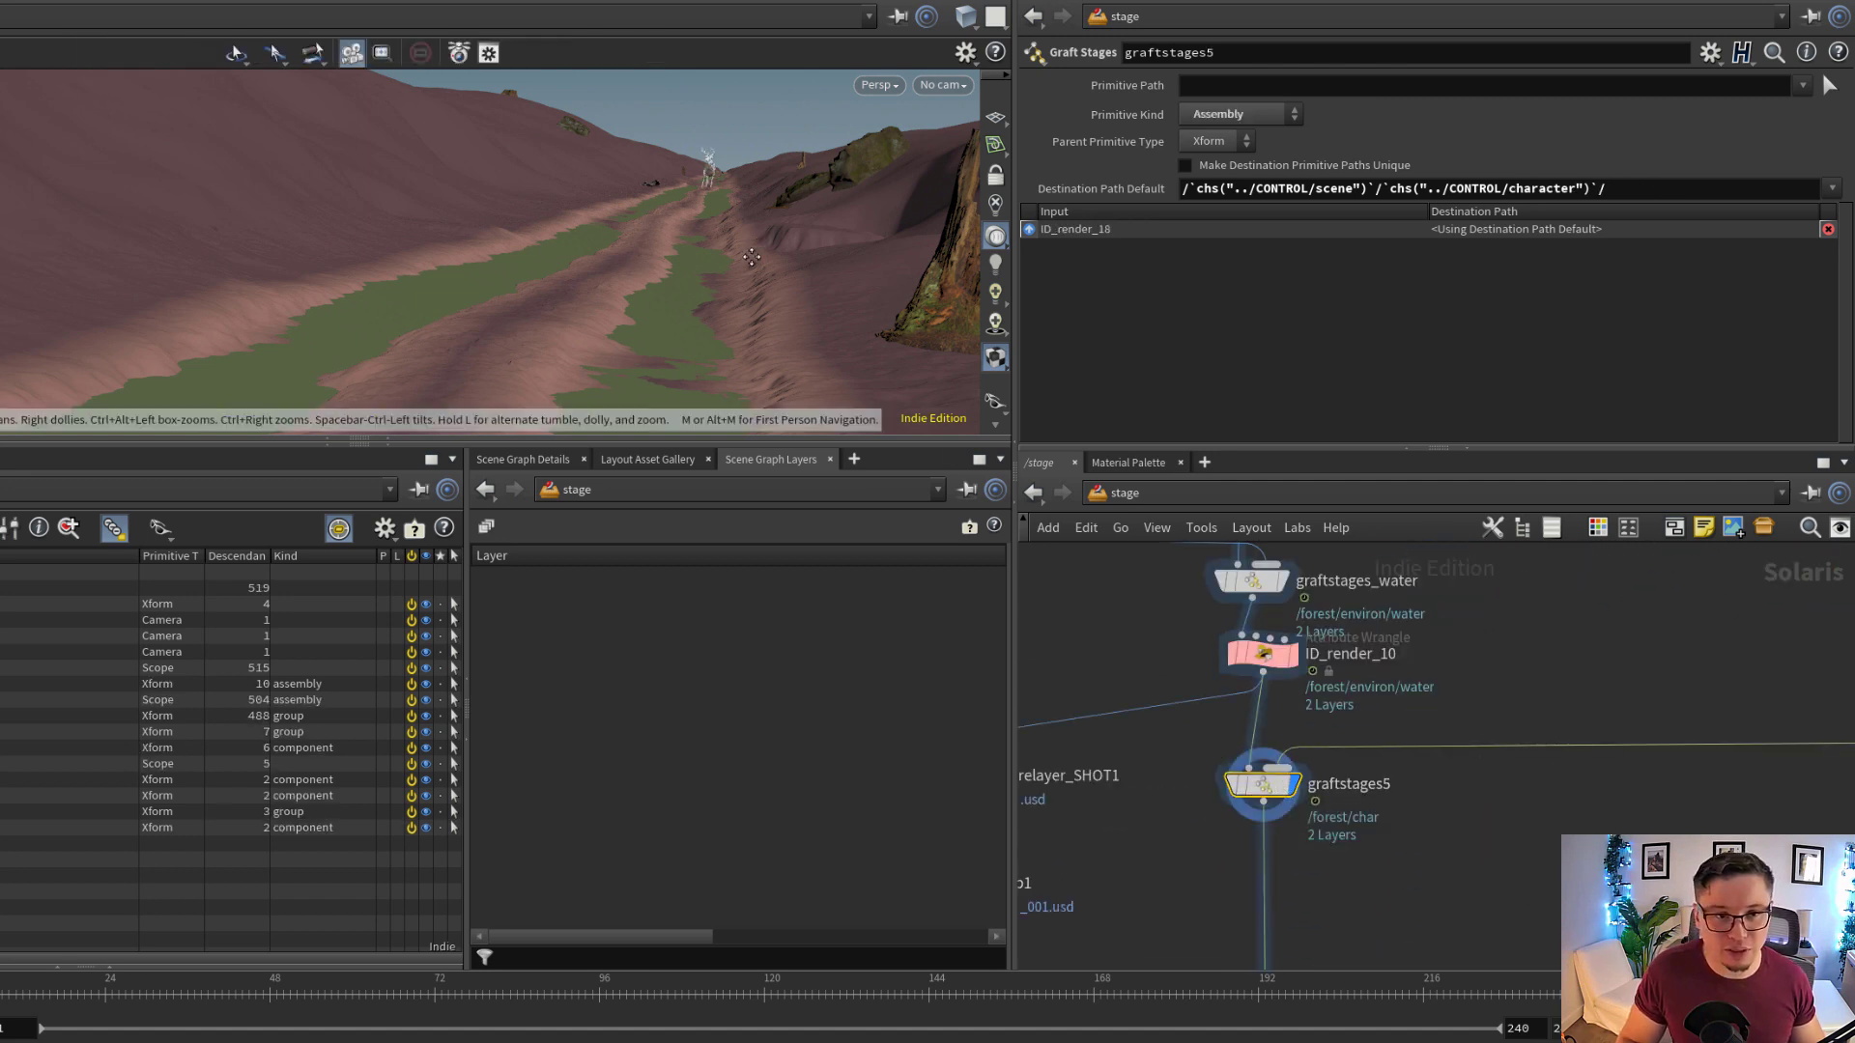
{"action": "left_click_drag", "start_coordinate": [696, 159], "coordinate": [667, 220], "text": "alt"}
{"action": "right_click_drag", "start_coordinate": [667, 220], "coordinate": [1094, 237], "text": "alt"}
{"action": "key", "text": "s"}
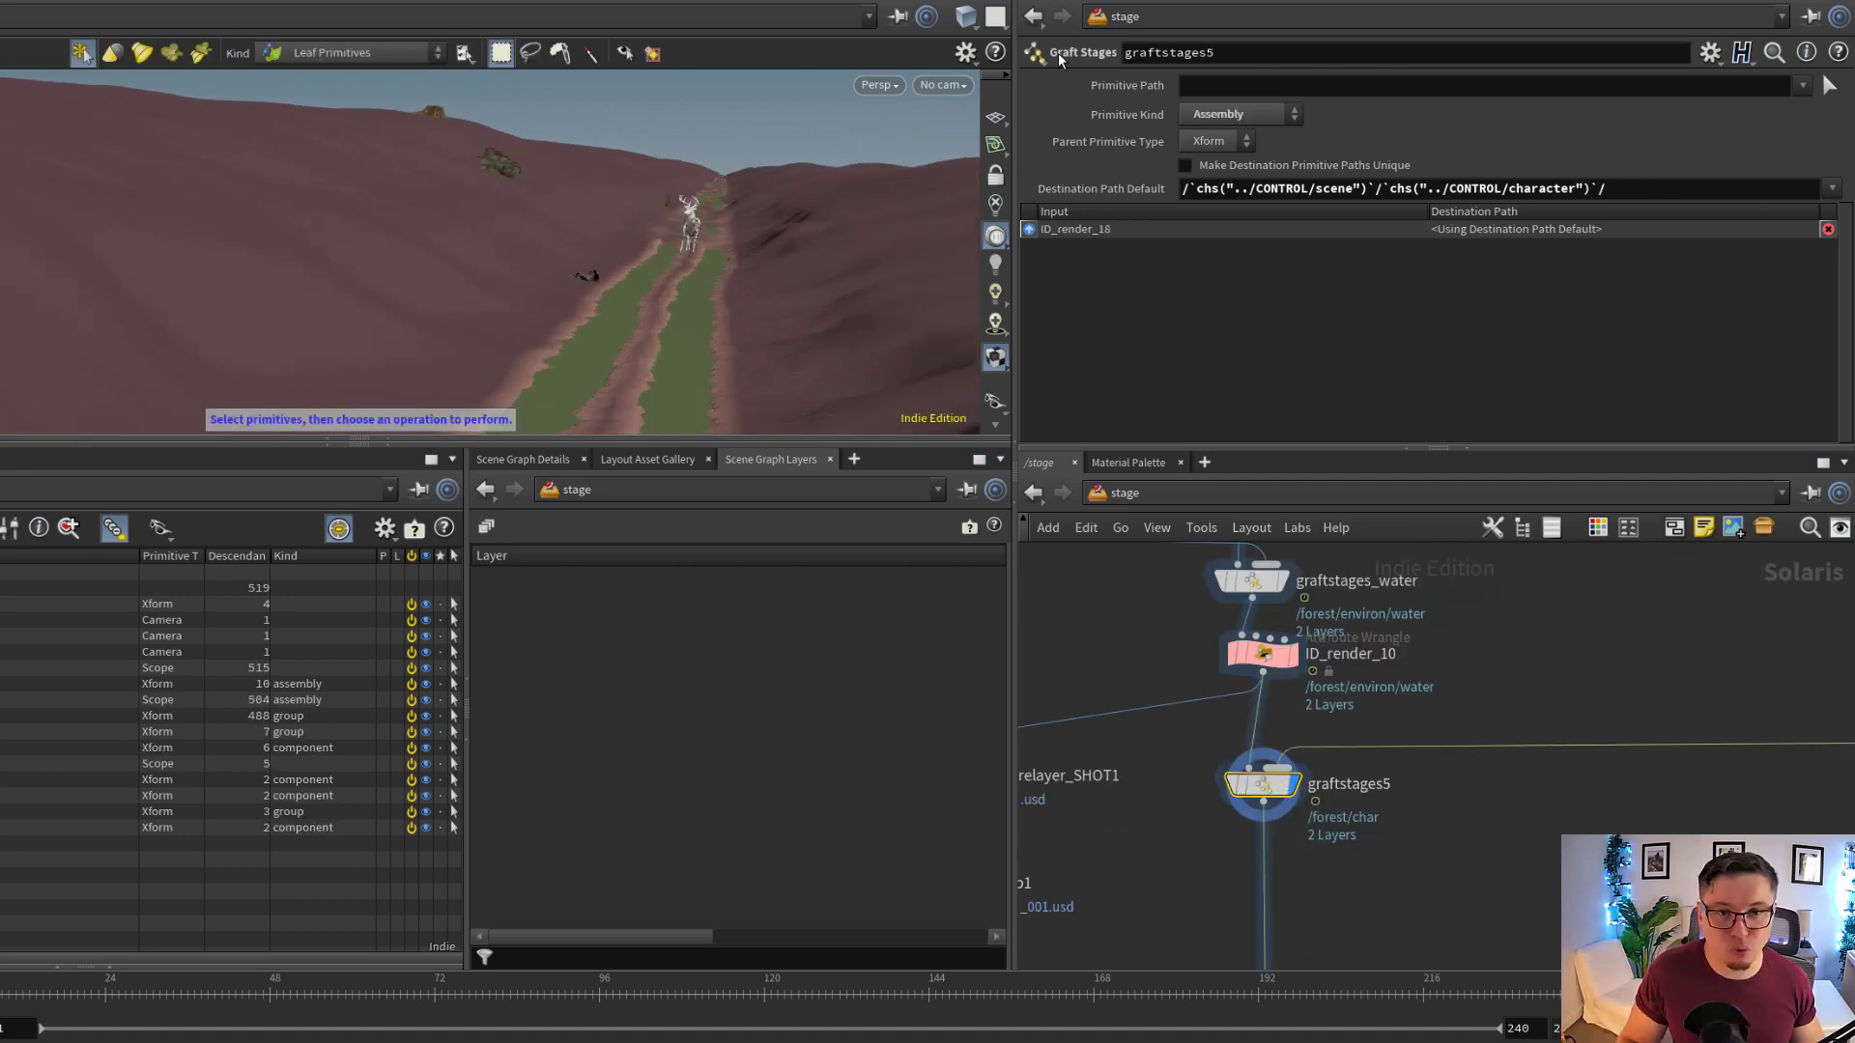
{"action": "left_click", "coordinate": [951, 85]}
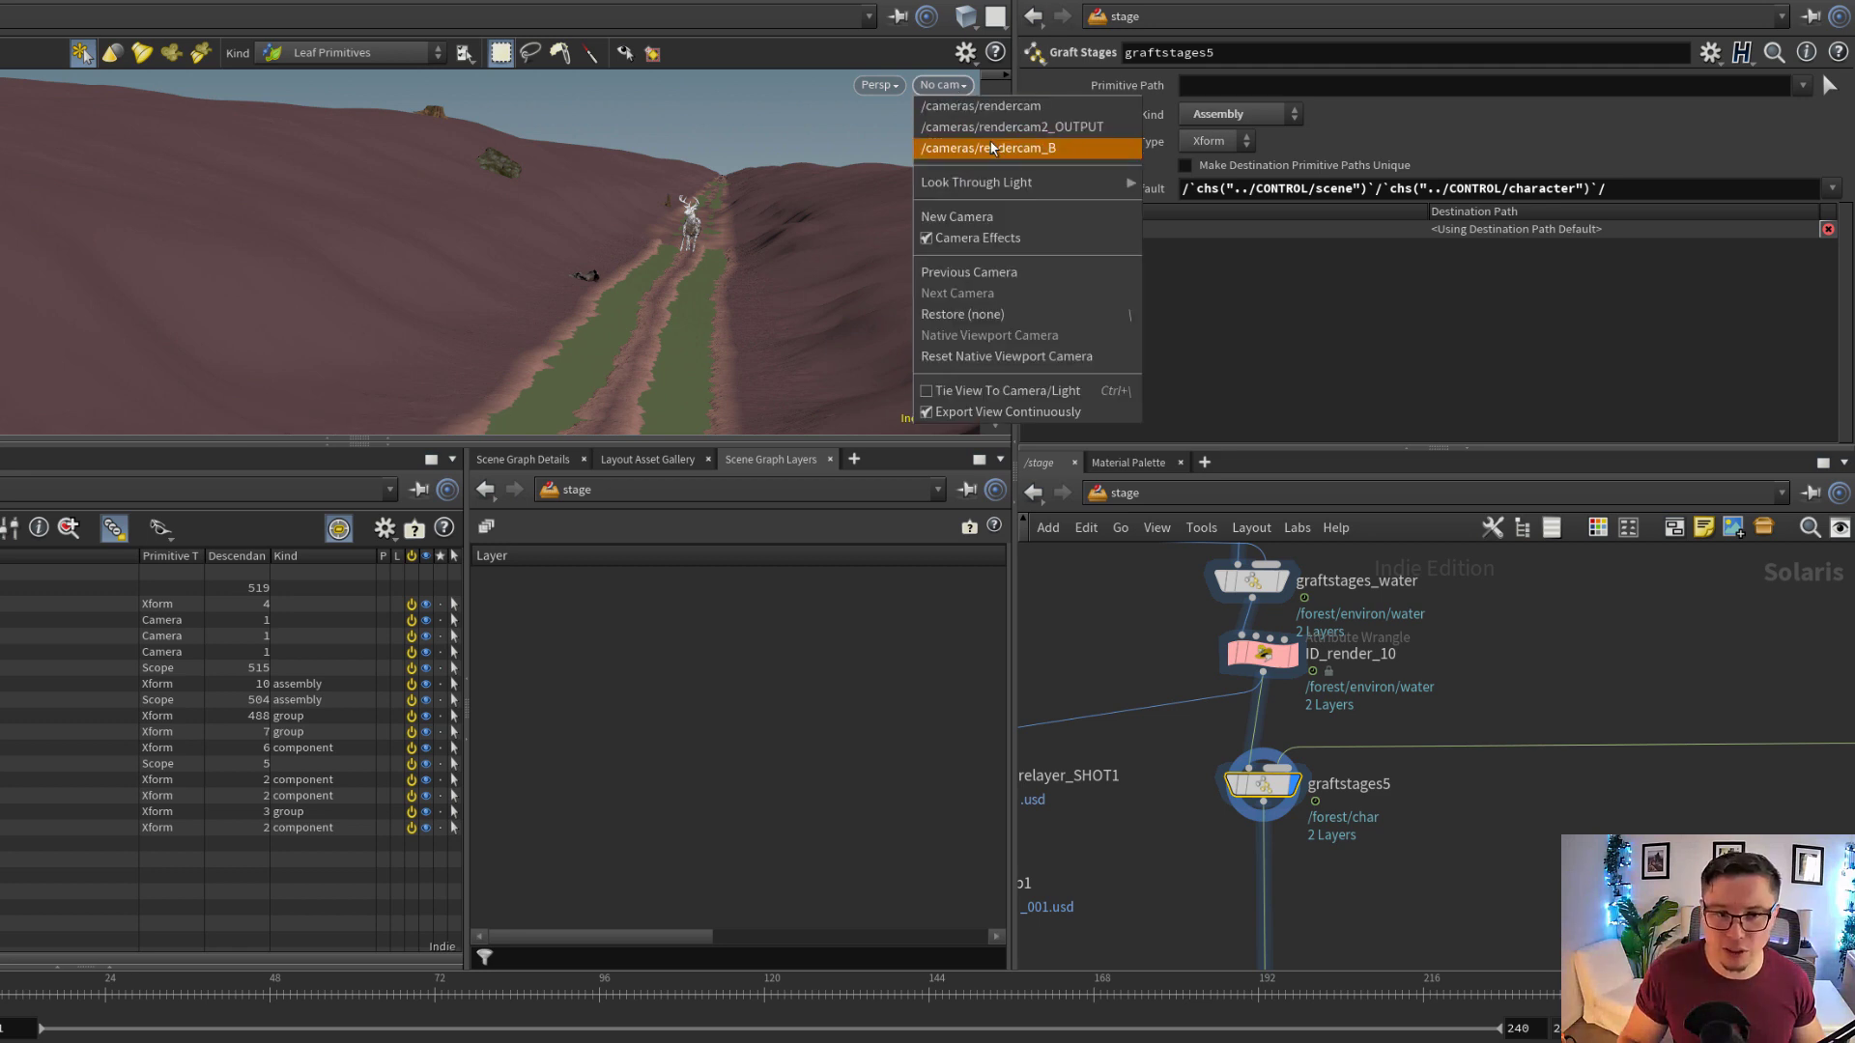
{"action": "left_click", "coordinate": [984, 130]}
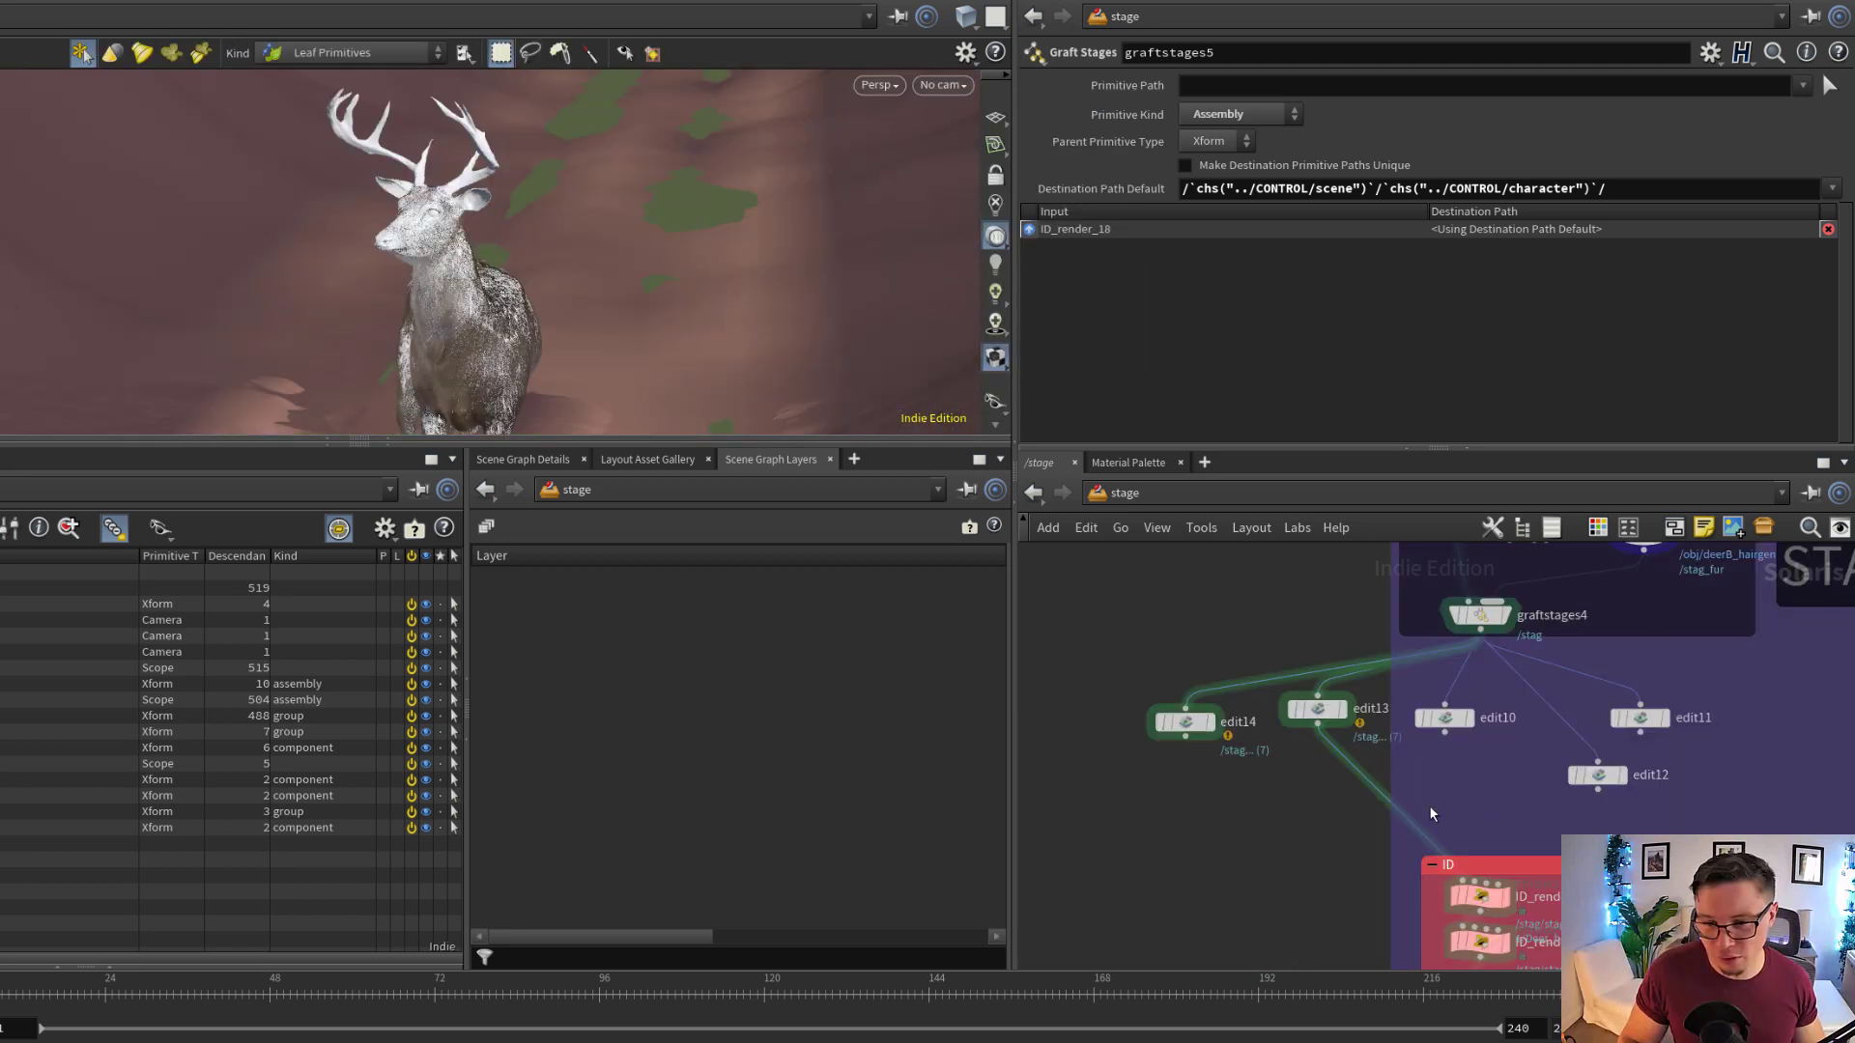
Wire edit10 into the stag's ID nodes in place of edit13 and check the stag's placement on the track
{"action": "right_click_drag", "start_coordinate": [584, 302], "coordinate": [530, 286], "text": "alt"}
{"action": "left_click_drag", "start_coordinate": [1401, 804], "coordinate": [1446, 743]}
{"action": "middle_click_drag", "start_coordinate": [580, 354], "coordinate": [609, 199], "text": "alt"}
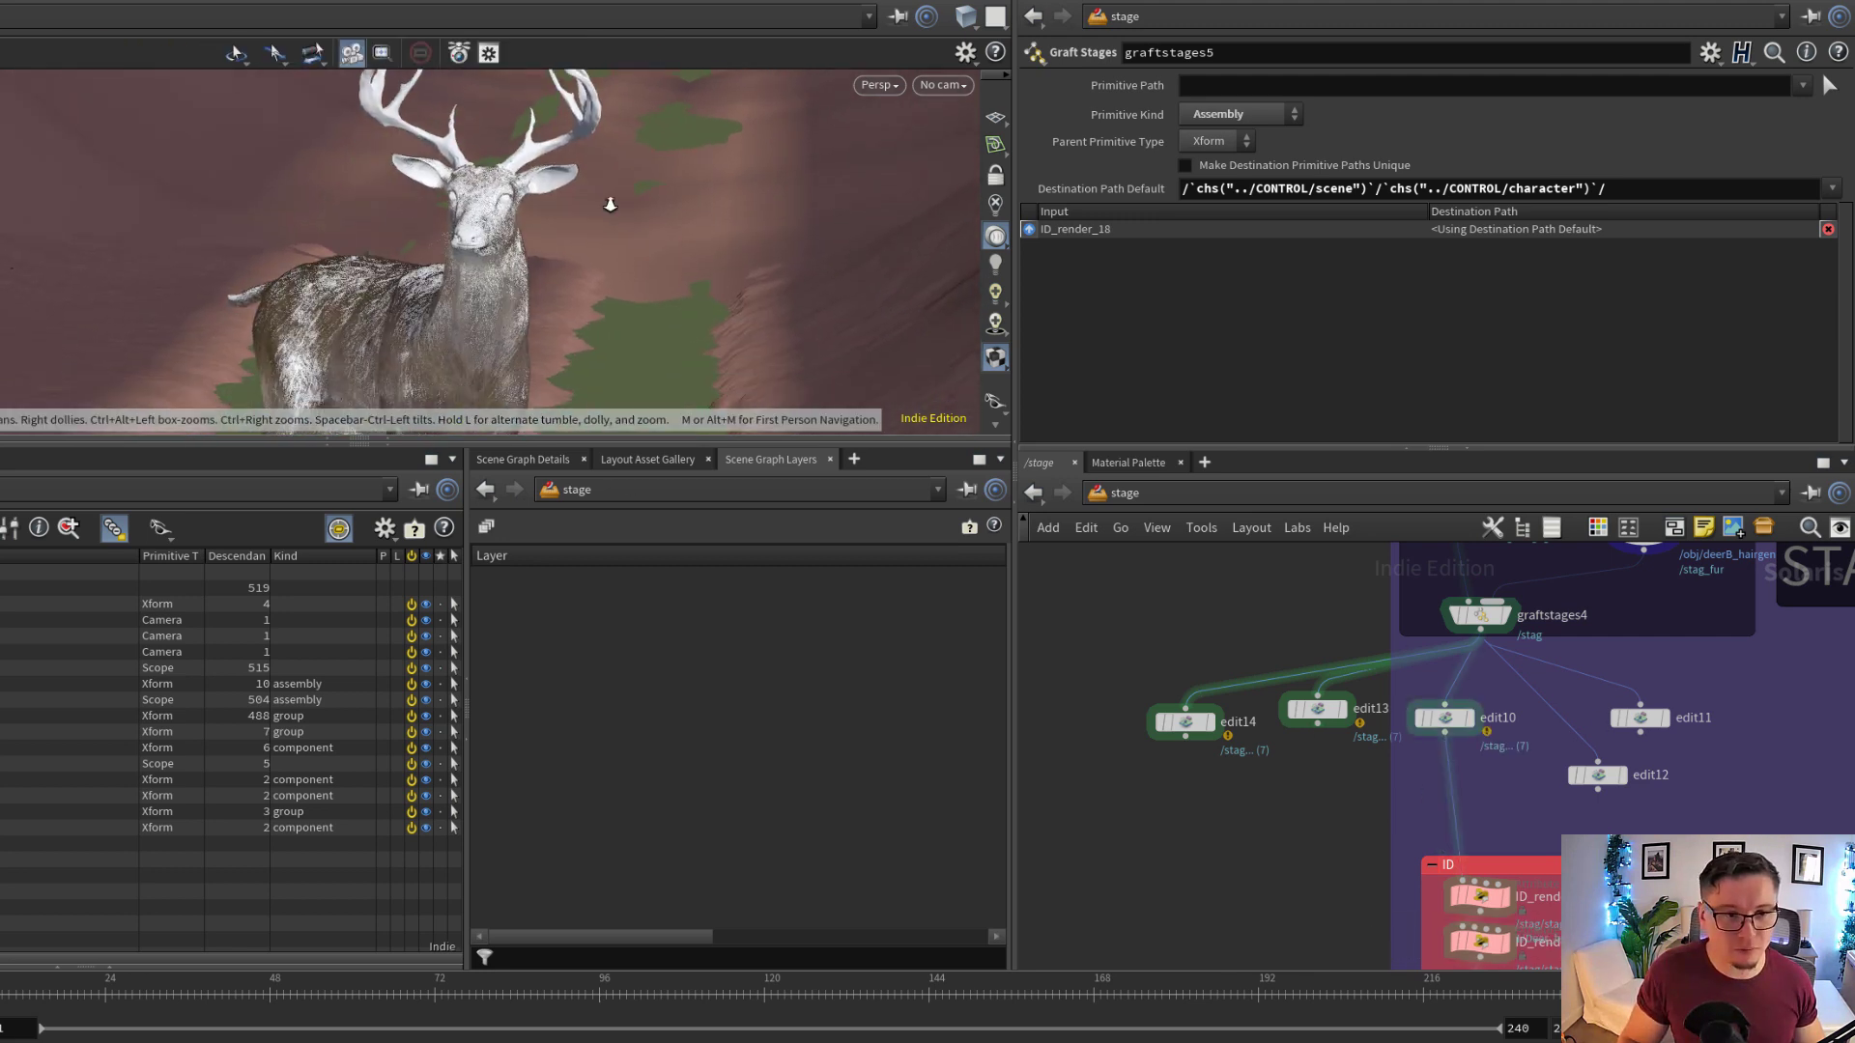
{"action": "right_click_drag", "start_coordinate": [609, 199], "coordinate": [290, 218], "text": "alt"}
{"action": "mouse_move", "coordinate": [577, 280]}
{"action": "left_mouse_down", "text": "alt"}
{"action": "mouse_move", "coordinate": [594, 263]}
{"action": "mouse_move", "coordinate": [579, 279]}
{"action": "left_mouse_up", "text": "alt"}
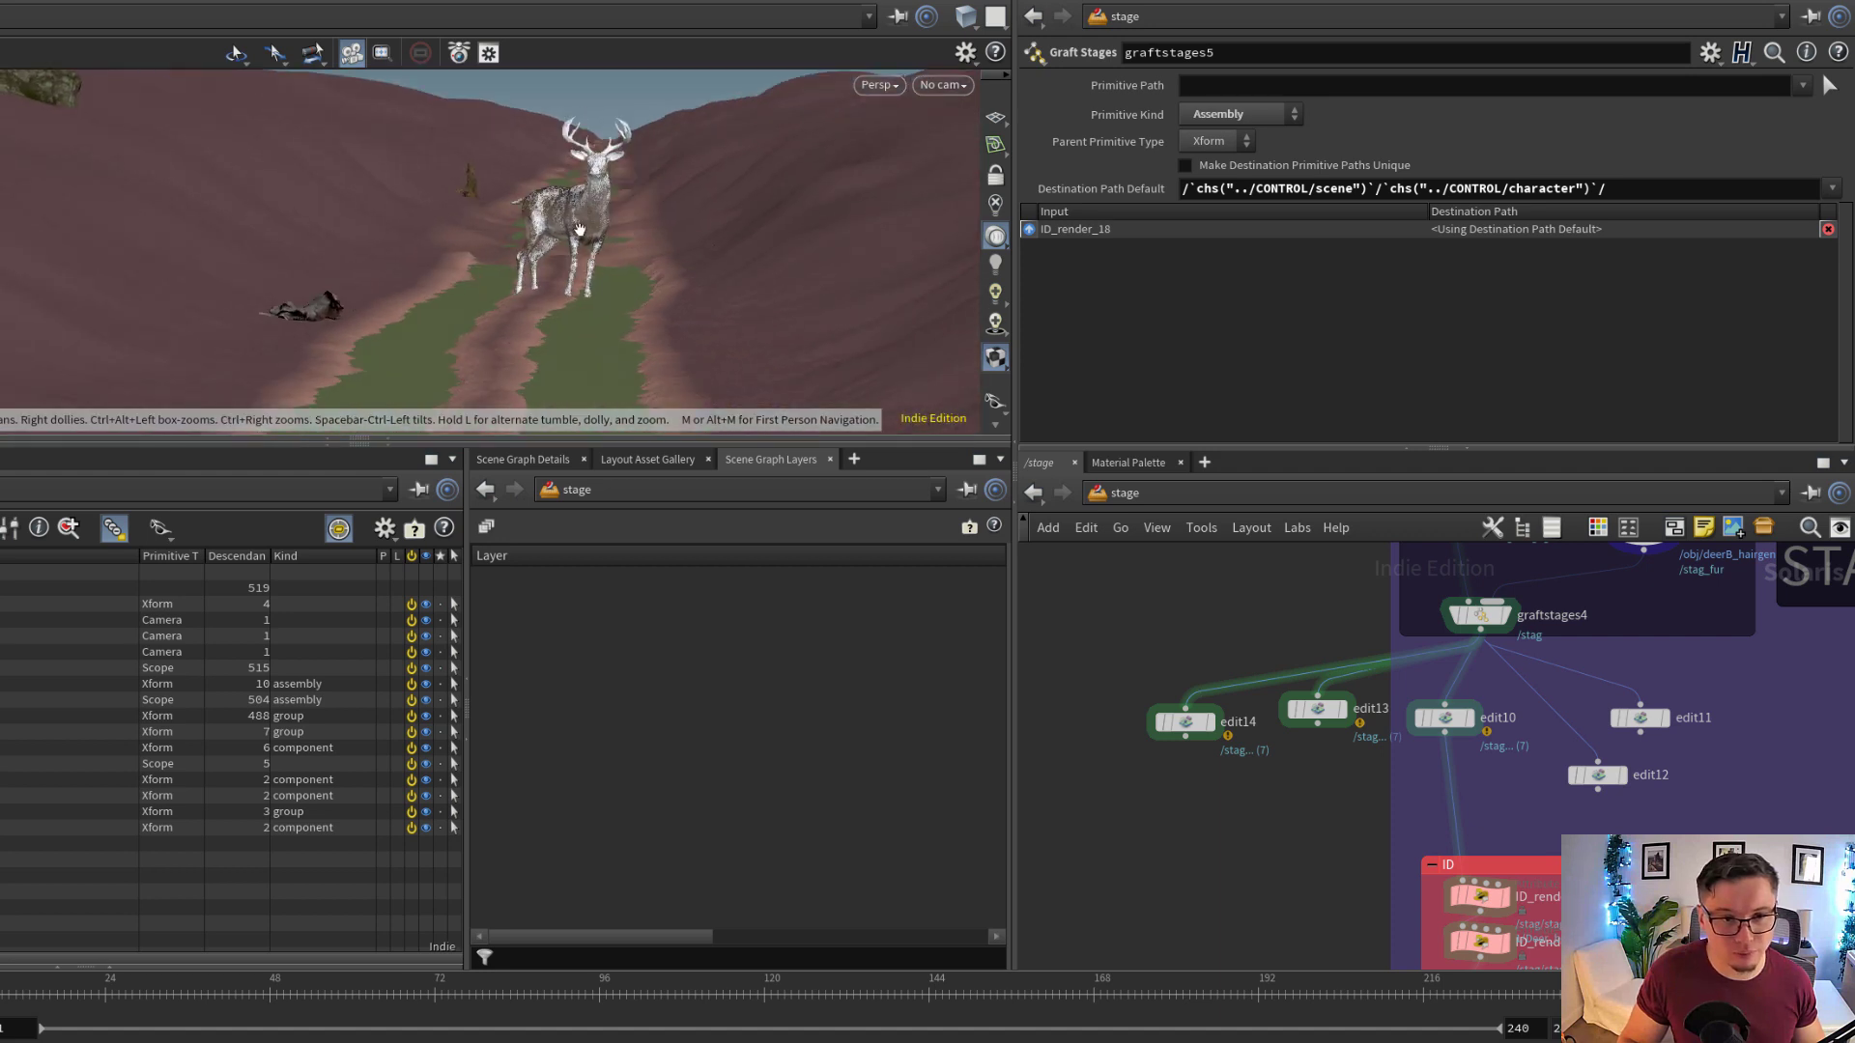
Try edit14 as the stag's placement by wiring it into the ID nodes, and undo the rewiring
{"action": "left_click_drag", "start_coordinate": [1450, 779], "coordinate": [1192, 766]}
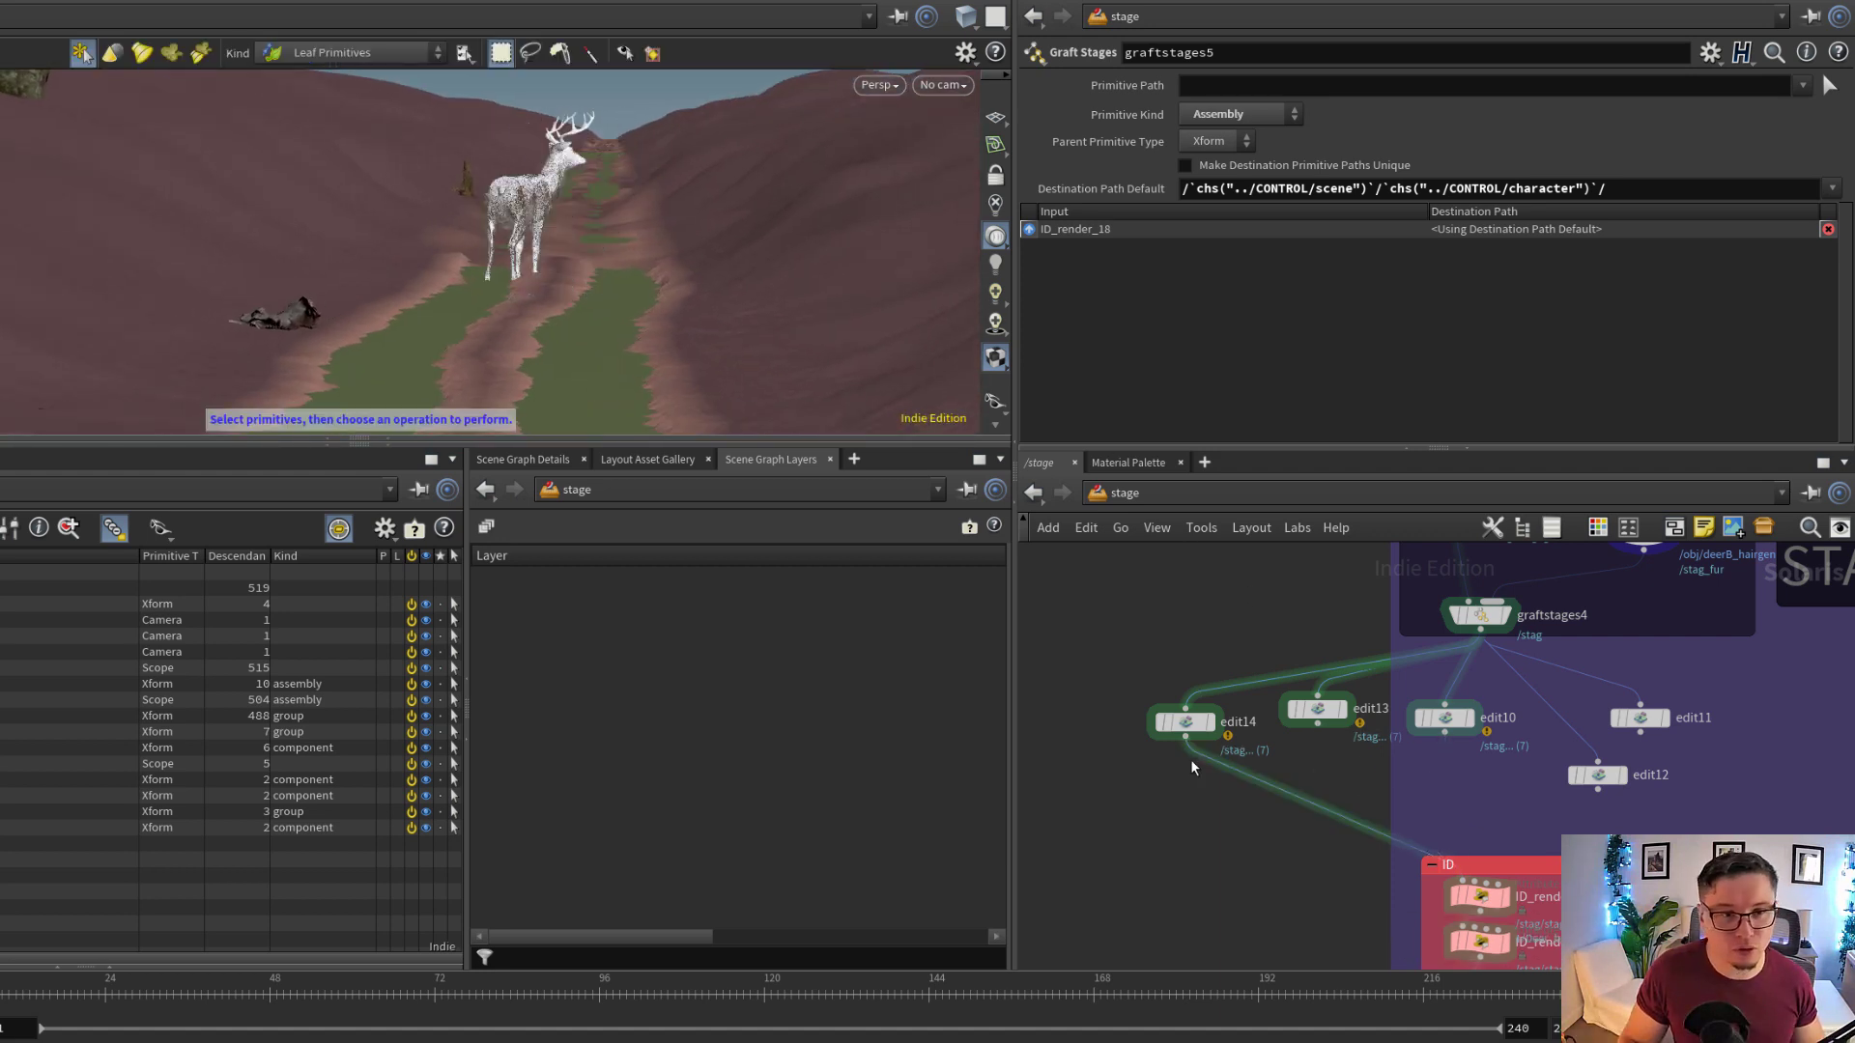
{"action": "mouse_move", "coordinate": [596, 307]}
{"action": "left_mouse_down", "text": "alt"}
{"action": "mouse_move", "coordinate": [576, 284]}
{"action": "mouse_move", "coordinate": [551, 291]}
{"action": "mouse_move", "coordinate": [586, 292]}
{"action": "mouse_move", "coordinate": [571, 291]}
{"action": "left_mouse_up", "text": "alt"}
{"action": "key", "text": "ctrl+z"}
{"action": "key", "text": "ctrl+z"}
Select ID_render_17 in the stag's ID box to inspect its my_ID4 primvar expression
{"action": "scroll", "coordinate": [1522, 657], "scroll_direction": "down", "scroll_amount": 3}
{"action": "scroll", "coordinate": [1464, 808], "scroll_direction": "up", "scroll_amount": 3}
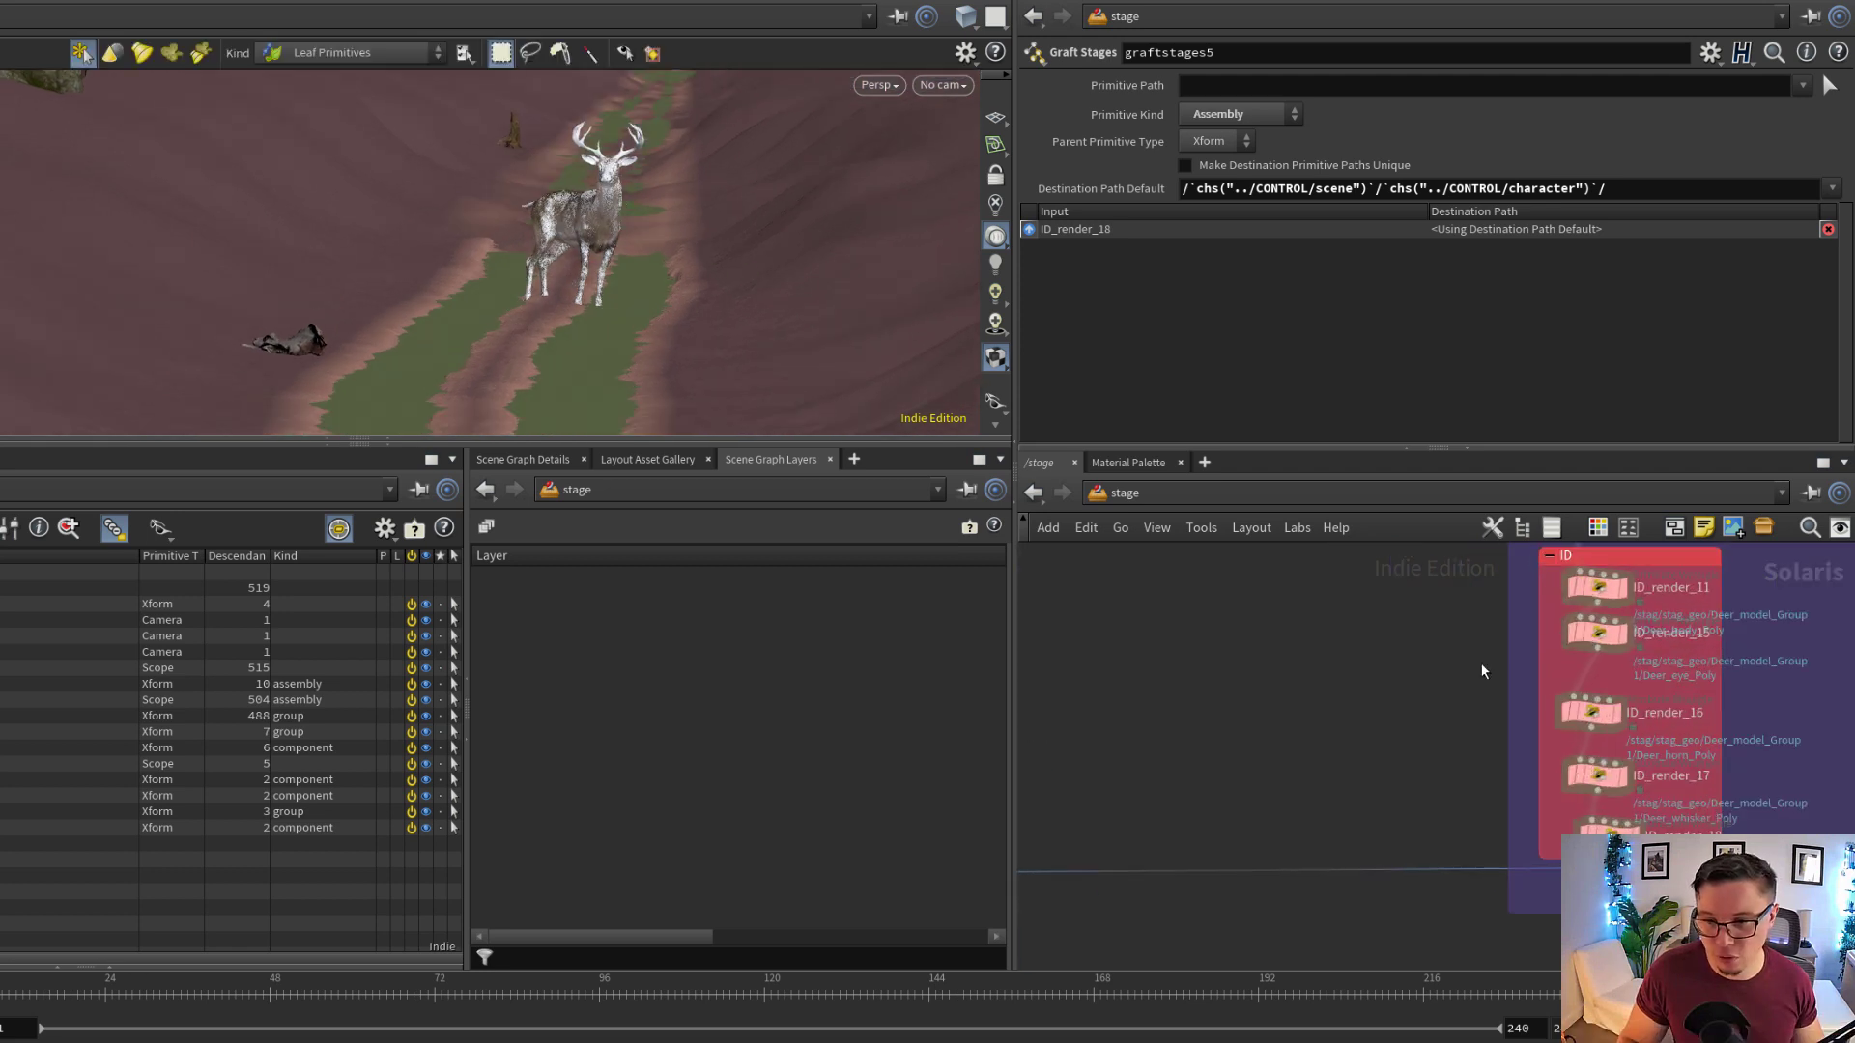
{"action": "left_click", "coordinate": [1610, 773]}
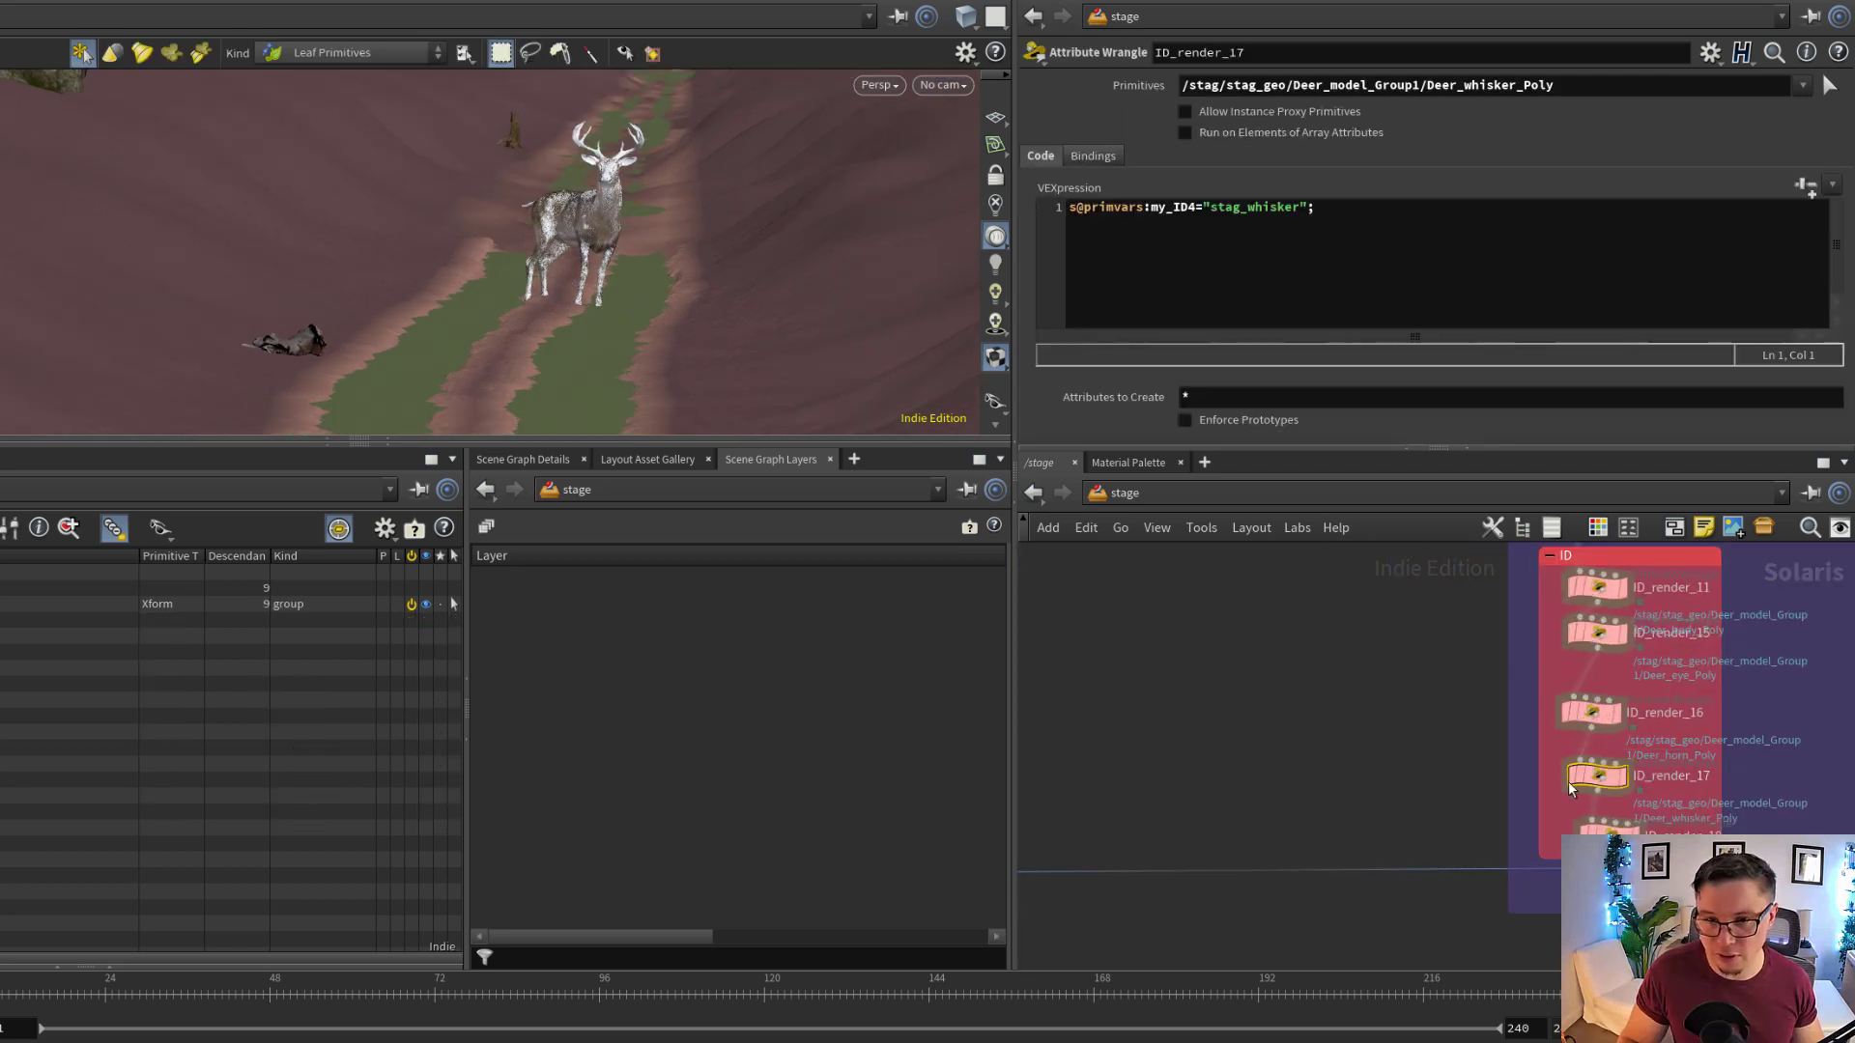
Select ID_render_16 and ID_render_18 in the stag's ID box to inspect their my_ID4 primvar expressions
{"action": "middle_click_drag", "start_coordinate": [1450, 728], "coordinate": [1397, 752]}
{"action": "left_click_drag", "start_coordinate": [1484, 751], "coordinate": [1611, 720]}
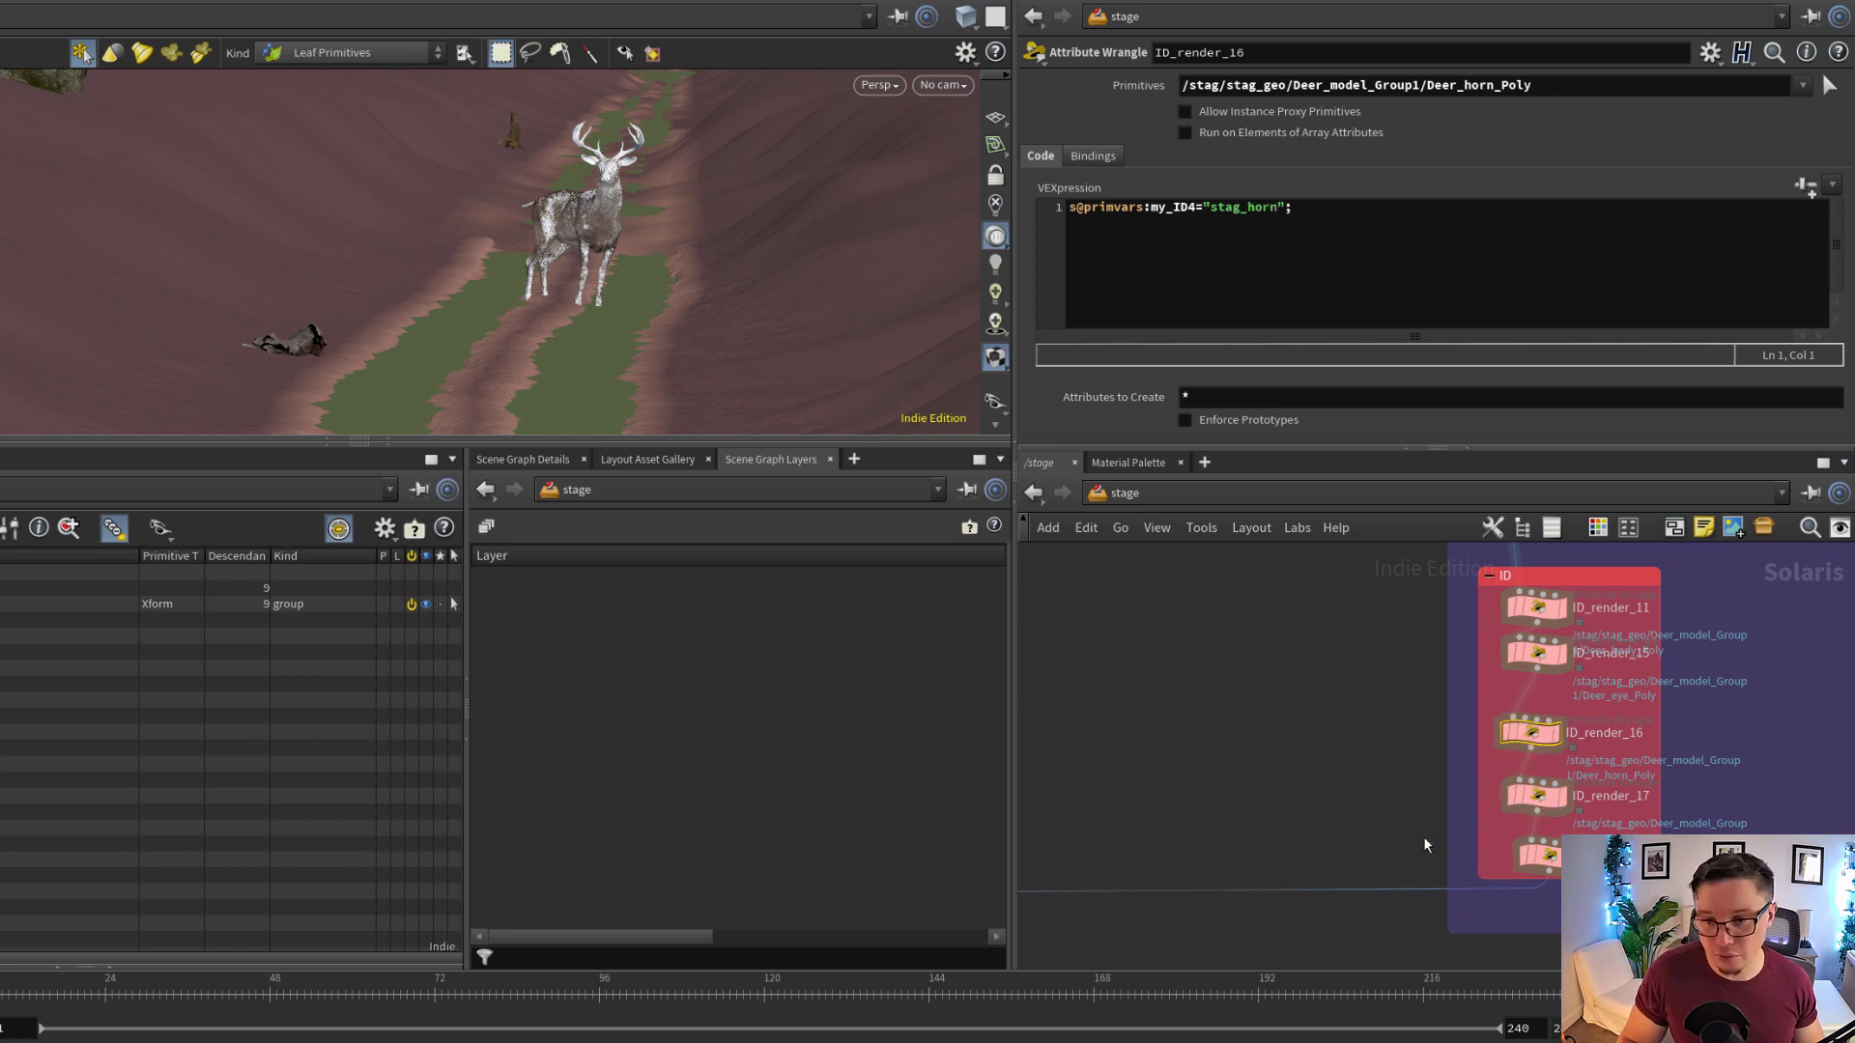
{"action": "left_click_drag", "start_coordinate": [1594, 837], "coordinate": [1604, 837]}
Examine the material library and assign material nodes in the MATERIAL ASSIGNMENT box, and view the stag on the track from farther away
{"action": "middle_click_drag", "start_coordinate": [1391, 821], "coordinate": [1462, 616]}
{"action": "scroll", "coordinate": [1553, 787], "scroll_direction": "down", "scroll_amount": 3}
{"action": "scroll", "coordinate": [1461, 770], "scroll_direction": "up", "scroll_amount": 1}
{"action": "scroll", "coordinate": [1460, 776], "scroll_direction": "down", "scroll_amount": 1}
{"action": "middle_click_drag", "start_coordinate": [1461, 776], "coordinate": [1484, 682]}
{"action": "scroll", "coordinate": [1434, 675], "scroll_direction": "up", "scroll_amount": 4}
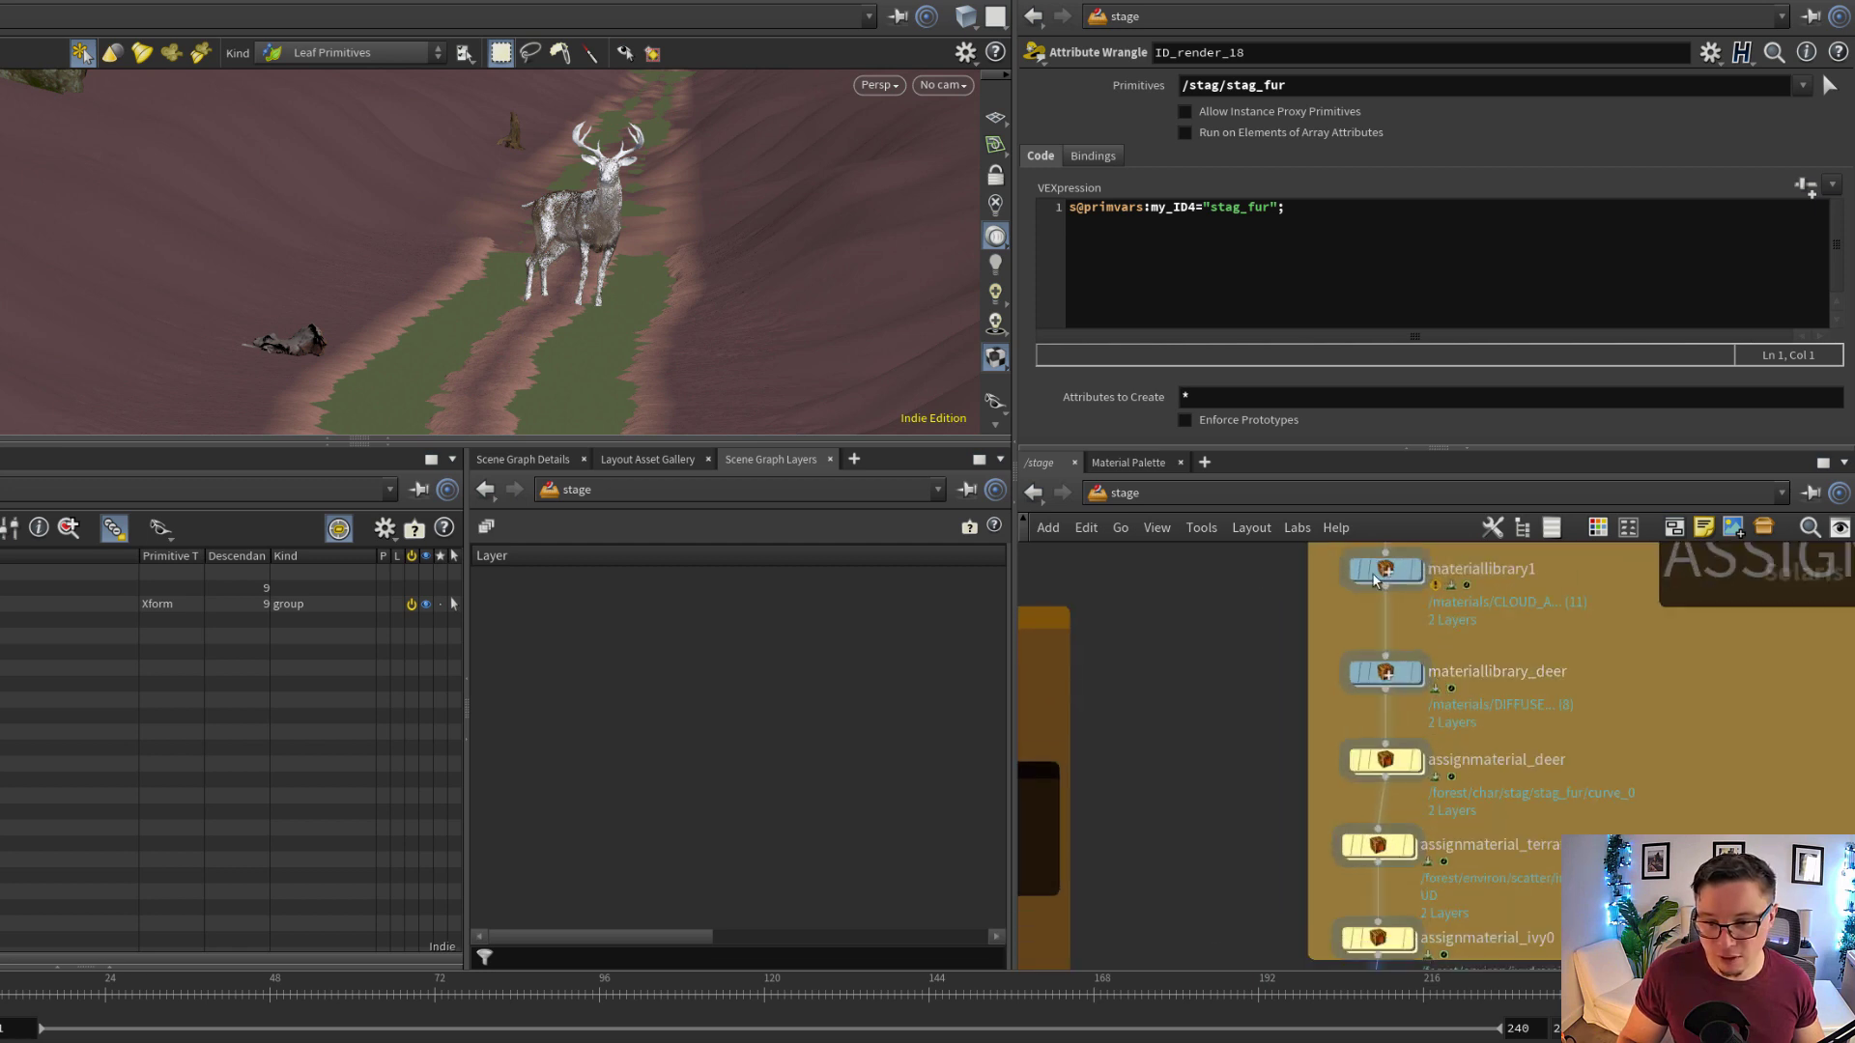
{"action": "scroll", "coordinate": [1498, 796], "scroll_direction": "down", "scroll_amount": 3}
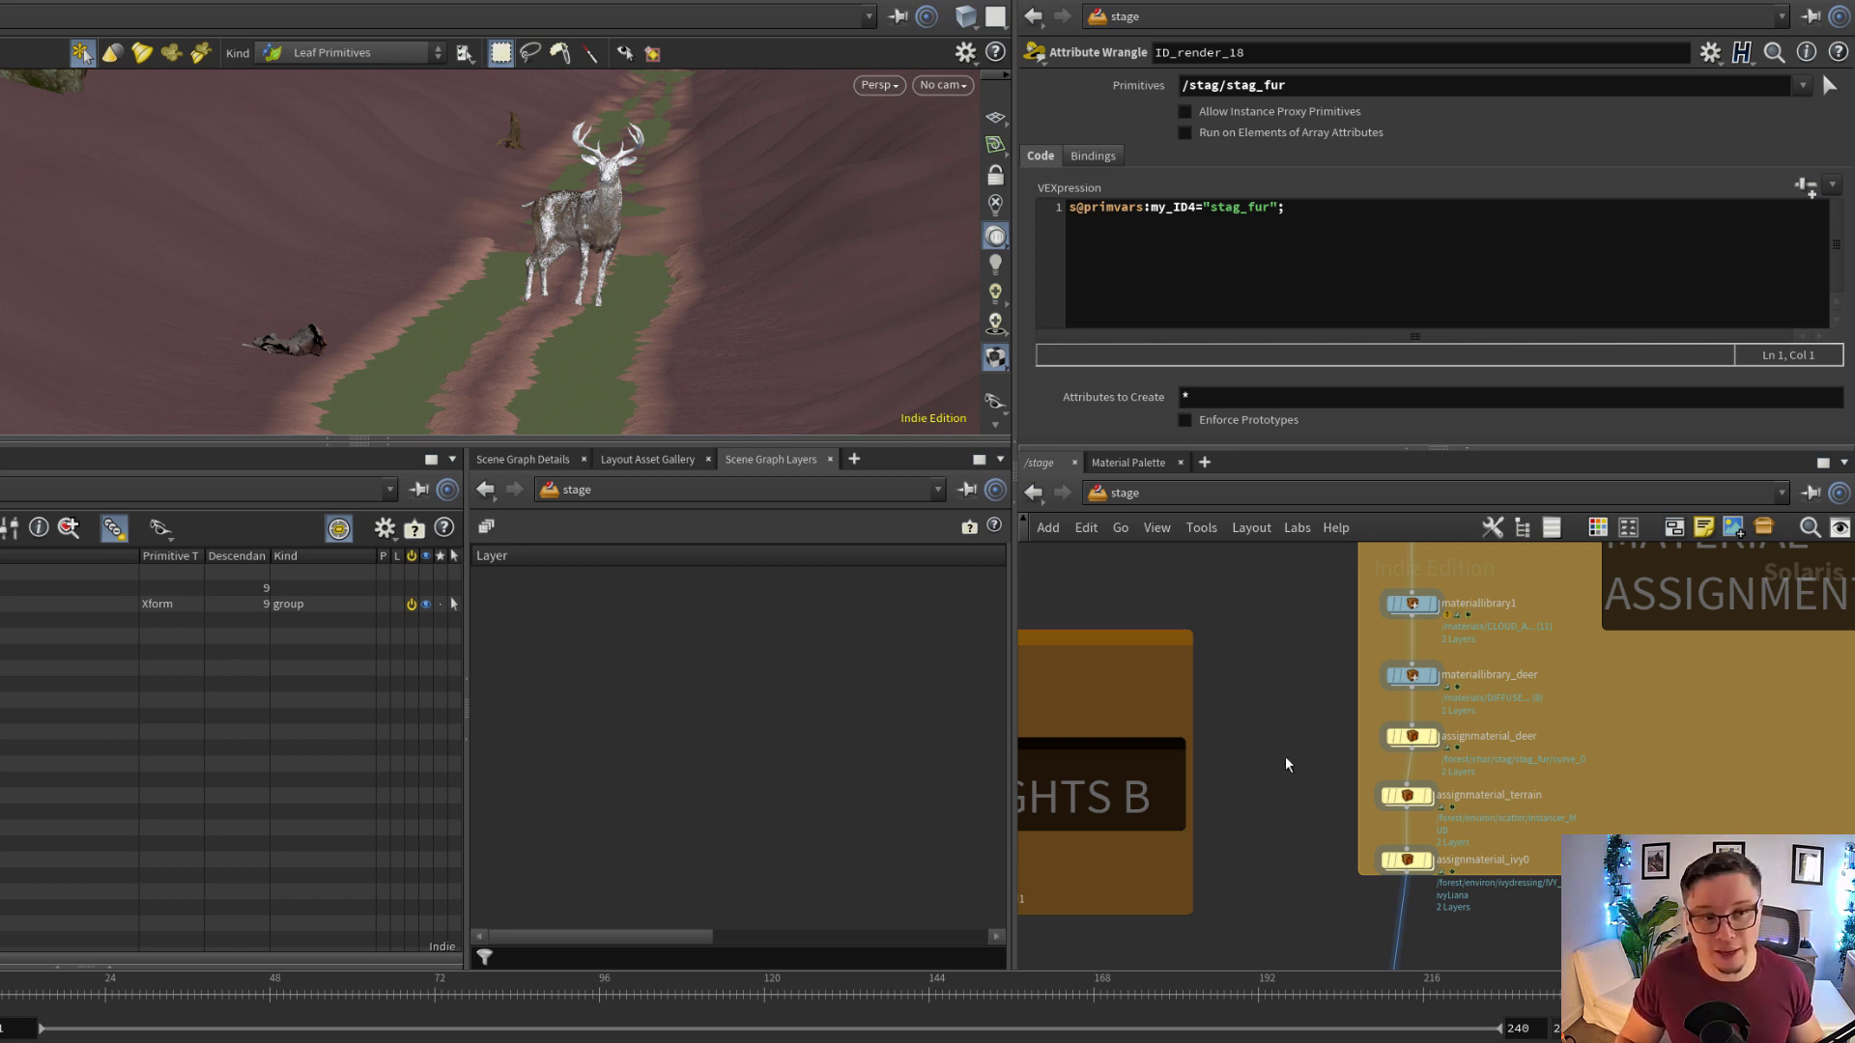
{"action": "key", "text": "Escape"}
{"action": "right_click_drag", "start_coordinate": [678, 204], "coordinate": [87, 251]}
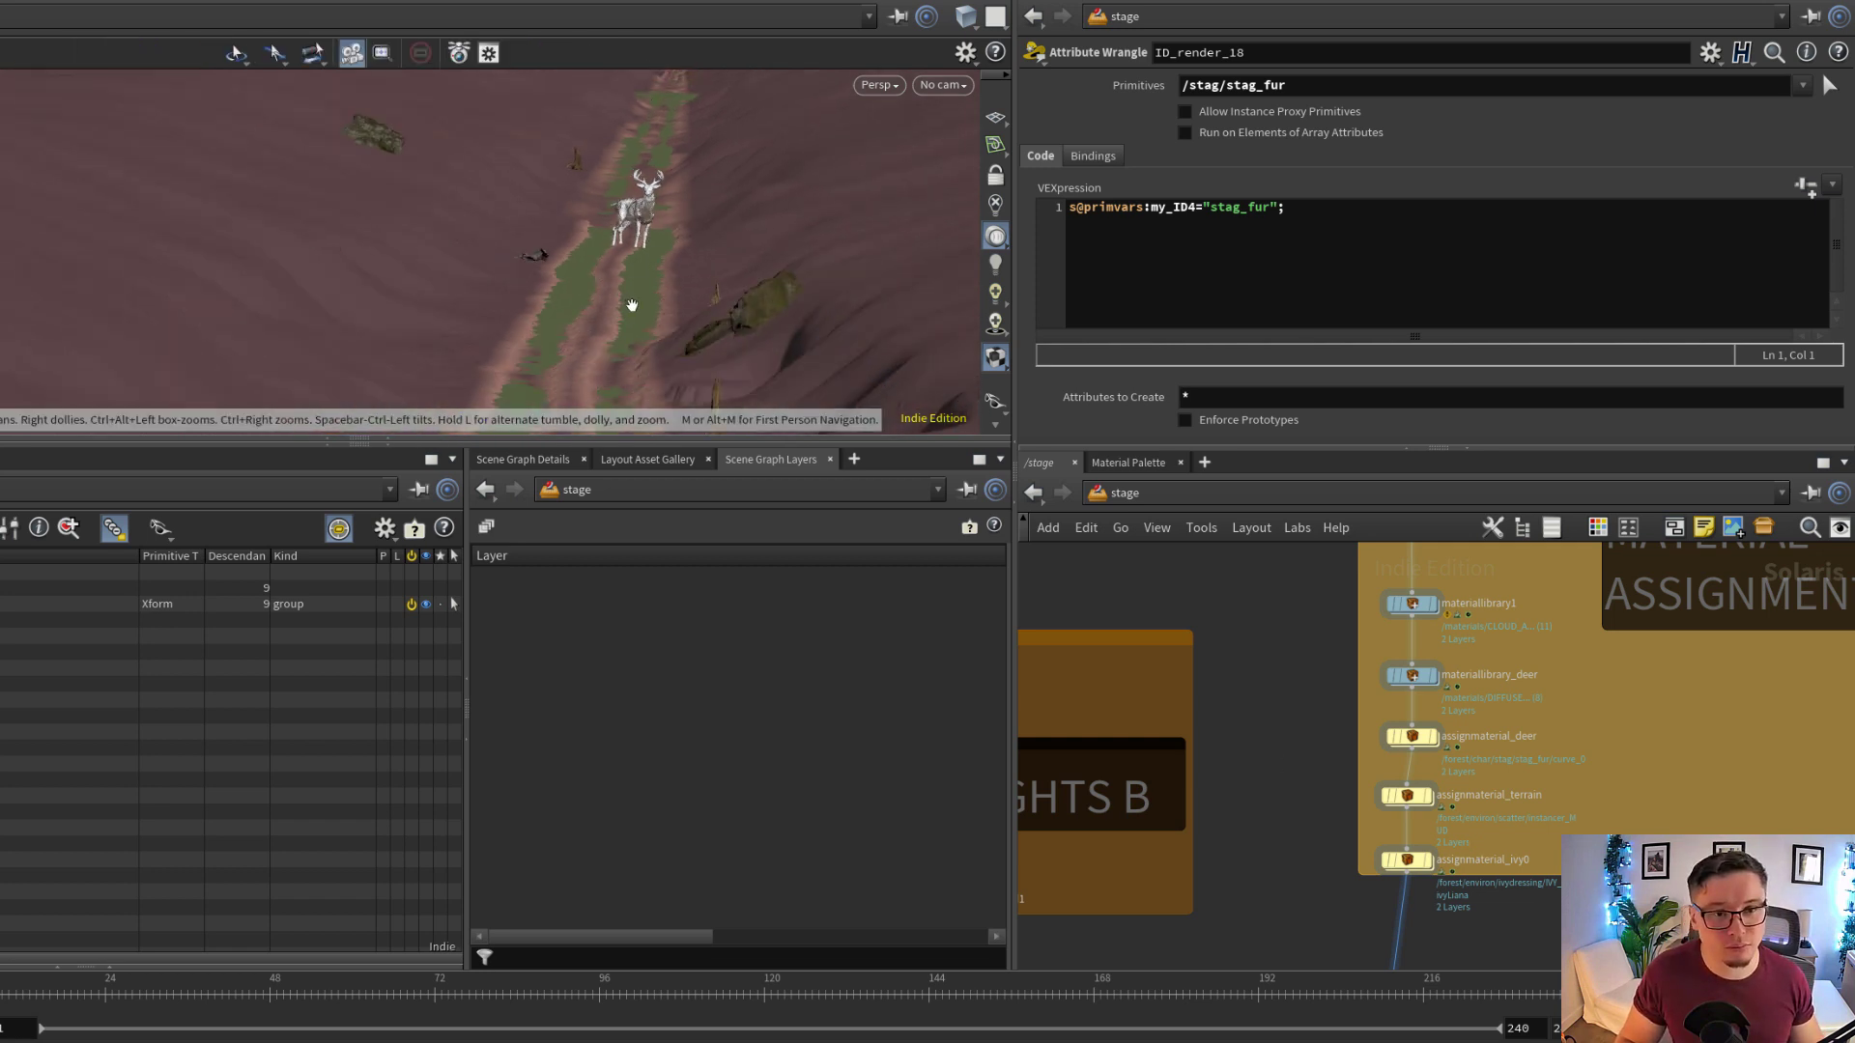
{"action": "key", "text": "s"}
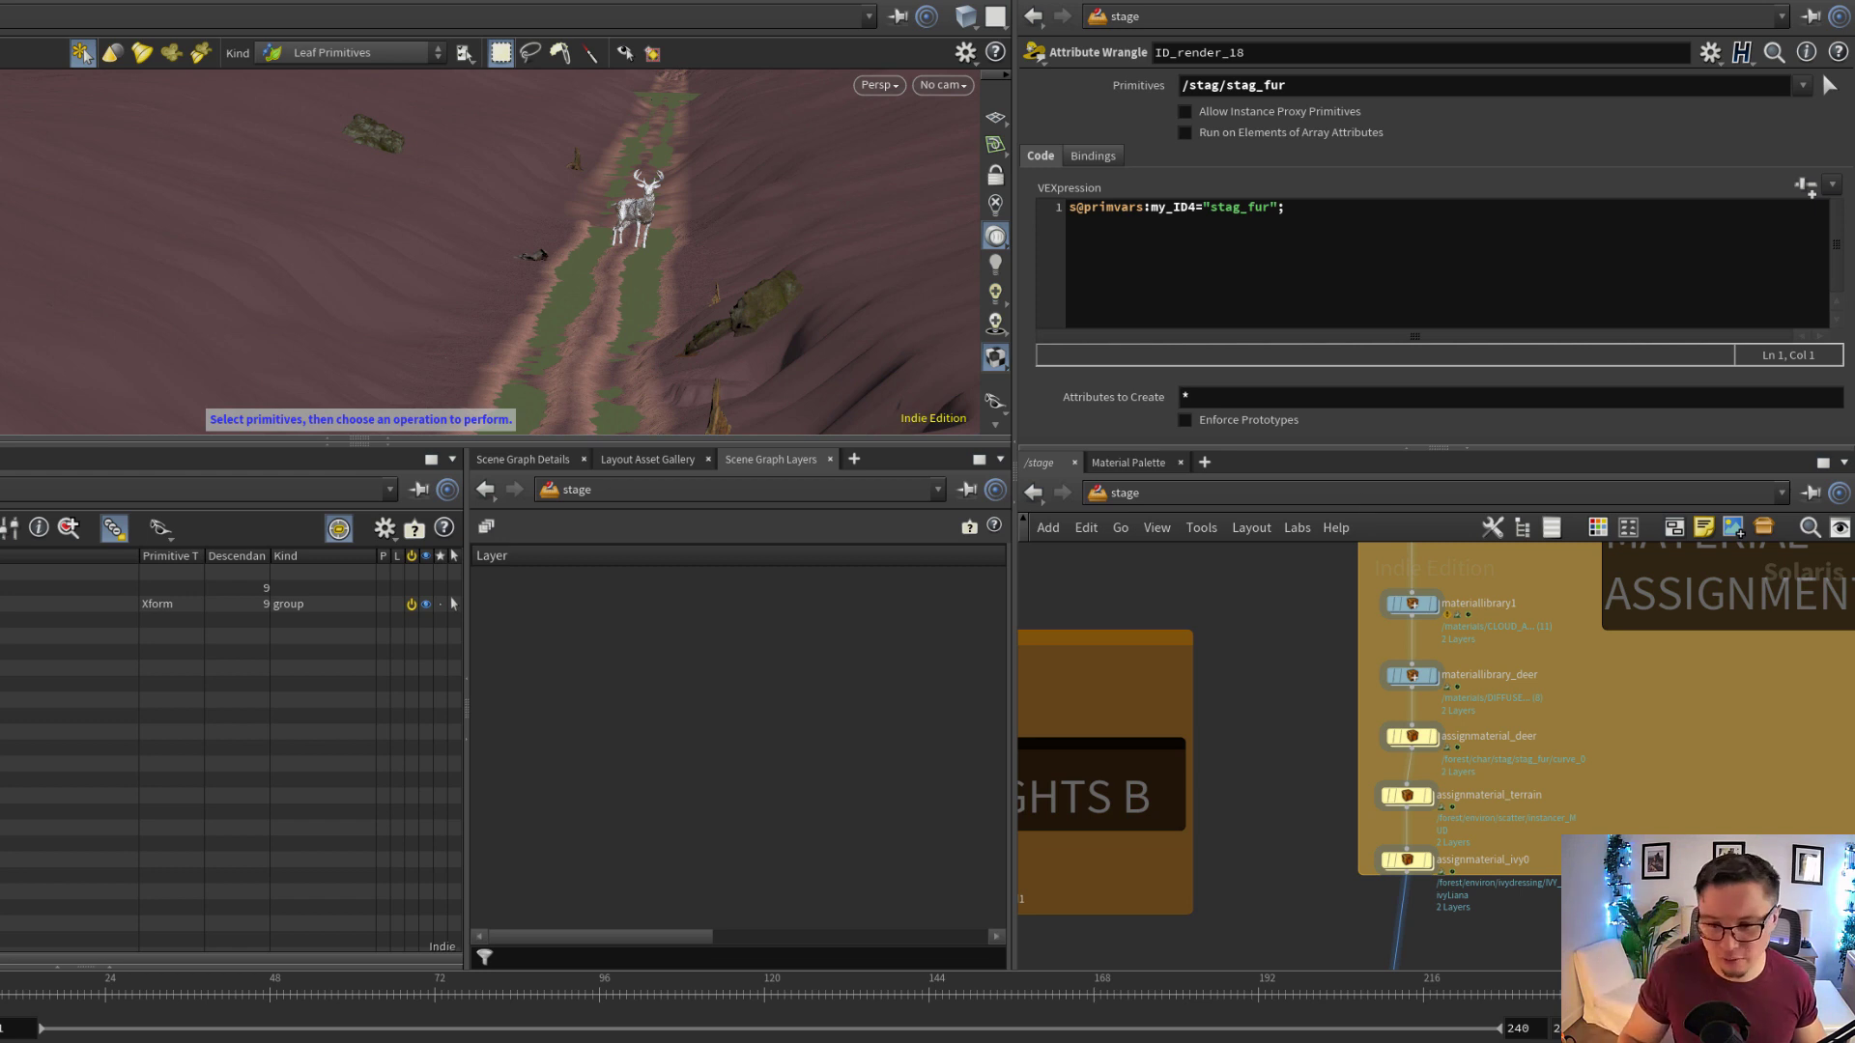
Display assignmaterial_ivy0 and examine its ivy material paths and the stage with the assigned materials
{"action": "scroll", "coordinate": [1392, 838], "scroll_direction": "up", "scroll_amount": 4}
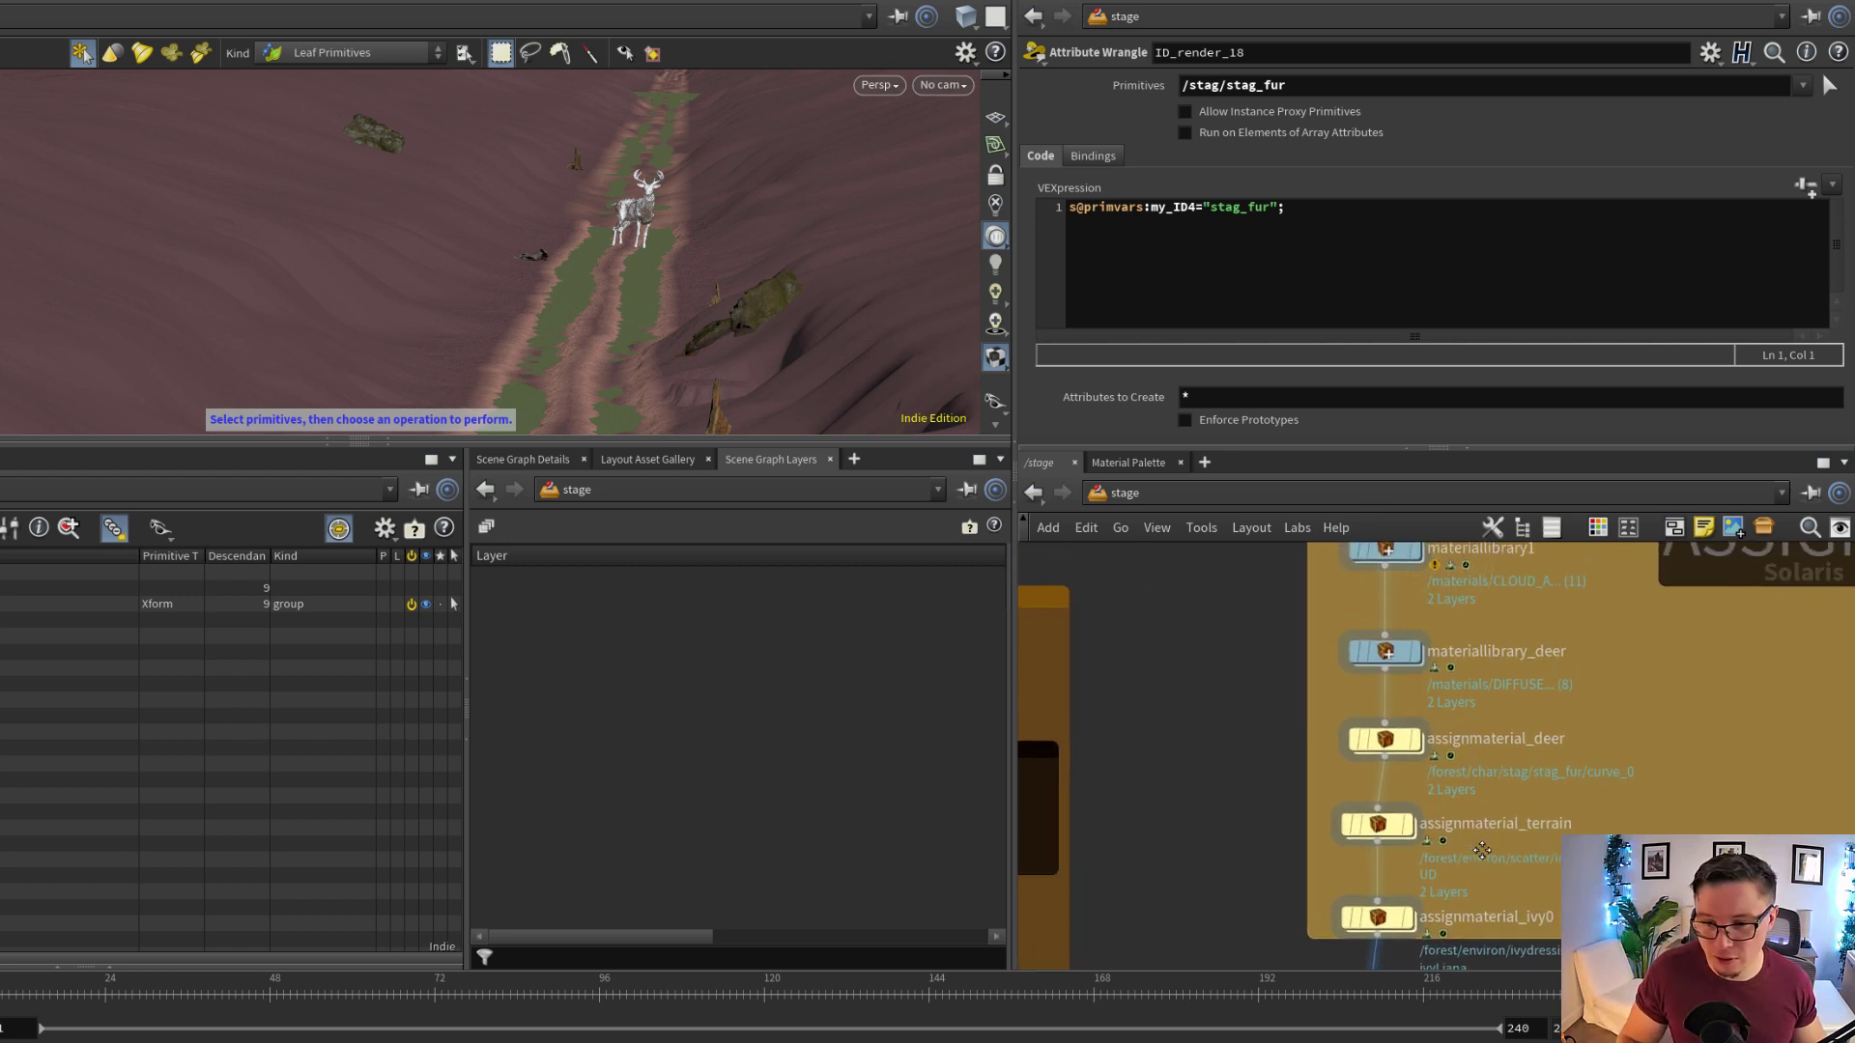
{"action": "scroll", "coordinate": [1482, 850], "scroll_direction": "down", "scroll_amount": 4}
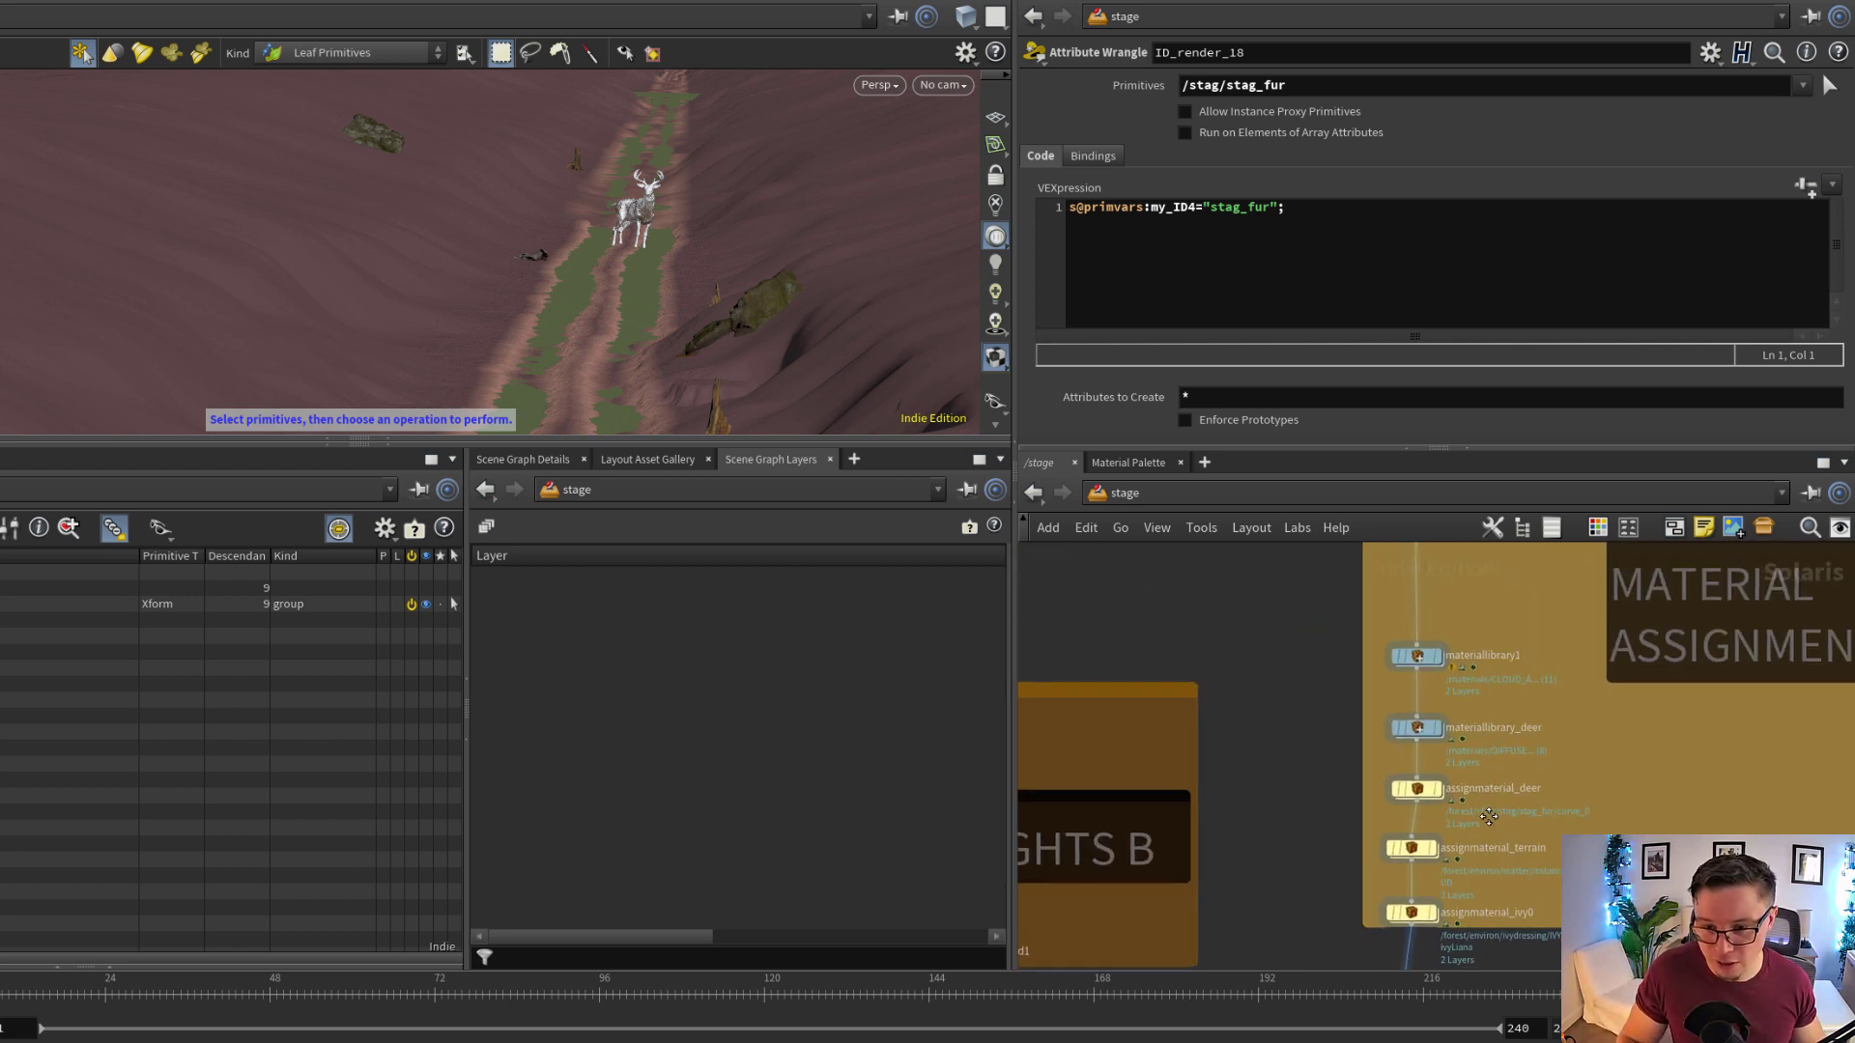
{"action": "scroll", "coordinate": [1468, 724], "scroll_direction": "up", "scroll_amount": 2}
{"action": "middle_click_drag", "start_coordinate": [1535, 788], "coordinate": [1545, 573]}
{"action": "scroll", "coordinate": [1433, 781], "scroll_direction": "up", "scroll_amount": 2}
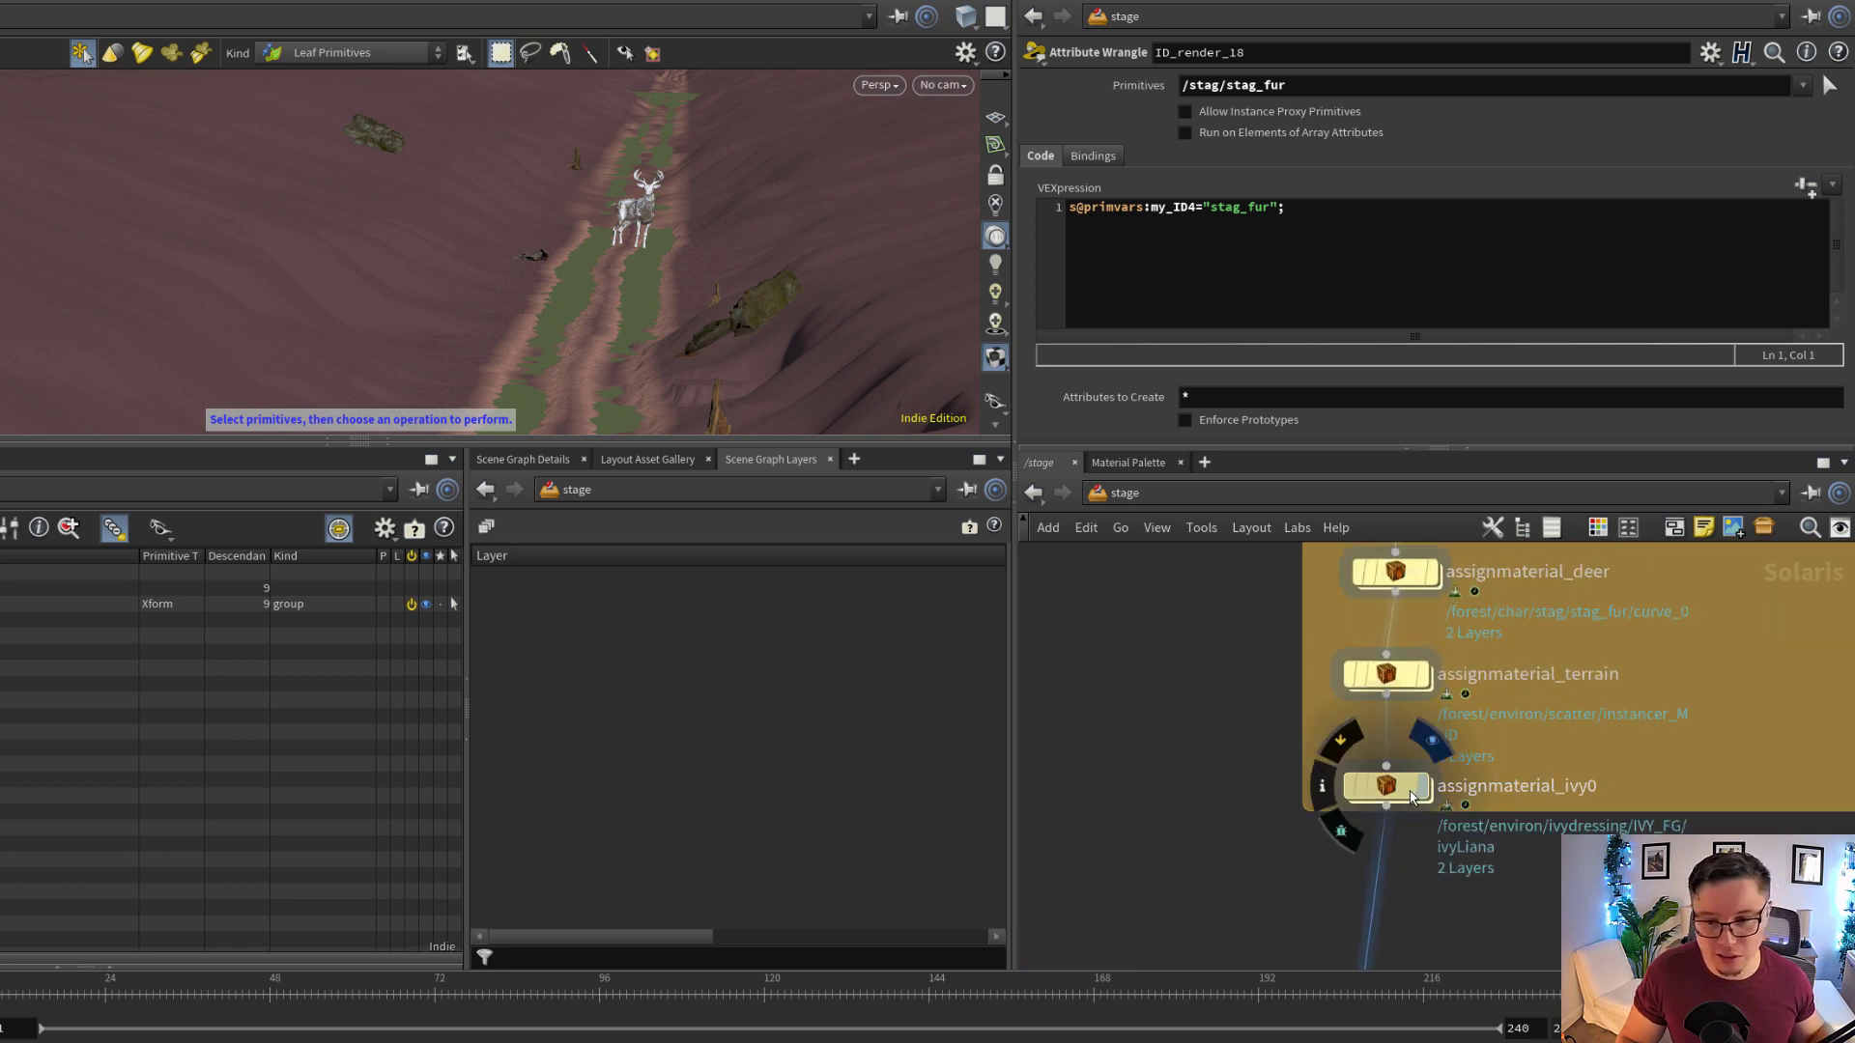
{"action": "left_click", "coordinate": [1410, 794]}
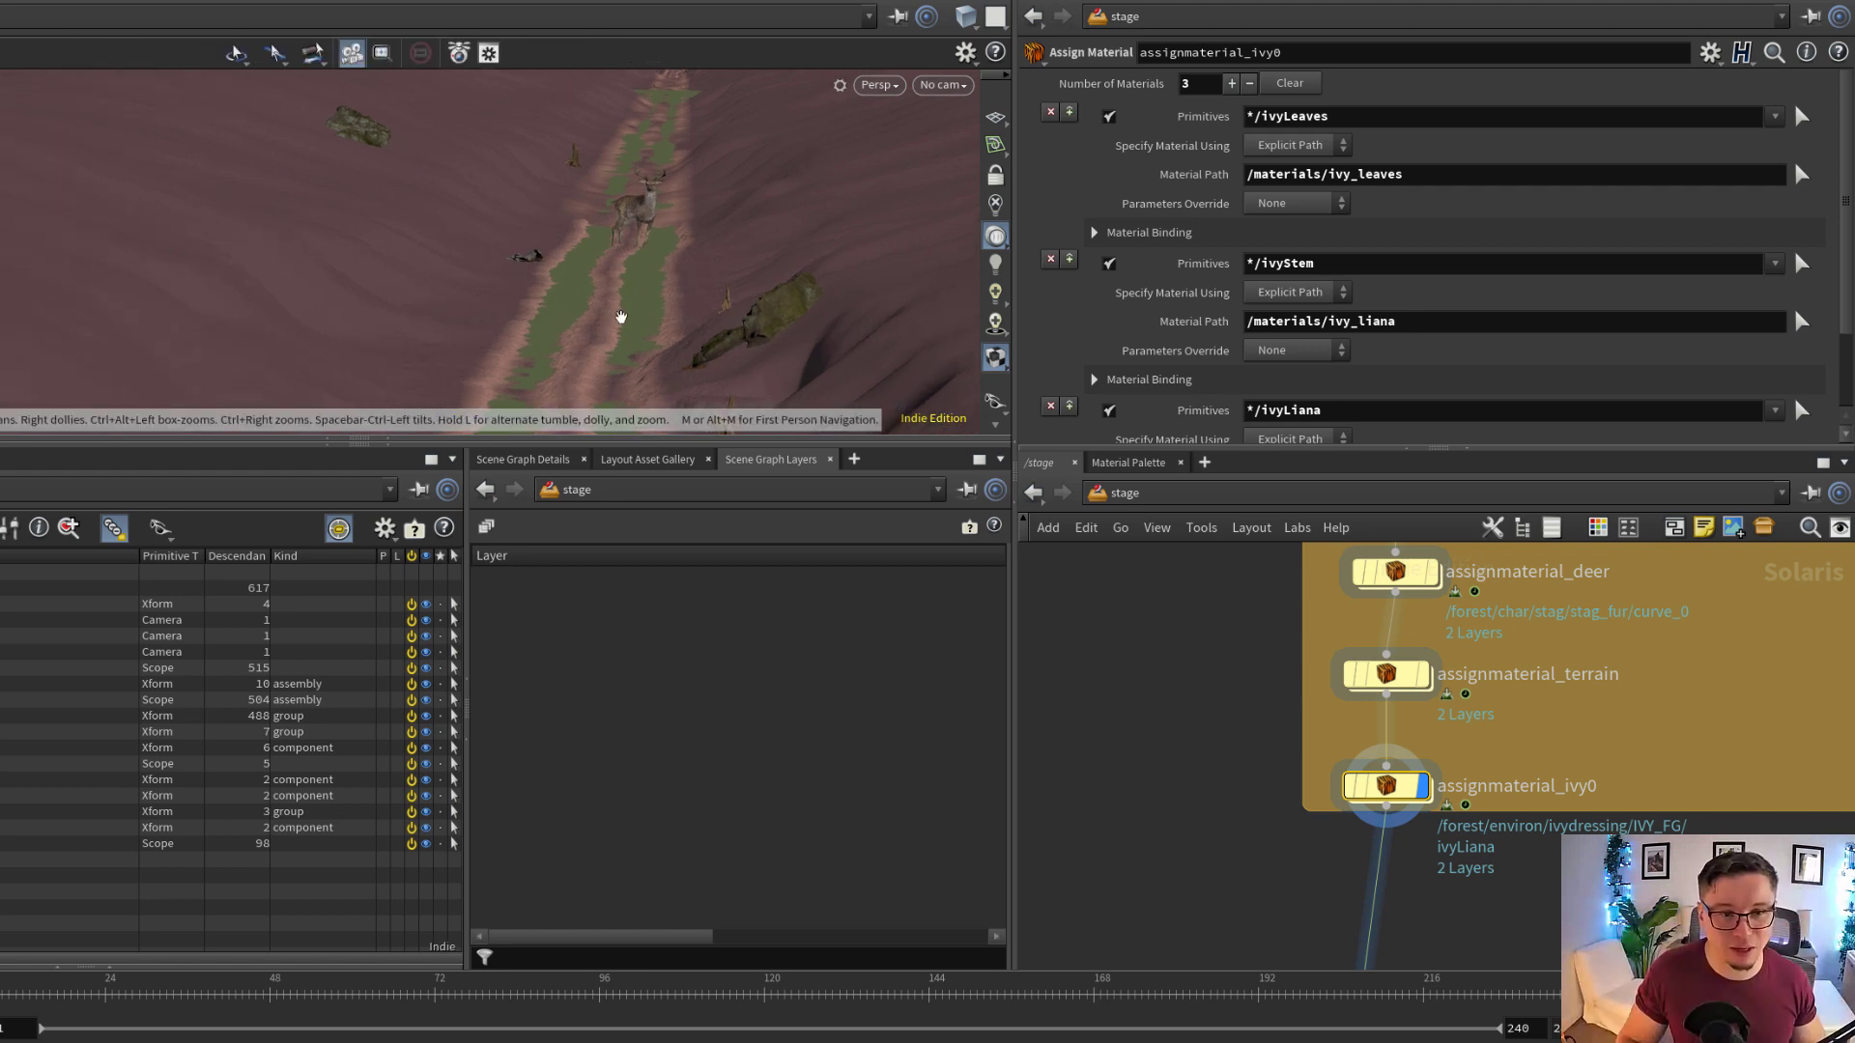
{"action": "mouse_move", "coordinate": [622, 319]}
{"action": "left_mouse_down", "text": "alt"}
{"action": "mouse_move", "coordinate": [596, 319]}
{"action": "mouse_move", "coordinate": [610, 305]}
{"action": "left_mouse_up", "text": "alt"}
{"action": "scroll", "coordinate": [1524, 676], "scroll_direction": "down", "scroll_amount": 2}
{"action": "middle_click_drag", "start_coordinate": [1524, 697], "coordinate": [1475, 841]}
{"action": "middle_click_drag", "start_coordinate": [1474, 686], "coordinate": [1474, 799]}
{"action": "key", "text": "Escape"}
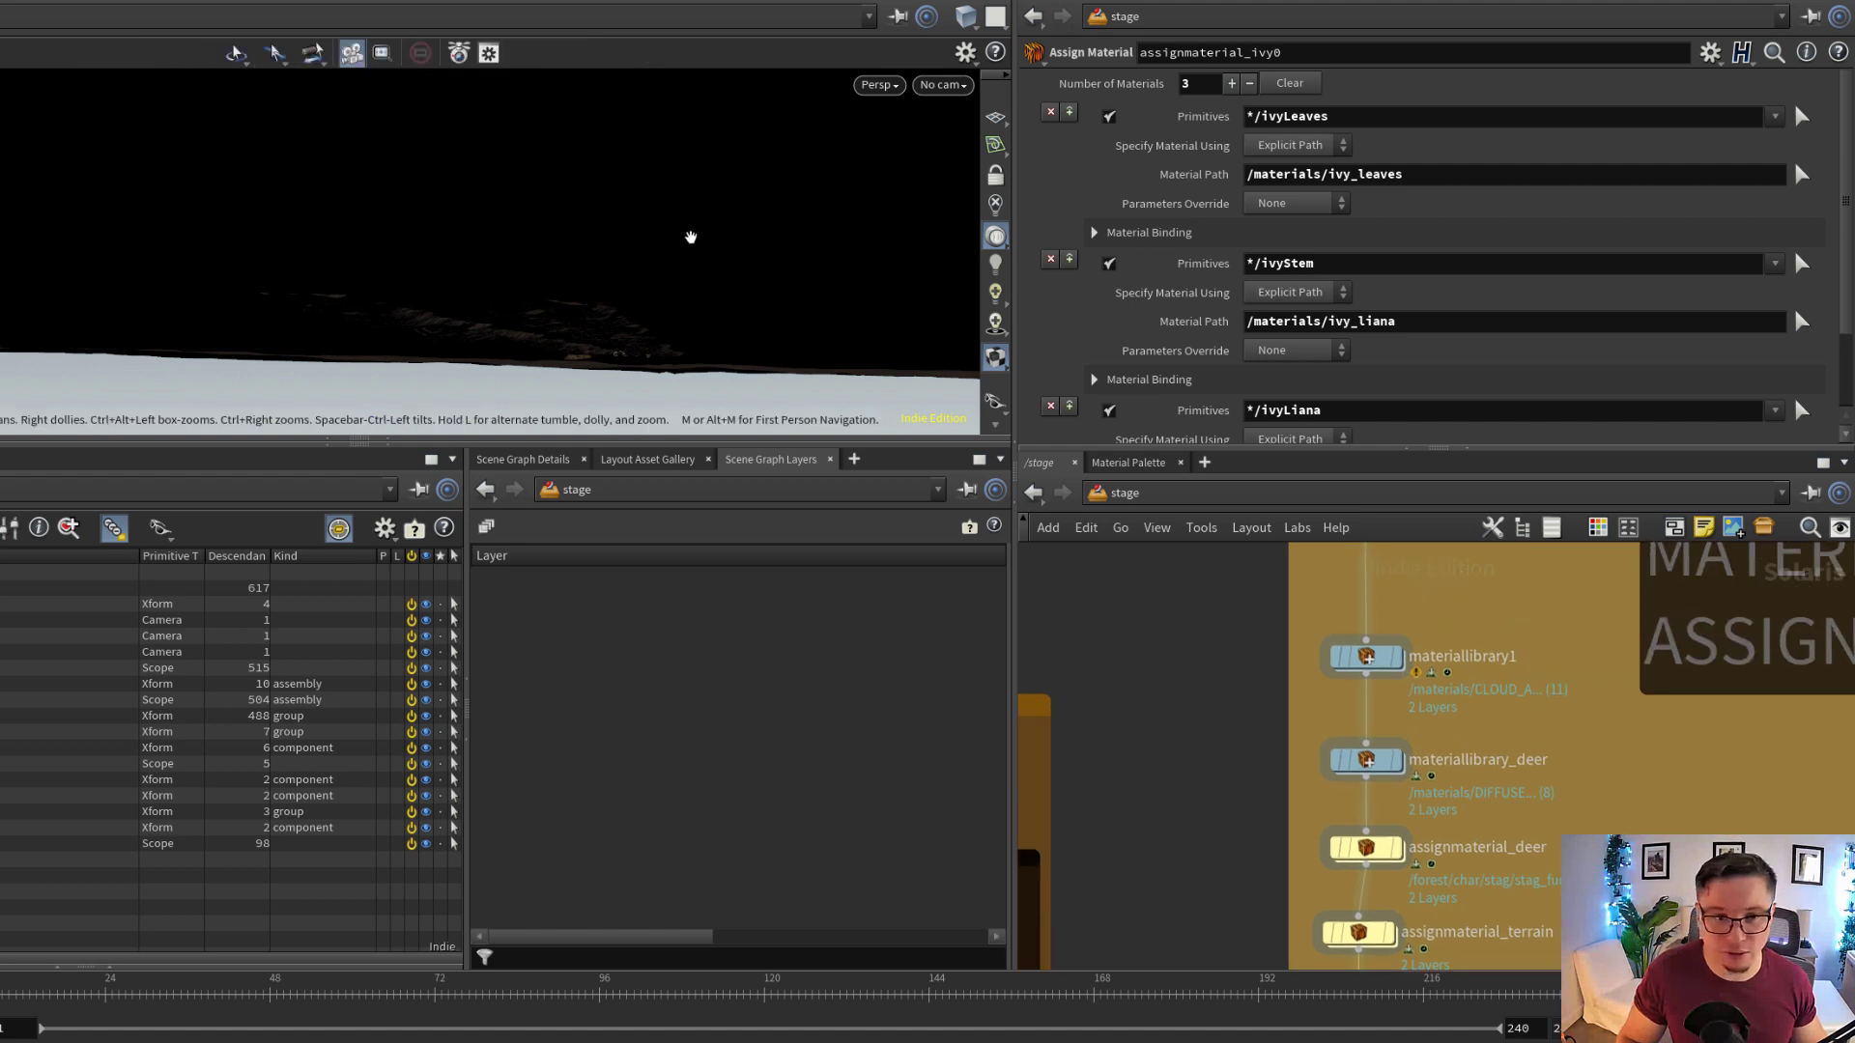
{"action": "left_click_drag", "start_coordinate": [662, 317], "coordinate": [616, 323], "text": "alt"}
Examine how the LIGHTS A and LIGHTS B boxes connect through switch2 to graftstages7 below the material assignments
{"action": "middle_click_drag", "start_coordinate": [1531, 763], "coordinate": [1512, 653]}
{"action": "scroll", "coordinate": [1511, 686], "scroll_direction": "down", "scroll_amount": 3}
{"action": "middle_click_drag", "start_coordinate": [1494, 891], "coordinate": [1689, 782]}
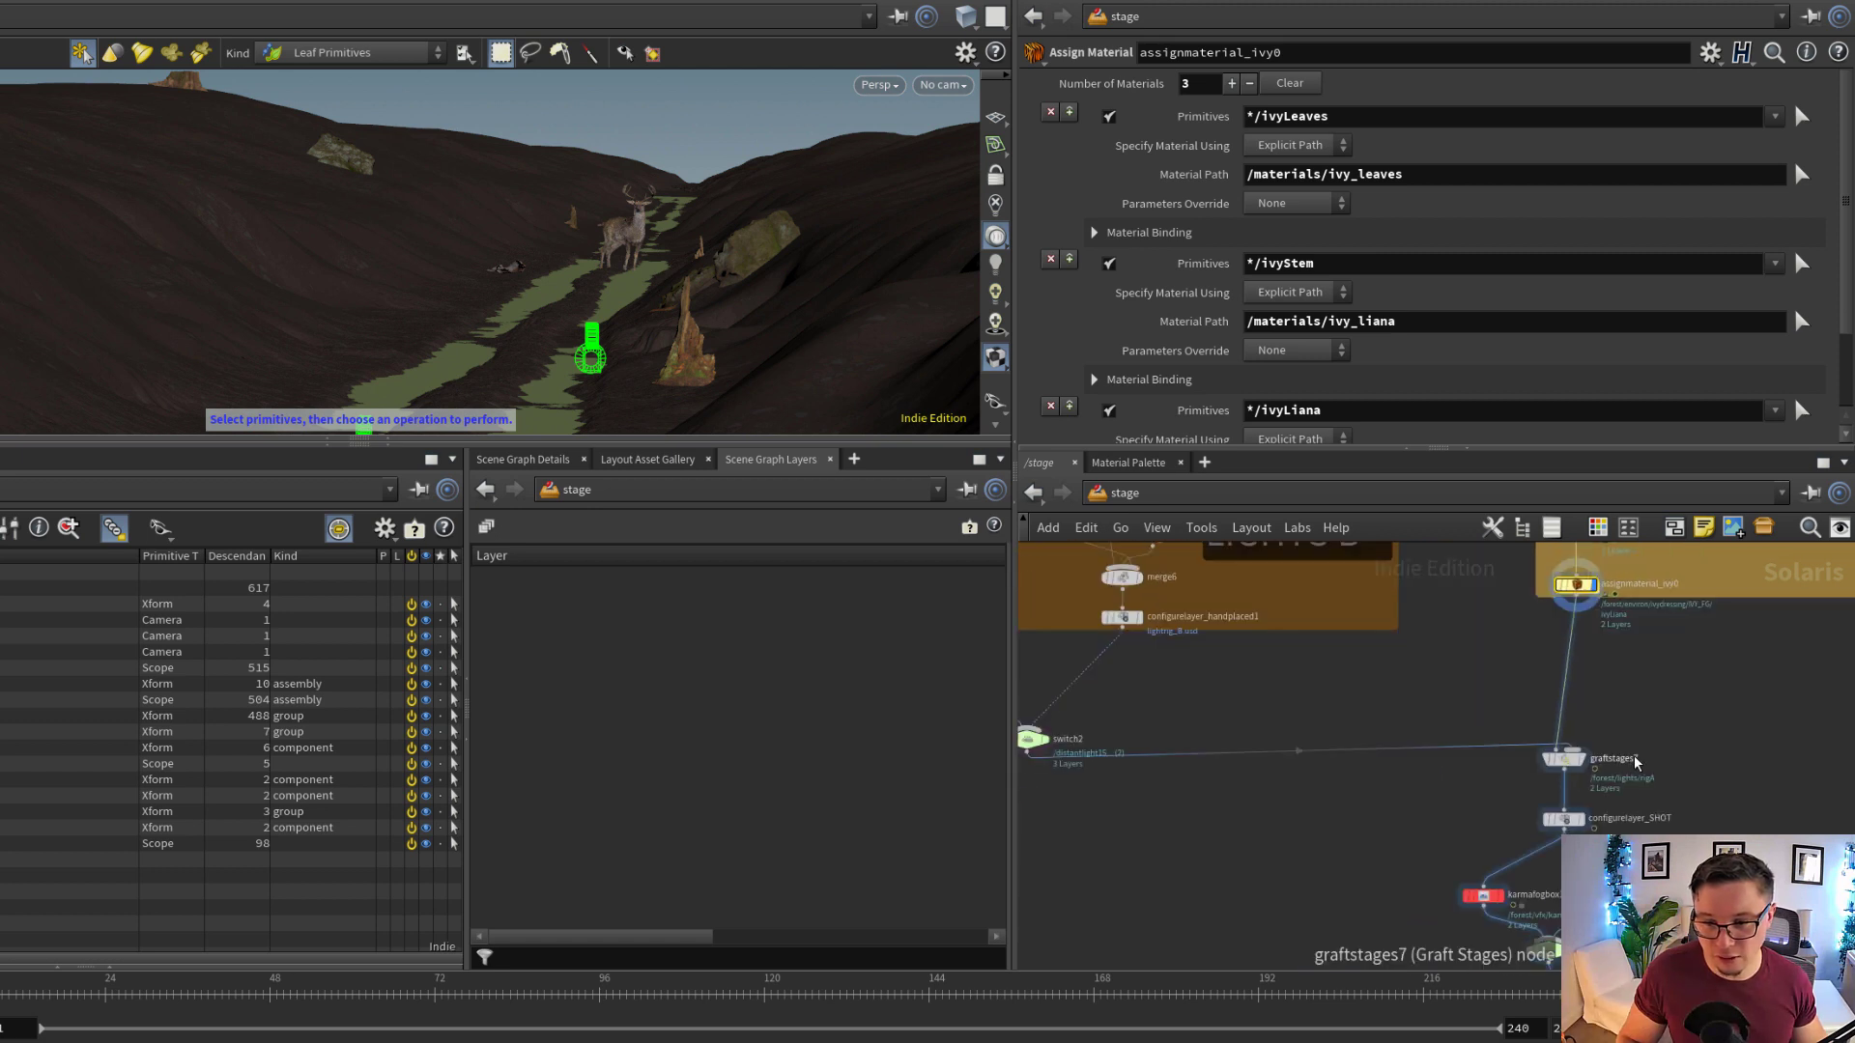
{"action": "scroll", "coordinate": [1604, 763], "scroll_direction": "up", "scroll_amount": 2}
{"action": "middle_click_drag", "start_coordinate": [1584, 711], "coordinate": [1627, 818]}
{"action": "scroll", "coordinate": [1628, 818], "scroll_direction": "down", "scroll_amount": 1}
{"action": "scroll", "coordinate": [1628, 814], "scroll_direction": "down", "scroll_amount": 5}
{"action": "scroll", "coordinate": [1507, 754], "scroll_direction": "up", "scroll_amount": 1}
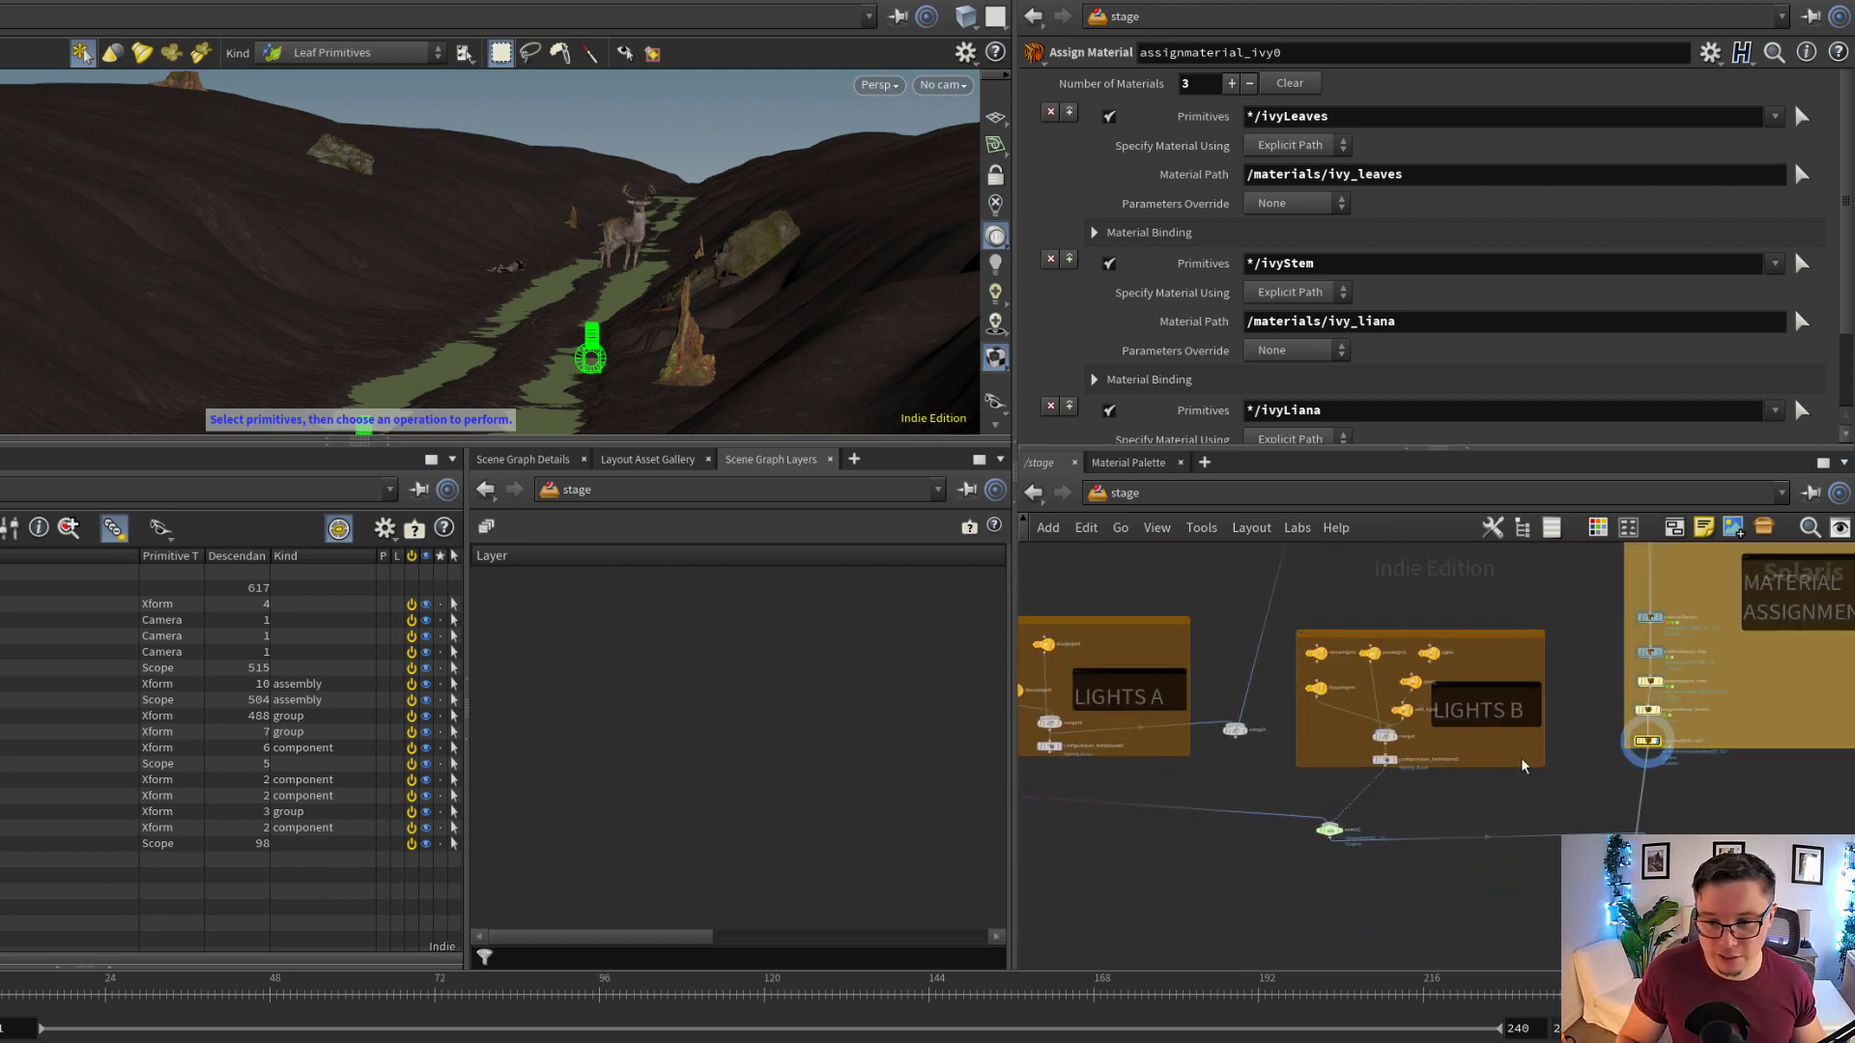
{"action": "scroll", "coordinate": [1476, 803], "scroll_direction": "down", "scroll_amount": 1}
{"action": "middle_click_drag", "start_coordinate": [1475, 802], "coordinate": [1499, 799]}
{"action": "scroll", "coordinate": [1400, 763], "scroll_direction": "down", "scroll_amount": 1}
Display graftstages7 to inspect its destination path, and expand lights and rigA in the scene graph
{"action": "middle_click_drag", "start_coordinate": [1239, 779], "coordinate": [1082, 676]}
{"action": "scroll", "coordinate": [1560, 808], "scroll_direction": "down", "scroll_amount": 2}
{"action": "scroll", "coordinate": [1325, 749], "scroll_direction": "up", "scroll_amount": 3}
{"action": "scroll", "coordinate": [1422, 734], "scroll_direction": "up", "scroll_amount": 5}
{"action": "left_click_drag", "start_coordinate": [1424, 709], "coordinate": [1430, 732]}
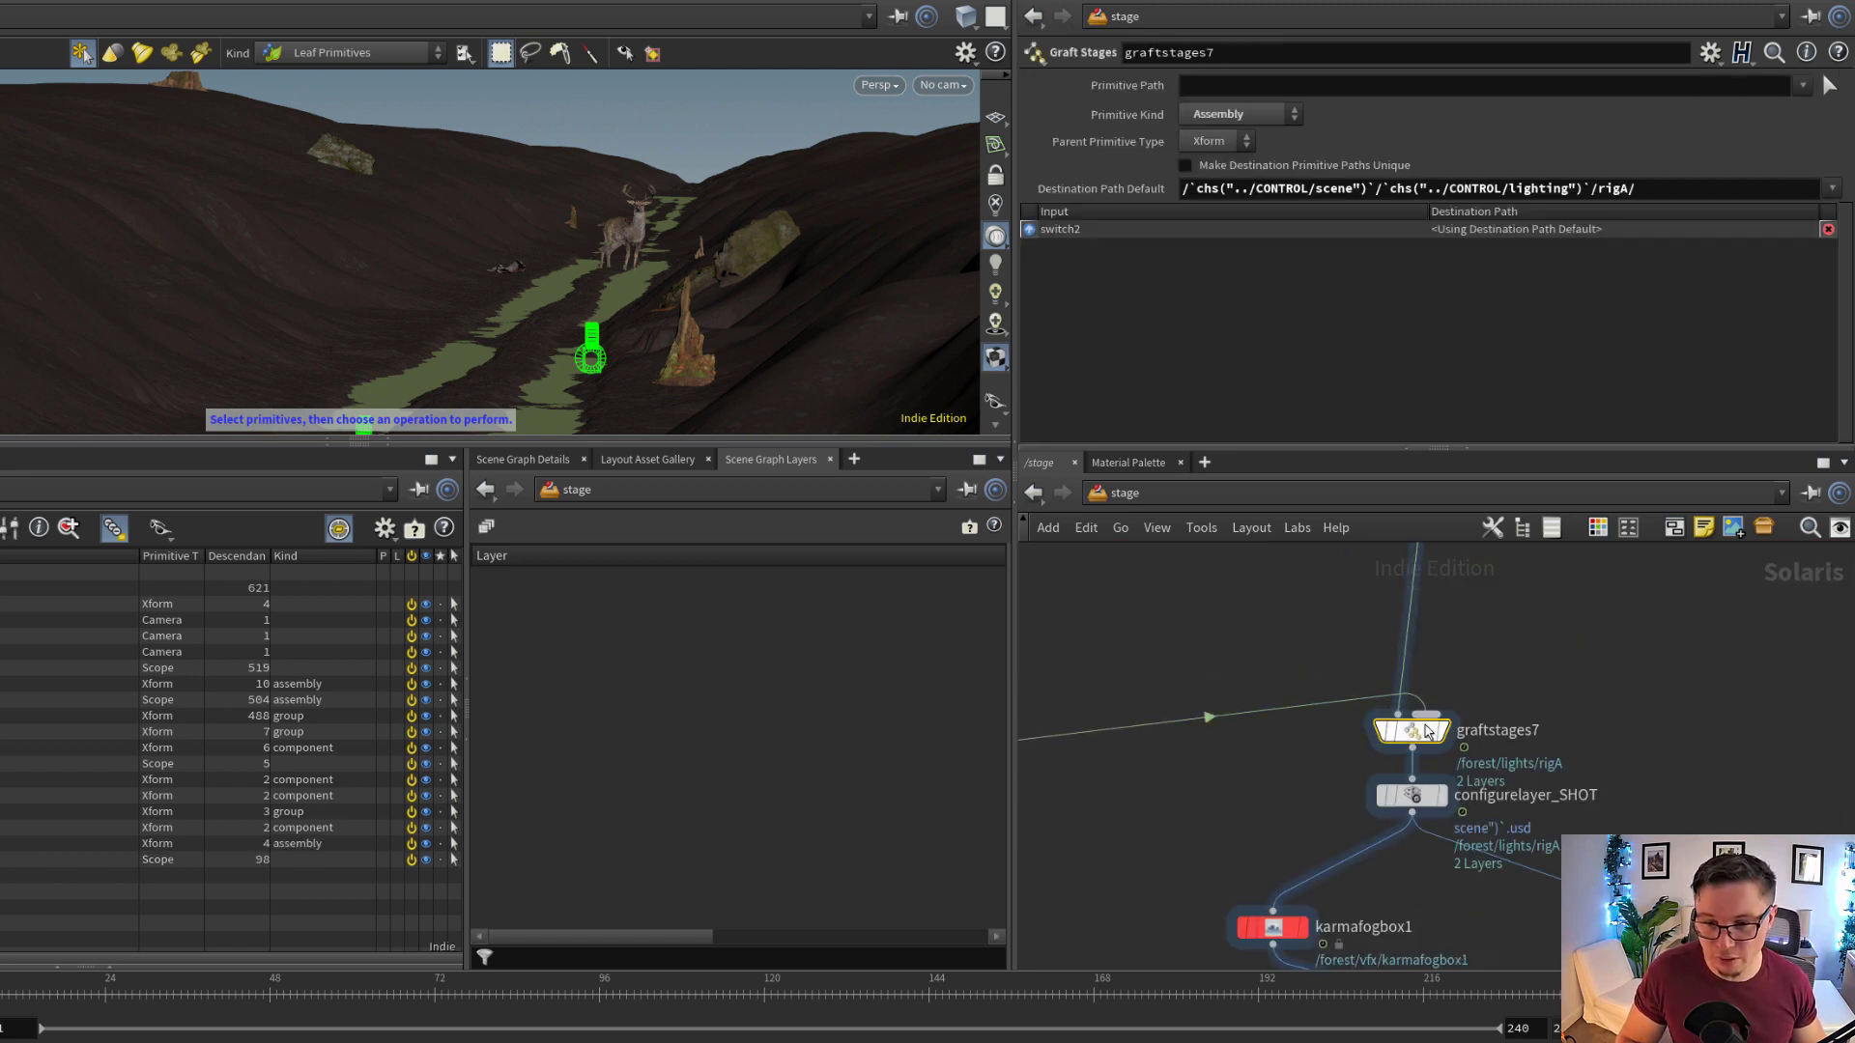
{"action": "left_click_drag", "start_coordinate": [1702, 186], "coordinate": [1183, 187]}
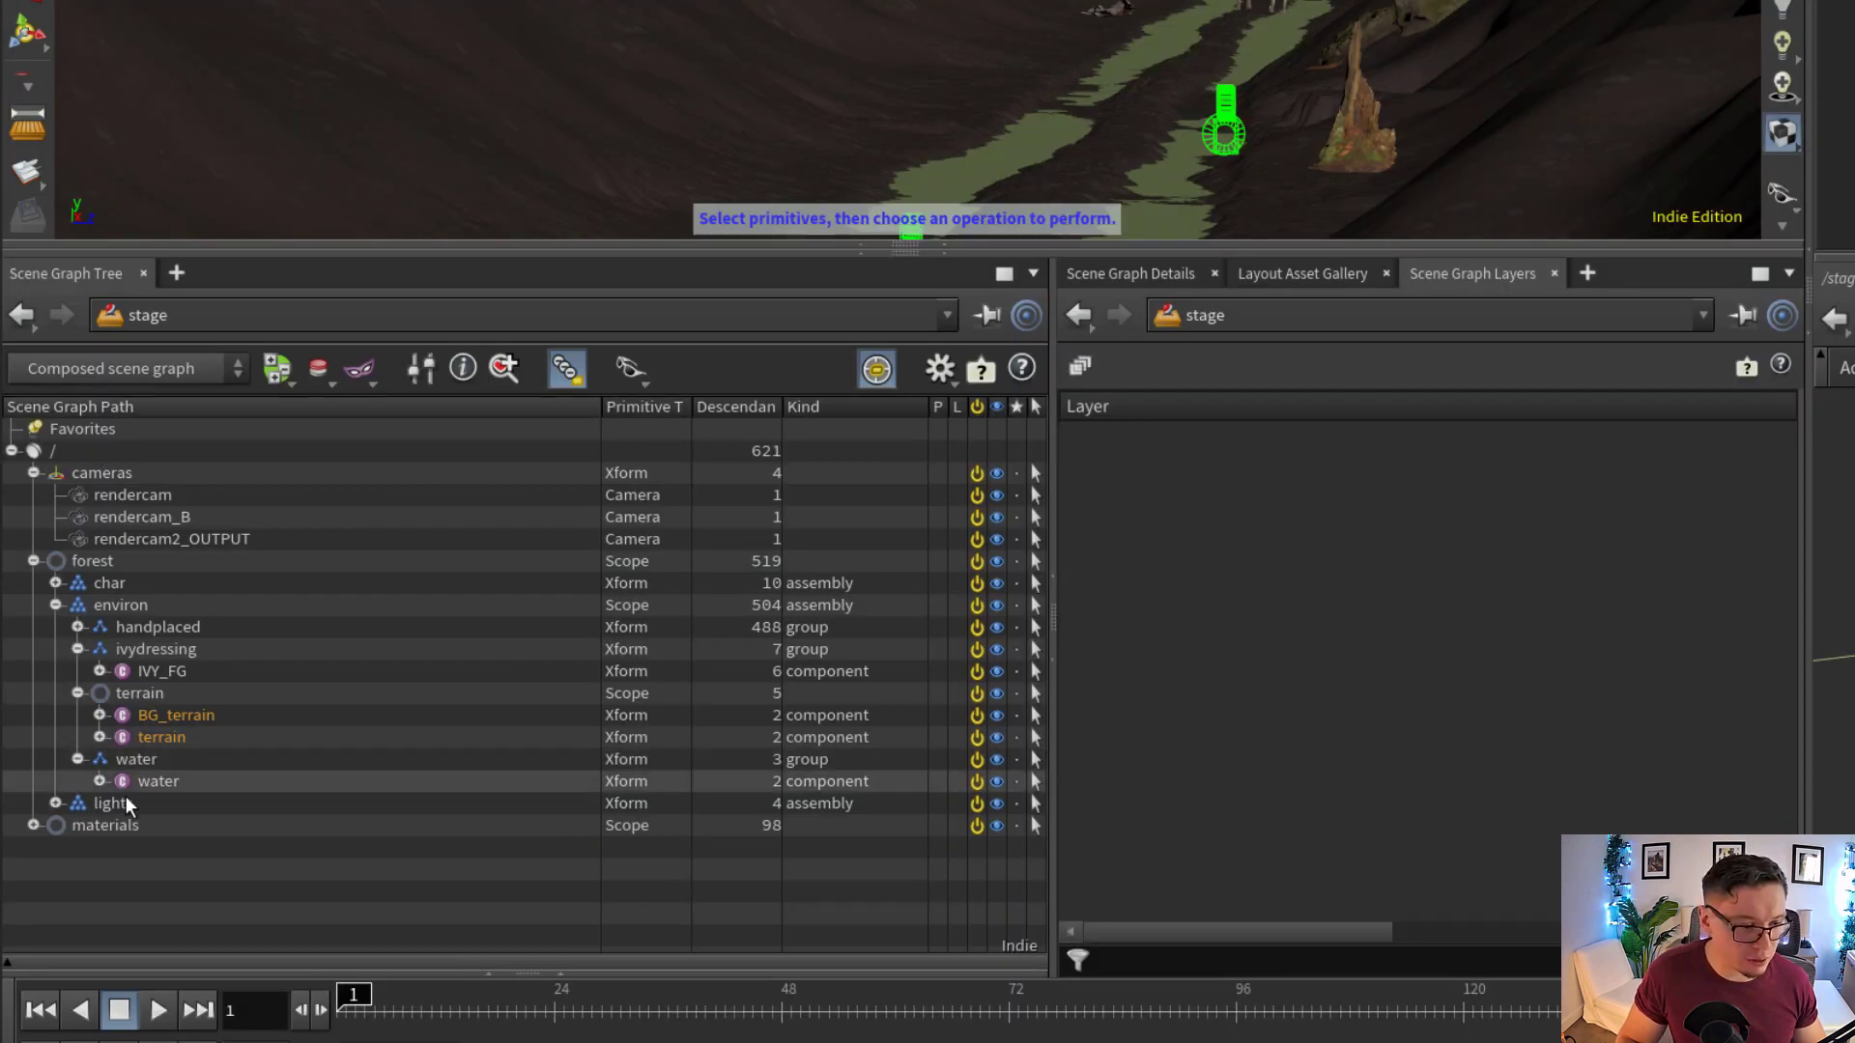
{"action": "left_click", "coordinate": [55, 802]}
{"action": "left_click", "coordinate": [77, 825]}
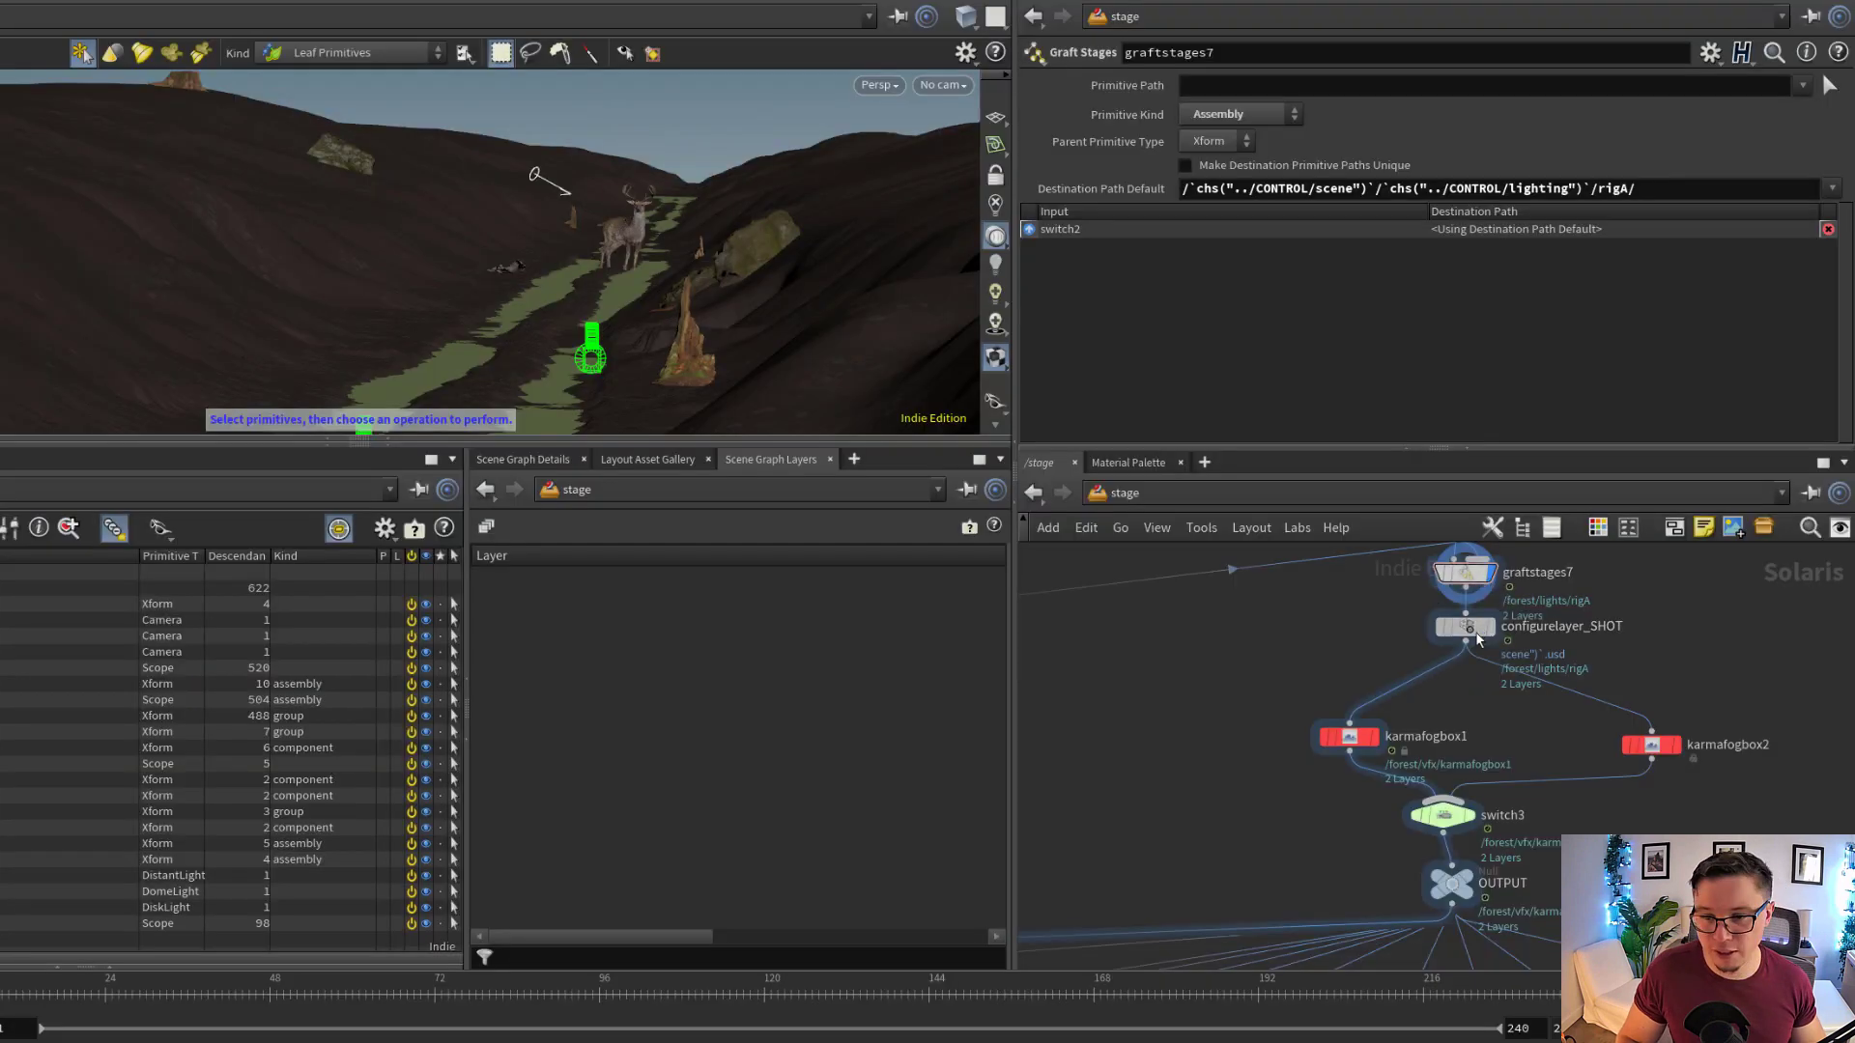
Inspect the save path of configurelayer_SHOT and display that node's stage
{"action": "left_click", "coordinate": [1475, 660]}
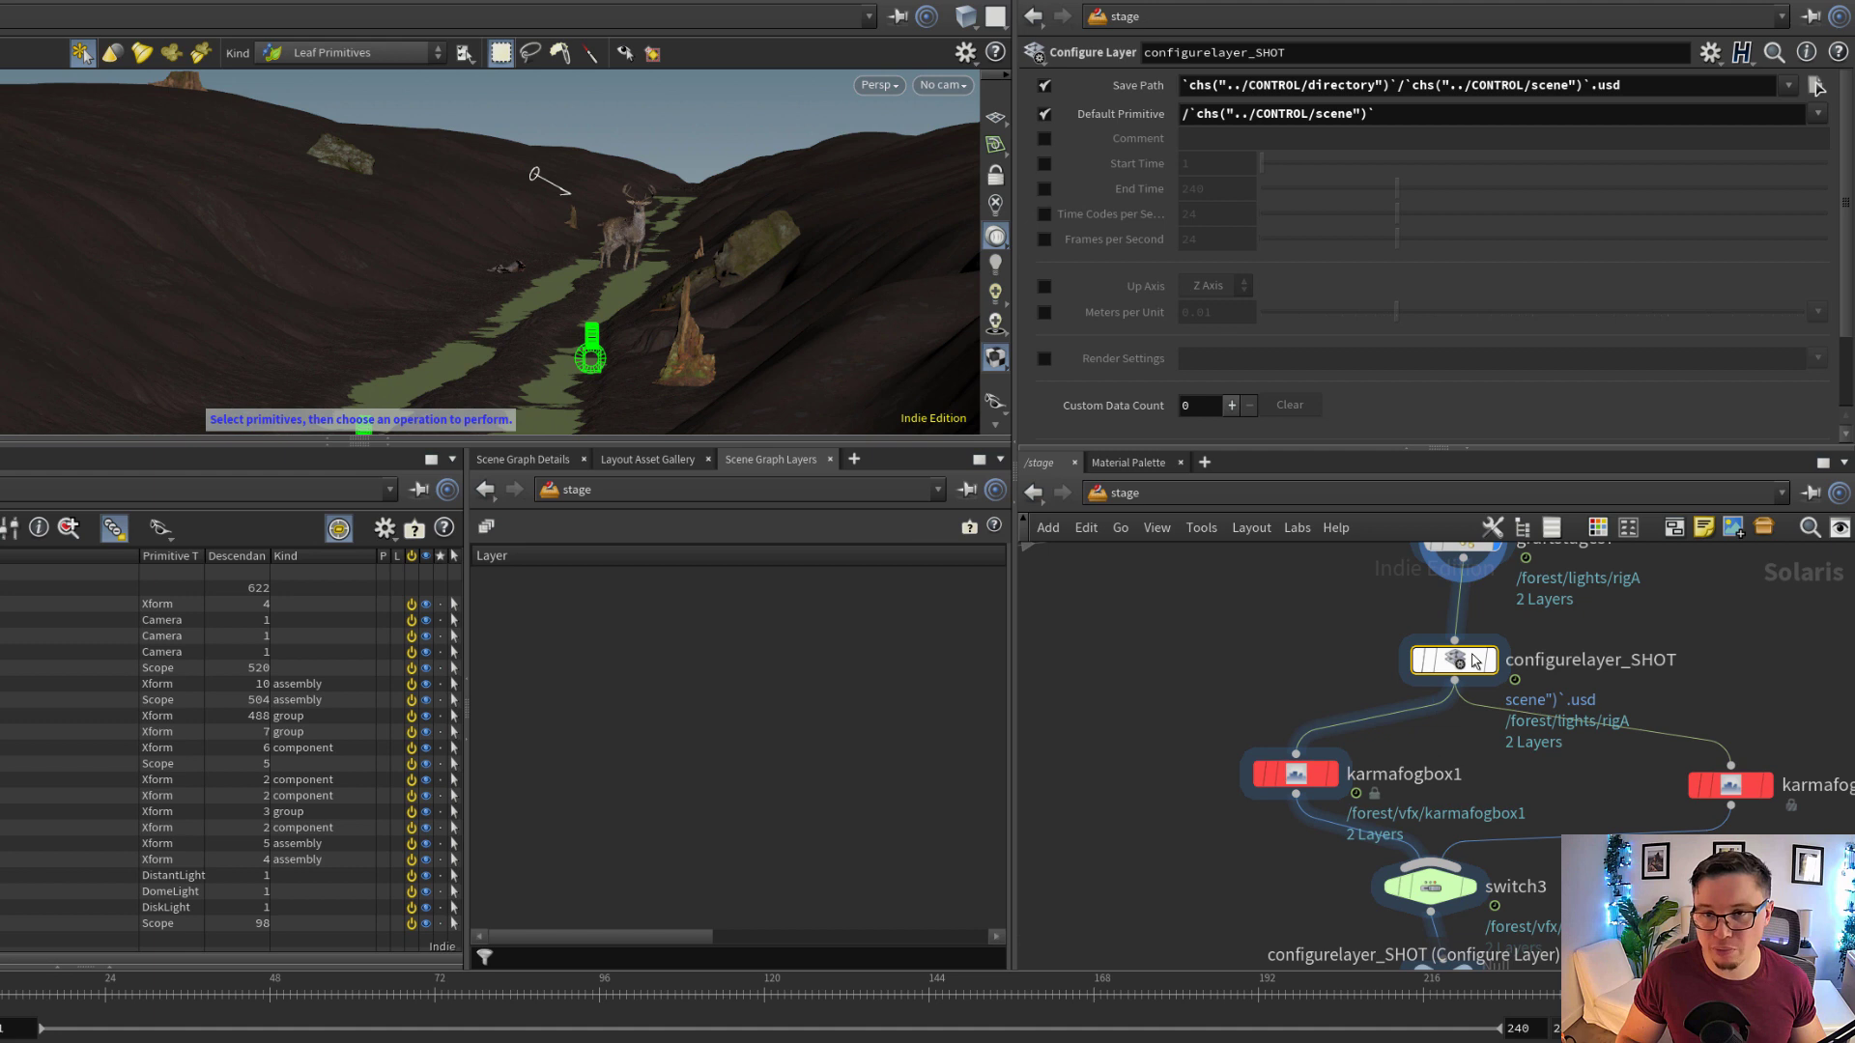
{"action": "left_click", "coordinate": [1645, 90]}
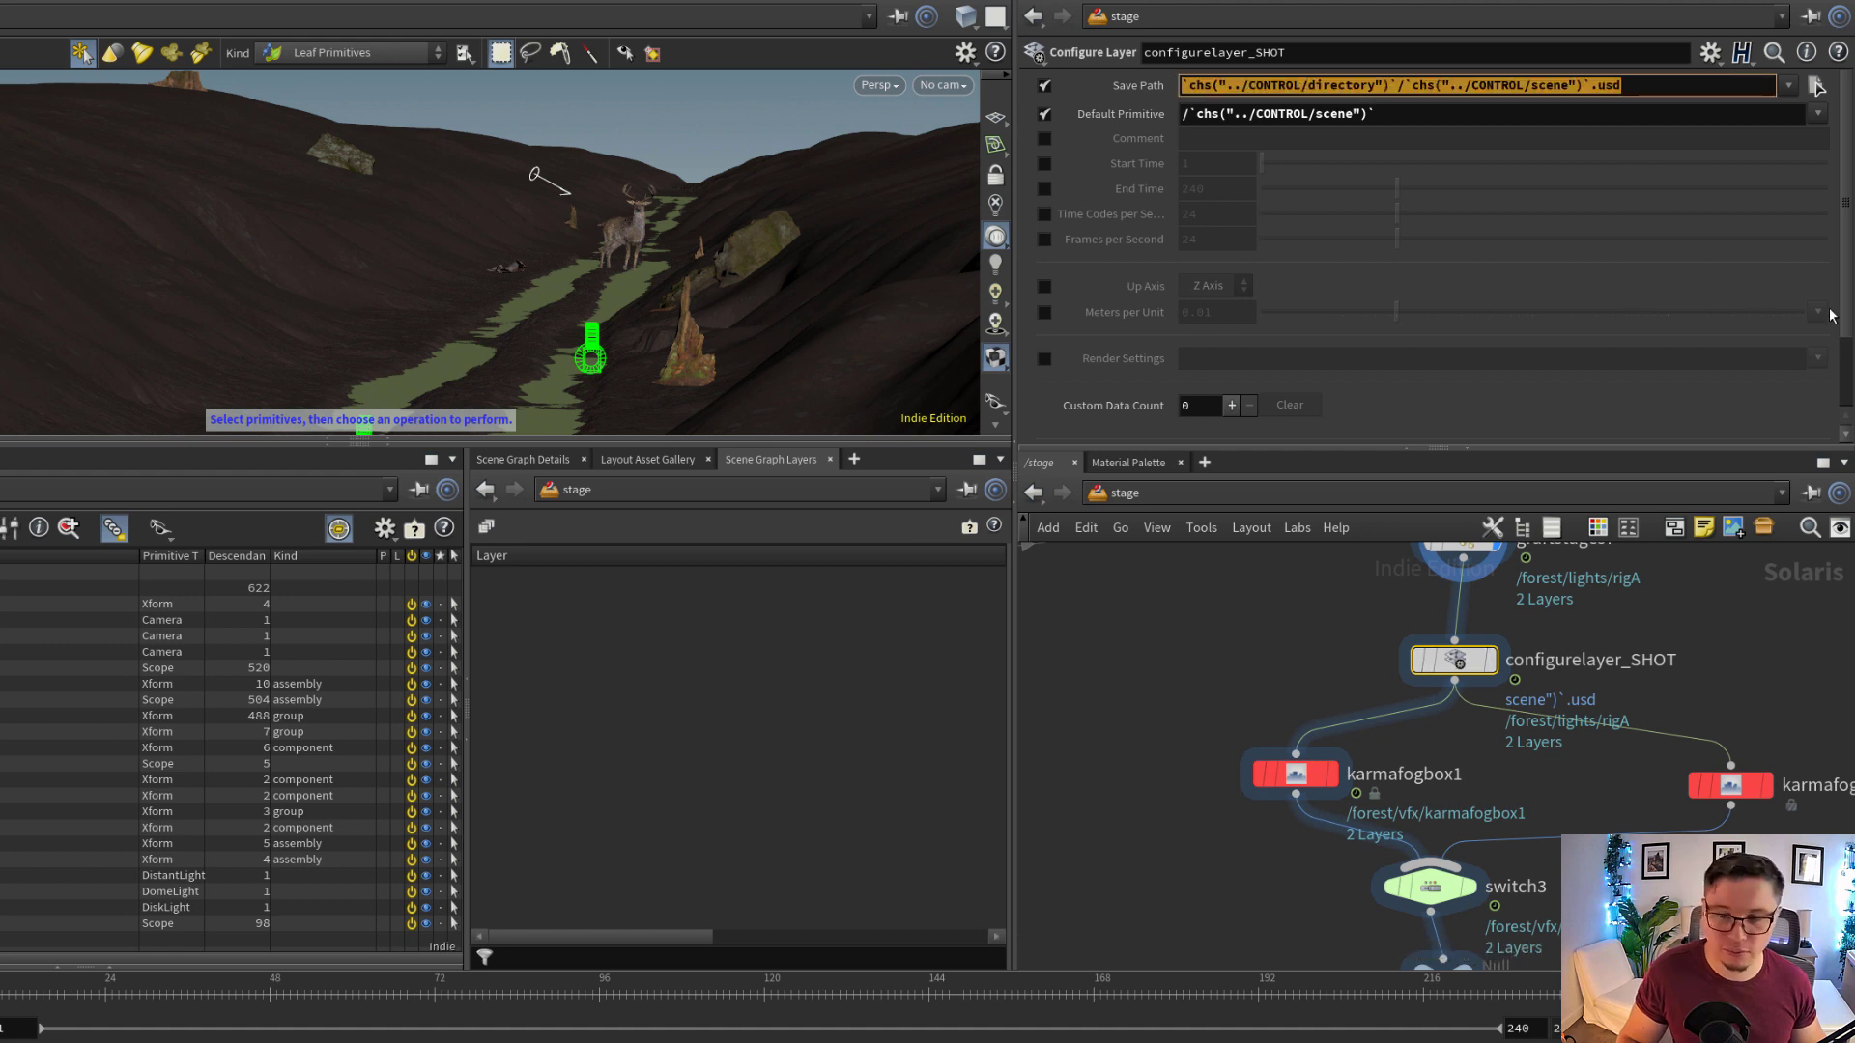
{"action": "left_click", "coordinate": [1488, 673]}
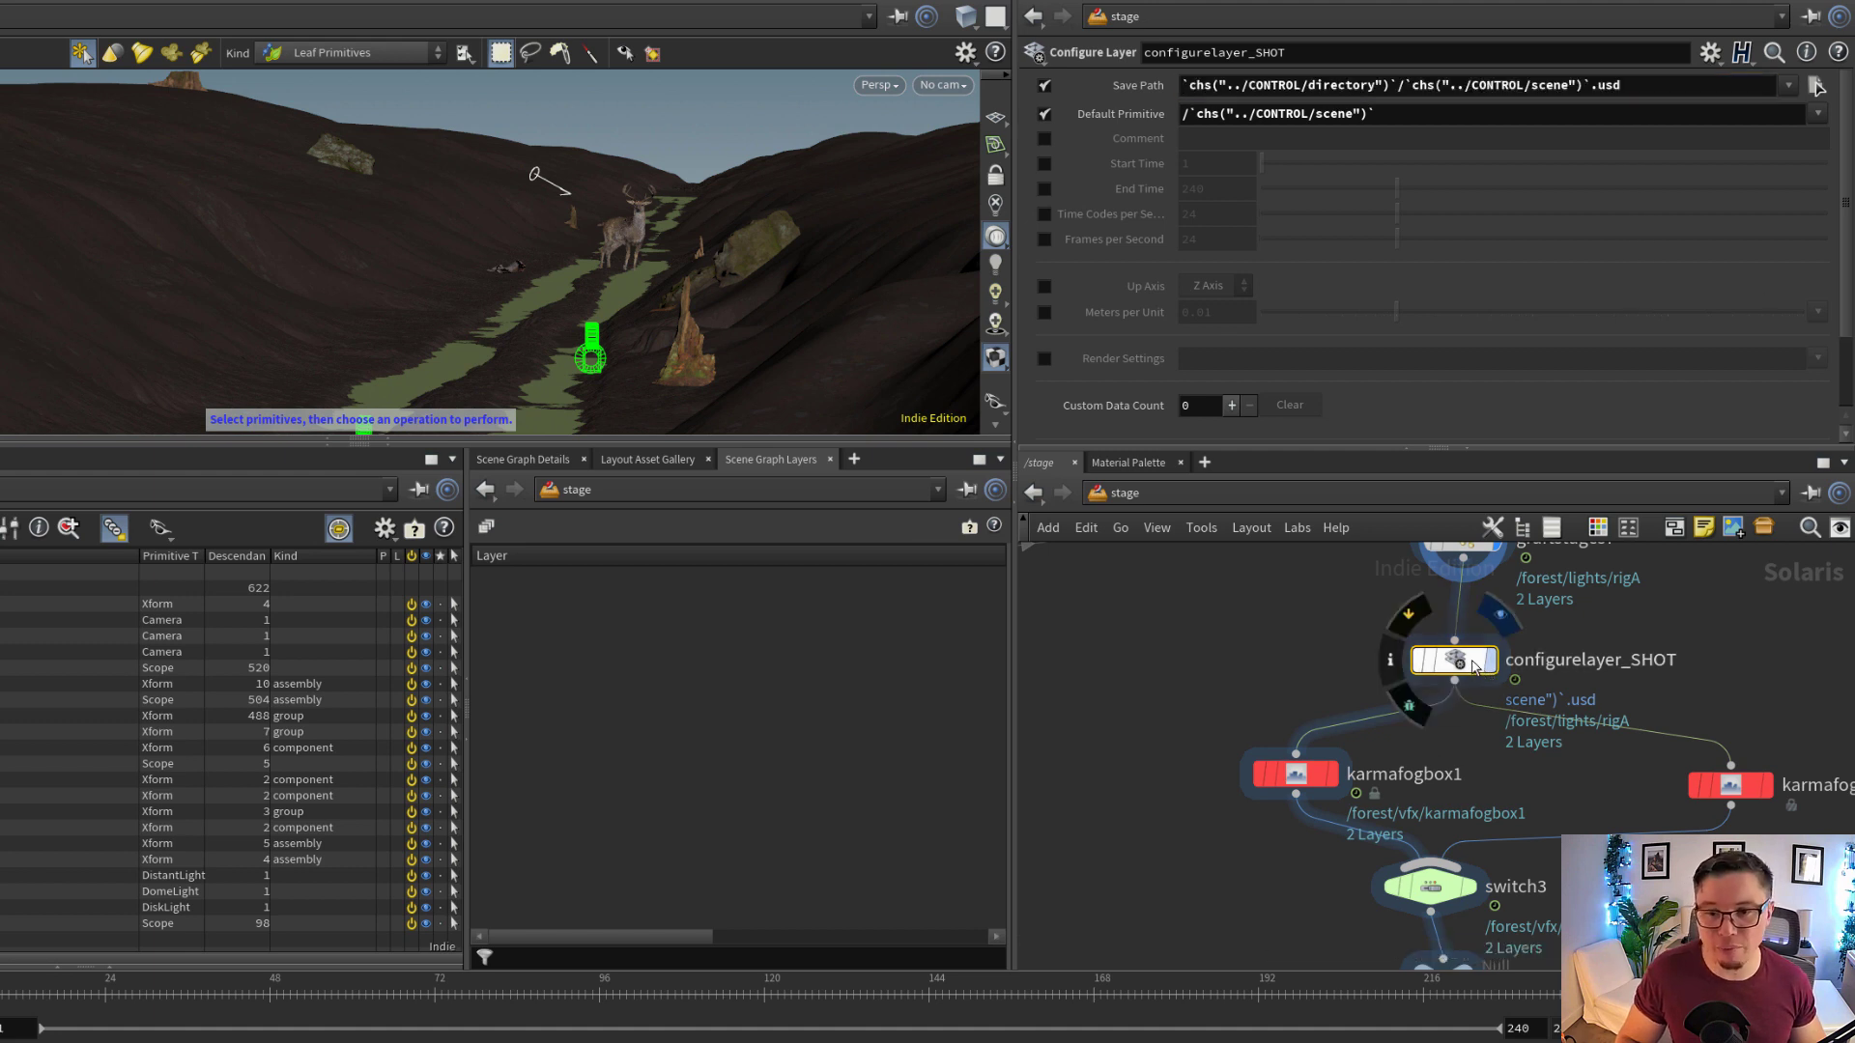
{"action": "scroll", "coordinate": [1596, 704], "scroll_direction": "down", "scroll_amount": 2}
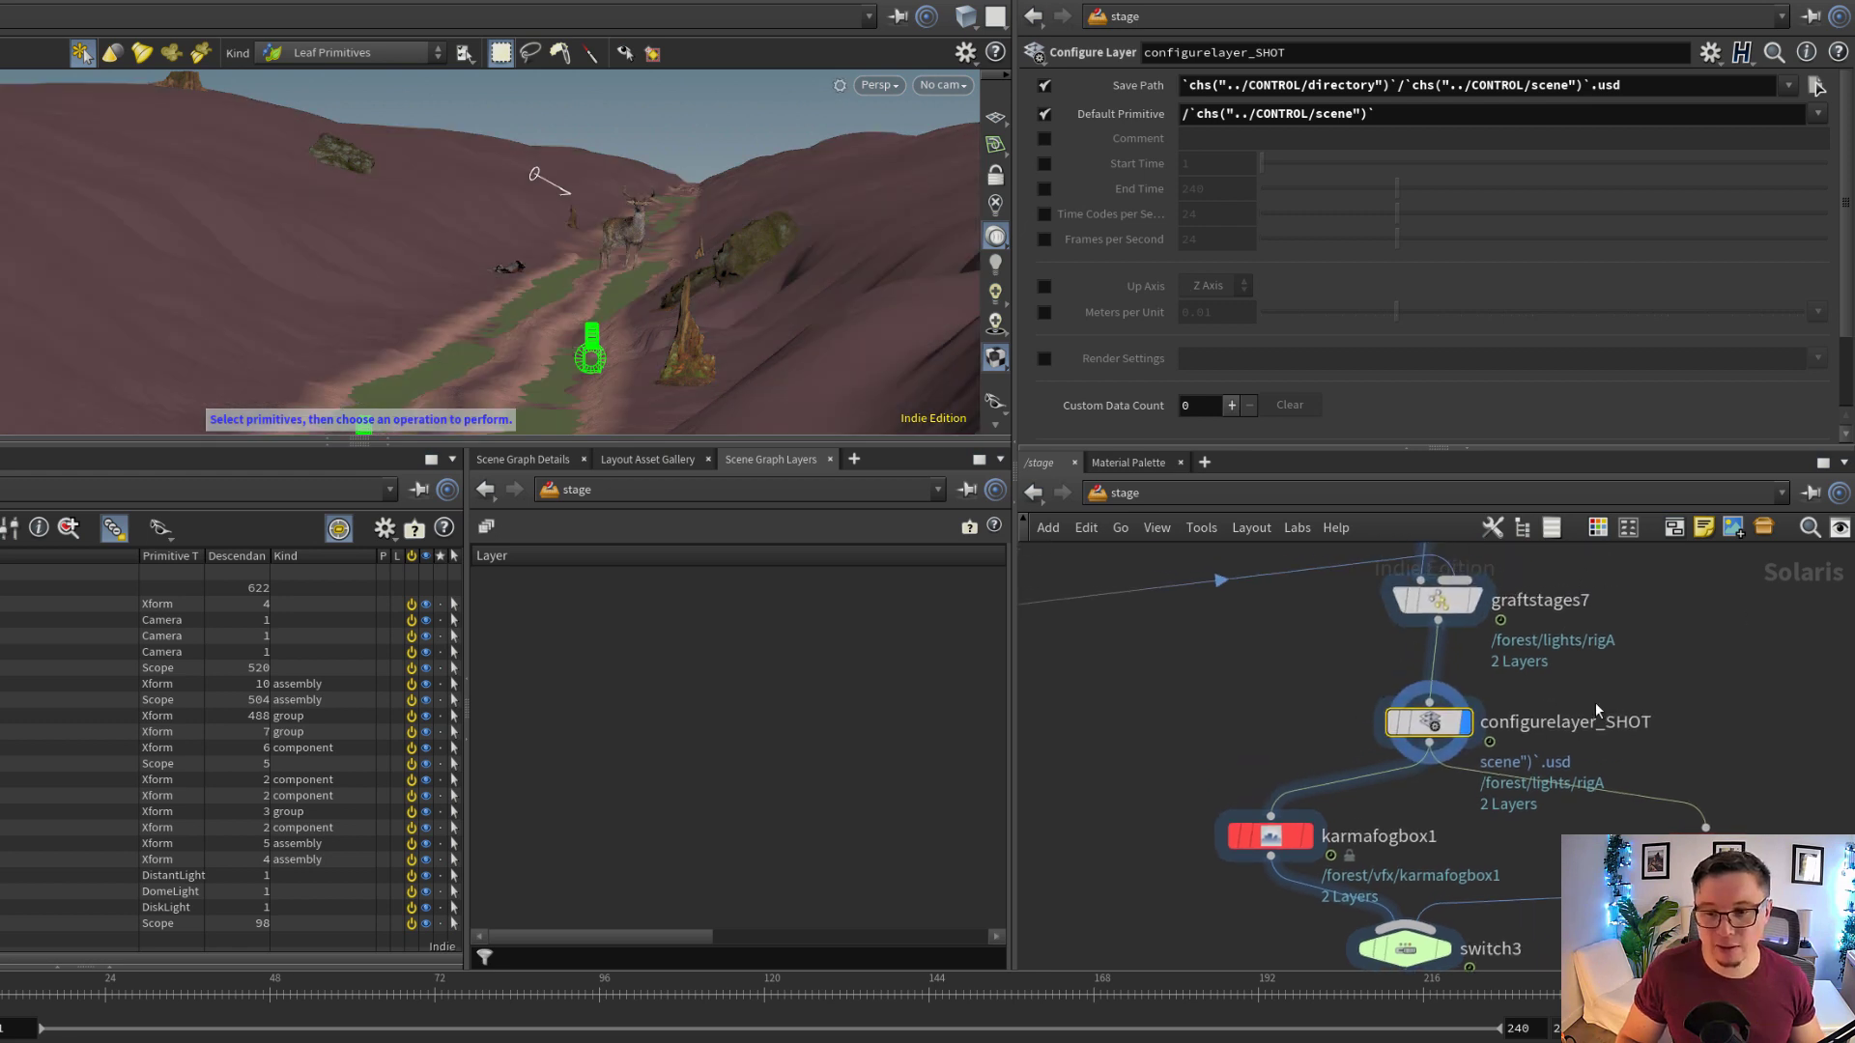
{"action": "middle_click_drag", "start_coordinate": [1567, 727], "coordinate": [1522, 640]}
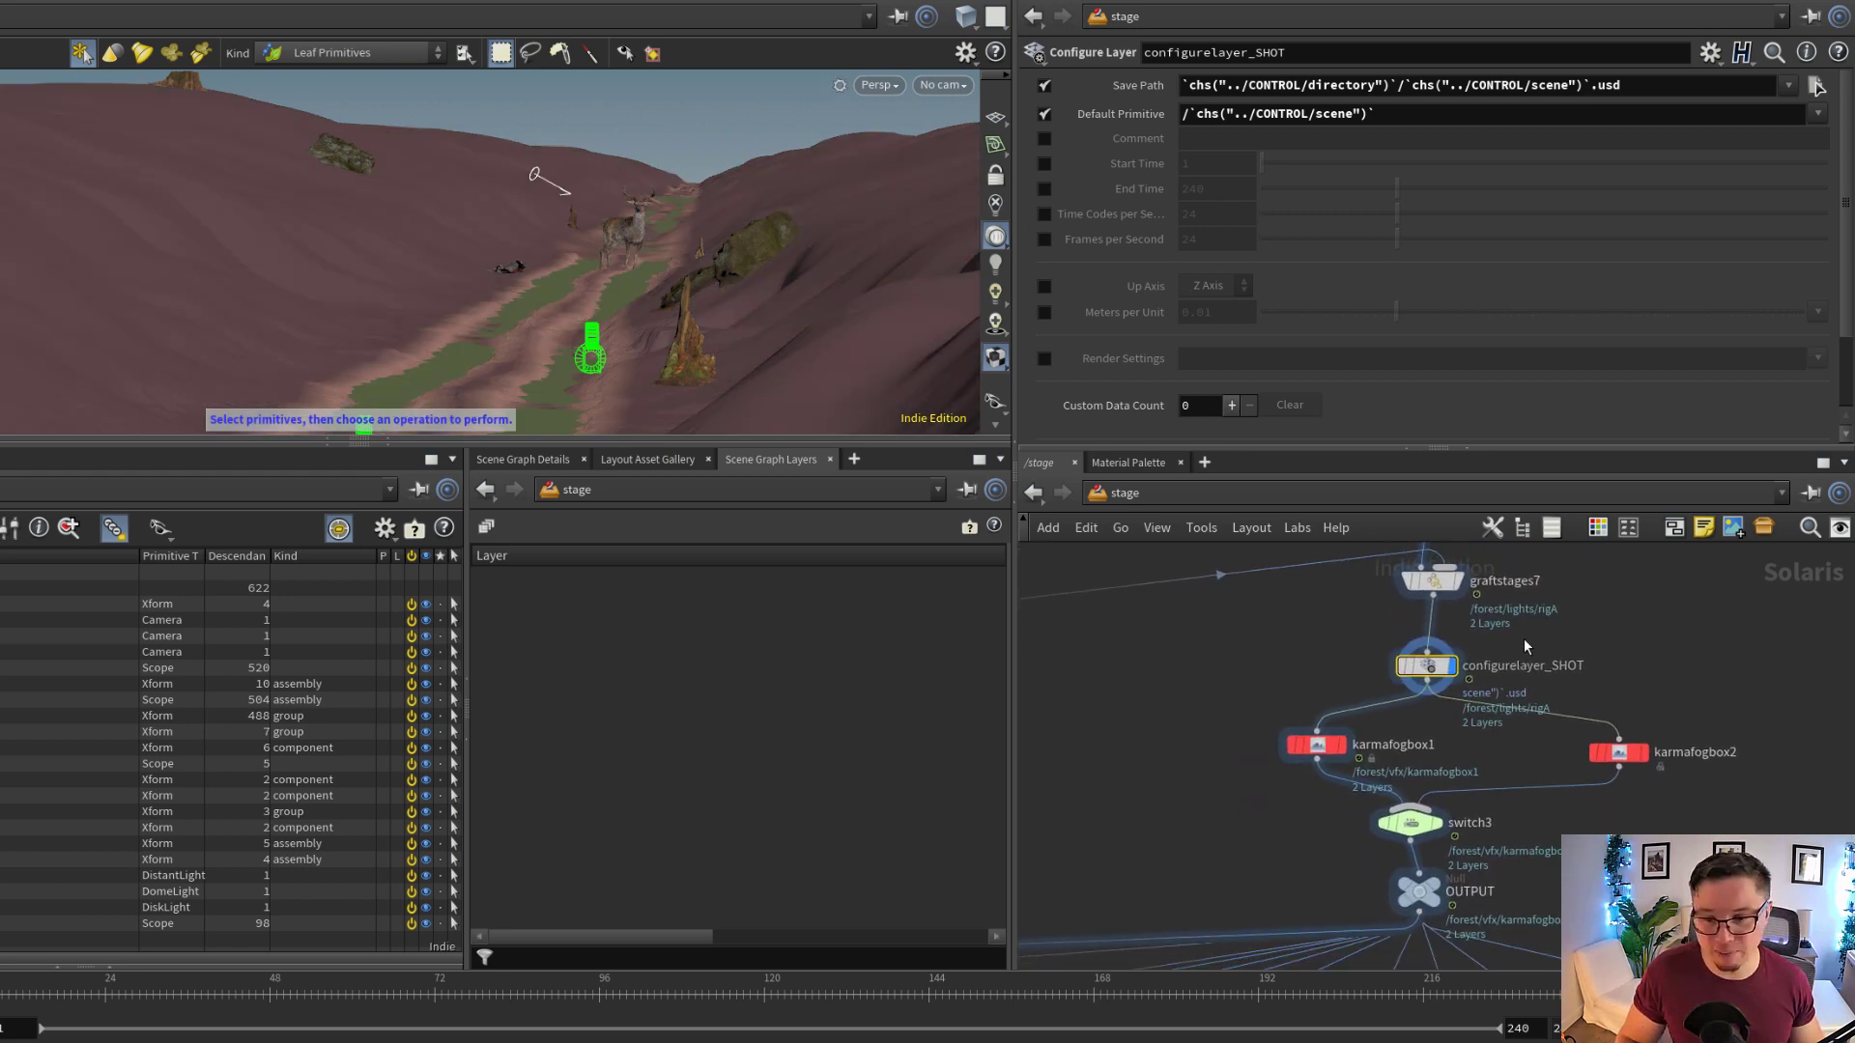
Display karmafogbox1 to inspect its fog settings, and look through the rendercam_B camera
{"action": "scroll", "coordinate": [1451, 720], "scroll_direction": "up", "scroll_amount": 2}
{"action": "scroll", "coordinate": [1451, 721], "scroll_direction": "up", "scroll_amount": 2}
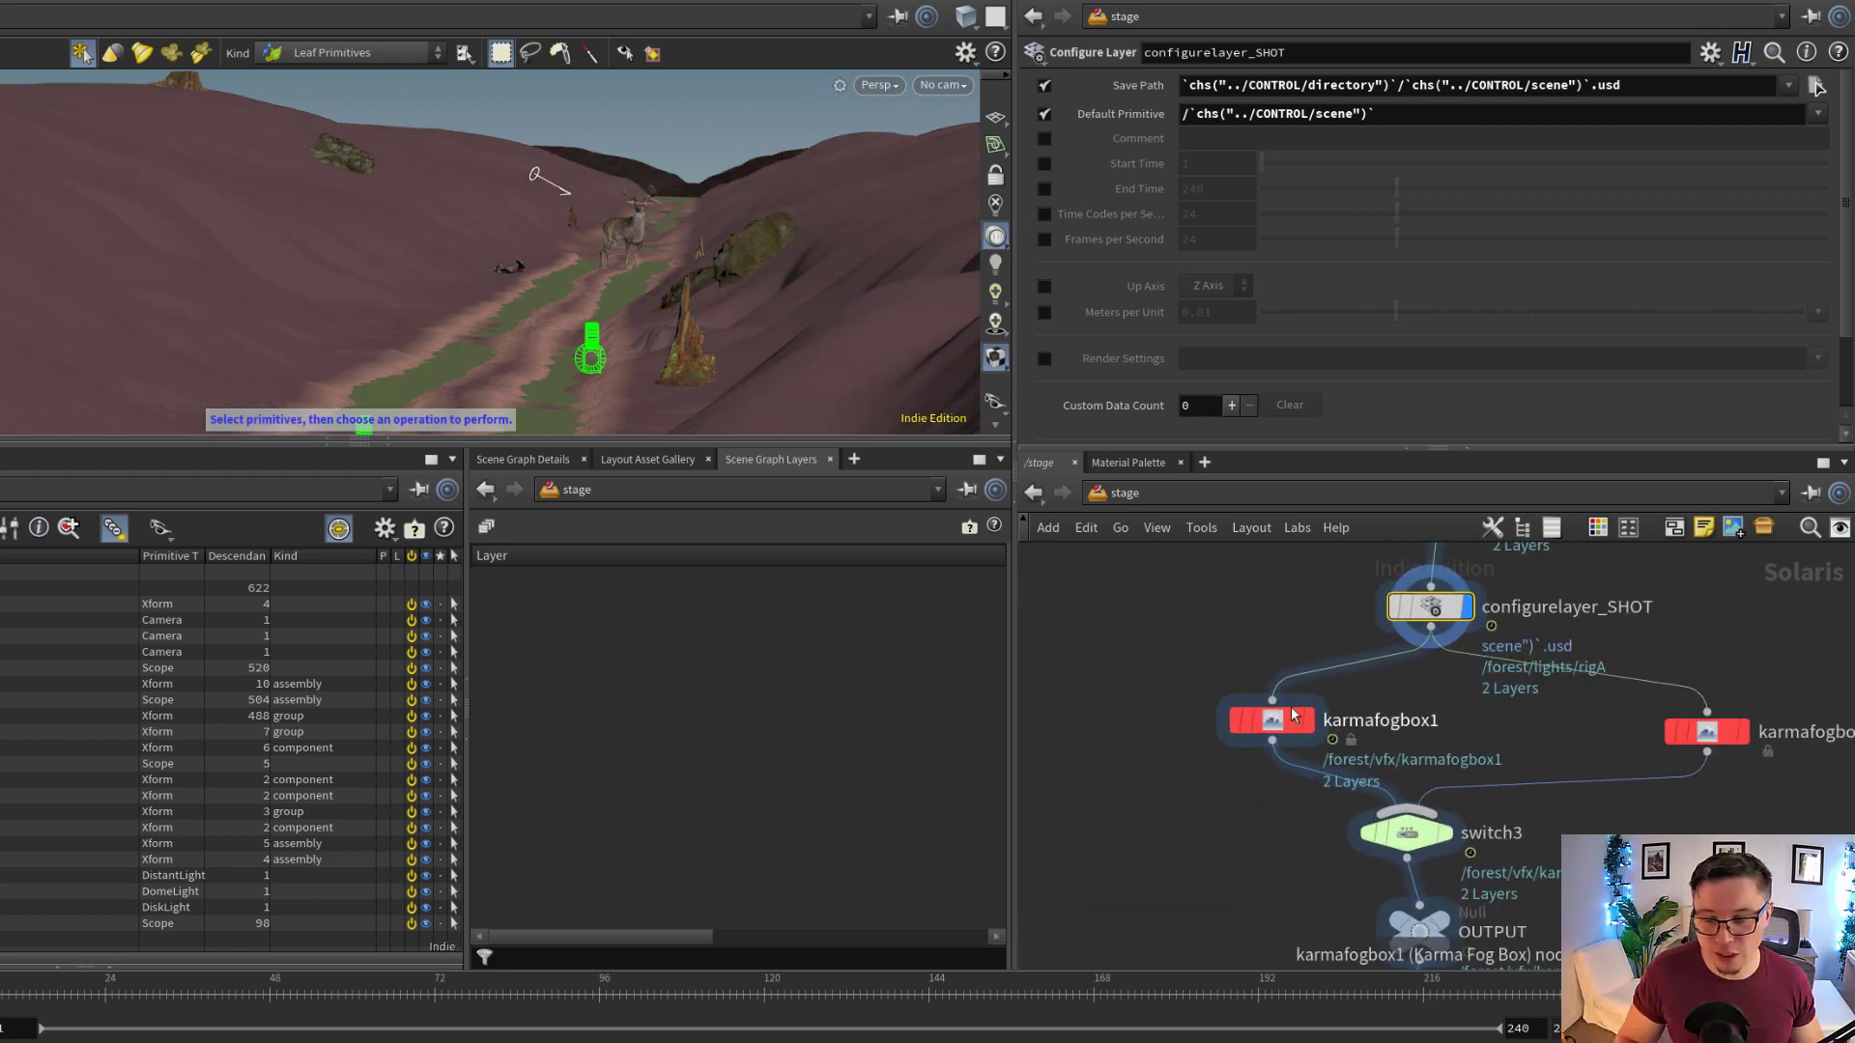
{"action": "left_click", "coordinate": [1309, 721]}
{"action": "left_click", "coordinate": [1275, 721]}
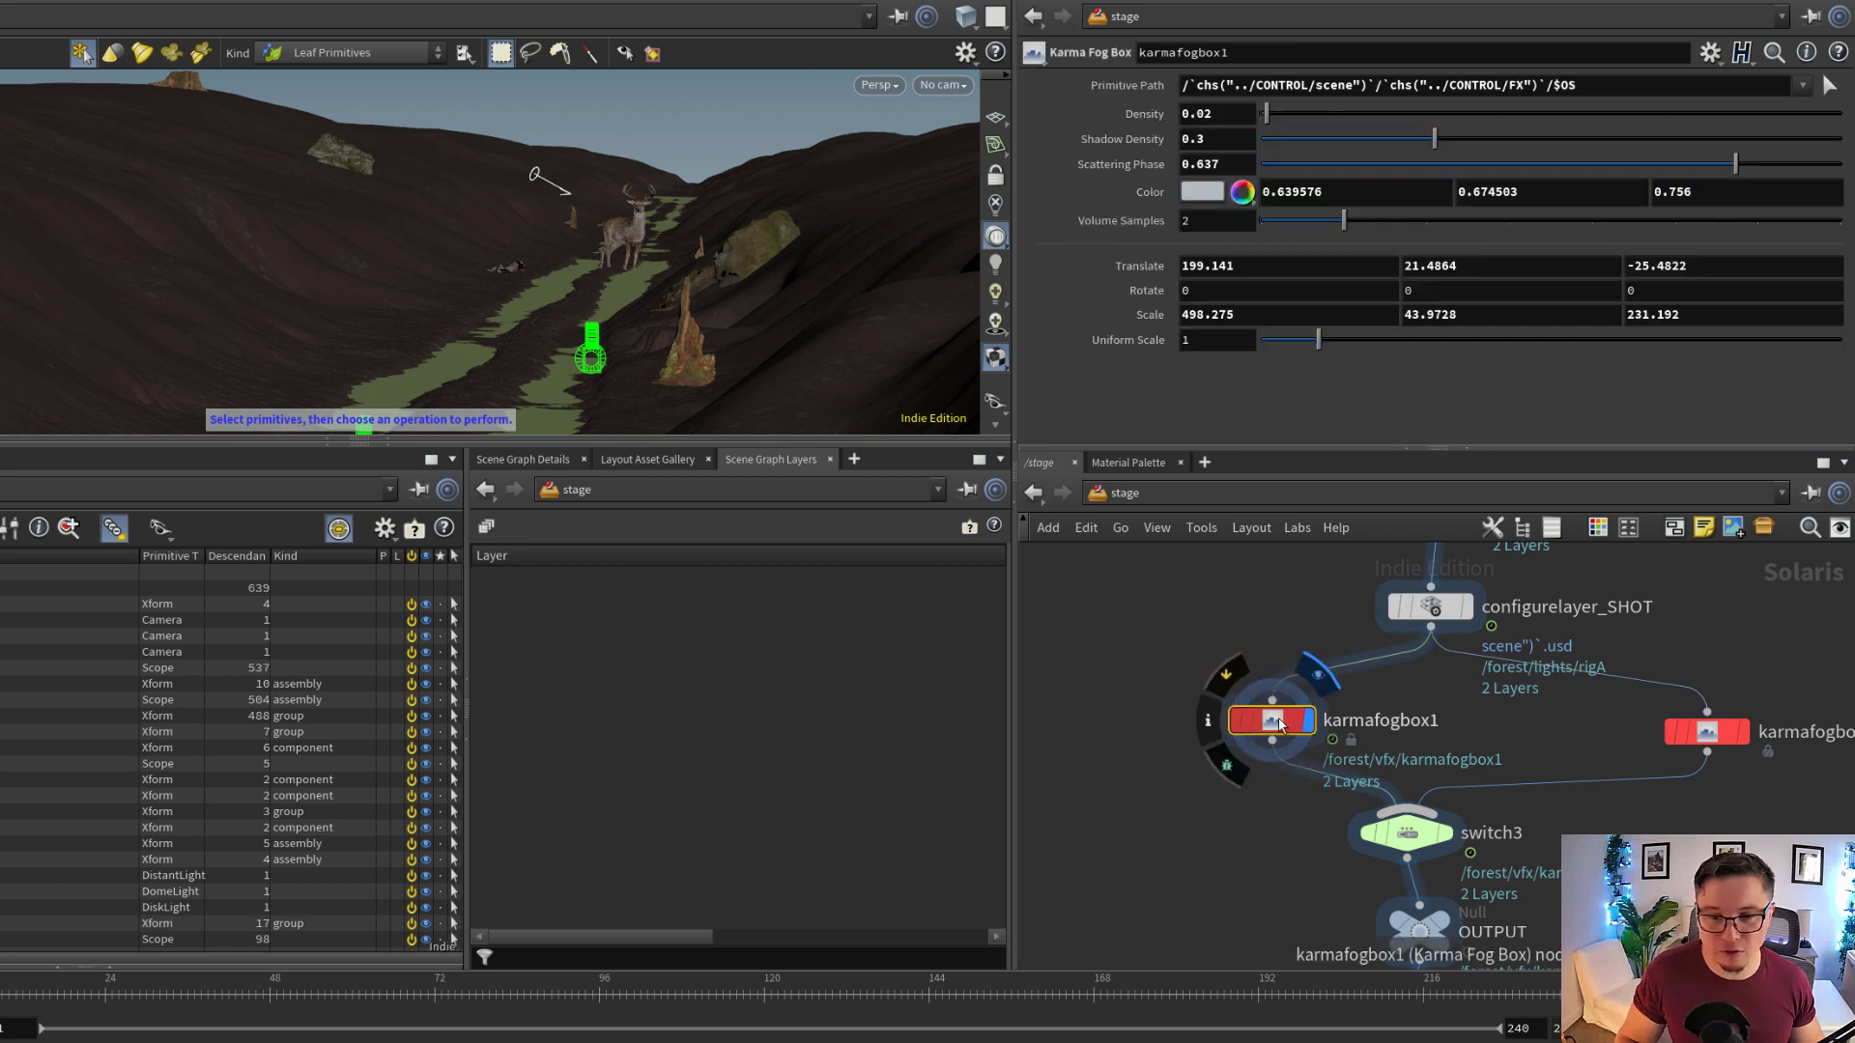
{"action": "middle_click_drag", "start_coordinate": [671, 123], "coordinate": [531, 224], "text": "alt"}
{"action": "left_click", "coordinate": [940, 86]}
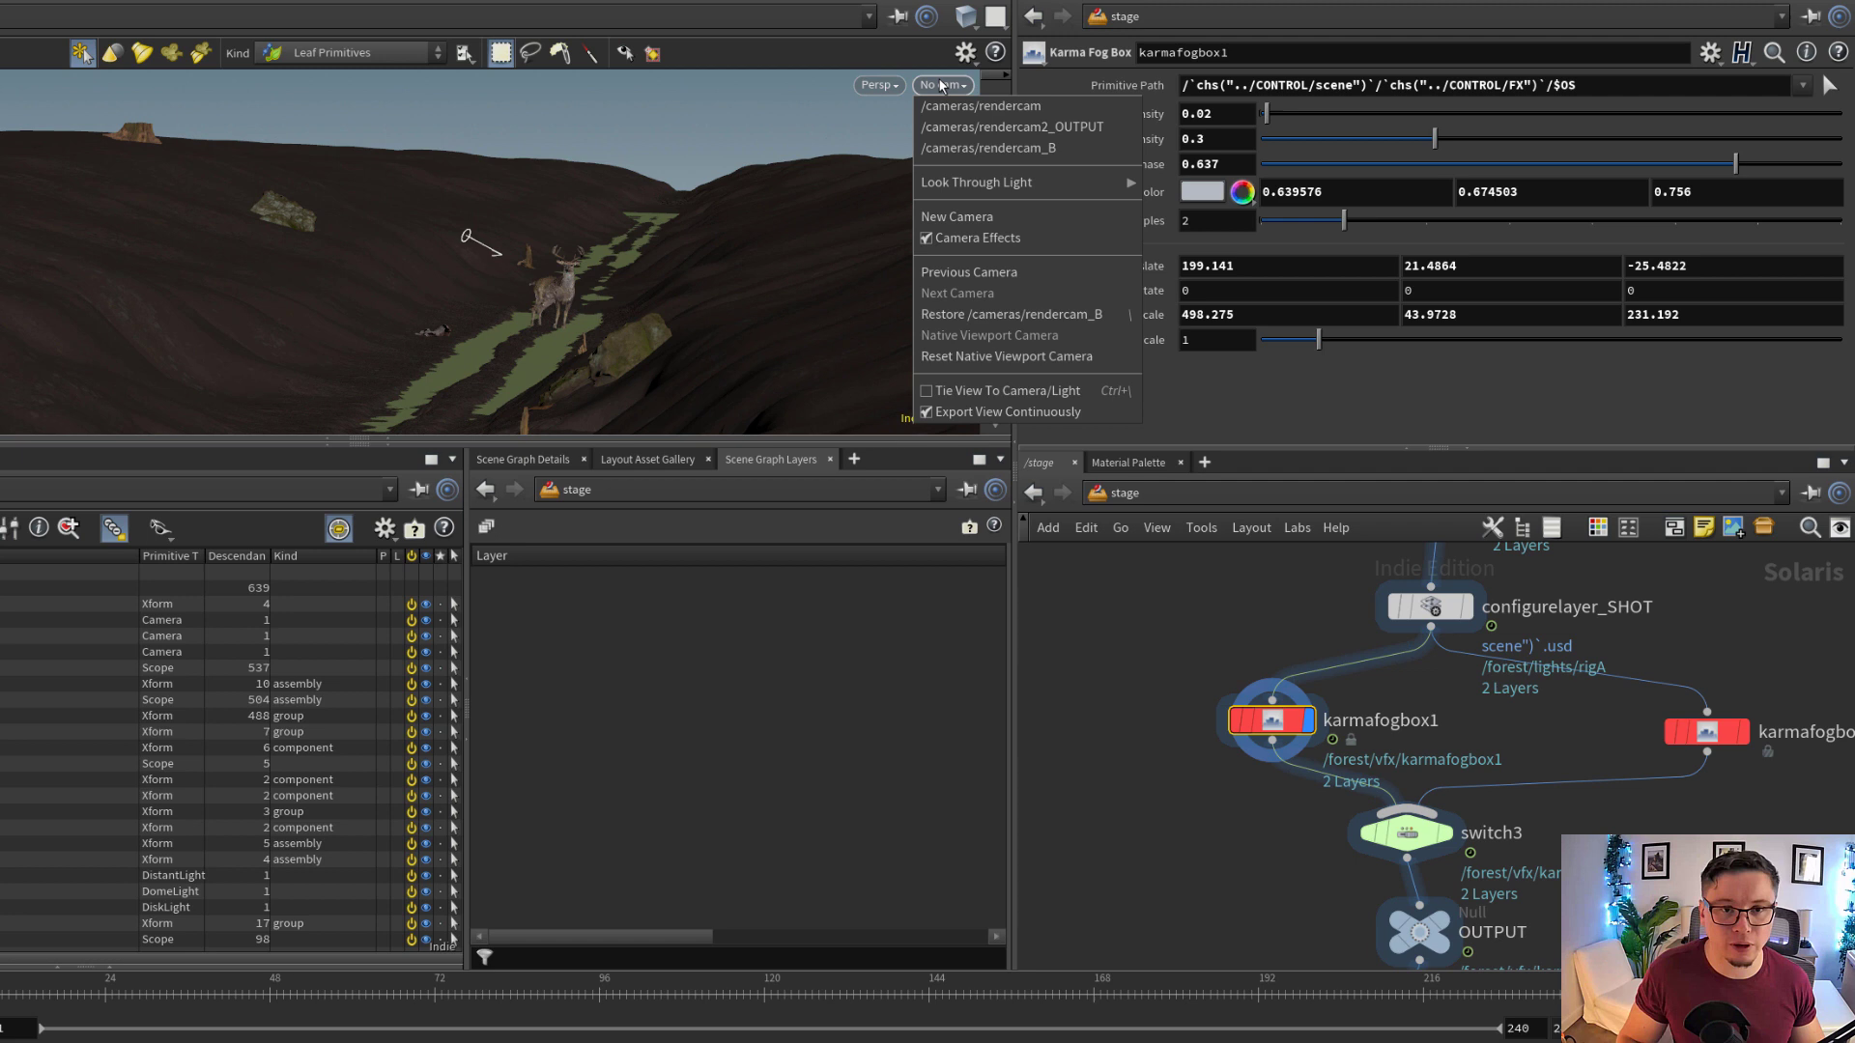
{"action": "left_click", "coordinate": [982, 150]}
Look over the network around the fog boxes and lights, and switch the viewport renderer to Karma
{"action": "scroll", "coordinate": [1275, 734], "scroll_direction": "down", "scroll_amount": 5}
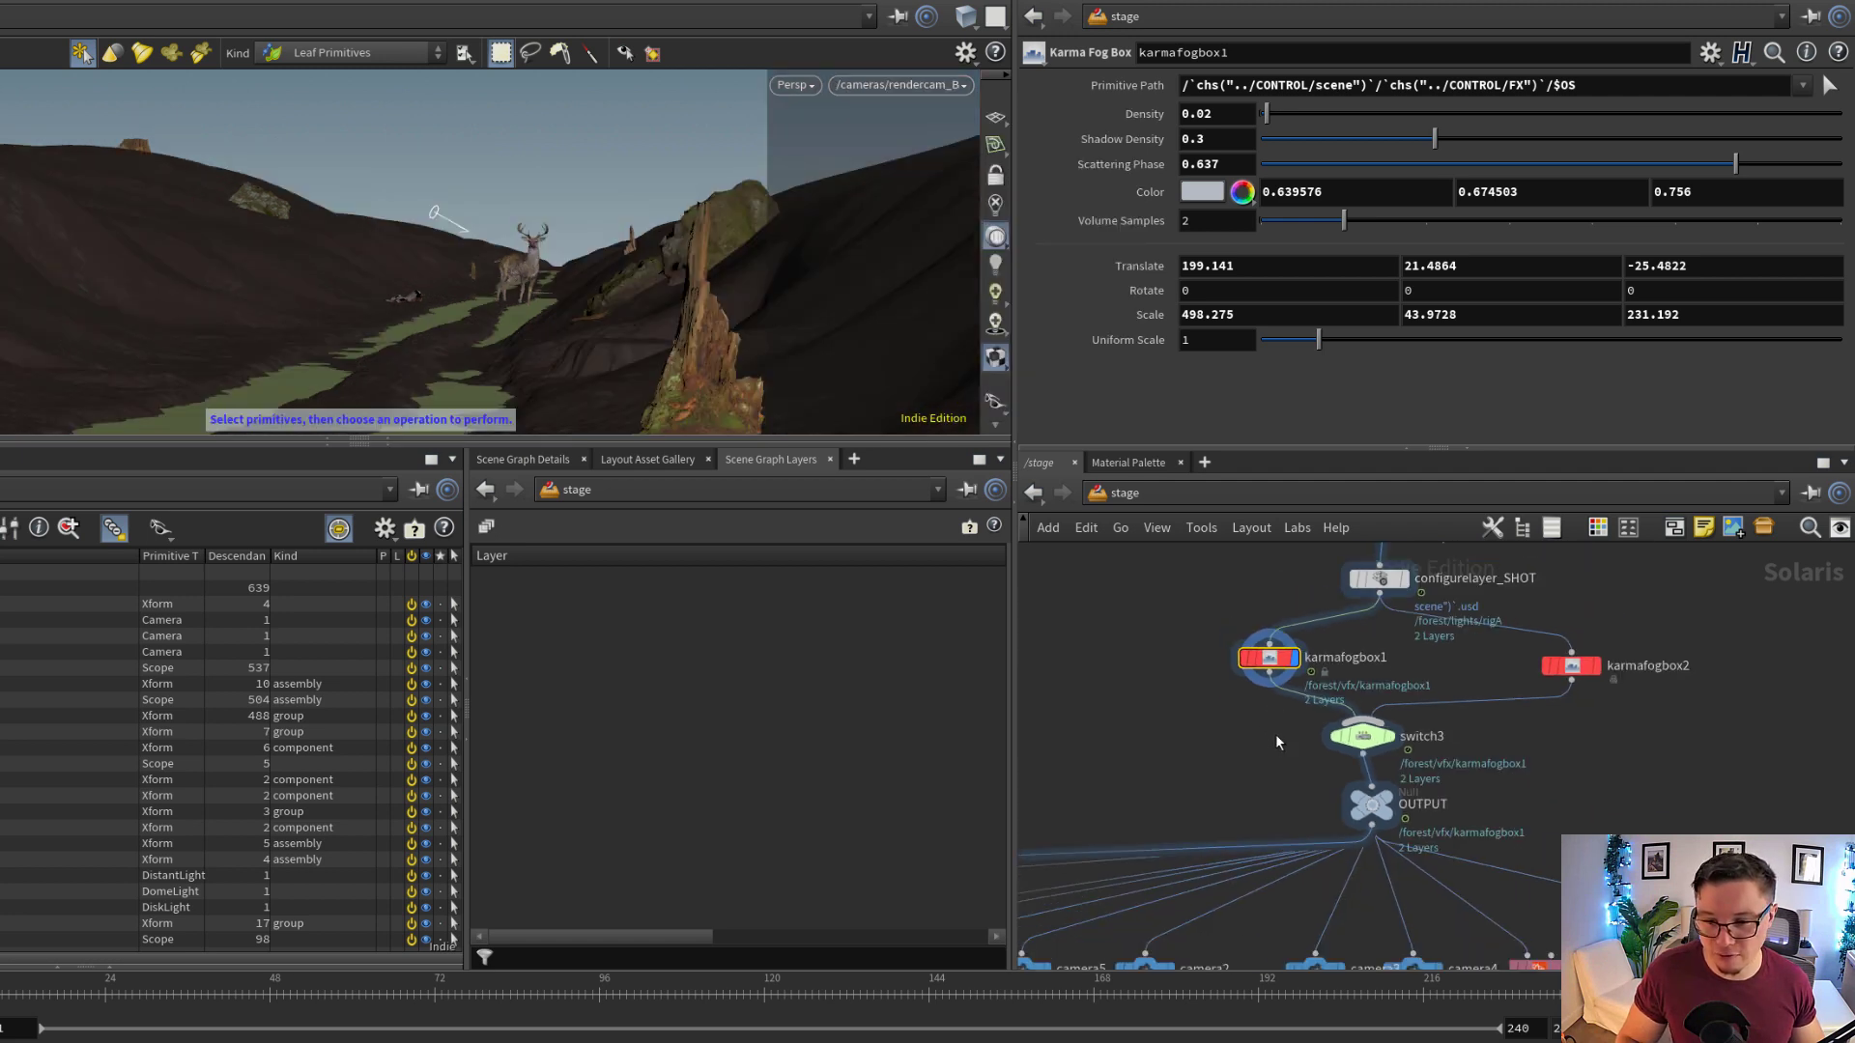
{"action": "scroll", "coordinate": [1387, 627], "scroll_direction": "up", "scroll_amount": 2}
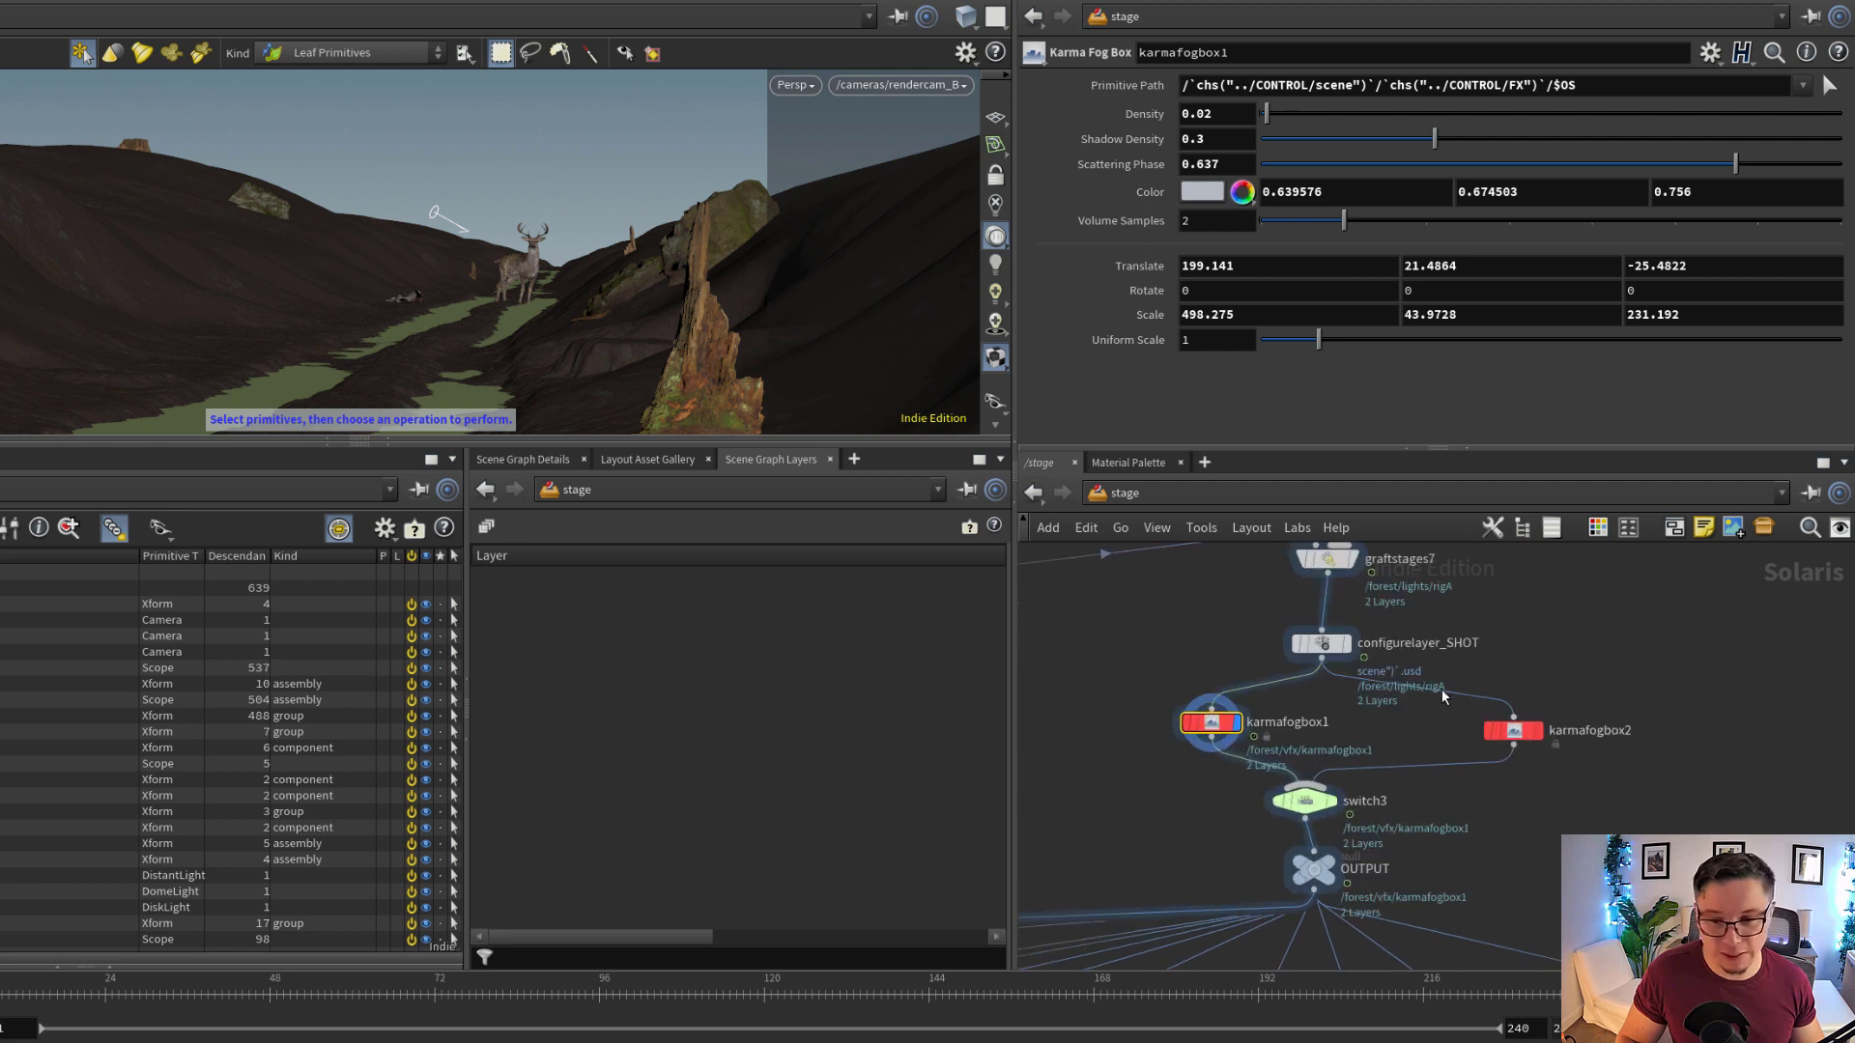
{"action": "scroll", "coordinate": [1646, 710], "scroll_direction": "down", "scroll_amount": 3}
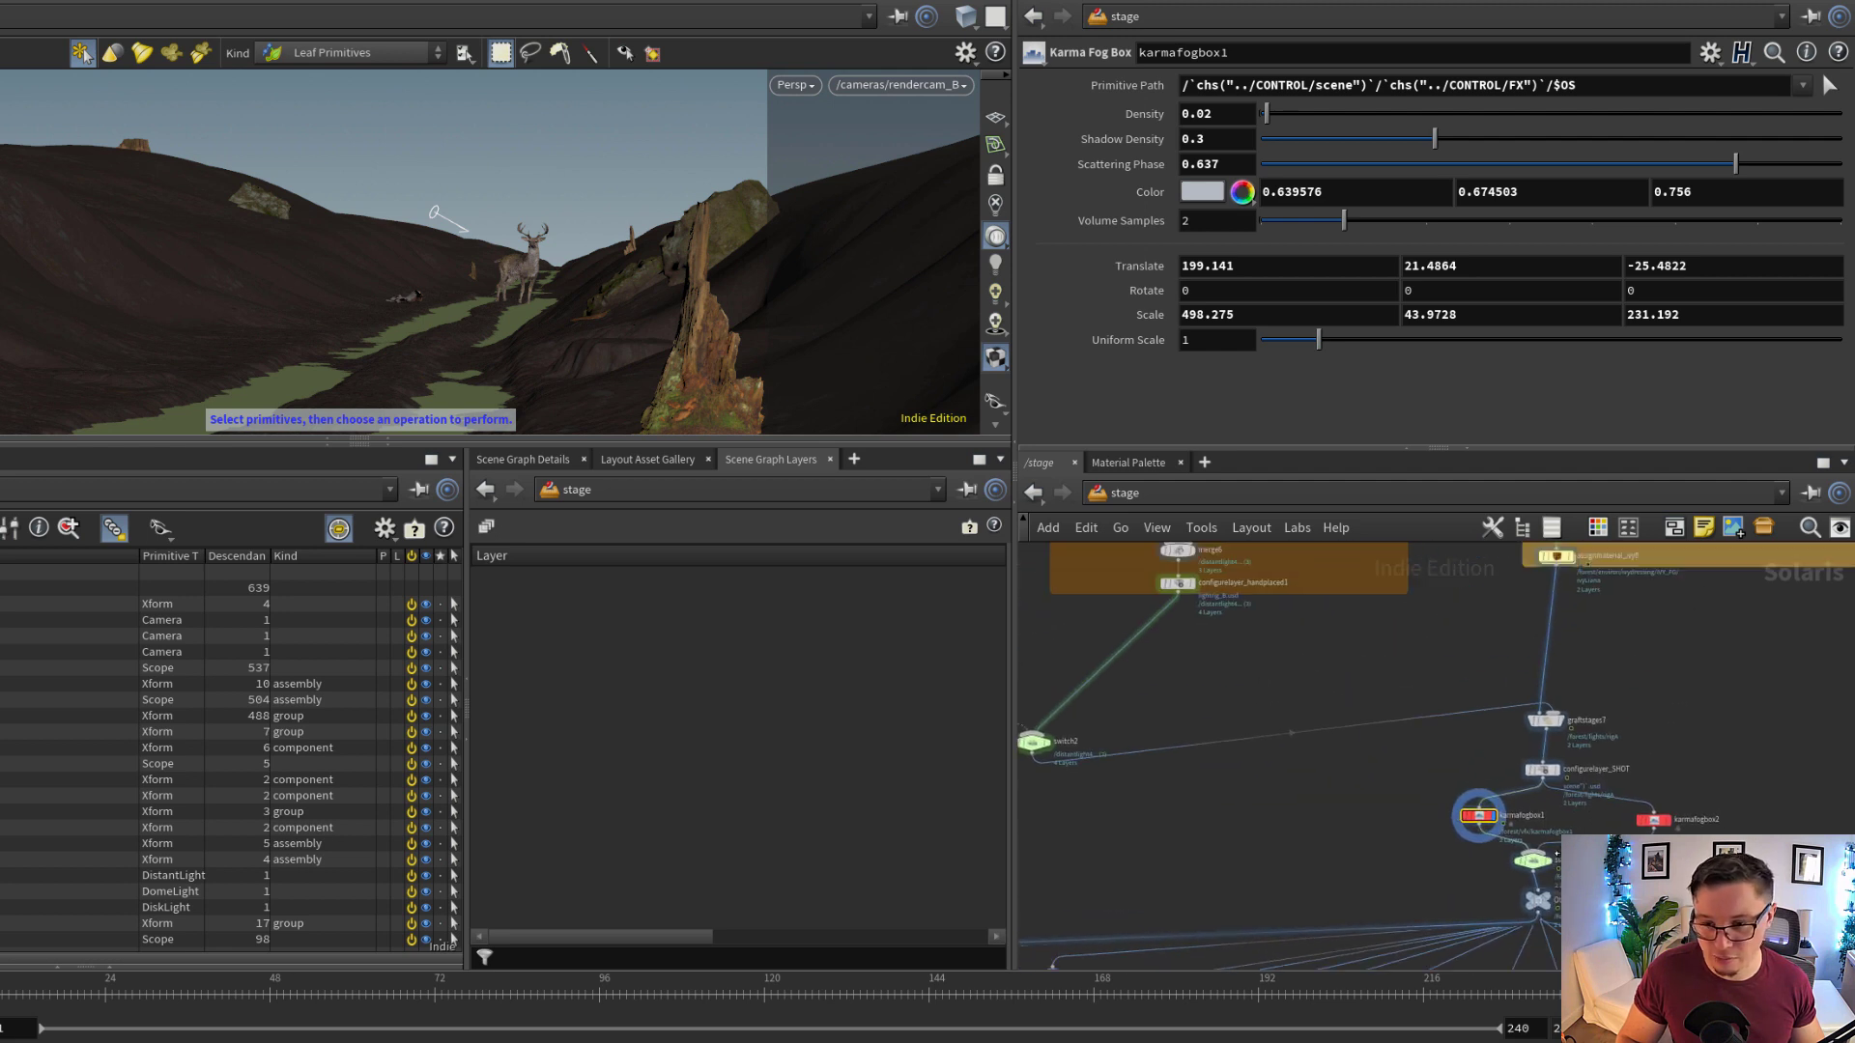
{"action": "scroll", "coordinate": [1557, 853], "scroll_direction": "down", "scroll_amount": 3}
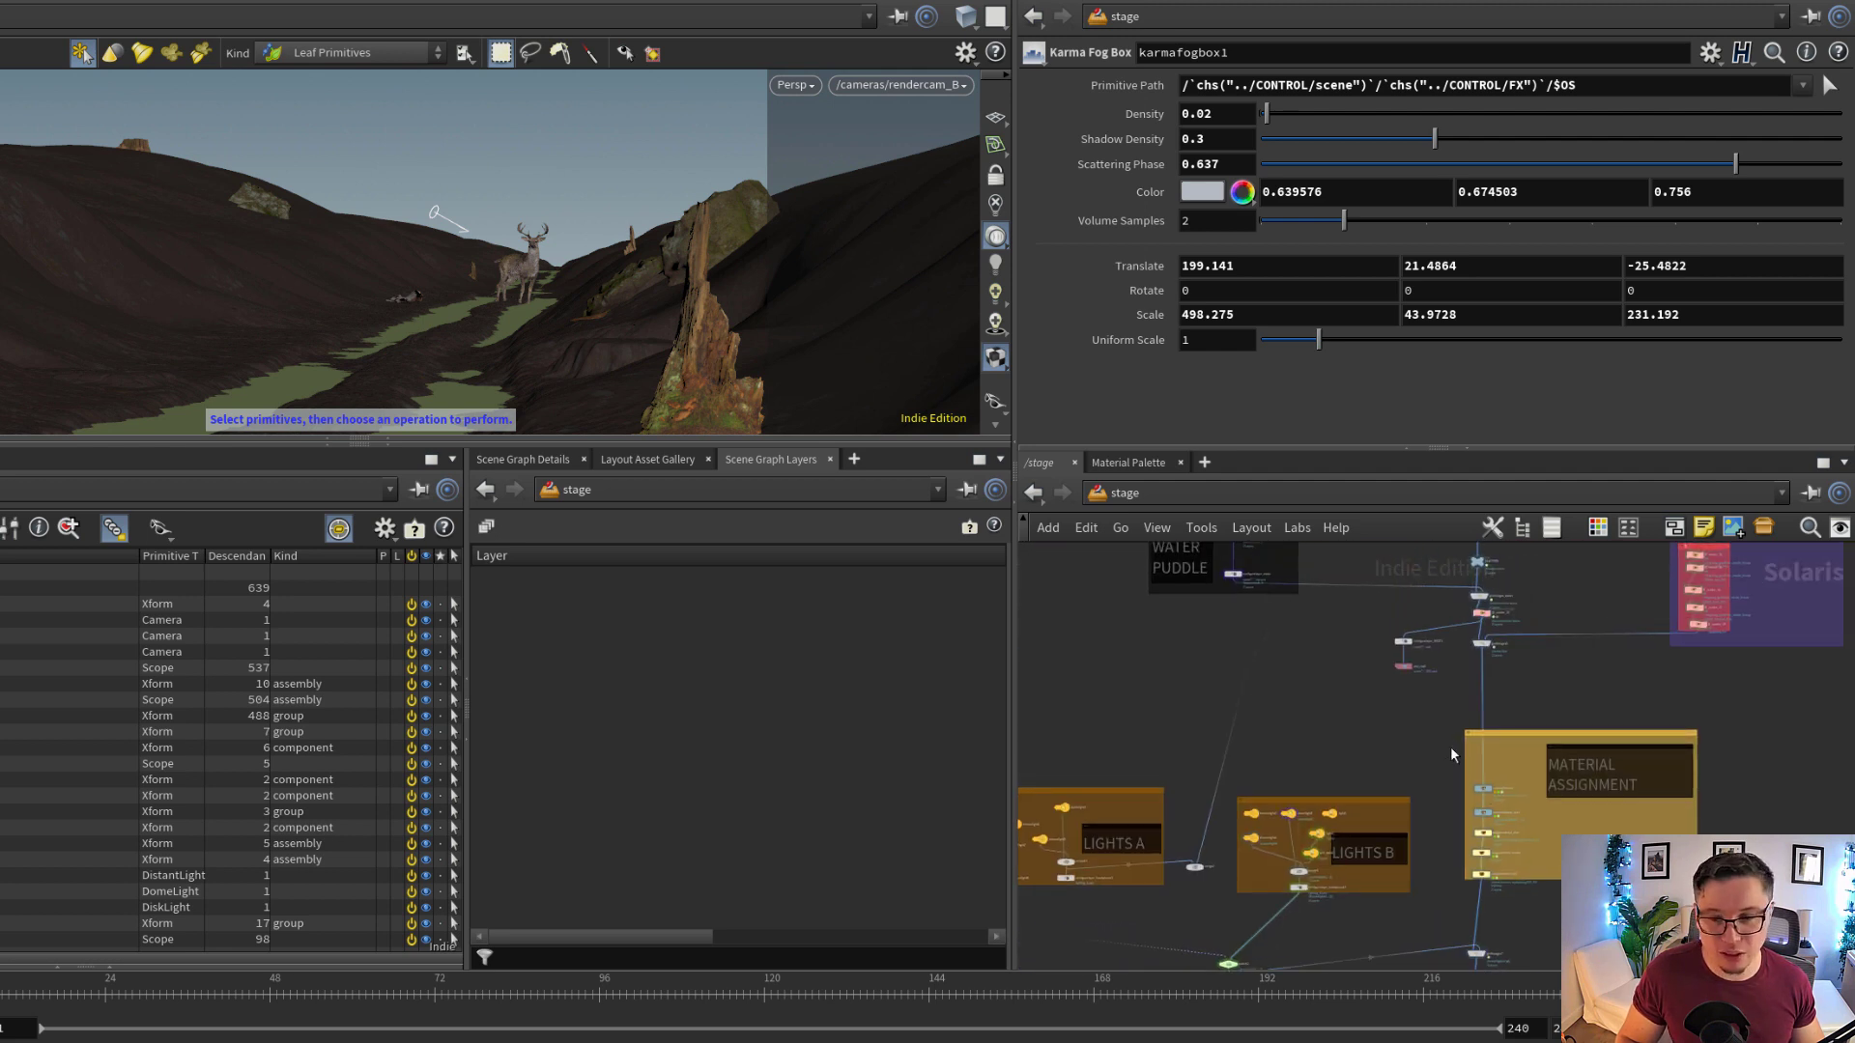
{"action": "left_click", "coordinate": [795, 85]}
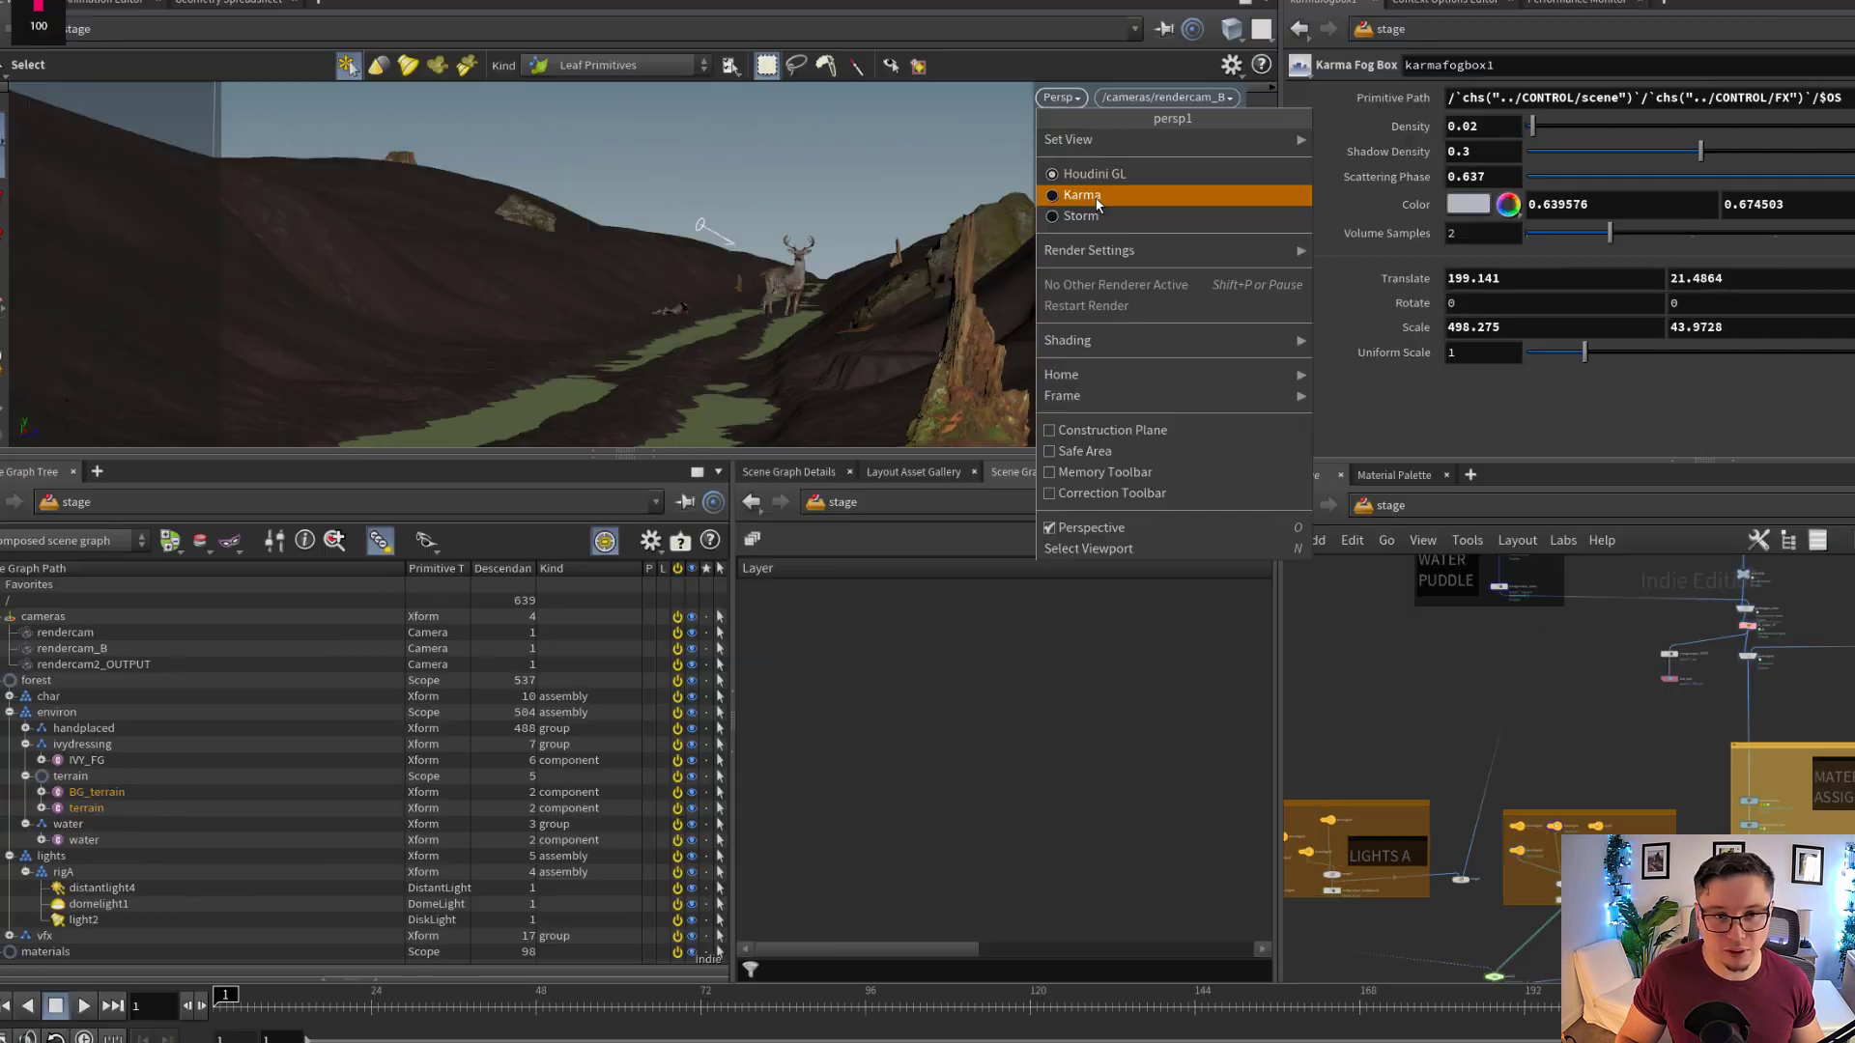
{"action": "left_click", "coordinate": [1082, 195]}
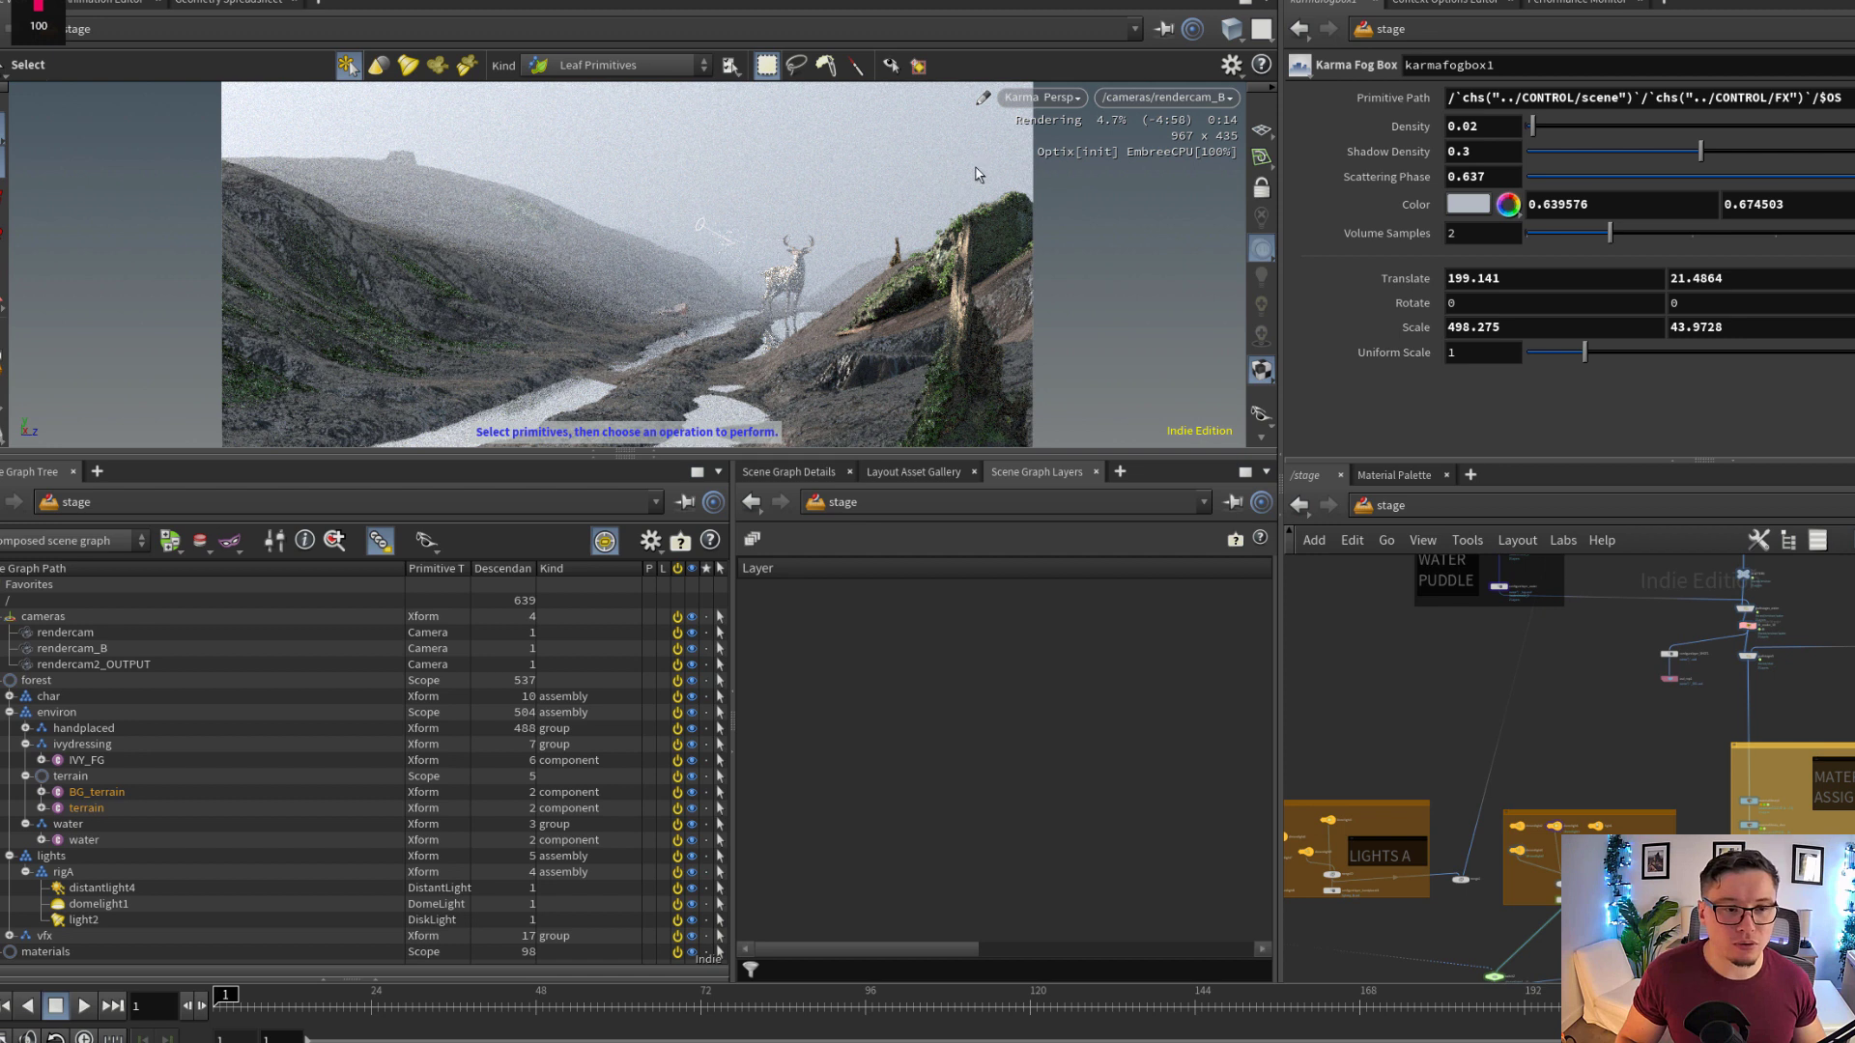
Choose XPU Engine (Beta) as Karma's rendering engine in the display options, and examine the rendered stag and puddles up close
{"action": "left_click", "coordinate": [1043, 98]}
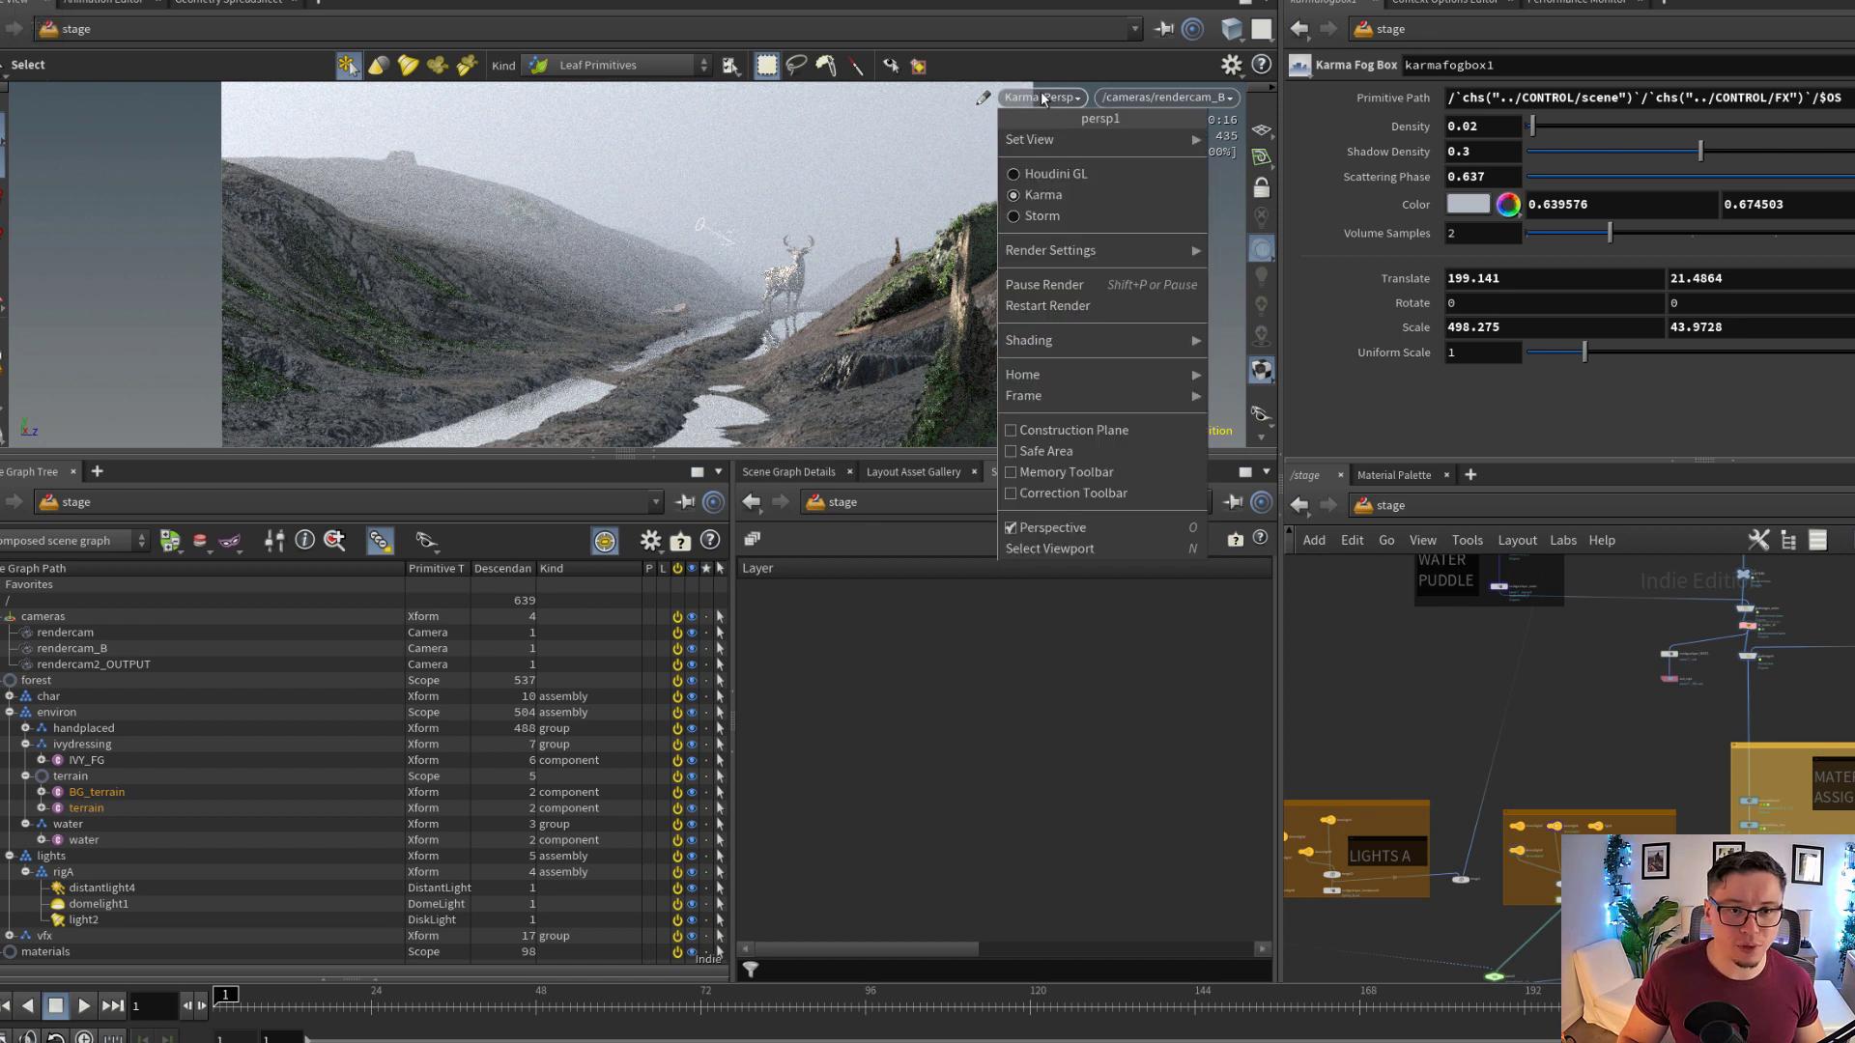
{"action": "left_click", "coordinate": [1052, 200]}
{"action": "key", "text": "d"}
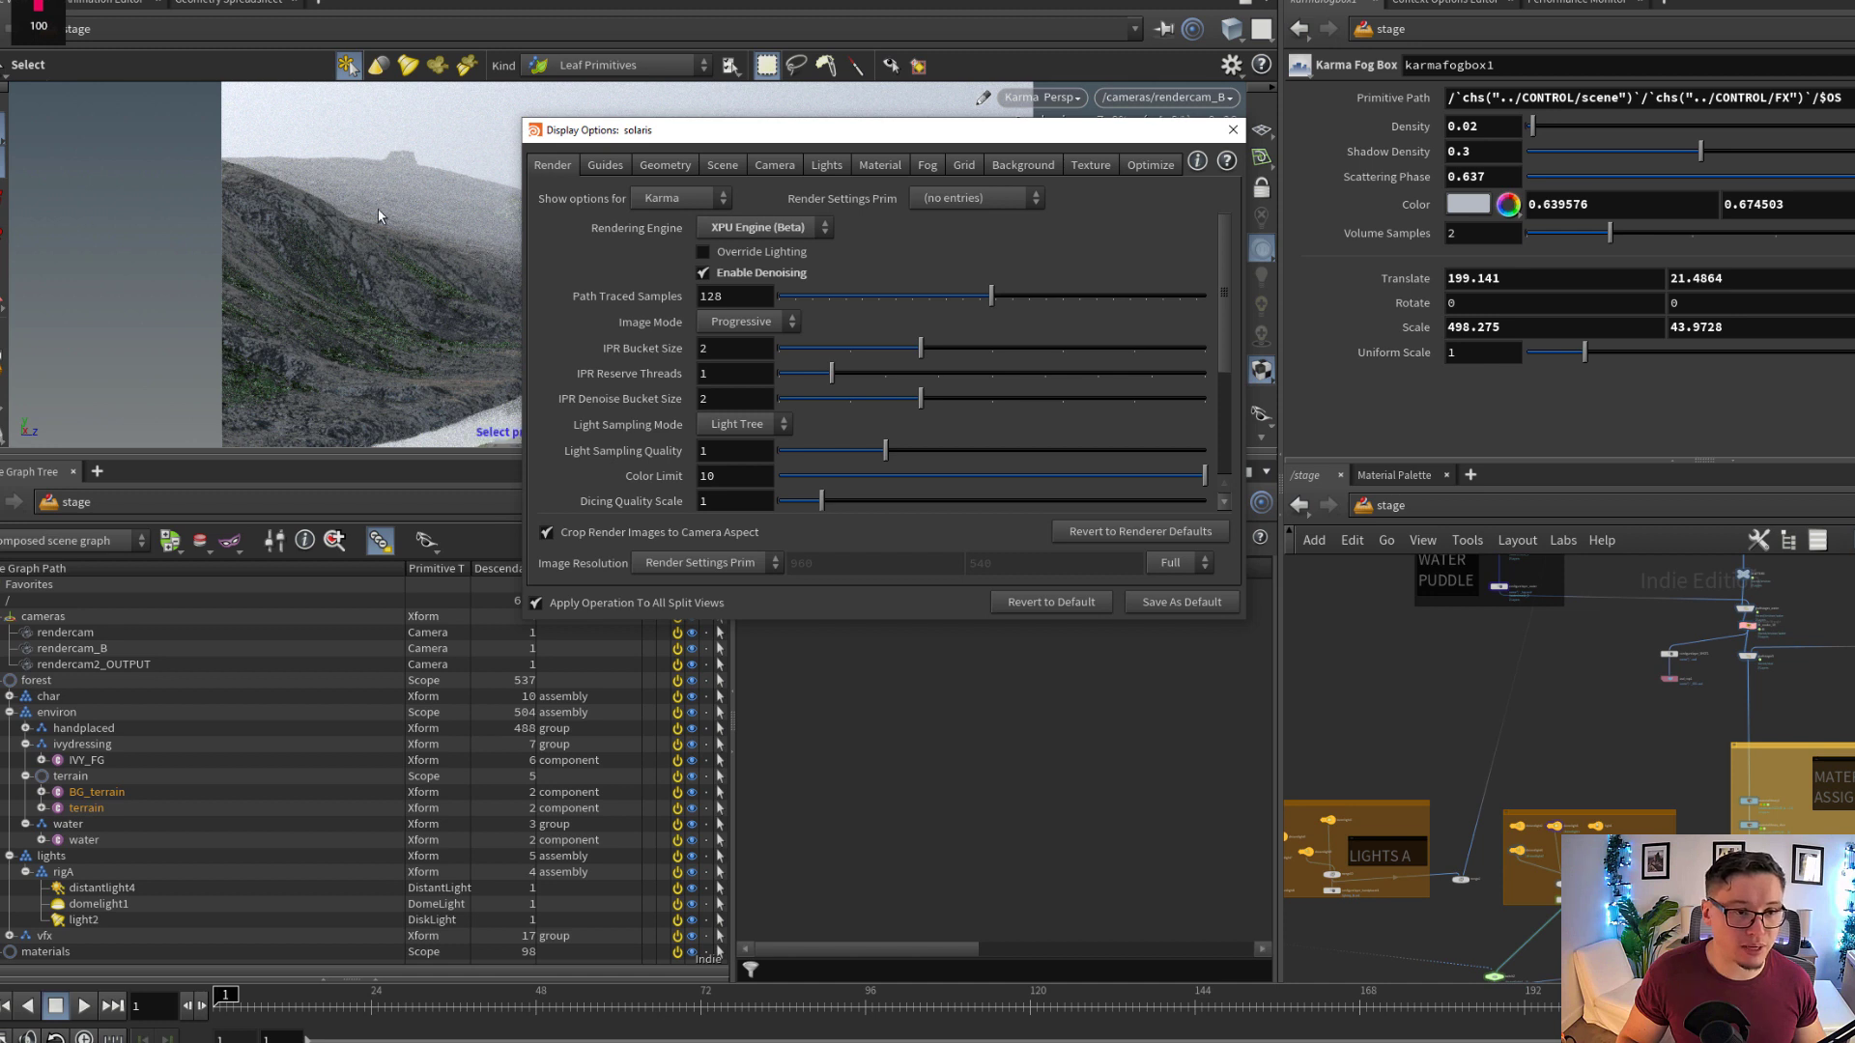
{"action": "left_click", "coordinate": [725, 226]}
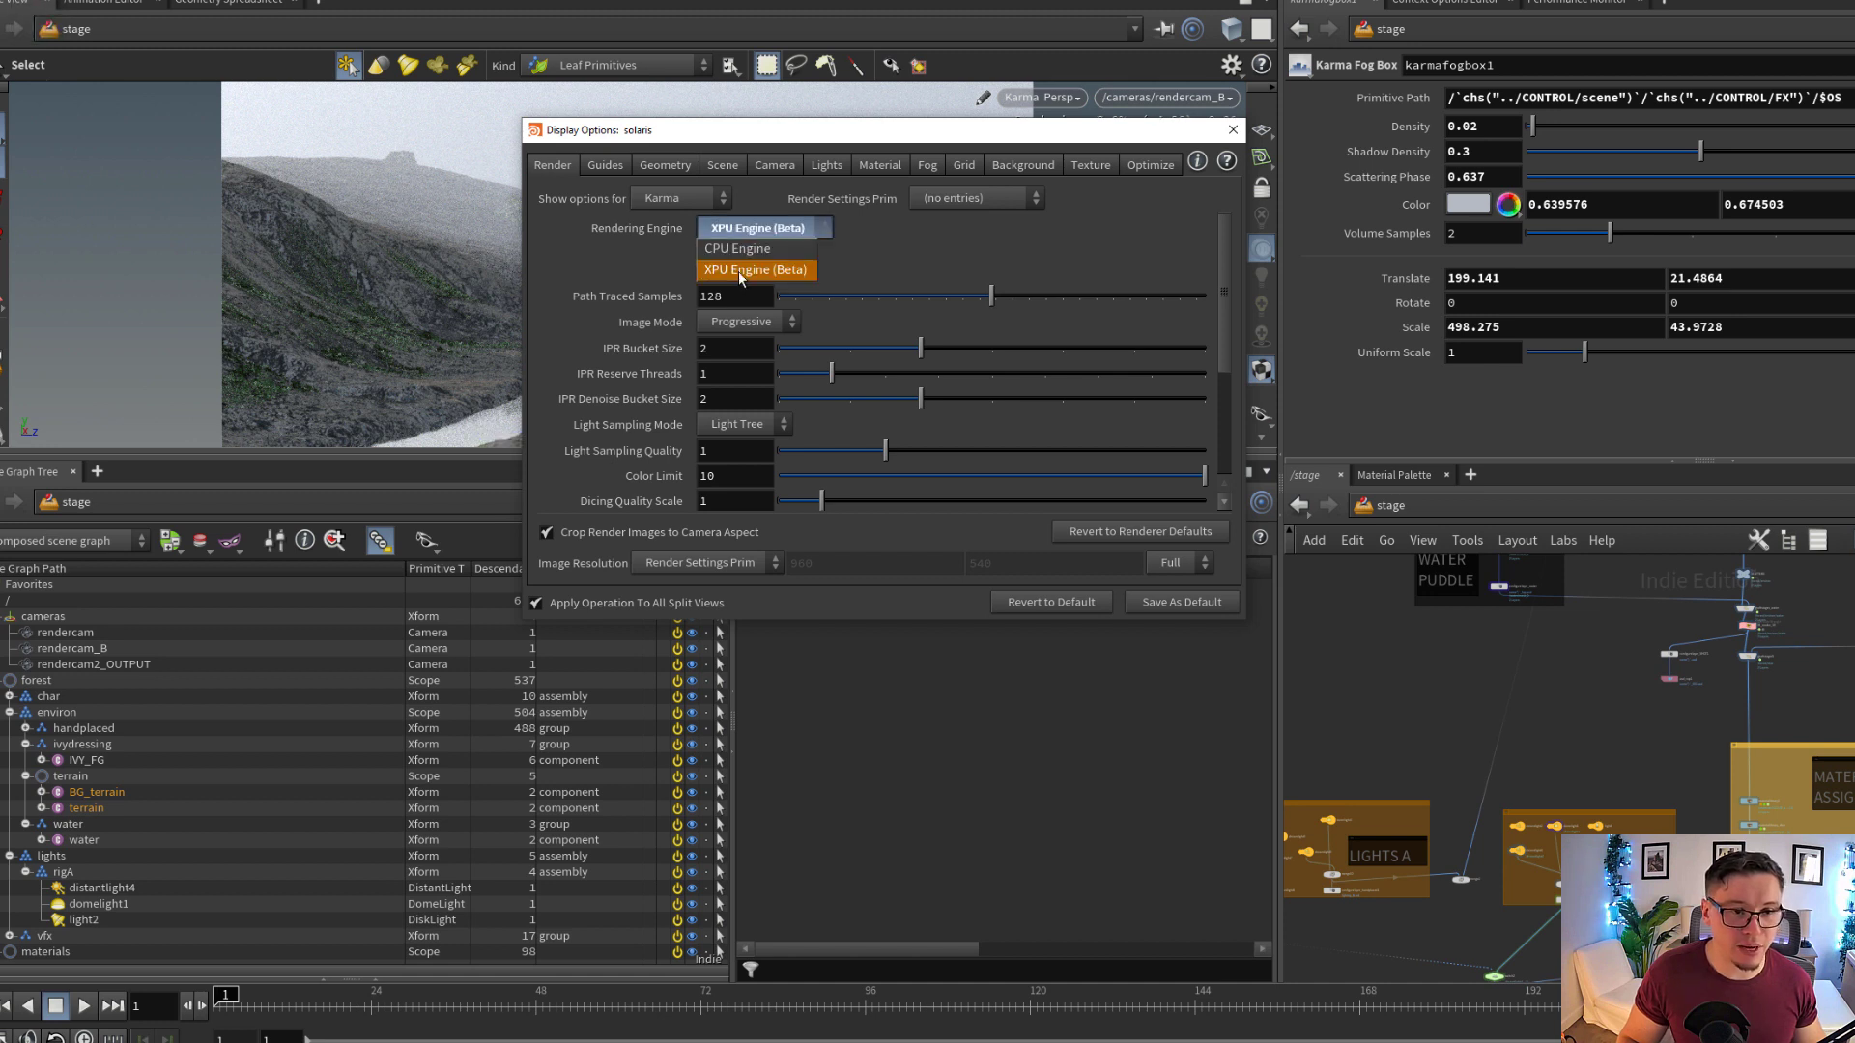
{"action": "left_click", "coordinate": [740, 273]}
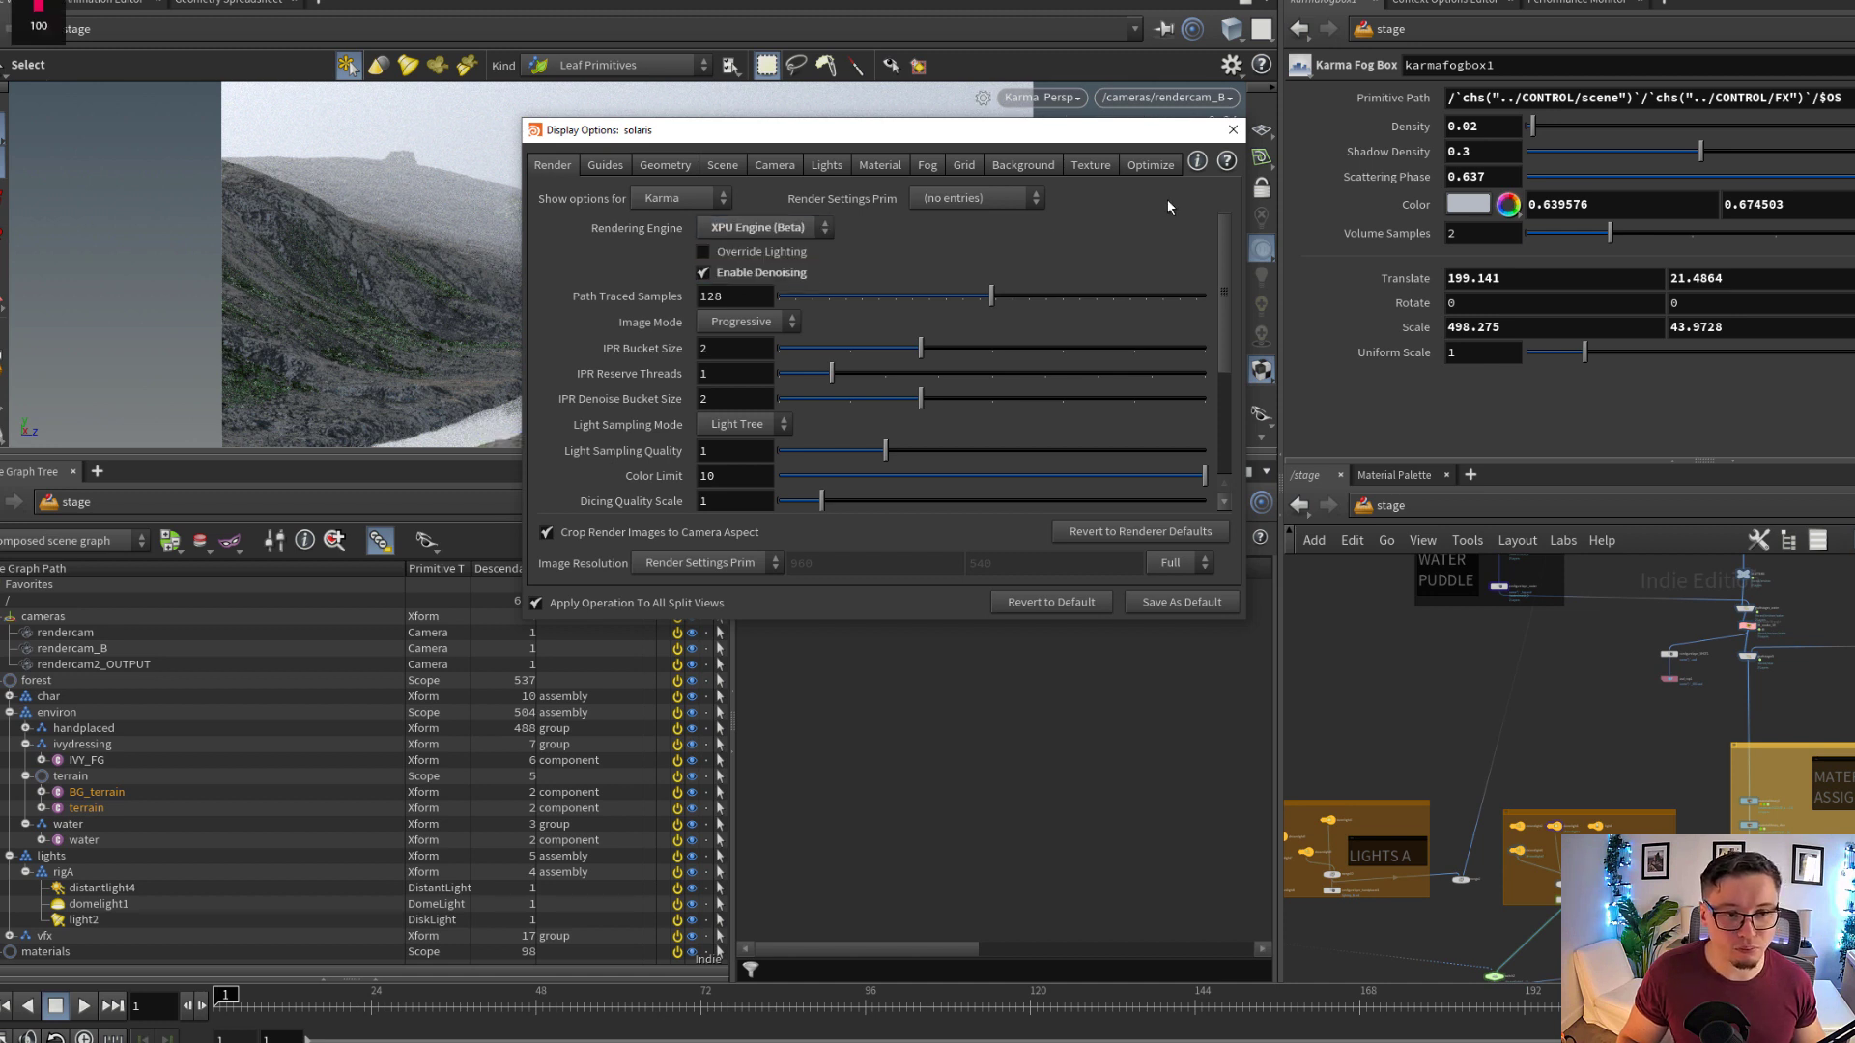
{"action": "left_click", "coordinate": [1234, 132]}
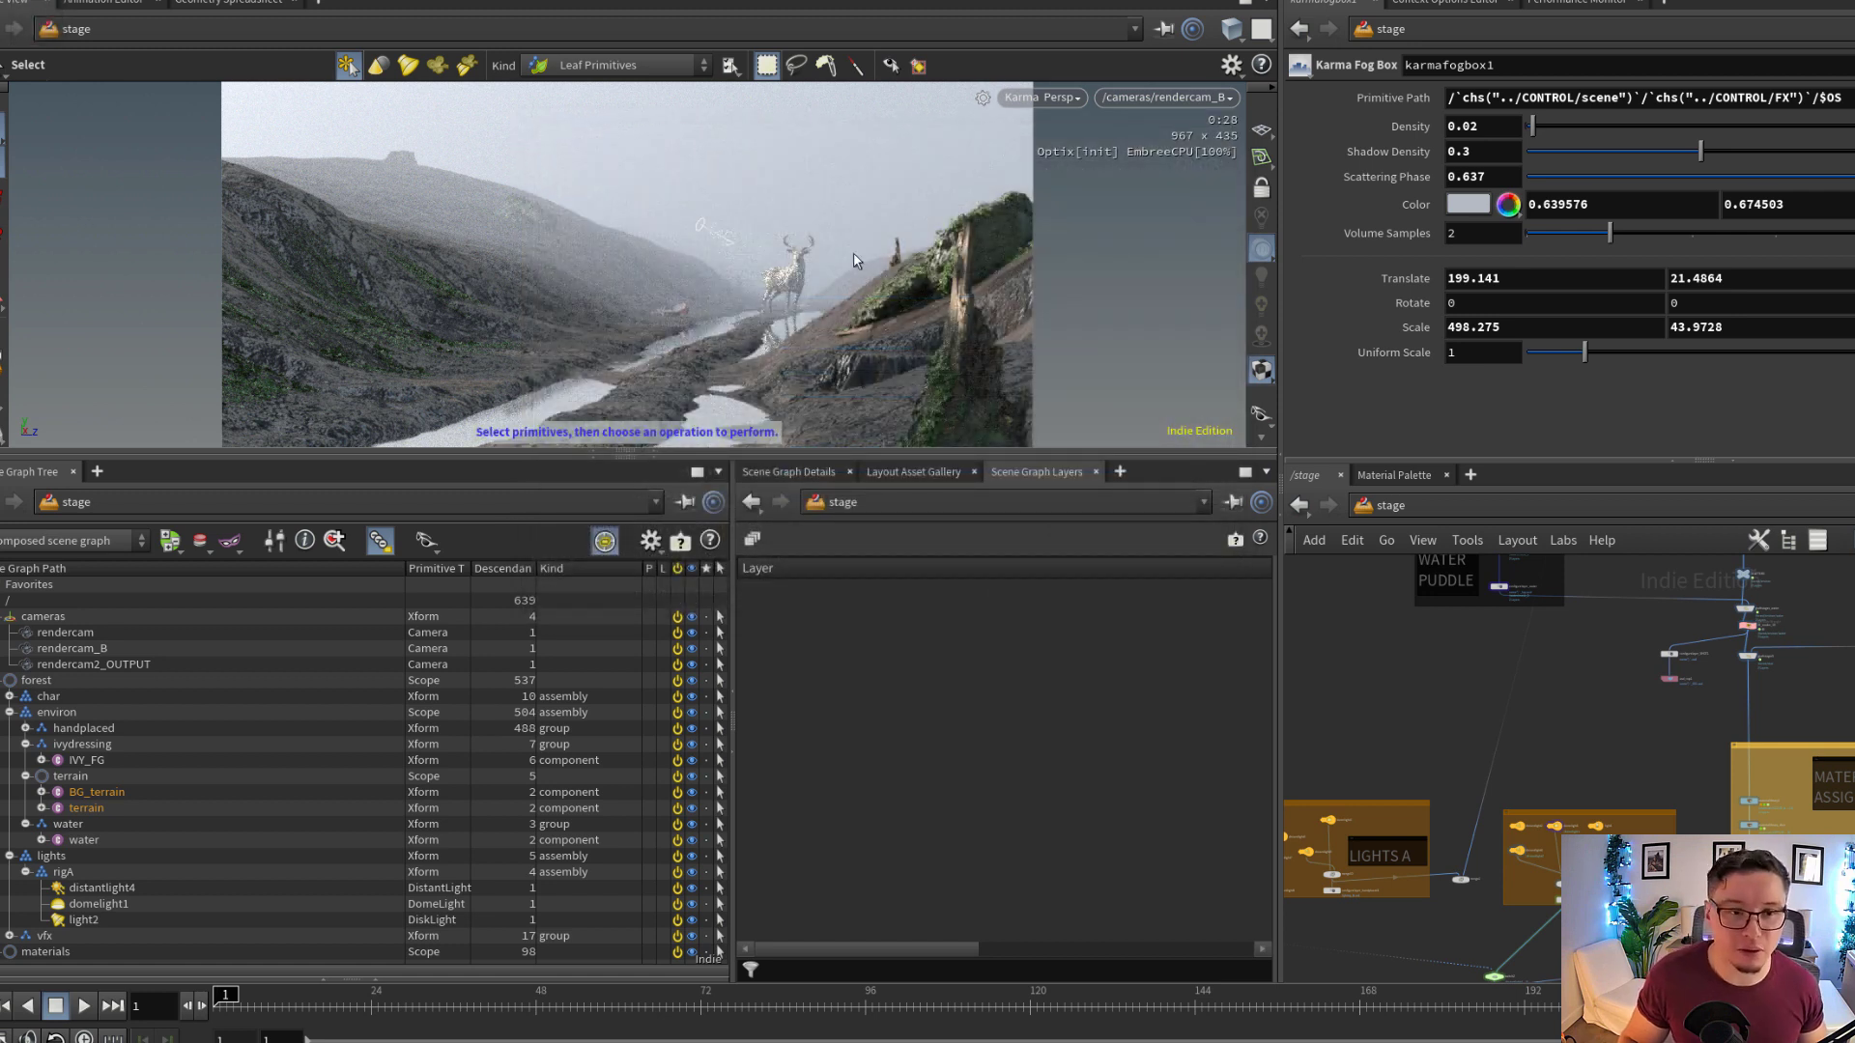
{"action": "left_click_drag", "start_coordinate": [796, 287], "coordinate": [940, 241], "text": "alt"}
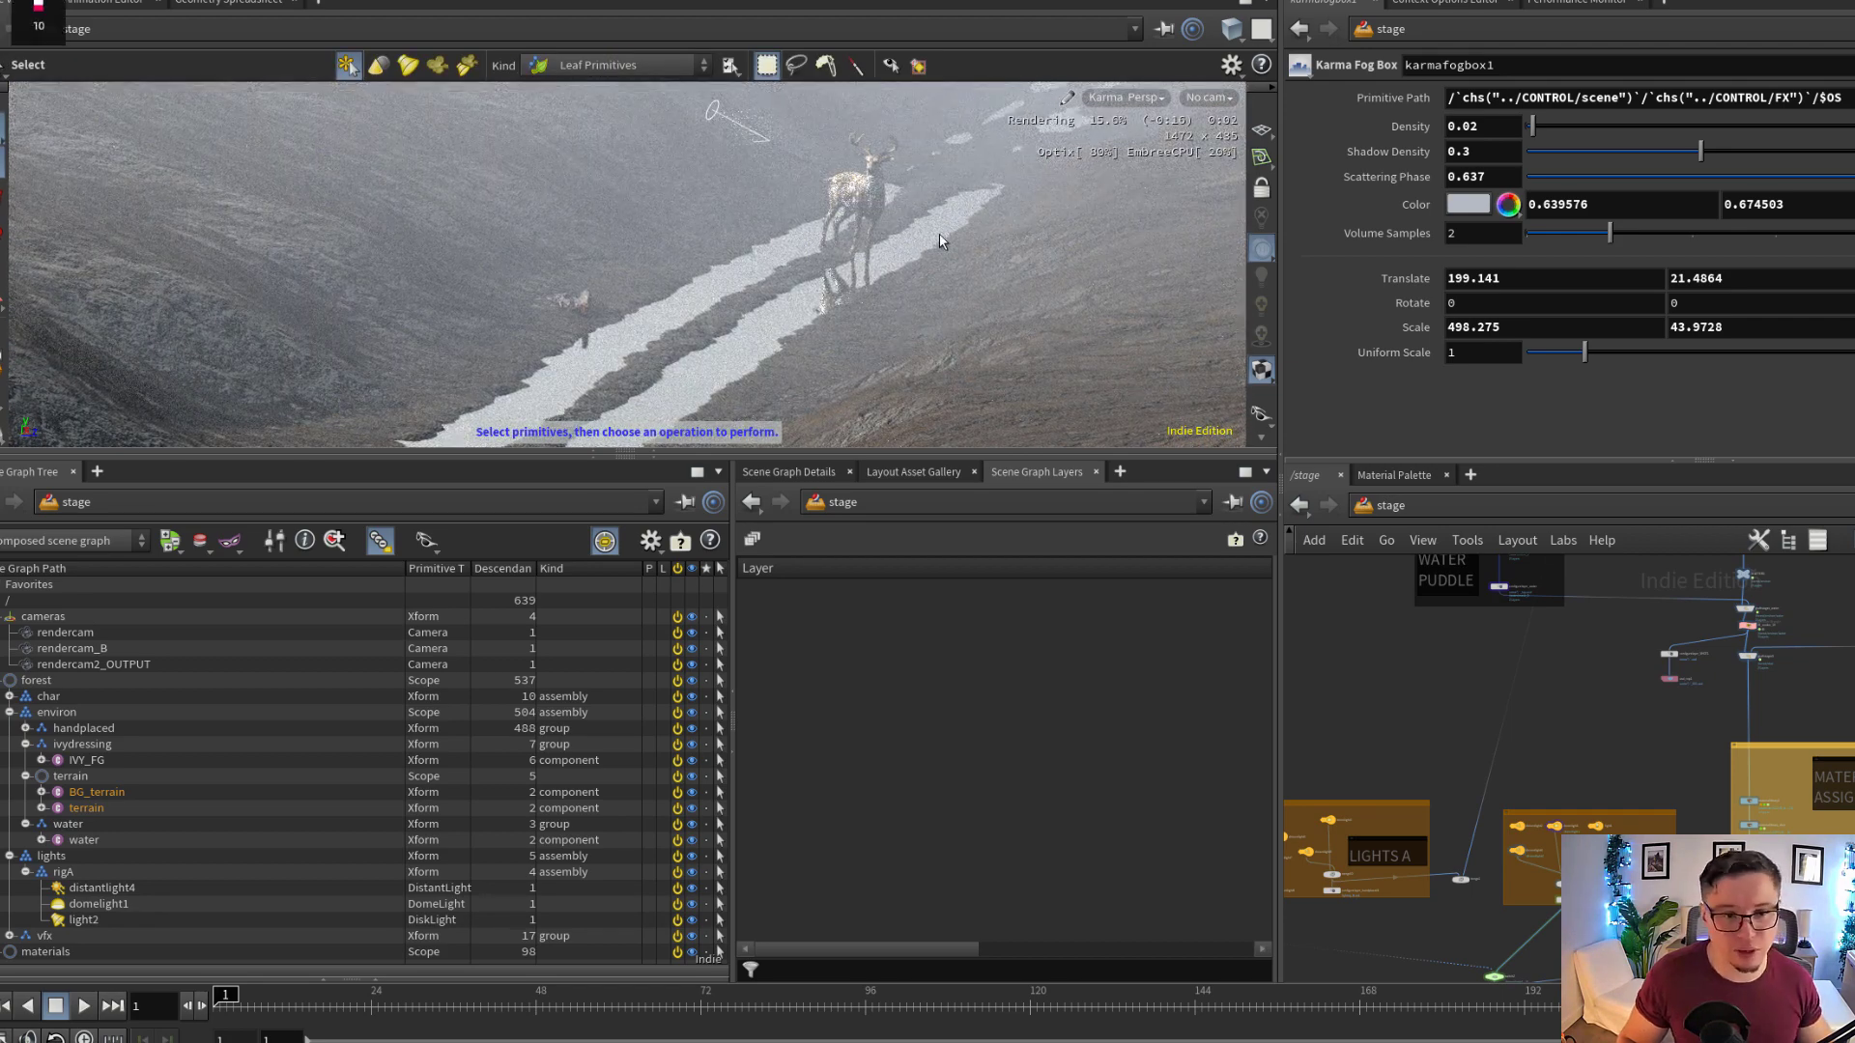
Bypass the karmafogbox1 node below configurelayer_SHOT to take its fog out of the stage
{"action": "middle_click_drag", "start_coordinate": [440, 339], "coordinate": [609, 237], "text": "alt"}
{"action": "scroll", "coordinate": [1737, 831], "scroll_direction": "down", "scroll_amount": 1}
{"action": "middle_click_drag", "start_coordinate": [1750, 945], "coordinate": [1761, 800]}
{"action": "scroll", "coordinate": [1762, 798], "scroll_direction": "up", "scroll_amount": 8}
{"action": "scroll", "coordinate": [1733, 810], "scroll_direction": "down", "scroll_amount": 3}
{"action": "middle_click_drag", "start_coordinate": [1710, 966], "coordinate": [1768, 757]}
{"action": "scroll", "coordinate": [1737, 800], "scroll_direction": "up", "scroll_amount": 3}
{"action": "left_click", "coordinate": [1588, 731]}
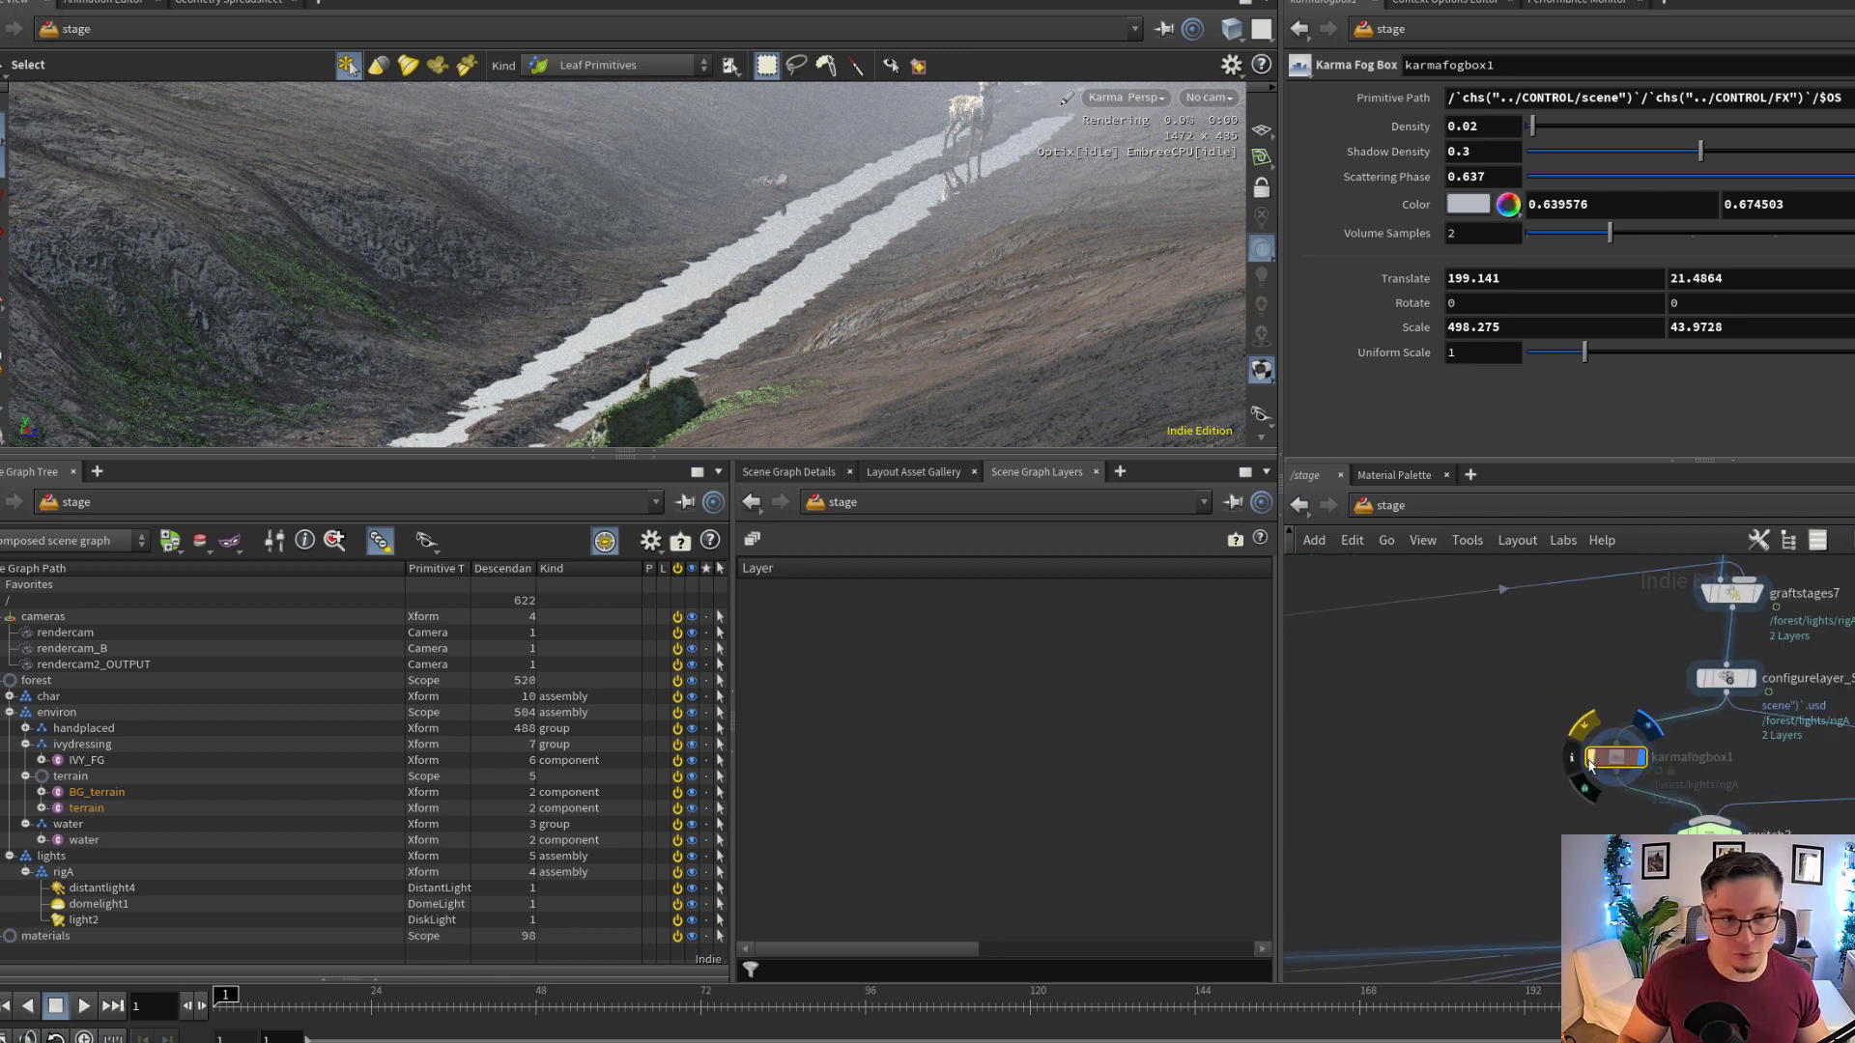
Examine the fog-free Karma render around the stag and puddles, and look through the rendercam_B camera
{"action": "key", "text": "s"}
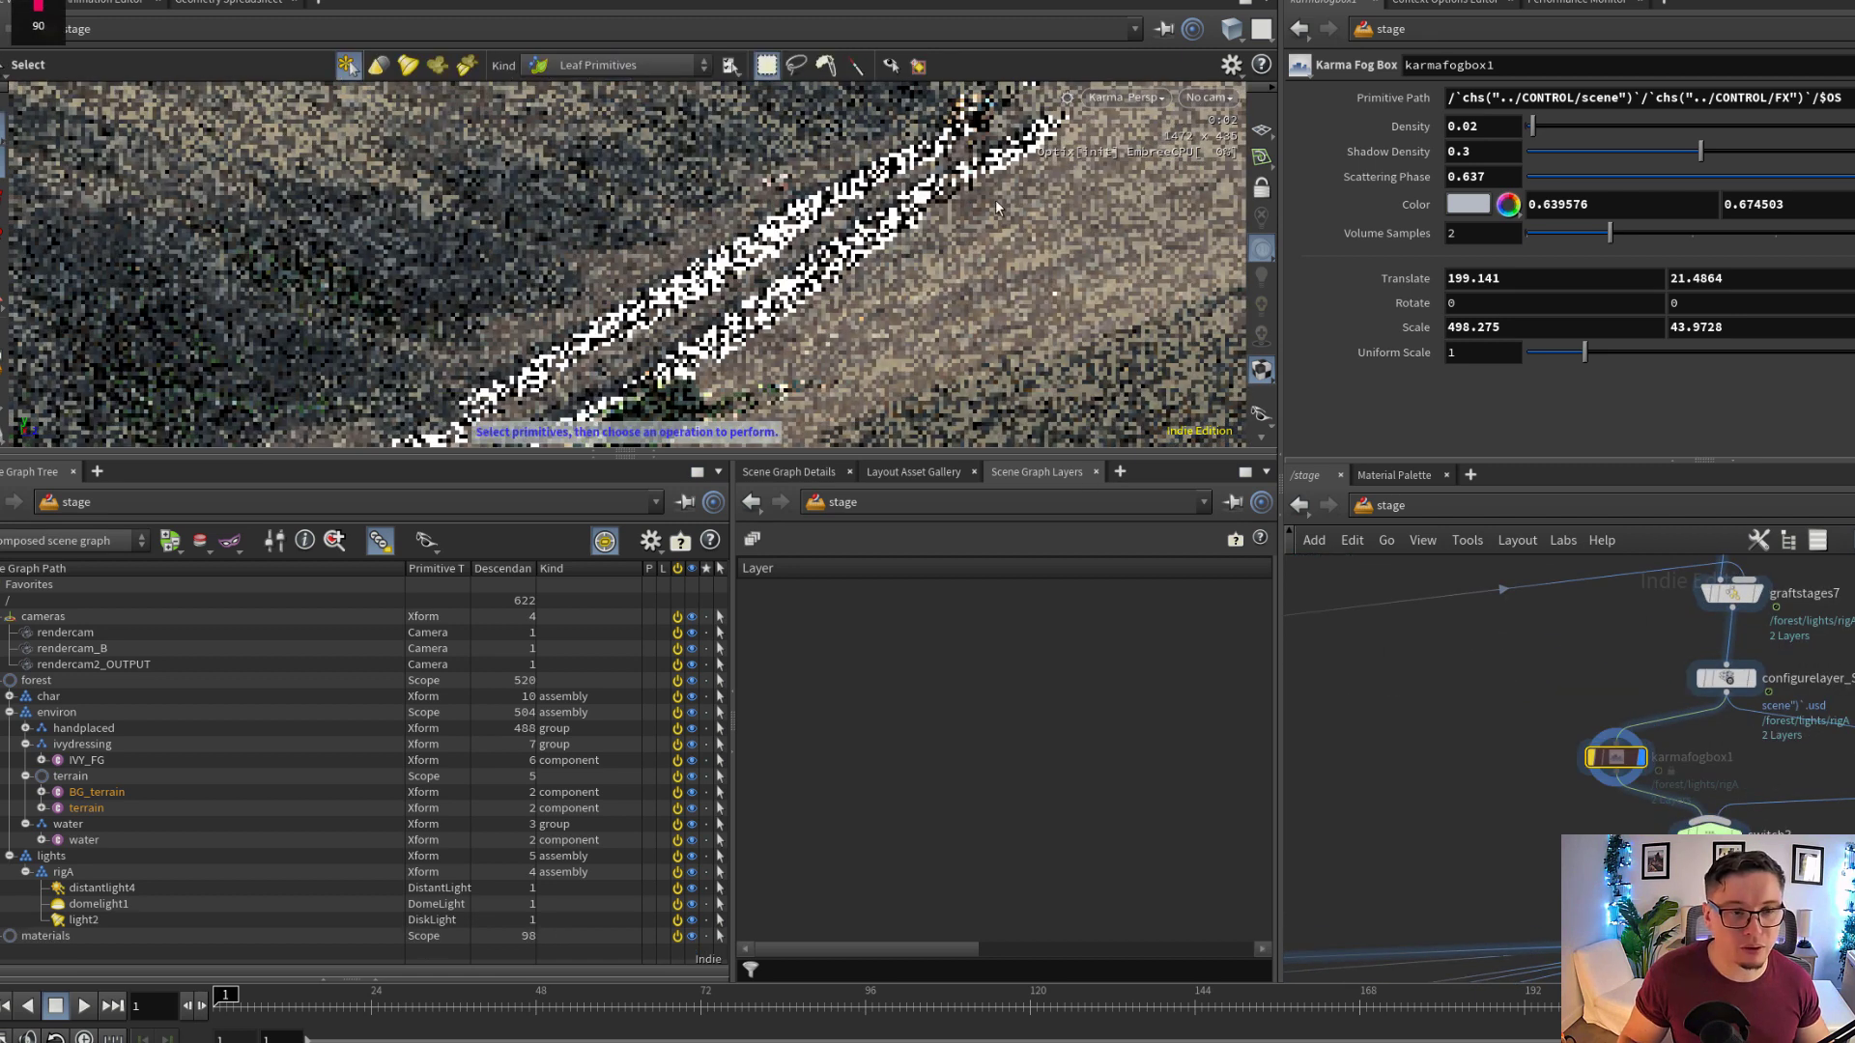
{"action": "left_click_drag", "start_coordinate": [1088, 136], "coordinate": [913, 257], "text": "alt"}
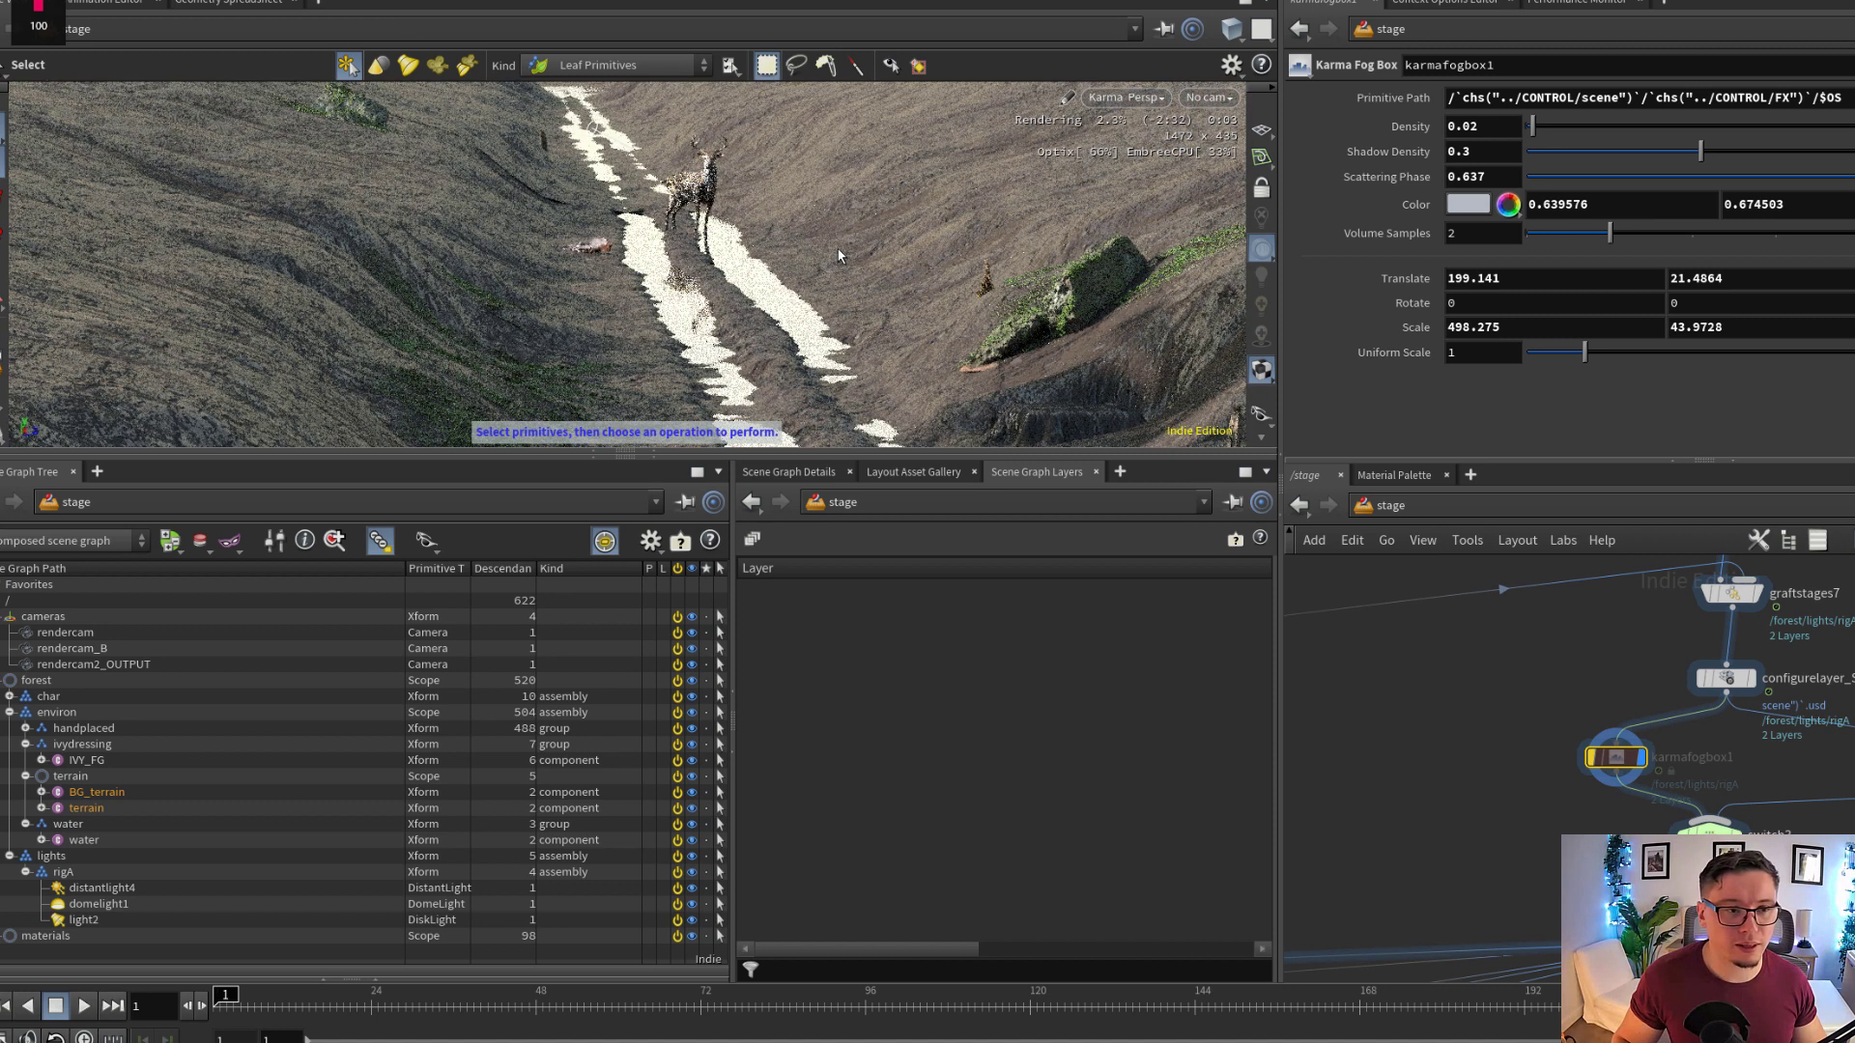
{"action": "left_click_drag", "start_coordinate": [797, 257], "coordinate": [900, 278], "text": "alt"}
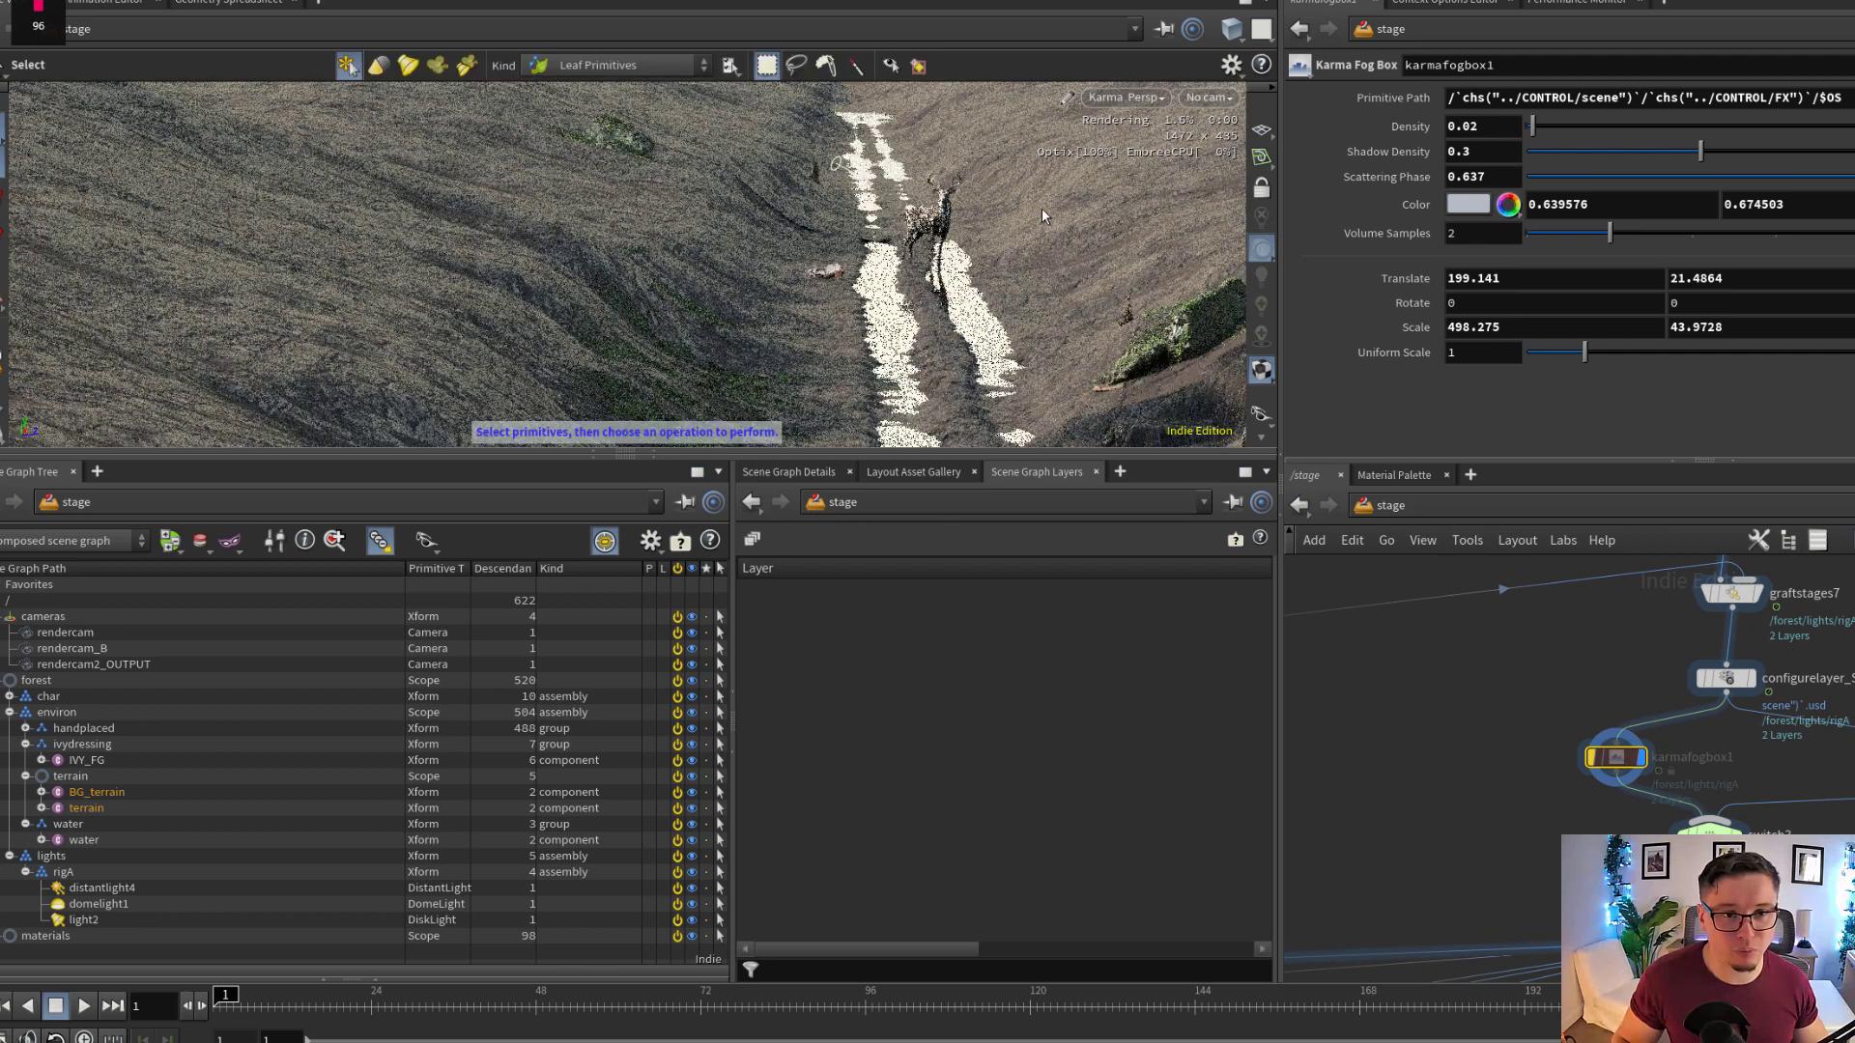
{"action": "left_click", "coordinate": [1210, 98]}
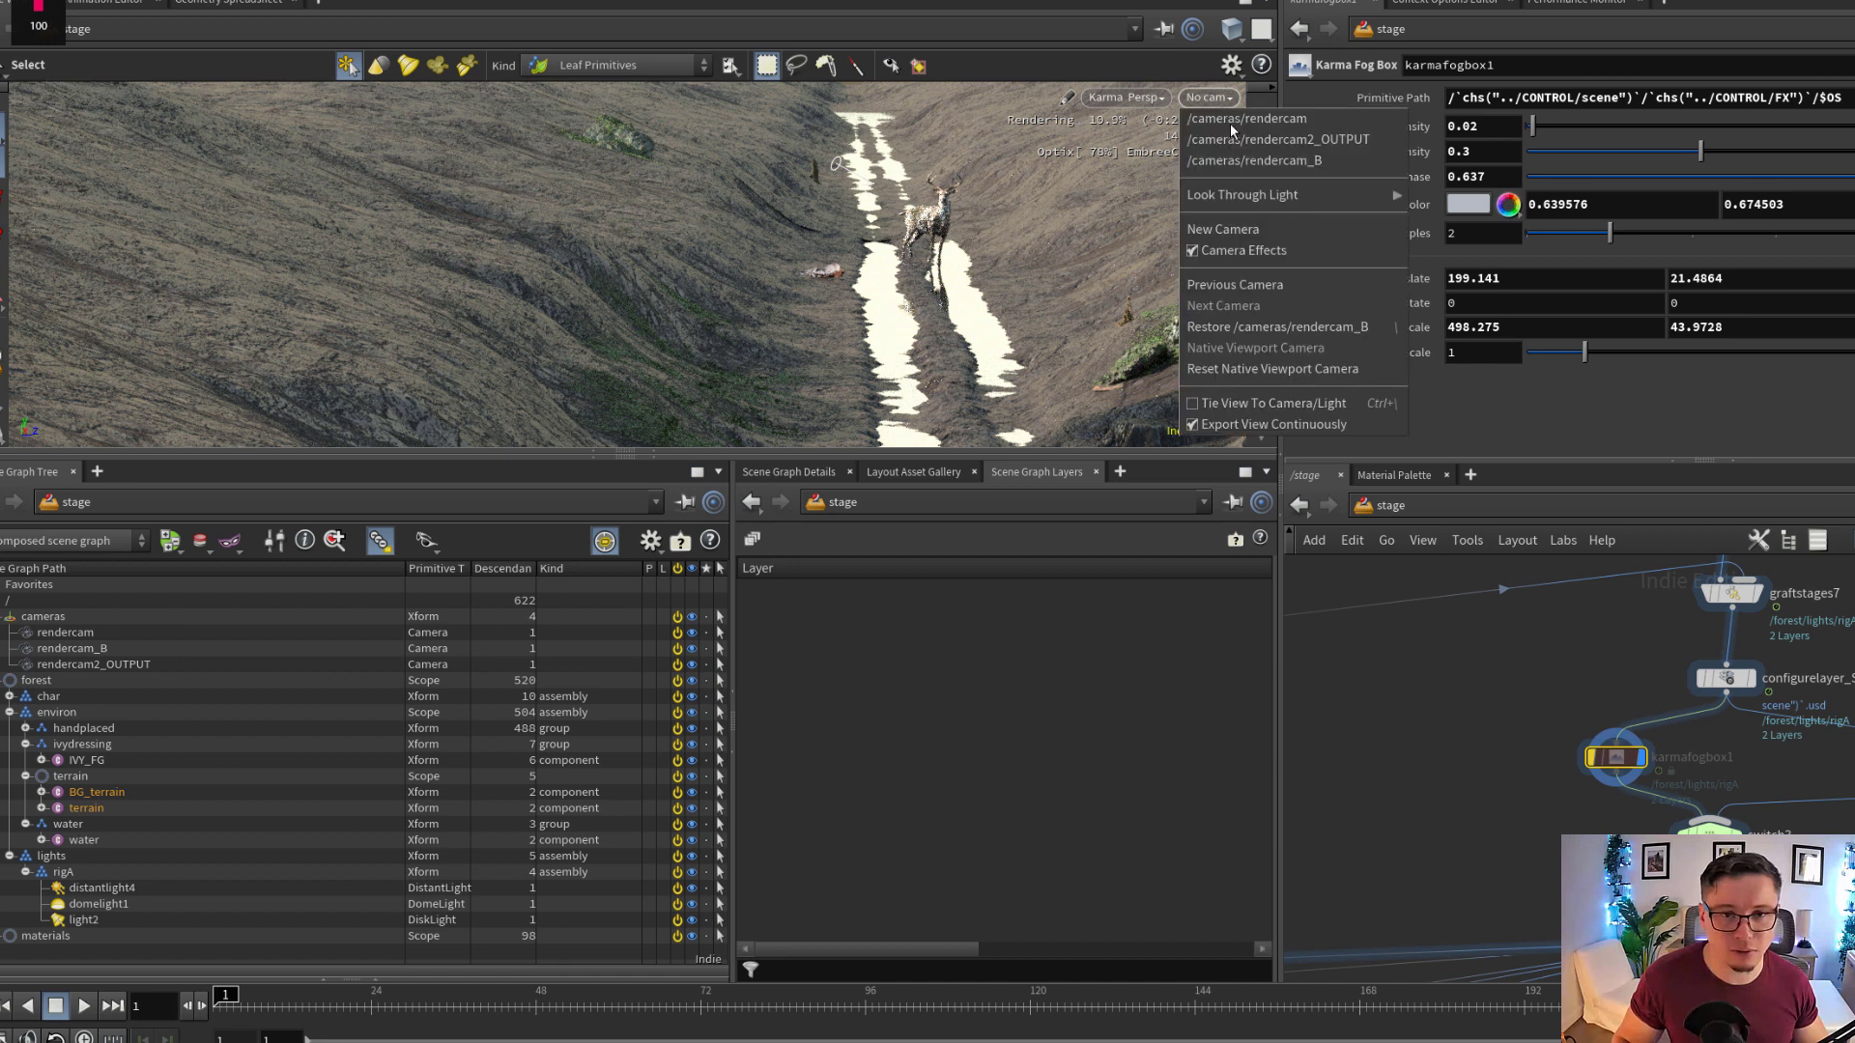
{"action": "left_click", "coordinate": [1347, 162]}
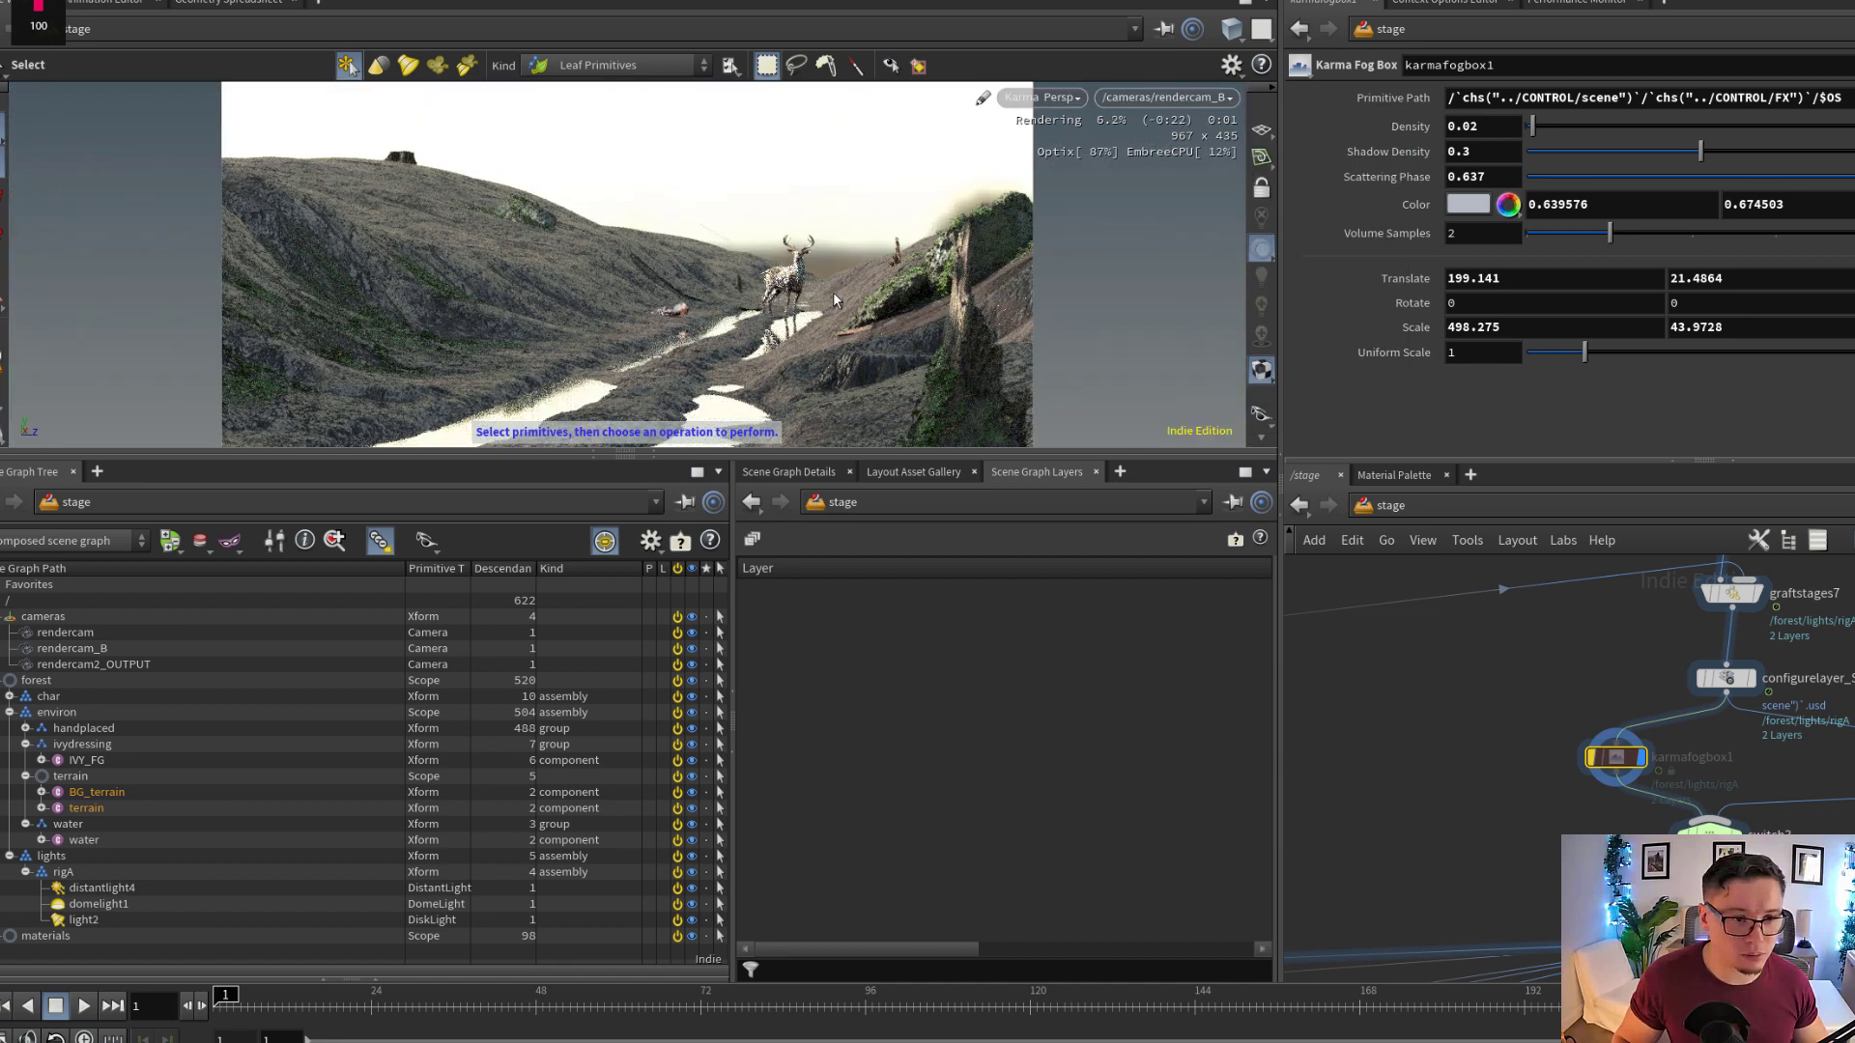
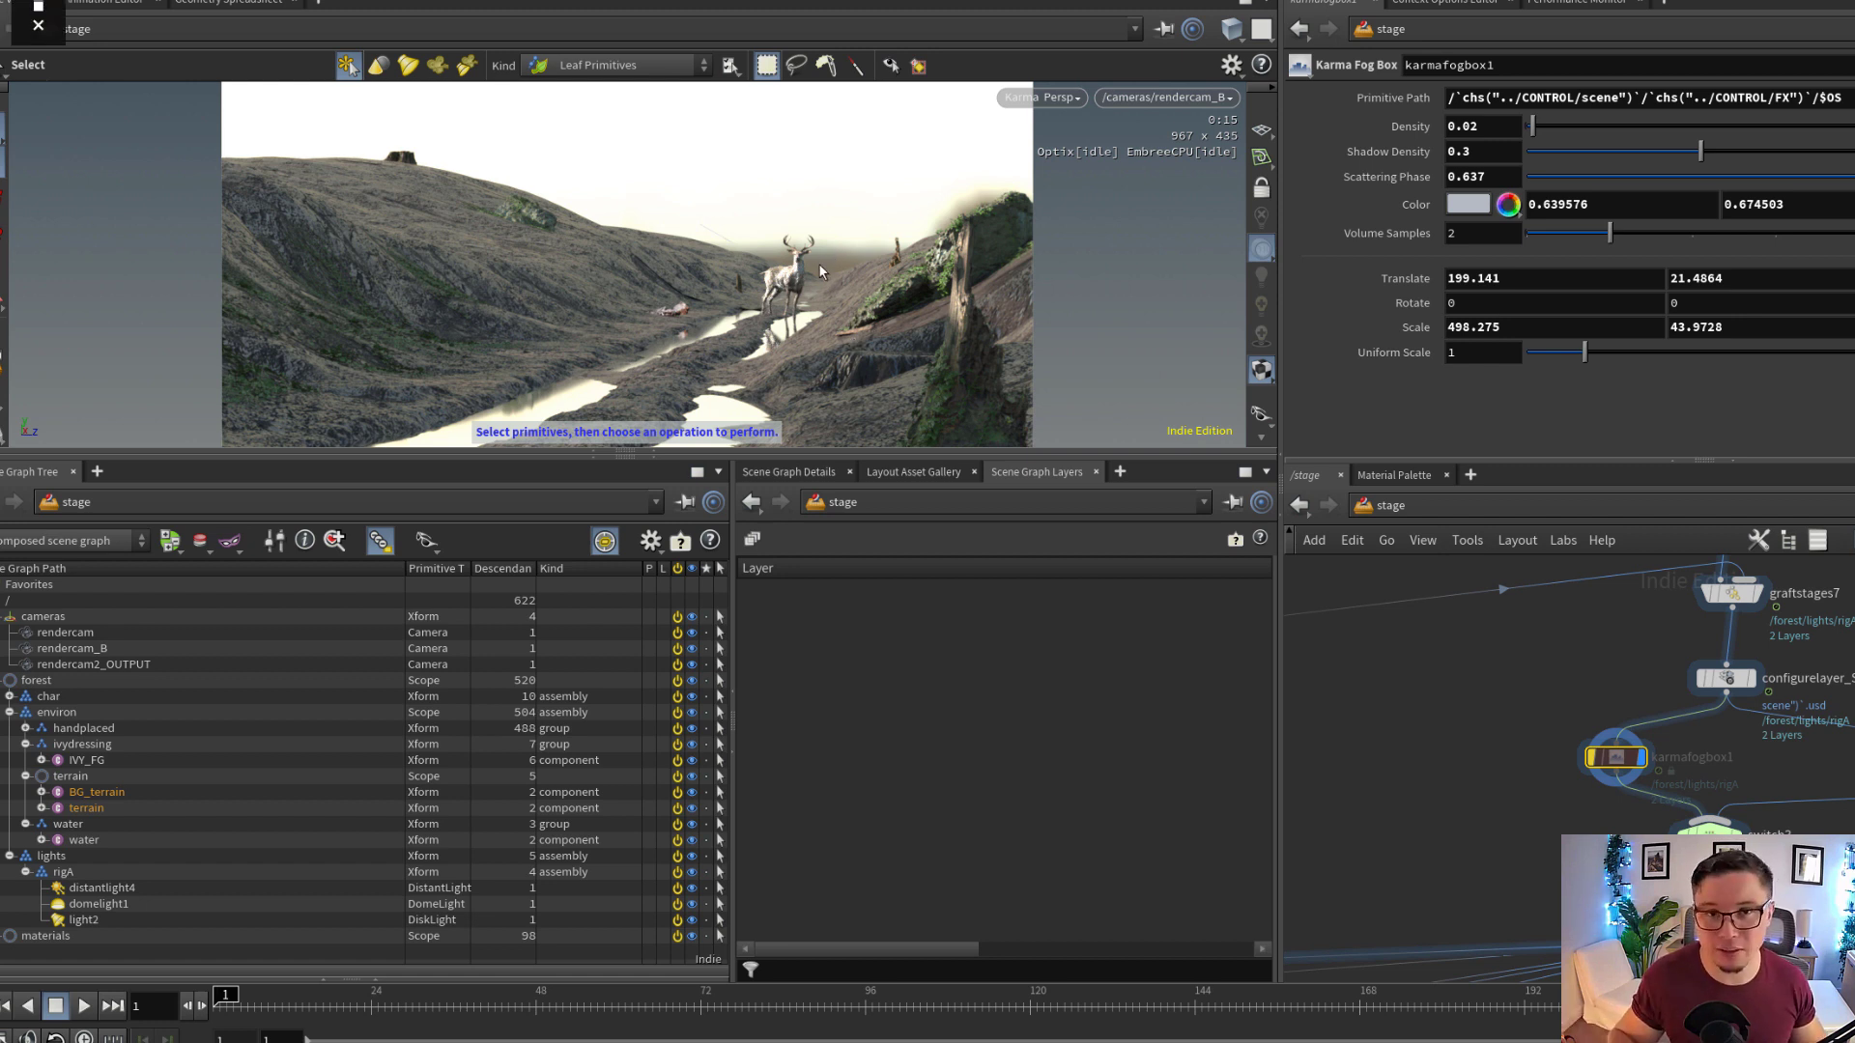
Inspect the stag and bare terrain through /cameras/rendercam_B and from free viewpoints along the stream bed
{"action": "left_click_drag", "start_coordinate": [808, 251], "coordinate": [847, 370], "text": "alt"}
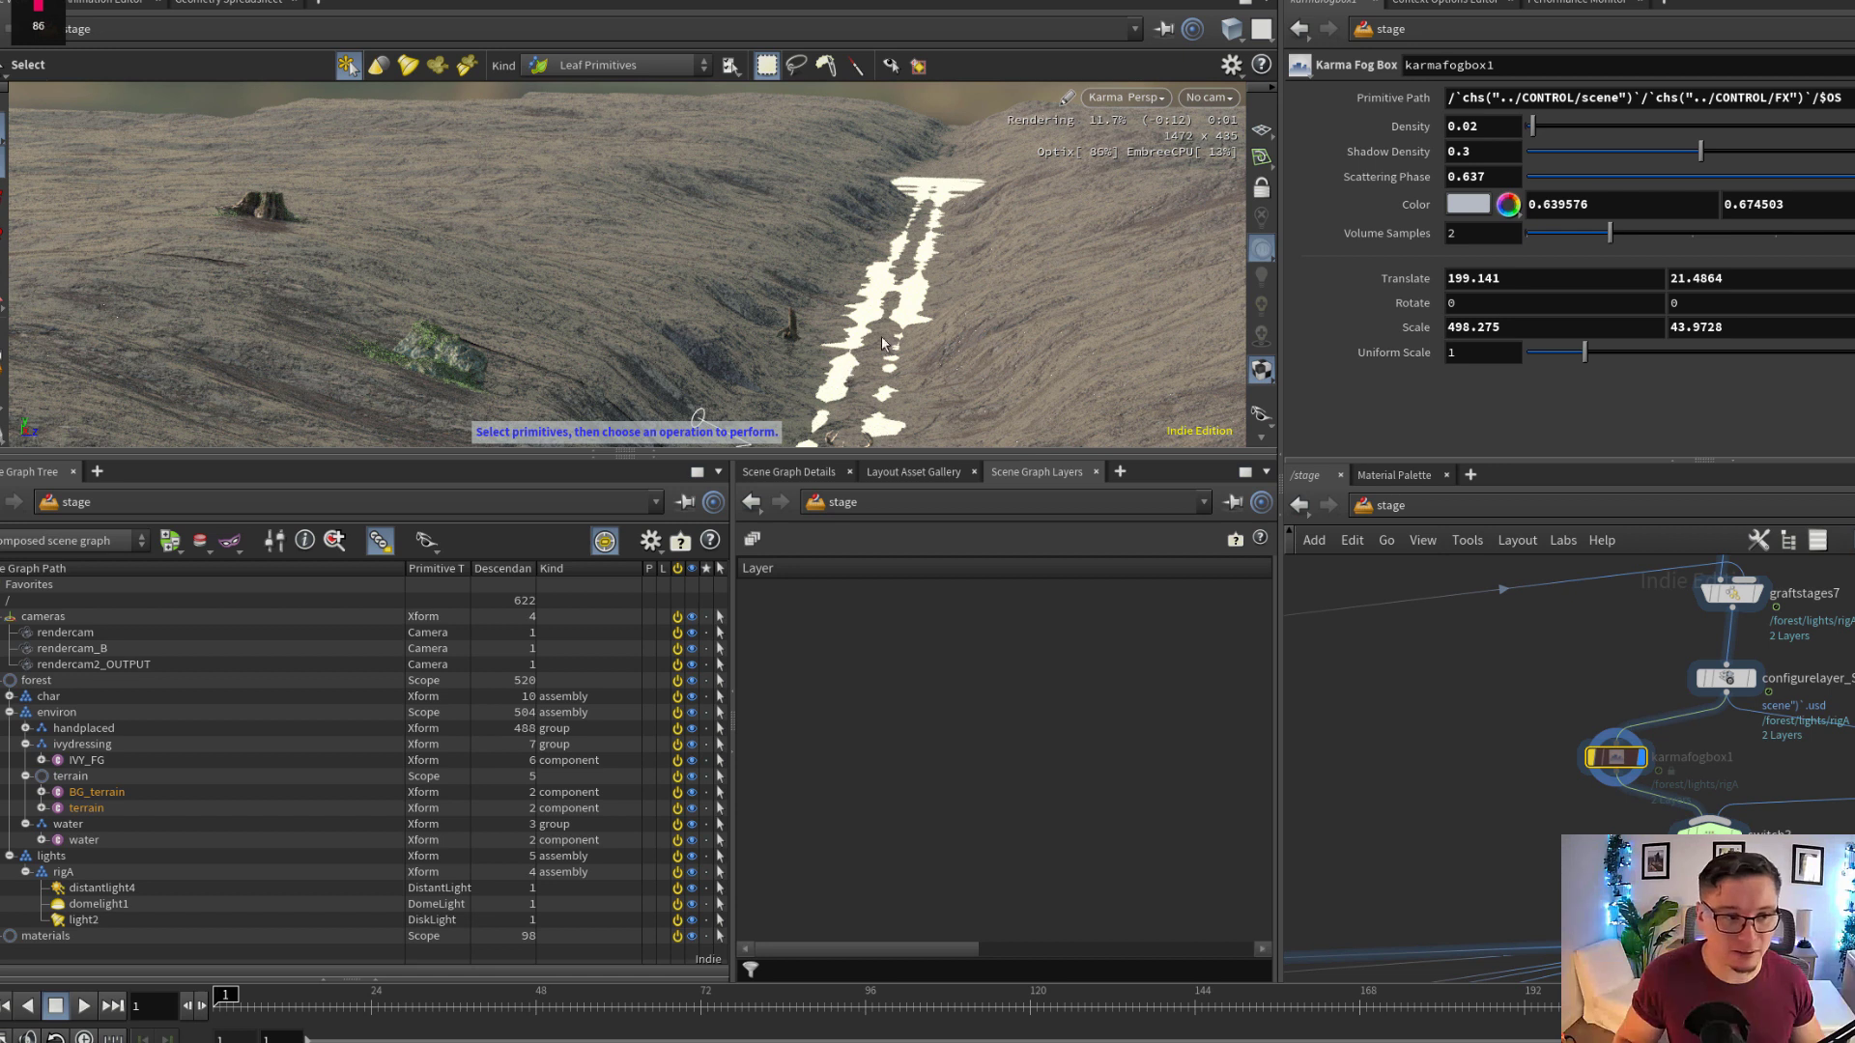
{"action": "left_click", "coordinate": [1208, 98]}
{"action": "left_click", "coordinate": [1266, 161]}
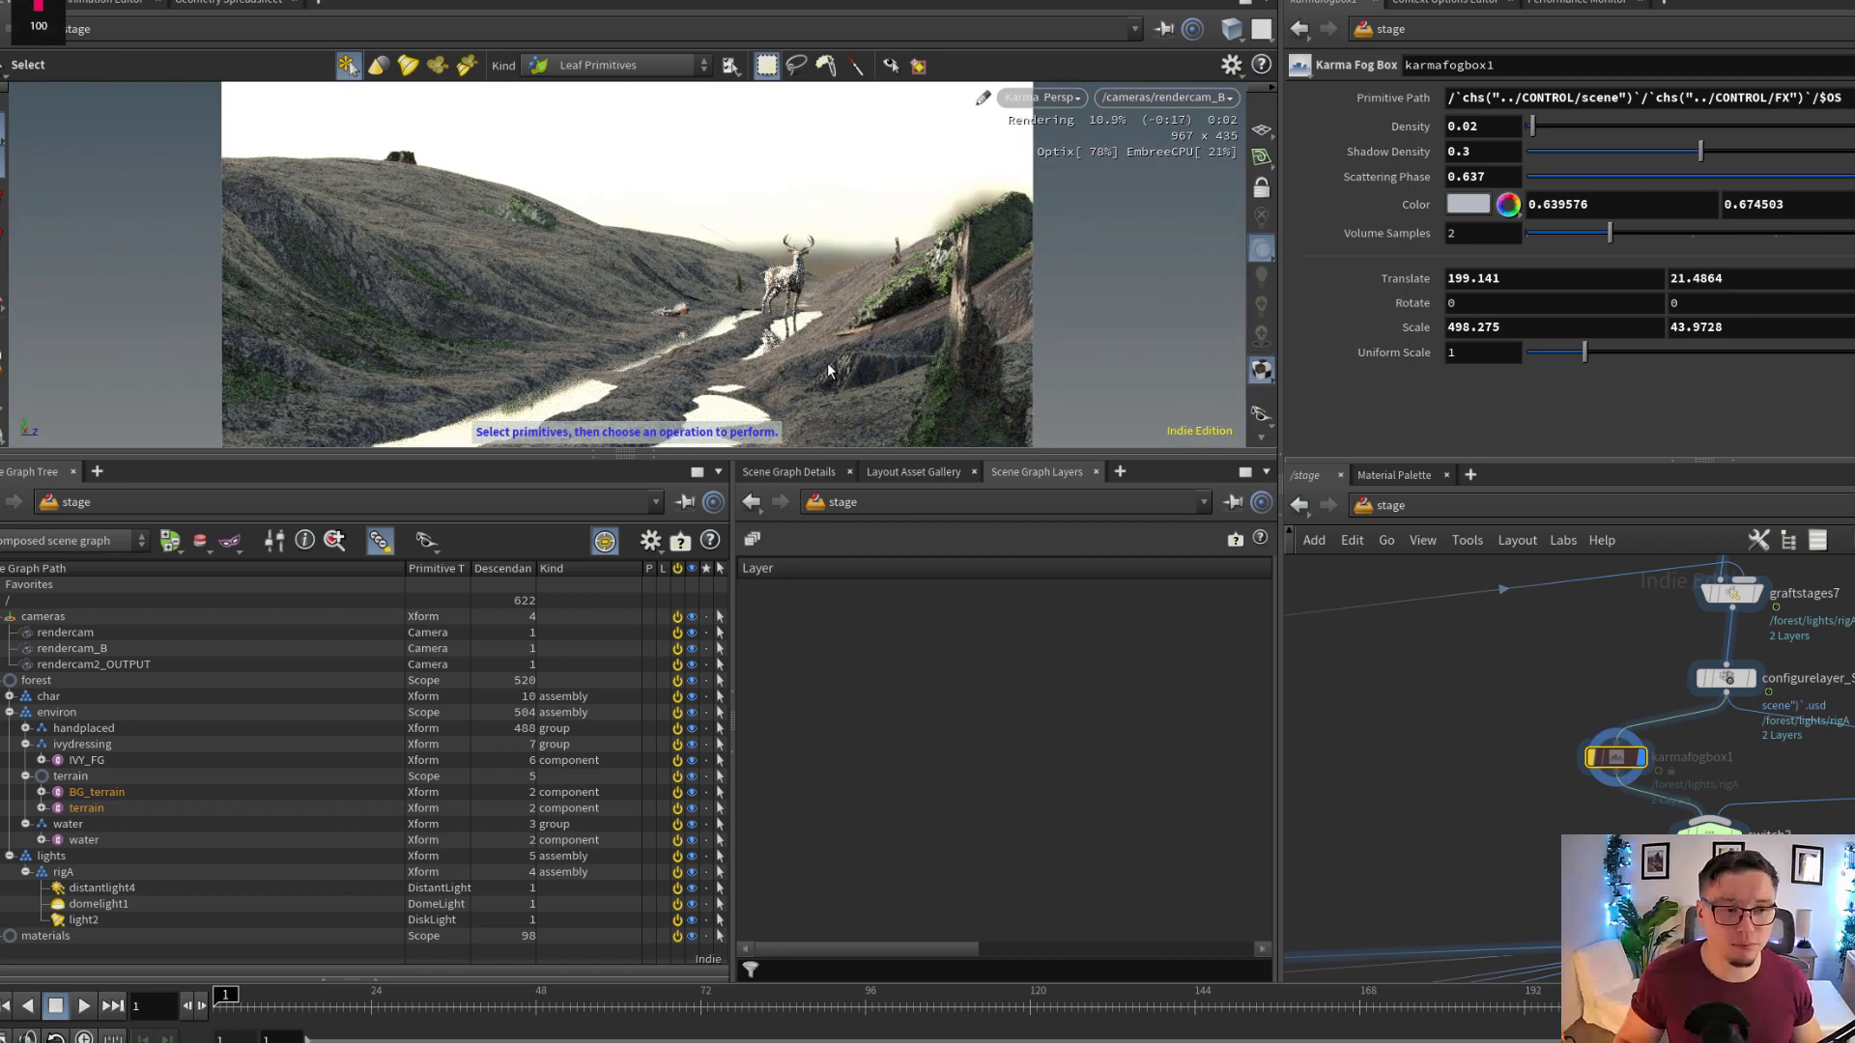
{"action": "key", "text": "Escape"}
{"action": "left_click_drag", "start_coordinate": [830, 354], "coordinate": [705, 297]}
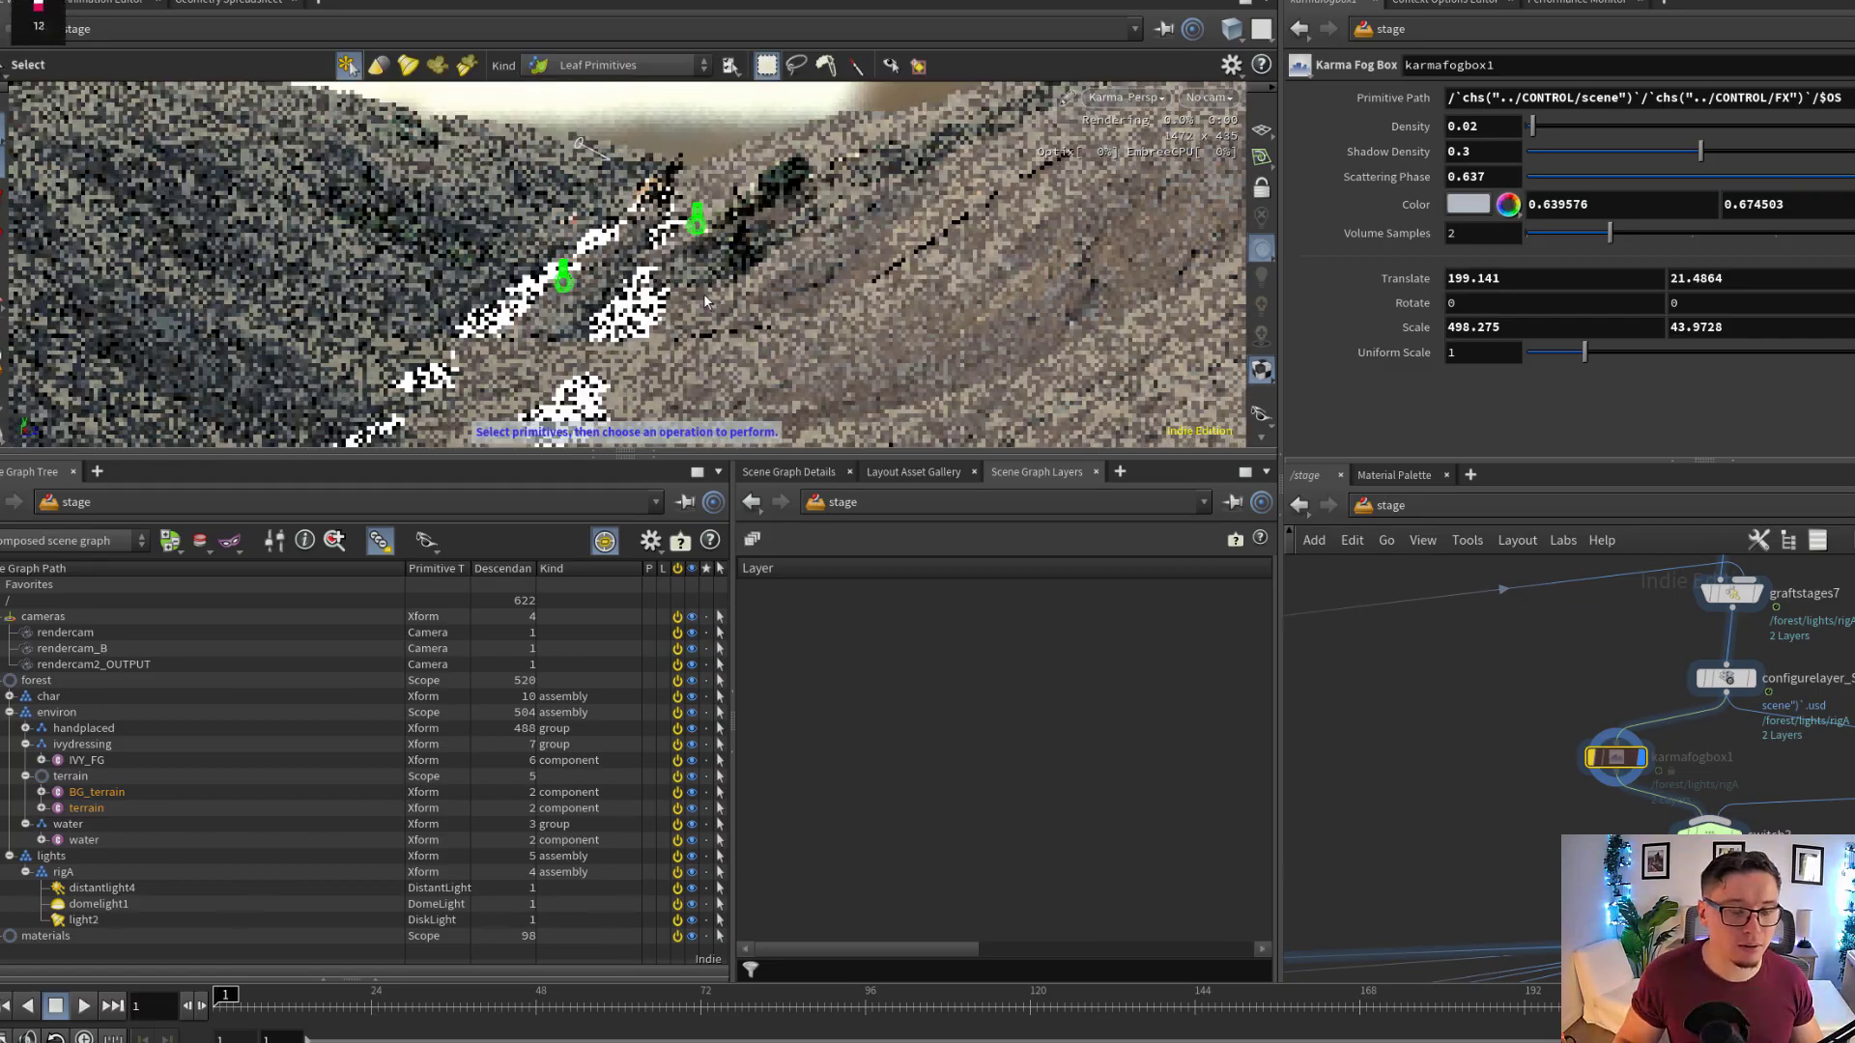
{"action": "middle_click_drag", "start_coordinate": [697, 252], "coordinate": [726, 284], "text": "alt"}
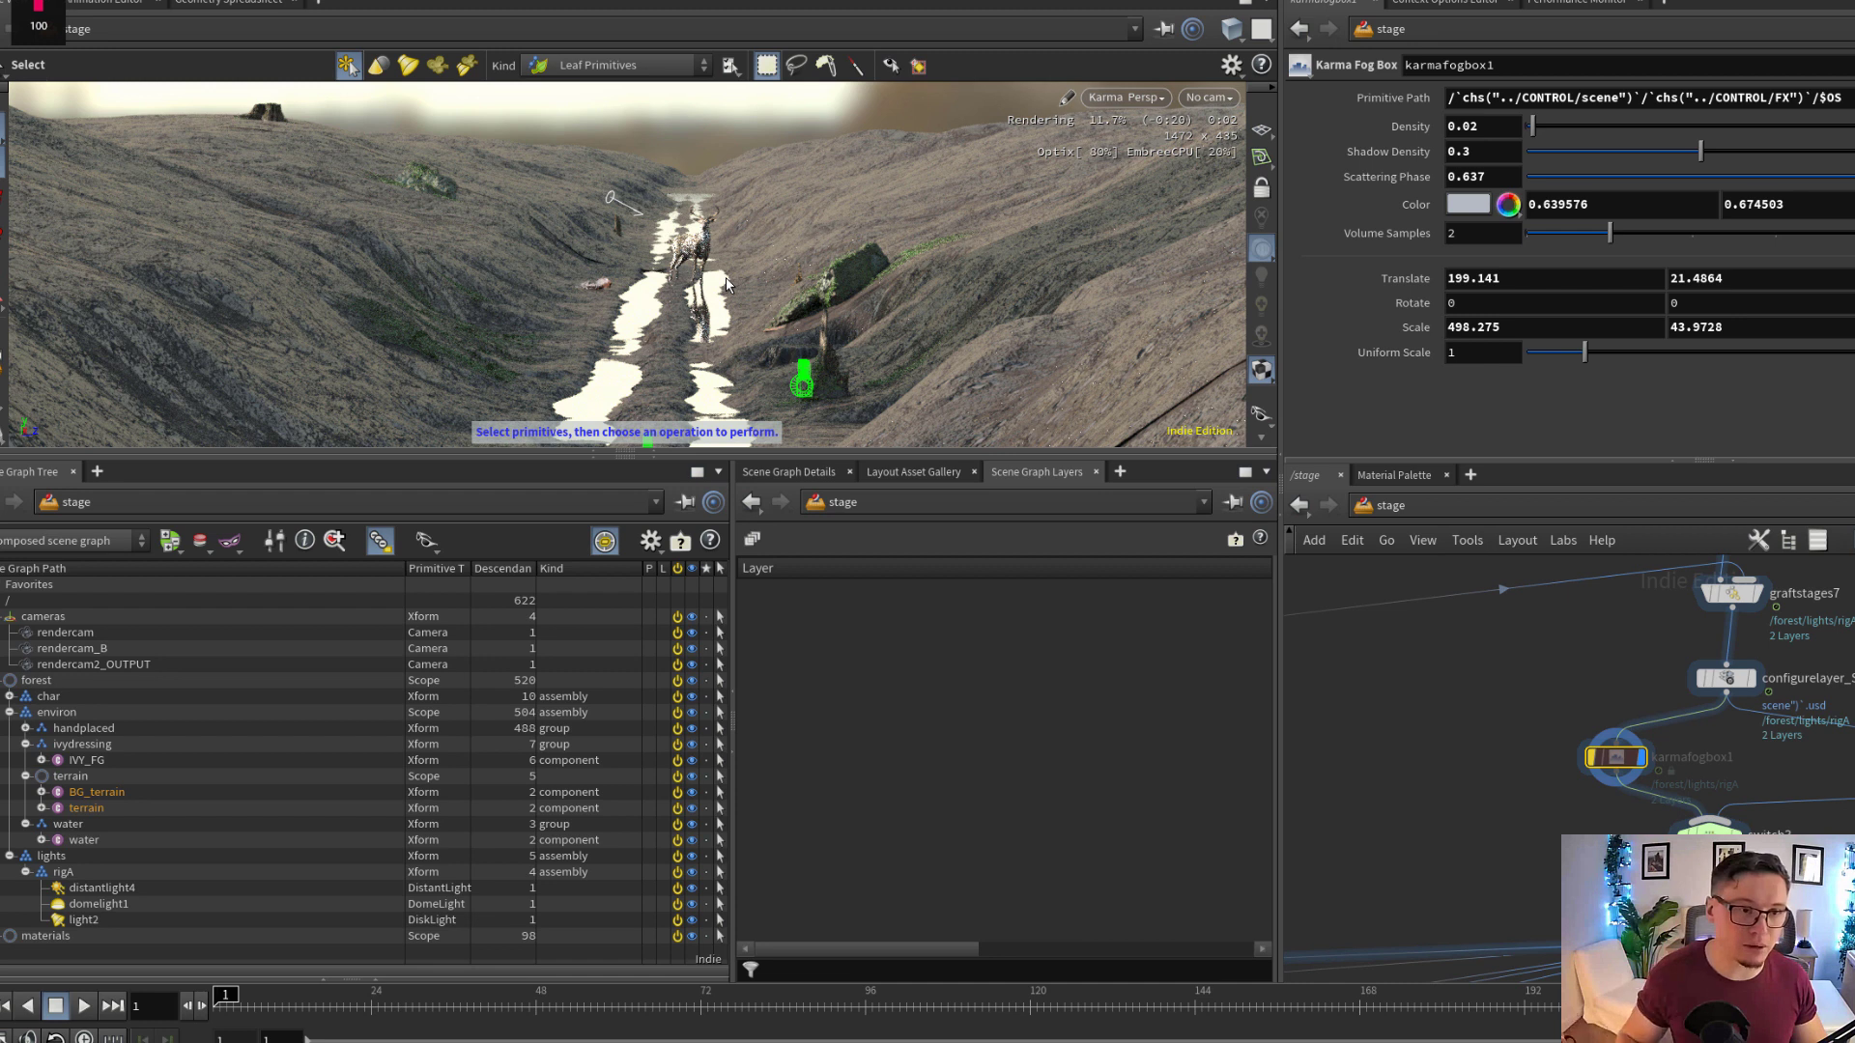
{"action": "left_click_drag", "start_coordinate": [727, 284], "coordinate": [752, 284], "text": "alt"}
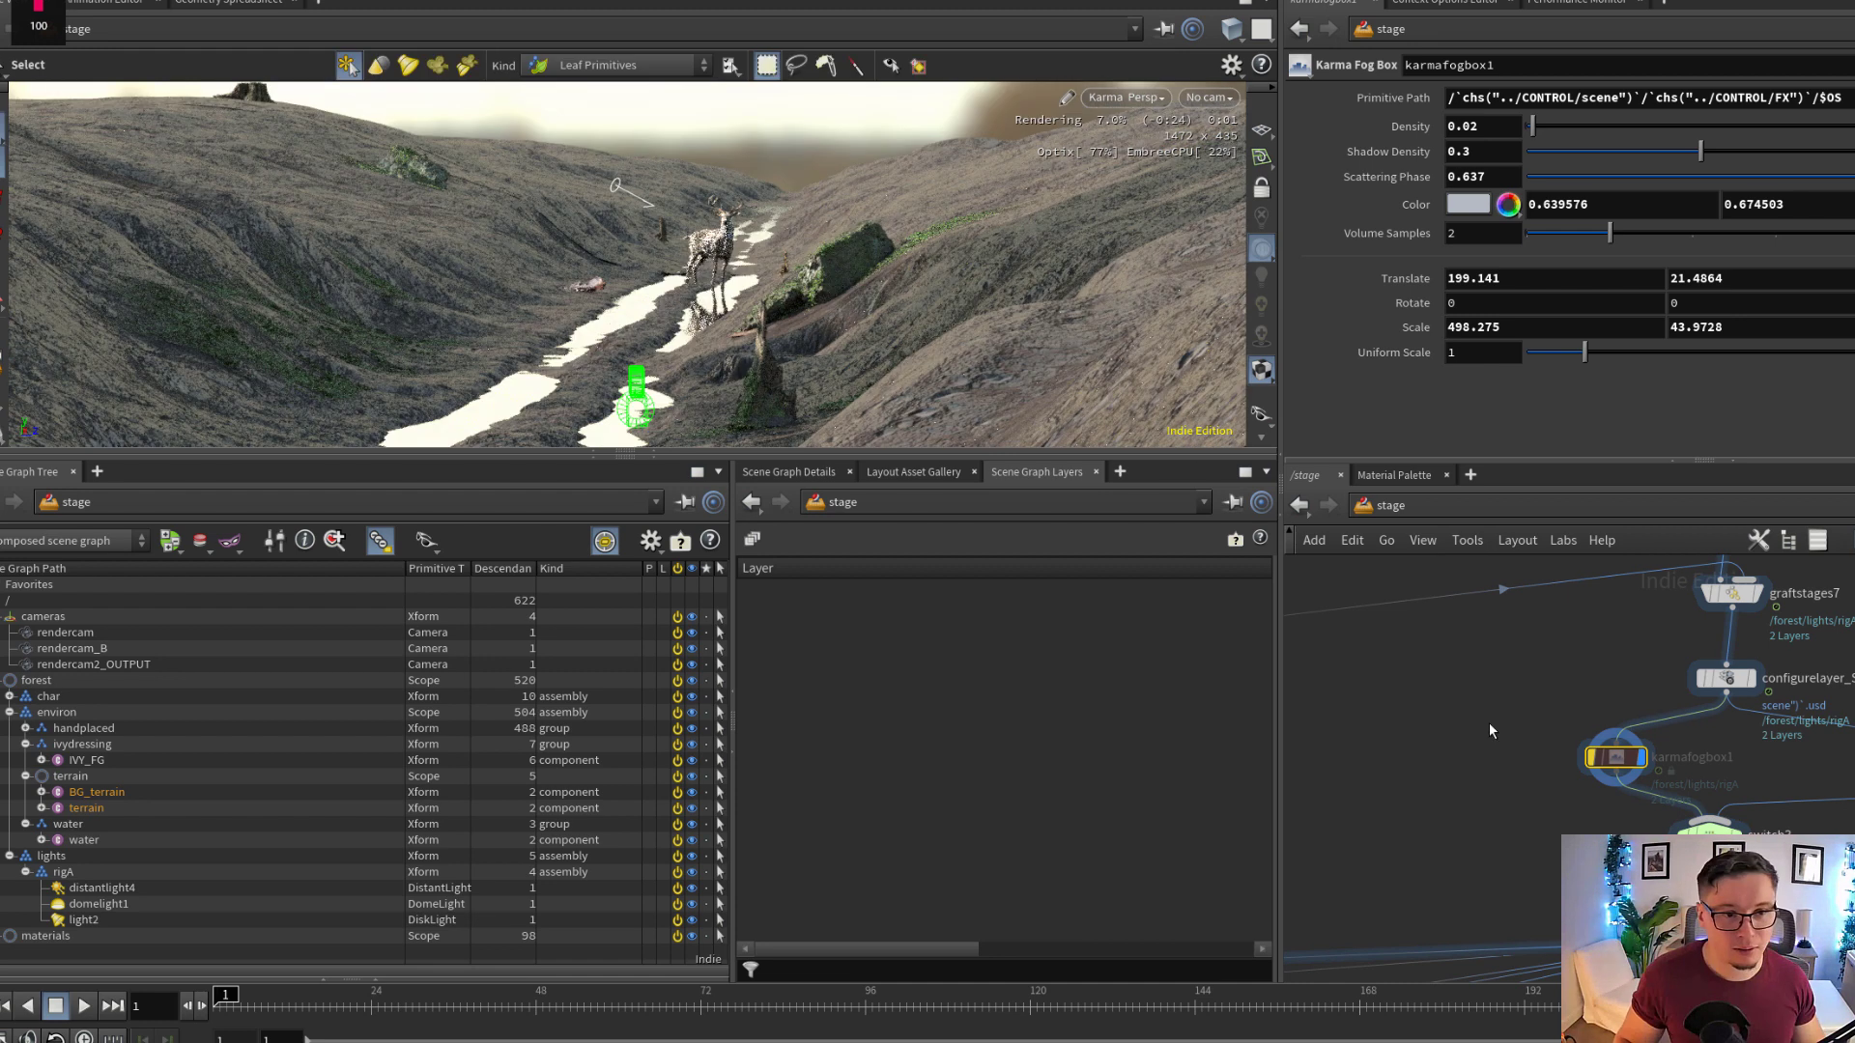
Set the selected input of the upstream switch1 node to 0 to bring back the scattered forest
{"action": "middle_click_drag", "start_coordinate": [1489, 724], "coordinate": [1476, 759]}
{"action": "scroll", "coordinate": [1476, 760], "scroll_direction": "down", "scroll_amount": 5}
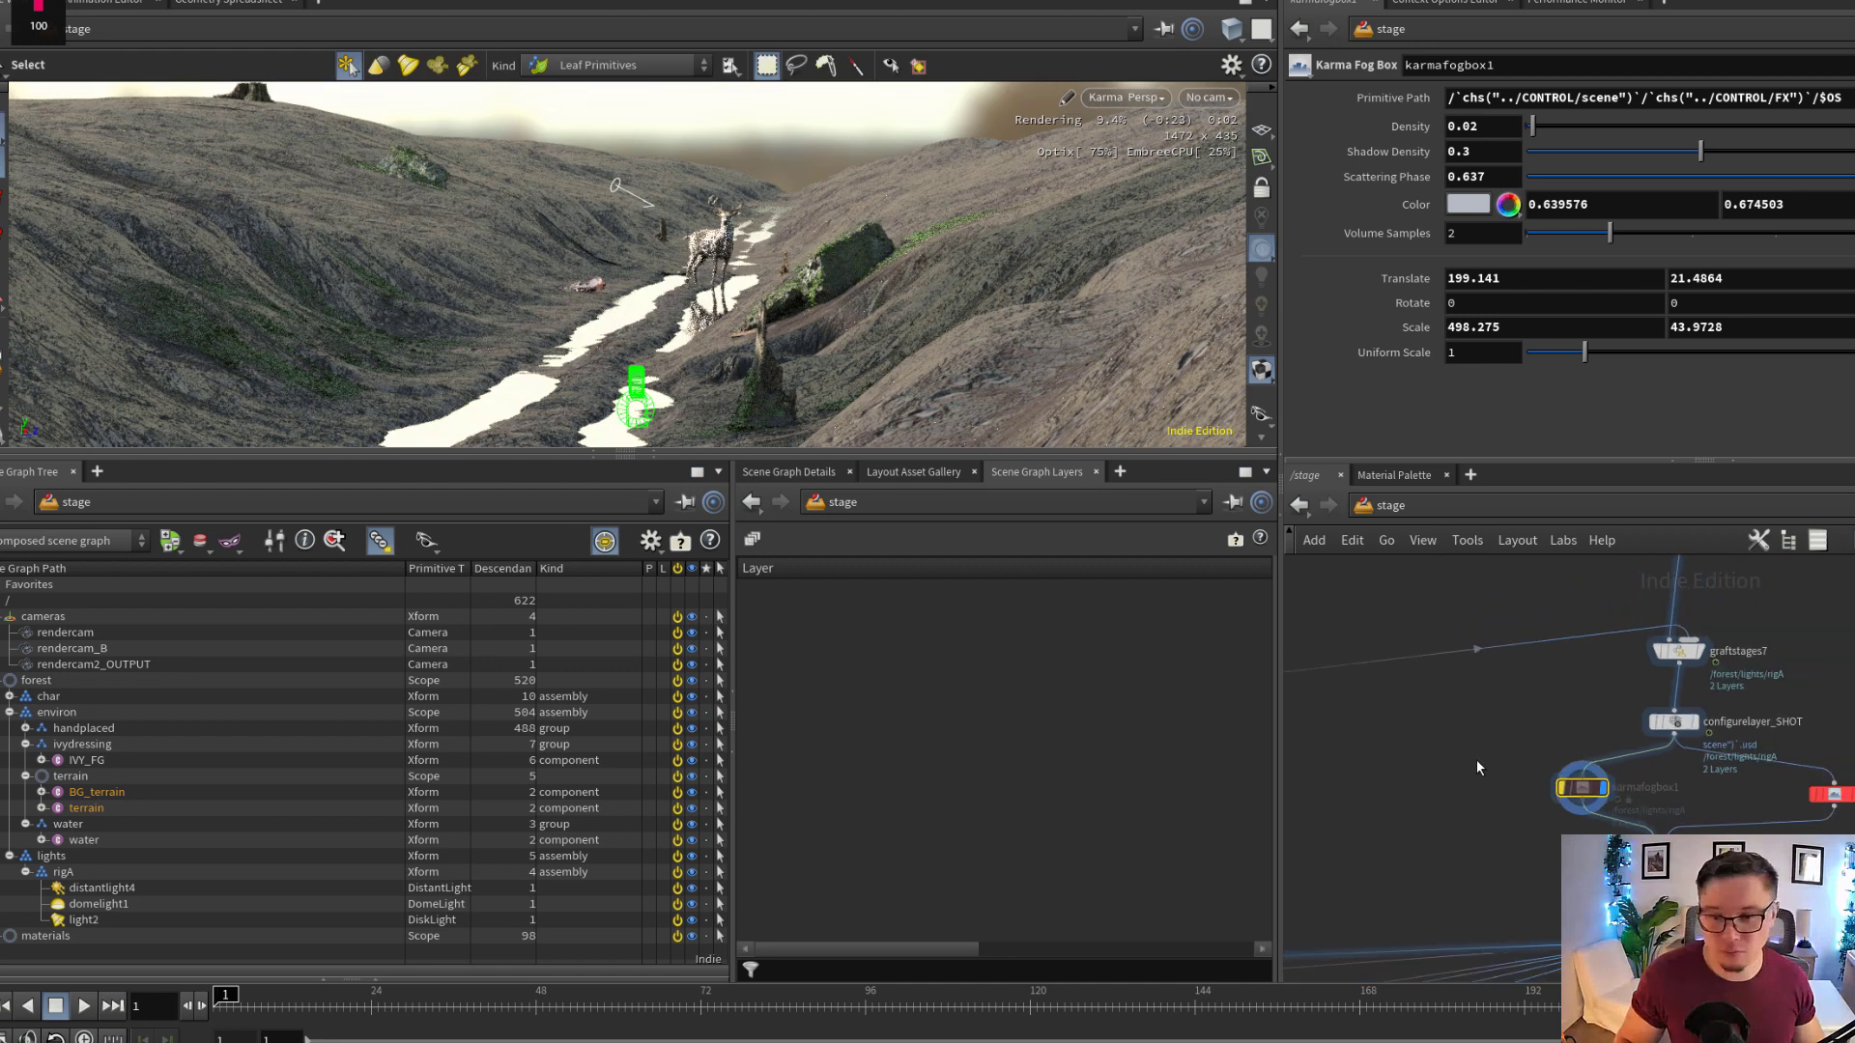
{"action": "middle_click_drag", "start_coordinate": [1729, 563], "coordinate": [1723, 711]}
{"action": "middle_click_drag", "start_coordinate": [1666, 565], "coordinate": [1702, 807]}
{"action": "scroll", "coordinate": [1696, 778], "scroll_direction": "up", "scroll_amount": 3}
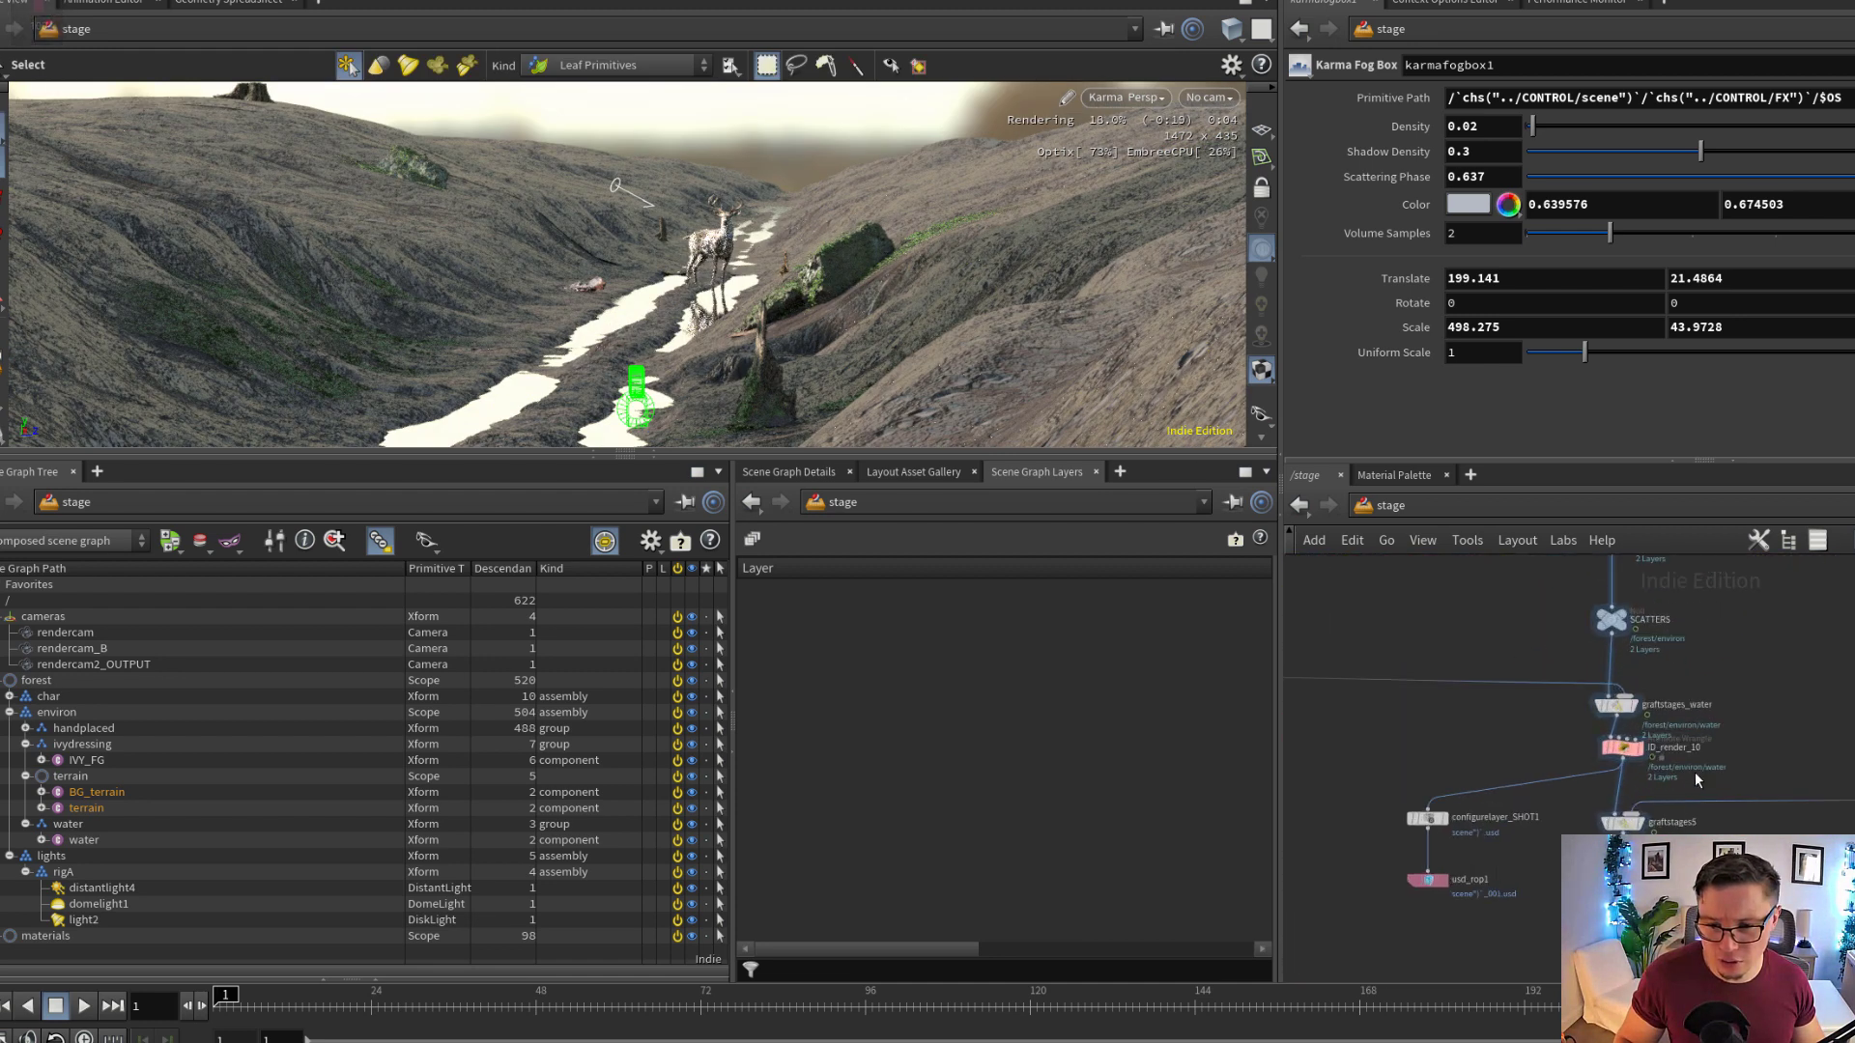
{"action": "middle_click_drag", "start_coordinate": [1694, 705], "coordinate": [1712, 812]}
{"action": "scroll", "coordinate": [1712, 753], "scroll_direction": "down", "scroll_amount": 3}
{"action": "middle_click_drag", "start_coordinate": [1715, 619], "coordinate": [1724, 773]}
{"action": "middle_click_drag", "start_coordinate": [1754, 575], "coordinate": [1743, 821]}
{"action": "scroll", "coordinate": [1737, 773], "scroll_direction": "up", "scroll_amount": 5}
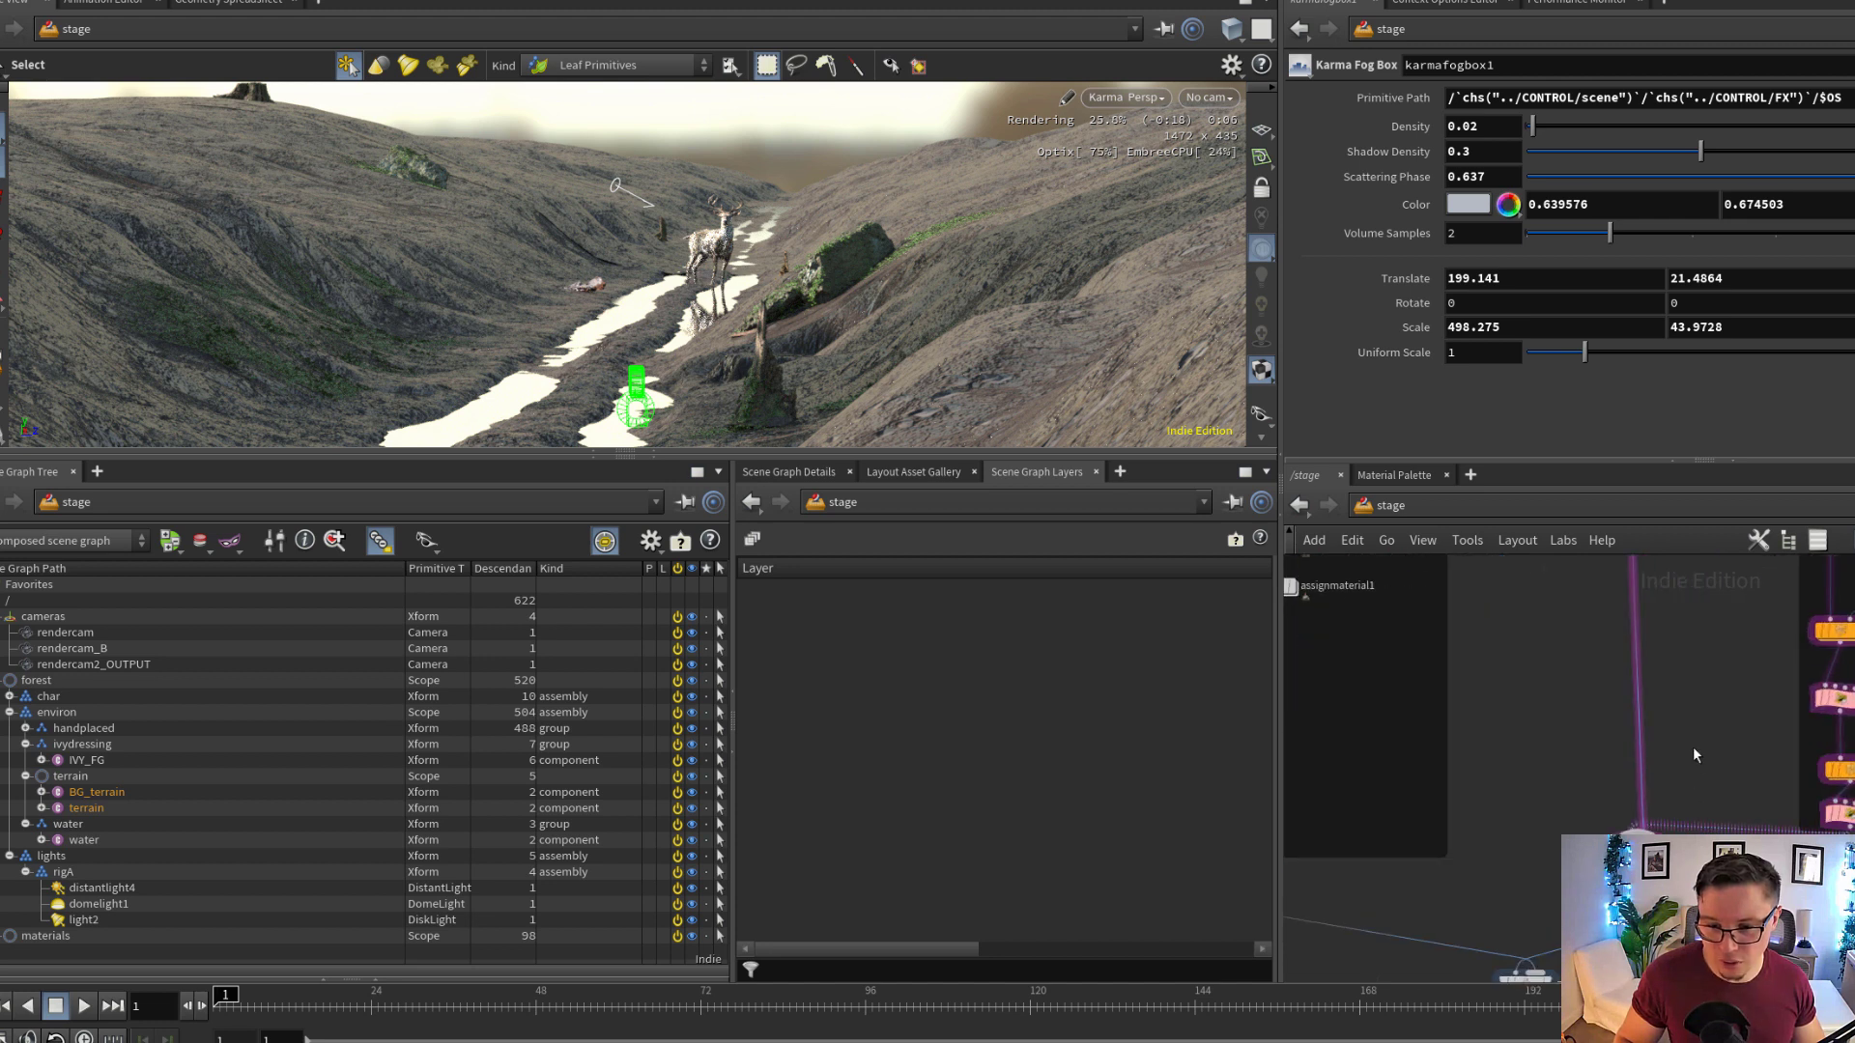
{"action": "left_click_drag", "start_coordinate": [1692, 747], "coordinate": [1620, 858]}
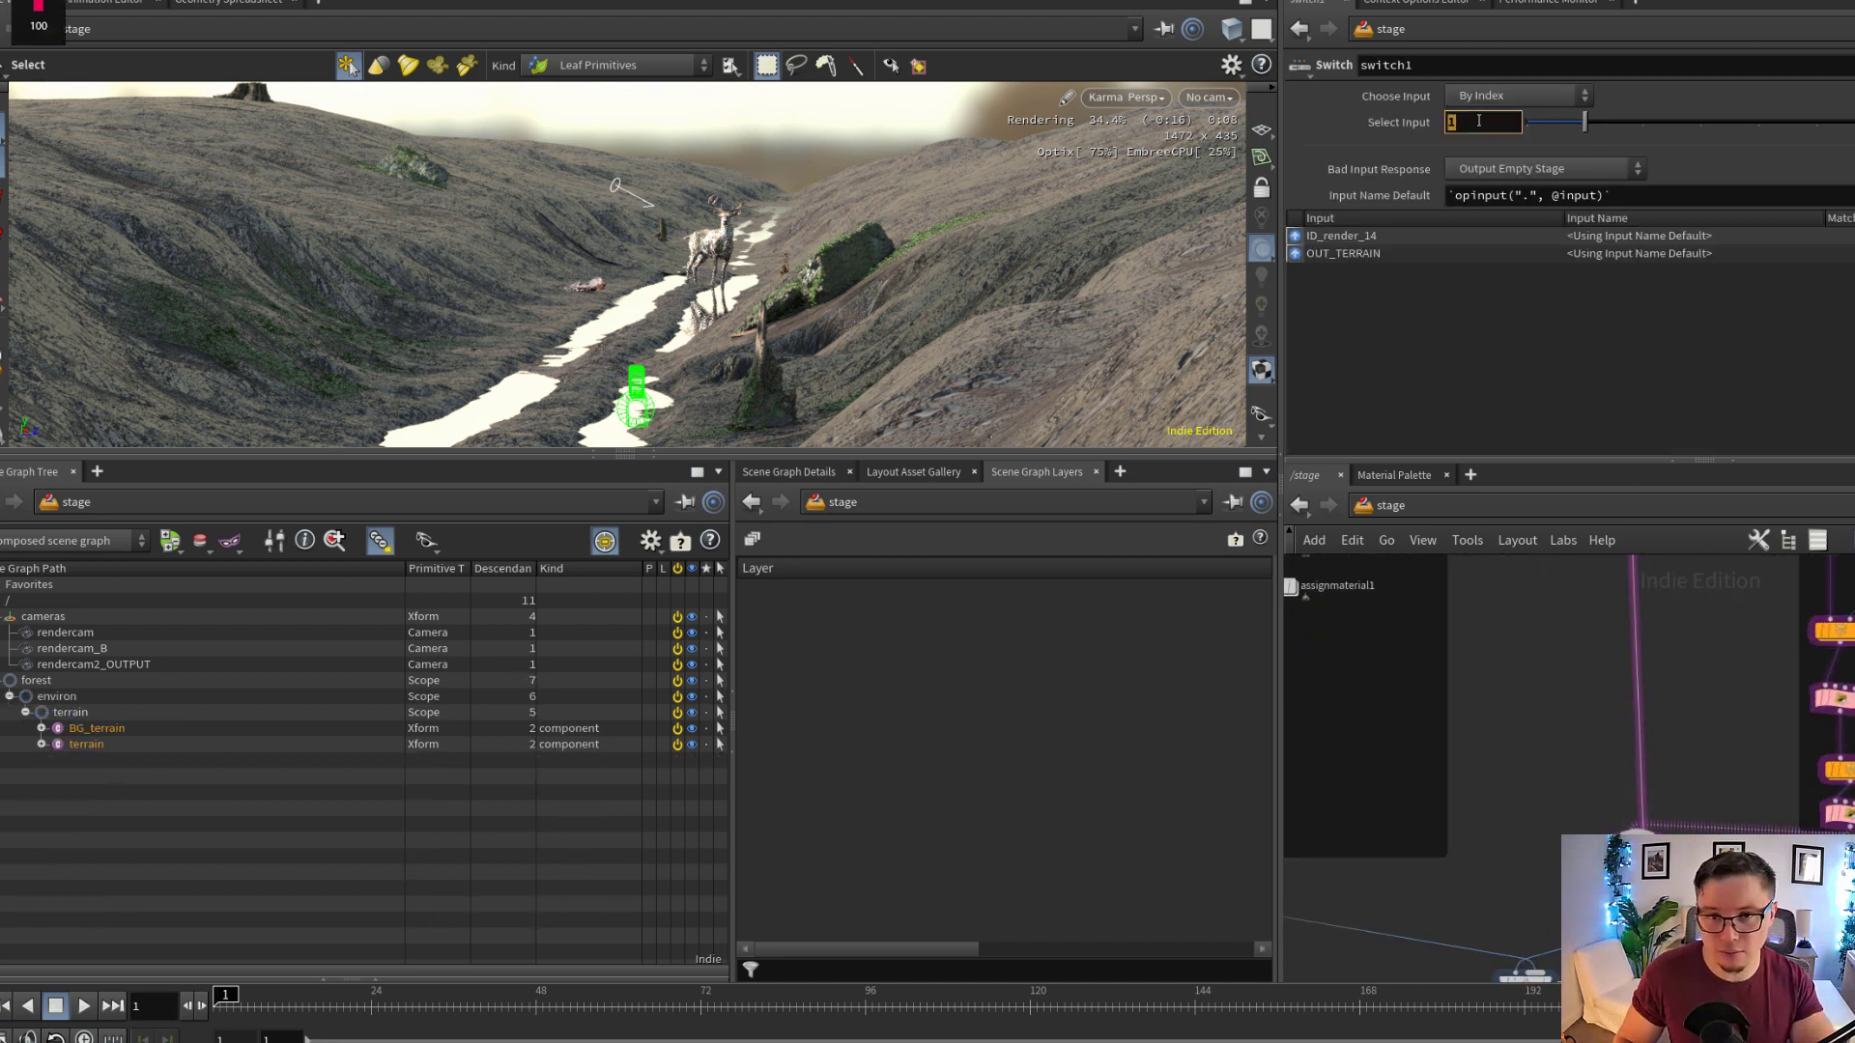
{"action": "type", "text": "0"}
{"action": "key", "text": "Return"}
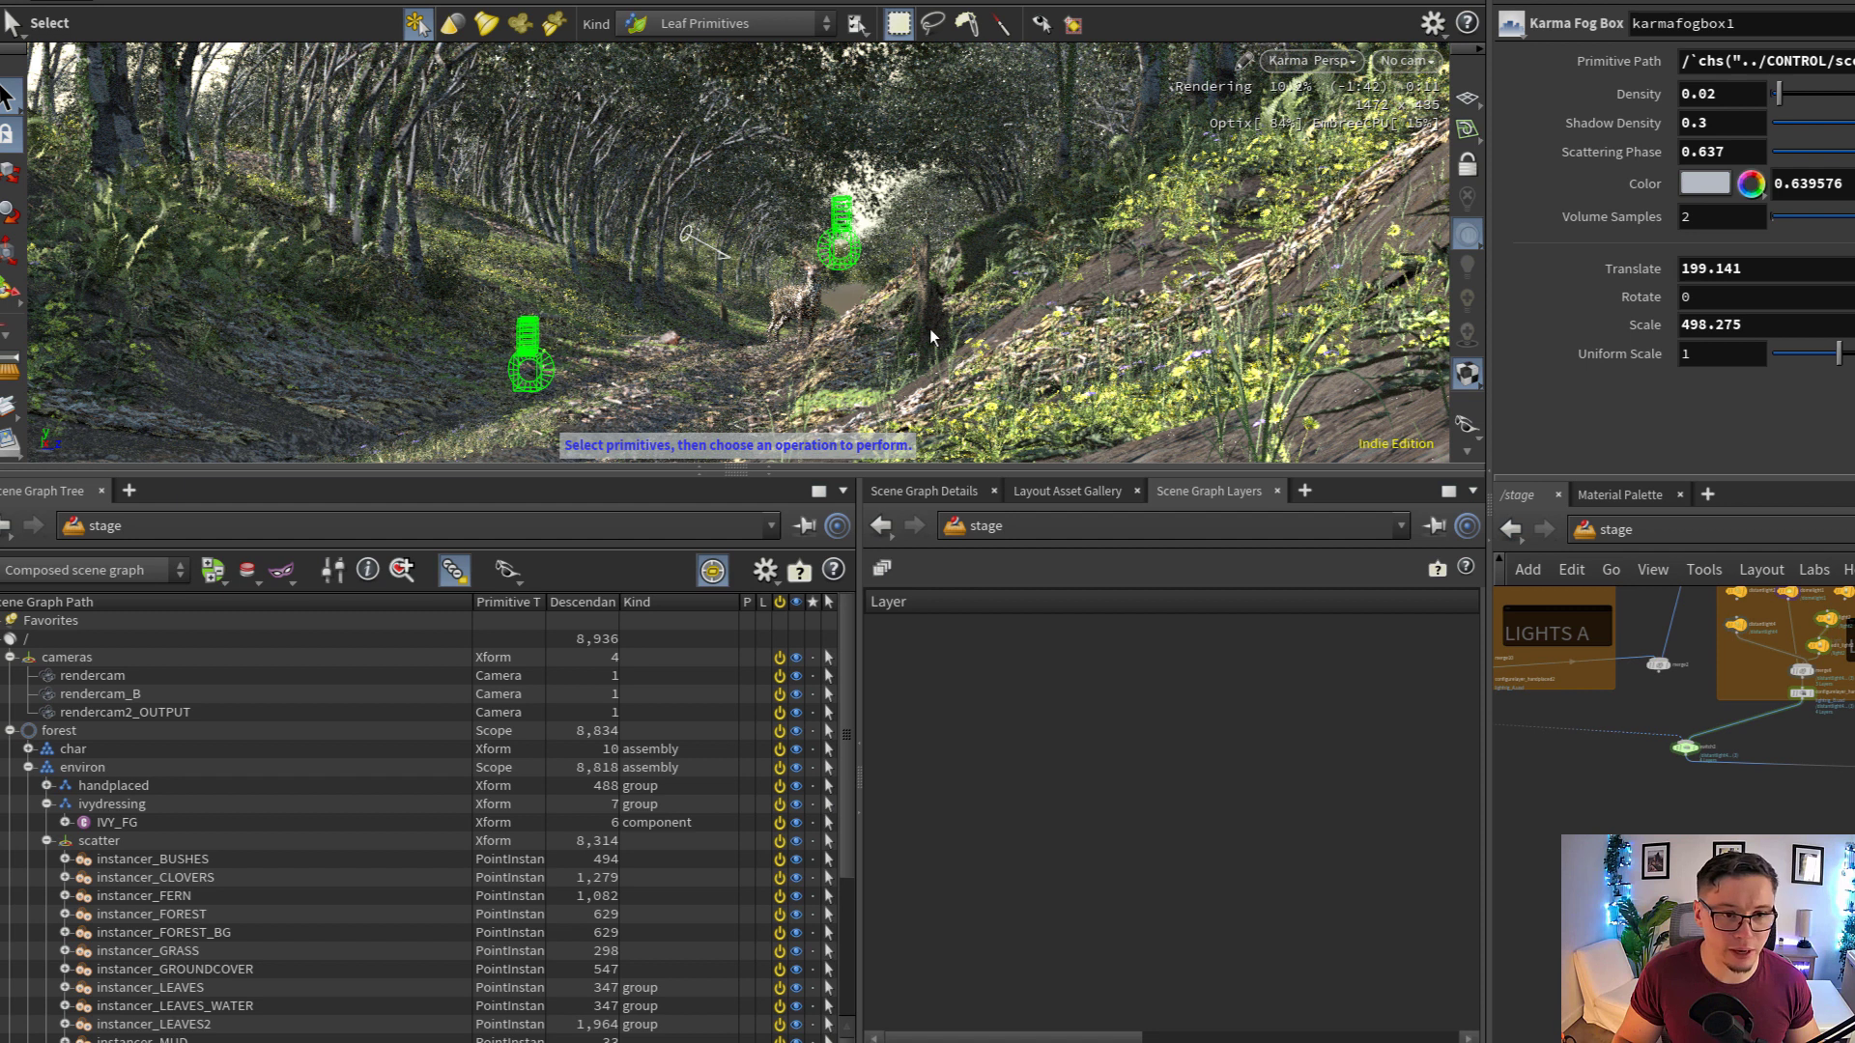
Frame the viewport on the stag and adjust the angle to show the forest path around it
{"action": "left_click", "coordinate": [821, 324]}
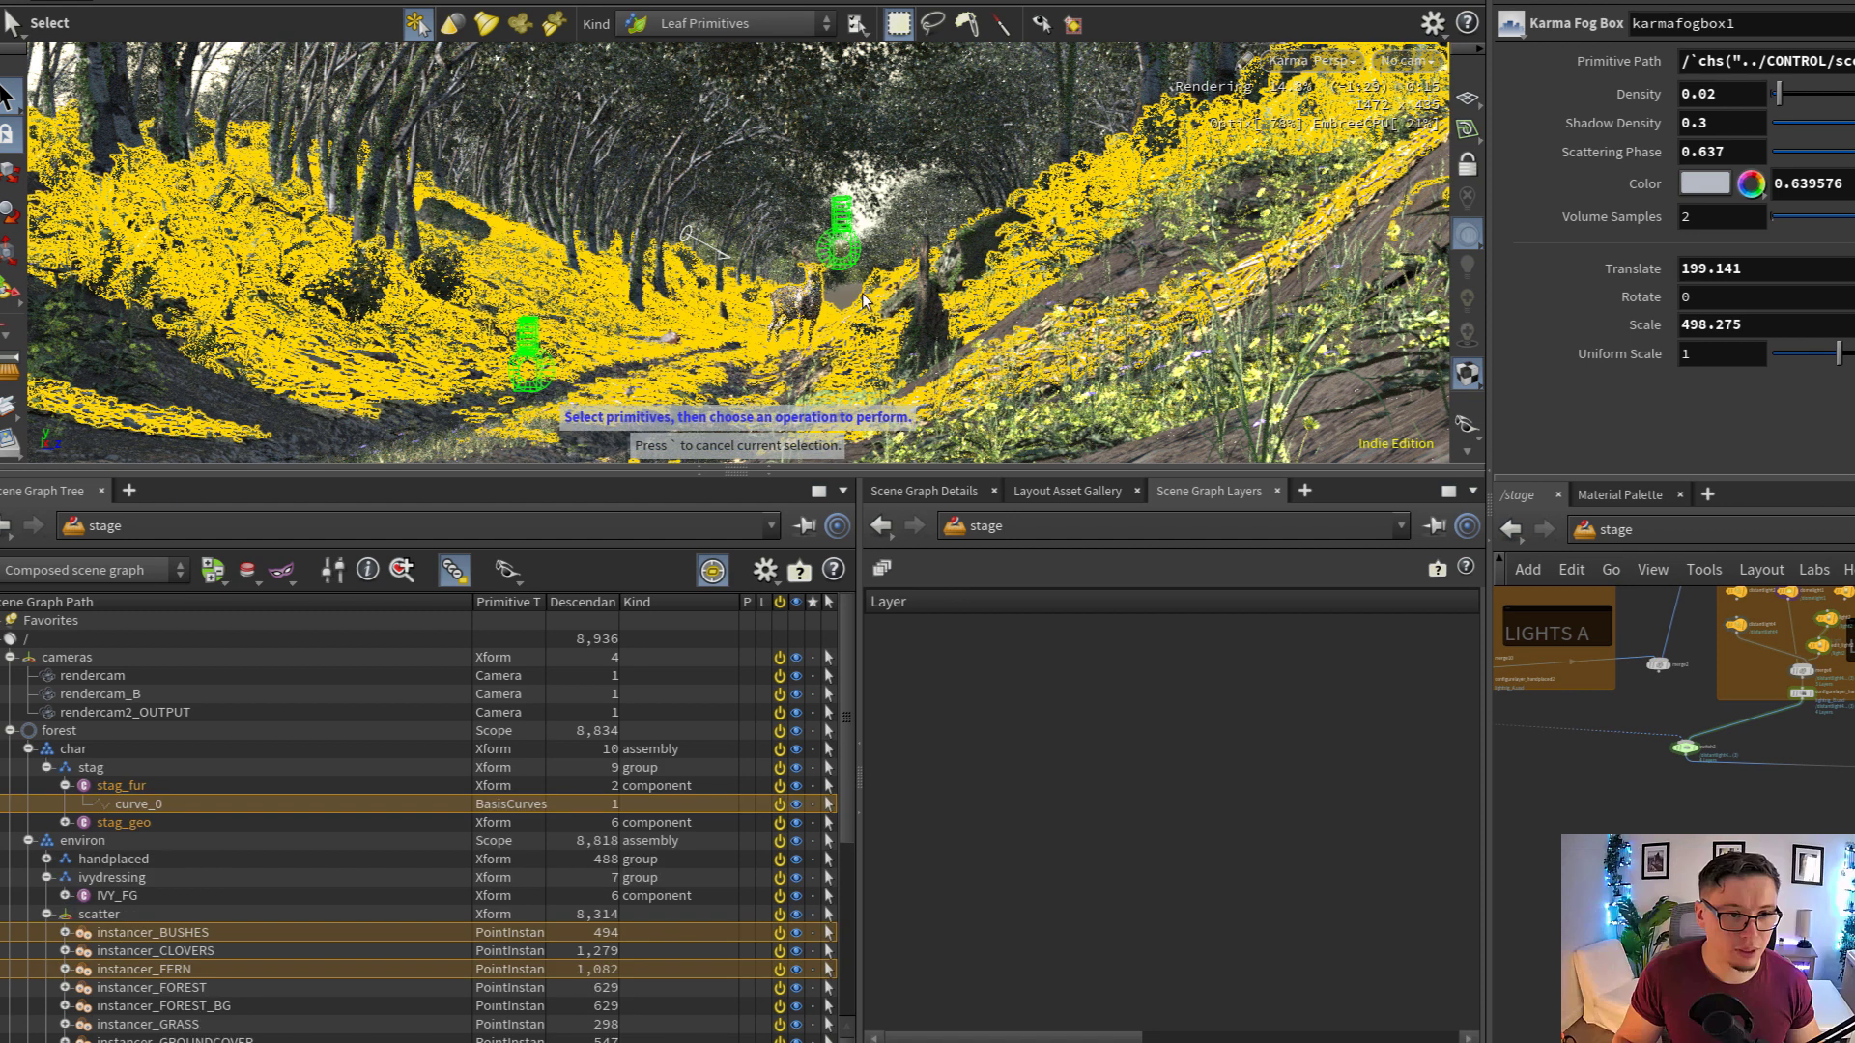
{"action": "key", "text": "space+f"}
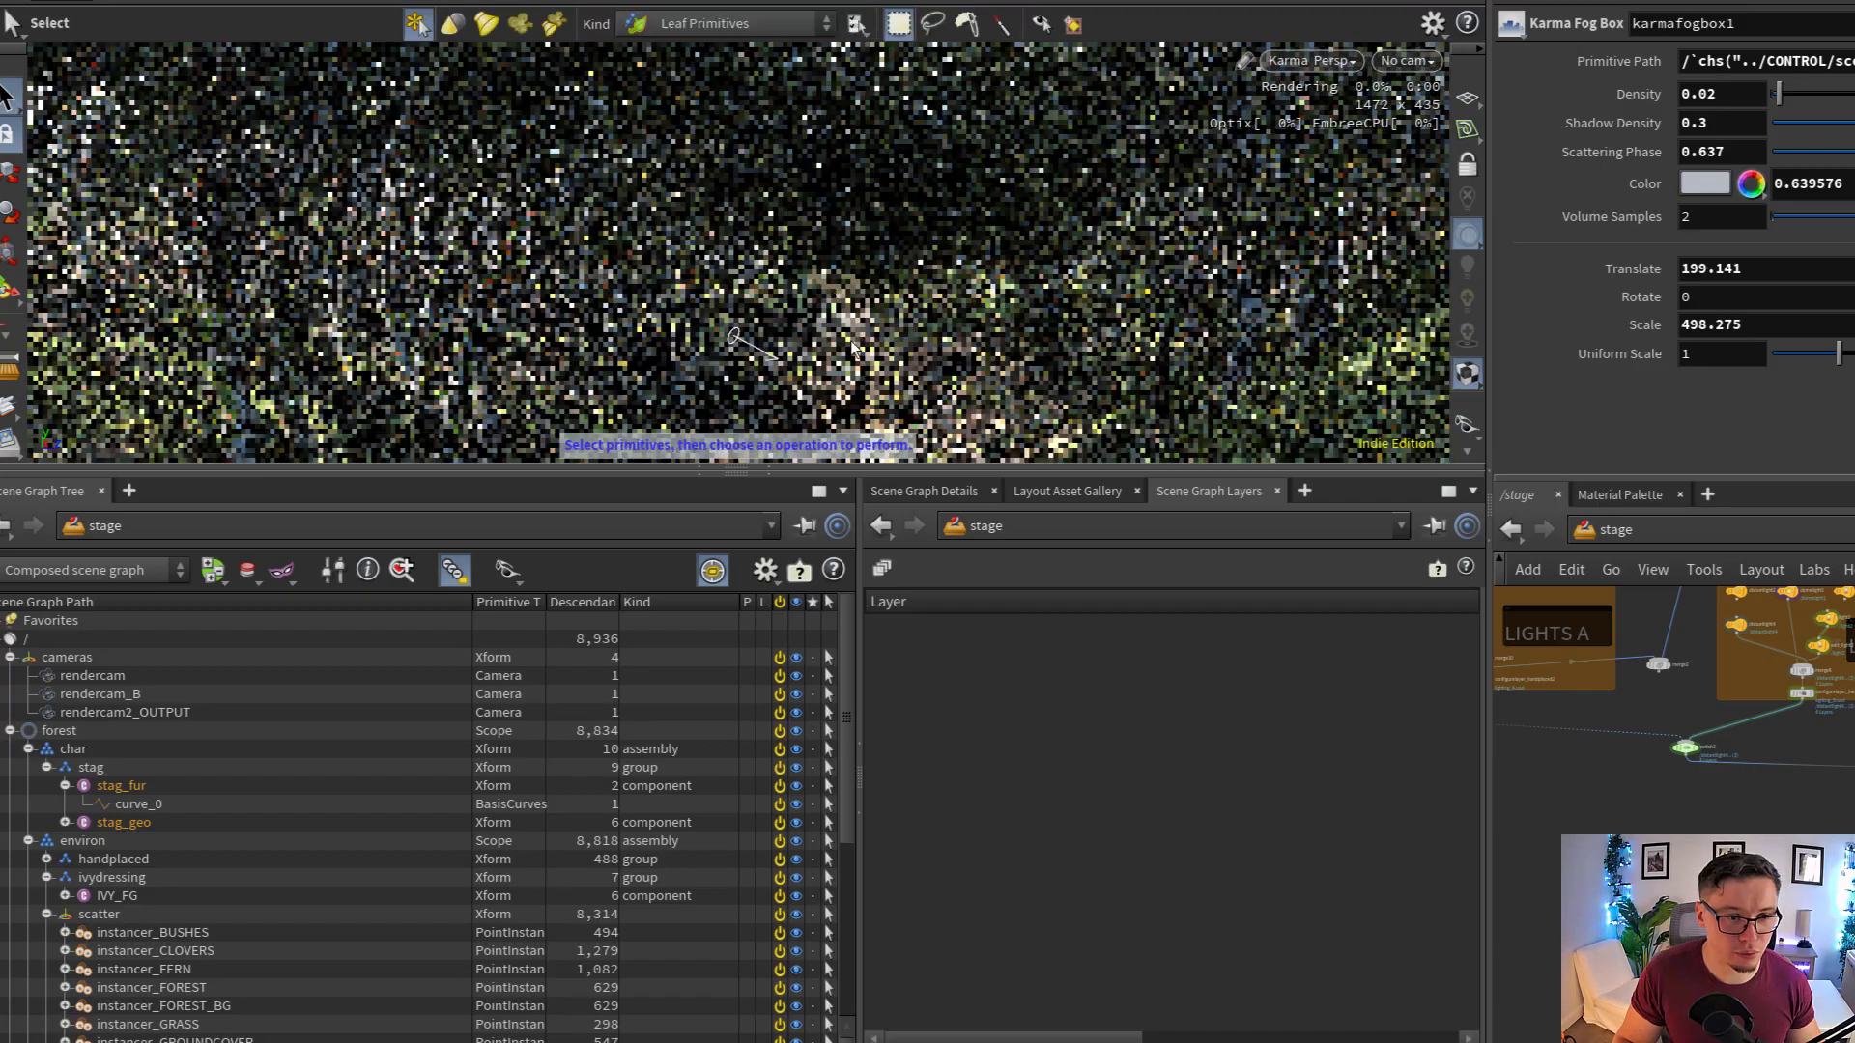
{"action": "left_click_drag", "start_coordinate": [853, 330], "coordinate": [838, 287]}
{"action": "right_click_drag", "start_coordinate": [823, 236], "coordinate": [905, 255]}
{"action": "key", "text": "s"}
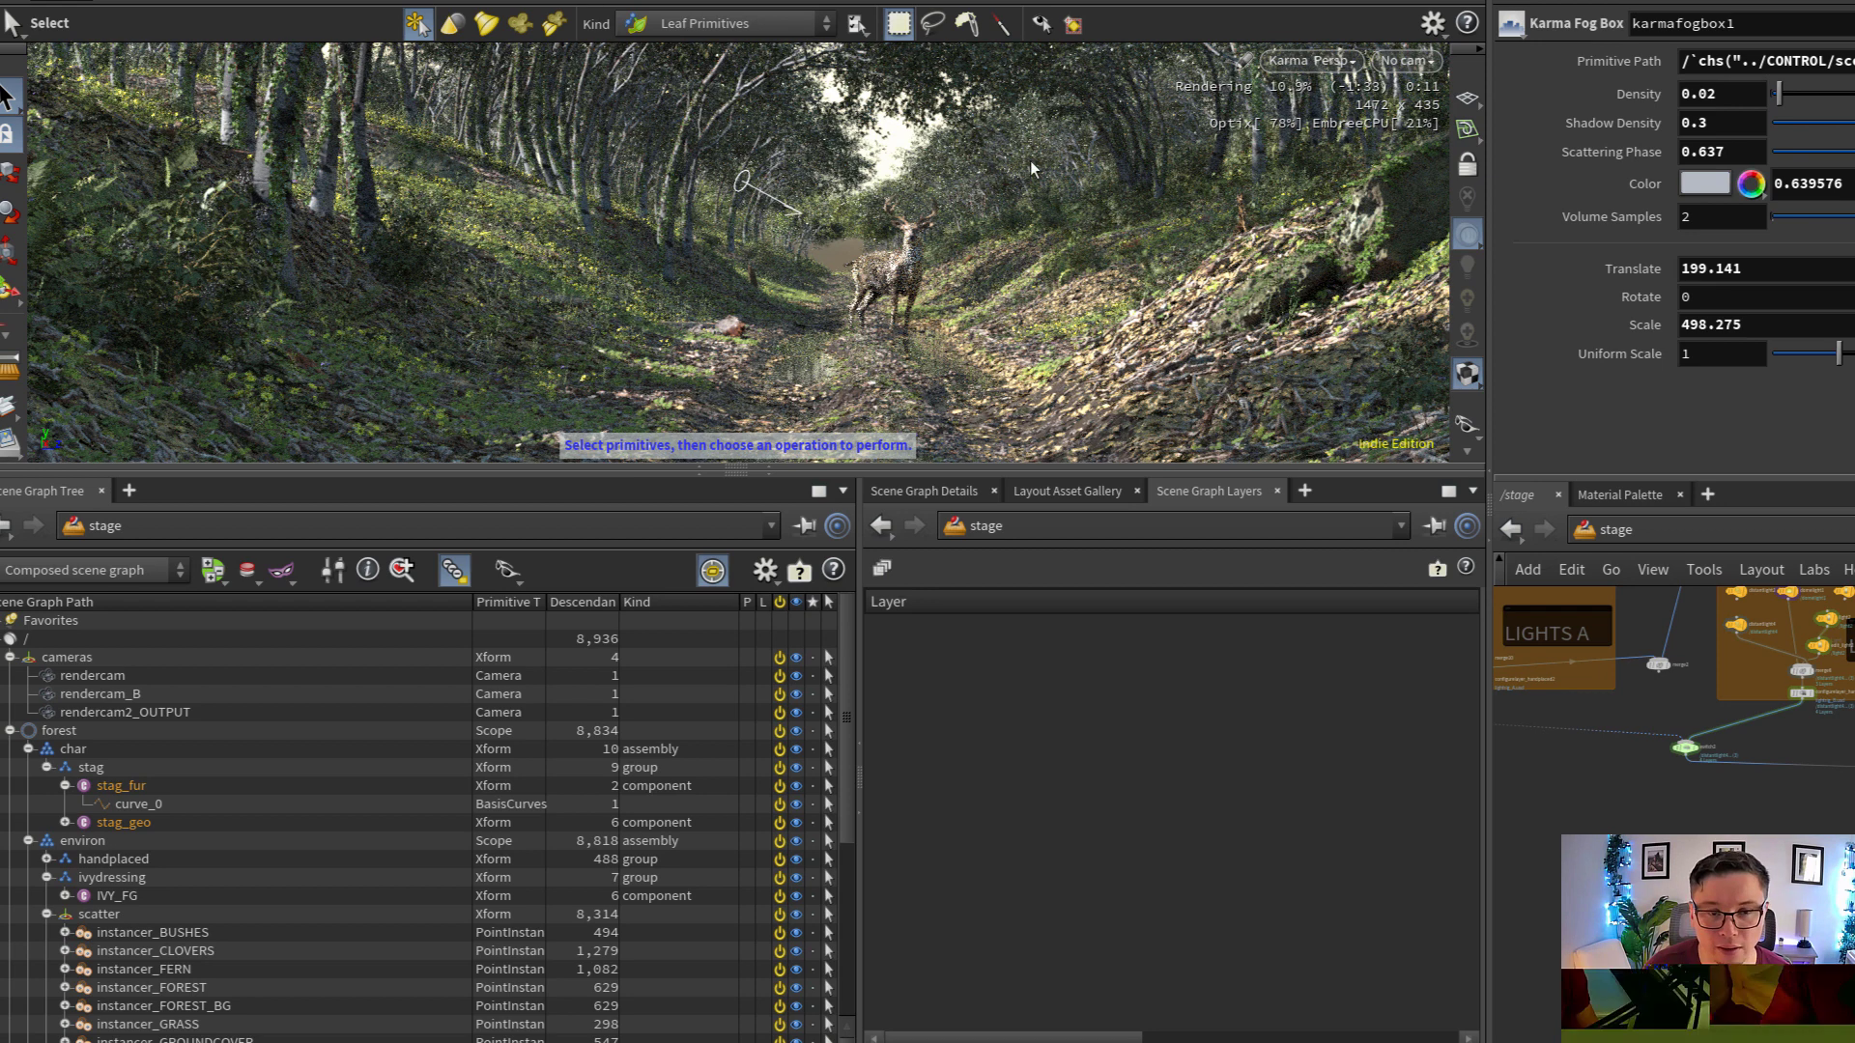
Examine the stag and surrounding forest from several angles, including with the karmafogbox1 fog active
{"action": "right_click_drag", "start_coordinate": [971, 288], "coordinate": [826, 328], "text": "alt"}
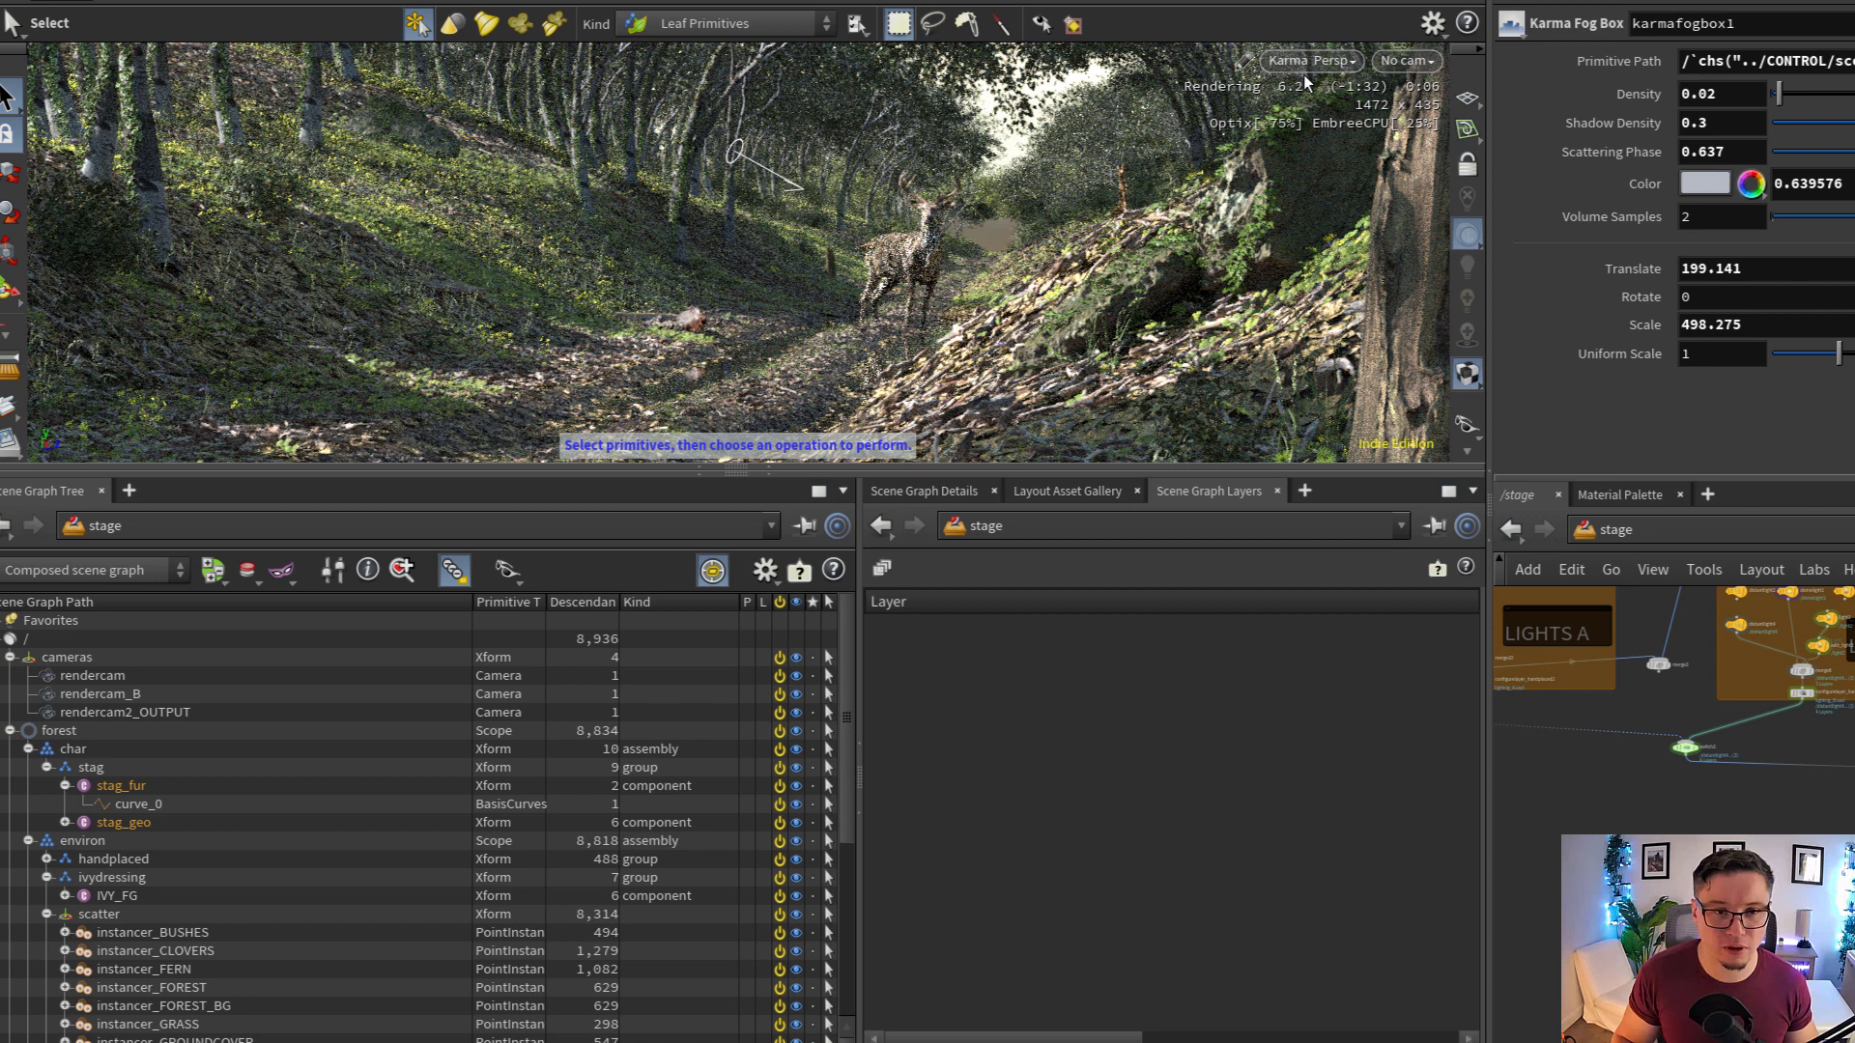
{"action": "left_click_drag", "start_coordinate": [846, 308], "coordinate": [890, 308], "text": "alt"}
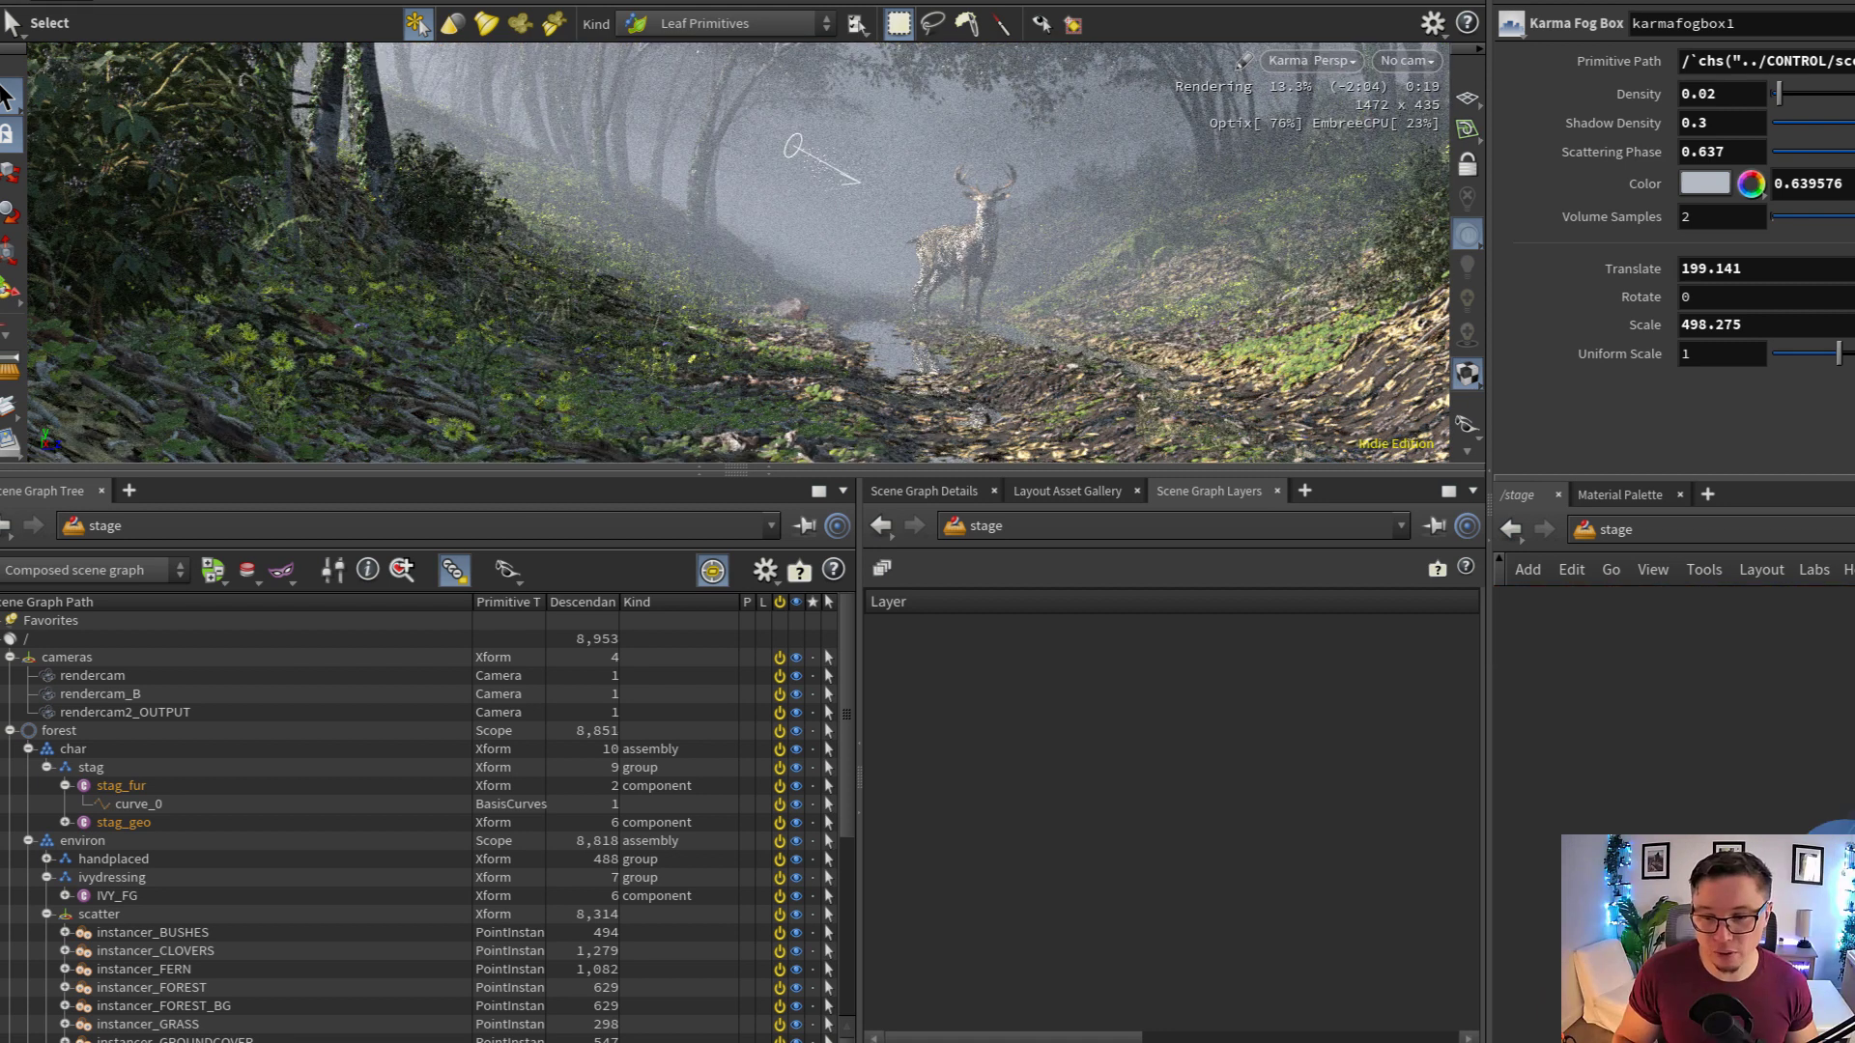
{"action": "left_click_drag", "start_coordinate": [1013, 257], "coordinate": [961, 255], "text": "alt"}
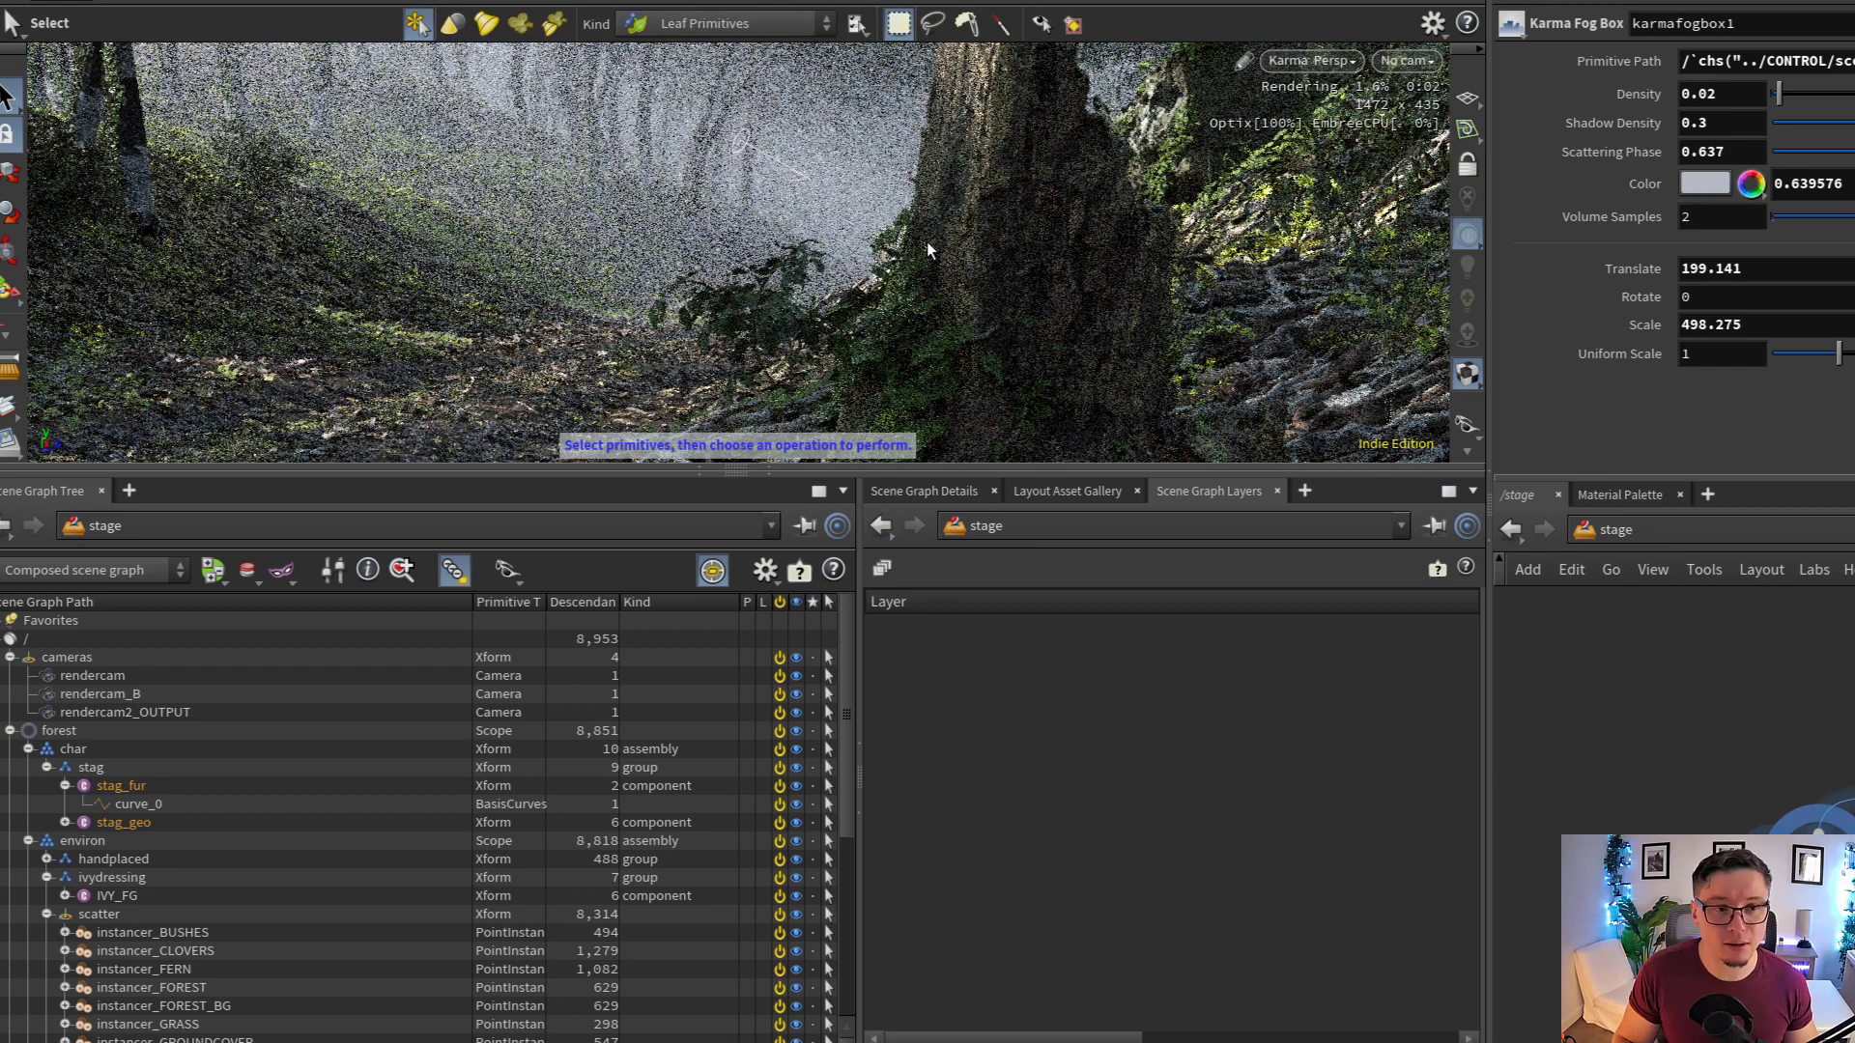
{"action": "left_click_drag", "start_coordinate": [928, 250], "coordinate": [1010, 258], "text": "alt"}
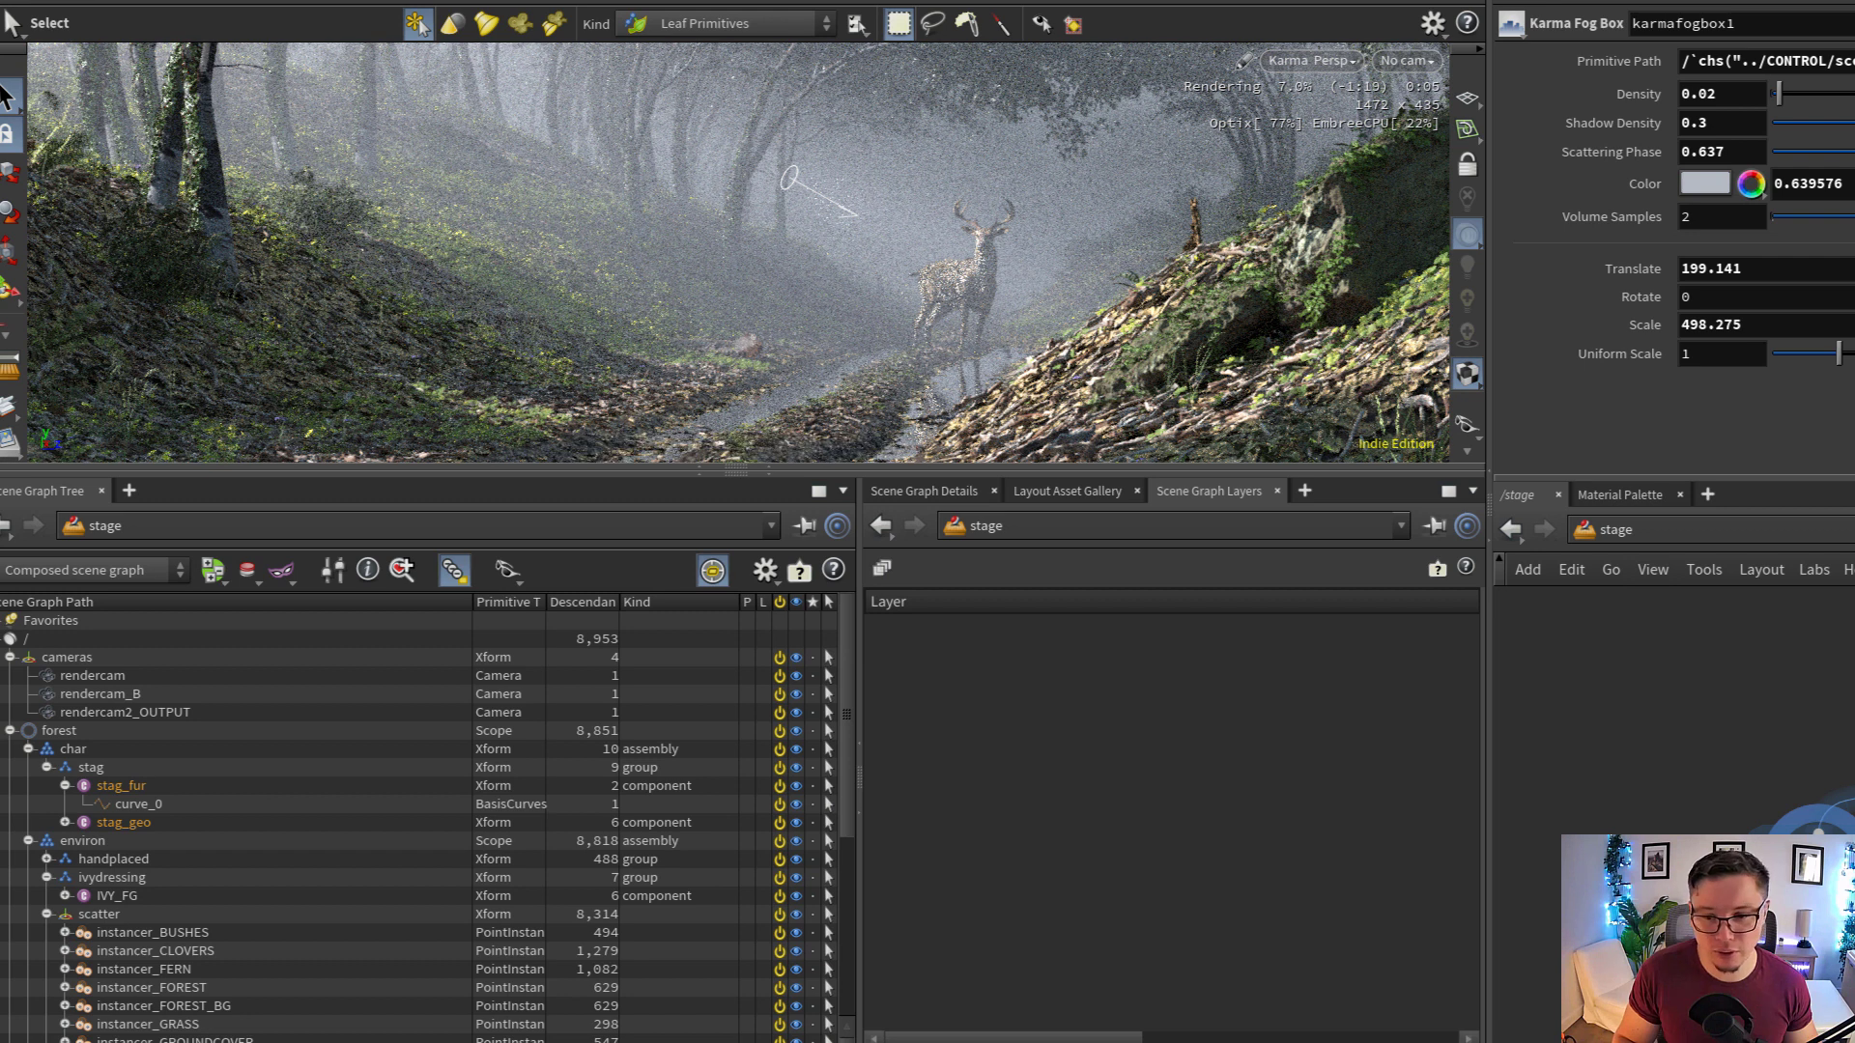
Display the karmafogbox2 node below configurelayer_SHOT and view the stag from a wider angle
{"action": "middle_click_drag", "start_coordinate": [1826, 917], "coordinate": [1665, 895]}
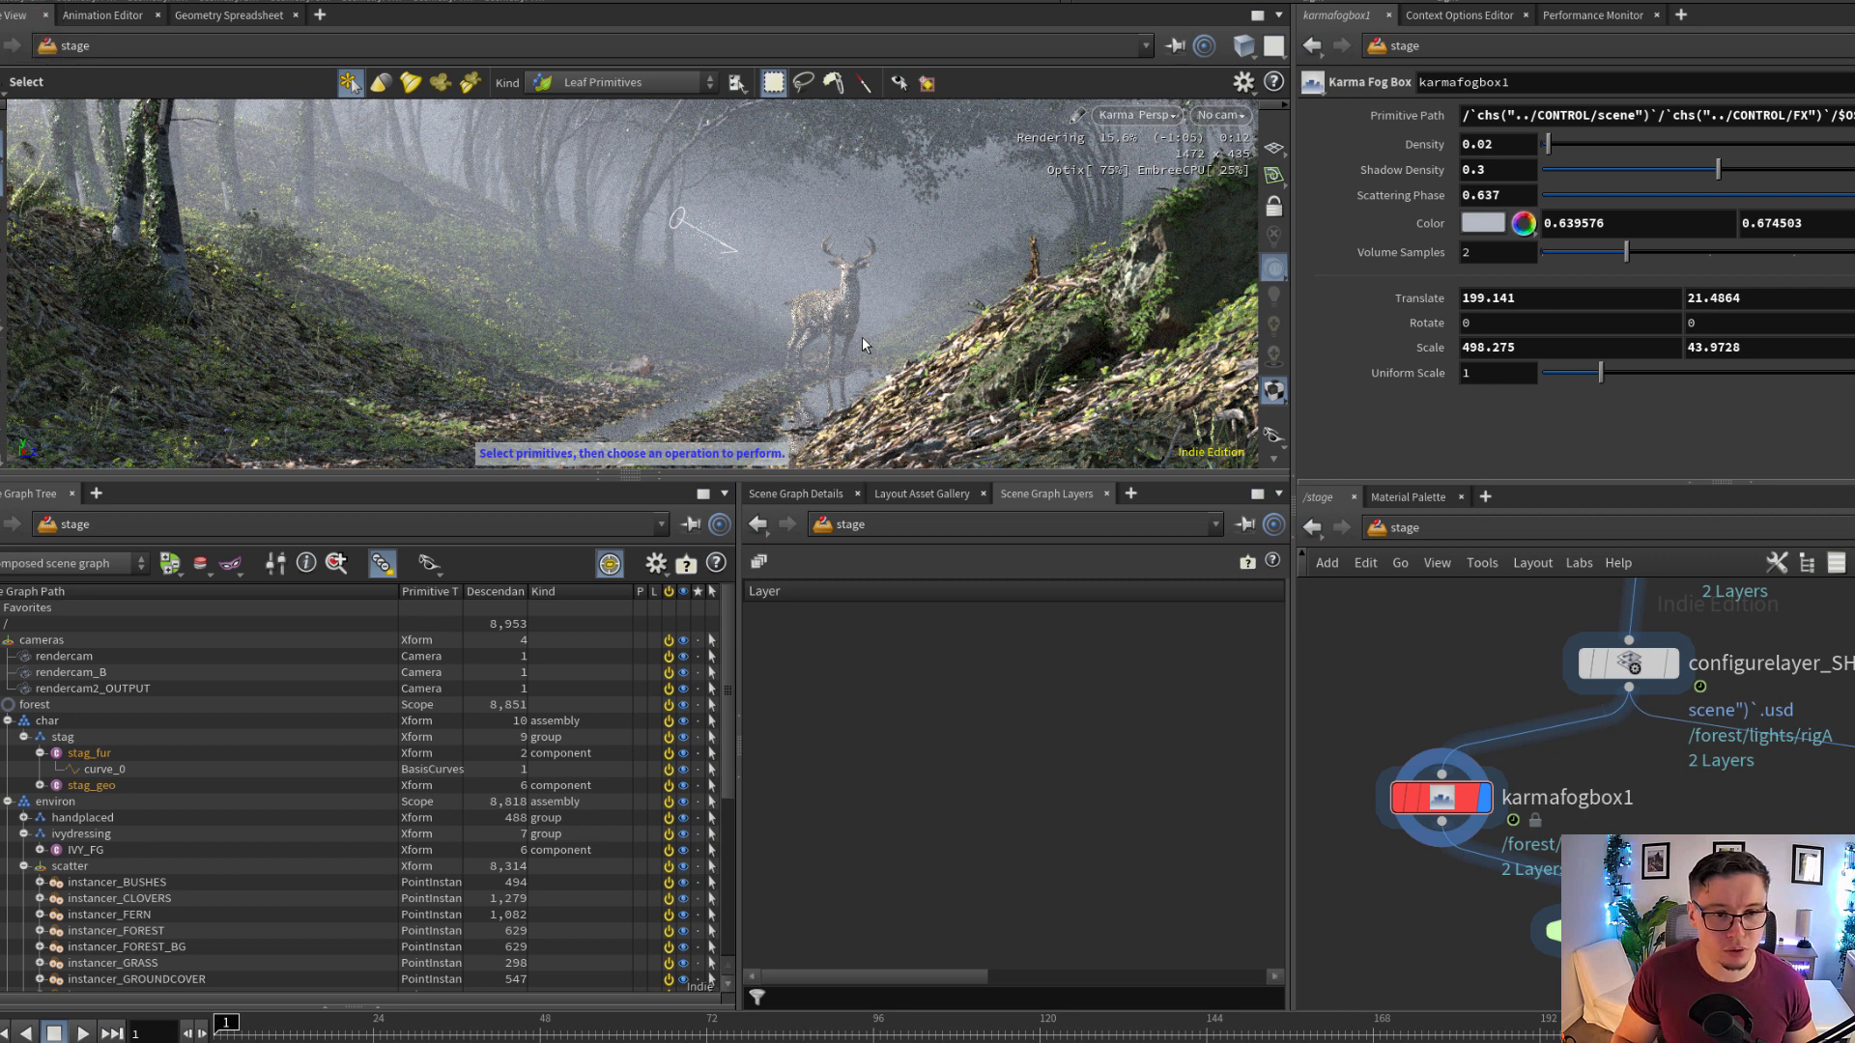
{"action": "middle_click_drag", "start_coordinate": [1854, 802], "coordinate": [1763, 784]}
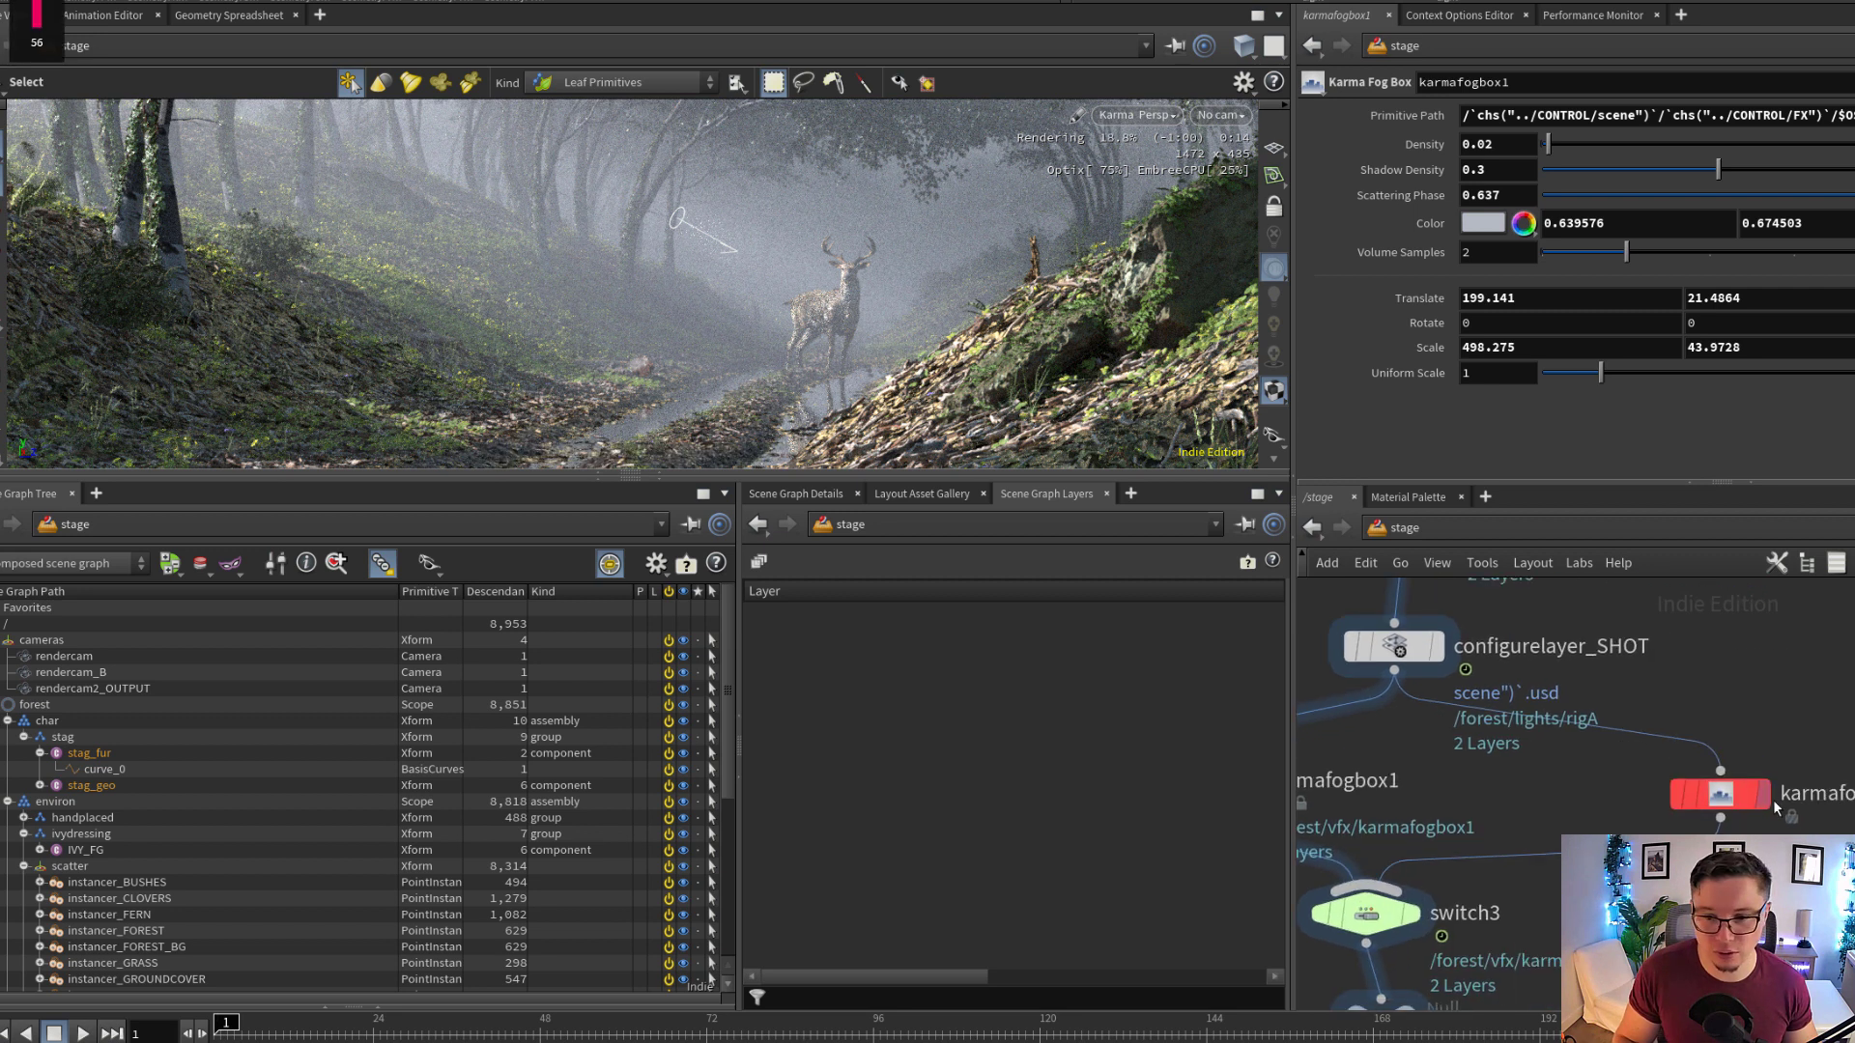
{"action": "left_click", "coordinate": [1729, 798]}
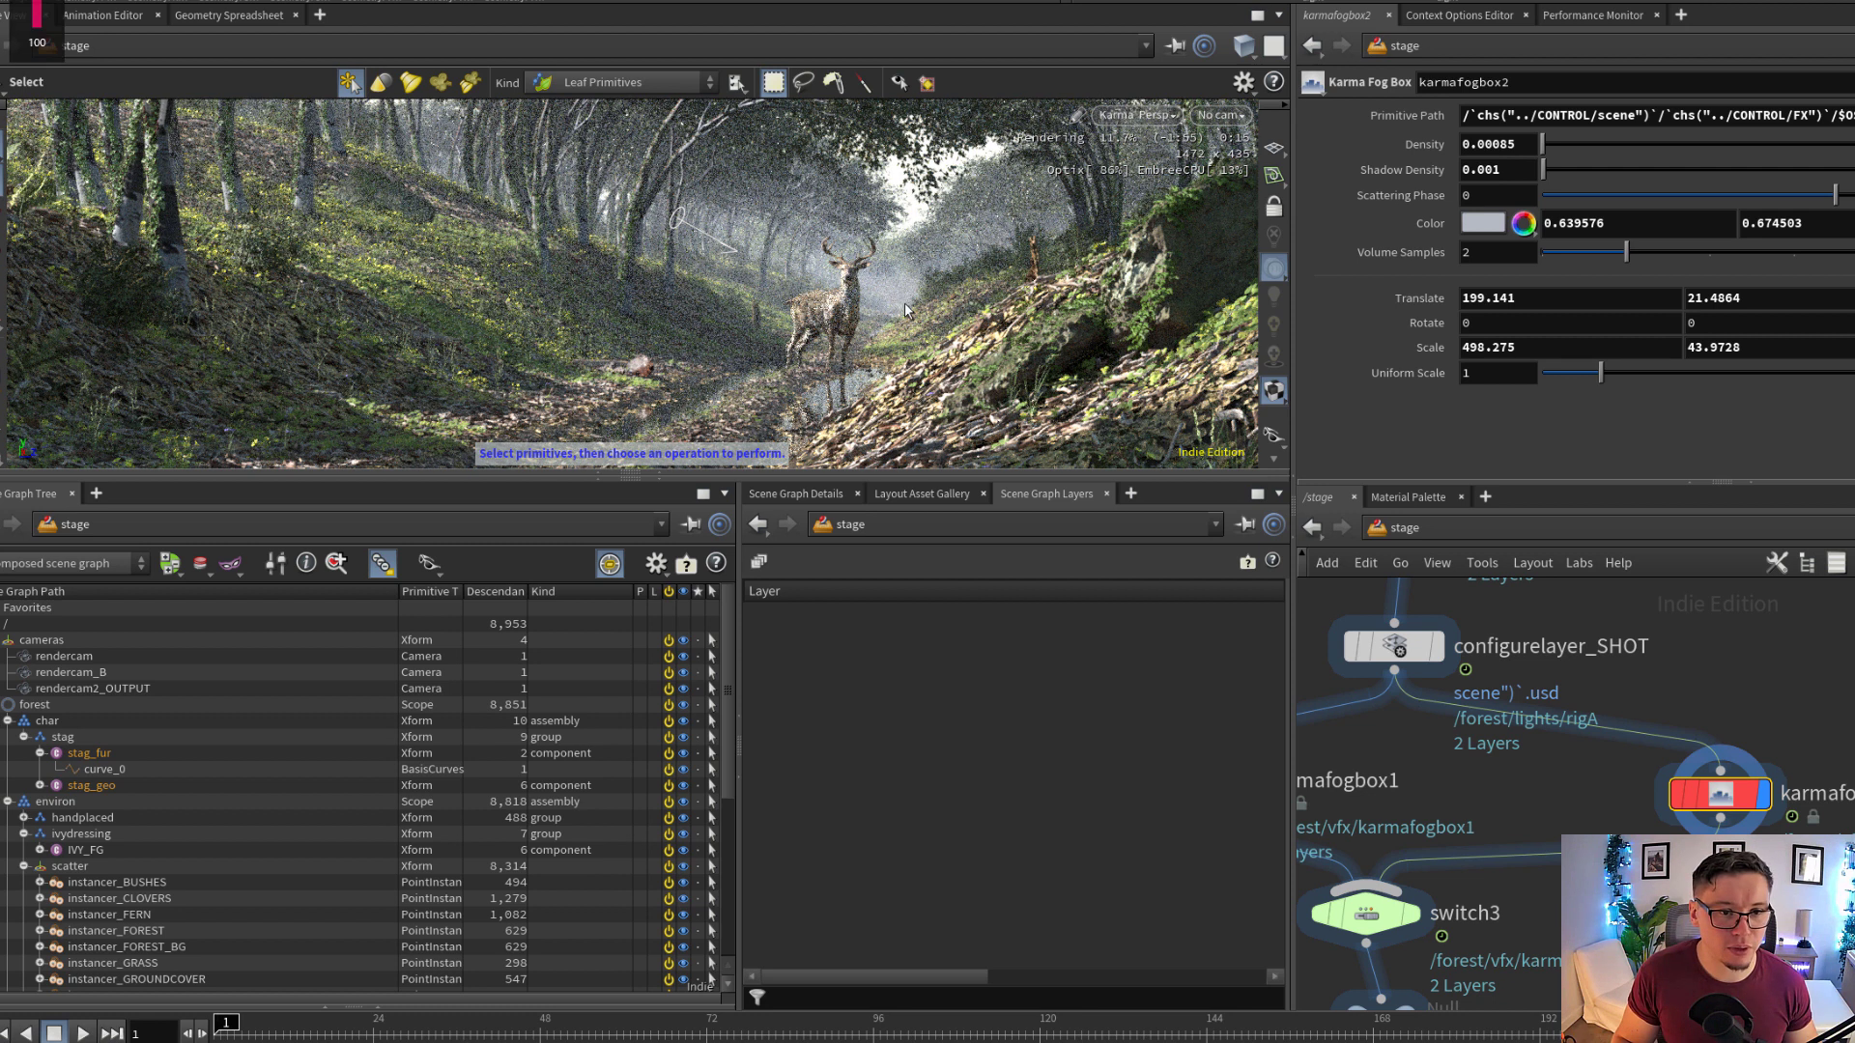
{"action": "key", "text": "Escape"}
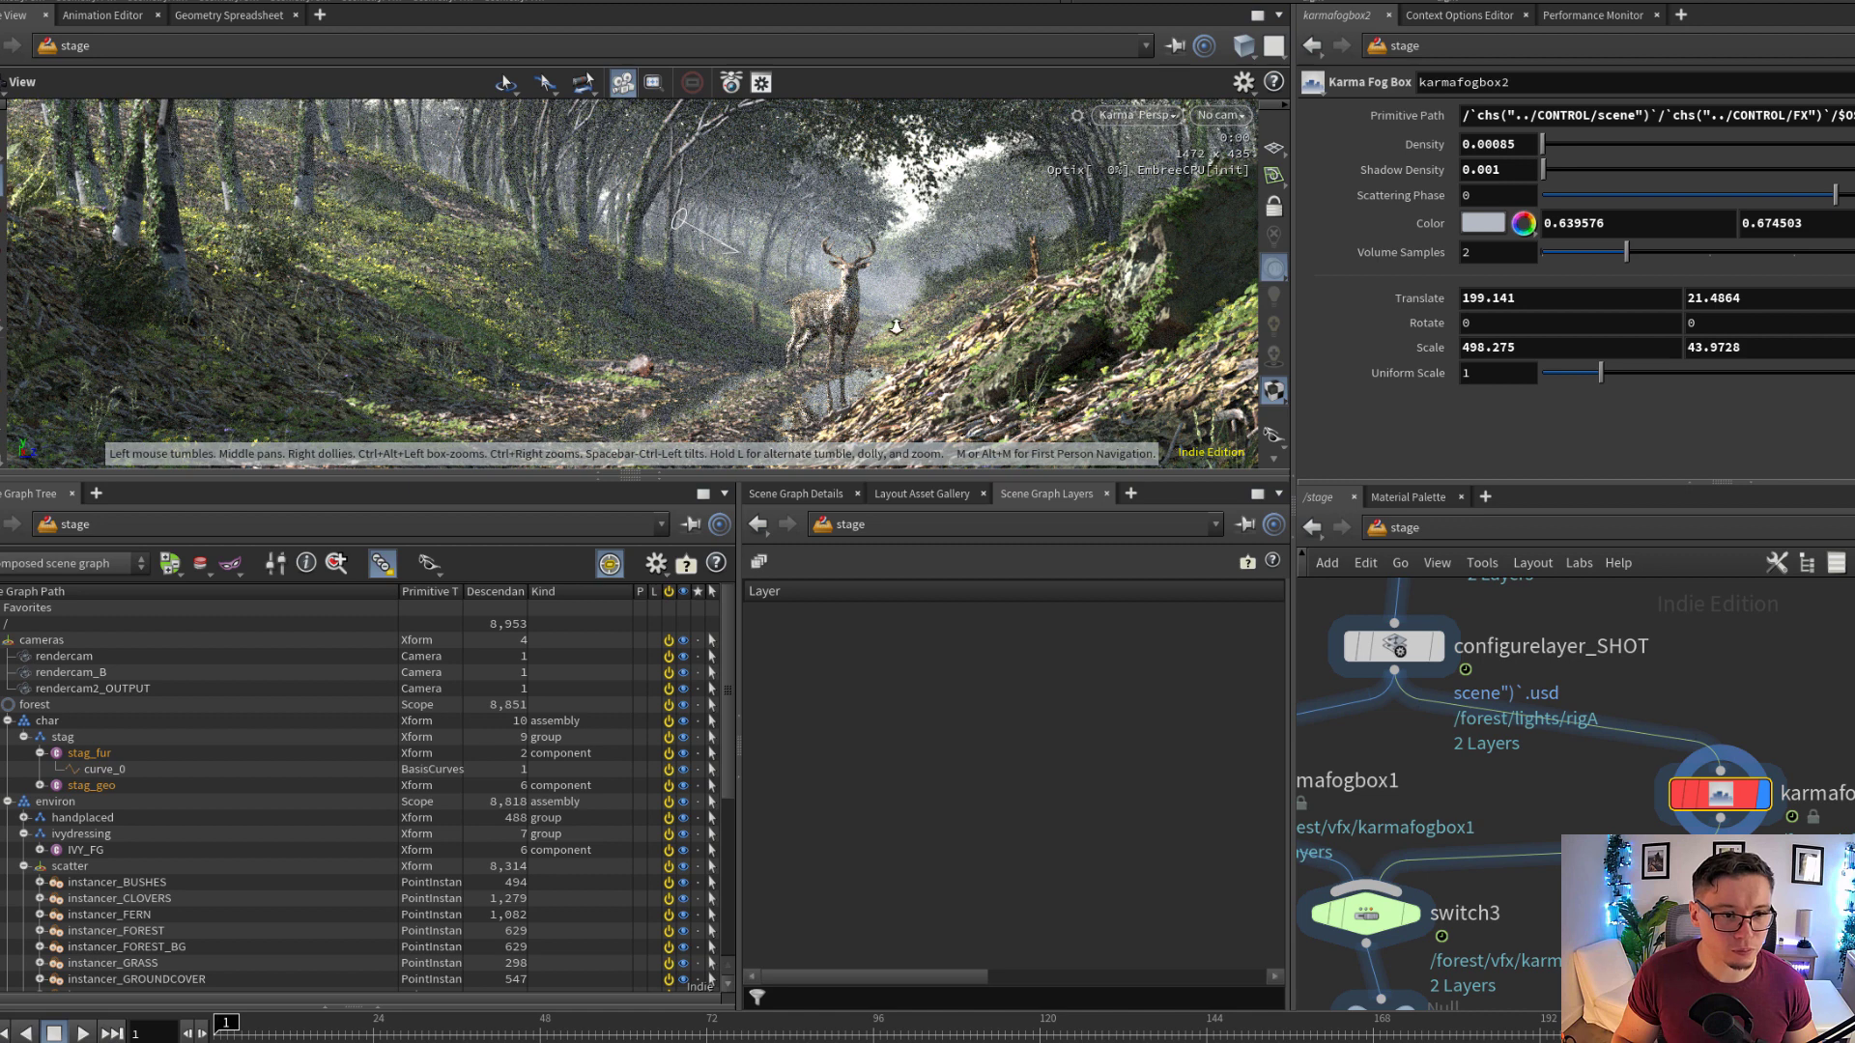
{"action": "right_click_drag", "start_coordinate": [896, 328], "coordinate": [691, 294], "text": "alt"}
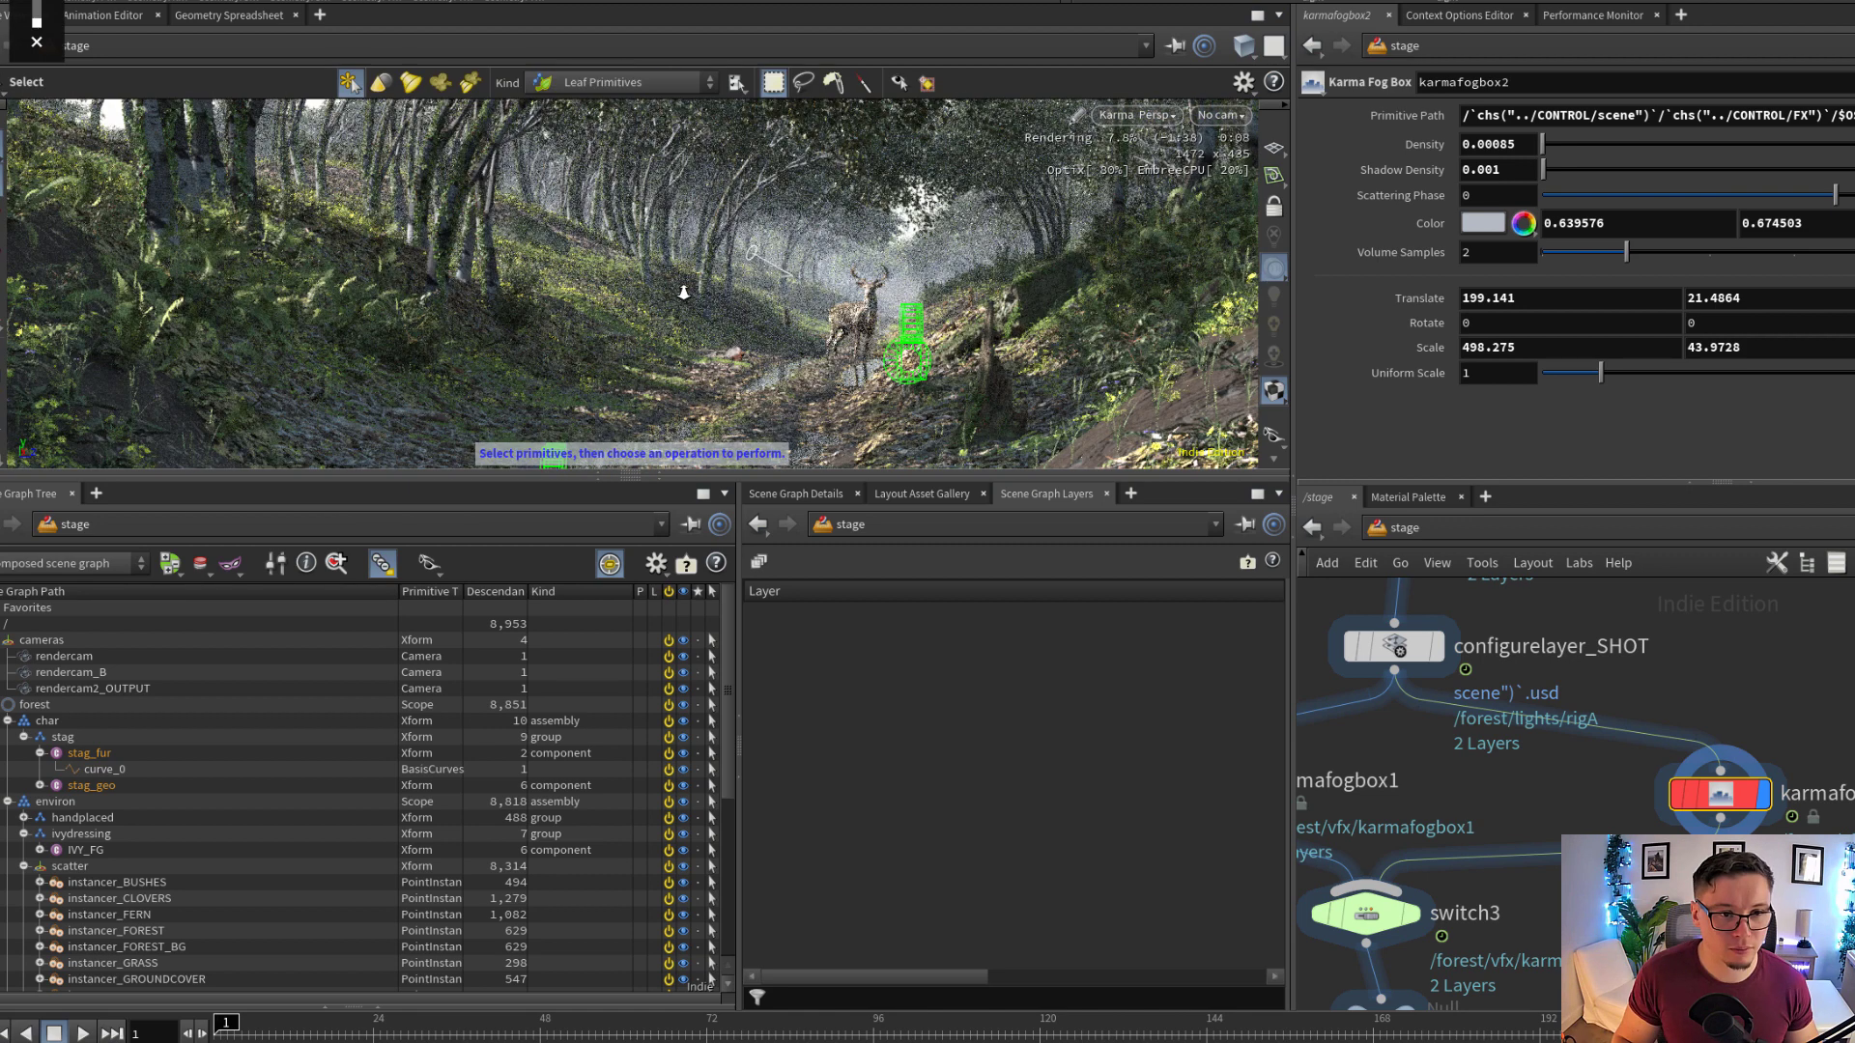
Set the selected input of switch2 below the light groups to 0 to use the configurelayer_handplaced4 lighting
{"action": "scroll", "coordinate": [1633, 819], "scroll_direction": "down", "scroll_amount": 6}
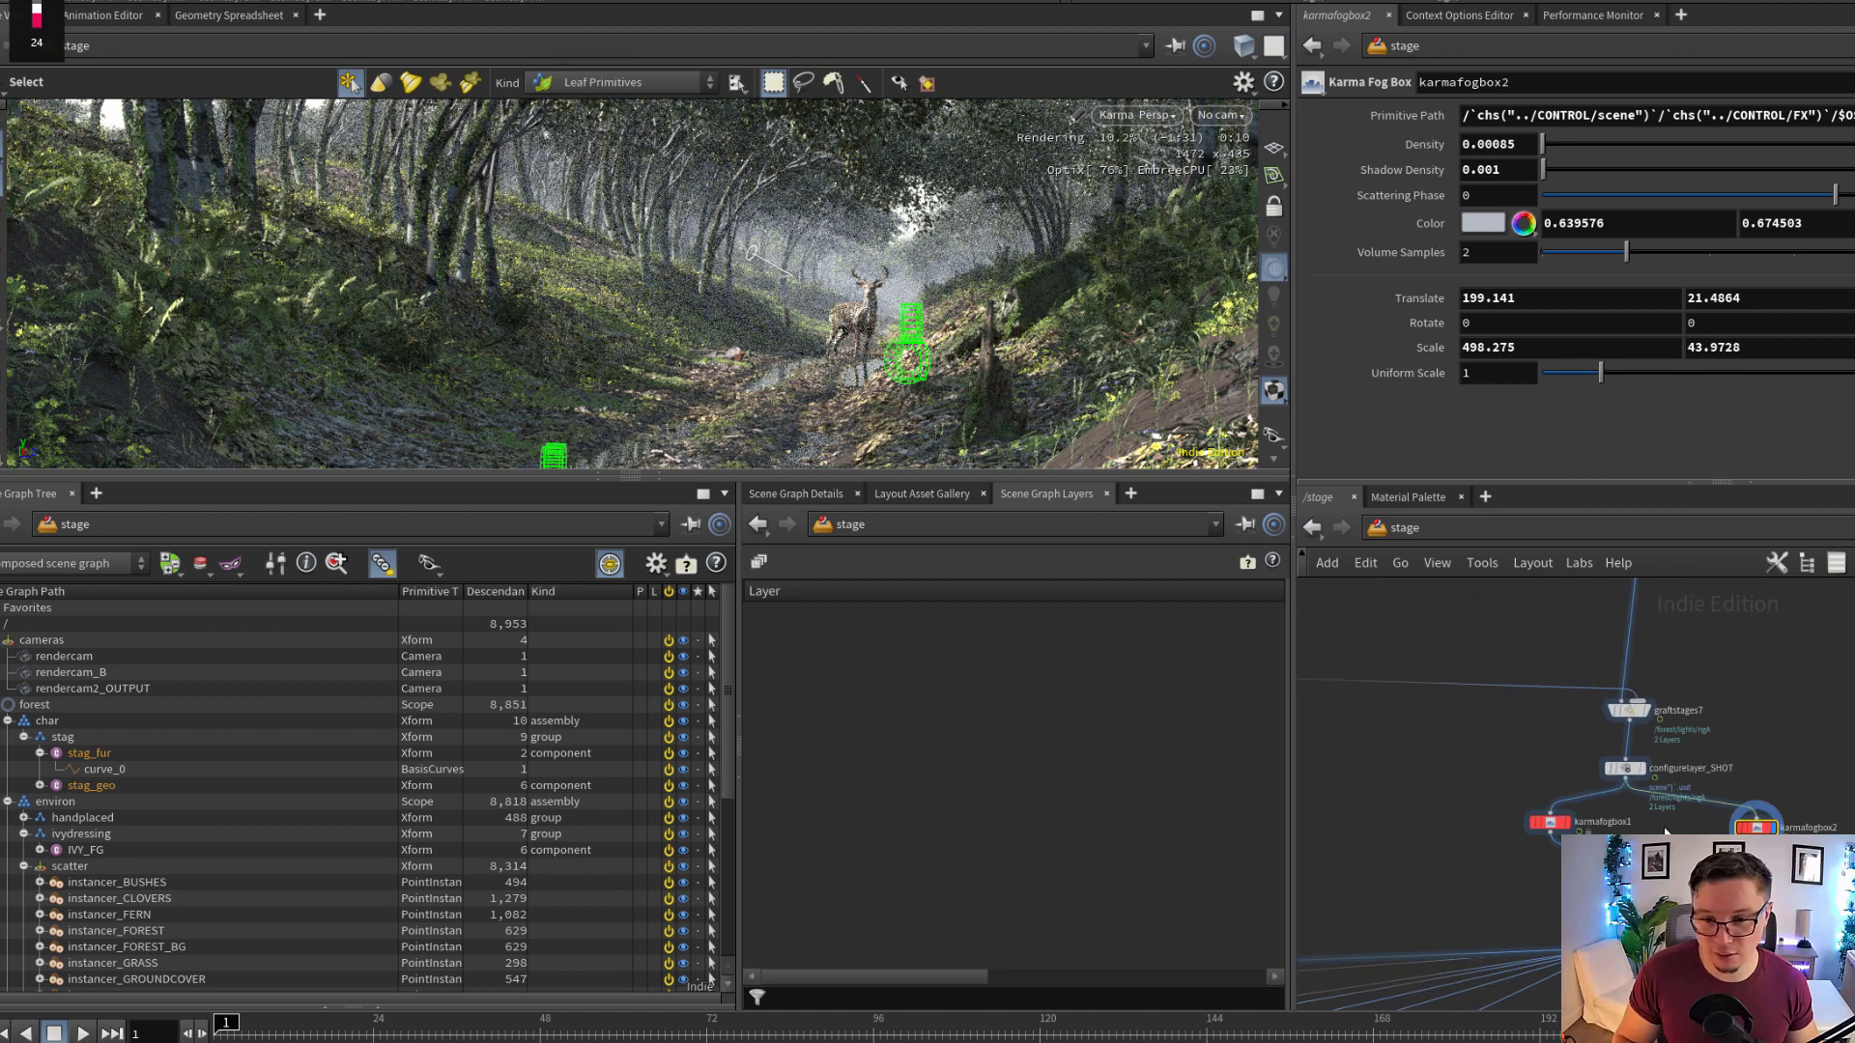
{"action": "scroll", "coordinate": [1633, 819], "scroll_direction": "down", "scroll_amount": 2}
{"action": "middle_click_drag", "start_coordinate": [1540, 787], "coordinate": [1708, 860]}
{"action": "scroll", "coordinate": [1509, 806], "scroll_direction": "up", "scroll_amount": 5}
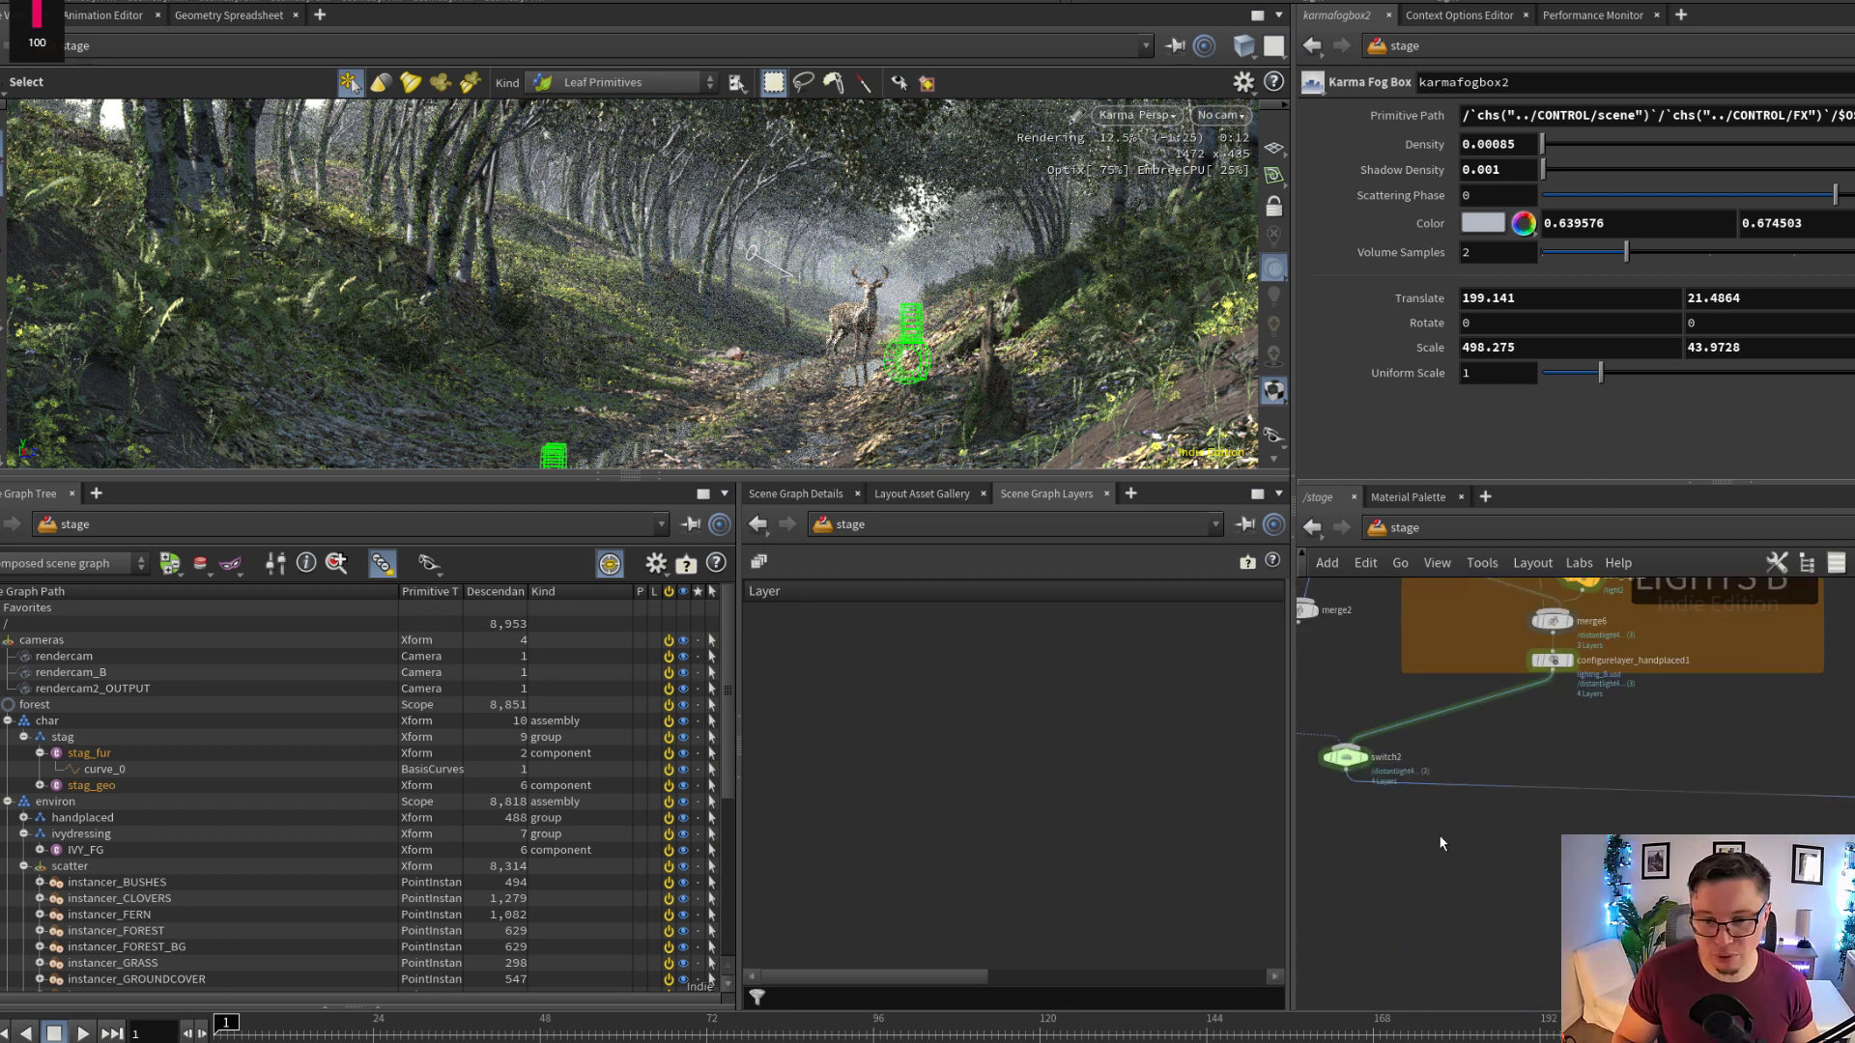
{"action": "left_click_drag", "start_coordinate": [1438, 834], "coordinate": [1346, 758]}
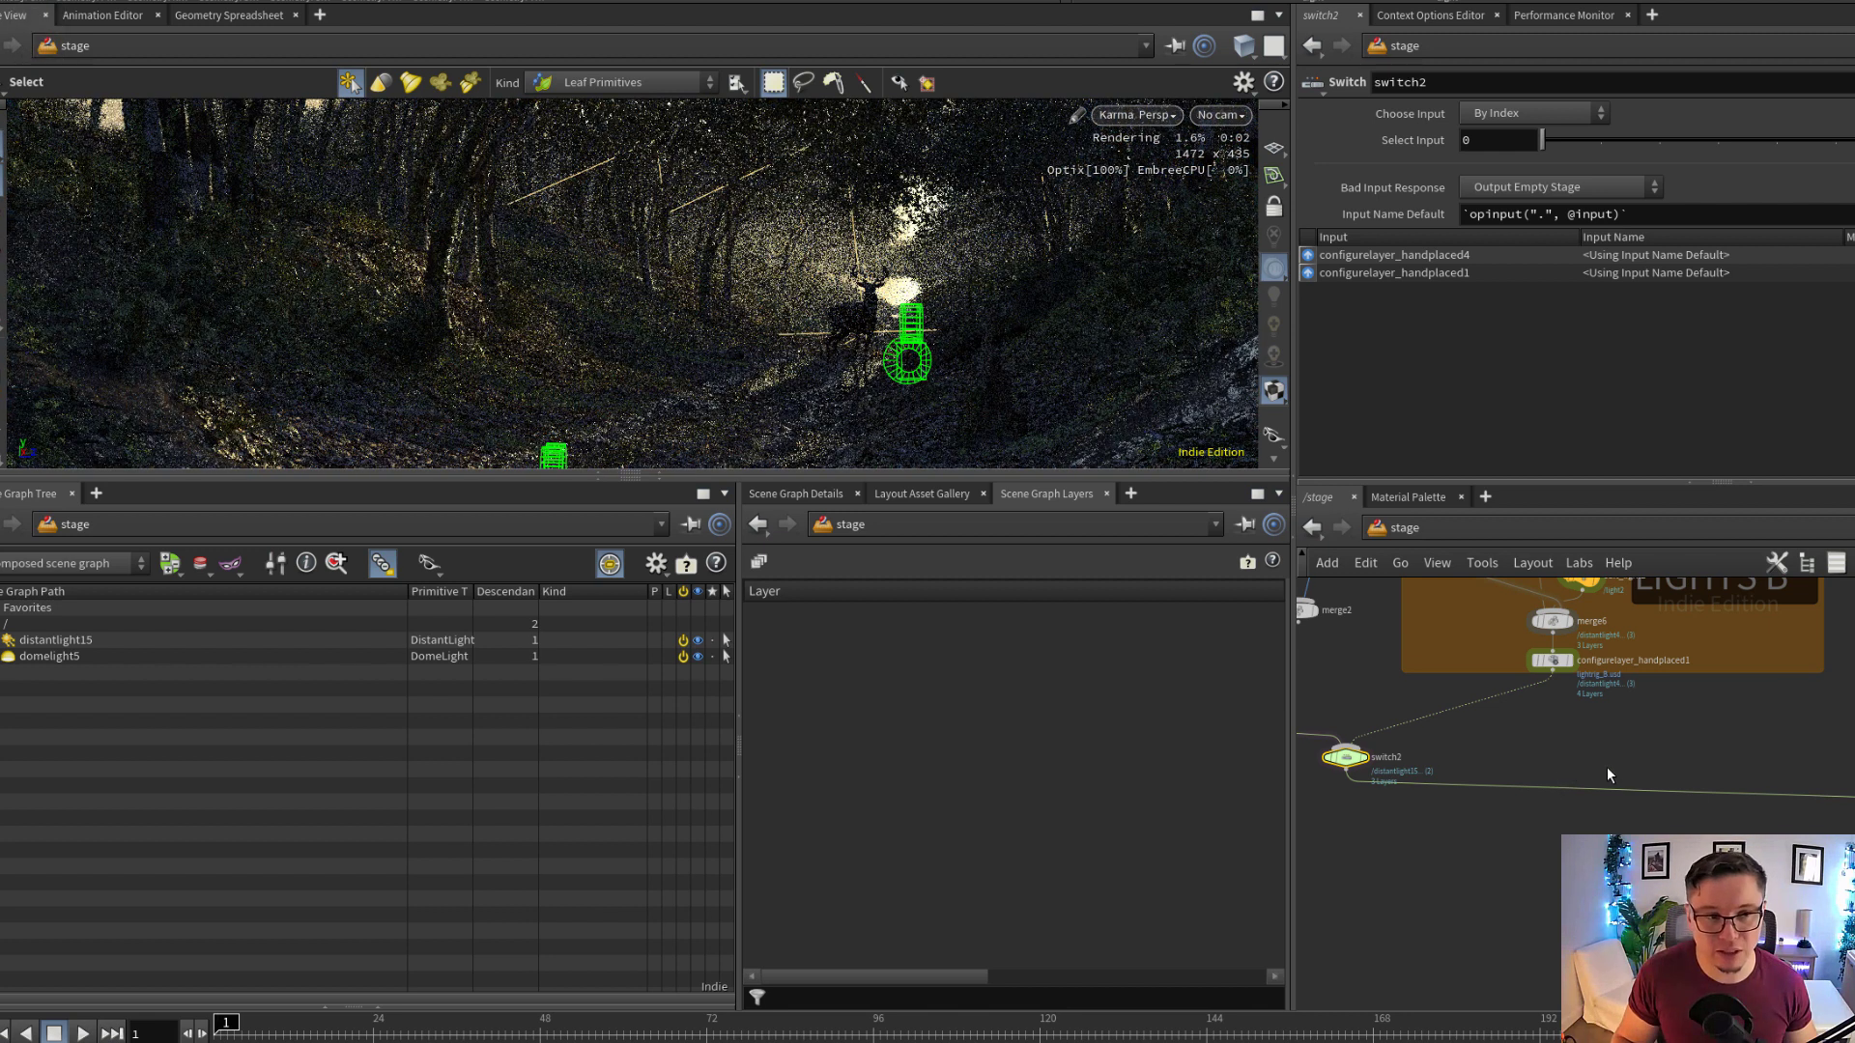
{"action": "middle_click_drag", "start_coordinate": [1683, 748], "coordinate": [1628, 779]}
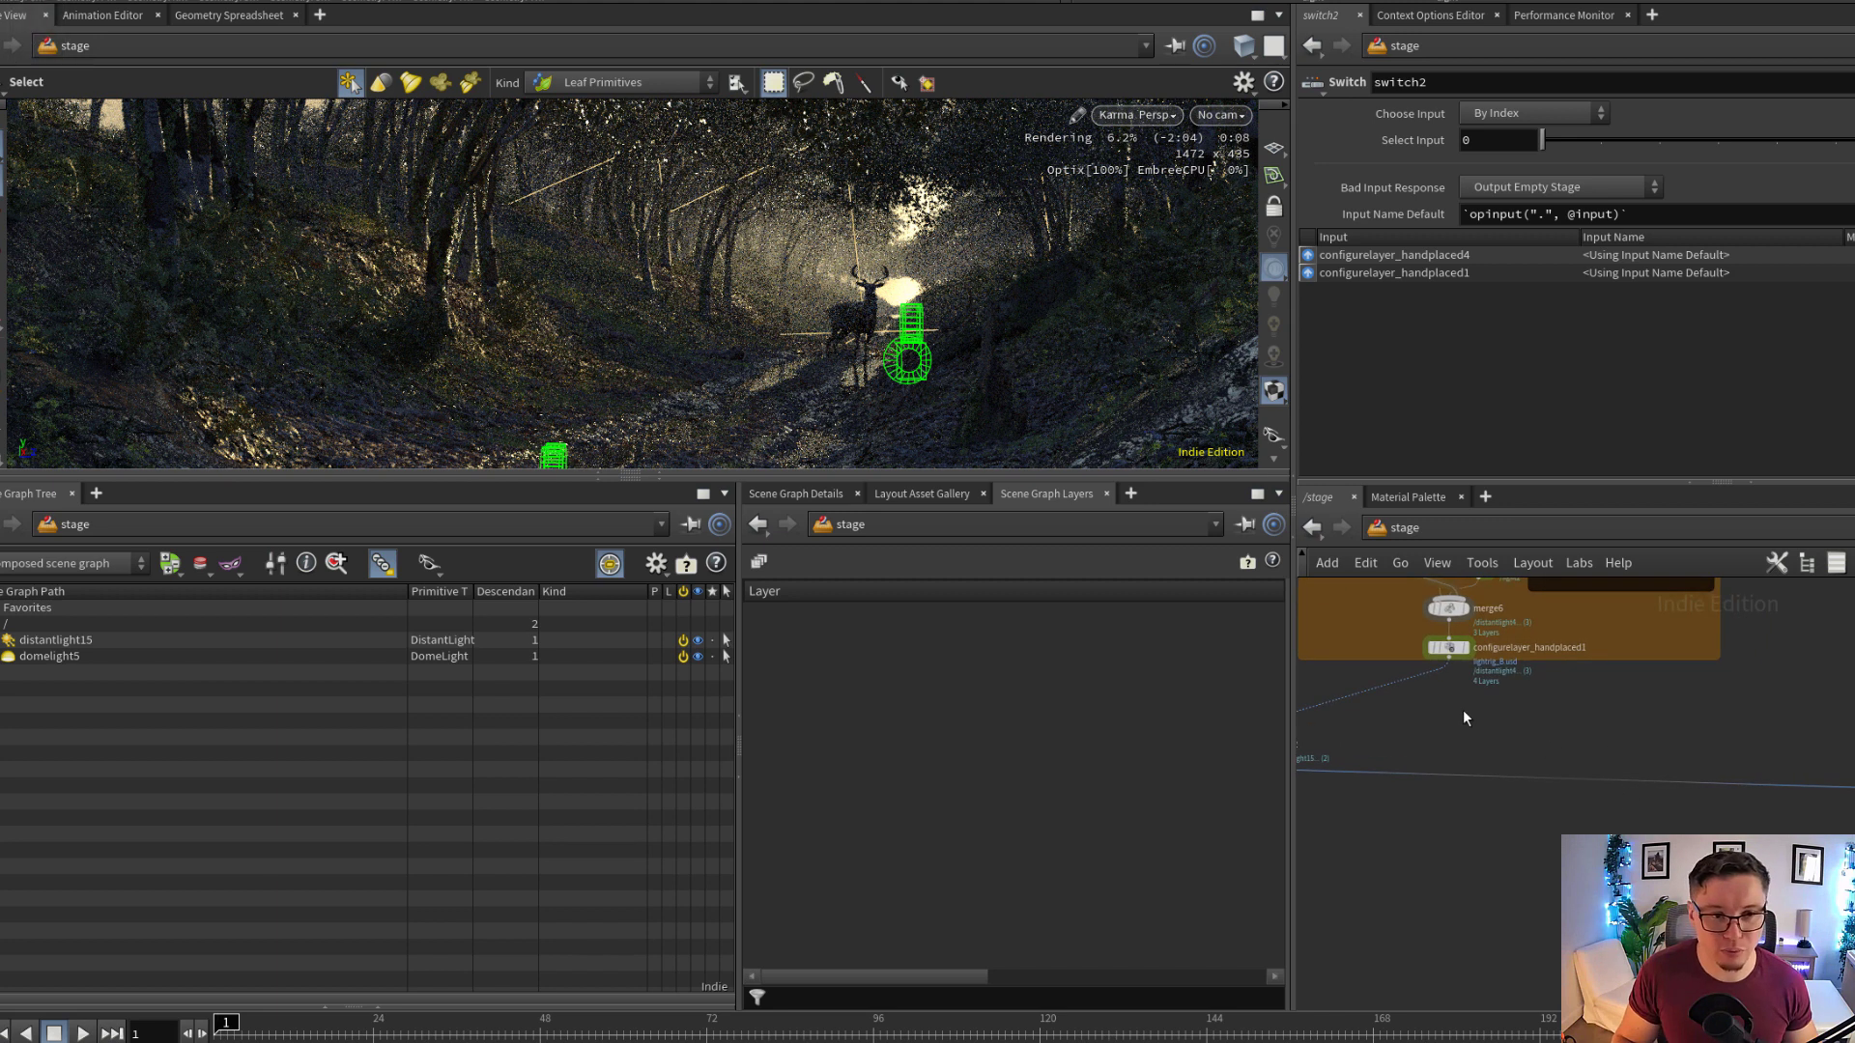
{"action": "middle_click_drag", "start_coordinate": [1462, 709], "coordinate": [1523, 751]}
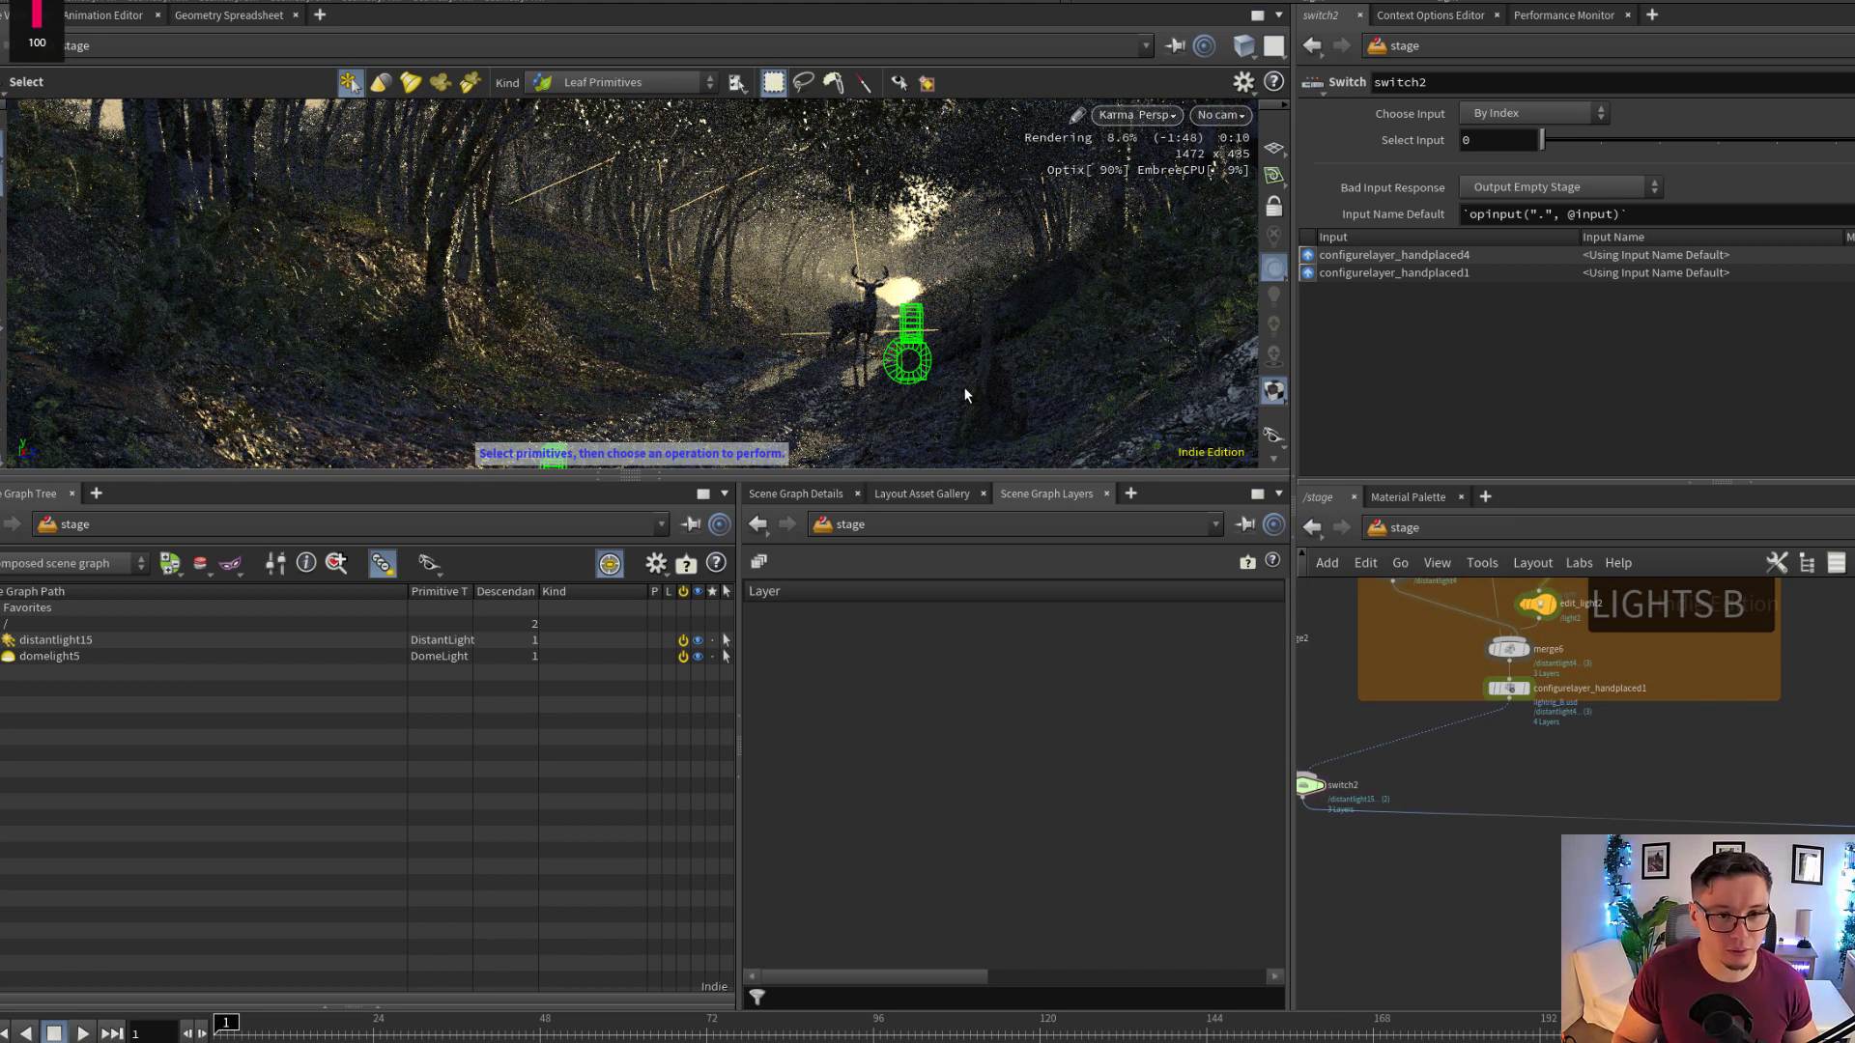
Examine the alternative lighting on the stag and forest path from several viewpoints
{"action": "left_click_drag", "start_coordinate": [954, 387], "coordinate": [967, 395], "text": "alt"}
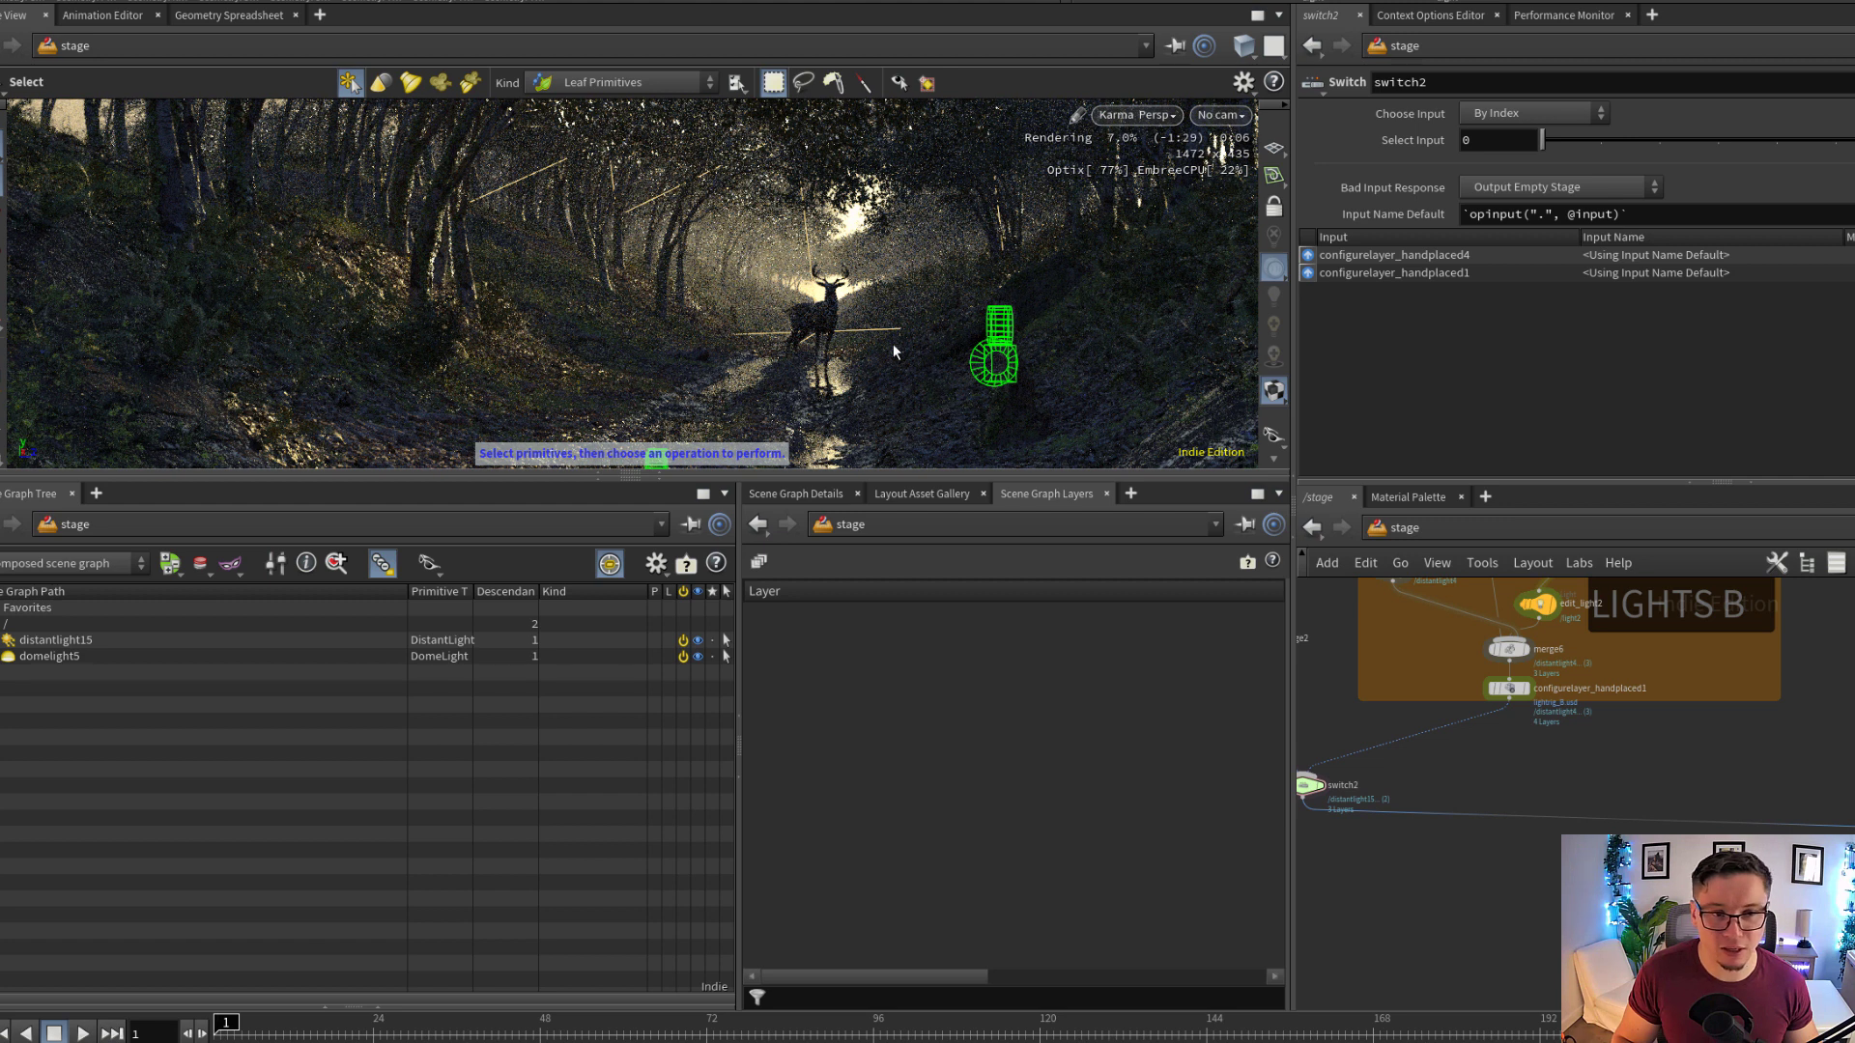
{"action": "key", "text": "Escape"}
{"action": "left_click_drag", "start_coordinate": [893, 344], "coordinate": [868, 316]}
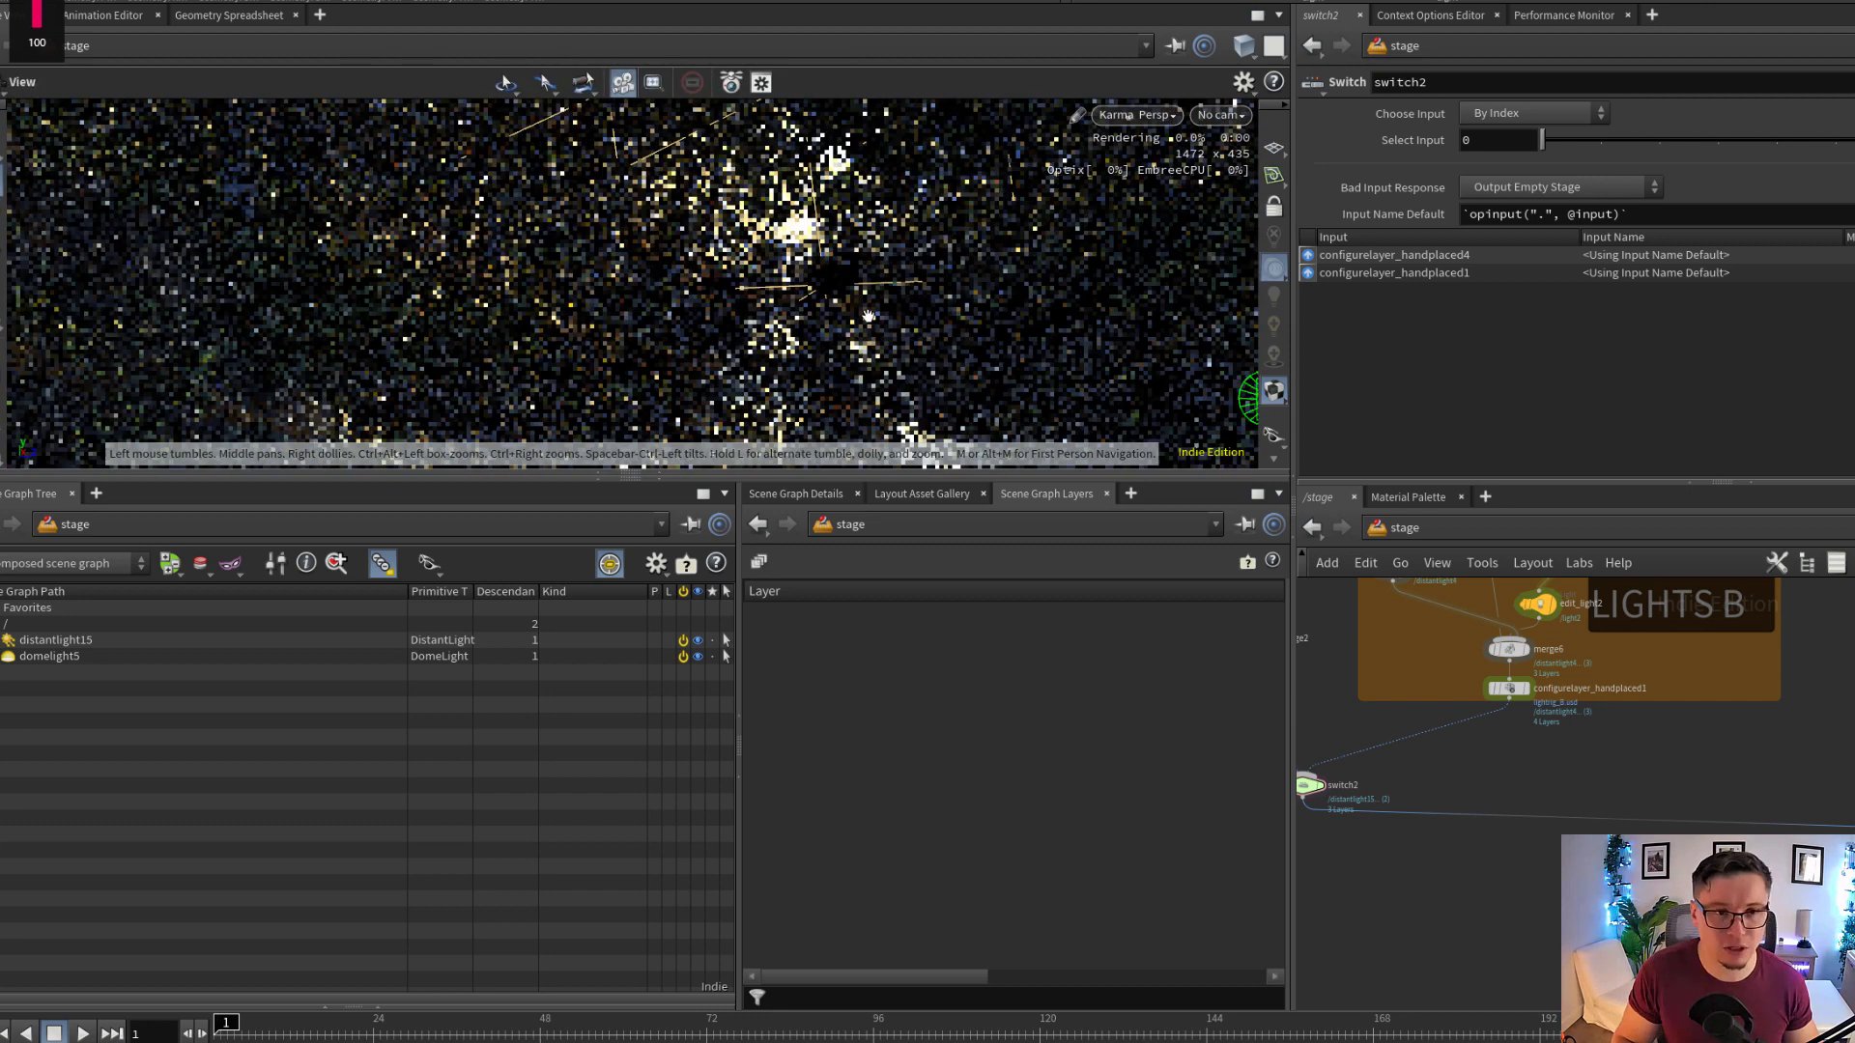
{"action": "key", "text": "s"}
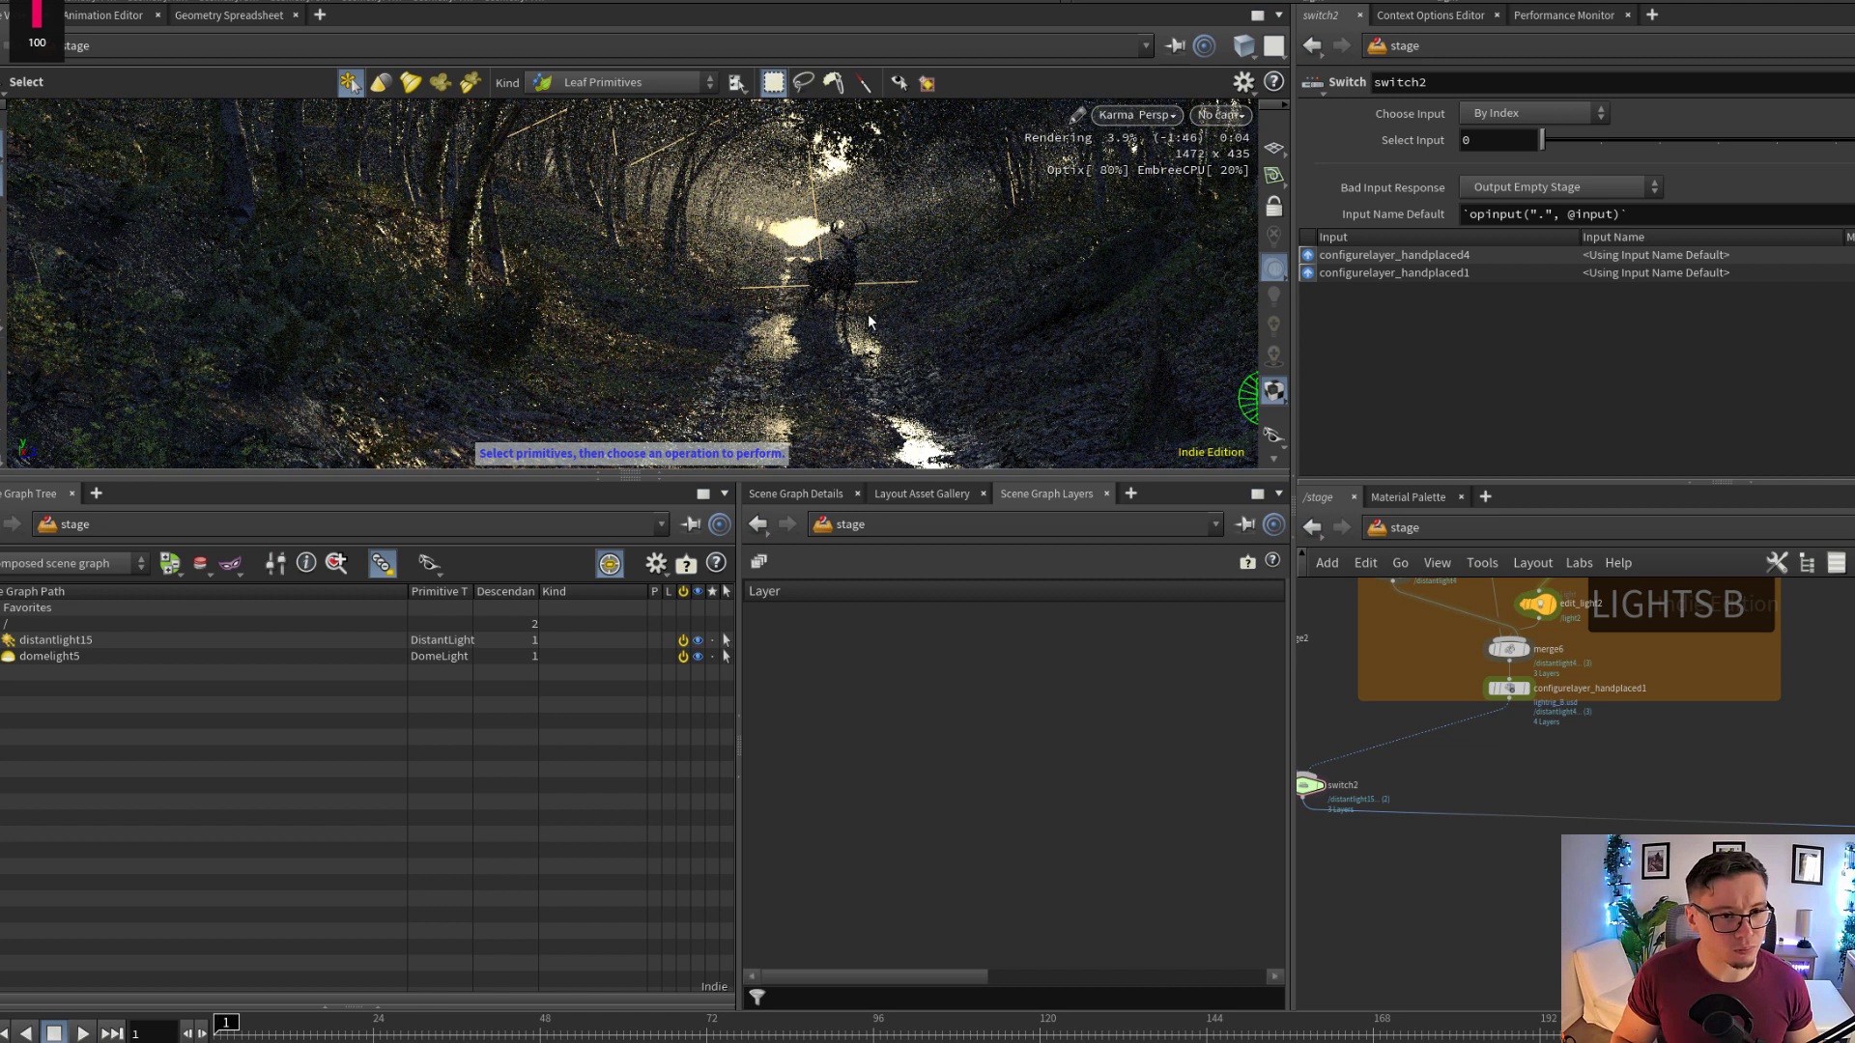
{"action": "key", "text": "Escape"}
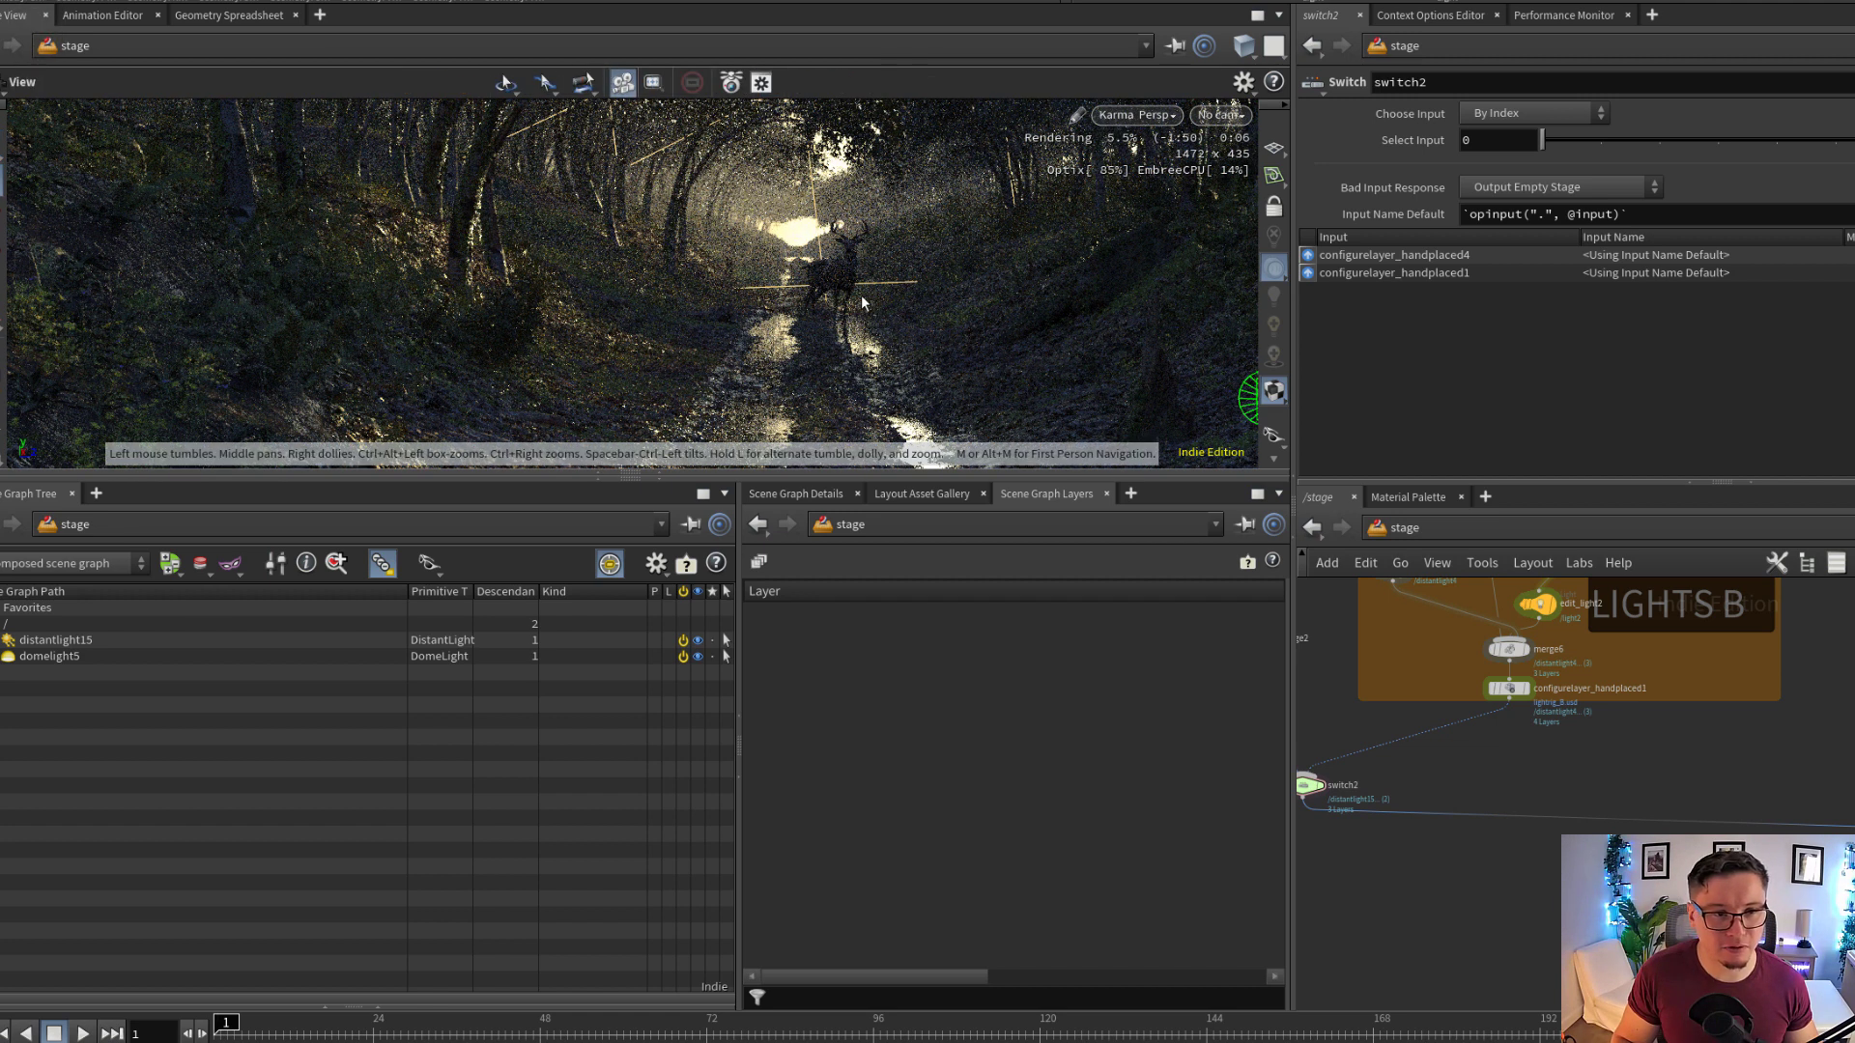
{"action": "key", "text": "s"}
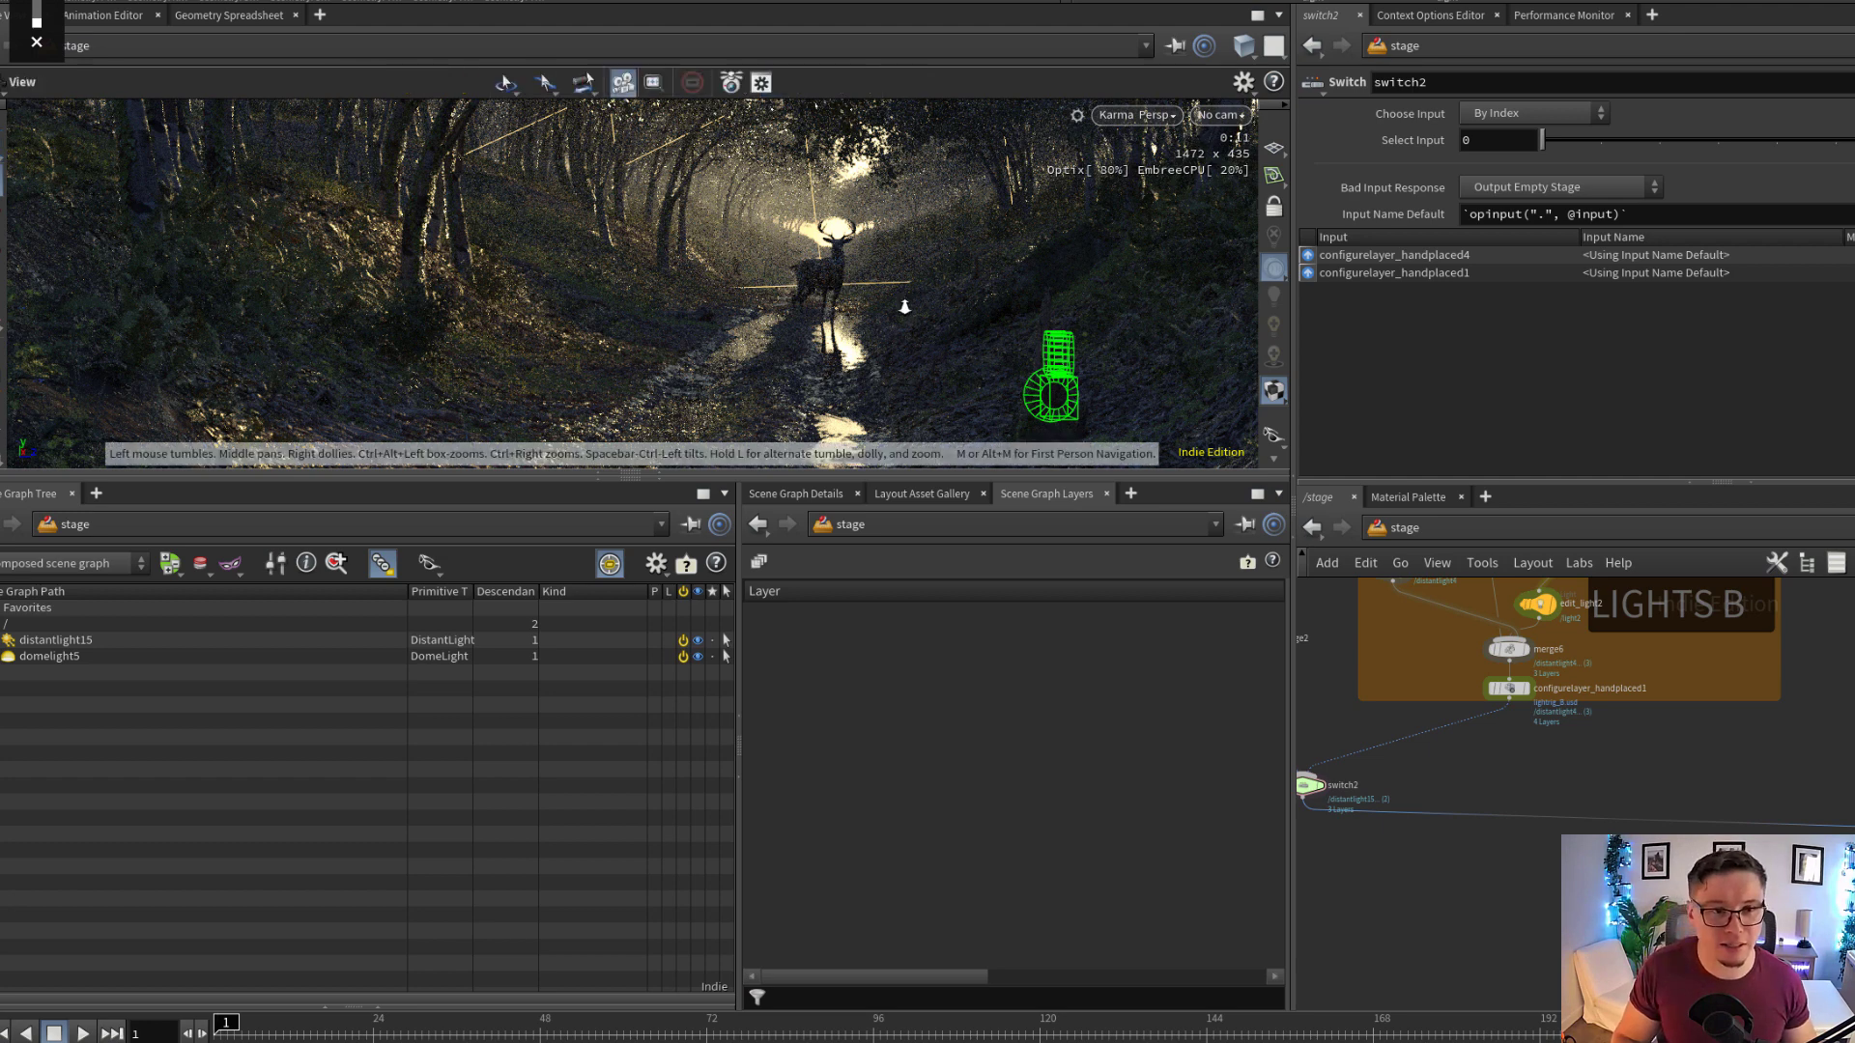
{"action": "right_click_drag", "start_coordinate": [903, 300], "coordinate": [885, 297], "text": "alt"}
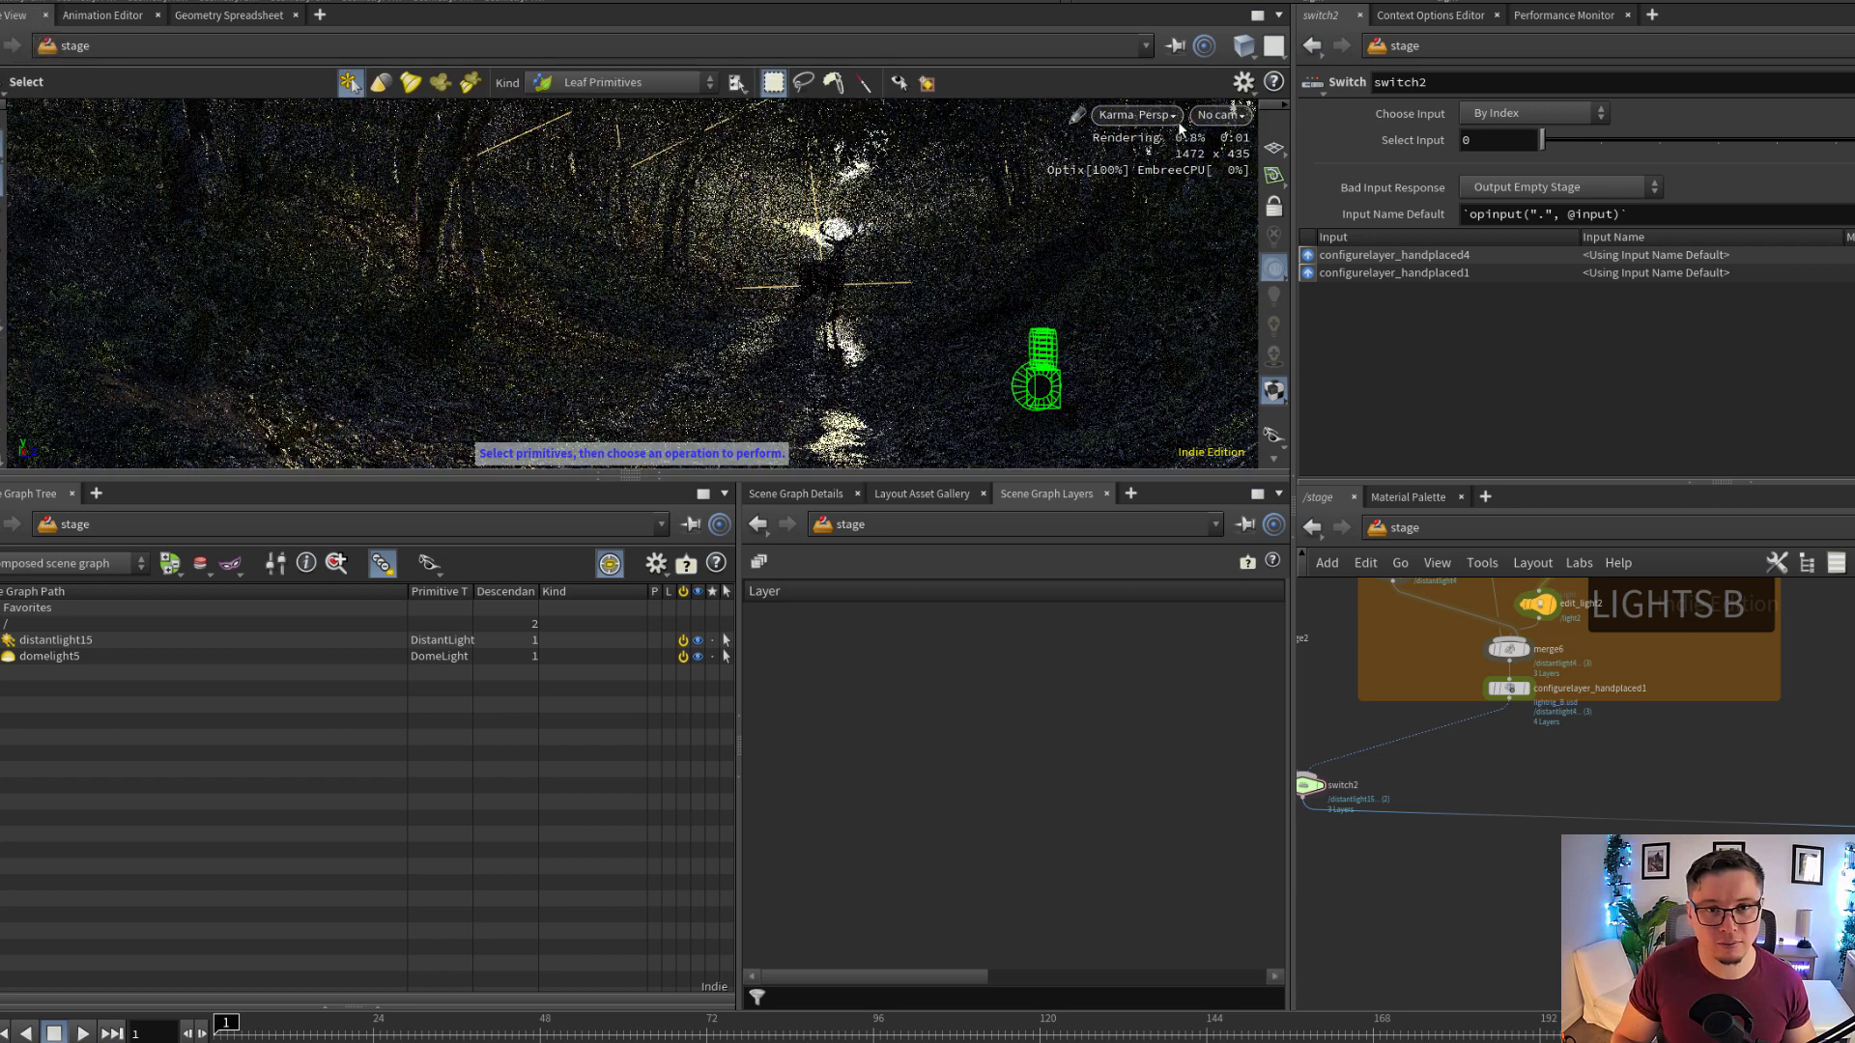
Look through /cameras/rendercam_B in the viewport
{"action": "left_click", "coordinate": [1219, 114]}
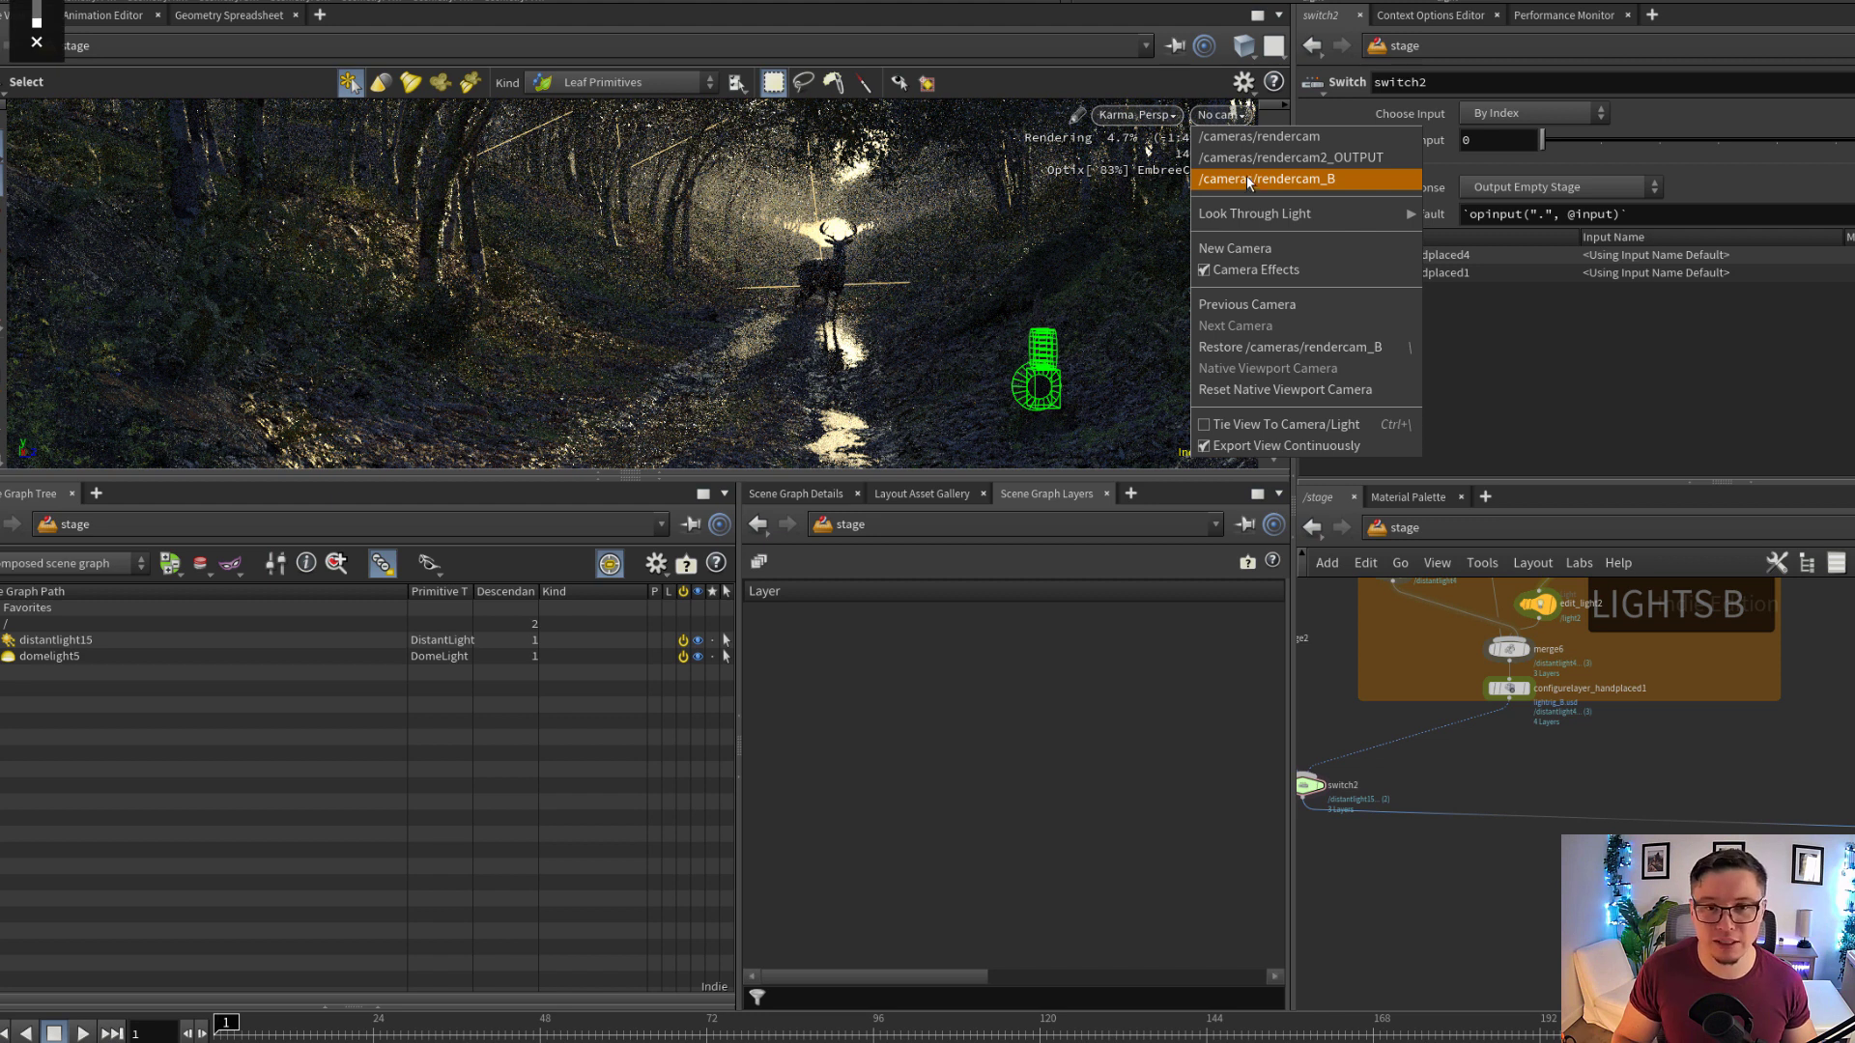
{"action": "left_click", "coordinate": [1247, 179]}
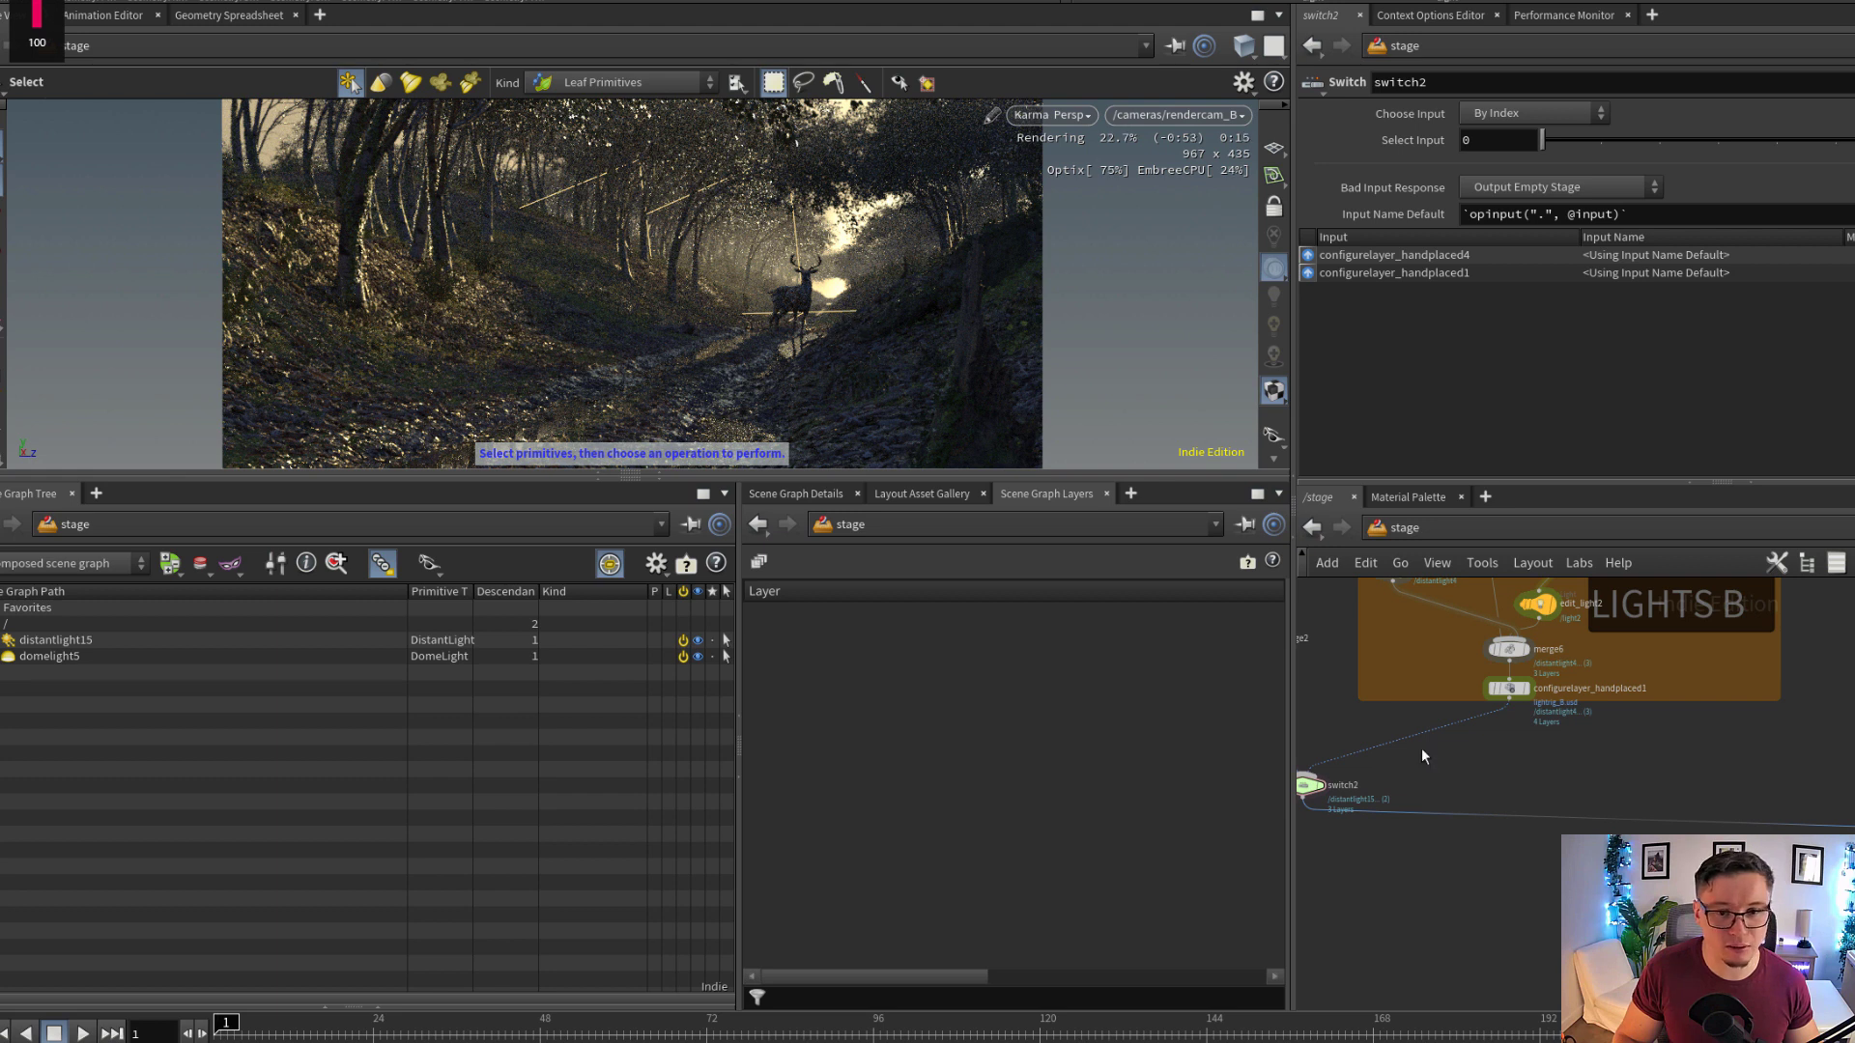
Display the karmafogbox1 node in the stage network to bring the full foggy forest scene back into the render
{"action": "middle_click_drag", "start_coordinate": [1499, 780], "coordinate": [1585, 764]}
{"action": "scroll", "coordinate": [1557, 778], "scroll_direction": "down", "scroll_amount": 1}
{"action": "scroll", "coordinate": [1556, 778], "scroll_direction": "down", "scroll_amount": 1}
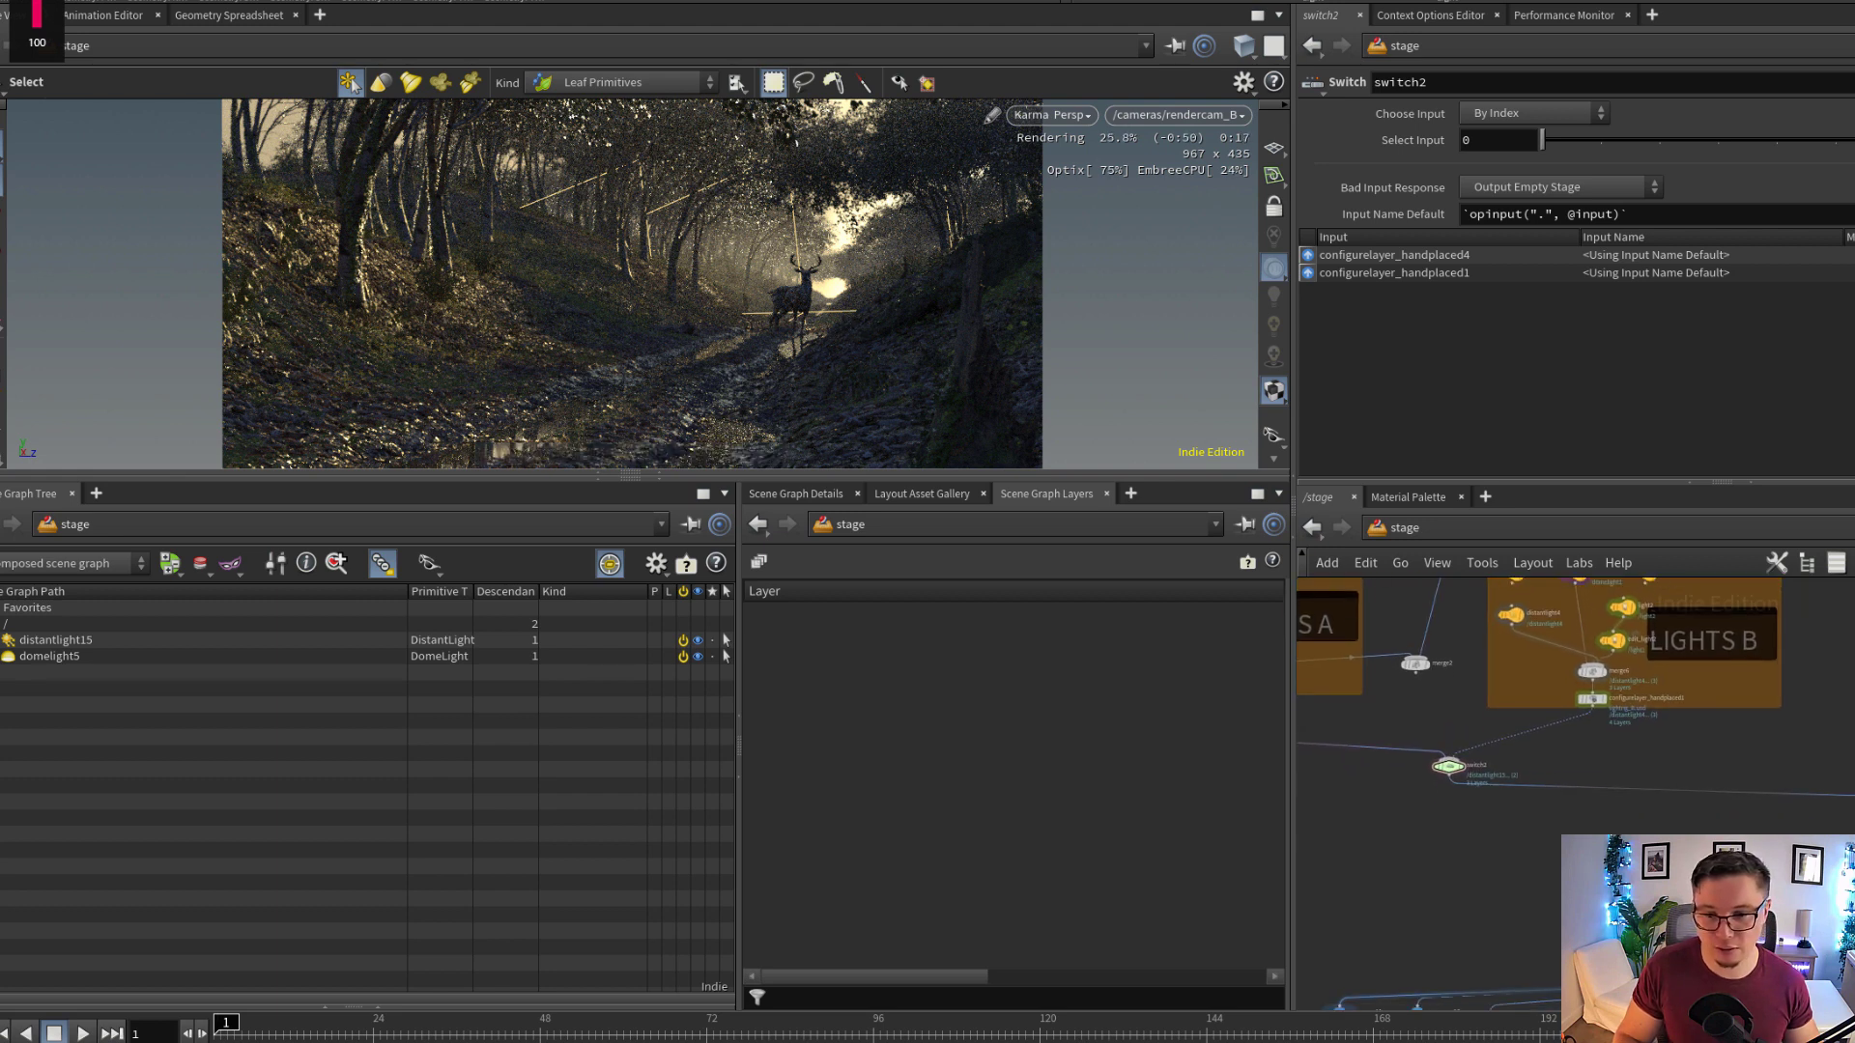
{"action": "scroll", "coordinate": [1808, 892], "scroll_direction": "up", "scroll_amount": 2}
{"action": "left_click", "coordinate": [1807, 892]}
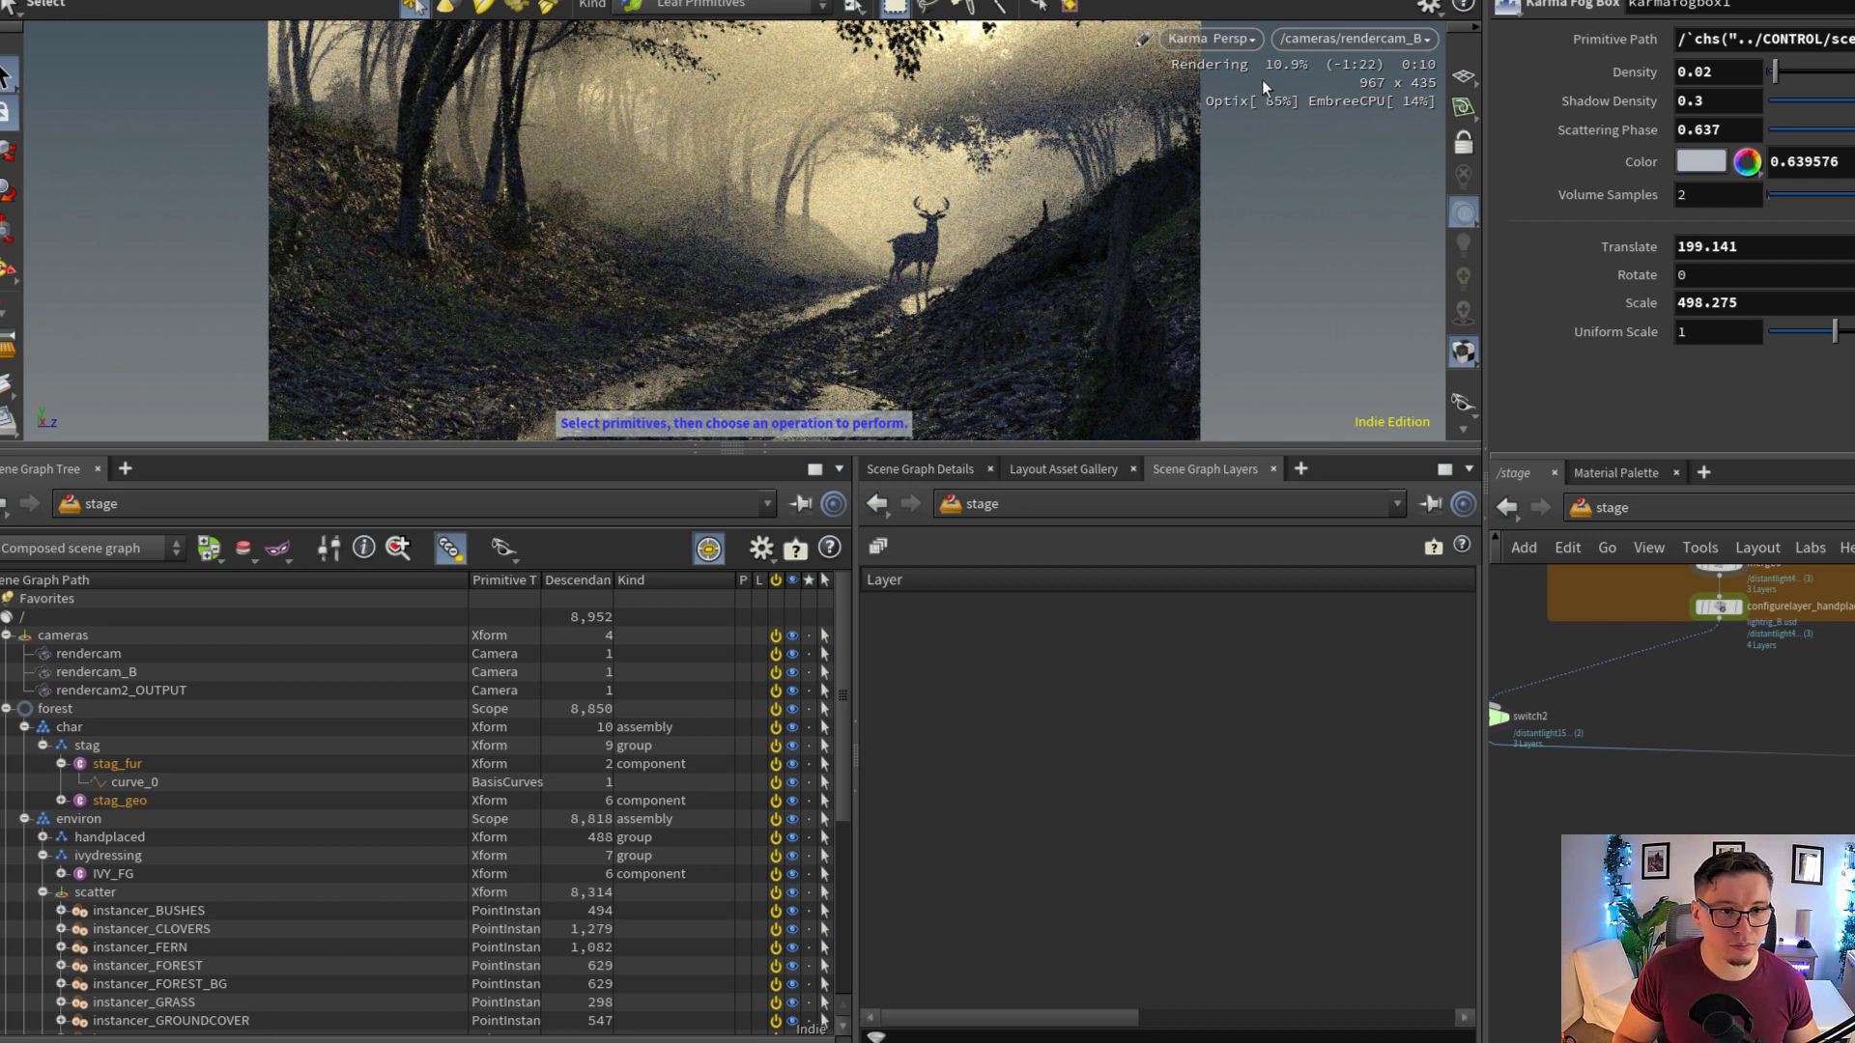
Display the camera11 node and look through /cameras/camera11 in the viewport
{"action": "left_click", "coordinate": [1347, 37]}
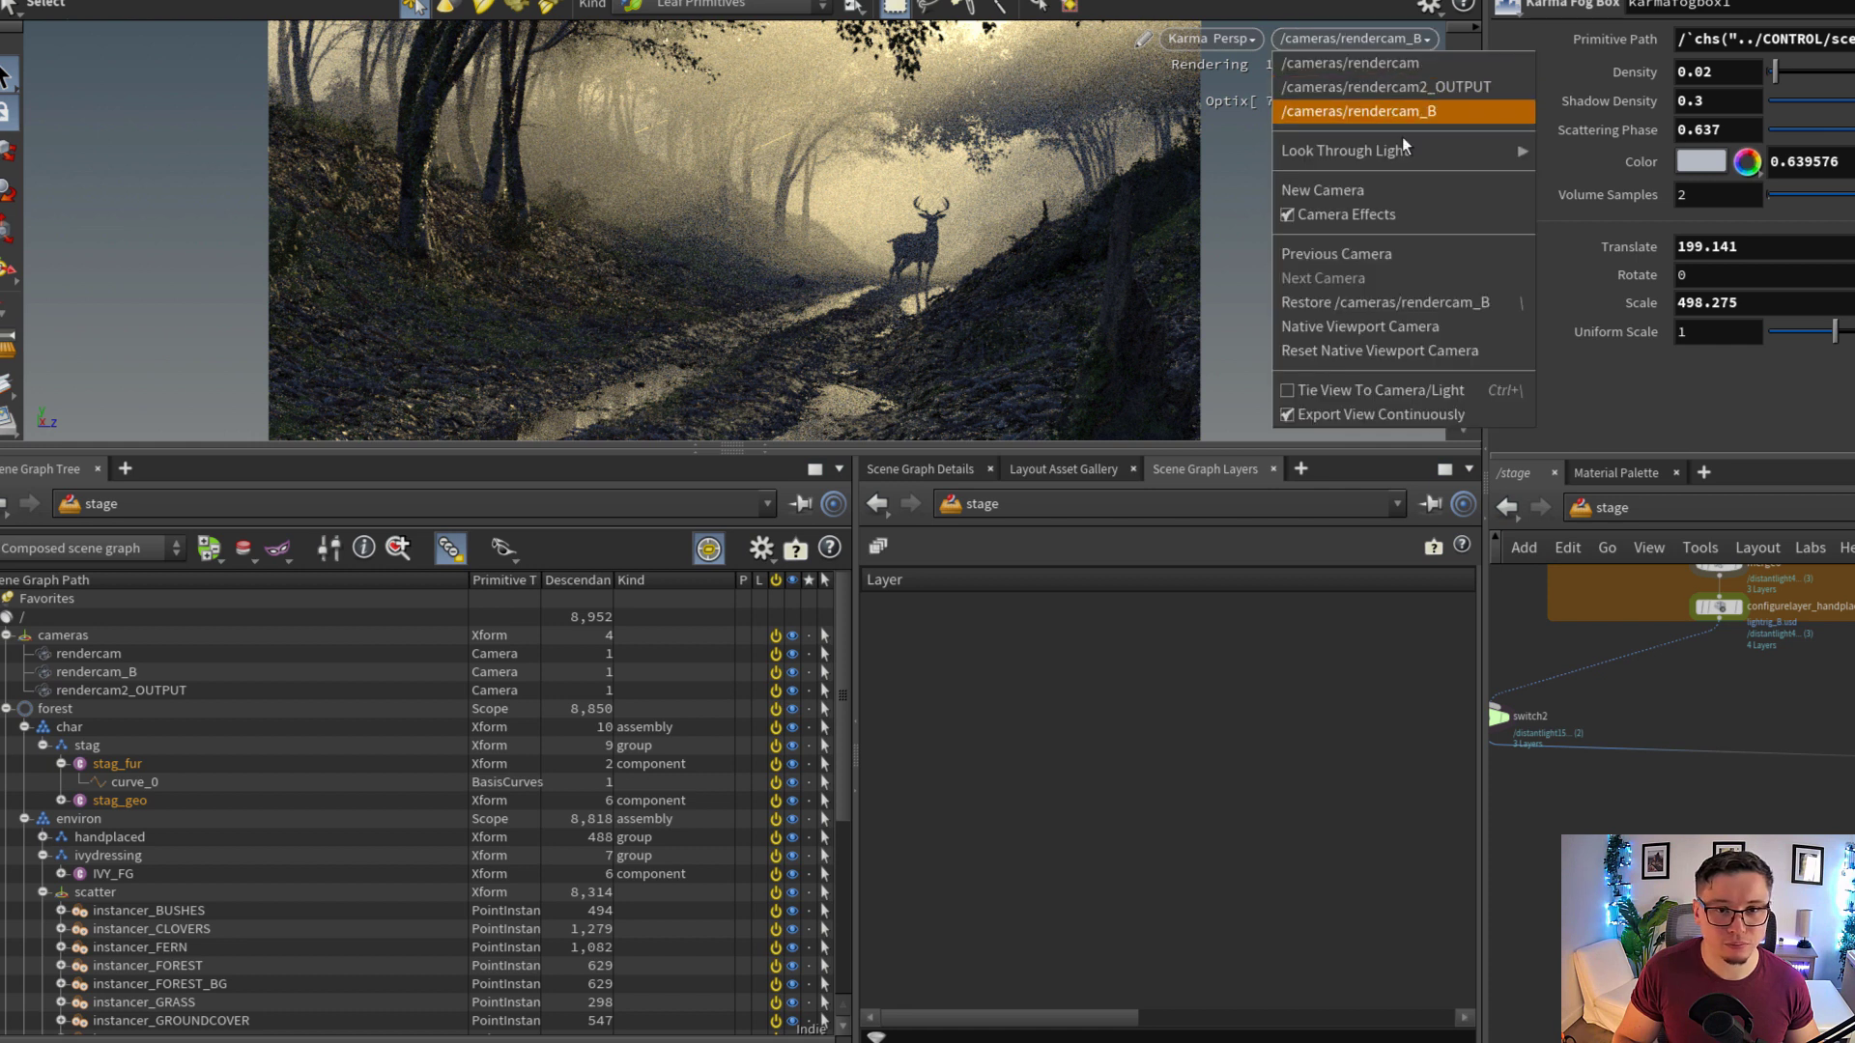
{"action": "left_click", "coordinate": [1558, 784]}
{"action": "middle_click_drag", "start_coordinate": [1536, 899], "coordinate": [1807, 787]}
{"action": "scroll", "coordinate": [1809, 790], "scroll_direction": "up", "scroll_amount": 3}
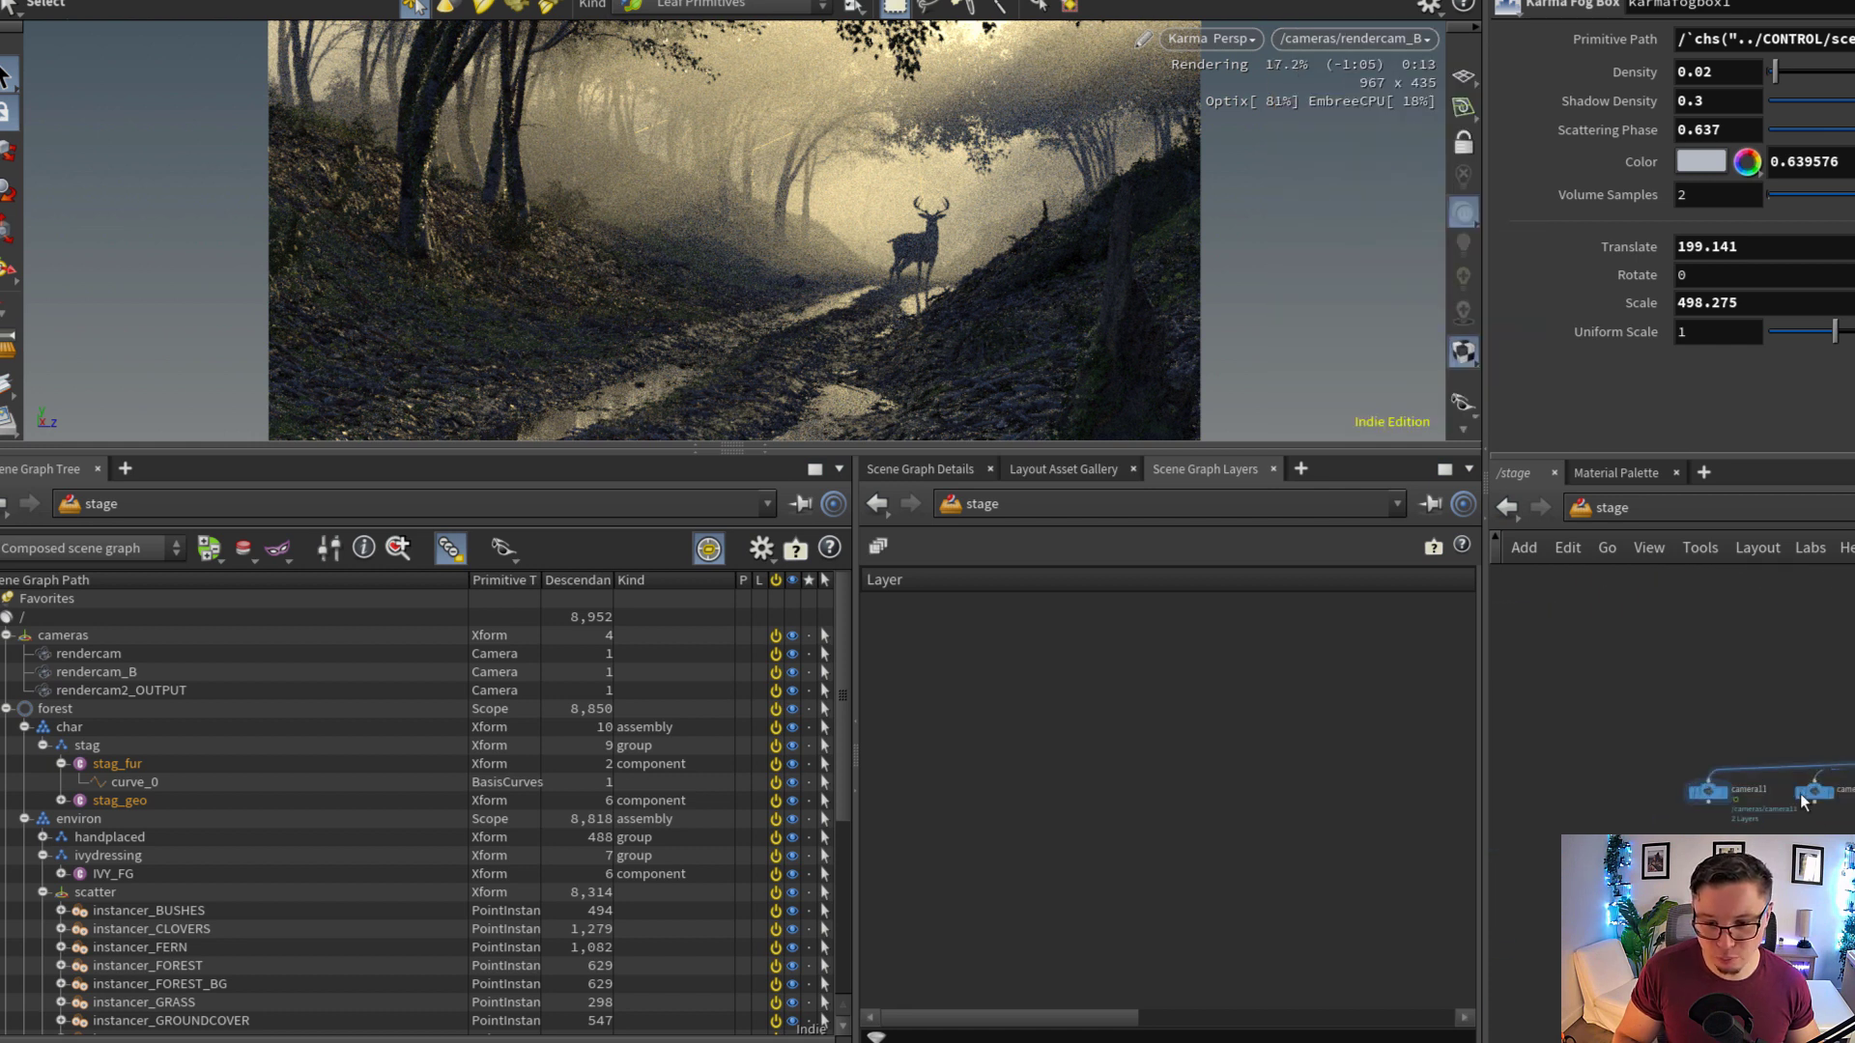
{"action": "left_click", "coordinate": [1690, 787]}
{"action": "left_click", "coordinate": [1382, 42]}
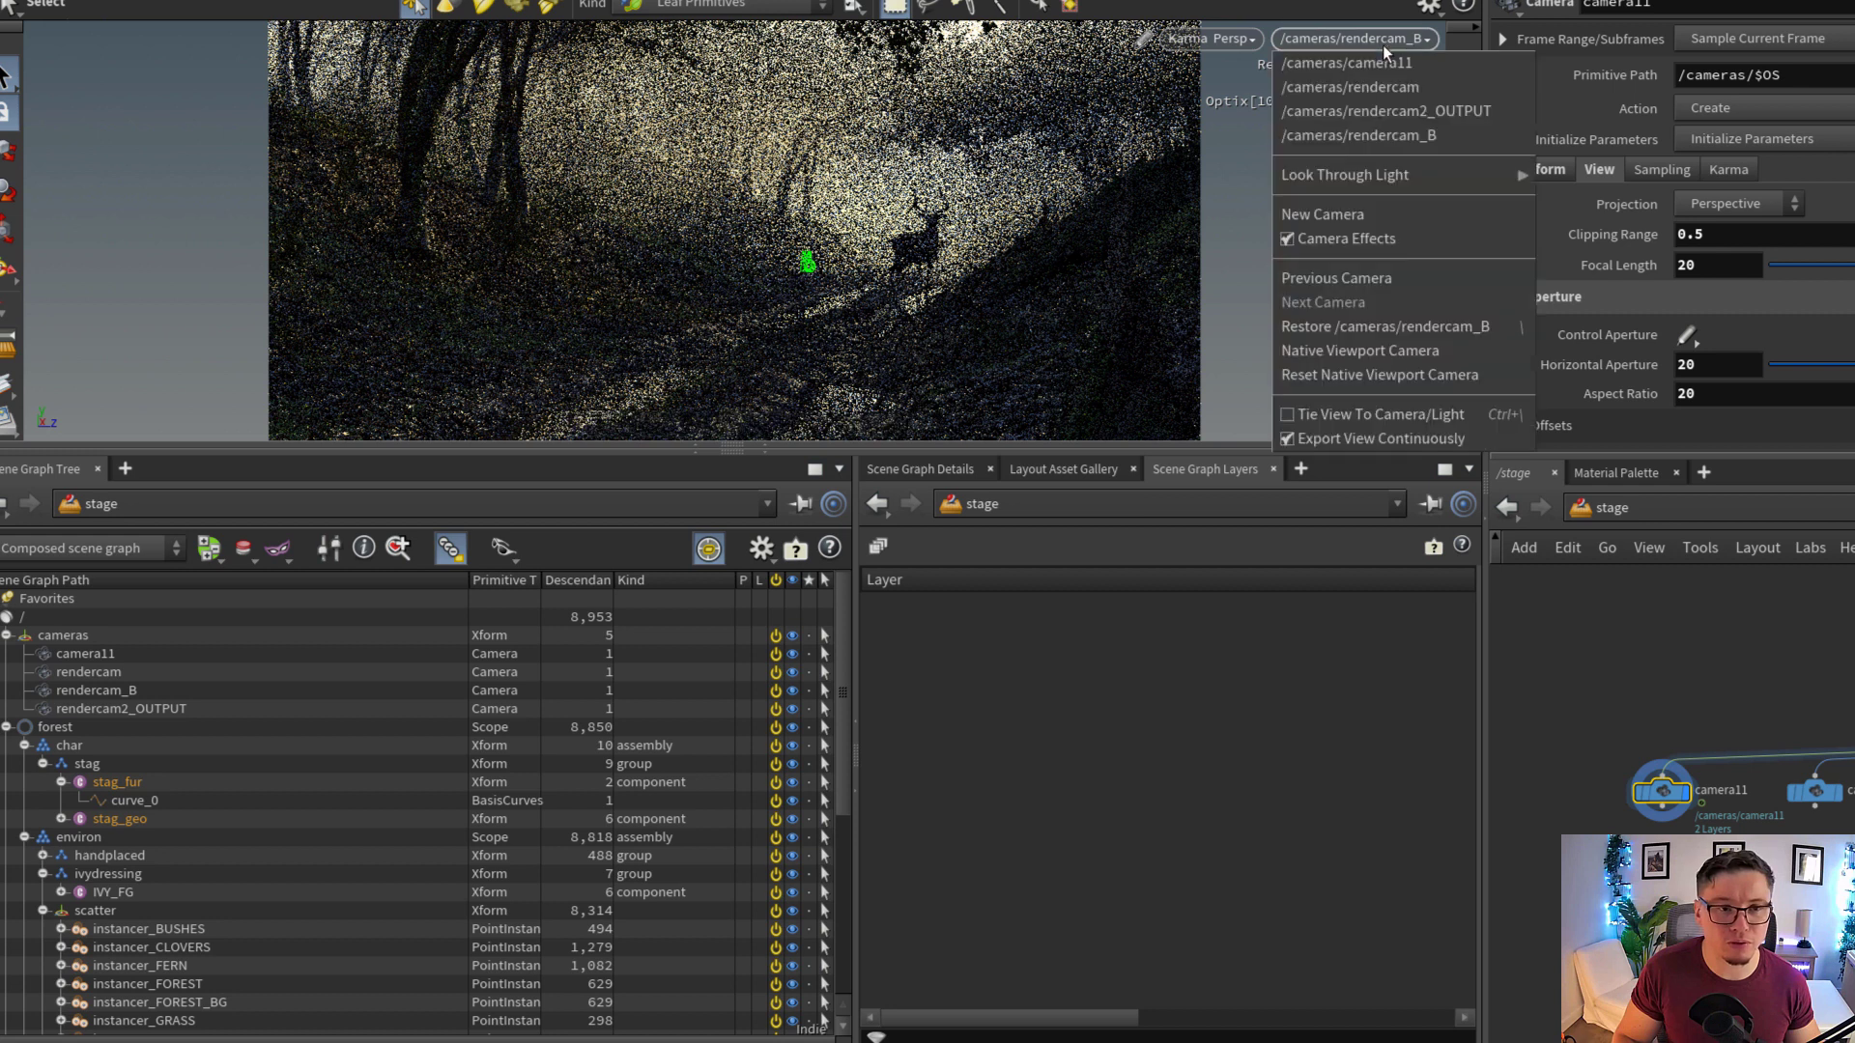
{"action": "left_click", "coordinate": [1391, 64]}
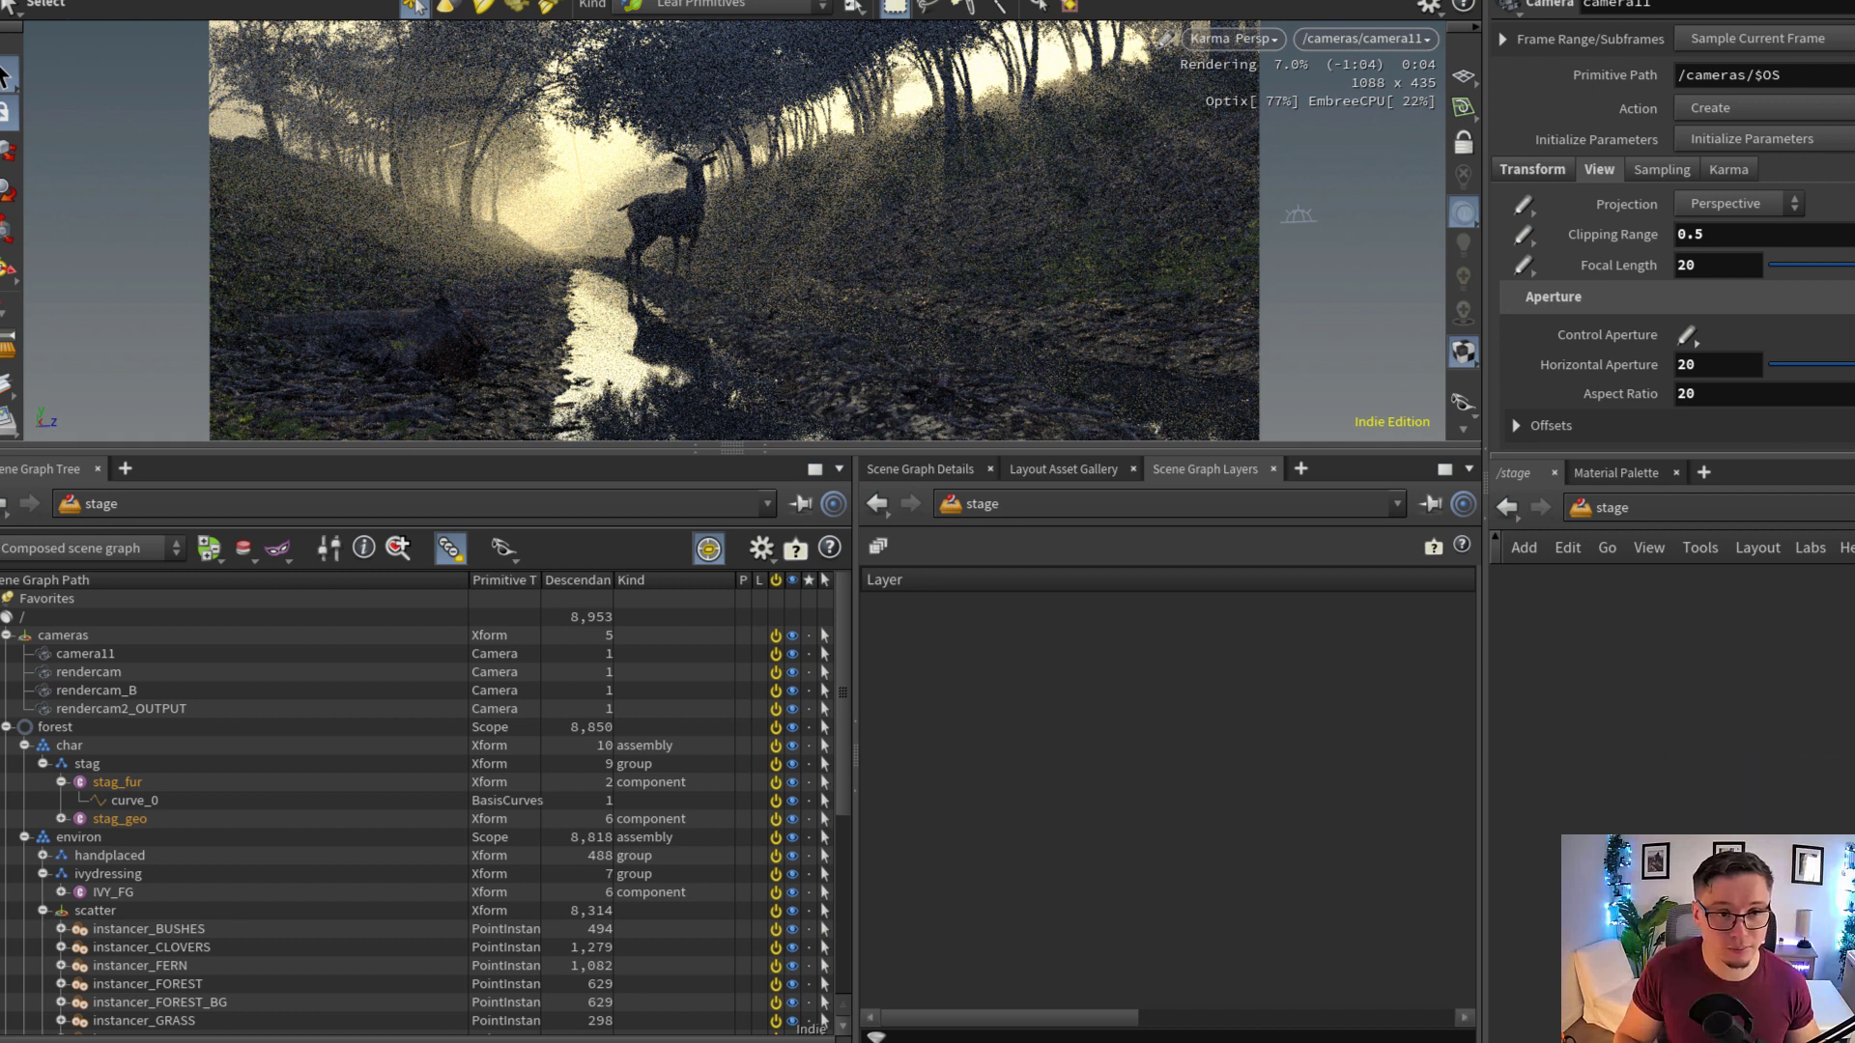
Turn the stag on the path so that it faces along the puddle towards the camera
{"action": "middle_click_drag", "start_coordinate": [1816, 637], "coordinate": [1724, 995]}
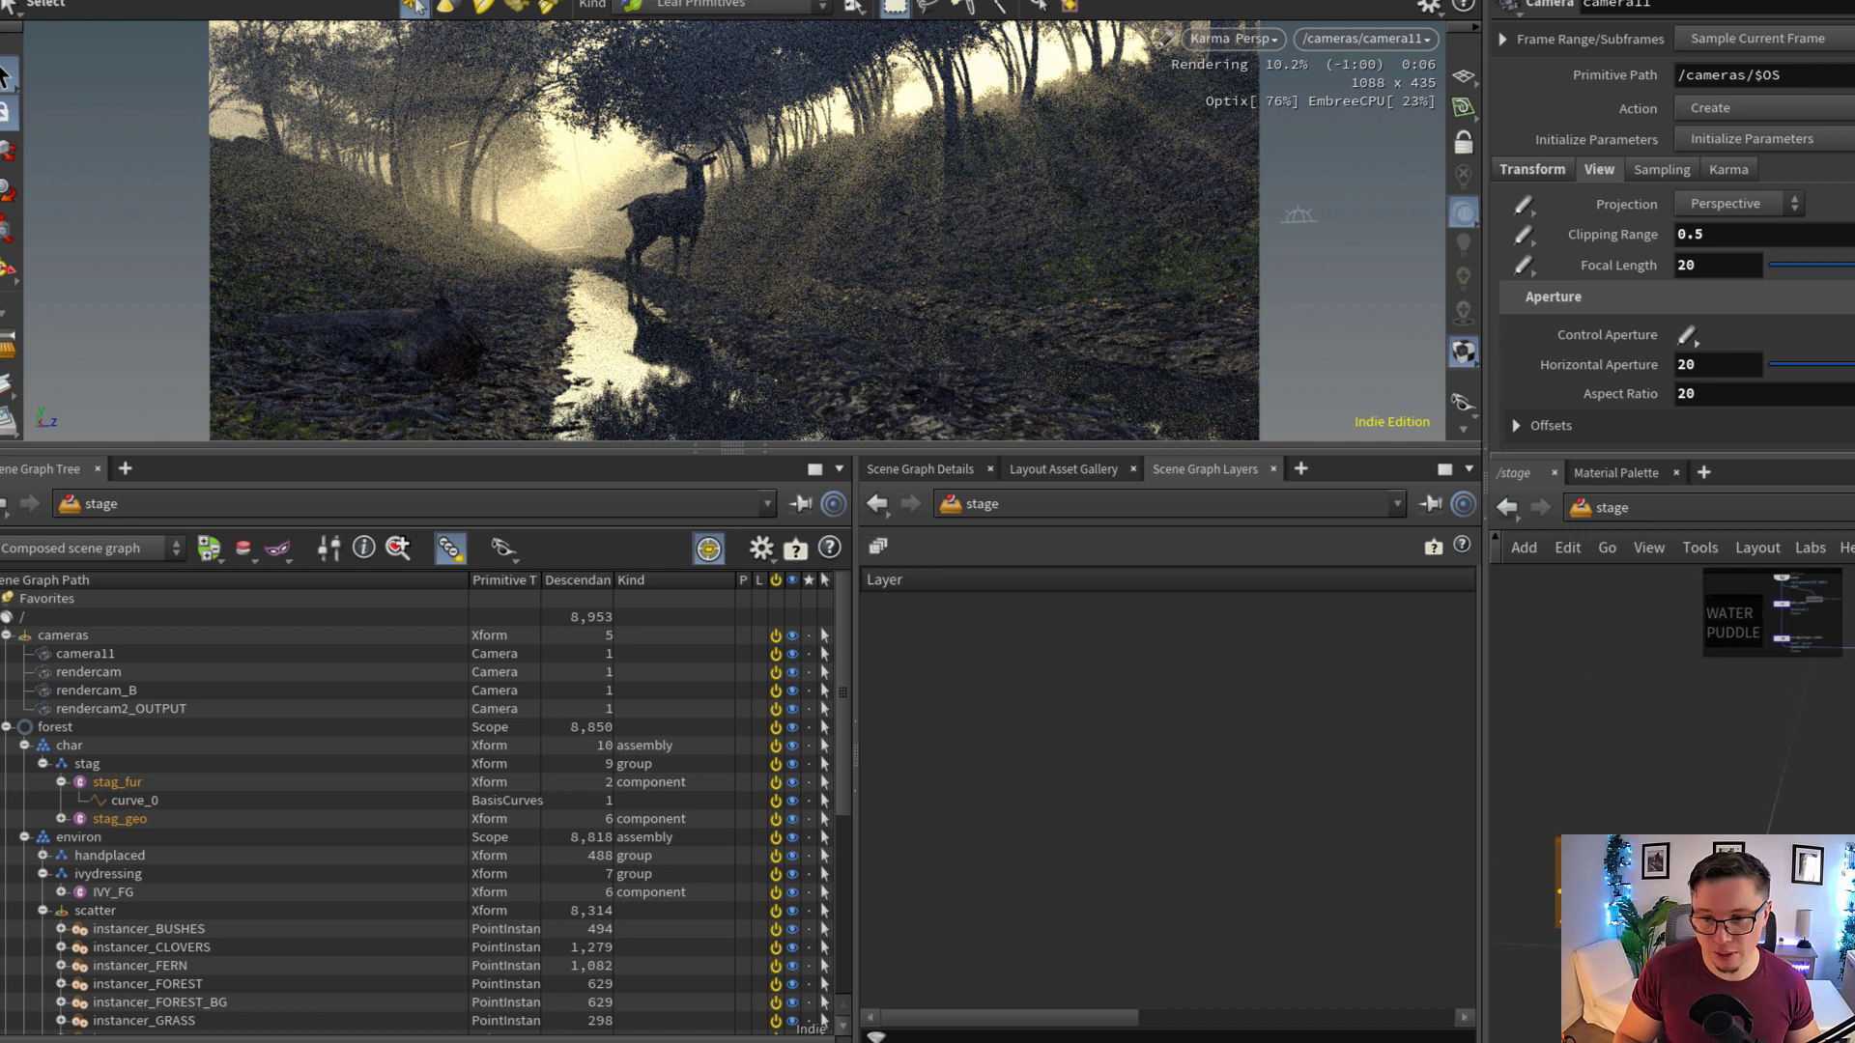
{"action": "middle_click_drag", "start_coordinate": [1836, 590], "coordinate": [1783, 761]}
{"action": "scroll", "coordinate": [1835, 759], "scroll_direction": "up", "scroll_amount": 8}
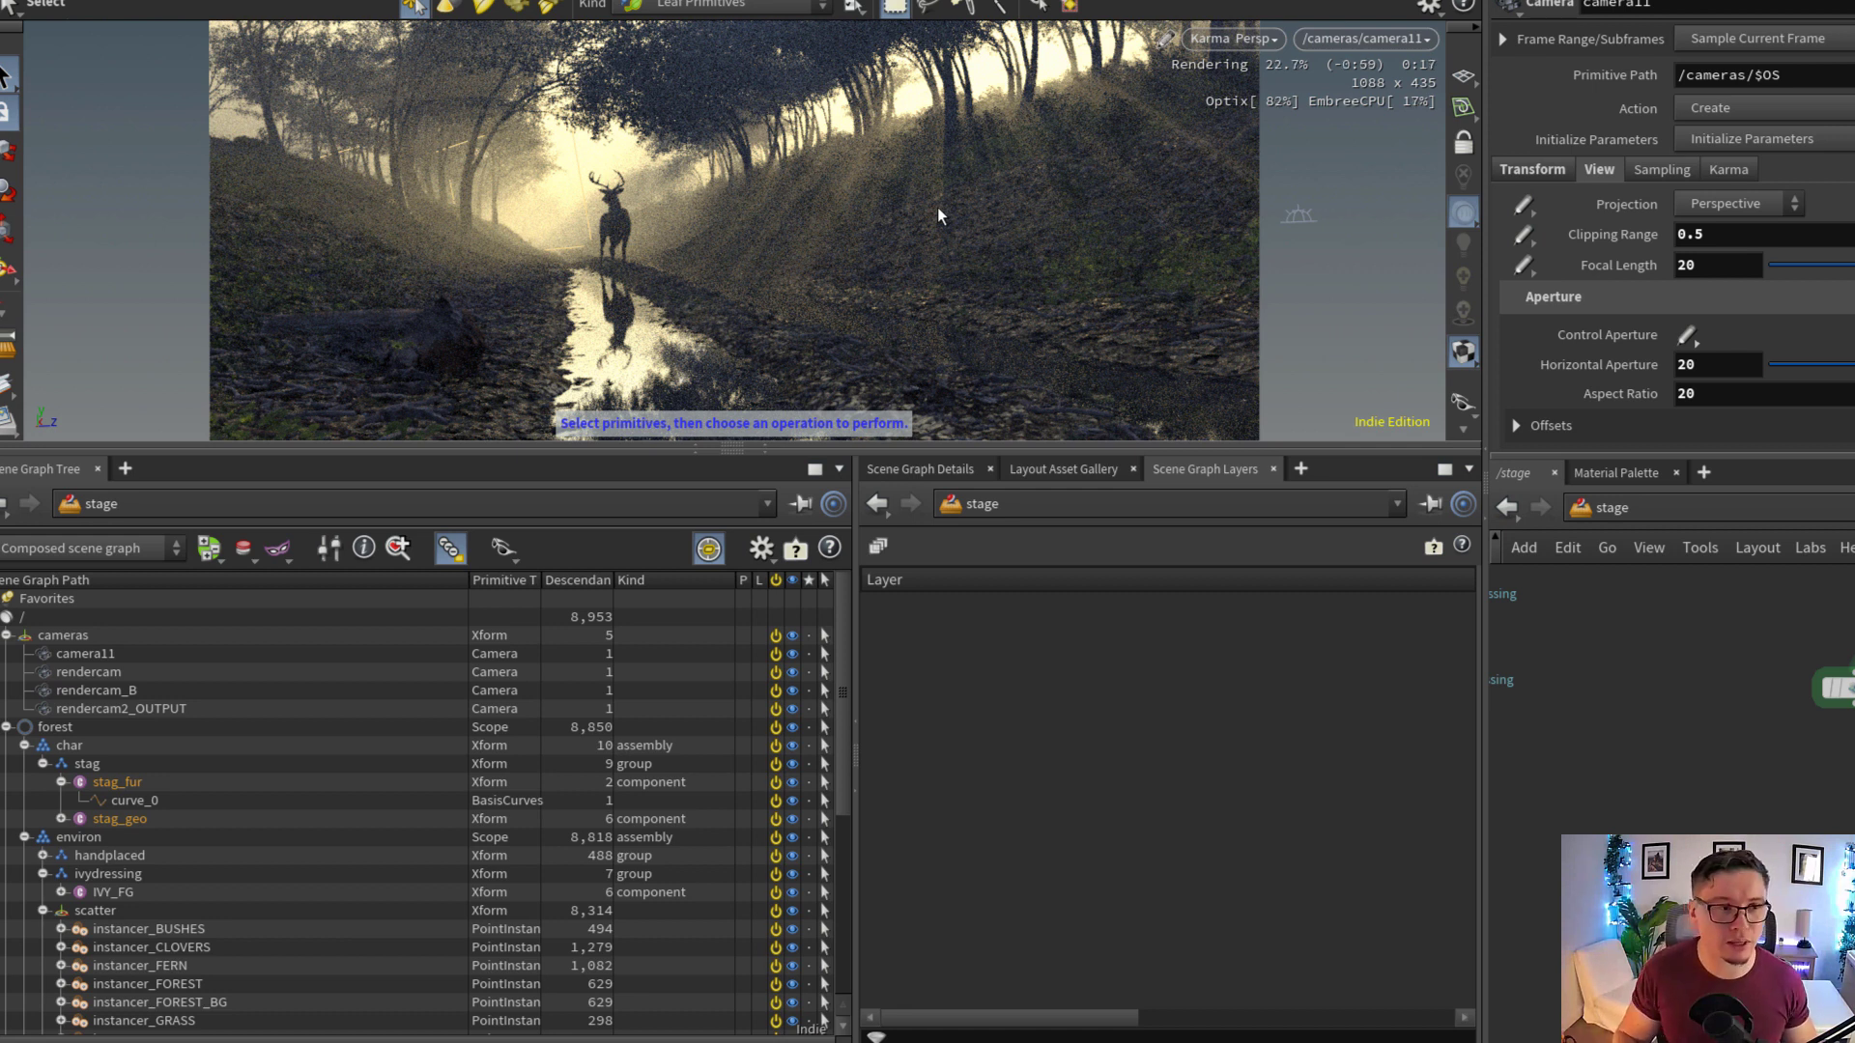
Set the selected input of switch2 below the light groups to 1 to use the configurelayer_handplaced1 lighting
{"action": "middle_click_drag", "start_coordinate": [1781, 790], "coordinate": [1854, 750]}
{"action": "scroll", "coordinate": [1841, 822], "scroll_direction": "down", "scroll_amount": 4}
{"action": "scroll", "coordinate": [1841, 829], "scroll_direction": "down", "scroll_amount": 2}
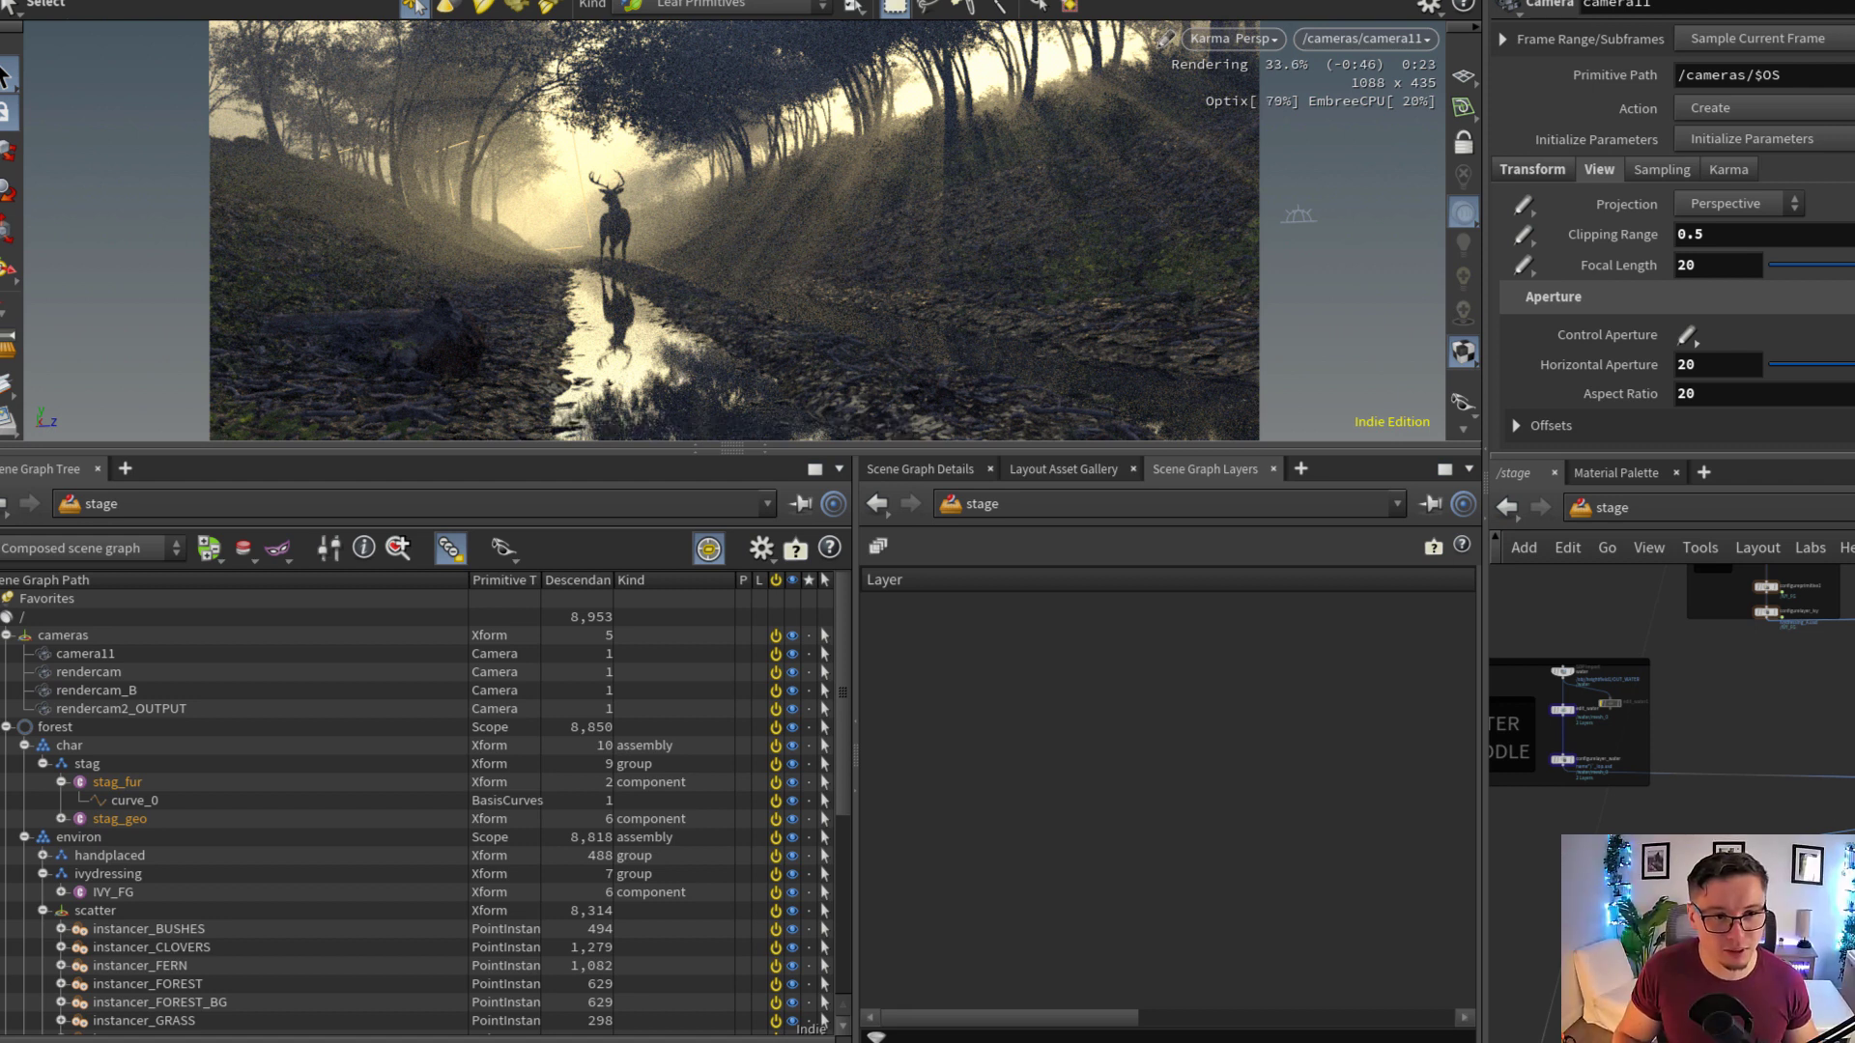
{"action": "middle_click_drag", "start_coordinate": [1787, 960], "coordinate": [1835, 898]}
{"action": "scroll", "coordinate": [1838, 901], "scroll_direction": "up", "scroll_amount": 2}
{"action": "middle_click_drag", "start_coordinate": [1700, 926], "coordinate": [1851, 705]}
{"action": "scroll", "coordinate": [1835, 838], "scroll_direction": "down", "scroll_amount": 2}
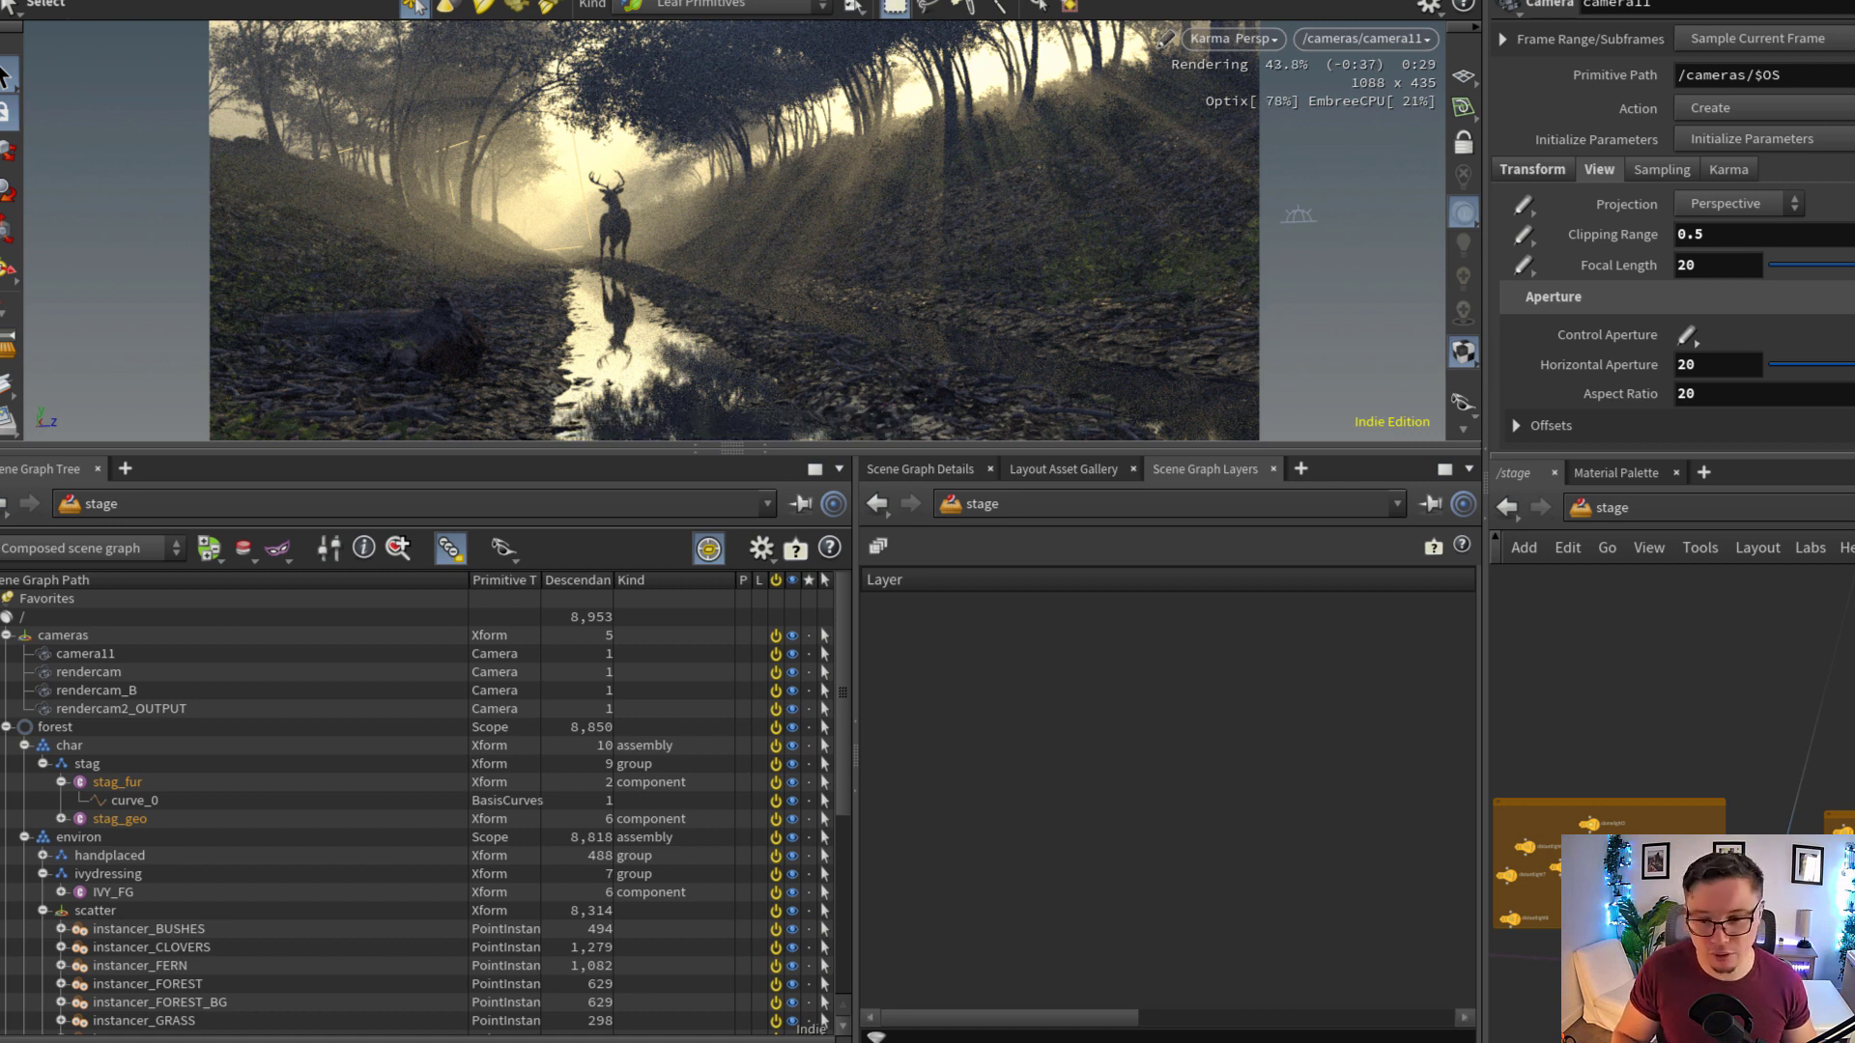
{"action": "middle_click_drag", "start_coordinate": [1734, 985], "coordinate": [1753, 838]}
{"action": "scroll", "coordinate": [1753, 905], "scroll_direction": "up", "scroll_amount": 2}
{"action": "left_click", "coordinate": [1835, 819]}
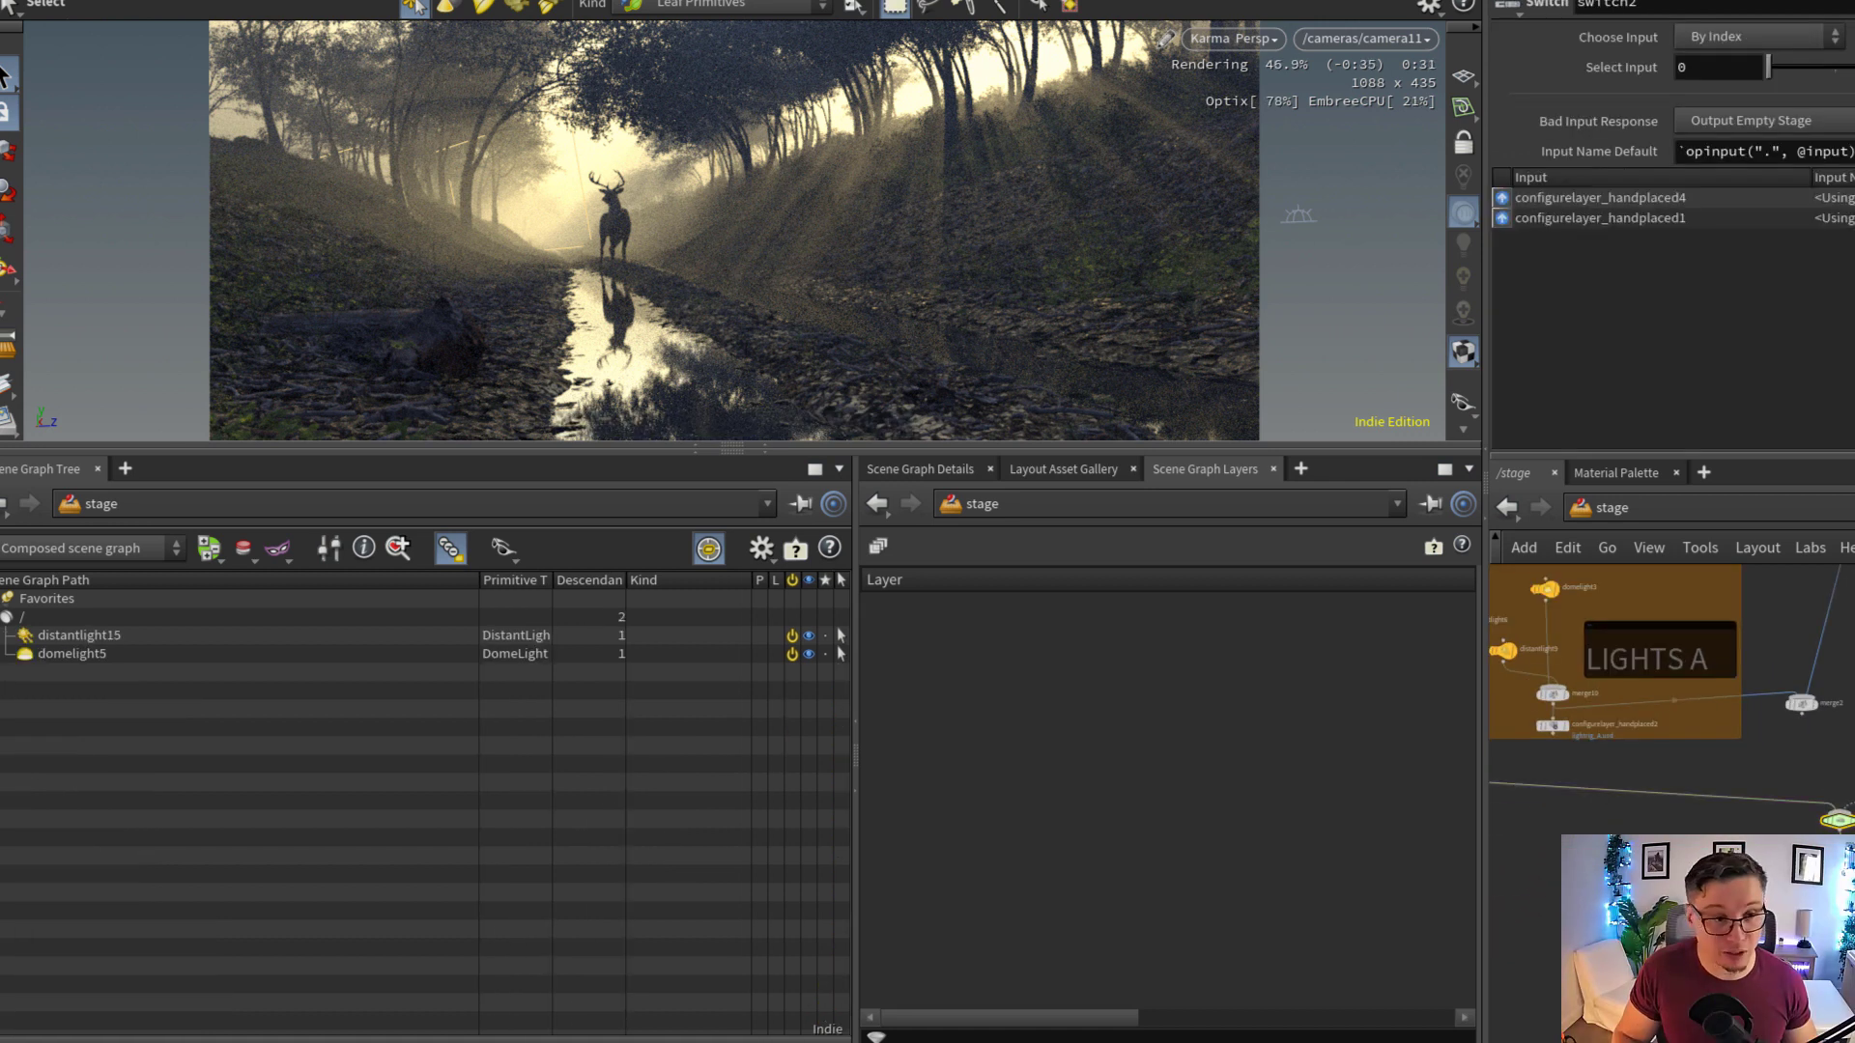
{"action": "left_click", "coordinate": [1711, 78]}
{"action": "type", "text": "1"}
{"action": "key", "text": "Return"}
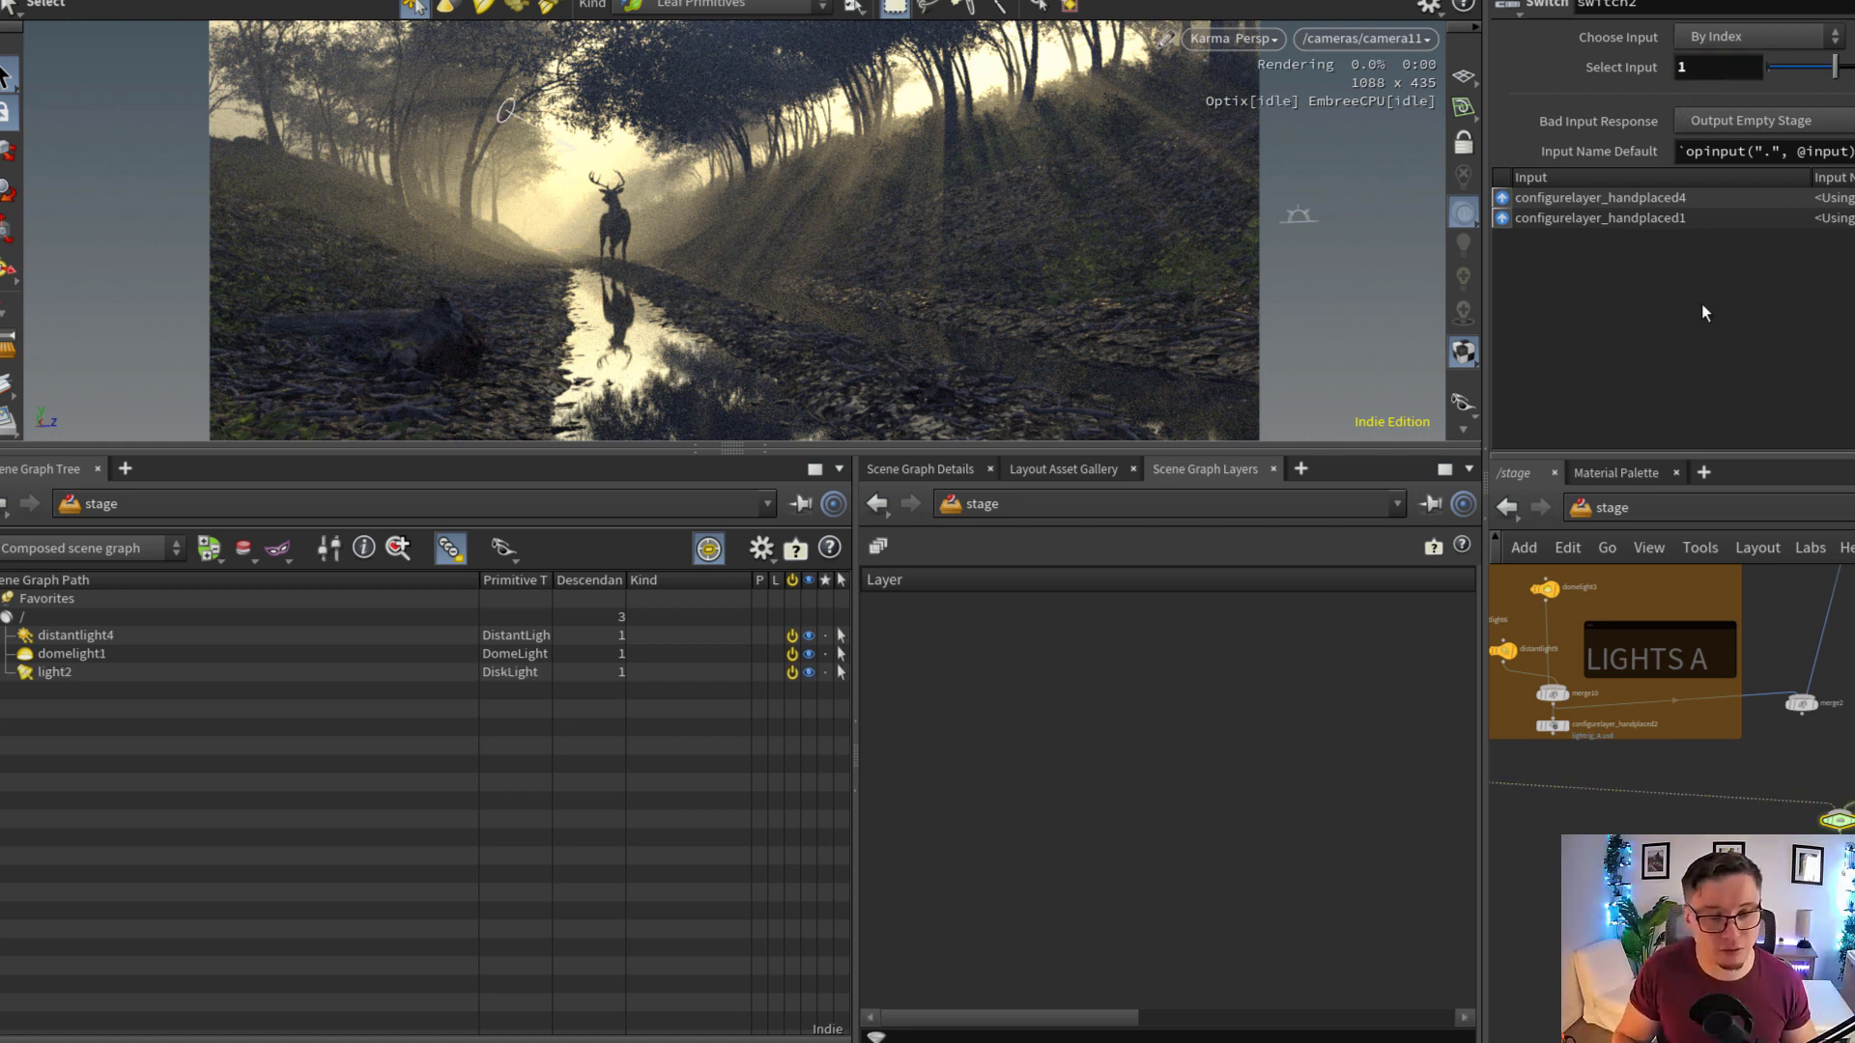
Open the parameters of the instancer_FOREST node in the forest group and show its density and seed settings
{"action": "middle_click_drag", "start_coordinate": [1778, 932], "coordinate": [1702, 858]}
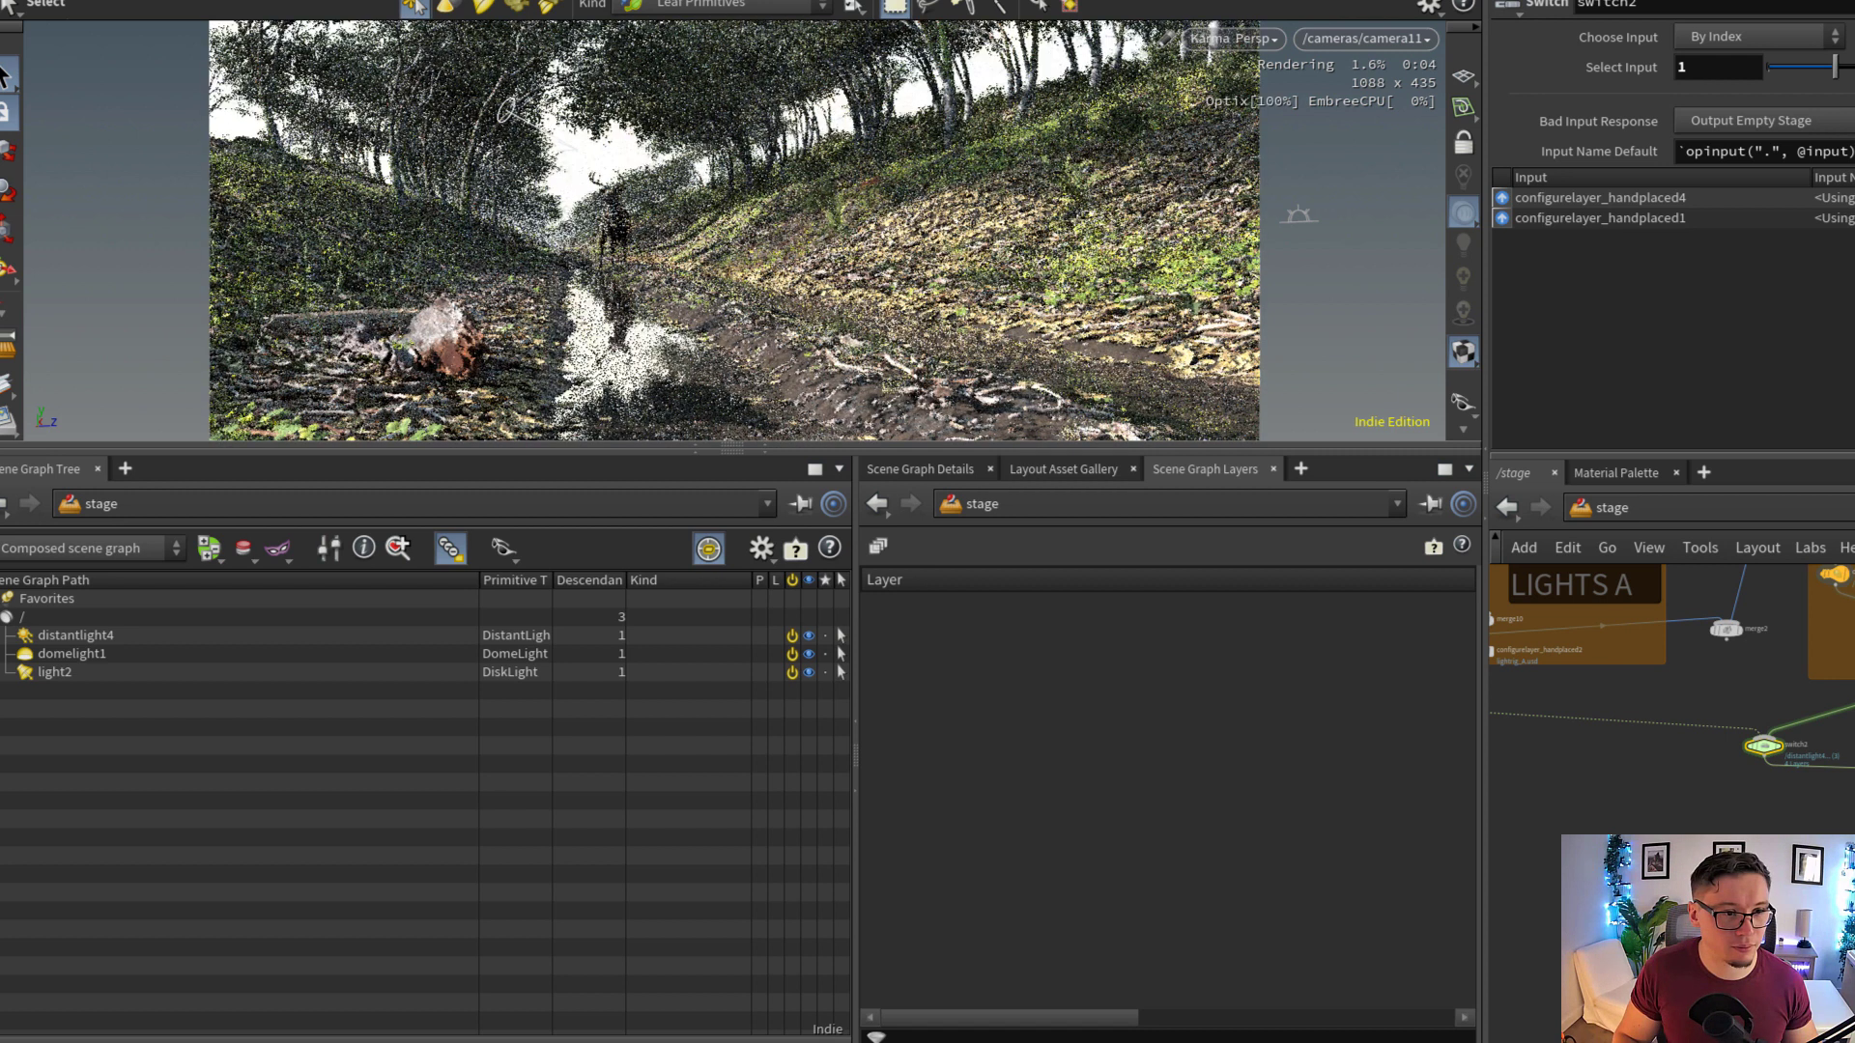
{"action": "scroll", "coordinate": [1848, 810], "scroll_direction": "up", "scroll_amount": 2}
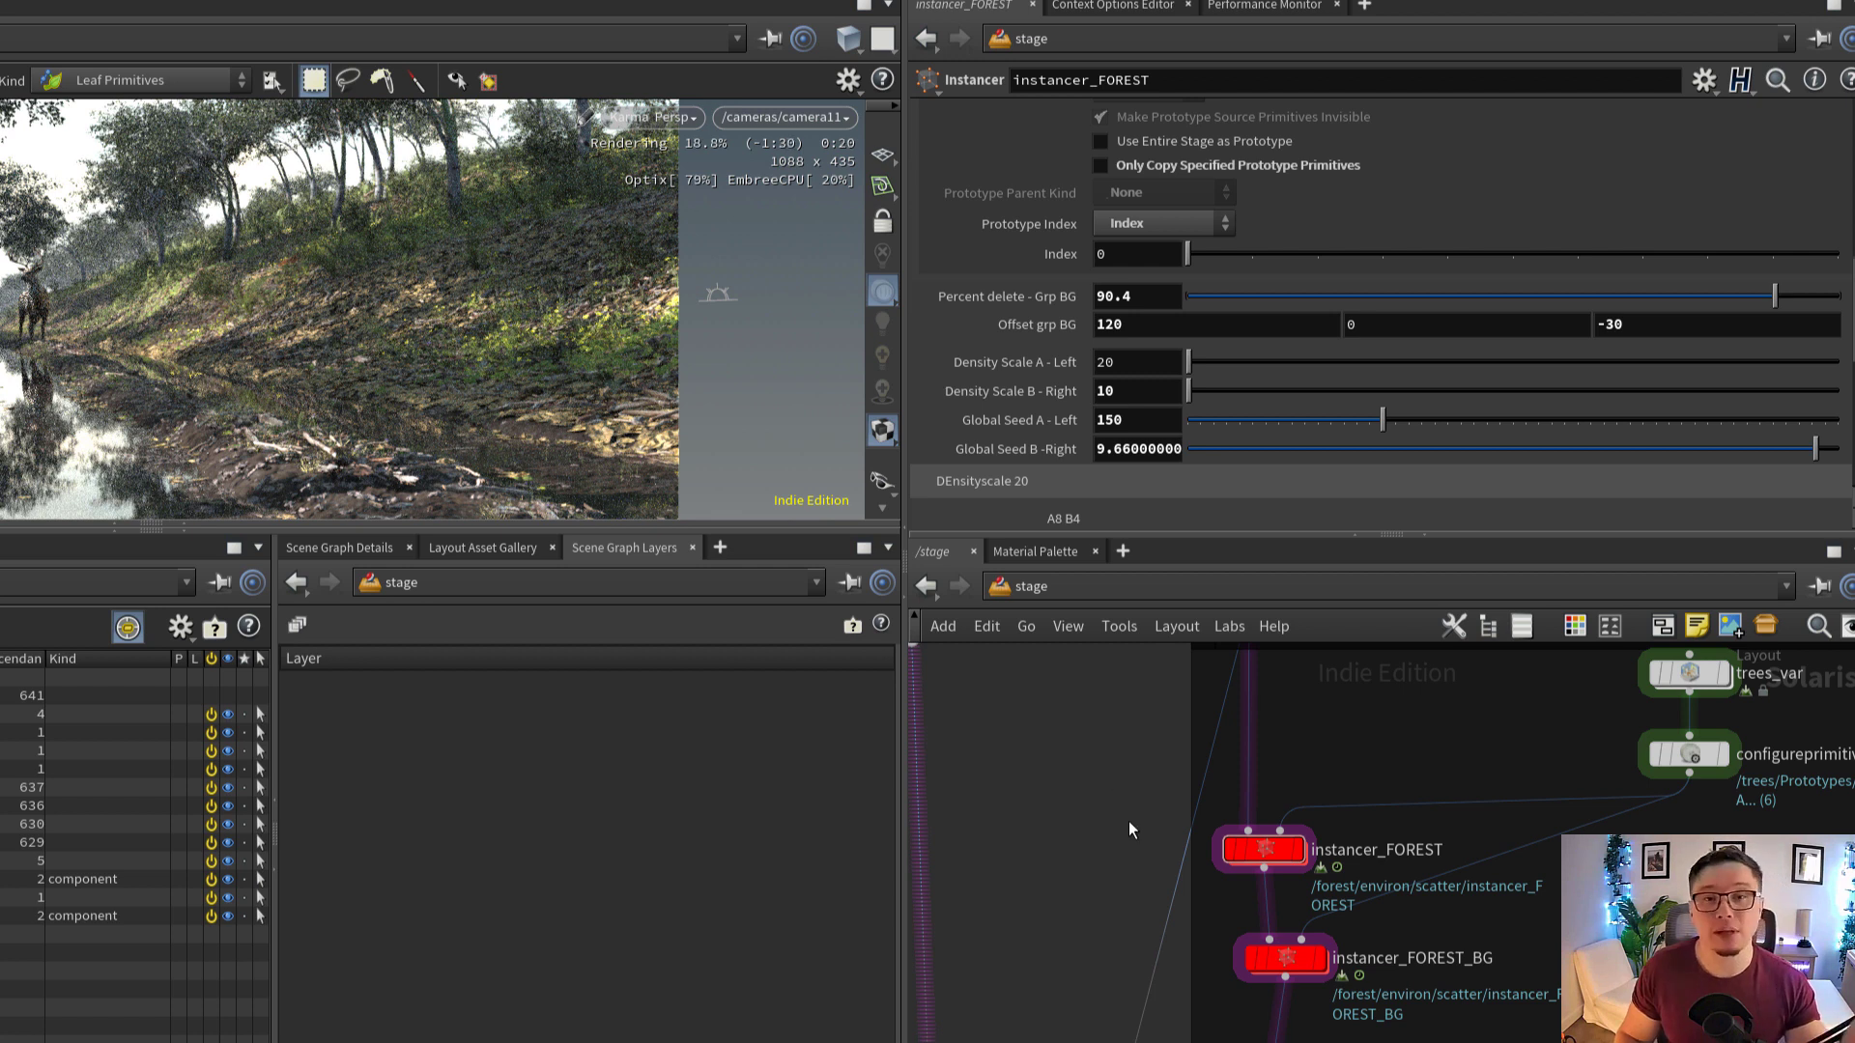
{"action": "middle_click_drag", "start_coordinate": [1127, 812], "coordinate": [1124, 843]}
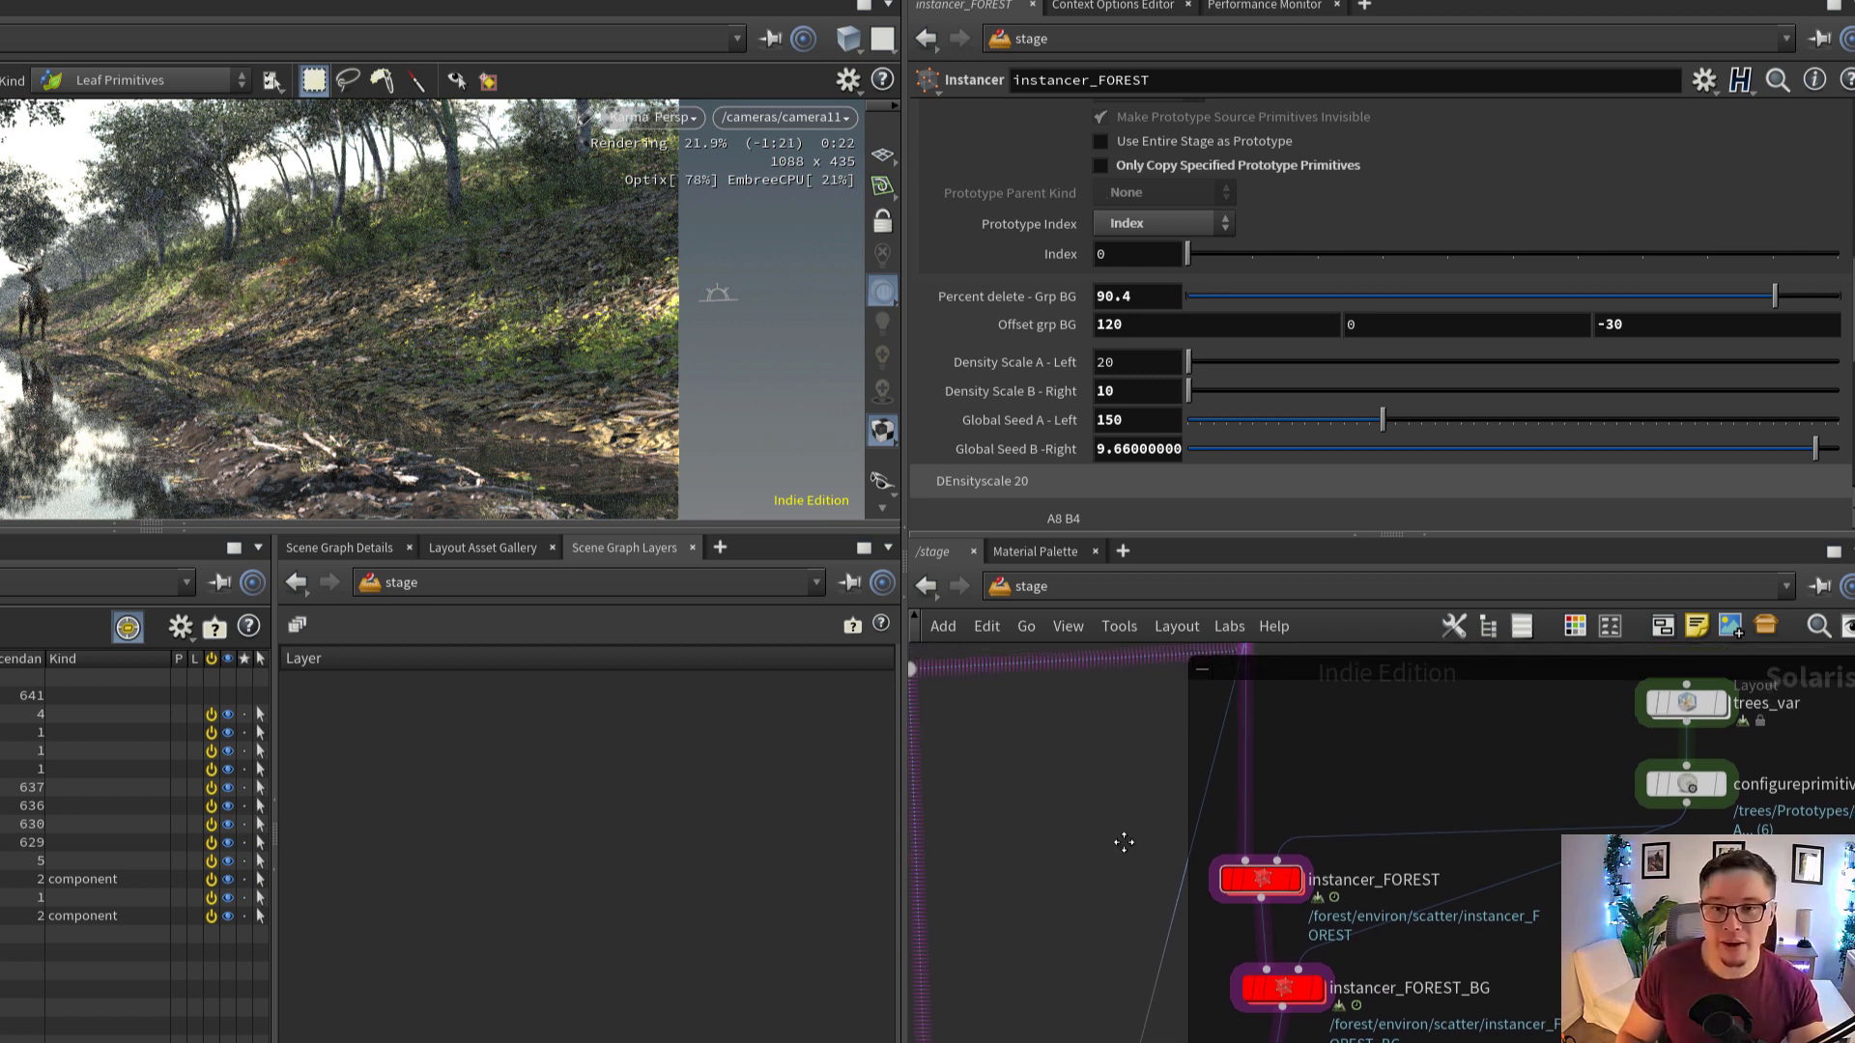
{"action": "scroll", "coordinate": [1013, 426], "scroll_direction": "up", "scroll_amount": 2}
{"action": "scroll", "coordinate": [1012, 426], "scroll_direction": "down", "scroll_amount": 1}
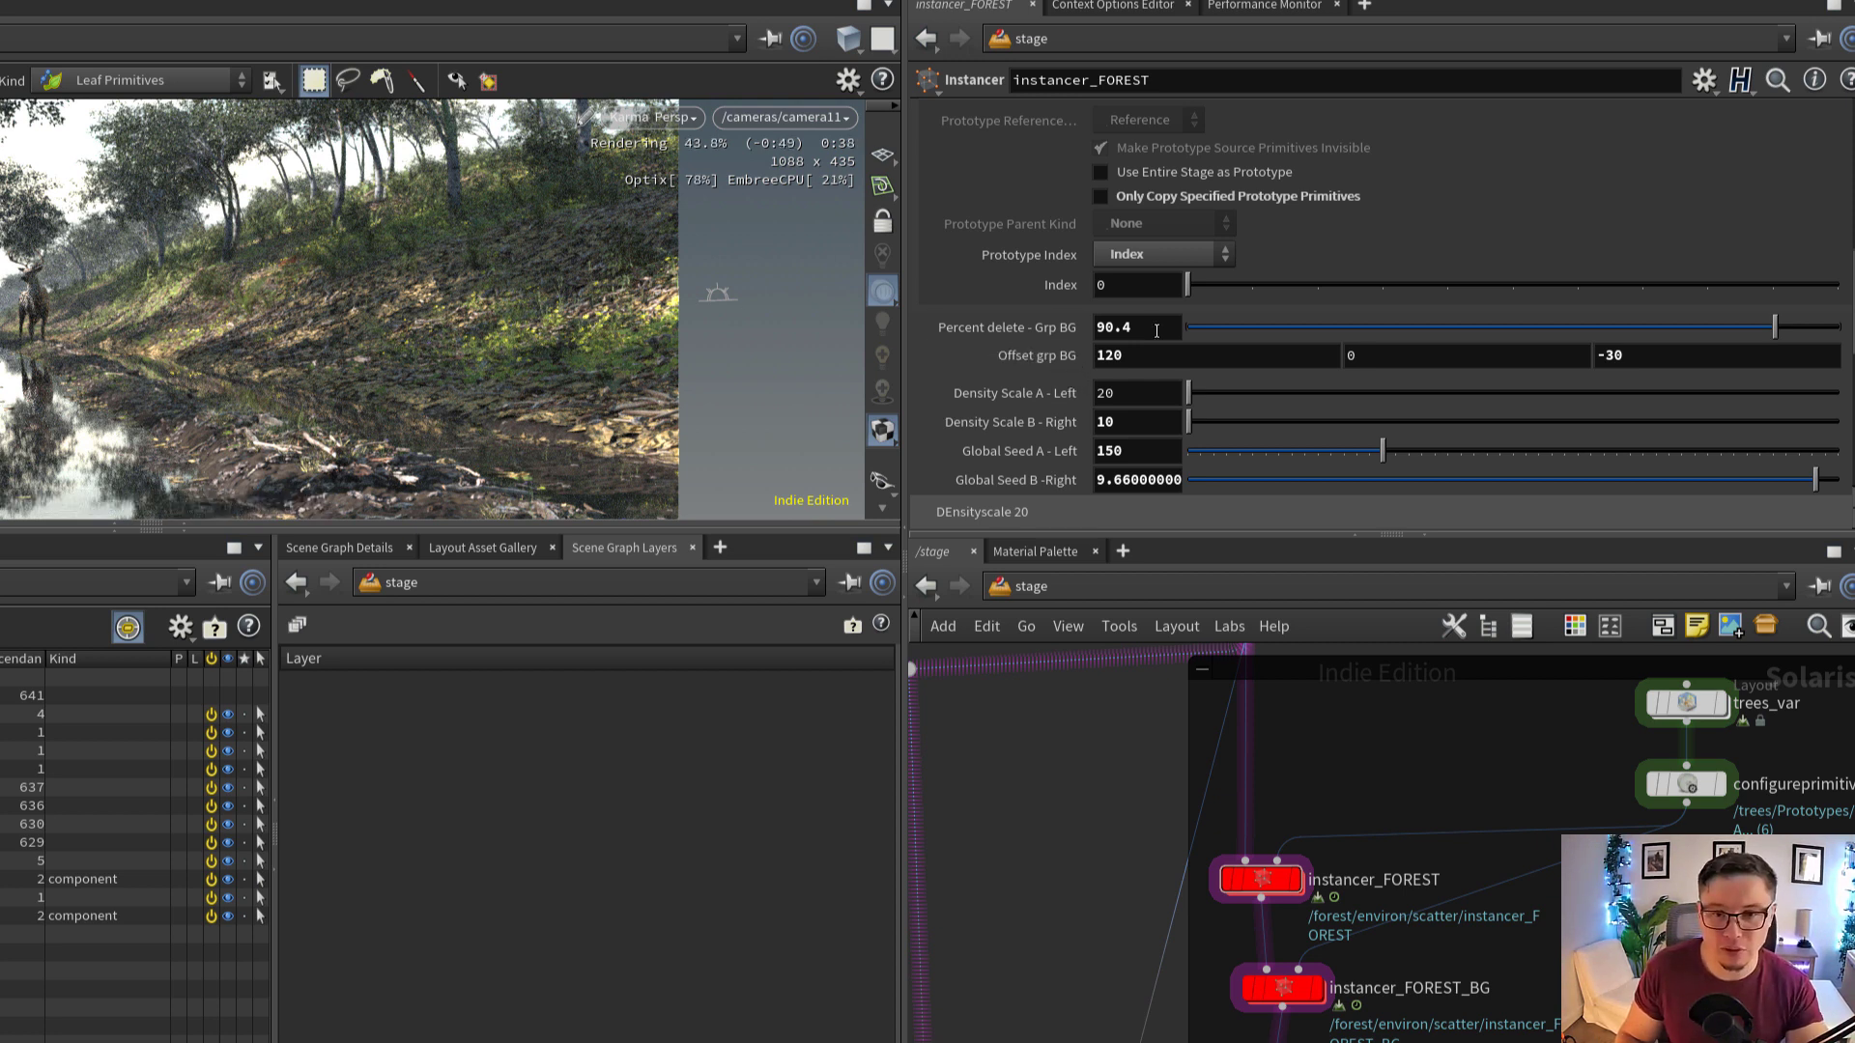
Set instancer_FOREST's Density Scale A - Left to 14 and Density Scale B - Right to 16
{"action": "double_click", "coordinate": [1142, 388]}
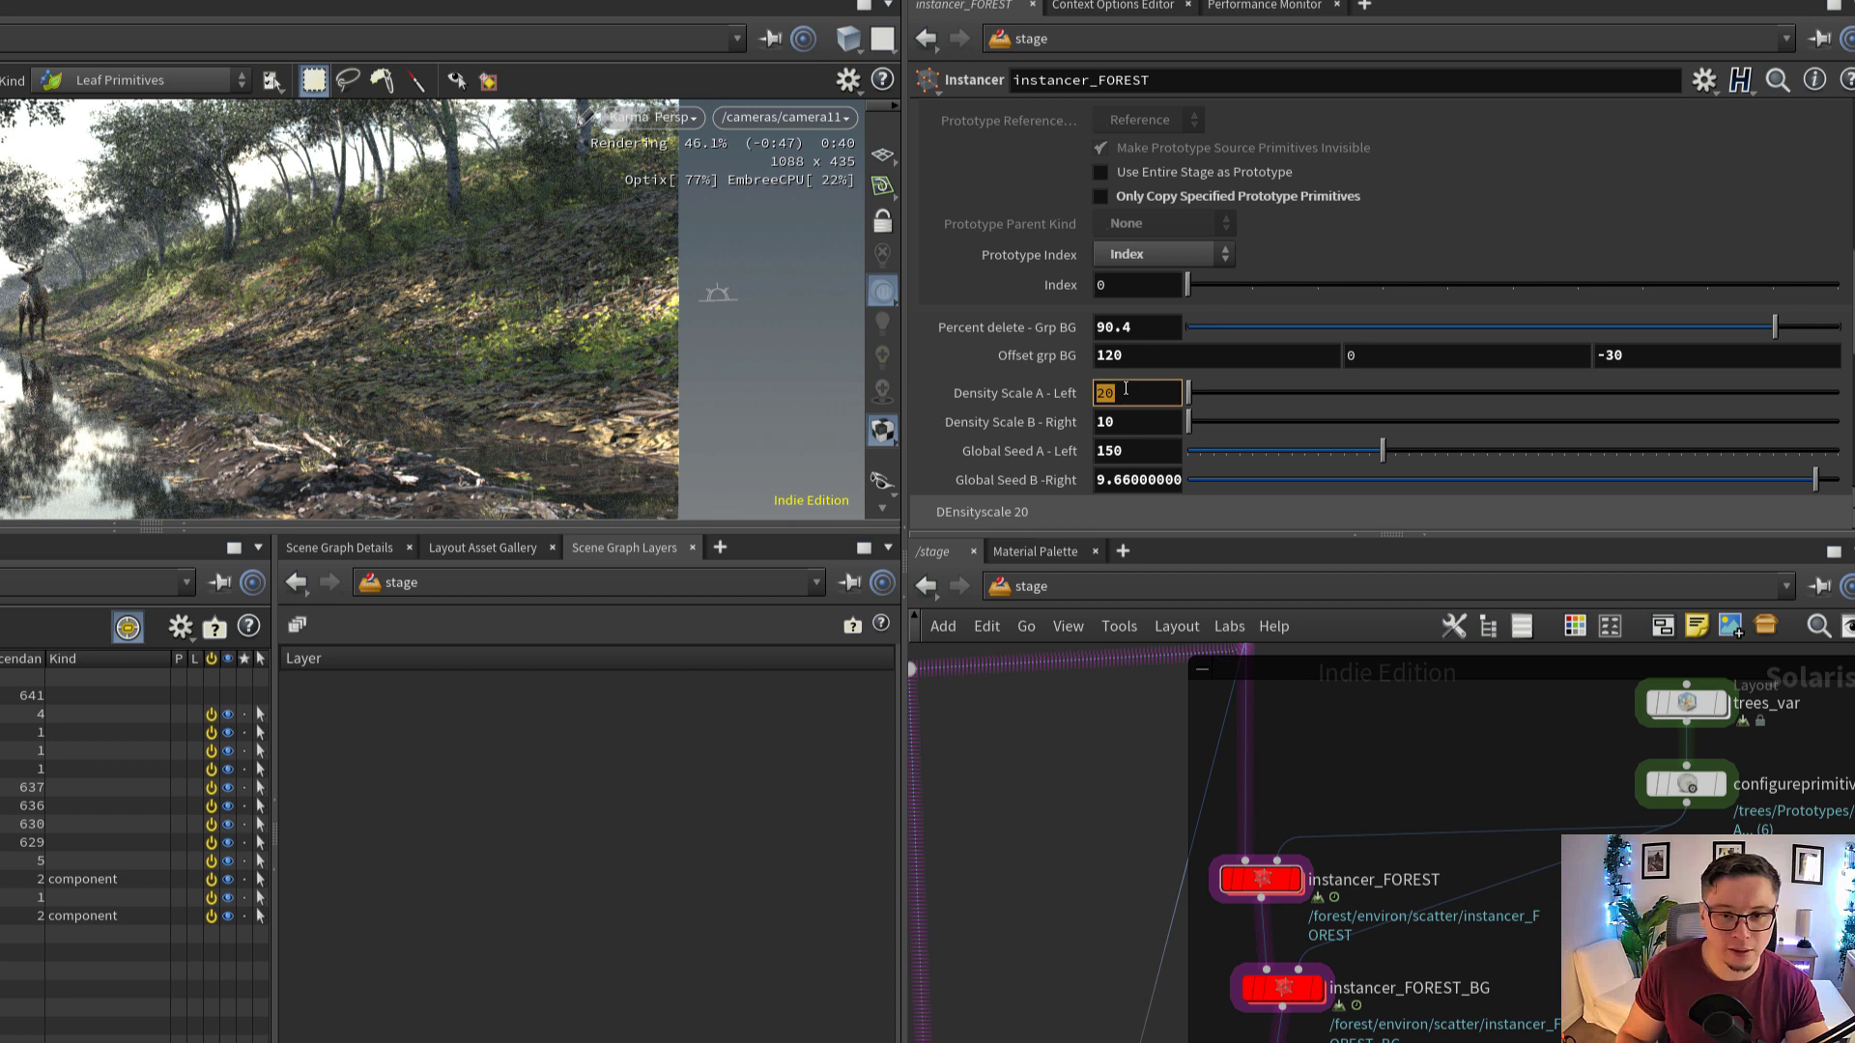
{"action": "middle_click_drag", "start_coordinate": [1369, 815], "coordinate": [1329, 817]}
{"action": "double_click", "coordinate": [1129, 394]}
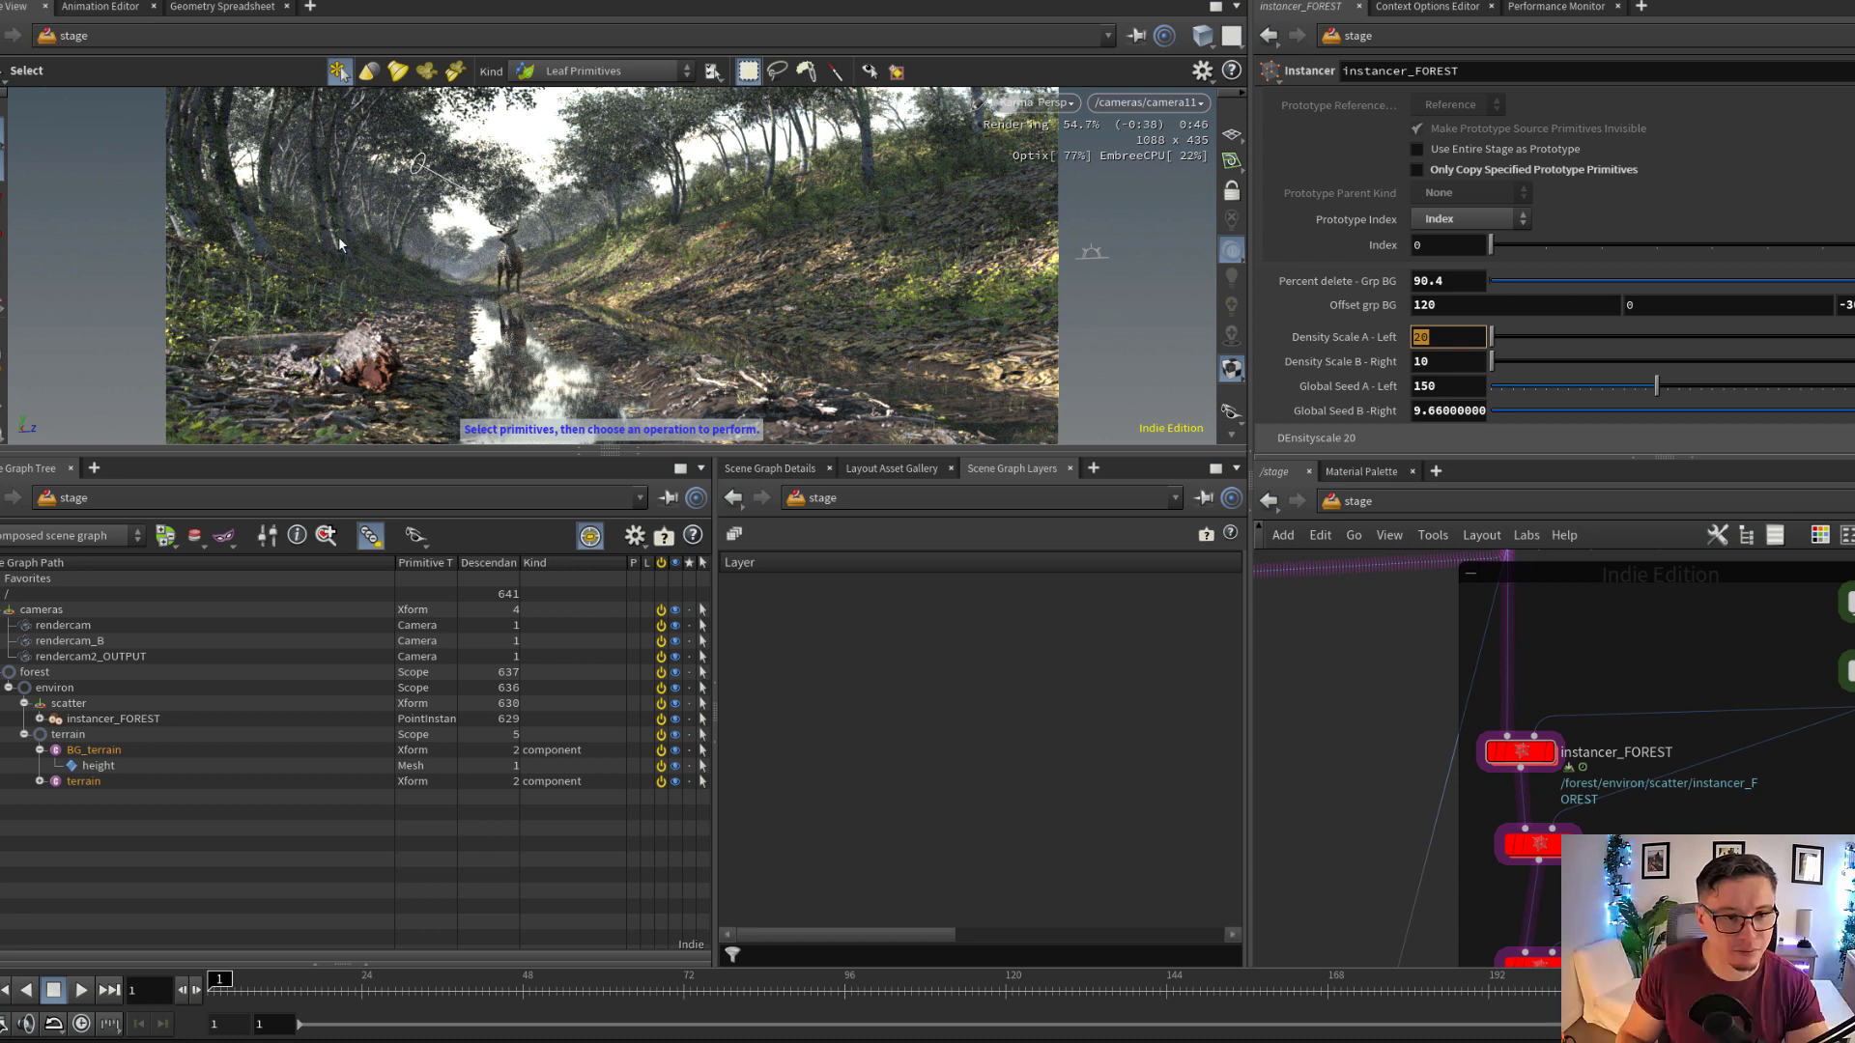
{"action": "left_click", "coordinate": [1461, 336]}
{"action": "type", "text": "14"}
{"action": "key", "text": "Return"}
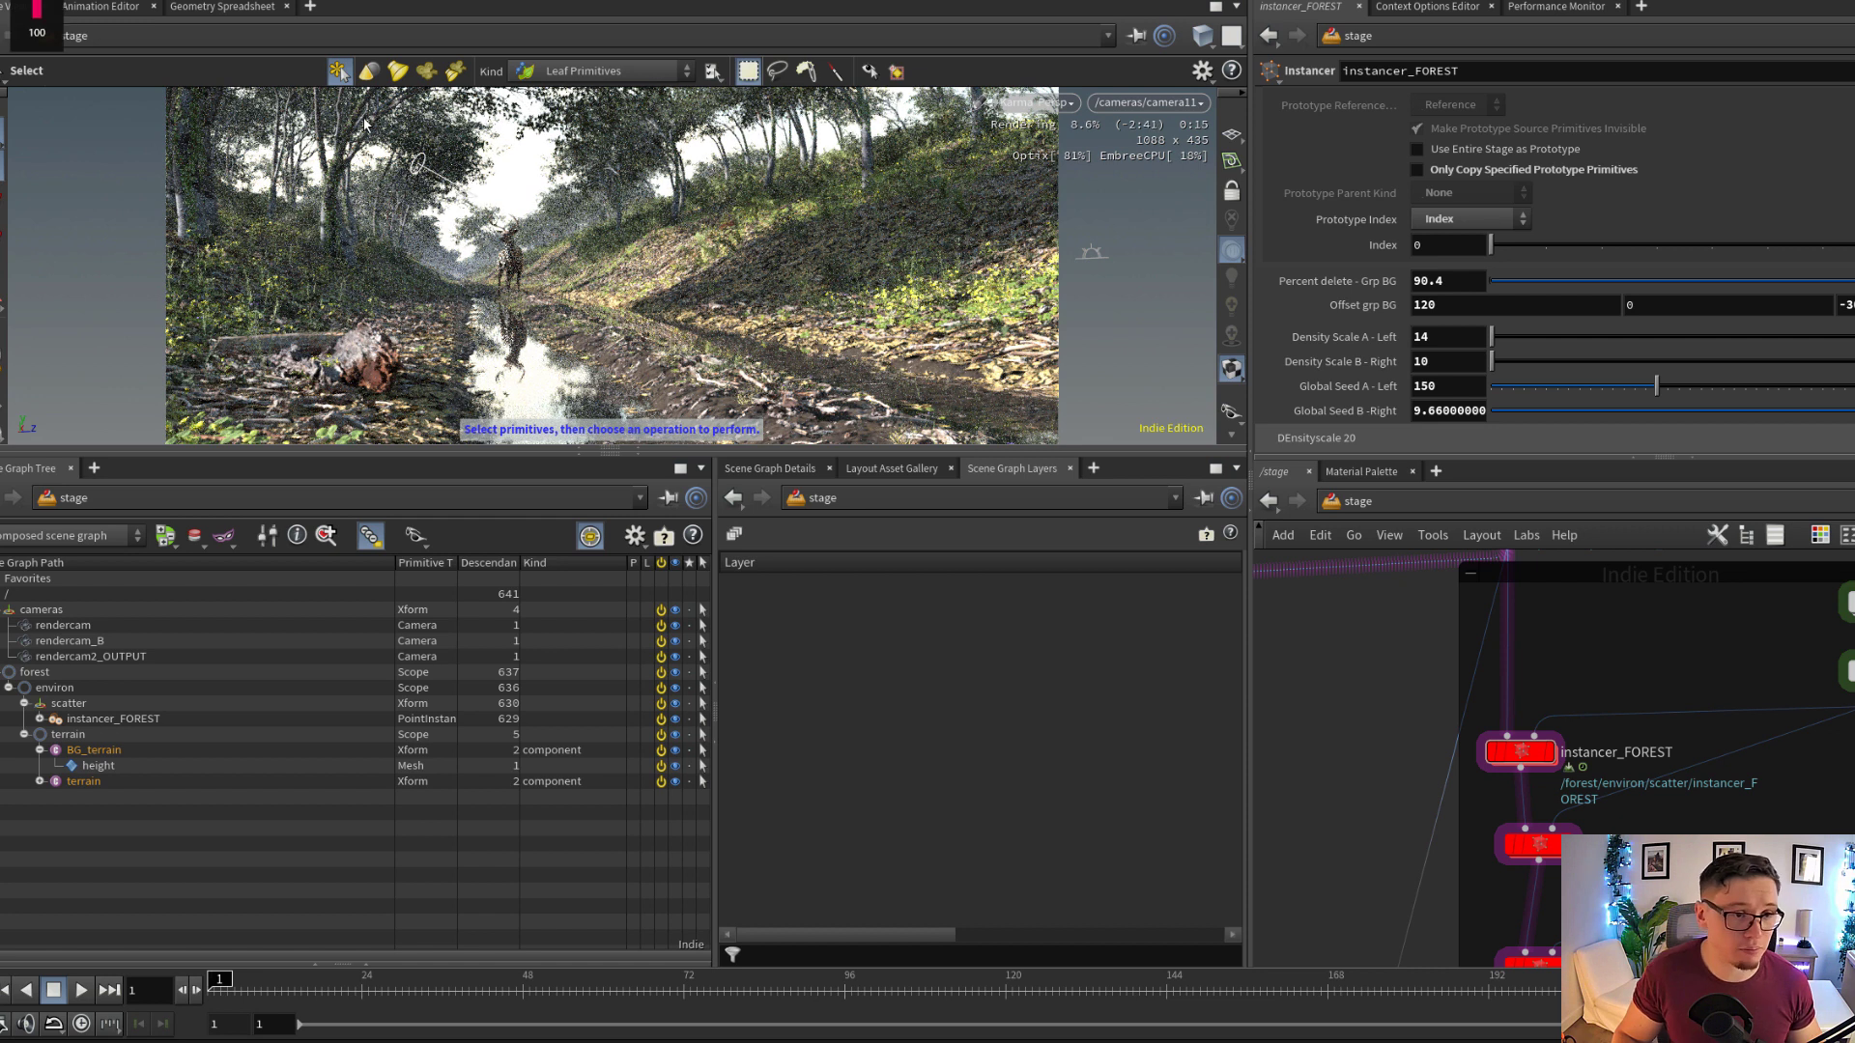
{"action": "double_click", "coordinate": [1446, 369]}
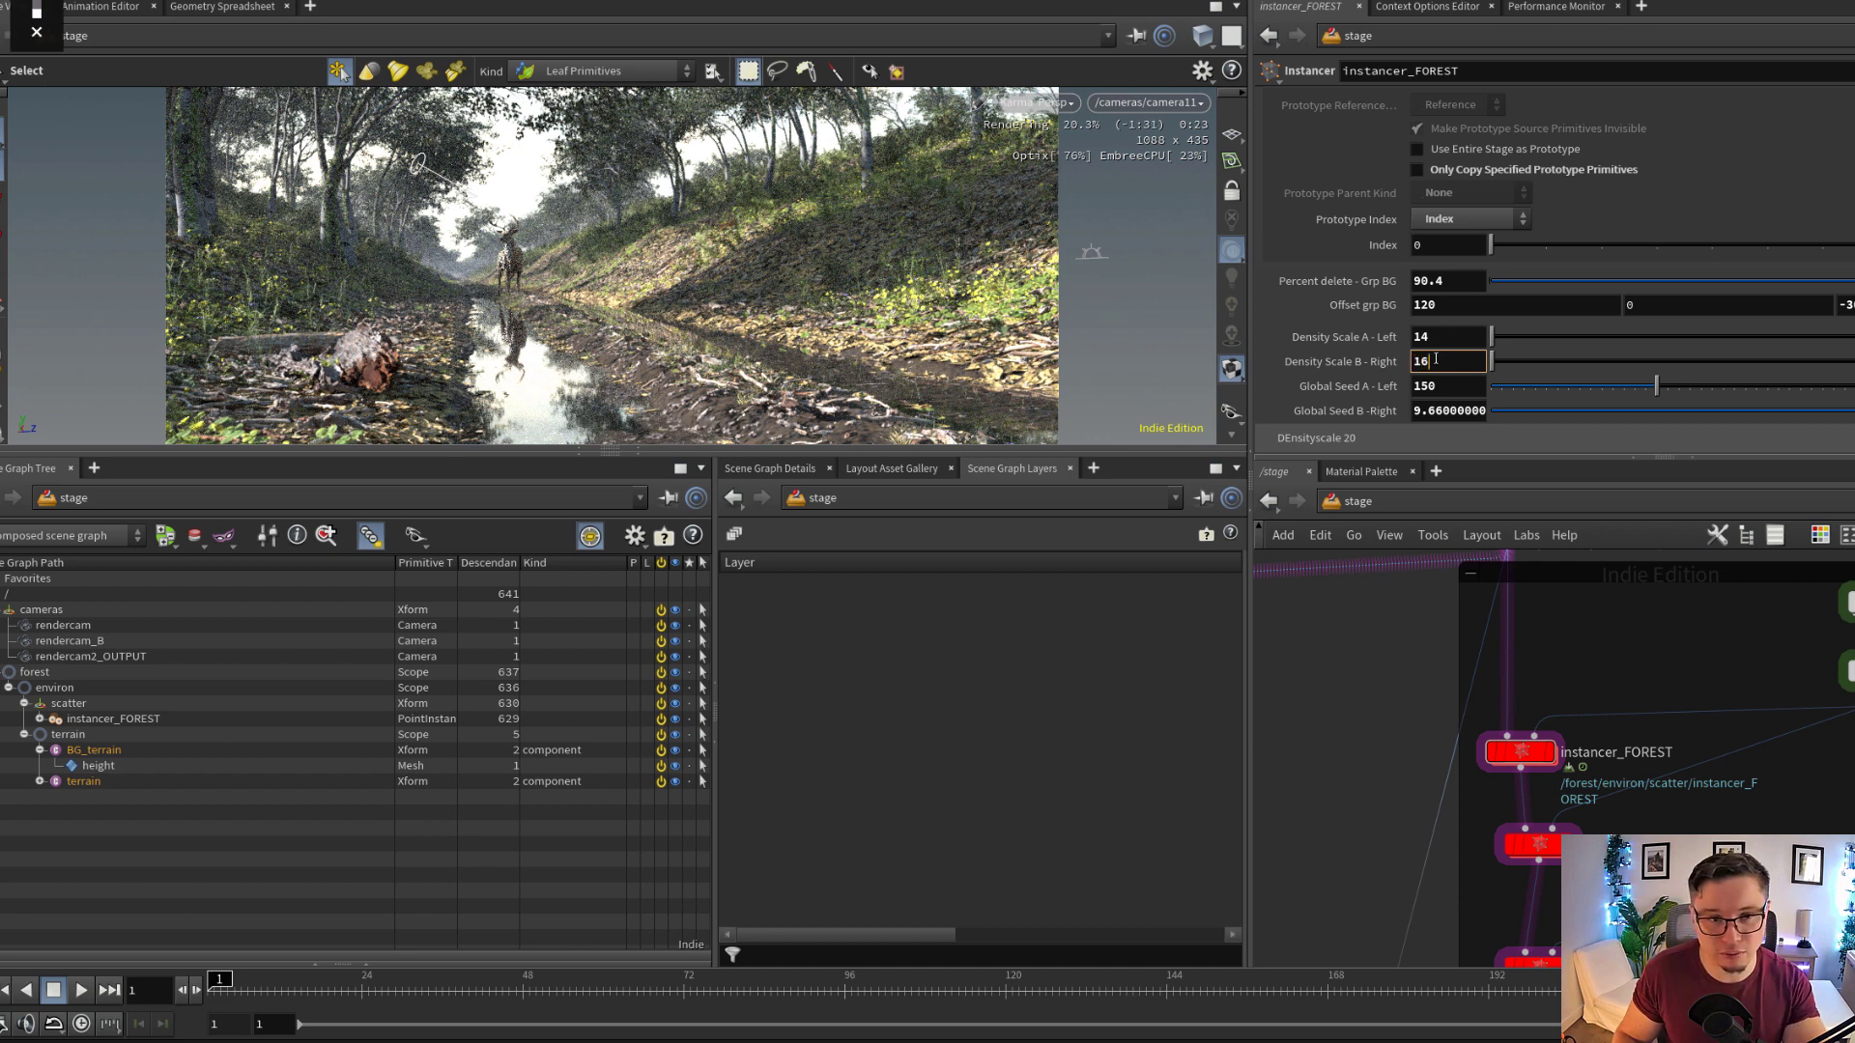
{"action": "key", "text": "Return"}
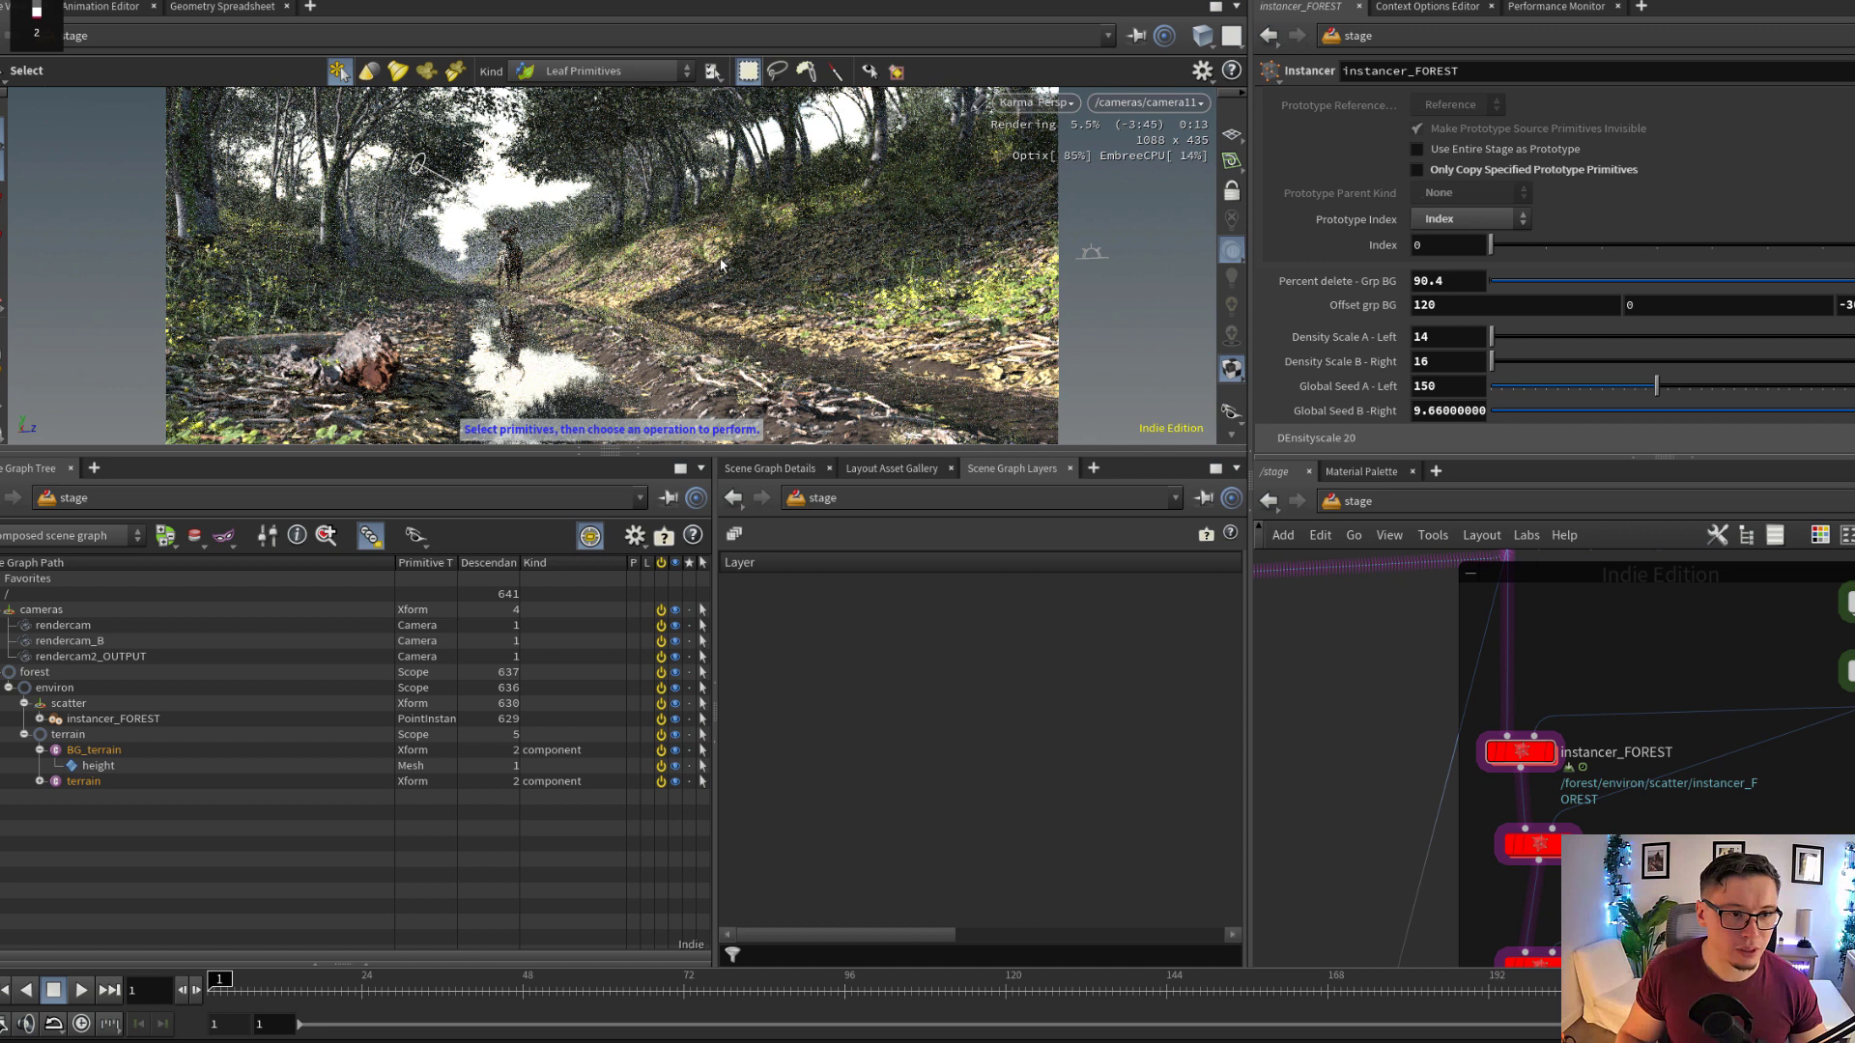
Set instancer_FOREST's Percent delete - Grp BG to 20
{"action": "left_click", "coordinate": [1447, 281]}
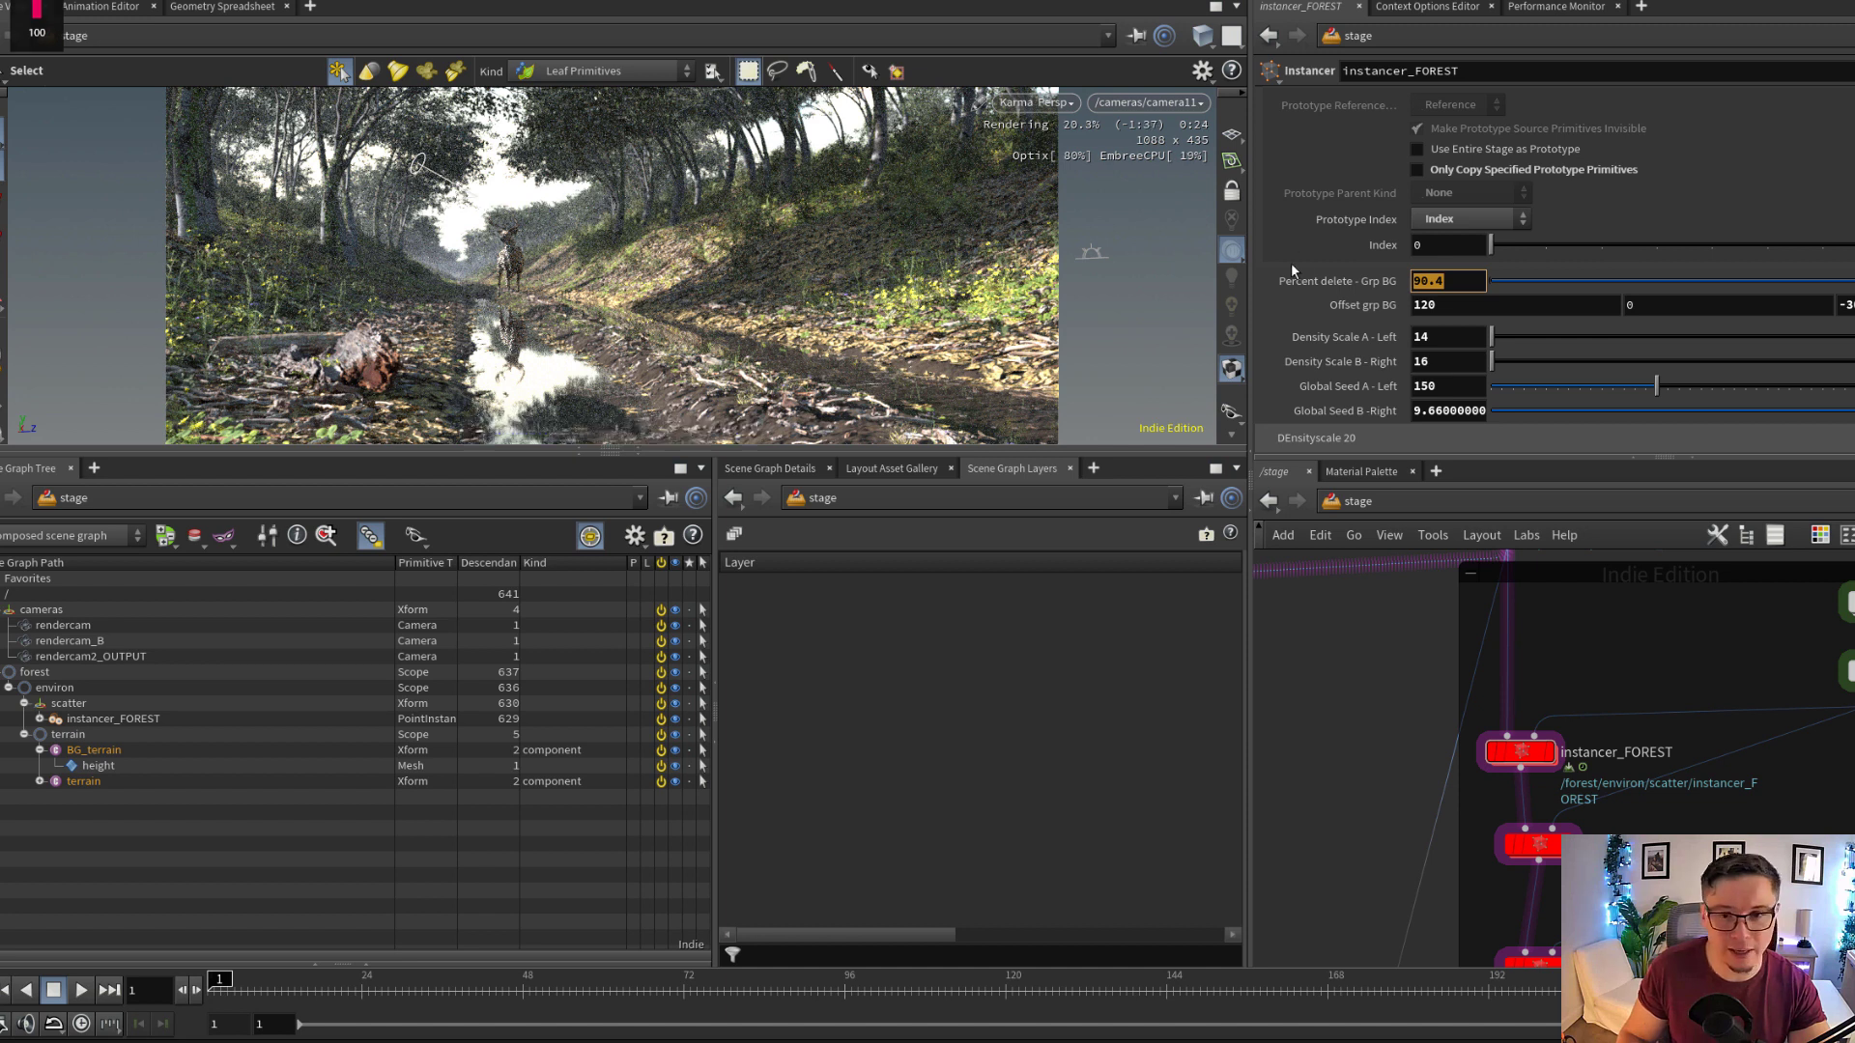
{"action": "type", "text": "20"}
{"action": "key", "text": "Return"}
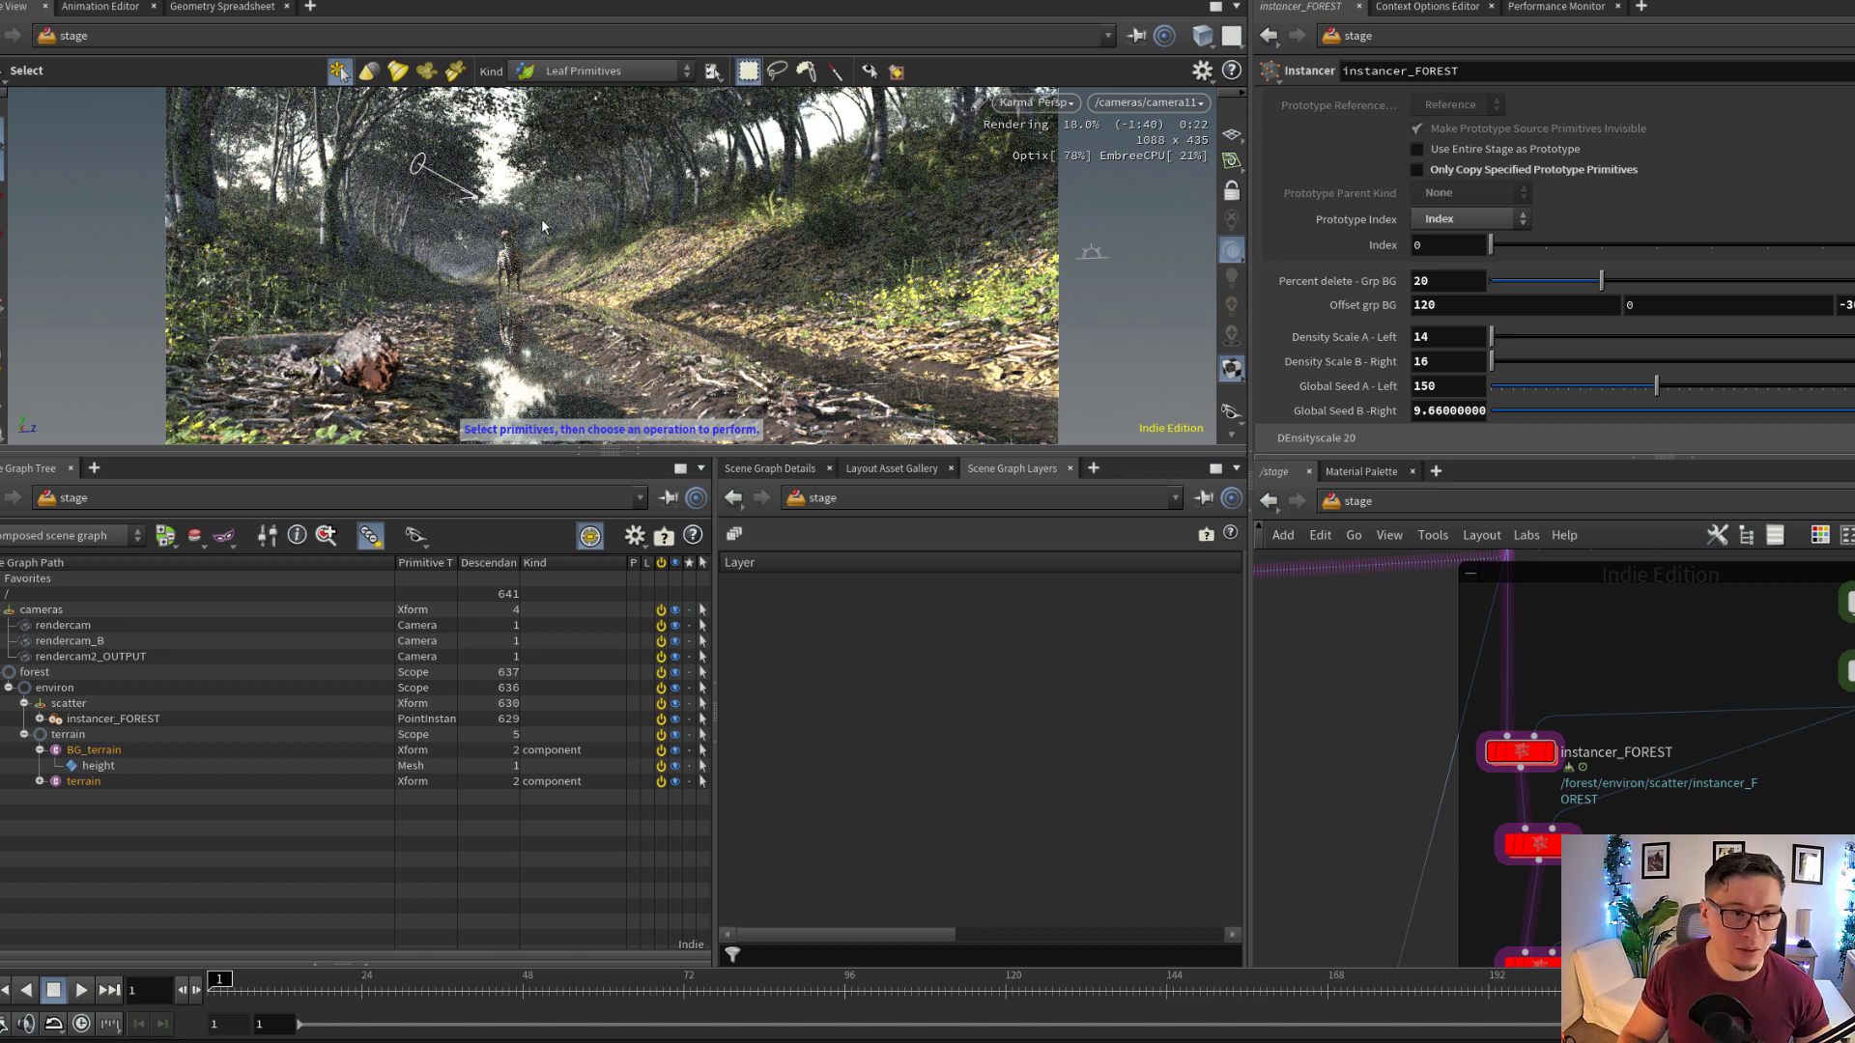
Display the karmafogbox1 node below configurelayer_SHOT and view the foggy stag scene from a free viewpoint
{"action": "scroll", "coordinate": [1538, 707], "scroll_direction": "down", "scroll_amount": 10}
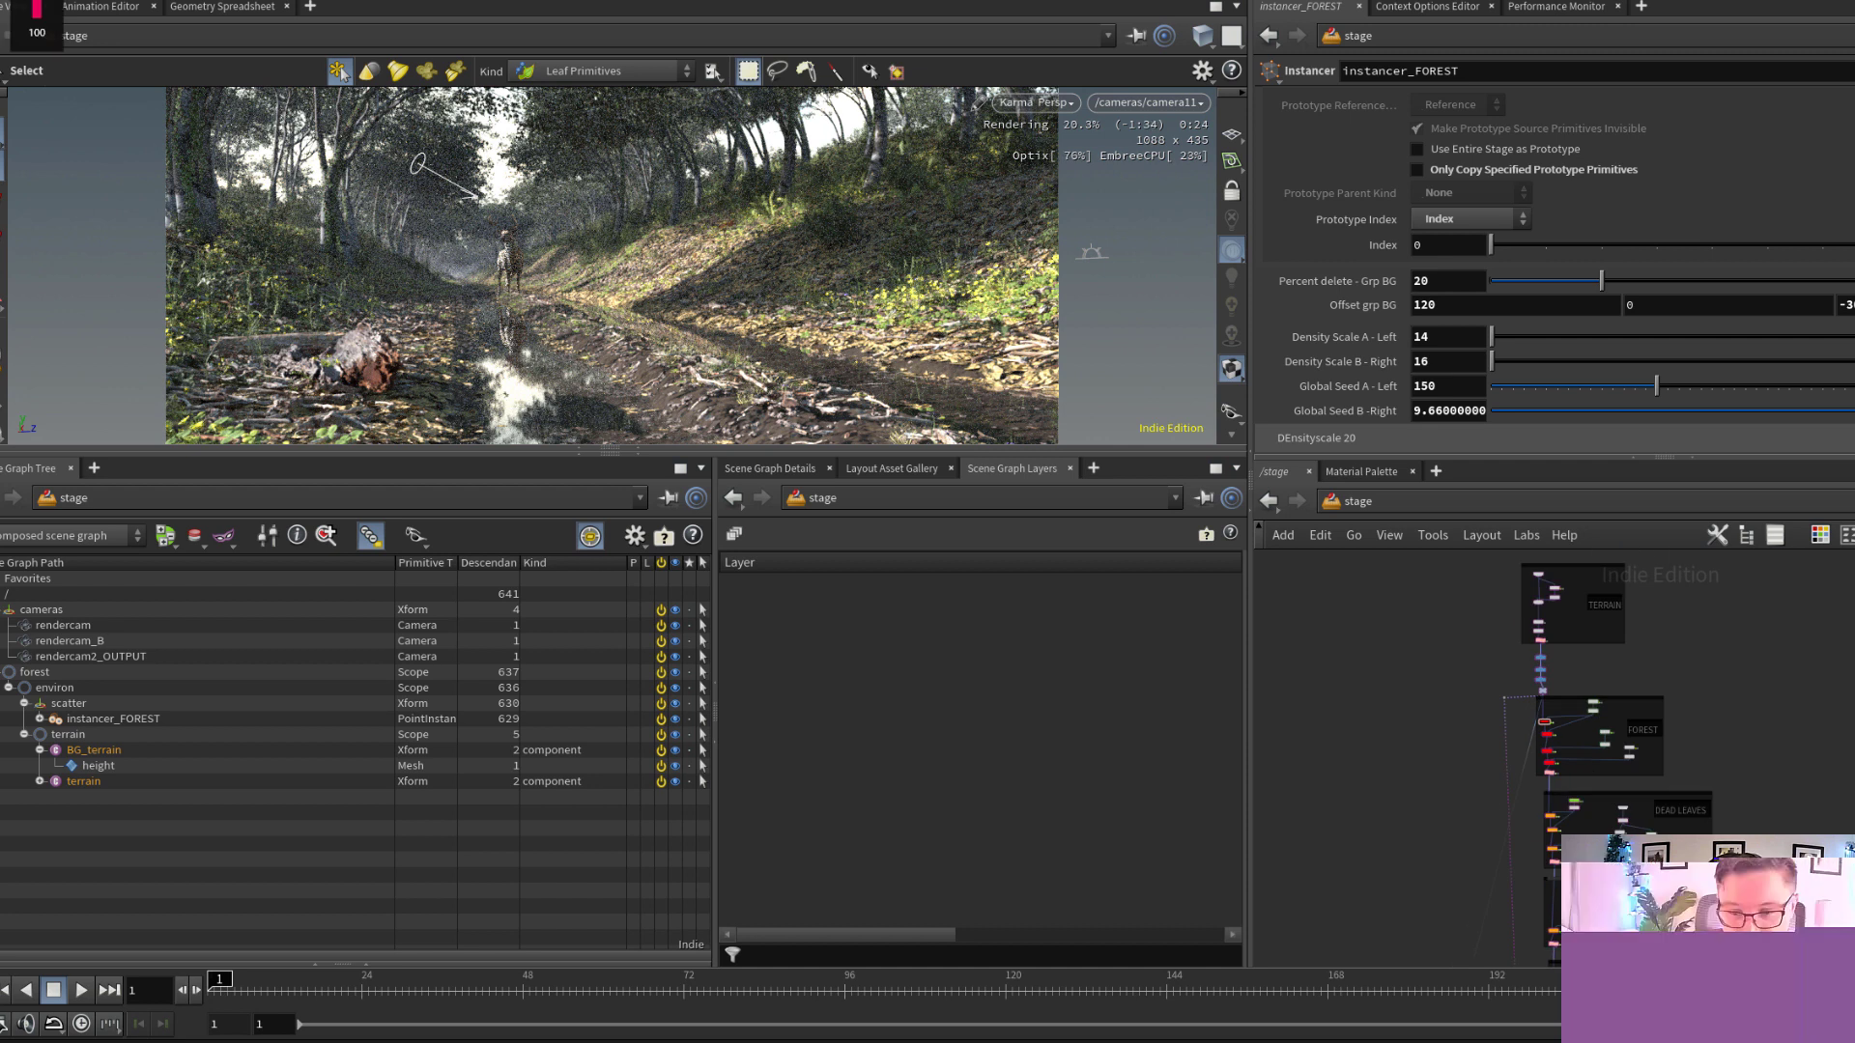
{"action": "middle_click_drag", "start_coordinate": [1607, 952], "coordinate": [1644, 754]}
{"action": "mouse_move", "coordinate": [1565, 952]}
{"action": "middle_mouse_down"}
{"action": "mouse_move", "coordinate": [1661, 684]}
{"action": "mouse_move", "coordinate": [1683, 675]}
{"action": "mouse_move", "coordinate": [1701, 565]}
{"action": "middle_mouse_up"}
{"action": "scroll", "coordinate": [1661, 684], "scroll_direction": "up", "scroll_amount": 4}
{"action": "scroll", "coordinate": [1700, 570], "scroll_direction": "down", "scroll_amount": 1}
{"action": "scroll", "coordinate": [1645, 884], "scroll_direction": "up", "scroll_amount": 7}
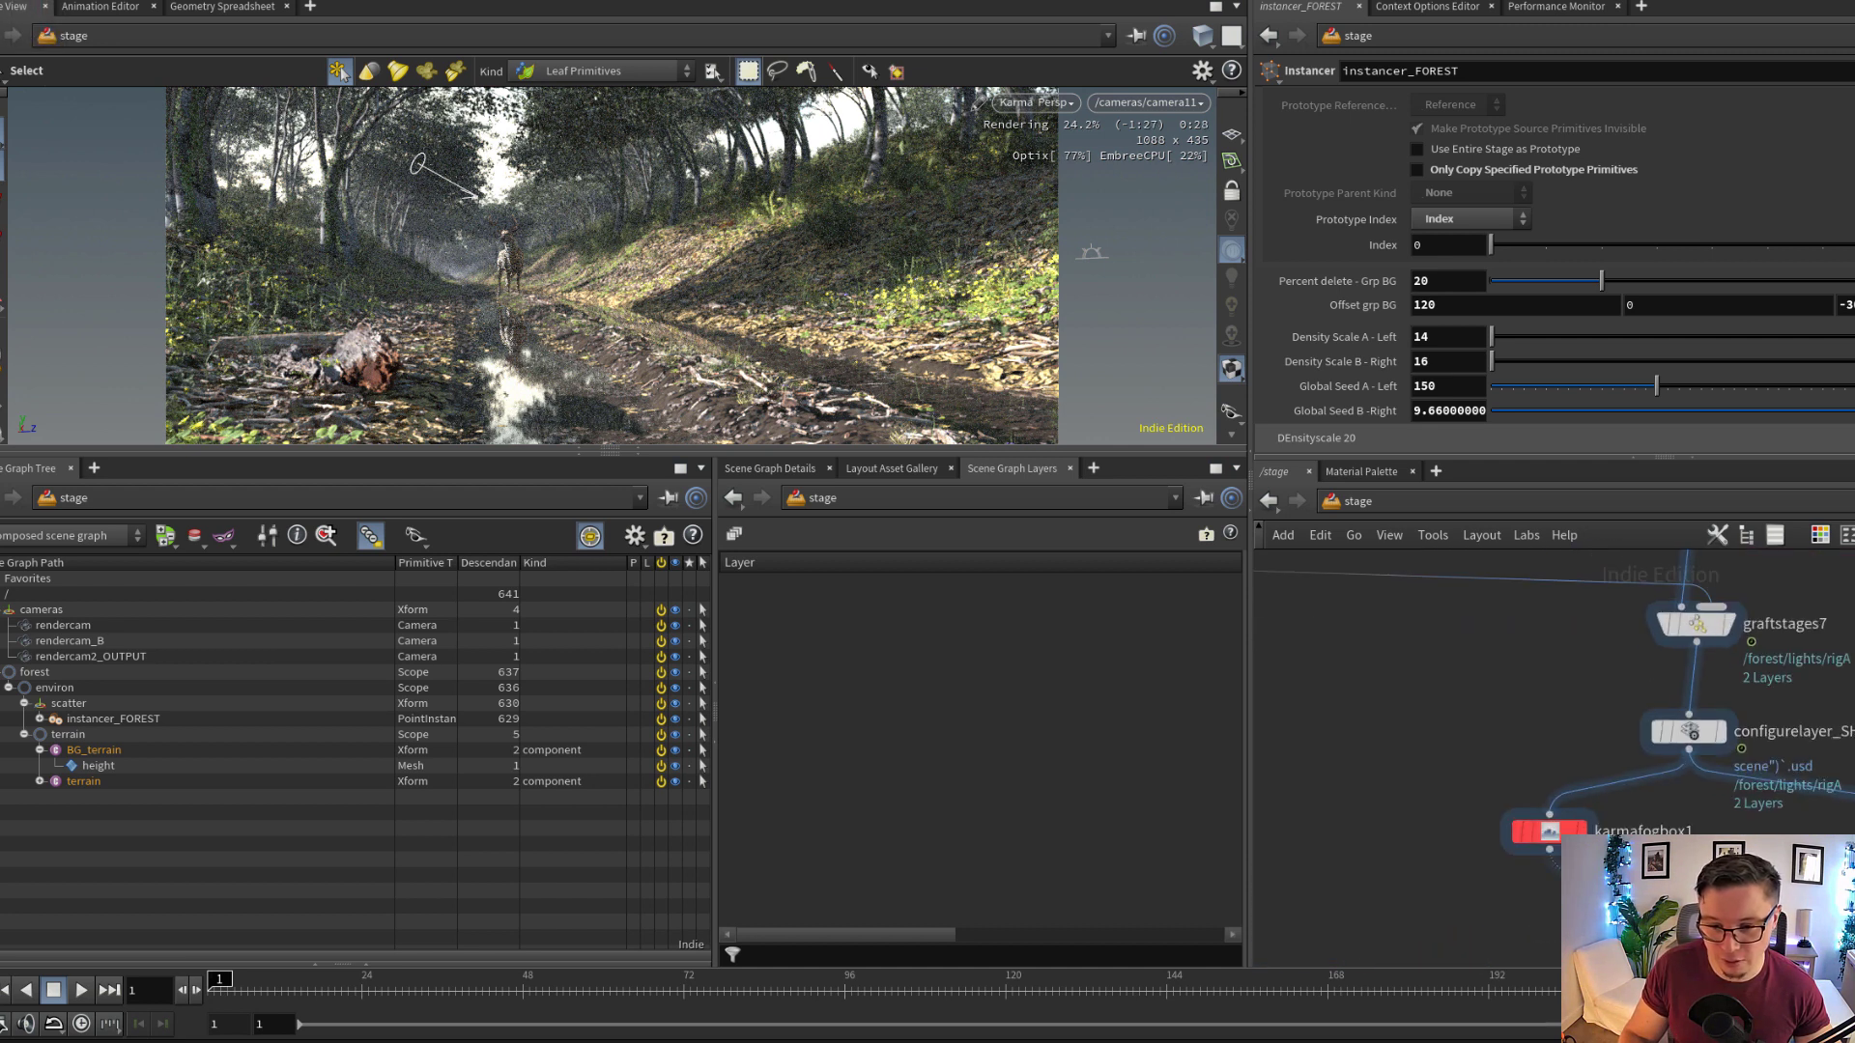
{"action": "left_click", "coordinate": [1582, 830]}
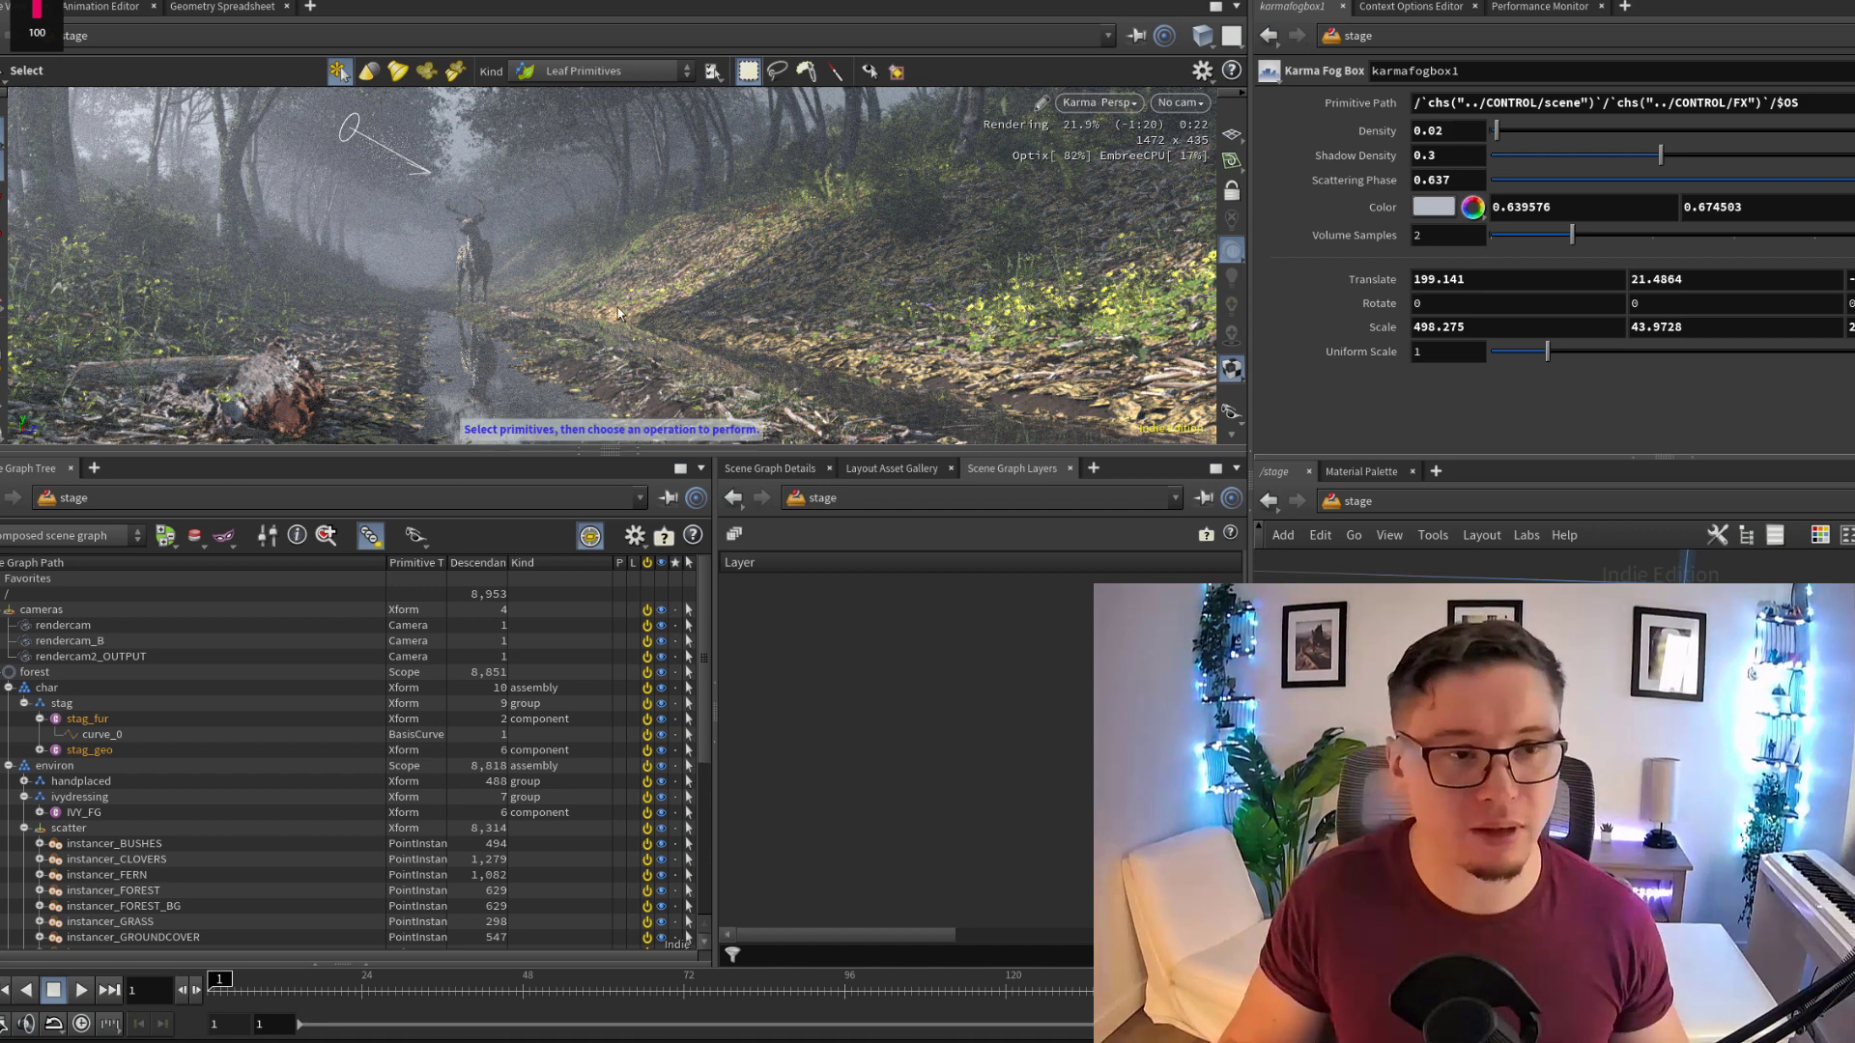
{"action": "right_click_drag", "start_coordinate": [621, 314], "coordinate": [701, 312], "text": "alt"}
{"action": "key", "text": "s"}
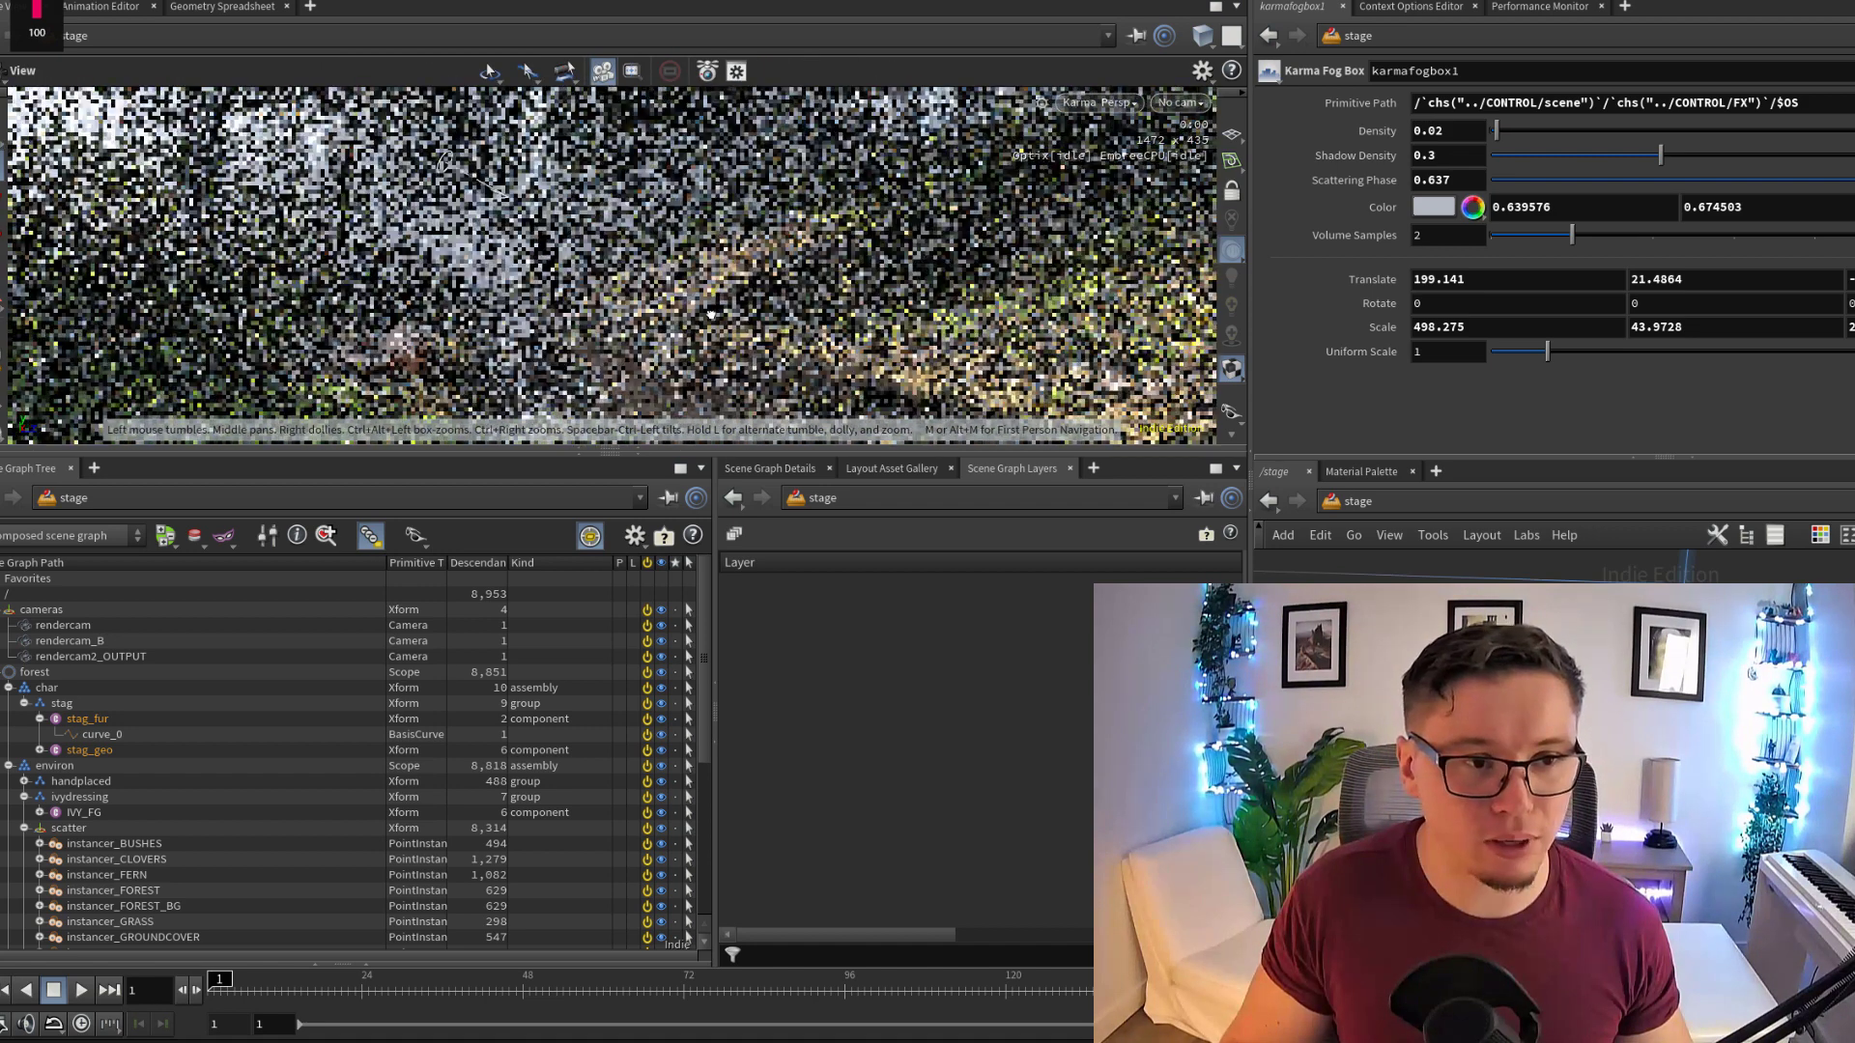